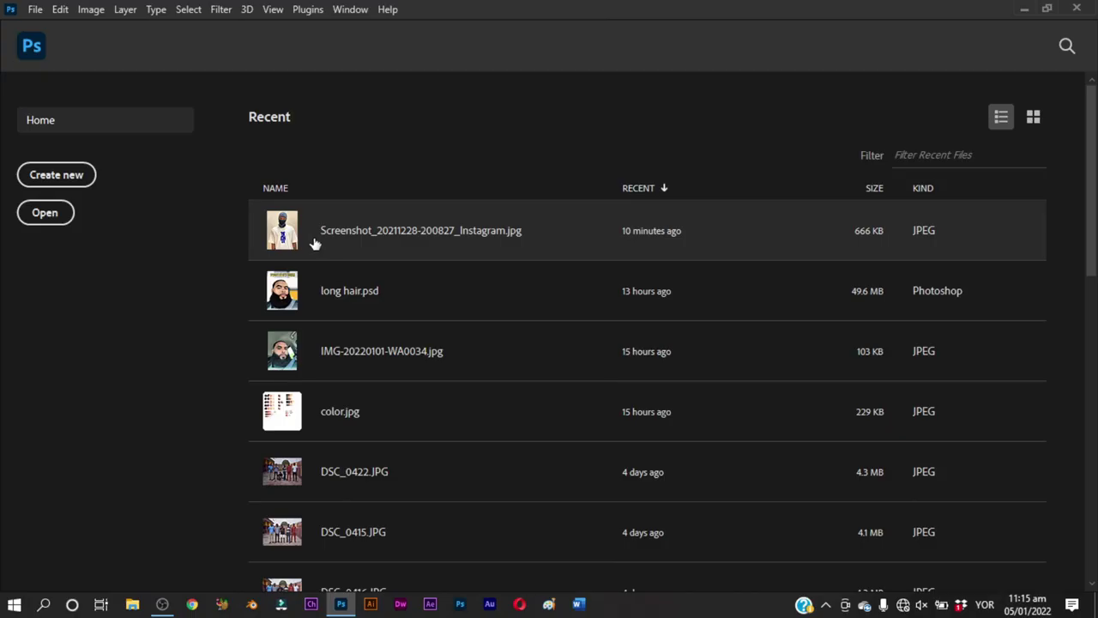
{"action": "left_click", "coordinate": [311, 243]}
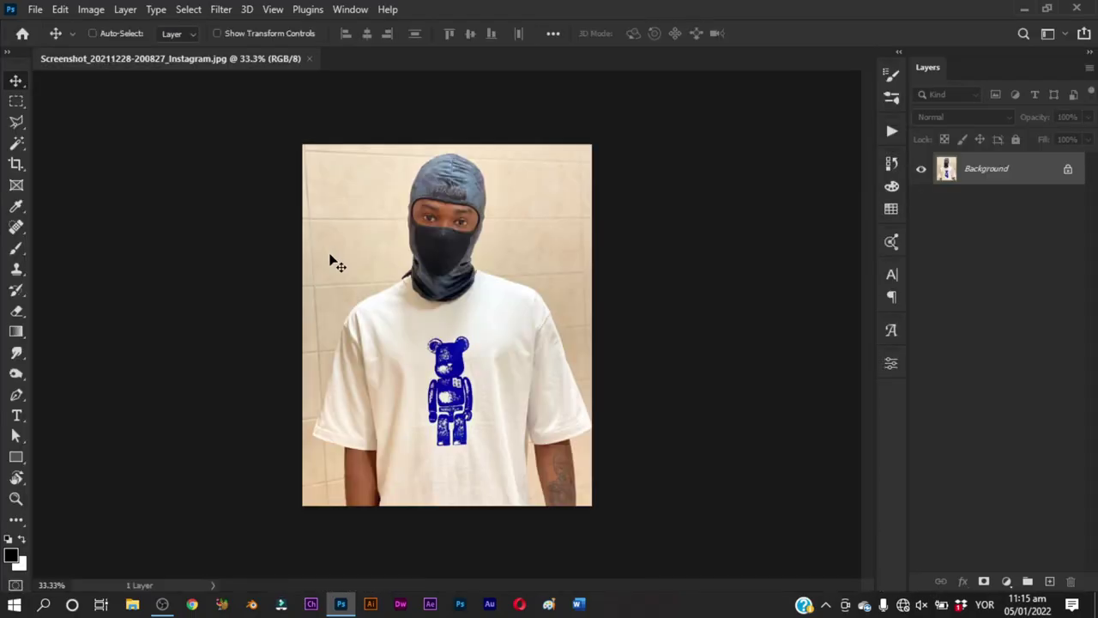
Crop to a 1:1 square around the head and shoulders, rotated about 7°
{"action": "key", "text": "c"}
{"action": "left_click", "coordinate": [152, 35]}
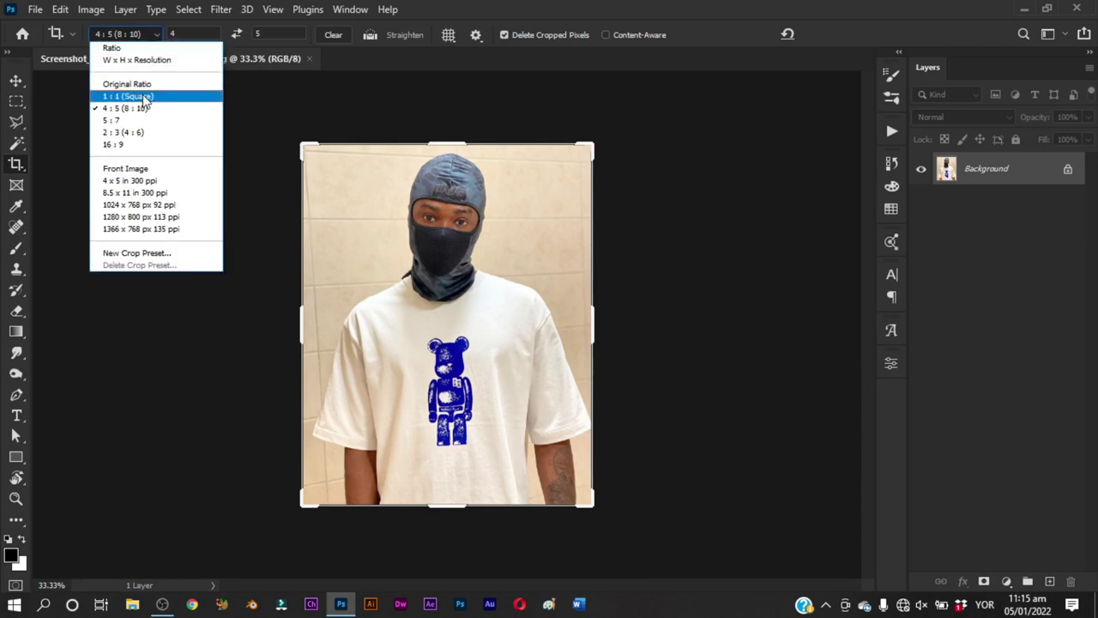
{"action": "left_click", "coordinate": [146, 101]}
{"action": "left_click_drag", "start_coordinate": [441, 325], "coordinate": [447, 360]}
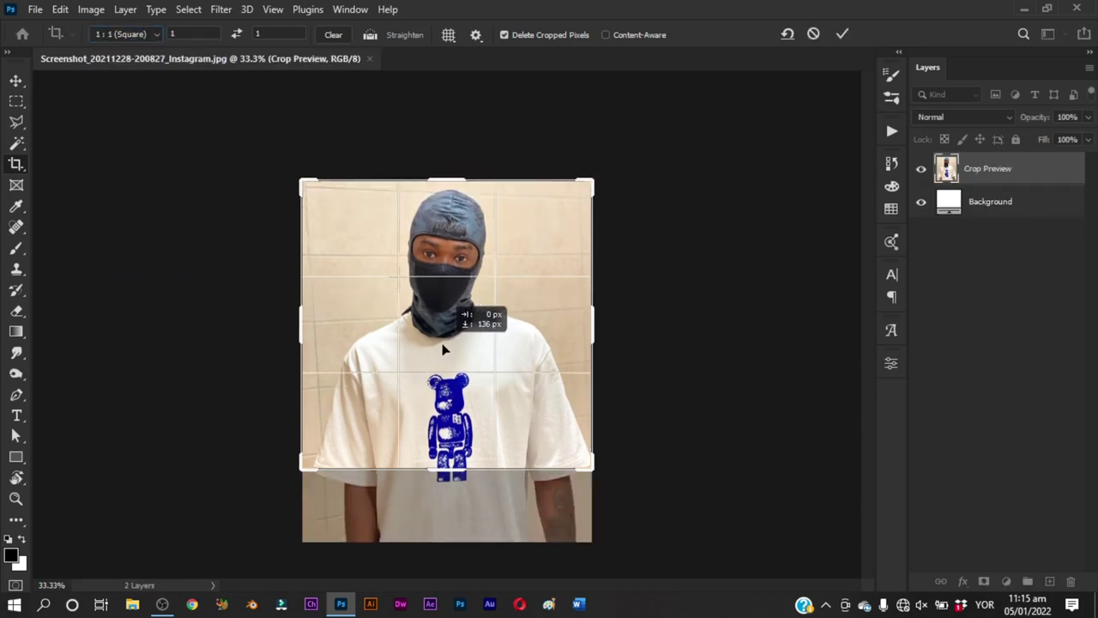
{"action": "left_click_drag", "start_coordinate": [453, 474], "coordinate": [593, 356]}
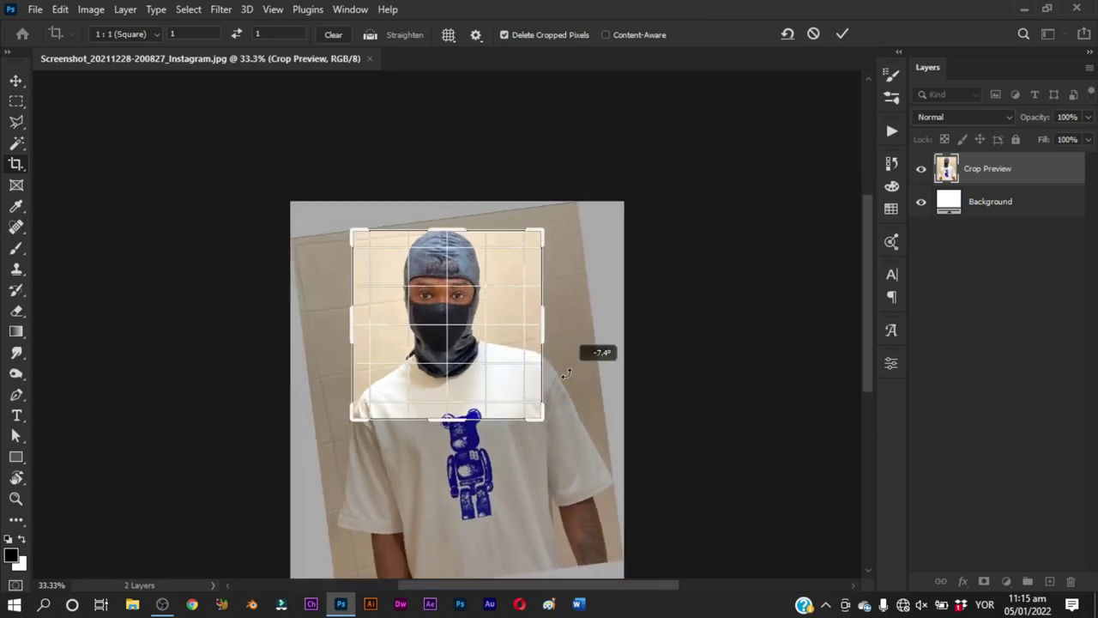
{"action": "left_click_drag", "start_coordinate": [458, 349], "coordinate": [464, 364]}
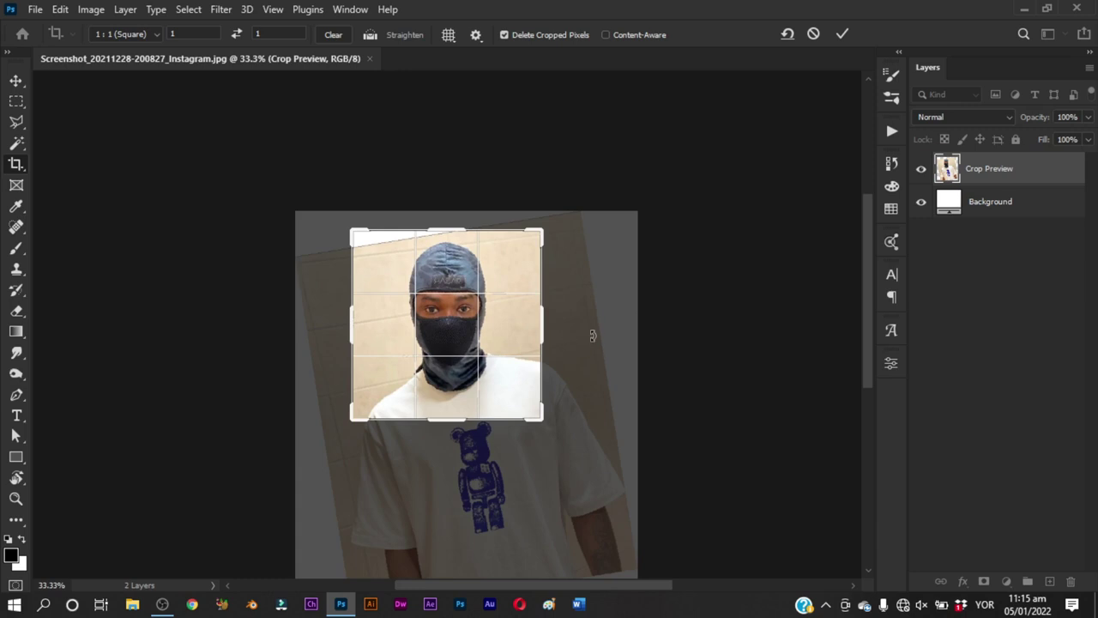
{"action": "left_click_drag", "start_coordinate": [593, 336], "coordinate": [578, 338]}
{"action": "left_click_drag", "start_coordinate": [454, 354], "coordinate": [460, 361]}
{"action": "left_click", "coordinate": [842, 35]}
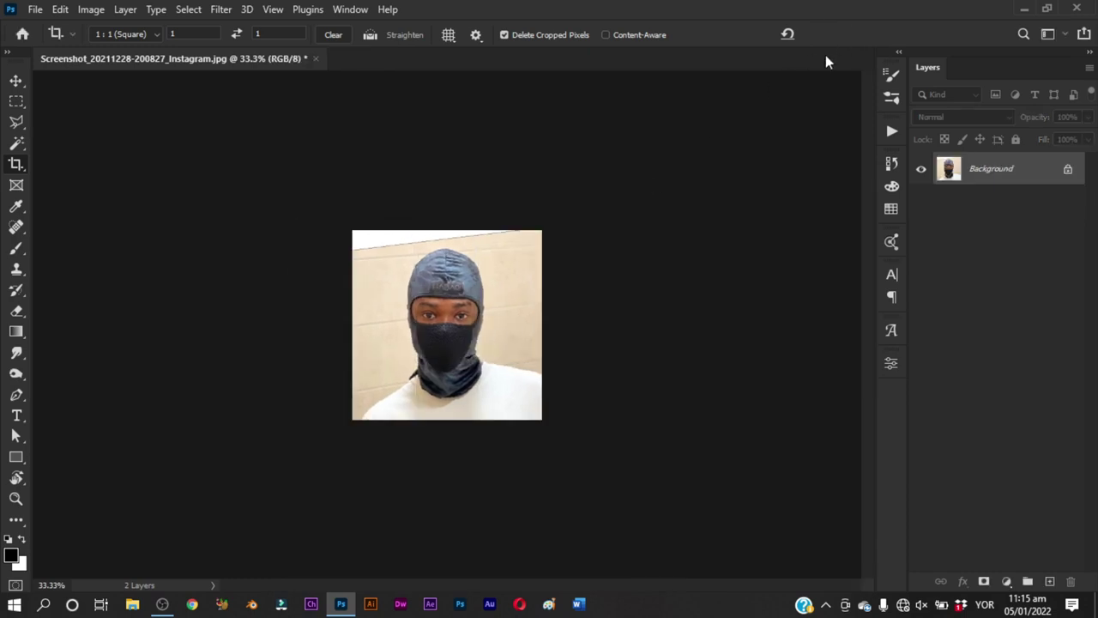
Zoom in to check the cropped face, then recommit the crop
{"action": "key", "text": "z"}
{"action": "left_click_drag", "start_coordinate": [429, 439], "coordinate": [454, 439]}
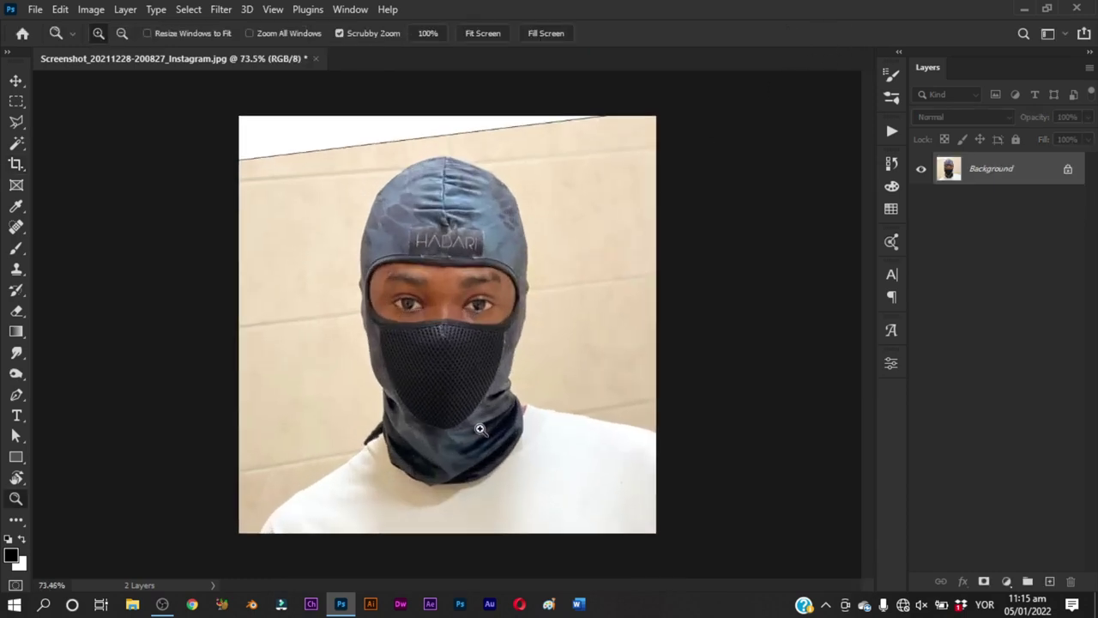
{"action": "mouse_move", "coordinate": [490, 385]}
{"action": "left_mouse_down"}
{"action": "mouse_move", "coordinate": [433, 448]}
{"action": "mouse_move", "coordinate": [466, 436]}
{"action": "left_mouse_up"}
{"action": "key", "text": "c"}
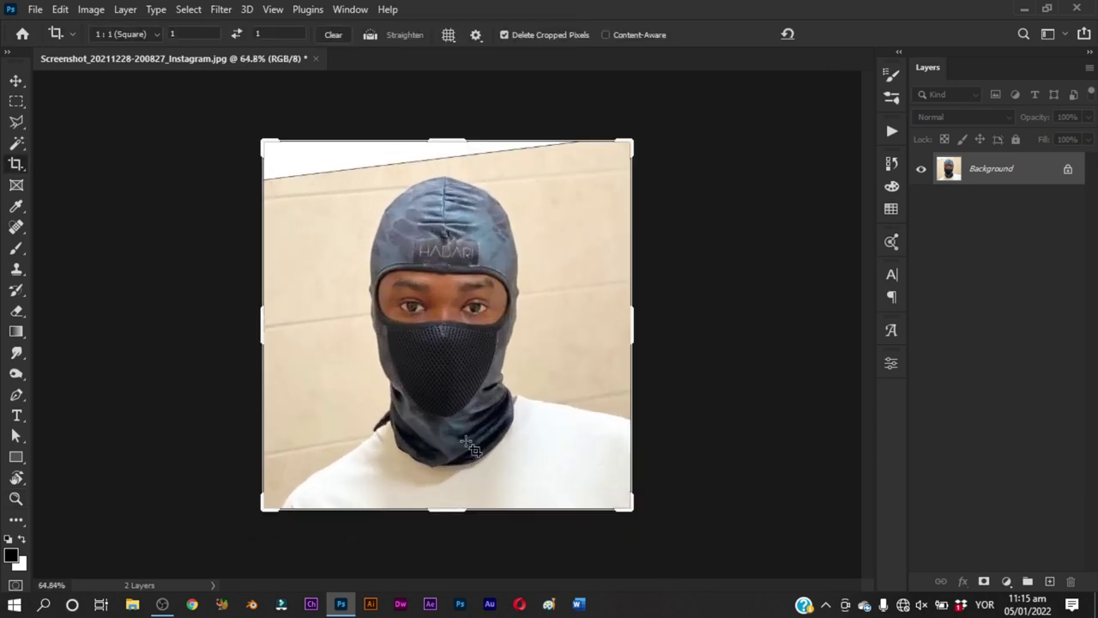
{"action": "key", "text": "Return"}
Show rulers and place vertical guides at the face's left and right edges
{"action": "key", "text": "v"}
{"action": "key", "text": "ctrl+r"}
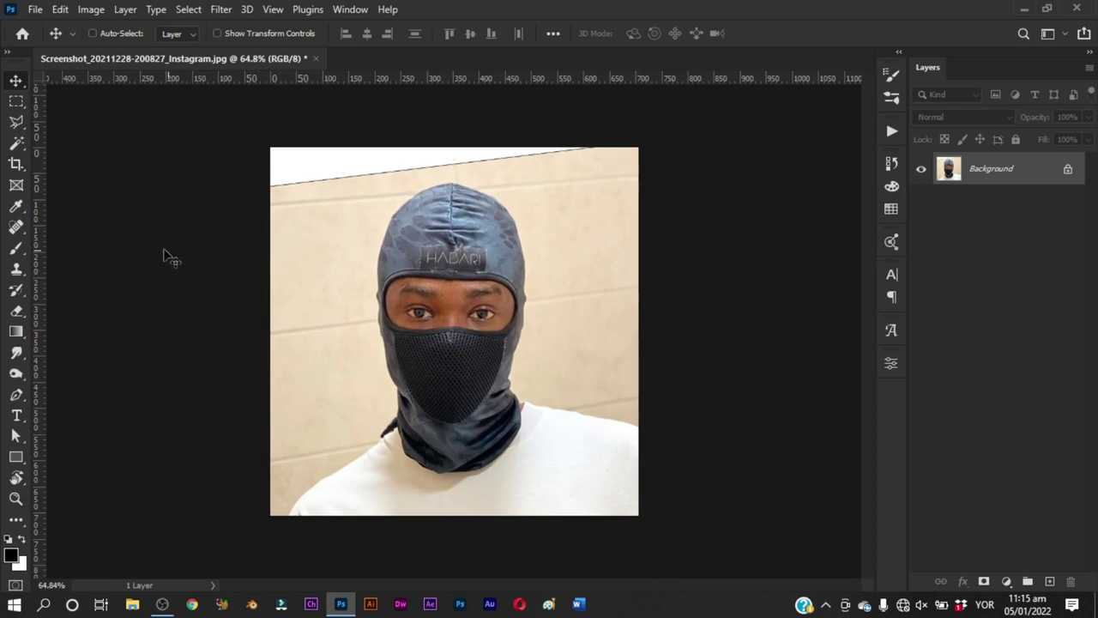
{"action": "left_click_drag", "start_coordinate": [32, 273], "coordinate": [379, 307]}
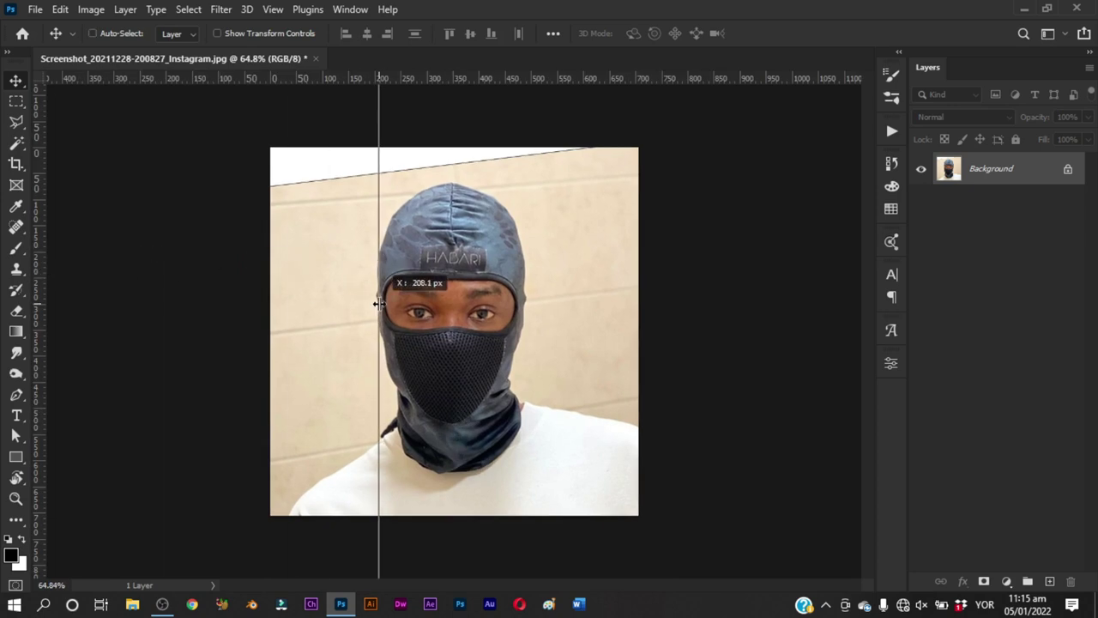
{"action": "left_click_drag", "start_coordinate": [36, 311], "coordinate": [525, 350]}
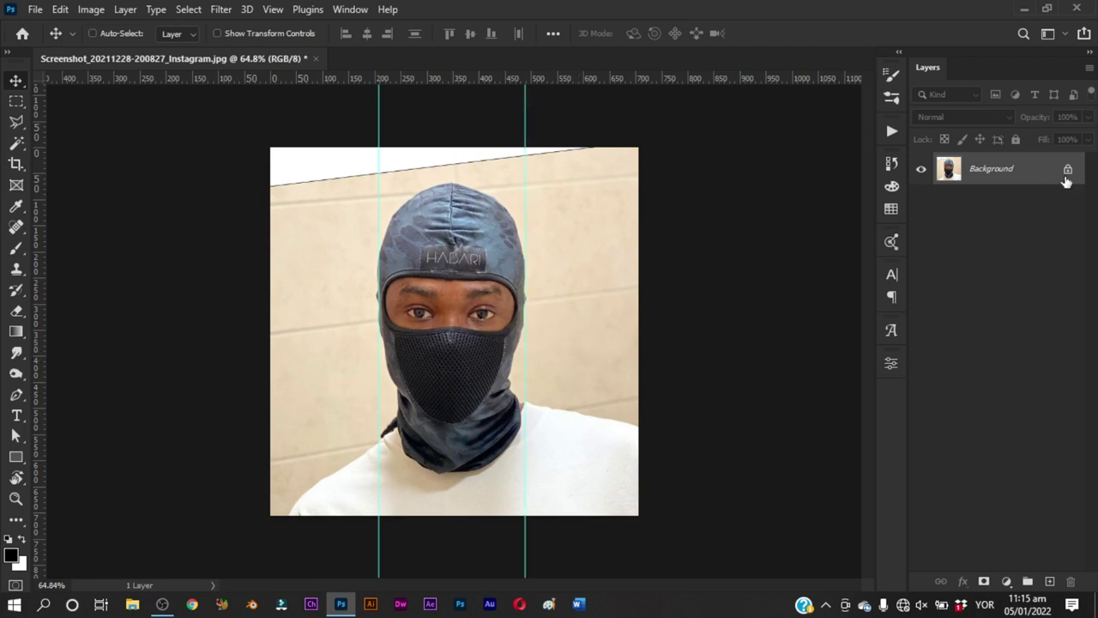
Unlock the Background as Layer 0, scale it to about 105% and rotate about -0.8°
{"action": "left_click", "coordinate": [1066, 181]}
{"action": "key", "text": "ctrl+t"}
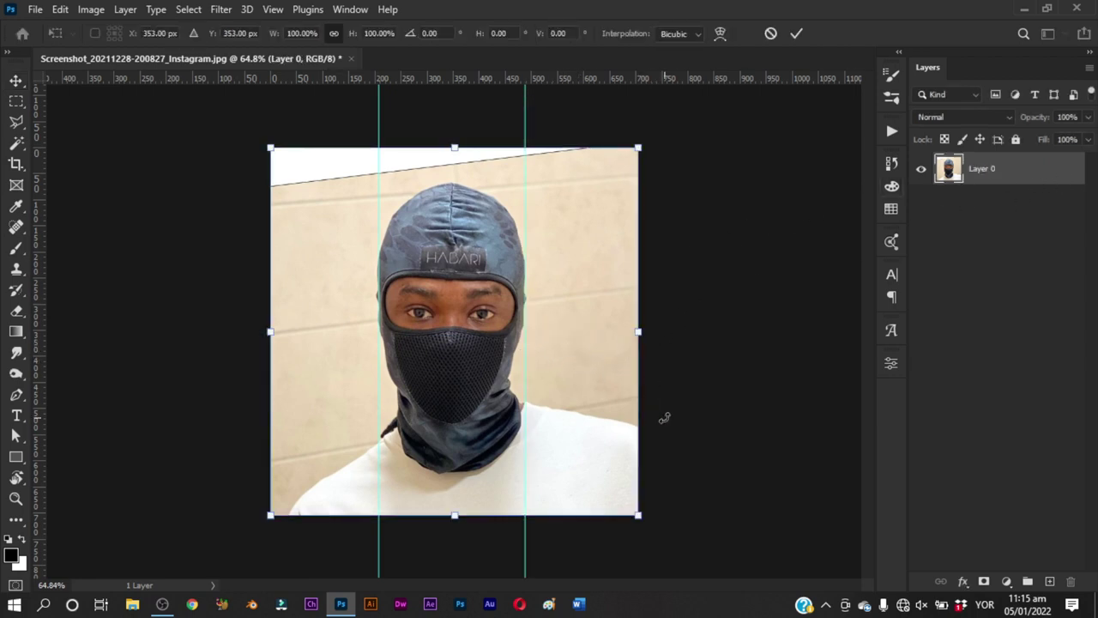
{"action": "left_click_drag", "start_coordinate": [640, 517], "coordinate": [658, 533]}
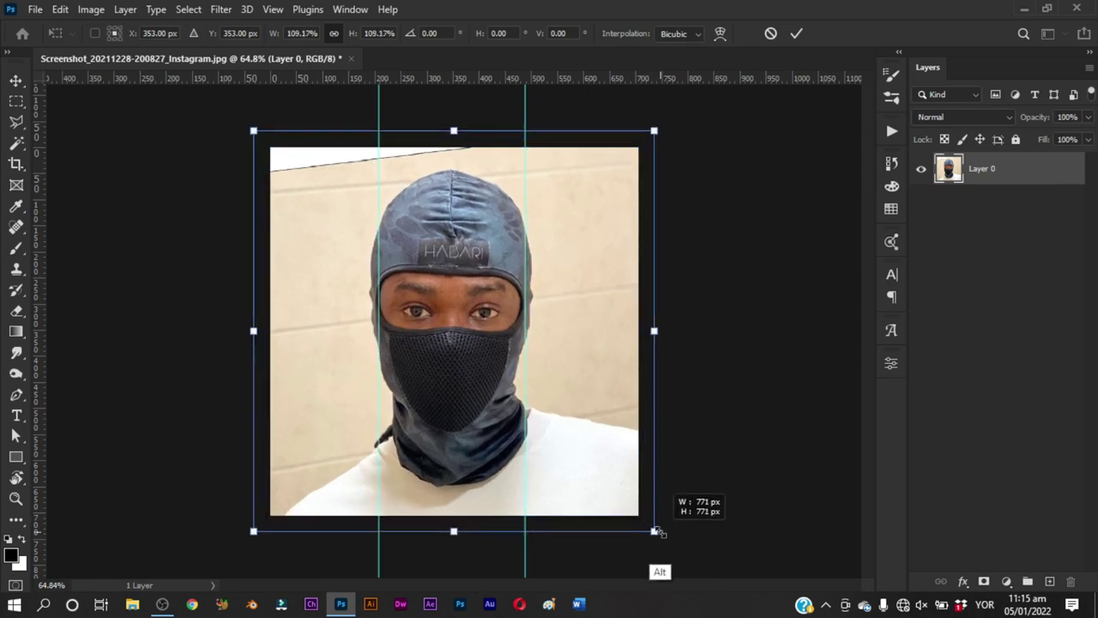
{"action": "key", "text": "ctrl+z"}
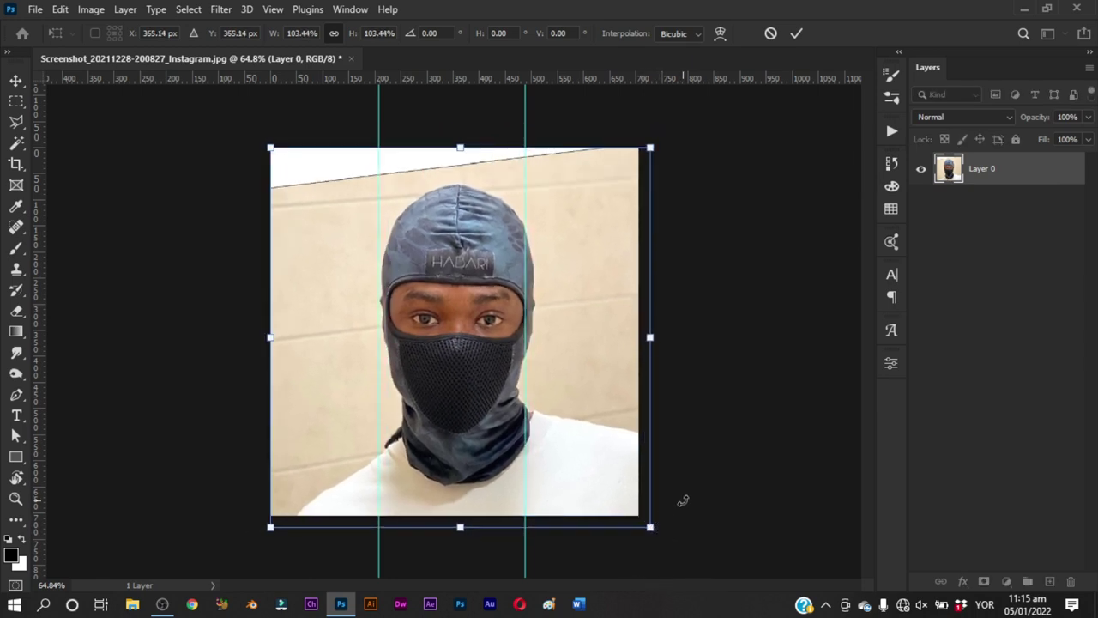
{"action": "left_click_drag", "start_coordinate": [642, 518], "coordinate": [647, 524]}
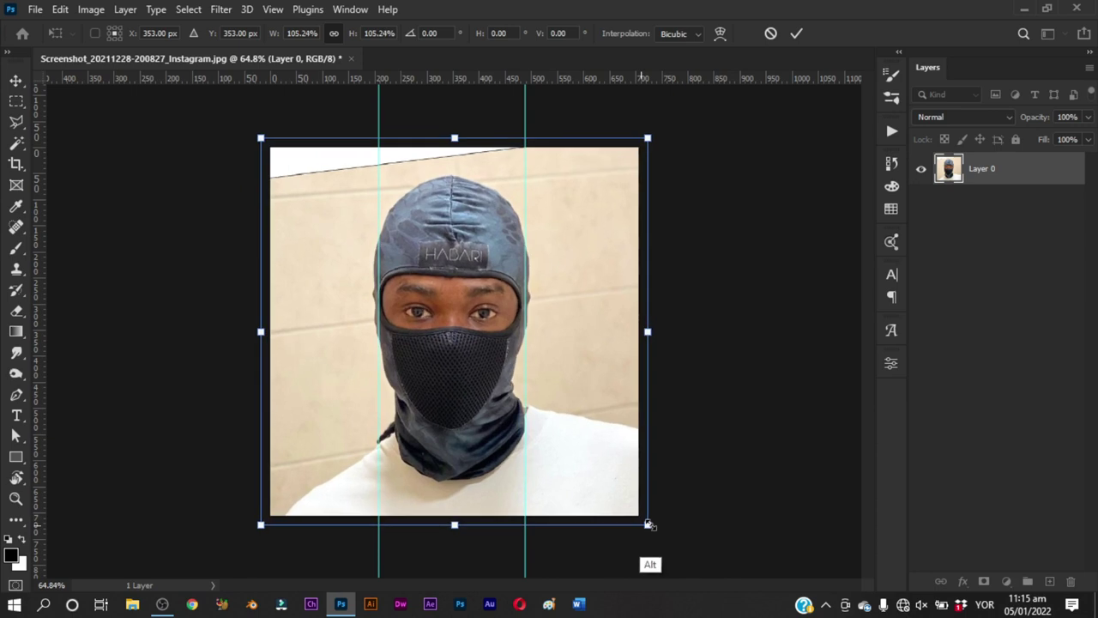
{"action": "left_click_drag", "start_coordinate": [678, 471], "coordinate": [683, 475]}
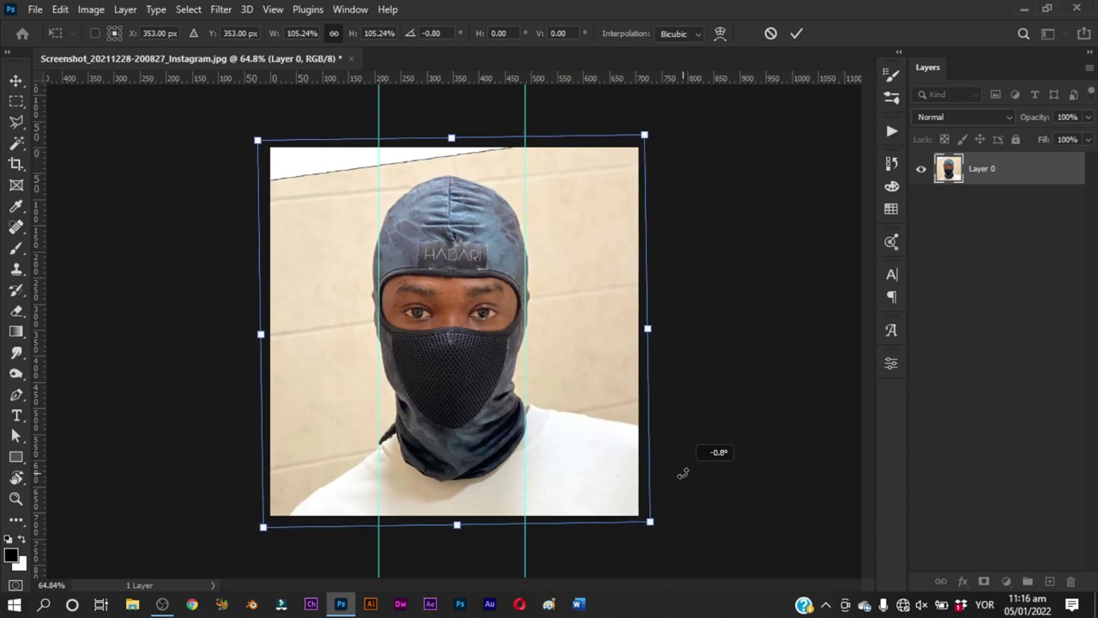
{"action": "left_click_drag", "start_coordinate": [683, 475], "coordinate": [683, 469]}
{"action": "key", "text": "Return"}
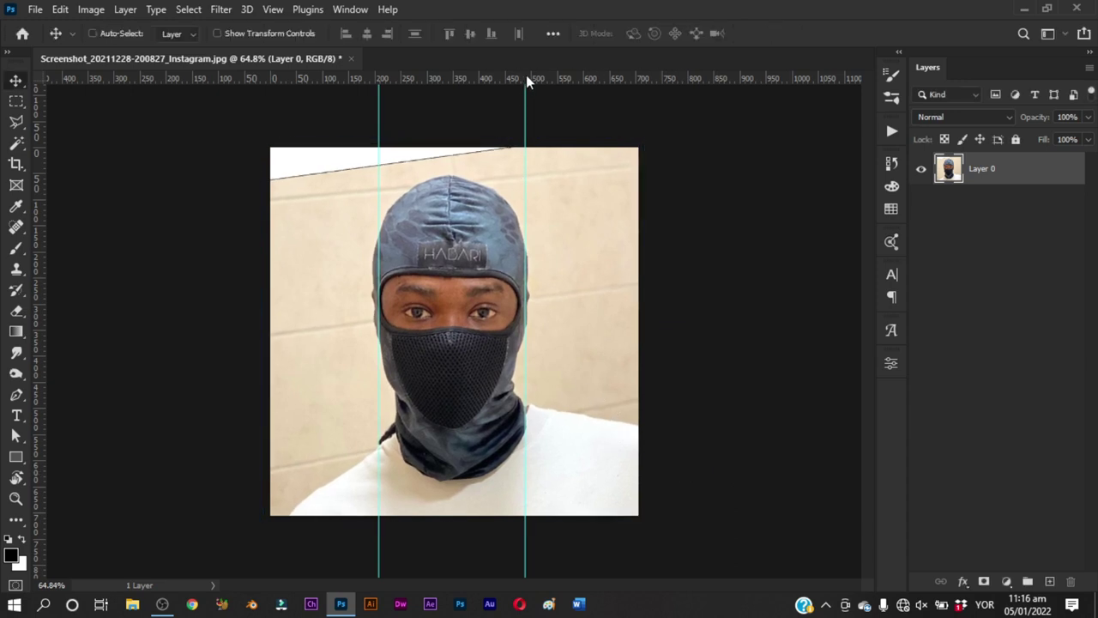
Add a horizontal guide at the eye line and rotate the photo about 2 degrees
{"action": "left_click_drag", "start_coordinate": [528, 81], "coordinate": [532, 290]}
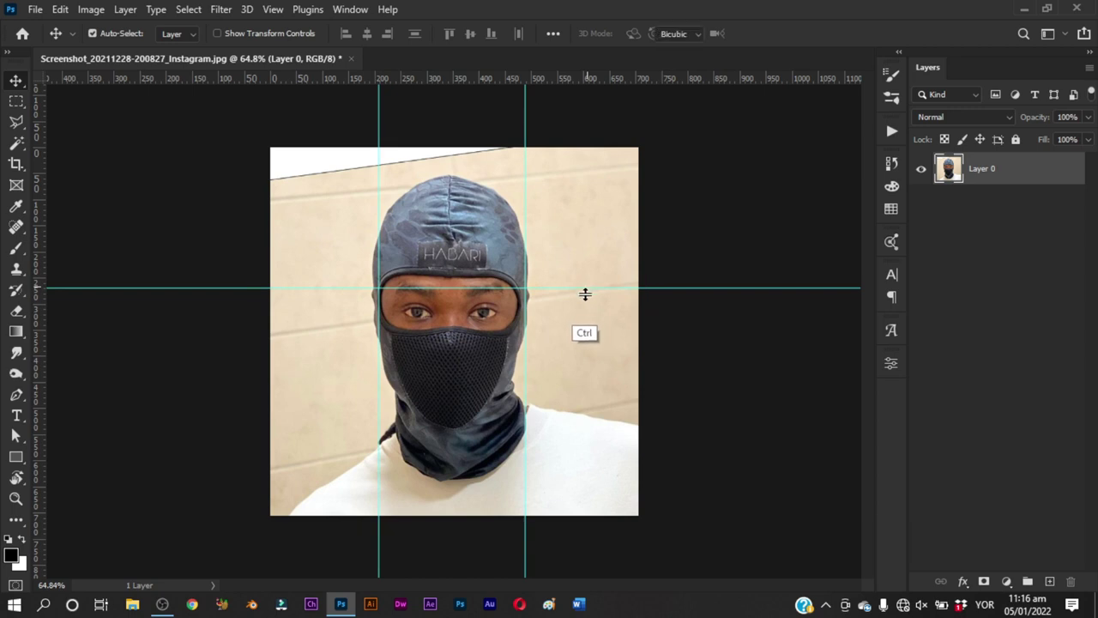
{"action": "key", "text": "ctrl+t"}
{"action": "left_click_drag", "start_coordinate": [711, 314], "coordinate": [709, 324]}
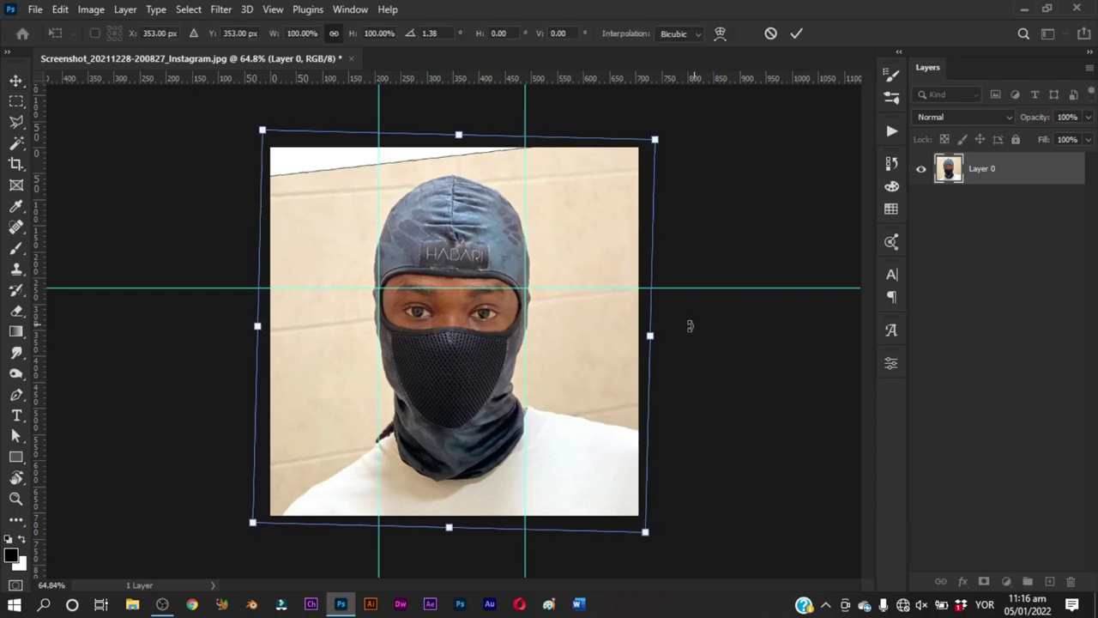
{"action": "key", "text": "Return"}
Remove all the guides and hide the rulers
{"action": "key", "text": "z"}
{"action": "mouse_move", "coordinate": [578, 336]}
{"action": "left_mouse_down"}
{"action": "mouse_move", "coordinate": [561, 378]}
{"action": "mouse_move", "coordinate": [589, 368]}
{"action": "left_mouse_up"}
{"action": "key", "text": "v"}
{"action": "left_click_drag", "start_coordinate": [524, 206], "coordinate": [26, 345]}
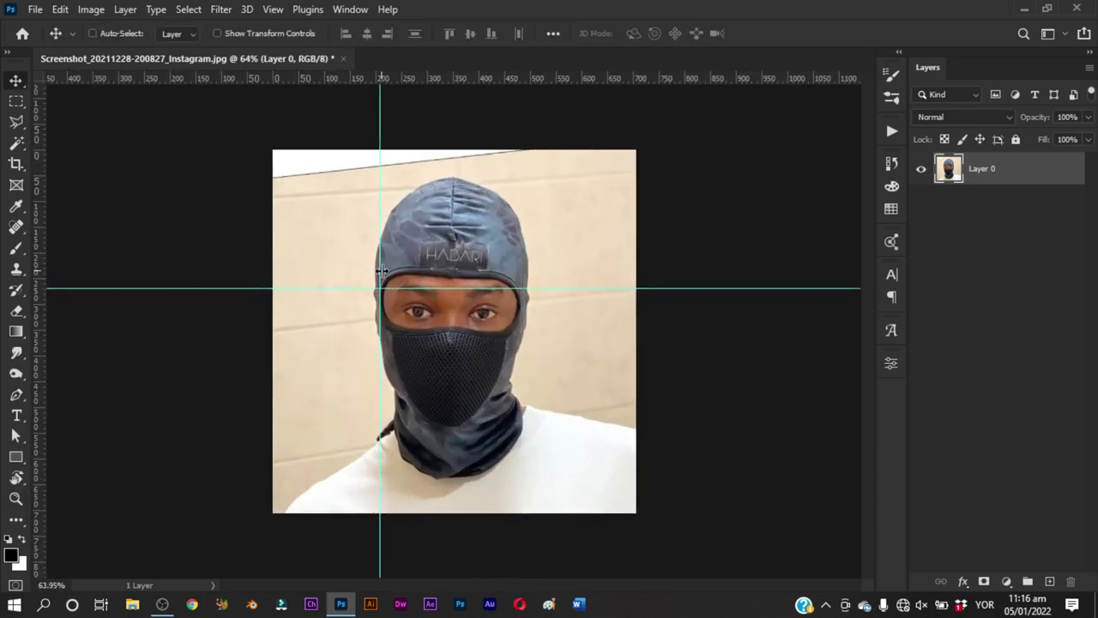
{"action": "left_click_drag", "start_coordinate": [382, 271], "coordinate": [34, 343]}
{"action": "mouse_move", "coordinate": [343, 79]}
{"action": "left_mouse_down"}
{"action": "mouse_move", "coordinate": [349, 127]}
{"action": "mouse_move", "coordinate": [403, 219]}
{"action": "left_mouse_up"}
{"action": "key", "text": "ctrl+semicolon"}
{"action": "key", "text": "ctrl+r"}
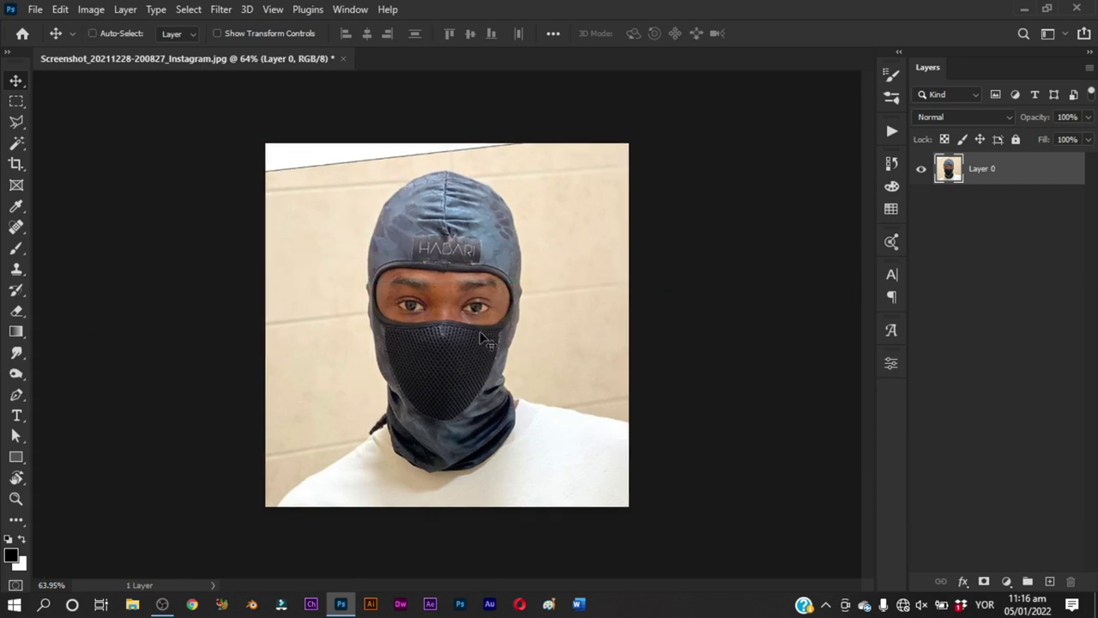
Save a JPEG copy to the Desktop, replacing the existing file
{"action": "key", "text": "ctrl+shift+s"}
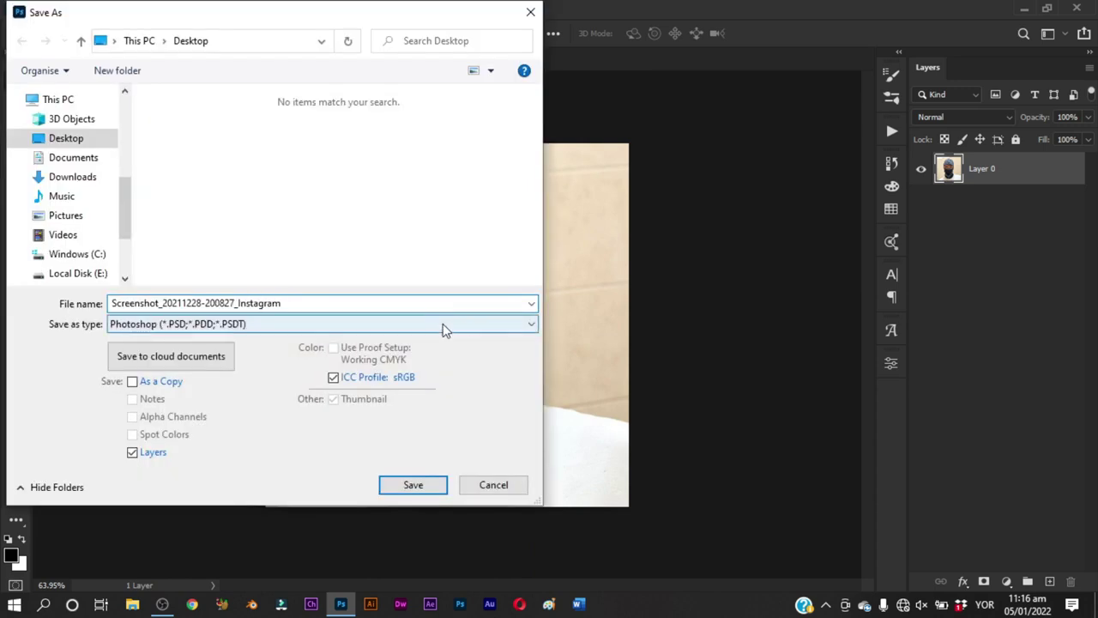
{"action": "left_click", "coordinate": [443, 324]}
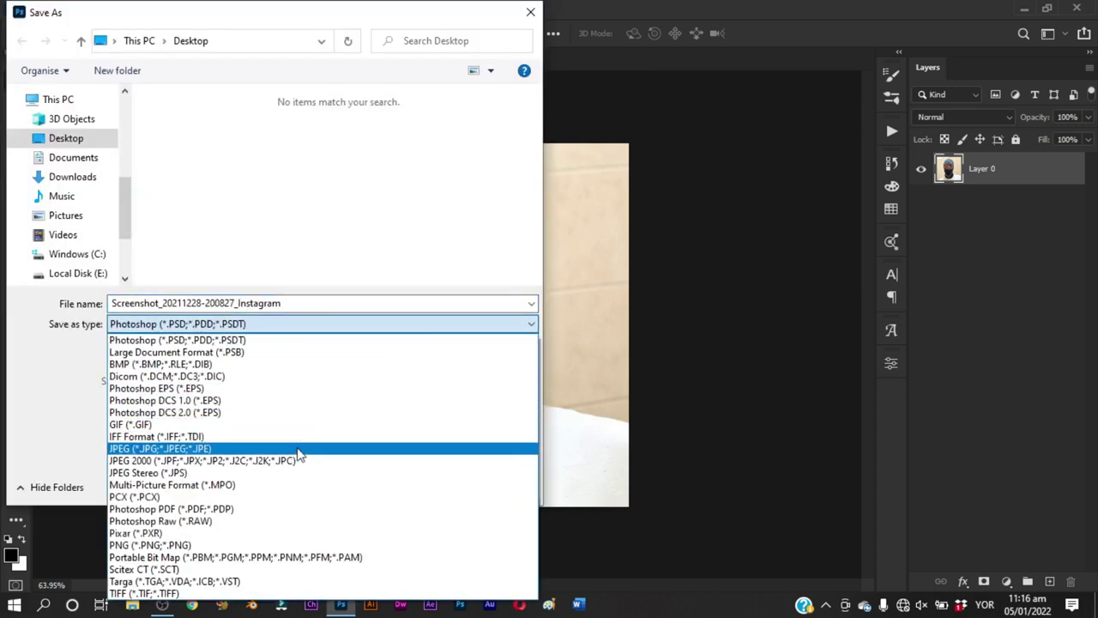
{"action": "left_click", "coordinate": [297, 453]}
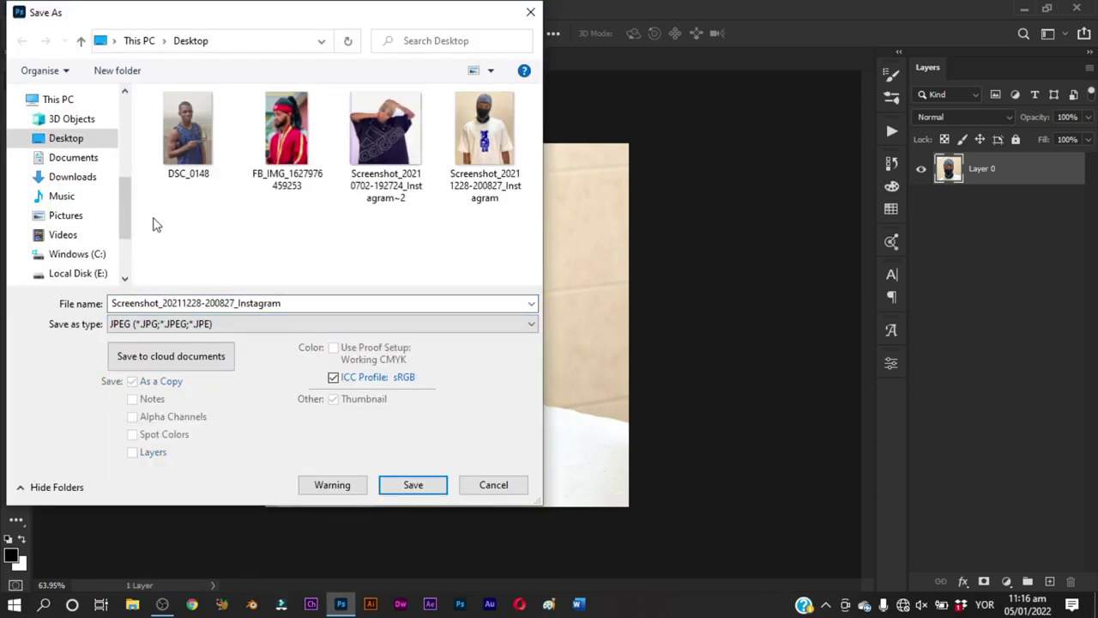
{"action": "left_click", "coordinate": [413, 487]}
{"action": "left_click", "coordinate": [604, 304]}
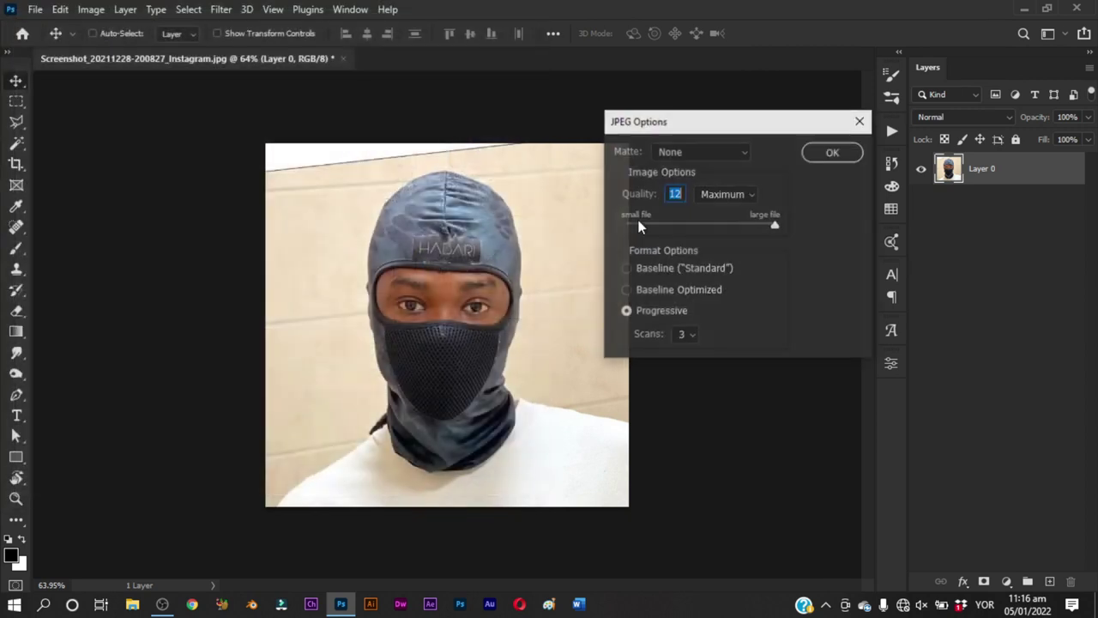
{"action": "left_click", "coordinate": [822, 160]}
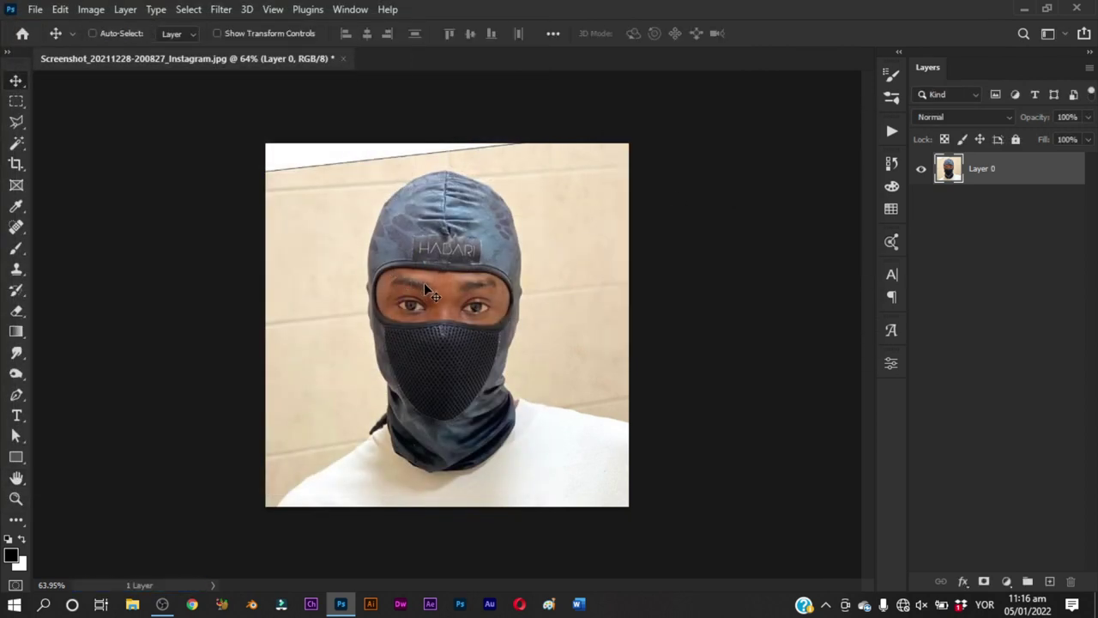
Add a white-filled Layer 1 below the photo and save as keshi.psd
{"action": "left_click", "coordinate": [1049, 581], "text": "ctrl"}
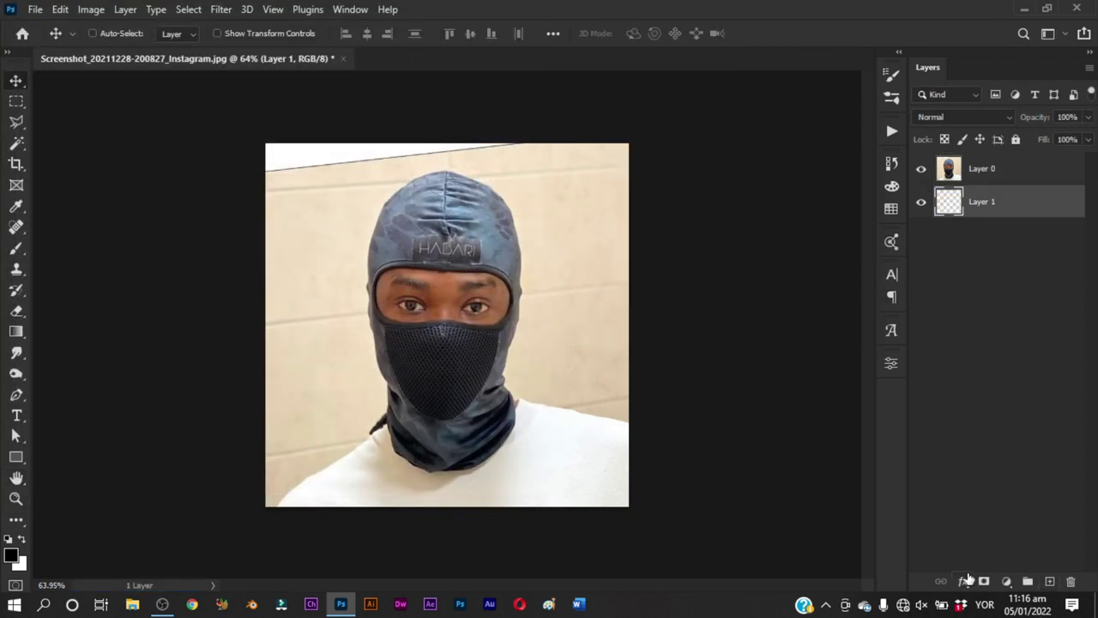
{"action": "key", "text": "ctrl+BackSpace"}
{"action": "key", "text": "ctrl+shift+s"}
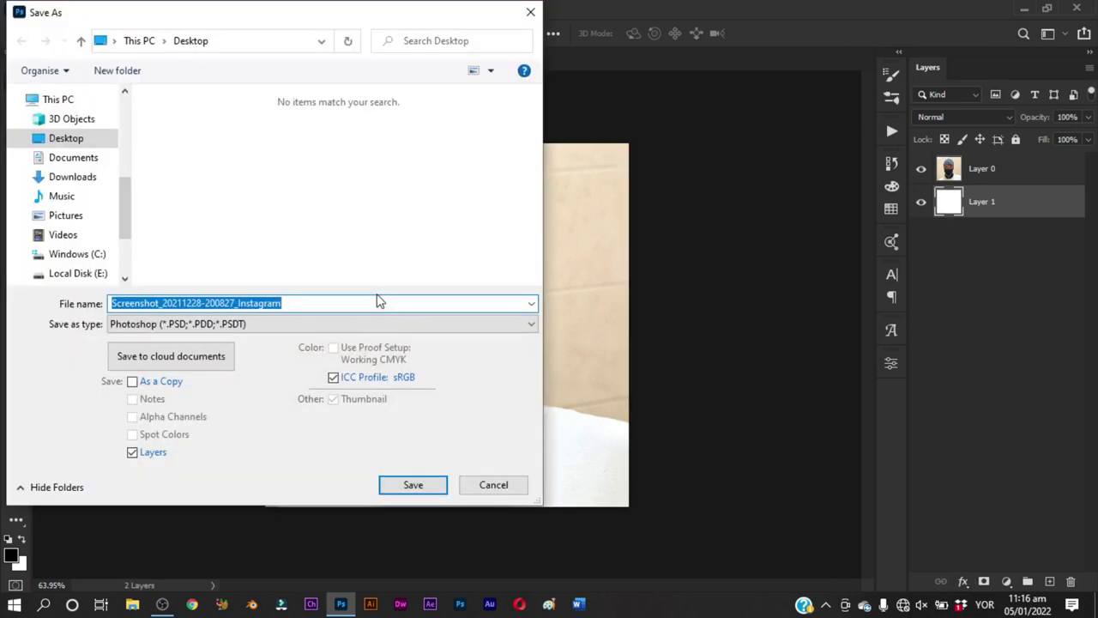
{"action": "type", "text": "keshi"}
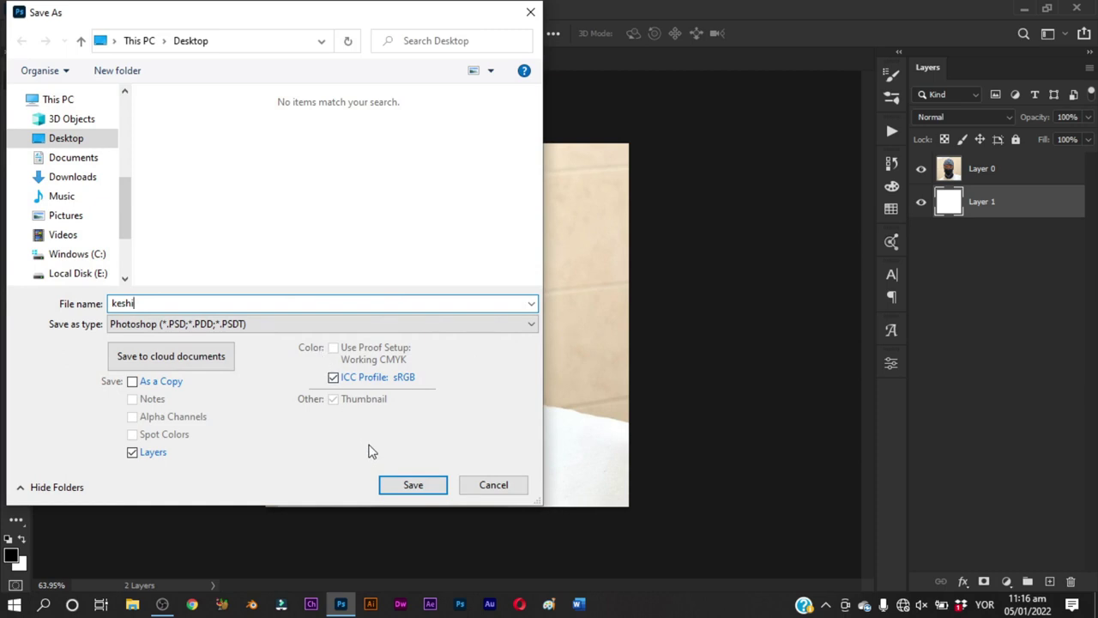
{"action": "key", "text": "Return"}
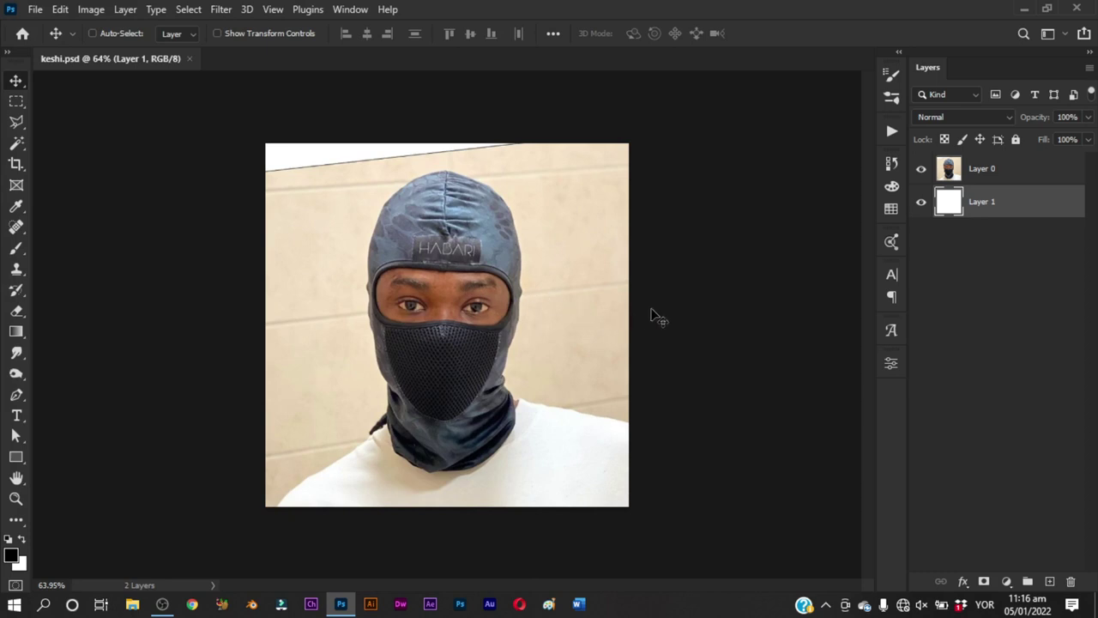
{"action": "key", "text": "z"}
{"action": "left_click_drag", "start_coordinate": [427, 288], "coordinate": [462, 291]}
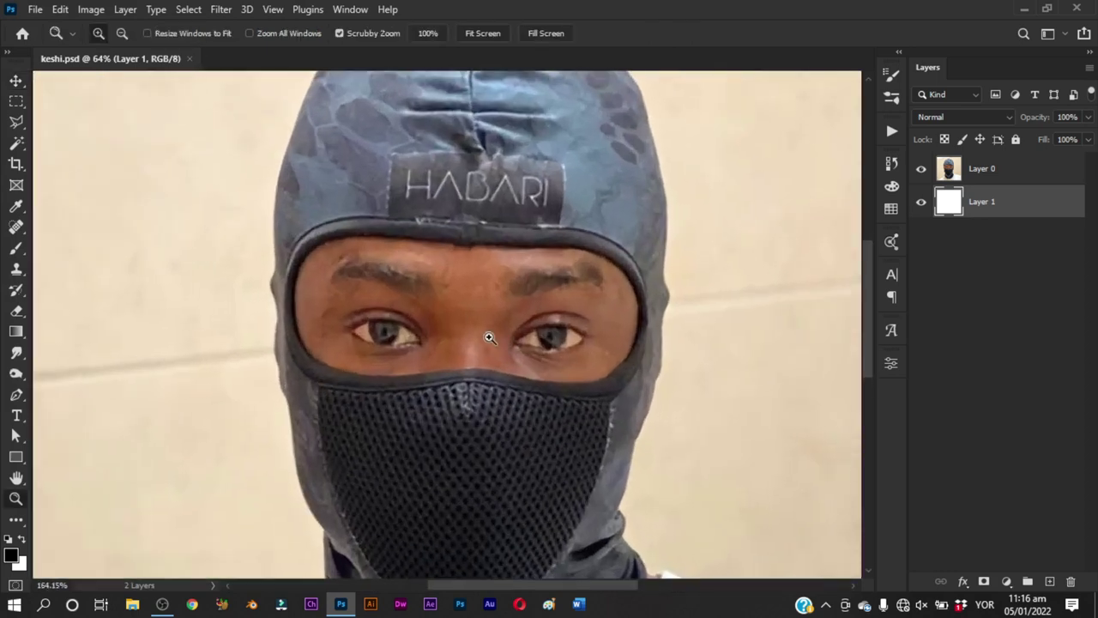
{"action": "key", "text": "p"}
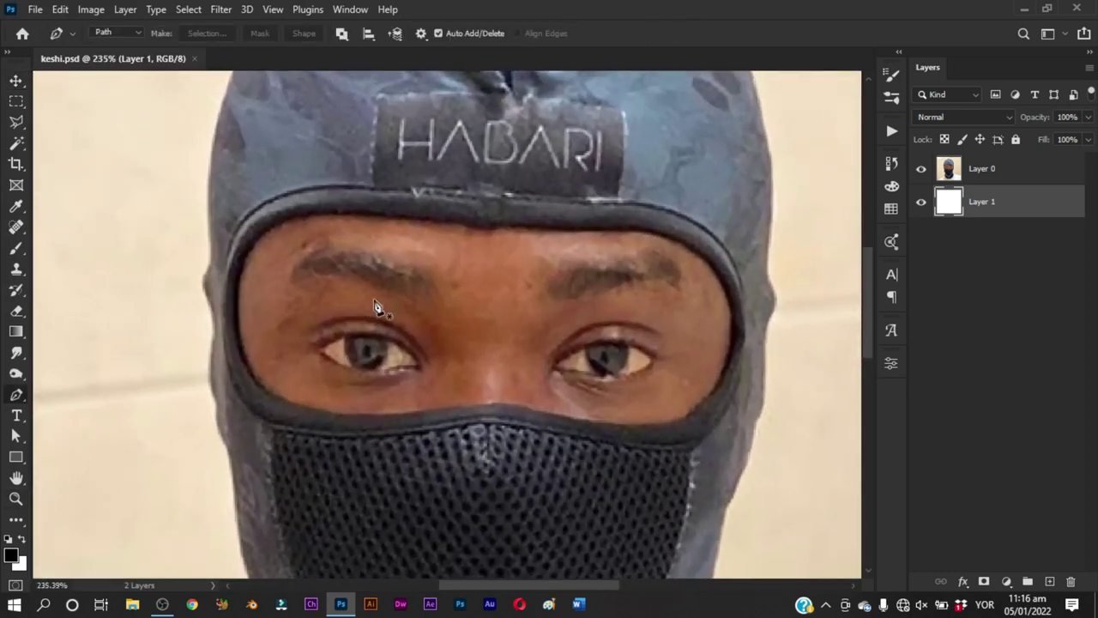
{"action": "key", "text": "z"}
{"action": "left_click_drag", "start_coordinate": [367, 306], "coordinate": [338, 367]}
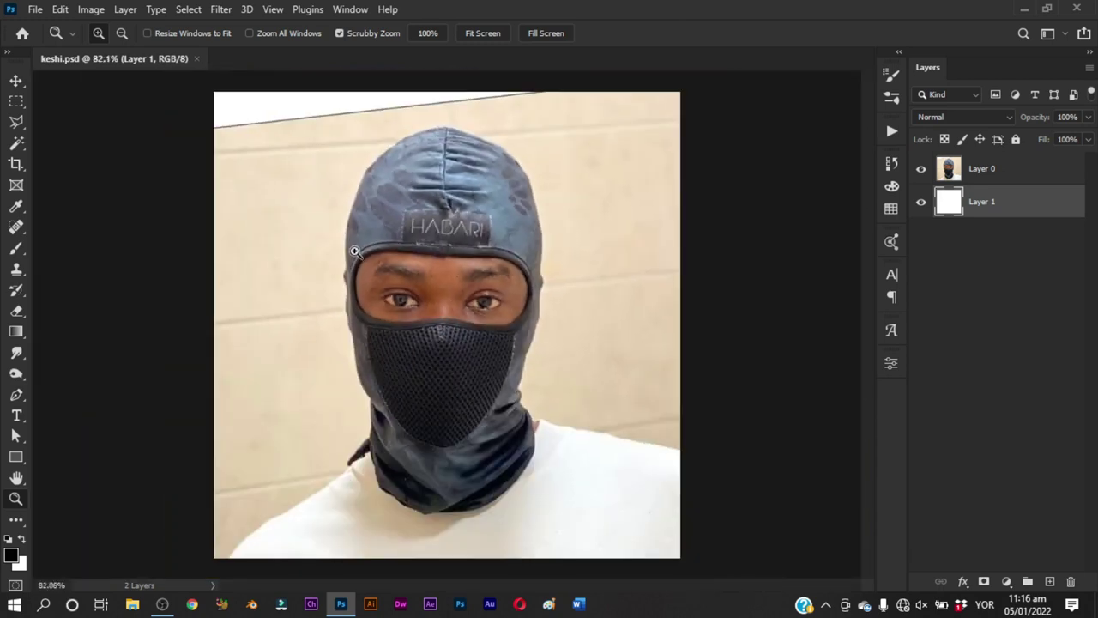
{"action": "left_click_drag", "start_coordinate": [355, 251], "coordinate": [374, 306]}
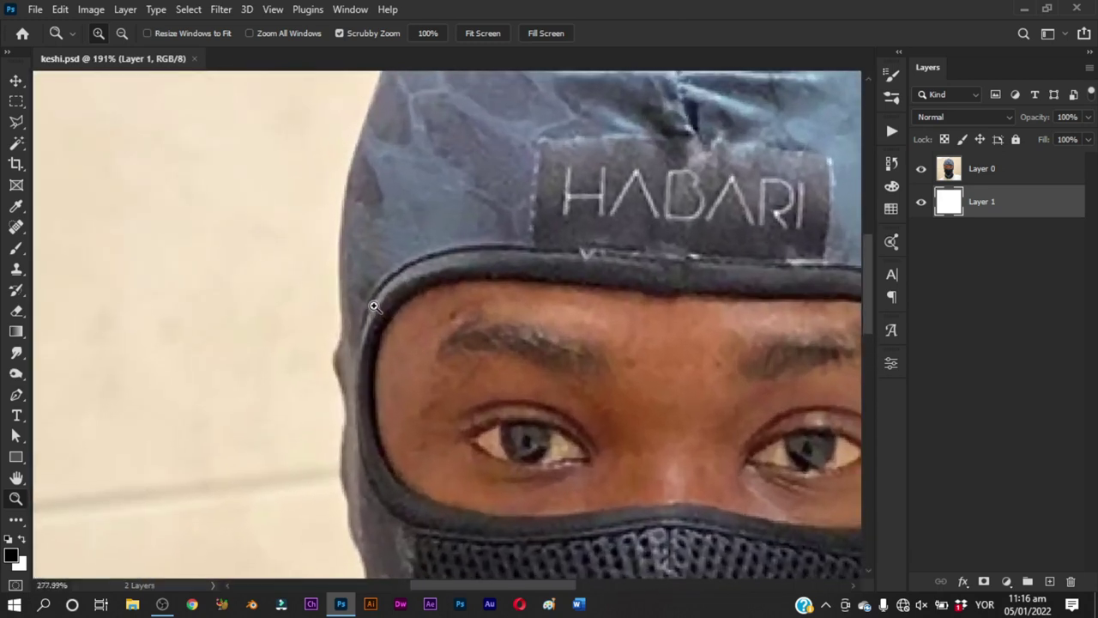
{"action": "key", "text": "p"}
{"action": "key", "text": "ctrl+shift+n"}
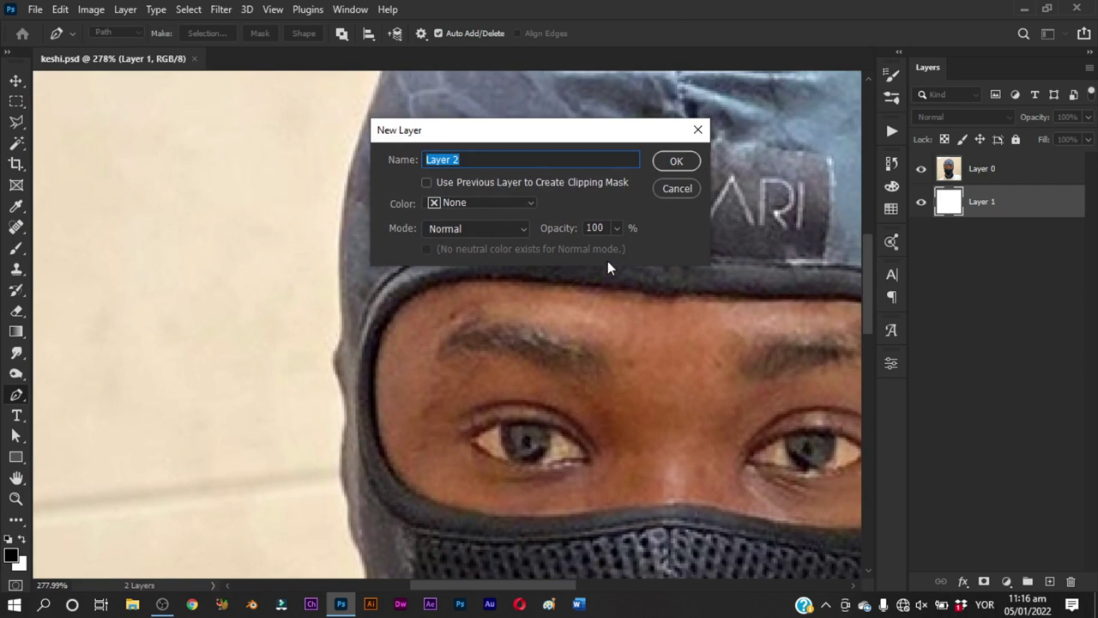
{"action": "left_click", "coordinate": [678, 190]}
{"action": "left_click_drag", "start_coordinate": [552, 294], "coordinate": [481, 294]}
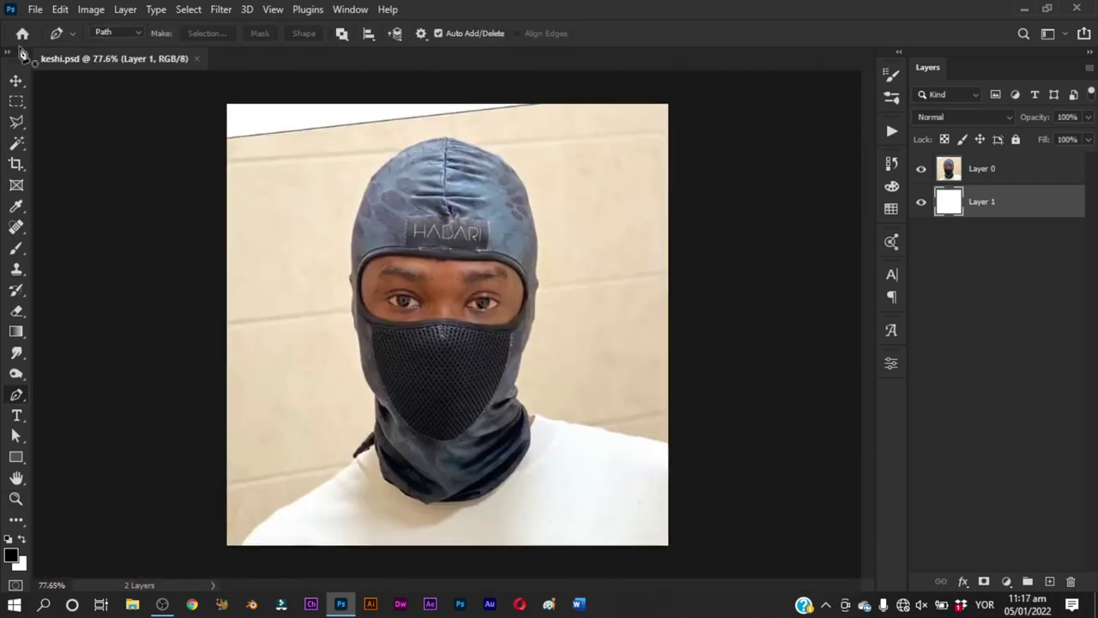
In Image Size, set width to 5 inches and resolution to 300 pixels/inch
{"action": "left_click", "coordinate": [91, 10]}
{"action": "left_click", "coordinate": [115, 129]}
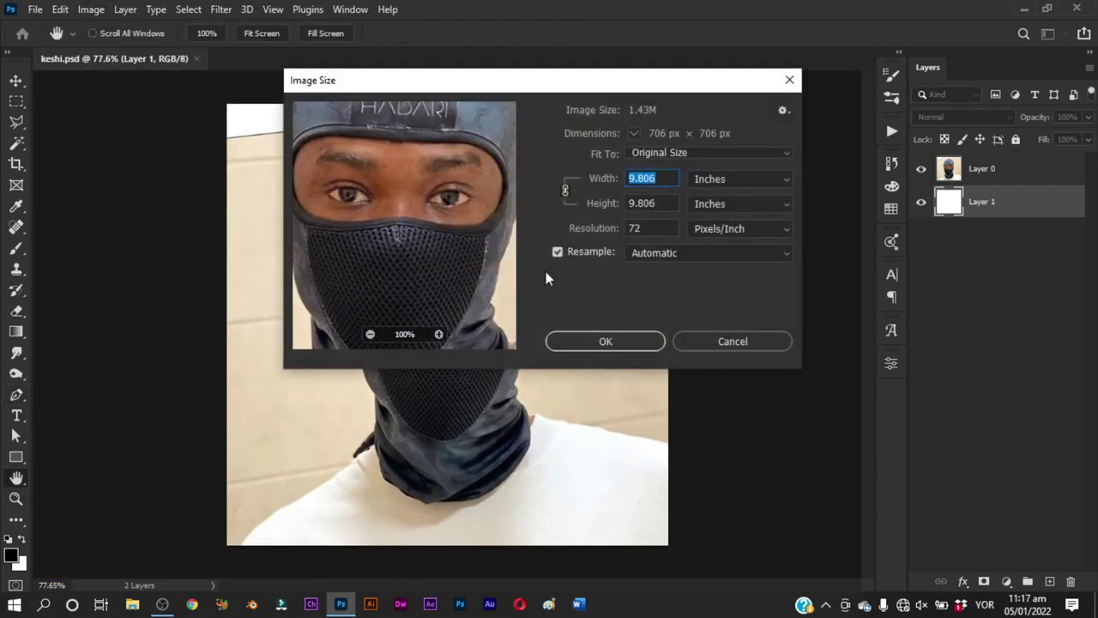
{"action": "type", "text": "5"}
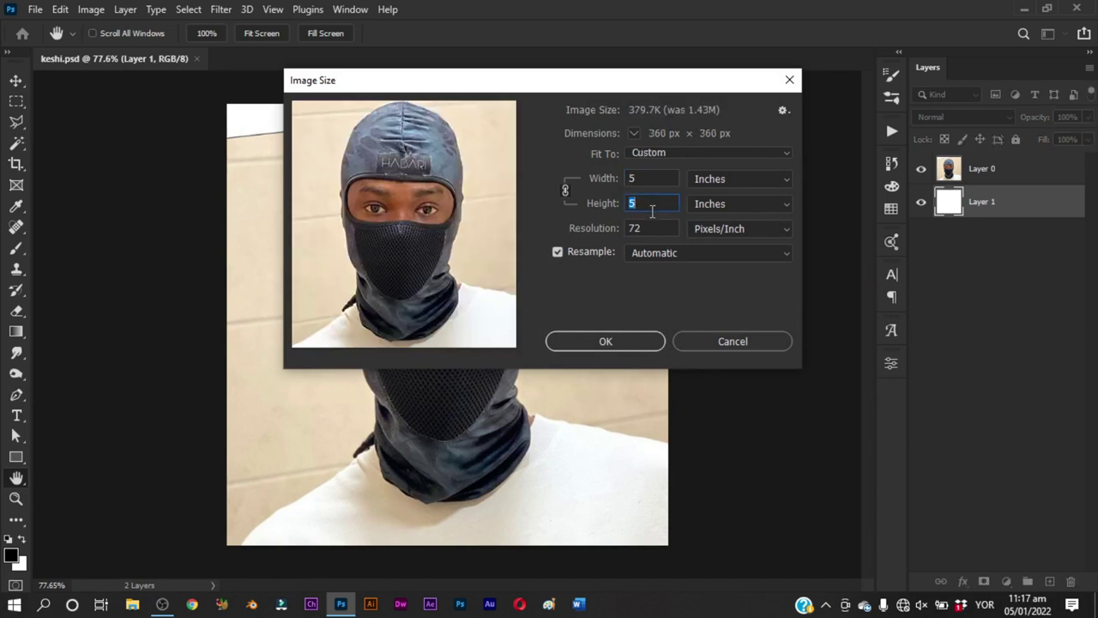
{"action": "left_click", "coordinate": [599, 234]}
{"action": "type", "text": "300"}
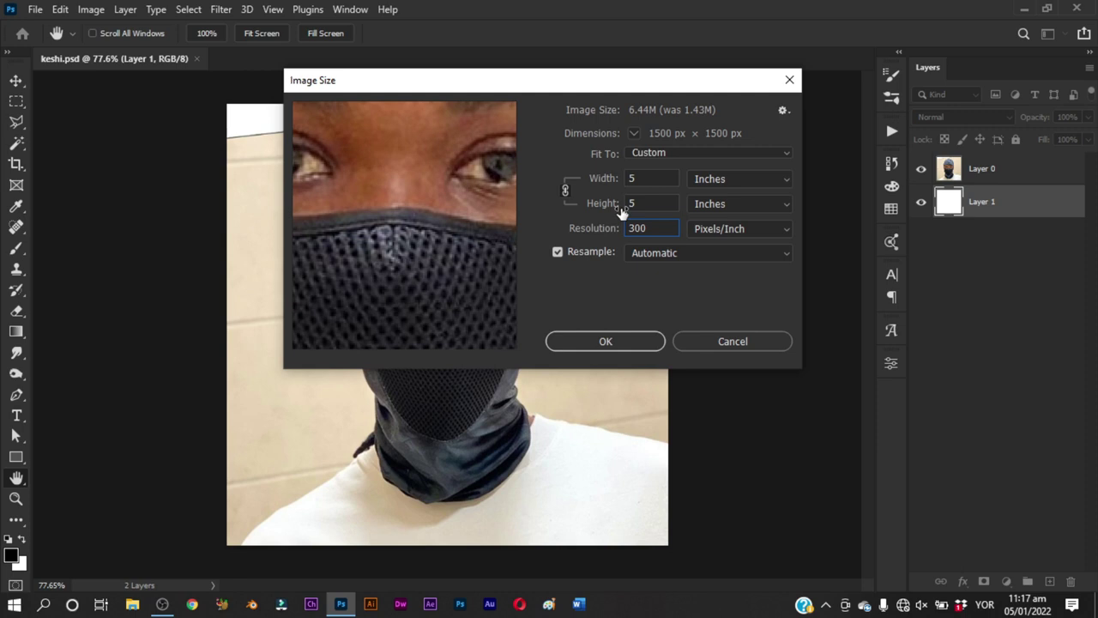
{"action": "left_click", "coordinate": [606, 341]}
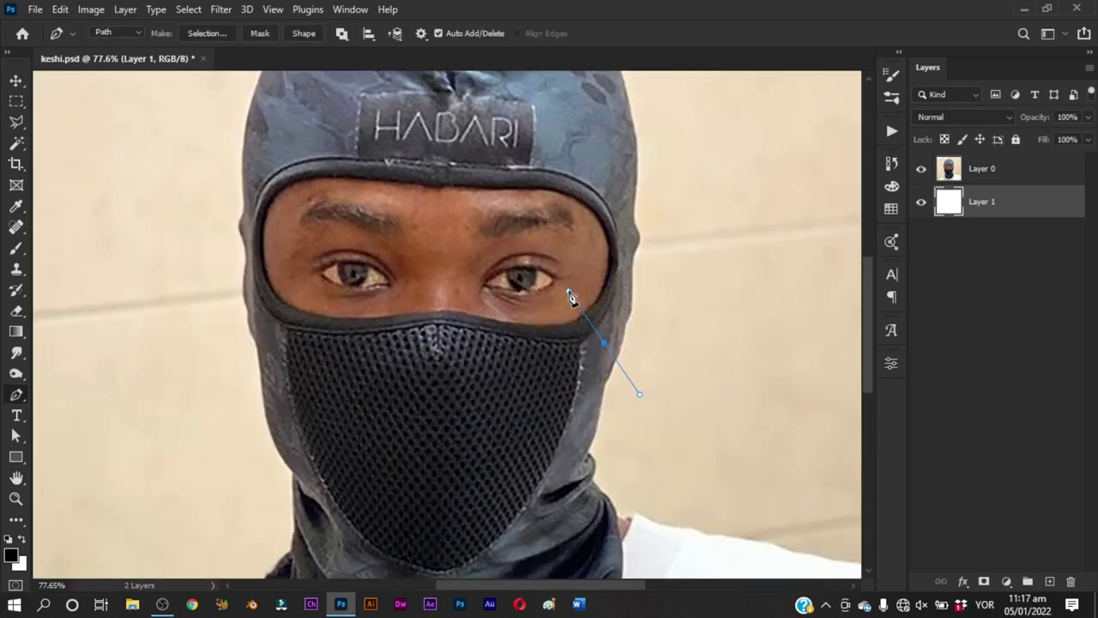
Create a new layer named 'mask' and zoom in on the hood's left edge
{"action": "scroll", "coordinate": [405, 277], "scroll_direction": "up", "scroll_amount": 3}
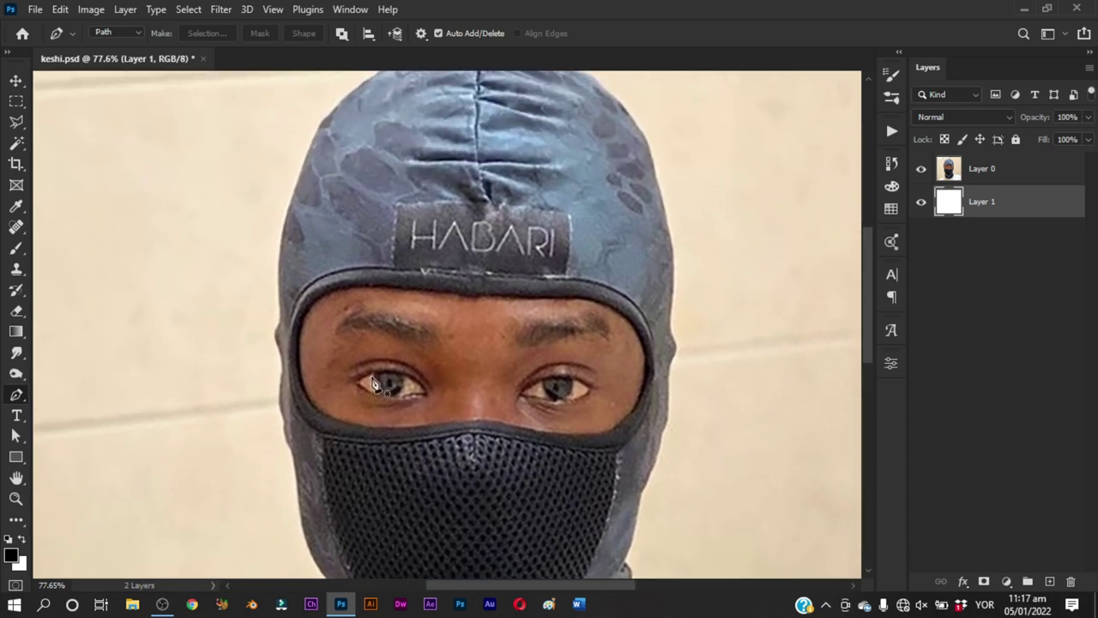
{"action": "key", "text": "ctrl+shift+n"}
{"action": "type", "text": "mask"}
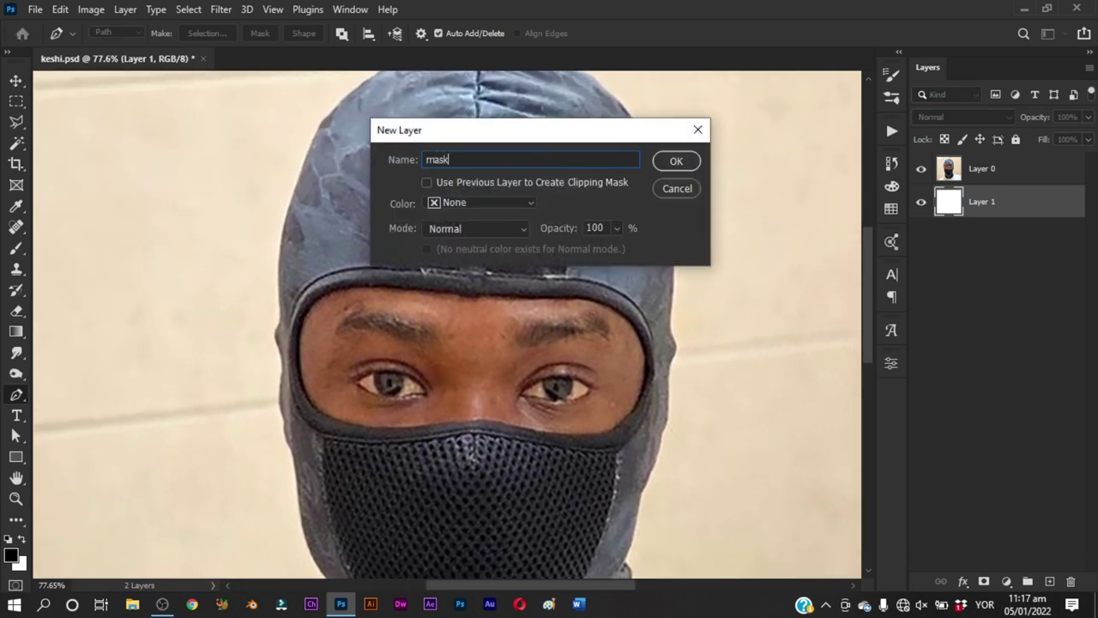
{"action": "key", "text": "Return"}
{"action": "key", "text": "z"}
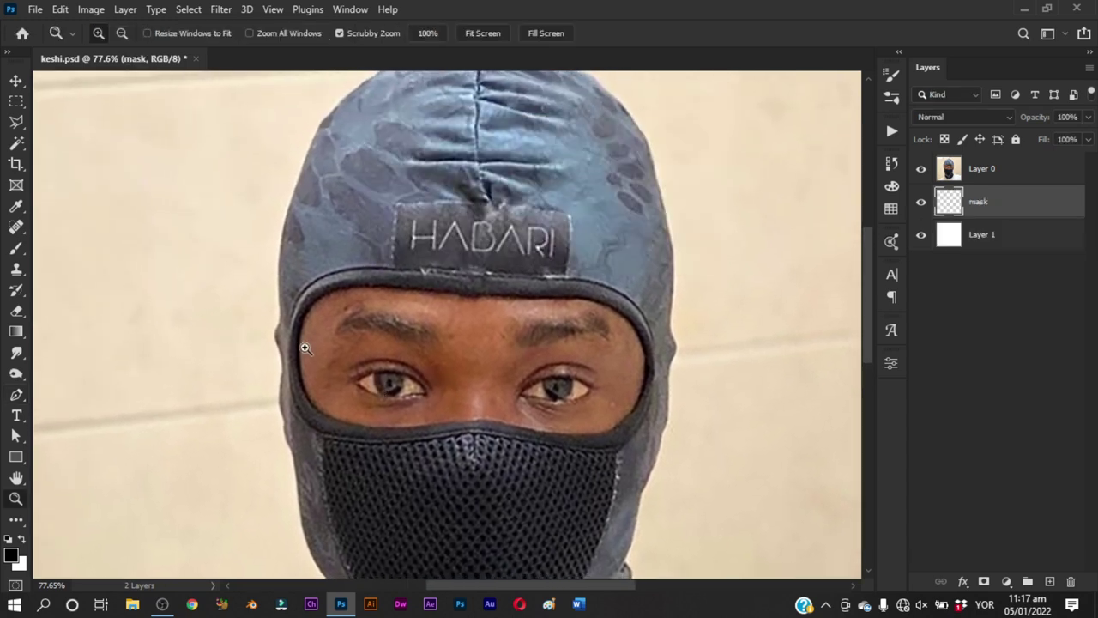
{"action": "mouse_move", "coordinate": [300, 346]}
{"action": "left_mouse_down"}
{"action": "mouse_move", "coordinate": [243, 401]}
{"action": "mouse_move", "coordinate": [362, 282]}
{"action": "mouse_move", "coordinate": [353, 323]}
{"action": "left_mouse_up"}
Start a Pen path up the hood's left side and over its crown
{"action": "key", "text": "p"}
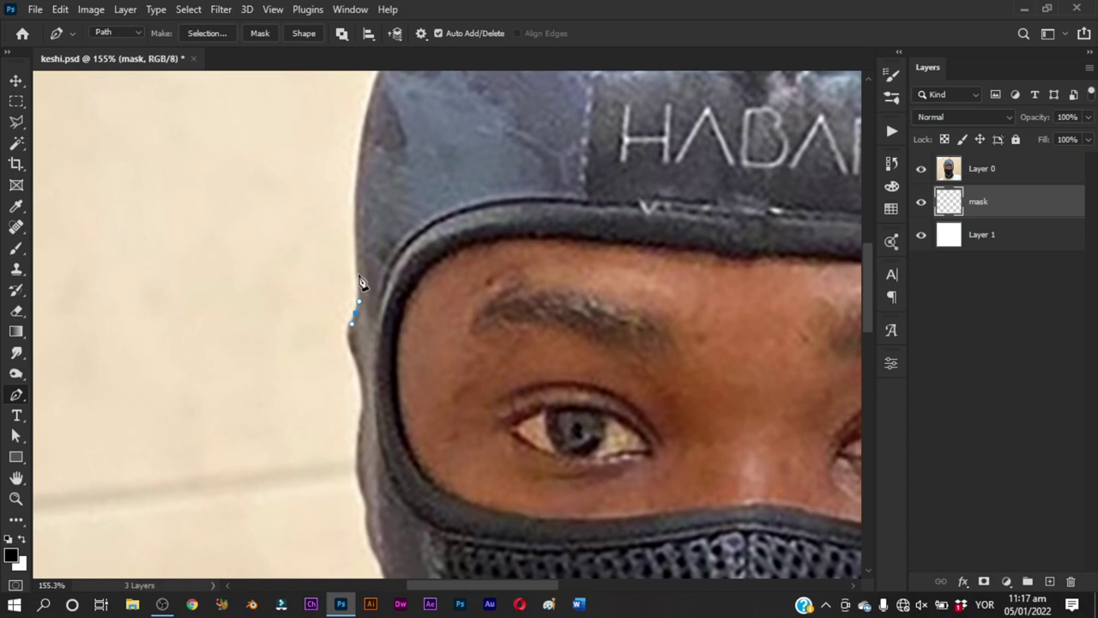
{"action": "mouse_move", "coordinate": [356, 272]}
{"action": "left_mouse_down"}
{"action": "mouse_move", "coordinate": [354, 249]}
{"action": "mouse_move", "coordinate": [325, 415]}
{"action": "left_mouse_up"}
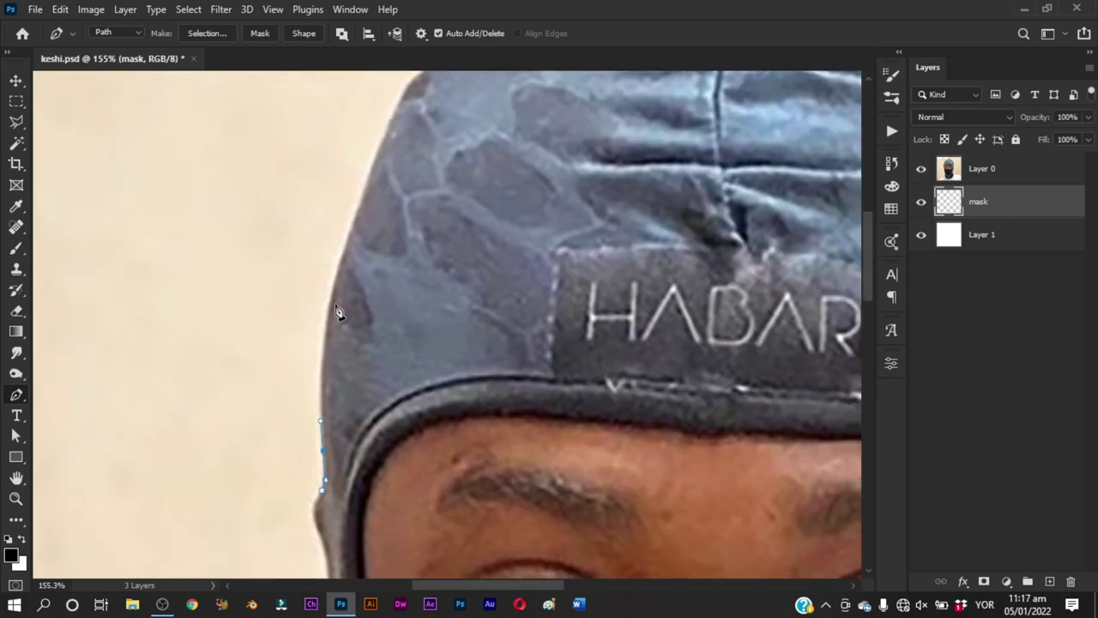
{"action": "mouse_move", "coordinate": [339, 267]}
{"action": "left_mouse_down"}
{"action": "mouse_move", "coordinate": [369, 175]}
{"action": "mouse_move", "coordinate": [356, 194]}
{"action": "mouse_move", "coordinate": [370, 314]}
{"action": "left_mouse_up"}
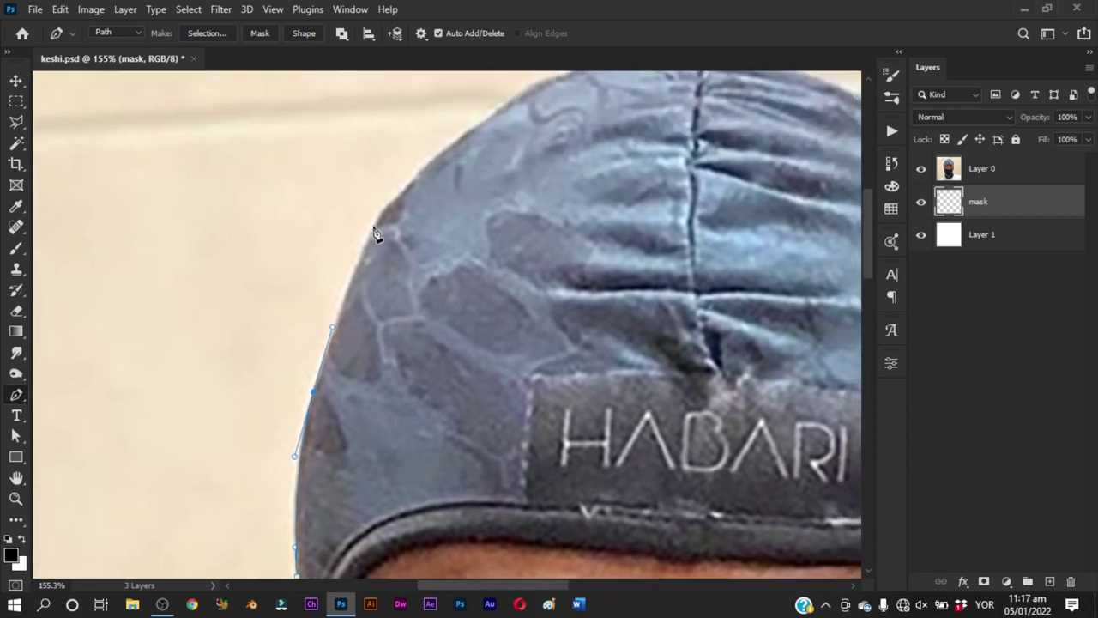
{"action": "left_click_drag", "start_coordinate": [361, 252], "coordinate": [381, 223]}
{"action": "left_click_drag", "start_coordinate": [459, 157], "coordinate": [377, 260]}
{"action": "left_click_drag", "start_coordinate": [421, 209], "coordinate": [478, 173]}
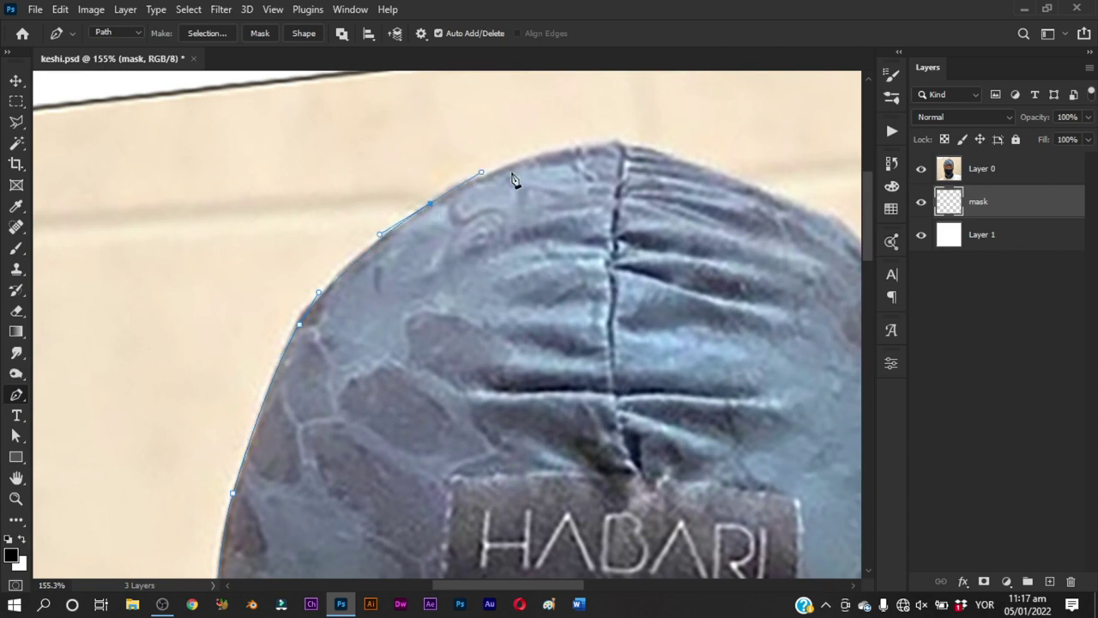
{"action": "mouse_move", "coordinate": [615, 138]}
{"action": "left_mouse_down"}
{"action": "mouse_move", "coordinate": [626, 144]}
{"action": "mouse_move", "coordinate": [440, 181]}
{"action": "left_mouse_up"}
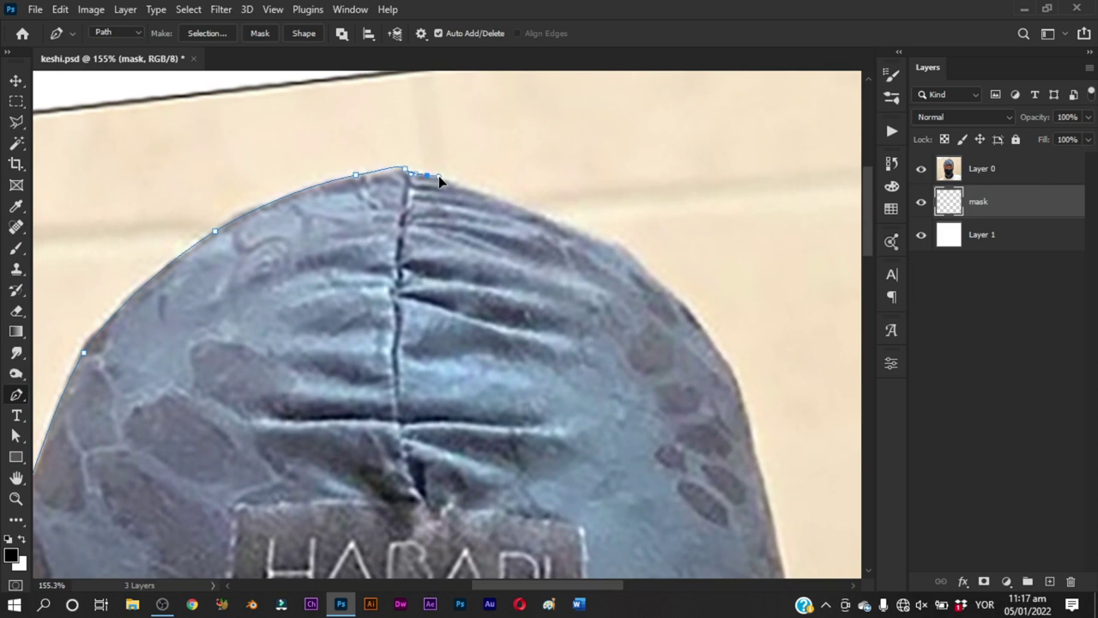
Continue the path down the upper right edge of the hood
{"action": "left_click_drag", "start_coordinate": [552, 218], "coordinate": [604, 239]}
{"action": "mouse_move", "coordinate": [677, 286]}
{"action": "left_mouse_down"}
{"action": "mouse_move", "coordinate": [540, 191]}
{"action": "mouse_move", "coordinate": [535, 205]}
{"action": "left_mouse_up"}
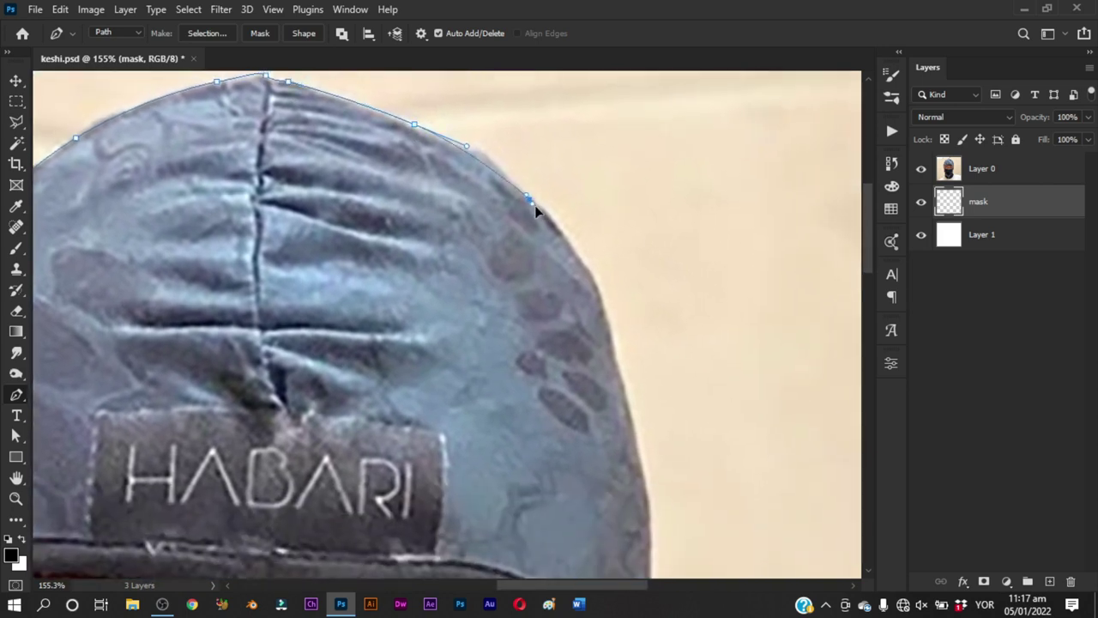
{"action": "scroll", "coordinate": [592, 236], "scroll_direction": "down", "scroll_amount": 3}
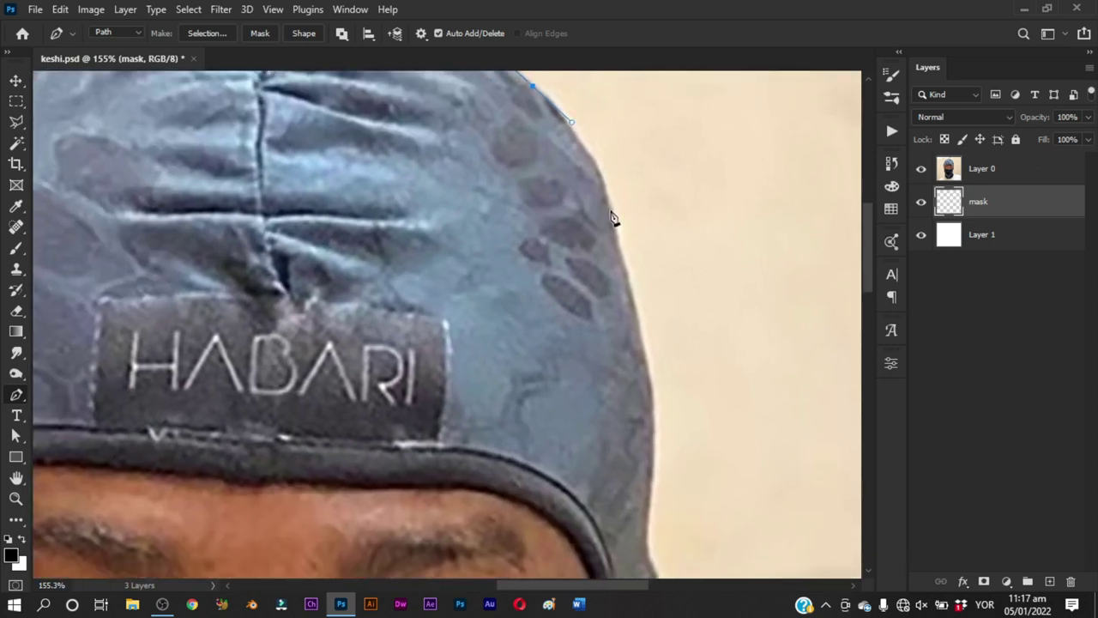
{"action": "scroll", "coordinate": [609, 223], "scroll_direction": "up", "scroll_amount": 1}
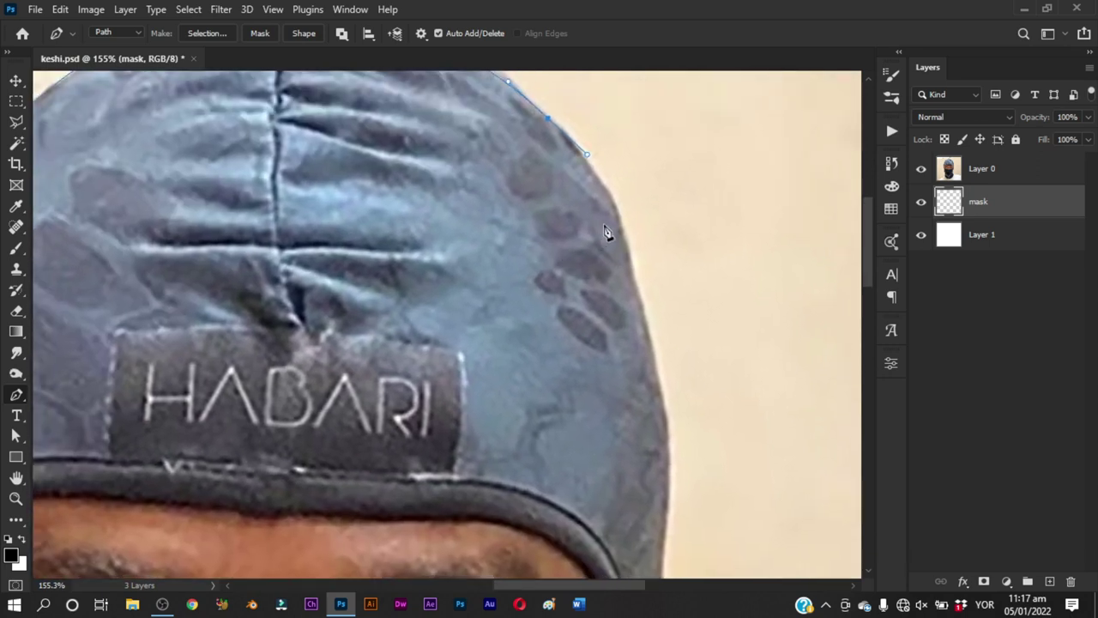
{"action": "left_click_drag", "start_coordinate": [627, 249], "coordinate": [636, 287]}
{"action": "scroll", "coordinate": [639, 299], "scroll_direction": "down", "scroll_amount": 2}
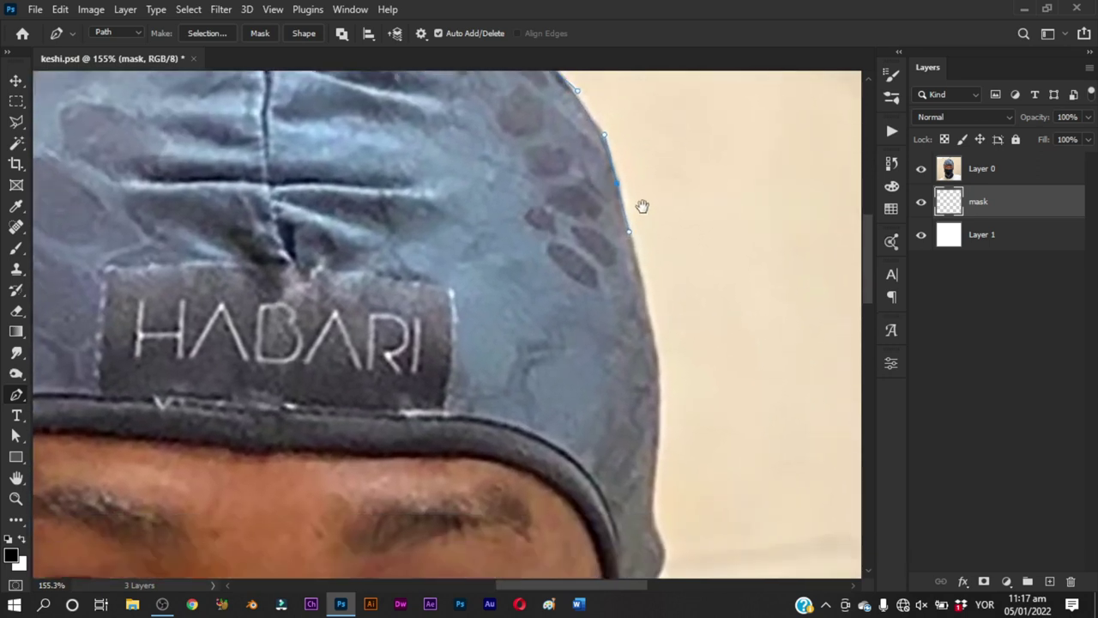
{"action": "scroll", "coordinate": [645, 279], "scroll_direction": "down", "scroll_amount": 2}
{"action": "scroll", "coordinate": [656, 383], "scroll_direction": "down", "scroll_amount": 4}
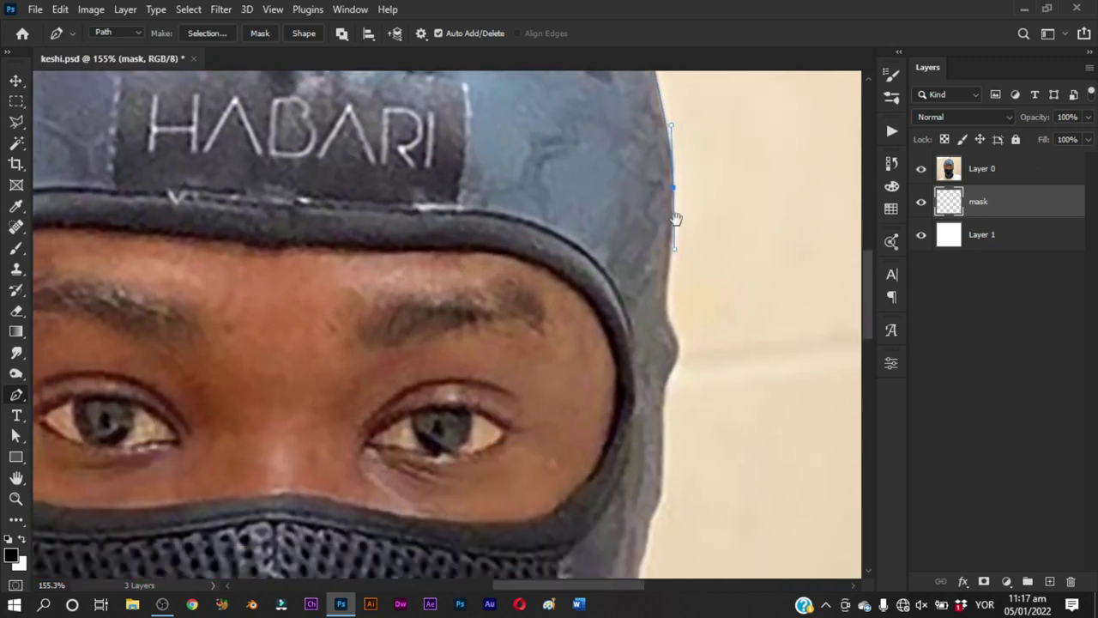
{"action": "scroll", "coordinate": [660, 343], "scroll_direction": "down", "scroll_amount": 1}
{"action": "left_click_drag", "start_coordinate": [667, 246], "coordinate": [677, 348]}
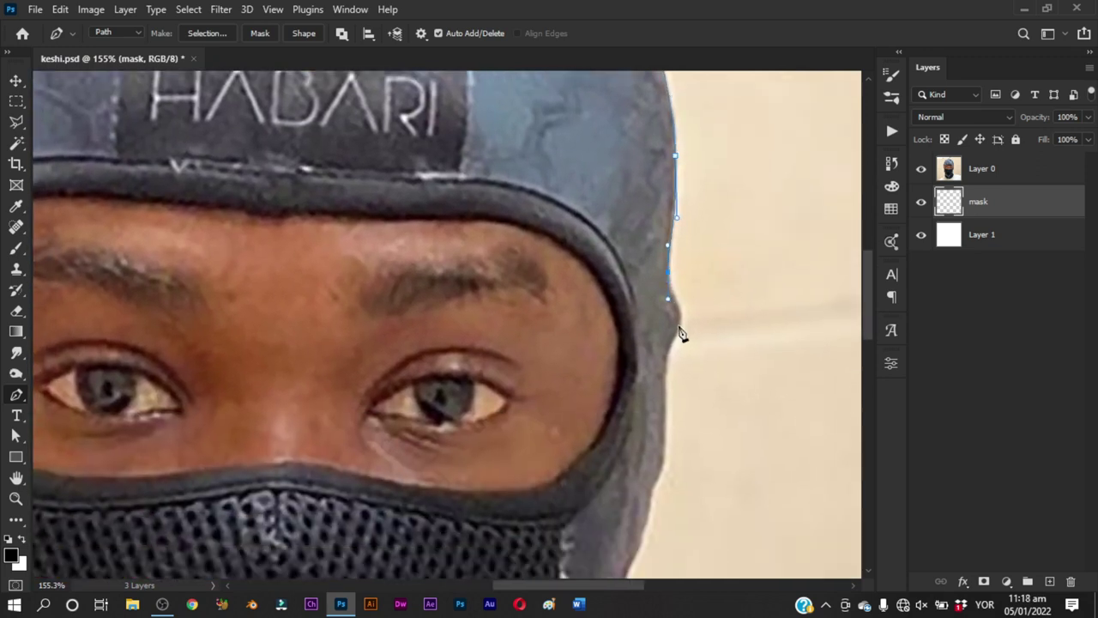
Extend the path down the hood's lower right edge beside the mask toward the neck
{"action": "scroll", "coordinate": [673, 335], "scroll_direction": "down", "scroll_amount": 1}
{"action": "scroll", "coordinate": [685, 274], "scroll_direction": "down", "scroll_amount": 3}
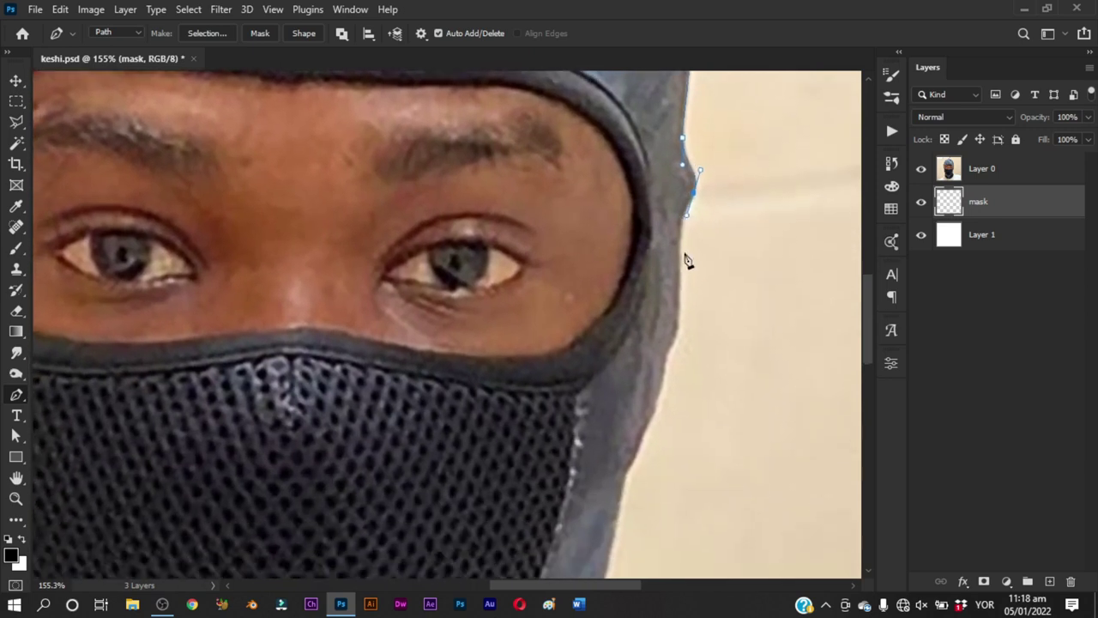
{"action": "left_click", "coordinate": [679, 259]}
{"action": "left_click", "coordinate": [679, 297]}
{"action": "mouse_move", "coordinate": [678, 320]}
{"action": "left_mouse_down"}
{"action": "mouse_move", "coordinate": [710, 267]}
{"action": "mouse_move", "coordinate": [692, 316]}
{"action": "left_mouse_up"}
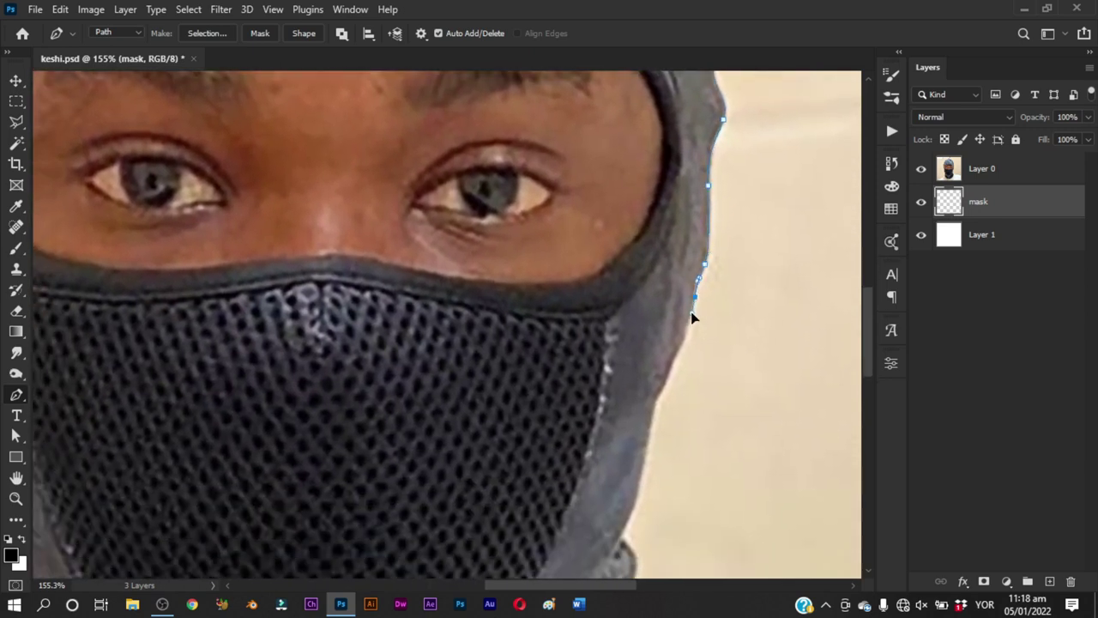
{"action": "mouse_move", "coordinate": [666, 379]}
{"action": "left_mouse_down"}
{"action": "mouse_move", "coordinate": [682, 260]}
{"action": "mouse_move", "coordinate": [668, 309]}
{"action": "left_mouse_up"}
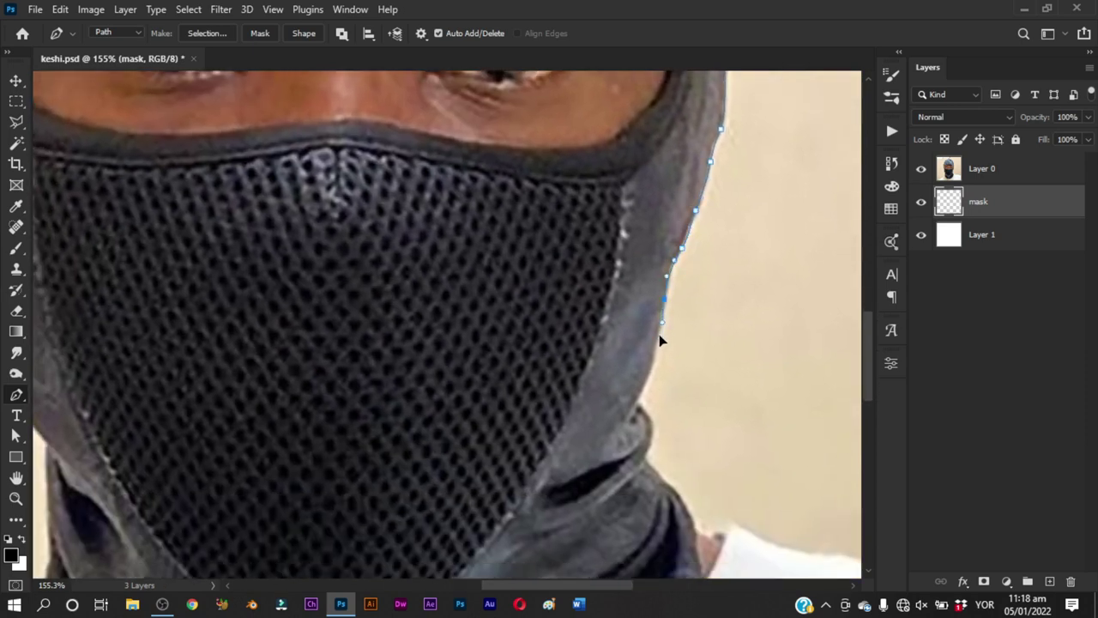
{"action": "left_click_drag", "start_coordinate": [659, 336], "coordinate": [694, 225]}
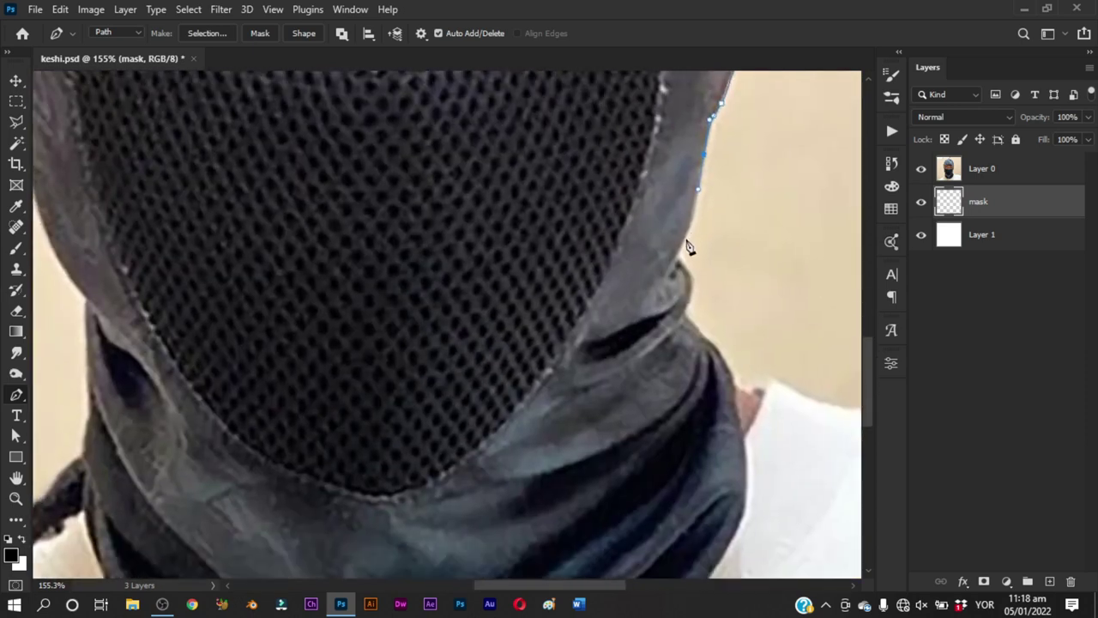
{"action": "mouse_move", "coordinate": [672, 260]}
{"action": "left_mouse_down"}
{"action": "mouse_move", "coordinate": [683, 270]}
{"action": "mouse_move", "coordinate": [696, 238]}
{"action": "left_mouse_up"}
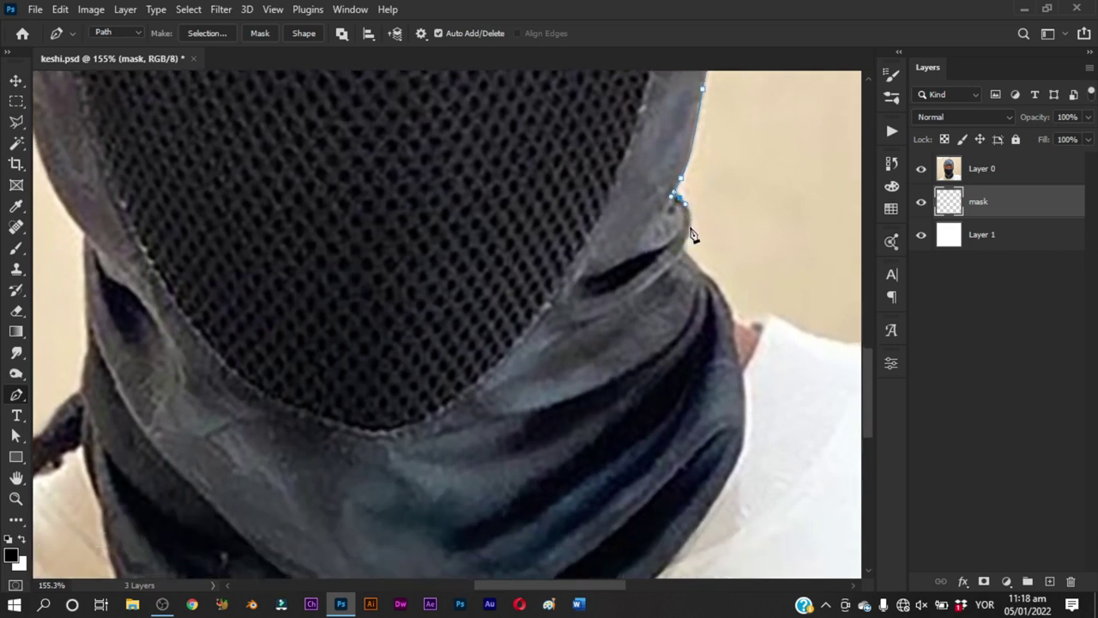
{"action": "left_click", "coordinate": [685, 254]}
{"action": "left_click", "coordinate": [699, 268]}
{"action": "left_click", "coordinate": [716, 285]}
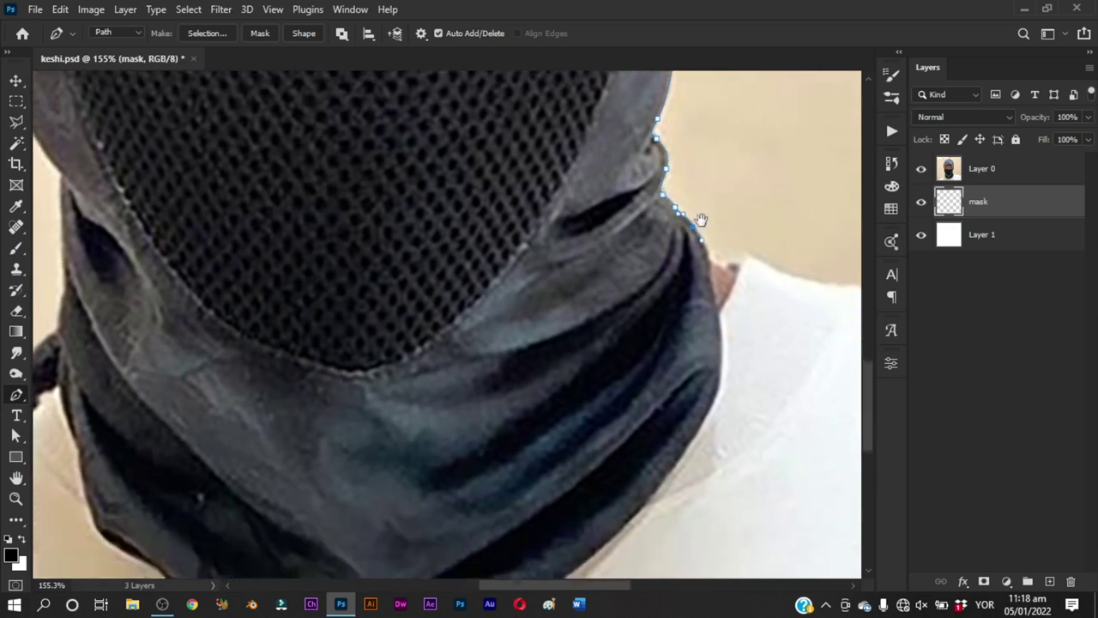
Continue the path down the hood's right edge, redoing a misplaced anchor
{"action": "left_click_drag", "start_coordinate": [725, 305], "coordinate": [702, 221]}
{"action": "left_click", "coordinate": [712, 246]}
{"action": "left_click_drag", "start_coordinate": [733, 313], "coordinate": [728, 255]}
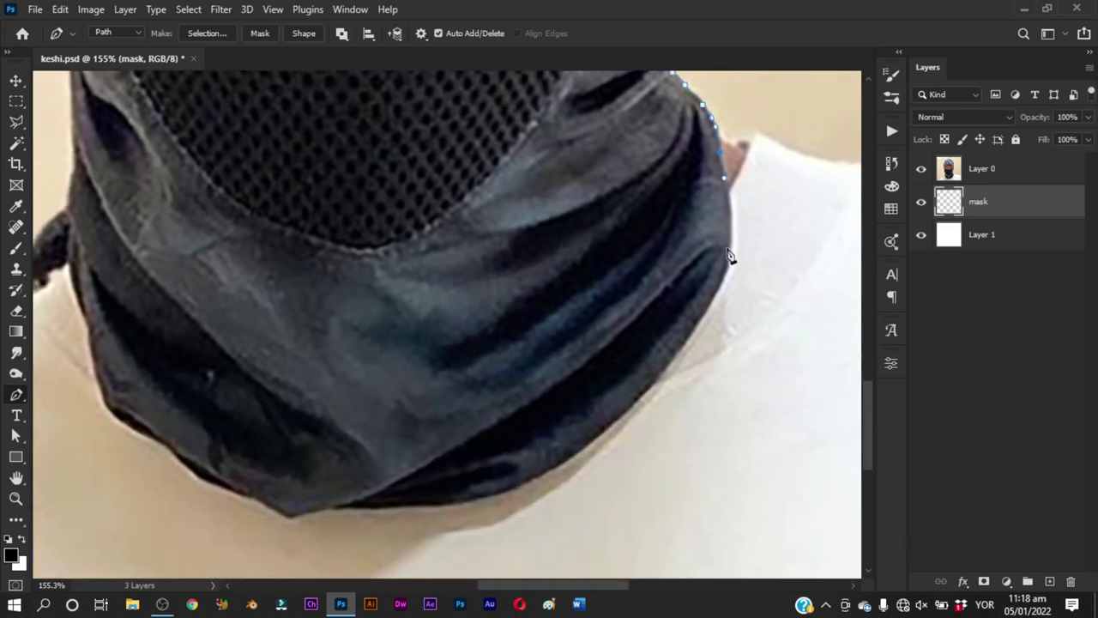
{"action": "key", "text": "ctrl+z"}
{"action": "left_click_drag", "start_coordinate": [733, 232], "coordinate": [730, 273]}
{"action": "left_click_drag", "start_coordinate": [684, 343], "coordinate": [661, 385]}
{"action": "left_click_drag", "start_coordinate": [621, 417], "coordinate": [713, 288]}
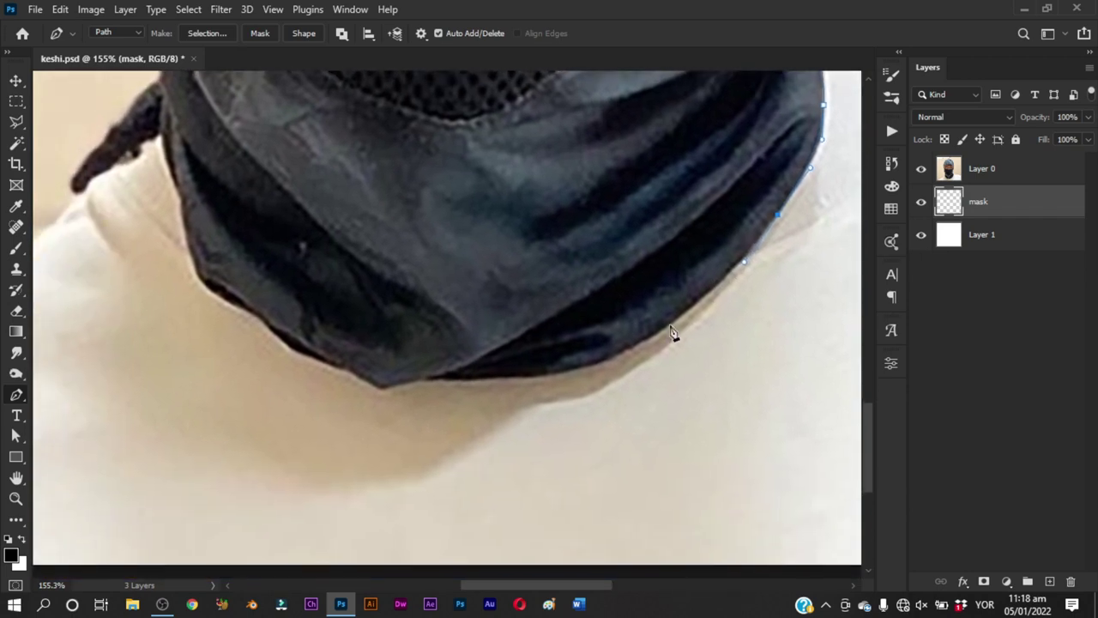
Trace the path along the bottom edge of the hood
{"action": "left_click", "coordinate": [605, 361]}
{"action": "left_click", "coordinate": [528, 388]}
{"action": "mouse_move", "coordinate": [443, 380]}
{"action": "left_mouse_down"}
{"action": "mouse_move", "coordinate": [361, 377]}
{"action": "mouse_move", "coordinate": [306, 361]}
{"action": "mouse_move", "coordinate": [276, 335]}
{"action": "left_mouse_up"}
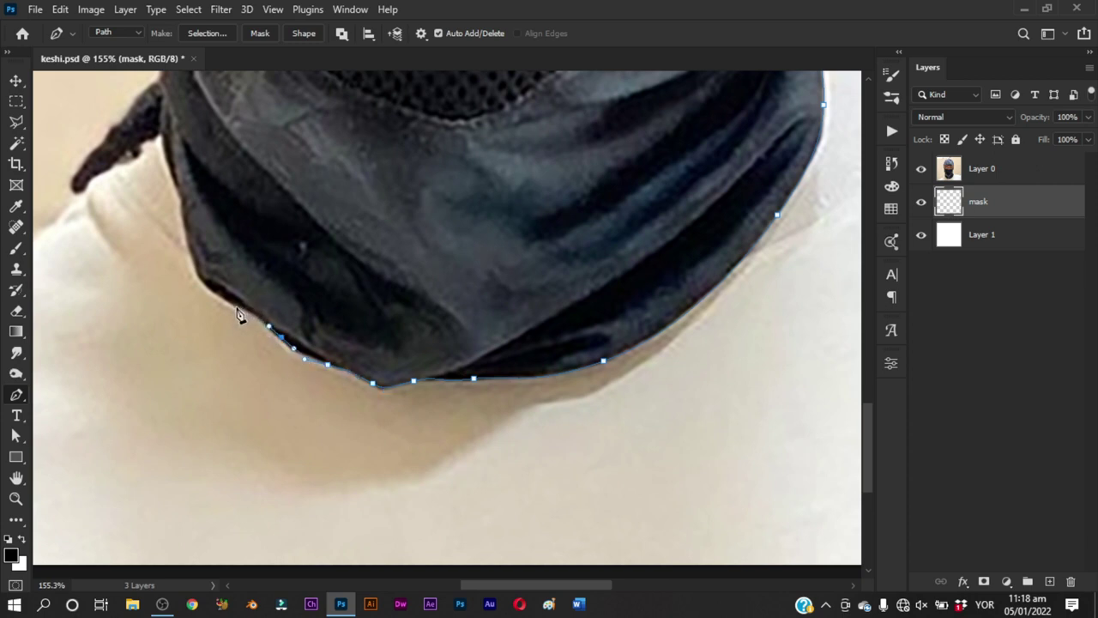
{"action": "left_click_drag", "start_coordinate": [203, 276], "coordinate": [289, 391]}
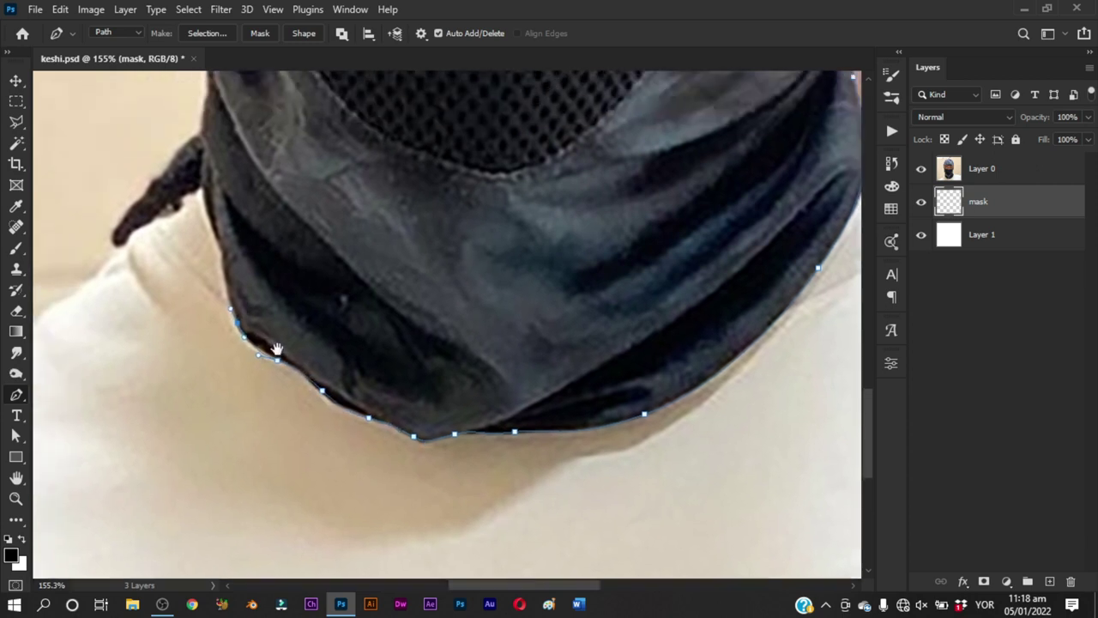
{"action": "key", "text": "ctrl+z"}
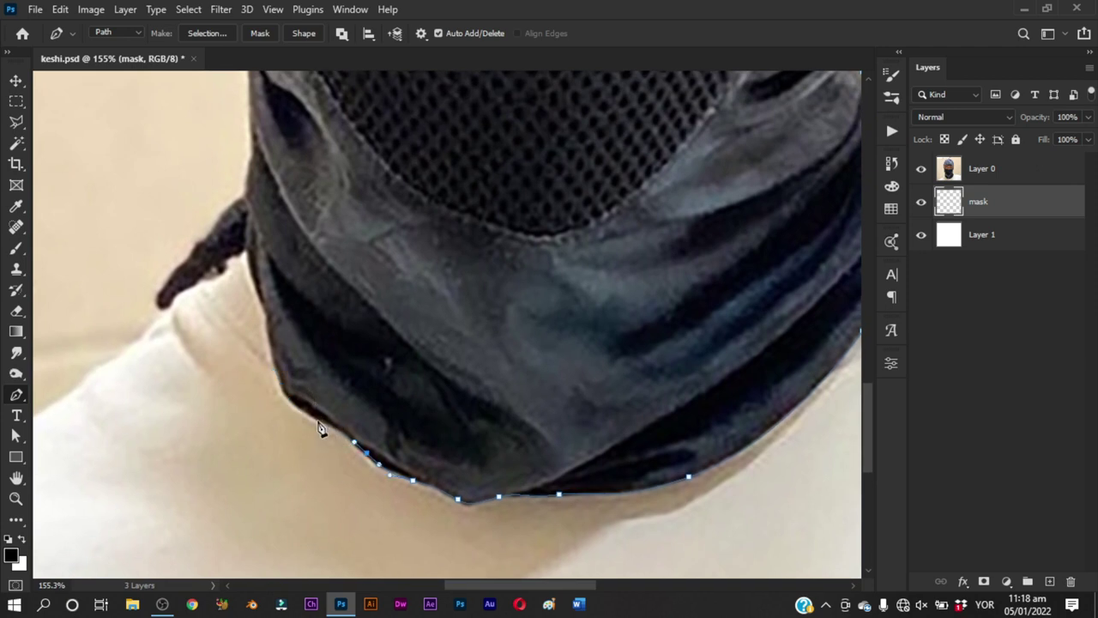
Extend the path up the hood's lower left edge beside the mask
{"action": "left_click", "coordinate": [316, 419]}
{"action": "left_click", "coordinate": [296, 409]}
{"action": "left_click_drag", "start_coordinate": [271, 350], "coordinate": [280, 374]}
{"action": "left_click_drag", "start_coordinate": [281, 274], "coordinate": [331, 345]}
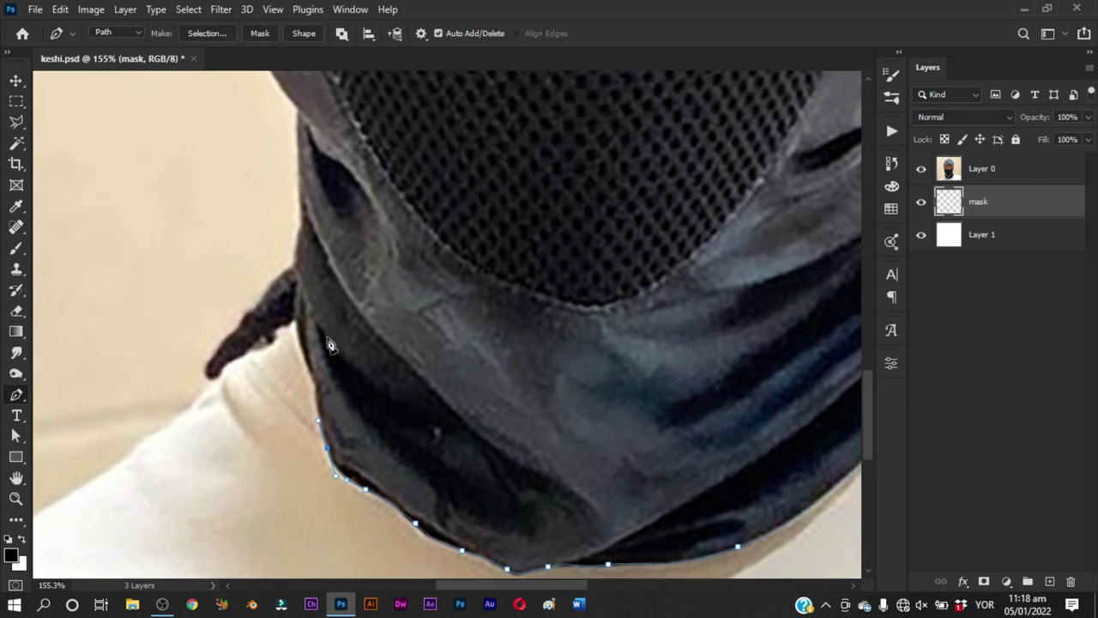
{"action": "mouse_move", "coordinate": [317, 398]}
{"action": "left_mouse_down"}
{"action": "mouse_move", "coordinate": [301, 344]}
{"action": "mouse_move", "coordinate": [335, 403]}
{"action": "left_mouse_up"}
{"action": "left_click", "coordinate": [333, 371]}
{"action": "left_click_drag", "start_coordinate": [338, 335], "coordinate": [342, 310]}
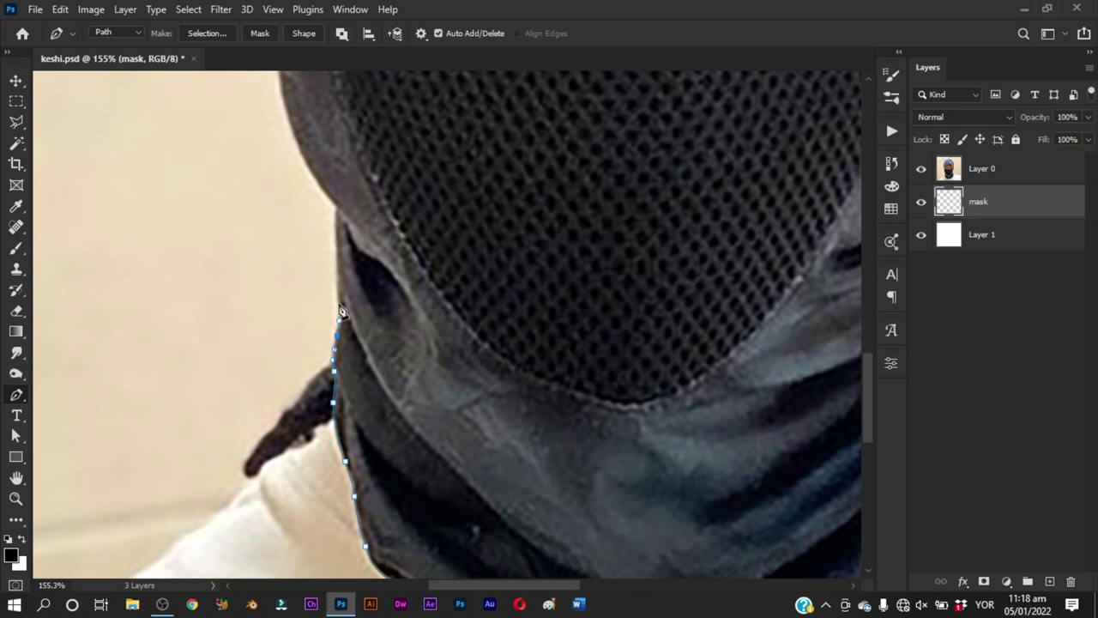
Continue the path up the left edge past eye level
{"action": "mouse_move", "coordinate": [352, 268]}
{"action": "left_mouse_down"}
{"action": "mouse_move", "coordinate": [347, 378]}
{"action": "mouse_move", "coordinate": [337, 341]}
{"action": "mouse_move", "coordinate": [412, 407]}
{"action": "left_mouse_up"}
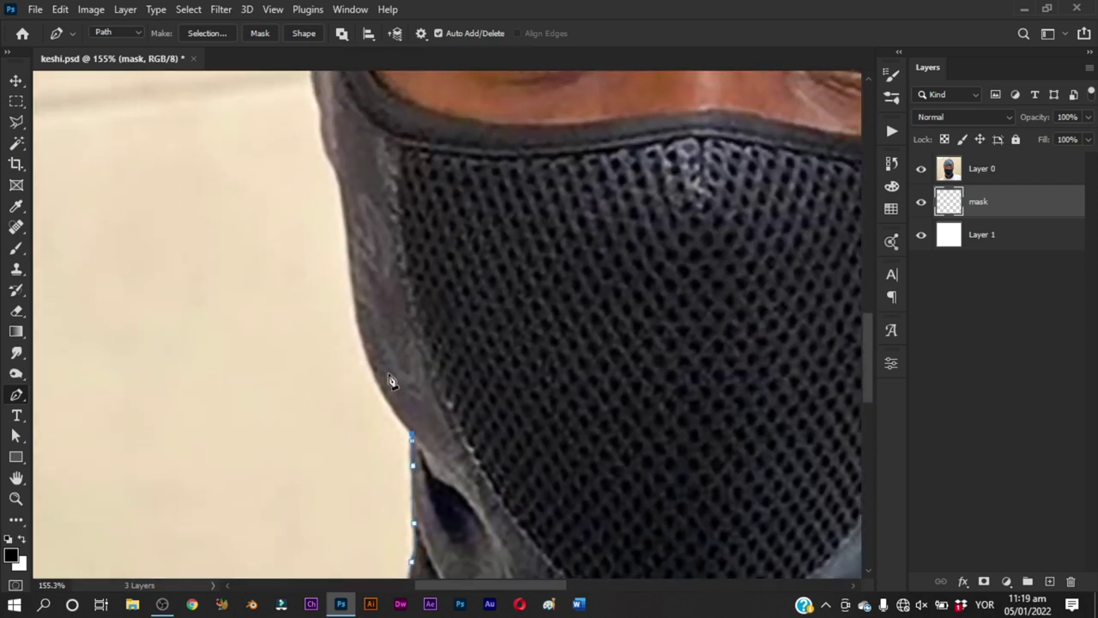
{"action": "mouse_move", "coordinate": [359, 316]}
{"action": "left_mouse_down"}
{"action": "mouse_move", "coordinate": [350, 274]}
{"action": "mouse_move", "coordinate": [440, 403]}
{"action": "left_mouse_up"}
{"action": "left_click", "coordinate": [413, 323]}
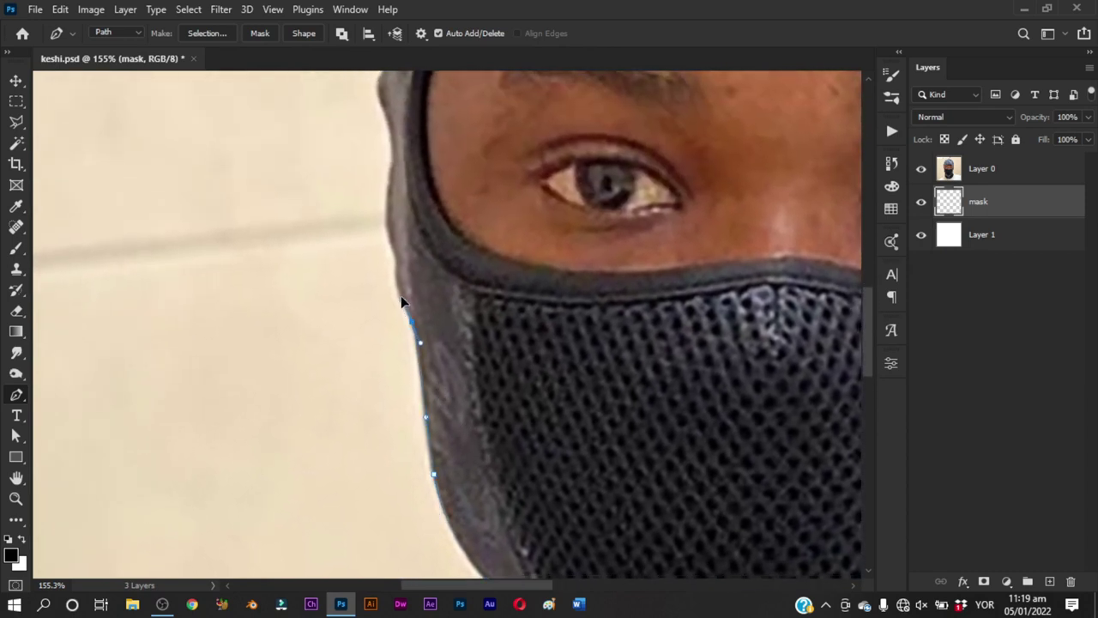
{"action": "left_click", "coordinate": [393, 238]}
{"action": "left_click_drag", "start_coordinate": [392, 206], "coordinate": [427, 326]}
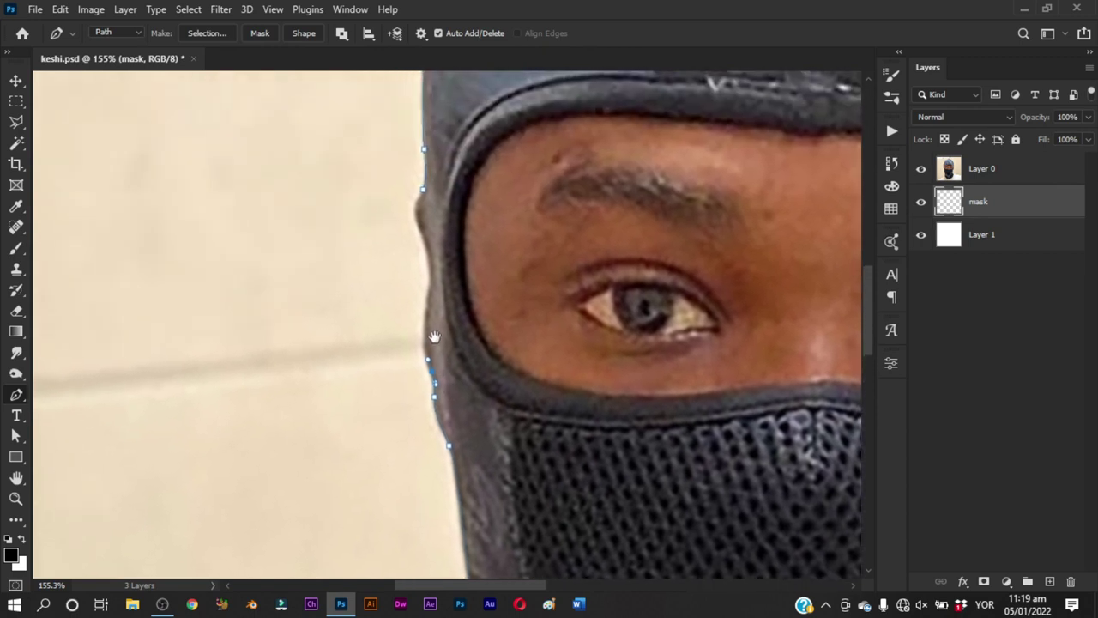
{"action": "left_click", "coordinate": [428, 286]}
{"action": "left_click", "coordinate": [421, 229]}
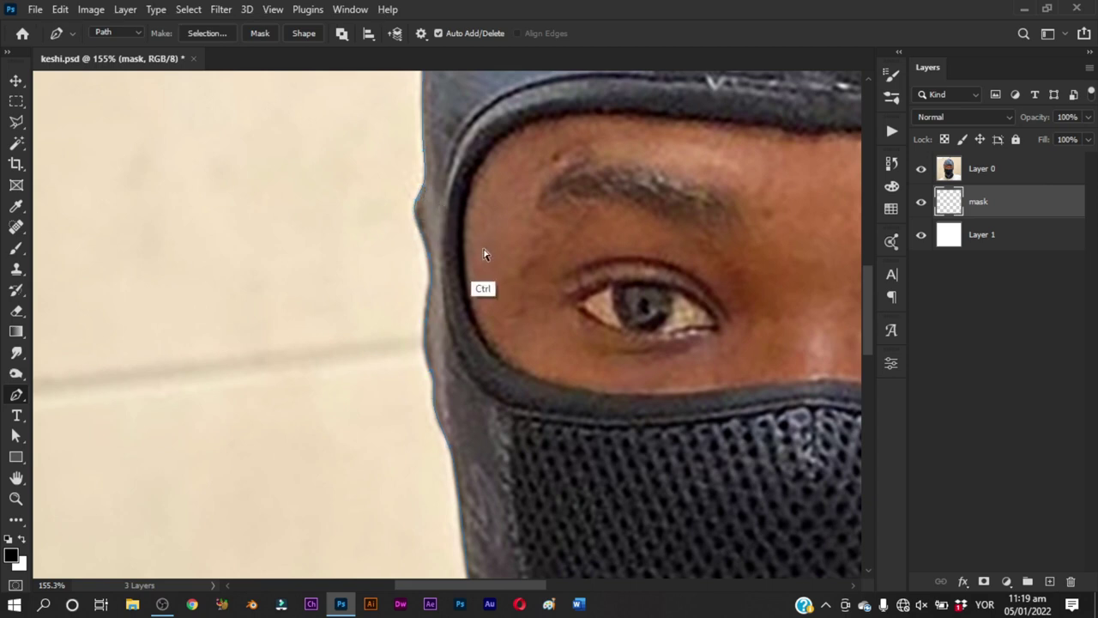
Begin a Pen path down the left side of the eye opening
{"action": "scroll", "coordinate": [481, 286], "scroll_direction": "down", "scroll_amount": 2}
{"action": "scroll", "coordinate": [494, 305], "scroll_direction": "down", "scroll_amount": 4}
{"action": "scroll", "coordinate": [493, 305], "scroll_direction": "up", "scroll_amount": 2}
{"action": "scroll", "coordinate": [363, 277], "scroll_direction": "up", "scroll_amount": 1}
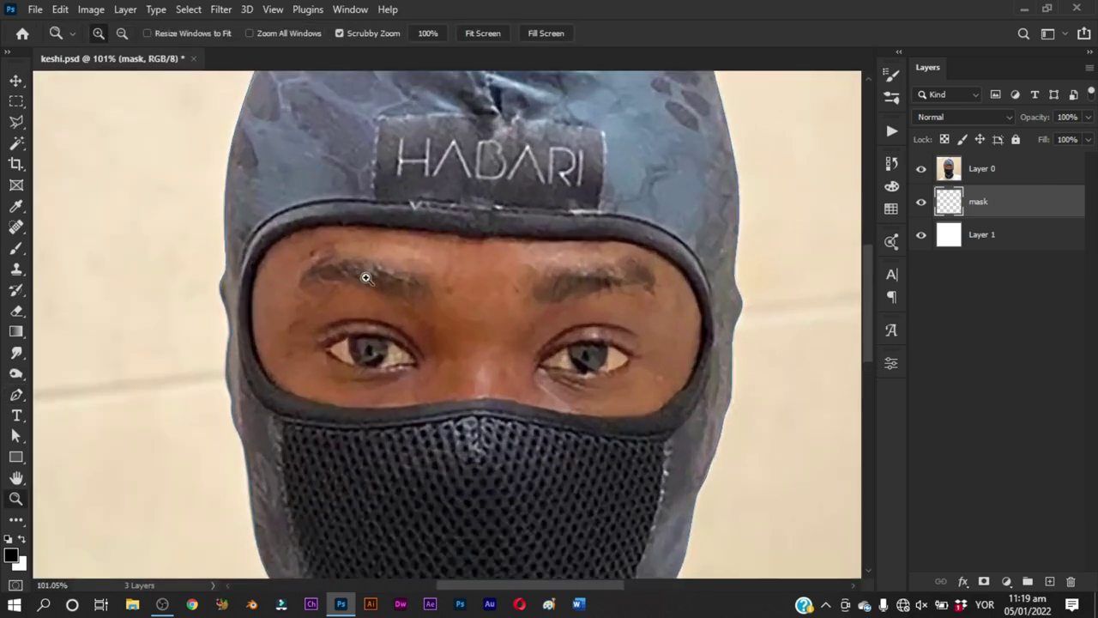
{"action": "scroll", "coordinate": [272, 265], "scroll_direction": "up", "scroll_amount": 1}
{"action": "scroll", "coordinate": [251, 260], "scroll_direction": "up", "scroll_amount": 2}
{"action": "key", "text": "p"}
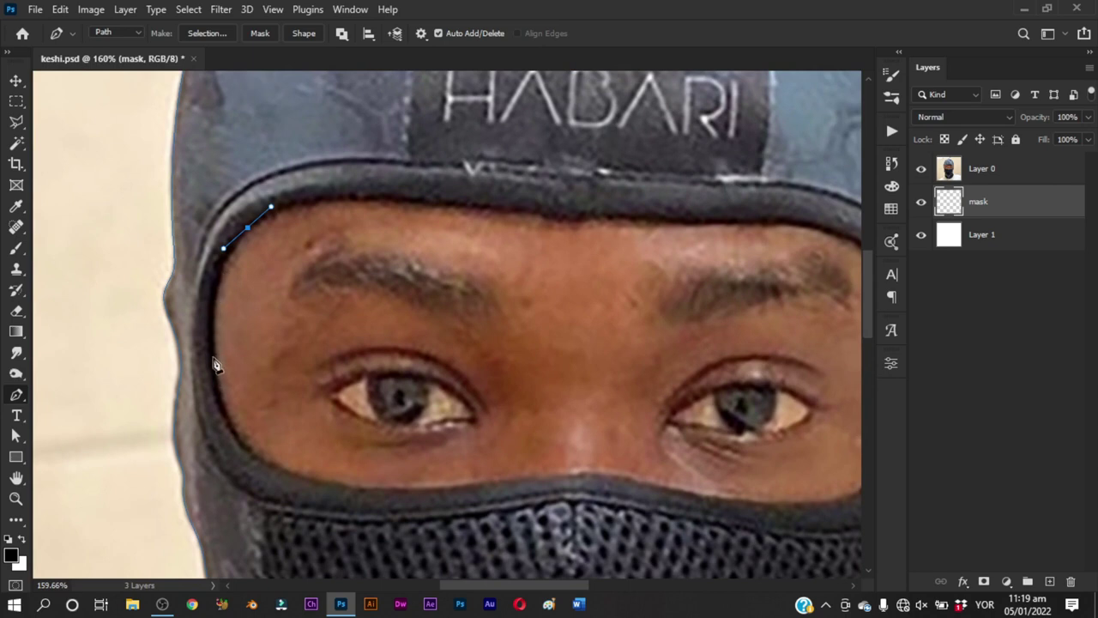
{"action": "left_click_drag", "start_coordinate": [214, 384], "coordinate": [234, 464]}
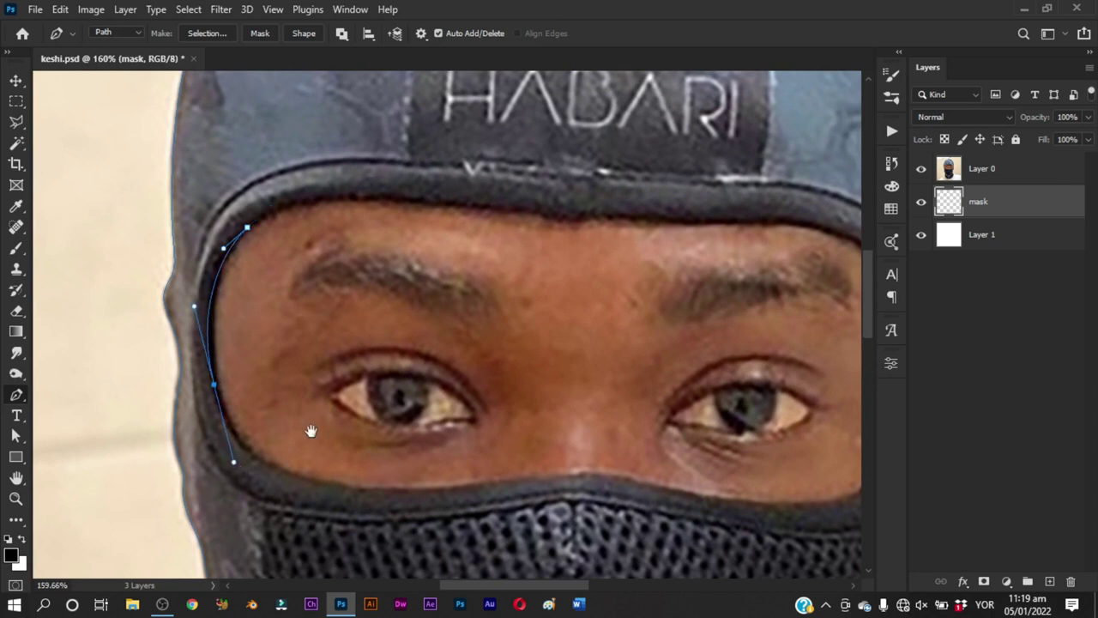
{"action": "left_click_drag", "start_coordinate": [311, 430], "coordinate": [331, 395]}
{"action": "left_click", "coordinate": [266, 195], "text": "ctrl"}
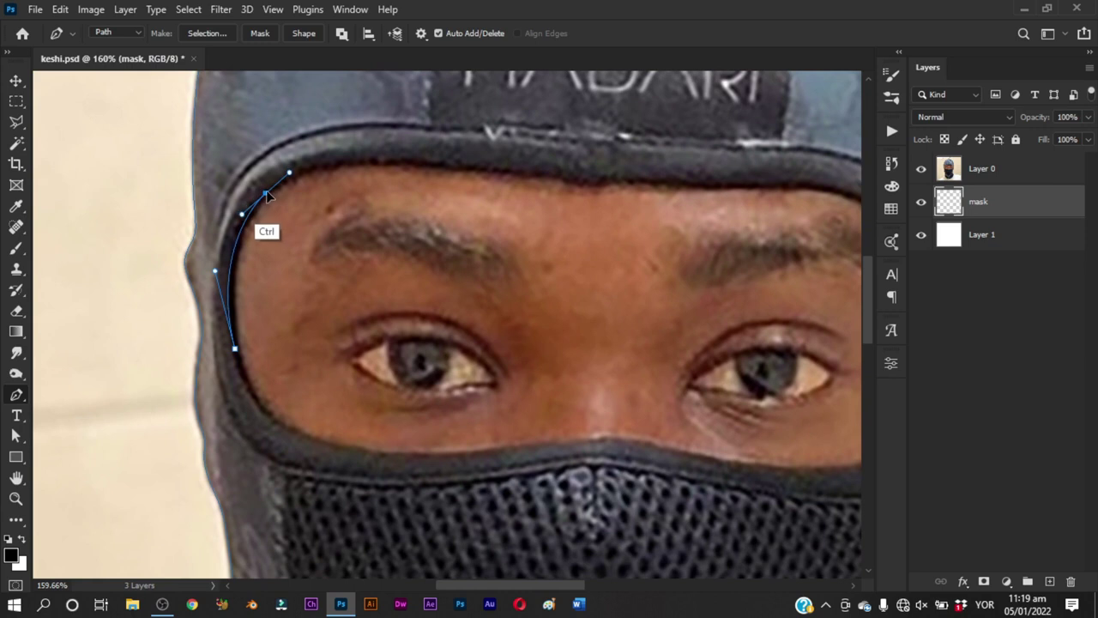
Trace the path along the bottom of the eye opening and up its right side
{"action": "scroll", "coordinate": [304, 283], "scroll_direction": "down", "scroll_amount": 2}
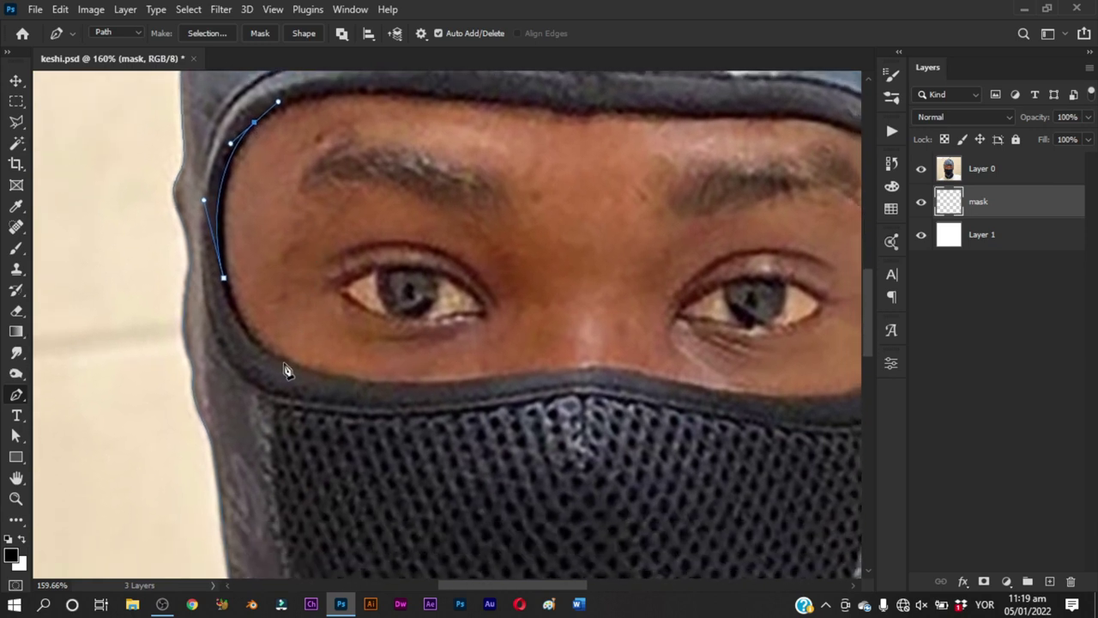
{"action": "left_click_drag", "start_coordinate": [306, 369], "coordinate": [331, 383]}
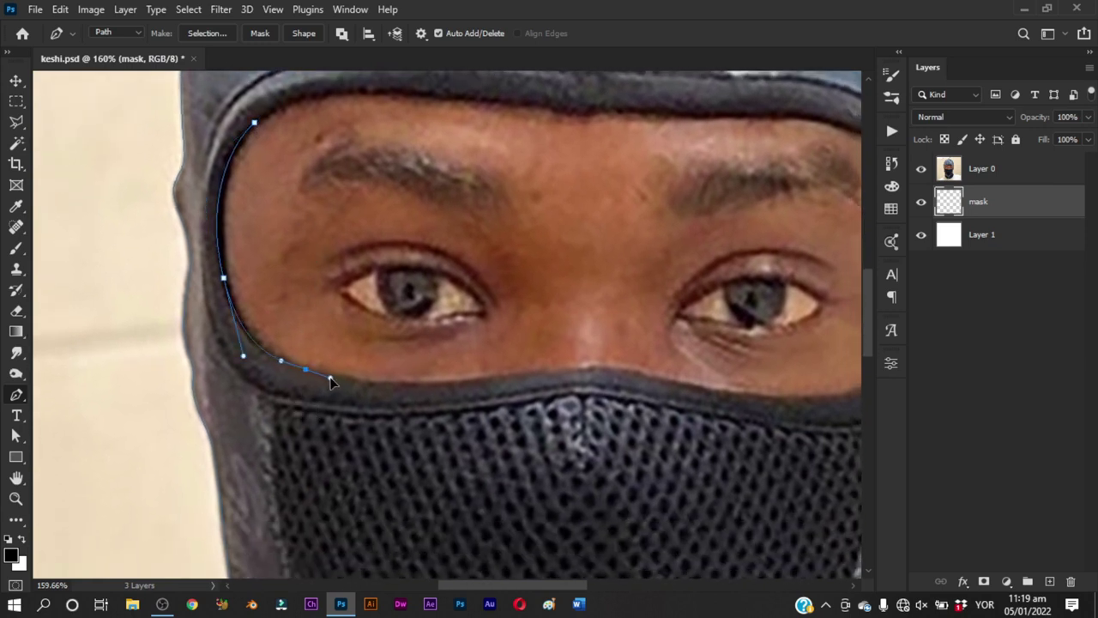
{"action": "mouse_move", "coordinate": [408, 378]}
{"action": "left_mouse_down"}
{"action": "mouse_move", "coordinate": [345, 333]}
{"action": "mouse_move", "coordinate": [453, 332]}
{"action": "left_mouse_up"}
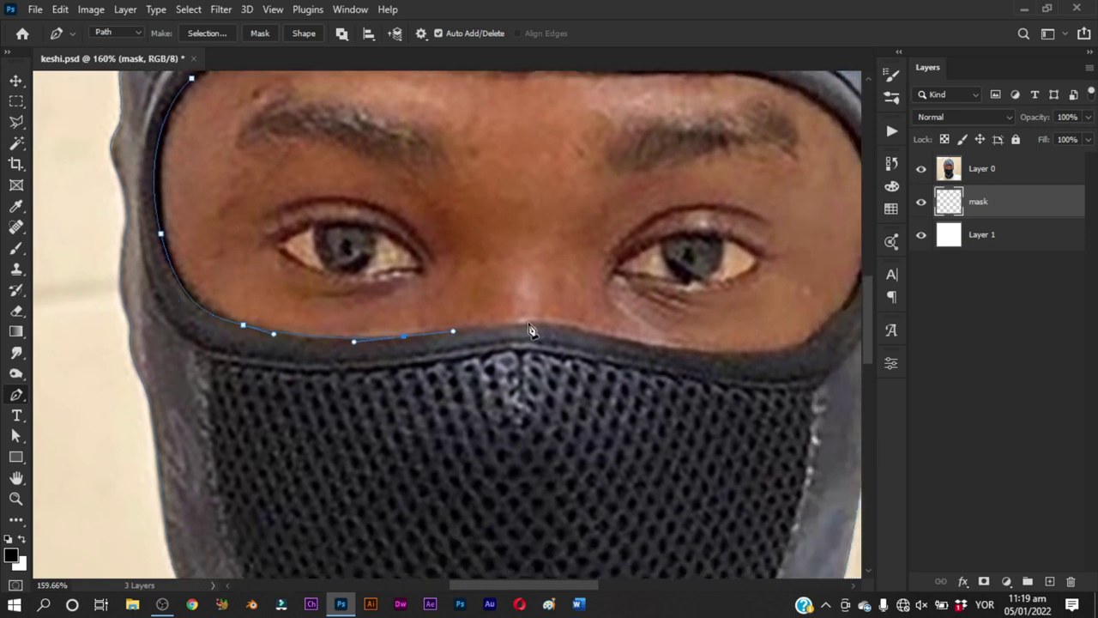
{"action": "left_click_drag", "start_coordinate": [519, 323], "coordinate": [532, 323]}
{"action": "scroll", "coordinate": [567, 327], "scroll_direction": "right", "scroll_amount": 3}
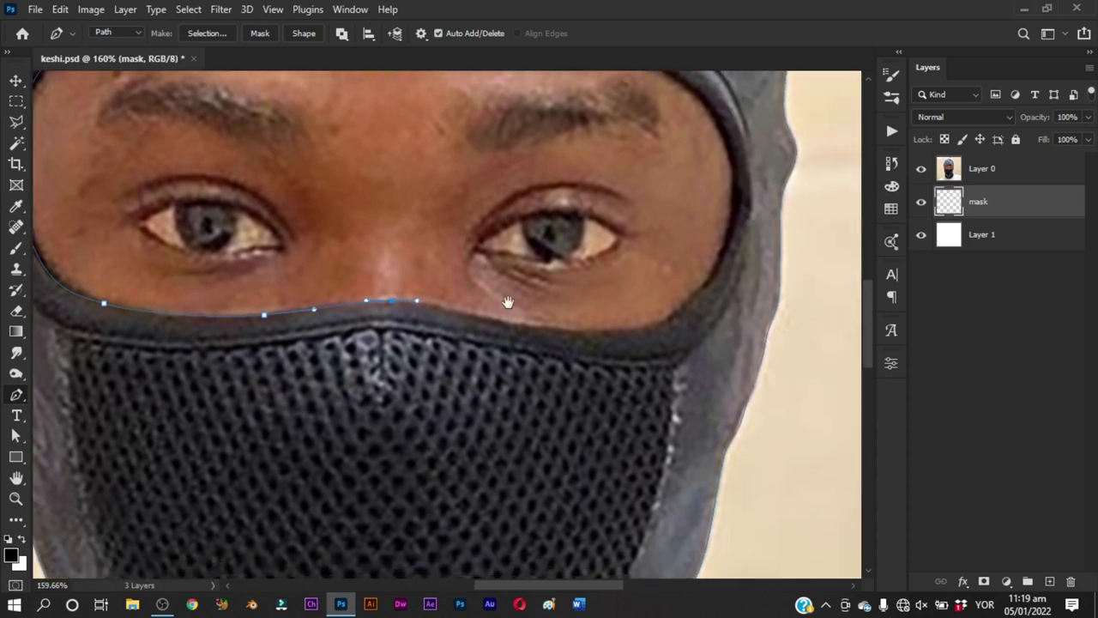
{"action": "left_click_drag", "start_coordinate": [578, 335], "coordinate": [605, 333]}
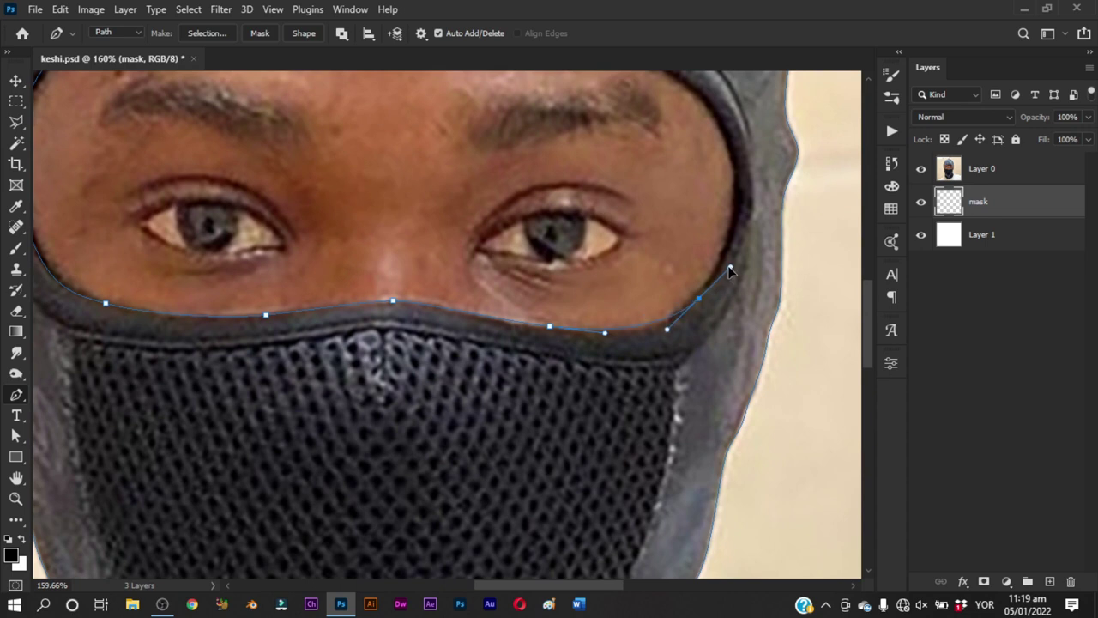
{"action": "mouse_move", "coordinate": [690, 304]}
{"action": "left_mouse_down"}
{"action": "mouse_move", "coordinate": [706, 290]}
{"action": "mouse_move", "coordinate": [706, 208]}
{"action": "mouse_move", "coordinate": [632, 163]}
{"action": "mouse_move", "coordinate": [648, 194]}
{"action": "left_mouse_up"}
Run the path along the opening's top edge, close it, and zoom out
{"action": "scroll", "coordinate": [721, 276], "scroll_direction": "up", "scroll_amount": 2}
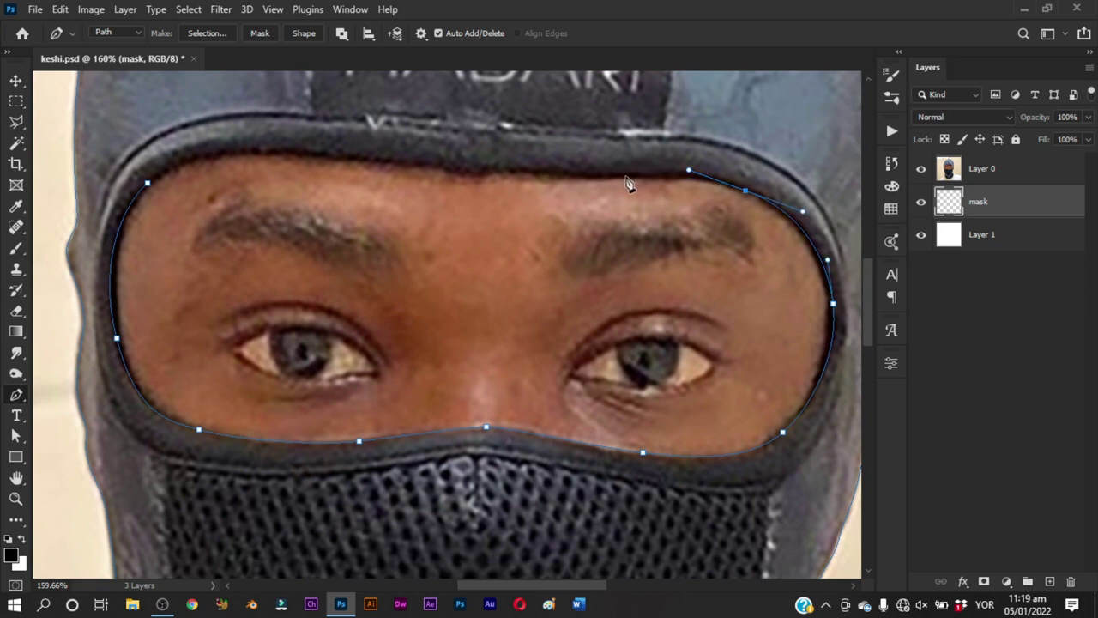
{"action": "left_click_drag", "start_coordinate": [619, 175], "coordinate": [566, 177]}
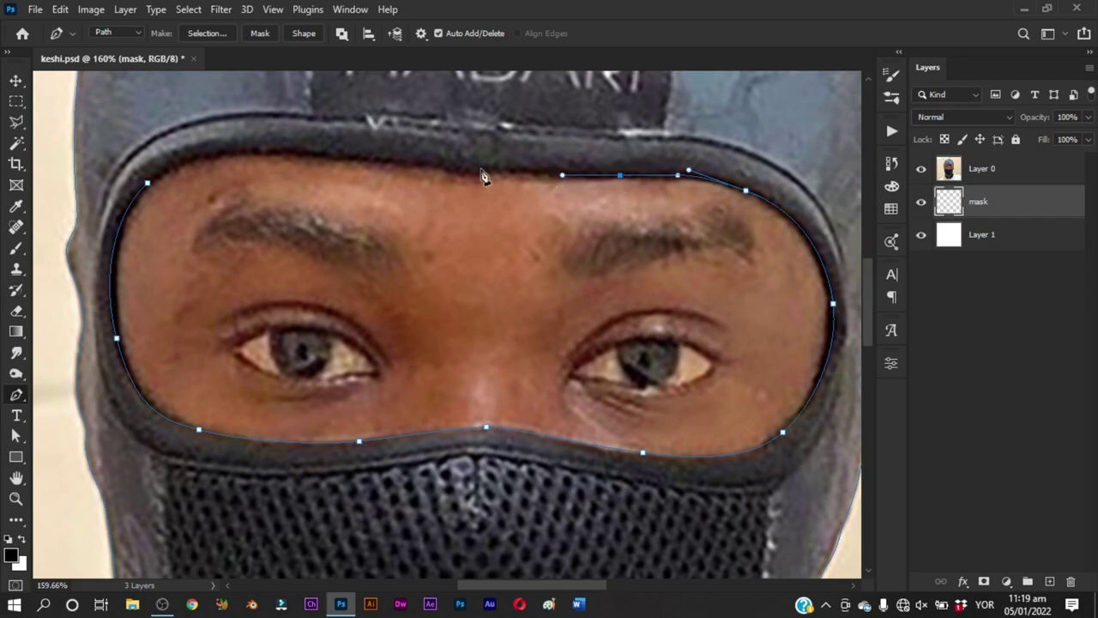
{"action": "left_click_drag", "start_coordinate": [445, 167], "coordinate": [438, 168]}
{"action": "left_click_drag", "start_coordinate": [360, 160], "coordinate": [489, 171]}
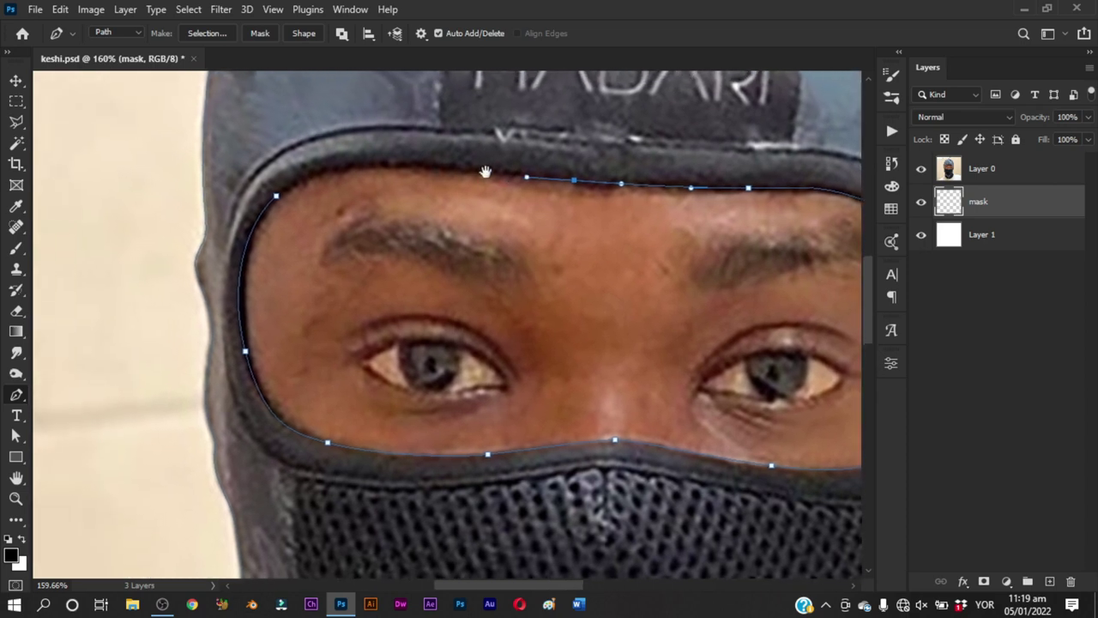
{"action": "mouse_move", "coordinate": [372, 161]}
{"action": "left_mouse_down"}
{"action": "mouse_move", "coordinate": [303, 169]}
{"action": "mouse_move", "coordinate": [289, 287]}
{"action": "left_mouse_up"}
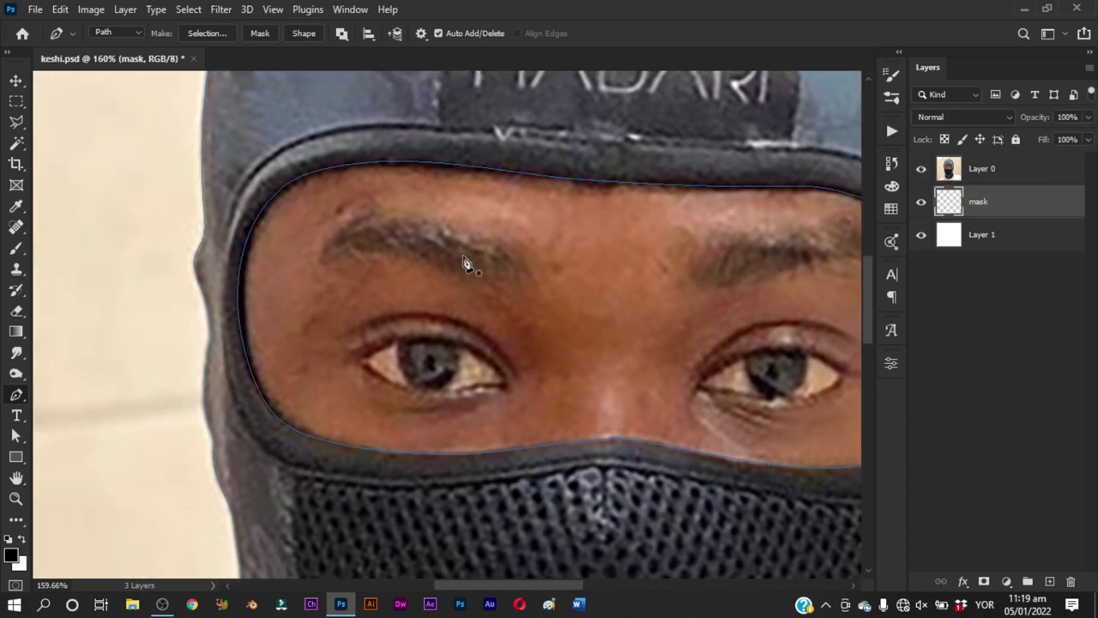
{"action": "key", "text": "z"}
{"action": "mouse_move", "coordinate": [464, 262]}
{"action": "left_mouse_down"}
{"action": "mouse_move", "coordinate": [453, 301]}
{"action": "mouse_move", "coordinate": [848, 218]}
{"action": "left_mouse_up"}
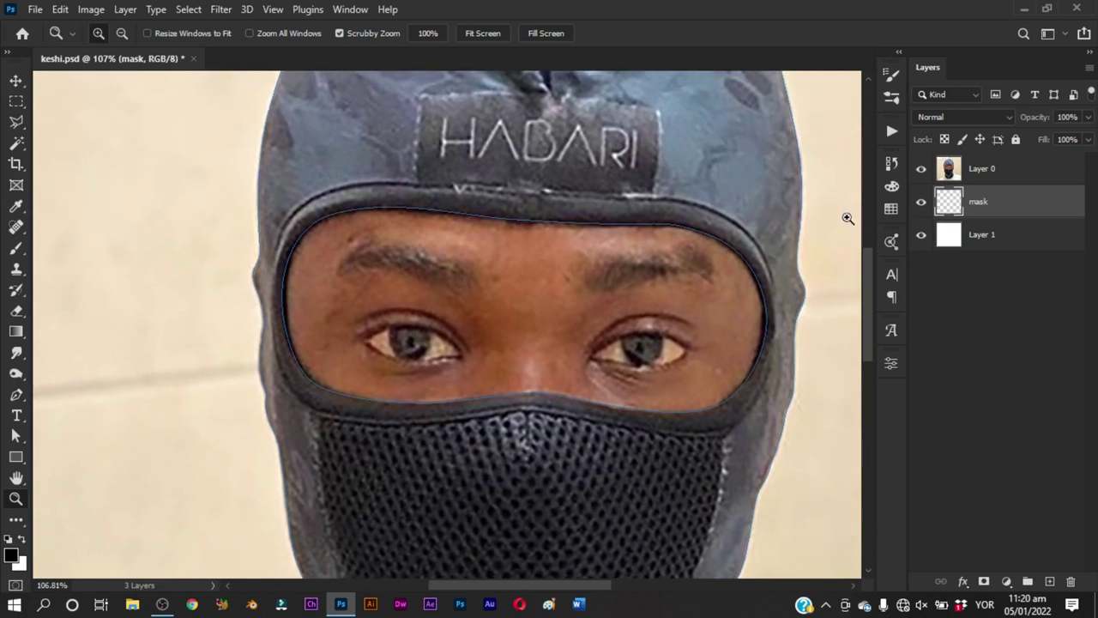
Sample the hood's bluish grey from the face photo as the foreground colour
{"action": "left_click", "coordinate": [921, 169]}
{"action": "key", "text": "p"}
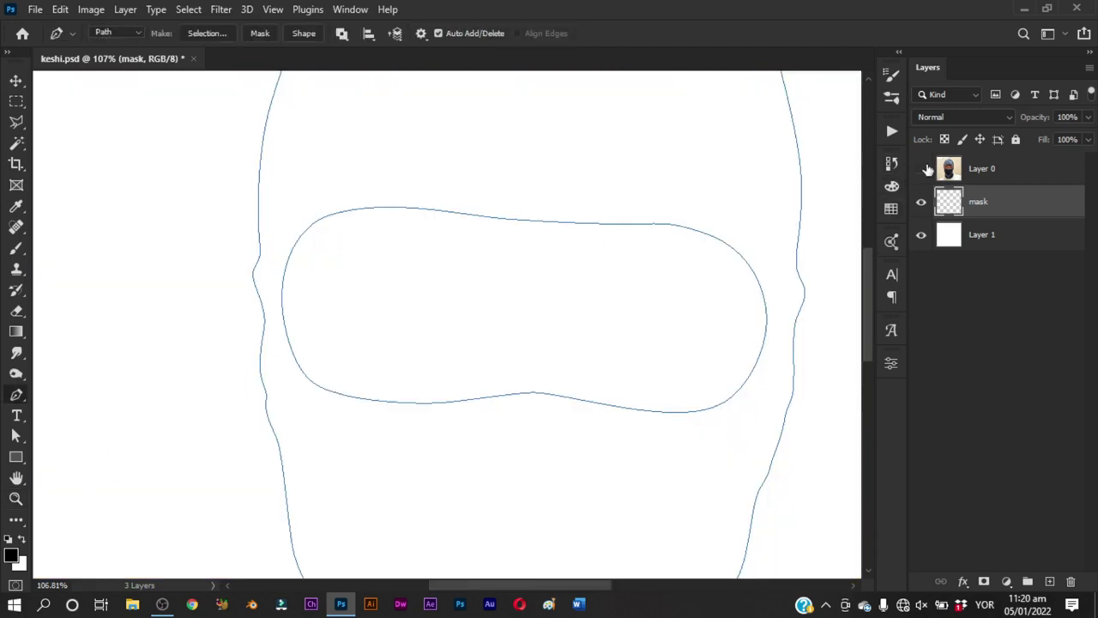
{"action": "left_click", "coordinate": [921, 169]}
{"action": "key", "text": "b"}
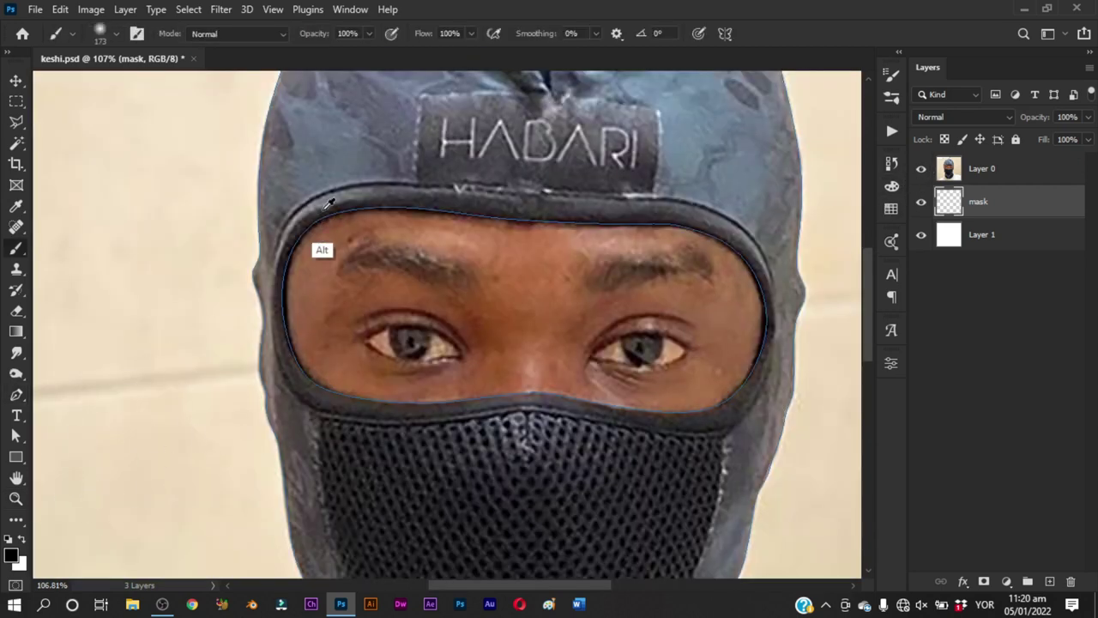
{"action": "left_click_drag", "start_coordinate": [329, 203], "coordinate": [318, 174]}
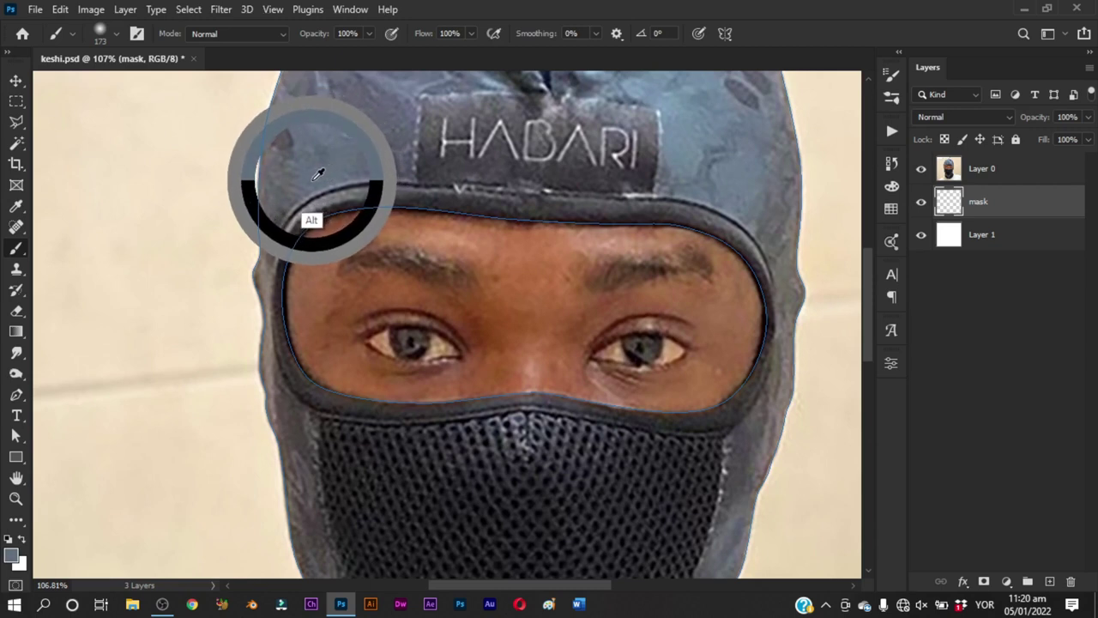
{"action": "left_click", "coordinate": [11, 558]}
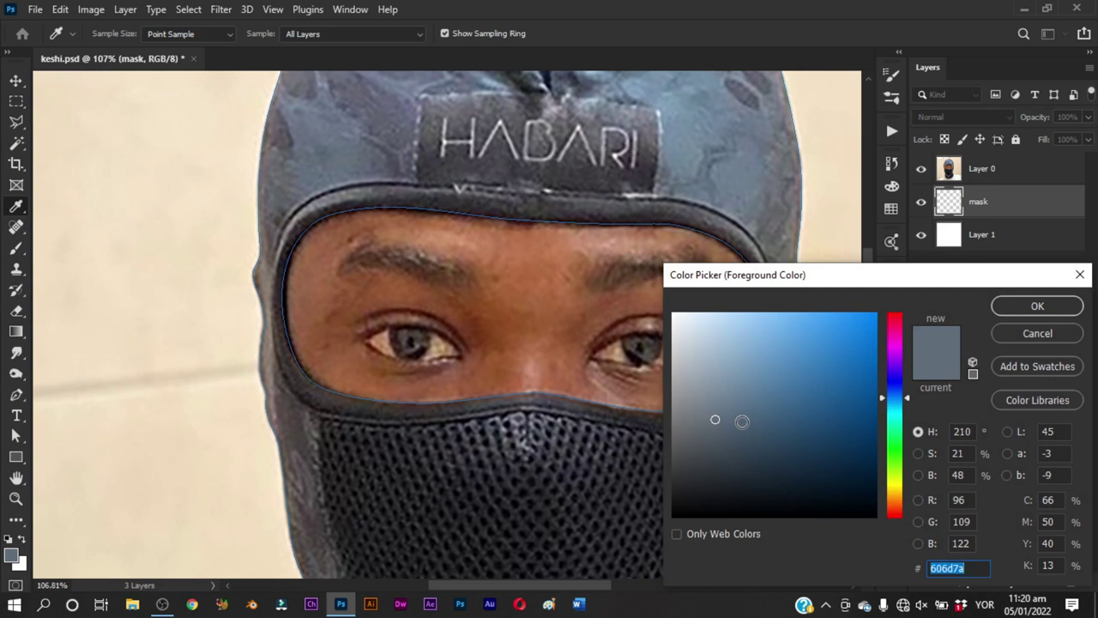
{"action": "key", "text": "Return"}
Hide Layer 0 and fill the traced hood path with the bluish grey, feather radius 0
{"action": "key", "text": "b"}
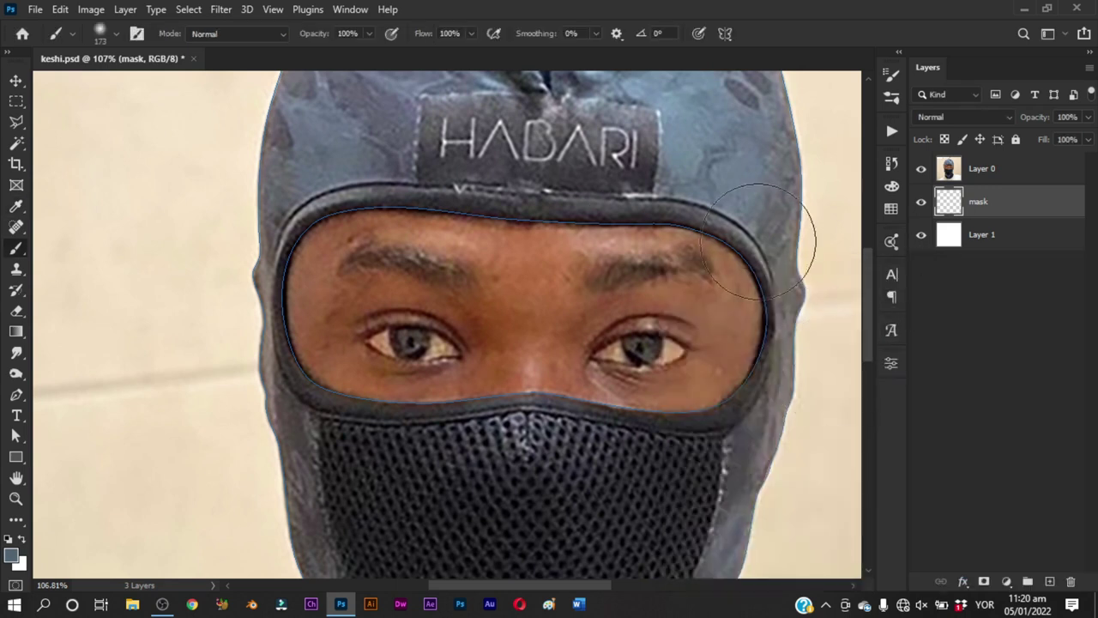
{"action": "key", "text": "p"}
{"action": "left_click", "coordinate": [922, 168]}
{"action": "right_click", "coordinate": [709, 206]}
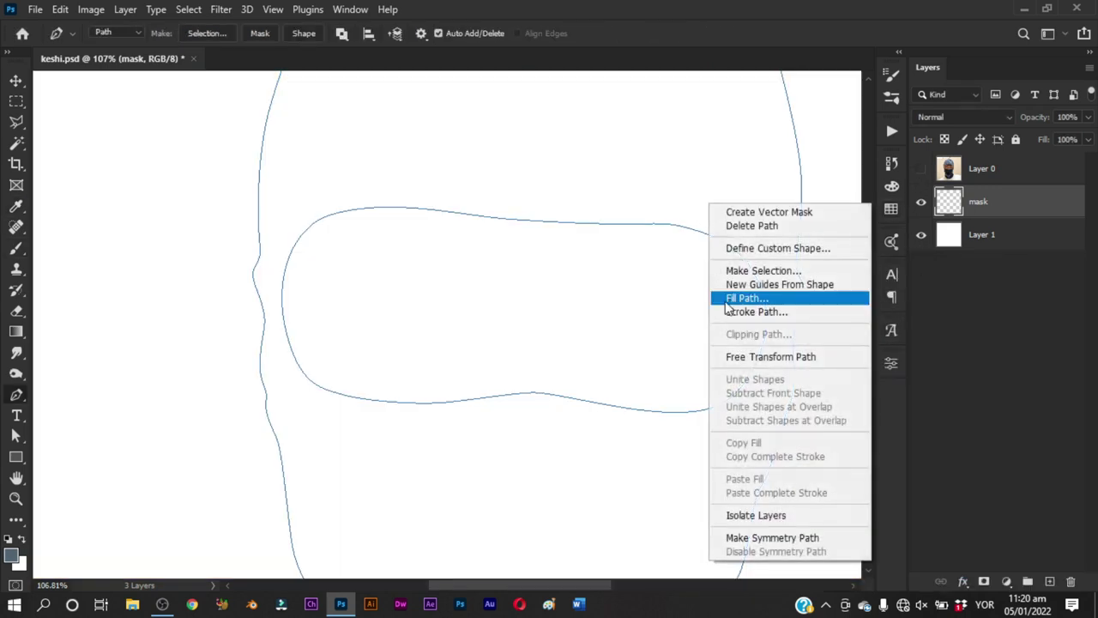
{"action": "left_click", "coordinate": [732, 298]}
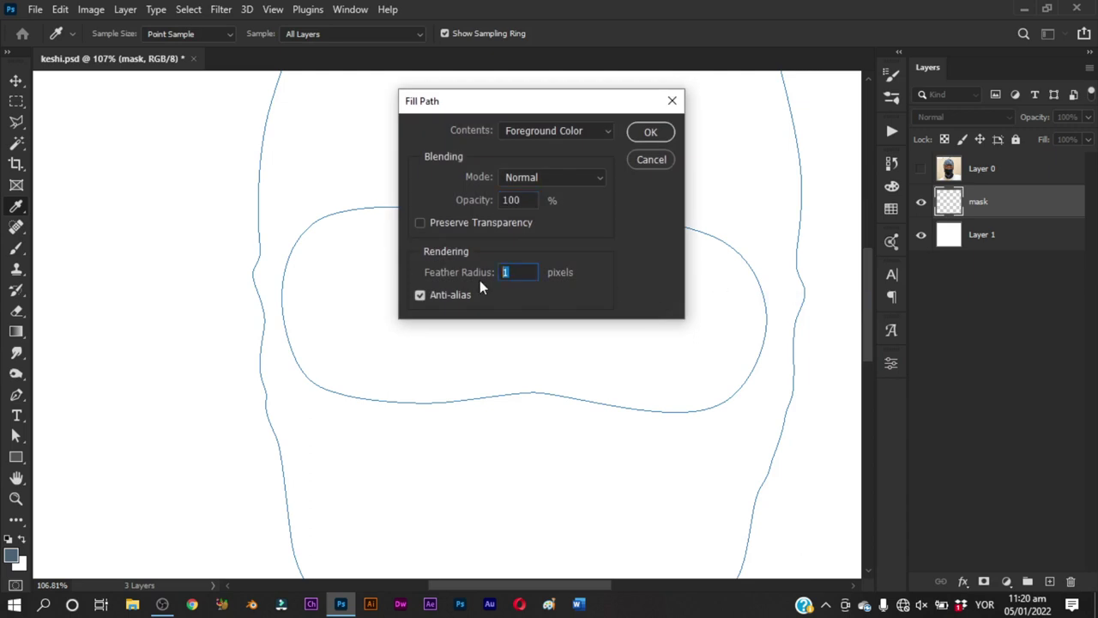
{"action": "type", "text": "0"}
{"action": "key", "text": "Return"}
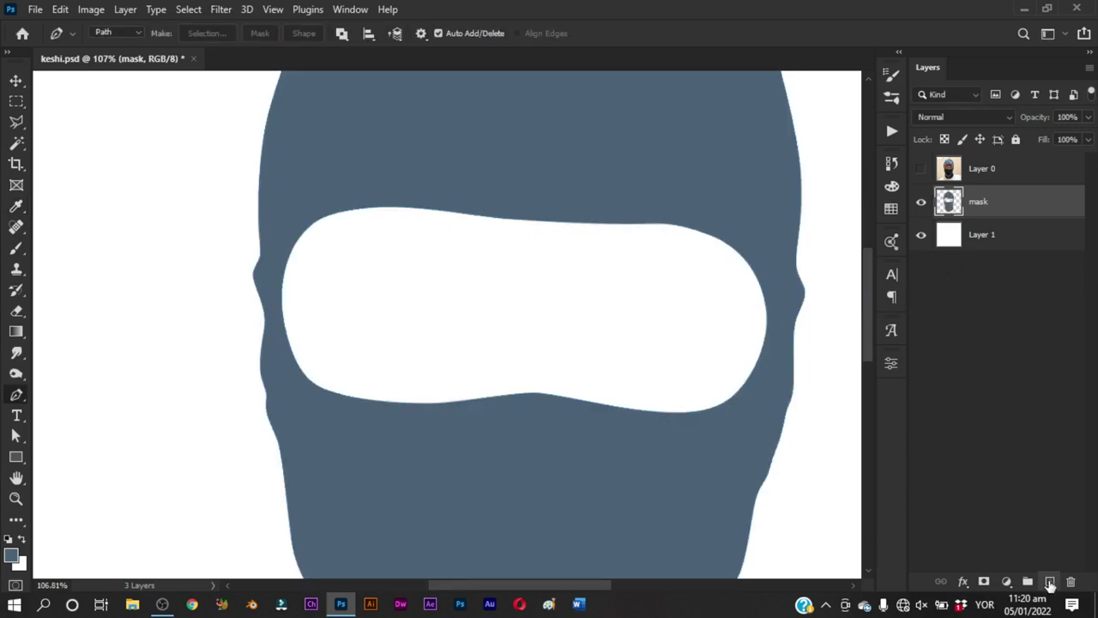
Add Layer 2 clipped to the mask layer and toggle the face photo to compare
{"action": "left_click", "coordinate": [1050, 581]}
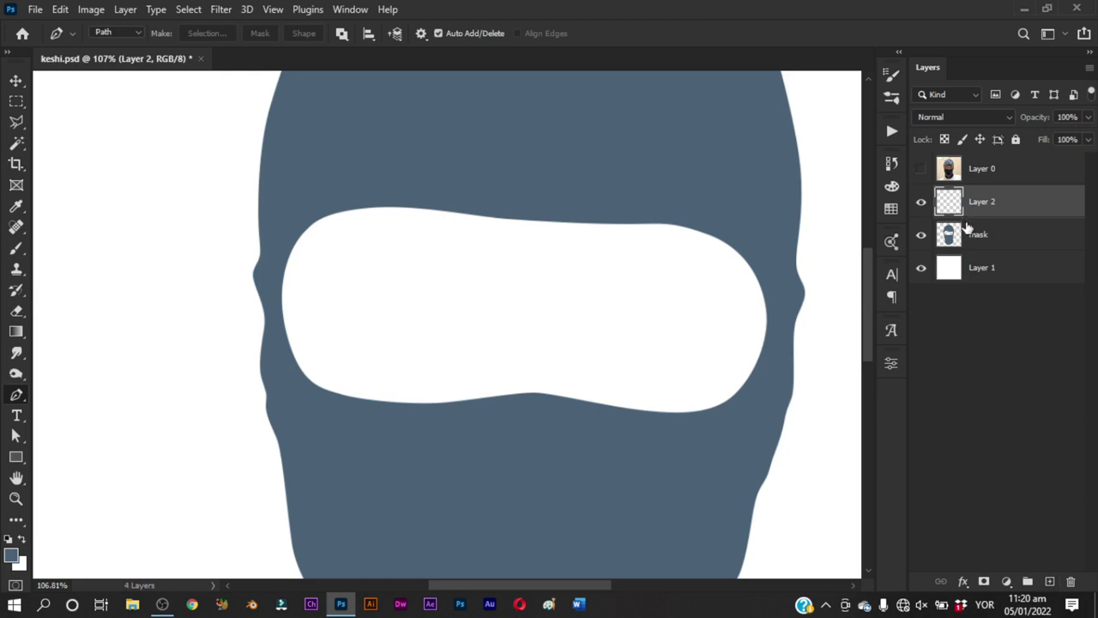
{"action": "left_click", "coordinate": [971, 219], "text": "alt"}
{"action": "key", "text": "ctrl+0"}
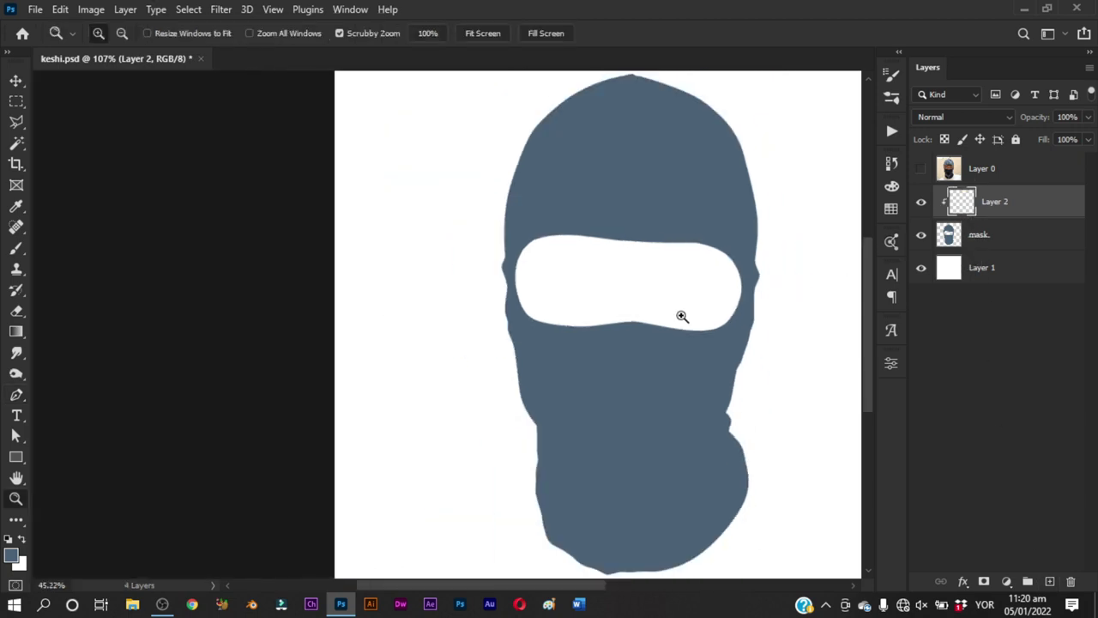
{"action": "left_click", "coordinate": [922, 175]}
{"action": "scroll", "coordinate": [765, 252], "scroll_direction": "down", "scroll_amount": 2}
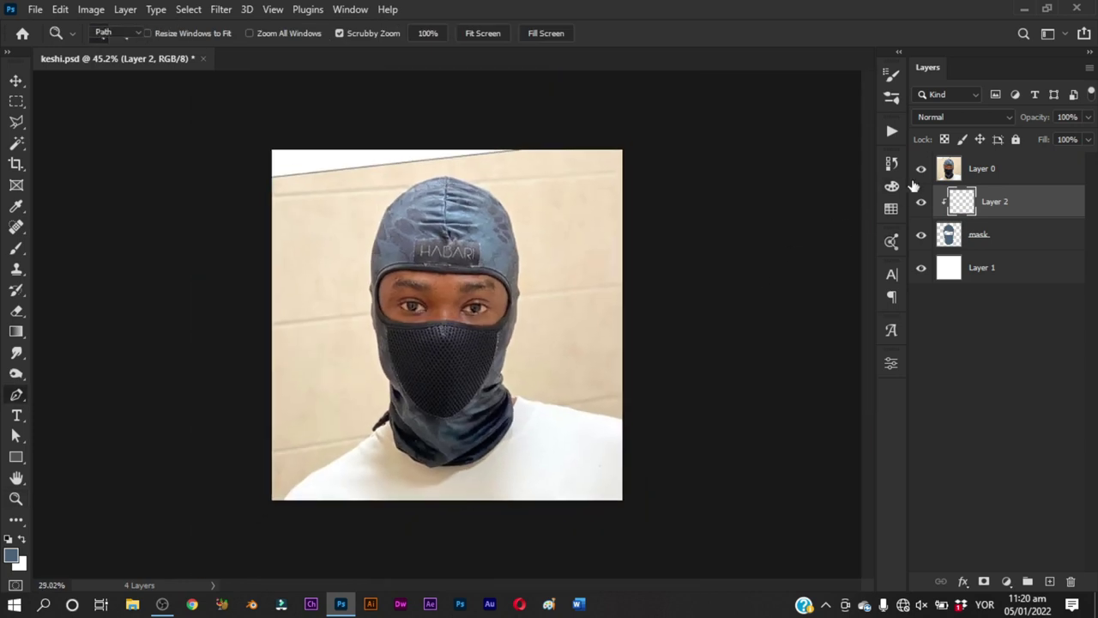
{"action": "left_click", "coordinate": [923, 170]}
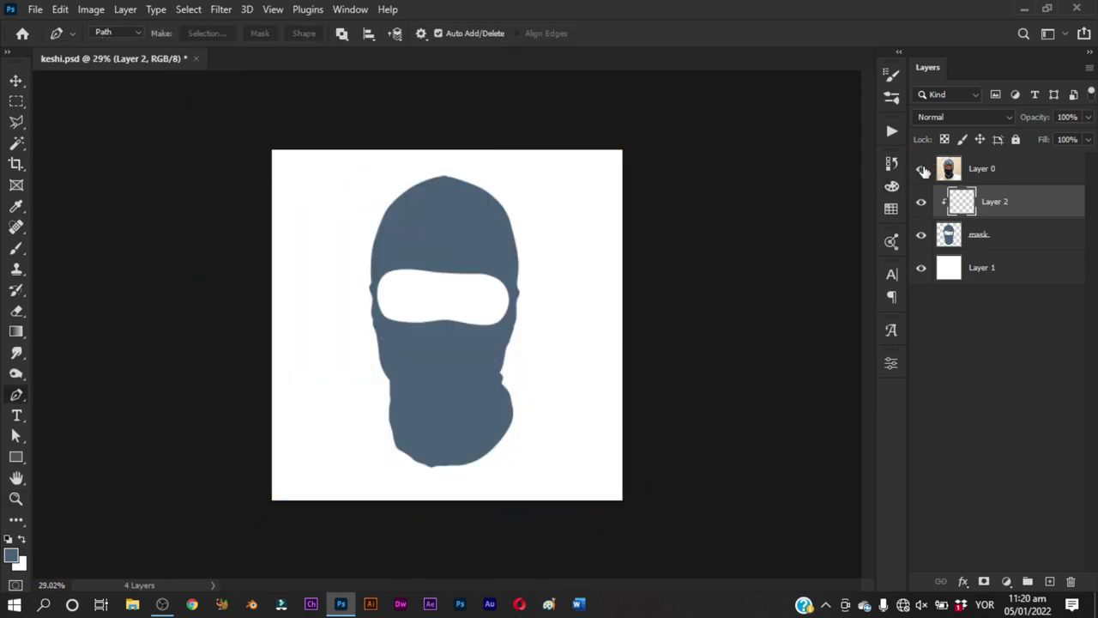
{"action": "left_click", "coordinate": [923, 169]}
{"action": "left_click", "coordinate": [923, 170]}
Select the photo, Layer 2 and mask together and trial a slight rotation without applying it
{"action": "key", "text": "z"}
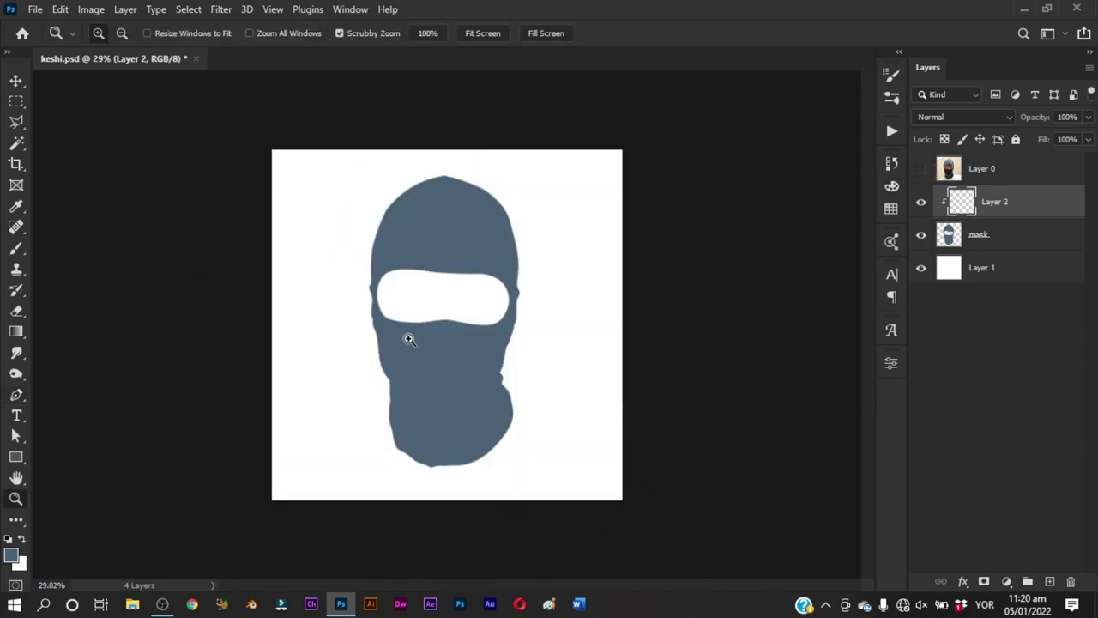
{"action": "left_click_drag", "start_coordinate": [417, 351], "coordinate": [589, 292]}
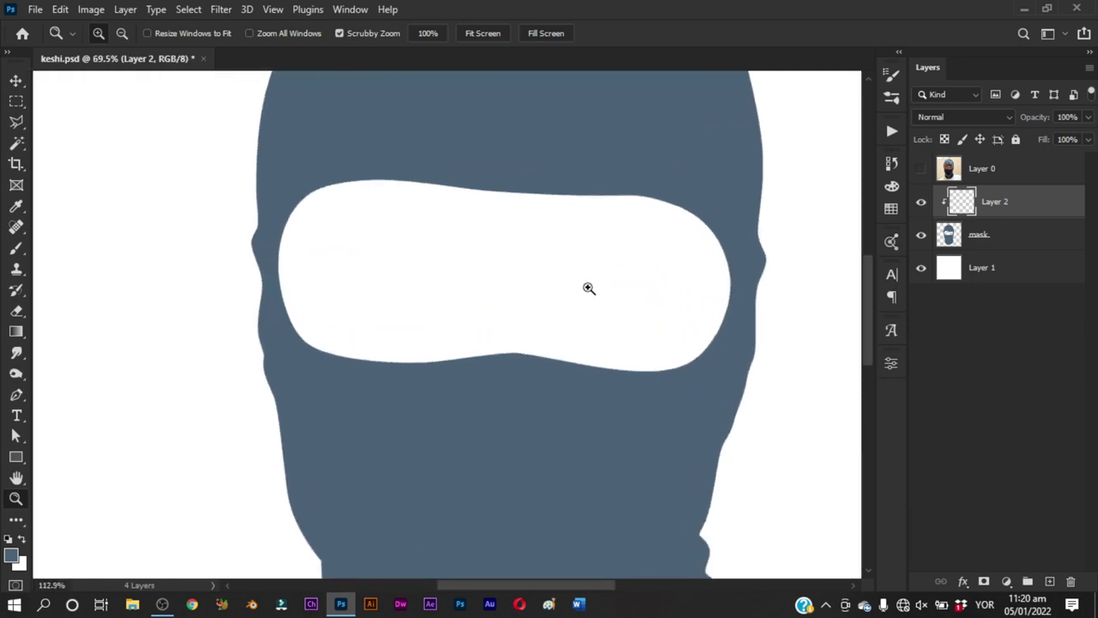
{"action": "key", "text": "p"}
{"action": "left_click", "coordinate": [924, 170]}
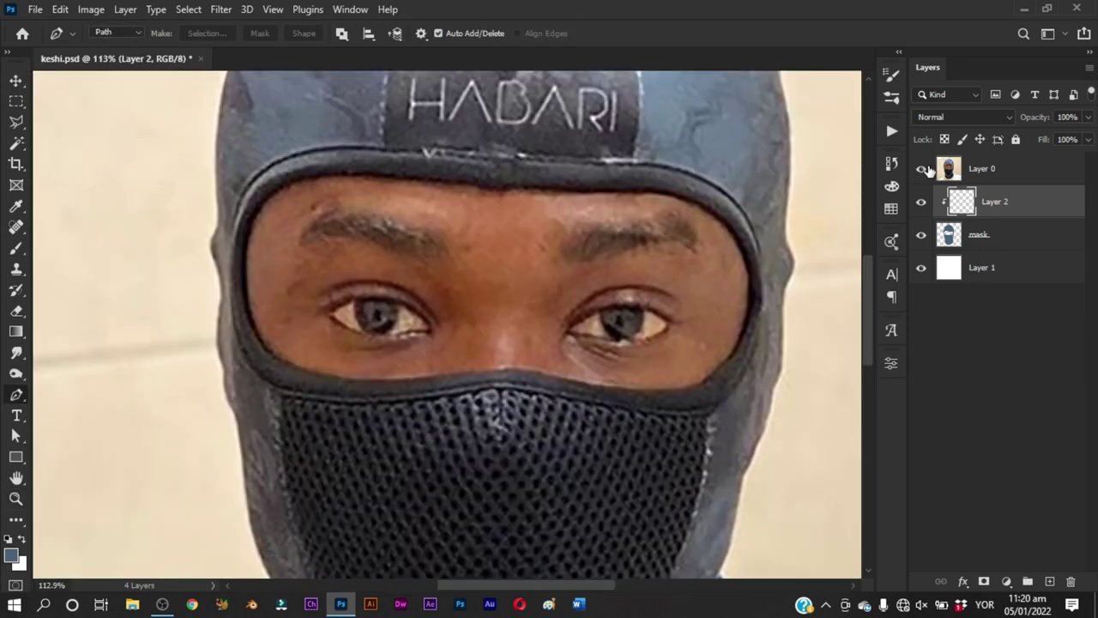
{"action": "key", "text": "z"}
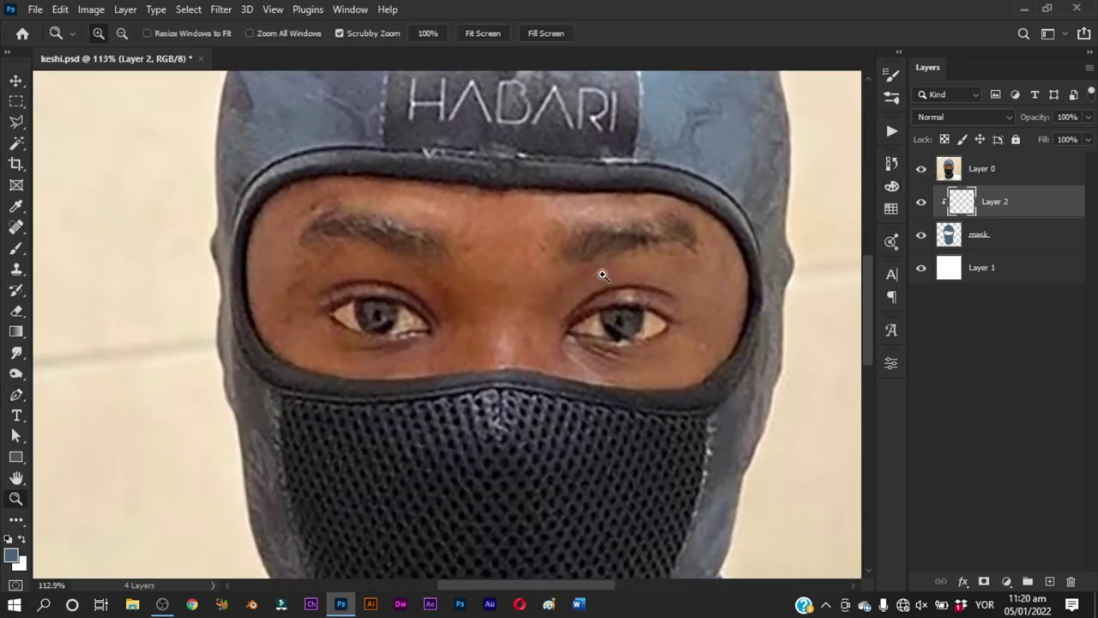
{"action": "left_click_drag", "start_coordinate": [603, 275], "coordinate": [556, 345]}
{"action": "key", "text": "p"}
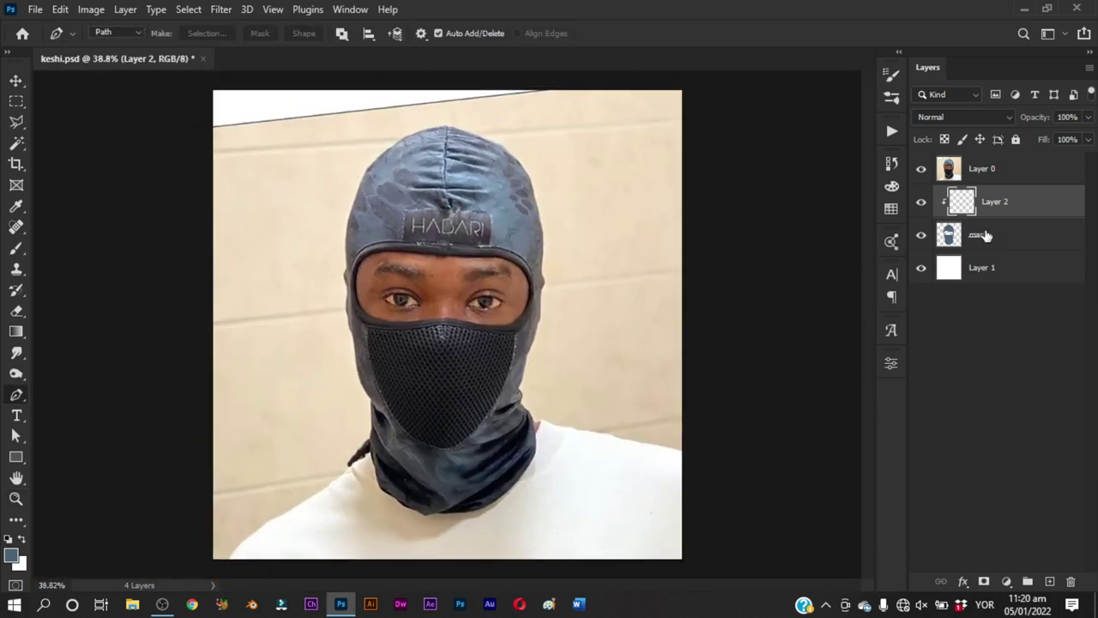
{"action": "left_click", "coordinate": [987, 240]}
{"action": "left_click", "coordinate": [987, 169], "text": "shift"}
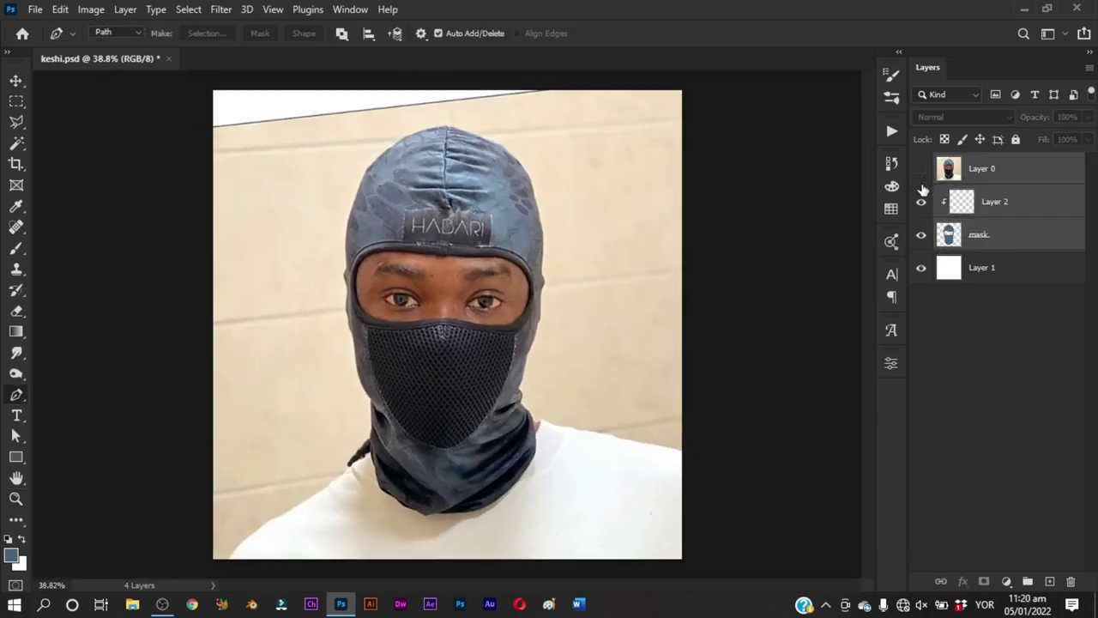
{"action": "left_click", "coordinate": [921, 169]}
{"action": "key", "text": "ctrl+t"}
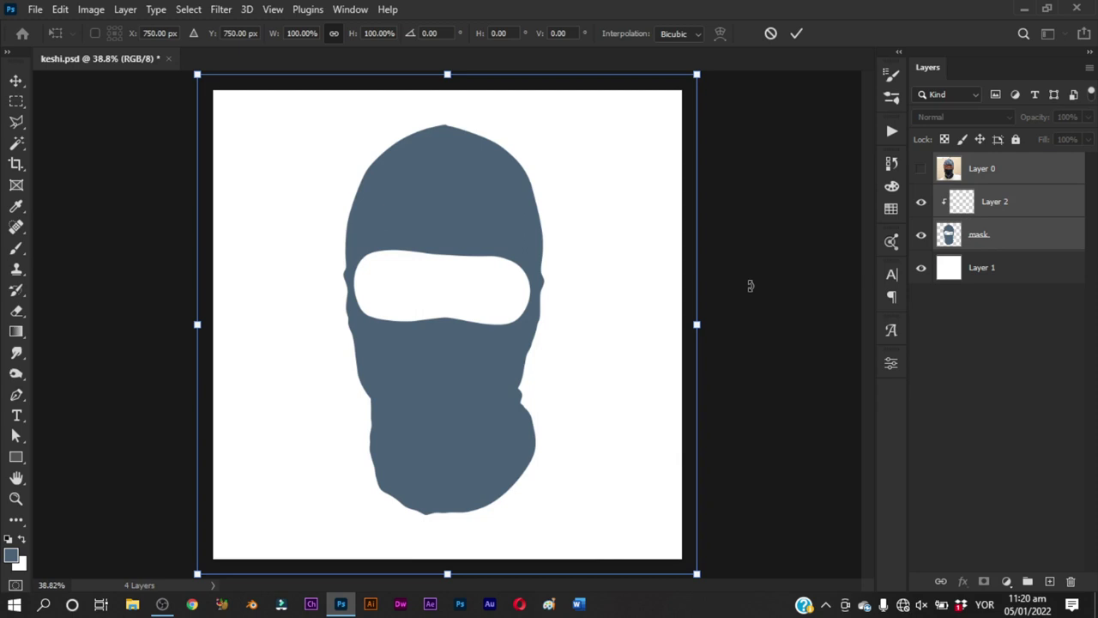
{"action": "left_click_drag", "start_coordinate": [750, 286], "coordinate": [755, 275]}
{"action": "key", "text": "Return"}
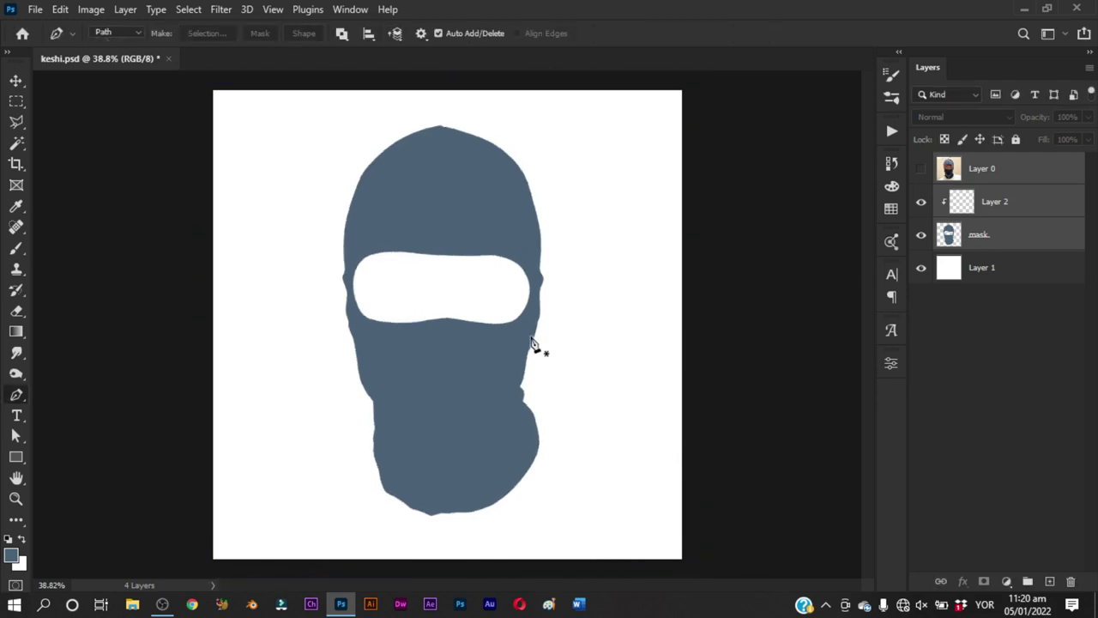
Show the face photo again, make Layer 2 active, and zoom in on the eye opening
{"action": "key", "text": "z"}
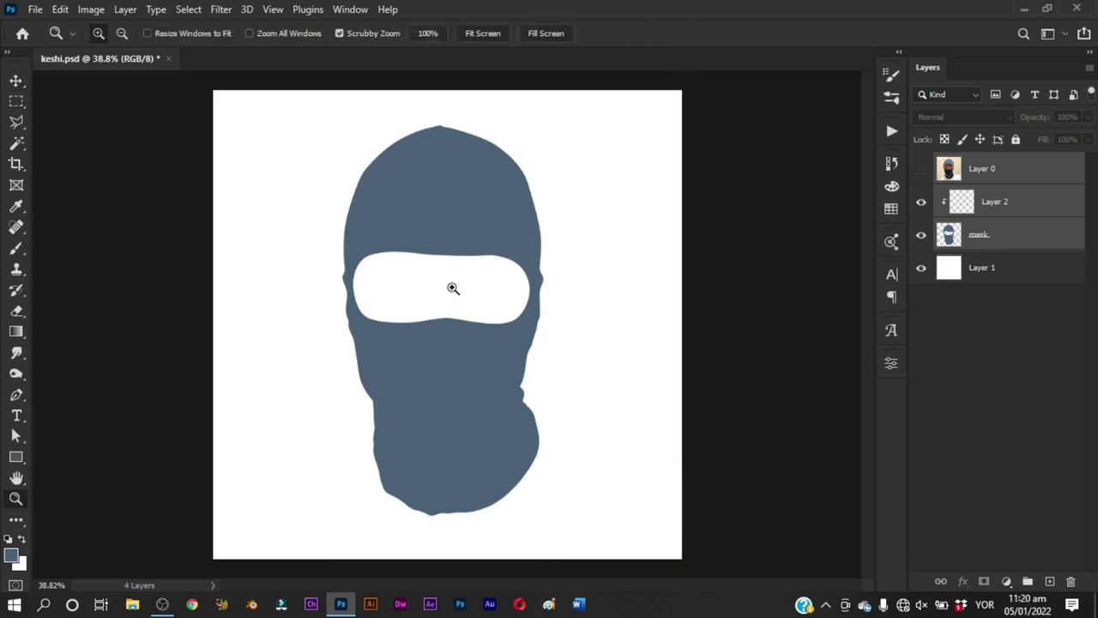
{"action": "mouse_move", "coordinate": [452, 290]}
{"action": "left_mouse_down"}
{"action": "mouse_move", "coordinate": [469, 318]}
{"action": "mouse_move", "coordinate": [772, 238]}
{"action": "left_mouse_up"}
{"action": "key", "text": "v"}
{"action": "key", "text": "p"}
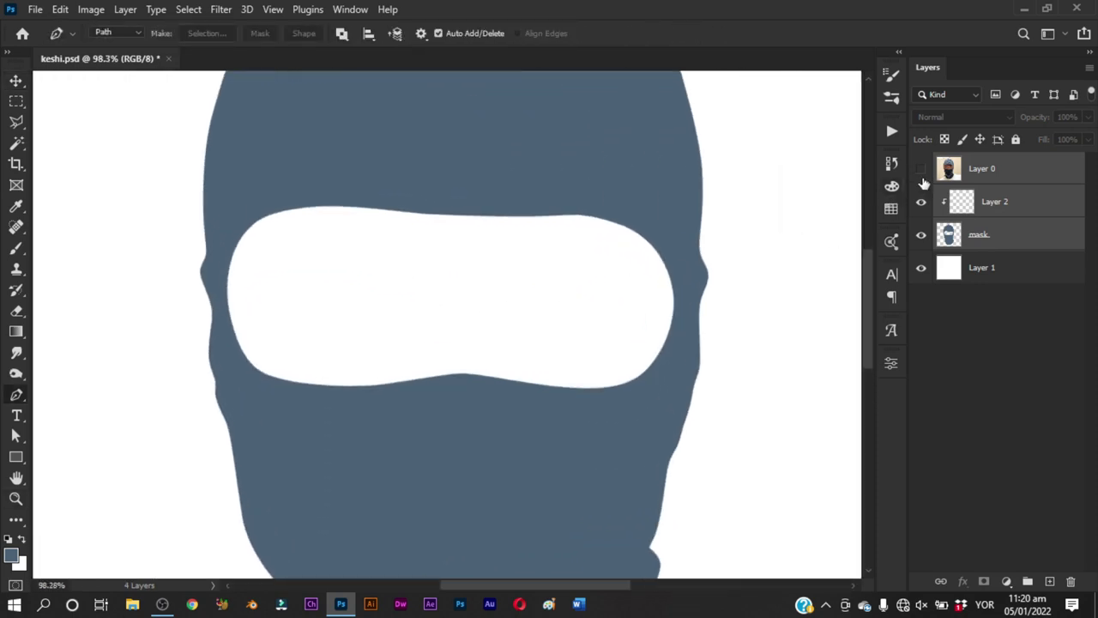
{"action": "left_click", "coordinate": [922, 168]}
{"action": "left_click", "coordinate": [992, 210]}
{"action": "key", "text": "z"}
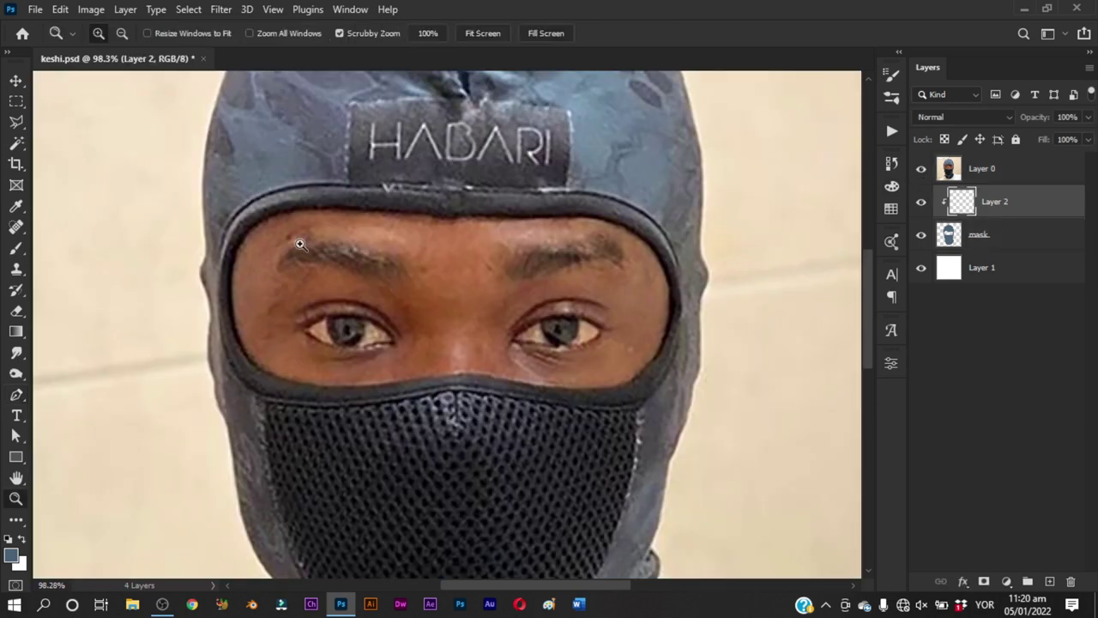
{"action": "mouse_move", "coordinate": [297, 246]}
{"action": "left_mouse_down"}
{"action": "mouse_move", "coordinate": [312, 257]}
{"action": "mouse_move", "coordinate": [263, 264]}
{"action": "mouse_move", "coordinate": [225, 206]}
{"action": "left_mouse_up"}
{"action": "key", "text": "p"}
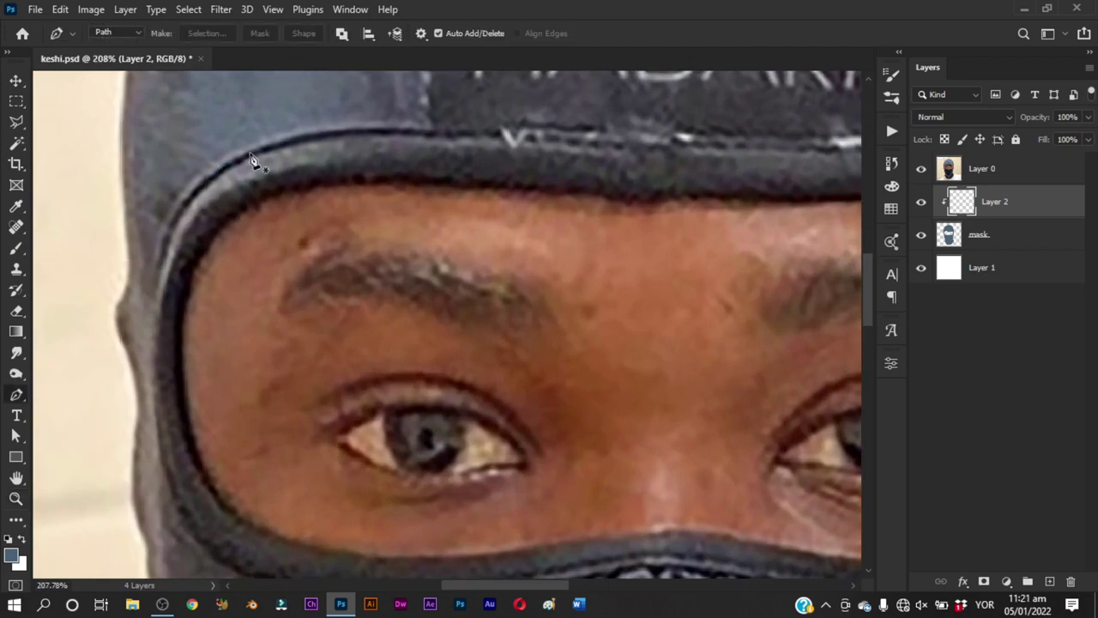
Start a path above the eye and release Layer 2 from the hood clipping
{"action": "left_click_drag", "start_coordinate": [250, 156], "coordinate": [278, 139]}
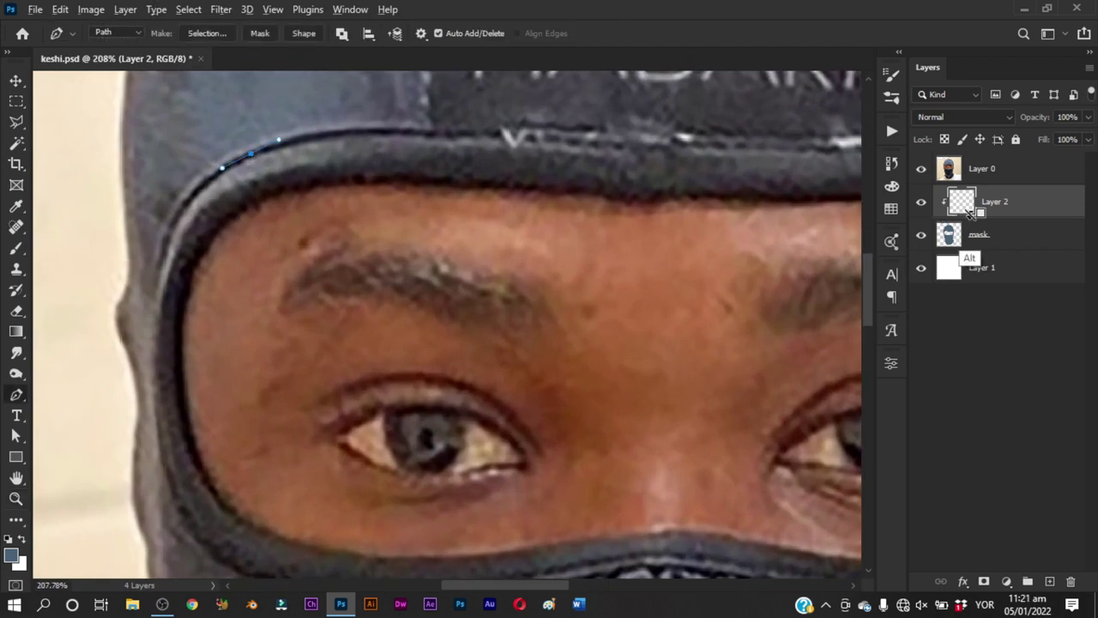
{"action": "key", "text": "ctrl+alt+g"}
{"action": "key", "text": "ctrl+alt+g"}
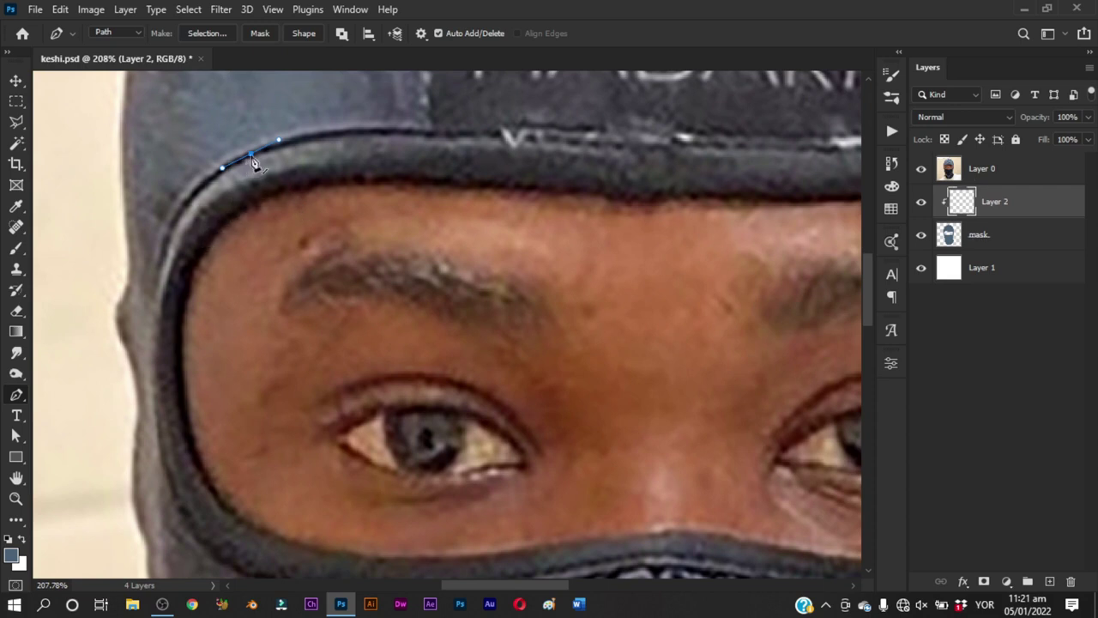
{"action": "key", "text": "Delete"}
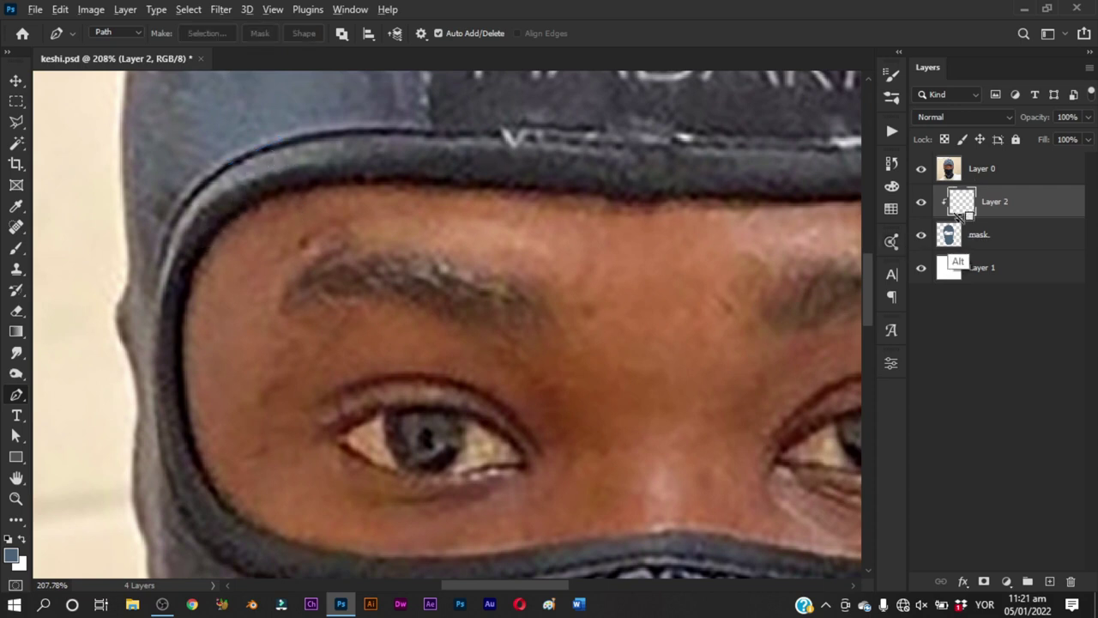
{"action": "left_click", "coordinate": [961, 218], "text": "alt"}
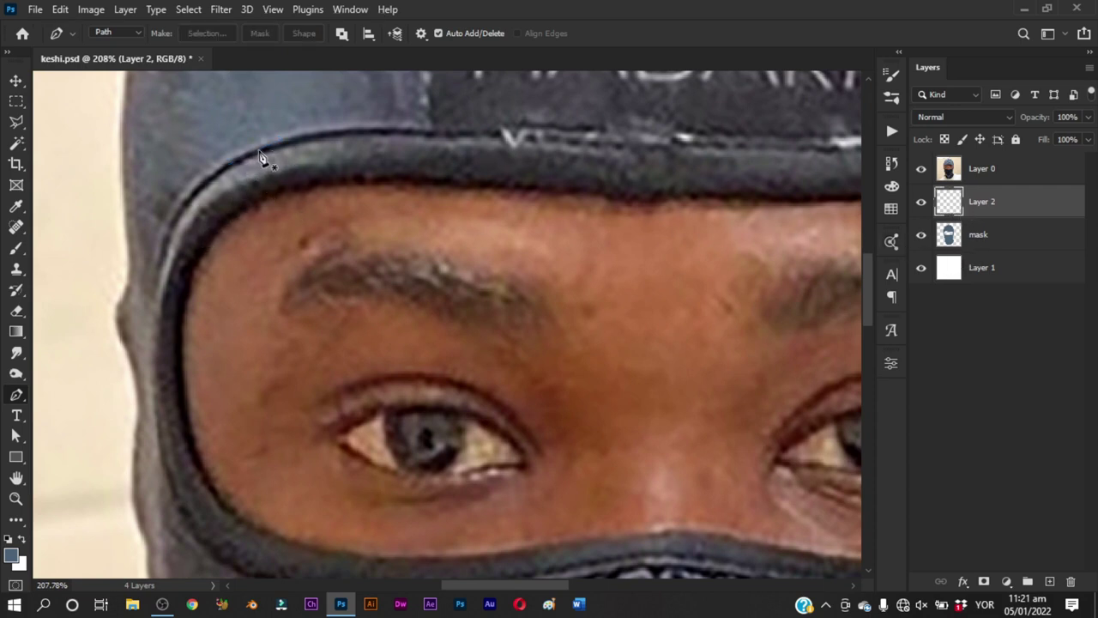
Place curved anchors along the hood edge beside the eye opening
{"action": "left_click_drag", "start_coordinate": [259, 150], "coordinate": [227, 165]}
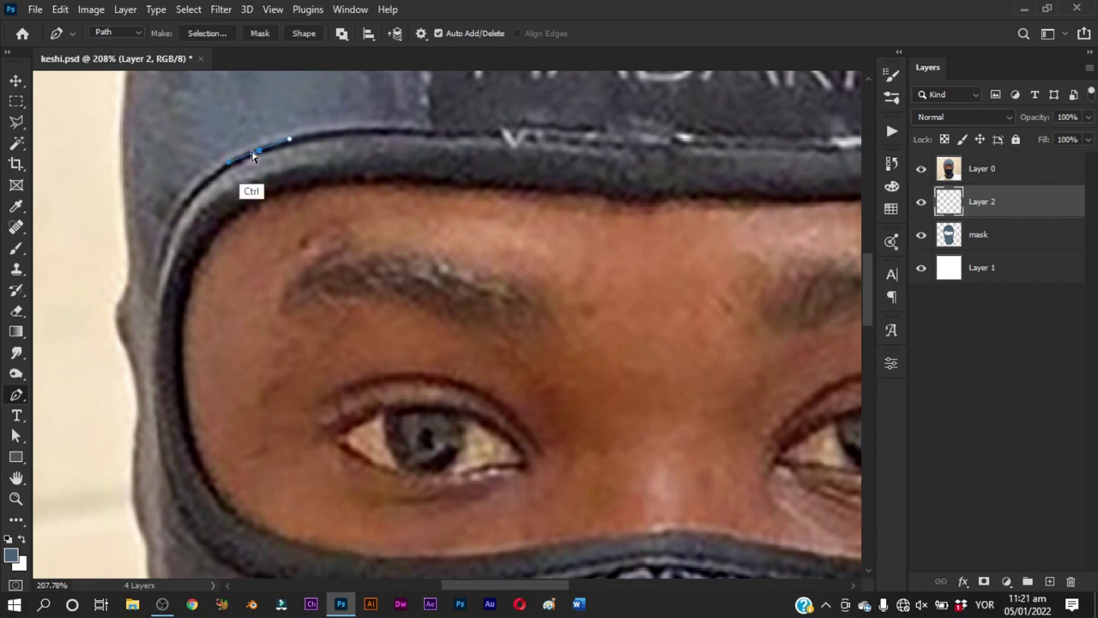
{"action": "left_click_drag", "start_coordinate": [228, 165], "coordinate": [219, 163]}
{"action": "left_click", "coordinate": [146, 367]}
{"action": "scroll", "coordinate": [146, 365], "scroll_direction": "down", "scroll_amount": 4}
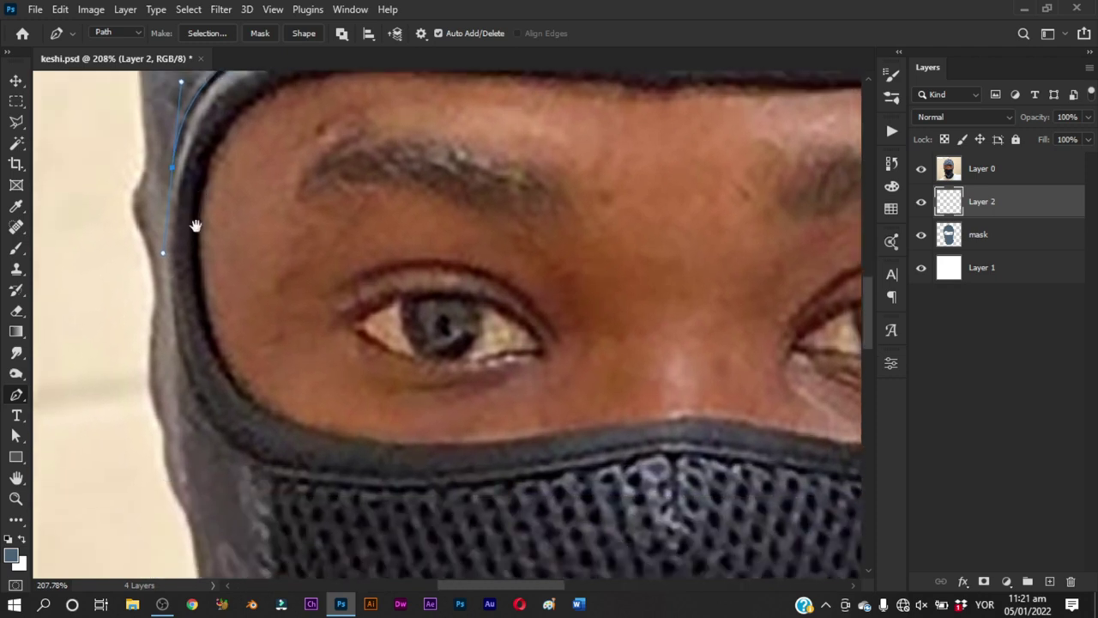
{"action": "left_click_drag", "start_coordinate": [209, 353], "coordinate": [217, 367]}
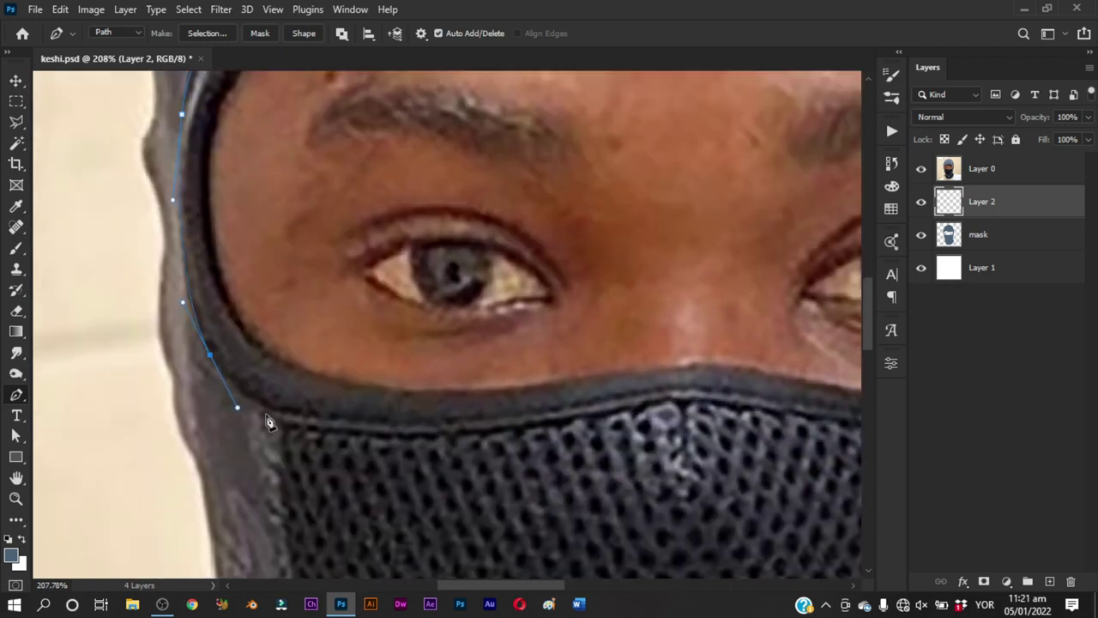
{"action": "scroll", "coordinate": [267, 425], "scroll_direction": "down", "scroll_amount": 2}
{"action": "scroll", "coordinate": [267, 424], "scroll_direction": "down", "scroll_amount": 3}
{"action": "key", "text": "z"}
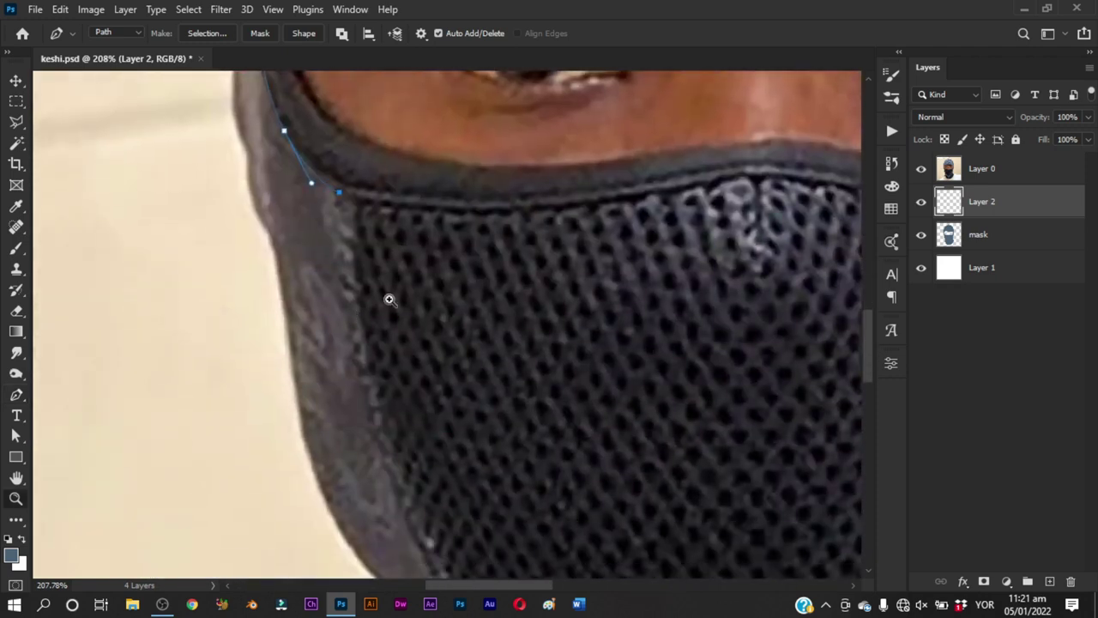
{"action": "mouse_move", "coordinate": [387, 298]}
{"action": "left_mouse_down"}
{"action": "mouse_move", "coordinate": [320, 389]}
{"action": "mouse_move", "coordinate": [366, 315]}
{"action": "left_mouse_up"}
Extend the path down the mask's left edge to a curved anchor at its bottom
{"action": "key", "text": "p"}
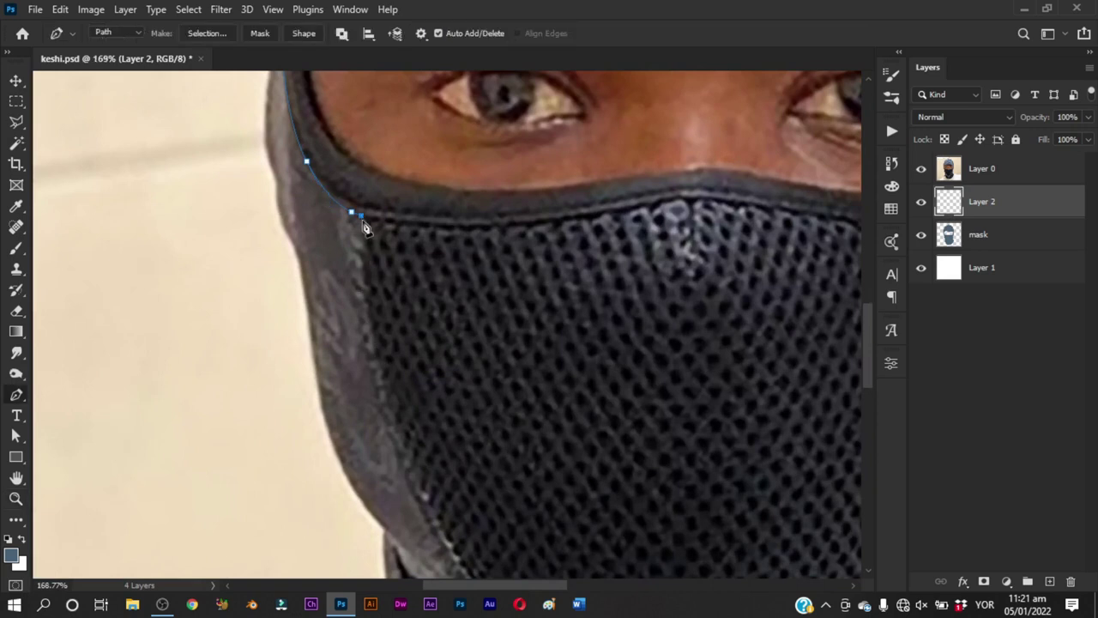
{"action": "left_click", "coordinate": [383, 400]}
{"action": "left_click", "coordinate": [412, 483]}
{"action": "left_click_drag", "start_coordinate": [491, 525], "coordinate": [375, 248]}
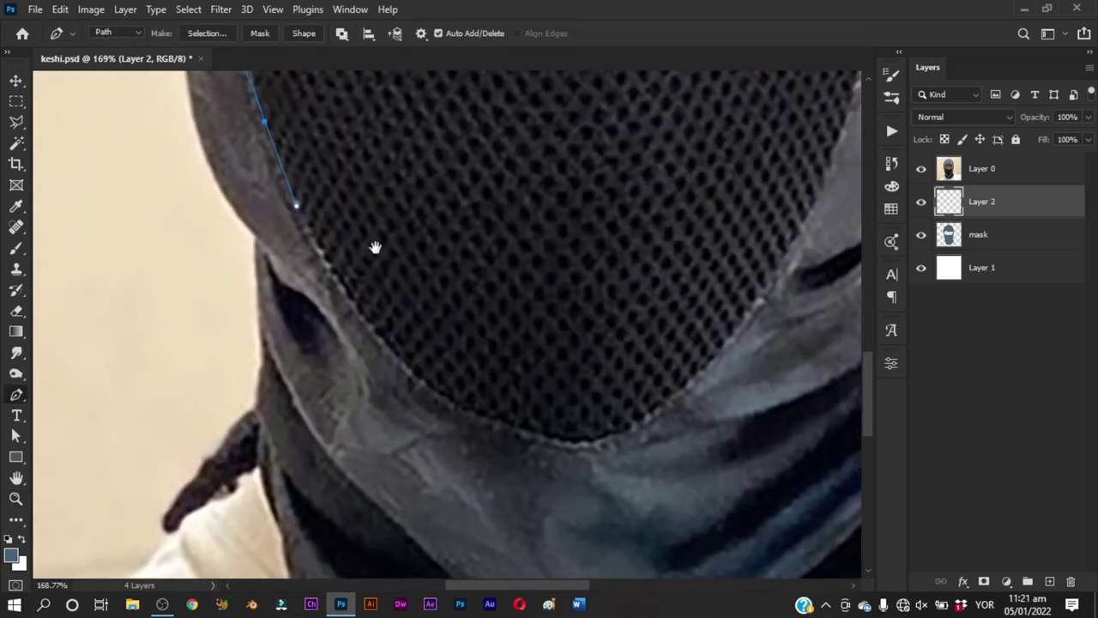
{"action": "left_click", "coordinate": [330, 281]}
{"action": "left_click", "coordinate": [387, 347]}
{"action": "left_click", "coordinate": [444, 414]}
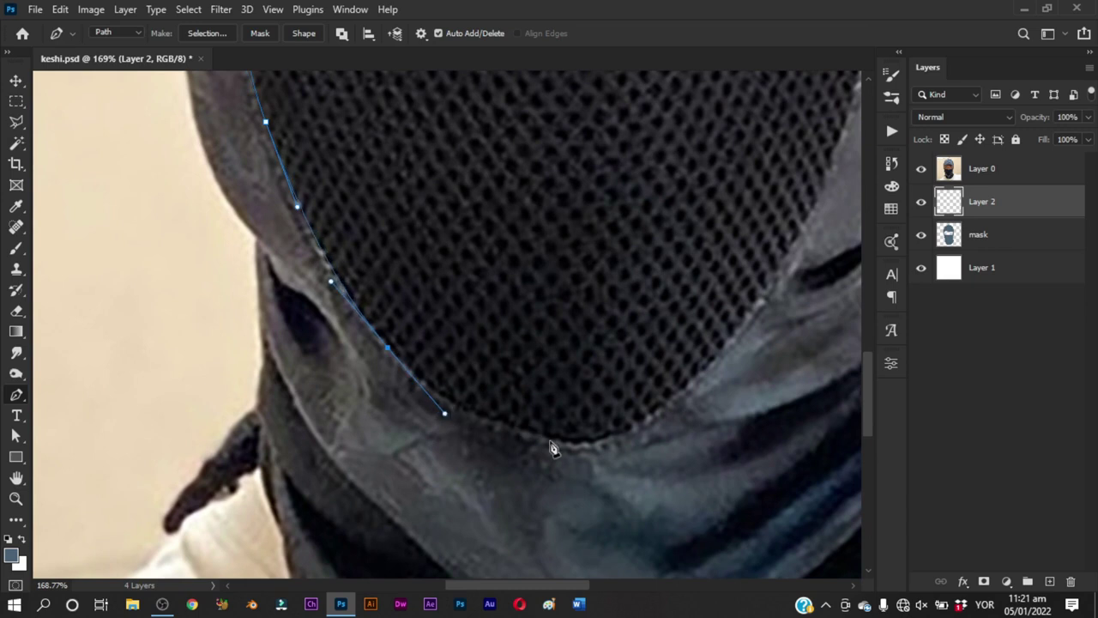
{"action": "left_click_drag", "start_coordinate": [560, 441], "coordinate": [646, 419]}
Trace the path up the mask's right edge and around the face opening
{"action": "left_click_drag", "start_coordinate": [525, 414], "coordinate": [527, 410]}
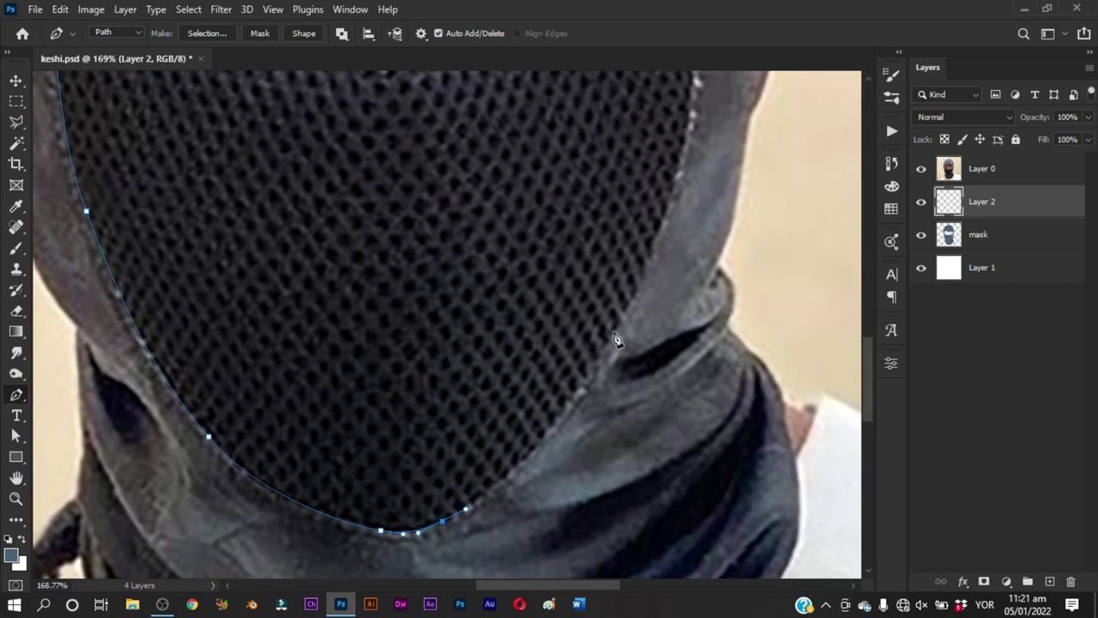
{"action": "left_click", "coordinate": [669, 216]}
{"action": "scroll", "coordinate": [669, 216], "scroll_direction": "up", "scroll_amount": 5}
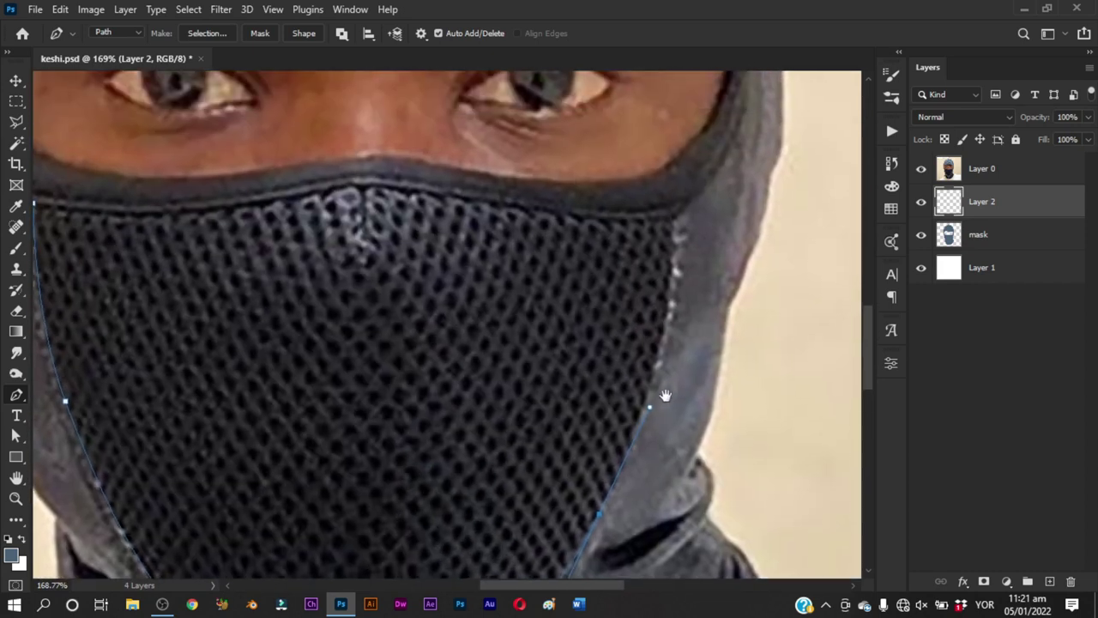
{"action": "left_click_drag", "start_coordinate": [673, 255], "coordinate": [674, 221]}
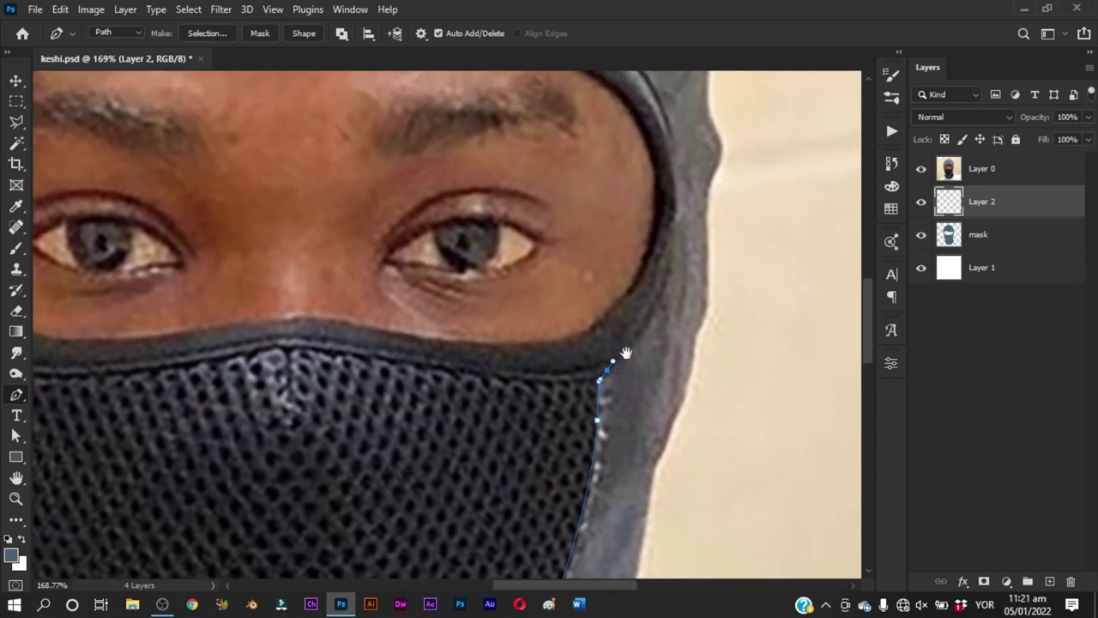
{"action": "scroll", "coordinate": [678, 219], "scroll_direction": "up", "scroll_amount": 4}
{"action": "scroll", "coordinate": [665, 292], "scroll_direction": "right", "scroll_amount": 2}
{"action": "left_click", "coordinate": [668, 279]}
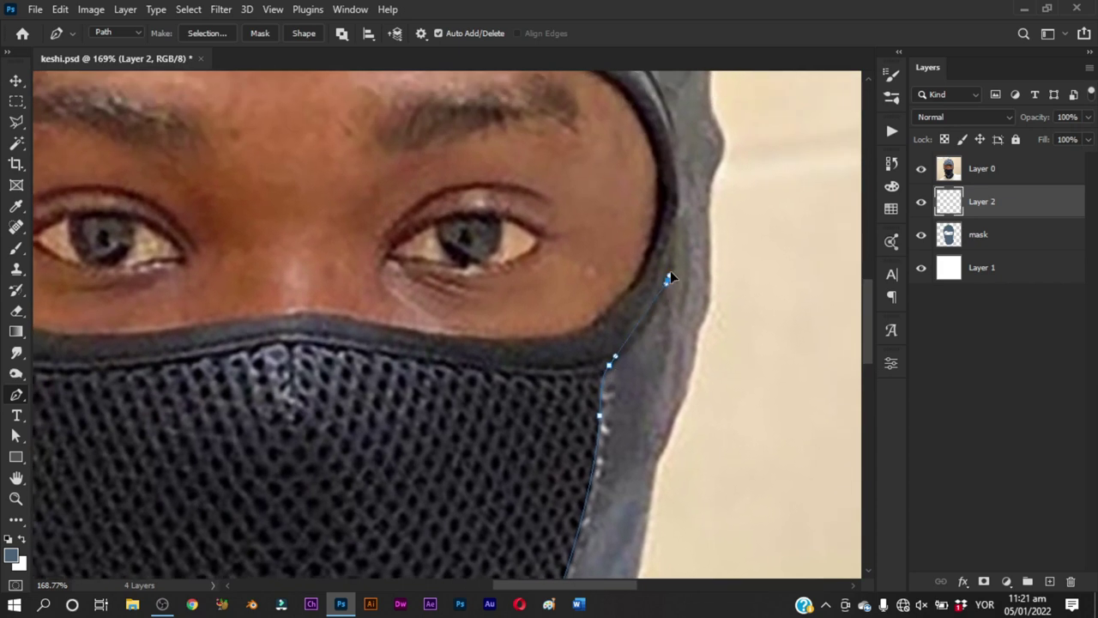
{"action": "left_click_drag", "start_coordinate": [670, 279], "coordinate": [680, 231]}
{"action": "scroll", "coordinate": [680, 258], "scroll_direction": "up", "scroll_amount": 3}
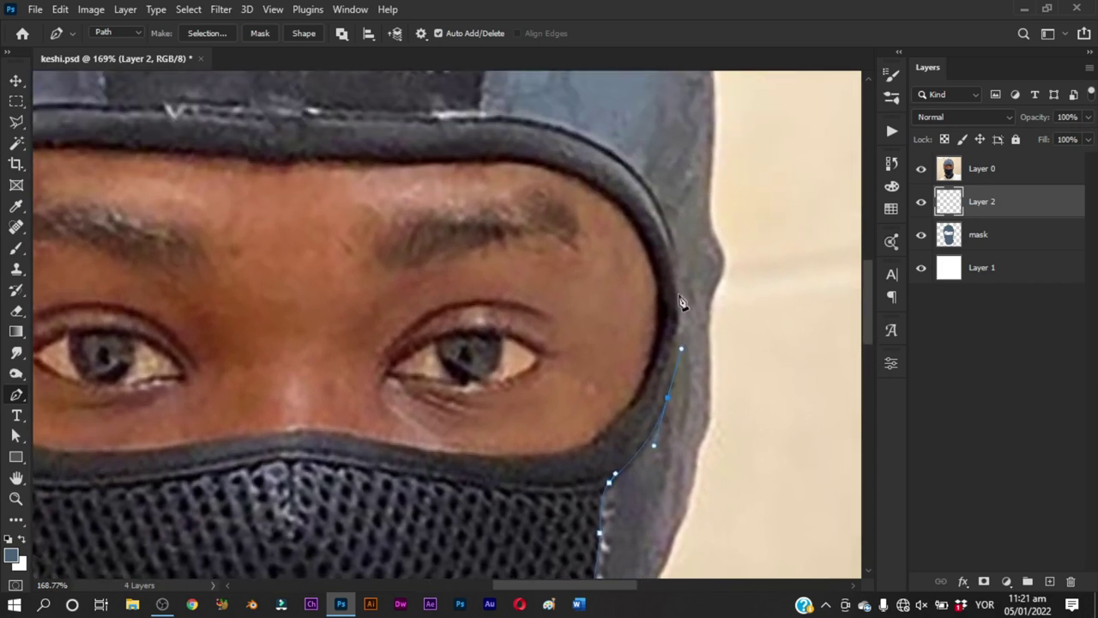
{"action": "left_click", "coordinate": [671, 234]}
{"action": "left_click", "coordinate": [657, 192]}
{"action": "scroll", "coordinate": [601, 191], "scroll_direction": "up", "scroll_amount": 2}
{"action": "scroll", "coordinate": [610, 215], "scroll_direction": "left", "scroll_amount": 2}
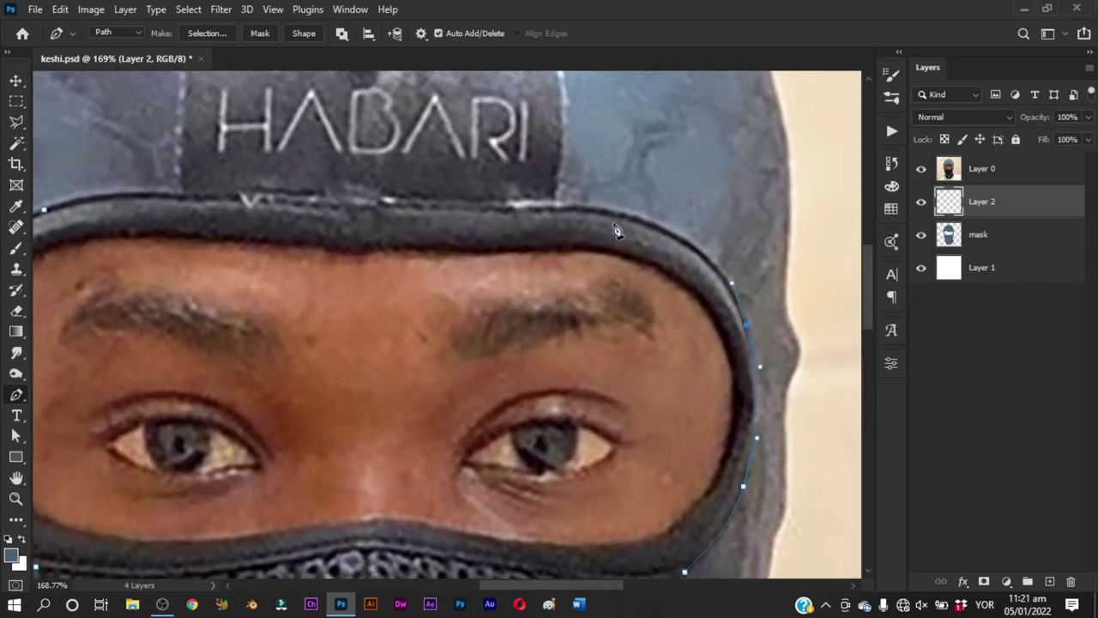
{"action": "mouse_move", "coordinate": [606, 216]}
{"action": "left_mouse_down"}
{"action": "mouse_move", "coordinate": [521, 202]}
{"action": "mouse_move", "coordinate": [642, 213]}
{"action": "left_mouse_up"}
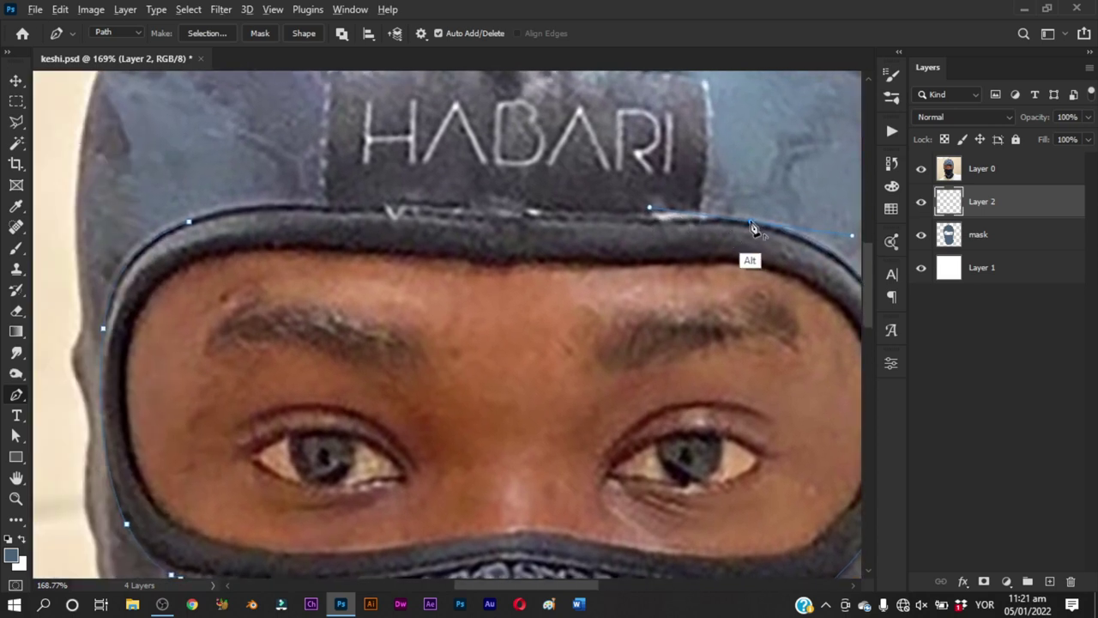
Run the path along the forehead band and close it at the starting anchor
{"action": "left_click", "coordinate": [637, 223]}
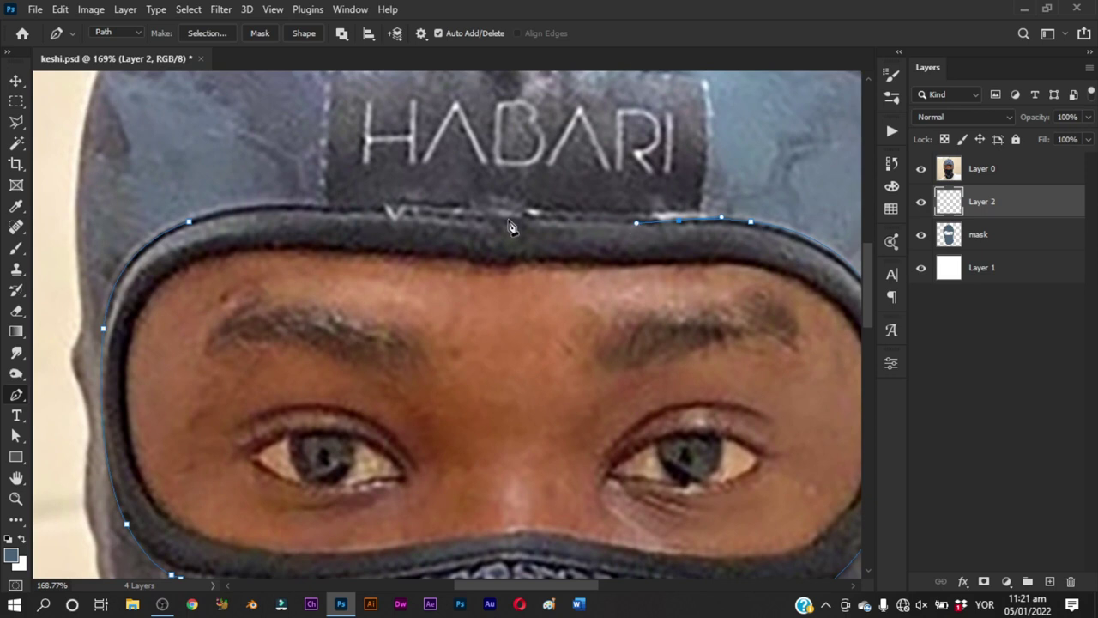
{"action": "left_click", "coordinate": [461, 218]}
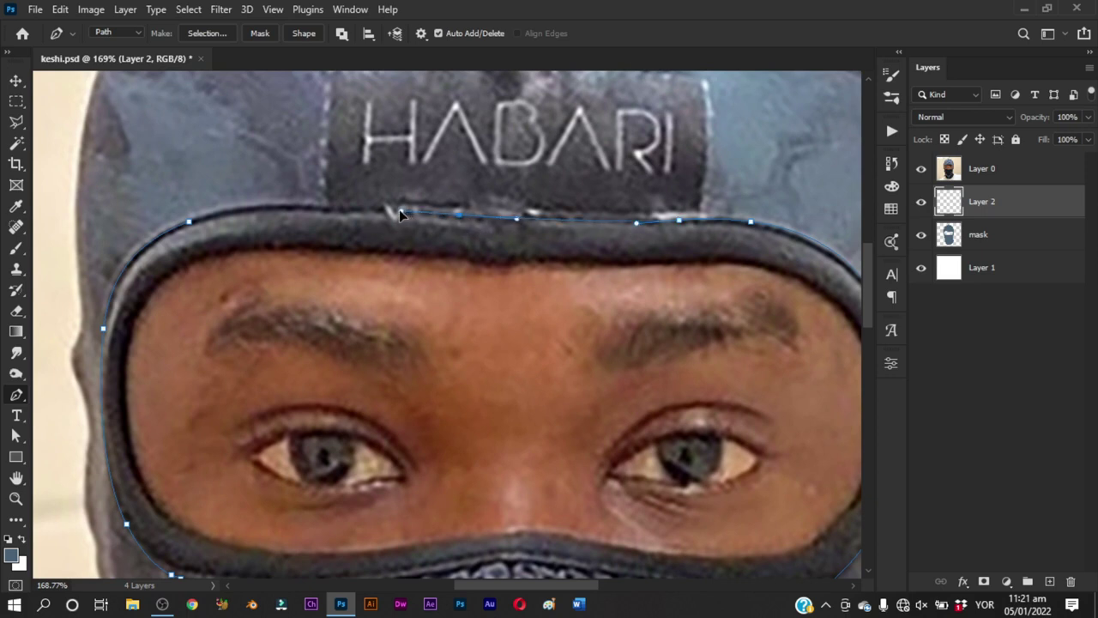
{"action": "left_click_drag", "start_coordinate": [377, 215], "coordinate": [570, 233]}
{"action": "left_click", "coordinate": [383, 236]}
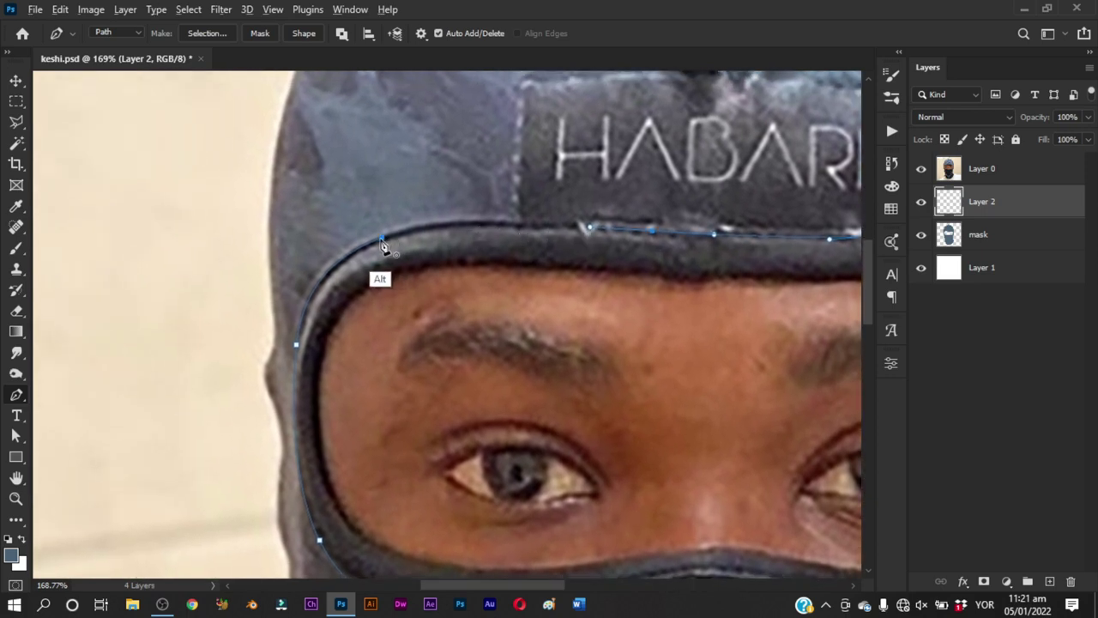
Zoom out to frame the whole balaclava in view
{"action": "key", "text": "z"}
{"action": "left_click_drag", "start_coordinate": [535, 245], "coordinate": [418, 351]}
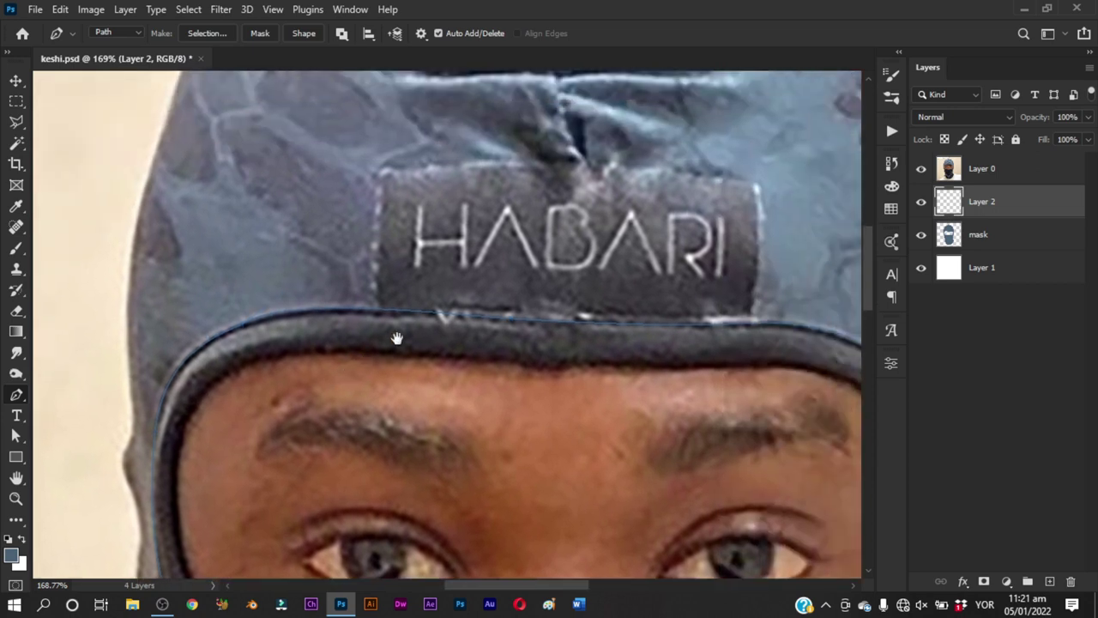
{"action": "left_click", "coordinate": [429, 364], "text": "alt"}
{"action": "left_click", "coordinate": [469, 433], "text": "alt"}
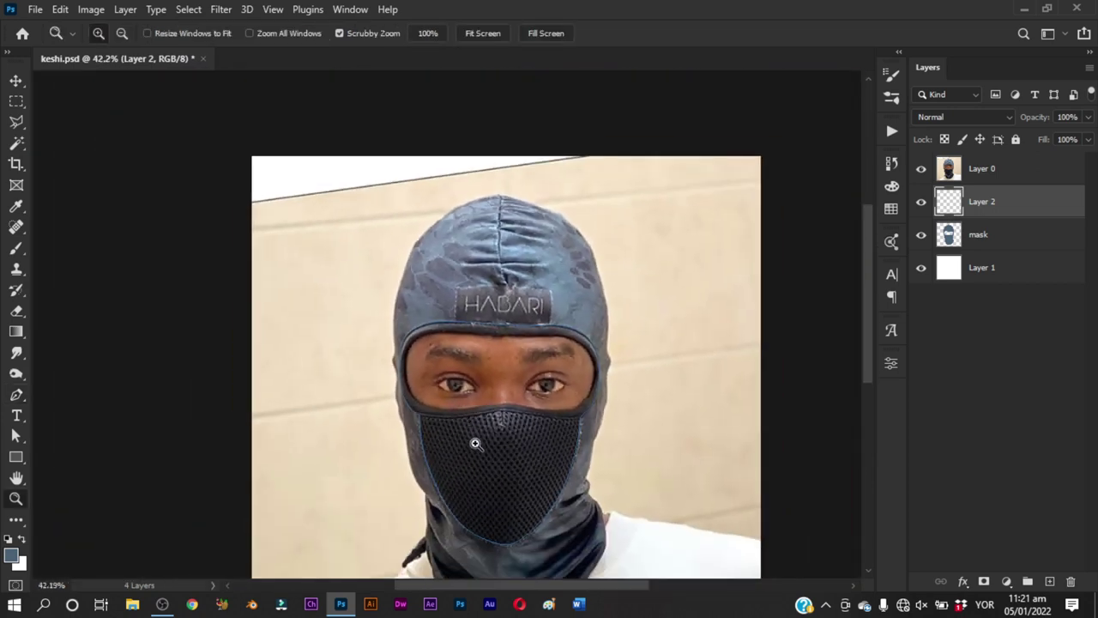
{"action": "left_click", "coordinate": [472, 442], "text": "alt"}
{"action": "left_click", "coordinate": [470, 442]}
{"action": "left_click", "coordinate": [468, 519]}
{"action": "left_click", "coordinate": [441, 515], "text": "alt"}
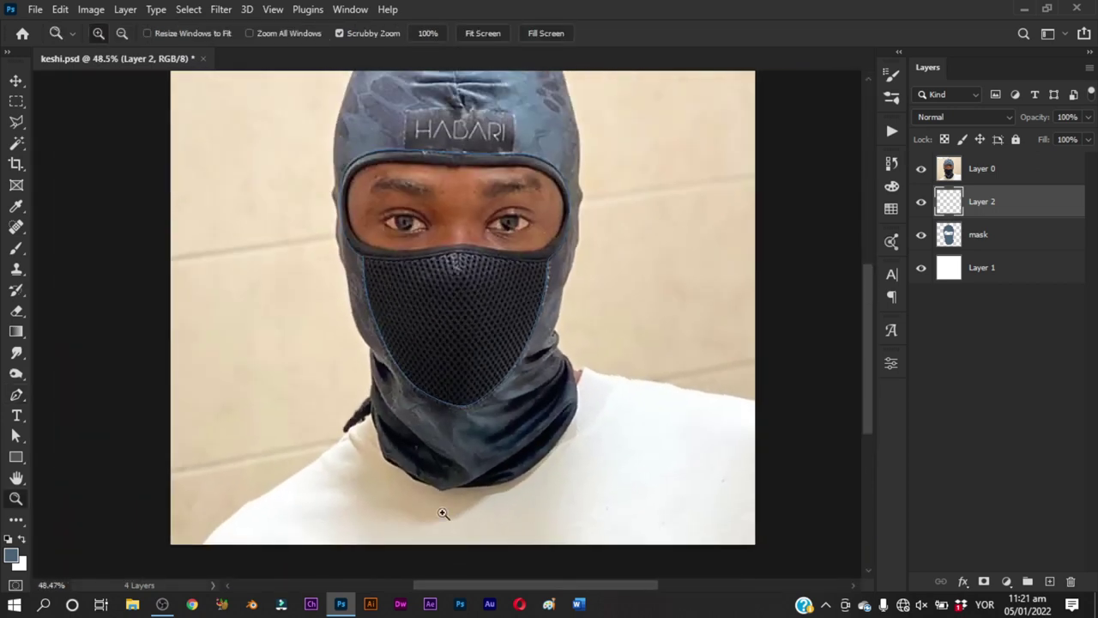
{"action": "key", "text": "p"}
{"action": "scroll", "coordinate": [383, 258], "scroll_direction": "up", "scroll_amount": 5}
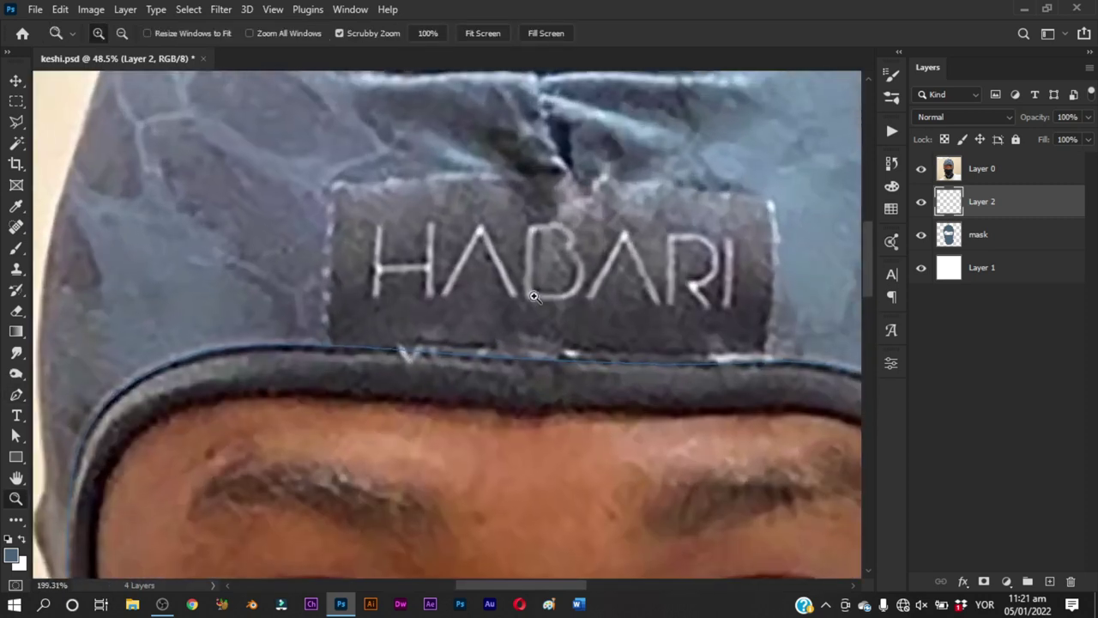
Outline the HABARI label with corner anchors and gently curved top and bottom edges, closing the path
{"action": "left_click", "coordinate": [335, 185]}
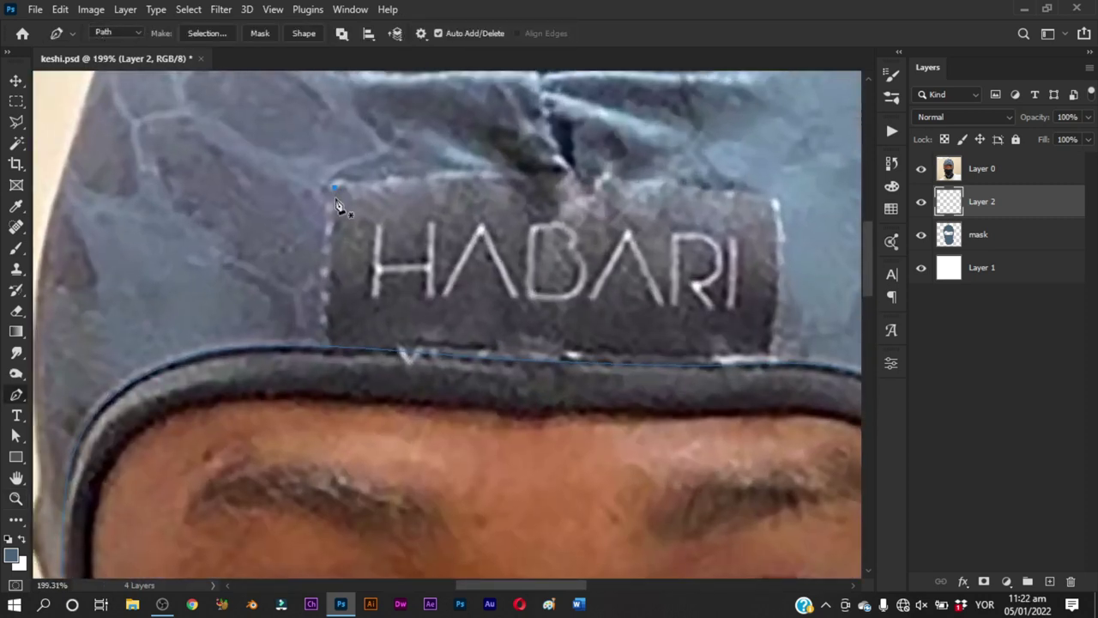
{"action": "left_click", "coordinate": [330, 349]}
{"action": "left_click_drag", "start_coordinate": [611, 354], "coordinate": [627, 354]}
{"action": "left_click", "coordinate": [769, 354]}
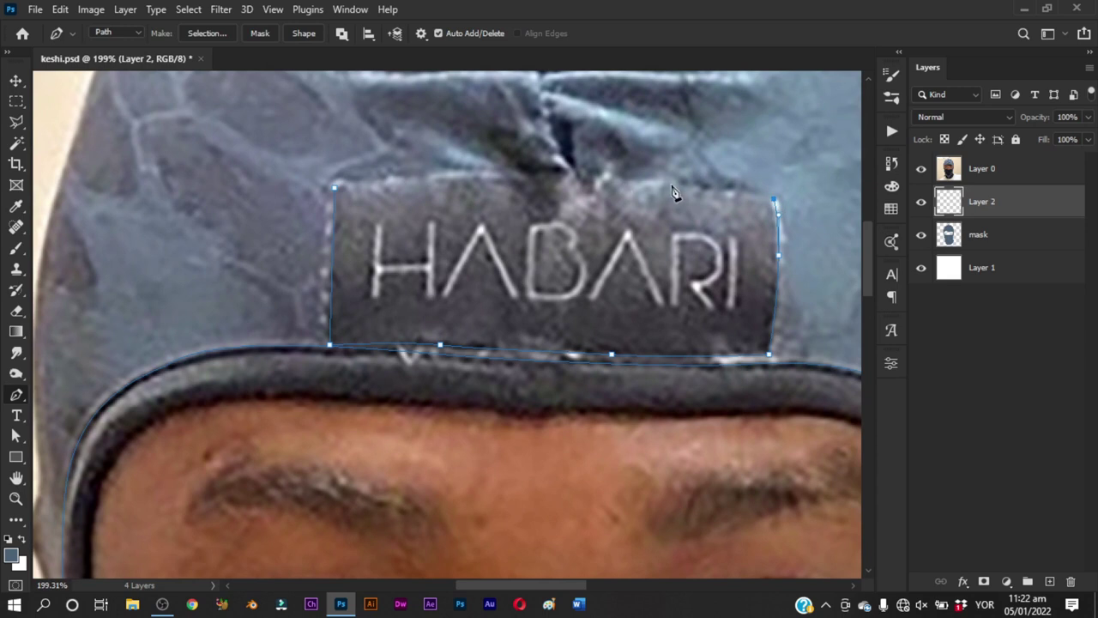
{"action": "left_click_drag", "start_coordinate": [672, 186], "coordinate": [638, 185]}
{"action": "left_click_drag", "start_coordinate": [560, 181], "coordinate": [531, 175]}
{"action": "left_click_drag", "start_coordinate": [437, 174], "coordinate": [421, 176]}
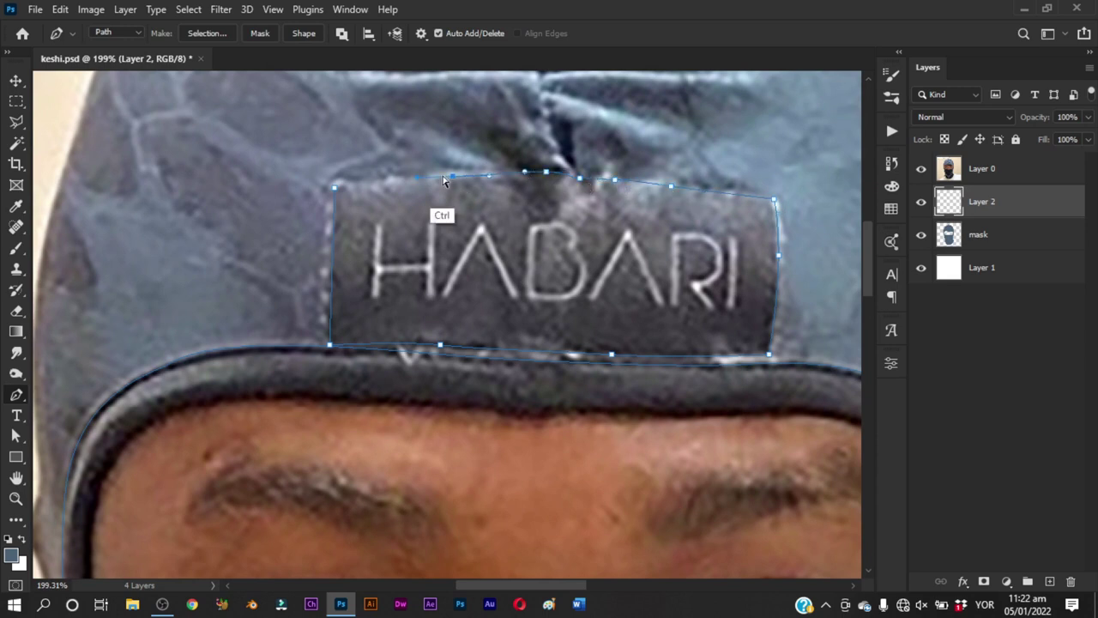
{"action": "left_click", "coordinate": [334, 183]}
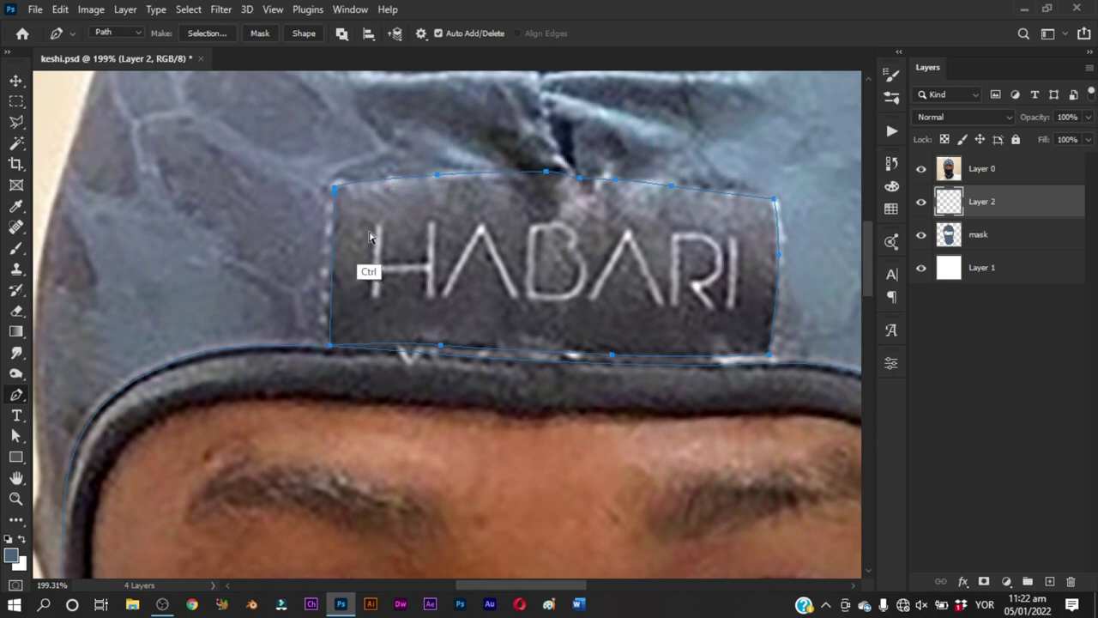
{"action": "scroll", "coordinate": [600, 230], "scroll_direction": "down", "scroll_amount": 5}
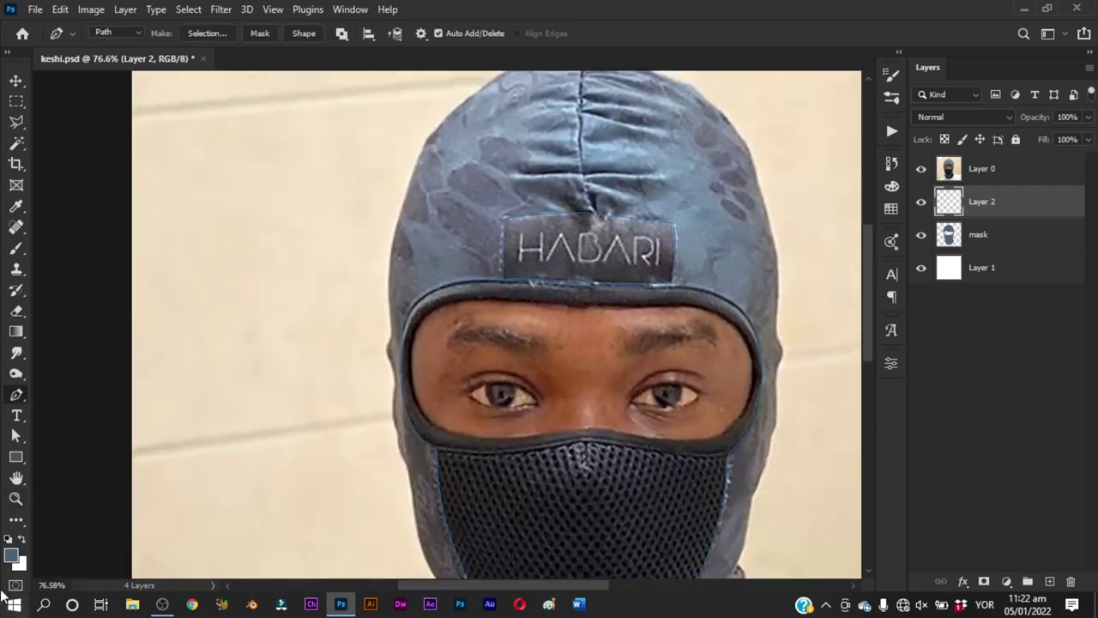
Fill the traced mask and label path with a dark neutral grey
{"action": "left_click", "coordinate": [11, 555]}
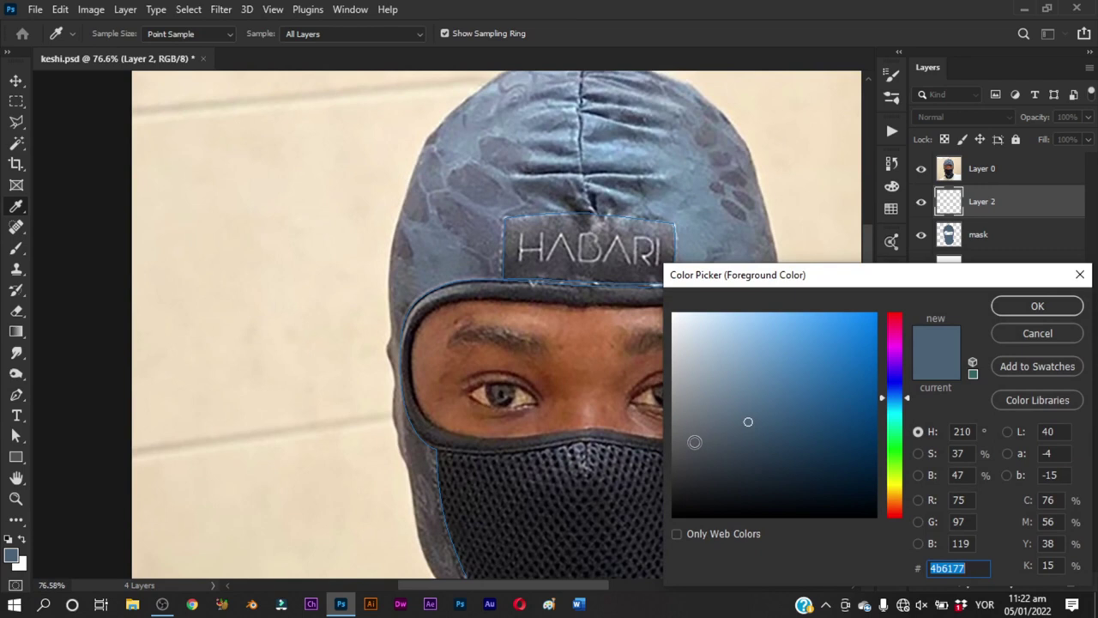
{"action": "left_click_drag", "start_coordinate": [691, 442], "coordinate": [651, 470]}
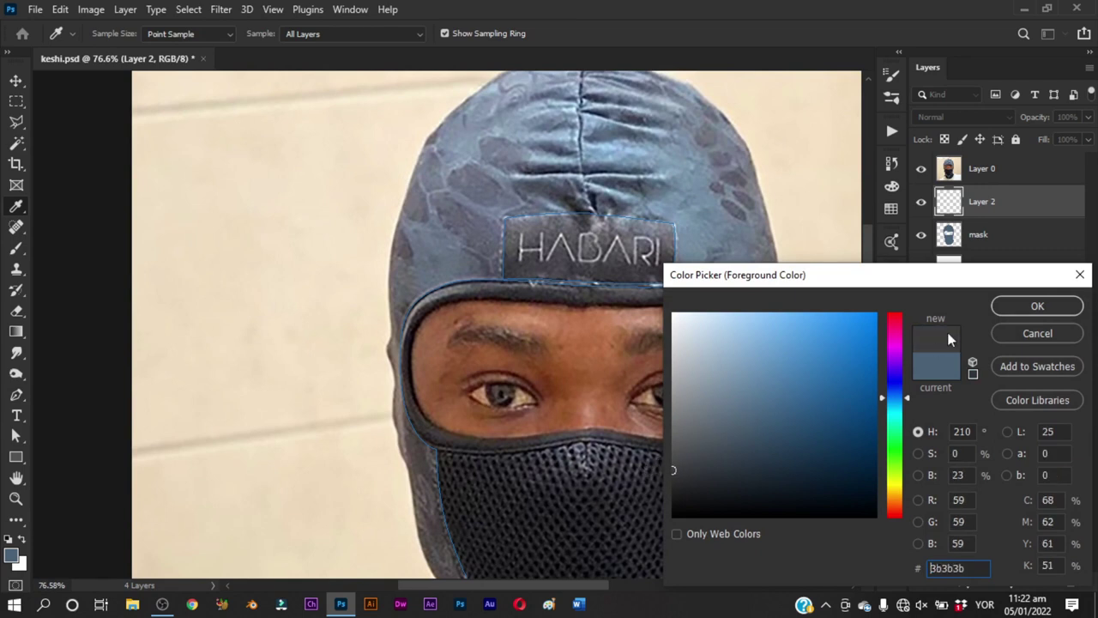
{"action": "left_click", "coordinate": [1002, 307]}
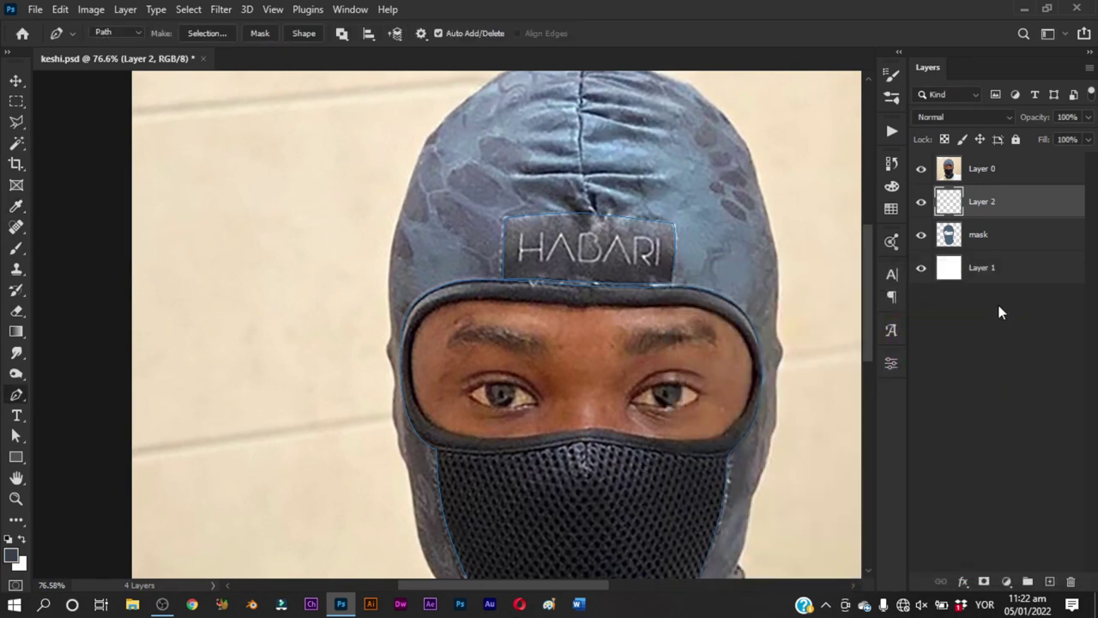
{"action": "left_click", "coordinate": [922, 169]}
{"action": "right_click", "coordinate": [692, 200]}
{"action": "left_click", "coordinate": [724, 295]}
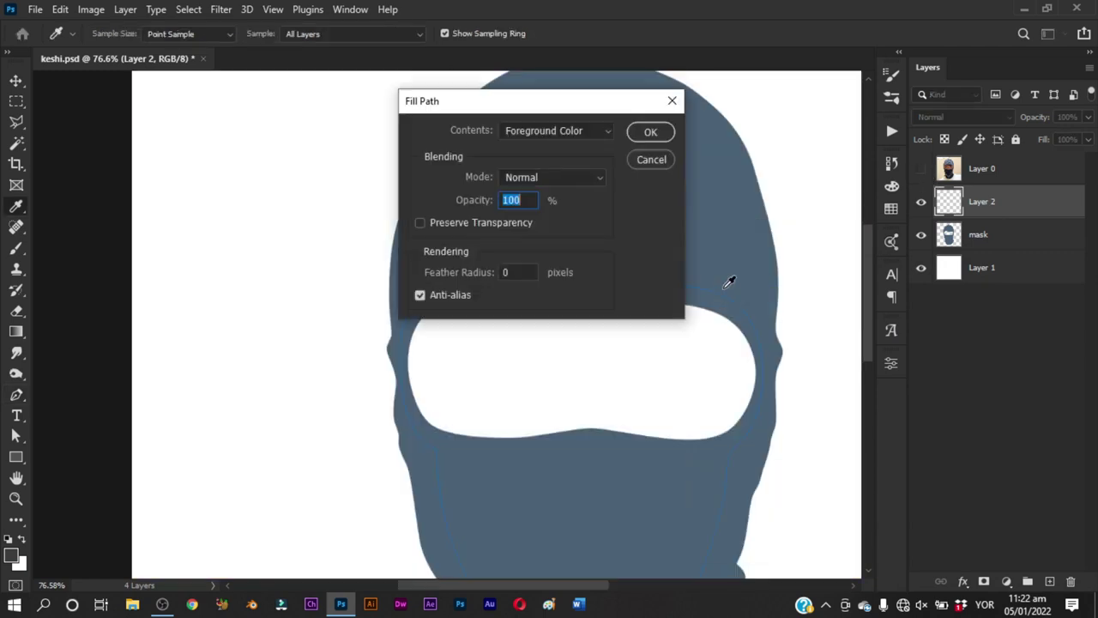
{"action": "key", "text": "Return"}
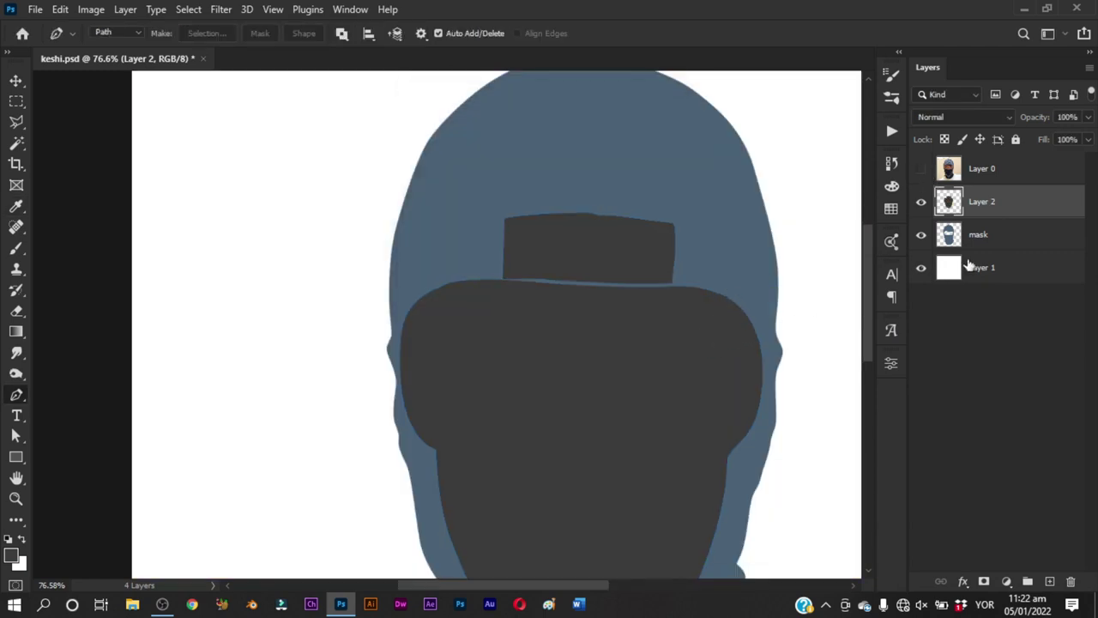
Erase the eye opening to white, deselect, and zoom in on the dark label patch
{"action": "left_click", "coordinate": [949, 235], "text": "ctrl"}
{"action": "key", "text": "e"}
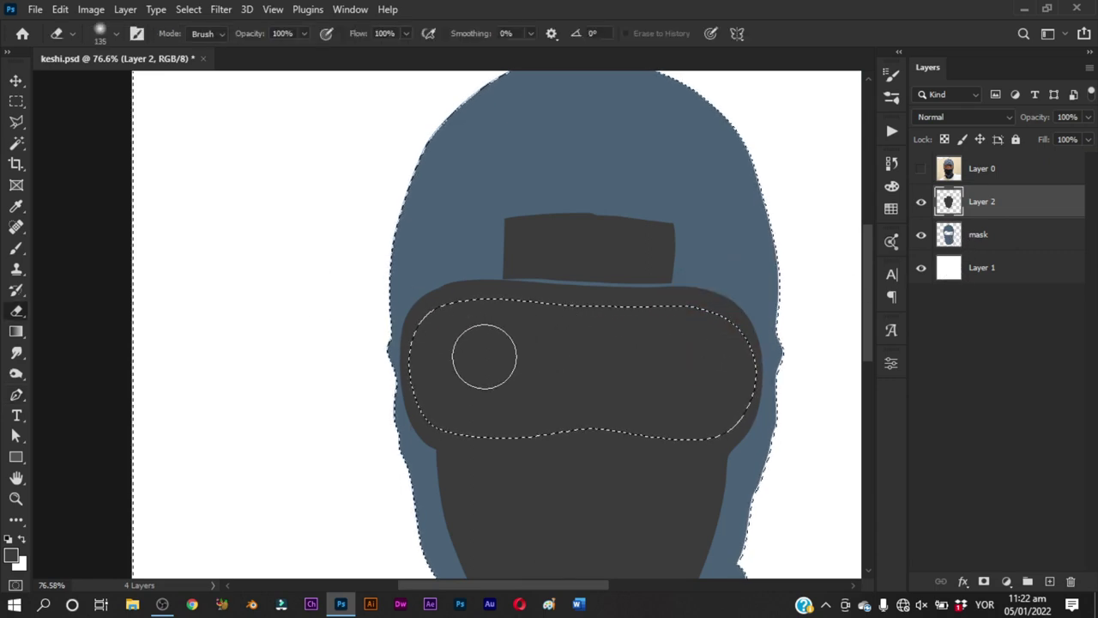
{"action": "mouse_move", "coordinate": [422, 300]}
{"action": "left_mouse_down"}
{"action": "mouse_move", "coordinate": [503, 265]}
{"action": "mouse_move", "coordinate": [527, 343]}
{"action": "mouse_move", "coordinate": [535, 461]}
{"action": "mouse_move", "coordinate": [625, 355]}
{"action": "mouse_move", "coordinate": [697, 308]}
{"action": "mouse_move", "coordinate": [730, 380]}
{"action": "mouse_move", "coordinate": [664, 435]}
{"action": "left_mouse_up"}
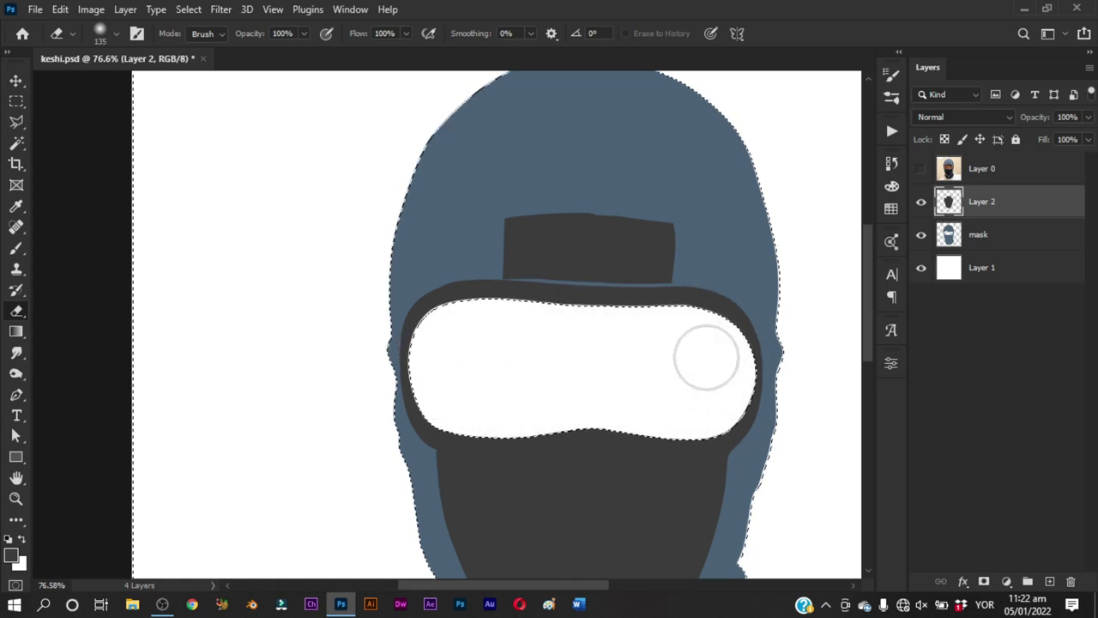
{"action": "key", "text": "ctrl+d"}
{"action": "left_click_drag", "start_coordinate": [709, 336], "coordinate": [651, 372]}
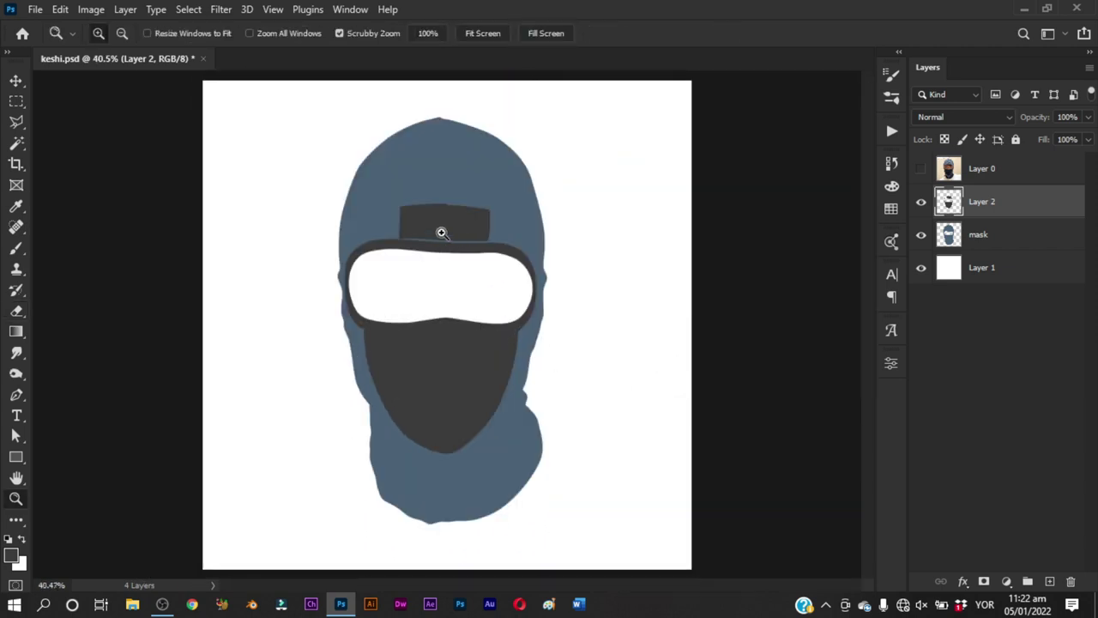
{"action": "mouse_move", "coordinate": [441, 231]}
{"action": "left_mouse_down"}
{"action": "mouse_move", "coordinate": [502, 304]}
{"action": "mouse_move", "coordinate": [633, 290]}
{"action": "left_mouse_up"}
Show Layer 0 and trace a Pen path around the H outline
{"action": "key", "text": "p"}
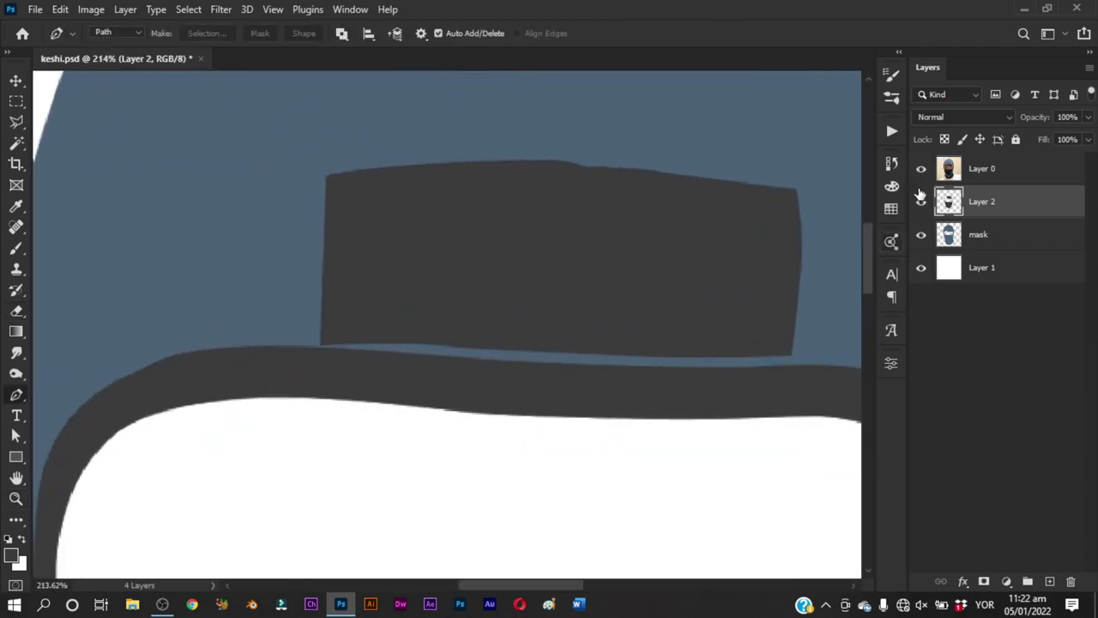
{"action": "left_click", "coordinate": [921, 198]}
{"action": "left_click_drag", "start_coordinate": [483, 287], "coordinate": [387, 238]}
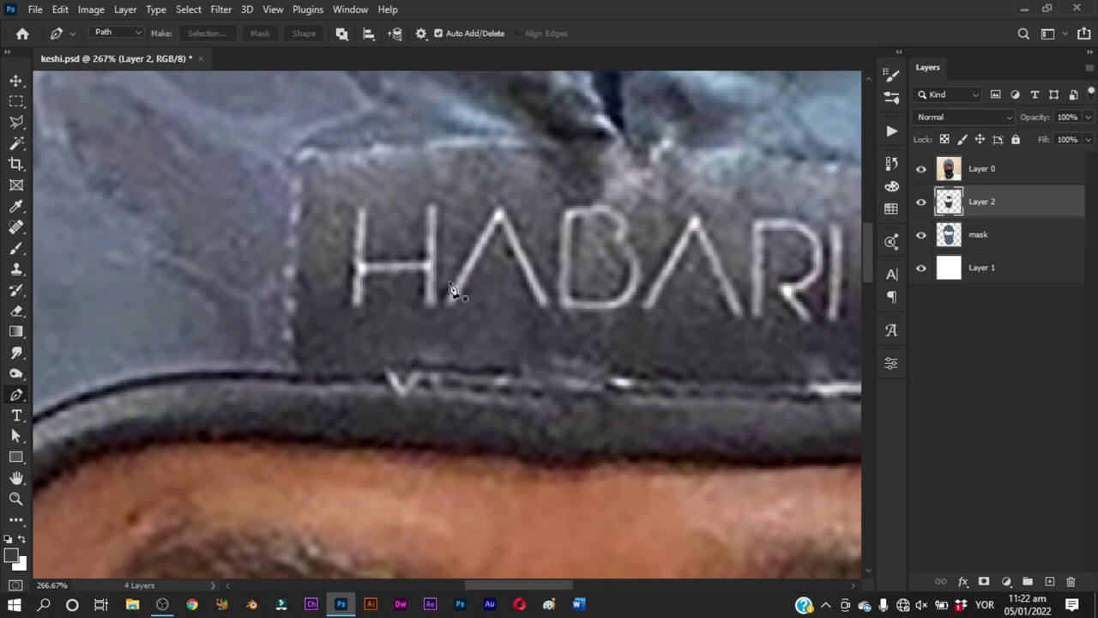
{"action": "left_click", "coordinate": [356, 209]}
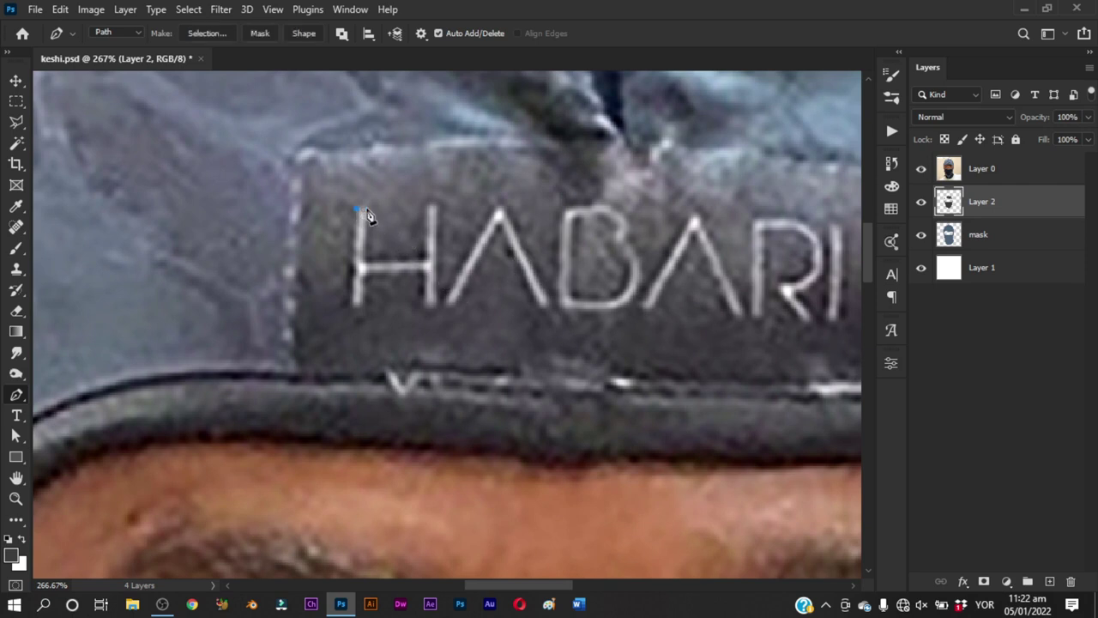
{"action": "left_click", "coordinate": [361, 263]}
{"action": "left_click", "coordinate": [425, 264]}
{"action": "left_click", "coordinate": [428, 206]}
{"action": "left_click_drag", "start_coordinate": [431, 315], "coordinate": [500, 279]}
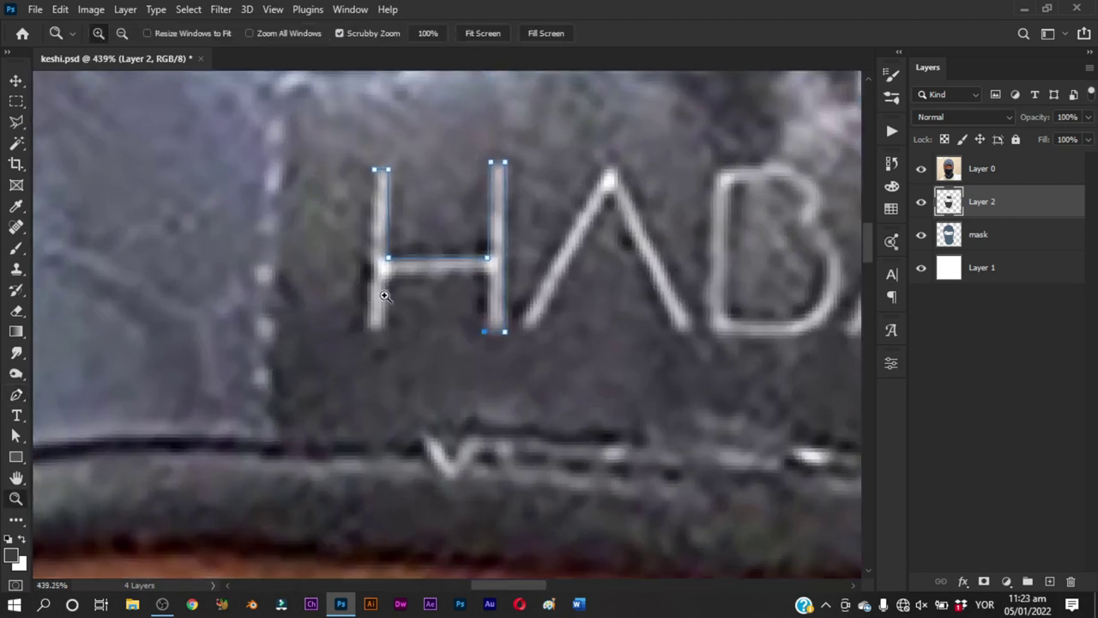
{"action": "left_click", "coordinate": [487, 275]}
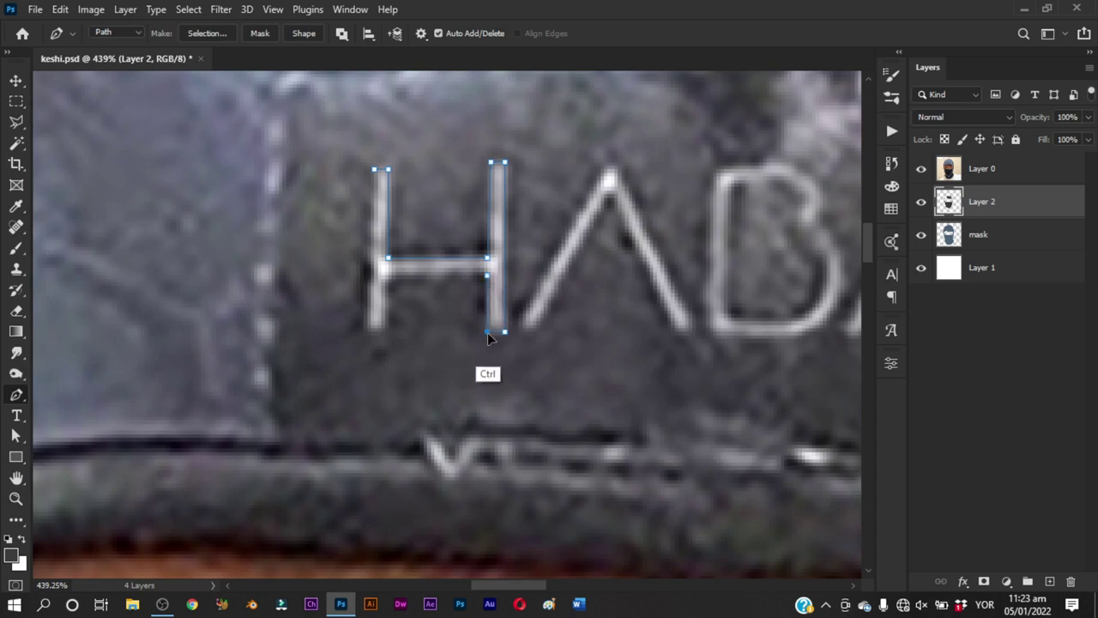
{"action": "left_click", "coordinate": [388, 276]}
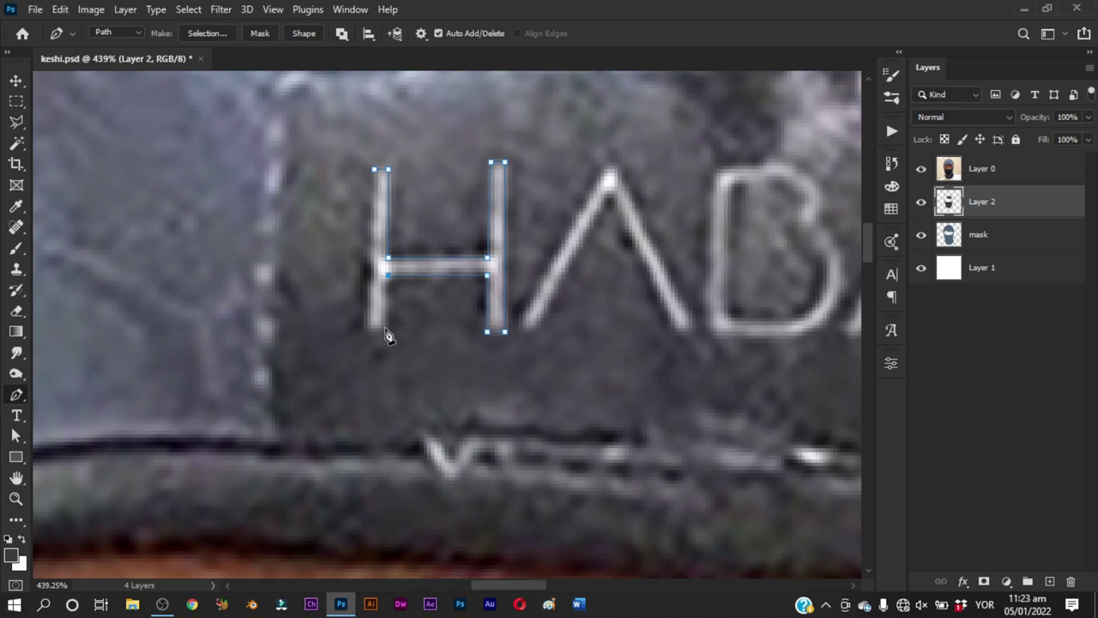
{"action": "left_click", "coordinate": [371, 331]}
{"action": "left_click", "coordinate": [378, 171]}
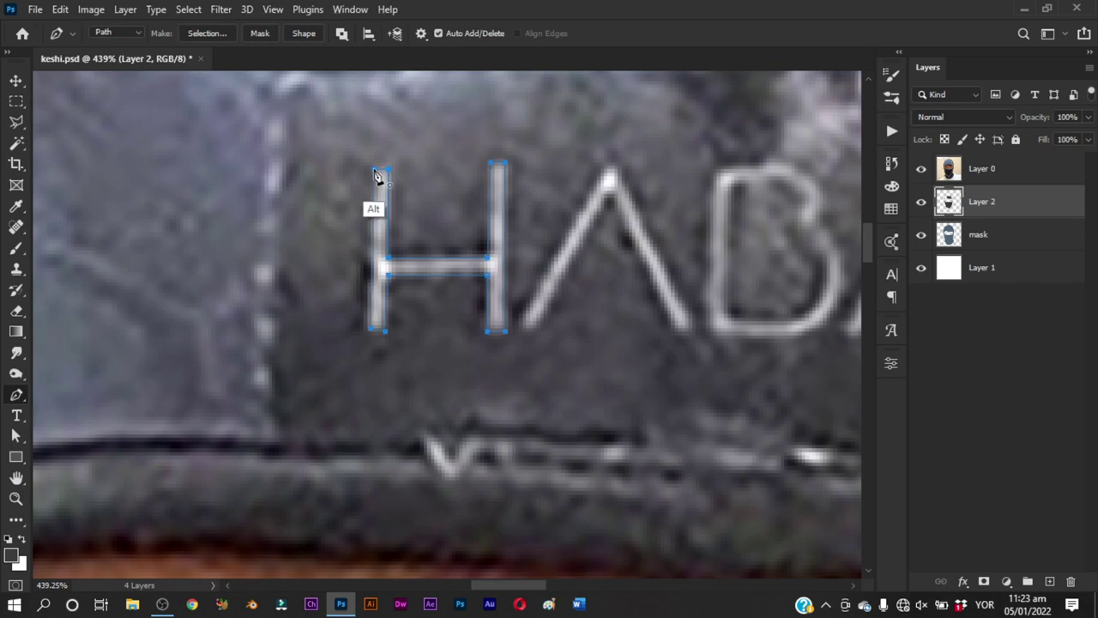
{"action": "left_click", "coordinate": [526, 274], "text": "ctrl"}
Trace the first A's outline from its legs up to the apex
{"action": "left_click", "coordinate": [518, 327]}
{"action": "left_click", "coordinate": [536, 328]}
{"action": "left_click", "coordinate": [610, 189]}
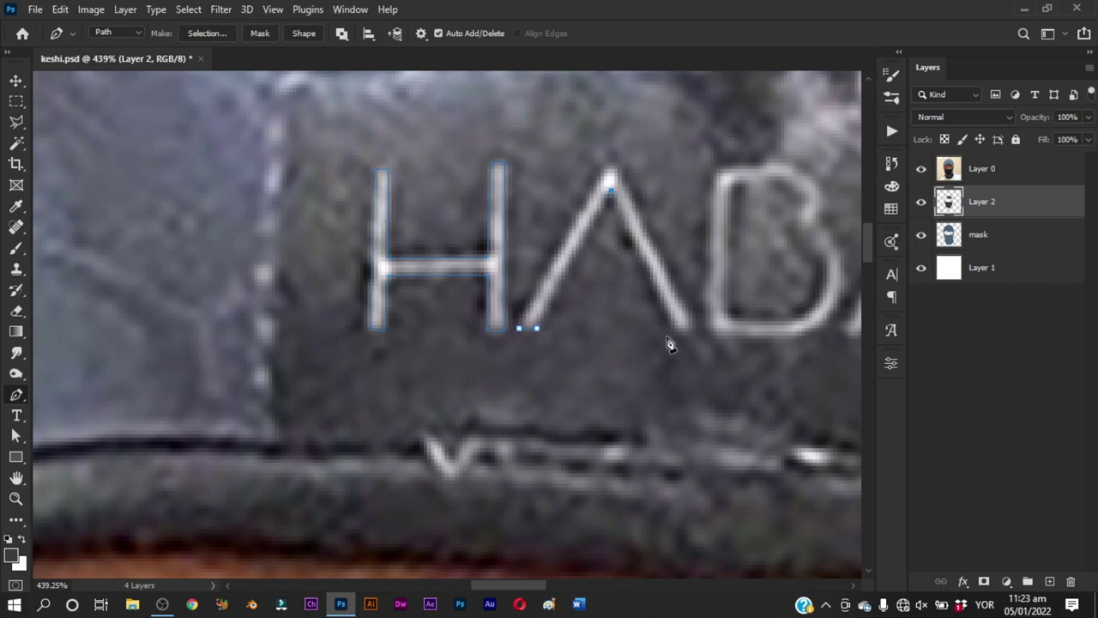
{"action": "left_click", "coordinate": [677, 331]}
{"action": "left_click", "coordinate": [695, 331]}
{"action": "left_click", "coordinate": [523, 328], "text": "ctrl"}
Trace the B's curved outer outline and its inner bowl path
{"action": "left_click_drag", "start_coordinate": [619, 260], "coordinate": [418, 267]}
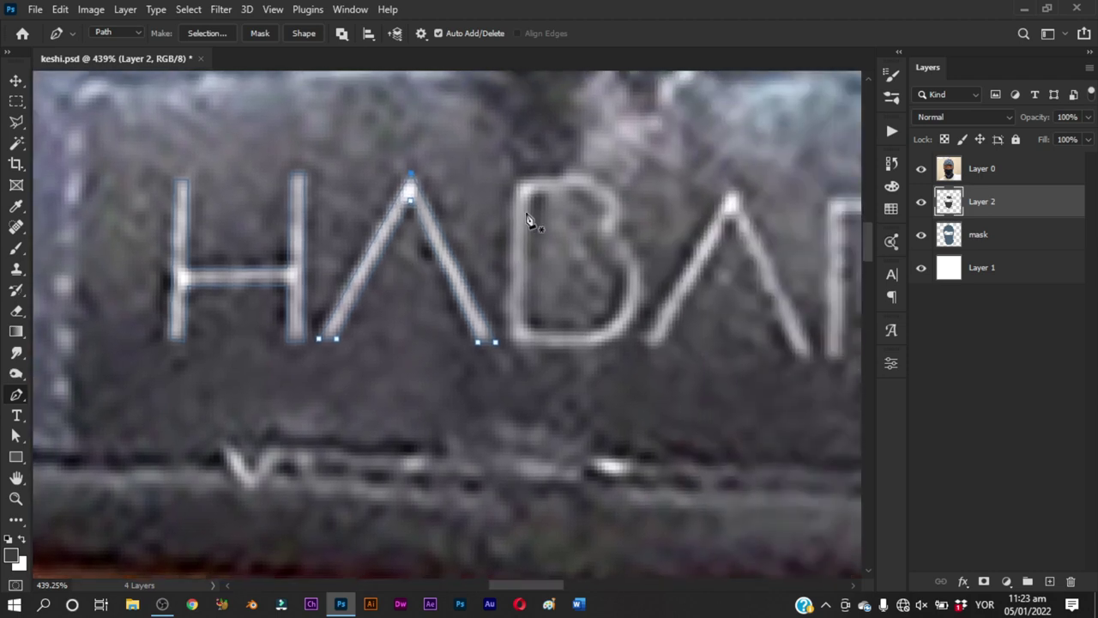
{"action": "left_click", "coordinate": [516, 183]}
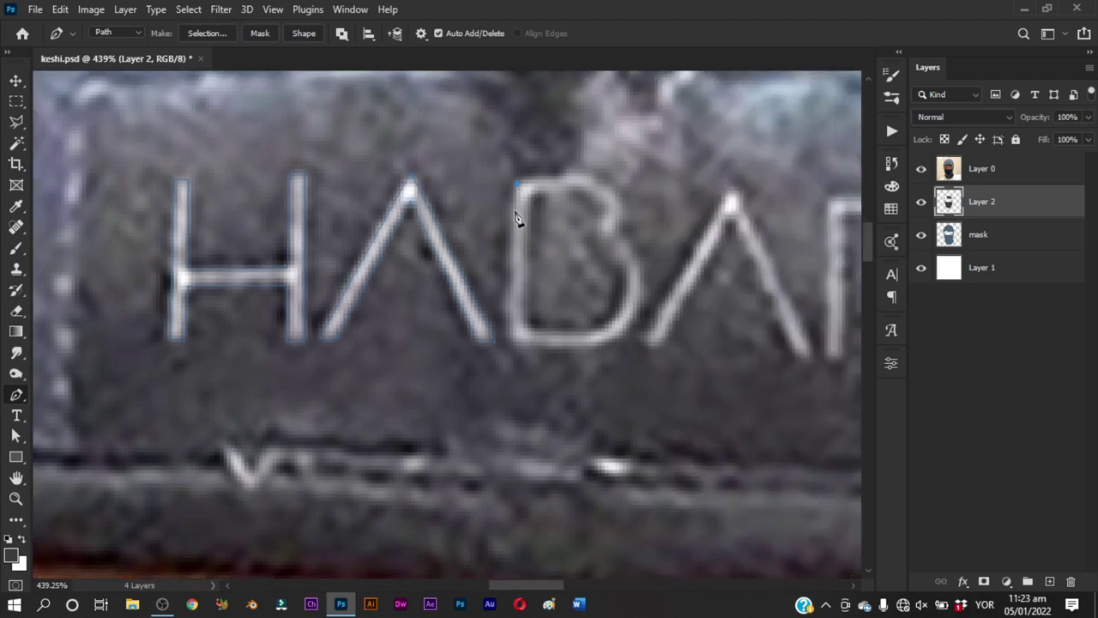
{"action": "left_click", "coordinate": [508, 342]}
{"action": "left_click_drag", "start_coordinate": [592, 346], "coordinate": [613, 348]}
{"action": "left_click_drag", "start_coordinate": [646, 266], "coordinate": [622, 222]}
{"action": "left_click_drag", "start_coordinate": [516, 182], "coordinate": [469, 197]}
{"action": "left_click", "coordinate": [530, 198]}
{"action": "mouse_move", "coordinate": [612, 256]}
{"action": "left_mouse_down"}
{"action": "mouse_move", "coordinate": [629, 281]}
{"action": "mouse_move", "coordinate": [575, 189]}
{"action": "left_mouse_up"}
{"action": "left_click", "coordinate": [531, 196]}
Trace the second A's outline, including its inner apex
{"action": "left_click_drag", "start_coordinate": [657, 273], "coordinate": [534, 264]}
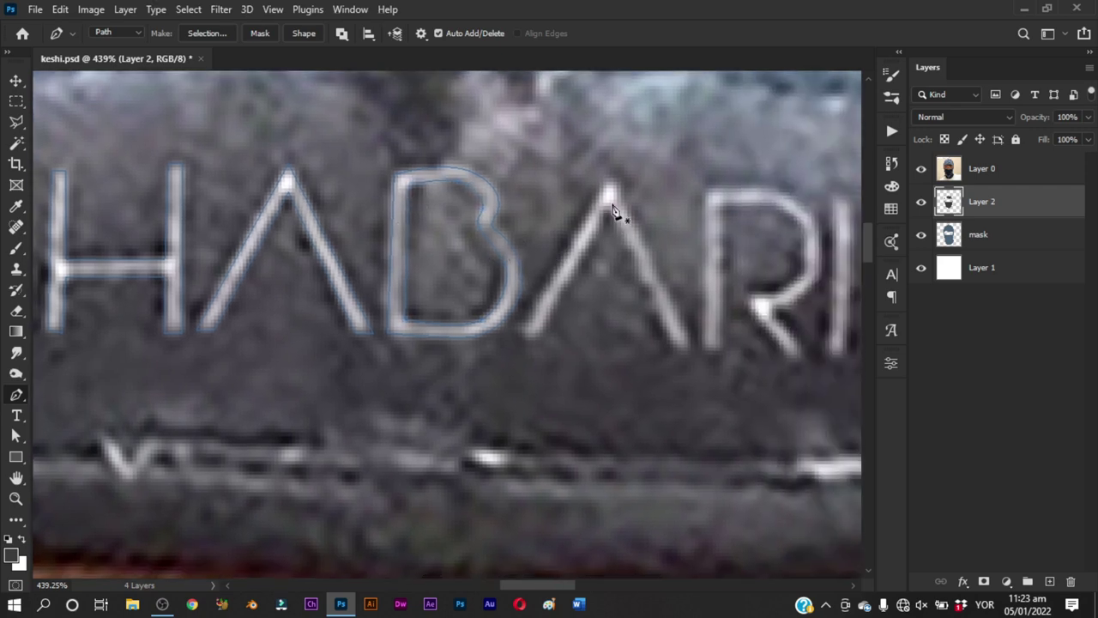
{"action": "left_click", "coordinate": [609, 178]}
{"action": "left_click", "coordinate": [521, 337]}
{"action": "left_click", "coordinate": [540, 337]}
{"action": "left_click", "coordinate": [609, 209]}
{"action": "left_click", "coordinate": [673, 345]}
Trace the R's stem, curved bowl and leg, closing the outline
{"action": "left_click_drag", "start_coordinate": [694, 241], "coordinate": [574, 226]}
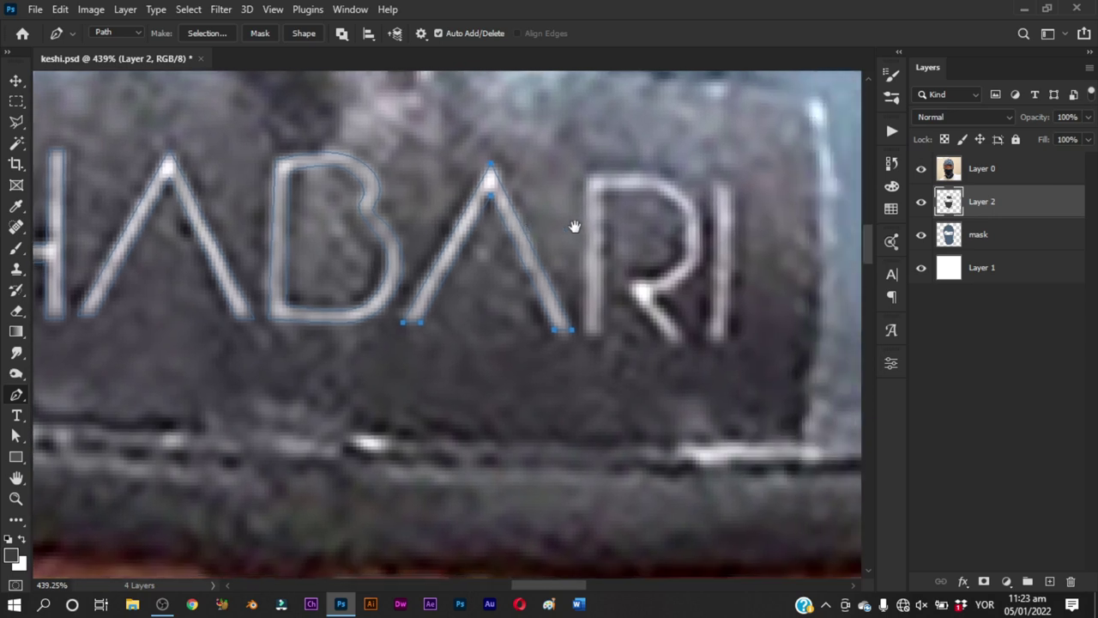
{"action": "left_click", "coordinate": [589, 177]}
{"action": "left_click", "coordinate": [587, 332]}
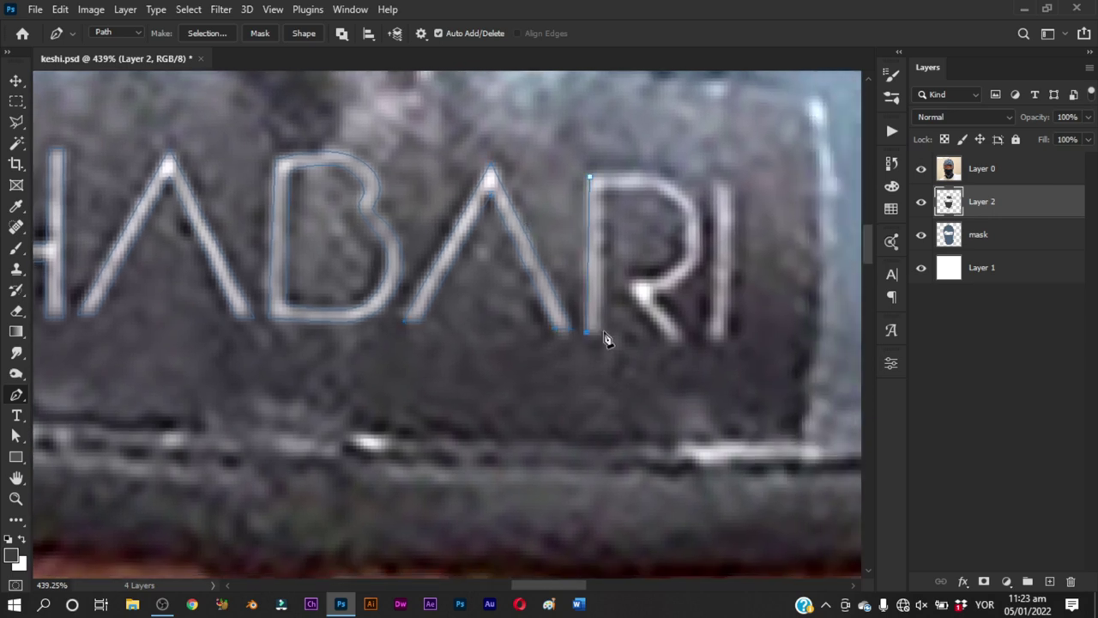
{"action": "left_click", "coordinate": [604, 189]}
{"action": "mouse_move", "coordinate": [683, 203]}
{"action": "left_mouse_down"}
{"action": "mouse_move", "coordinate": [687, 261]}
{"action": "mouse_move", "coordinate": [658, 285]}
{"action": "mouse_move", "coordinate": [628, 282]}
{"action": "left_mouse_up"}
{"action": "left_click", "coordinate": [671, 340]}
{"action": "left_click", "coordinate": [689, 336]}
{"action": "left_click_drag", "start_coordinate": [693, 280], "coordinate": [706, 243]}
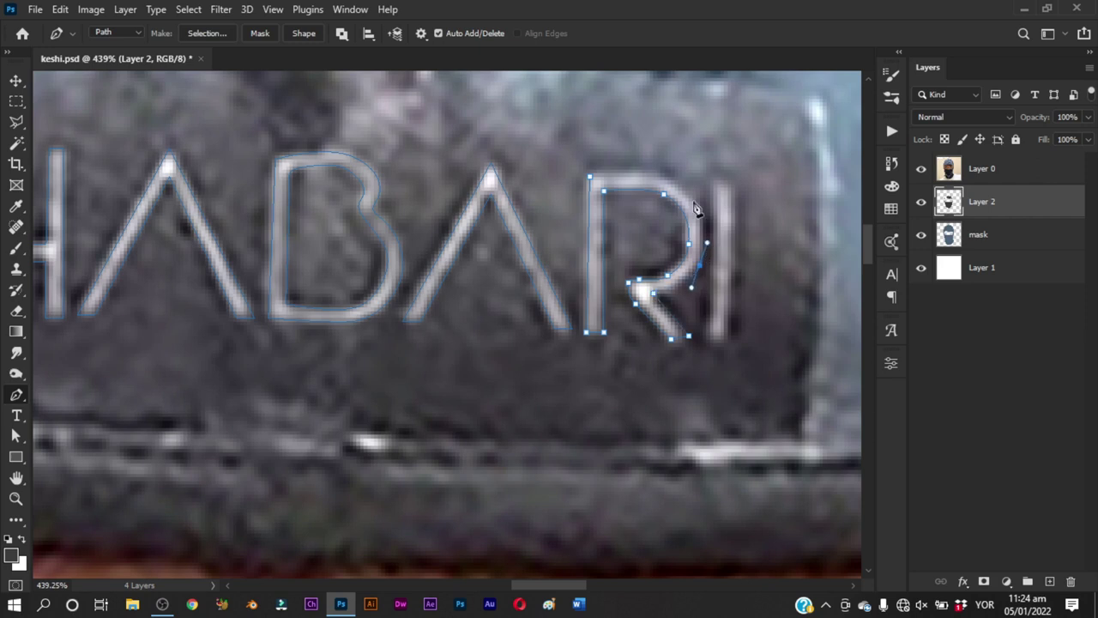
{"action": "left_click", "coordinate": [675, 180]}
Trace the I's stem, then zoom out to see the whole HABARI label
{"action": "left_click", "coordinate": [714, 184]}
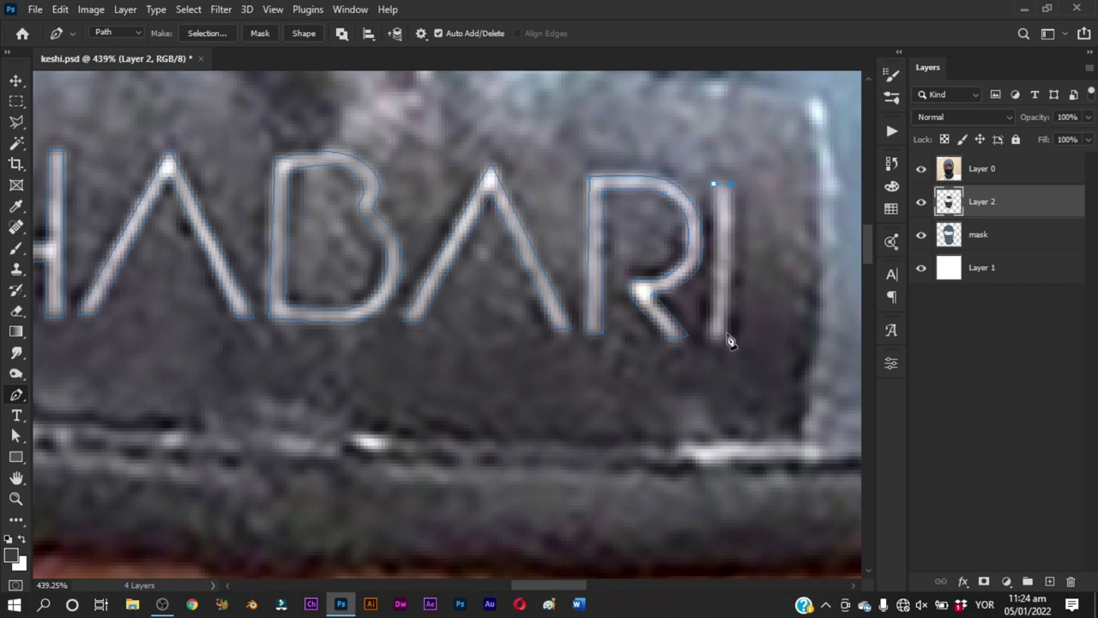
{"action": "left_click_drag", "start_coordinate": [726, 368], "coordinate": [728, 337]}
{"action": "left_click", "coordinate": [710, 337]}
{"action": "key", "text": "z"}
{"action": "mouse_move", "coordinate": [761, 207]}
{"action": "left_mouse_down"}
{"action": "mouse_move", "coordinate": [736, 264]}
{"action": "mouse_move", "coordinate": [668, 306]}
{"action": "left_mouse_up"}
Hide Layer 0 and fill the traced letter paths with white foreground
{"action": "key", "text": "p"}
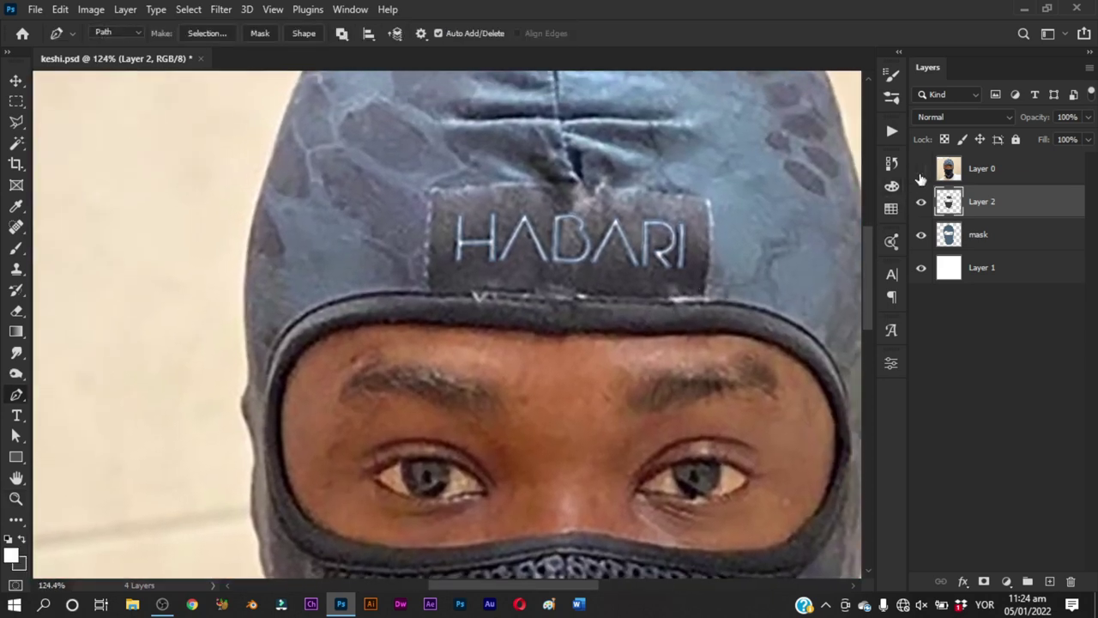
{"action": "left_click", "coordinate": [921, 169]}
{"action": "right_click", "coordinate": [724, 211]}
{"action": "left_click", "coordinate": [761, 297]}
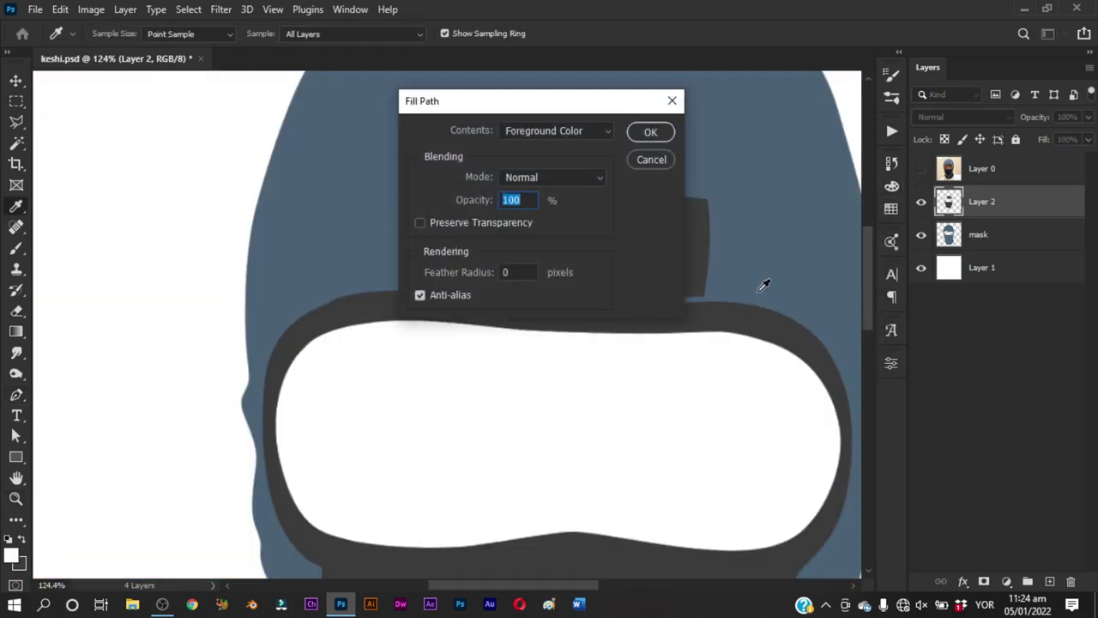
{"action": "key", "text": "Return"}
Compare the white letters with the reference by toggling Layer 0 on and off
{"action": "key", "text": "z"}
{"action": "left_click_drag", "start_coordinate": [654, 278], "coordinate": [611, 323]}
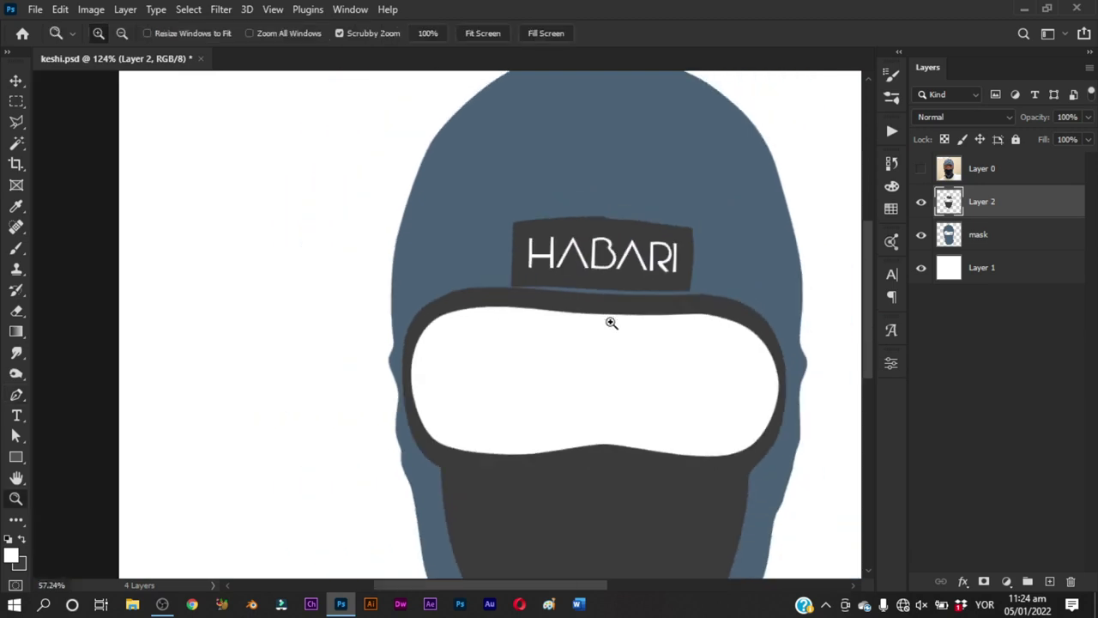
{"action": "key", "text": "p"}
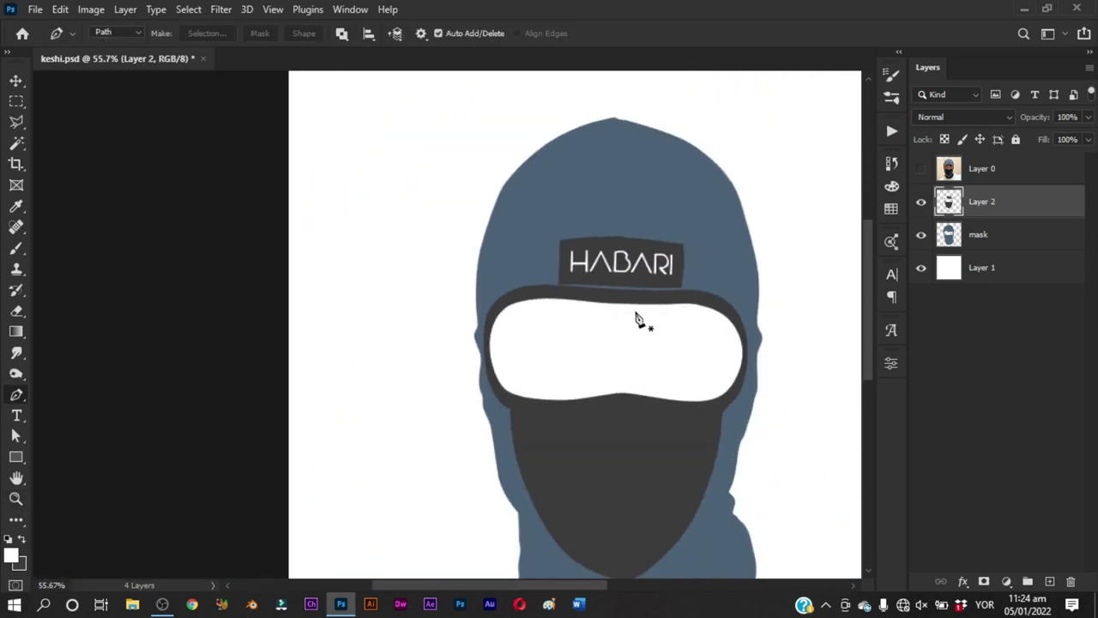
{"action": "left_click_drag", "start_coordinate": [638, 365], "coordinate": [616, 252]}
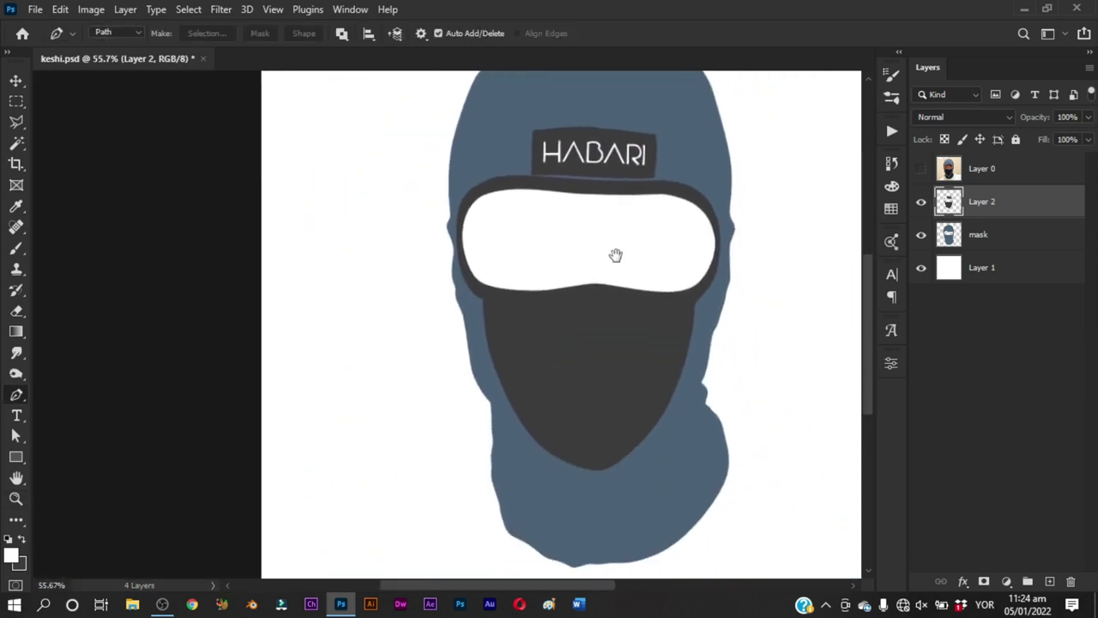
{"action": "key", "text": "z"}
{"action": "left_click_drag", "start_coordinate": [600, 201], "coordinate": [669, 201]}
{"action": "key", "text": "p"}
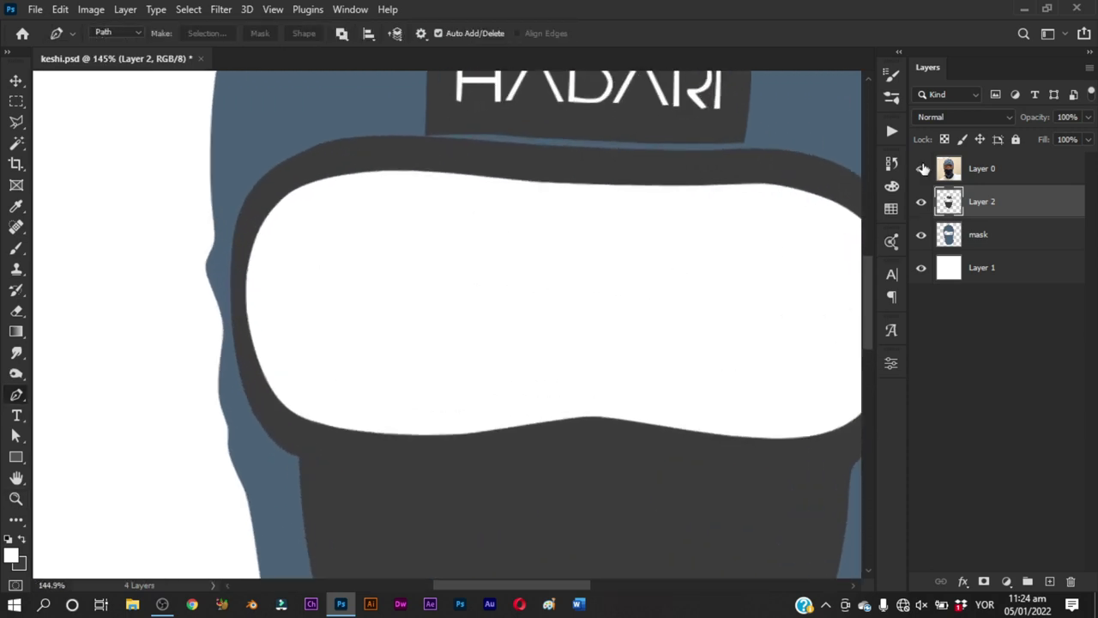
{"action": "left_click", "coordinate": [921, 169]}
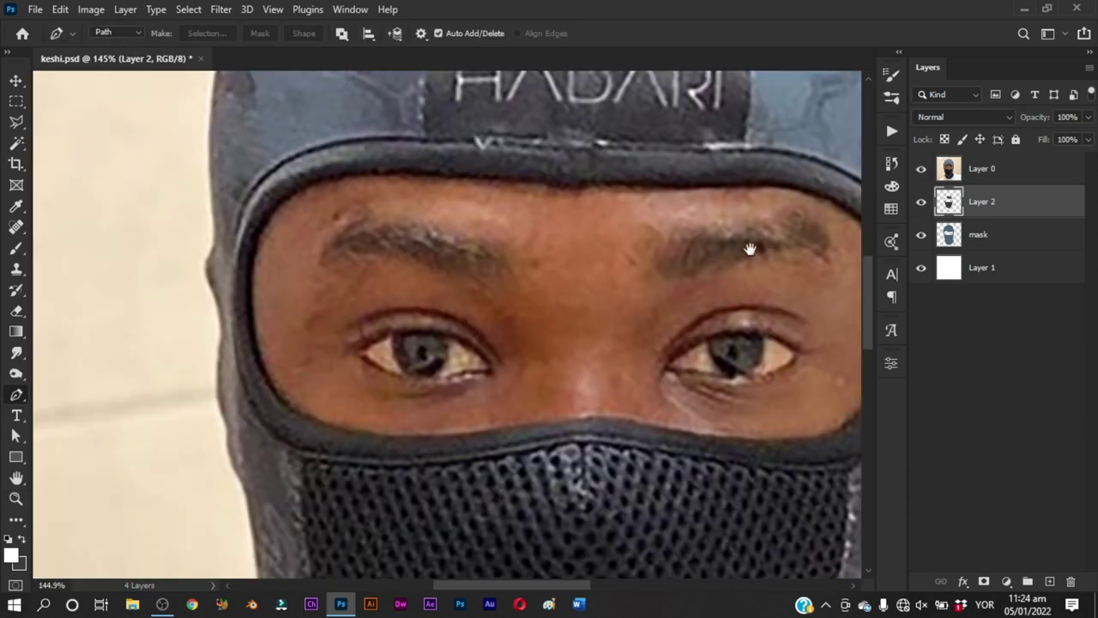
{"action": "left_click_drag", "start_coordinate": [750, 249], "coordinate": [703, 260]}
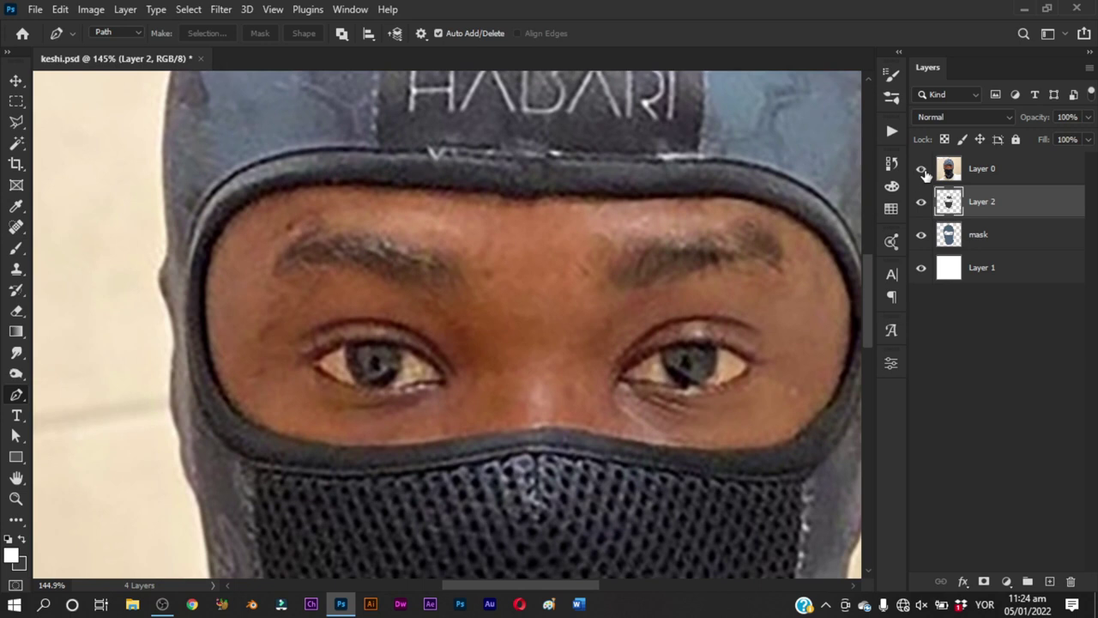
{"action": "left_click", "coordinate": [921, 169]}
{"action": "left_click_drag", "start_coordinate": [743, 229], "coordinate": [743, 324]}
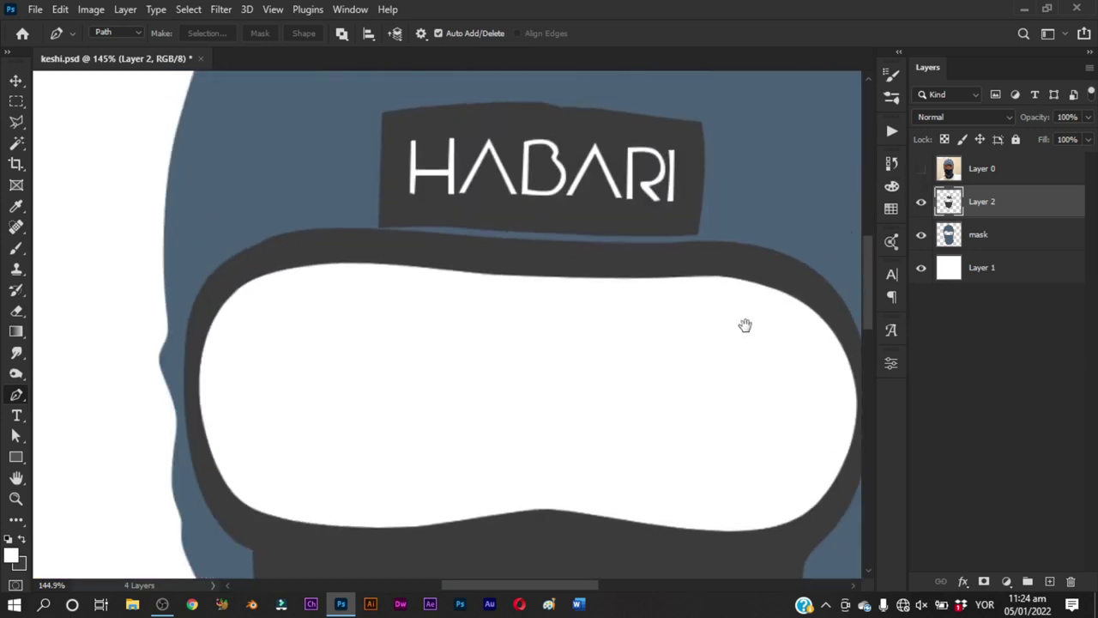
Add a new layer and set a soft round black brush at about 81 px
{"action": "left_click", "coordinate": [1051, 582]}
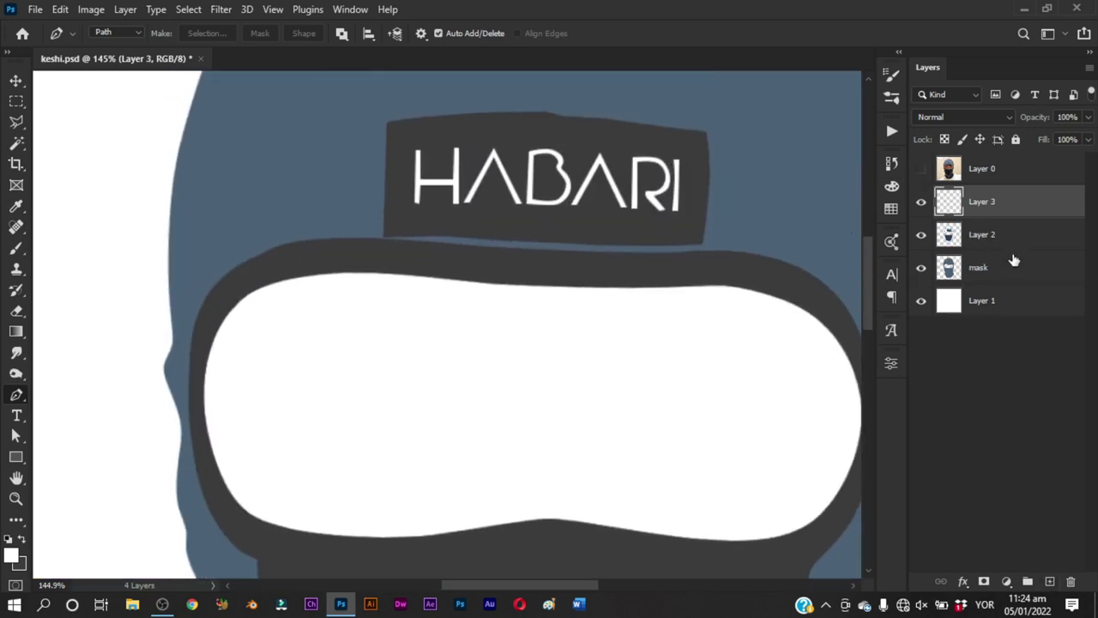
{"action": "key", "text": "b"}
{"action": "key", "text": "shift+Tab"}
{"action": "right_click", "coordinate": [680, 237]}
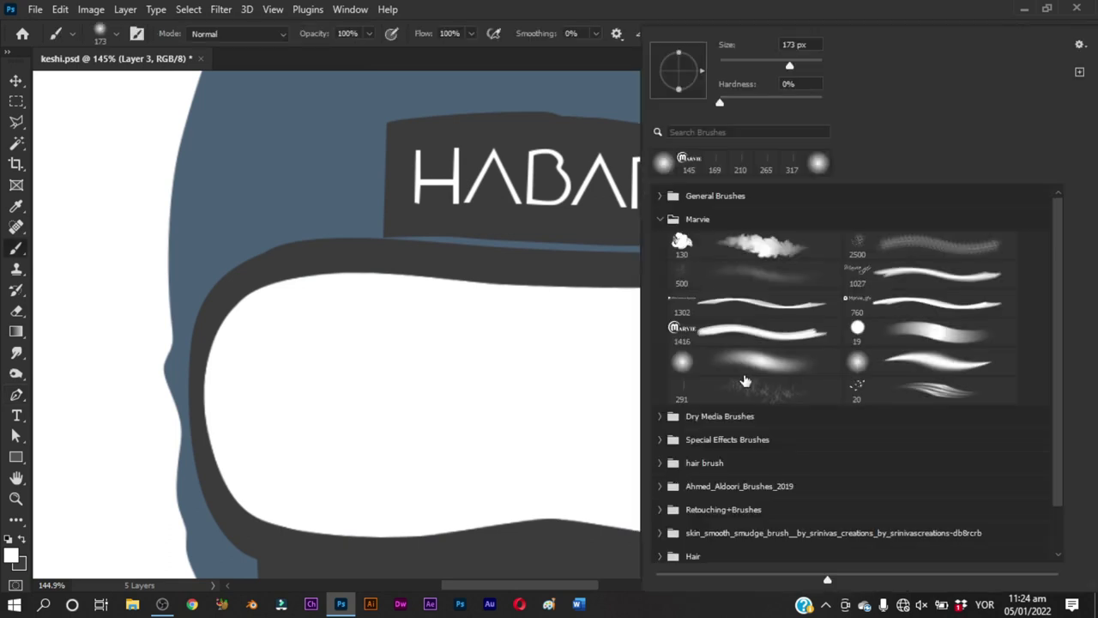
{"action": "left_click", "coordinate": [745, 361]}
{"action": "left_click", "coordinate": [521, 363]}
{"action": "mouse_move", "coordinate": [516, 238]}
{"action": "left_mouse_down"}
{"action": "mouse_move", "coordinate": [481, 238]}
{"action": "mouse_move", "coordinate": [492, 210]}
{"action": "mouse_move", "coordinate": [500, 280]}
{"action": "left_mouse_up"}
{"action": "key", "text": "x"}
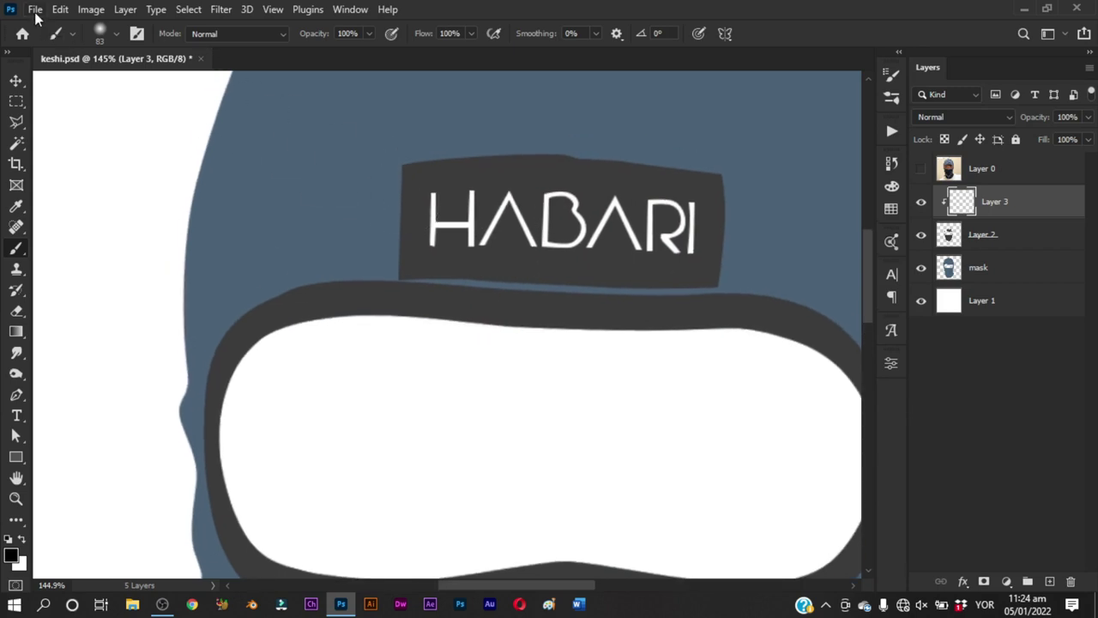
{"action": "left_click", "coordinate": [36, 10]}
{"action": "left_click", "coordinate": [52, 48]}
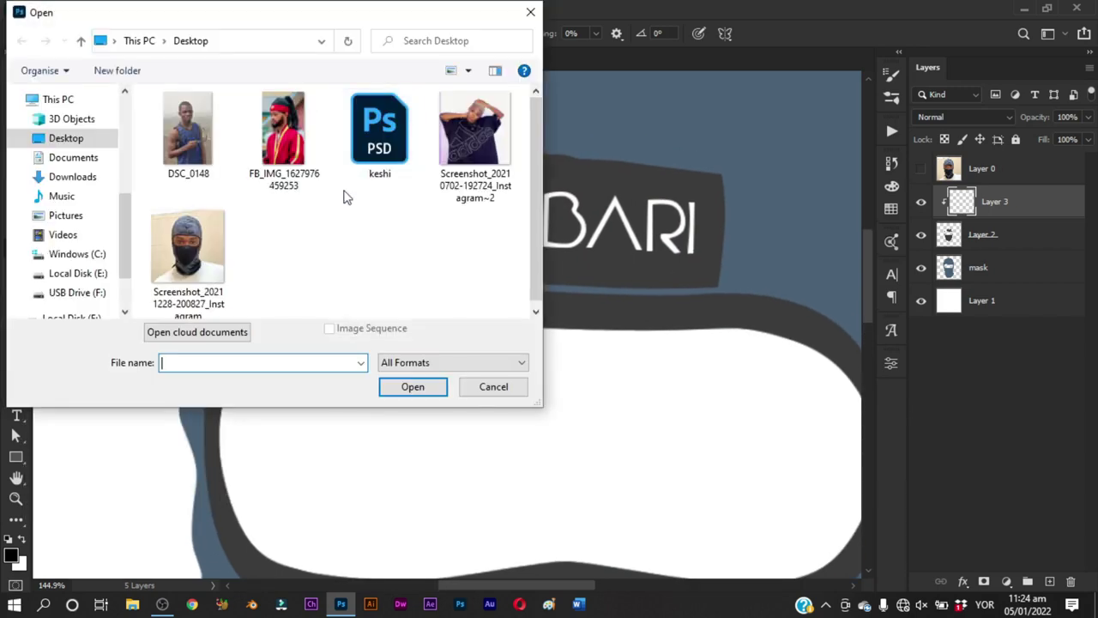
{"action": "double_click", "coordinate": [218, 244]}
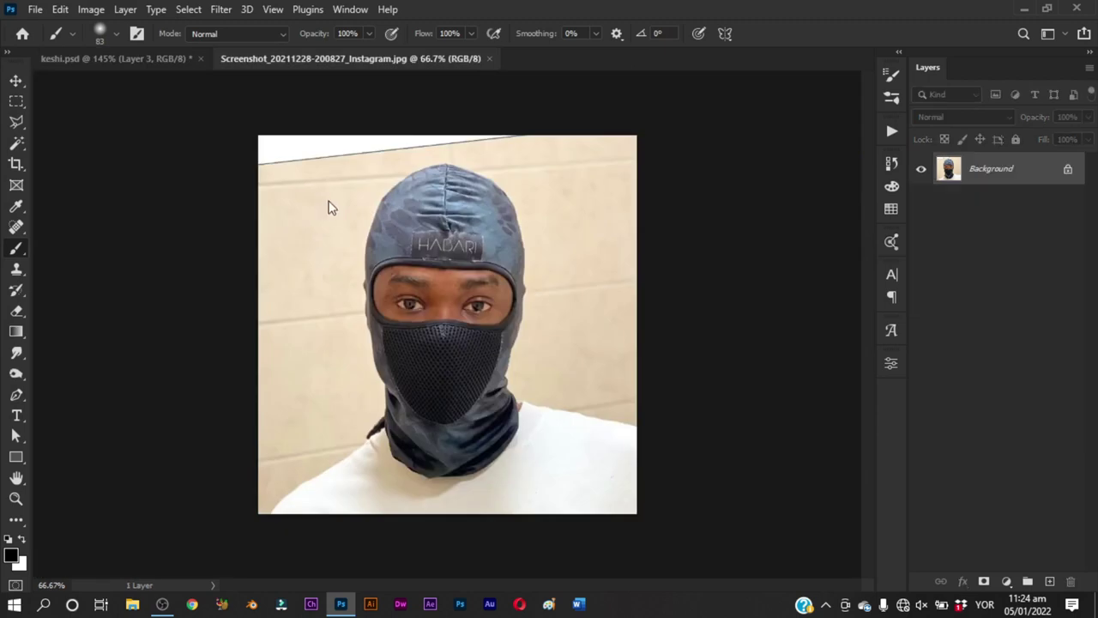
Tile the documents 2-up Vertical and widen the keshi.psd pane
{"action": "left_click", "coordinate": [348, 10]}
{"action": "mouse_move", "coordinate": [446, 24]}
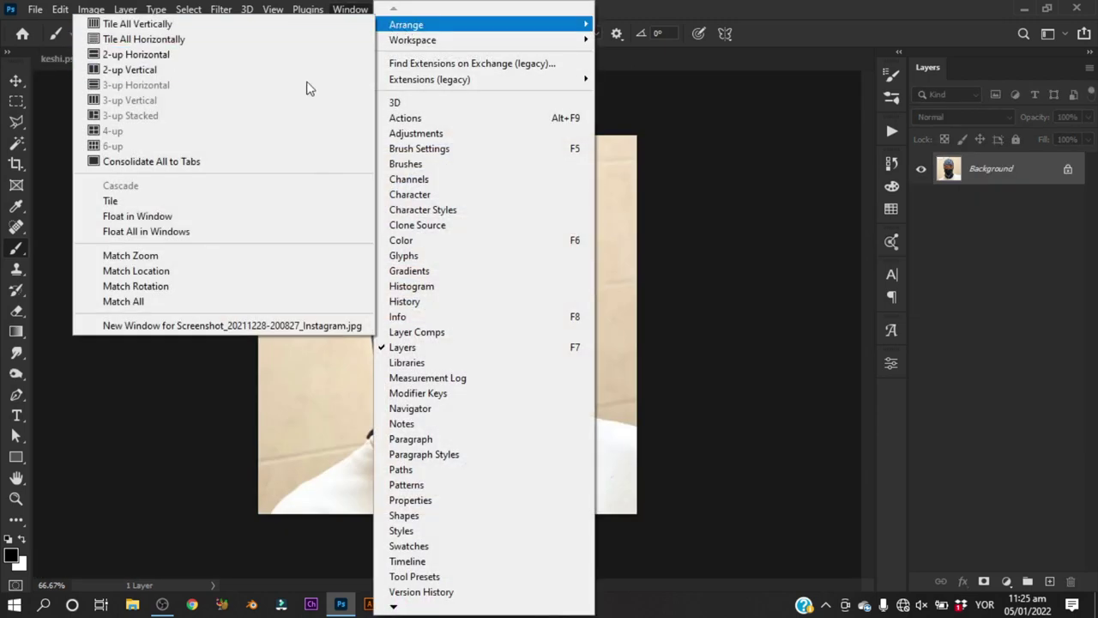
{"action": "left_click", "coordinate": [310, 76]}
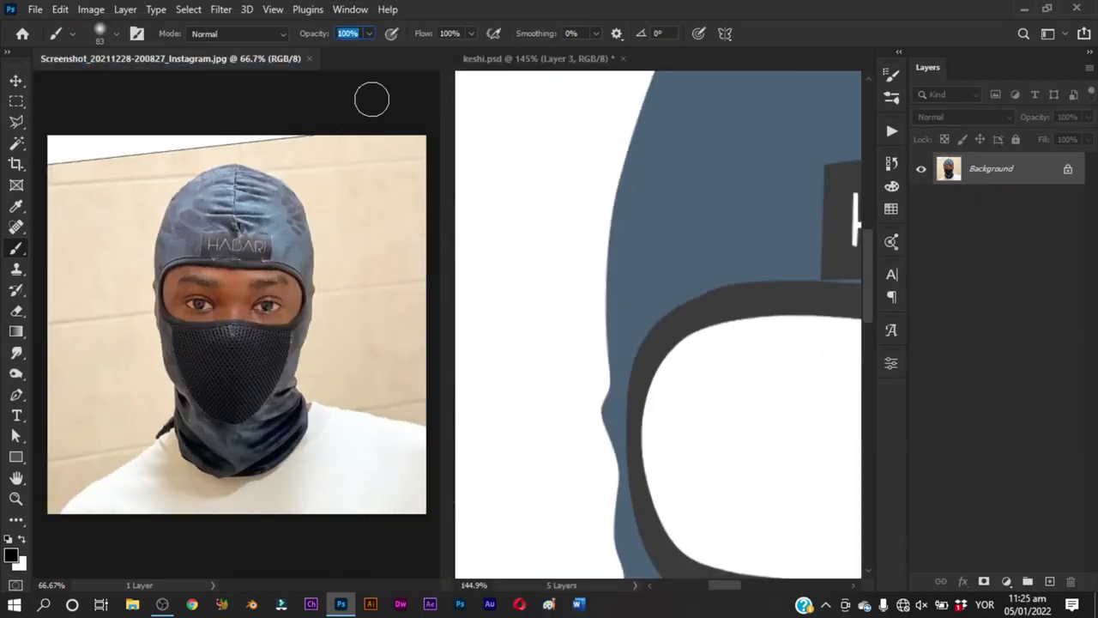
{"action": "left_click", "coordinate": [455, 150]}
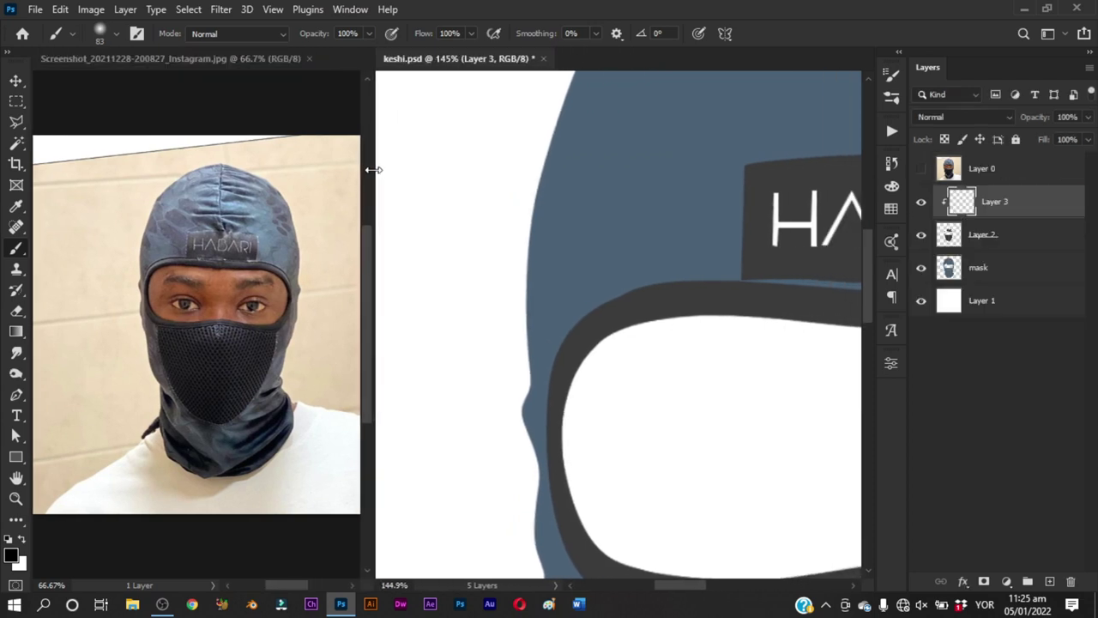
{"action": "left_click_drag", "start_coordinate": [453, 152], "coordinate": [374, 152]}
Zoom the reference photo in on the HABARI label and frame the label in keshi.psd
{"action": "left_click", "coordinate": [246, 260]}
{"action": "key", "text": "z"}
{"action": "left_click_drag", "start_coordinate": [247, 259], "coordinate": [306, 289]}
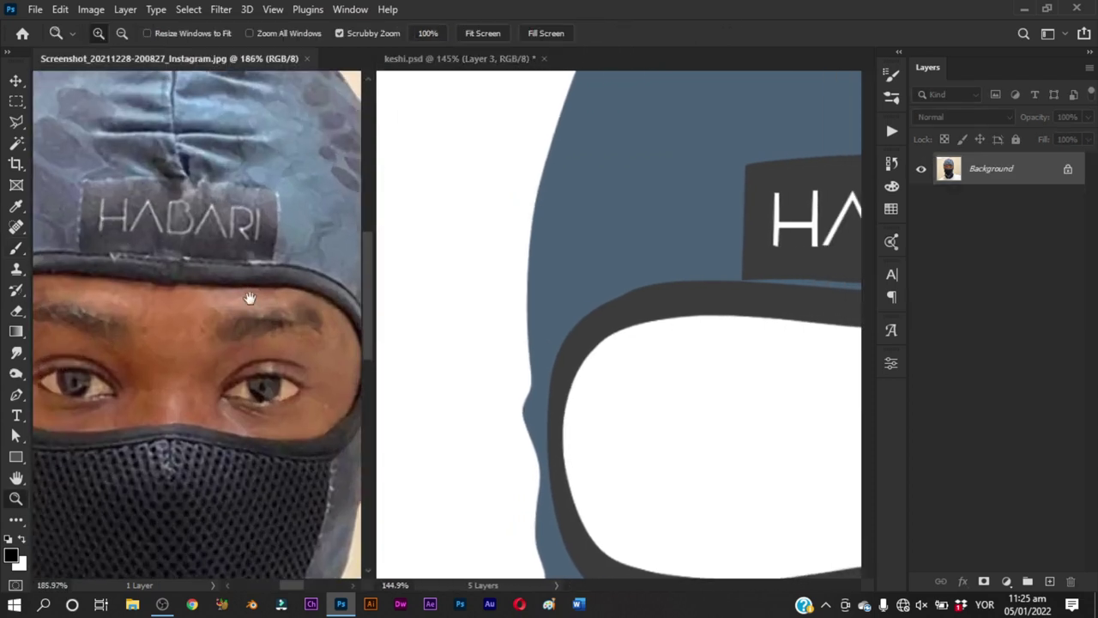
{"action": "left_click", "coordinate": [637, 289]}
{"action": "left_click_drag", "start_coordinate": [637, 288], "coordinate": [515, 318]}
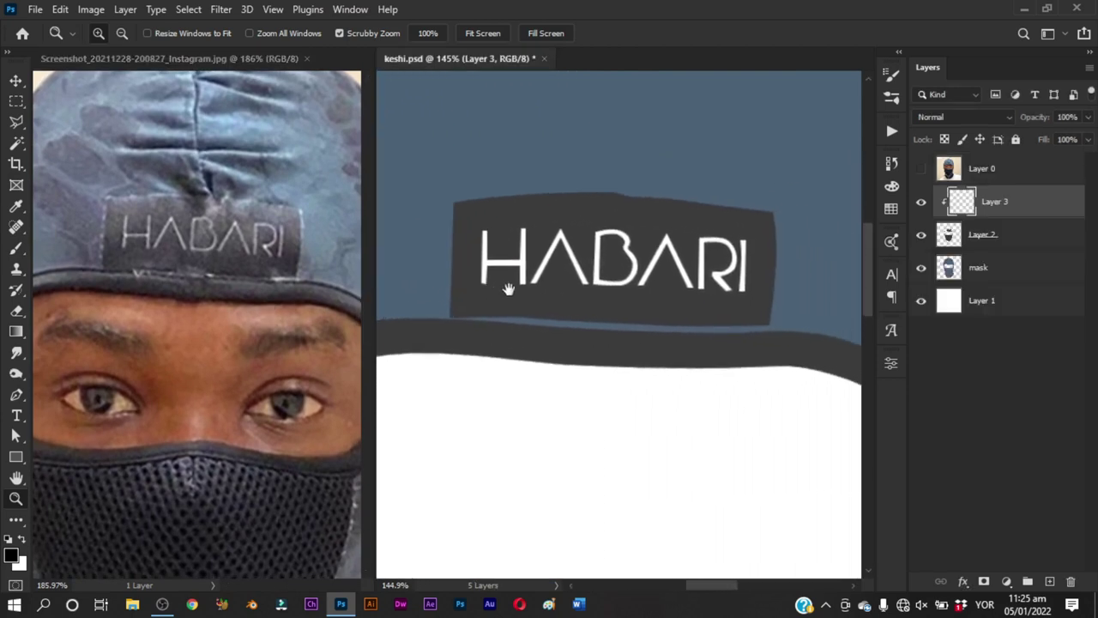
Undo the grey label shading and delete the old white-letter layer
{"action": "key", "text": "b"}
{"action": "right_click", "coordinate": [538, 272], "text": "alt"}
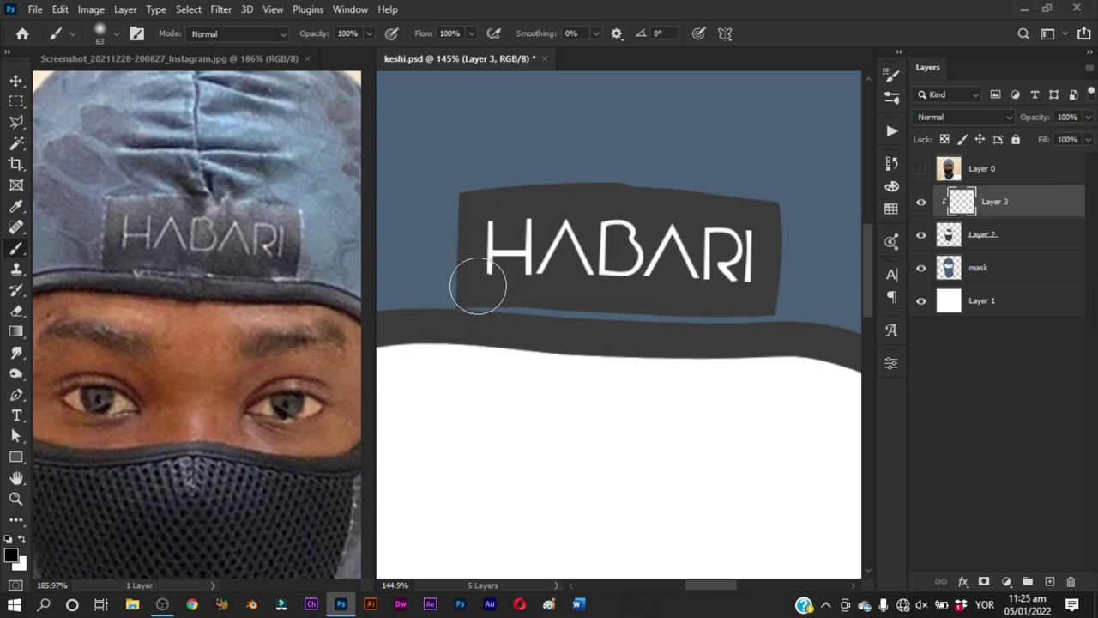
{"action": "key", "text": "ctrl"}
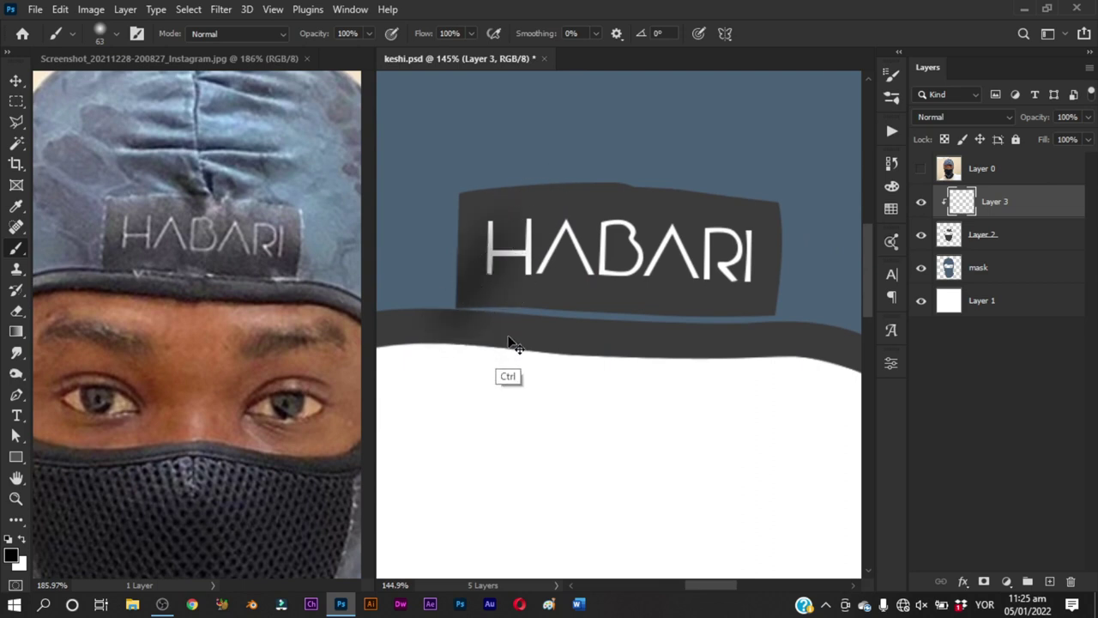
{"action": "key", "text": "ctrl+z"}
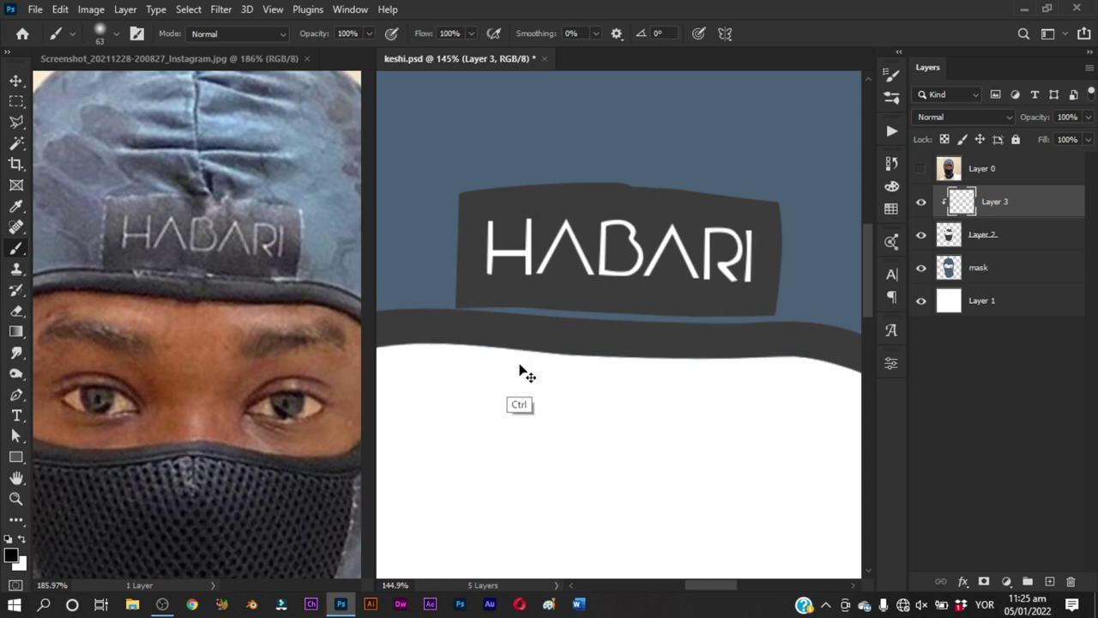
{"action": "key", "text": "Delete"}
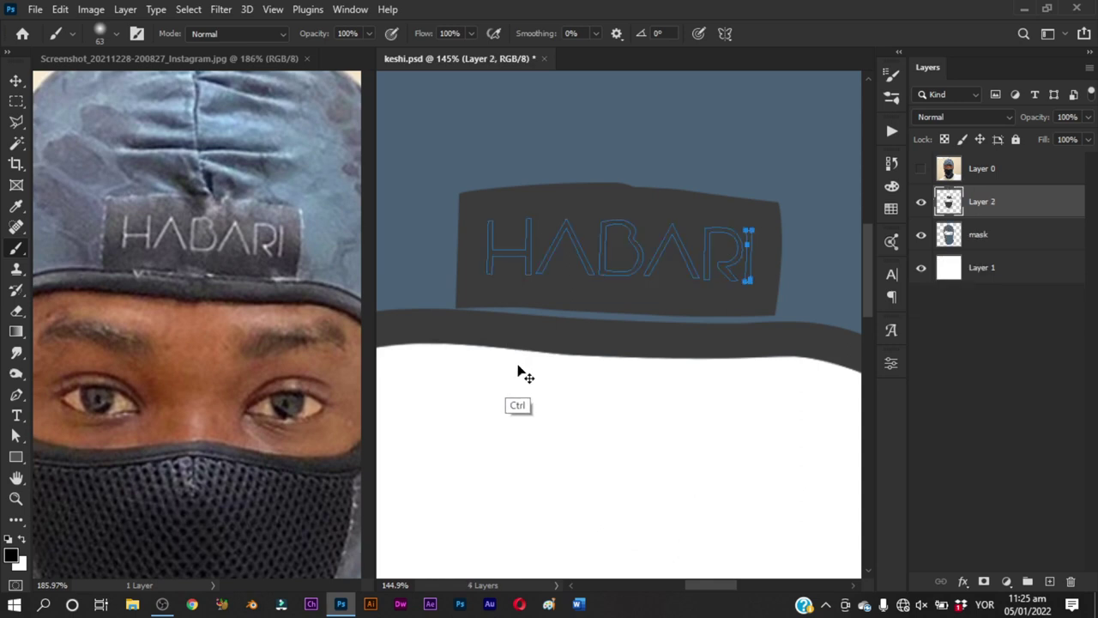
Fill the letter path white on a new Layer 3, then add an empty Layer 4
{"action": "key", "text": "p"}
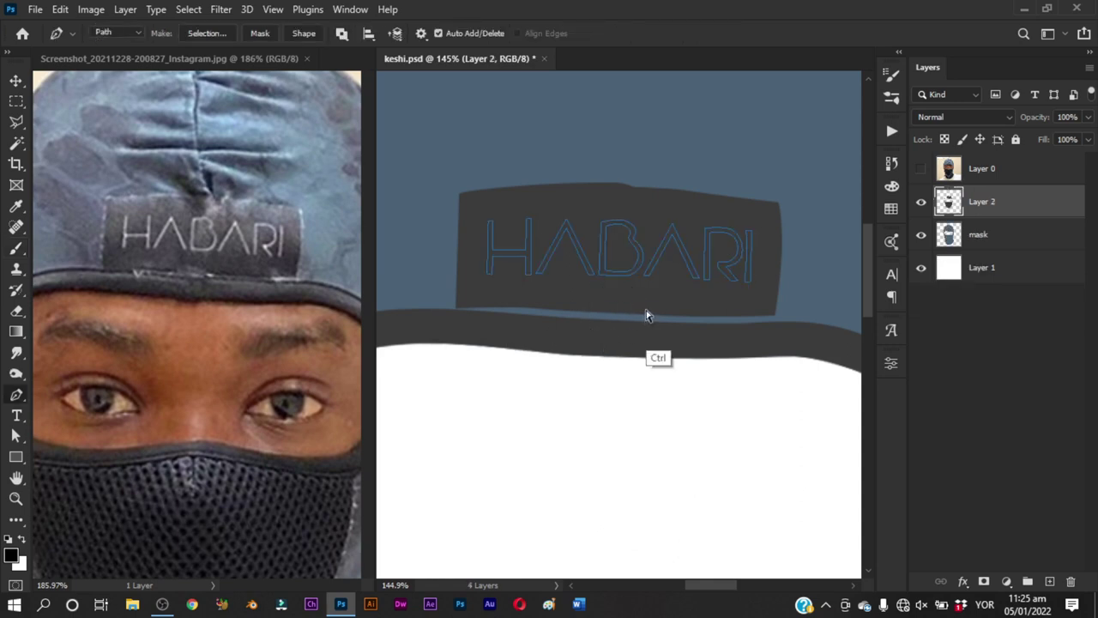
{"action": "left_click", "coordinate": [1050, 582]}
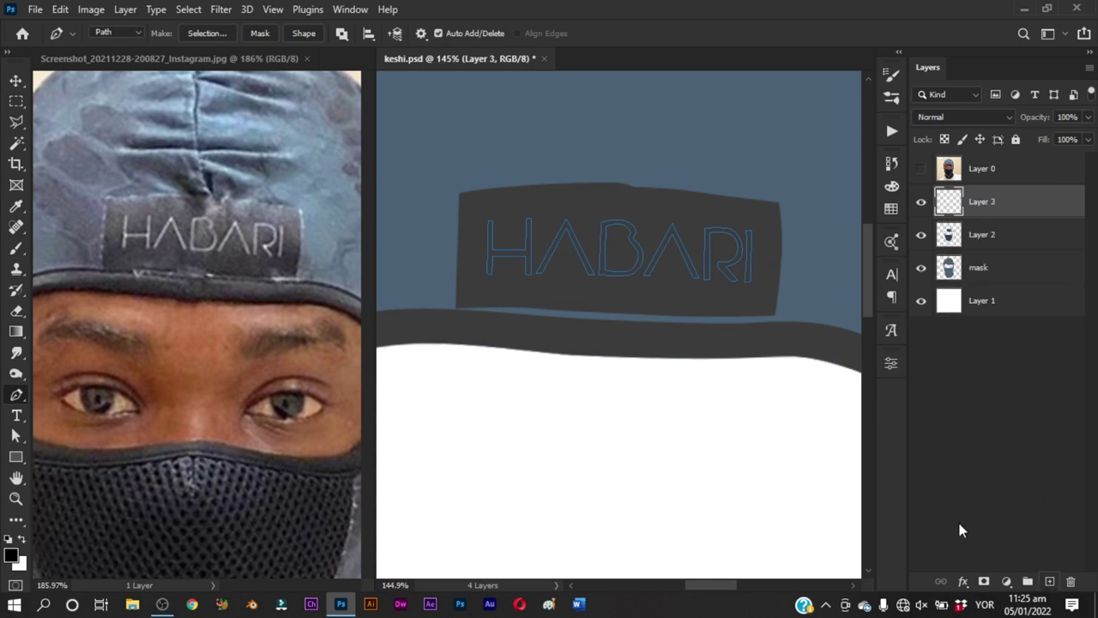
{"action": "right_click", "coordinate": [713, 236]}
{"action": "left_click", "coordinate": [733, 325]}
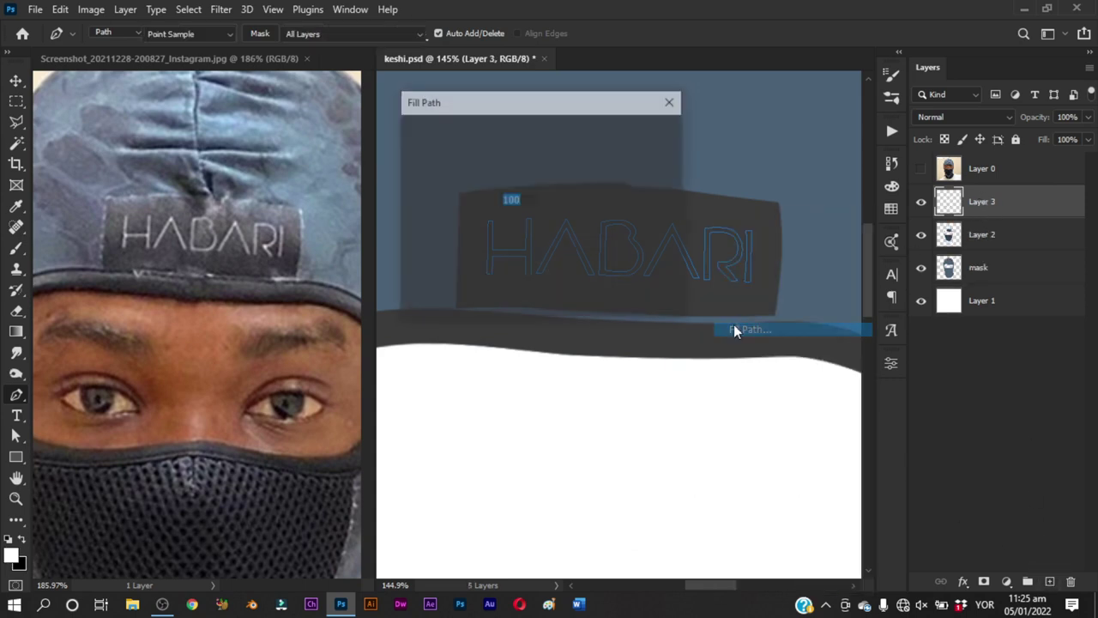
{"action": "key", "text": "Return"}
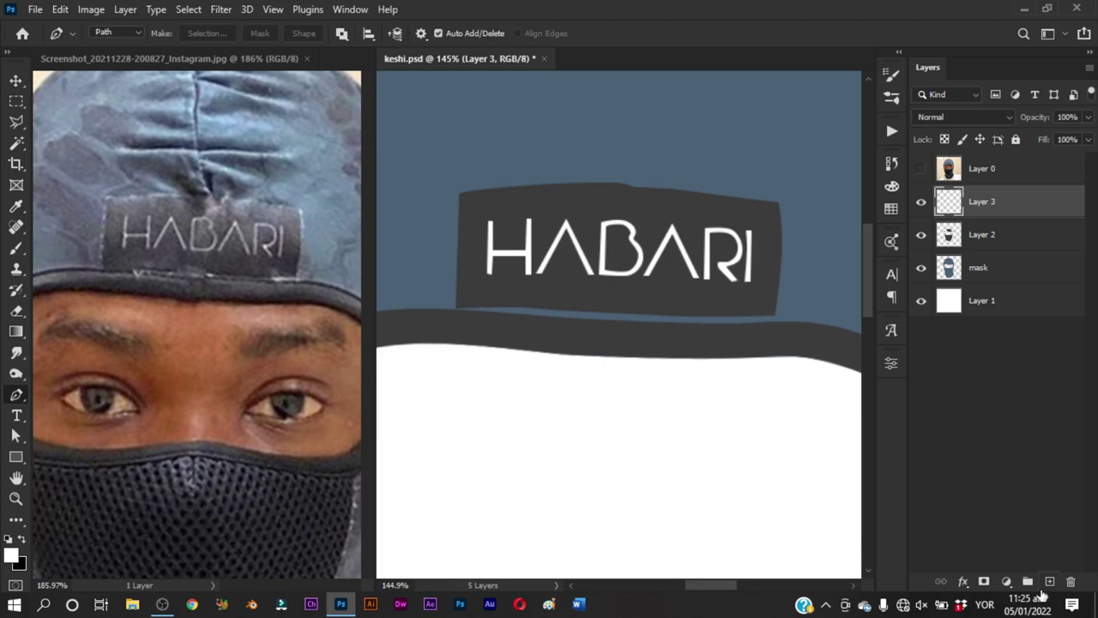
{"action": "left_click", "coordinate": [1047, 581], "text": "ctrl"}
Clip Layer 4 to the label, show Layer 3, and paint black shading on the label's left
{"action": "left_click", "coordinate": [998, 250], "text": "alt"}
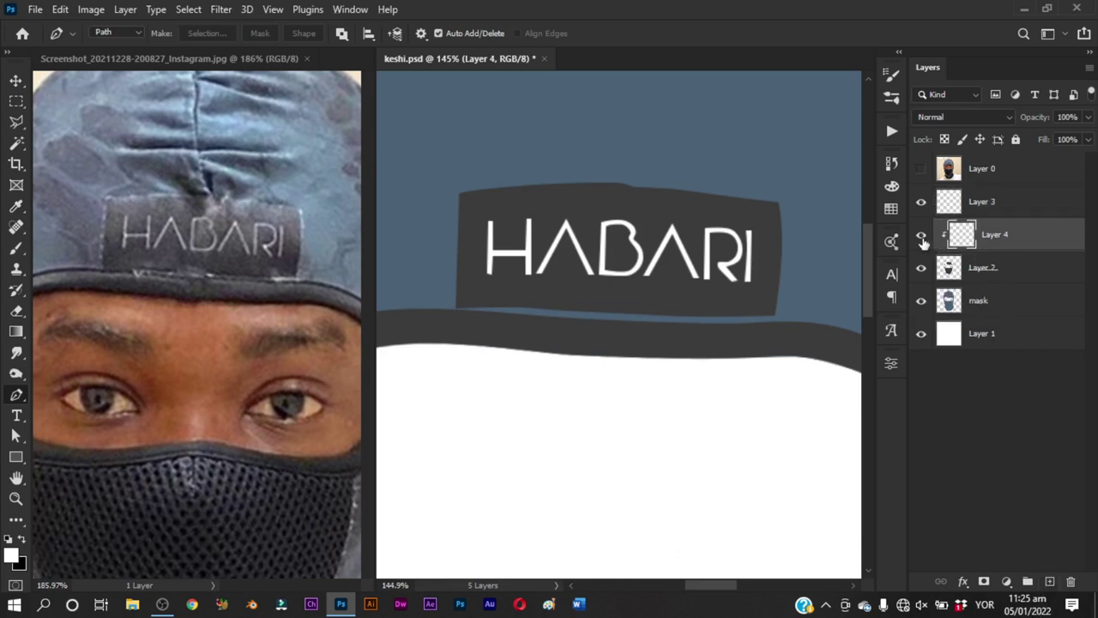
{"action": "left_click", "coordinate": [922, 203]}
{"action": "key", "text": "b"}
{"action": "key", "text": "x"}
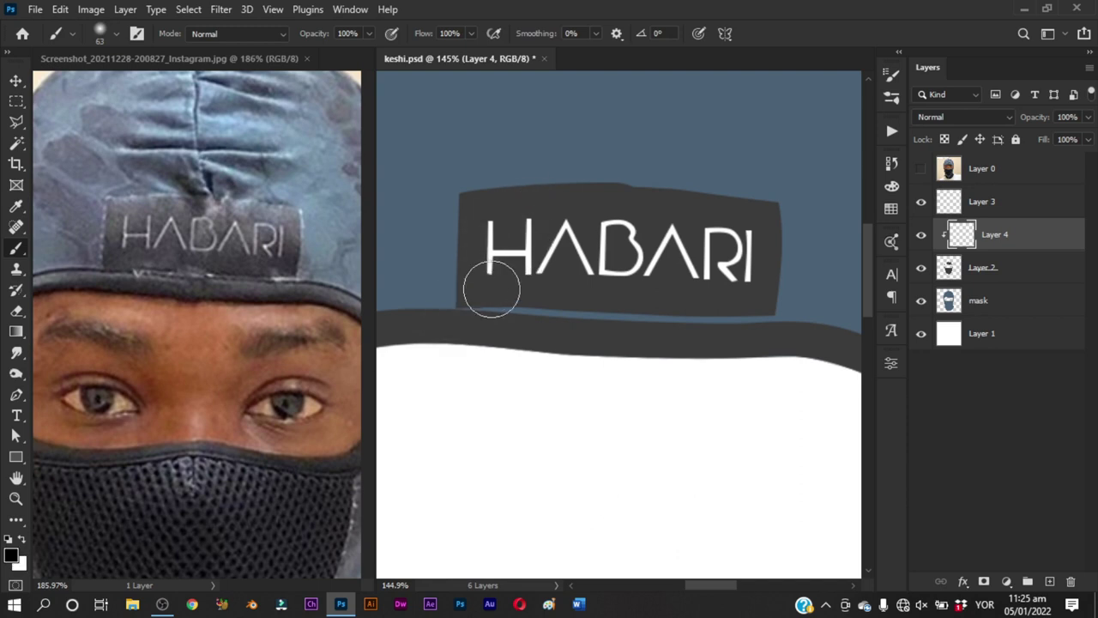
{"action": "left_click_drag", "start_coordinate": [483, 300], "coordinate": [475, 300]}
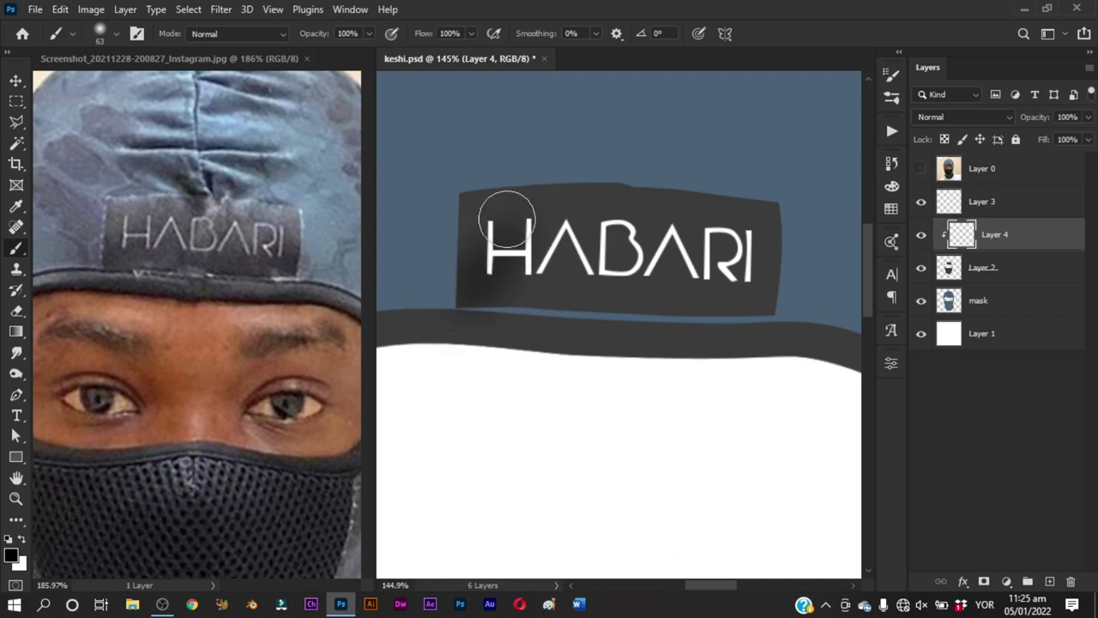
{"action": "mouse_move", "coordinate": [507, 219]}
{"action": "left_mouse_down"}
{"action": "mouse_move", "coordinate": [483, 304]}
{"action": "mouse_move", "coordinate": [532, 241]}
{"action": "left_mouse_up"}
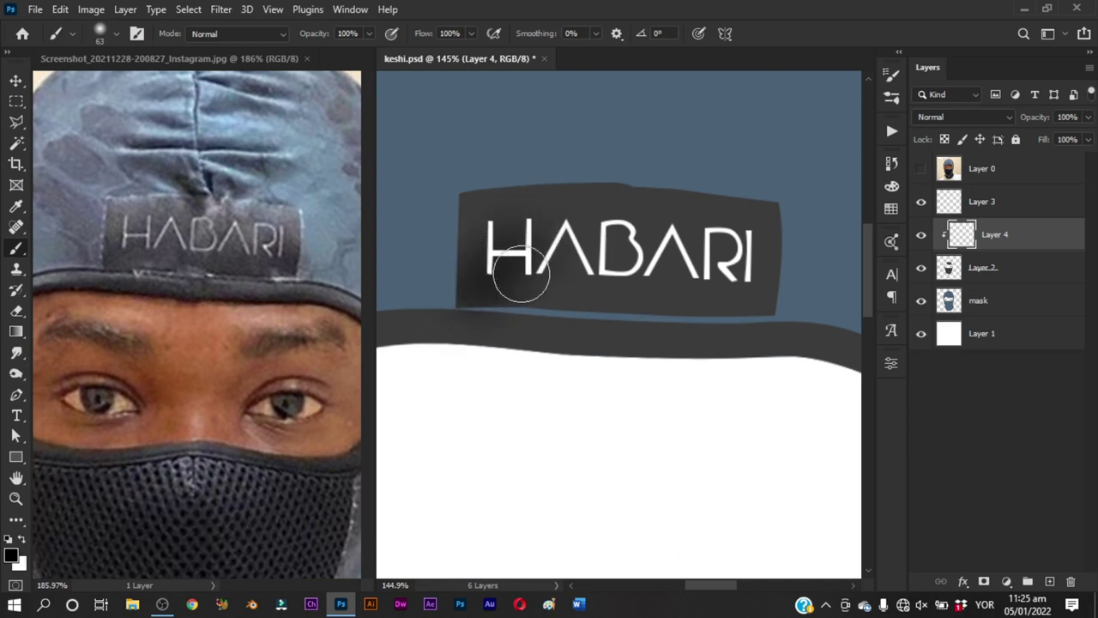
Sample the label grey #adadad as foreground colour and shrink the brush to 45 px
{"action": "key", "text": "x"}
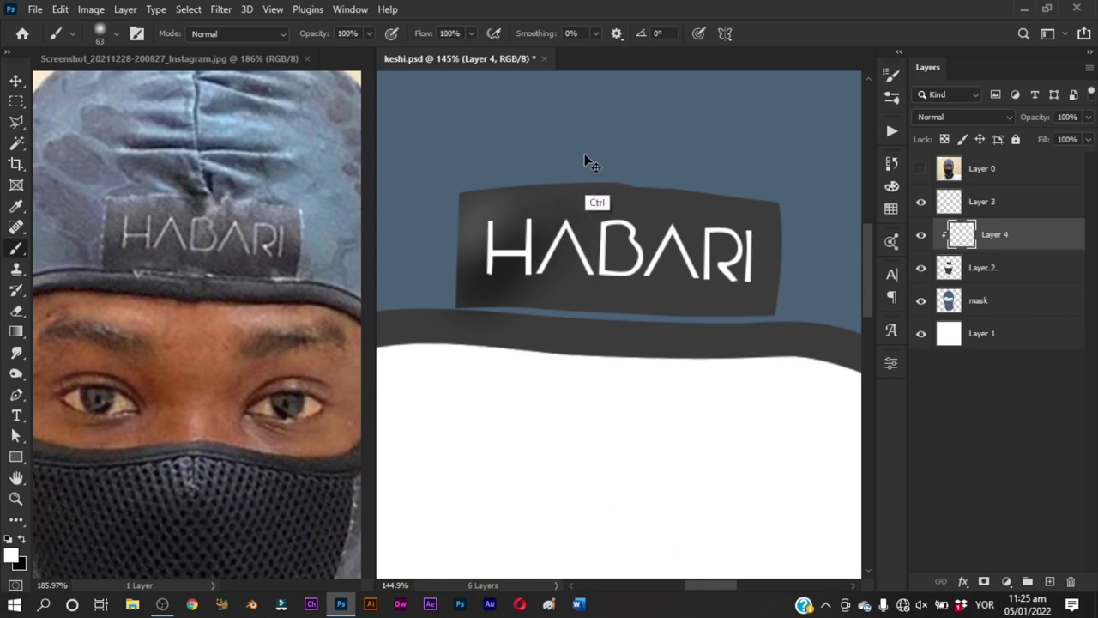
{"action": "left_click", "coordinate": [8, 557]}
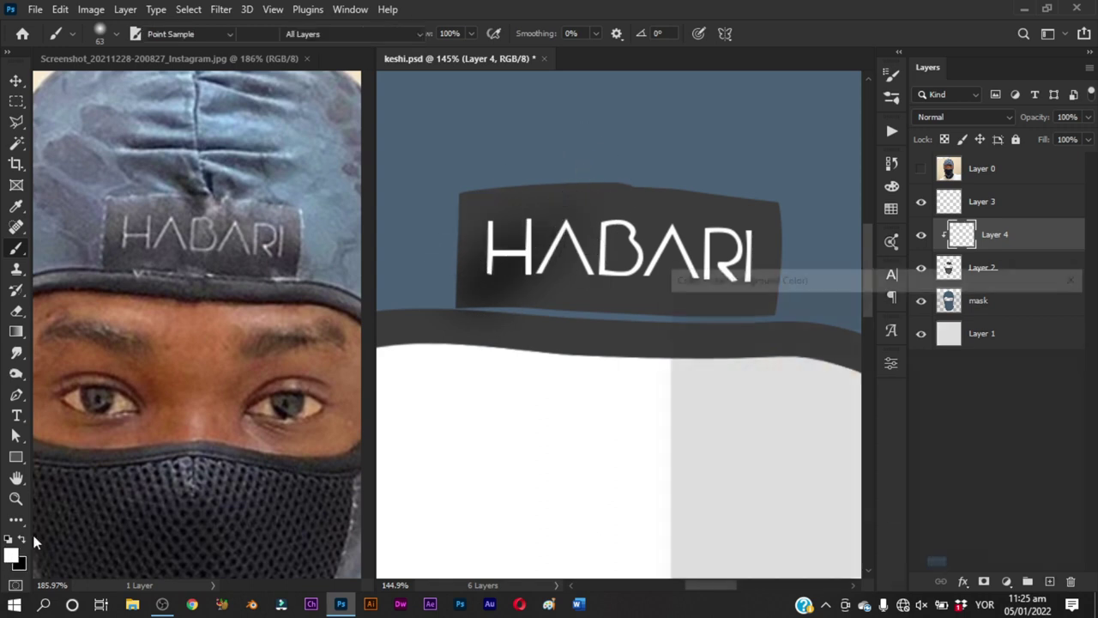
{"action": "left_click", "coordinate": [674, 200]}
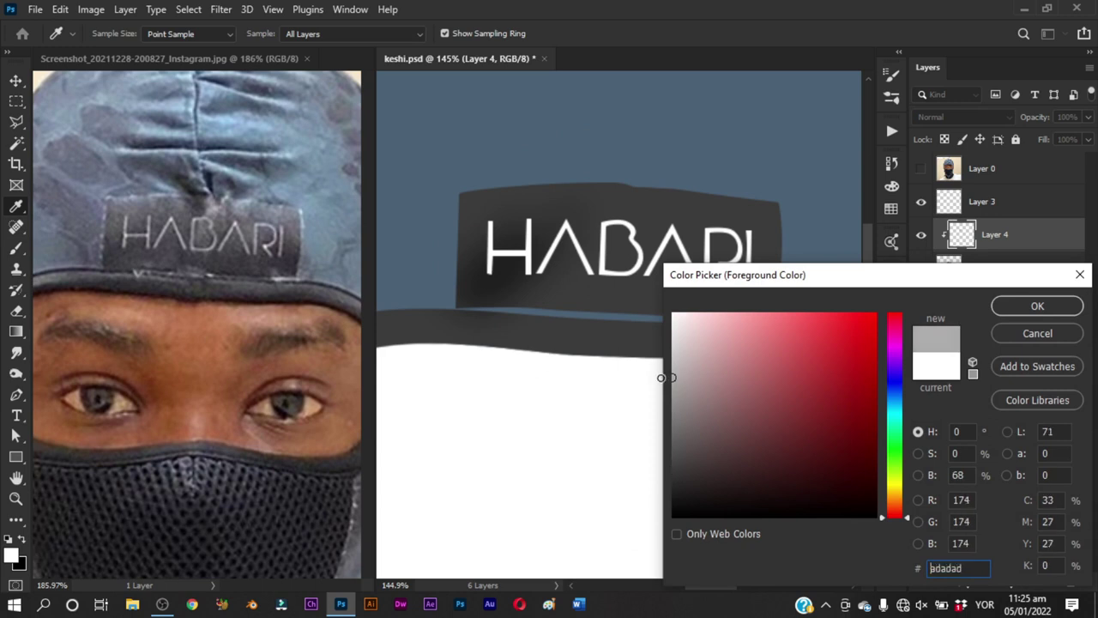
{"action": "key", "text": "Return"}
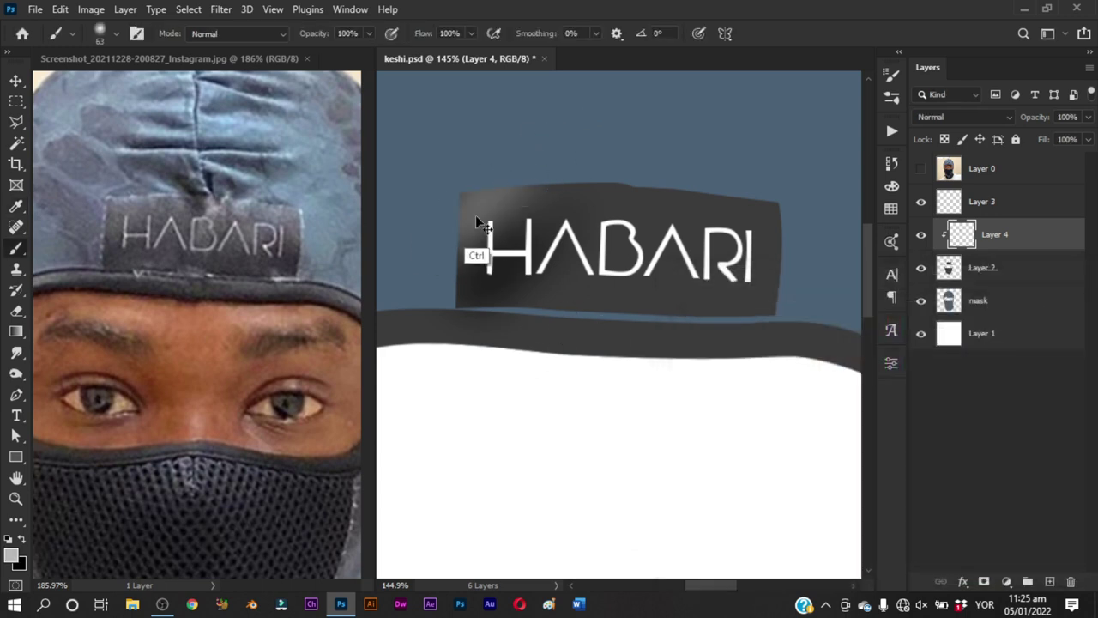
{"action": "left_click_drag", "start_coordinate": [515, 179], "coordinate": [493, 182]}
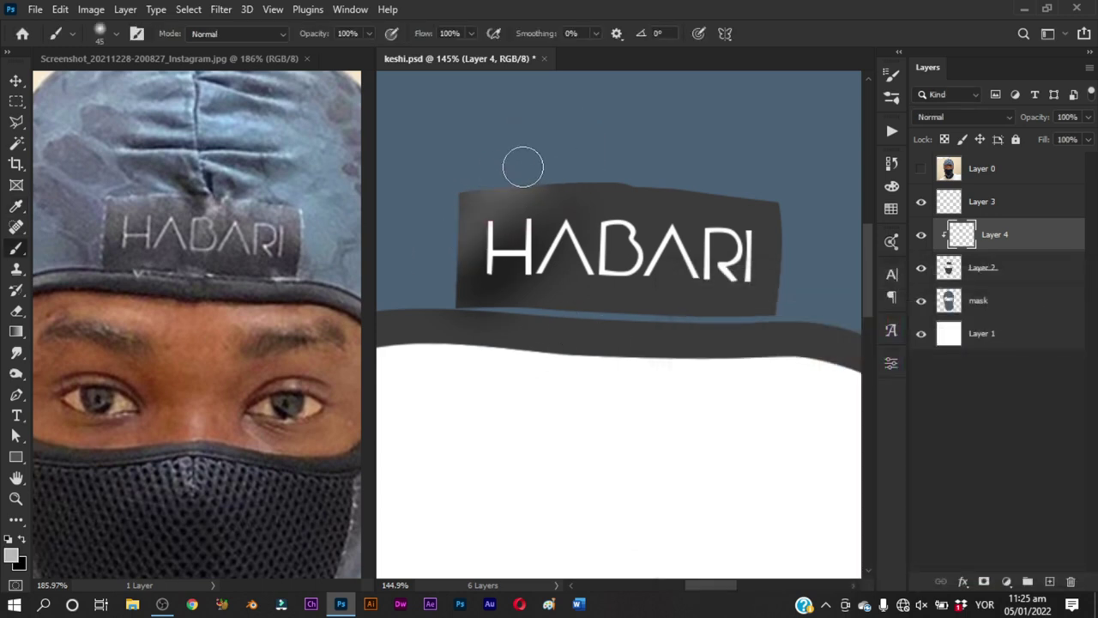
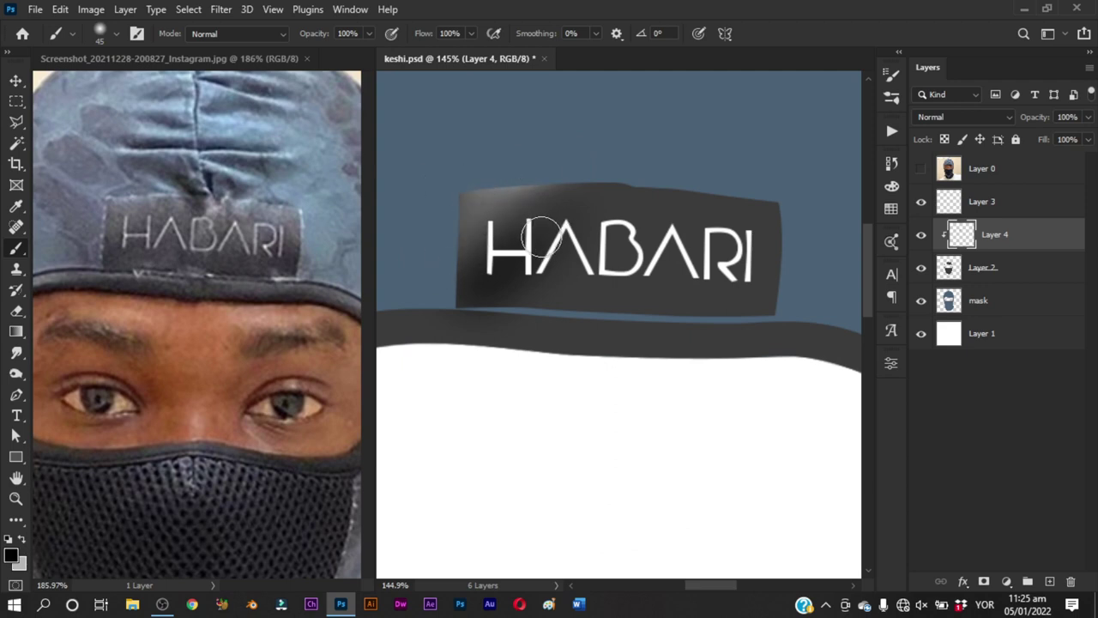
Paint a soft white highlight just below the HA letters on the label
{"action": "right_click", "coordinate": [542, 237], "text": "alt"}
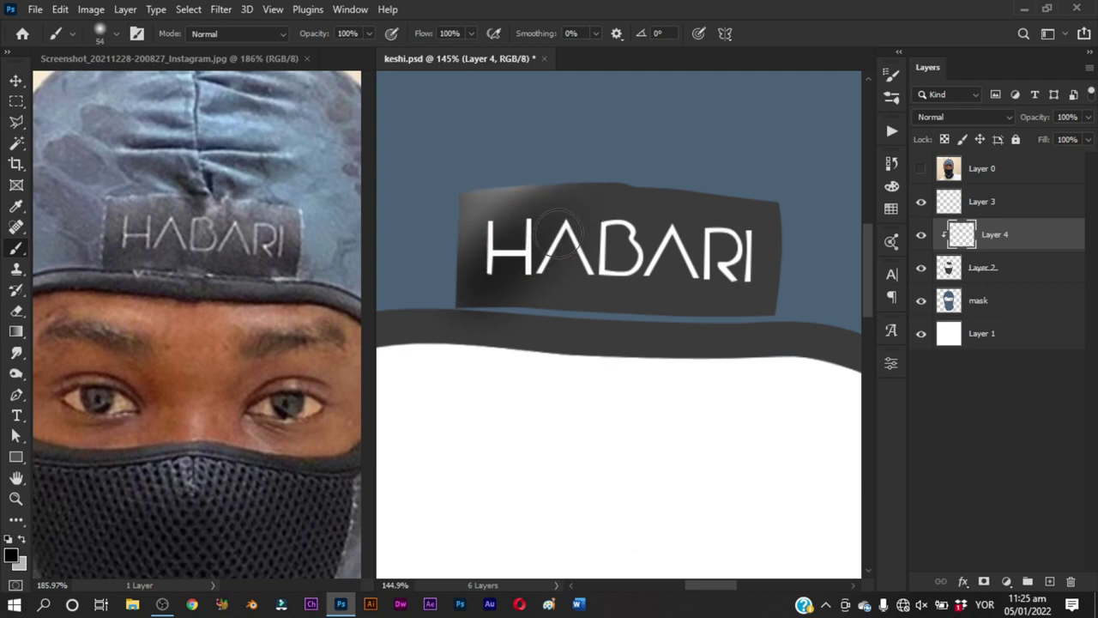
{"action": "key", "text": "x"}
{"action": "left_click_drag", "start_coordinate": [498, 318], "coordinate": [584, 315]}
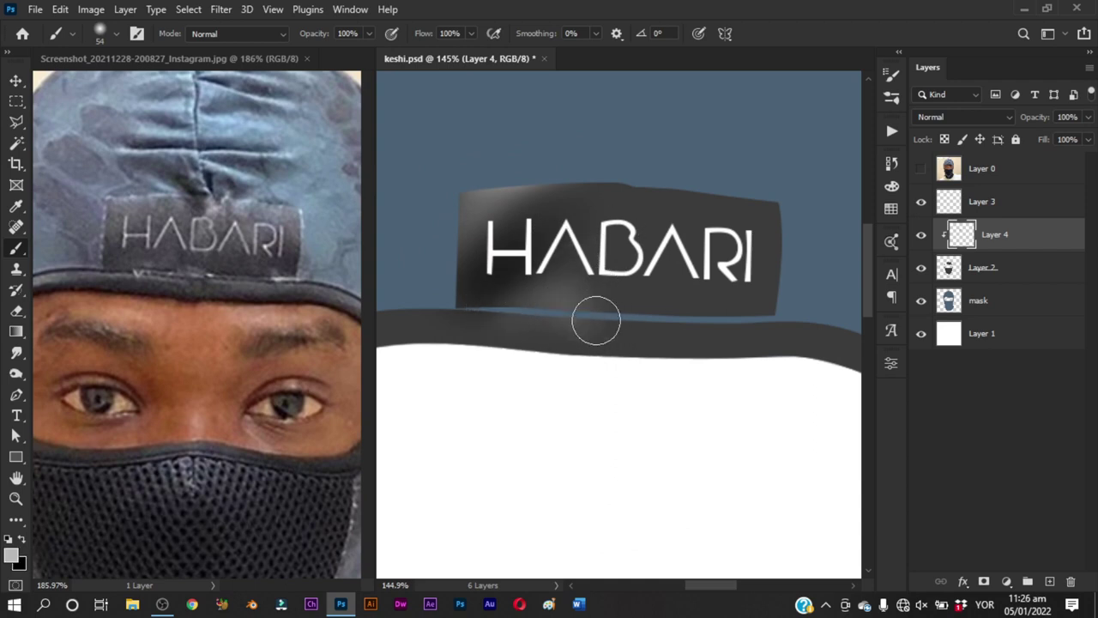
{"action": "key", "text": "x"}
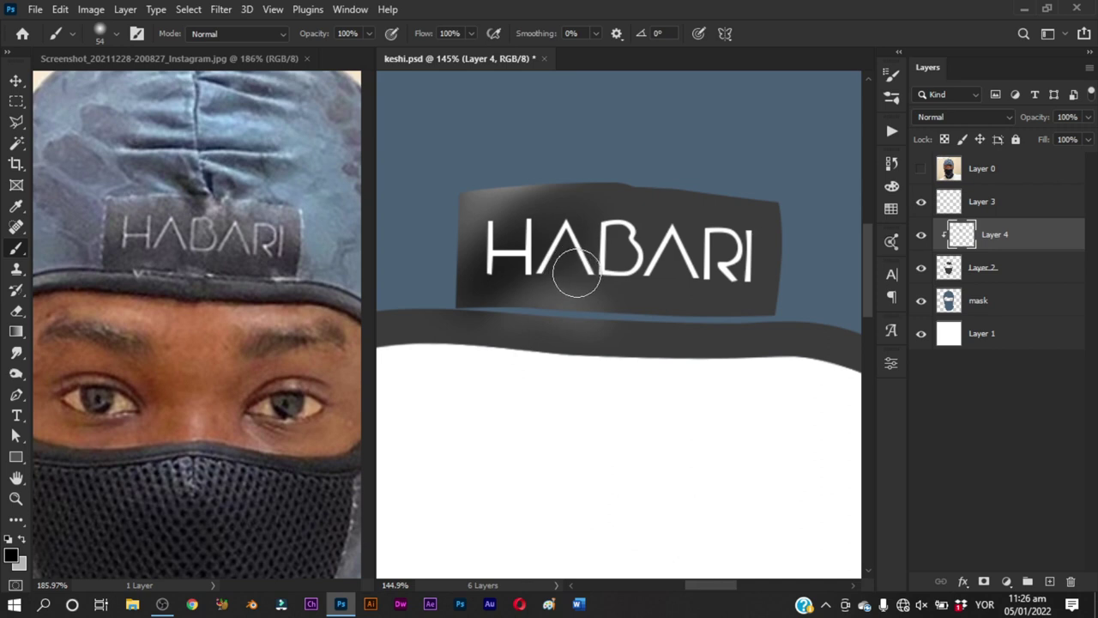
{"action": "key", "text": "x"}
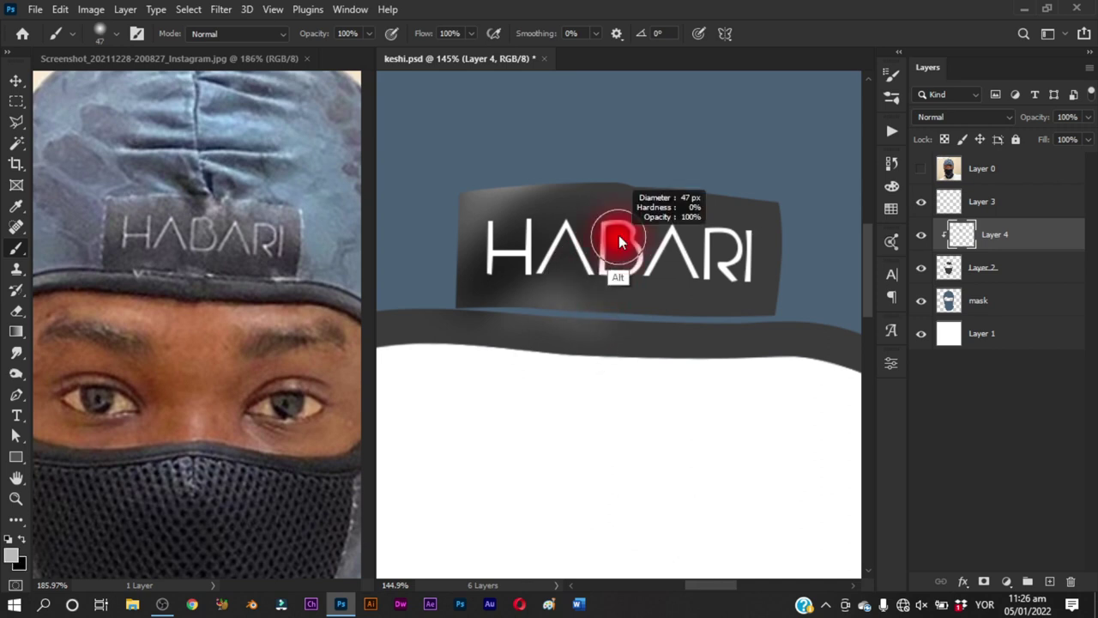
{"action": "left_click_drag", "start_coordinate": [606, 238], "coordinate": [617, 243]}
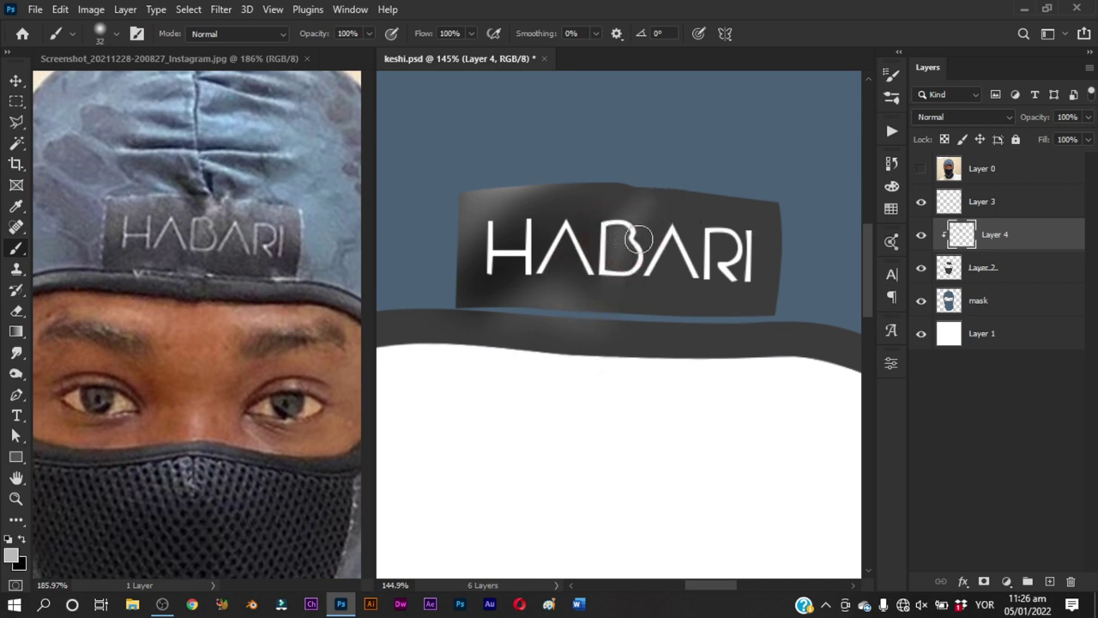
Sample the dark label colour, switch to a light tone with a larger brush, and hide the reference photo
{"action": "left_click", "coordinate": [621, 285], "text": "alt"}
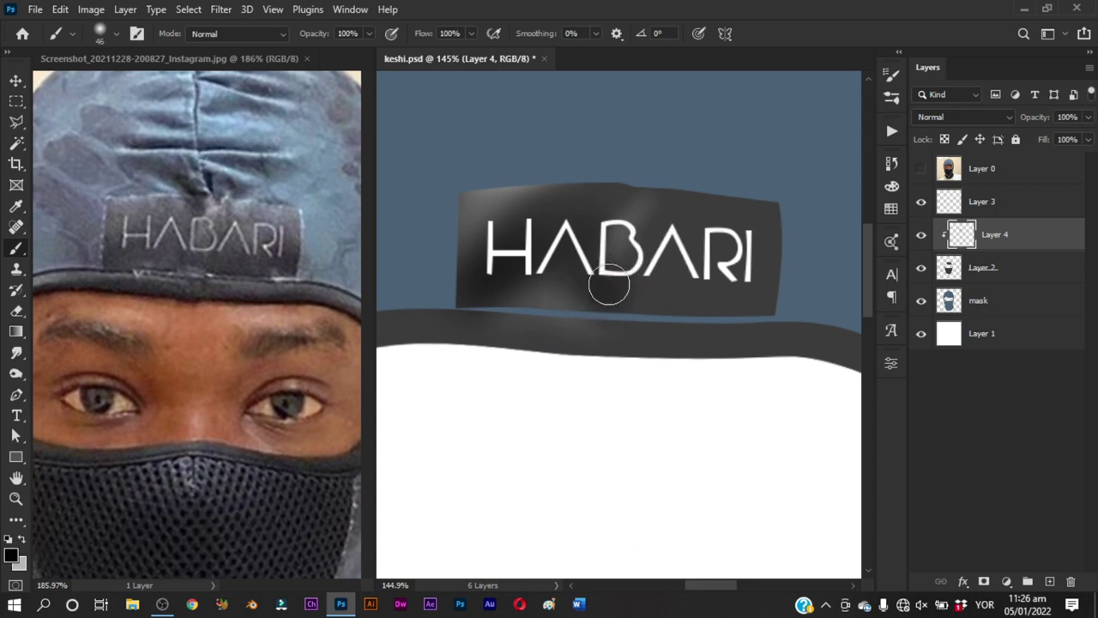
{"action": "left_click_drag", "start_coordinate": [658, 292], "coordinate": [678, 290]}
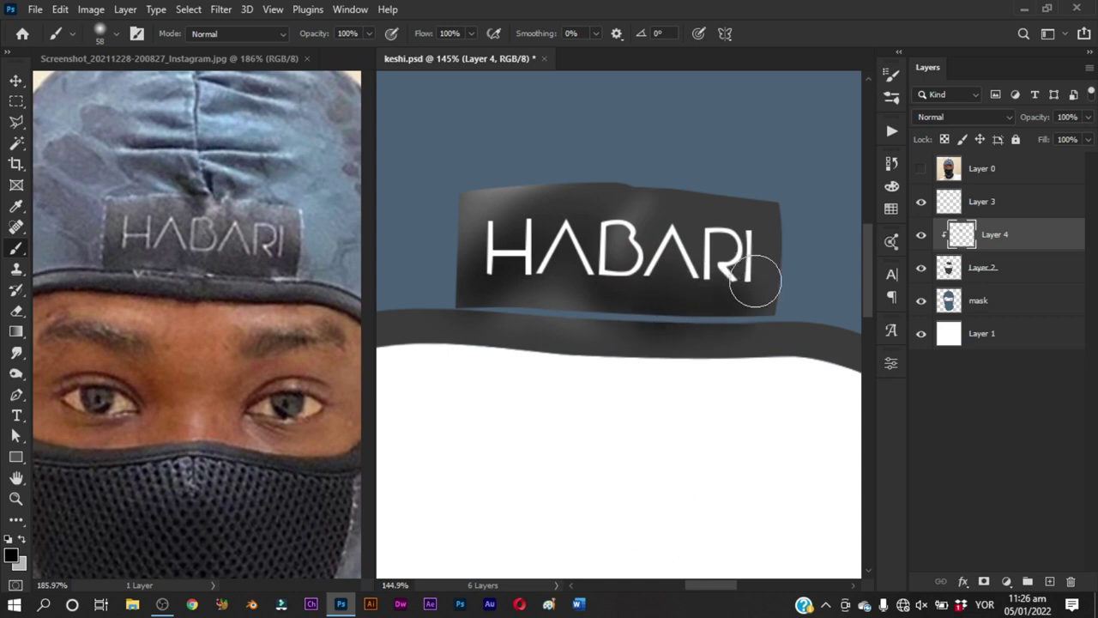
{"action": "left_click_drag", "start_coordinate": [752, 262], "coordinate": [739, 263]}
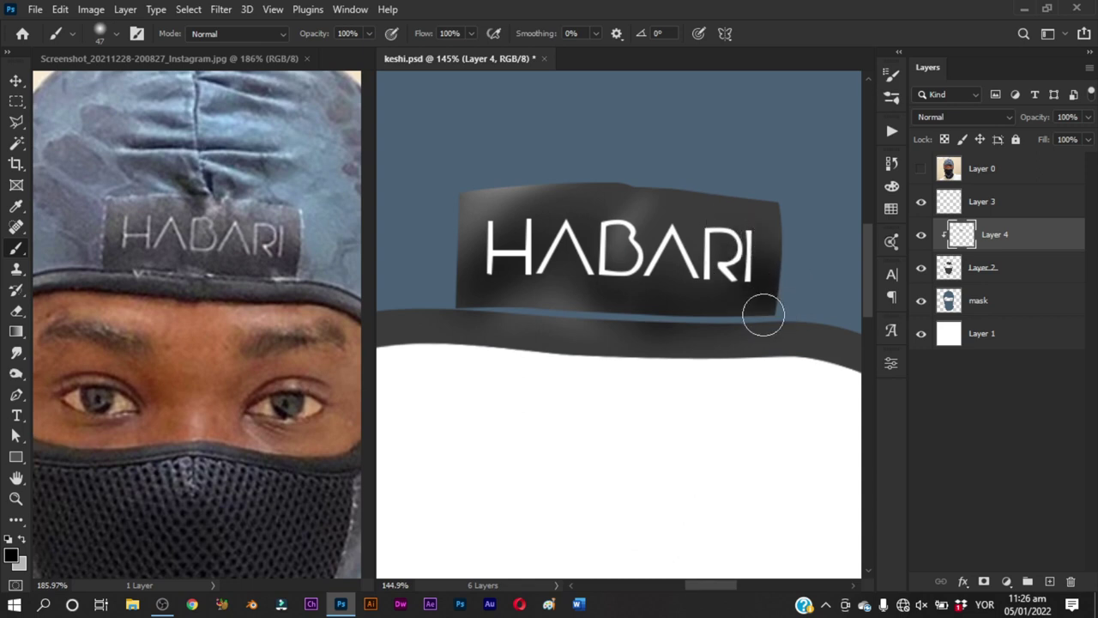
{"action": "key", "text": "x"}
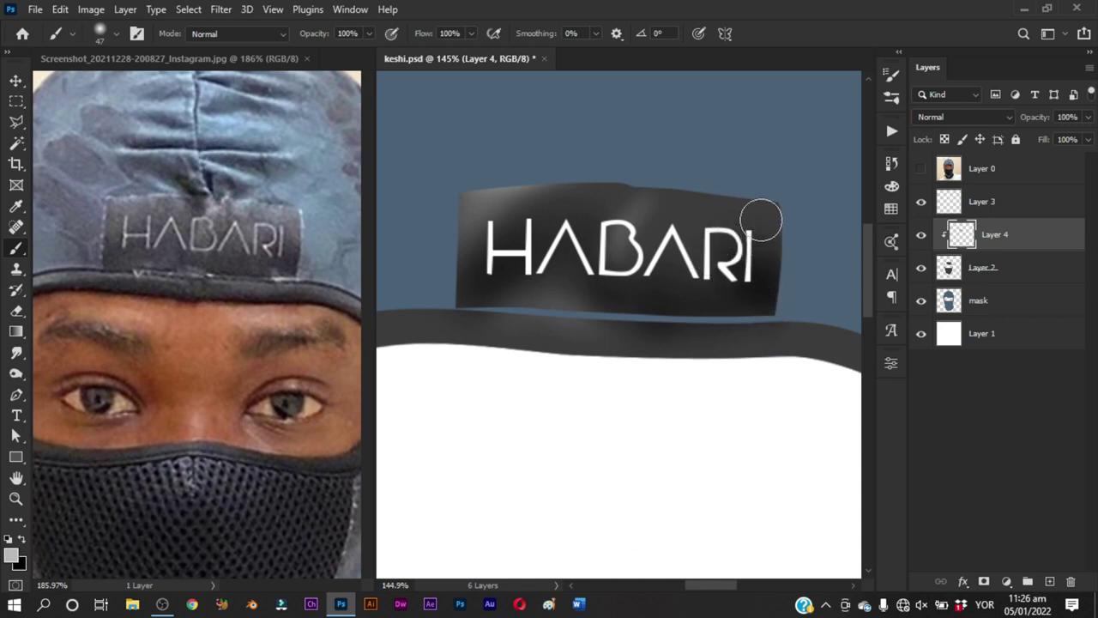
{"action": "mouse_move", "coordinate": [761, 216]}
{"action": "left_mouse_down"}
{"action": "mouse_move", "coordinate": [772, 195]}
{"action": "mouse_move", "coordinate": [637, 196]}
{"action": "mouse_move", "coordinate": [646, 185]}
{"action": "mouse_move", "coordinate": [656, 200]}
{"action": "mouse_move", "coordinate": [643, 184]}
{"action": "left_mouse_up"}
{"action": "left_click", "coordinate": [920, 169]}
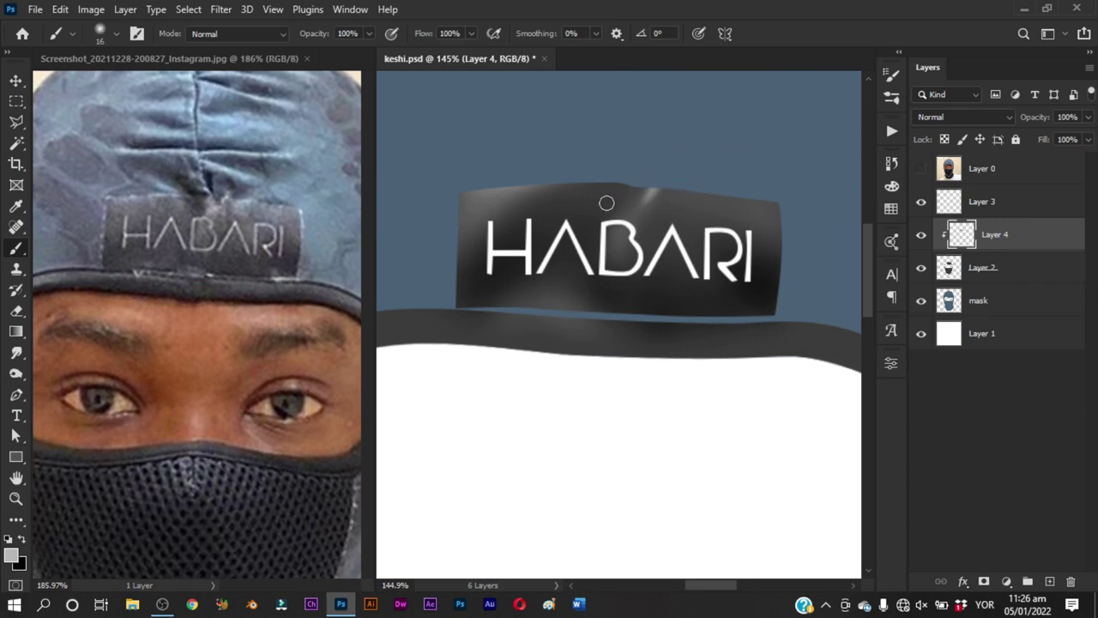
{"action": "left_click_drag", "start_coordinate": [639, 218], "coordinate": [641, 210]}
Compare against the reference photo, zoom in, and sample a light grey from the label
{"action": "left_click", "coordinate": [921, 169]}
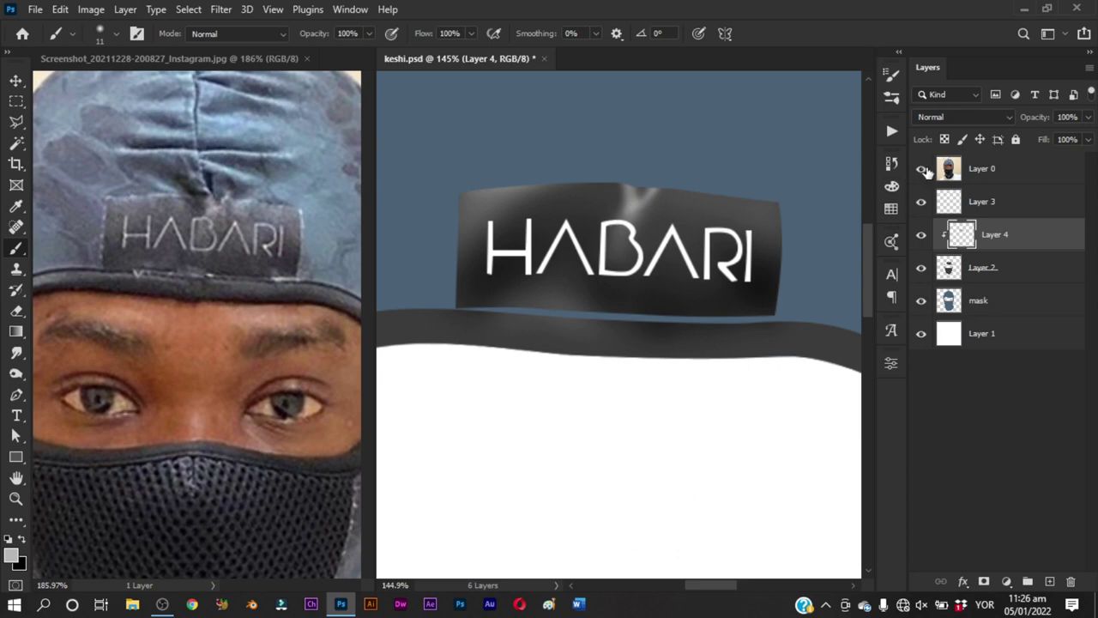
{"action": "left_click", "coordinate": [921, 168]}
{"action": "mouse_move", "coordinate": [575, 183]}
{"action": "left_mouse_down"}
{"action": "mouse_move", "coordinate": [556, 177]}
{"action": "mouse_move", "coordinate": [590, 204]}
{"action": "left_mouse_up"}
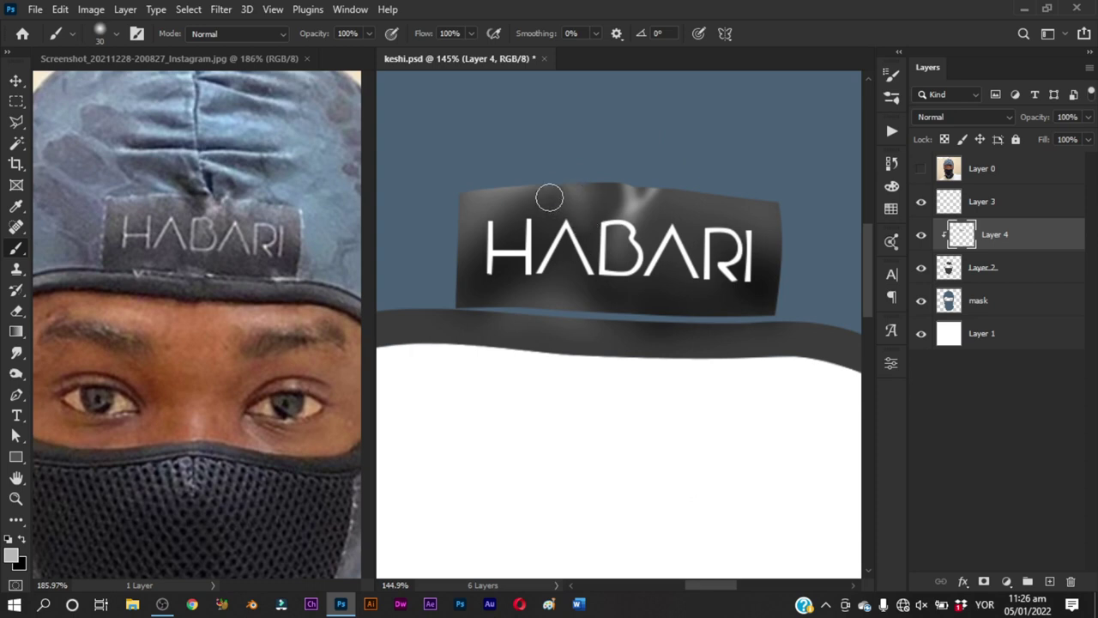
{"action": "left_click_drag", "start_coordinate": [526, 236], "coordinate": [540, 232]}
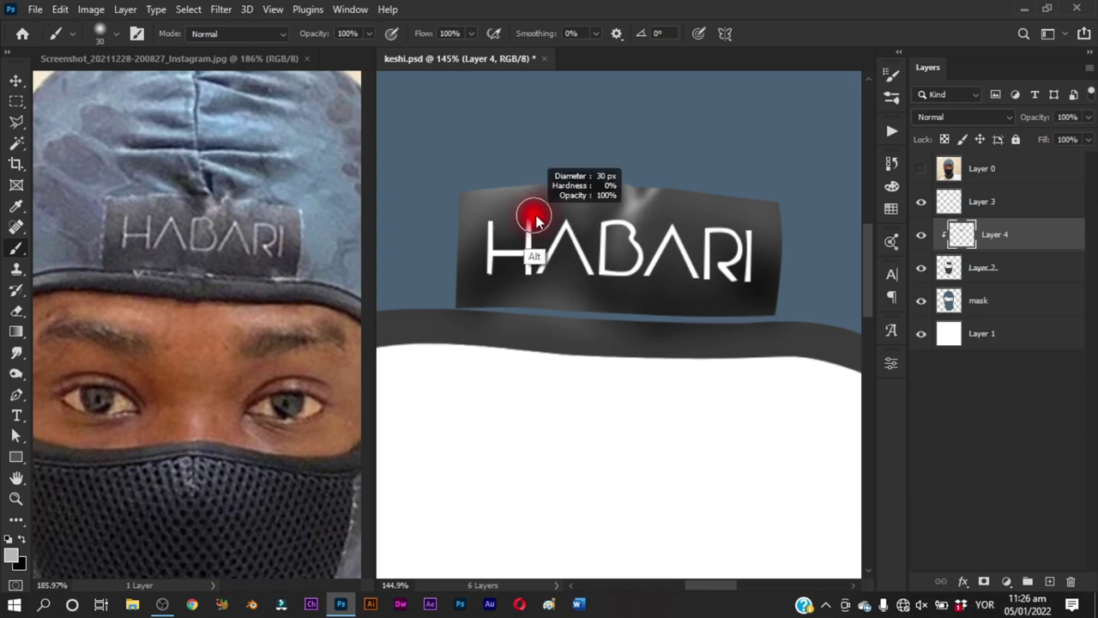
{"action": "key", "text": "x"}
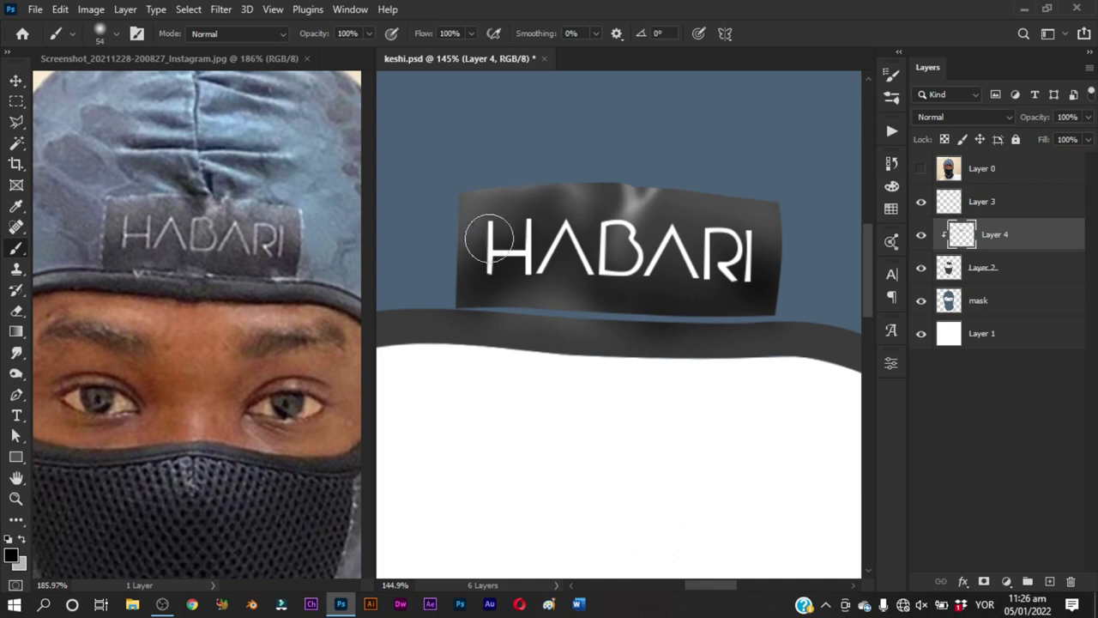
{"action": "mouse_move", "coordinate": [489, 241]}
{"action": "left_mouse_down"}
{"action": "mouse_move", "coordinate": [633, 275]}
{"action": "mouse_move", "coordinate": [635, 286]}
{"action": "mouse_move", "coordinate": [610, 225]}
{"action": "left_mouse_up"}
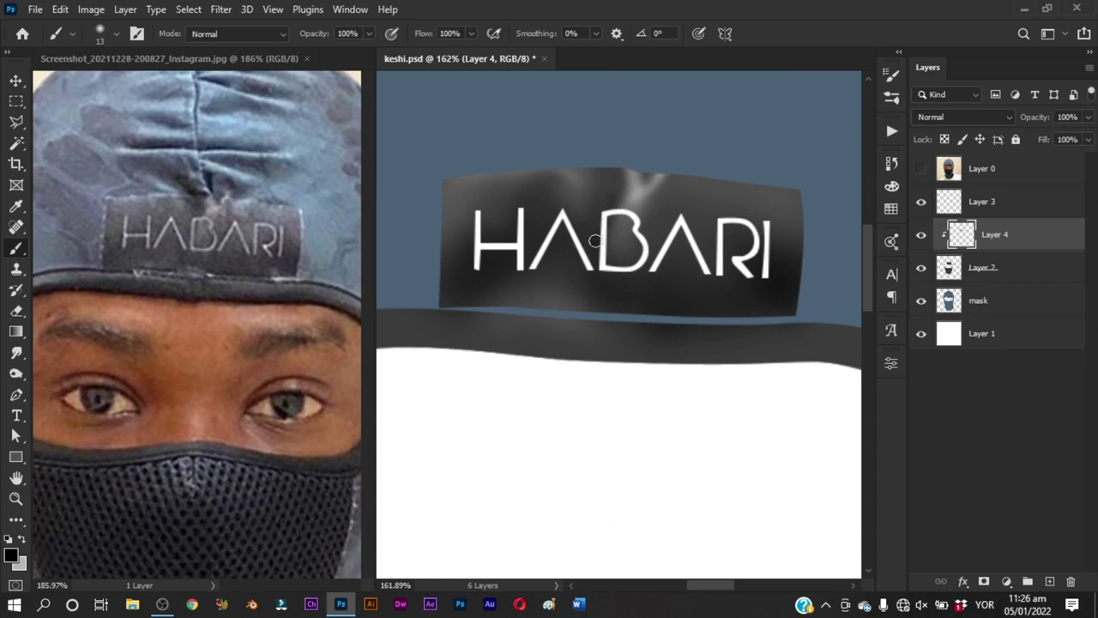
{"action": "key", "text": "alt"}
{"action": "left_click_drag", "start_coordinate": [676, 196], "coordinate": [665, 212]}
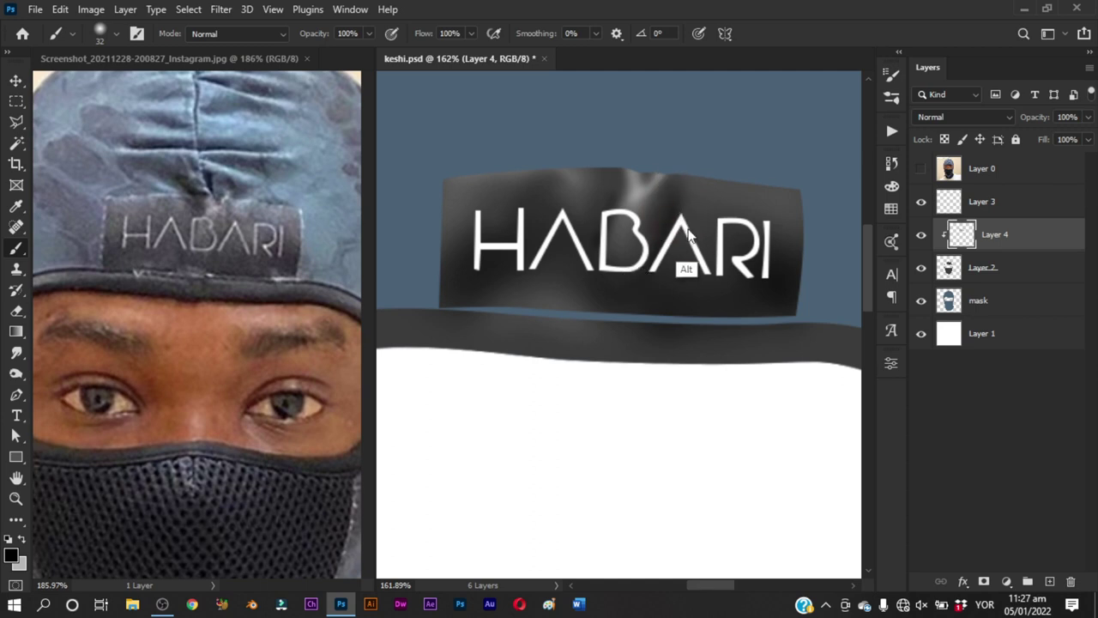
{"action": "left_click", "coordinate": [702, 217], "text": "alt"}
Zoom out to the whole illustration and save keshi.psd
{"action": "key", "text": "z"}
{"action": "mouse_move", "coordinate": [672, 251]}
{"action": "left_mouse_down"}
{"action": "mouse_move", "coordinate": [621, 321]}
{"action": "mouse_move", "coordinate": [649, 311]}
{"action": "mouse_move", "coordinate": [616, 320]}
{"action": "mouse_move", "coordinate": [593, 284]}
{"action": "mouse_move", "coordinate": [593, 255]}
{"action": "left_mouse_up"}
{"action": "key", "text": "ctrl+s"}
Erase stray light shading on the dark band around the face opening, leaving it flat grey
{"action": "key", "text": "e"}
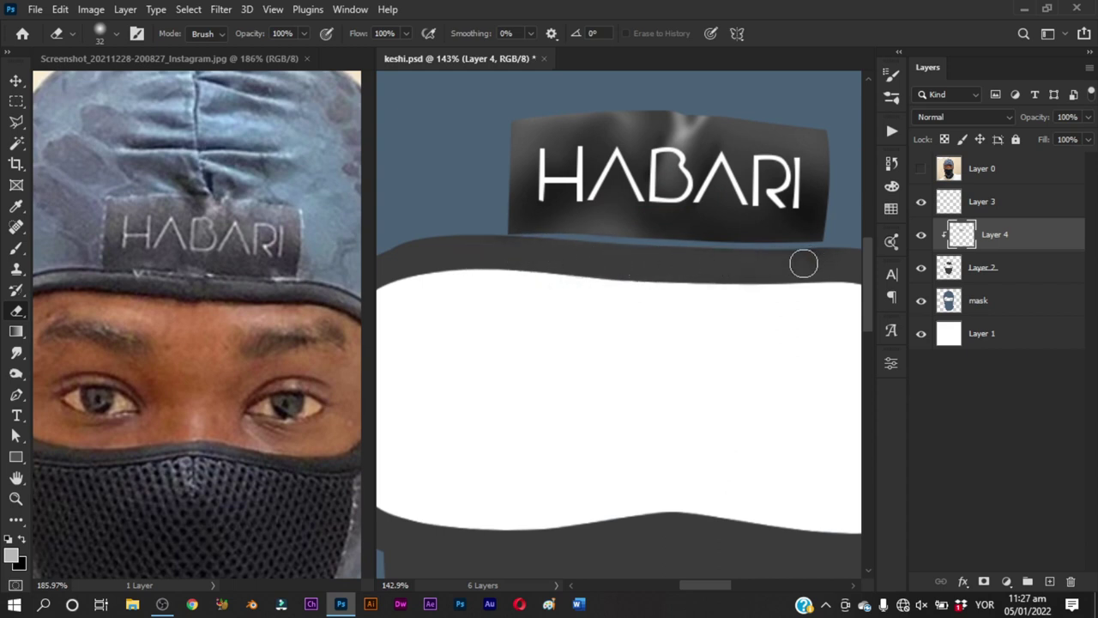
{"action": "left_click_drag", "start_coordinate": [568, 298], "coordinate": [593, 286]}
{"action": "key", "text": "b"}
{"action": "right_click", "coordinate": [483, 259], "text": "alt"}
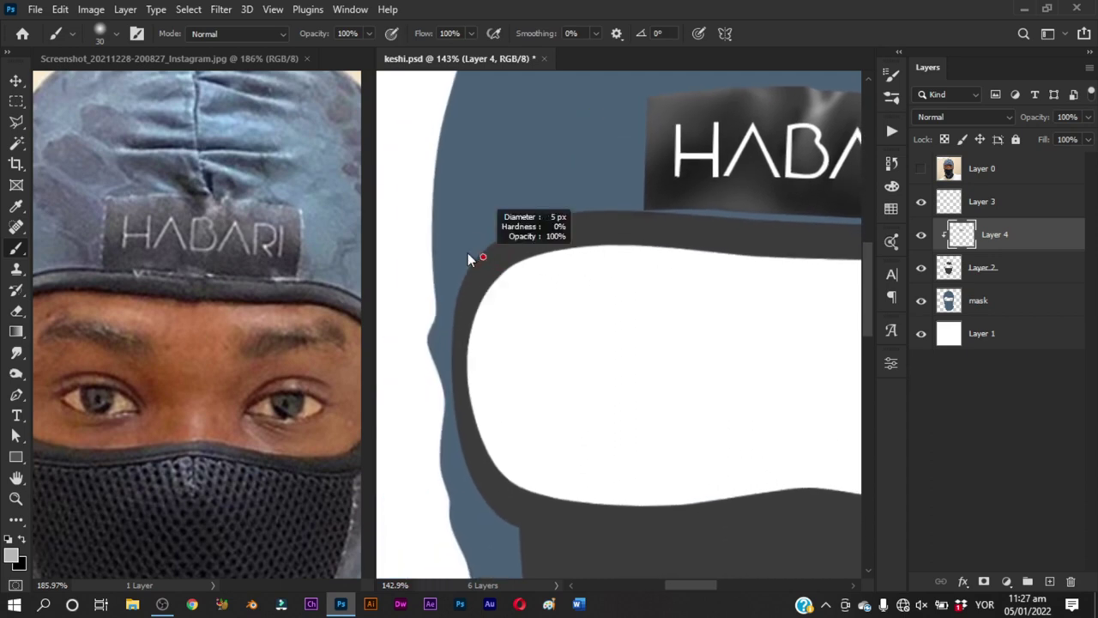
{"action": "scroll", "coordinate": [485, 256], "scroll_direction": "up", "scroll_amount": 2}
{"action": "right_click", "coordinate": [496, 250], "text": "alt"}
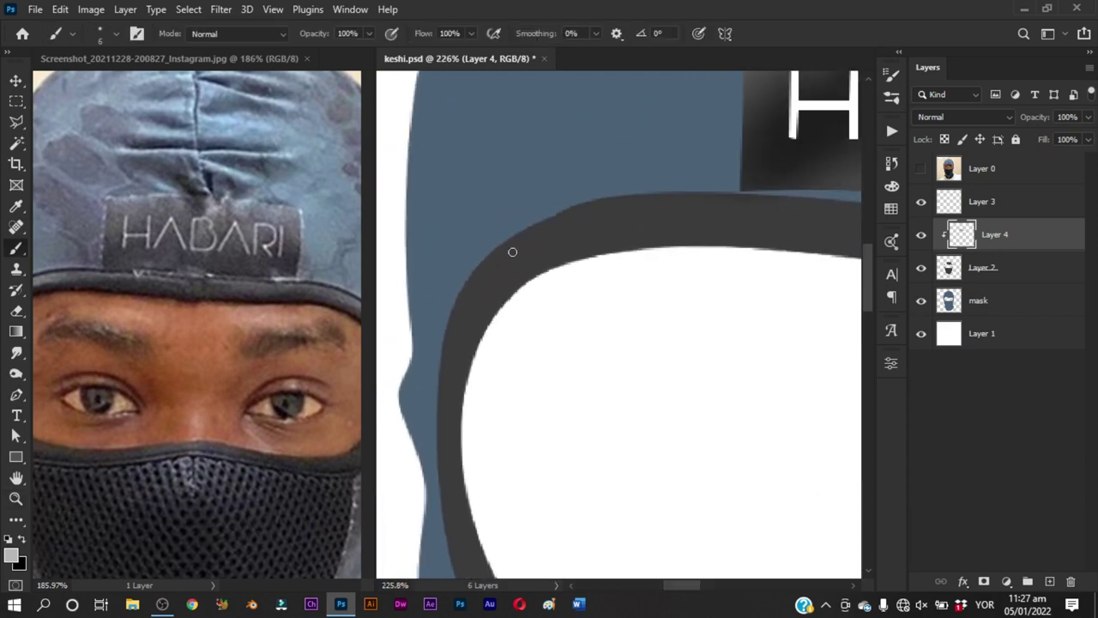
{"action": "scroll", "coordinate": [513, 252], "scroll_direction": "down", "scroll_amount": 3}
{"action": "scroll", "coordinate": [592, 292], "scroll_direction": "up", "scroll_amount": 1}
Show the reference photo and start a Pen path along the hood band's edge
{"action": "key", "text": "p"}
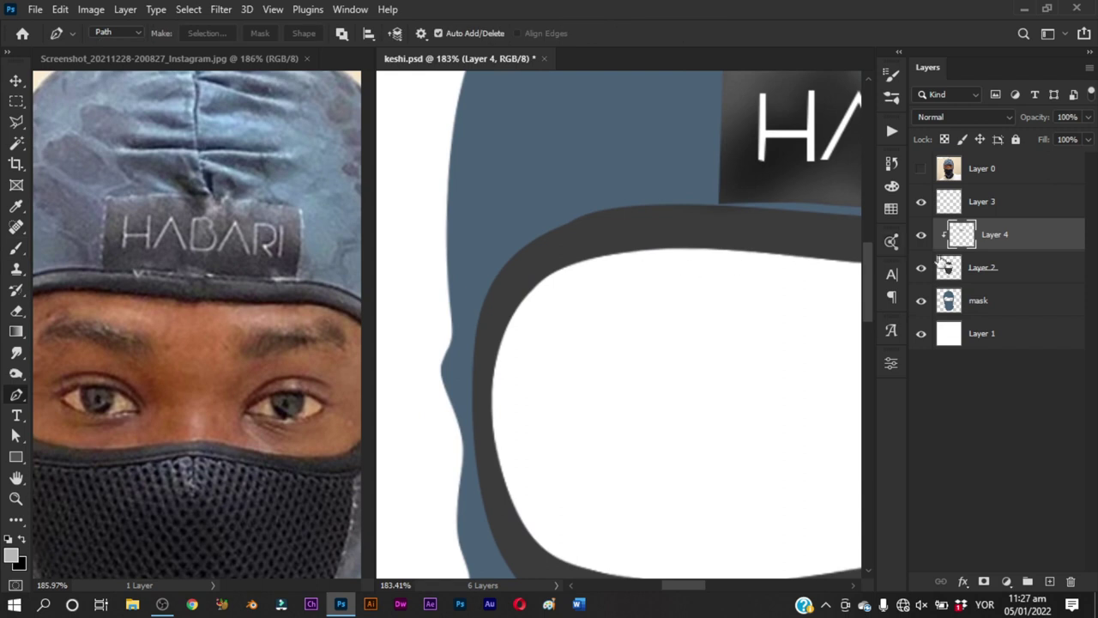
{"action": "left_click", "coordinate": [948, 269], "text": "ctrl"}
{"action": "left_click", "coordinate": [920, 168]}
{"action": "scroll", "coordinate": [484, 387], "scroll_direction": "up", "scroll_amount": 1}
{"action": "scroll", "coordinate": [483, 386], "scroll_direction": "up", "scroll_amount": 1}
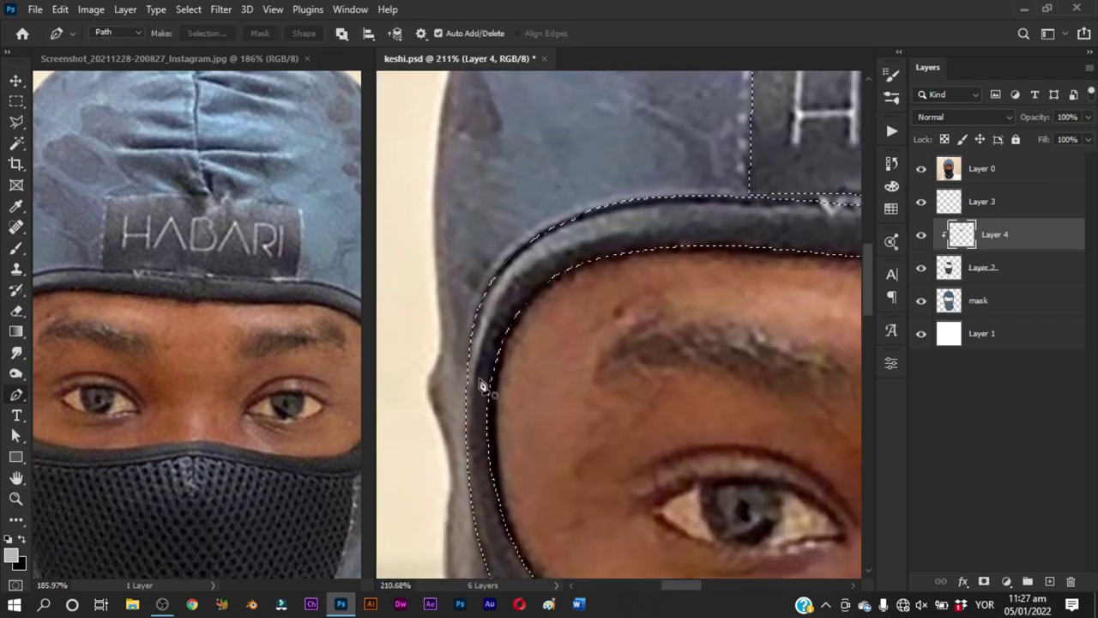
{"action": "left_click_drag", "start_coordinate": [464, 393], "coordinate": [469, 355]}
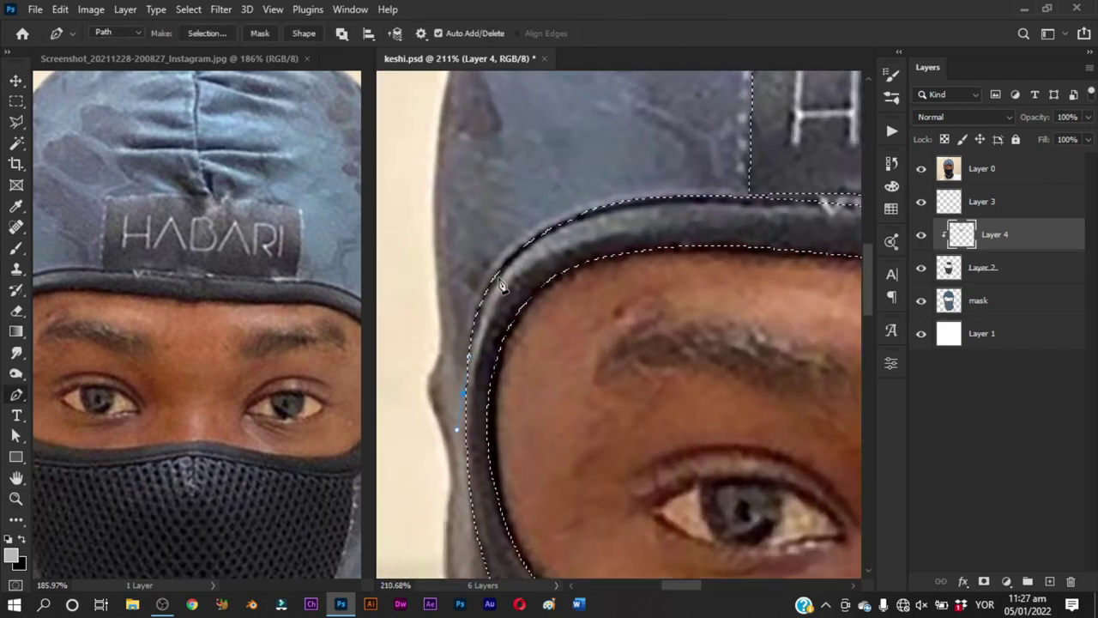
{"action": "left_click_drag", "start_coordinate": [542, 236], "coordinate": [543, 233]}
{"action": "left_click", "coordinate": [543, 233]}
{"action": "left_click_drag", "start_coordinate": [667, 204], "coordinate": [674, 203]}
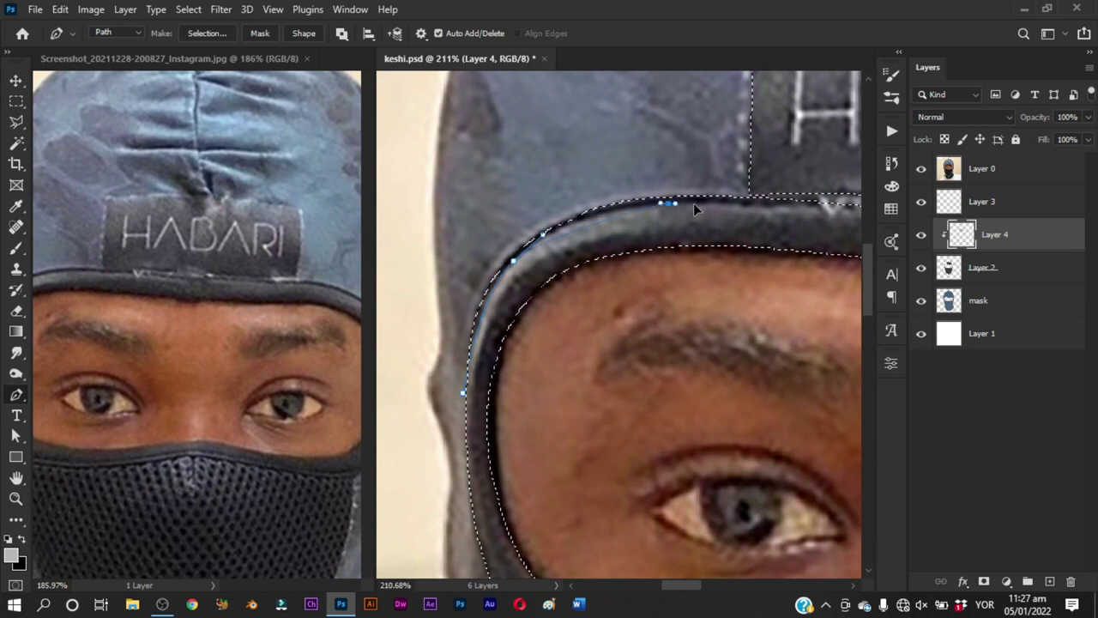
{"action": "left_click", "coordinate": [738, 202]}
Extend the path along the band top under HABARI and down the hood's right side
{"action": "left_click_drag", "start_coordinate": [769, 219], "coordinate": [570, 221]}
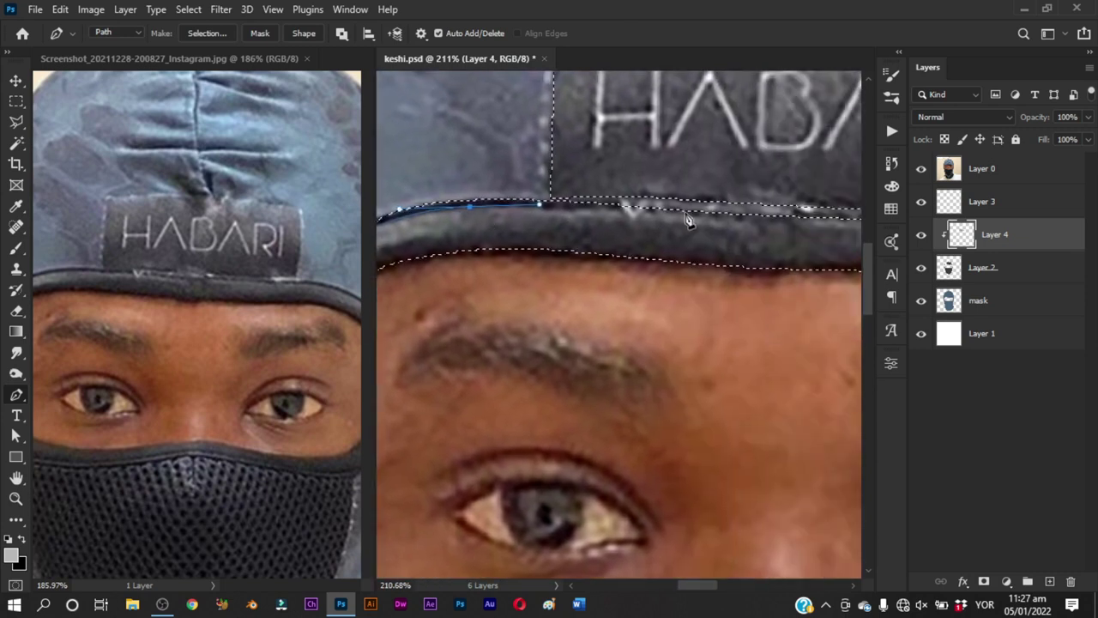
{"action": "left_click_drag", "start_coordinate": [771, 225], "coordinate": [592, 227]}
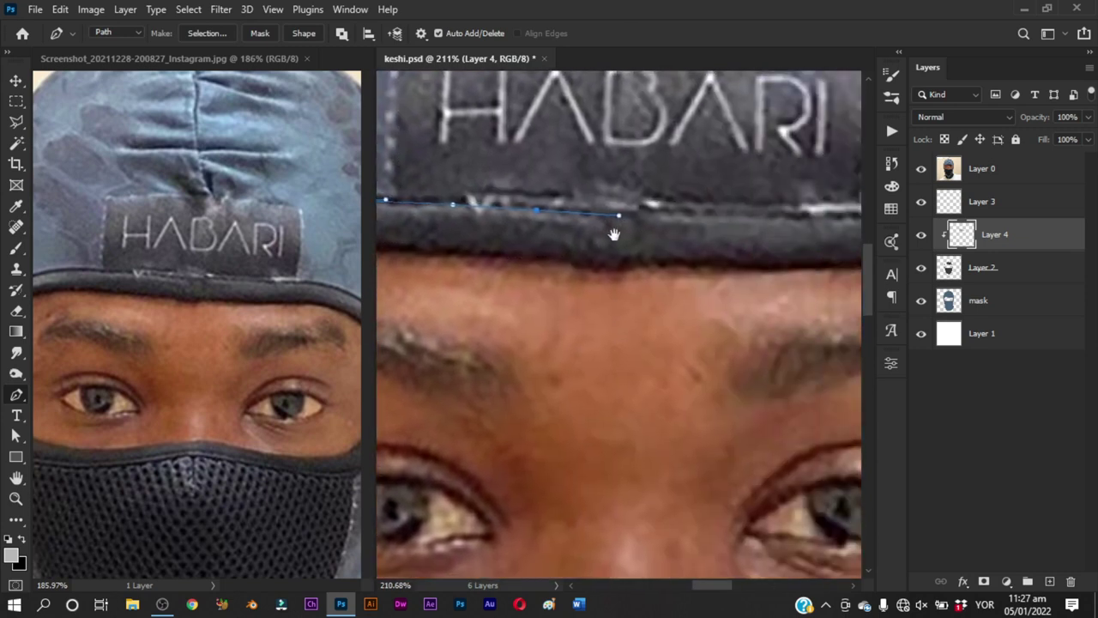
{"action": "mouse_move", "coordinate": [785, 215]}
{"action": "left_mouse_down"}
{"action": "mouse_move", "coordinate": [833, 214]}
{"action": "mouse_move", "coordinate": [613, 245]}
{"action": "left_mouse_up"}
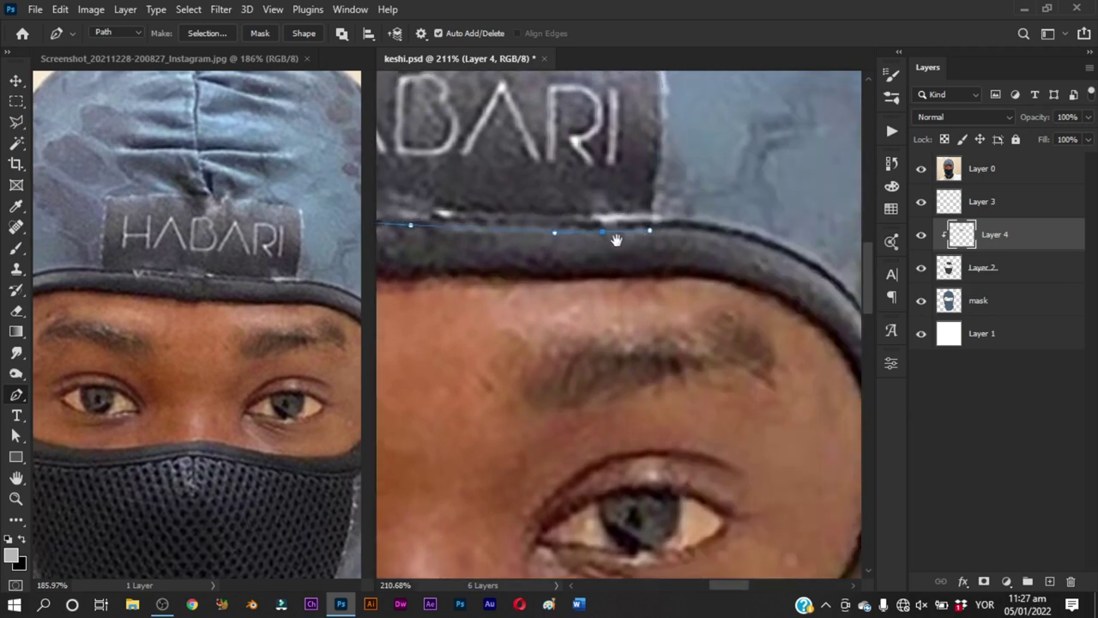
{"action": "left_click_drag", "start_coordinate": [751, 250], "coordinate": [788, 270]}
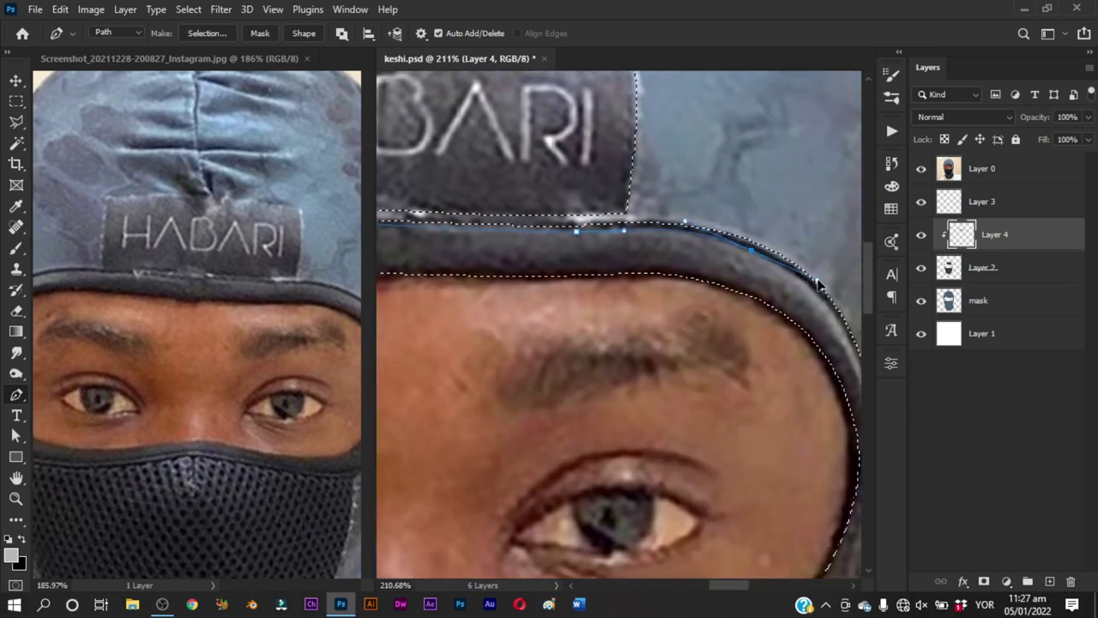
{"action": "left_click_drag", "start_coordinate": [832, 301], "coordinate": [702, 218]}
{"action": "left_click", "coordinate": [726, 257]}
{"action": "left_click", "coordinate": [742, 321]}
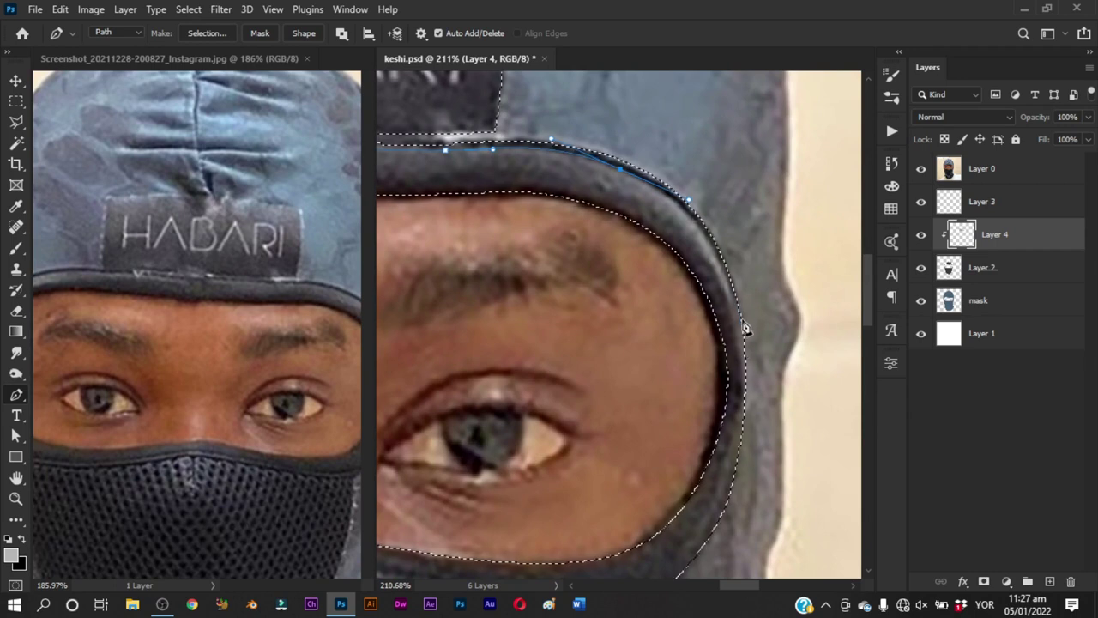
{"action": "left_click", "coordinate": [757, 387]}
Zoom in on the right eye and add curved anchors along the mask rim
{"action": "key", "text": "z"}
{"action": "left_click_drag", "start_coordinate": [763, 395], "coordinate": [705, 403]}
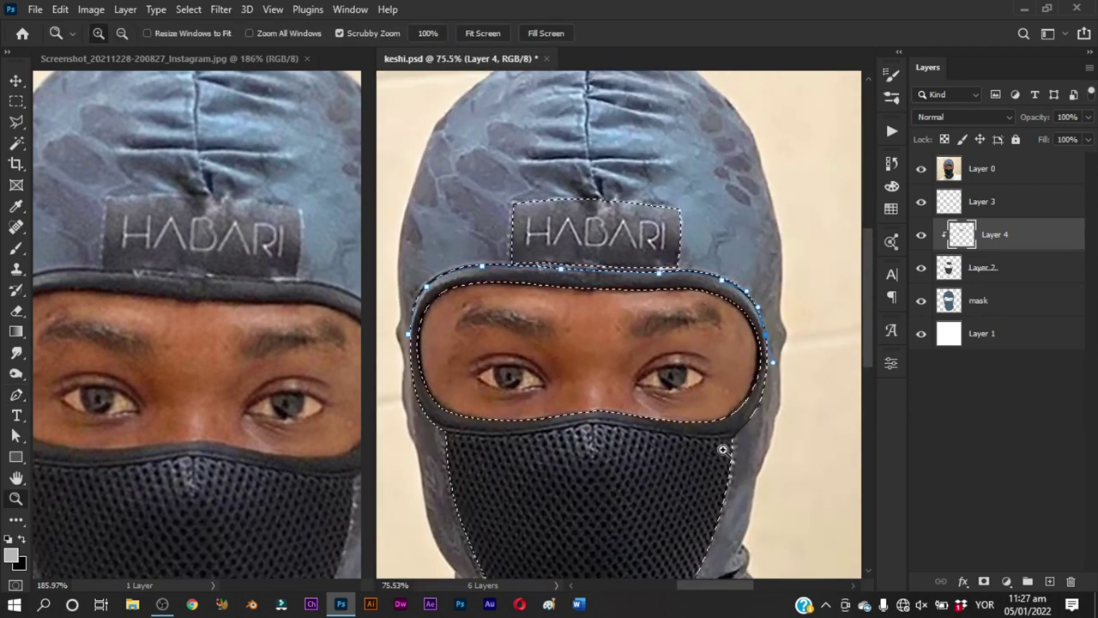
{"action": "mouse_move", "coordinate": [707, 400]}
{"action": "left_mouse_down"}
{"action": "mouse_move", "coordinate": [752, 395]}
{"action": "mouse_move", "coordinate": [702, 237]}
{"action": "left_mouse_up"}
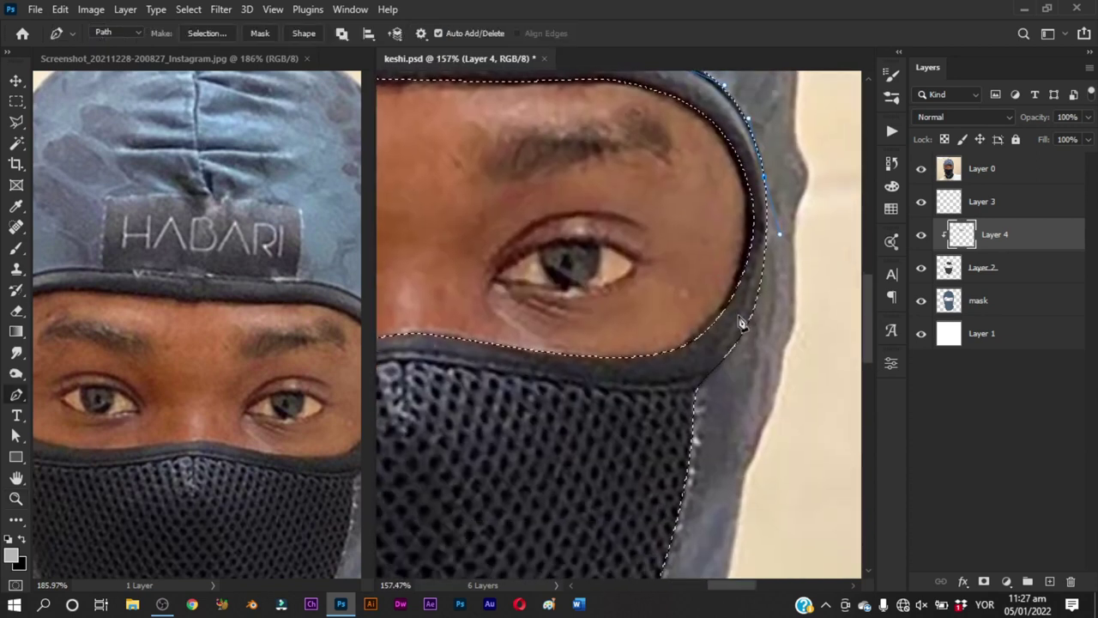
{"action": "mouse_move", "coordinate": [670, 369]}
{"action": "left_mouse_down"}
{"action": "mouse_move", "coordinate": [738, 313]}
{"action": "mouse_move", "coordinate": [733, 261]}
{"action": "left_mouse_up"}
{"action": "scroll", "coordinate": [755, 283], "scroll_direction": "down", "scroll_amount": 1}
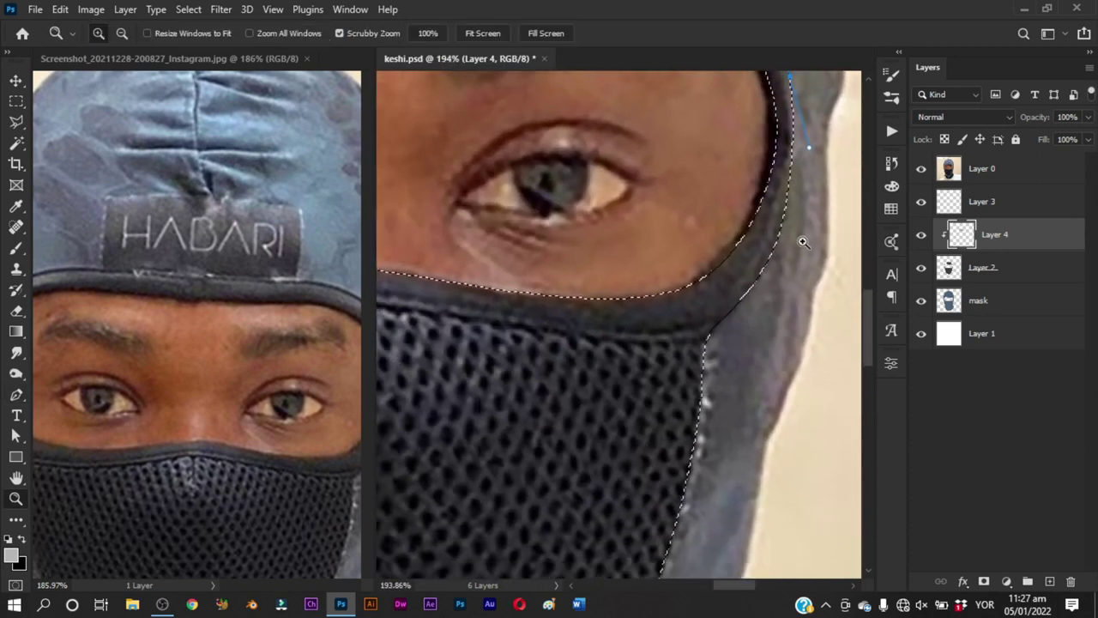
{"action": "key", "text": "p"}
{"action": "mouse_move", "coordinate": [738, 300]}
{"action": "left_mouse_down"}
{"action": "mouse_move", "coordinate": [780, 258]}
{"action": "mouse_move", "coordinate": [813, 256]}
{"action": "left_mouse_up"}
{"action": "left_click_drag", "start_coordinate": [714, 282], "coordinate": [691, 283]}
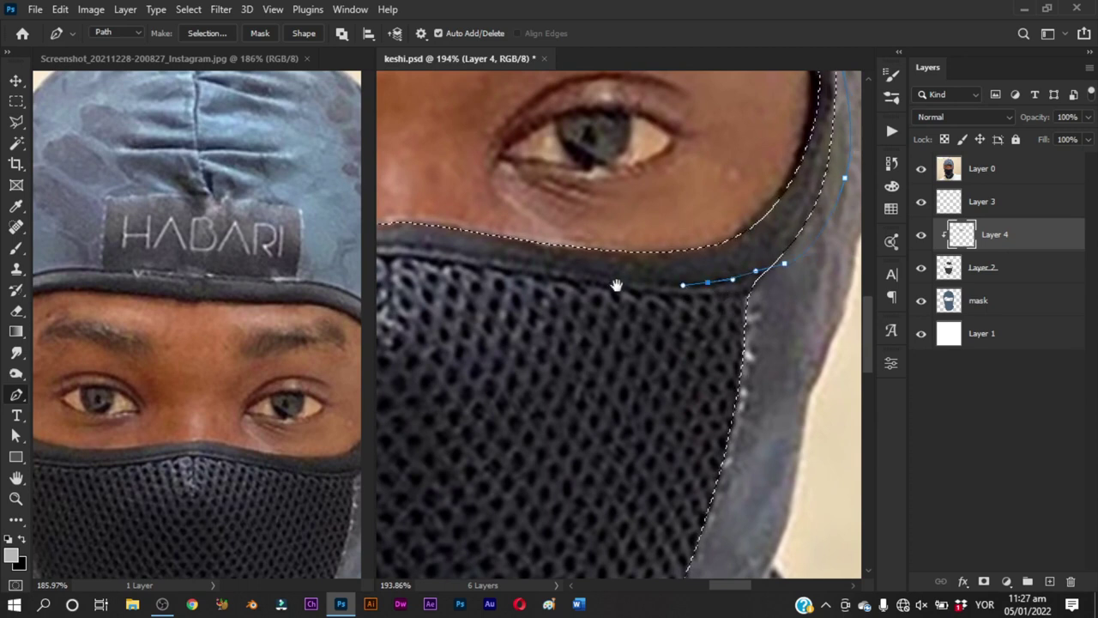
Continue placing anchors leftward along the lower rim toward the nose
{"action": "mouse_move", "coordinate": [618, 286]}
{"action": "left_mouse_down"}
{"action": "mouse_move", "coordinate": [719, 316]}
{"action": "mouse_move", "coordinate": [632, 289]}
{"action": "mouse_move", "coordinate": [677, 275]}
{"action": "left_mouse_up"}
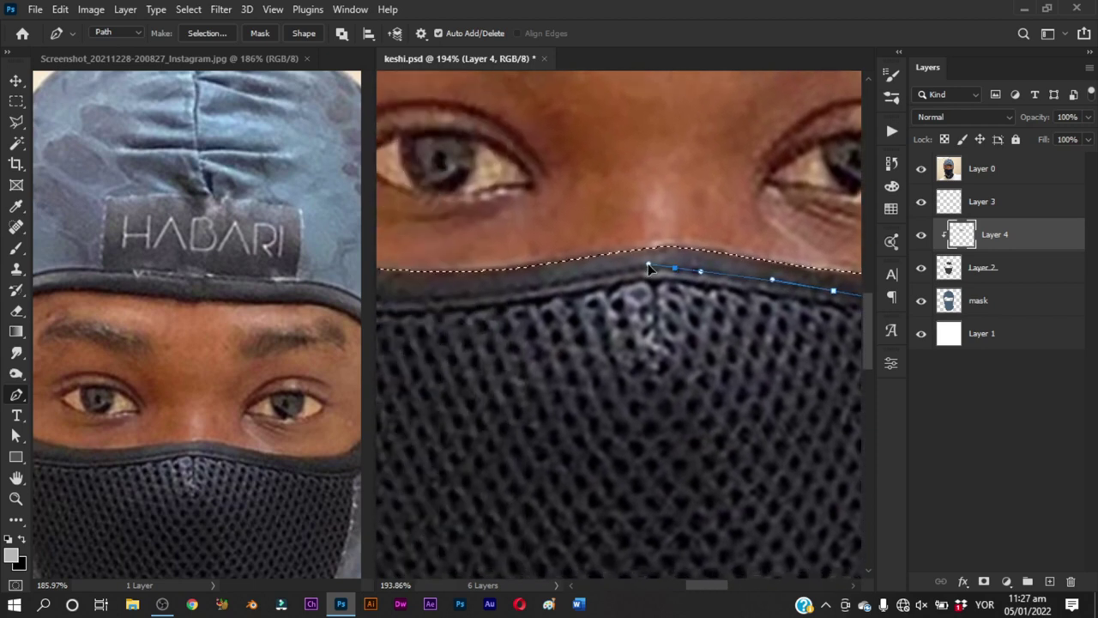
{"action": "left_click", "coordinate": [611, 272]}
{"action": "left_click_drag", "start_coordinate": [590, 279], "coordinate": [806, 244]}
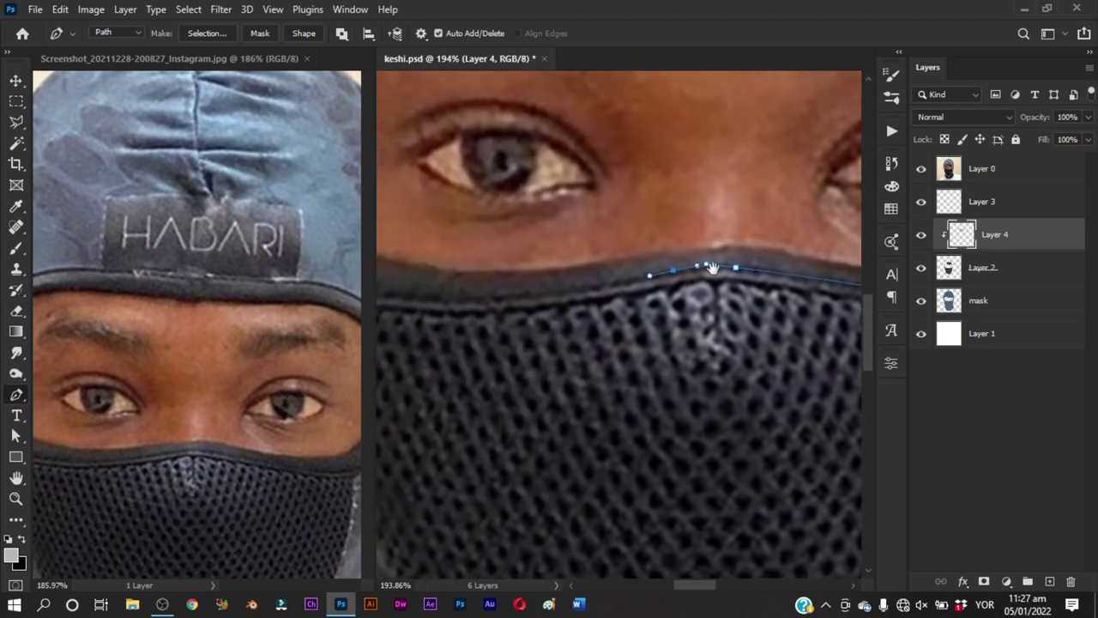
{"action": "left_click", "coordinate": [728, 257]}
{"action": "left_click", "coordinate": [679, 262]}
{"action": "left_click", "coordinate": [629, 269]}
Undo misplaced anchors and curve the path around the lower-left bend to hug the mask edge
{"action": "key", "text": "ctrl+z"}
{"action": "key", "text": "ctrl+z"}
{"action": "key", "text": "ctrl+z"}
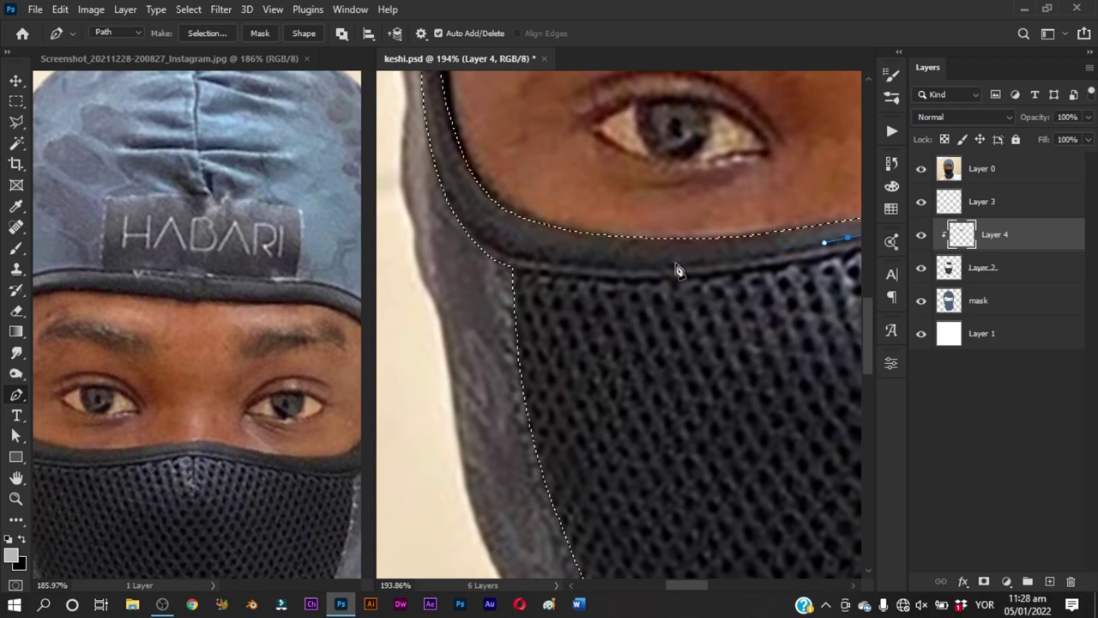
{"action": "left_click_drag", "start_coordinate": [599, 268], "coordinate": [581, 269]}
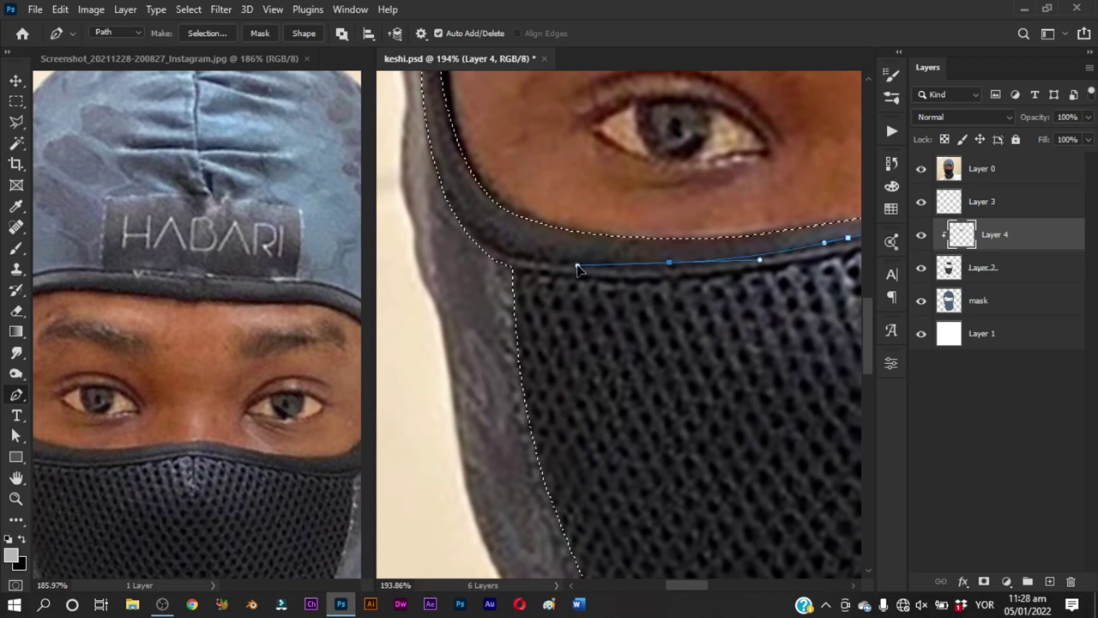
{"action": "left_click", "coordinate": [495, 249]}
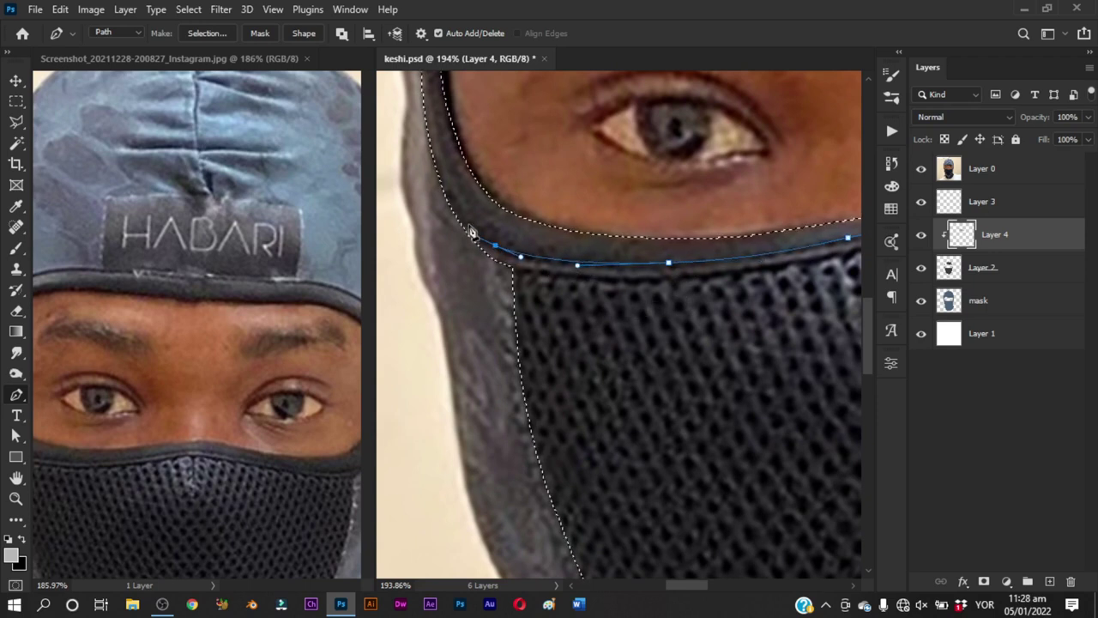
{"action": "mouse_move", "coordinate": [430, 138]}
{"action": "left_mouse_down"}
{"action": "mouse_move", "coordinate": [487, 249]}
{"action": "mouse_move", "coordinate": [472, 189]}
{"action": "left_mouse_up"}
{"action": "left_click_drag", "start_coordinate": [495, 302], "coordinate": [477, 292]}
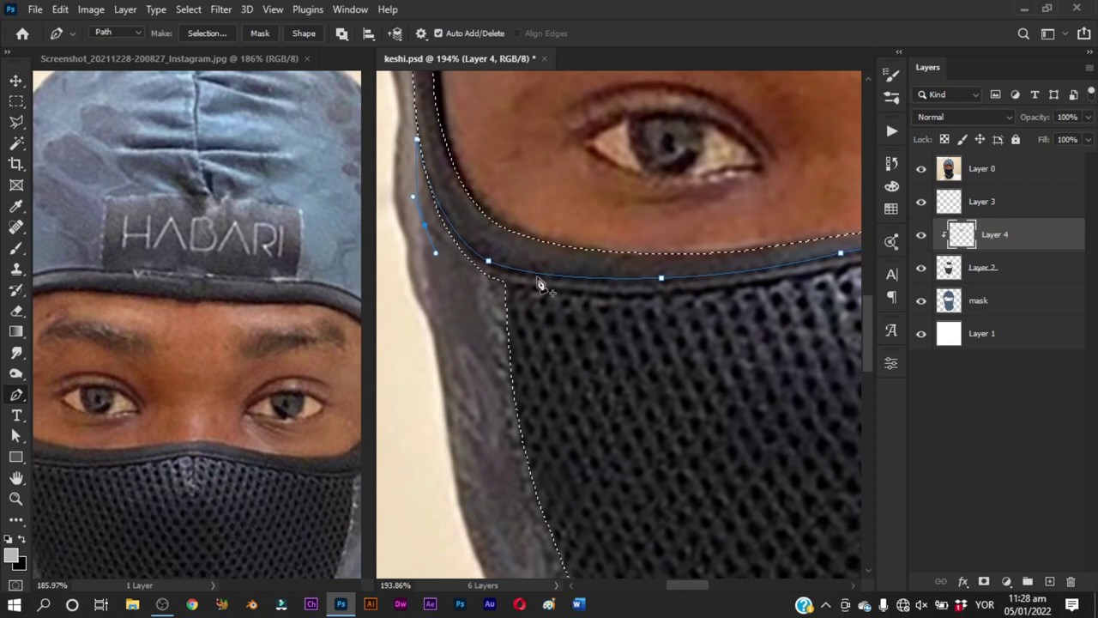
{"action": "left_click_drag", "start_coordinate": [436, 221], "coordinate": [431, 203]}
Add anchors along the lower rim up to the band's right edge
{"action": "left_click_drag", "start_coordinate": [686, 299], "coordinate": [563, 295]}
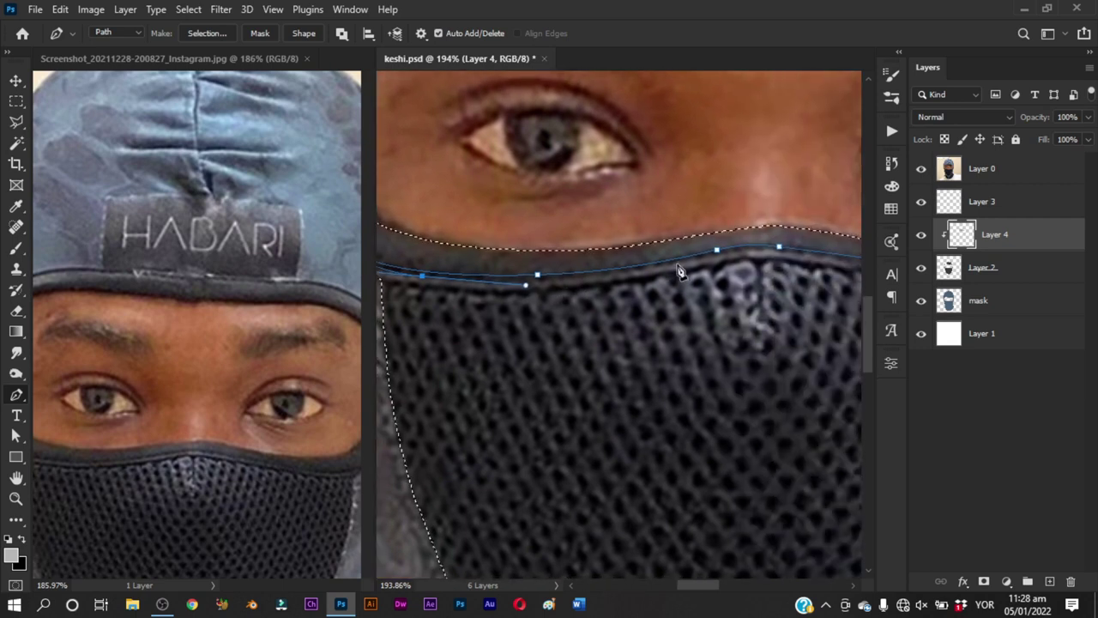
{"action": "left_click_drag", "start_coordinate": [777, 257], "coordinate": [665, 254]}
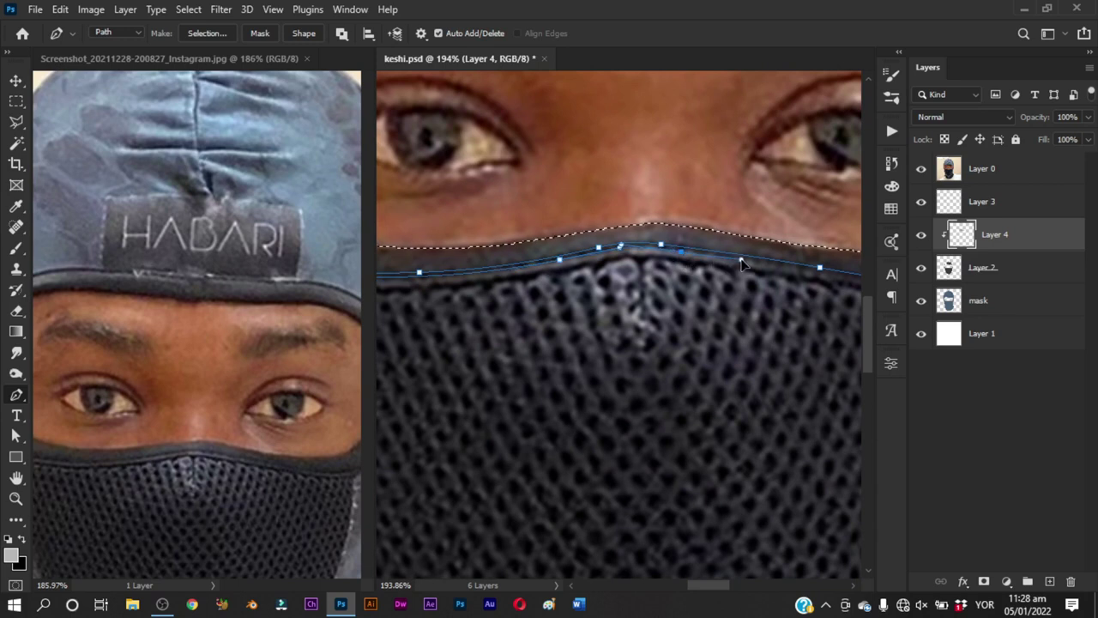
{"action": "left_click_drag", "start_coordinate": [743, 264], "coordinate": [573, 232]}
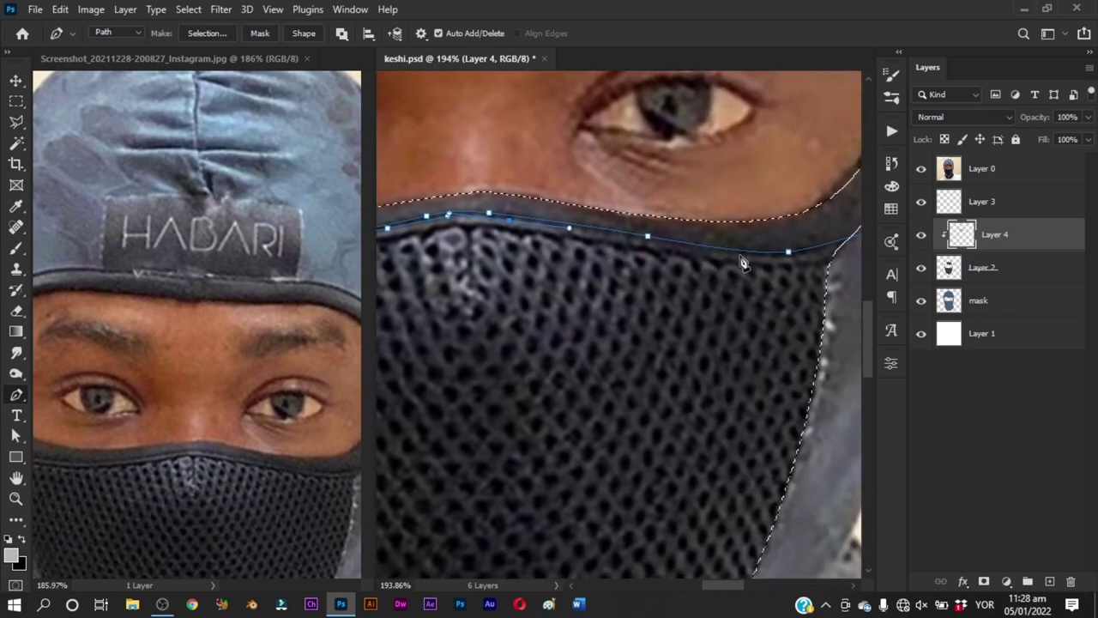
{"action": "mouse_move", "coordinate": [743, 264]}
{"action": "left_mouse_down"}
{"action": "mouse_move", "coordinate": [806, 264]}
{"action": "mouse_move", "coordinate": [682, 296]}
{"action": "left_mouse_up"}
{"action": "left_click_drag", "start_coordinate": [773, 258], "coordinate": [785, 252]}
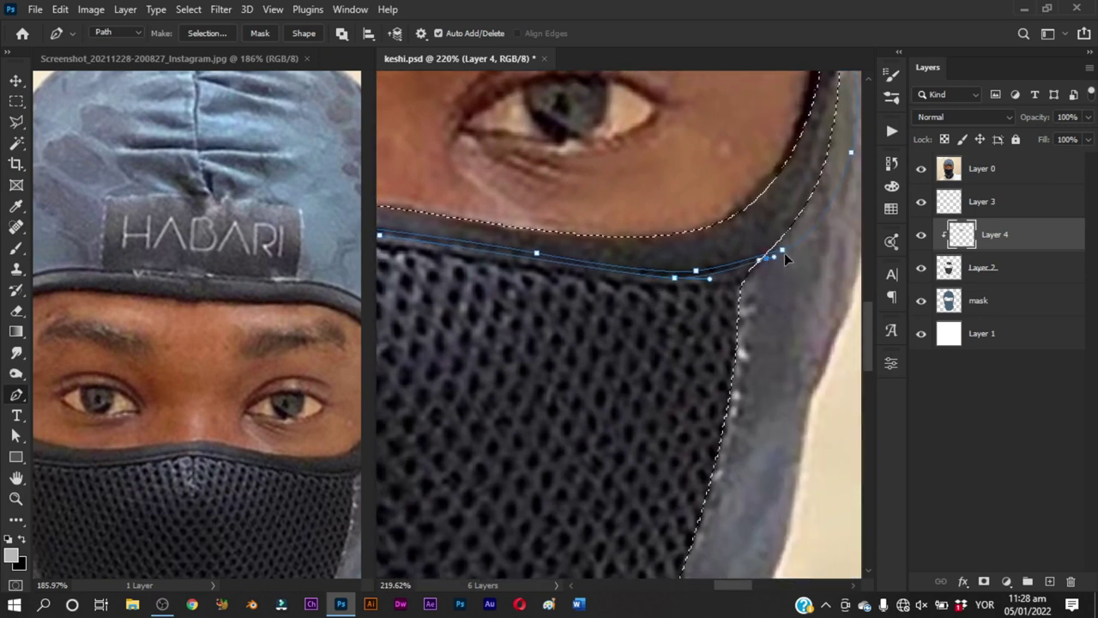
{"action": "scroll", "coordinate": [796, 275], "scroll_direction": "up", "scroll_amount": 3}
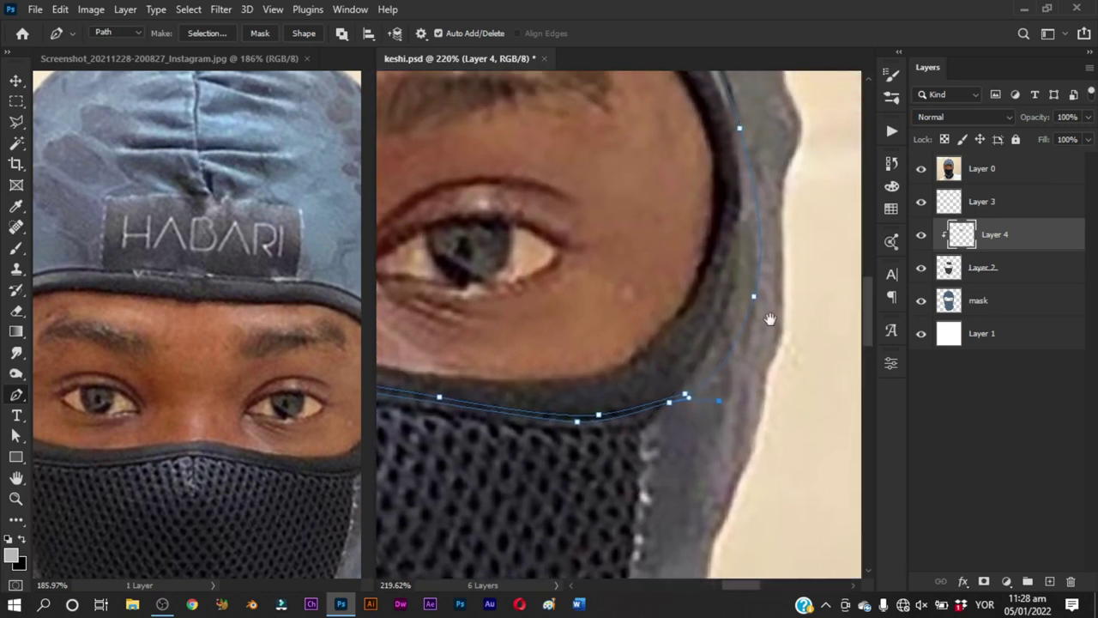
{"action": "scroll", "coordinate": [796, 292], "scroll_direction": "up", "scroll_amount": 3}
{"action": "left_click_drag", "start_coordinate": [794, 309], "coordinate": [795, 247]}
{"action": "scroll", "coordinate": [794, 249], "scroll_direction": "down", "scroll_amount": 3}
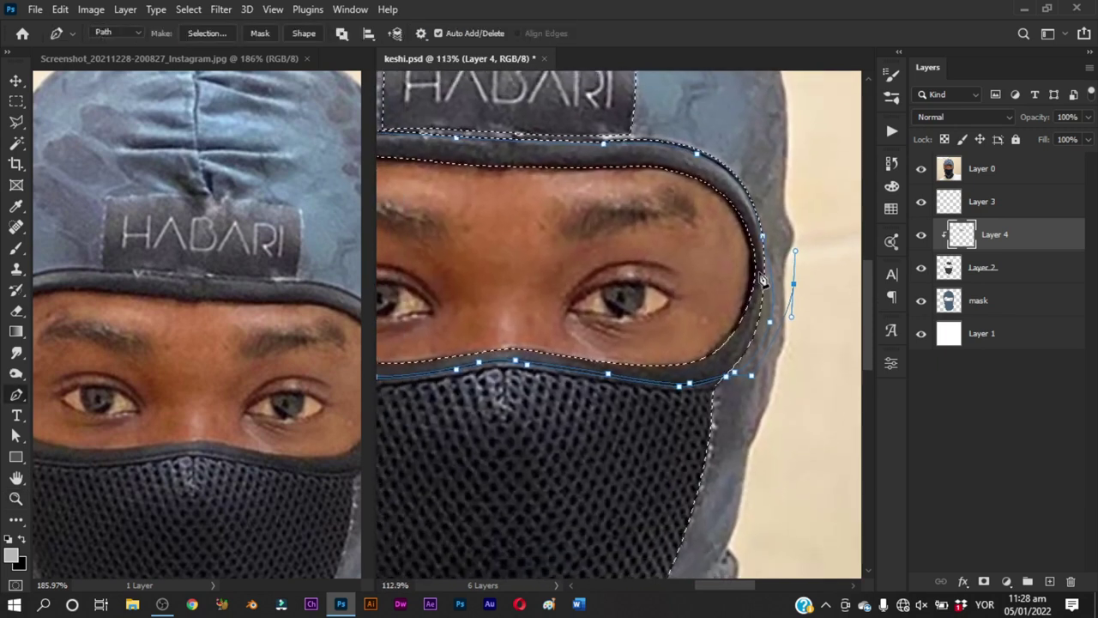
{"action": "scroll", "coordinate": [776, 257], "scroll_direction": "up", "scroll_amount": 2}
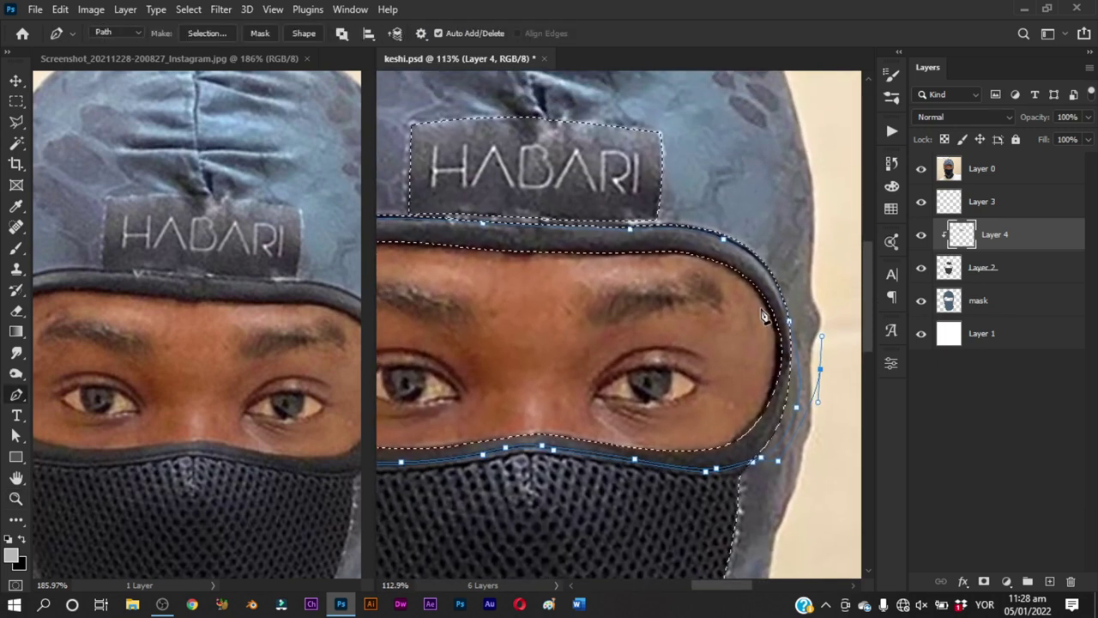
Trace the top rim beneath HABARI, around the upper-left corner and down the left side
{"action": "left_click_drag", "start_coordinate": [578, 227], "coordinate": [677, 213]}
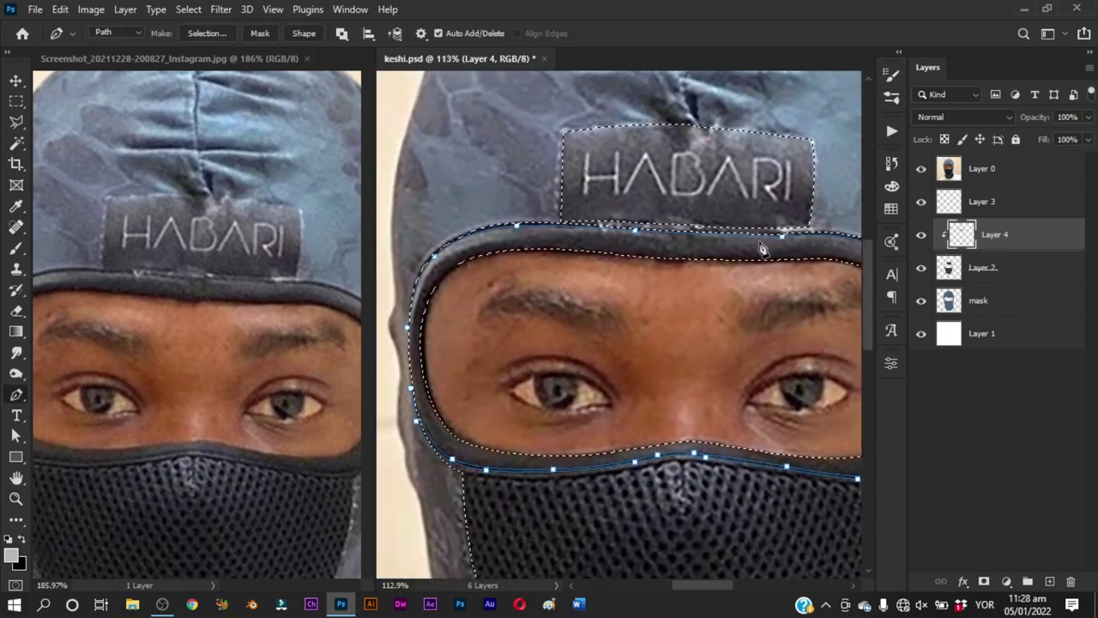
{"action": "scroll", "coordinate": [708, 188], "scroll_direction": "up", "scroll_amount": 3}
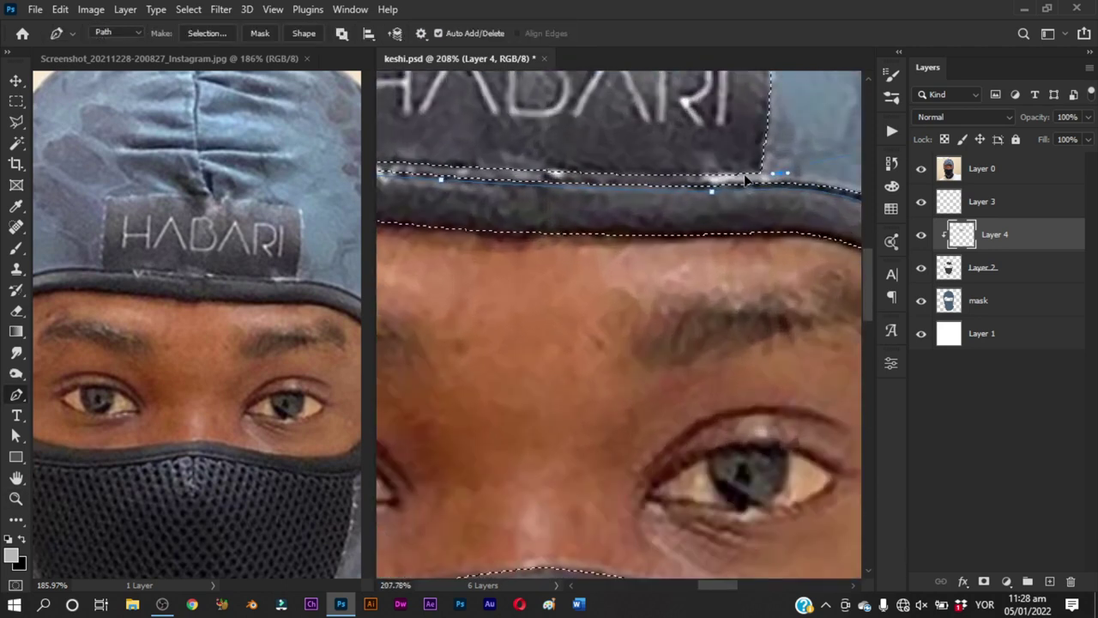
{"action": "left_click_drag", "start_coordinate": [708, 189], "coordinate": [649, 183]}
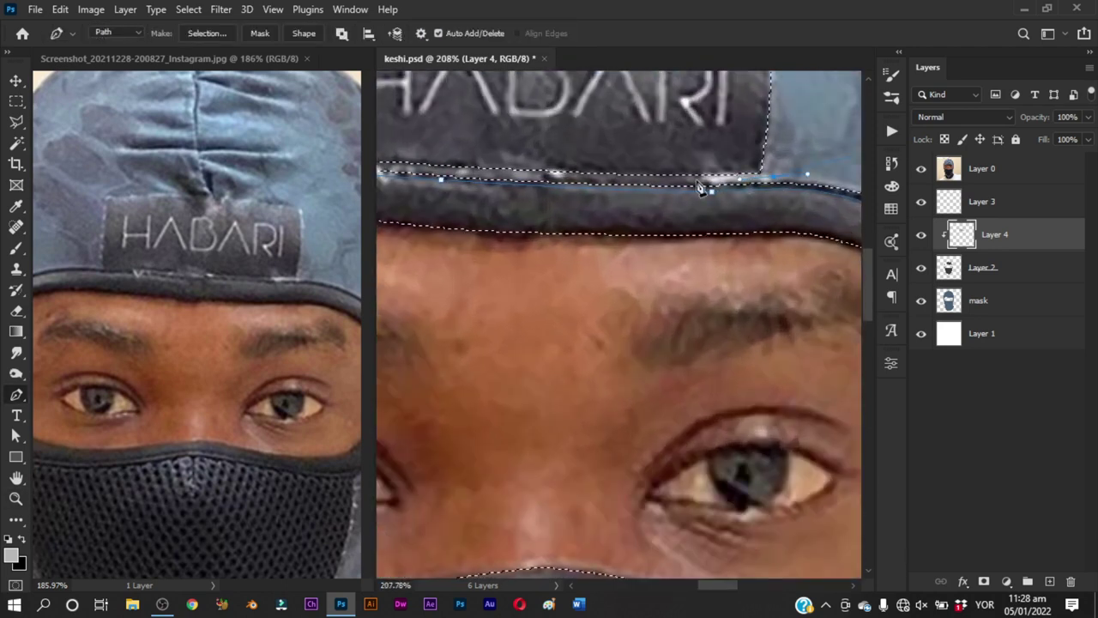
{"action": "left_click_drag", "start_coordinate": [532, 184], "coordinate": [686, 206]}
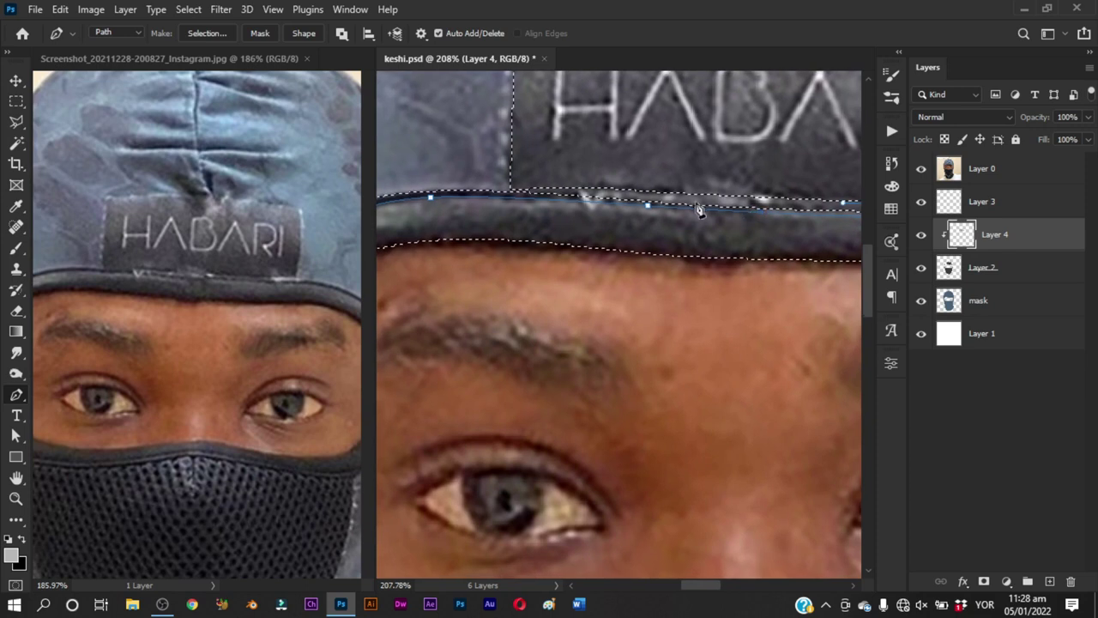
{"action": "scroll", "coordinate": [678, 202], "scroll_direction": "left", "scroll_amount": 4}
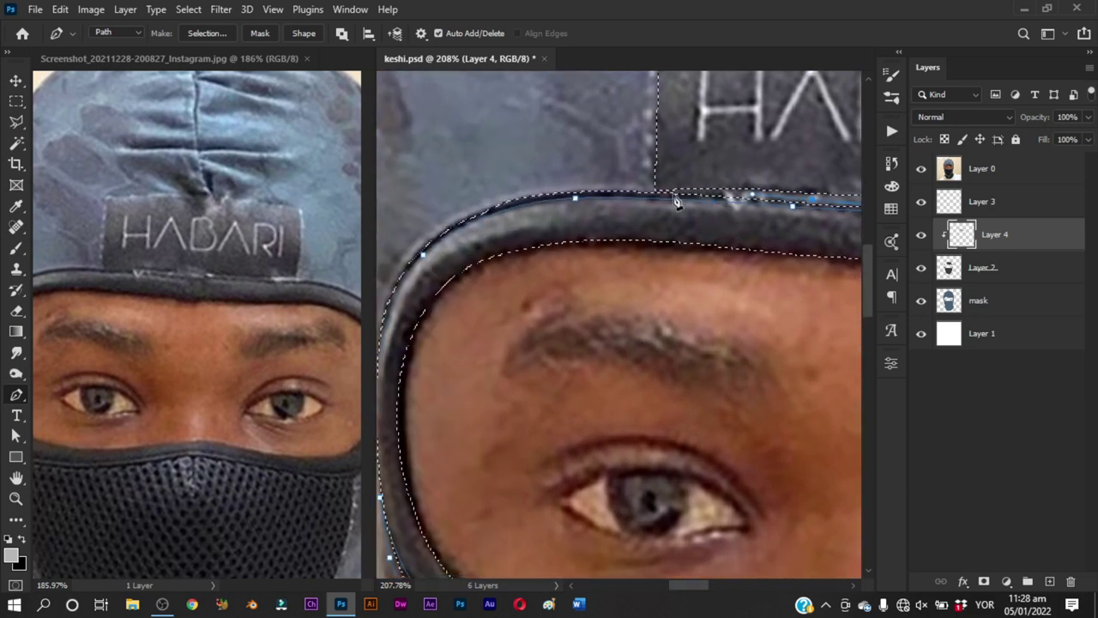
{"action": "left_click_drag", "start_coordinate": [643, 196], "coordinate": [611, 189]}
{"action": "left_click_drag", "start_coordinate": [538, 188], "coordinate": [658, 150]}
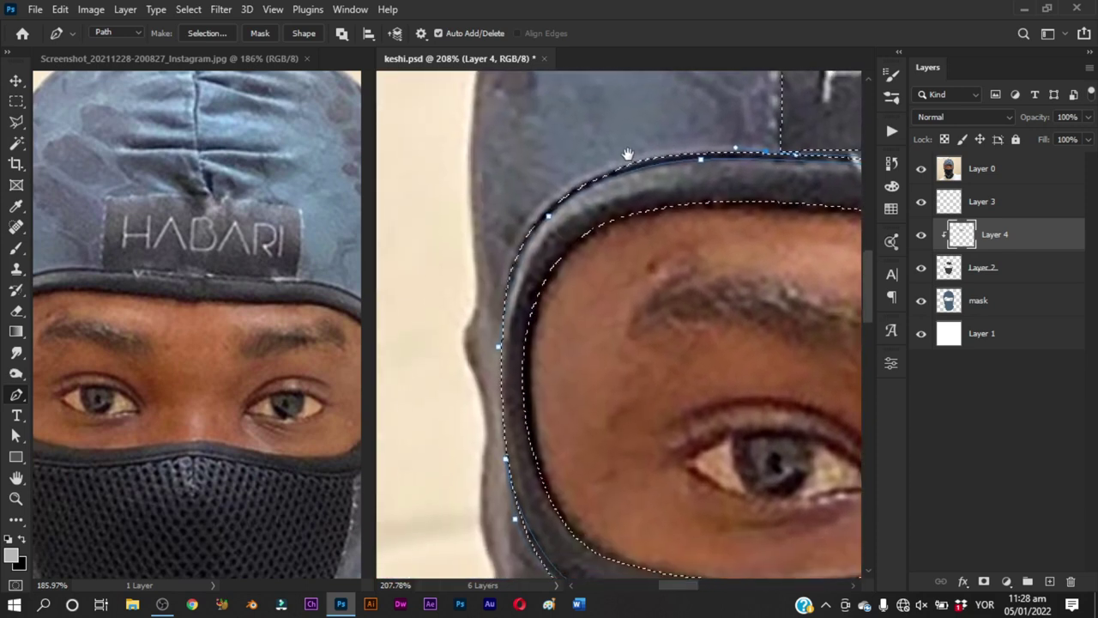
{"action": "left_click_drag", "start_coordinate": [454, 309], "coordinate": [460, 343]}
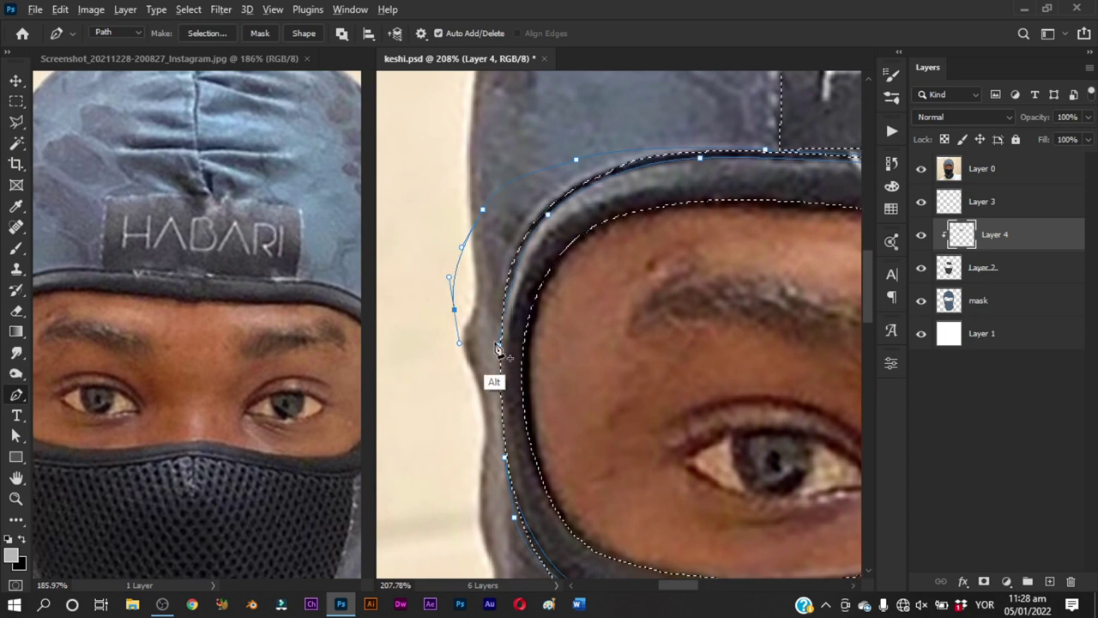
{"action": "left_click_drag", "start_coordinate": [641, 309], "coordinate": [625, 318]}
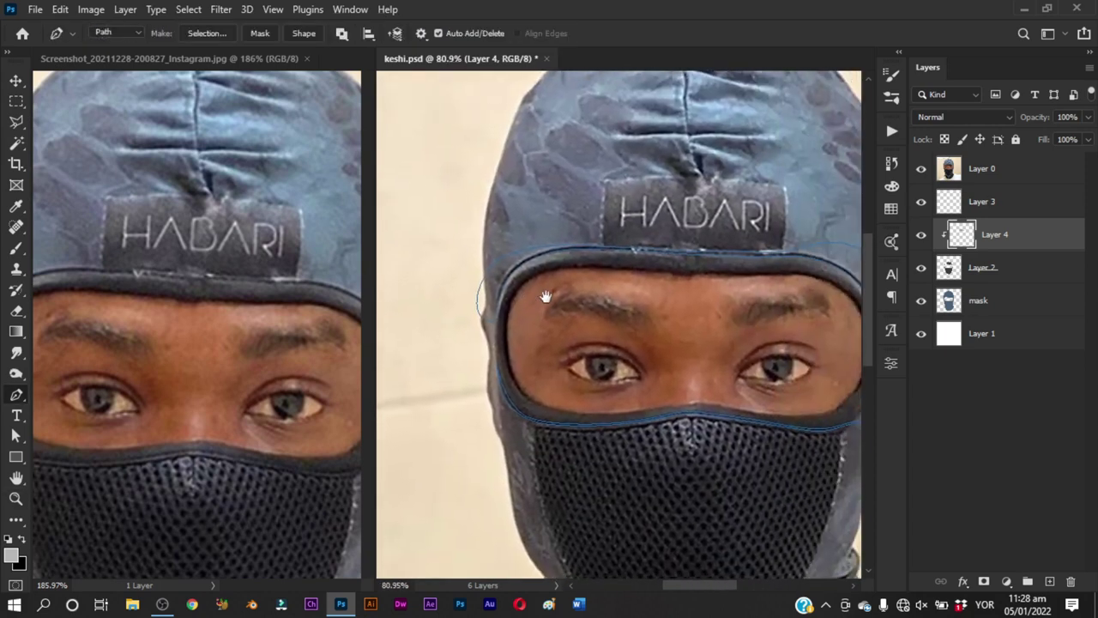
{"action": "key", "text": "ctrl+Return"}
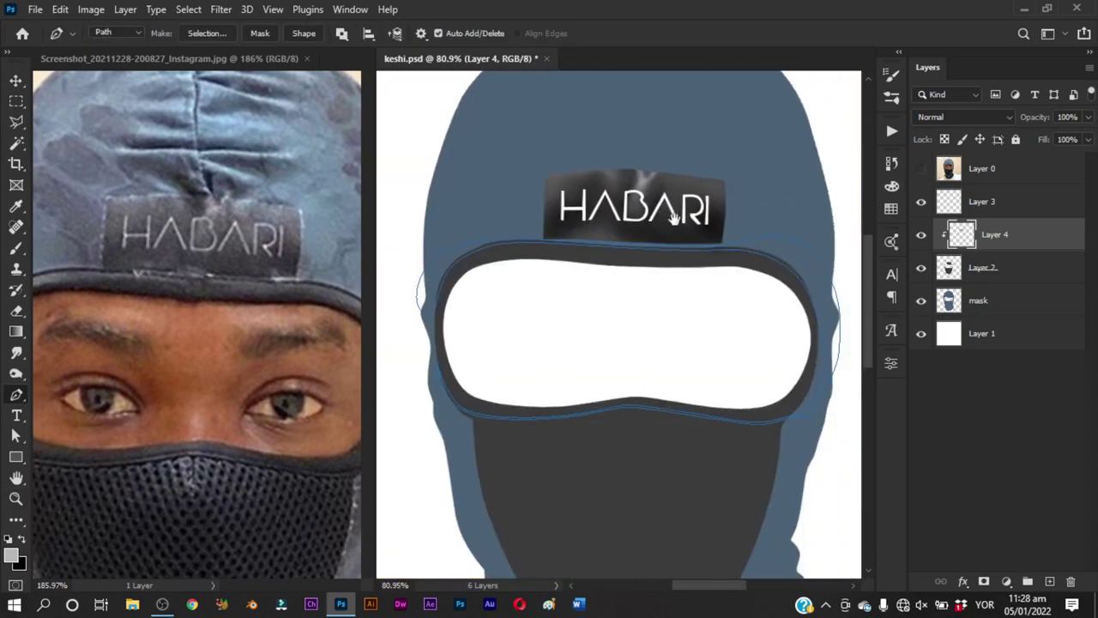
Fill the band path with colour using a 1 px feather radius
{"action": "right_click", "coordinate": [669, 215]}
{"action": "left_click", "coordinate": [703, 318]}
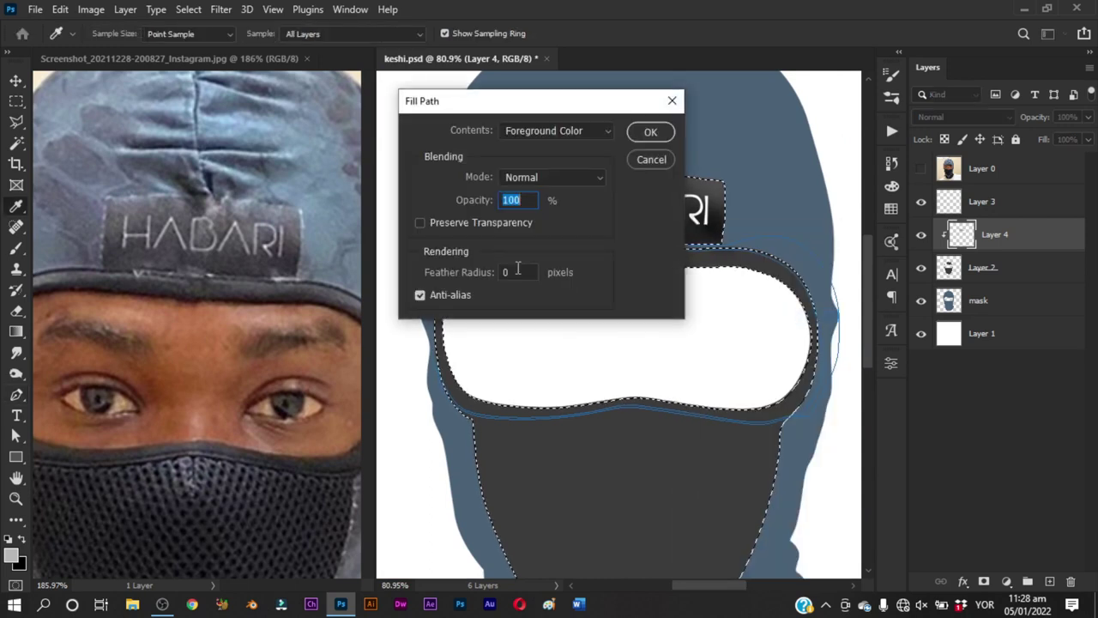
{"action": "double_click", "coordinate": [515, 272]}
{"action": "type", "text": "1"}
{"action": "key", "text": "Return"}
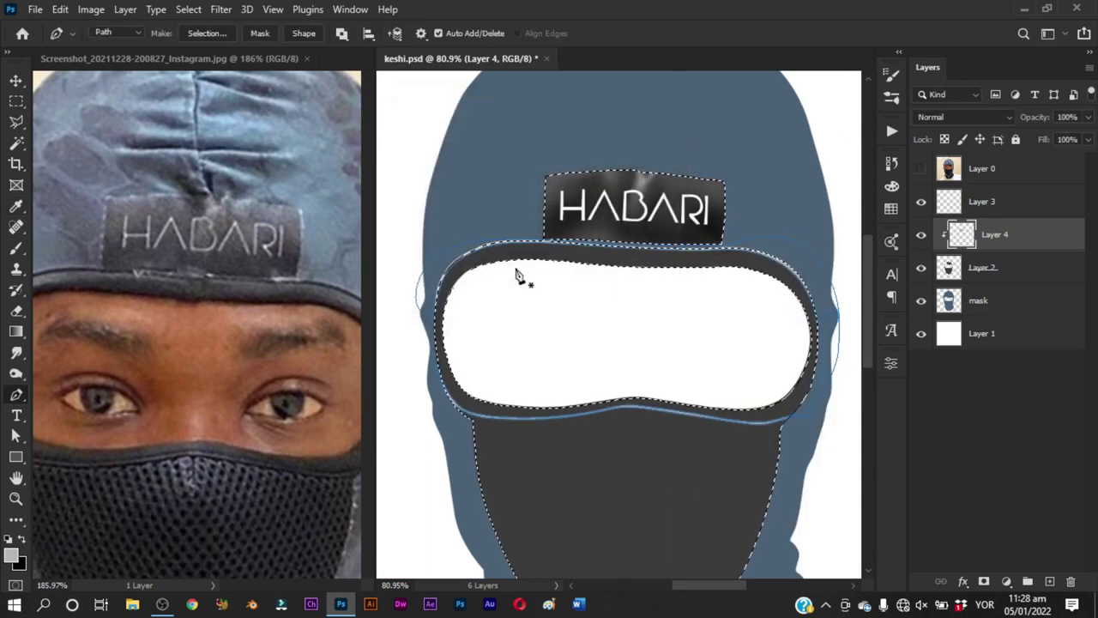
{"action": "left_click", "coordinate": [601, 277], "text": "ctrl"}
{"action": "left_click", "coordinate": [601, 277], "text": "ctrl"}
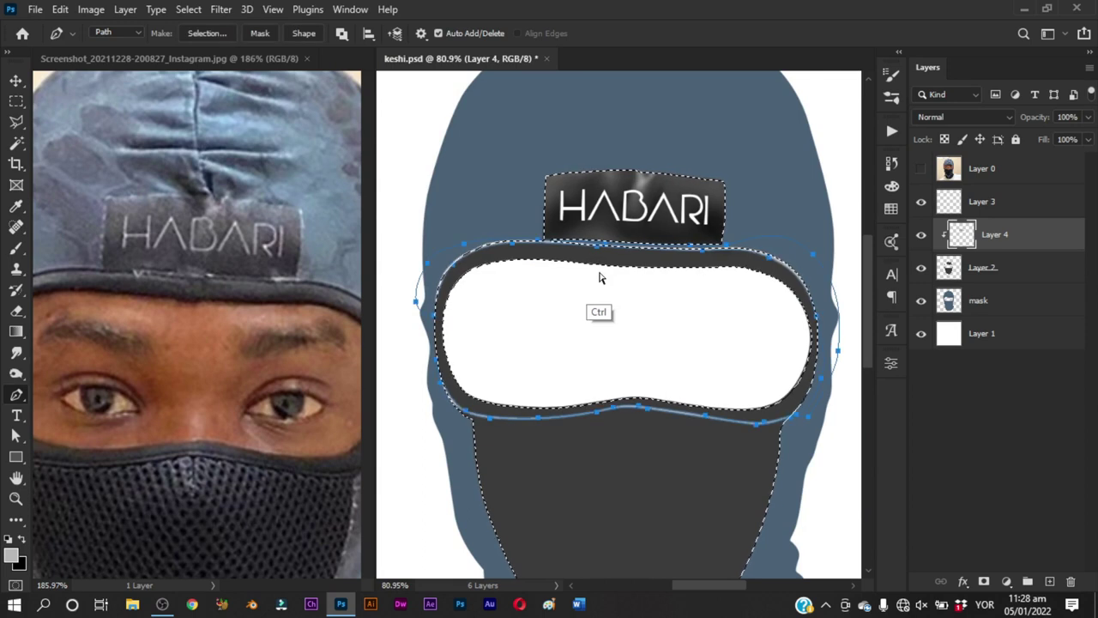
Fill the traced path black again, clear the selection, and zoom out to the whole mask
{"action": "right_click", "coordinate": [621, 251]}
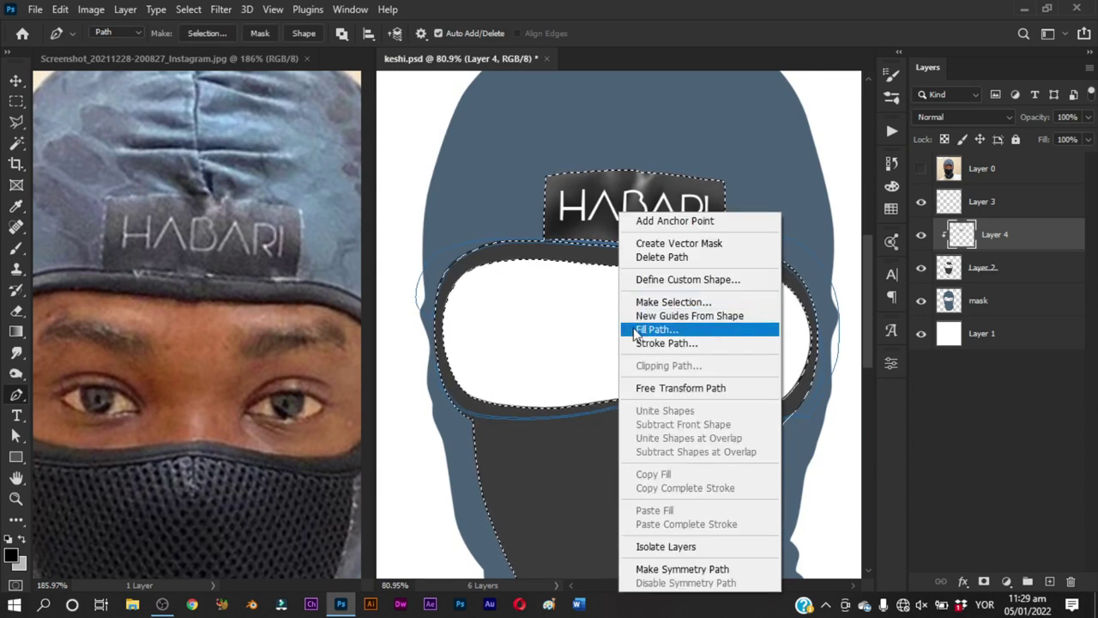
{"action": "left_click", "coordinate": [642, 327]}
{"action": "key", "text": "Return"}
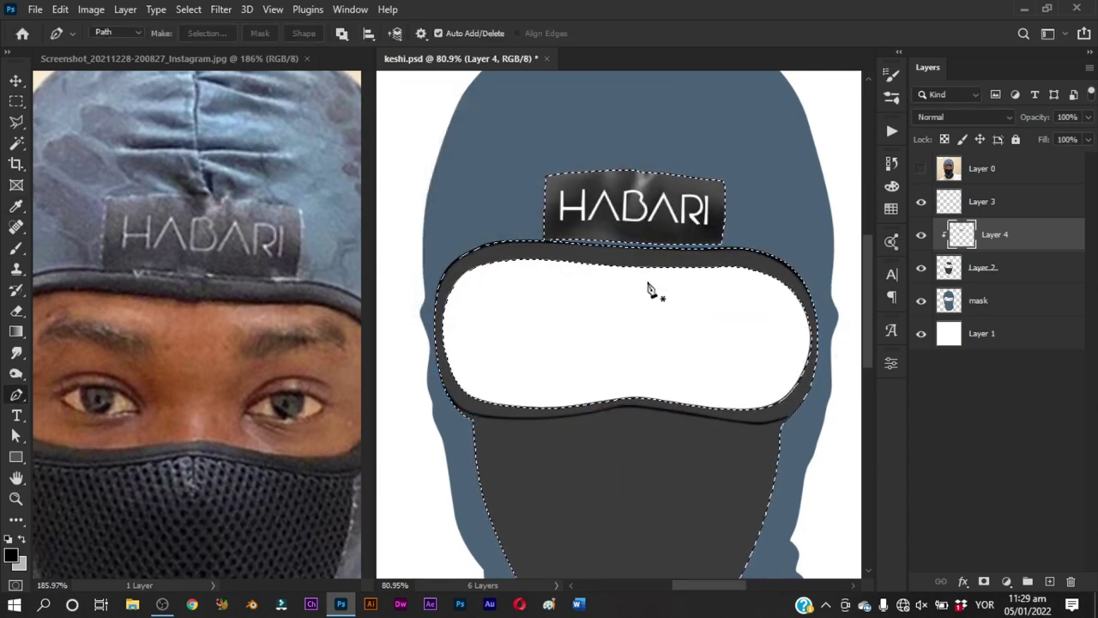
{"action": "key", "text": "ctrl+d"}
{"action": "key", "text": "z"}
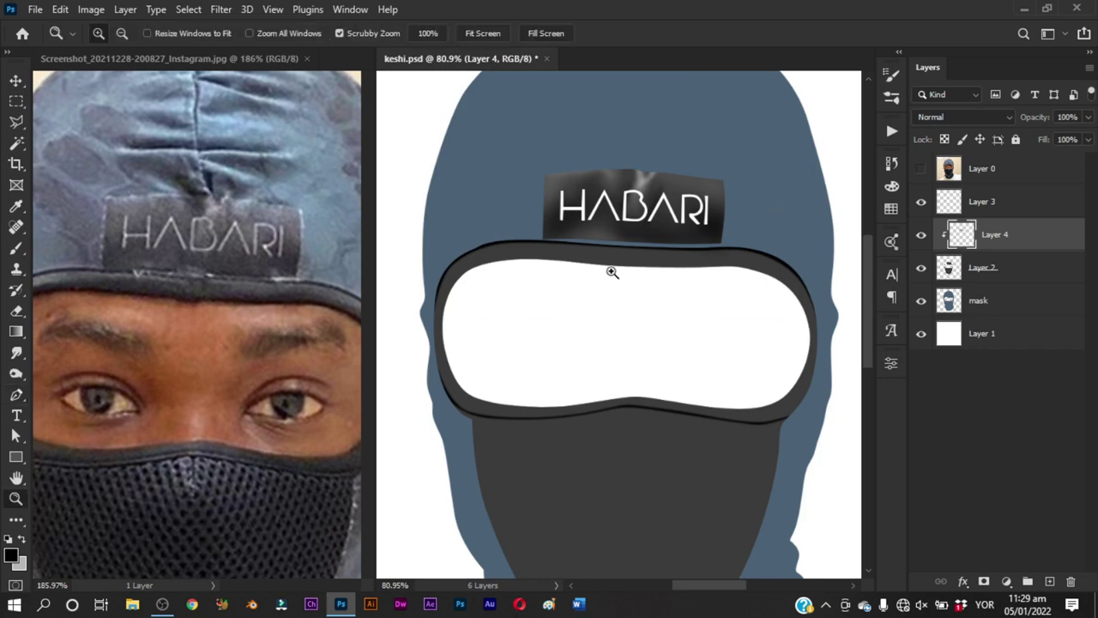
{"action": "mouse_move", "coordinate": [608, 269]}
{"action": "left_mouse_down"}
{"action": "mouse_move", "coordinate": [650, 309]}
{"action": "mouse_move", "coordinate": [591, 311]}
{"action": "mouse_move", "coordinate": [578, 343]}
{"action": "mouse_move", "coordinate": [563, 319]}
{"action": "left_mouse_up"}
Check the eye area in the reference photo and zoom in on the rim's left side
{"action": "key", "text": "p"}
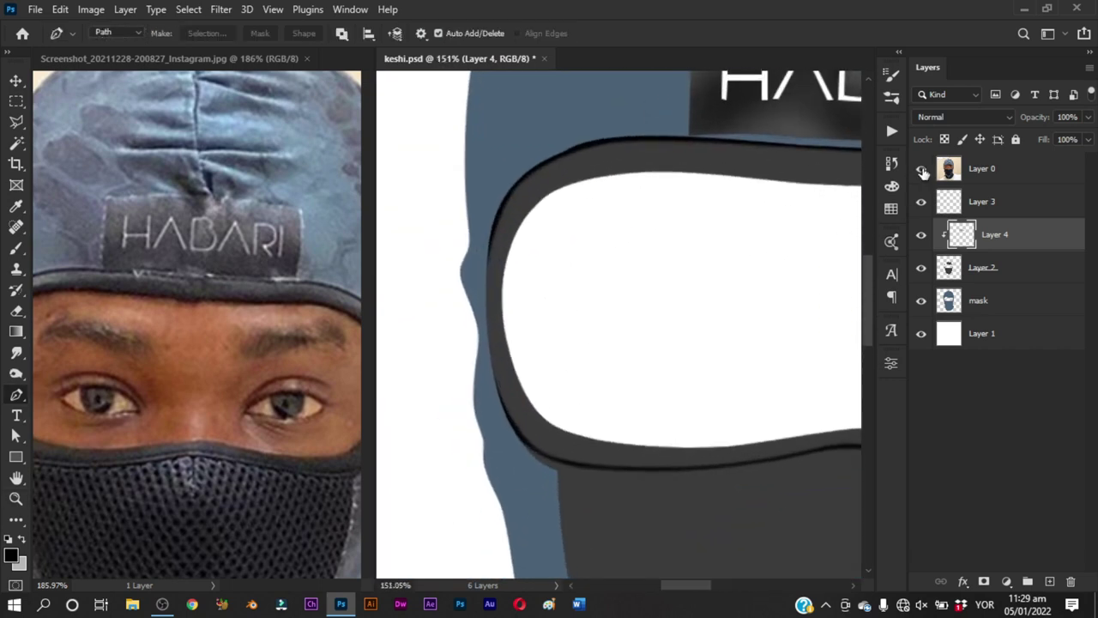
{"action": "left_click", "coordinate": [921, 169]}
{"action": "left_click", "coordinate": [258, 370]}
{"action": "left_click_drag", "start_coordinate": [246, 399], "coordinate": [383, 344]}
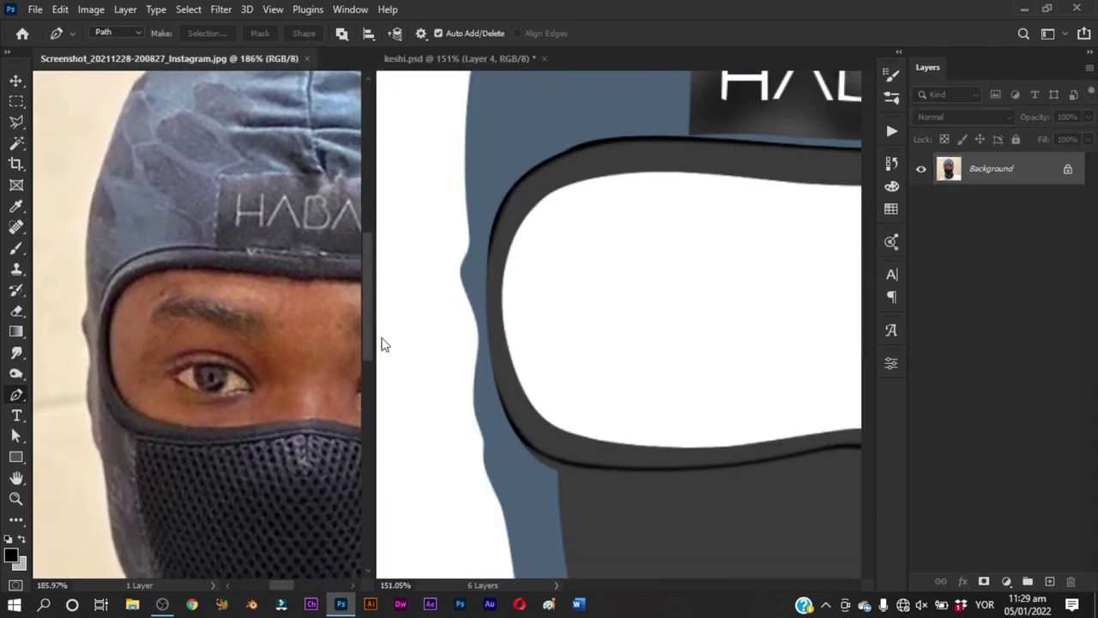
{"action": "left_click", "coordinate": [508, 294]}
{"action": "left_click_drag", "start_coordinate": [503, 274], "coordinate": [523, 303]}
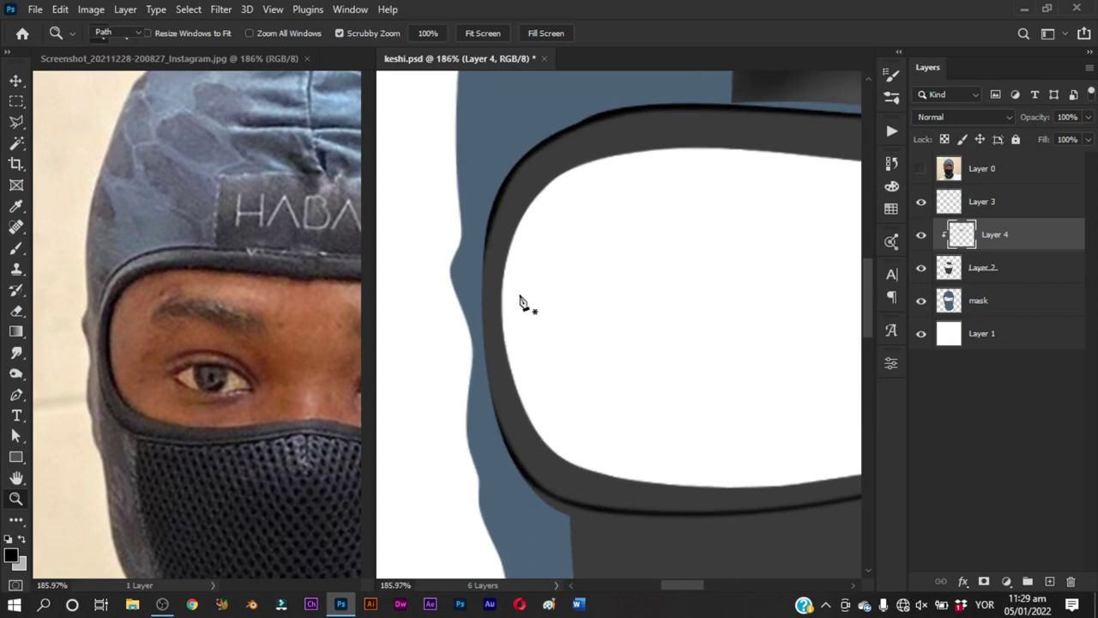
{"action": "left_click", "coordinate": [921, 171]}
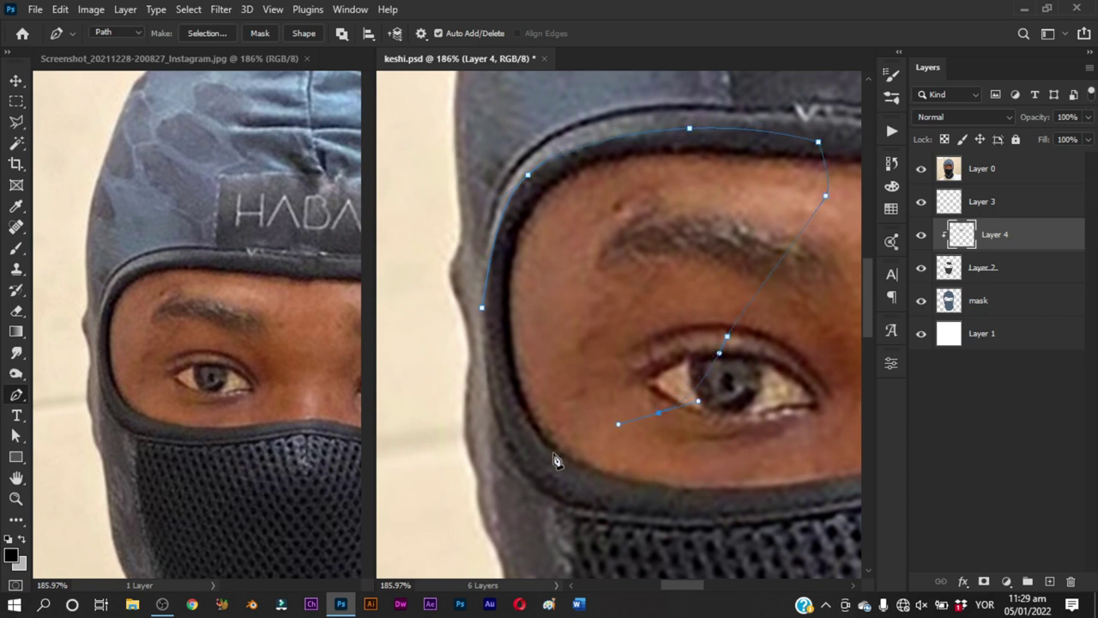
Select the left inner rim and paint dark shading with a 43 px brush
{"action": "left_click_drag", "start_coordinate": [480, 307], "coordinate": [485, 279]}
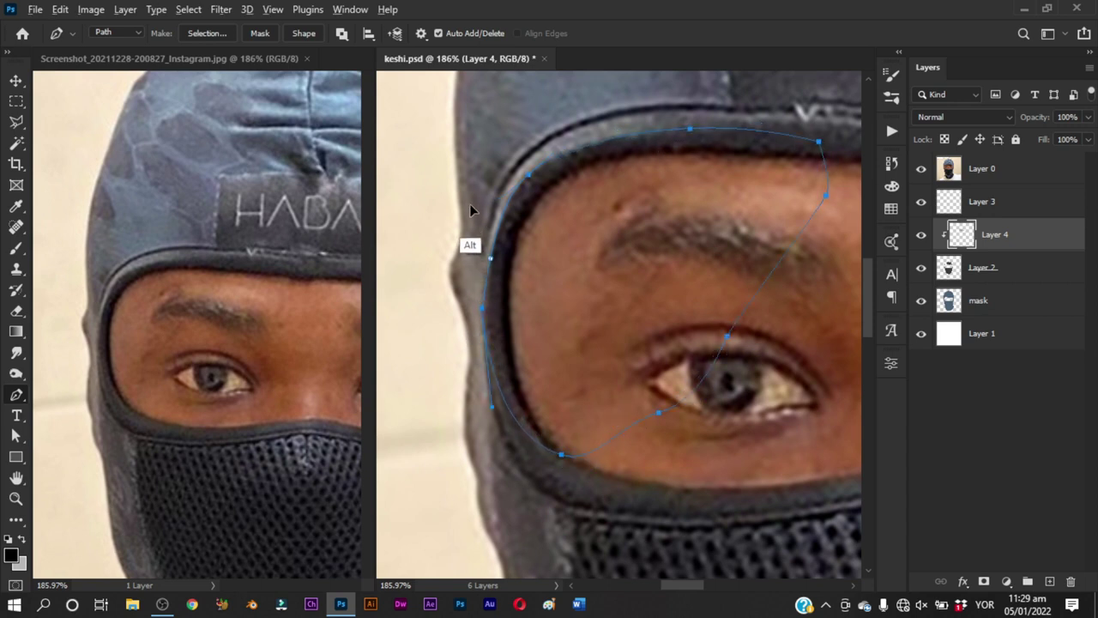
{"action": "key", "text": "ctrl+Return"}
{"action": "key", "text": "b"}
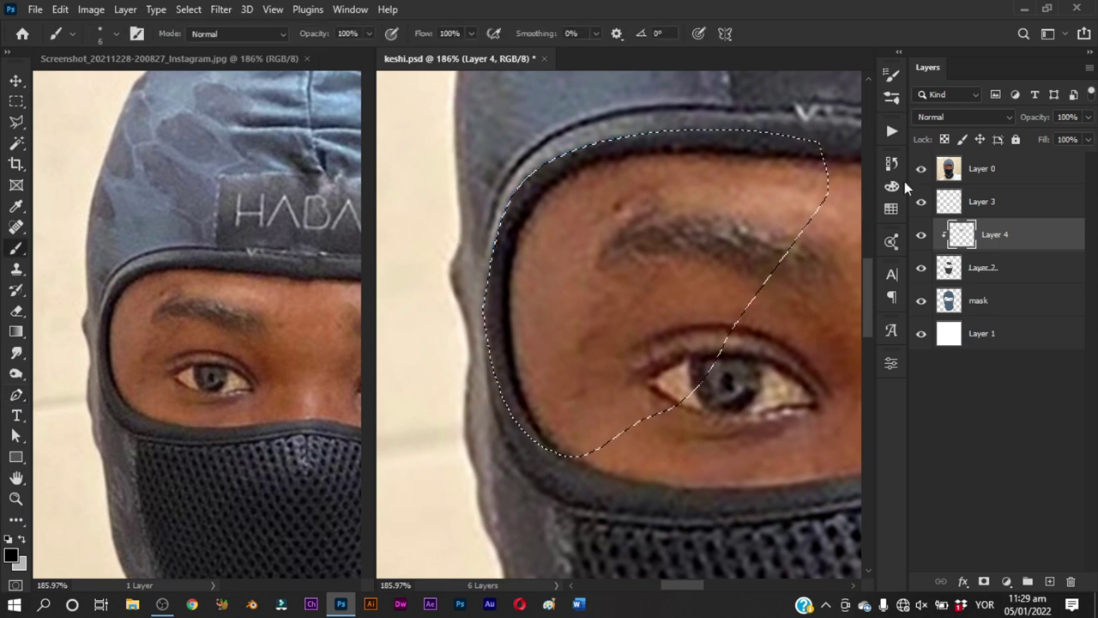
{"action": "left_click_drag", "start_coordinate": [593, 197], "coordinate": [627, 197]}
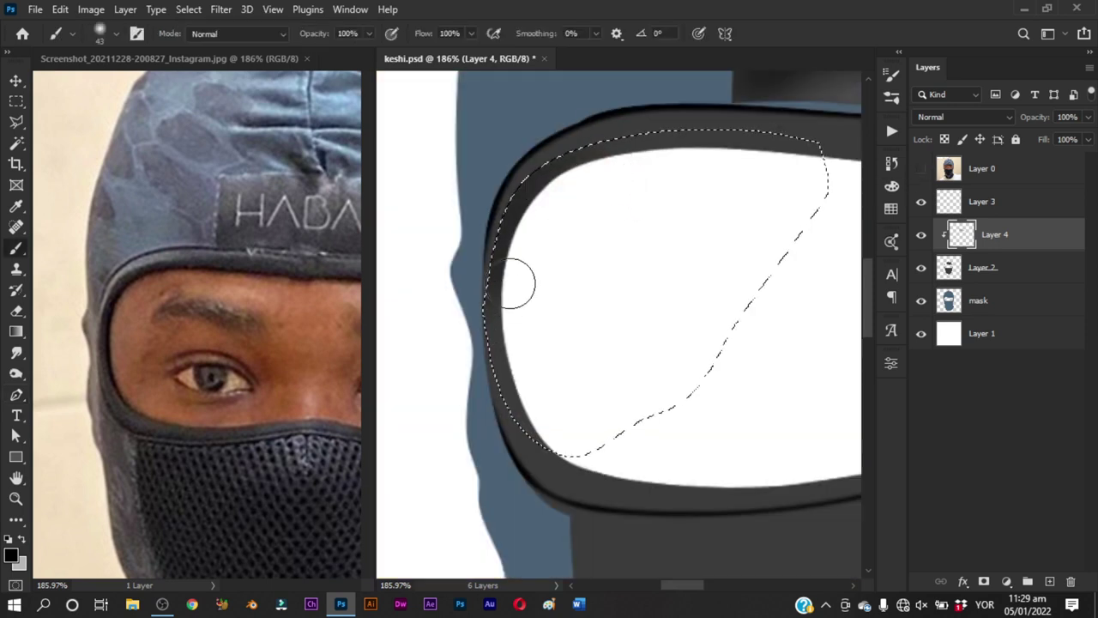
{"action": "mouse_move", "coordinate": [562, 181]}
{"action": "left_mouse_down"}
{"action": "mouse_move", "coordinate": [515, 307]}
{"action": "mouse_move", "coordinate": [539, 384]}
{"action": "mouse_move", "coordinate": [534, 277]}
{"action": "mouse_move", "coordinate": [648, 139]}
{"action": "mouse_move", "coordinate": [525, 211]}
{"action": "left_mouse_up"}
{"action": "key", "text": "ctrl+d"}
Paint a white highlight along the top rim with a 12 px brush
{"action": "key", "text": "z"}
{"action": "mouse_move", "coordinate": [557, 284]}
{"action": "left_mouse_down"}
{"action": "mouse_move", "coordinate": [512, 358]}
{"action": "mouse_move", "coordinate": [574, 346]}
{"action": "left_mouse_up"}
{"action": "key", "text": "b"}
{"action": "key", "text": "ctrl+shift+d"}
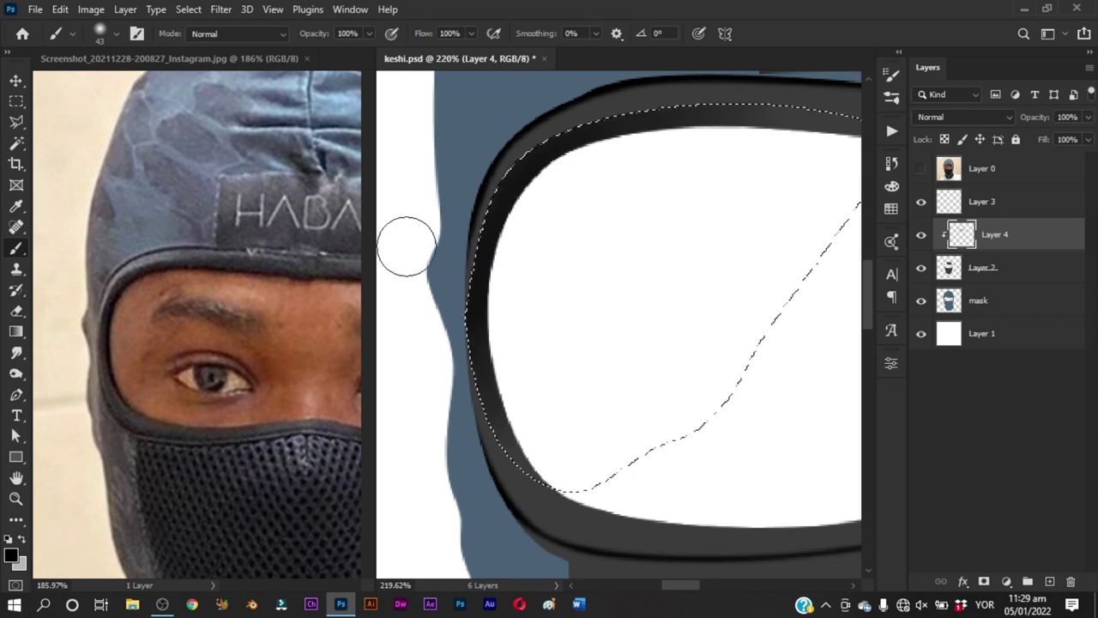
{"action": "key", "text": "x"}
{"action": "left_click_drag", "start_coordinate": [584, 198], "coordinate": [545, 199]}
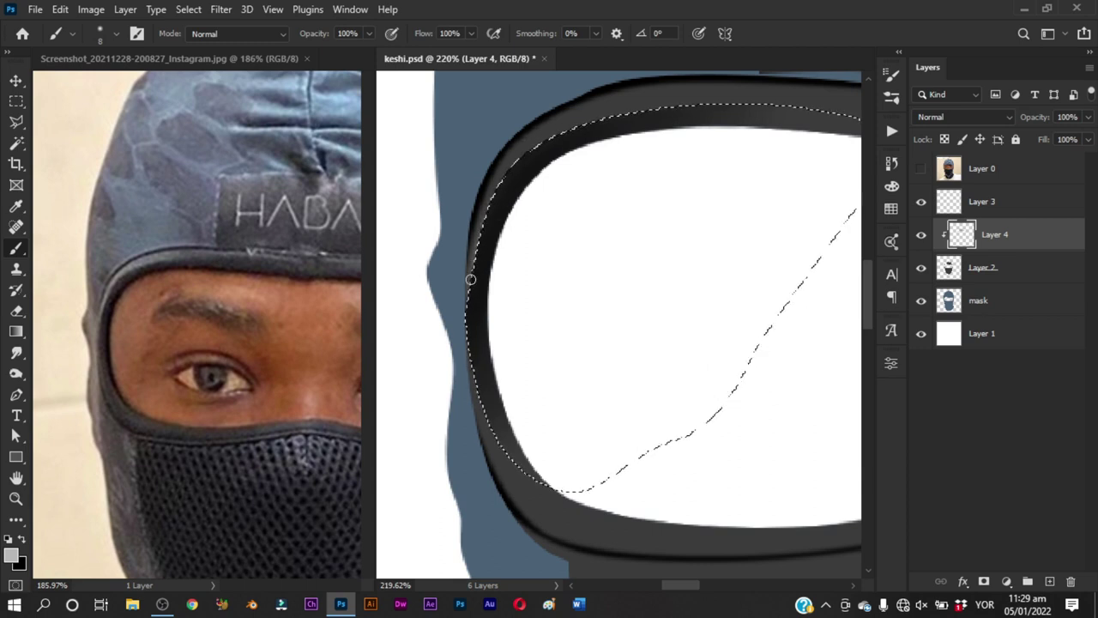
{"action": "left_click_drag", "start_coordinate": [539, 163], "coordinate": [640, 115]}
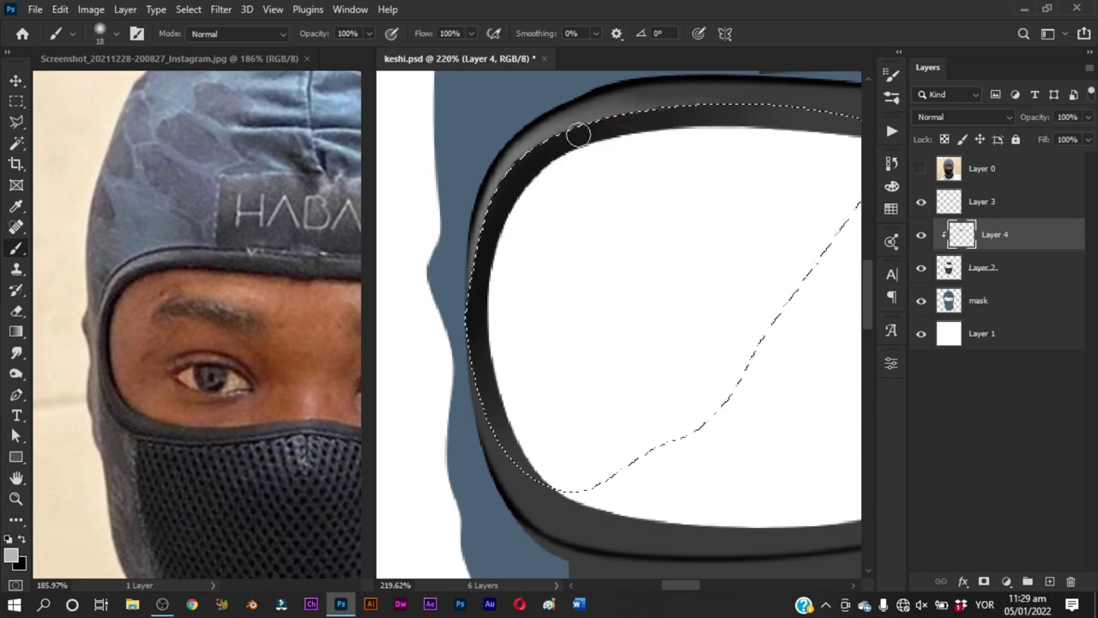
{"action": "left_click_drag", "start_coordinate": [578, 133], "coordinate": [679, 99]}
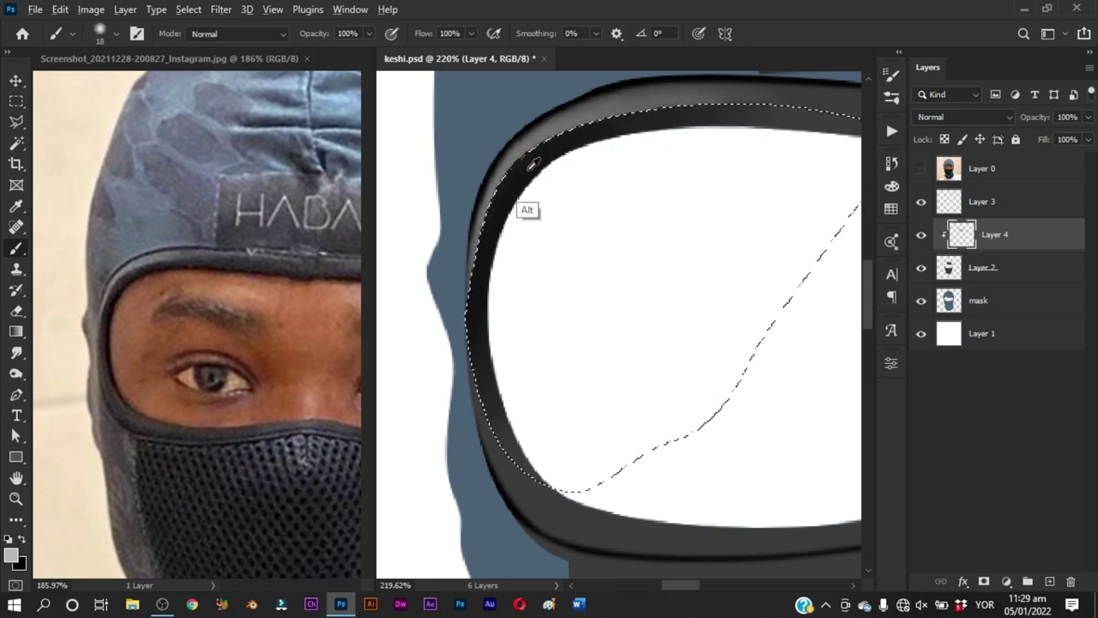
Add a soft 6 px light grey highlight along the upper-left rim, then deselect and zoom out
{"action": "mouse_move", "coordinate": [527, 208]}
{"action": "left_mouse_down"}
{"action": "mouse_move", "coordinate": [525, 166]}
{"action": "mouse_move", "coordinate": [532, 186]}
{"action": "mouse_move", "coordinate": [491, 206]}
{"action": "mouse_move", "coordinate": [456, 375]}
{"action": "left_mouse_up"}
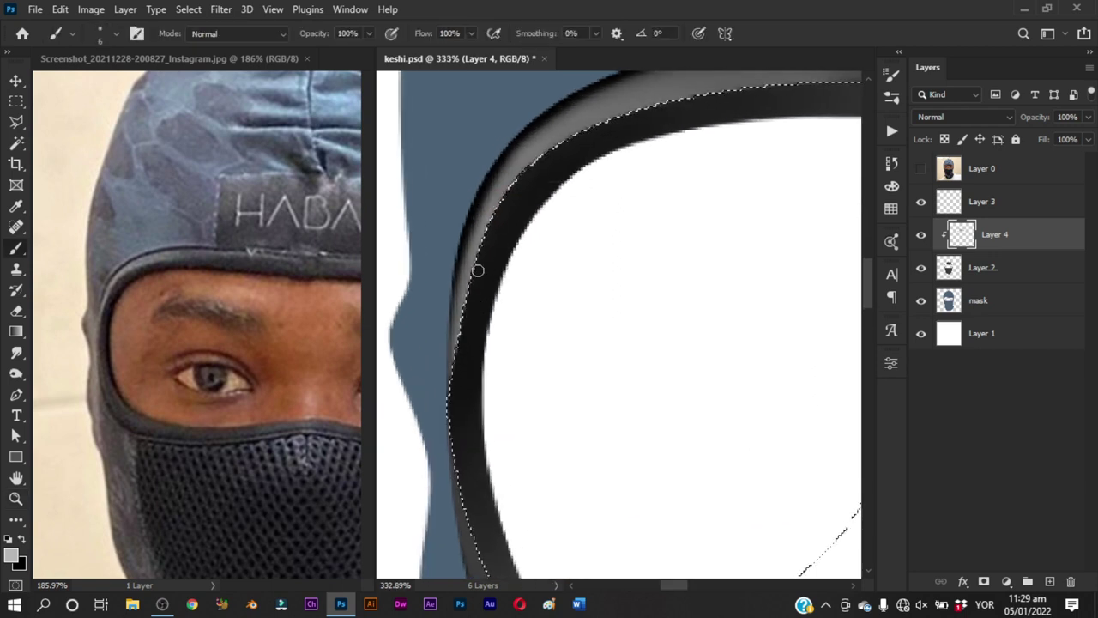
{"action": "right_click", "coordinate": [510, 198], "text": "alt"}
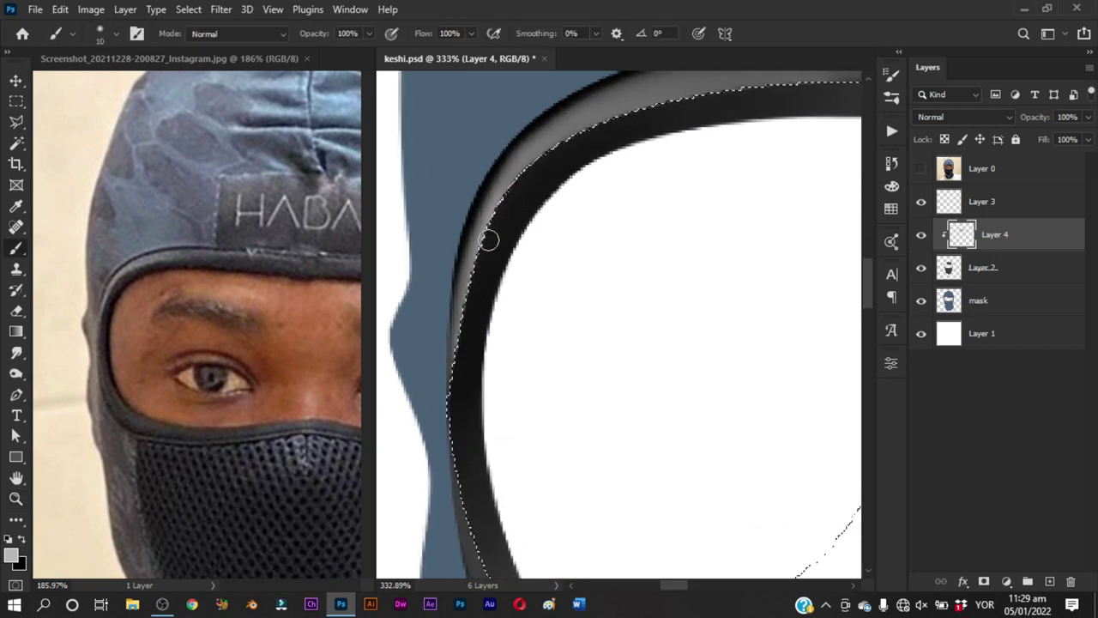
{"action": "left_click_drag", "start_coordinate": [578, 151], "coordinate": [650, 121]}
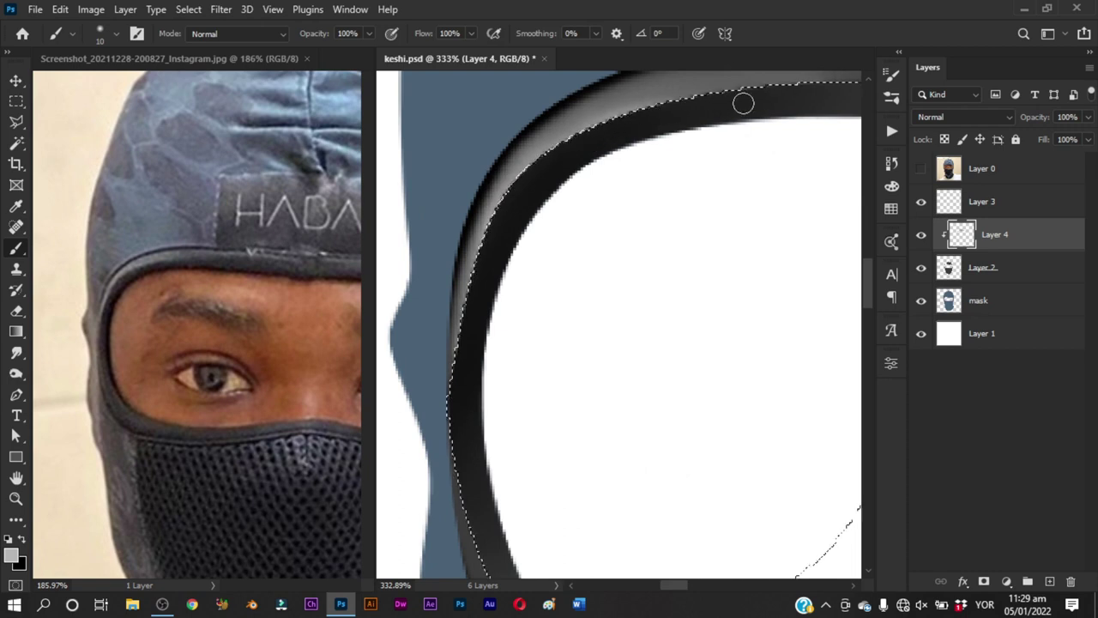
{"action": "key", "text": "ctrl+d"}
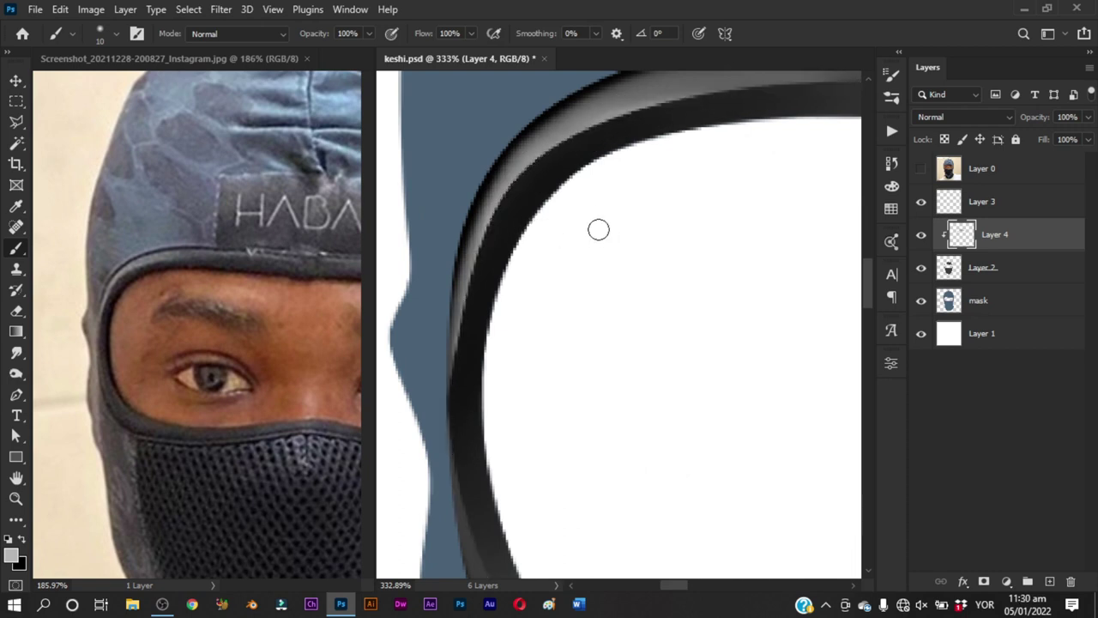
{"action": "key", "text": "z"}
{"action": "mouse_move", "coordinate": [596, 228]}
{"action": "left_mouse_down"}
{"action": "mouse_move", "coordinate": [566, 277]}
{"action": "mouse_move", "coordinate": [532, 289]}
{"action": "left_mouse_up"}
Smear the goggle rim's grey highlight leftwards with a size 48 Smudge brush
{"action": "left_click_drag", "start_coordinate": [532, 204], "coordinate": [572, 238]}
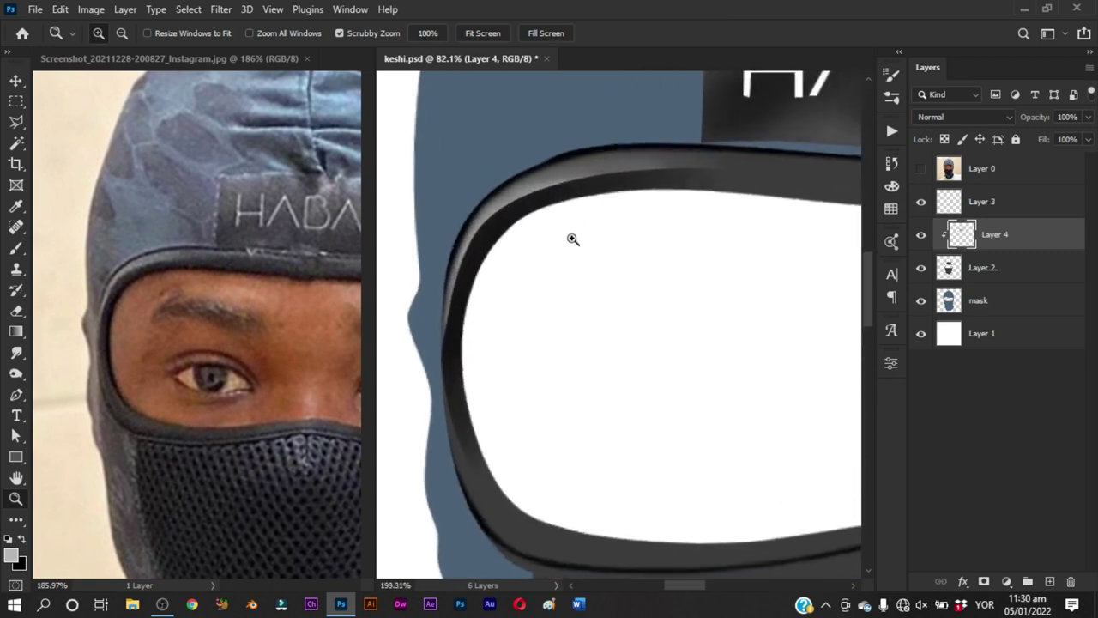
{"action": "key", "text": "r"}
{"action": "mouse_move", "coordinate": [630, 204]}
{"action": "left_mouse_down"}
{"action": "mouse_move", "coordinate": [618, 206]}
{"action": "mouse_move", "coordinate": [610, 179]}
{"action": "left_mouse_up"}
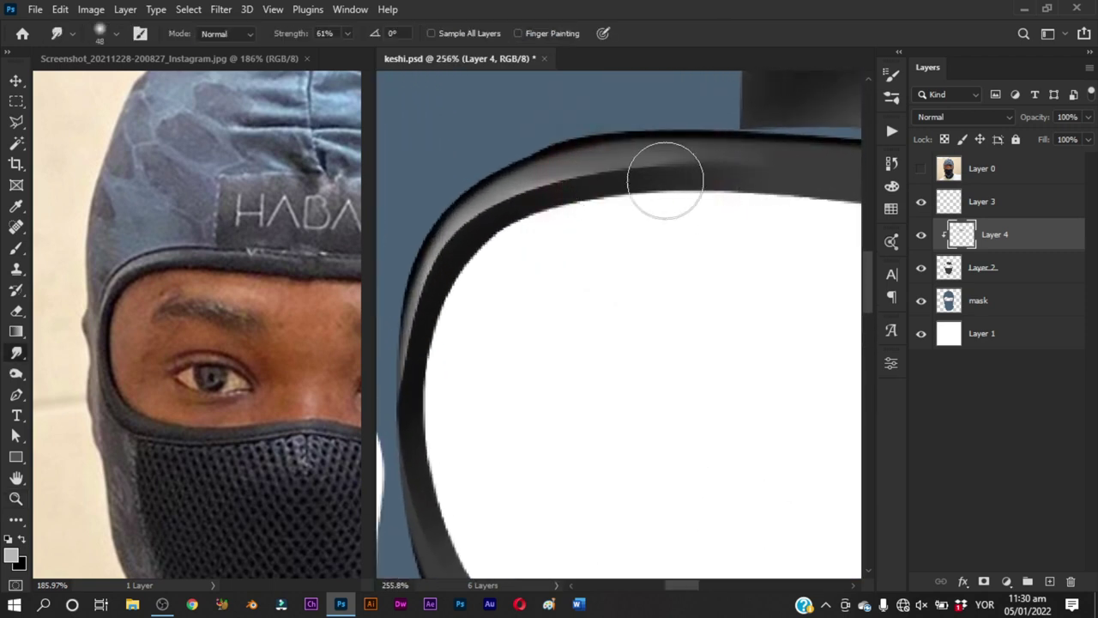
{"action": "mouse_move", "coordinate": [666, 180]}
{"action": "left_mouse_down"}
{"action": "mouse_move", "coordinate": [540, 215]}
{"action": "mouse_move", "coordinate": [483, 252]}
{"action": "mouse_move", "coordinate": [456, 300]}
{"action": "left_mouse_up"}
{"action": "key", "text": "z"}
{"action": "scroll", "coordinate": [535, 316], "scroll_direction": "down", "scroll_amount": 2}
{"action": "scroll", "coordinate": [534, 317], "scroll_direction": "down", "scroll_amount": 3}
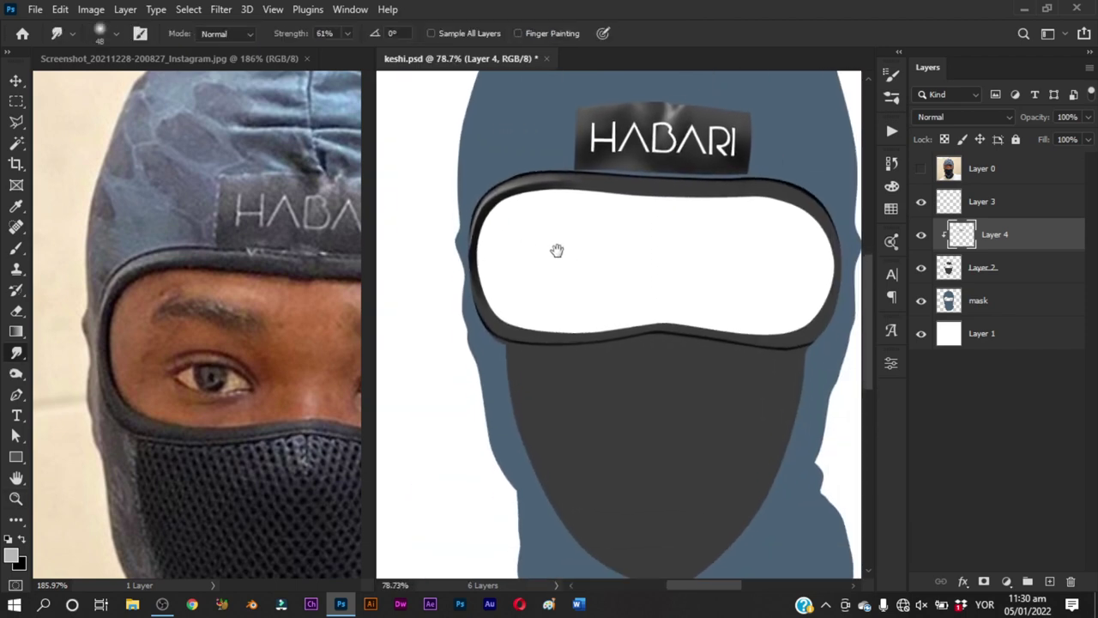
{"action": "scroll", "coordinate": [654, 187], "scroll_direction": "up", "scroll_amount": 1}
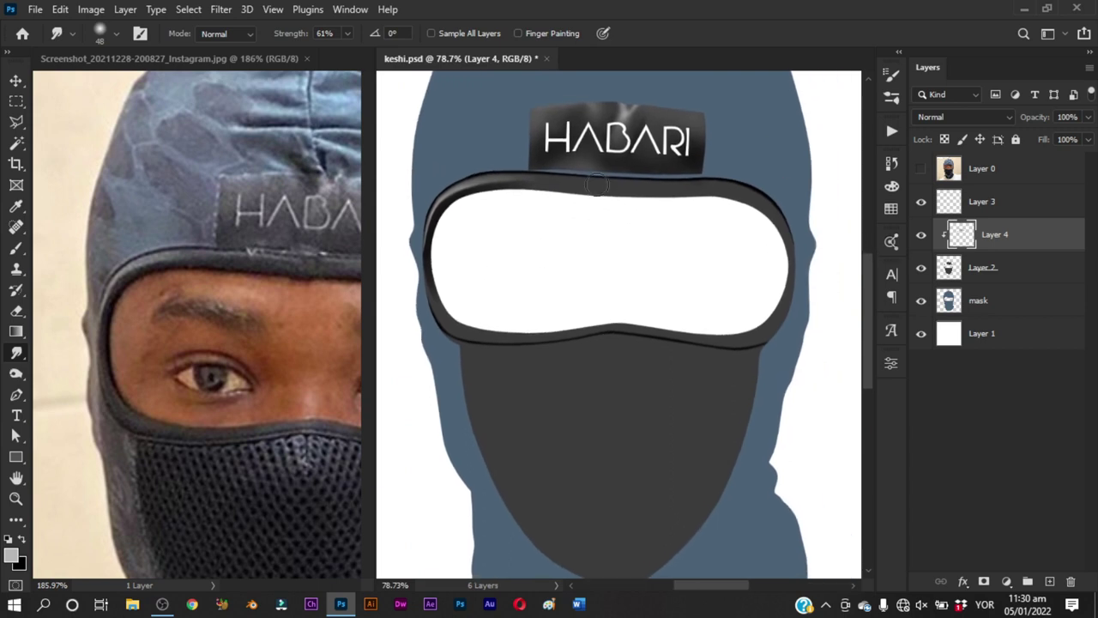
{"action": "scroll", "coordinate": [644, 201], "scroll_direction": "up", "scroll_amount": 2}
Paint black along the top edge of the rim with a size 31 brush
{"action": "key", "text": "b"}
{"action": "left_click_drag", "start_coordinate": [508, 200], "coordinate": [526, 201]}
{"action": "key", "text": "x"}
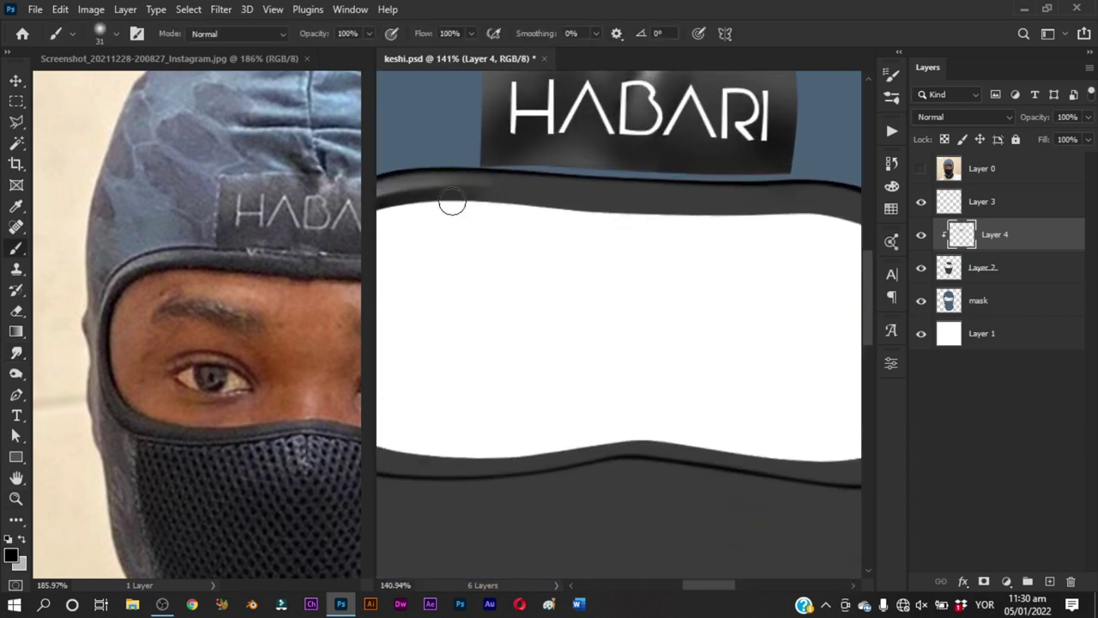
{"action": "mouse_move", "coordinate": [431, 197]}
{"action": "left_mouse_down"}
{"action": "mouse_move", "coordinate": [682, 215]}
{"action": "mouse_move", "coordinate": [589, 219]}
{"action": "left_mouse_up"}
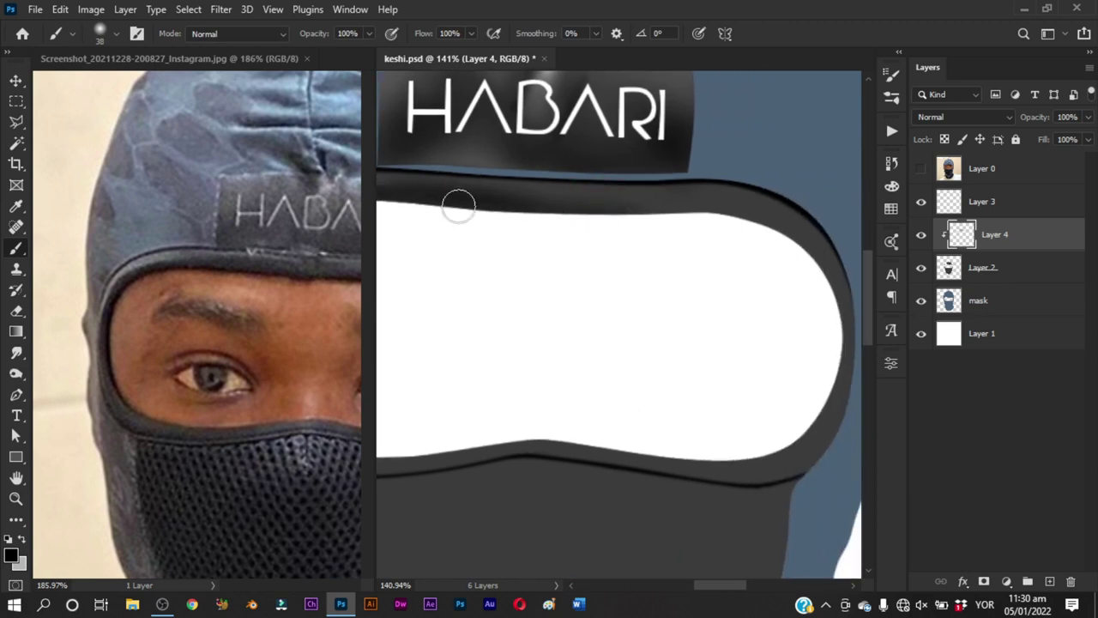
{"action": "left_click_drag", "start_coordinate": [456, 201], "coordinate": [741, 211]}
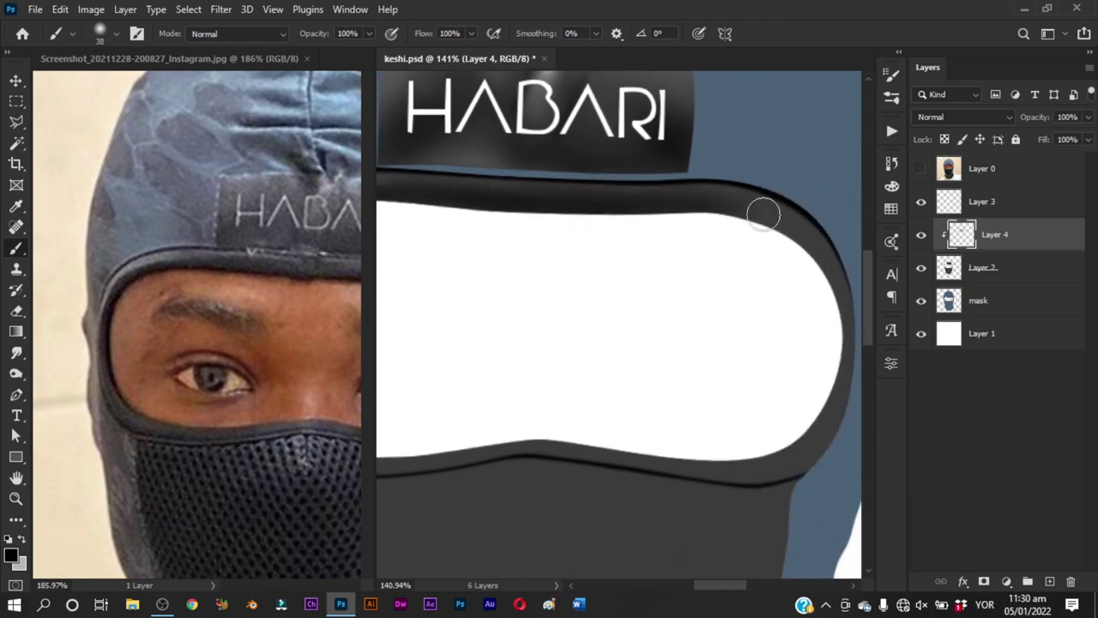
{"action": "left_click_drag", "start_coordinate": [699, 248], "coordinate": [650, 235]}
{"action": "left_click_drag", "start_coordinate": [257, 417], "coordinate": [97, 387]}
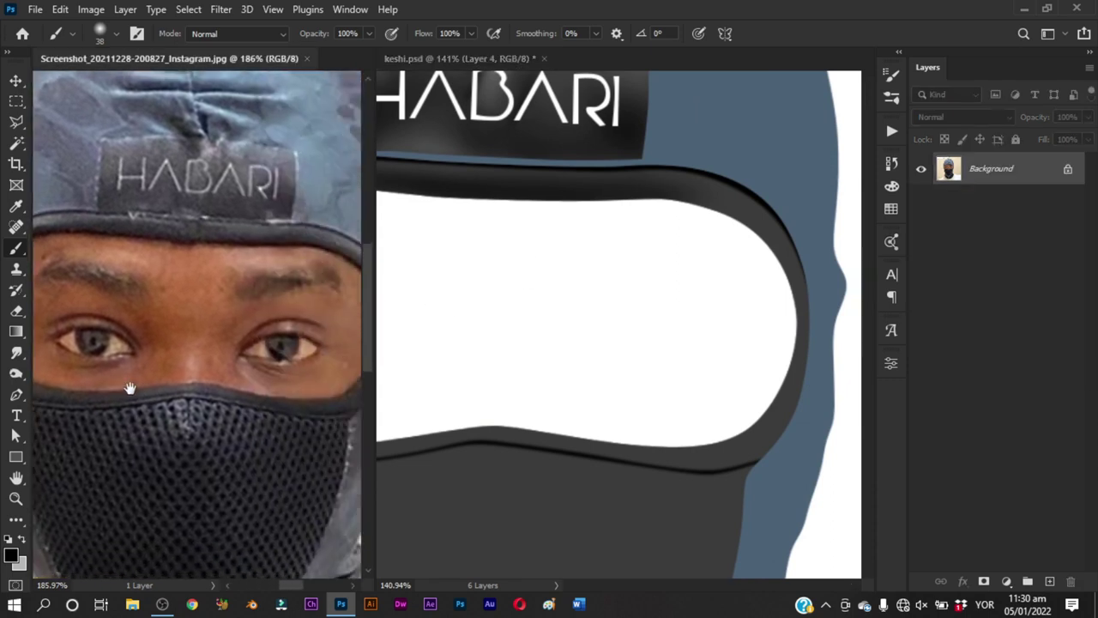
{"action": "left_click", "coordinate": [638, 290]}
Trace a Pen path down the mask's right rim edge and make it a selection
{"action": "key", "text": "p"}
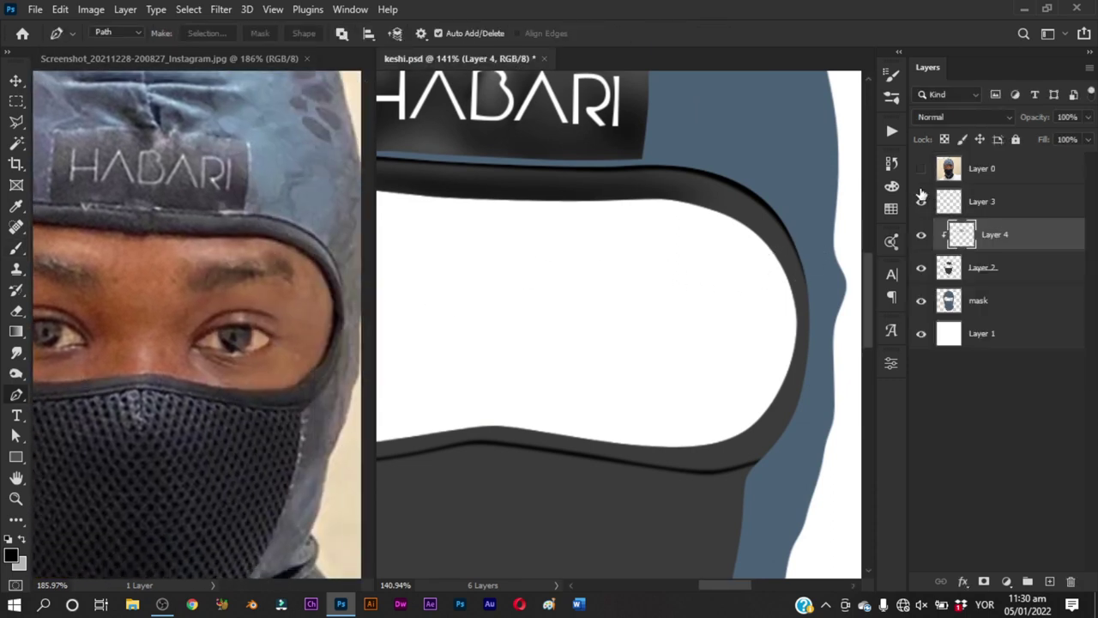
{"action": "left_click", "coordinate": [921, 234]}
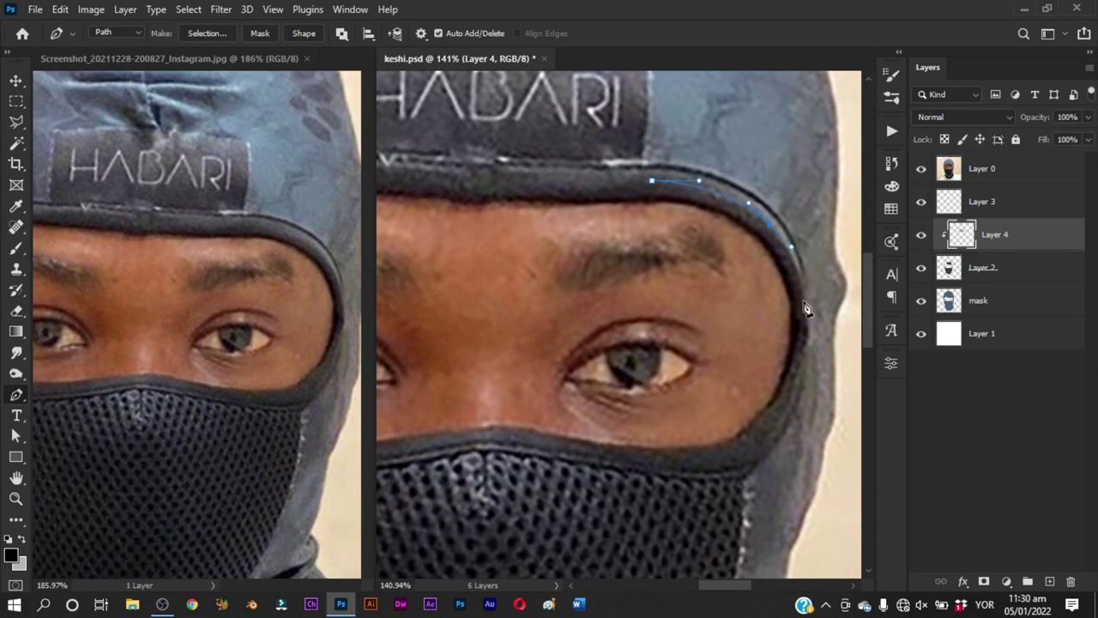
{"action": "left_click", "coordinate": [811, 343]}
{"action": "left_click_drag", "start_coordinate": [785, 419], "coordinate": [777, 433]}
{"action": "key", "text": "ctrl+Return"}
Shade inside the selection along the right rim edge, fine-tuning the brush size
{"action": "key", "text": "b"}
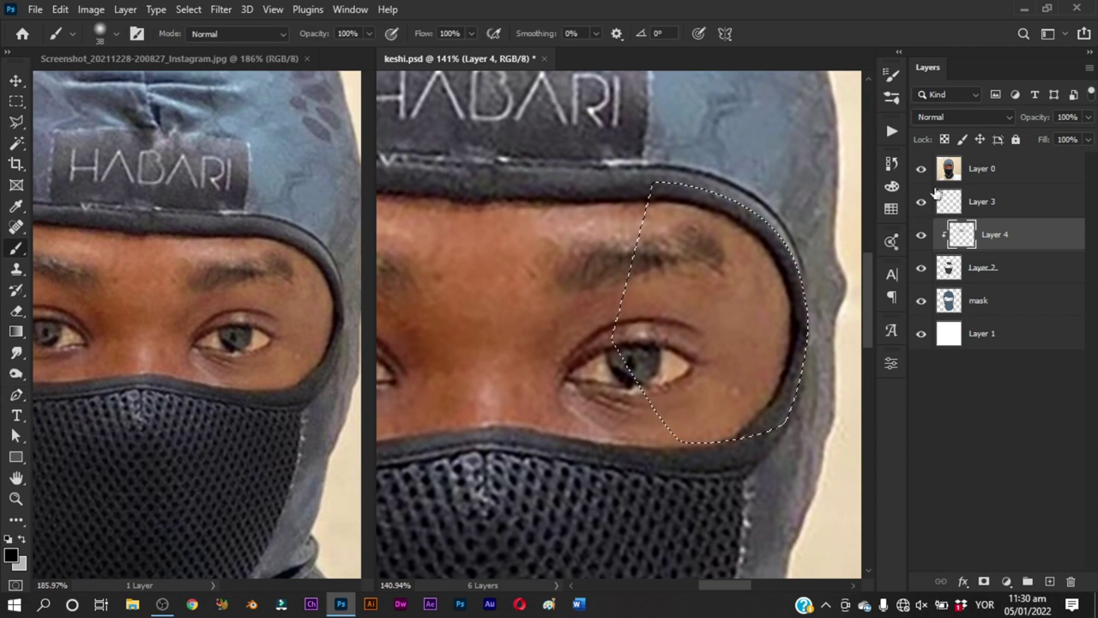
{"action": "left_click", "coordinate": [922, 169]}
{"action": "left_click_drag", "start_coordinate": [715, 192], "coordinate": [746, 217]}
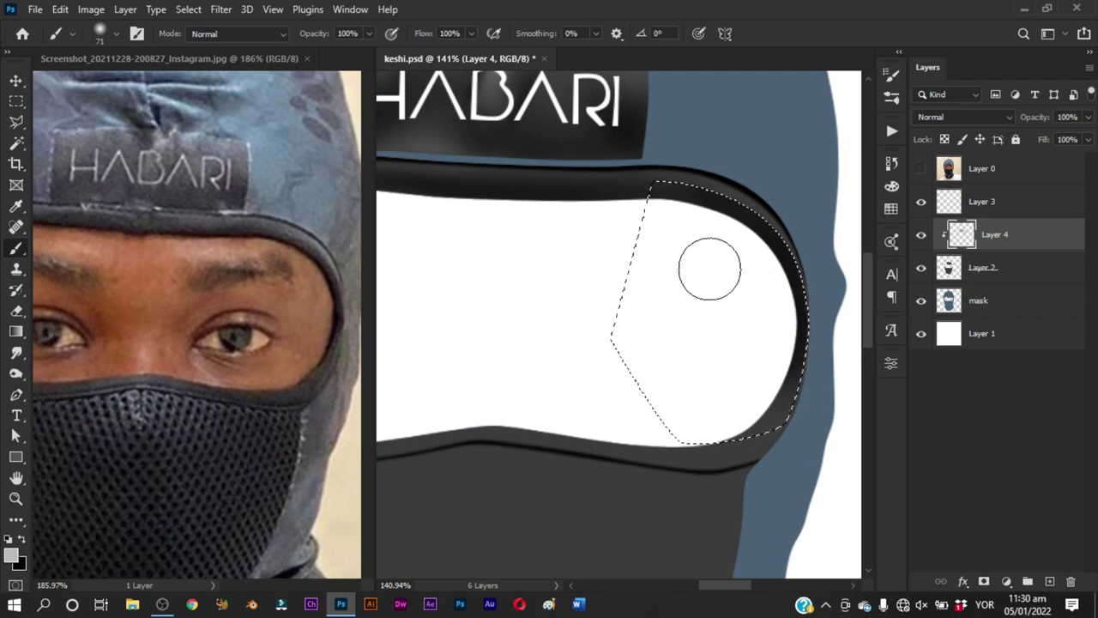
{"action": "scroll", "coordinate": [773, 274], "scroll_direction": "up", "scroll_amount": 2}
{"action": "right_click", "coordinate": [779, 233], "text": "alt"}
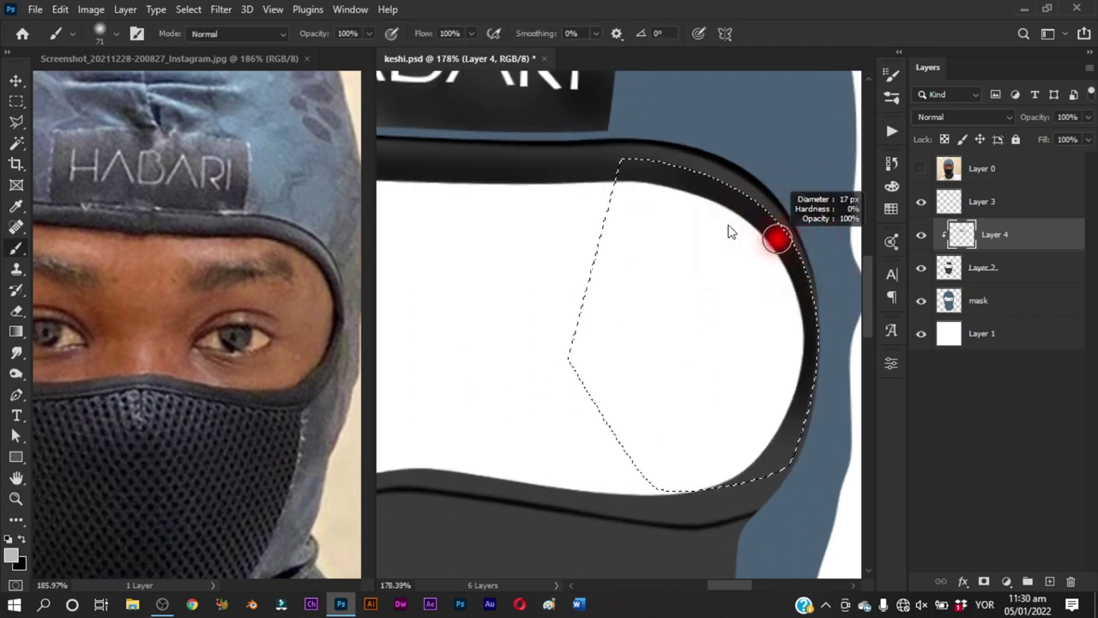
{"action": "right_click", "coordinate": [764, 250], "text": "alt"}
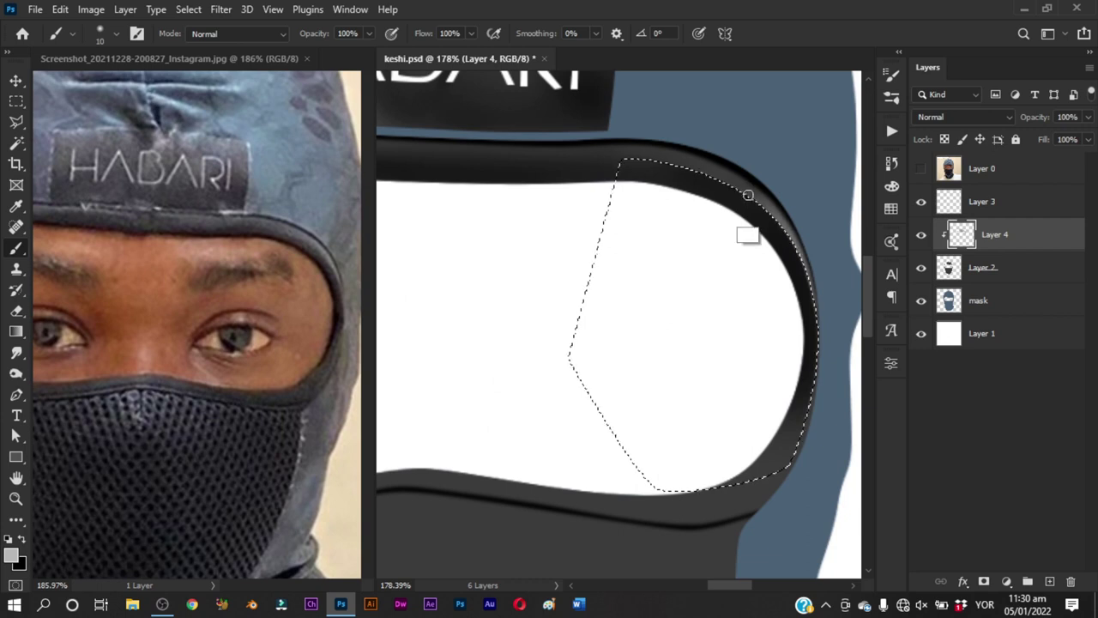
{"action": "right_click", "coordinate": [748, 189], "text": "alt"}
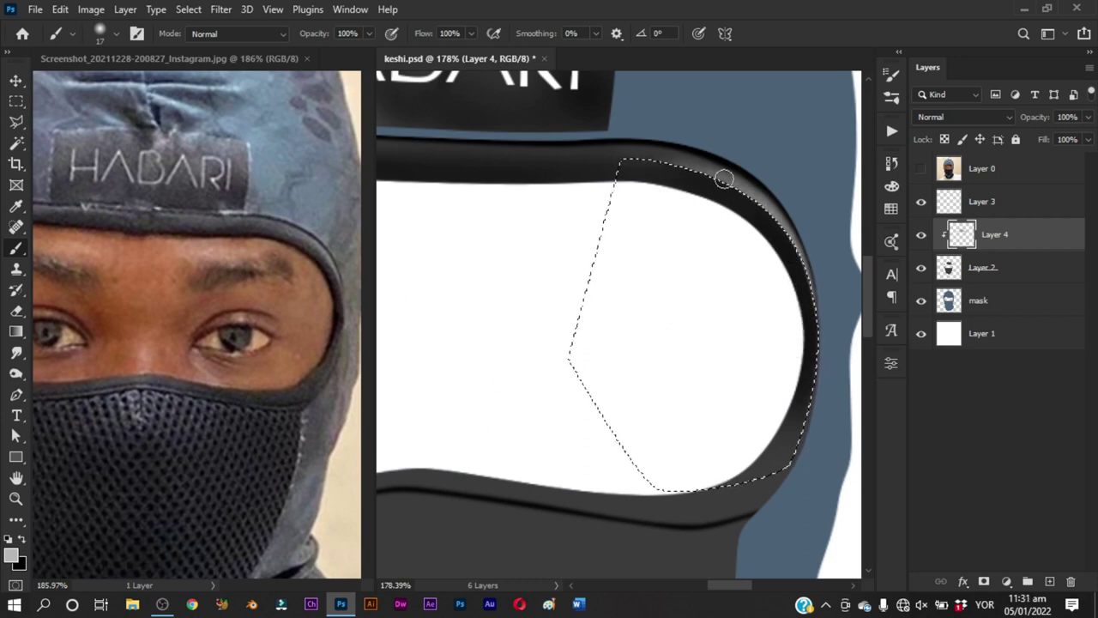
Deselect, blend the band's inner edge with Smudge, and compare against the Layer 0 reference
{"action": "key", "text": "ctrl+d"}
{"action": "key", "text": "r"}
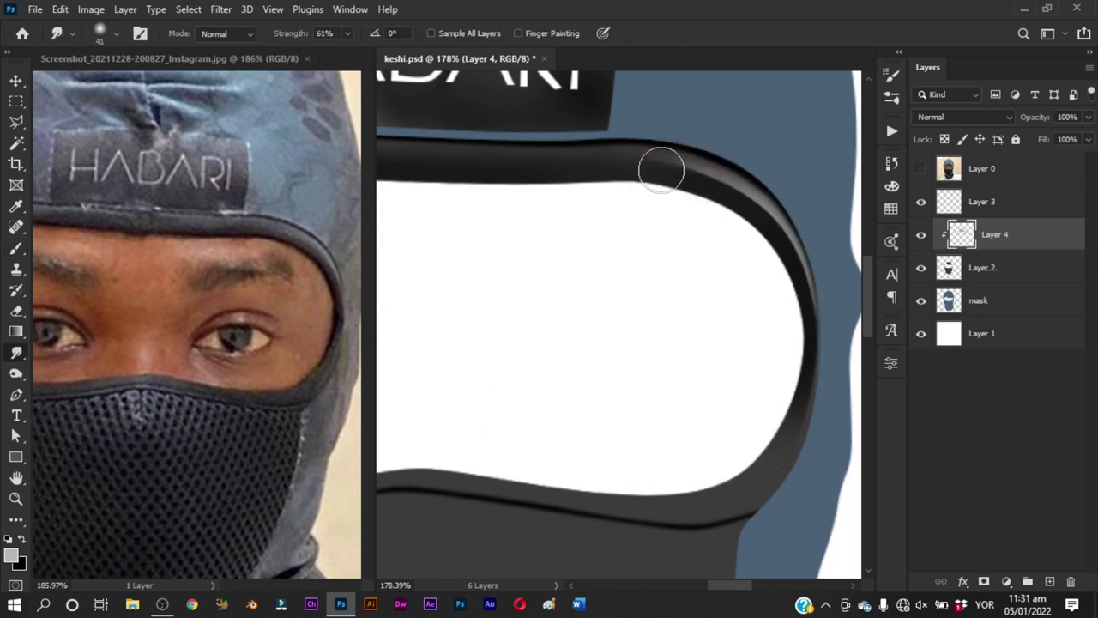
{"action": "mouse_move", "coordinate": [661, 170]}
{"action": "left_mouse_down"}
{"action": "mouse_move", "coordinate": [775, 245]}
{"action": "mouse_move", "coordinate": [796, 318]}
{"action": "left_mouse_up"}
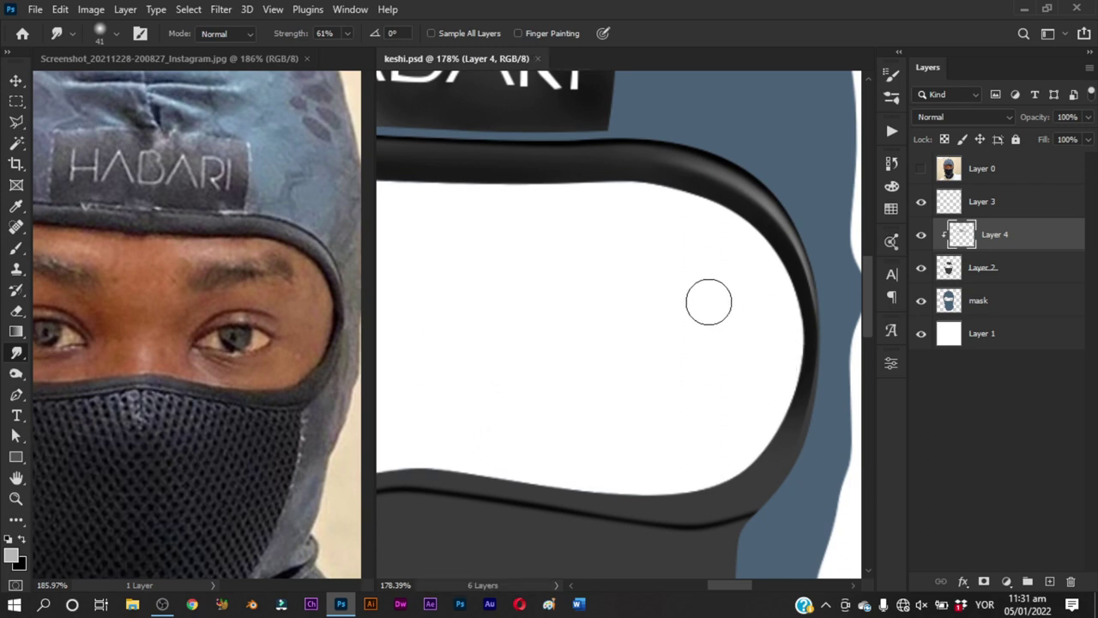
{"action": "mouse_move", "coordinate": [730, 270]}
{"action": "left_mouse_down"}
{"action": "mouse_move", "coordinate": [661, 301]}
{"action": "mouse_move", "coordinate": [656, 333]}
{"action": "mouse_move", "coordinate": [666, 328]}
{"action": "left_mouse_up"}
{"action": "left_click", "coordinate": [922, 169]}
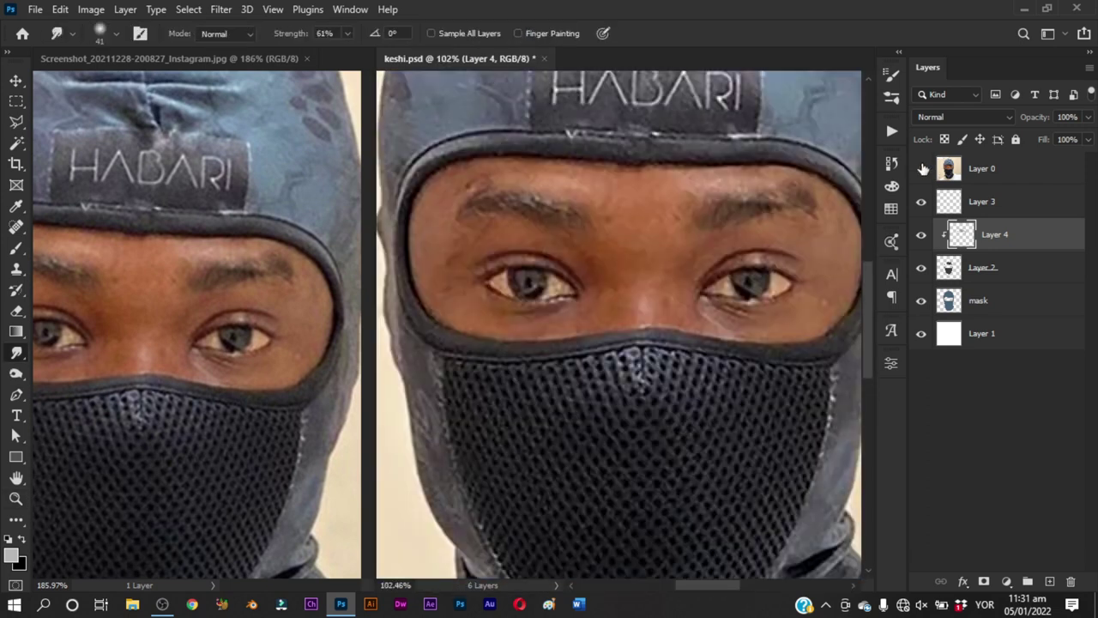
{"action": "left_click", "coordinate": [922, 168]}
Zoom around the goggle frame to inspect it, ending close on the lower band
{"action": "left_click_drag", "start_coordinate": [421, 159], "coordinate": [459, 169]}
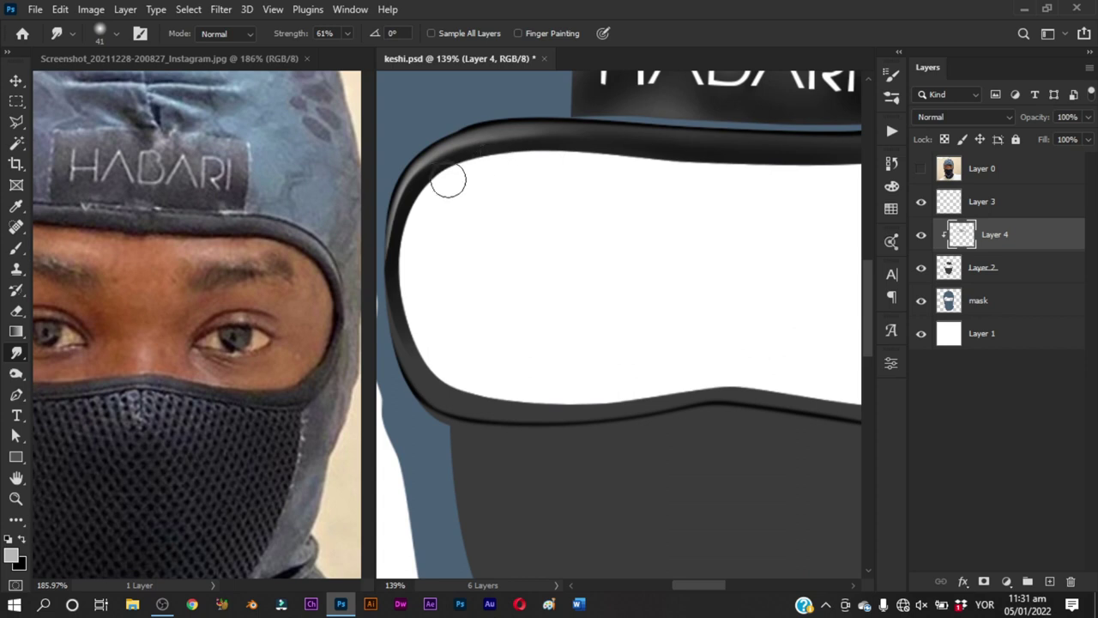
{"action": "mouse_move", "coordinate": [433, 180]}
{"action": "left_mouse_down"}
{"action": "mouse_move", "coordinate": [566, 225]}
{"action": "mouse_move", "coordinate": [569, 331]}
{"action": "left_mouse_up"}
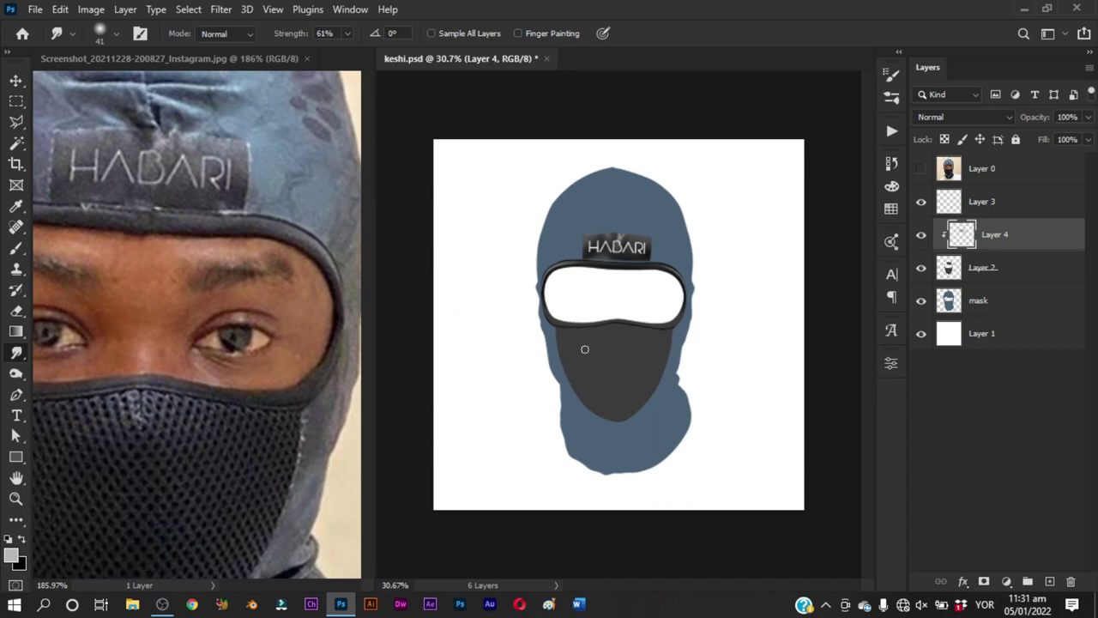
{"action": "left_click_drag", "start_coordinate": [627, 366], "coordinate": [688, 381]}
{"action": "key", "text": "ctrl+plus"}
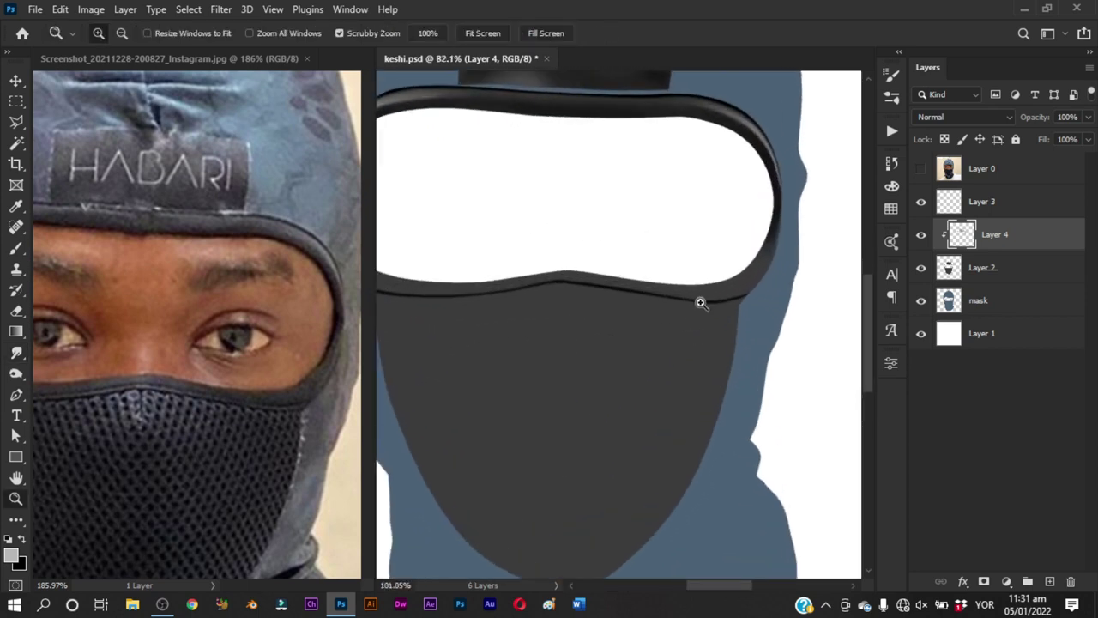
{"action": "key", "text": "ctrl+plus"}
Darken the lower-right curve of the goggle band with black brush strokes
{"action": "key", "text": "b"}
{"action": "mouse_move", "coordinate": [706, 272]}
{"action": "left_mouse_down"}
{"action": "mouse_move", "coordinate": [734, 303]}
{"action": "mouse_move", "coordinate": [758, 282]}
{"action": "left_mouse_up"}
{"action": "left_click_drag", "start_coordinate": [758, 337], "coordinate": [796, 293]}
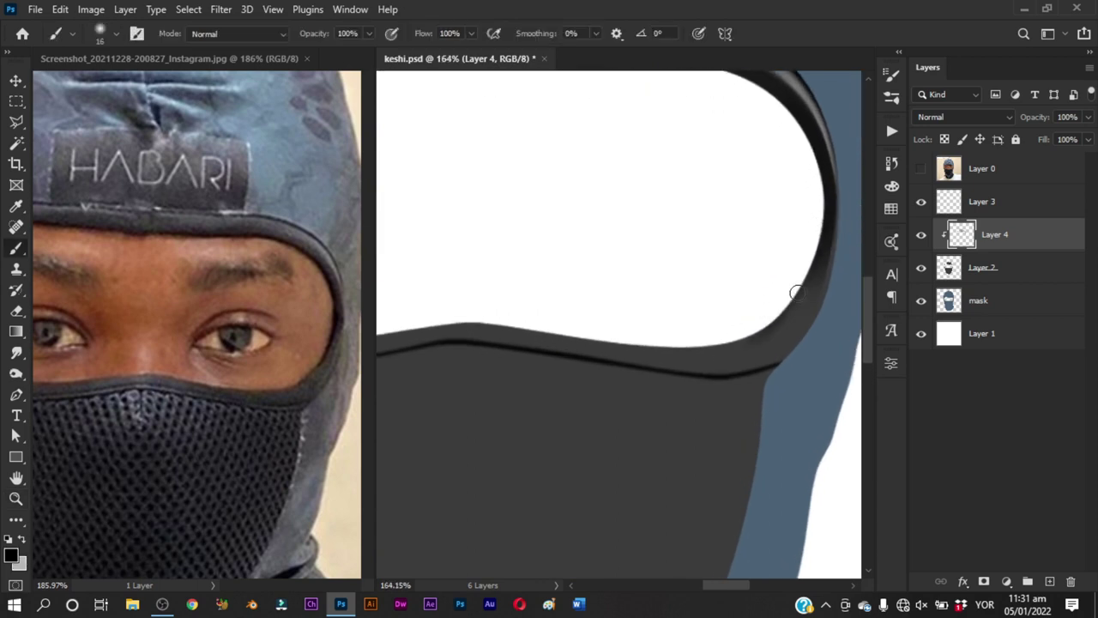
{"action": "left_click_drag", "start_coordinate": [799, 246], "coordinate": [803, 216]}
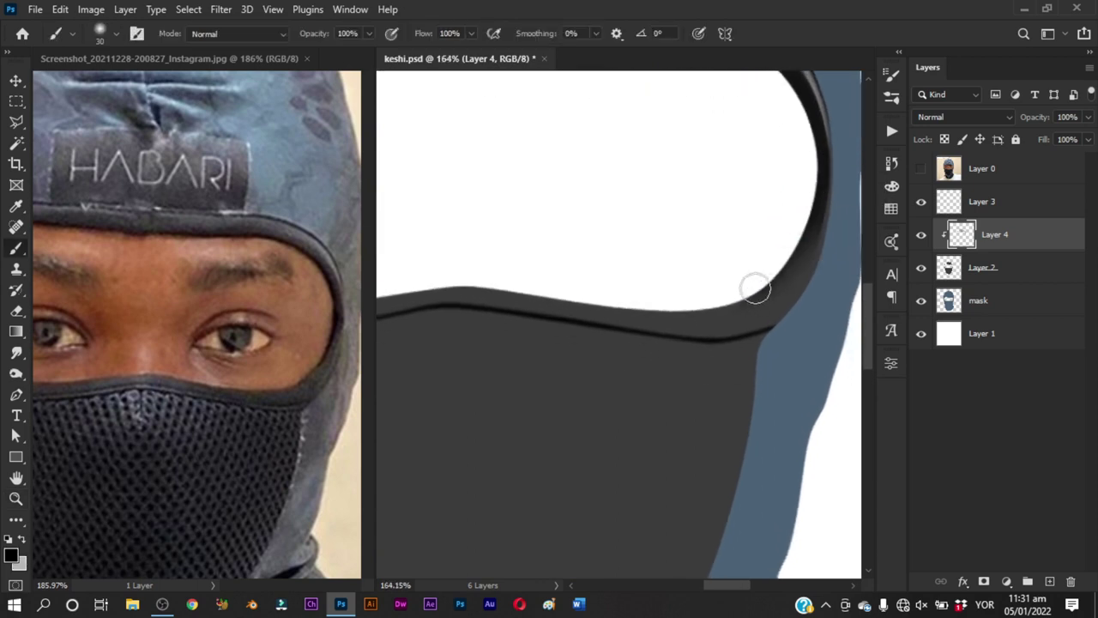
{"action": "mouse_move", "coordinate": [777, 273]}
{"action": "left_mouse_down"}
{"action": "mouse_move", "coordinate": [706, 307]}
{"action": "mouse_move", "coordinate": [809, 258]}
{"action": "mouse_move", "coordinate": [697, 284]}
{"action": "mouse_move", "coordinate": [787, 232]}
{"action": "left_mouse_up"}
{"action": "left_click_drag", "start_coordinate": [667, 291], "coordinate": [667, 284]}
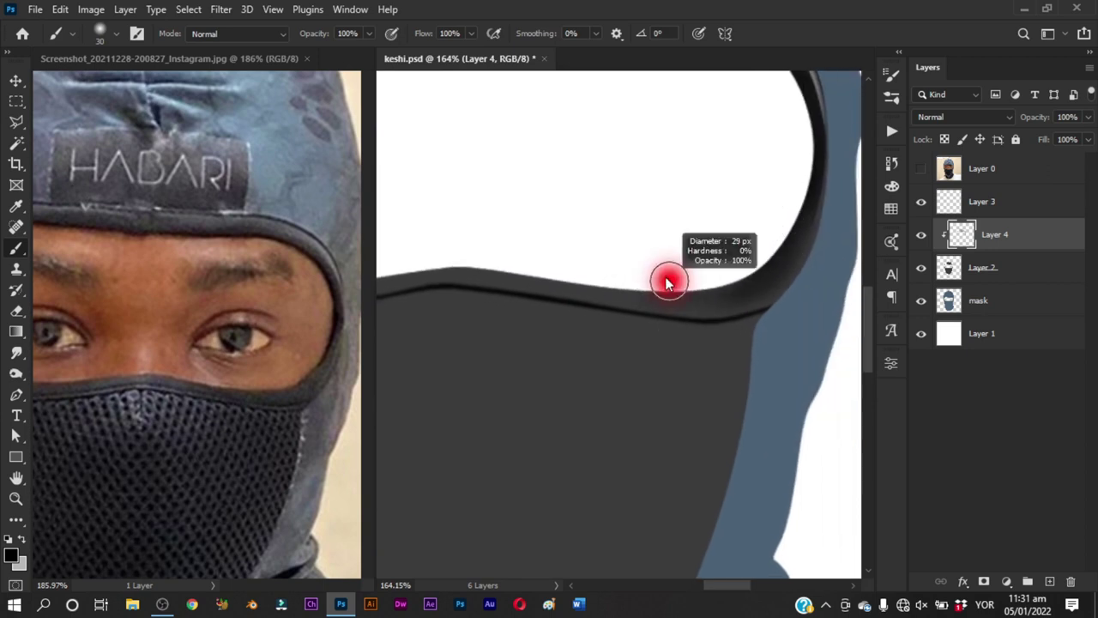
{"action": "left_click_drag", "start_coordinate": [489, 262], "coordinate": [716, 294]}
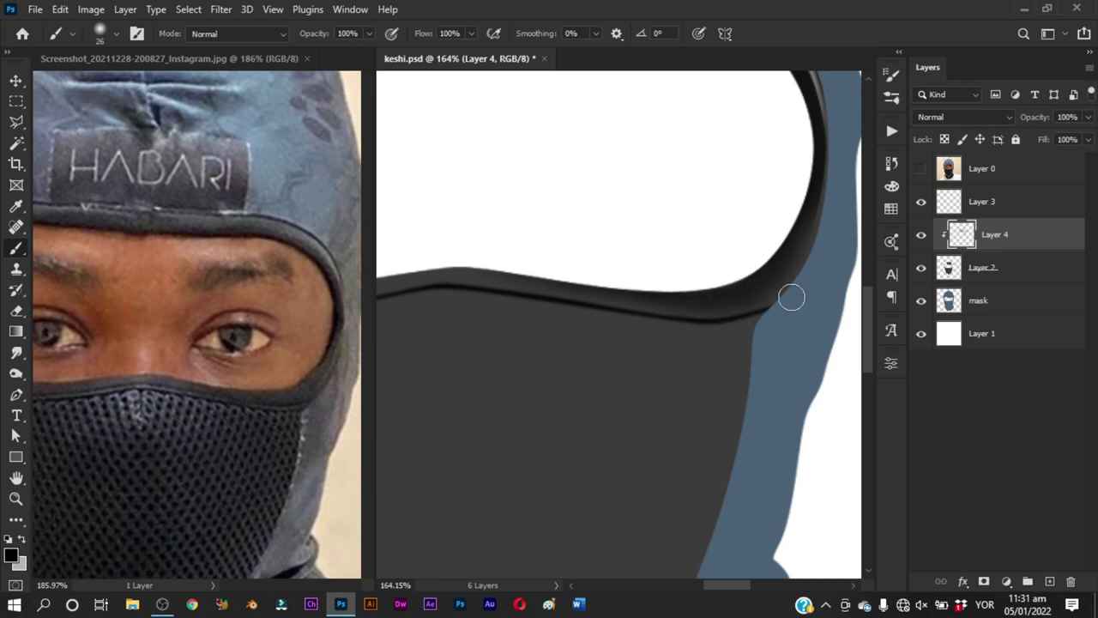
{"action": "mouse_move", "coordinate": [621, 302]}
{"action": "left_mouse_down"}
{"action": "mouse_move", "coordinate": [659, 312]}
{"action": "mouse_move", "coordinate": [777, 276]}
{"action": "left_mouse_up"}
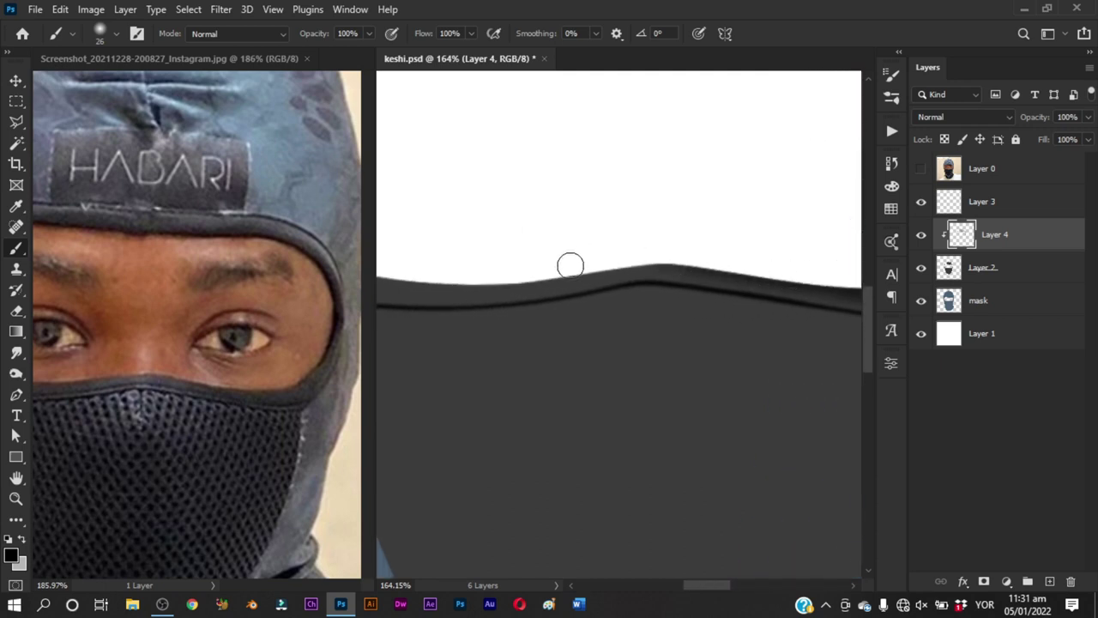
Paint a broad light grey highlight along the band's crest
{"action": "left_click", "coordinate": [710, 265], "text": "alt"}
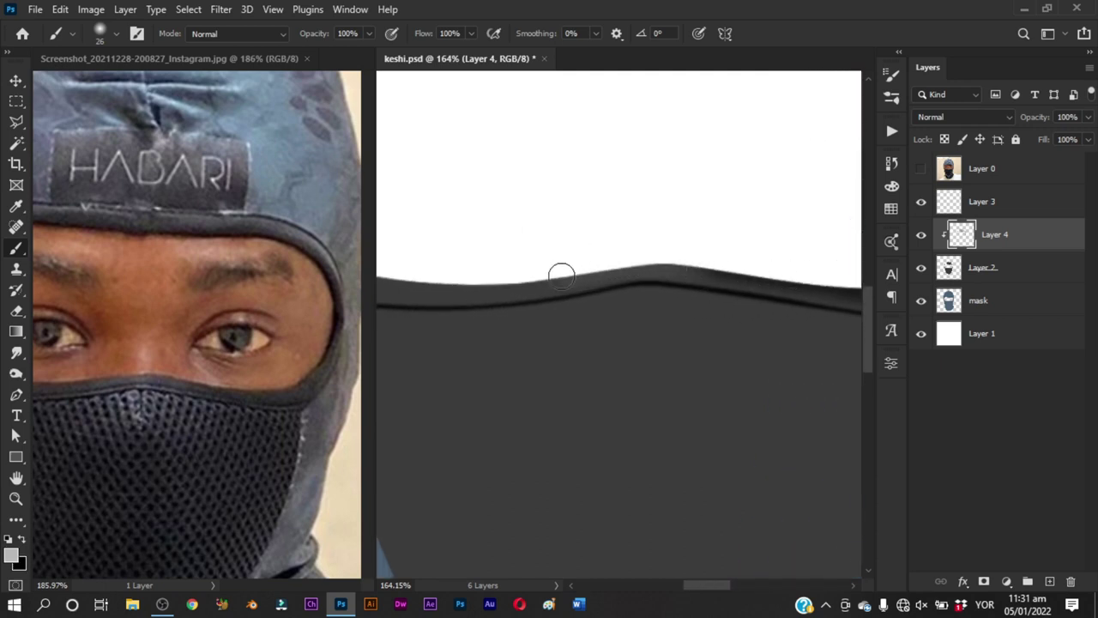
{"action": "left_click_drag", "start_coordinate": [710, 265], "coordinate": [406, 283]}
{"action": "mouse_move", "coordinate": [523, 282]}
{"action": "left_mouse_down"}
{"action": "mouse_move", "coordinate": [674, 258]}
{"action": "mouse_move", "coordinate": [797, 275]}
{"action": "left_mouse_up"}
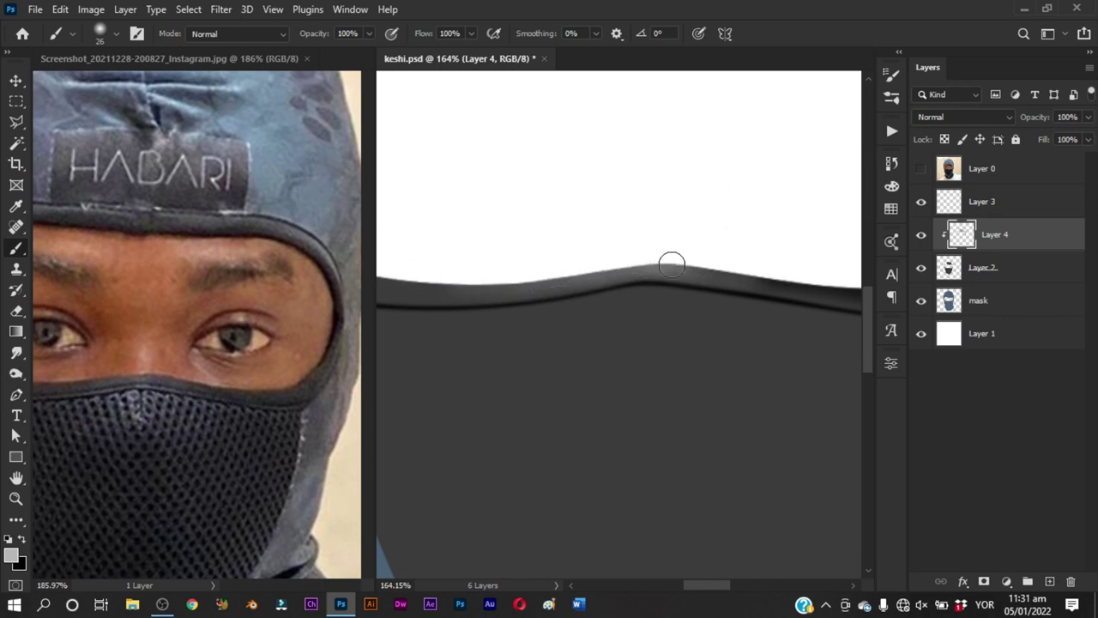
{"action": "left_click_drag", "start_coordinate": [672, 264], "coordinate": [747, 270]}
{"action": "left_click_drag", "start_coordinate": [649, 255], "coordinate": [531, 286]}
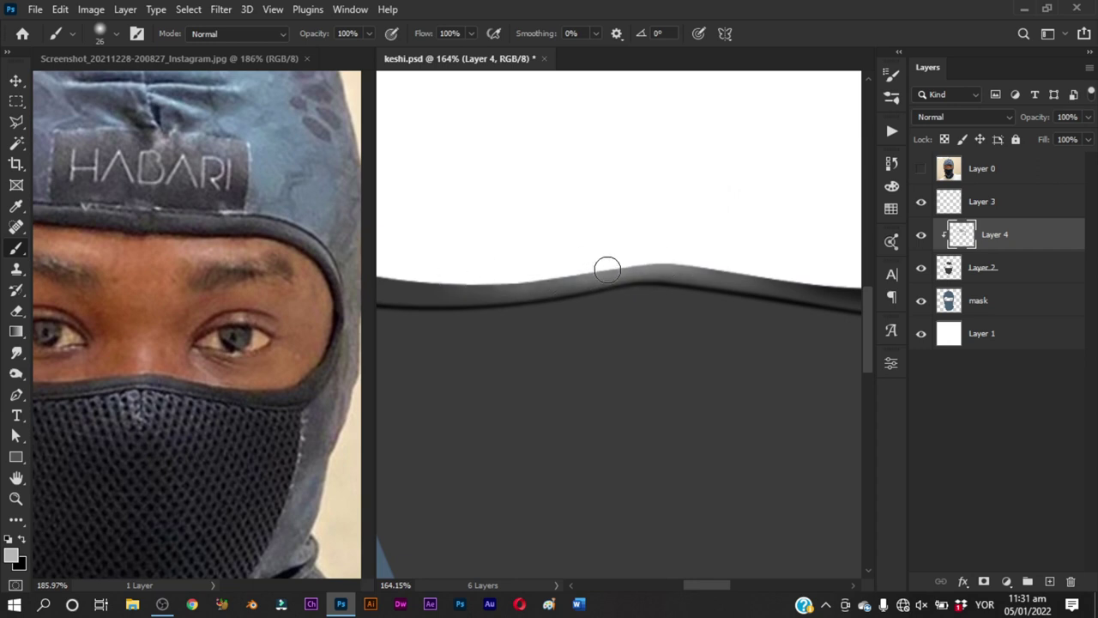
{"action": "left_click_drag", "start_coordinate": [674, 269], "coordinate": [759, 277]}
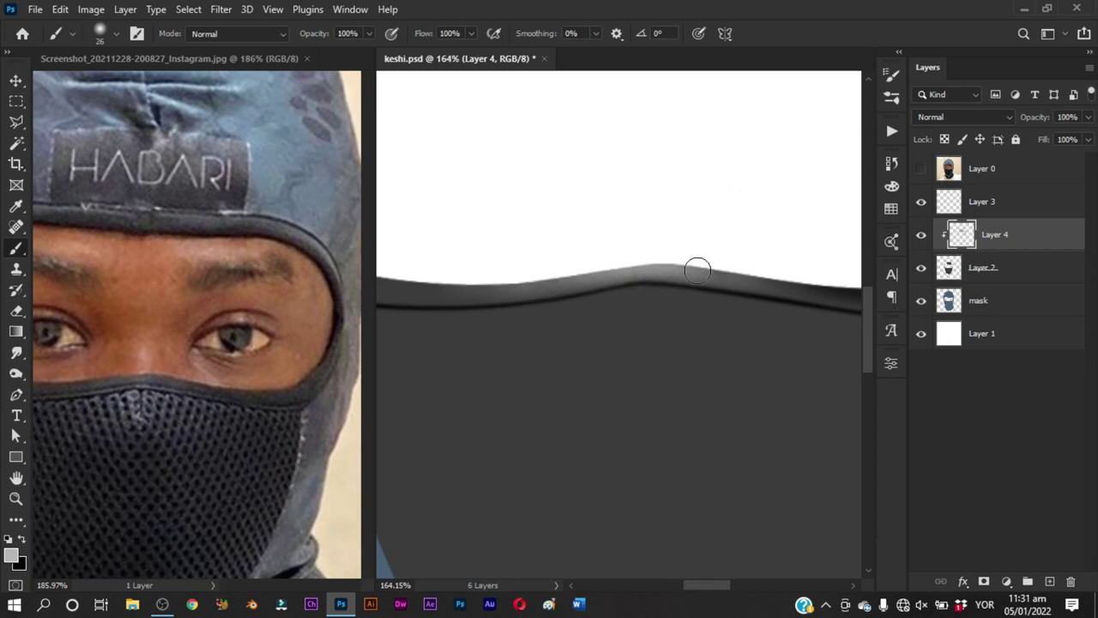
Touch up the band's top edge right of the highlight in black with a smaller brush
{"action": "key", "text": "x"}
{"action": "left_click_drag", "start_coordinate": [705, 264], "coordinate": [718, 255]}
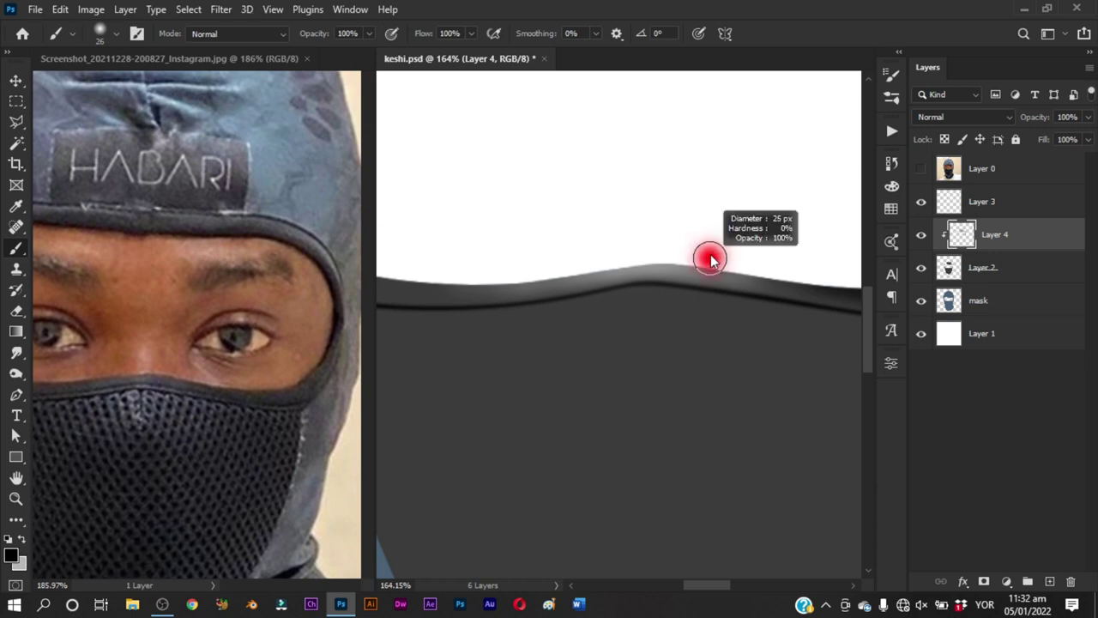
{"action": "left_click_drag", "start_coordinate": [772, 277], "coordinate": [662, 256]}
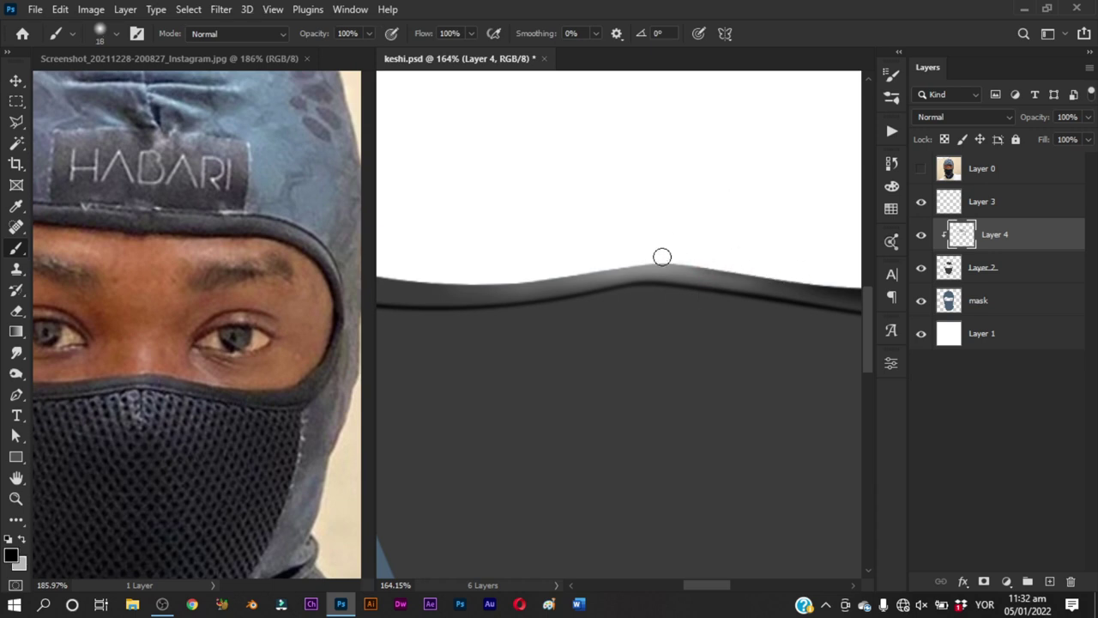
{"action": "scroll", "coordinate": [650, 252], "scroll_direction": "left", "scroll_amount": 2}
{"action": "scroll", "coordinate": [762, 246], "scroll_direction": "left", "scroll_amount": 3}
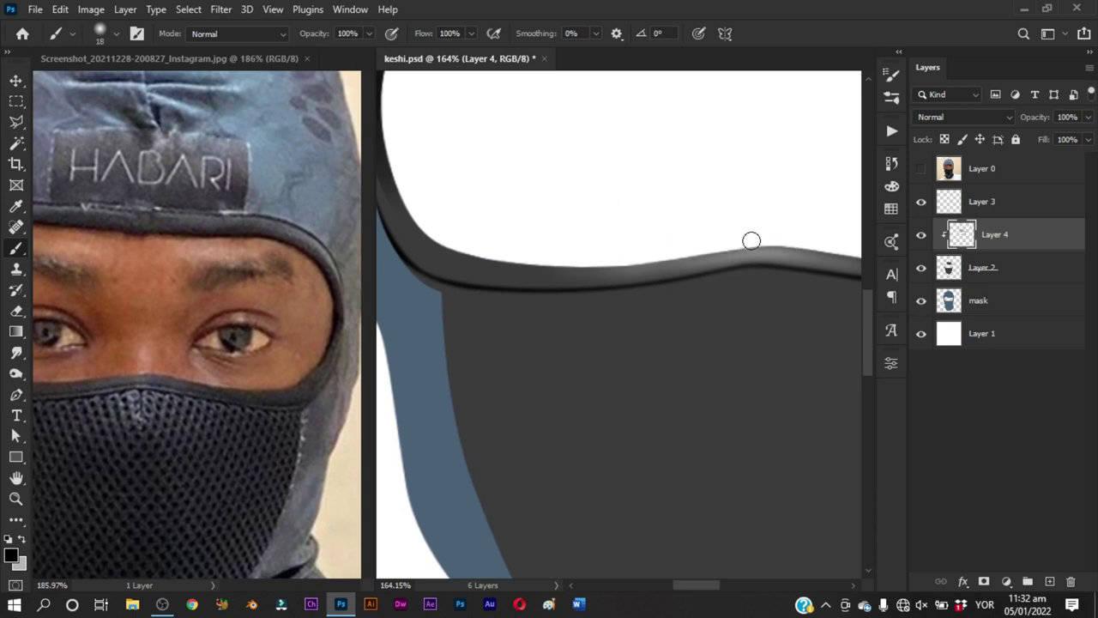
{"action": "left_click_drag", "start_coordinate": [754, 241], "coordinate": [574, 270]}
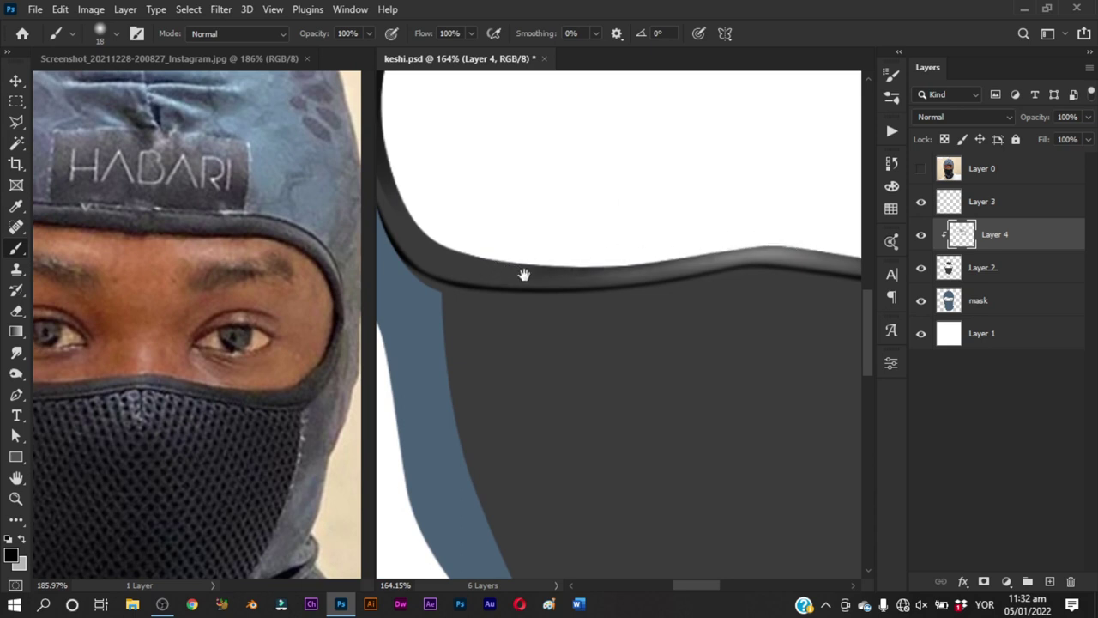
{"action": "scroll", "coordinate": [523, 274], "scroll_direction": "left", "scroll_amount": 2}
{"action": "scroll", "coordinate": [598, 282], "scroll_direction": "left", "scroll_amount": 2}
Bring the band's lower-left curve into view and darken its top edge
{"action": "left_click", "coordinate": [243, 426]}
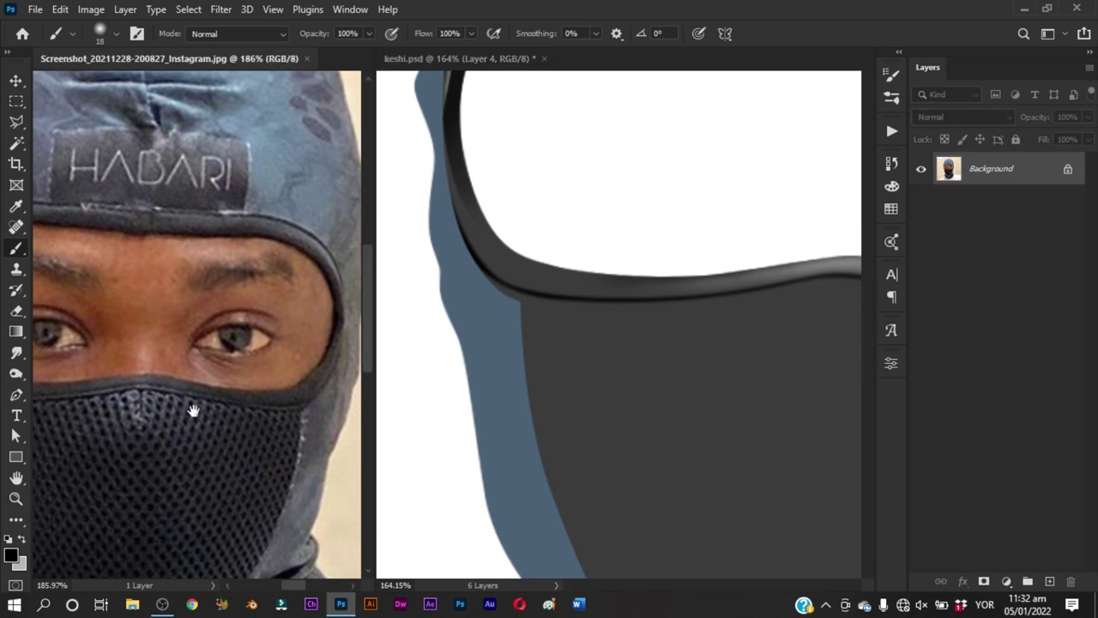
{"action": "scroll", "coordinate": [208, 416], "scroll_direction": "left", "scroll_amount": 5}
{"action": "left_click", "coordinate": [474, 216]}
{"action": "left_click_drag", "start_coordinate": [475, 216], "coordinate": [463, 306]}
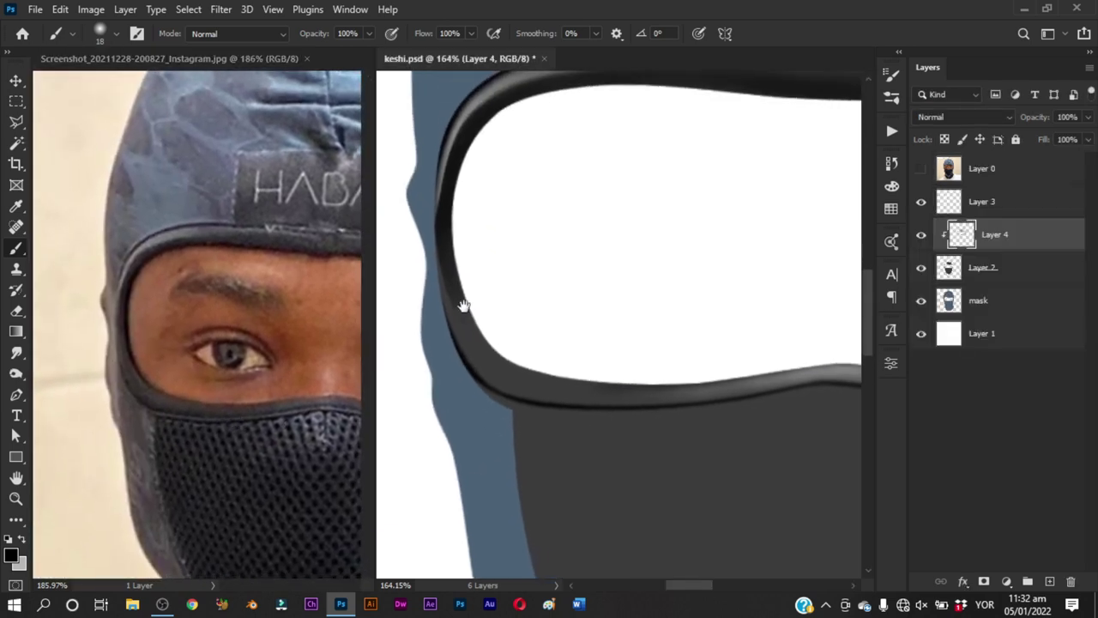
{"action": "right_click", "coordinate": [478, 295], "text": "alt"}
{"action": "left_click_drag", "start_coordinate": [595, 363], "coordinate": [544, 274]}
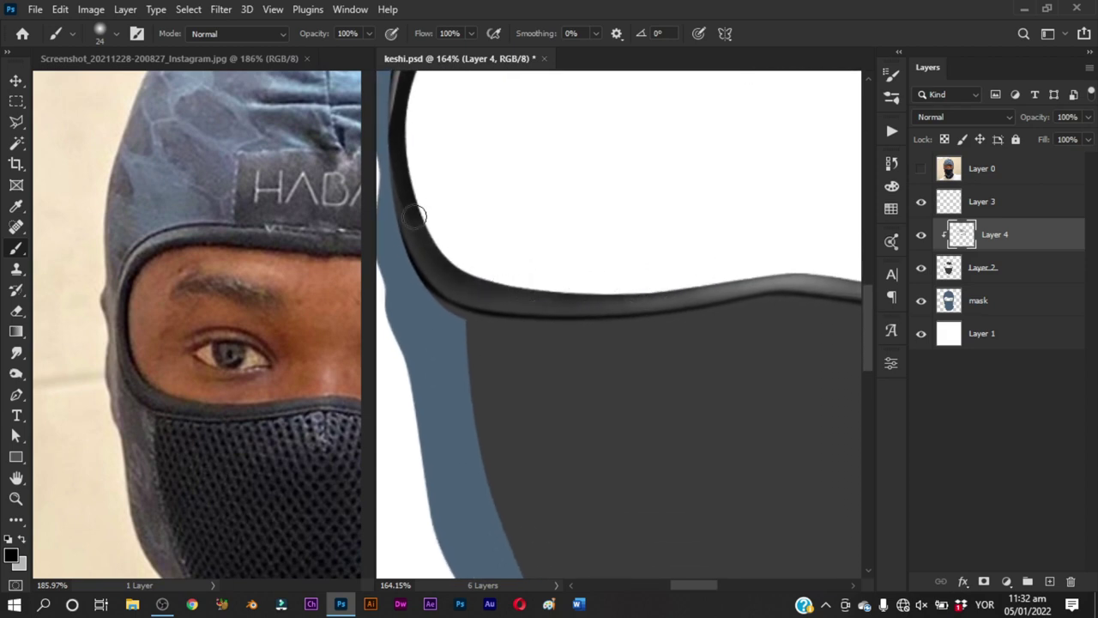
{"action": "left_click_drag", "start_coordinate": [532, 294], "coordinate": [637, 289]}
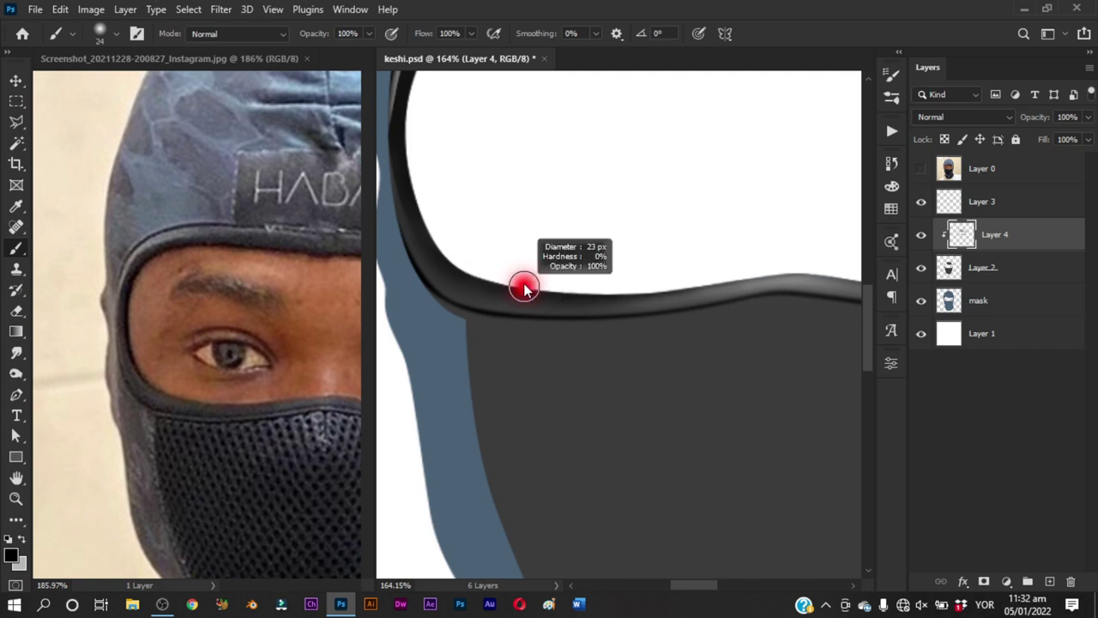
Paint a white highlight along the band's top edge, redoing it as a shorter stroke
{"action": "key", "text": "x"}
{"action": "left_click_drag", "start_coordinate": [473, 296], "coordinate": [727, 298]}
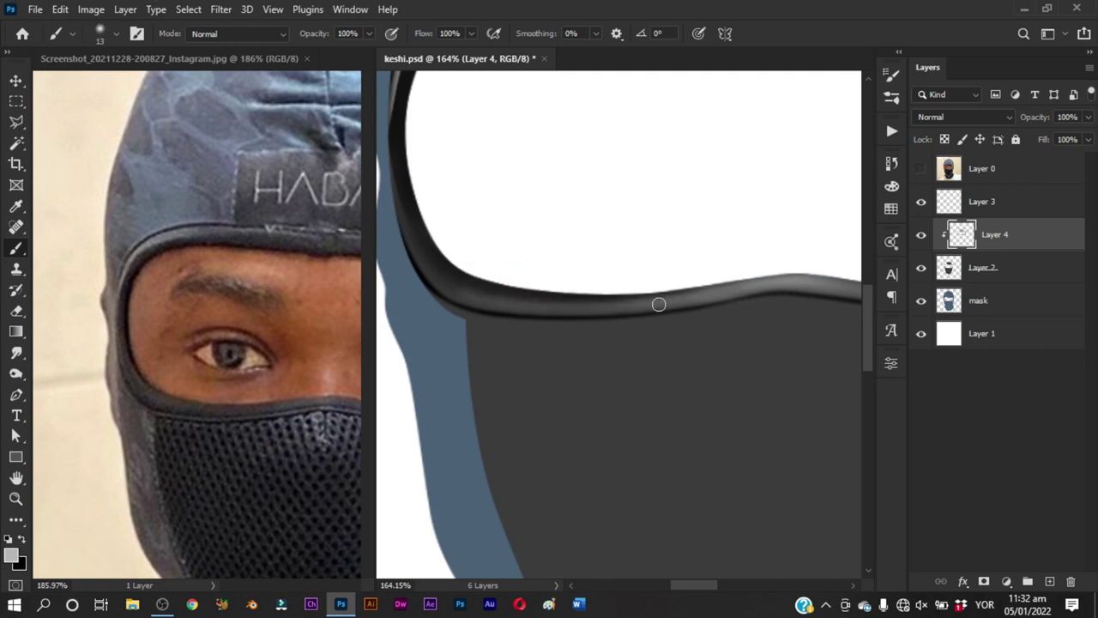
{"action": "key", "text": "ctrl+z"}
{"action": "mouse_move", "coordinate": [459, 291]}
{"action": "left_mouse_down"}
{"action": "mouse_move", "coordinate": [601, 308]}
{"action": "mouse_move", "coordinate": [668, 358]}
{"action": "left_mouse_up"}
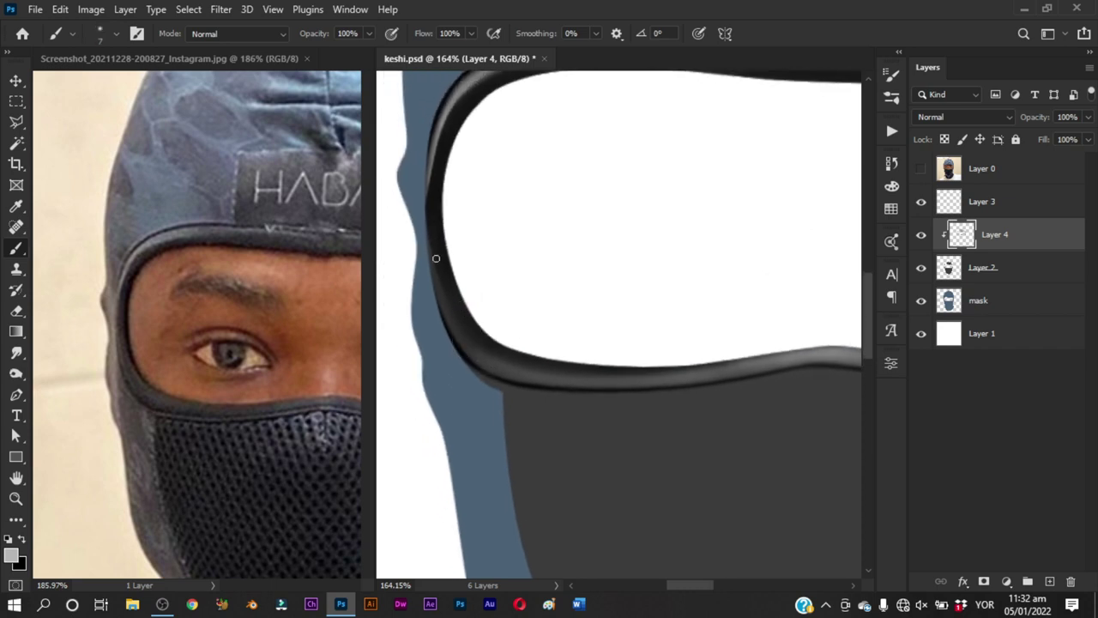
{"action": "left_click_drag", "start_coordinate": [486, 322], "coordinate": [497, 323]}
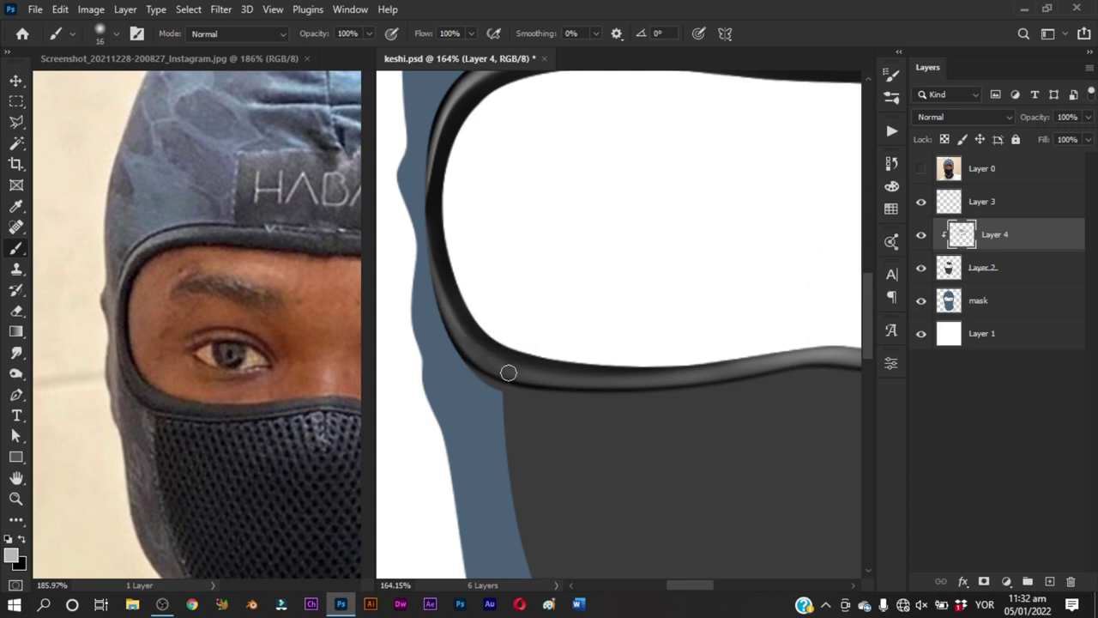
{"action": "mouse_move", "coordinate": [536, 346]}
{"action": "left_mouse_down"}
{"action": "mouse_move", "coordinate": [515, 299]}
{"action": "mouse_move", "coordinate": [494, 296]}
{"action": "mouse_move", "coordinate": [684, 307]}
{"action": "mouse_move", "coordinate": [628, 291]}
{"action": "left_mouse_up"}
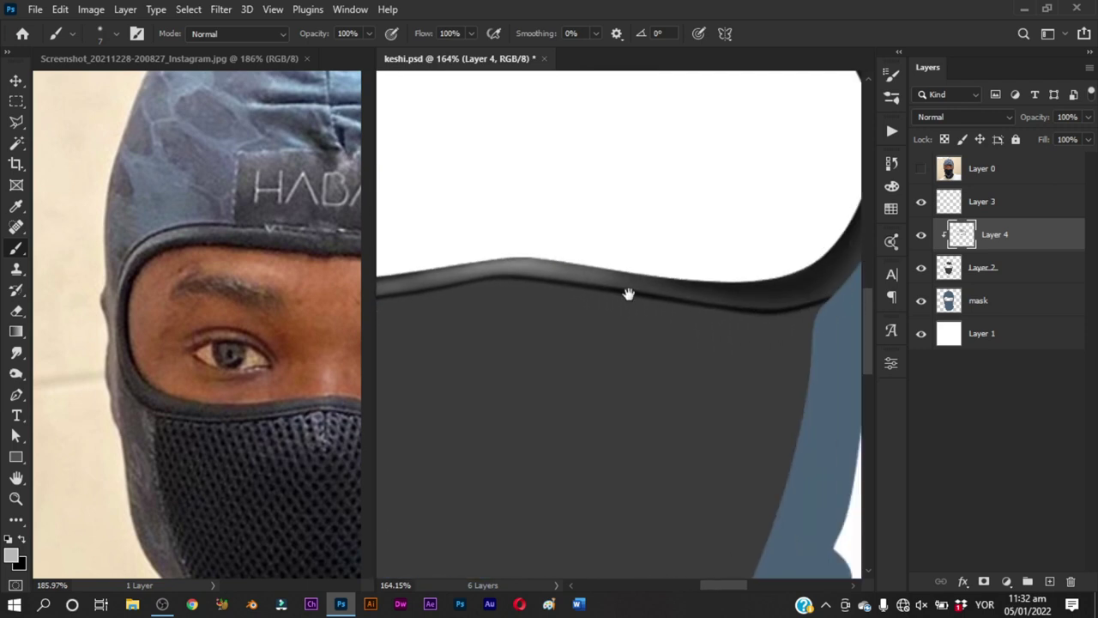
Shade the dark outline curve and highlight its top, zooming to check the whole mask
{"action": "left_click_drag", "start_coordinate": [733, 277], "coordinate": [616, 271]}
{"action": "left_click_drag", "start_coordinate": [495, 271], "coordinate": [598, 269]}
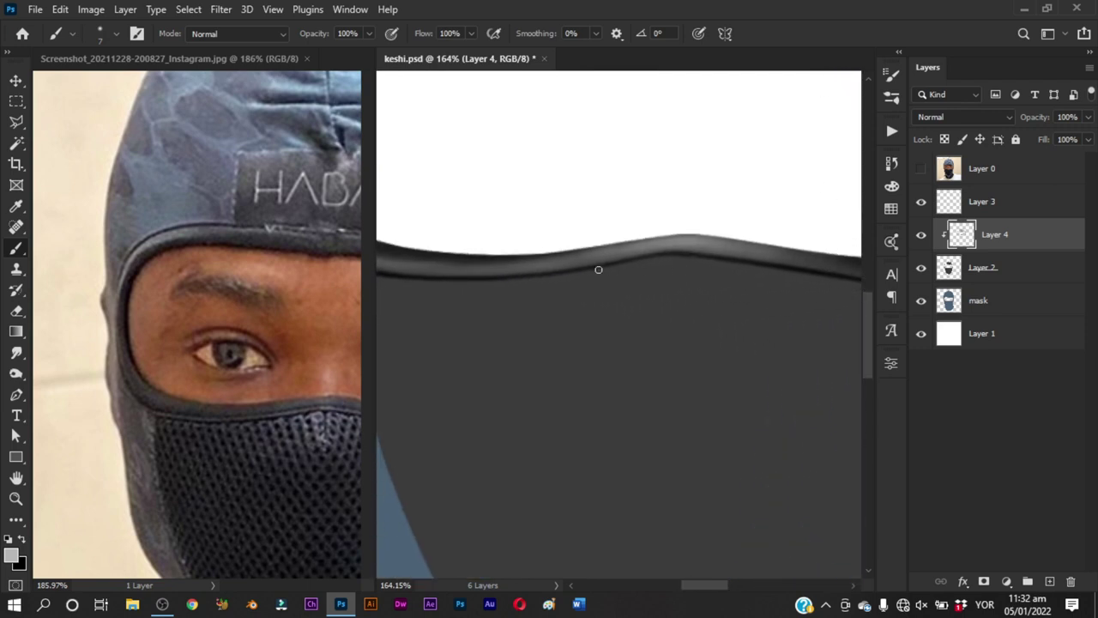
{"action": "mouse_move", "coordinate": [700, 256]}
{"action": "left_mouse_down"}
{"action": "mouse_move", "coordinate": [473, 265]}
{"action": "mouse_move", "coordinate": [743, 238]}
{"action": "left_mouse_up"}
{"action": "left_click_drag", "start_coordinate": [807, 271], "coordinate": [695, 262]}
{"action": "left_click_drag", "start_coordinate": [566, 234], "coordinate": [857, 267]}
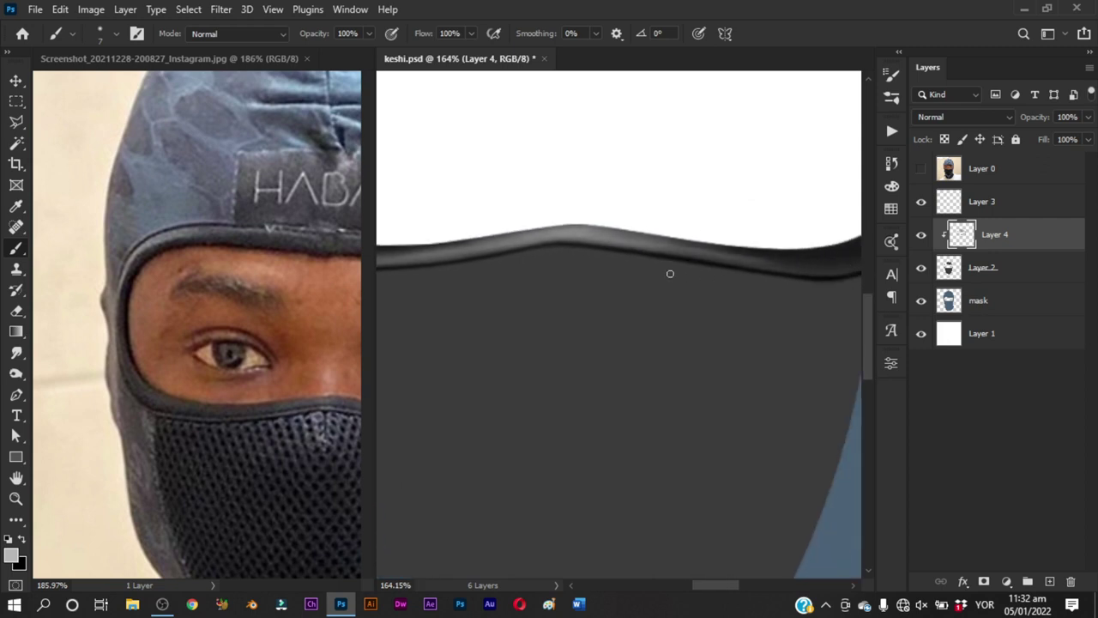
{"action": "left_click_drag", "start_coordinate": [670, 274], "coordinate": [589, 356]}
{"action": "left_click_drag", "start_coordinate": [600, 265], "coordinate": [657, 264]}
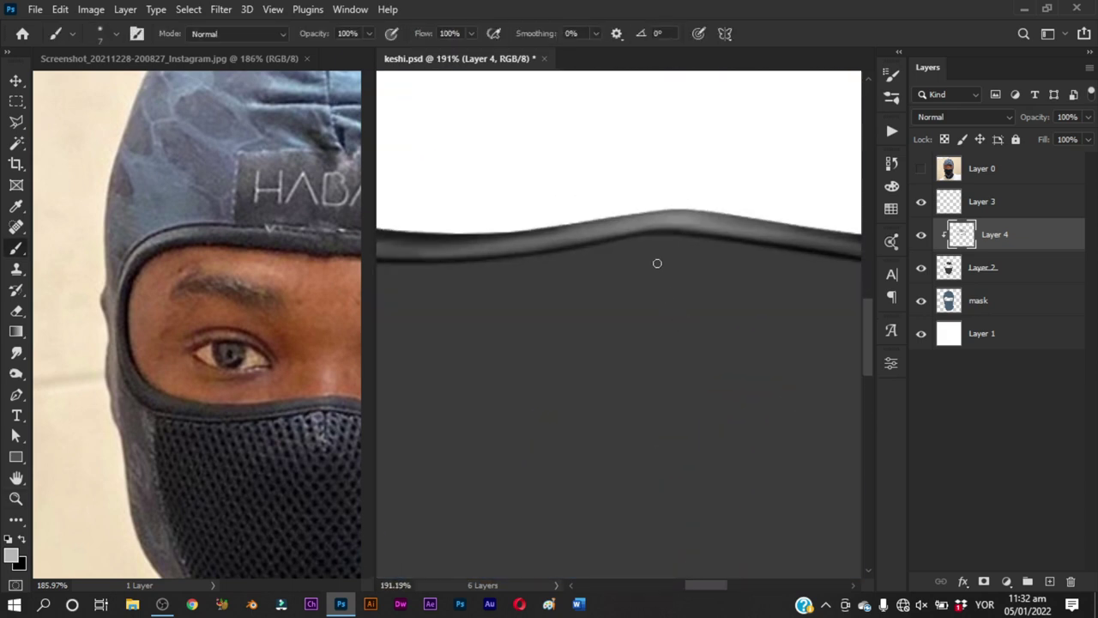
{"action": "left_click_drag", "start_coordinate": [678, 227], "coordinate": [691, 225]}
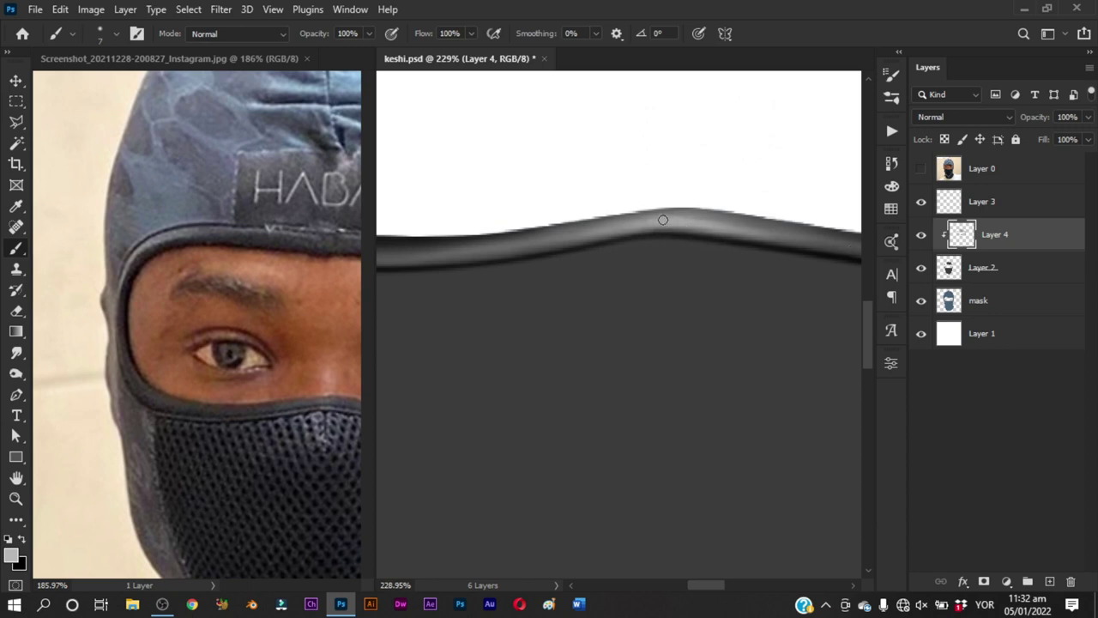
{"action": "mouse_move", "coordinate": [706, 245]}
{"action": "left_mouse_down"}
{"action": "mouse_move", "coordinate": [658, 351]}
{"action": "mouse_move", "coordinate": [596, 368]}
{"action": "left_mouse_up"}
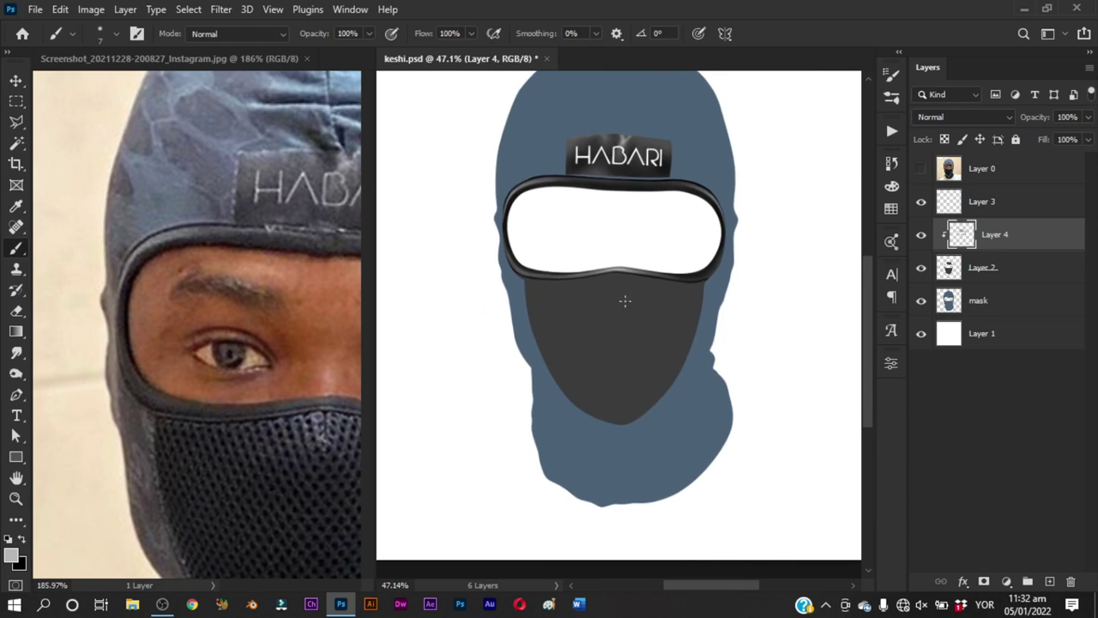
Zoom in near the nose and paint black strokes along the mask's top edge
{"action": "key", "text": "z"}
{"action": "mouse_move", "coordinate": [653, 321]}
{"action": "left_mouse_down"}
{"action": "mouse_move", "coordinate": [679, 312]}
{"action": "mouse_move", "coordinate": [534, 311]}
{"action": "mouse_move", "coordinate": [534, 290]}
{"action": "left_mouse_up"}
{"action": "key", "text": "b"}
{"action": "right_click", "coordinate": [515, 259], "text": "alt"}
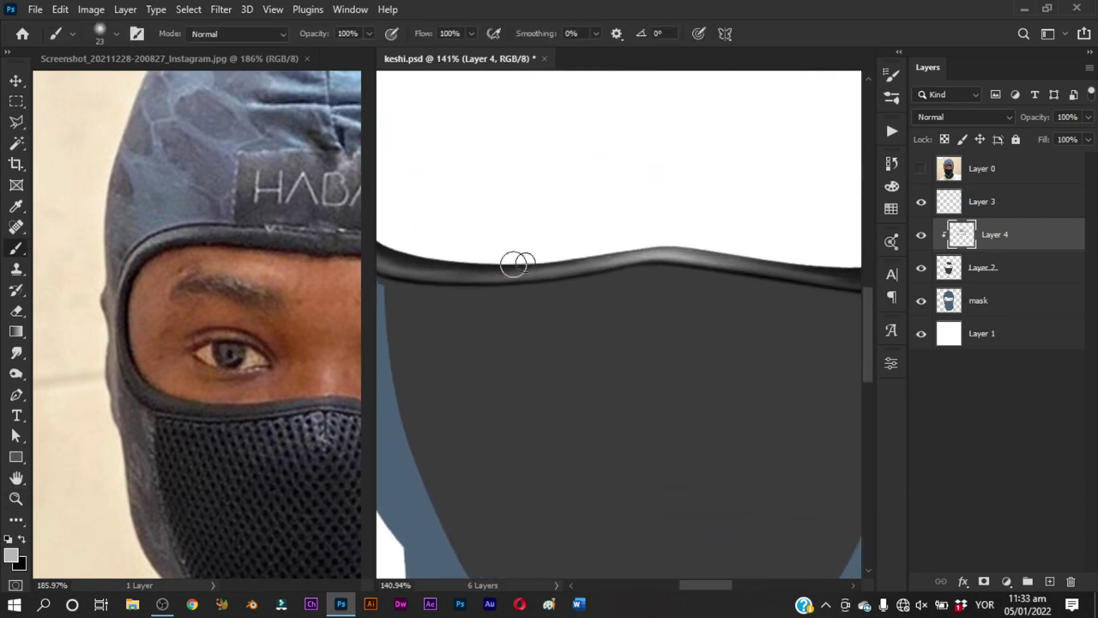
{"action": "left_click", "coordinate": [518, 264], "text": "alt"}
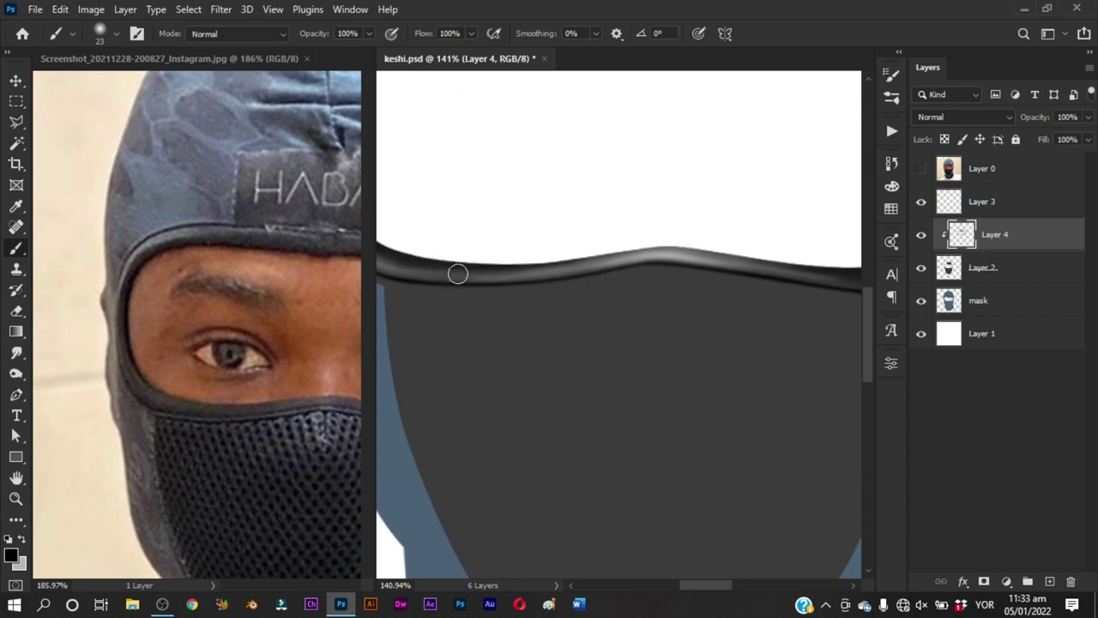
{"action": "mouse_move", "coordinate": [457, 273]}
{"action": "left_mouse_down"}
{"action": "mouse_move", "coordinate": [551, 260]}
{"action": "mouse_move", "coordinate": [539, 257]}
{"action": "mouse_move", "coordinate": [605, 268]}
{"action": "left_mouse_up"}
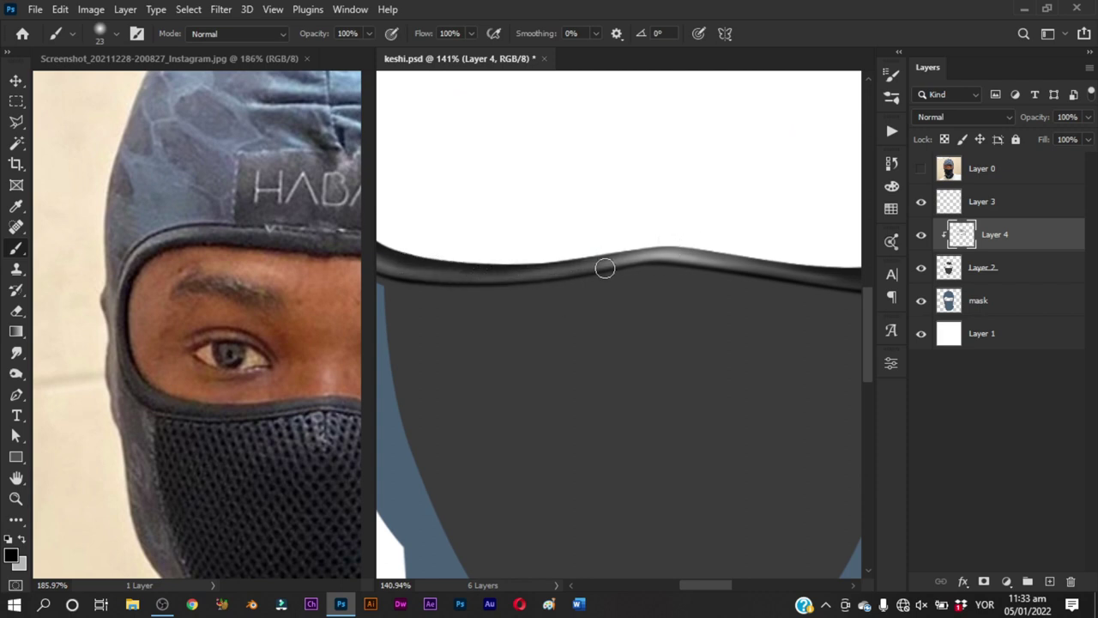
Compare the mask's right side with the reference eyes, adjust brush settings, and fit the view
{"action": "left_click_drag", "start_coordinate": [716, 279], "coordinate": [532, 292]}
{"action": "left_click_drag", "start_coordinate": [287, 429], "coordinate": [115, 449]}
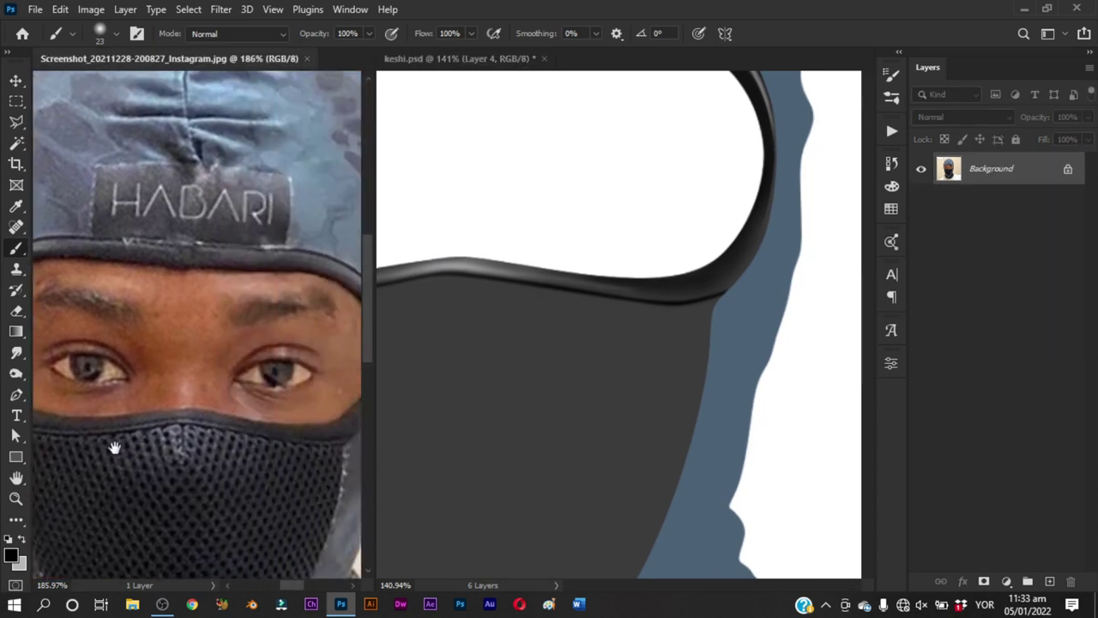
{"action": "left_click", "coordinate": [691, 306]}
{"action": "key", "text": "x"}
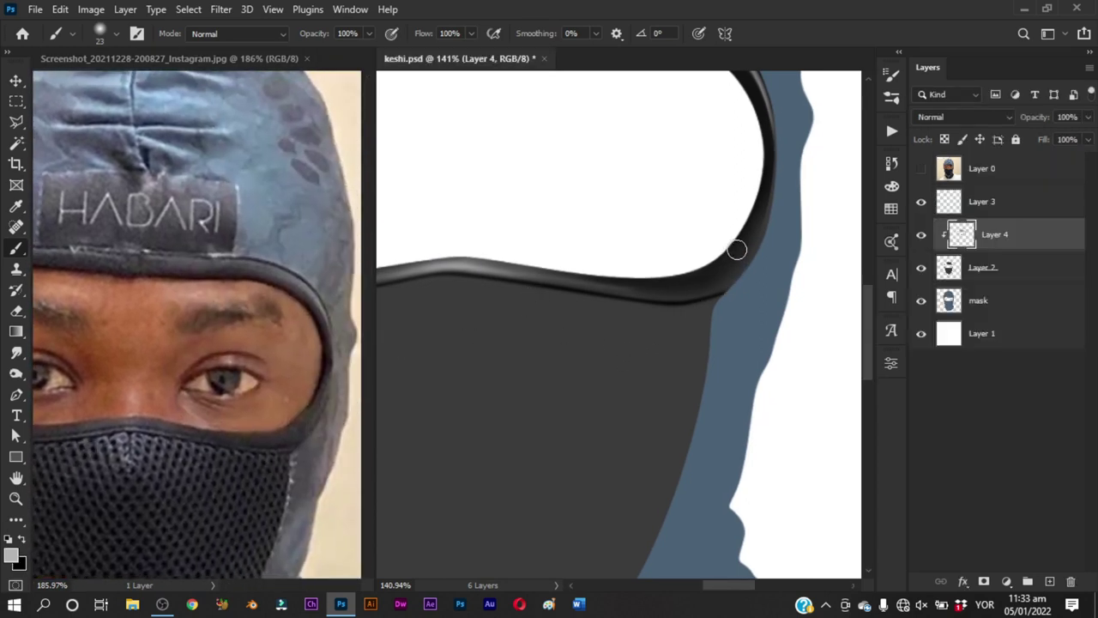
{"action": "right_click", "coordinate": [755, 232], "text": "alt"}
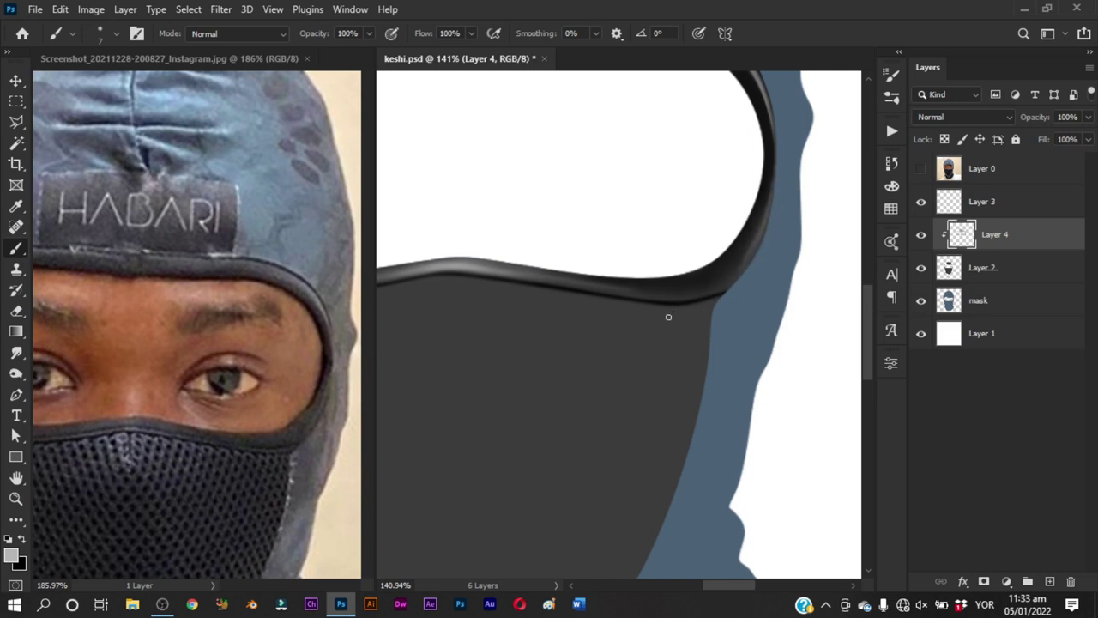
{"action": "right_click", "coordinate": [719, 261], "text": "alt"}
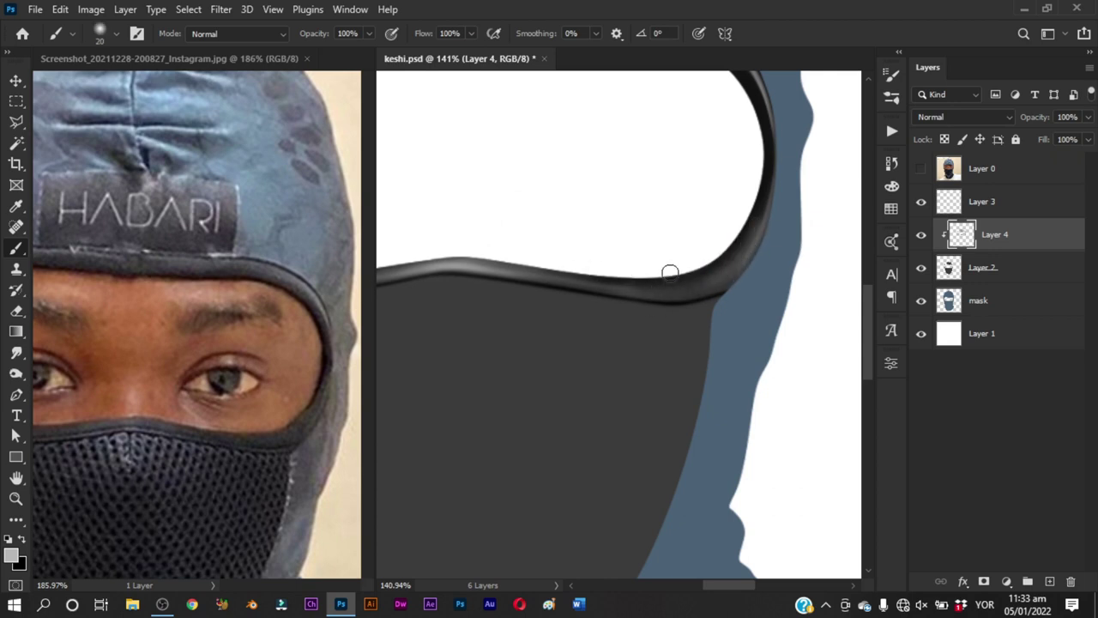
{"action": "key", "text": "x"}
{"action": "key", "text": "x"}
{"action": "key", "text": "ctrl+0"}
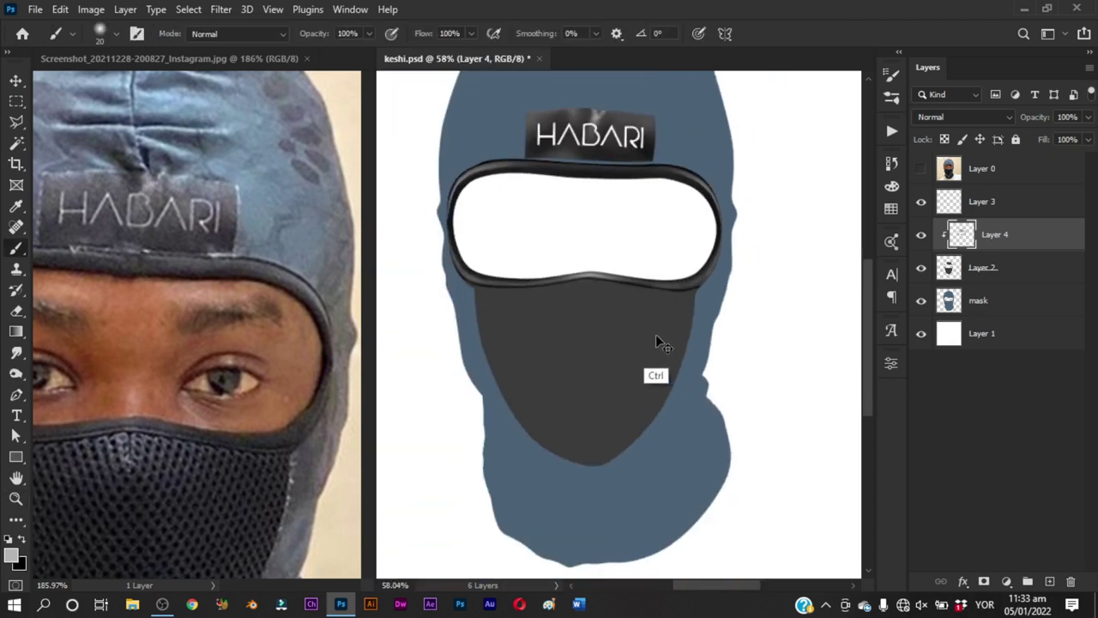
{"action": "scroll", "coordinate": [678, 319], "scroll_direction": "up", "scroll_amount": 2}
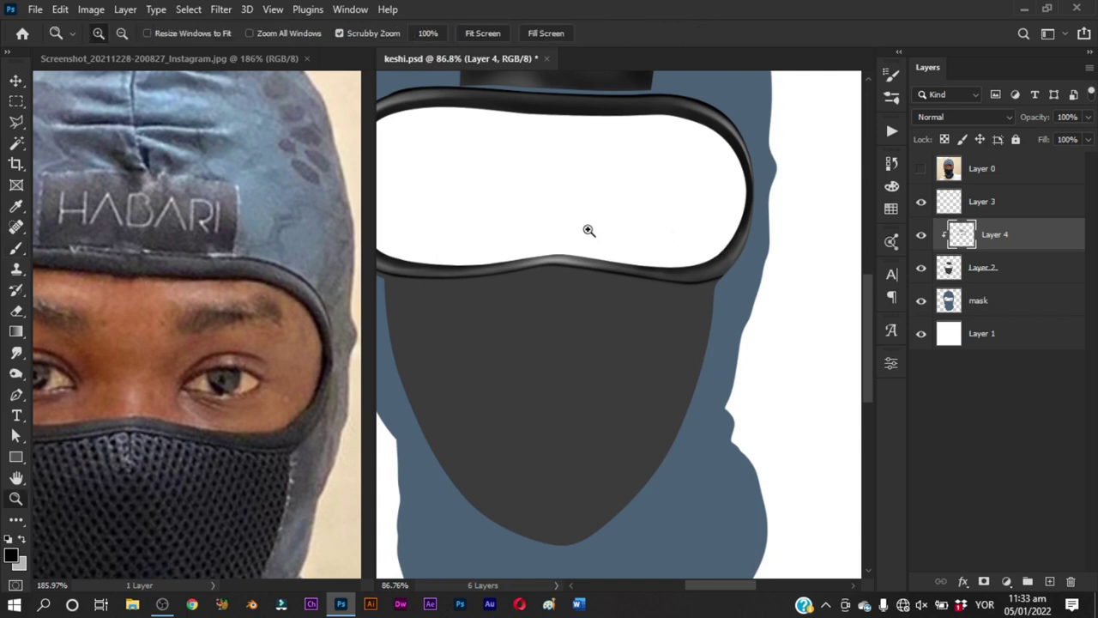
{"action": "scroll", "coordinate": [589, 228], "scroll_direction": "up", "scroll_amount": 2}
{"action": "left_click_drag", "start_coordinate": [584, 225], "coordinate": [657, 312]}
{"action": "scroll", "coordinate": [620, 211], "scroll_direction": "up", "scroll_amount": 2}
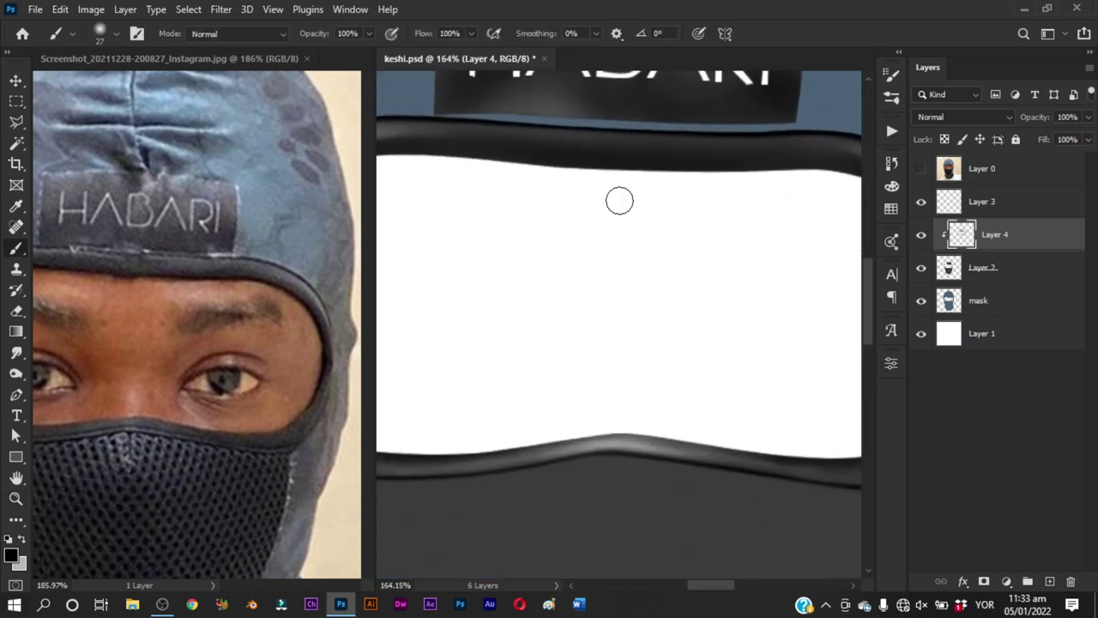
{"action": "left_click_drag", "start_coordinate": [728, 184], "coordinate": [608, 206]}
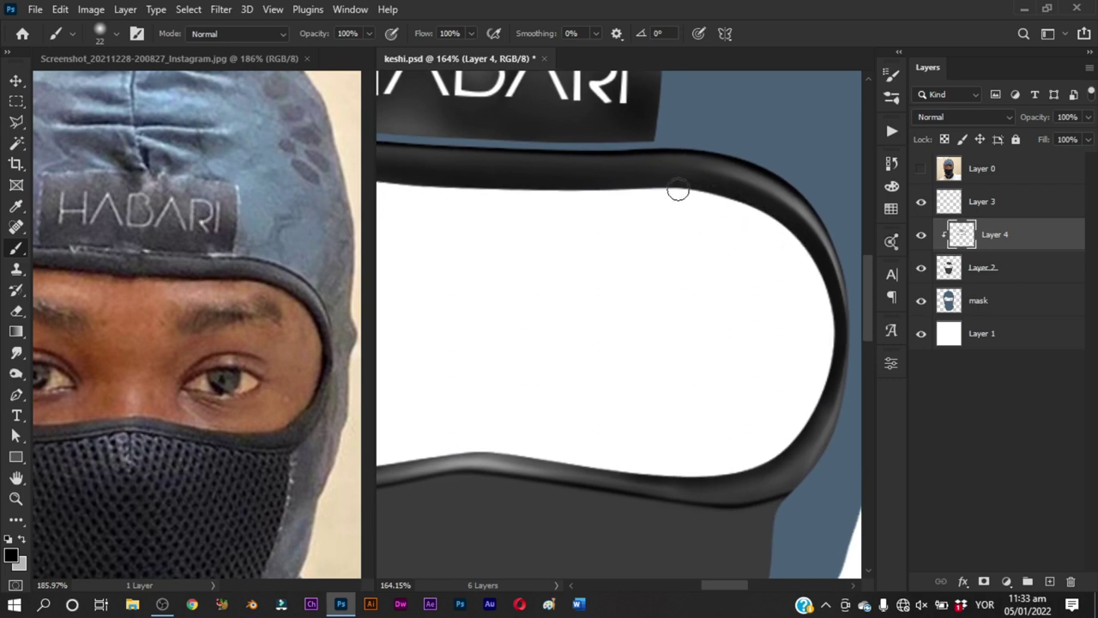
{"action": "mouse_move", "coordinate": [502, 221]}
{"action": "left_mouse_down"}
{"action": "mouse_move", "coordinate": [723, 243]}
{"action": "mouse_move", "coordinate": [782, 227]}
{"action": "left_mouse_up"}
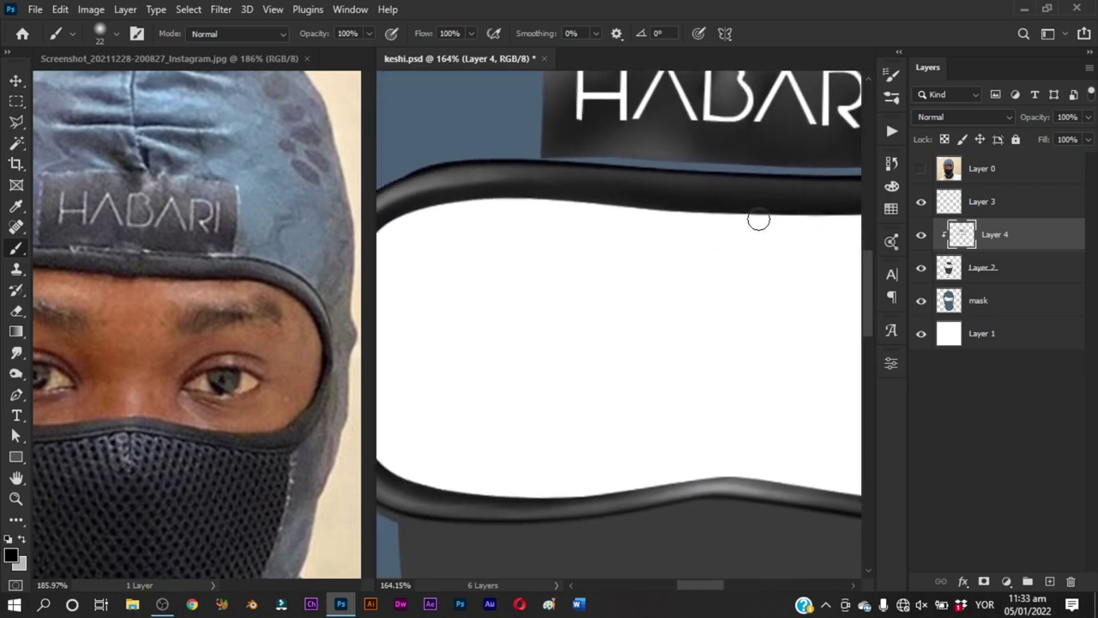
{"action": "left_click_drag", "start_coordinate": [524, 199], "coordinate": [747, 198]}
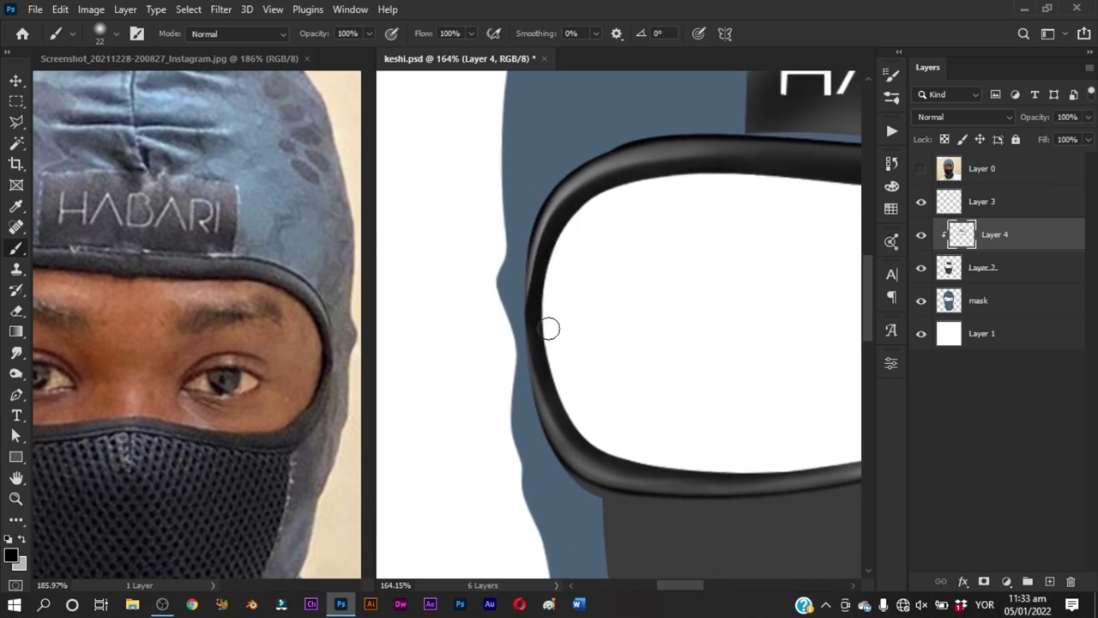
{"action": "left_click_drag", "start_coordinate": [719, 370], "coordinate": [606, 284]}
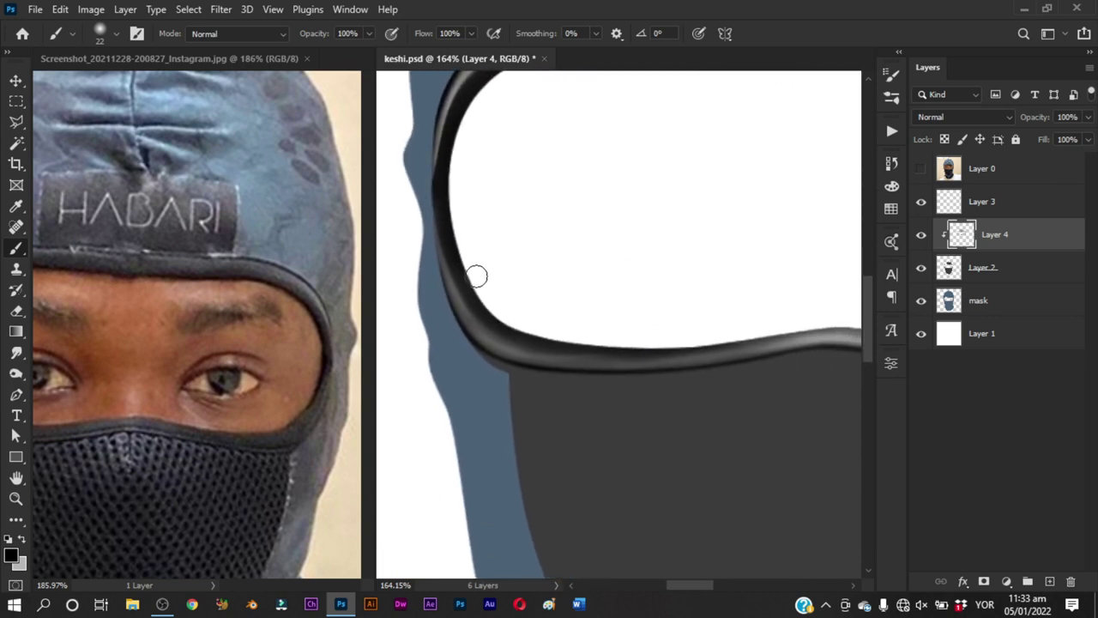
{"action": "left_click_drag", "start_coordinate": [751, 325], "coordinate": [561, 277]}
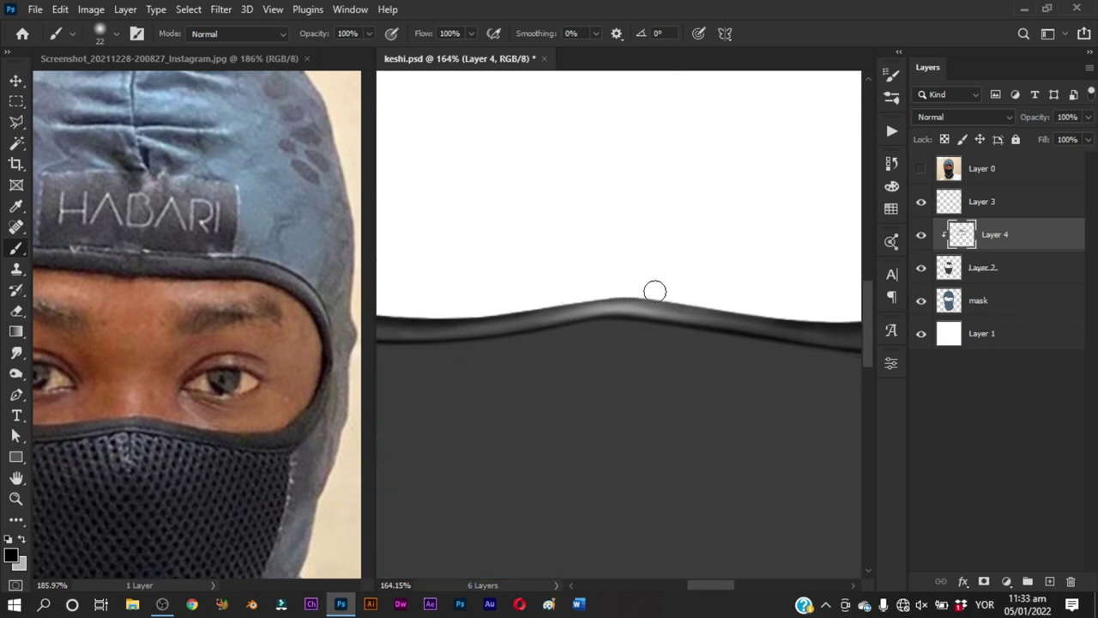
{"action": "left_click_drag", "start_coordinate": [777, 304], "coordinate": [632, 271]}
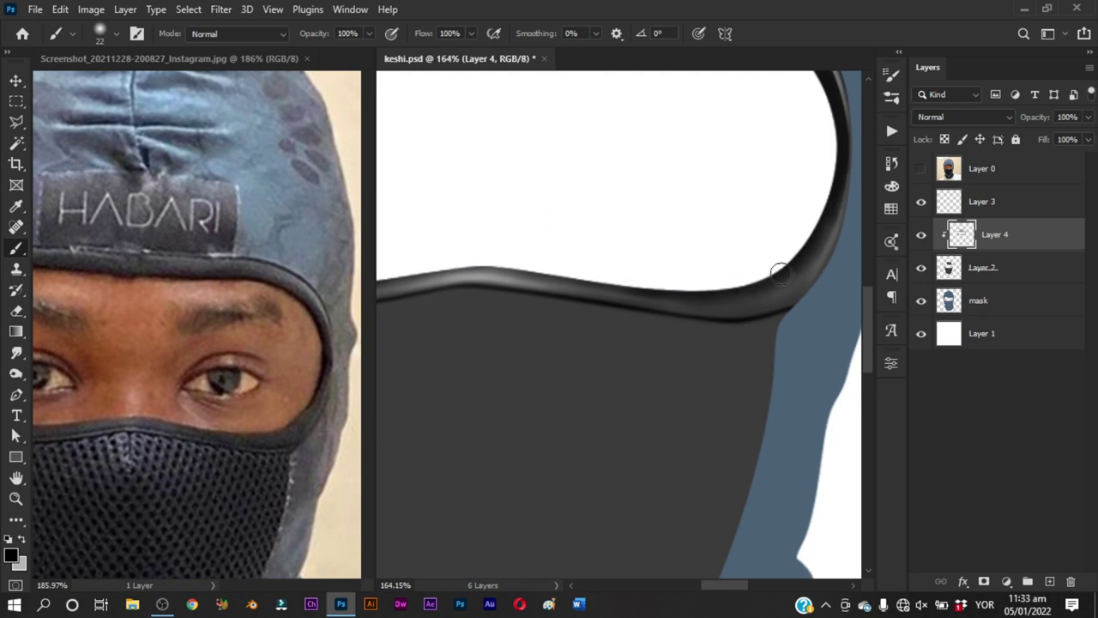
{"action": "key", "text": "ctrl+0"}
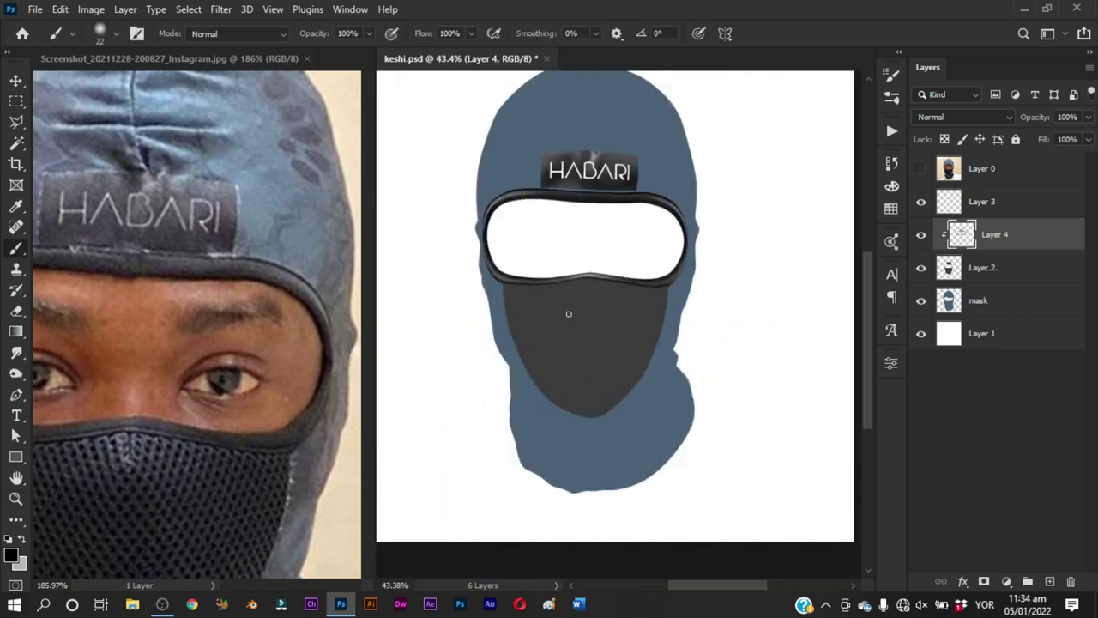
{"action": "left_click", "coordinate": [239, 439]}
{"action": "left_click_drag", "start_coordinate": [240, 439], "coordinate": [220, 431]}
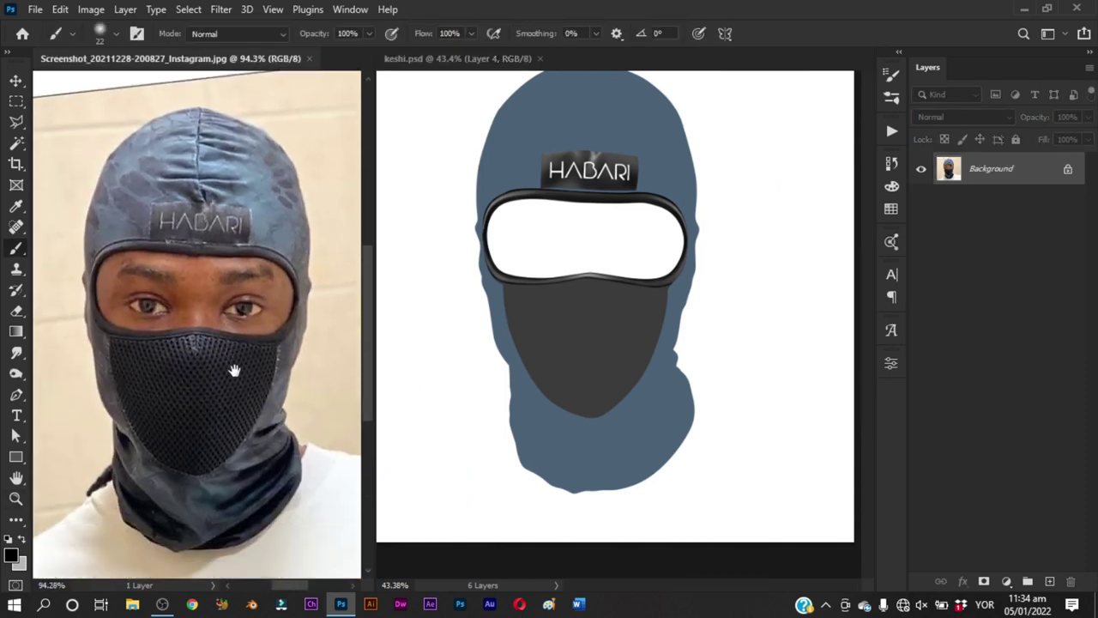
{"action": "left_click", "coordinate": [569, 331]}
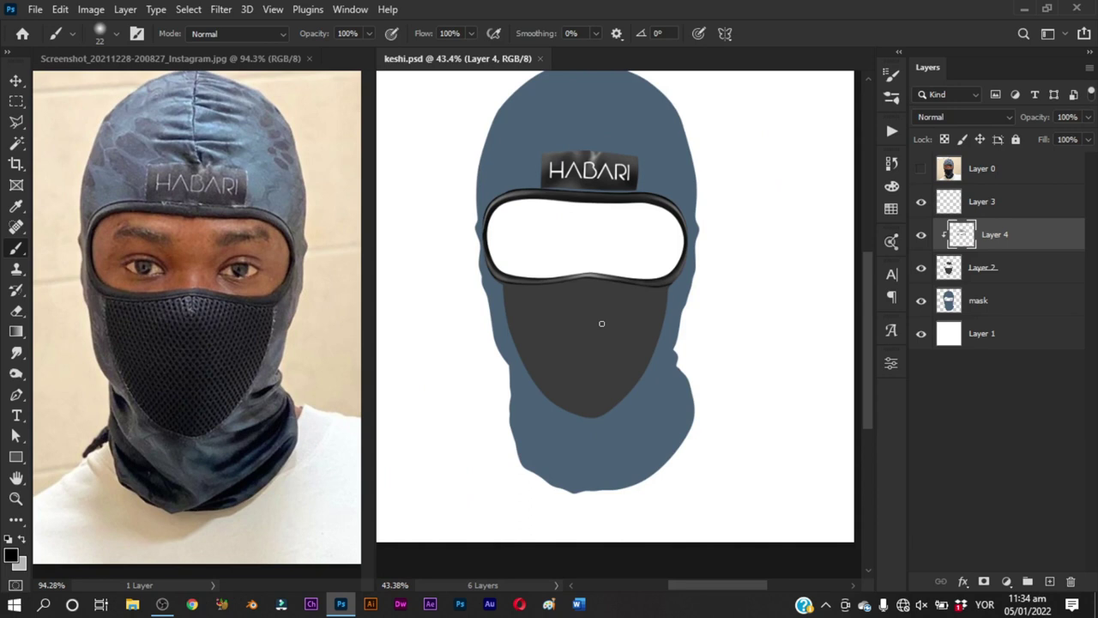
{"action": "left_click", "coordinate": [1006, 305]}
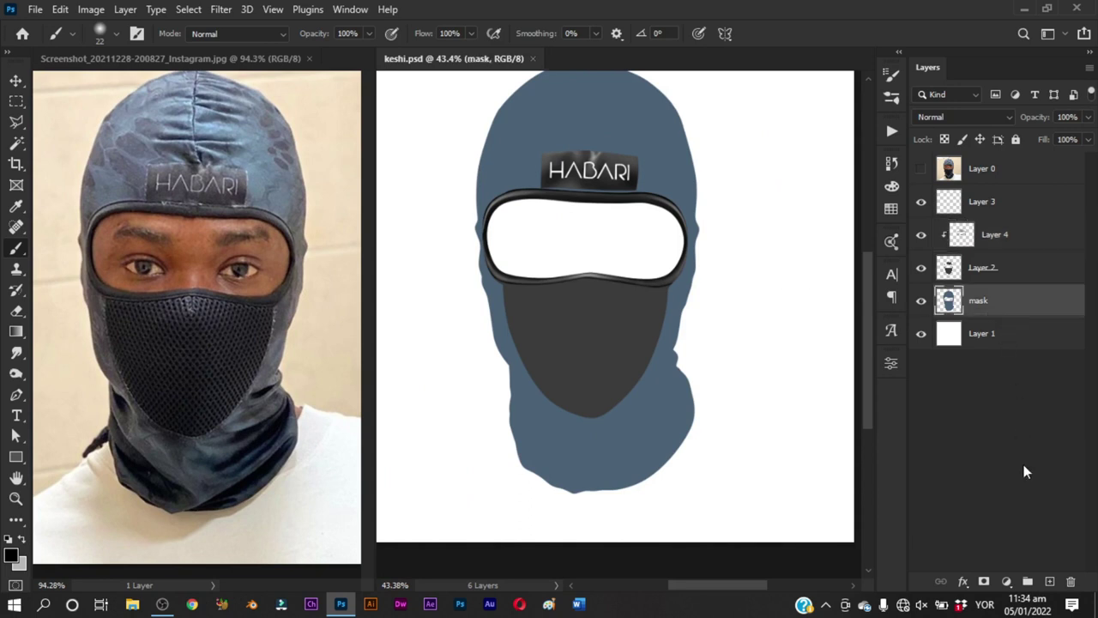
Add a new layer and name it '1'
{"action": "left_click", "coordinate": [1047, 582], "text": "ctrl"}
{"action": "double_click", "coordinate": [981, 334]}
{"action": "type", "text": "1"}
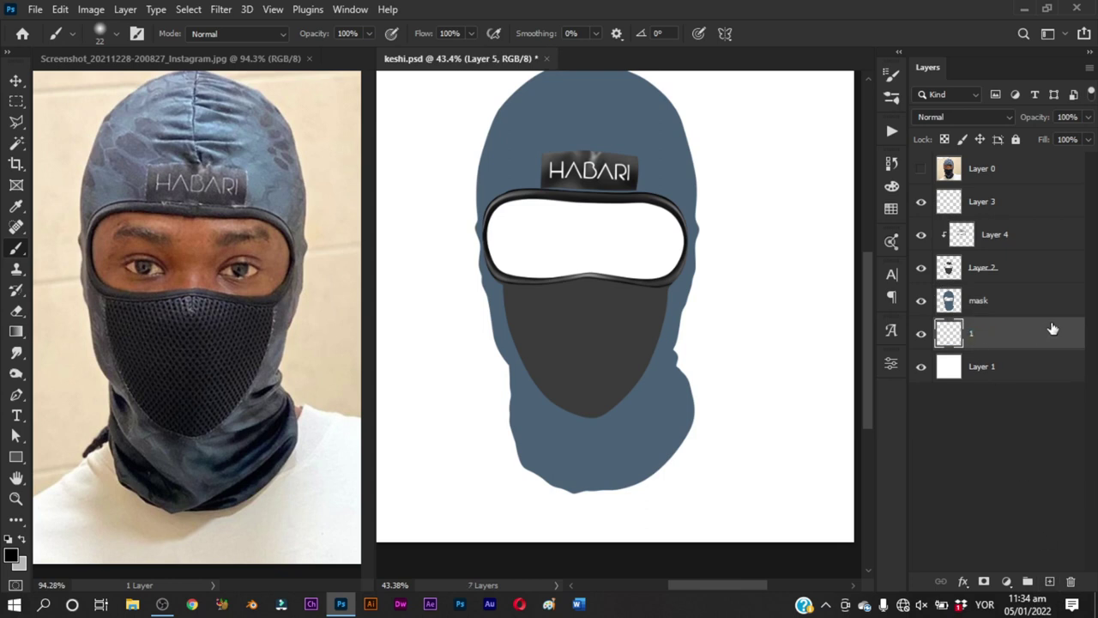
{"action": "key", "text": "Return"}
Trace a closed Pen path around the balaclava's eye opening
{"action": "key", "text": "z"}
{"action": "left_click_drag", "start_coordinate": [548, 226], "coordinate": [583, 227]}
{"action": "key", "text": "p"}
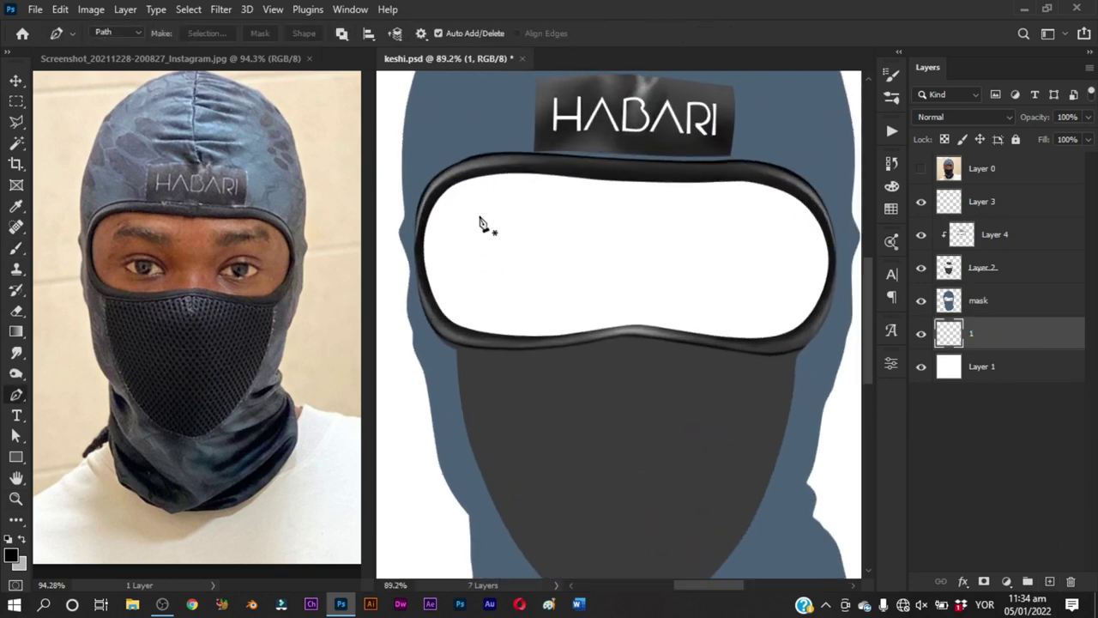
{"action": "left_click", "coordinate": [446, 168]}
{"action": "left_click", "coordinate": [412, 194]}
{"action": "left_click", "coordinate": [414, 285]}
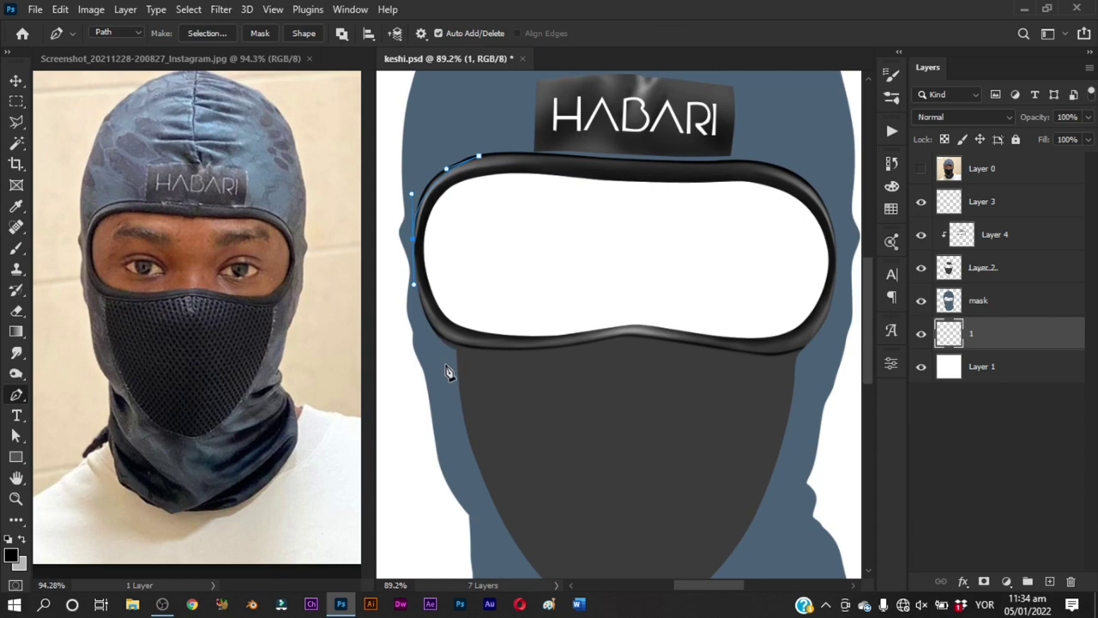
{"action": "left_click", "coordinate": [444, 363]}
{"action": "left_click_drag", "start_coordinate": [637, 372], "coordinate": [797, 369]}
{"action": "left_click", "coordinate": [811, 349]}
{"action": "left_click", "coordinate": [831, 322]}
{"action": "left_click", "coordinate": [845, 265]}
{"action": "left_click", "coordinate": [839, 225]}
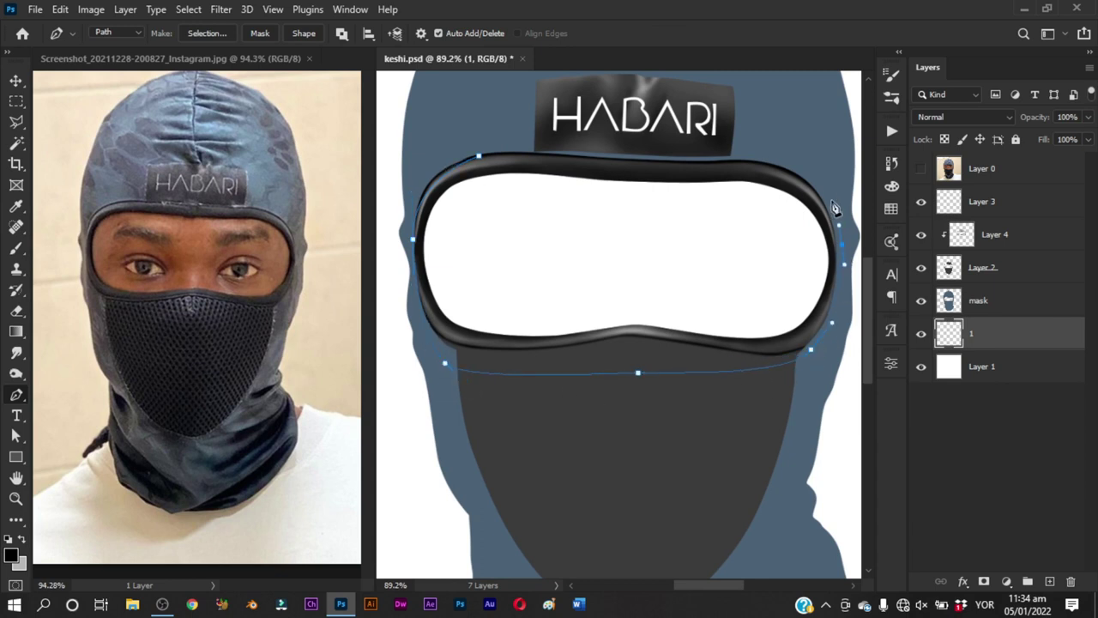
{"action": "left_click", "coordinate": [478, 155]}
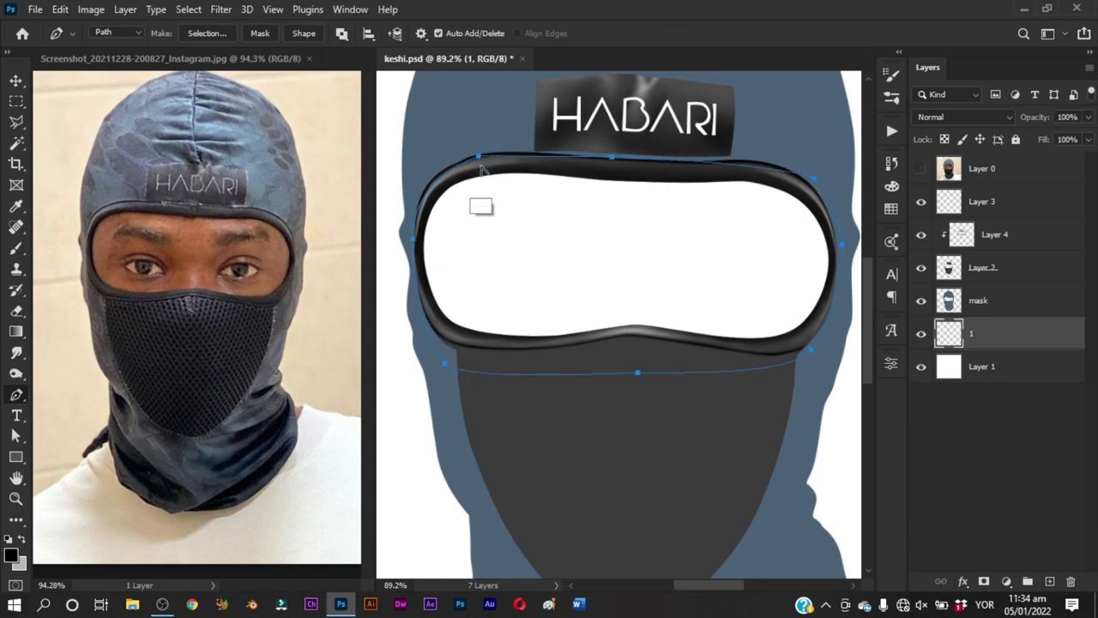
Sample a peach skin tone from the color.jpg palette
{"action": "left_click", "coordinate": [62, 60]}
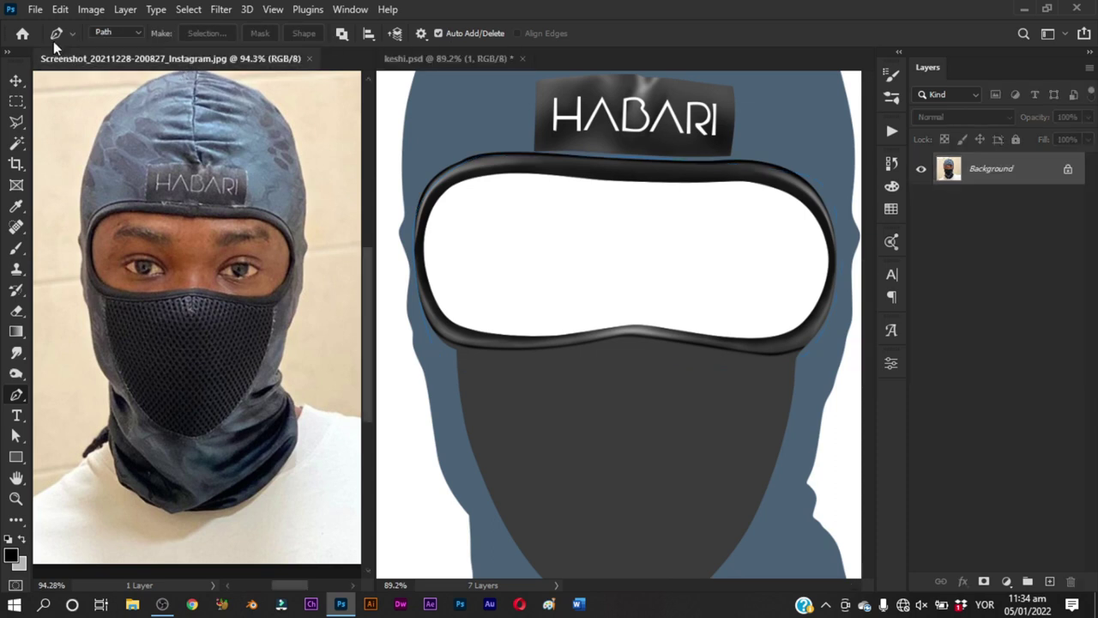
{"action": "left_click", "coordinate": [23, 34]}
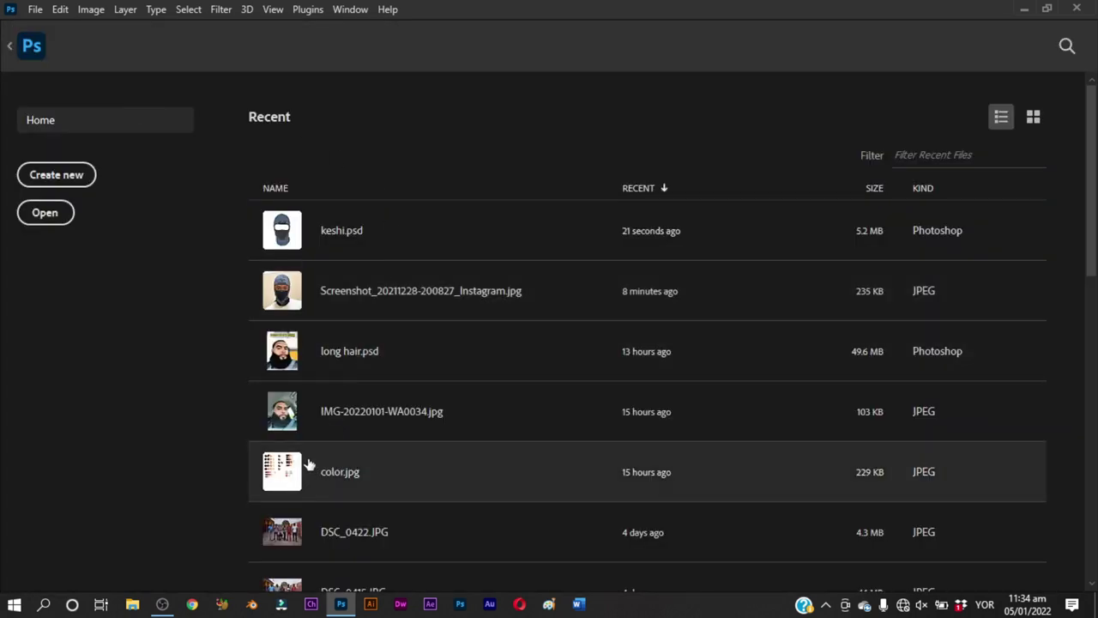
{"action": "left_click", "coordinate": [309, 463]}
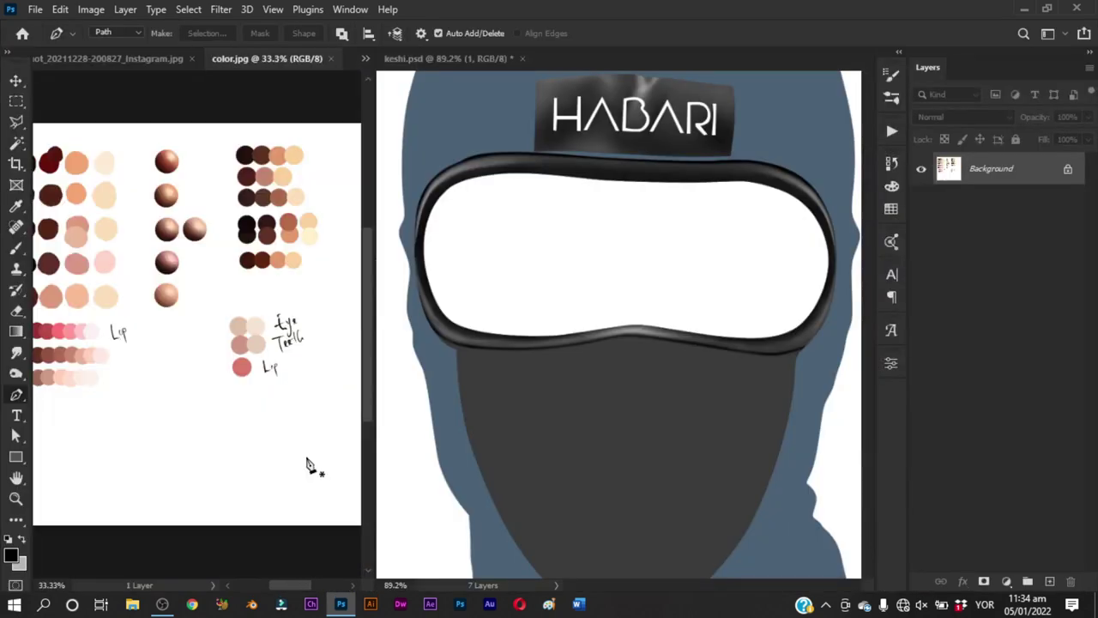
{"action": "key", "text": "b"}
{"action": "left_click", "coordinate": [287, 256], "text": "alt"}
{"action": "left_click", "coordinate": [184, 60]}
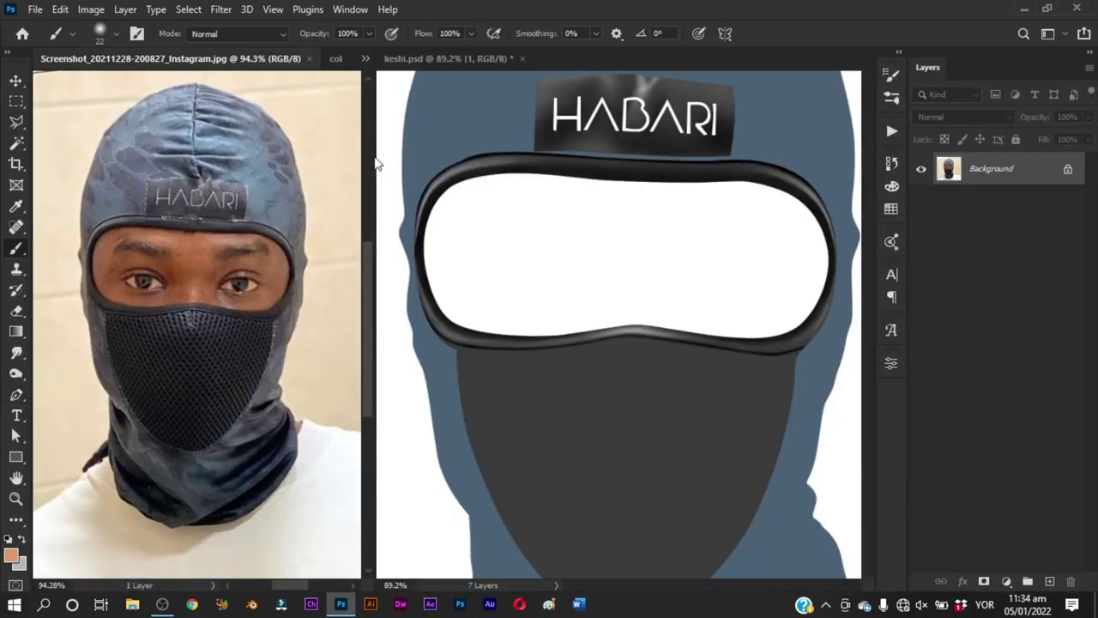
Fill the eye-opening path with the peach tone, then add an empty layer above
{"action": "key", "text": "p"}
{"action": "left_click", "coordinate": [654, 272]}
{"action": "right_click", "coordinate": [675, 226]}
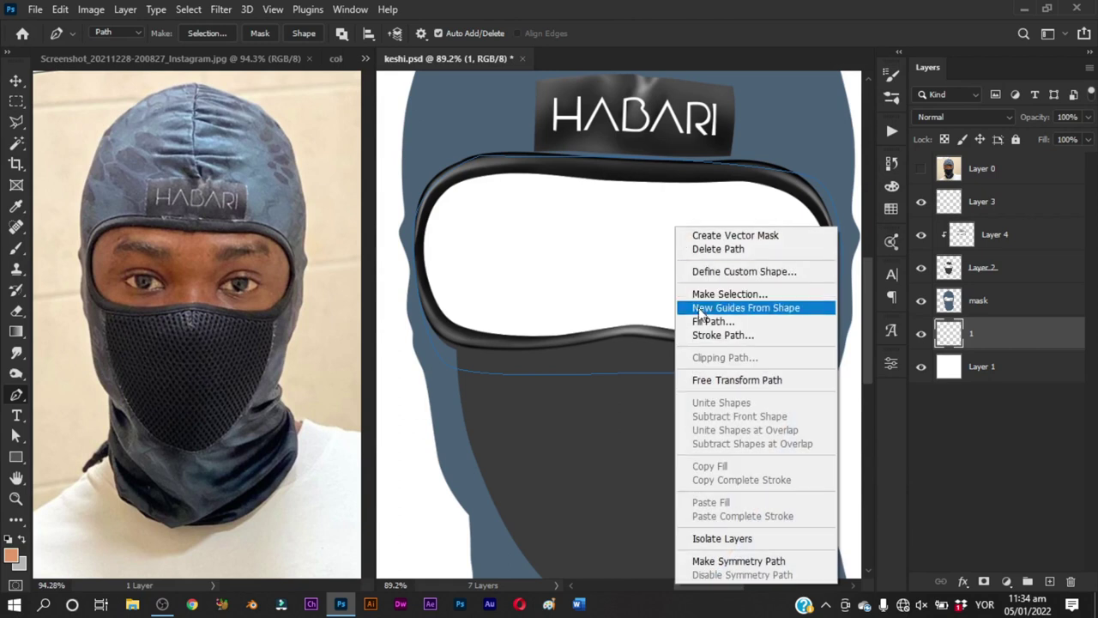
{"action": "left_click", "coordinate": [704, 321]}
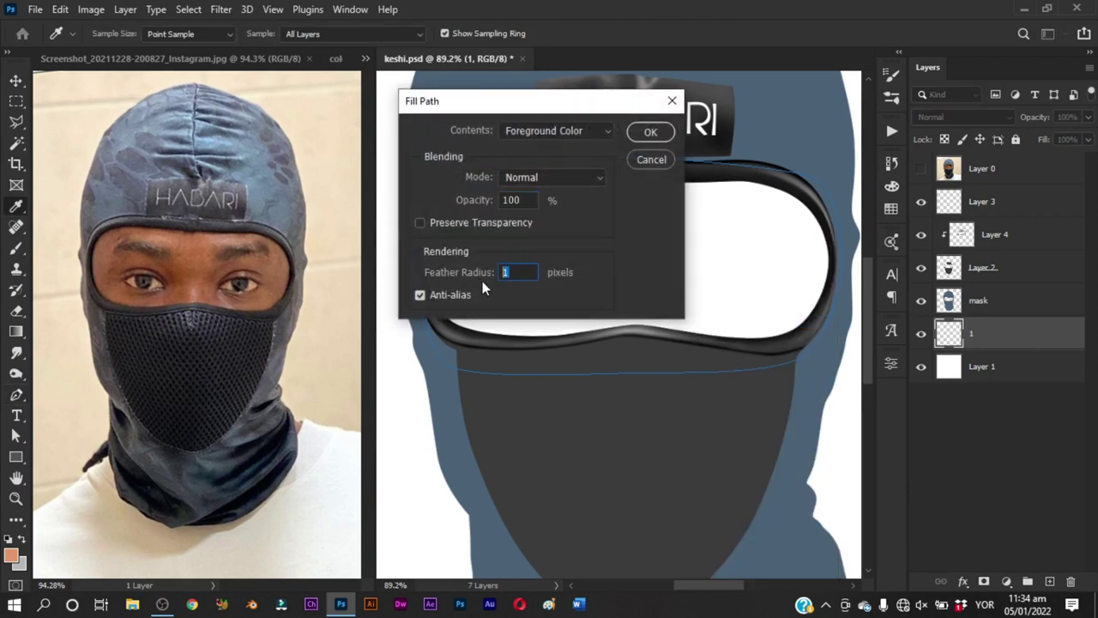
{"action": "key", "text": "Return"}
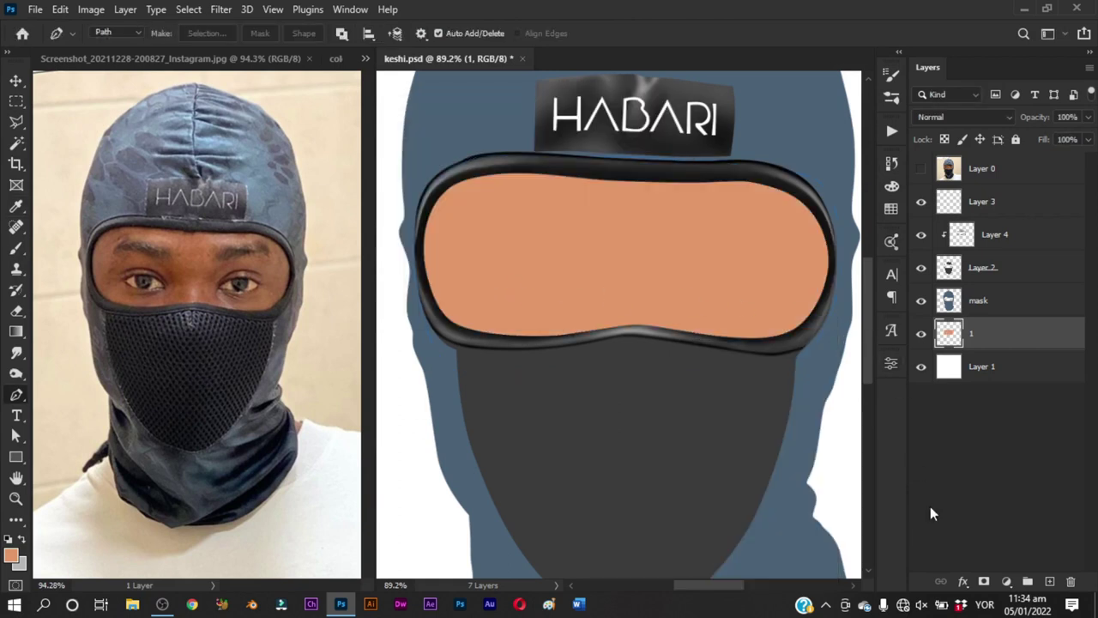
{"action": "left_click", "coordinate": [1050, 581]}
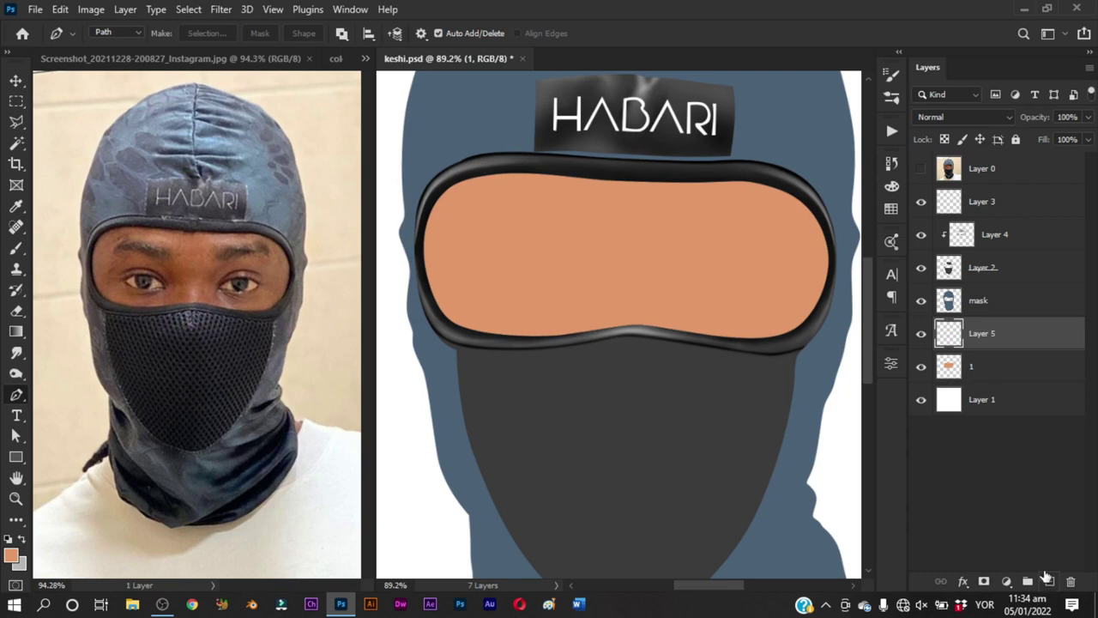
Rename Layer 5 to 'hair' and trace a closed curved path around the left eyebrow
{"action": "double_click", "coordinate": [980, 333]}
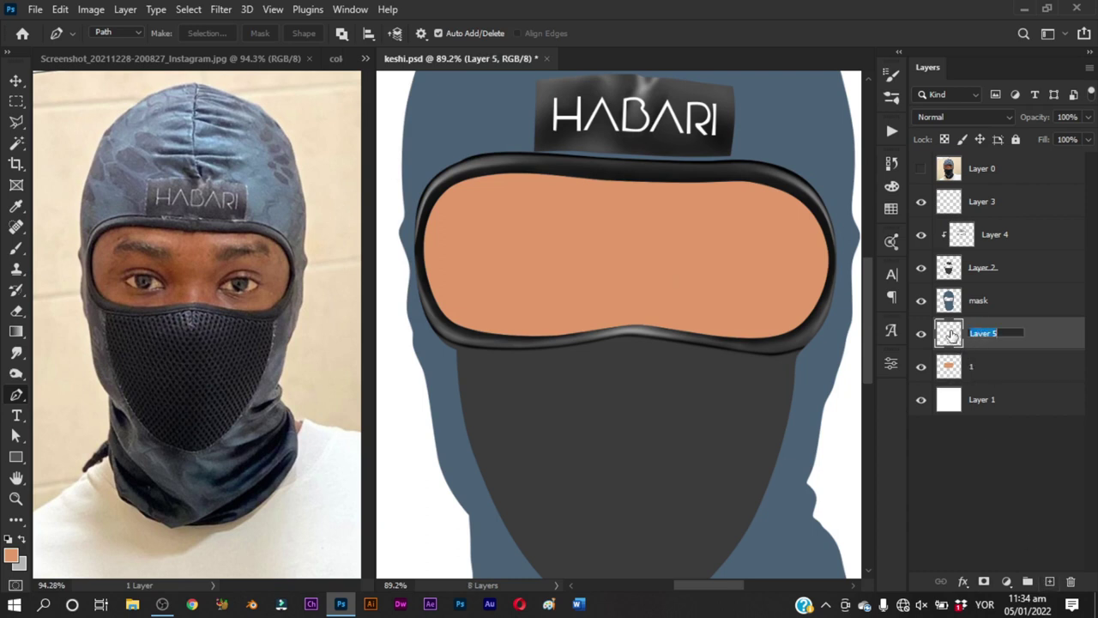
{"action": "type", "text": "ir"}
{"action": "key", "text": "Return"}
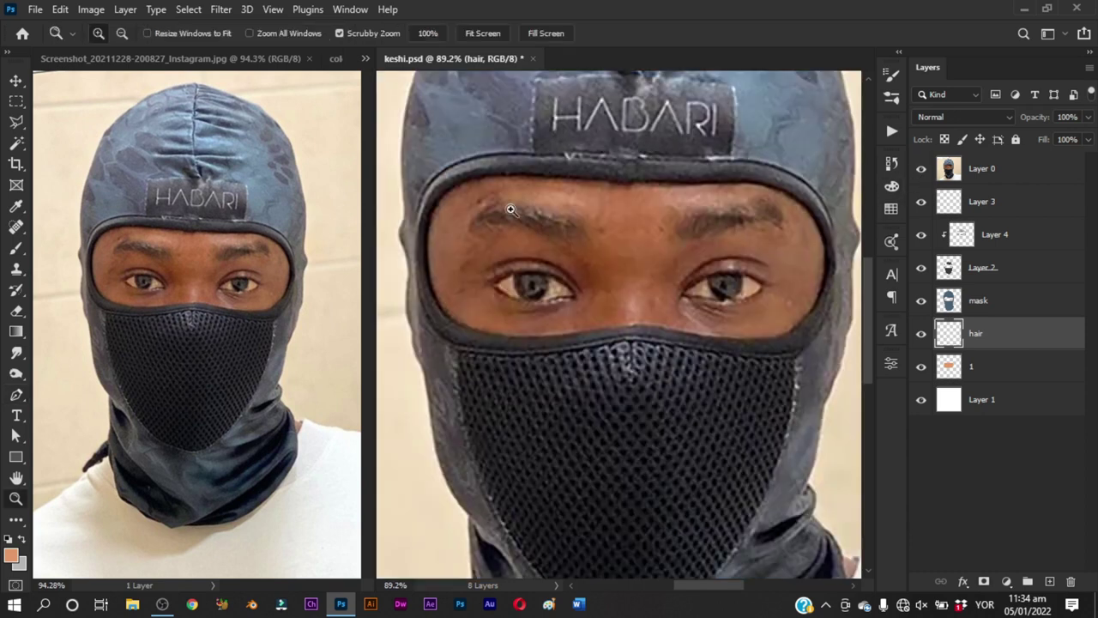
{"action": "left_click_drag", "start_coordinate": [449, 243], "coordinate": [455, 231]}
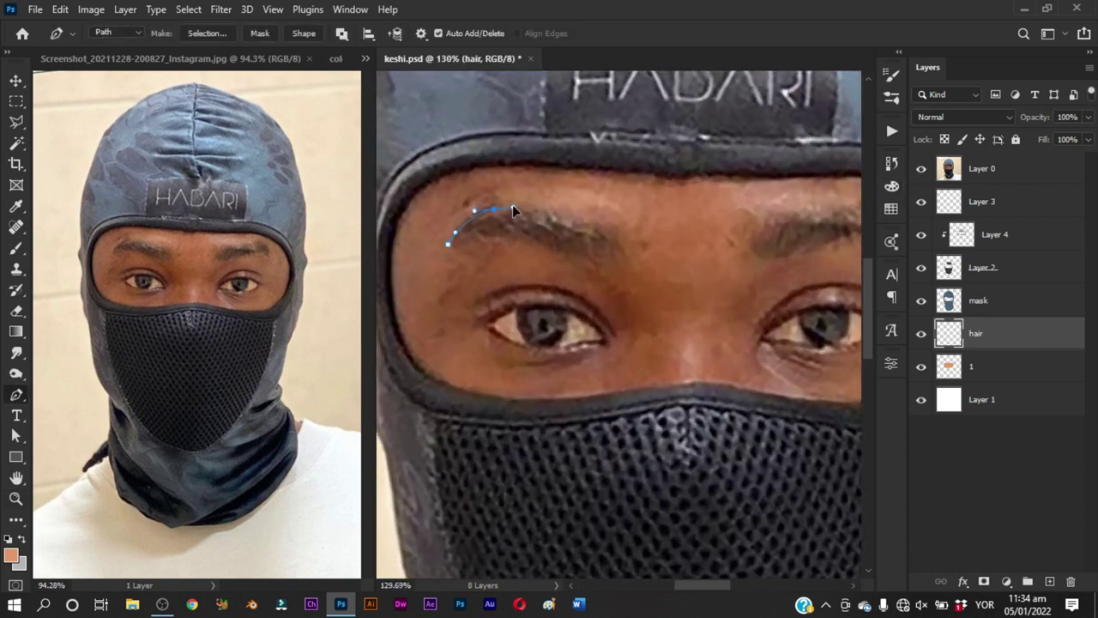
{"action": "left_click_drag", "start_coordinate": [512, 208], "coordinate": [516, 206]}
{"action": "left_click", "coordinate": [617, 266]}
{"action": "left_click_drag", "start_coordinate": [539, 250], "coordinate": [539, 247]}
{"action": "left_click", "coordinate": [448, 245]}
Trace a closed curved path around the right eyebrow, then zoom out to see both
{"action": "left_click_drag", "start_coordinate": [704, 276], "coordinate": [576, 285]}
{"action": "left_click_drag", "start_coordinate": [648, 221], "coordinate": [658, 220]}
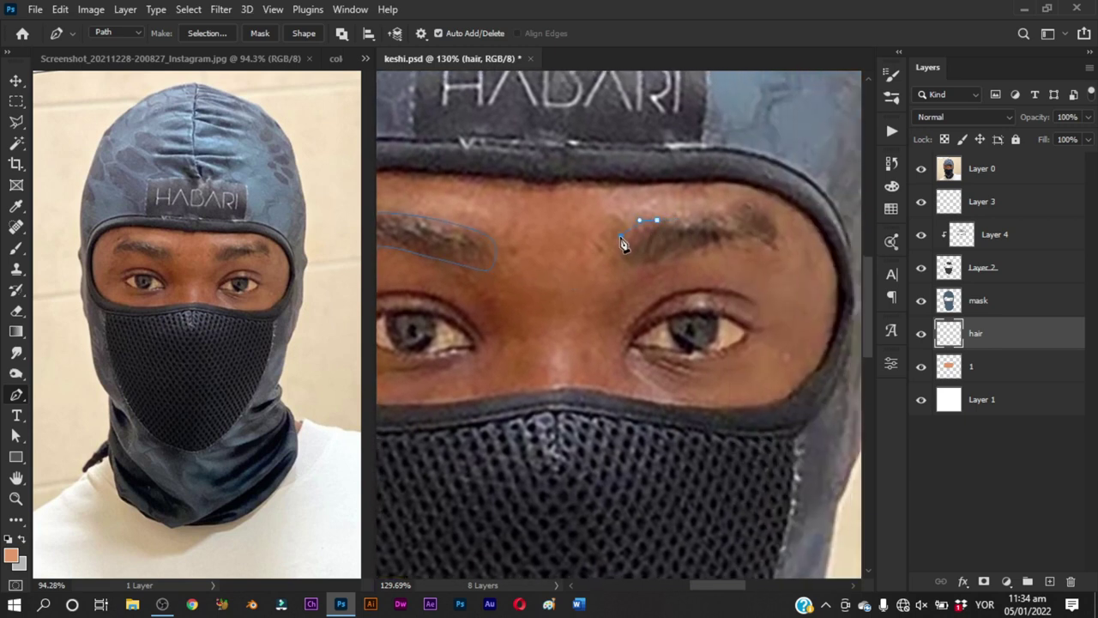
{"action": "left_click", "coordinate": [620, 246]}
{"action": "left_click_drag", "start_coordinate": [687, 254], "coordinate": [780, 235]}
{"action": "left_click", "coordinate": [758, 211]}
{"action": "left_click", "coordinate": [656, 222], "text": "alt"}
{"action": "key", "text": "z"}
{"action": "left_click", "coordinate": [596, 318], "text": "alt"}
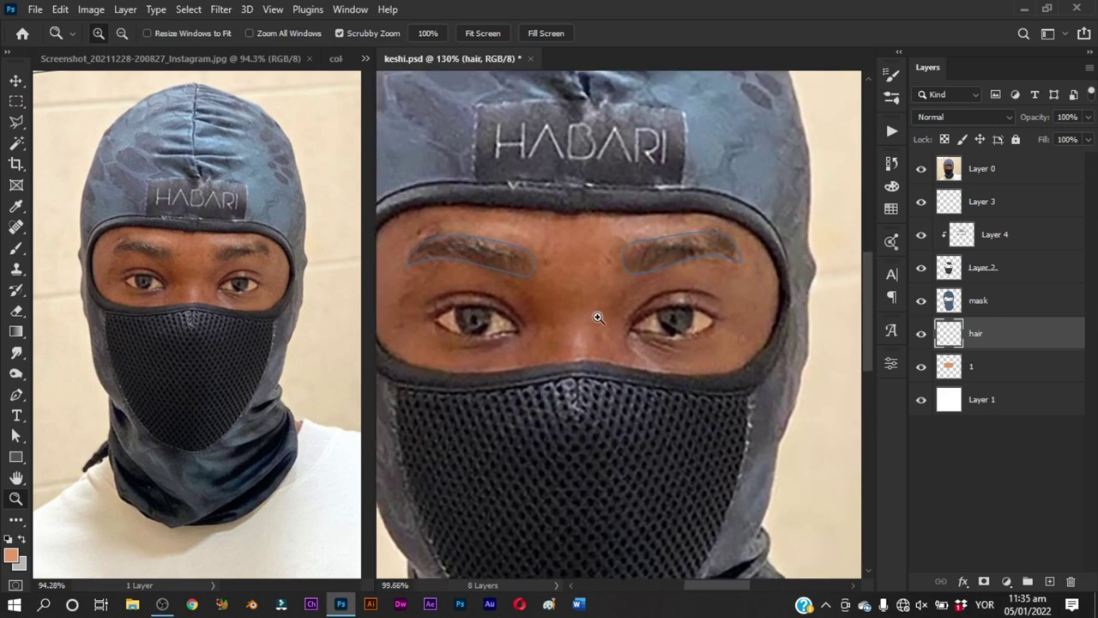
Reset colours to default and select a 33 px hair-stroke brush
{"action": "key", "text": "b"}
{"action": "key", "text": "d"}
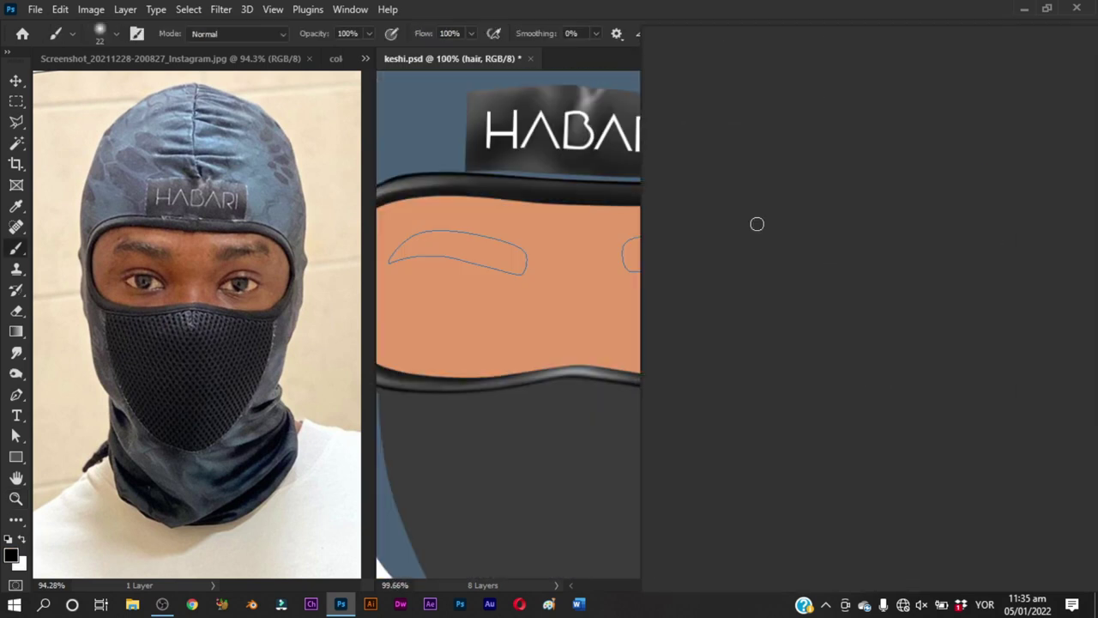
{"action": "right_click", "coordinate": [757, 223]}
{"action": "left_click", "coordinate": [889, 386]}
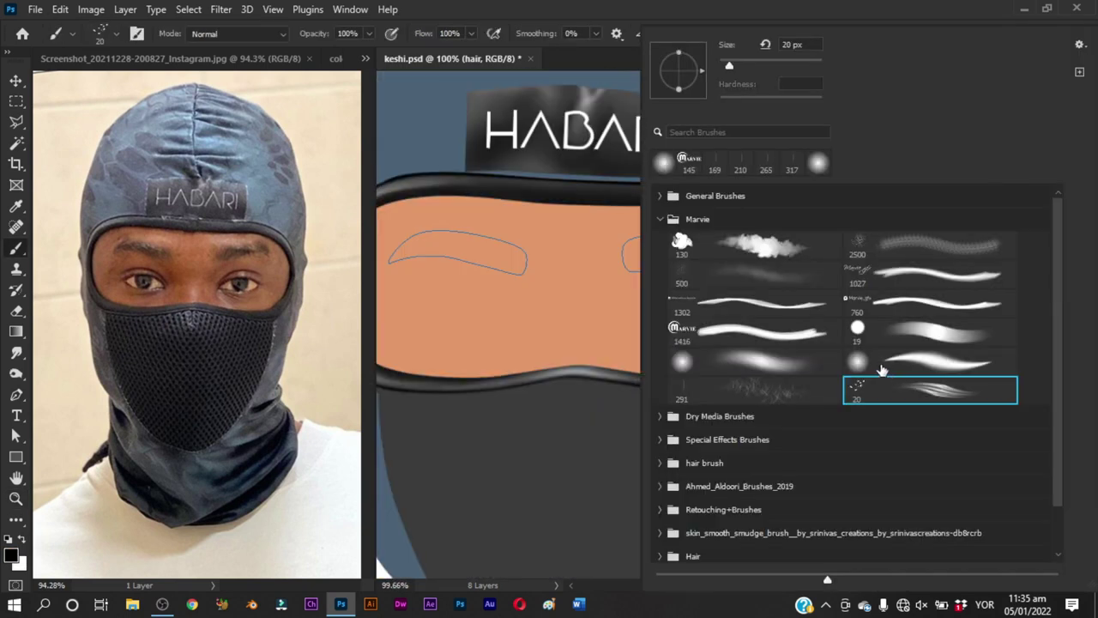
{"action": "left_click", "coordinate": [579, 174]}
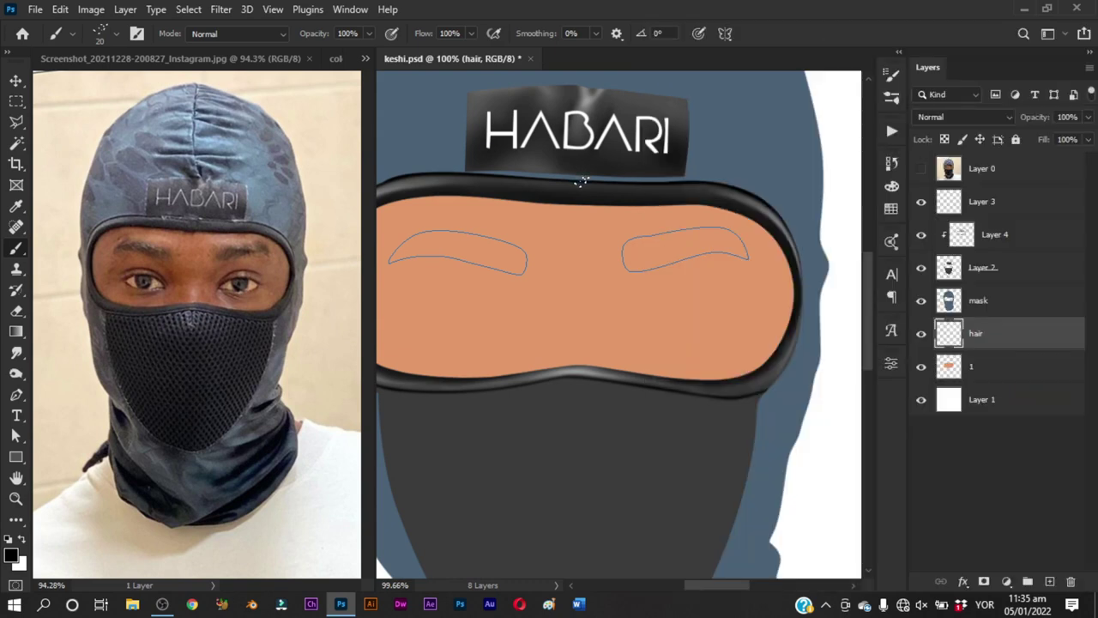
{"action": "scroll", "coordinate": [483, 265], "scroll_direction": "up", "scroll_amount": 2}
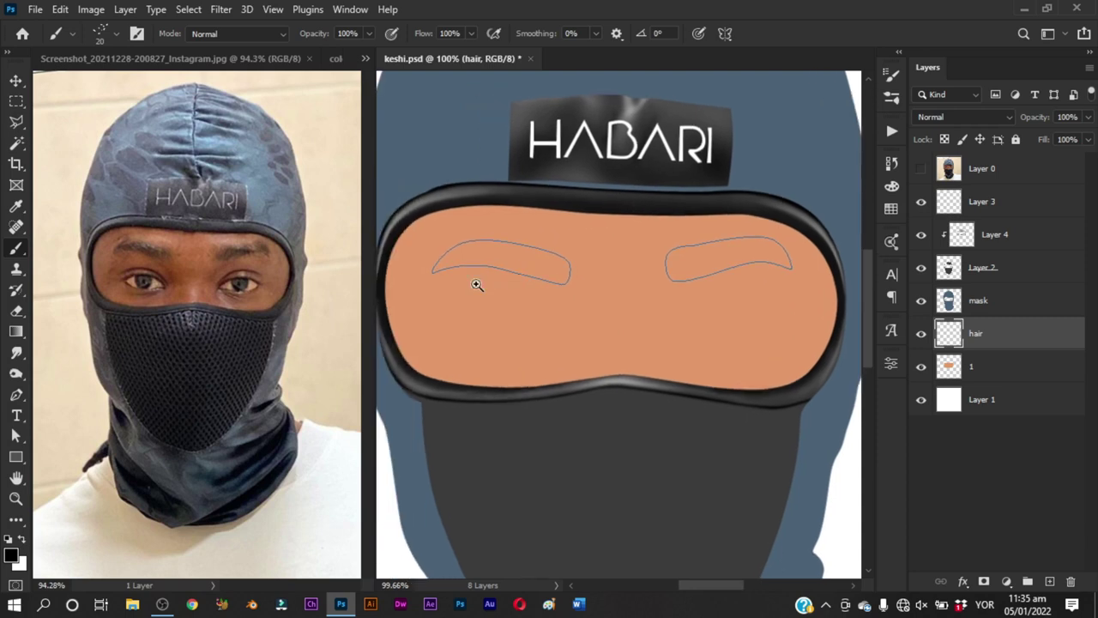
{"action": "scroll", "coordinate": [475, 282], "scroll_direction": "up", "scroll_amount": 2}
{"action": "left_click_drag", "start_coordinate": [590, 256], "coordinate": [600, 275]}
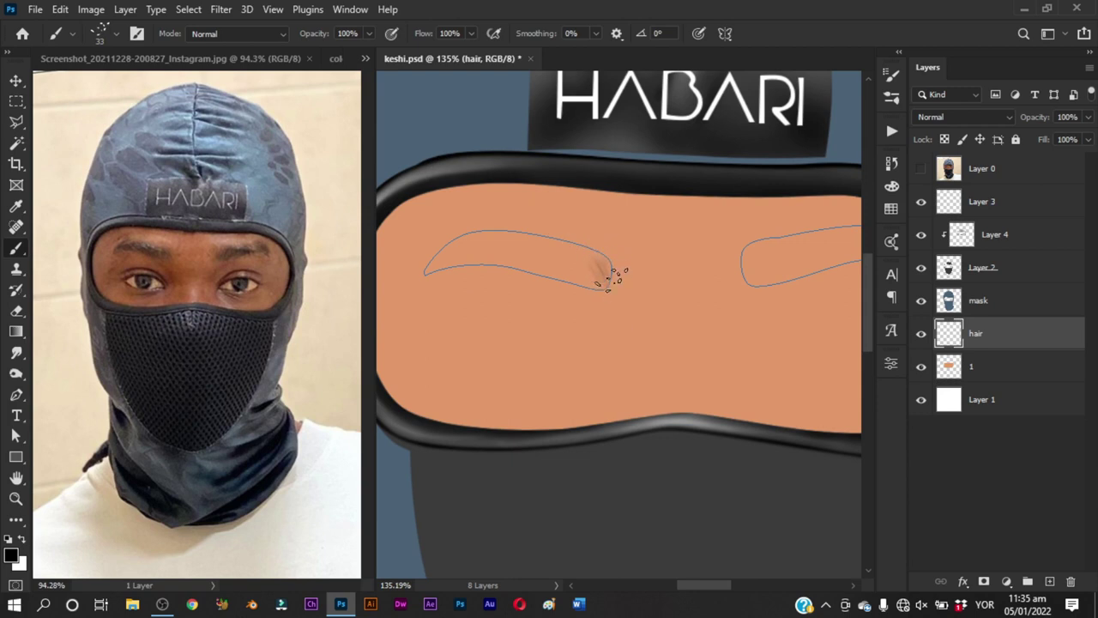
Paint brown hair strokes across the left eyebrow's right end and middle
{"action": "left_click_drag", "start_coordinate": [577, 242], "coordinate": [596, 283]}
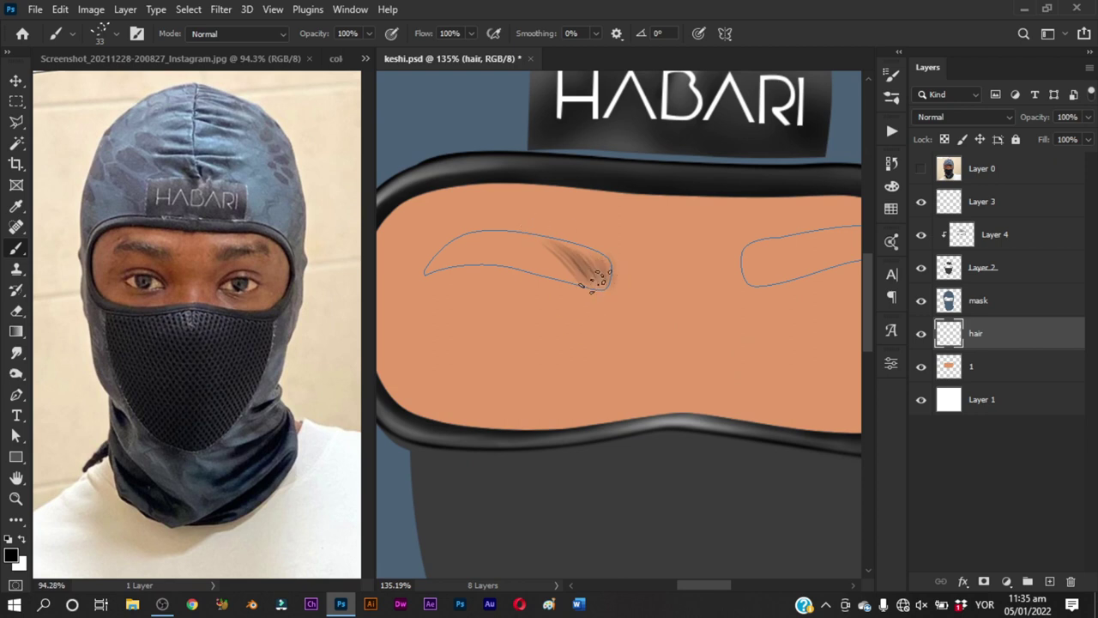
{"action": "left_click_drag", "start_coordinate": [573, 249], "coordinate": [604, 285]}
{"action": "mouse_move", "coordinate": [563, 234]}
{"action": "left_mouse_down"}
{"action": "mouse_move", "coordinate": [610, 275]}
{"action": "mouse_move", "coordinate": [569, 245]}
{"action": "mouse_move", "coordinate": [557, 266]}
{"action": "left_mouse_up"}
{"action": "left_click_drag", "start_coordinate": [510, 228], "coordinate": [558, 276]}
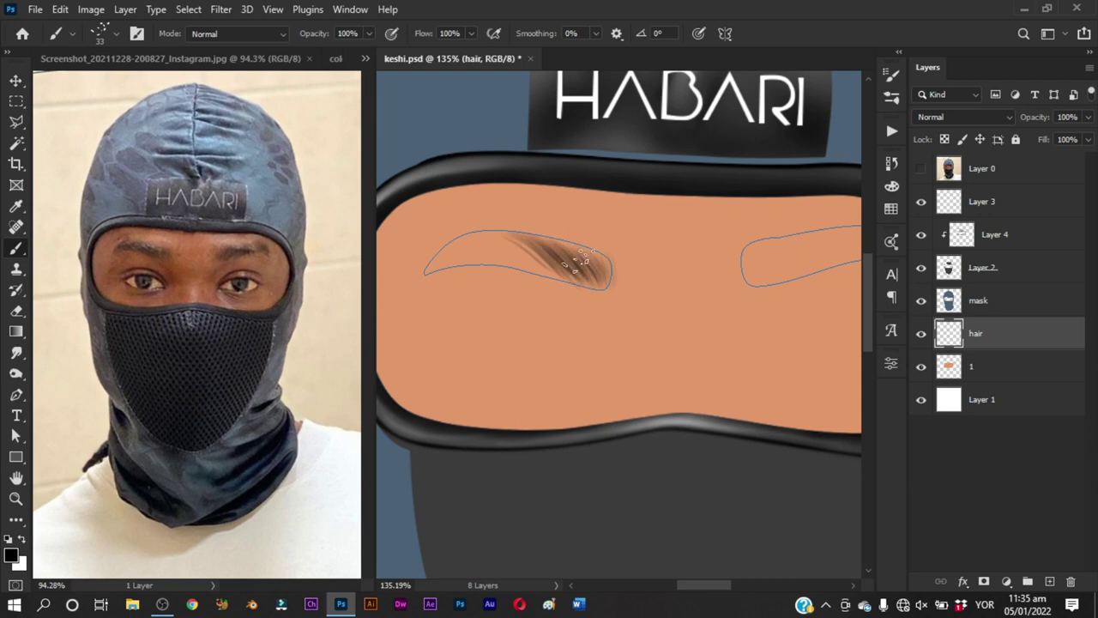
{"action": "left_click_drag", "start_coordinate": [579, 260], "coordinate": [601, 282]}
{"action": "mouse_move", "coordinate": [508, 237]}
{"action": "left_mouse_down"}
{"action": "mouse_move", "coordinate": [531, 254]}
{"action": "mouse_move", "coordinate": [523, 260]}
{"action": "left_mouse_up"}
{"action": "mouse_move", "coordinate": [470, 239]}
{"action": "left_mouse_down"}
{"action": "mouse_move", "coordinate": [521, 266]}
{"action": "mouse_move", "coordinate": [547, 257]}
{"action": "mouse_move", "coordinate": [589, 276]}
{"action": "left_mouse_up"}
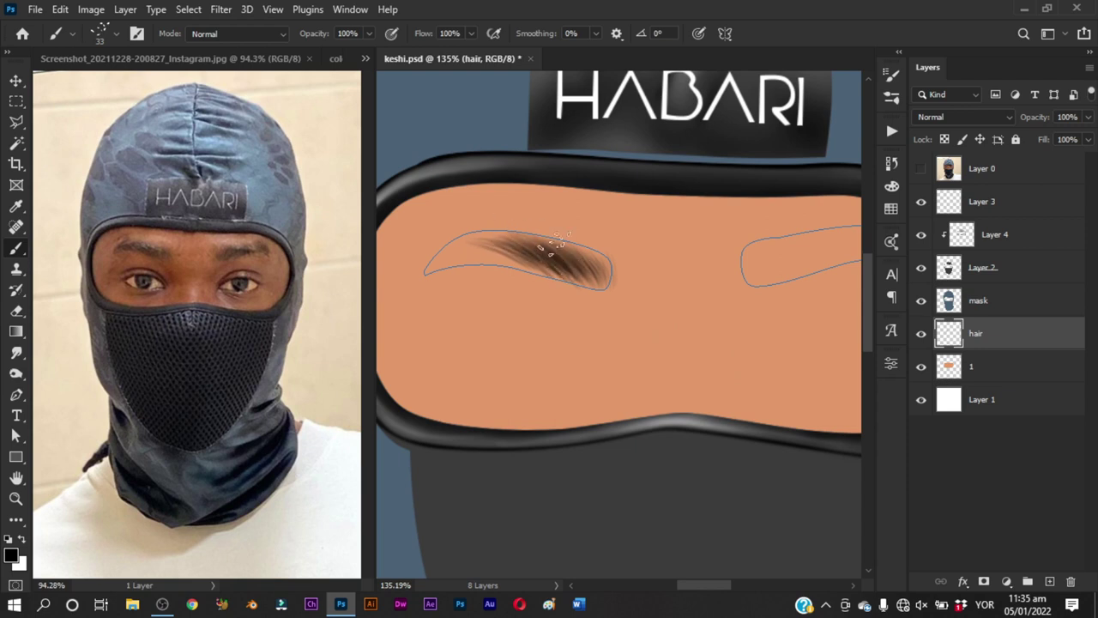
Add hair strokes to the left eyebrow's left part, upper edge and tapered tip
{"action": "left_click_drag", "start_coordinate": [560, 239], "coordinate": [605, 275]}
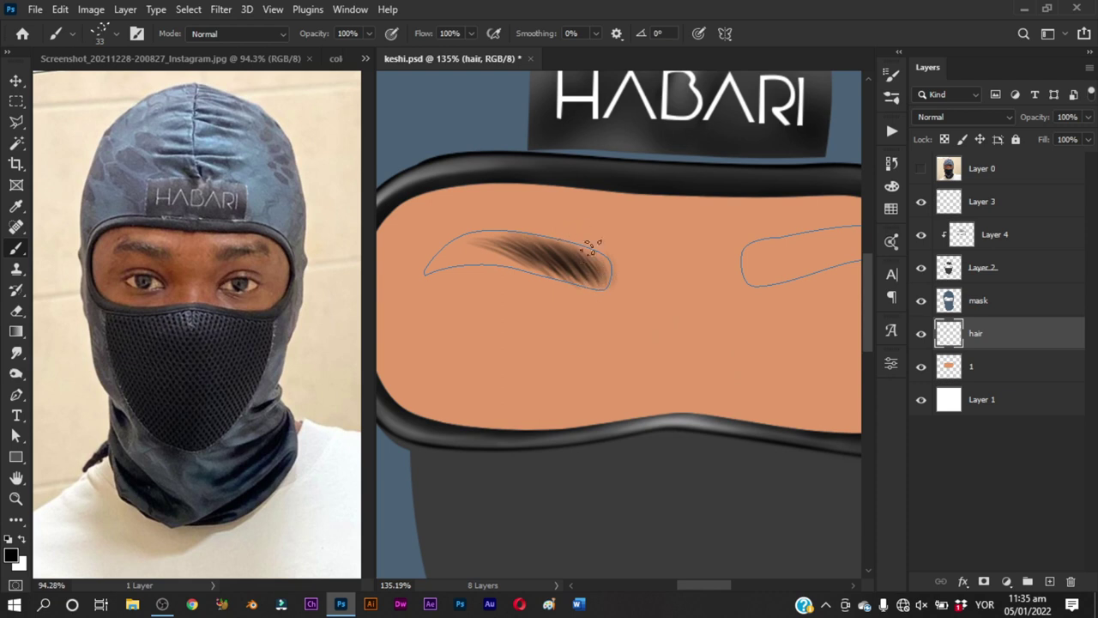
{"action": "key", "text": "ctrl+z"}
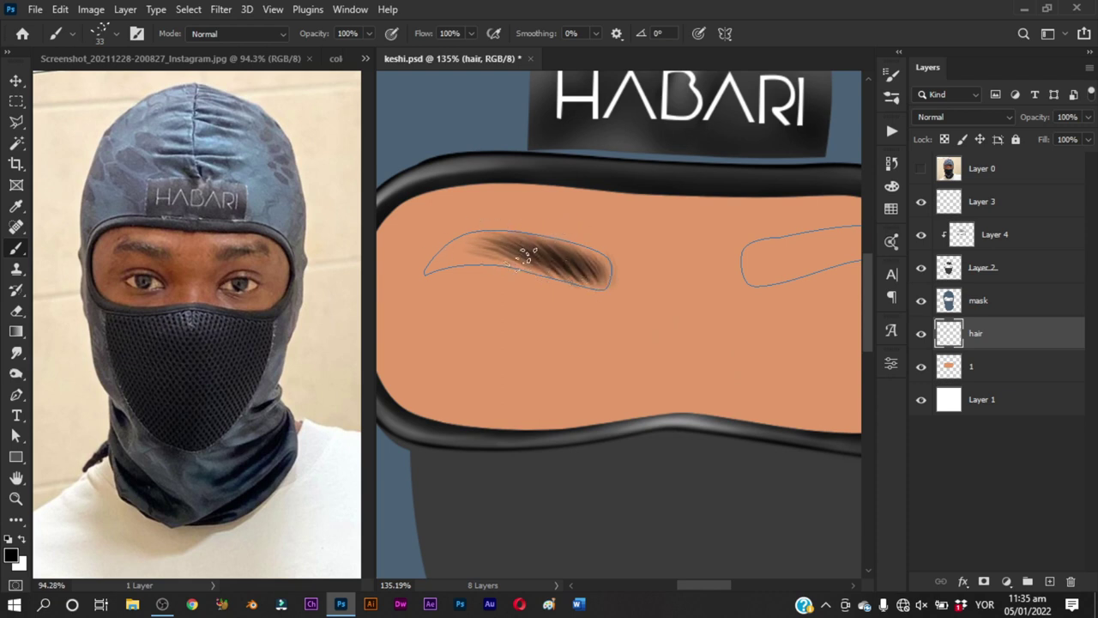
{"action": "left_click_drag", "start_coordinate": [470, 249], "coordinate": [496, 252]}
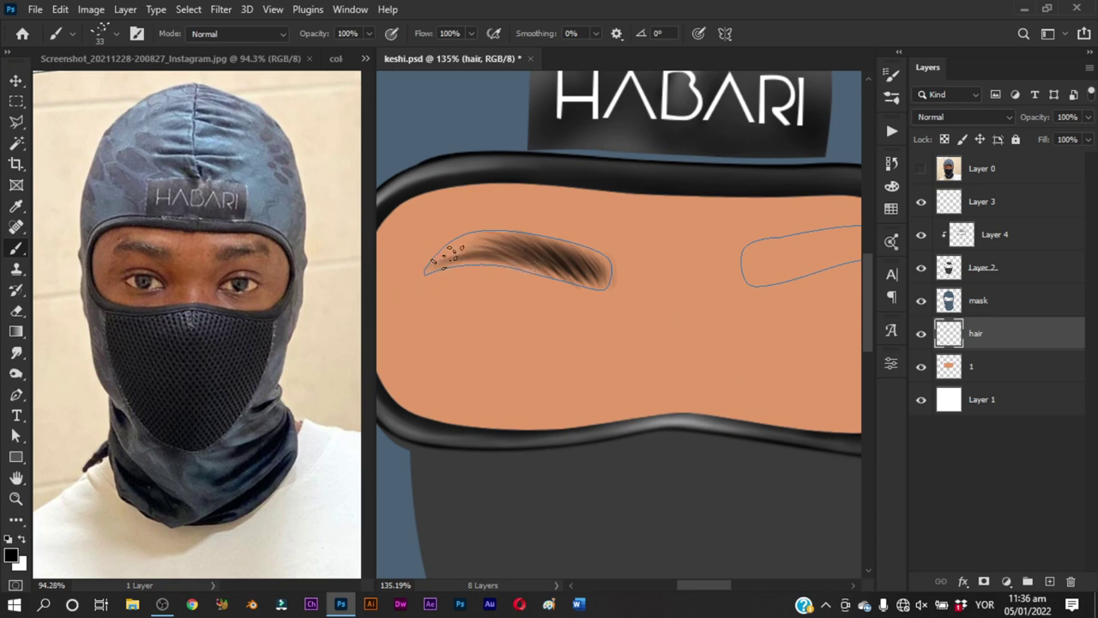
{"action": "left_click_drag", "start_coordinate": [513, 249], "coordinate": [455, 255]}
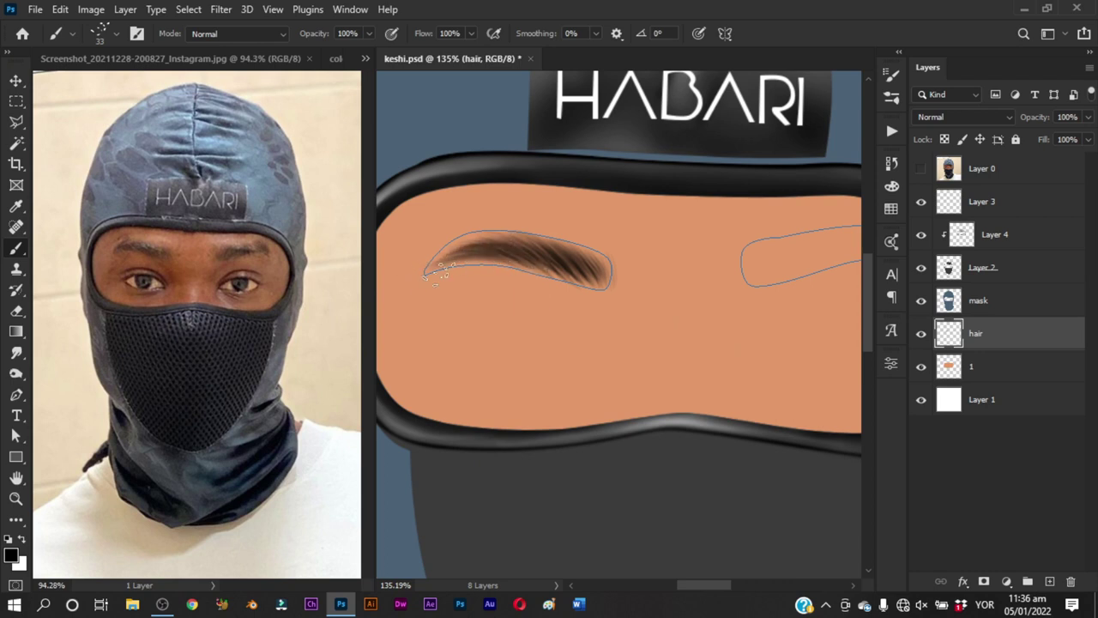
{"action": "mouse_move", "coordinate": [540, 260]}
{"action": "left_mouse_down"}
{"action": "mouse_move", "coordinate": [463, 244]}
{"action": "mouse_move", "coordinate": [433, 265]}
{"action": "left_mouse_up"}
{"action": "left_click_drag", "start_coordinate": [478, 236], "coordinate": [428, 268]}
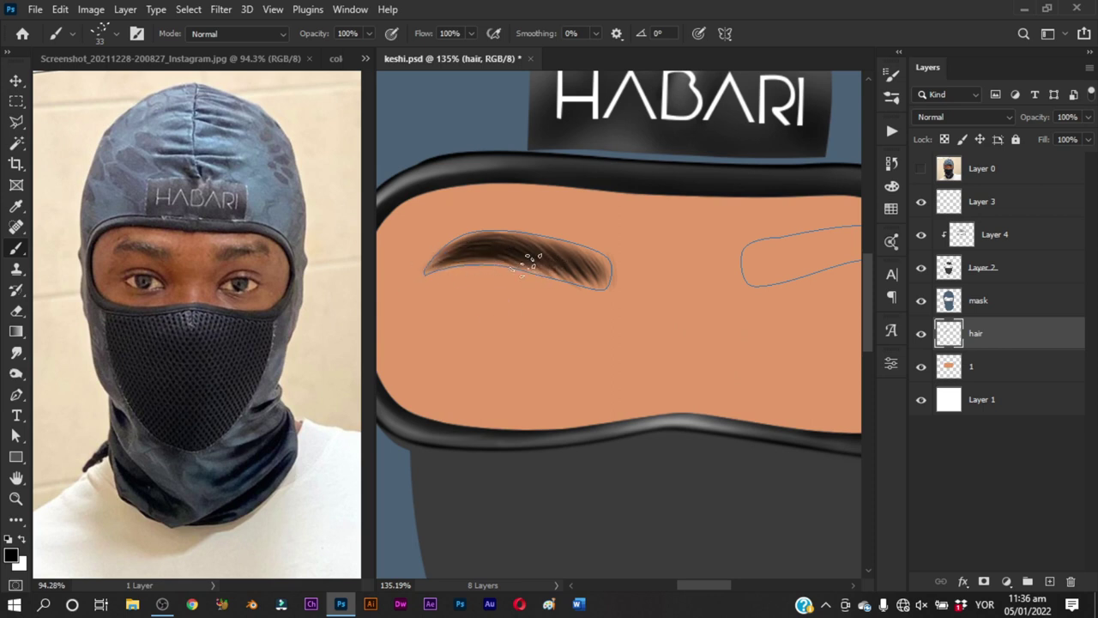
{"action": "key", "text": "ctrl"}
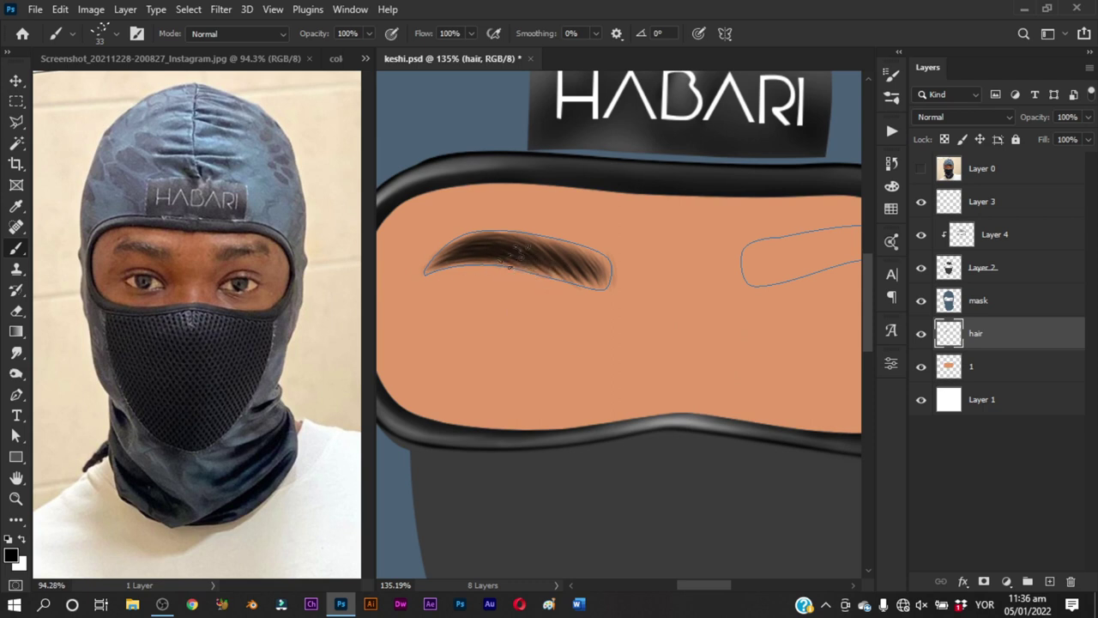
{"action": "mouse_move", "coordinate": [585, 272]}
{"action": "left_mouse_down"}
{"action": "mouse_move", "coordinate": [549, 254]}
{"action": "mouse_move", "coordinate": [586, 268]}
{"action": "left_mouse_up"}
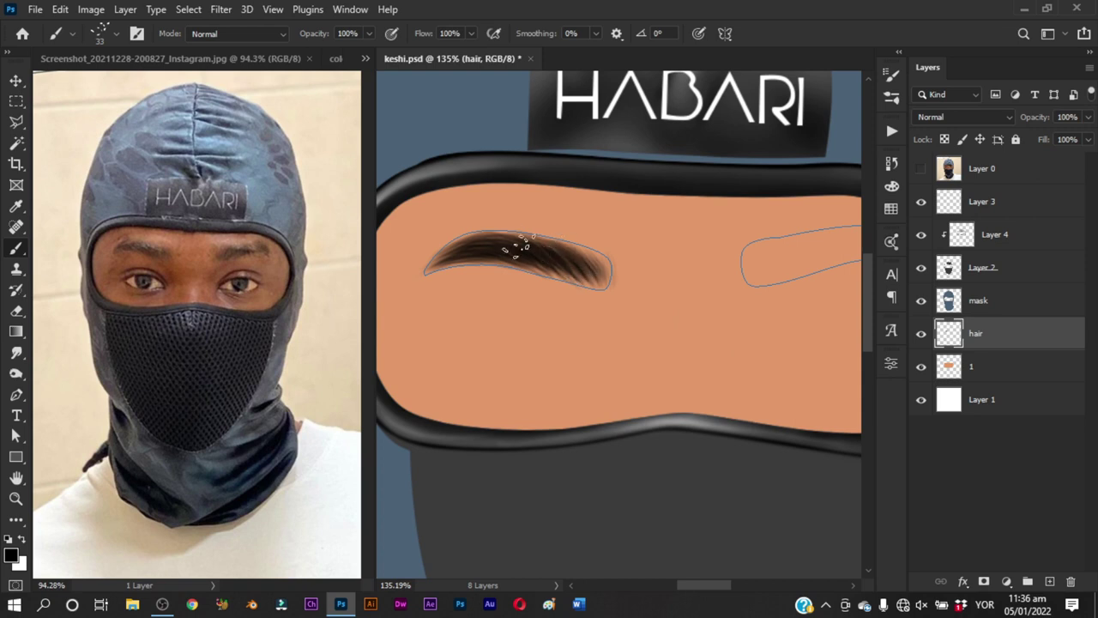
Bring the right eyebrow outline into view and check the hair brush presets
{"action": "left_click_drag", "start_coordinate": [613, 275], "coordinate": [509, 257]}
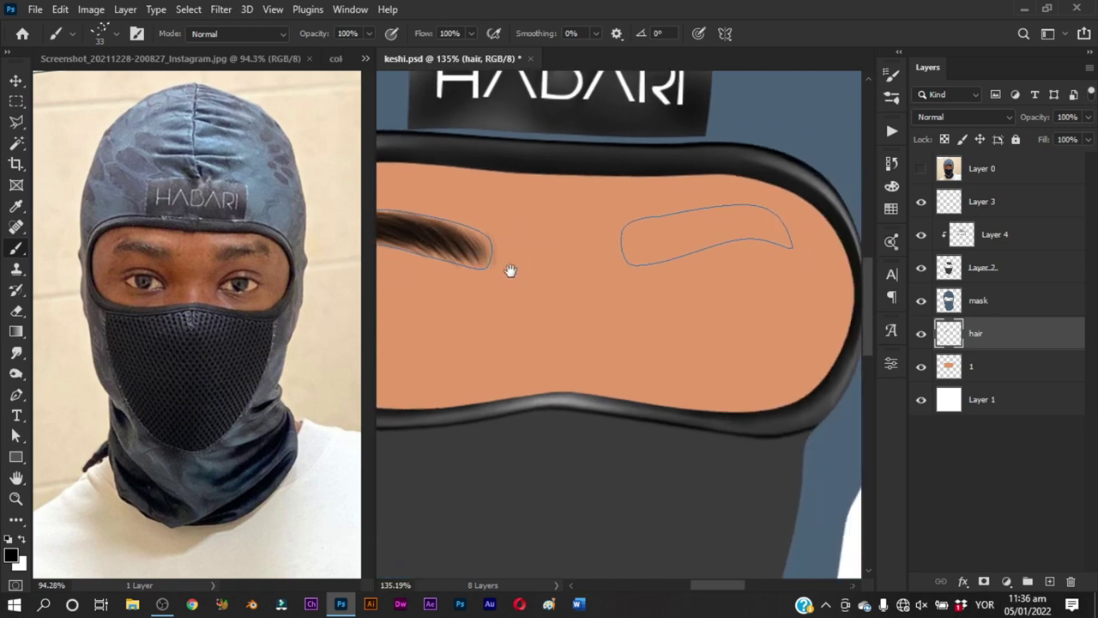
{"action": "right_click", "coordinate": [590, 252]}
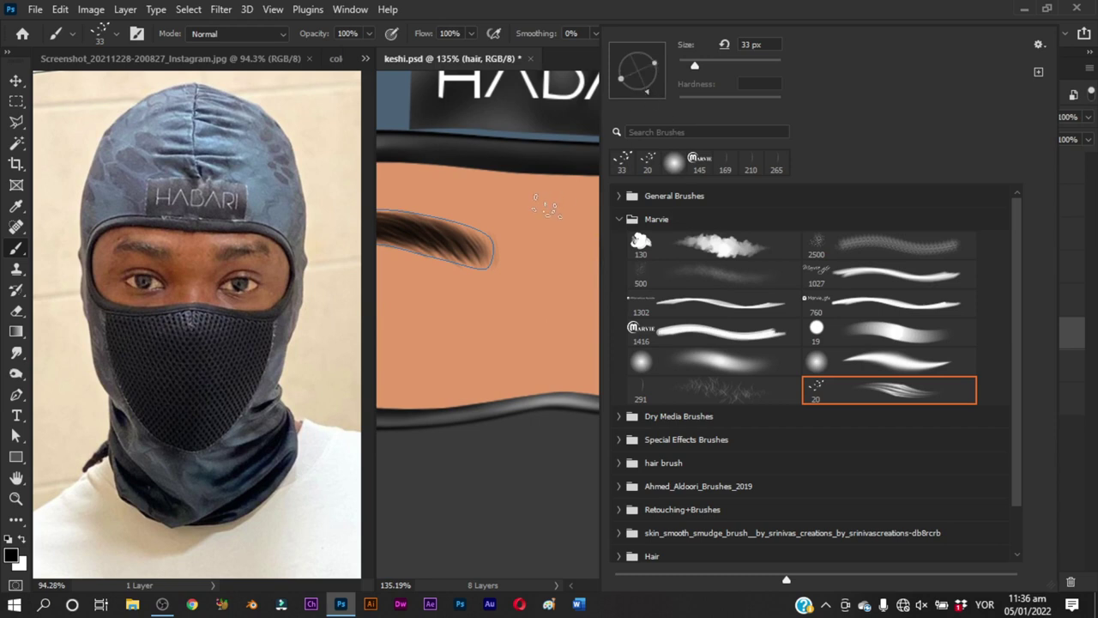
{"action": "key", "text": "Escape"}
{"action": "left_click_drag", "start_coordinate": [569, 209], "coordinate": [547, 237]}
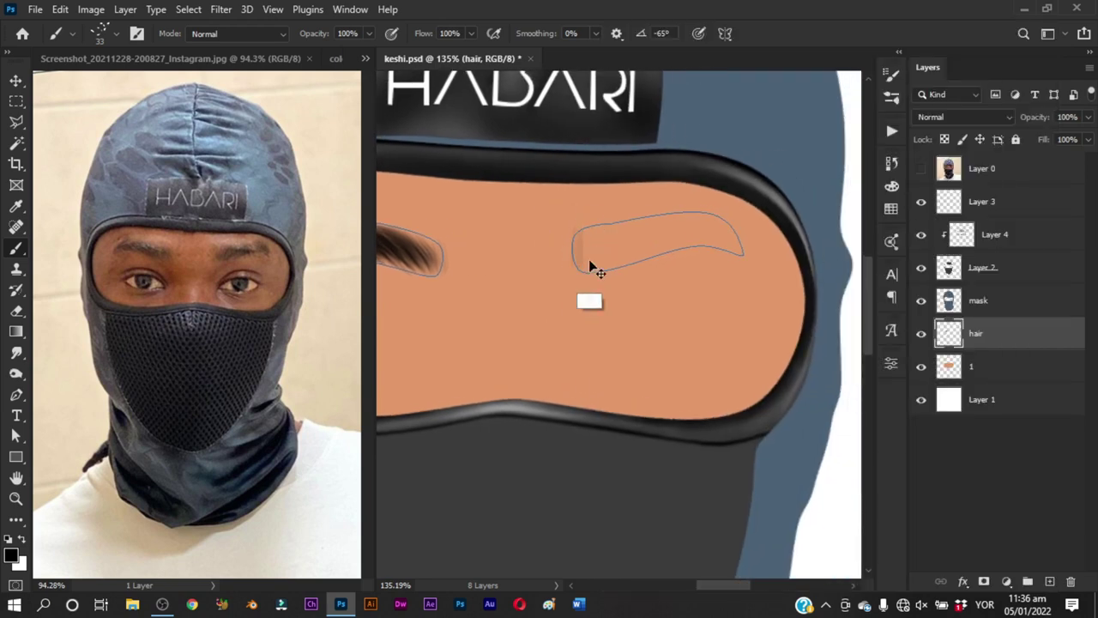
{"action": "right_click", "coordinate": [583, 234]}
{"action": "key", "text": "Escape"}
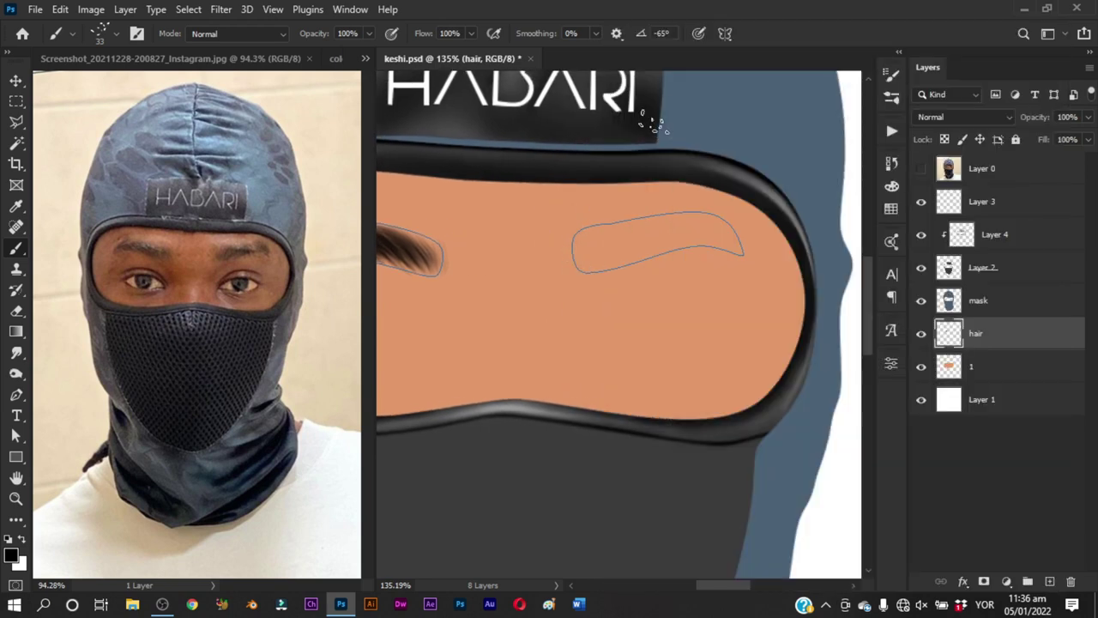
{"action": "right_click", "coordinate": [637, 140]}
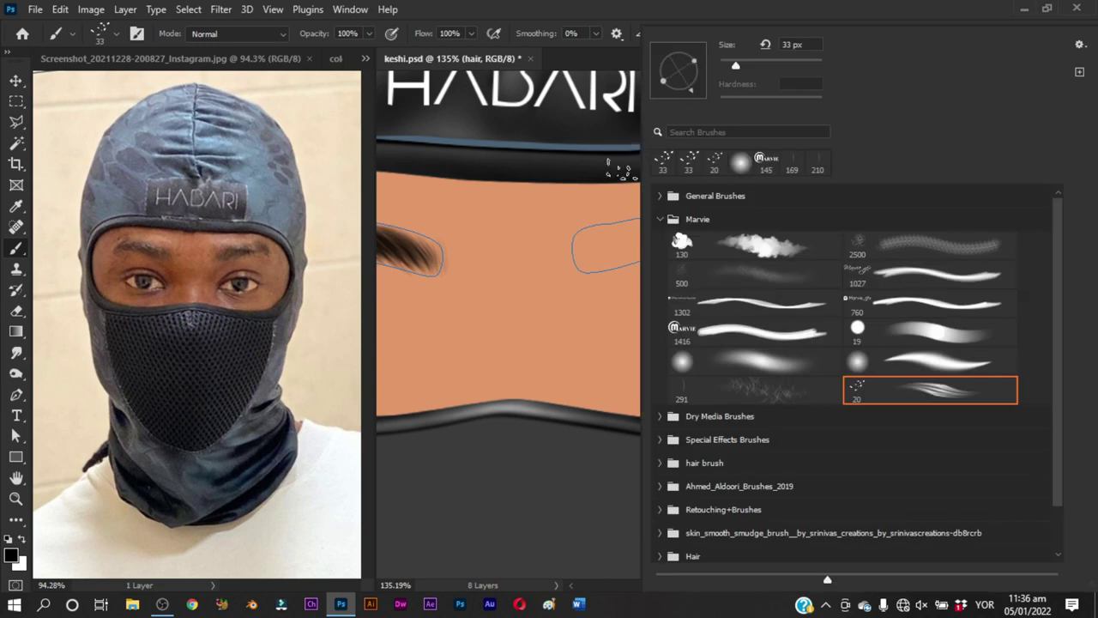
{"action": "key", "text": "Escape"}
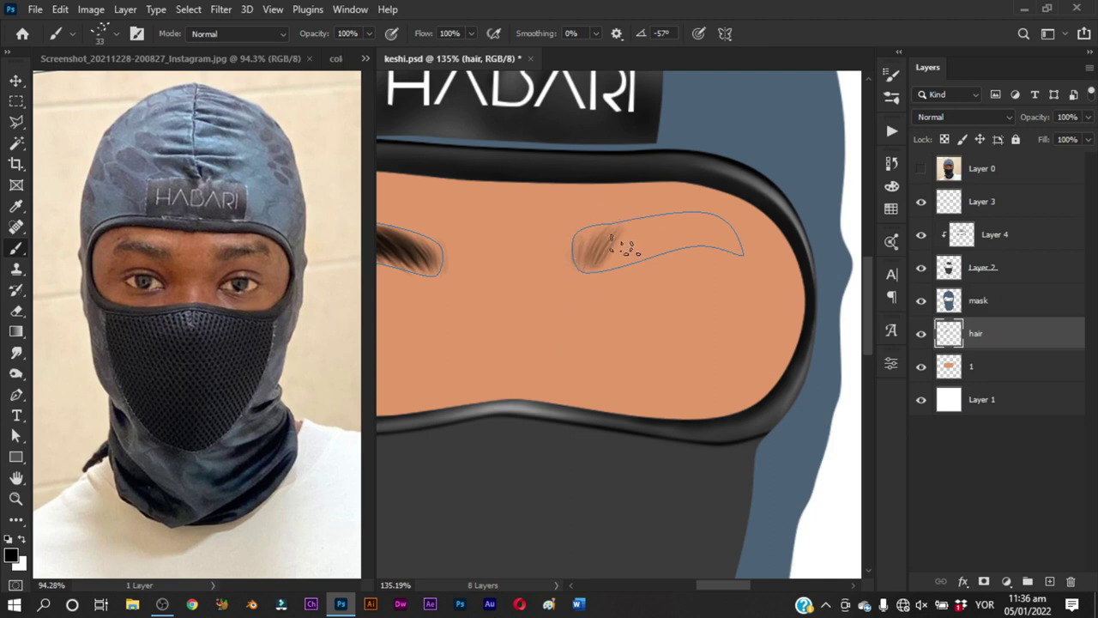
Paint the first dark hair strands inside the right eyebrow outline
{"action": "mouse_move", "coordinate": [642, 230]}
{"action": "left_mouse_down"}
{"action": "mouse_move", "coordinate": [625, 238]}
{"action": "mouse_move", "coordinate": [631, 255]}
{"action": "left_mouse_up"}
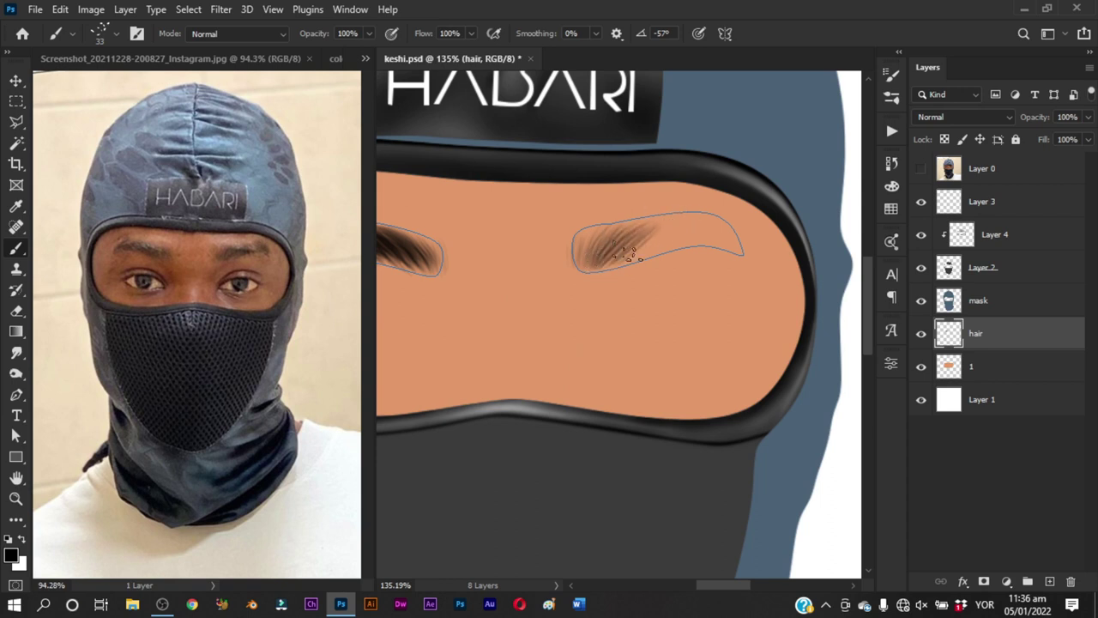
{"action": "left_click", "coordinate": [612, 263]}
{"action": "left_click", "coordinate": [611, 262]}
{"action": "left_click", "coordinate": [609, 261]}
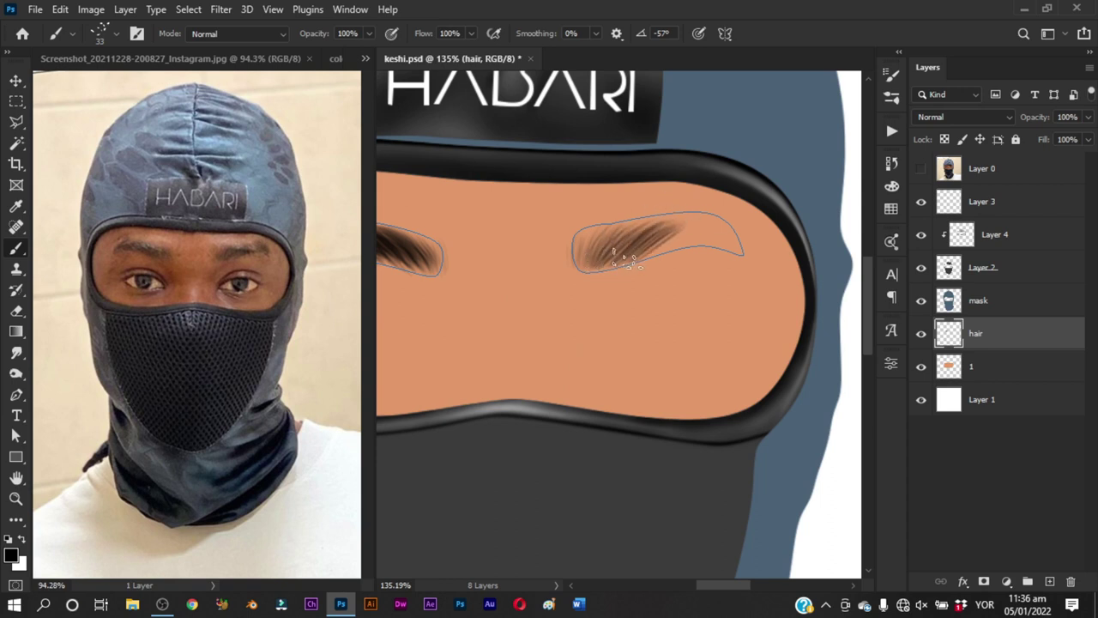
{"action": "left_click", "coordinate": [608, 261]}
{"action": "mouse_move", "coordinate": [615, 253]}
{"action": "left_mouse_down"}
{"action": "mouse_move", "coordinate": [633, 238]}
{"action": "mouse_move", "coordinate": [600, 252]}
{"action": "mouse_move", "coordinate": [592, 242]}
{"action": "mouse_move", "coordinate": [612, 301]}
{"action": "mouse_move", "coordinate": [640, 272]}
{"action": "mouse_move", "coordinate": [590, 245]}
{"action": "mouse_move", "coordinate": [682, 214]}
{"action": "left_mouse_up"}
Thicken the right eyebrow's middle and darken its tip and upper edge
{"action": "left_click_drag", "start_coordinate": [605, 263], "coordinate": [681, 206]}
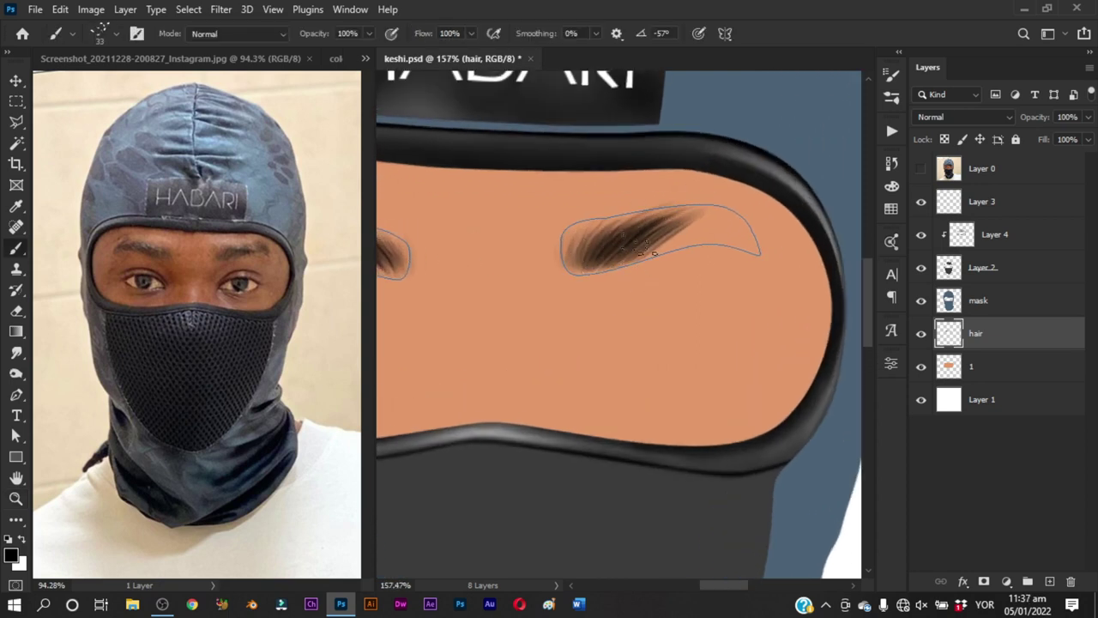
{"action": "left_click_drag", "start_coordinate": [615, 258], "coordinate": [691, 216]}
{"action": "left_click_drag", "start_coordinate": [652, 253], "coordinate": [743, 228]}
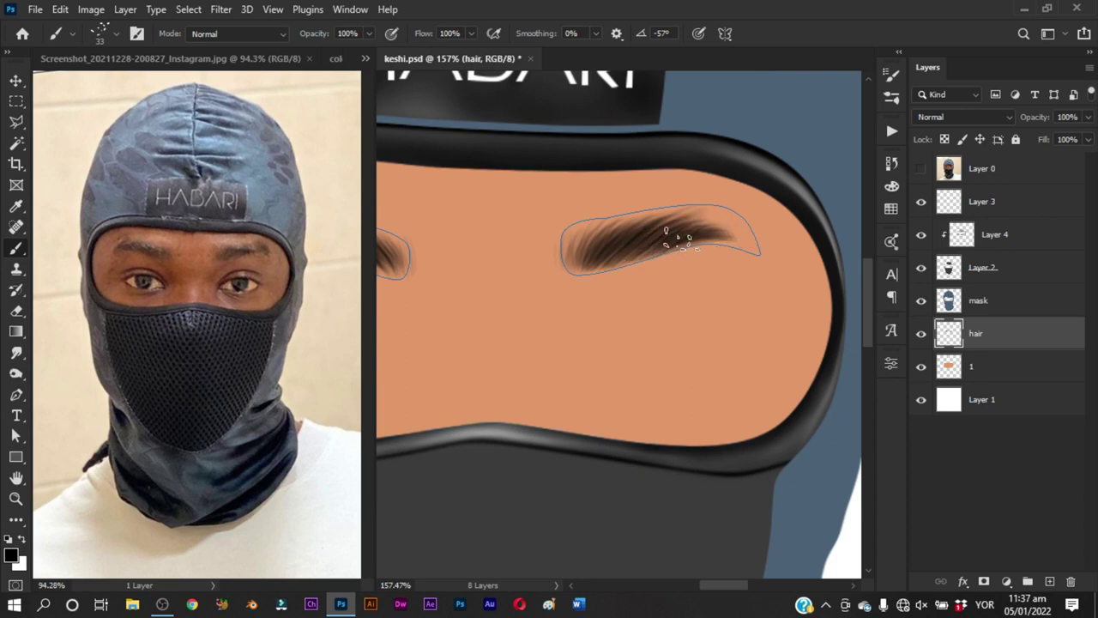
{"action": "left_click_drag", "start_coordinate": [759, 249], "coordinate": [695, 240]}
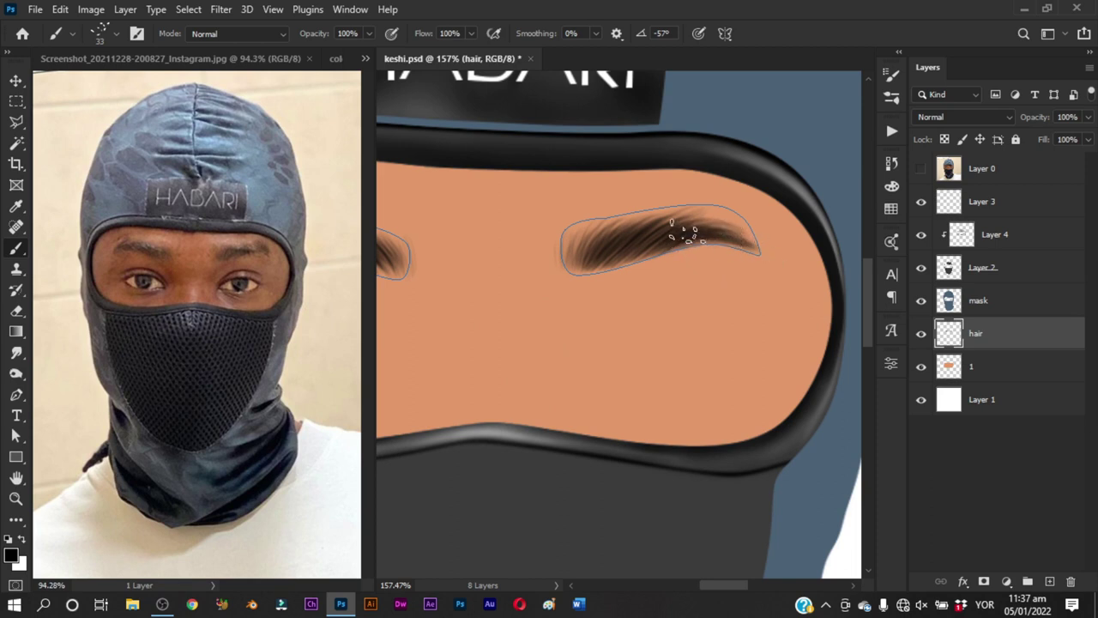
{"action": "mouse_move", "coordinate": [684, 228]}
{"action": "left_mouse_down"}
{"action": "mouse_move", "coordinate": [719, 221]}
{"action": "mouse_move", "coordinate": [646, 232]}
{"action": "mouse_move", "coordinate": [706, 213]}
{"action": "mouse_move", "coordinate": [631, 230]}
{"action": "mouse_move", "coordinate": [714, 214]}
{"action": "mouse_move", "coordinate": [745, 246]}
{"action": "mouse_move", "coordinate": [745, 235]}
{"action": "mouse_move", "coordinate": [690, 347]}
{"action": "mouse_move", "coordinate": [737, 249]}
{"action": "left_mouse_up"}
{"action": "key", "text": "z"}
{"action": "key", "text": "b"}
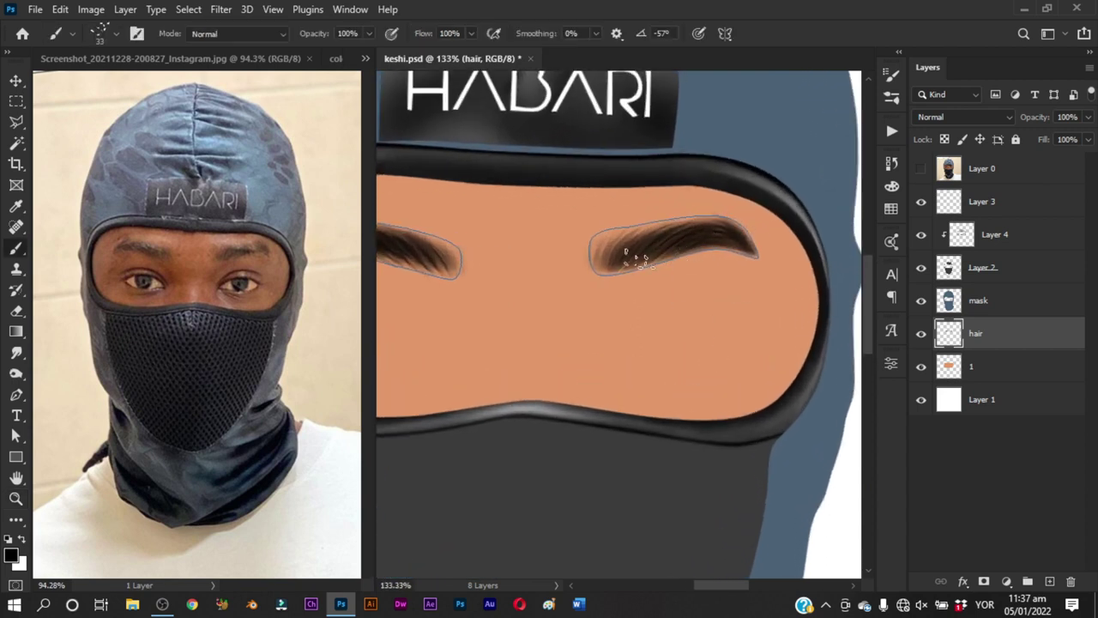
{"action": "left_click_drag", "start_coordinate": [657, 248], "coordinate": [711, 238]}
{"action": "key", "text": "ctrl+z"}
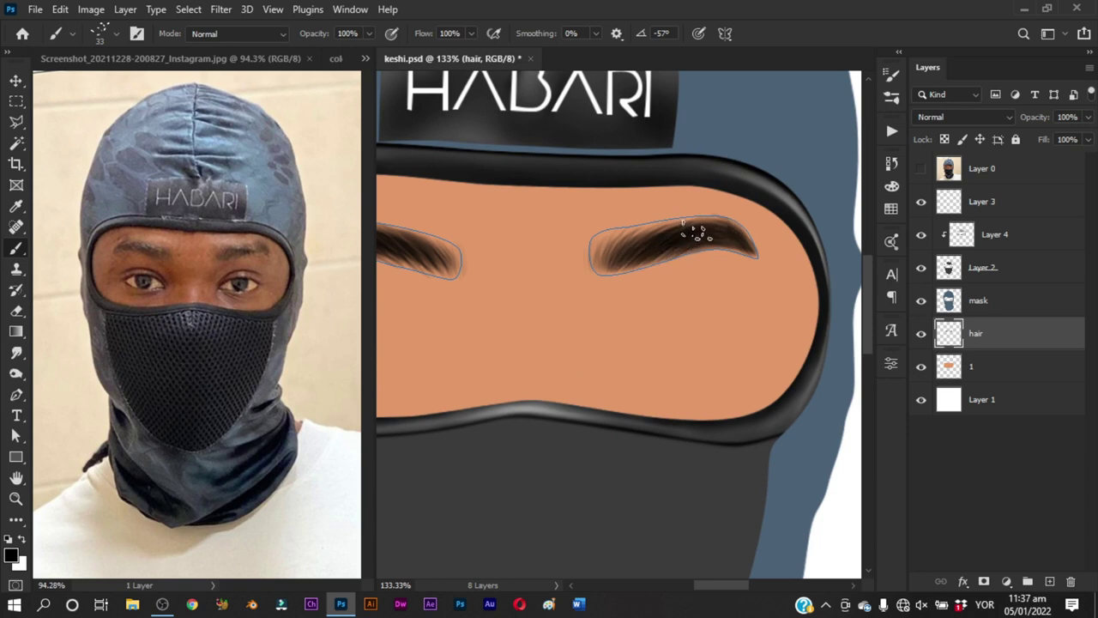
Set a soft round brush with 0% hardness at 4 px
{"action": "key", "text": "p"}
{"action": "key", "text": "Escape"}
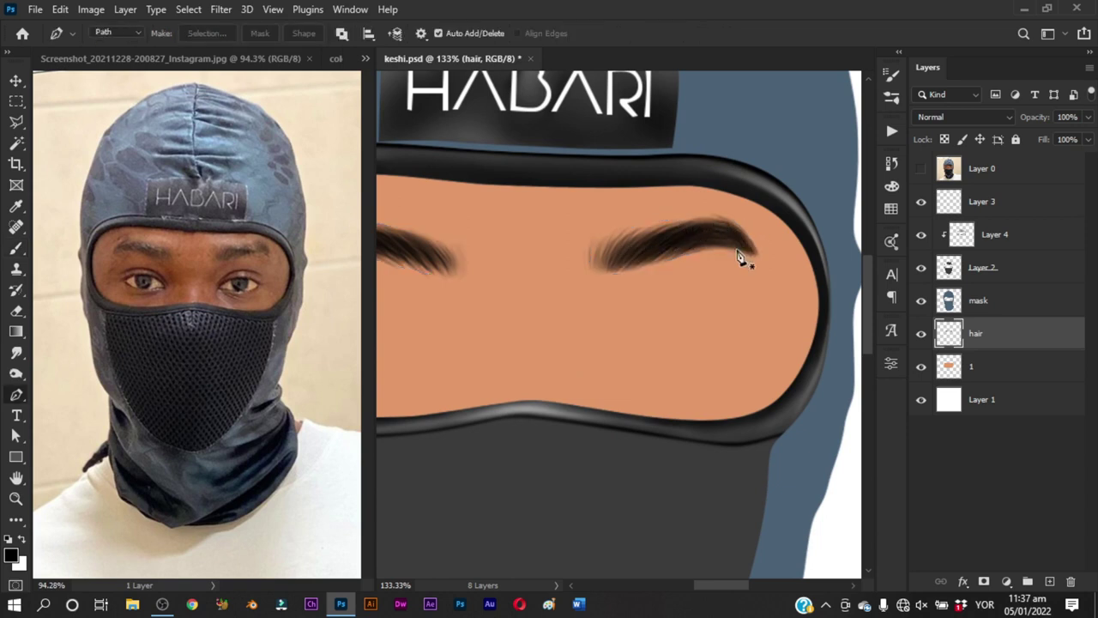
{"action": "key", "text": "z"}
{"action": "scroll", "coordinate": [677, 327], "scroll_direction": "down", "scroll_amount": 3}
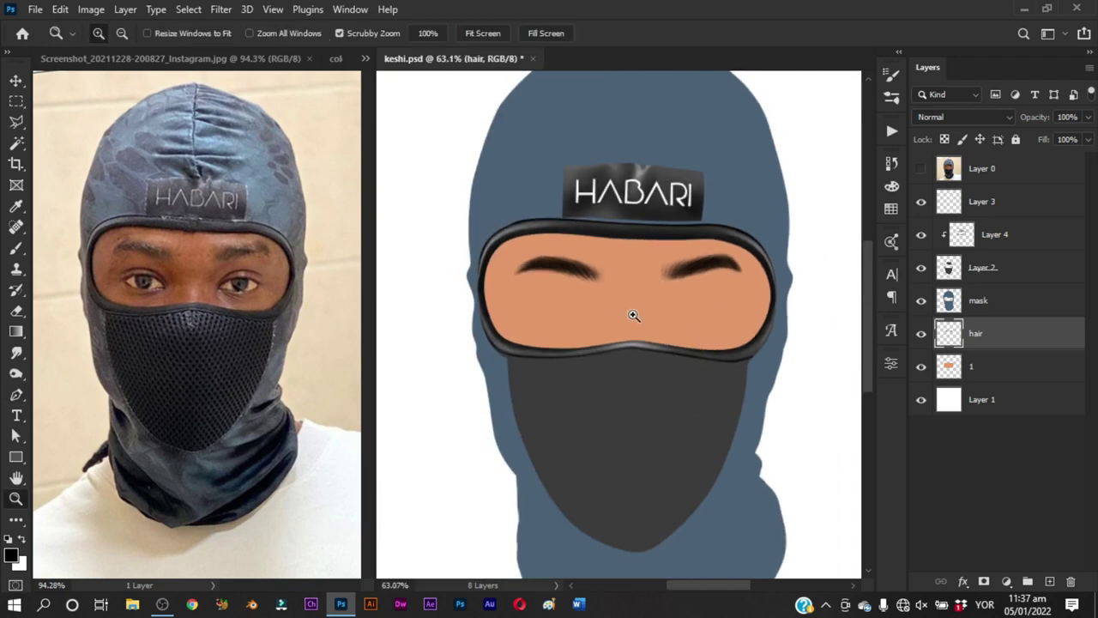
{"action": "scroll", "coordinate": [634, 316], "scroll_direction": "up", "scroll_amount": 3}
{"action": "key", "text": "b"}
{"action": "right_click", "coordinate": [681, 336]}
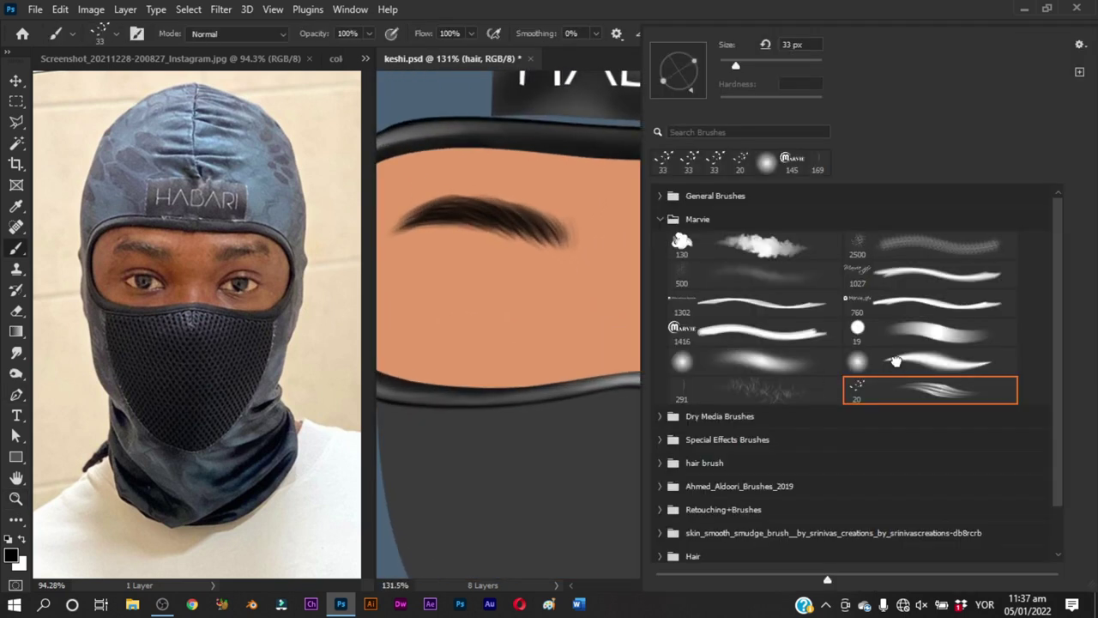
{"action": "left_click", "coordinate": [895, 362]}
{"action": "type", "text": "4"}
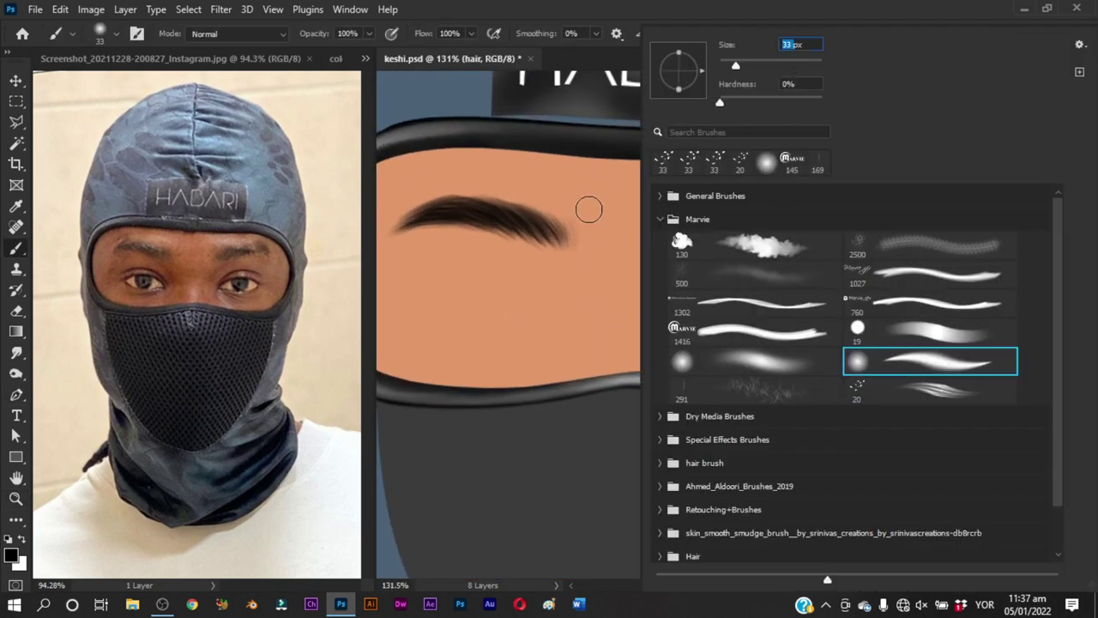
{"action": "key", "text": "Return"}
{"action": "left_click_drag", "start_coordinate": [556, 291], "coordinate": [645, 321]}
{"action": "key", "text": "ctrl+z"}
Show the Layer 0 reference photo and draw a curved path over the left upper eyelid
{"action": "key", "text": "v"}
{"action": "left_click", "coordinate": [921, 168]}
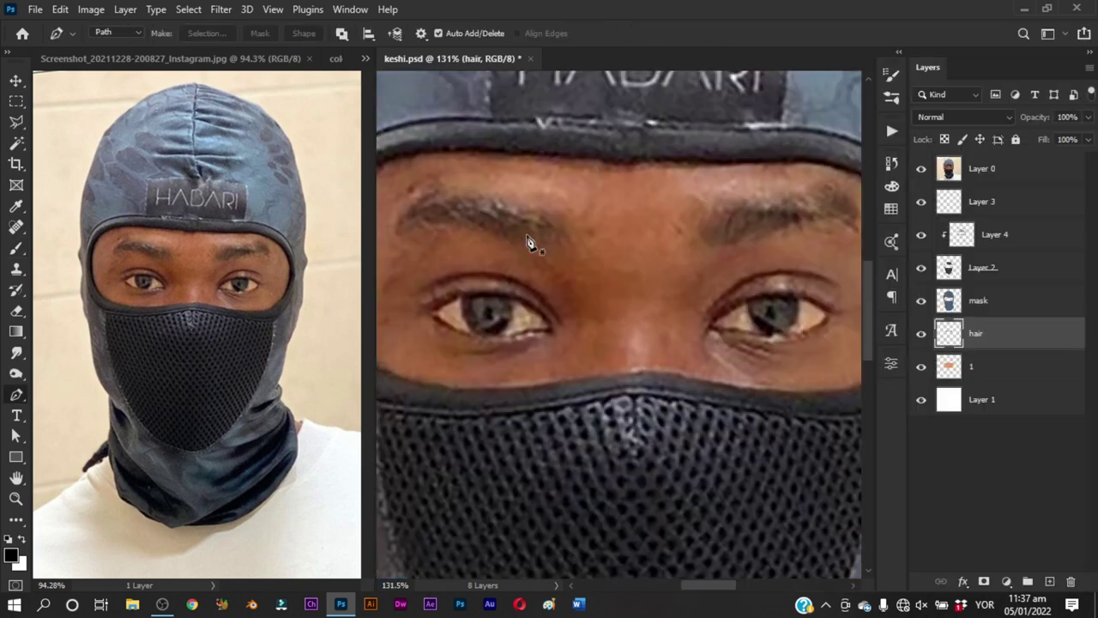
{"action": "key", "text": "z"}
{"action": "left_click", "coordinate": [412, 312]}
{"action": "key", "text": "p"}
{"action": "scroll", "coordinate": [412, 312], "scroll_direction": "down", "scroll_amount": 2}
{"action": "scroll", "coordinate": [412, 311], "scroll_direction": "up", "scroll_amount": 1}
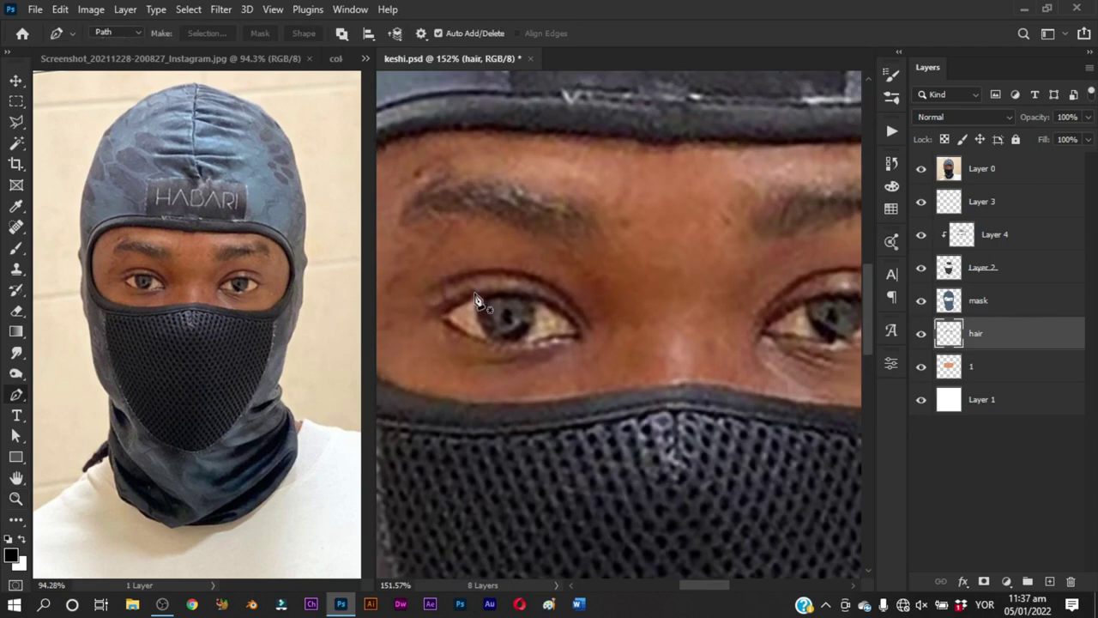
{"action": "left_click", "coordinate": [413, 302]}
{"action": "left_click_drag", "start_coordinate": [540, 278], "coordinate": [581, 293]}
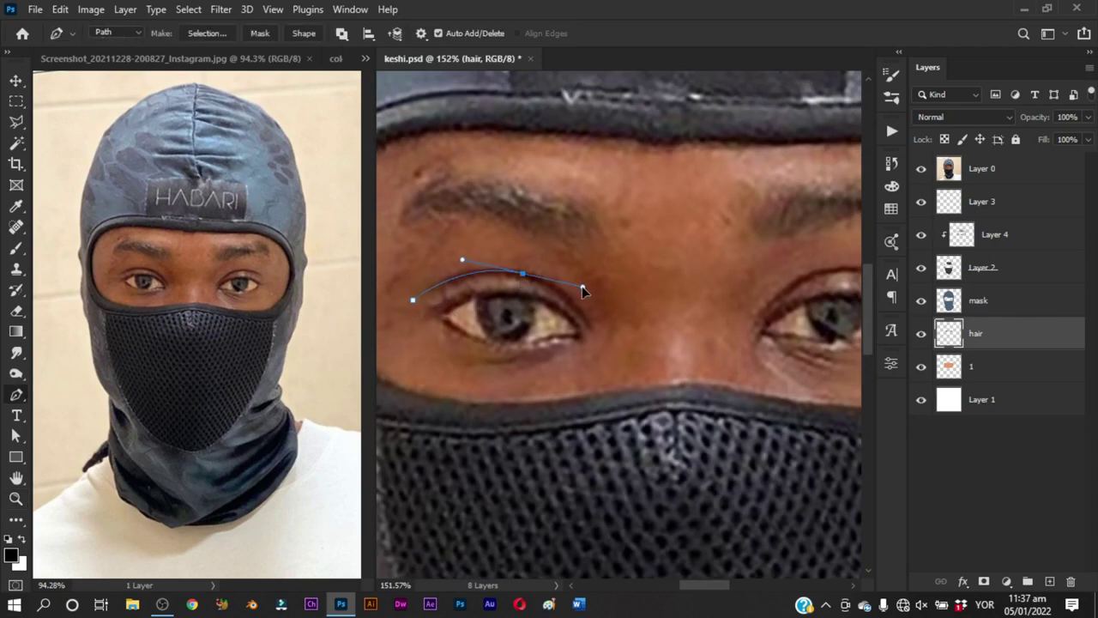
{"action": "left_click_drag", "start_coordinate": [594, 336], "coordinate": [600, 351]}
Draw a curved path over the right upper eyelid to its outer corner
{"action": "scroll", "coordinate": [592, 339], "scroll_direction": "right", "scroll_amount": 5}
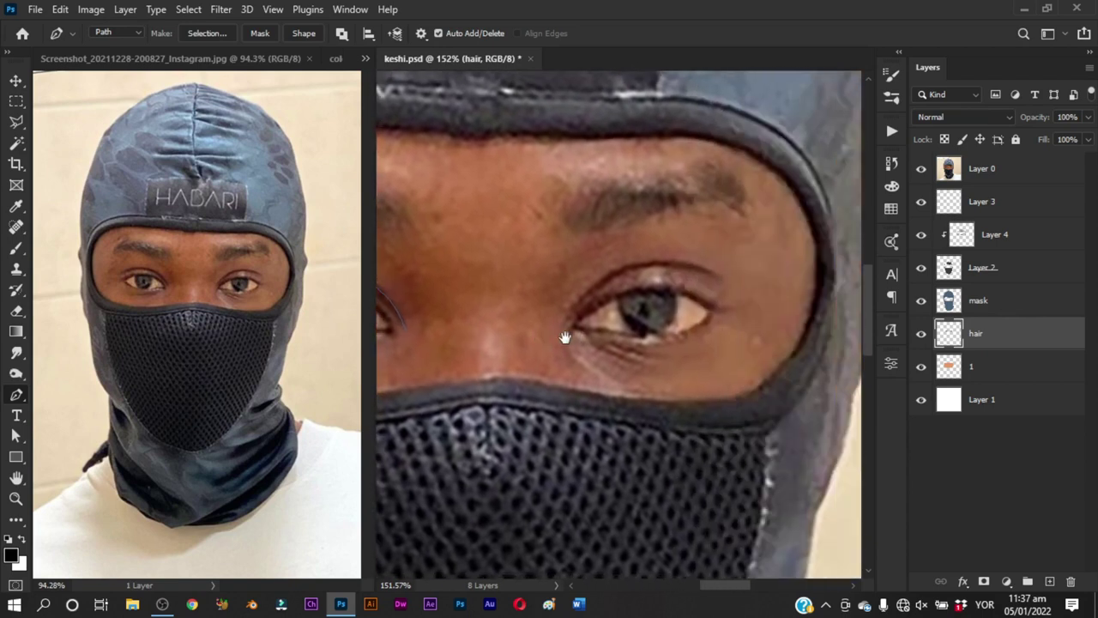
{"action": "left_click", "coordinate": [545, 333]}
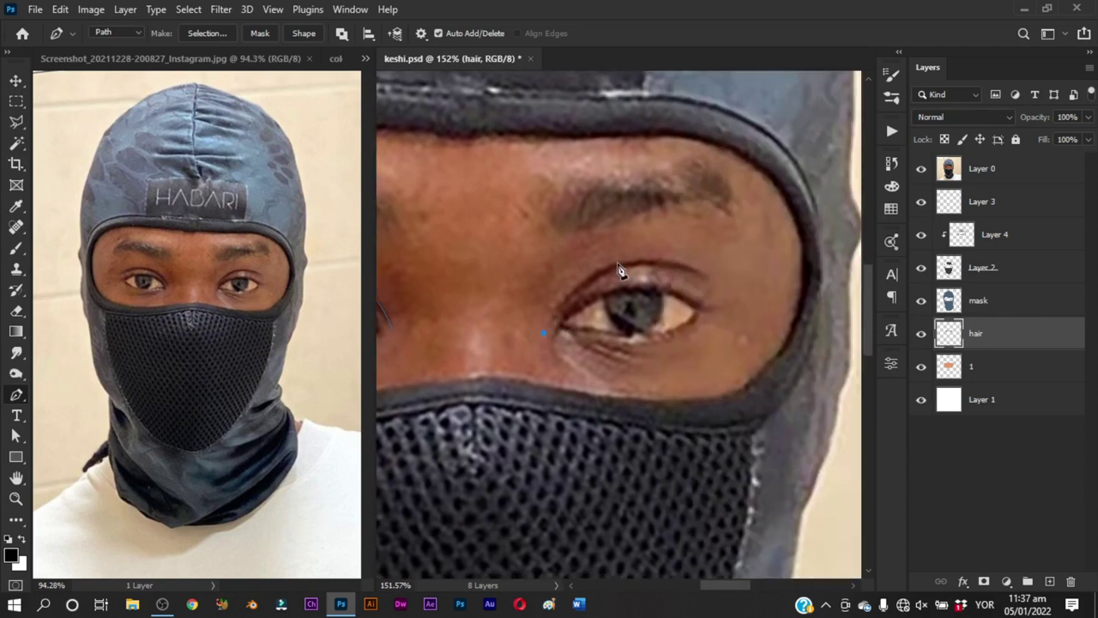
{"action": "left_click_drag", "start_coordinate": [629, 268], "coordinate": [635, 268]}
{"action": "left_click", "coordinate": [667, 256]}
{"action": "left_click_drag", "start_coordinate": [729, 289], "coordinate": [741, 301]}
Hide the reference photo and stroke both eyelid paths with the black brush
{"action": "left_click", "coordinate": [921, 169]}
{"action": "right_click", "coordinate": [713, 231]}
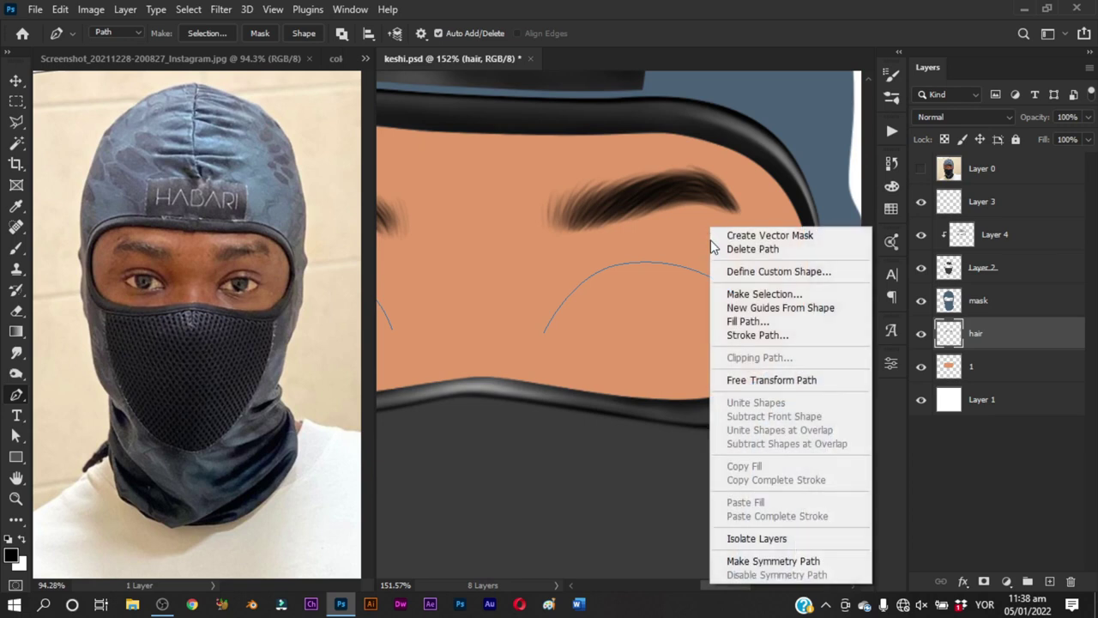
{"action": "left_click", "coordinate": [745, 334]}
{"action": "key", "text": "Return"}
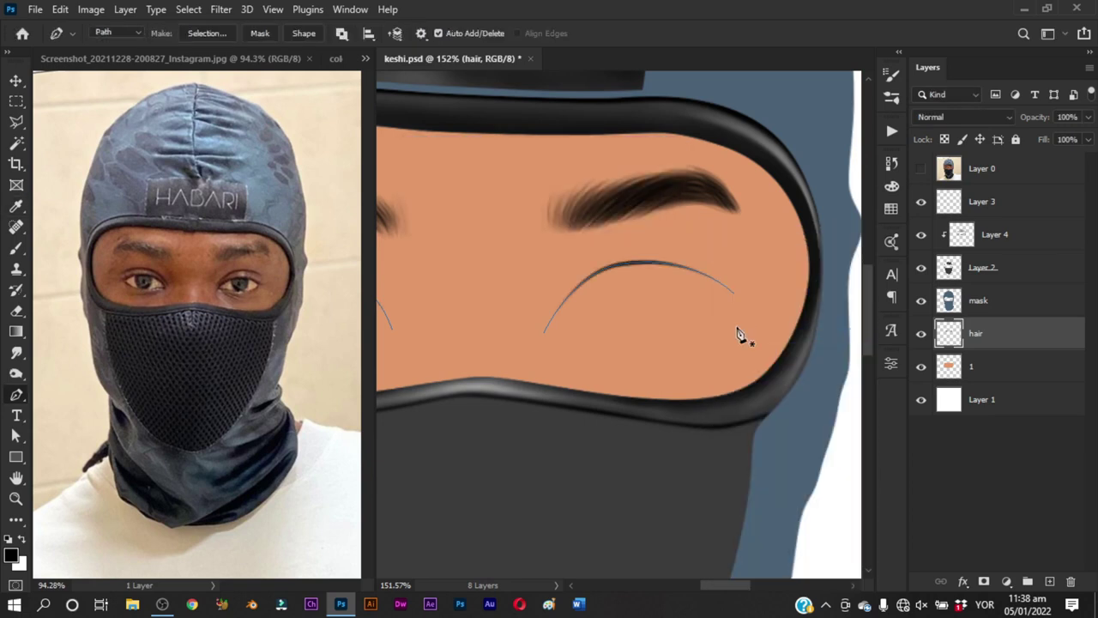
{"action": "left_click_drag", "start_coordinate": [726, 336], "coordinate": [682, 302]}
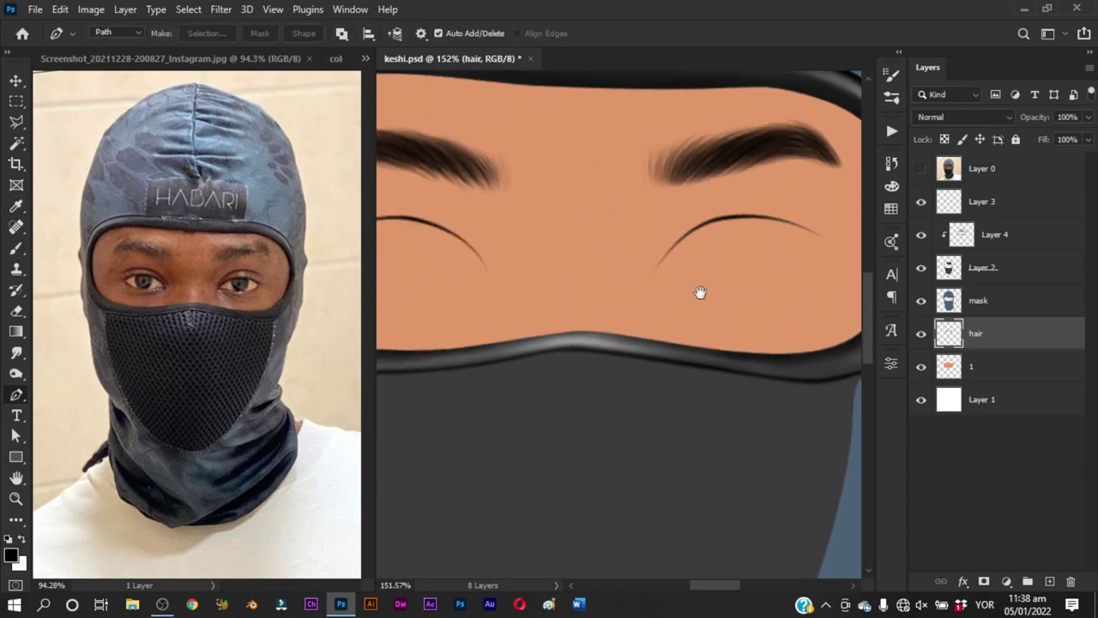
Create a new layer named 'eye' above layer 1 and show the reference zoomed on the left eye
{"action": "left_click", "coordinate": [987, 369]}
{"action": "key", "text": "ctrl+shift+n"}
{"action": "type", "text": "eye"}
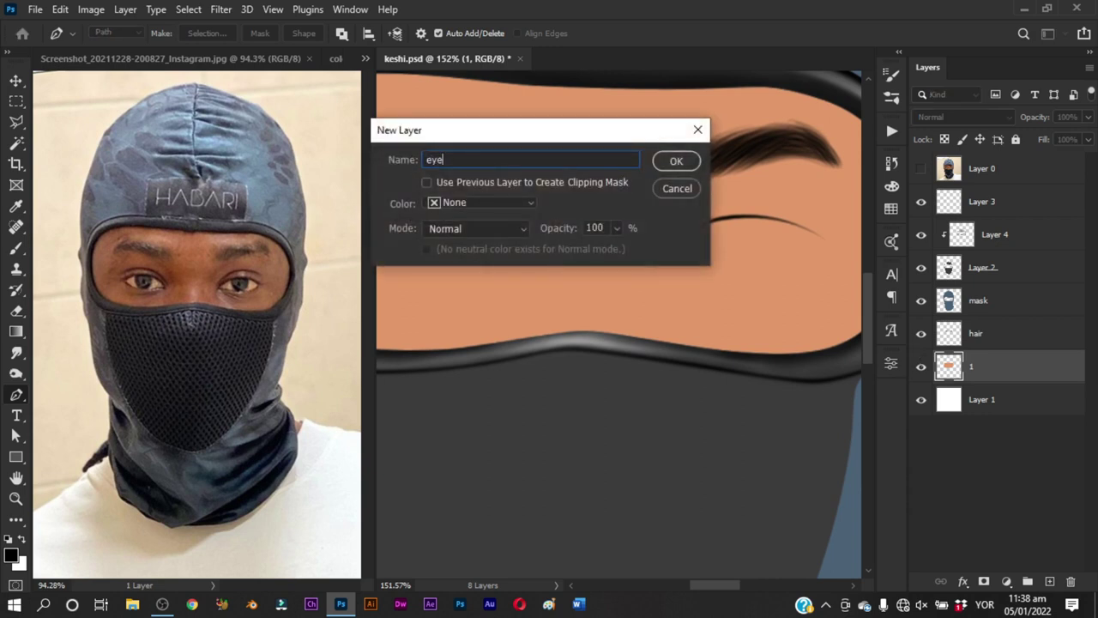
{"action": "key", "text": "Return"}
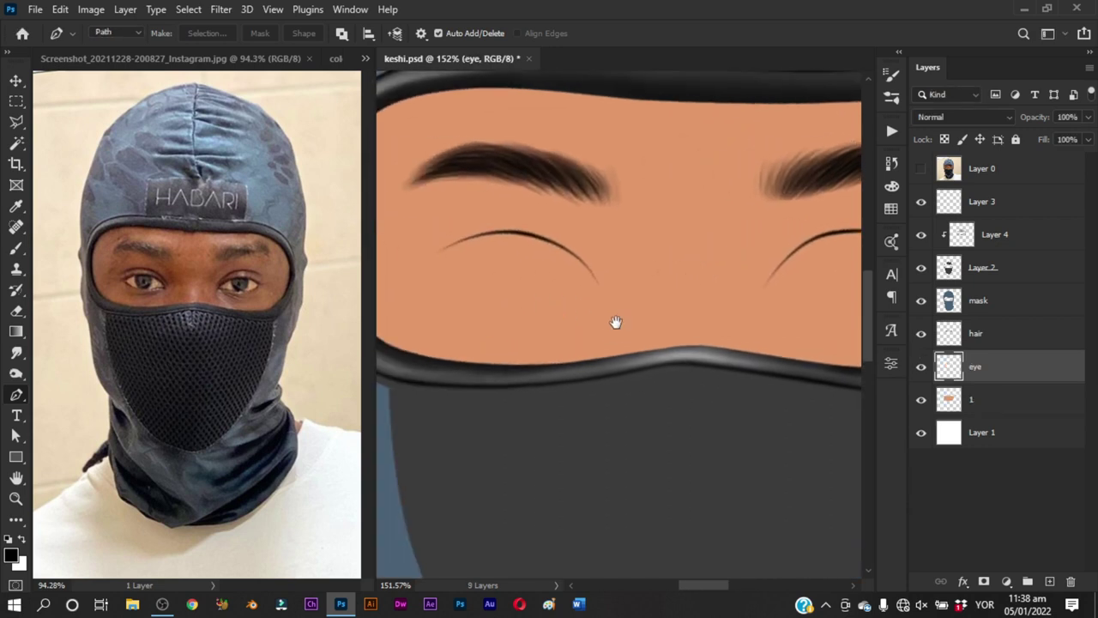
{"action": "left_click", "coordinate": [921, 168]}
{"action": "key", "text": "z"}
{"action": "left_click", "coordinate": [483, 259]}
{"action": "key", "text": "p"}
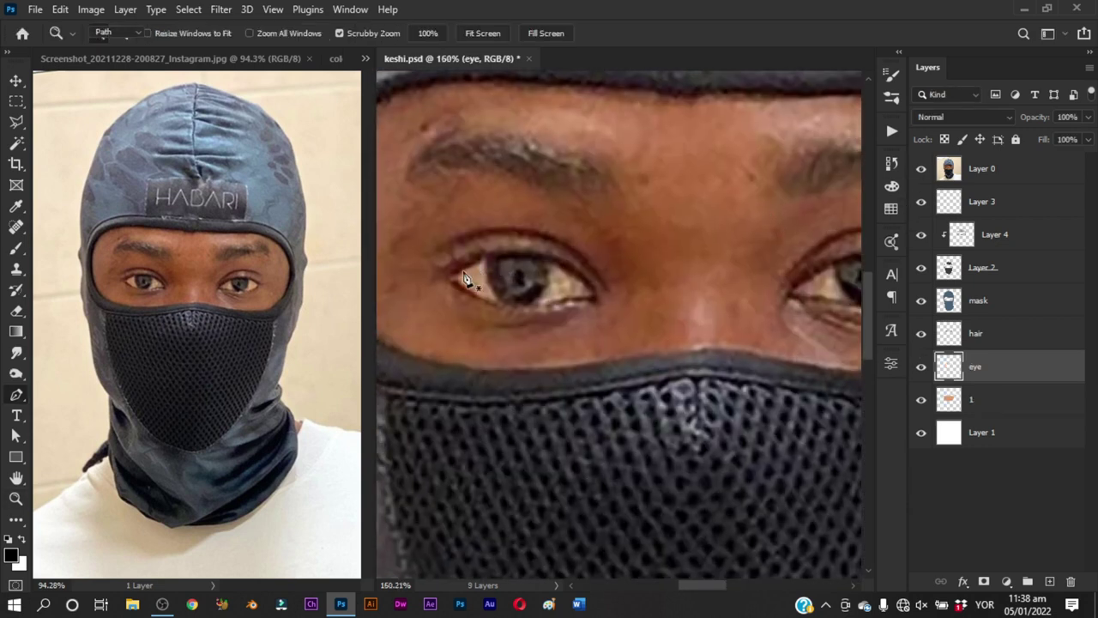
Trace a closed path around the left eye along its lower and upper eyelids
{"action": "left_click", "coordinate": [441, 278]}
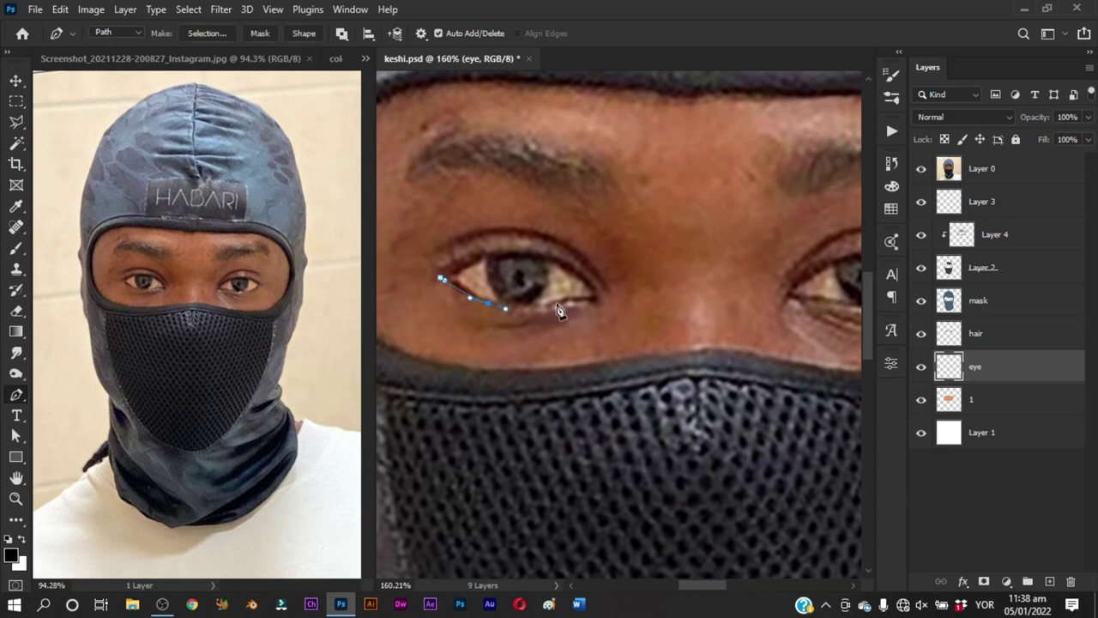
{"action": "scroll", "coordinate": [560, 311], "scroll_direction": "up", "scroll_amount": 1}
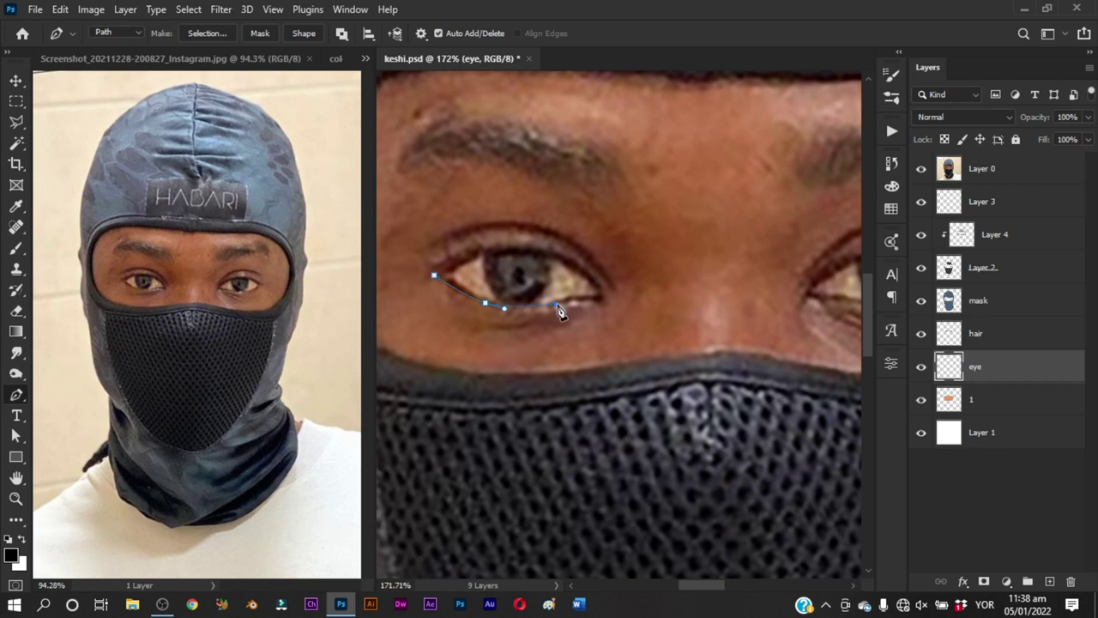
{"action": "left_click", "coordinate": [587, 299]}
{"action": "left_click", "coordinate": [597, 300]}
{"action": "left_click", "coordinate": [605, 302]}
{"action": "left_click", "coordinate": [571, 249]}
{"action": "left_click", "coordinate": [483, 241]}
{"action": "left_click", "coordinate": [462, 247]}
{"action": "left_click", "coordinate": [434, 275]}
{"action": "scroll", "coordinate": [544, 289], "scroll_direction": "down", "scroll_amount": 1}
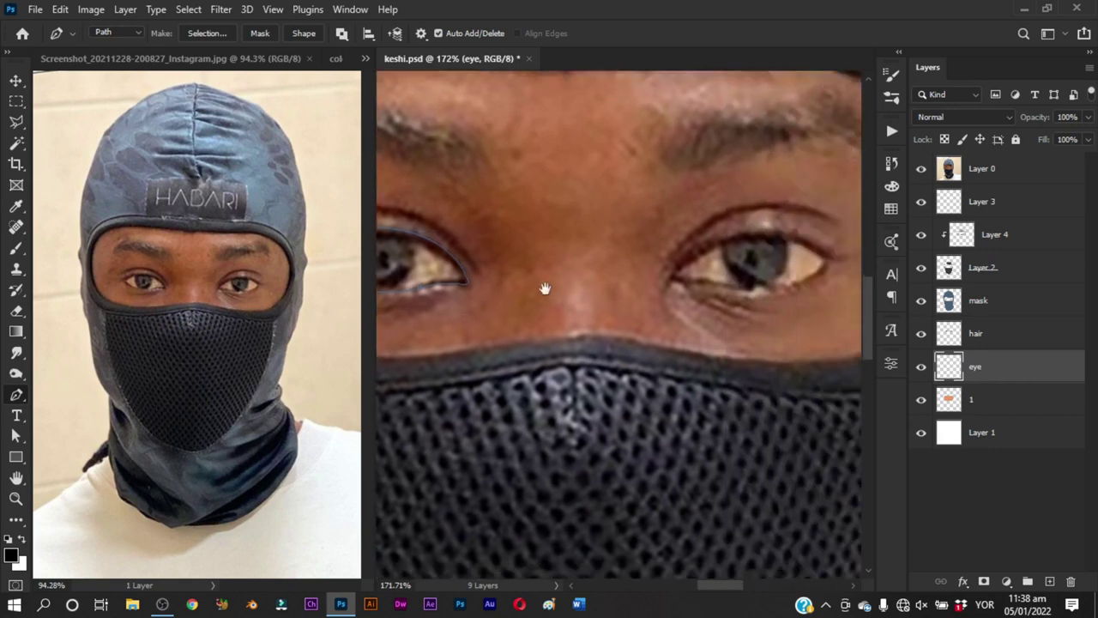
{"action": "scroll", "coordinate": [581, 257], "scroll_direction": "right", "scroll_amount": 5}
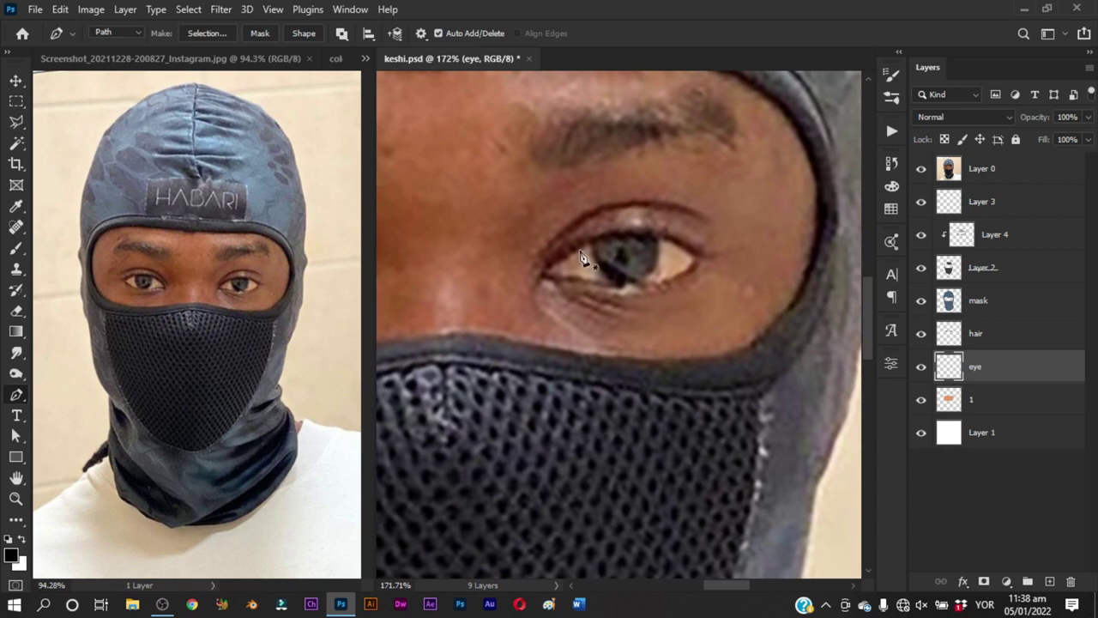
{"action": "left_click", "coordinate": [537, 281]}
Reshape the path's lower eyelid curve, hide the reference, and fill the path with black
{"action": "key", "text": "ctrl"}
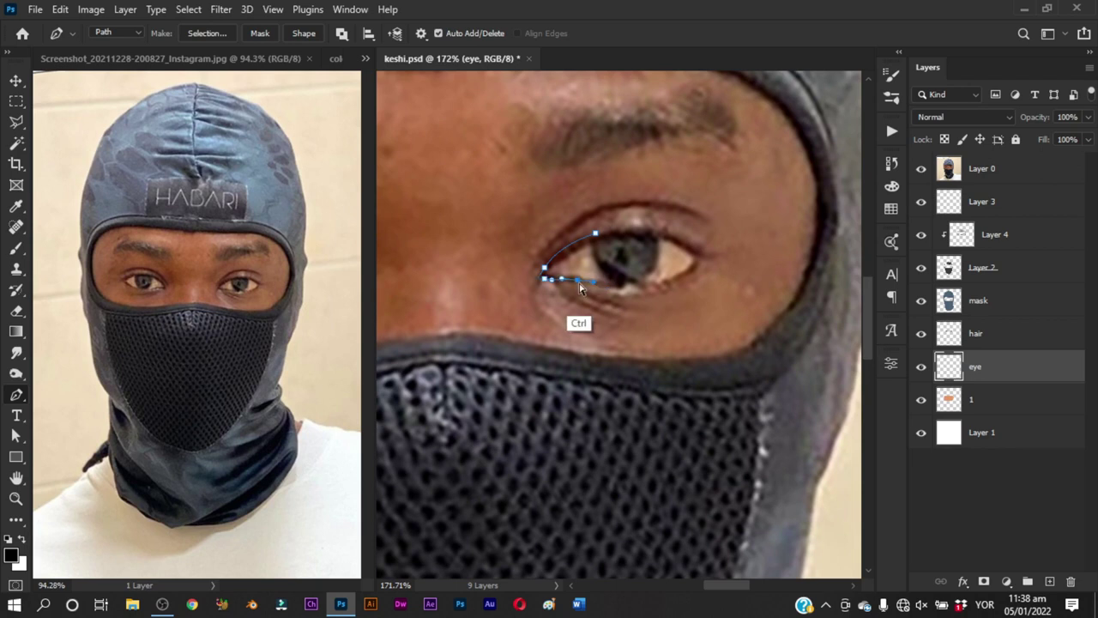
{"action": "left_click_drag", "start_coordinate": [580, 283], "coordinate": [670, 283]}
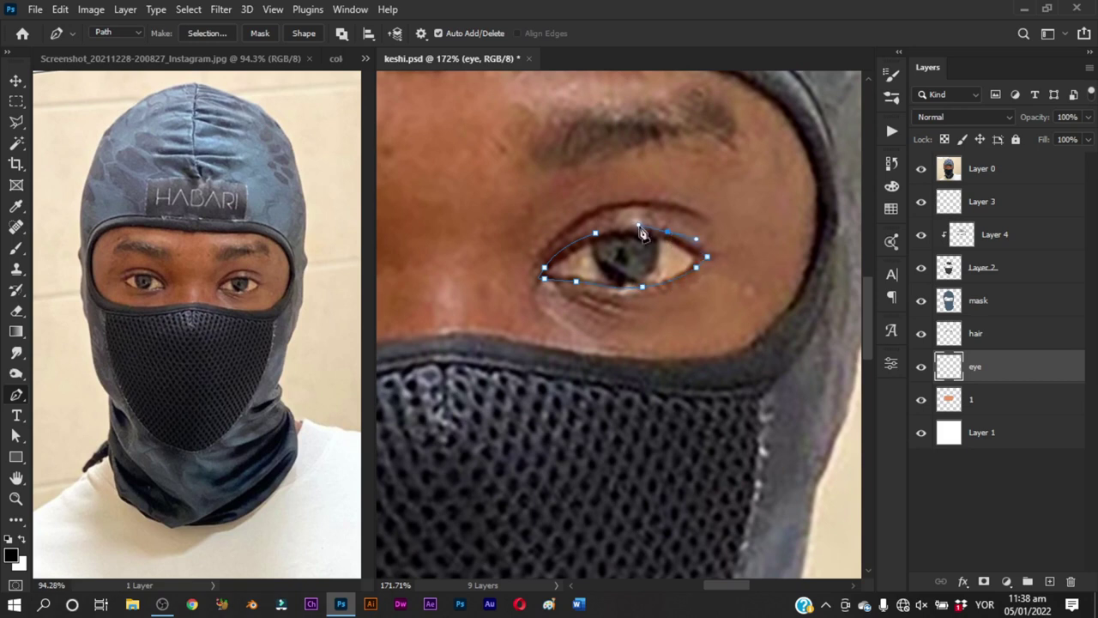
{"action": "left_click", "coordinate": [584, 245], "text": "ctrl"}
{"action": "left_click", "coordinate": [921, 170]}
{"action": "right_click", "coordinate": [676, 192]}
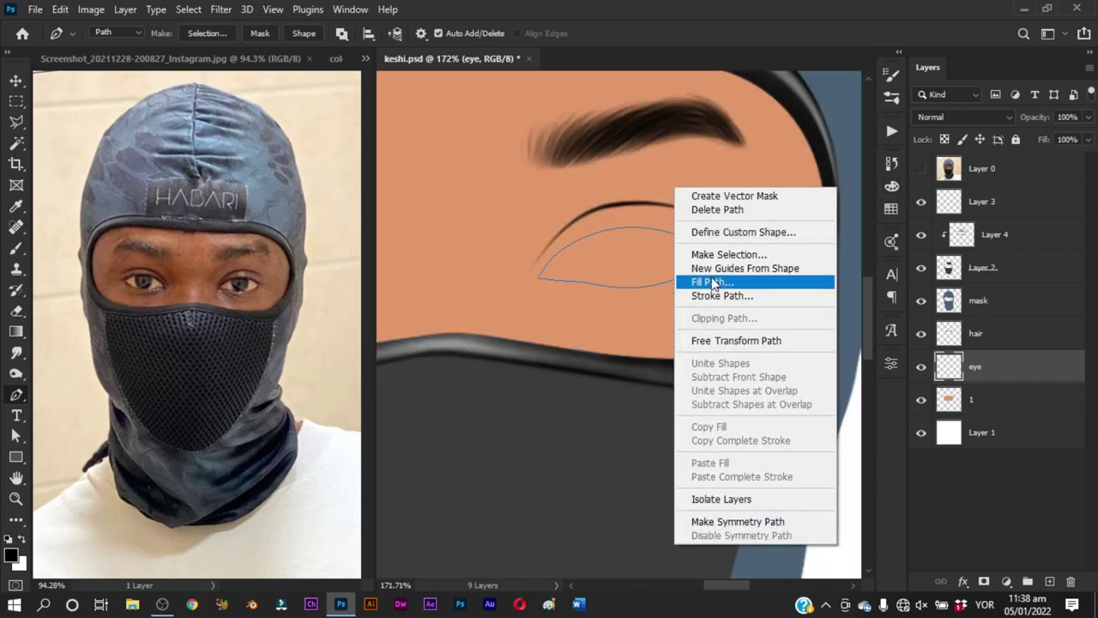
{"action": "left_click", "coordinate": [715, 280]}
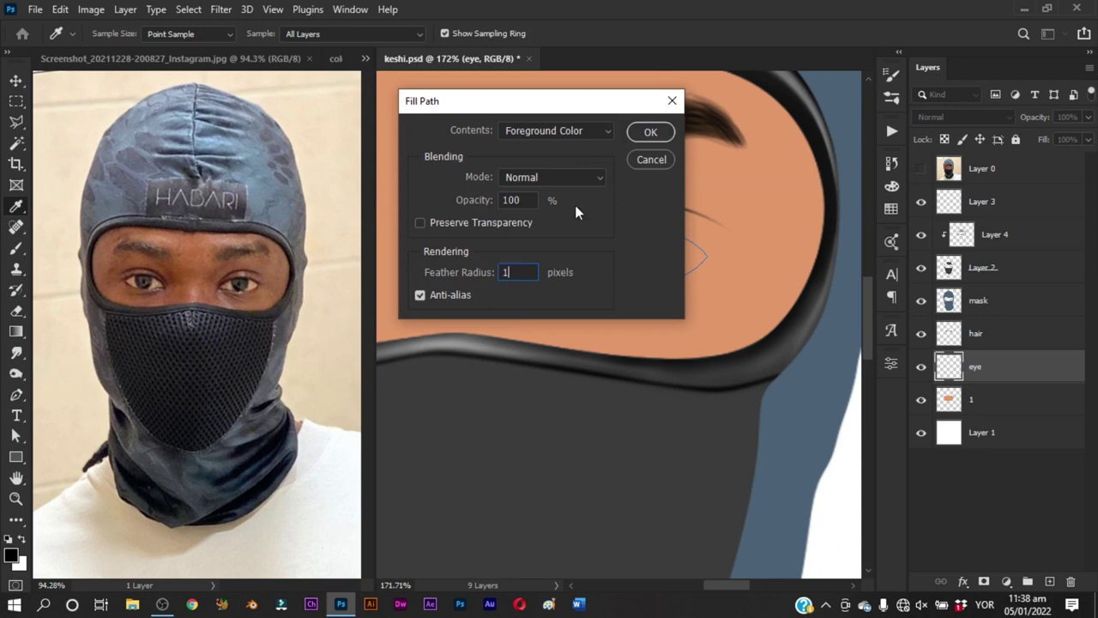
{"action": "key", "text": "Return"}
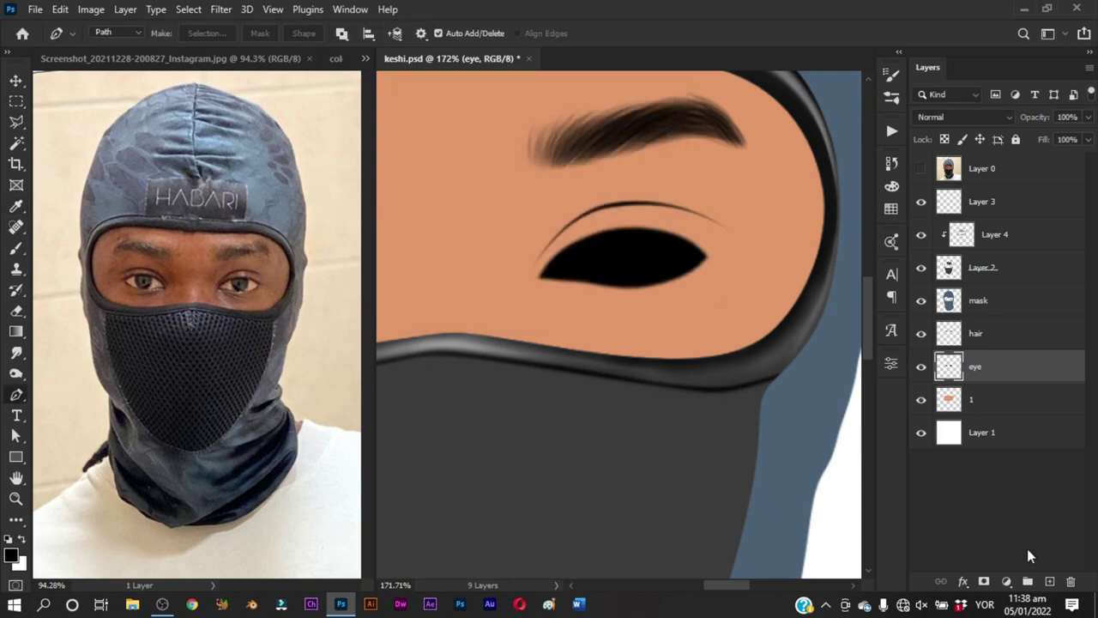
Add a new layer and load the black eye shape as a selection over the reference photo
{"action": "left_click", "coordinate": [1048, 582]}
{"action": "key", "text": "ctrl+Return"}
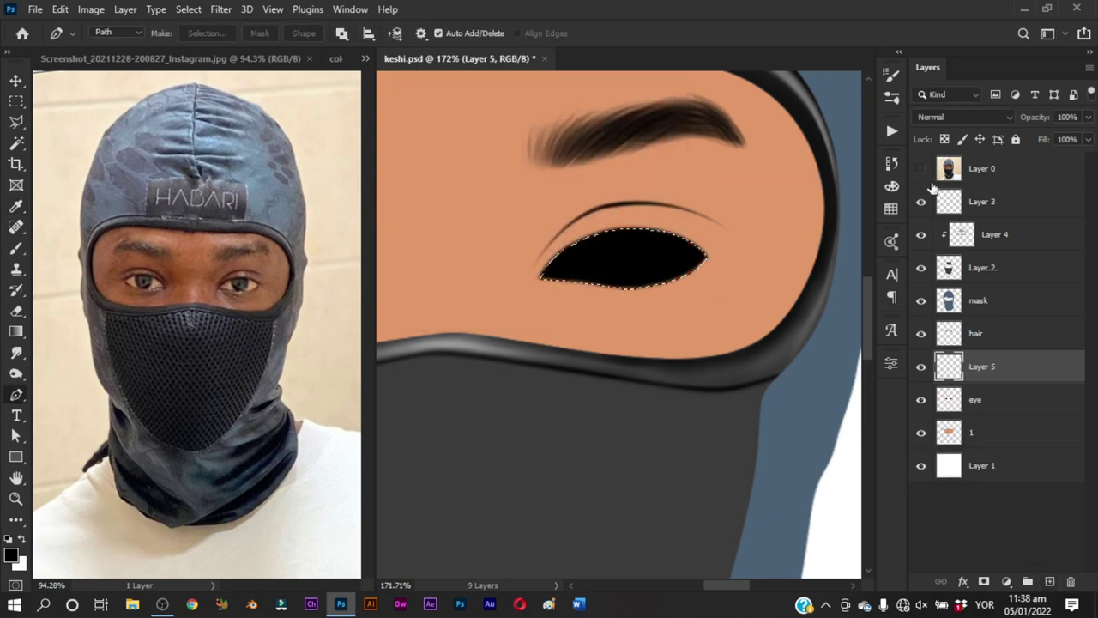
{"action": "left_click", "coordinate": [921, 170]}
{"action": "mouse_move", "coordinate": [601, 248]}
{"action": "left_mouse_down"}
{"action": "mouse_move", "coordinate": [611, 247]}
{"action": "mouse_move", "coordinate": [569, 263]}
{"action": "left_mouse_up"}
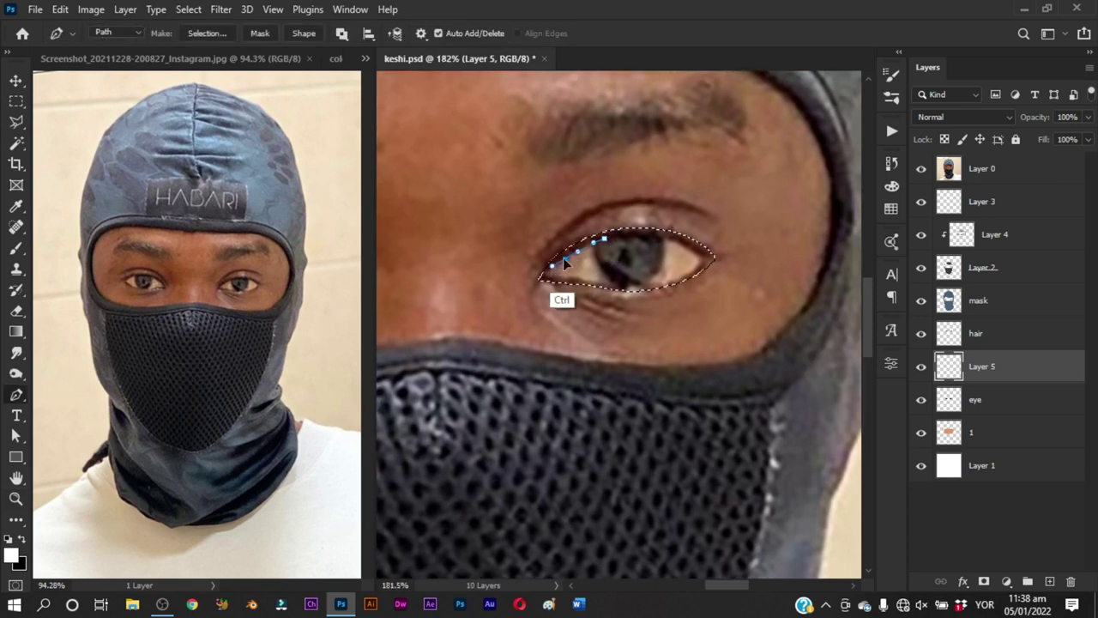
Pen-trace a closed inner outline just inside the first black eye shape
{"action": "left_click_drag", "start_coordinate": [544, 275], "coordinate": [549, 273]}
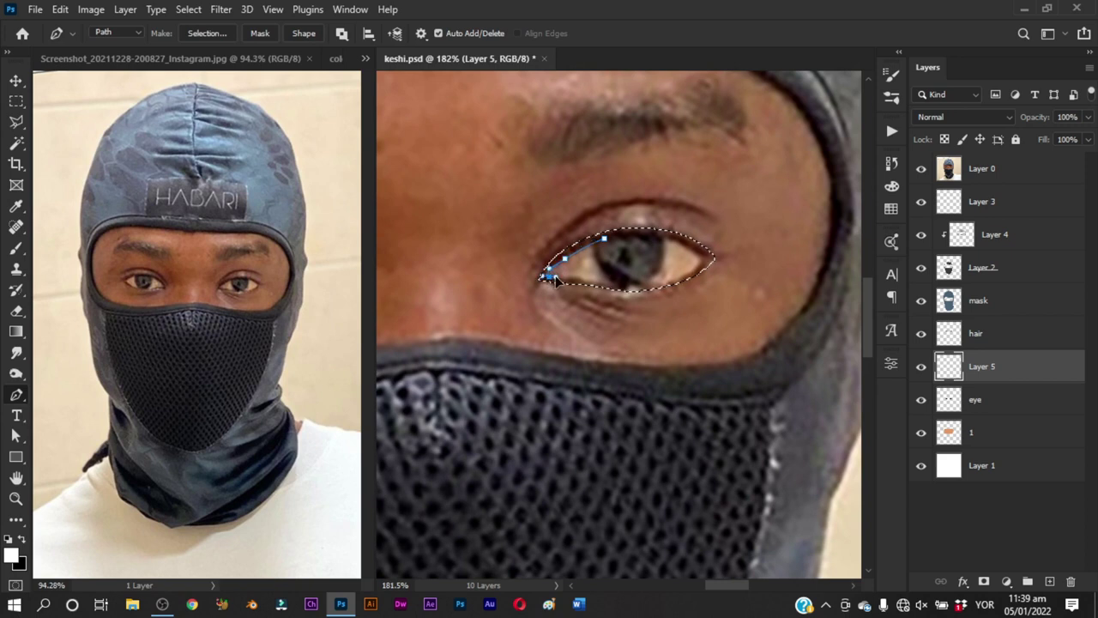
{"action": "mouse_move", "coordinate": [613, 286]}
{"action": "left_mouse_down"}
{"action": "mouse_move", "coordinate": [637, 293]}
{"action": "mouse_move", "coordinate": [701, 272]}
{"action": "mouse_move", "coordinate": [674, 283]}
{"action": "left_mouse_up"}
{"action": "scroll", "coordinate": [675, 284], "scroll_direction": "up", "scroll_amount": 3}
{"action": "left_click_drag", "start_coordinate": [739, 300], "coordinate": [753, 273]}
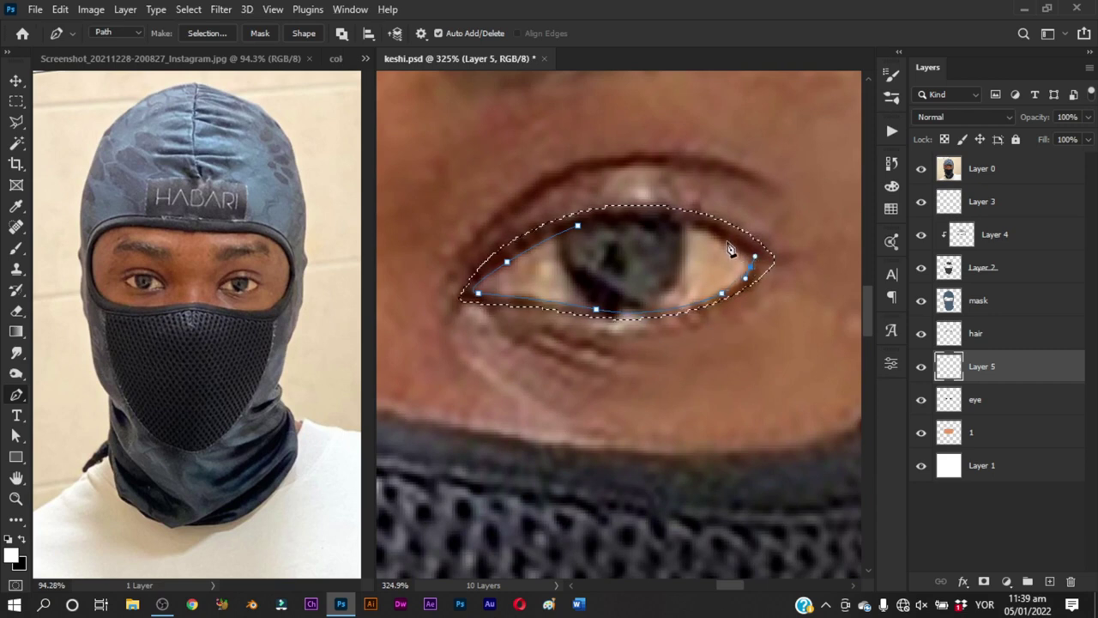
{"action": "left_click", "coordinate": [726, 240]}
{"action": "left_click", "coordinate": [711, 230]}
{"action": "left_click_drag", "start_coordinate": [658, 220], "coordinate": [664, 221]}
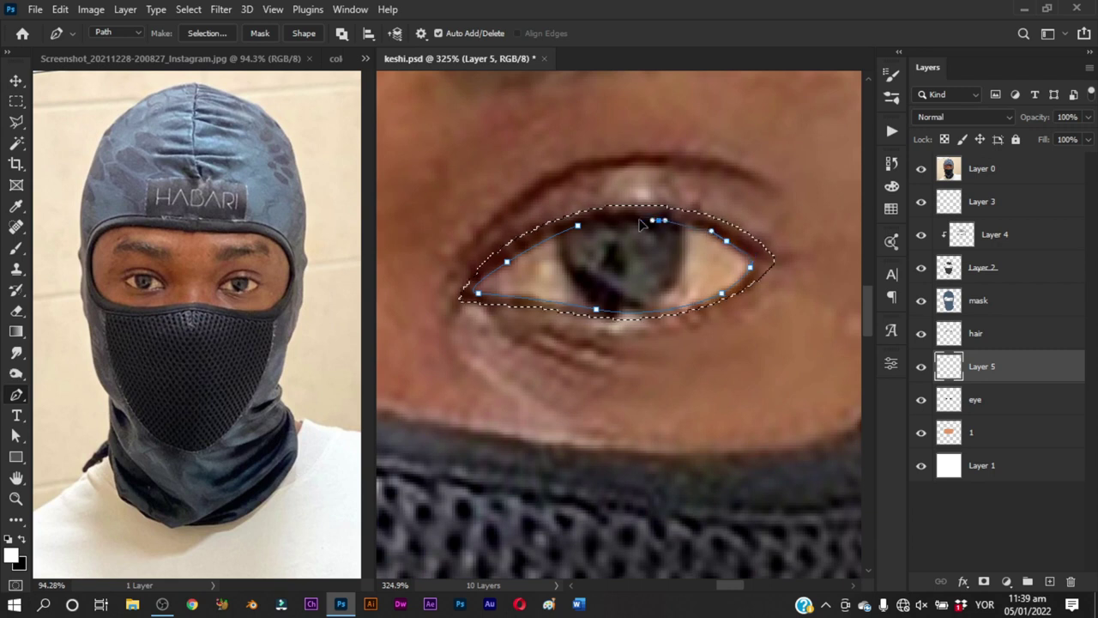
{"action": "left_click", "coordinate": [577, 226]}
Zoom in and trace a second inner eye outline, leaving a thin black border
{"action": "key", "text": "z"}
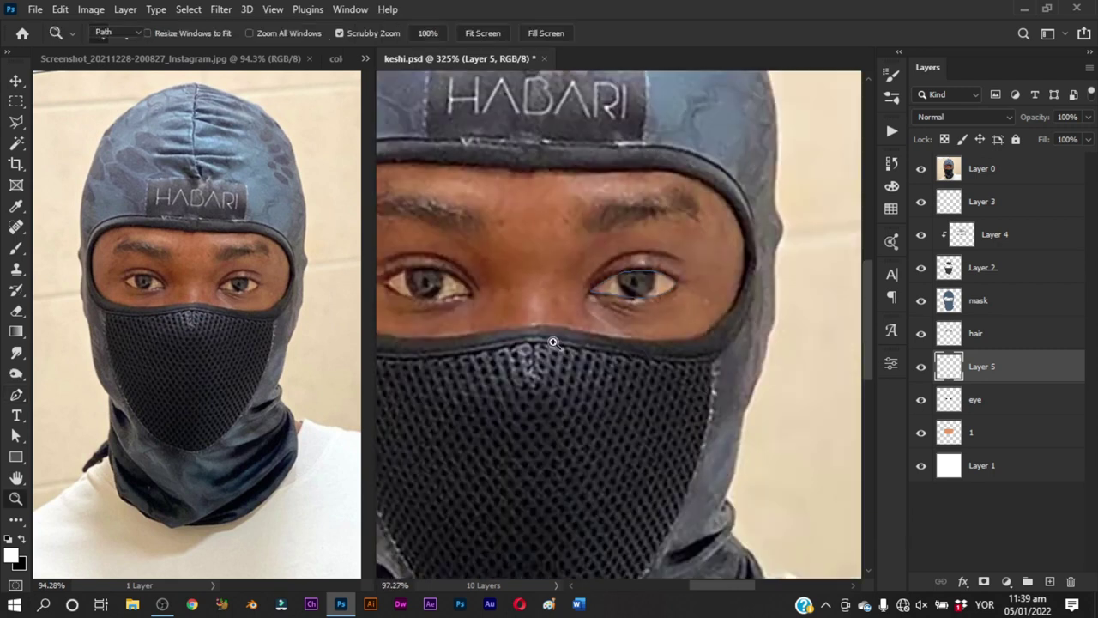
{"action": "left_click_drag", "start_coordinate": [605, 330], "coordinate": [578, 294]}
{"action": "key", "text": "p"}
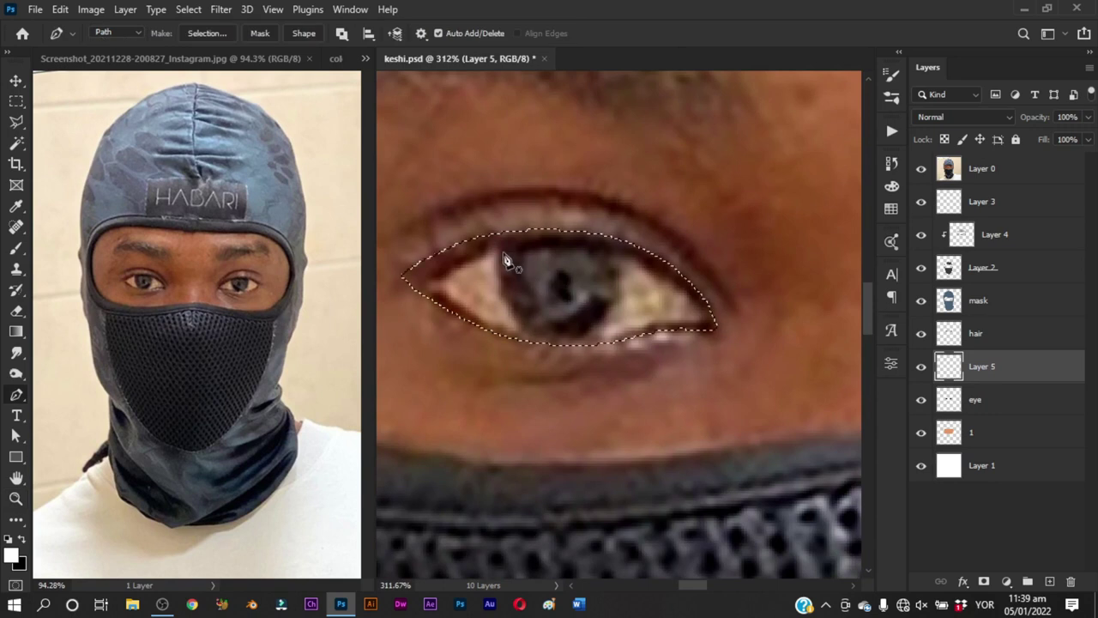
{"action": "left_click", "coordinate": [506, 248]}
{"action": "left_click", "coordinate": [481, 255]}
{"action": "left_click", "coordinate": [465, 265]}
{"action": "left_click", "coordinate": [450, 273]}
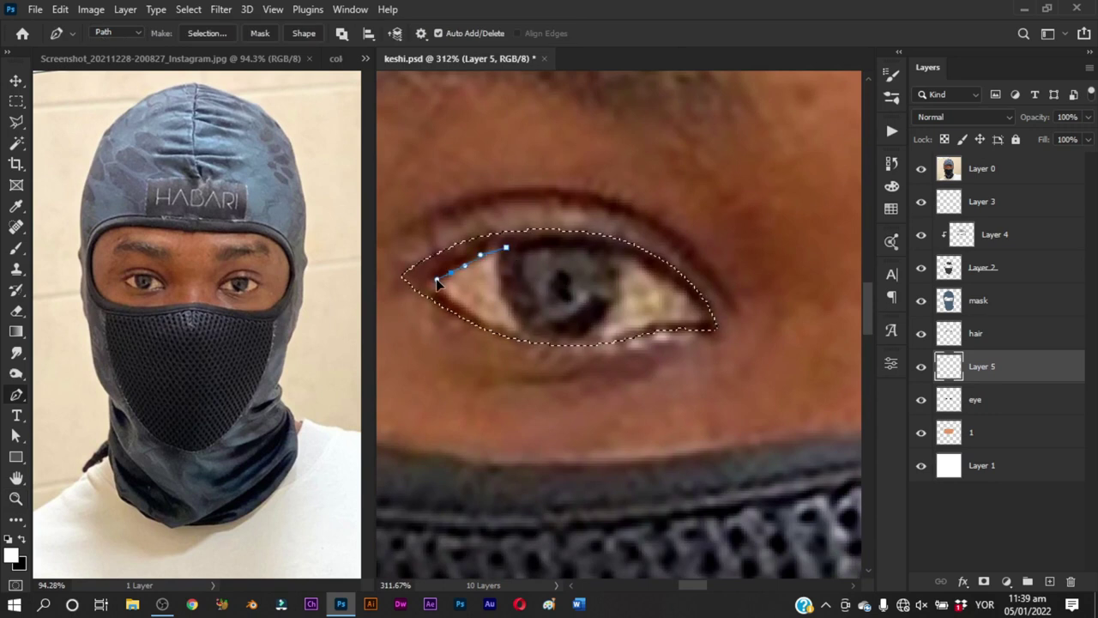
{"action": "left_click", "coordinate": [440, 291]}
{"action": "left_click", "coordinate": [452, 299]}
{"action": "left_click_drag", "start_coordinate": [531, 335], "coordinate": [702, 320]}
{"action": "left_click", "coordinate": [708, 320]}
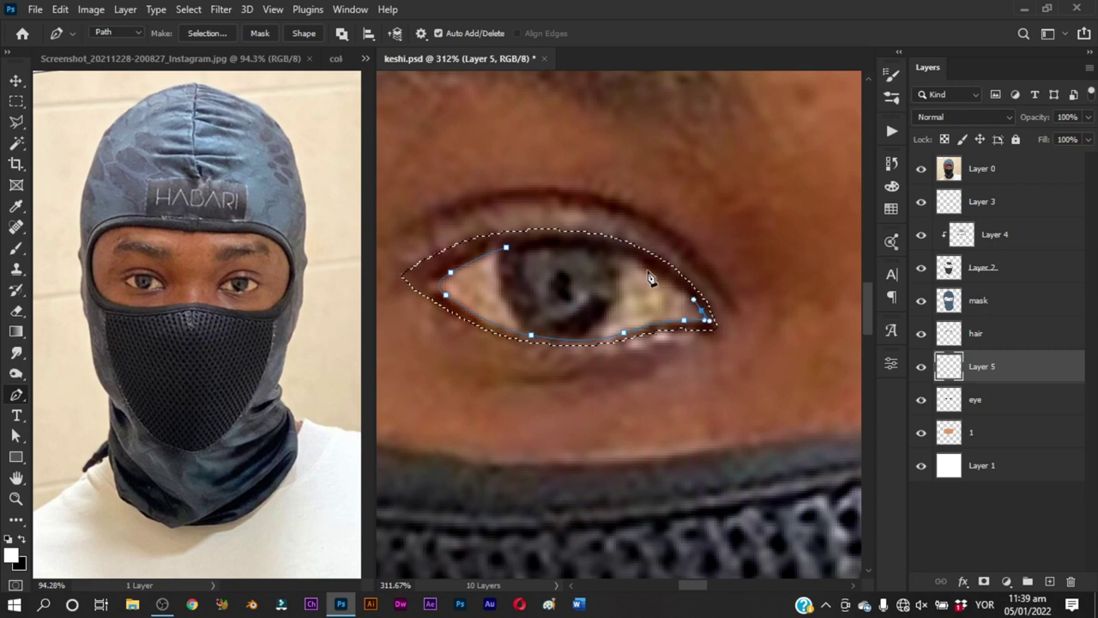
{"action": "left_click_drag", "start_coordinate": [644, 264], "coordinate": [631, 259]}
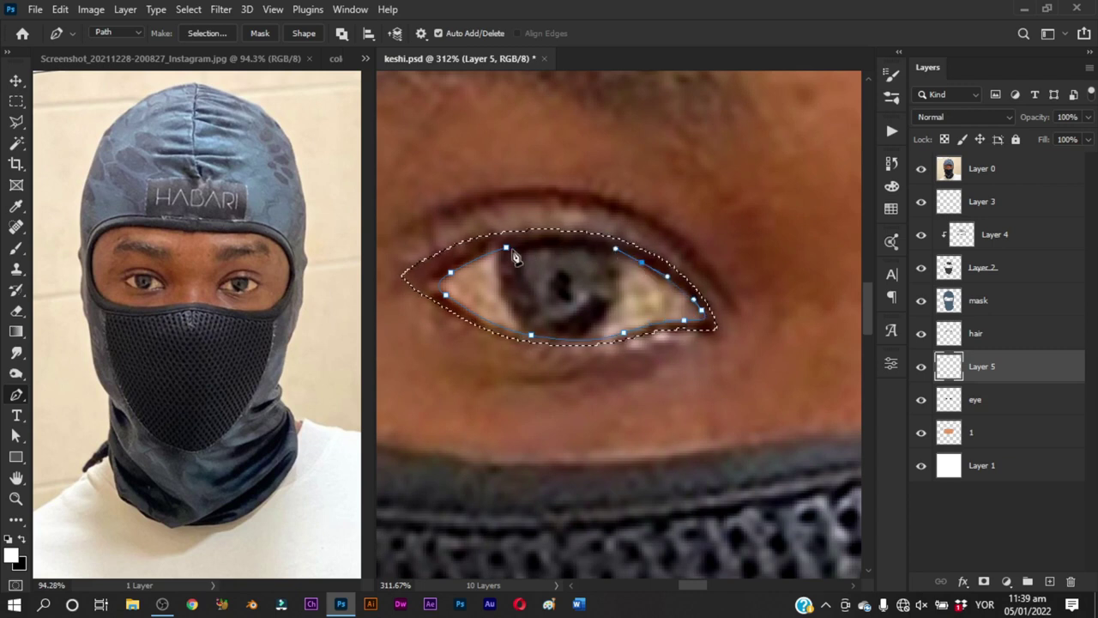
With the reference photo hidden, fill the inner eye paths white, then add Layer 6
{"action": "key", "text": "z"}
{"action": "left_click_drag", "start_coordinate": [608, 312], "coordinate": [541, 310]}
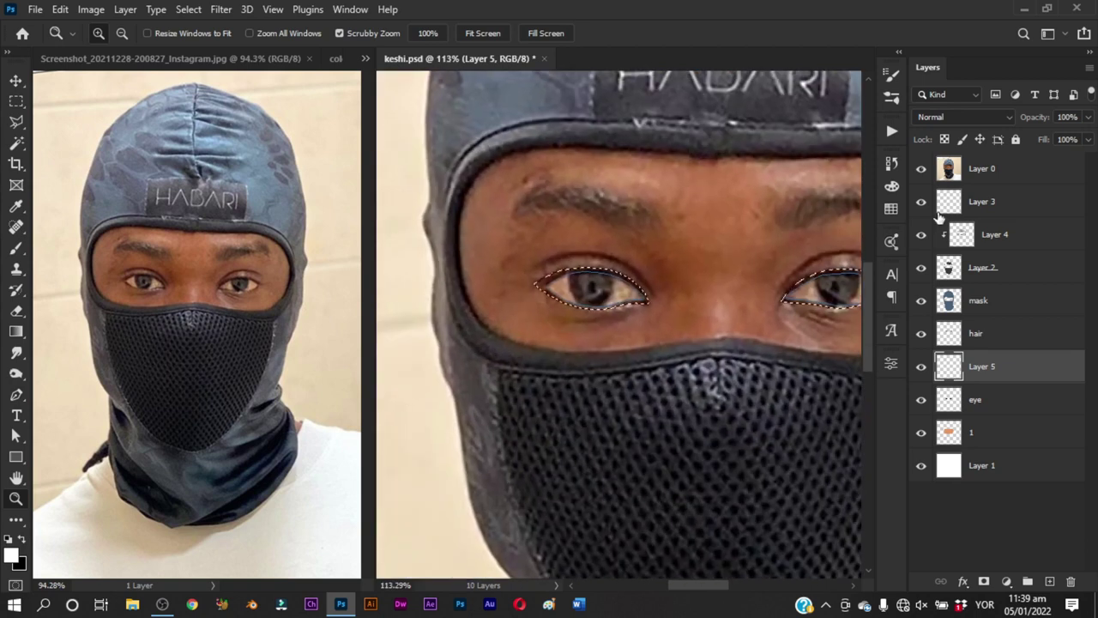
{"action": "left_click", "coordinate": [920, 168]}
{"action": "key", "text": "p"}
{"action": "right_click", "coordinate": [696, 270]}
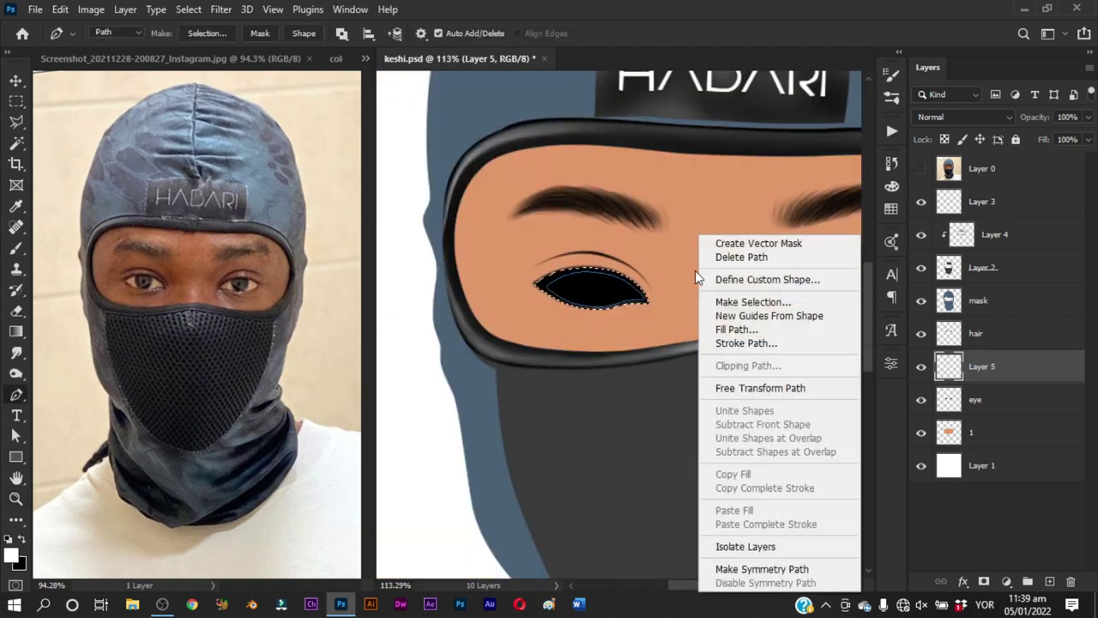
{"action": "left_click", "coordinate": [734, 324]}
{"action": "key", "text": "Return"}
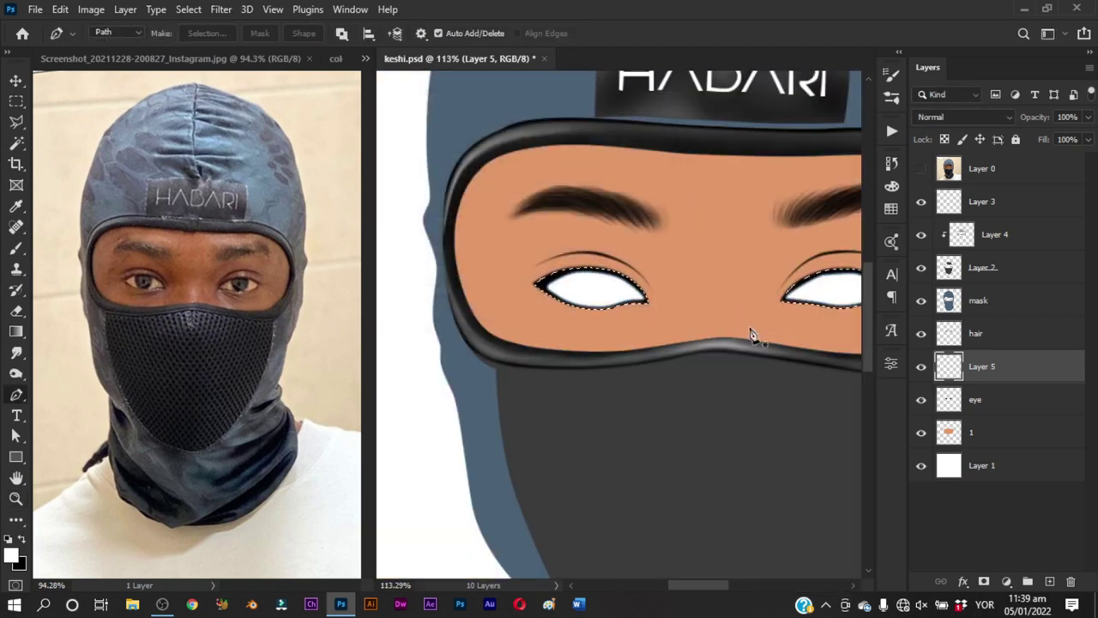
{"action": "mouse_move", "coordinate": [794, 403]}
{"action": "left_mouse_down"}
{"action": "mouse_move", "coordinate": [686, 348]}
{"action": "mouse_move", "coordinate": [694, 358]}
{"action": "mouse_move", "coordinate": [655, 353]}
{"action": "left_mouse_up"}
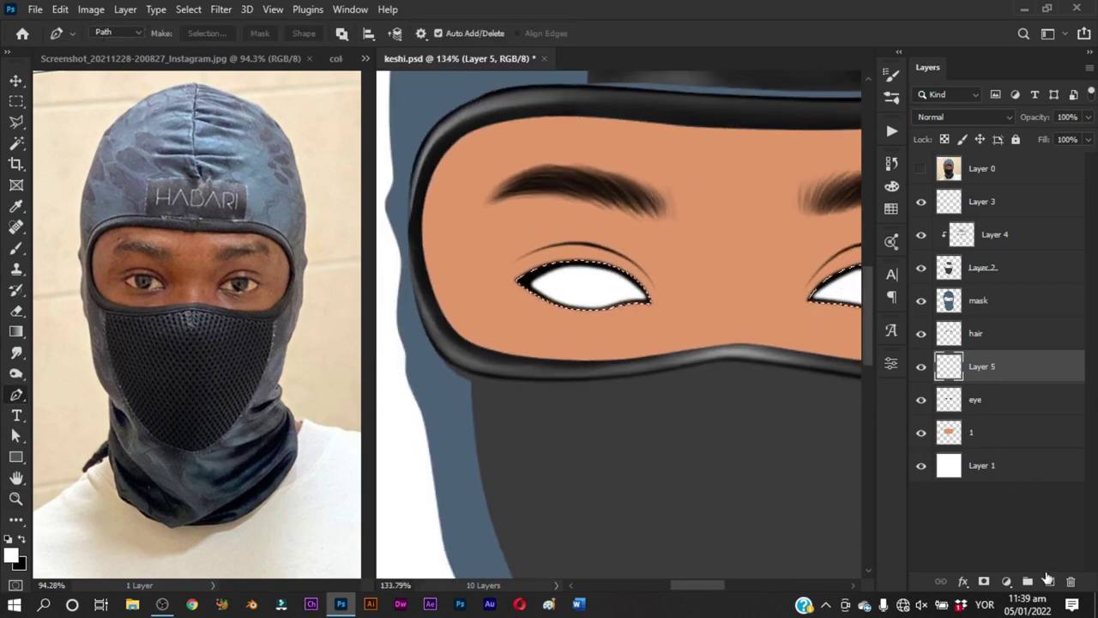
{"action": "left_click", "coordinate": [1048, 581]}
Show the reference photo again and start a curved Pen path along the iris's left and lower edge
{"action": "key", "text": "z"}
{"action": "left_click", "coordinate": [575, 281]}
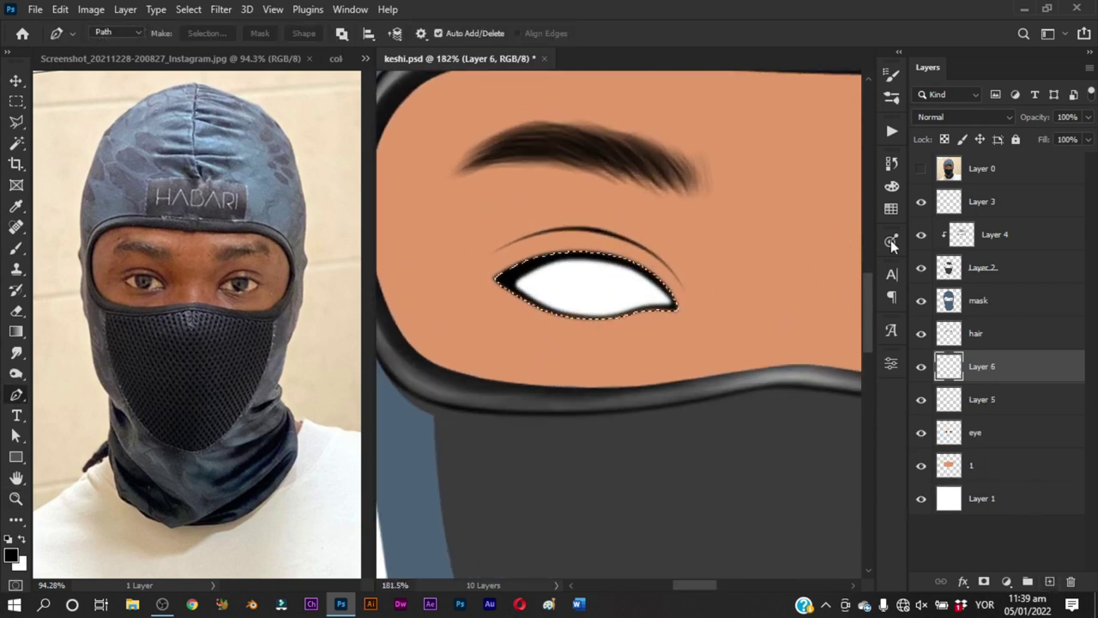
{"action": "left_click", "coordinate": [921, 168]}
{"action": "key", "text": "p"}
{"action": "left_click", "coordinate": [550, 255]}
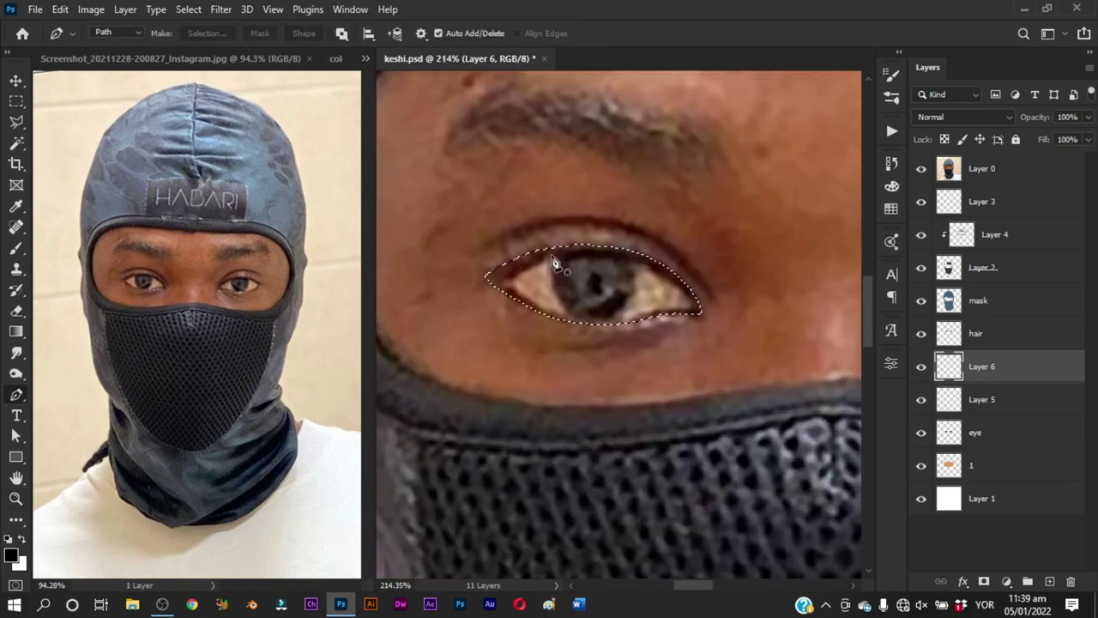
{"action": "left_click_drag", "start_coordinate": [570, 317], "coordinate": [587, 329]}
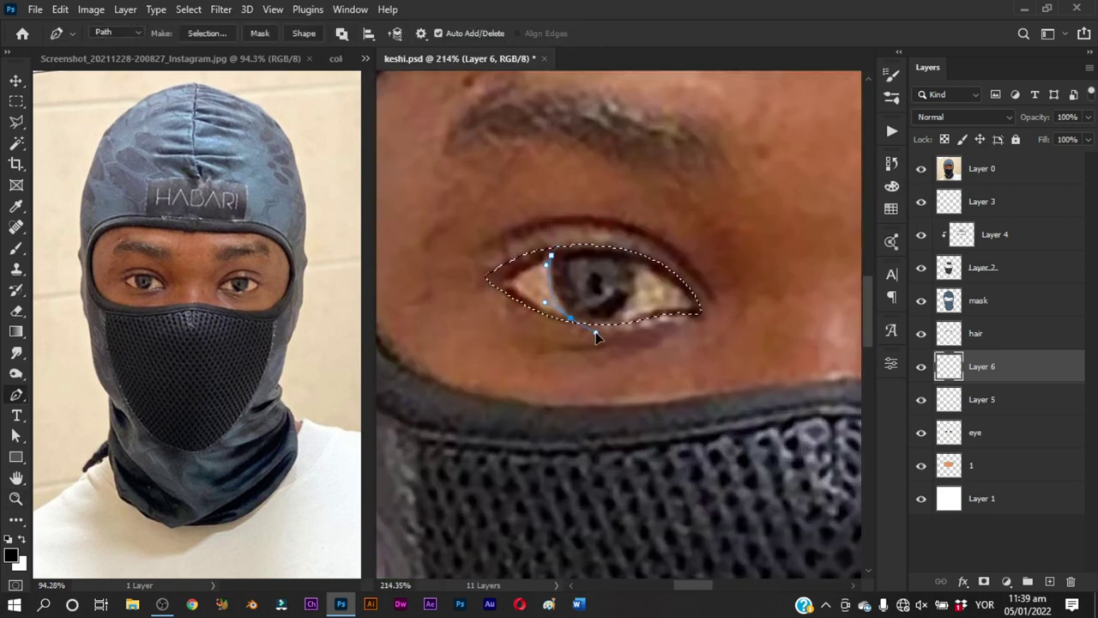
{"action": "left_click_drag", "start_coordinate": [631, 299], "coordinate": [639, 283]}
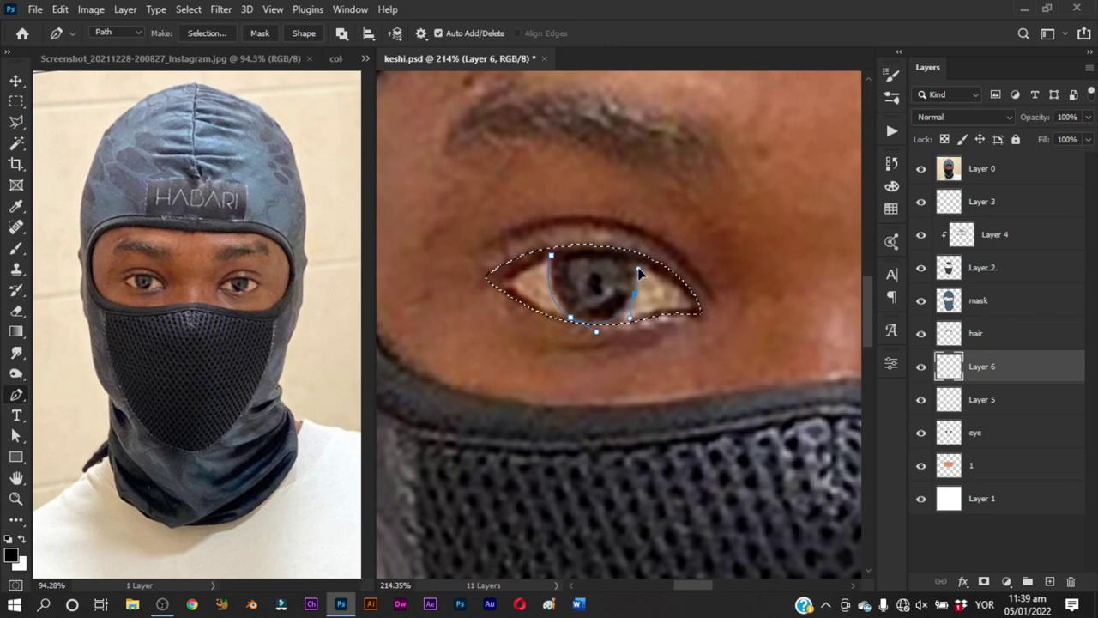
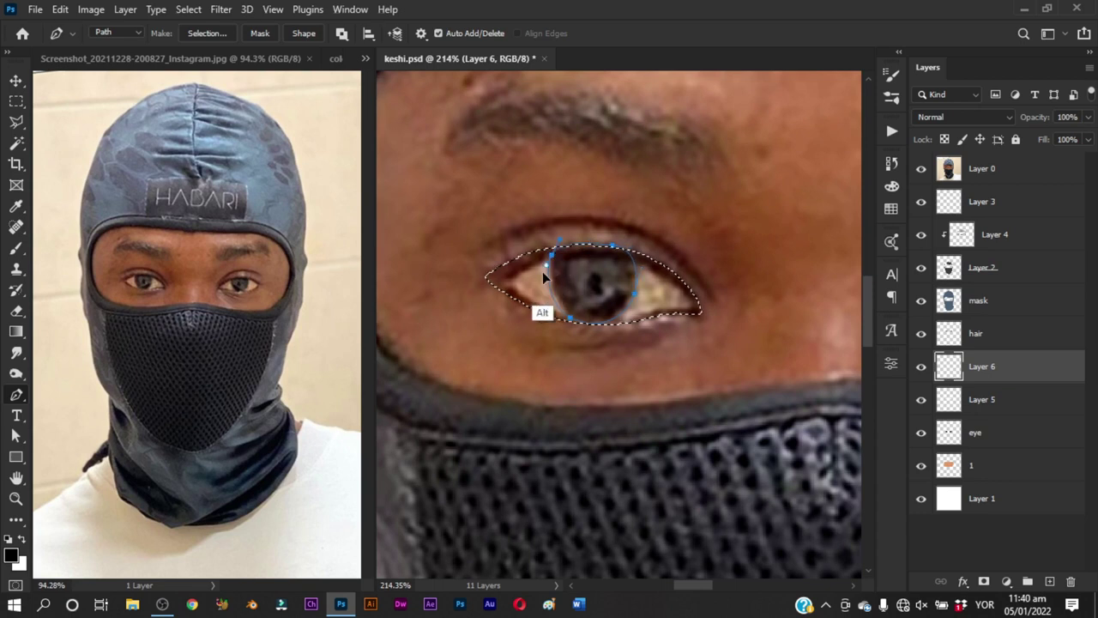
Reshape the Pen path around the iris inside the eye white
{"action": "mouse_move", "coordinate": [555, 273]}
{"action": "left_mouse_down"}
{"action": "mouse_move", "coordinate": [684, 269]}
{"action": "mouse_move", "coordinate": [688, 242]}
{"action": "left_mouse_up"}
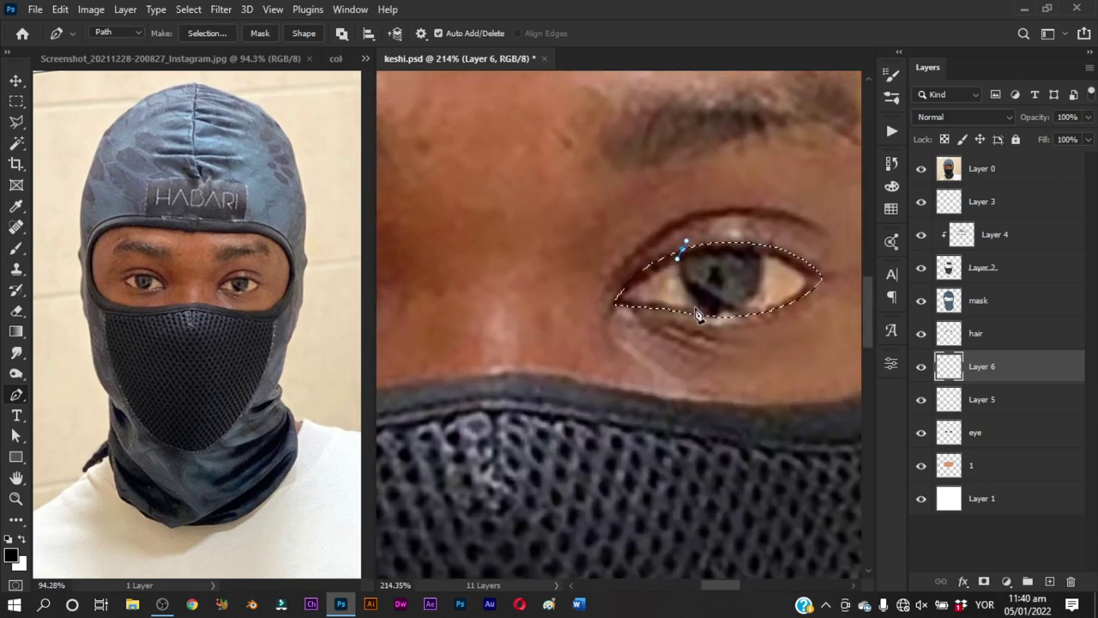
{"action": "mouse_move", "coordinate": [698, 309]}
{"action": "left_mouse_down"}
{"action": "mouse_move", "coordinate": [712, 321]}
{"action": "mouse_move", "coordinate": [760, 304]}
{"action": "mouse_move", "coordinate": [768, 290]}
{"action": "mouse_move", "coordinate": [756, 311]}
{"action": "left_mouse_up"}
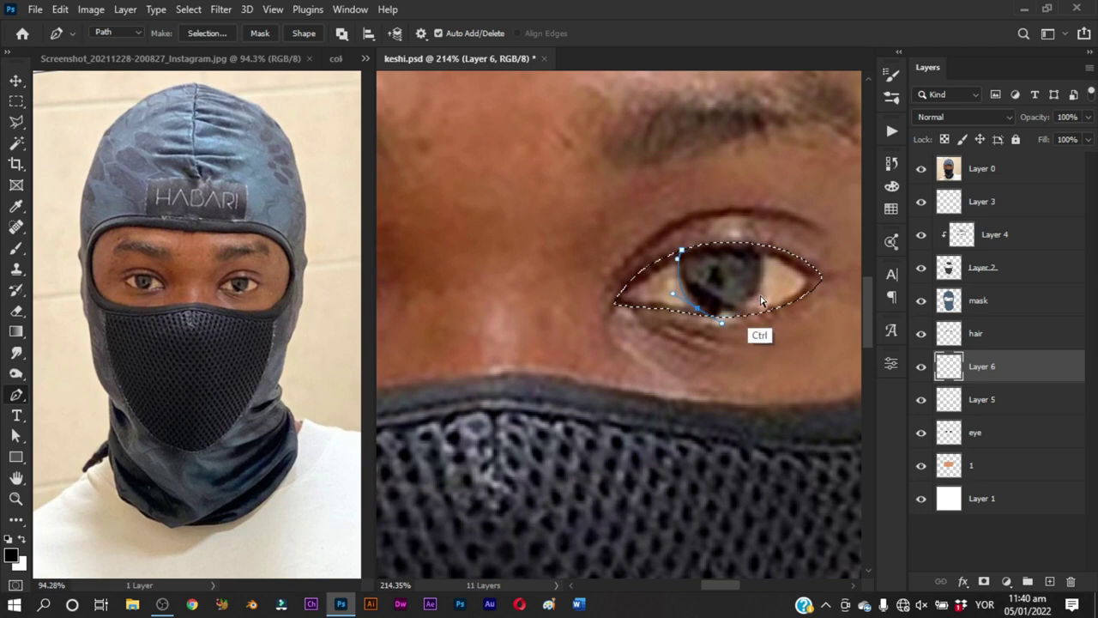
{"action": "mouse_move", "coordinate": [768, 272]}
{"action": "left_mouse_down"}
{"action": "mouse_move", "coordinate": [761, 302]}
{"action": "mouse_move", "coordinate": [768, 283]}
{"action": "left_mouse_up"}
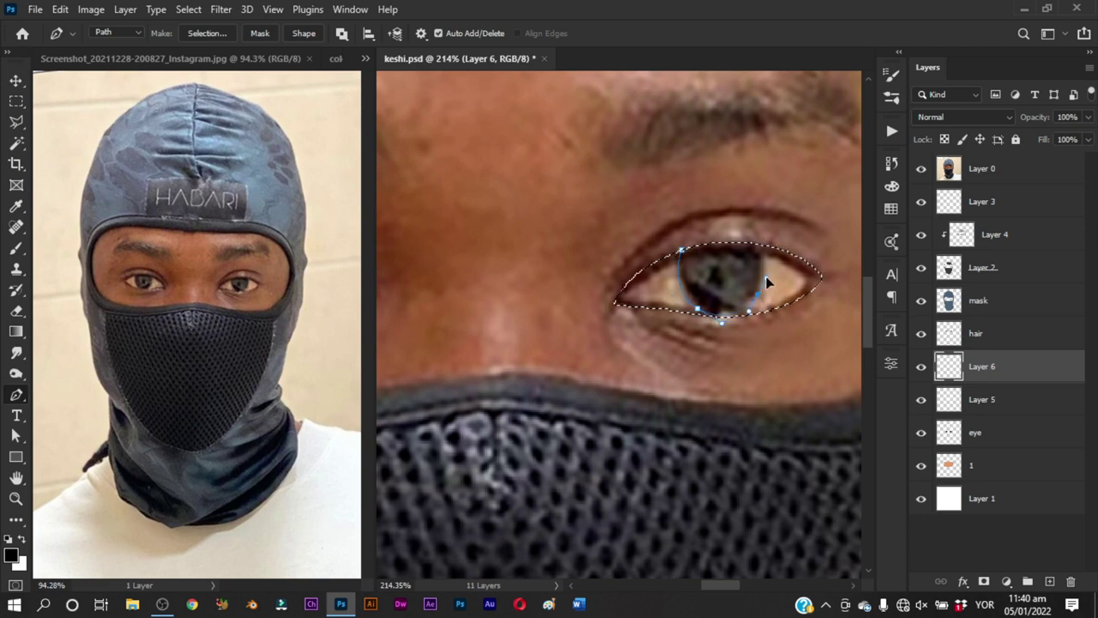
{"action": "left_click", "coordinate": [763, 302]}
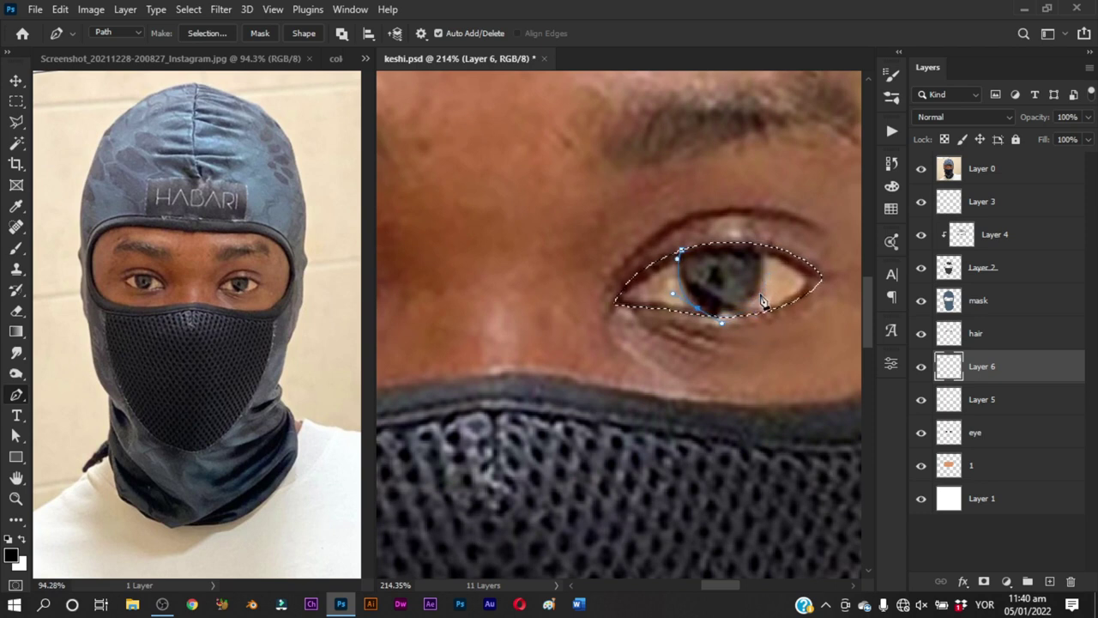
{"action": "left_click_drag", "start_coordinate": [769, 274], "coordinate": [751, 239]}
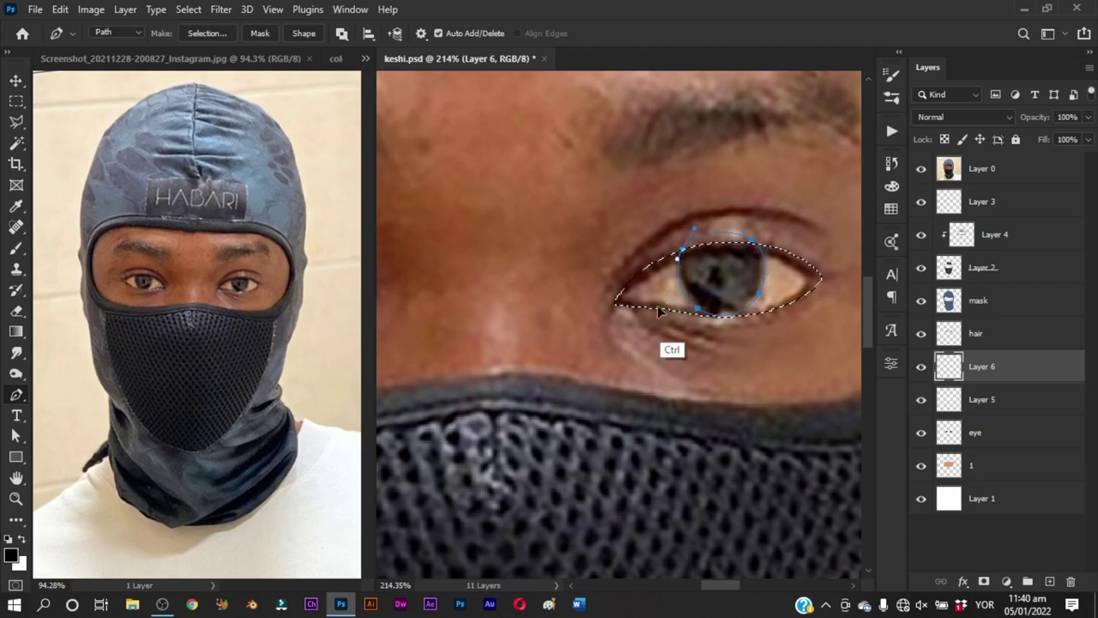
Hide the reference photo, fill the iris path with black, and deselect
{"action": "left_click", "coordinate": [921, 168]}
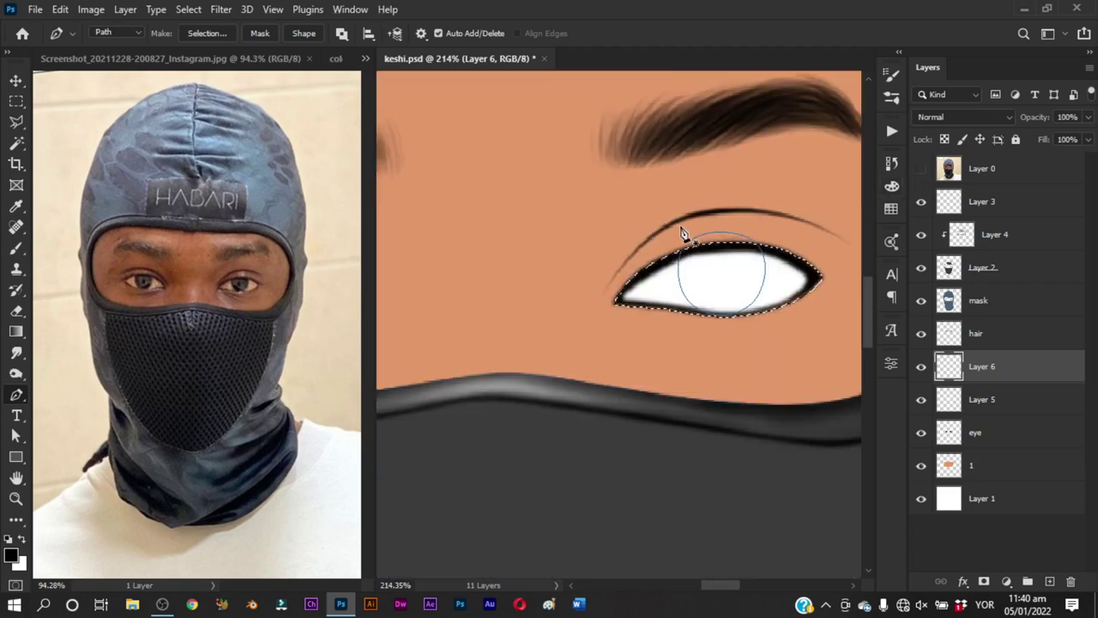
{"action": "right_click", "coordinate": [684, 227]}
{"action": "left_click", "coordinate": [732, 316]}
{"action": "key", "text": "Return"}
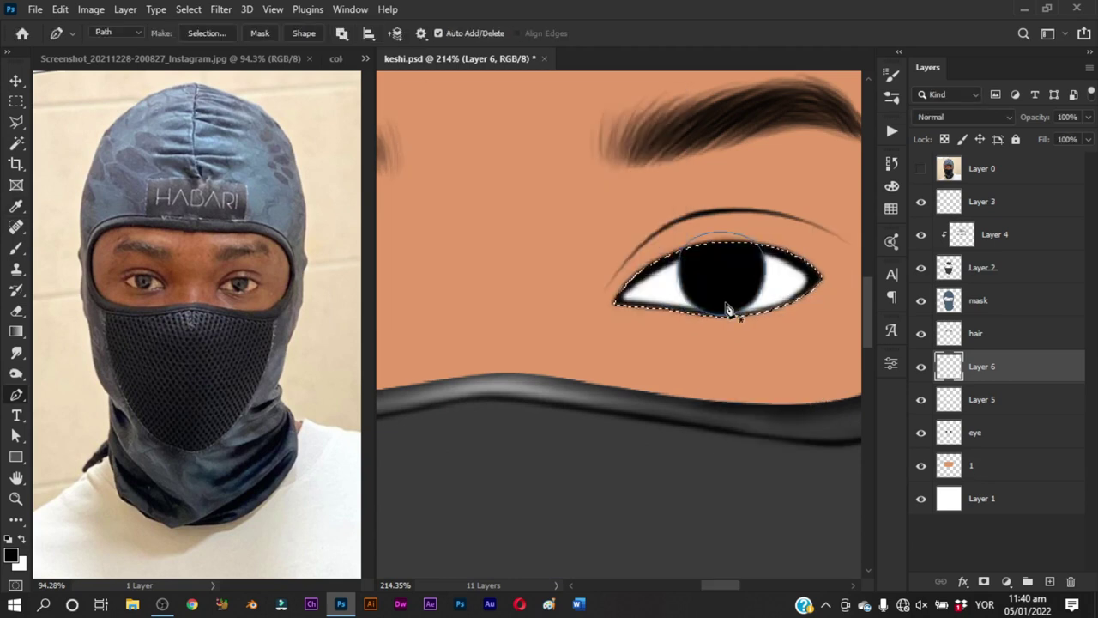
{"action": "key", "text": "ctrl+d"}
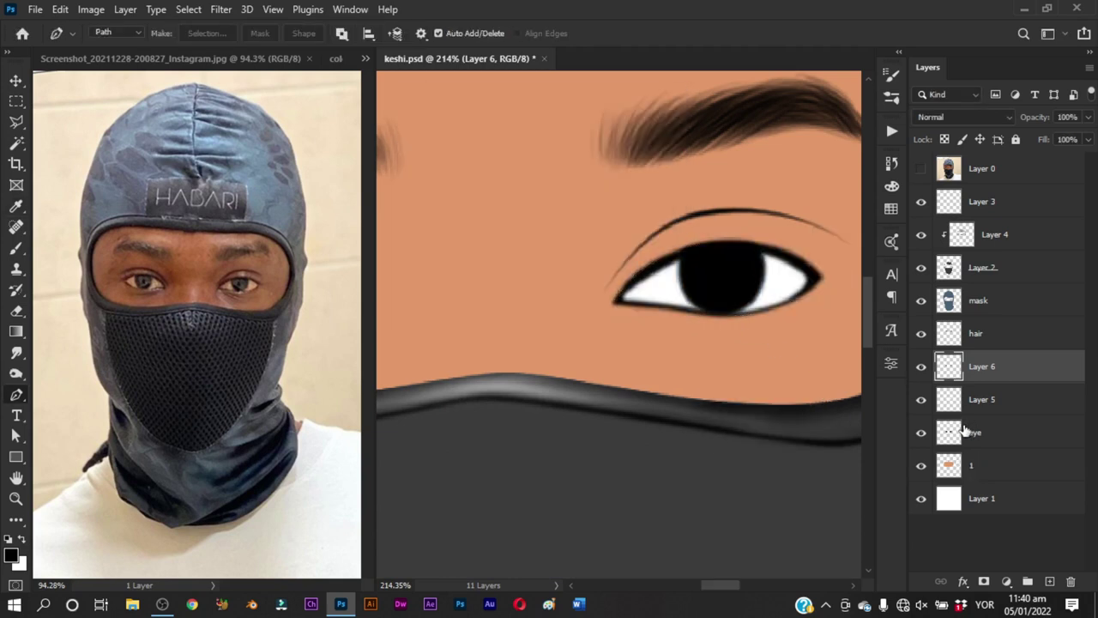
Zoom the reference photo in on the eyes, then return to keshi.psd
{"action": "key", "text": "z"}
{"action": "left_click_drag", "start_coordinate": [217, 348], "coordinate": [282, 374]}
{"action": "key", "text": "p"}
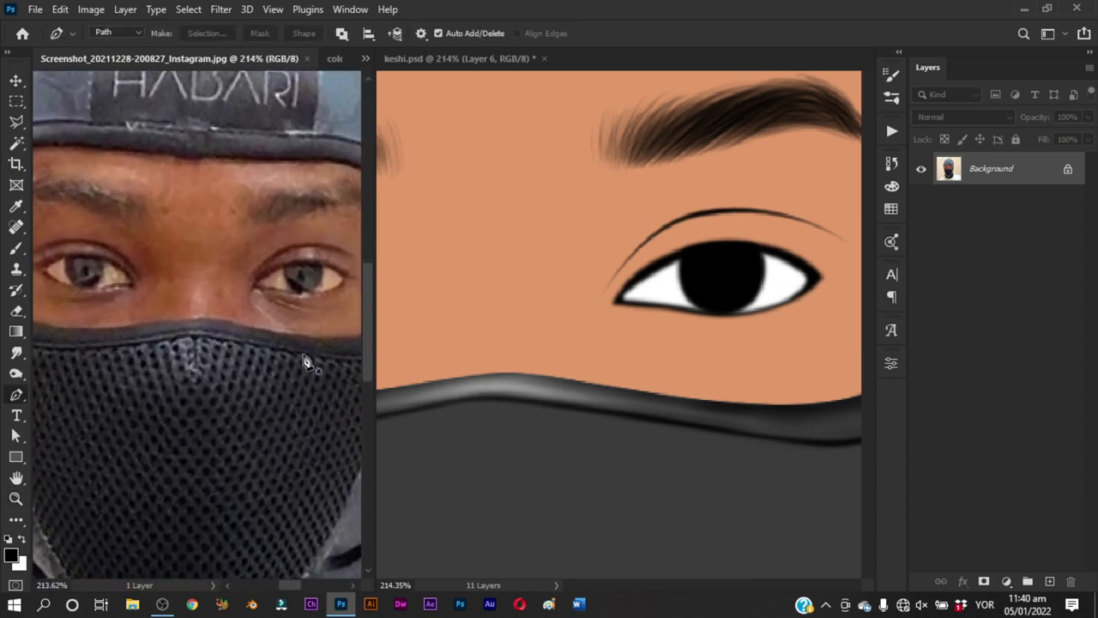
{"action": "left_click", "coordinate": [809, 351]}
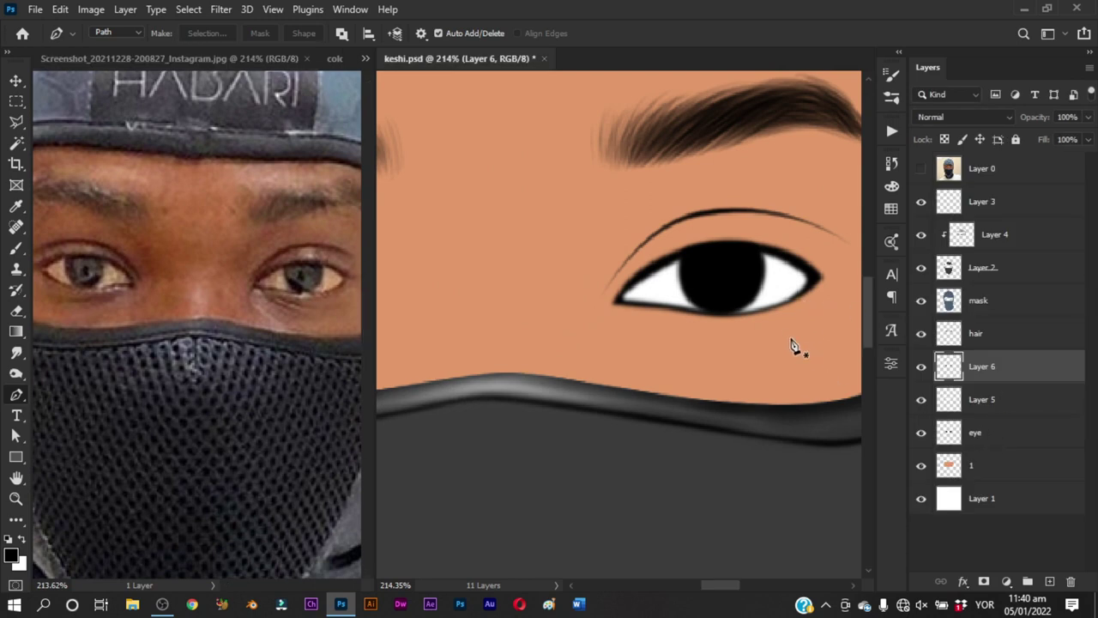
Select the 19 px hard round brush and add a new layer above Layer 6
{"action": "key", "text": "b"}
{"action": "right_click", "coordinate": [772, 305]}
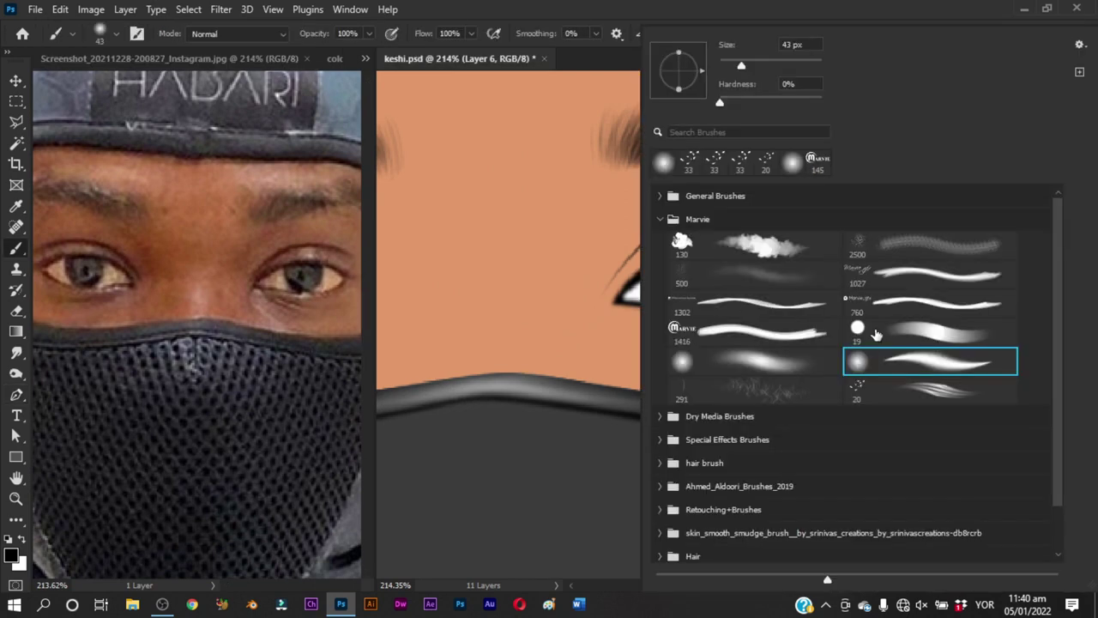
{"action": "left_click", "coordinate": [876, 334]}
{"action": "left_click", "coordinate": [595, 342]}
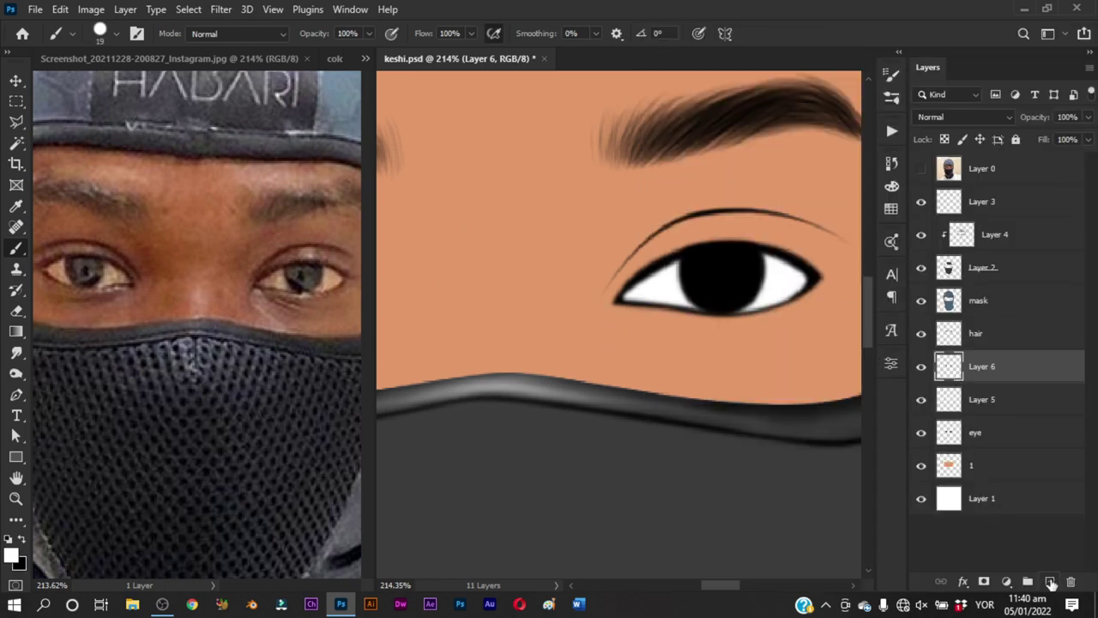
{"action": "left_click", "coordinate": [1051, 583]}
Clip the new layer to Layer 6 and paint grey shading into both pupils
{"action": "left_click", "coordinate": [991, 383], "text": "alt"}
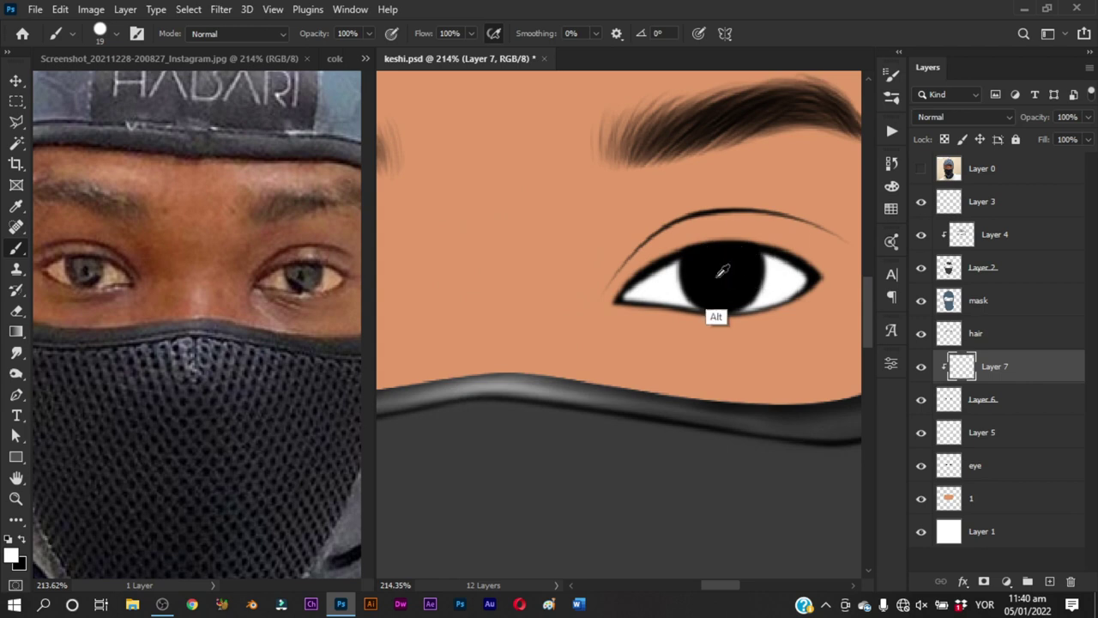
{"action": "mouse_move", "coordinate": [710, 269]}
{"action": "left_mouse_down"}
{"action": "mouse_move", "coordinate": [711, 399]}
{"action": "mouse_move", "coordinate": [729, 402]}
{"action": "mouse_move", "coordinate": [750, 372]}
{"action": "left_mouse_up"}
{"action": "key", "text": "z"}
{"action": "key", "text": "b"}
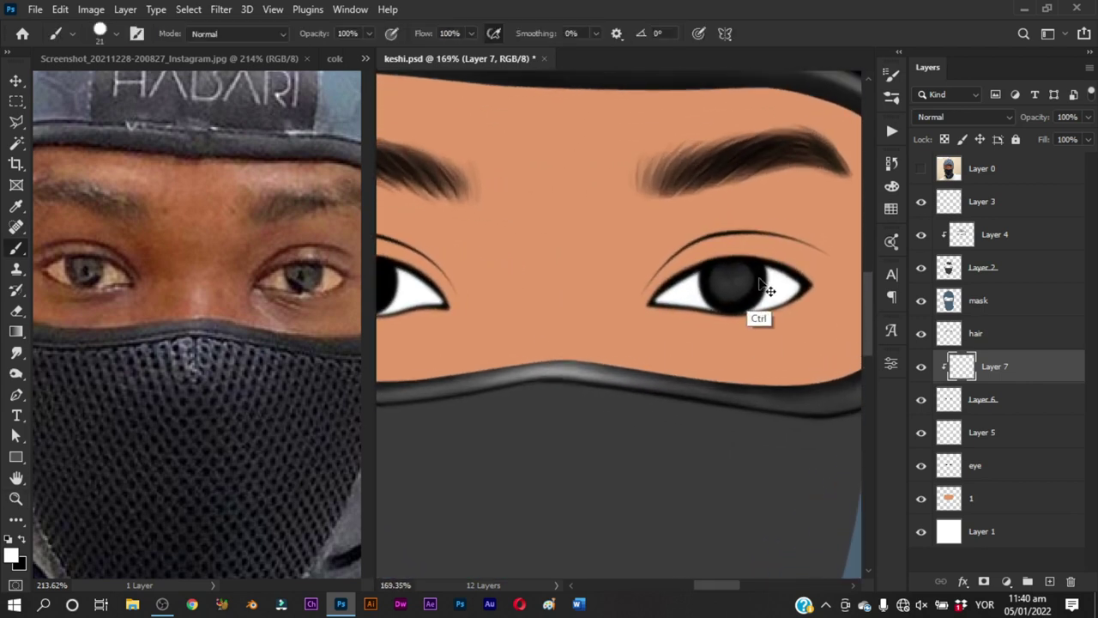
{"action": "mouse_move", "coordinate": [738, 287]}
{"action": "left_mouse_down"}
{"action": "mouse_move", "coordinate": [724, 270]}
{"action": "mouse_move", "coordinate": [738, 288]}
{"action": "left_mouse_up"}
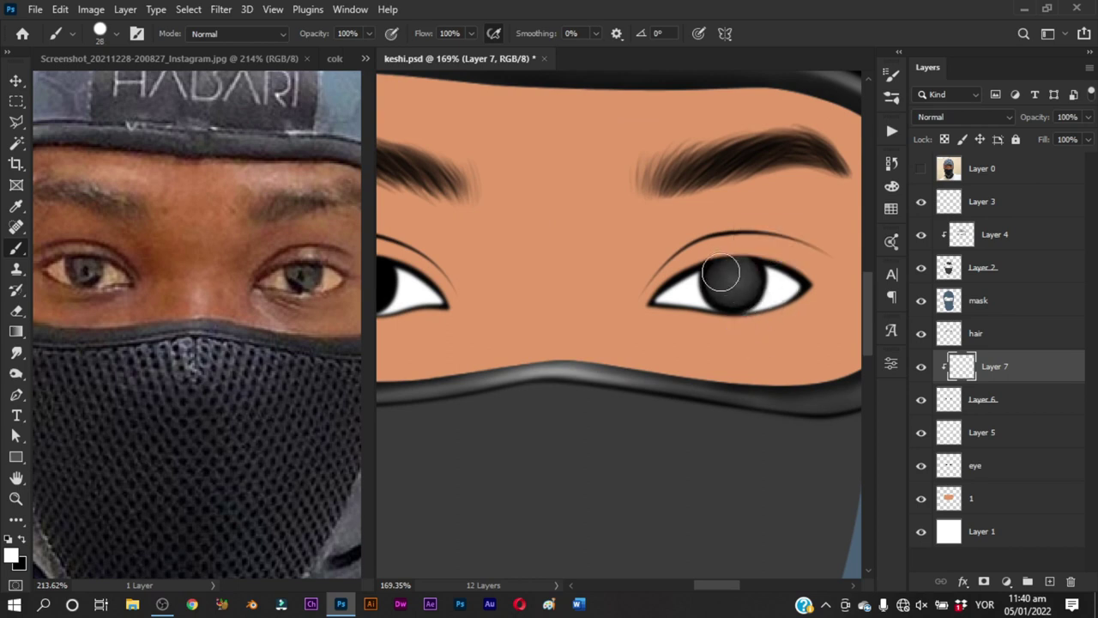
{"action": "left_click_drag", "start_coordinate": [571, 325], "coordinate": [772, 355]}
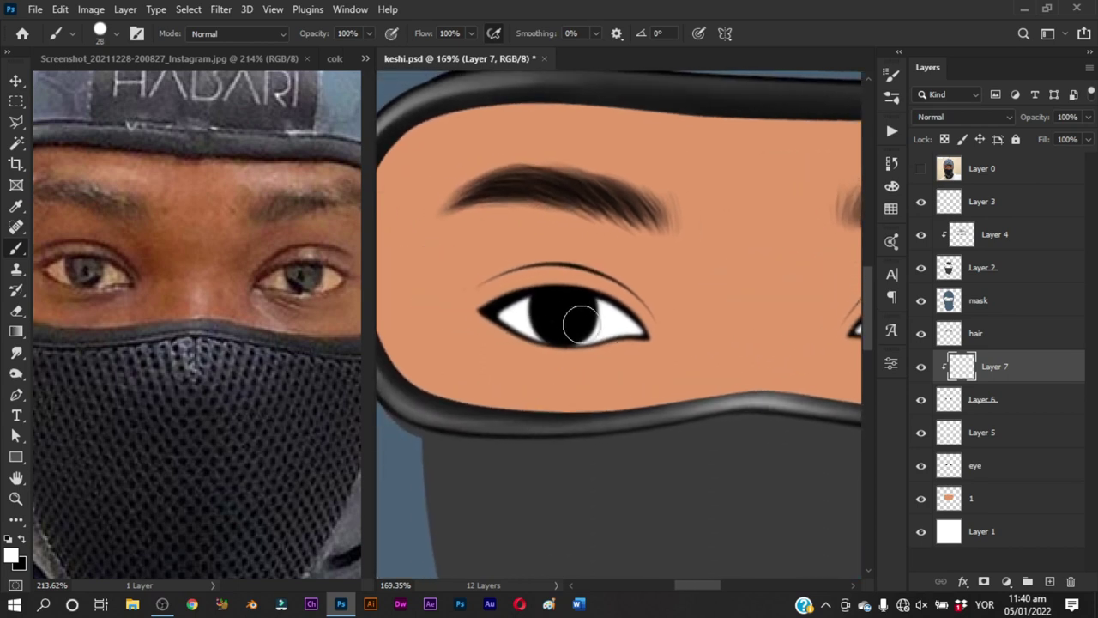
{"action": "mouse_move", "coordinate": [566, 319]}
{"action": "left_mouse_down"}
{"action": "mouse_move", "coordinate": [572, 304]}
{"action": "mouse_move", "coordinate": [577, 317]}
{"action": "left_mouse_up"}
{"action": "left_click", "coordinate": [573, 308], "text": "alt"}
{"action": "key", "text": "ctrl+z"}
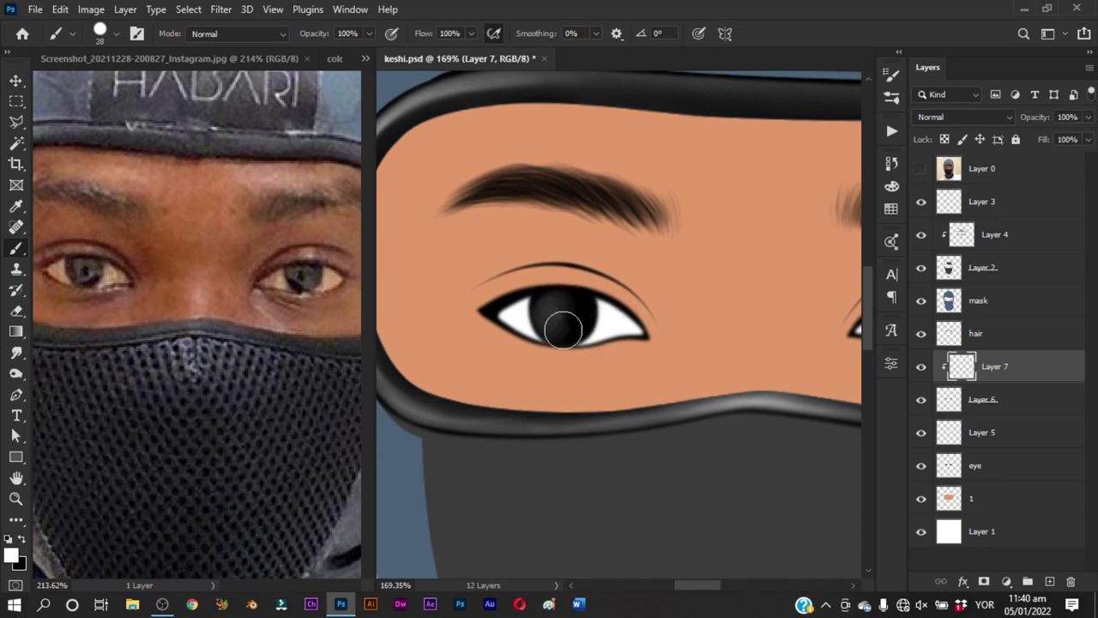
Zoom in on the eye and shrink the brush to 4 px
{"action": "key", "text": "z"}
{"action": "left_click_drag", "start_coordinate": [659, 352], "coordinate": [589, 412]}
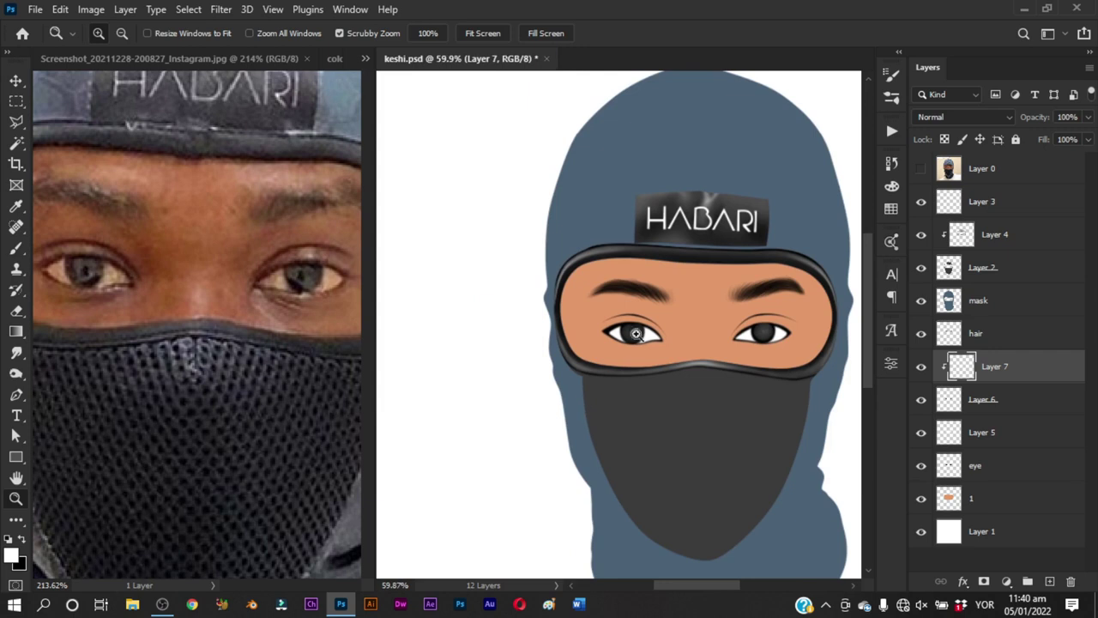
{"action": "mouse_move", "coordinate": [600, 354]}
{"action": "left_mouse_down"}
{"action": "mouse_move", "coordinate": [642, 353]}
{"action": "mouse_move", "coordinate": [622, 340]}
{"action": "left_mouse_up"}
{"action": "key", "text": "b"}
{"action": "key", "text": "z"}
{"action": "left_click", "coordinate": [614, 357]}
{"action": "key", "text": "b"}
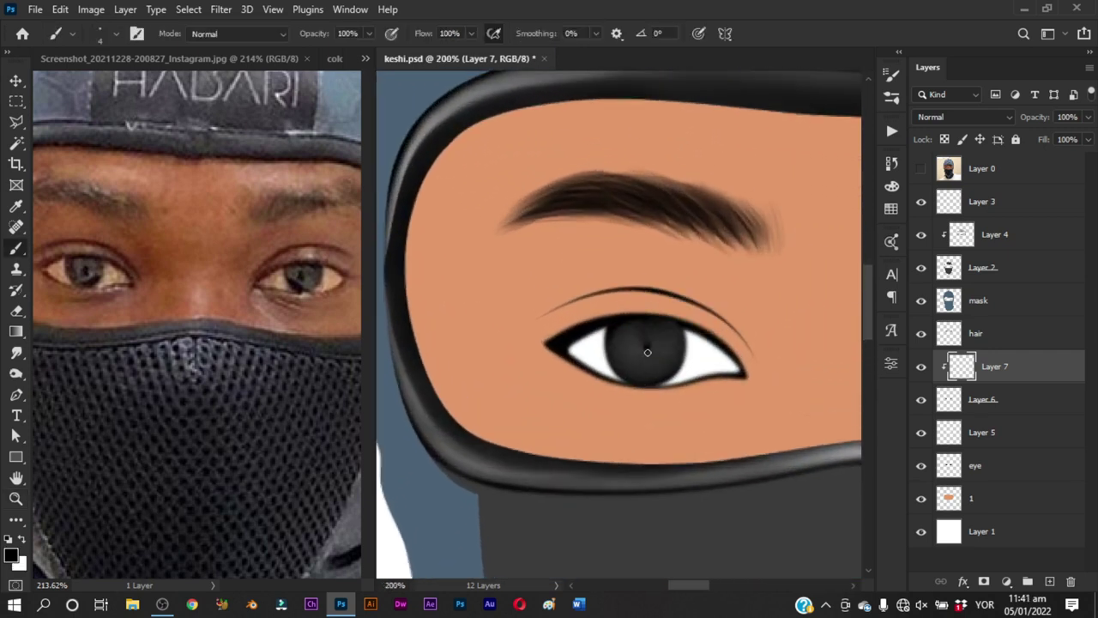
Compare the iris shading with the reference photo, resize the brush, and switch to white
{"action": "left_click", "coordinate": [921, 169]}
{"action": "left_click", "coordinate": [921, 168]}
{"action": "left_click", "coordinate": [921, 169]}
{"action": "left_click", "coordinate": [921, 168]}
{"action": "left_click", "coordinate": [921, 169]}
{"action": "left_click", "coordinate": [920, 168]}
{"action": "scroll", "coordinate": [255, 434], "scroll_direction": "up", "scroll_amount": 4}
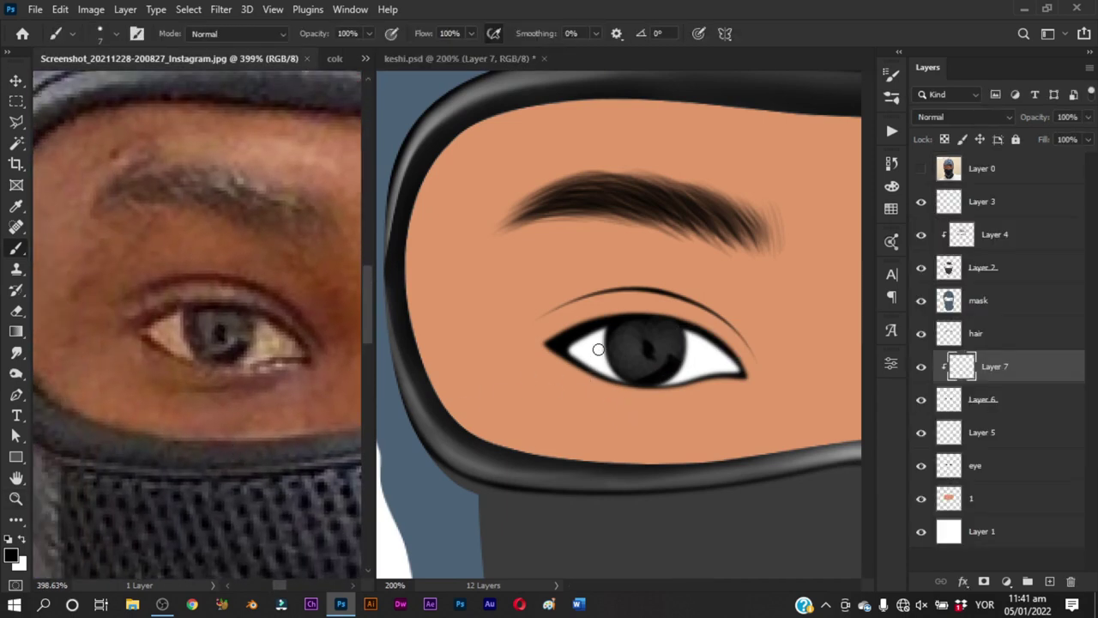
{"action": "left_click", "coordinate": [598, 349]}
{"action": "key", "text": "bracketright"}
{"action": "key", "text": "bracketright"}
{"action": "key", "text": "bracketright"}
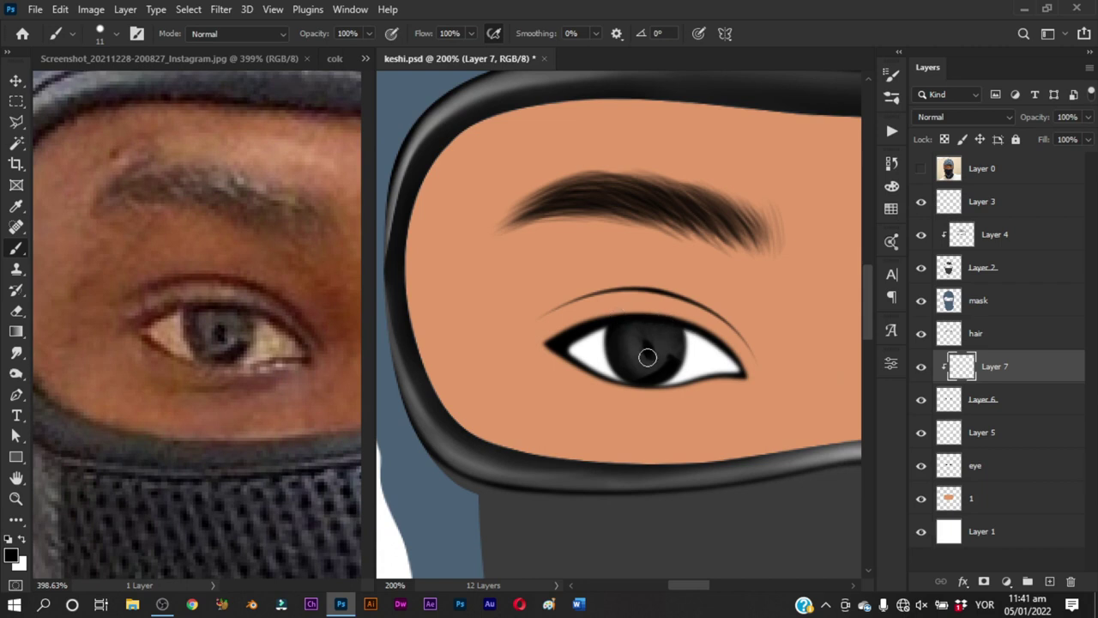
{"action": "right_click", "coordinate": [653, 337], "text": "alt"}
{"action": "key", "text": "x"}
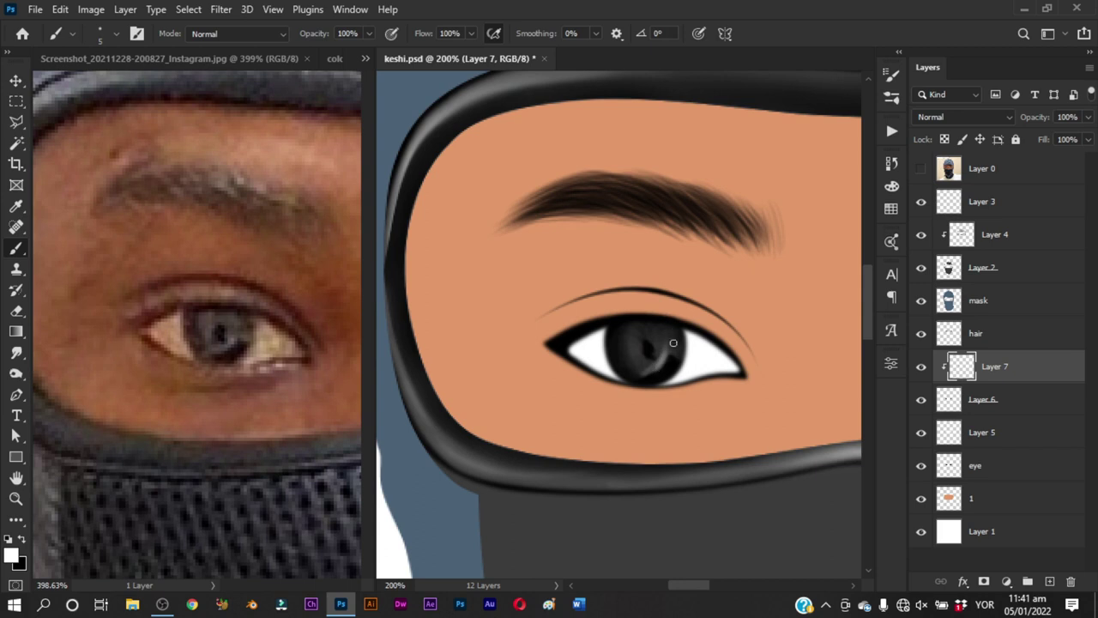
Paint a soft white reflection inside the left-hand iris with a soft round brush
{"action": "key", "text": "z"}
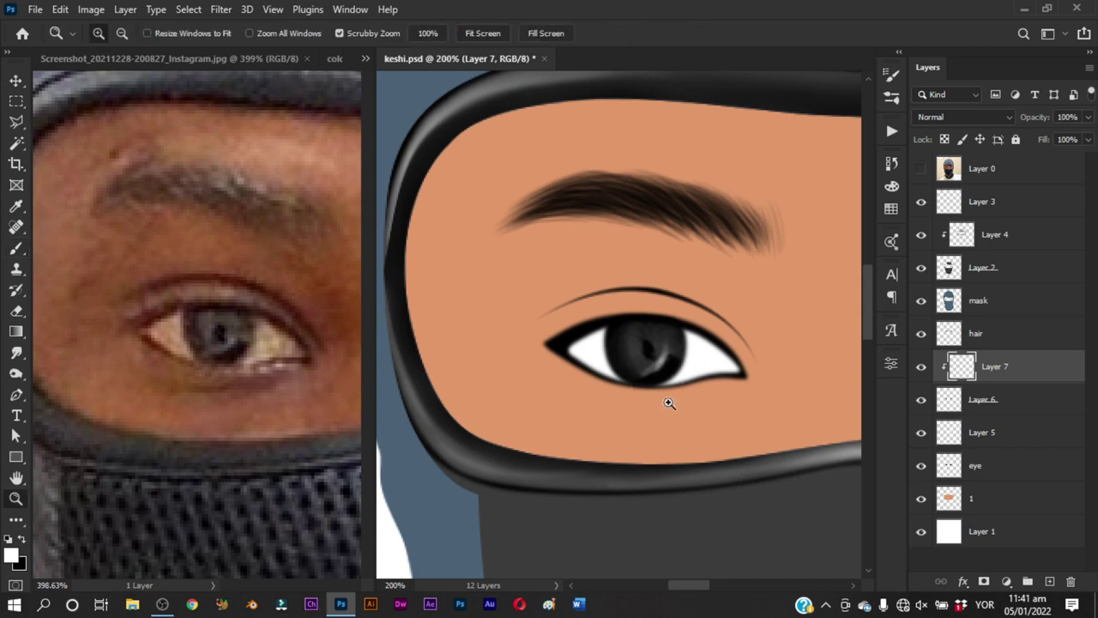
{"action": "mouse_move", "coordinate": [670, 400]}
{"action": "left_mouse_down"}
{"action": "mouse_move", "coordinate": [583, 421]}
{"action": "mouse_move", "coordinate": [572, 490]}
{"action": "mouse_move", "coordinate": [676, 436]}
{"action": "left_mouse_up"}
{"action": "key", "text": "b"}
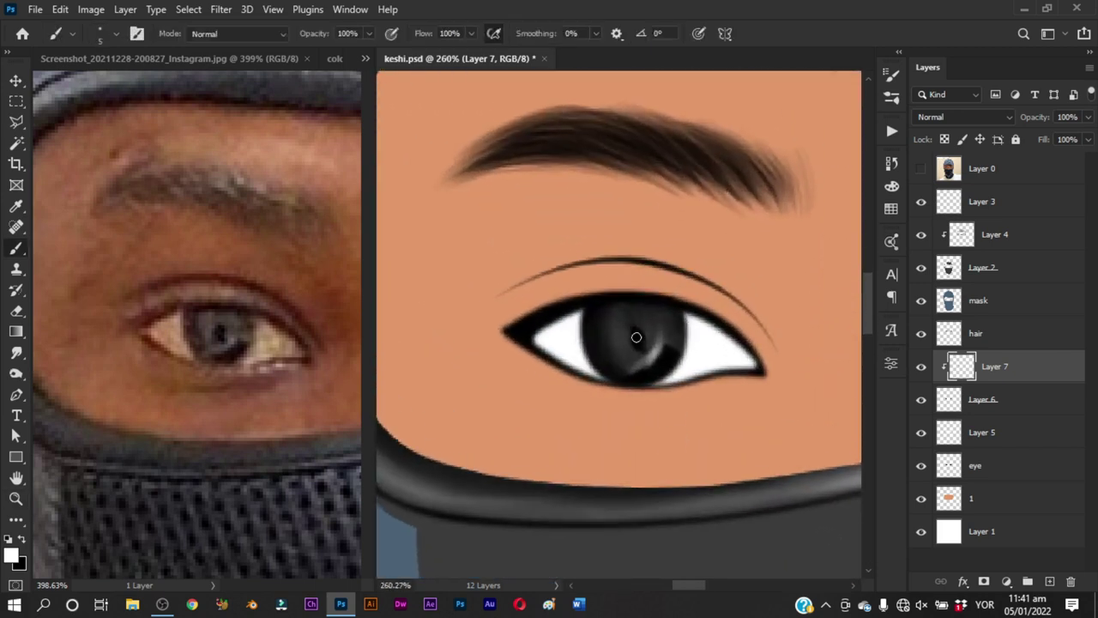
{"action": "left_click_drag", "start_coordinate": [627, 317], "coordinate": [647, 340]}
{"action": "key", "text": "ctrl+z"}
{"action": "right_click", "coordinate": [652, 317]}
{"action": "left_click", "coordinate": [561, 409]}
{"action": "right_click", "coordinate": [622, 348], "text": "alt"}
{"action": "left_click_drag", "start_coordinate": [632, 321], "coordinate": [662, 321]}
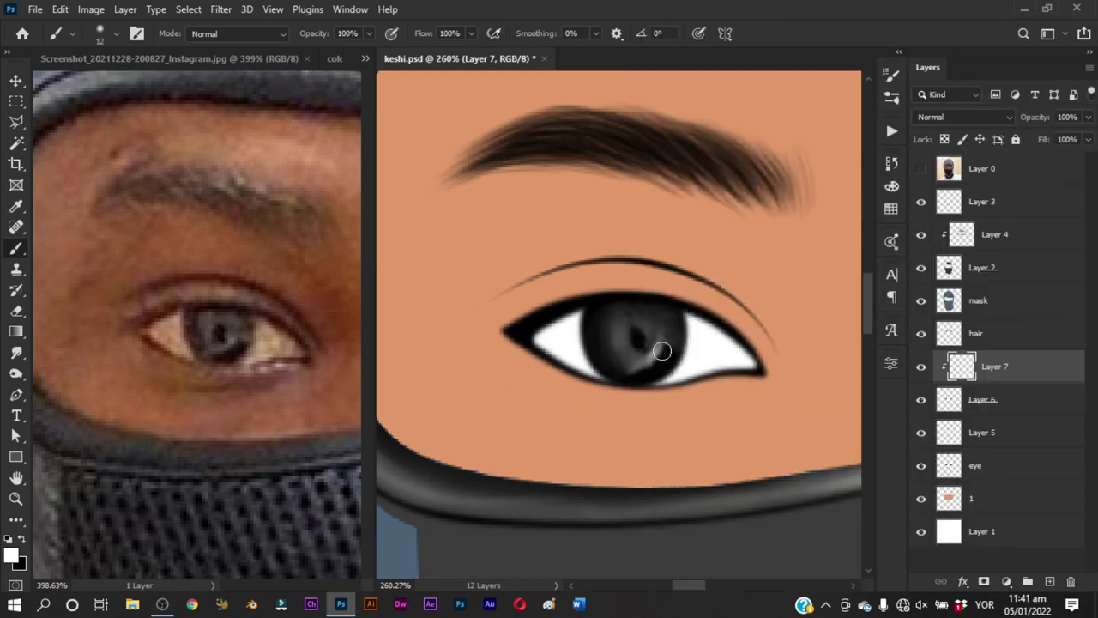
{"action": "right_click", "coordinate": [644, 343], "text": "alt"}
{"action": "right_click", "coordinate": [648, 356], "text": "alt"}
{"action": "key", "text": "x"}
Reframe the view on the left-hand eye and compare it with the reference photo
{"action": "key", "text": "z"}
{"action": "left_click_drag", "start_coordinate": [640, 397], "coordinate": [672, 391]}
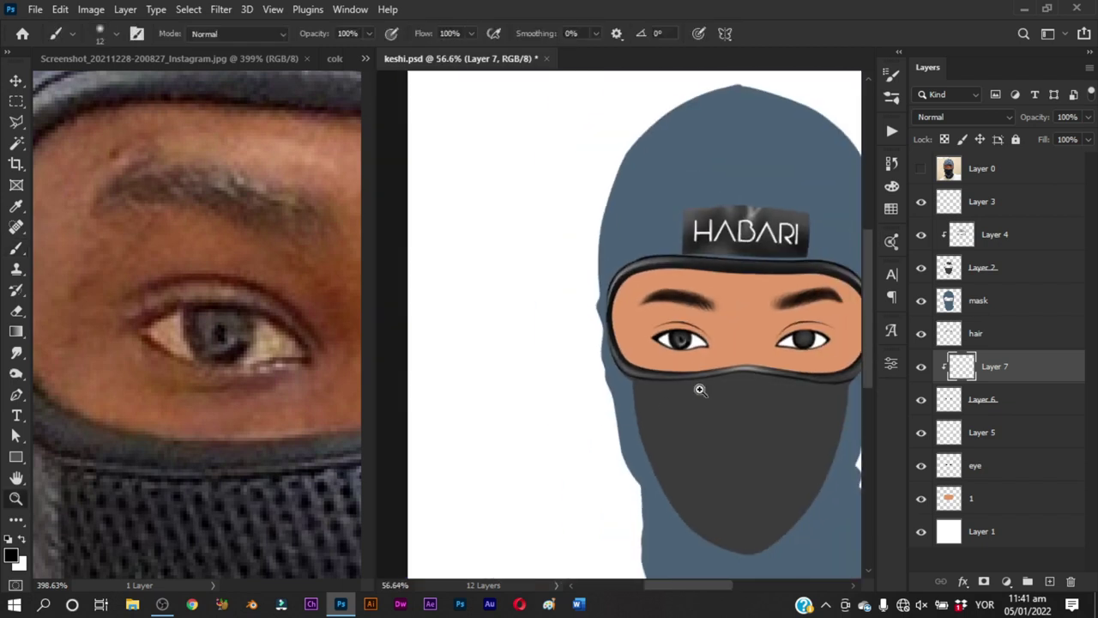
{"action": "left_click_drag", "start_coordinate": [597, 333], "coordinate": [643, 352]}
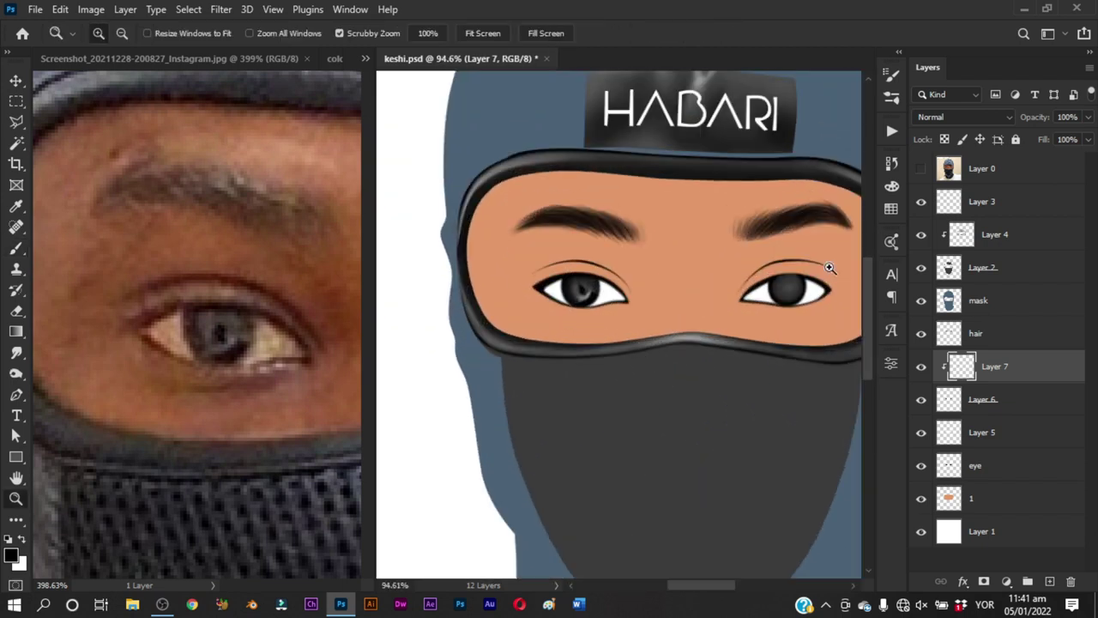
{"action": "left_click", "coordinate": [922, 169]}
{"action": "left_click", "coordinate": [923, 169]}
{"action": "left_click_drag", "start_coordinate": [570, 307], "coordinate": [633, 272]}
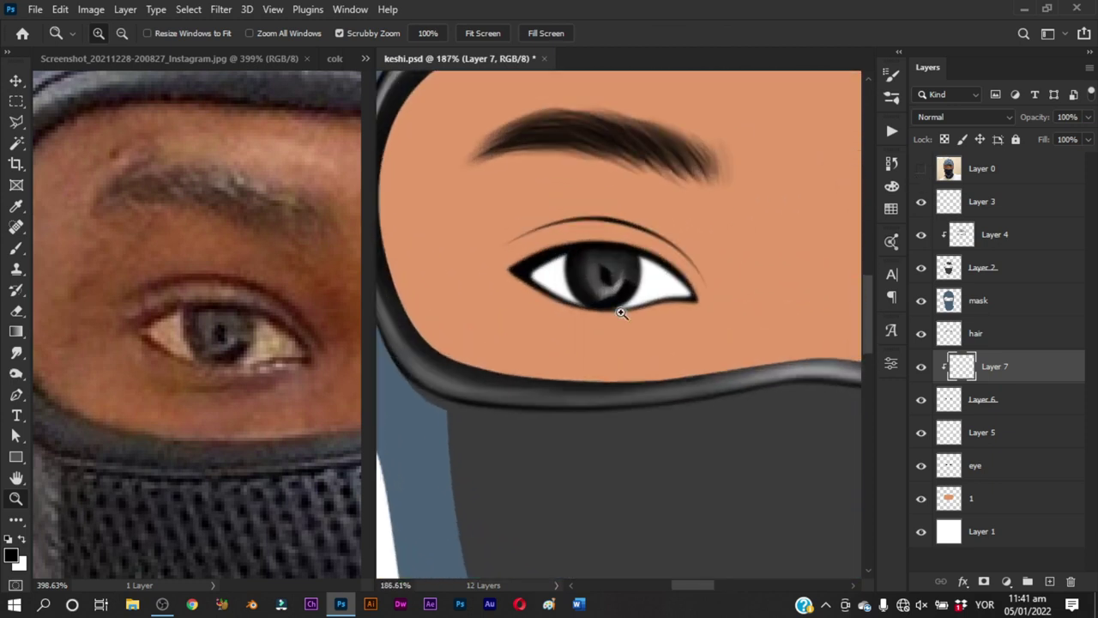
Darken the top of the left-hand iris with a soft dark stroke
{"action": "key", "text": "b"}
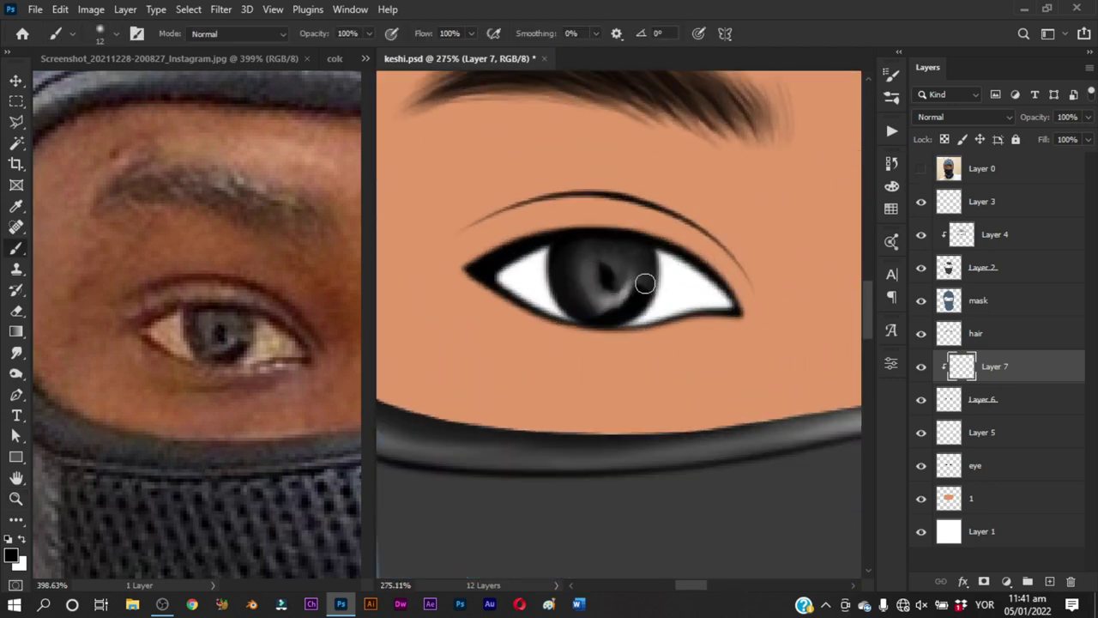
{"action": "key", "text": "x"}
{"action": "key", "text": "x"}
{"action": "mouse_move", "coordinate": [652, 258]}
{"action": "left_mouse_down"}
{"action": "mouse_move", "coordinate": [631, 253]}
{"action": "mouse_move", "coordinate": [693, 327]}
{"action": "mouse_move", "coordinate": [756, 346]}
{"action": "mouse_move", "coordinate": [712, 355]}
{"action": "mouse_move", "coordinate": [773, 361]}
{"action": "left_mouse_up"}
{"action": "key", "text": "z"}
{"action": "key", "text": "b"}
{"action": "mouse_move", "coordinate": [271, 442]}
{"action": "left_mouse_down"}
{"action": "mouse_move", "coordinate": [227, 471]}
{"action": "mouse_move", "coordinate": [246, 483]}
{"action": "left_mouse_up"}
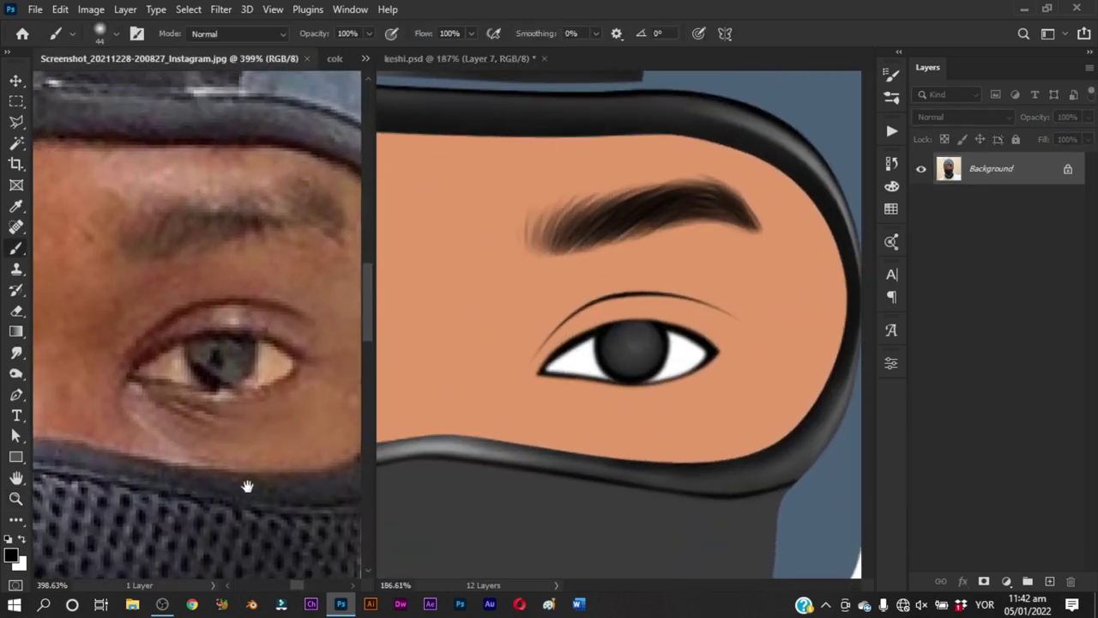
Darken the right iris and its lower part with fine soft strokes
{"action": "left_click", "coordinate": [611, 396]}
{"action": "scroll", "coordinate": [633, 371], "scroll_direction": "up", "scroll_amount": 3}
{"action": "mouse_move", "coordinate": [629, 346]}
{"action": "left_mouse_down"}
{"action": "mouse_move", "coordinate": [578, 344]}
{"action": "mouse_move", "coordinate": [705, 308]}
{"action": "left_mouse_up"}
{"action": "left_click", "coordinate": [921, 170]}
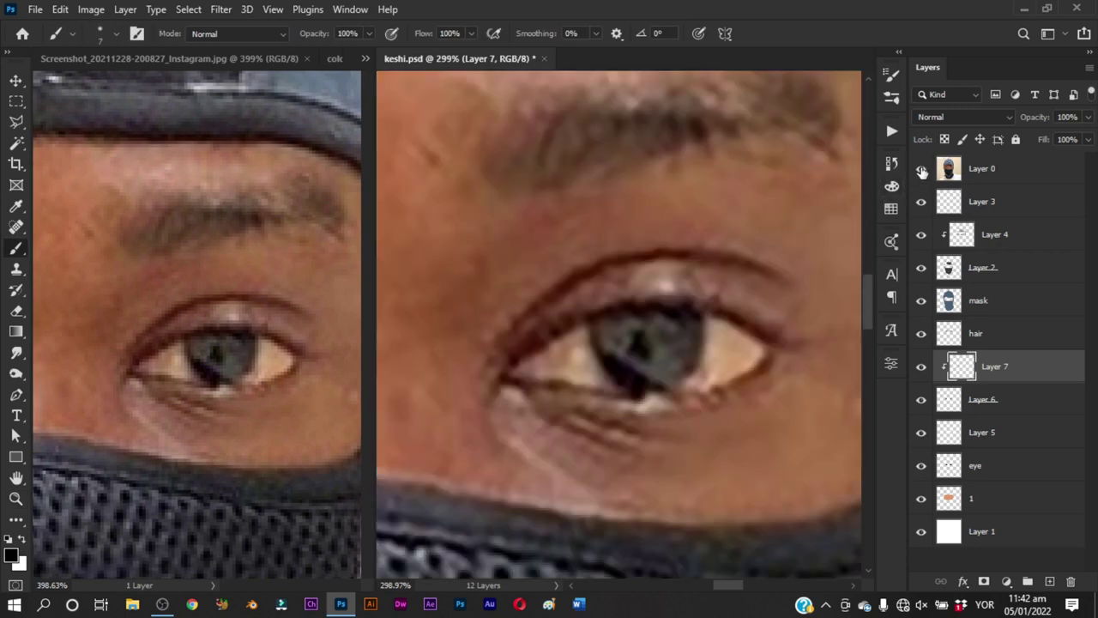
{"action": "left_click", "coordinate": [920, 170]}
{"action": "left_click_drag", "start_coordinate": [610, 360], "coordinate": [688, 389]}
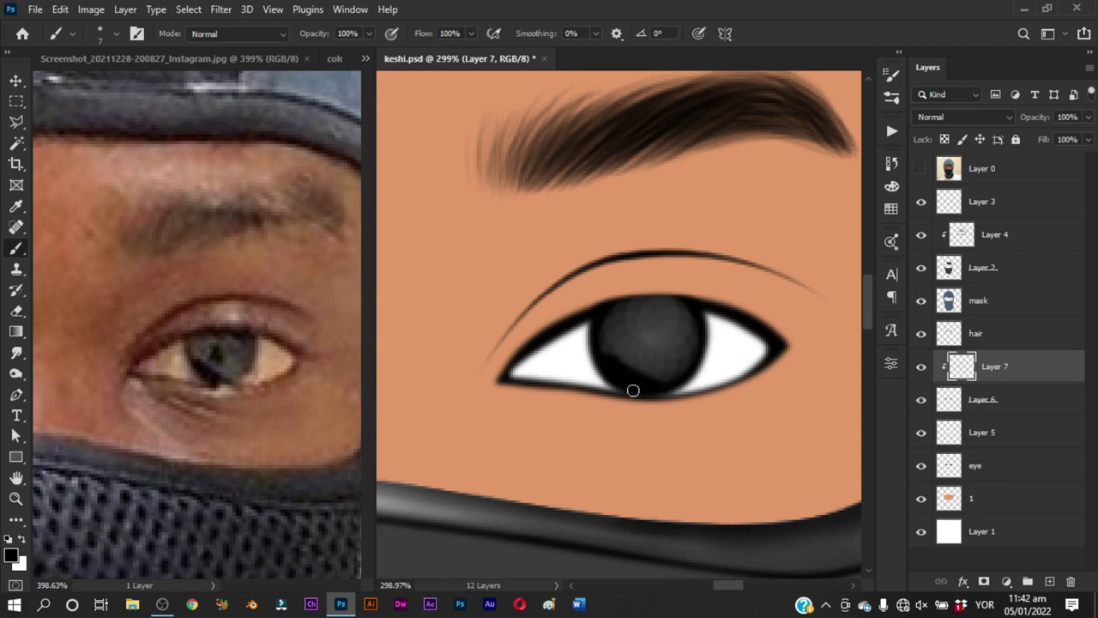
Darken the iris's top edge with a smaller brush, checking against the reference
{"action": "left_click_drag", "start_coordinate": [686, 295], "coordinate": [679, 292]}
{"action": "left_click_drag", "start_coordinate": [598, 306], "coordinate": [697, 297]}
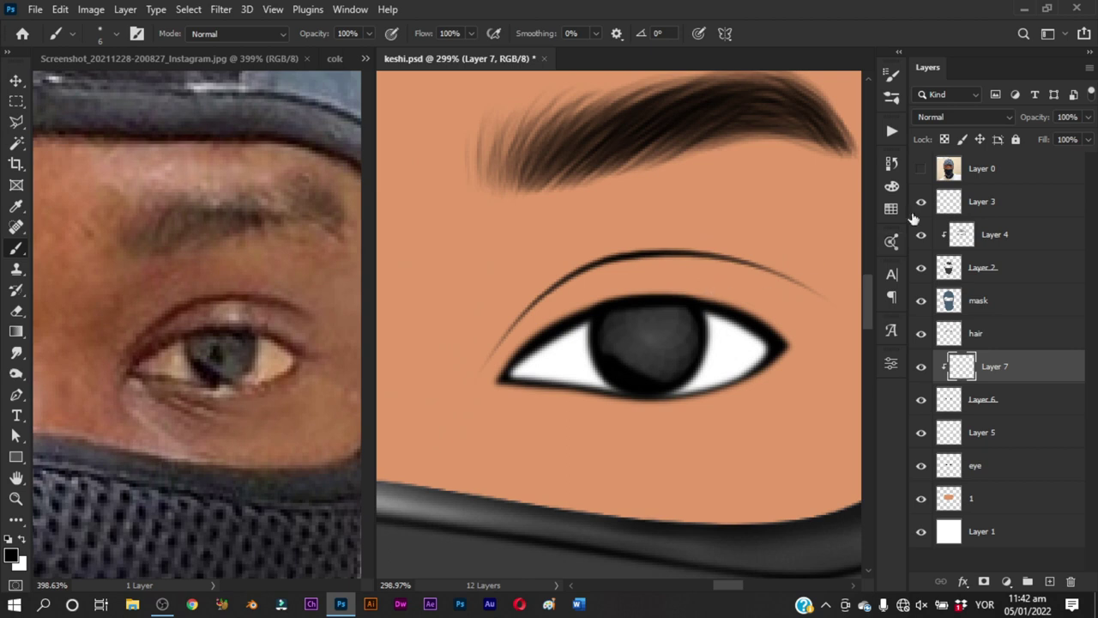
{"action": "left_click", "coordinate": [921, 169]}
{"action": "left_click", "coordinate": [920, 169]}
{"action": "left_click_drag", "start_coordinate": [700, 330], "coordinate": [666, 315]}
{"action": "left_click_drag", "start_coordinate": [653, 392], "coordinate": [660, 380]}
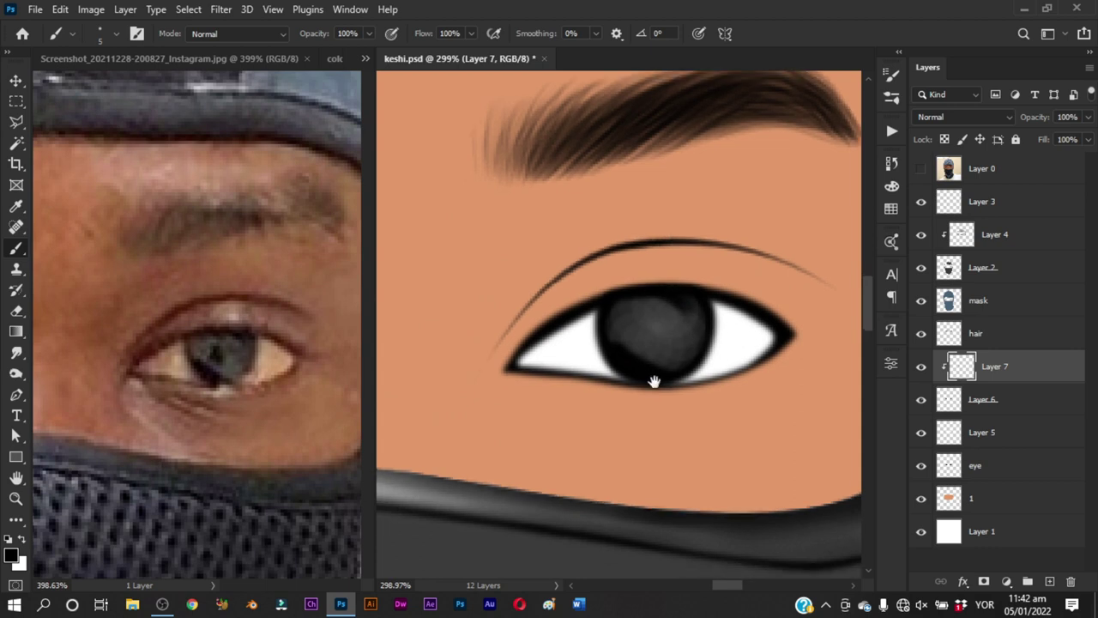
{"action": "left_click_drag", "start_coordinate": [661, 336], "coordinate": [659, 333]}
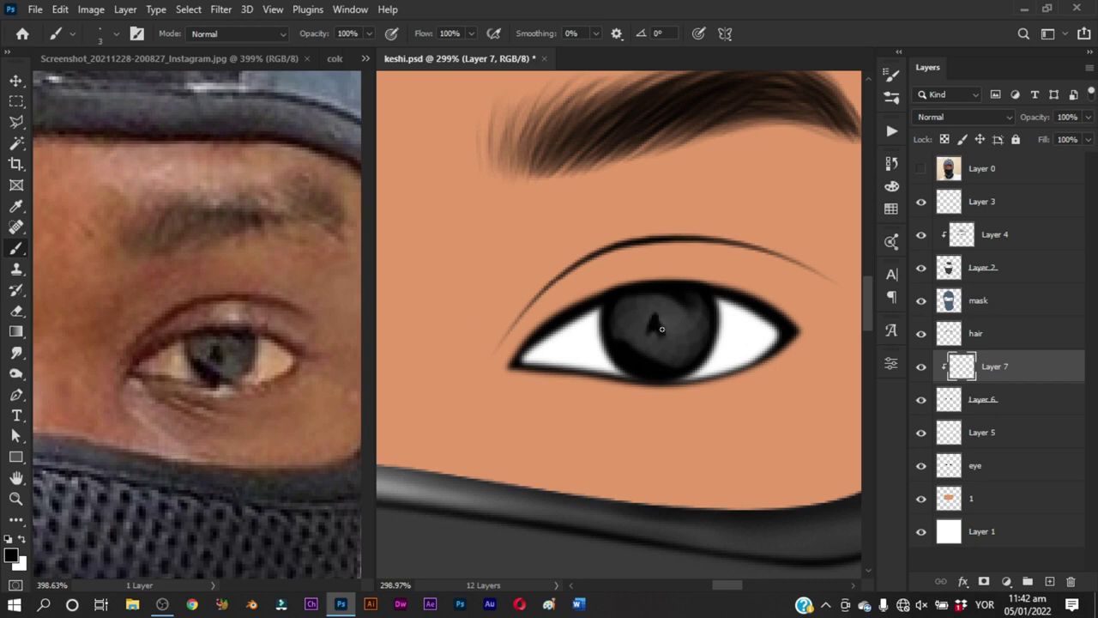
Paint a soft white highlight on the iris, then return to black
{"action": "mouse_move", "coordinate": [662, 328]}
{"action": "left_mouse_down"}
{"action": "mouse_move", "coordinate": [628, 334]}
{"action": "mouse_move", "coordinate": [644, 344]}
{"action": "left_mouse_up"}
{"action": "key", "text": "x"}
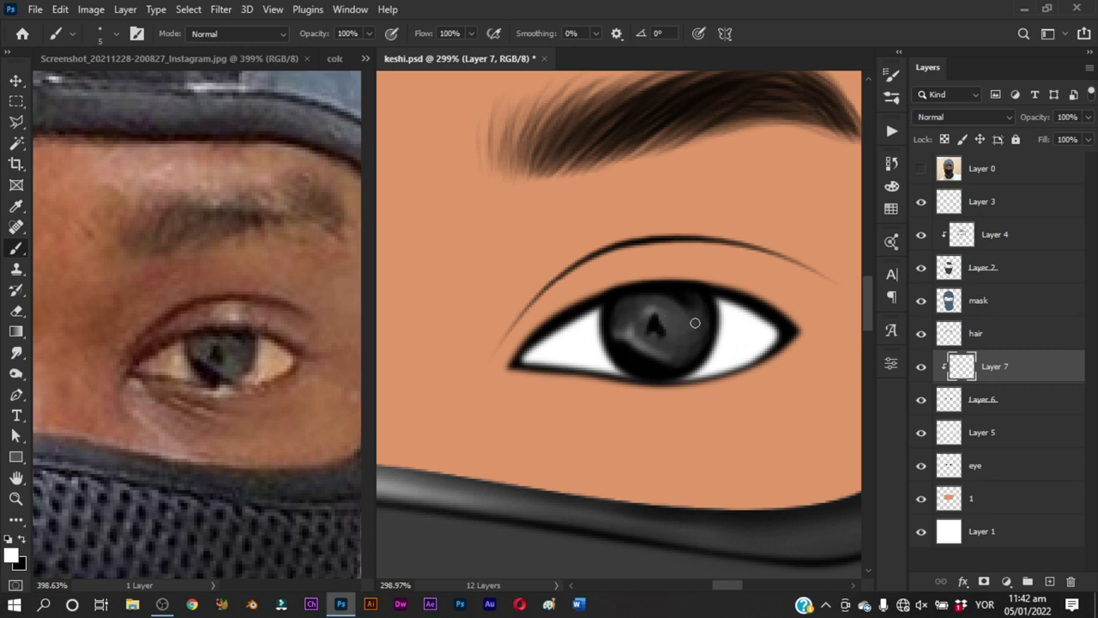
{"action": "left_click_drag", "start_coordinate": [695, 323], "coordinate": [703, 319]}
{"action": "key", "text": "x"}
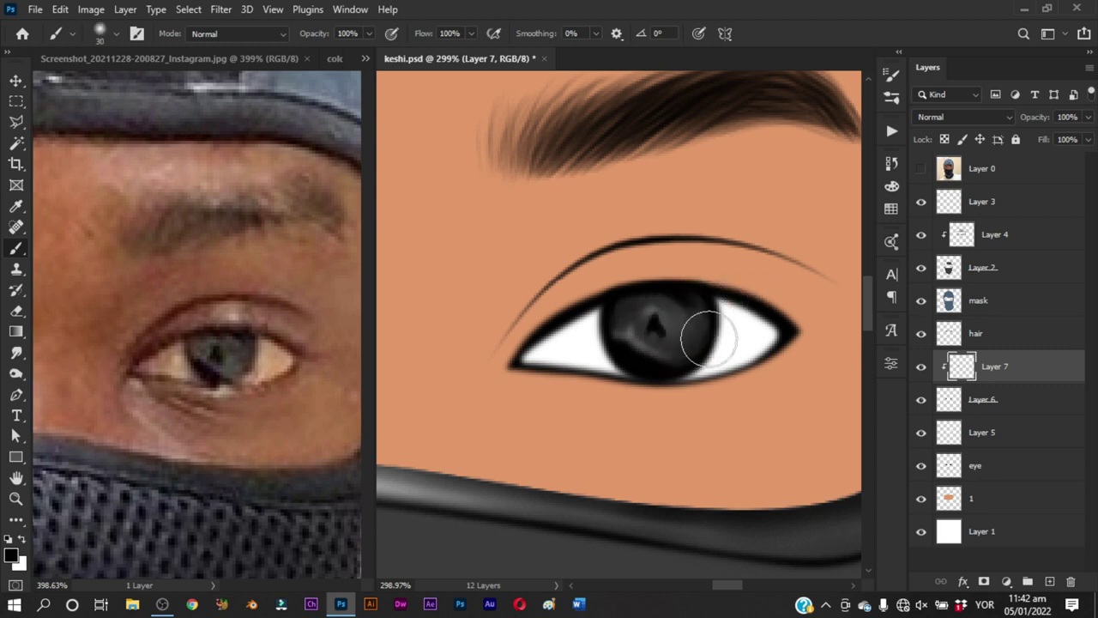
Review the whole portrait and save keshi.psd
{"action": "key", "text": "ctrl+0"}
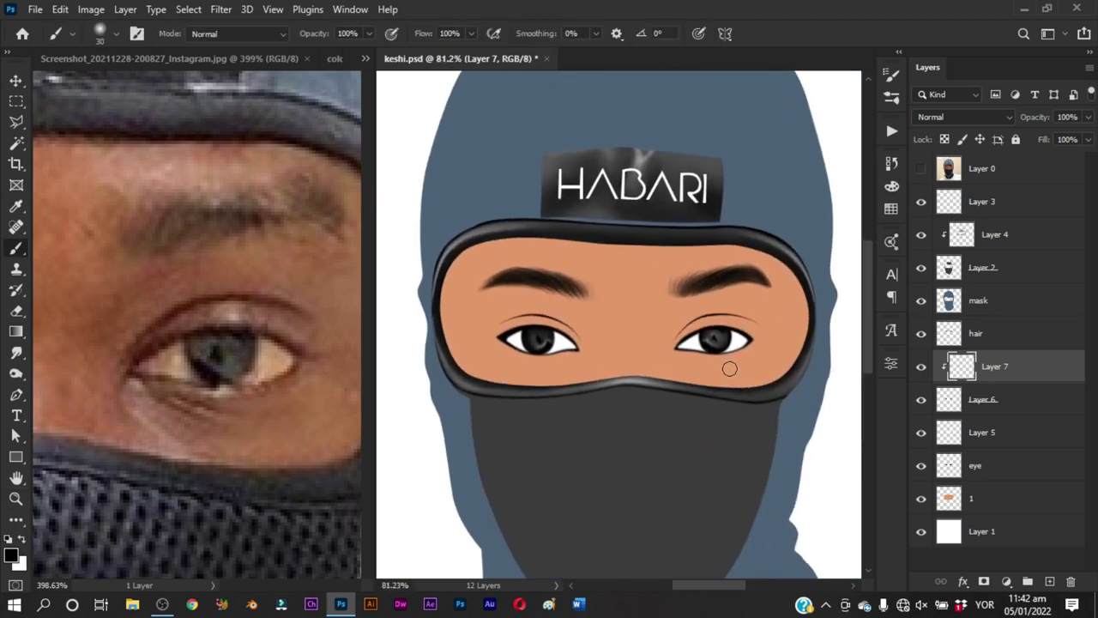
{"action": "key", "text": "z"}
{"action": "mouse_move", "coordinate": [730, 369]}
{"action": "left_mouse_down"}
{"action": "mouse_move", "coordinate": [753, 343]}
{"action": "mouse_move", "coordinate": [686, 343]}
{"action": "left_mouse_up"}
{"action": "key", "text": "b"}
{"action": "key", "text": "ctrl+s"}
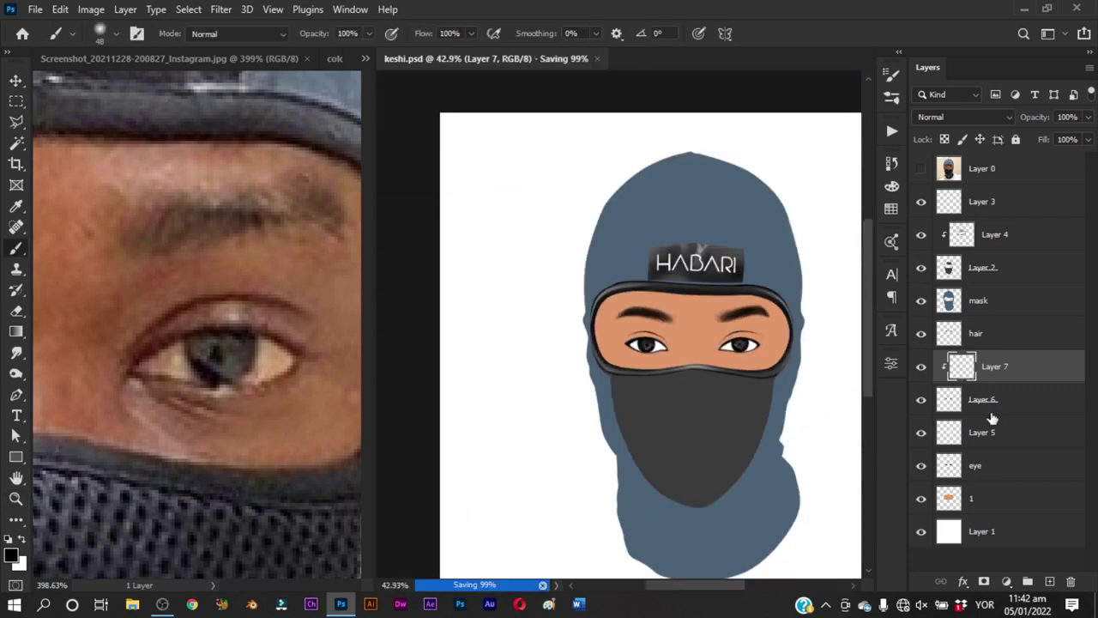
Add a new Layer 8 above Layer 5, clipped to it
{"action": "left_click", "coordinate": [996, 431]}
{"action": "key", "text": "ctrl+shift+alt+n"}
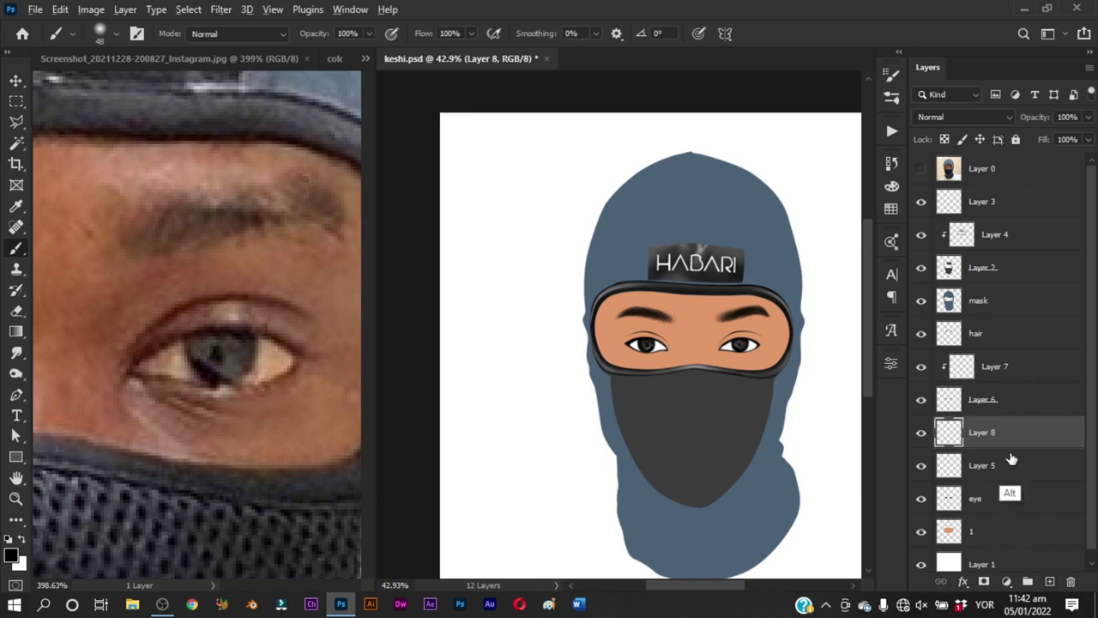
{"action": "left_click", "coordinate": [1013, 448], "text": "alt"}
{"action": "key", "text": "z"}
{"action": "left_click_drag", "start_coordinate": [698, 387], "coordinate": [713, 343]}
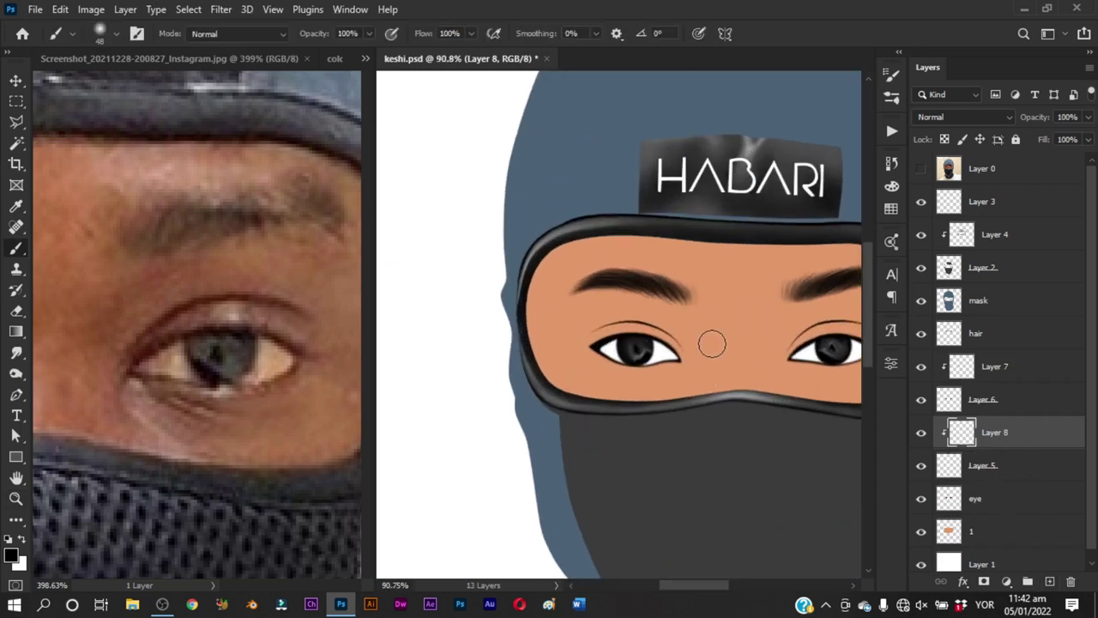
Tint the left eye white's outer corner with skin tone
{"action": "left_click", "coordinate": [712, 343], "text": "alt"}
{"action": "scroll", "coordinate": [643, 368], "scroll_direction": "up", "scroll_amount": 3}
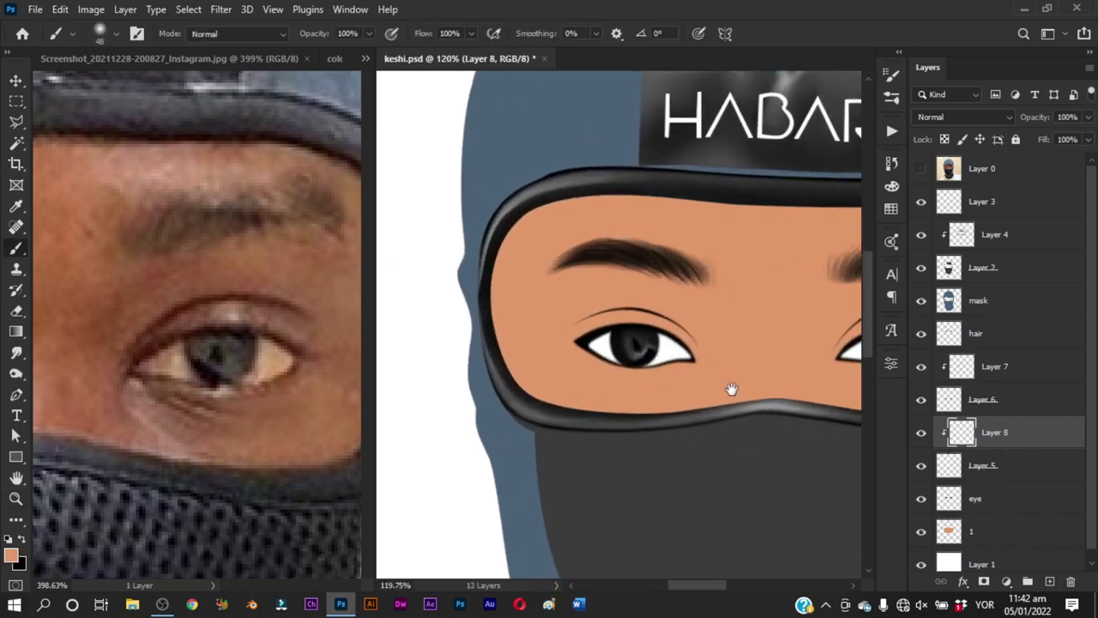
{"action": "mouse_move", "coordinate": [731, 389]}
{"action": "left_mouse_down"}
{"action": "mouse_move", "coordinate": [620, 387]}
{"action": "mouse_move", "coordinate": [645, 397]}
{"action": "left_mouse_up"}
{"action": "left_click_drag", "start_coordinate": [561, 346], "coordinate": [621, 388]}
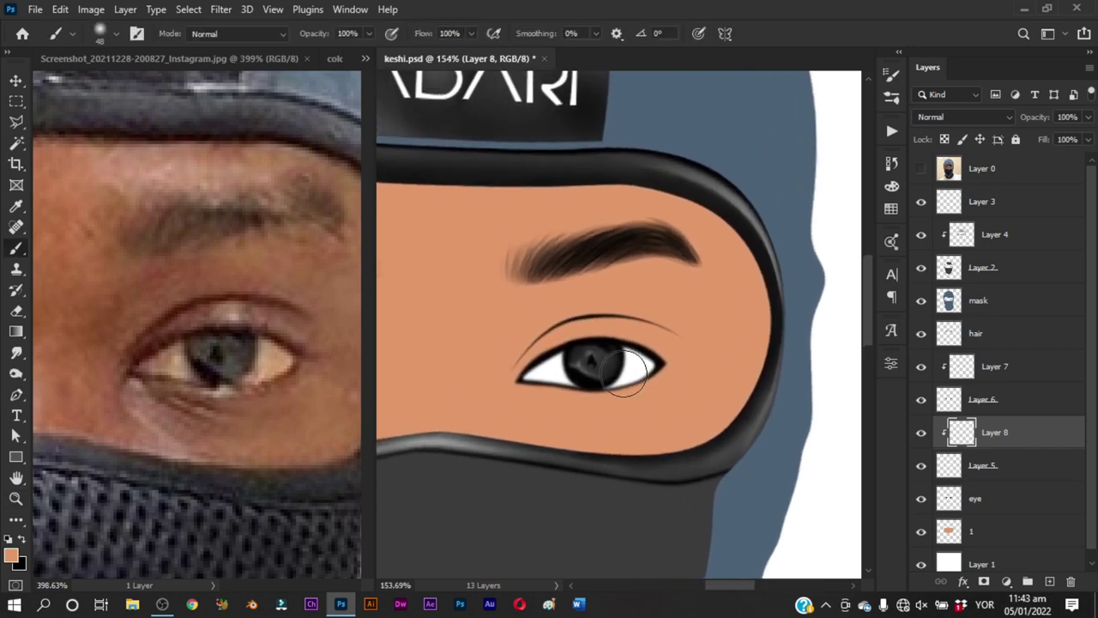
{"action": "mouse_move", "coordinate": [558, 385]}
{"action": "left_mouse_down"}
{"action": "mouse_move", "coordinate": [594, 396]}
{"action": "mouse_move", "coordinate": [578, 341]}
{"action": "left_mouse_up"}
{"action": "key", "text": "b"}
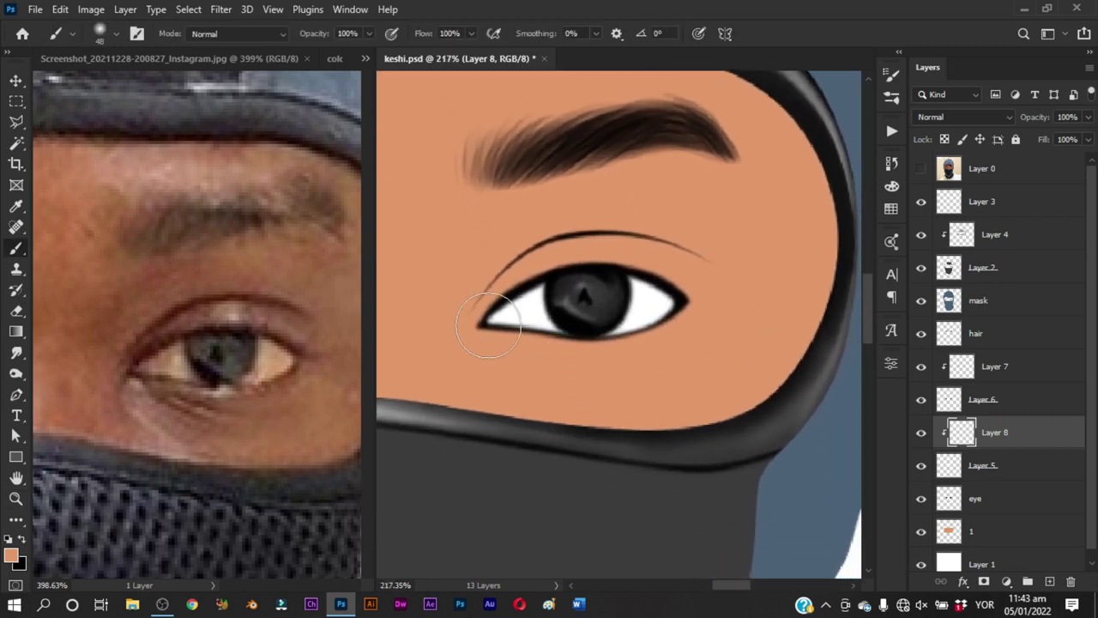
{"action": "left_click_drag", "start_coordinate": [503, 314], "coordinate": [503, 311]}
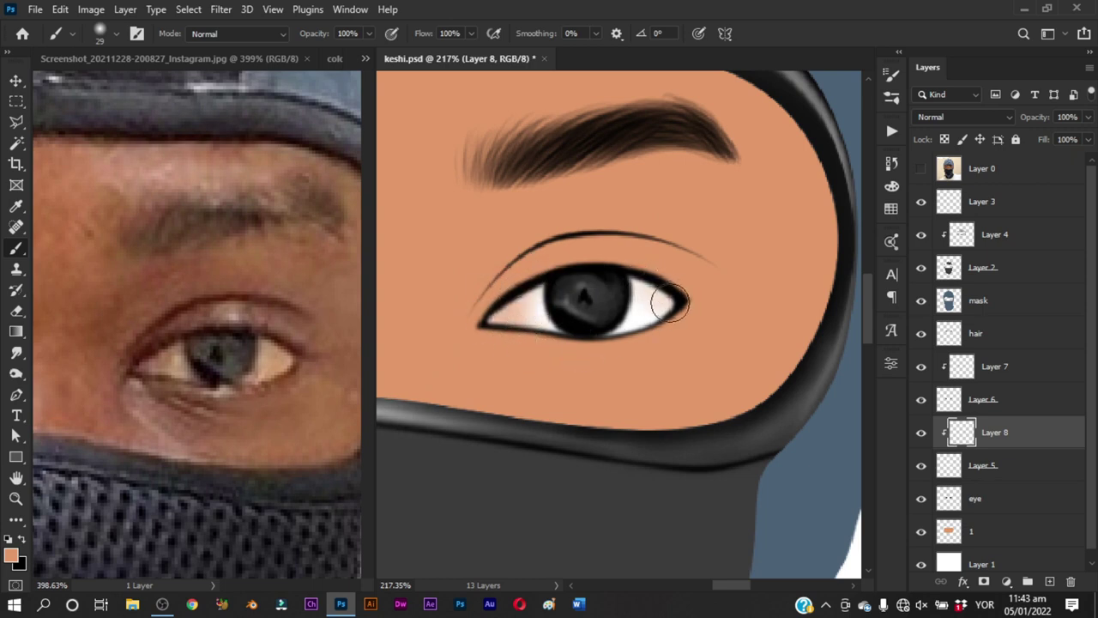
{"action": "left_click_drag", "start_coordinate": [670, 304], "coordinate": [631, 314]}
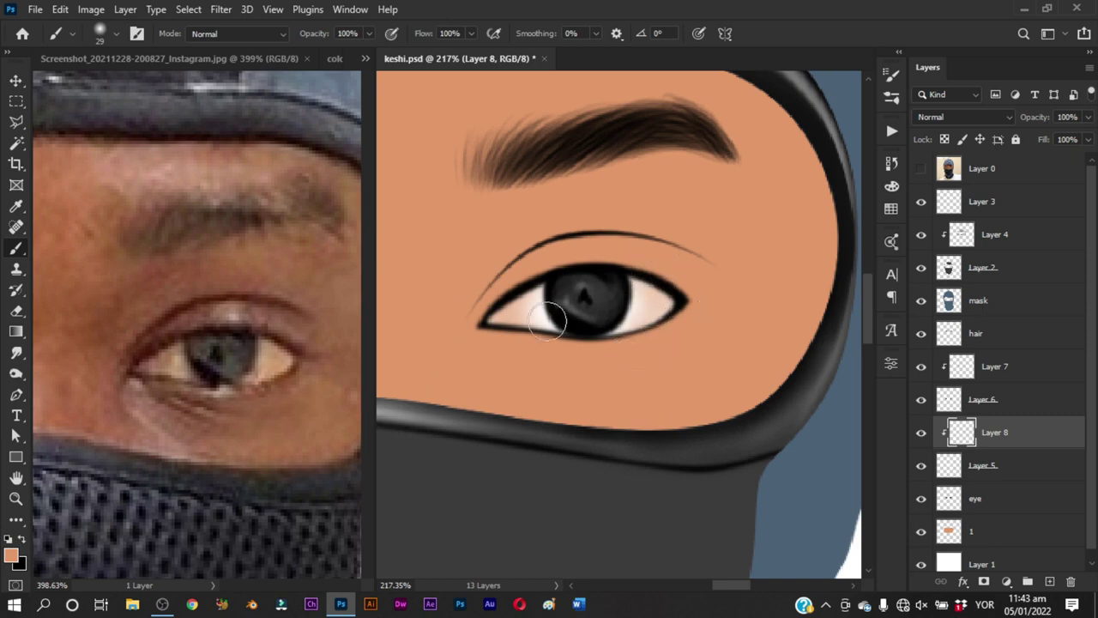
Switch to black and set the brush to 12 px
{"action": "right_click", "coordinate": [500, 316], "text": "alt"}
{"action": "key", "text": "x"}
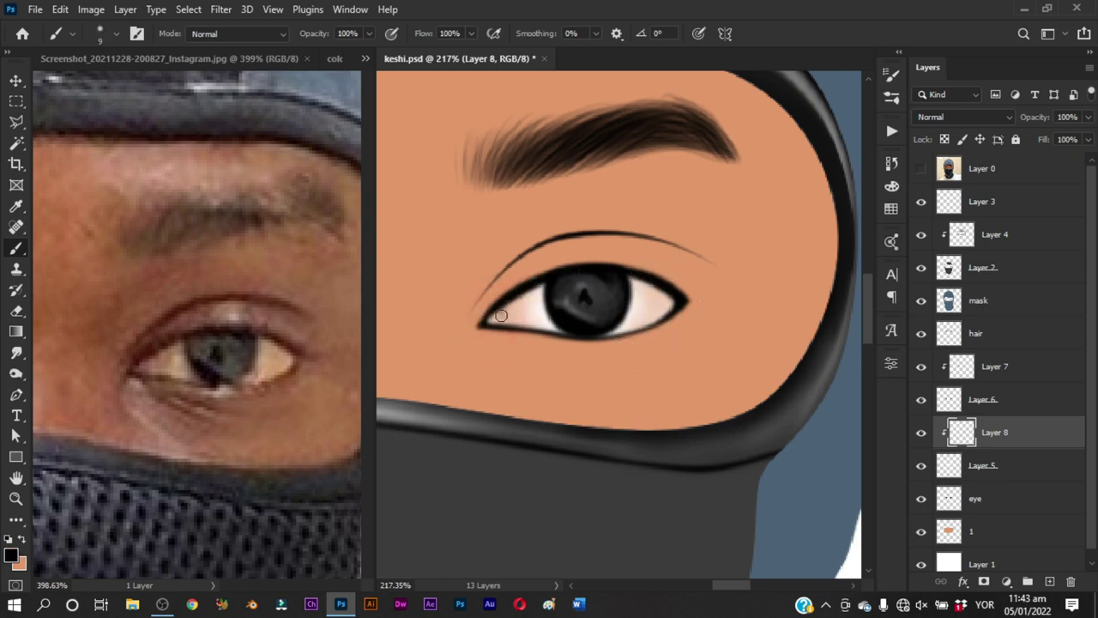
{"action": "right_click", "coordinate": [535, 284], "text": "alt"}
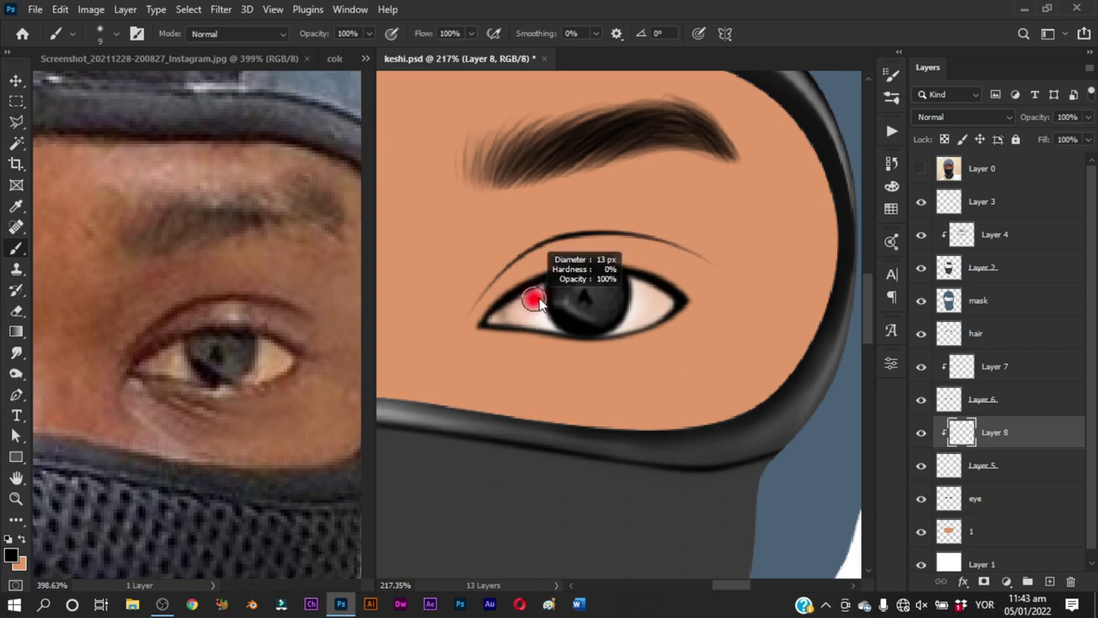
{"action": "right_click", "coordinate": [675, 299], "text": "alt"}
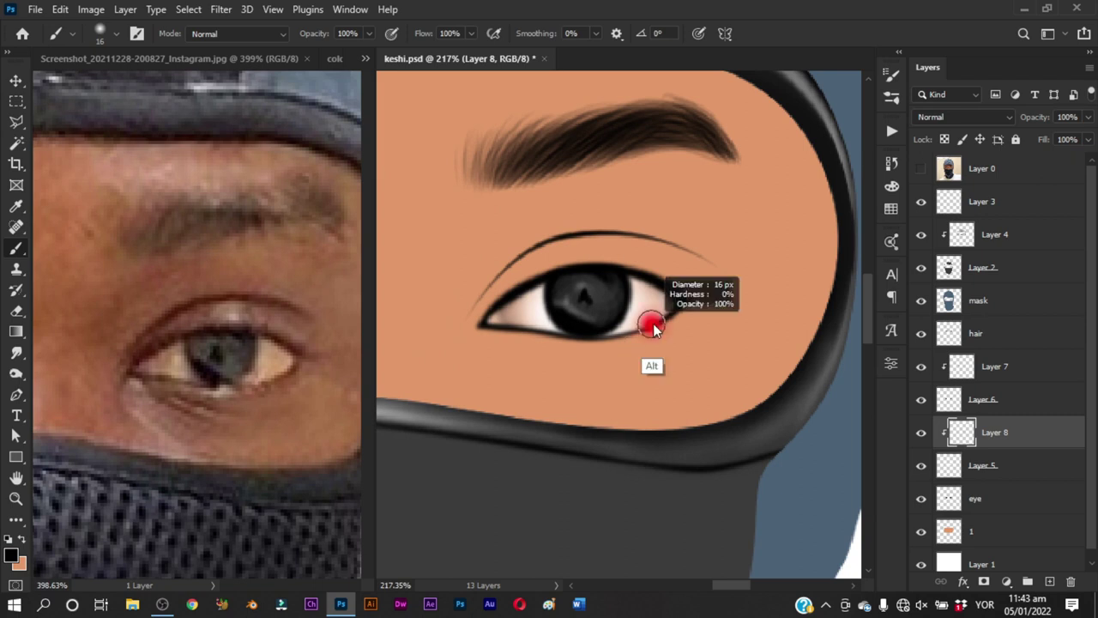
{"action": "right_click", "coordinate": [521, 321], "text": "alt"}
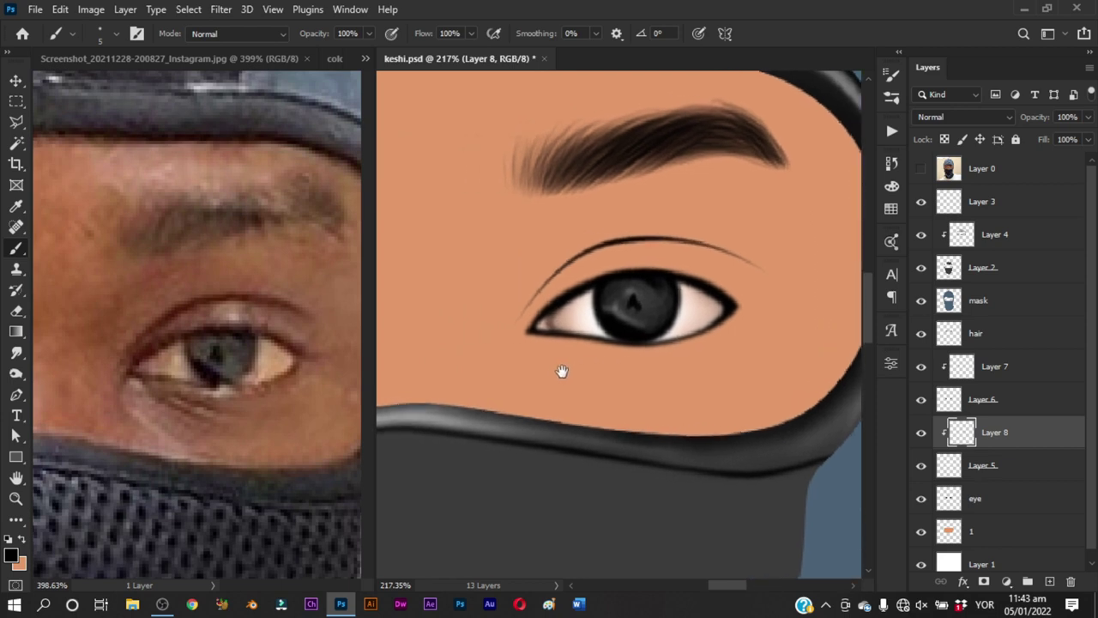
Tint the other eye white's corners with skin tone
{"action": "left_click_drag", "start_coordinate": [512, 367], "coordinate": [640, 397]}
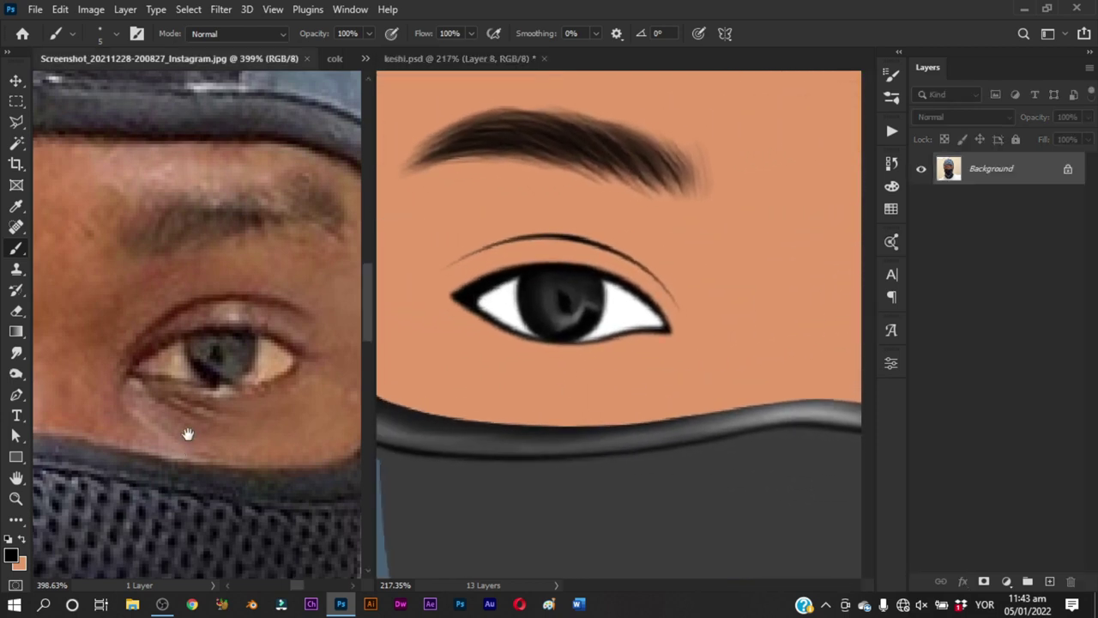
{"action": "left_click_drag", "start_coordinate": [174, 445], "coordinate": [226, 437]}
{"action": "left_click", "coordinate": [550, 350]}
{"action": "left_click", "coordinate": [550, 349], "text": "alt"}
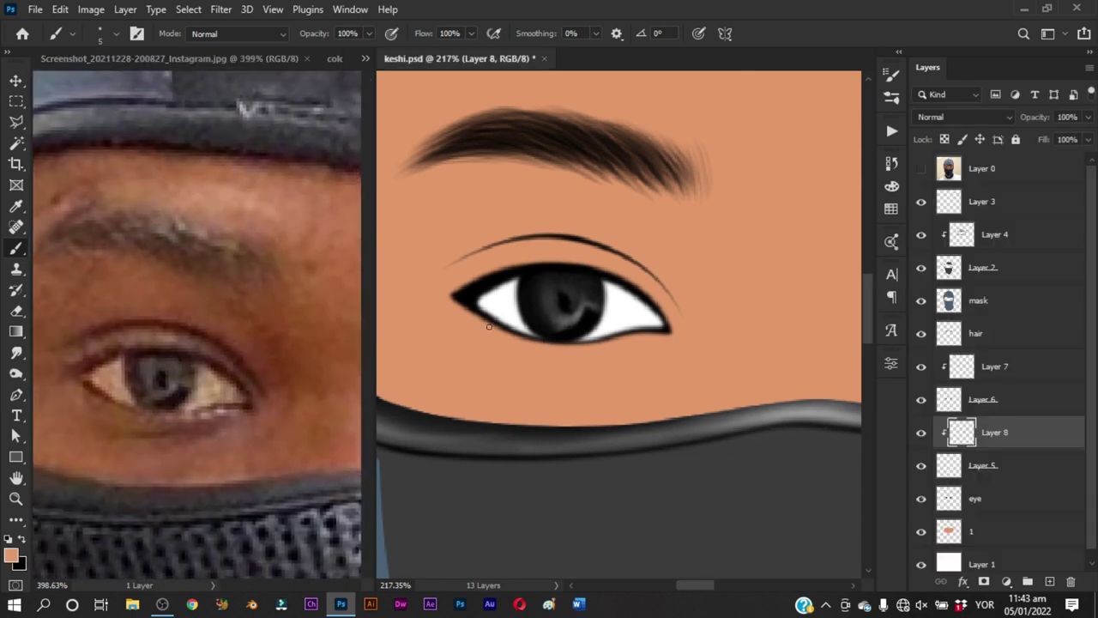
{"action": "mouse_move", "coordinate": [490, 318]}
{"action": "left_mouse_down"}
{"action": "mouse_move", "coordinate": [507, 274]}
{"action": "mouse_move", "coordinate": [485, 309]}
{"action": "left_mouse_up"}
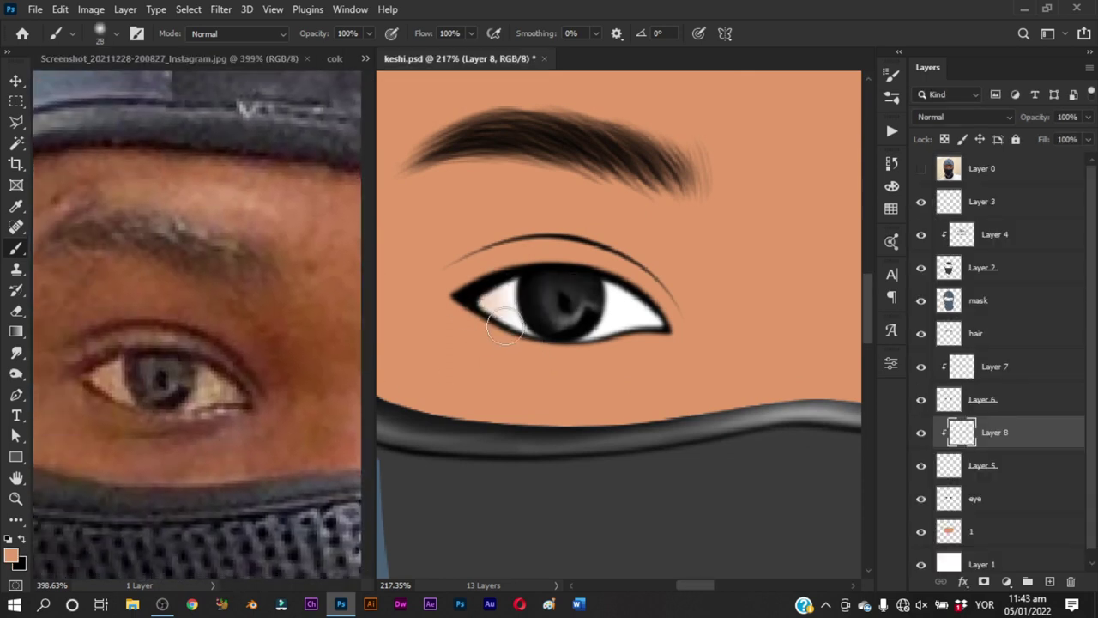
{"action": "left_click_drag", "start_coordinate": [628, 286], "coordinate": [647, 332]}
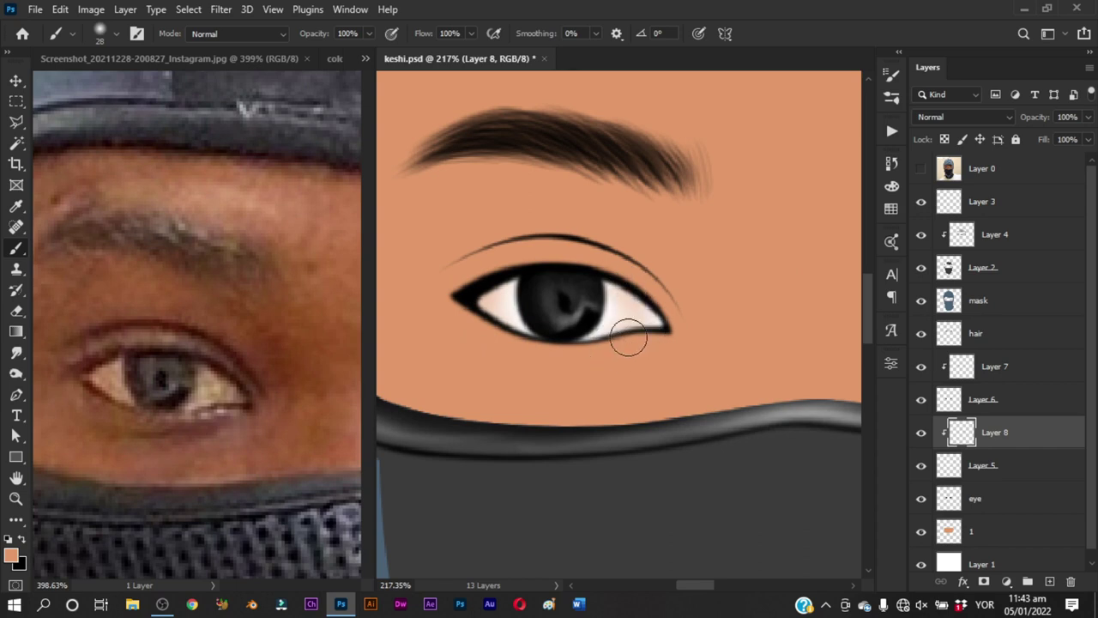
Sharpen the inner eye corner in black, ending with a 17 px brush
{"action": "key", "text": "x"}
{"action": "right_click", "coordinate": [624, 303], "text": "alt"}
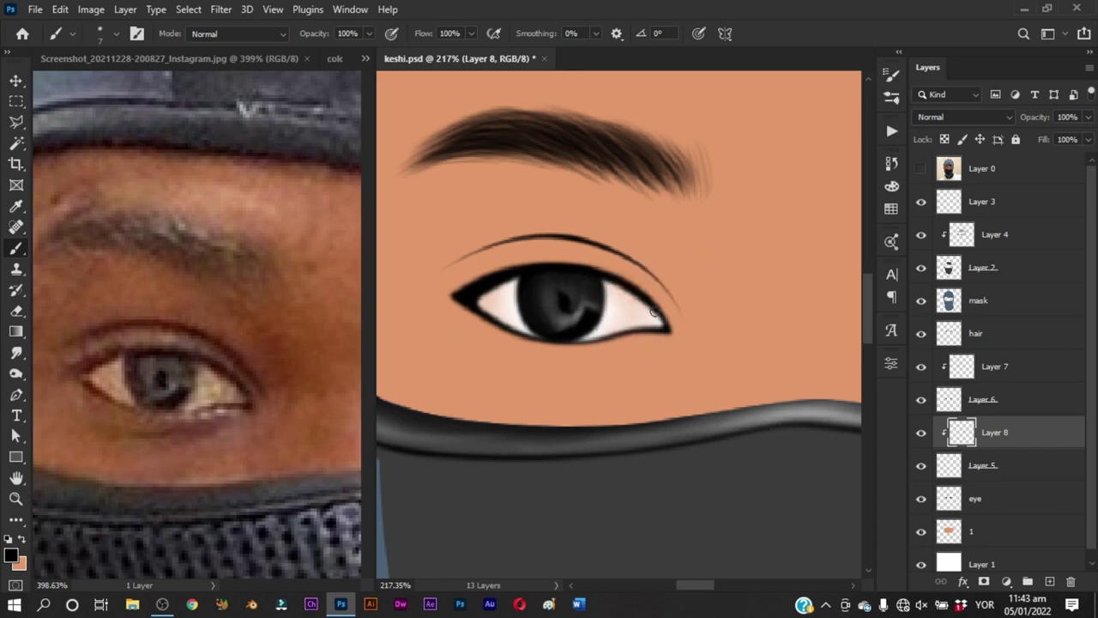
{"action": "right_click", "coordinate": [639, 322], "text": "alt"}
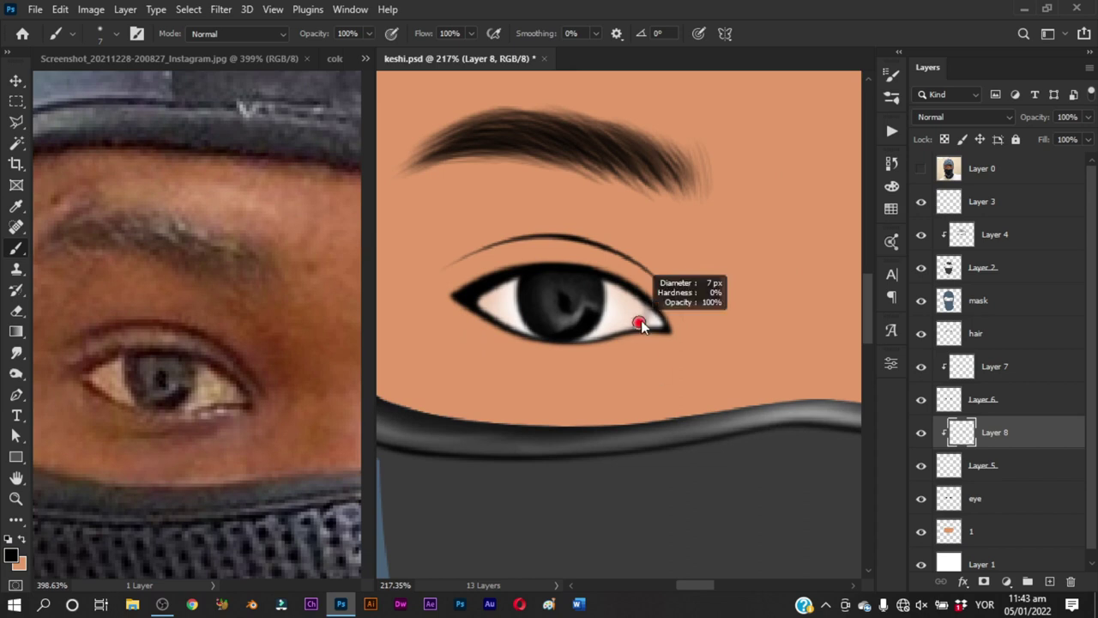
{"action": "right_click", "coordinate": [637, 300], "text": "alt"}
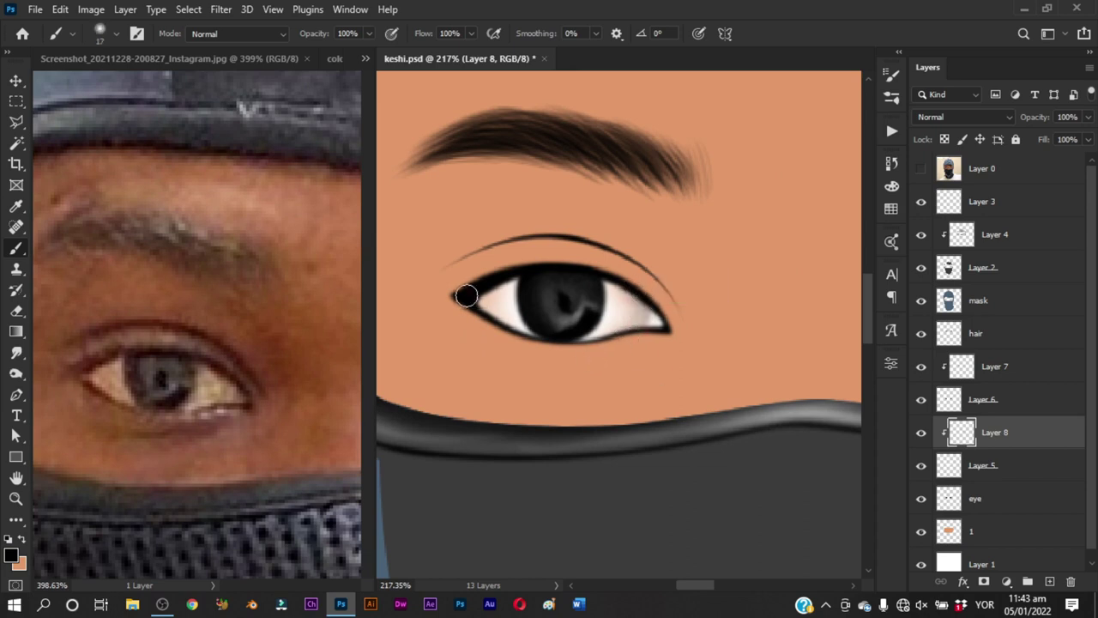
{"action": "left_click_drag", "start_coordinate": [466, 296], "coordinate": [478, 298]}
{"action": "right_click", "coordinate": [640, 301], "text": "alt"}
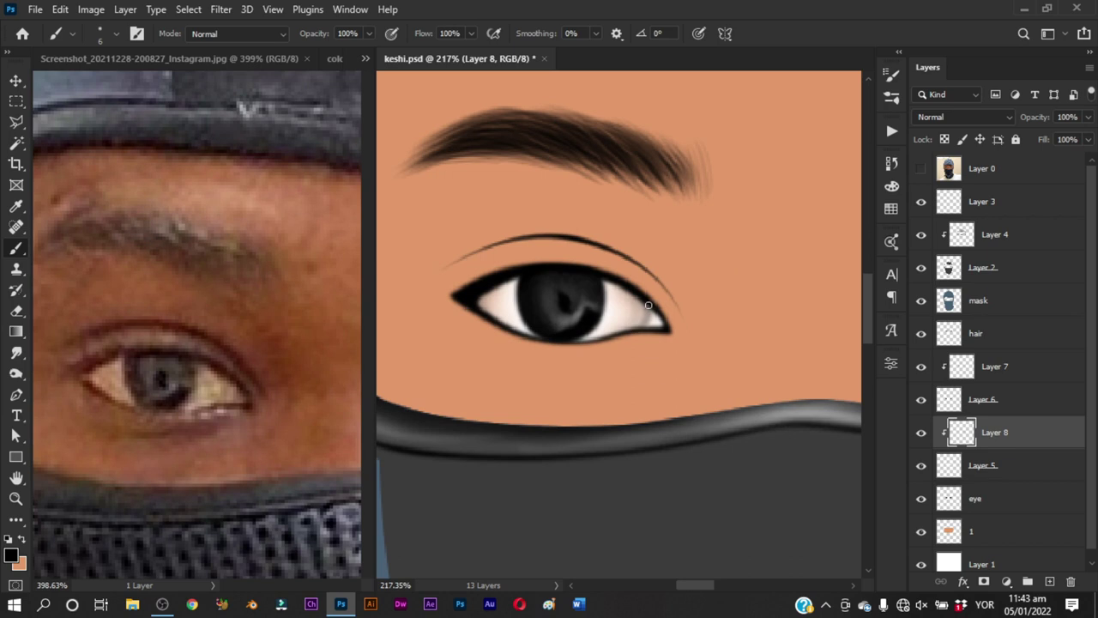
{"action": "scroll", "coordinate": [635, 324], "scroll_direction": "down", "scroll_amount": 5}
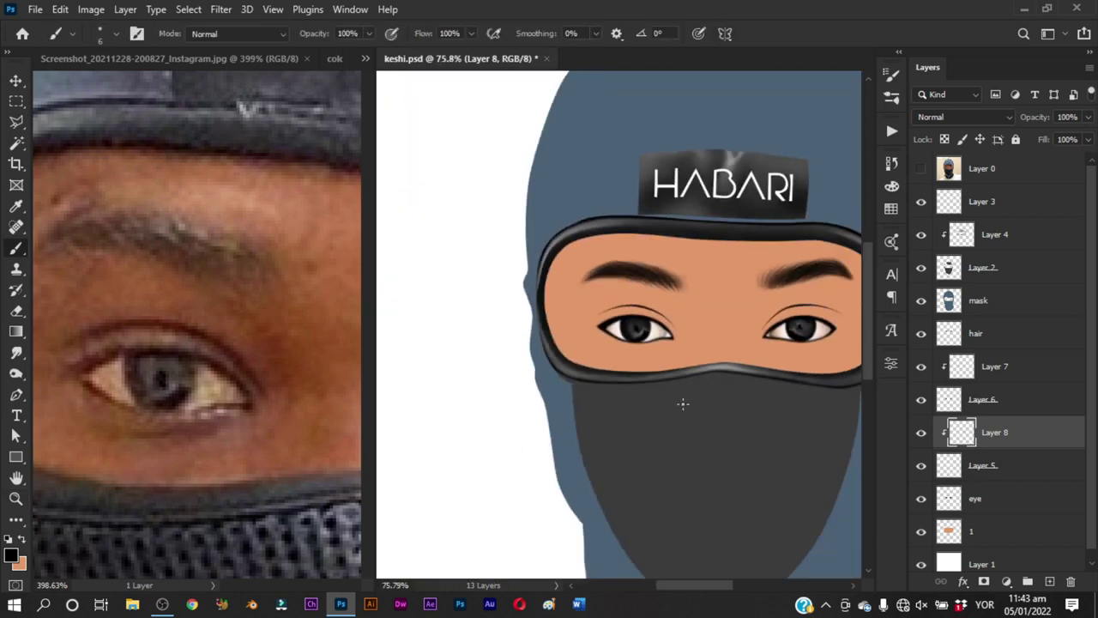
Sample the face's skin tone and set the brush to 25 px
{"action": "scroll", "coordinate": [658, 334], "scroll_direction": "up", "scroll_amount": 6}
{"action": "right_click", "coordinate": [680, 296], "text": "alt"}
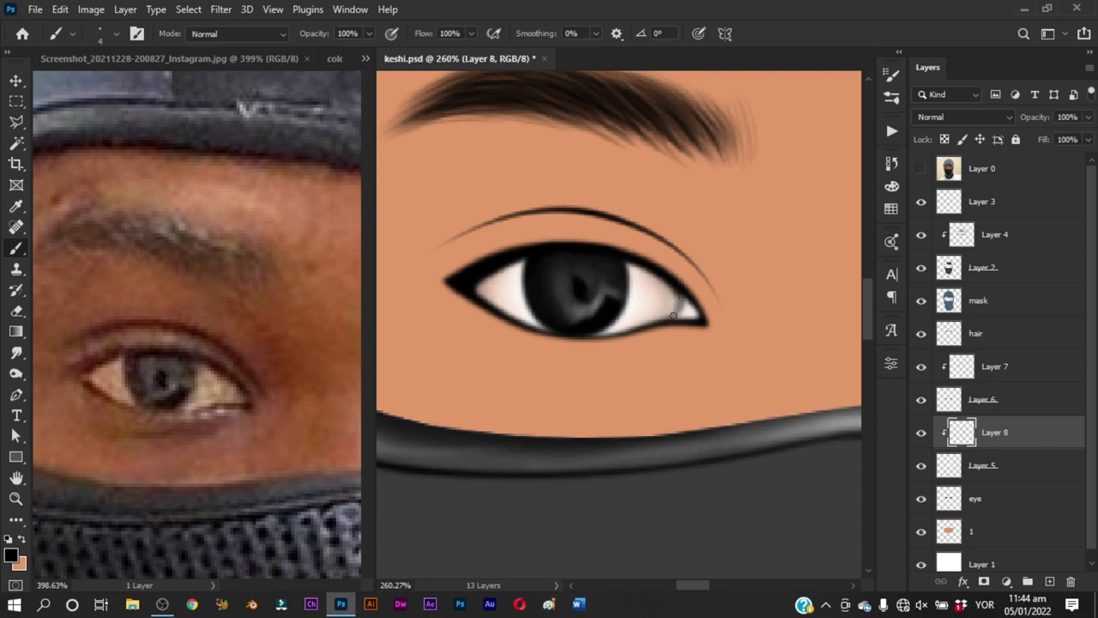
{"action": "right_click", "coordinate": [673, 316], "text": "alt"}
{"action": "left_click", "coordinate": [675, 280], "text": "alt"}
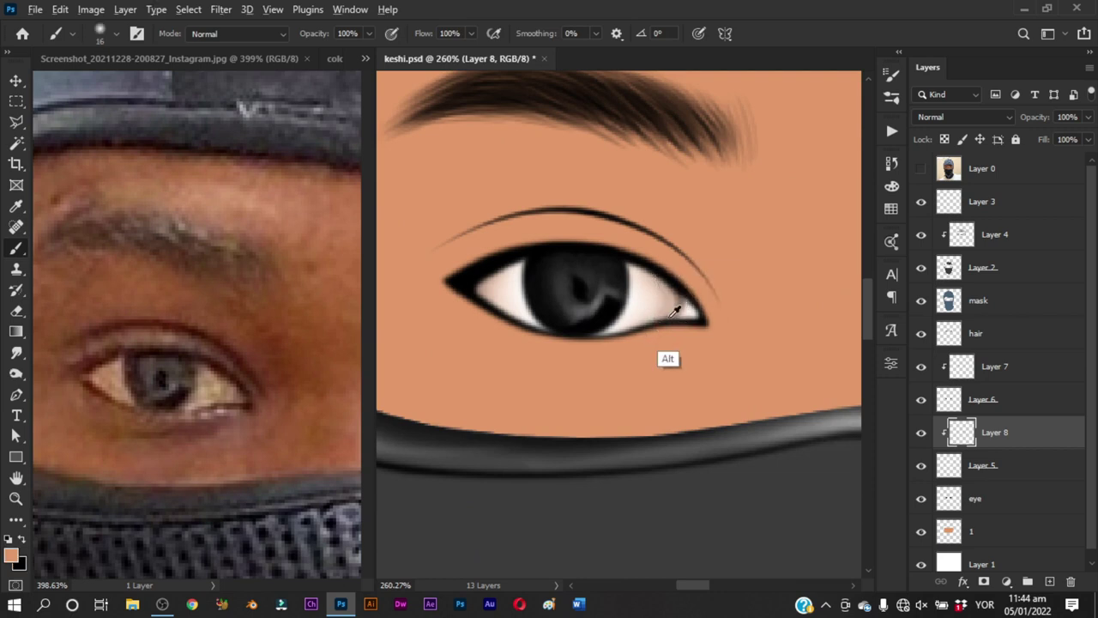
{"action": "right_click", "coordinate": [674, 314], "text": "alt"}
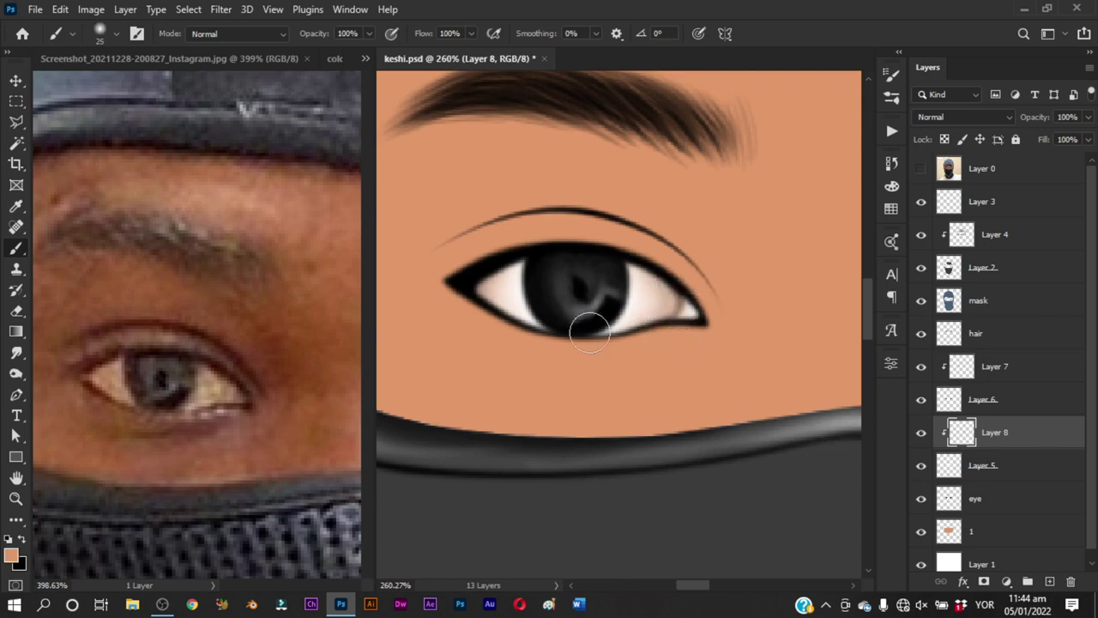
{"action": "key", "text": "z"}
{"action": "scroll", "coordinate": [635, 368], "scroll_direction": "down", "scroll_amount": 5}
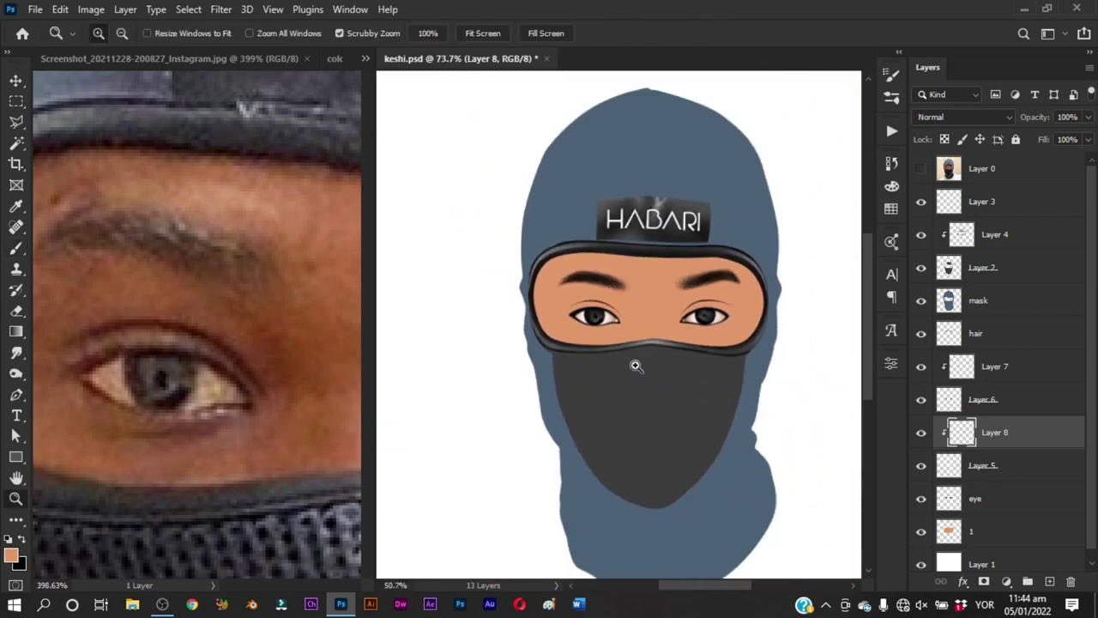
{"action": "scroll", "coordinate": [687, 352], "scroll_direction": "up", "scroll_amount": 3}
{"action": "scroll", "coordinate": [781, 343], "scroll_direction": "up", "scroll_amount": 2}
Sample white from the eye white with a 38 px brush and zoom to the left eye
{"action": "key", "text": "b"}
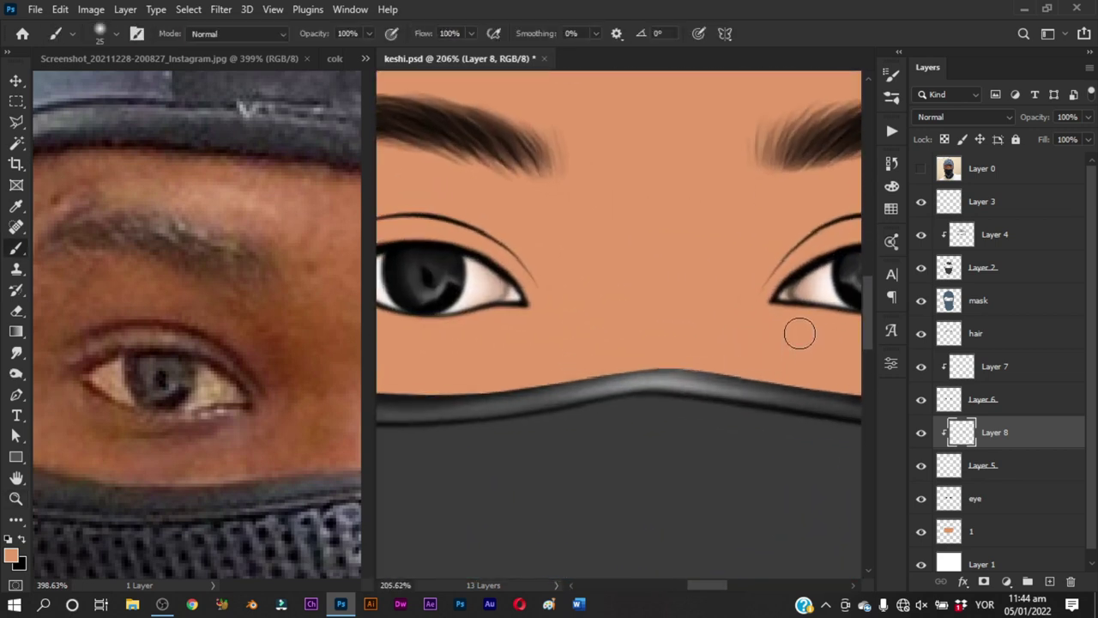
{"action": "right_click", "coordinate": [795, 294], "text": "alt"}
{"action": "right_click", "coordinate": [797, 286], "text": "alt"}
{"action": "left_click", "coordinate": [797, 299], "text": "alt"}
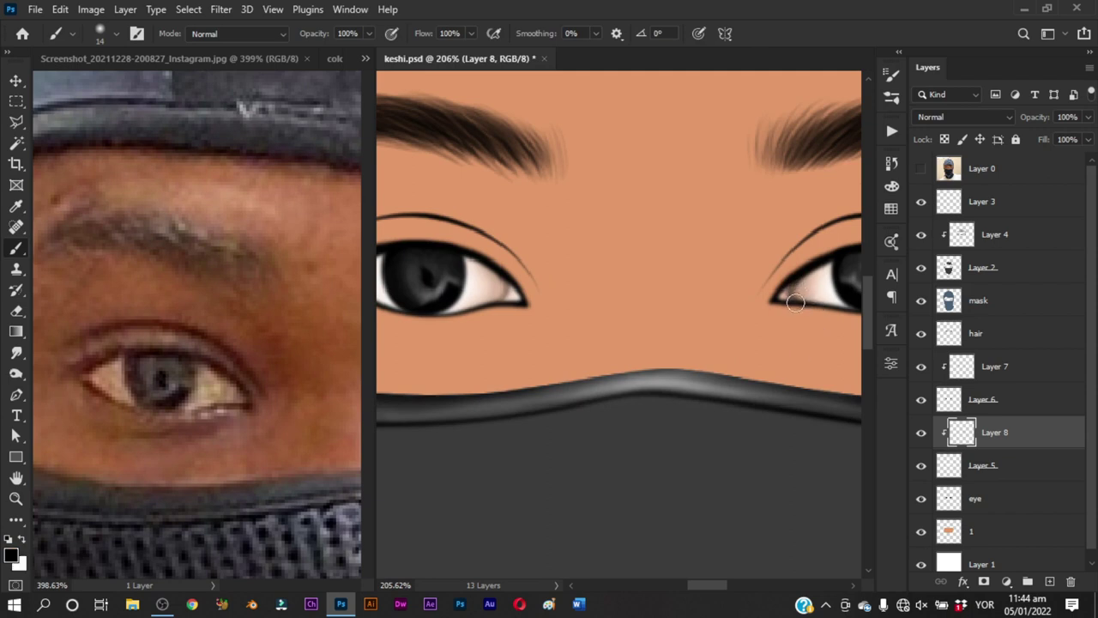
{"action": "right_click", "coordinate": [796, 300], "text": "alt"}
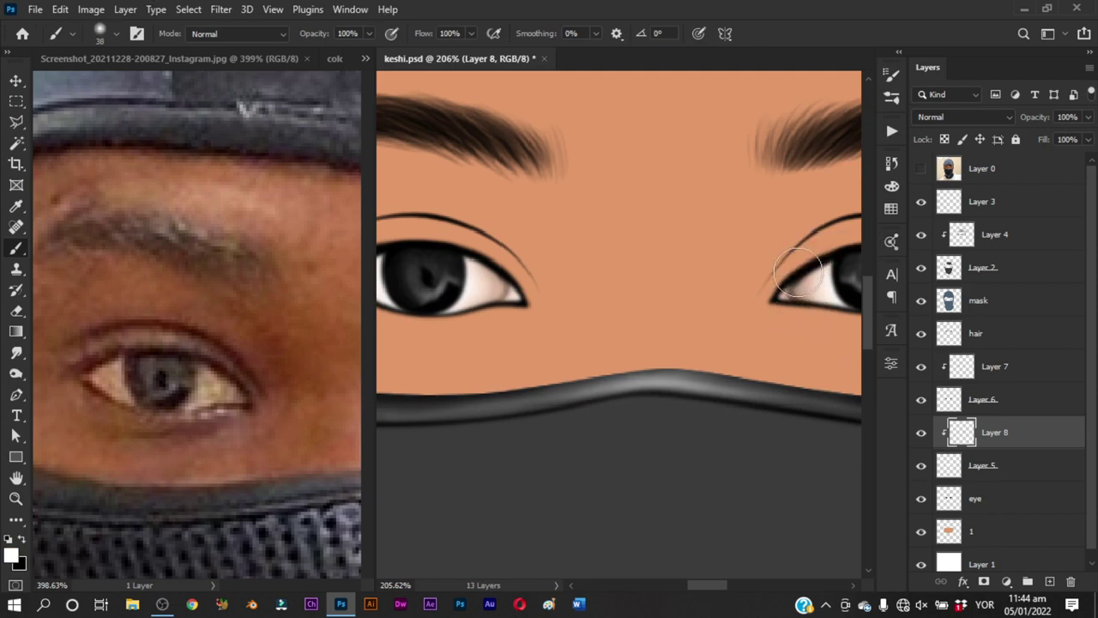
{"action": "key", "text": "z"}
{"action": "left_click_drag", "start_coordinate": [573, 311], "coordinate": [522, 345]}
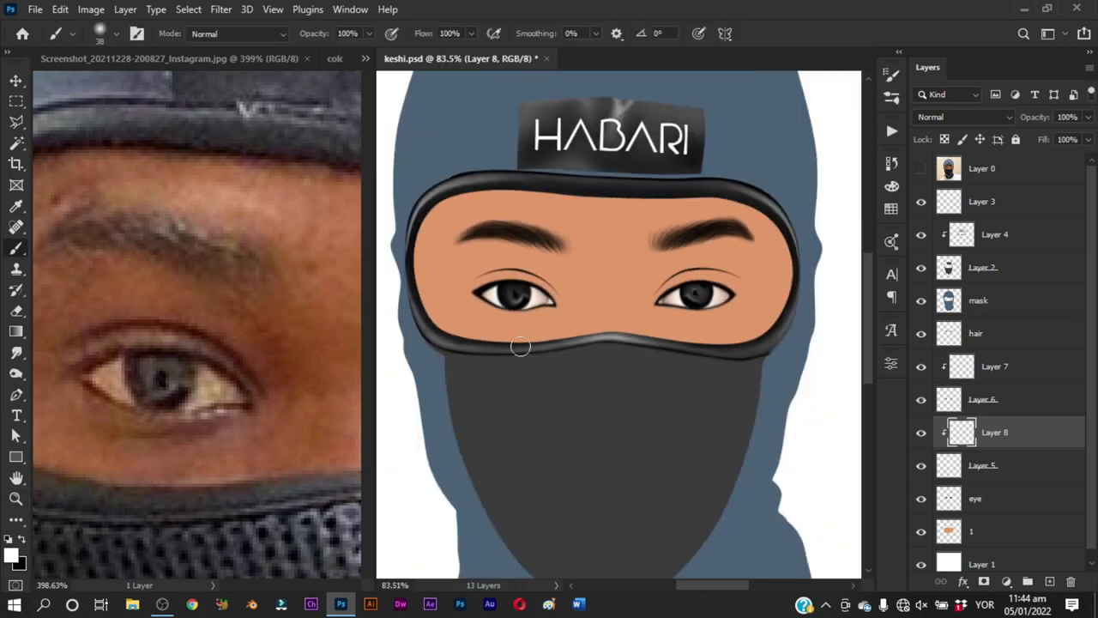
{"action": "left_click_drag", "start_coordinate": [454, 314], "coordinate": [557, 325]}
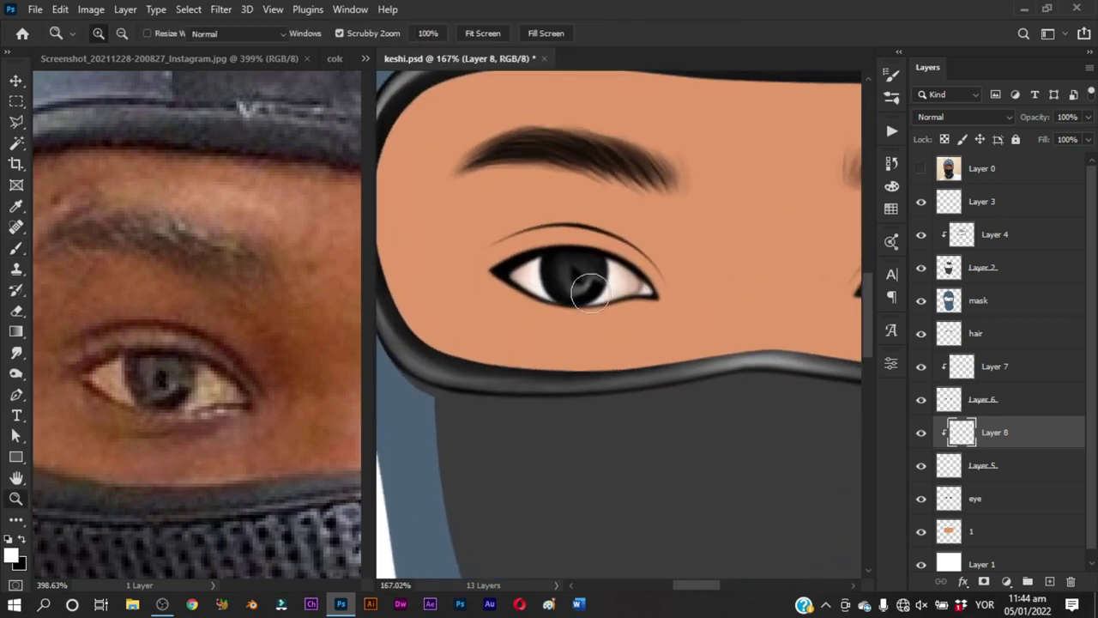
Switch to a 4 px brush and pan across both eyes to the whole masked face
{"action": "key", "text": "b"}
{"action": "left_click_drag", "start_coordinate": [628, 271], "coordinate": [593, 267]}
{"action": "scroll", "coordinate": [632, 287], "scroll_direction": "up", "scroll_amount": 3}
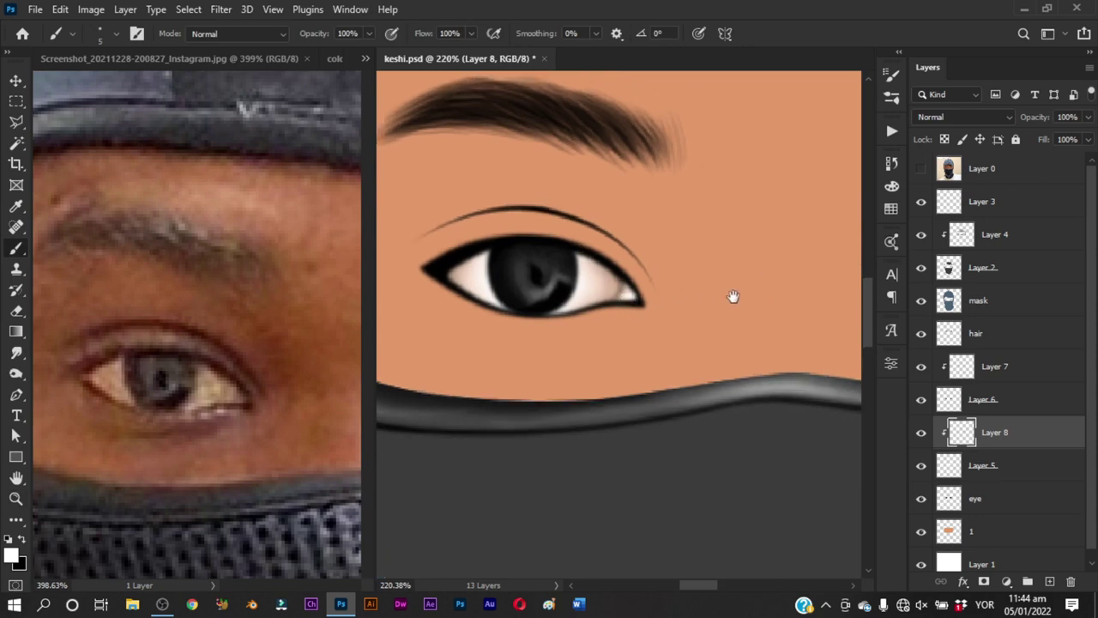
{"action": "left_click_drag", "start_coordinate": [517, 318], "coordinate": [690, 306]}
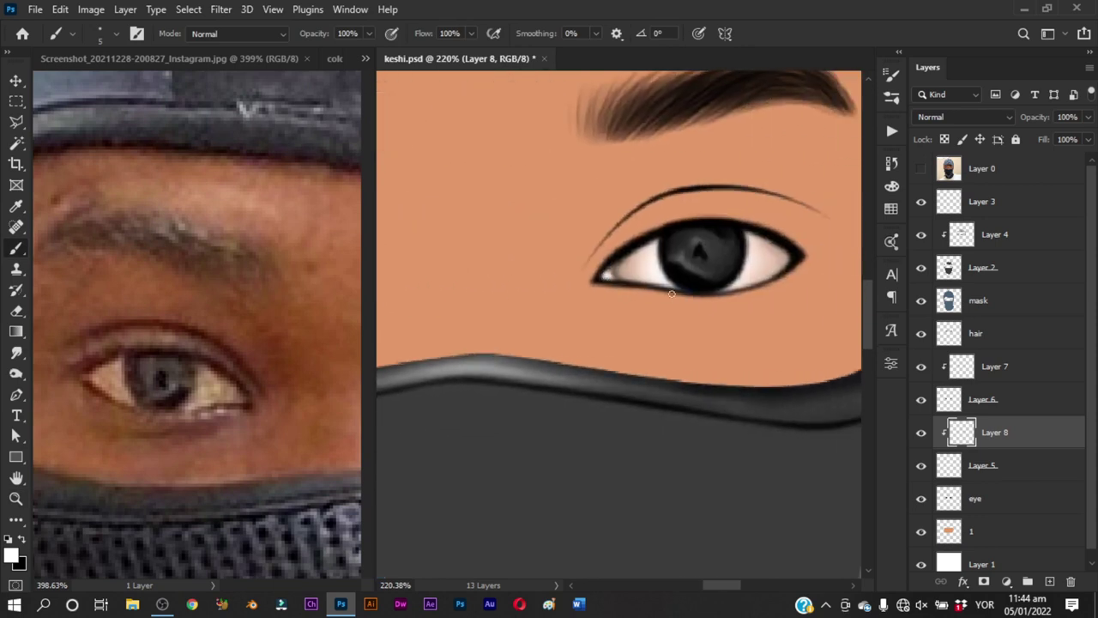
{"action": "scroll", "coordinate": [632, 350], "scroll_direction": "down", "scroll_amount": 2}
{"action": "scroll", "coordinate": [633, 350], "scroll_direction": "down", "scroll_amount": 2}
{"action": "mouse_move", "coordinate": [549, 335]}
{"action": "left_mouse_down"}
{"action": "mouse_move", "coordinate": [618, 295]}
{"action": "mouse_move", "coordinate": [534, 284]}
{"action": "left_mouse_up"}
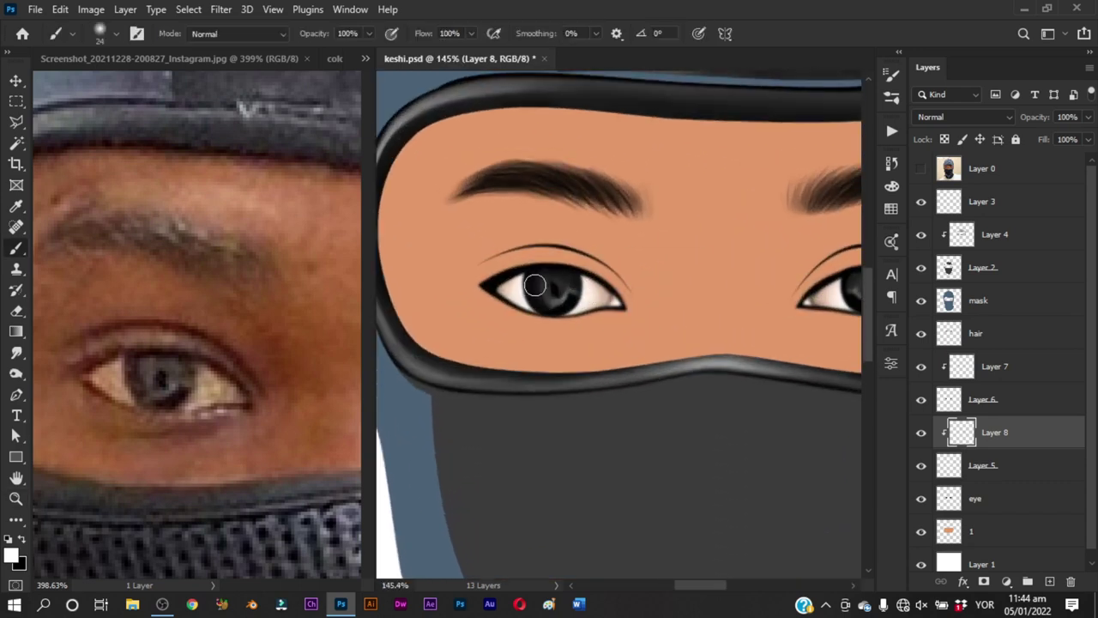
{"action": "scroll", "coordinate": [521, 295], "scroll_direction": "right", "scroll_amount": 1}
{"action": "scroll", "coordinate": [589, 326], "scroll_direction": "right", "scroll_amount": 2}
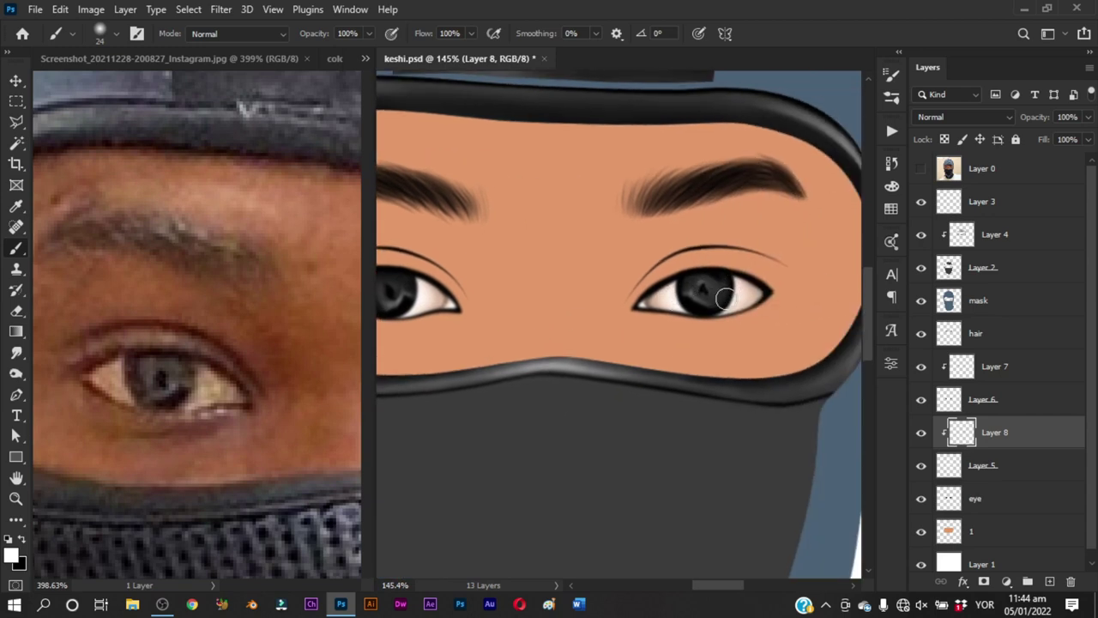
{"action": "scroll", "coordinate": [702, 329], "scroll_direction": "down", "scroll_amount": 5}
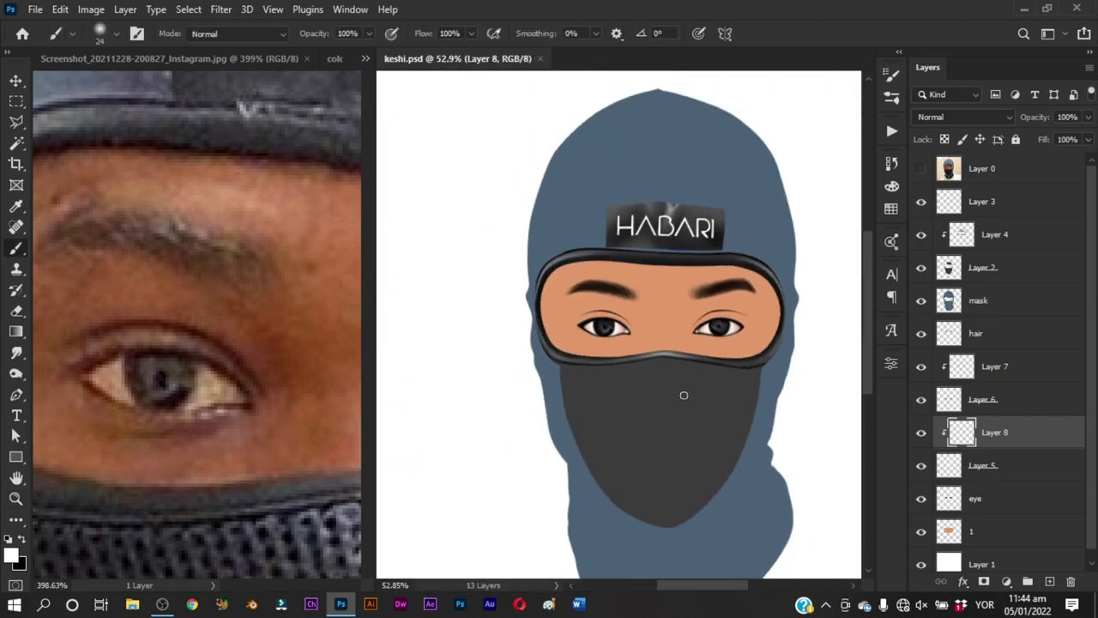
Compare the zoomed-out portrait with the reference photo, then return to the left eye's layer
{"action": "key", "text": "z"}
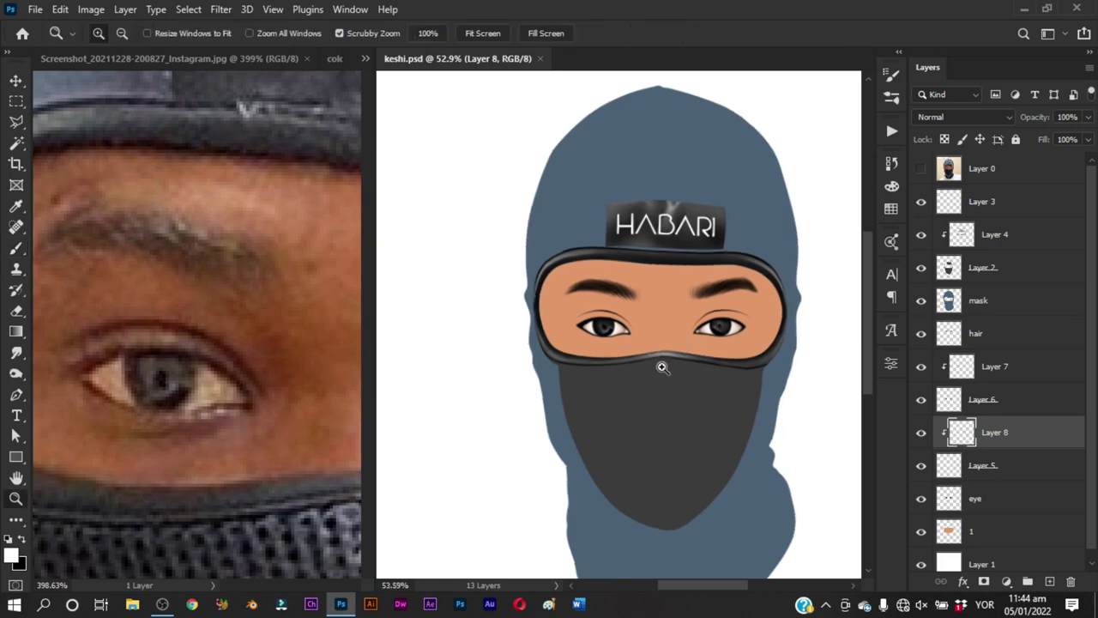
{"action": "left_click_drag", "start_coordinate": [664, 368], "coordinate": [625, 387]}
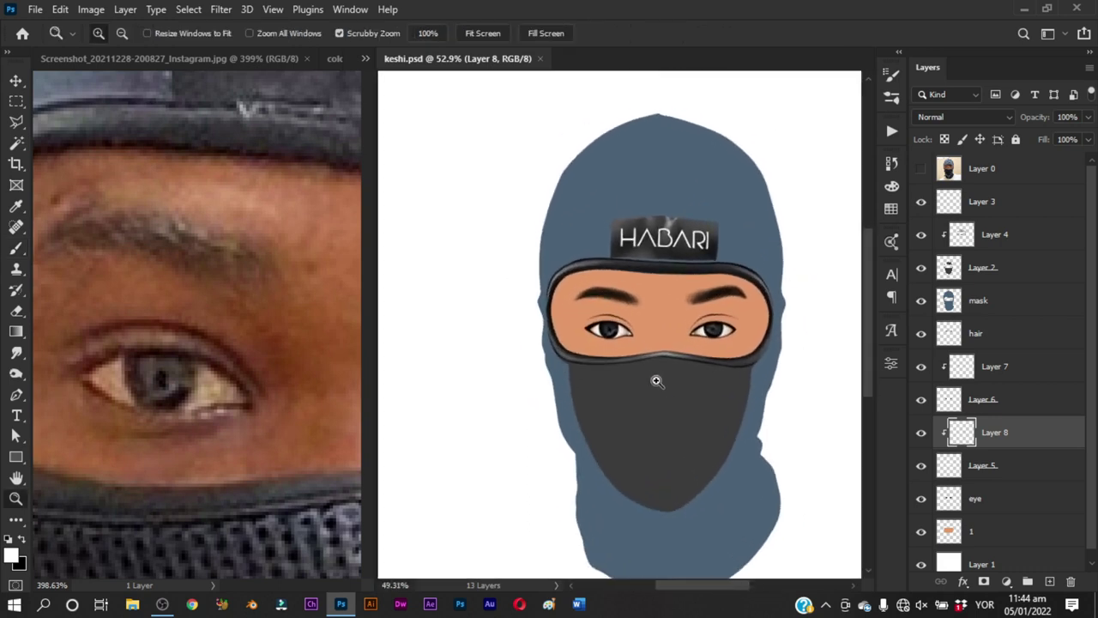
{"action": "left_click", "coordinate": [271, 419]}
{"action": "left_click_drag", "start_coordinate": [271, 419], "coordinate": [236, 438]}
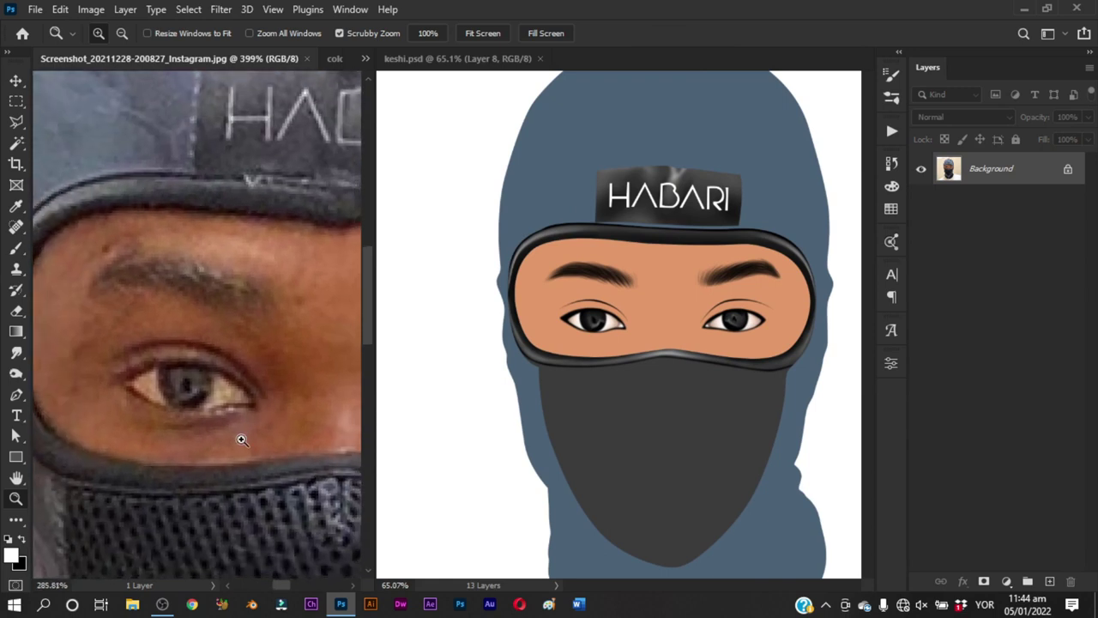
{"action": "left_click", "coordinate": [652, 375]}
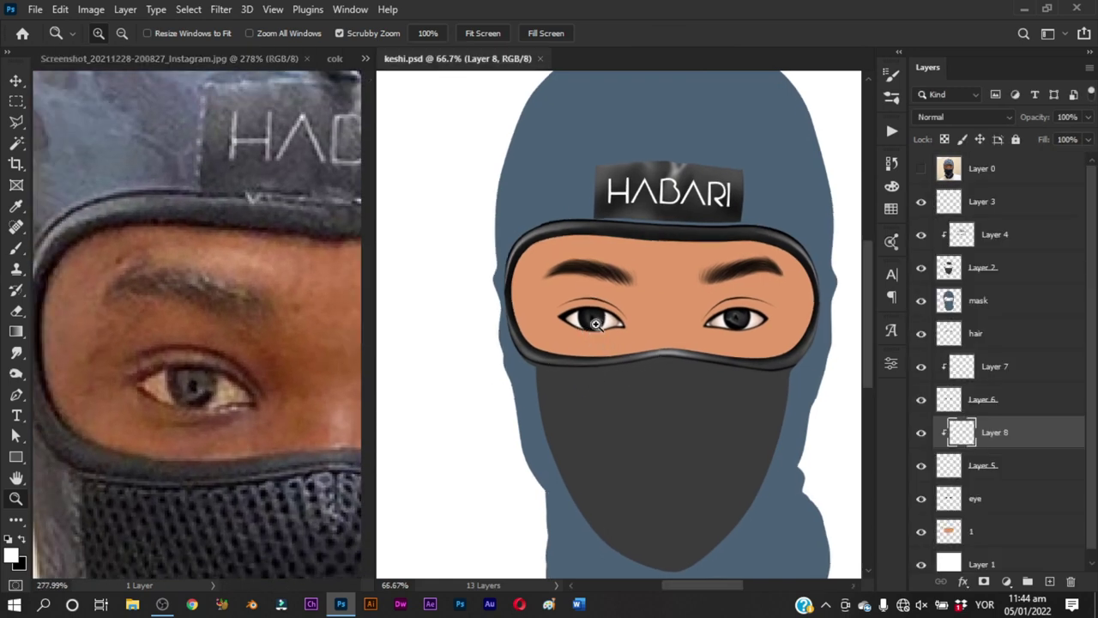
{"action": "left_click_drag", "start_coordinate": [621, 363], "coordinate": [626, 350]}
{"action": "key", "text": "b"}
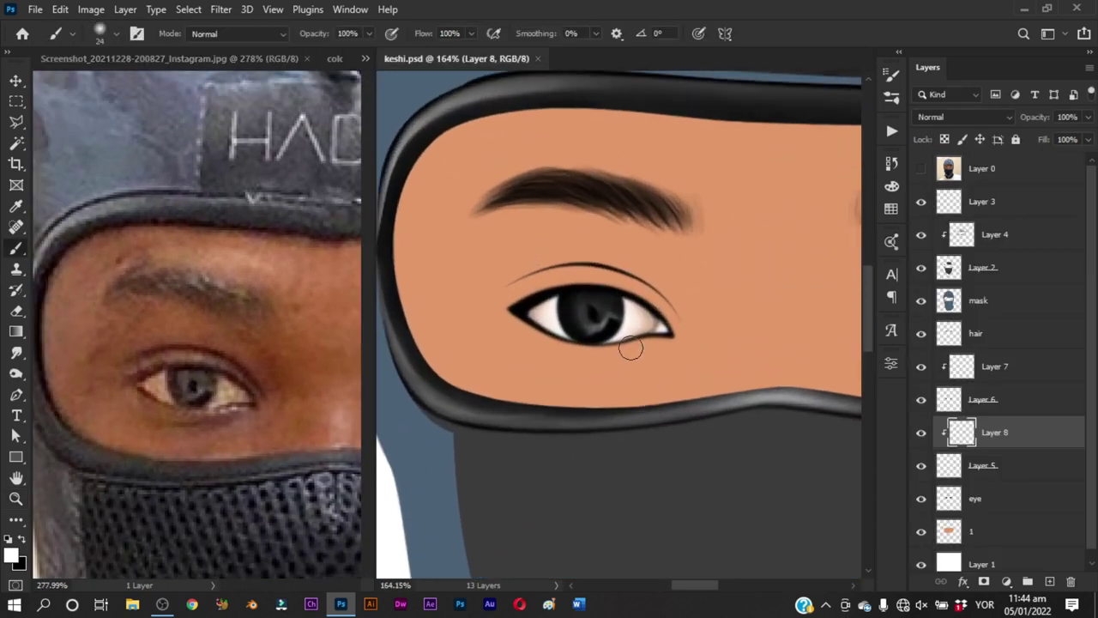
{"action": "scroll", "coordinate": [661, 395], "scroll_direction": "up", "scroll_amount": 2}
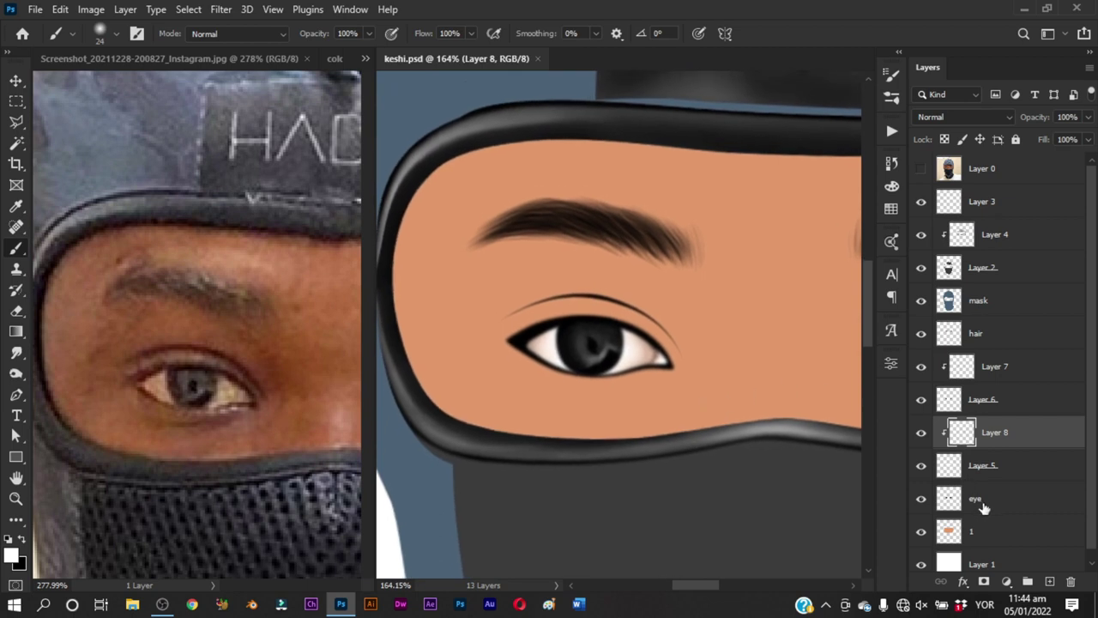
{"action": "left_click", "coordinate": [984, 507]}
Set an 8 px black brush and undo the pointed tail at the inner eye corner
{"action": "right_click", "coordinate": [674, 389]}
{"action": "left_click", "coordinate": [569, 410]}
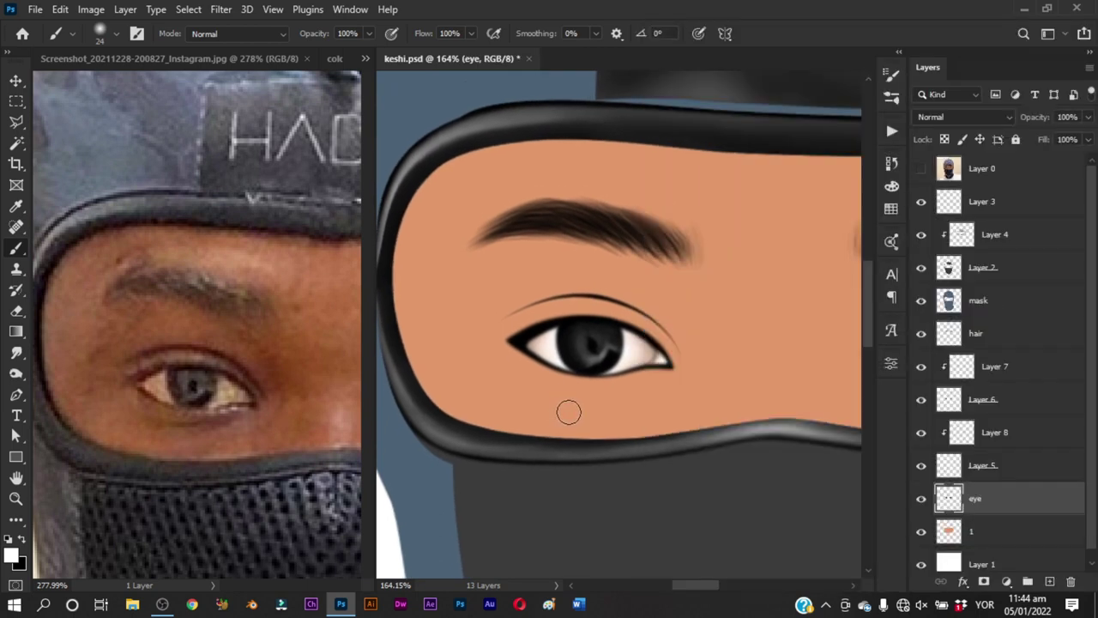
{"action": "left_click_drag", "start_coordinate": [534, 360], "coordinate": [577, 370]}
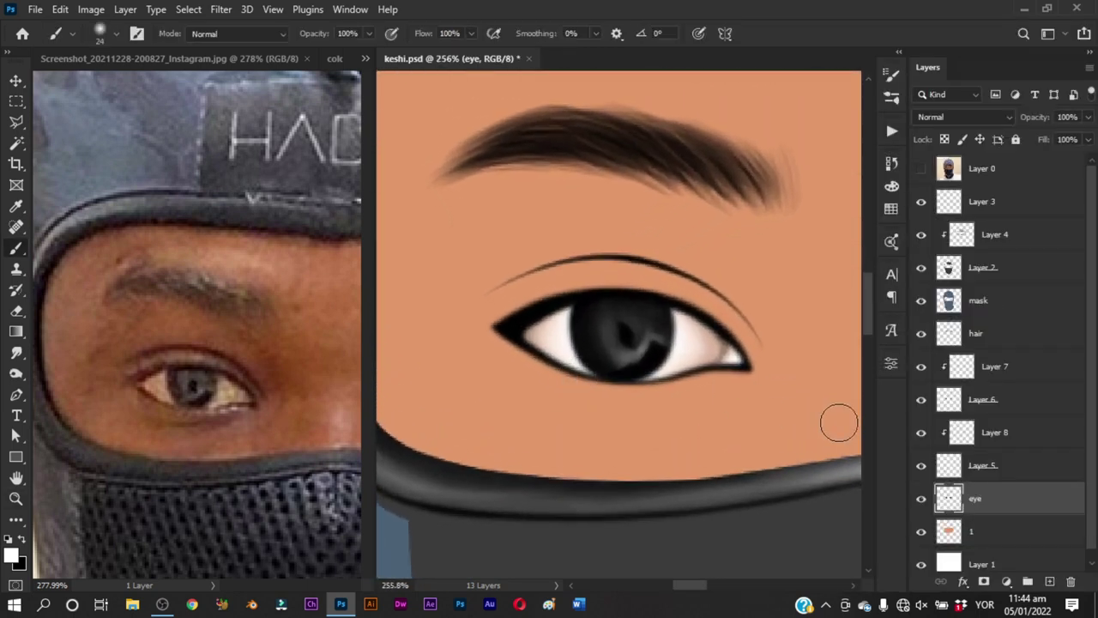
{"action": "left_click_drag", "start_coordinate": [633, 351], "coordinate": [613, 351]}
{"action": "key", "text": "x"}
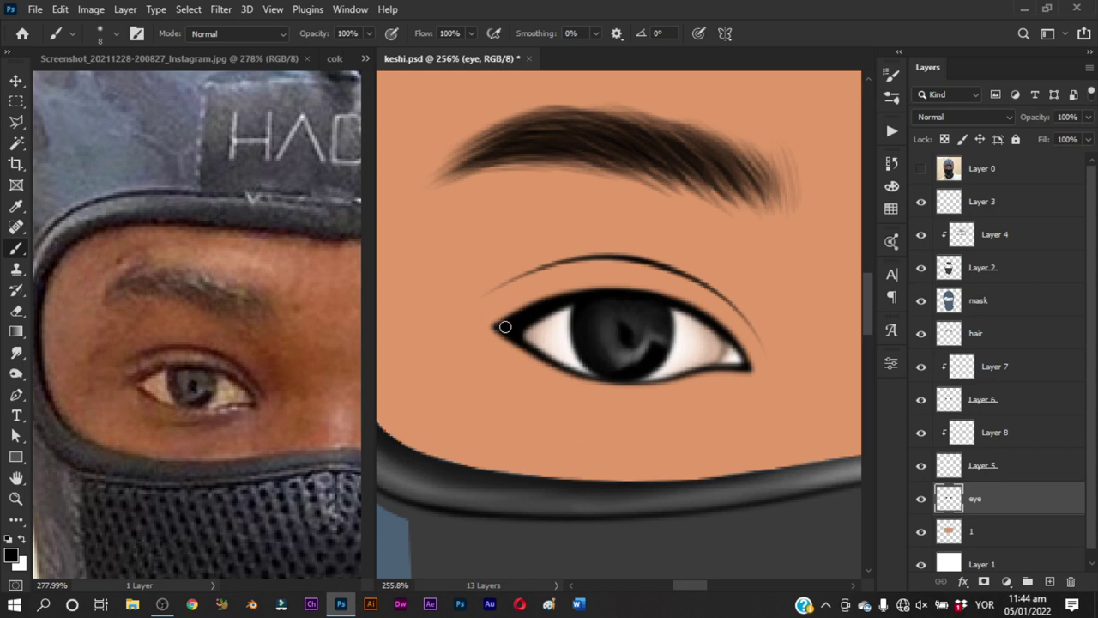
{"action": "key", "text": "ctrl+z"}
Draw a lash on the upper lid with a 5 px brush, then zoom to the right eye
{"action": "left_click", "coordinate": [921, 169]}
{"action": "key", "text": "ctrl+z"}
{"action": "left_click_drag", "start_coordinate": [559, 294], "coordinate": [562, 296]}
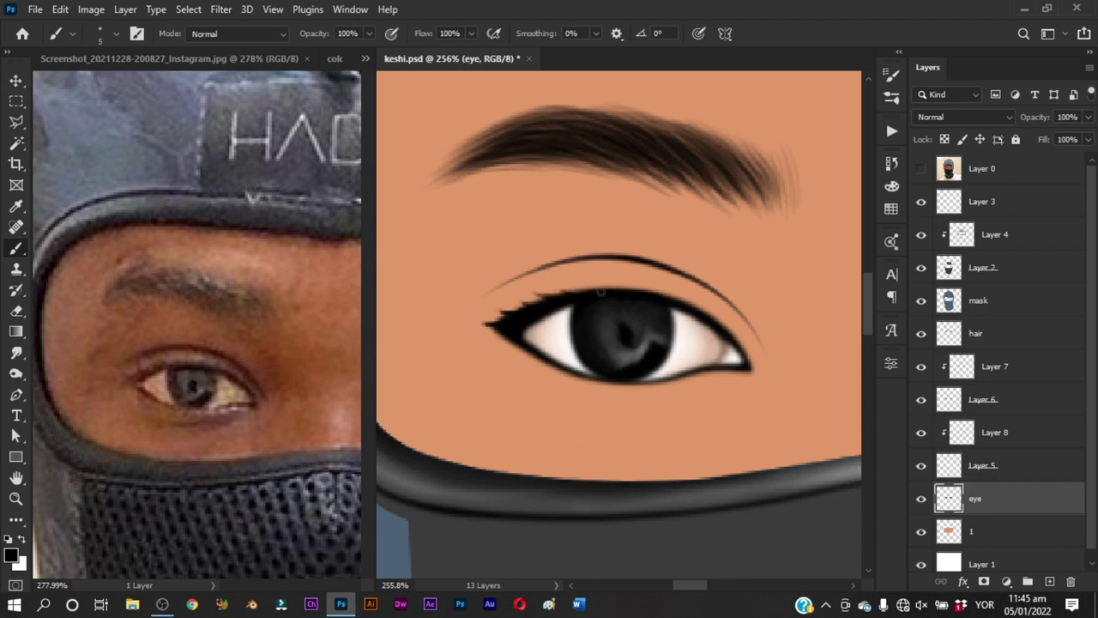
{"action": "left_click_drag", "start_coordinate": [608, 292], "coordinate": [596, 281]}
{"action": "key", "text": "z"}
{"action": "key", "text": "ctrl+0"}
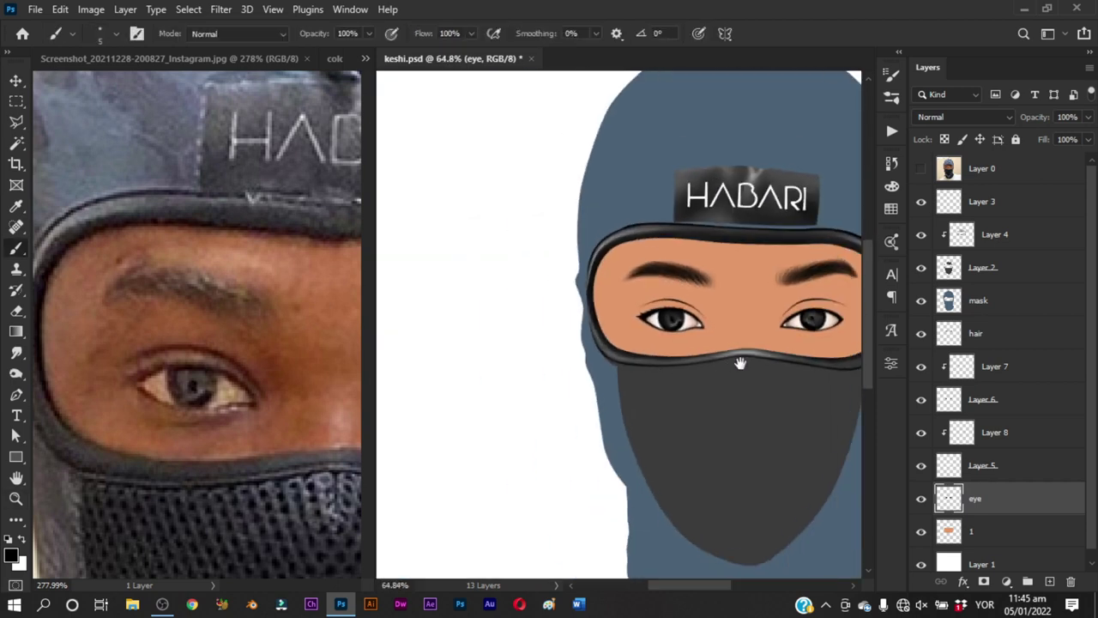
{"action": "mouse_move", "coordinate": [678, 330]}
{"action": "left_mouse_down"}
{"action": "mouse_move", "coordinate": [712, 330]}
{"action": "mouse_move", "coordinate": [721, 364]}
{"action": "left_mouse_up"}
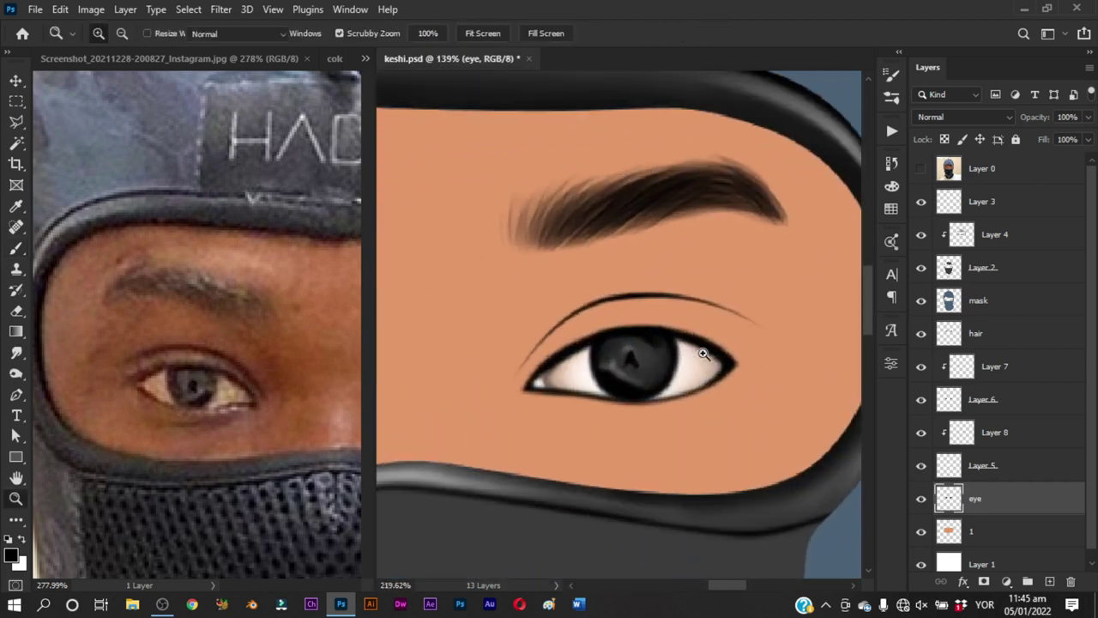
{"action": "key", "text": "b"}
Compare against the reference photo with its whole face fitted in view
{"action": "double_click", "coordinate": [921, 168]}
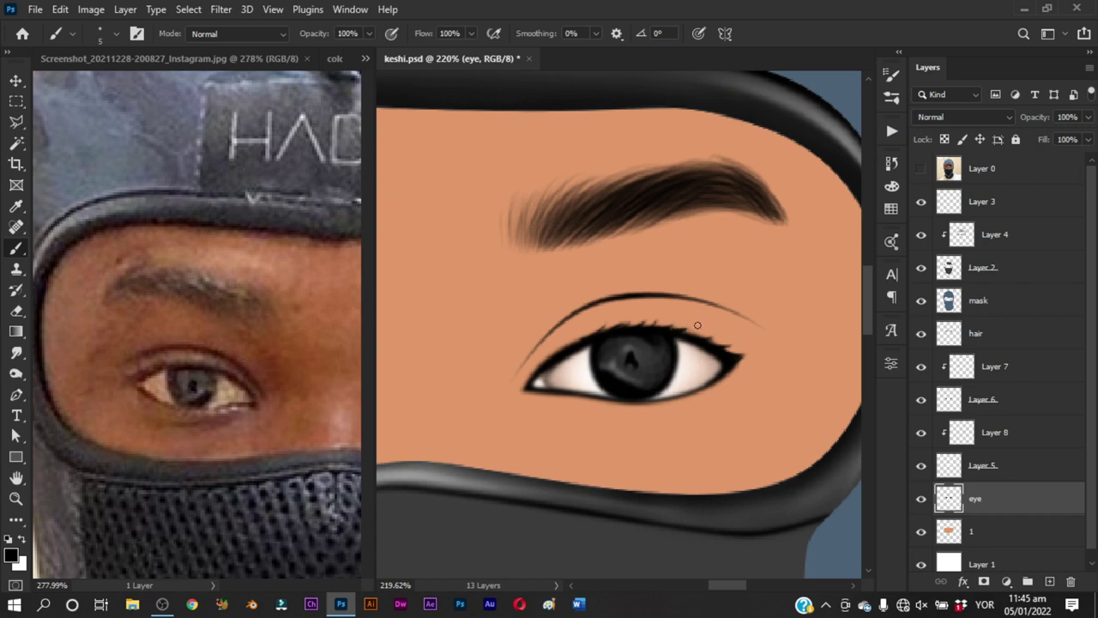
{"action": "scroll", "coordinate": [736, 338], "scroll_direction": "down", "scroll_amount": 5}
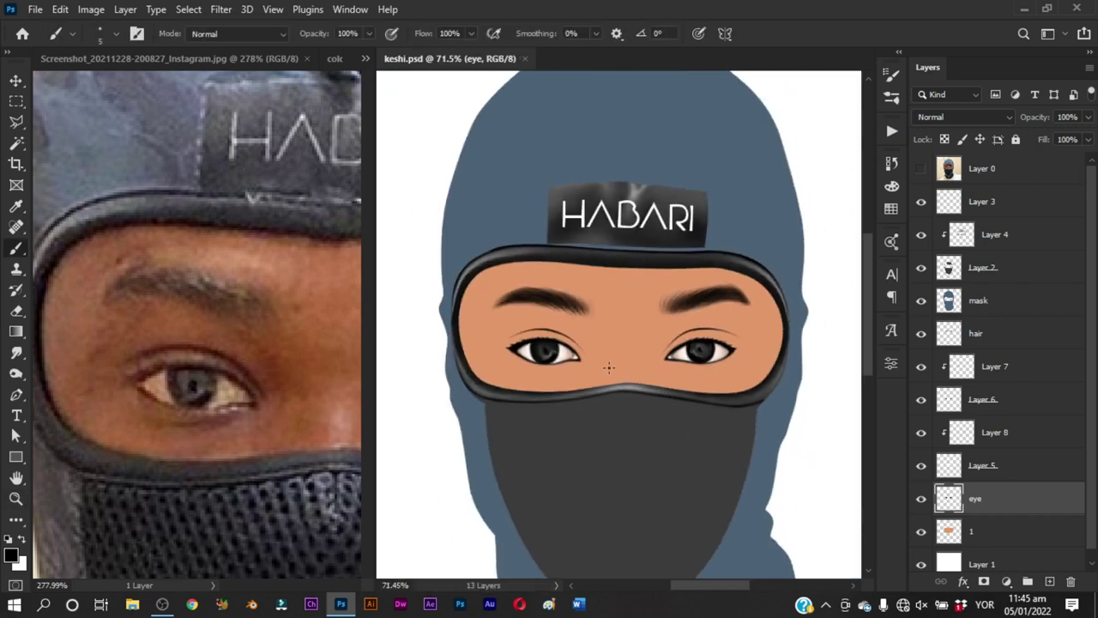
{"action": "left_click", "coordinate": [278, 410]}
{"action": "scroll", "coordinate": [282, 380], "scroll_direction": "down", "scroll_amount": 3}
{"action": "mouse_move", "coordinate": [188, 398]}
{"action": "left_mouse_down"}
{"action": "mouse_move", "coordinate": [152, 394]}
{"action": "mouse_move", "coordinate": [185, 404]}
{"action": "left_mouse_up"}
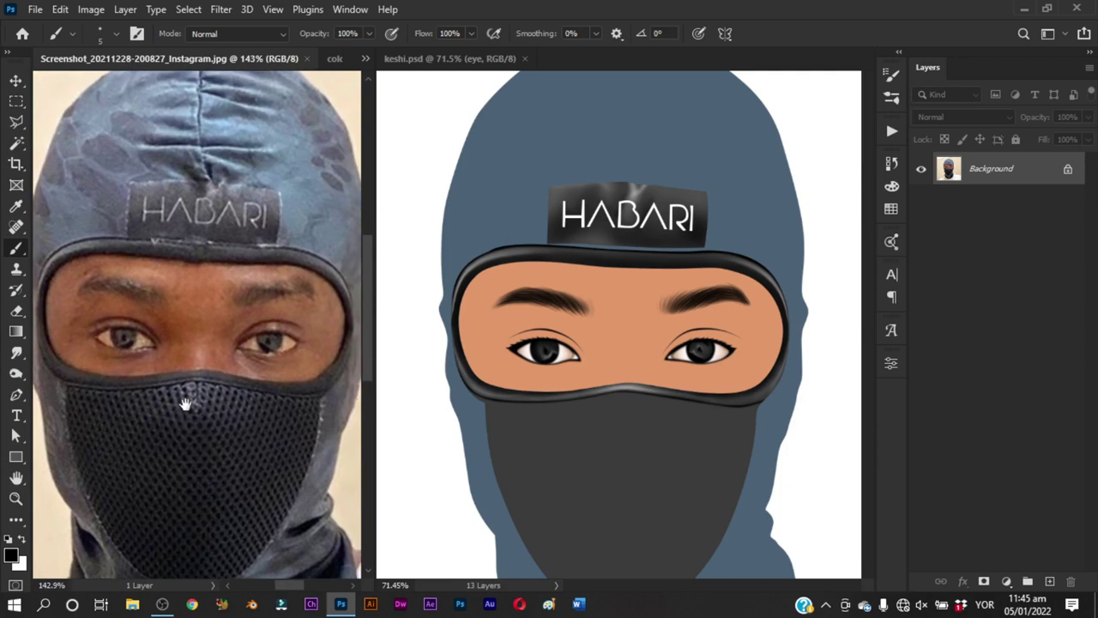
{"action": "left_click", "coordinate": [569, 396]}
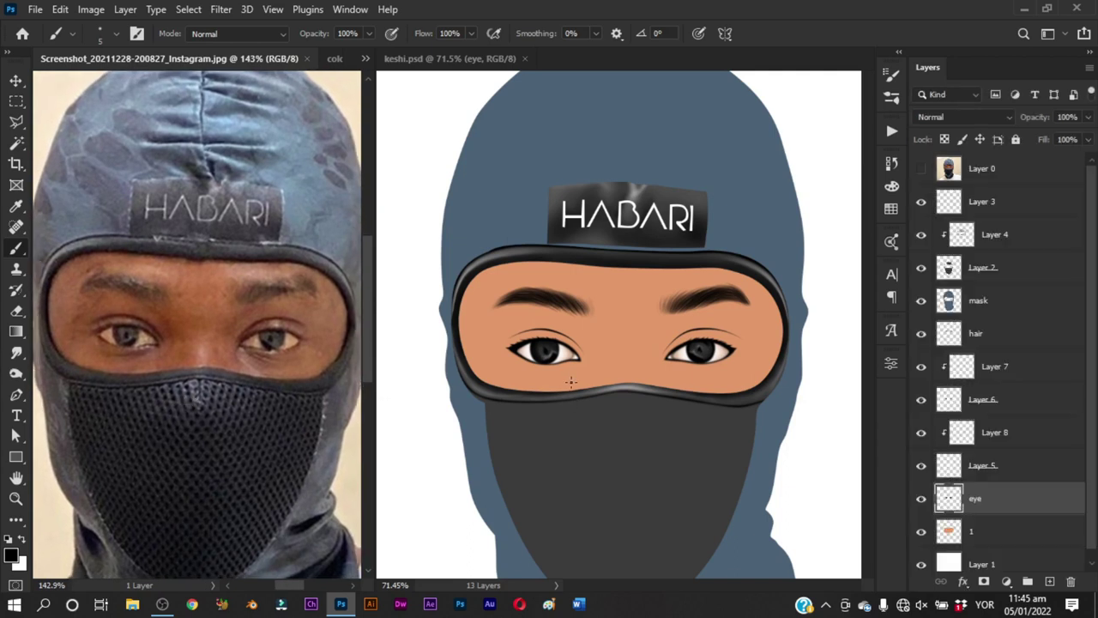
Pick dark brown and add a new shading layer clipped to skin Layer 1
{"action": "left_click", "coordinate": [337, 60]}
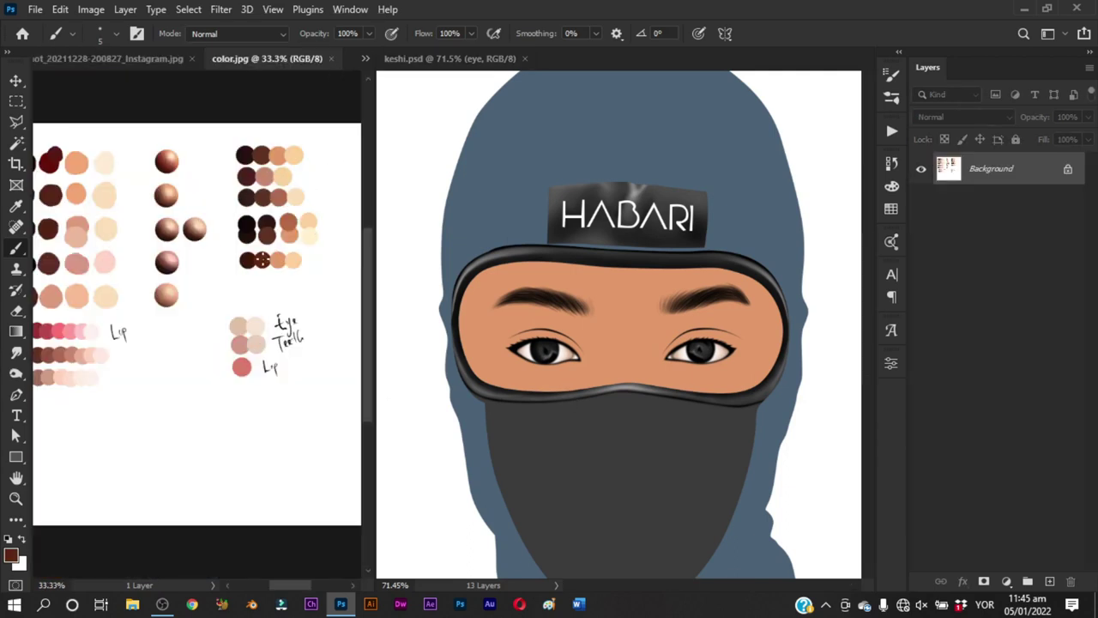
{"action": "left_click", "coordinate": [249, 258], "text": "alt"}
{"action": "left_click", "coordinate": [172, 60]}
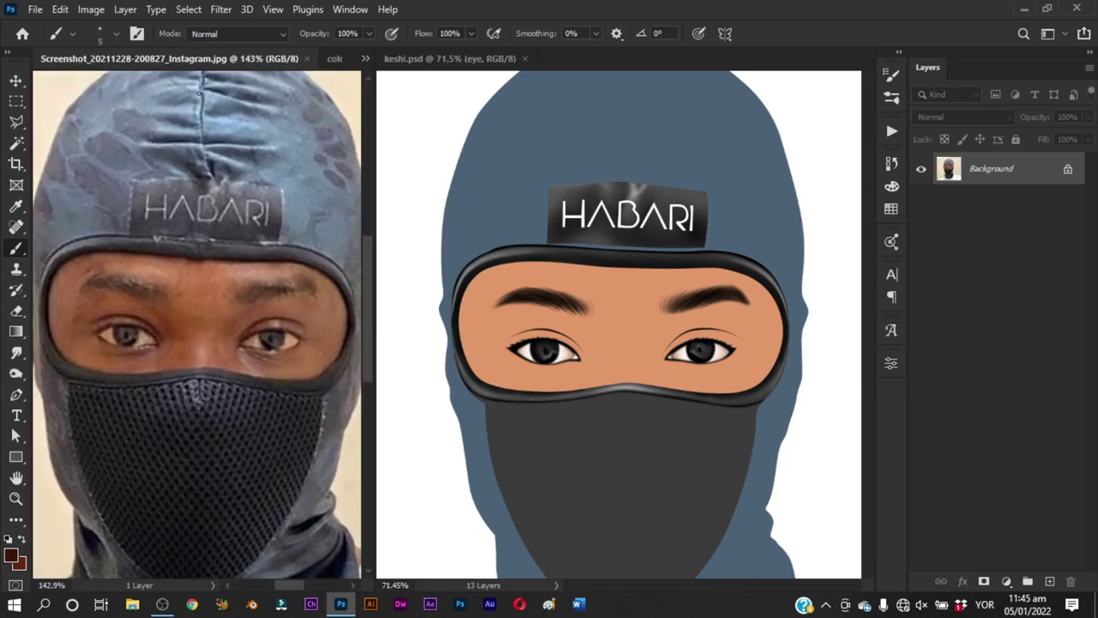
{"action": "left_click", "coordinate": [636, 380]}
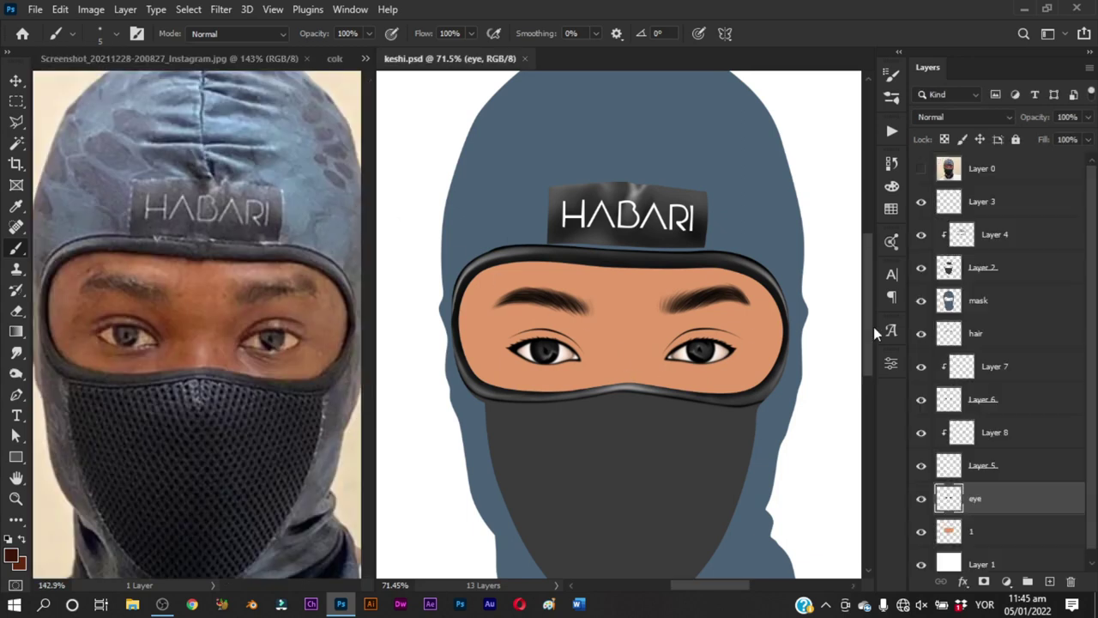
{"action": "left_click", "coordinate": [994, 538]}
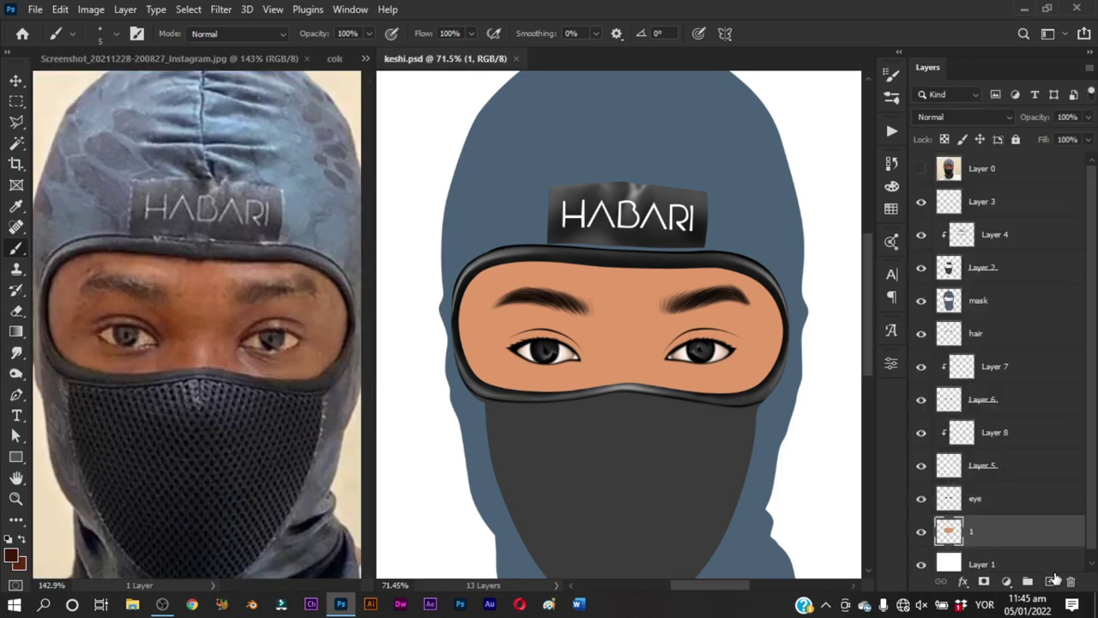
{"action": "left_click", "coordinate": [1050, 581]}
{"action": "left_click", "coordinate": [1037, 540], "text": "alt"}
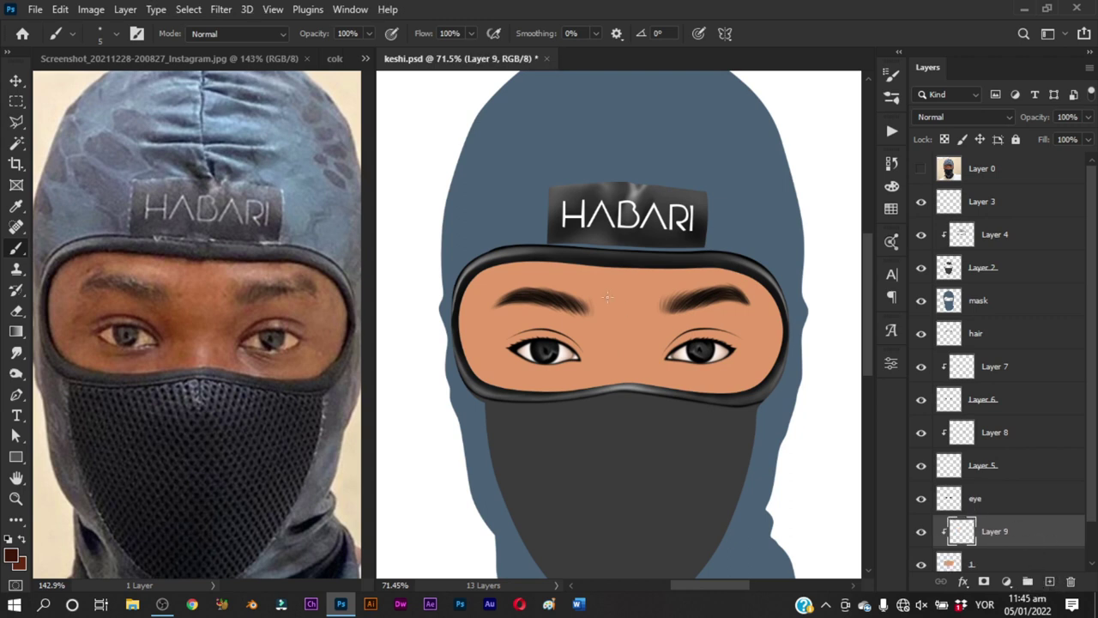
Choose a soft round brush and shade under the inner end of the left eyebrow
{"action": "right_click", "coordinate": [574, 290]}
{"action": "left_click", "coordinate": [649, 370]}
{"action": "left_click", "coordinate": [502, 417]}
{"action": "mouse_move", "coordinate": [554, 367]}
{"action": "left_mouse_down"}
{"action": "mouse_move", "coordinate": [575, 368]}
{"action": "mouse_move", "coordinate": [530, 358]}
{"action": "mouse_move", "coordinate": [541, 346]}
{"action": "left_mouse_up"}
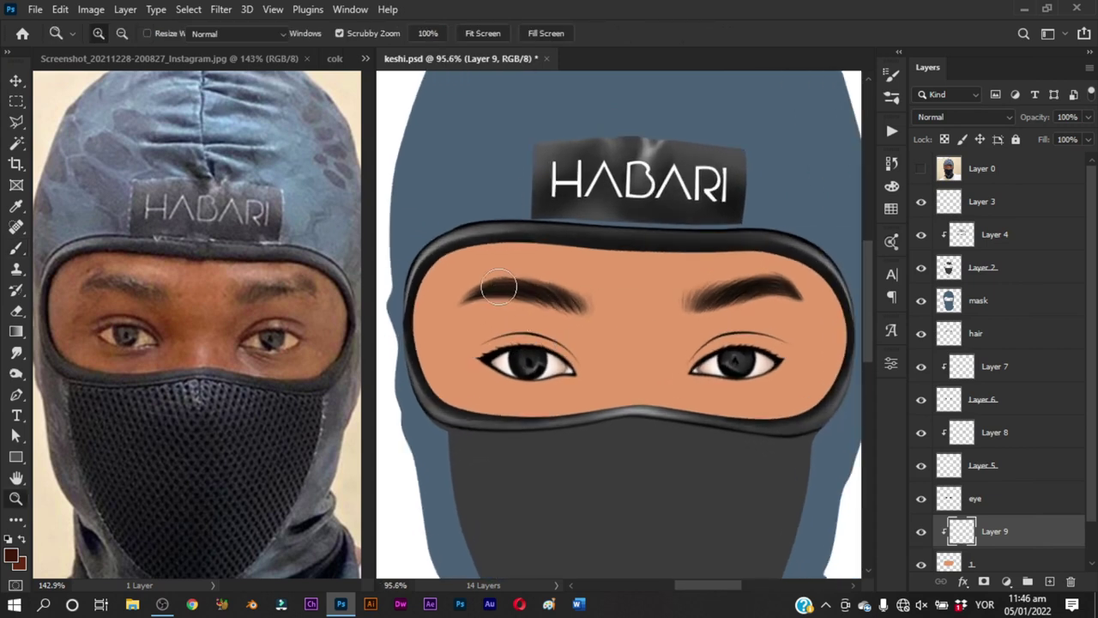
{"action": "right_click", "coordinate": [564, 319], "text": "alt"}
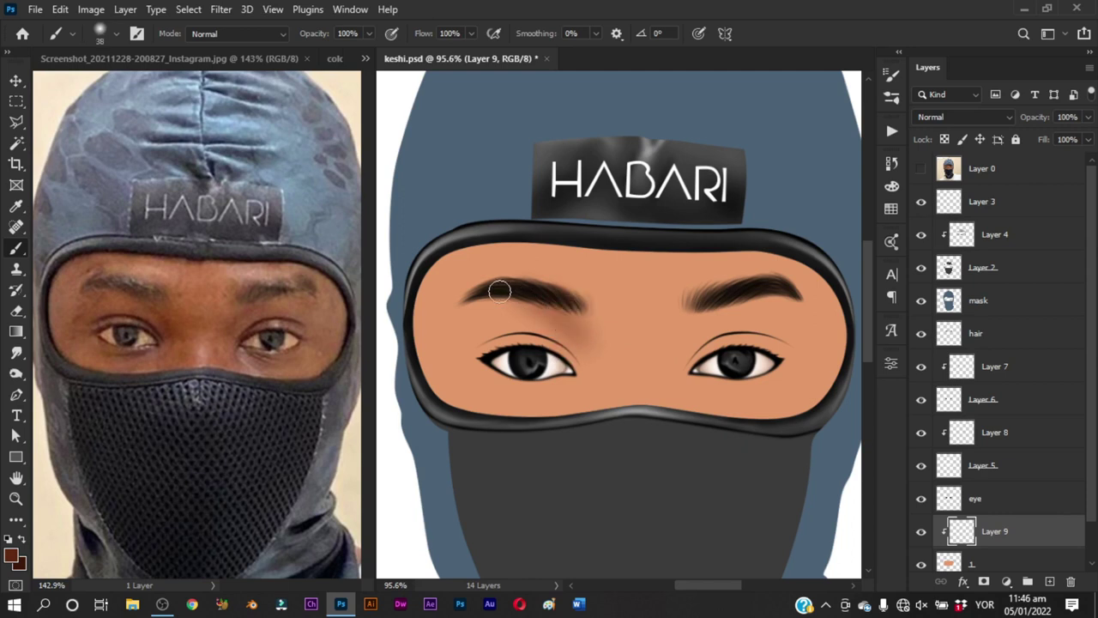
{"action": "left_click_drag", "start_coordinate": [497, 287], "coordinate": [579, 327]}
{"action": "key", "text": "ctrl+z"}
{"action": "left_click_drag", "start_coordinate": [532, 292], "coordinate": [611, 359]}
Shade the nose bridge and inner right eyebrow, briefly checking the reference photo
{"action": "right_click", "coordinate": [581, 336], "text": "alt"}
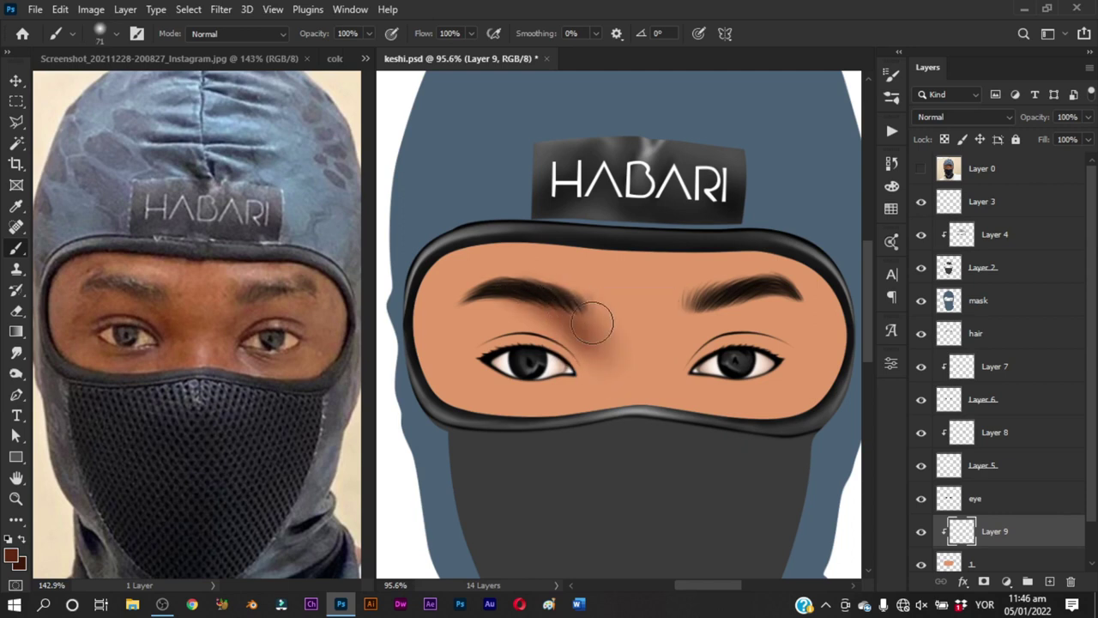
{"action": "right_click", "coordinate": [611, 359], "text": "alt"}
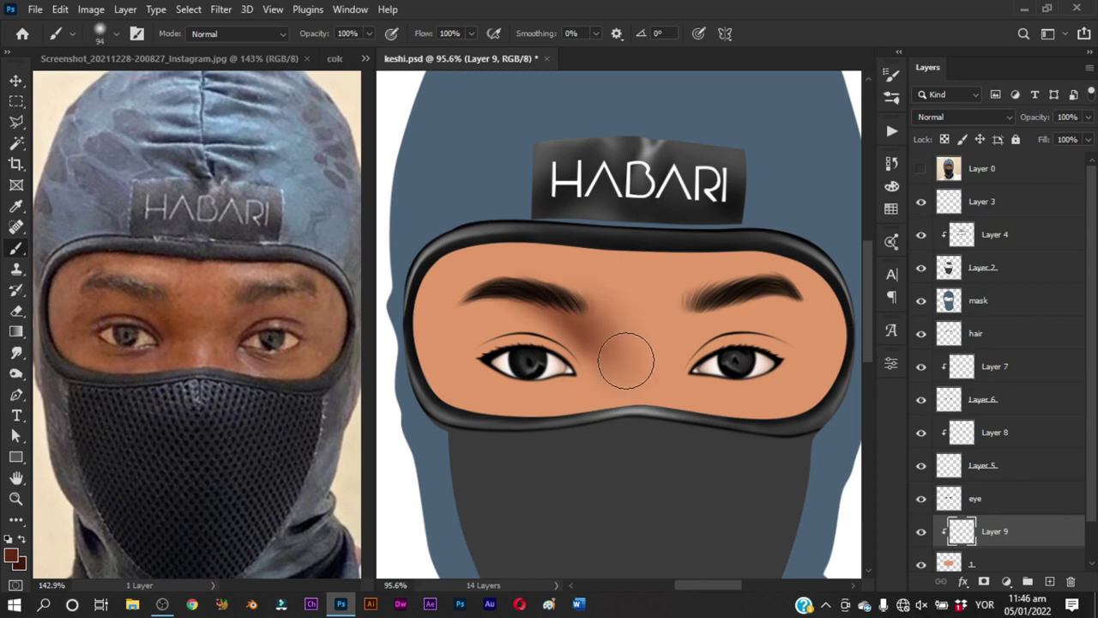
{"action": "right_click", "coordinate": [681, 330], "text": "alt"}
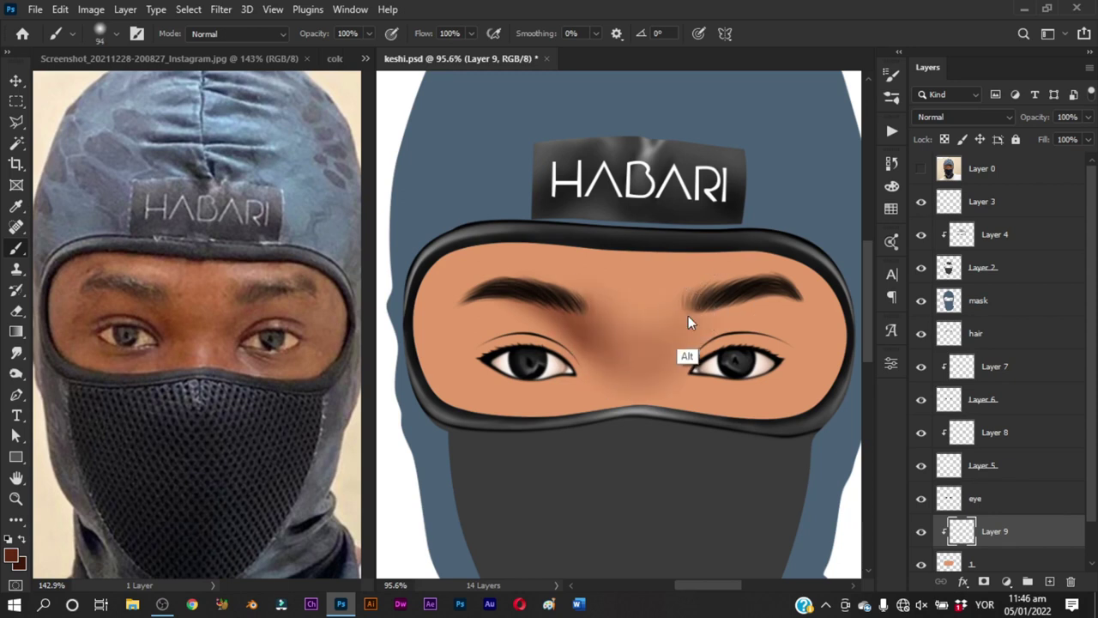
{"action": "right_click", "coordinate": [681, 331], "text": "alt"}
{"action": "left_click", "coordinate": [921, 168]}
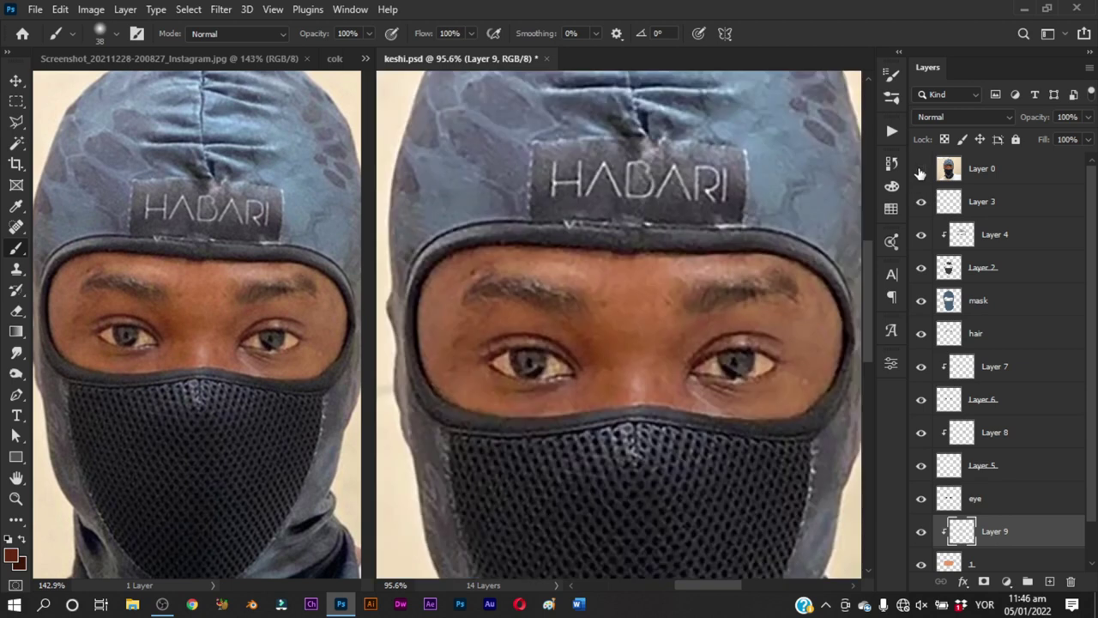
{"action": "left_click", "coordinate": [921, 169]}
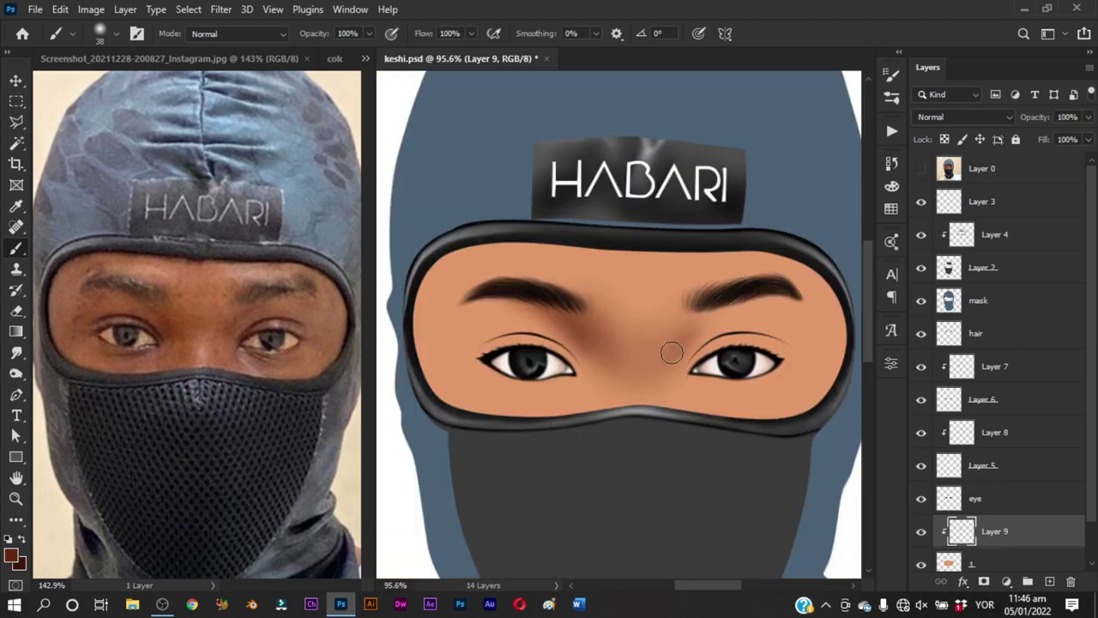
Refine the brown nose-bridge shading at varying brush sizes, then zoom out slightly
{"action": "right_click", "coordinate": [713, 310], "text": "alt"}
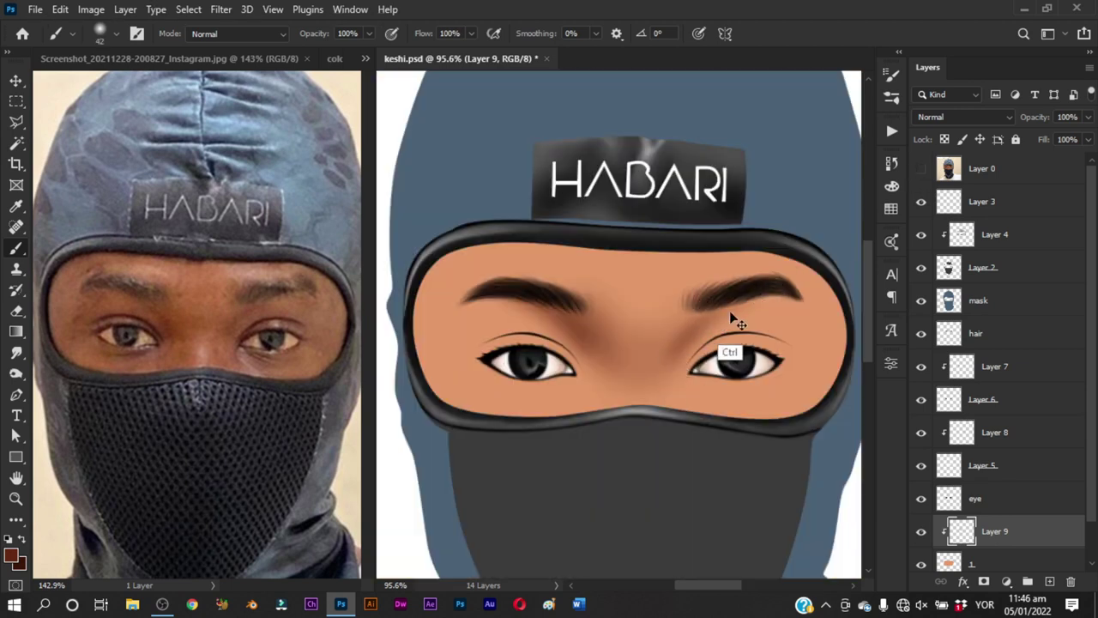
{"action": "right_click", "coordinate": [736, 302], "text": "alt"}
{"action": "scroll", "coordinate": [674, 342], "scroll_direction": "down", "scroll_amount": 2}
{"action": "scroll", "coordinate": [661, 361], "scroll_direction": "up", "scroll_amount": 2}
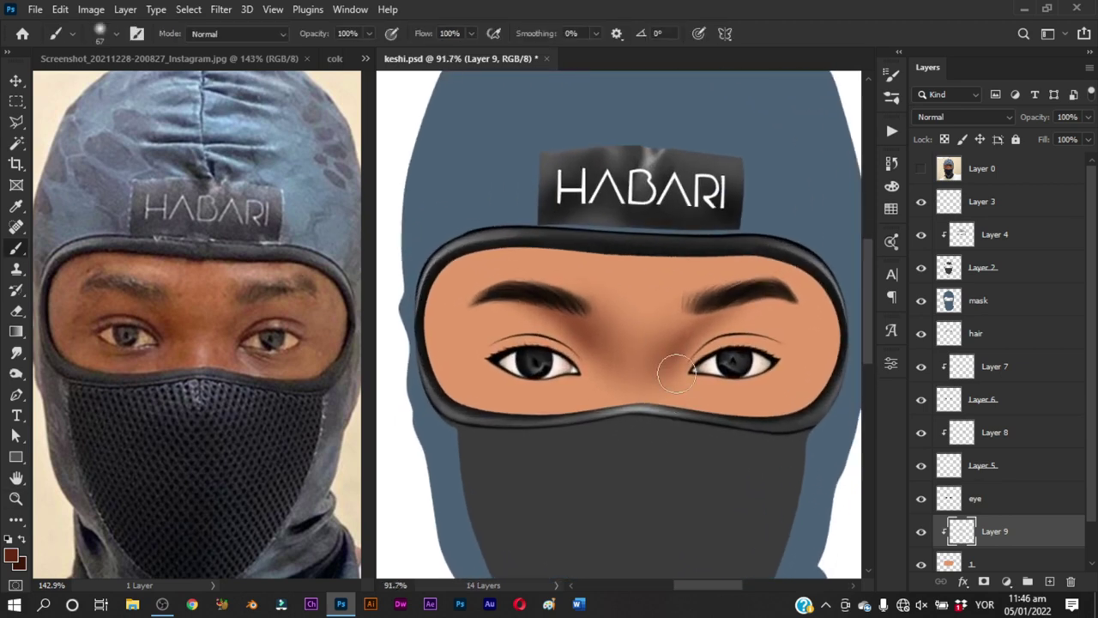
{"action": "right_click", "coordinate": [671, 340], "text": "alt"}
{"action": "right_click", "coordinate": [686, 330], "text": "alt"}
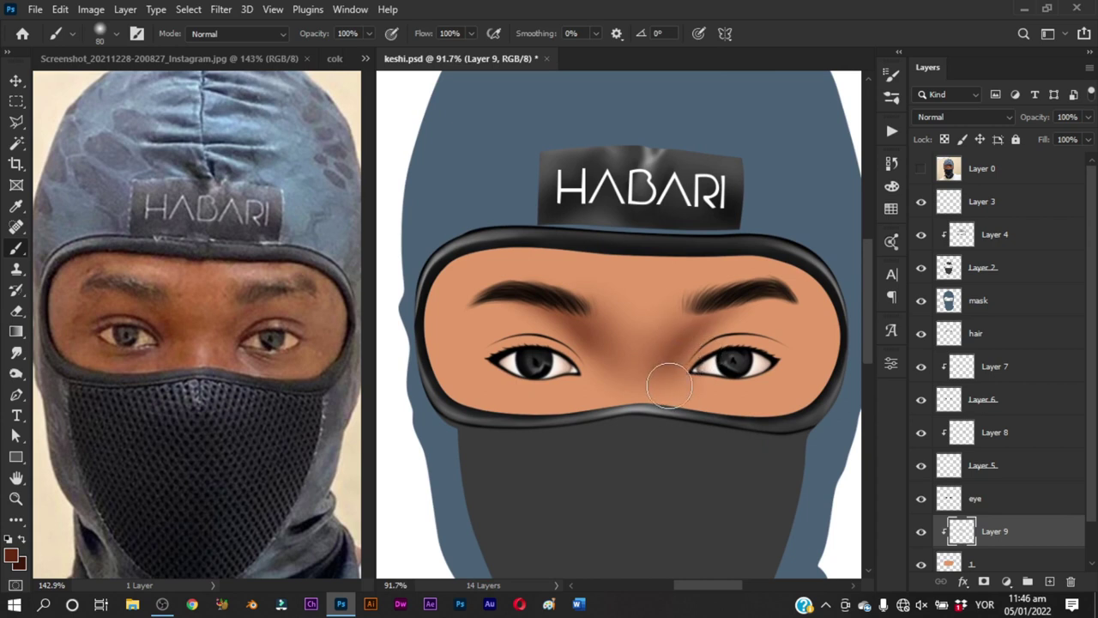
{"action": "right_click", "coordinate": [611, 356], "text": "alt"}
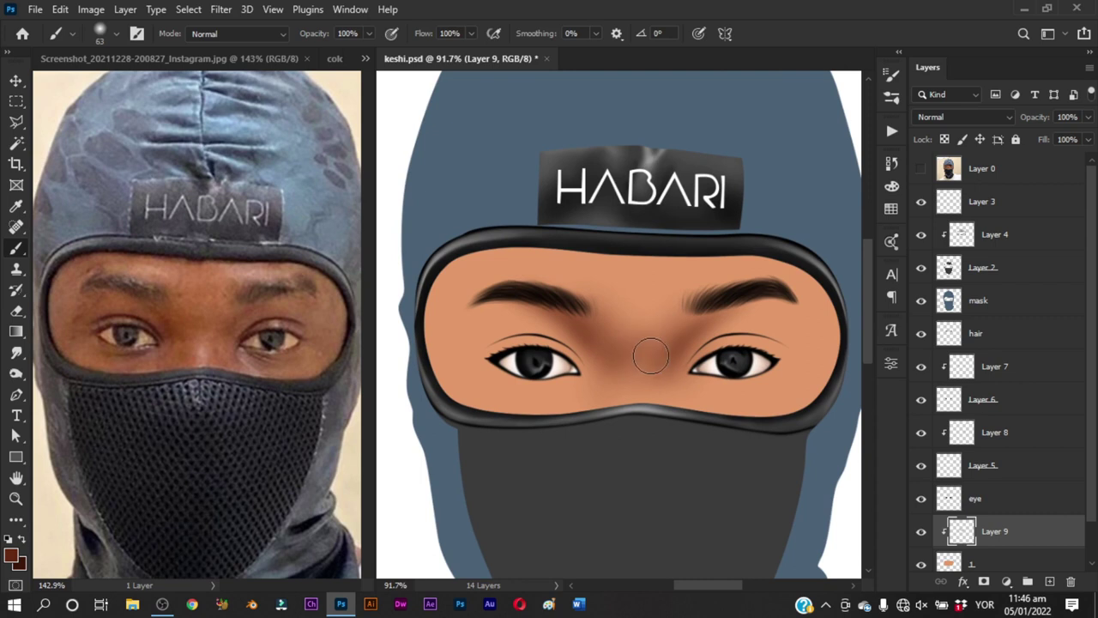
{"action": "left_click_drag", "start_coordinate": [651, 356], "coordinate": [670, 372]}
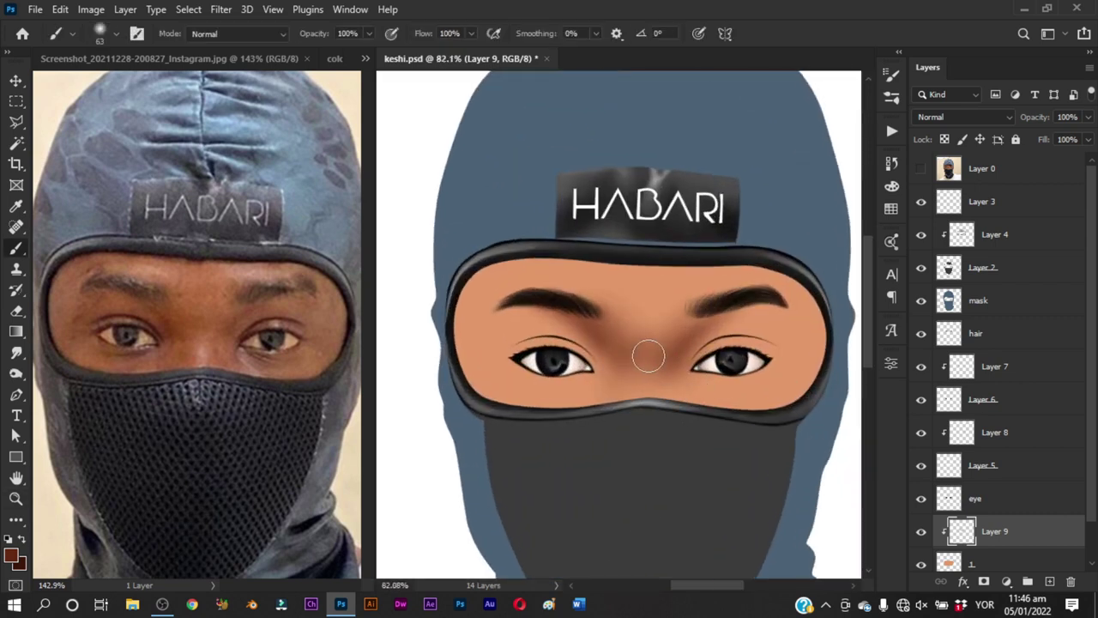
Paint darker brown shading between the brows and across the forehead on Layer 9
{"action": "right_click", "coordinate": [639, 343], "text": "alt"}
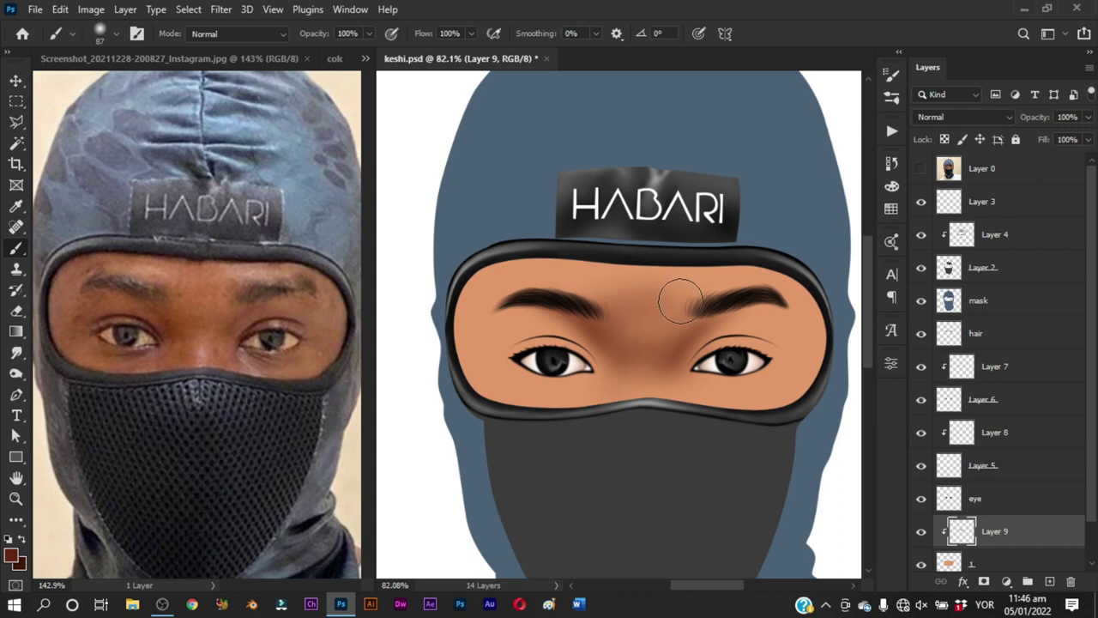
{"action": "left_click_drag", "start_coordinate": [680, 302], "coordinate": [673, 302]}
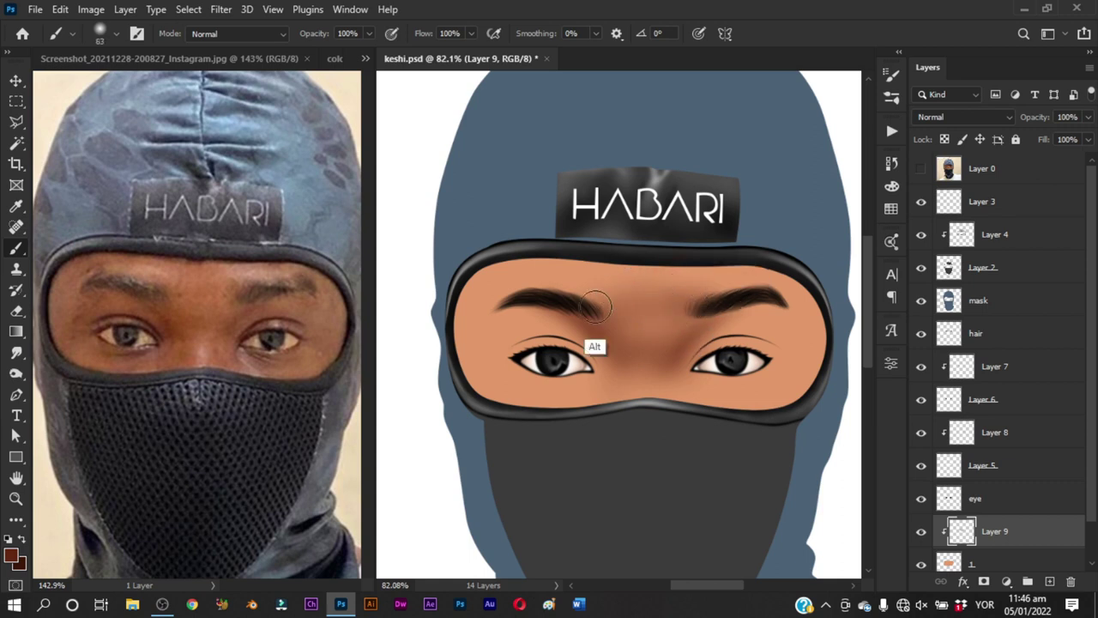
{"action": "mouse_move", "coordinate": [593, 300]}
{"action": "left_mouse_down"}
{"action": "mouse_move", "coordinate": [579, 300]}
{"action": "mouse_move", "coordinate": [639, 304]}
{"action": "mouse_move", "coordinate": [623, 283]}
{"action": "left_mouse_up"}
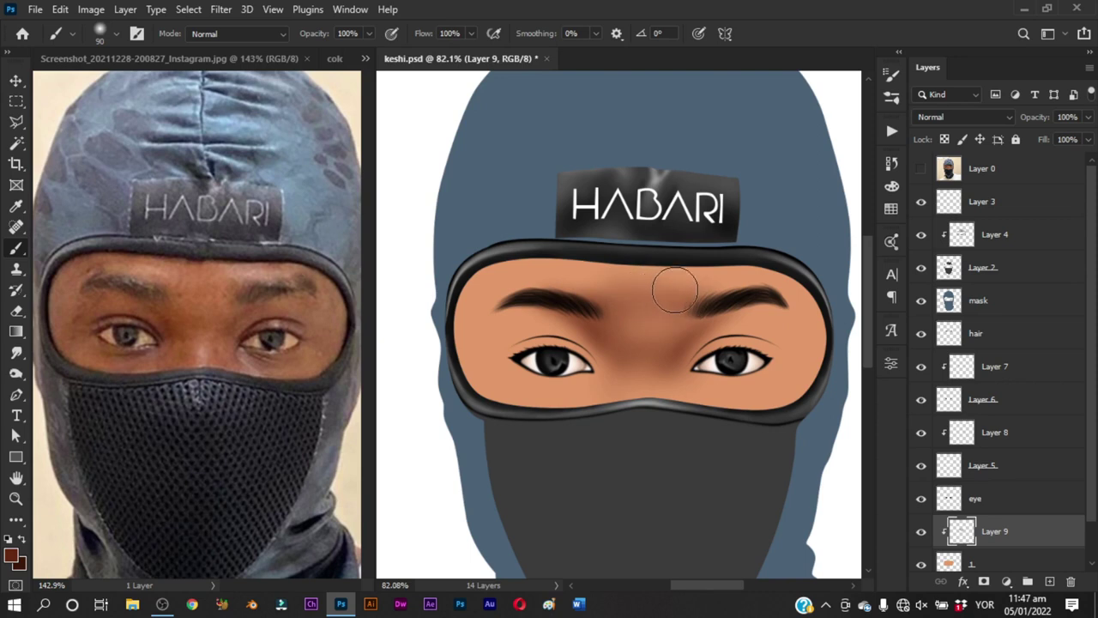
{"action": "left_click_drag", "start_coordinate": [675, 291], "coordinate": [671, 275]}
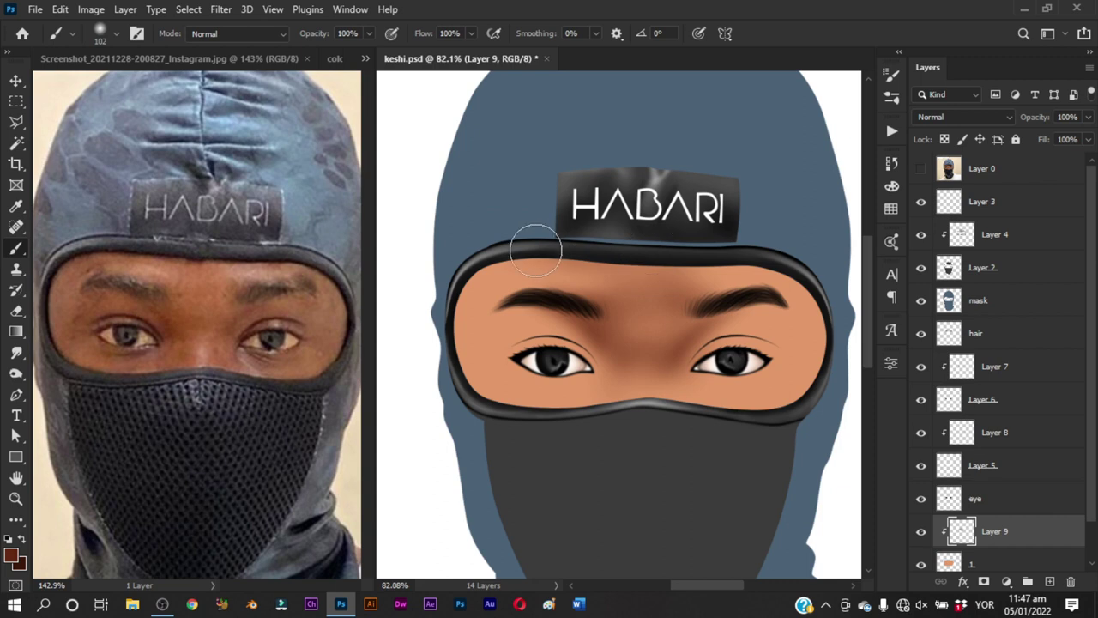
{"action": "key", "text": "z"}
{"action": "scroll", "coordinate": [659, 372], "scroll_direction": "down", "scroll_amount": 3}
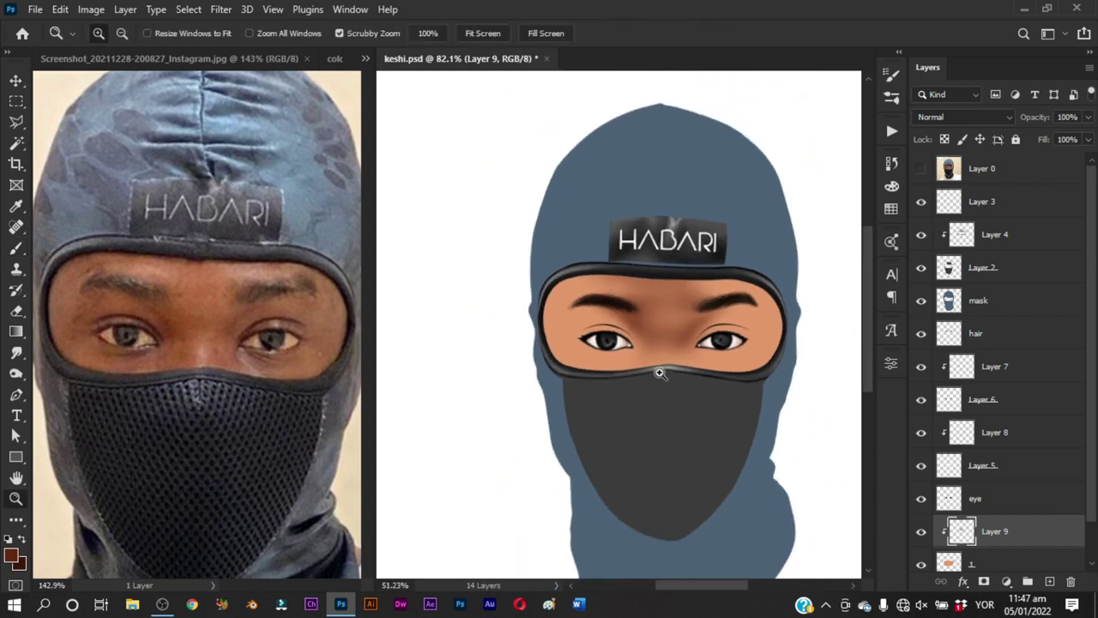
{"action": "scroll", "coordinate": [659, 373], "scroll_direction": "up", "scroll_amount": 3}
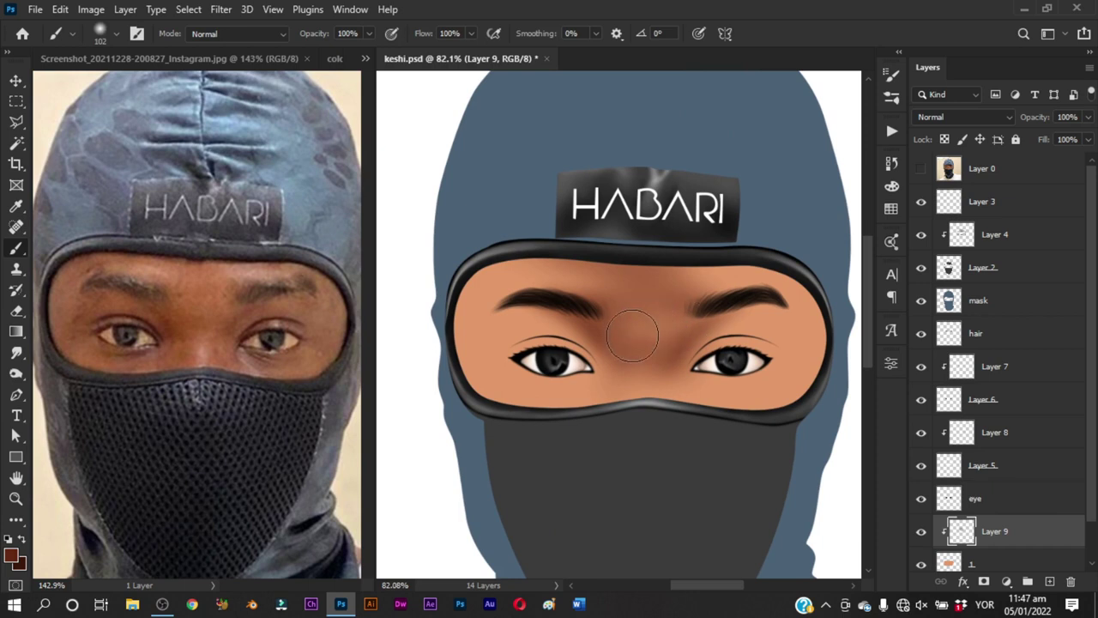
Zoom in on the eyes and shade the skin under the upper left goggle rim
{"action": "right_click", "coordinate": [681, 326], "text": "alt"}
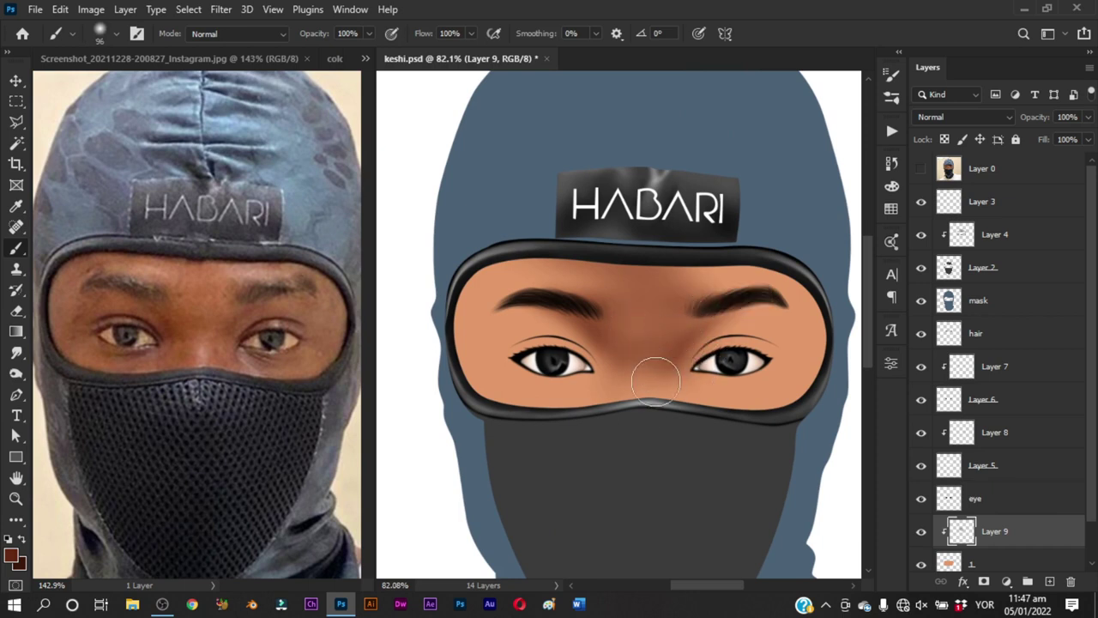
{"action": "key", "text": "z"}
{"action": "left_click_drag", "start_coordinate": [679, 331], "coordinate": [702, 355]}
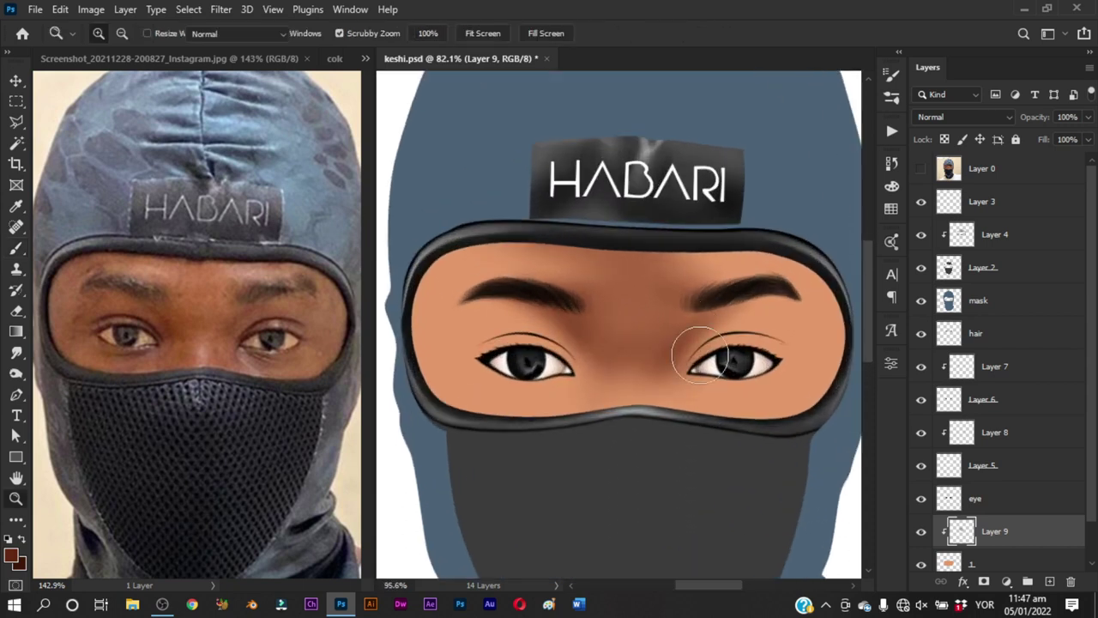
{"action": "key", "text": "b"}
{"action": "right_click", "coordinate": [696, 309], "text": "alt"}
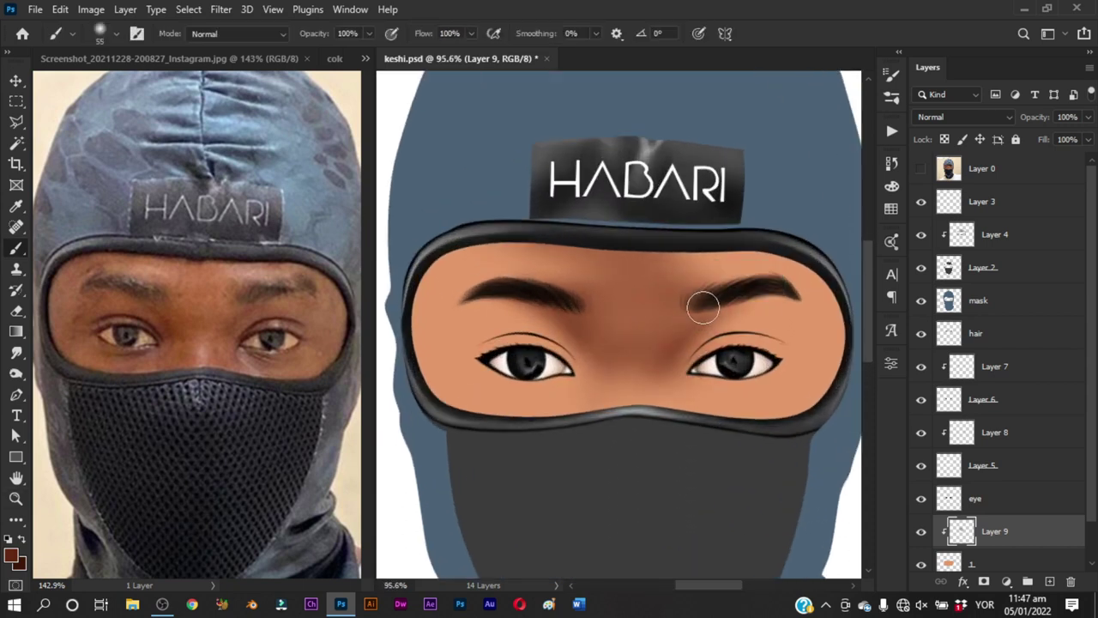
{"action": "left_click_drag", "start_coordinate": [444, 309], "coordinate": [485, 302]}
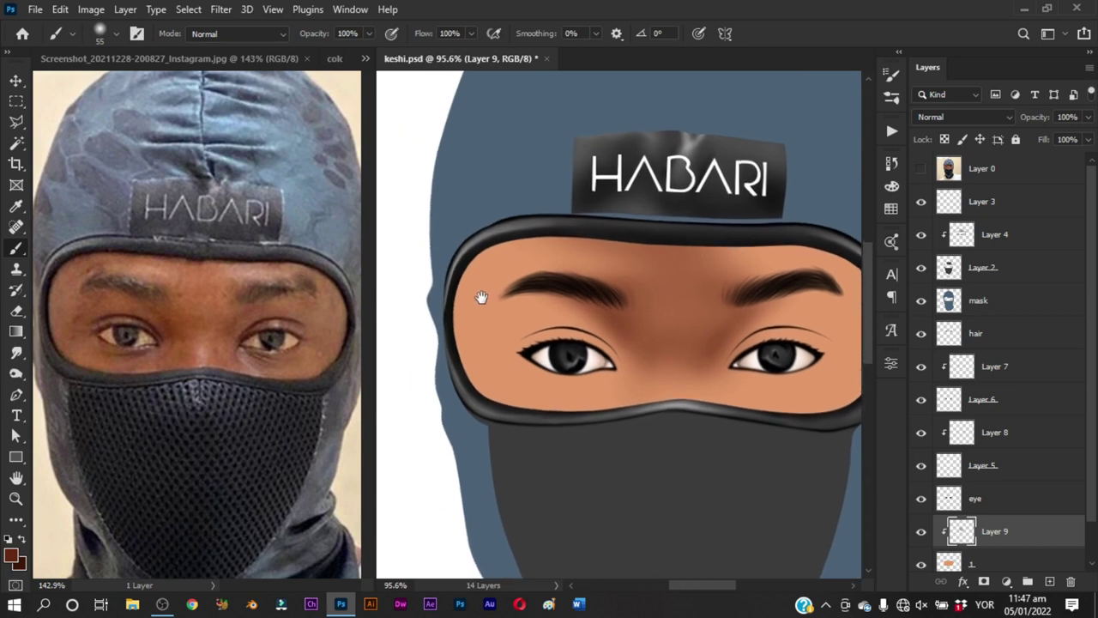
{"action": "right_click", "coordinate": [498, 269], "text": "alt"}
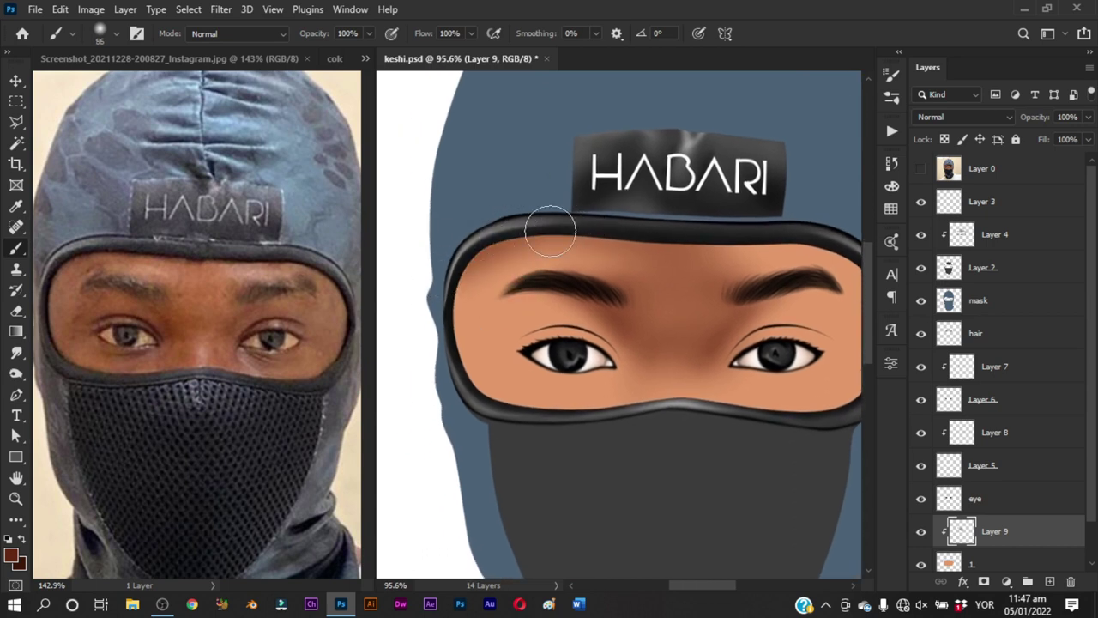
{"action": "mouse_move", "coordinate": [559, 232]}
{"action": "left_mouse_down"}
{"action": "mouse_move", "coordinate": [510, 245]}
{"action": "mouse_move", "coordinate": [523, 280]}
{"action": "mouse_move", "coordinate": [560, 255]}
{"action": "left_mouse_up"}
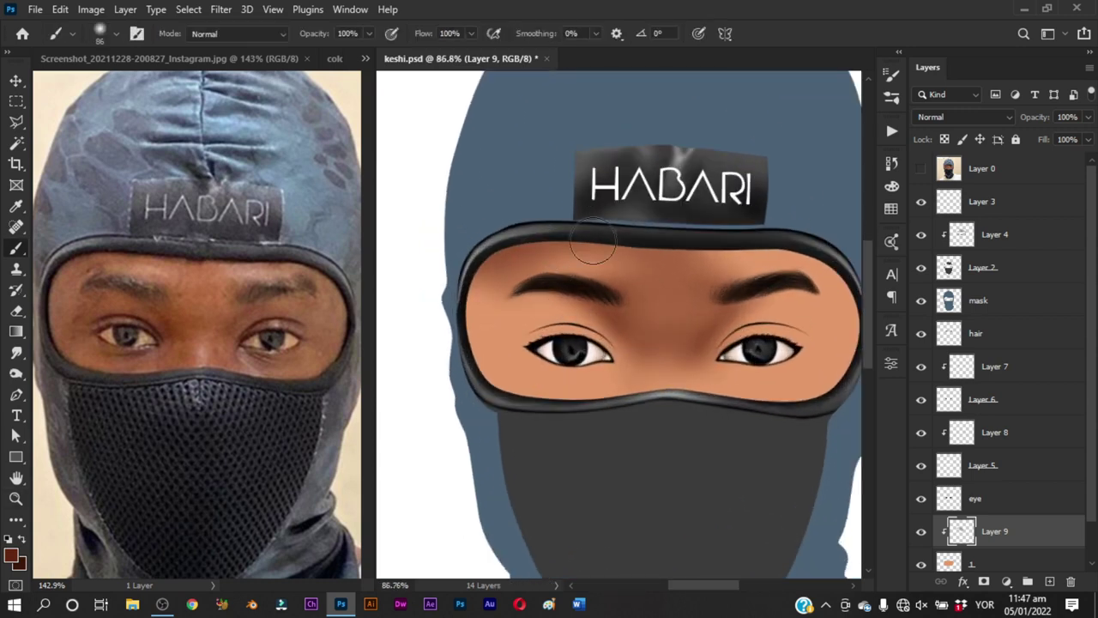
Darken the skin along the top goggle rim and under the upper right rim
{"action": "right_click", "coordinate": [562, 254], "text": "alt"}
{"action": "left_click_drag", "start_coordinate": [593, 232], "coordinate": [536, 219]}
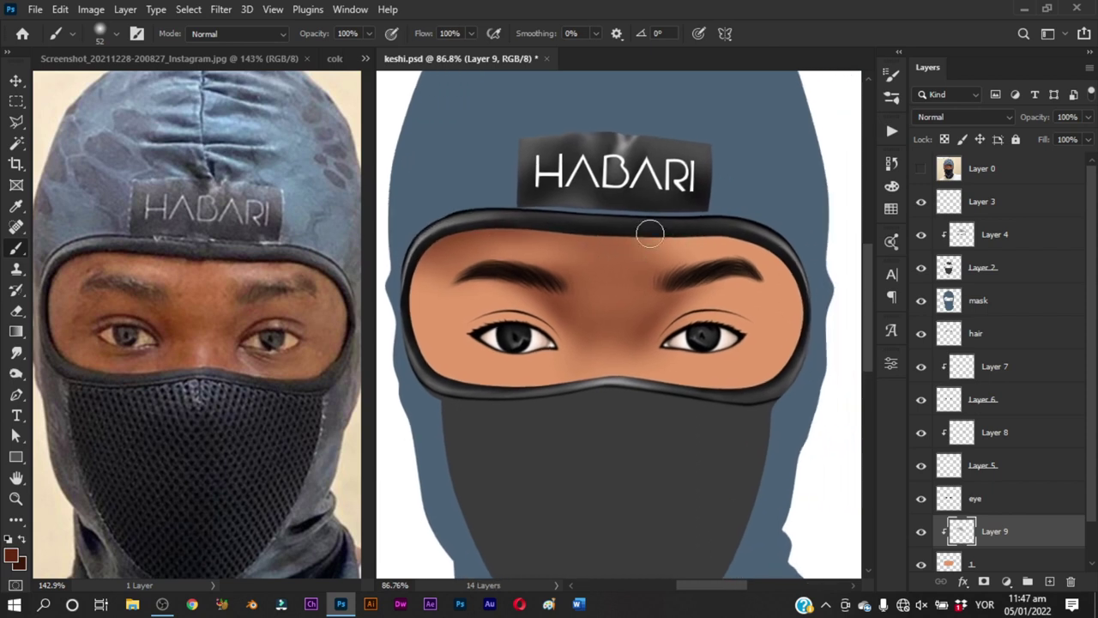
{"action": "right_click", "coordinate": [649, 229], "text": "alt"}
{"action": "left_click_drag", "start_coordinate": [612, 221], "coordinate": [781, 223]}
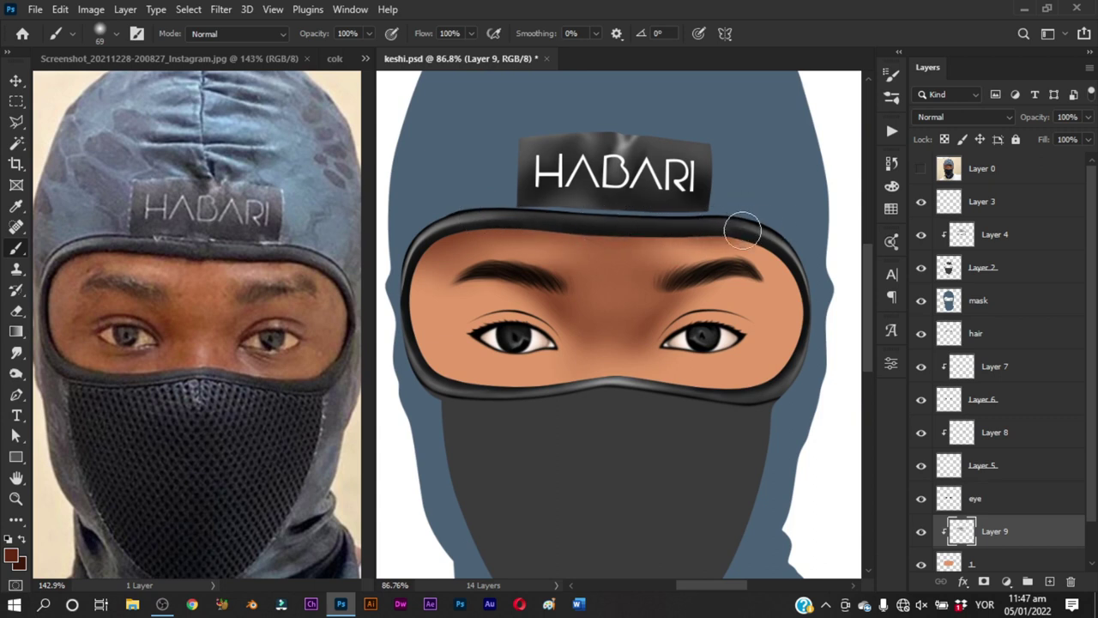
{"action": "mouse_move", "coordinate": [748, 247]}
{"action": "left_mouse_down"}
{"action": "mouse_move", "coordinate": [807, 264]}
{"action": "mouse_move", "coordinate": [779, 245]}
{"action": "left_mouse_up"}
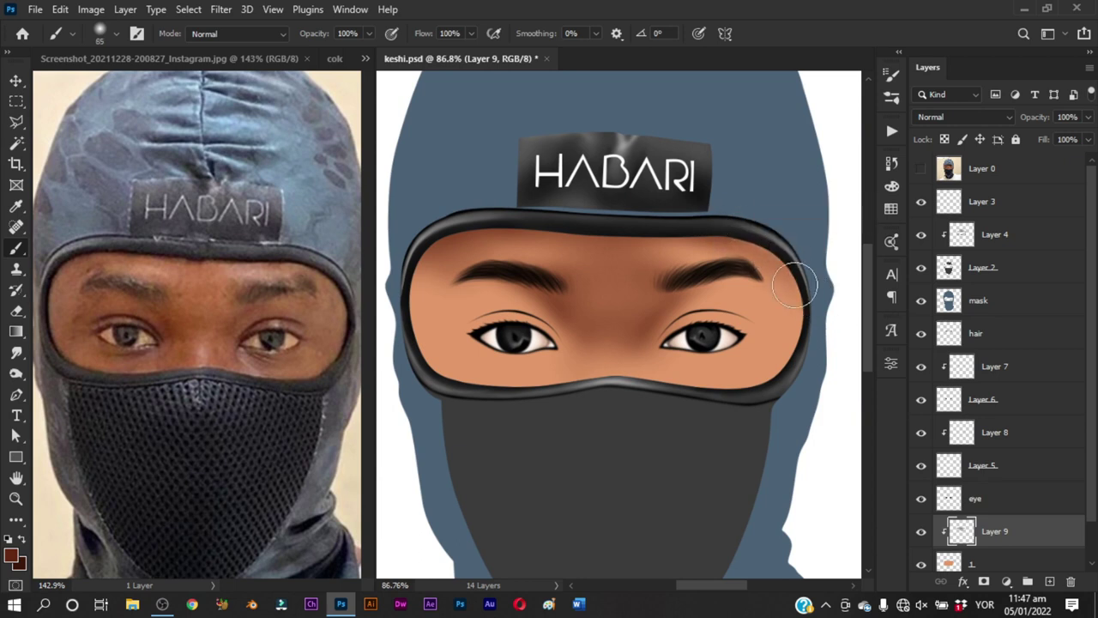
{"action": "mouse_move", "coordinate": [776, 262]}
{"action": "left_mouse_down"}
{"action": "mouse_move", "coordinate": [764, 246]}
{"action": "mouse_move", "coordinate": [747, 249]}
{"action": "left_mouse_up"}
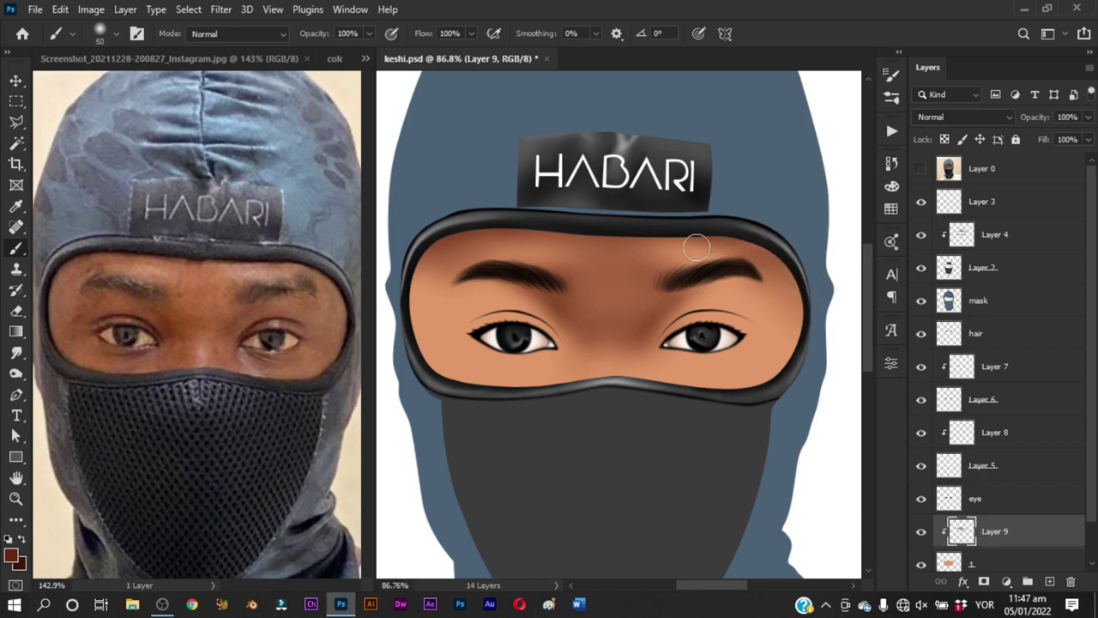
Trace a Pen path around the left eye and convert it to a selection
{"action": "left_click_drag", "start_coordinate": [553, 335], "coordinate": [618, 326]}
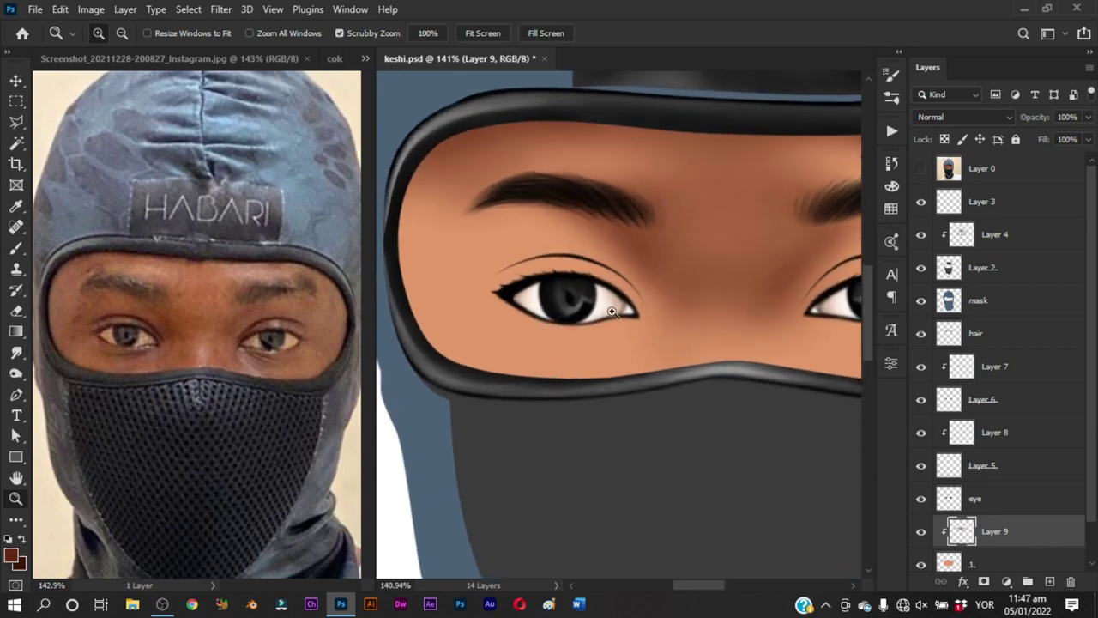
{"action": "key", "text": "p"}
{"action": "mouse_move", "coordinate": [520, 265]}
{"action": "left_mouse_down"}
{"action": "mouse_move", "coordinate": [535, 284]}
{"action": "mouse_move", "coordinate": [519, 263]}
{"action": "left_mouse_up"}
{"action": "left_click", "coordinate": [440, 296]}
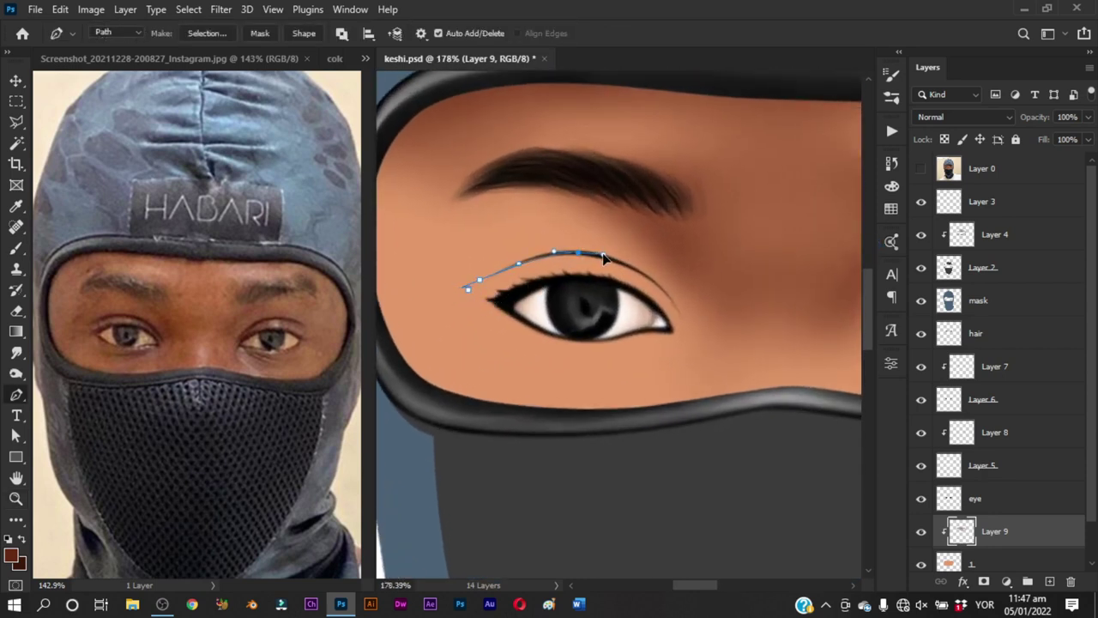
{"action": "mouse_move", "coordinate": [603, 257]}
{"action": "left_mouse_down"}
{"action": "mouse_move", "coordinate": [527, 314]}
{"action": "mouse_move", "coordinate": [464, 291]}
{"action": "left_mouse_up"}
{"action": "left_click_drag", "start_coordinate": [579, 255], "coordinate": [630, 257]}
{"action": "left_click_drag", "start_coordinate": [693, 357], "coordinate": [693, 353]}
{"action": "left_click_drag", "start_coordinate": [697, 396], "coordinate": [697, 415]}
{"action": "left_click_drag", "start_coordinate": [619, 440], "coordinate": [564, 445]}
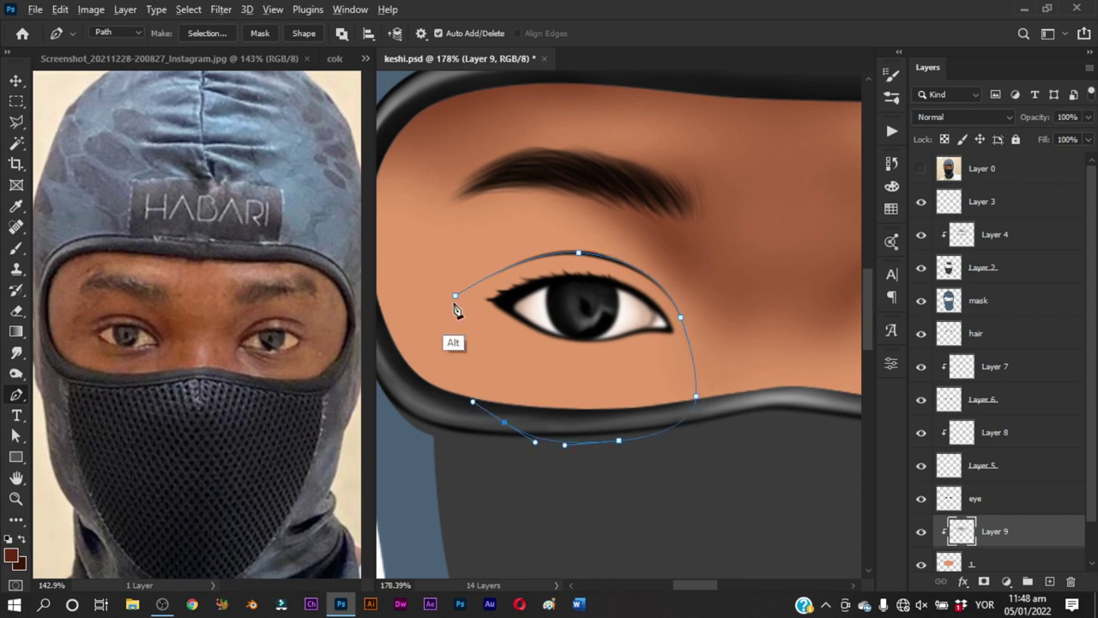
{"action": "left_click_drag", "start_coordinate": [455, 295], "coordinate": [531, 257]}
{"action": "key", "text": "ctrl+Return"}
Zoom the reference photo in on the eye, then return to painting in keshi.psd
{"action": "key", "text": "b"}
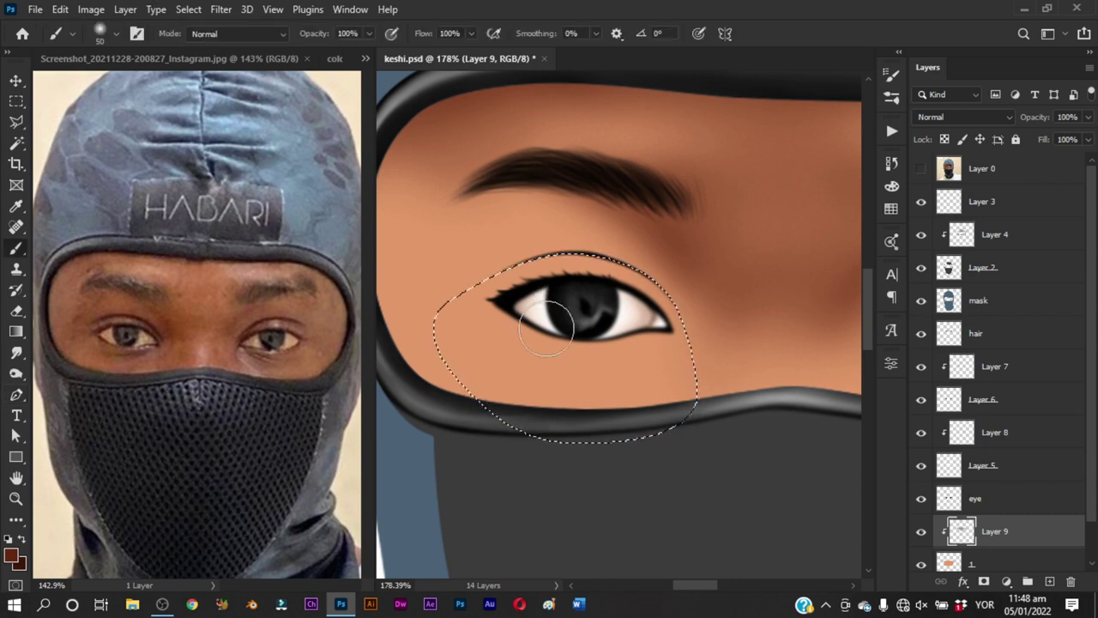
{"action": "left_click", "coordinate": [223, 434]}
{"action": "key", "text": "z"}
{"action": "left_click_drag", "start_coordinate": [201, 420], "coordinate": [285, 468]}
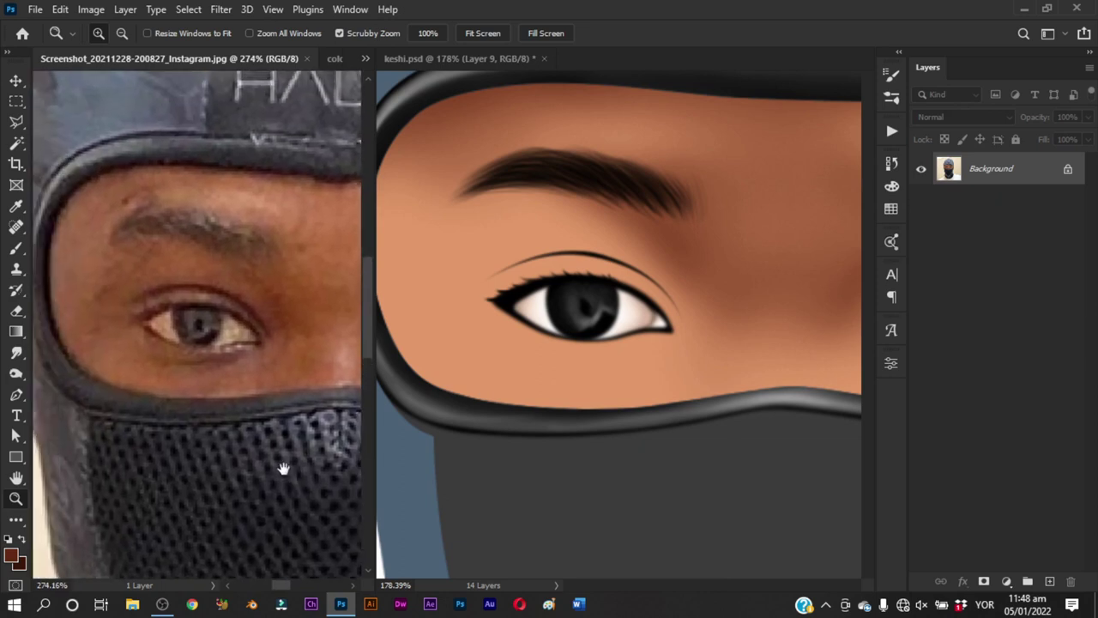
{"action": "left_click", "coordinate": [554, 367]}
{"action": "key", "text": "b"}
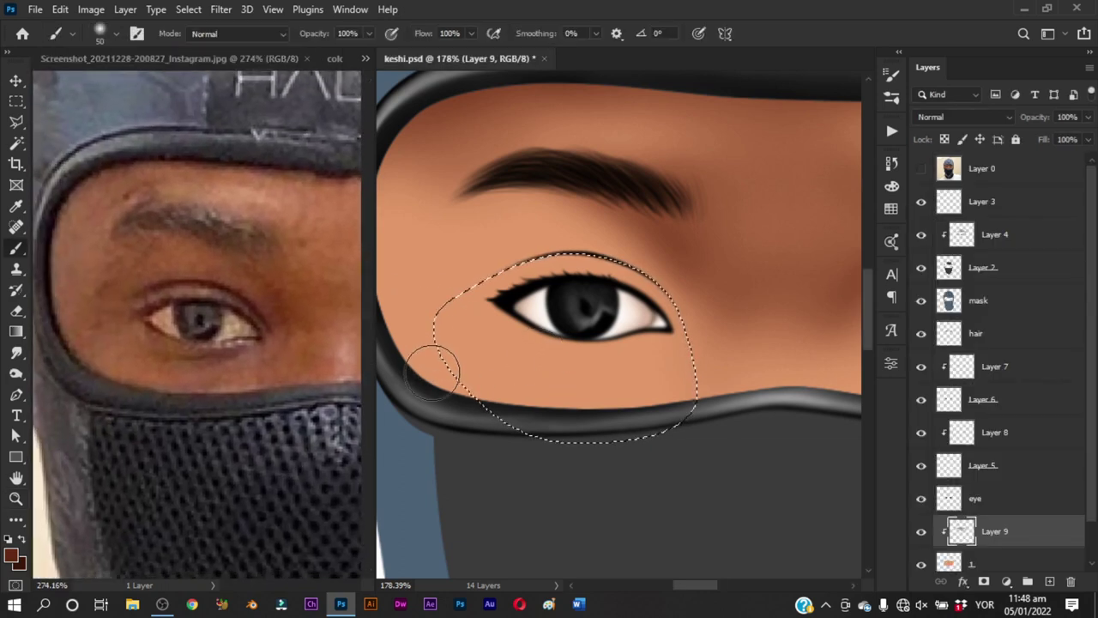
Alt-sample skin tones and shade around the eye with an 18–26 px soft brush
{"action": "key", "text": "alt"}
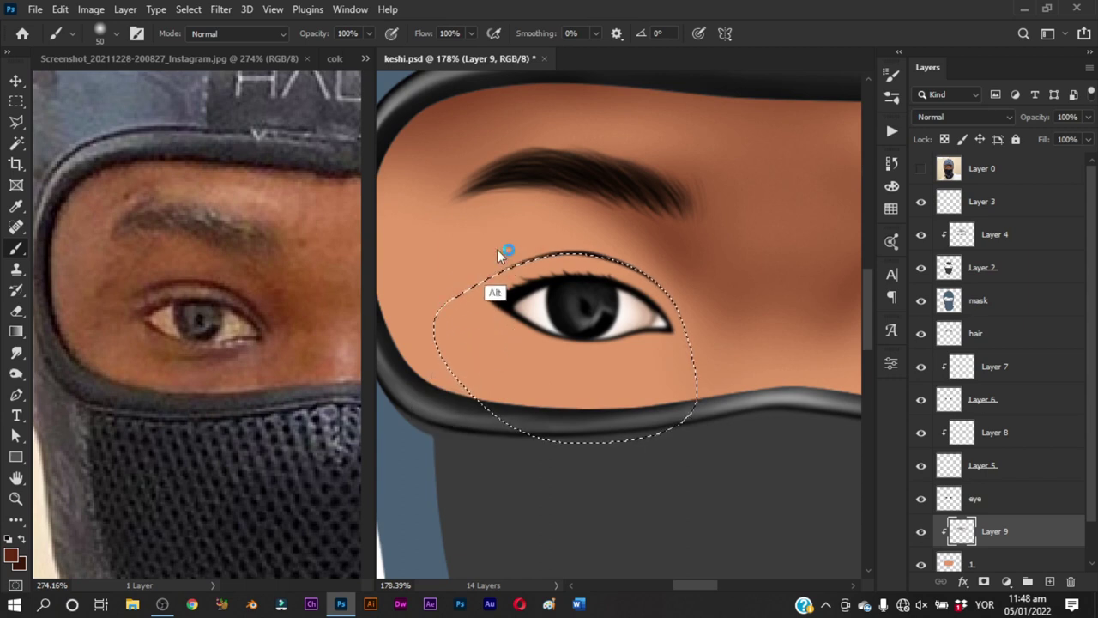
{"action": "left_click_drag", "start_coordinate": [497, 254], "coordinate": [474, 246], "text": "alt"}
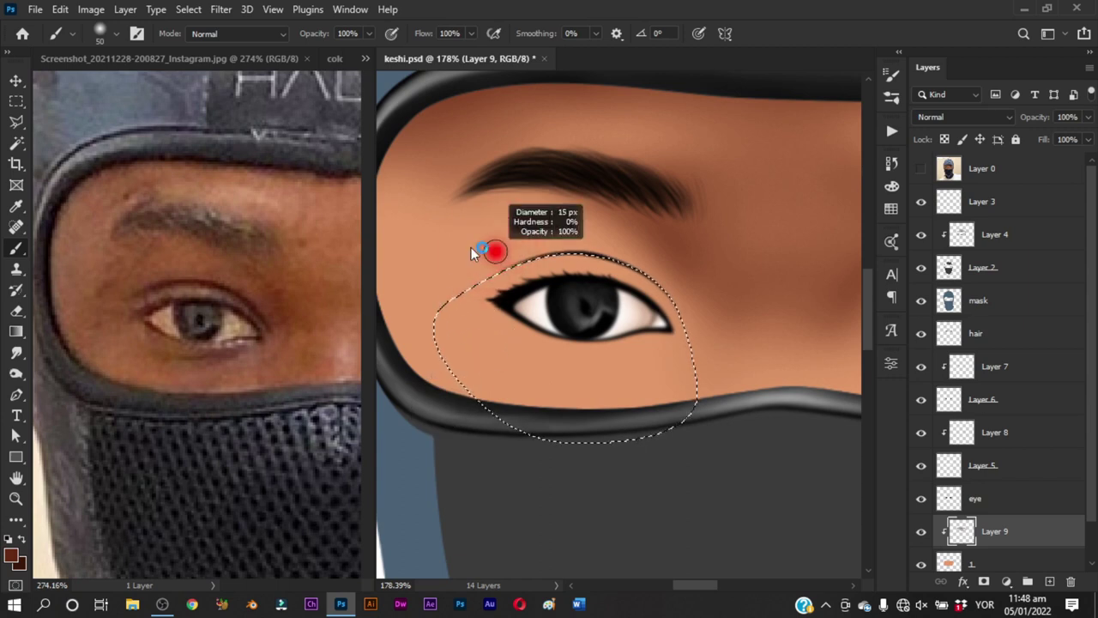
{"action": "left_click", "coordinate": [922, 169]}
{"action": "left_click", "coordinate": [921, 169]}
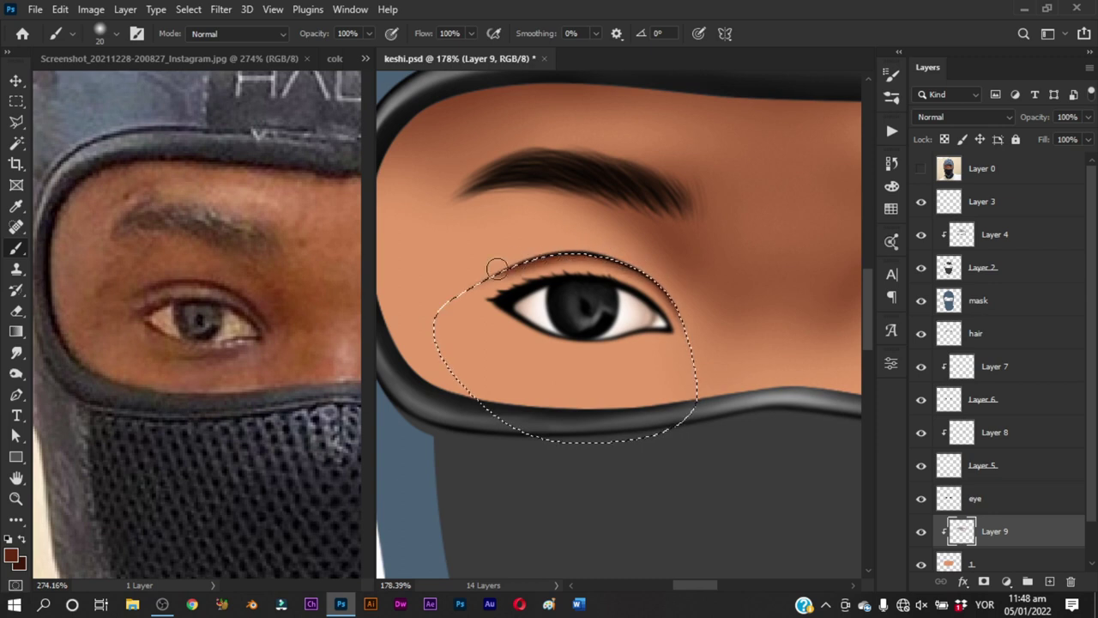
{"action": "left_click", "coordinate": [922, 169]}
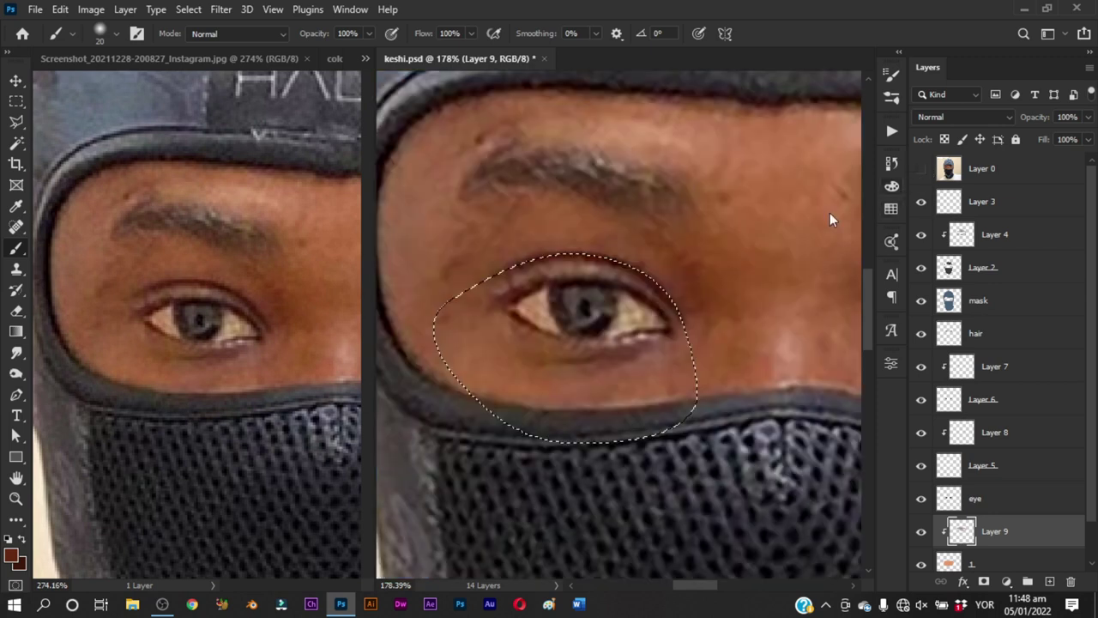
{"action": "left_click", "coordinate": [922, 169]}
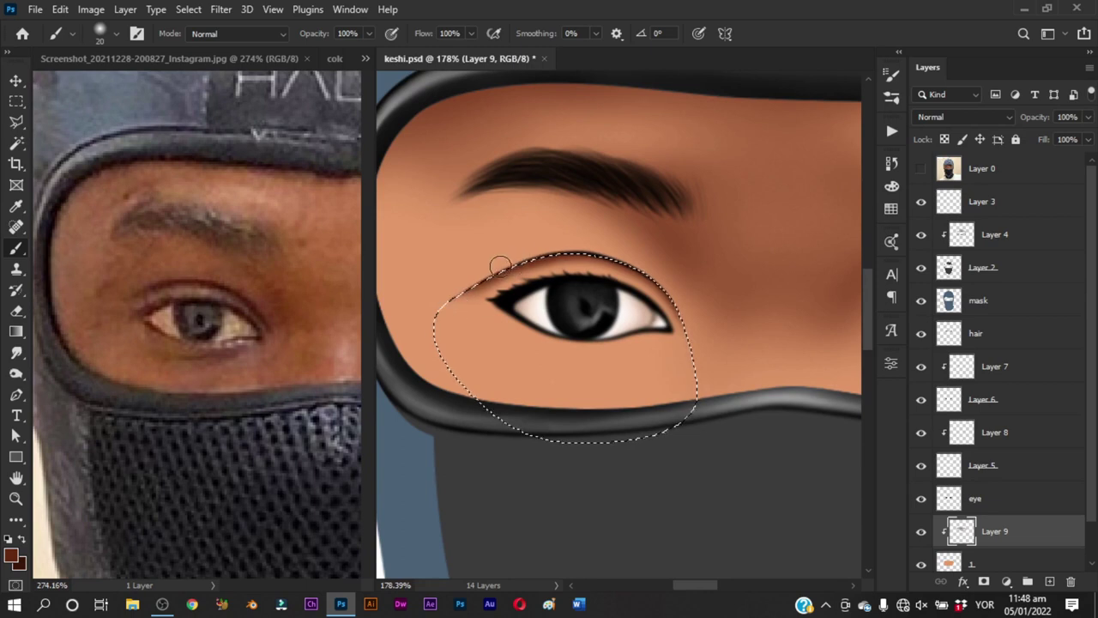
{"action": "right_click", "coordinate": [589, 266], "text": "alt"}
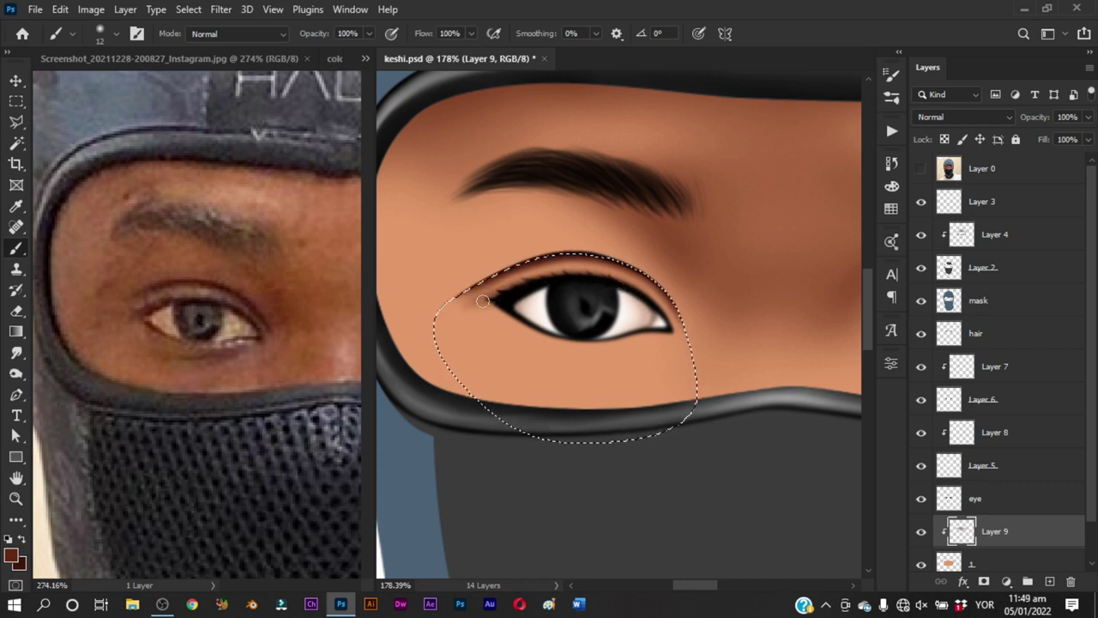
{"action": "left_click_drag", "start_coordinate": [492, 301], "coordinate": [499, 254]}
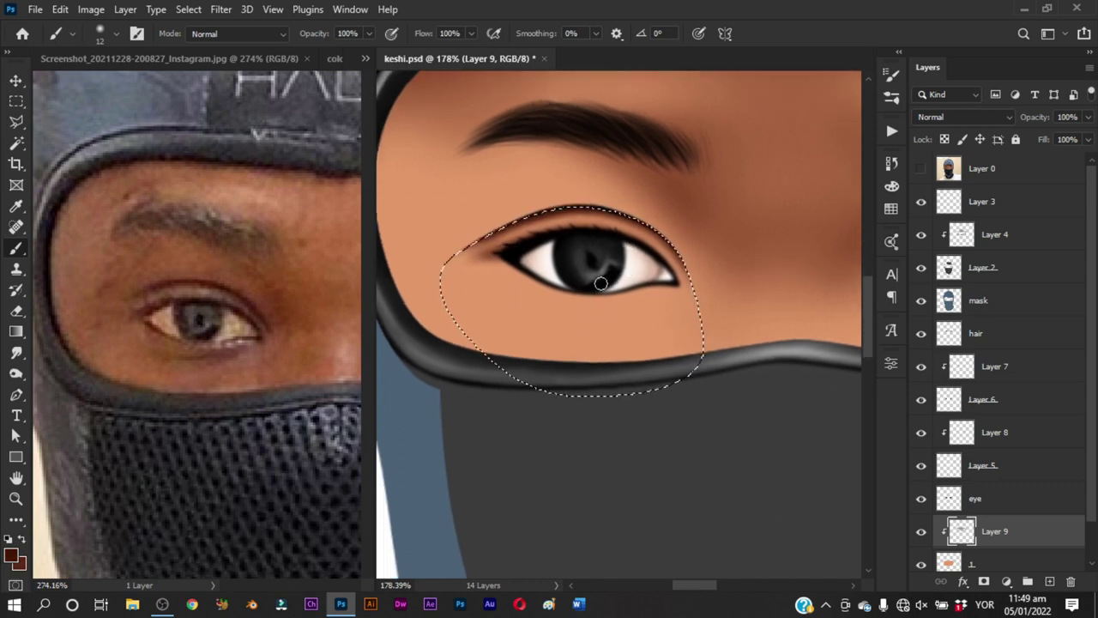
{"action": "key", "text": "ctrl+d"}
{"action": "left_click_drag", "start_coordinate": [585, 285], "coordinate": [611, 312]}
{"action": "key", "text": "ctrl+z"}
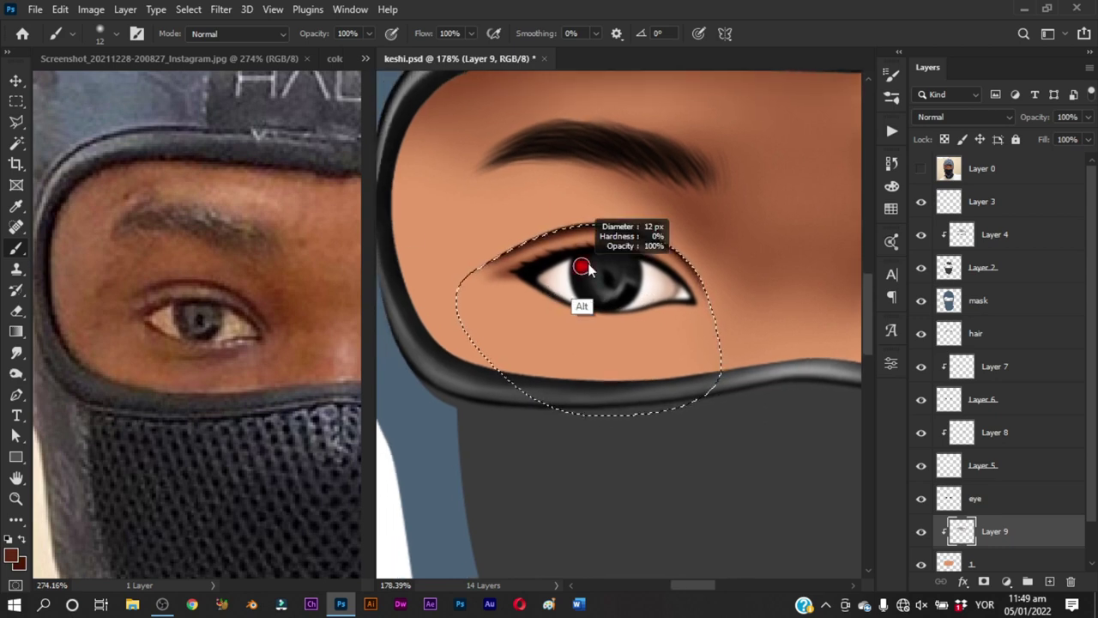
{"action": "left_click_drag", "start_coordinate": [583, 273], "coordinate": [605, 270]}
Compare against the reference and darken the upper eyelid crease with a 56 px brush
{"action": "left_click", "coordinate": [921, 169]}
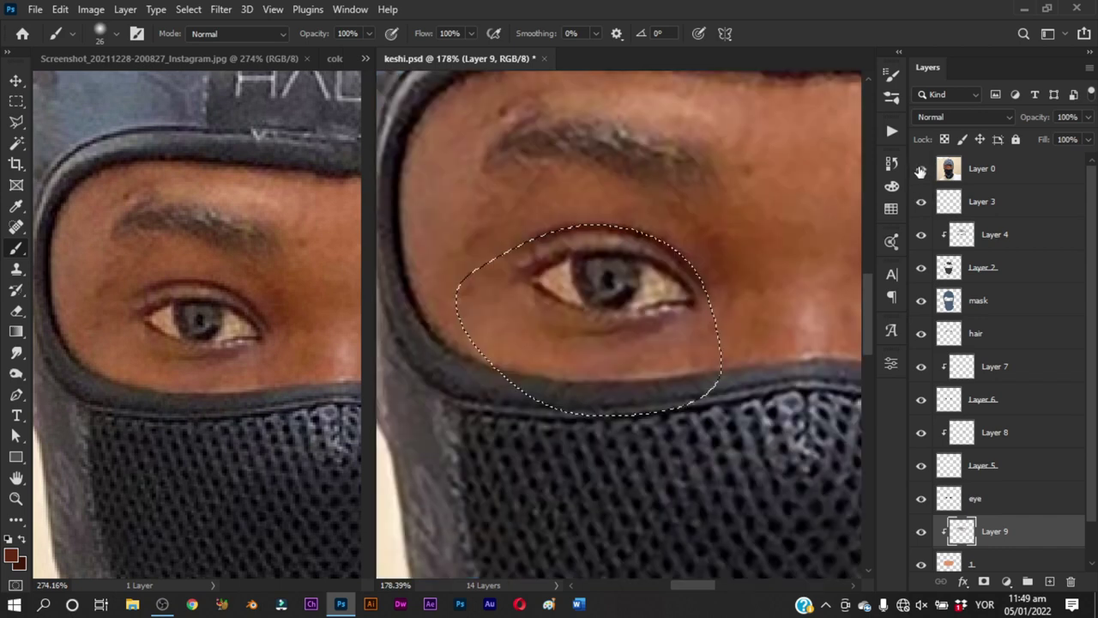
{"action": "left_click", "coordinate": [920, 172]}
{"action": "left_click", "coordinate": [920, 171]}
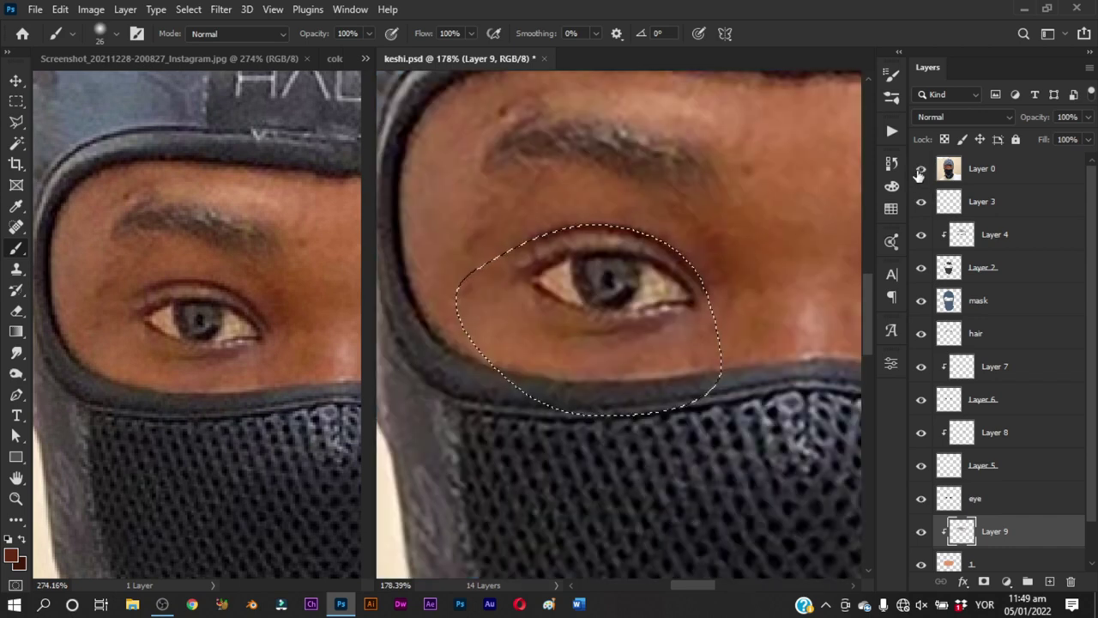
{"action": "left_click", "coordinate": [920, 171]}
{"action": "left_click", "coordinate": [920, 171]}
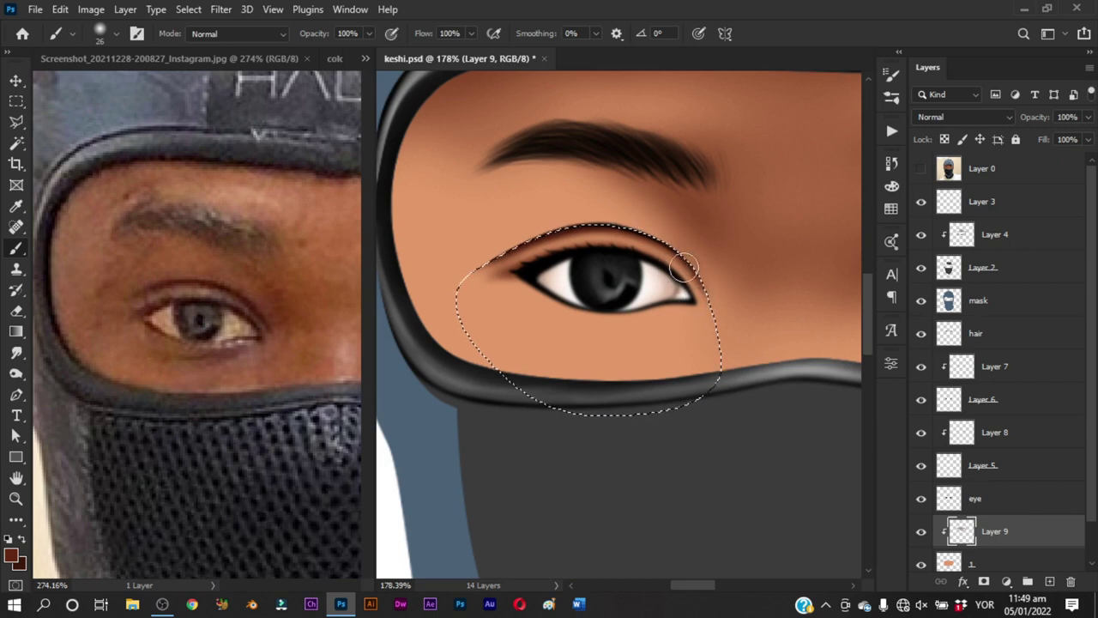
{"action": "left_click_drag", "start_coordinate": [667, 233], "coordinate": [656, 243]}
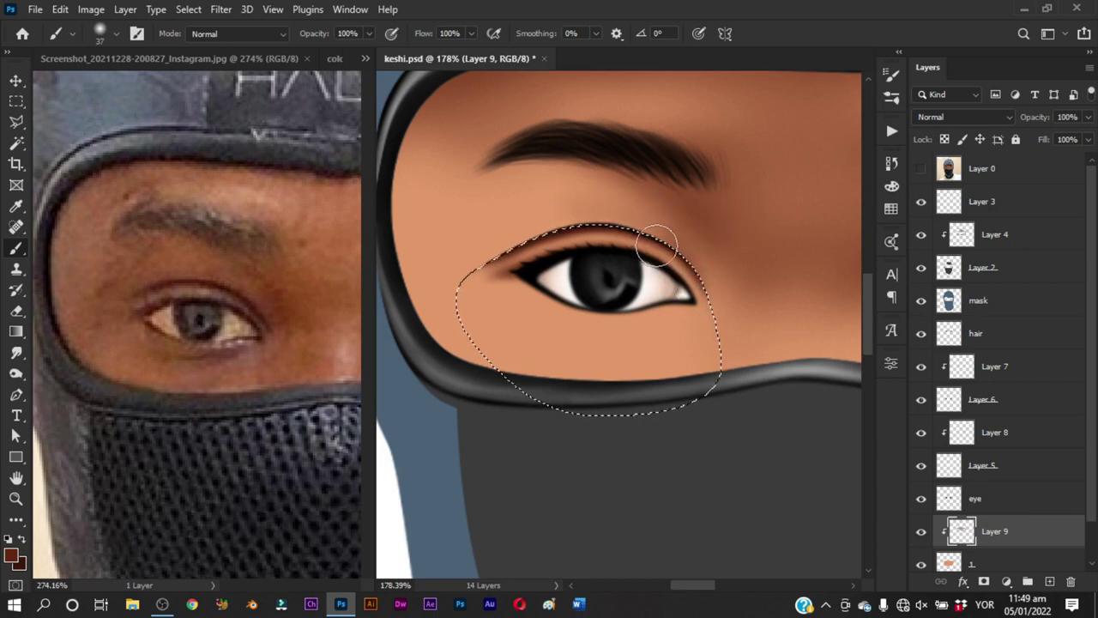
{"action": "left_click_drag", "start_coordinate": [554, 262], "coordinate": [667, 276]}
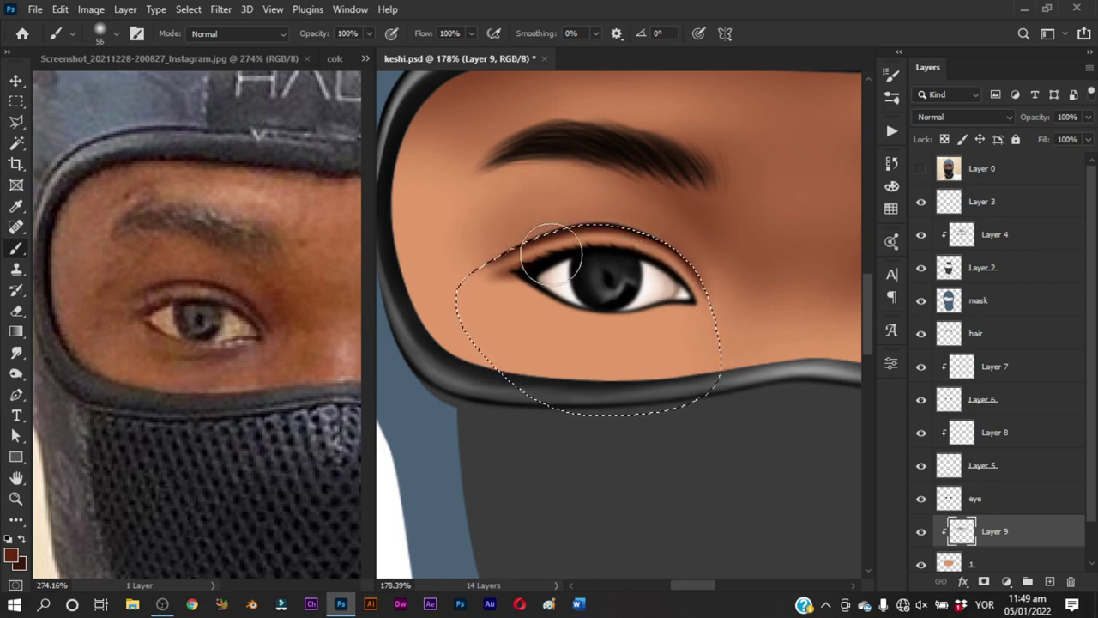
Shade near the inner eye corner with a 38 px brush, then deselect and zoom out
{"action": "mouse_move", "coordinate": [551, 254]}
{"action": "left_mouse_down"}
{"action": "mouse_move", "coordinate": [503, 363]}
{"action": "mouse_move", "coordinate": [576, 318]}
{"action": "left_mouse_up"}
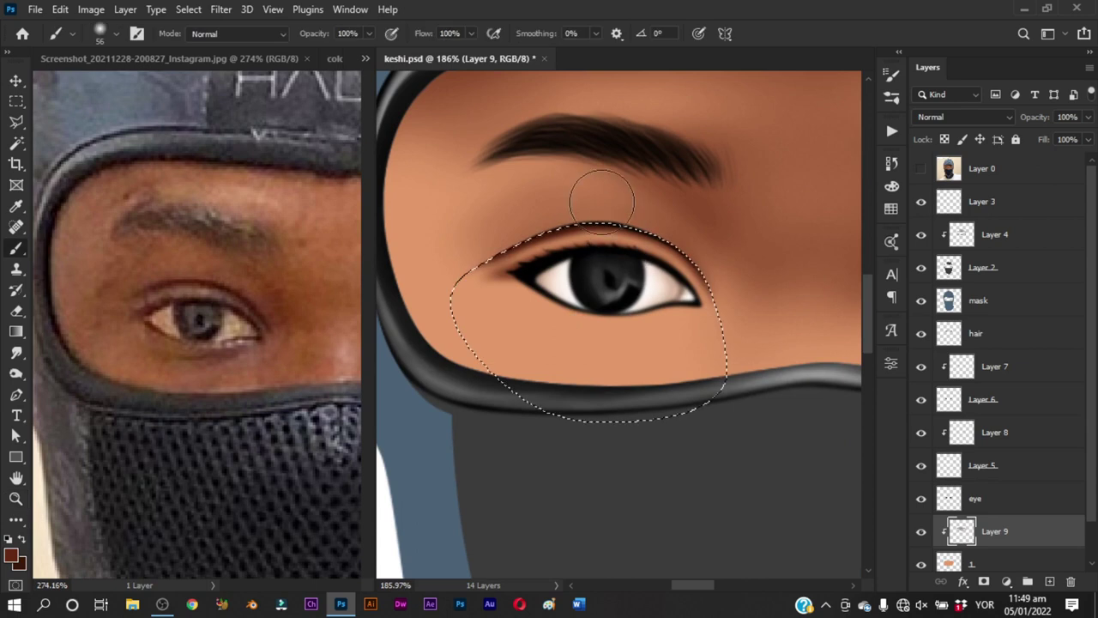
{"action": "left_click_drag", "start_coordinate": [602, 200], "coordinate": [653, 217]}
{"action": "left_click_drag", "start_coordinate": [699, 282], "coordinate": [754, 328]}
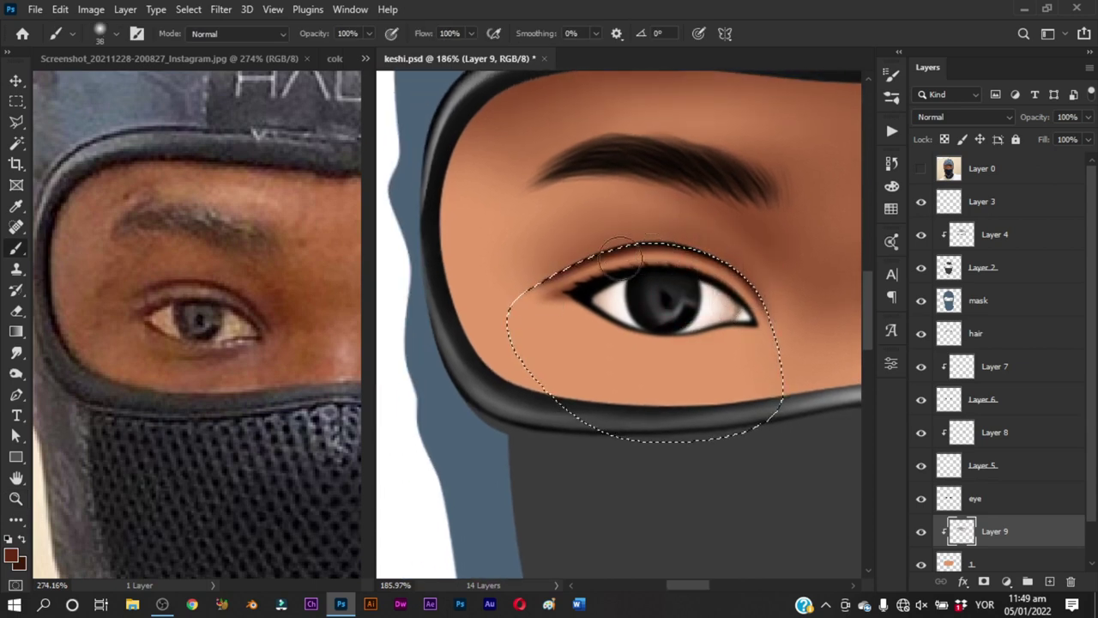
{"action": "mouse_move", "coordinate": [562, 275]}
{"action": "left_mouse_down"}
{"action": "mouse_move", "coordinate": [573, 279]}
{"action": "mouse_move", "coordinate": [574, 255]}
{"action": "mouse_move", "coordinate": [596, 271]}
{"action": "left_mouse_up"}
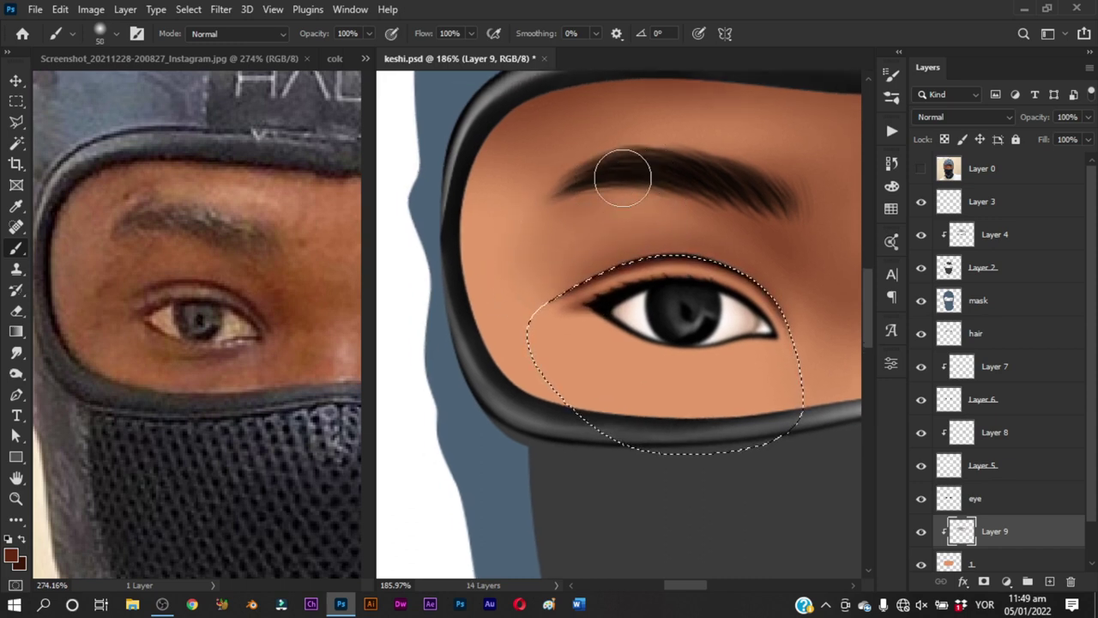
{"action": "mouse_move", "coordinate": [642, 184]}
{"action": "left_mouse_down"}
{"action": "mouse_move", "coordinate": [599, 190]}
{"action": "mouse_move", "coordinate": [635, 186]}
{"action": "left_mouse_up"}
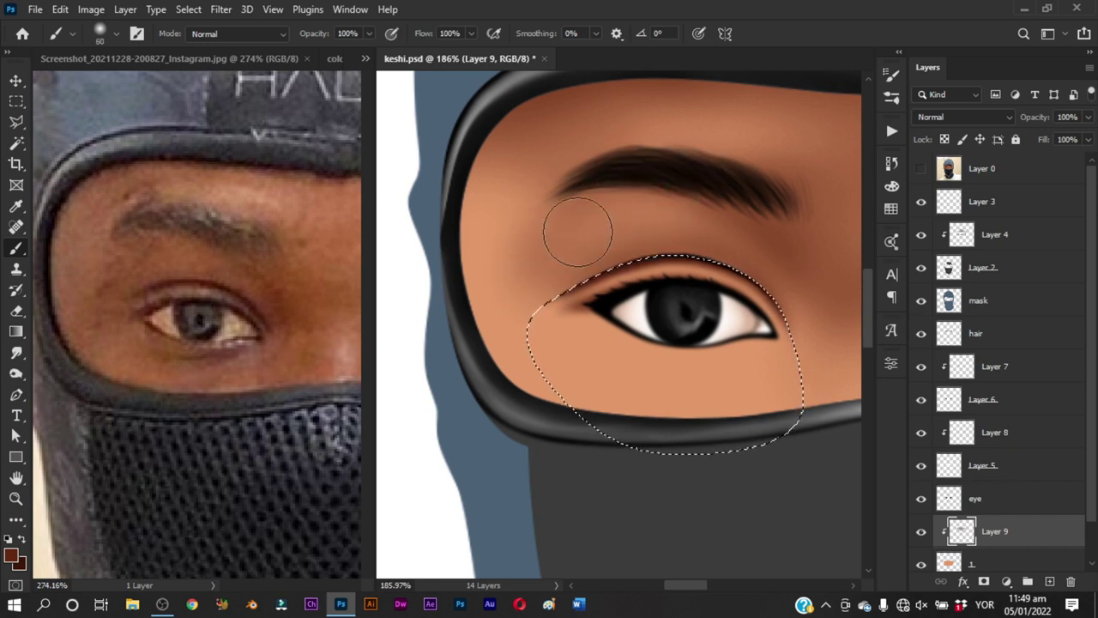
{"action": "key", "text": "ctrl+d"}
{"action": "key", "text": "z"}
{"action": "mouse_move", "coordinate": [618, 360]}
{"action": "left_mouse_down"}
{"action": "mouse_move", "coordinate": [584, 359]}
{"action": "mouse_move", "coordinate": [623, 359]}
{"action": "left_mouse_up"}
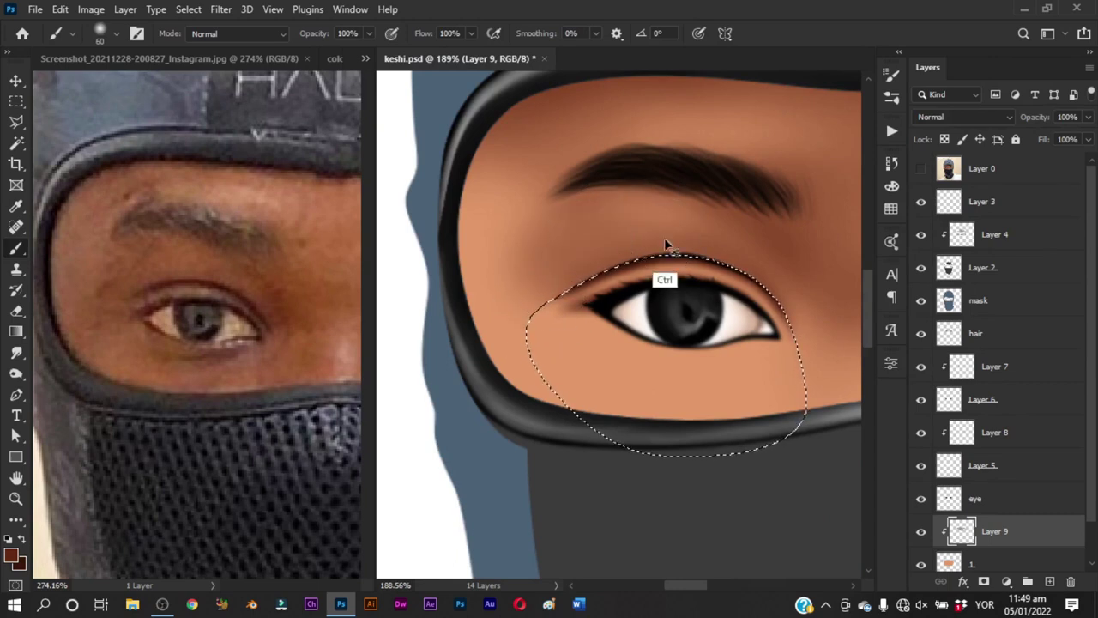
Zoom out to check the whole balaclava face, then zoom back in on the eye
{"action": "key", "text": "ctrl+d"}
{"action": "key", "text": "z"}
{"action": "mouse_move", "coordinate": [625, 325]}
{"action": "left_mouse_down"}
{"action": "mouse_move", "coordinate": [552, 391]}
{"action": "mouse_move", "coordinate": [625, 406]}
{"action": "mouse_move", "coordinate": [521, 417]}
{"action": "mouse_move", "coordinate": [651, 404]}
{"action": "left_mouse_up"}
{"action": "mouse_move", "coordinate": [688, 296]}
{"action": "left_mouse_down"}
{"action": "mouse_move", "coordinate": [662, 294]}
{"action": "mouse_move", "coordinate": [662, 314]}
{"action": "mouse_move", "coordinate": [583, 279]}
{"action": "mouse_move", "coordinate": [575, 310]}
{"action": "left_mouse_up"}
Paint a thin dark crease along the upper eyelid with an ~11 px brush
{"action": "key", "text": "b"}
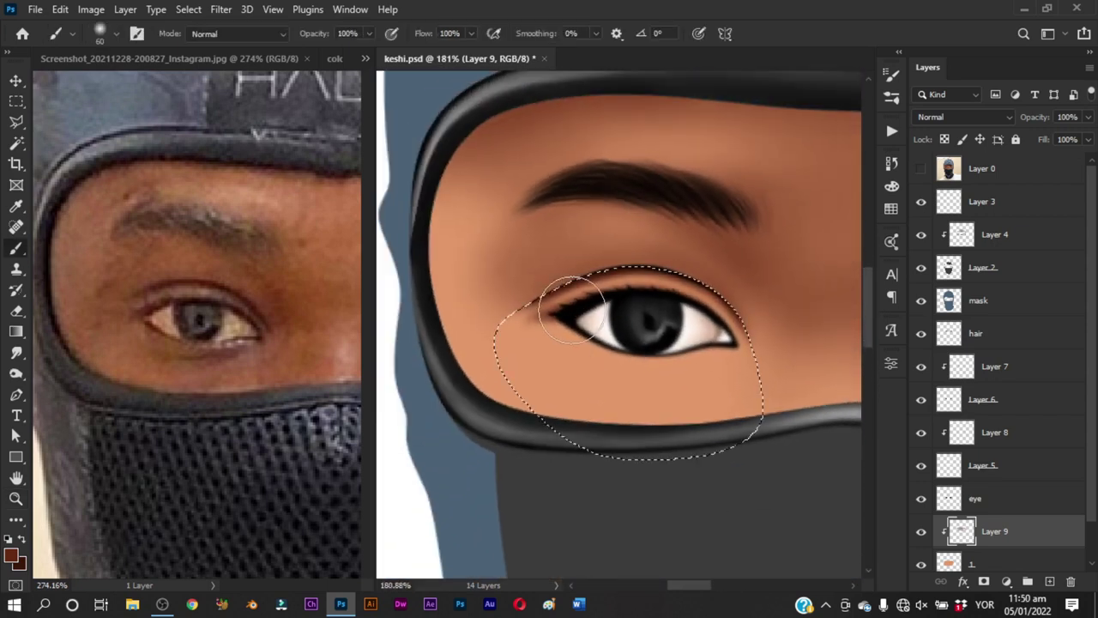
{"action": "scroll", "coordinate": [524, 292], "scroll_direction": "up", "scroll_amount": 1}
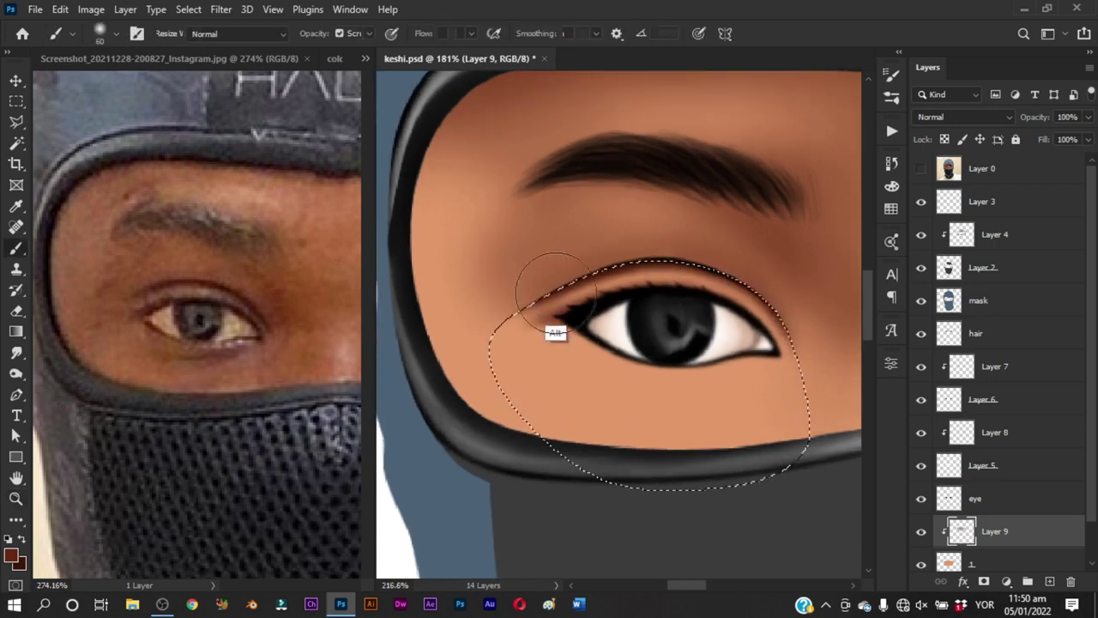
{"action": "mouse_move", "coordinate": [559, 283]}
{"action": "left_mouse_down"}
{"action": "mouse_move", "coordinate": [523, 278]}
{"action": "mouse_move", "coordinate": [546, 302]}
{"action": "left_mouse_up"}
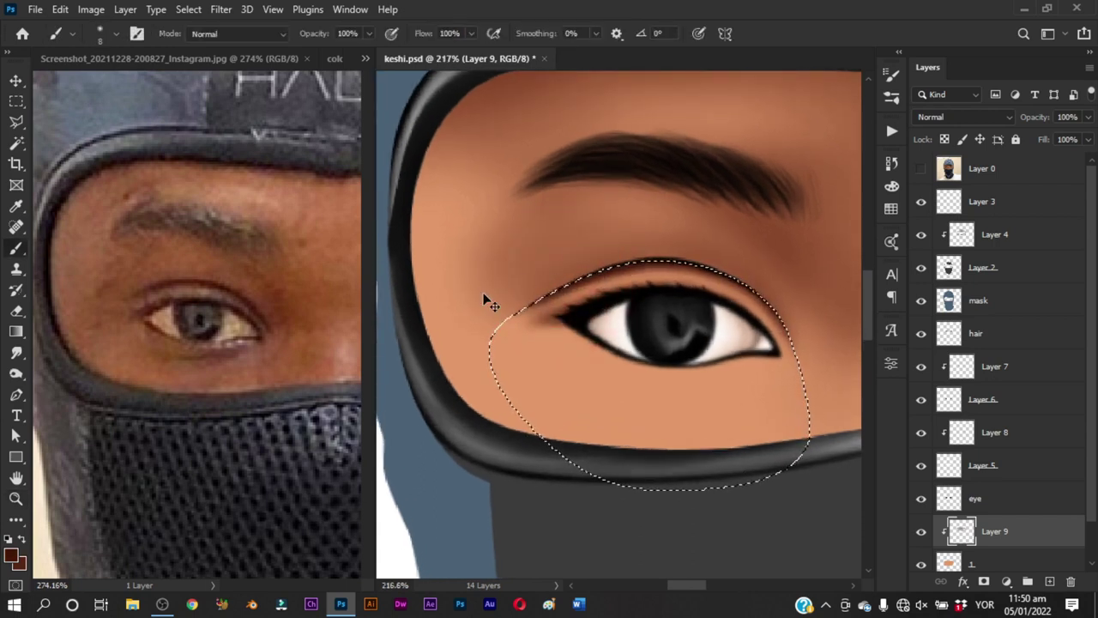
{"action": "left_click_drag", "start_coordinate": [545, 306], "coordinate": [561, 302]}
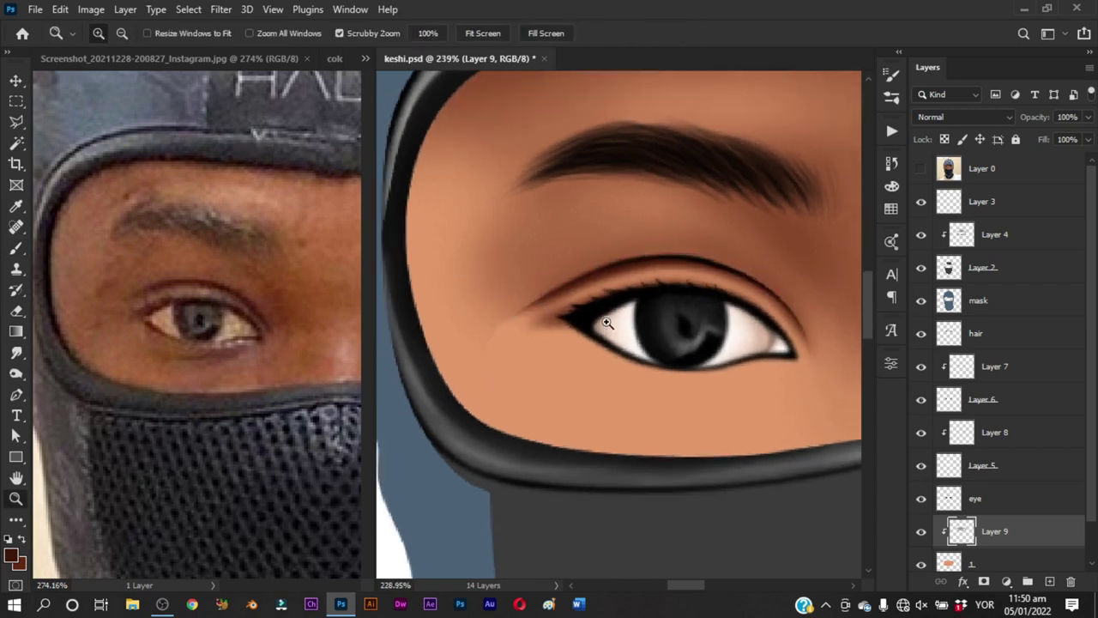
{"action": "left_click_drag", "start_coordinate": [665, 271], "coordinate": [601, 360]}
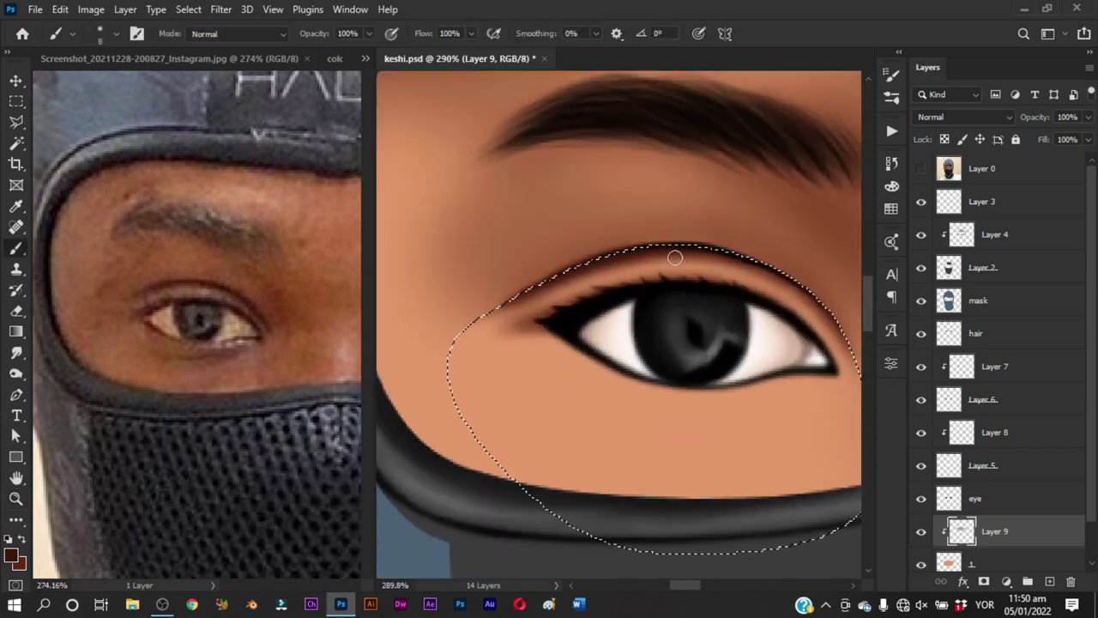
{"action": "left_click_drag", "start_coordinate": [648, 258], "coordinate": [633, 258]}
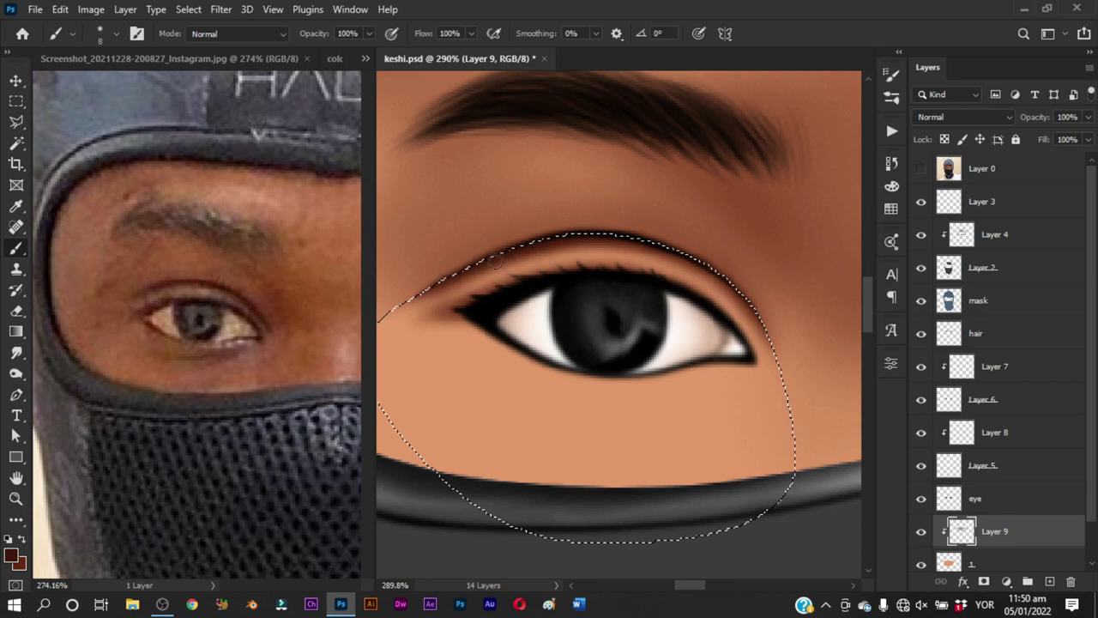
{"action": "scroll", "coordinate": [413, 316], "scroll_direction": "down", "scroll_amount": 3}
Deselect, compare with the reference, and smudge-soften the inner end of the eyelid crease
{"action": "scroll", "coordinate": [549, 326], "scroll_direction": "up", "scroll_amount": 1}
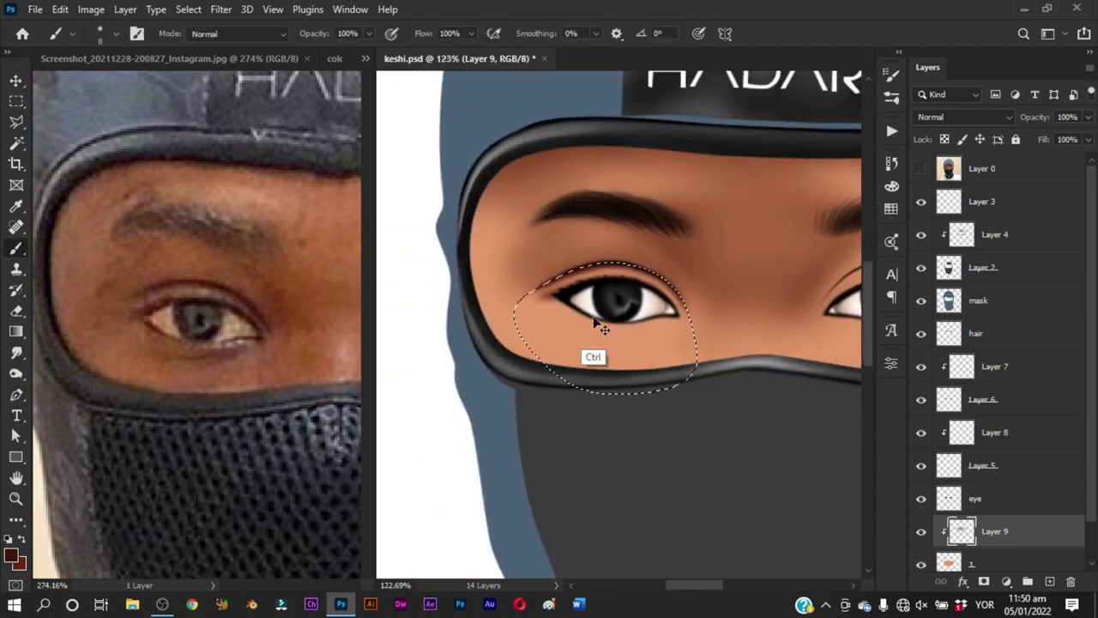
{"action": "key", "text": "ctrl+d"}
{"action": "scroll", "coordinate": [541, 335], "scroll_direction": "up", "scroll_amount": 1}
{"action": "scroll", "coordinate": [540, 334], "scroll_direction": "up", "scroll_amount": 3}
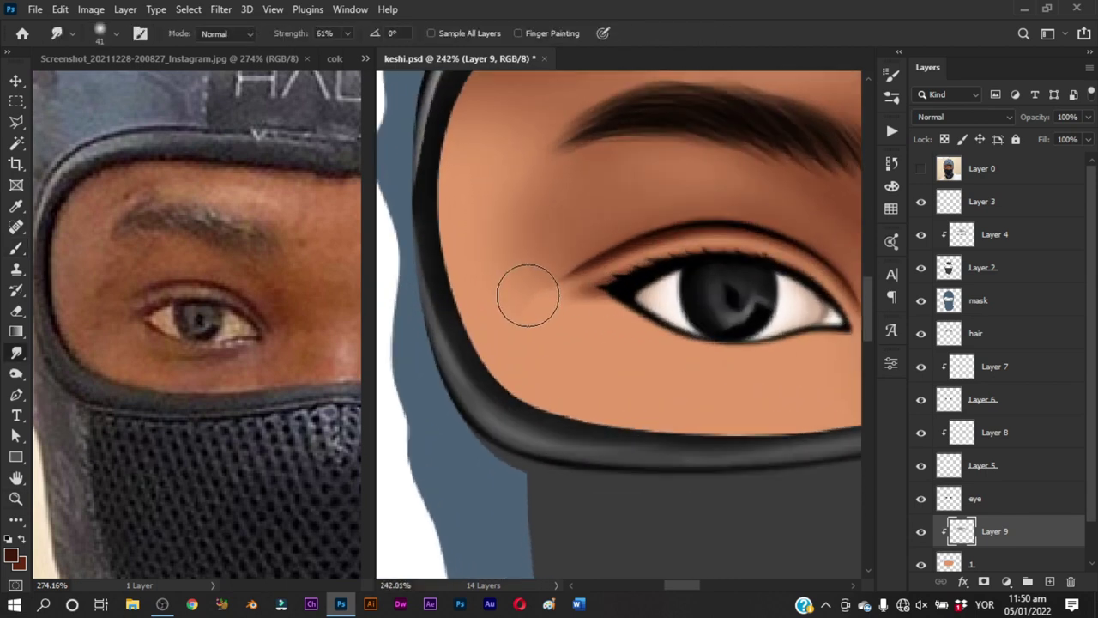
{"action": "mouse_move", "coordinate": [608, 309]}
{"action": "left_mouse_down"}
{"action": "mouse_move", "coordinate": [511, 295]}
{"action": "mouse_move", "coordinate": [505, 274]}
{"action": "left_mouse_up"}
{"action": "left_click", "coordinate": [920, 169]}
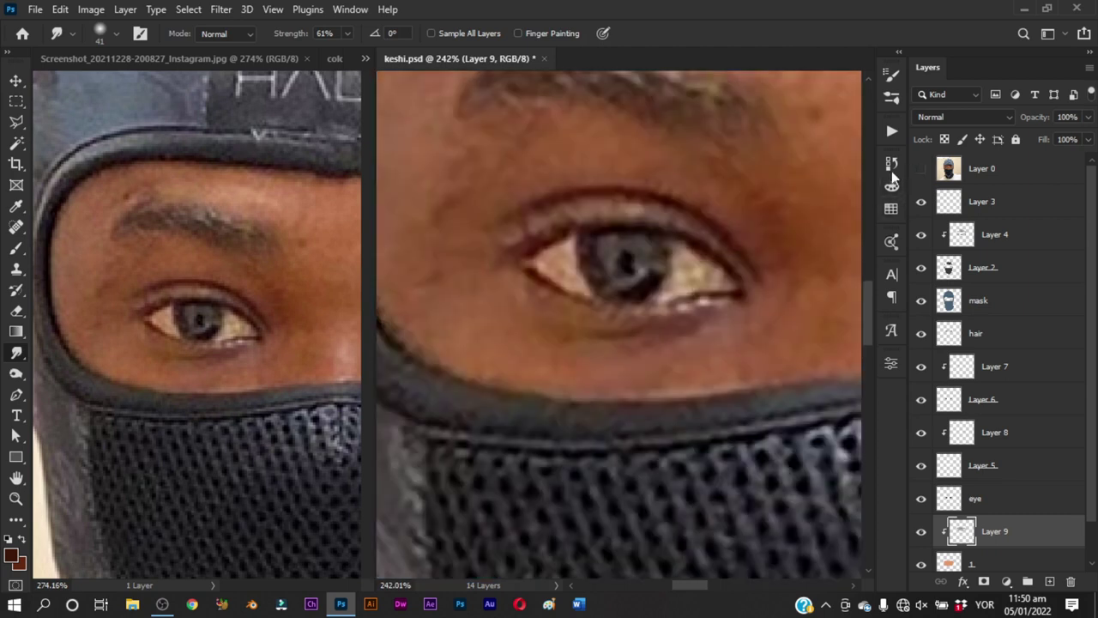
{"action": "left_click", "coordinate": [921, 169]}
{"action": "left_click_drag", "start_coordinate": [466, 229], "coordinate": [509, 197]}
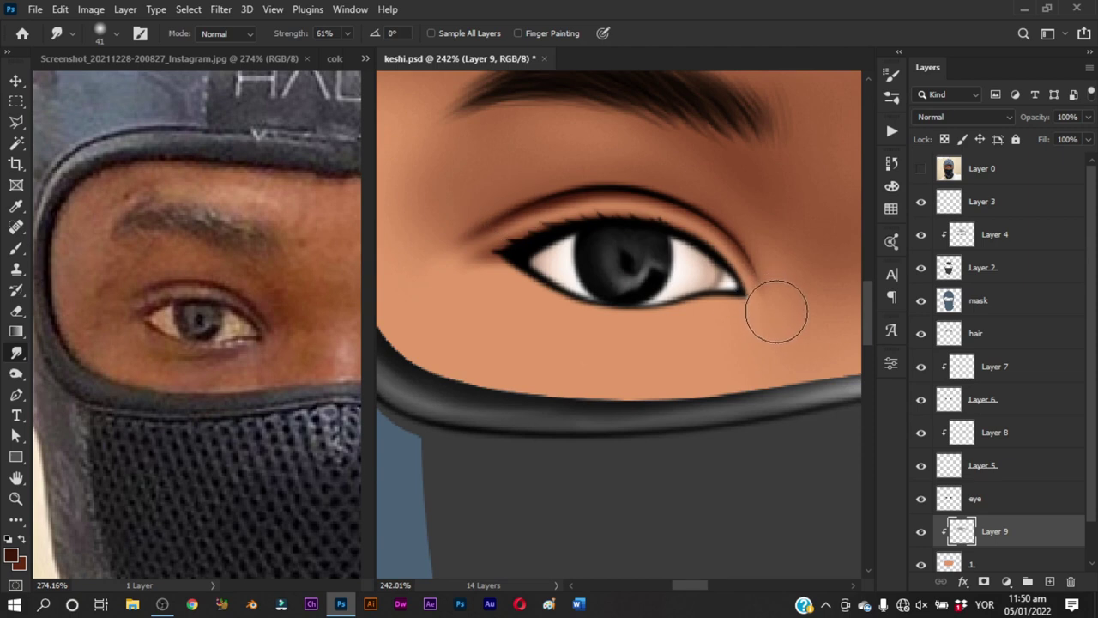
{"action": "scroll", "coordinate": [776, 310], "scroll_direction": "down", "scroll_amount": 5}
{"action": "scroll", "coordinate": [750, 392], "scroll_direction": "up", "scroll_amount": 3}
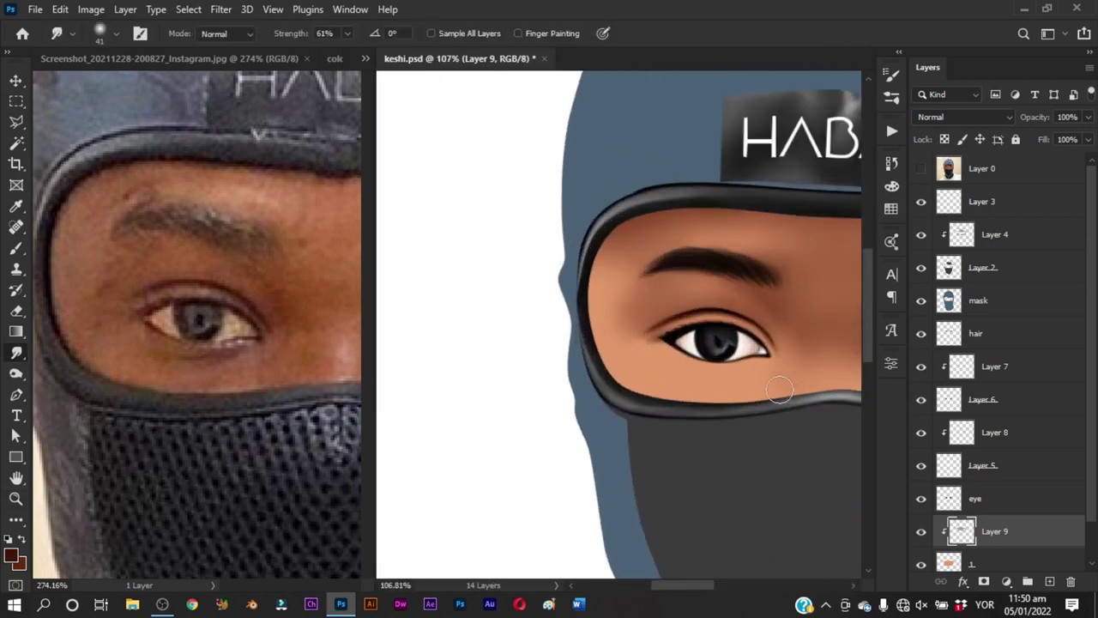
{"action": "scroll", "coordinate": [675, 289], "scroll_direction": "down", "scroll_amount": 2}
{"action": "scroll", "coordinate": [600, 283], "scroll_direction": "up", "scroll_amount": 2}
Paint skin shading beside the left eye with an 82 px soft brush
{"action": "key", "text": "b"}
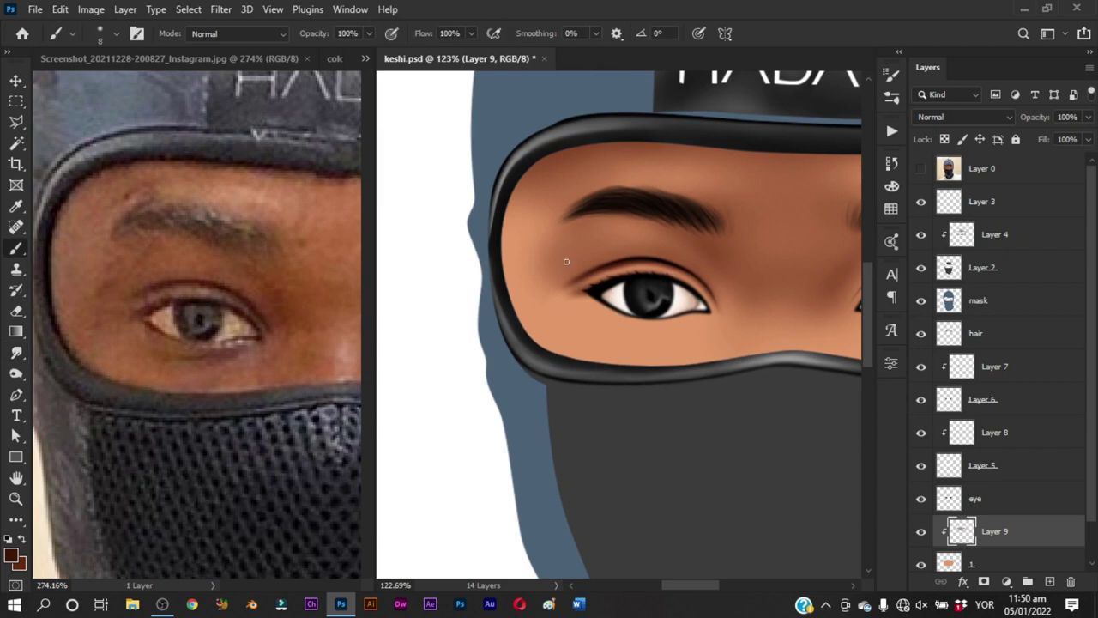
{"action": "left_click_drag", "start_coordinate": [584, 257], "coordinate": [591, 232]}
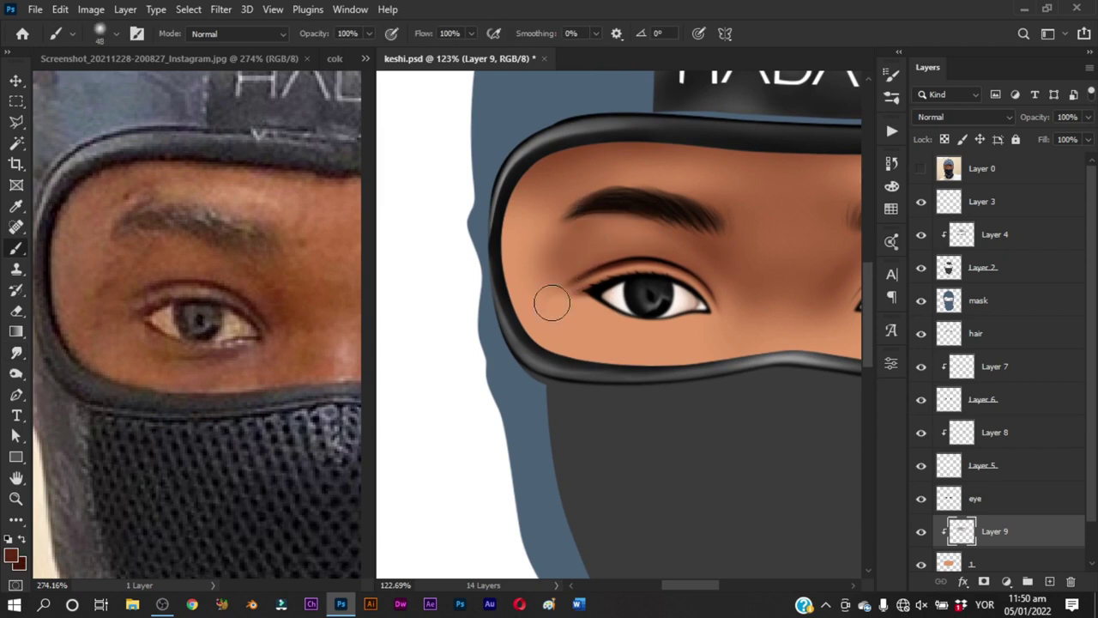
{"action": "left_click_drag", "start_coordinate": [557, 264], "coordinate": [569, 237]}
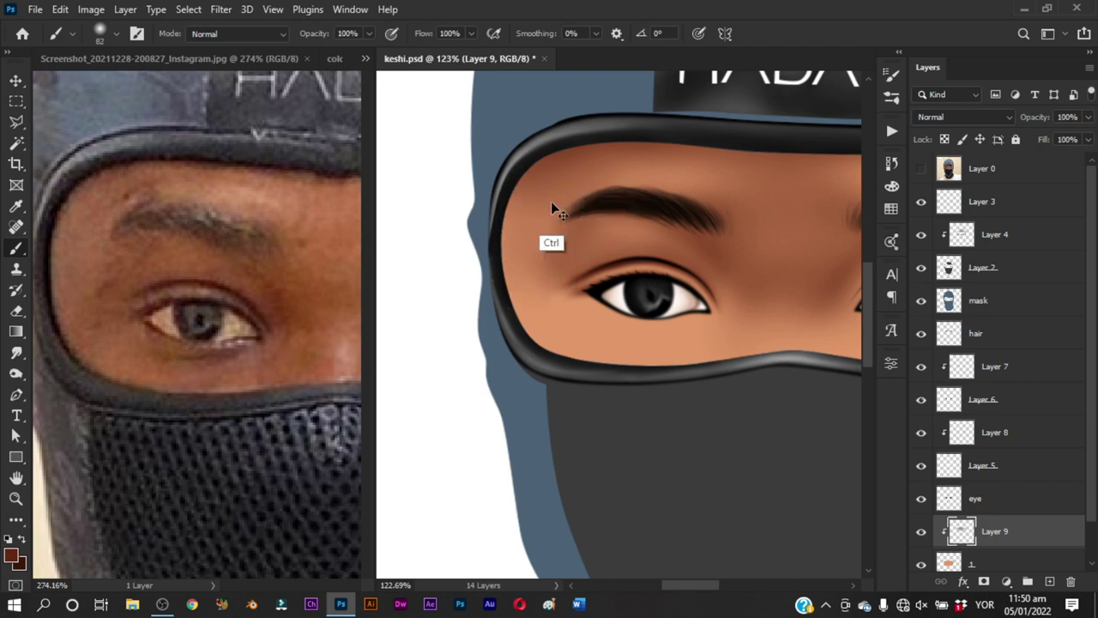
{"action": "scroll", "coordinate": [549, 257], "scroll_direction": "down", "scroll_amount": 2}
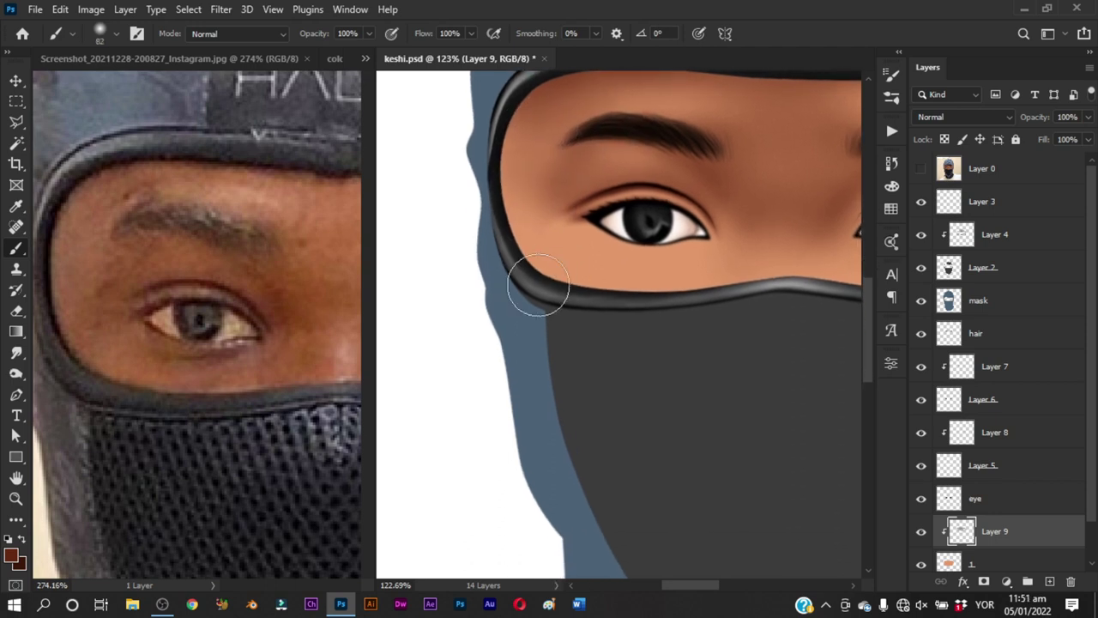
Shade the skin beside the left eye with a 62–91 px soft brush
{"action": "key", "text": "z"}
{"action": "left_click_drag", "start_coordinate": [578, 246], "coordinate": [572, 283]}
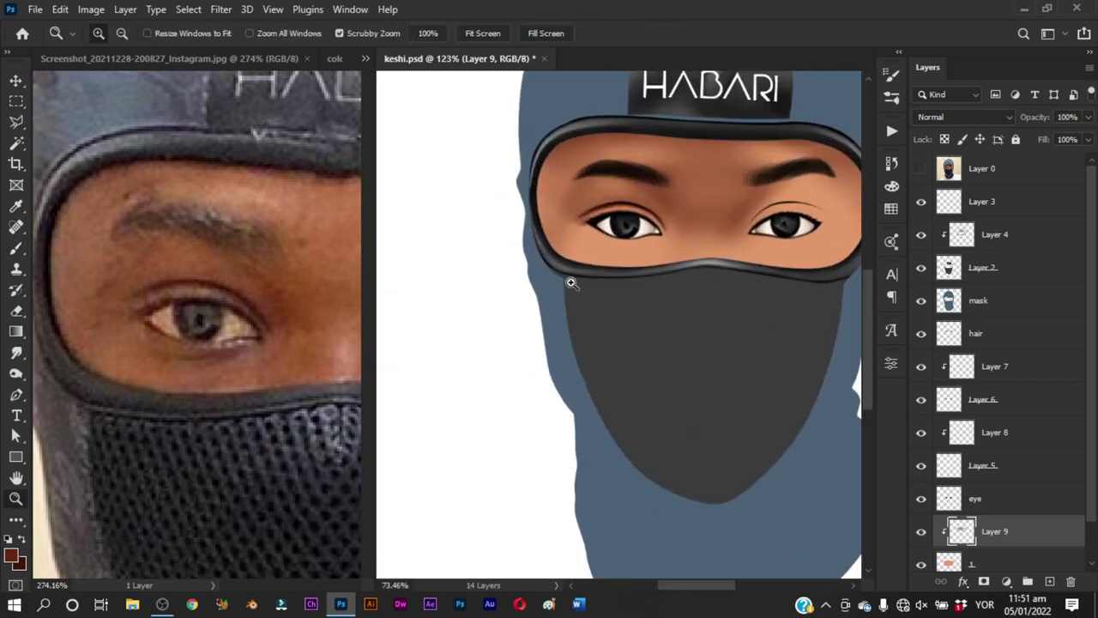
{"action": "key", "text": "b"}
{"action": "left_click_drag", "start_coordinate": [558, 208], "coordinate": [566, 206]}
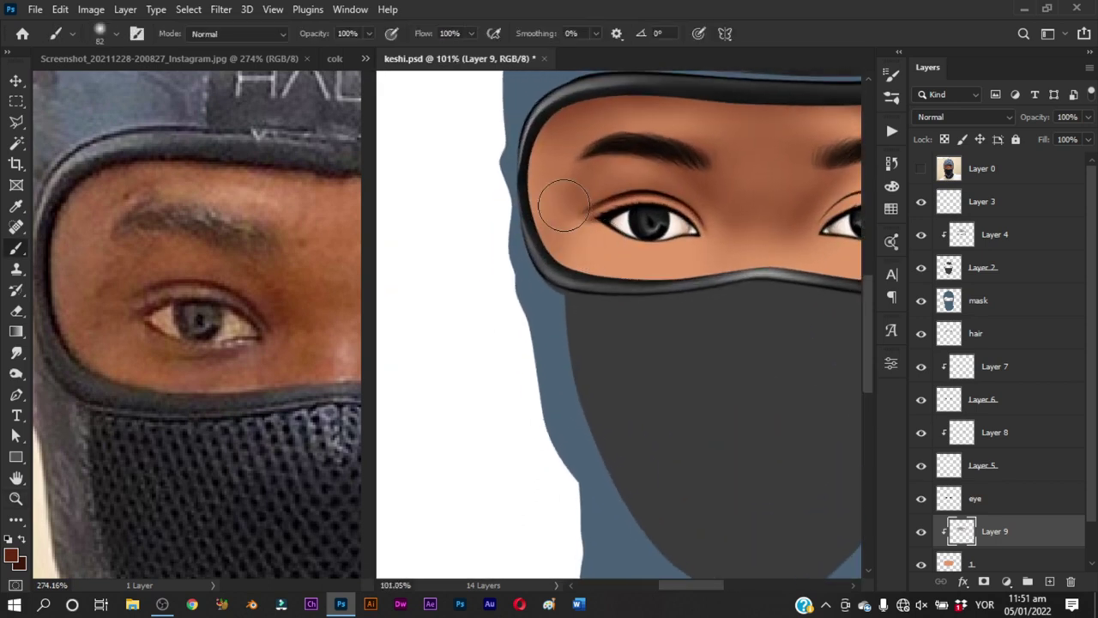
{"action": "right_click", "coordinate": [562, 233], "text": "alt"}
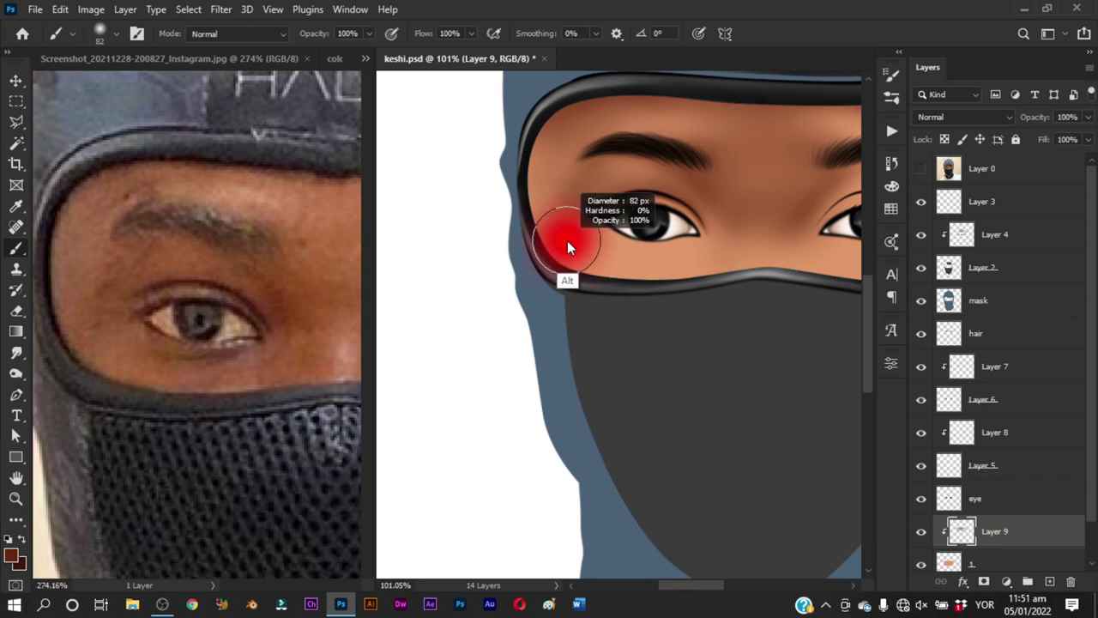
{"action": "right_click", "coordinate": [601, 269], "text": "alt"}
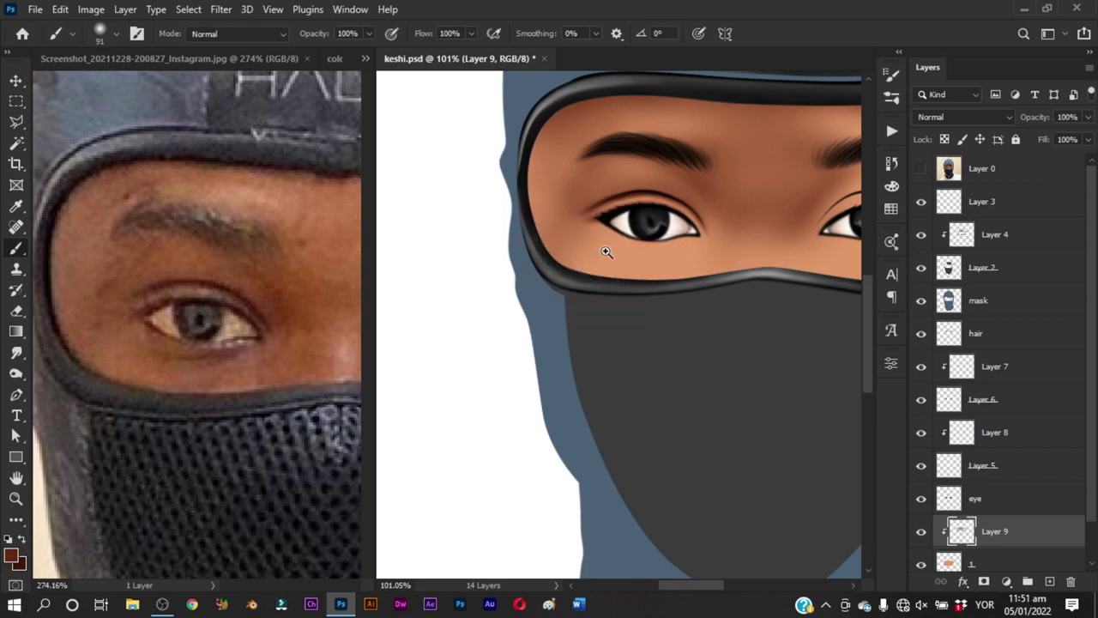
{"action": "left_click_drag", "start_coordinate": [605, 248], "coordinate": [692, 250]}
{"action": "right_click", "coordinate": [611, 237], "text": "alt"}
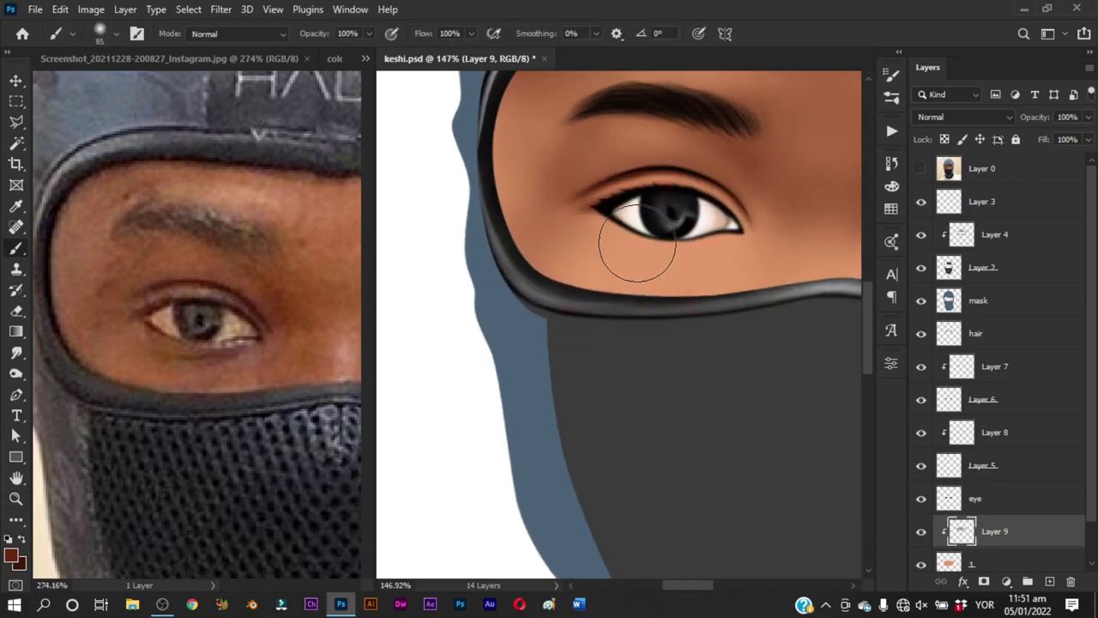
{"action": "right_click", "coordinate": [639, 279], "text": "alt"}
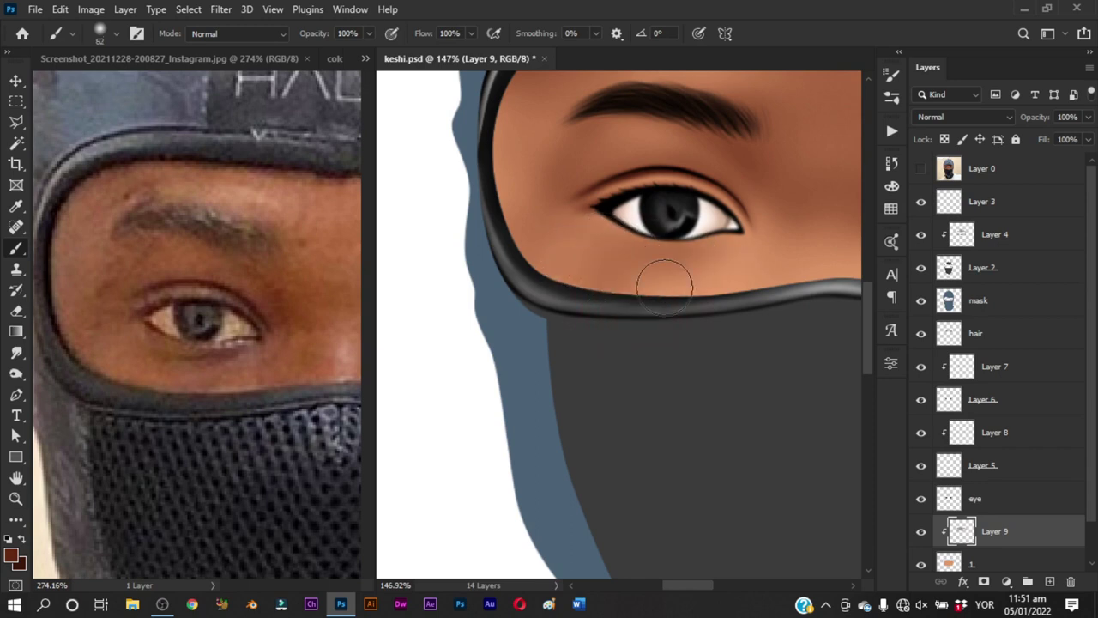
Check the whole face, then keep shading around the left eye at 24–81 px
{"action": "key", "text": "z"}
{"action": "mouse_move", "coordinate": [648, 377]}
{"action": "left_mouse_down"}
{"action": "mouse_move", "coordinate": [609, 375]}
{"action": "mouse_move", "coordinate": [648, 378]}
{"action": "left_mouse_up"}
{"action": "key", "text": "b"}
{"action": "right_click", "coordinate": [642, 295], "text": "alt"}
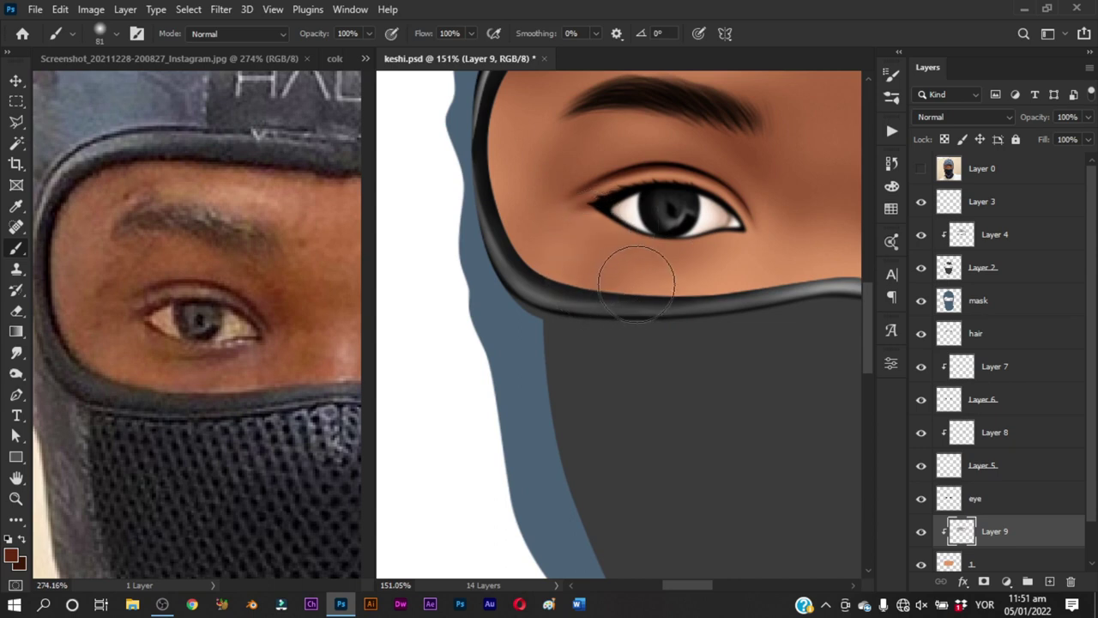
{"action": "right_click", "coordinate": [632, 266], "text": "alt"}
{"action": "scroll", "coordinate": [695, 259], "scroll_direction": "right", "scroll_amount": 3}
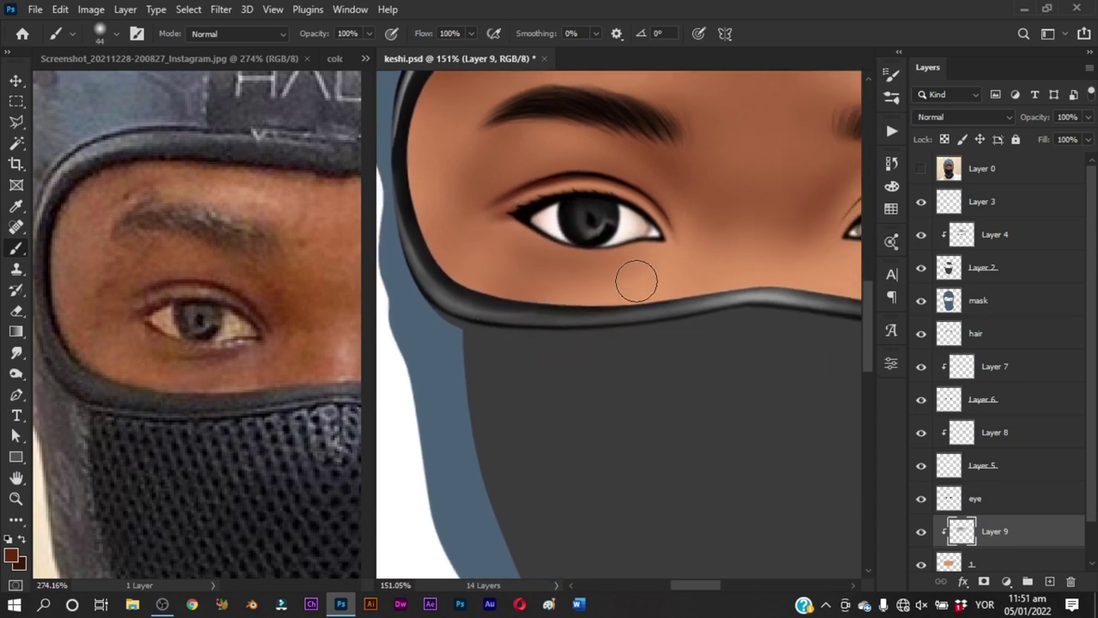
{"action": "right_click", "coordinate": [619, 257], "text": "alt"}
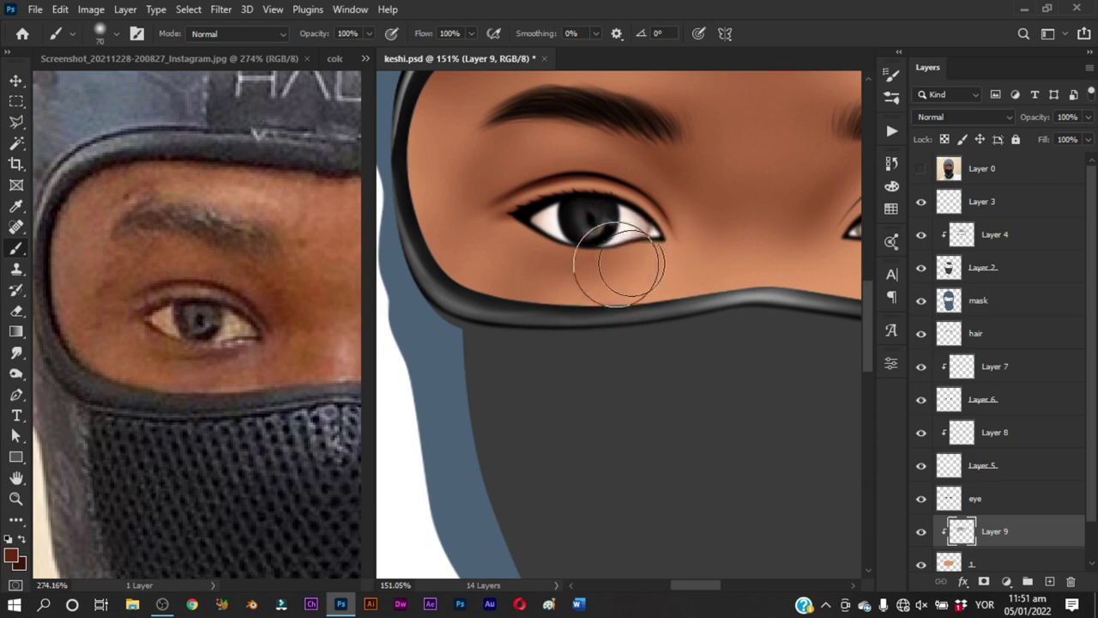
{"action": "right_click", "coordinate": [642, 249], "text": "alt"}
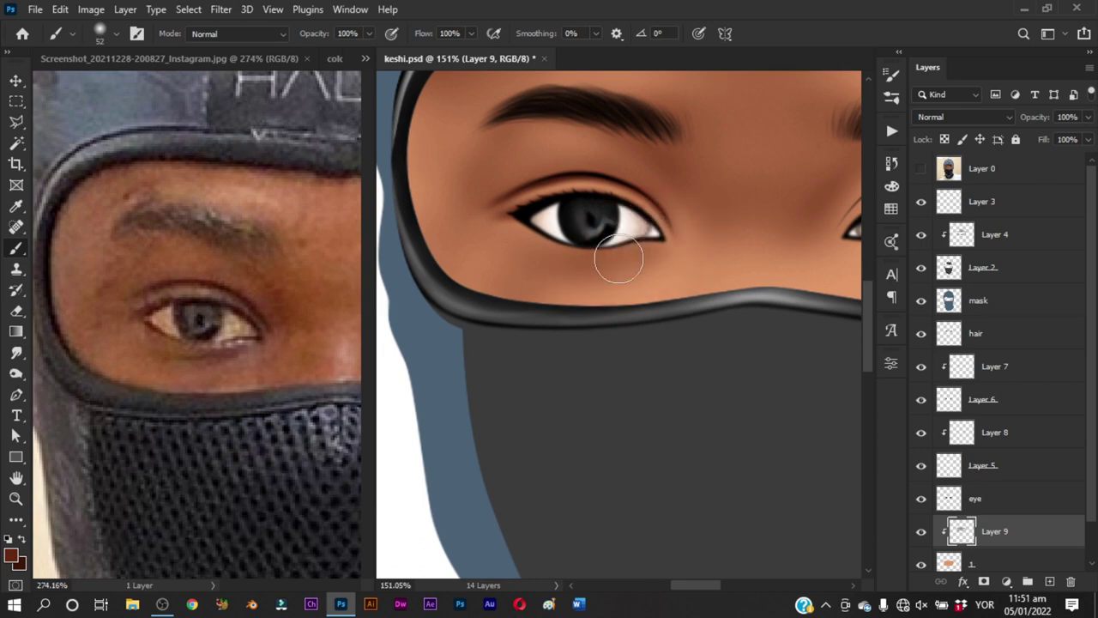
{"action": "left_click_drag", "start_coordinate": [666, 250], "coordinate": [638, 272]}
{"action": "right_click", "coordinate": [645, 257], "text": "alt"}
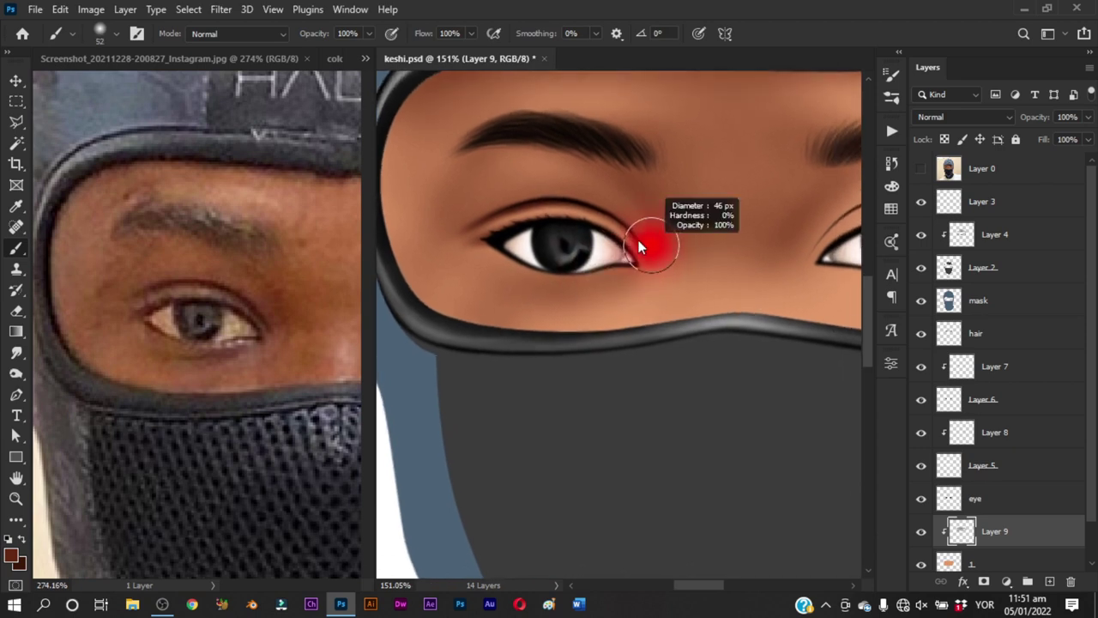
Compare with Layer 0 and shade under the eye with a 38–61 px brush
{"action": "left_click", "coordinate": [922, 169]}
{"action": "key", "text": "ctrl+z"}
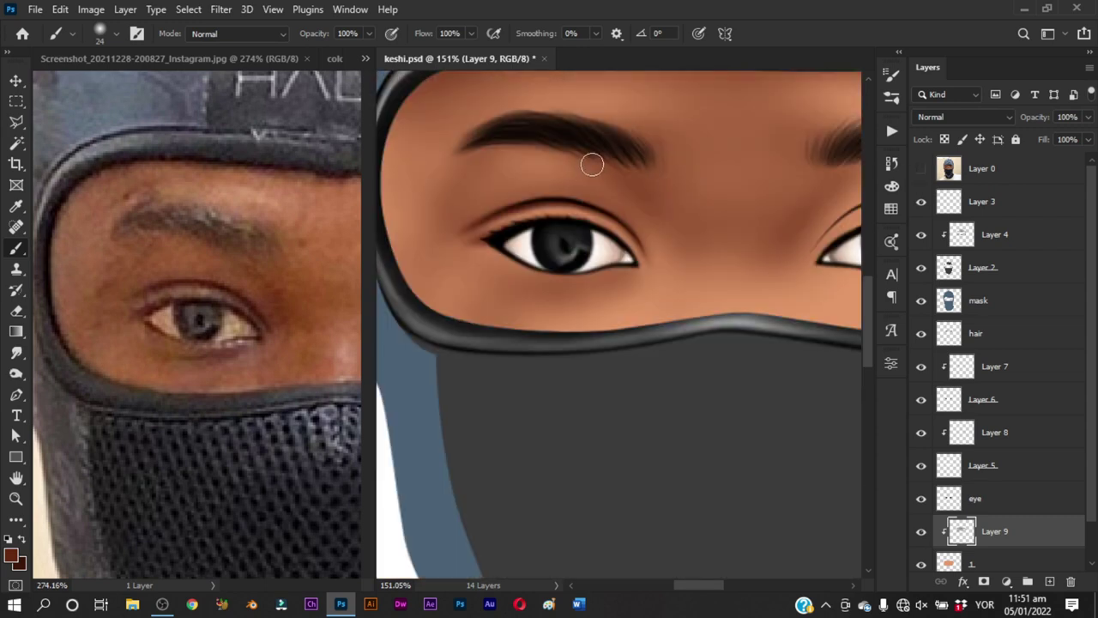
{"action": "left_click_drag", "start_coordinate": [652, 233], "coordinate": [678, 233]}
{"action": "left_click", "coordinate": [920, 168]}
{"action": "left_click", "coordinate": [920, 168]}
{"action": "left_click_drag", "start_coordinate": [667, 203], "coordinate": [686, 205]}
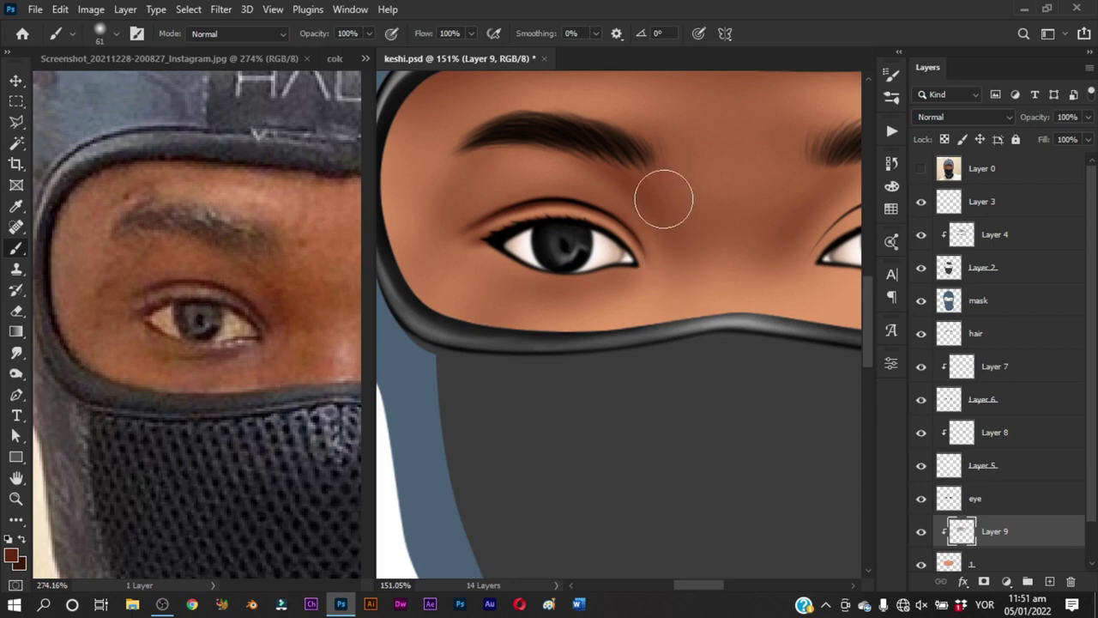
{"action": "scroll", "coordinate": [703, 305], "scroll_direction": "down", "scroll_amount": 3}
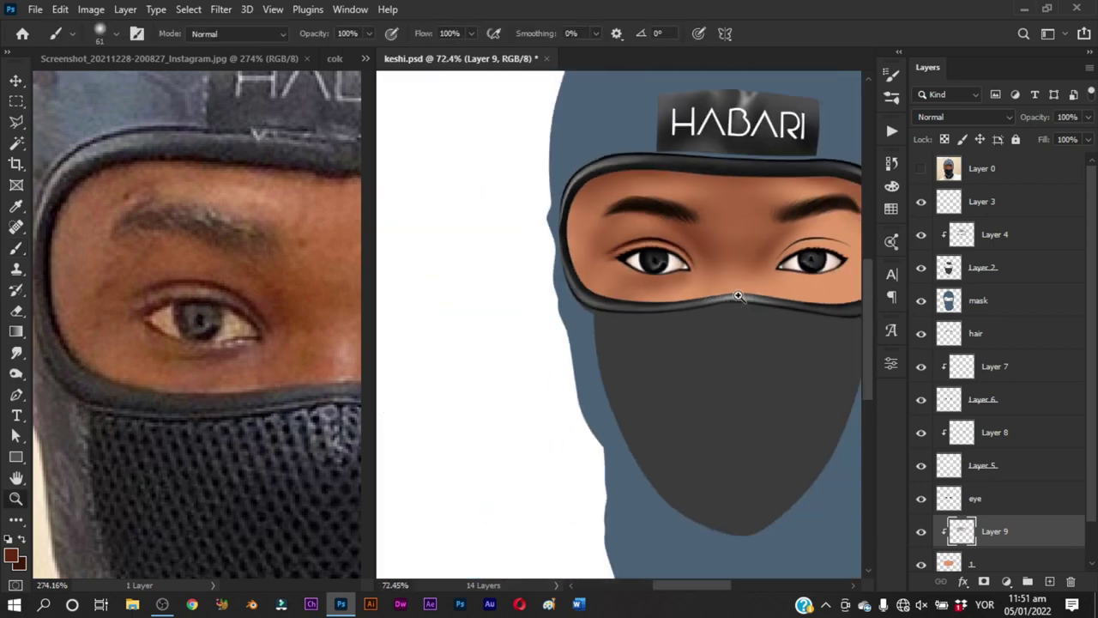
{"action": "scroll", "coordinate": [735, 296], "scroll_direction": "up", "scroll_amount": 3}
Shift the reference photo to show both eyes and shade with a ~76 px brush
{"action": "left_click_drag", "start_coordinate": [279, 420], "coordinate": [183, 415]}
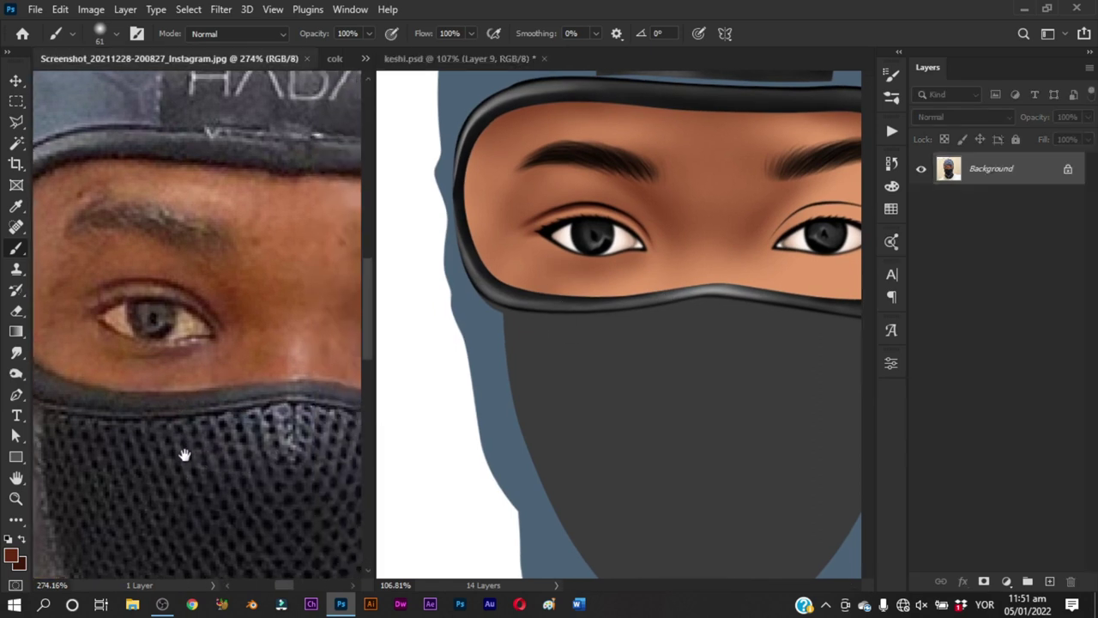
{"action": "left_click", "coordinate": [633, 286]}
{"action": "left_click_drag", "start_coordinate": [678, 255], "coordinate": [679, 262]}
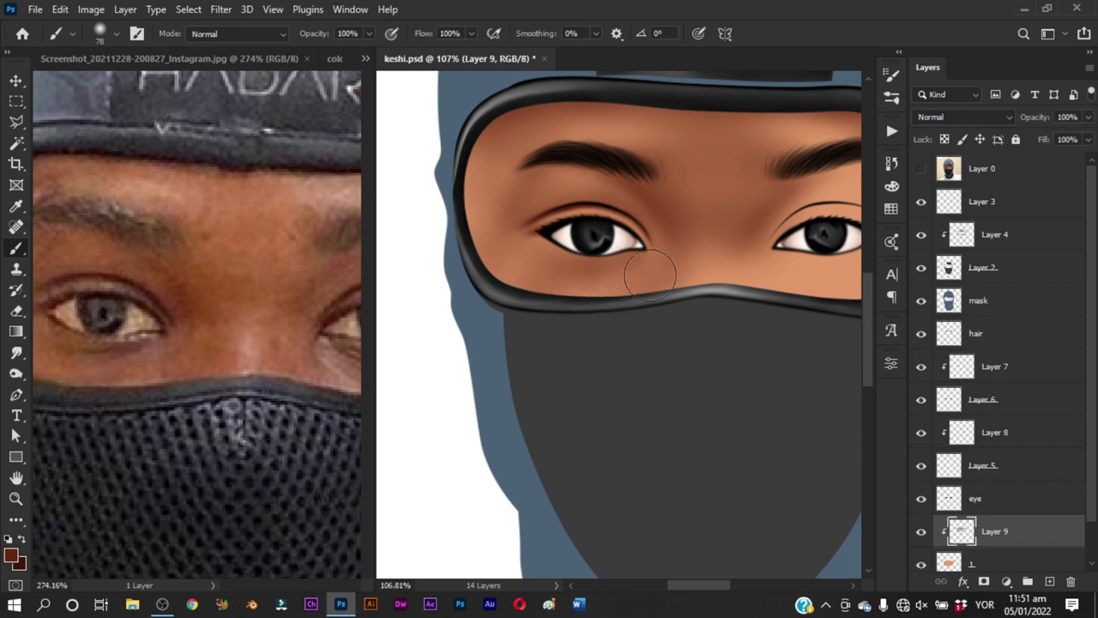
{"action": "mouse_move", "coordinate": [686, 257]}
{"action": "left_mouse_down"}
{"action": "mouse_move", "coordinate": [690, 295]}
{"action": "mouse_move", "coordinate": [672, 276]}
{"action": "mouse_move", "coordinate": [687, 252]}
{"action": "left_mouse_up"}
{"action": "left_click", "coordinate": [921, 168]}
{"action": "left_click", "coordinate": [921, 168]}
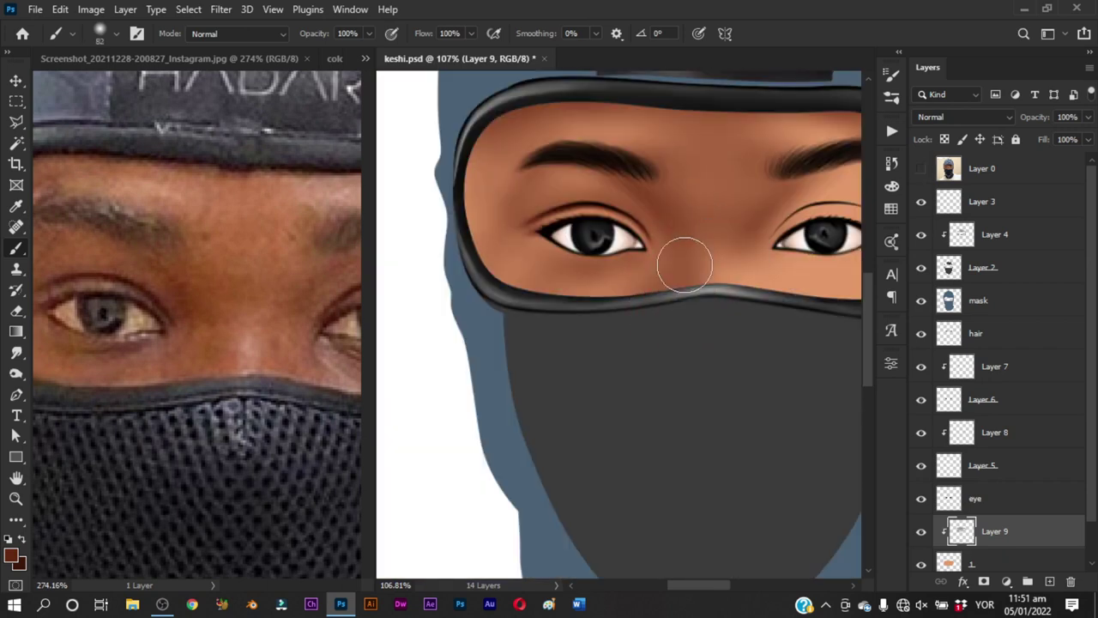
Shade beside the nose bridge above the lower goggle rim with 34–82 px brushes
{"action": "left_click_drag", "start_coordinate": [690, 307], "coordinate": [598, 322]}
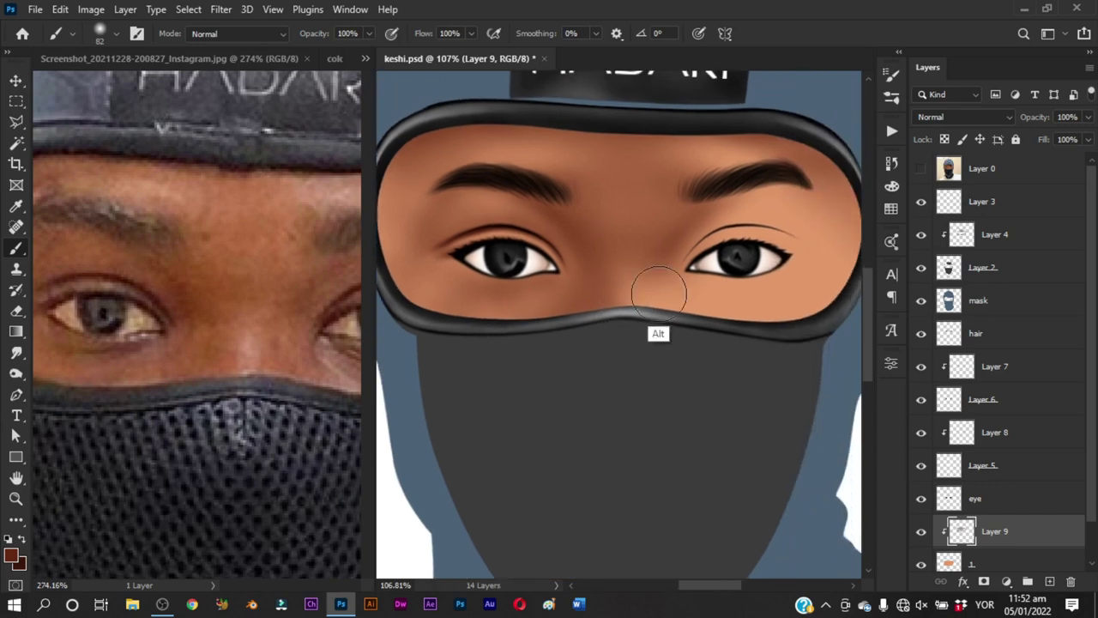
{"action": "left_click_drag", "start_coordinate": [654, 275], "coordinate": [637, 290]}
{"action": "left_click", "coordinate": [920, 169]}
{"action": "left_click", "coordinate": [921, 169]}
{"action": "left_click_drag", "start_coordinate": [651, 255], "coordinate": [679, 326]}
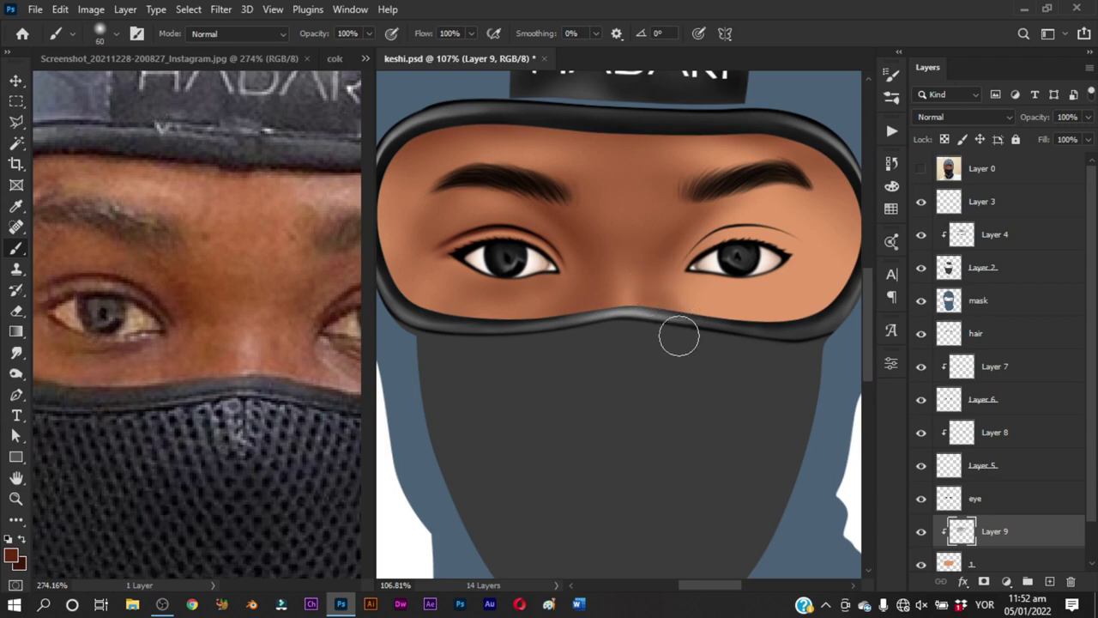
{"action": "left_click_drag", "start_coordinate": [674, 287], "coordinate": [728, 341]}
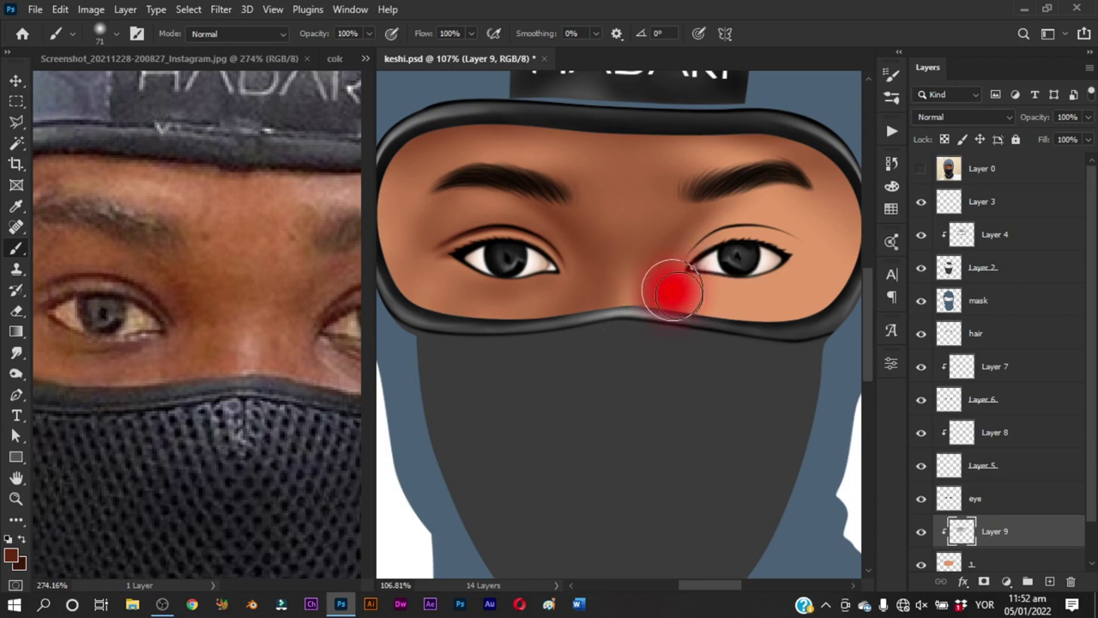
{"action": "left_click_drag", "start_coordinate": [704, 287], "coordinate": [661, 285]}
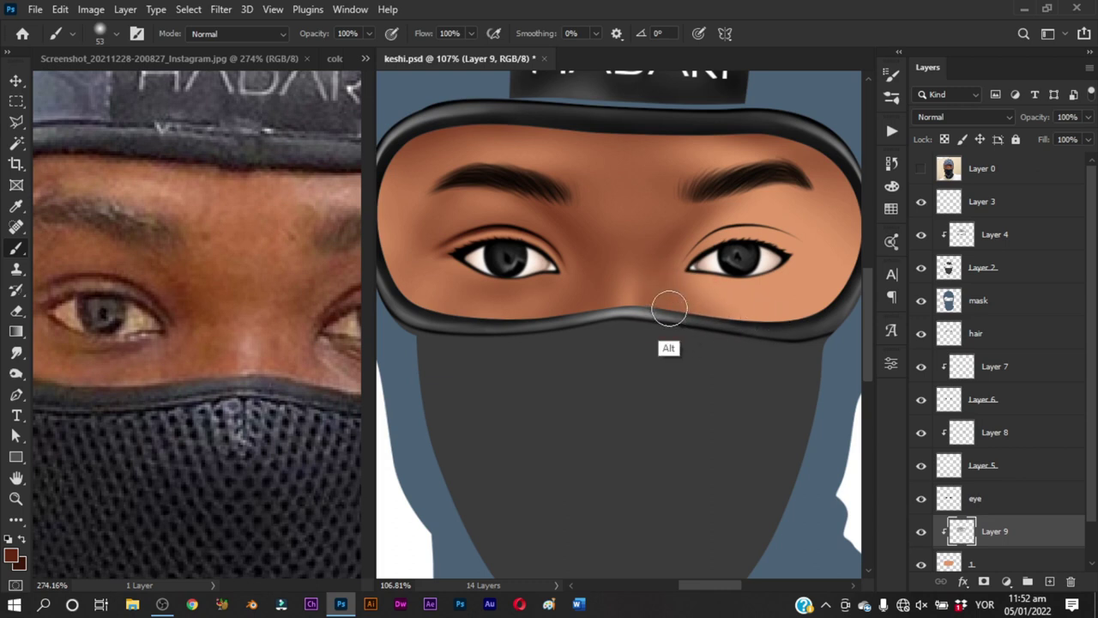
Zoom out over the whole document, then frame both eyes
{"action": "key", "text": "z"}
{"action": "scroll", "coordinate": [660, 286], "scroll_direction": "down", "scroll_amount": 5}
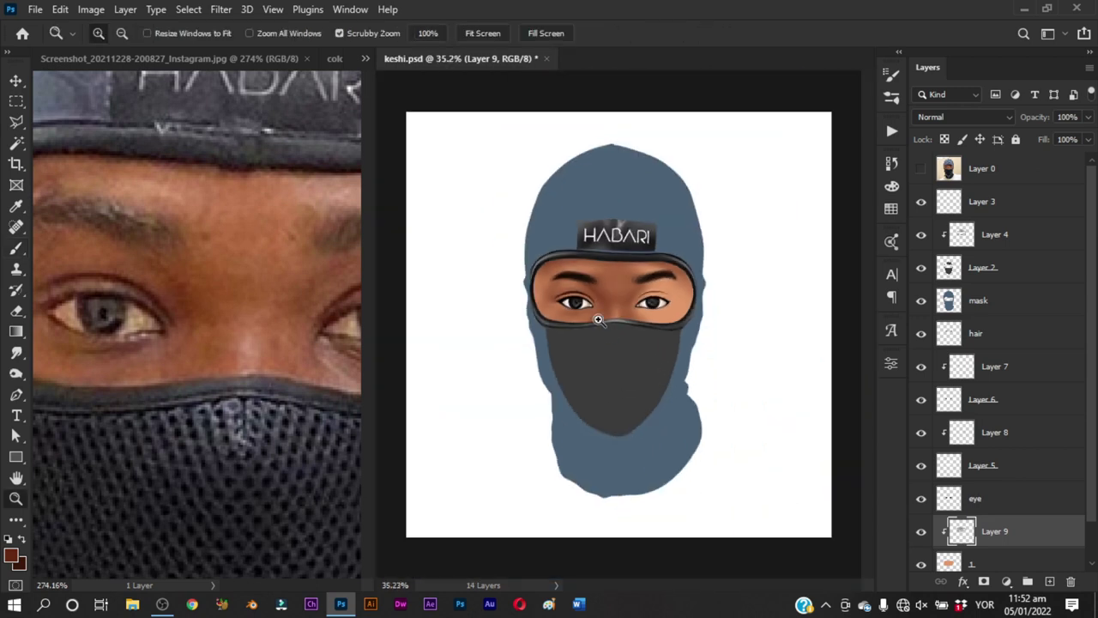
{"action": "mouse_move", "coordinate": [598, 320]}
{"action": "left_mouse_down"}
{"action": "mouse_move", "coordinate": [576, 343]}
{"action": "mouse_move", "coordinate": [692, 358]}
{"action": "left_mouse_up"}
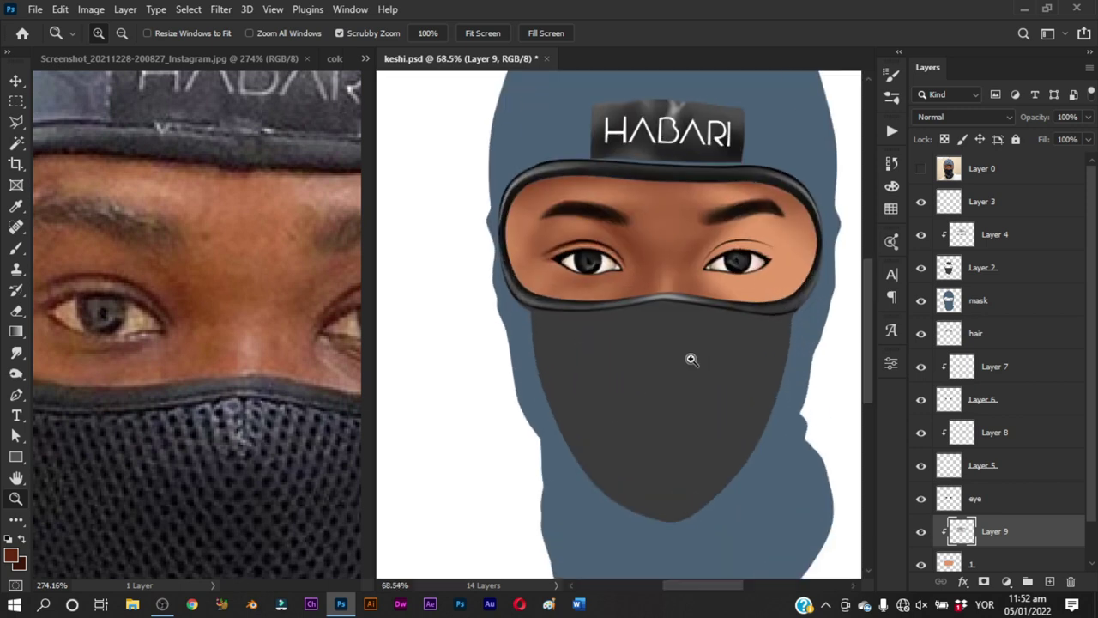
{"action": "left_click_drag", "start_coordinate": [744, 273], "coordinate": [707, 301]}
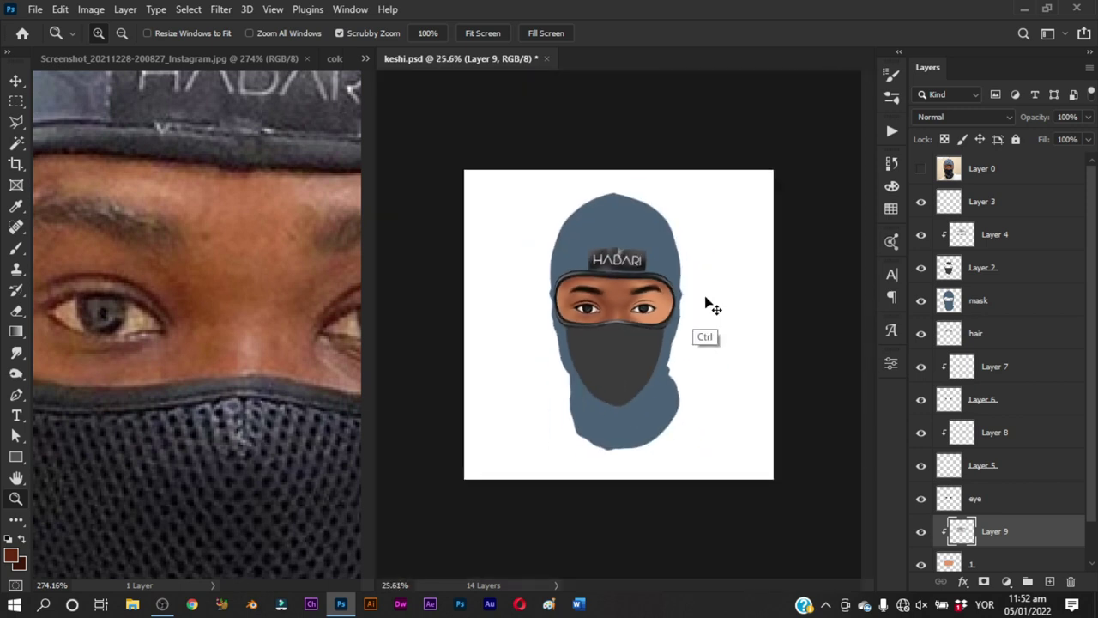
{"action": "mouse_move", "coordinate": [589, 314]}
{"action": "left_mouse_down"}
{"action": "mouse_move", "coordinate": [699, 346]}
{"action": "mouse_move", "coordinate": [711, 326]}
{"action": "mouse_move", "coordinate": [648, 335]}
{"action": "mouse_move", "coordinate": [735, 290]}
{"action": "left_mouse_up"}
{"action": "mouse_move", "coordinate": [608, 294]}
{"action": "left_mouse_down"}
{"action": "mouse_move", "coordinate": [603, 275]}
{"action": "mouse_move", "coordinate": [610, 287]}
{"action": "mouse_move", "coordinate": [629, 278]}
{"action": "left_mouse_up"}
{"action": "left_click_drag", "start_coordinate": [731, 272], "coordinate": [657, 289]}
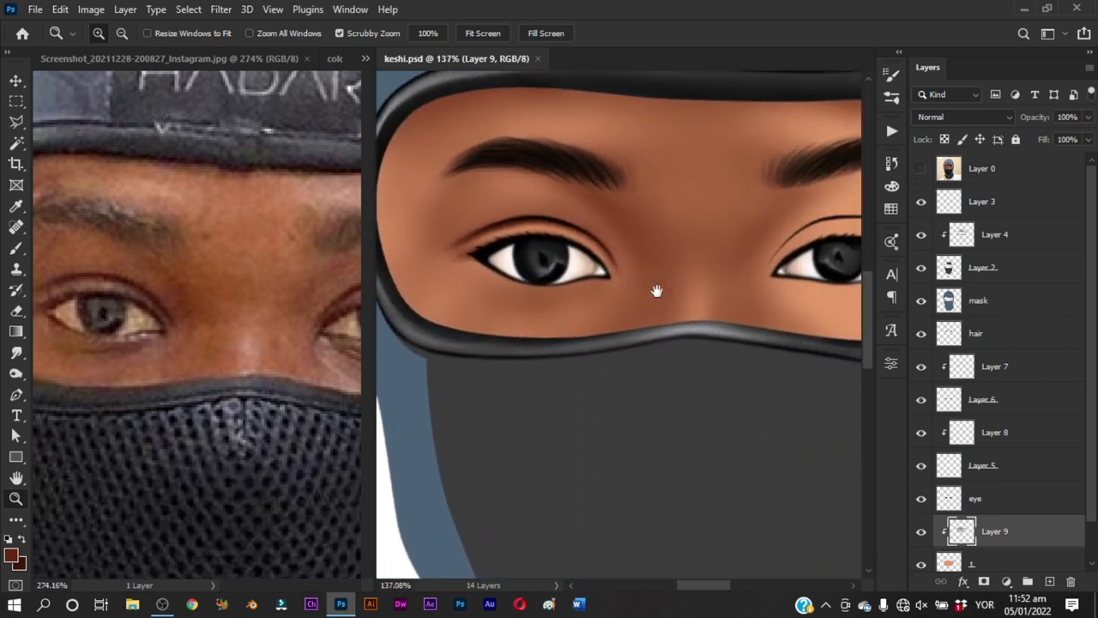
Centre the left eye and show the reference Layer 0 to trace a Pen path
{"action": "left_click", "coordinate": [921, 169]}
{"action": "left_click", "coordinate": [921, 168]}
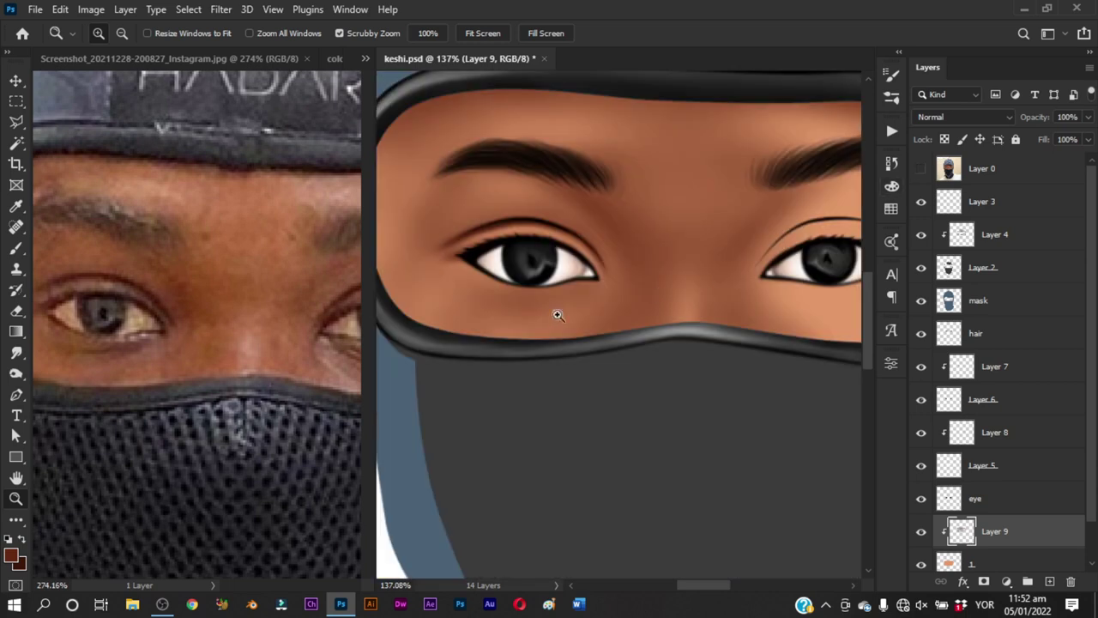
{"action": "mouse_move", "coordinate": [556, 314]}
{"action": "left_mouse_down"}
{"action": "mouse_move", "coordinate": [601, 311]}
{"action": "mouse_move", "coordinate": [677, 272]}
{"action": "left_mouse_up"}
{"action": "key", "text": "p"}
{"action": "left_click", "coordinate": [921, 168]}
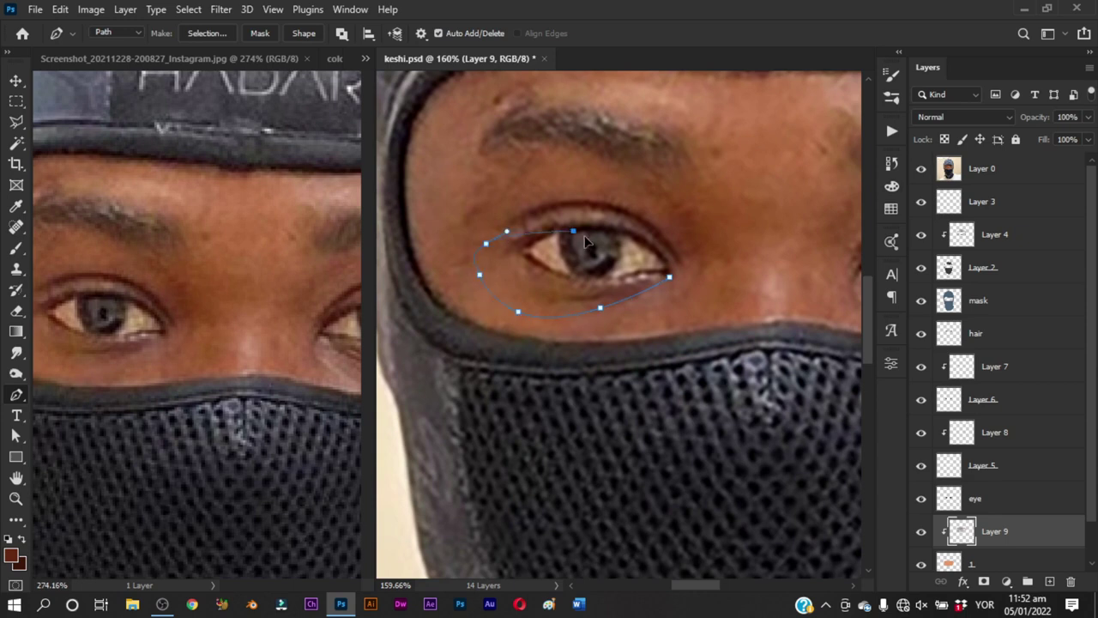
Turn the eye path into a selection, brush a brown shadow under the eye, and smudge it into the skin
{"action": "left_click", "coordinate": [651, 247]}
{"action": "key", "text": "ctrl+Return"}
{"action": "key", "text": "b"}
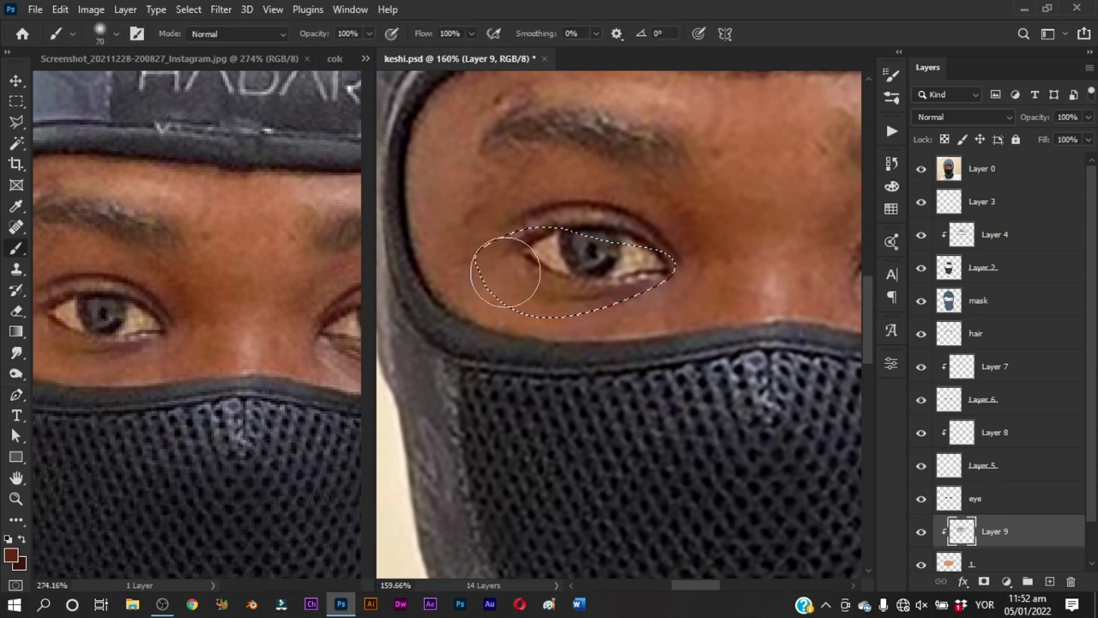
{"action": "mouse_move", "coordinate": [632, 290]}
{"action": "left_mouse_down"}
{"action": "mouse_move", "coordinate": [601, 290]}
{"action": "mouse_move", "coordinate": [657, 297]}
{"action": "left_mouse_up"}
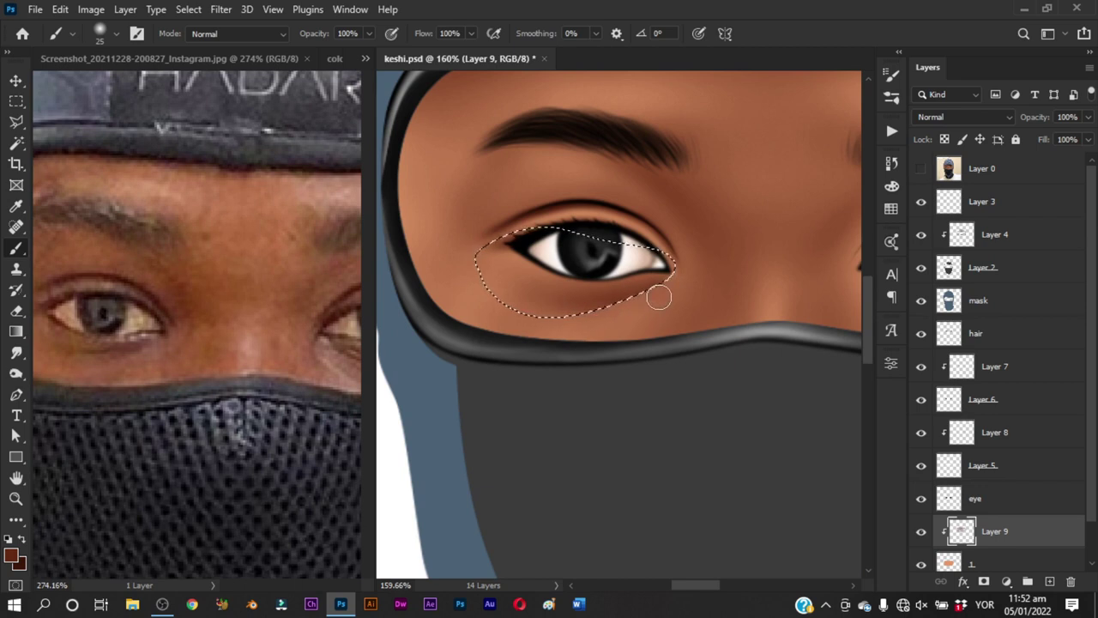
{"action": "left_click", "coordinate": [658, 297], "text": "alt"}
{"action": "key", "text": "ctrl+d"}
{"action": "key", "text": "r"}
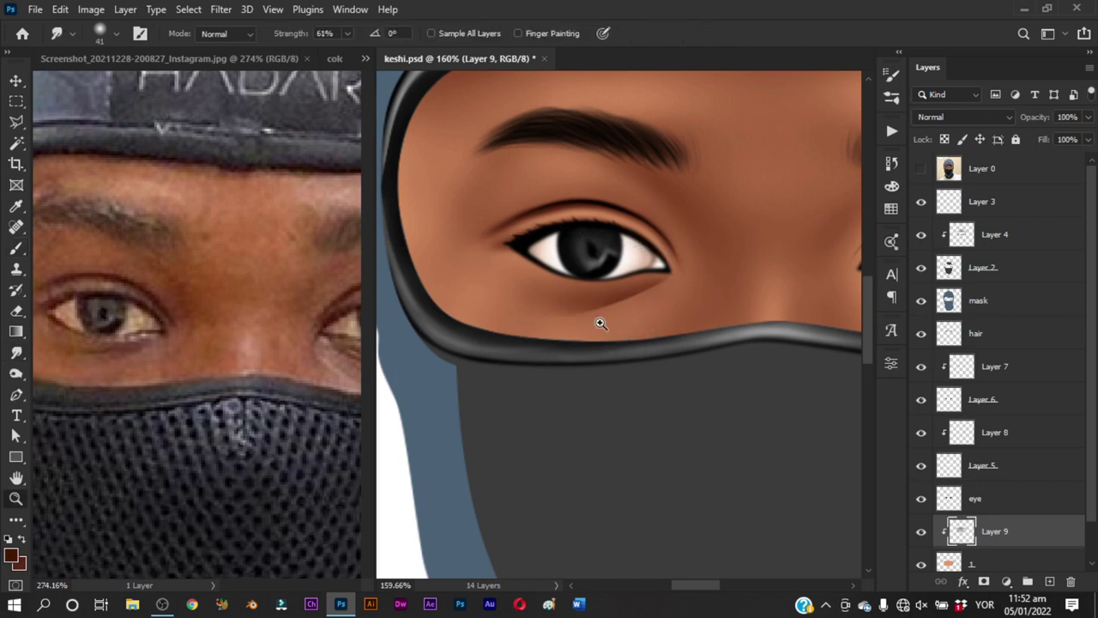
{"action": "scroll", "coordinate": [599, 318], "scroll_direction": "up", "scroll_amount": 1}
{"action": "mouse_move", "coordinate": [614, 310]}
{"action": "left_mouse_down"}
{"action": "mouse_move", "coordinate": [633, 300]}
{"action": "mouse_move", "coordinate": [559, 319]}
{"action": "mouse_move", "coordinate": [566, 356]}
{"action": "left_mouse_up"}
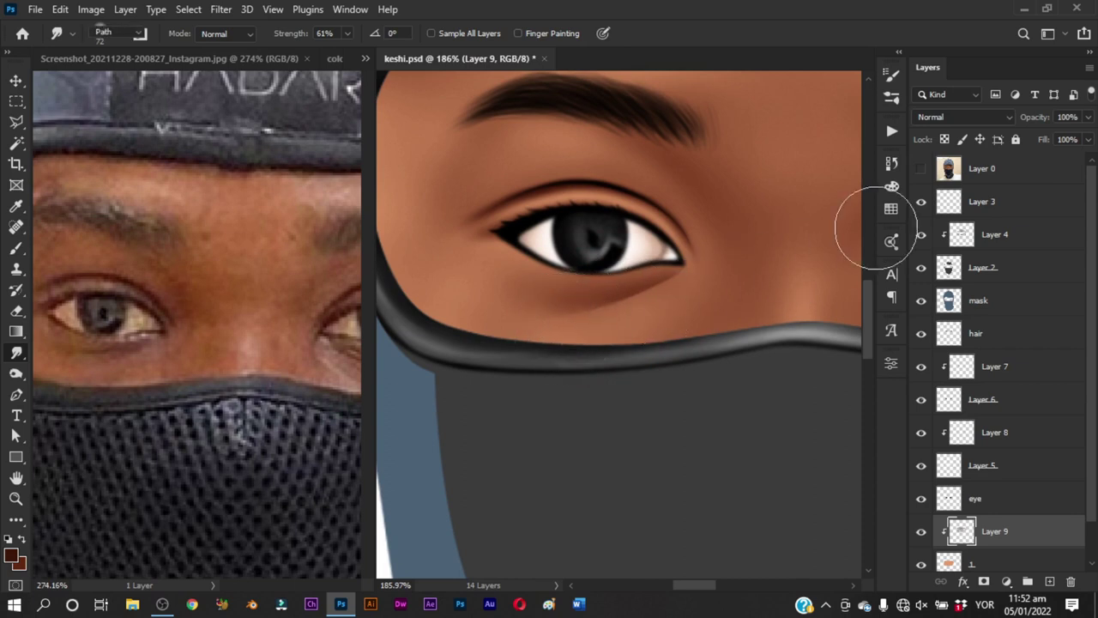
Trace a closed Pen path along the lower eyelid and convert it to a selection
{"action": "key", "text": "p"}
{"action": "left_click", "coordinate": [921, 168]}
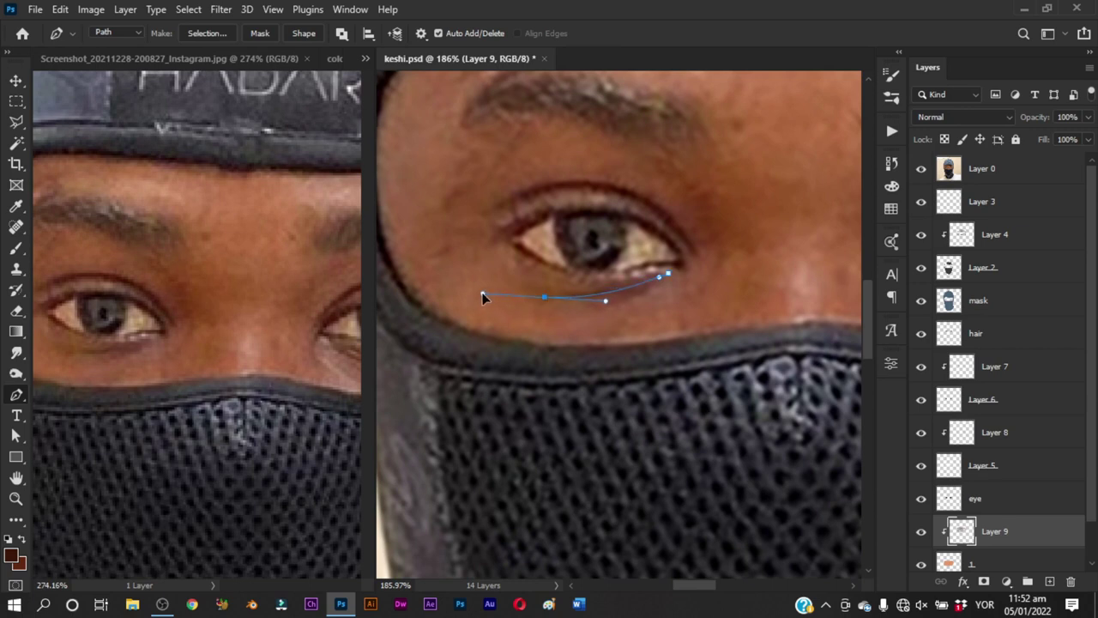
{"action": "left_click", "coordinate": [445, 250]}
{"action": "left_click", "coordinate": [672, 281]}
{"action": "key", "text": "ctrl+Return"}
{"action": "key", "text": "b"}
{"action": "left_click", "coordinate": [922, 170]}
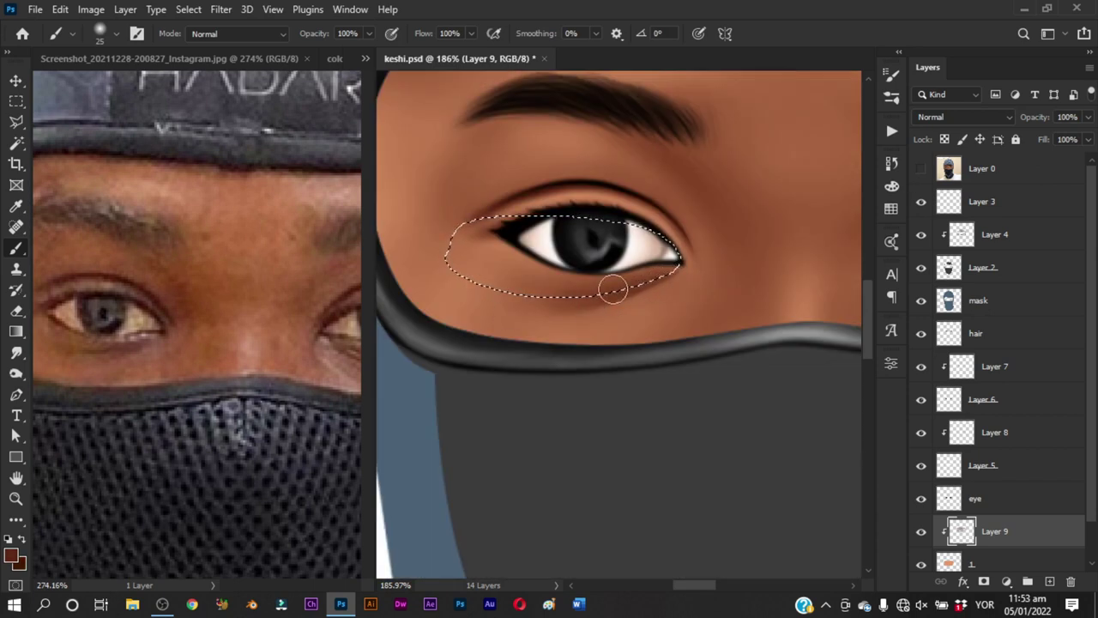
Shade the lower lid with brush sizes 21 and 12, deselect, and smudge the shadow soft
{"action": "right_click", "coordinate": [578, 279], "text": "alt"}
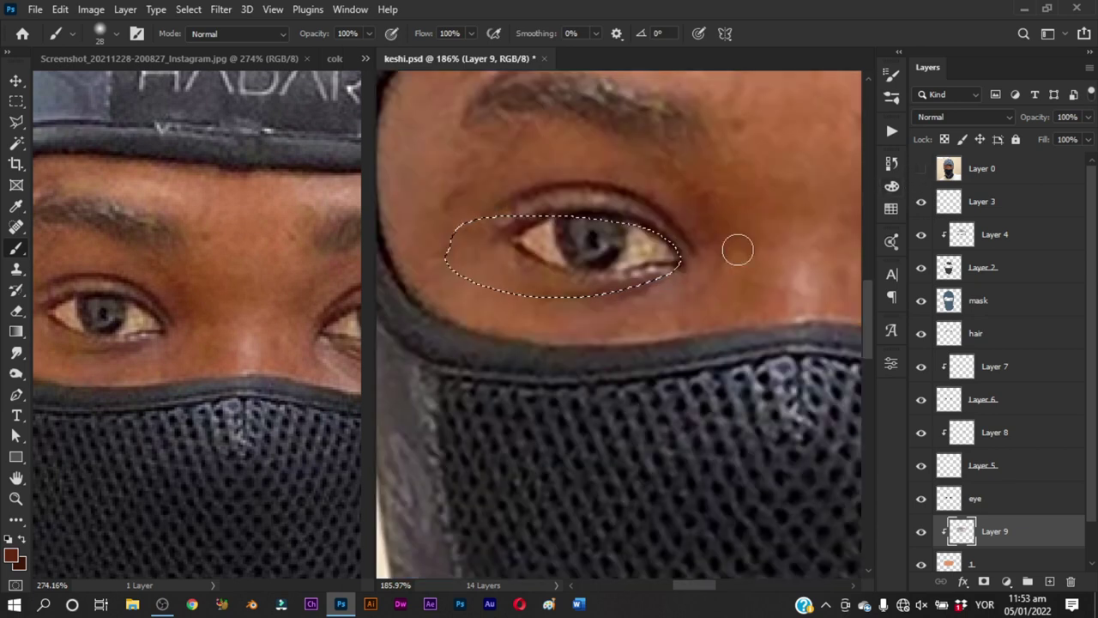
{"action": "right_click", "coordinate": [549, 276], "text": "alt"}
{"action": "right_click", "coordinate": [549, 276], "text": "alt"}
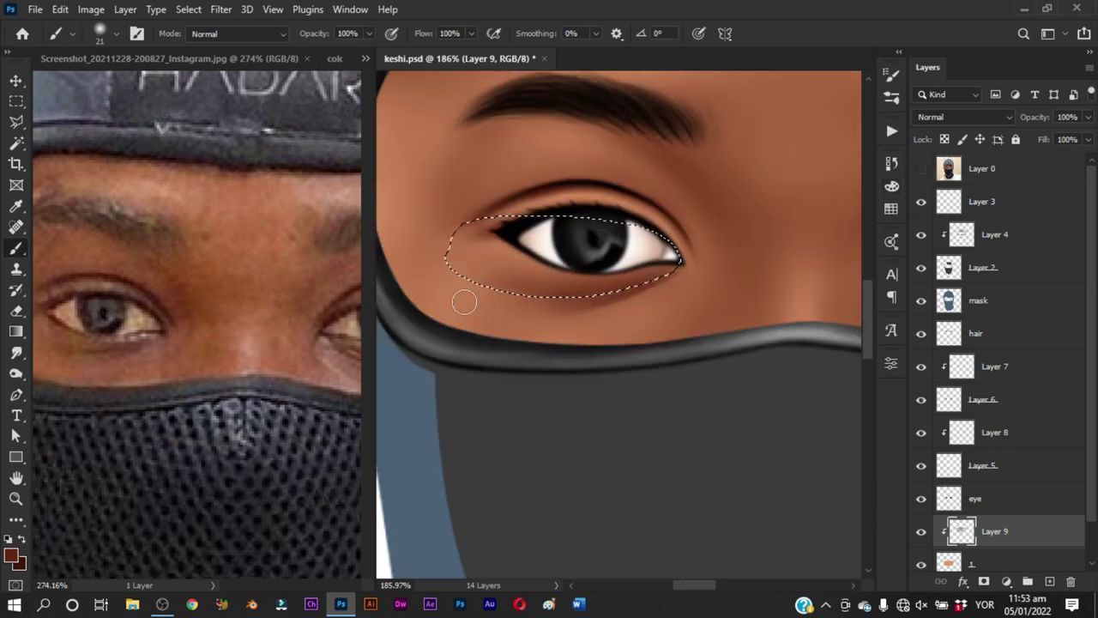
{"action": "right_click", "coordinate": [596, 300], "text": "alt"}
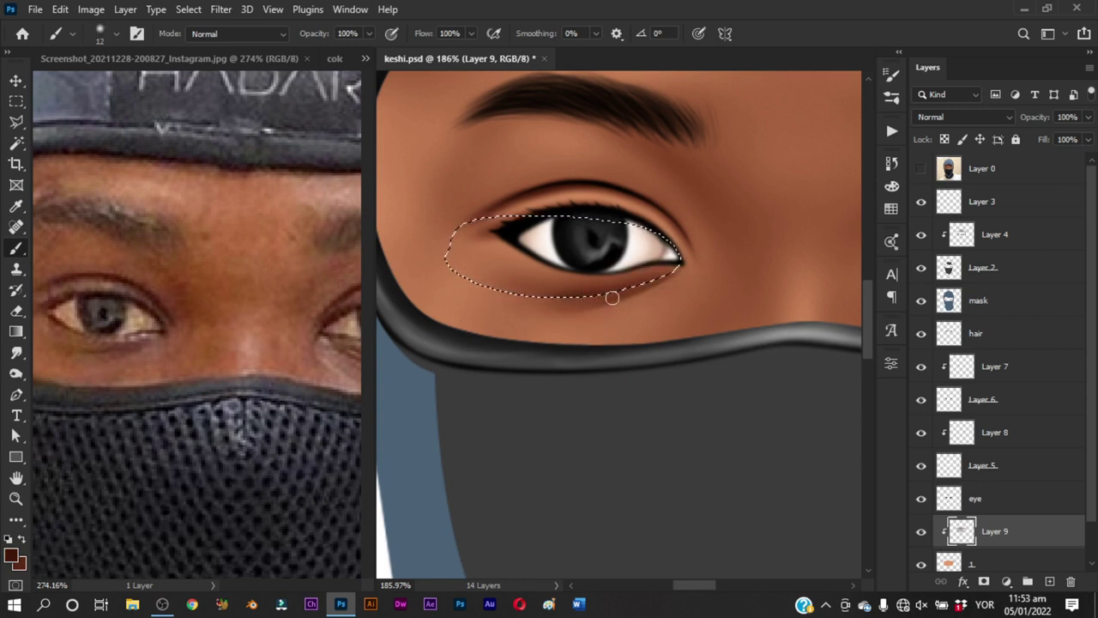
{"action": "key", "text": "ctrl+d"}
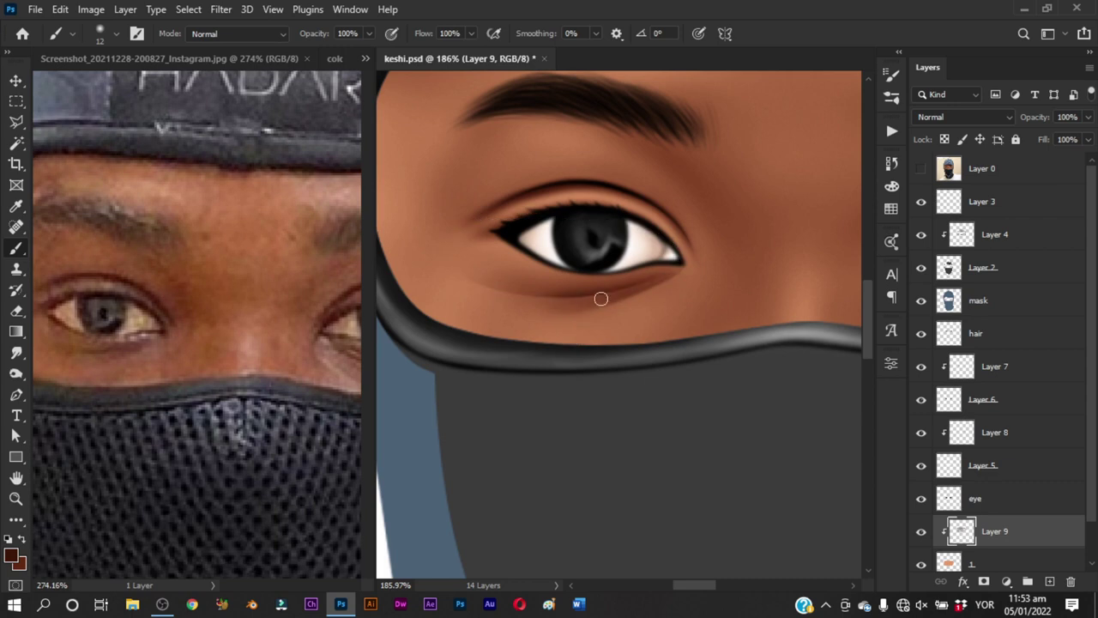
{"action": "key", "text": "r"}
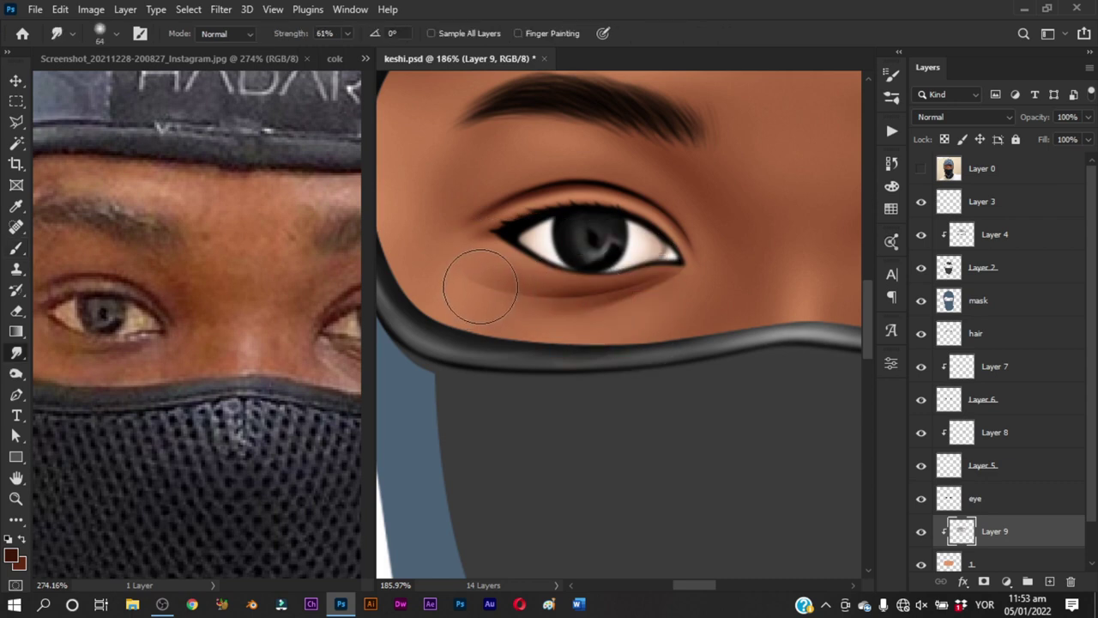
{"action": "left_click_drag", "start_coordinate": [481, 283], "coordinate": [594, 289]}
Zoom in on the left eye and start a Pen path along the lower eyelid
{"action": "key", "text": "z"}
{"action": "key", "text": "ctrl+0"}
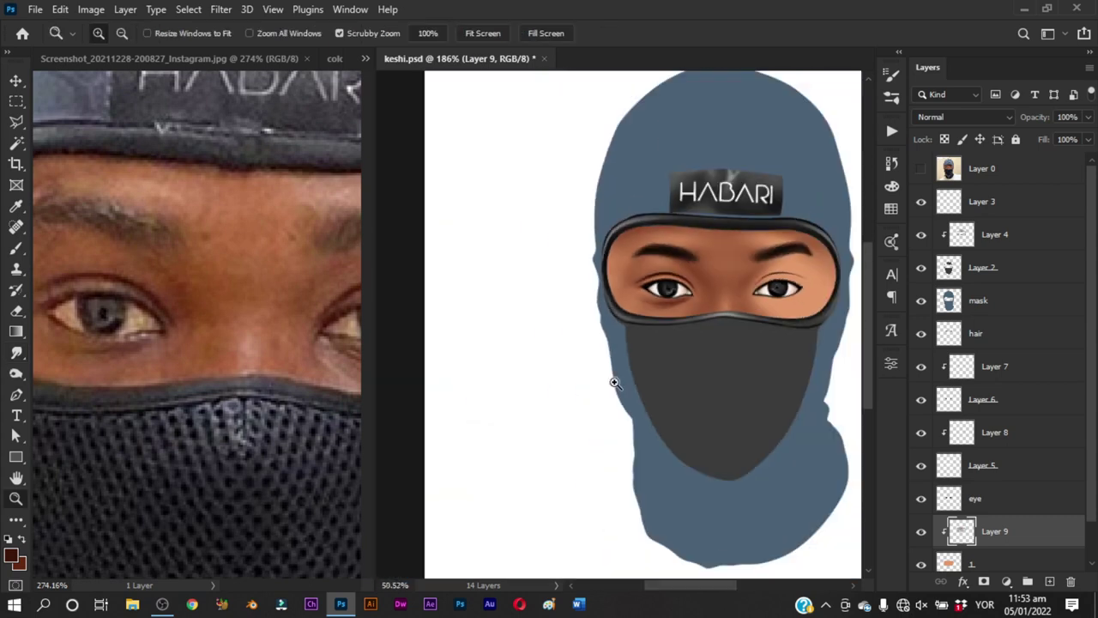
{"action": "scroll", "coordinate": [691, 318], "scroll_direction": "up", "scroll_amount": 3}
{"action": "scroll", "coordinate": [694, 309], "scroll_direction": "up", "scroll_amount": 2}
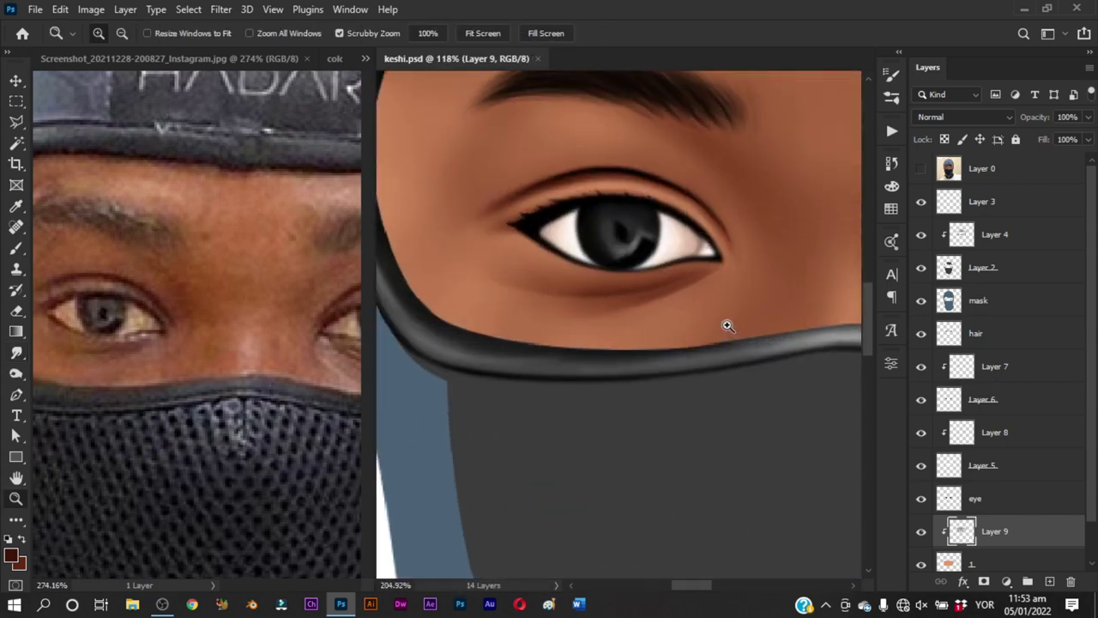
{"action": "key", "text": "b"}
{"action": "left_click_drag", "start_coordinate": [647, 303], "coordinate": [654, 306]}
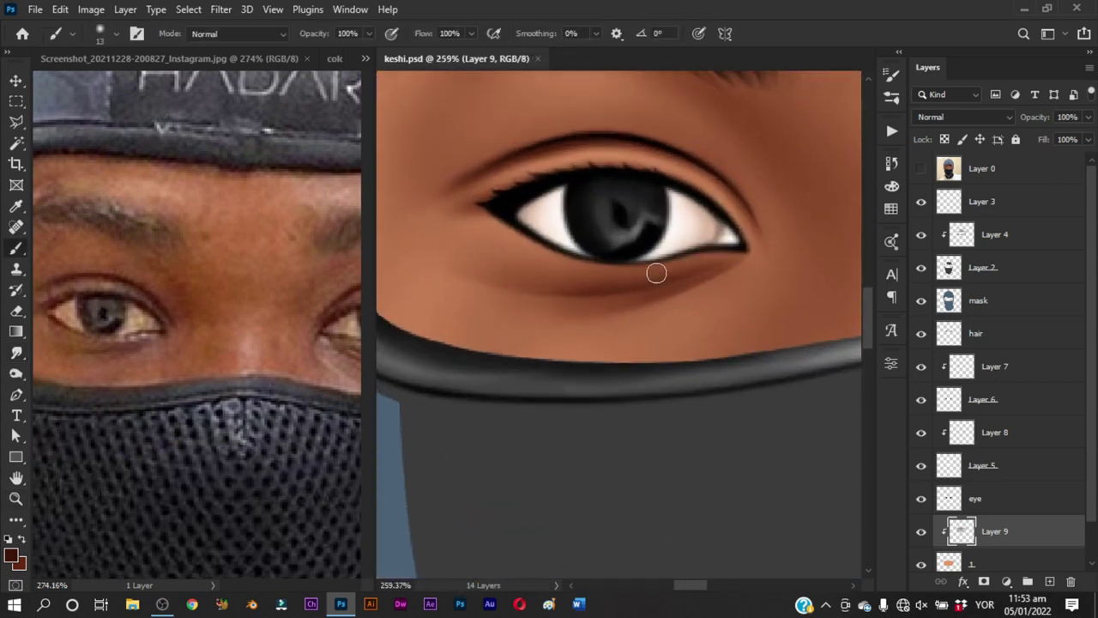
{"action": "key", "text": "p"}
{"action": "left_click", "coordinate": [921, 168]}
{"action": "left_click_drag", "start_coordinate": [733, 260], "coordinate": [719, 257]}
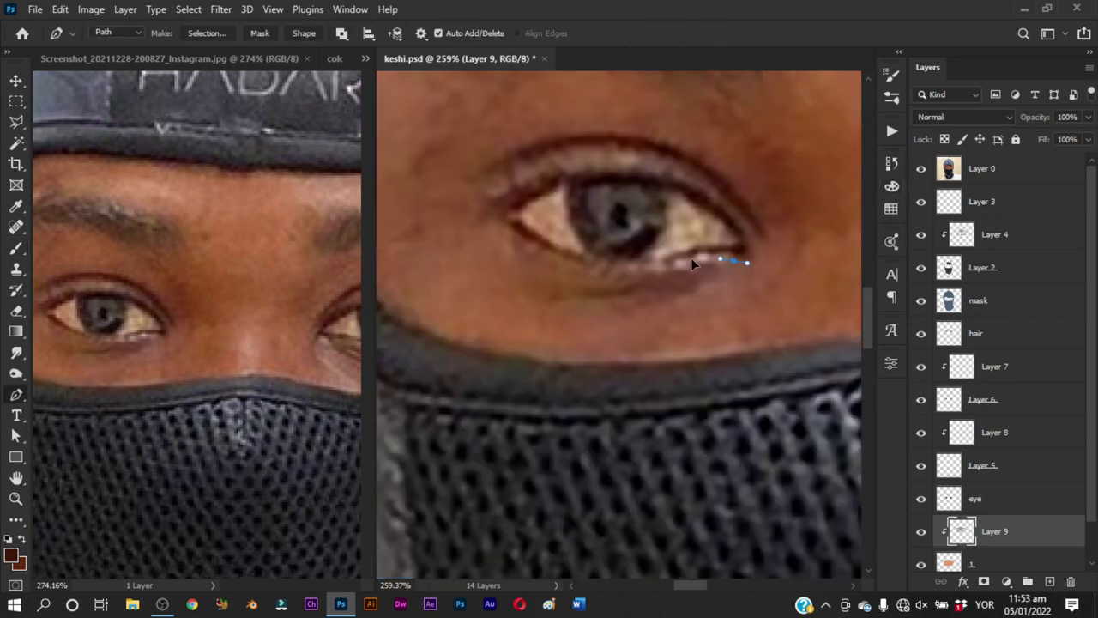
{"action": "left_click", "coordinate": [921, 169]}
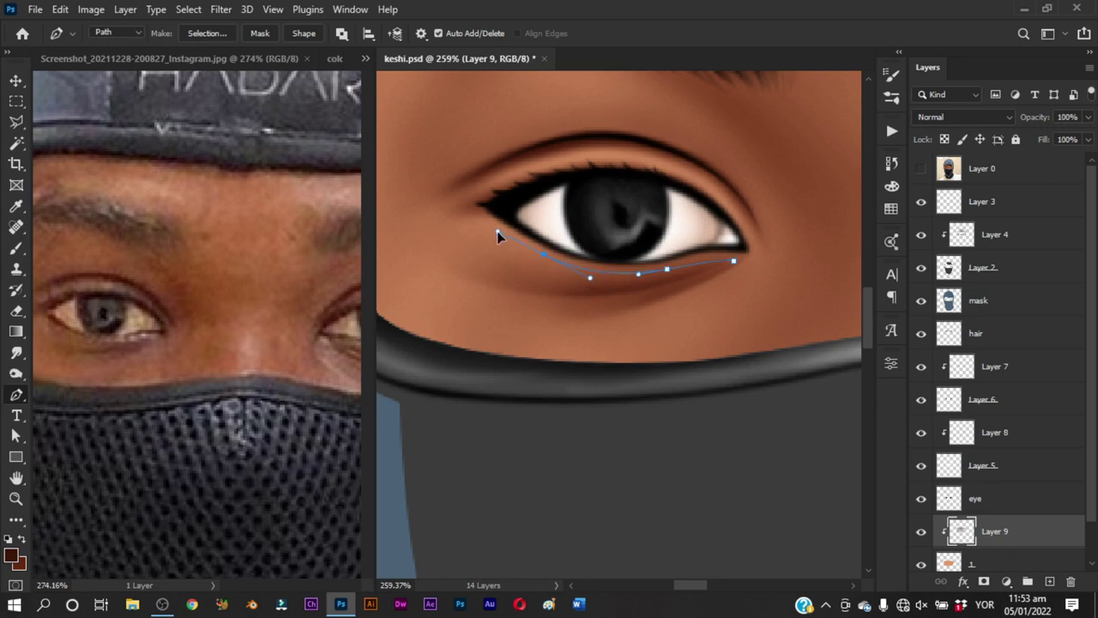
Extend the path around the cheek along the mask edge and make it a selection
{"action": "left_click", "coordinate": [458, 211]}
{"action": "left_click", "coordinate": [401, 338]}
{"action": "left_click", "coordinate": [446, 390]}
{"action": "left_click_drag", "start_coordinate": [542, 396], "coordinate": [625, 399]}
{"action": "left_click_drag", "start_coordinate": [681, 375], "coordinate": [708, 357]}
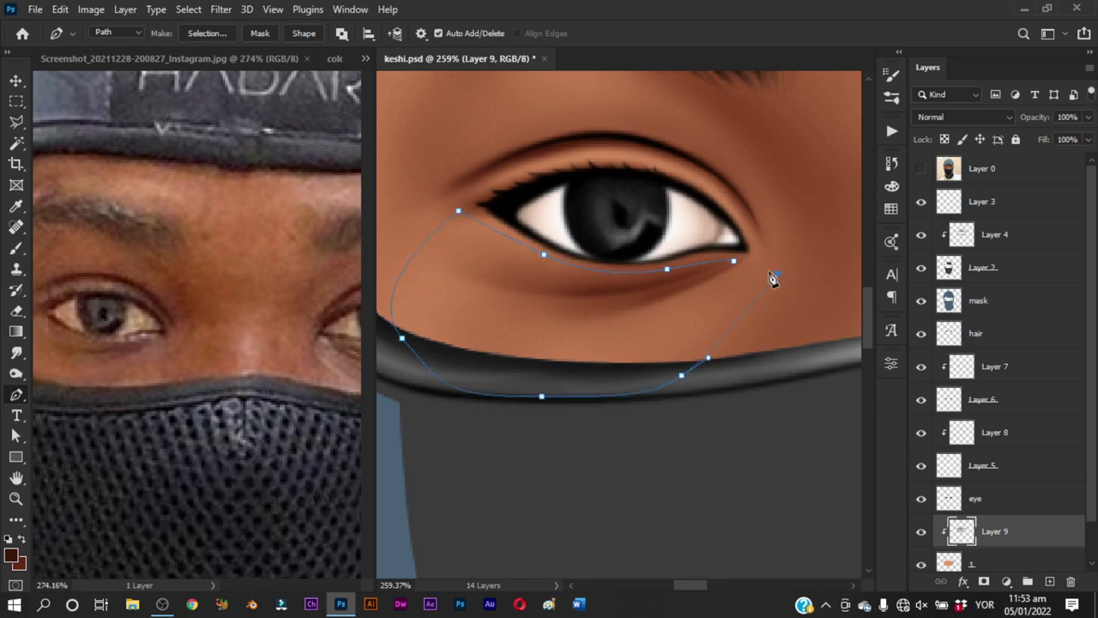
{"action": "key", "text": "ctrl+Return"}
{"action": "key", "text": "b"}
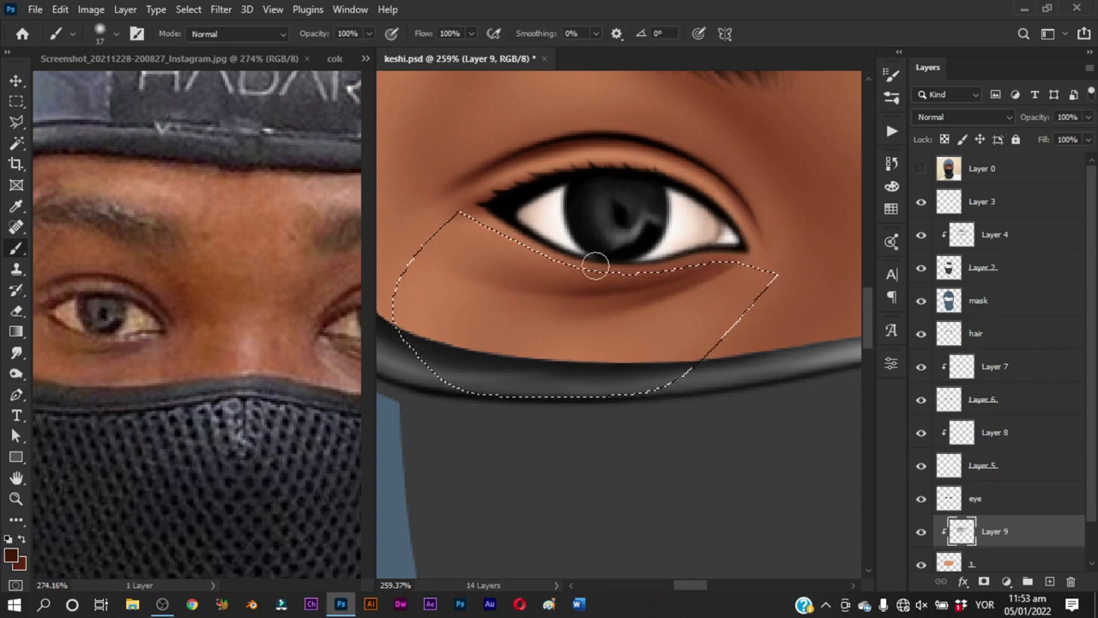
Paint cheek shading with brush sizes 25 and 10, then erase excess along the lower lid
{"action": "right_click", "coordinate": [564, 233], "text": "alt"}
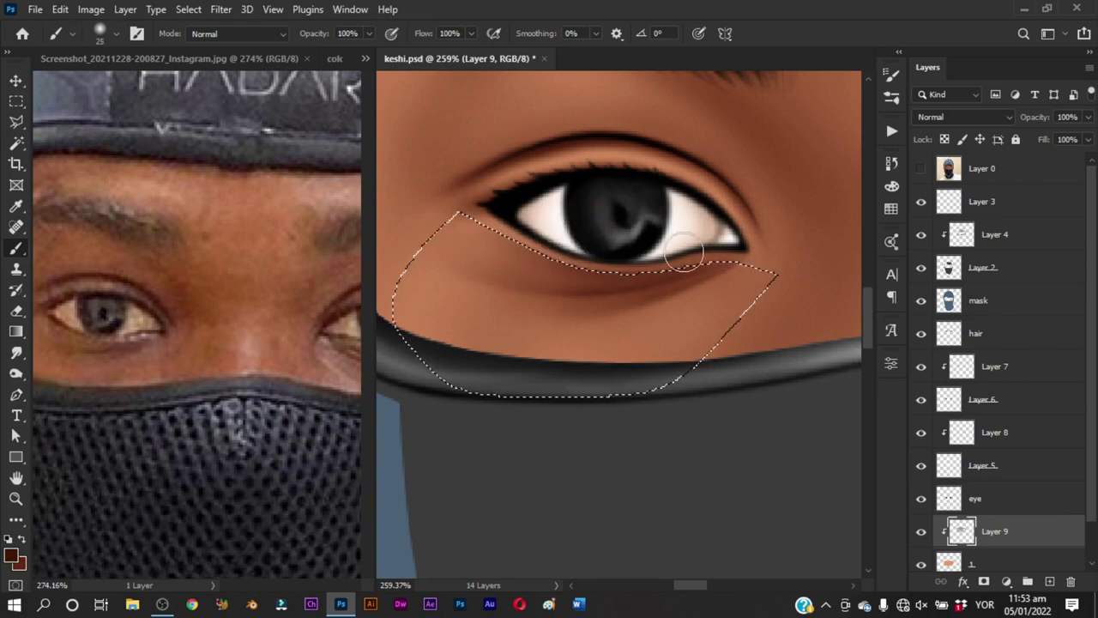
{"action": "right_click", "coordinate": [655, 252], "text": "alt"}
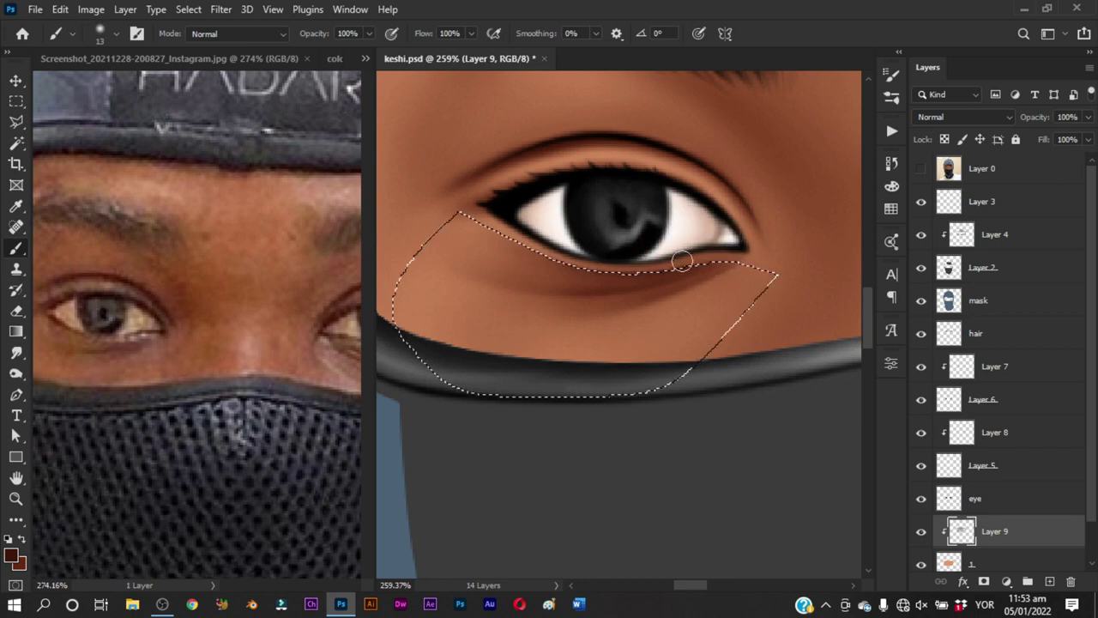
{"action": "key", "text": "e"}
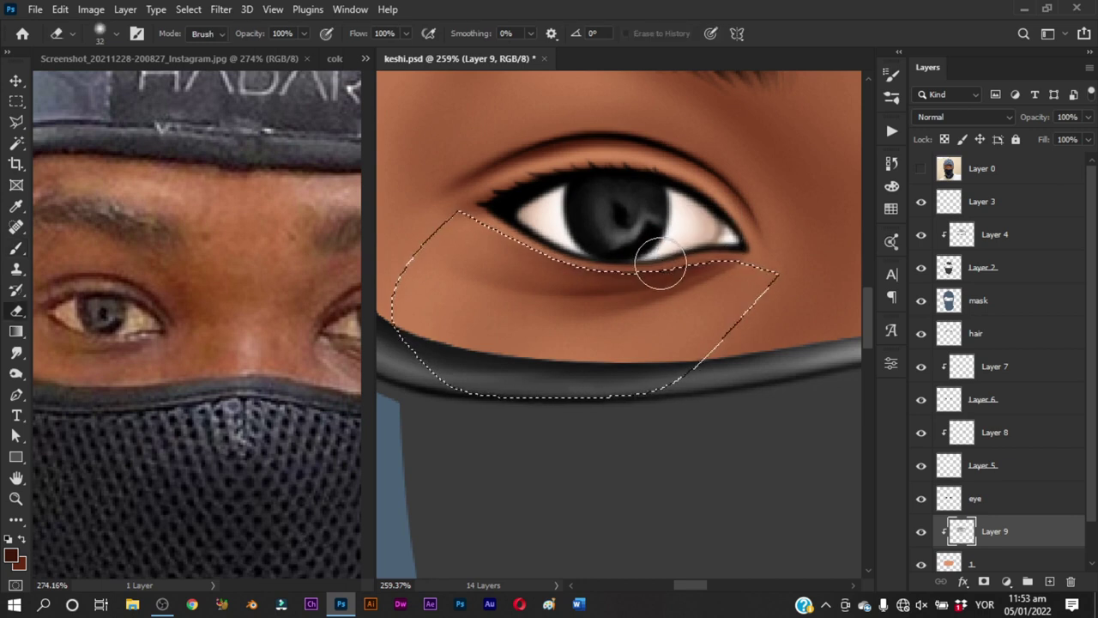
{"action": "right_click", "coordinate": [650, 270], "text": "alt"}
{"action": "mouse_move", "coordinate": [635, 271]}
{"action": "left_mouse_down"}
{"action": "mouse_move", "coordinate": [716, 250]}
{"action": "mouse_move", "coordinate": [659, 265]}
{"action": "left_mouse_up"}
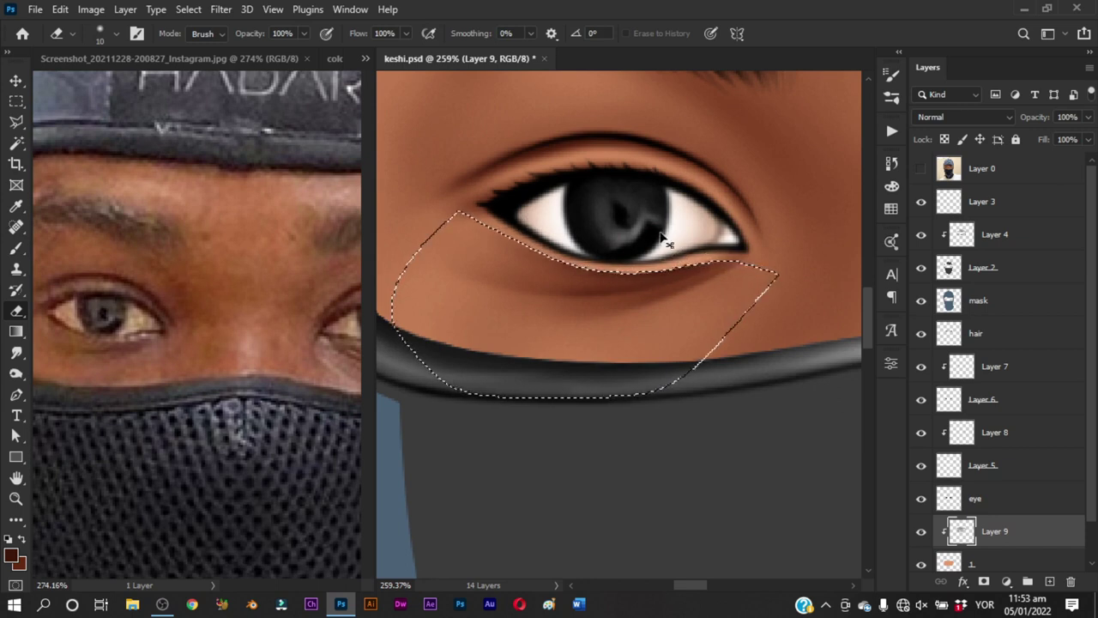
Deselect and save keshi.psd
{"action": "key", "text": "ctrl+d"}
{"action": "left_click_drag", "start_coordinate": [679, 289], "coordinate": [558, 380]}
{"action": "key", "text": "ctrl+s"}
{"action": "mouse_move", "coordinate": [636, 305]}
{"action": "left_mouse_down"}
{"action": "mouse_move", "coordinate": [695, 340]}
{"action": "mouse_move", "coordinate": [599, 344]}
{"action": "left_mouse_up"}
Trace a closed path from above the right eyelid down to the mask edge and select it
{"action": "key", "text": "e"}
{"action": "key", "text": "p"}
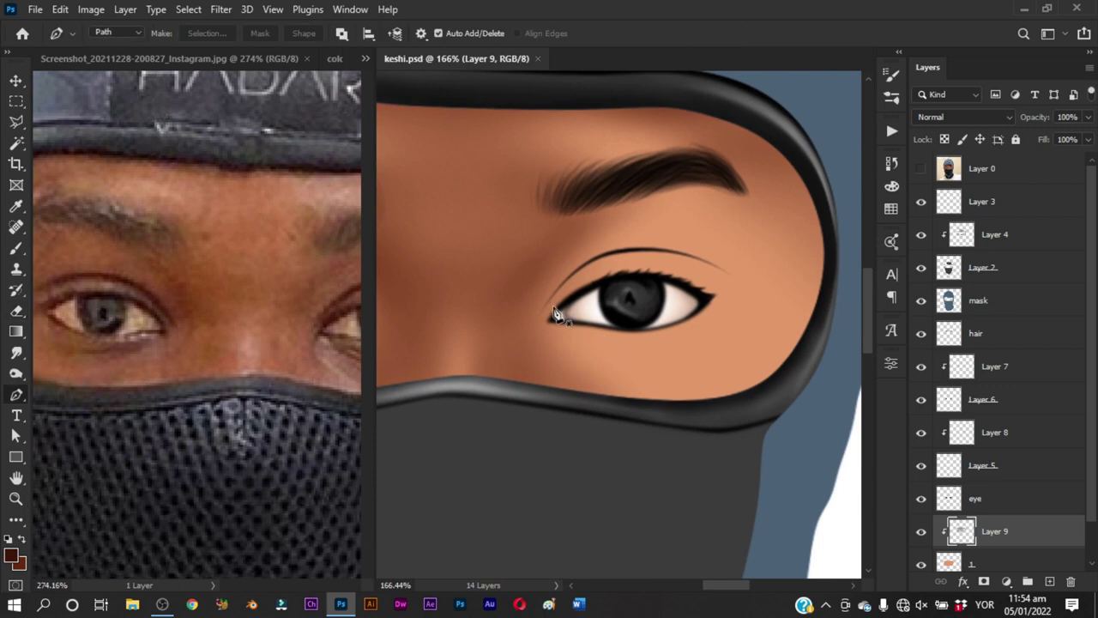
{"action": "mouse_move", "coordinate": [547, 302]}
{"action": "left_mouse_down"}
{"action": "mouse_move", "coordinate": [540, 333]}
{"action": "mouse_move", "coordinate": [535, 316]}
{"action": "left_mouse_up"}
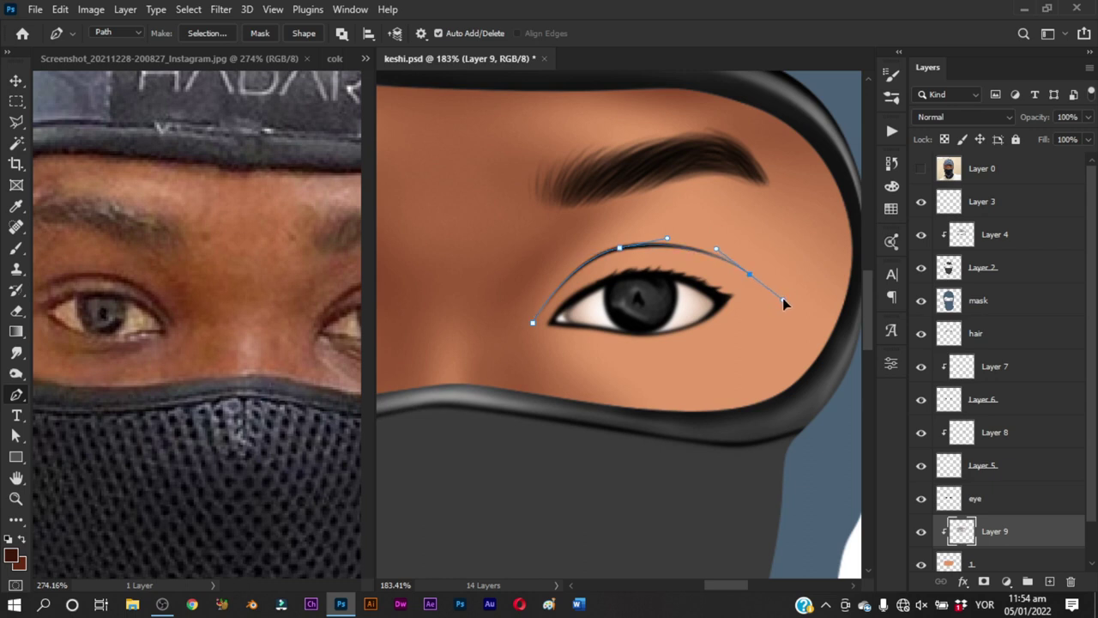
{"action": "left_click_drag", "start_coordinate": [783, 297], "coordinate": [783, 299]}
{"action": "left_click", "coordinate": [807, 327]}
{"action": "left_click", "coordinate": [798, 392]}
{"action": "left_click", "coordinate": [690, 458]}
{"action": "left_click", "coordinate": [580, 443]}
{"action": "left_click_drag", "start_coordinate": [512, 394], "coordinate": [502, 378]}
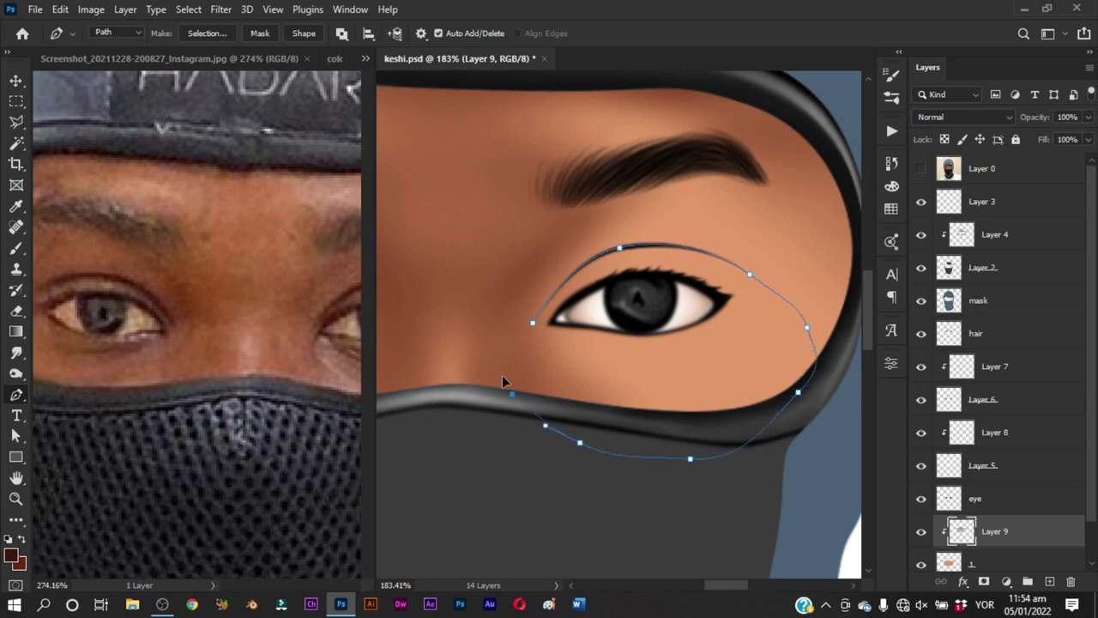
{"action": "left_click", "coordinate": [533, 328]}
{"action": "key", "text": "ctrl+Return"}
Pan the reference to the matching eye and set the brush size to 23
{"action": "key", "text": "b"}
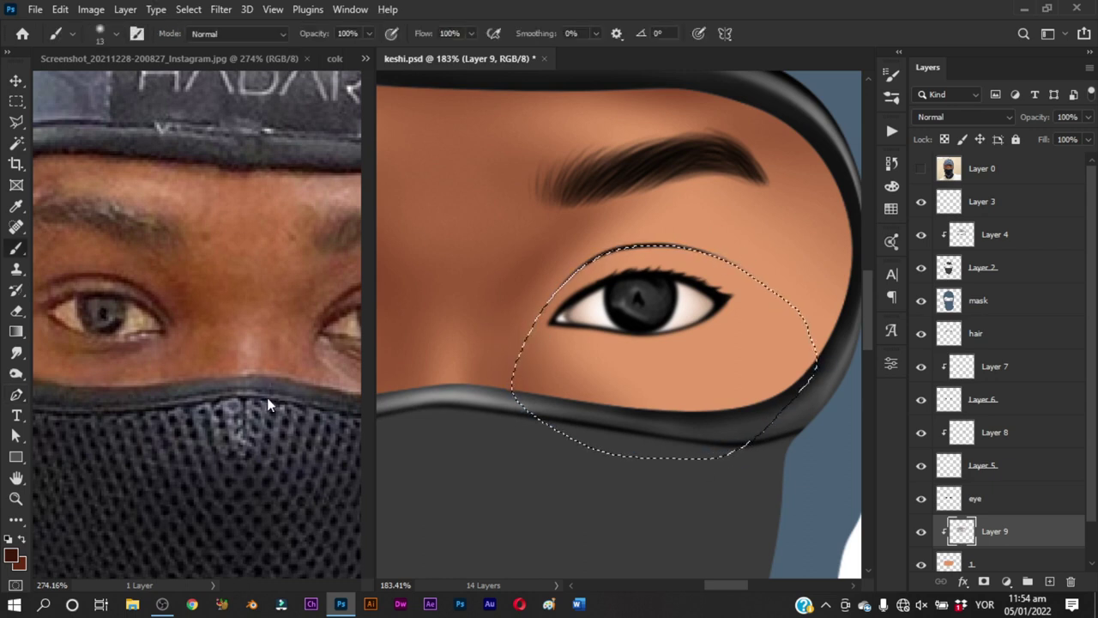
{"action": "left_click_drag", "start_coordinate": [267, 397], "coordinate": [151, 414]}
{"action": "left_click", "coordinate": [635, 288]}
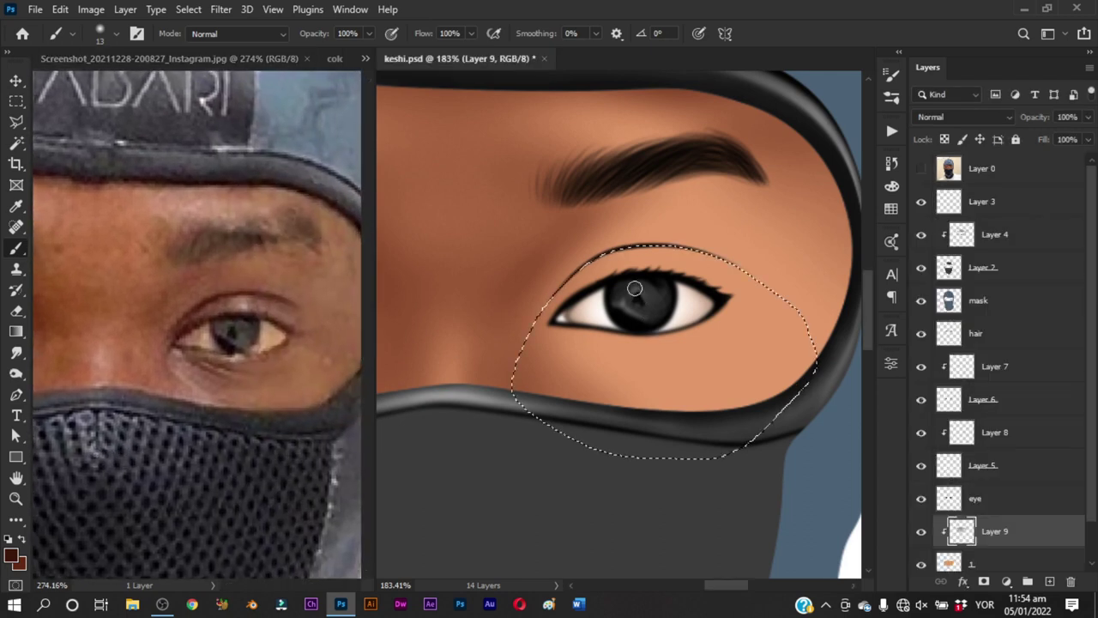
{"action": "left_click_drag", "start_coordinate": [573, 281], "coordinate": [577, 271]}
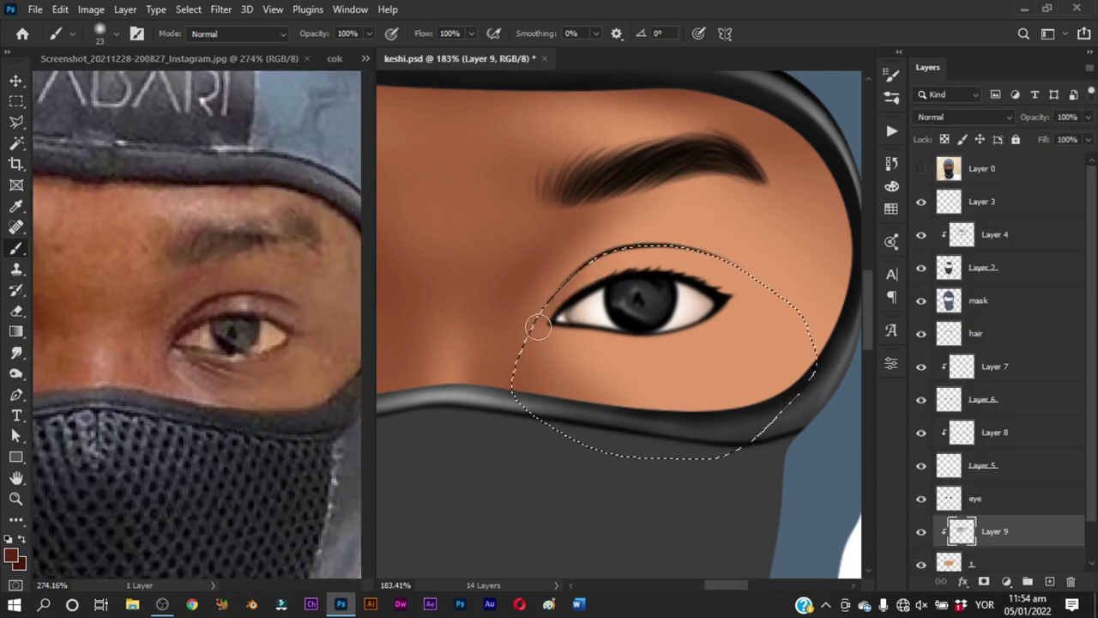
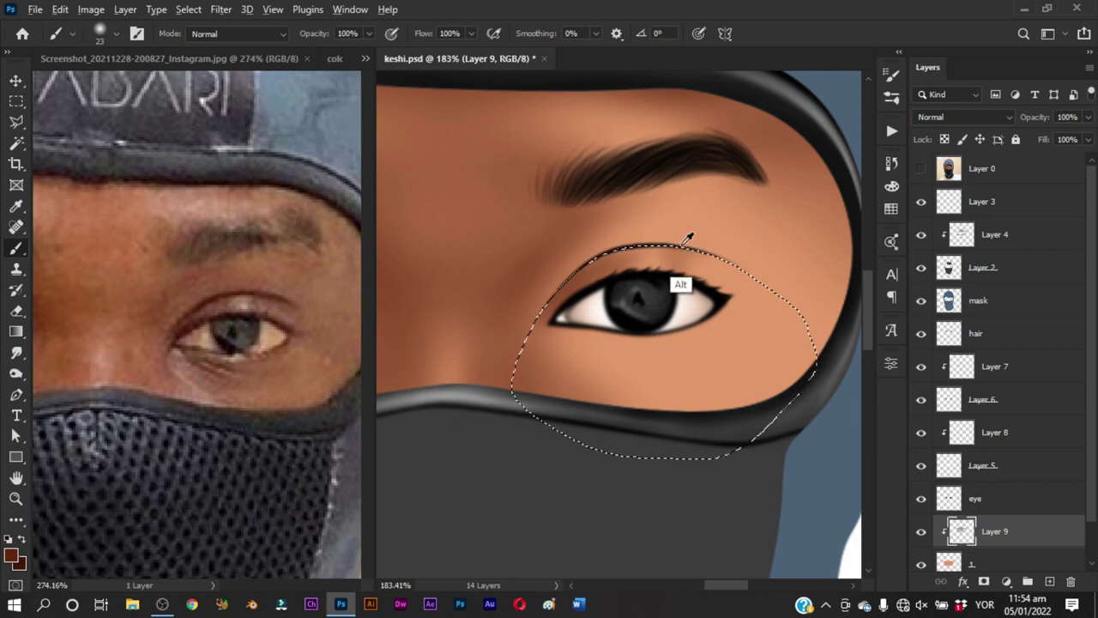
Shrink the brush to 12 px and brighten the eye white beside the pupil
{"action": "right_click", "coordinate": [688, 263], "text": "alt"}
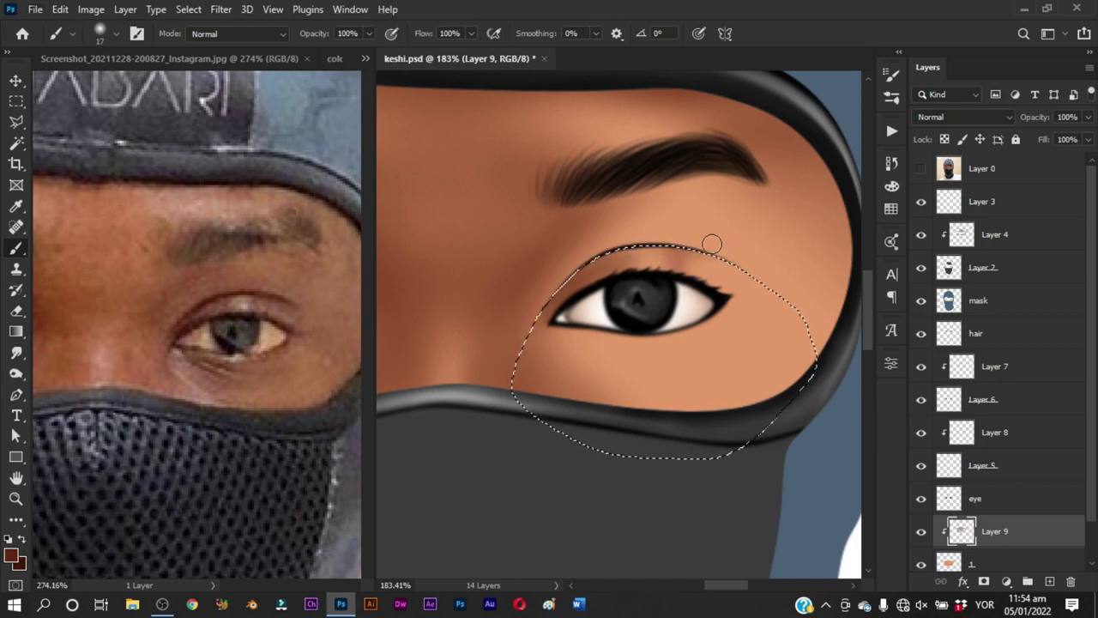
{"action": "right_click", "coordinate": [712, 244], "text": "alt"}
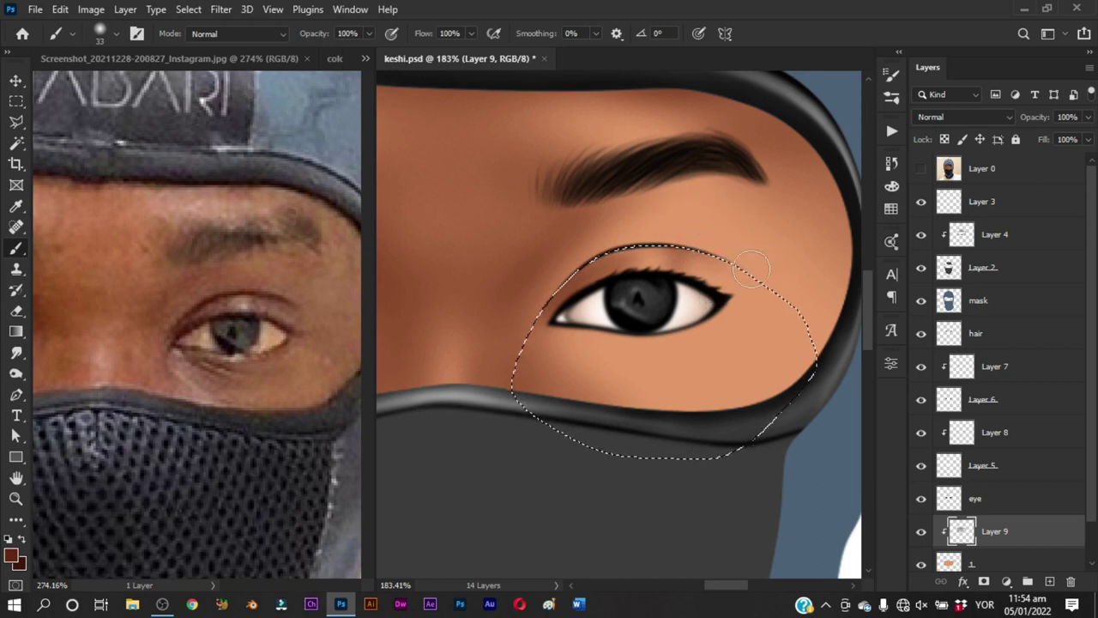
{"action": "right_click", "coordinate": [741, 261], "text": "alt"}
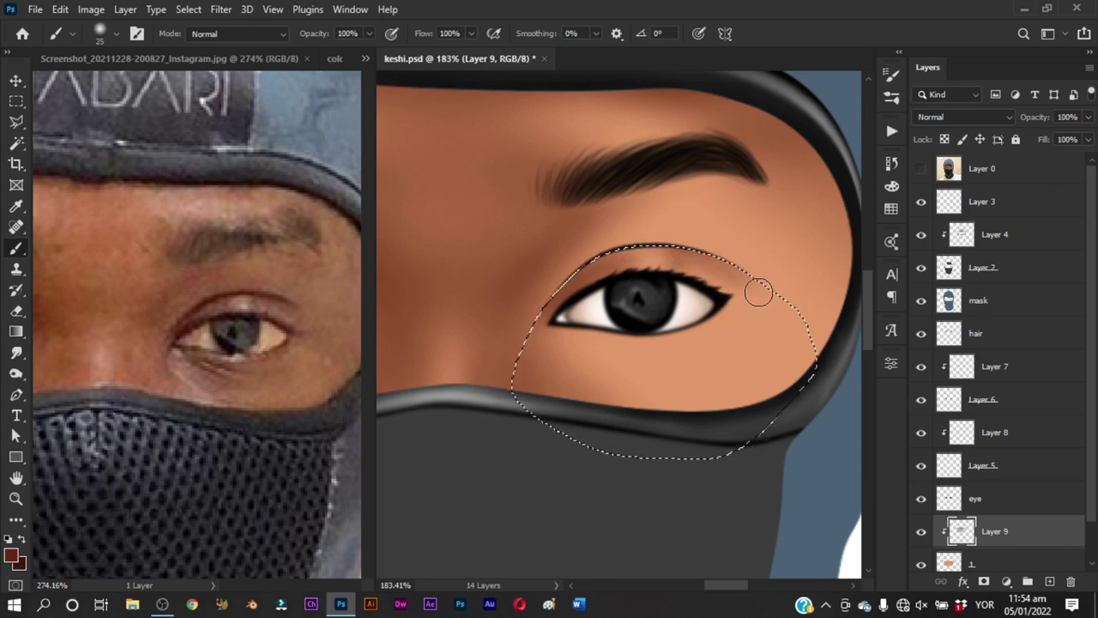
{"action": "right_click", "coordinate": [711, 297], "text": "alt"}
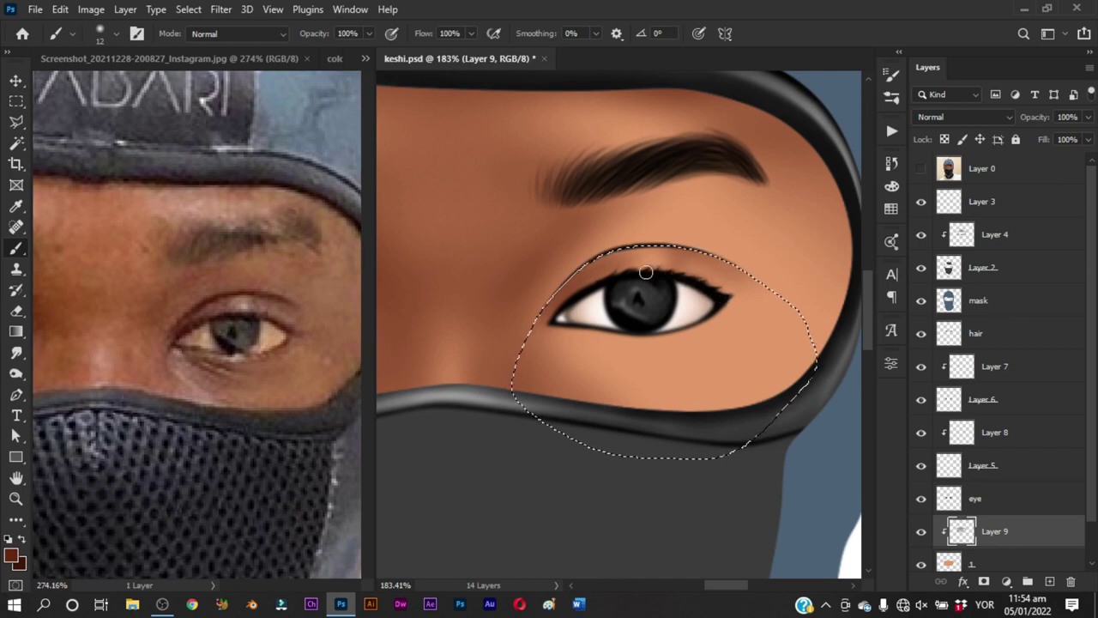
{"action": "left_click_drag", "start_coordinate": [576, 315], "coordinate": [601, 302]}
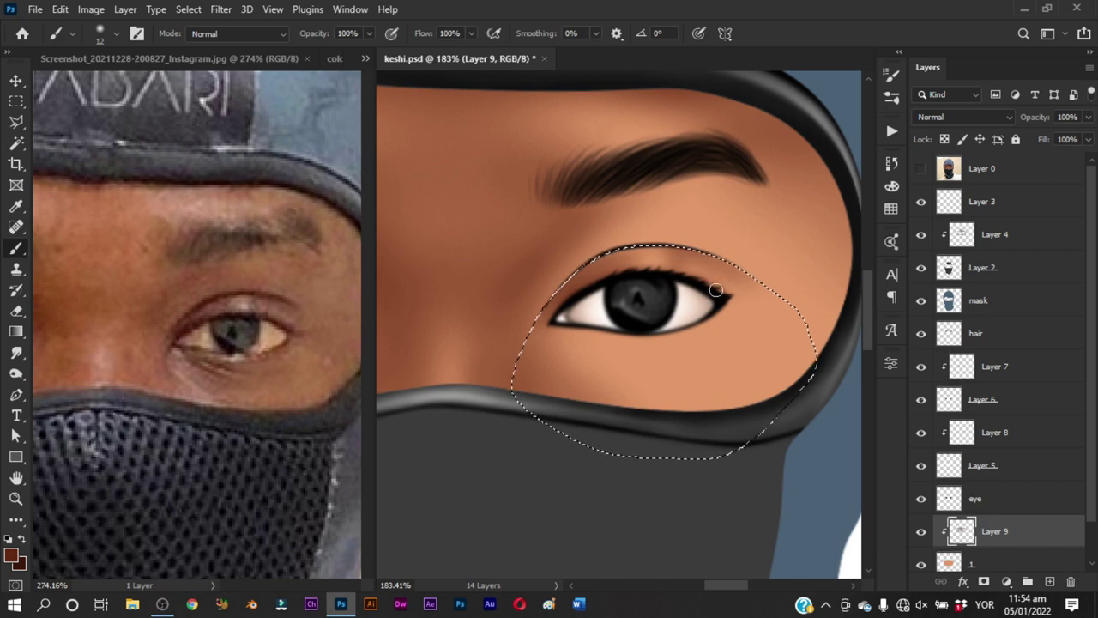
Darken the upper eyelid crease with a 7–12 px brush, comparing against the reference photo
{"action": "right_click", "coordinate": [740, 297], "text": "alt"}
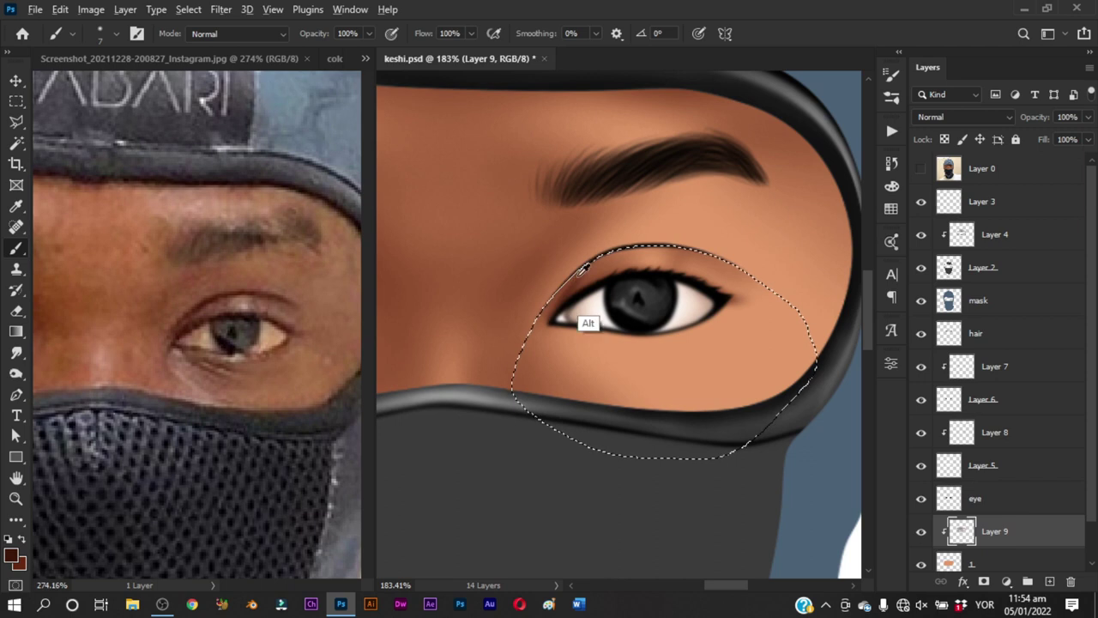
{"action": "left_click_drag", "start_coordinate": [577, 283], "coordinate": [566, 301]}
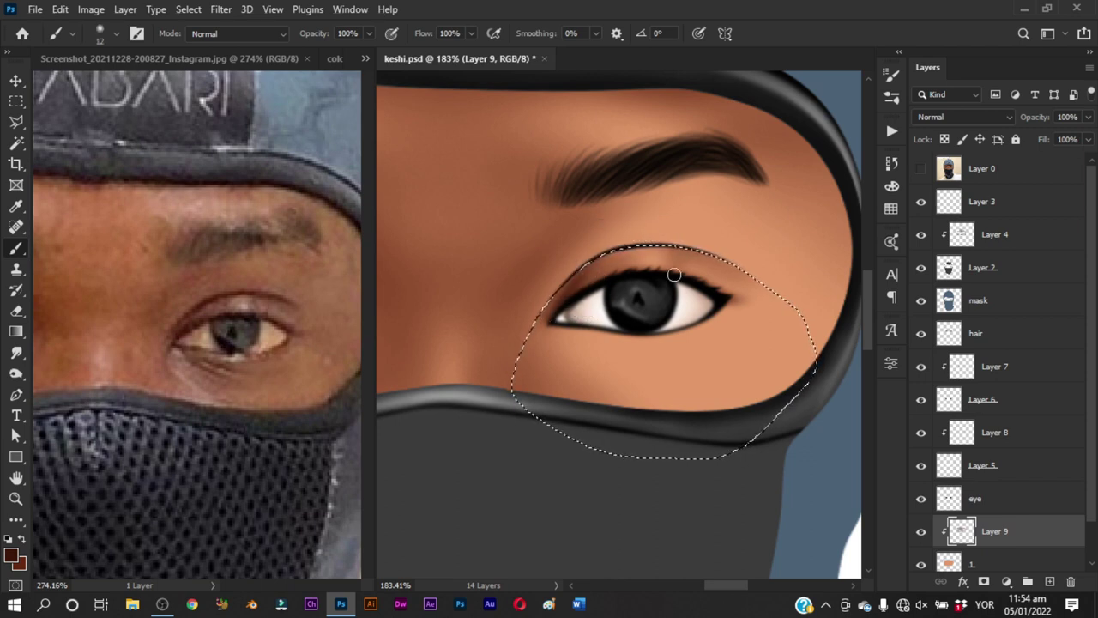
{"action": "mouse_move", "coordinate": [645, 248]}
{"action": "left_mouse_down"}
{"action": "mouse_move", "coordinate": [602, 270]}
{"action": "mouse_move", "coordinate": [562, 264]}
{"action": "mouse_move", "coordinate": [627, 273]}
{"action": "left_mouse_up"}
{"action": "left_click", "coordinate": [921, 169]}
{"action": "left_click", "coordinate": [921, 168]}
{"action": "right_click", "coordinate": [567, 265], "text": "alt"}
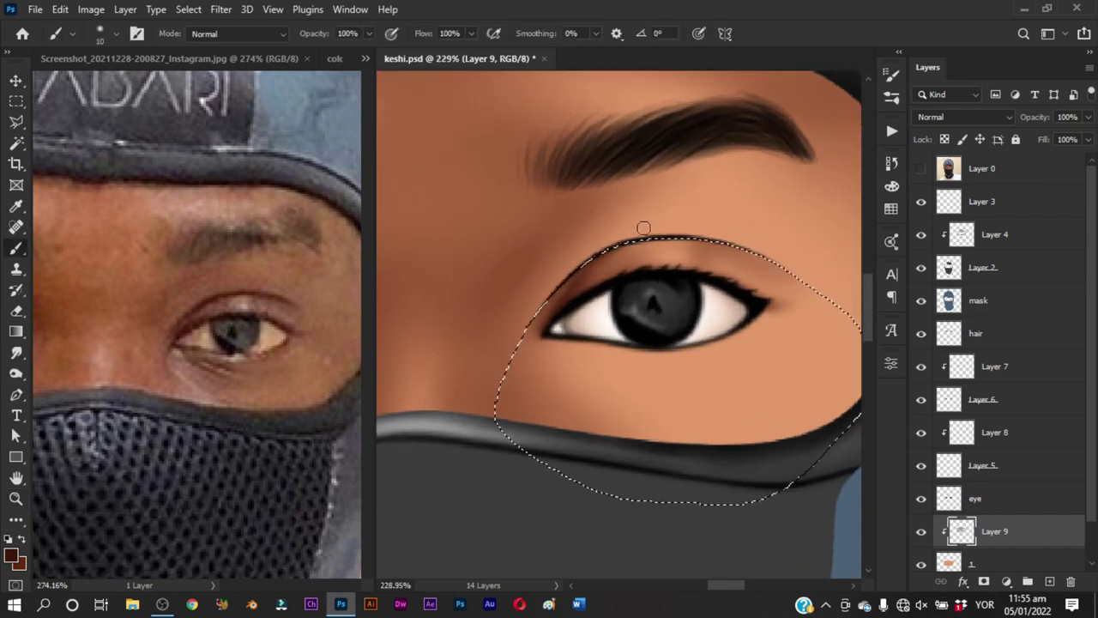
Extend the dark eyelid line toward the eye's outer corner, checking the reference photo
{"action": "mouse_move", "coordinate": [713, 230]}
{"action": "left_mouse_down"}
{"action": "mouse_move", "coordinate": [637, 208]}
{"action": "mouse_move", "coordinate": [610, 185]}
{"action": "left_mouse_up"}
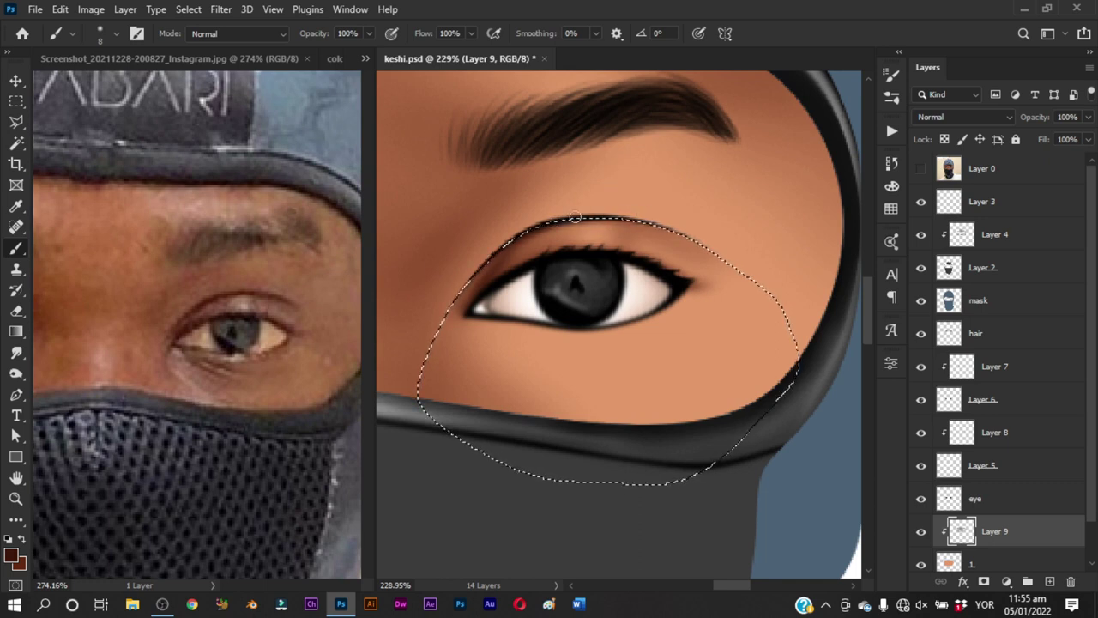
{"action": "left_click_drag", "start_coordinate": [576, 215], "coordinate": [650, 219]}
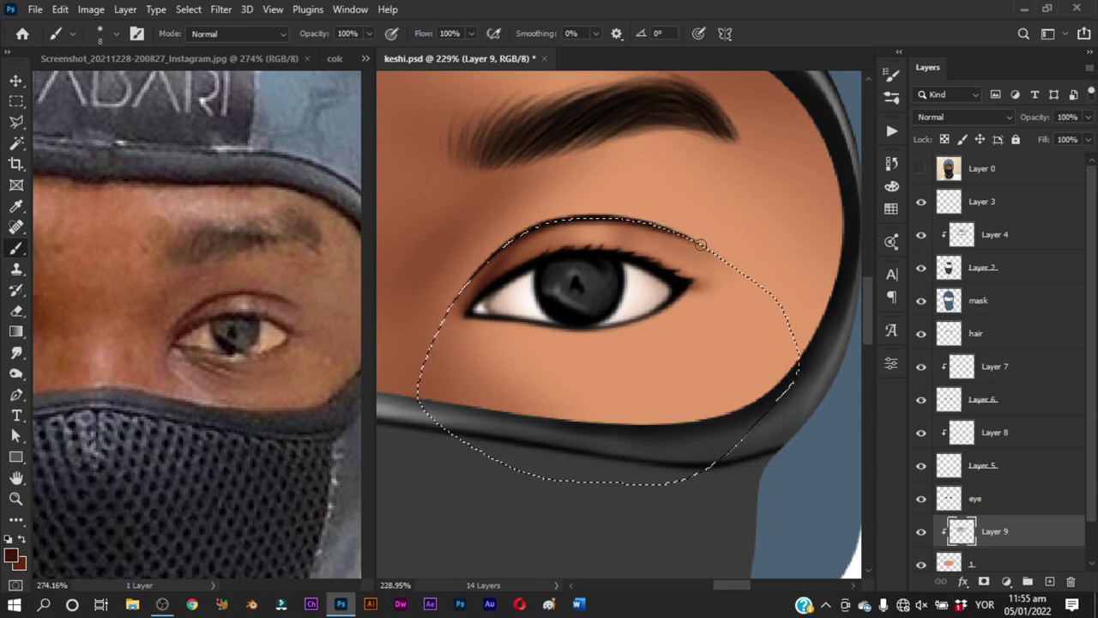
{"action": "left_click", "coordinate": [921, 168]}
{"action": "left_click", "coordinate": [921, 168]}
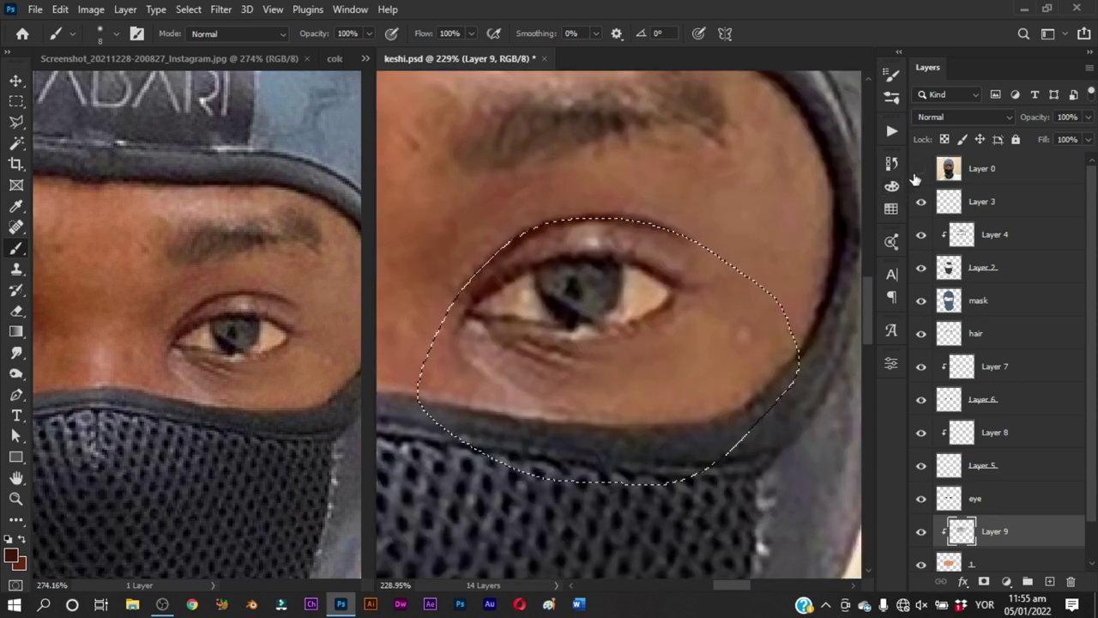
{"action": "left_click_drag", "start_coordinate": [676, 228], "coordinate": [704, 245]}
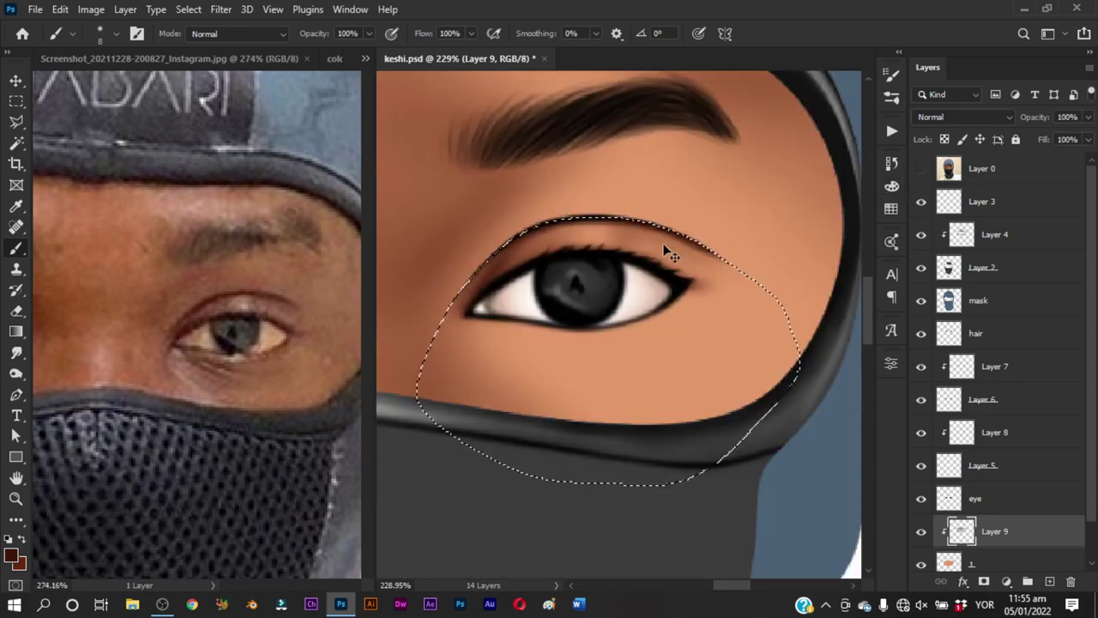
Undo and repaint the dark stroke along the upper eyelid edge, then zoom out to the face
{"action": "mouse_move", "coordinate": [462, 265]}
{"action": "left_mouse_down"}
{"action": "mouse_move", "coordinate": [486, 289]}
{"action": "mouse_move", "coordinate": [482, 326]}
{"action": "mouse_move", "coordinate": [496, 302]}
{"action": "left_mouse_up"}
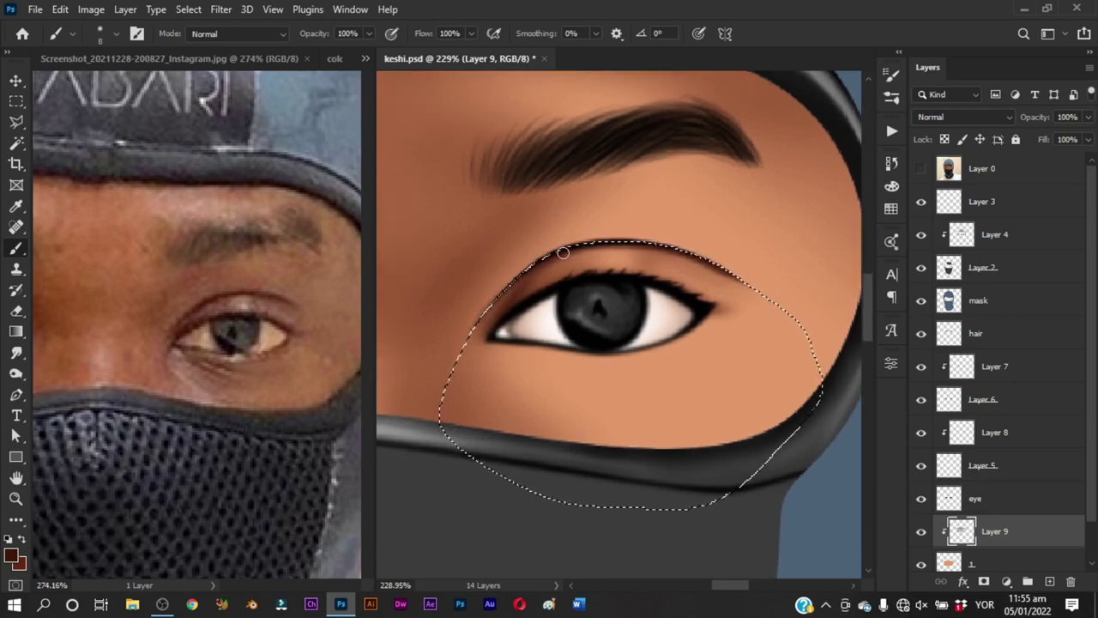
{"action": "key", "text": "ctrl+z"}
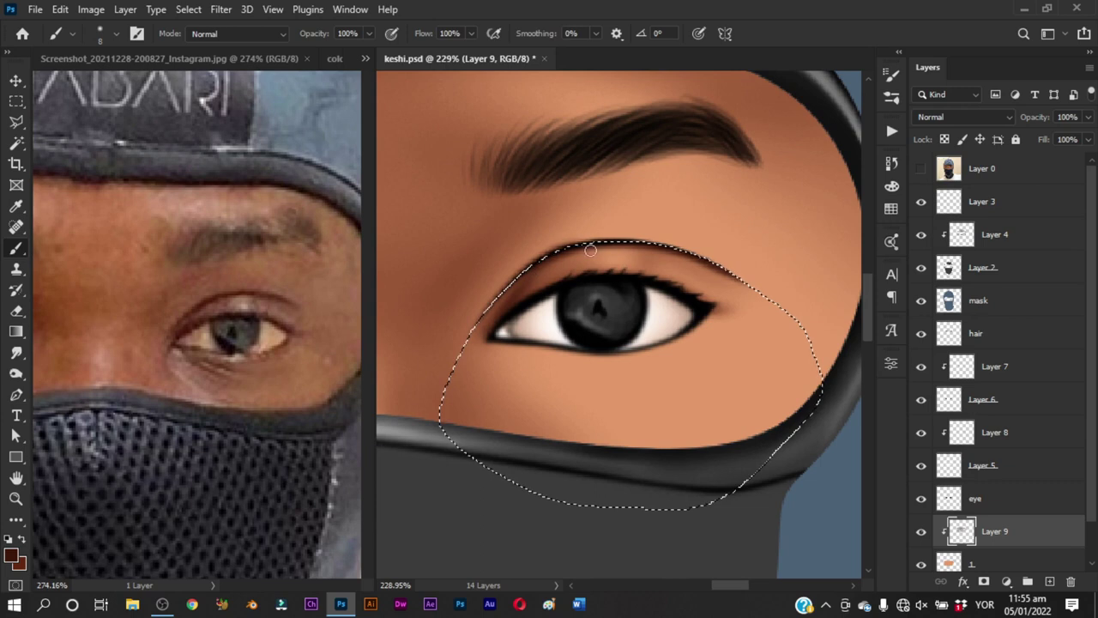
{"action": "left_click_drag", "start_coordinate": [496, 300], "coordinate": [550, 260]}
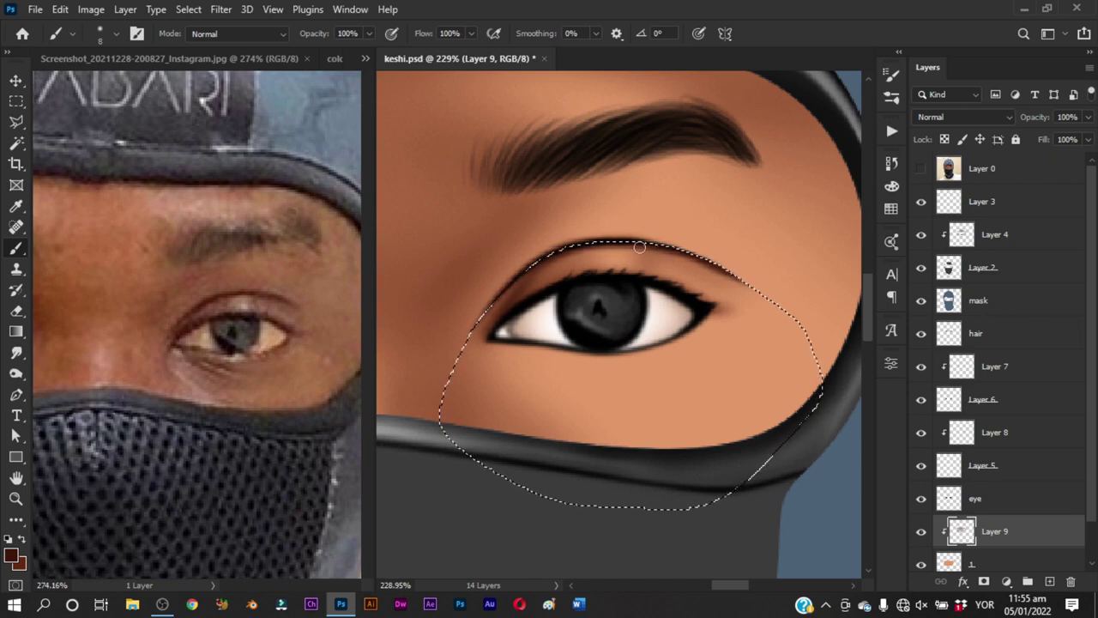
{"action": "left_click", "coordinate": [921, 169]}
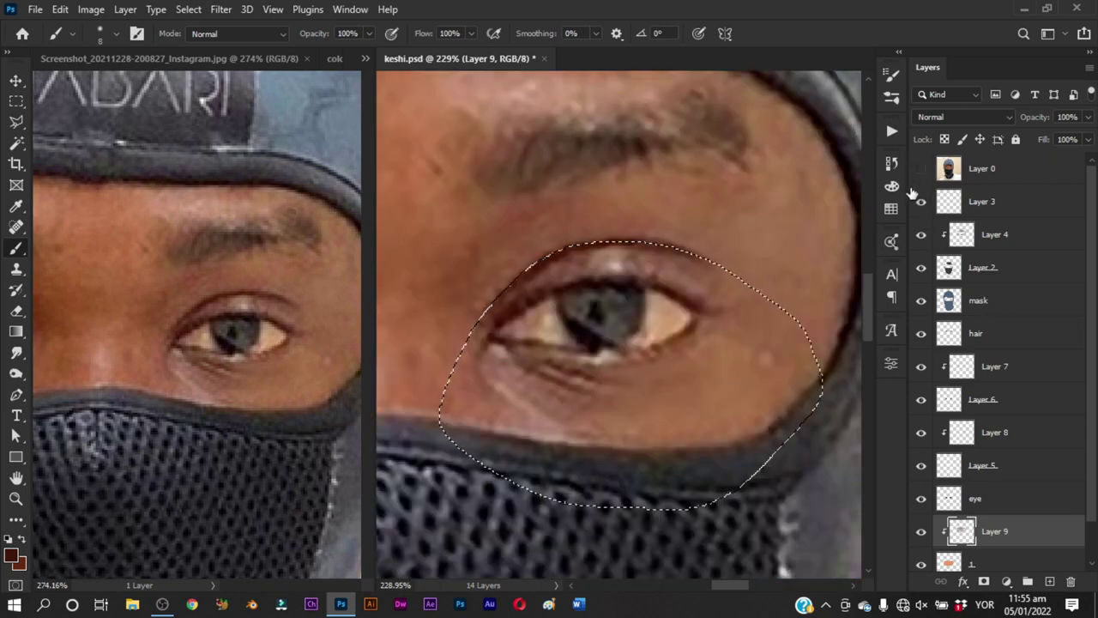
{"action": "left_click", "coordinate": [922, 170]}
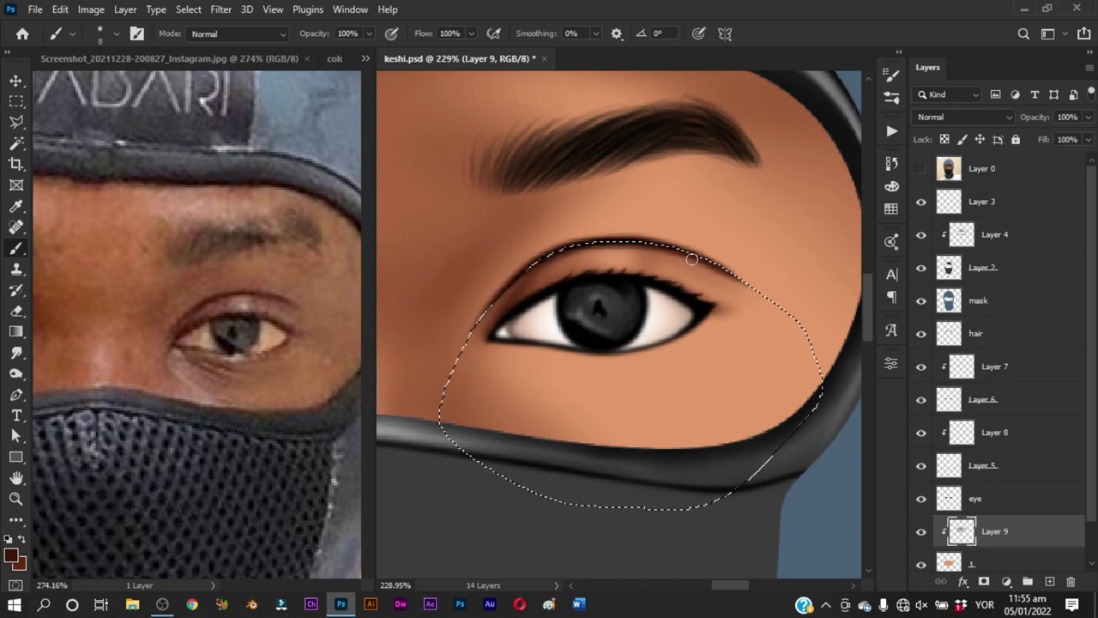
{"action": "key", "text": "z"}
{"action": "left_click_drag", "start_coordinate": [693, 260], "coordinate": [620, 300]}
{"action": "left_click_drag", "start_coordinate": [704, 289], "coordinate": [738, 289]}
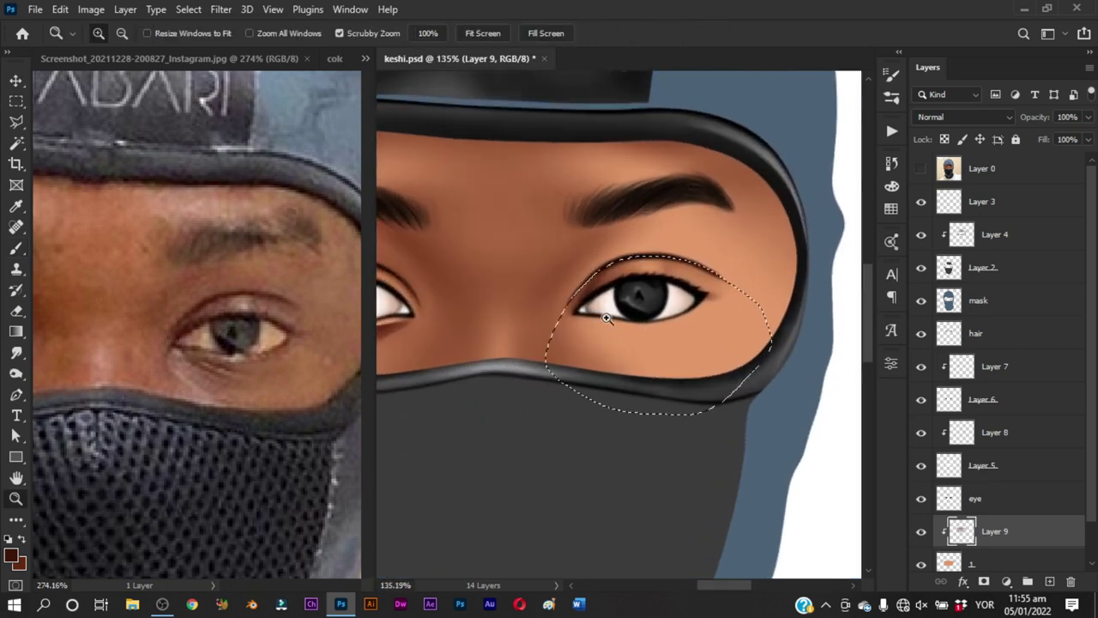
{"action": "key", "text": "b"}
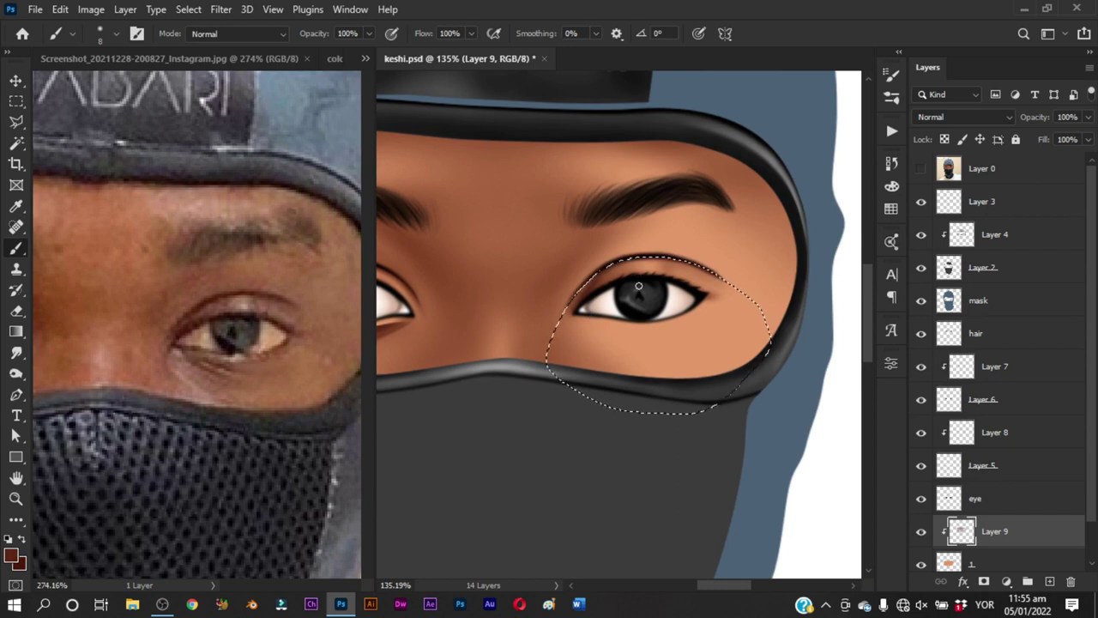
{"action": "key", "text": "z"}
{"action": "left_click_drag", "start_coordinate": [644, 263], "coordinate": [654, 264]}
{"action": "key", "text": "b"}
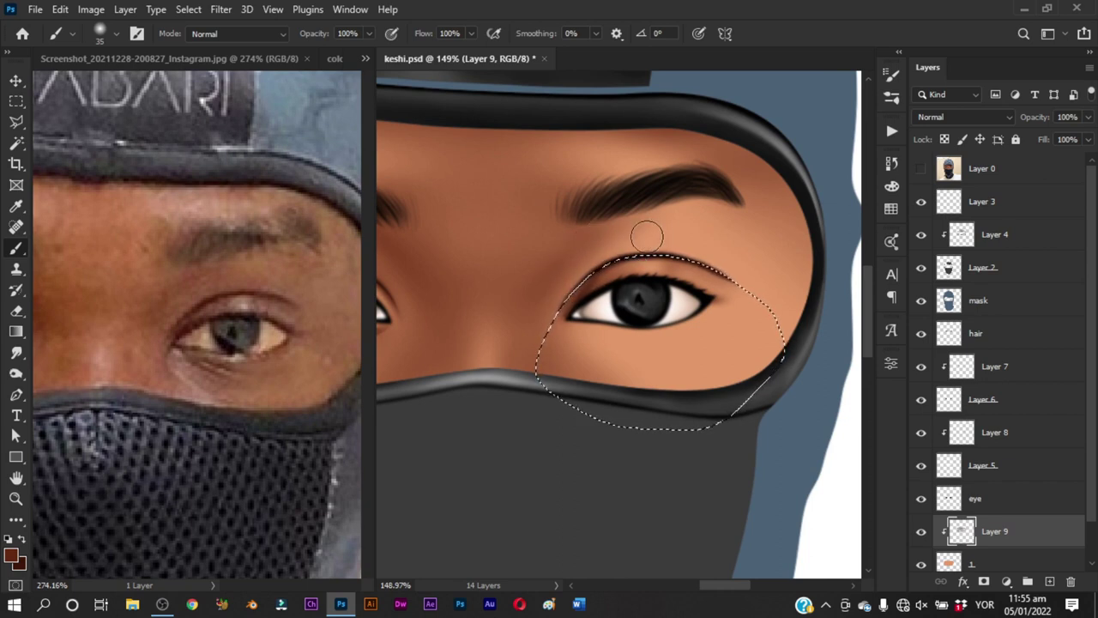
{"action": "key", "text": "z"}
{"action": "mouse_move", "coordinate": [643, 267]}
{"action": "left_mouse_down"}
{"action": "mouse_move", "coordinate": [599, 327]}
{"action": "mouse_move", "coordinate": [629, 314]}
{"action": "left_mouse_up"}
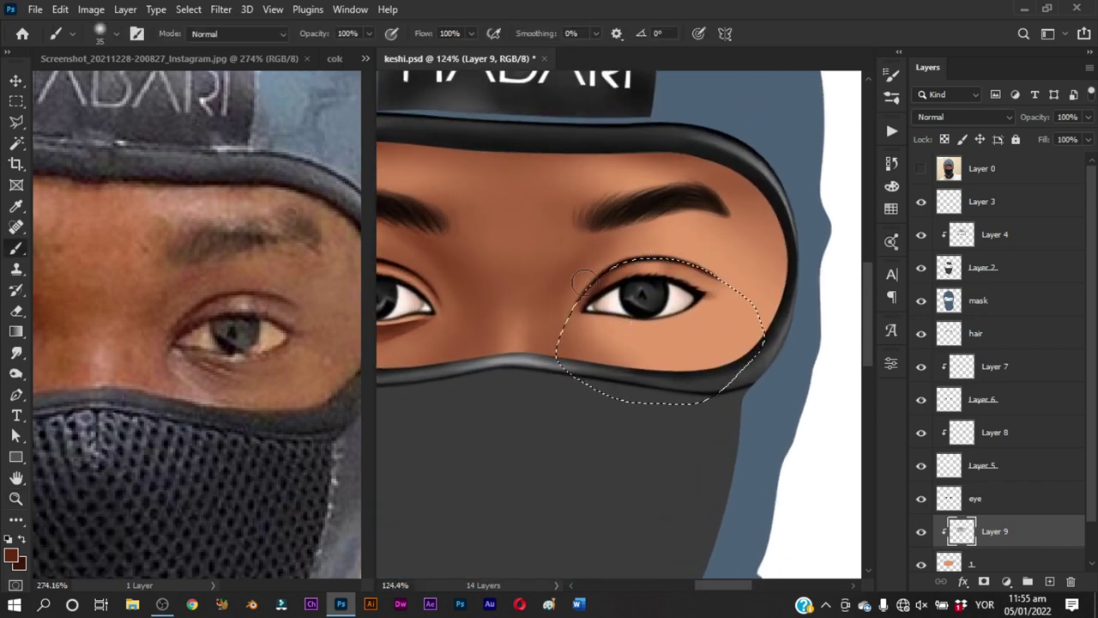
{"action": "left_click_drag", "start_coordinate": [624, 287], "coordinate": [630, 240]}
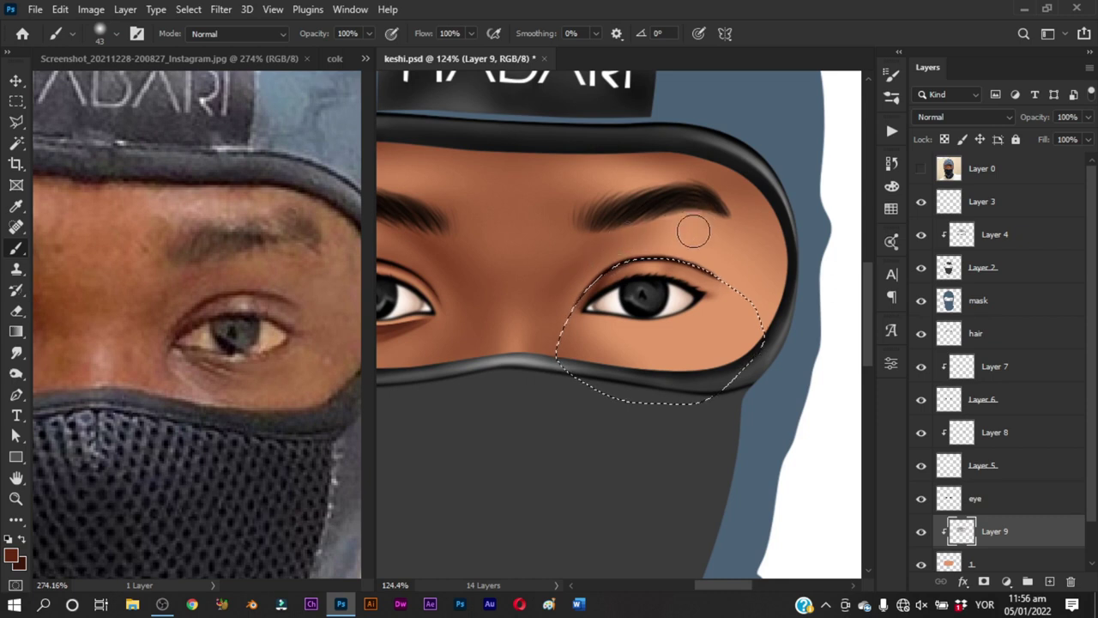
{"action": "mouse_move", "coordinate": [685, 218]}
{"action": "left_mouse_down"}
{"action": "mouse_move", "coordinate": [720, 216]}
{"action": "mouse_move", "coordinate": [695, 202]}
{"action": "left_mouse_up"}
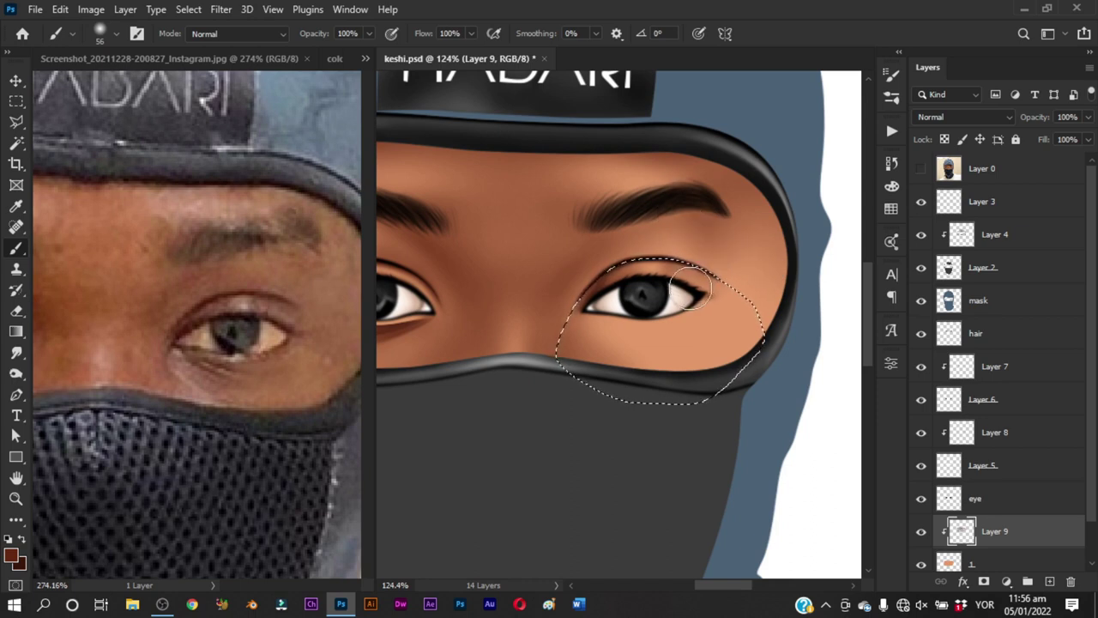
{"action": "left_click_drag", "start_coordinate": [690, 290], "coordinate": [684, 287]}
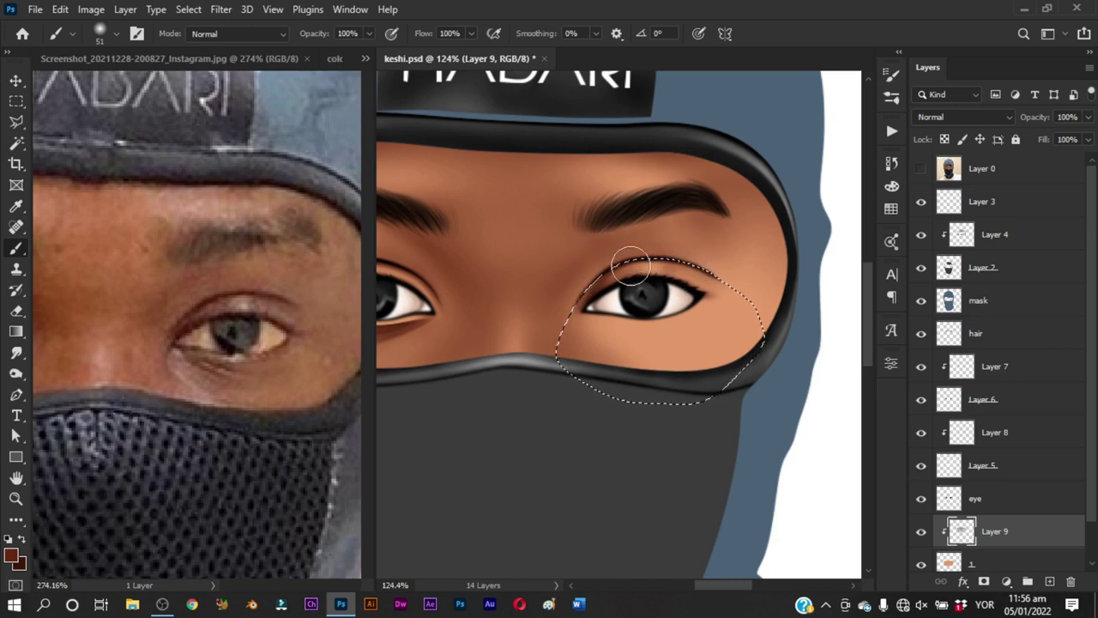
{"action": "left_click_drag", "start_coordinate": [657, 278], "coordinate": [678, 267]}
{"action": "scroll", "coordinate": [643, 279], "scroll_direction": "up", "scroll_amount": 2}
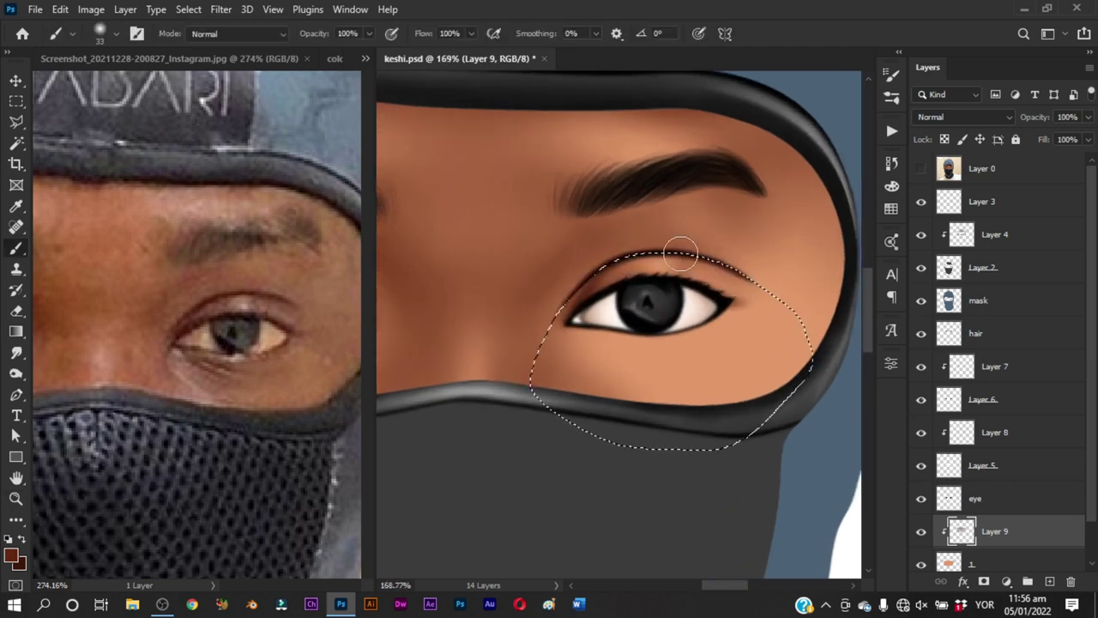
Frame both eyes, enlarge the brush to 36 and compare against the reference photo
{"action": "key", "text": "z"}
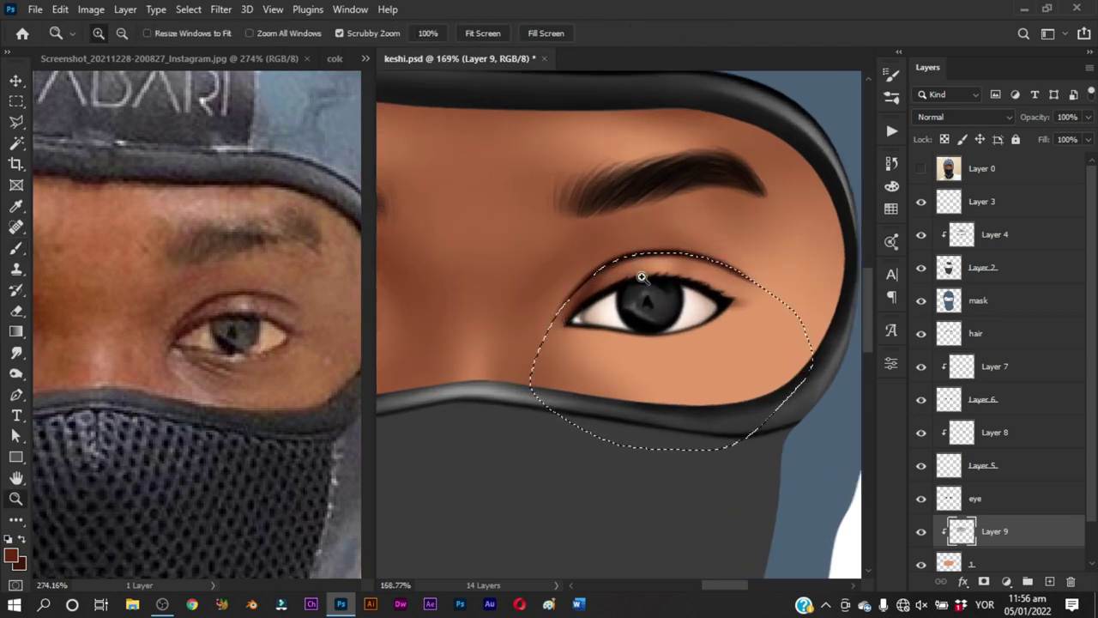
{"action": "mouse_move", "coordinate": [633, 289]}
{"action": "left_mouse_down"}
{"action": "mouse_move", "coordinate": [559, 337]}
{"action": "mouse_move", "coordinate": [613, 314]}
{"action": "left_mouse_up"}
{"action": "key", "text": "b"}
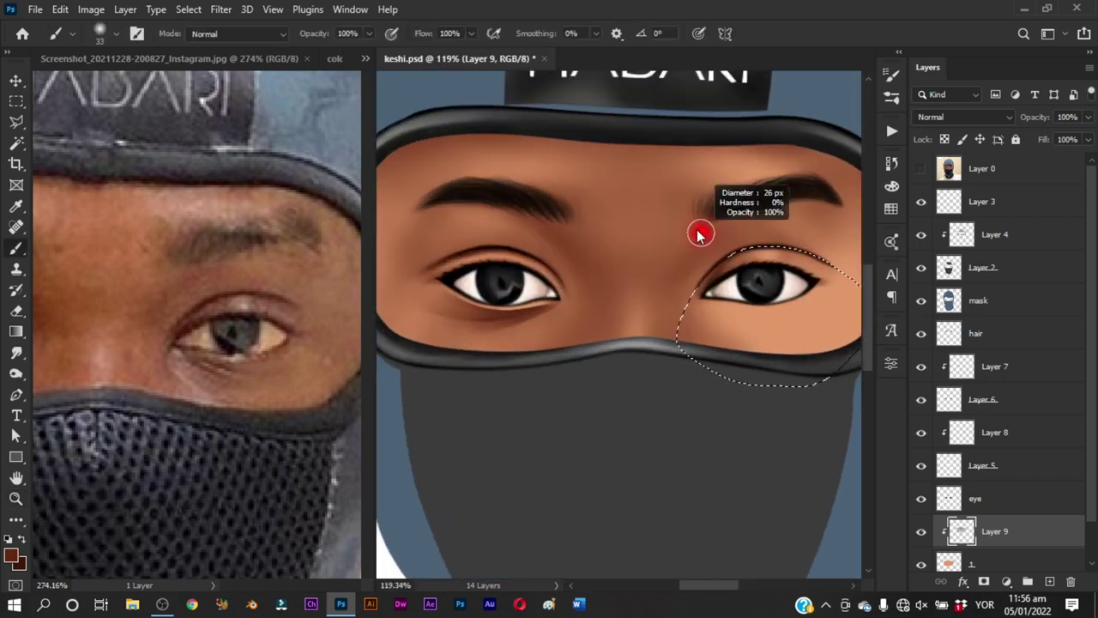
{"action": "mouse_move", "coordinate": [724, 240]}
{"action": "left_mouse_down"}
{"action": "mouse_move", "coordinate": [715, 226]}
{"action": "mouse_move", "coordinate": [735, 215]}
{"action": "mouse_move", "coordinate": [745, 230]}
{"action": "left_mouse_up"}
{"action": "left_click", "coordinate": [921, 169]}
{"action": "left_click", "coordinate": [921, 169]}
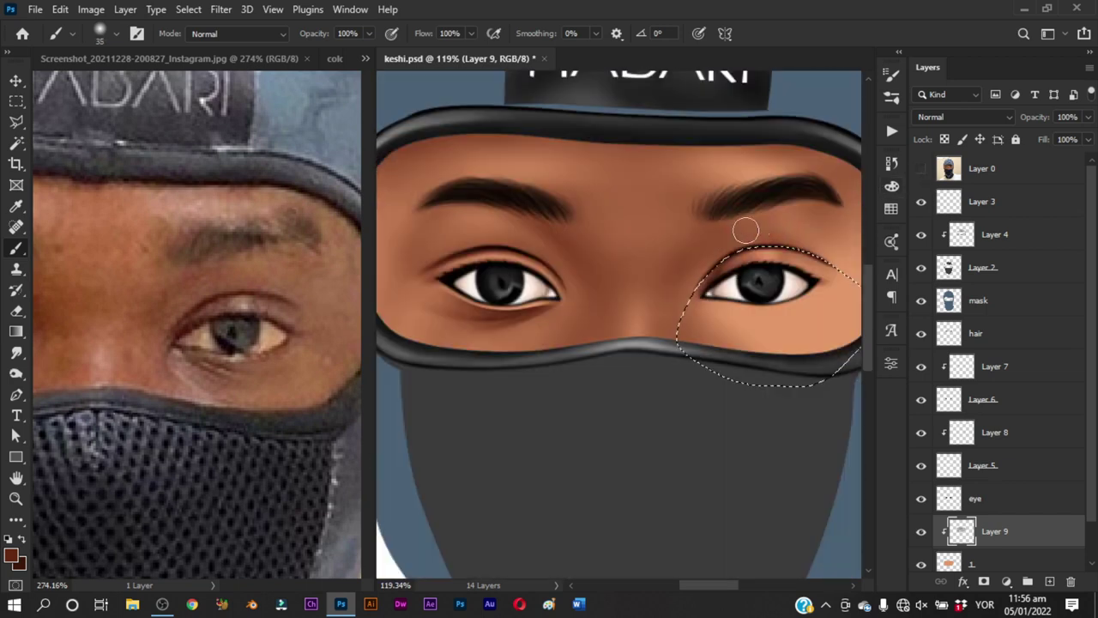
{"action": "left_click", "coordinate": [921, 168]}
{"action": "left_click", "coordinate": [921, 169]}
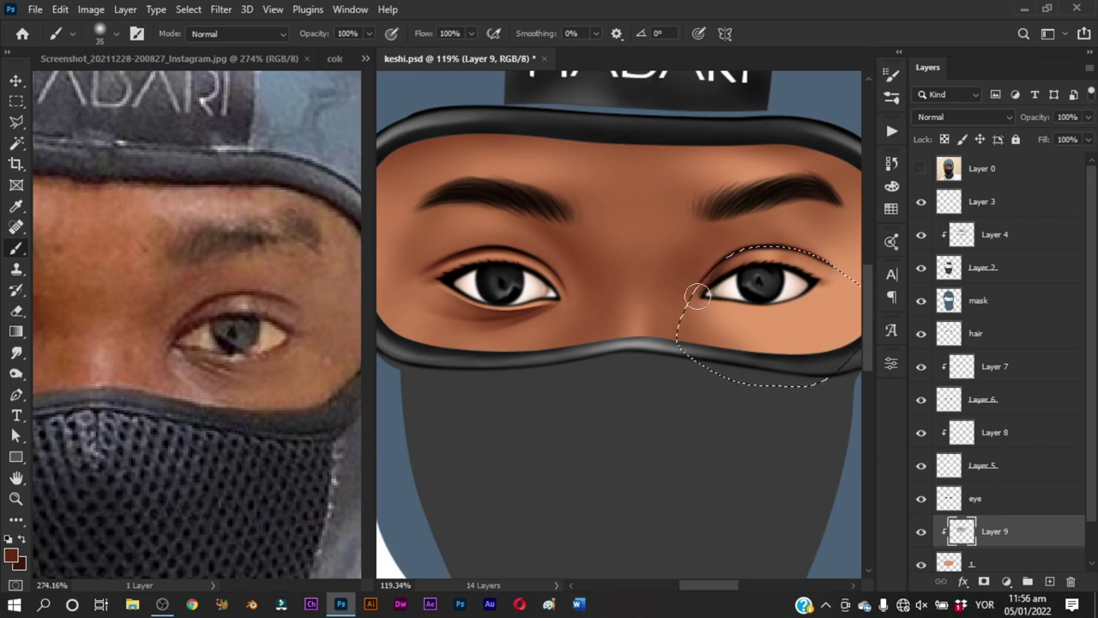
Paint soft skin shading around the eyes, varying brush size and rechecking the reference
{"action": "left_click_drag", "start_coordinate": [705, 258], "coordinate": [718, 225]}
{"action": "left_click", "coordinate": [921, 169]}
{"action": "left_click", "coordinate": [921, 169]}
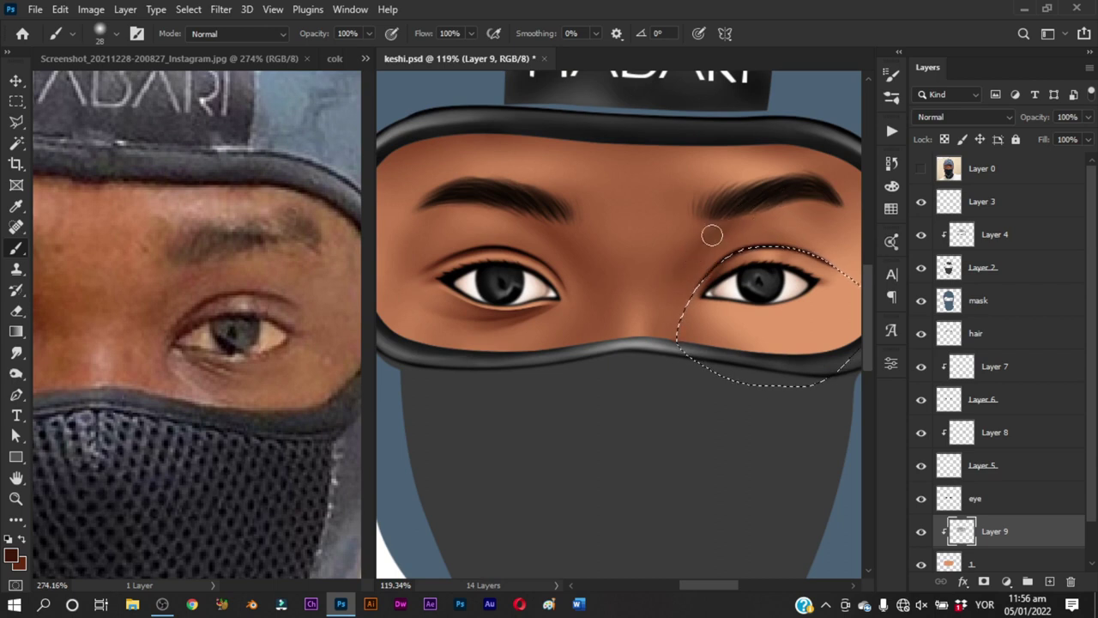
{"action": "scroll", "coordinate": [632, 380], "scroll_direction": "down", "scroll_amount": 5}
{"action": "scroll", "coordinate": [669, 375], "scroll_direction": "up", "scroll_amount": 6}
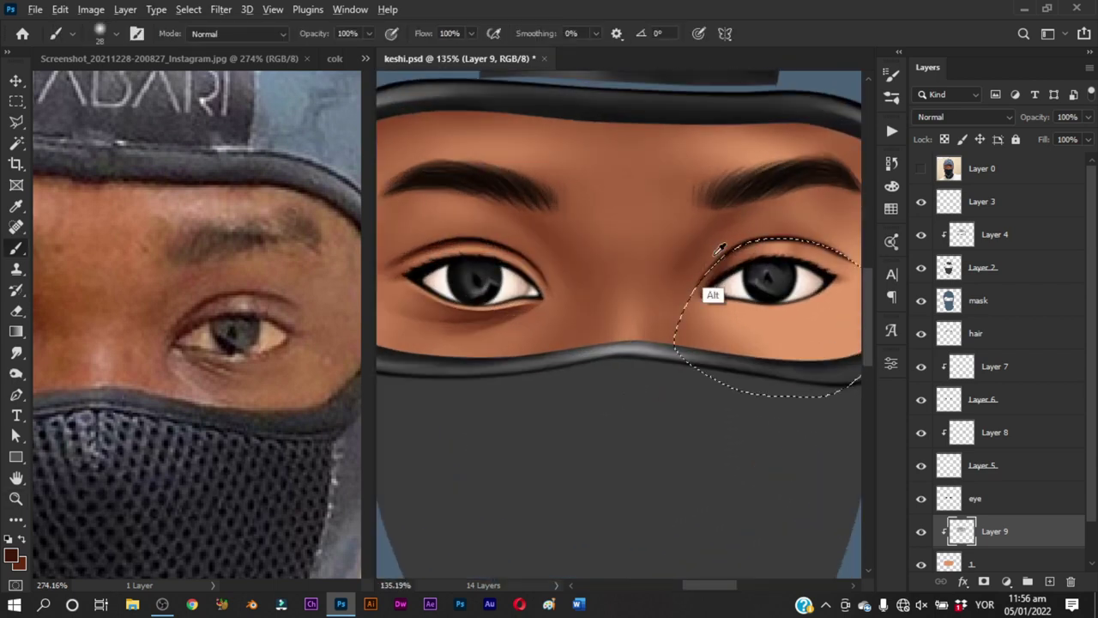
{"action": "left_click_drag", "start_coordinate": [687, 270], "coordinate": [694, 271]}
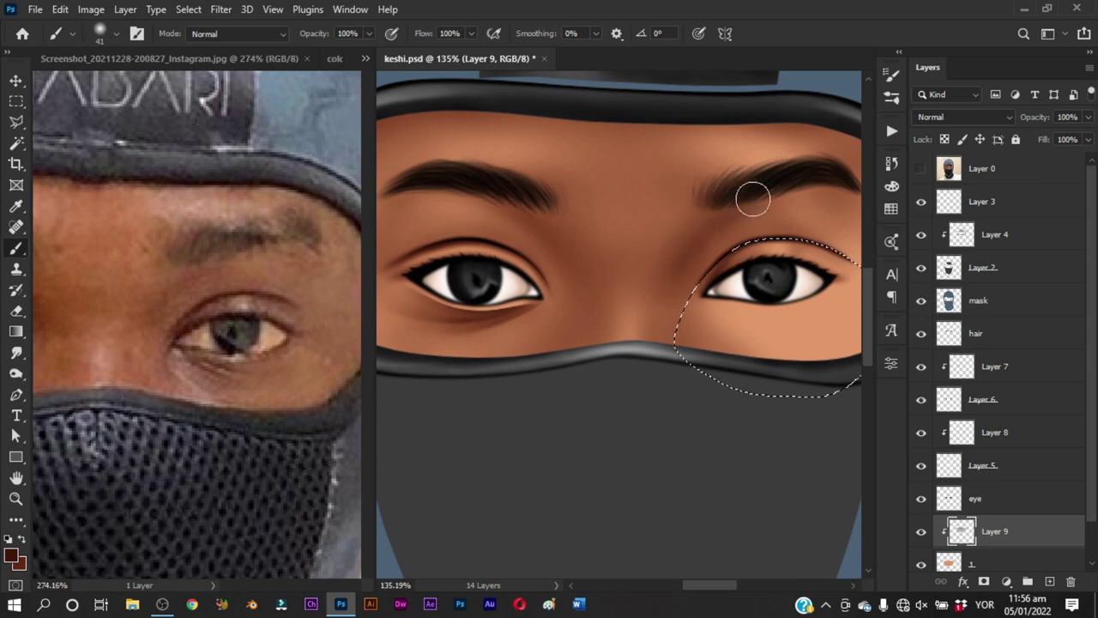
{"action": "left_click", "coordinate": [920, 168]}
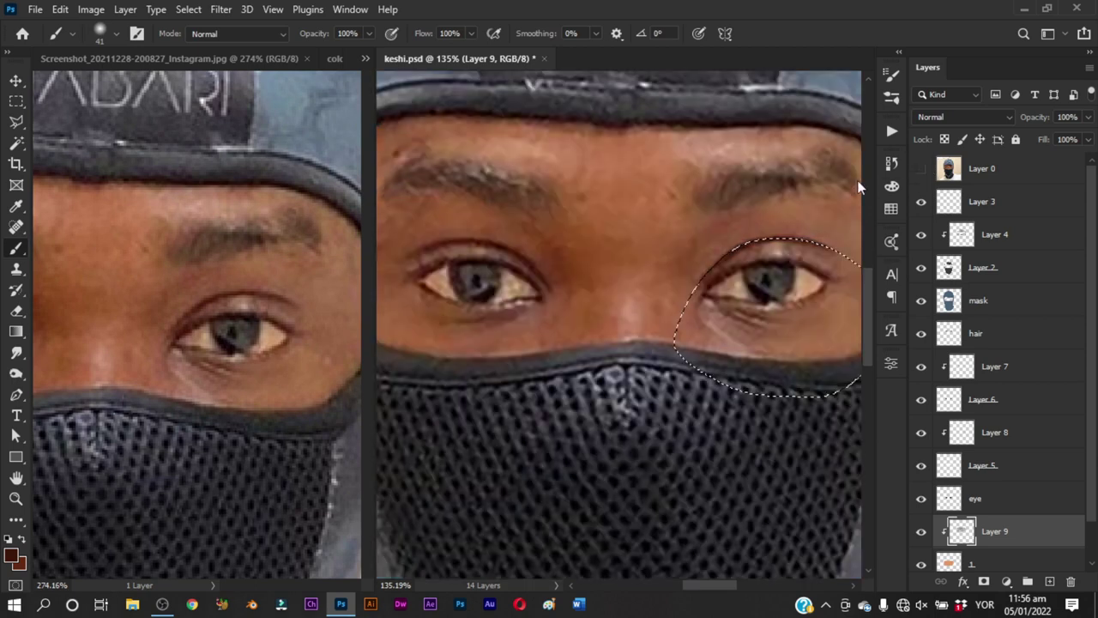
{"action": "left_click", "coordinate": [921, 168]}
{"action": "left_click_drag", "start_coordinate": [520, 208], "coordinate": [504, 206]}
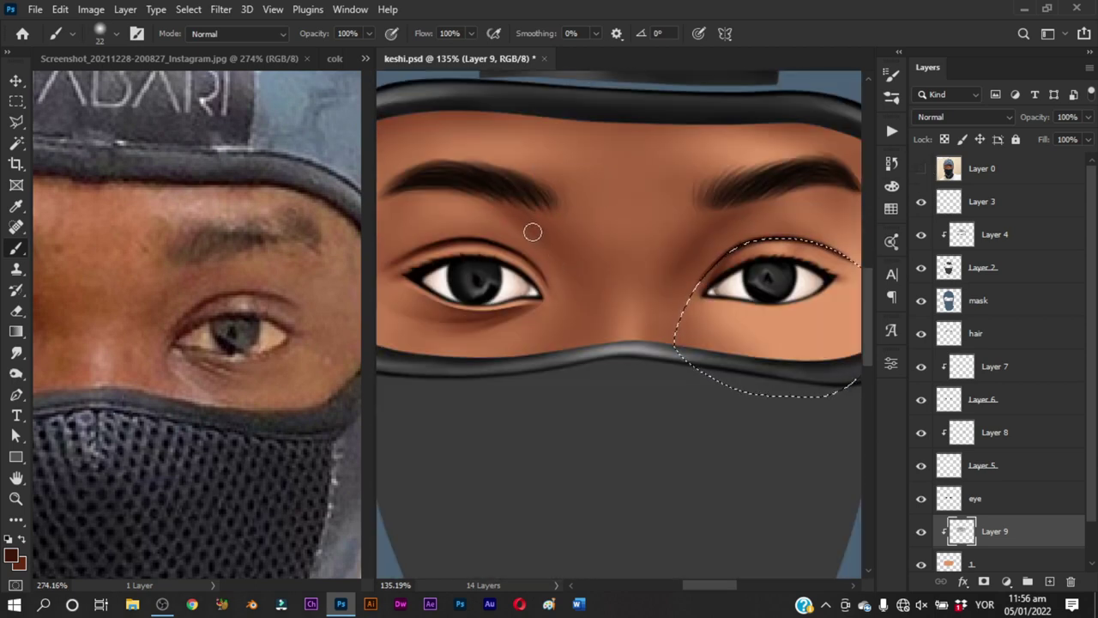
{"action": "left_click_drag", "start_coordinate": [574, 269], "coordinate": [600, 269]}
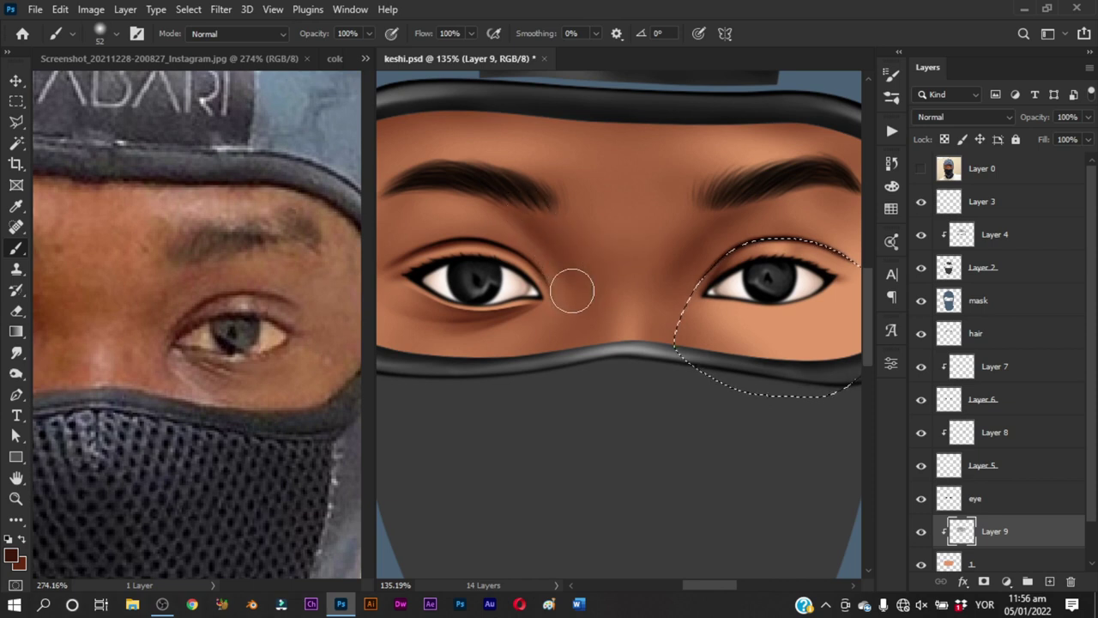
{"action": "scroll", "coordinate": [613, 365], "scroll_direction": "down", "scroll_amount": 3}
{"action": "scroll", "coordinate": [667, 346], "scroll_direction": "down", "scroll_amount": 2}
Zoom out to the whole face and drop the selection around the eye
{"action": "key", "text": "z"}
{"action": "left_click_drag", "start_coordinate": [674, 346], "coordinate": [726, 311]}
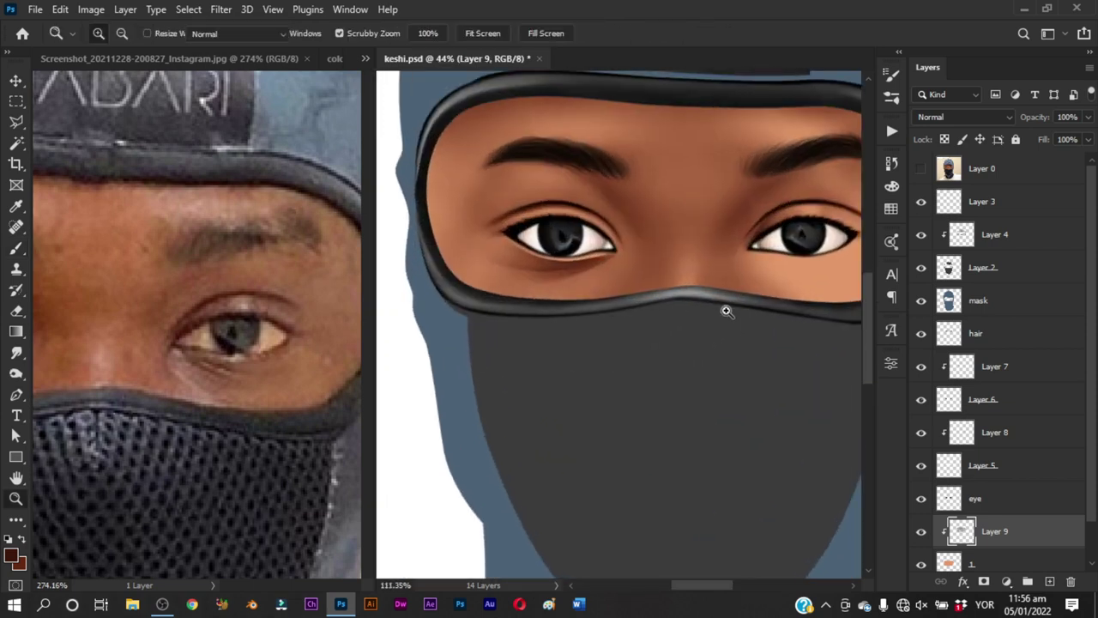
{"action": "key", "text": "b"}
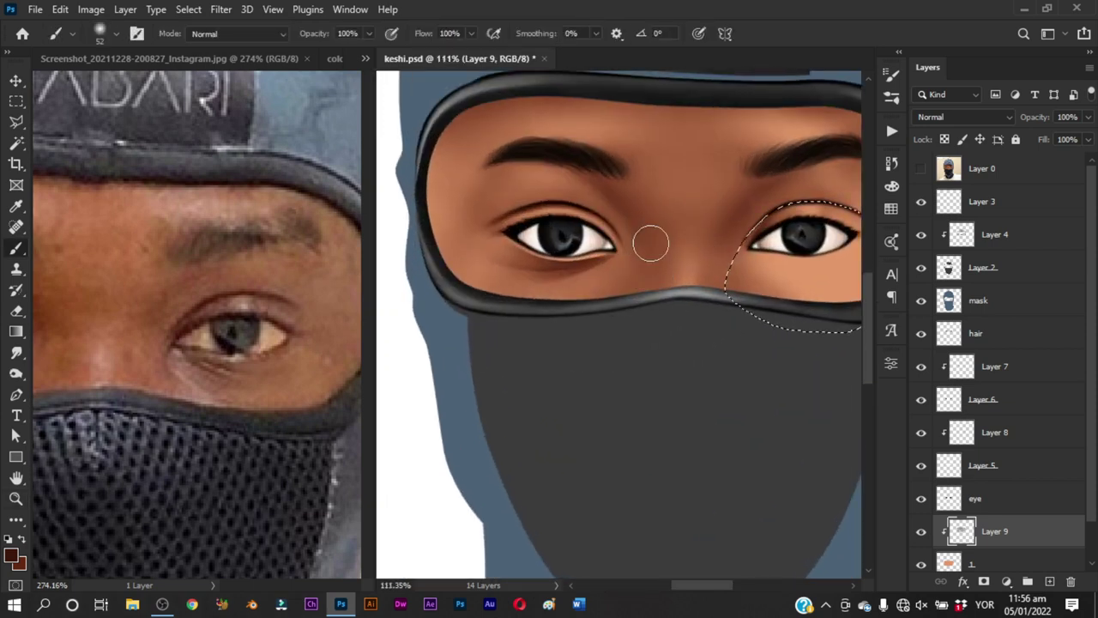
{"action": "scroll", "coordinate": [677, 314], "scroll_direction": "up", "scroll_amount": 1}
{"action": "scroll", "coordinate": [662, 321], "scroll_direction": "right", "scroll_amount": 2}
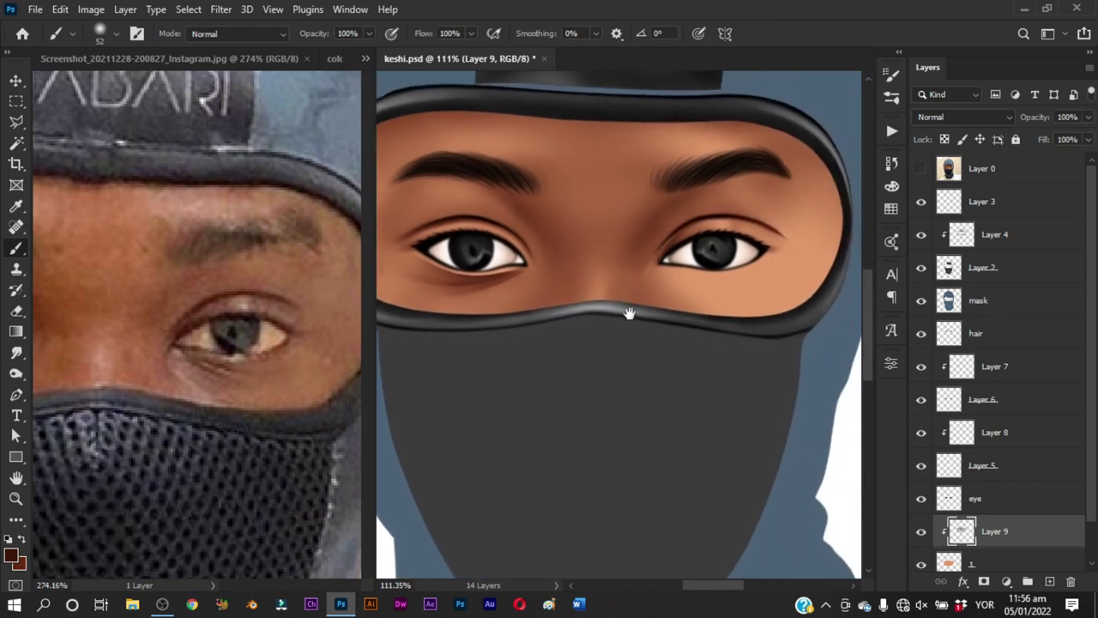
{"action": "key", "text": "ctrl+d"}
Smudge the skin beside the right eye at 61% strength, comparing with the reference photo
{"action": "key", "text": "r"}
{"action": "scroll", "coordinate": [678, 277], "scroll_direction": "up", "scroll_amount": 3}
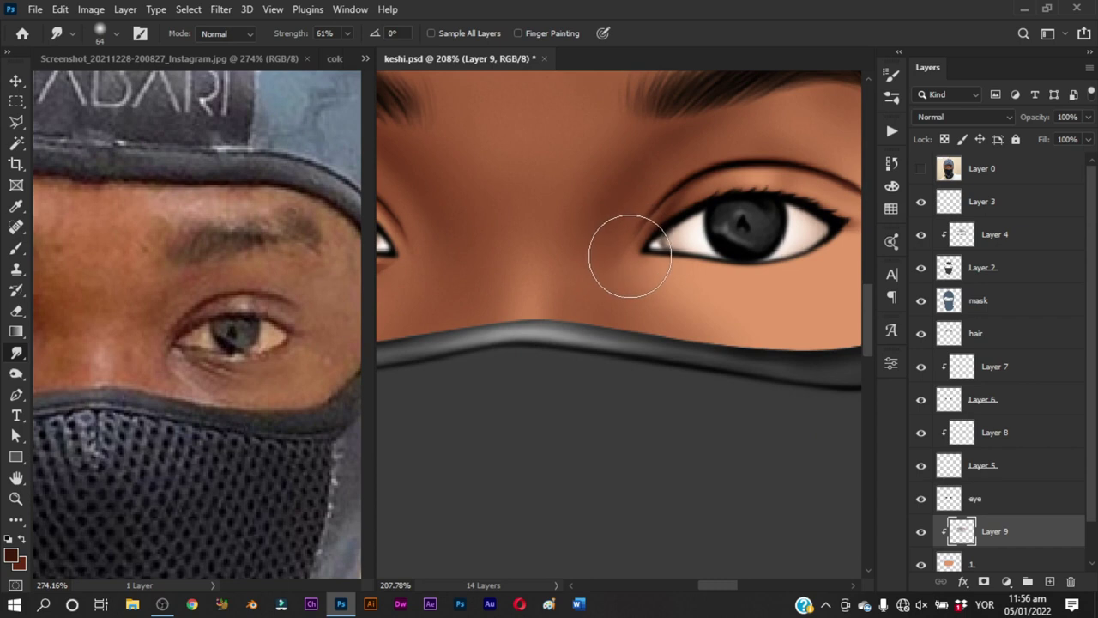
{"action": "scroll", "coordinate": [654, 289], "scroll_direction": "right", "scroll_amount": 2}
{"action": "scroll", "coordinate": [654, 289], "scroll_direction": "right", "scroll_amount": 1}
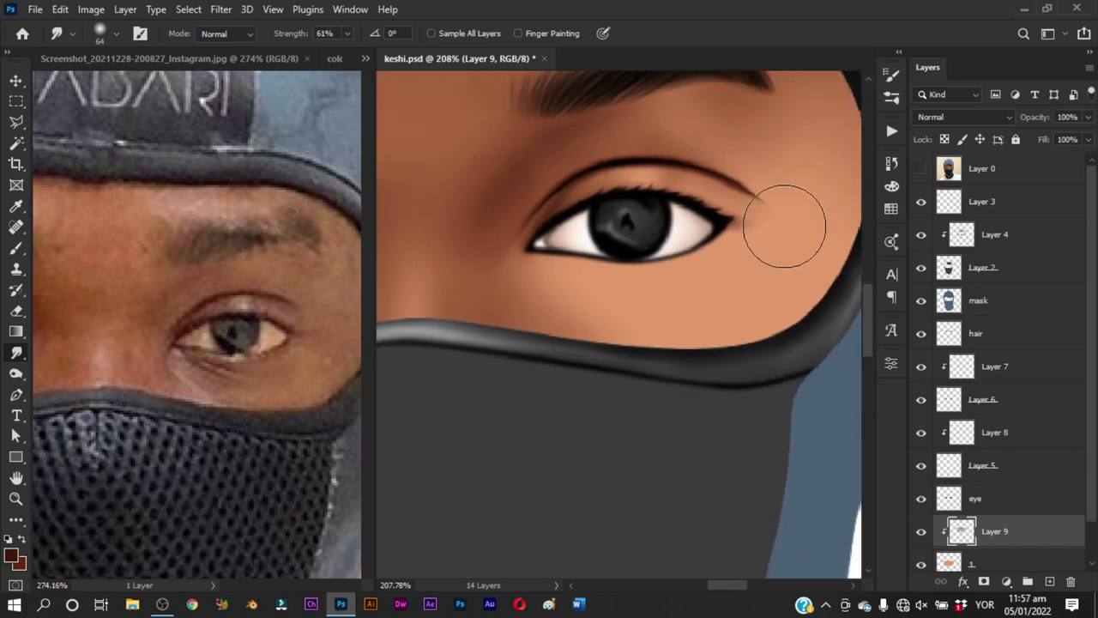
{"action": "left_click", "coordinate": [921, 168]}
{"action": "left_click", "coordinate": [921, 169]}
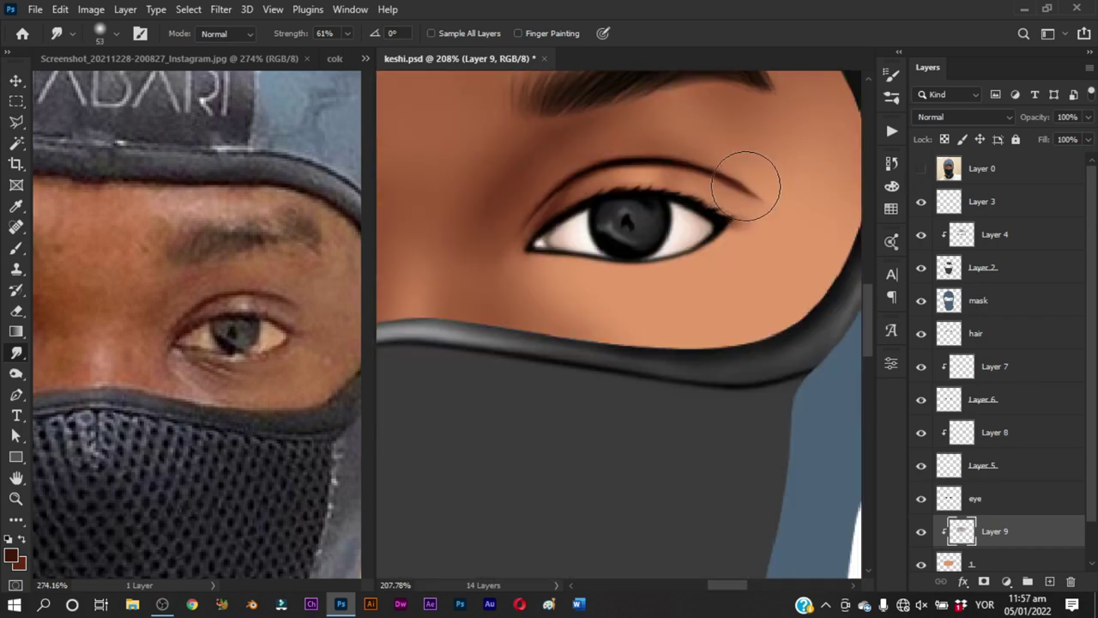
Zoom in on the right-hand eye, switch to the Eraser, and compare with the reference photo
{"action": "key", "text": "z"}
{"action": "key", "text": "ctrl+0"}
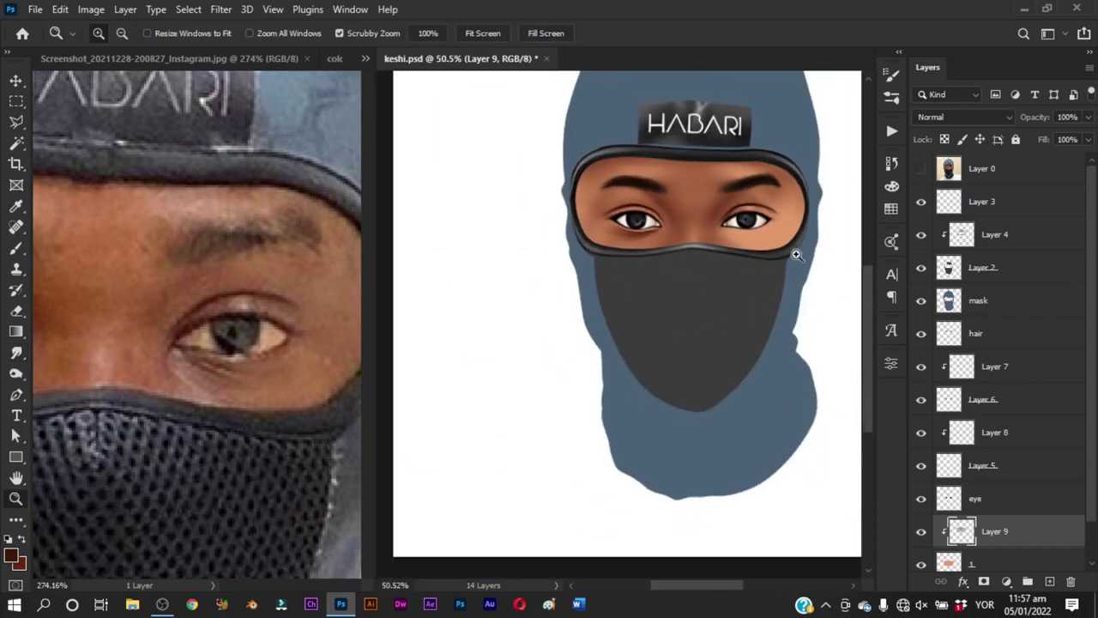
{"action": "left_click_drag", "start_coordinate": [804, 228], "coordinate": [831, 273]}
{"action": "left_click", "coordinate": [767, 223]}
{"action": "left_click", "coordinate": [752, 223]}
{"action": "key", "text": "e"}
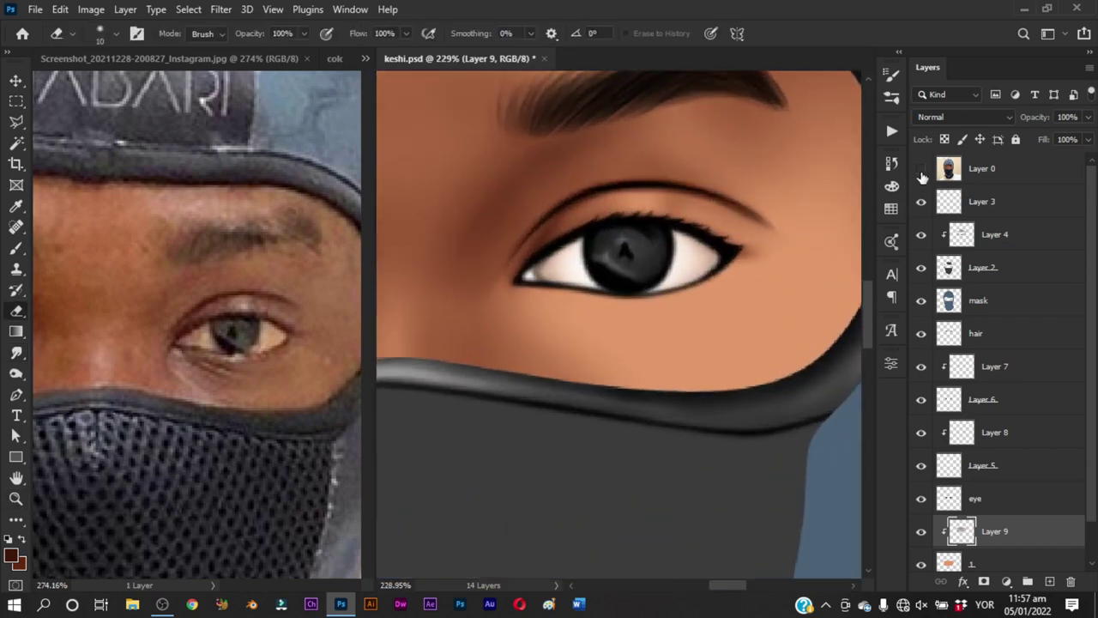
{"action": "left_click", "coordinate": [921, 168]}
{"action": "left_click", "coordinate": [921, 169]}
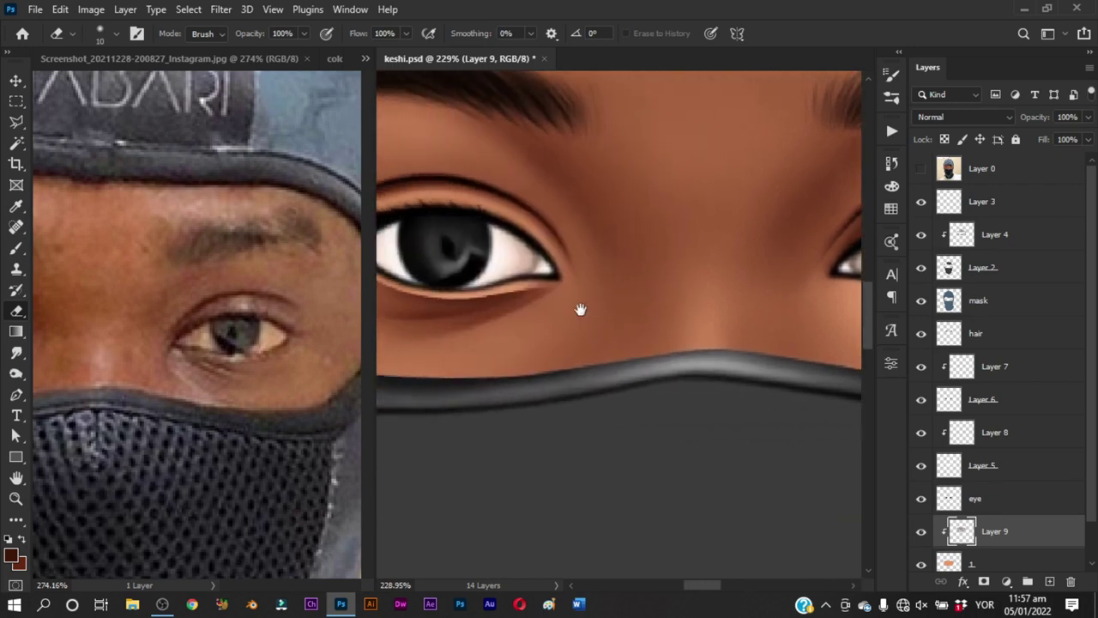
{"action": "left_click_drag", "start_coordinate": [568, 308], "coordinate": [661, 334]}
{"action": "left_click", "coordinate": [922, 169]}
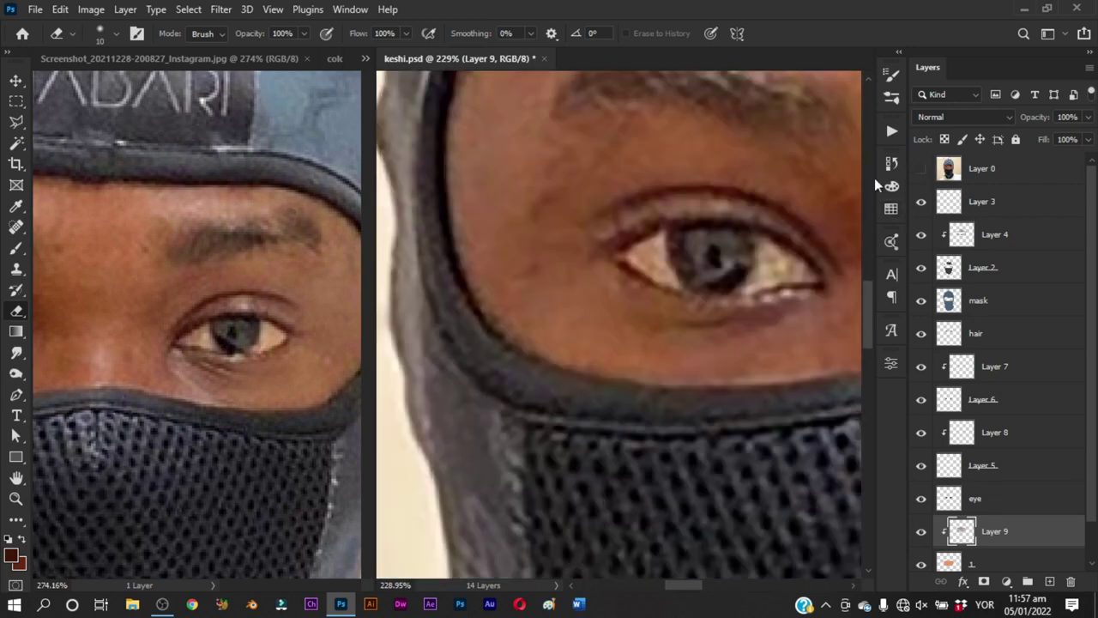
{"action": "left_click", "coordinate": [922, 170]}
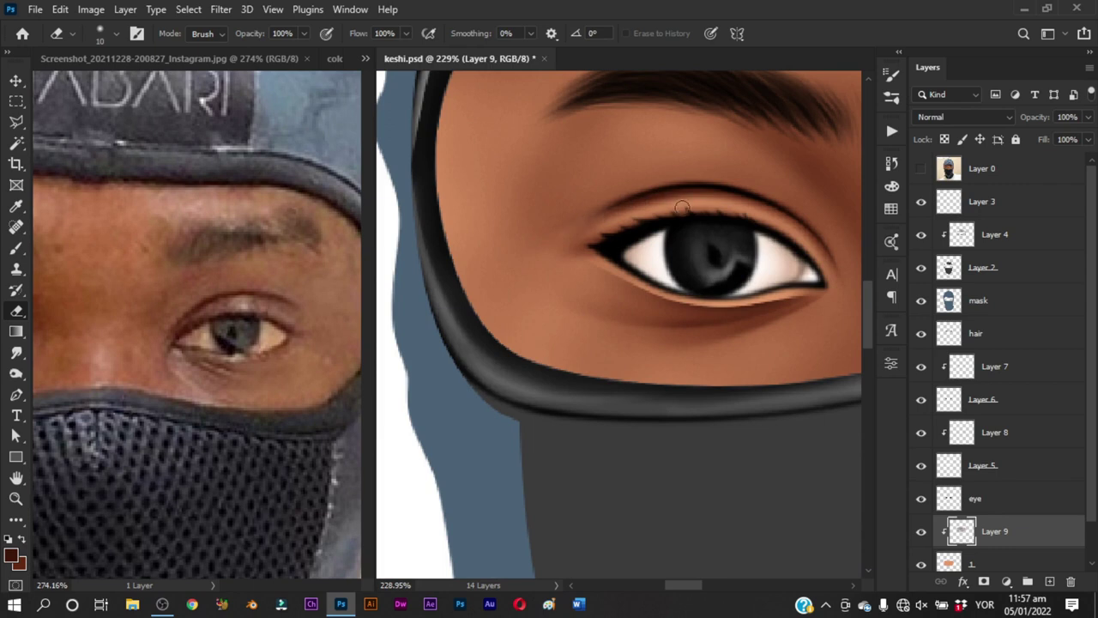
Switch back to the Brush, shrink it for fine detail, and frame both eyes
{"action": "key", "text": "b"}
{"action": "scroll", "coordinate": [613, 301], "scroll_direction": "down", "scroll_amount": 3}
{"action": "scroll", "coordinate": [574, 314], "scroll_direction": "down", "scroll_amount": 2}
{"action": "scroll", "coordinate": [615, 326], "scroll_direction": "up", "scroll_amount": 3}
{"action": "scroll", "coordinate": [634, 276], "scroll_direction": "up", "scroll_amount": 1}
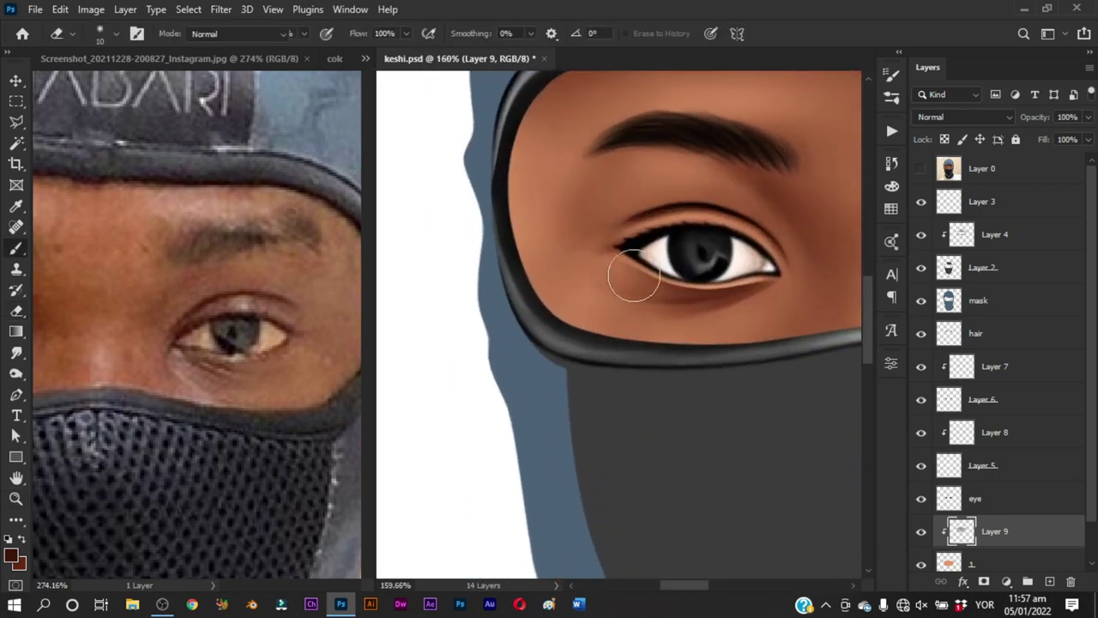
{"action": "scroll", "coordinate": [612, 233], "scroll_direction": "up", "scroll_amount": 1}
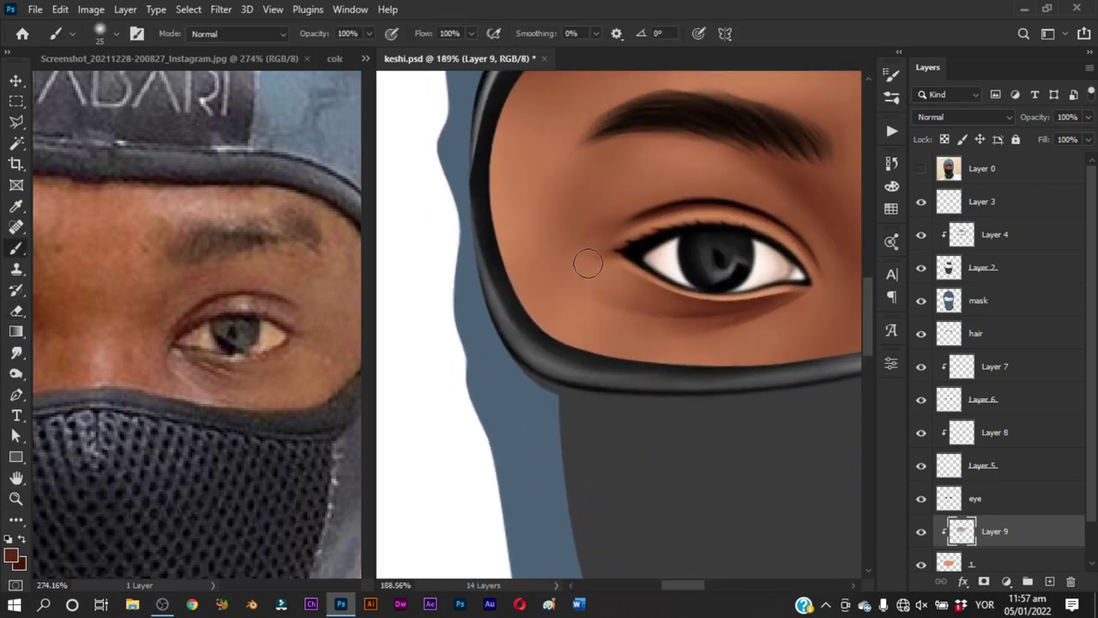
{"action": "left_click_drag", "start_coordinate": [588, 264], "coordinate": [595, 244]}
{"action": "left_click_drag", "start_coordinate": [740, 261], "coordinate": [699, 264]}
{"action": "scroll", "coordinate": [647, 319], "scroll_direction": "down", "scroll_amount": 4}
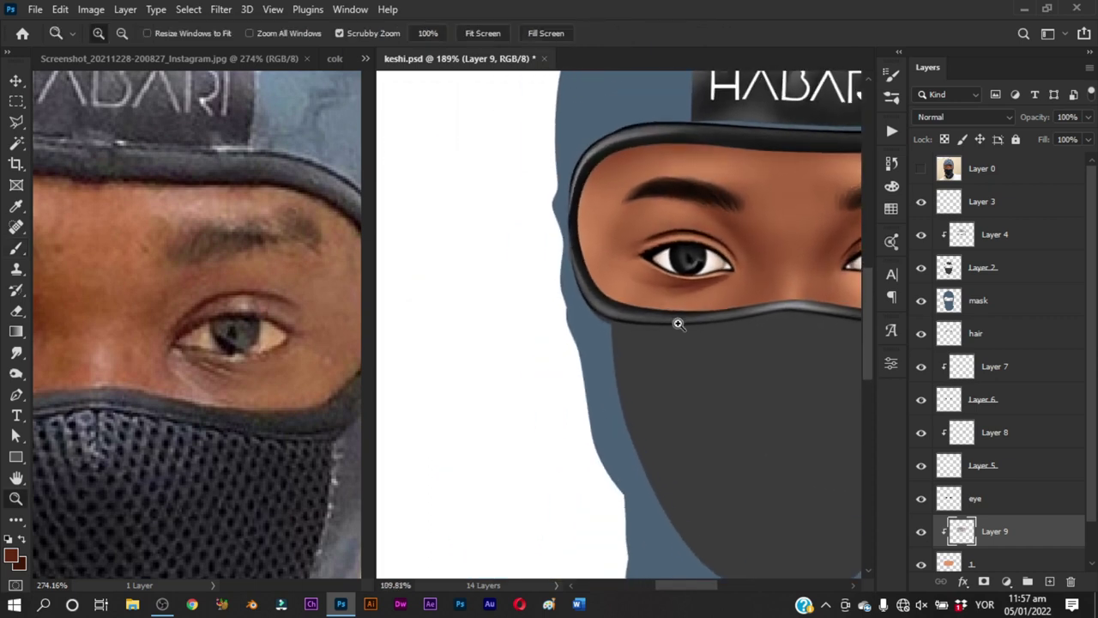
{"action": "scroll", "coordinate": [568, 305], "scroll_direction": "up", "scroll_amount": 3}
{"action": "scroll", "coordinate": [693, 277], "scroll_direction": "up", "scroll_amount": 2}
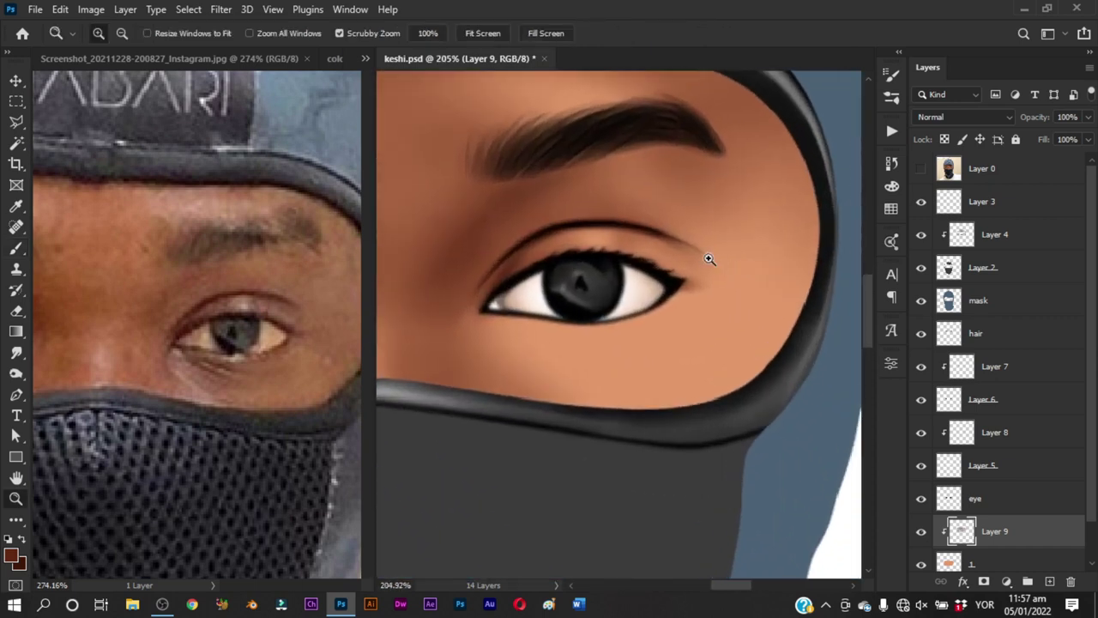
Recheck the reference photo and shift its window to show the mask edge
{"action": "key", "text": "b"}
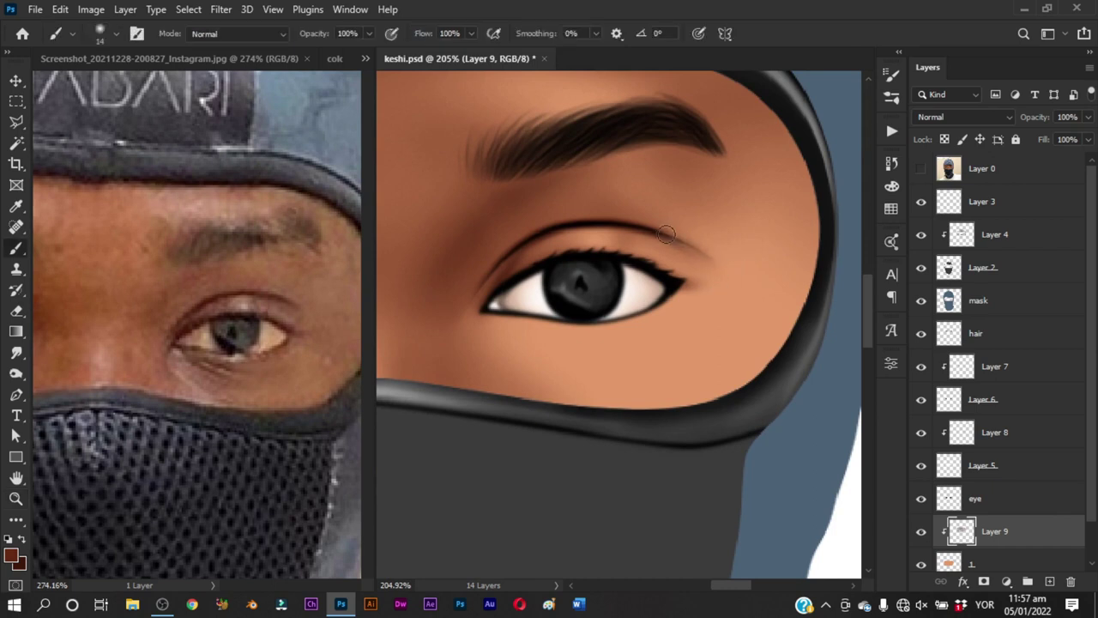
{"action": "scroll", "coordinate": [772, 283], "scroll_direction": "down", "scroll_amount": 2}
{"action": "left_click", "coordinate": [921, 168]}
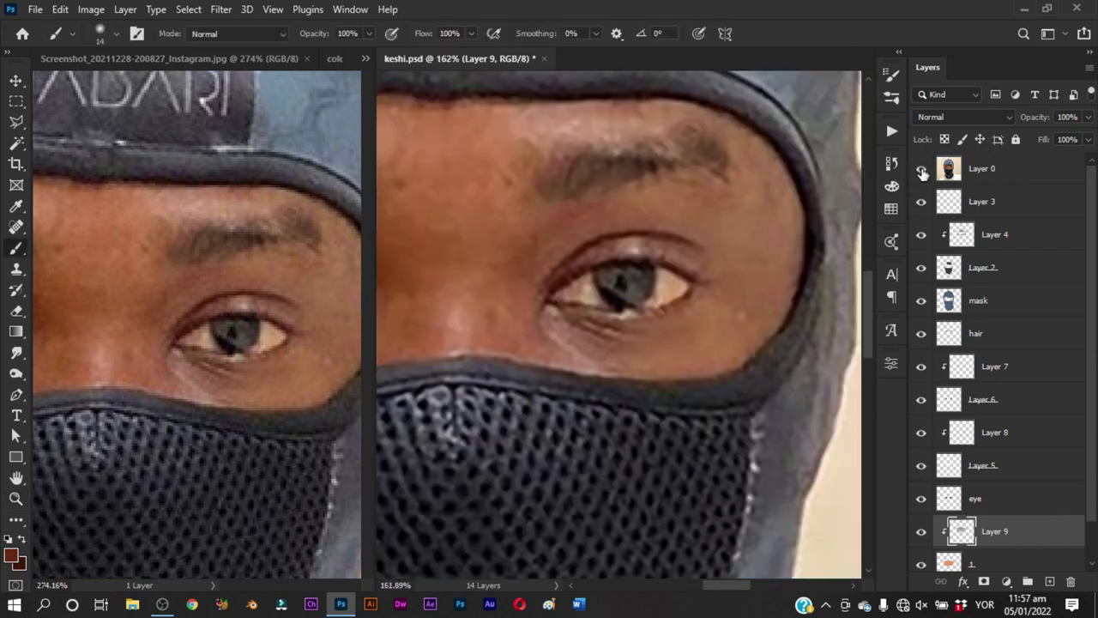
{"action": "left_click", "coordinate": [922, 168]}
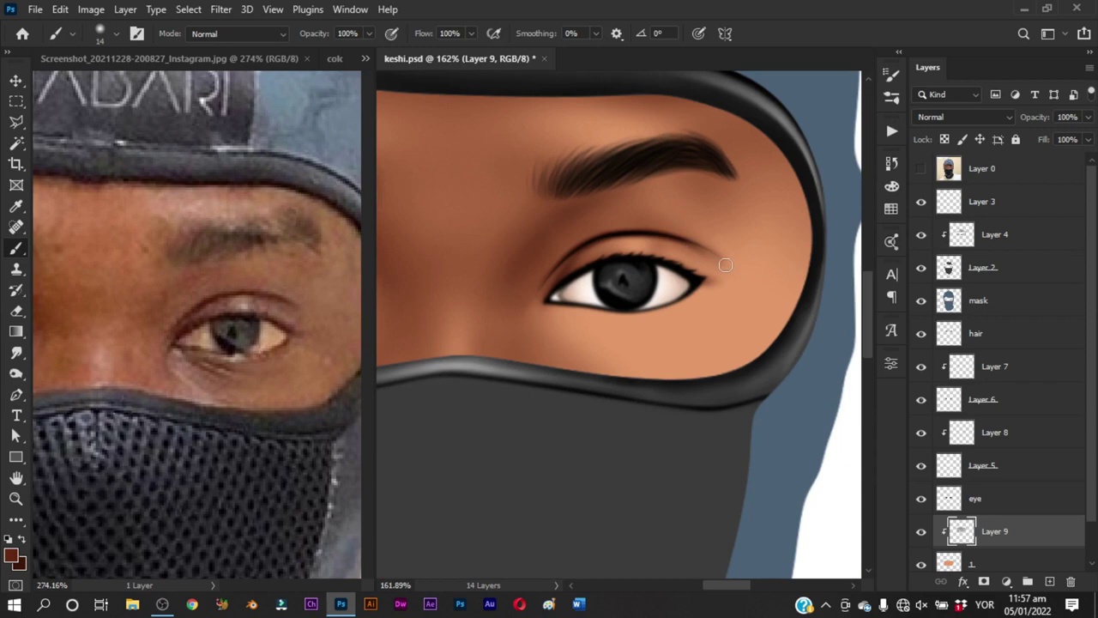
{"action": "left_click", "coordinate": [922, 169]}
{"action": "left_click", "coordinate": [922, 168]}
{"action": "scroll", "coordinate": [733, 283], "scroll_direction": "down", "scroll_amount": 2}
{"action": "left_click_drag", "start_coordinate": [734, 283], "coordinate": [754, 276]}
{"action": "left_click_drag", "start_coordinate": [243, 453], "coordinate": [171, 459]}
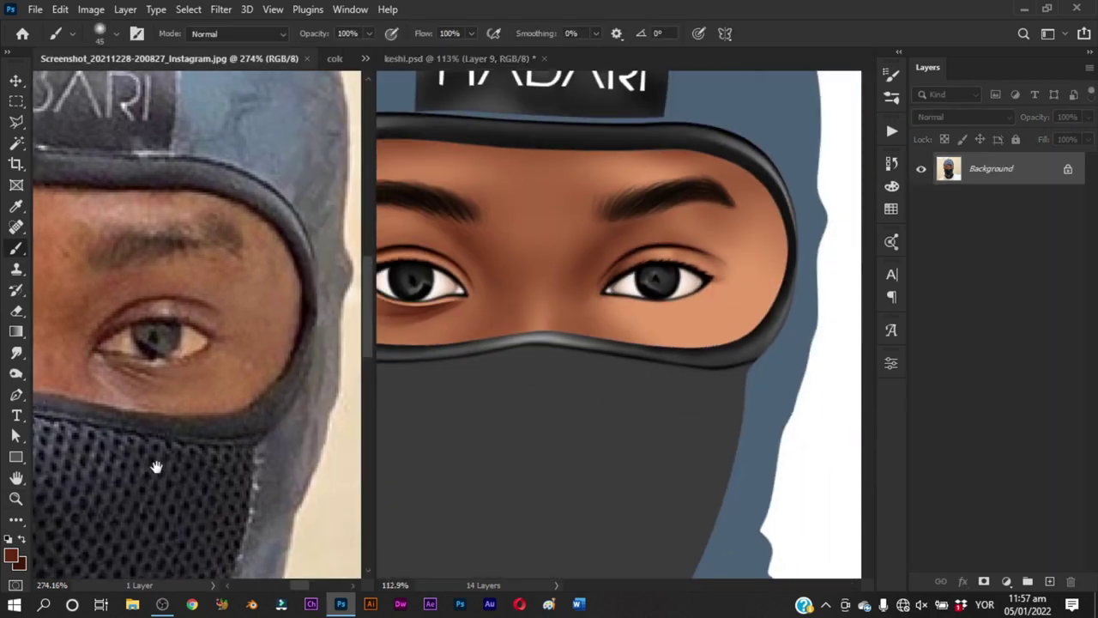
{"action": "left_click", "coordinate": [627, 321]}
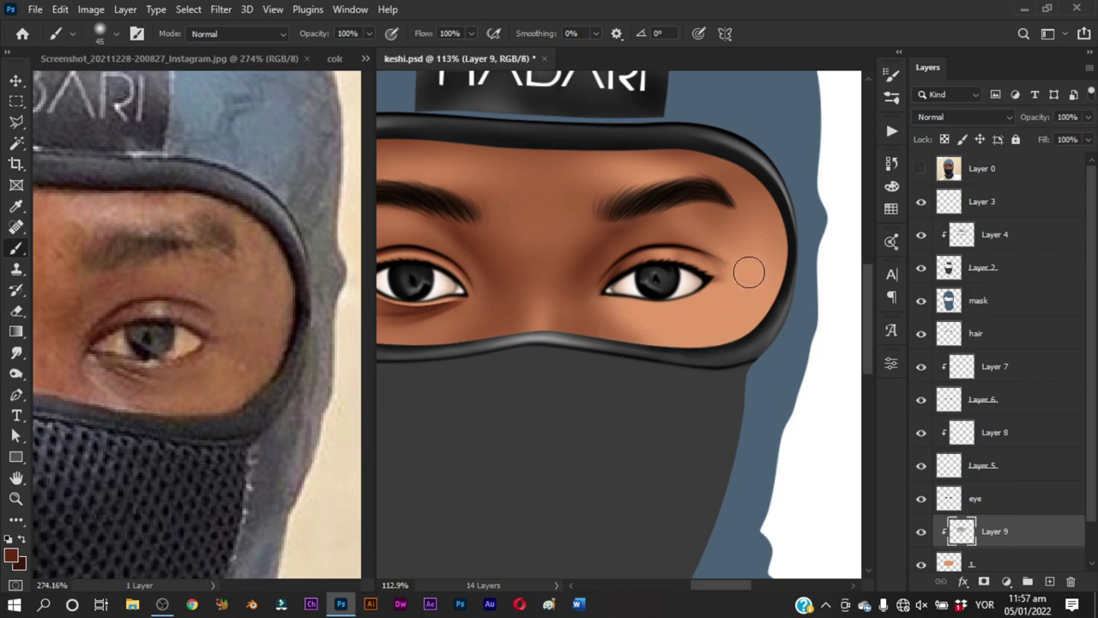
Size the brush for the eye corner and zoom in closer on the eyes
{"action": "left_click_drag", "start_coordinate": [749, 272], "coordinate": [770, 274]}
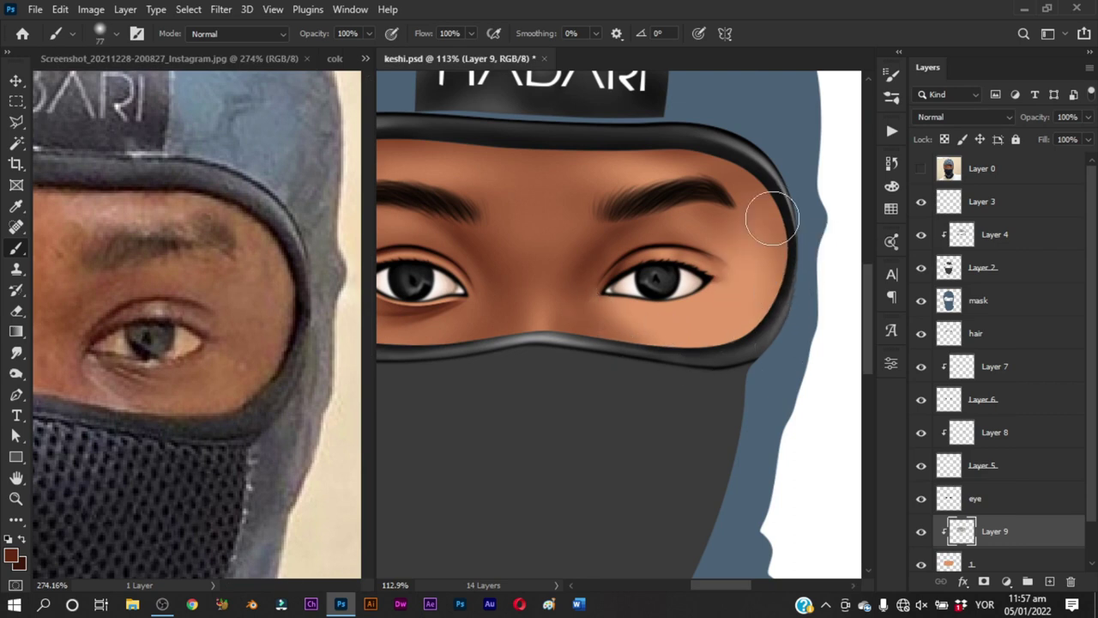
{"action": "left_click_drag", "start_coordinate": [757, 272], "coordinate": [735, 286]}
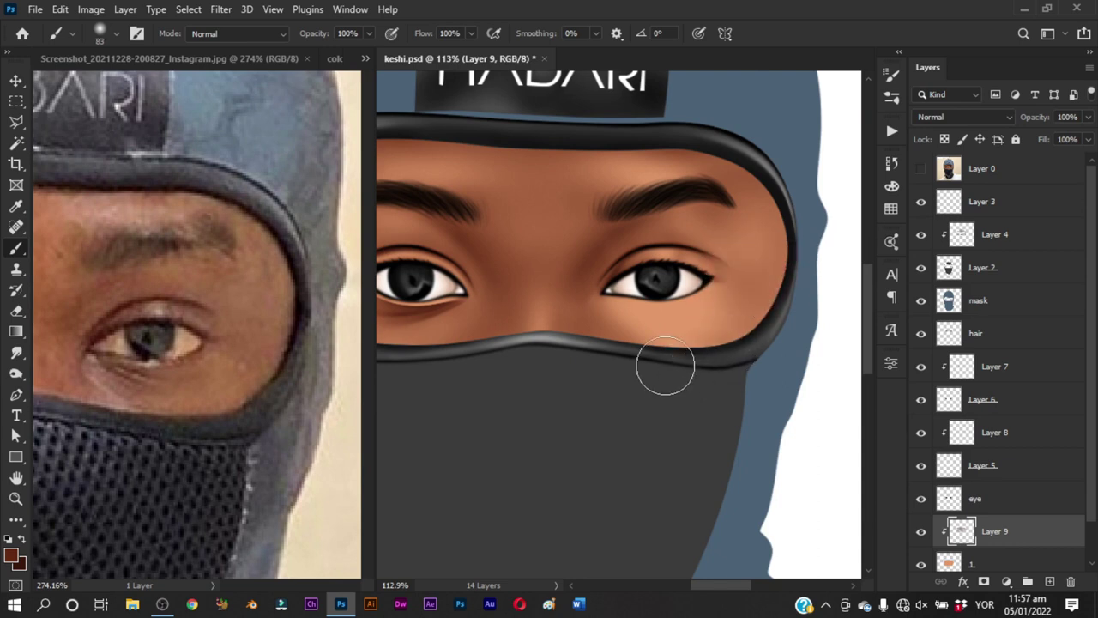
{"action": "mouse_move", "coordinate": [678, 326]}
{"action": "left_mouse_down"}
{"action": "mouse_move", "coordinate": [663, 326]}
{"action": "mouse_move", "coordinate": [712, 283]}
{"action": "left_mouse_up"}
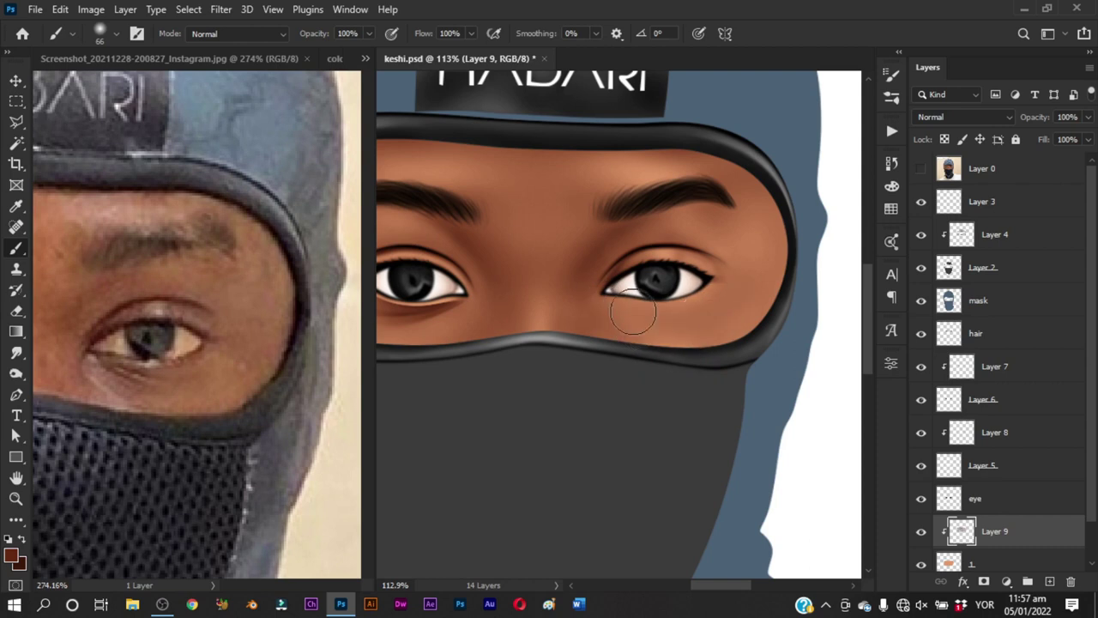
{"action": "key", "text": "z"}
{"action": "left_click_drag", "start_coordinate": [582, 328], "coordinate": [635, 326]}
Pen-trace the area under the right eye over the reference photo and make it a selection
{"action": "key", "text": "b"}
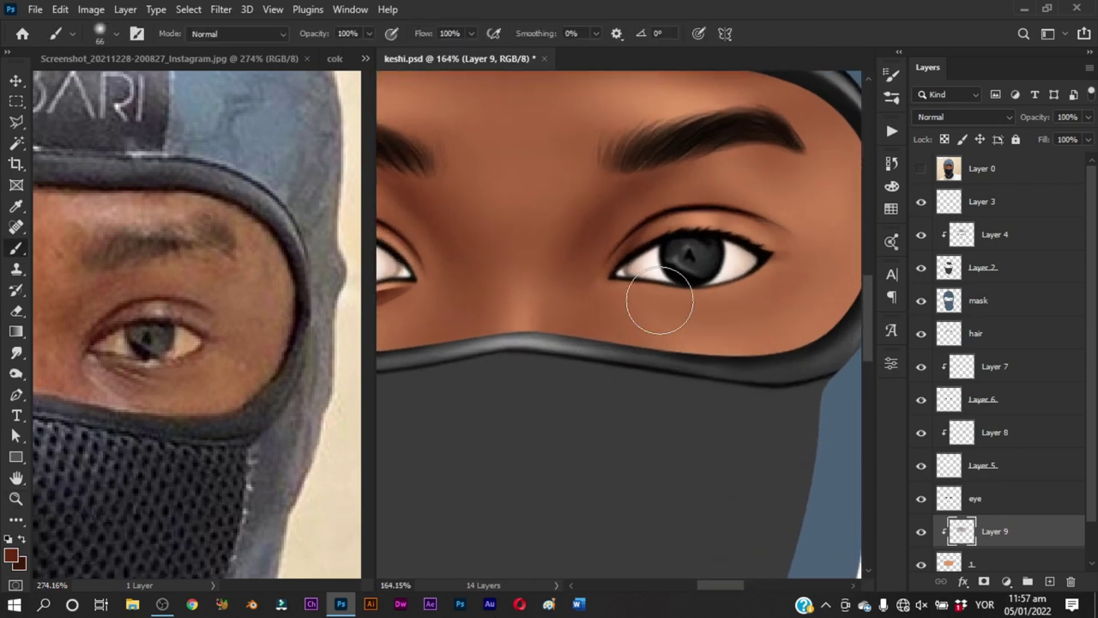
{"action": "key", "text": "p"}
{"action": "left_click", "coordinate": [918, 169]}
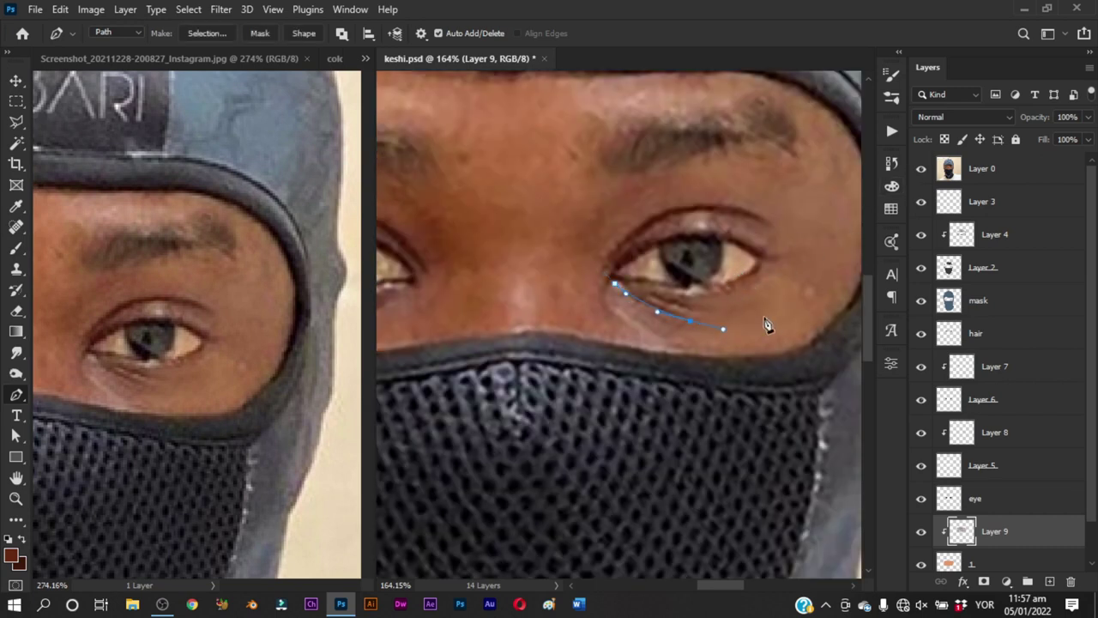
{"action": "left_click", "coordinate": [616, 281]}
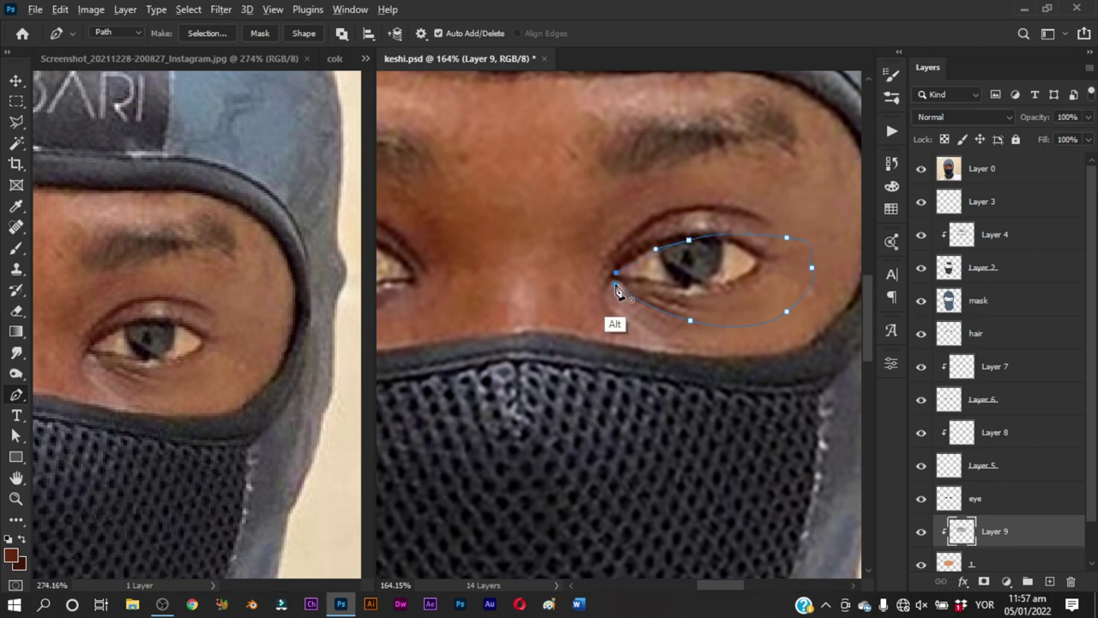
{"action": "key", "text": "ctrl+Return"}
Paint brown shadow under the lower eyelid inside the selection, then deselect
{"action": "key", "text": "b"}
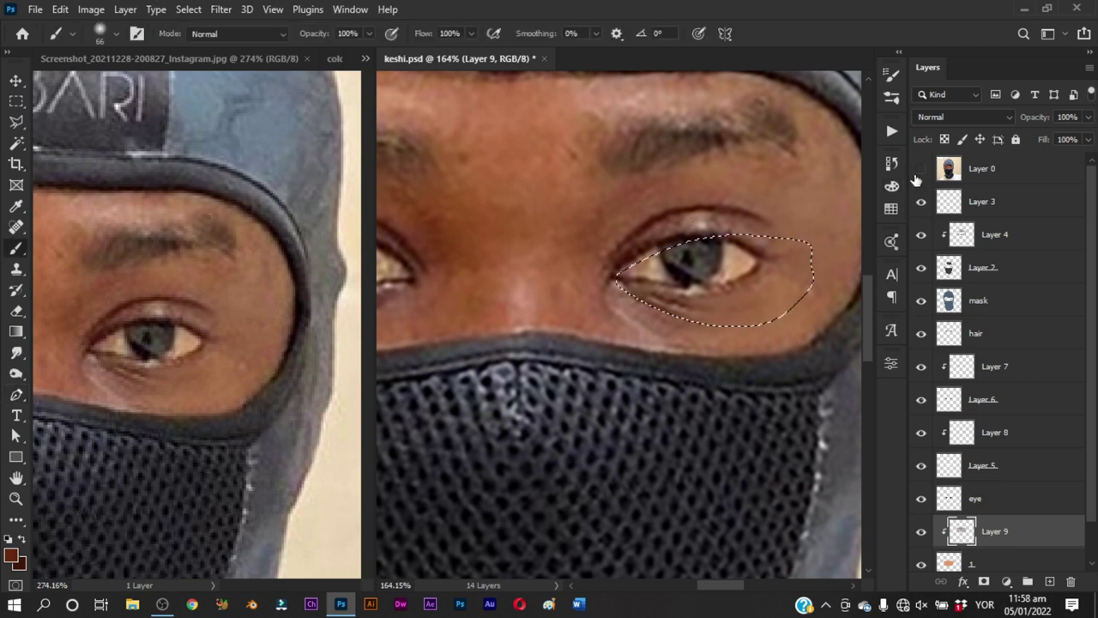
{"action": "left_click", "coordinate": [917, 178]}
{"action": "scroll", "coordinate": [669, 300], "scroll_direction": "up", "scroll_amount": 2}
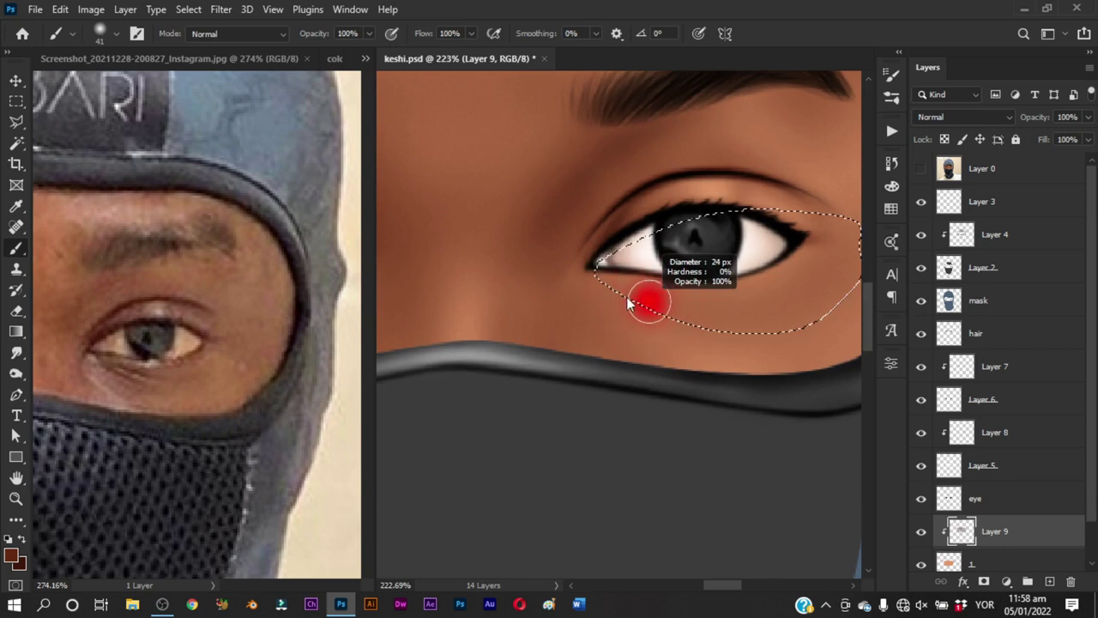
{"action": "left_click_drag", "start_coordinate": [629, 304], "coordinate": [598, 289]}
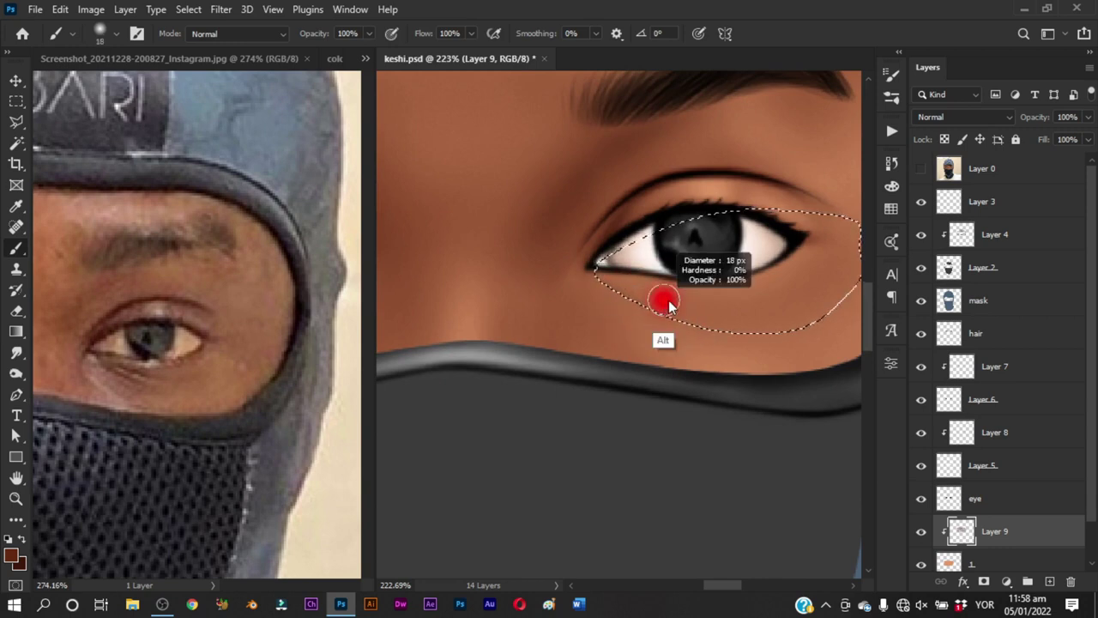
{"action": "mouse_move", "coordinate": [668, 302]}
{"action": "left_mouse_down"}
{"action": "mouse_move", "coordinate": [593, 289]}
{"action": "mouse_move", "coordinate": [633, 299]}
{"action": "mouse_move", "coordinate": [817, 294]}
{"action": "mouse_move", "coordinate": [609, 311]}
{"action": "left_mouse_up"}
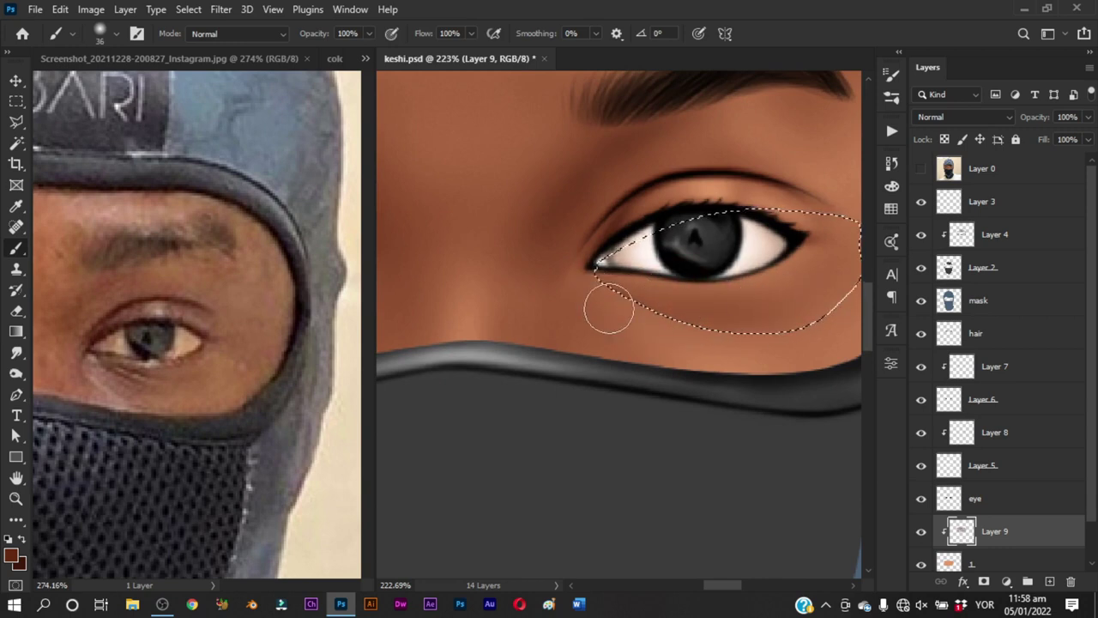
{"action": "left_click_drag", "start_coordinate": [683, 312], "coordinate": [646, 303]}
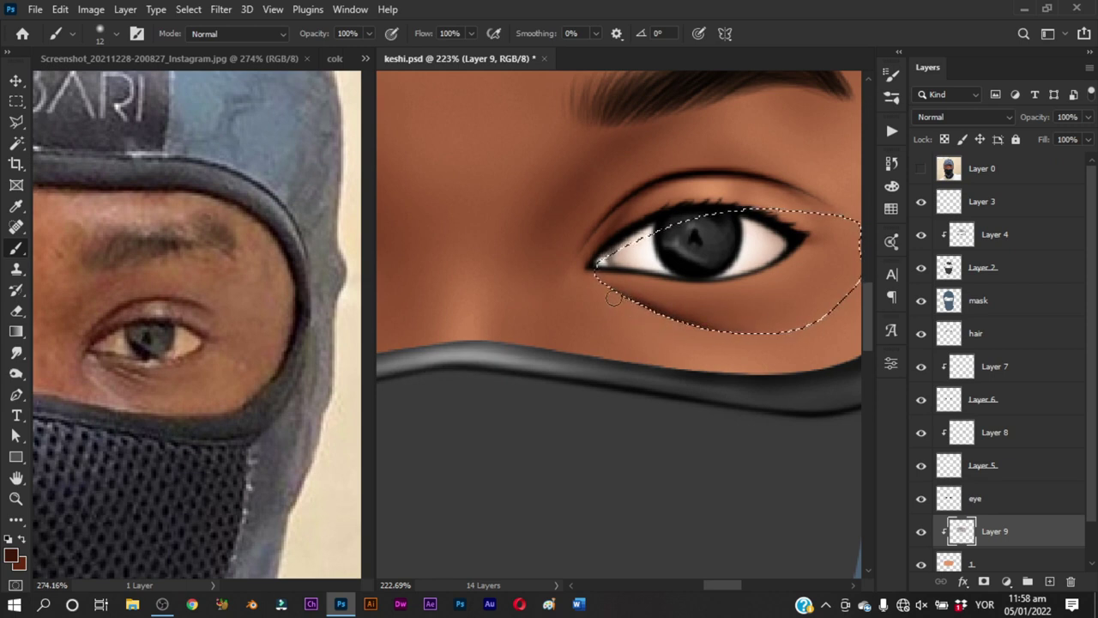
{"action": "right_click", "coordinate": [671, 304], "text": "alt"}
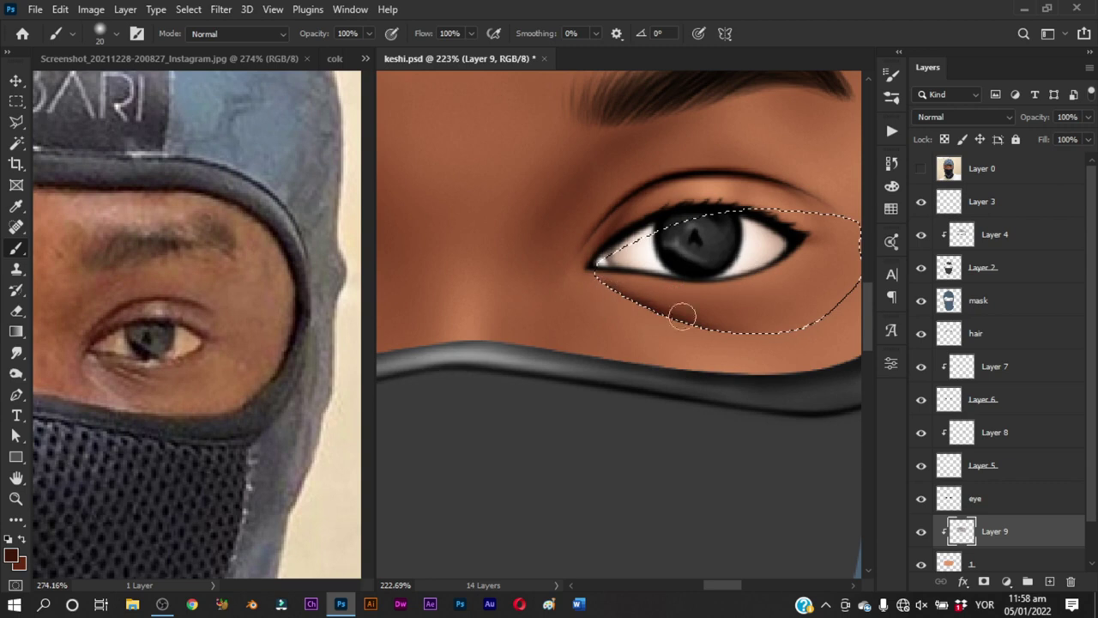
{"action": "key", "text": "ctrl+d"}
Pen-trace a thin shape along the right eye's lower lid and turn it into a selection
{"action": "key", "text": "p"}
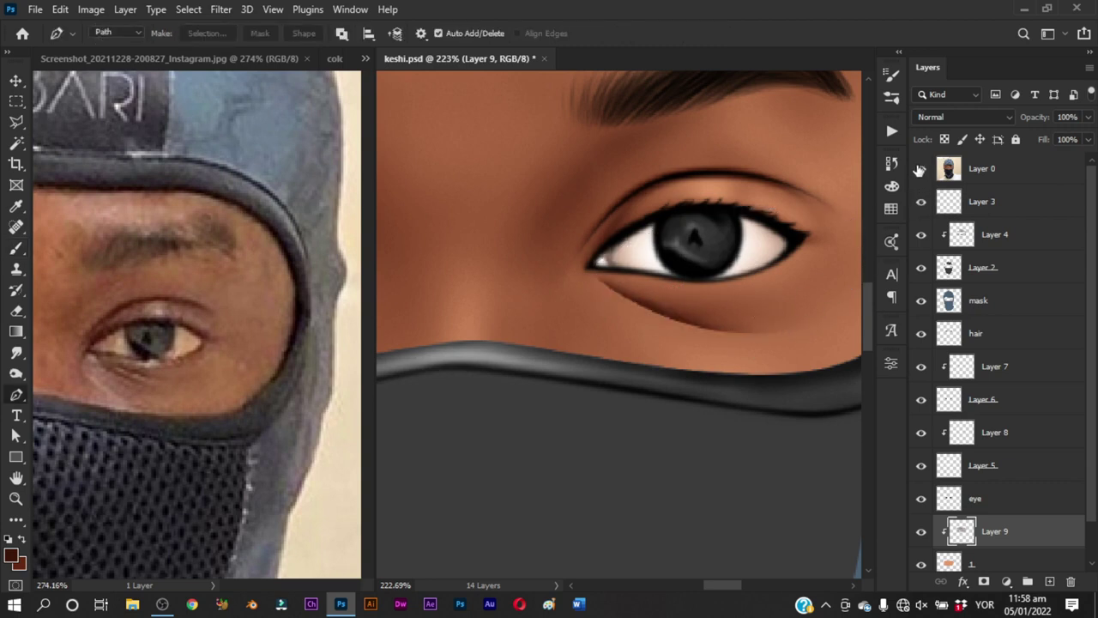
{"action": "left_click", "coordinate": [921, 169]}
{"action": "left_click", "coordinate": [586, 273]}
{"action": "left_click", "coordinate": [632, 290]}
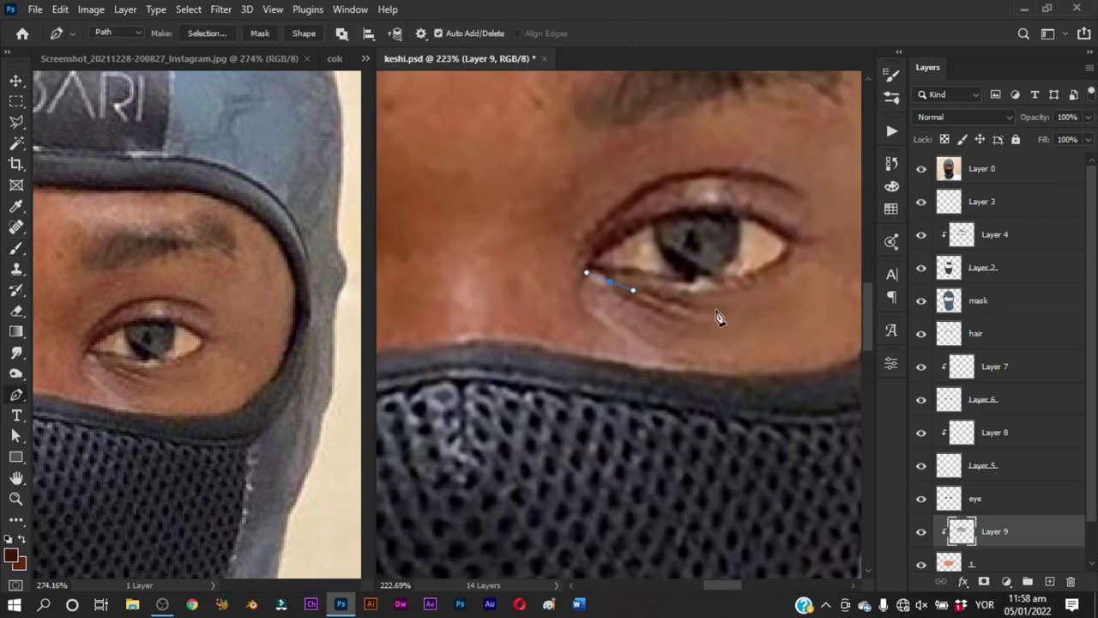
{"action": "left_click", "coordinate": [817, 295]}
{"action": "left_click", "coordinate": [836, 278]}
{"action": "left_click_drag", "start_coordinate": [610, 281], "coordinate": [626, 310]}
{"action": "key", "text": "ctrl+Return"}
Brush a darker tone along the lower lid at 10–16 px, then deselect
{"action": "key", "text": "b"}
{"action": "left_click", "coordinate": [921, 168]}
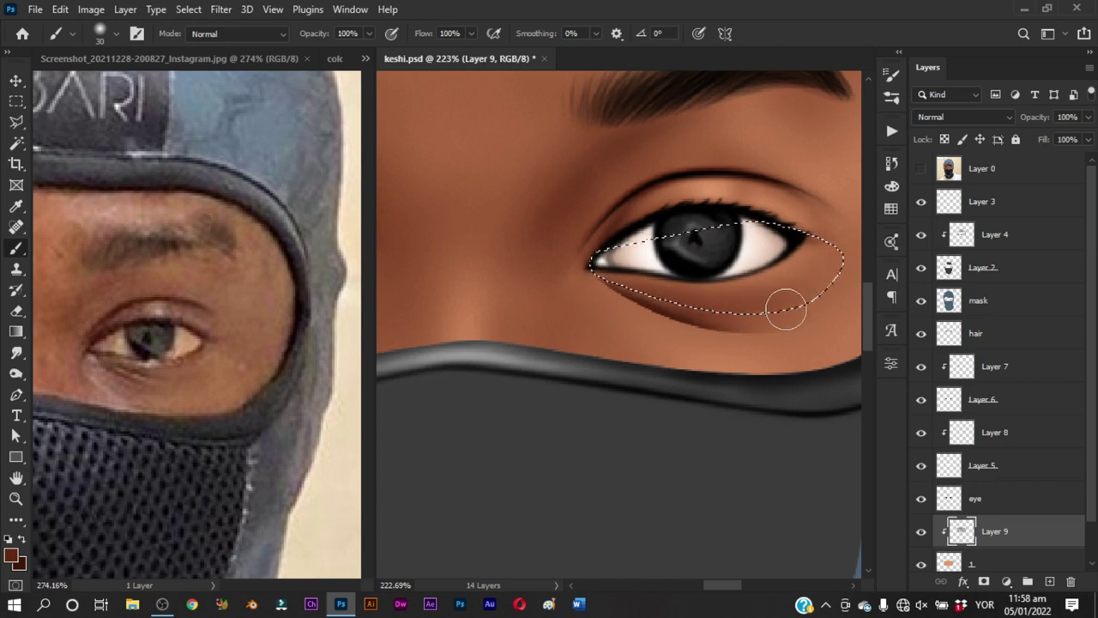
{"action": "right_click", "coordinate": [650, 295], "text": "alt"}
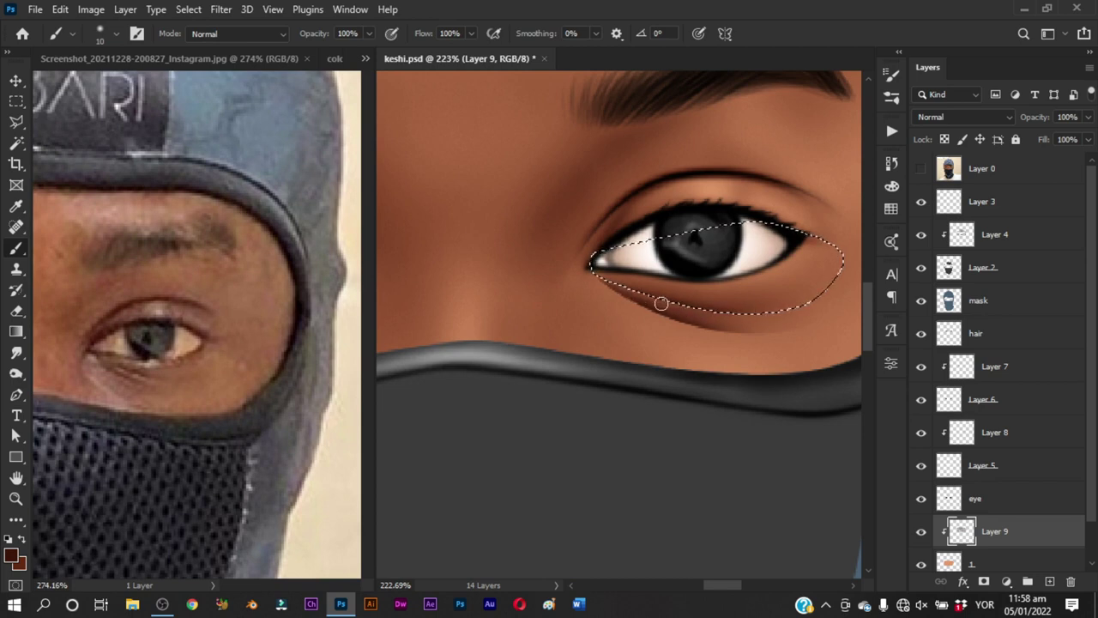
{"action": "right_click", "coordinate": [657, 296], "text": "alt"}
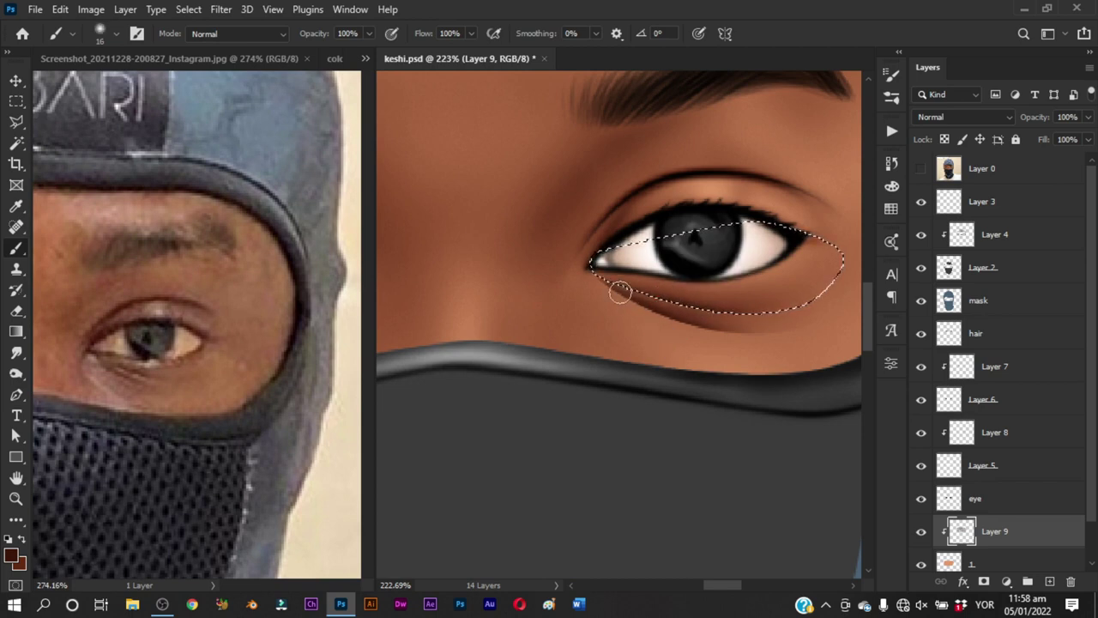
{"action": "key", "text": "ctrl+d"}
Trace a closed pen path around the cheek below the eye and convert it to a selection
{"action": "key", "text": "p"}
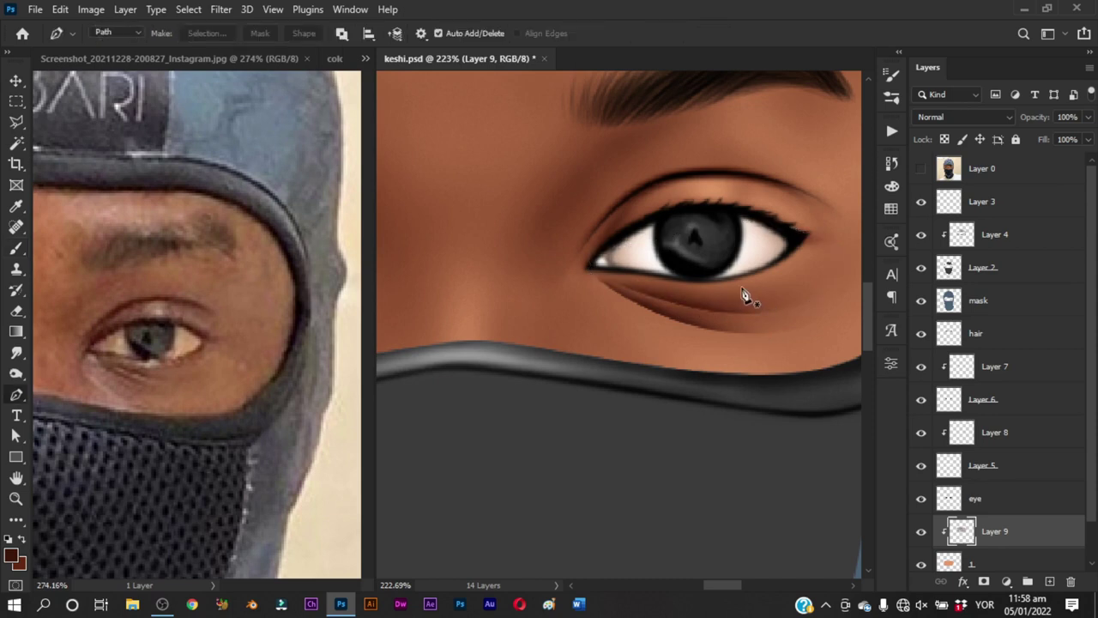
{"action": "left_click_drag", "start_coordinate": [590, 278], "coordinate": [604, 278]}
{"action": "left_click", "coordinate": [921, 169]}
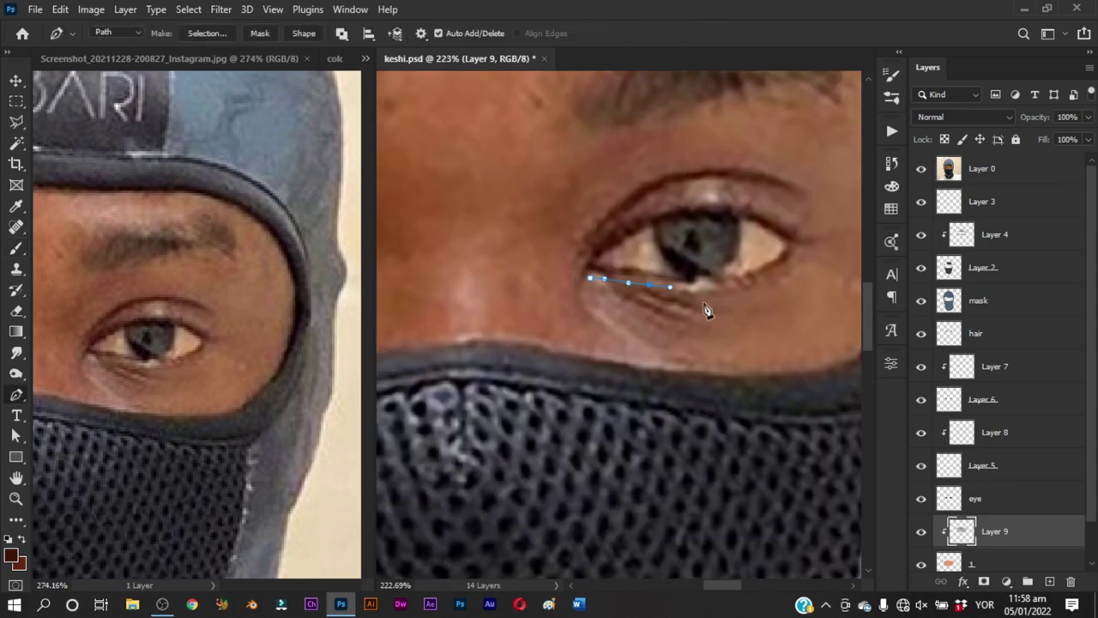
{"action": "left_click_drag", "start_coordinate": [762, 280], "coordinate": [798, 262]}
{"action": "mouse_move", "coordinate": [592, 396]}
{"action": "left_mouse_down"}
{"action": "mouse_move", "coordinate": [536, 335]}
{"action": "mouse_move", "coordinate": [529, 296]}
{"action": "left_mouse_up"}
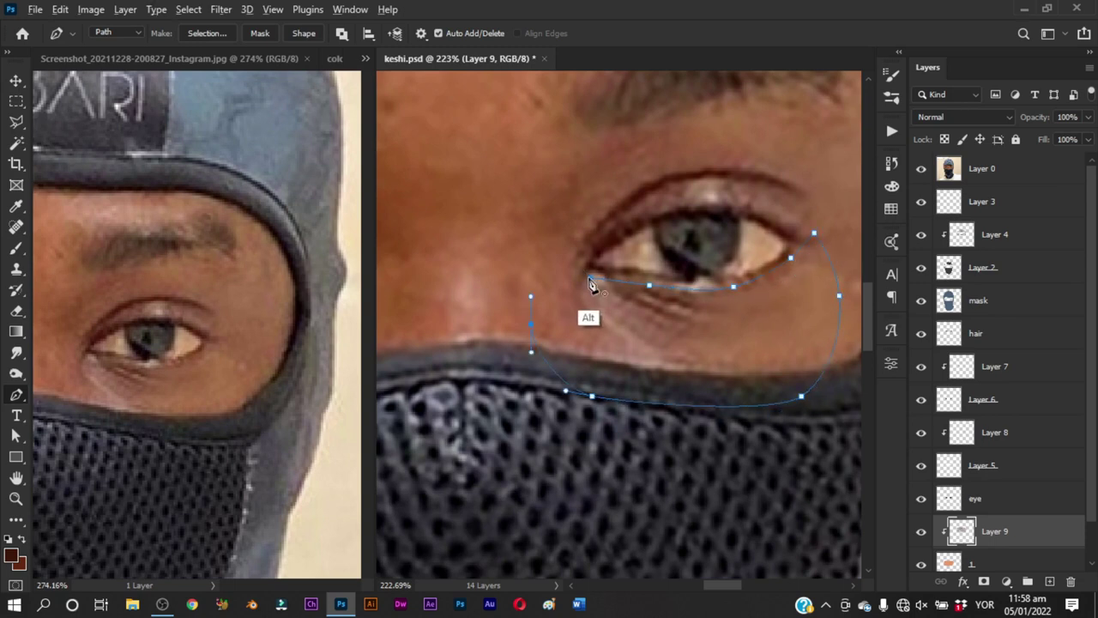
{"action": "left_click_drag", "start_coordinate": [590, 277], "coordinate": [623, 314]}
{"action": "key", "text": "ctrl+Return"}
Brush and erase the under-eye shading inside the selection, then deselect
{"action": "key", "text": "b"}
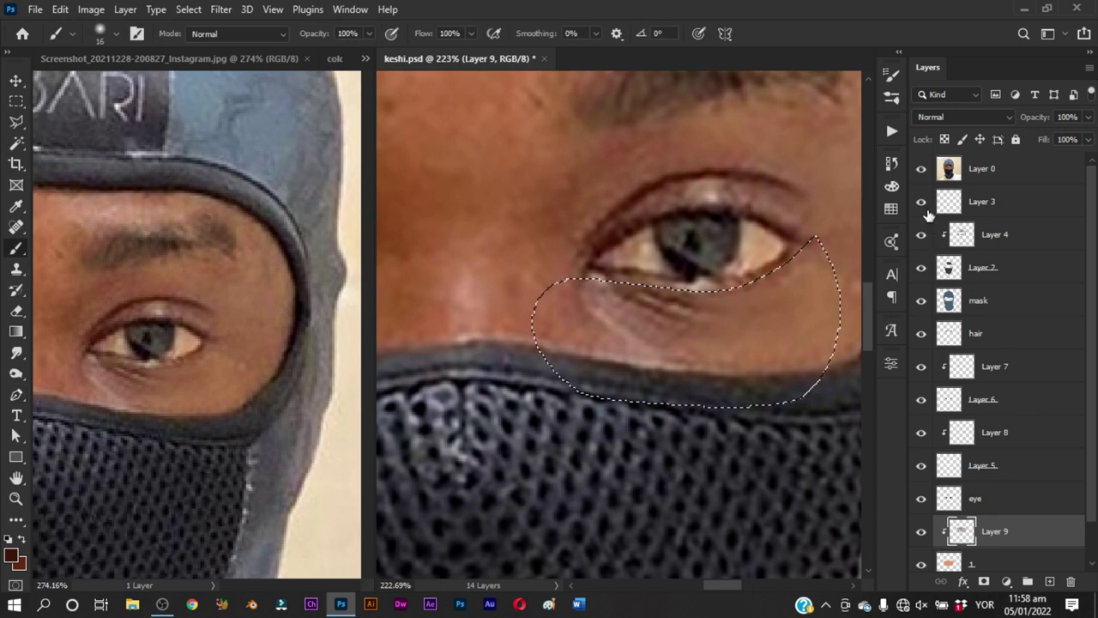
{"action": "left_click", "coordinate": [920, 169]}
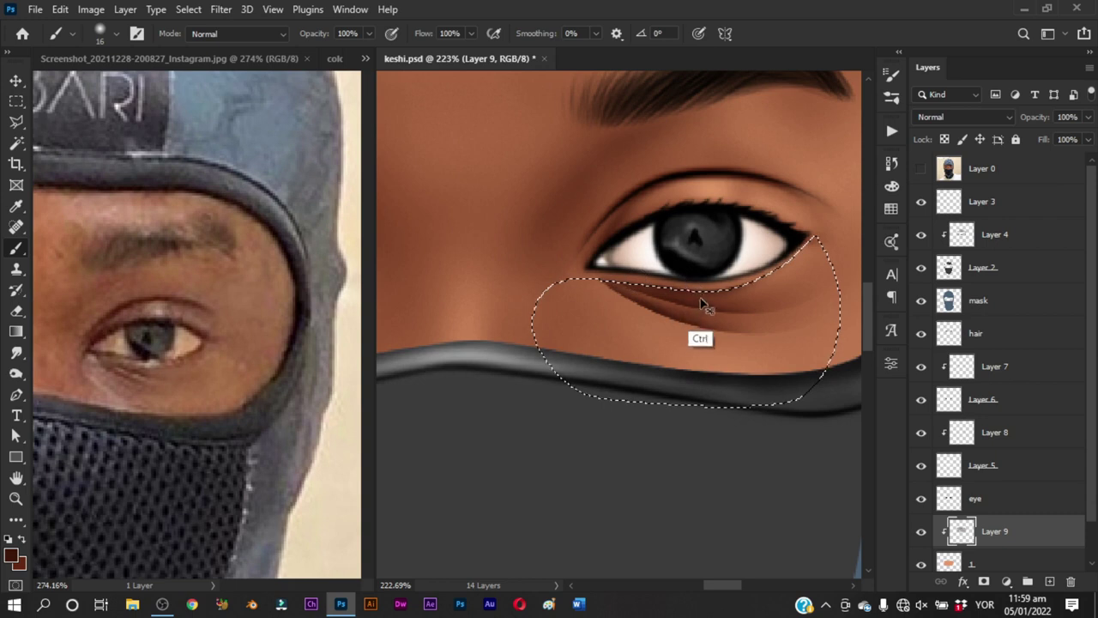
{"action": "key", "text": "z"}
{"action": "mouse_move", "coordinate": [712, 326]}
{"action": "left_mouse_down"}
{"action": "mouse_move", "coordinate": [648, 364]}
{"action": "mouse_move", "coordinate": [730, 358]}
{"action": "left_mouse_up"}
{"action": "key", "text": "b"}
{"action": "key", "text": "e"}
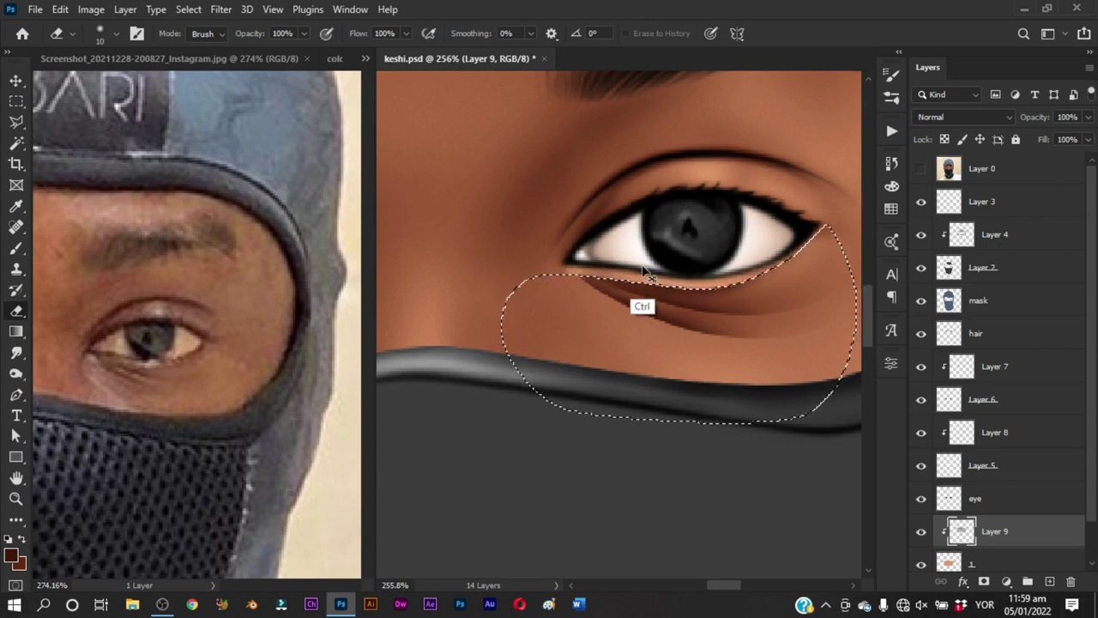
{"action": "key", "text": "ctrl+d"}
Zoom out to the whole painting and save keshi.psd
{"action": "key", "text": "z"}
{"action": "left_click_drag", "start_coordinate": [657, 326], "coordinate": [637, 370]}
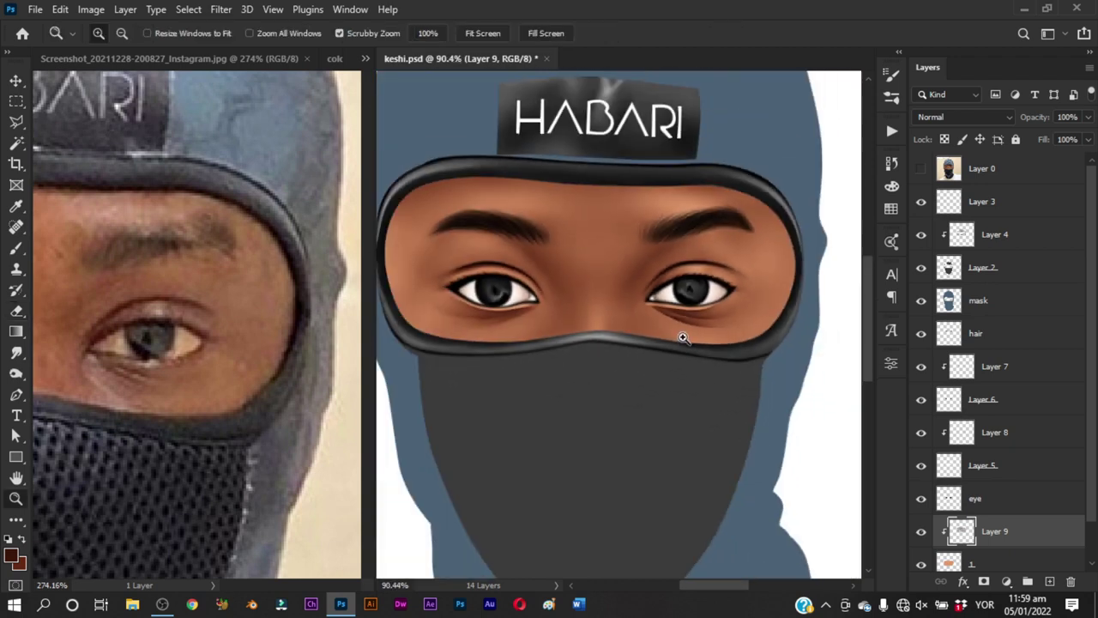
{"action": "mouse_move", "coordinate": [681, 336]}
{"action": "left_mouse_down"}
{"action": "mouse_move", "coordinate": [658, 351]}
{"action": "mouse_move", "coordinate": [633, 343]}
{"action": "mouse_move", "coordinate": [711, 326]}
{"action": "left_mouse_up"}
{"action": "key", "text": "ctrl+s"}
Toggle the Layer 0 reference photo to compare with the painted head, leaving it shown
{"action": "key", "text": "e"}
{"action": "left_click", "coordinate": [922, 171]}
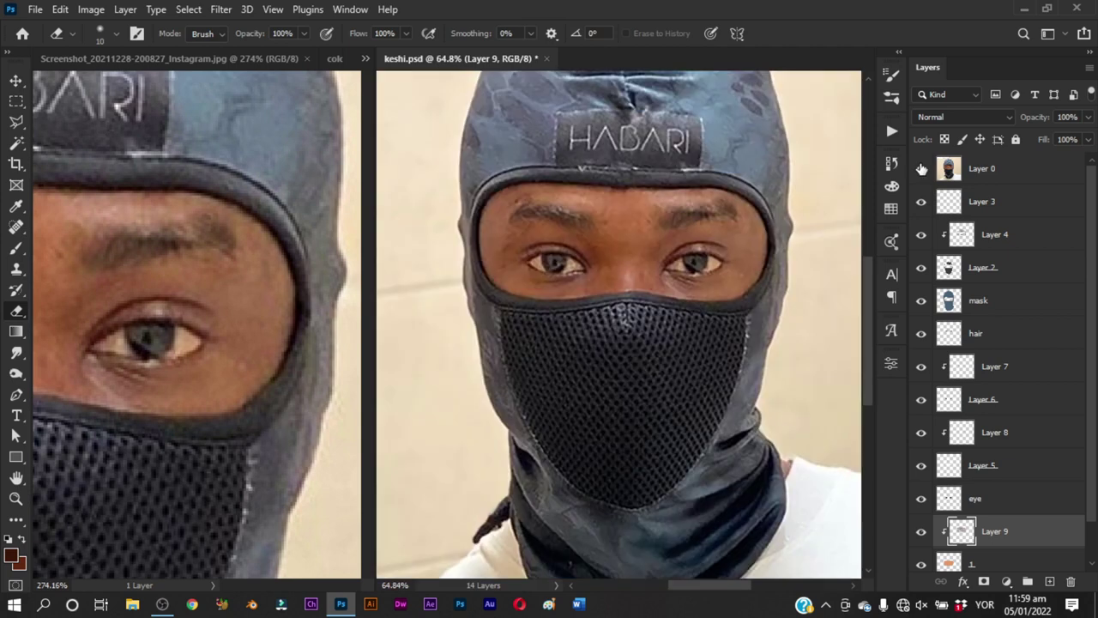
{"action": "left_click", "coordinate": [924, 172]}
{"action": "key", "text": "z"}
{"action": "left_click_drag", "start_coordinate": [689, 301], "coordinate": [675, 319]}
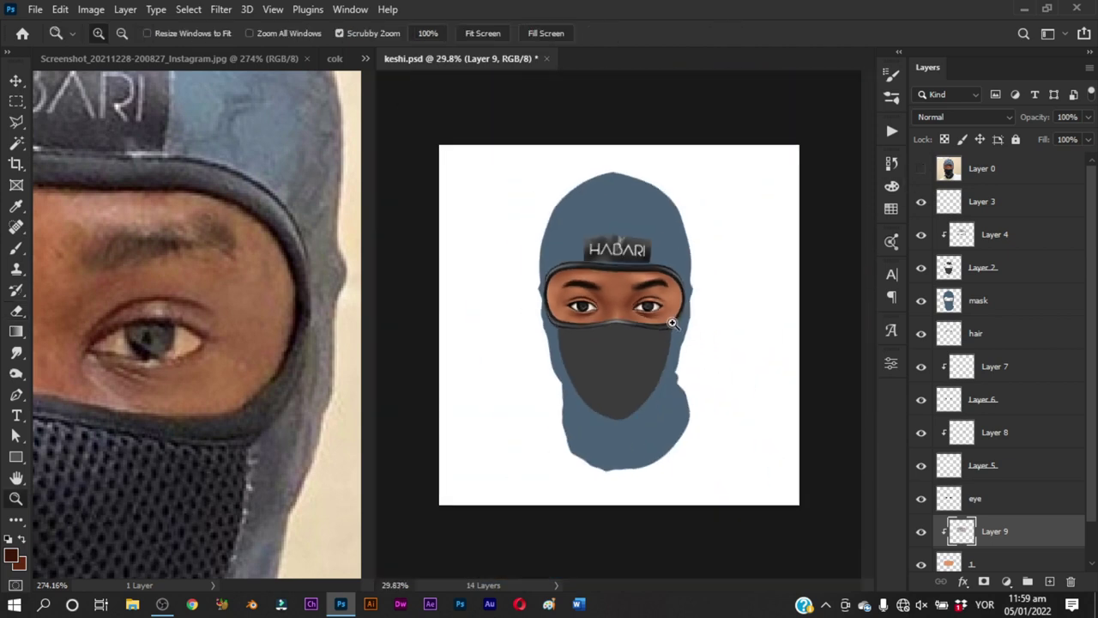
{"action": "key", "text": "z"}
{"action": "left_click_drag", "start_coordinate": [600, 328], "coordinate": [886, 230]}
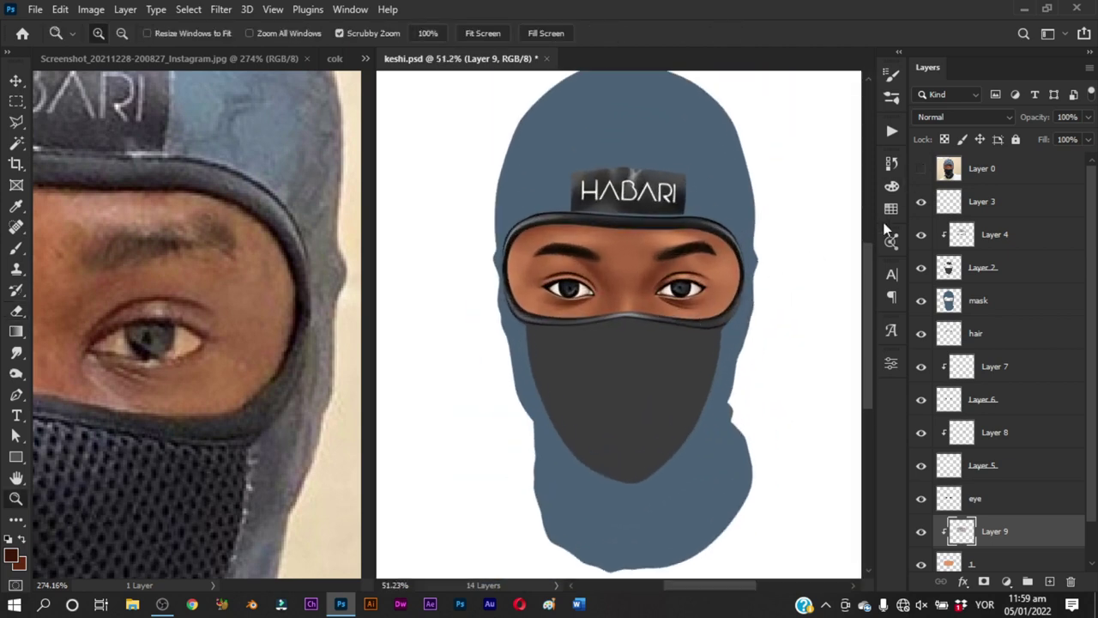
{"action": "left_click", "coordinate": [919, 171]}
{"action": "left_click", "coordinate": [918, 171]}
{"action": "left_click", "coordinate": [916, 172]}
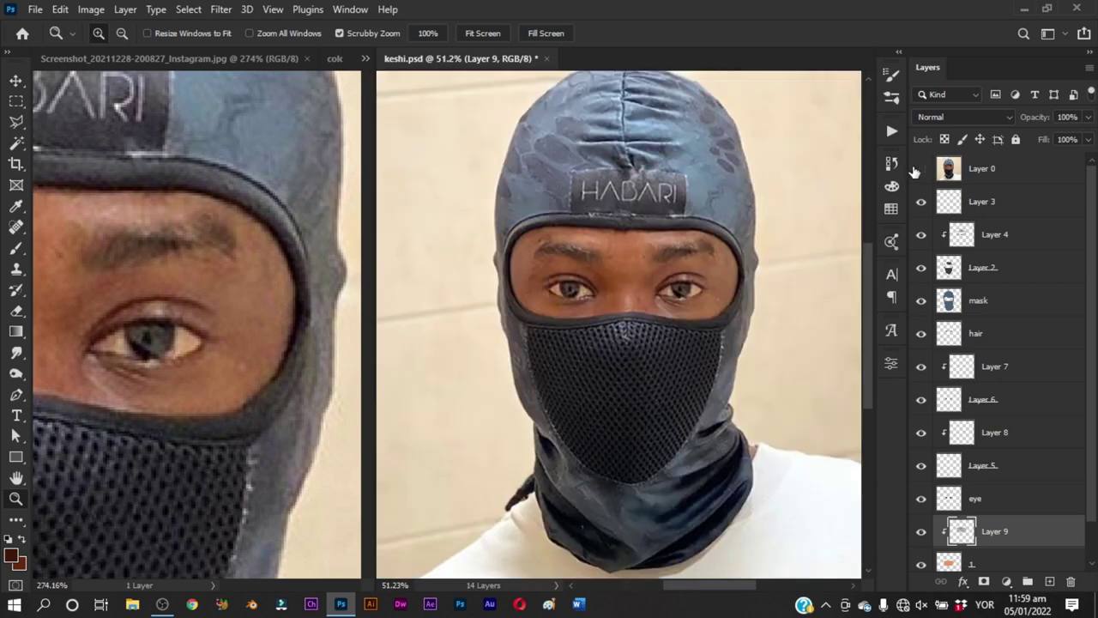
Zoom in around the eyes and make Layer 9 the working layer again
{"action": "left_click", "coordinate": [915, 172]}
{"action": "left_click", "coordinate": [915, 172]}
{"action": "mouse_move", "coordinate": [649, 309]}
{"action": "left_mouse_down"}
{"action": "mouse_move", "coordinate": [669, 360]}
{"action": "mouse_move", "coordinate": [683, 310]}
{"action": "mouse_move", "coordinate": [726, 324]}
{"action": "left_mouse_up"}
{"action": "key", "text": "b"}
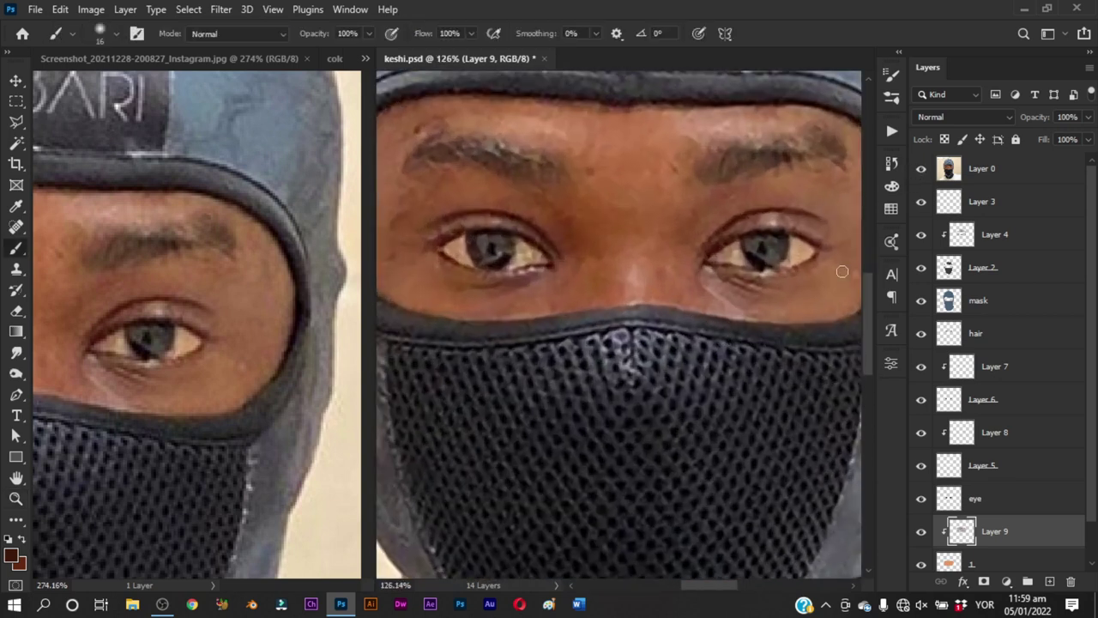
{"action": "left_click", "coordinate": [933, 169]}
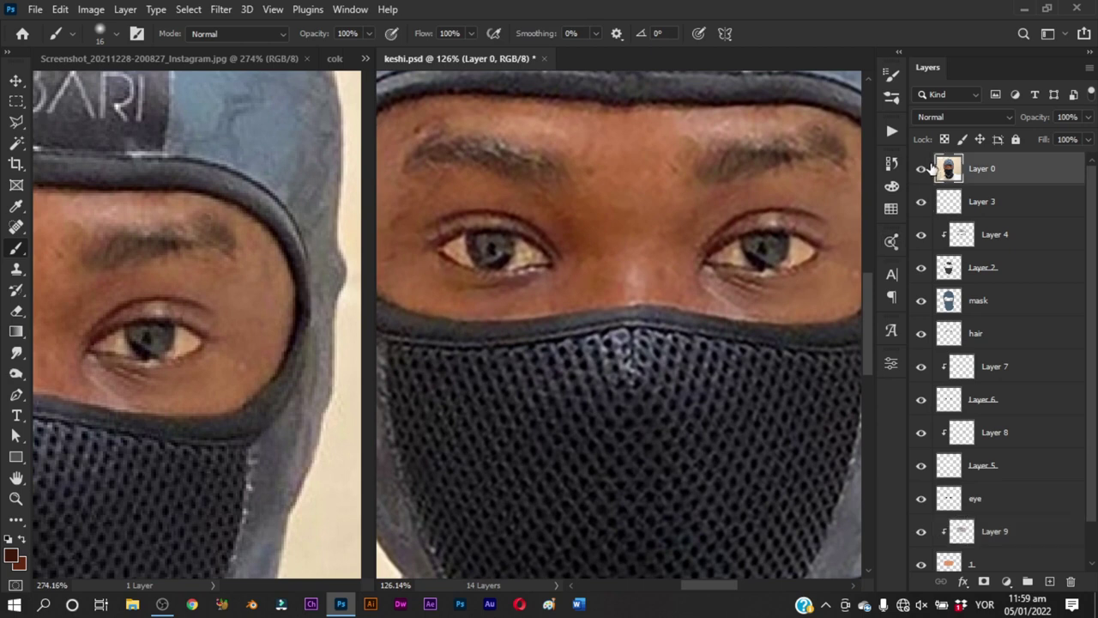
{"action": "left_click", "coordinate": [991, 531]}
{"action": "left_click", "coordinate": [921, 169]}
{"action": "left_click", "coordinate": [920, 170]}
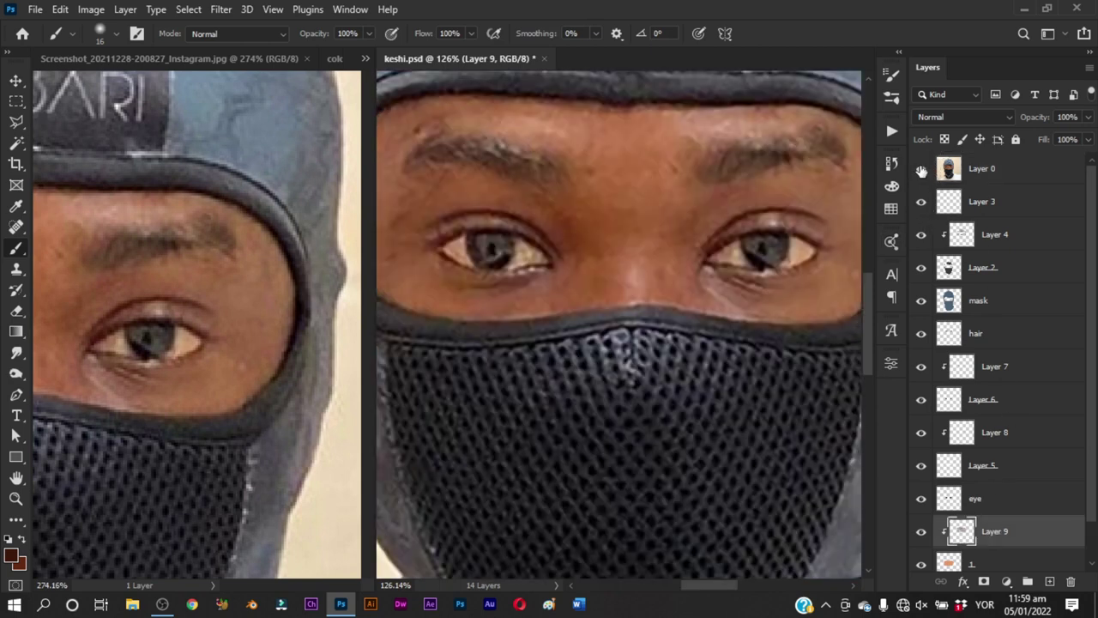
Outline the nose side by the right eye's inner corner and turn it into a selection
{"action": "key", "text": "p"}
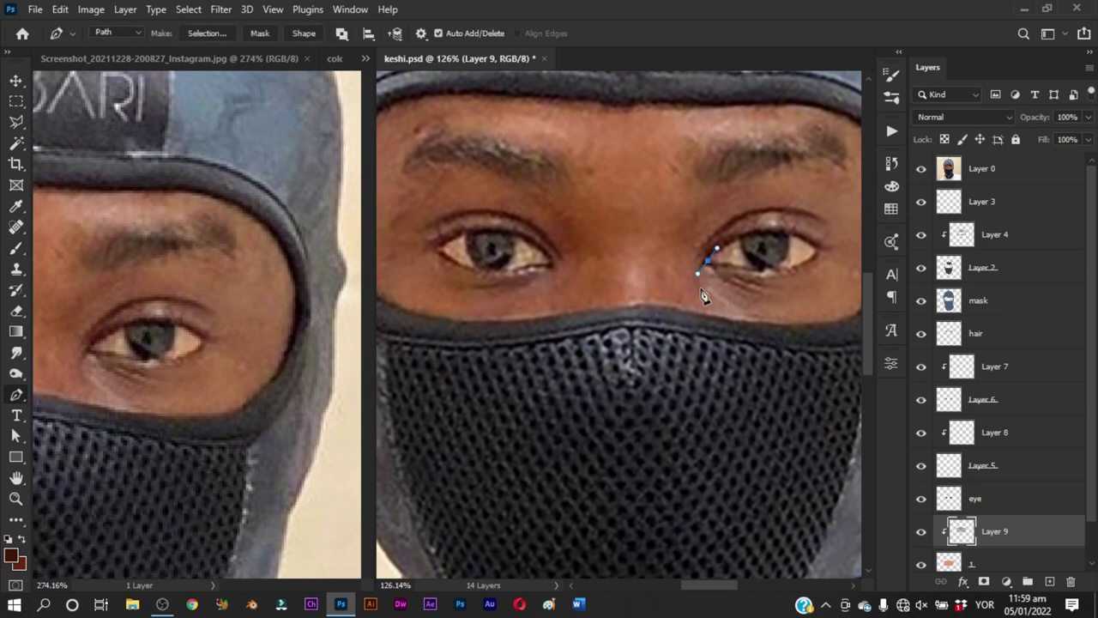
{"action": "left_click", "coordinate": [747, 327]}
{"action": "left_click", "coordinate": [725, 367]}
{"action": "left_click", "coordinate": [619, 338]}
{"action": "left_click", "coordinate": [586, 284]}
{"action": "left_click", "coordinate": [582, 261]}
{"action": "left_click_drag", "start_coordinate": [595, 231], "coordinate": [624, 218]}
{"action": "key", "text": "ctrl+Return"}
Paint soft shadow inside the nose-side selection with a larger brush, then deselect
{"action": "key", "text": "b"}
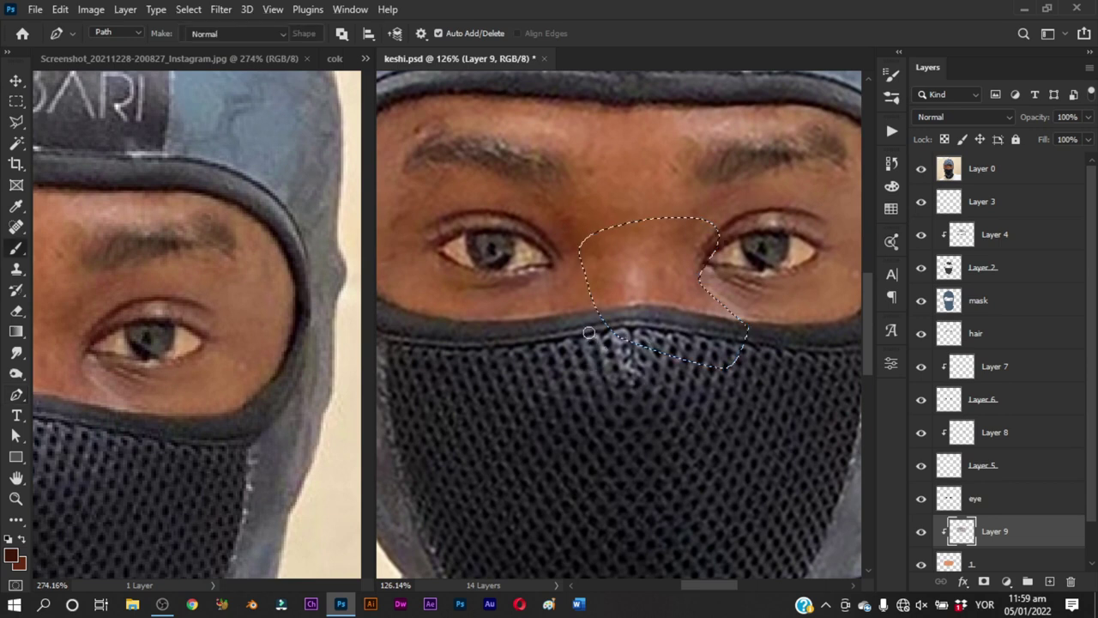
{"action": "scroll", "coordinate": [726, 278], "scroll_direction": "up", "scroll_amount": 2}
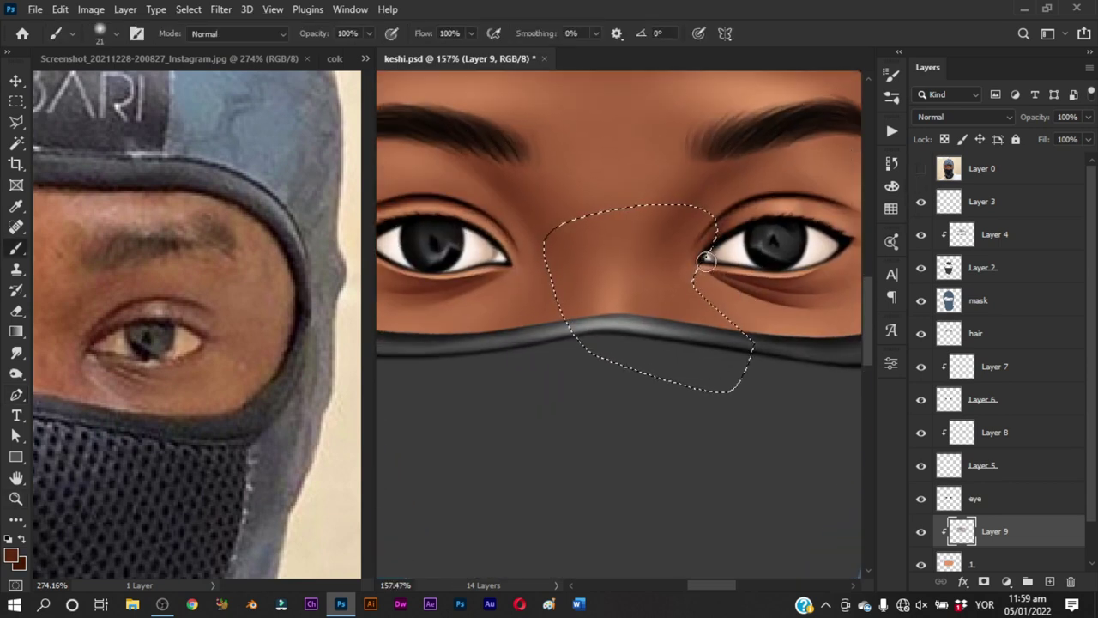
{"action": "right_click", "coordinate": [736, 302], "text": "alt"}
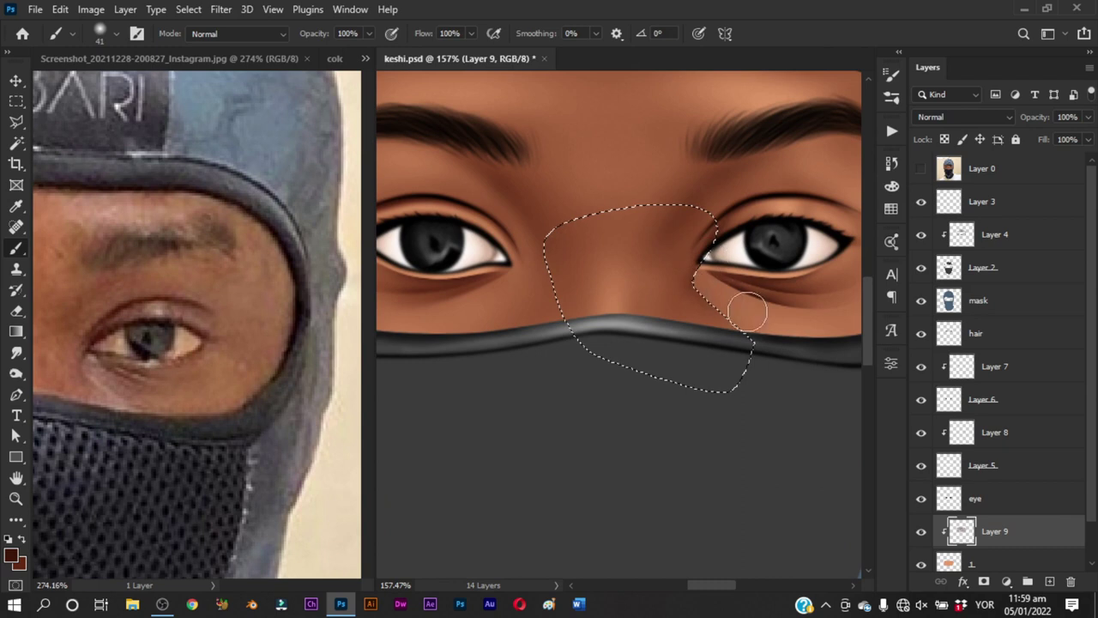
{"action": "key", "text": "ctrl+d"}
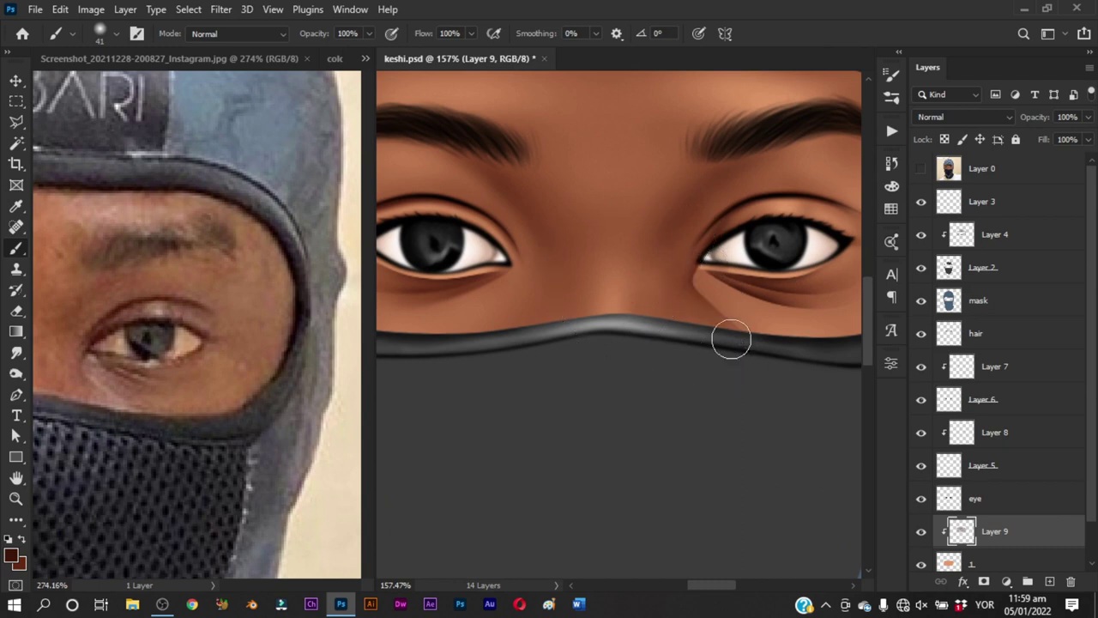
{"action": "key", "text": "z"}
{"action": "mouse_move", "coordinate": [730, 336]}
{"action": "left_mouse_down"}
{"action": "mouse_move", "coordinate": [698, 387]}
{"action": "mouse_move", "coordinate": [725, 415]}
{"action": "mouse_move", "coordinate": [756, 415]}
{"action": "left_mouse_up"}
Blend the new shadow with a smaller Smudge brush and check the whole face
{"action": "key", "text": "r"}
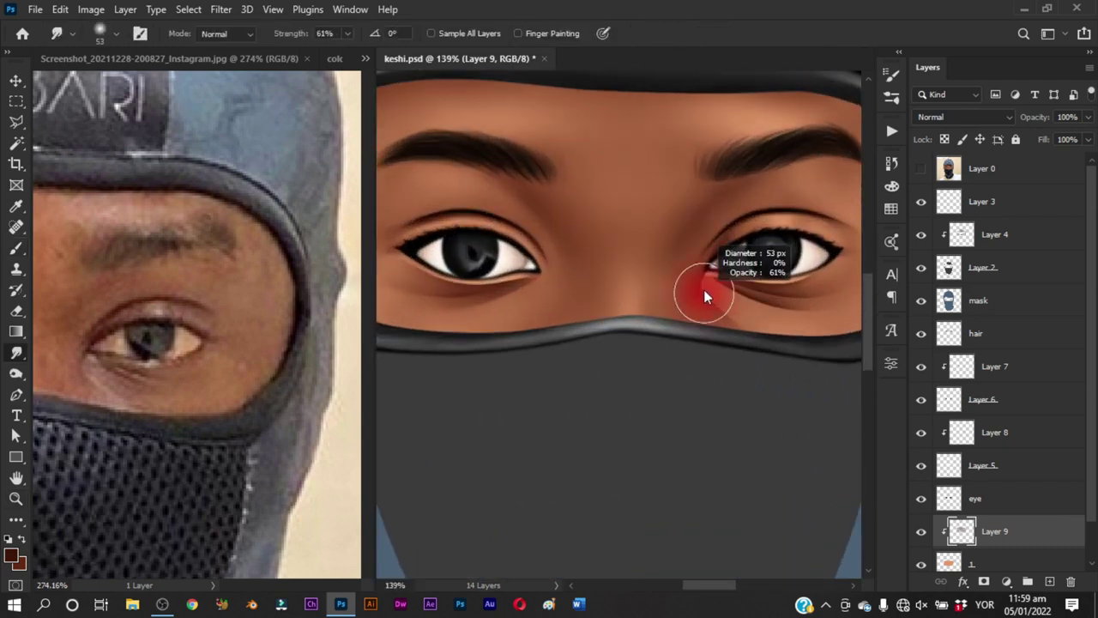
{"action": "left_click_drag", "start_coordinate": [706, 303], "coordinate": [706, 299]}
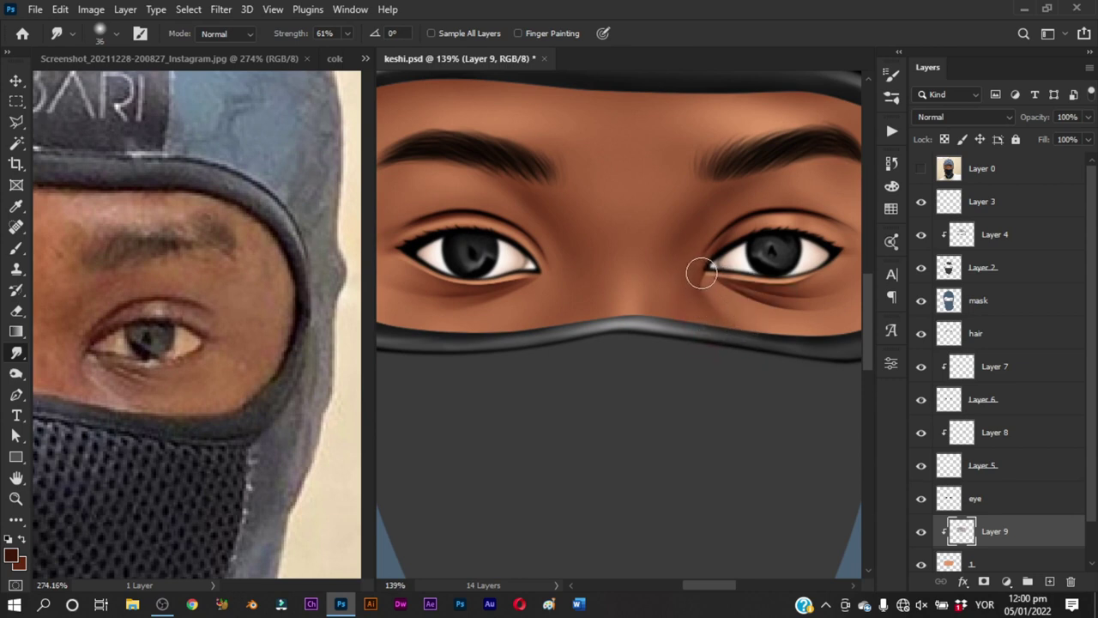
{"action": "mouse_move", "coordinate": [703, 270]}
{"action": "left_mouse_down"}
{"action": "mouse_move", "coordinate": [684, 346]}
{"action": "mouse_move", "coordinate": [652, 335]}
{"action": "left_mouse_up"}
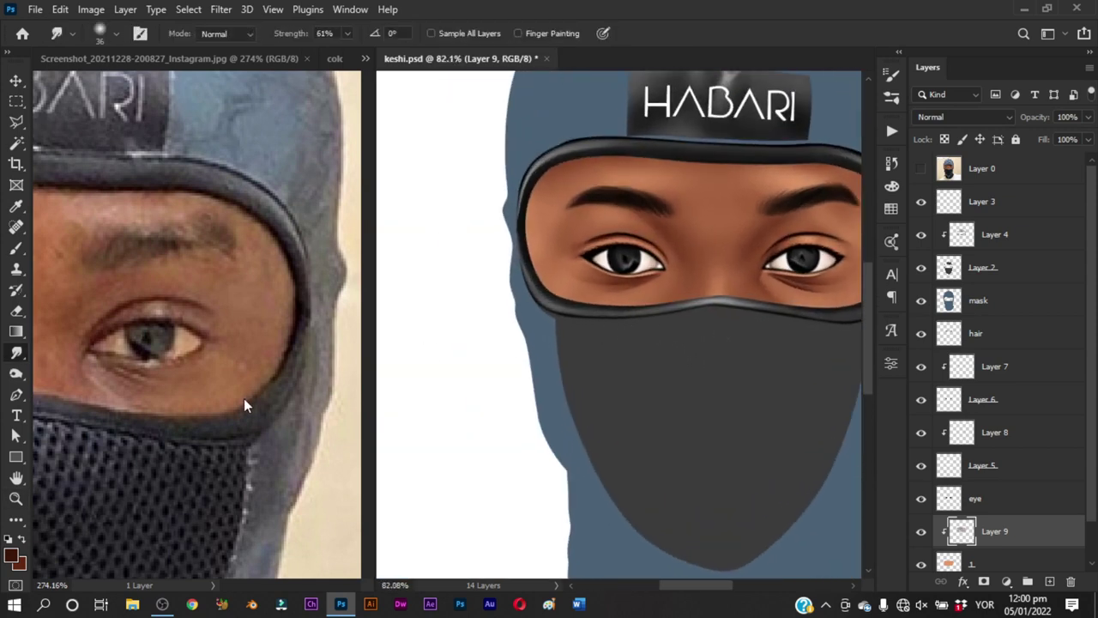
{"action": "left_click_drag", "start_coordinate": [294, 368], "coordinate": [243, 422]}
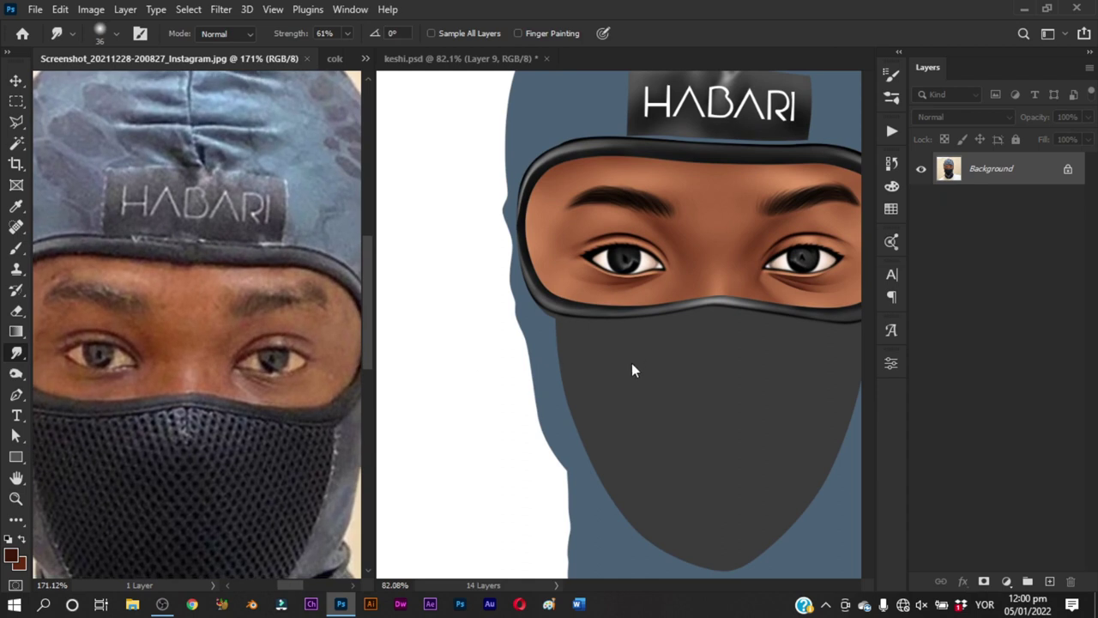
Return to keshi.psd and magnify the area around the left eye
{"action": "left_click", "coordinate": [632, 365]}
{"action": "key", "text": "z"}
{"action": "mouse_move", "coordinate": [684, 336]}
{"action": "left_mouse_down"}
{"action": "mouse_move", "coordinate": [652, 369]}
{"action": "mouse_move", "coordinate": [699, 401]}
{"action": "mouse_move", "coordinate": [681, 348]}
{"action": "left_mouse_up"}
{"action": "key", "text": "r"}
Outline the nose side by the left eye's inner corner and paint shadow inside it
{"action": "key", "text": "p"}
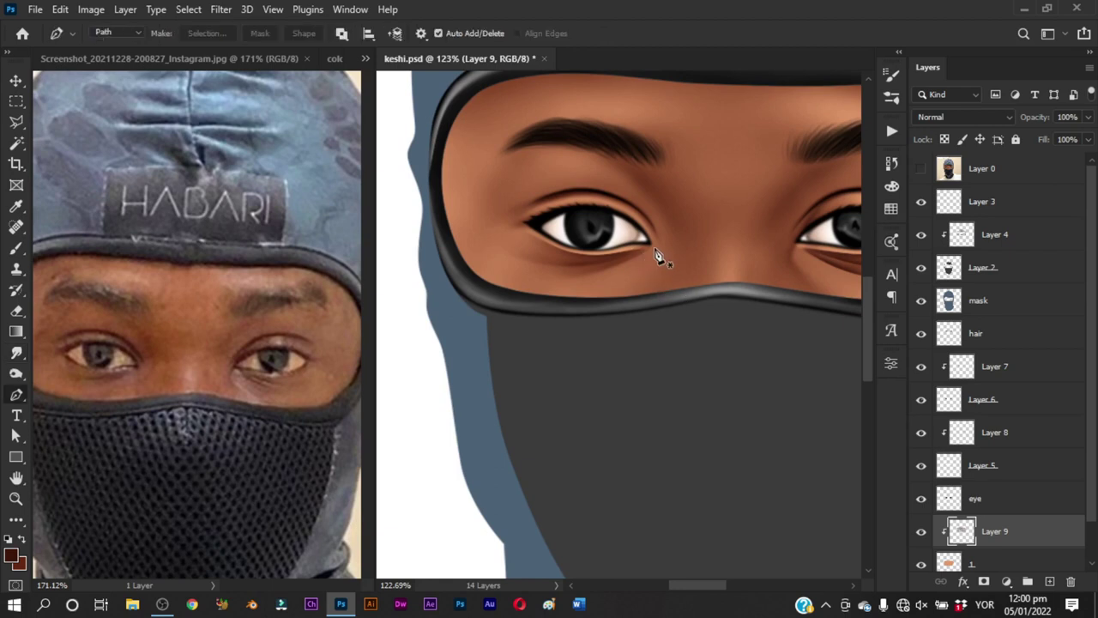
{"action": "left_click_drag", "start_coordinate": [651, 245], "coordinate": [659, 257]}
{"action": "left_click_drag", "start_coordinate": [650, 297], "coordinate": [623, 303]}
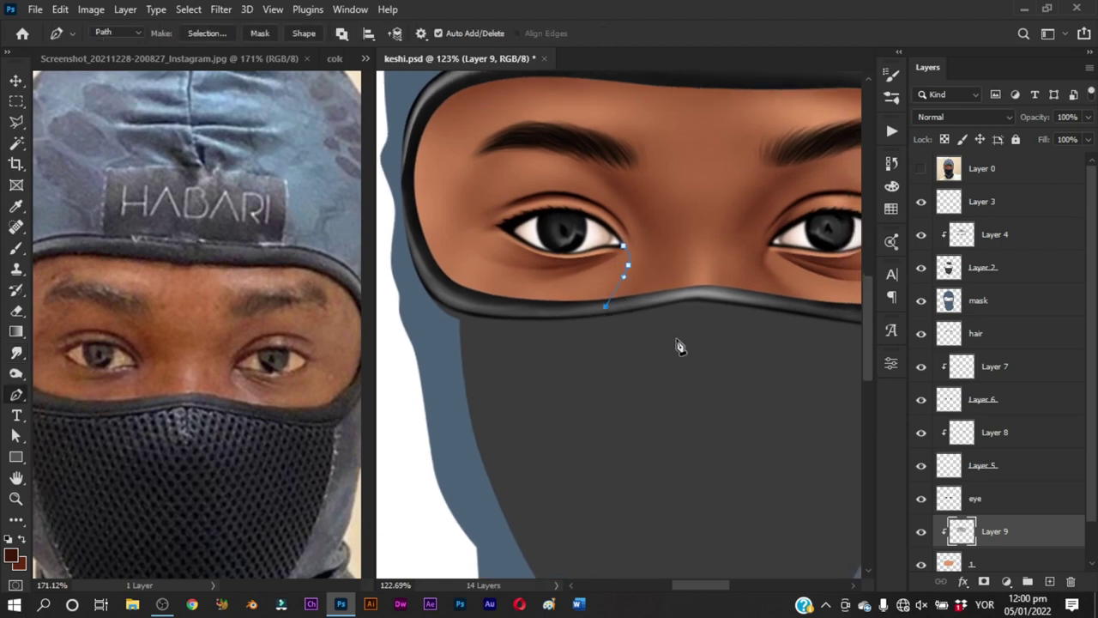
{"action": "left_click_drag", "start_coordinate": [678, 346], "coordinate": [651, 354]}
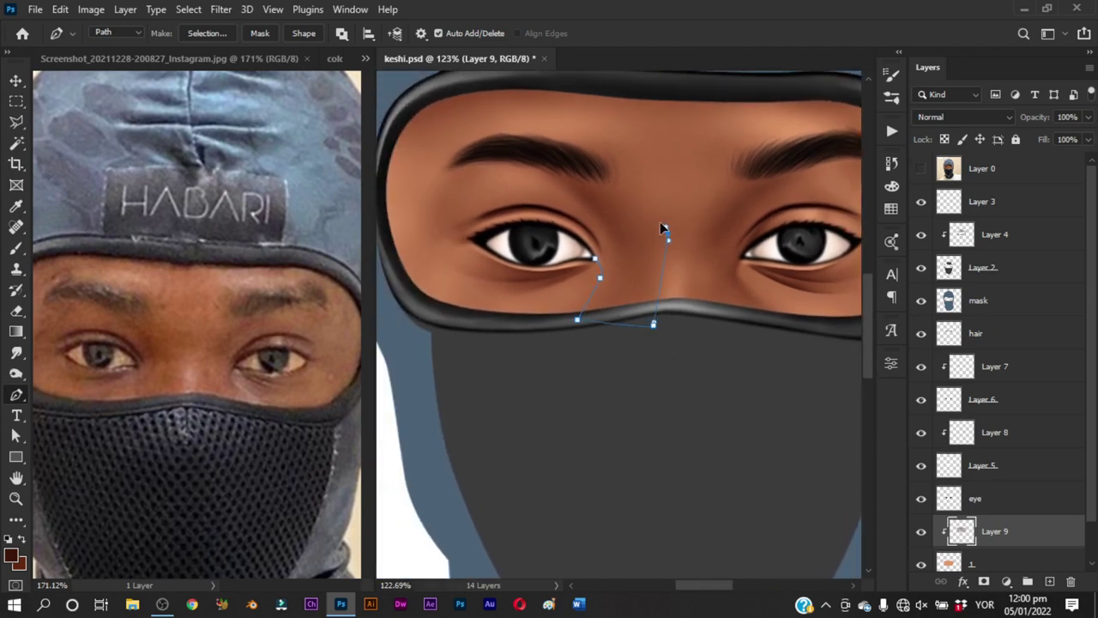
{"action": "left_click", "coordinate": [598, 261]}
{"action": "key", "text": "ctrl+Return"}
{"action": "key", "text": "b"}
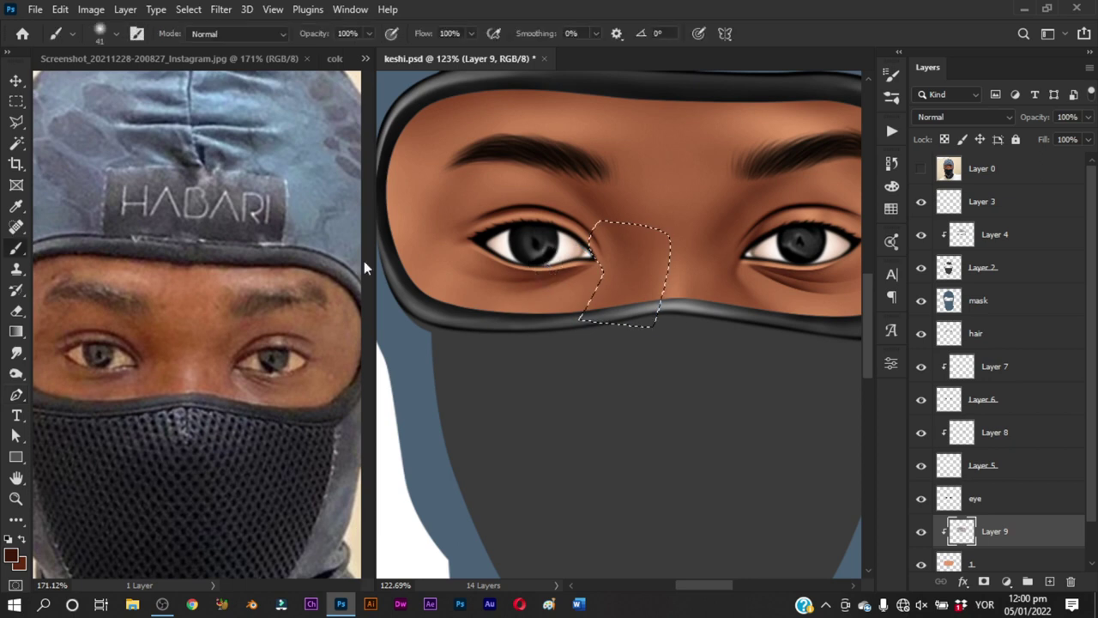
{"action": "left_click_drag", "start_coordinate": [588, 284], "coordinate": [593, 262]}
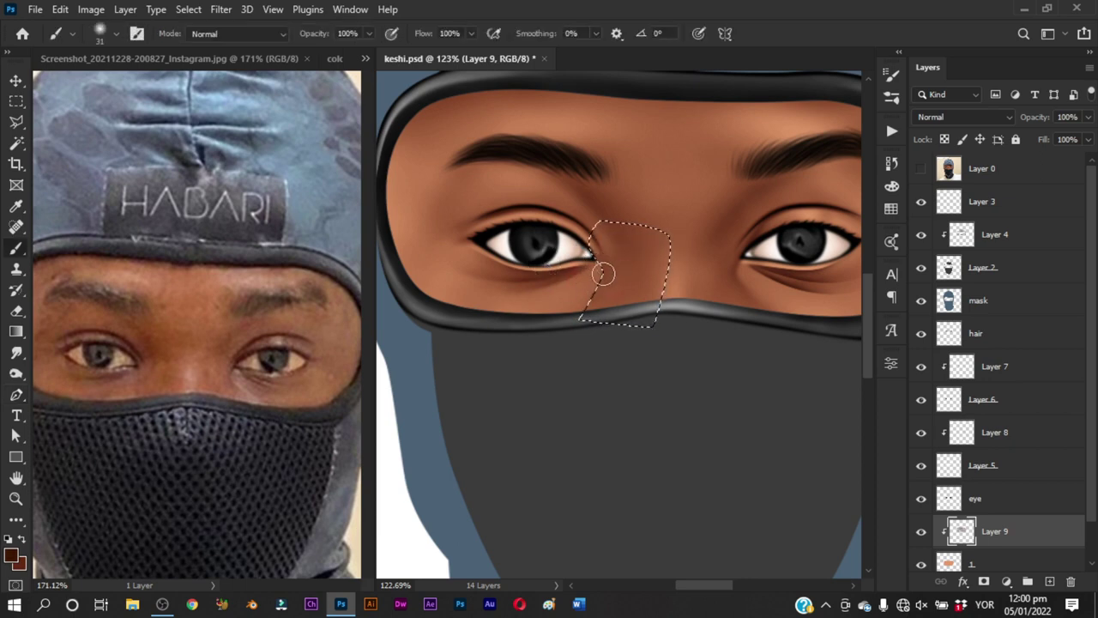
{"action": "key", "text": "ctrl+d"}
Blend the new shadow with an enlarged Smudge brush, zooming in and out to review
{"action": "key", "text": "r"}
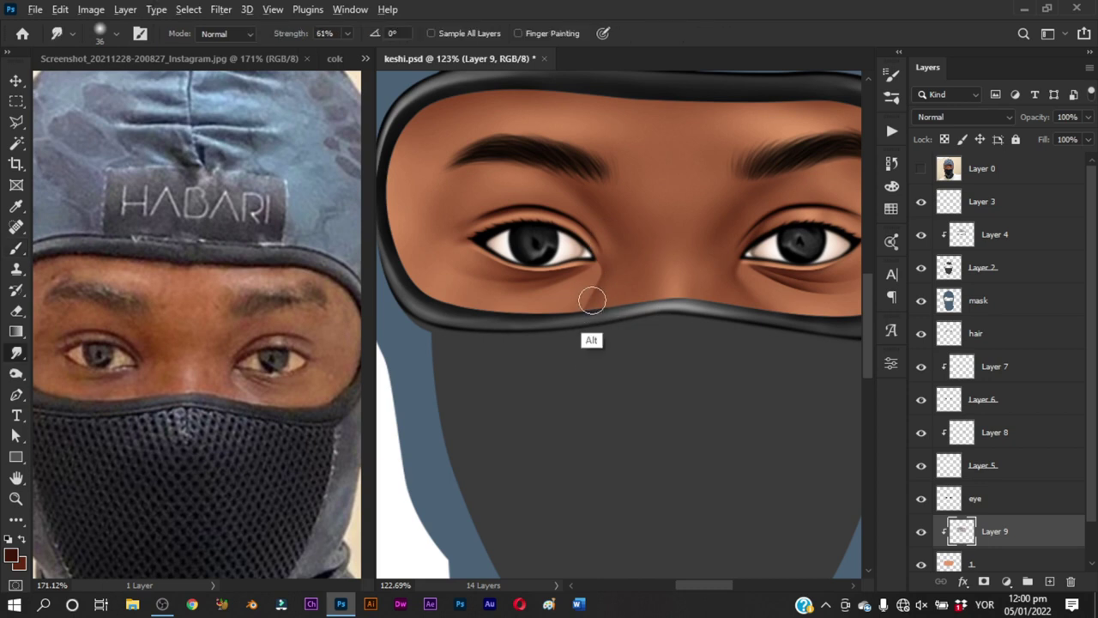
{"action": "left_click_drag", "start_coordinate": [592, 299], "coordinate": [602, 301]}
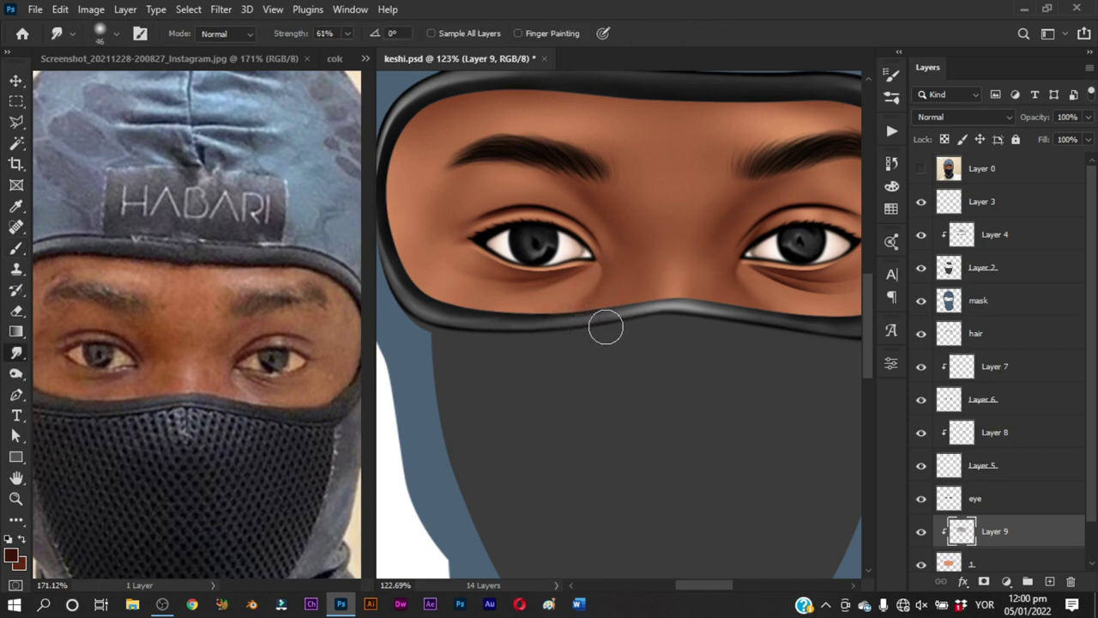
{"action": "scroll", "coordinate": [573, 313], "scroll_direction": "down", "scroll_amount": 3}
{"action": "scroll", "coordinate": [581, 392], "scroll_direction": "down", "scroll_amount": 1}
{"action": "scroll", "coordinate": [630, 336], "scroll_direction": "up", "scroll_amount": 5}
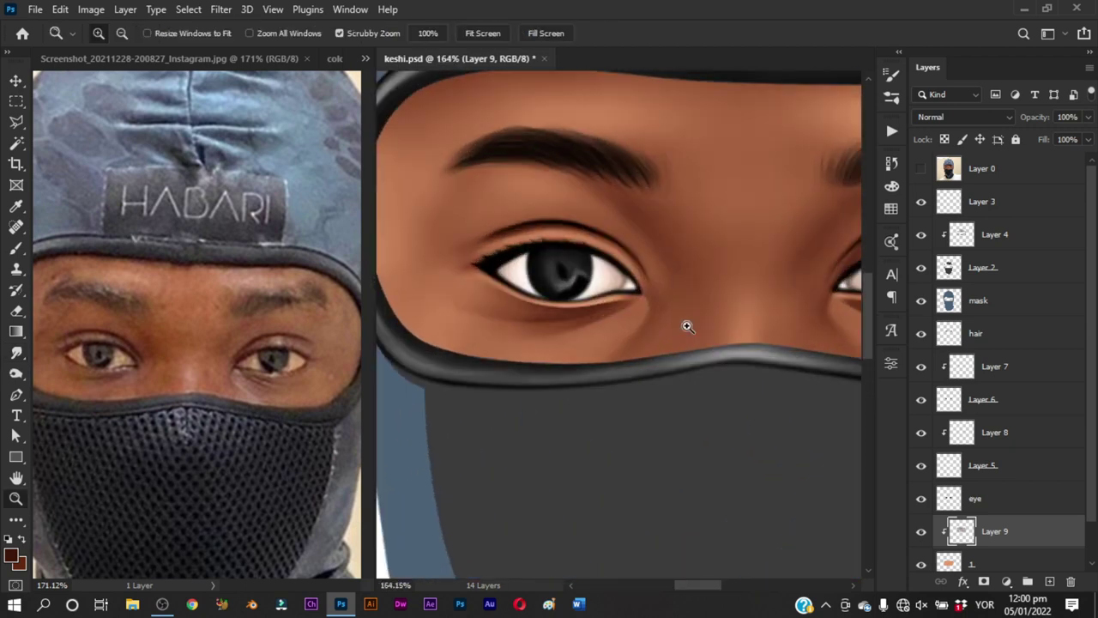
{"action": "left_click_drag", "start_coordinate": [648, 300], "coordinate": [652, 304]}
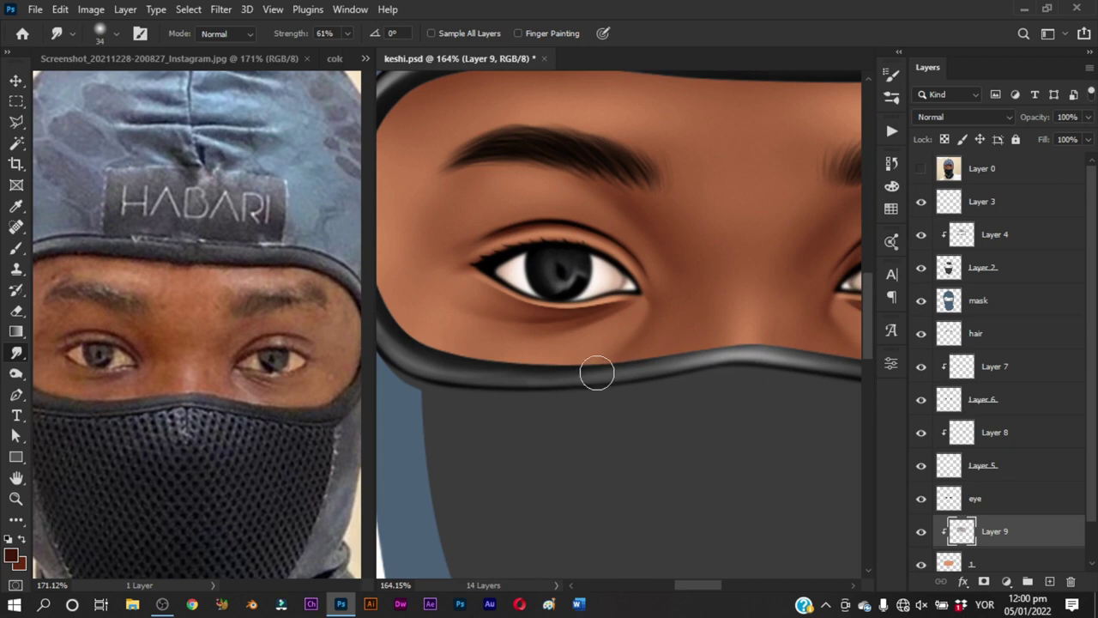
{"action": "mouse_move", "coordinate": [686, 335]}
{"action": "left_mouse_down"}
{"action": "mouse_move", "coordinate": [601, 417]}
{"action": "mouse_move", "coordinate": [630, 421]}
{"action": "mouse_move", "coordinate": [649, 375]}
{"action": "mouse_move", "coordinate": [687, 346]}
{"action": "left_mouse_up"}
{"action": "left_click", "coordinate": [920, 168]}
Touch up the painted eyes with a smaller brush while toggling the reference photo
{"action": "left_click", "coordinate": [921, 168]}
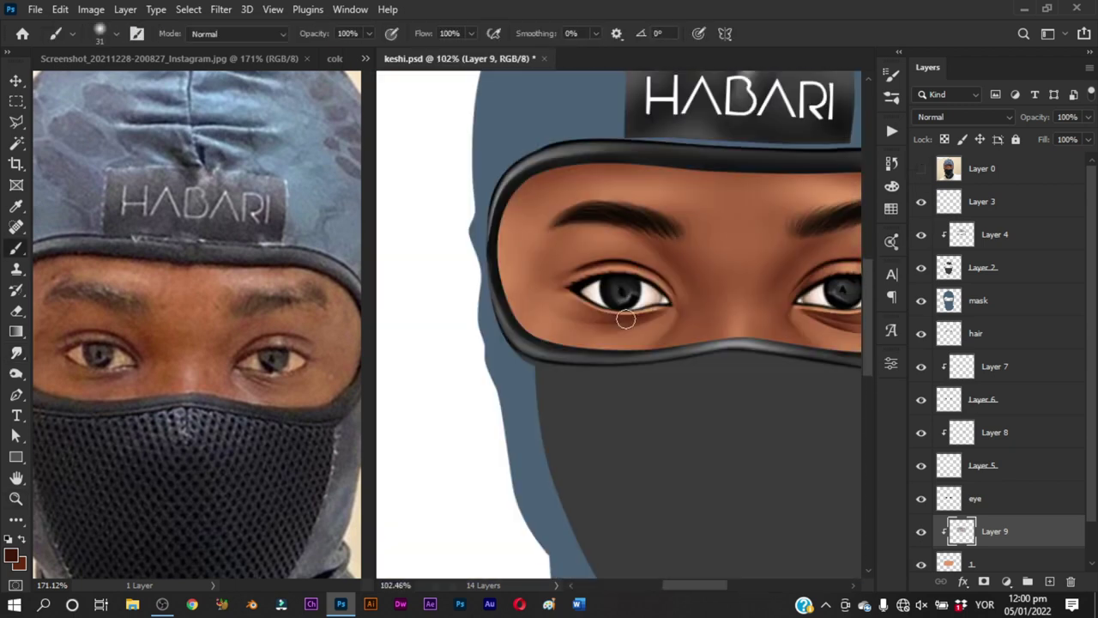
{"action": "key", "text": "b"}
{"action": "left_click_drag", "start_coordinate": [605, 335], "coordinate": [608, 335]}
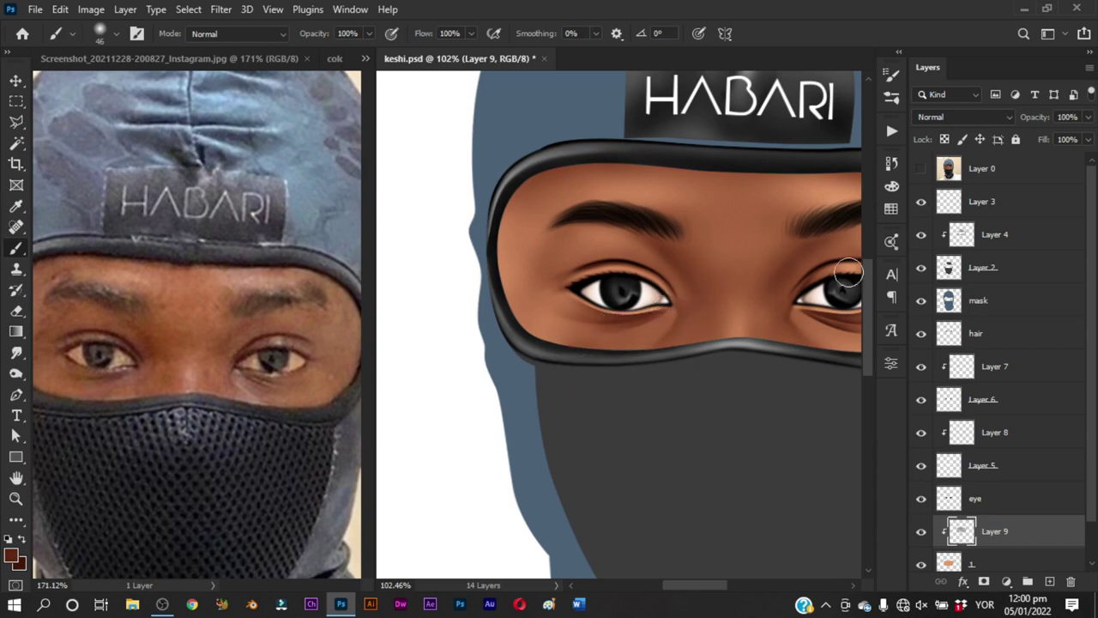
{"action": "left_click", "coordinate": [921, 170]}
{"action": "left_click", "coordinate": [921, 170]}
{"action": "left_click_drag", "start_coordinate": [678, 324], "coordinate": [665, 332]}
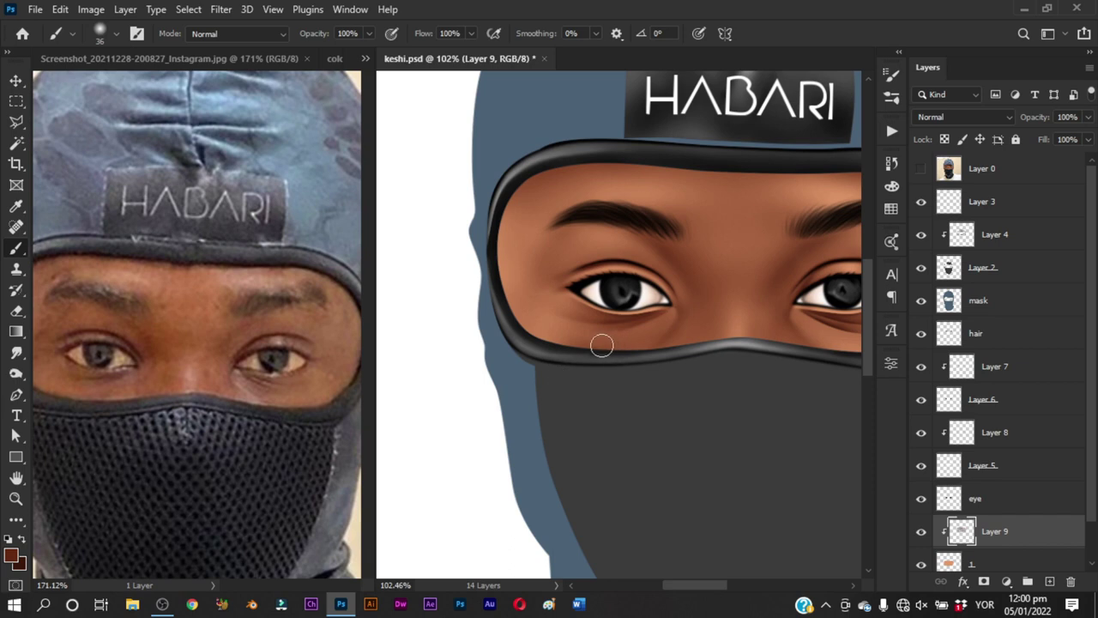
{"action": "left_click", "coordinate": [920, 169]}
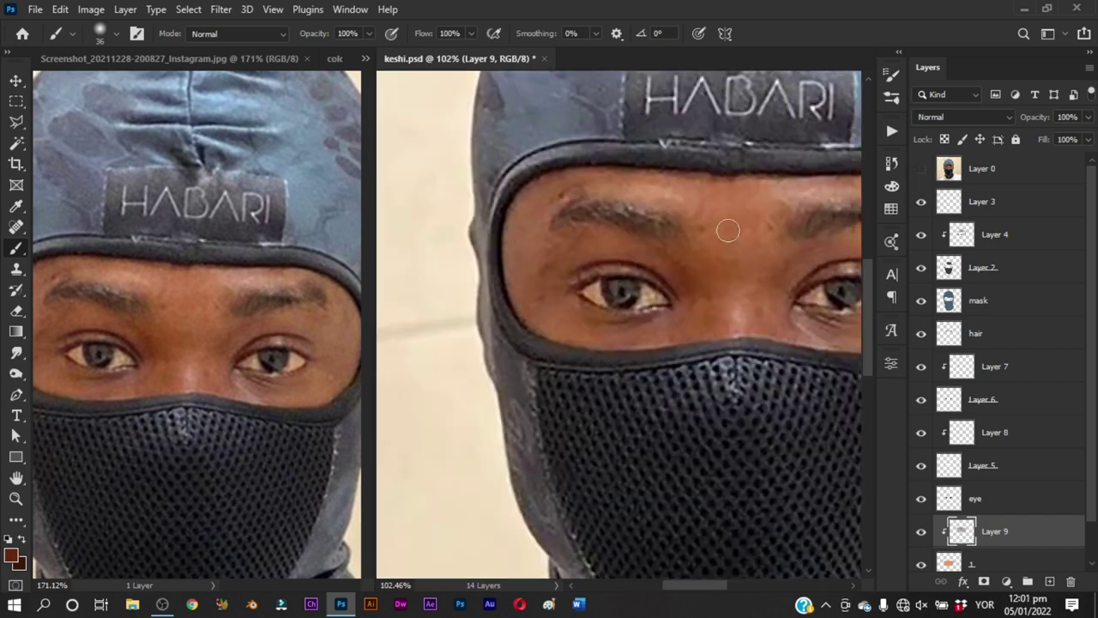
{"action": "left_click", "coordinate": [920, 170]}
{"action": "left_click_drag", "start_coordinate": [495, 263], "coordinate": [504, 263]}
Pan the reference screenshot toward the face's side, then refine the painting with varied brush sizes
{"action": "left_click", "coordinate": [298, 394]}
{"action": "left_click_drag", "start_coordinate": [199, 439], "coordinate": [227, 440]}
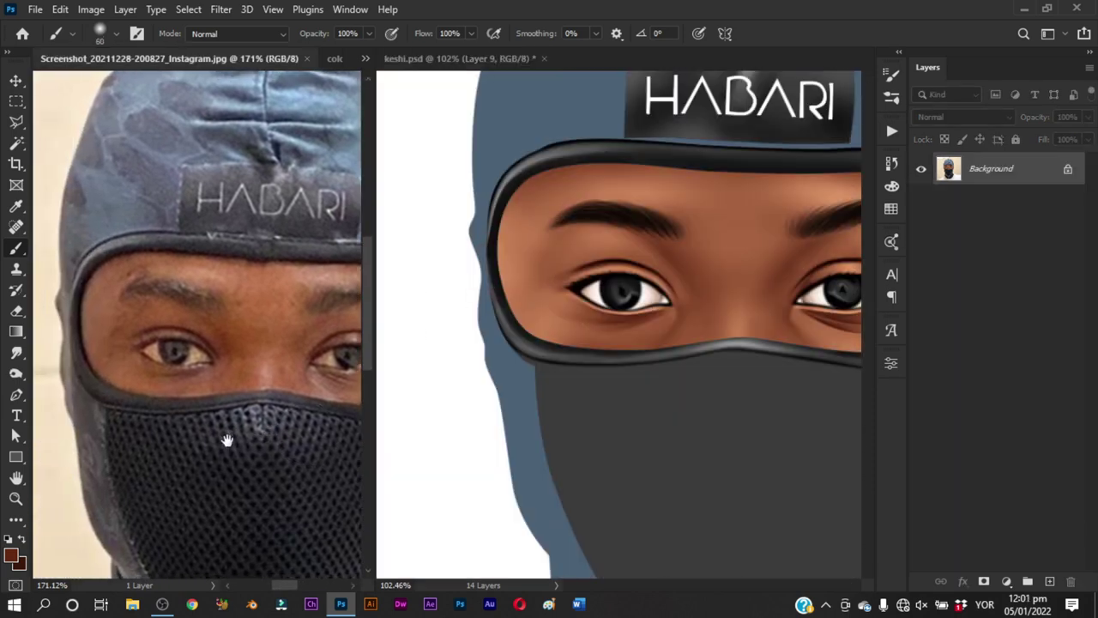
{"action": "left_click", "coordinate": [541, 347]}
{"action": "left_click_drag", "start_coordinate": [515, 283], "coordinate": [537, 283]}
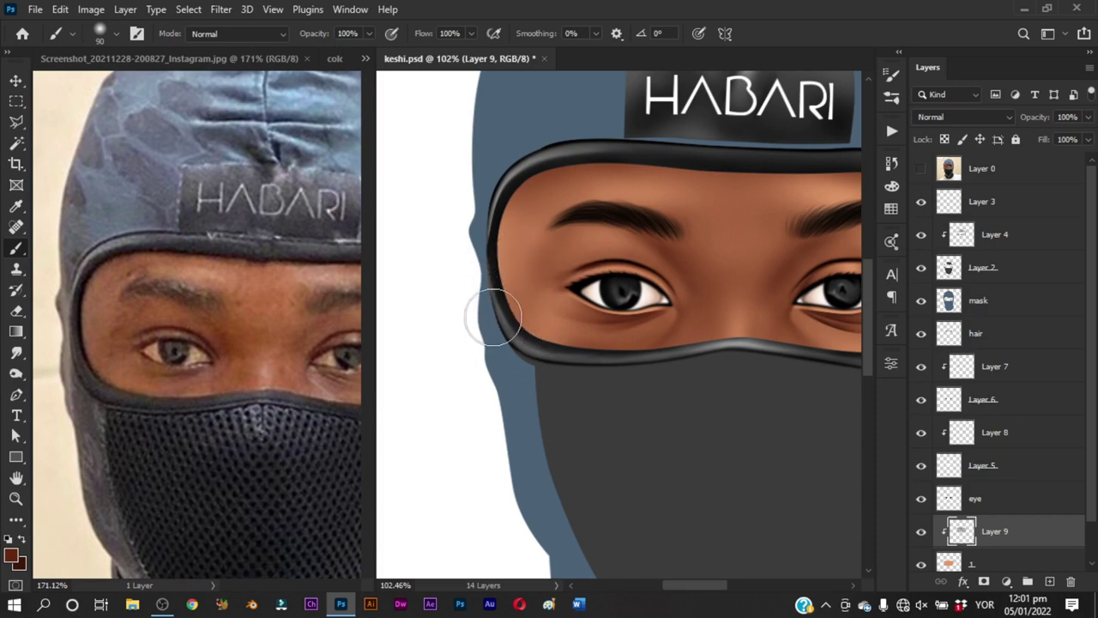
{"action": "left_click_drag", "start_coordinate": [527, 321], "coordinate": [516, 319]}
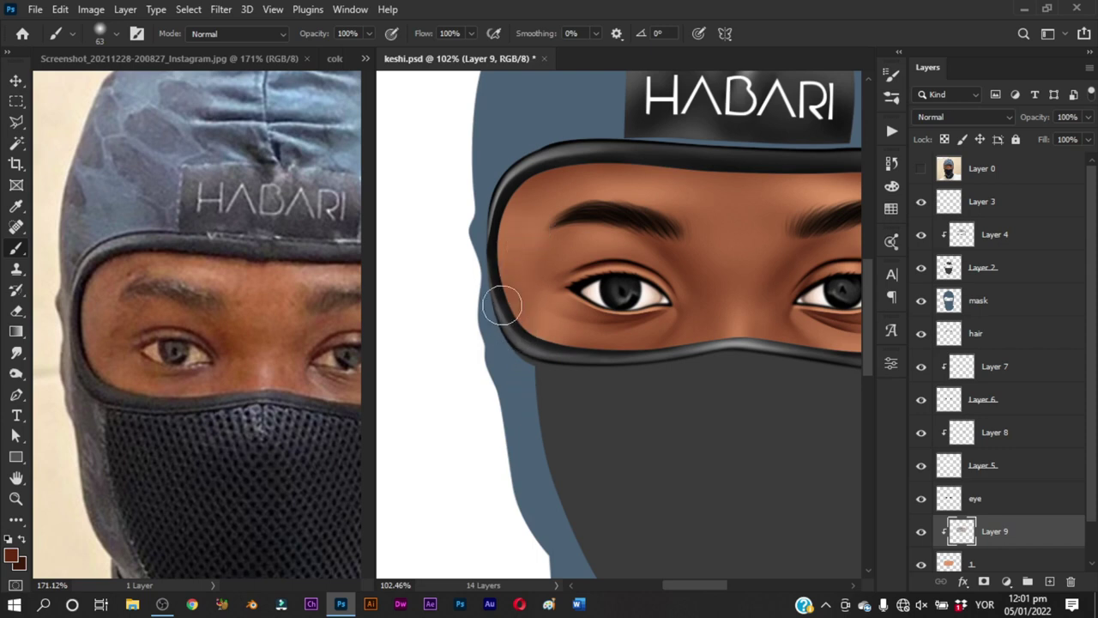
{"action": "left_click_drag", "start_coordinate": [555, 320], "coordinate": [546, 319]}
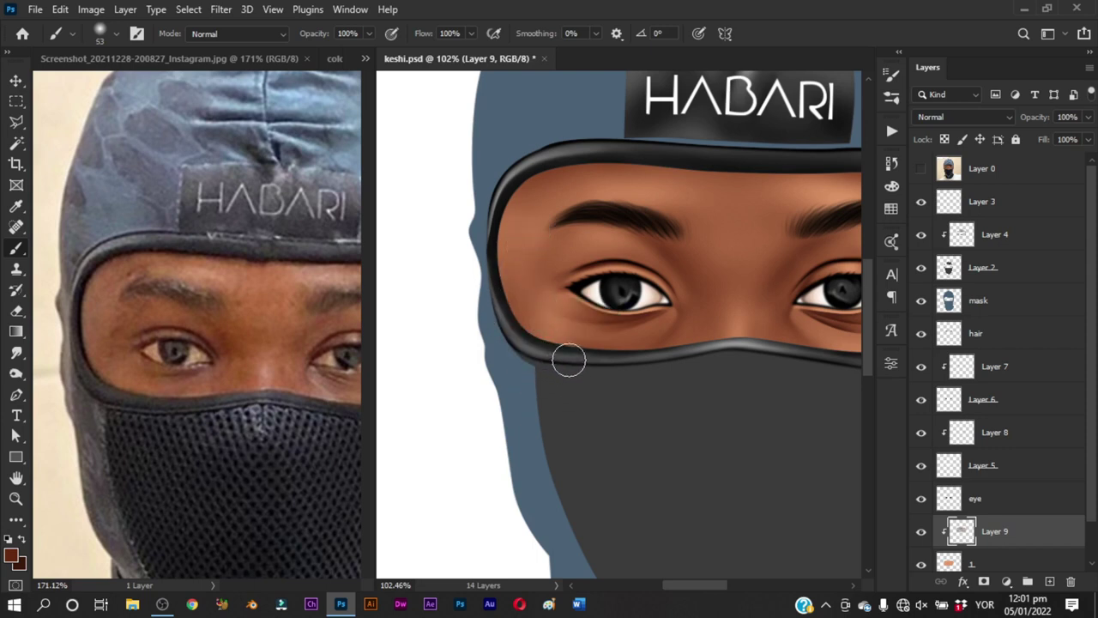
{"action": "left_click_drag", "start_coordinate": [569, 360], "coordinate": [581, 361]}
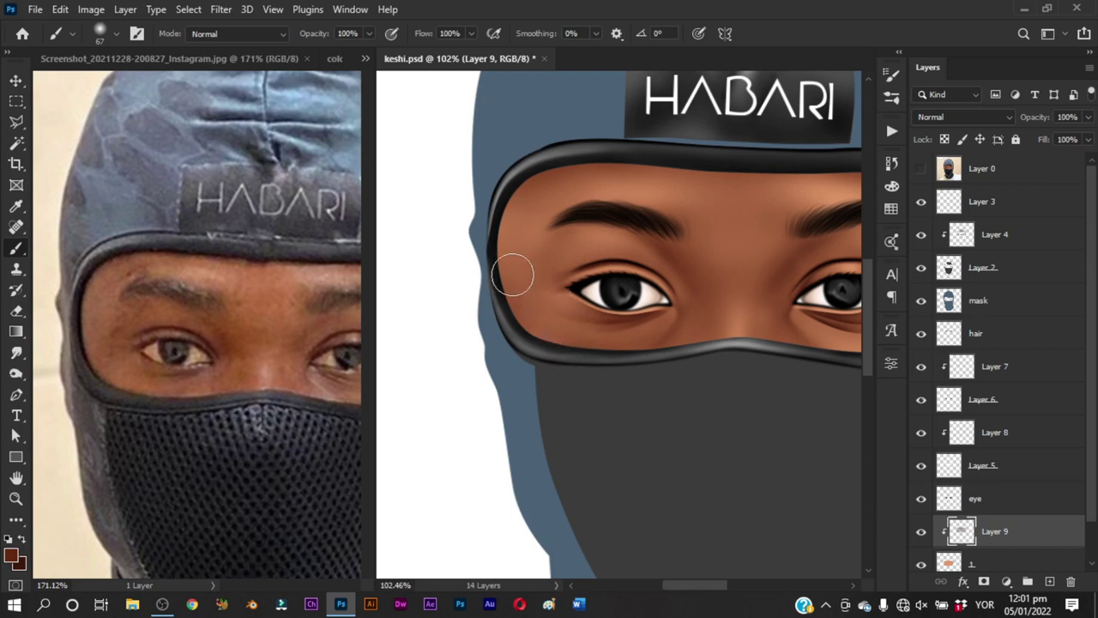
{"action": "left_click_drag", "start_coordinate": [513, 270], "coordinate": [502, 273]}
{"action": "left_click", "coordinate": [921, 170]}
{"action": "left_click_drag", "start_coordinate": [550, 297], "coordinate": [573, 298]}
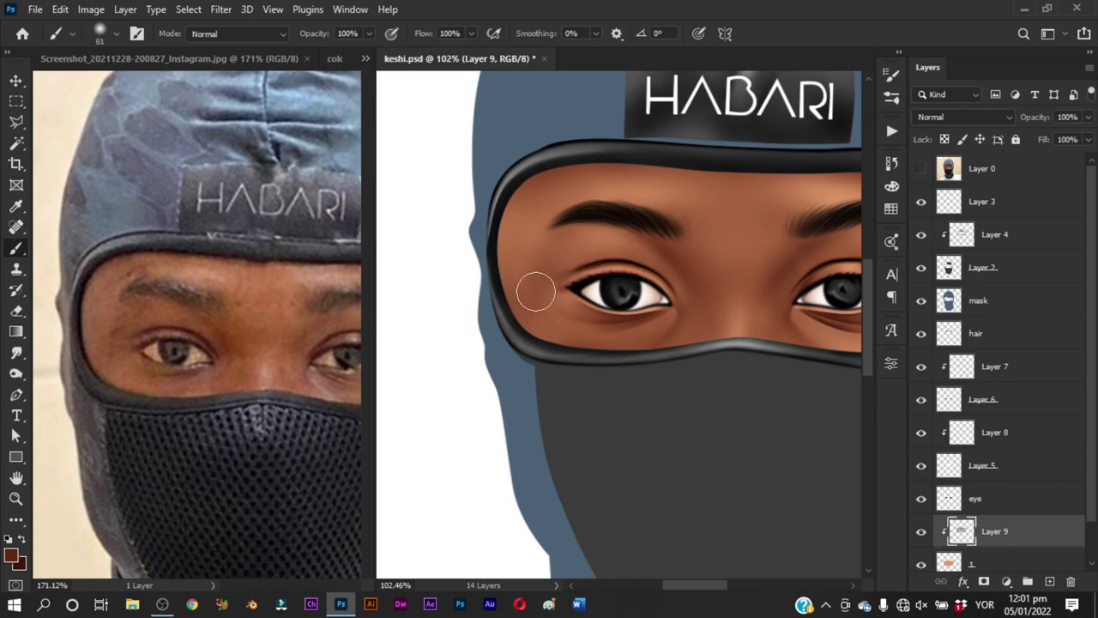
Zoom in on the right eye and refine it against the reference, enlarging the brush to about 50
{"action": "key", "text": "z"}
{"action": "scroll", "coordinate": [620, 312], "scroll_direction": "down", "scroll_amount": 3}
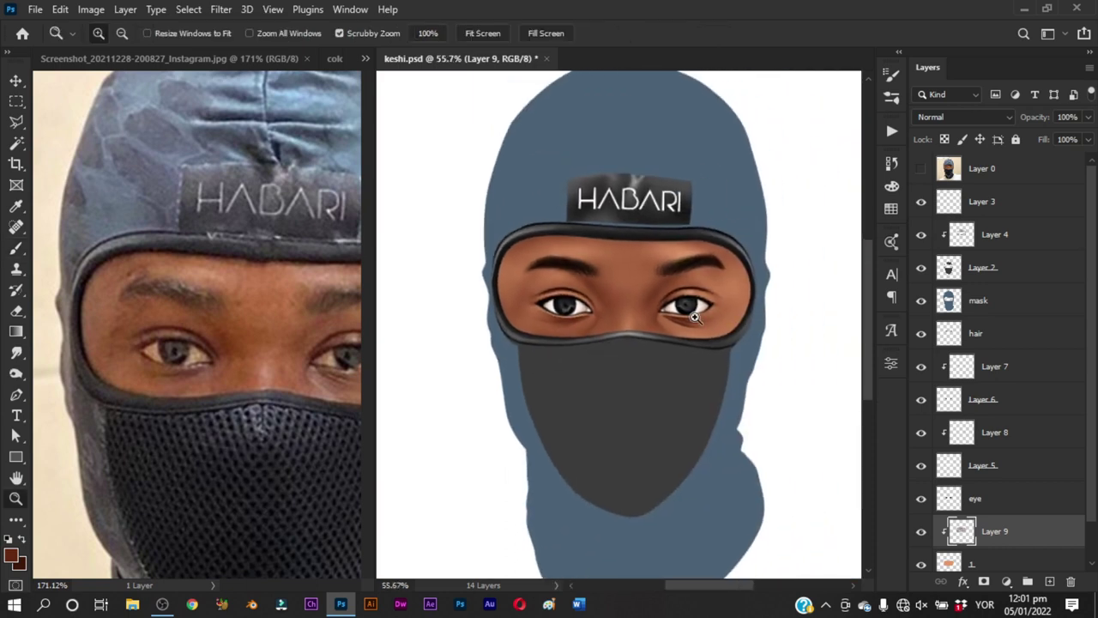
{"action": "left_click", "coordinate": [923, 169]}
{"action": "left_click_drag", "start_coordinate": [762, 307], "coordinate": [732, 300]}
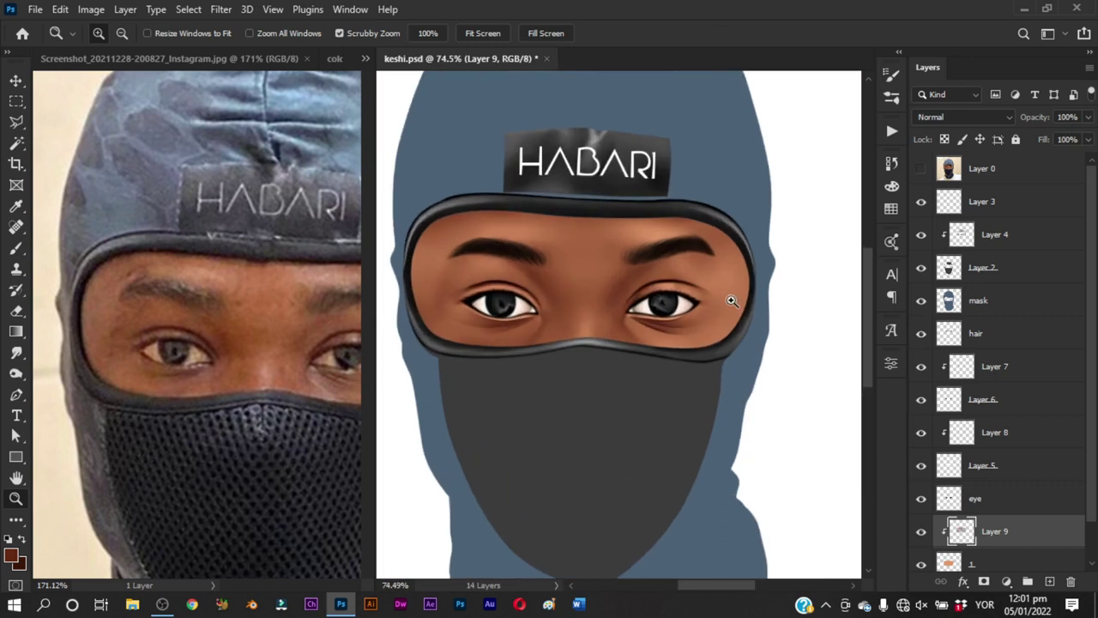
{"action": "key", "text": "b"}
{"action": "left_click", "coordinate": [923, 171]}
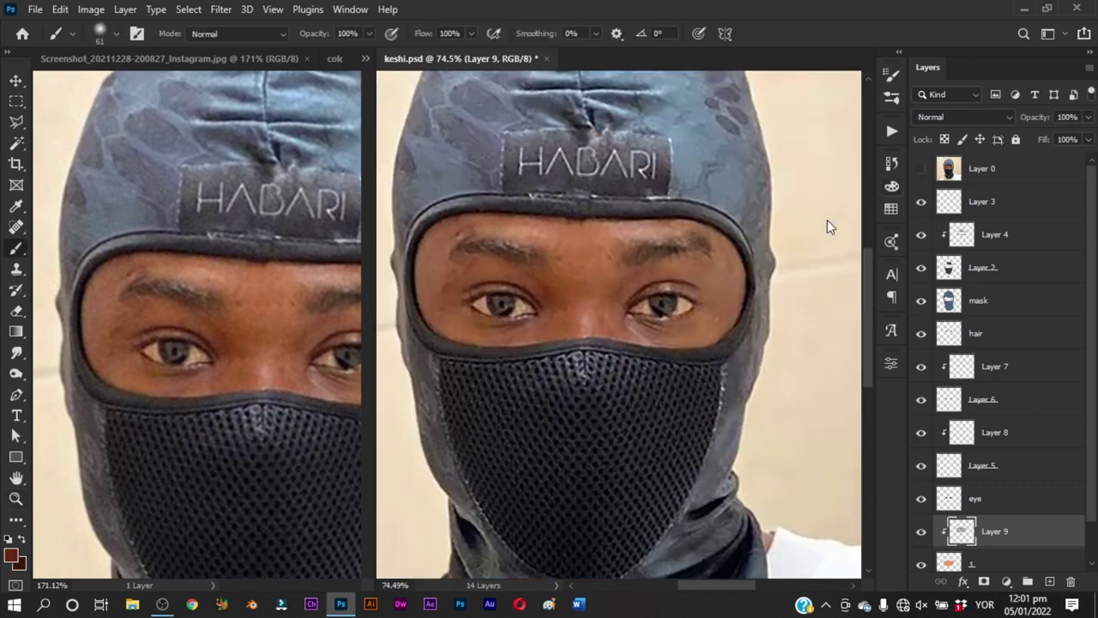
{"action": "left_click", "coordinate": [923, 171]}
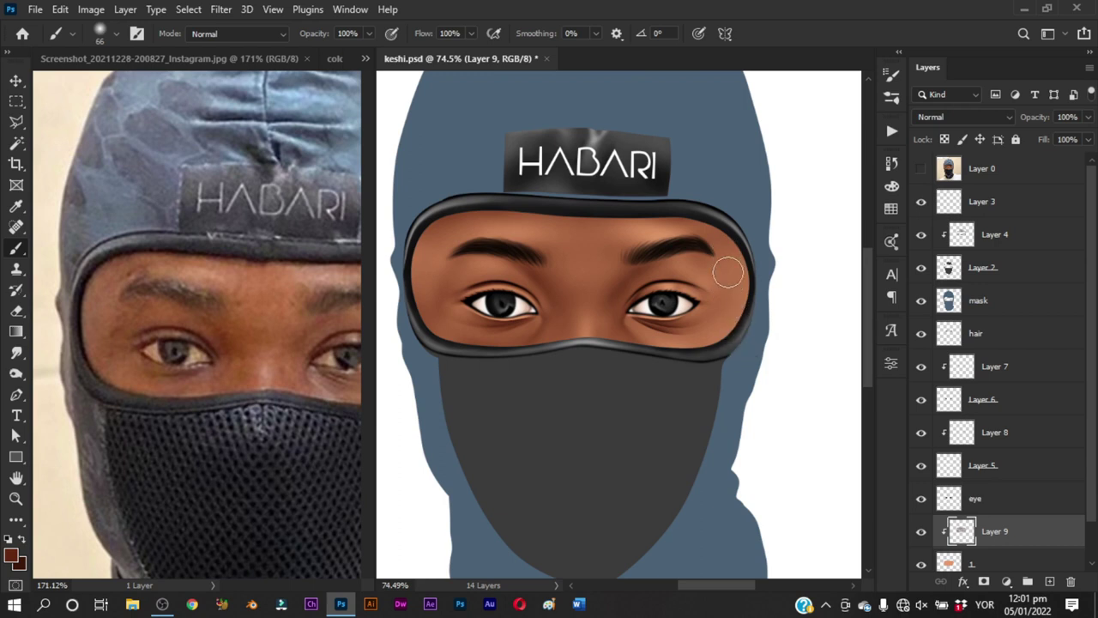
{"action": "left_click_drag", "start_coordinate": [687, 296], "coordinate": [755, 296]}
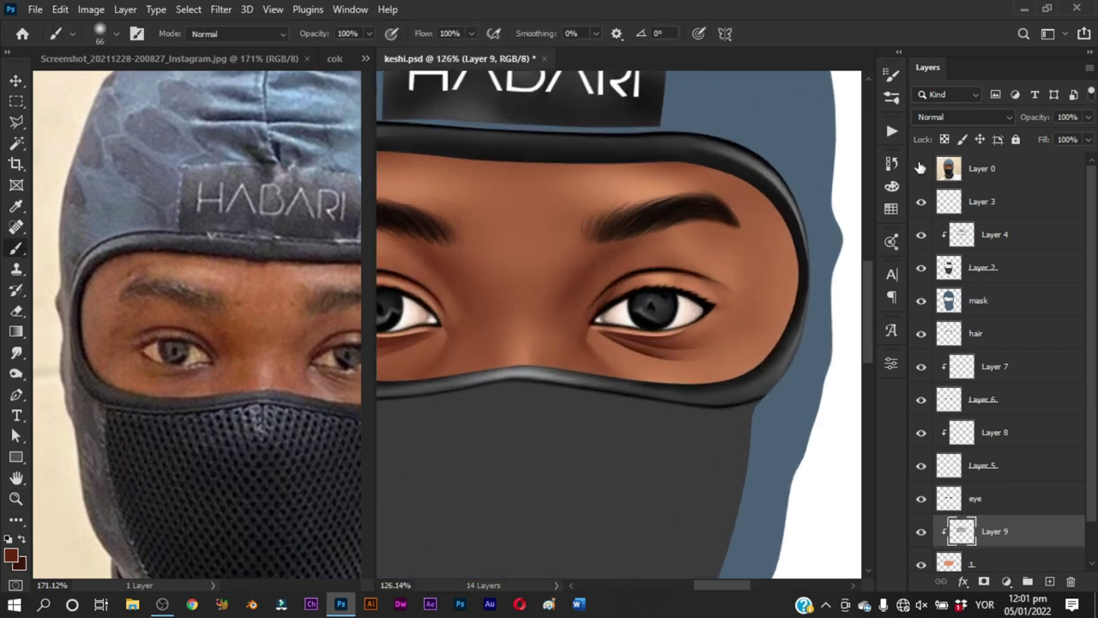
{"action": "left_click", "coordinate": [921, 168]}
{"action": "left_click", "coordinate": [921, 168]}
{"action": "left_click", "coordinate": [921, 169]}
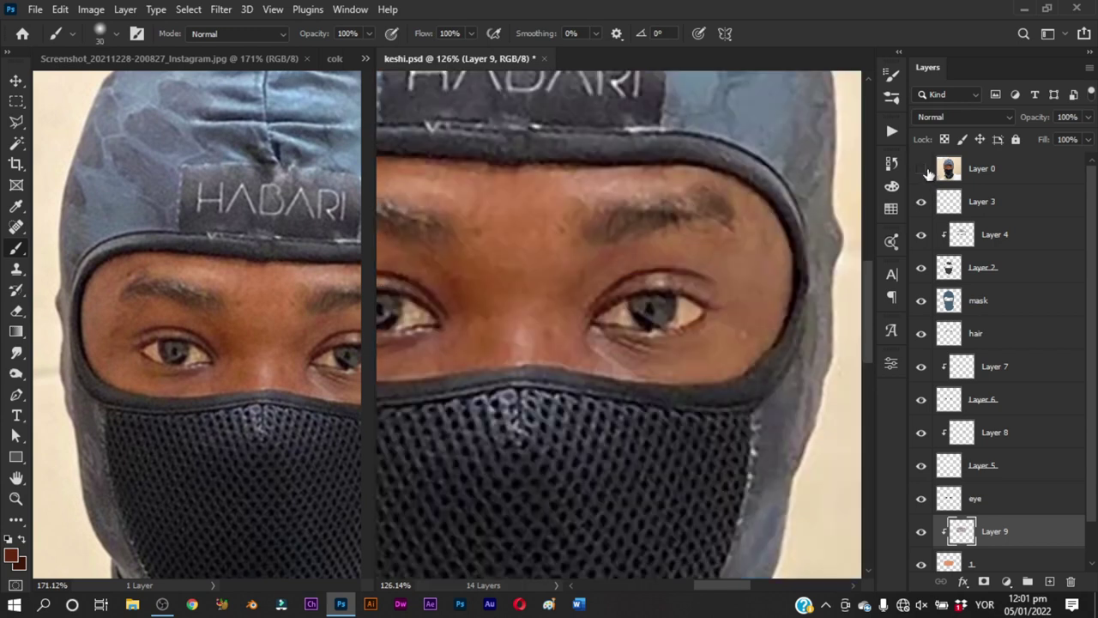
{"action": "left_click", "coordinate": [921, 168]}
{"action": "left_click_drag", "start_coordinate": [728, 260], "coordinate": [745, 260]}
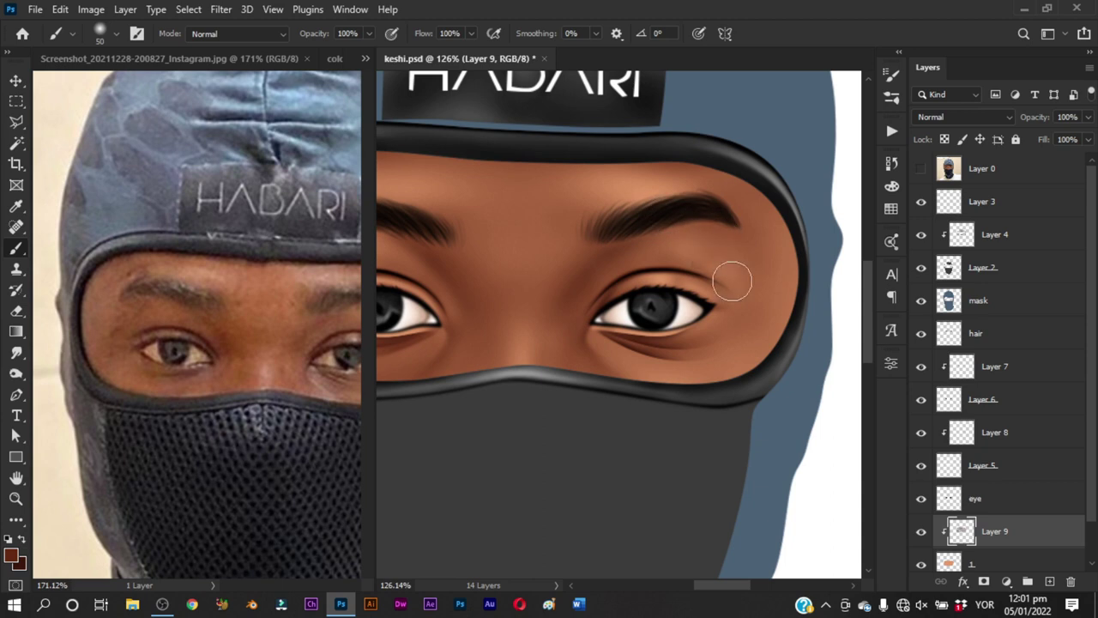
Save keshi.psd and zoom out to compare the whole head with the reference photo
{"action": "key", "text": "ctrl"}
{"action": "key", "text": "ctrl+space"}
{"action": "left_click_drag", "start_coordinate": [760, 312], "coordinate": [706, 387]}
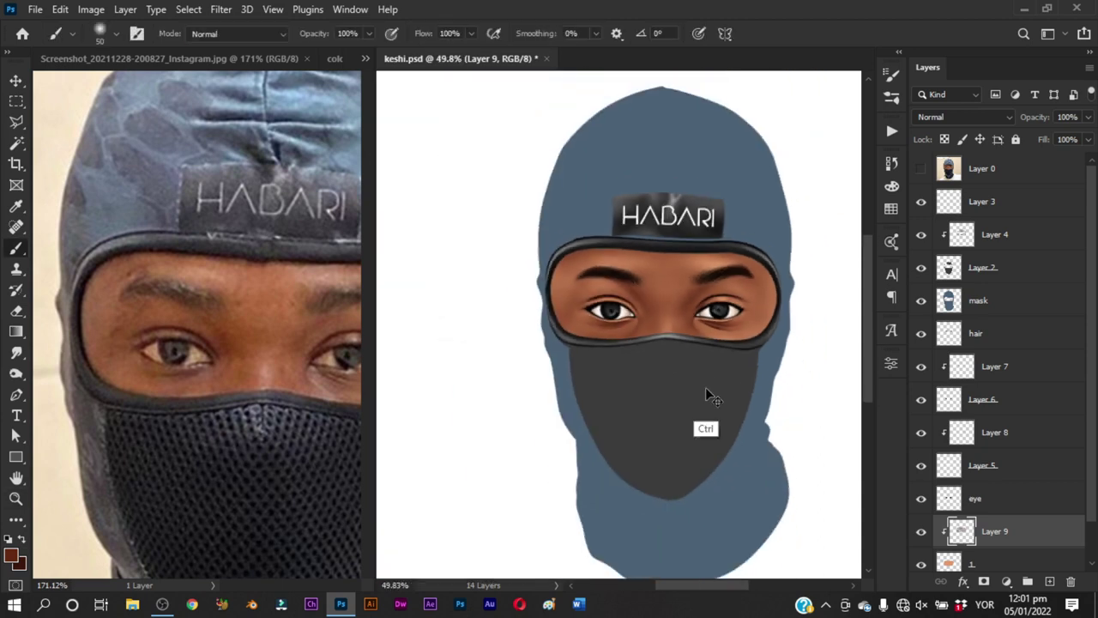
{"action": "key", "text": "ctrl+s"}
{"action": "left_click", "coordinate": [920, 169]}
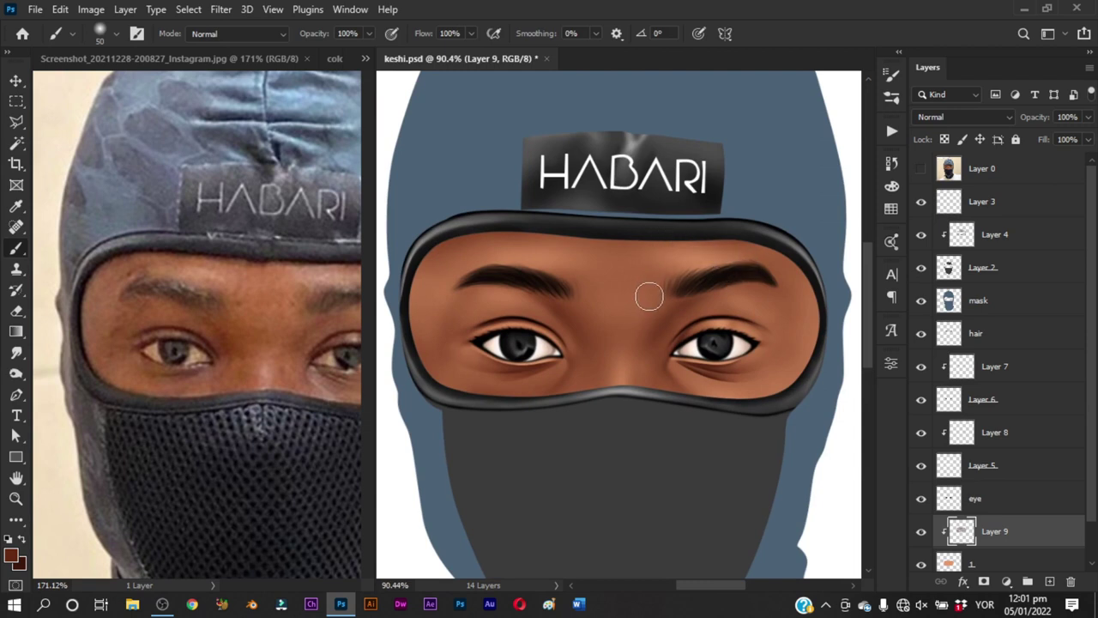
{"action": "left_click_drag", "start_coordinate": [714, 333], "coordinate": [688, 369]}
Add a new layer clipped to Layer 9 and save the painting
{"action": "key", "text": "ctrl+s"}
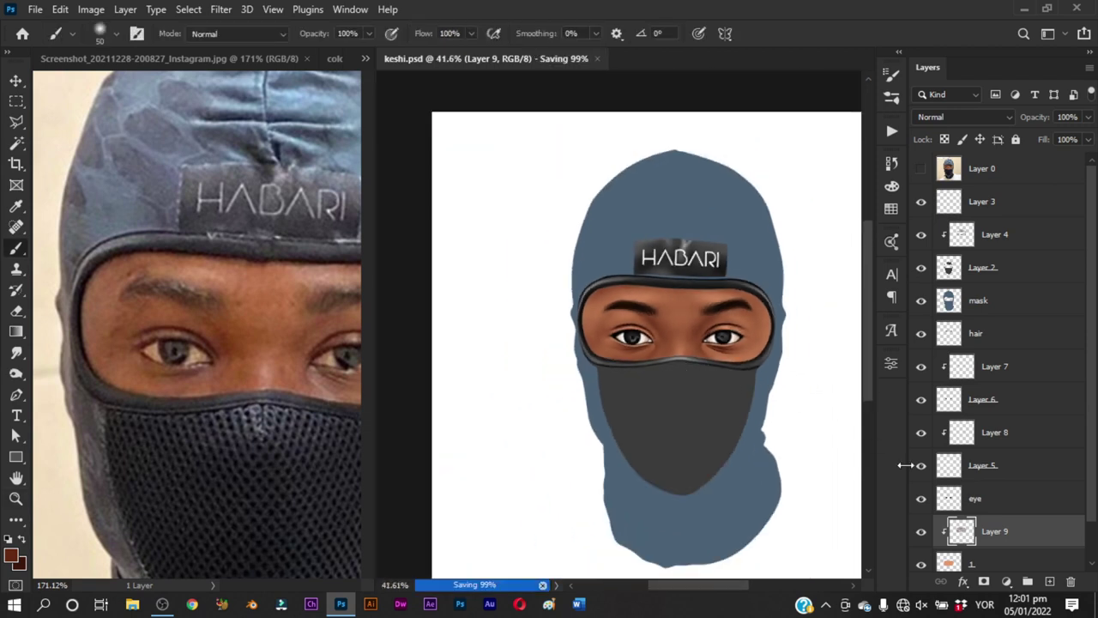
{"action": "left_click", "coordinate": [1048, 582]}
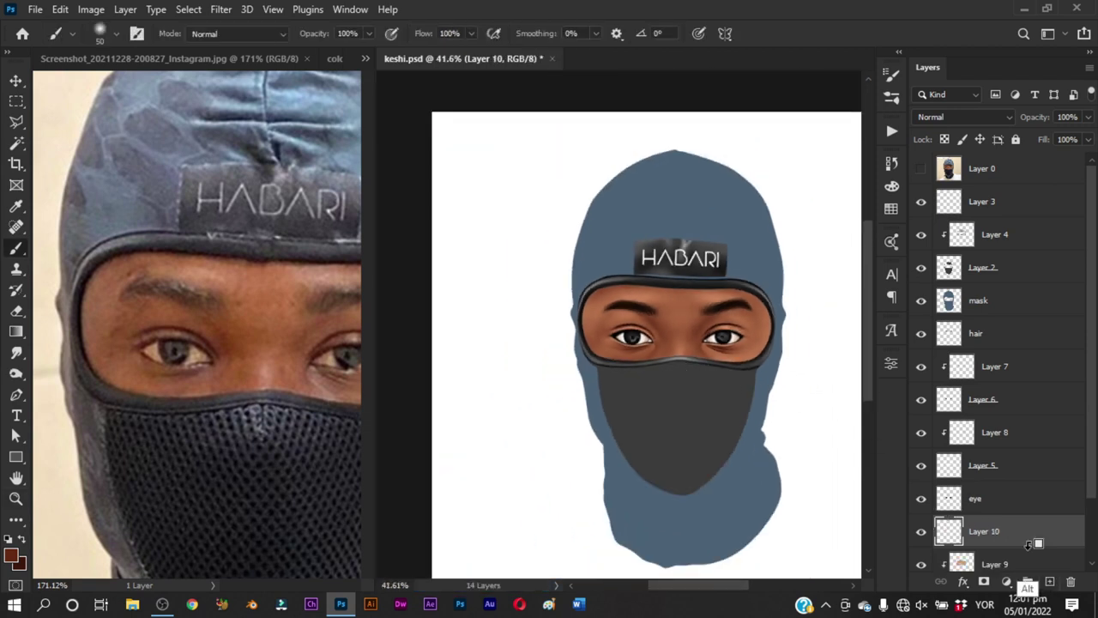
{"action": "left_click", "coordinate": [972, 548], "text": "alt"}
{"action": "left_click", "coordinate": [921, 565]}
{"action": "left_click", "coordinate": [921, 566]}
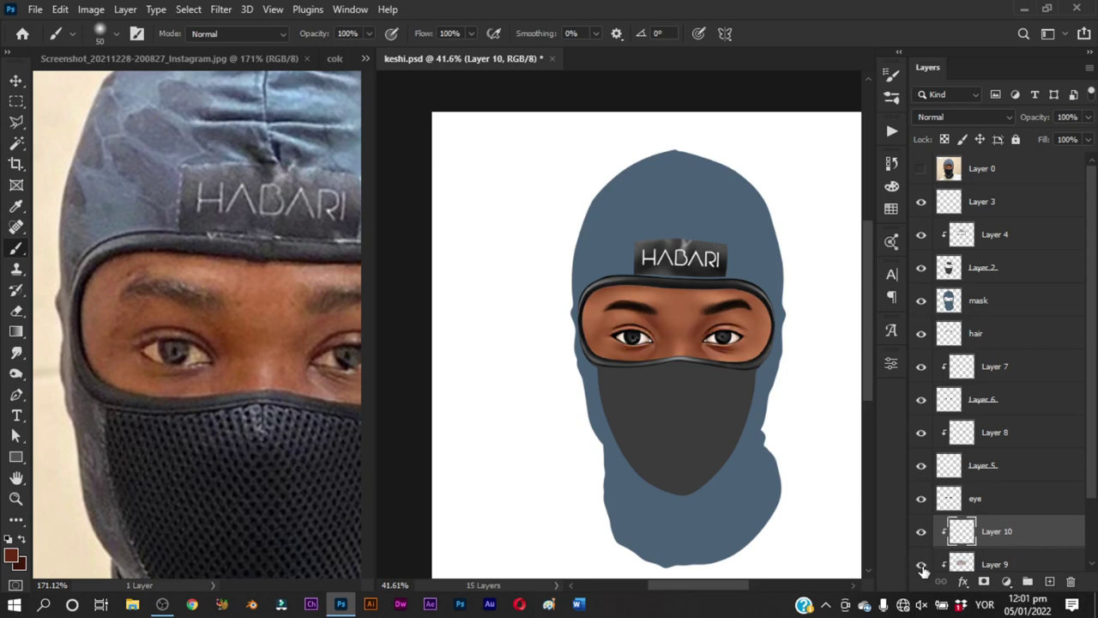
{"action": "key", "text": "ctrl+s"}
Sample the light peach swatch from color.jpg, then zoom keshi.psd onto the left eye and brow
{"action": "left_click", "coordinate": [334, 59]}
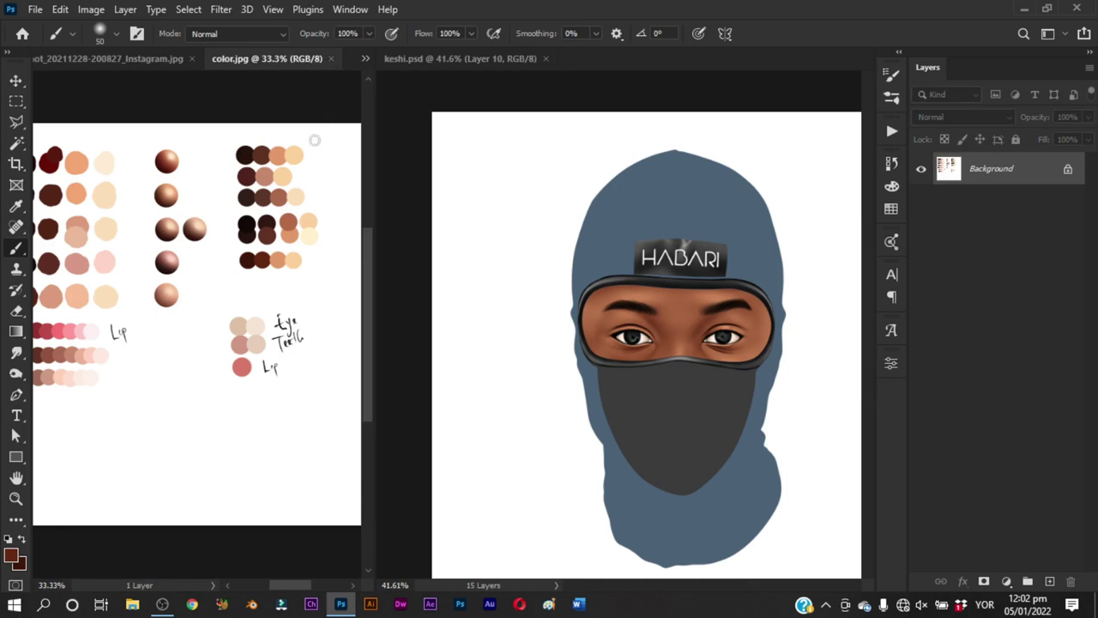
{"action": "left_click", "coordinate": [283, 255], "text": "alt"}
{"action": "left_click", "coordinate": [282, 262], "text": "alt"}
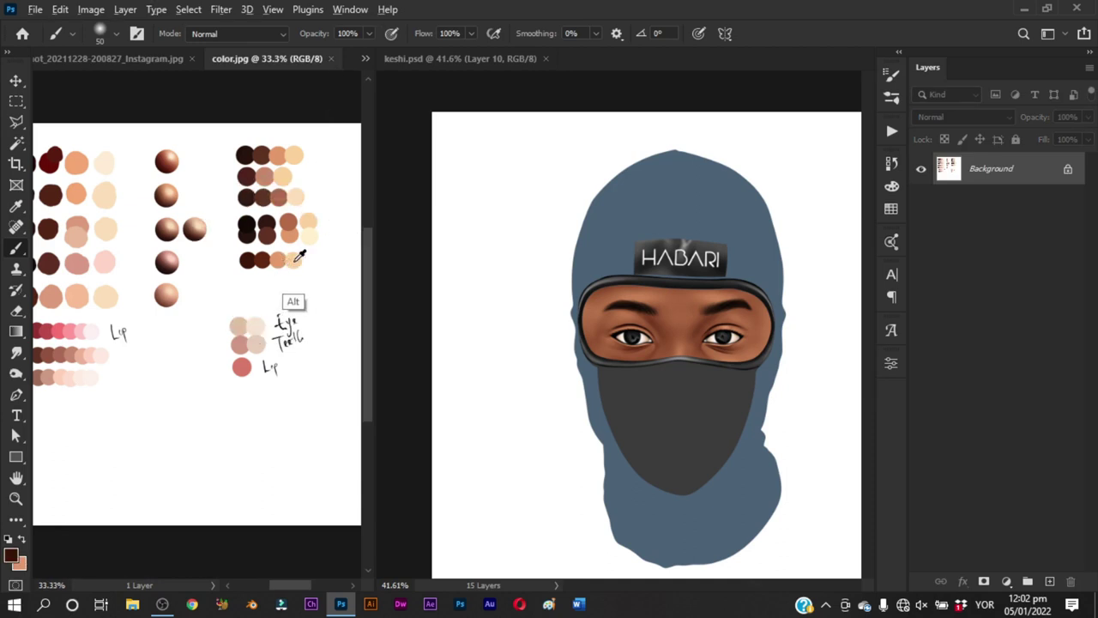
{"action": "left_click", "coordinate": [296, 258], "text": "alt"}
{"action": "left_click", "coordinate": [159, 62]}
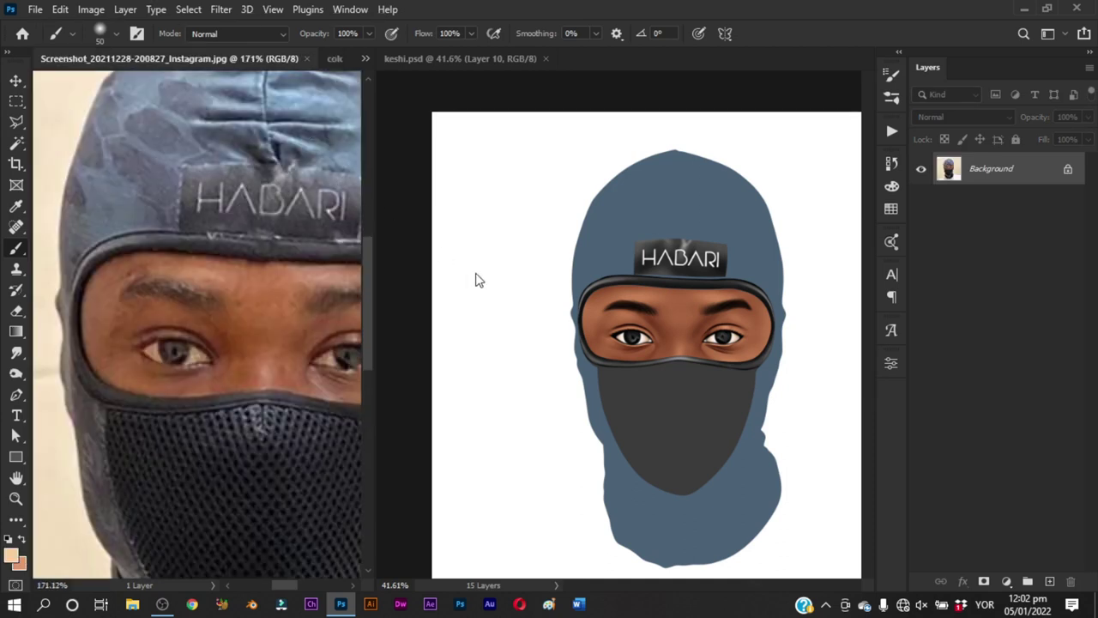
{"action": "left_click", "coordinate": [626, 380]}
{"action": "key", "text": "z"}
{"action": "mouse_move", "coordinate": [650, 368]}
{"action": "left_mouse_down"}
{"action": "mouse_move", "coordinate": [636, 327]}
{"action": "mouse_move", "coordinate": [667, 385]}
{"action": "mouse_move", "coordinate": [604, 357]}
{"action": "mouse_move", "coordinate": [610, 350]}
{"action": "left_mouse_up"}
{"action": "key", "text": "b"}
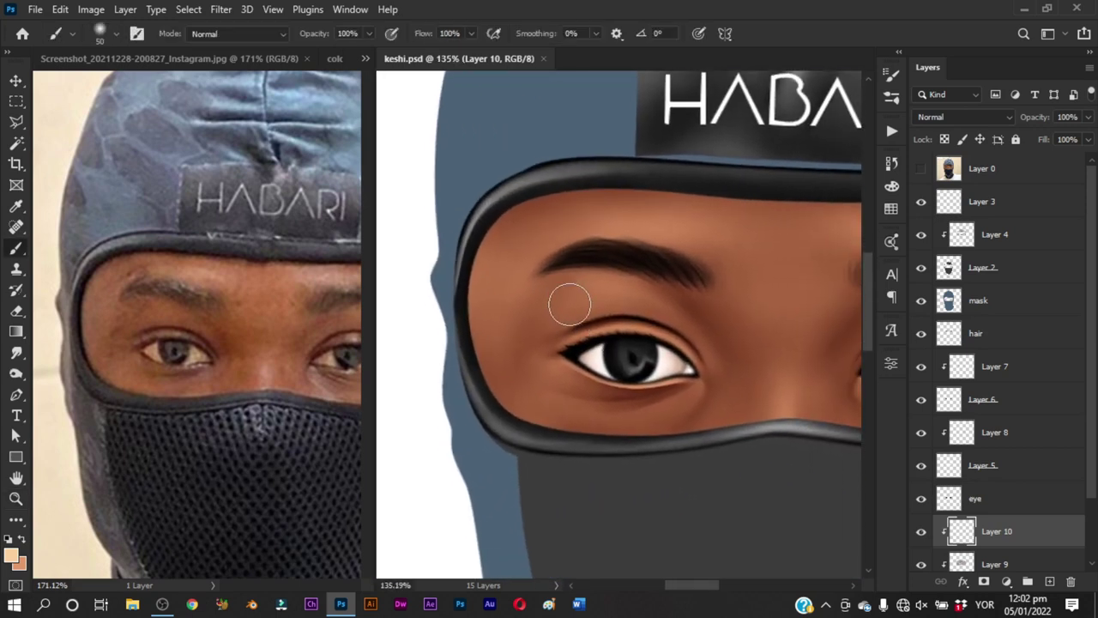
{"action": "right_click", "coordinate": [515, 263], "text": "alt"}
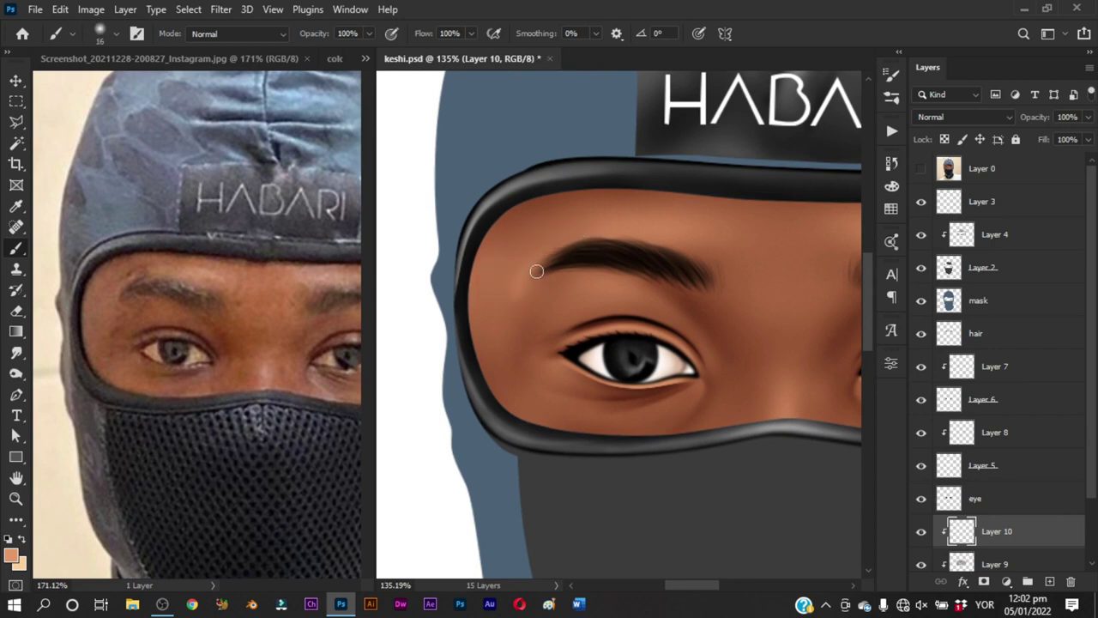
{"action": "right_click", "coordinate": [536, 271], "text": "alt"}
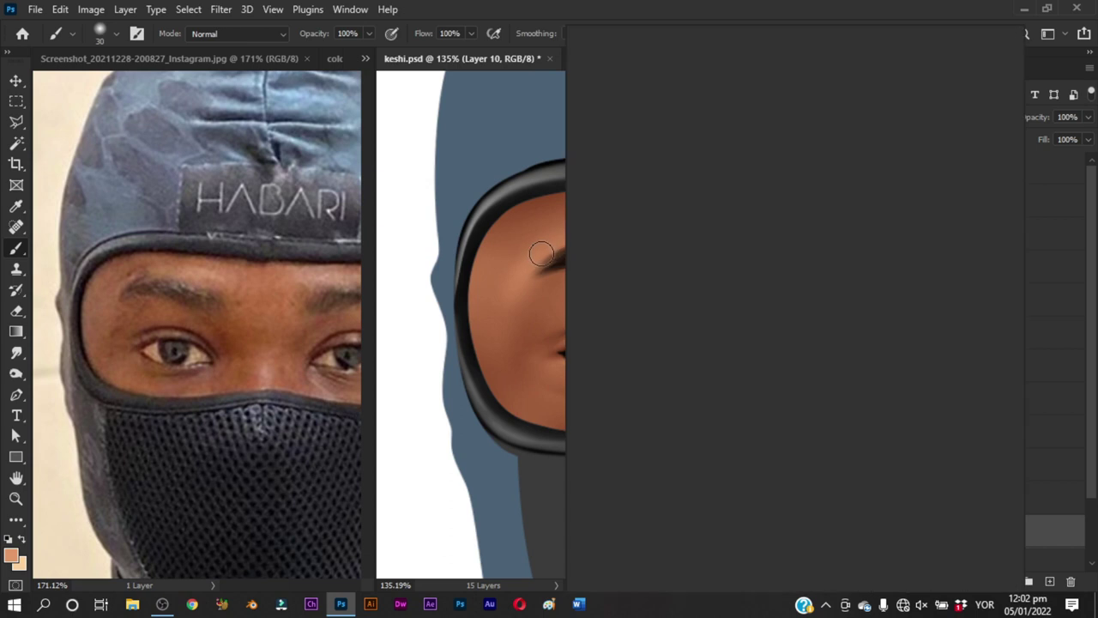
{"action": "right_click", "coordinate": [520, 276], "text": "alt"}
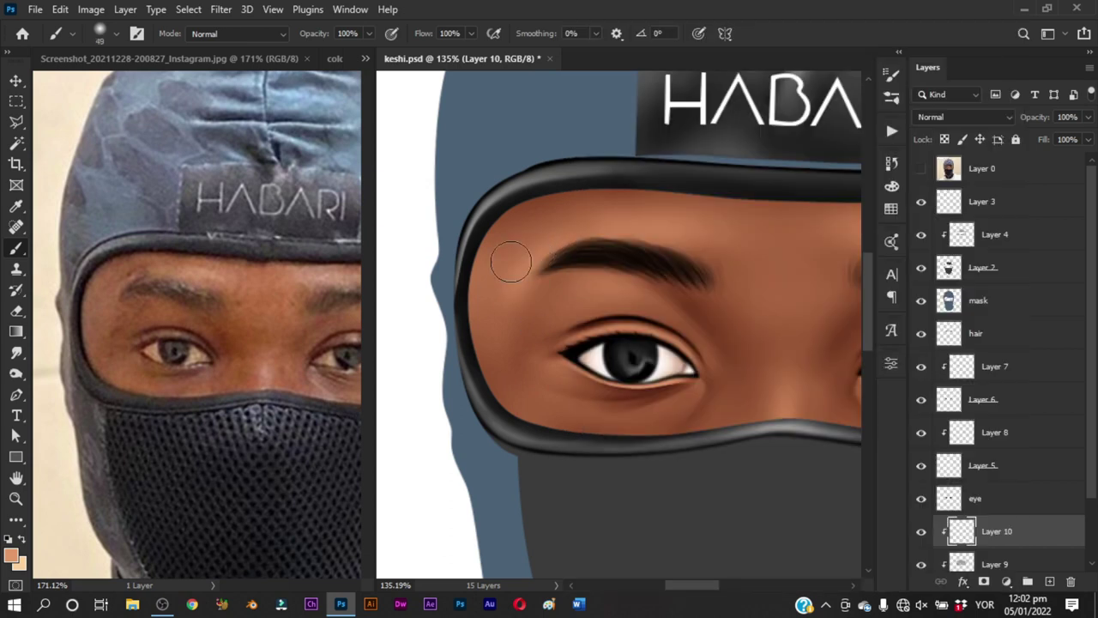
{"action": "right_click", "coordinate": [510, 280], "text": "alt"}
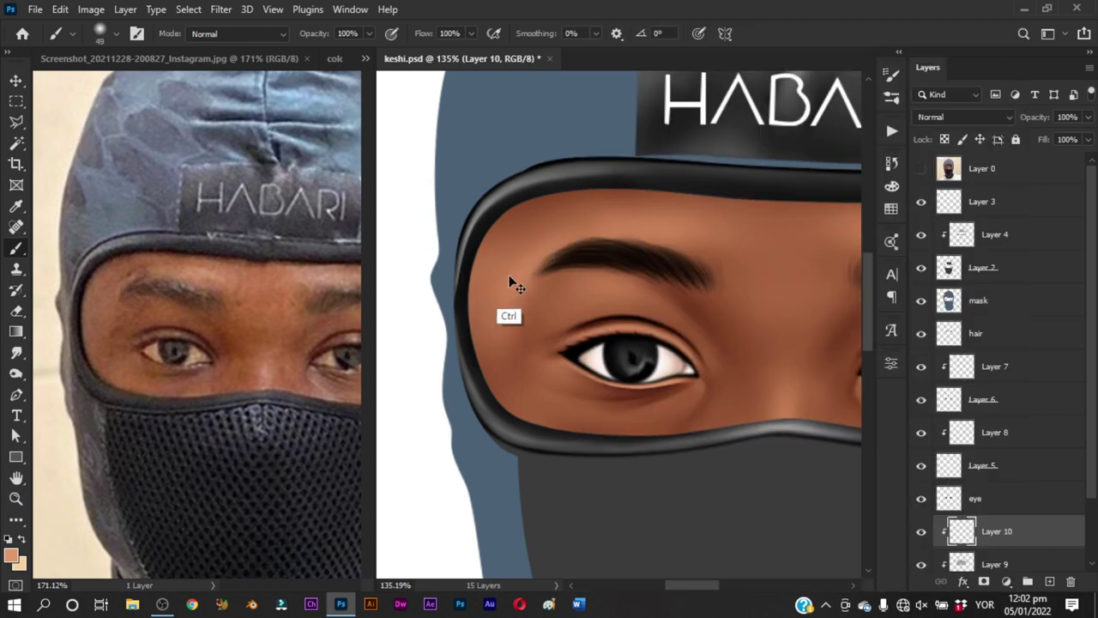
{"action": "right_click", "coordinate": [490, 283], "text": "alt"}
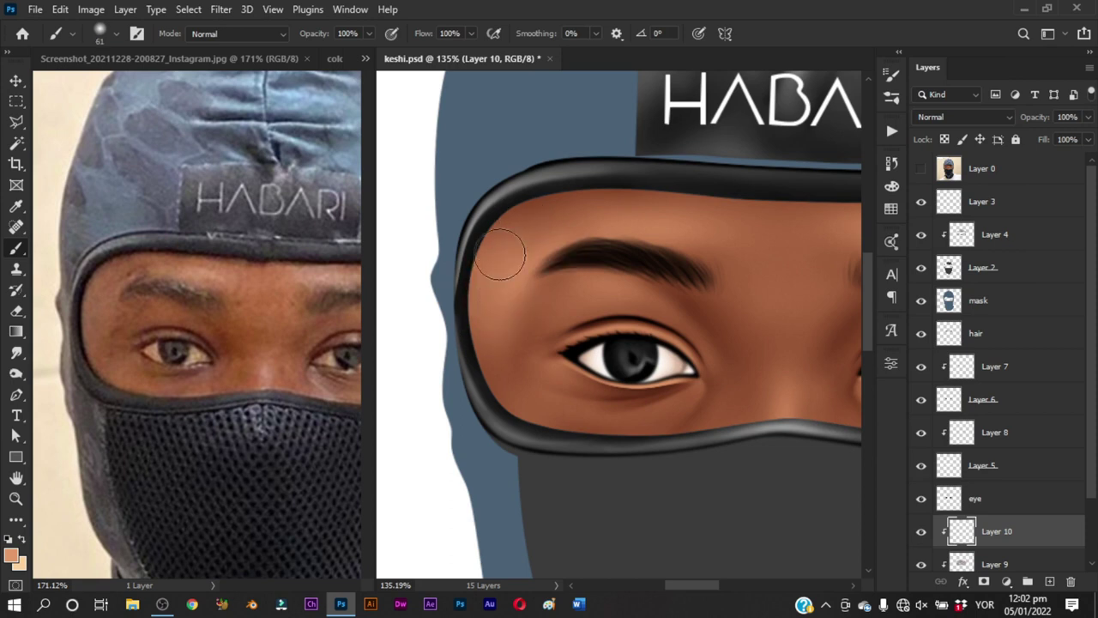
{"action": "right_click", "coordinate": [483, 294], "text": "alt"}
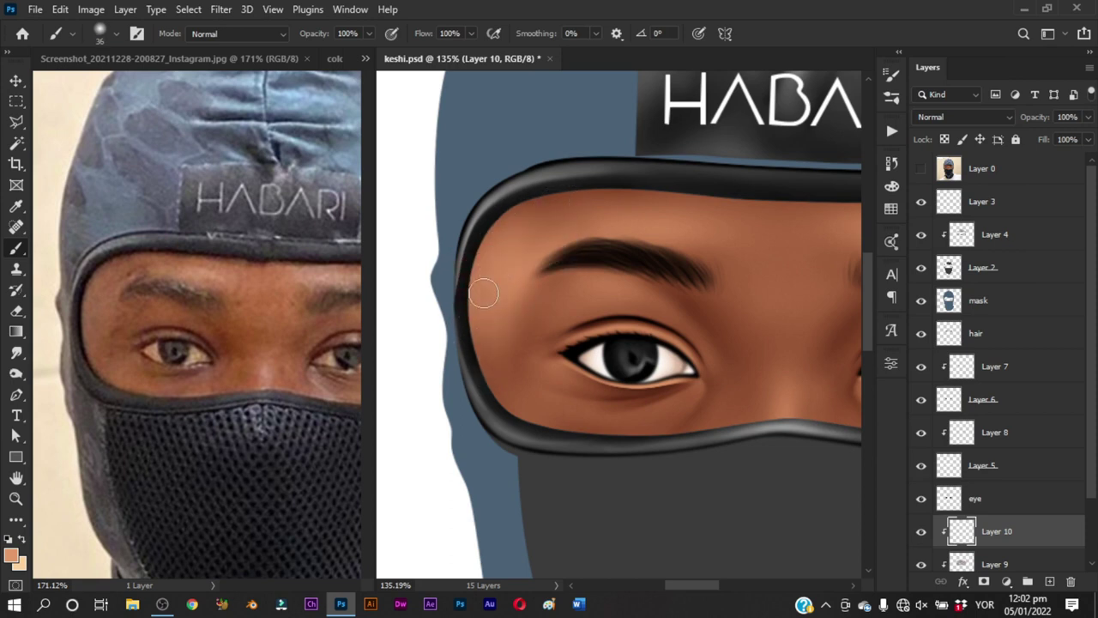
{"action": "key", "text": "z"}
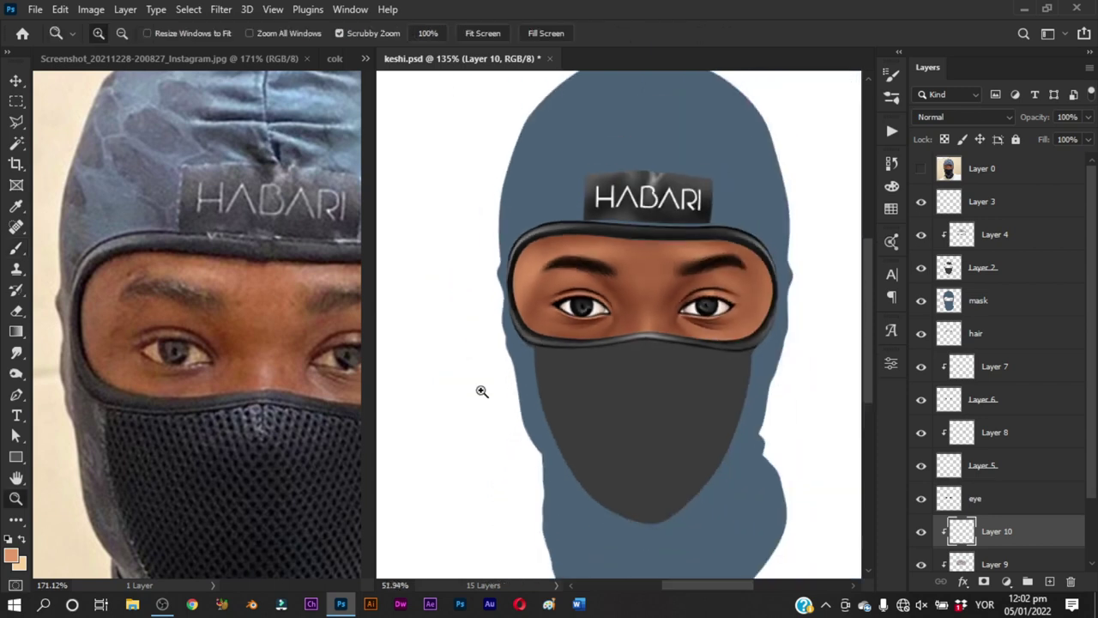
{"action": "left_click_drag", "start_coordinate": [478, 387], "coordinate": [519, 321]}
{"action": "key", "text": "b"}
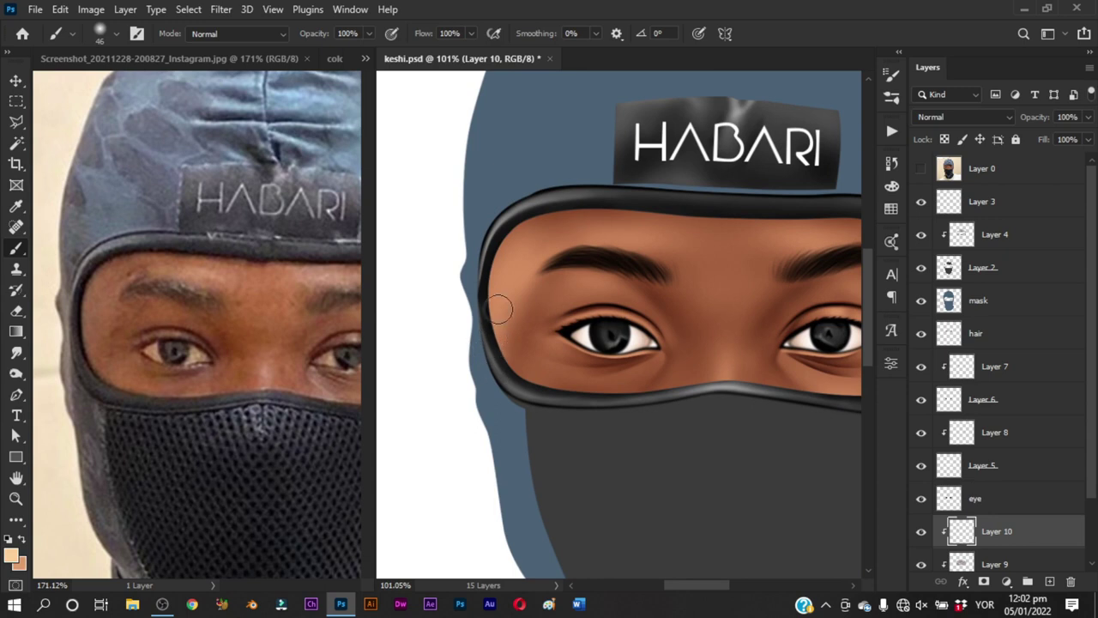
{"action": "right_click", "coordinate": [496, 300], "text": "alt"}
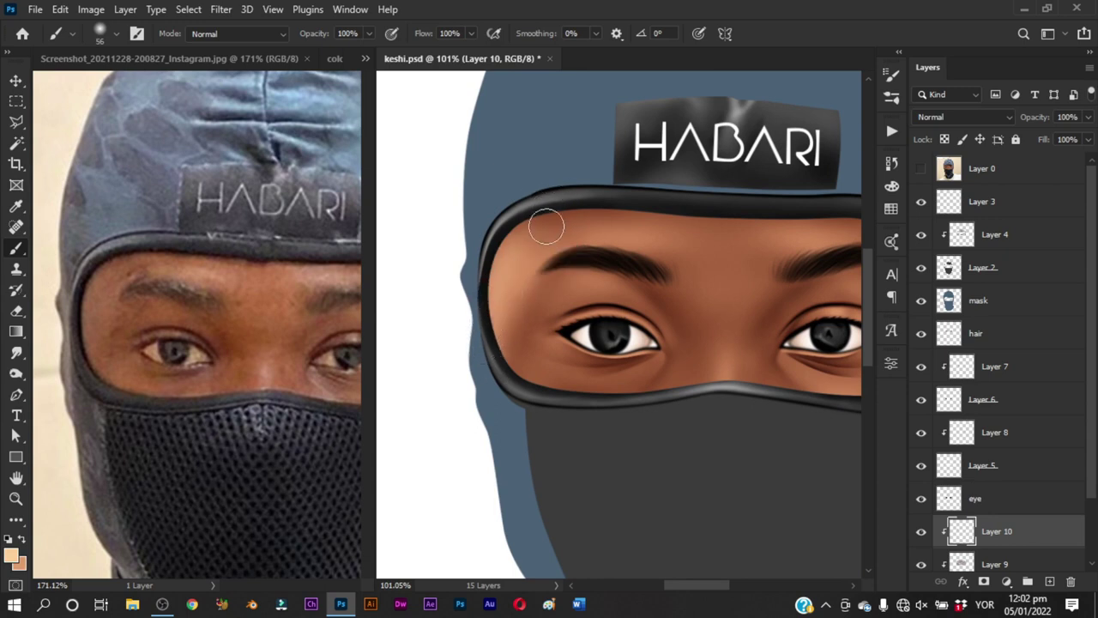
{"action": "right_click", "coordinate": [522, 278], "text": "alt"}
{"action": "right_click", "coordinate": [563, 268], "text": "alt"}
{"action": "right_click", "coordinate": [552, 259], "text": "alt"}
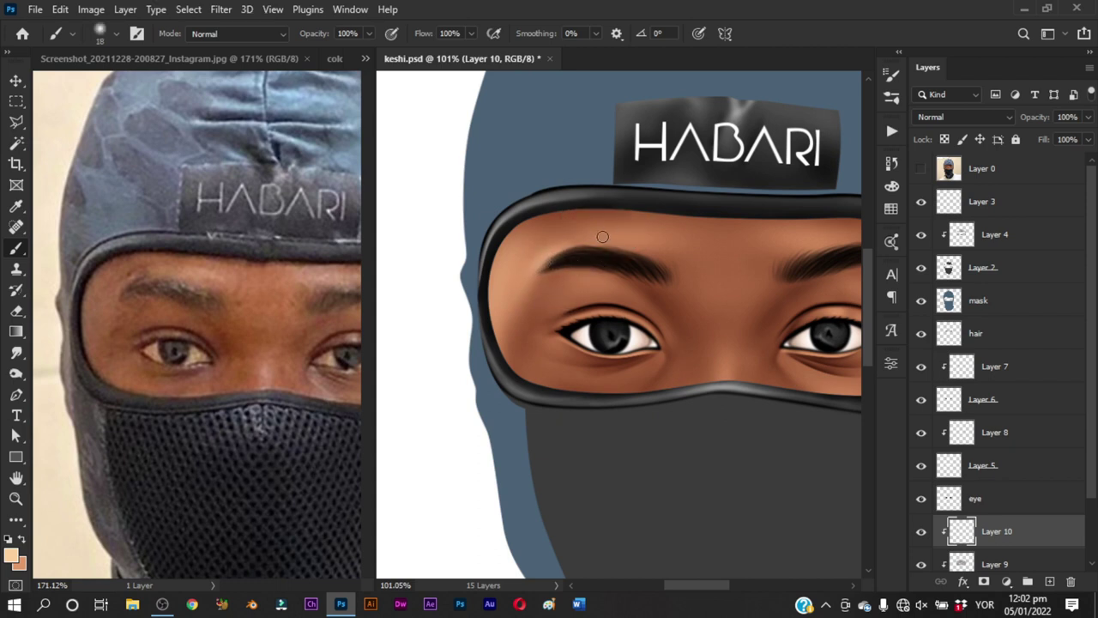
{"action": "scroll", "coordinate": [490, 412], "scroll_direction": "down", "scroll_amount": 4}
{"action": "scroll", "coordinate": [535, 380], "scroll_direction": "up", "scroll_amount": 5}
{"action": "right_click", "coordinate": [535, 291], "text": "alt"}
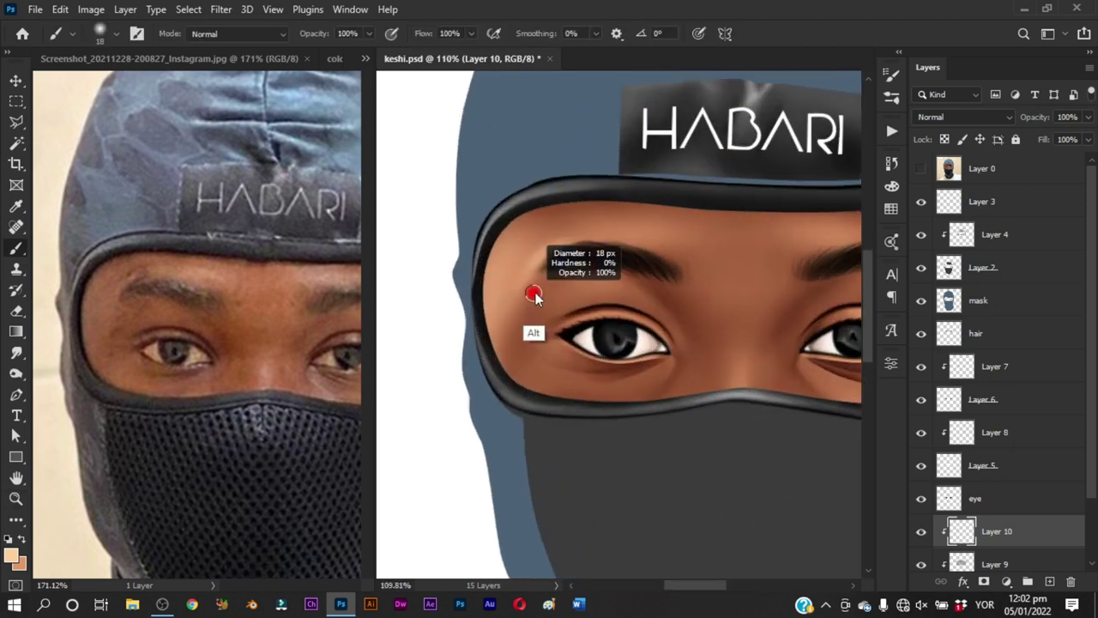
{"action": "right_click", "coordinate": [538, 272], "text": "alt"}
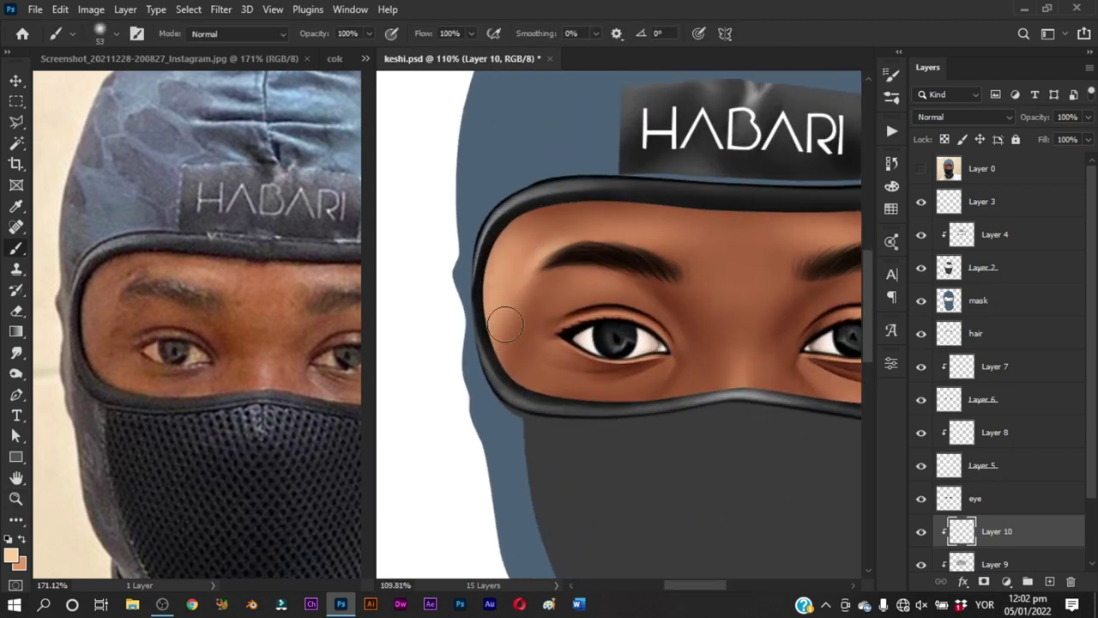
{"action": "scroll", "coordinate": [544, 290], "scroll_direction": "down", "scroll_amount": 5}
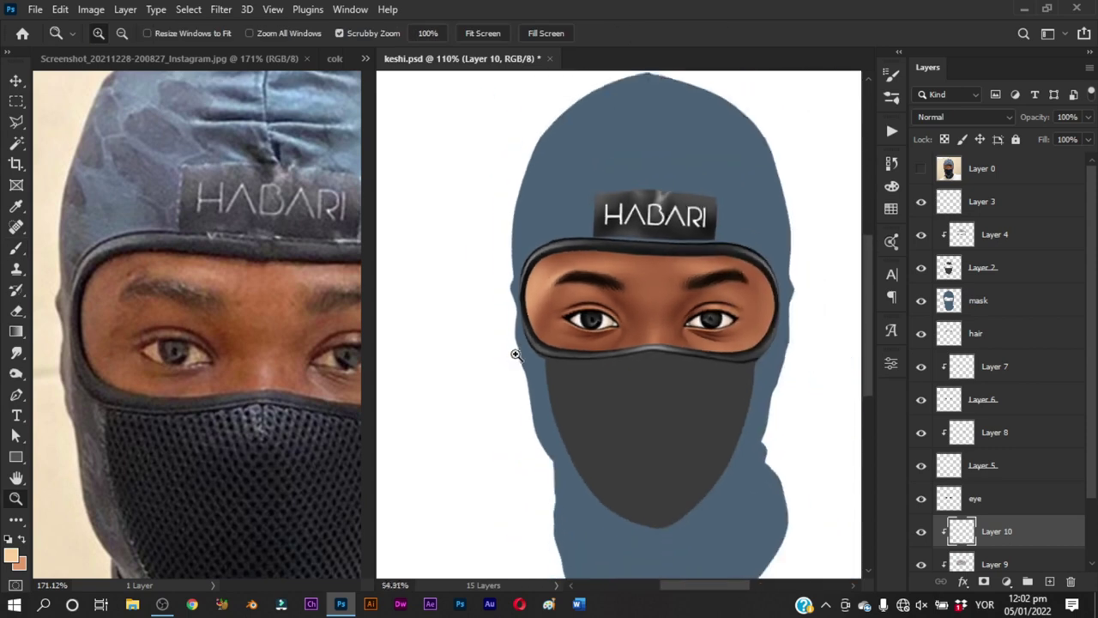
{"action": "scroll", "coordinate": [568, 290], "scroll_direction": "up", "scroll_amount": 4}
{"action": "key", "text": "e"}
{"action": "right_click", "coordinate": [588, 230], "text": "alt"}
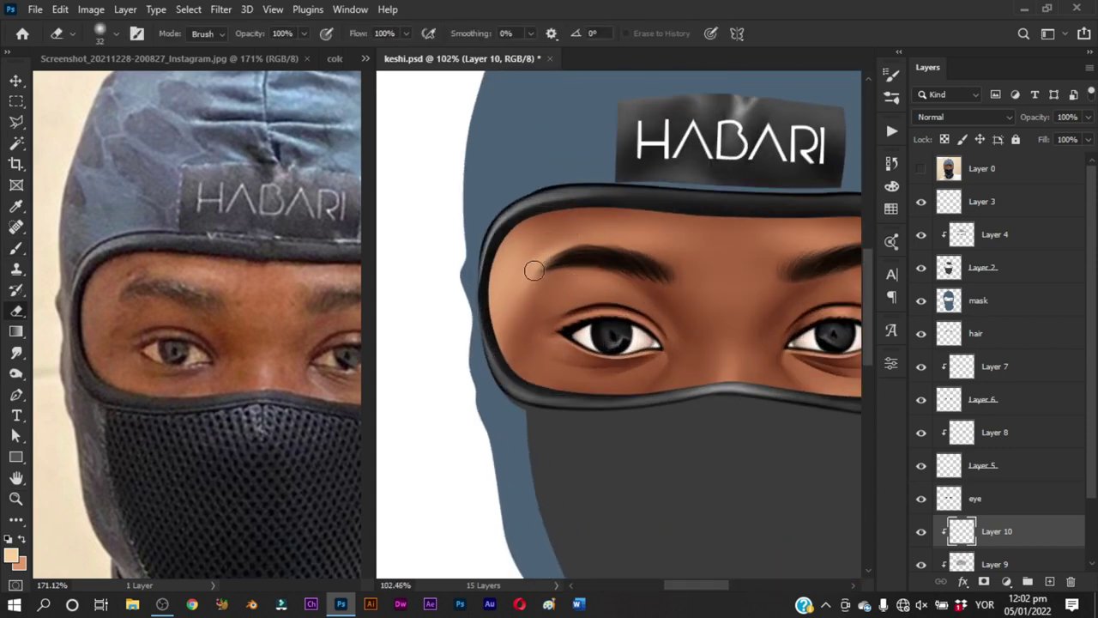
{"action": "scroll", "coordinate": [552, 404], "scroll_direction": "down", "scroll_amount": 3}
{"action": "scroll", "coordinate": [569, 412], "scroll_direction": "up", "scroll_amount": 2}
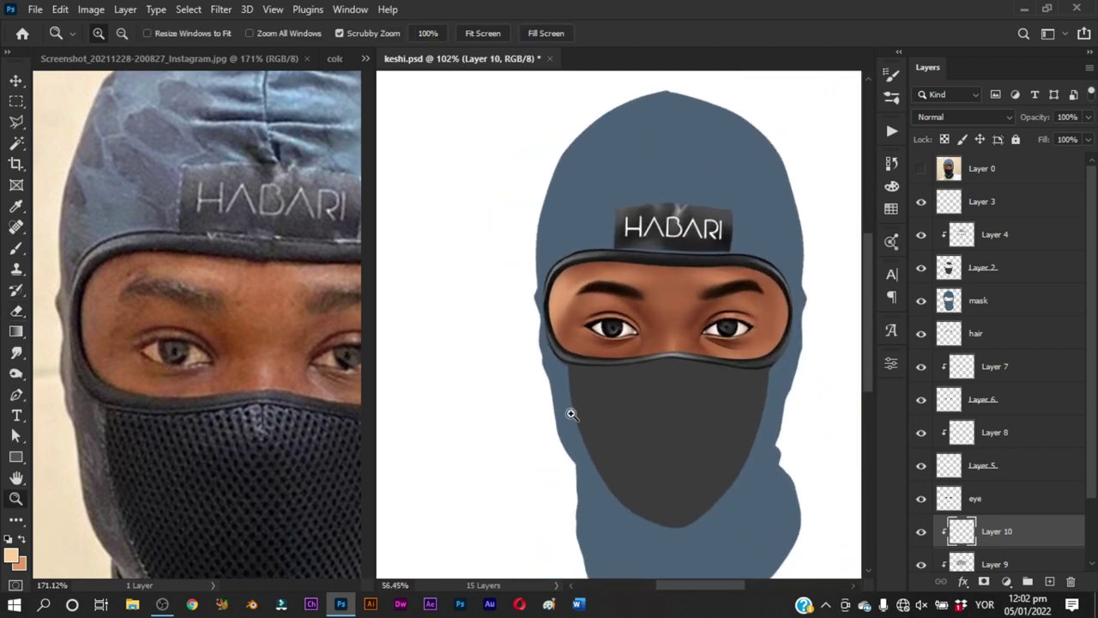
{"action": "scroll", "coordinate": [595, 287], "scroll_direction": "up", "scroll_amount": 2}
{"action": "scroll", "coordinate": [616, 290], "scroll_direction": "up", "scroll_amount": 1}
{"action": "key", "text": "b"}
Try soft brush sizes between 24 and 51 px, settling at about 31 px
{"action": "right_click", "coordinate": [626, 253], "text": "alt"}
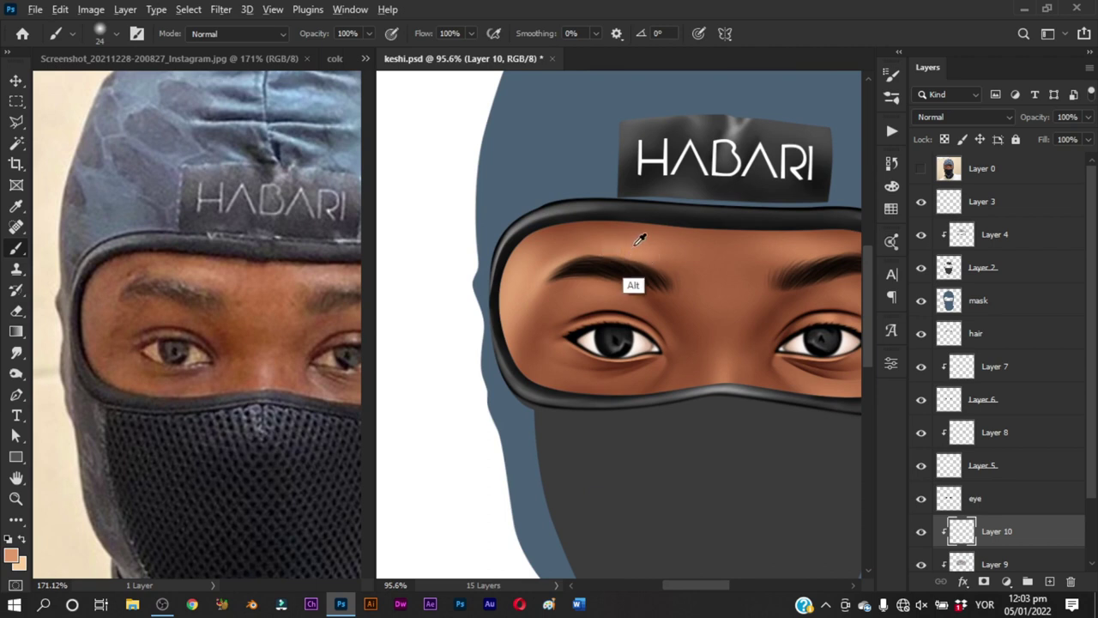
{"action": "right_click", "coordinate": [635, 249], "text": "alt"}
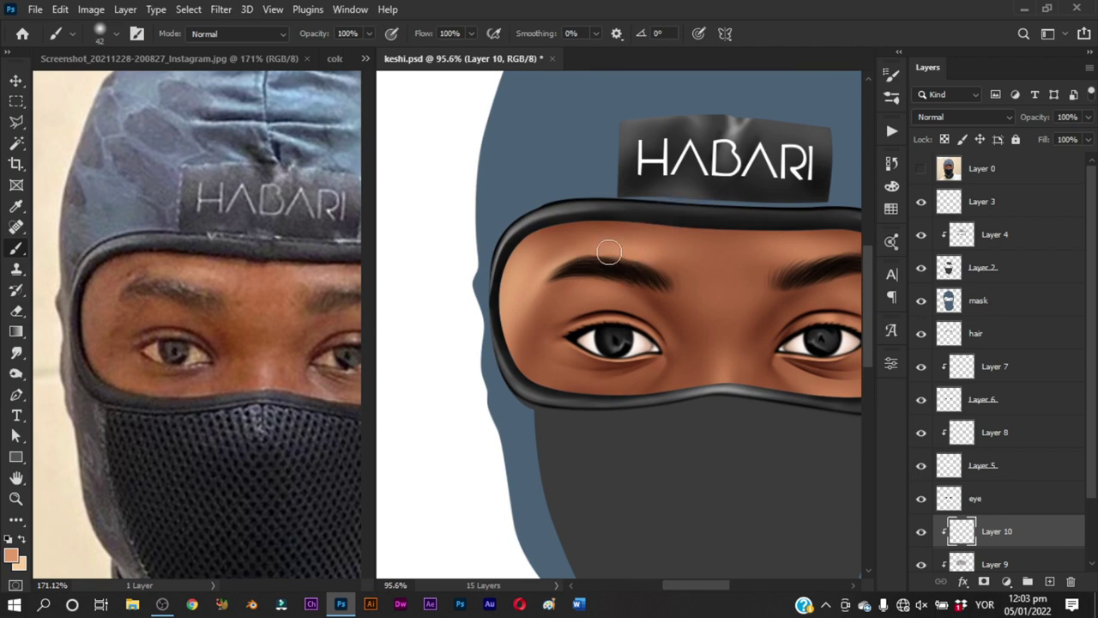
{"action": "right_click", "coordinate": [635, 249], "text": "alt"}
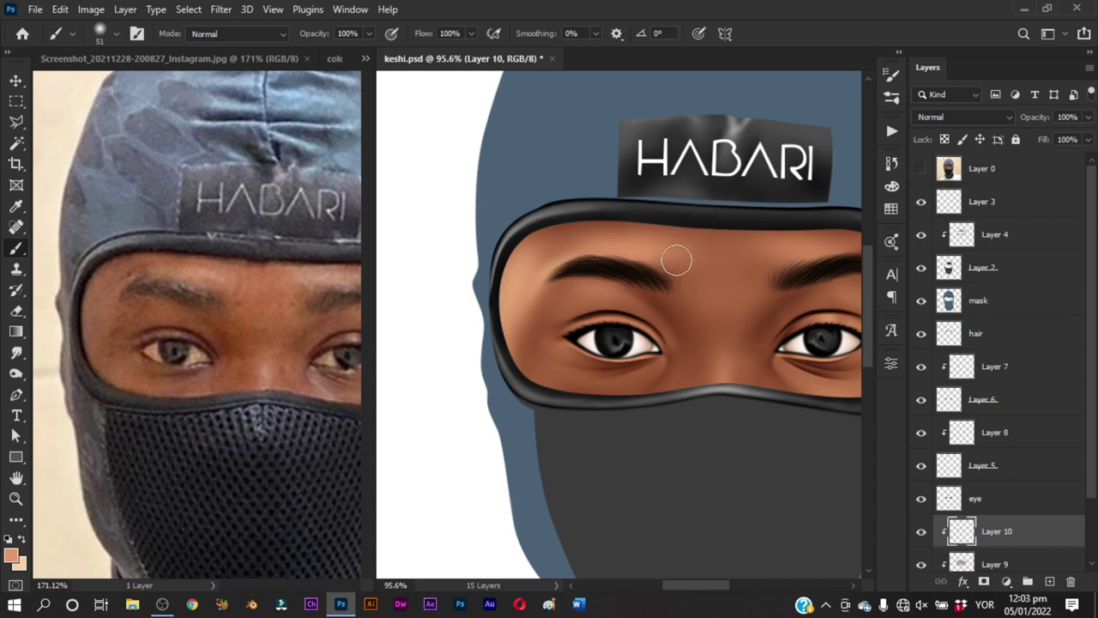
{"action": "right_click", "coordinate": [652, 249], "text": "alt"}
{"action": "right_click", "coordinate": [659, 251], "text": "alt"}
{"action": "right_click", "coordinate": [652, 249], "text": "alt"}
{"action": "scroll", "coordinate": [635, 343], "scroll_direction": "down", "scroll_amount": 3}
{"action": "scroll", "coordinate": [667, 348], "scroll_direction": "up", "scroll_amount": 2}
{"action": "right_click", "coordinate": [667, 275], "text": "alt"}
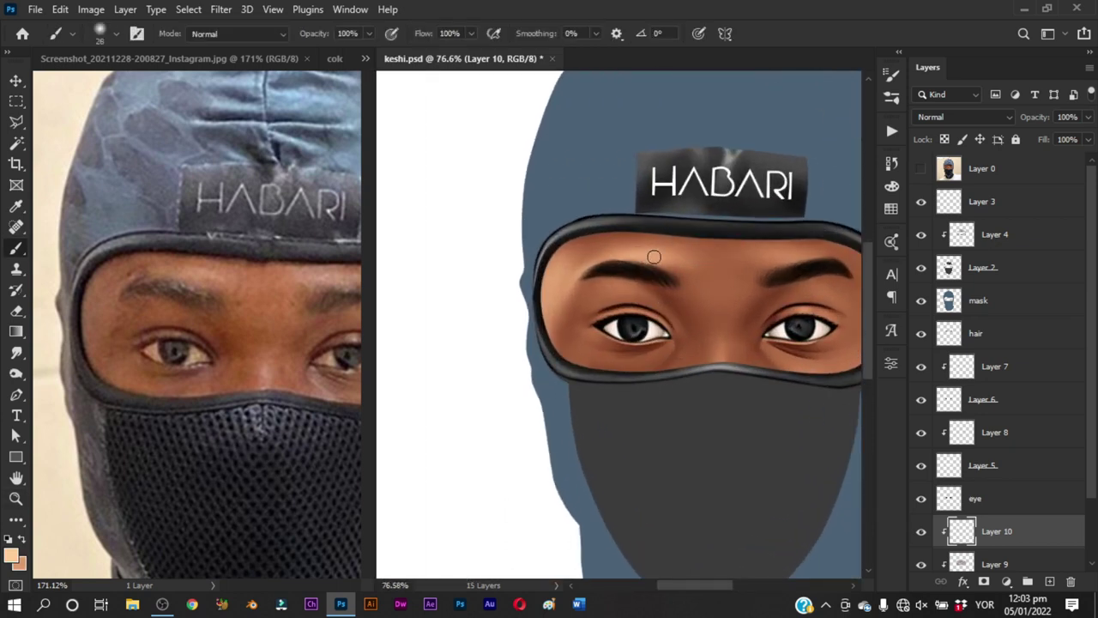
{"action": "scroll", "coordinate": [687, 326], "scroll_direction": "down", "scroll_amount": 5}
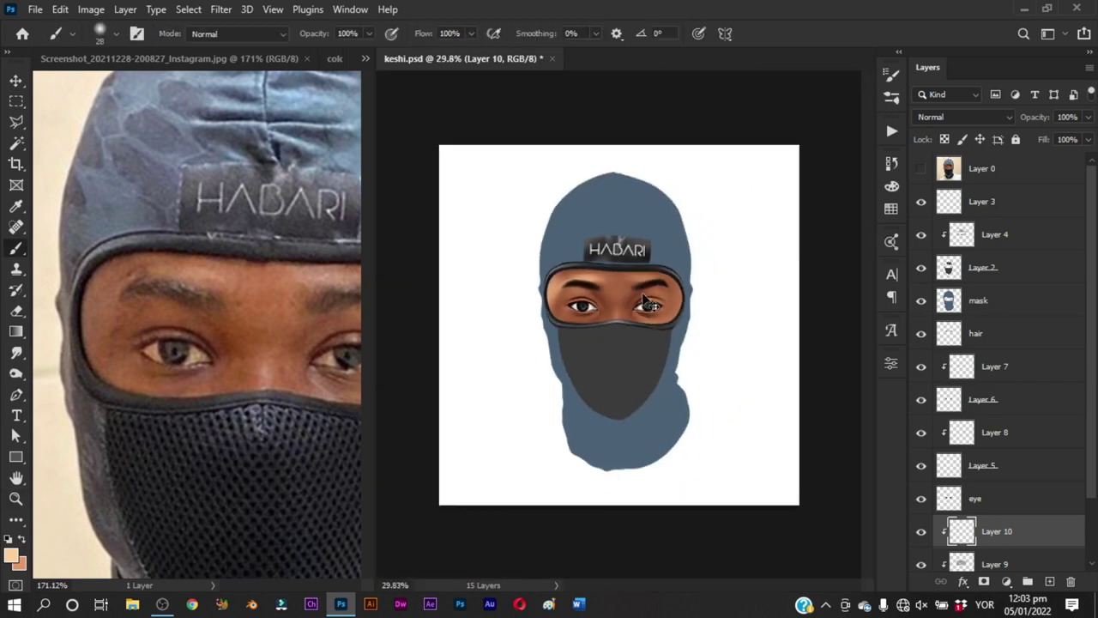
{"action": "scroll", "coordinate": [658, 304], "scroll_direction": "up", "scroll_amount": 4}
Save, shade the brow with a 63 px soft brush, then sample a lighter peach tone
{"action": "key", "text": "ctrl+s"}
{"action": "scroll", "coordinate": [658, 303], "scroll_direction": "up", "scroll_amount": 1}
{"action": "key", "text": "b"}
{"action": "right_click", "coordinate": [549, 262], "text": "alt"}
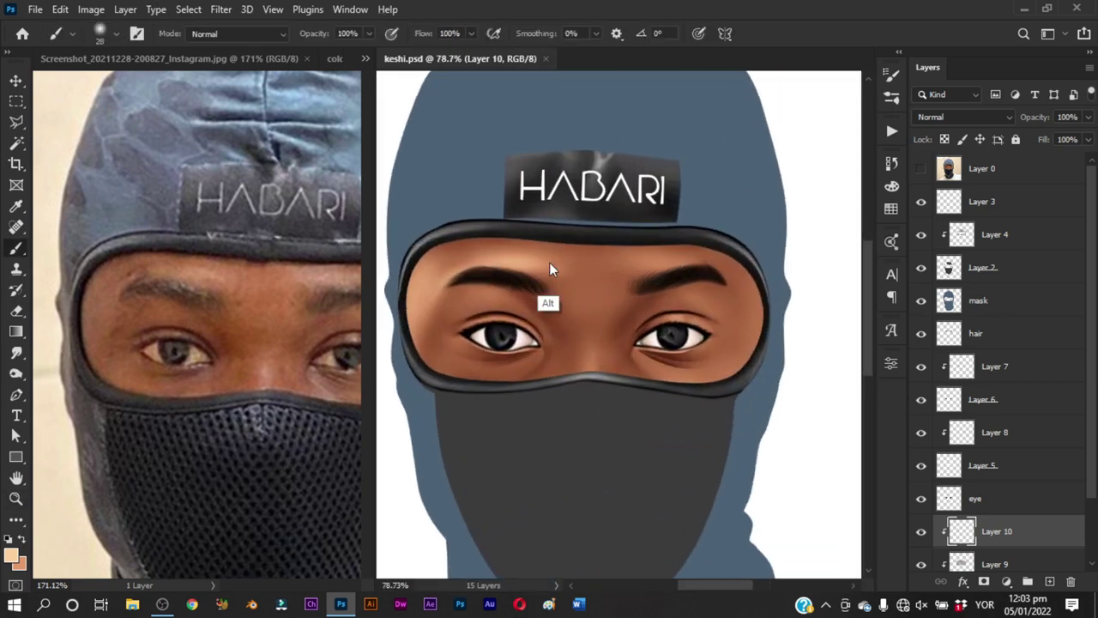
{"action": "right_click", "coordinate": [555, 265], "text": "alt"}
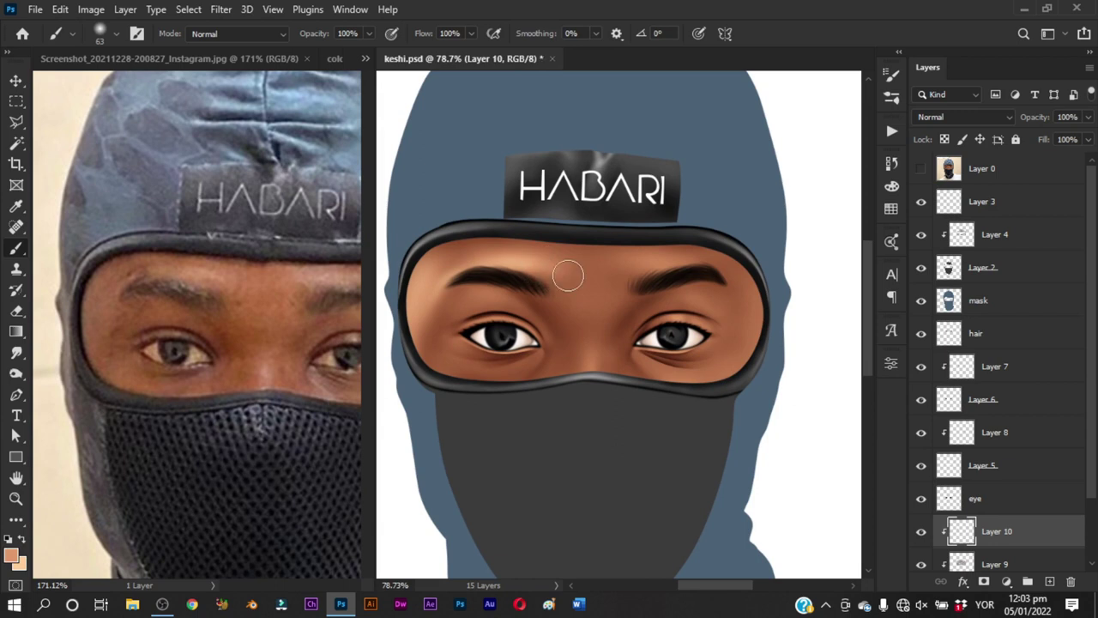
{"action": "left_click_drag", "start_coordinate": [551, 274], "coordinate": [554, 263]}
{"action": "left_click", "coordinate": [580, 282], "text": "alt"}
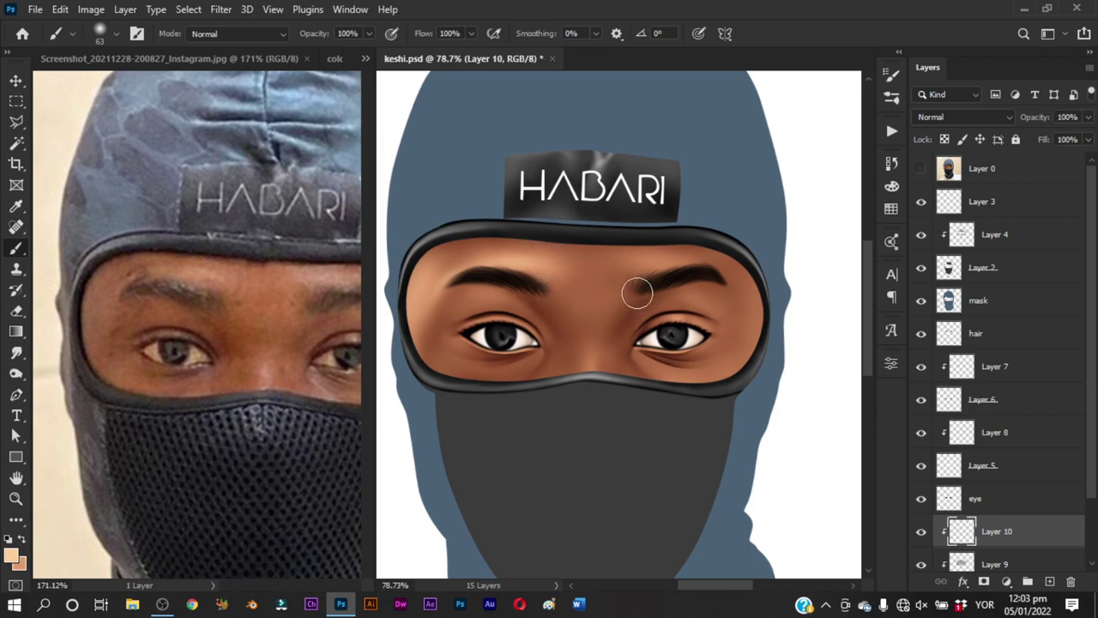
Pan the reference photo to frame the face and set a soft 38 px brush
{"action": "left_click", "coordinate": [295, 433]}
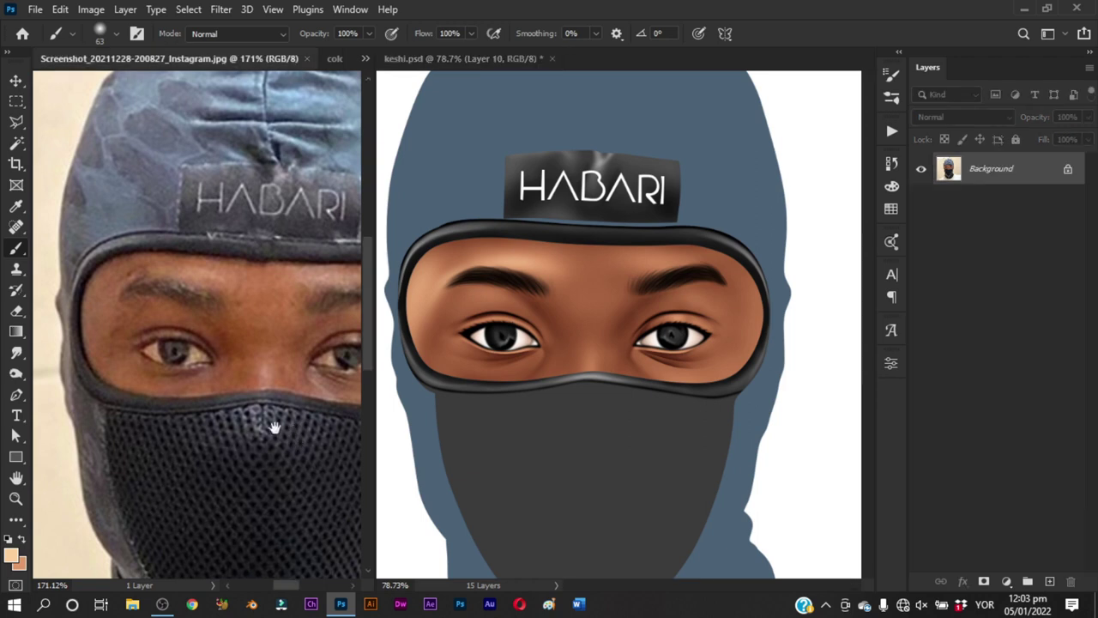
{"action": "left_click_drag", "start_coordinate": [289, 380], "coordinate": [197, 398]}
{"action": "scroll", "coordinate": [654, 299], "scroll_direction": "up", "scroll_amount": 2}
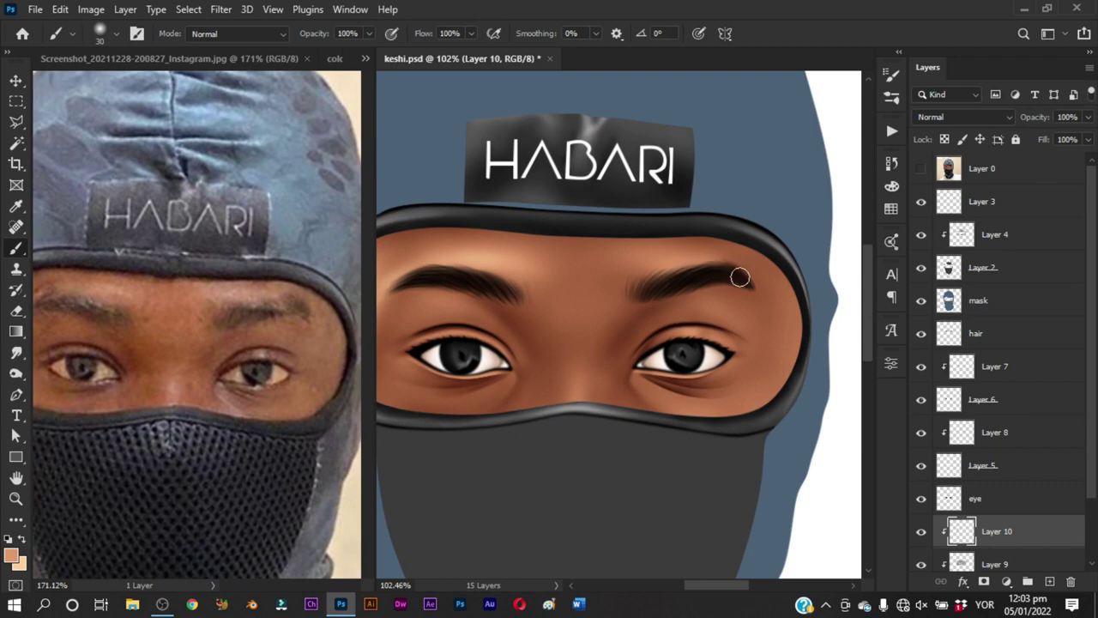
{"action": "left_click_drag", "start_coordinate": [700, 261], "coordinate": [677, 257]}
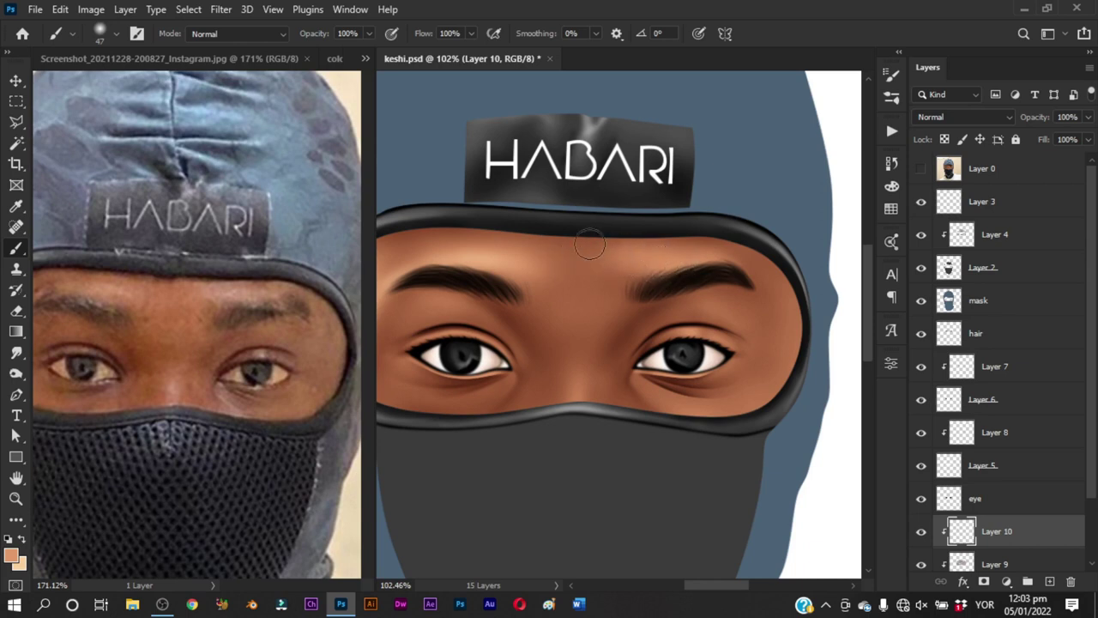
{"action": "mouse_move", "coordinate": [661, 247]}
{"action": "left_mouse_down"}
{"action": "mouse_move", "coordinate": [704, 266]}
{"action": "mouse_move", "coordinate": [632, 265]}
{"action": "mouse_move", "coordinate": [715, 272]}
{"action": "mouse_move", "coordinate": [699, 269]}
{"action": "left_mouse_up"}
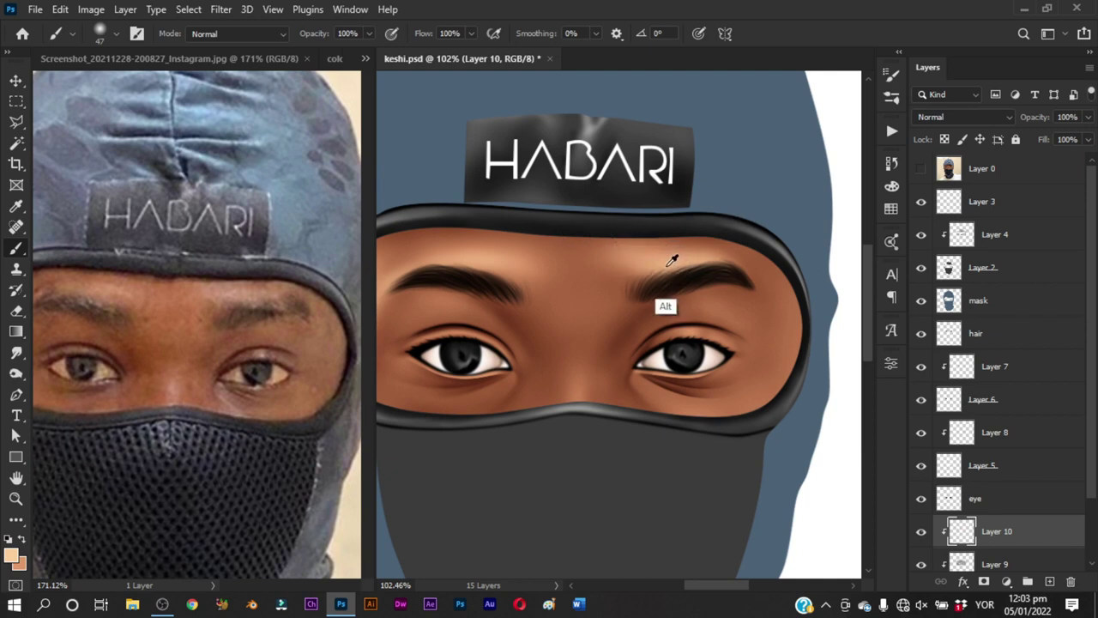
{"action": "mouse_move", "coordinate": [674, 258]}
{"action": "left_mouse_down"}
{"action": "mouse_move", "coordinate": [663, 266]}
{"action": "mouse_move", "coordinate": [691, 257]}
{"action": "mouse_move", "coordinate": [613, 284]}
{"action": "mouse_move", "coordinate": [598, 249]}
{"action": "mouse_move", "coordinate": [612, 255]}
{"action": "left_mouse_up"}
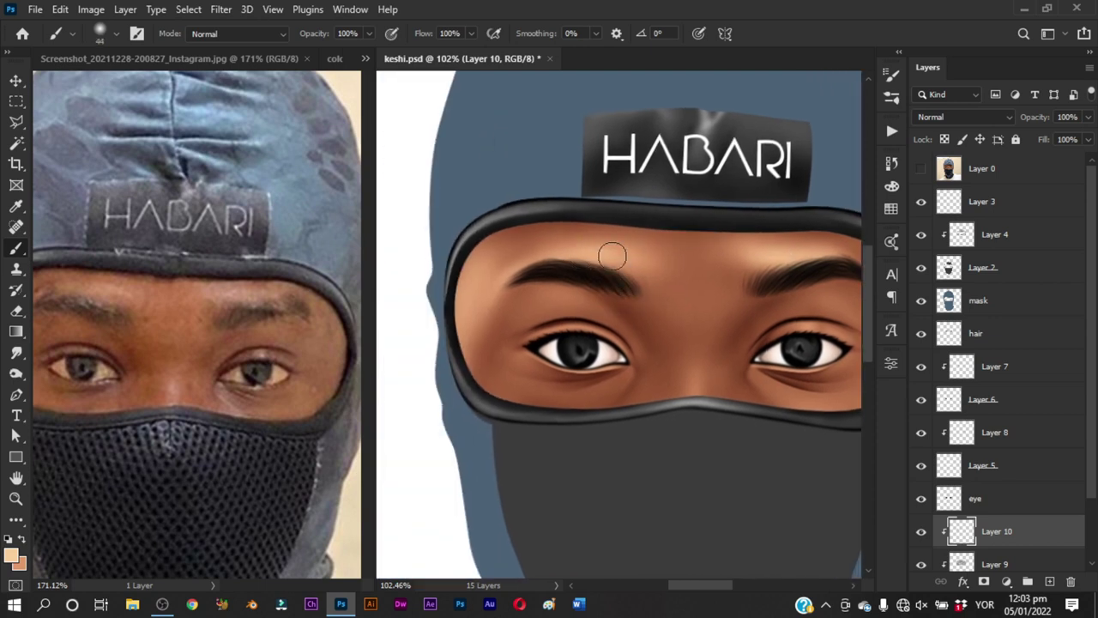
{"action": "scroll", "coordinate": [698, 265], "scroll_direction": "down", "scroll_amount": 10}
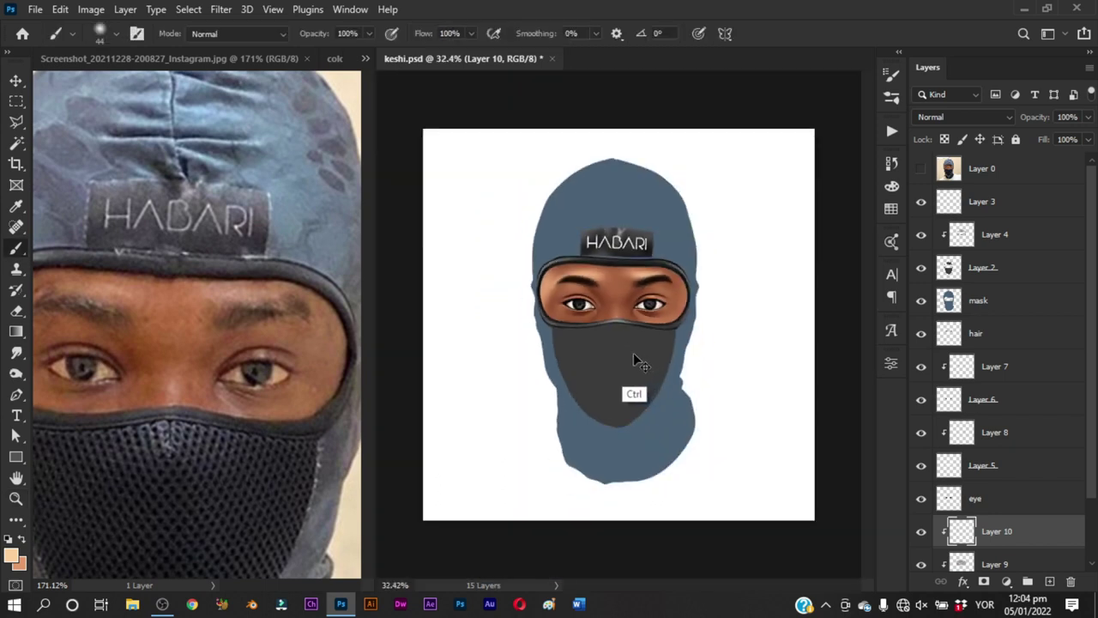
Save, then paint soft orange-tan shading on the forehead with a 47 px brush
{"action": "key", "text": "ctrl+s"}
{"action": "scroll", "coordinate": [616, 316], "scroll_direction": "down", "scroll_amount": 2}
{"action": "scroll", "coordinate": [601, 327], "scroll_direction": "up", "scroll_amount": 5}
{"action": "scroll", "coordinate": [658, 326], "scroll_direction": "up", "scroll_amount": 2}
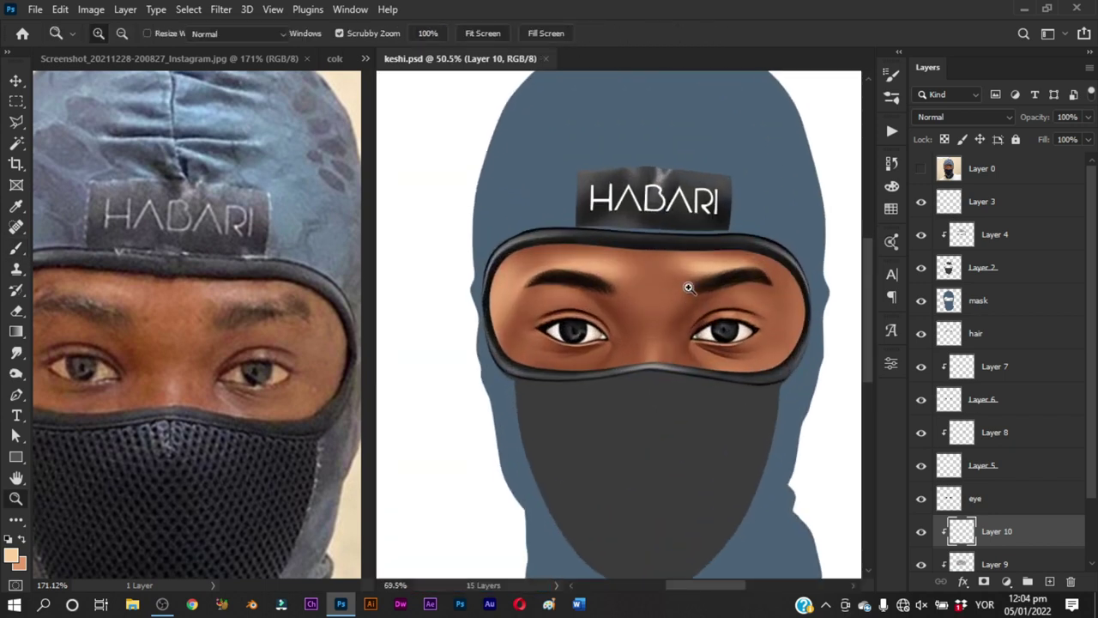
{"action": "left_click_drag", "start_coordinate": [666, 263], "coordinate": [679, 254]}
{"action": "left_click", "coordinate": [667, 280], "text": "alt"}
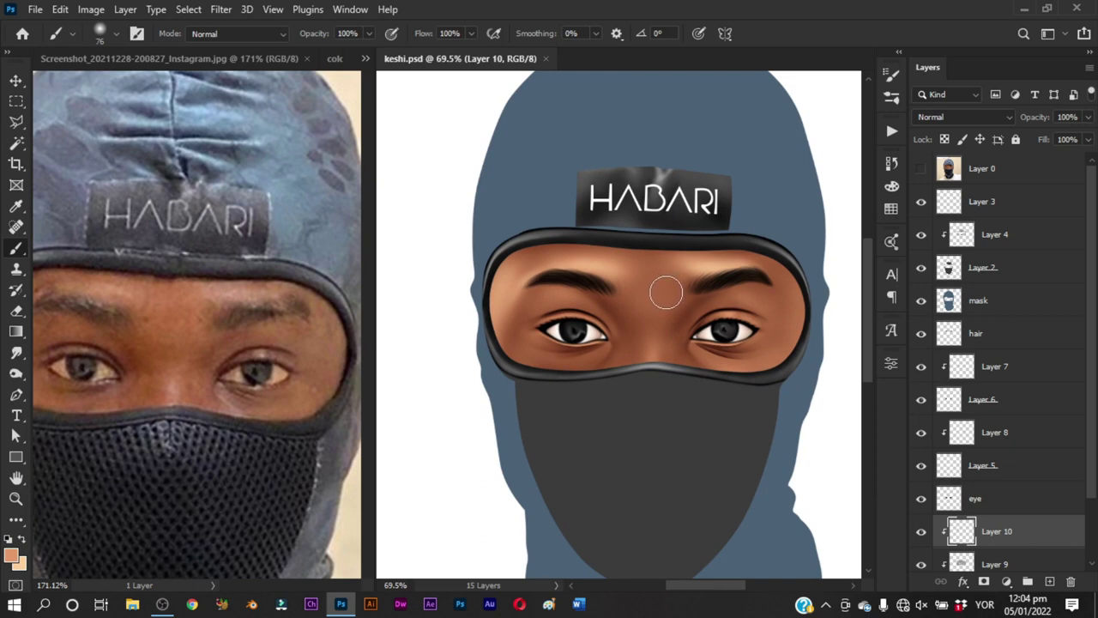
{"action": "left_click_drag", "start_coordinate": [663, 269], "coordinate": [673, 274]}
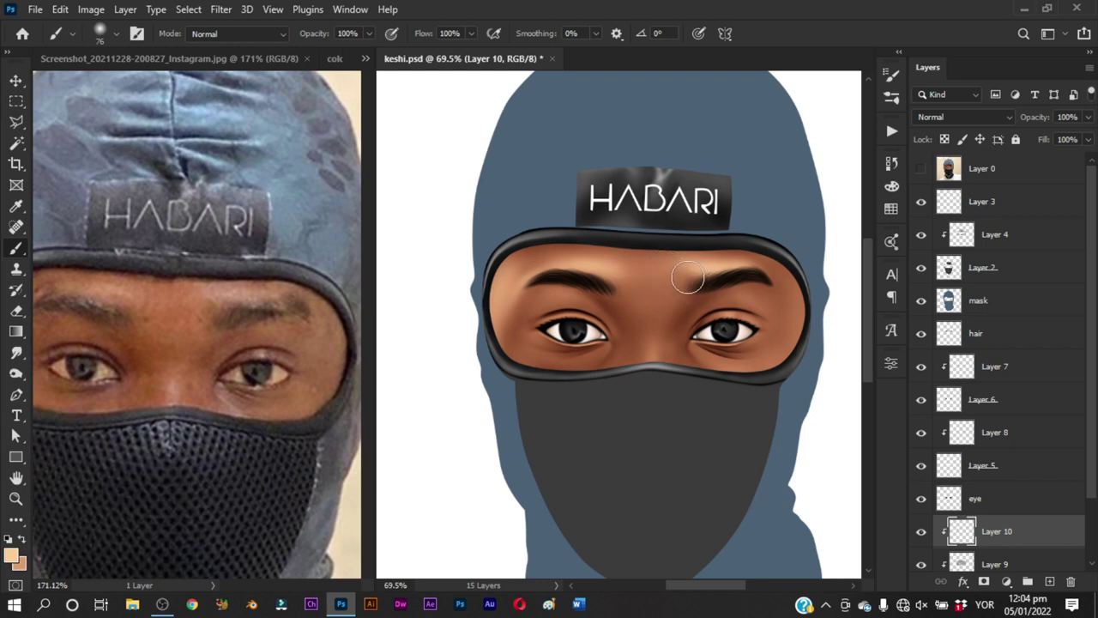
Zoom to about 61%, save, and shade the right eye's outer rim at 68 px
{"action": "right_click", "coordinate": [639, 283], "text": "alt"}
{"action": "key", "text": "z"}
{"action": "left_click_drag", "start_coordinate": [701, 293], "coordinate": [652, 292]}
{"action": "key", "text": "b"}
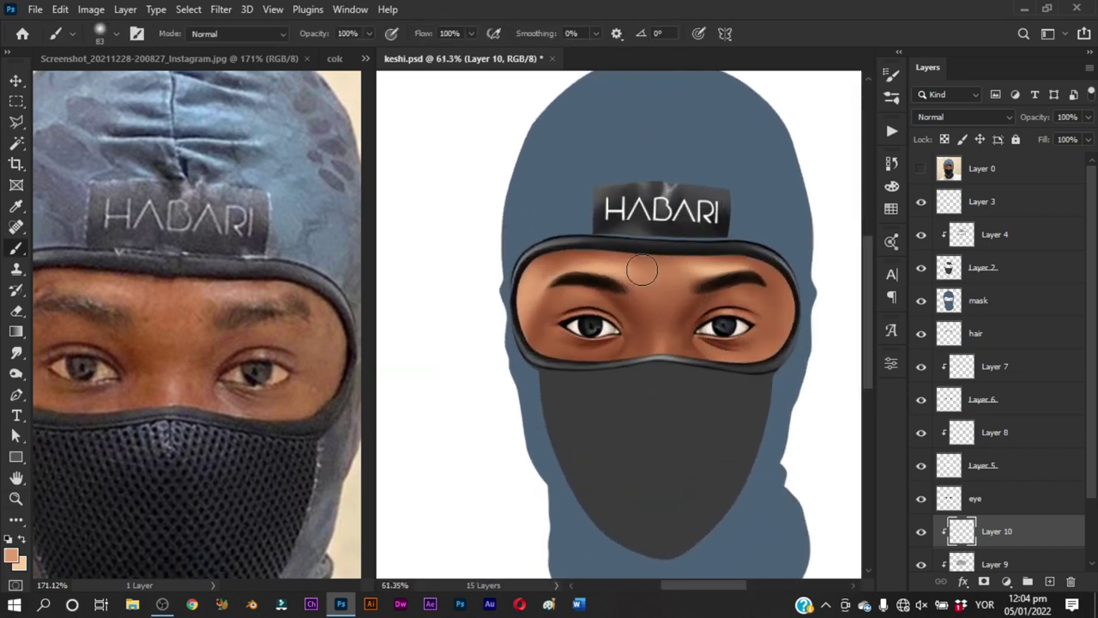
{"action": "key", "text": "ctrl+s"}
{"action": "left_click_drag", "start_coordinate": [743, 317], "coordinate": [697, 319]}
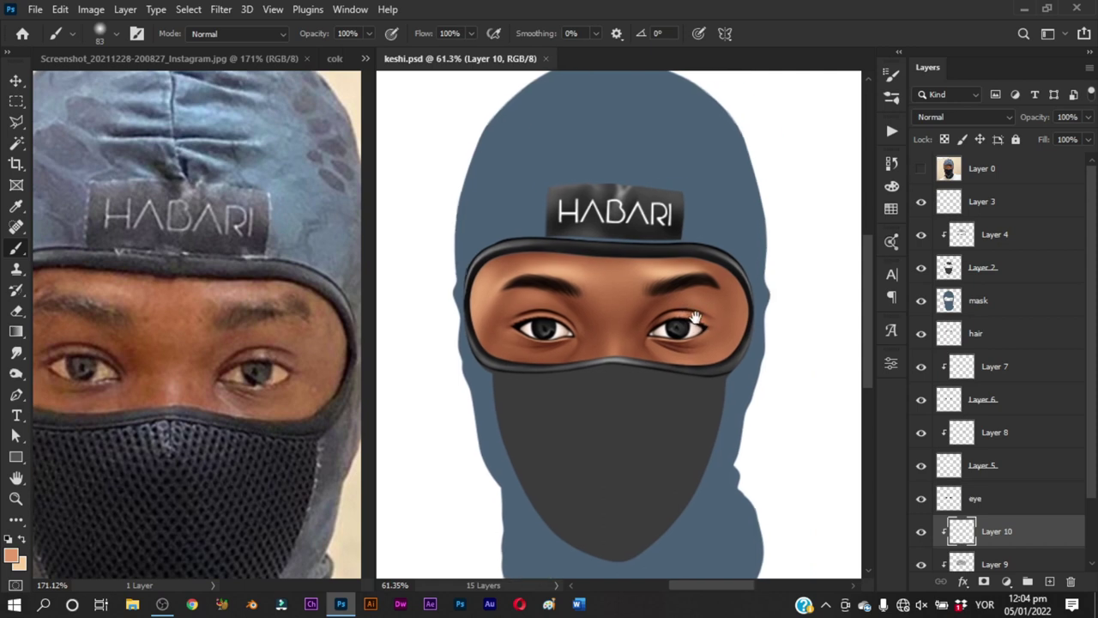
{"action": "left_click", "coordinate": [695, 318], "text": "ctrl"}
{"action": "right_click", "coordinate": [734, 295], "text": "alt"}
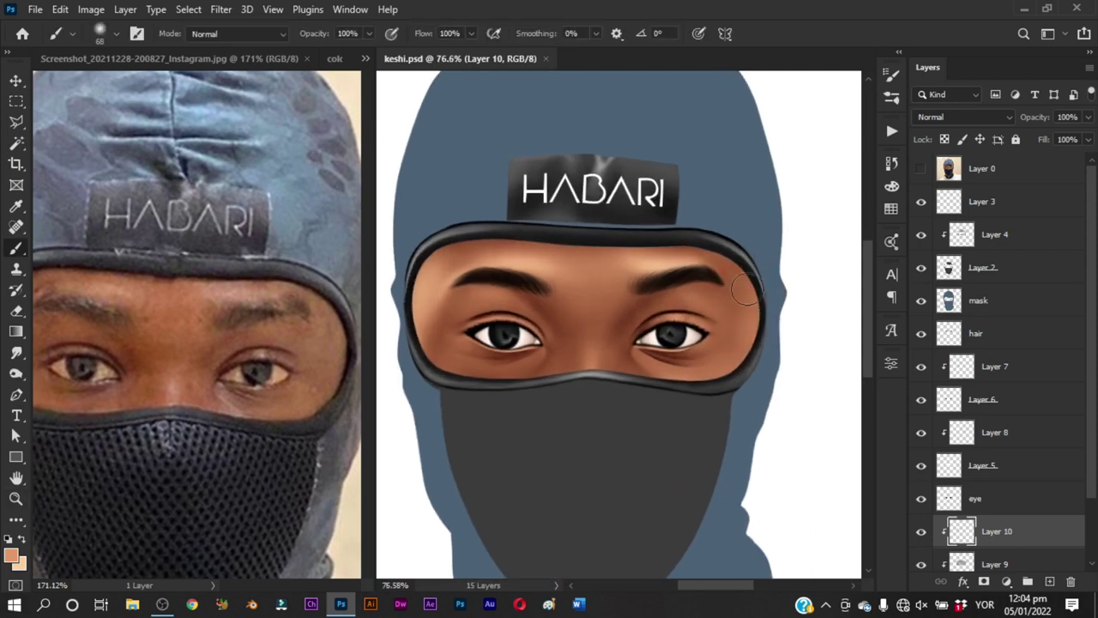
{"action": "left_click_drag", "start_coordinate": [745, 291], "coordinate": [749, 302]}
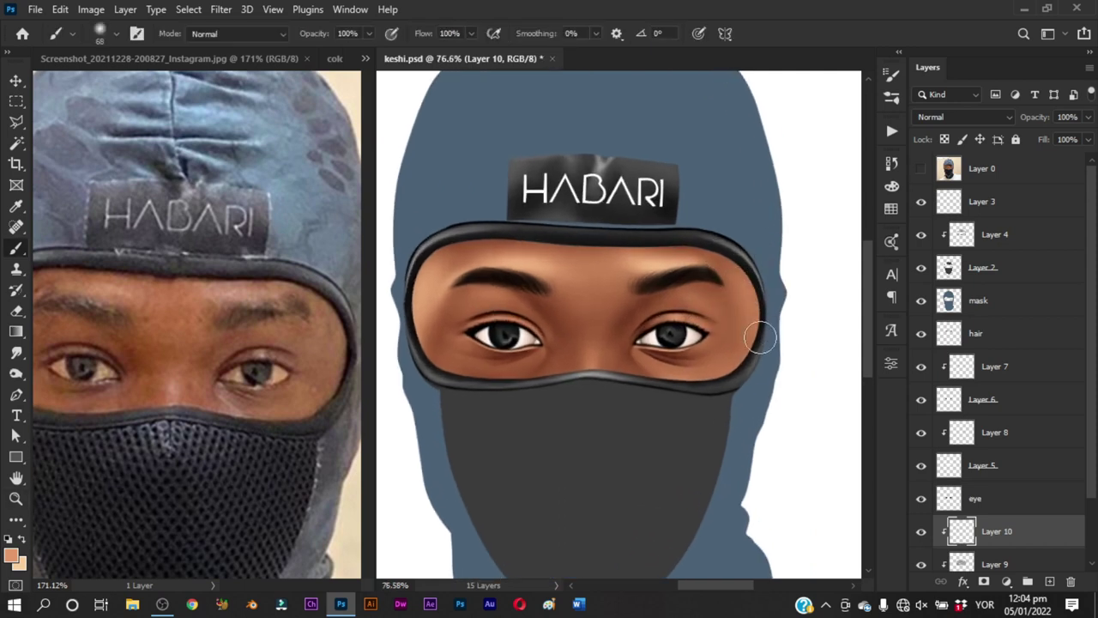
Paint lighter peach highlights from eye rim to brow and between the eyes, then save
{"action": "right_click", "coordinate": [725, 284], "text": "alt"}
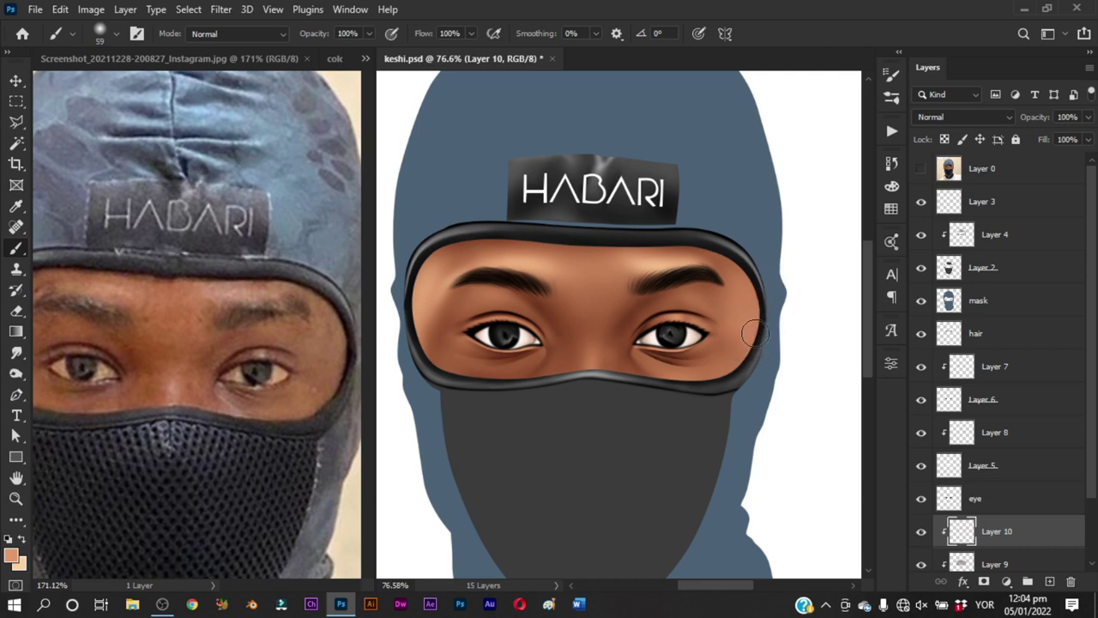
{"action": "left_click", "coordinate": [754, 343], "text": "alt"}
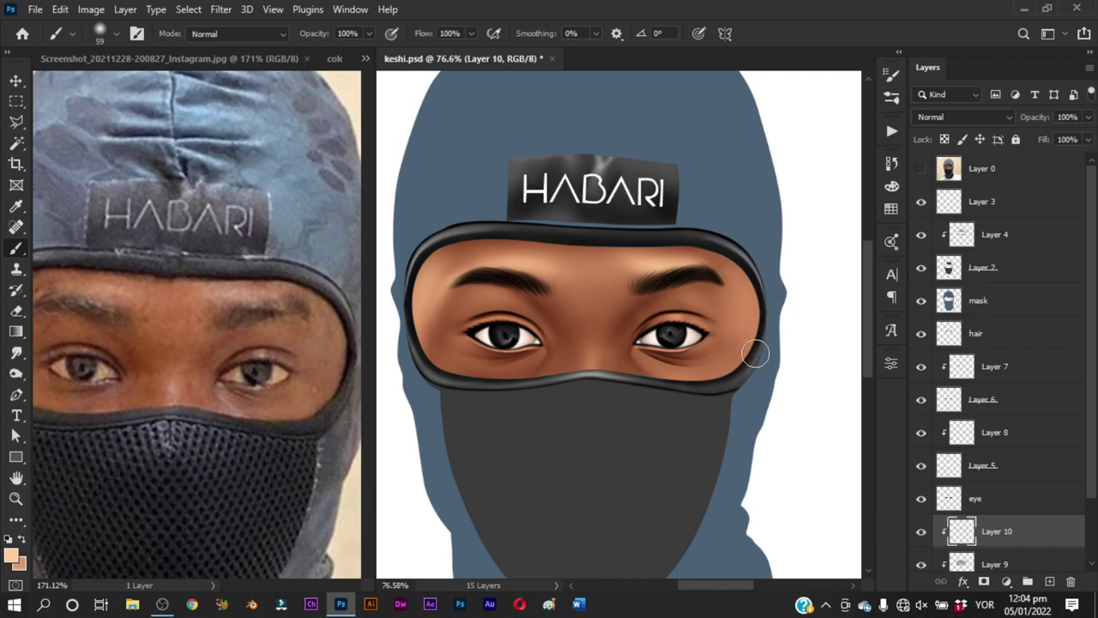
{"action": "left_click_drag", "start_coordinate": [753, 296], "coordinate": [698, 262]}
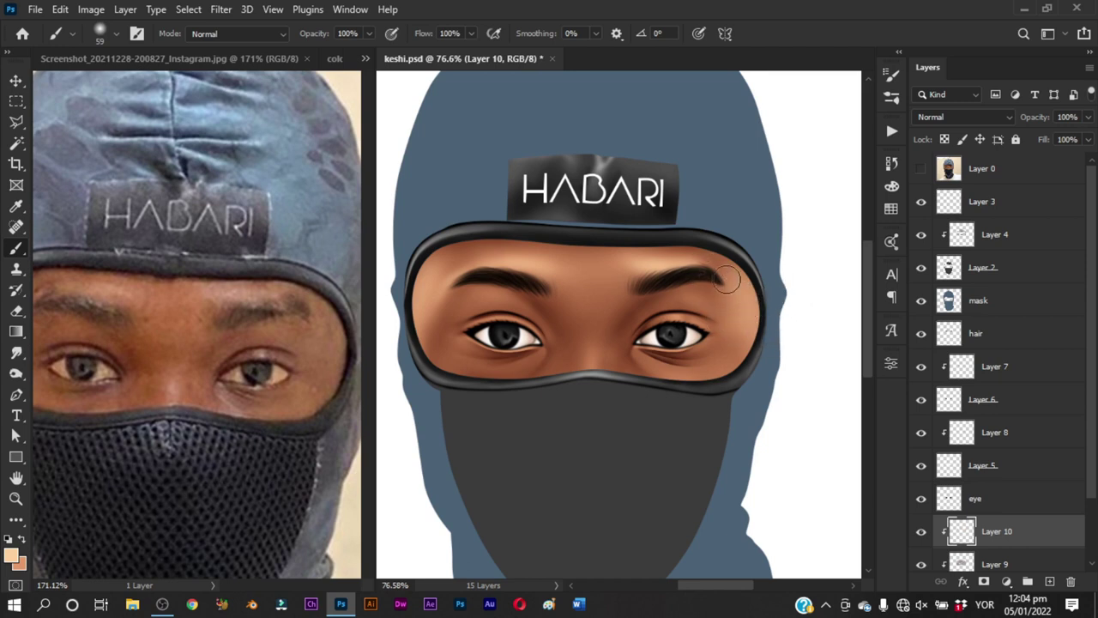
{"action": "left_click_drag", "start_coordinate": [726, 279], "coordinate": [717, 279]}
{"action": "left_click_drag", "start_coordinate": [743, 317], "coordinate": [758, 316]}
{"action": "scroll", "coordinate": [698, 400], "scroll_direction": "down", "scroll_amount": 2}
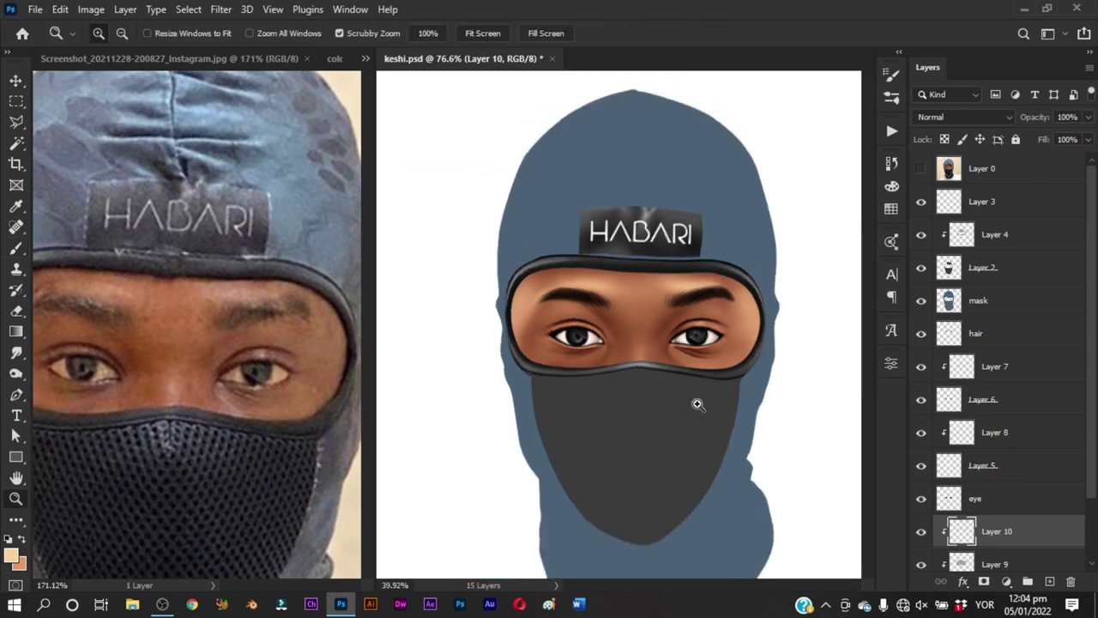
{"action": "scroll", "coordinate": [718, 400], "scroll_direction": "down", "scroll_amount": 2}
{"action": "scroll", "coordinate": [631, 326], "scroll_direction": "up", "scroll_amount": 3}
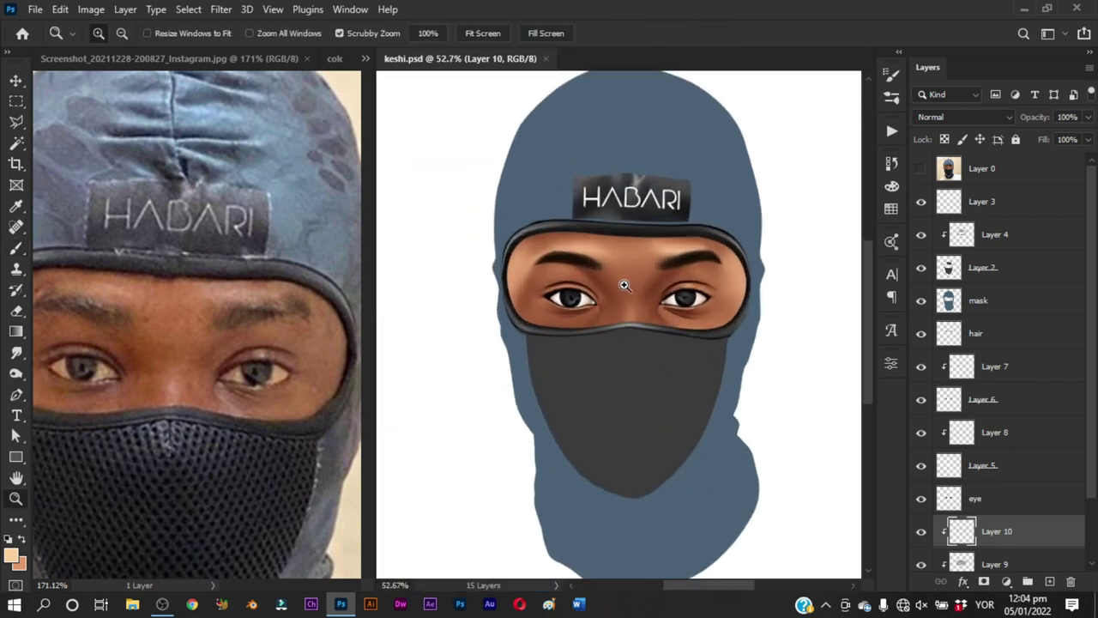
{"action": "key", "text": "b"}
{"action": "scroll", "coordinate": [660, 276], "scroll_direction": "up", "scroll_amount": 2}
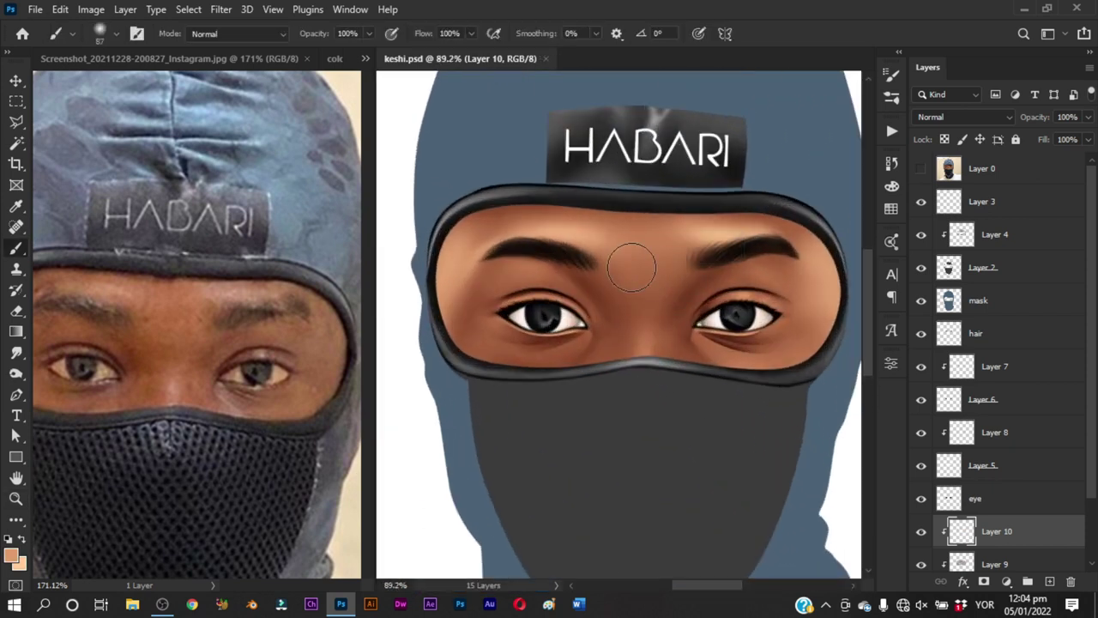
{"action": "mouse_move", "coordinate": [633, 257]}
{"action": "left_mouse_down"}
{"action": "mouse_move", "coordinate": [661, 269]}
{"action": "mouse_move", "coordinate": [661, 295]}
{"action": "left_mouse_up"}
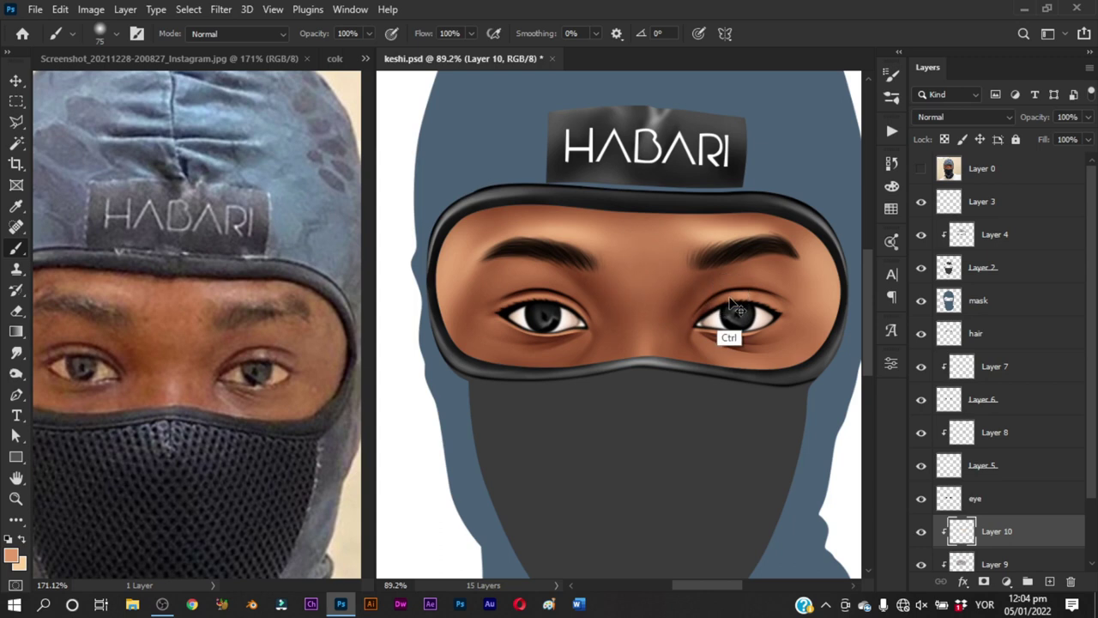
{"action": "key", "text": "ctrl+s"}
Pan the canvas and the reference photo toward the eyes
{"action": "left_click_drag", "start_coordinate": [592, 319], "coordinate": [625, 331]}
{"action": "left_click_drag", "start_coordinate": [215, 471], "coordinate": [247, 475]}
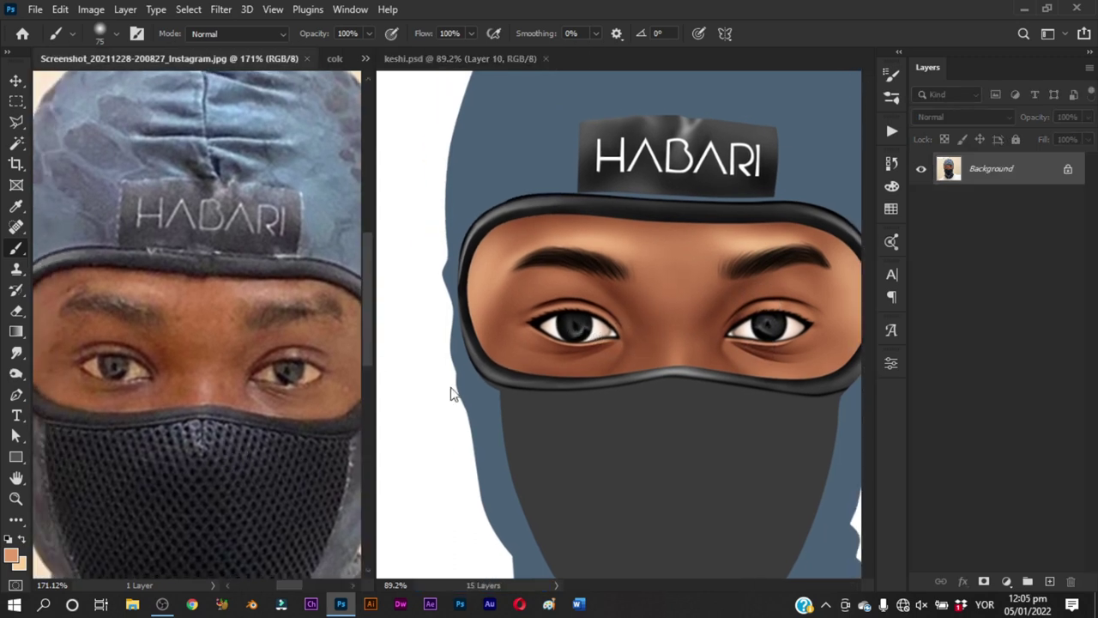
{"action": "left_click", "coordinate": [610, 382]}
Trace a Pen path over the upper eyelid and load it as a selection
{"action": "left_click_drag", "start_coordinate": [589, 383], "coordinate": [596, 382]}
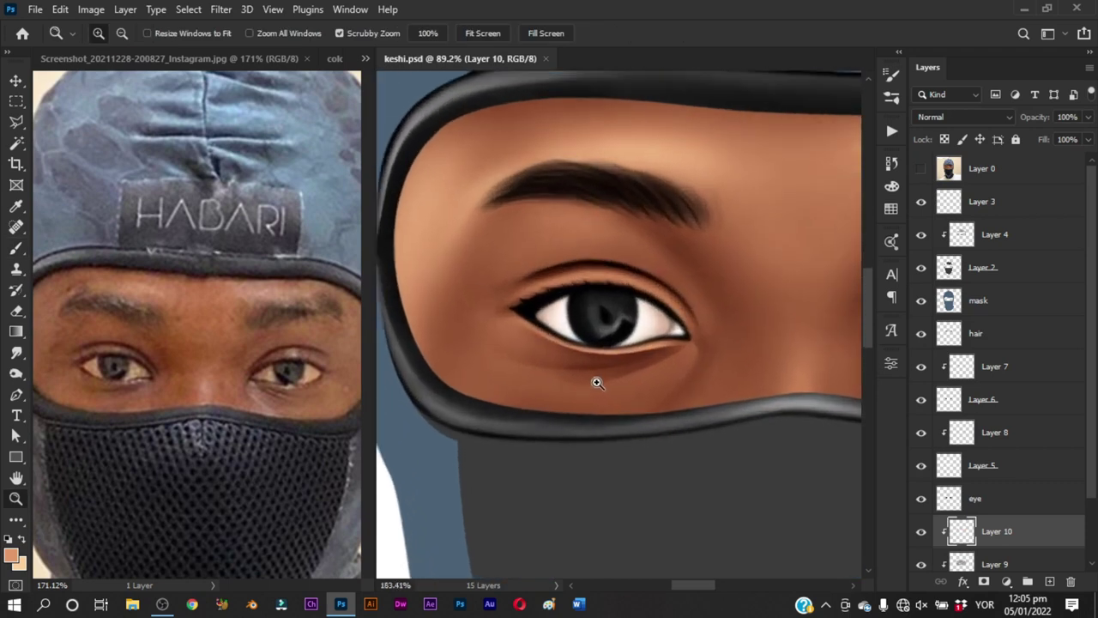
{"action": "key", "text": "p"}
{"action": "left_click", "coordinate": [921, 169]}
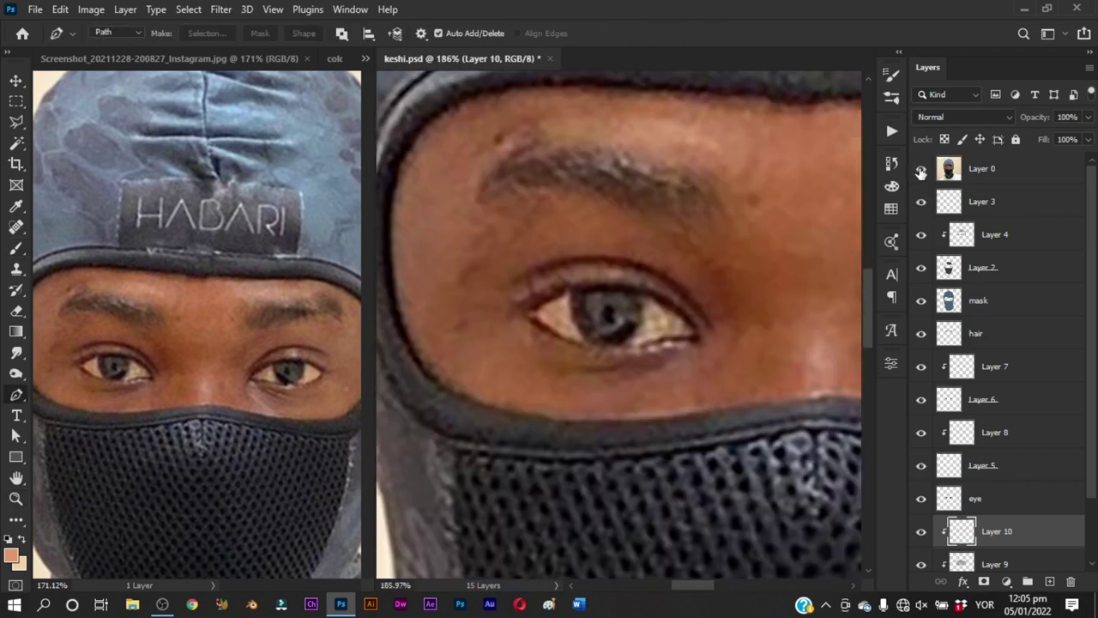
{"action": "left_click_drag", "start_coordinate": [507, 295], "coordinate": [520, 288]}
{"action": "left_click_drag", "start_coordinate": [588, 270], "coordinate": [611, 268]}
{"action": "left_click_drag", "start_coordinate": [680, 301], "coordinate": [702, 325]}
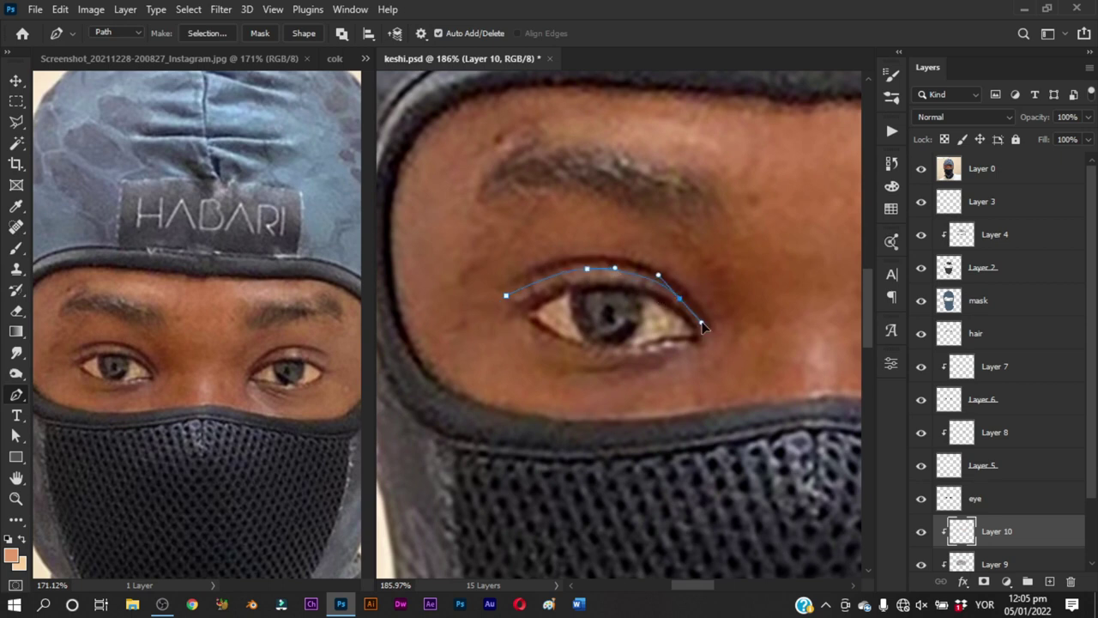
{"action": "left_click", "coordinate": [651, 290]}
{"action": "key", "text": "ctrl+Return"}
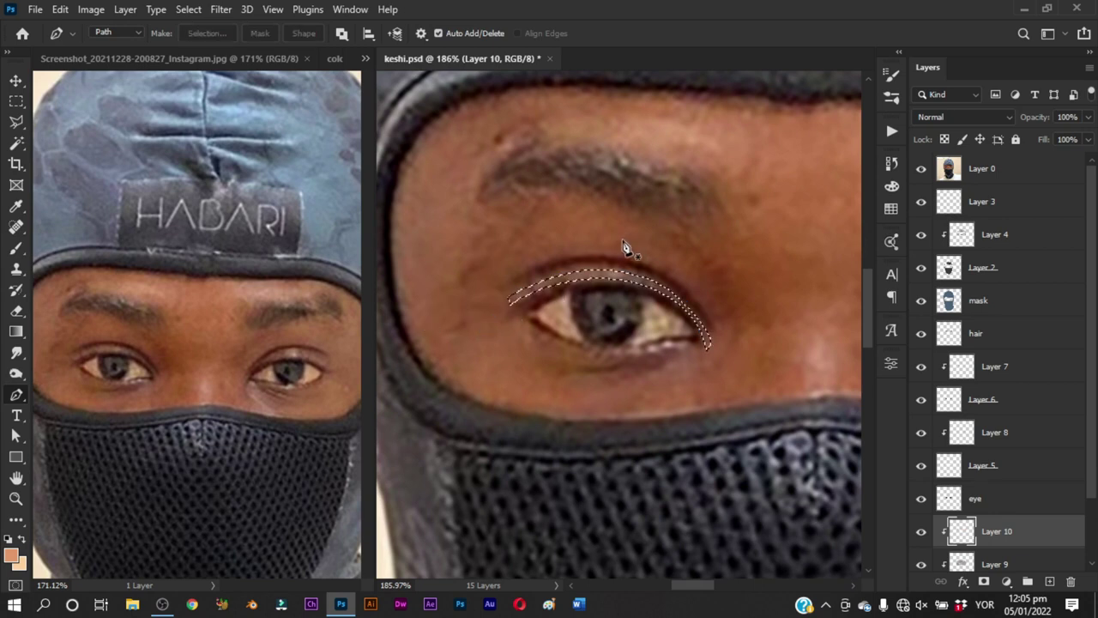
{"action": "key", "text": "ctrl+z"}
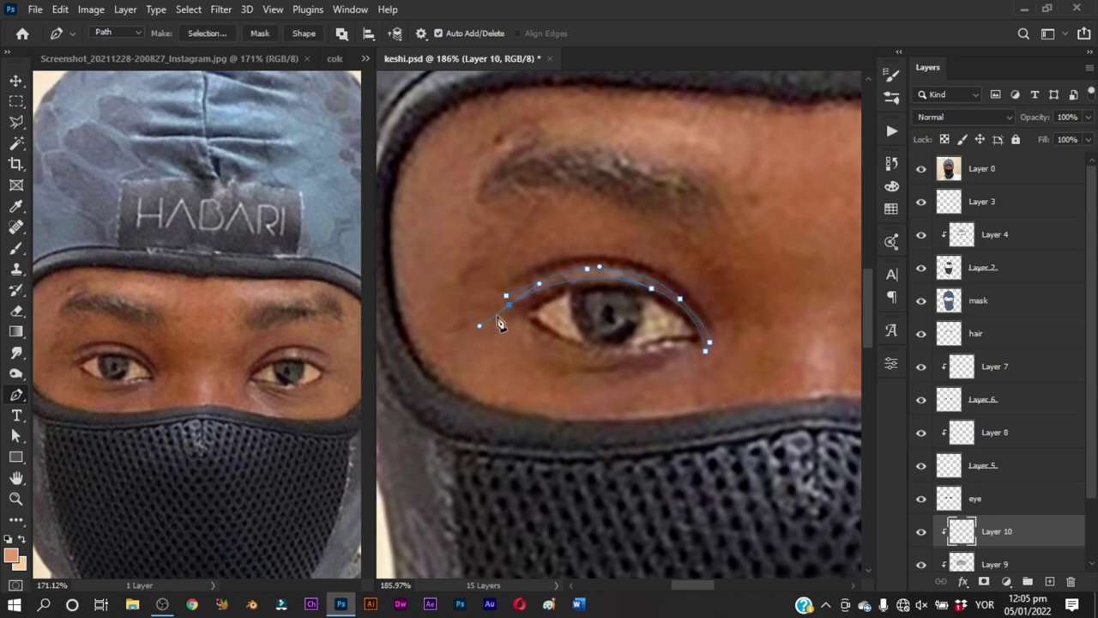
{"action": "key", "text": "ctrl+Return"}
Hide the reference layer and brush a peach highlight along the upper eyelid
{"action": "key", "text": "b"}
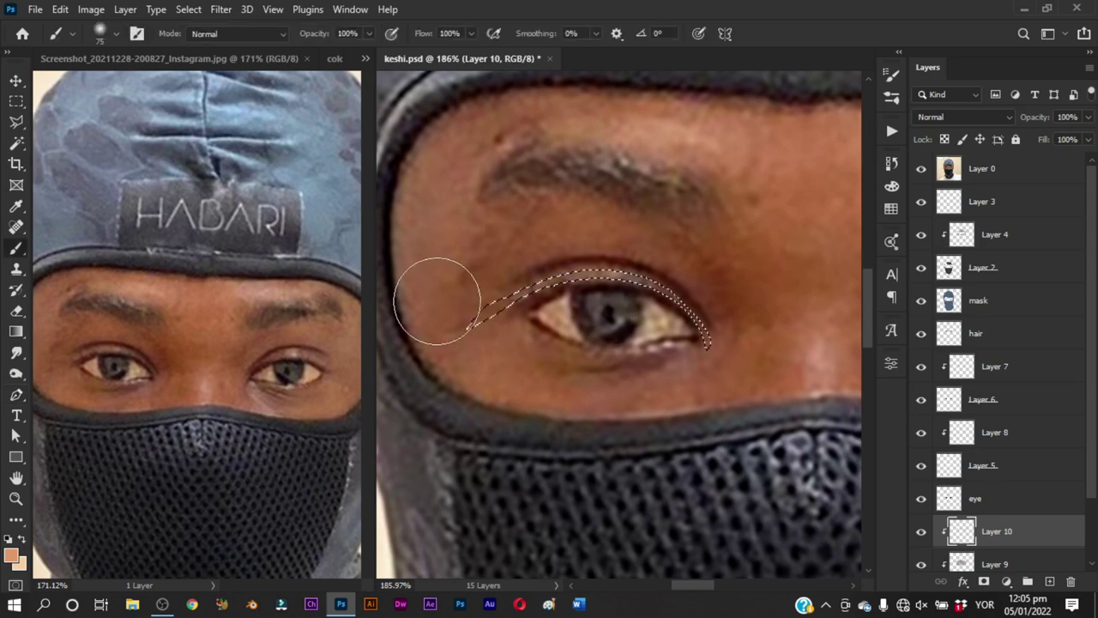
{"action": "left_click", "coordinate": [921, 168]}
{"action": "left_click_drag", "start_coordinate": [574, 286], "coordinate": [549, 287]}
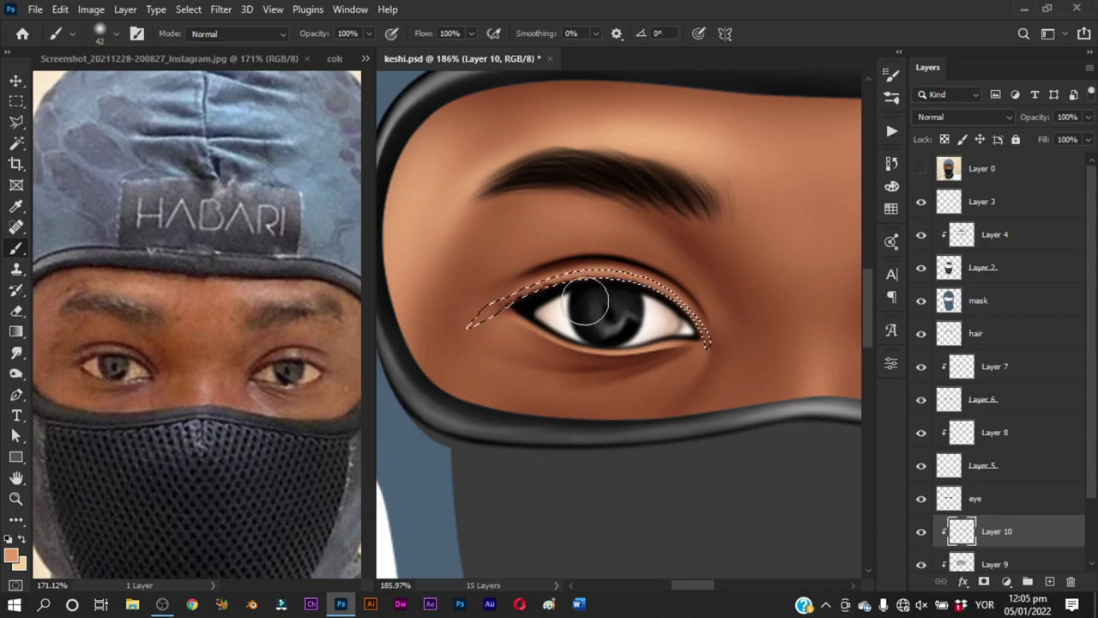
{"action": "left_click_drag", "start_coordinate": [562, 289], "coordinate": [557, 289]}
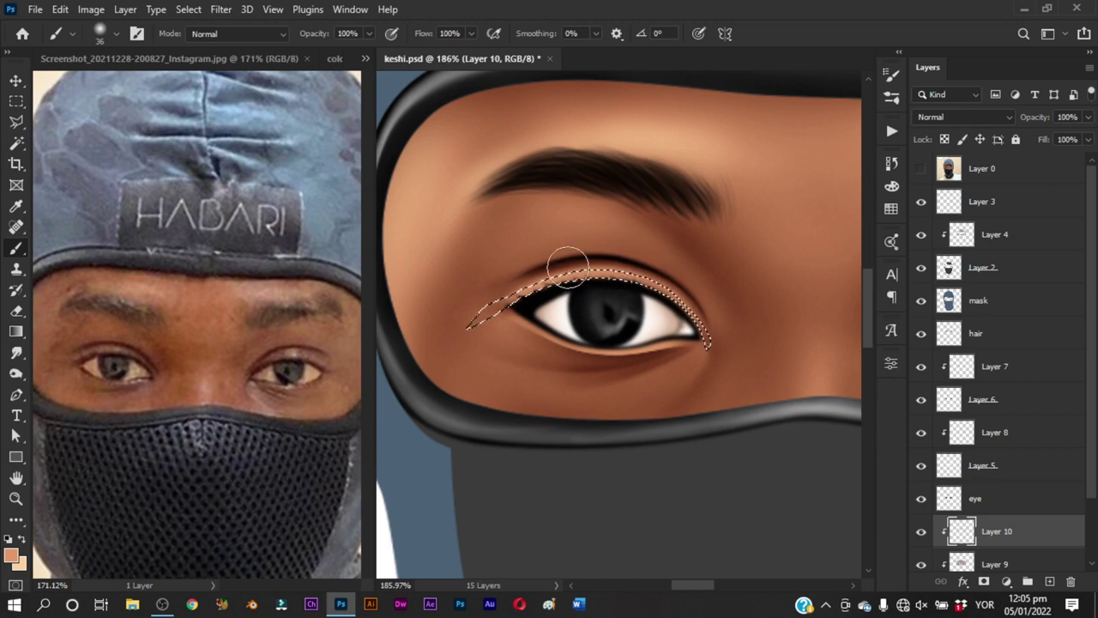
{"action": "left_click_drag", "start_coordinate": [560, 280], "coordinate": [679, 305]}
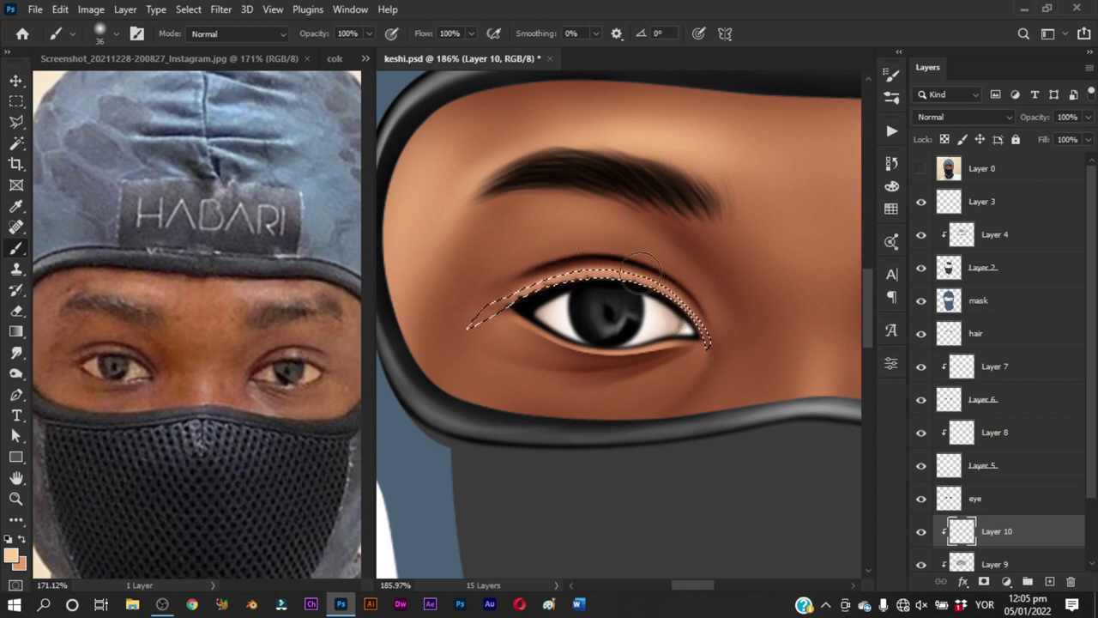
{"action": "left_click_drag", "start_coordinate": [617, 271], "coordinate": [607, 270]}
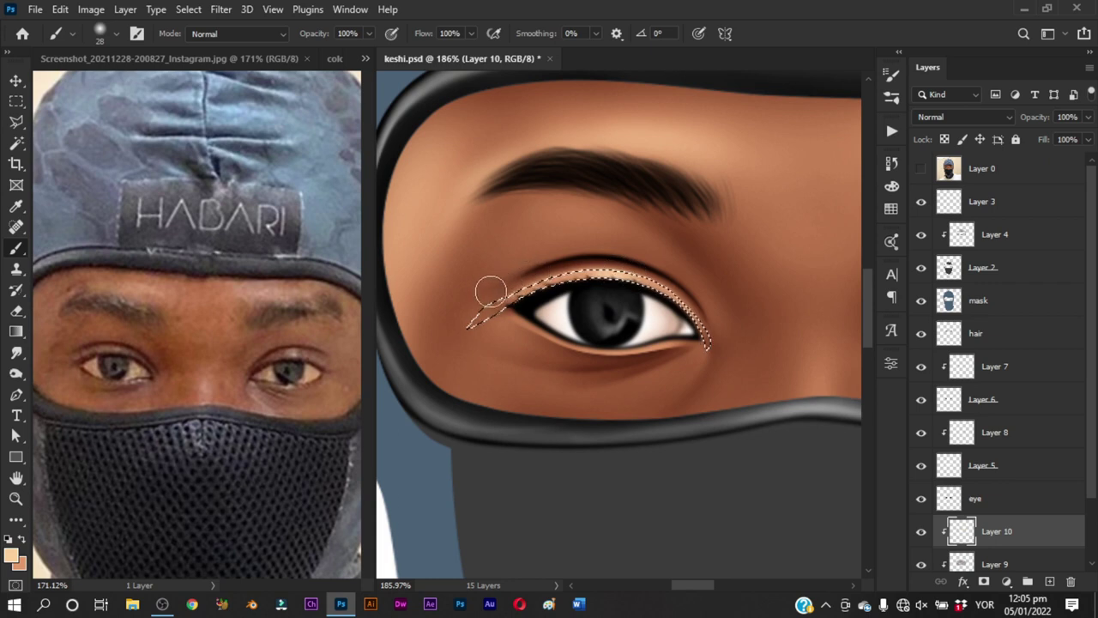
Deselect and zoom out to see the whole head
{"action": "key", "text": "ctrl+d"}
{"action": "key", "text": "z"}
{"action": "mouse_move", "coordinate": [581, 309]}
{"action": "left_mouse_down"}
{"action": "mouse_move", "coordinate": [580, 355]}
{"action": "mouse_move", "coordinate": [660, 361]}
{"action": "left_mouse_up"}
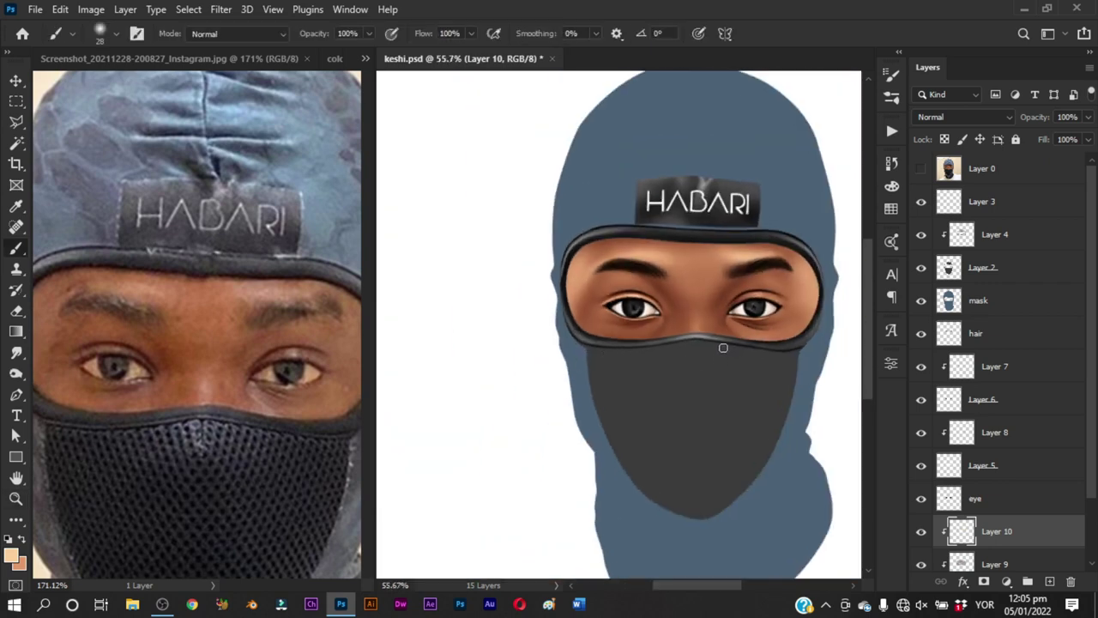
{"action": "key", "text": "r"}
{"action": "scroll", "coordinate": [602, 297], "scroll_direction": "up", "scroll_amount": 4, "text": "alt"}
Smudge the inner-corner eyeliner into a point, then zoom in on the left eye
{"action": "scroll", "coordinate": [601, 297], "scroll_direction": "up", "scroll_amount": 1, "text": "alt"}
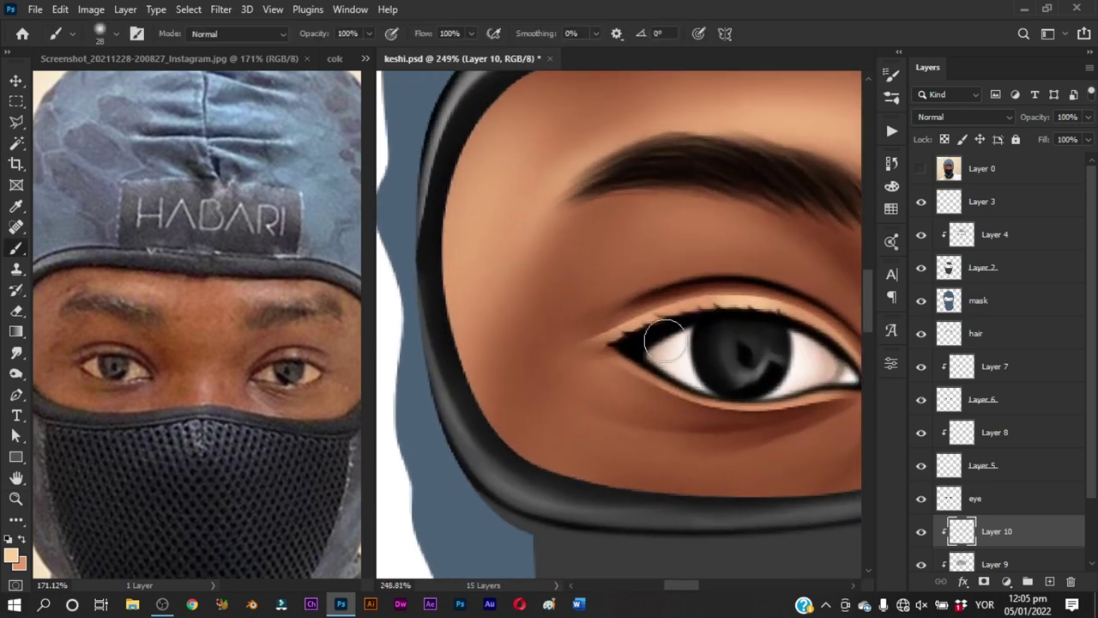
{"action": "mouse_move", "coordinate": [589, 326]}
{"action": "left_mouse_down"}
{"action": "mouse_move", "coordinate": [743, 302]}
{"action": "mouse_move", "coordinate": [651, 291]}
{"action": "mouse_move", "coordinate": [659, 279]}
{"action": "mouse_move", "coordinate": [779, 354]}
{"action": "mouse_move", "coordinate": [669, 438]}
{"action": "left_mouse_up"}
{"action": "key", "text": "z"}
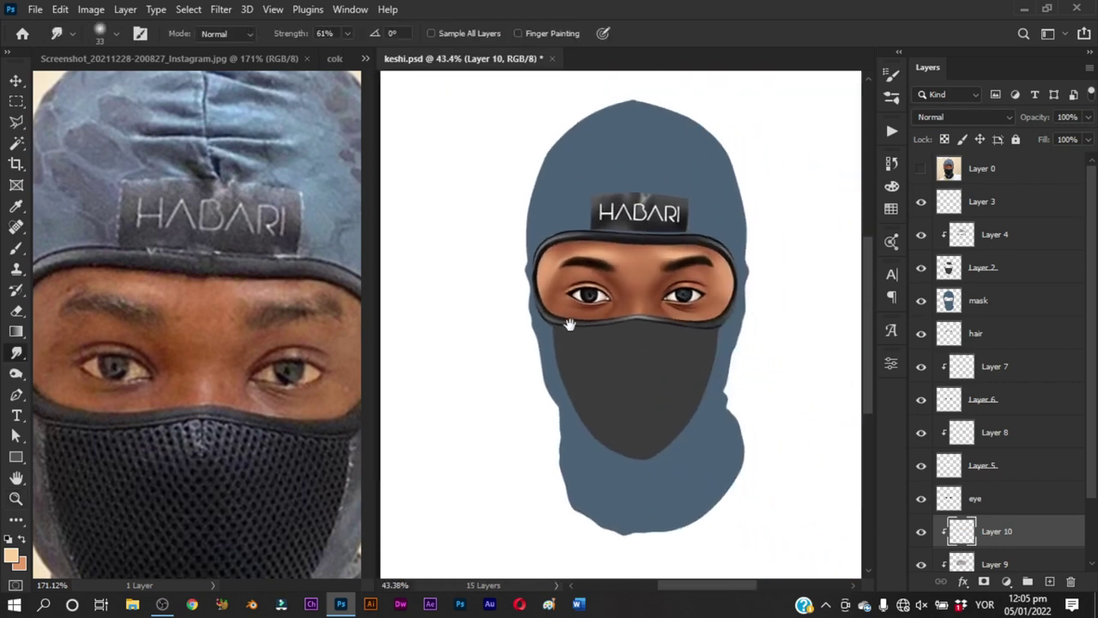
{"action": "mouse_move", "coordinate": [662, 368]}
{"action": "left_mouse_down"}
{"action": "mouse_move", "coordinate": [566, 328]}
{"action": "mouse_move", "coordinate": [574, 346]}
{"action": "left_mouse_up"}
Trace a closed Pen path around the lower eyelid and convert it to a selection
{"action": "key", "text": "p"}
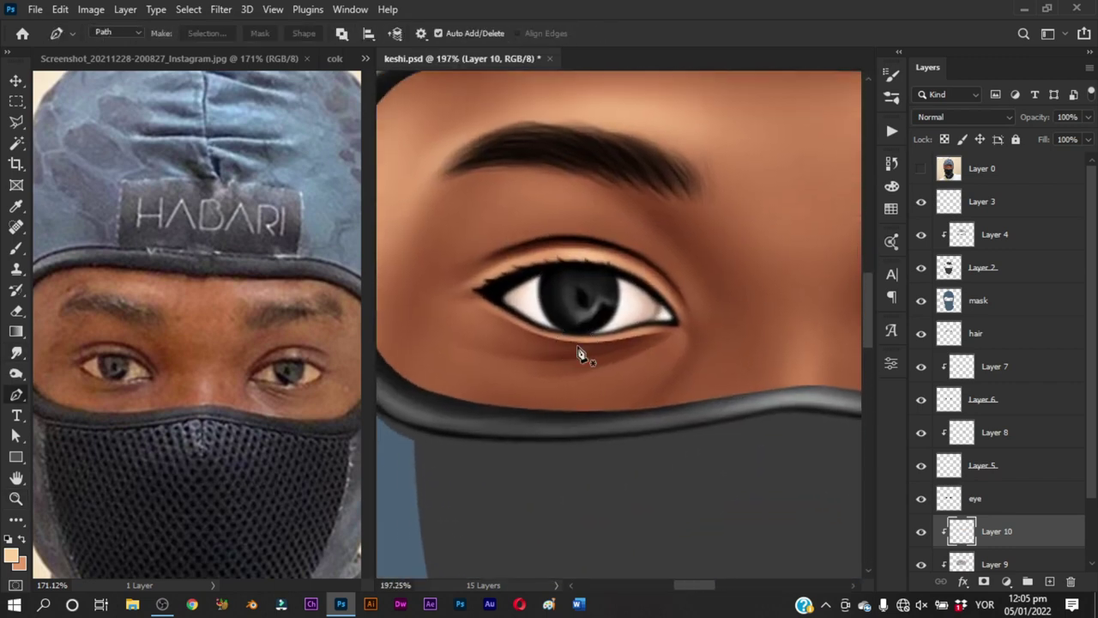
{"action": "left_click", "coordinate": [479, 300]}
{"action": "left_click", "coordinate": [533, 329]}
{"action": "left_click_drag", "start_coordinate": [671, 331], "coordinate": [687, 337]}
{"action": "left_click", "coordinate": [533, 289]}
{"action": "left_click", "coordinate": [506, 315]}
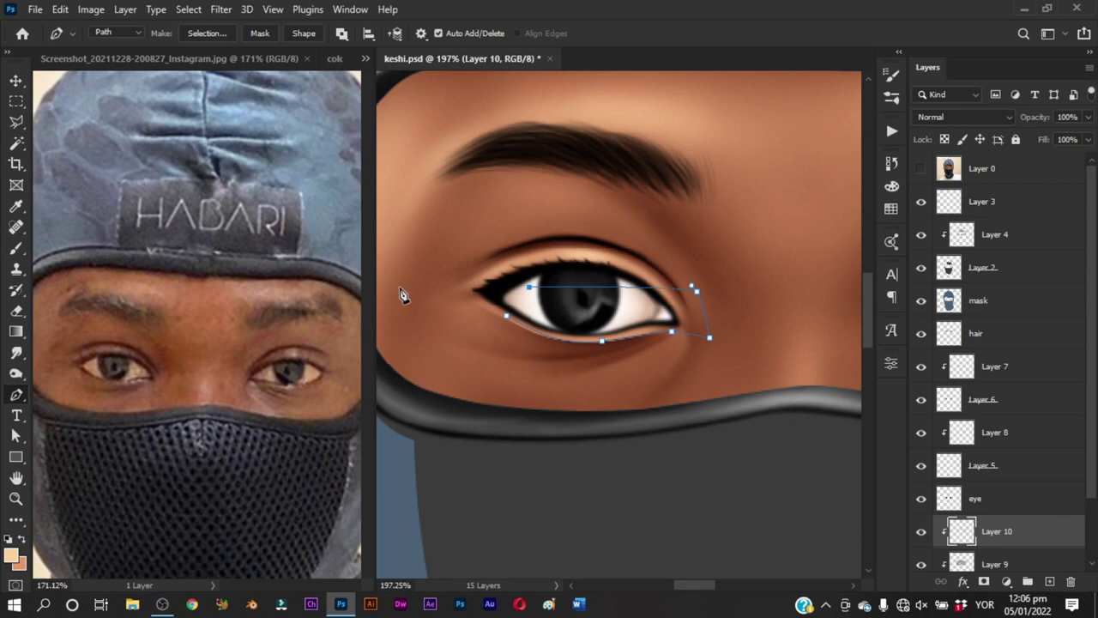
{"action": "key", "text": "ctrl+Return"}
Brush peach along the lower eyelid, lighten it with sampled peach, then deselect
{"action": "key", "text": "b"}
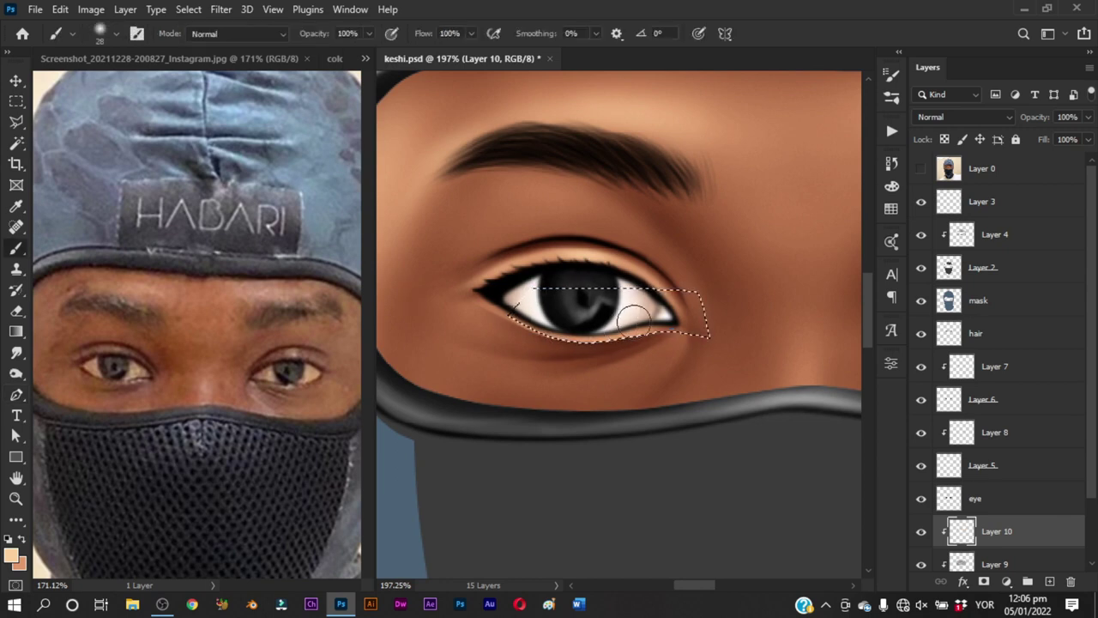
{"action": "right_click", "coordinate": [609, 336], "text": "alt"}
{"action": "left_click_drag", "start_coordinate": [607, 337], "coordinate": [652, 328]}
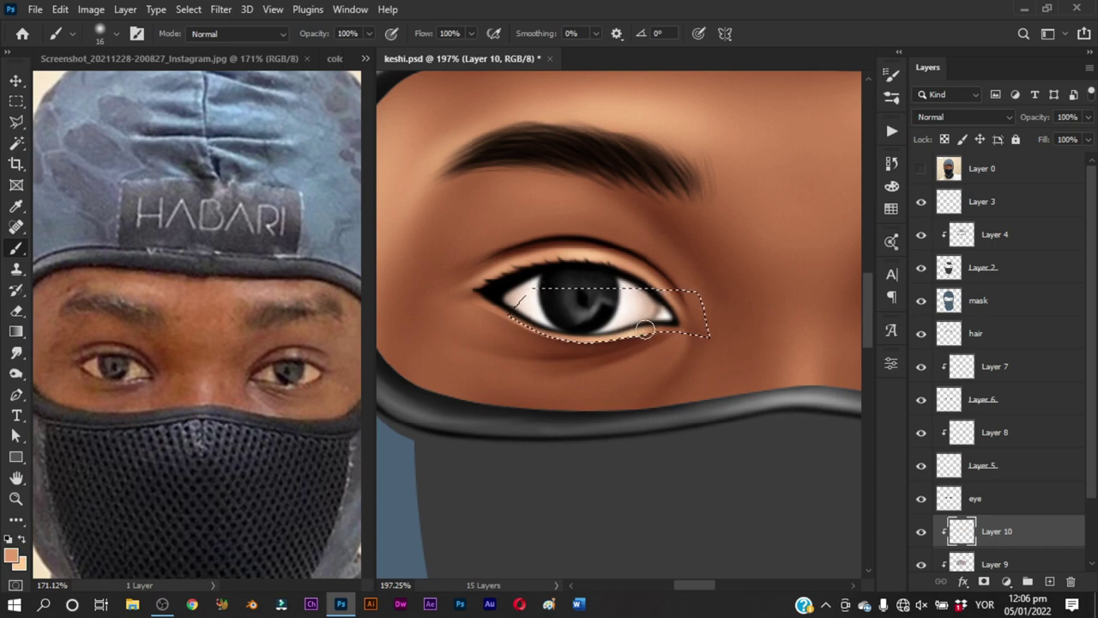
{"action": "left_click", "coordinate": [651, 331], "text": "alt"}
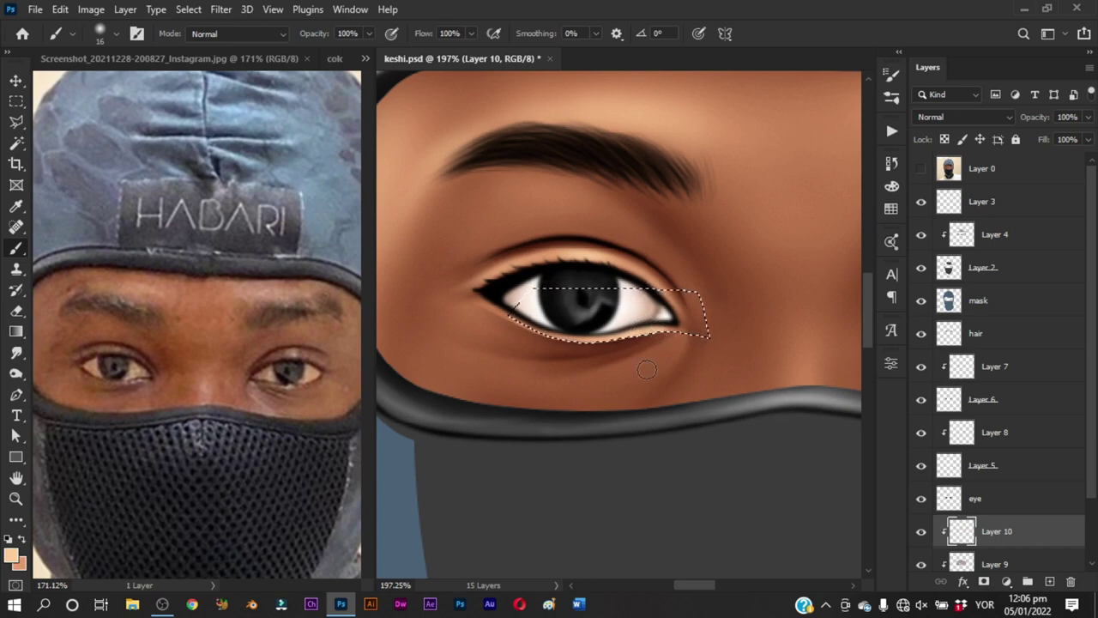
{"action": "left_click_drag", "start_coordinate": [650, 331], "coordinate": [621, 347]}
{"action": "key", "text": "ctrl+d"}
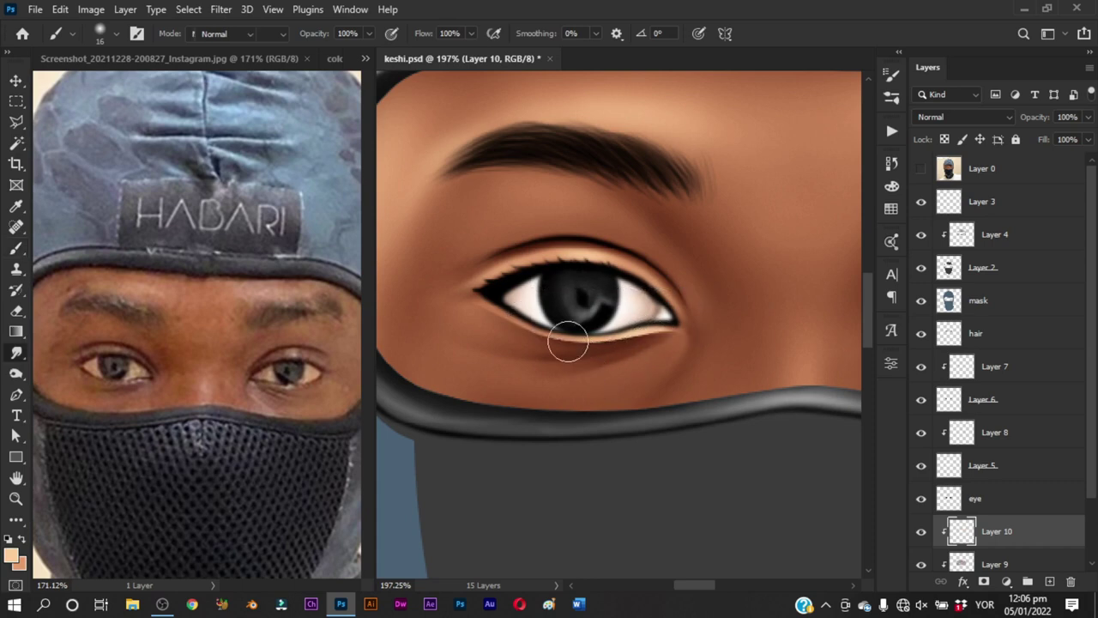
Fine-tune the brush size, sample a lighter peach, and re-zoom on the left eye
{"action": "right_click", "coordinate": [490, 316], "text": "alt"}
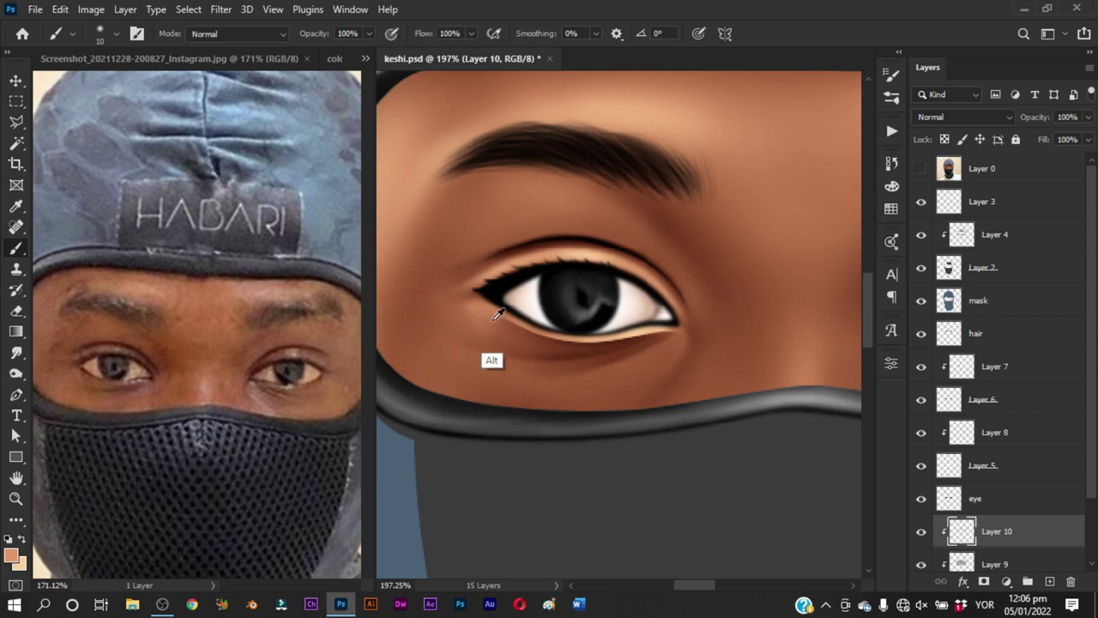
{"action": "right_click", "coordinate": [490, 316], "text": "alt"}
{"action": "right_click", "coordinate": [483, 316], "text": "alt"}
{"action": "left_click", "coordinate": [486, 302], "text": "alt"}
{"action": "right_click", "coordinate": [490, 320], "text": "alt"}
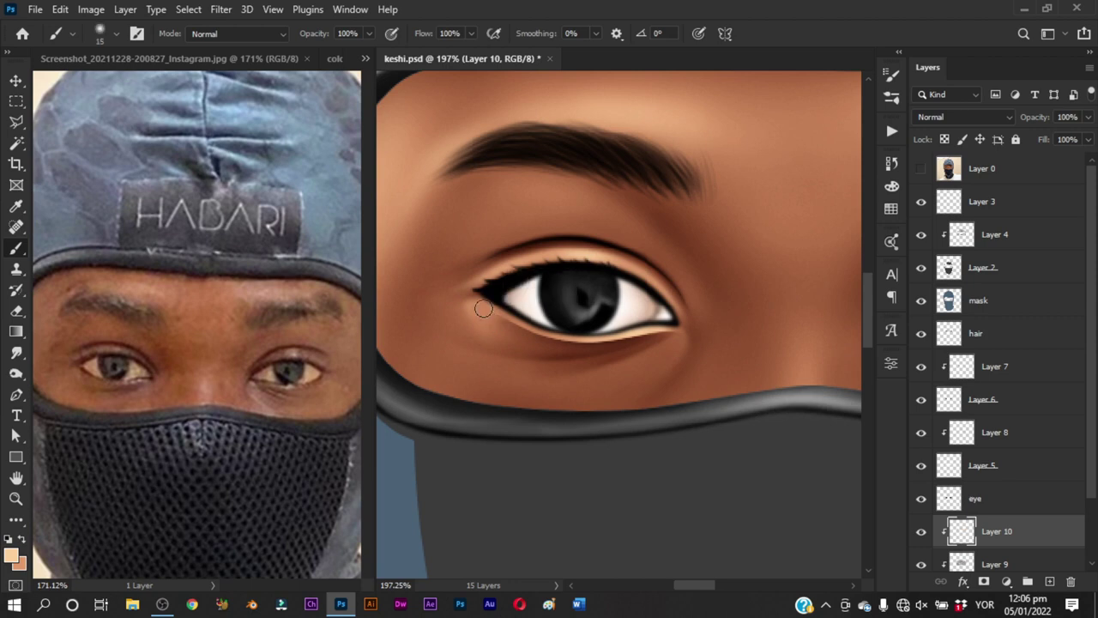
{"action": "key", "text": "z"}
{"action": "left_click_drag", "start_coordinate": [601, 446], "coordinate": [490, 447]}
{"action": "left_click_drag", "start_coordinate": [572, 325], "coordinate": [600, 326]}
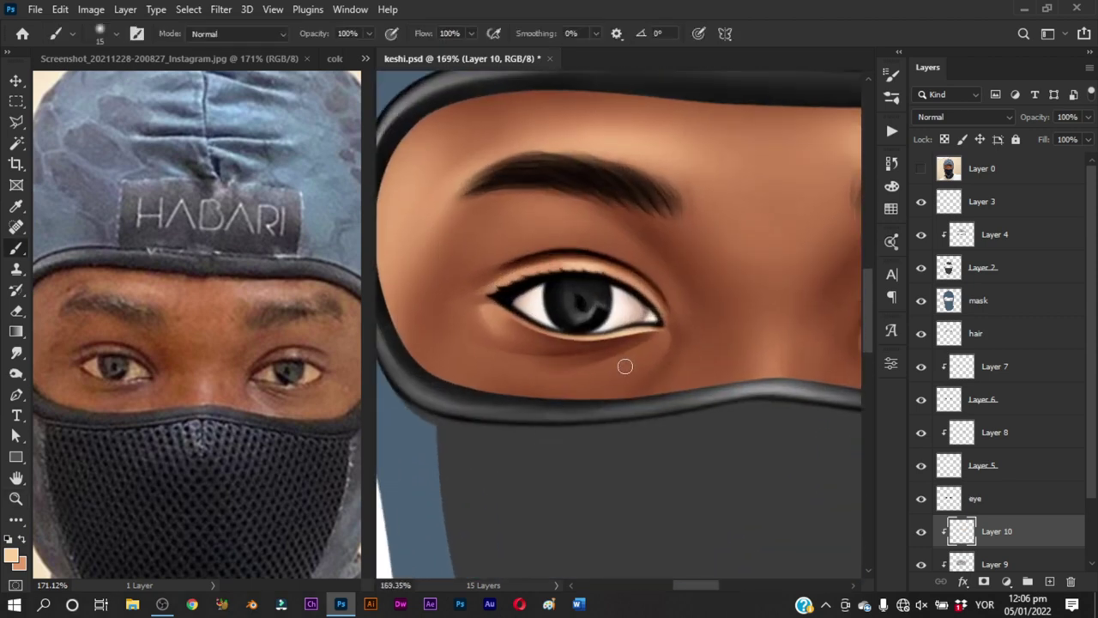
{"action": "right_click", "coordinate": [611, 341], "text": "alt"}
{"action": "right_click", "coordinate": [648, 343], "text": "alt"}
{"action": "scroll", "coordinate": [640, 374], "scroll_direction": "down", "scroll_amount": 5}
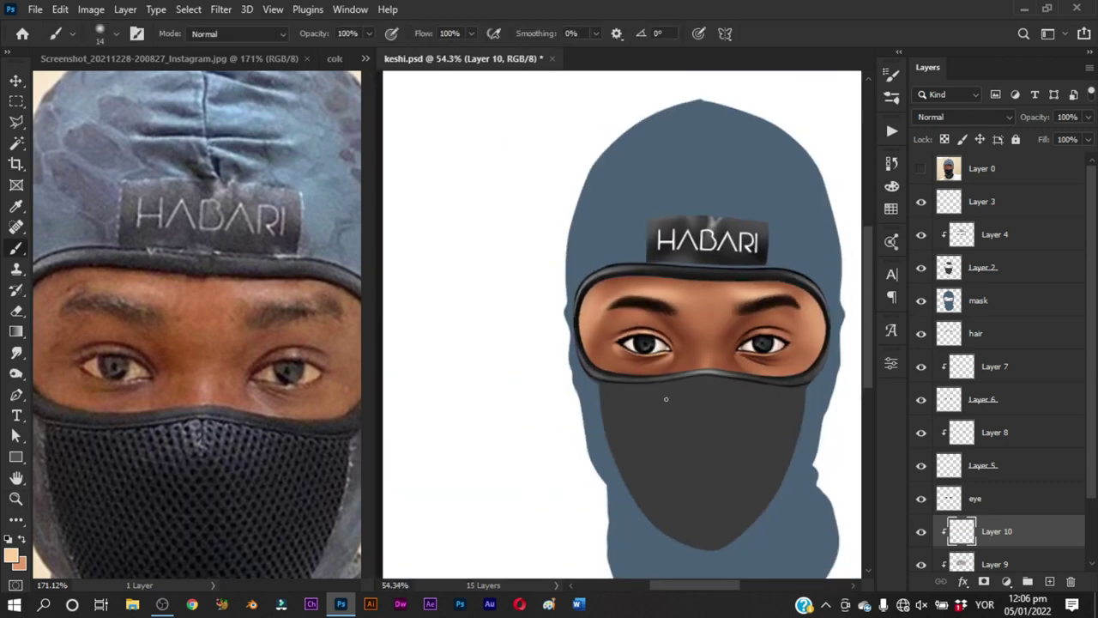
{"action": "scroll", "coordinate": [656, 377], "scroll_direction": "up", "scroll_amount": 3}
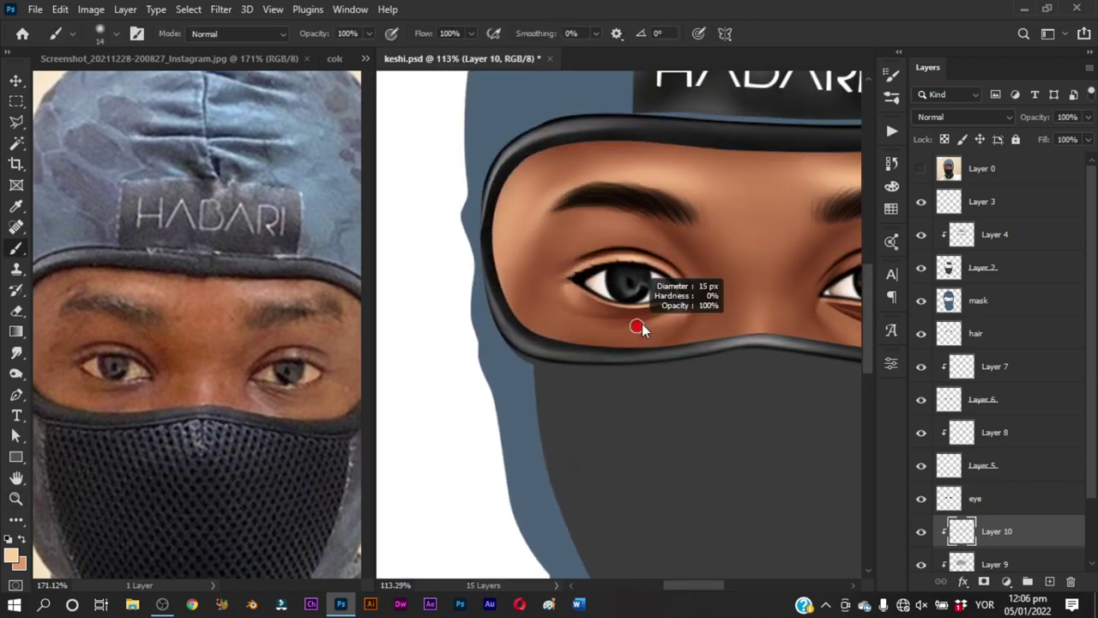
{"action": "scroll", "coordinate": [569, 351], "scroll_direction": "up", "scroll_amount": 1}
{"action": "scroll", "coordinate": [569, 351], "scroll_direction": "left", "scroll_amount": 1}
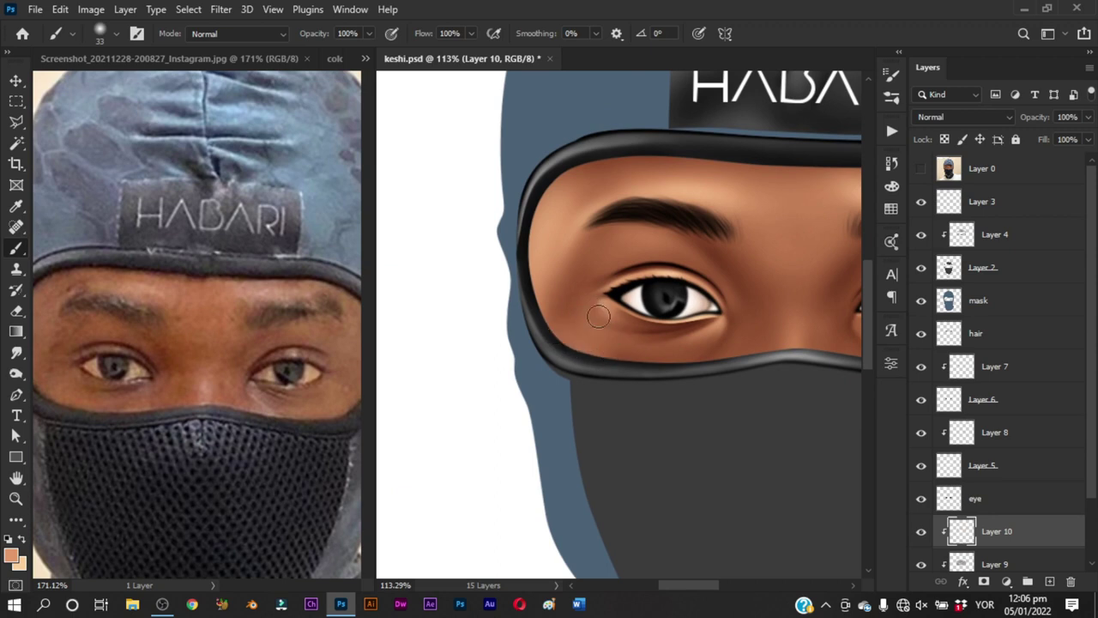
{"action": "mouse_move", "coordinate": [598, 317]}
{"action": "left_mouse_down"}
{"action": "mouse_move", "coordinate": [623, 316]}
{"action": "mouse_move", "coordinate": [652, 370]}
{"action": "left_mouse_up"}
{"action": "left_click_drag", "start_coordinate": [592, 330], "coordinate": [584, 330]}
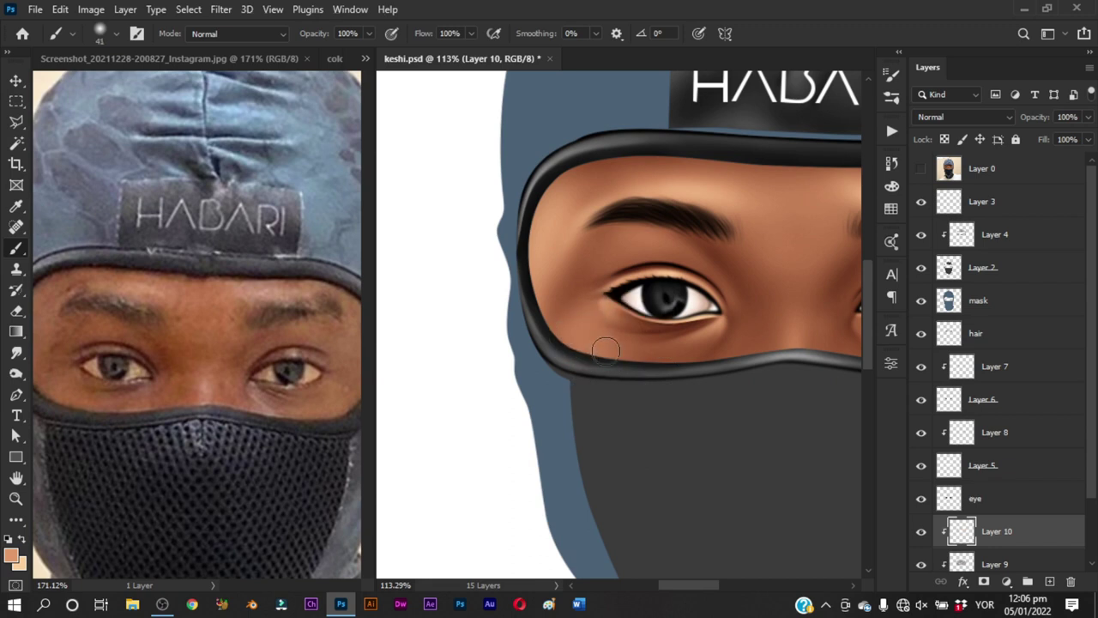
{"action": "left_click_drag", "start_coordinate": [588, 326], "coordinate": [626, 327]}
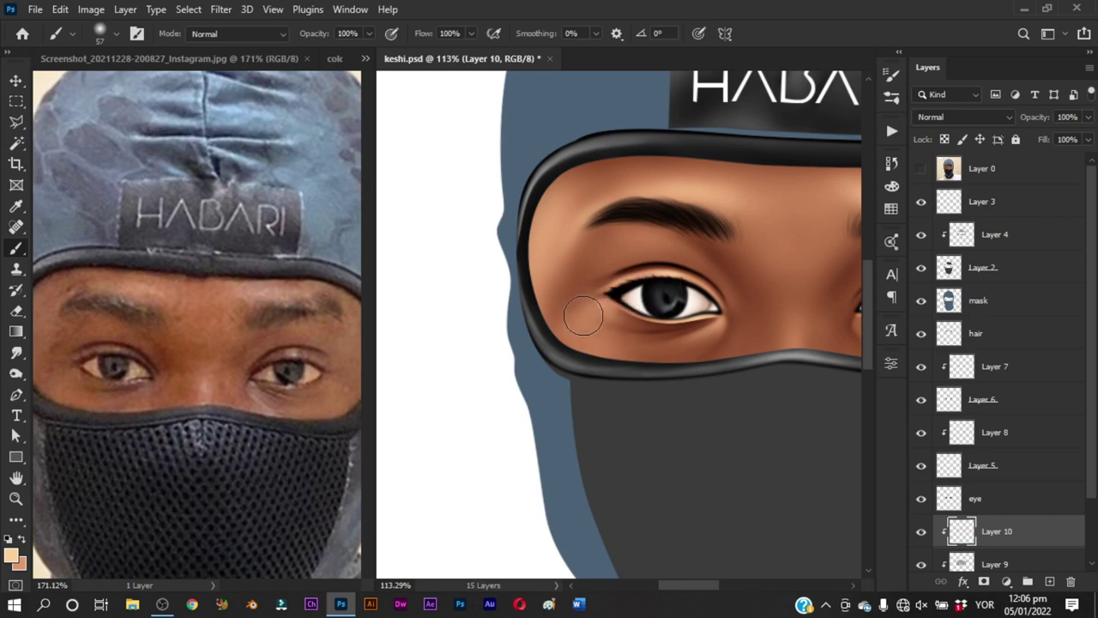
{"action": "mouse_move", "coordinate": [644, 380]}
{"action": "left_mouse_down"}
{"action": "mouse_move", "coordinate": [705, 390]}
{"action": "mouse_move", "coordinate": [652, 391]}
{"action": "mouse_move", "coordinate": [622, 372]}
{"action": "mouse_move", "coordinate": [656, 367]}
{"action": "left_mouse_up"}
{"action": "key", "text": "b"}
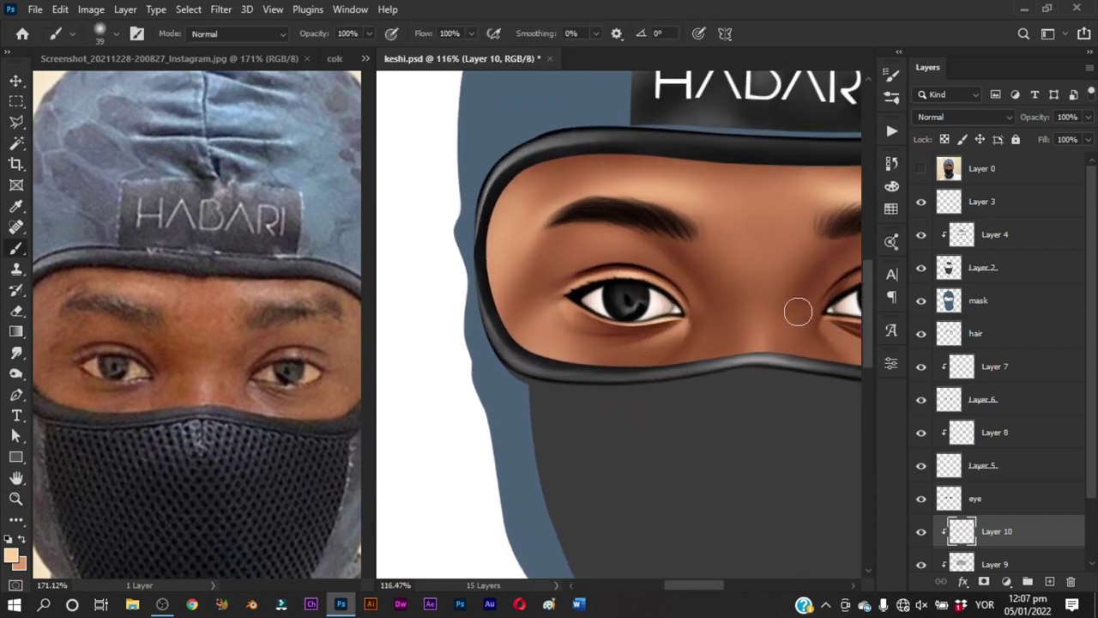
{"action": "left_click", "coordinate": [921, 169]}
{"action": "left_click", "coordinate": [921, 169]}
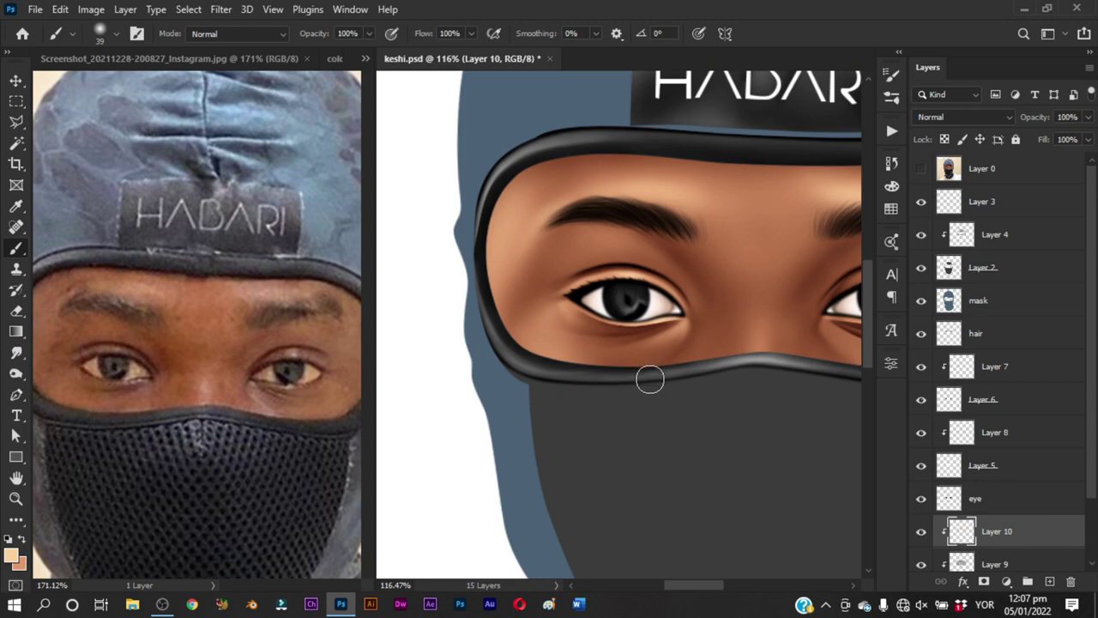
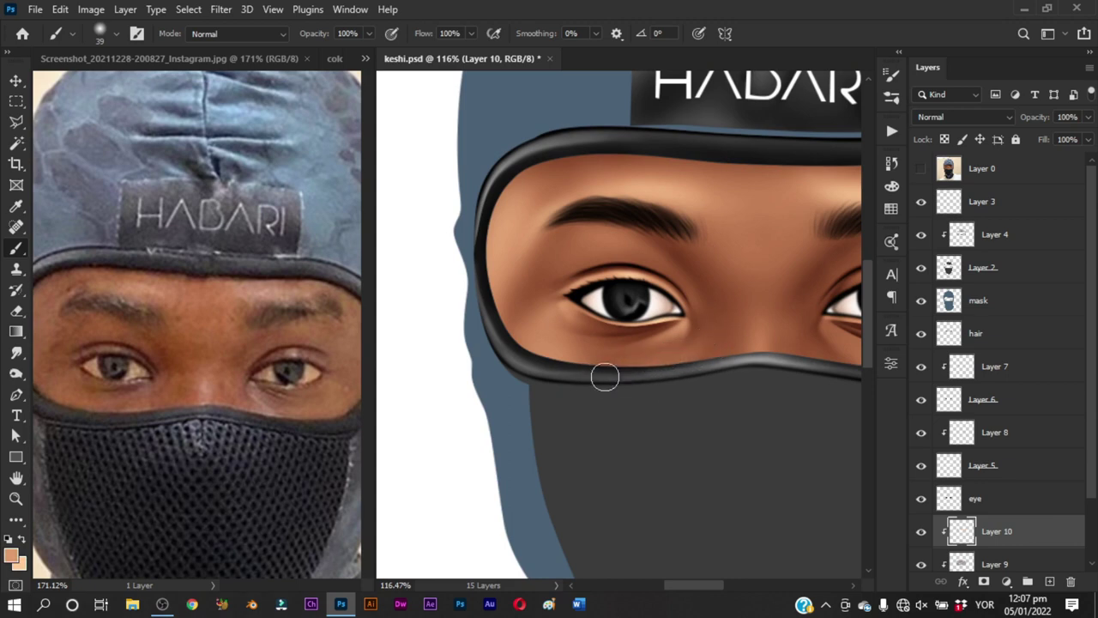
Sample lighter and deeper skin tones and paint a highlight down the nose bridge
{"action": "left_click", "coordinate": [639, 367], "text": "alt"}
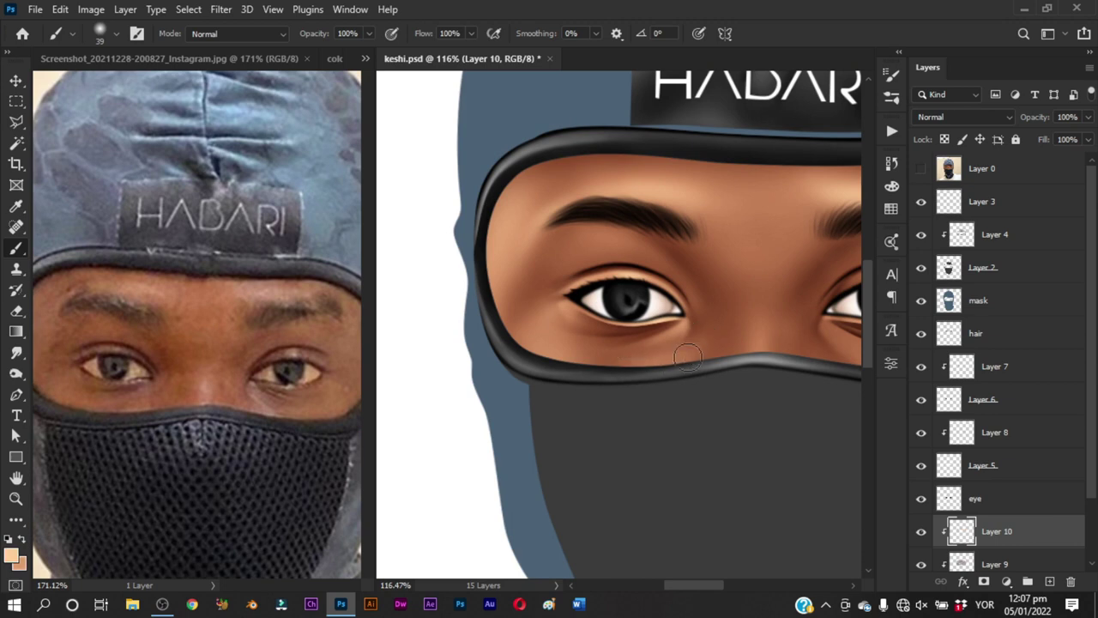
{"action": "left_click_drag", "start_coordinate": [693, 363], "coordinate": [535, 301]}
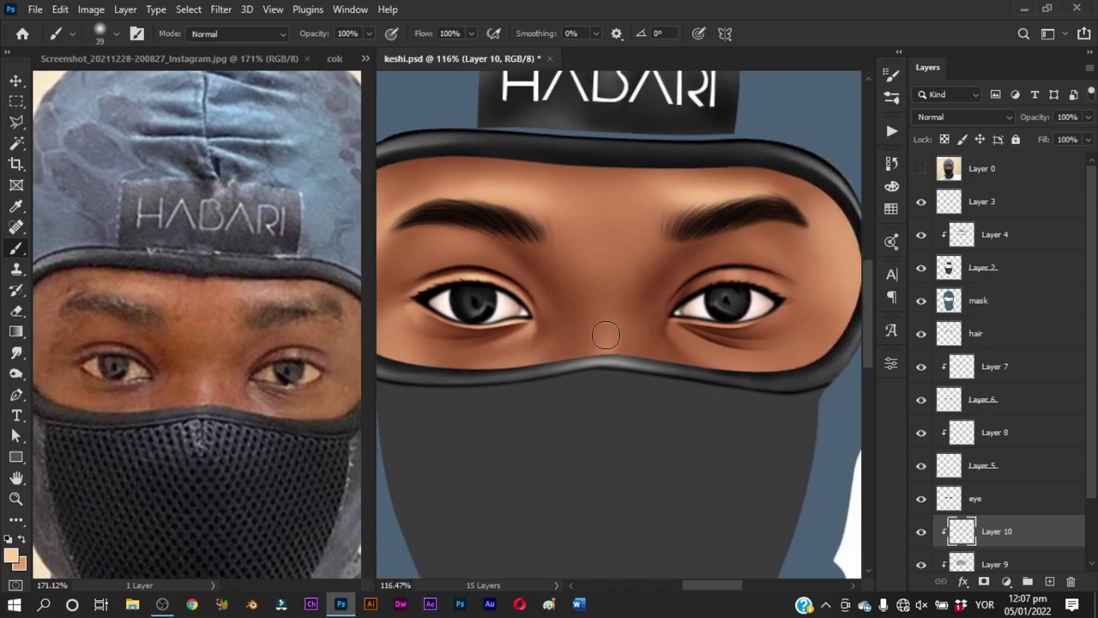
{"action": "left_click", "coordinate": [605, 335], "text": "alt"}
{"action": "key", "text": "bracketright"}
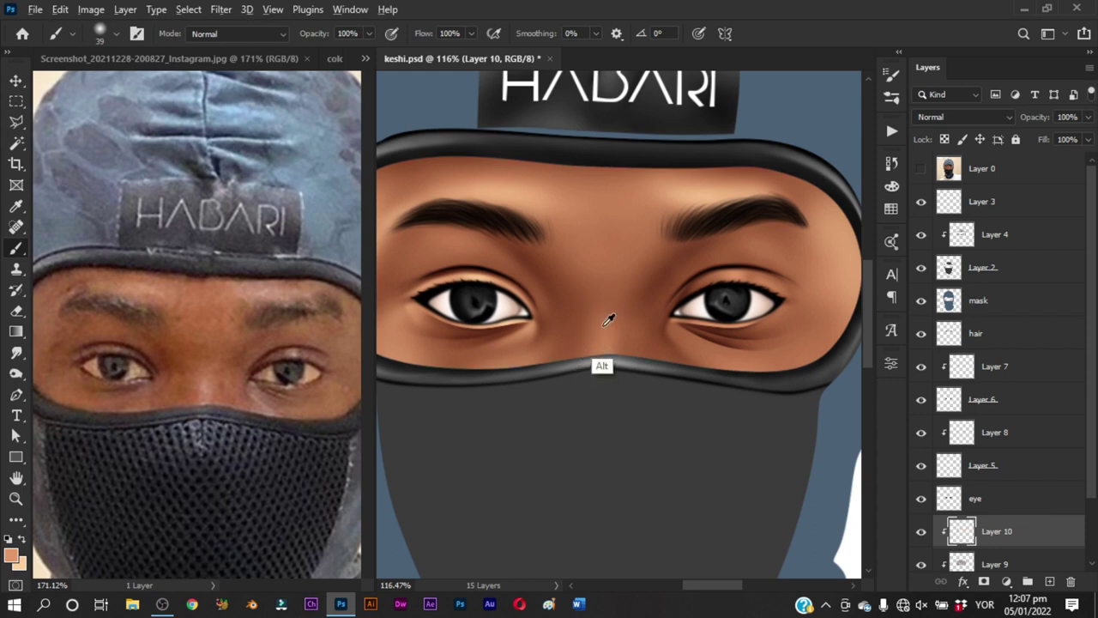
{"action": "key", "text": "bracketleft"}
{"action": "key", "text": "bracketleft"}
{"action": "key", "text": "bracketleft"}
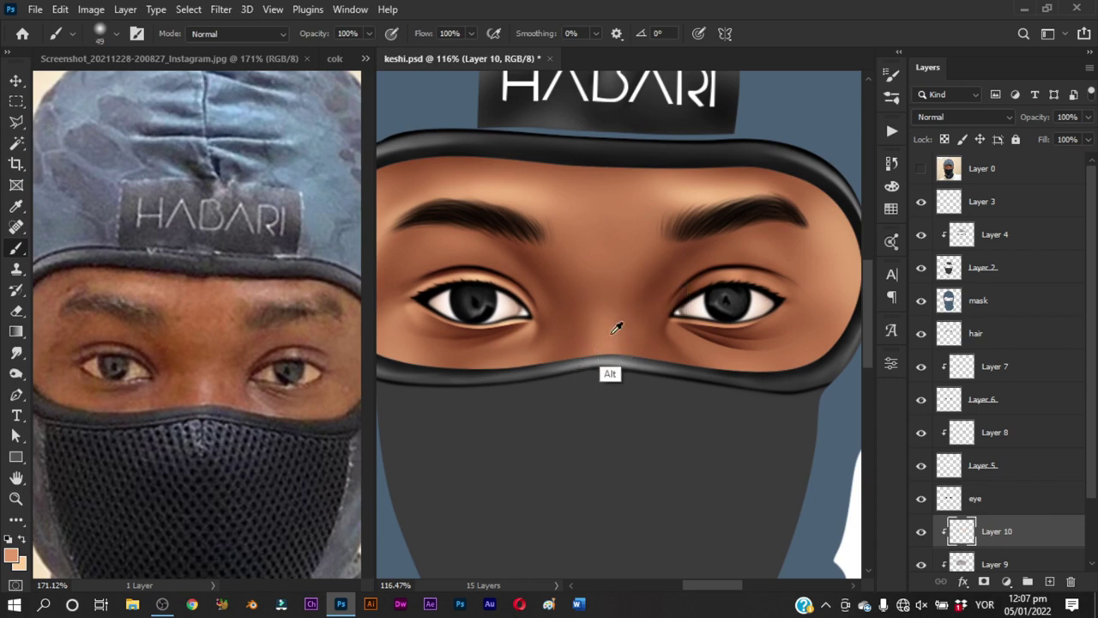
{"action": "left_click_drag", "start_coordinate": [605, 353], "coordinate": [605, 325]}
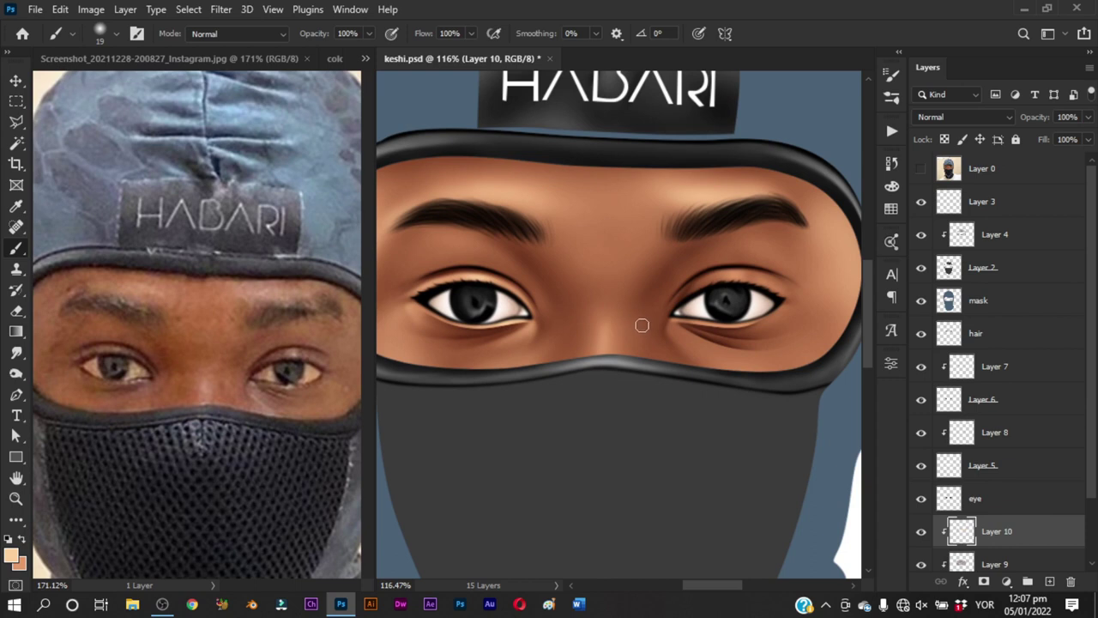
Compare briefly with the reference photo layer, then zoom out to see the whole face
{"action": "left_click", "coordinate": [922, 170]}
{"action": "left_click", "coordinate": [923, 170]}
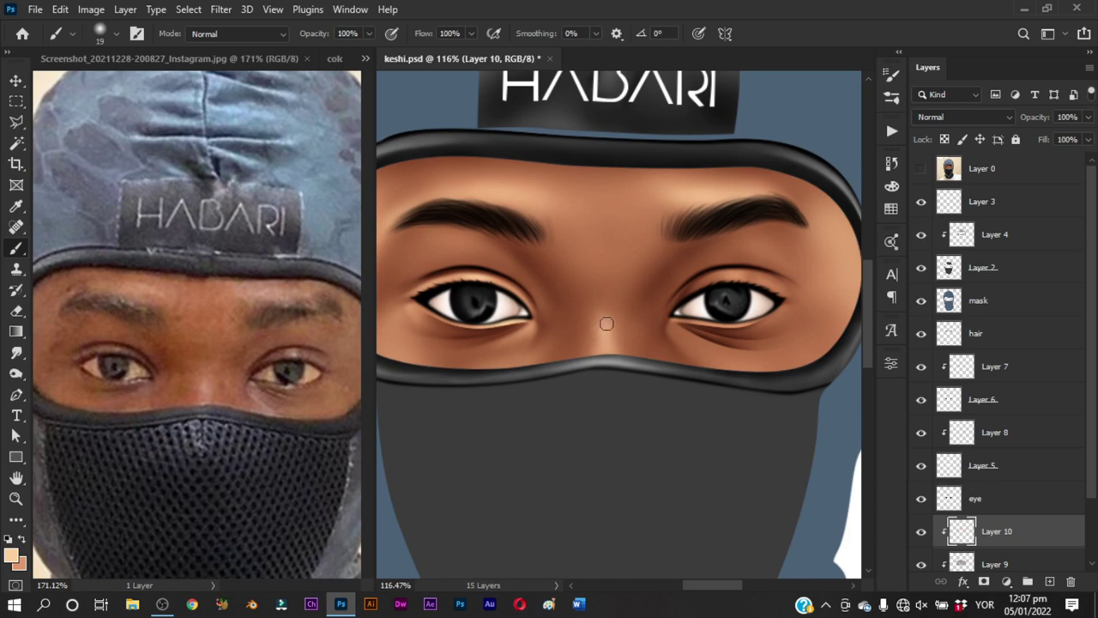
{"action": "mouse_move", "coordinate": [608, 342]}
{"action": "left_mouse_down"}
{"action": "mouse_move", "coordinate": [598, 355]}
{"action": "mouse_move", "coordinate": [602, 335]}
{"action": "left_mouse_up"}
{"action": "key", "text": "z"}
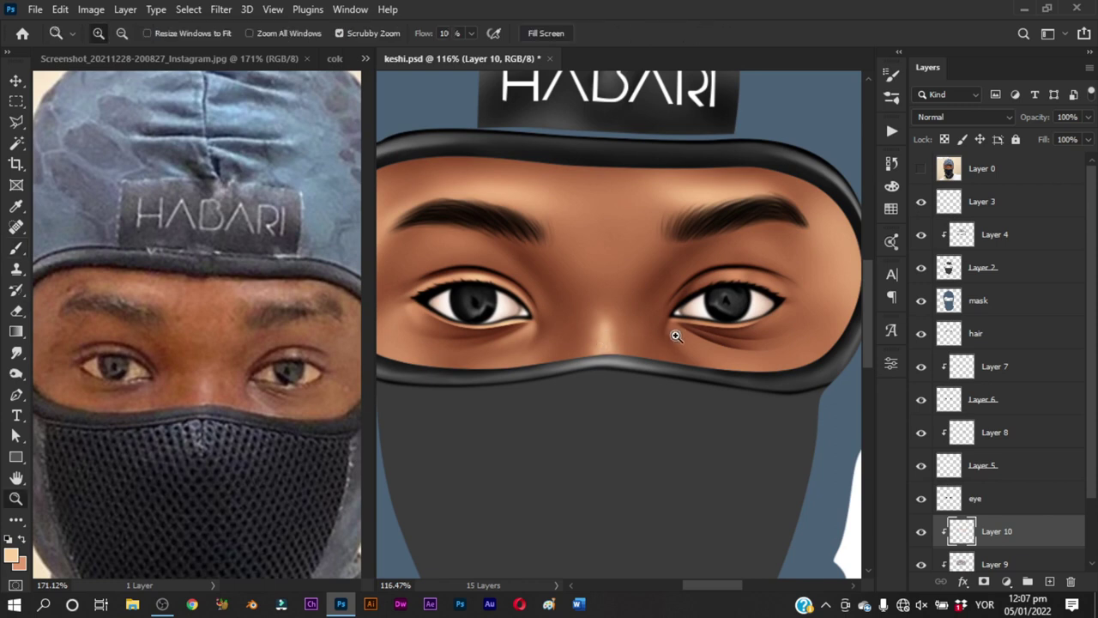
{"action": "scroll", "coordinate": [666, 380], "scroll_direction": "down", "scroll_amount": 4}
{"action": "scroll", "coordinate": [615, 412], "scroll_direction": "down", "scroll_amount": 3}
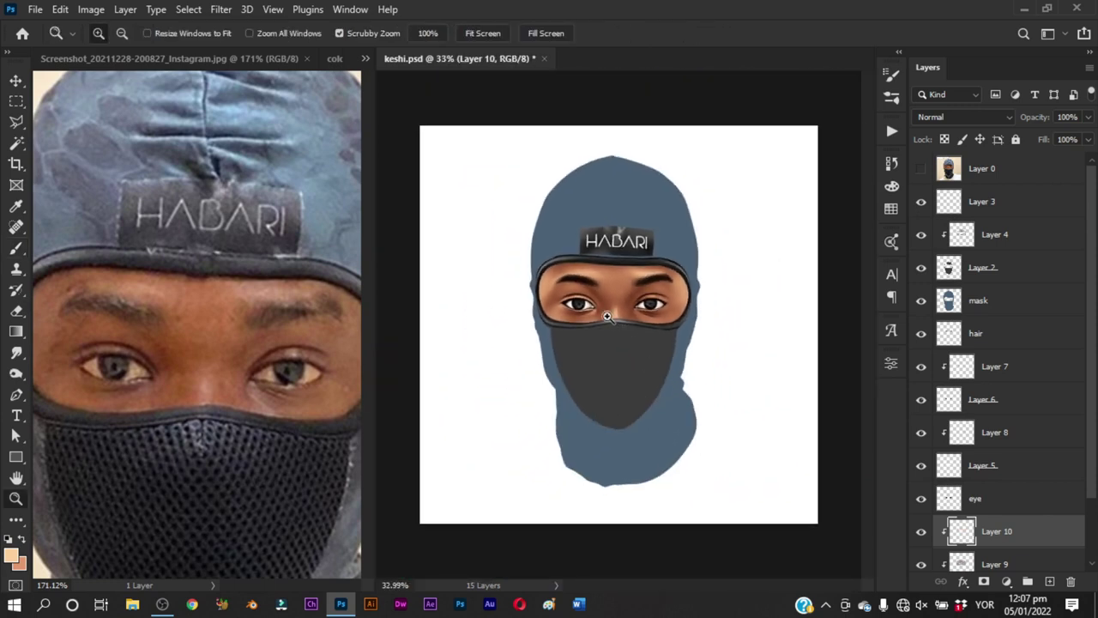
{"action": "scroll", "coordinate": [606, 316], "scroll_direction": "up", "scroll_amount": 3}
Zoom back in around the nose and brow and shrink the brush to 26 px
{"action": "key", "text": "b"}
{"action": "left_click_drag", "start_coordinate": [652, 318], "coordinate": [661, 314]}
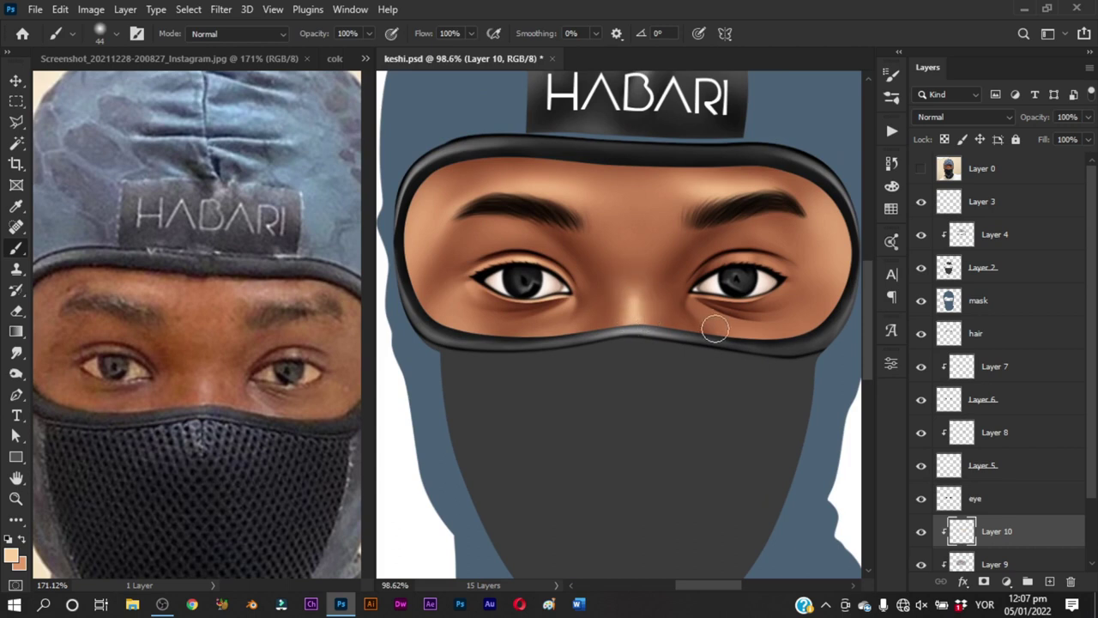
{"action": "scroll", "coordinate": [684, 334], "scroll_direction": "up", "scroll_amount": 2}
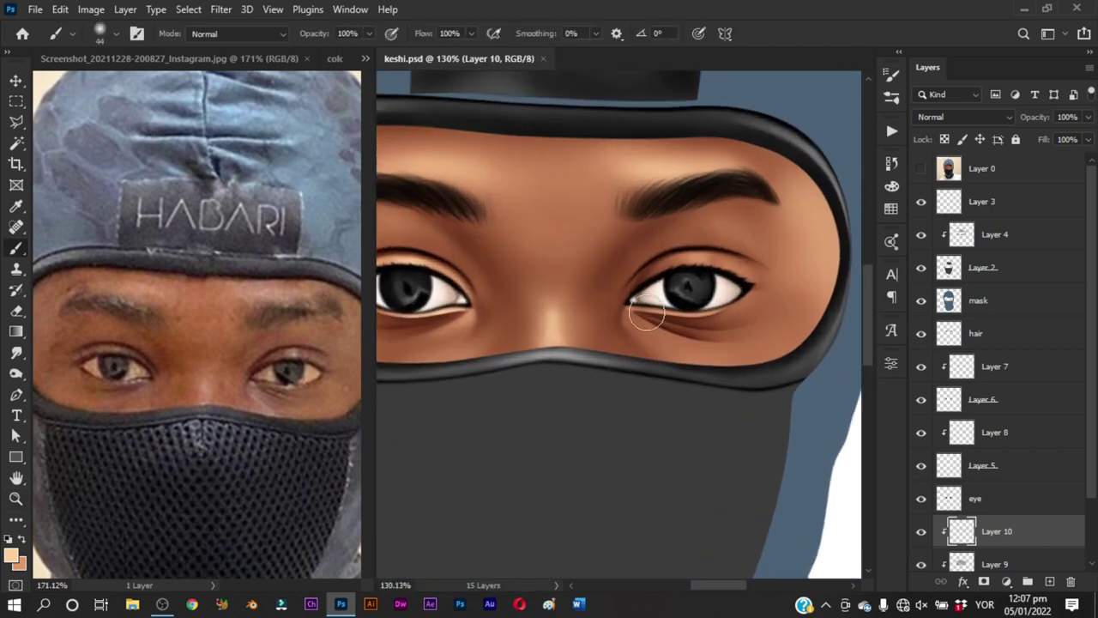
{"action": "left_click_drag", "start_coordinate": [662, 287], "coordinate": [777, 327]}
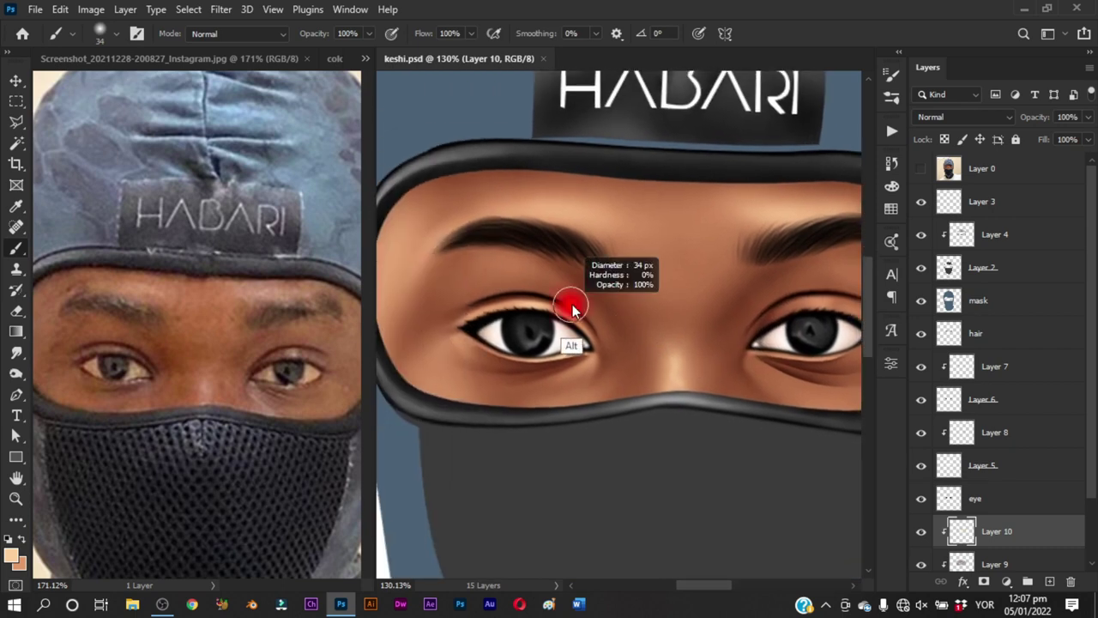
{"action": "mouse_move", "coordinate": [571, 307]}
{"action": "left_mouse_down"}
{"action": "mouse_move", "coordinate": [567, 287]}
{"action": "mouse_move", "coordinate": [581, 306]}
{"action": "mouse_move", "coordinate": [570, 289]}
{"action": "left_mouse_up"}
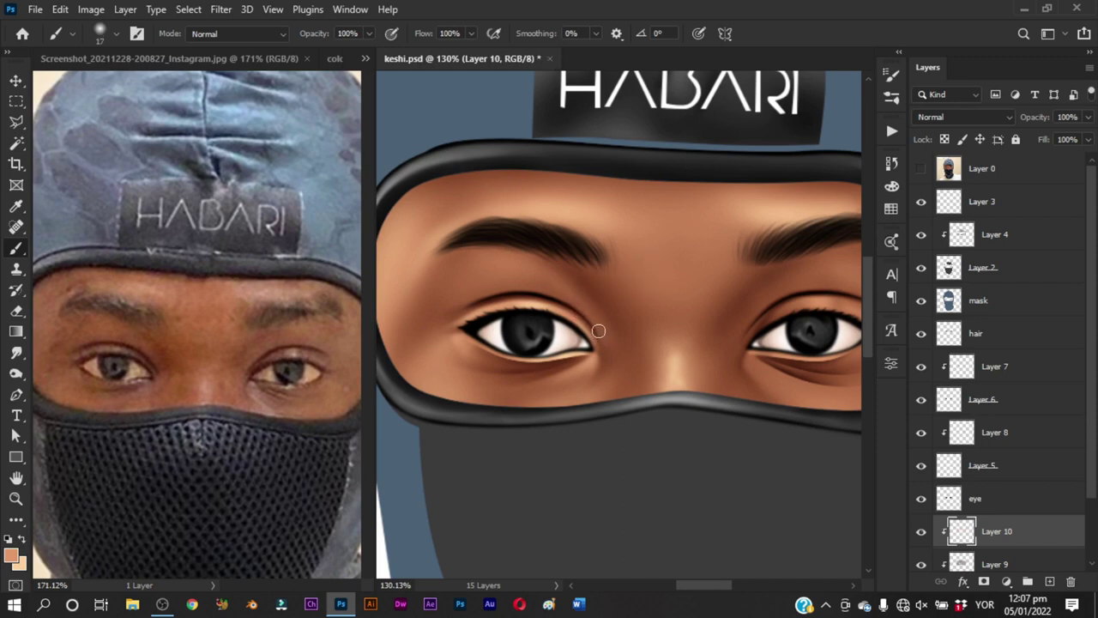
{"action": "scroll", "coordinate": [570, 293], "scroll_direction": "down", "scroll_amount": 2}
{"action": "scroll", "coordinate": [585, 417], "scroll_direction": "down", "scroll_amount": 1}
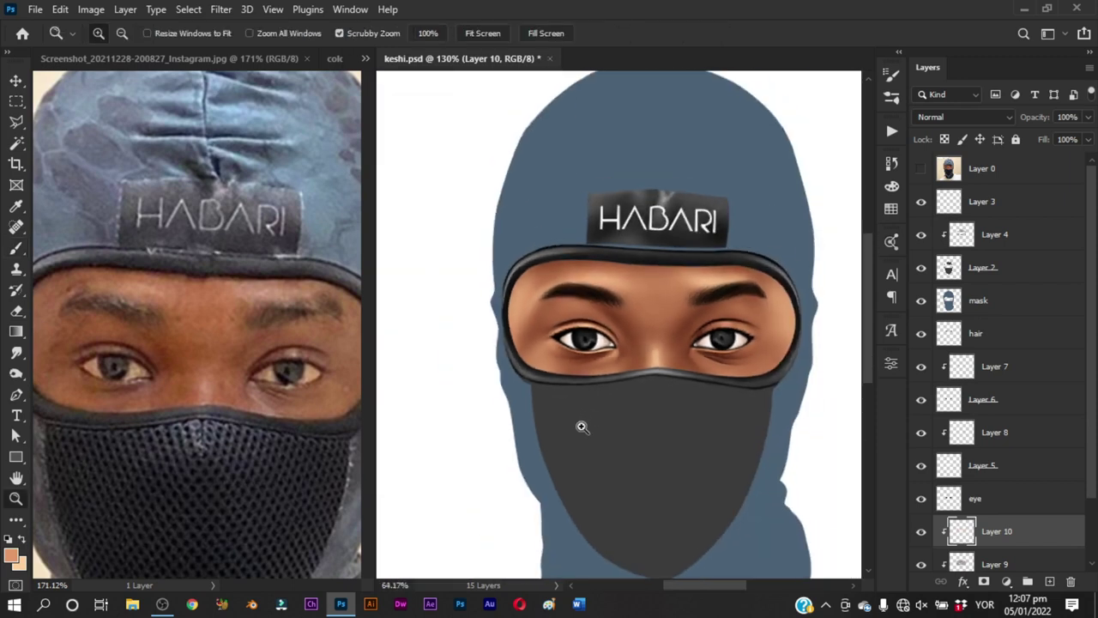
{"action": "scroll", "coordinate": [581, 430], "scroll_direction": "up", "scroll_amount": 3}
Resize the brush to 23 then 30 px and save keshi.psd
{"action": "left_click_drag", "start_coordinate": [534, 267], "coordinate": [478, 265]}
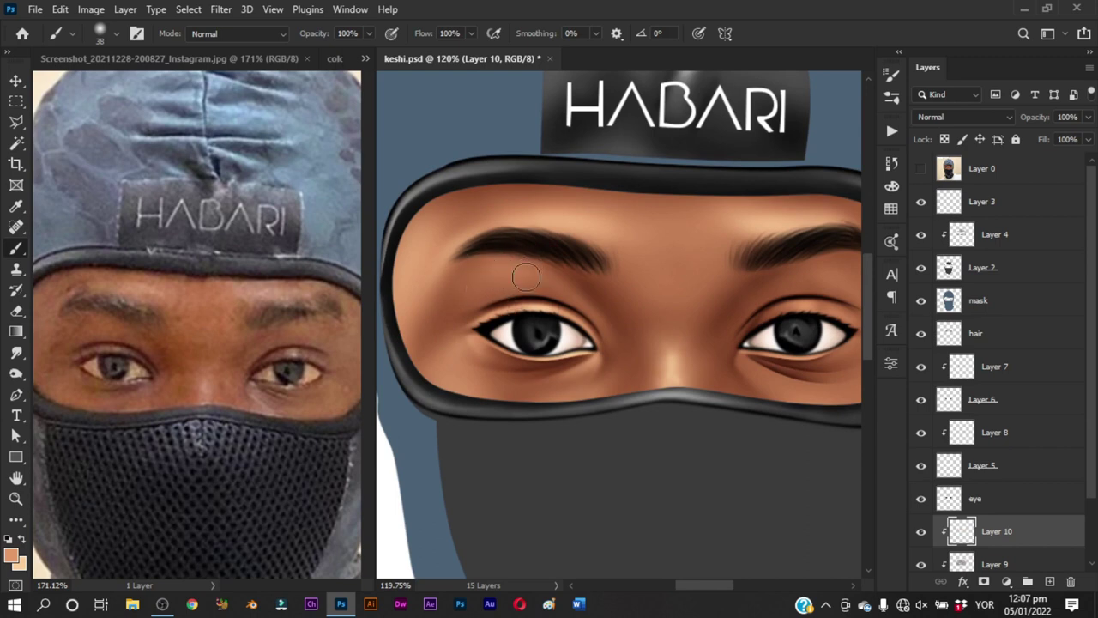
{"action": "left_click_drag", "start_coordinate": [535, 266], "coordinate": [548, 286]}
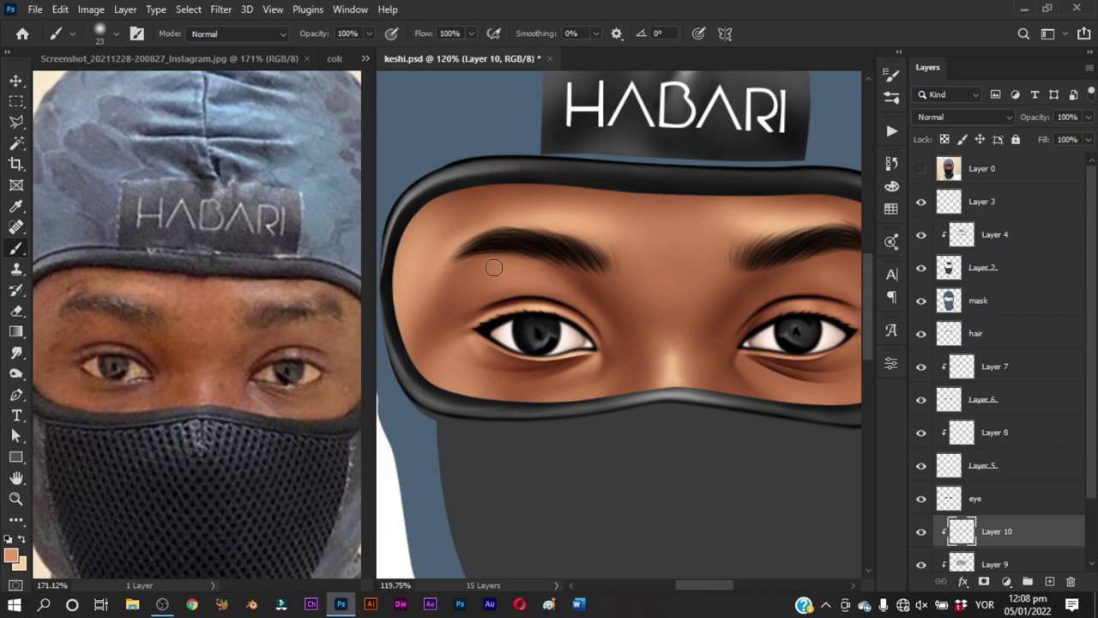
{"action": "left_click_drag", "start_coordinate": [495, 271], "coordinate": [510, 264]}
{"action": "left_click_drag", "start_coordinate": [627, 301], "coordinate": [593, 301]}
{"action": "key", "text": "ctrl+s"}
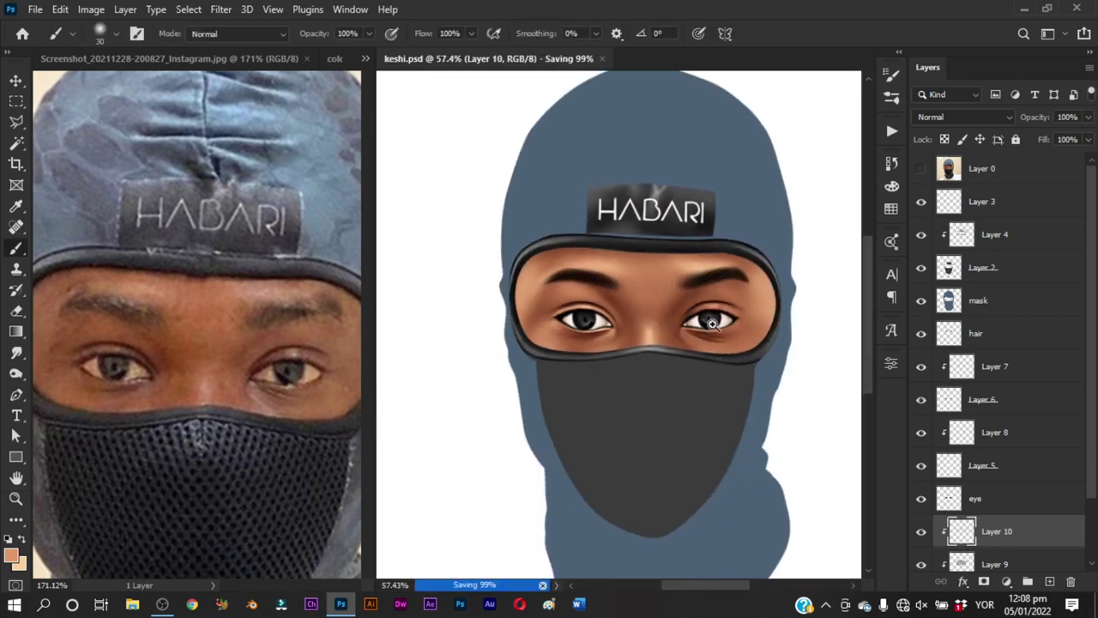
Zoom in on the right eye and switch to the reference photo document
{"action": "left_click_drag", "start_coordinate": [712, 322], "coordinate": [703, 343]}
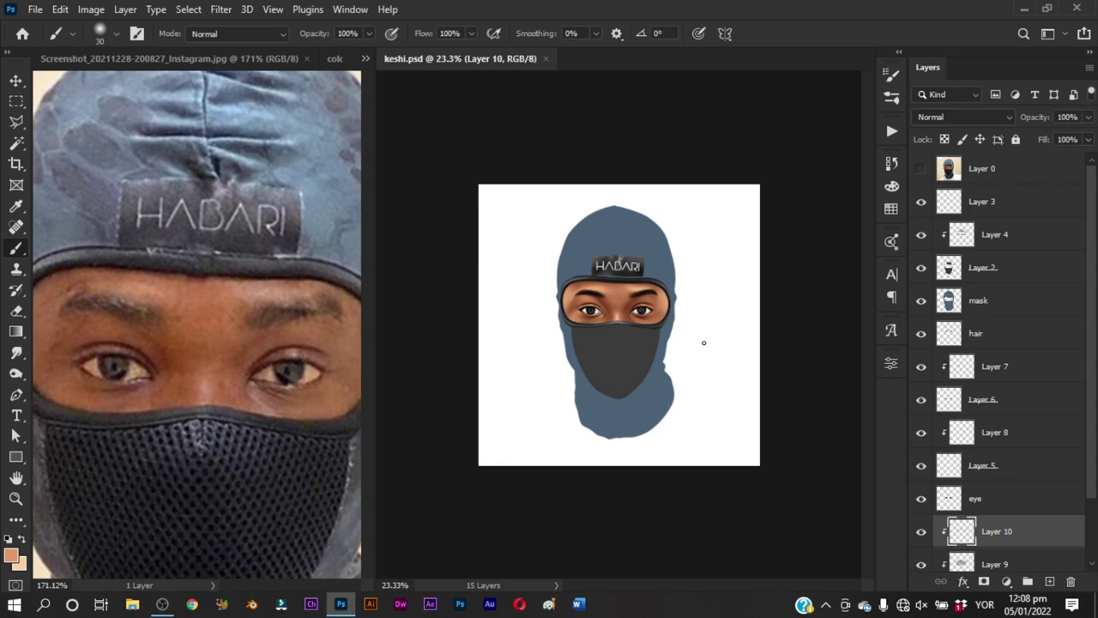
{"action": "left_click_drag", "start_coordinate": [635, 317], "coordinate": [649, 328]}
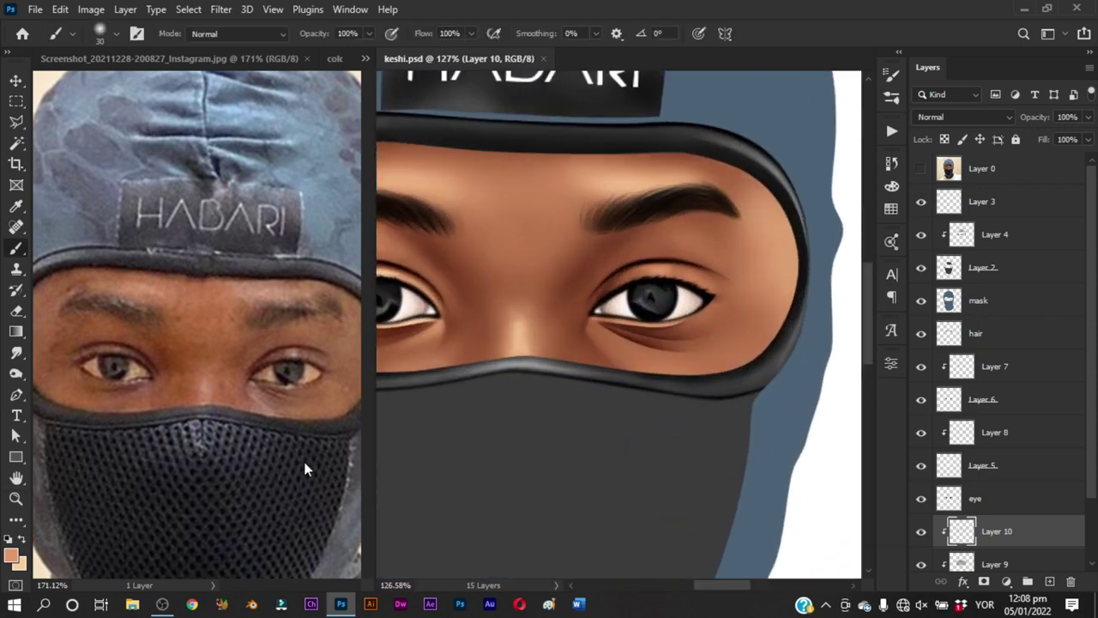
{"action": "left_click_drag", "start_coordinate": [307, 466], "coordinate": [246, 473]}
Return to keshi.psd and brush soft shading around the right brow at 25–48 px
{"action": "left_click", "coordinate": [579, 365]}
{"action": "scroll", "coordinate": [592, 292], "scroll_direction": "up", "scroll_amount": 2}
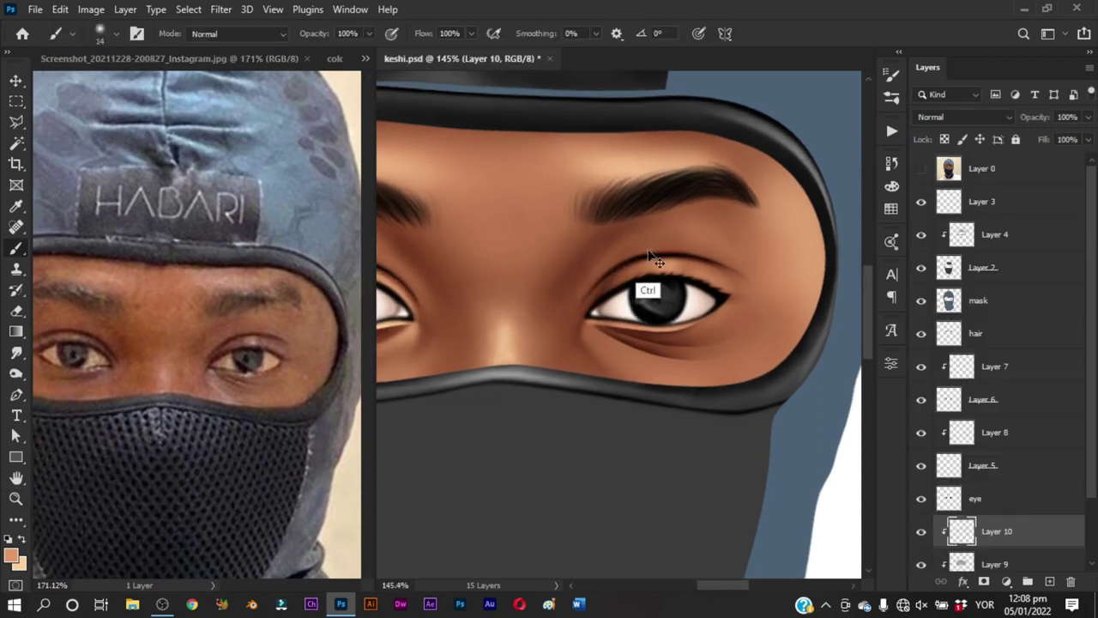
{"action": "right_click", "coordinate": [607, 268], "text": "alt"}
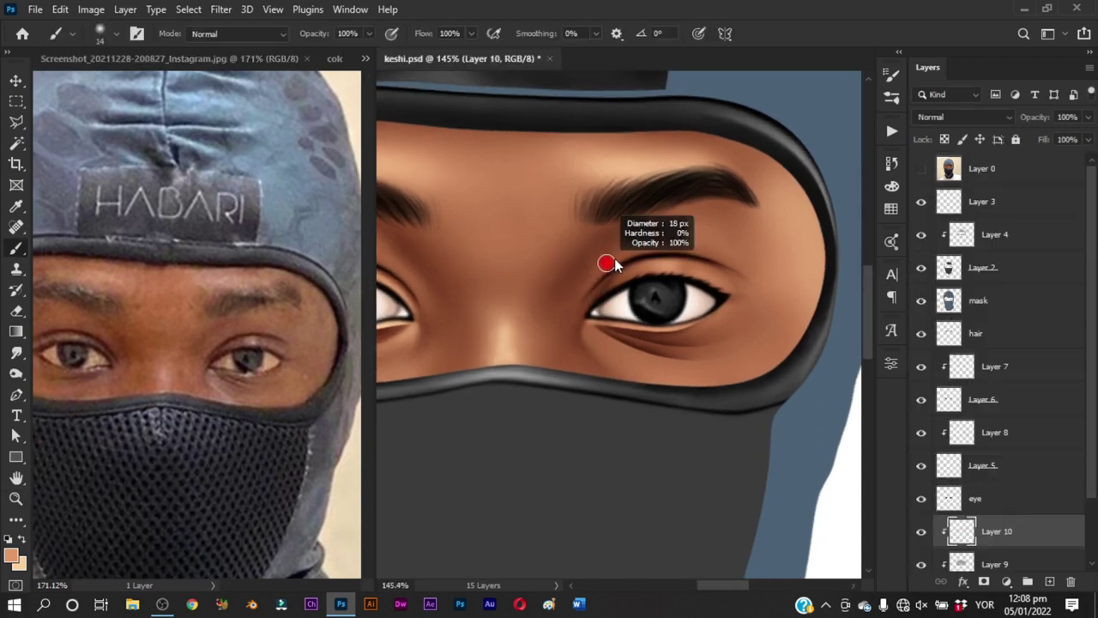
{"action": "right_click", "coordinate": [611, 259], "text": "alt"}
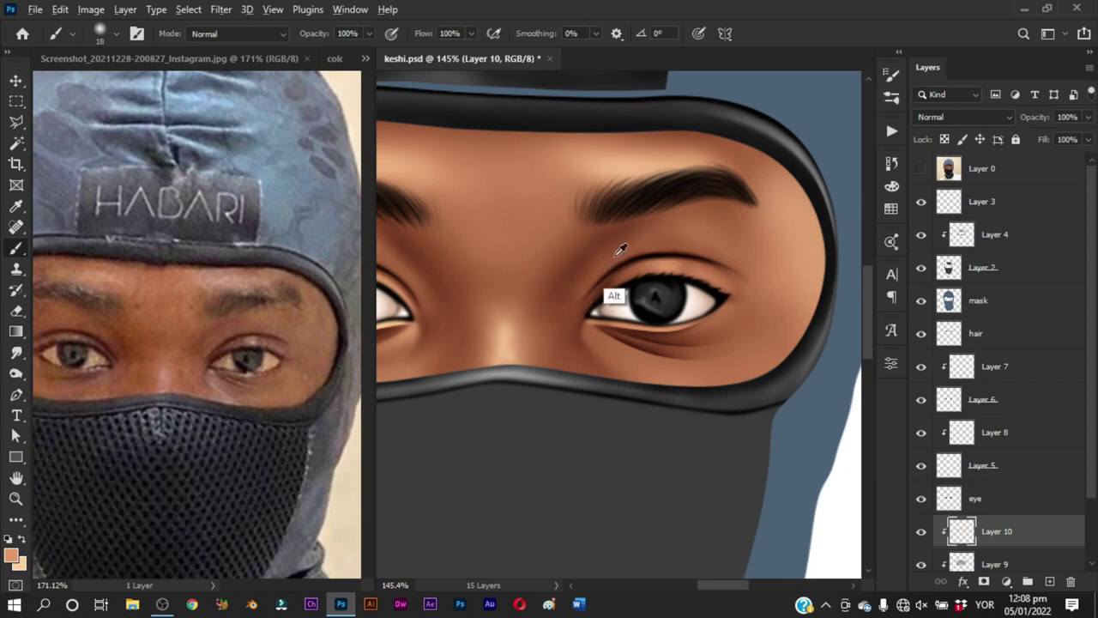
{"action": "right_click", "coordinate": [592, 273], "text": "alt"}
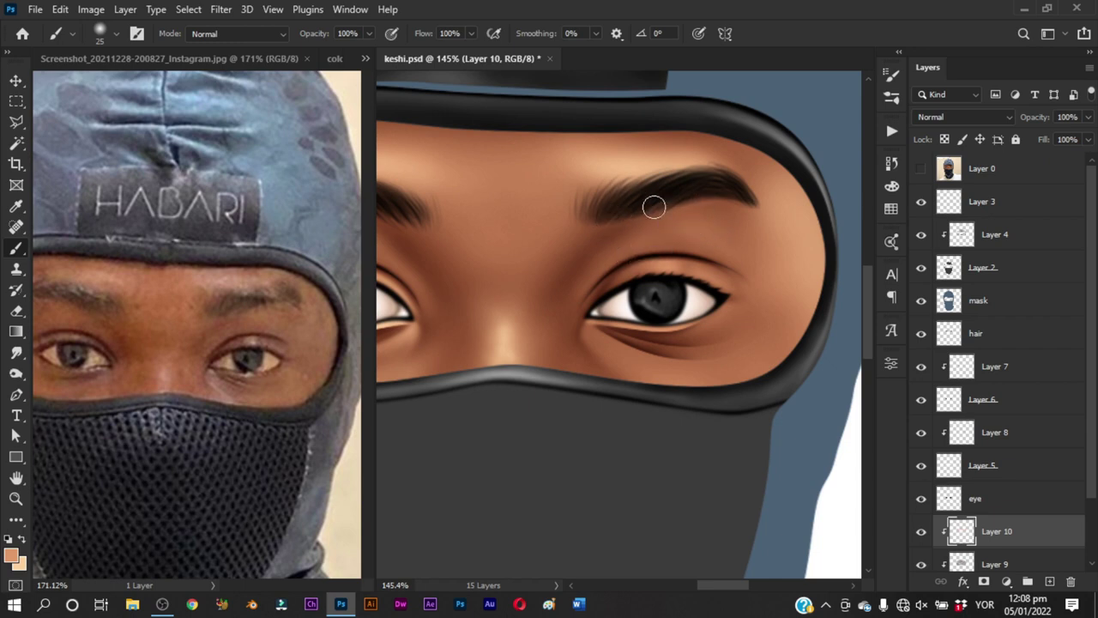
{"action": "right_click", "coordinate": [736, 214], "text": "alt"}
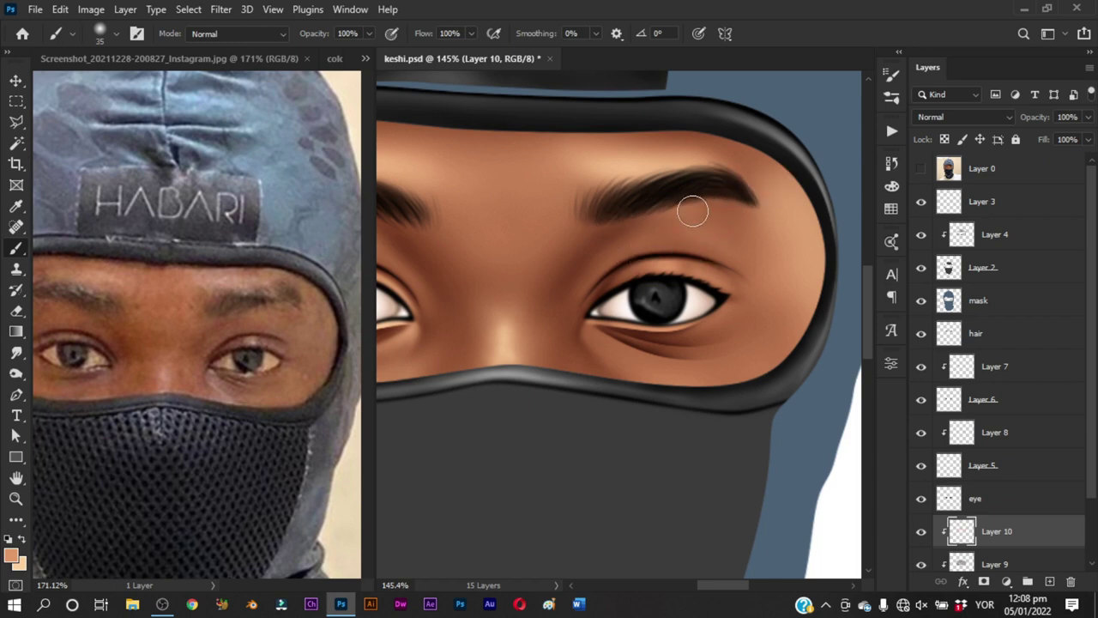
{"action": "right_click", "coordinate": [711, 216], "text": "alt"}
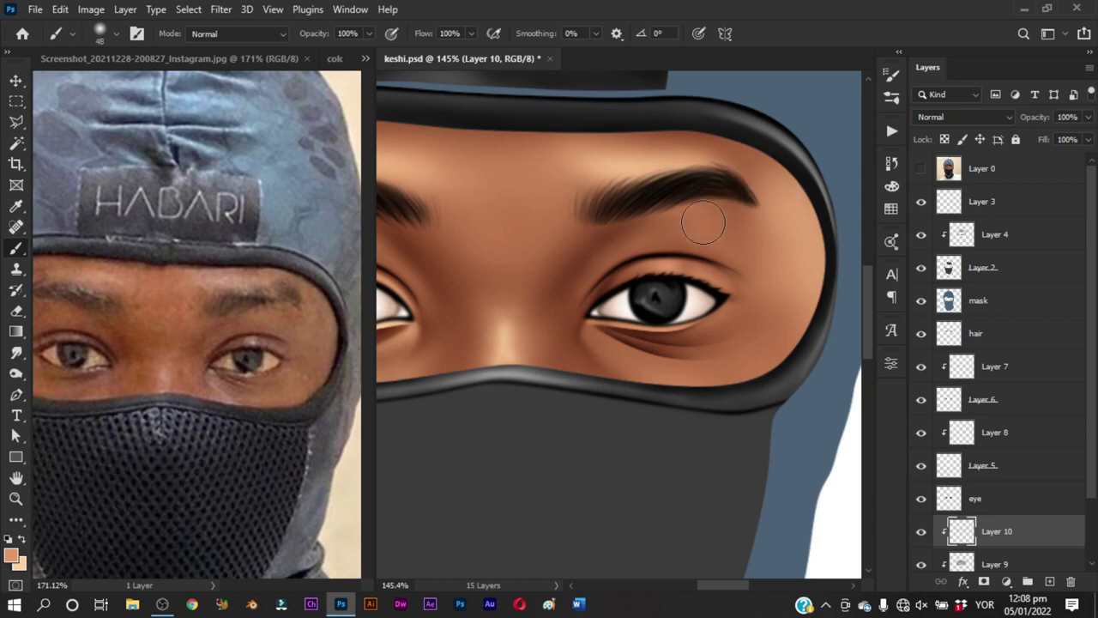
{"action": "right_click", "coordinate": [706, 233], "text": "alt"}
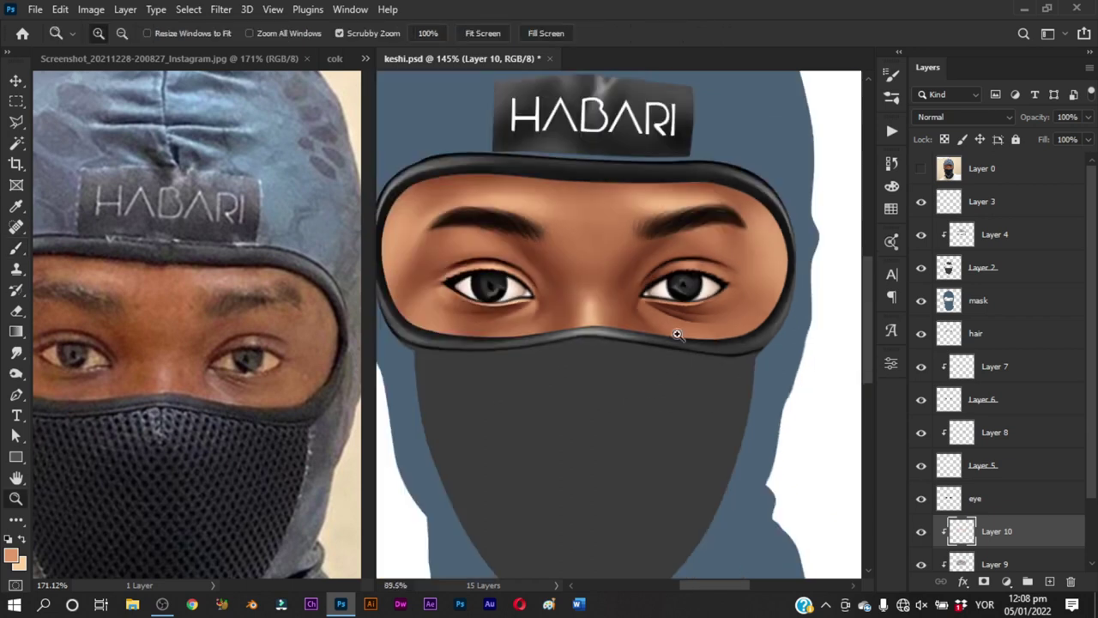
Soften the upper-lid shading with a 31–47 px brush and sample a lighter forehead peach
{"action": "left_click_drag", "start_coordinate": [712, 228], "coordinate": [726, 228]}
{"action": "right_click", "coordinate": [726, 234], "text": "alt"}
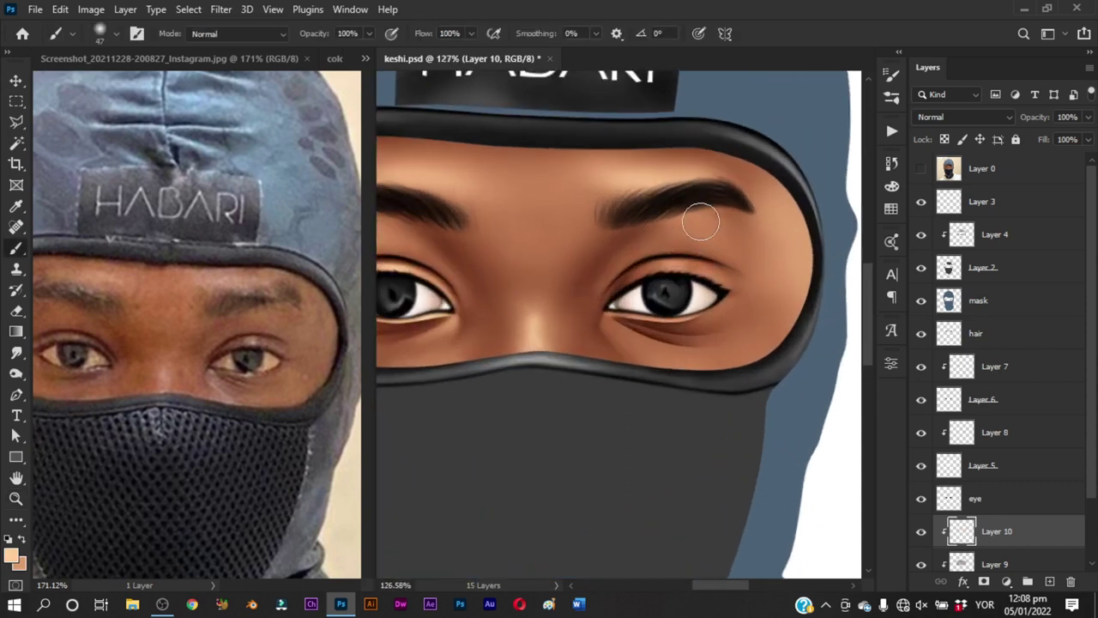
{"action": "right_click", "coordinate": [730, 231], "text": "alt"}
{"action": "right_click", "coordinate": [767, 222], "text": "alt"}
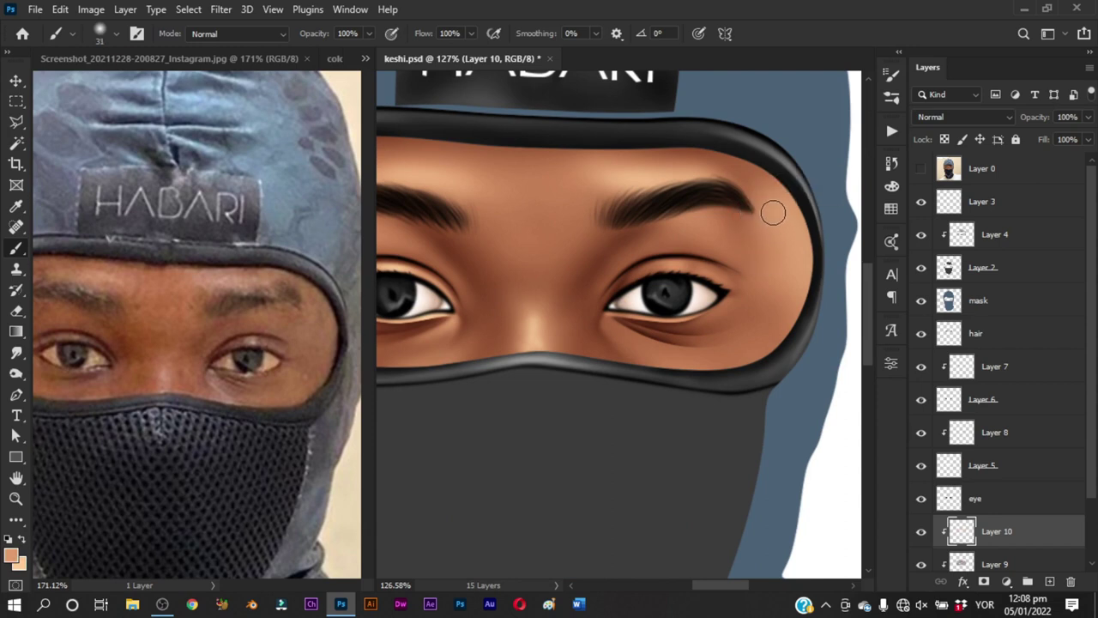
{"action": "right_click", "coordinate": [769, 208], "text": "alt"}
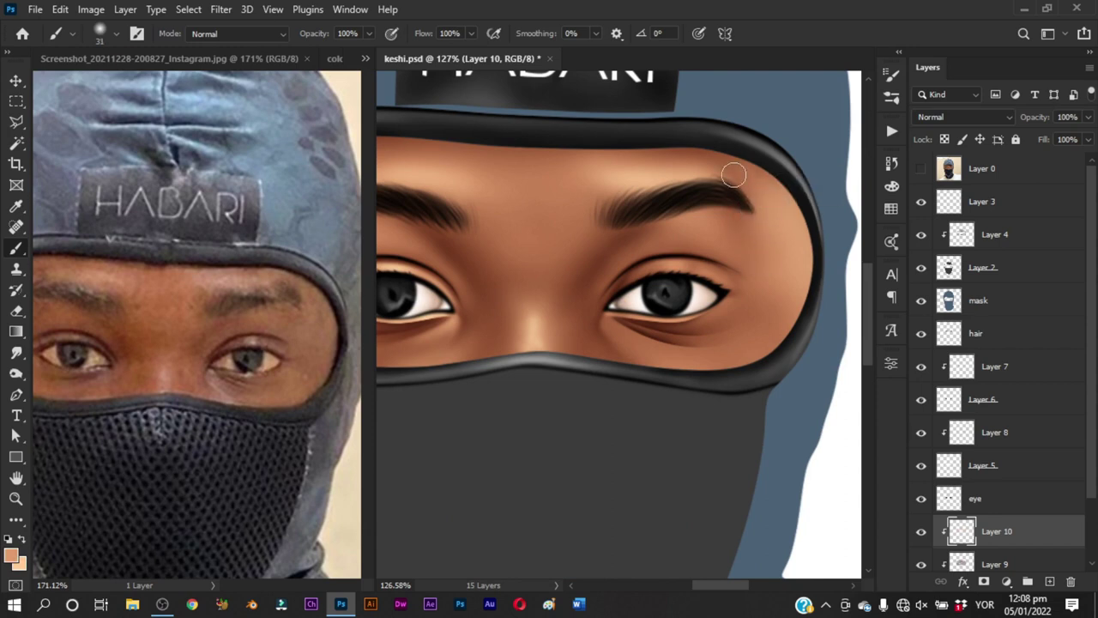
{"action": "left_click", "coordinate": [774, 211], "text": "alt"}
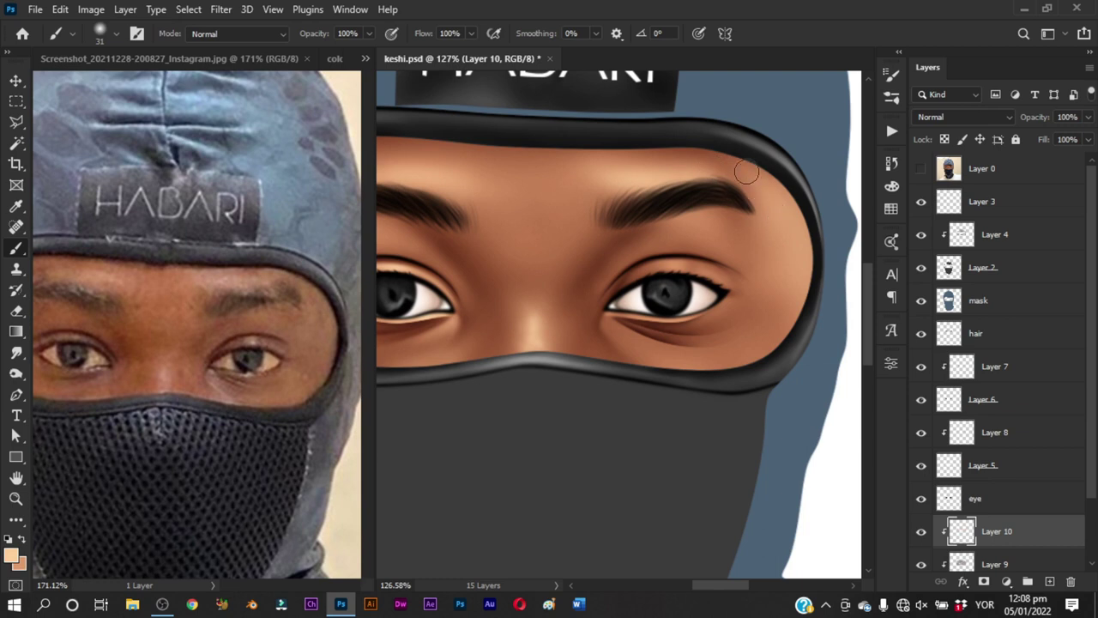
{"action": "mouse_move", "coordinate": [673, 294]}
{"action": "left_mouse_down"}
{"action": "mouse_move", "coordinate": [724, 265]}
{"action": "mouse_move", "coordinate": [643, 314]}
{"action": "mouse_move", "coordinate": [717, 274]}
{"action": "mouse_move", "coordinate": [711, 223]}
{"action": "mouse_move", "coordinate": [717, 247]}
{"action": "mouse_move", "coordinate": [687, 228]}
{"action": "left_mouse_up"}
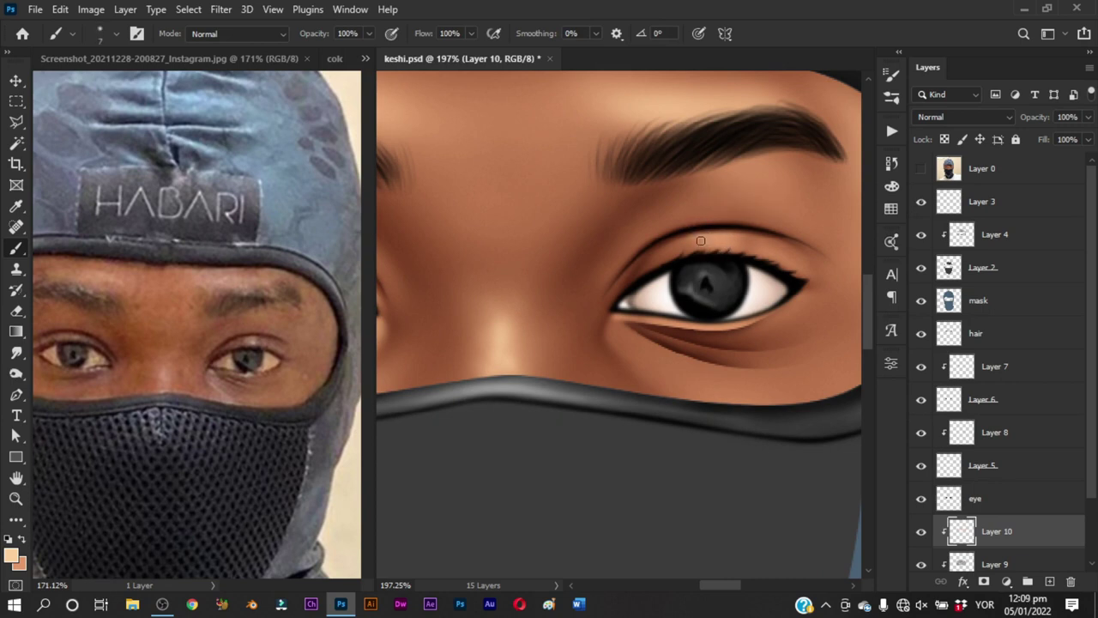
Resize the brush from about 6 px and recheck the whole face before returning to the right eye
{"action": "scroll", "coordinate": [658, 355], "scroll_direction": "down", "scroll_amount": 5}
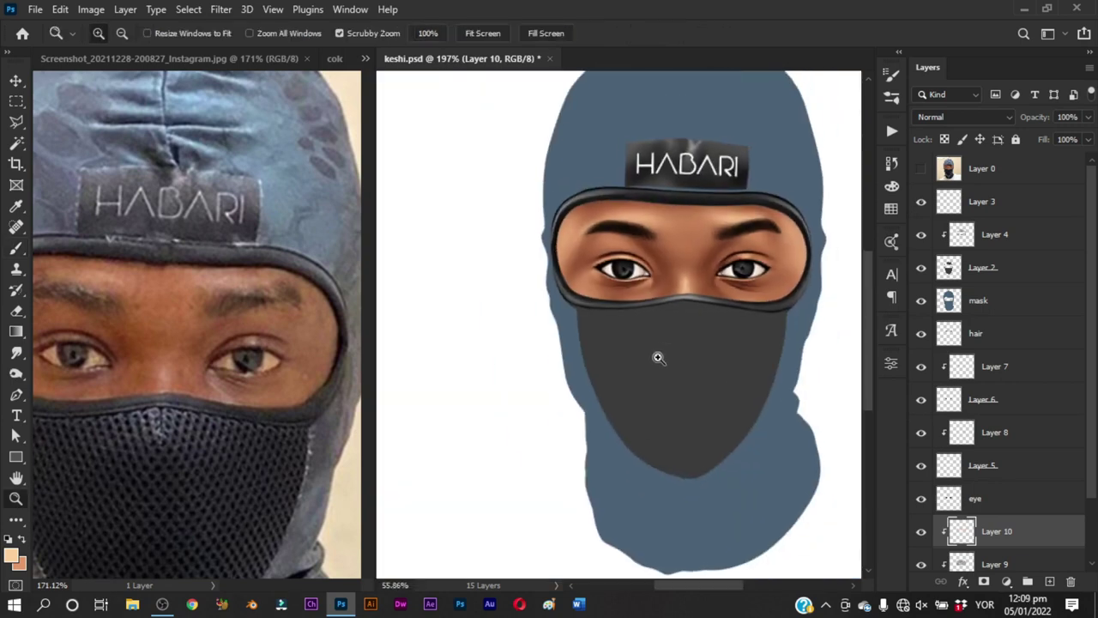
{"action": "scroll", "coordinate": [728, 240], "scroll_direction": "up", "scroll_amount": 5}
{"action": "left_click_drag", "start_coordinate": [729, 232], "coordinate": [714, 244]}
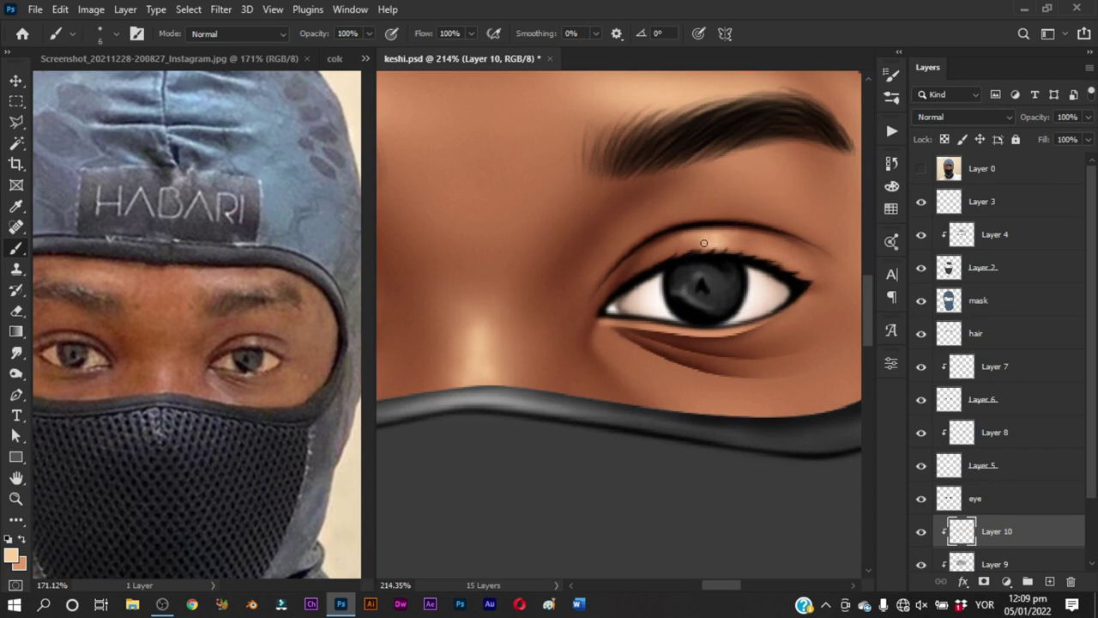
{"action": "mouse_move", "coordinate": [732, 248]}
{"action": "left_mouse_down"}
{"action": "mouse_move", "coordinate": [756, 246]}
{"action": "mouse_move", "coordinate": [671, 225]}
{"action": "left_mouse_up"}
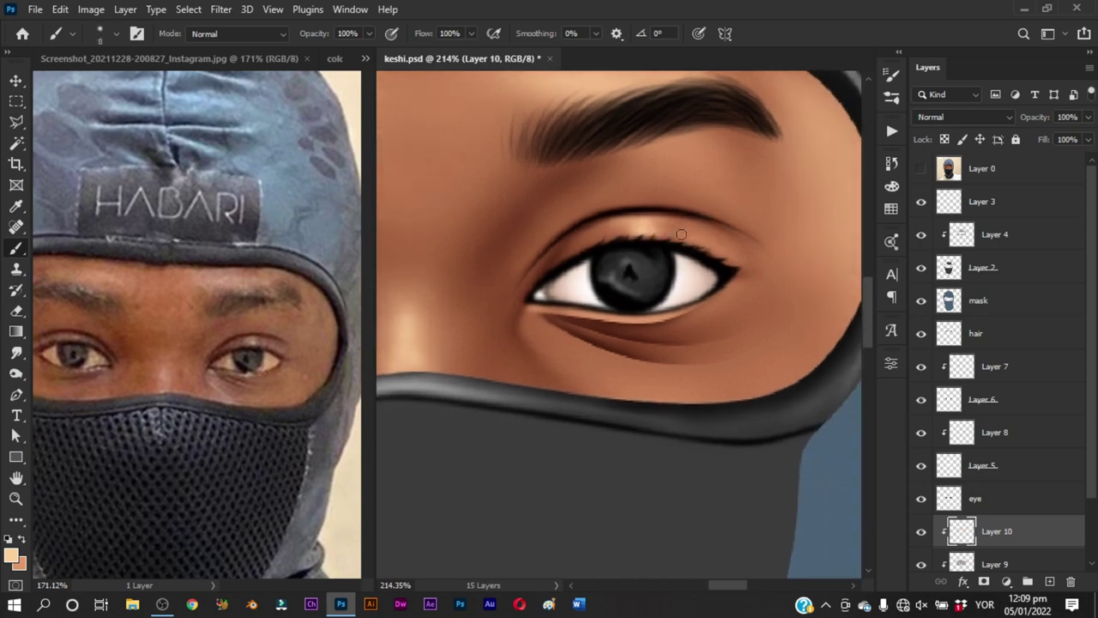
{"action": "key", "text": "h"}
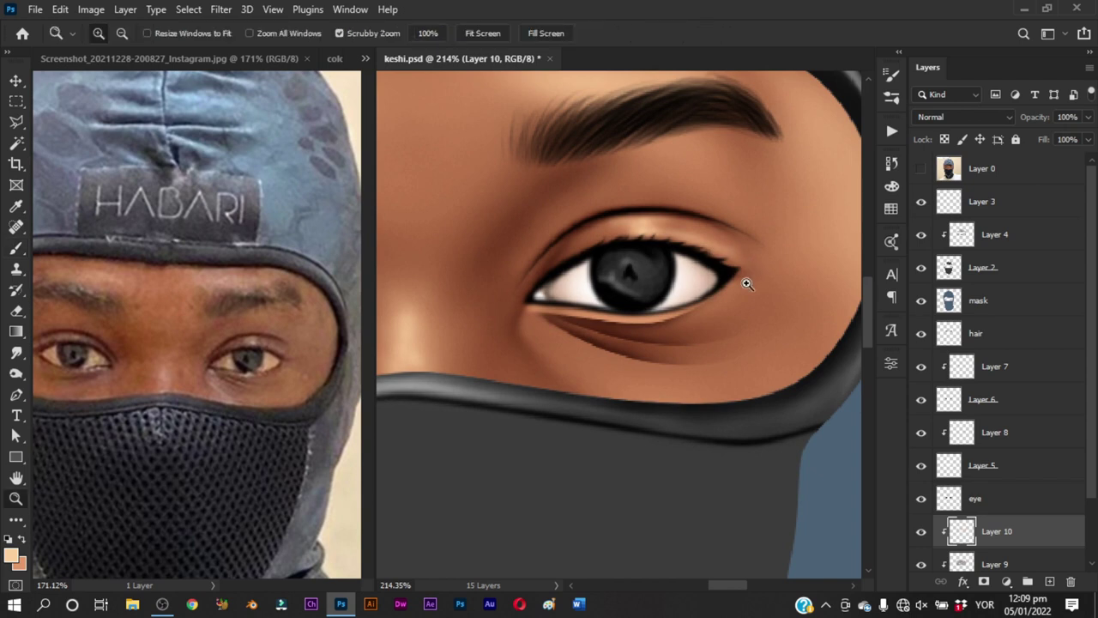
{"action": "left_click_drag", "start_coordinate": [746, 283], "coordinate": [677, 366]}
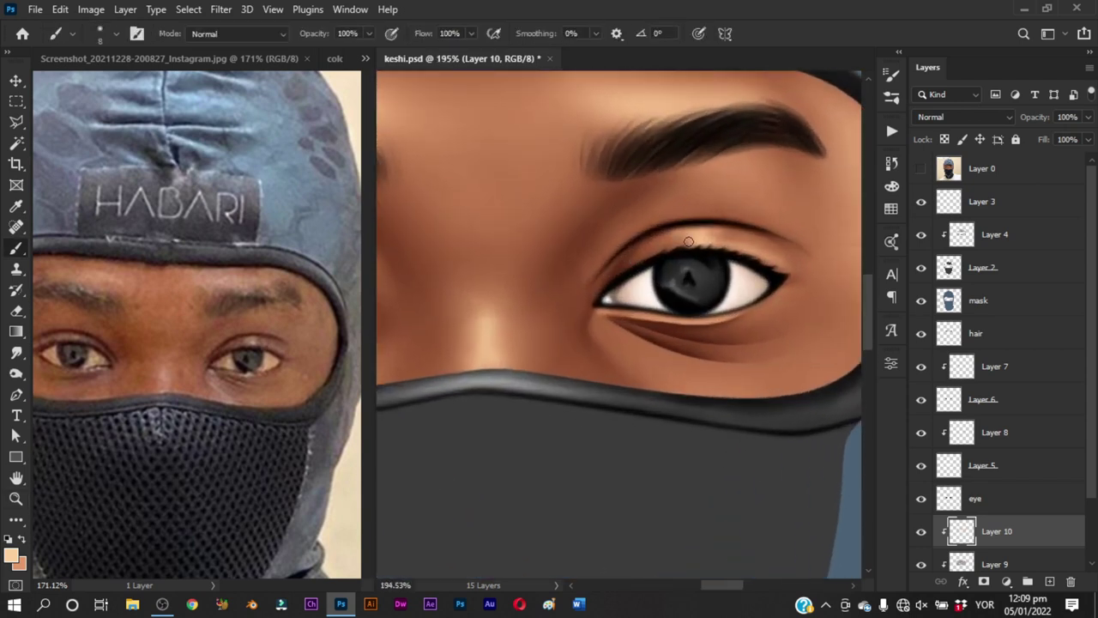
Sample a darker skin tan, shrink the brush for detail, and save keshi.psd
{"action": "left_click", "coordinate": [697, 254], "text": "alt"}
{"action": "mouse_move", "coordinate": [675, 241]}
{"action": "left_mouse_down"}
{"action": "mouse_move", "coordinate": [672, 232]}
{"action": "mouse_move", "coordinate": [685, 248]}
{"action": "left_mouse_up"}
{"action": "left_click_drag", "start_coordinate": [609, 273], "coordinate": [647, 343]}
{"action": "key", "text": "ctrl+s"}
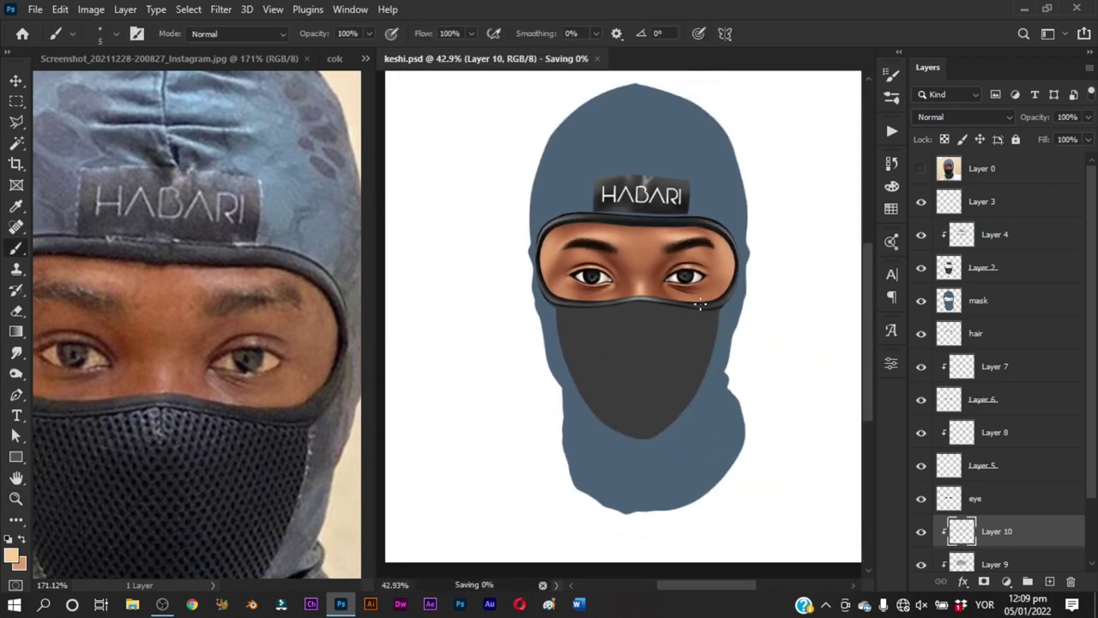
{"action": "left_click_drag", "start_coordinate": [700, 304], "coordinate": [731, 328]}
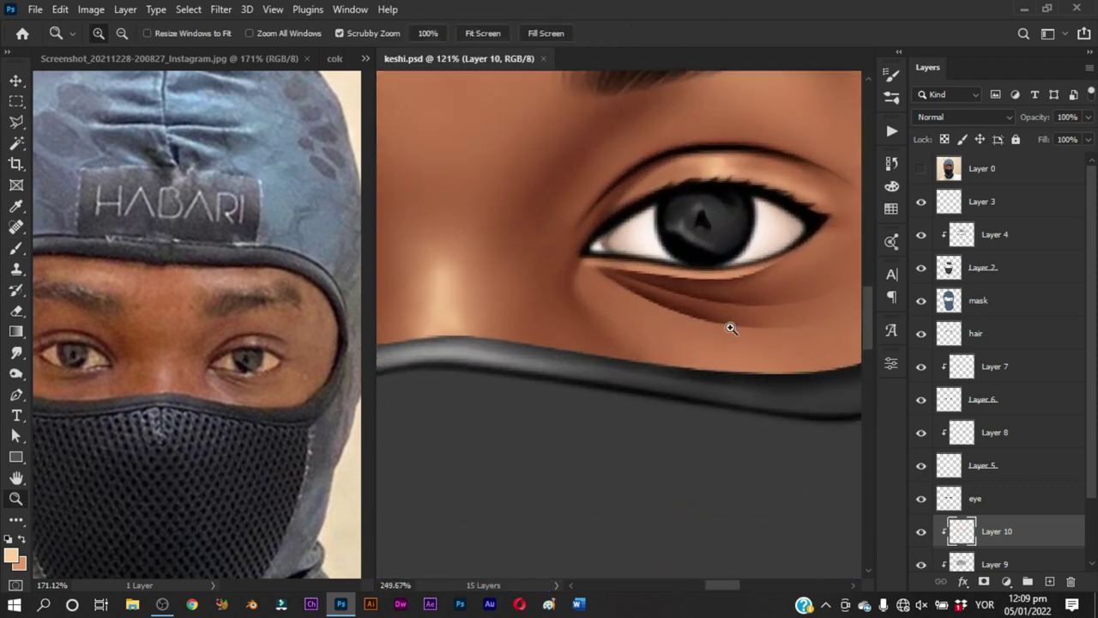
Trace the lower lid with a Pen path and paint a light peach line inside the selection
{"action": "key", "text": "p"}
{"action": "left_click_drag", "start_coordinate": [581, 266], "coordinate": [589, 265]}
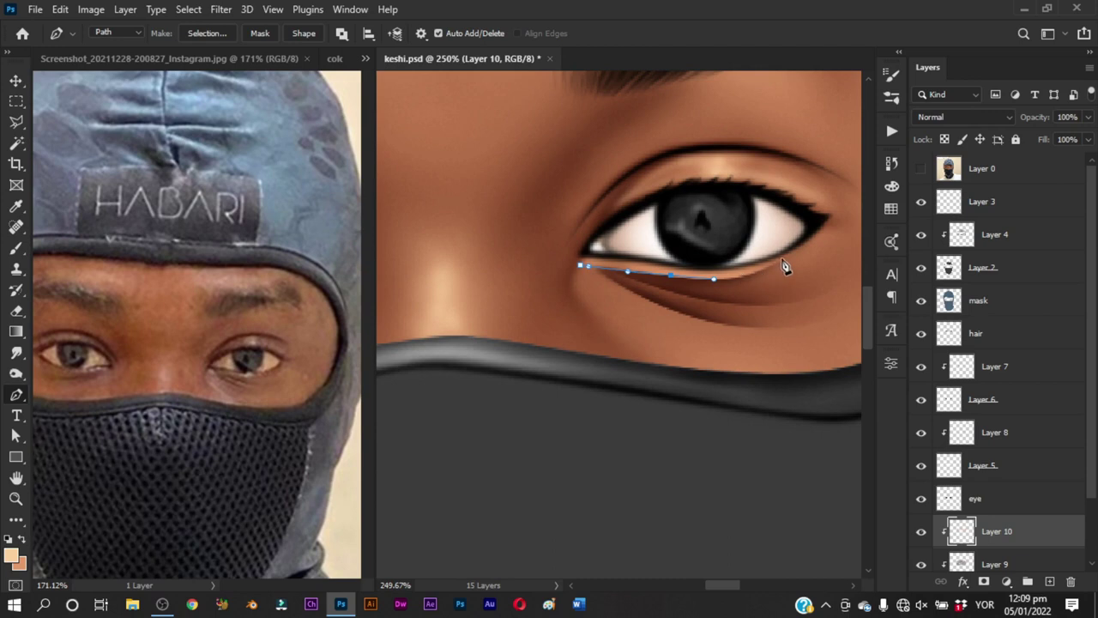
{"action": "left_click", "coordinate": [558, 235]}
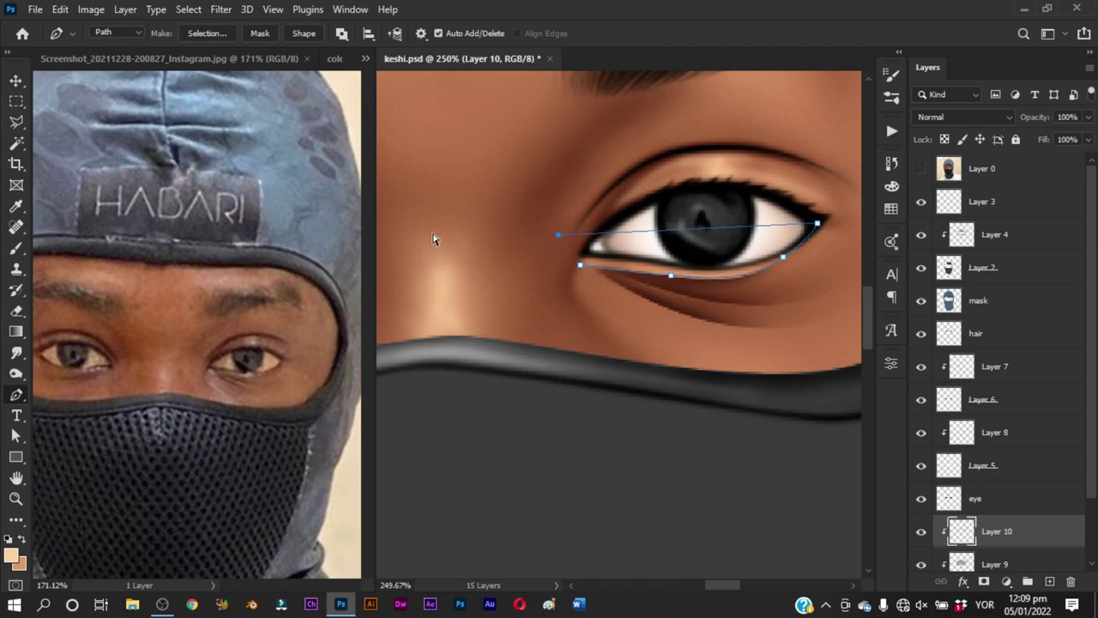
{"action": "key", "text": "ctrl+Return"}
{"action": "key", "text": "b"}
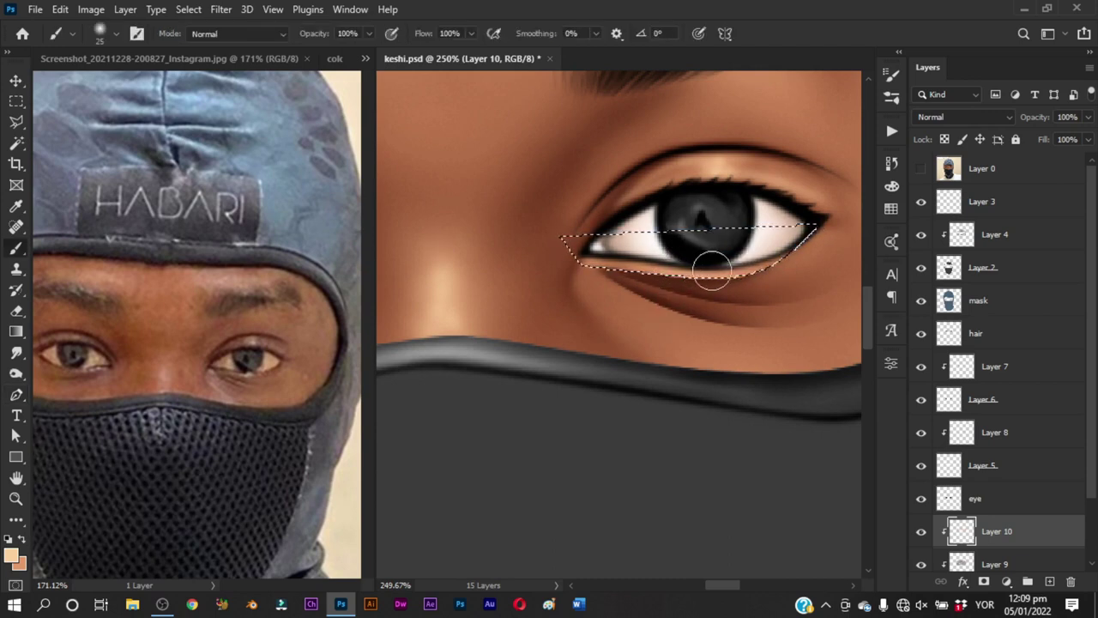
{"action": "left_click_drag", "start_coordinate": [661, 265], "coordinate": [742, 262]}
{"action": "key", "text": "ctrl+d"}
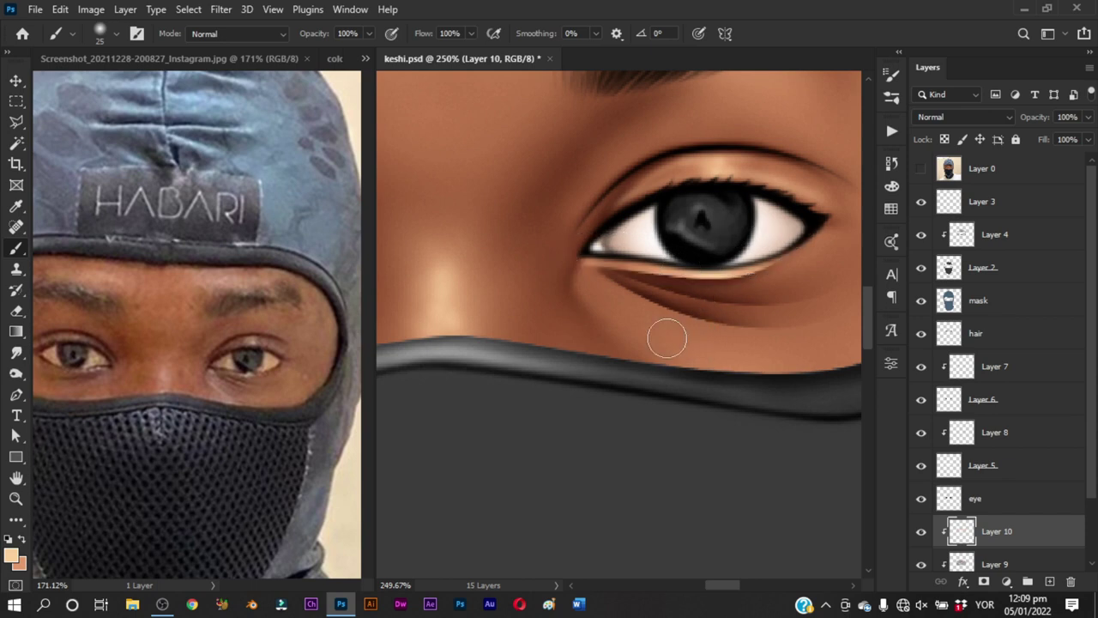
Resize the brush from a tiny size up slightly for the next shading
{"action": "left_click_drag", "start_coordinate": [650, 292], "coordinate": [595, 260]}
{"action": "left_click_drag", "start_coordinate": [598, 280], "coordinate": [593, 276]}
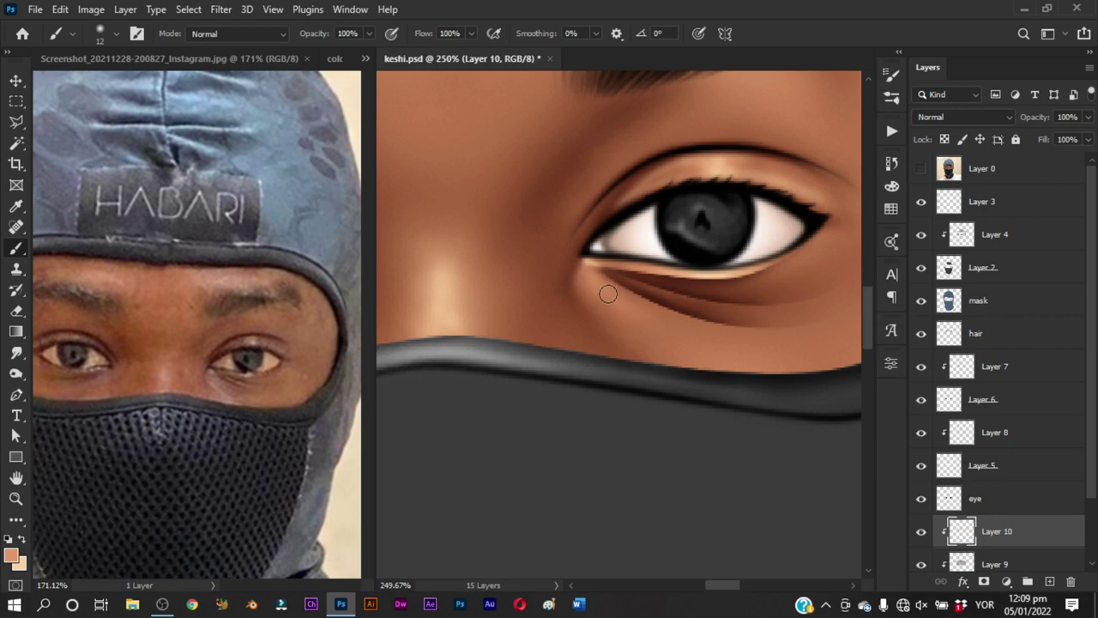
{"action": "left_click_drag", "start_coordinate": [607, 295], "coordinate": [608, 289]}
Enlarge the soft brush for broad shading with both eyes and the nose in view
{"action": "scroll", "coordinate": [663, 342], "scroll_direction": "down", "scroll_amount": 3}
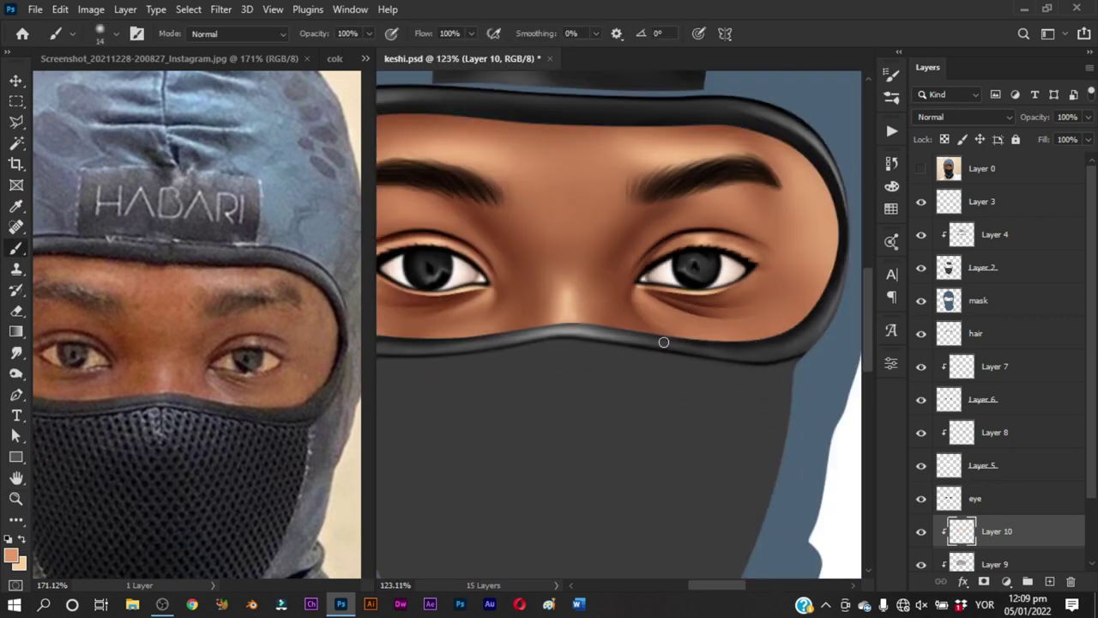
{"action": "scroll", "coordinate": [664, 330], "scroll_direction": "up", "scroll_amount": 1}
{"action": "left_click_drag", "start_coordinate": [658, 326], "coordinate": [662, 324]}
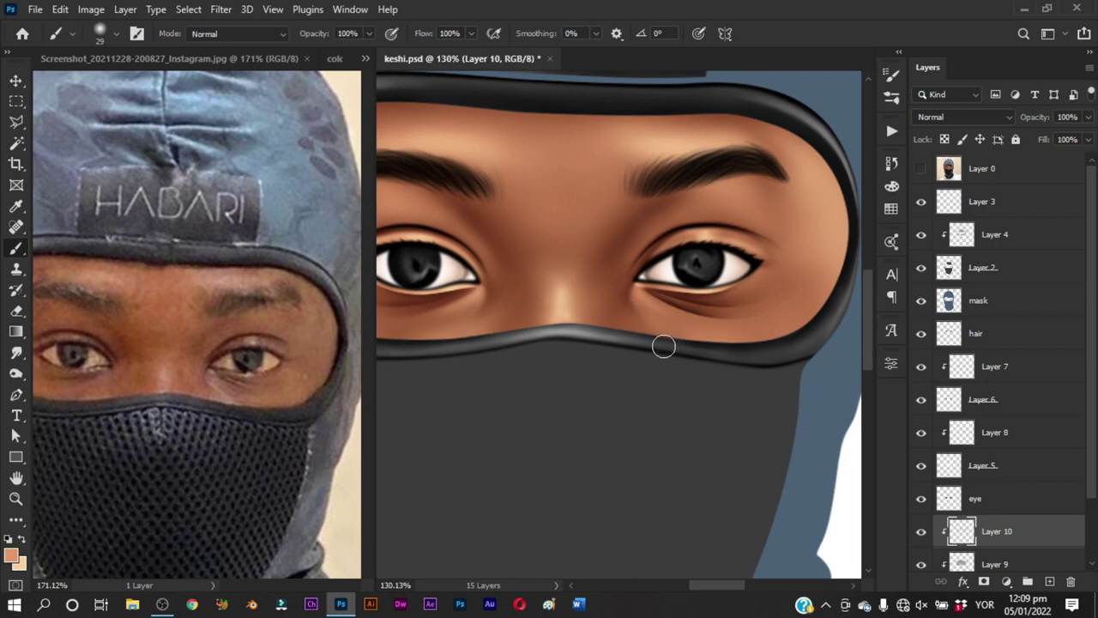
{"action": "left_click_drag", "start_coordinate": [599, 323], "coordinate": [627, 321]}
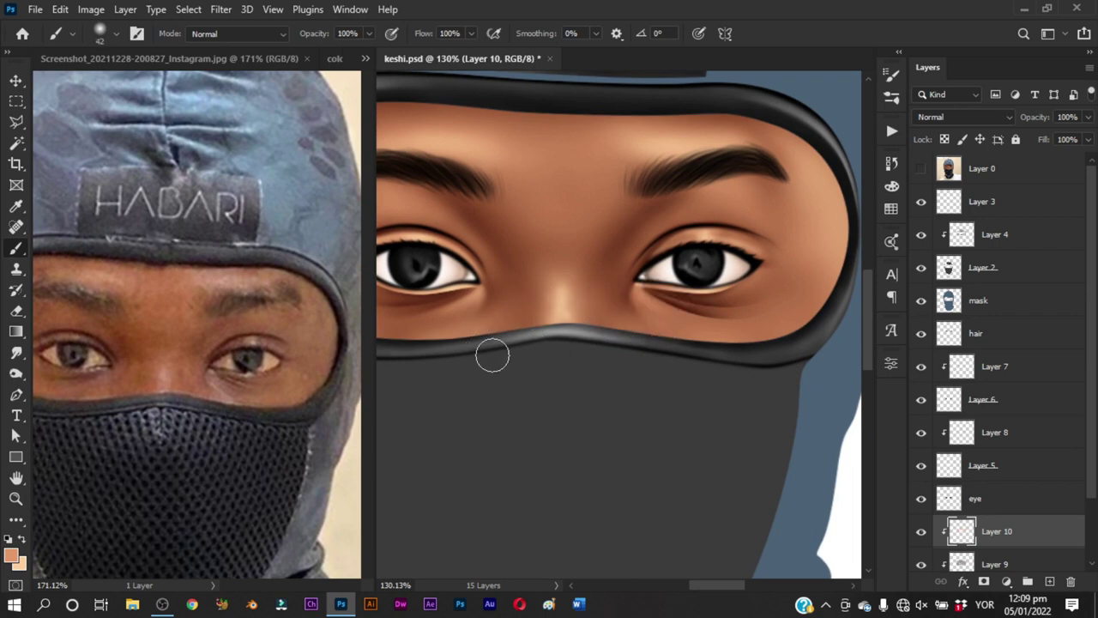
{"action": "left_click_drag", "start_coordinate": [490, 356], "coordinate": [564, 352]}
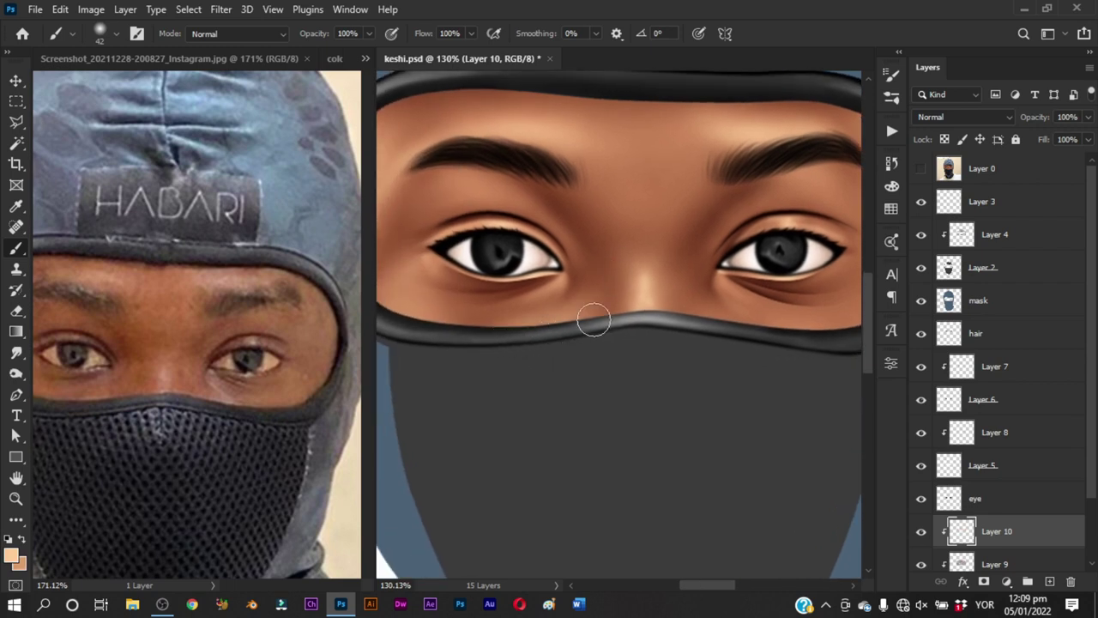
{"action": "left_click_drag", "start_coordinate": [692, 292], "coordinate": [712, 290]}
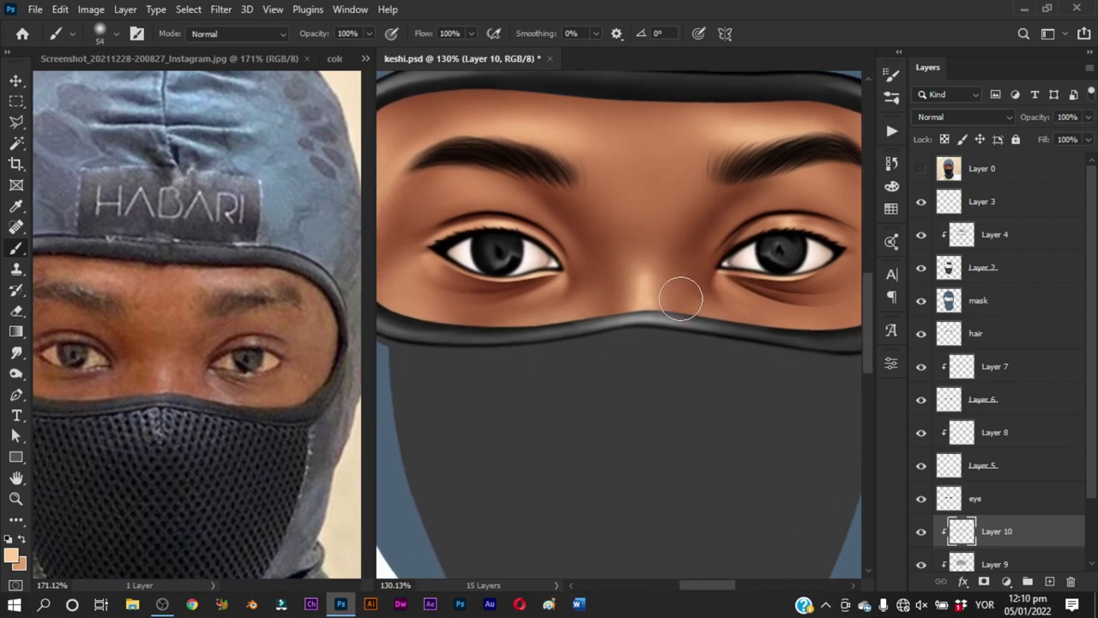
{"action": "left_click_drag", "start_coordinate": [709, 363], "coordinate": [697, 330]}
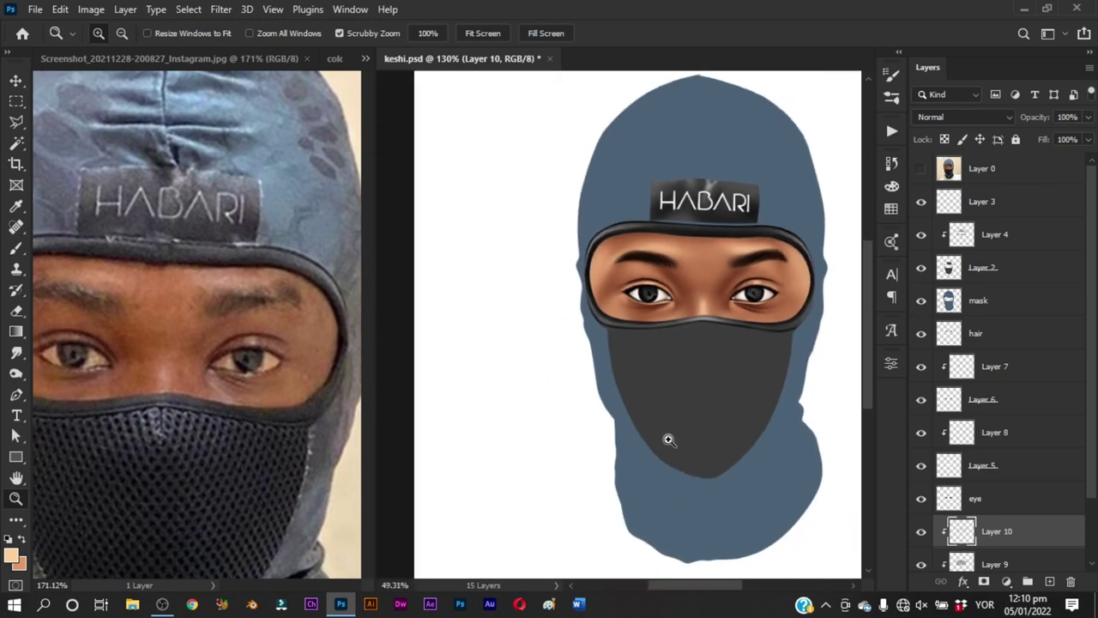
Sample a darker orange-brown and paint the soft shadow beneath the right eye
{"action": "left_click", "coordinate": [704, 292], "text": "alt"}
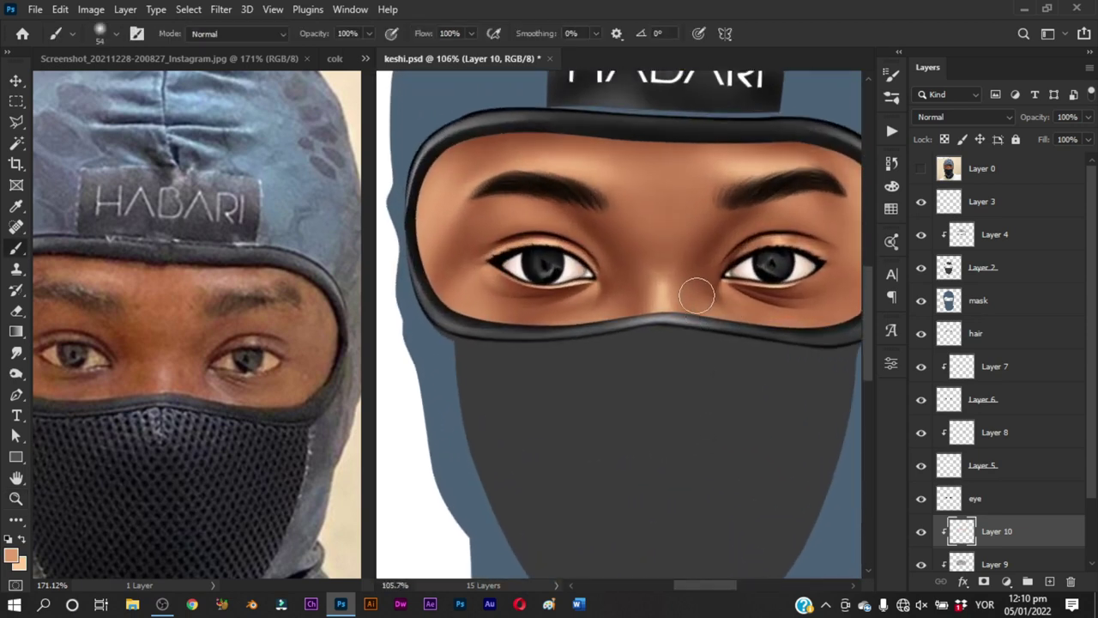
{"action": "left_click_drag", "start_coordinate": [740, 325], "coordinate": [667, 354]}
{"action": "key", "text": "e"}
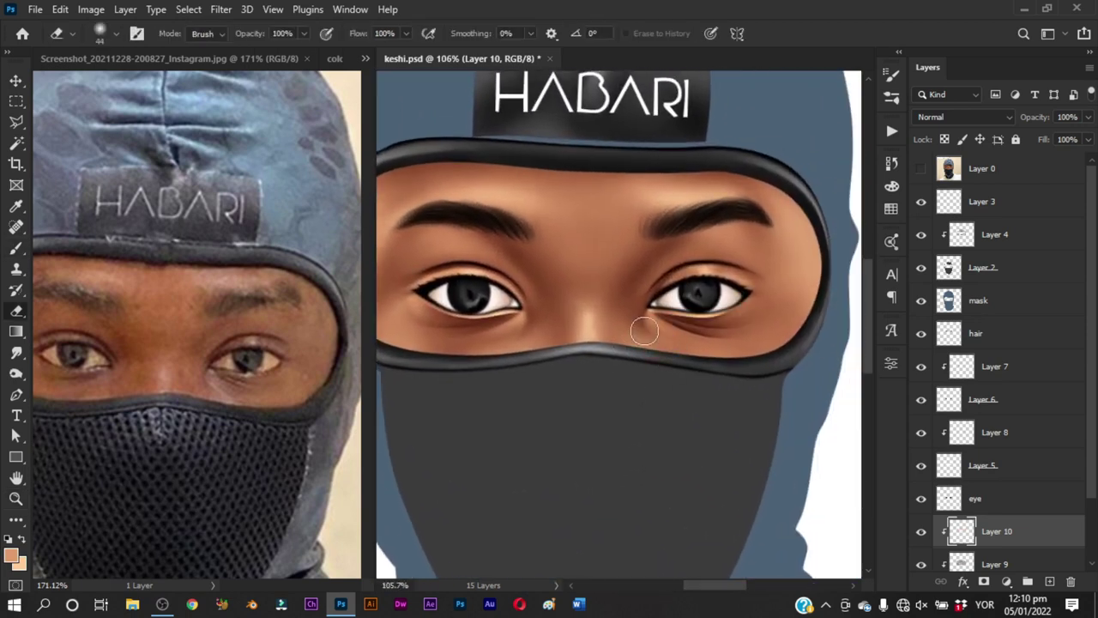
{"action": "key", "text": "b"}
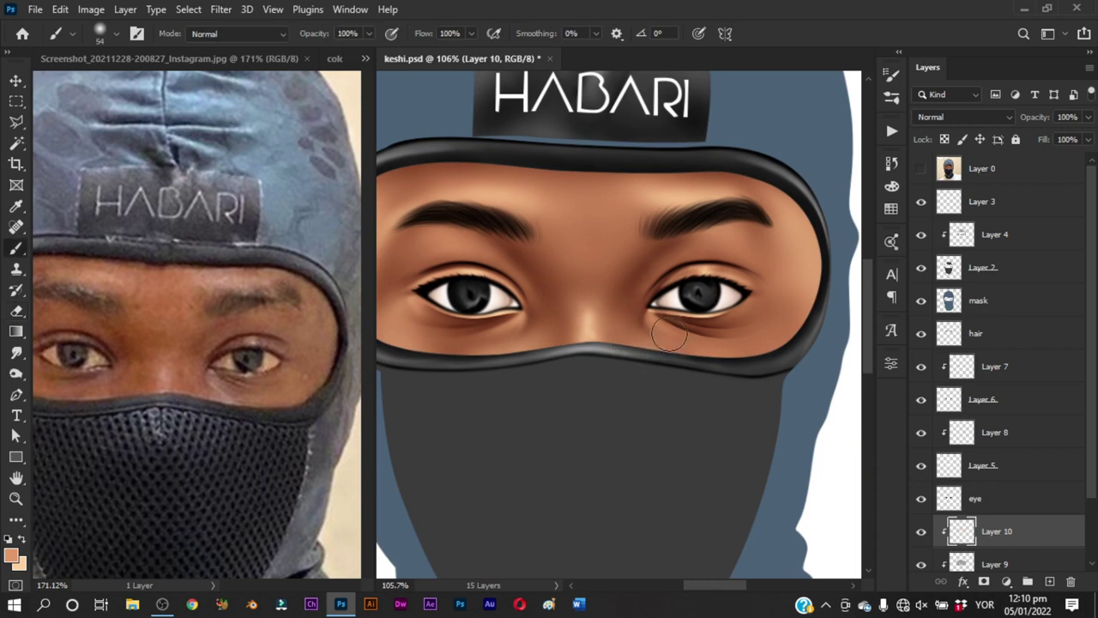
{"action": "scroll", "coordinate": [653, 324], "scroll_direction": "up", "scroll_amount": 3}
{"action": "mouse_move", "coordinate": [652, 325]}
{"action": "left_mouse_down"}
{"action": "mouse_move", "coordinate": [654, 309]}
{"action": "mouse_move", "coordinate": [663, 317]}
{"action": "mouse_move", "coordinate": [643, 304]}
{"action": "mouse_move", "coordinate": [663, 325]}
{"action": "left_mouse_up"}
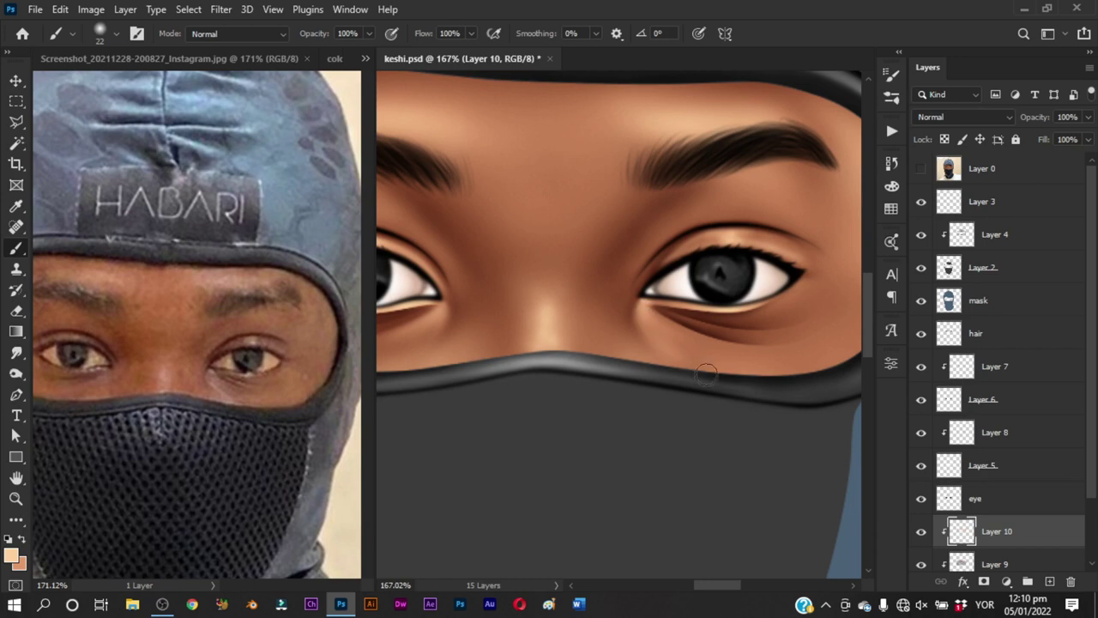
{"action": "mouse_move", "coordinate": [675, 343]}
{"action": "left_mouse_down"}
{"action": "mouse_move", "coordinate": [686, 344]}
{"action": "mouse_move", "coordinate": [651, 342]}
{"action": "left_mouse_up"}
Zoom out to review the whole drawing
{"action": "key", "text": "z"}
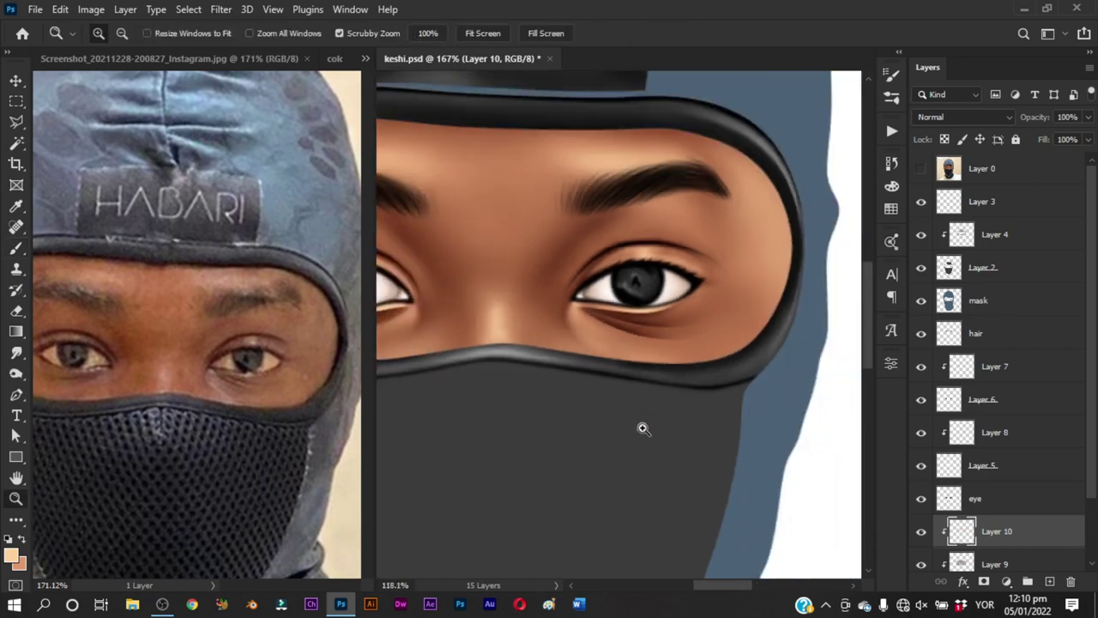
{"action": "scroll", "coordinate": [623, 441], "scroll_direction": "down", "scroll_amount": 5}
{"action": "scroll", "coordinate": [633, 387], "scroll_direction": "down", "scroll_amount": 3}
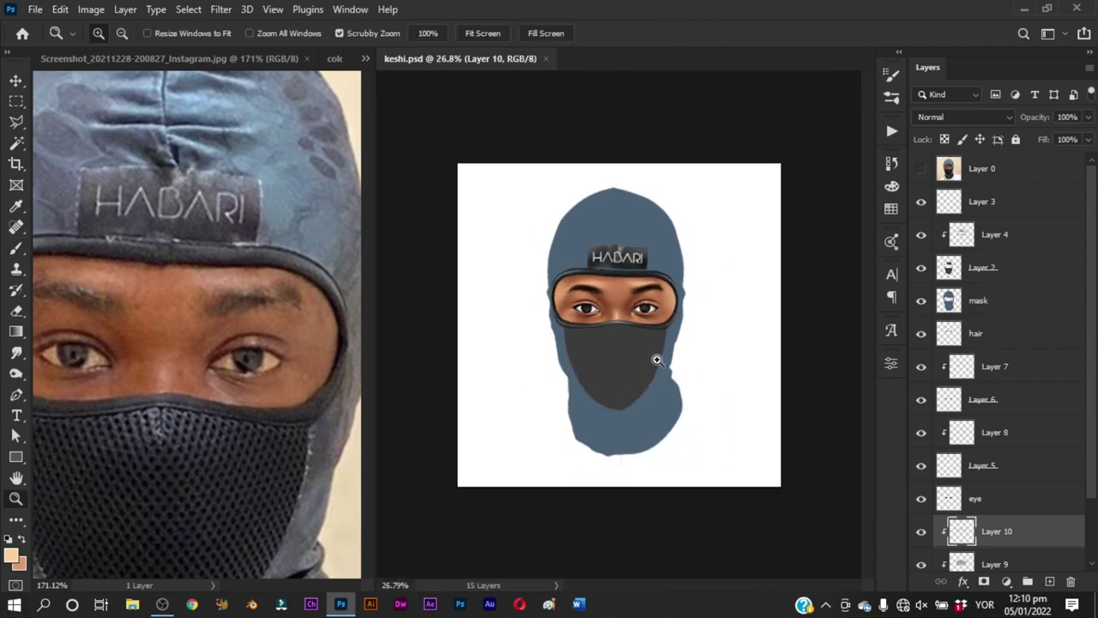
{"action": "scroll", "coordinate": [642, 313], "scroll_direction": "up", "scroll_amount": 3}
{"action": "scroll", "coordinate": [709, 351], "scroll_direction": "up", "scroll_amount": 1}
{"action": "scroll", "coordinate": [698, 344], "scroll_direction": "up", "scroll_amount": 1}
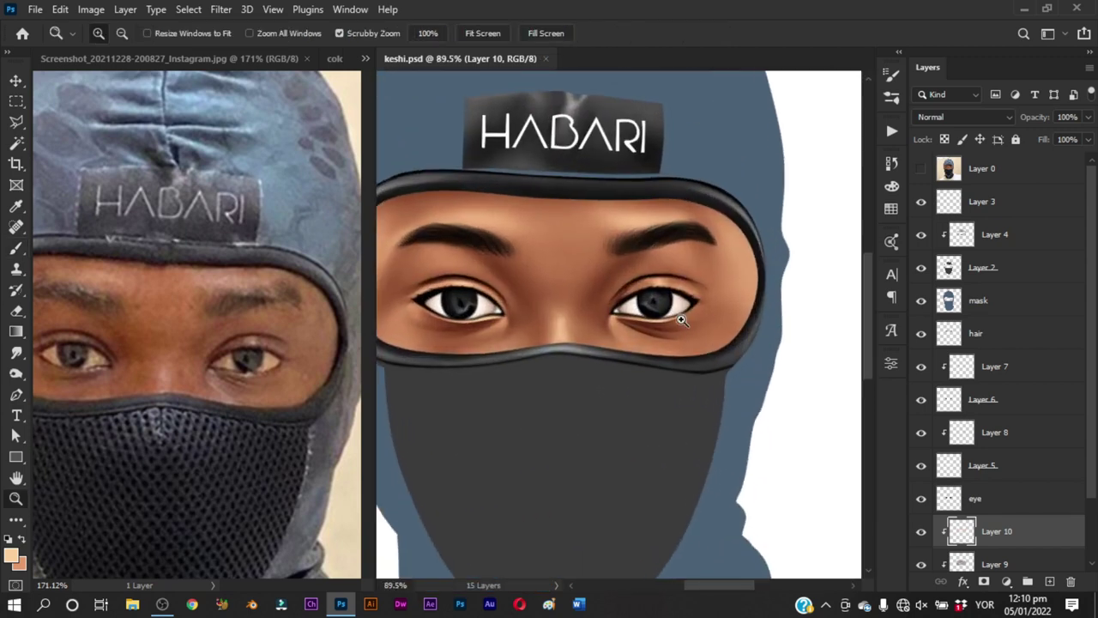
{"action": "scroll", "coordinate": [688, 315], "scroll_direction": "up", "scroll_amount": 2}
Brush soft shading beneath the left eye at varying brush sizes and save keshi.psd
{"action": "key", "text": "b"}
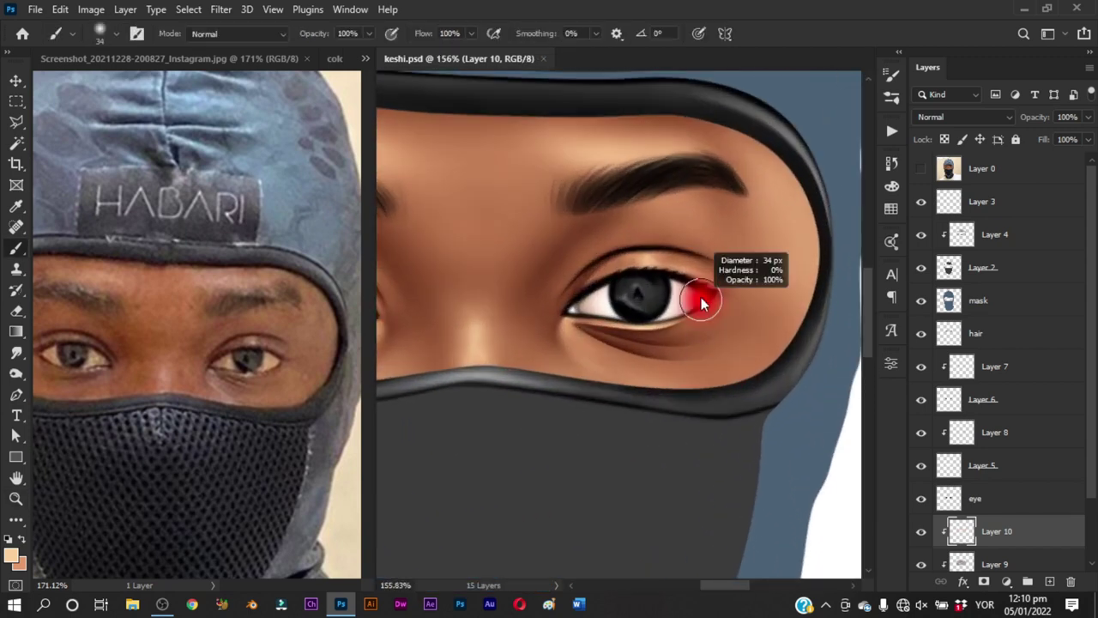
{"action": "left_click_drag", "start_coordinate": [697, 299], "coordinate": [720, 308]}
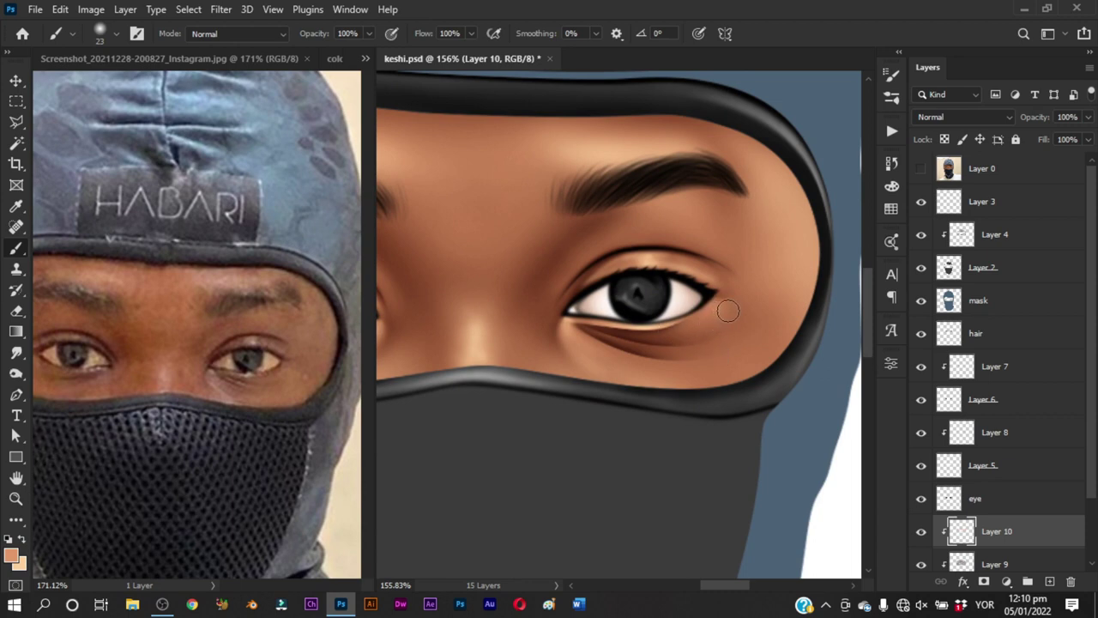
{"action": "left_click_drag", "start_coordinate": [727, 310], "coordinate": [748, 319]}
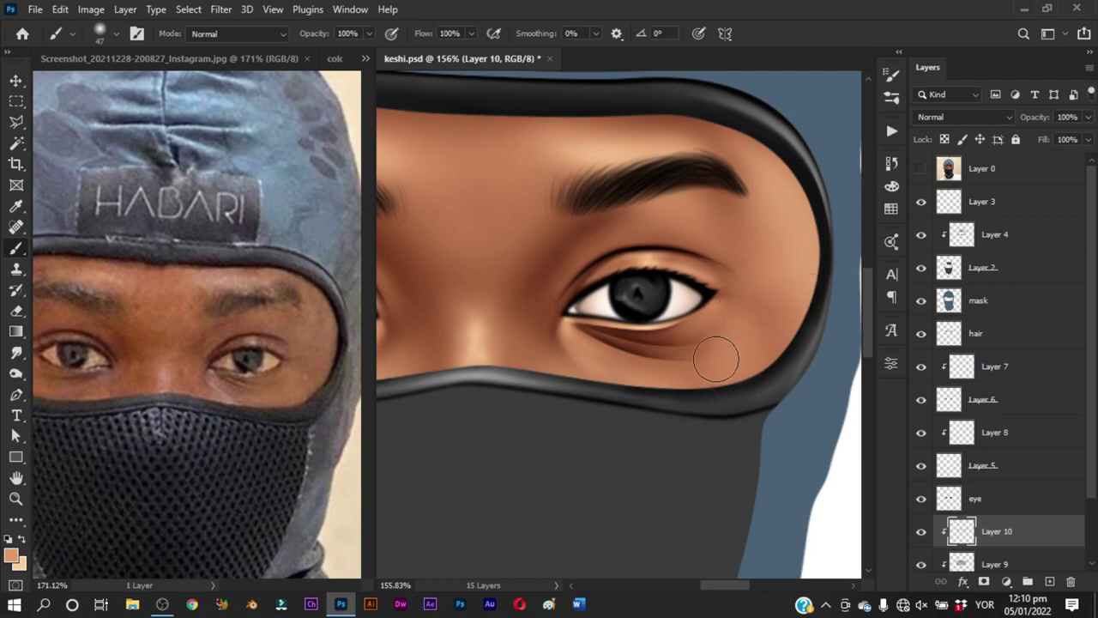
{"action": "mouse_move", "coordinate": [708, 336]}
{"action": "left_mouse_down"}
{"action": "mouse_move", "coordinate": [699, 314]}
{"action": "mouse_move", "coordinate": [736, 318]}
{"action": "left_mouse_up"}
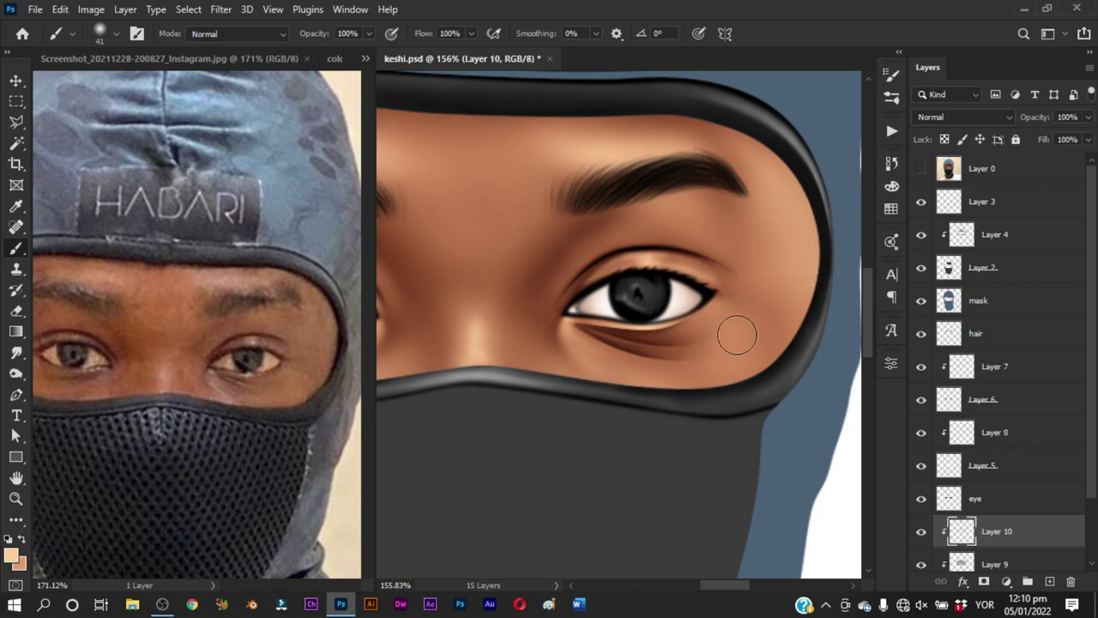
{"action": "key", "text": "z"}
{"action": "left_click_drag", "start_coordinate": [724, 375], "coordinate": [623, 472]}
{"action": "key", "text": "ctrl+s"}
Zoom in on the eyes and mask, sample a lighter peach skin tone, and save again
{"action": "key", "text": "b"}
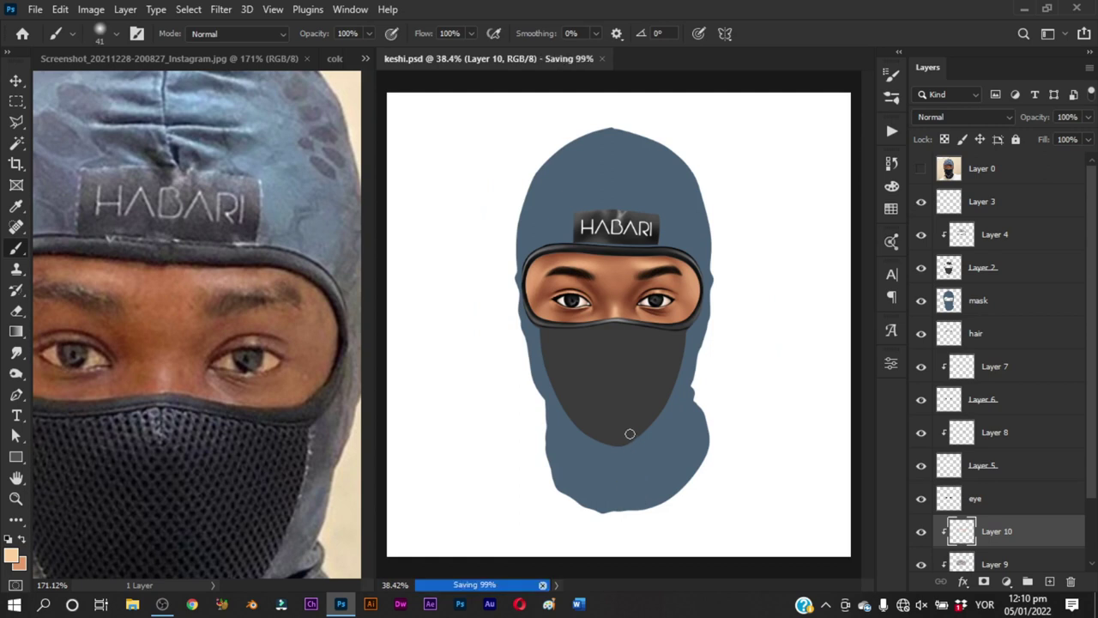
{"action": "key", "text": "z"}
{"action": "mouse_move", "coordinate": [572, 314]}
{"action": "left_mouse_down"}
{"action": "mouse_move", "coordinate": [630, 353]}
{"action": "mouse_move", "coordinate": [612, 331]}
{"action": "left_mouse_up"}
{"action": "key", "text": "b"}
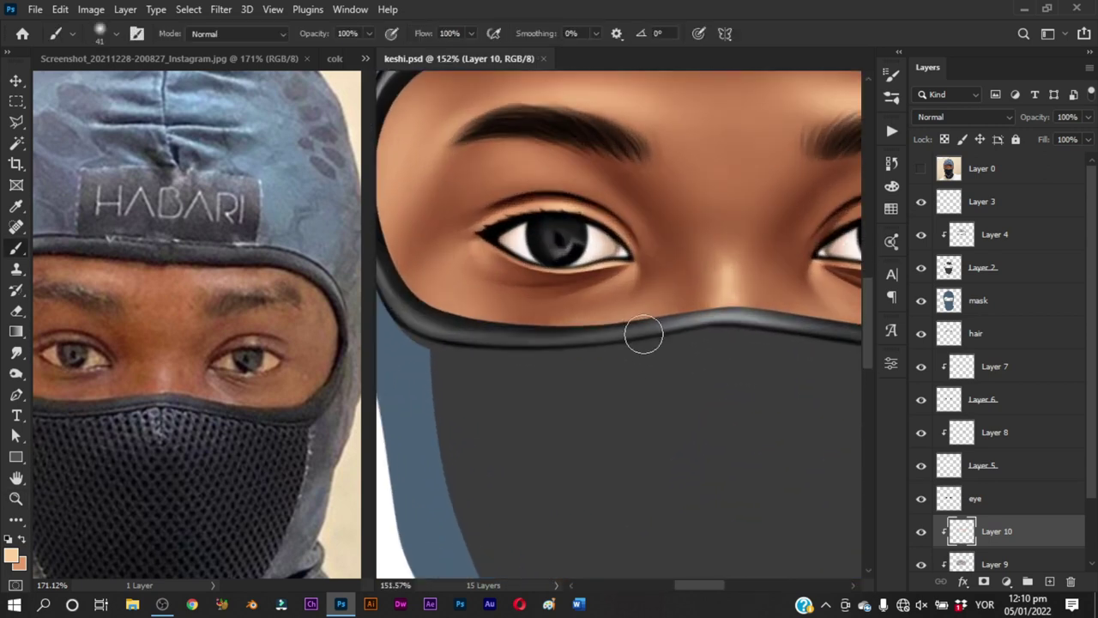
{"action": "left_click", "coordinate": [525, 330], "text": "alt"}
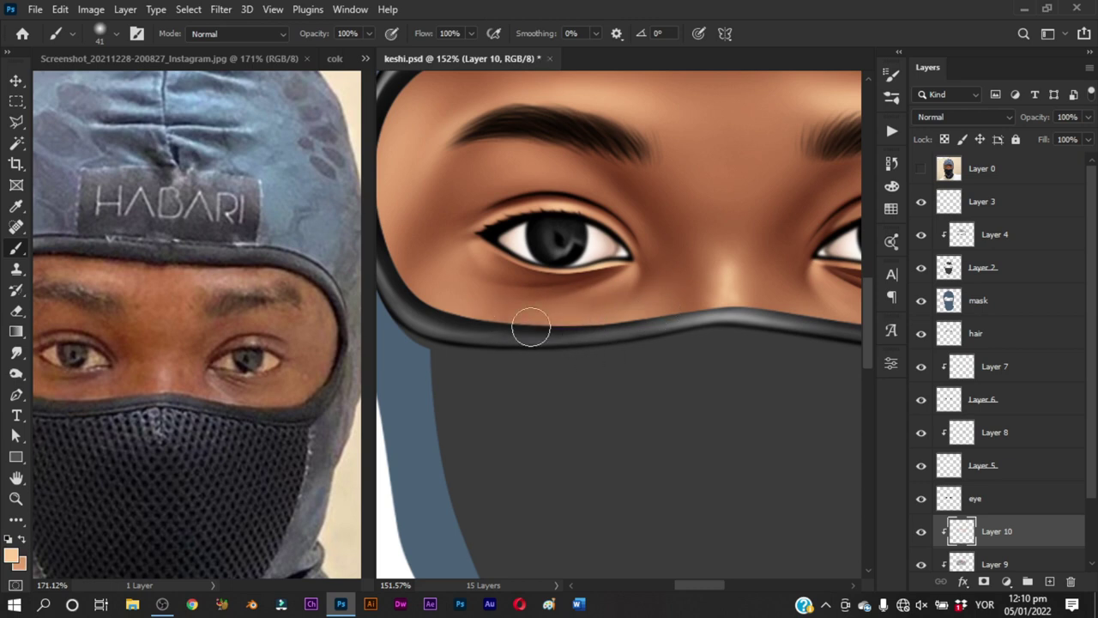
{"action": "scroll", "coordinate": [621, 294], "scroll_direction": "down", "scroll_amount": 5}
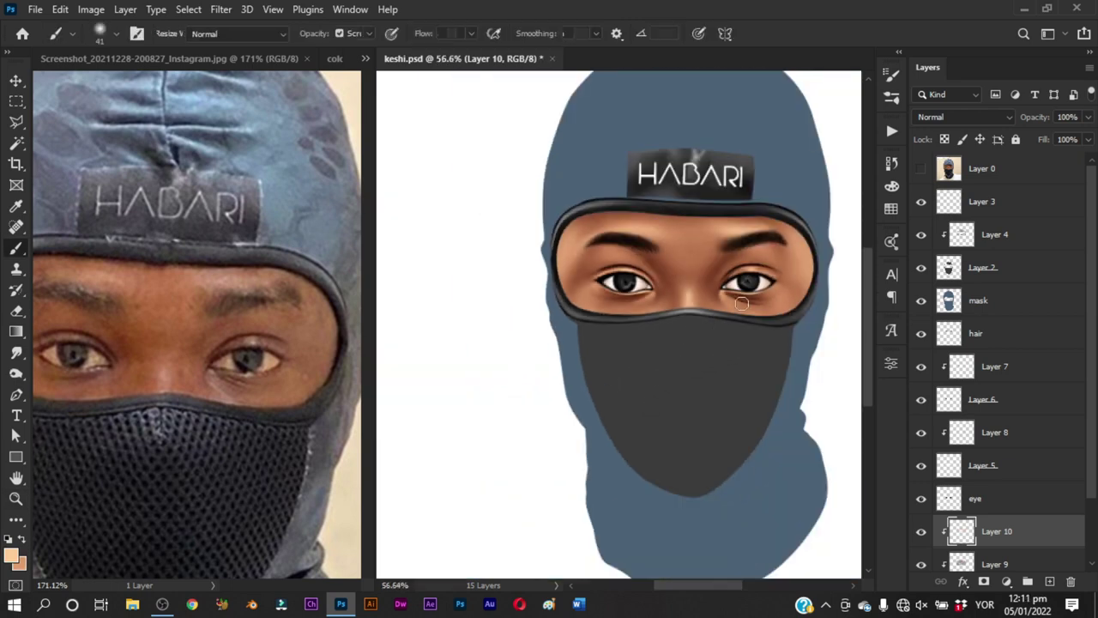
{"action": "key", "text": "ctrl+s"}
{"action": "left_click_drag", "start_coordinate": [635, 319], "coordinate": [747, 296]}
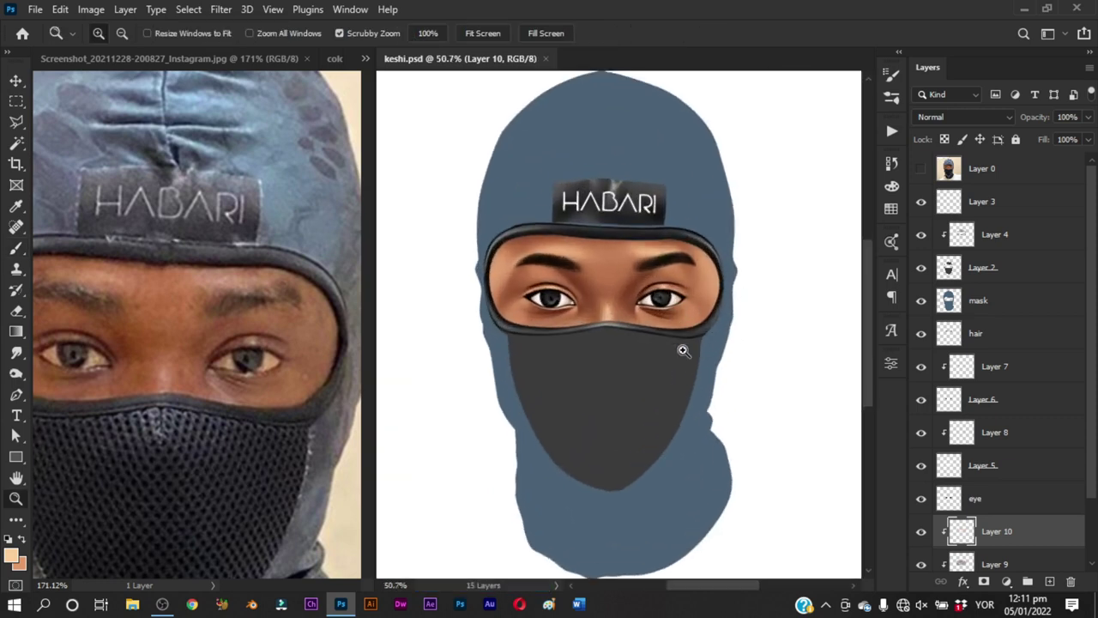
Flip Layer 0's reference photo on and off to compare, leave it hidden, and save
{"action": "left_click", "coordinate": [921, 170]}
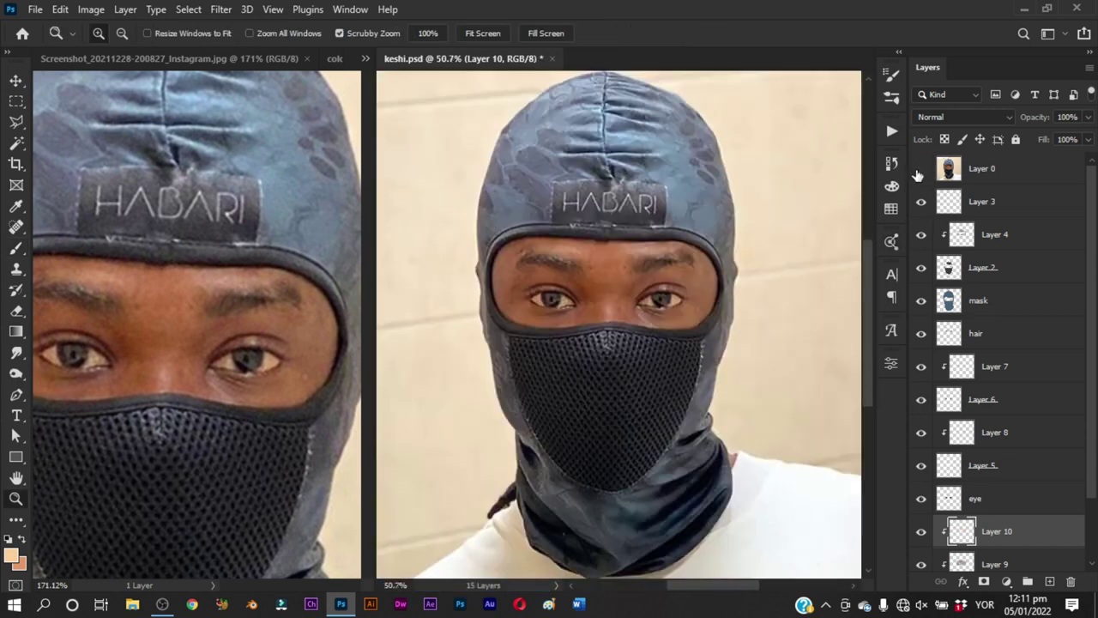
{"action": "left_click", "coordinate": [921, 169]}
{"action": "left_click", "coordinate": [920, 169]}
{"action": "left_click", "coordinate": [921, 169]}
{"action": "left_click", "coordinate": [921, 169]}
{"action": "left_click", "coordinate": [921, 169]}
{"action": "mouse_move", "coordinate": [778, 278]}
{"action": "left_mouse_down"}
{"action": "mouse_move", "coordinate": [650, 334]}
{"action": "mouse_move", "coordinate": [678, 369]}
{"action": "mouse_move", "coordinate": [670, 386]}
{"action": "mouse_move", "coordinate": [621, 392]}
{"action": "mouse_move", "coordinate": [687, 412]}
{"action": "left_mouse_up"}
{"action": "key", "text": "ctrl+s"}
Switch to a different brush preset for the eyes and hide Layer 7 to check it
{"action": "key", "text": "b"}
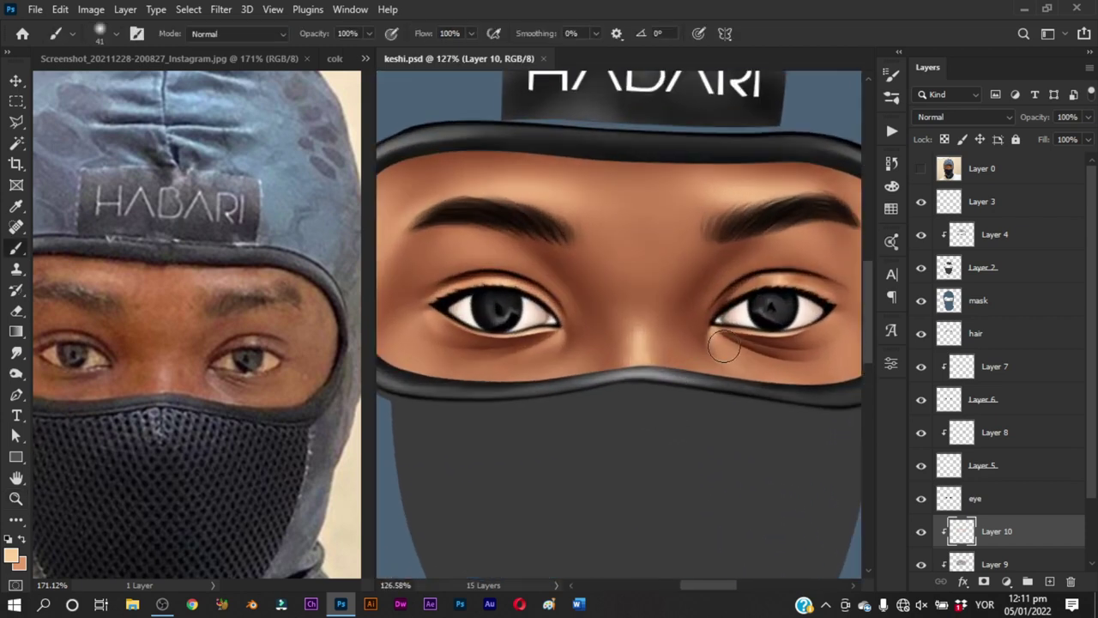
{"action": "right_click", "coordinate": [746, 339]}
{"action": "left_click", "coordinate": [903, 369]}
{"action": "key", "text": "Return"}
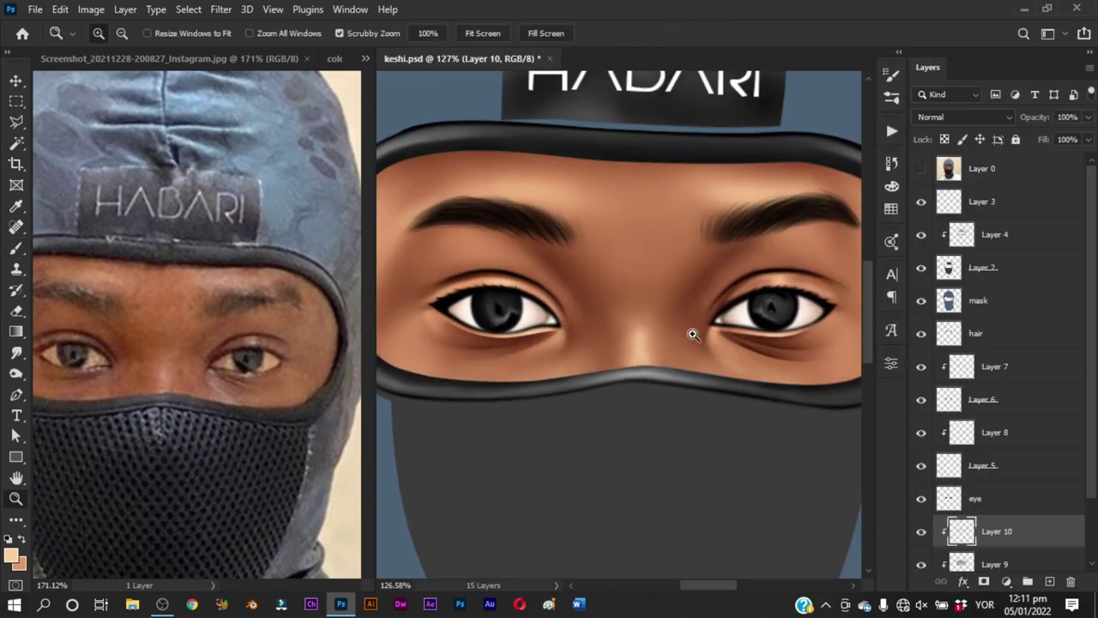
{"action": "scroll", "coordinate": [693, 323], "scroll_direction": "up", "scroll_amount": 2}
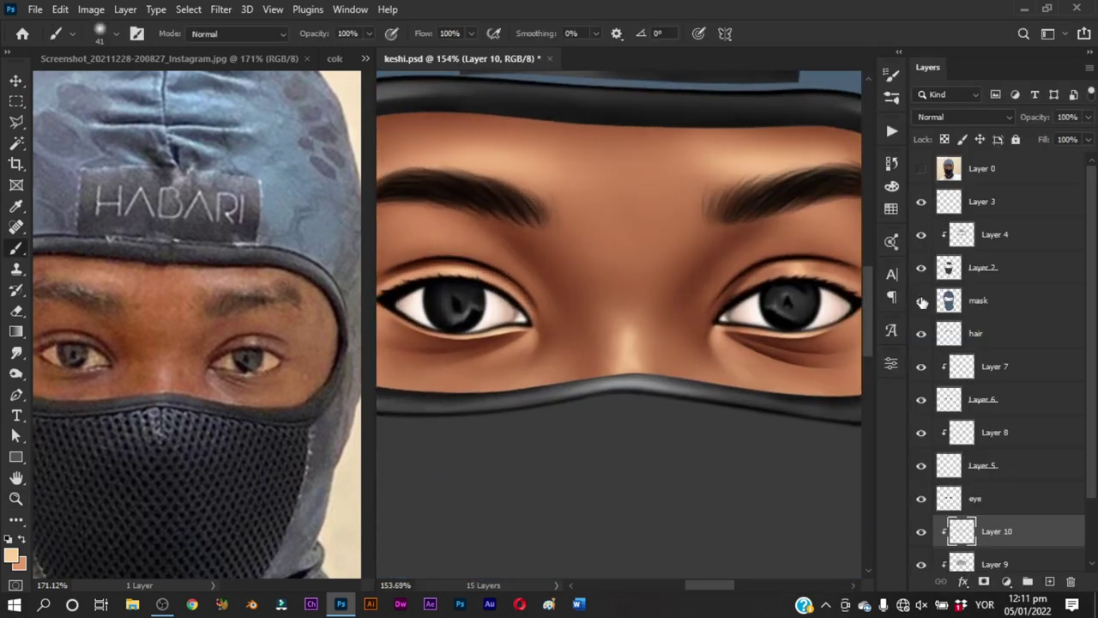
{"action": "left_click", "coordinate": [921, 369]}
Show and select Layer 7, then zoom in on the right eye
{"action": "left_click", "coordinate": [921, 369]}
{"action": "left_click", "coordinate": [995, 367]}
{"action": "key", "text": "z"}
{"action": "left_click_drag", "start_coordinate": [741, 353], "coordinate": [748, 352]}
{"action": "key", "text": "b"}
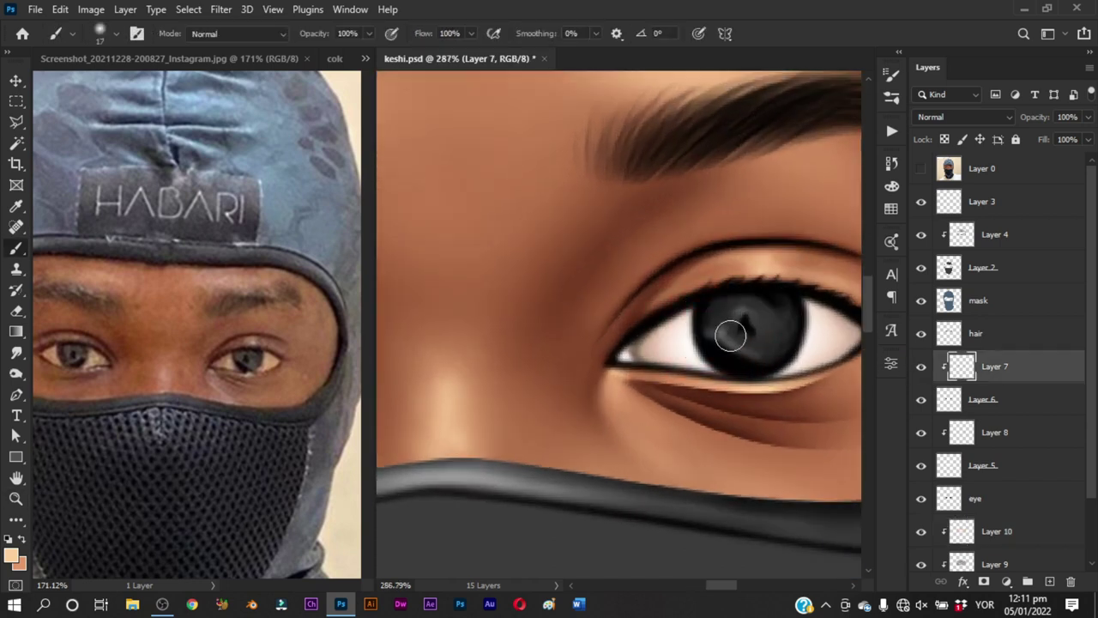
Sample the iris black and set up a small soft round brush
{"action": "left_click", "coordinate": [764, 342], "text": "alt"}
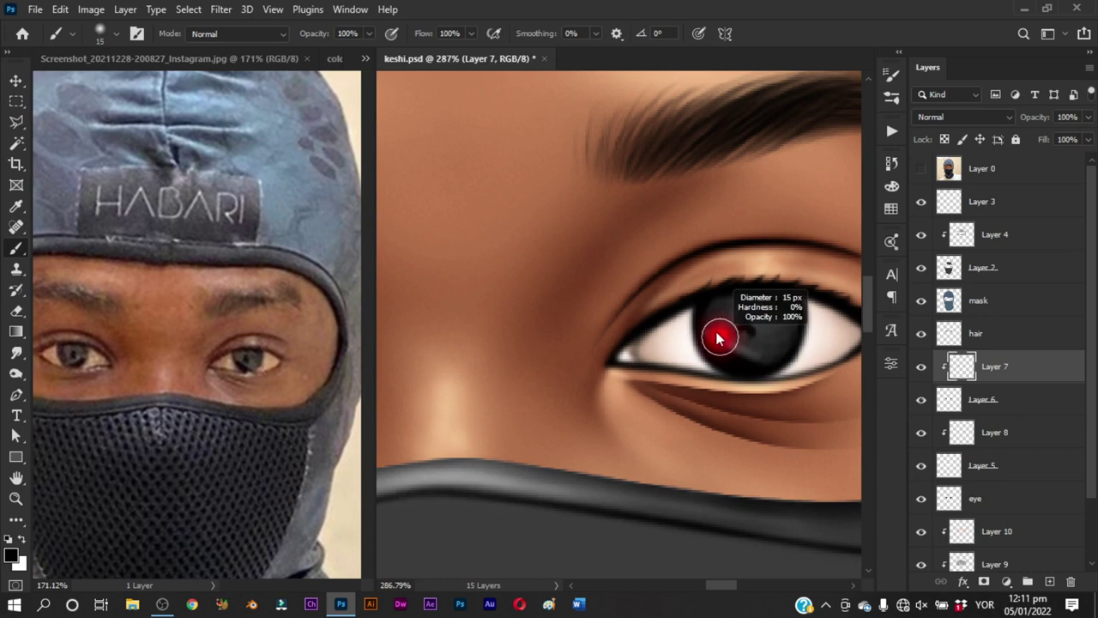
{"action": "key", "text": "z"}
{"action": "mouse_move", "coordinate": [765, 344]}
{"action": "left_mouse_down"}
{"action": "mouse_move", "coordinate": [671, 446]}
{"action": "mouse_move", "coordinate": [755, 369]}
{"action": "left_mouse_up"}
{"action": "key", "text": "b"}
{"action": "right_click", "coordinate": [748, 363]}
{"action": "double_click", "coordinate": [772, 358]}
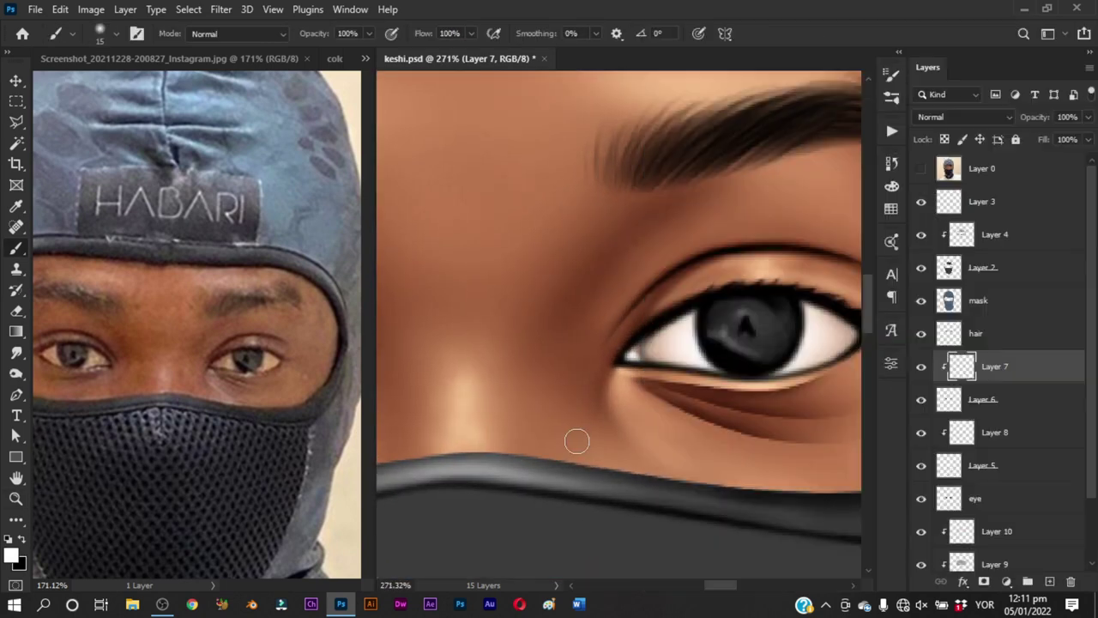
{"action": "mouse_move", "coordinate": [706, 336]}
{"action": "left_mouse_down"}
{"action": "mouse_move", "coordinate": [702, 321]}
{"action": "mouse_move", "coordinate": [720, 338]}
{"action": "left_mouse_up"}
Zoom in on the left eye and save keshi.psd
{"action": "key", "text": "z"}
{"action": "left_click_drag", "start_coordinate": [723, 337], "coordinate": [679, 424]}
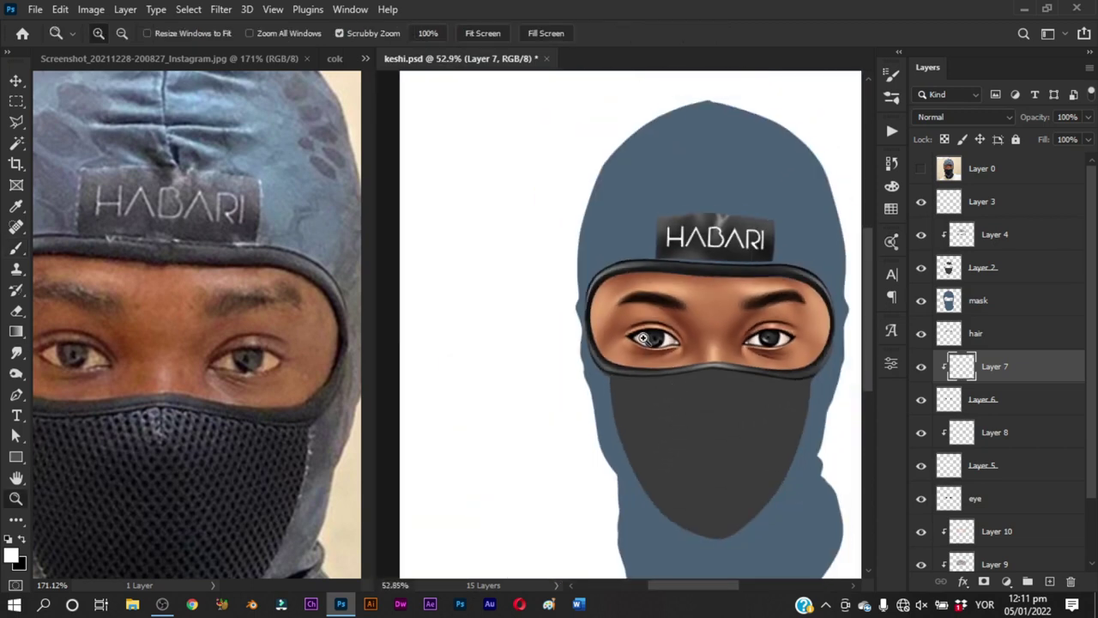
{"action": "mouse_move", "coordinate": [643, 338]}
{"action": "left_mouse_down"}
{"action": "mouse_move", "coordinate": [713, 336]}
{"action": "mouse_move", "coordinate": [691, 350]}
{"action": "left_mouse_up"}
{"action": "key", "text": "b"}
{"action": "scroll", "coordinate": [687, 403], "scroll_direction": "down", "scroll_amount": 5}
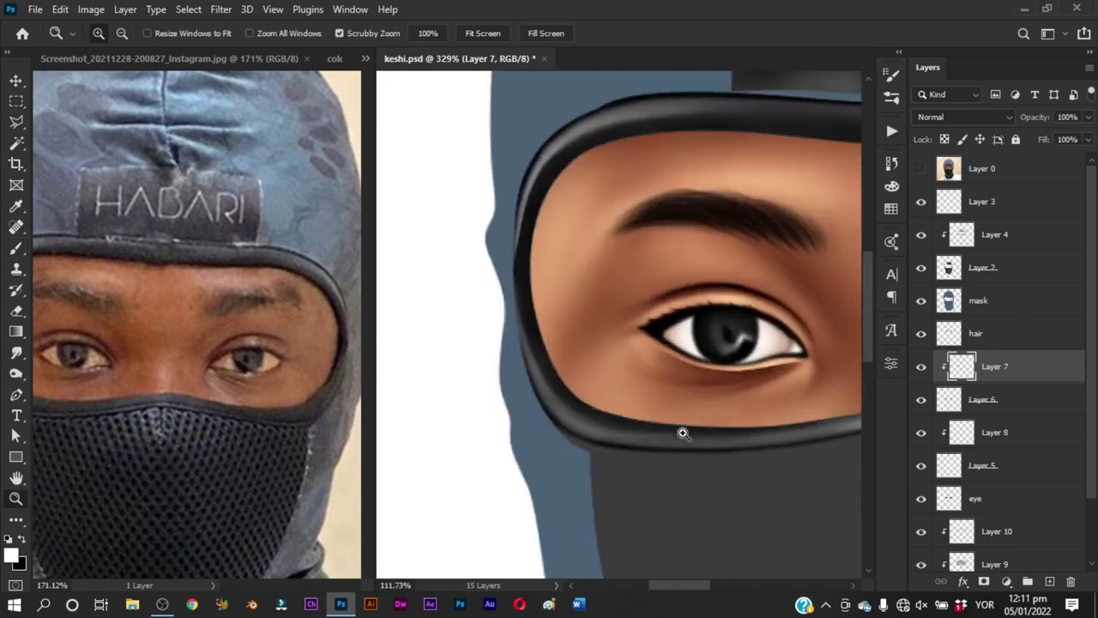
{"action": "scroll", "coordinate": [712, 412], "scroll_direction": "down", "scroll_amount": 3}
{"action": "scroll", "coordinate": [699, 377], "scroll_direction": "down", "scroll_amount": 1}
{"action": "scroll", "coordinate": [620, 381], "scroll_direction": "down", "scroll_amount": 1}
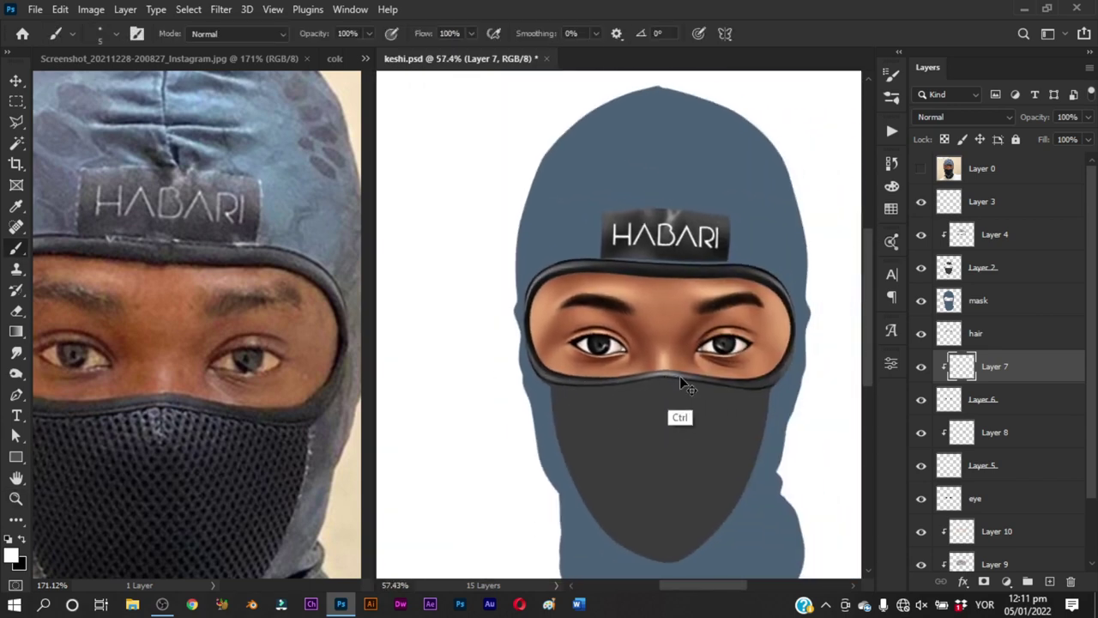
{"action": "key", "text": "ctrl+s"}
Dab a small highlight at the iris top, resize the brush to 11 px, and save
{"action": "key", "text": "z"}
{"action": "scroll", "coordinate": [678, 369], "scroll_direction": "down", "scroll_amount": 1}
{"action": "scroll", "coordinate": [676, 351], "scroll_direction": "up", "scroll_amount": 2}
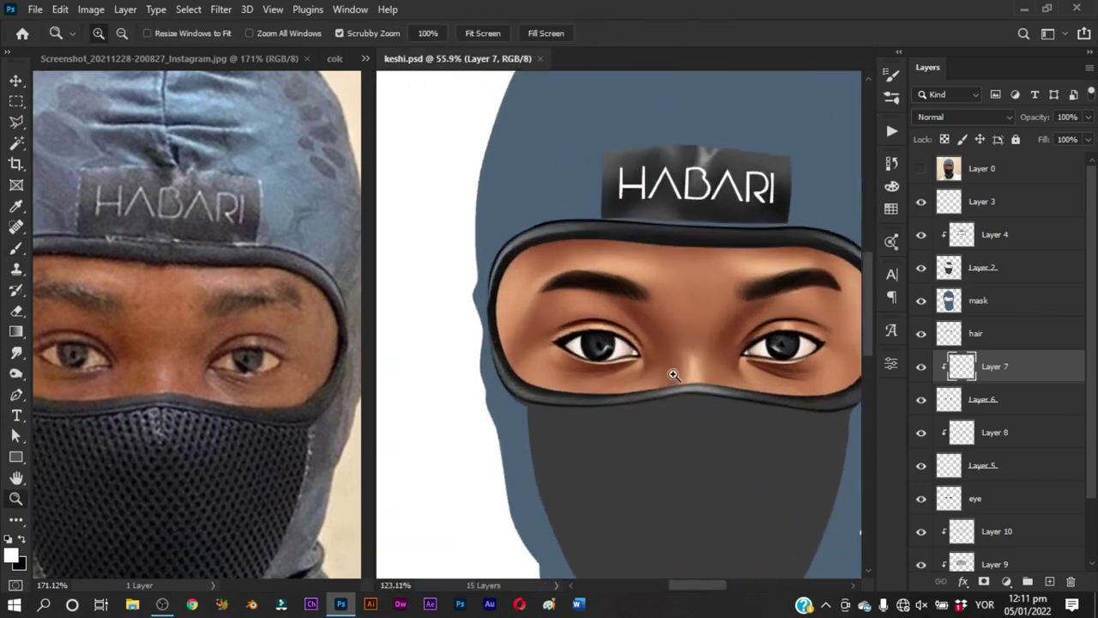
{"action": "scroll", "coordinate": [721, 344], "scroll_direction": "up", "scroll_amount": 5}
{"action": "key", "text": "b"}
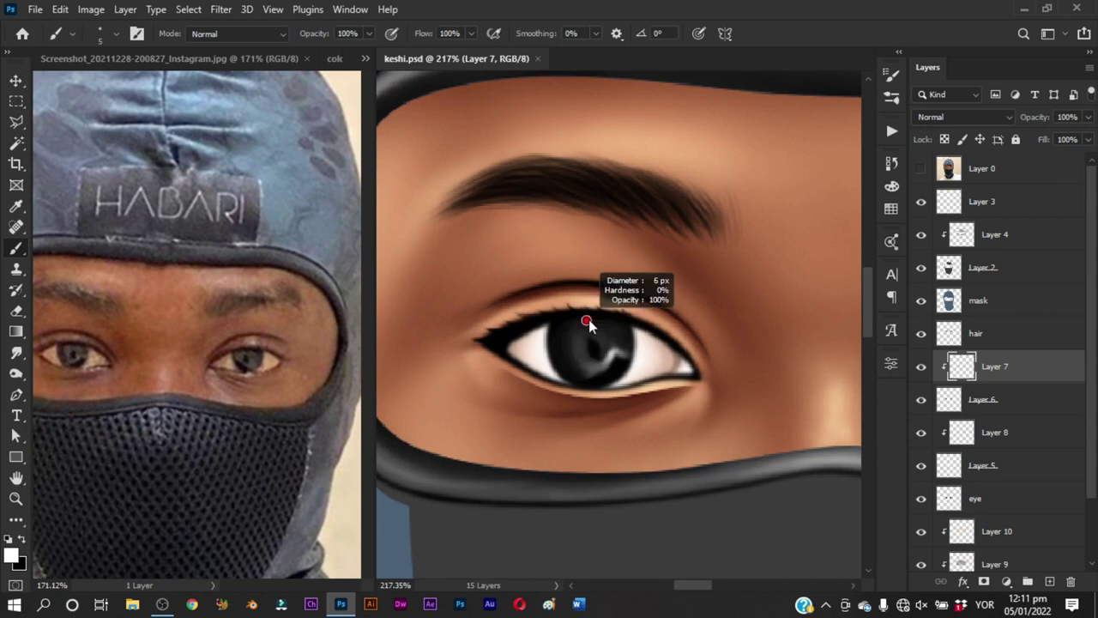
{"action": "mouse_move", "coordinate": [581, 321]}
{"action": "left_mouse_down"}
{"action": "mouse_move", "coordinate": [615, 323]}
{"action": "mouse_move", "coordinate": [606, 337]}
{"action": "left_mouse_up"}
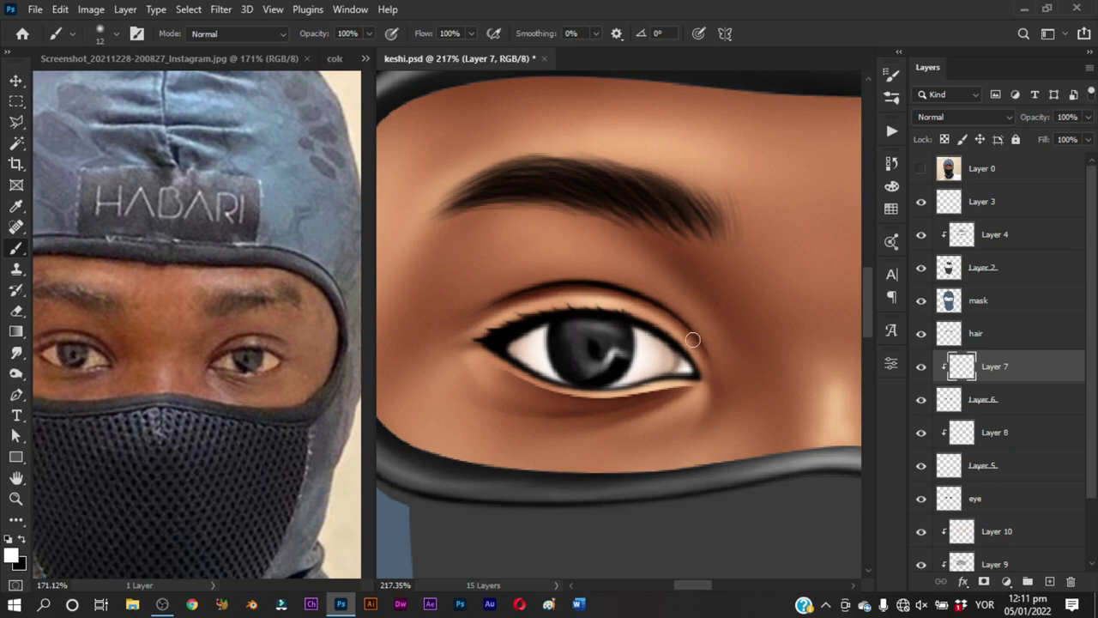
{"action": "left_click_drag", "start_coordinate": [693, 338], "coordinate": [622, 334]}
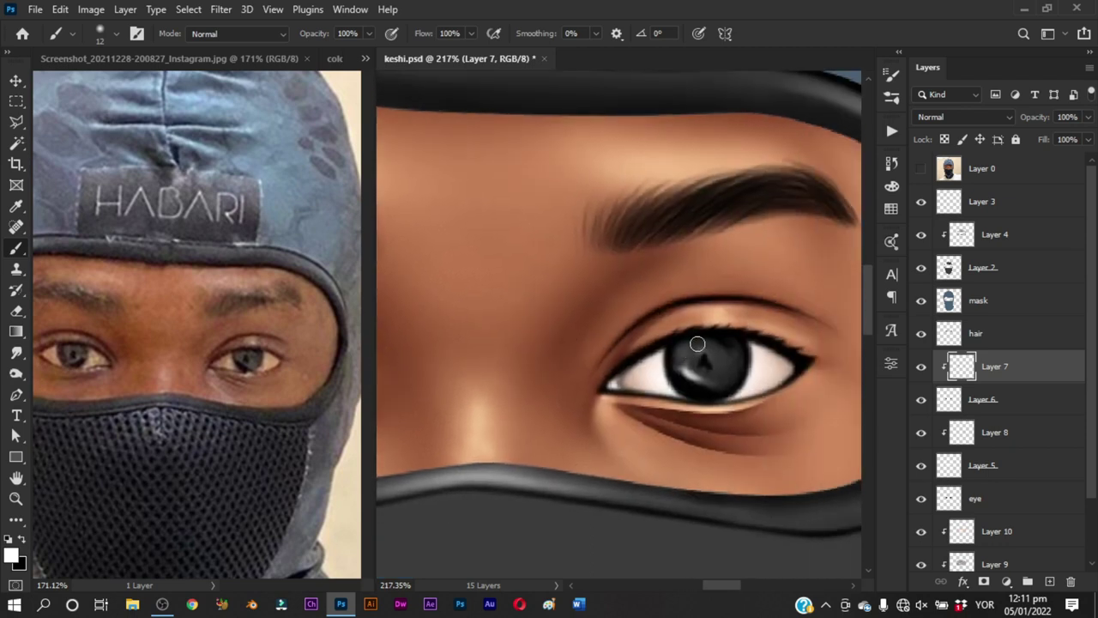
{"action": "left_click_drag", "start_coordinate": [701, 347], "coordinate": [730, 353]}
{"action": "key", "text": "ctrl"}
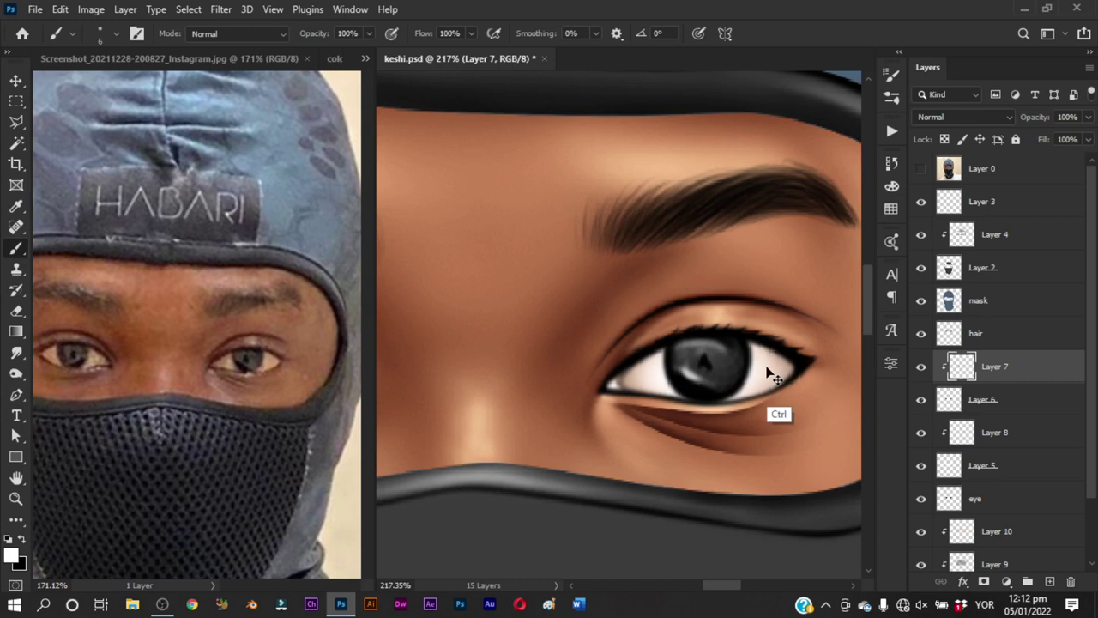
{"action": "key", "text": "ctrl+s"}
Recheck the left eye close up, fit the whole face in view, and save
{"action": "left_click_drag", "start_coordinate": [756, 344], "coordinate": [744, 394]}
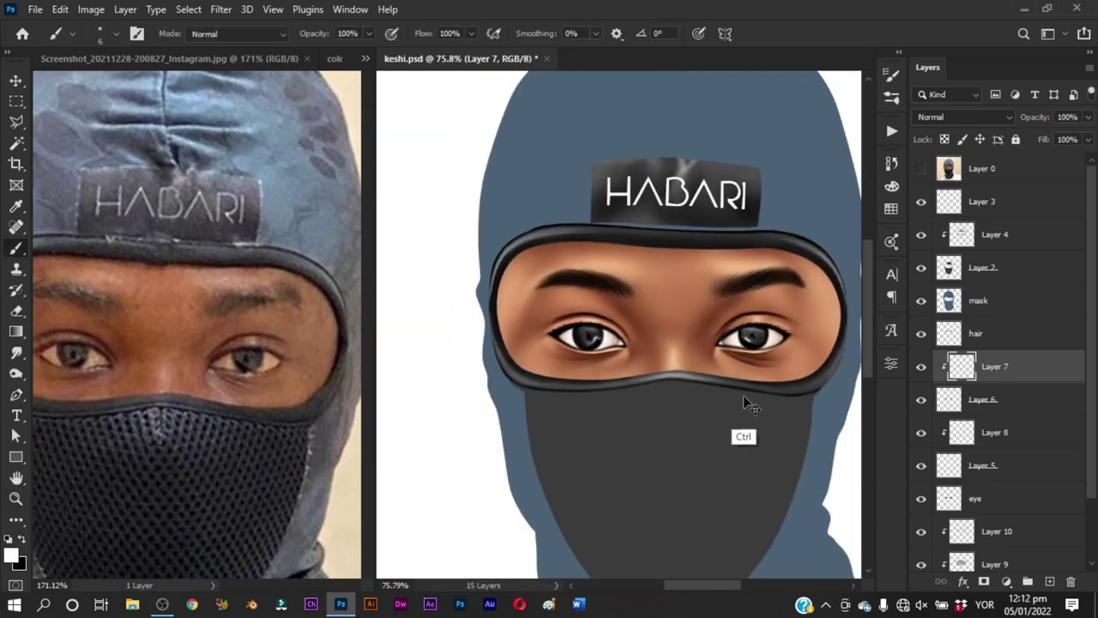
{"action": "key", "text": "ctrl+s"}
{"action": "left_click_drag", "start_coordinate": [647, 341], "coordinate": [729, 342]}
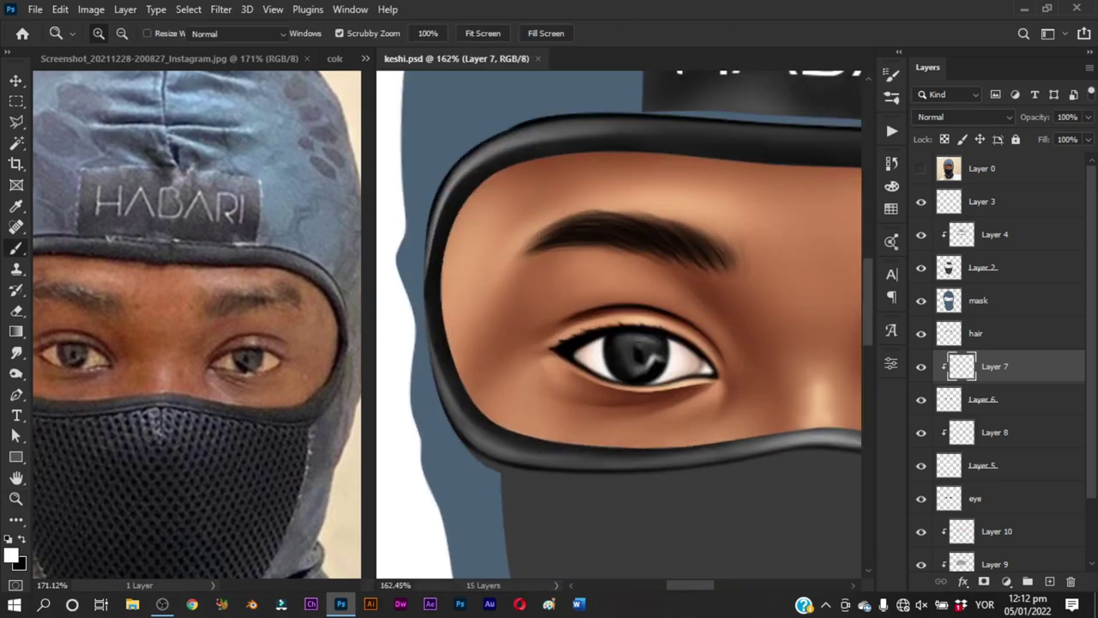
{"action": "key", "text": "b"}
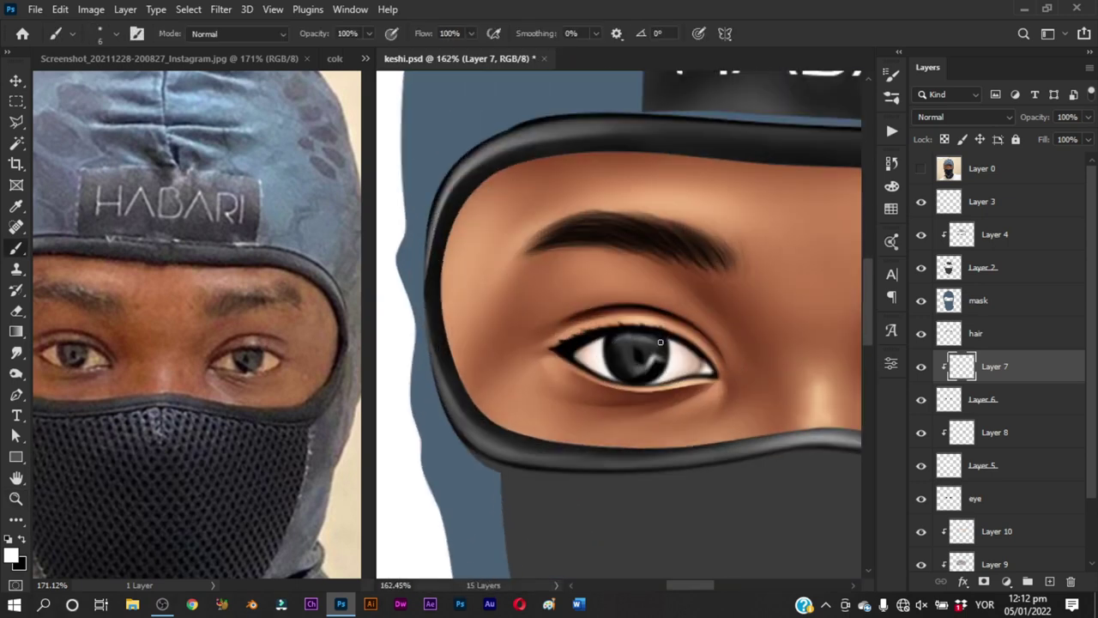
{"action": "key", "text": "ctrl+minus"}
{"action": "key", "text": "ctrl+minus"}
{"action": "key", "text": "ctrl+minus"}
{"action": "key", "text": "ctrl+s"}
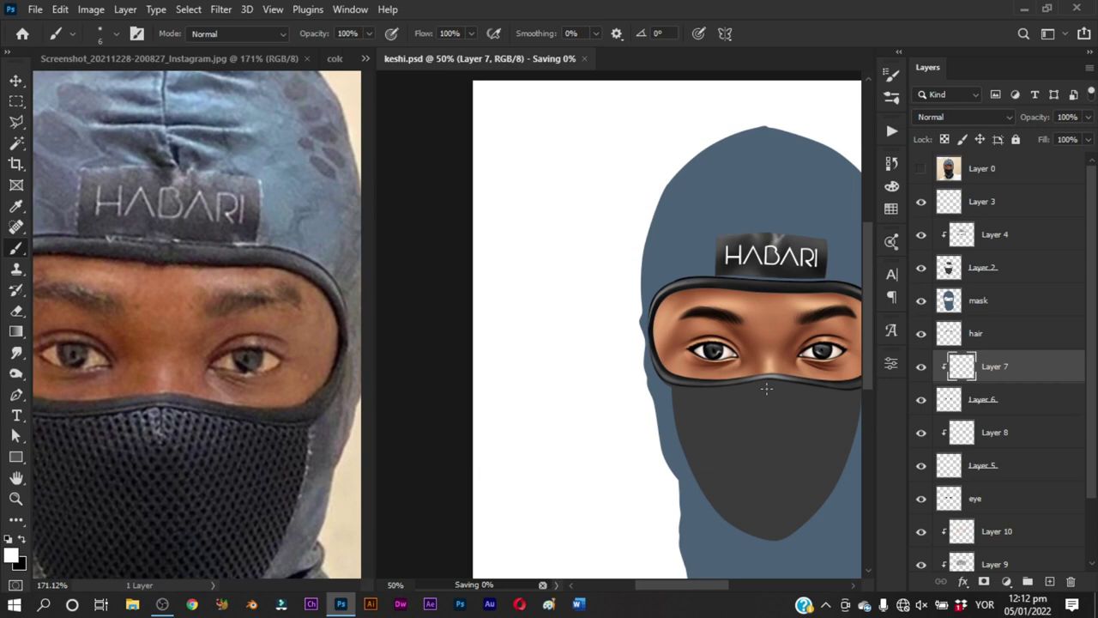
{"action": "left_click_drag", "start_coordinate": [766, 389], "coordinate": [676, 375]}
{"action": "scroll", "coordinate": [677, 375], "scroll_direction": "down", "scroll_amount": 2}
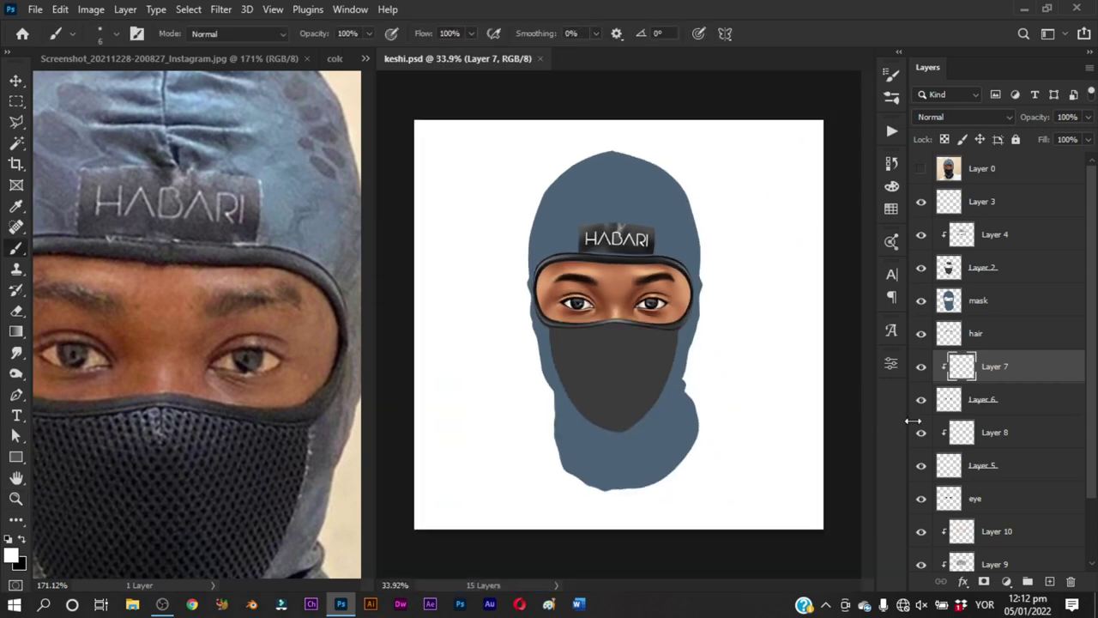
Toggle Layer 10 off and on twice to compare the eyes, then save
{"action": "left_click", "coordinate": [922, 531]}
{"action": "left_click", "coordinate": [921, 531]}
{"action": "left_click", "coordinate": [922, 531]}
{"action": "left_click", "coordinate": [922, 531]}
{"action": "key", "text": "ctrl+s"}
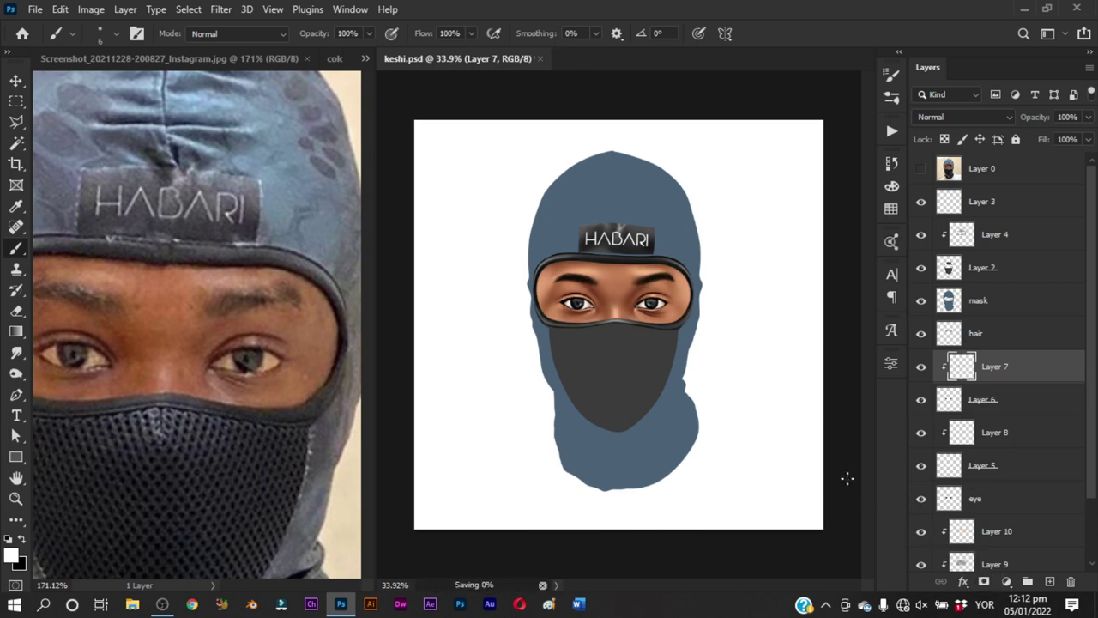
Select Layer 10, sample a dark brown from color.jpg, and return to keshi.psd
{"action": "left_click", "coordinate": [1007, 533]}
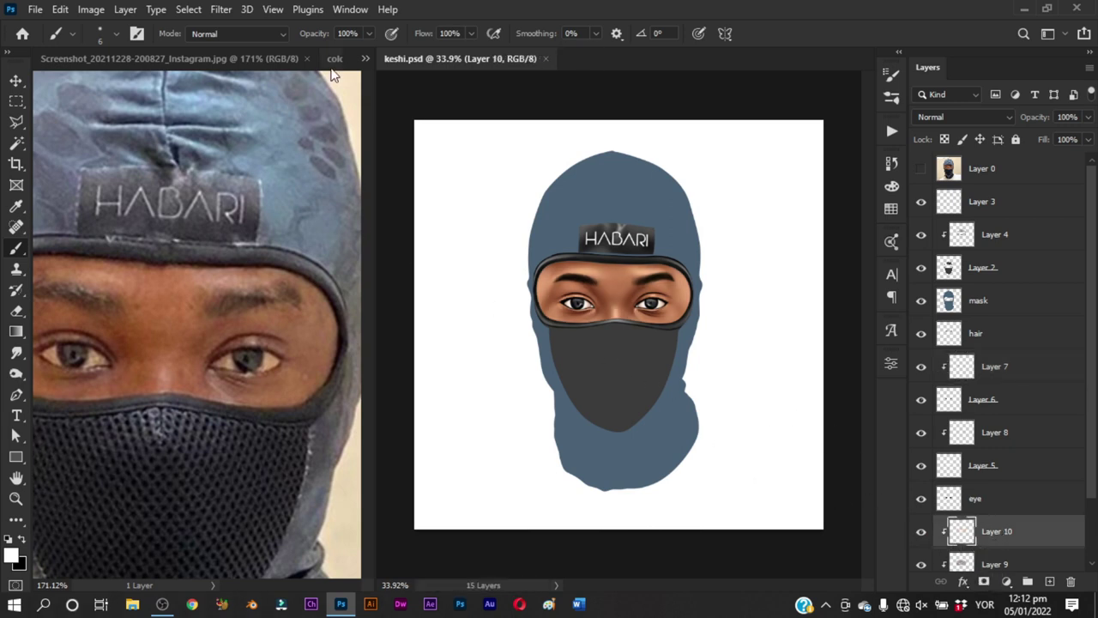
{"action": "left_click", "coordinate": [335, 58]}
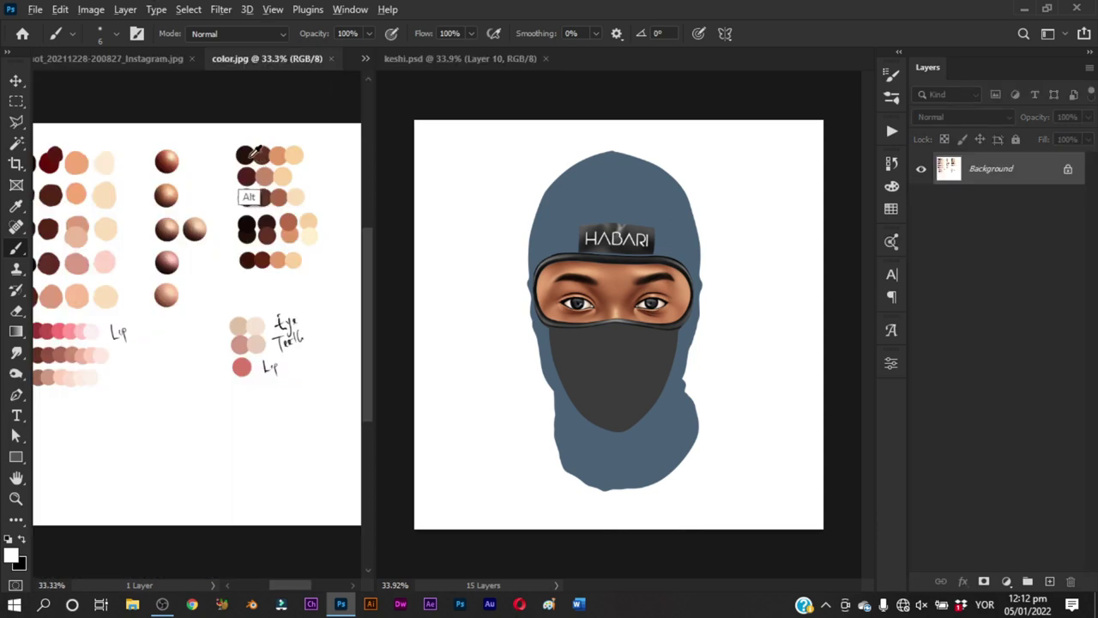
{"action": "left_click_drag", "start_coordinate": [154, 225], "coordinate": [194, 242]}
{"action": "left_click", "coordinate": [78, 176], "text": "alt"}
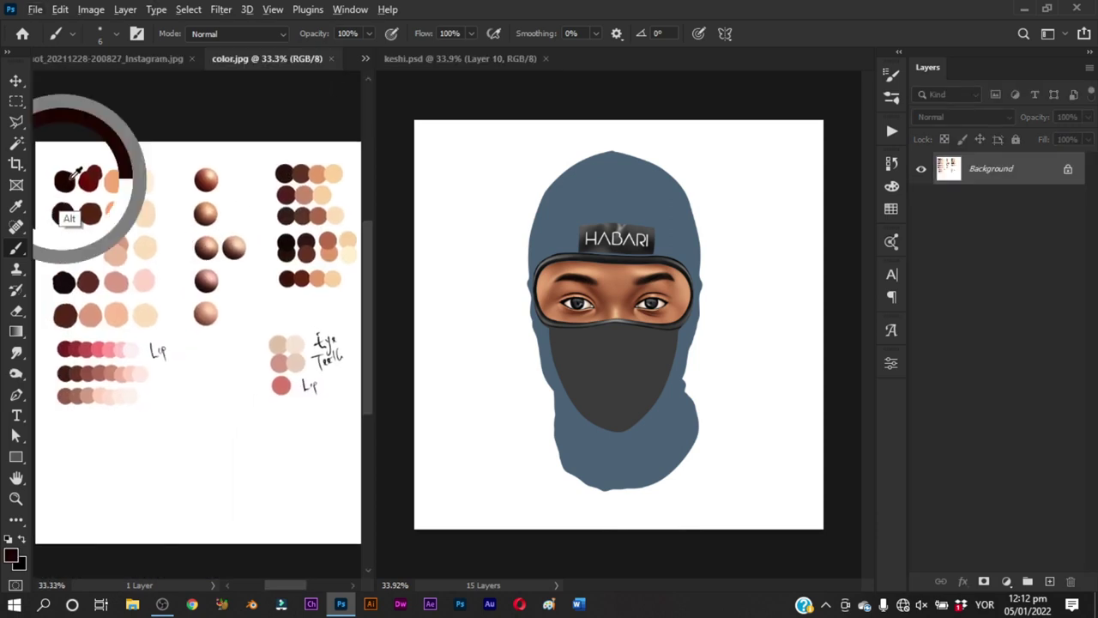
{"action": "left_click", "coordinate": [143, 62]}
{"action": "left_click", "coordinate": [671, 369]}
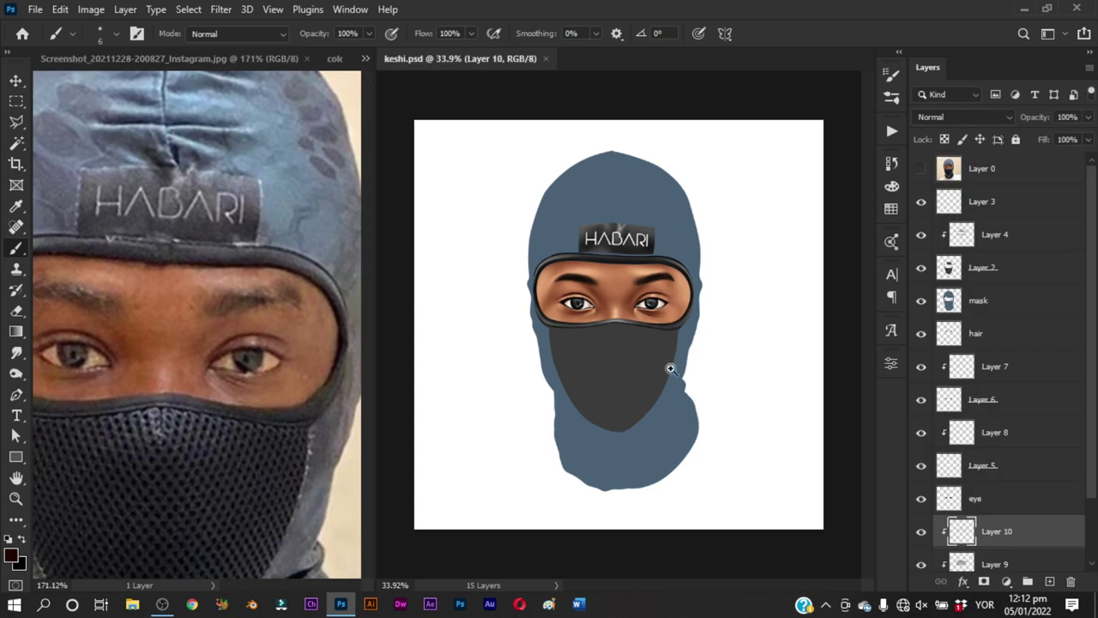
{"action": "left_click_drag", "start_coordinate": [671, 369], "coordinate": [748, 372]}
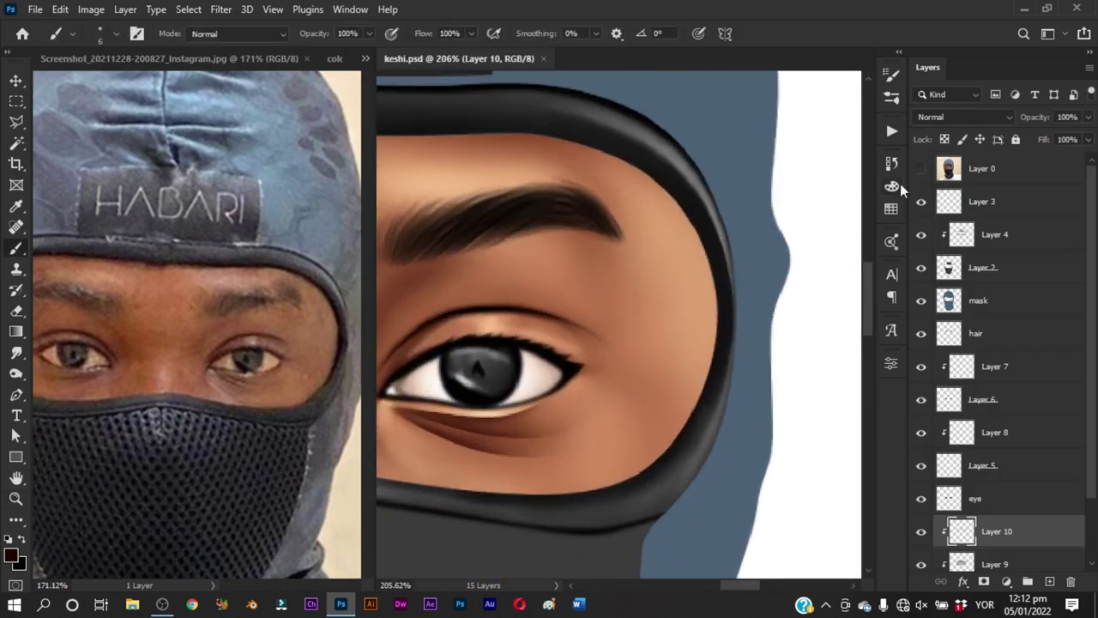
With a larger brush, shade the face along the balaclava's inner edge, redoing one stroke
{"action": "left_click", "coordinate": [920, 168]}
{"action": "left_click", "coordinate": [920, 168]}
{"action": "left_click_drag", "start_coordinate": [714, 231], "coordinate": [713, 255]}
{"action": "key", "text": "ctrl+z"}
{"action": "left_click_drag", "start_coordinate": [694, 218], "coordinate": [728, 327]}
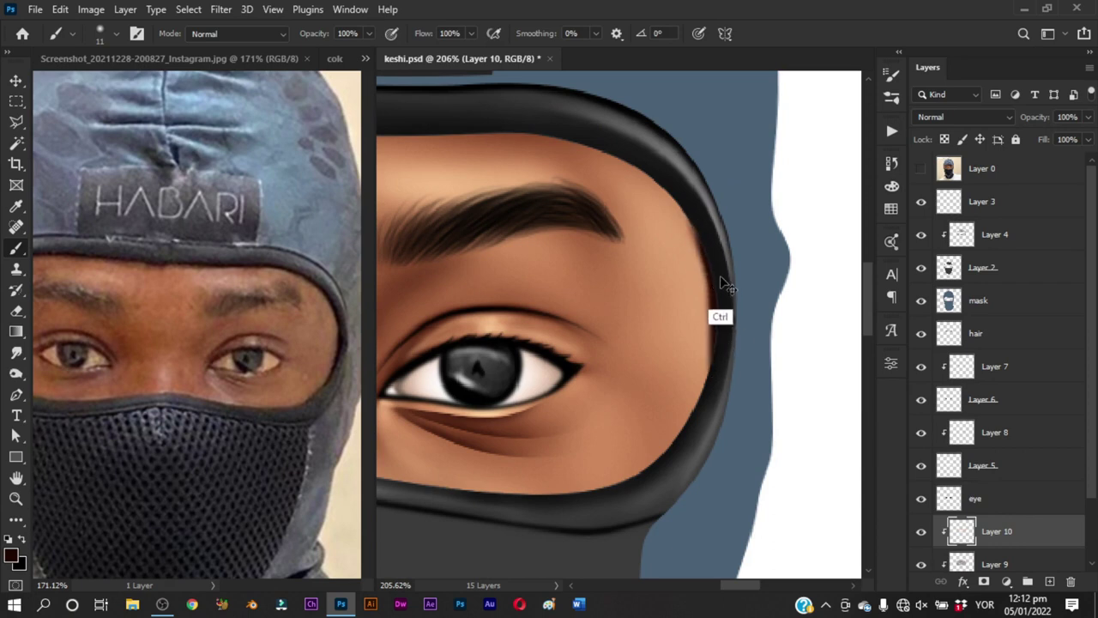
{"action": "key", "text": "ctrl+z"}
{"action": "left_click_drag", "start_coordinate": [713, 270], "coordinate": [720, 354]}
Extend the shading along the inner edge toward the brow, then compare with the reference photo
{"action": "mouse_move", "coordinate": [709, 229]}
{"action": "left_mouse_down"}
{"action": "mouse_move", "coordinate": [750, 322]}
{"action": "mouse_move", "coordinate": [712, 257]}
{"action": "left_mouse_up"}
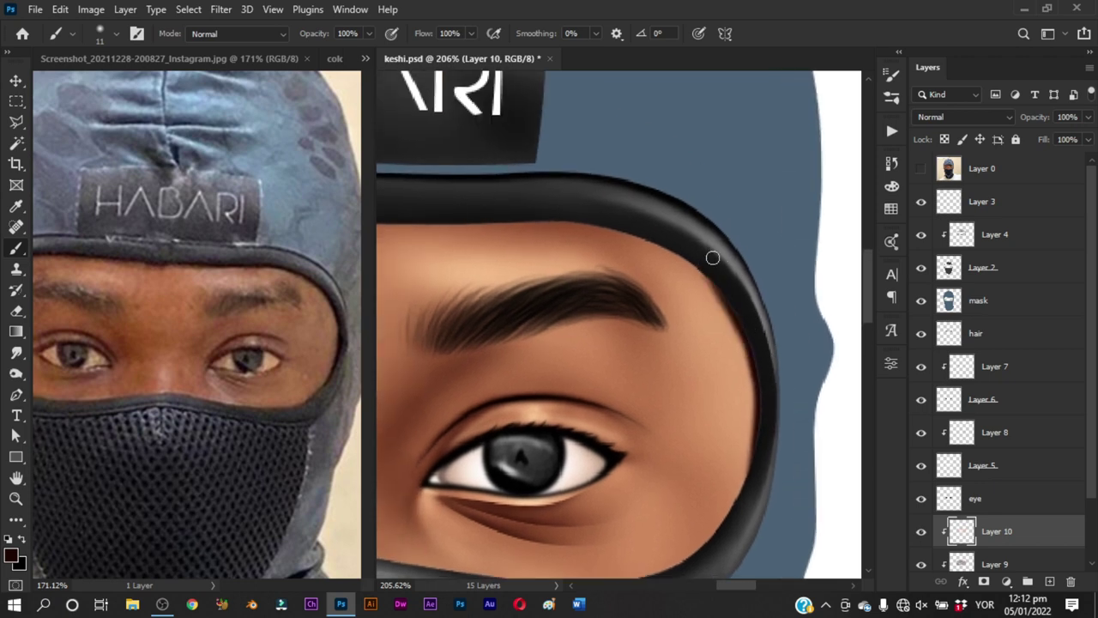
{"action": "left_click_drag", "start_coordinate": [750, 317], "coordinate": [656, 234]}
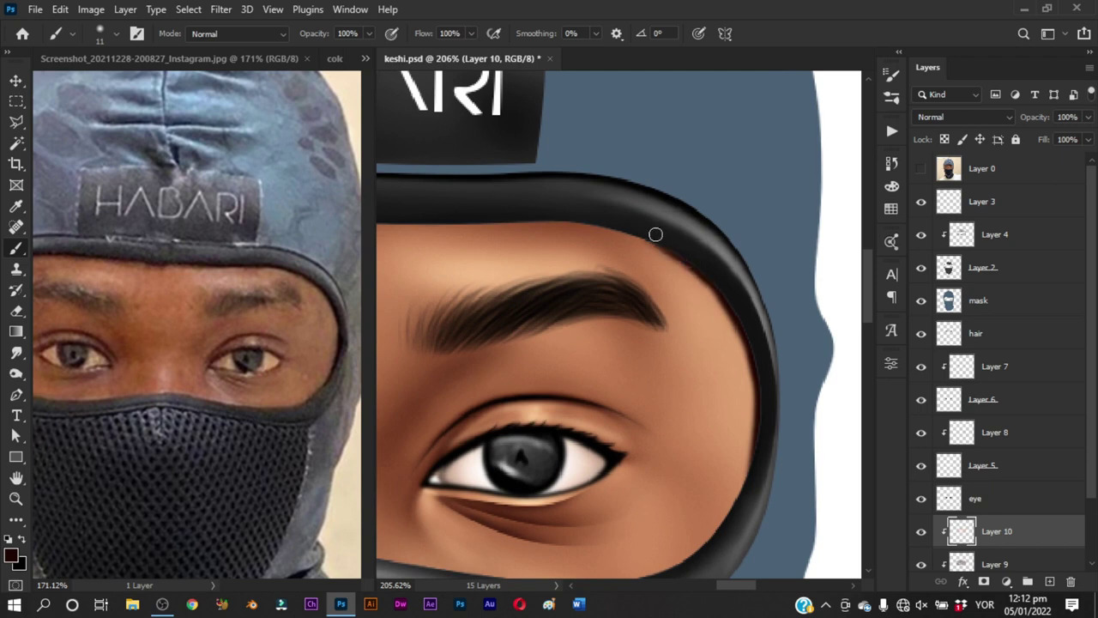
{"action": "left_click_drag", "start_coordinate": [693, 288], "coordinate": [736, 292]}
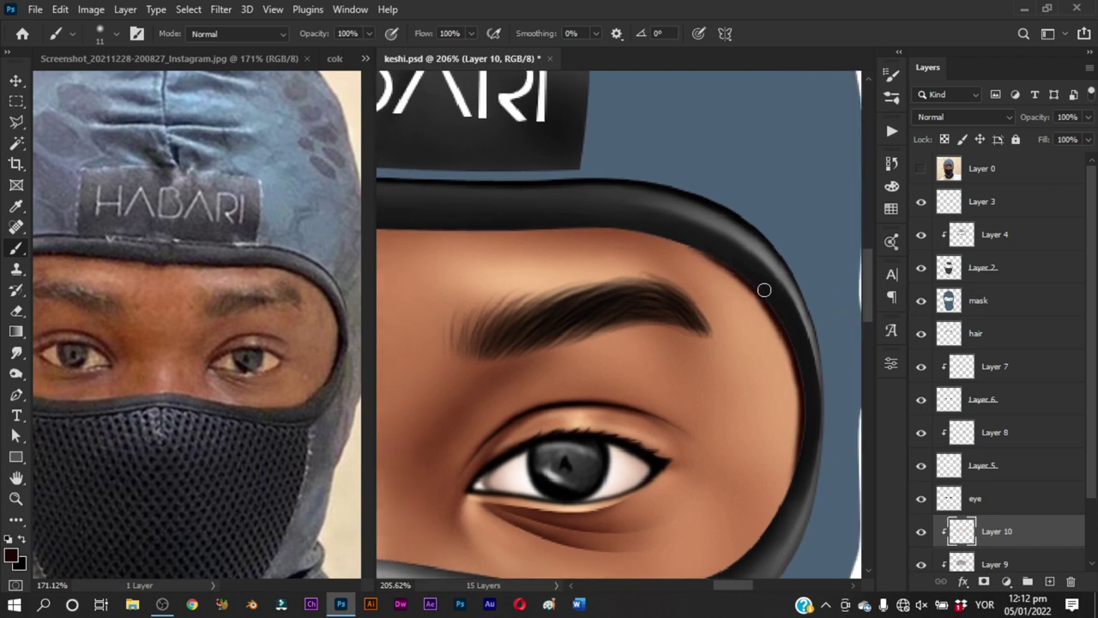
{"action": "key", "text": "z"}
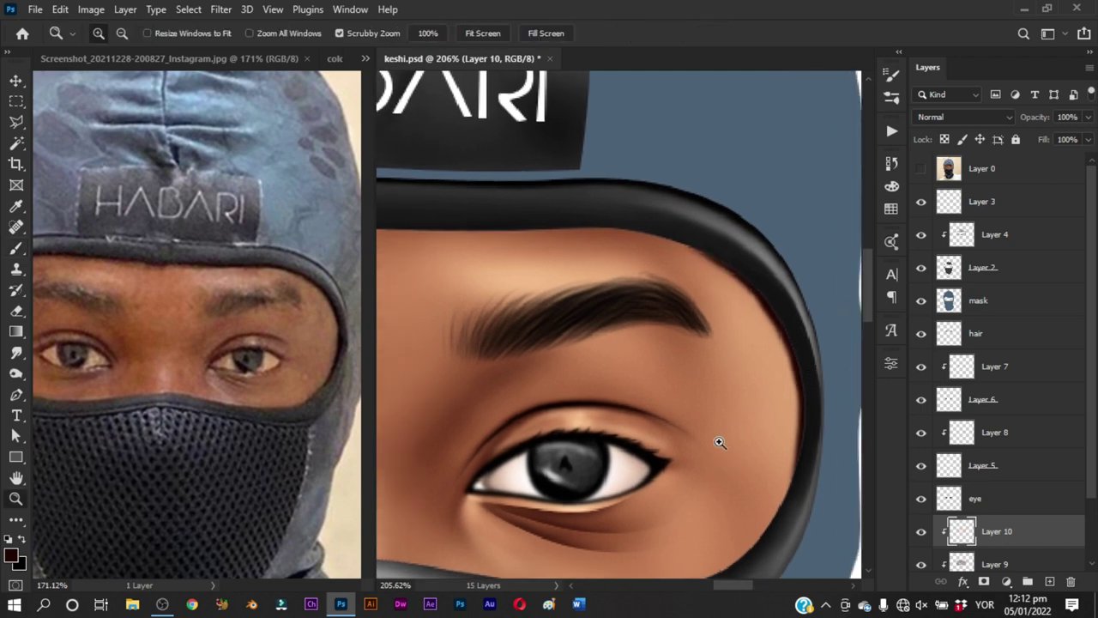
{"action": "mouse_move", "coordinate": [718, 441]}
{"action": "left_mouse_down"}
{"action": "mouse_move", "coordinate": [696, 480]}
{"action": "mouse_move", "coordinate": [729, 481]}
{"action": "left_mouse_up"}
{"action": "key", "text": "b"}
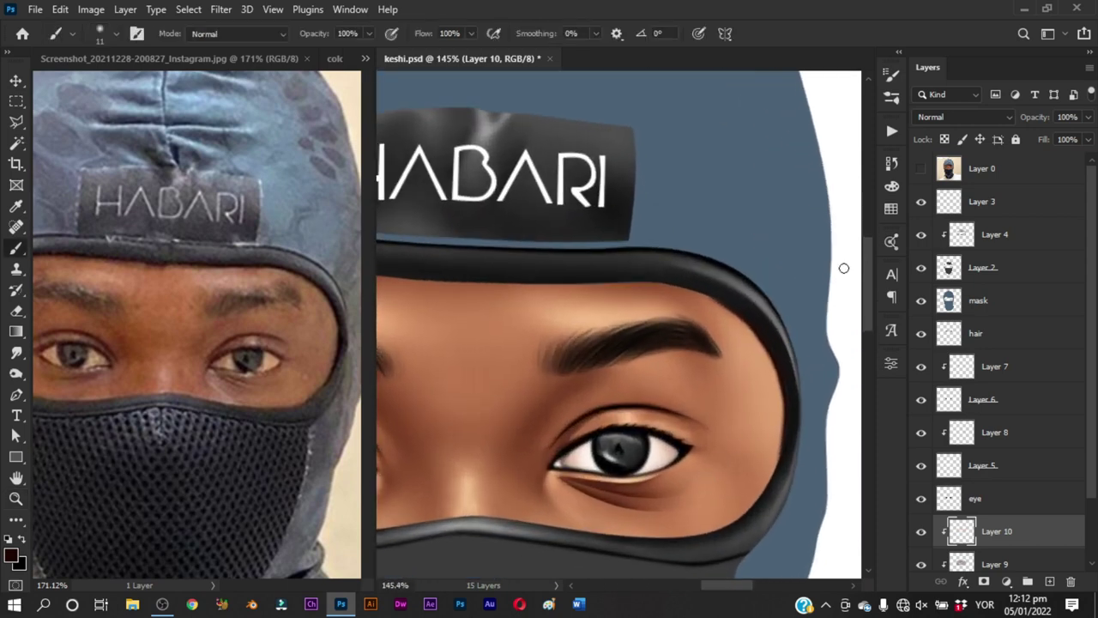
{"action": "left_click", "coordinate": [921, 168]}
{"action": "left_click", "coordinate": [921, 168]}
Darken the lower edge of the top rim above the eyebrow, undoing one stroke
{"action": "key", "text": "z"}
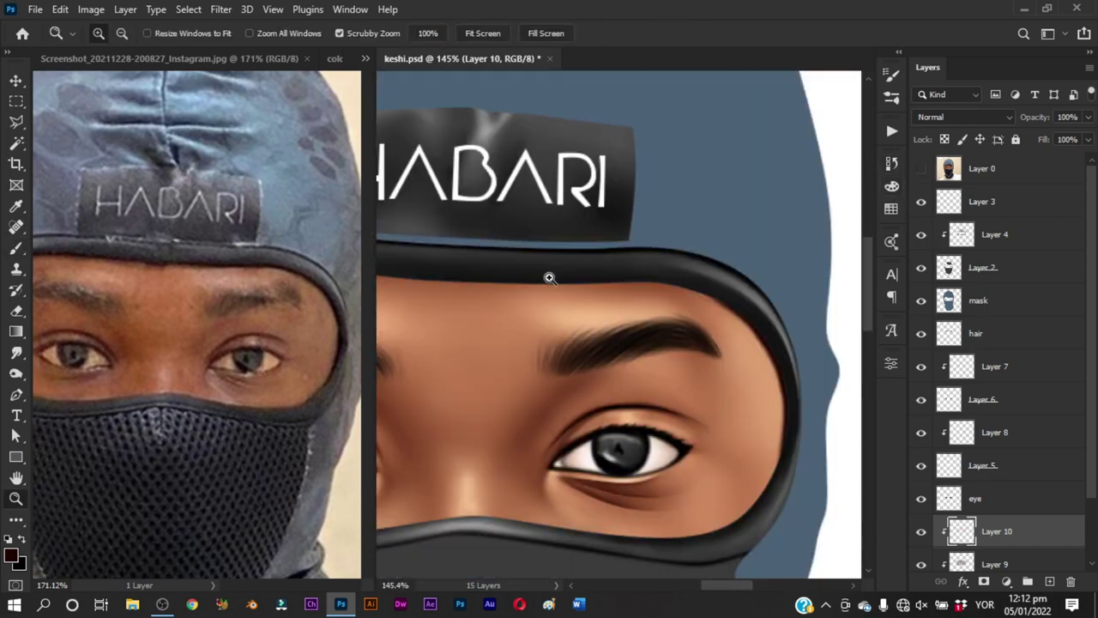
{"action": "mouse_move", "coordinate": [605, 265]}
{"action": "left_mouse_down"}
{"action": "mouse_move", "coordinate": [627, 296]}
{"action": "mouse_move", "coordinate": [755, 287]}
{"action": "mouse_move", "coordinate": [808, 310]}
{"action": "left_mouse_up"}
{"action": "key", "text": "b"}
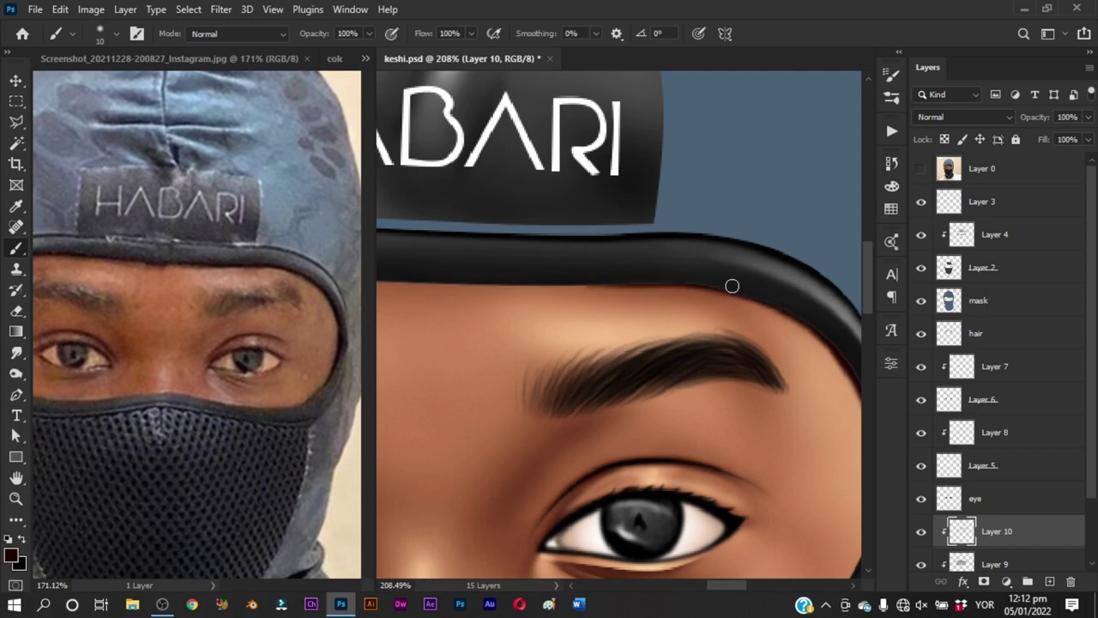
{"action": "left_click_drag", "start_coordinate": [730, 284], "coordinate": [812, 320]}
{"action": "left_click_drag", "start_coordinate": [546, 284], "coordinate": [669, 266]}
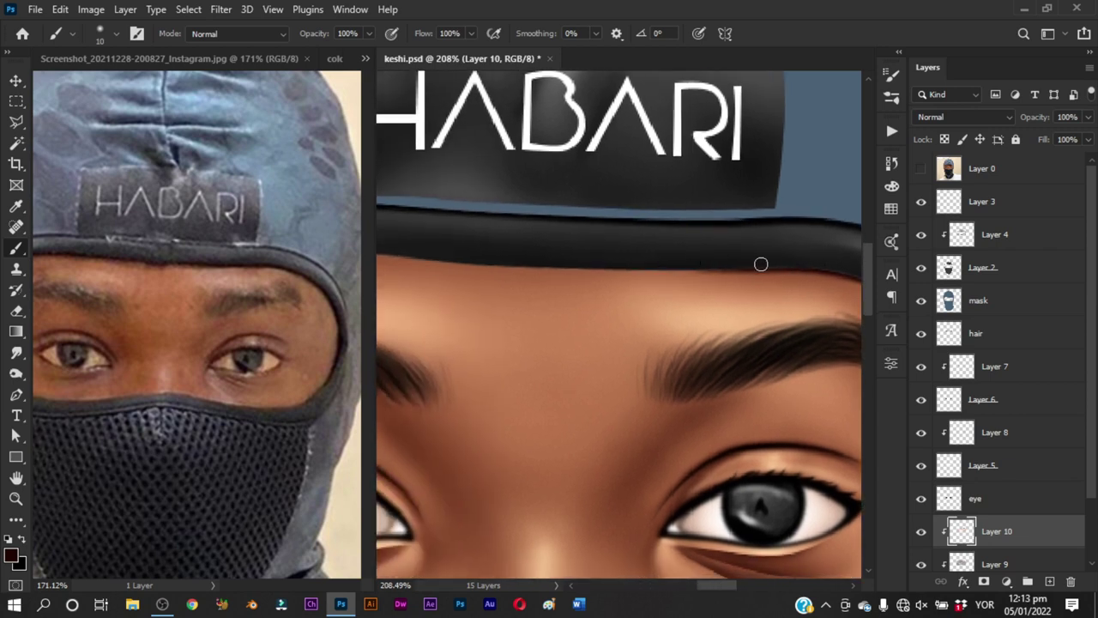
{"action": "left_click_drag", "start_coordinate": [572, 267], "coordinate": [678, 287]}
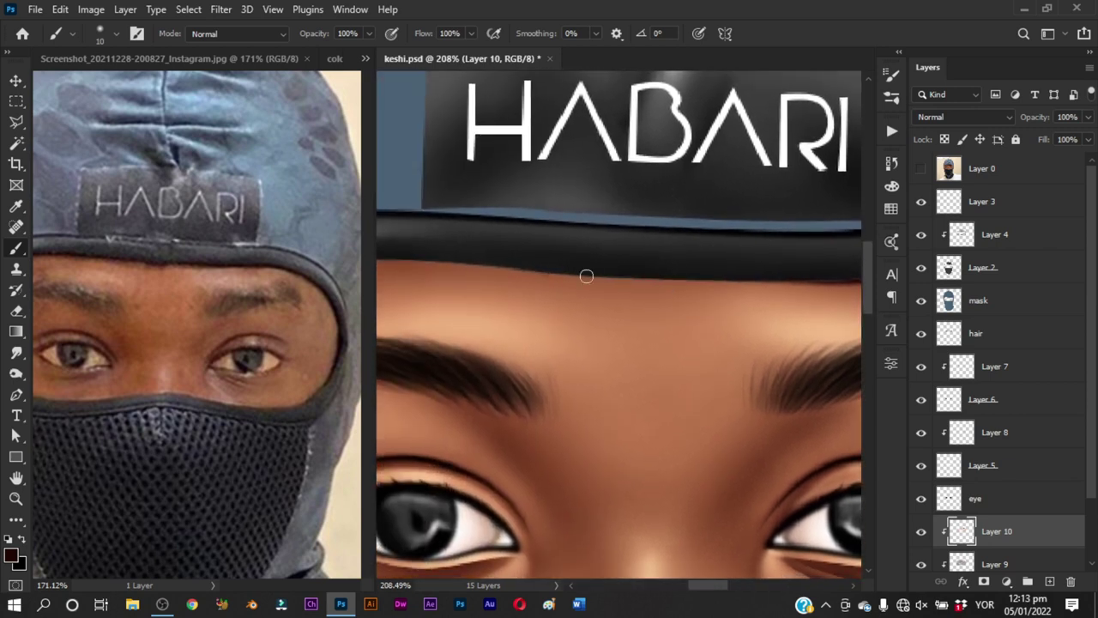
{"action": "mouse_move", "coordinate": [586, 276]}
{"action": "left_mouse_down"}
{"action": "mouse_move", "coordinate": [643, 277]}
{"action": "mouse_move", "coordinate": [582, 267]}
{"action": "left_mouse_up"}
{"action": "key", "text": "ctrl+z"}
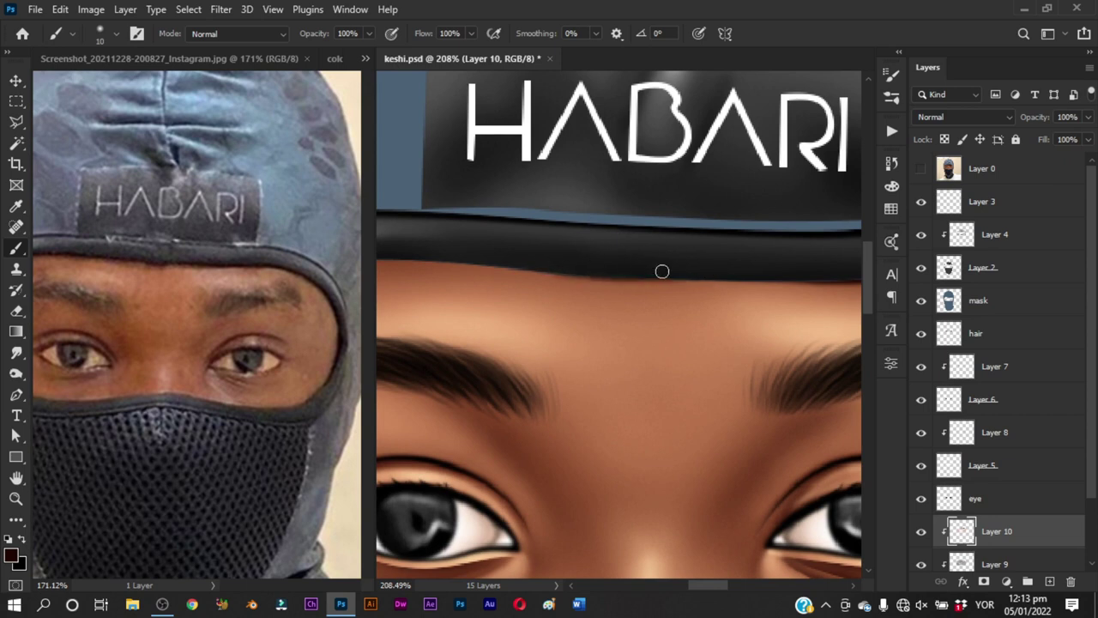
Darken the top rim's lower edge further right with several strokes
{"action": "mouse_move", "coordinate": [728, 262]}
{"action": "left_mouse_down"}
{"action": "mouse_move", "coordinate": [541, 272]}
{"action": "mouse_move", "coordinate": [709, 277]}
{"action": "left_mouse_up"}
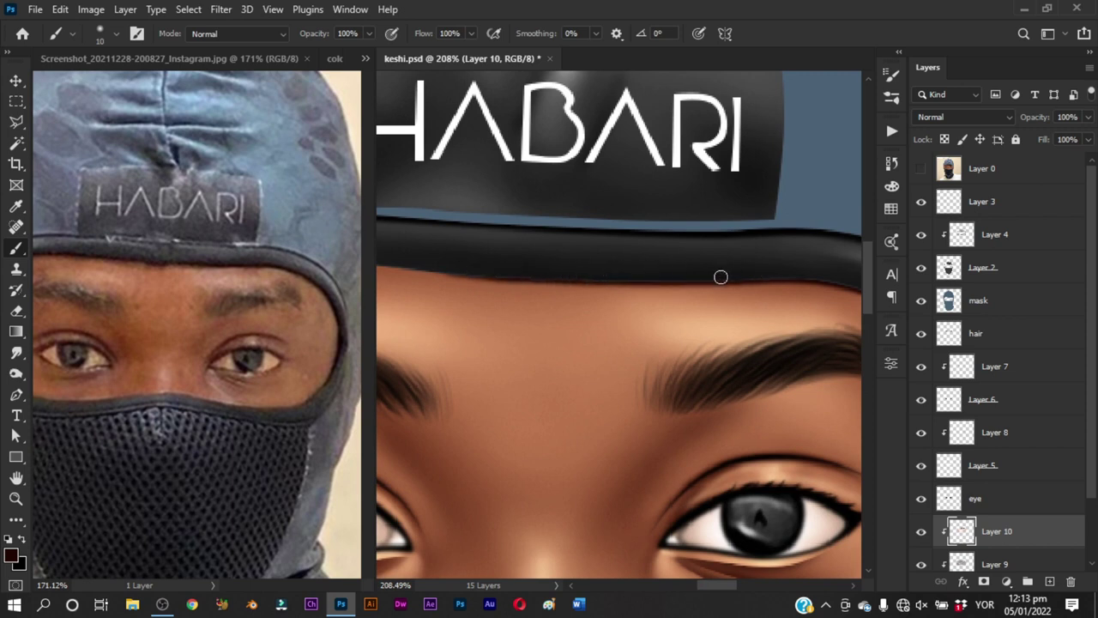
{"action": "scroll", "coordinate": [721, 278], "scroll_direction": "left", "scroll_amount": 3}
{"action": "scroll", "coordinate": [696, 282], "scroll_direction": "left", "scroll_amount": 1}
{"action": "scroll", "coordinate": [632, 265], "scroll_direction": "left", "scroll_amount": 3}
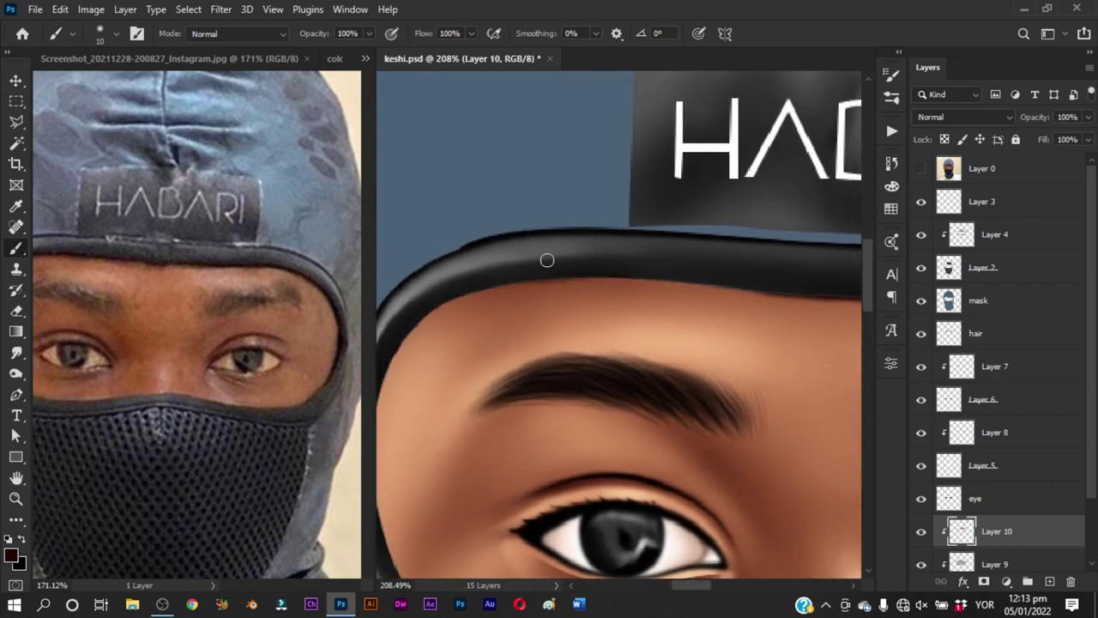
{"action": "left_click_drag", "start_coordinate": [508, 282], "coordinate": [786, 287]}
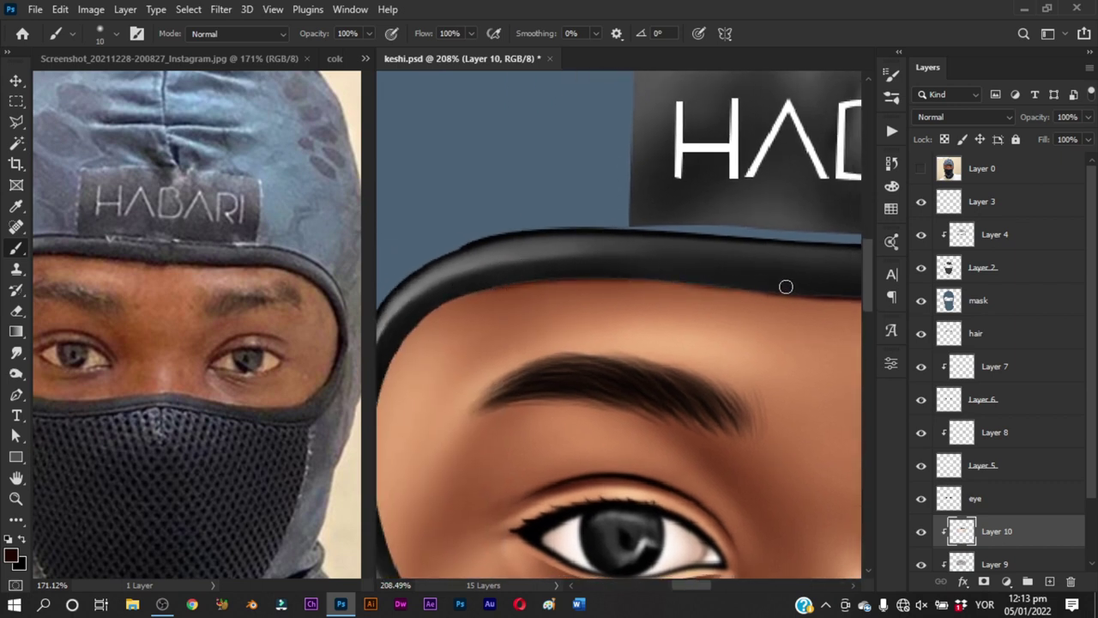
{"action": "left_click_drag", "start_coordinate": [564, 280], "coordinate": [753, 284]}
{"action": "mouse_move", "coordinate": [637, 281]}
{"action": "left_mouse_down"}
{"action": "mouse_move", "coordinate": [755, 287]}
{"action": "mouse_move", "coordinate": [659, 279]}
{"action": "left_mouse_up"}
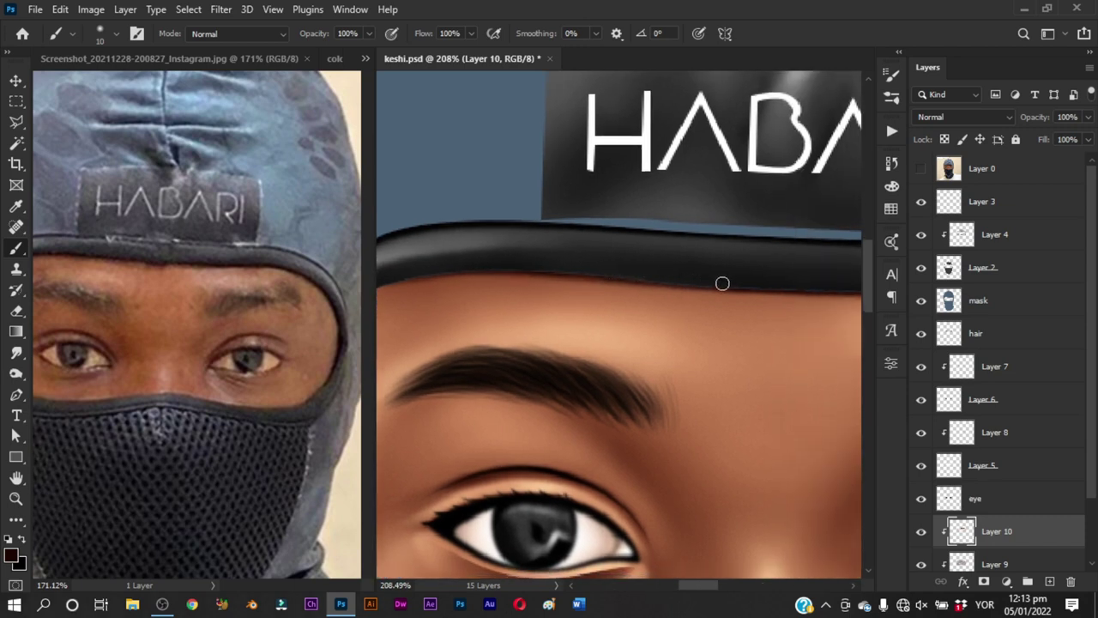
{"action": "left_click_drag", "start_coordinate": [525, 300], "coordinate": [712, 232]}
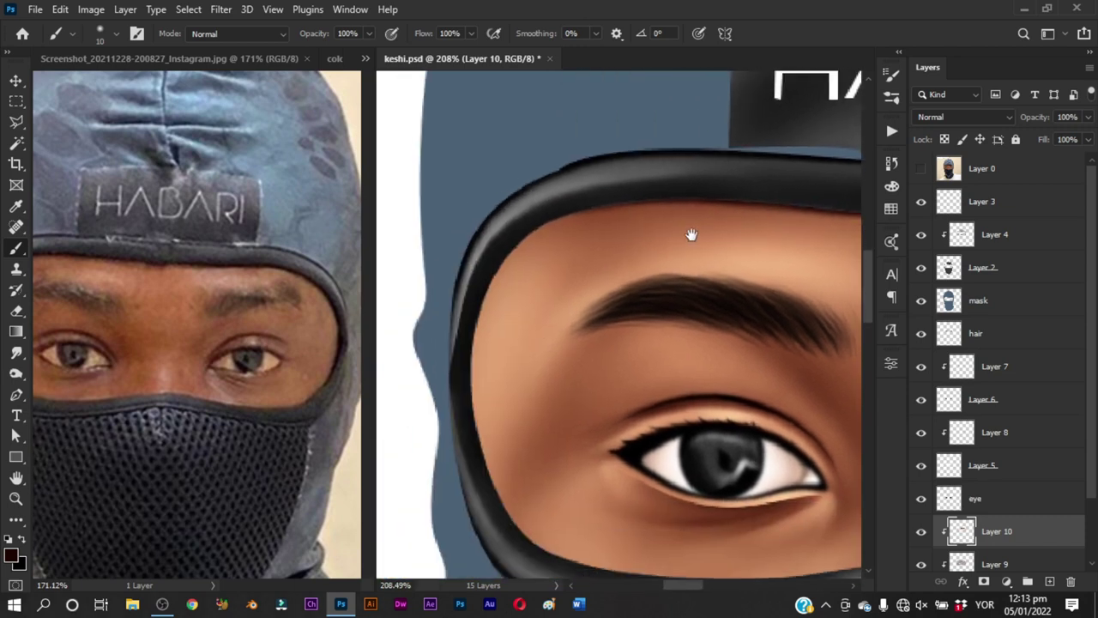
Darken the rim's inner left edge from the top-left corner down its lower-left curve
{"action": "left_click", "coordinate": [921, 171]}
{"action": "left_click", "coordinate": [921, 172]}
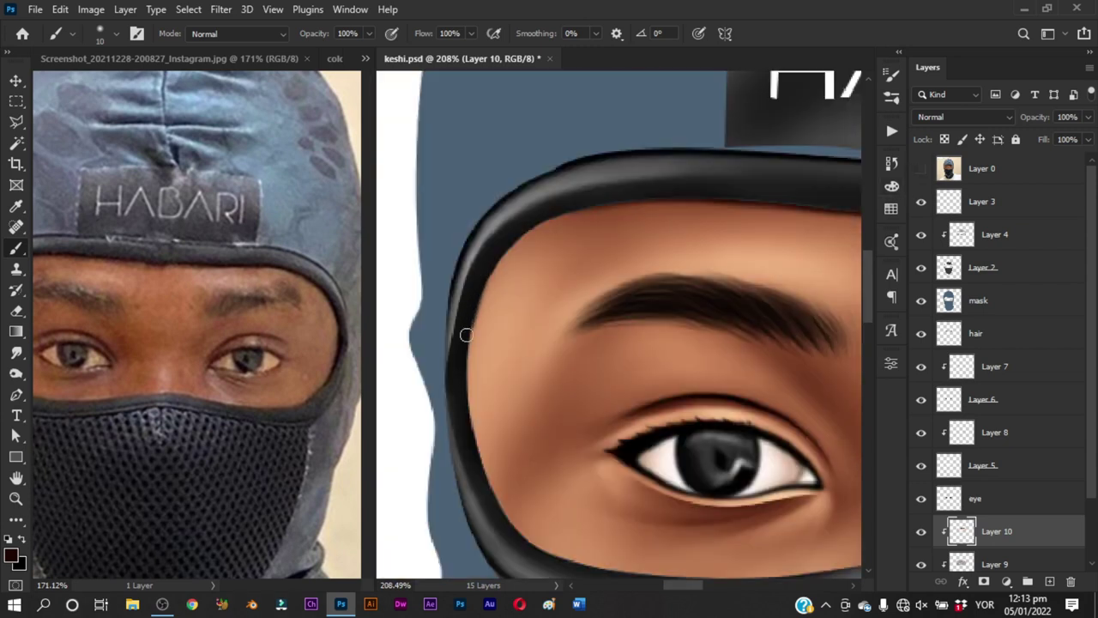
{"action": "mouse_move", "coordinate": [466, 334]}
{"action": "left_mouse_down"}
{"action": "mouse_move", "coordinate": [473, 282]}
{"action": "mouse_move", "coordinate": [461, 375]}
{"action": "left_mouse_up"}
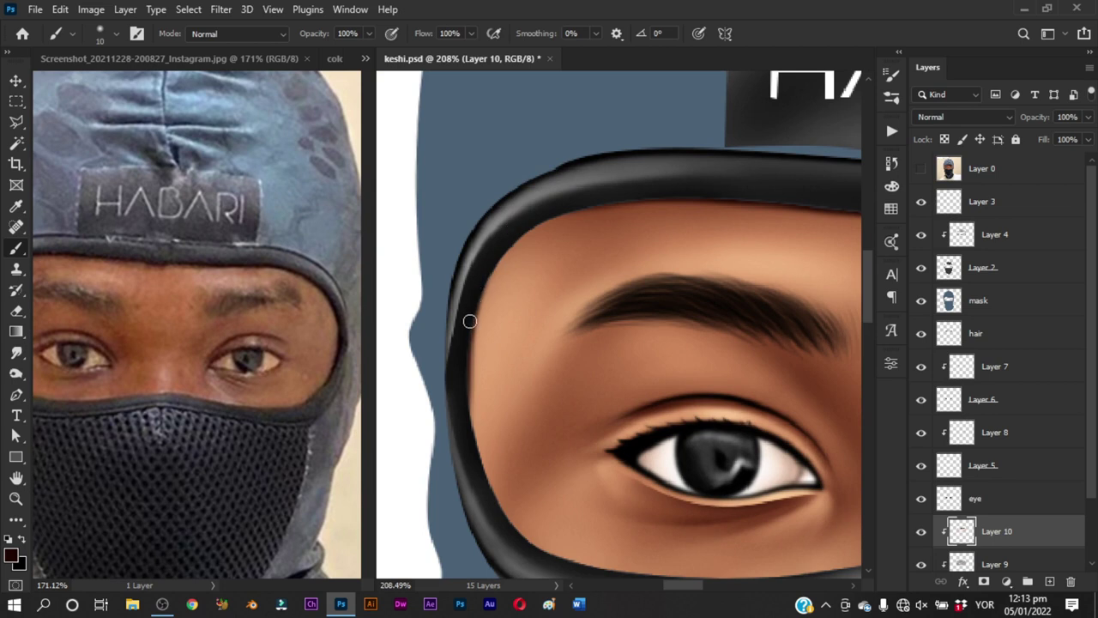
{"action": "mouse_move", "coordinate": [469, 321]}
{"action": "left_mouse_down"}
{"action": "mouse_move", "coordinate": [460, 363]}
{"action": "mouse_move", "coordinate": [483, 280]}
{"action": "mouse_move", "coordinate": [550, 217]}
{"action": "mouse_move", "coordinate": [507, 241]}
{"action": "mouse_move", "coordinate": [652, 189]}
{"action": "mouse_move", "coordinate": [758, 188]}
{"action": "left_mouse_up"}
{"action": "left_click_drag", "start_coordinate": [550, 268], "coordinate": [601, 195]}
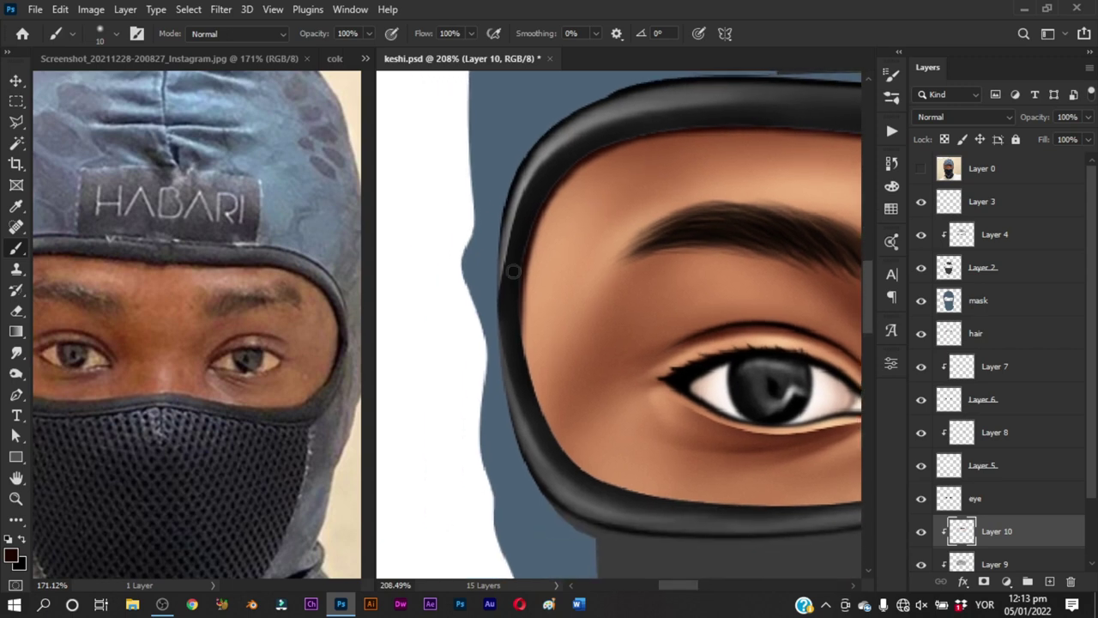
{"action": "mouse_move", "coordinate": [518, 282]}
{"action": "left_mouse_down"}
{"action": "mouse_move", "coordinate": [529, 318]}
{"action": "mouse_move", "coordinate": [486, 215]}
{"action": "mouse_move", "coordinate": [478, 224]}
{"action": "mouse_move", "coordinate": [507, 319]}
{"action": "left_mouse_up"}
{"action": "left_click_drag", "start_coordinate": [480, 234], "coordinate": [525, 354]}
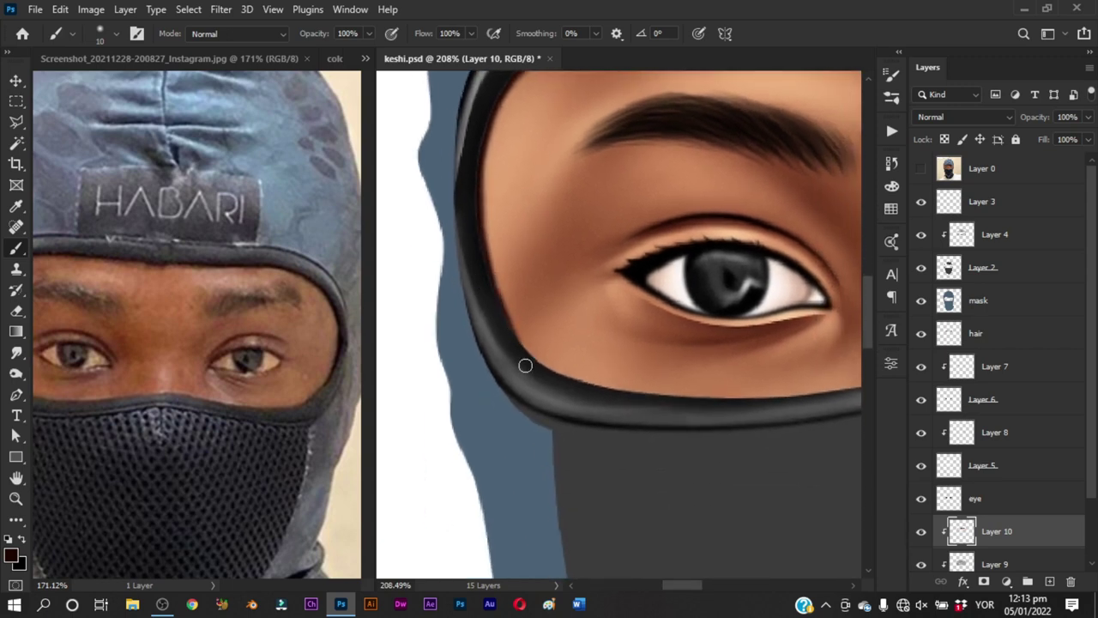
{"action": "left_click_drag", "start_coordinate": [497, 309], "coordinate": [507, 334]}
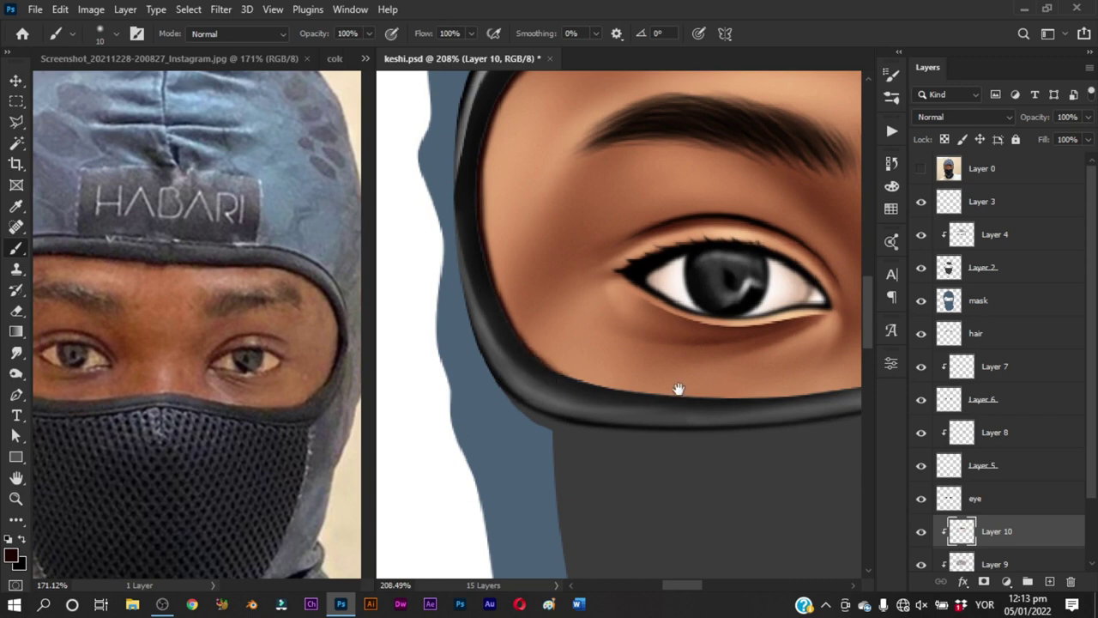
{"action": "left_click_drag", "start_coordinate": [678, 386], "coordinate": [701, 341]}
Compare against the reference photo, then zoom out to 179% along the lower rim
{"action": "left_click", "coordinate": [923, 172]}
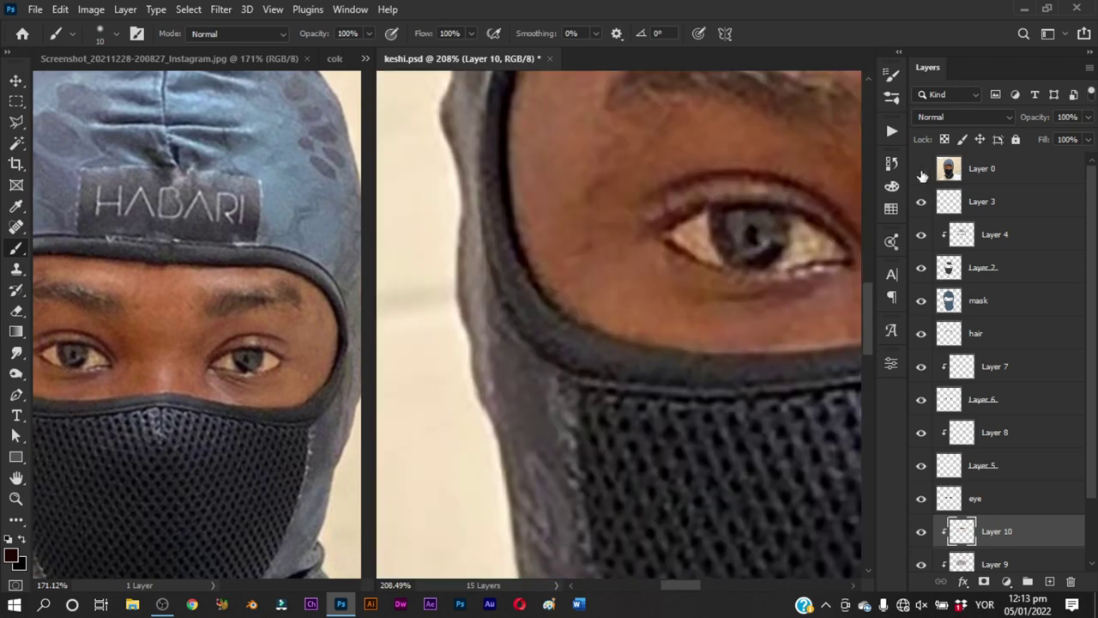
{"action": "left_click", "coordinate": [923, 172]}
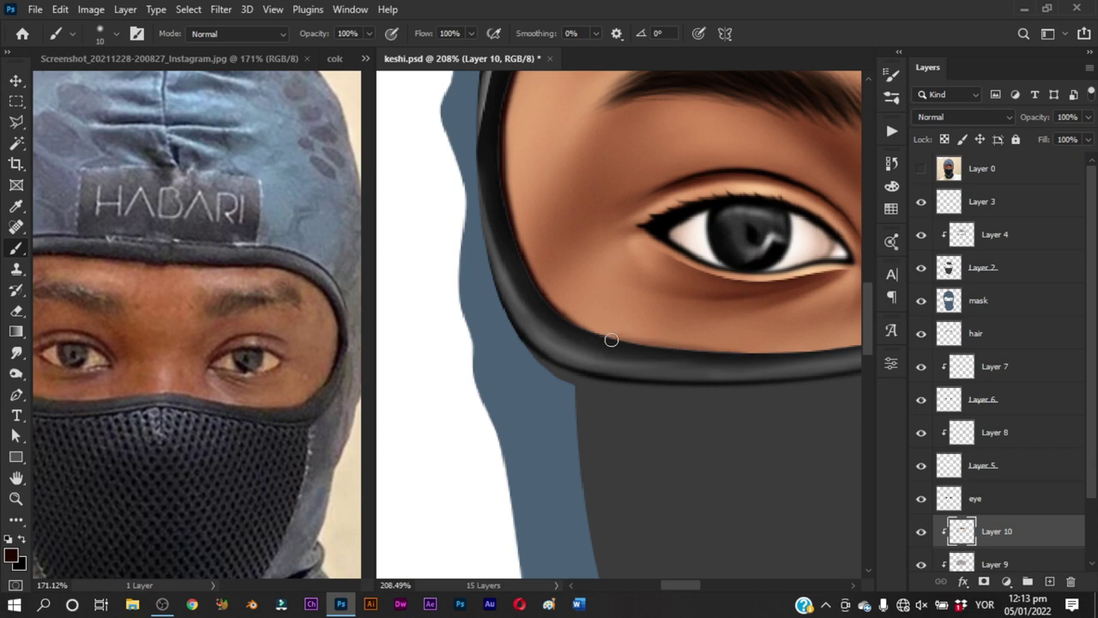
{"action": "key", "text": "z"}
{"action": "left_click_drag", "start_coordinate": [608, 386], "coordinate": [673, 369]}
{"action": "key", "text": "b"}
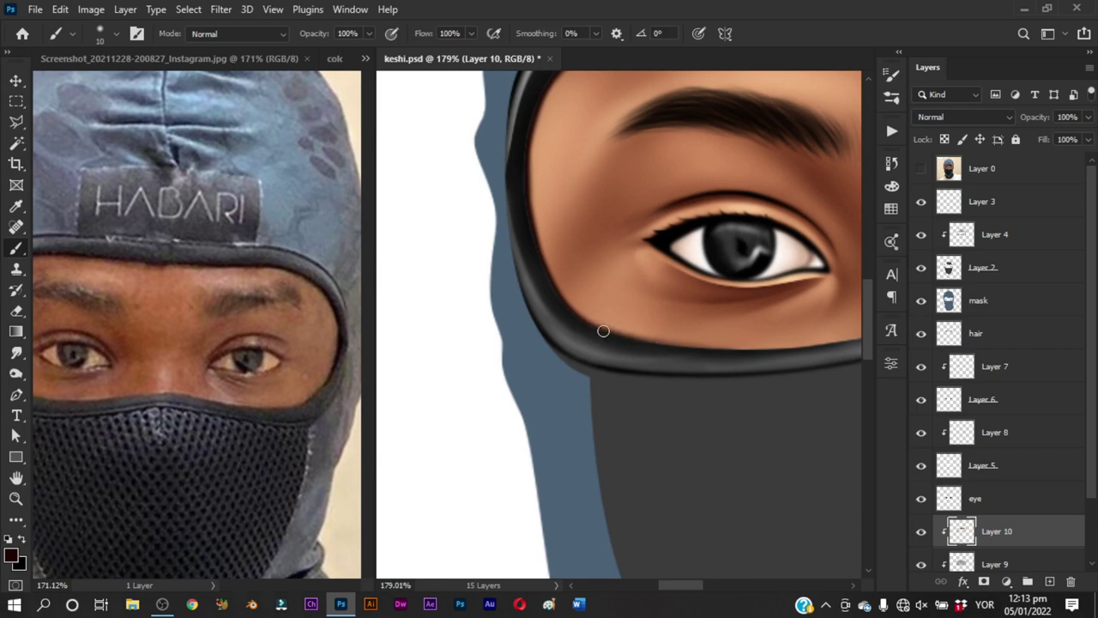
{"action": "left_click_drag", "start_coordinate": [743, 340], "coordinate": [640, 335]}
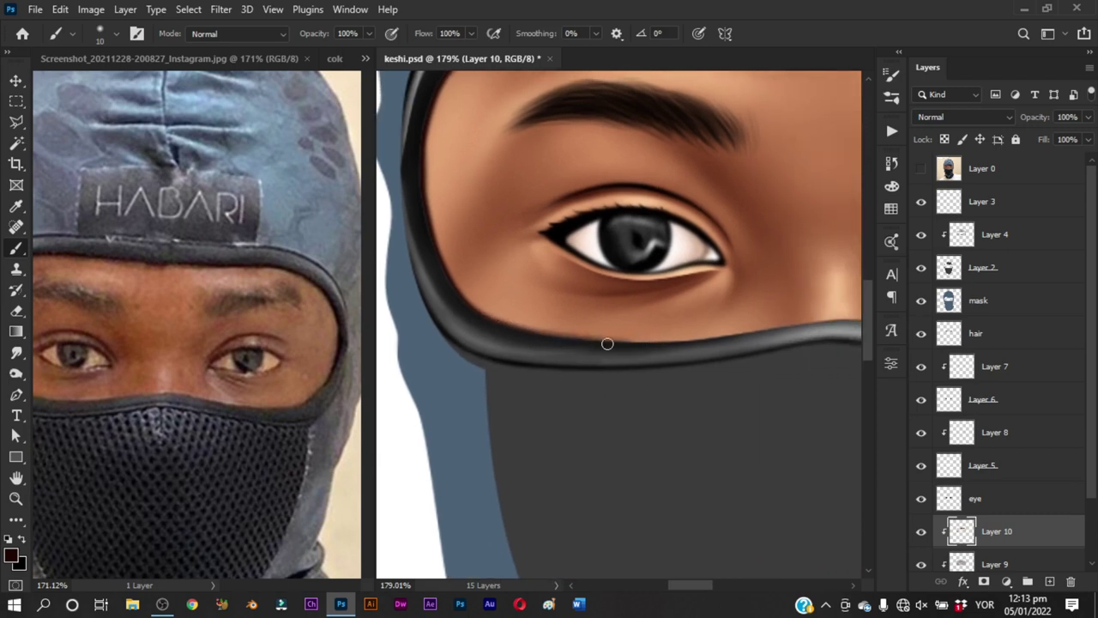
{"action": "scroll", "coordinate": [618, 345], "scroll_direction": "down", "scroll_amount": 1}
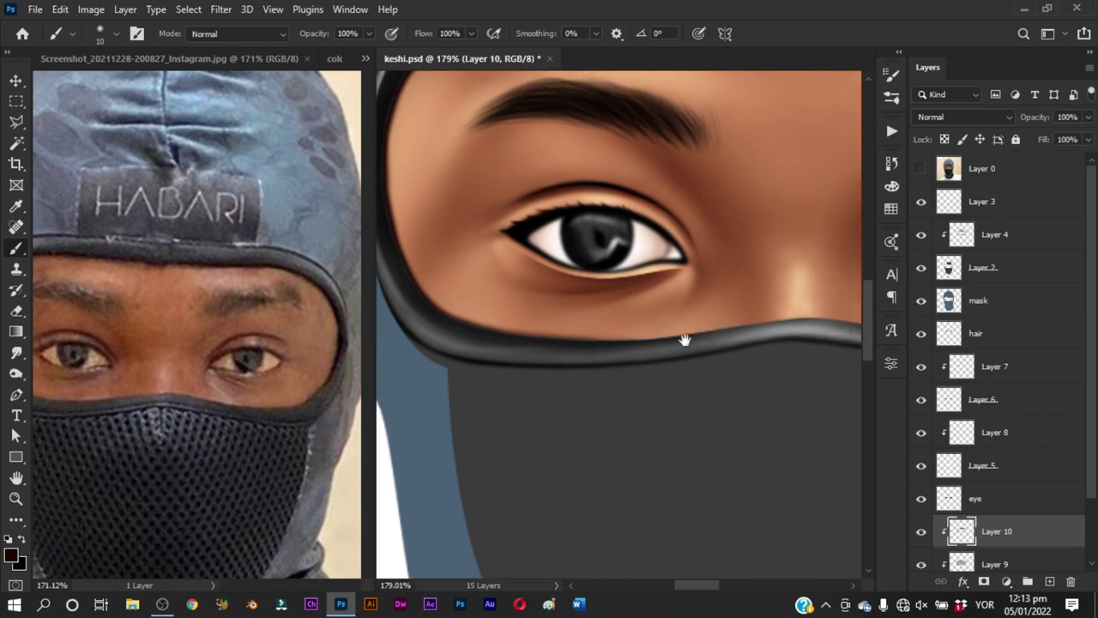
{"action": "scroll", "coordinate": [678, 339], "scroll_direction": "down", "scroll_amount": 2}
{"action": "scroll", "coordinate": [652, 369], "scroll_direction": "down", "scroll_amount": 2}
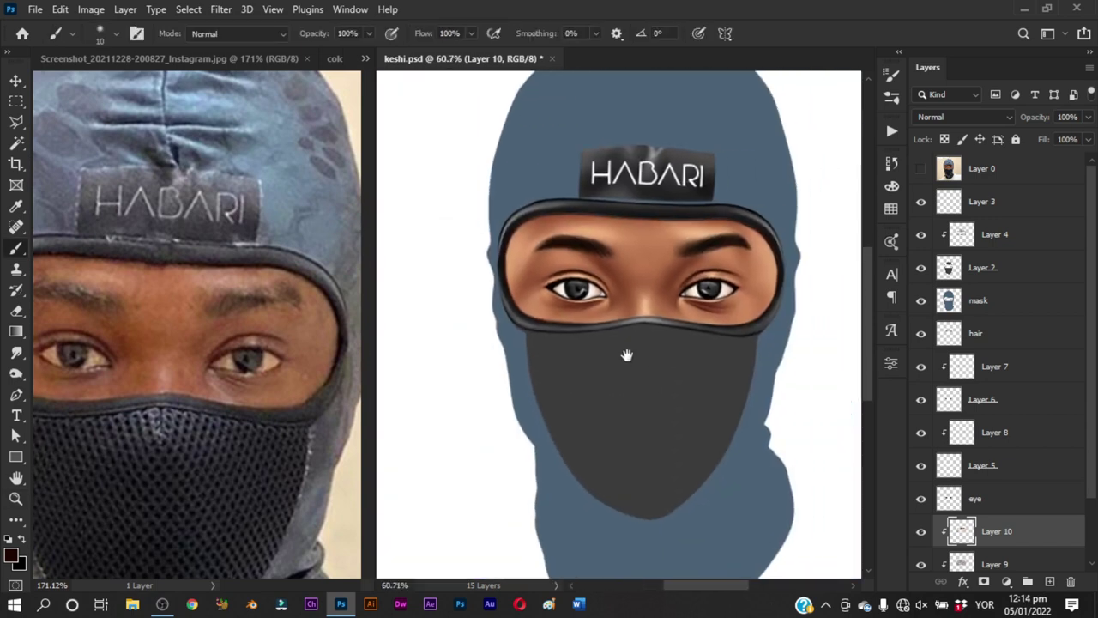
Darken the skin along the rim's right side next to the right eye
{"action": "left_click_drag", "start_coordinate": [605, 333], "coordinate": [687, 345]}
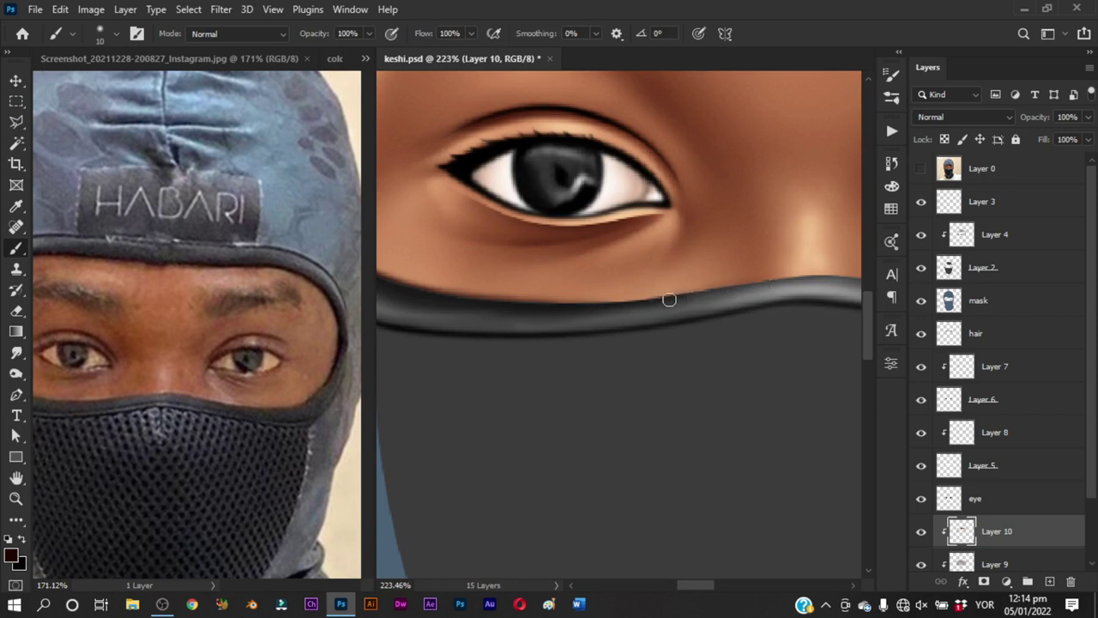
{"action": "left_click_drag", "start_coordinate": [591, 318], "coordinate": [529, 290]}
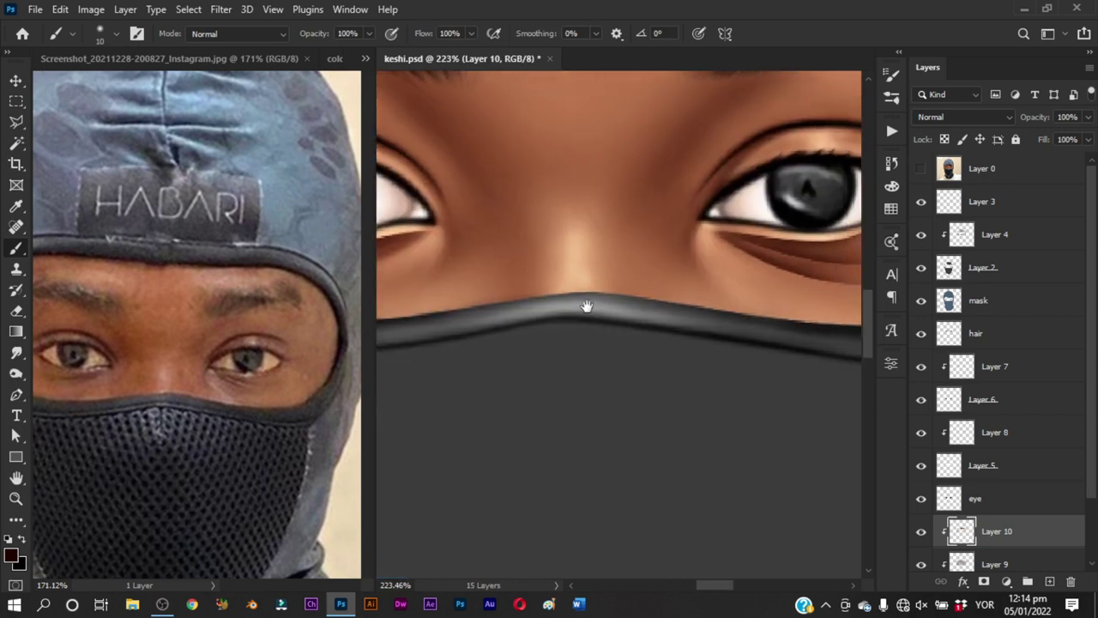
{"action": "left_click_drag", "start_coordinate": [670, 303], "coordinate": [539, 299]}
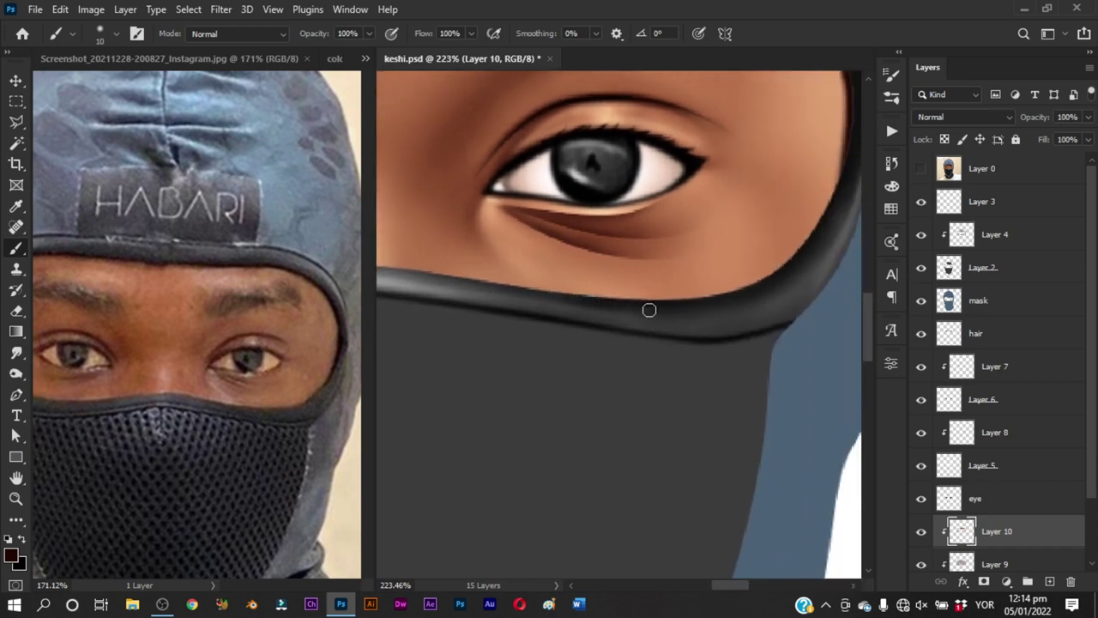
{"action": "left_click_drag", "start_coordinate": [779, 273], "coordinate": [654, 358]}
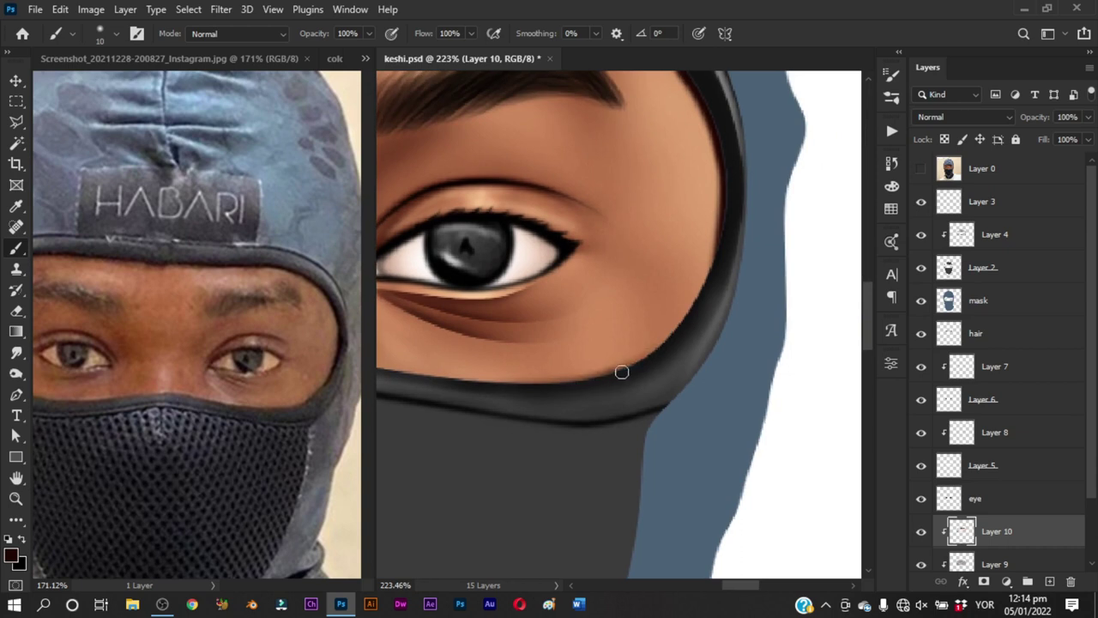
{"action": "scroll", "coordinate": [713, 285], "scroll_direction": "up", "scroll_amount": 1}
{"action": "scroll", "coordinate": [721, 262], "scroll_direction": "up", "scroll_amount": 1}
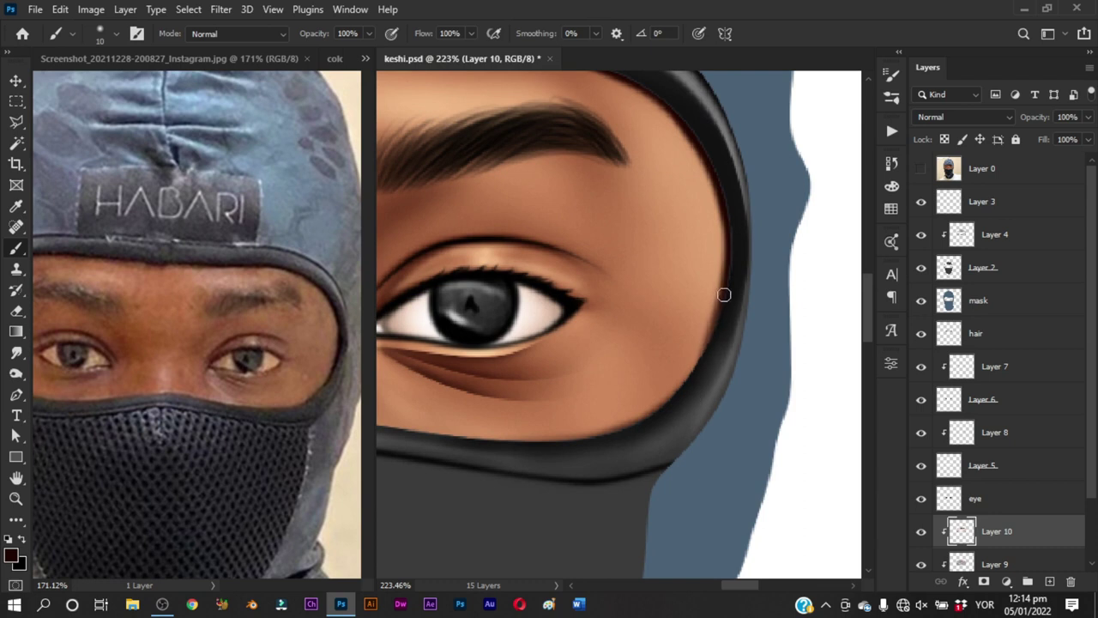
{"action": "mouse_move", "coordinate": [704, 350]}
{"action": "left_mouse_down"}
{"action": "mouse_move", "coordinate": [654, 412]}
{"action": "mouse_move", "coordinate": [690, 377]}
{"action": "left_mouse_up"}
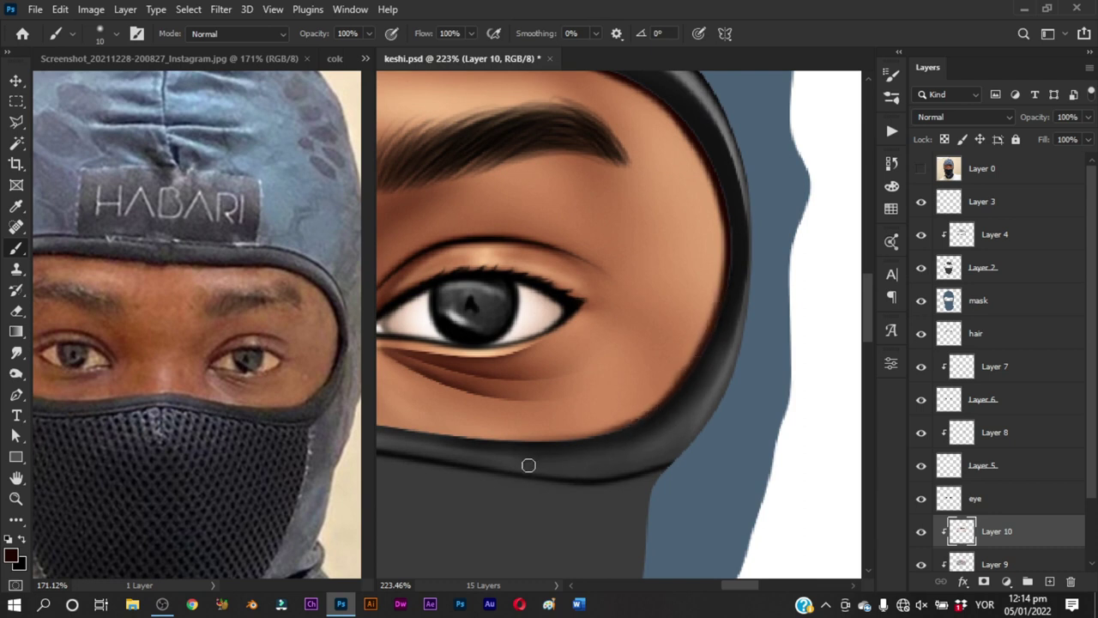
{"action": "scroll", "coordinate": [527, 463], "scroll_direction": "down", "scroll_amount": 3}
{"action": "scroll", "coordinate": [584, 453], "scroll_direction": "down", "scroll_amount": 3}
At 86.8% zoom, brush size 33, shade softly along the top rim, then show the reference layer
{"action": "key", "text": "z"}
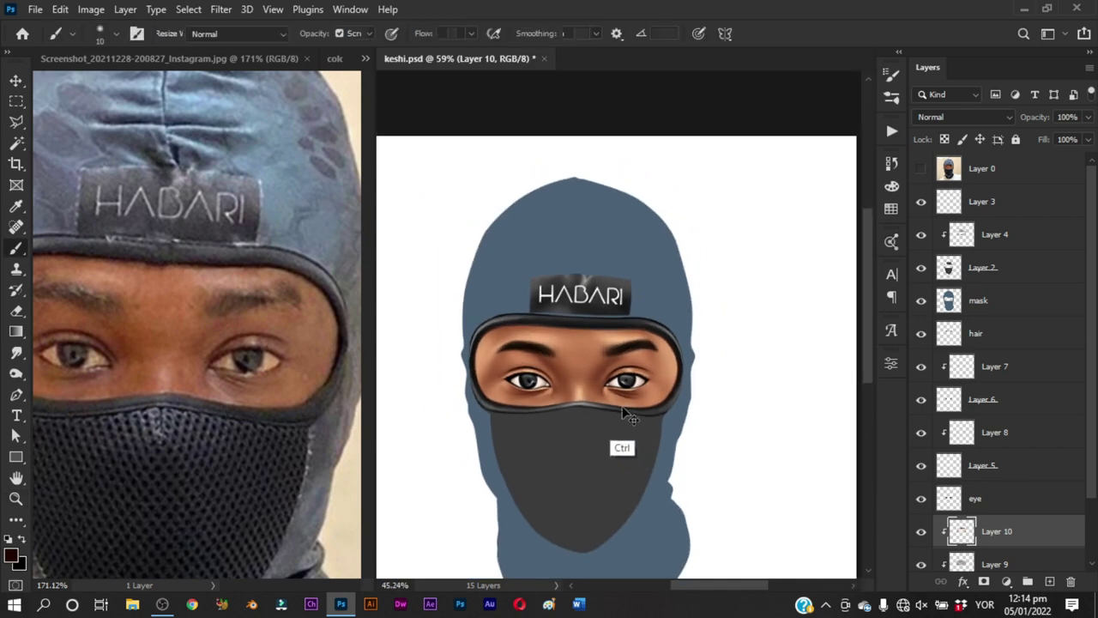
{"action": "left_click", "coordinate": [607, 415]}
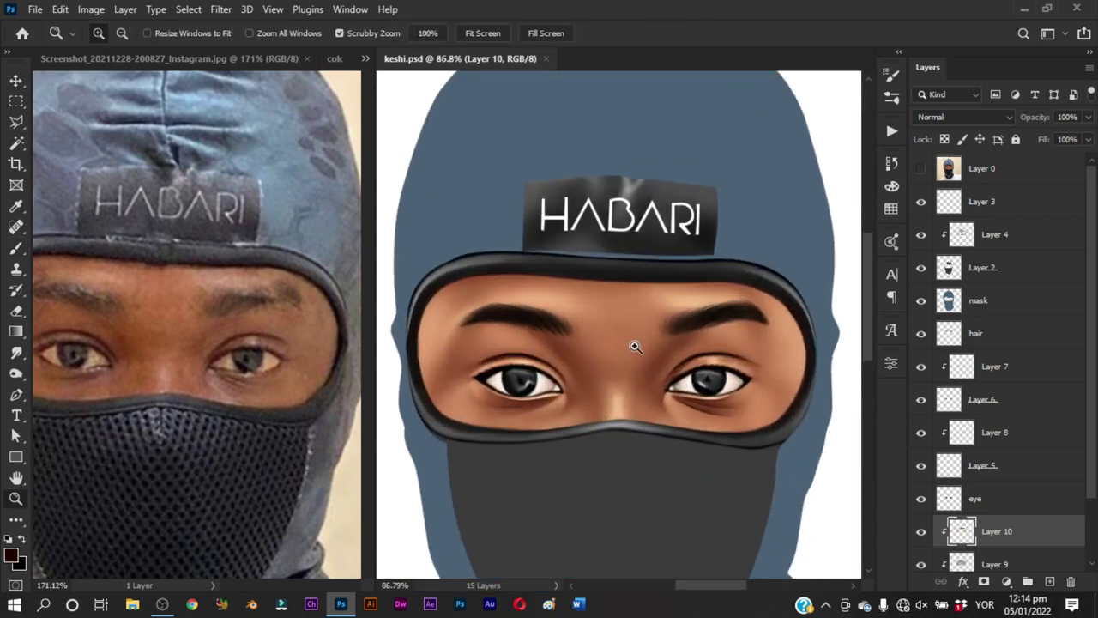
{"action": "scroll", "coordinate": [569, 303], "scroll_direction": "up", "scroll_amount": 3}
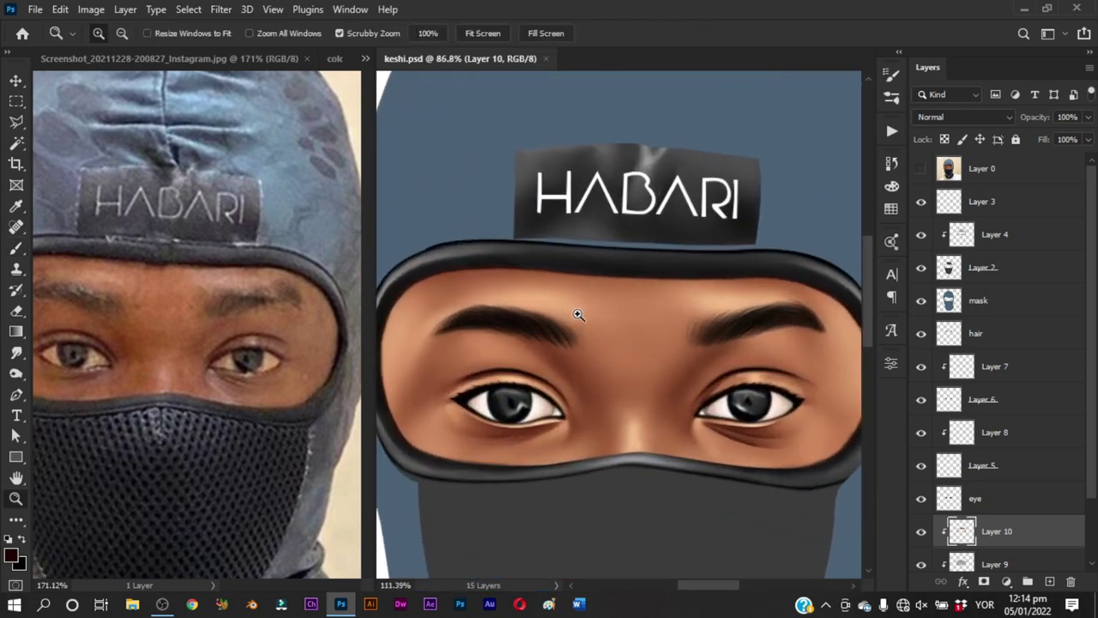
{"action": "key", "text": "b"}
{"action": "left_click_drag", "start_coordinate": [550, 265], "coordinate": [812, 255]}
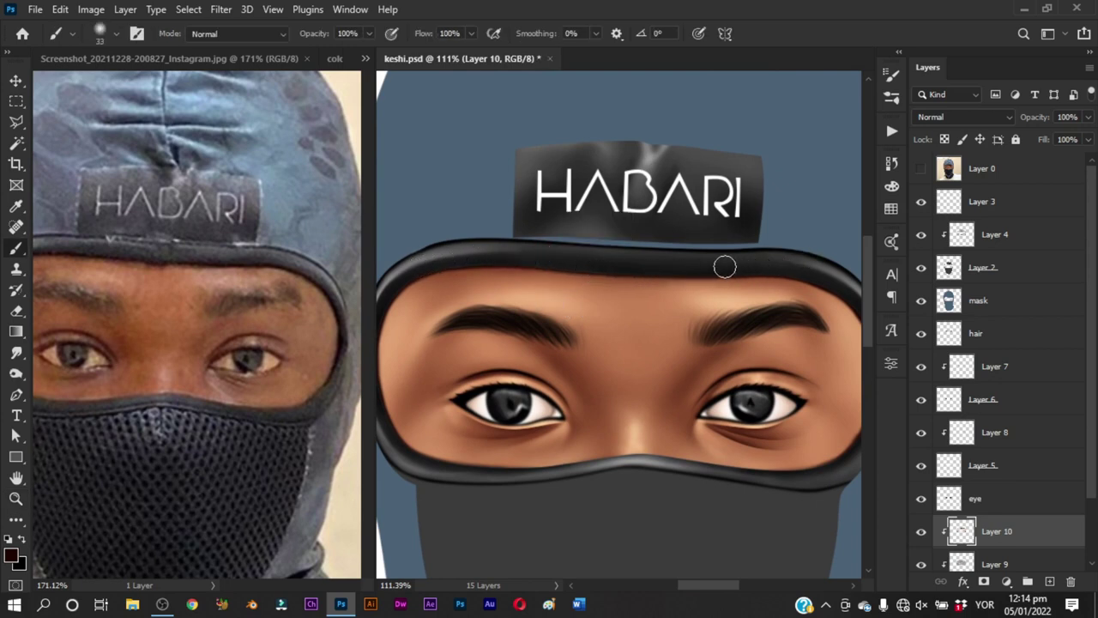
{"action": "left_click_drag", "start_coordinate": [498, 264], "coordinate": [595, 268]}
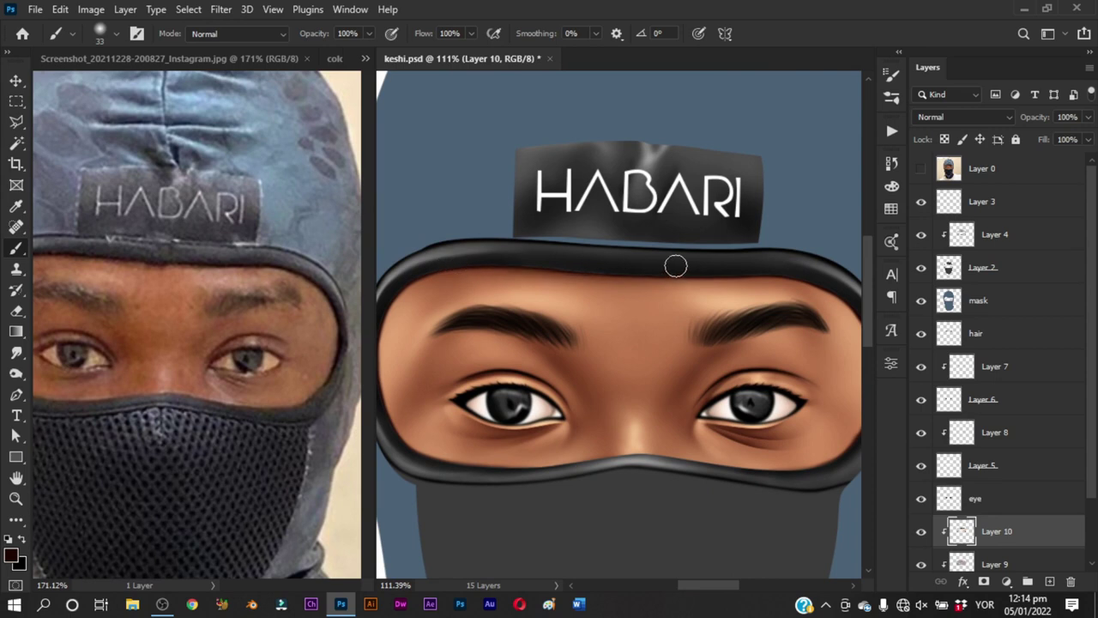
{"action": "scroll", "coordinate": [729, 269], "scroll_direction": "down", "scroll_amount": 3}
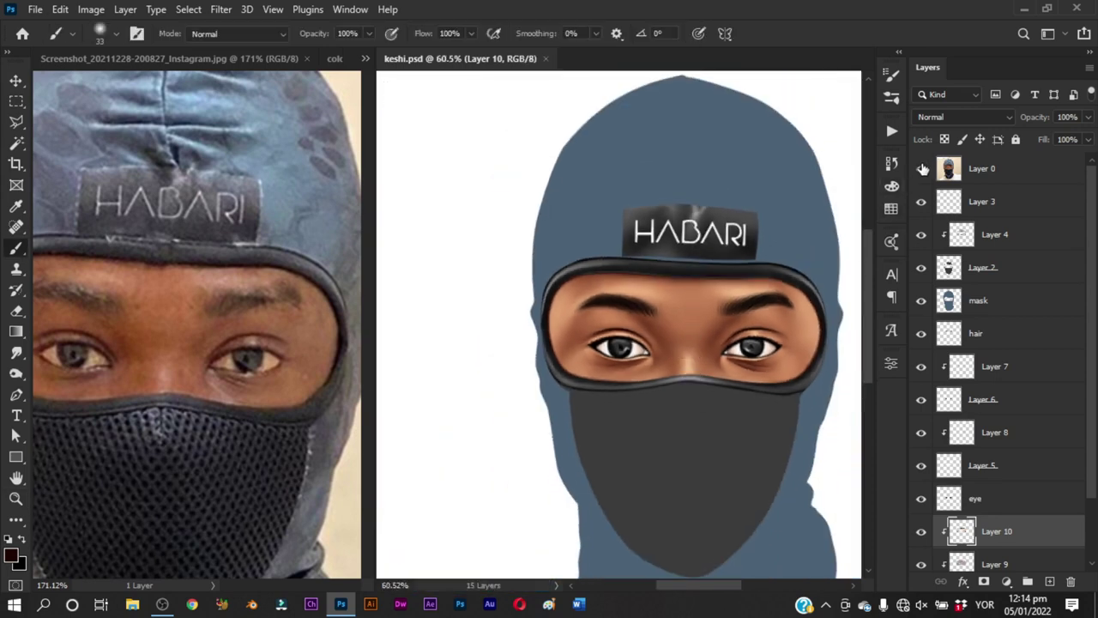
{"action": "left_click", "coordinate": [922, 169]}
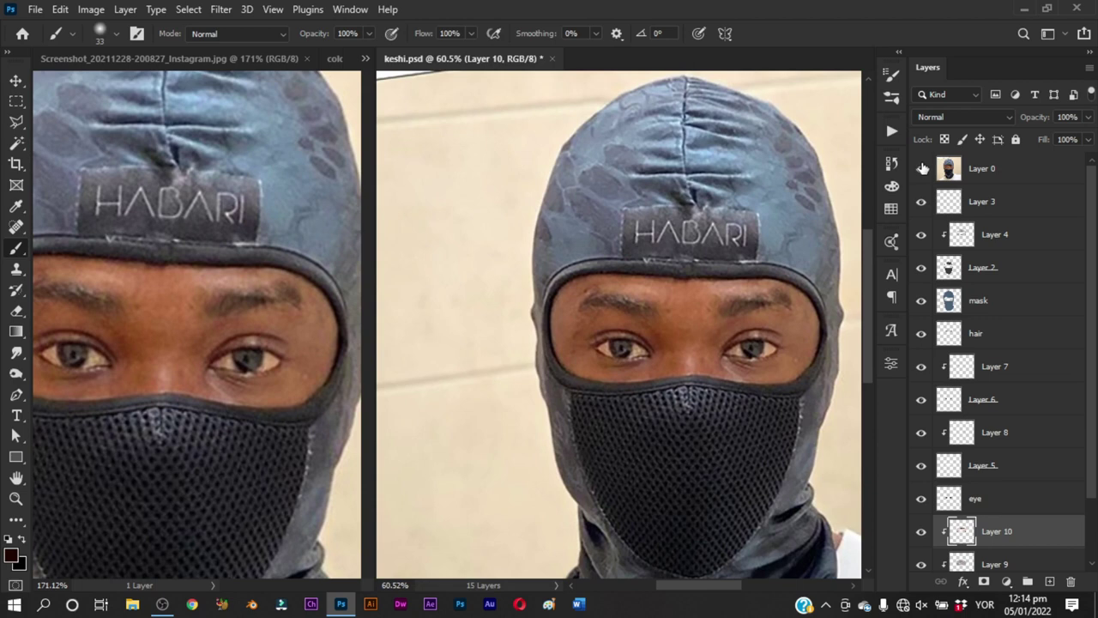
Hide the reference photo, save keshi.psd, and zoom out
{"action": "left_click", "coordinate": [922, 168]}
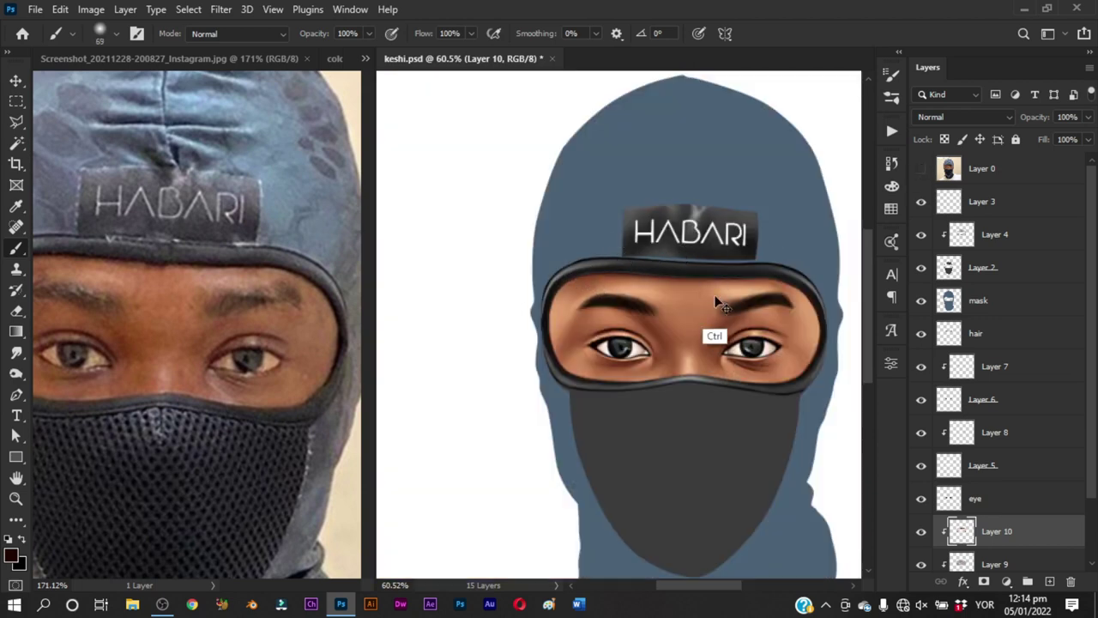
{"action": "key", "text": "ctrl+s"}
{"action": "left_click_drag", "start_coordinate": [730, 295], "coordinate": [694, 335]}
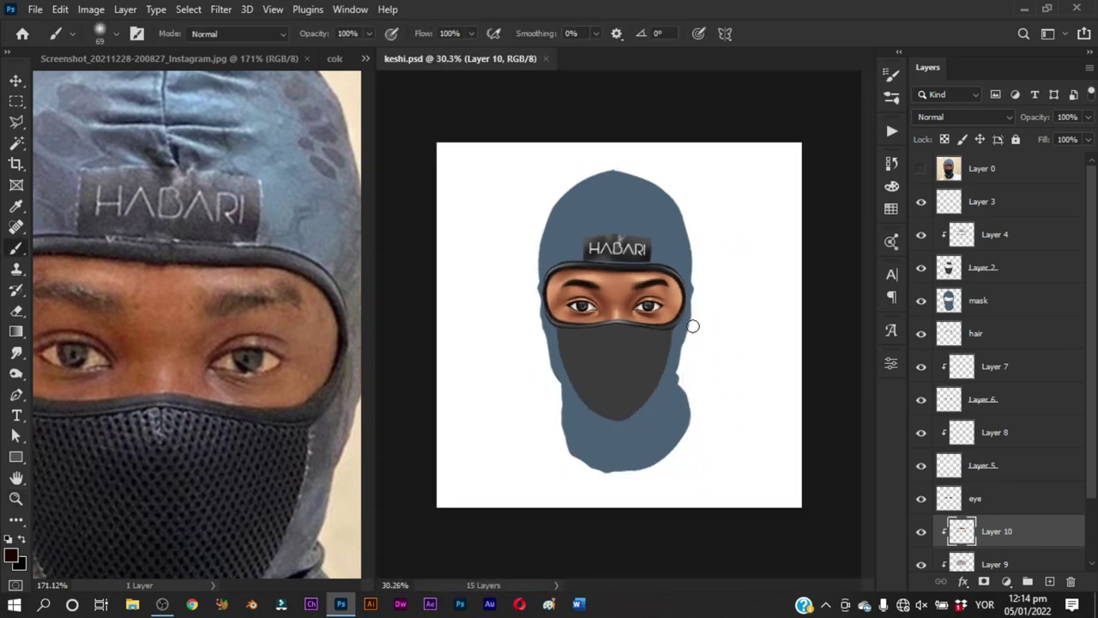
Study the neck in the reference screenshot, then return to keshi.psd
{"action": "left_click", "coordinate": [232, 383]}
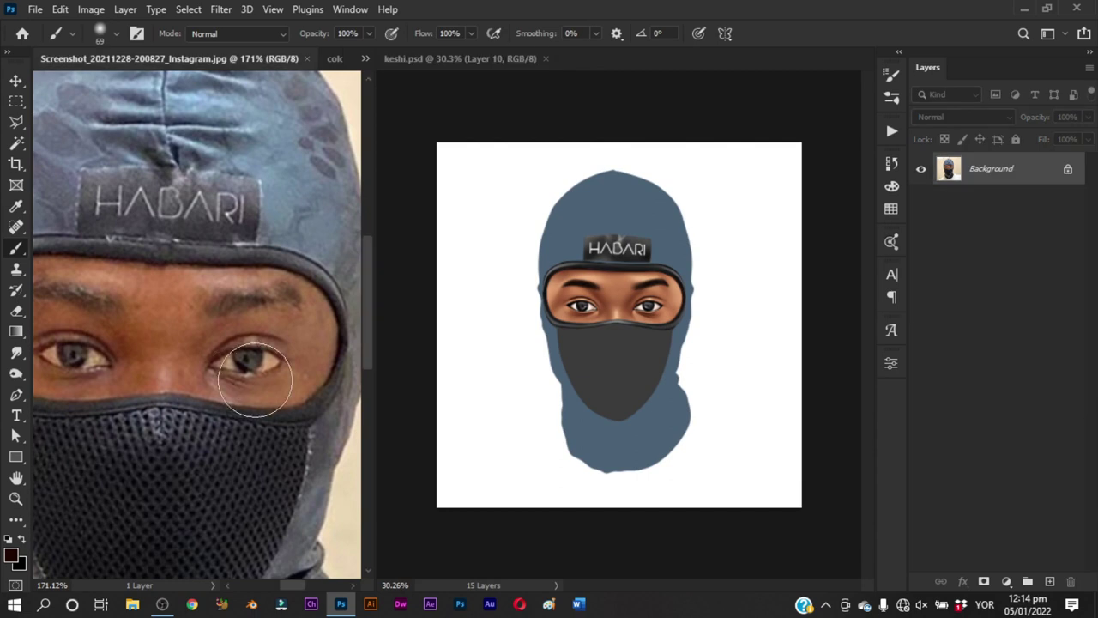
{"action": "mouse_move", "coordinate": [245, 368]}
{"action": "left_mouse_down"}
{"action": "mouse_move", "coordinate": [222, 372]}
{"action": "mouse_move", "coordinate": [225, 308]}
{"action": "left_mouse_up"}
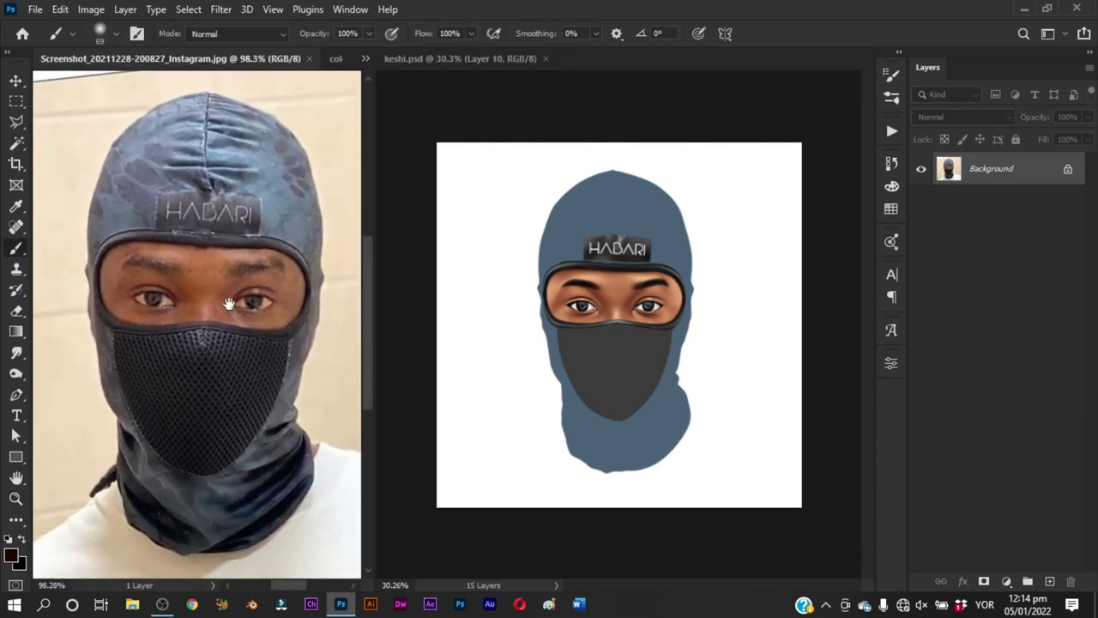
{"action": "key", "text": "z"}
{"action": "left_click_drag", "start_coordinate": [231, 362], "coordinate": [239, 361]}
{"action": "key", "text": "b"}
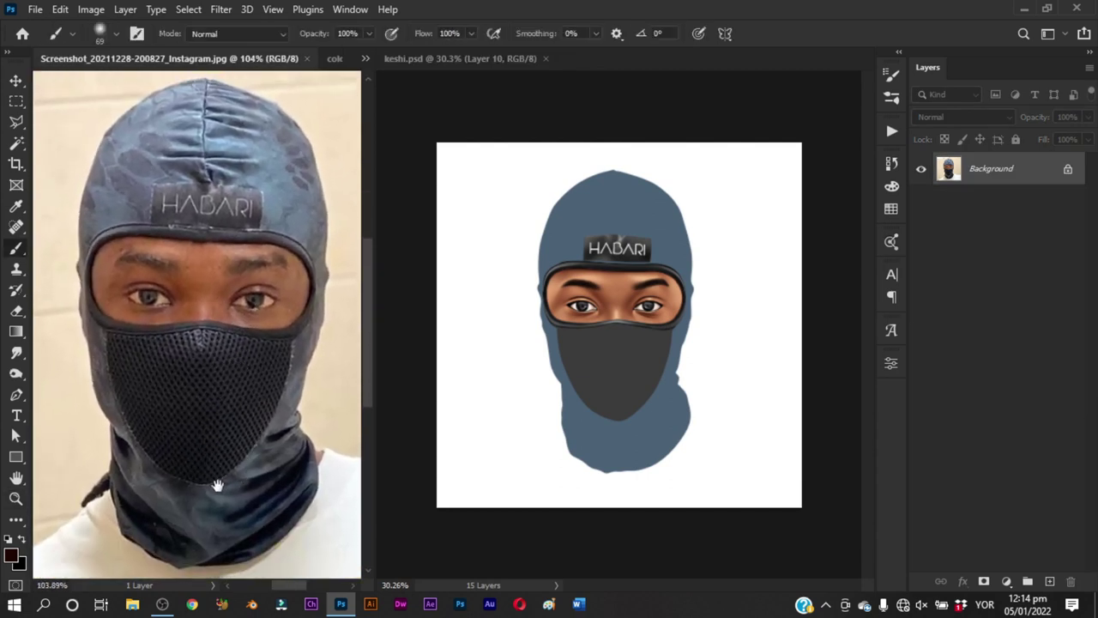
{"action": "scroll", "coordinate": [214, 392], "scroll_direction": "up", "scroll_amount": 2}
{"action": "left_click", "coordinate": [636, 420]}
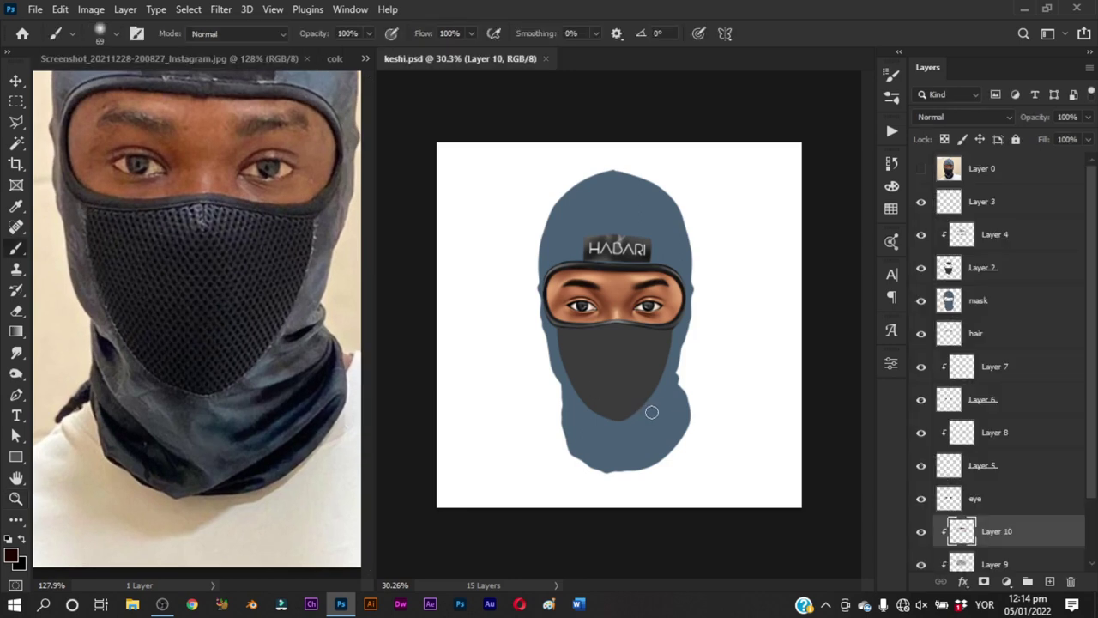
{"action": "scroll", "coordinate": [640, 429], "scroll_direction": "up", "scroll_amount": 1}
{"action": "scroll", "coordinate": [633, 454], "scroll_direction": "up", "scroll_amount": 1}
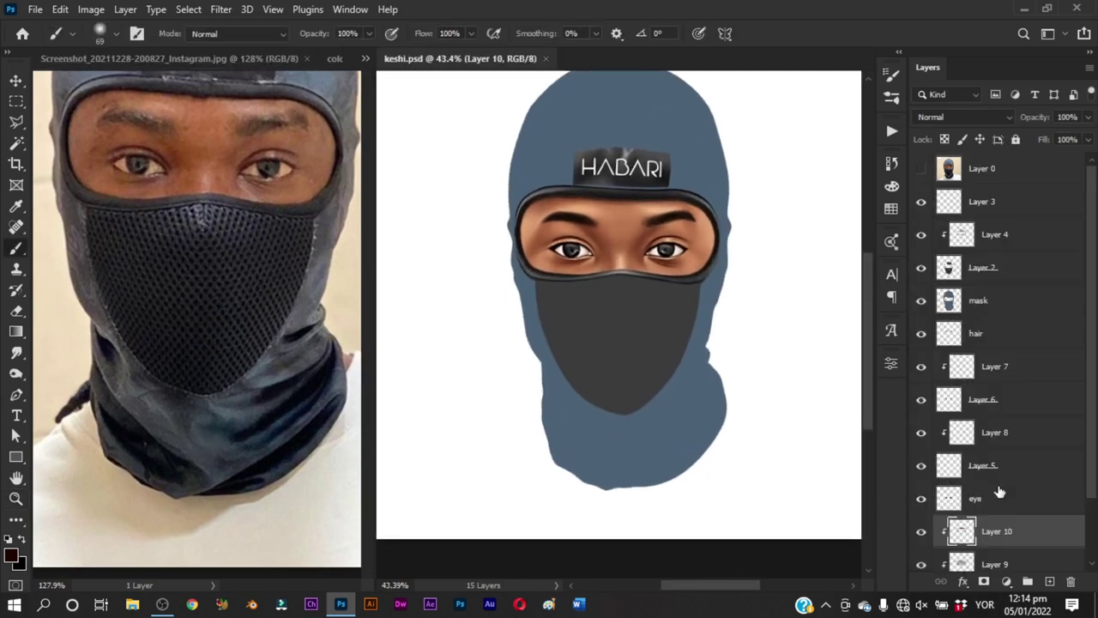
{"action": "scroll", "coordinate": [1077, 441], "scroll_direction": "down", "scroll_amount": 2}
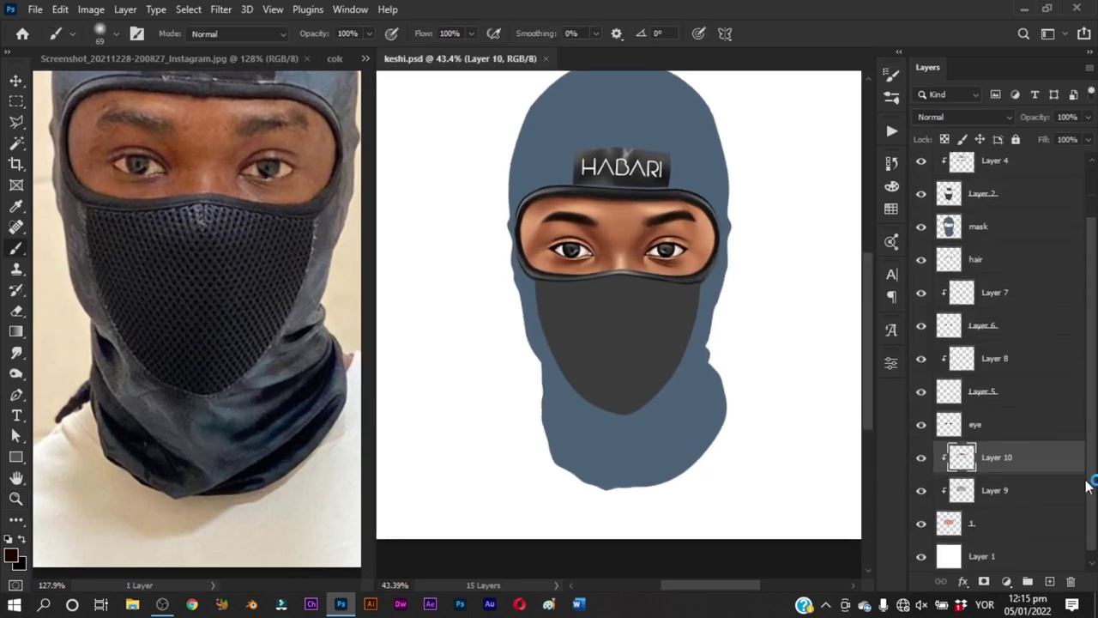
{"action": "scroll", "coordinate": [1071, 343], "scroll_direction": "up", "scroll_amount": 2}
Toggle visibility of the hood, mask, Layer 4 and Layer 2 to check their contents
{"action": "left_click", "coordinate": [920, 300]}
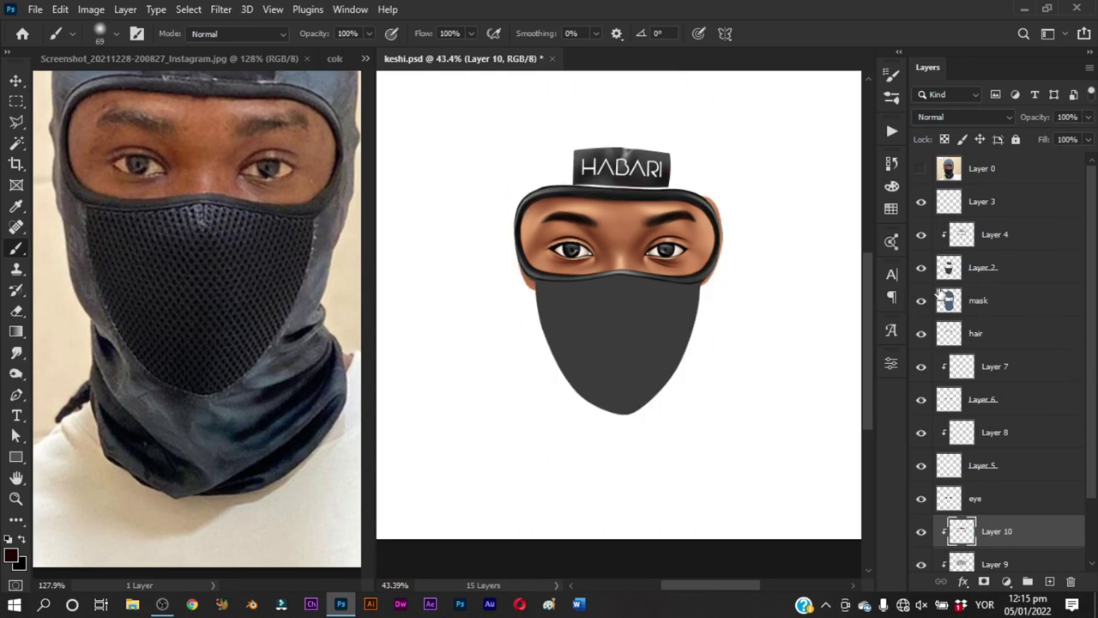
{"action": "left_click", "coordinate": [920, 300]}
{"action": "left_click", "coordinate": [921, 267]}
{"action": "left_click", "coordinate": [921, 267]}
{"action": "left_click", "coordinate": [997, 271]}
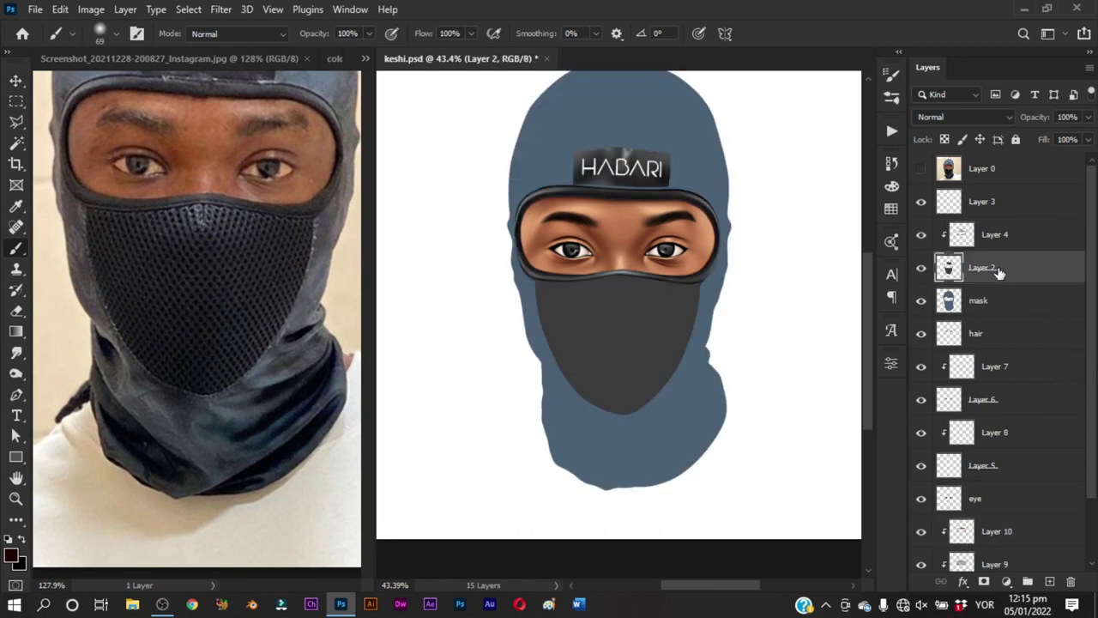
{"action": "left_click", "coordinate": [920, 235]}
{"action": "left_click", "coordinate": [921, 234]}
{"action": "left_click", "coordinate": [921, 268]}
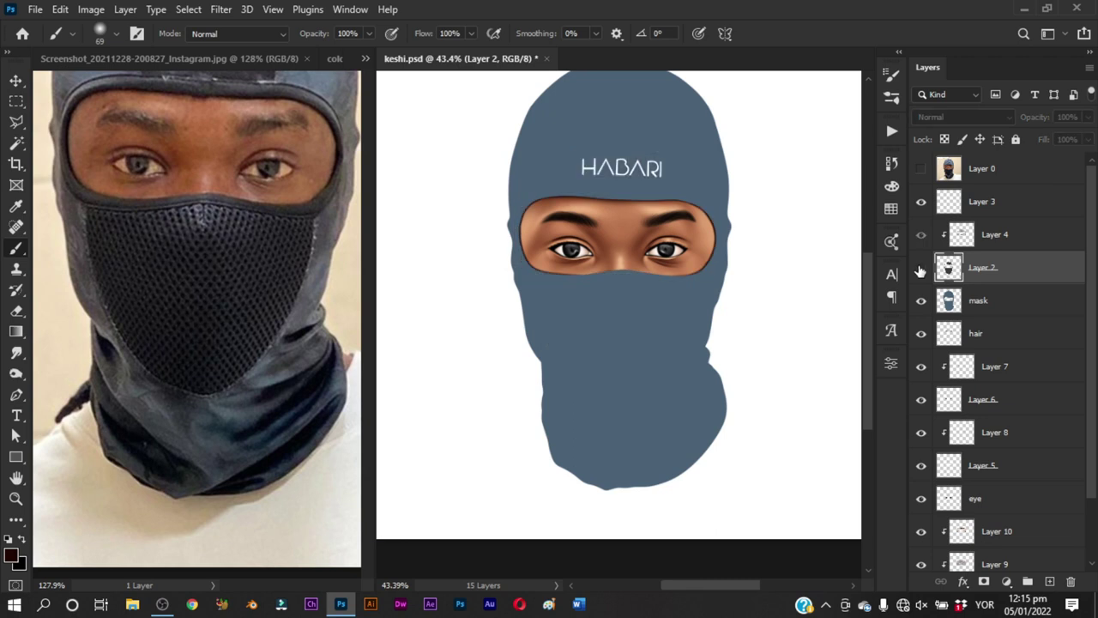
{"action": "left_click", "coordinate": [920, 268]}
Add a new empty Layer 11 above the hood's mask layer, clipped to it
{"action": "left_click", "coordinate": [1003, 305]}
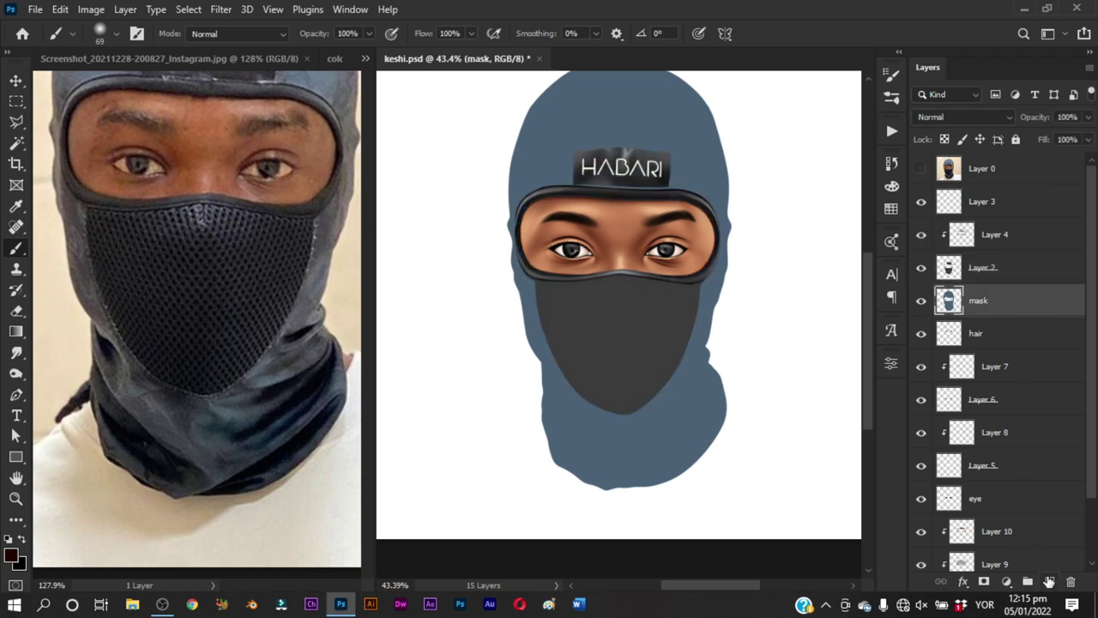
{"action": "left_click", "coordinate": [1049, 582]}
{"action": "left_click", "coordinate": [1022, 317], "text": "alt"}
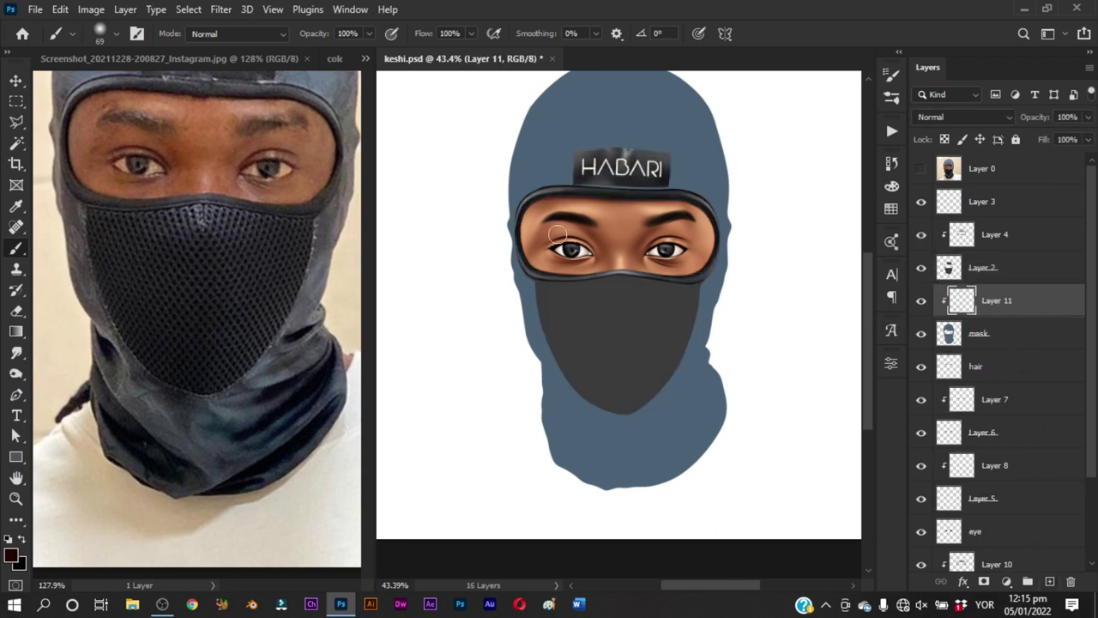
Centre the view on the face and size the soft brush to about 89 px
{"action": "left_click_drag", "start_coordinate": [556, 233], "coordinate": [575, 264]}
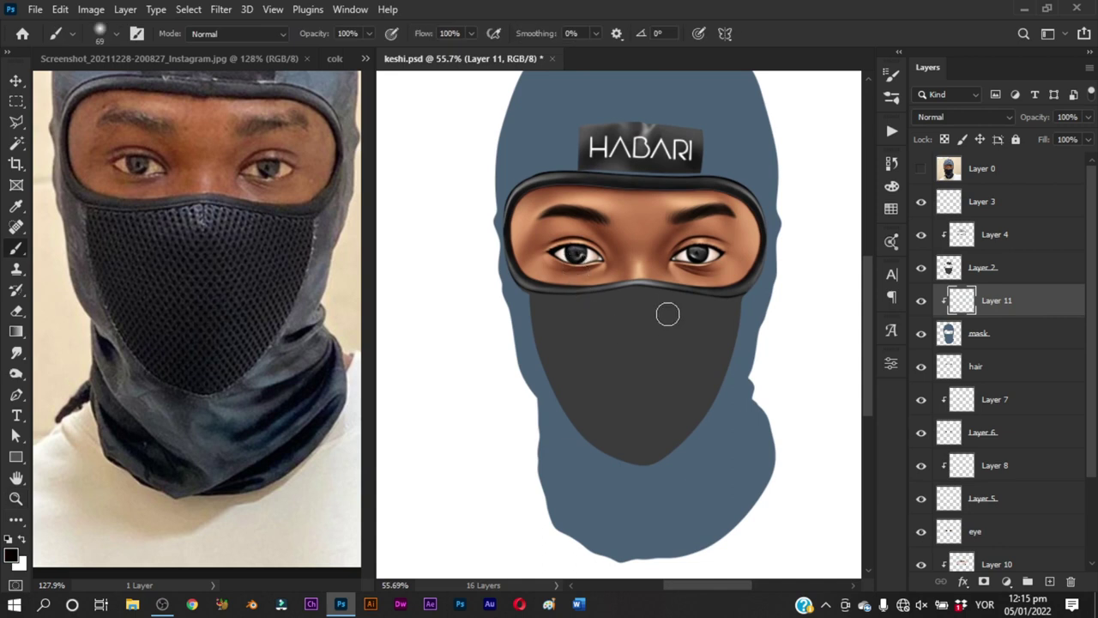
{"action": "mouse_move", "coordinate": [672, 373]}
{"action": "left_mouse_down"}
{"action": "mouse_move", "coordinate": [655, 324]}
{"action": "mouse_move", "coordinate": [662, 363]}
{"action": "left_mouse_up"}
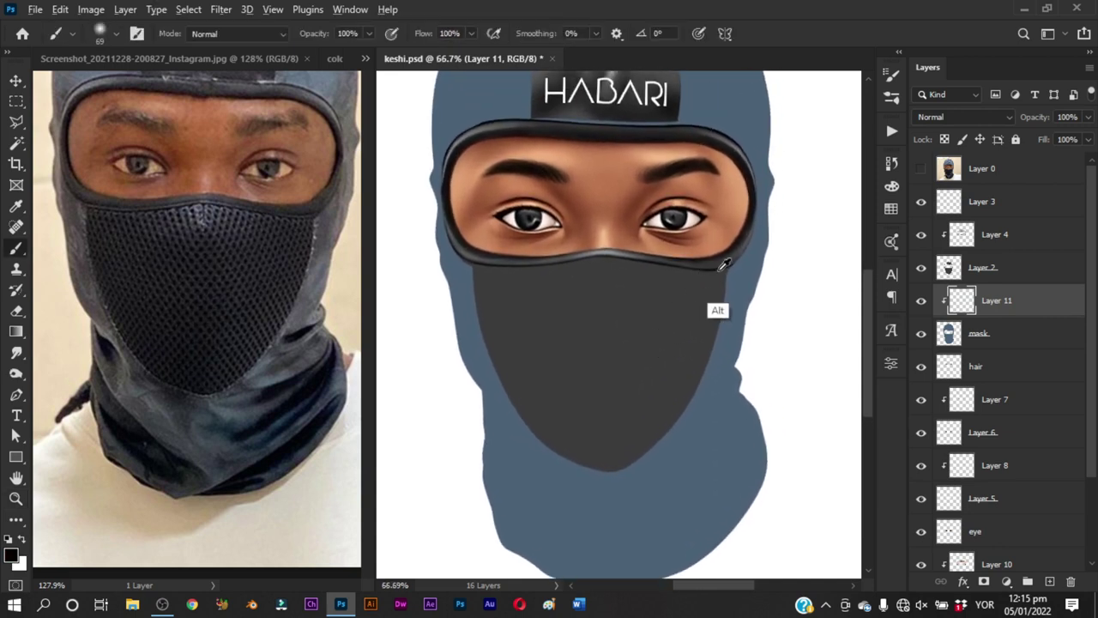
{"action": "left_click_drag", "start_coordinate": [711, 269], "coordinate": [738, 230]}
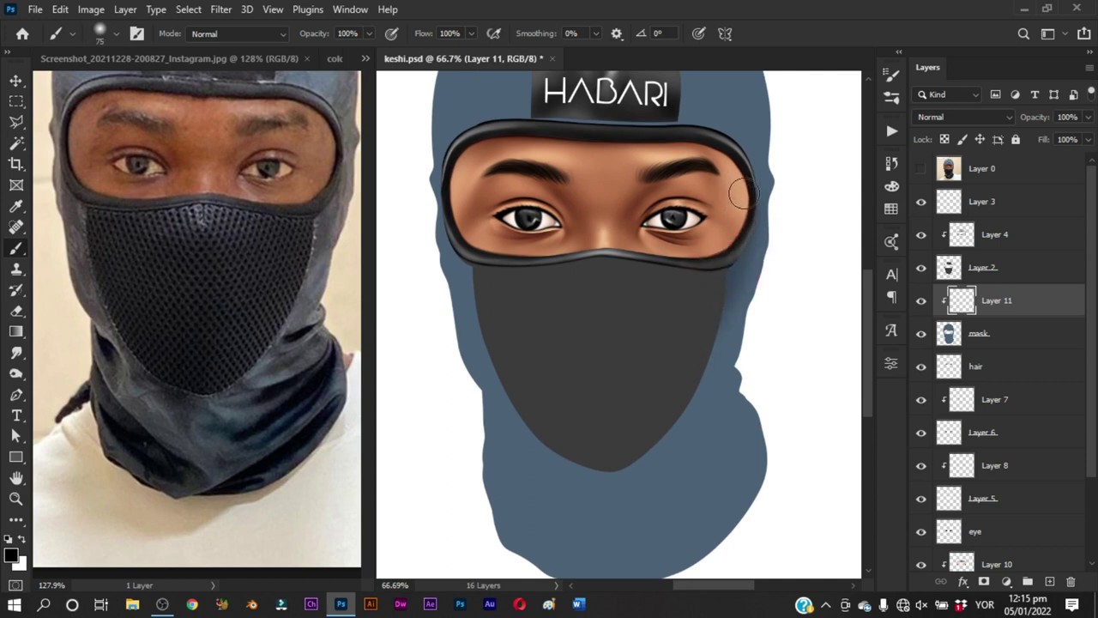
{"action": "left_click_drag", "start_coordinate": [718, 263], "coordinate": [725, 250]}
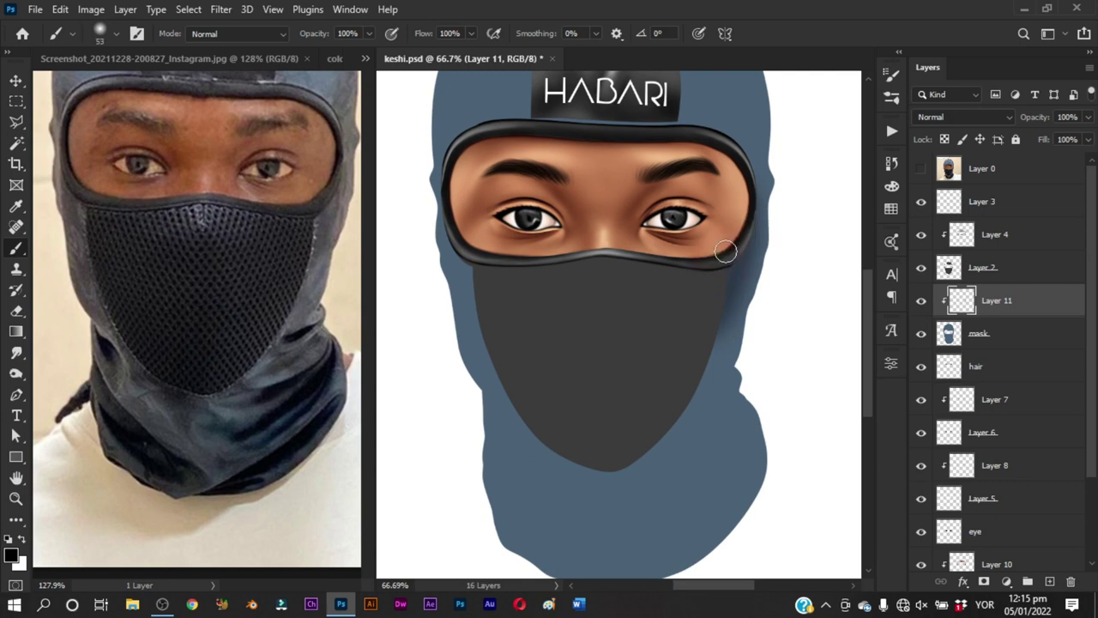
{"action": "left_click_drag", "start_coordinate": [521, 263], "coordinate": [518, 264]}
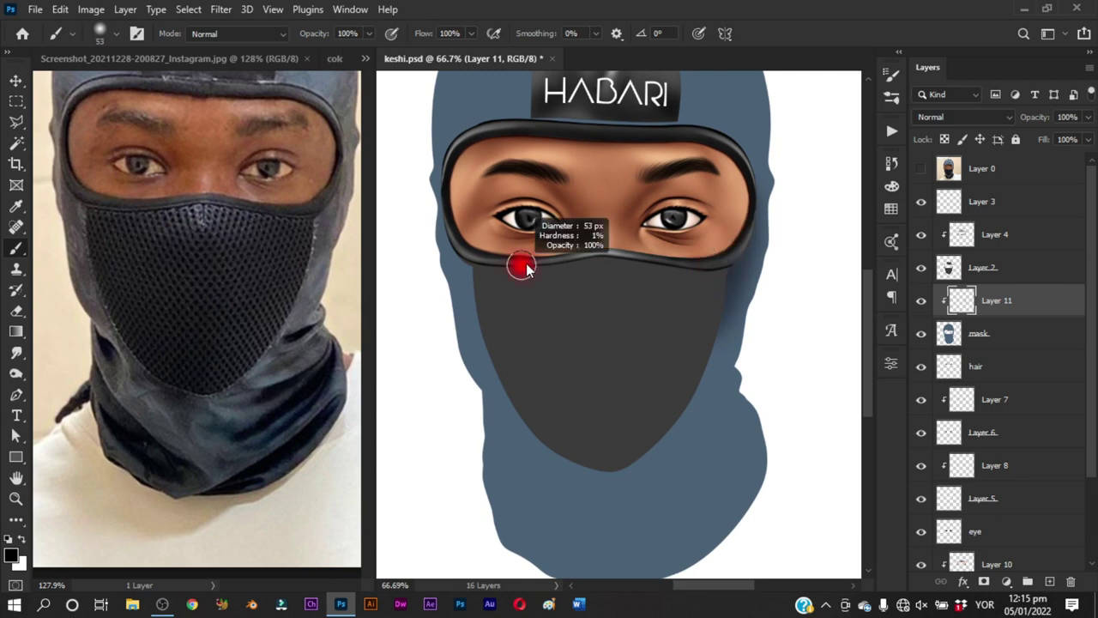
{"action": "mouse_move", "coordinate": [442, 213]}
{"action": "left_mouse_down"}
{"action": "mouse_move", "coordinate": [454, 213]}
{"action": "mouse_move", "coordinate": [441, 213]}
{"action": "left_mouse_up"}
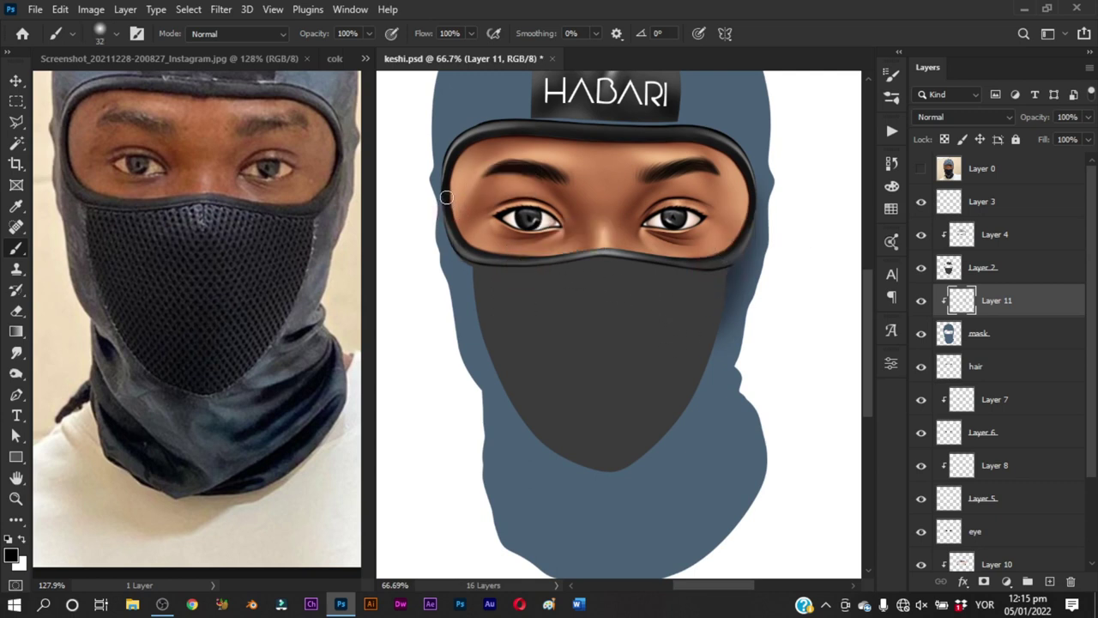
{"action": "mouse_move", "coordinate": [481, 318]}
{"action": "left_mouse_down"}
{"action": "mouse_move", "coordinate": [480, 272]}
{"action": "mouse_move", "coordinate": [459, 239]}
{"action": "left_mouse_up"}
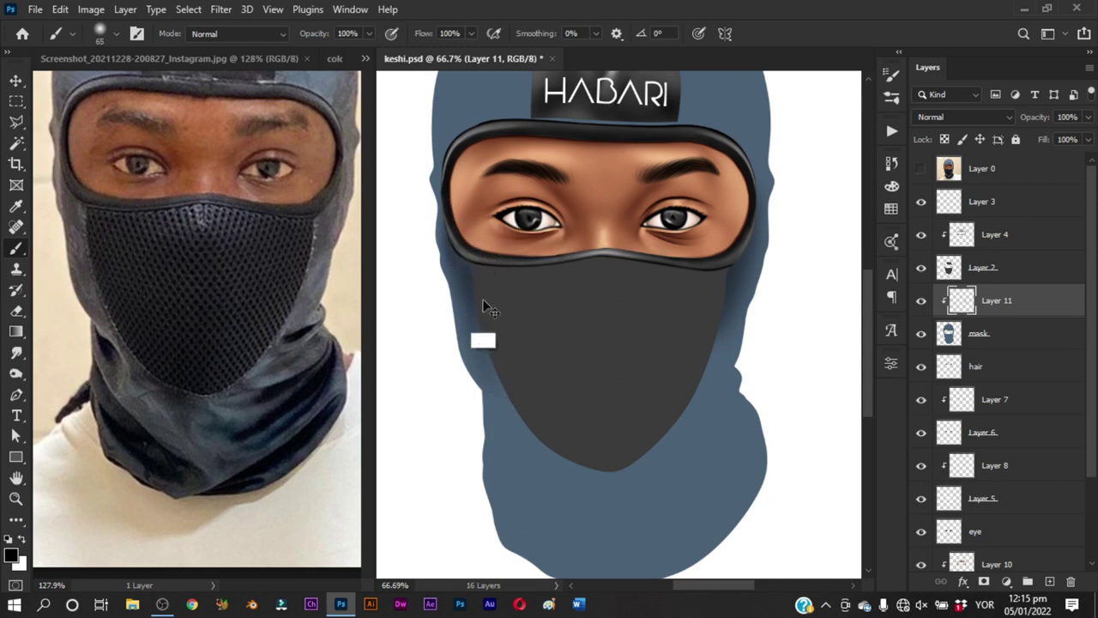
{"action": "scroll", "coordinate": [491, 354], "scroll_direction": "down", "scroll_amount": 2}
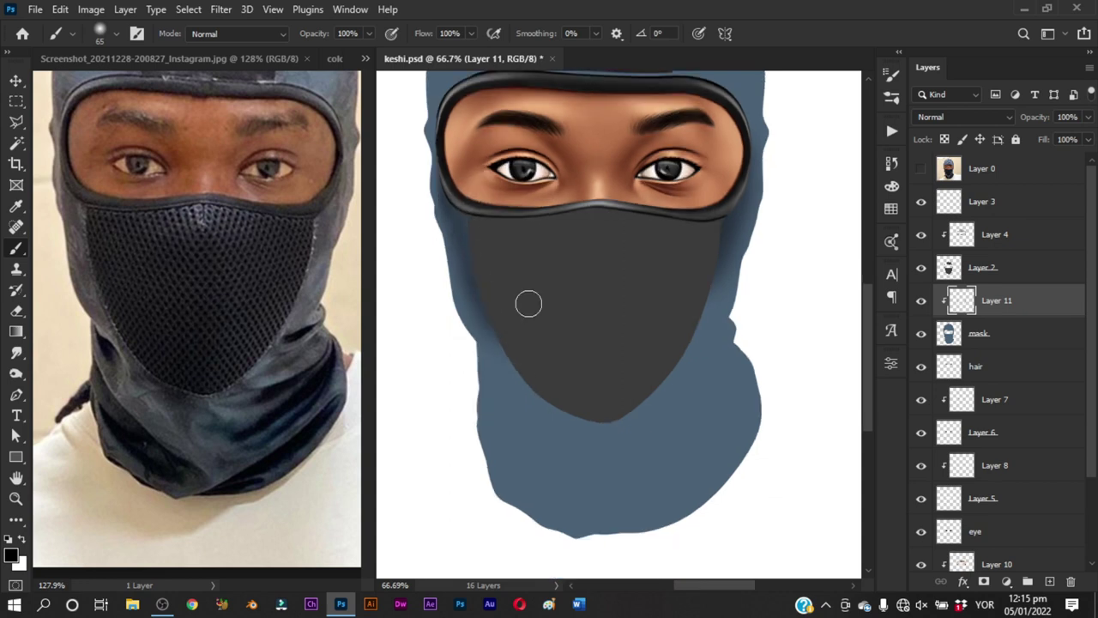
{"action": "scroll", "coordinate": [562, 318], "scroll_direction": "down", "scroll_amount": 2}
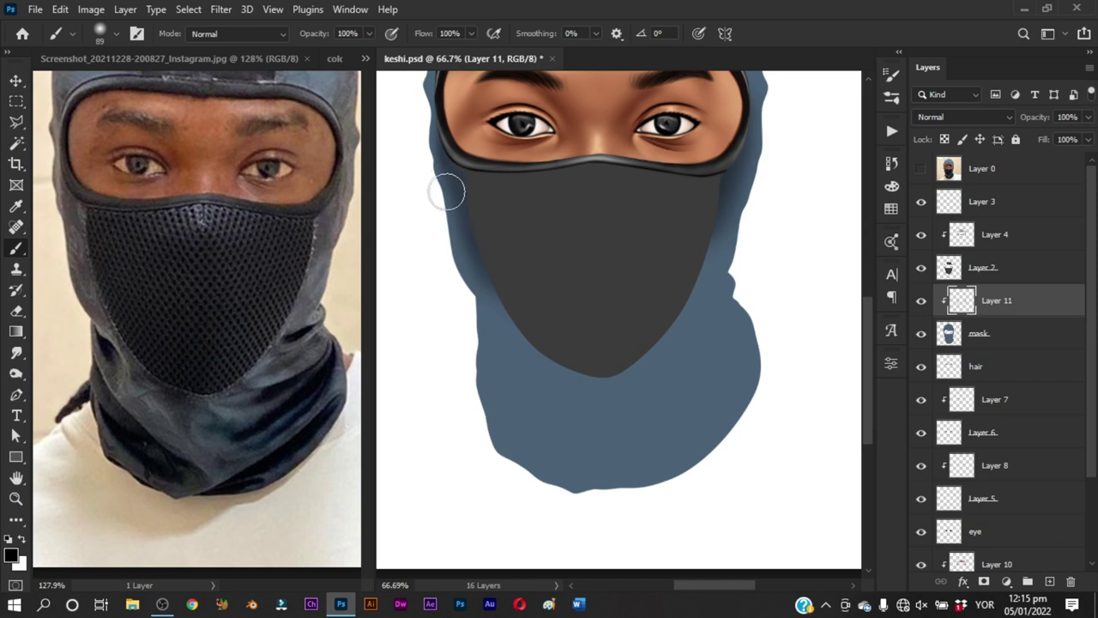
{"action": "mouse_move", "coordinate": [478, 249]}
{"action": "left_mouse_down"}
{"action": "mouse_move", "coordinate": [504, 326]}
{"action": "mouse_move", "coordinate": [499, 357]}
{"action": "left_mouse_up"}
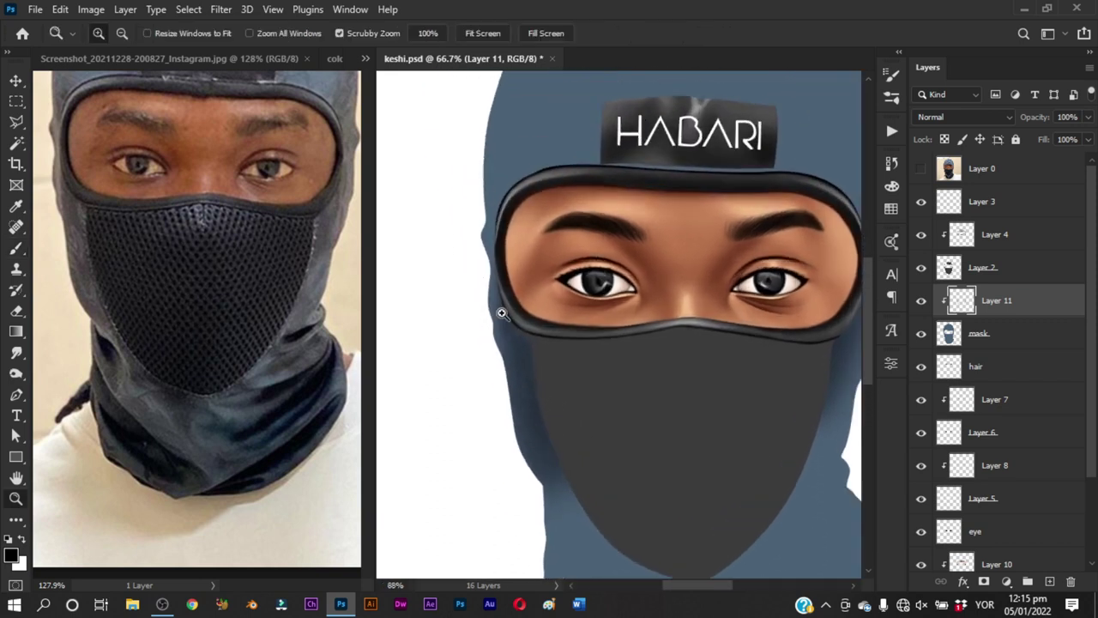
Zoom in on the left eye and smooth the hood's left edge with paint
{"action": "mouse_move", "coordinate": [503, 312]}
{"action": "left_mouse_down"}
{"action": "mouse_move", "coordinate": [503, 290]}
{"action": "mouse_move", "coordinate": [488, 283]}
{"action": "left_mouse_up"}
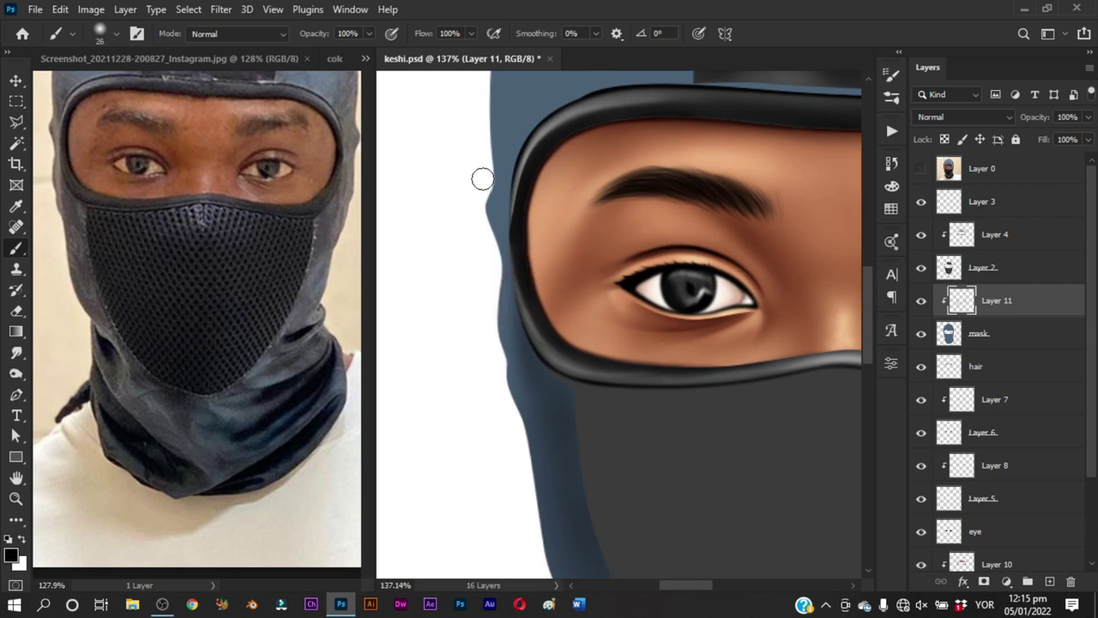
{"action": "left_click_drag", "start_coordinate": [483, 188], "coordinate": [506, 427]}
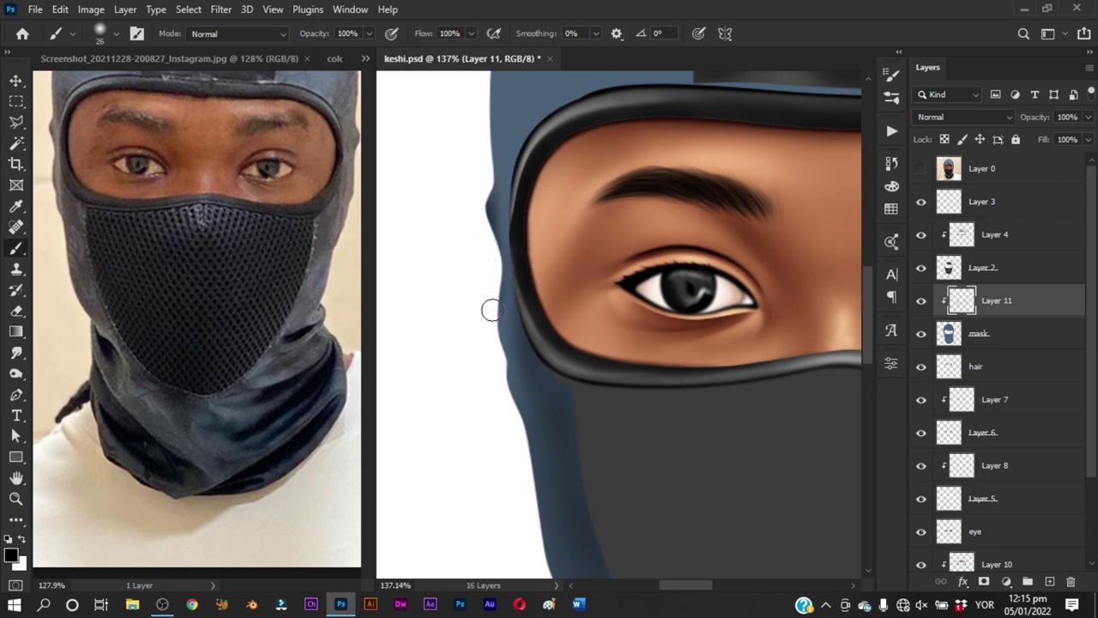
{"action": "key", "text": "x"}
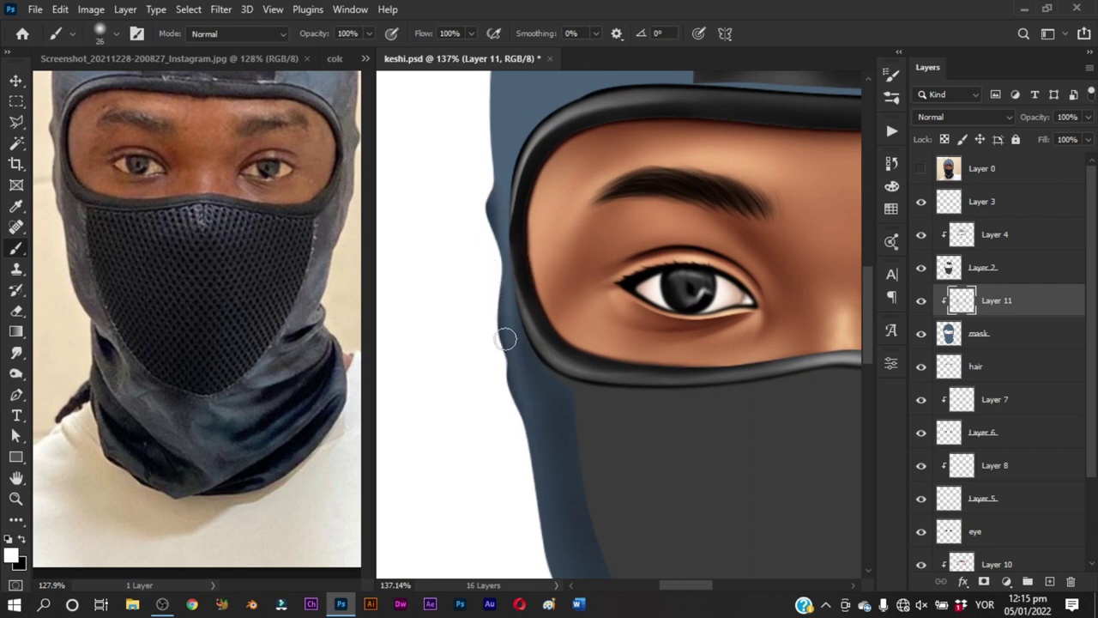
{"action": "left_click_drag", "start_coordinate": [505, 335], "coordinate": [502, 374]}
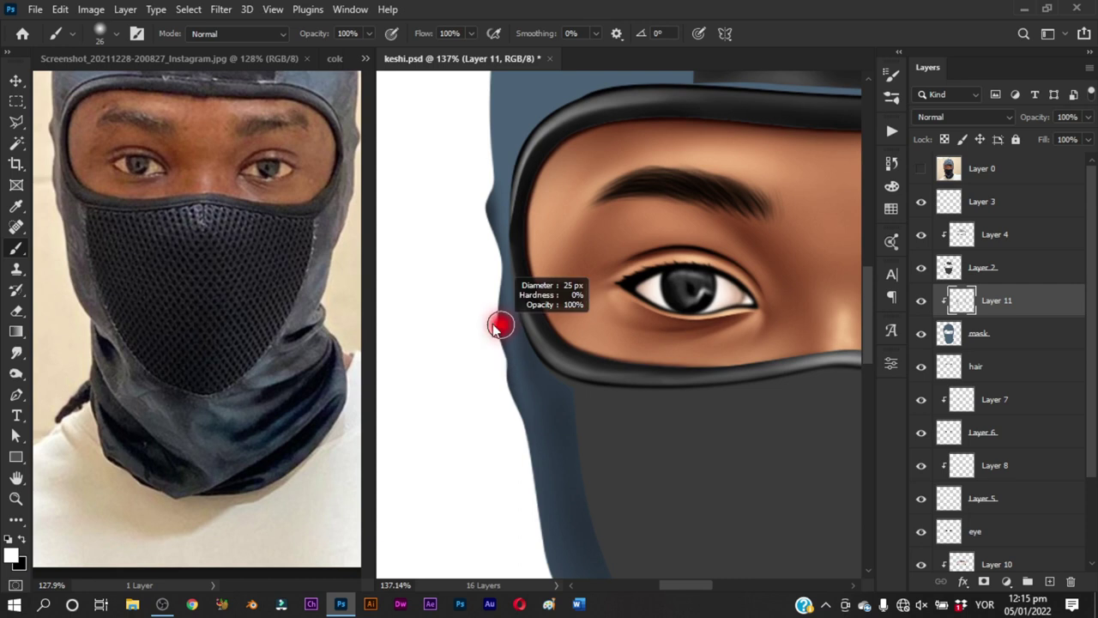
Set the foreground to a near-white highlight based on the hood's blue-grey
{"action": "left_click", "coordinate": [15, 557]}
{"action": "left_click", "coordinate": [544, 100]}
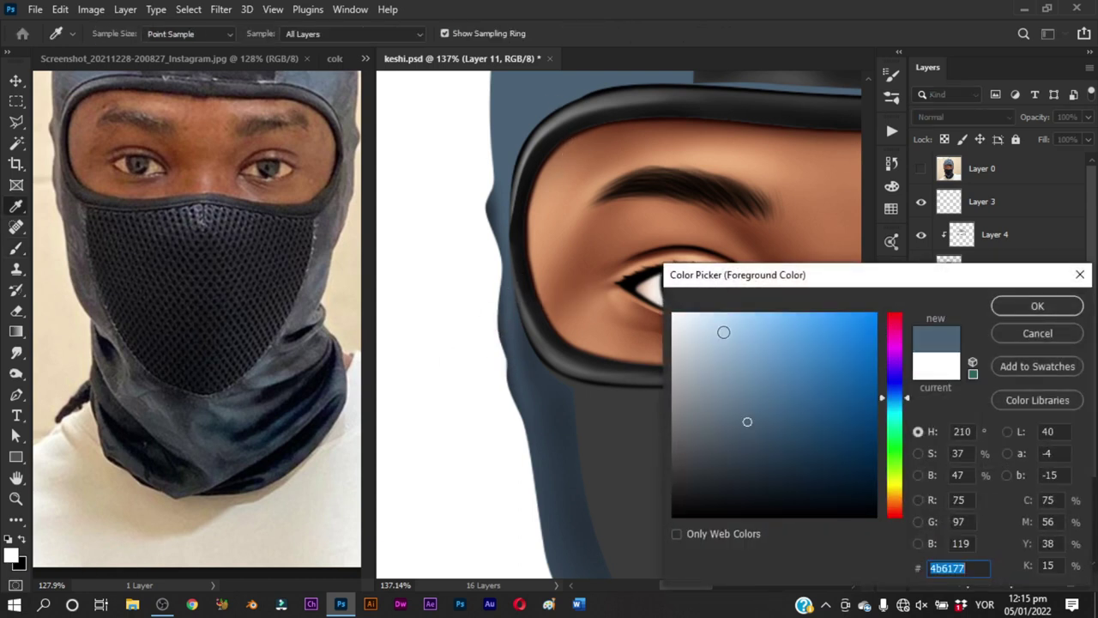
{"action": "left_click", "coordinate": [702, 340]}
{"action": "key", "text": "Return"}
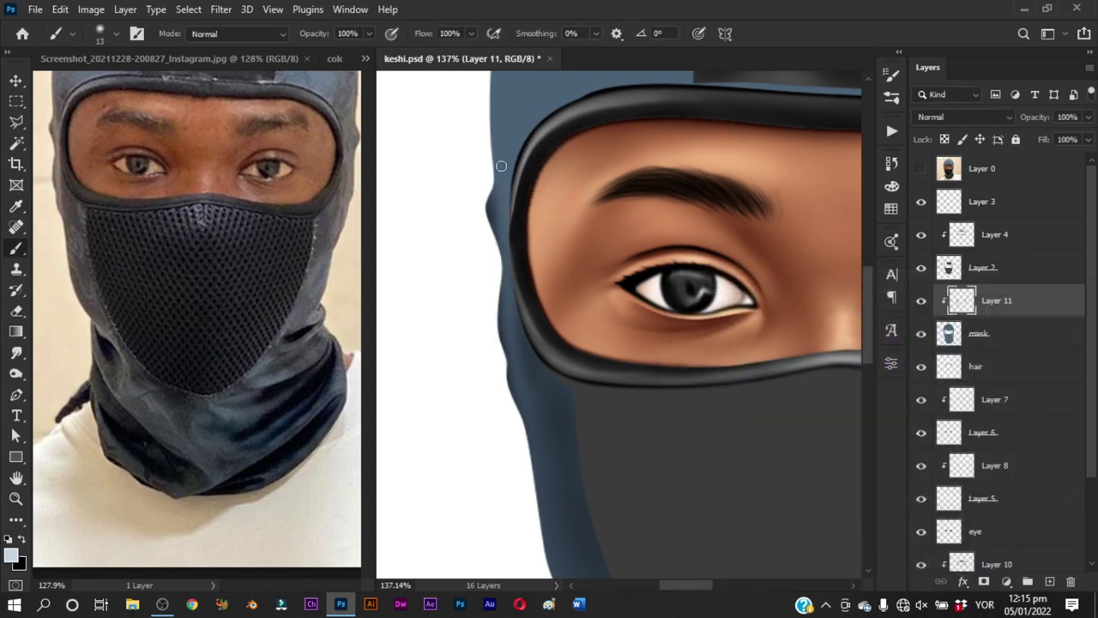
Paint faint lighter highlights down the hood's left edge with a small soft brush
{"action": "left_click_drag", "start_coordinate": [507, 224], "coordinate": [527, 378]}
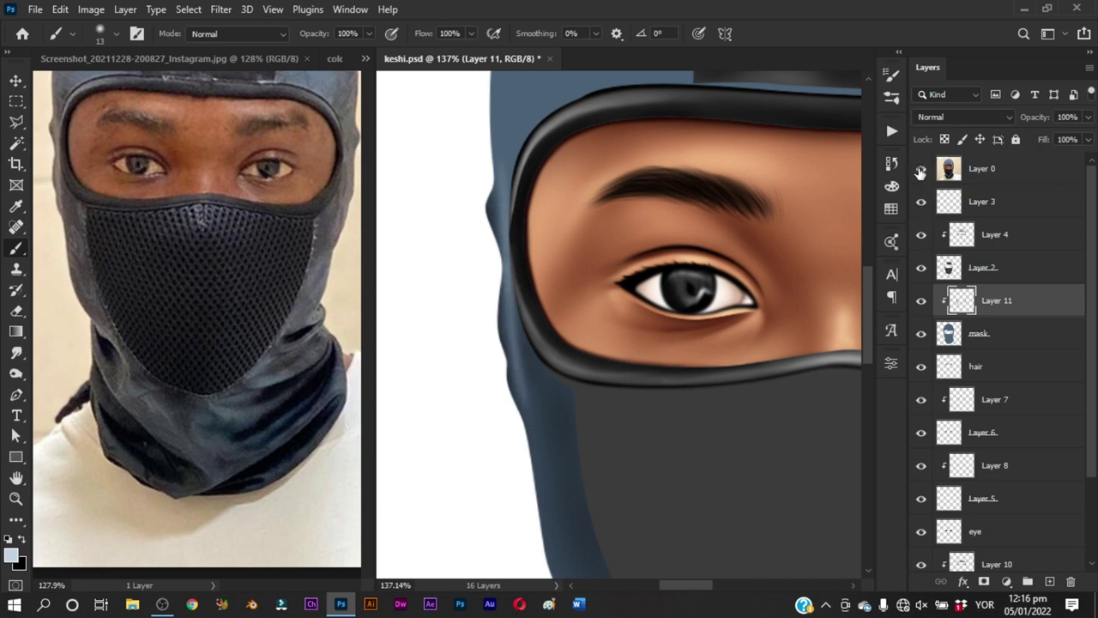
{"action": "left_click", "coordinate": [921, 169]}
{"action": "left_click", "coordinate": [921, 169]}
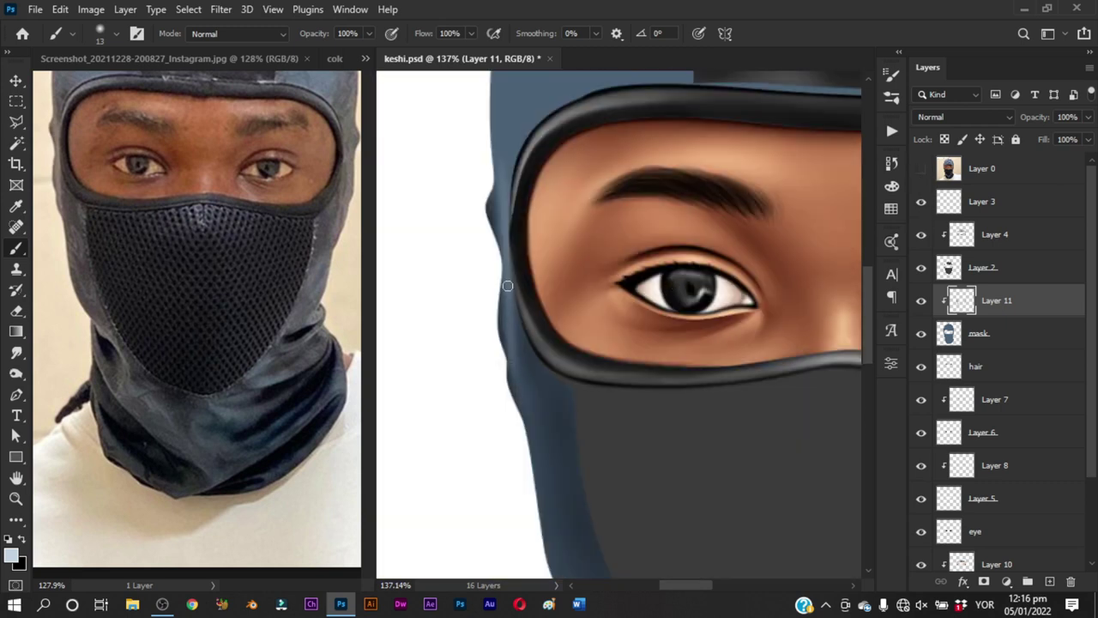
{"action": "left_click_drag", "start_coordinate": [507, 286], "coordinate": [528, 450]}
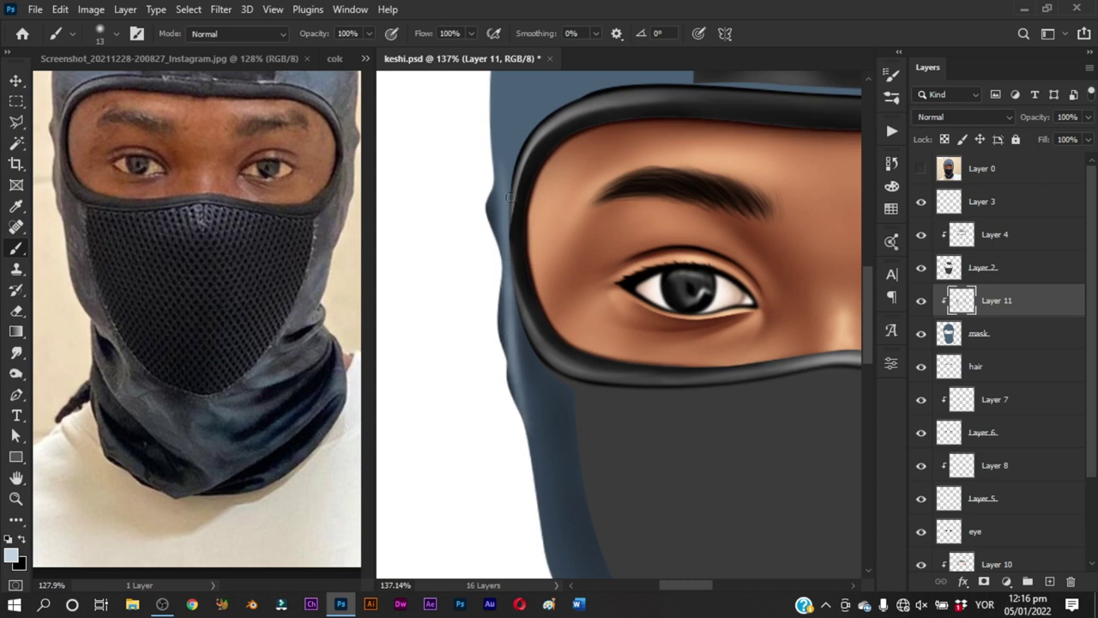
{"action": "right_click", "coordinate": [506, 226], "text": "alt"}
{"action": "left_click_drag", "start_coordinate": [509, 252], "coordinate": [514, 378]}
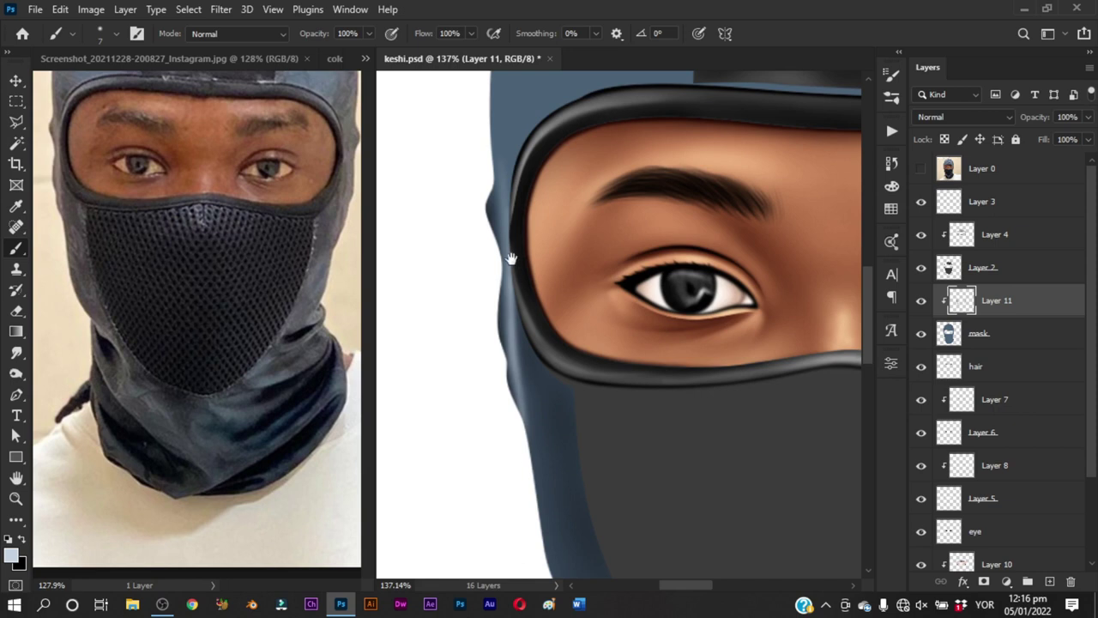
{"action": "left_click_drag", "start_coordinate": [511, 258], "coordinate": [518, 353]}
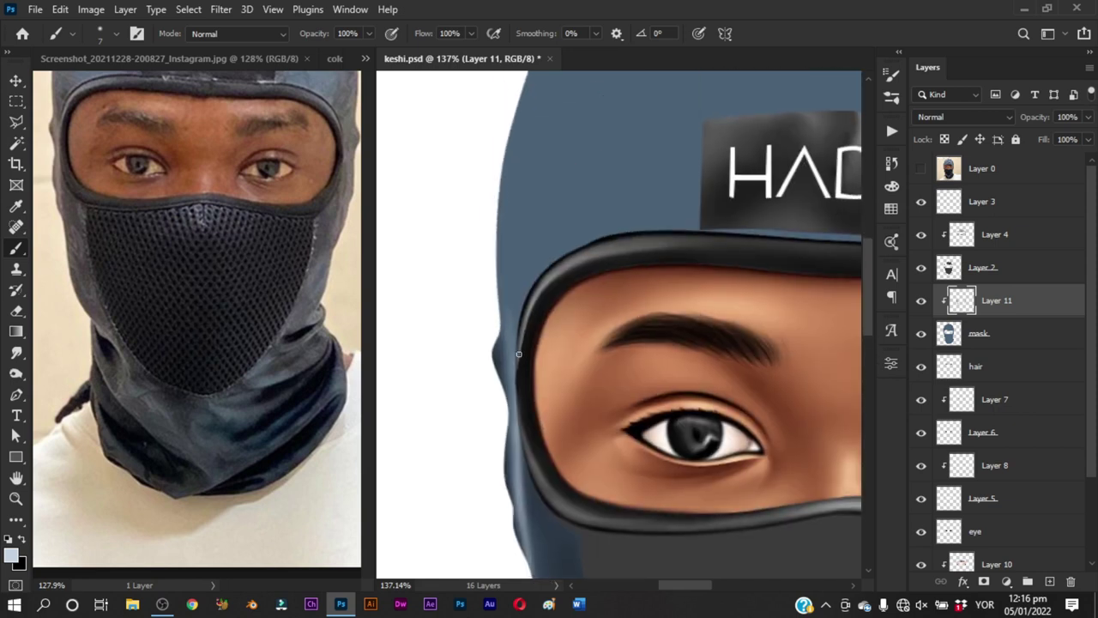
{"action": "right_click", "coordinate": [504, 235], "text": "alt"}
{"action": "right_click", "coordinate": [496, 275], "text": "alt"}
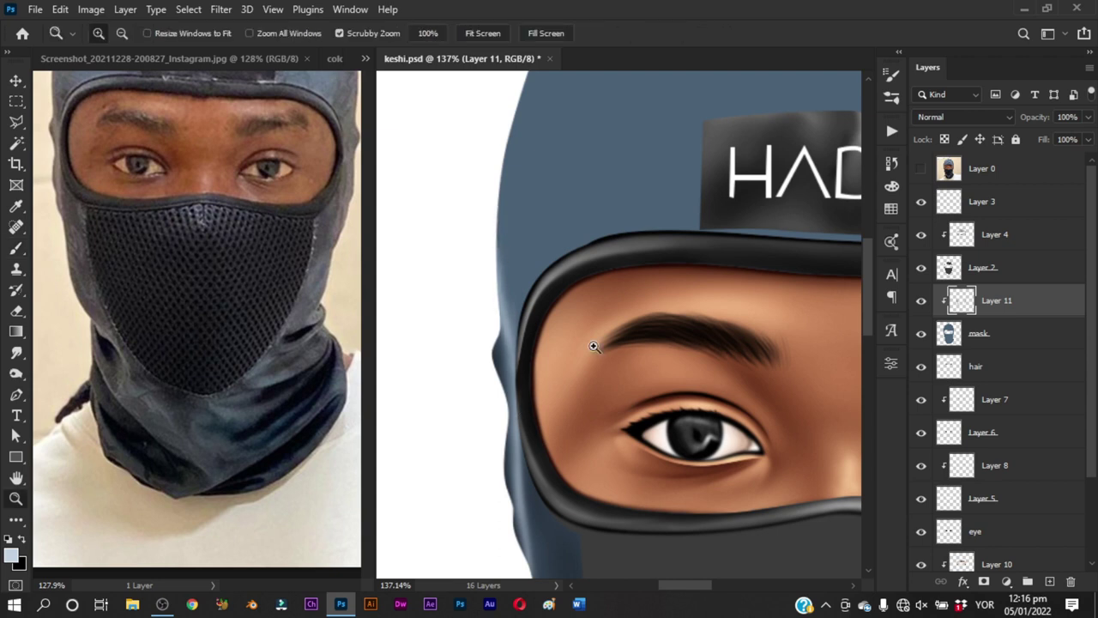
Save the painting, zoom to the hood's edge, and set up a larger black brush
{"action": "scroll", "coordinate": [505, 323], "scroll_direction": "down", "scroll_amount": 3}
{"action": "key", "text": "ctrl+s"}
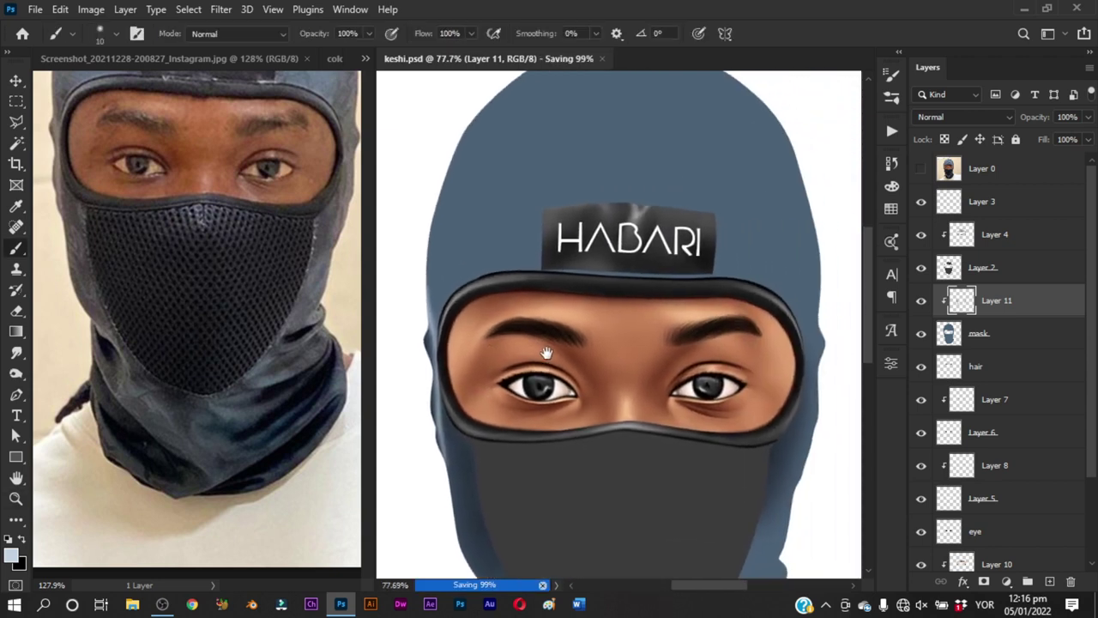
{"action": "left_click_drag", "start_coordinate": [571, 361], "coordinate": [581, 357]}
{"action": "left_click_drag", "start_coordinate": [509, 323], "coordinate": [525, 323]}
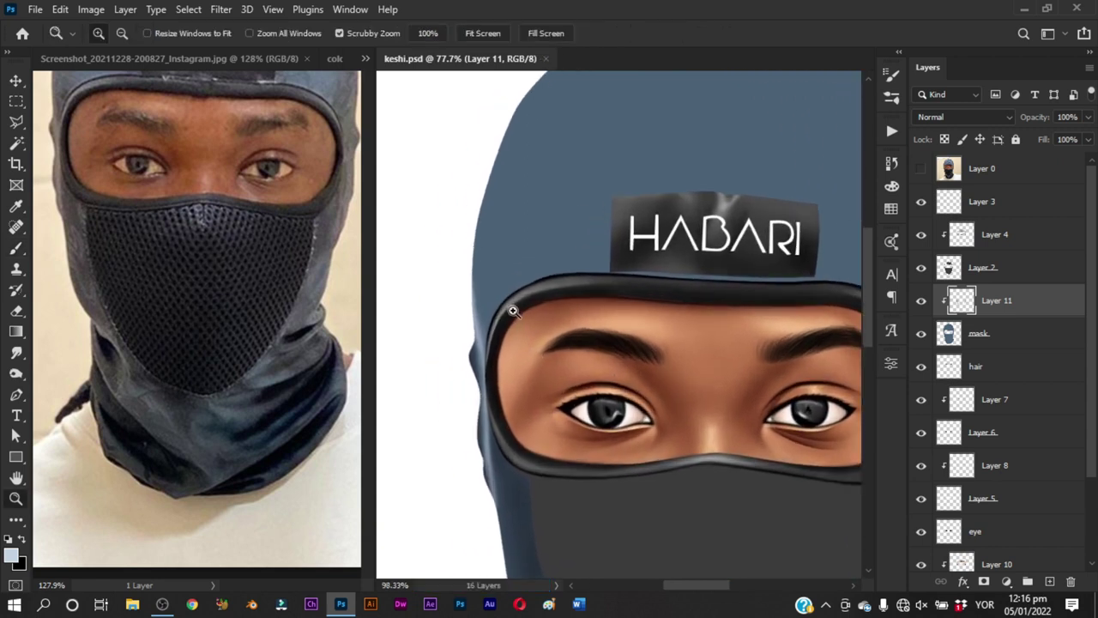
{"action": "right_click", "coordinate": [490, 314], "text": "alt"}
{"action": "key", "text": "d"}
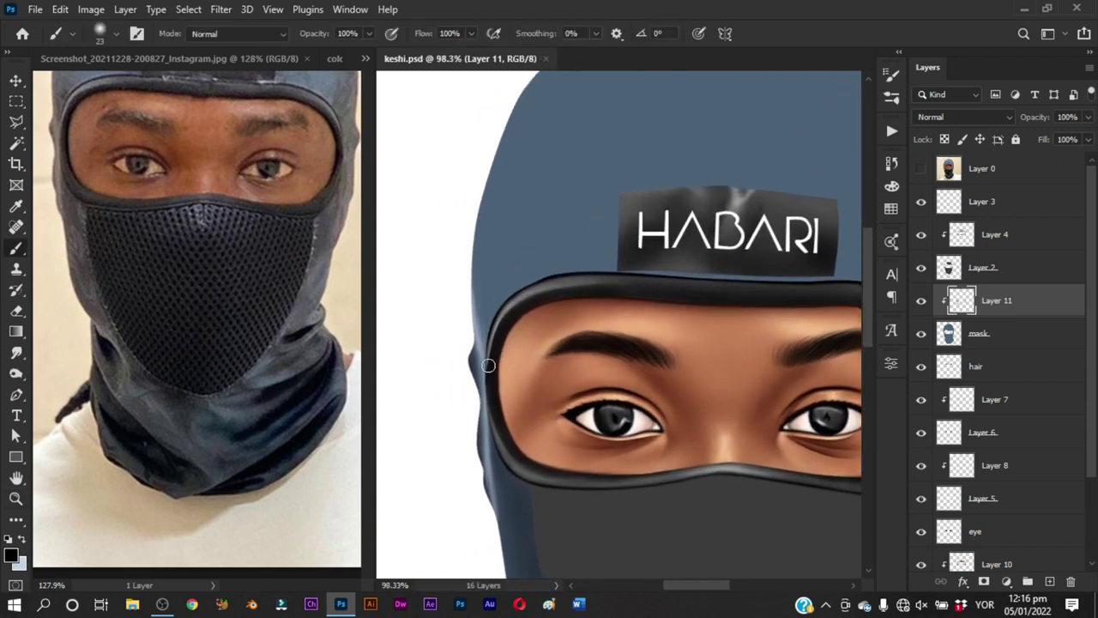
{"action": "right_click", "coordinate": [497, 366], "text": "alt"}
{"action": "right_click", "coordinate": [504, 275], "text": "alt"}
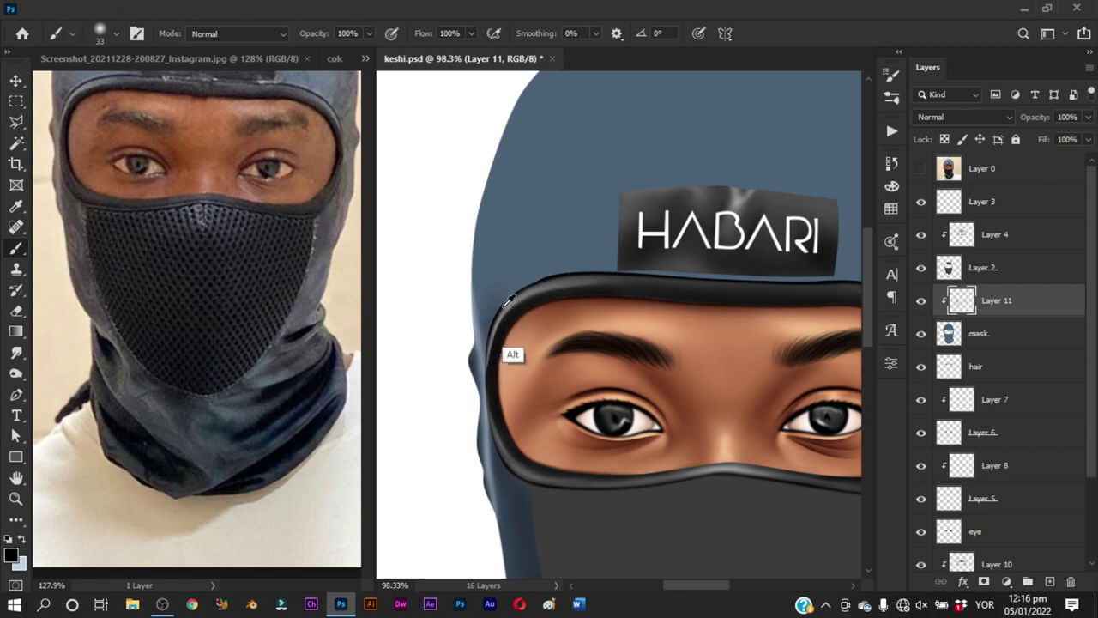
Compare with the reference photo and fit the whole document in the window
{"action": "left_click", "coordinate": [921, 168]}
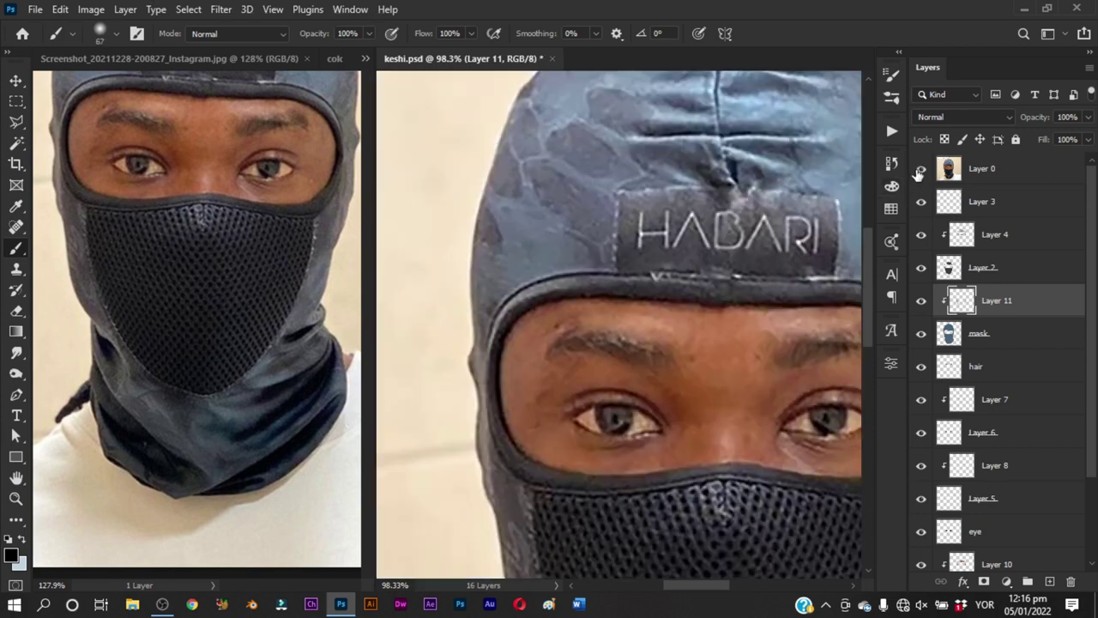
{"action": "left_click", "coordinate": [920, 169]}
{"action": "right_click", "coordinate": [491, 236], "text": "alt"}
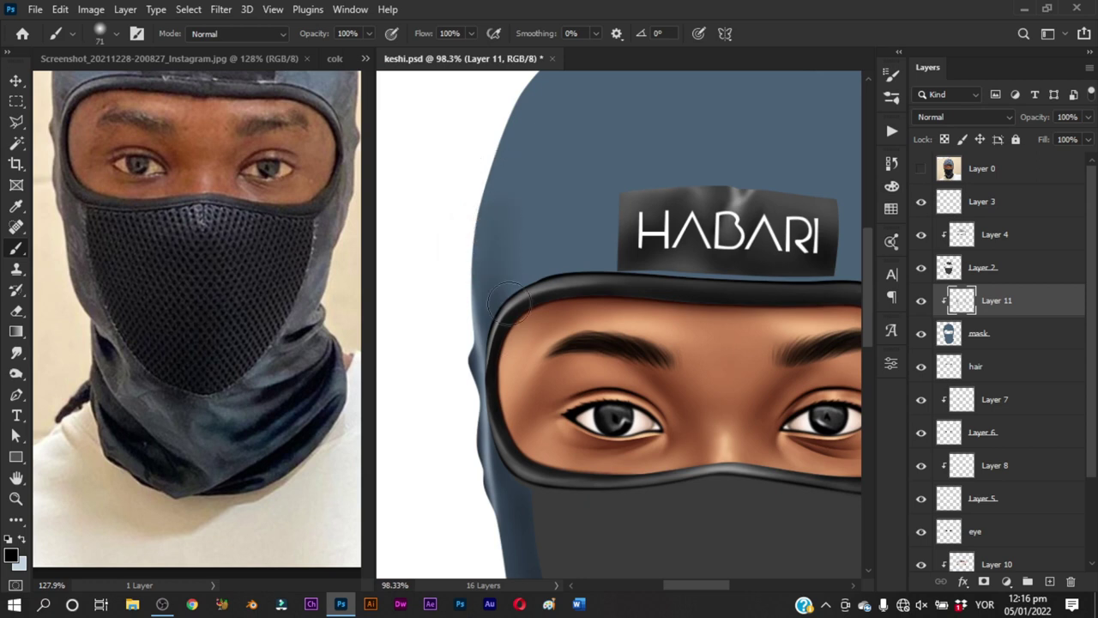
{"action": "key", "text": "ctrl+0"}
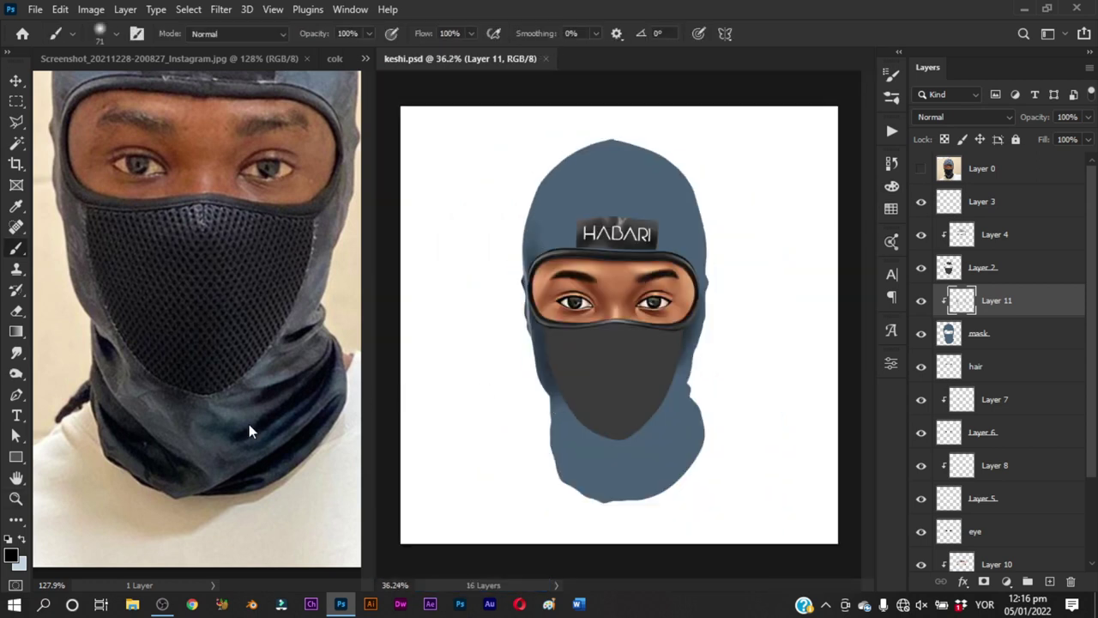
{"action": "left_click", "coordinate": [249, 423]}
{"action": "left_click", "coordinate": [688, 314]}
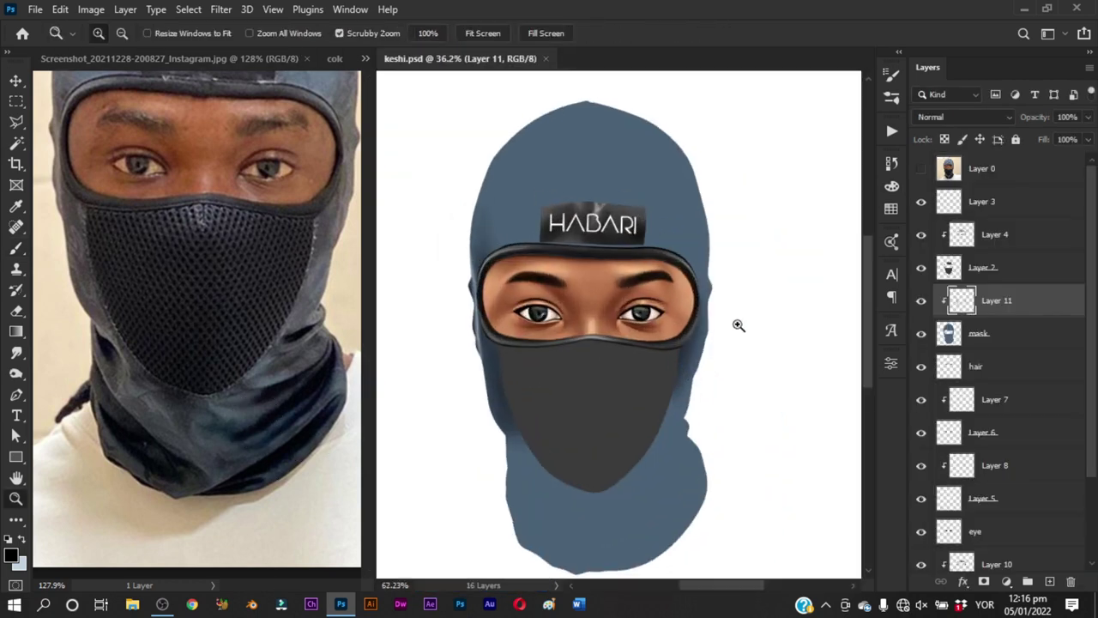
{"action": "scroll", "coordinate": [692, 266], "scroll_direction": "up", "scroll_amount": 3}
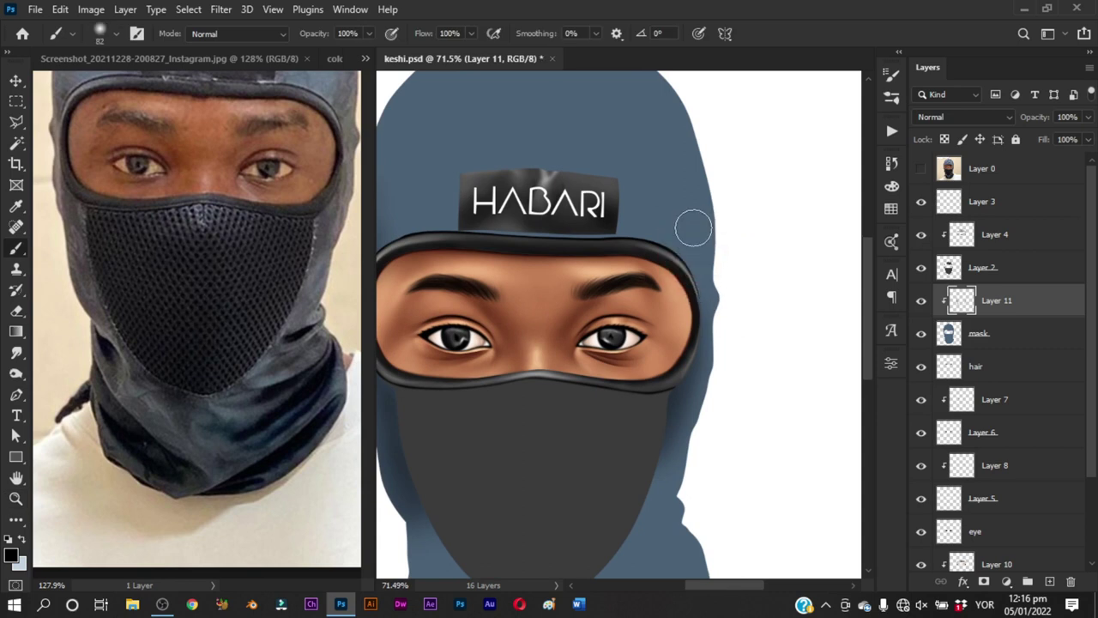
Paint a light white stroke along the hood's right edge
{"action": "mouse_move", "coordinate": [694, 228]}
{"action": "left_mouse_down"}
{"action": "mouse_move", "coordinate": [709, 274]}
{"action": "mouse_move", "coordinate": [694, 283]}
{"action": "left_mouse_up"}
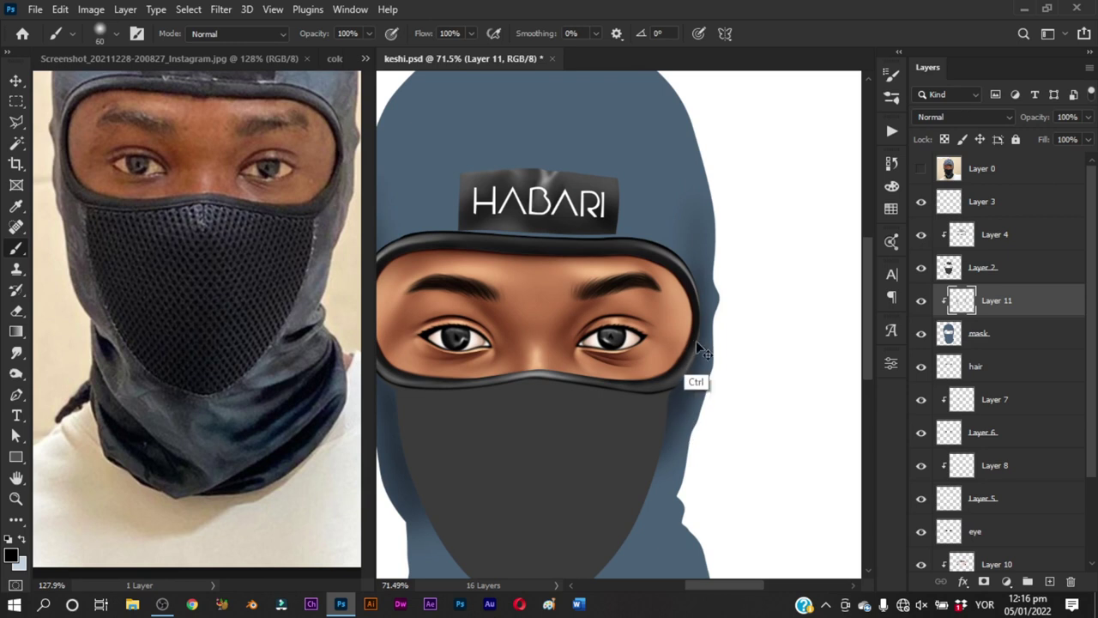
{"action": "key", "text": "x"}
{"action": "left_click_drag", "start_coordinate": [696, 327], "coordinate": [706, 403]}
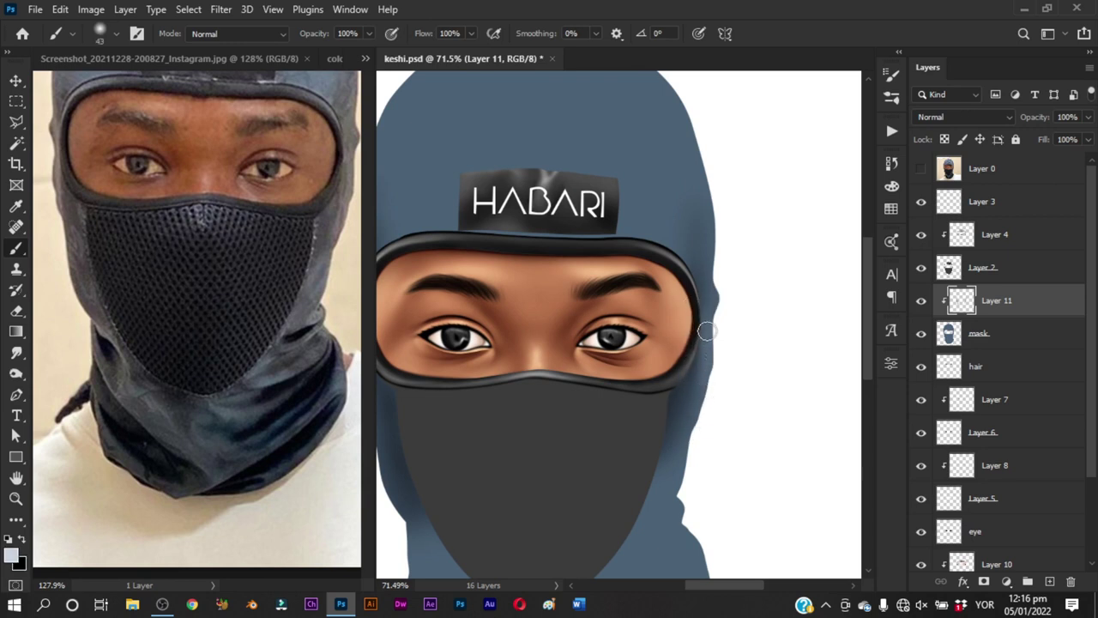
{"action": "scroll", "coordinate": [709, 359], "scroll_direction": "up", "scroll_amount": 1}
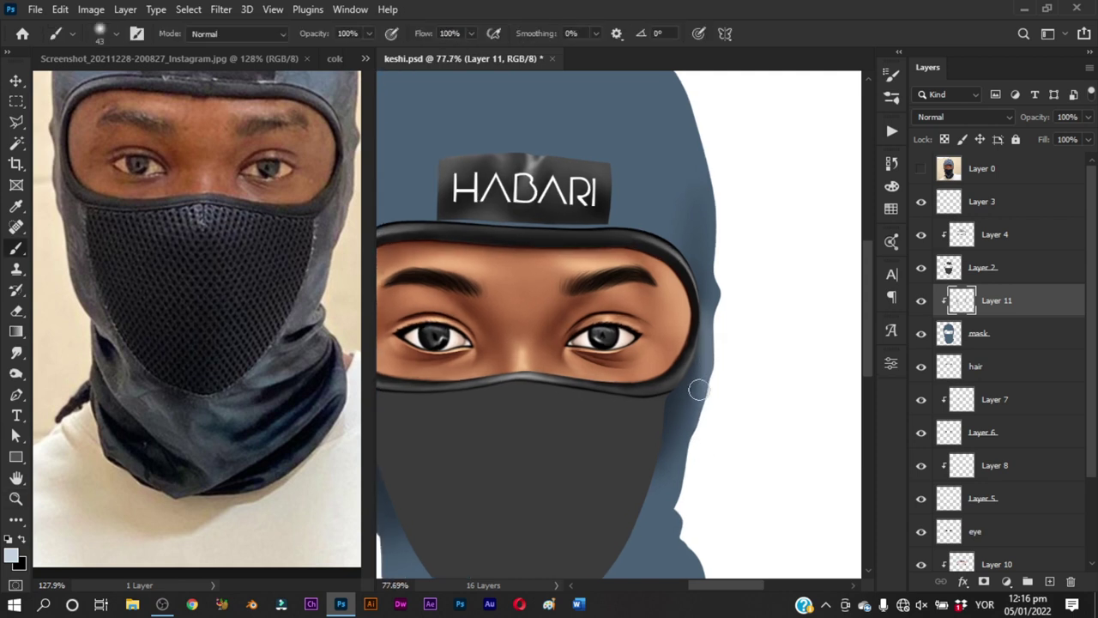
{"action": "scroll", "coordinate": [699, 437], "scroll_direction": "up", "scroll_amount": 3}
{"action": "left_click_drag", "start_coordinate": [708, 357], "coordinate": [695, 349]}
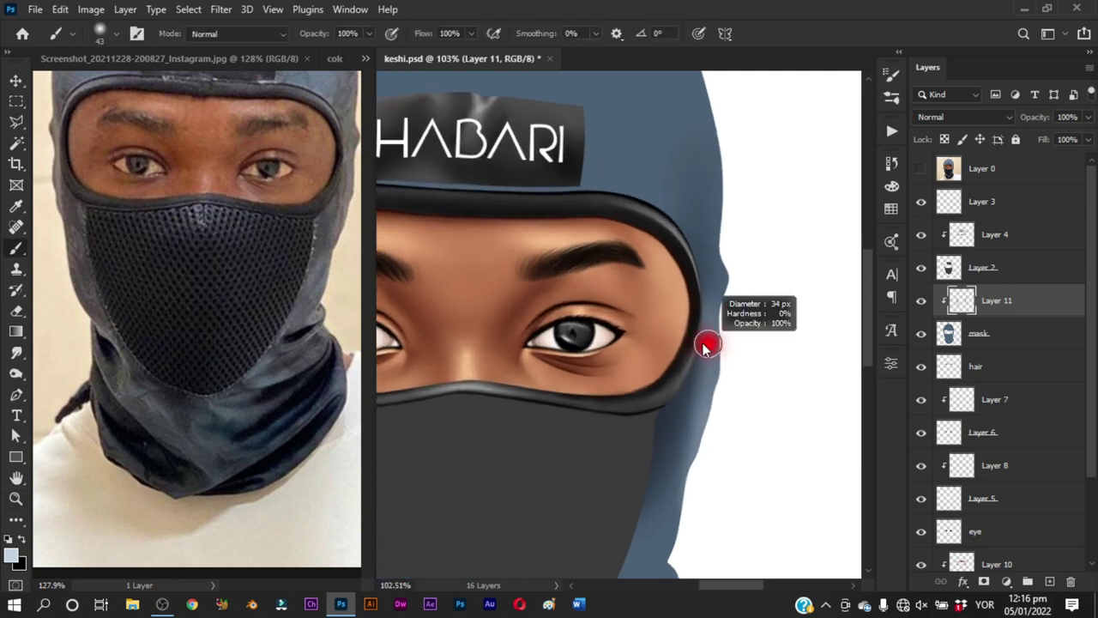
Darken the right rim of the eye opening in black, check the hood, and save
{"action": "key", "text": "x"}
{"action": "left_click_drag", "start_coordinate": [699, 394], "coordinate": [690, 338]}
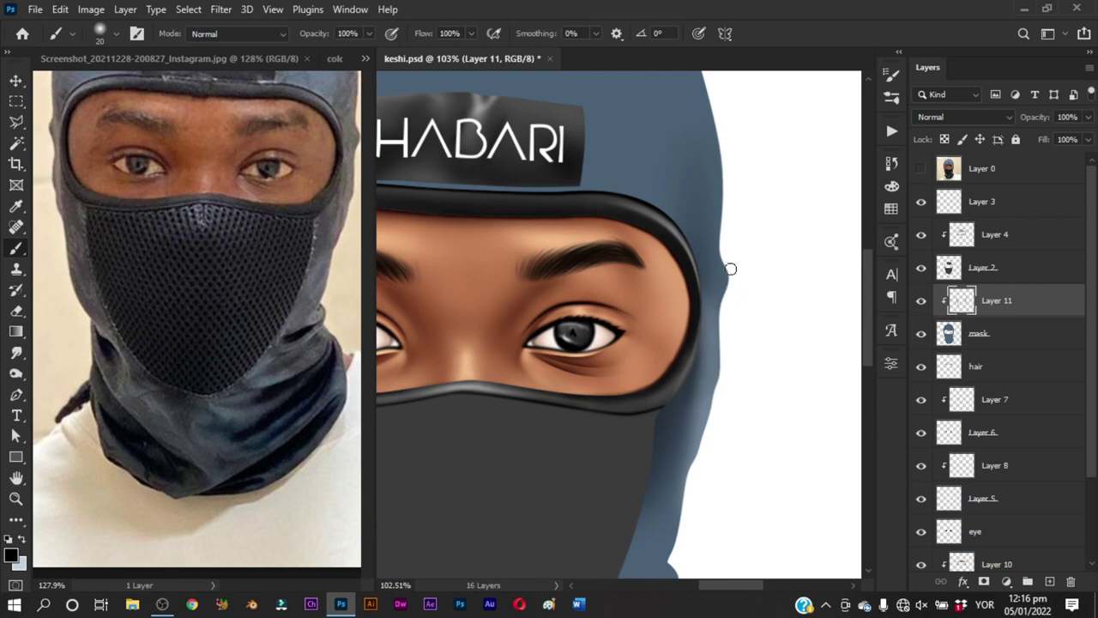
{"action": "left_click_drag", "start_coordinate": [731, 249], "coordinate": [731, 272]}
{"action": "left_click_drag", "start_coordinate": [648, 366], "coordinate": [665, 258]}
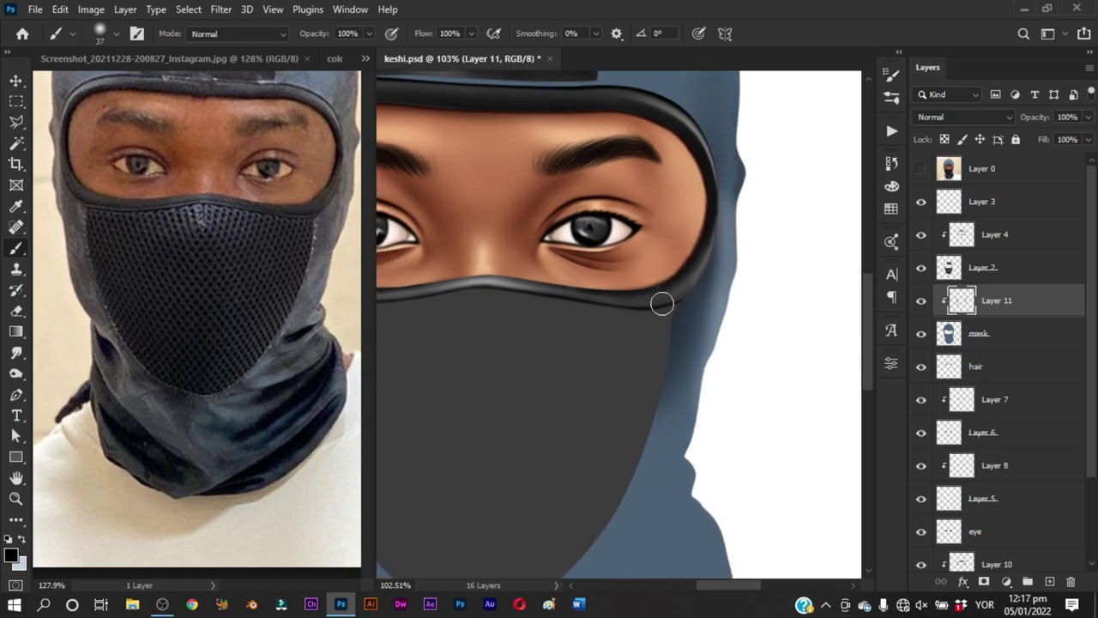
{"action": "mouse_move", "coordinate": [677, 296]}
{"action": "left_mouse_down"}
{"action": "mouse_move", "coordinate": [712, 297]}
{"action": "mouse_move", "coordinate": [682, 282]}
{"action": "left_mouse_up"}
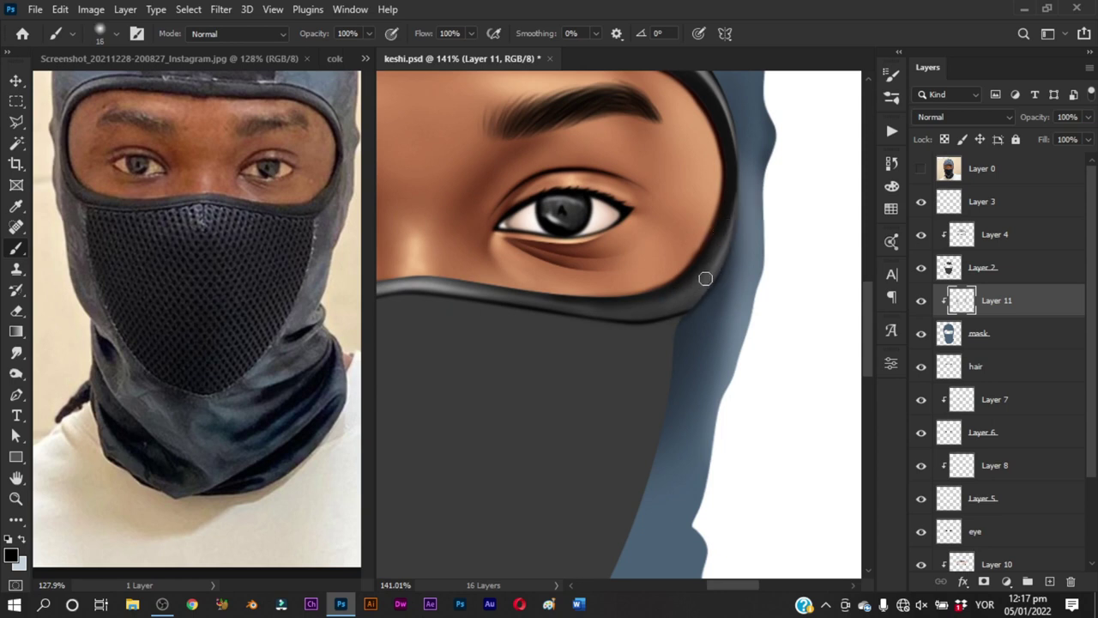
{"action": "key", "text": "z"}
{"action": "key", "text": "ctrl+0"}
{"action": "left_click_drag", "start_coordinate": [544, 356], "coordinate": [546, 376]}
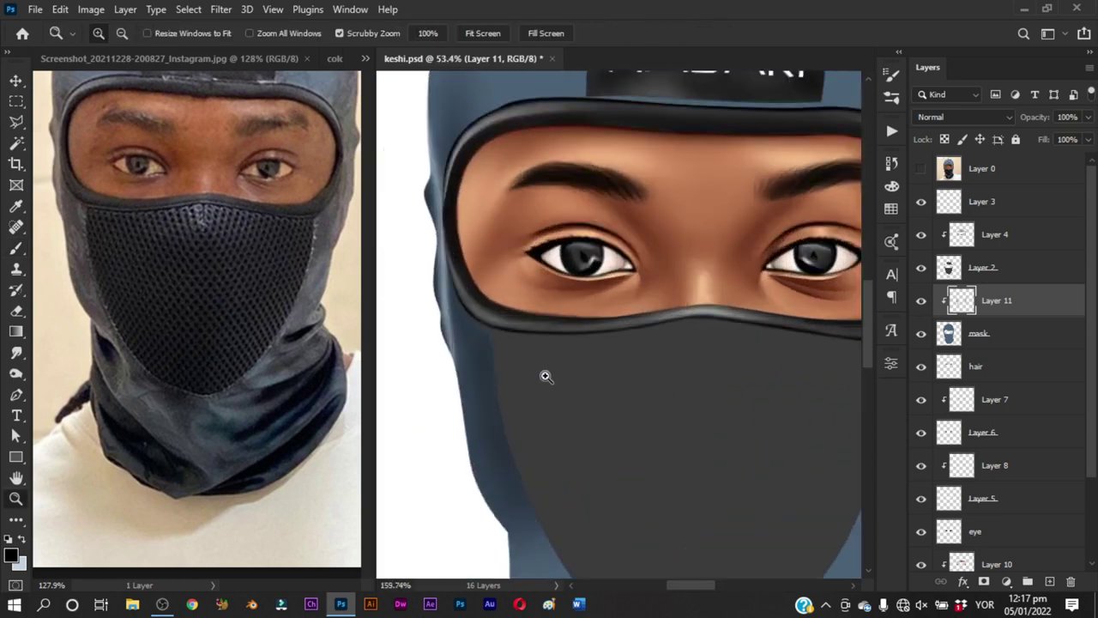
{"action": "key", "text": "b"}
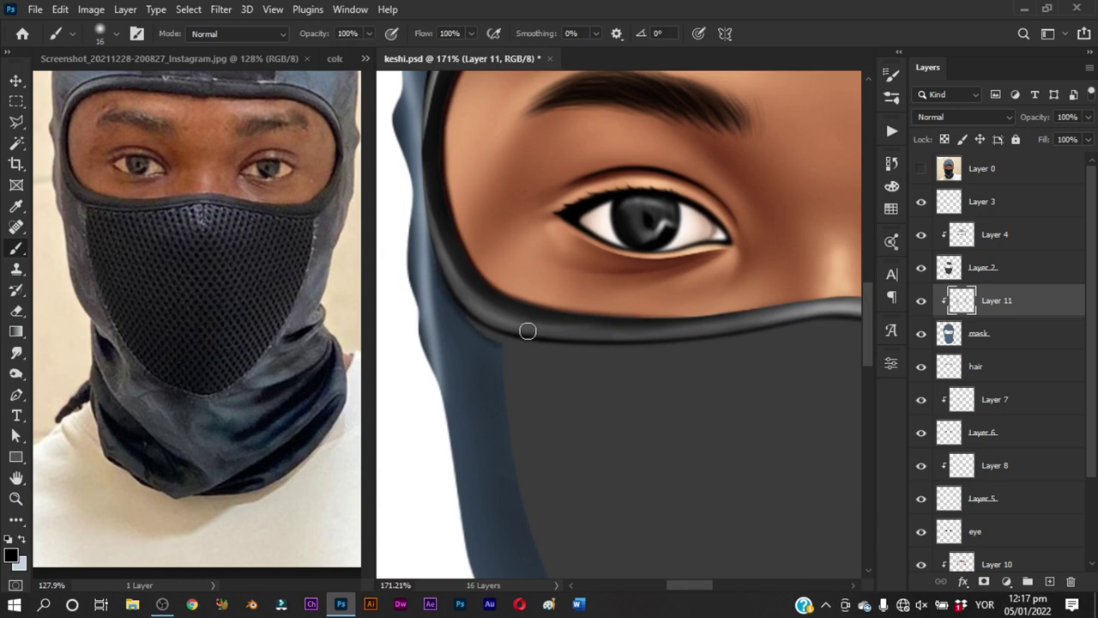
{"action": "scroll", "coordinate": [503, 331], "scroll_direction": "down", "scroll_amount": 5}
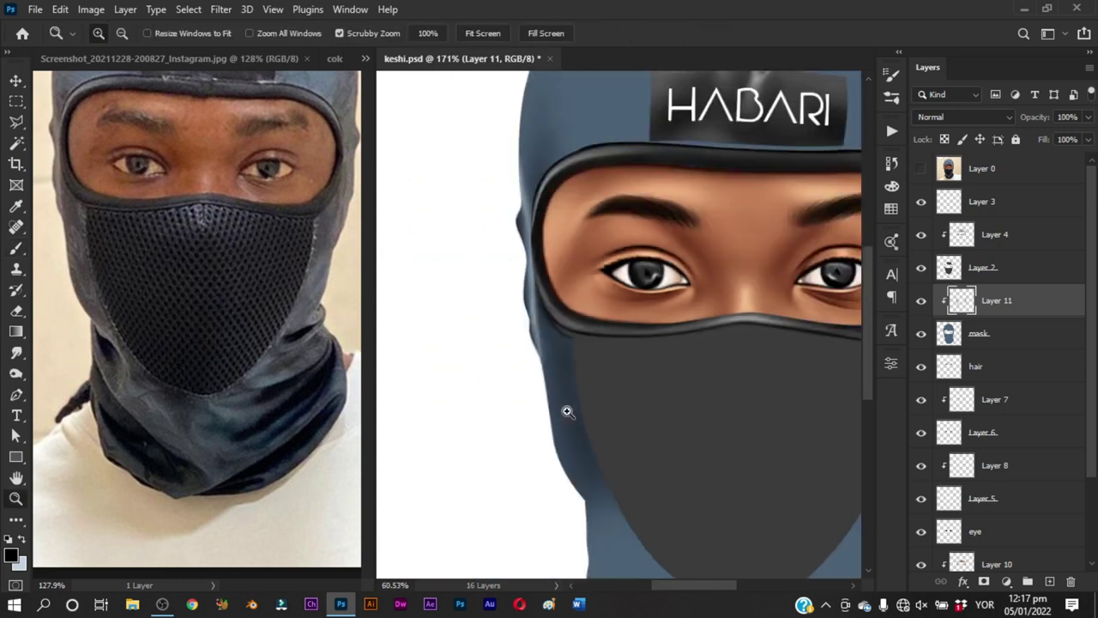
{"action": "key", "text": "ctrl+s"}
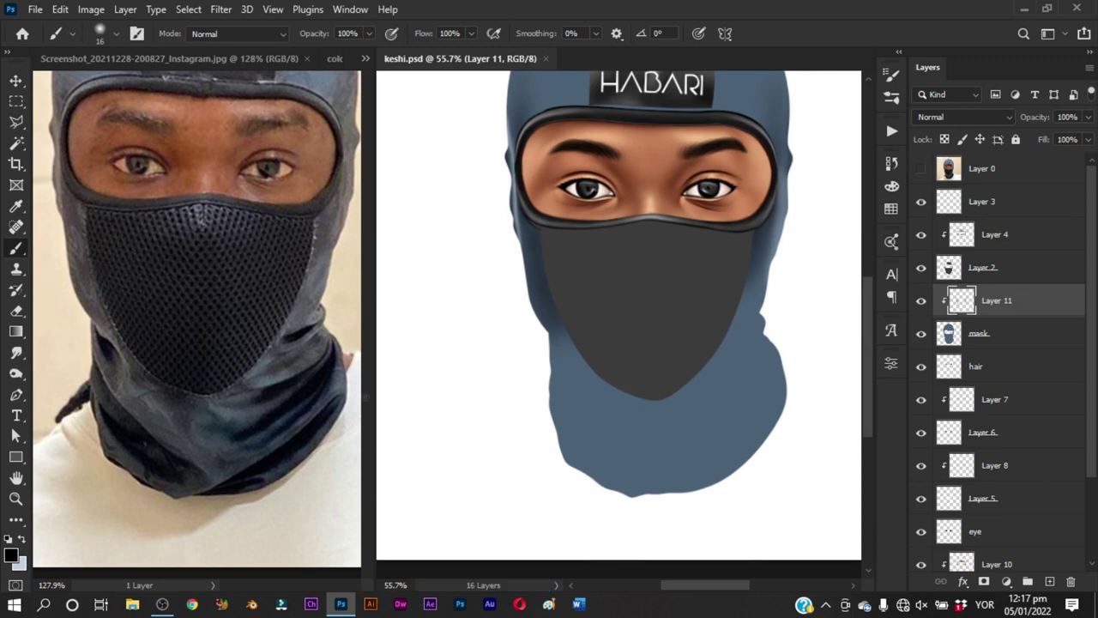
Shift the reference photo to show the neck and zoom into the hood's neck
{"action": "left_click", "coordinate": [197, 480]}
{"action": "left_click_drag", "start_coordinate": [184, 483], "coordinate": [196, 424]}
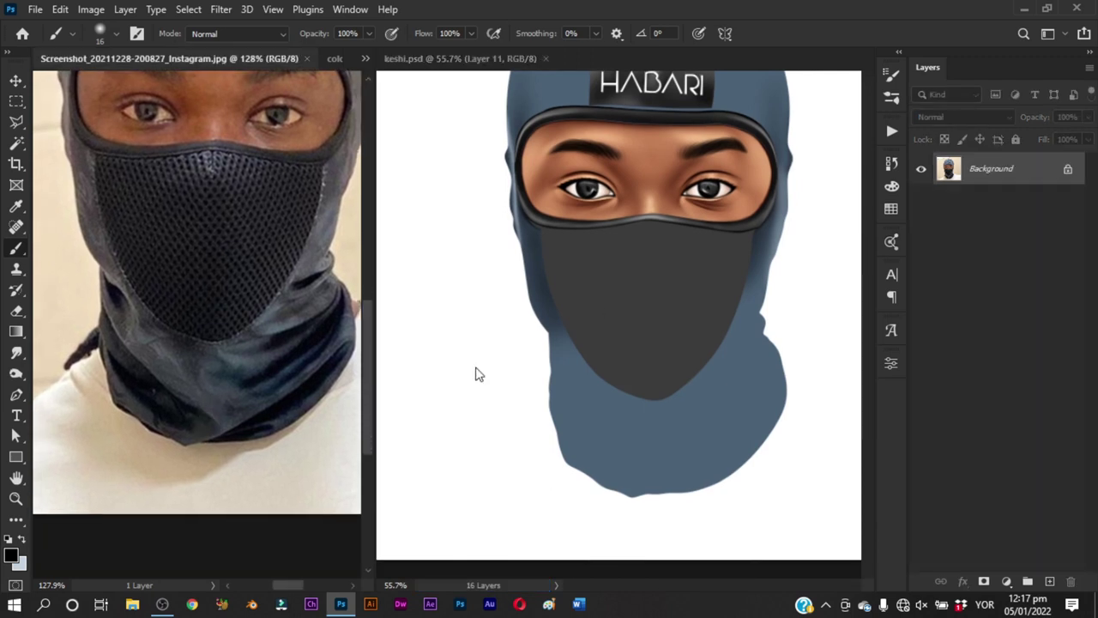
{"action": "left_click", "coordinate": [724, 368]}
{"action": "mouse_move", "coordinate": [711, 361]}
{"action": "left_mouse_down"}
{"action": "mouse_move", "coordinate": [779, 273]}
{"action": "mouse_move", "coordinate": [716, 344]}
{"action": "left_mouse_up"}
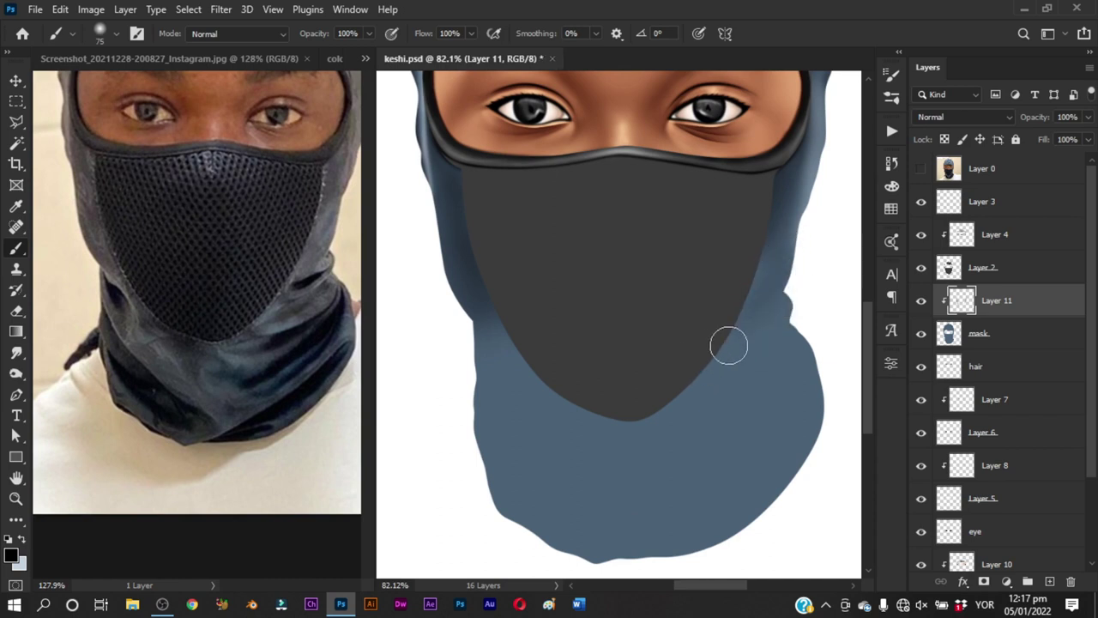
Trace the neck fold beside the mask with the Pen and turn it into a selection
{"action": "key", "text": "p"}
{"action": "left_click", "coordinate": [921, 168]}
{"action": "scroll", "coordinate": [807, 309], "scroll_direction": "up", "scroll_amount": 4}
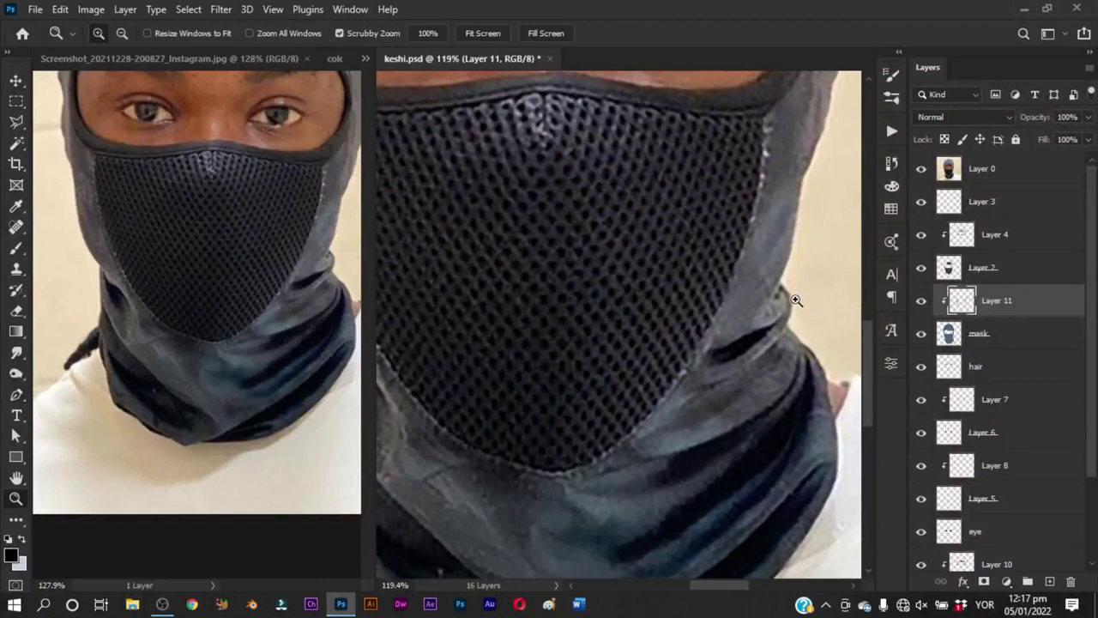
{"action": "scroll", "coordinate": [790, 299], "scroll_direction": "up", "scroll_amount": 2}
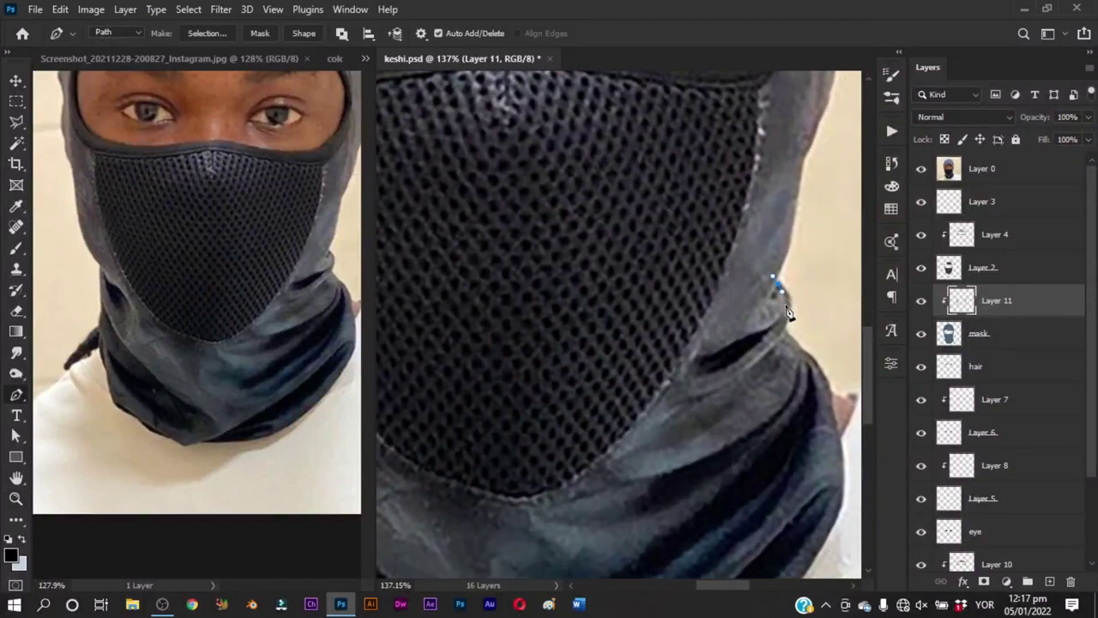
{"action": "left_click", "coordinate": [729, 341]}
{"action": "left_click", "coordinate": [778, 284]}
{"action": "key", "text": "ctrl+Return"}
Fill the fold selection with black paint and deselect
{"action": "key", "text": "b"}
{"action": "left_click", "coordinate": [920, 169]}
{"action": "mouse_move", "coordinate": [755, 326]}
{"action": "left_mouse_down"}
{"action": "mouse_move", "coordinate": [698, 359]}
{"action": "mouse_move", "coordinate": [725, 339]}
{"action": "left_mouse_up"}
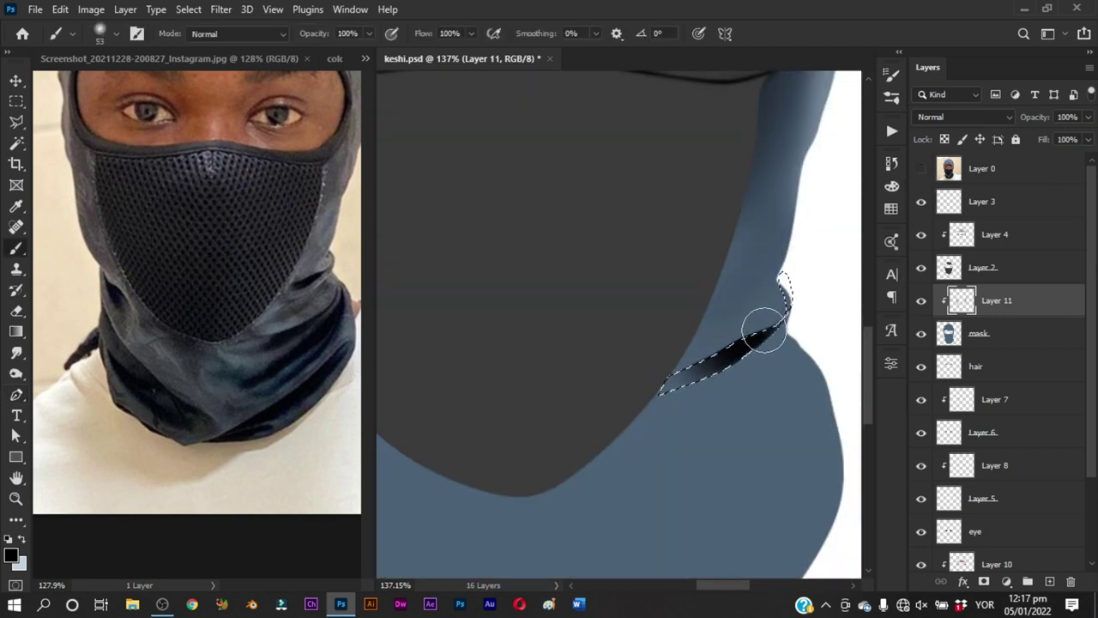
{"action": "key", "text": "ctrl+d"}
Smudge the black fold toward the neck edge, then zoom out and save keshi.psd
{"action": "key", "text": "r"}
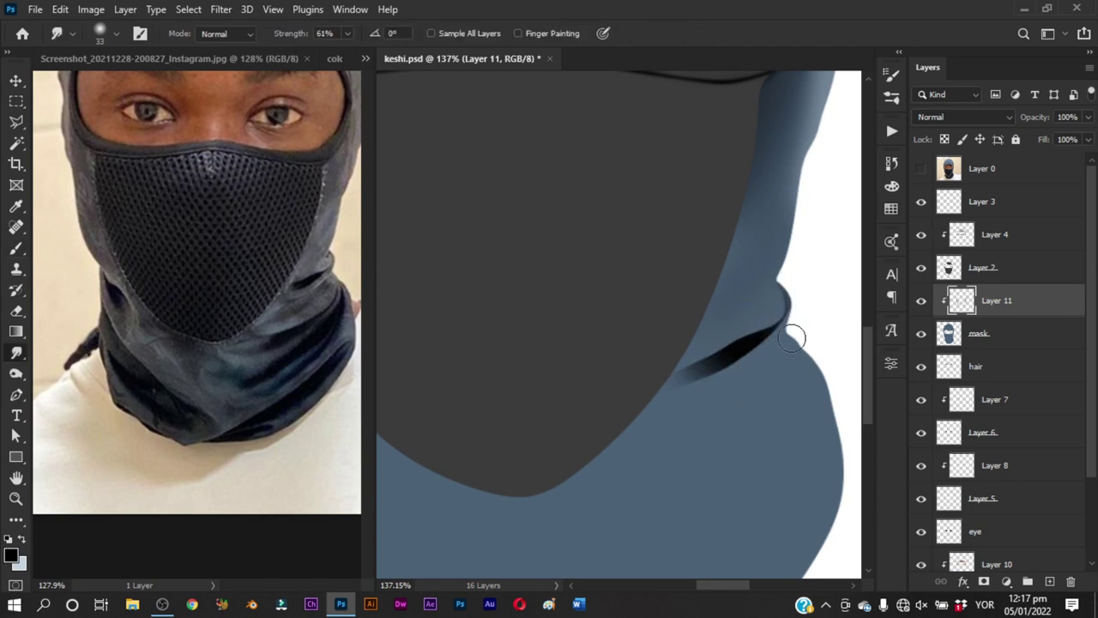
{"action": "left_click_drag", "start_coordinate": [792, 332], "coordinate": [797, 326]}
{"action": "left_click_drag", "start_coordinate": [717, 353], "coordinate": [724, 354]}
{"action": "mouse_move", "coordinate": [692, 391]}
{"action": "left_mouse_down"}
{"action": "mouse_move", "coordinate": [767, 326]}
{"action": "mouse_move", "coordinate": [799, 325]}
{"action": "mouse_move", "coordinate": [747, 304]}
{"action": "mouse_move", "coordinate": [787, 242]}
{"action": "left_mouse_up"}
{"action": "key", "text": "b"}
{"action": "left_click_drag", "start_coordinate": [741, 302], "coordinate": [764, 302]}
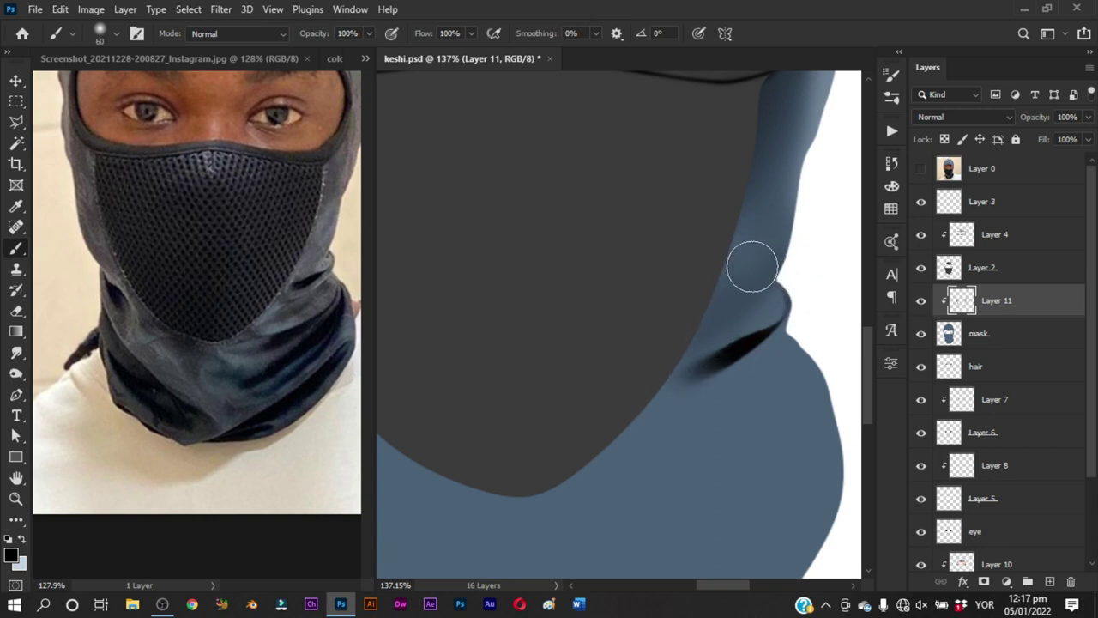
{"action": "key", "text": "z"}
{"action": "key", "text": "ctrl+0"}
{"action": "key", "text": "ctrl+s"}
Zoom in on the crease under the mask and trace it into a Pen selection
{"action": "left_click", "coordinate": [705, 424]}
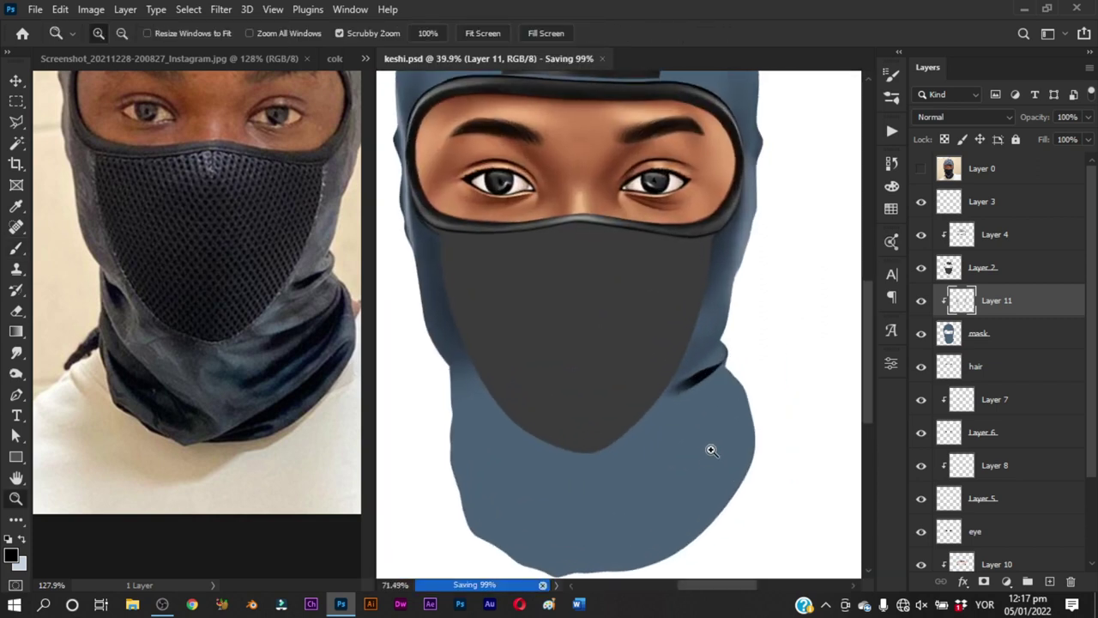
{"action": "left_click_drag", "start_coordinate": [703, 368], "coordinate": [715, 347]}
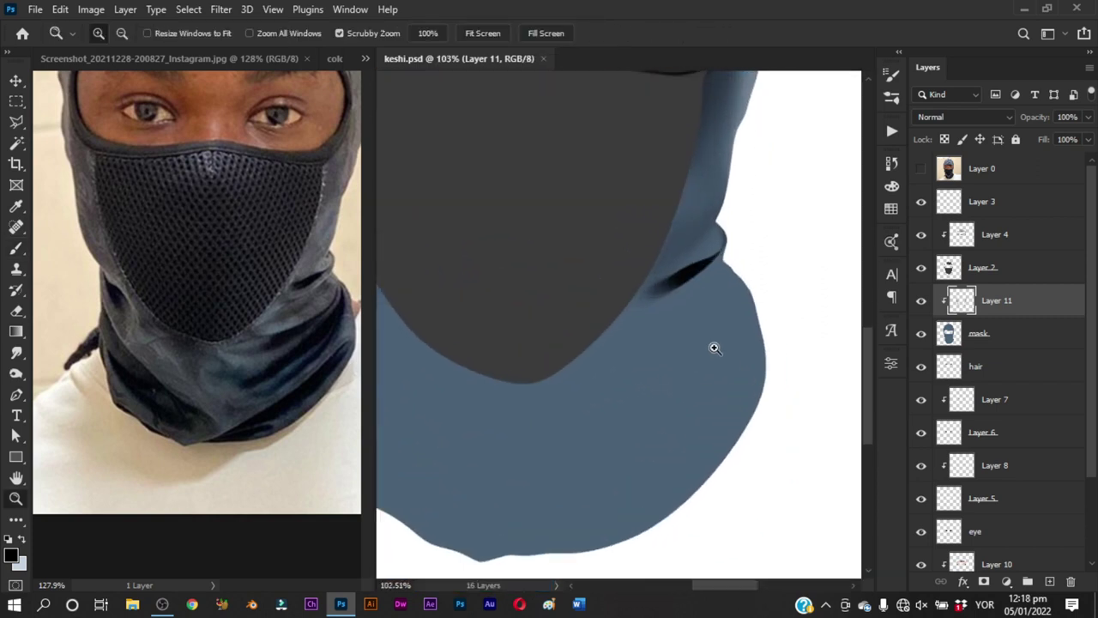
{"action": "left_click", "coordinate": [921, 168]}
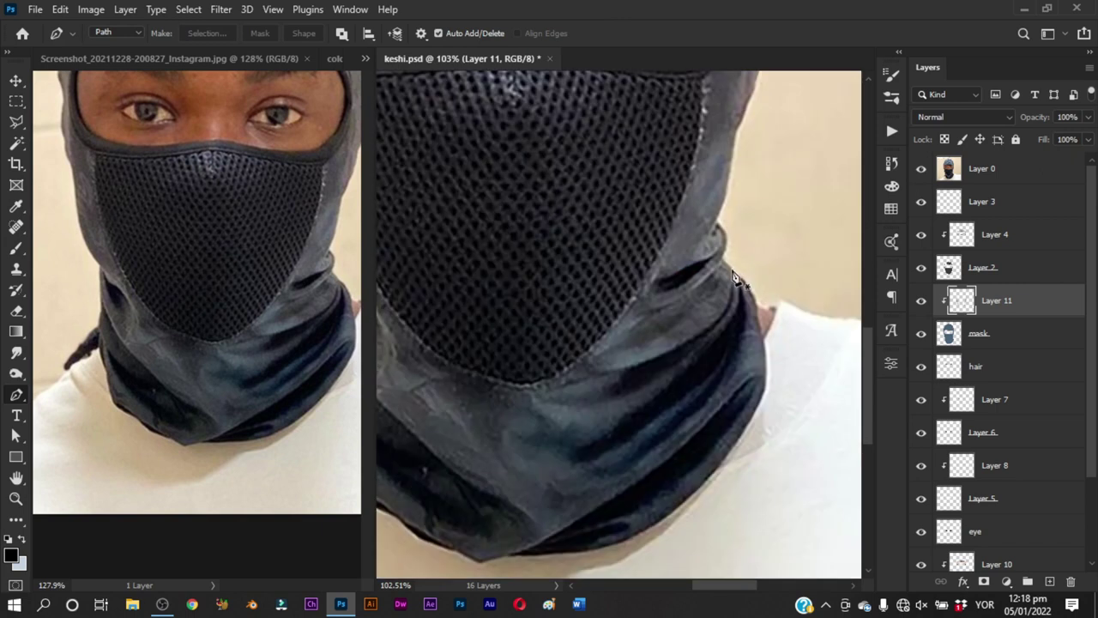
{"action": "left_click_drag", "start_coordinate": [720, 262], "coordinate": [730, 262]}
{"action": "key", "text": "p"}
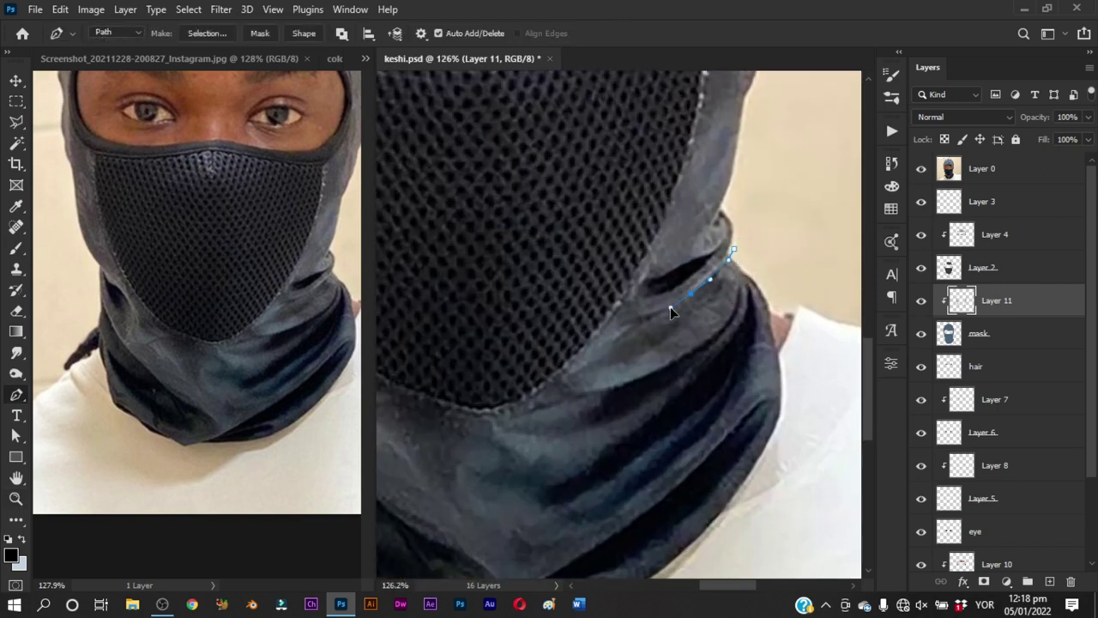
{"action": "left_click_drag", "start_coordinate": [543, 375], "coordinate": [538, 383]}
{"action": "left_click_drag", "start_coordinate": [726, 342], "coordinate": [758, 266]}
{"action": "key", "text": "ctrl+Return"}
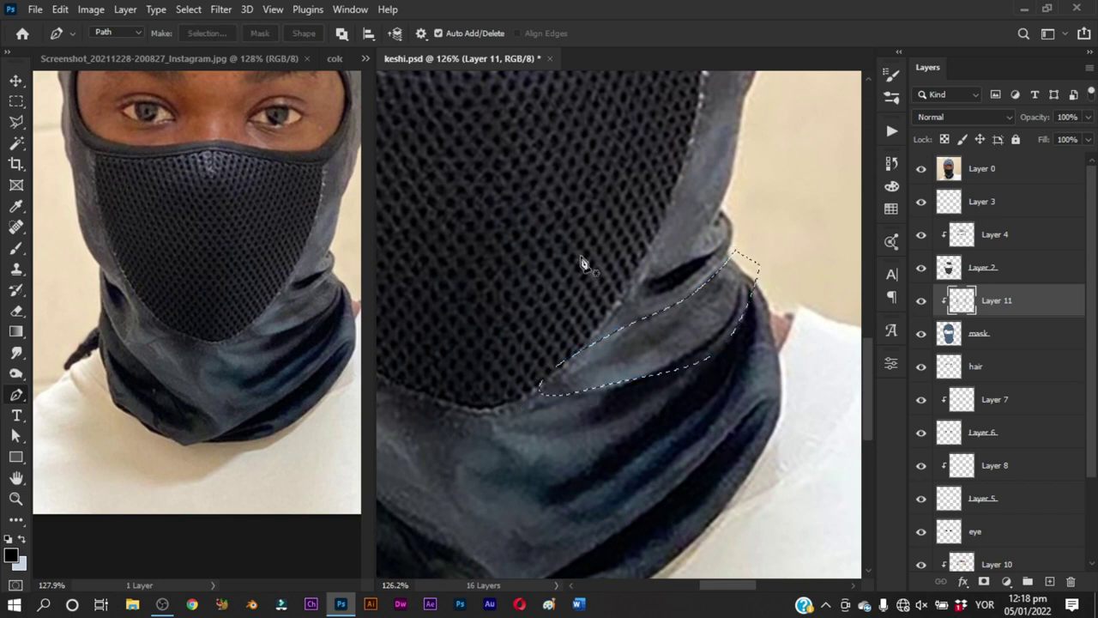
Paint a dark shadow into the crease selection and deselect
{"action": "key", "text": "b"}
{"action": "left_click", "coordinate": [920, 169]}
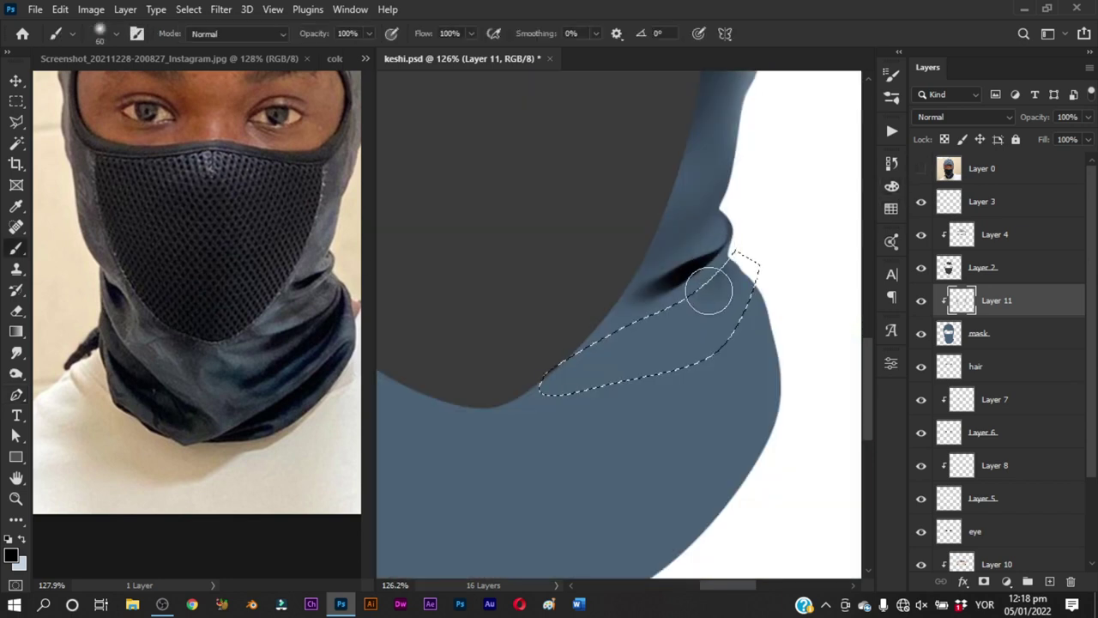
{"action": "left_click_drag", "start_coordinate": [637, 324], "coordinate": [727, 277]}
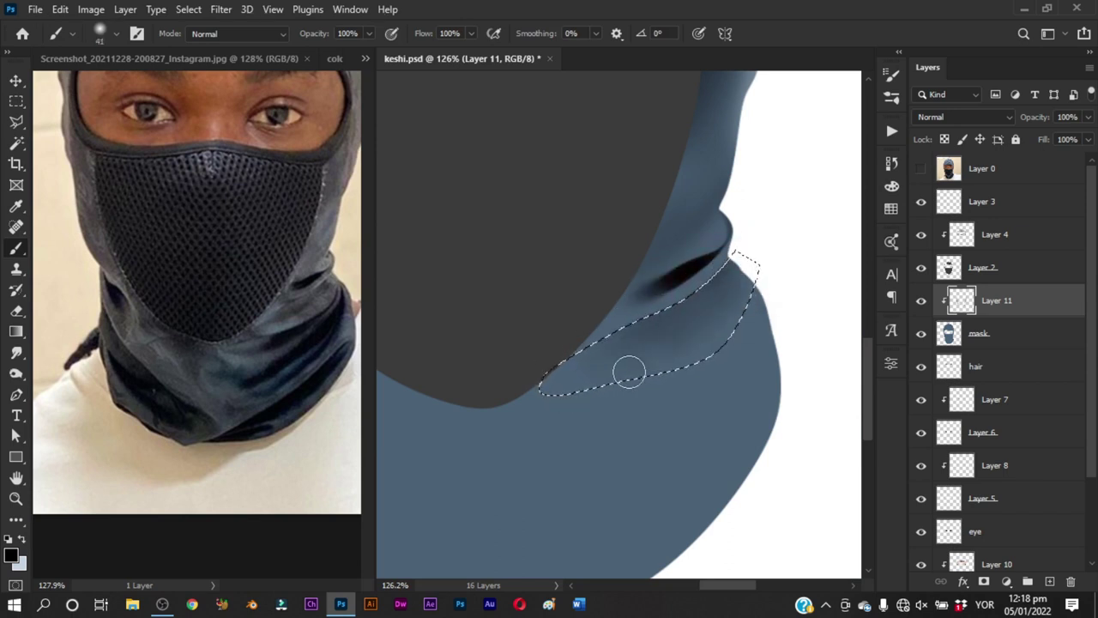
{"action": "left_click_drag", "start_coordinate": [716, 292], "coordinate": [724, 267]}
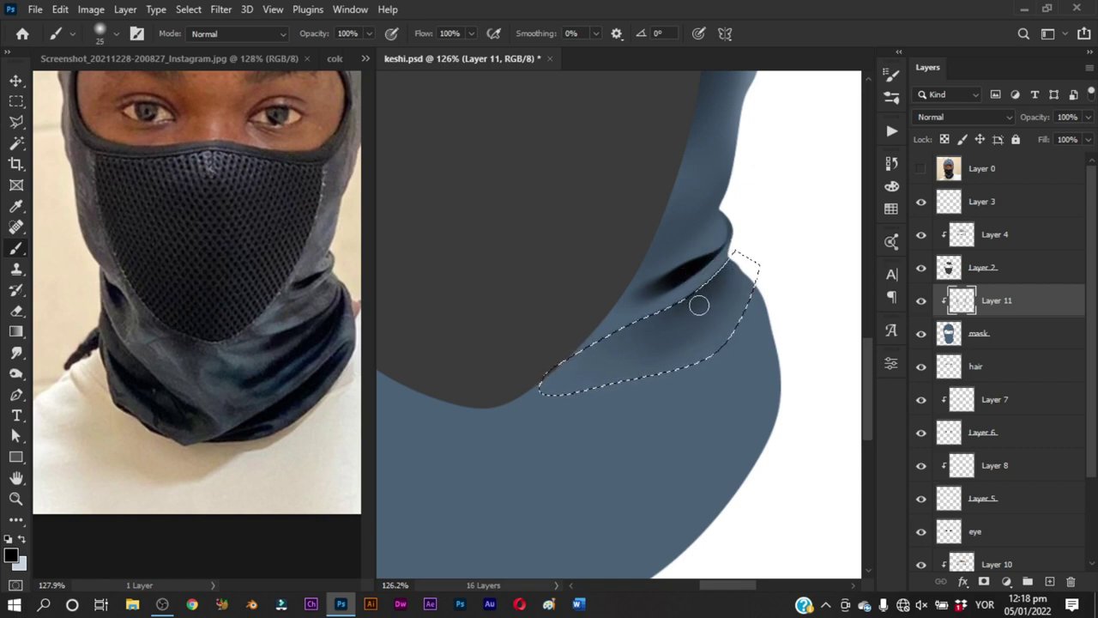
{"action": "left_click_drag", "start_coordinate": [706, 295], "coordinate": [713, 293]}
{"action": "key", "text": "ctrl+d"}
Smudge the crease shadow down along the fold and start a path on the upper neck fold
{"action": "key", "text": "r"}
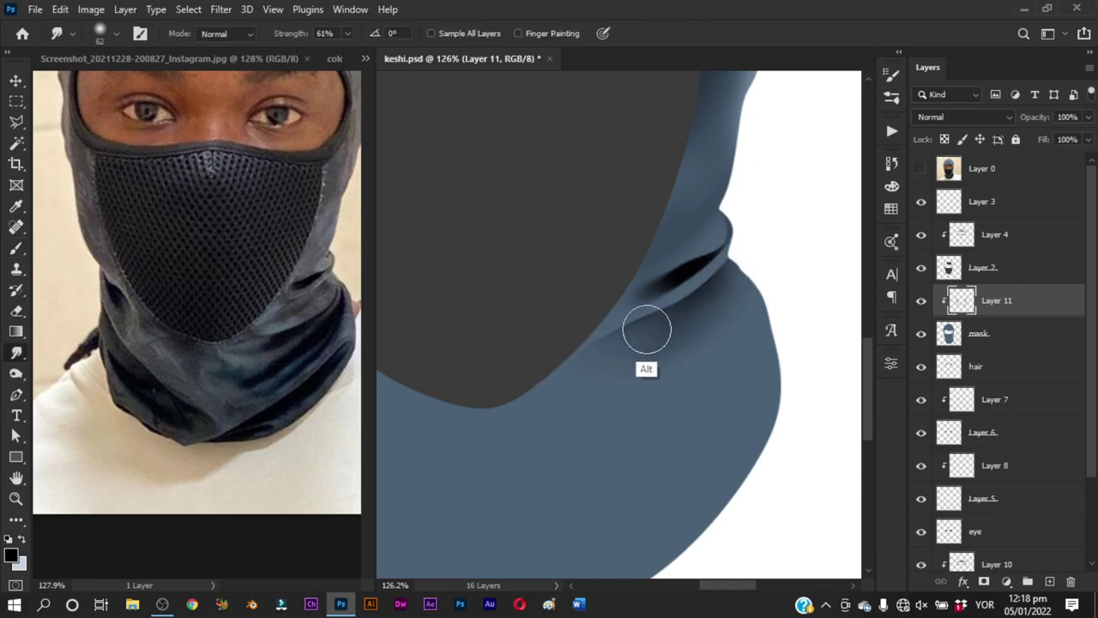
{"action": "left_click_drag", "start_coordinate": [645, 326], "coordinate": [652, 328]}
{"action": "left_click_drag", "start_coordinate": [683, 281], "coordinate": [606, 341]}
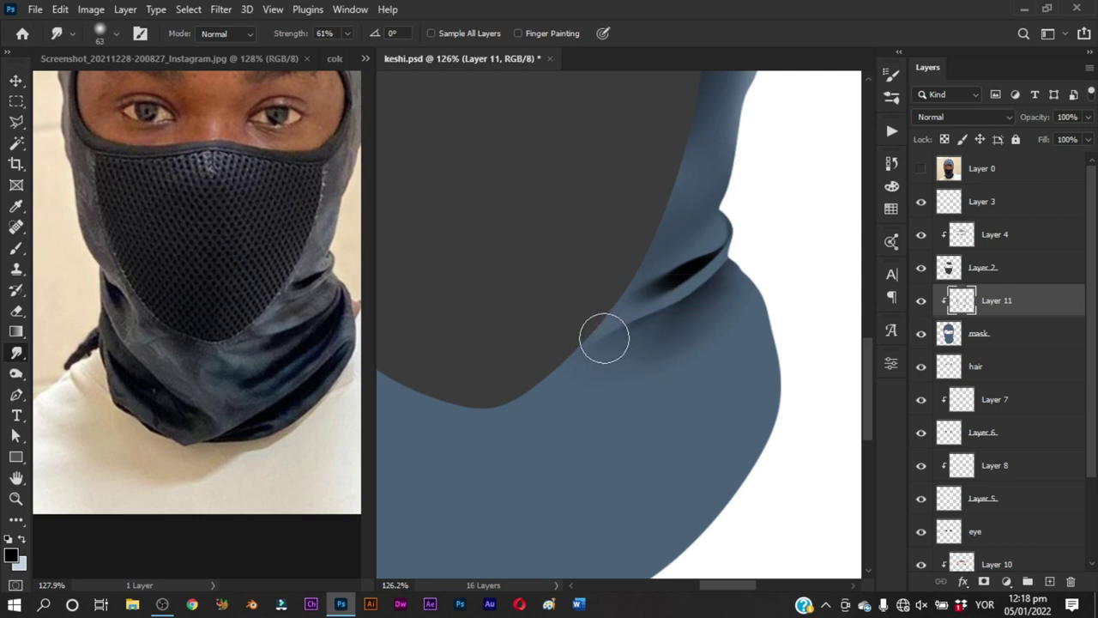
{"action": "mouse_move", "coordinate": [684, 287]}
{"action": "left_mouse_down"}
{"action": "mouse_move", "coordinate": [708, 288]}
{"action": "mouse_move", "coordinate": [661, 318]}
{"action": "mouse_move", "coordinate": [780, 235]}
{"action": "mouse_move", "coordinate": [723, 360]}
{"action": "mouse_move", "coordinate": [689, 400]}
{"action": "mouse_move", "coordinate": [755, 338]}
{"action": "mouse_move", "coordinate": [780, 265]}
{"action": "left_mouse_up"}
{"action": "key", "text": "p"}
{"action": "left_click_drag", "start_coordinate": [770, 225], "coordinate": [770, 239]}
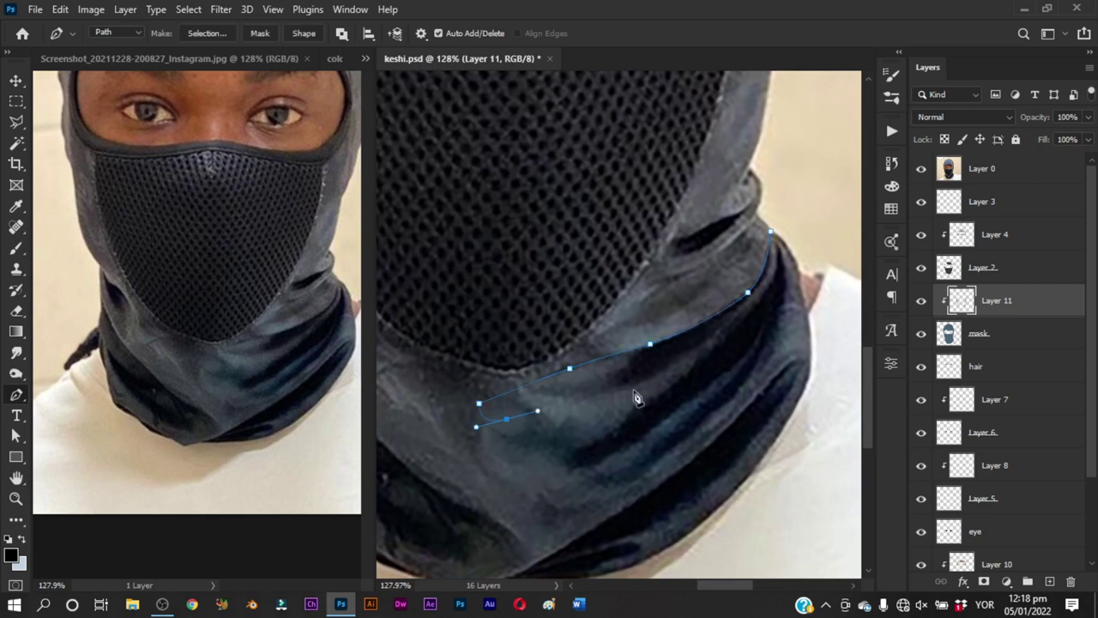
Close the first neck fold outline and trace a curved outline for the second fold
{"action": "left_click_drag", "start_coordinate": [670, 365], "coordinate": [719, 326]}
{"action": "left_click", "coordinate": [771, 232]}
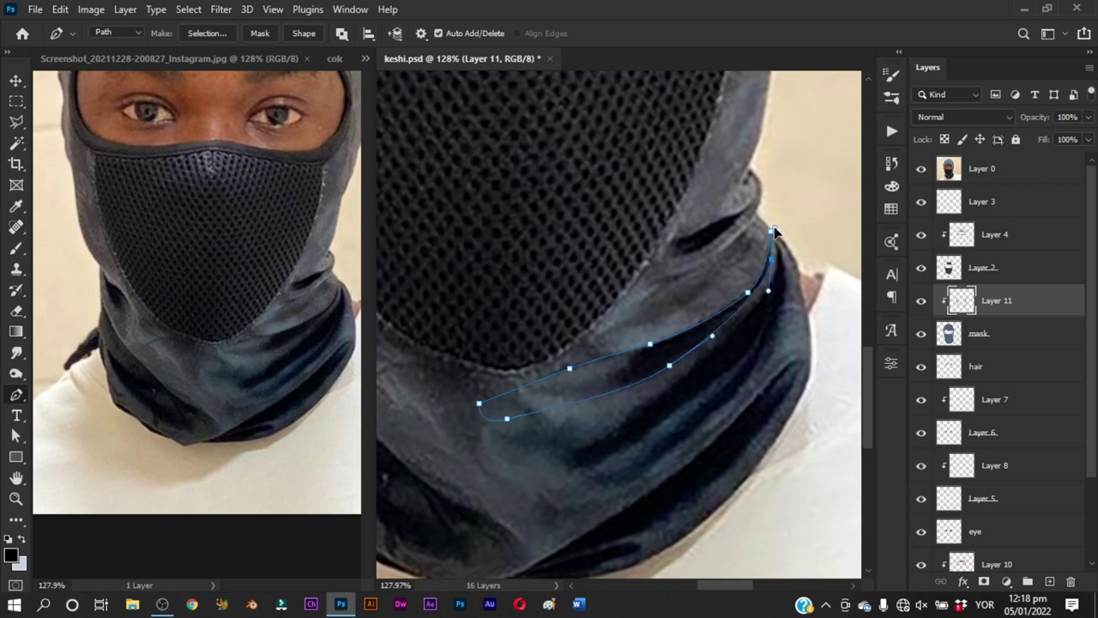
{"action": "key", "text": "Escape"}
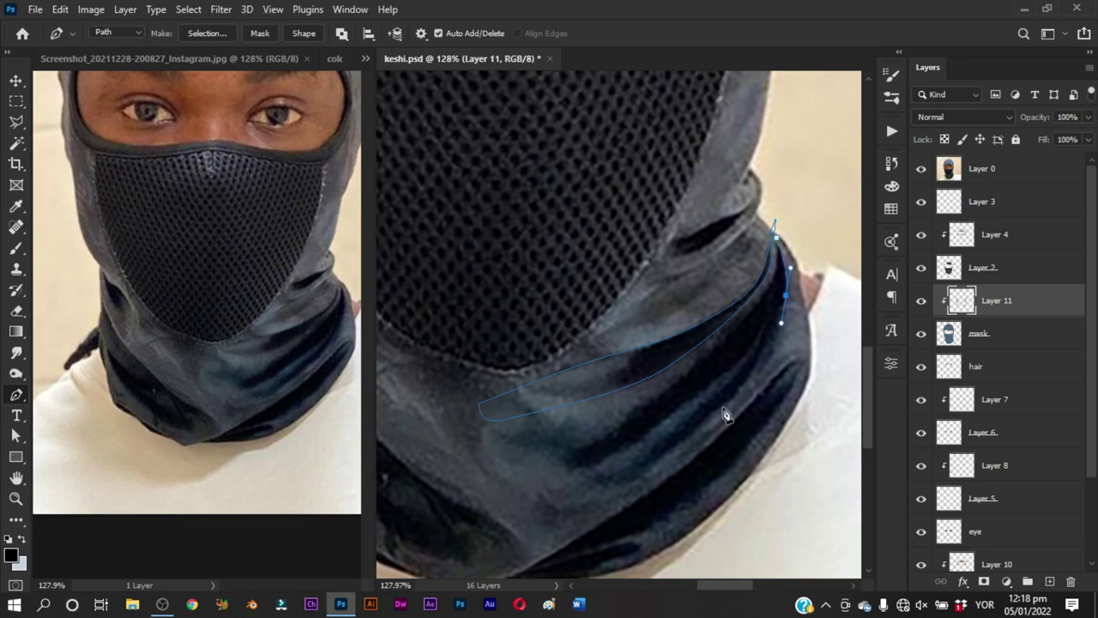
{"action": "left_click_drag", "start_coordinate": [576, 511], "coordinate": [527, 505]}
{"action": "left_click_drag", "start_coordinate": [615, 429], "coordinate": [655, 399]}
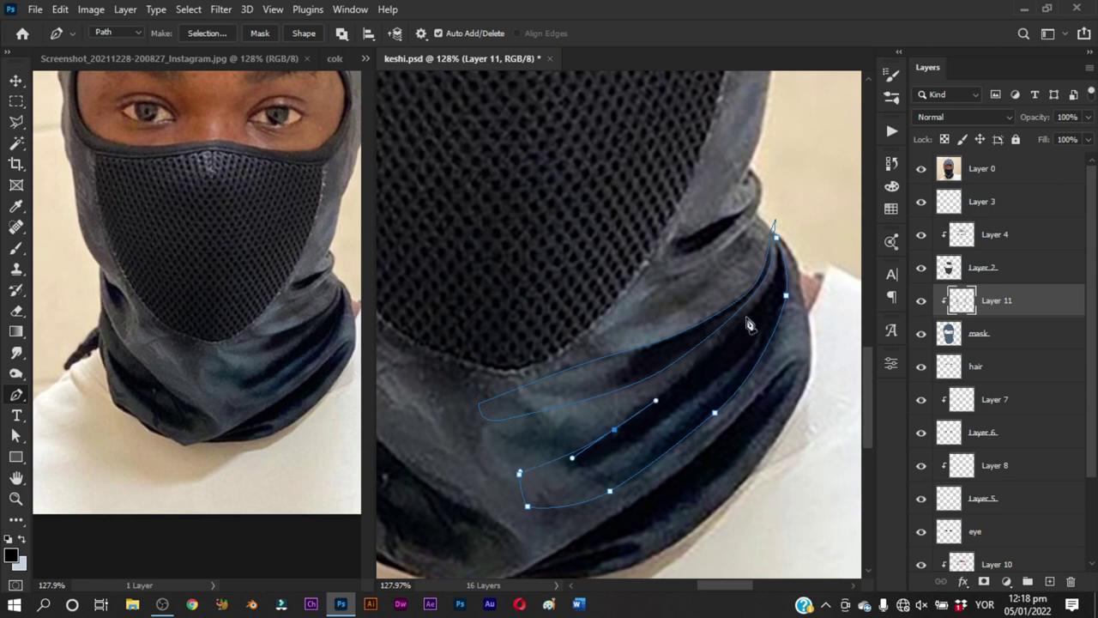
{"action": "left_click_drag", "start_coordinate": [751, 305], "coordinate": [776, 225]}
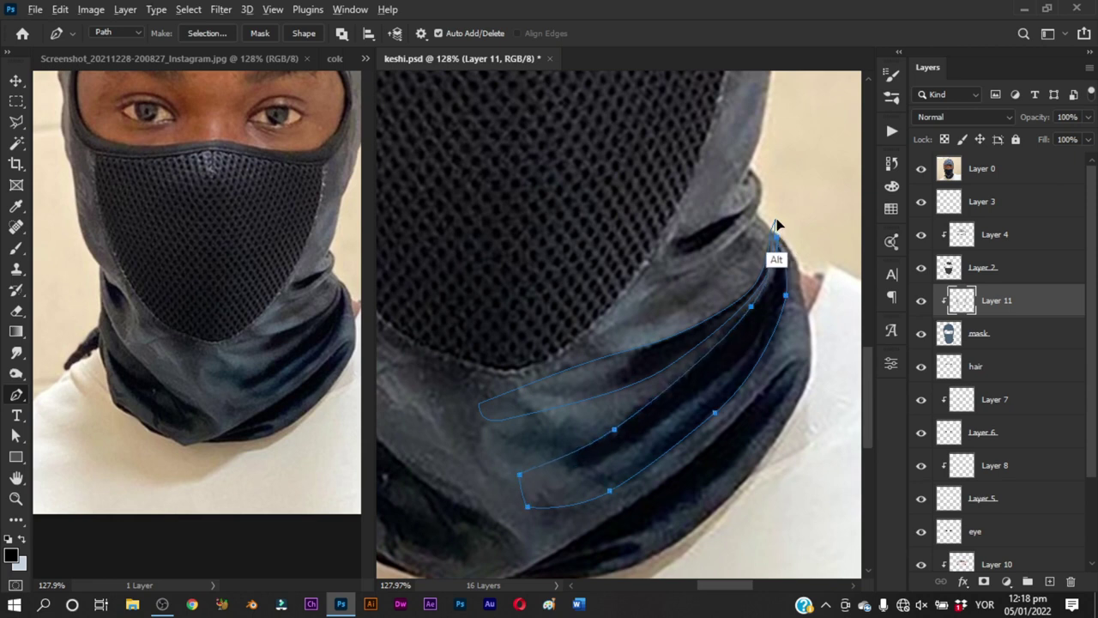
{"action": "left_click", "coordinate": [779, 295]}
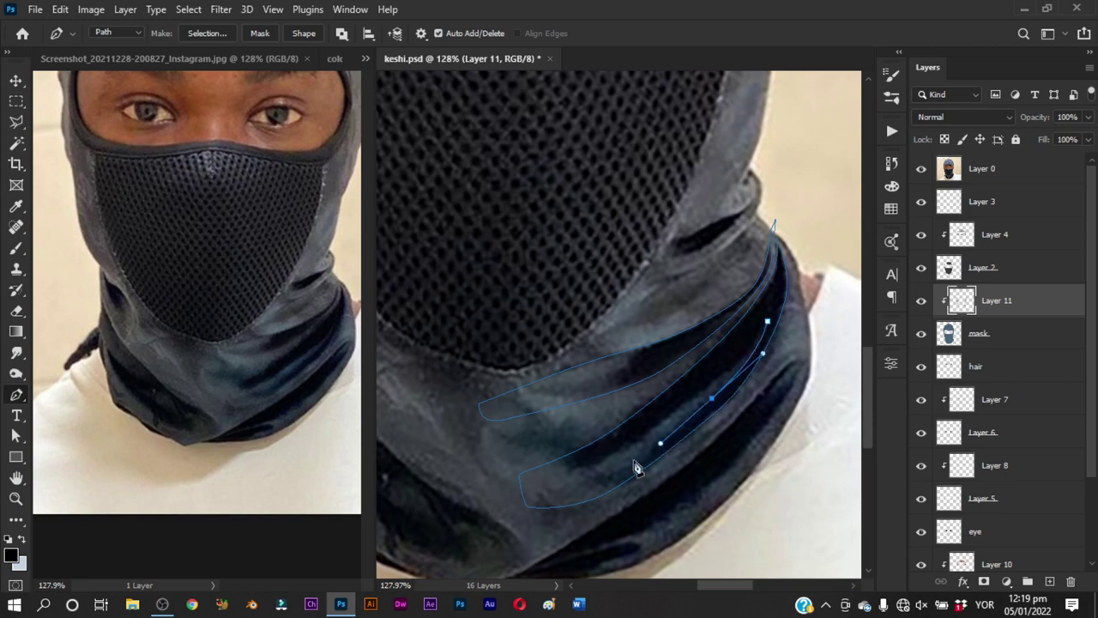
Outline the third fold and the lower neck edge, then turn the outlines into a selection
{"action": "left_click_drag", "start_coordinate": [602, 478], "coordinate": [624, 470]}
{"action": "left_click", "coordinate": [544, 490]}
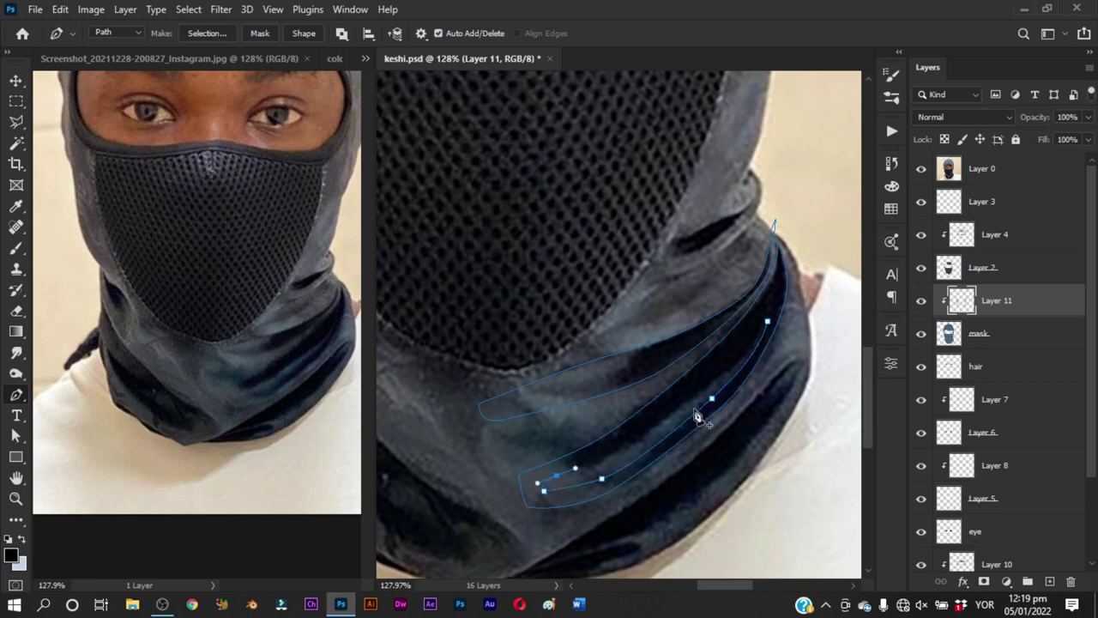
{"action": "left_click_drag", "start_coordinate": [696, 399], "coordinate": [712, 398]}
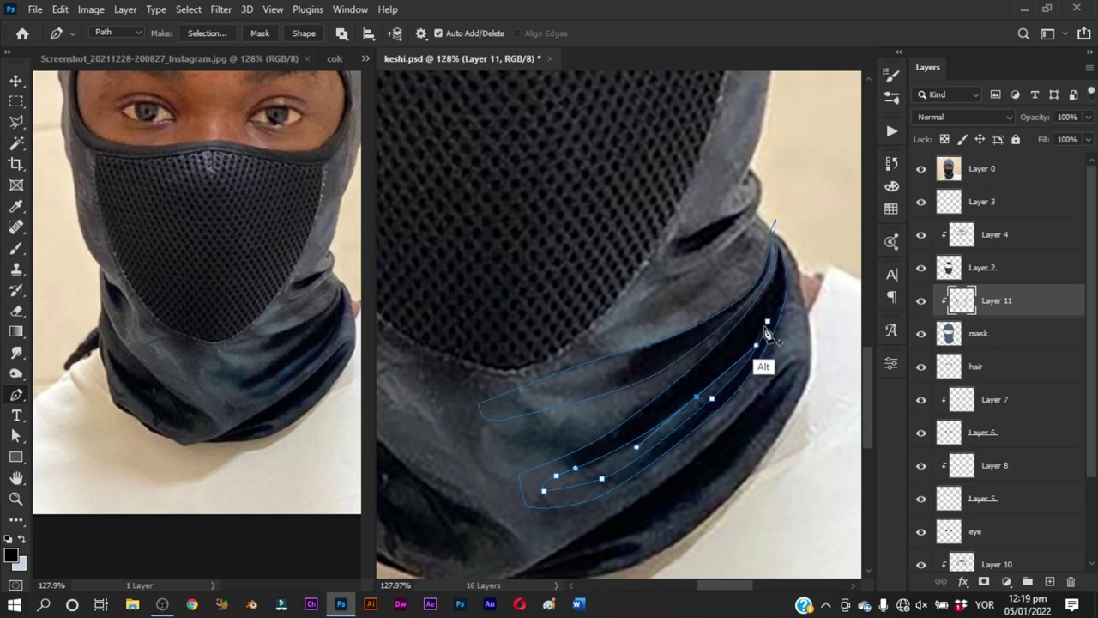
{"action": "left_click", "coordinate": [768, 323]}
{"action": "scroll", "coordinate": [794, 283], "scroll_direction": "down", "scroll_amount": 5}
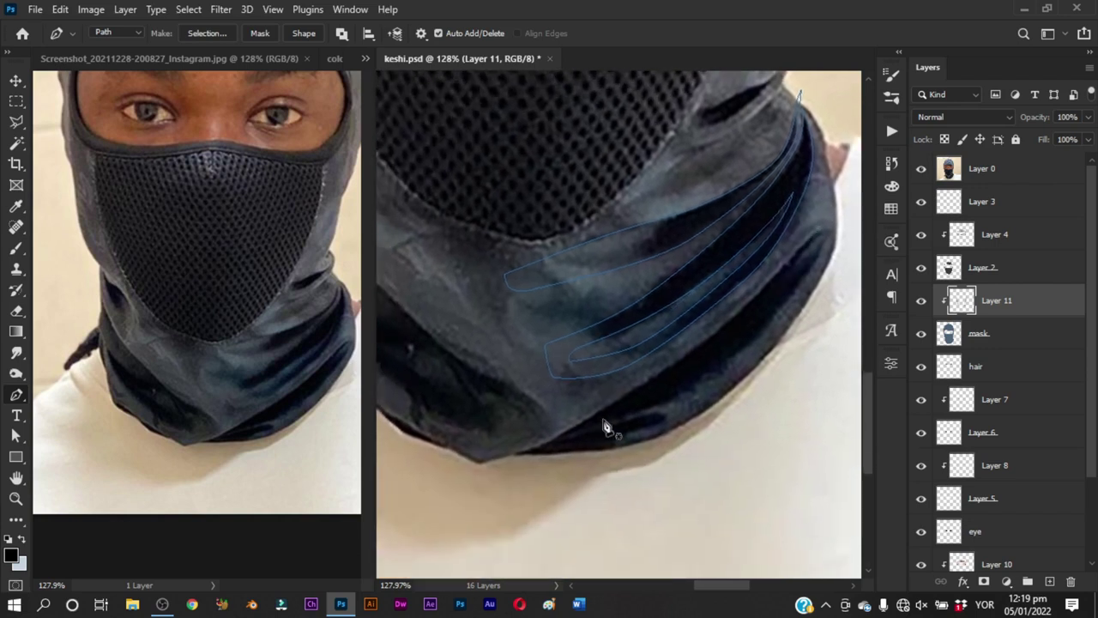
{"action": "left_click_drag", "start_coordinate": [595, 414], "coordinate": [653, 375]}
{"action": "left_click_drag", "start_coordinate": [755, 295], "coordinate": [802, 249]}
{"action": "mouse_move", "coordinate": [726, 367]}
{"action": "left_mouse_down"}
{"action": "mouse_move", "coordinate": [674, 403]}
{"action": "mouse_move", "coordinate": [601, 429]}
{"action": "mouse_move", "coordinate": [662, 420]}
{"action": "left_mouse_up"}
{"action": "key", "text": "ctrl+Return"}
Hide the Layer 0 reference and paint black shadow along the upper fold and its top end
{"action": "key", "text": "b"}
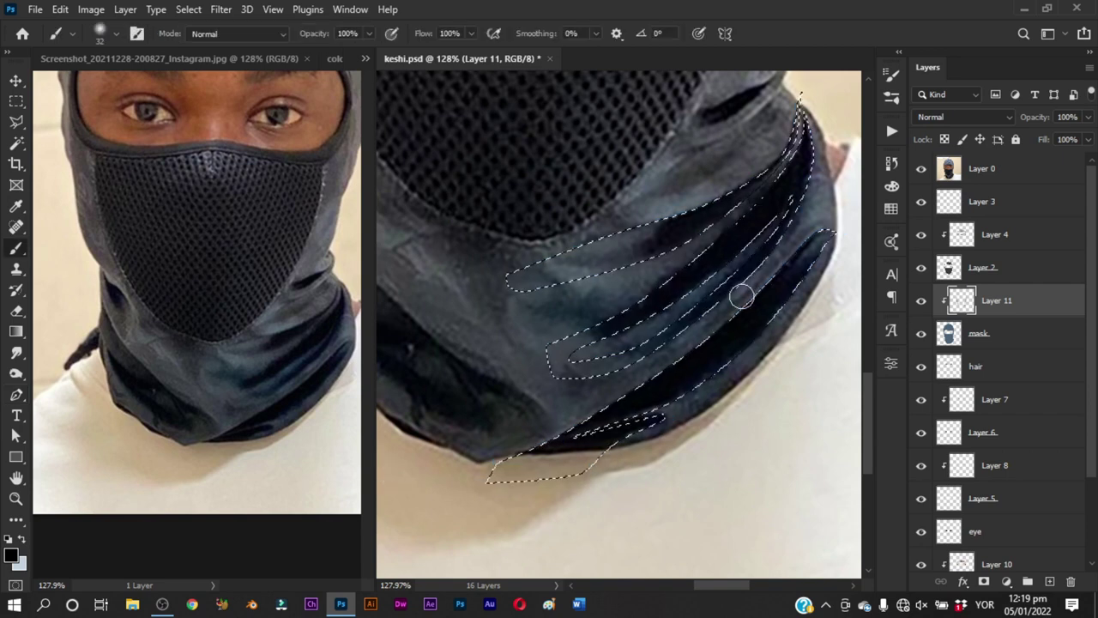
{"action": "scroll", "coordinate": [699, 355], "scroll_direction": "up", "scroll_amount": 2}
{"action": "left_click", "coordinate": [921, 169]}
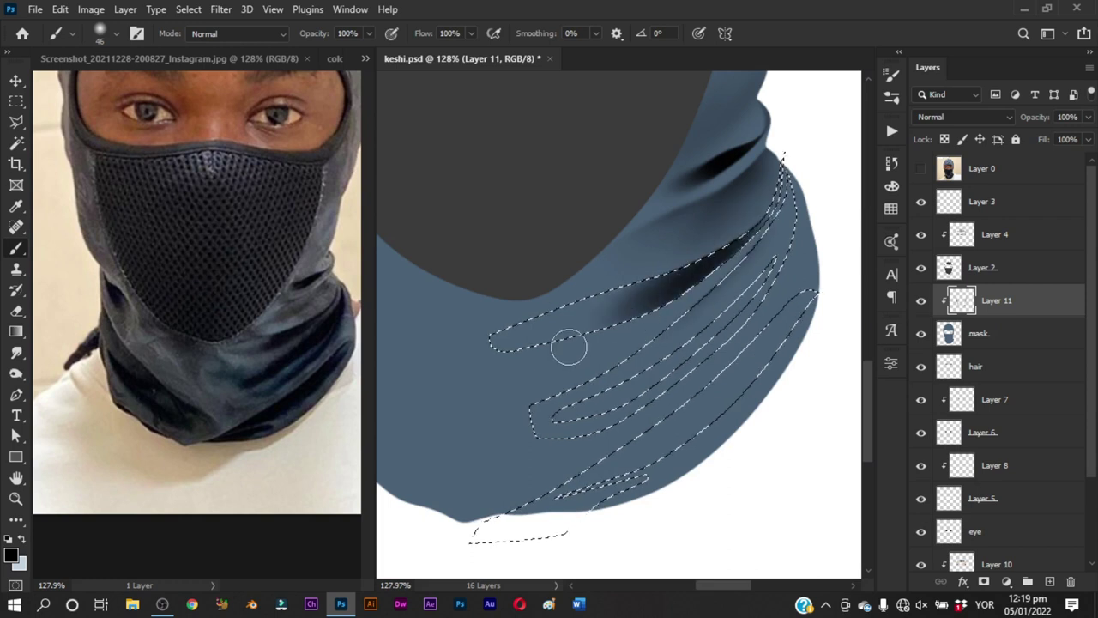
{"action": "mouse_move", "coordinate": [601, 317]}
{"action": "left_mouse_down"}
{"action": "mouse_move", "coordinate": [738, 241]}
{"action": "mouse_move", "coordinate": [620, 318]}
{"action": "mouse_move", "coordinate": [678, 275]}
{"action": "mouse_move", "coordinate": [589, 326]}
{"action": "mouse_move", "coordinate": [641, 307]}
{"action": "left_mouse_up"}
{"action": "mouse_move", "coordinate": [570, 317]}
{"action": "left_mouse_down"}
{"action": "mouse_move", "coordinate": [642, 284]}
{"action": "mouse_move", "coordinate": [527, 301]}
{"action": "mouse_move", "coordinate": [648, 273]}
{"action": "left_mouse_up"}
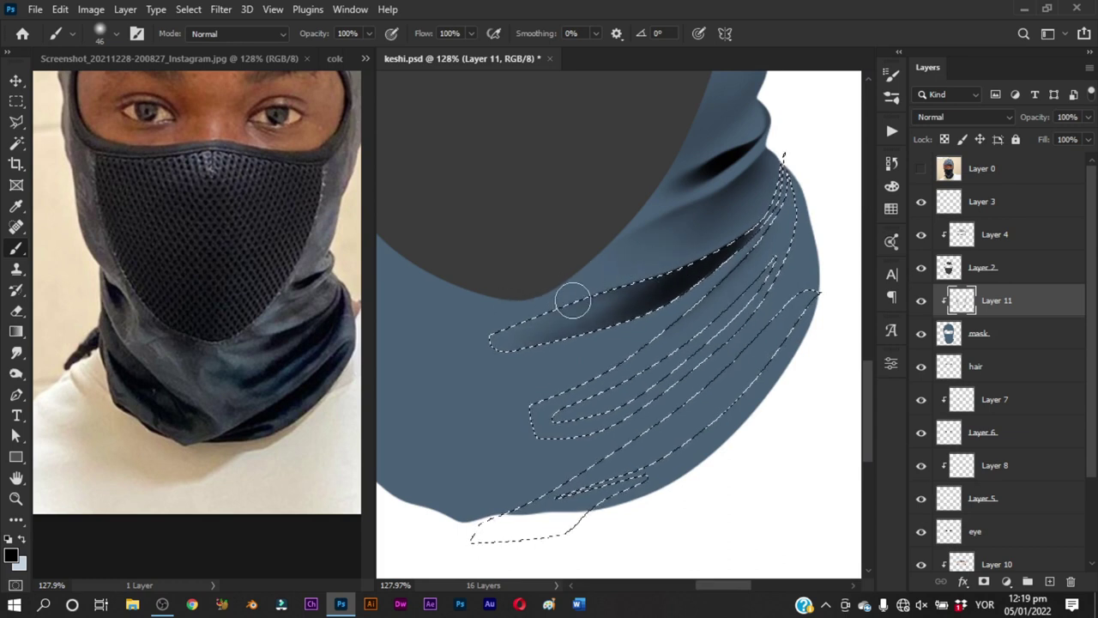
{"action": "right_click", "coordinate": [698, 214], "text": "alt"}
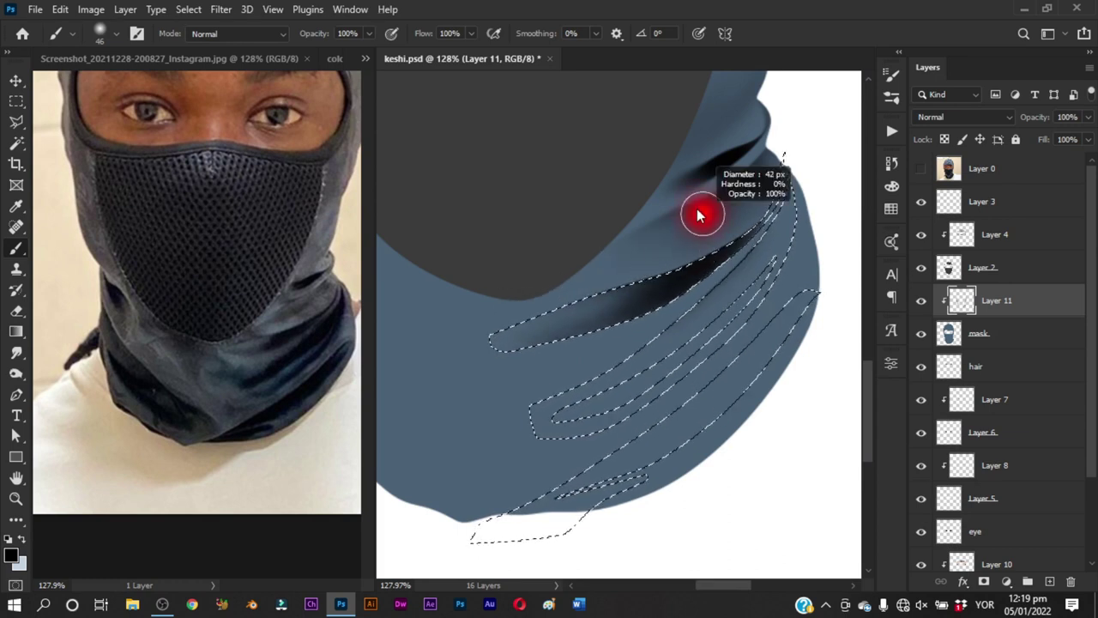
{"action": "mouse_move", "coordinate": [781, 176]}
{"action": "left_mouse_down"}
{"action": "mouse_move", "coordinate": [792, 179]}
{"action": "mouse_move", "coordinate": [771, 250]}
{"action": "left_mouse_up"}
With a larger brush, paint dark shadow down-left along the lower fold
{"action": "right_click", "coordinate": [749, 271], "text": "alt"}
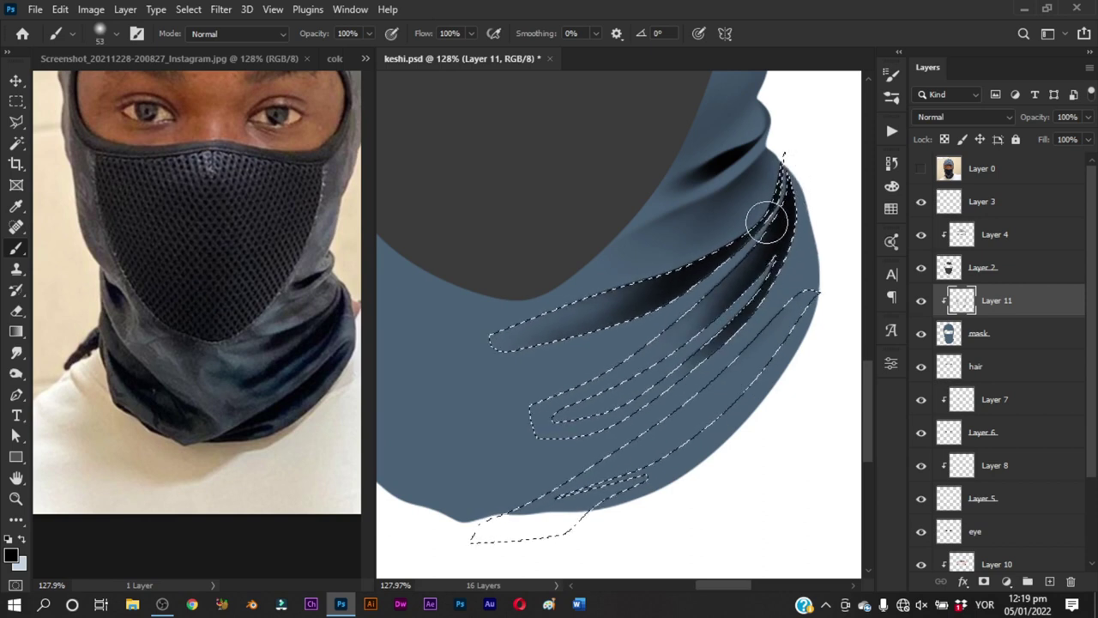
{"action": "mouse_move", "coordinate": [764, 220]}
{"action": "left_mouse_down"}
{"action": "mouse_move", "coordinate": [711, 299]}
{"action": "mouse_move", "coordinate": [569, 385]}
{"action": "left_mouse_up"}
{"action": "key", "text": "ctrl+z"}
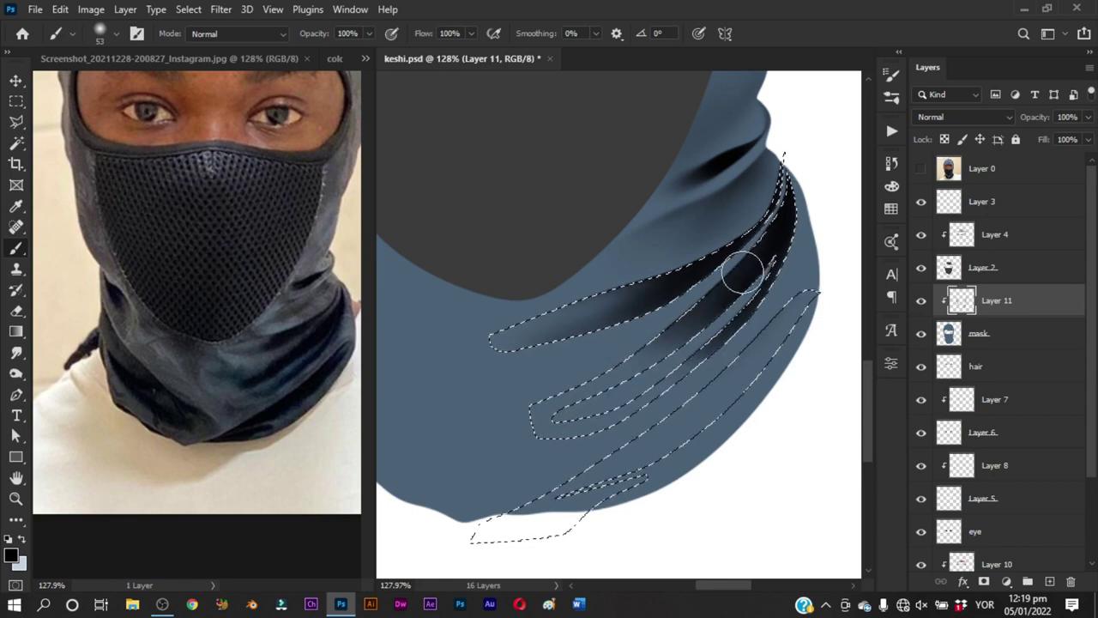
{"action": "left_click_drag", "start_coordinate": [718, 289], "coordinate": [524, 418]}
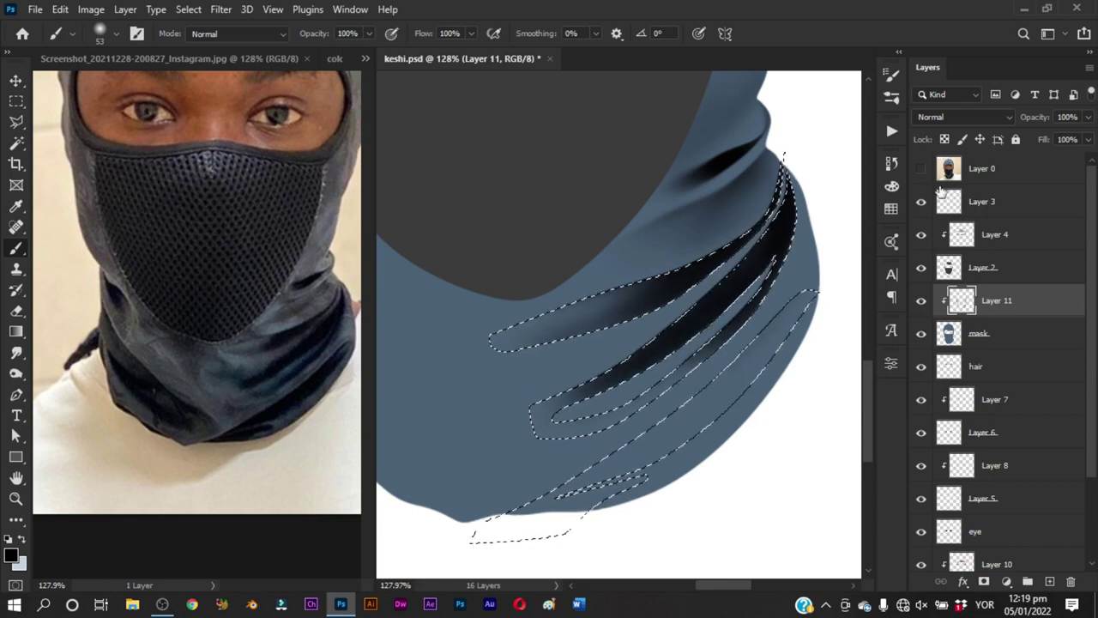
{"action": "left_click", "coordinate": [920, 168]}
{"action": "left_click", "coordinate": [921, 168]}
{"action": "left_click_drag", "start_coordinate": [681, 321], "coordinate": [557, 391]}
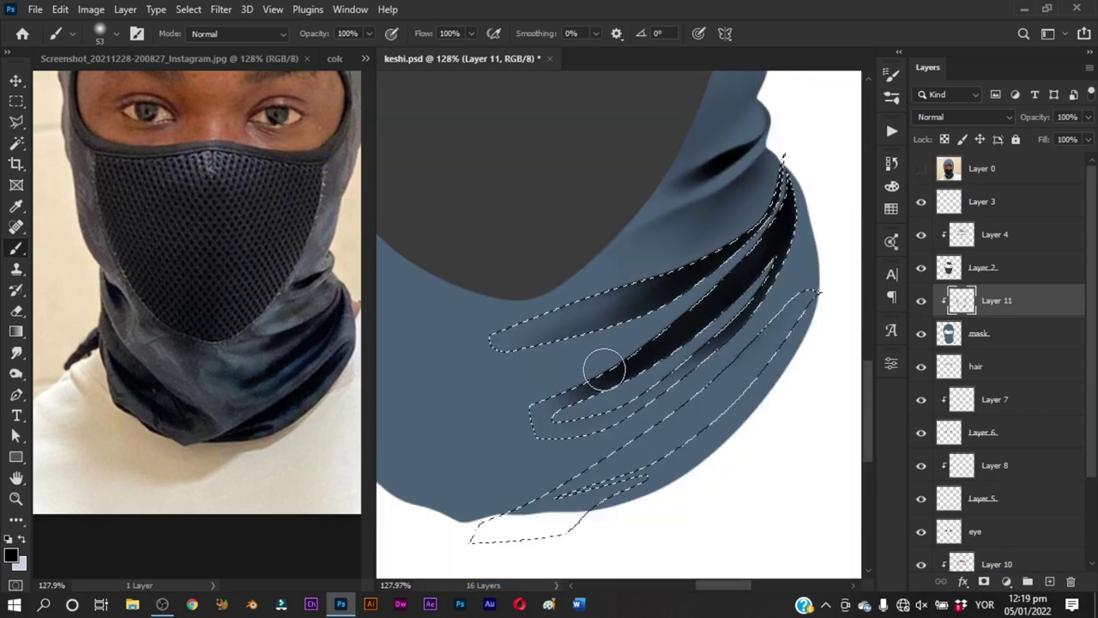
Add another dark stroke along the upper fold, checking it against the reference photo
{"action": "left_click", "coordinate": [921, 169]}
{"action": "left_click", "coordinate": [921, 169]}
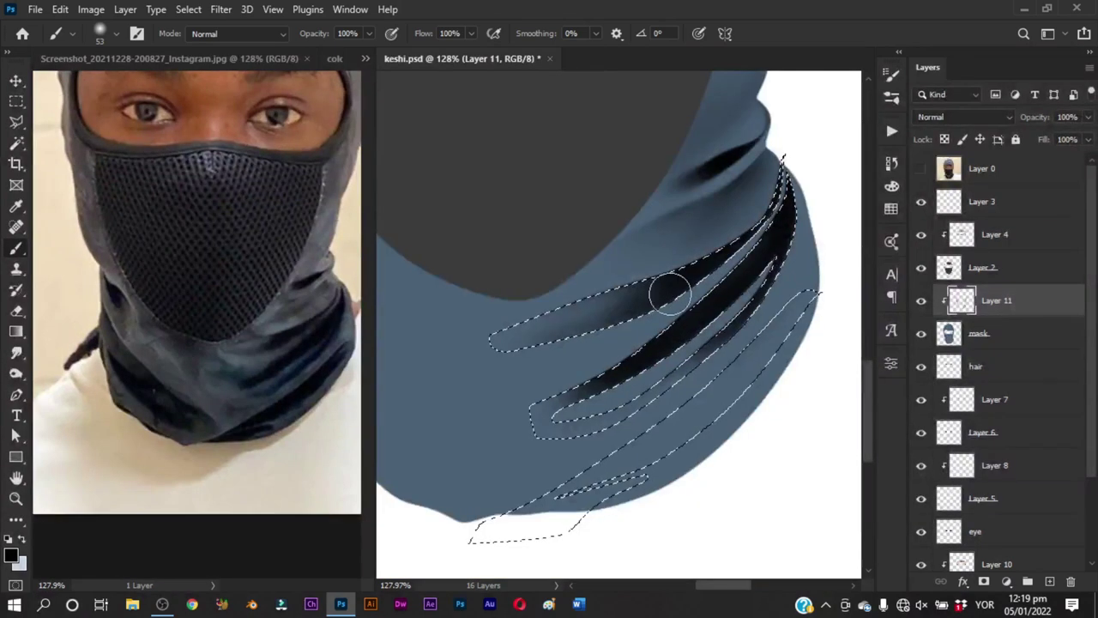
{"action": "left_click_drag", "start_coordinate": [669, 272], "coordinate": [502, 337]}
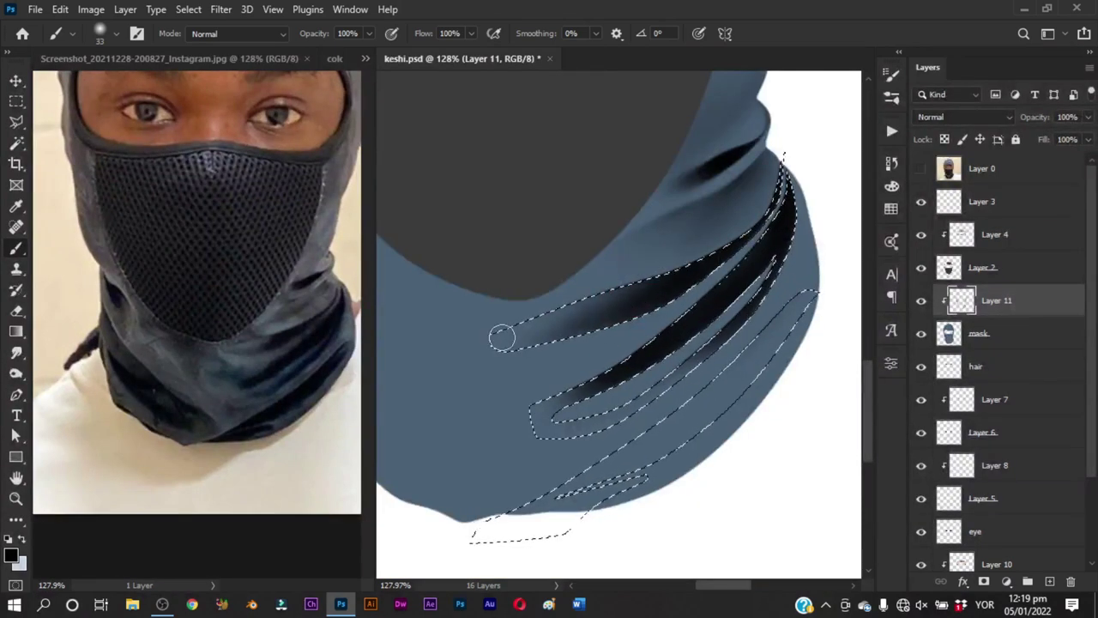
{"action": "right_click", "coordinate": [748, 301], "text": "alt"}
{"action": "left_click", "coordinate": [921, 169]}
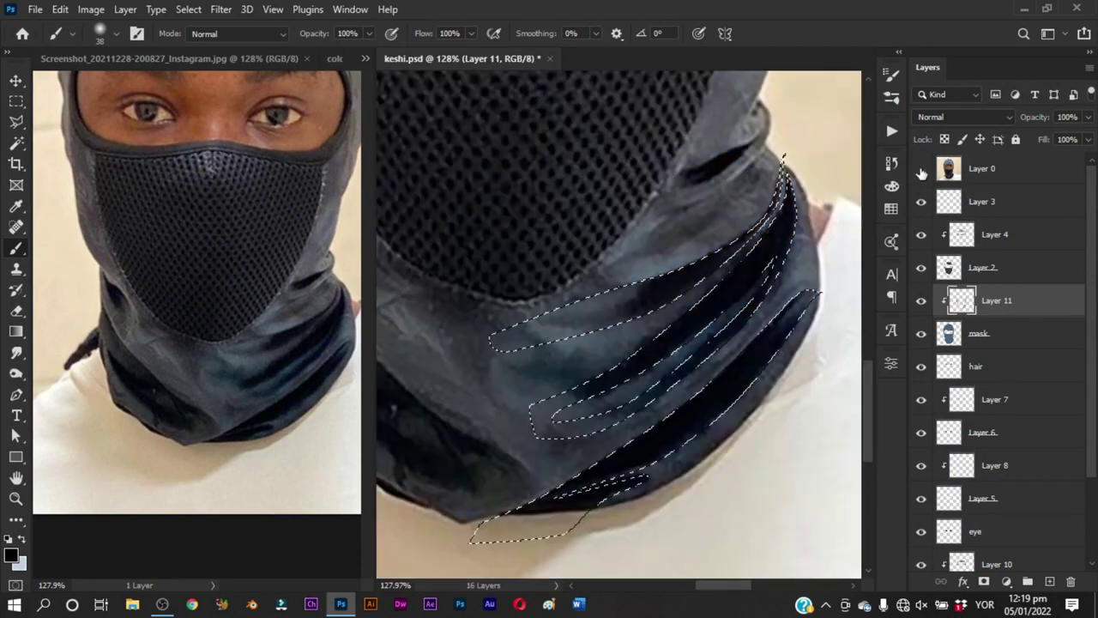
{"action": "left_click", "coordinate": [921, 168]}
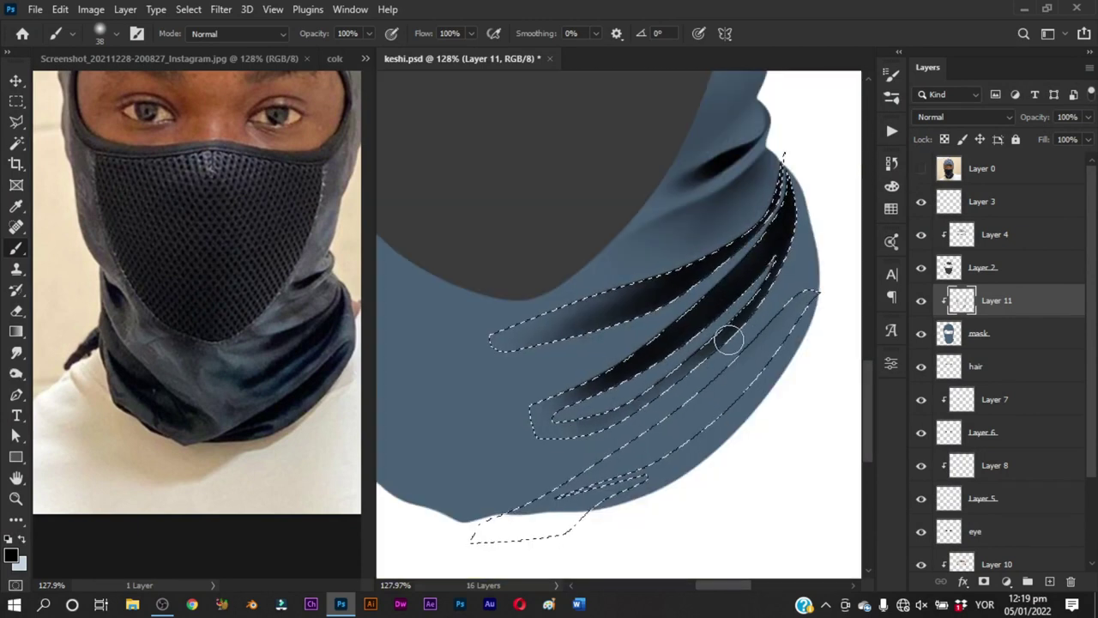
Shift the view to the neck folds and compare them with the reference, using a much smaller brush
{"action": "left_click_drag", "start_coordinate": [691, 384], "coordinate": [689, 319]}
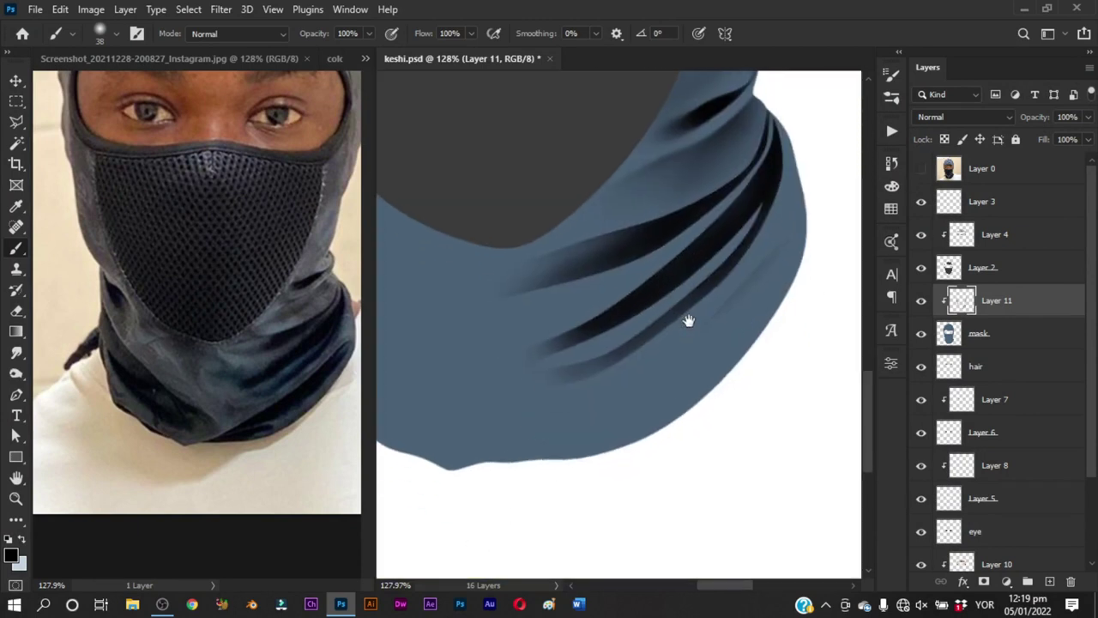
{"action": "left_click", "coordinate": [921, 168]}
{"action": "left_click", "coordinate": [921, 168]}
{"action": "right_click", "coordinate": [784, 262], "text": "alt"}
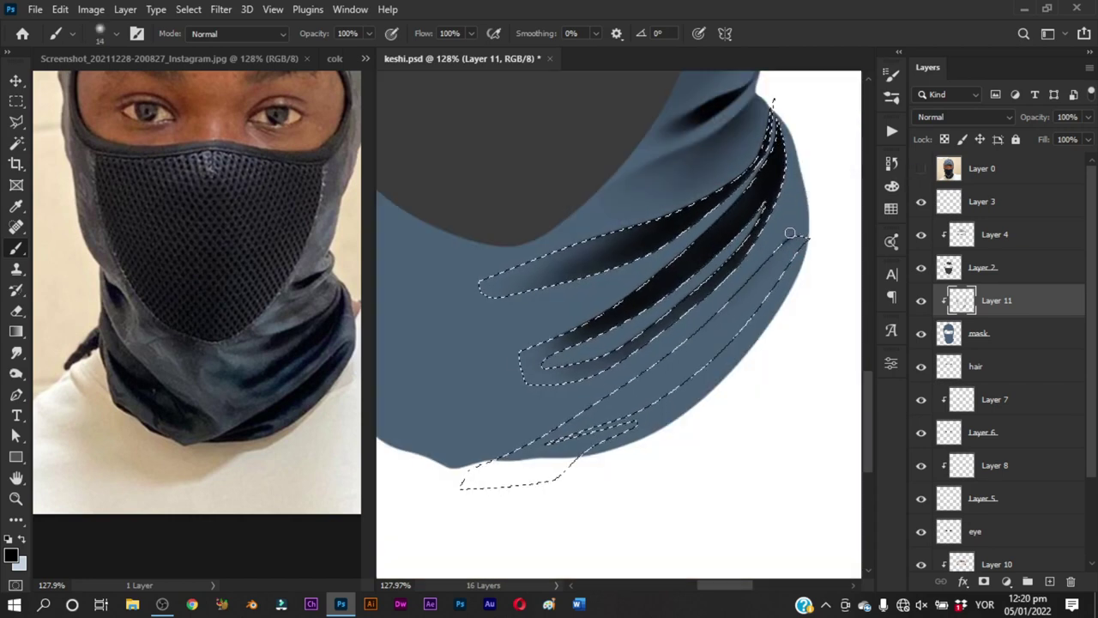
{"action": "left_click", "coordinate": [921, 168]}
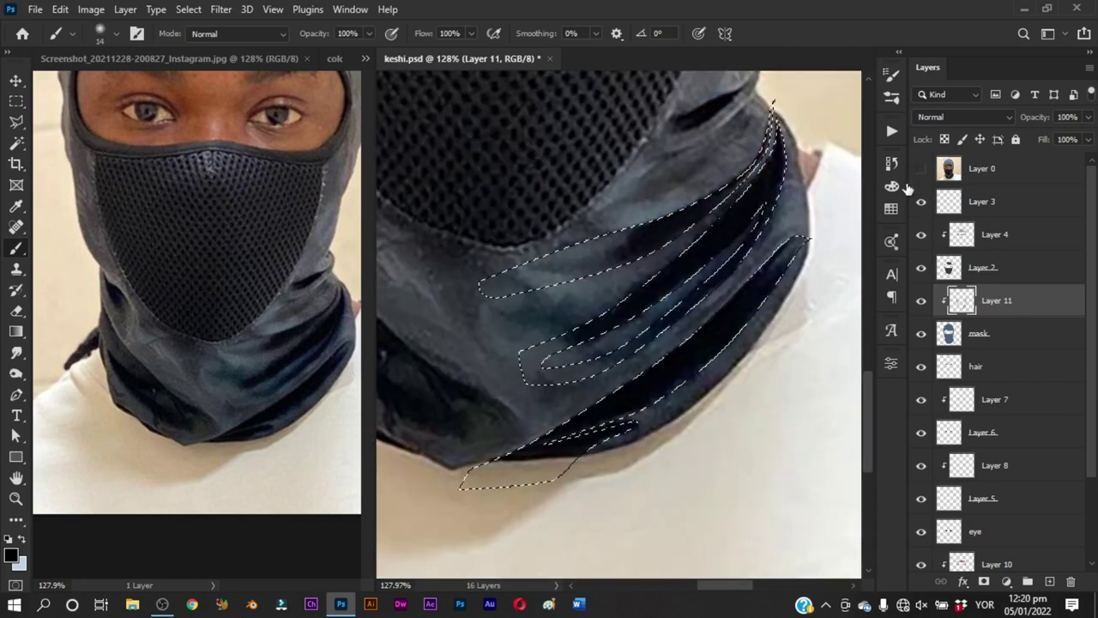
{"action": "left_click", "coordinate": [921, 168]}
Enlarge the brush and paint broad dark shadow into the lowest fold band along the bottom edge
{"action": "right_click", "coordinate": [807, 283], "text": "alt"}
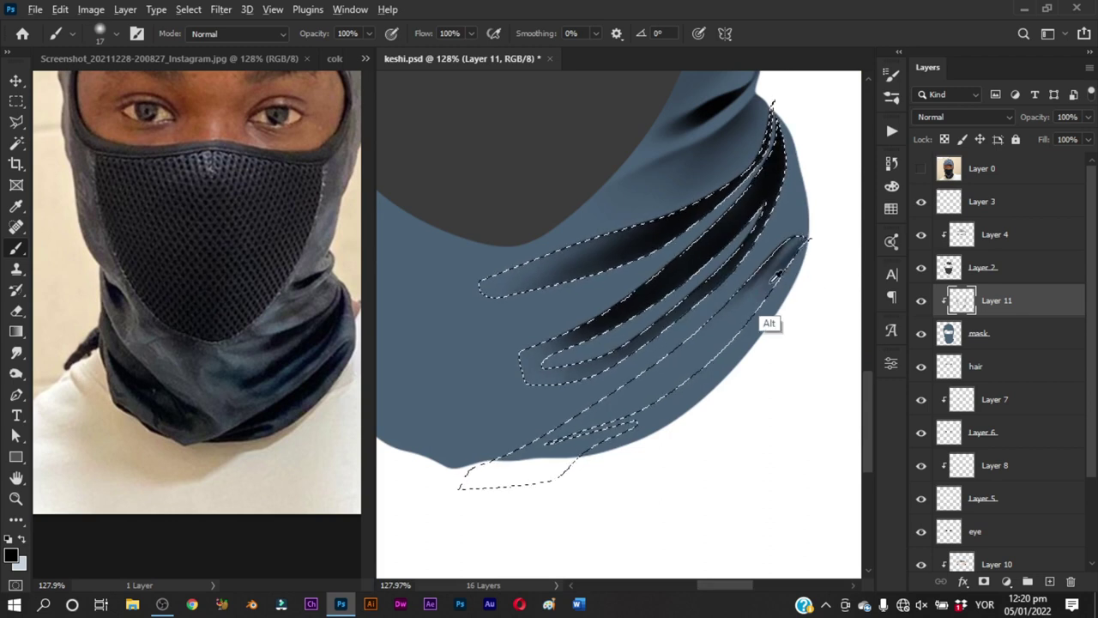
{"action": "right_click", "coordinate": [777, 274], "text": "alt"}
{"action": "right_click", "coordinate": [720, 324], "text": "alt"}
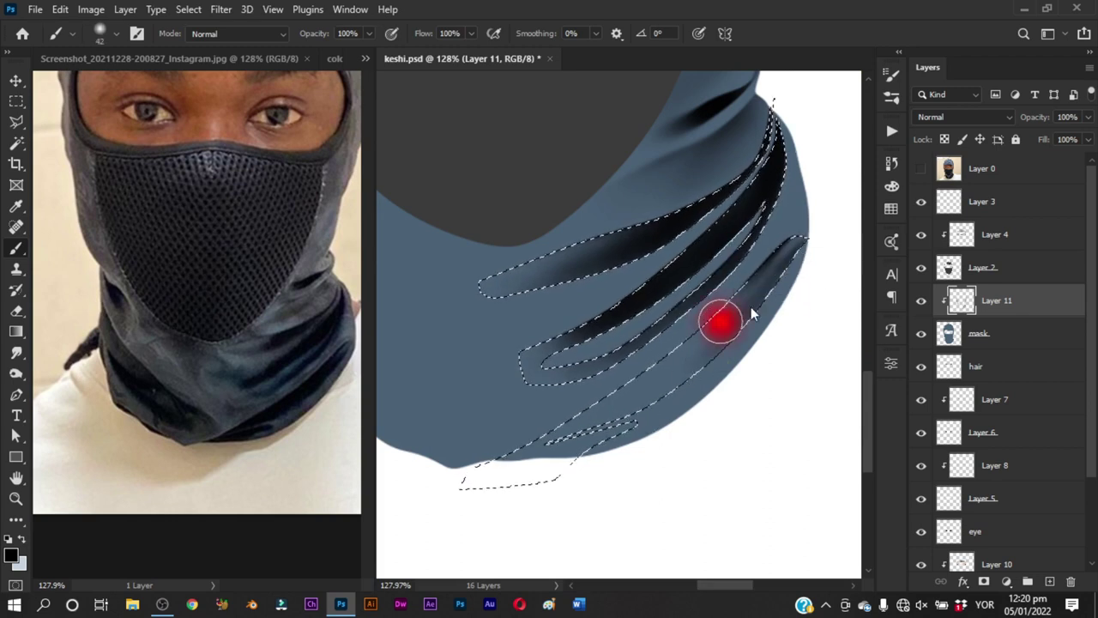
{"action": "left_click_drag", "start_coordinate": [770, 262], "coordinate": [757, 274]}
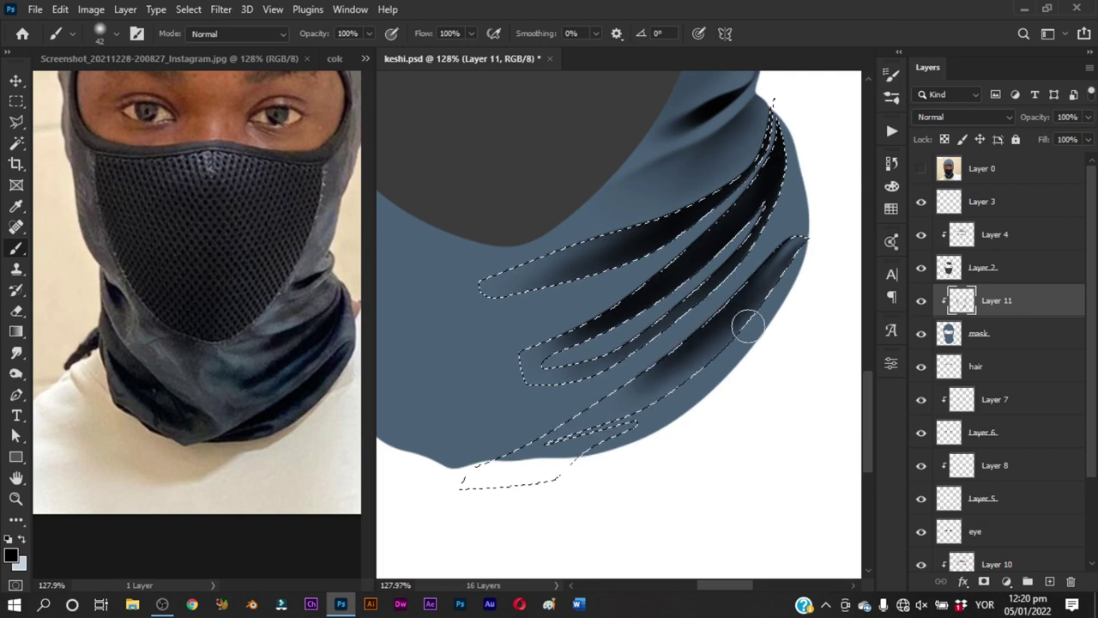
{"action": "left_click_drag", "start_coordinate": [575, 437], "coordinate": [708, 348]}
{"action": "left_click_drag", "start_coordinate": [648, 382], "coordinate": [659, 345]}
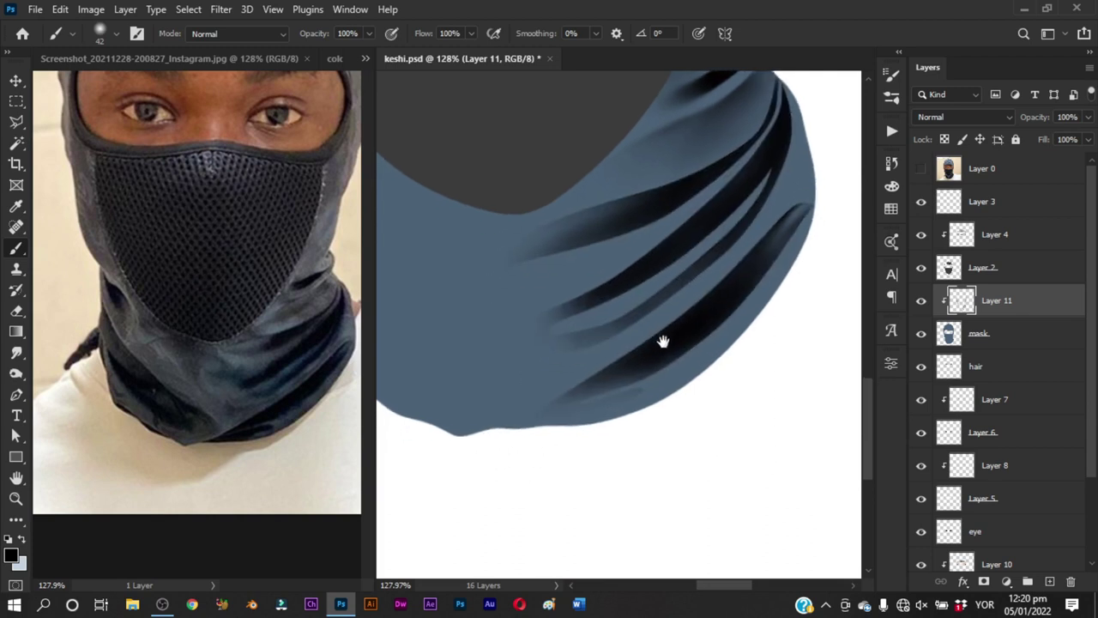
{"action": "left_click_drag", "start_coordinate": [518, 409], "coordinate": [652, 353]}
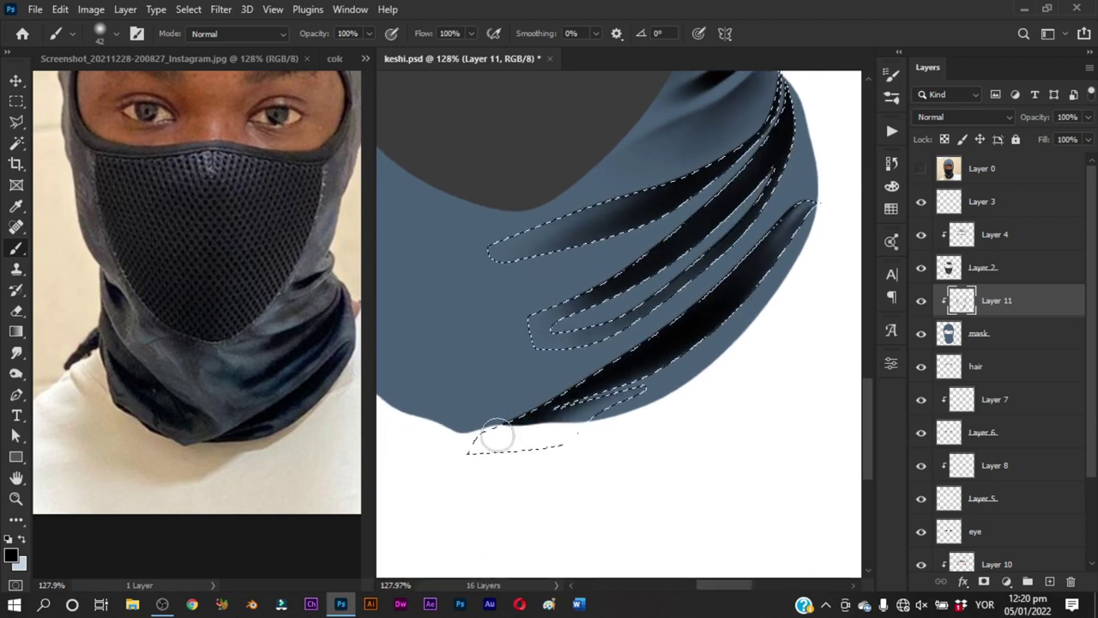
{"action": "mouse_move", "coordinate": [496, 438]}
{"action": "left_mouse_down"}
{"action": "mouse_move", "coordinate": [741, 370]}
{"action": "mouse_move", "coordinate": [689, 386]}
{"action": "mouse_move", "coordinate": [644, 375]}
{"action": "mouse_move", "coordinate": [583, 414]}
{"action": "mouse_move", "coordinate": [723, 332]}
{"action": "mouse_move", "coordinate": [695, 299]}
{"action": "mouse_move", "coordinate": [669, 371]}
{"action": "left_mouse_up"}
Drop the fold selection, resize the brush, and pan toward the right-side folds
{"action": "key", "text": "ctrl+d"}
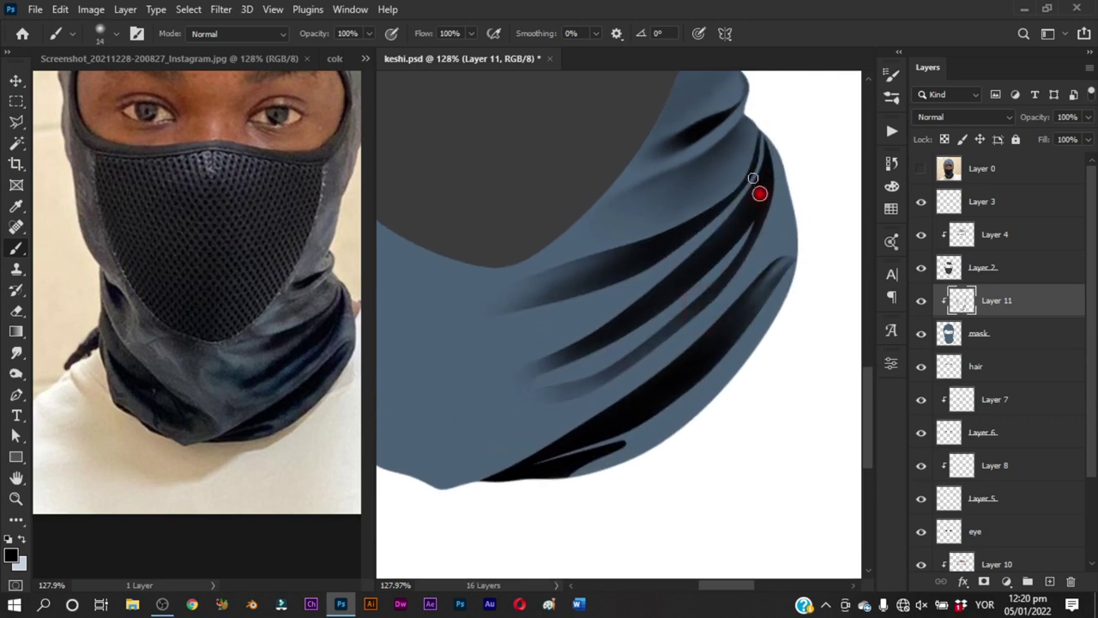
{"action": "left_click_drag", "start_coordinate": [757, 180], "coordinate": [761, 177]}
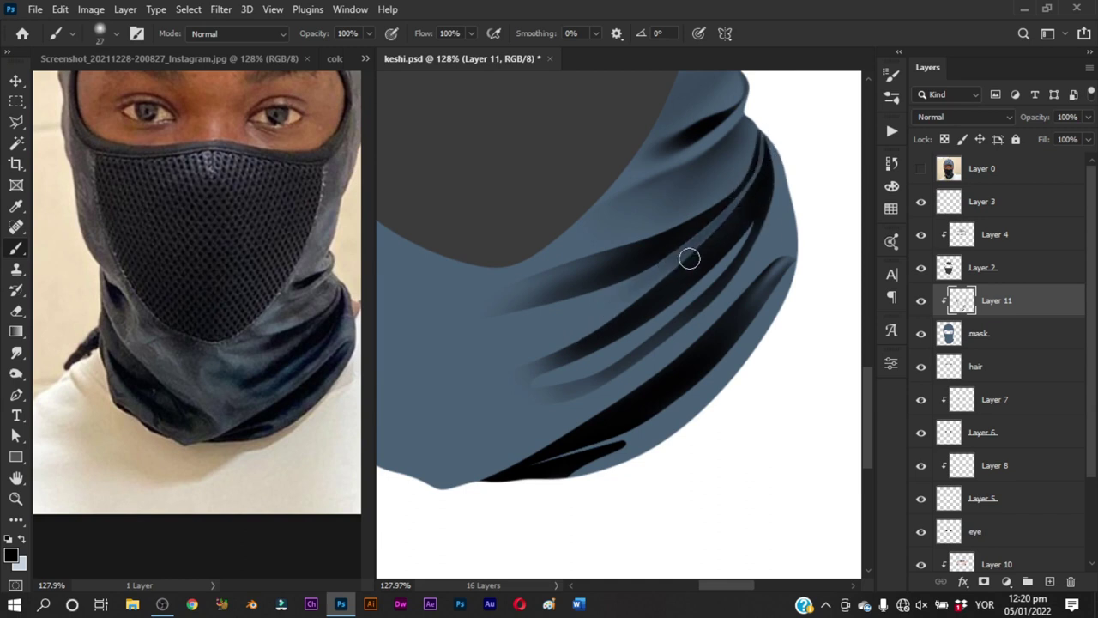
{"action": "left_click_drag", "start_coordinate": [689, 255], "coordinate": [696, 252]}
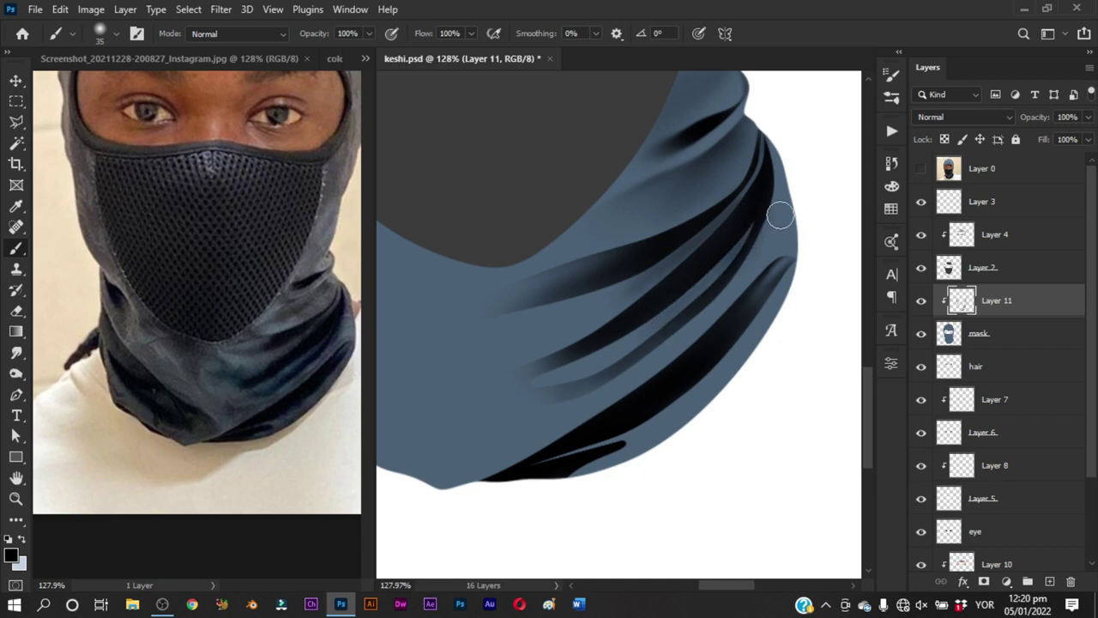
{"action": "left_click_drag", "start_coordinate": [778, 214], "coordinate": [773, 199]}
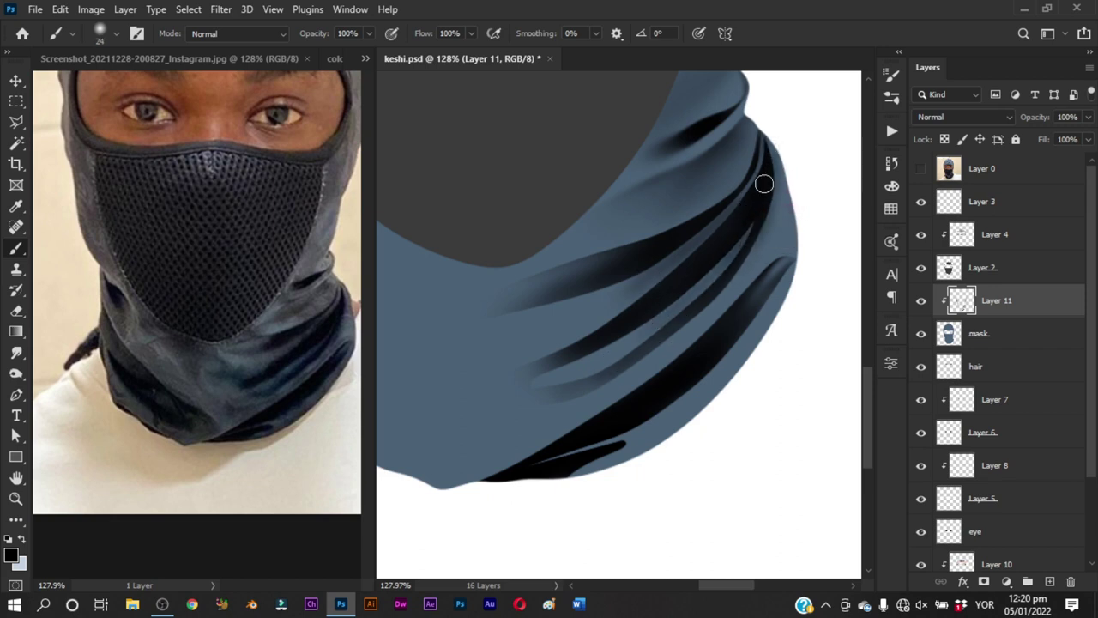
{"action": "left_click_drag", "start_coordinate": [651, 338], "coordinate": [681, 312]}
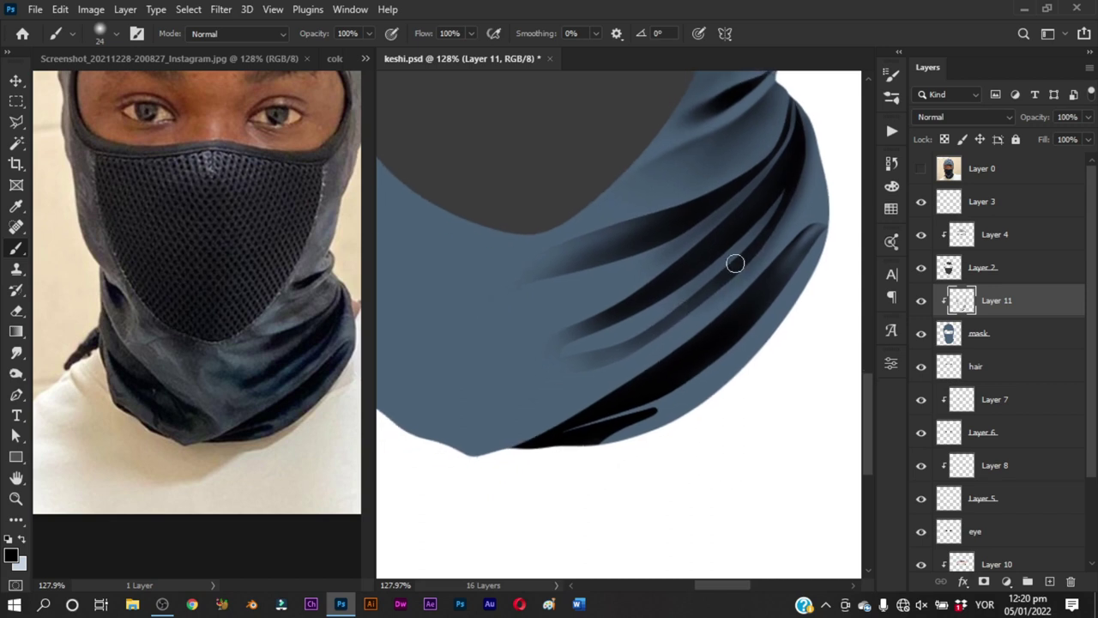
Paint darker freehand strokes along the lower fold down to the bottom fold
{"action": "left_click_drag", "start_coordinate": [772, 228], "coordinate": [661, 339]}
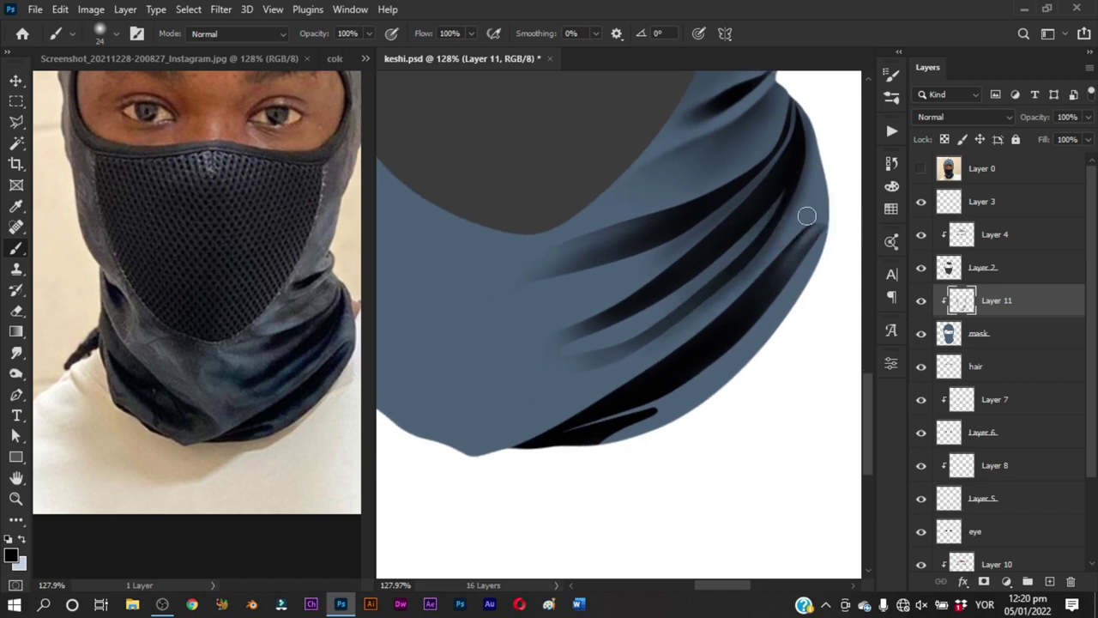
{"action": "left_click_drag", "start_coordinate": [804, 215], "coordinate": [749, 283]}
{"action": "left_click_drag", "start_coordinate": [784, 248], "coordinate": [669, 335]}
{"action": "left_click_drag", "start_coordinate": [746, 278], "coordinate": [556, 440]}
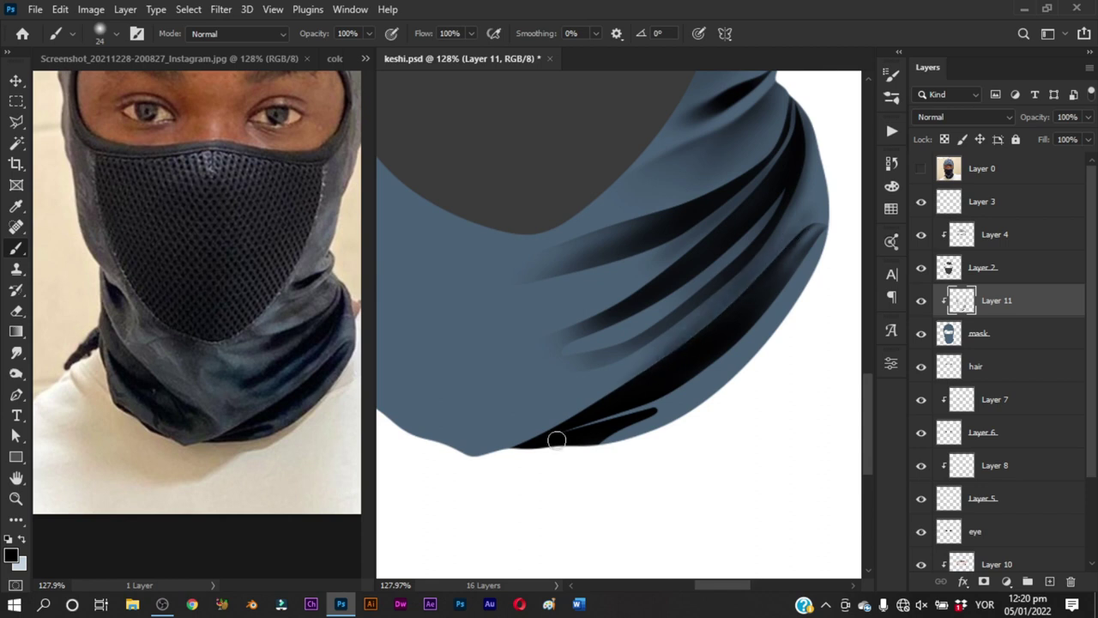
{"action": "left_click_drag", "start_coordinate": [670, 343], "coordinate": [592, 402]}
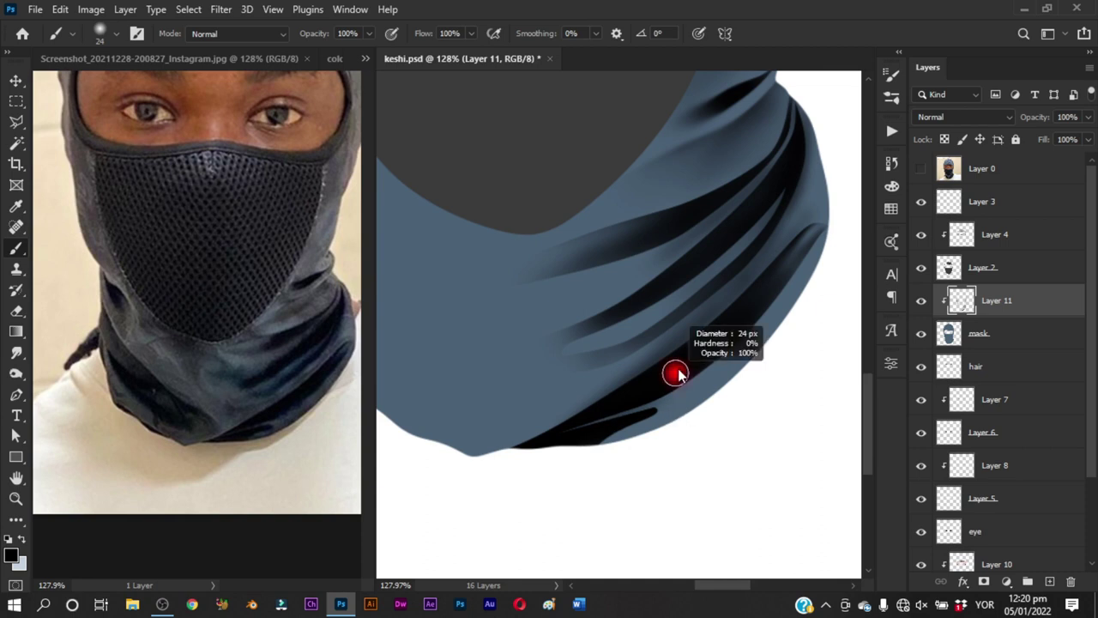
Add more dark strokes with resized brushes, soften the fold's right edge, and zoom out to view the painting
{"action": "left_click_drag", "start_coordinate": [760, 329], "coordinate": [662, 387]}
{"action": "left_click_drag", "start_coordinate": [748, 394], "coordinate": [698, 351]}
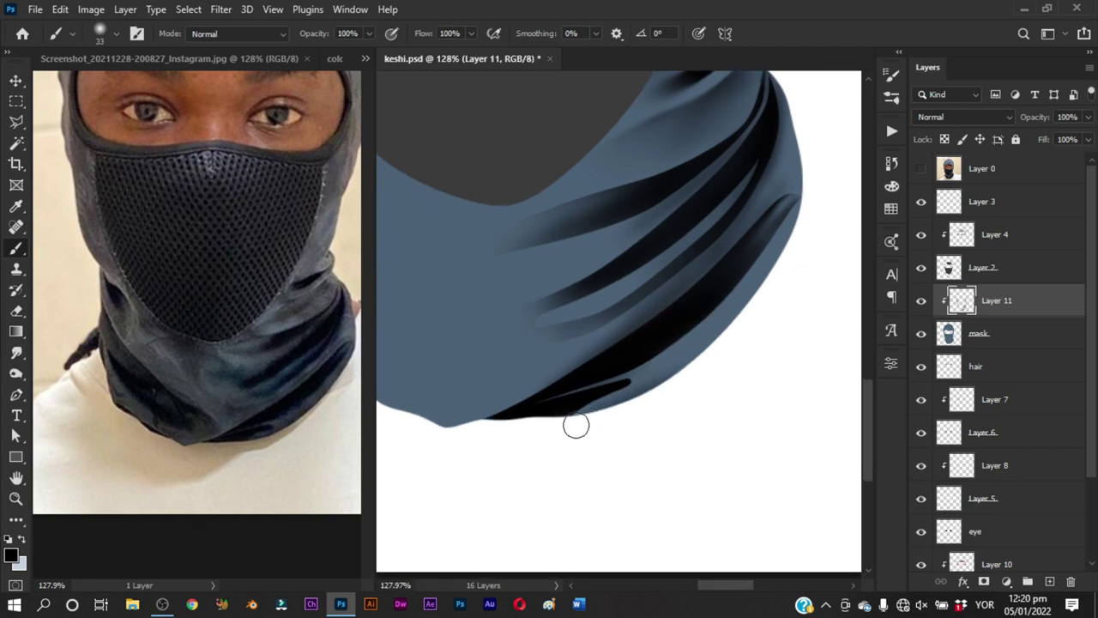
{"action": "mouse_move", "coordinate": [576, 424]}
{"action": "left_mouse_down"}
{"action": "mouse_move", "coordinate": [675, 385]}
{"action": "mouse_move", "coordinate": [772, 267]}
{"action": "left_mouse_up"}
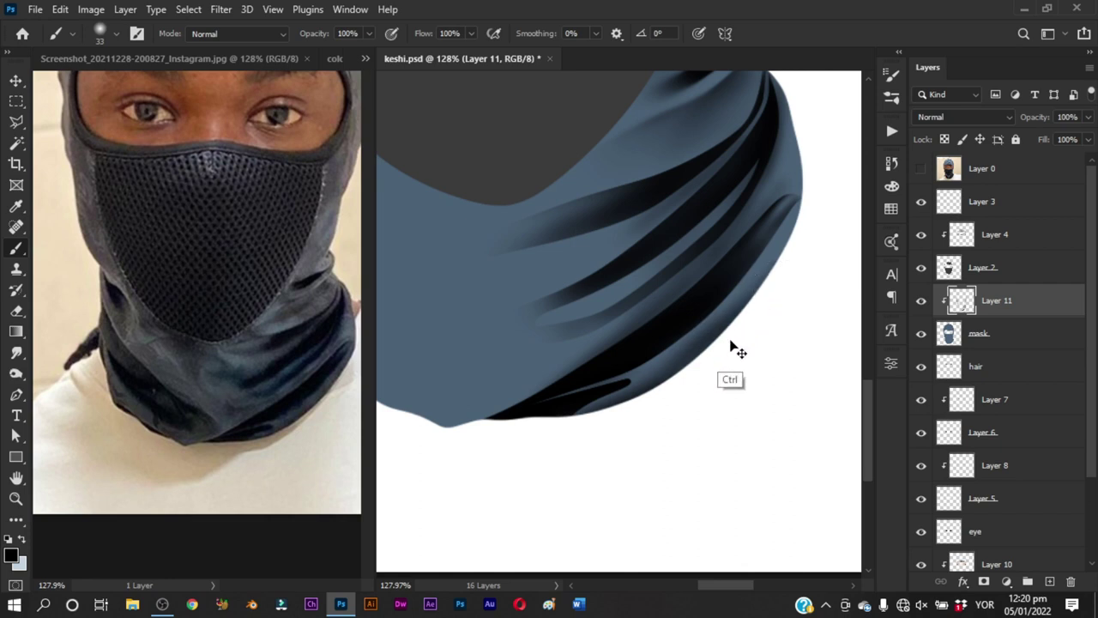
{"action": "left_click_drag", "start_coordinate": [703, 351], "coordinate": [665, 390]}
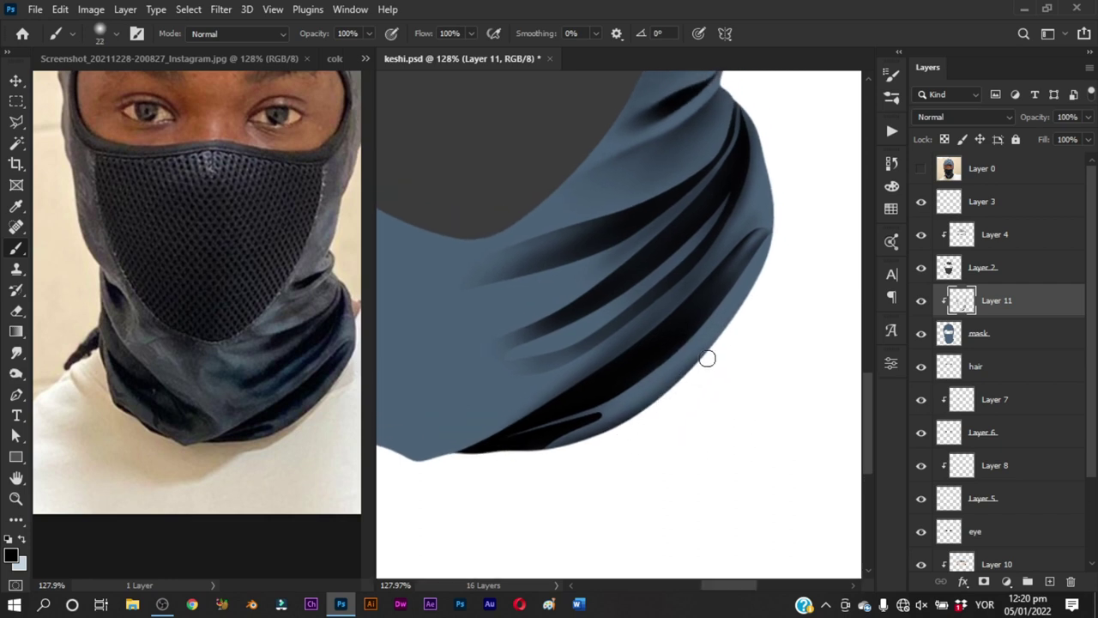
{"action": "left_click_drag", "start_coordinate": [789, 243], "coordinate": [671, 431]}
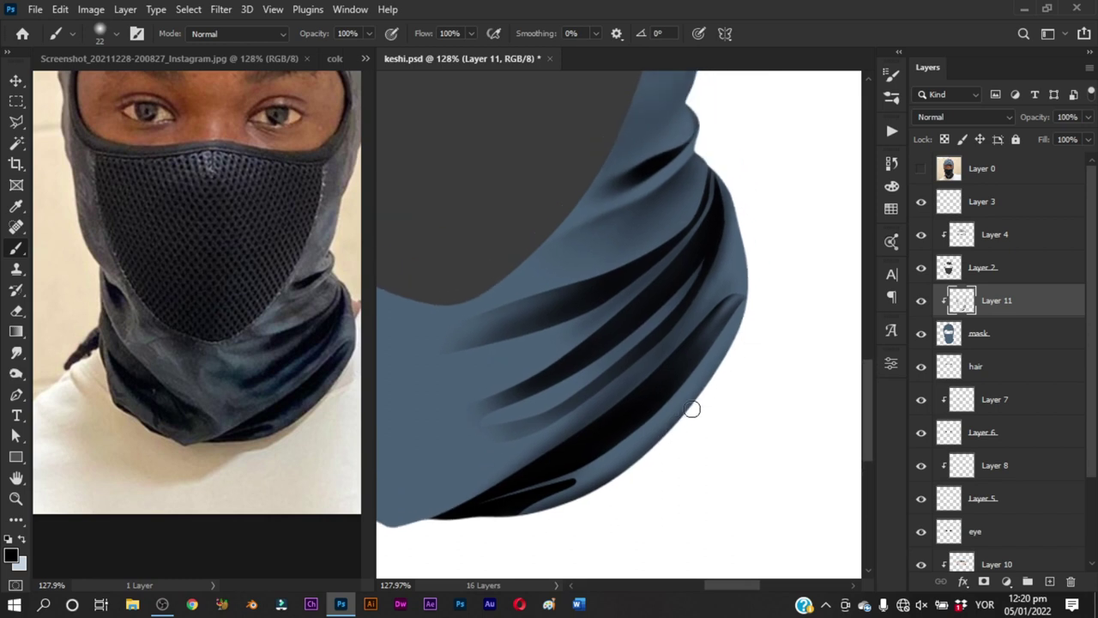
{"action": "mouse_move", "coordinate": [723, 366]}
{"action": "left_mouse_down"}
{"action": "mouse_move", "coordinate": [755, 266]}
{"action": "mouse_move", "coordinate": [756, 353]}
{"action": "left_mouse_up"}
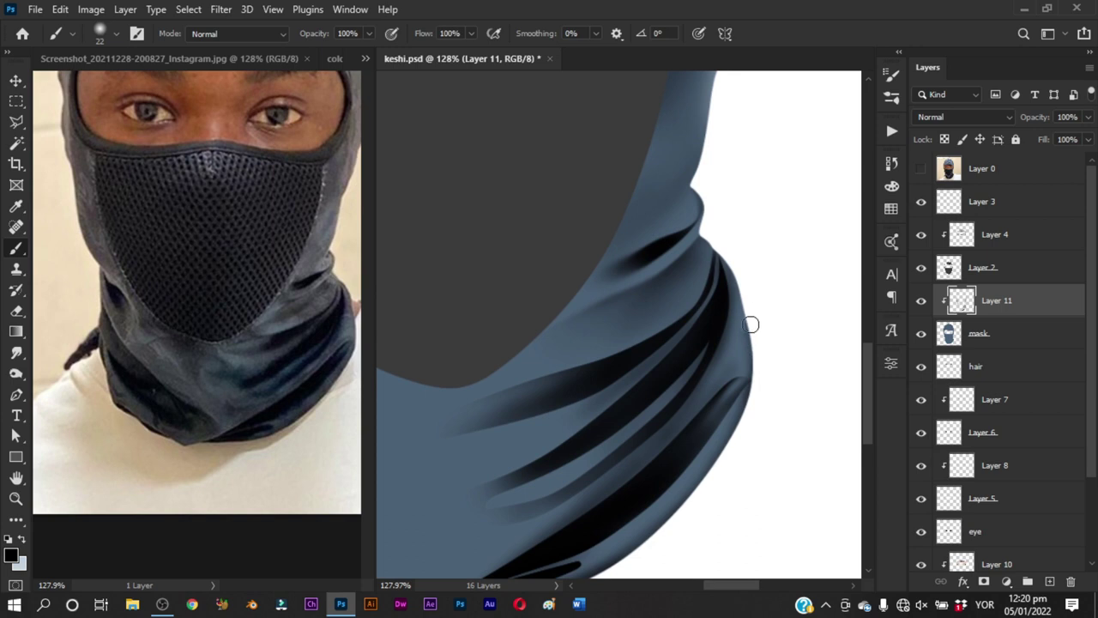
{"action": "key", "text": "z"}
{"action": "mouse_move", "coordinate": [745, 275]}
{"action": "left_mouse_down"}
{"action": "mouse_move", "coordinate": [697, 362]}
{"action": "mouse_move", "coordinate": [712, 369]}
{"action": "left_mouse_up"}
Zoom back in close on the neck folds with the Smudge tool selected
{"action": "key", "text": "b"}
{"action": "key", "text": "z"}
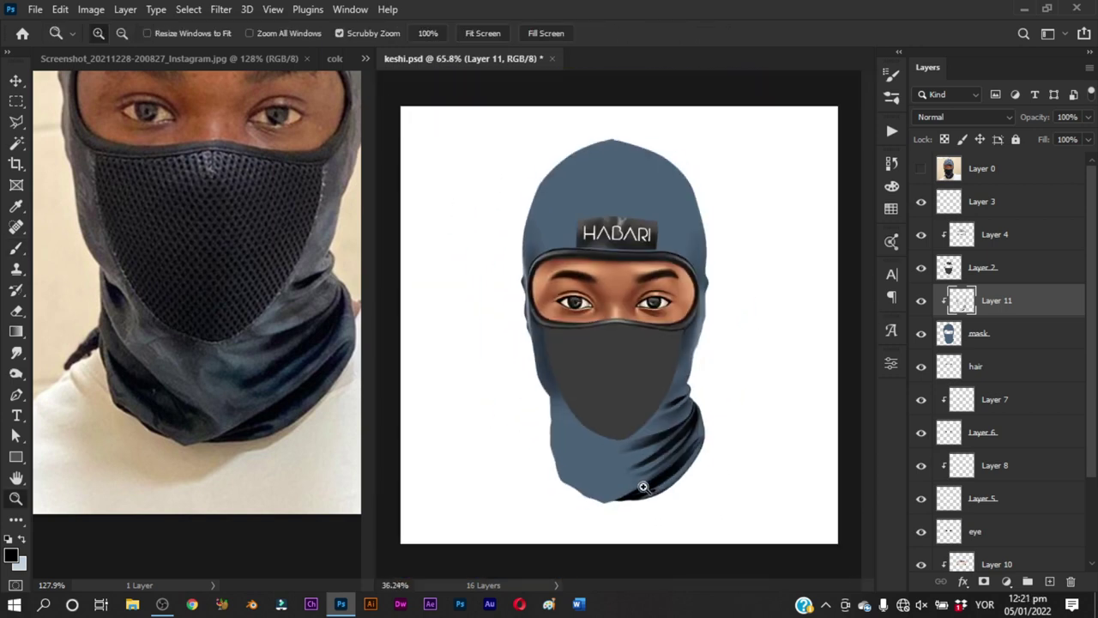
{"action": "left_click_drag", "start_coordinate": [688, 442], "coordinate": [684, 488]}
{"action": "key", "text": "r"}
{"action": "key", "text": "z"}
{"action": "left_click_drag", "start_coordinate": [666, 397], "coordinate": [692, 421]}
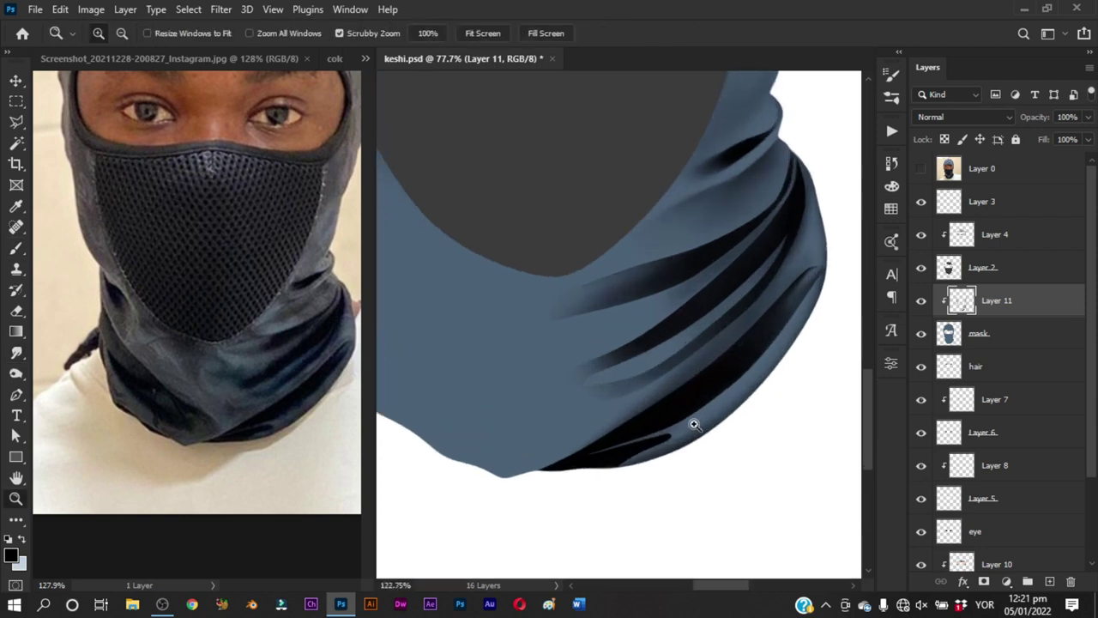
{"action": "key", "text": "r"}
Smudge along the dark fold strokes, enlarging the brush to blend them into the blue fabric
{"action": "mouse_move", "coordinate": [540, 467]}
{"action": "left_mouse_down"}
{"action": "mouse_move", "coordinate": [608, 421]}
{"action": "mouse_move", "coordinate": [698, 387]}
{"action": "mouse_move", "coordinate": [664, 422]}
{"action": "mouse_move", "coordinate": [760, 307]}
{"action": "left_mouse_up"}
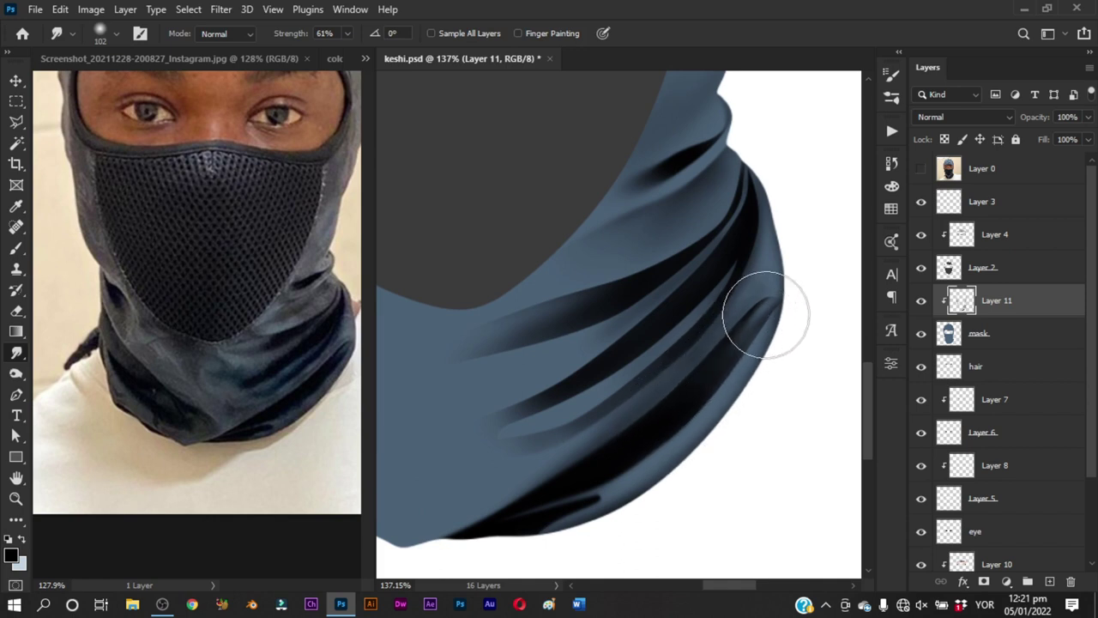
{"action": "left_click_drag", "start_coordinate": [643, 417], "coordinate": [621, 407]}
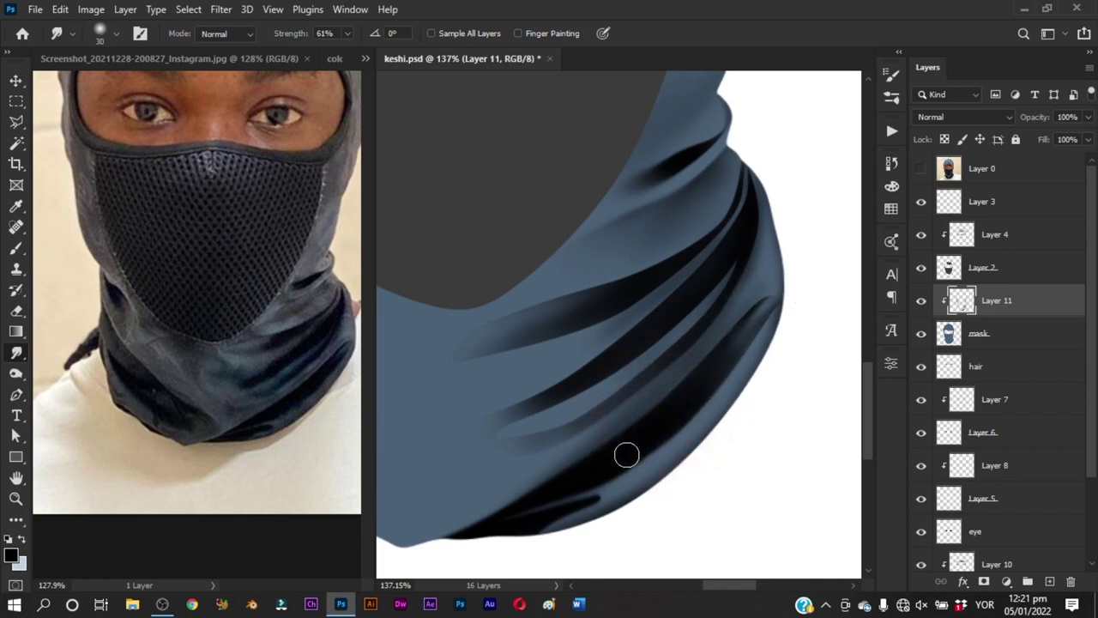
{"action": "left_click_drag", "start_coordinate": [627, 455], "coordinate": [631, 455]}
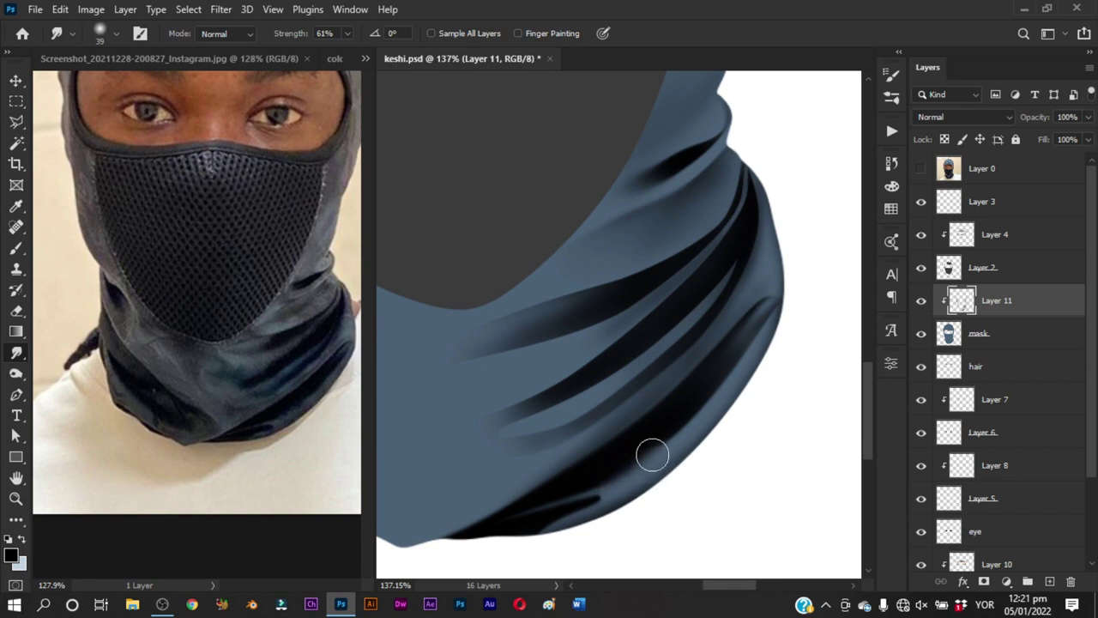
{"action": "mouse_move", "coordinate": [652, 454]}
{"action": "left_mouse_down"}
{"action": "mouse_move", "coordinate": [755, 341]}
{"action": "mouse_move", "coordinate": [718, 410]}
{"action": "mouse_move", "coordinate": [649, 454]}
{"action": "left_mouse_up"}
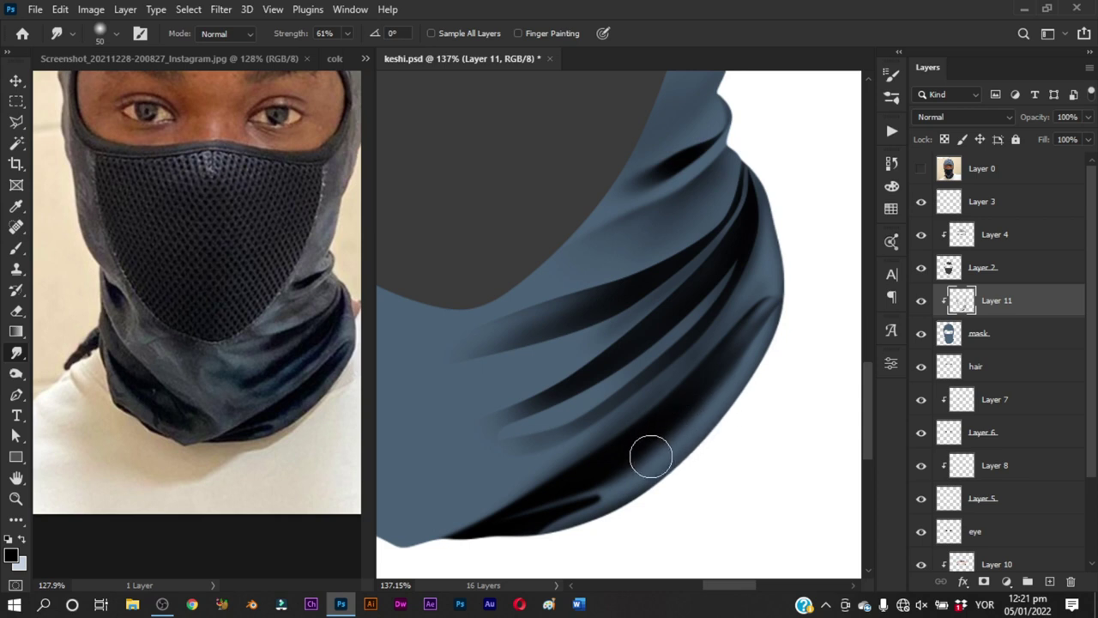
{"action": "right_click", "coordinate": [576, 429], "text": "alt"}
{"action": "right_click", "coordinate": [505, 421], "text": "alt"}
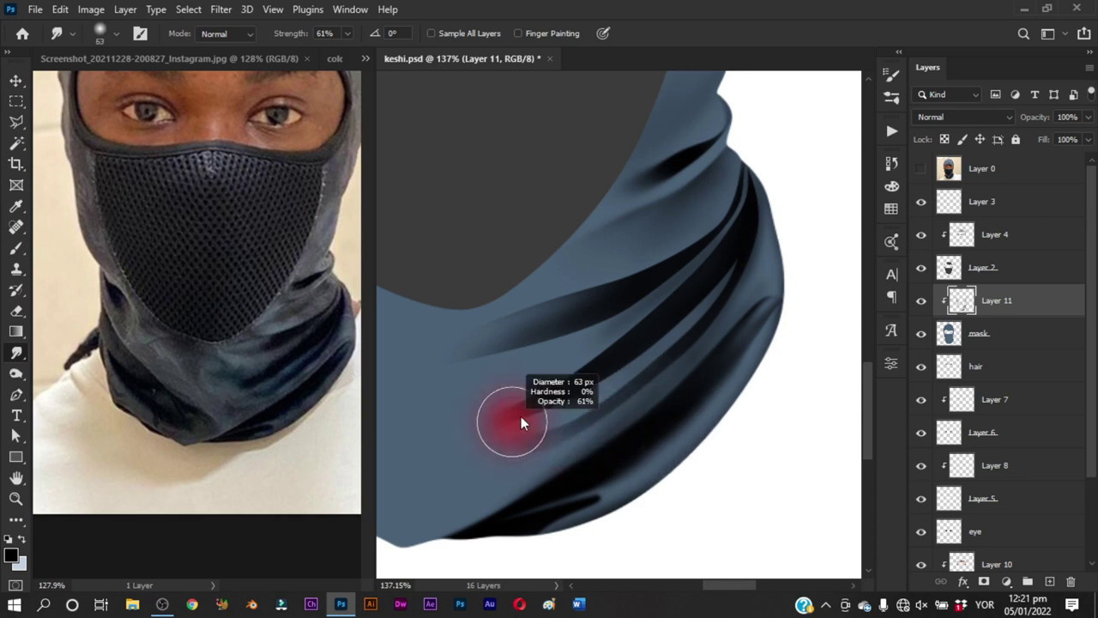
{"action": "mouse_move", "coordinate": [538, 405]}
{"action": "left_mouse_down"}
{"action": "mouse_move", "coordinate": [573, 432]}
{"action": "mouse_move", "coordinate": [550, 441]}
{"action": "mouse_move", "coordinate": [587, 416]}
{"action": "mouse_move", "coordinate": [600, 386]}
{"action": "mouse_move", "coordinate": [590, 373]}
{"action": "left_mouse_up"}
Smudge the fold stroke up along its curve, then set the smudge brush to 57 px
{"action": "right_click", "coordinate": [589, 373], "text": "alt"}
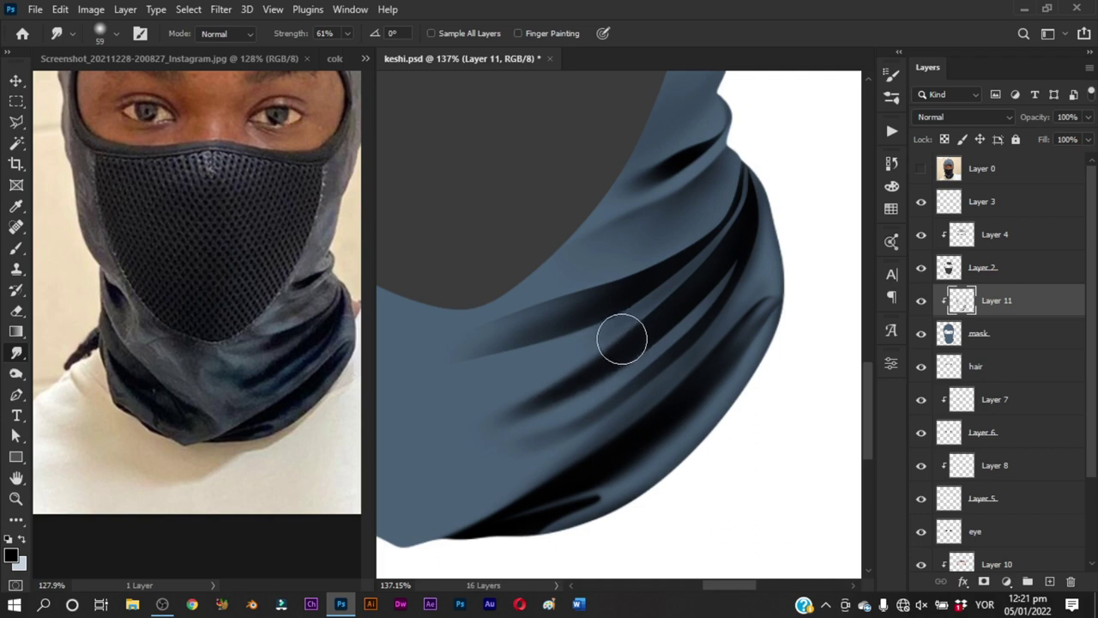
{"action": "left_click_drag", "start_coordinate": [621, 337], "coordinate": [724, 237]}
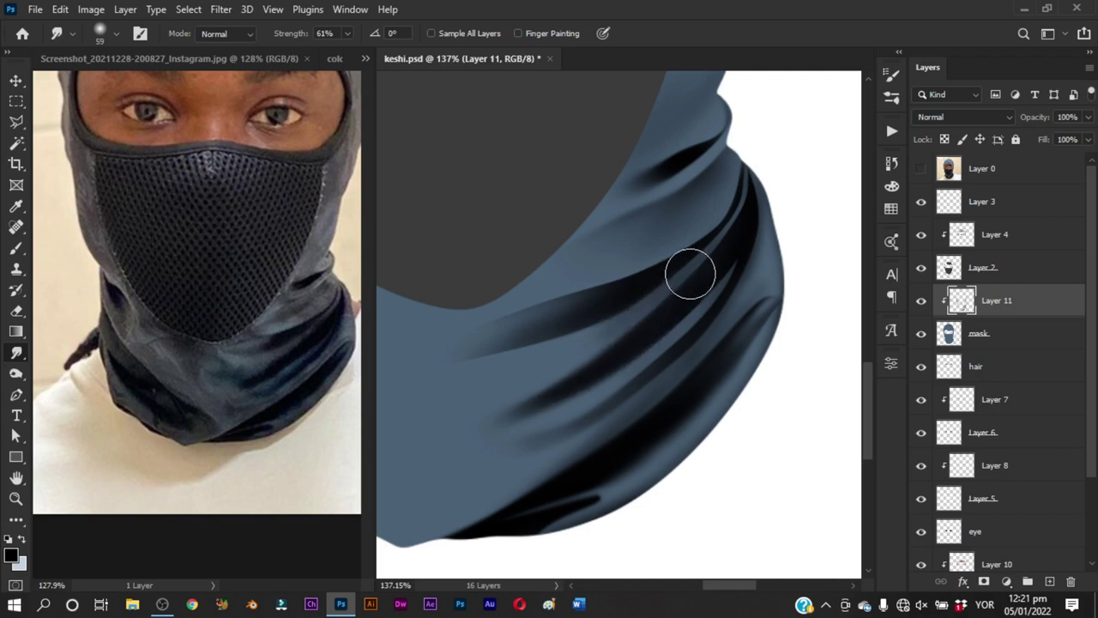
{"action": "right_click", "coordinate": [736, 221], "text": "alt"}
{"action": "right_click", "coordinate": [750, 262], "text": "alt"}
{"action": "right_click", "coordinate": [750, 262], "text": "alt"}
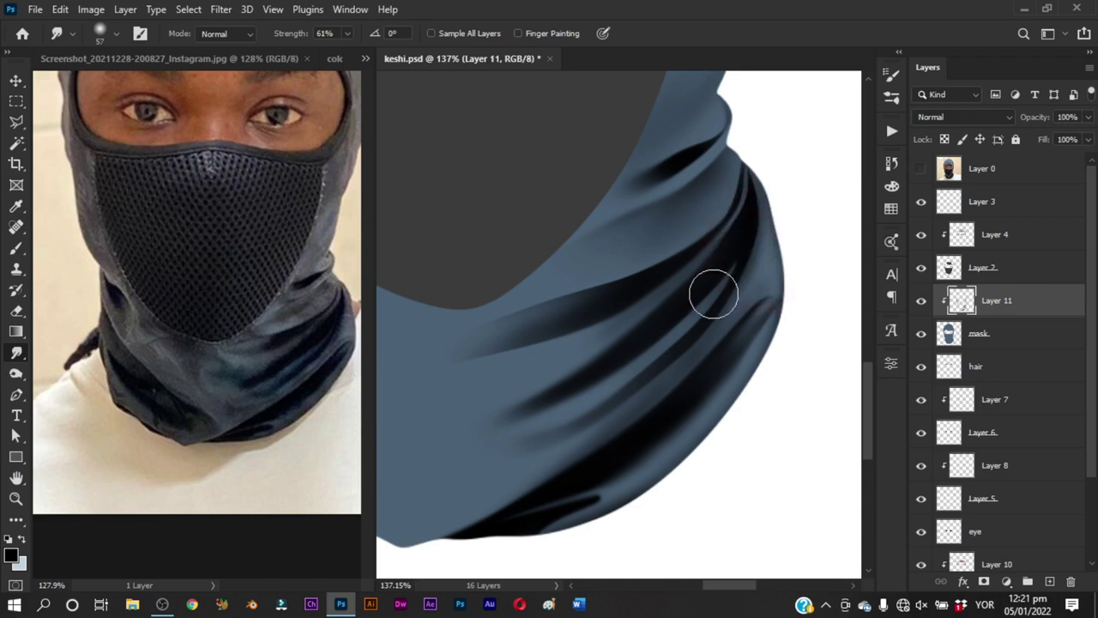
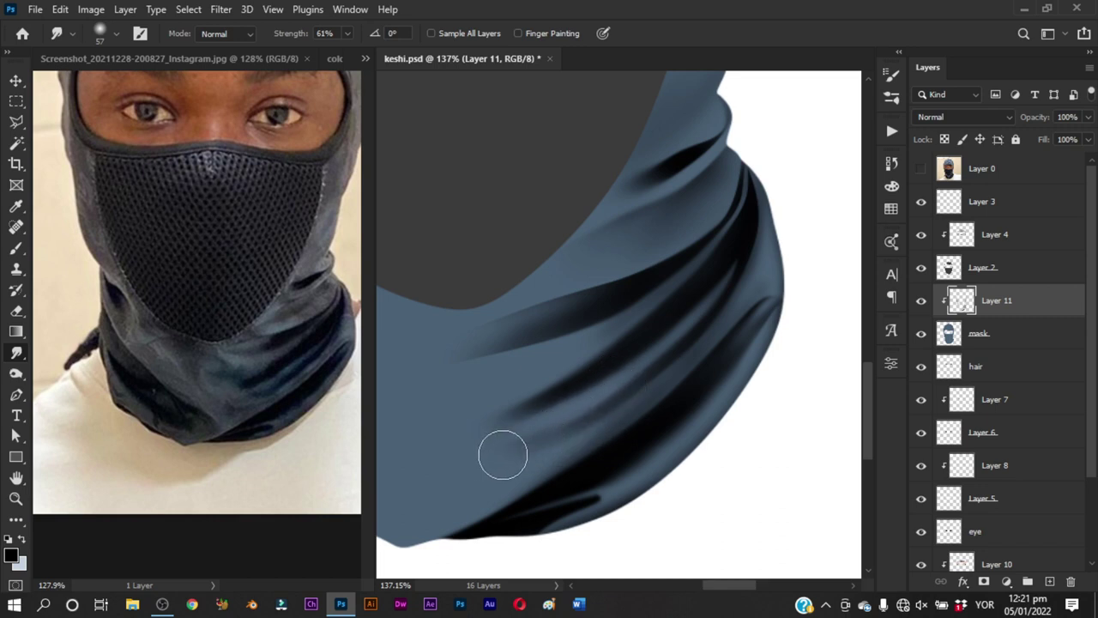
Smudge the dark lower neck-fold streak up-right, then save keshi.psd
{"action": "mouse_move", "coordinate": [503, 454]}
{"action": "left_mouse_down"}
{"action": "mouse_move", "coordinate": [689, 340]}
{"action": "mouse_move", "coordinate": [740, 268]}
{"action": "left_mouse_up"}
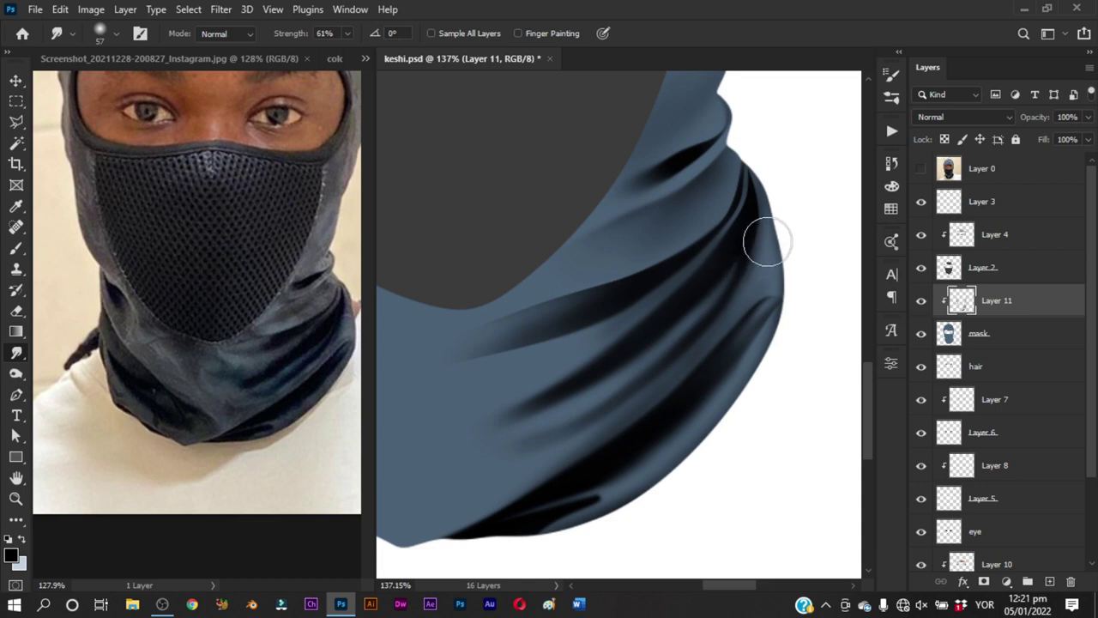
{"action": "left_click_drag", "start_coordinate": [767, 240], "coordinate": [758, 249]}
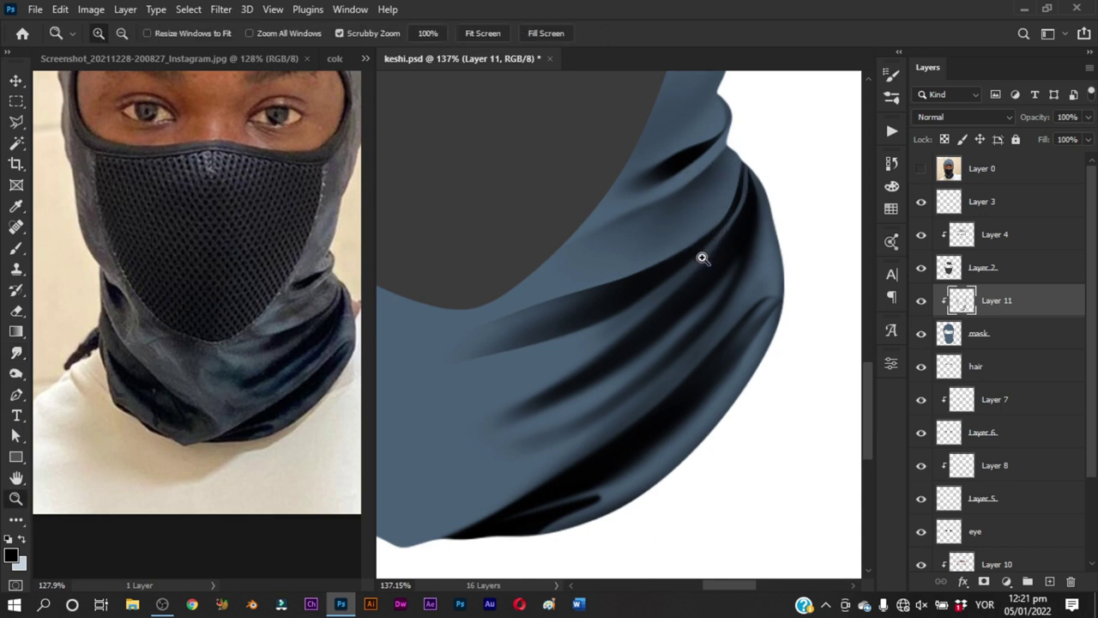
{"action": "scroll", "coordinate": [701, 255], "scroll_direction": "down", "scroll_amount": 8}
{"action": "scroll", "coordinate": [620, 335], "scroll_direction": "down", "scroll_amount": 6}
{"action": "key", "text": "ctrl+s"}
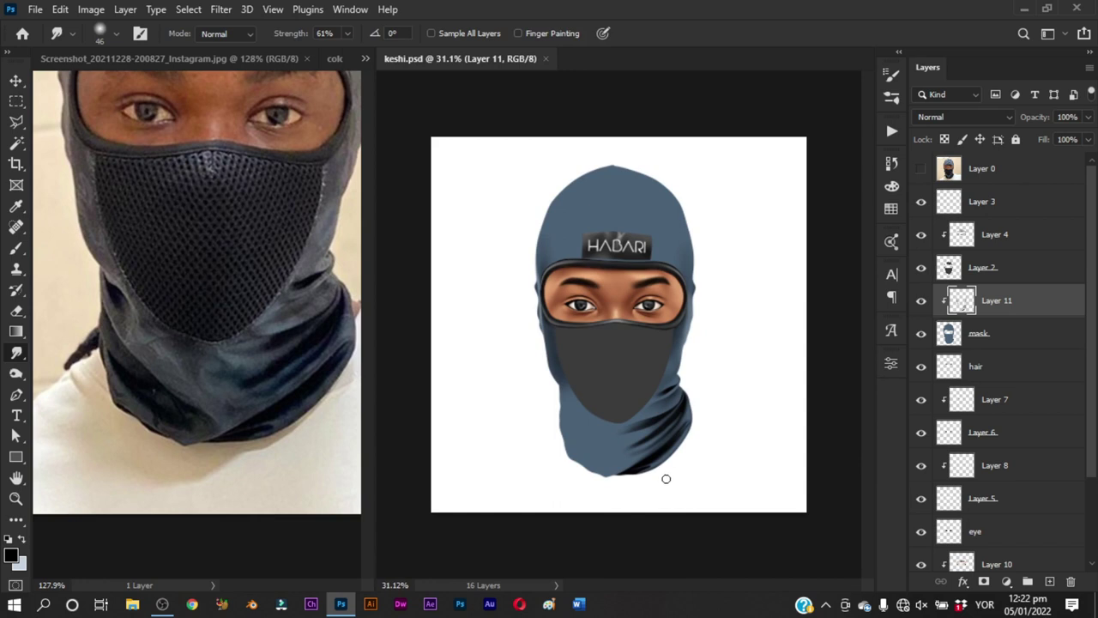
{"action": "left_click_drag", "start_coordinate": [662, 461], "coordinate": [726, 495]}
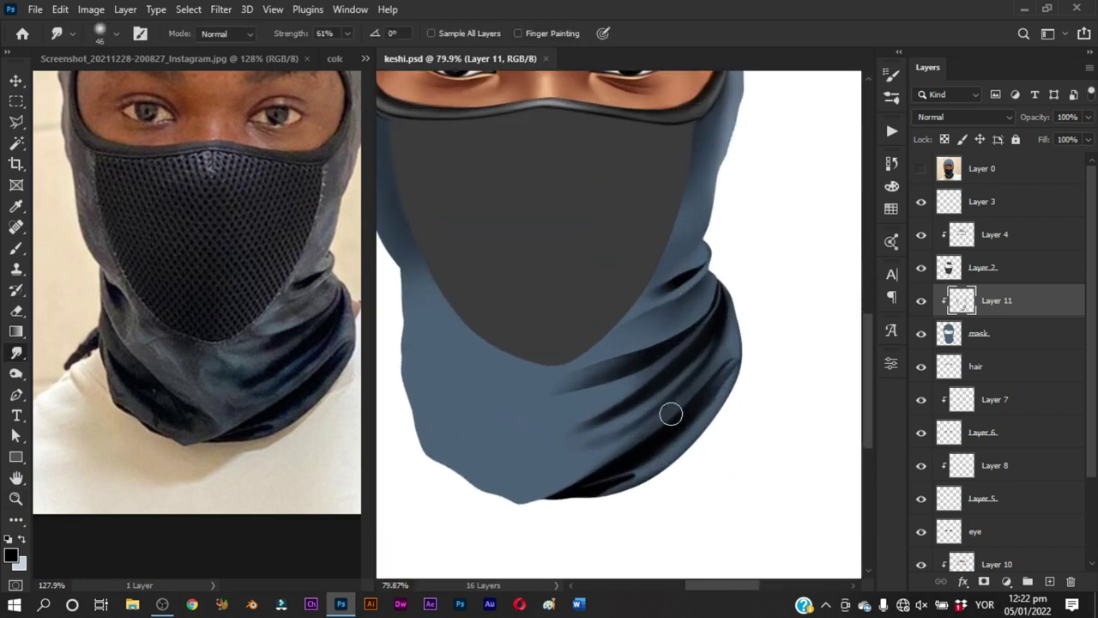
Zoom in on the upper neck fold and darken its shadow down toward the lower left
{"action": "key", "text": "z"}
{"action": "mouse_move", "coordinate": [701, 357]}
{"action": "left_mouse_down"}
{"action": "mouse_move", "coordinate": [733, 394]}
{"action": "mouse_move", "coordinate": [748, 394]}
{"action": "left_mouse_up"}
{"action": "key", "text": "b"}
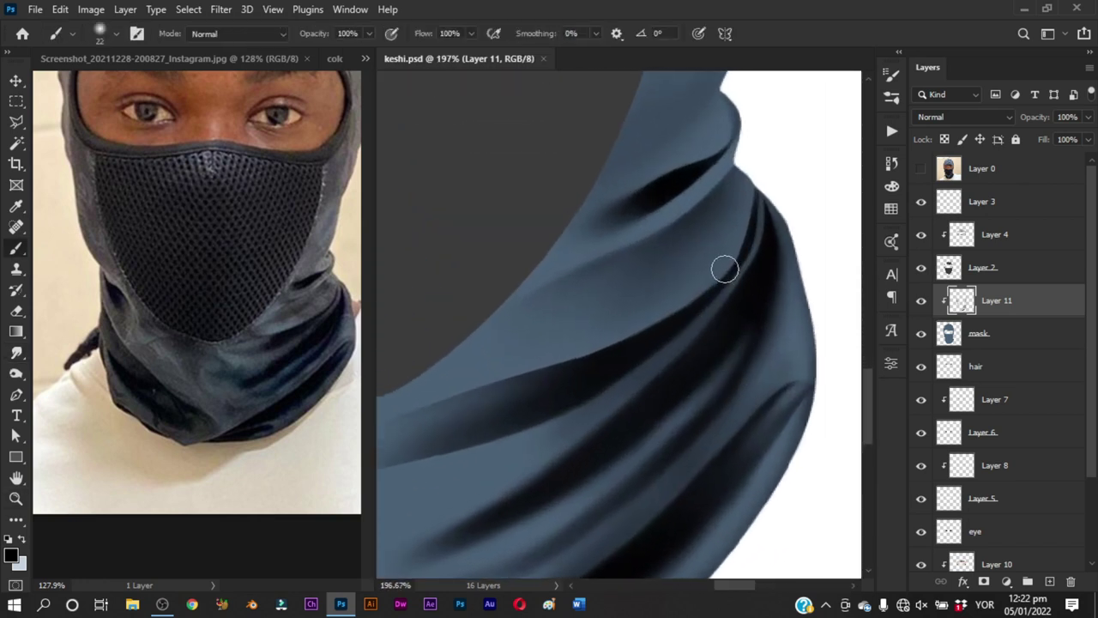
{"action": "left_click_drag", "start_coordinate": [745, 262], "coordinate": [703, 395]}
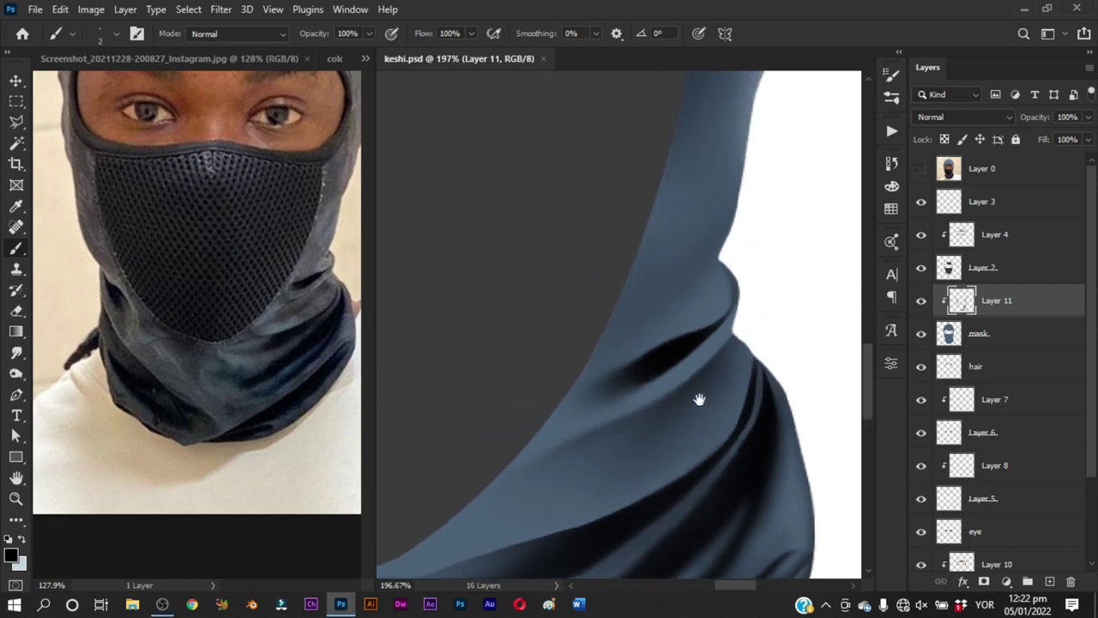
{"action": "key", "text": "z"}
{"action": "mouse_move", "coordinate": [711, 318]}
{"action": "left_mouse_down"}
{"action": "mouse_move", "coordinate": [732, 278]}
{"action": "mouse_move", "coordinate": [567, 383]}
{"action": "left_mouse_up"}
{"action": "key", "text": "b"}
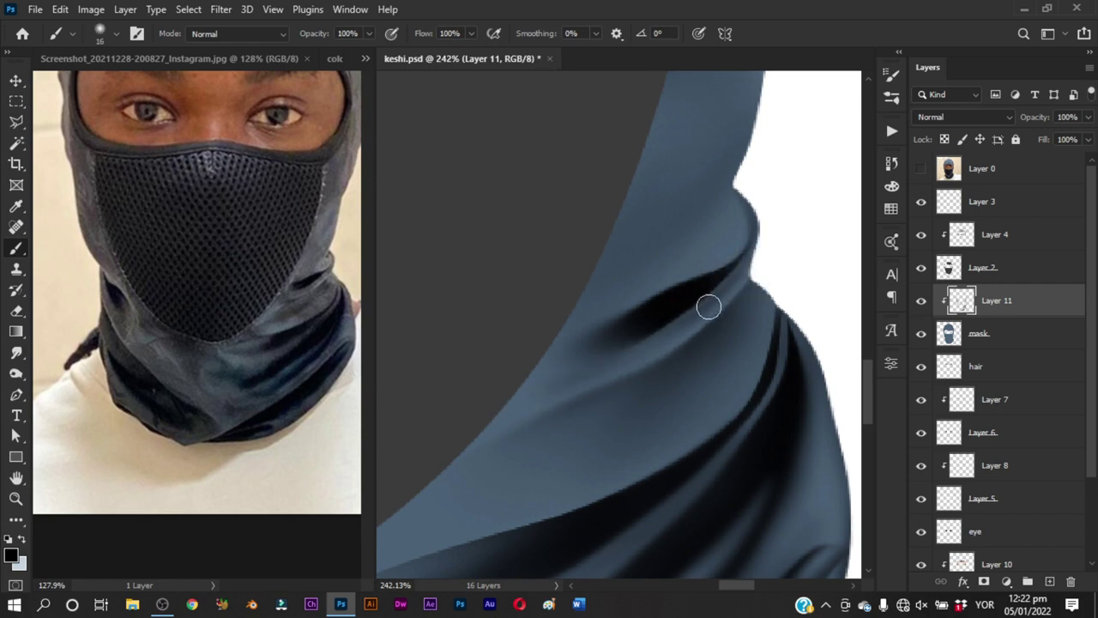
{"action": "left_click_drag", "start_coordinate": [709, 307], "coordinate": [527, 414]}
Check the reference photo, then paint a thin light highlight along the fold edge with a 5 px brush
{"action": "left_click", "coordinate": [921, 169]}
{"action": "left_click", "coordinate": [921, 168]}
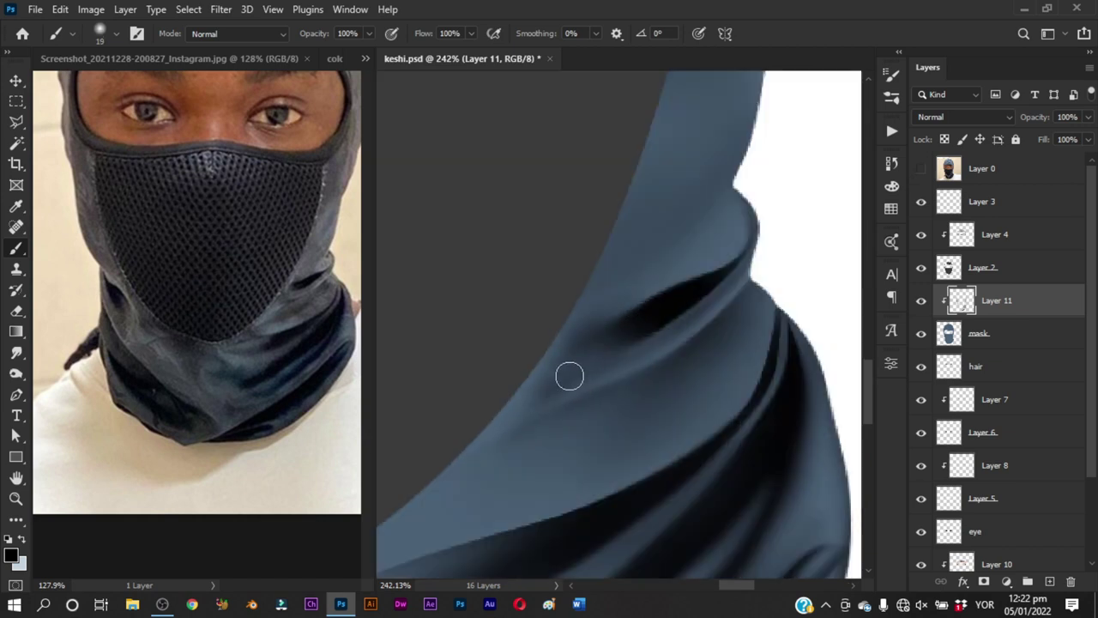
{"action": "left_click_drag", "start_coordinate": [651, 379], "coordinate": [681, 345]}
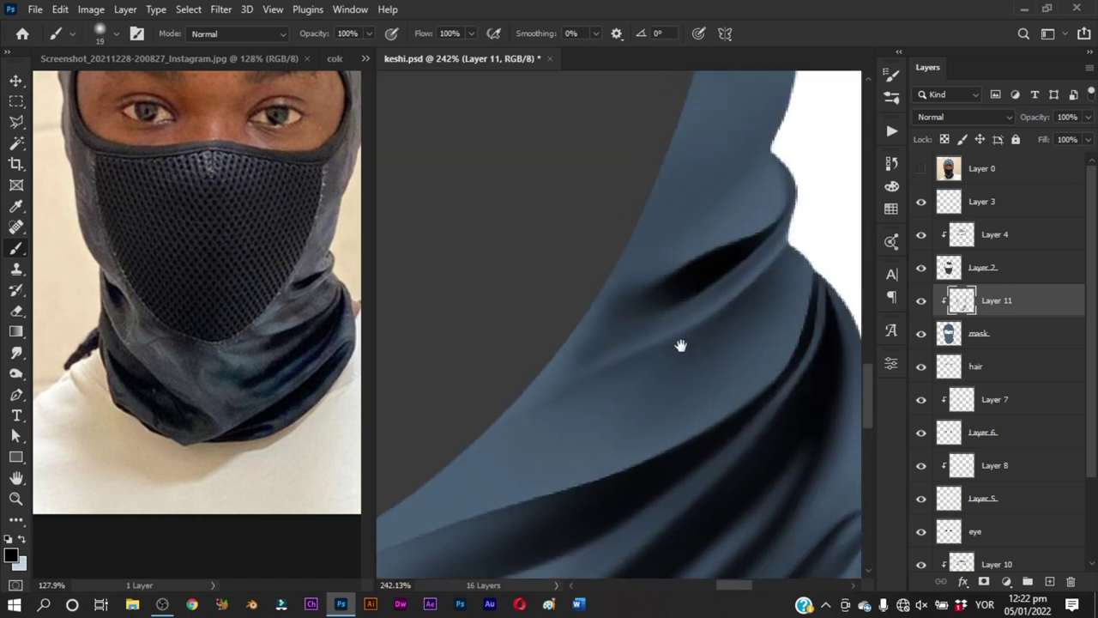
{"action": "right_click", "coordinate": [724, 288], "text": "alt"}
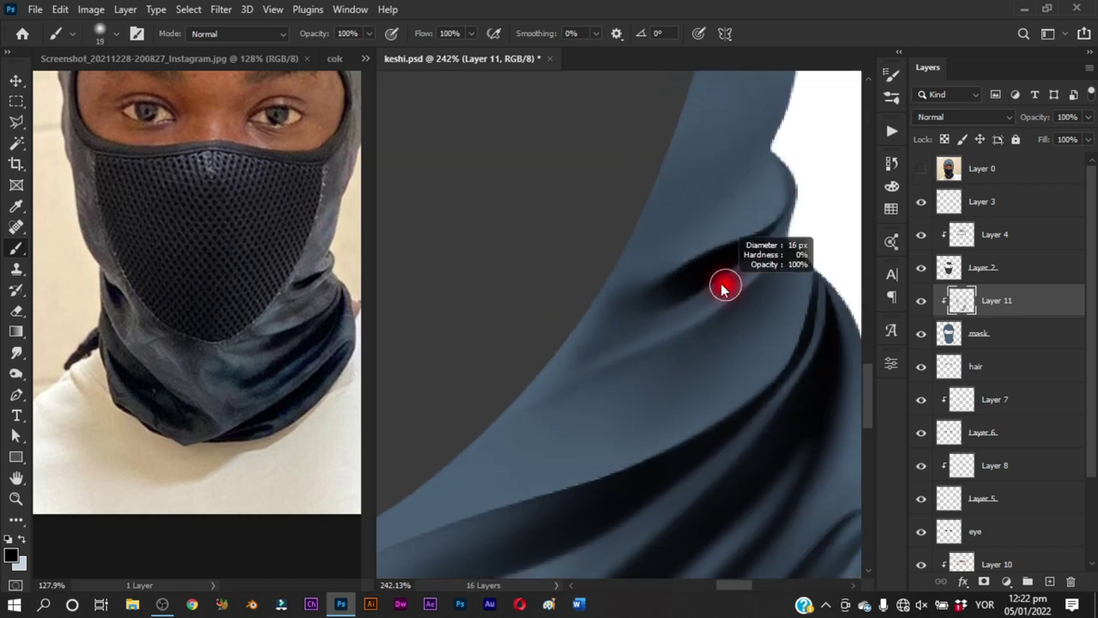
{"action": "left_click", "coordinate": [921, 168]}
{"action": "left_click", "coordinate": [921, 168]}
{"action": "right_click", "coordinate": [794, 252], "text": "alt"}
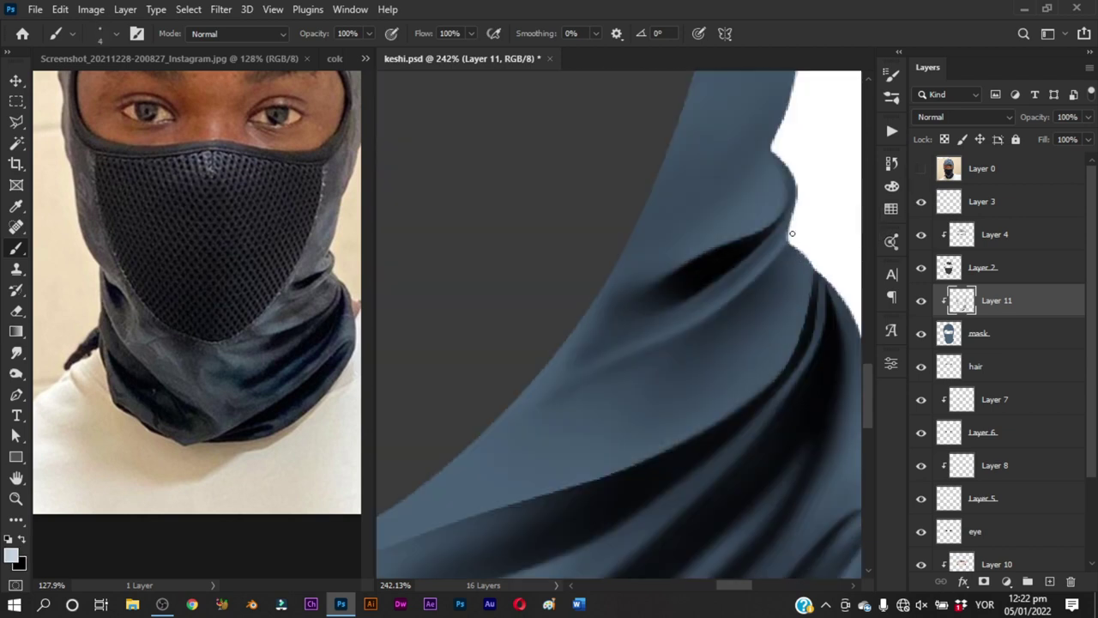
{"action": "mouse_move", "coordinate": [782, 243]}
{"action": "left_mouse_down"}
{"action": "mouse_move", "coordinate": [702, 318]}
{"action": "mouse_move", "coordinate": [631, 351]}
{"action": "left_mouse_up"}
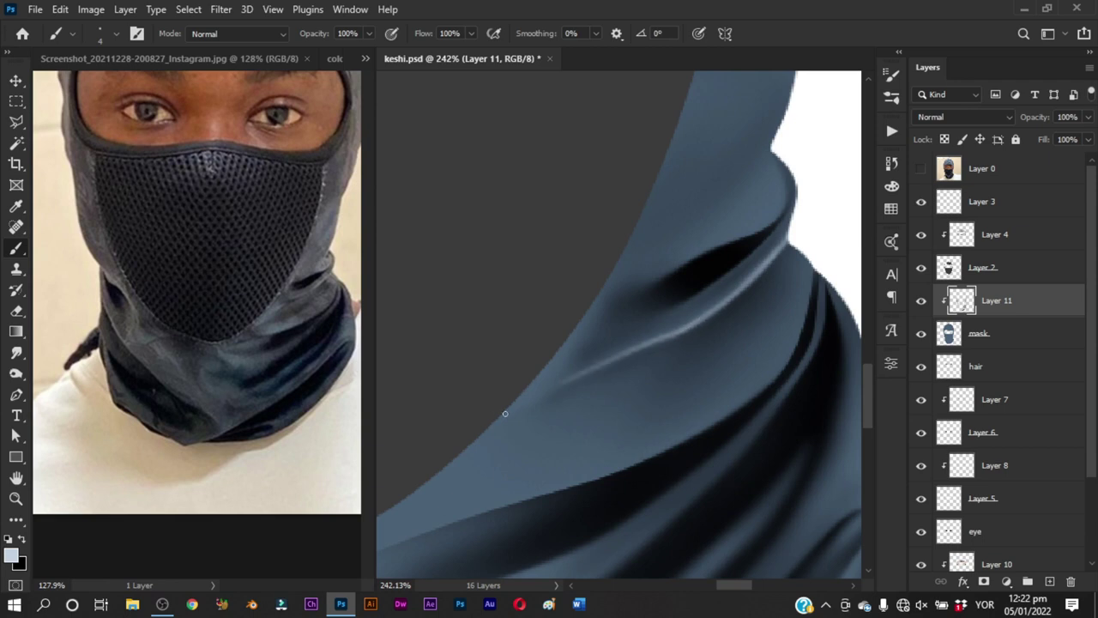
Try a brighter highlight along the lower fold ridge, then undo it
{"action": "scroll", "coordinate": [664, 331], "scroll_direction": "down", "scroll_amount": 1}
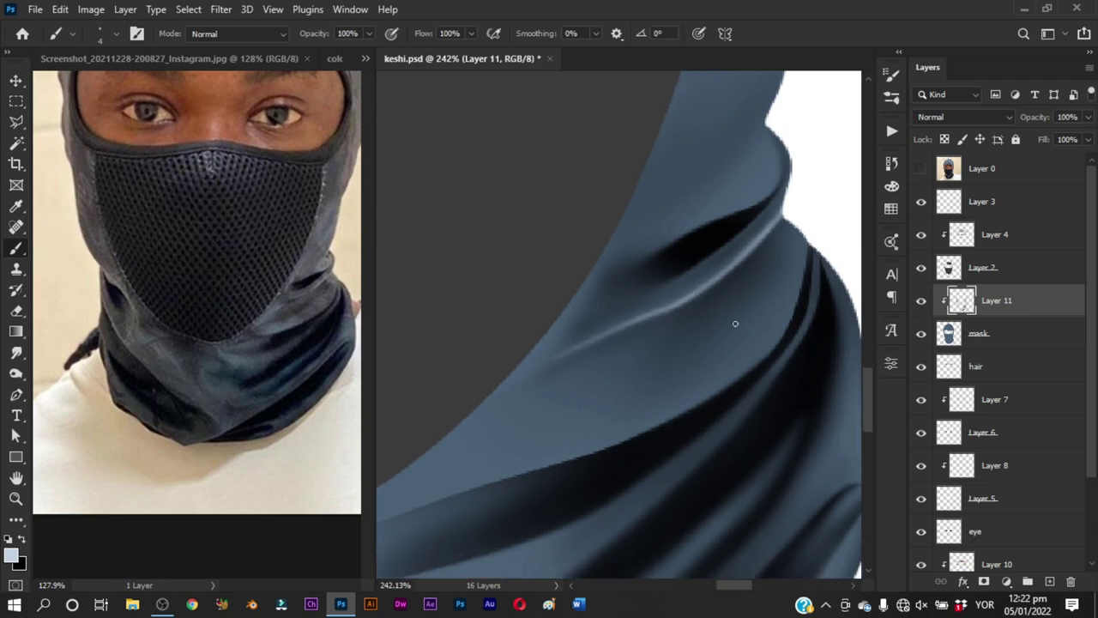
{"action": "left_click", "coordinate": [922, 169]}
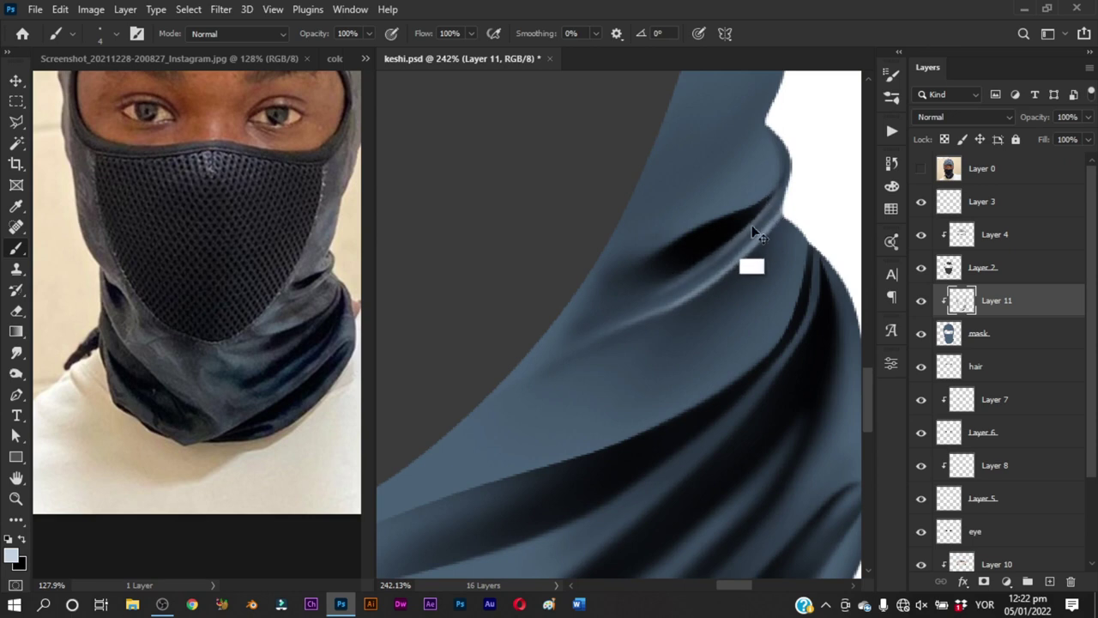
{"action": "left_click_drag", "start_coordinate": [727, 250], "coordinate": [606, 301]}
{"action": "key", "text": "ctrl+z"}
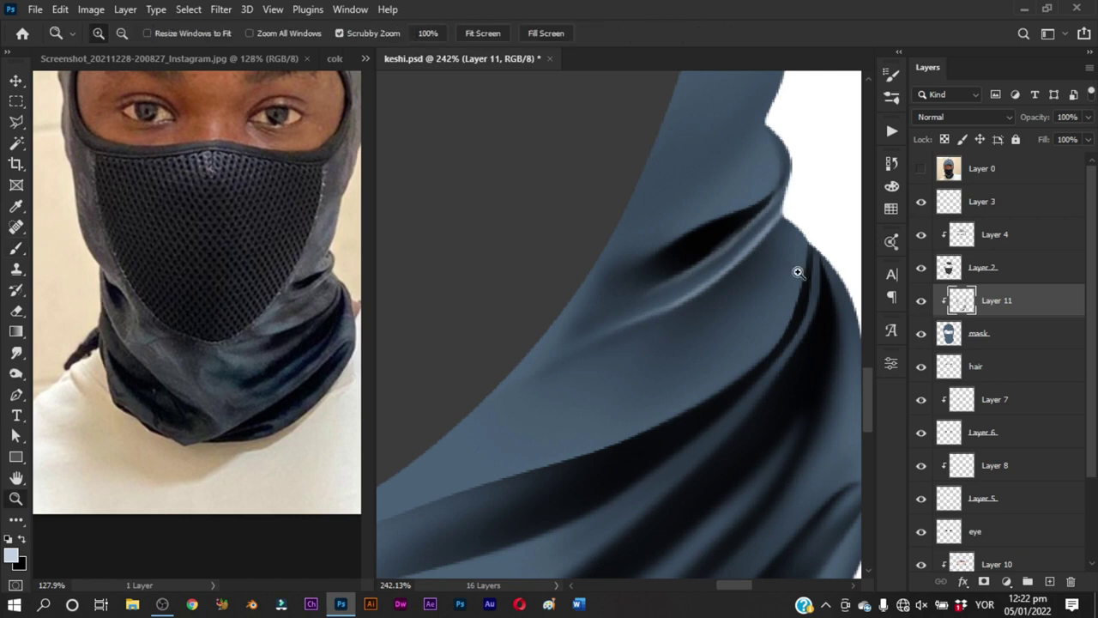
Compare with the reference photo at closer zoom and paint a highlight on the fold edge
{"action": "left_click_drag", "start_coordinate": [797, 269], "coordinate": [899, 193]}
{"action": "left_click", "coordinate": [921, 169]}
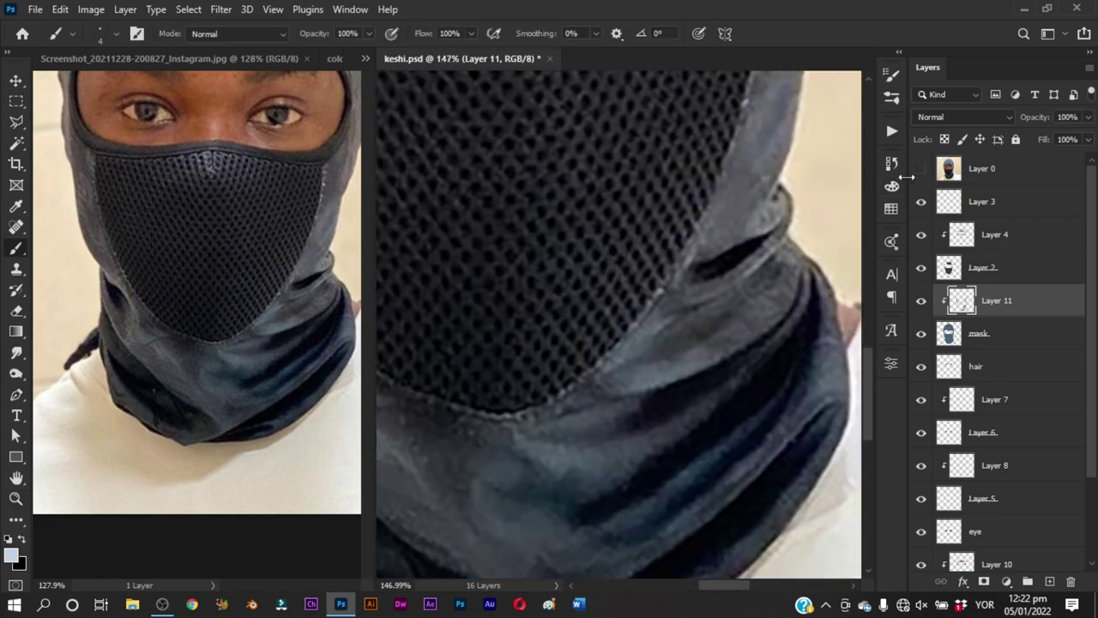
{"action": "left_click", "coordinate": [922, 168]}
{"action": "left_click_drag", "start_coordinate": [713, 286], "coordinate": [743, 259]}
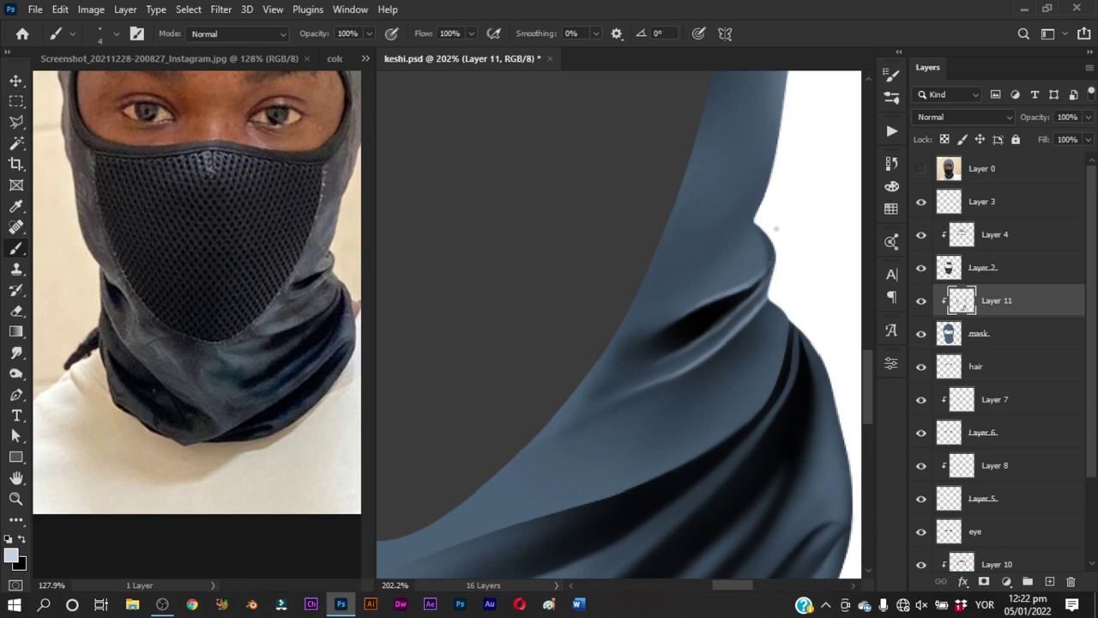
{"action": "left_click", "coordinate": [921, 169]}
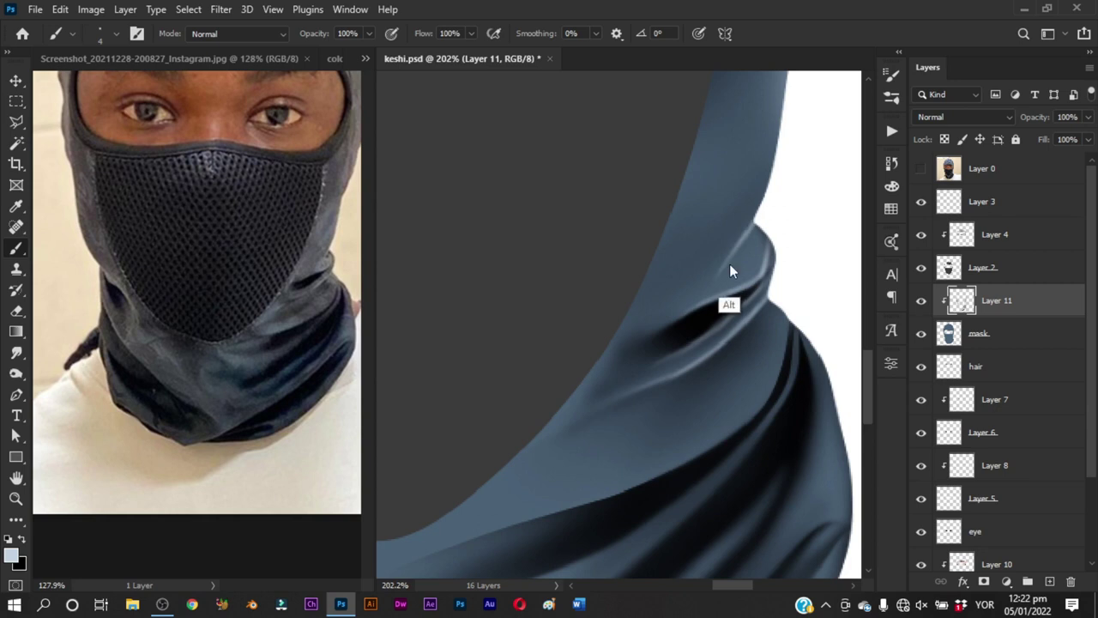
{"action": "left_click_drag", "start_coordinate": [754, 227], "coordinate": [743, 240]}
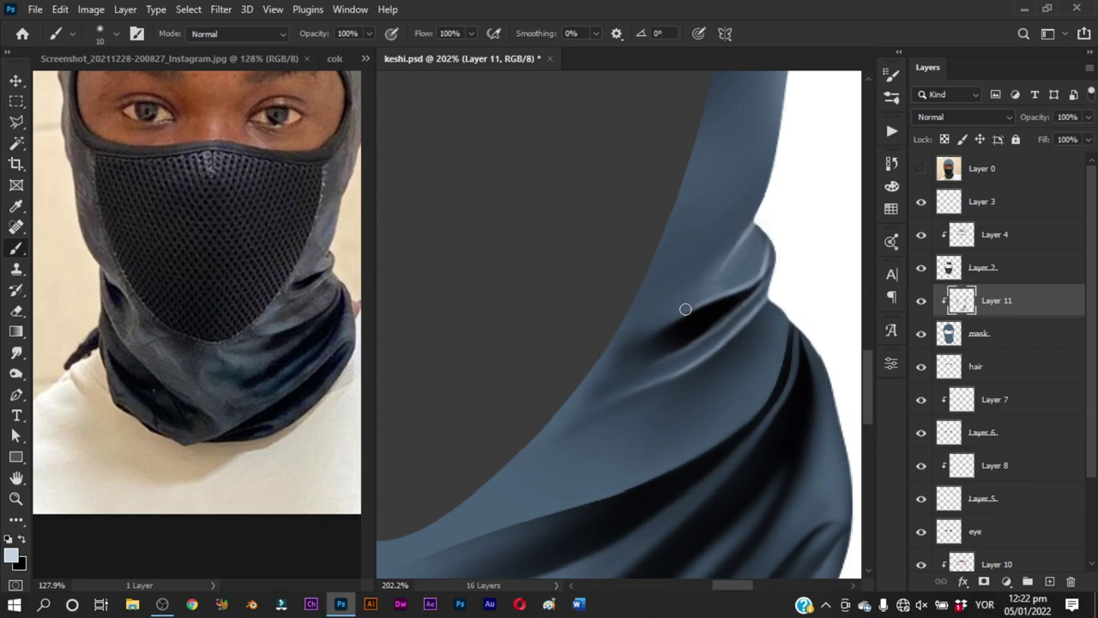
Set black as the paint colour with a smaller brush and frame the upper folds
{"action": "key", "text": "x"}
{"action": "key", "text": "bracketleft"}
{"action": "key", "text": "bracketleft"}
{"action": "key", "text": "bracketleft"}
{"action": "left_click_drag", "start_coordinate": [773, 339], "coordinate": [755, 216]}
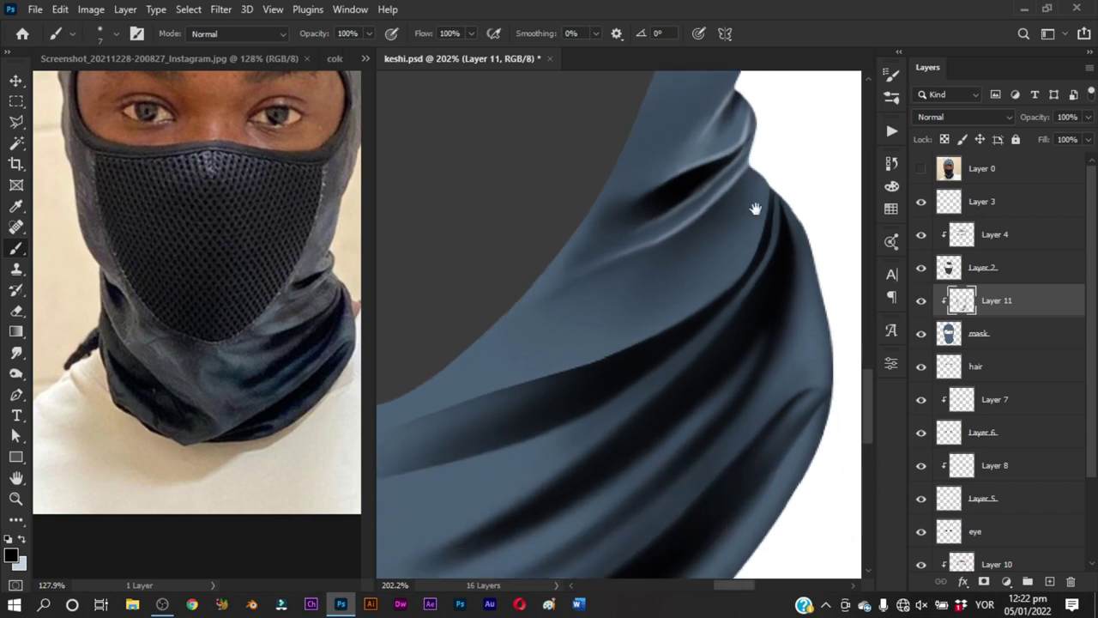
{"action": "left_click_drag", "start_coordinate": [687, 318], "coordinate": [775, 265]}
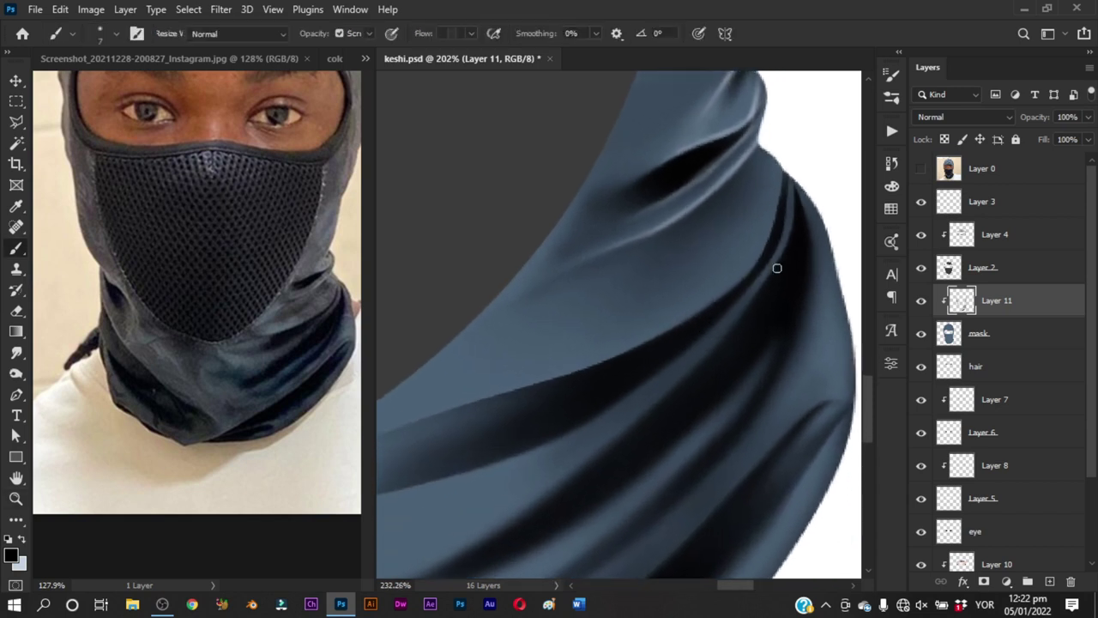
{"action": "left_click", "coordinate": [350, 371]}
Study the neck folds in the reference screenshot and compare them against keshi.psd
{"action": "left_click_drag", "start_coordinate": [331, 422], "coordinate": [209, 442]}
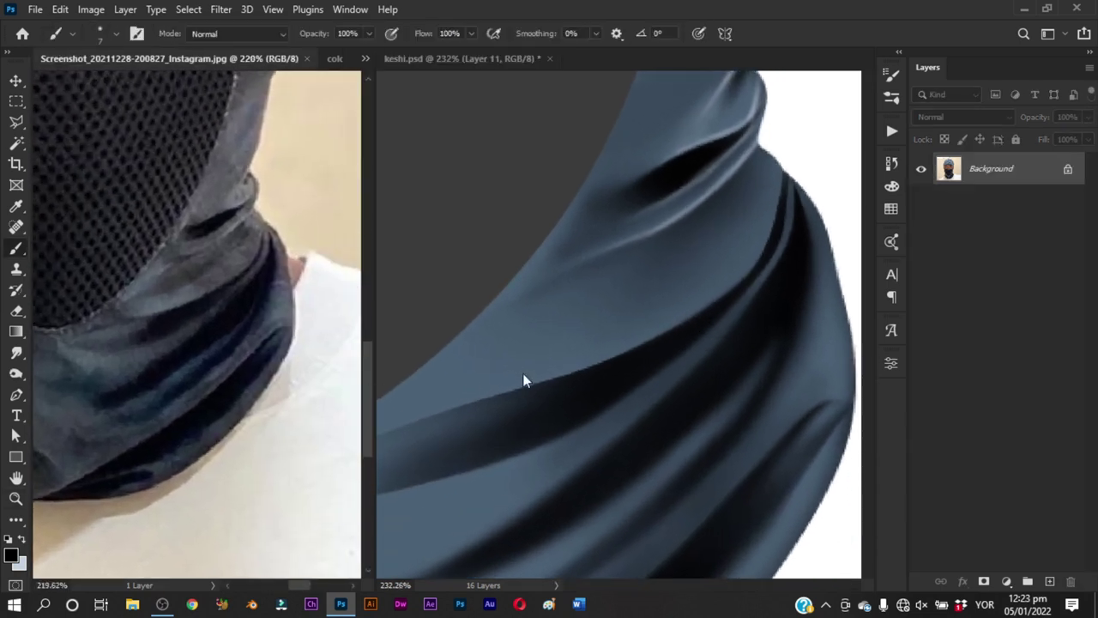
{"action": "left_click", "coordinate": [664, 326]}
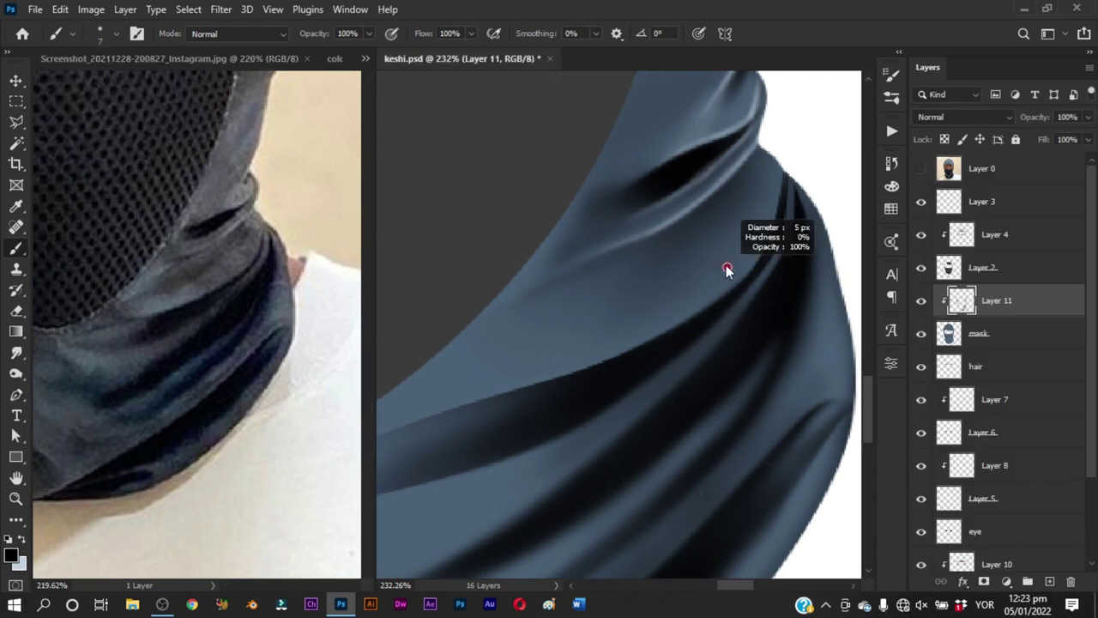
{"action": "left_click_drag", "start_coordinate": [726, 268], "coordinate": [669, 283]}
{"action": "left_click", "coordinate": [921, 169]}
{"action": "left_click", "coordinate": [921, 168]}
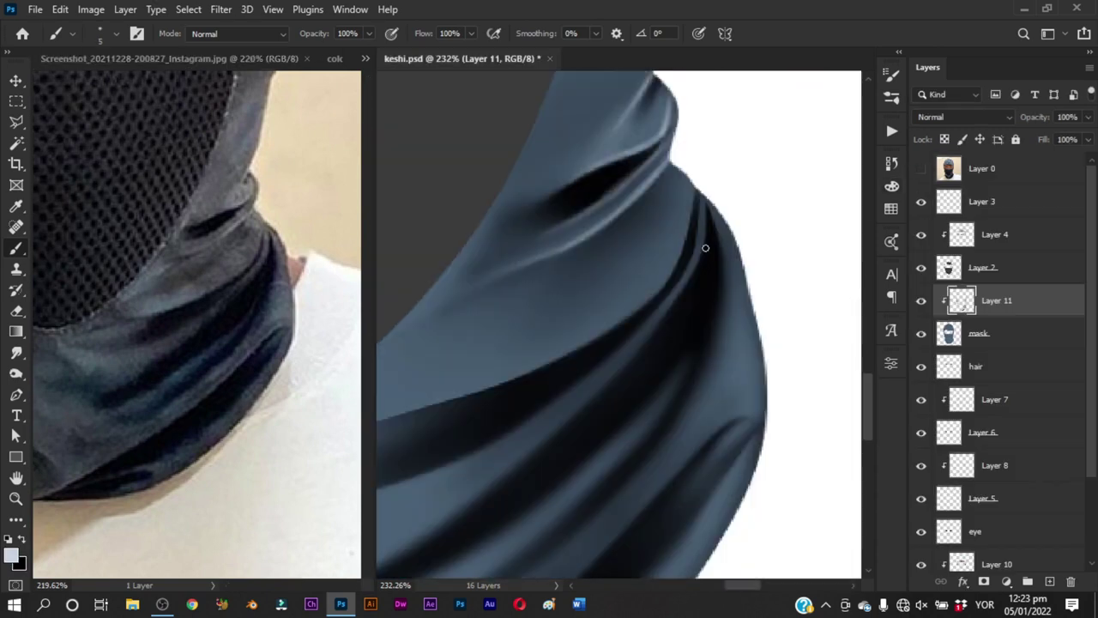
Paint thin light highlights along the fold's edge, widening the brush to 9 px
{"action": "left_click_drag", "start_coordinate": [702, 197], "coordinate": [689, 258]}
{"action": "key", "text": "ctrl+z"}
{"action": "left_click_drag", "start_coordinate": [702, 194], "coordinate": [681, 276]}
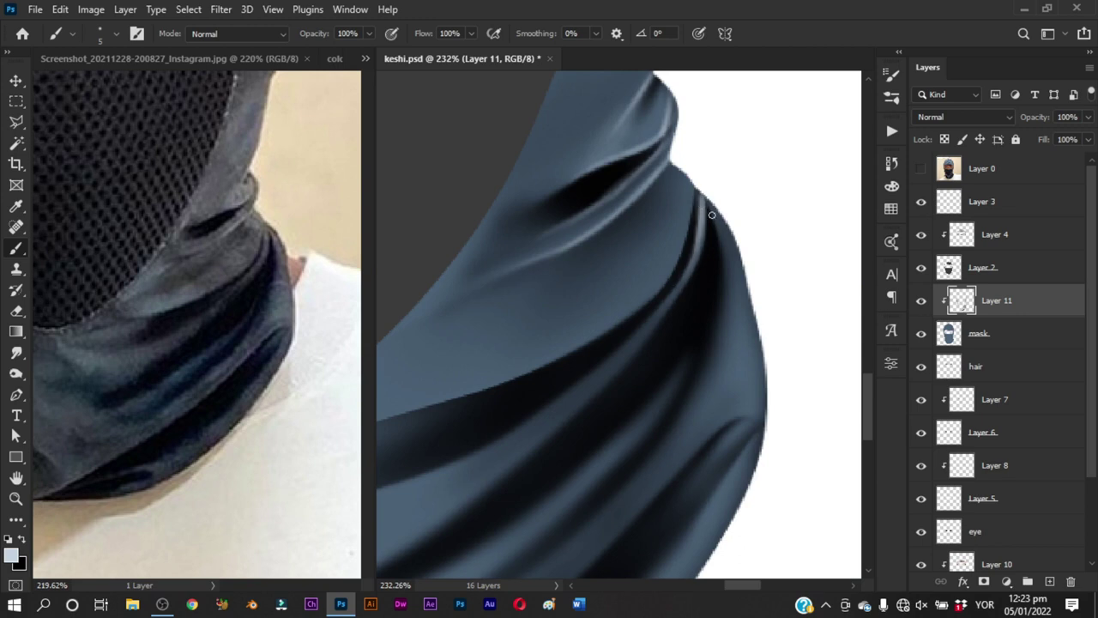
{"action": "right_click", "coordinate": [727, 257], "text": "alt"}
{"action": "left_click_drag", "start_coordinate": [718, 221], "coordinate": [736, 326]}
{"action": "left_click_drag", "start_coordinate": [722, 338], "coordinate": [735, 287]}
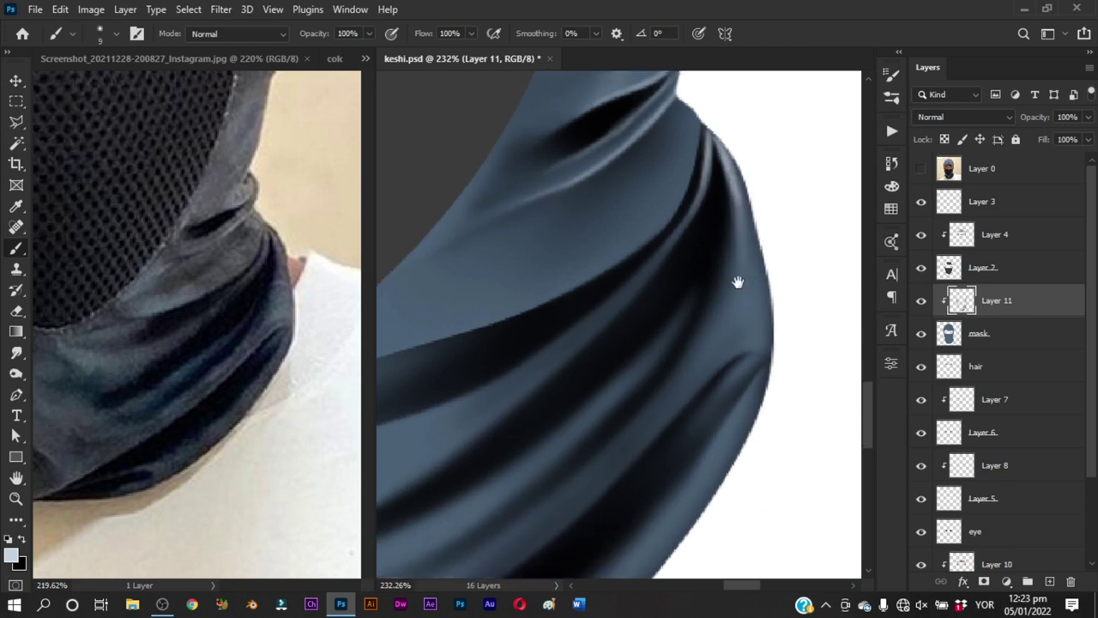
Paint soft 18 px highlights along the fold's right edge and brighten the dark fold's rim
{"action": "right_click", "coordinate": [739, 220], "text": "alt"}
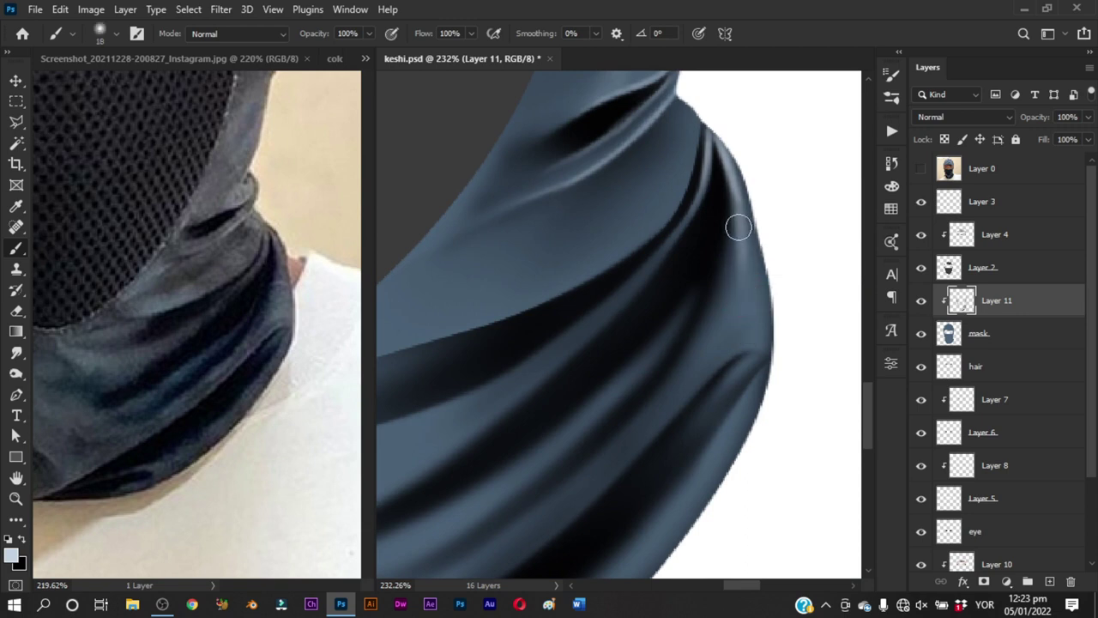
{"action": "left_click_drag", "start_coordinate": [735, 226], "coordinate": [732, 344]}
{"action": "mouse_move", "coordinate": [735, 297]}
{"action": "left_mouse_down"}
{"action": "mouse_move", "coordinate": [725, 350]}
{"action": "mouse_move", "coordinate": [753, 335]}
{"action": "left_mouse_up"}
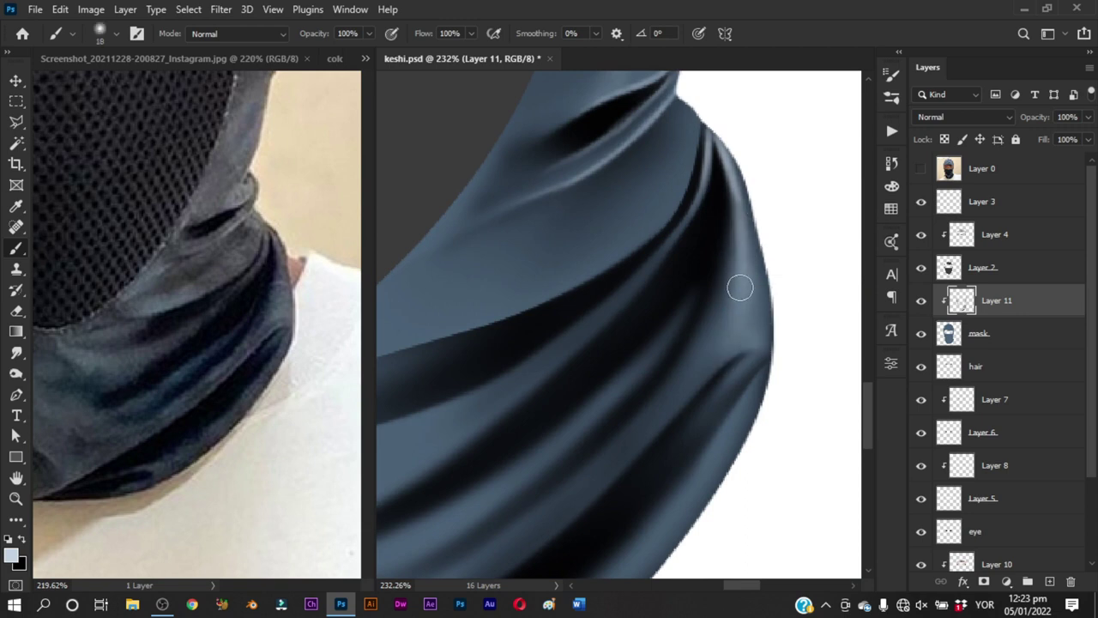
{"action": "left_click_drag", "start_coordinate": [738, 287], "coordinate": [706, 373]}
{"action": "right_click", "coordinate": [657, 272], "text": "alt"}
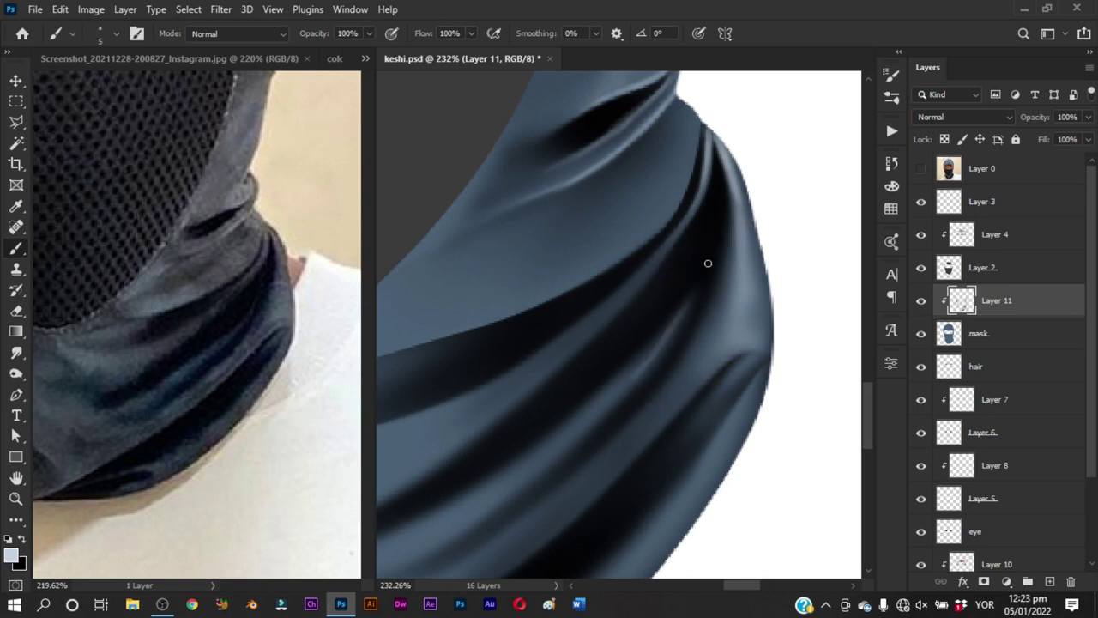
{"action": "left_click_drag", "start_coordinate": [699, 270], "coordinate": [747, 228]}
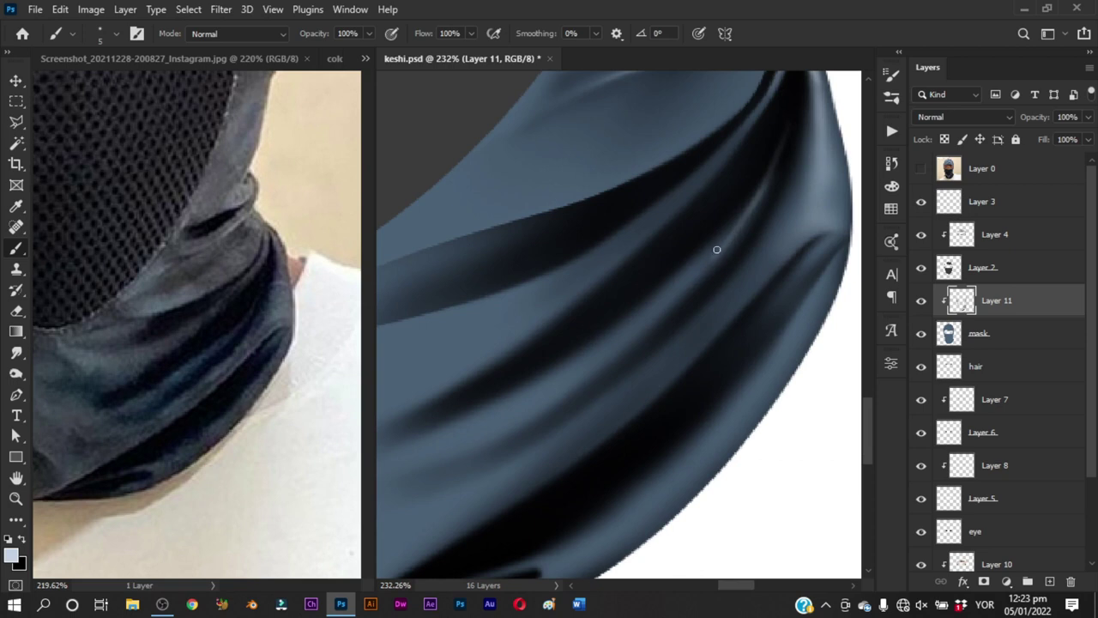
Add faint and light highlights along the dark fold using 9 px and 18 px brushes
{"action": "right_click", "coordinate": [730, 237], "text": "alt"}
{"action": "left_click_drag", "start_coordinate": [681, 284], "coordinate": [692, 283]}
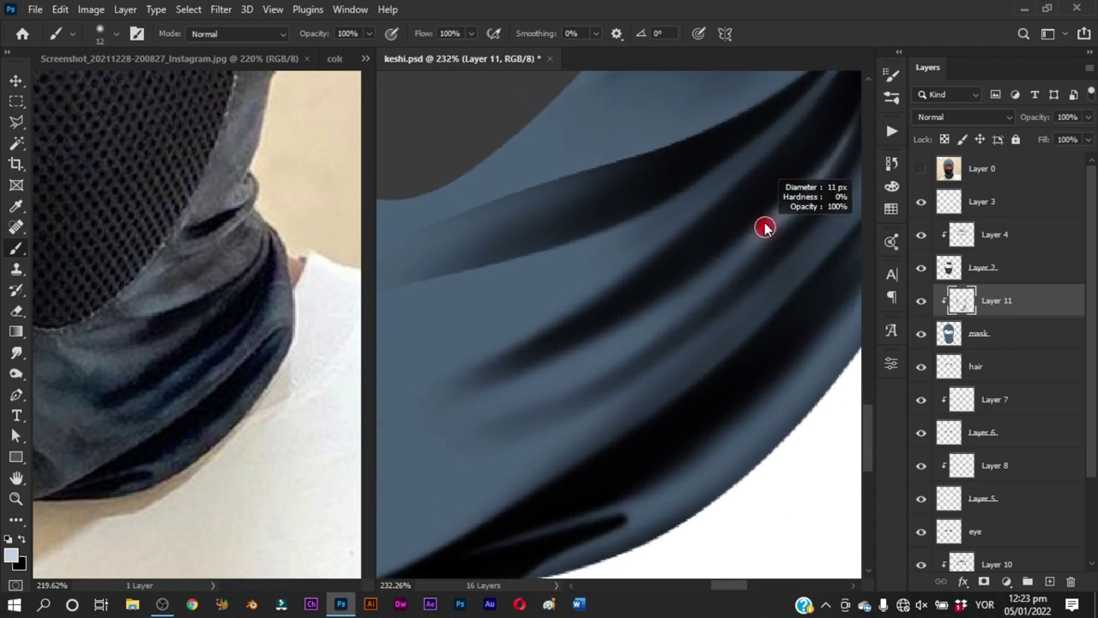
{"action": "mouse_move", "coordinate": [795, 193]}
{"action": "left_mouse_down"}
{"action": "mouse_move", "coordinate": [698, 289]}
{"action": "mouse_move", "coordinate": [494, 402]}
{"action": "left_mouse_up"}
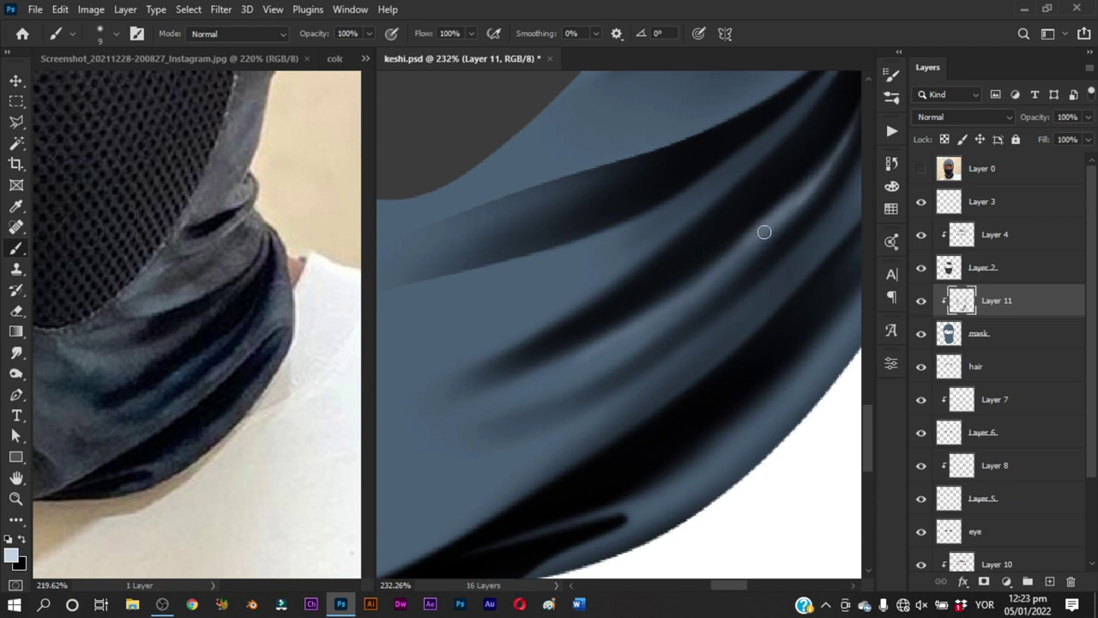
{"action": "left_click_drag", "start_coordinate": [584, 363], "coordinate": [689, 280]}
{"action": "right_click", "coordinate": [704, 268], "text": "alt"}
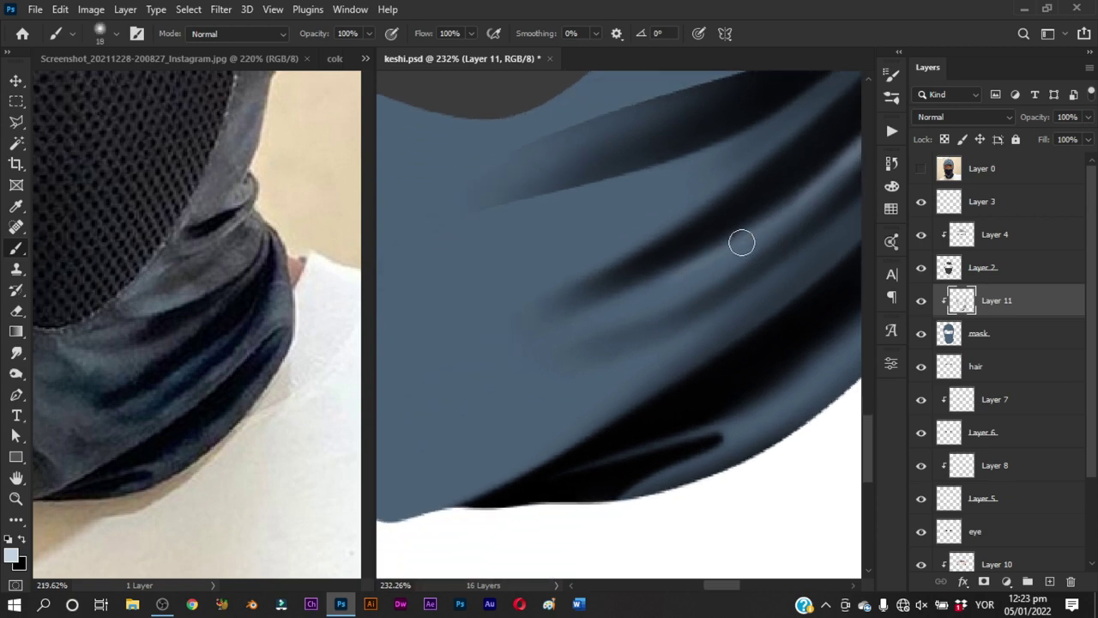
{"action": "mouse_move", "coordinate": [742, 243]}
{"action": "left_mouse_down"}
{"action": "mouse_move", "coordinate": [615, 304]}
{"action": "mouse_move", "coordinate": [617, 315]}
{"action": "left_mouse_up"}
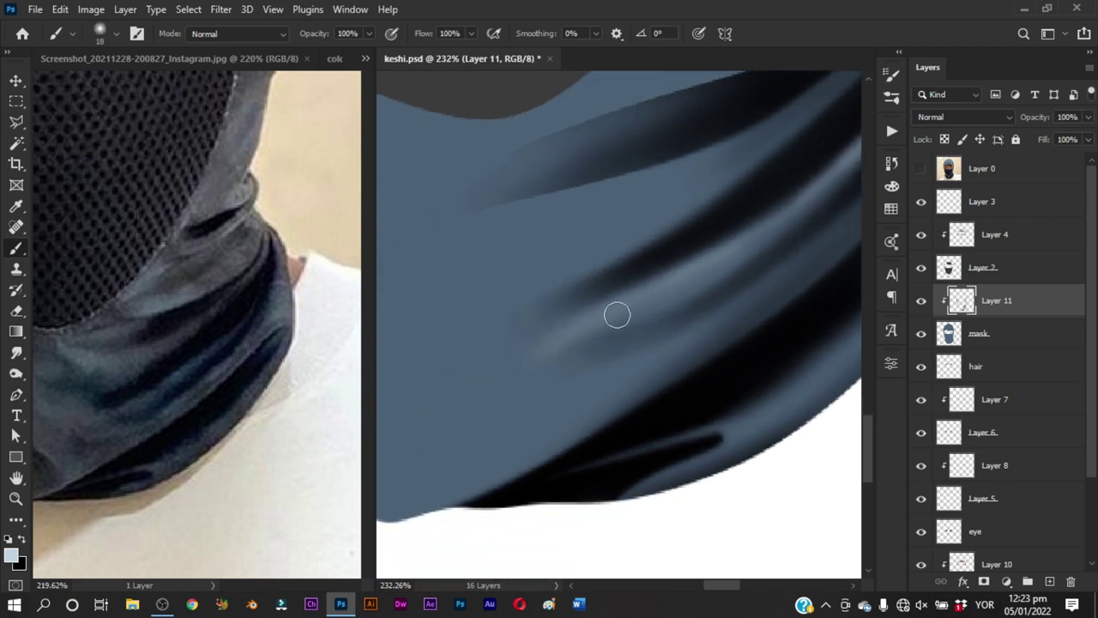
{"action": "scroll", "coordinate": [674, 304], "scroll_direction": "down", "scroll_amount": 3}
{"action": "right_click", "coordinate": [692, 295], "text": "alt"}
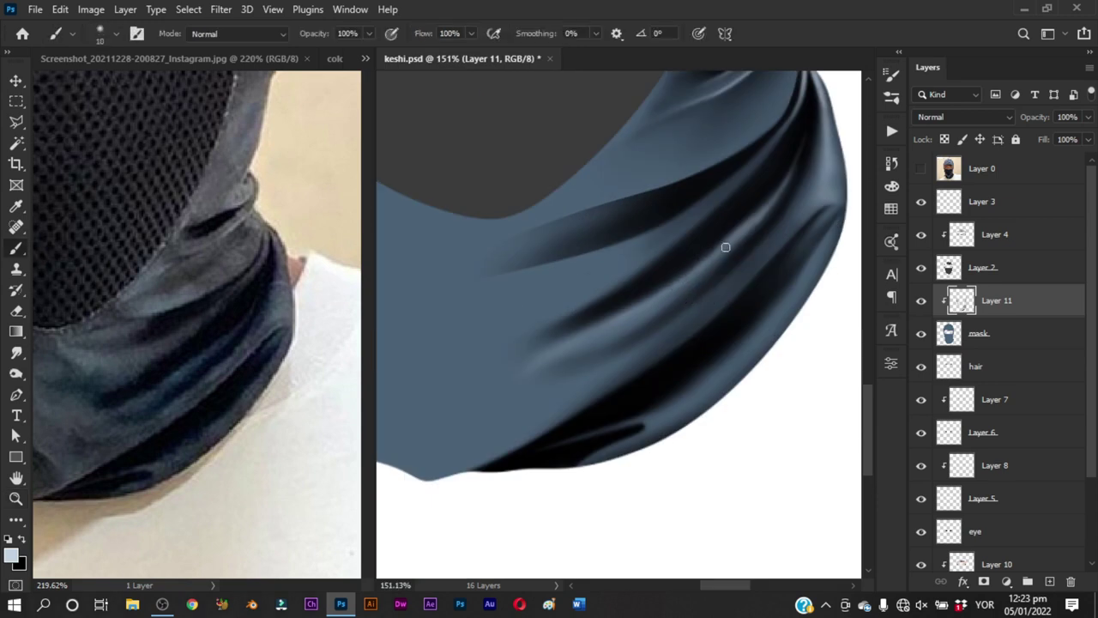
Highlight an upper fold and brighten the fold near the drapery's right edge with a 12 px brush
{"action": "left_click", "coordinate": [920, 169]}
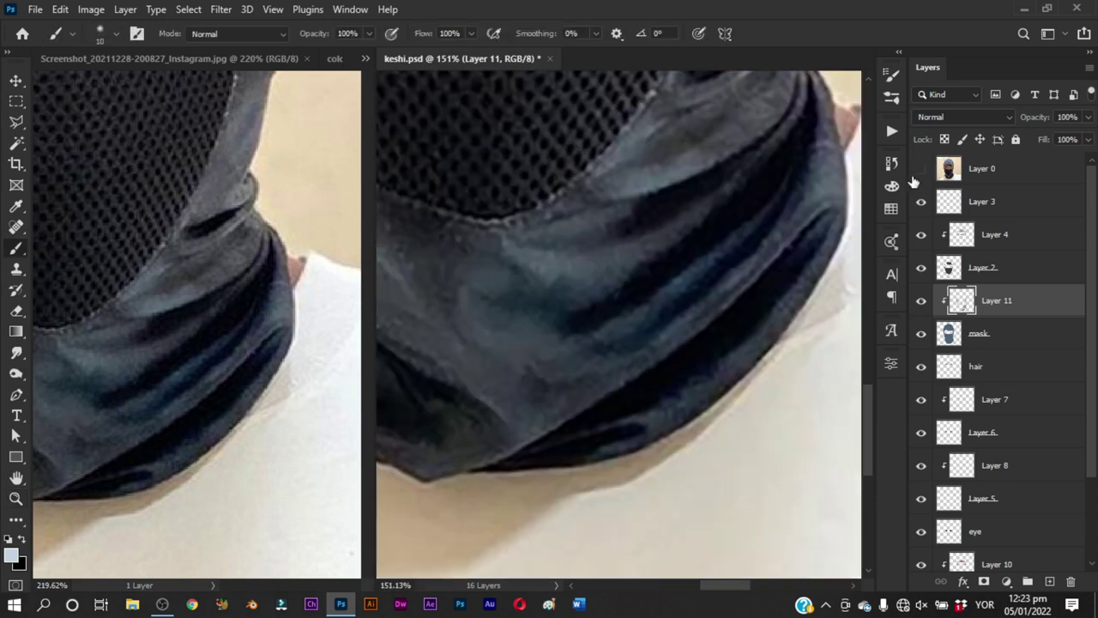
{"action": "left_click", "coordinate": [921, 169]}
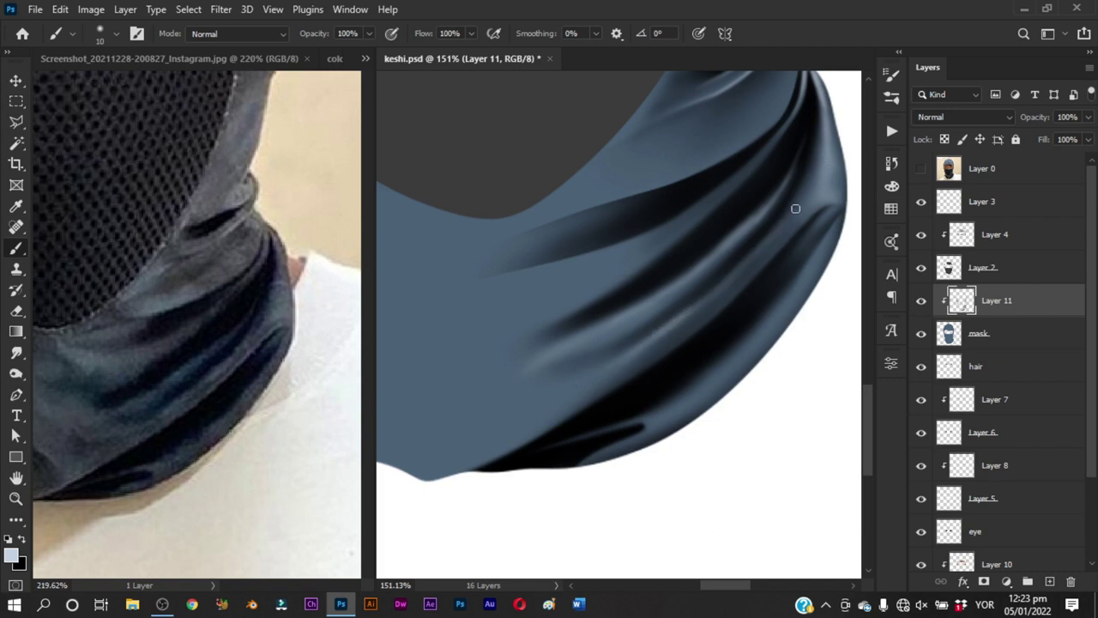
{"action": "left_click_drag", "start_coordinate": [797, 208], "coordinate": [702, 280]}
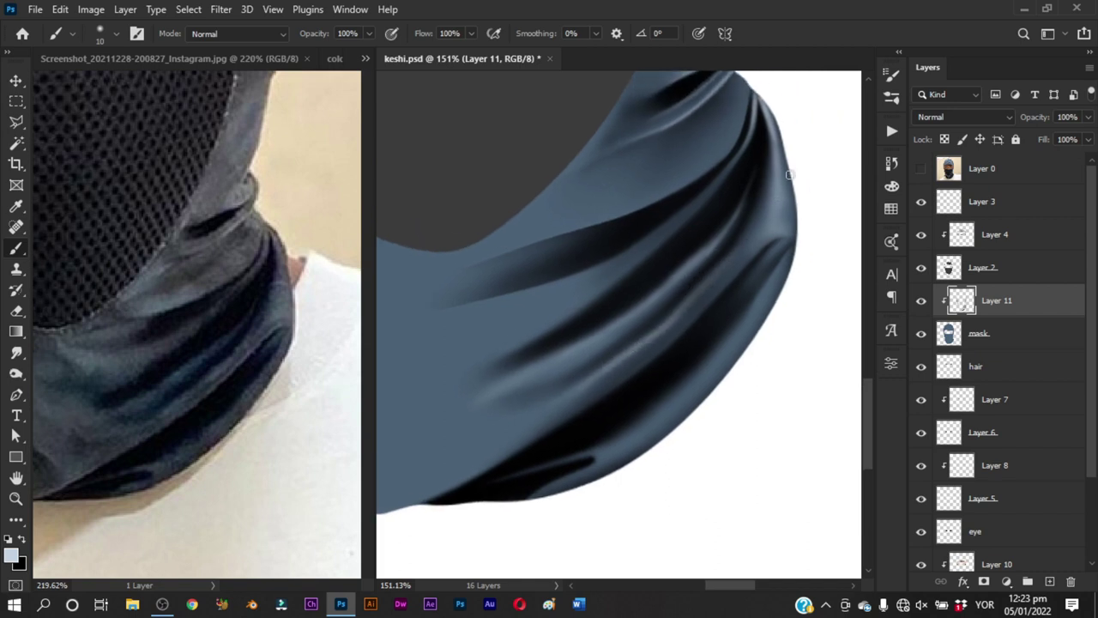
{"action": "left_click_drag", "start_coordinate": [692, 302], "coordinate": [754, 215]}
{"action": "right_click", "coordinate": [771, 221], "text": "alt"}
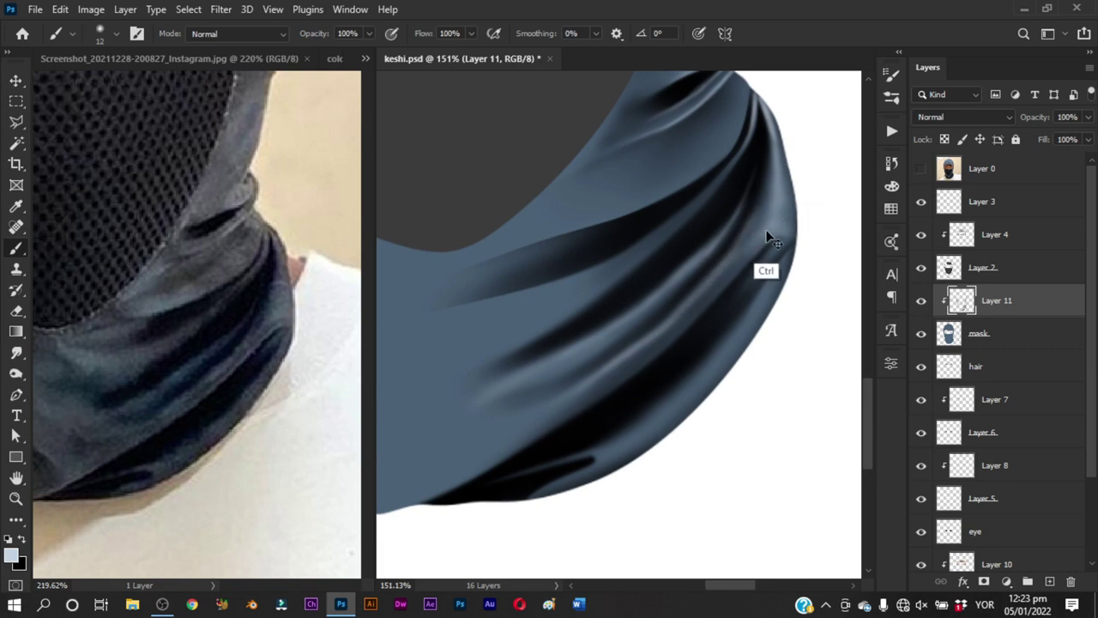
{"action": "left_click_drag", "start_coordinate": [771, 230], "coordinate": [723, 280]}
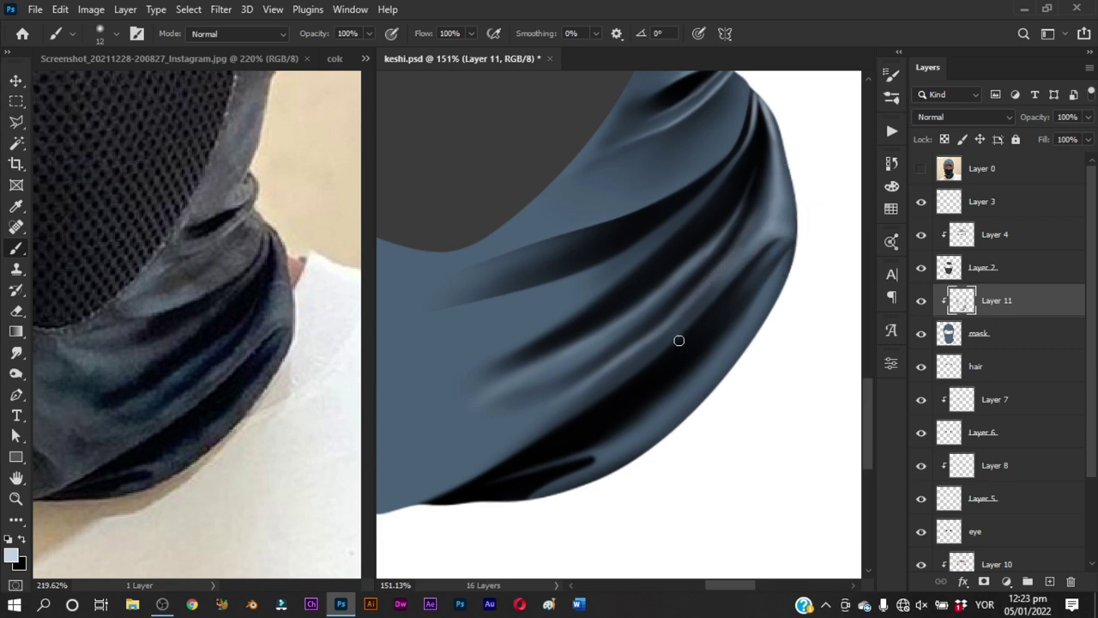
{"action": "right_click", "coordinate": [677, 338], "text": "alt"}
Add fine highlights along a lower fold and cleanly repaint the diagonal fold highlight
{"action": "scroll", "coordinate": [677, 318], "scroll_direction": "up", "scroll_amount": 2}
{"action": "right_click", "coordinate": [563, 405], "text": "alt"}
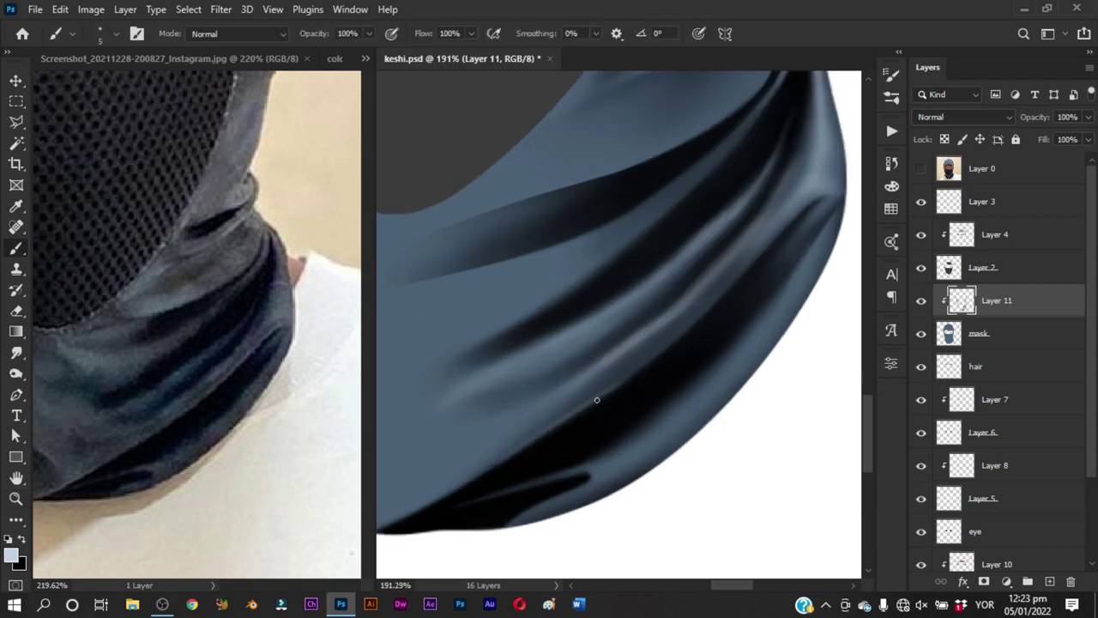
{"action": "left_click_drag", "start_coordinate": [600, 392], "coordinate": [672, 345]}
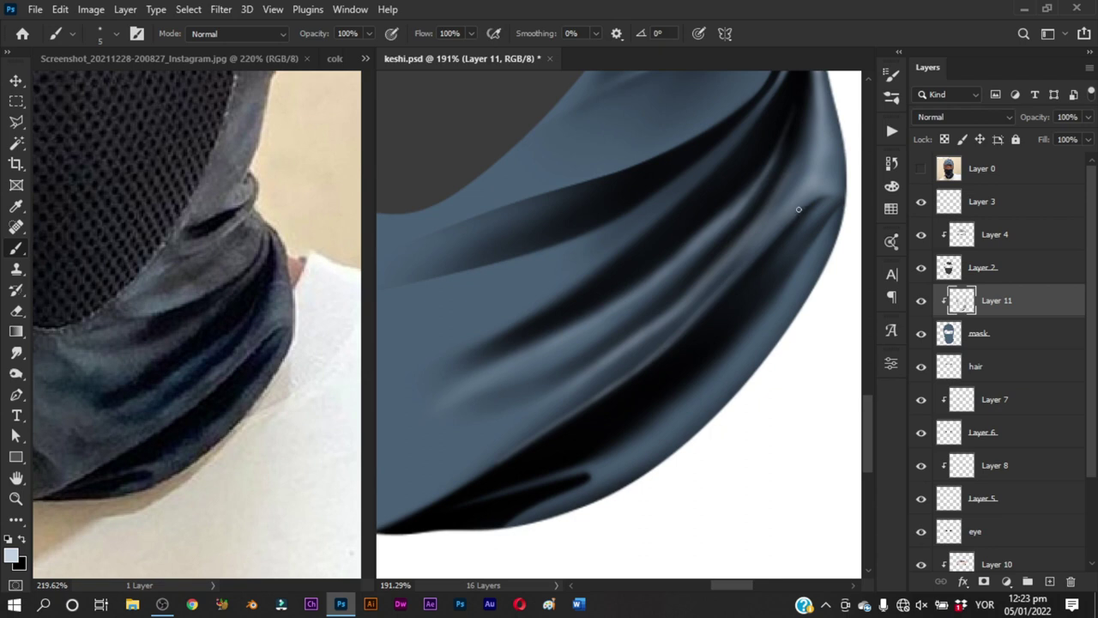
{"action": "left_click_drag", "start_coordinate": [798, 210], "coordinate": [678, 328]}
{"action": "key", "text": "ctrl+z"}
{"action": "left_click_drag", "start_coordinate": [784, 221], "coordinate": [682, 326]}
Deepen and soften the shadow band along the drapery's bottom edge, extending it upward
{"action": "mouse_move", "coordinate": [628, 388]}
{"action": "left_mouse_down"}
{"action": "mouse_move", "coordinate": [755, 262]}
{"action": "mouse_move", "coordinate": [747, 254]}
{"action": "left_mouse_up"}
{"action": "left_click_drag", "start_coordinate": [572, 341], "coordinate": [597, 337]}
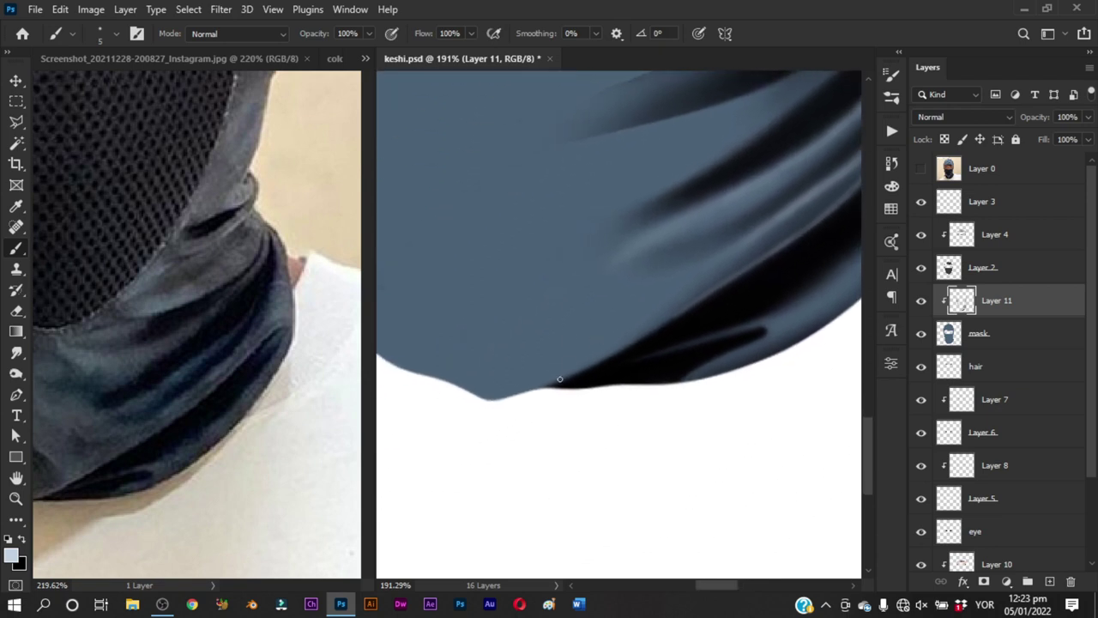
{"action": "left_click_drag", "start_coordinate": [708, 287], "coordinate": [595, 363]}
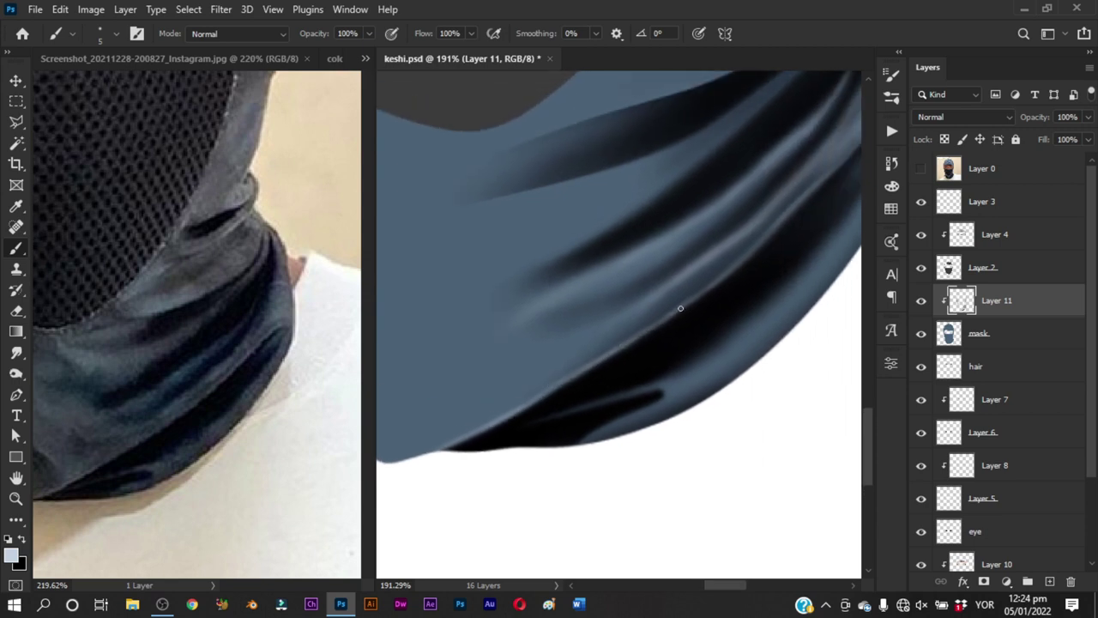
{"action": "left_click_drag", "start_coordinate": [769, 247], "coordinate": [698, 274]}
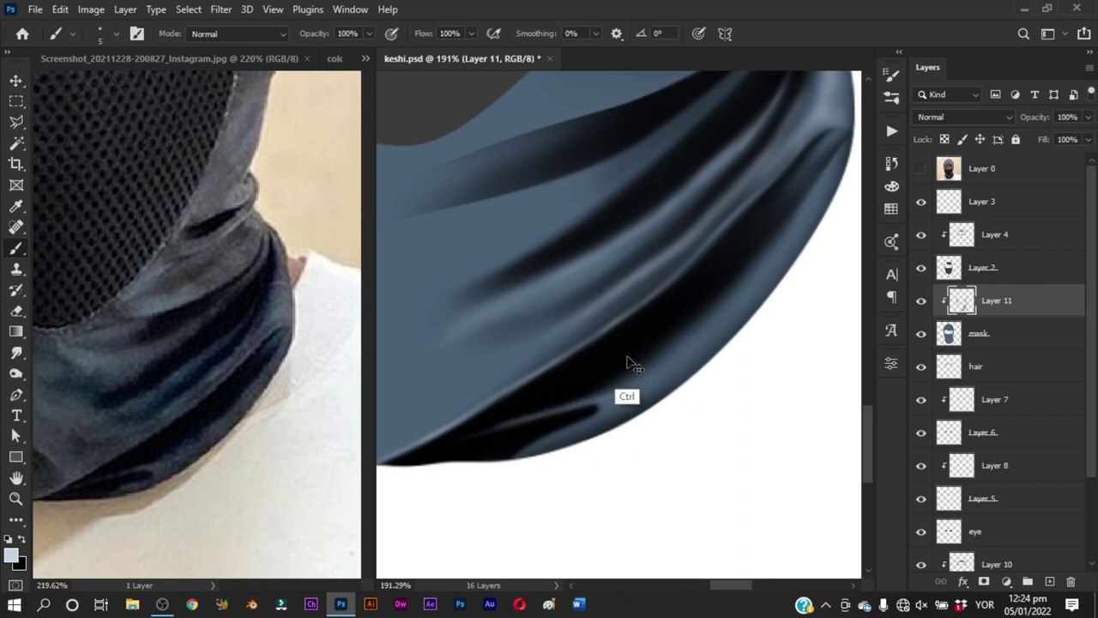
{"action": "left_click_drag", "start_coordinate": [614, 397], "coordinate": [446, 456]}
{"action": "left_click_drag", "start_coordinate": [597, 403], "coordinate": [407, 459]}
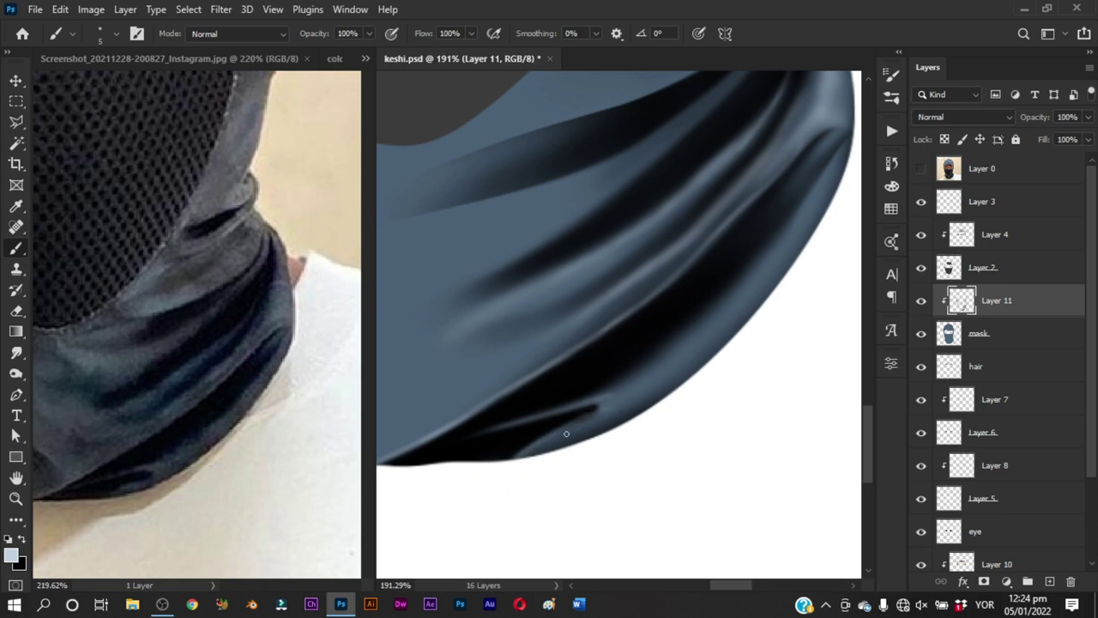
{"action": "mouse_move", "coordinate": [517, 462]}
{"action": "left_mouse_down"}
{"action": "mouse_move", "coordinate": [638, 391]}
{"action": "mouse_move", "coordinate": [524, 456]}
{"action": "left_mouse_up"}
Highlight the drapery's lower and right edges with 10 px and 6 px brushes, plus a thin dark edge line
{"action": "right_click", "coordinate": [670, 348], "text": "alt"}
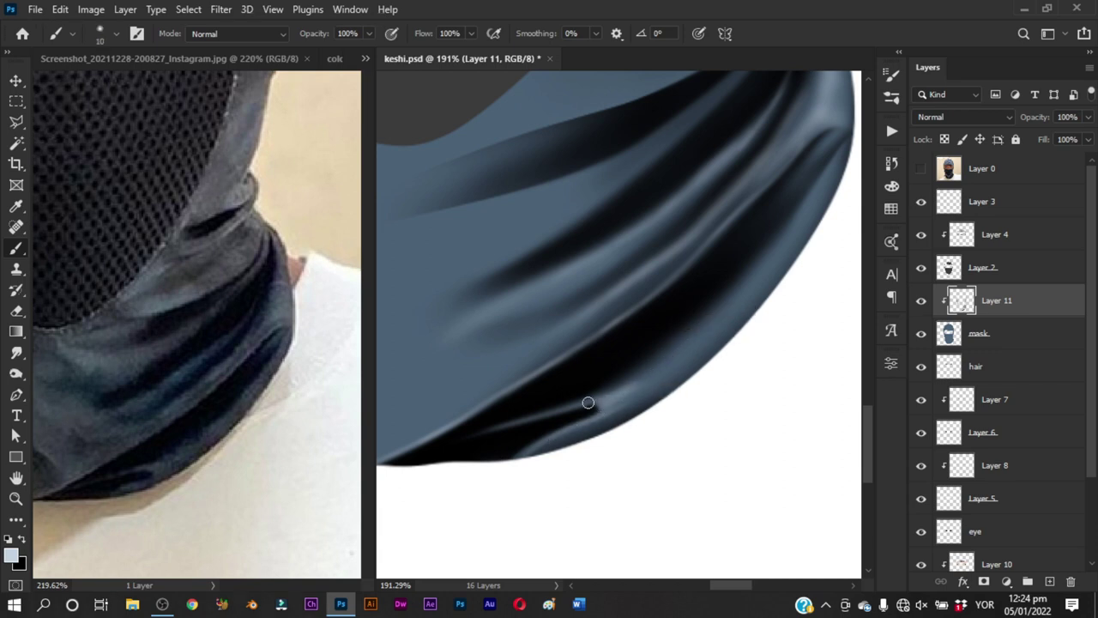
{"action": "mouse_move", "coordinate": [604, 408]}
{"action": "left_mouse_down"}
{"action": "mouse_move", "coordinate": [709, 333]}
{"action": "mouse_move", "coordinate": [652, 382]}
{"action": "left_mouse_up"}
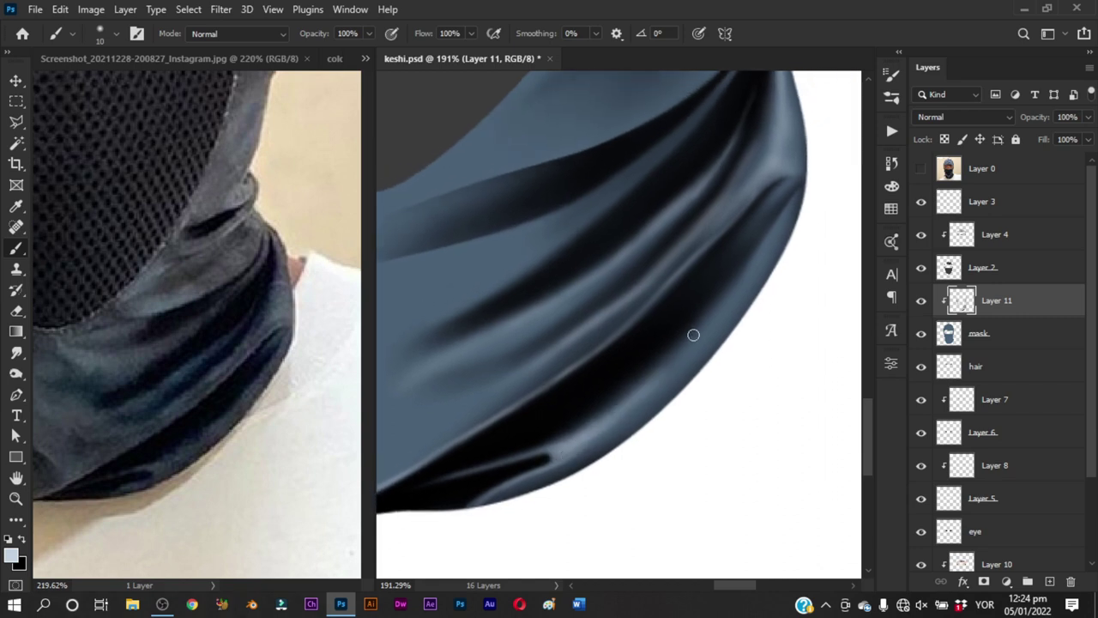
{"action": "right_click", "coordinate": [693, 327], "text": "alt"}
{"action": "left_click_drag", "start_coordinate": [795, 198], "coordinate": [732, 296]}
{"action": "right_click", "coordinate": [744, 297], "text": "alt"}
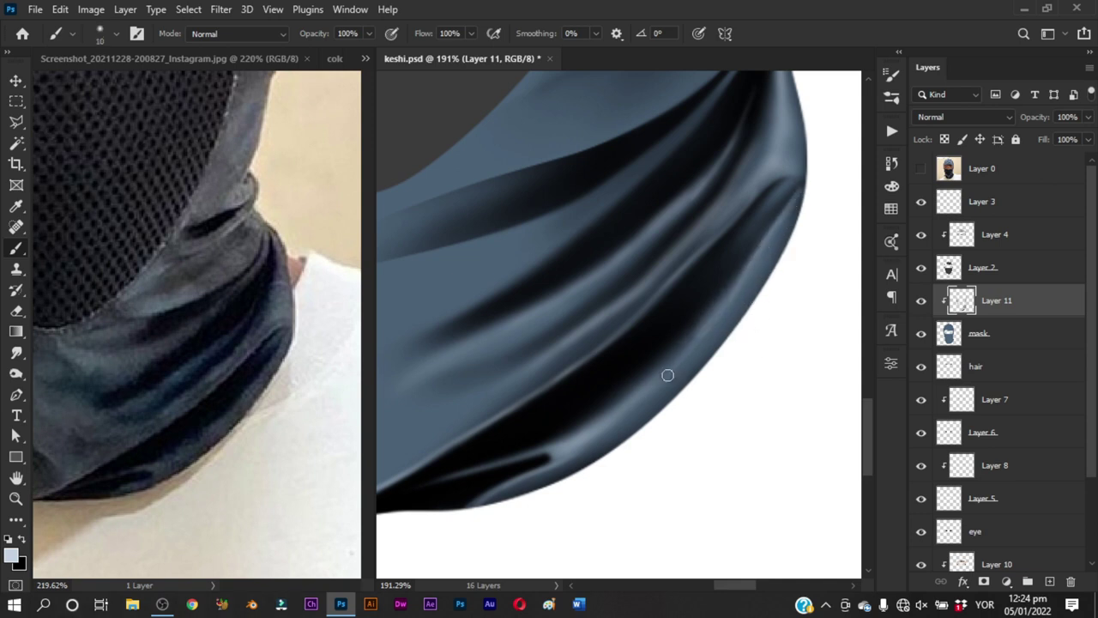
{"action": "right_click", "coordinate": [689, 340], "text": "alt"}
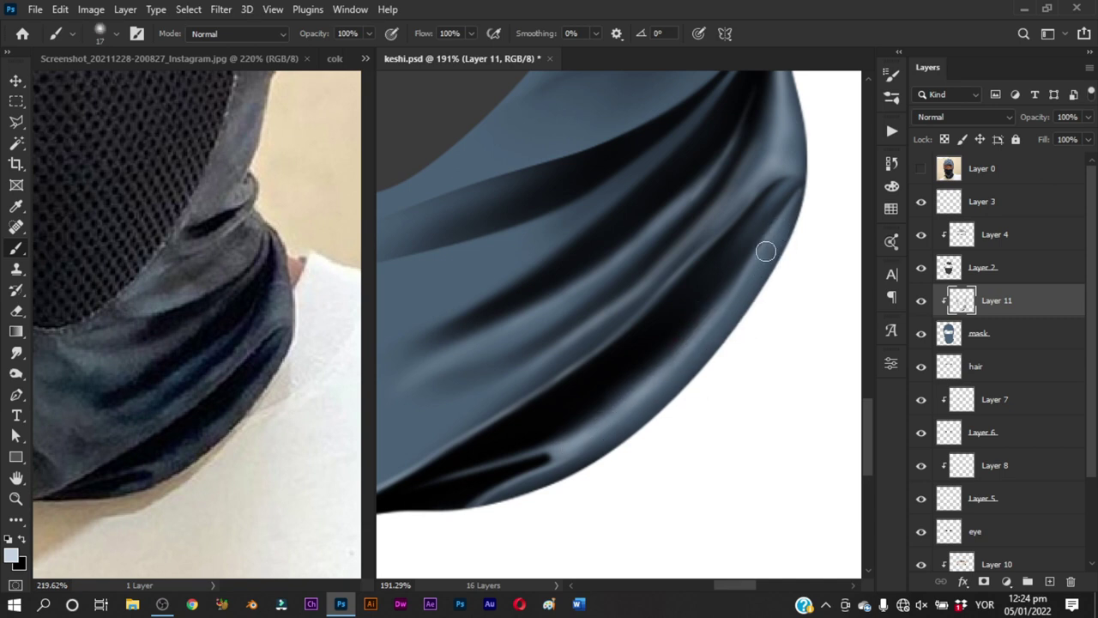
{"action": "right_click", "coordinate": [705, 252], "text": "alt"}
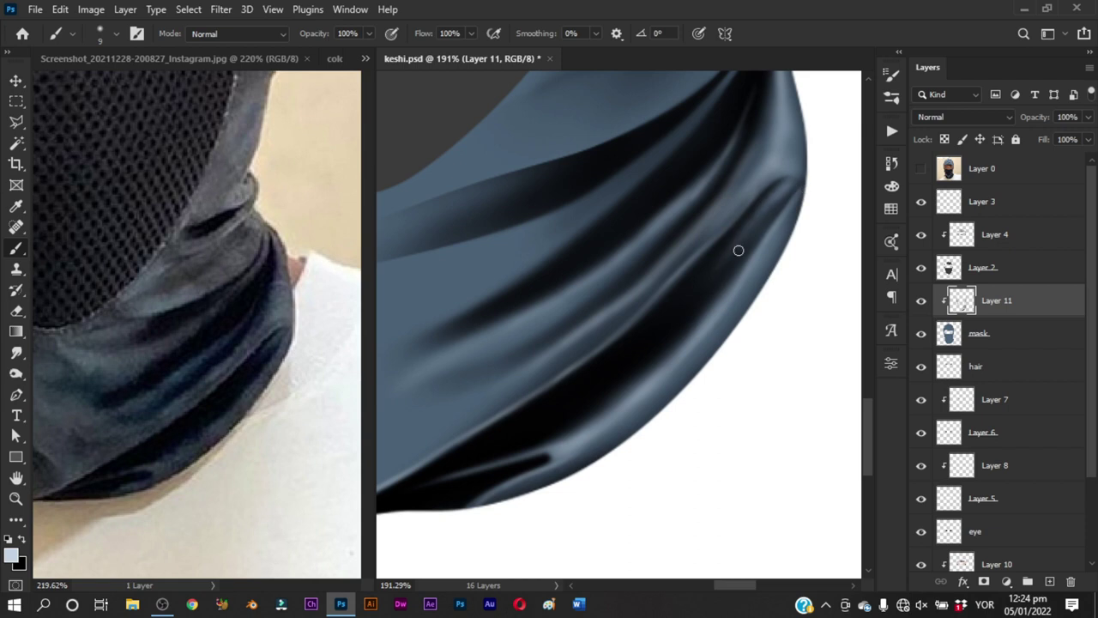
{"action": "left_click_drag", "start_coordinate": [745, 229], "coordinate": [792, 183]}
Save keshi.psd and compare the neck folds with the reference photo layer
{"action": "left_click_drag", "start_coordinate": [765, 226], "coordinate": [703, 312]}
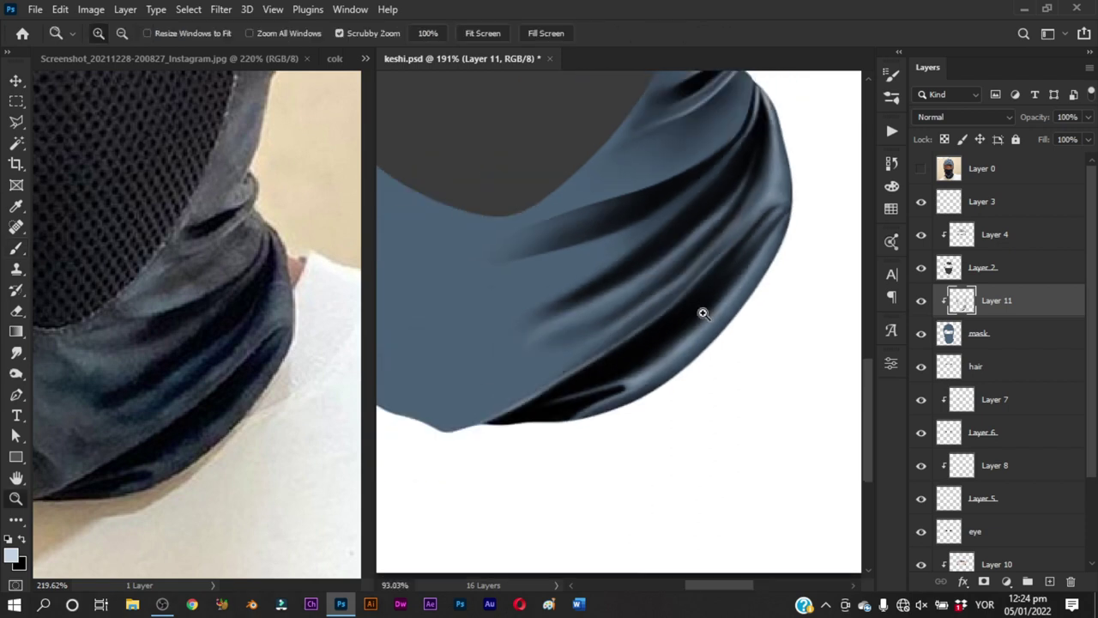
{"action": "key", "text": "ctrl+s"}
{"action": "scroll", "coordinate": [693, 314], "scroll_direction": "down", "scroll_amount": 2}
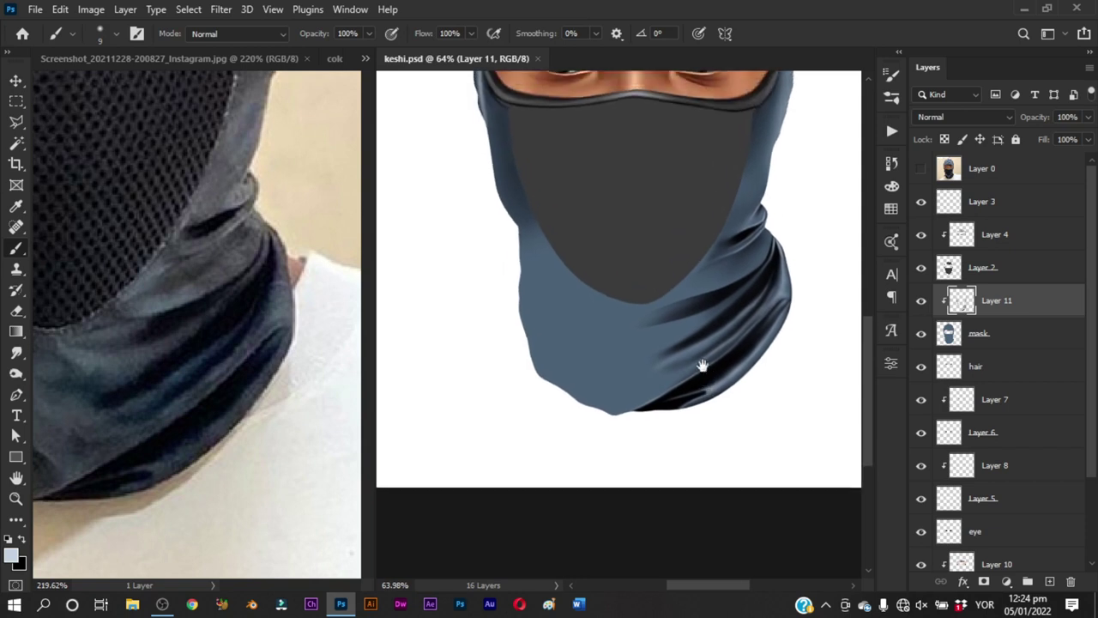
{"action": "mouse_move", "coordinate": [706, 287]}
{"action": "left_mouse_down"}
{"action": "mouse_move", "coordinate": [709, 300]}
{"action": "mouse_move", "coordinate": [682, 237]}
{"action": "left_mouse_up"}
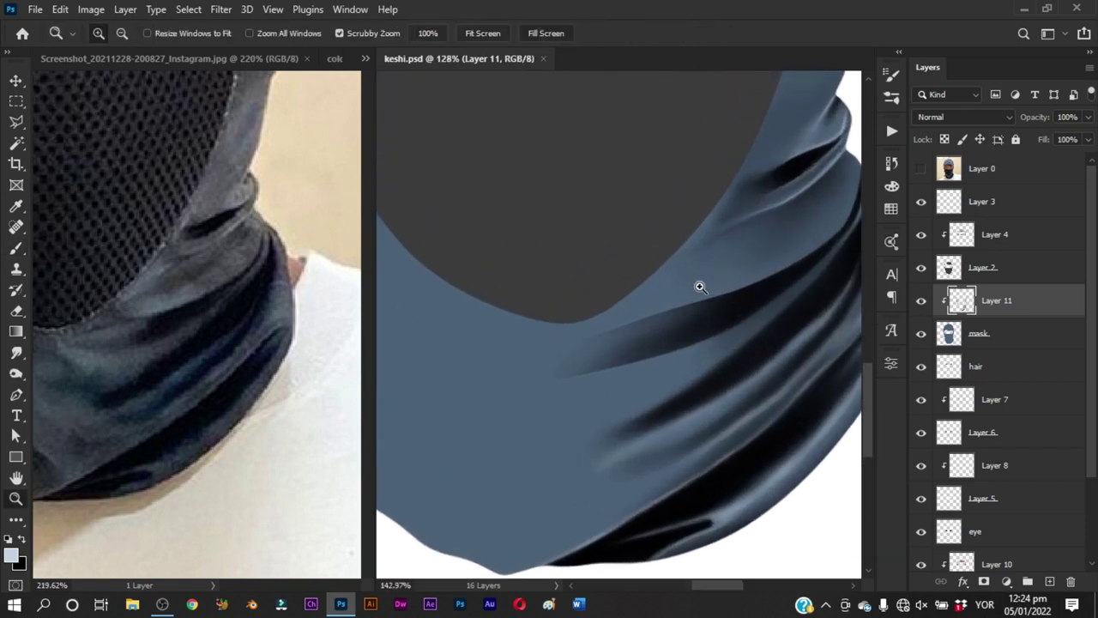
{"action": "left_click", "coordinate": [921, 171]}
{"action": "left_click", "coordinate": [922, 171]}
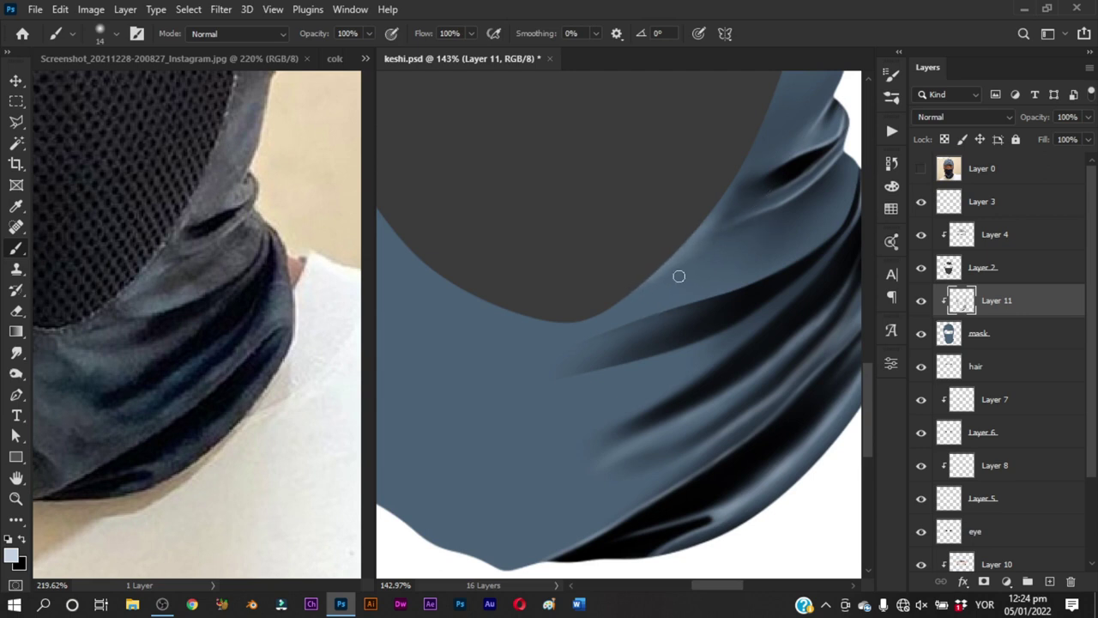
Resize the brush, then set up the Smudge tool at size 61
{"action": "left_click_drag", "start_coordinate": [735, 239], "coordinate": [722, 231]}
{"action": "mouse_move", "coordinate": [701, 253]}
{"action": "left_mouse_down"}
{"action": "mouse_move", "coordinate": [720, 248]}
{"action": "mouse_move", "coordinate": [692, 280]}
{"action": "mouse_move", "coordinate": [635, 286]}
{"action": "left_mouse_up"}
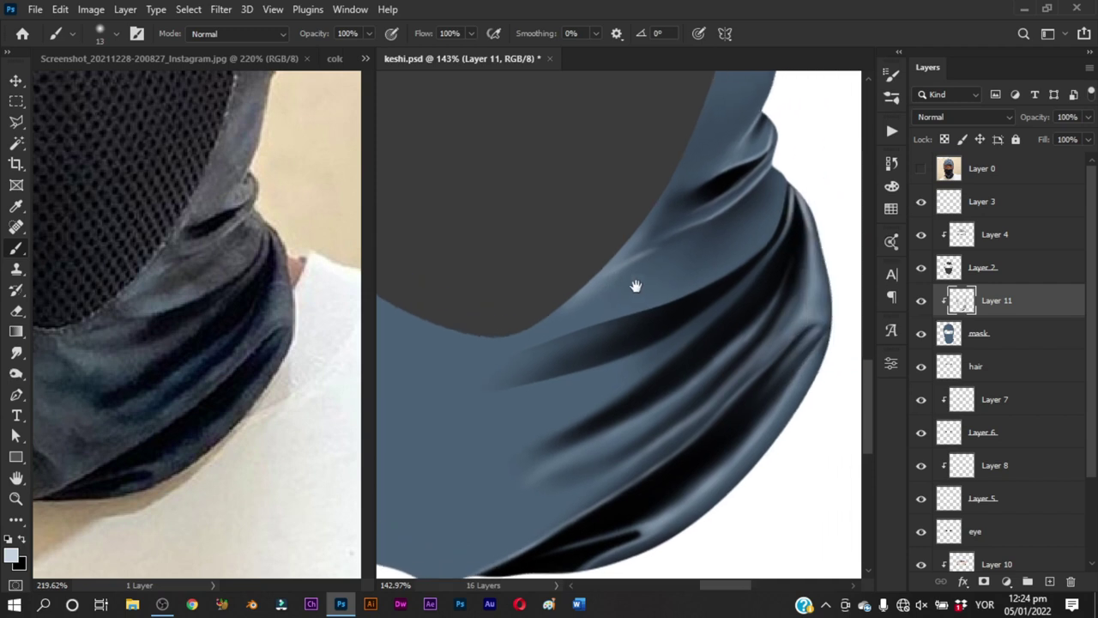
{"action": "key", "text": "r"}
{"action": "mouse_move", "coordinate": [581, 319]}
{"action": "left_mouse_down"}
{"action": "mouse_move", "coordinate": [693, 279]}
{"action": "mouse_move", "coordinate": [543, 331]}
{"action": "left_mouse_up"}
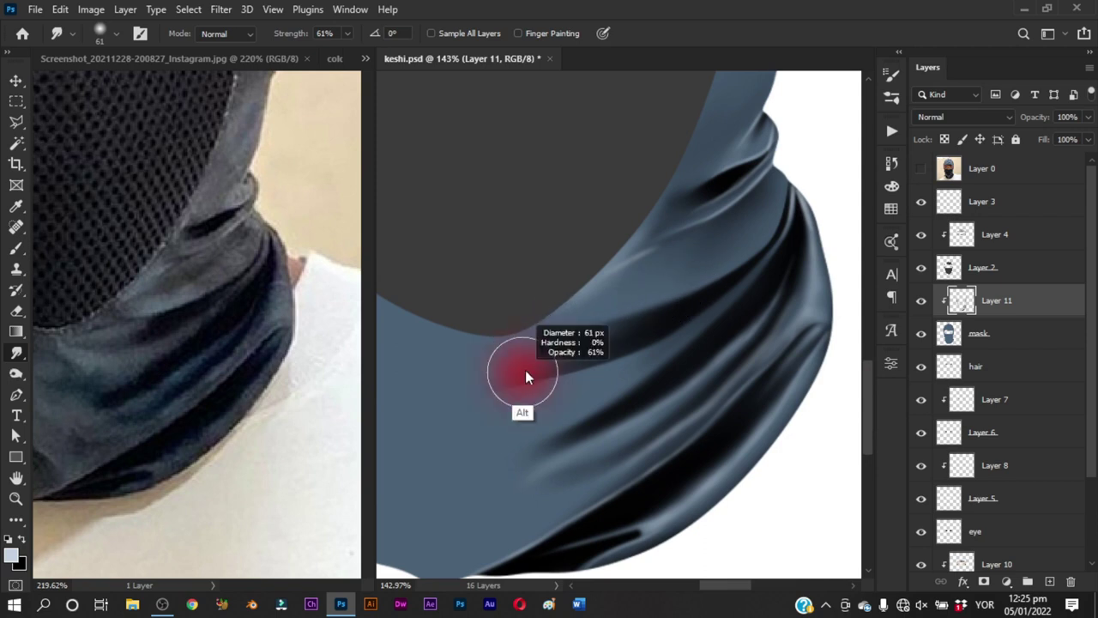
Smear the tip of the upper neck fold with a 72-size smudge brush
{"action": "left_click_drag", "start_coordinate": [524, 368], "coordinate": [532, 369]}
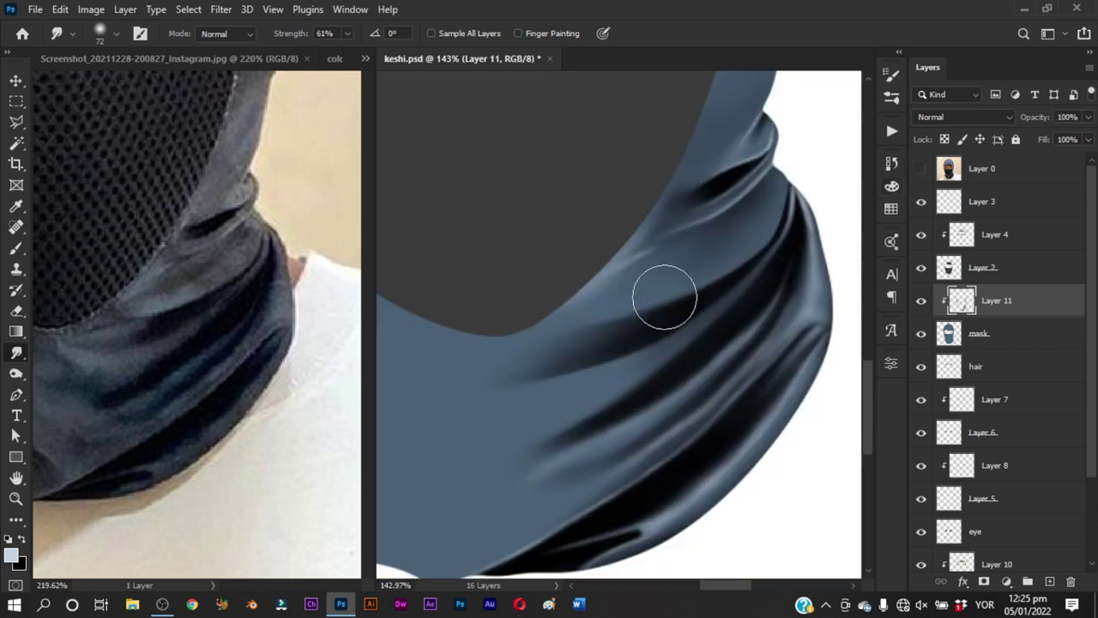
{"action": "mouse_move", "coordinate": [525, 368]}
{"action": "left_mouse_down"}
{"action": "mouse_move", "coordinate": [498, 368]}
{"action": "mouse_move", "coordinate": [572, 378]}
{"action": "mouse_move", "coordinate": [576, 363]}
{"action": "left_mouse_up"}
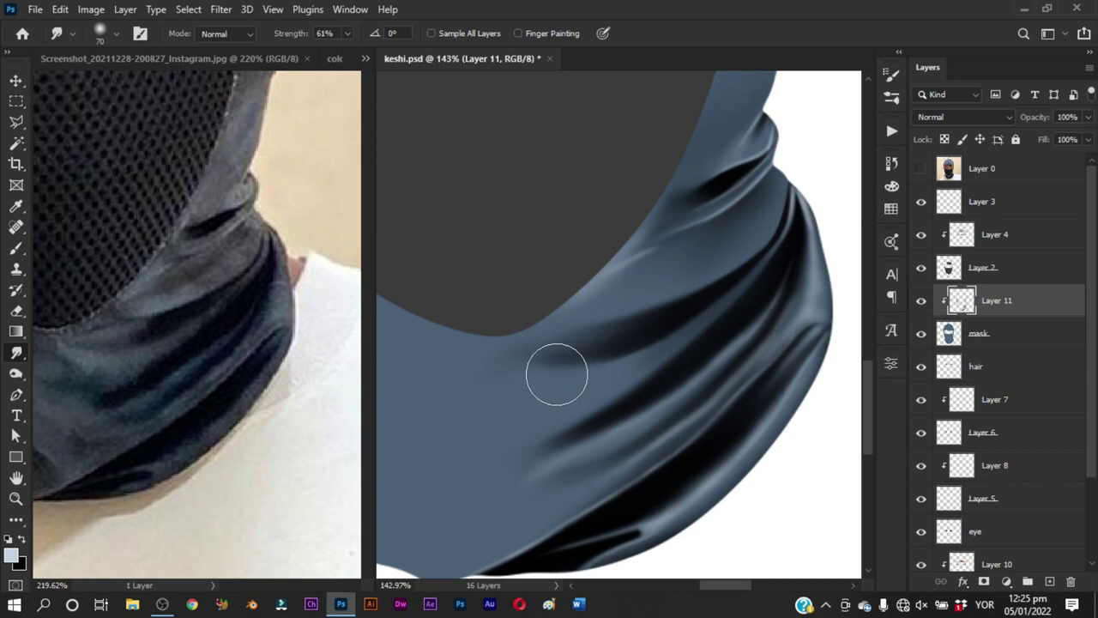
{"action": "left_click_drag", "start_coordinate": [638, 346], "coordinate": [619, 353]}
Trace a pen path outlining the upper neck fold at closer zoom
{"action": "key", "text": "b"}
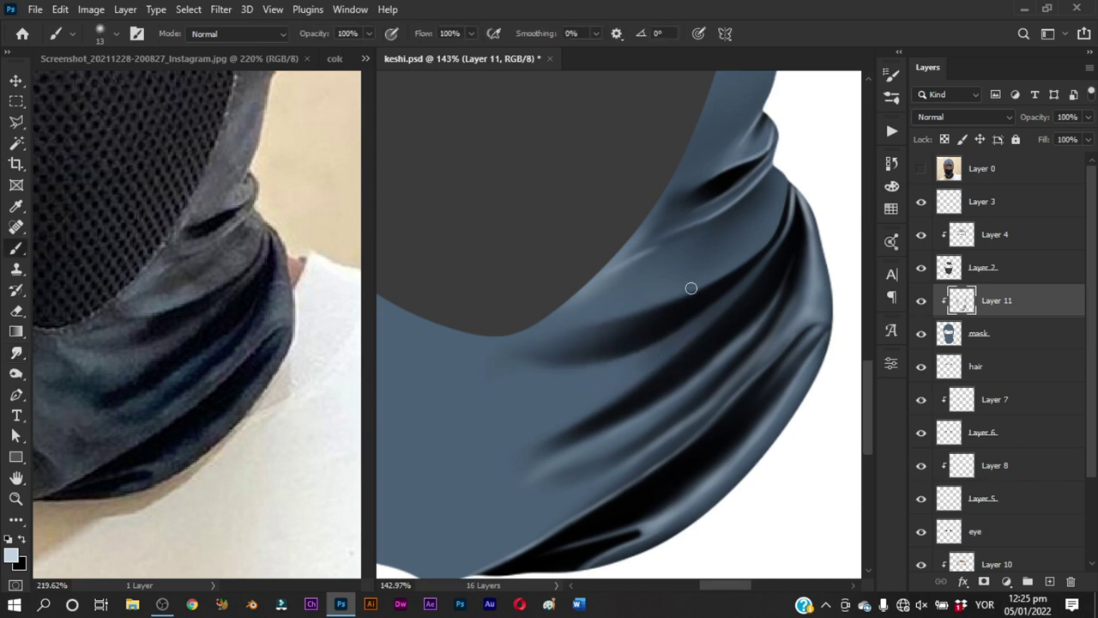
{"action": "left_click_drag", "start_coordinate": [692, 287], "coordinate": [684, 289]}
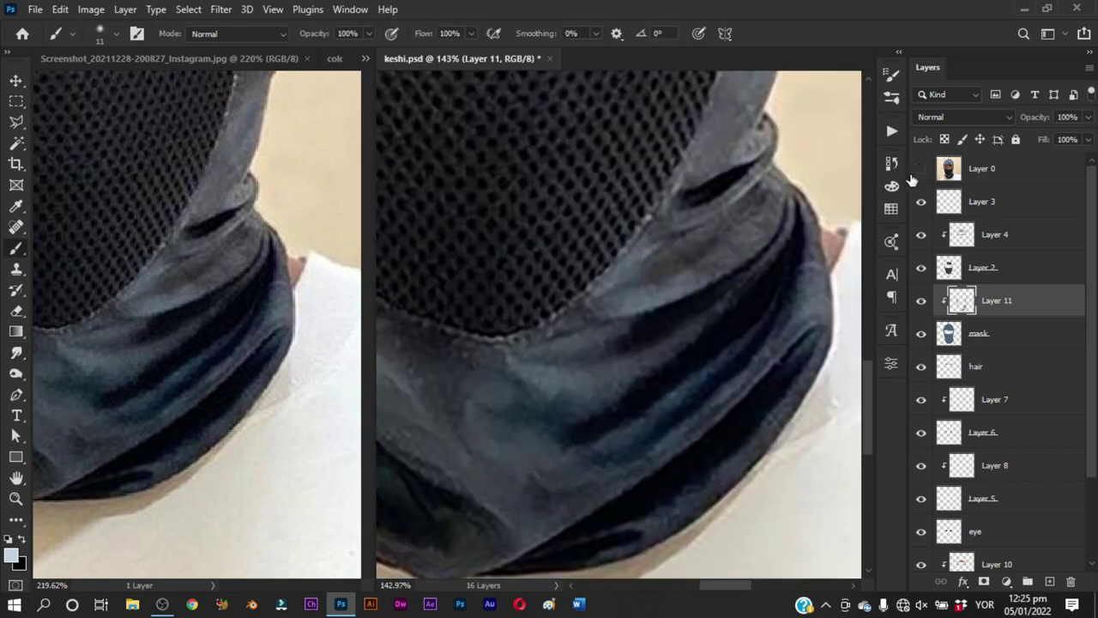
{"action": "left_click_drag", "start_coordinate": [792, 240], "coordinate": [824, 242]}
{"action": "left_click_drag", "start_coordinate": [618, 313], "coordinate": [618, 307]}
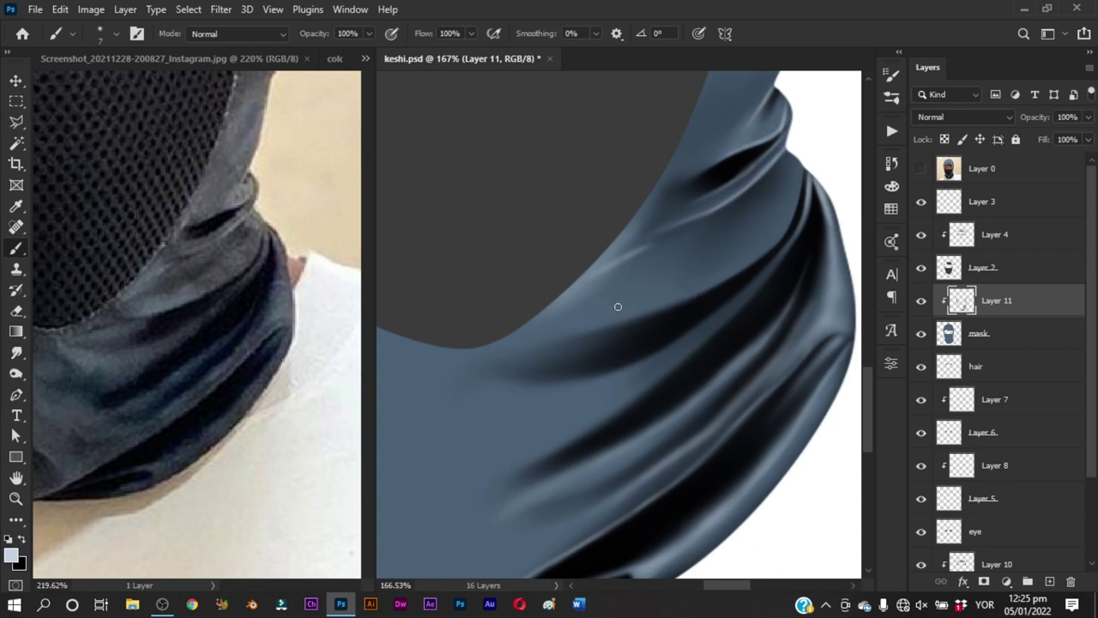
{"action": "key", "text": "p"}
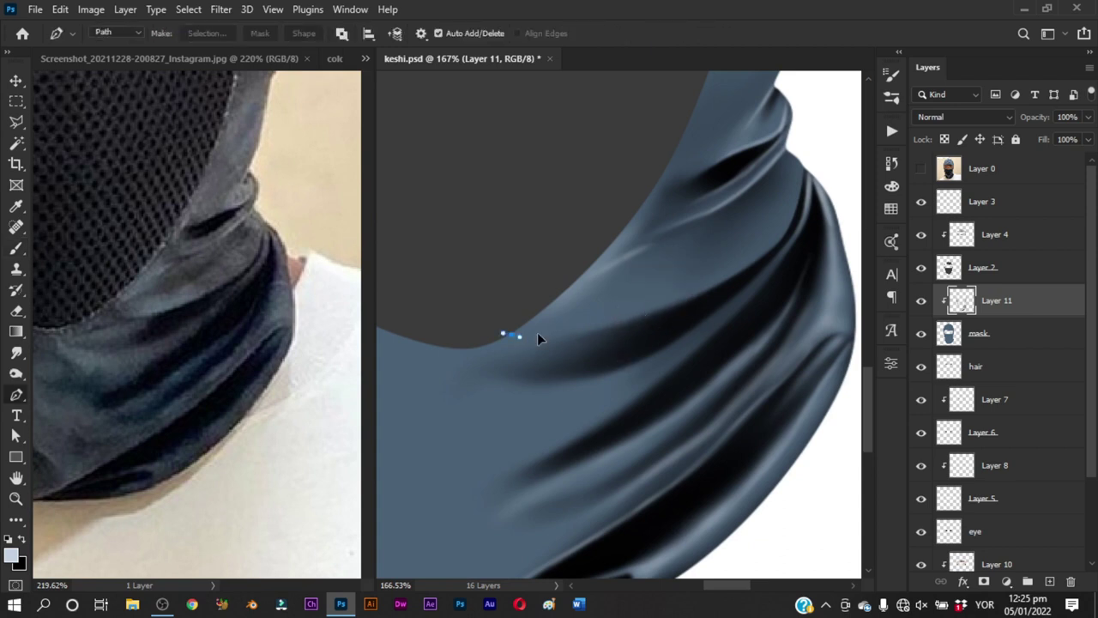
{"action": "left_click_drag", "start_coordinate": [539, 339], "coordinate": [543, 333]}
{"action": "left_click_drag", "start_coordinate": [767, 252], "coordinate": [786, 184]}
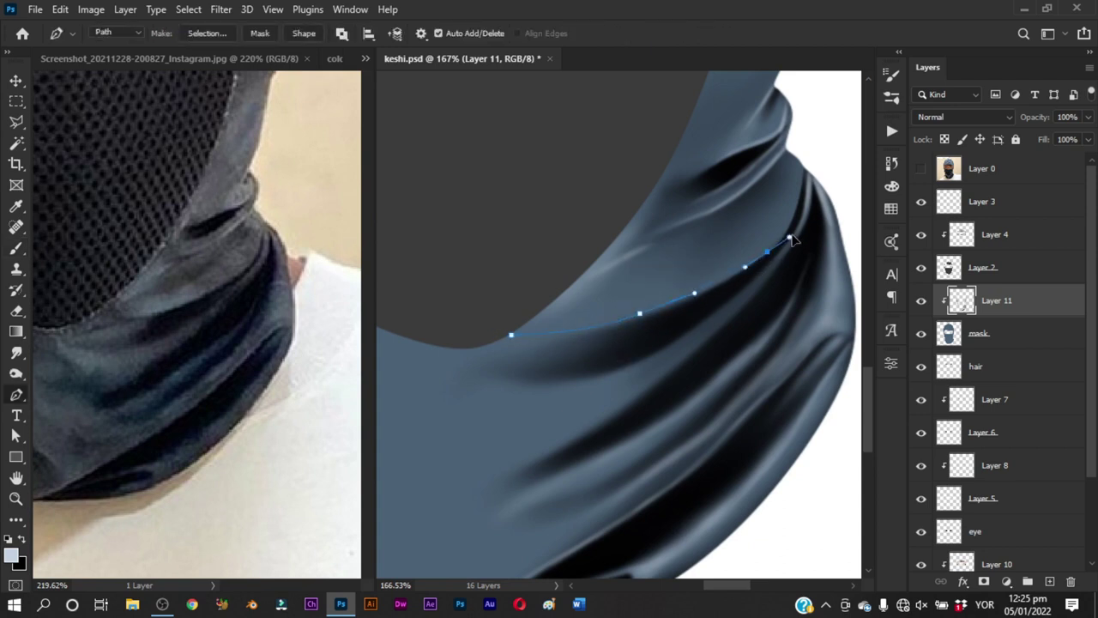
{"action": "left_click_drag", "start_coordinate": [524, 214], "coordinate": [535, 210]}
Turn the fold outline into a selection, paint soft shading inside, and smudge-blend it at size 70
{"action": "key", "text": "ctrl+Return"}
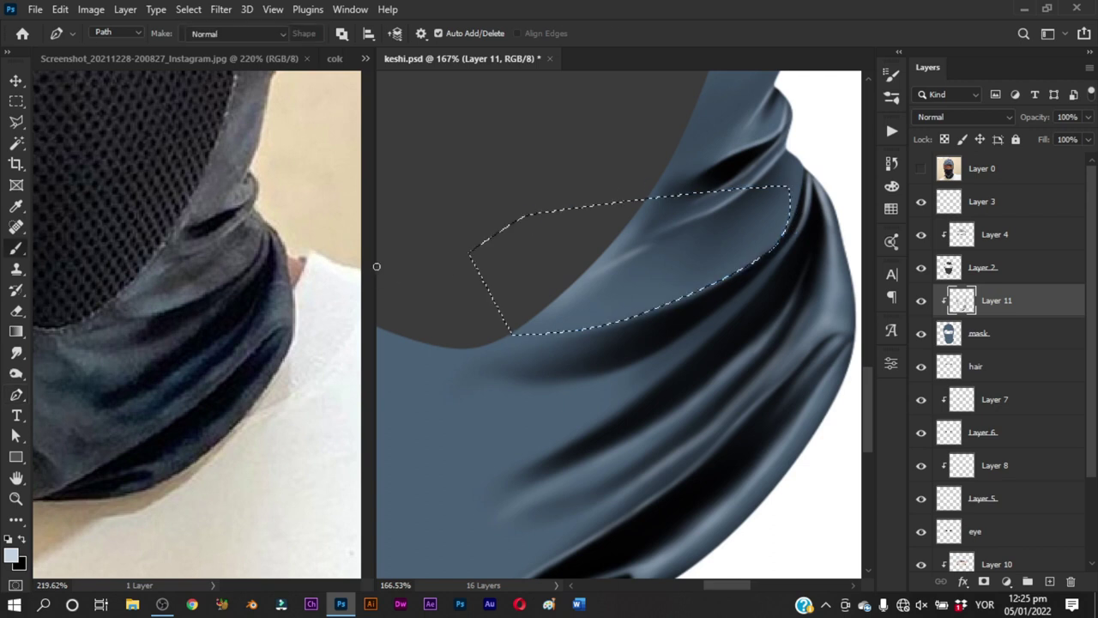
{"action": "key", "text": "b"}
{"action": "left_click_drag", "start_coordinate": [674, 295], "coordinate": [629, 309]}
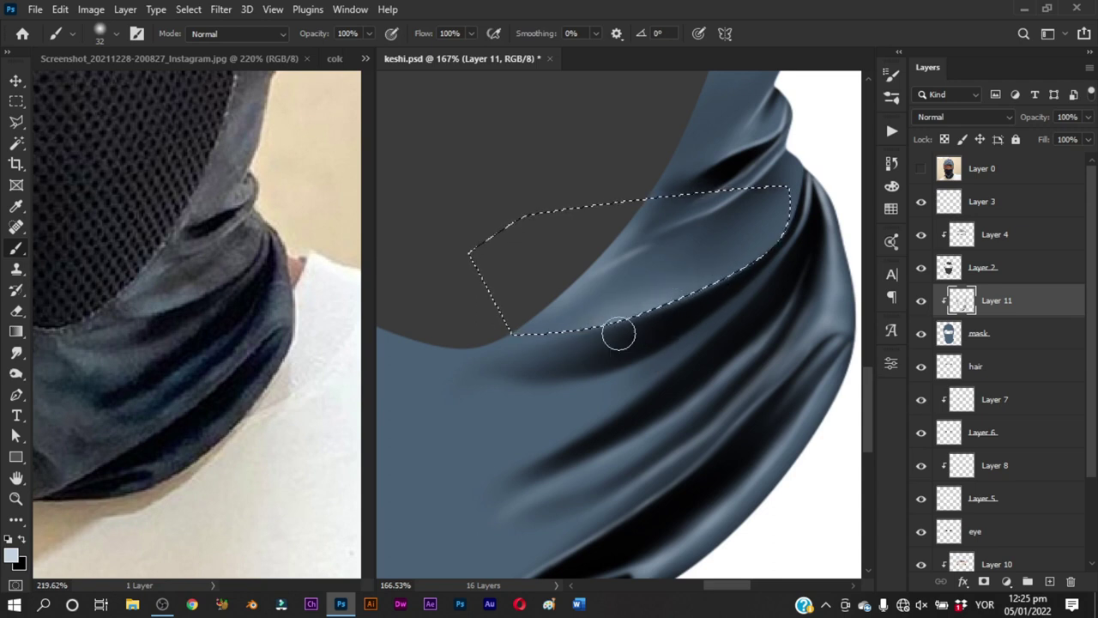
{"action": "key", "text": "ctrl+d"}
{"action": "key", "text": "r"}
{"action": "left_click_drag", "start_coordinate": [690, 291], "coordinate": [675, 290]}
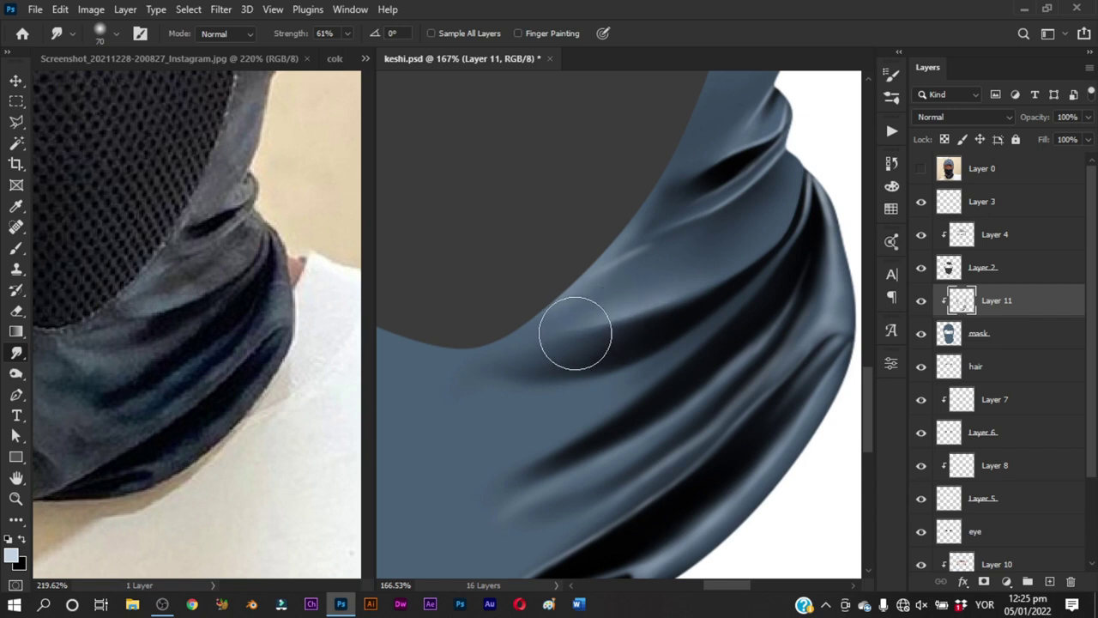
{"action": "key", "text": "z"}
{"action": "left_click_drag", "start_coordinate": [678, 316], "coordinate": [635, 406]}
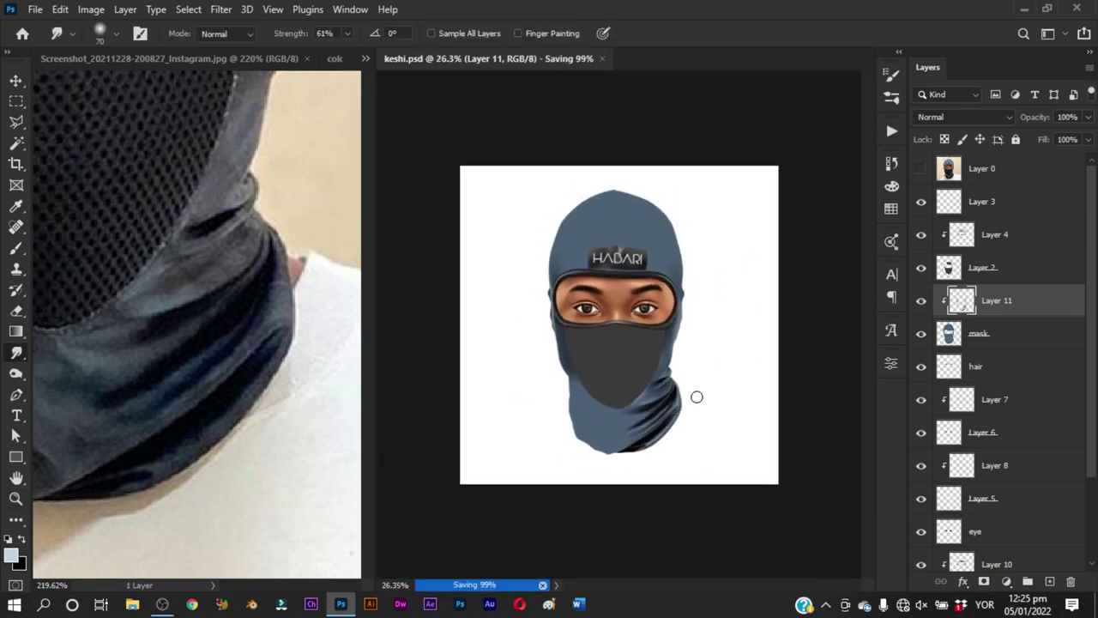
With black selected, dab small dark creases into the neck folds, sizing the brush from 43 down to 4 px
{"action": "left_click_drag", "start_coordinate": [677, 351], "coordinate": [706, 412]}
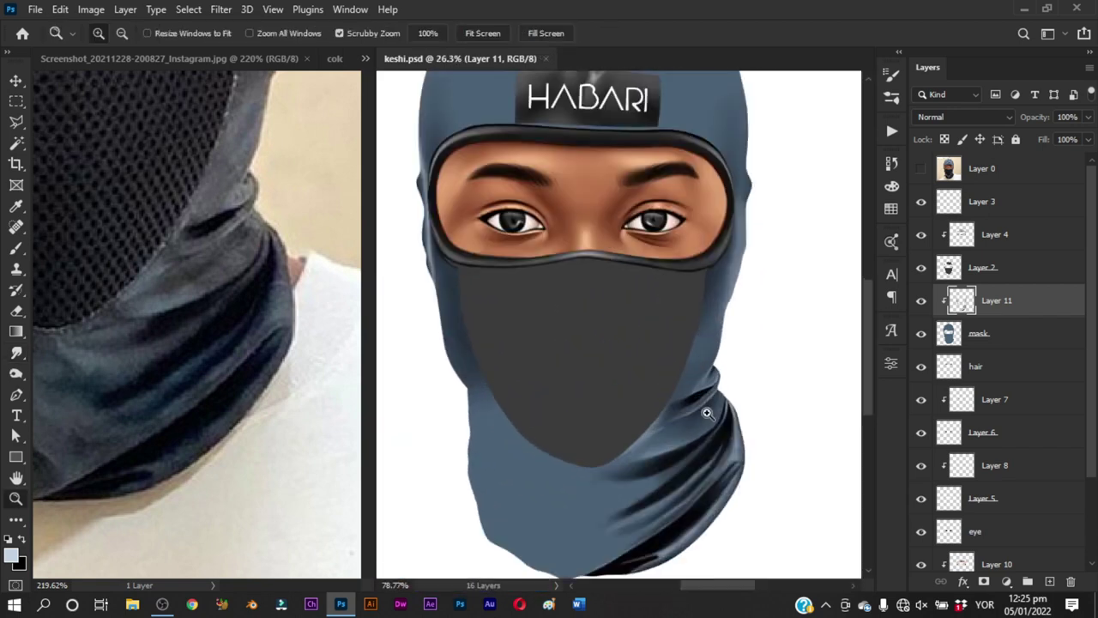
{"action": "left_click_drag", "start_coordinate": [662, 363], "coordinate": [684, 345]}
{"action": "key", "text": "b"}
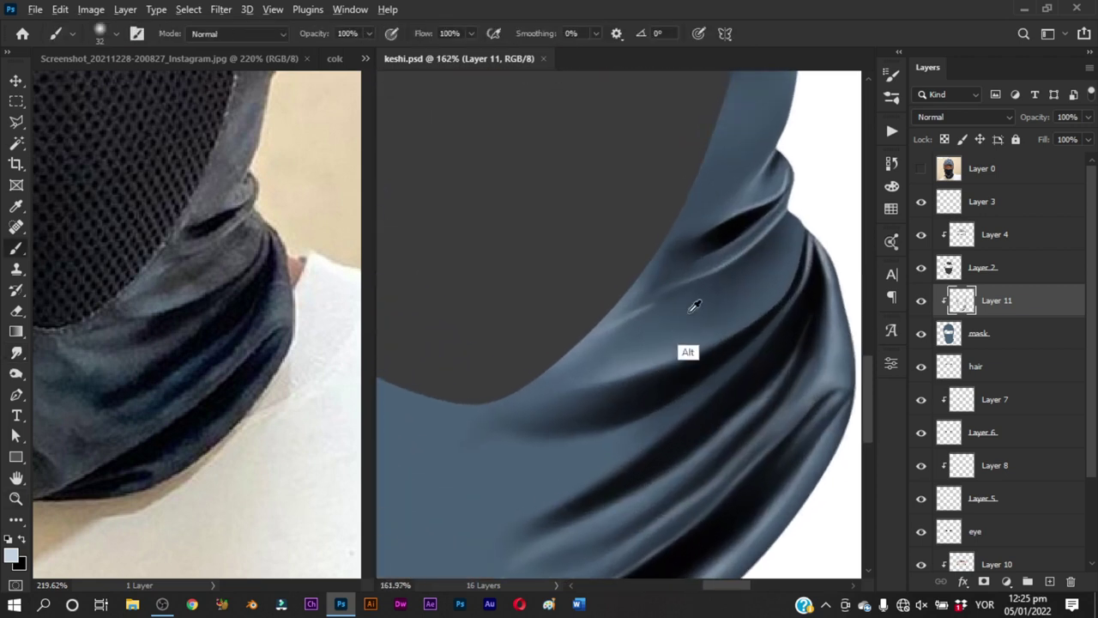
{"action": "key", "text": "d"}
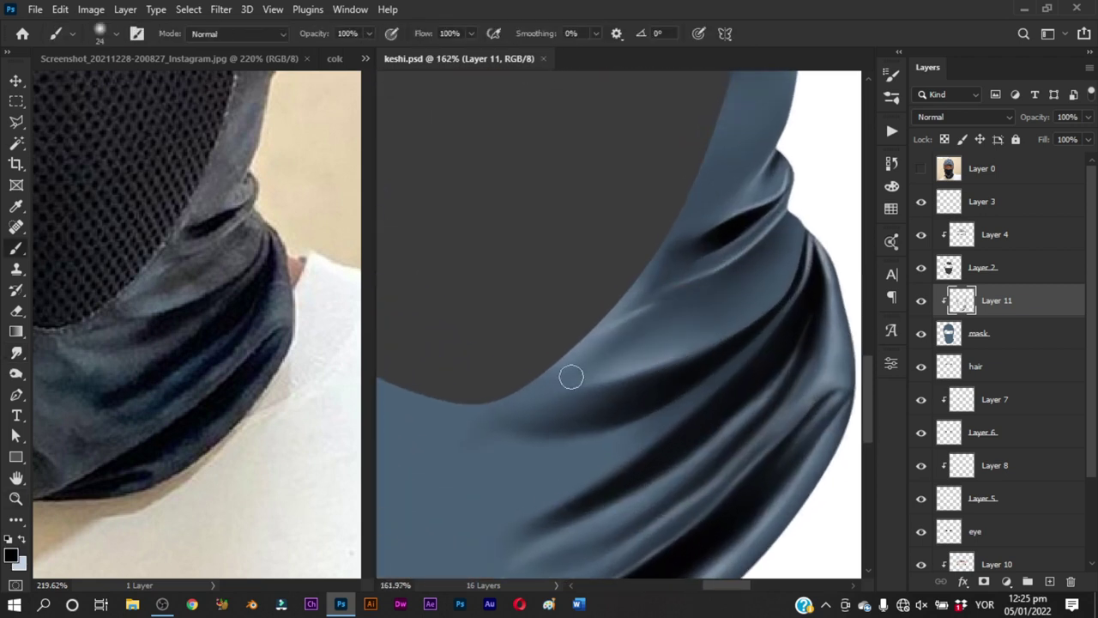
{"action": "mouse_move", "coordinate": [657, 326]}
{"action": "left_mouse_down"}
{"action": "mouse_move", "coordinate": [686, 327]}
{"action": "mouse_move", "coordinate": [672, 332]}
{"action": "left_mouse_up"}
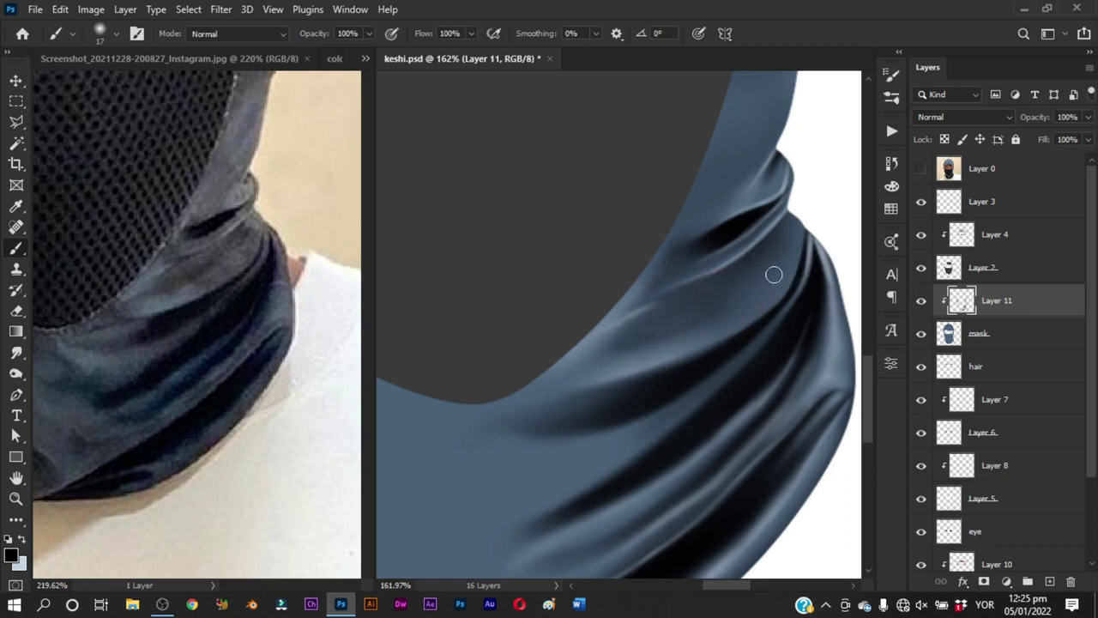
{"action": "left_click_drag", "start_coordinate": [720, 301], "coordinate": [652, 333]}
{"action": "mouse_move", "coordinate": [755, 296]}
{"action": "left_mouse_down"}
{"action": "mouse_move", "coordinate": [748, 273]}
{"action": "mouse_move", "coordinate": [788, 232]}
{"action": "left_mouse_up"}
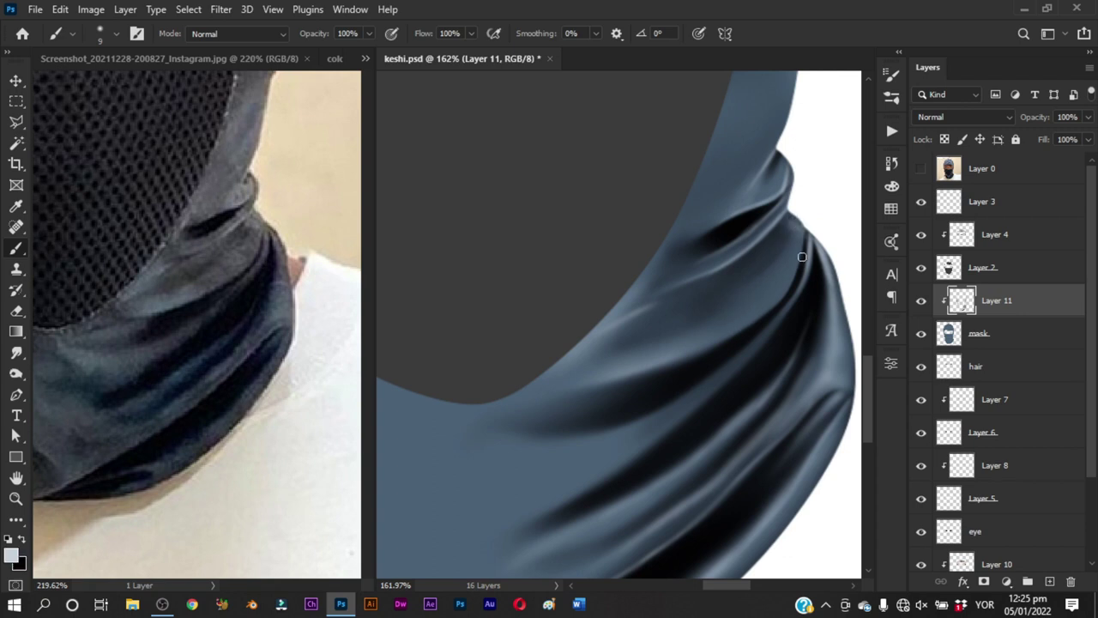
{"action": "scroll", "coordinate": [773, 328], "scroll_direction": "down", "scroll_amount": 2}
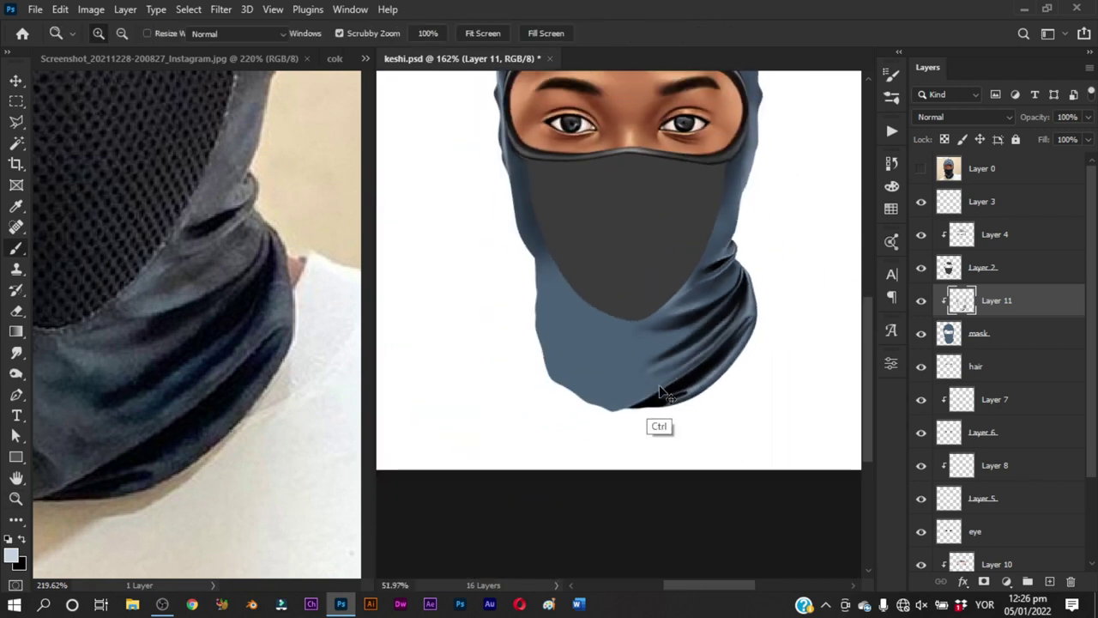
Save keshi.psd and check the neck folds in the reference photo document
{"action": "left_click_drag", "start_coordinate": [616, 353], "coordinate": [590, 379]}
{"action": "key", "text": "ctrl+s"}
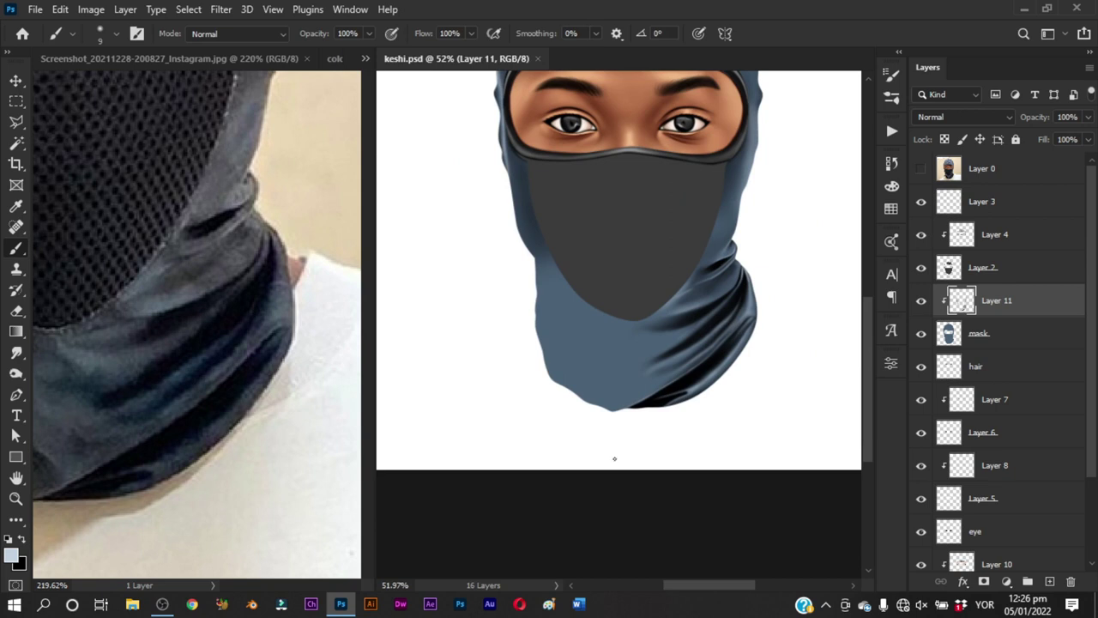
{"action": "left_click", "coordinate": [214, 421]}
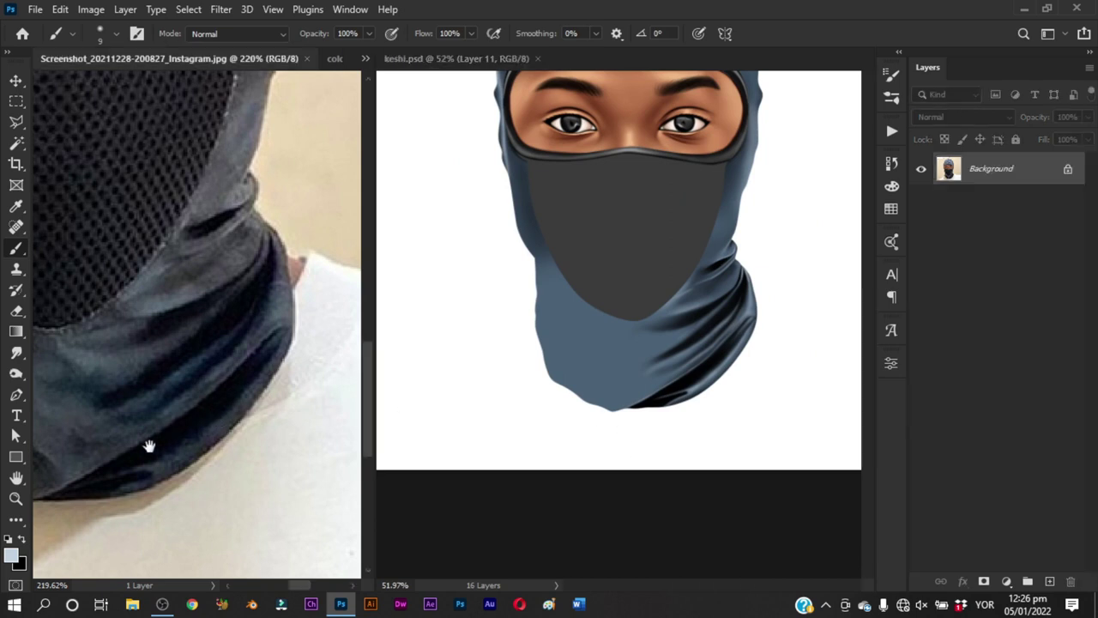
{"action": "mouse_move", "coordinate": [149, 449]}
{"action": "left_mouse_down"}
{"action": "mouse_move", "coordinate": [311, 437]}
{"action": "mouse_move", "coordinate": [228, 431]}
{"action": "mouse_move", "coordinate": [180, 457]}
{"action": "left_mouse_up"}
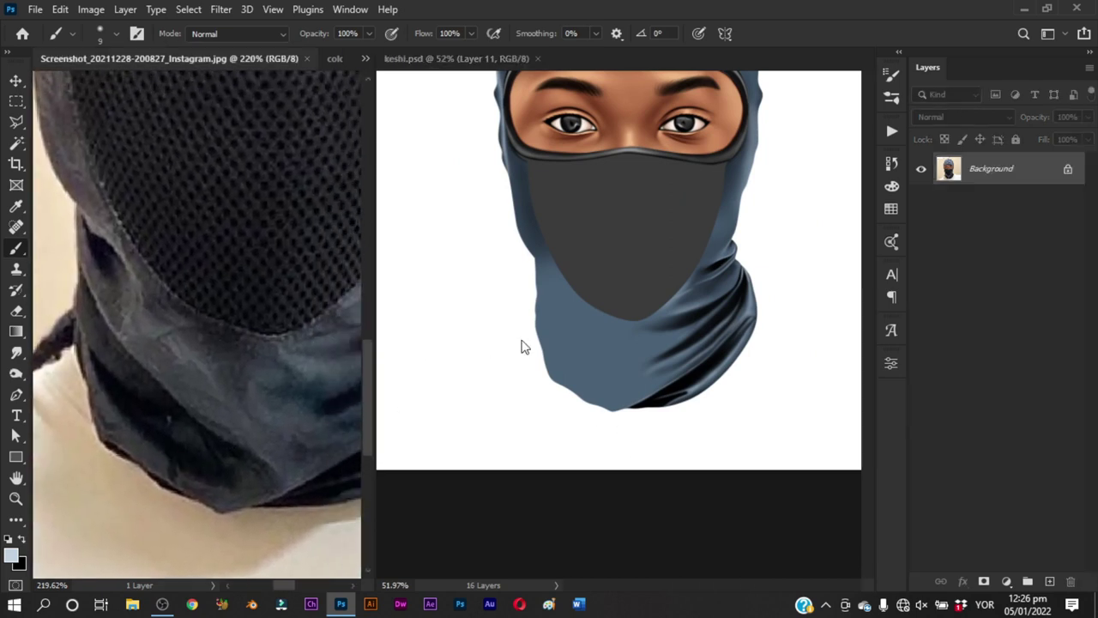
{"action": "left_click", "coordinate": [591, 380]}
Zoom into the mask's lower left edge, compare with the photo, and show Layer 0 over the painting
{"action": "key", "text": "z"}
{"action": "left_click_drag", "start_coordinate": [665, 359], "coordinate": [629, 357]}
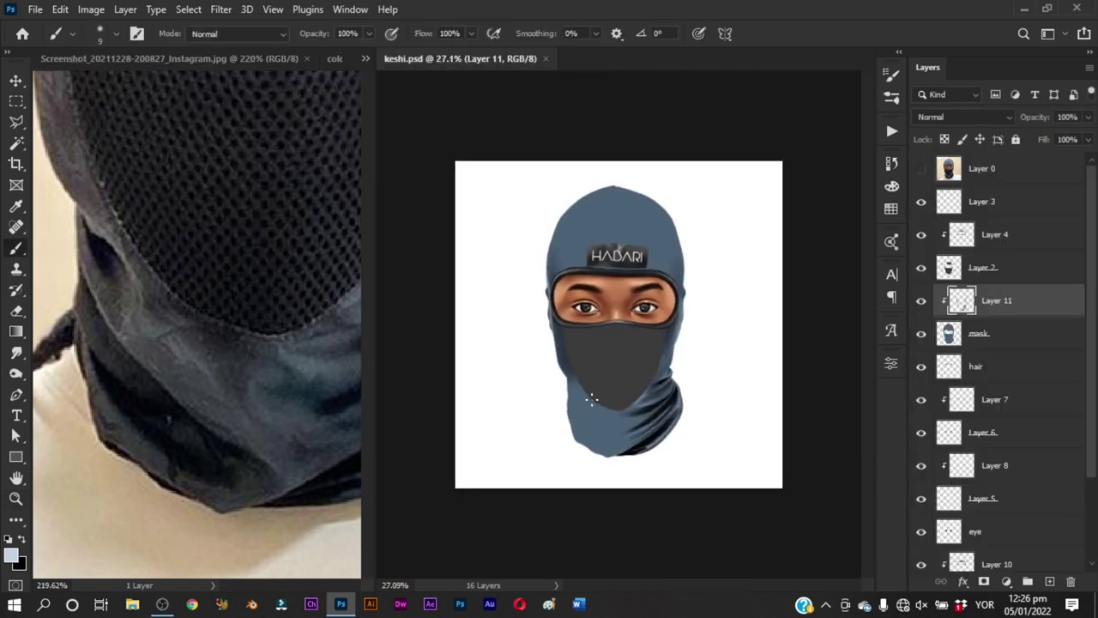
{"action": "mouse_move", "coordinate": [569, 455]}
{"action": "left_mouse_down"}
{"action": "mouse_move", "coordinate": [614, 388]}
{"action": "mouse_move", "coordinate": [601, 461]}
{"action": "left_mouse_up"}
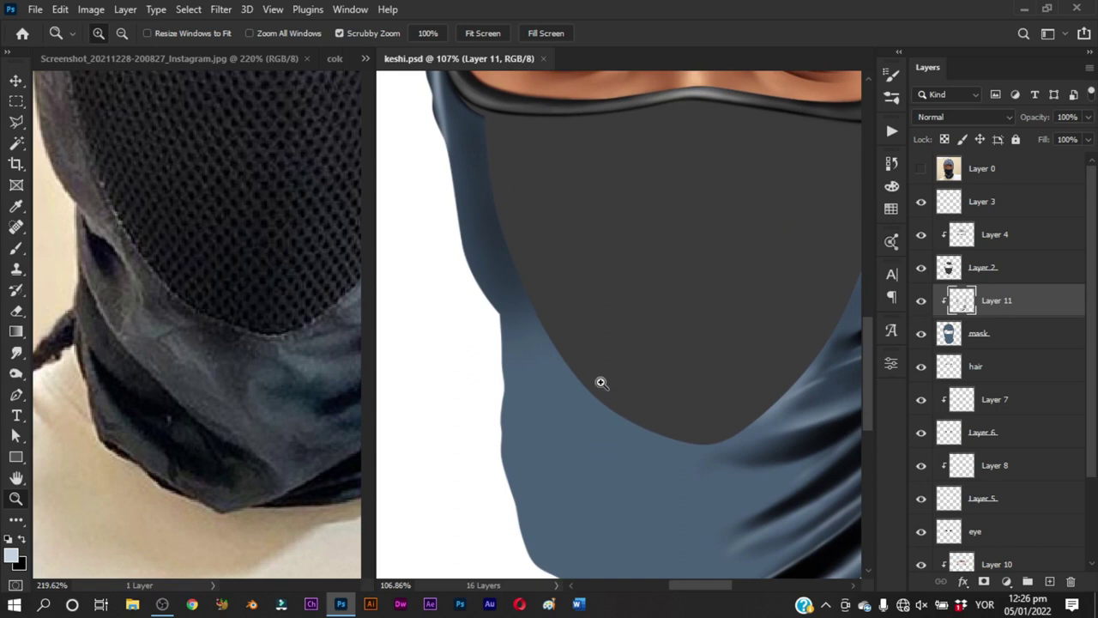
{"action": "left_click", "coordinate": [232, 452]}
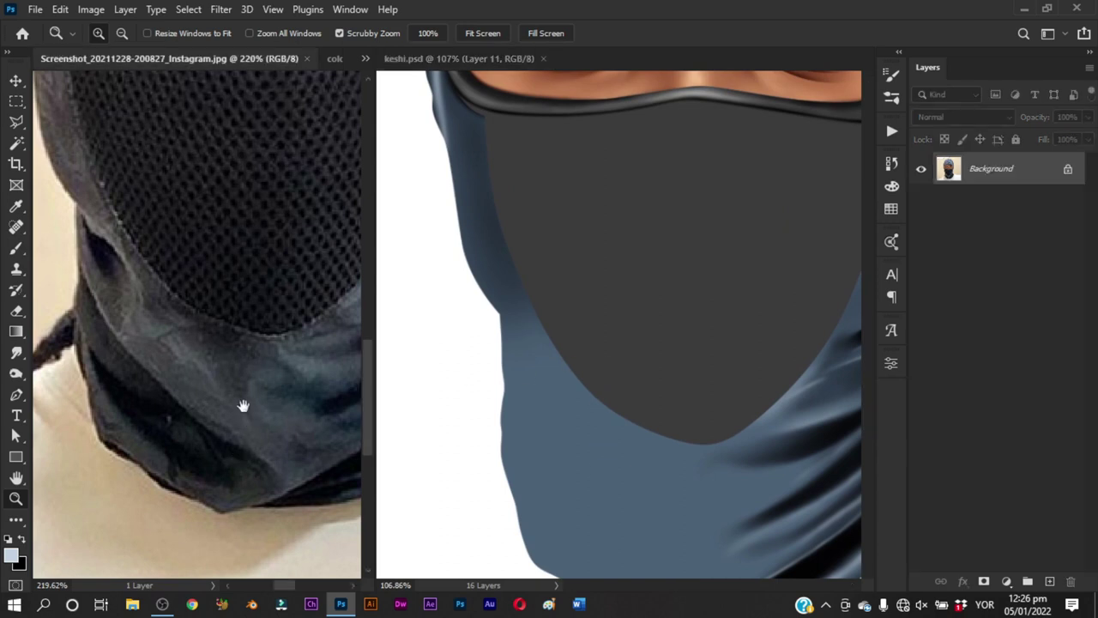
{"action": "mouse_move", "coordinate": [244, 401]}
{"action": "left_mouse_down"}
{"action": "mouse_move", "coordinate": [252, 458]}
{"action": "mouse_move", "coordinate": [258, 436]}
{"action": "mouse_move", "coordinate": [326, 408]}
{"action": "left_mouse_up"}
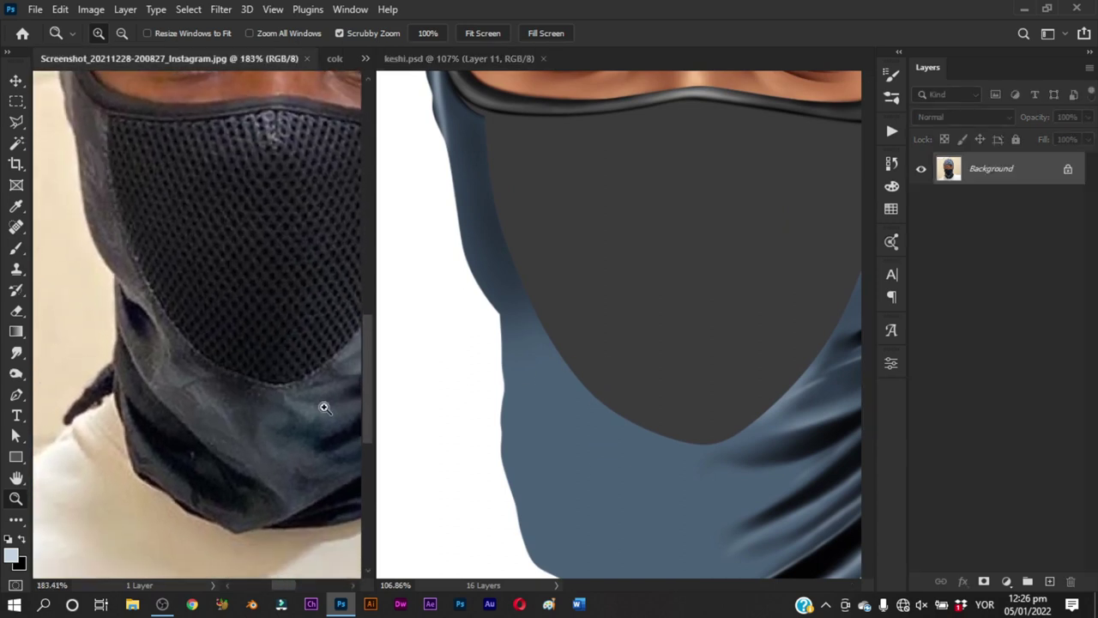
{"action": "left_click", "coordinate": [517, 363]}
{"action": "left_click_drag", "start_coordinate": [517, 368], "coordinate": [512, 354]}
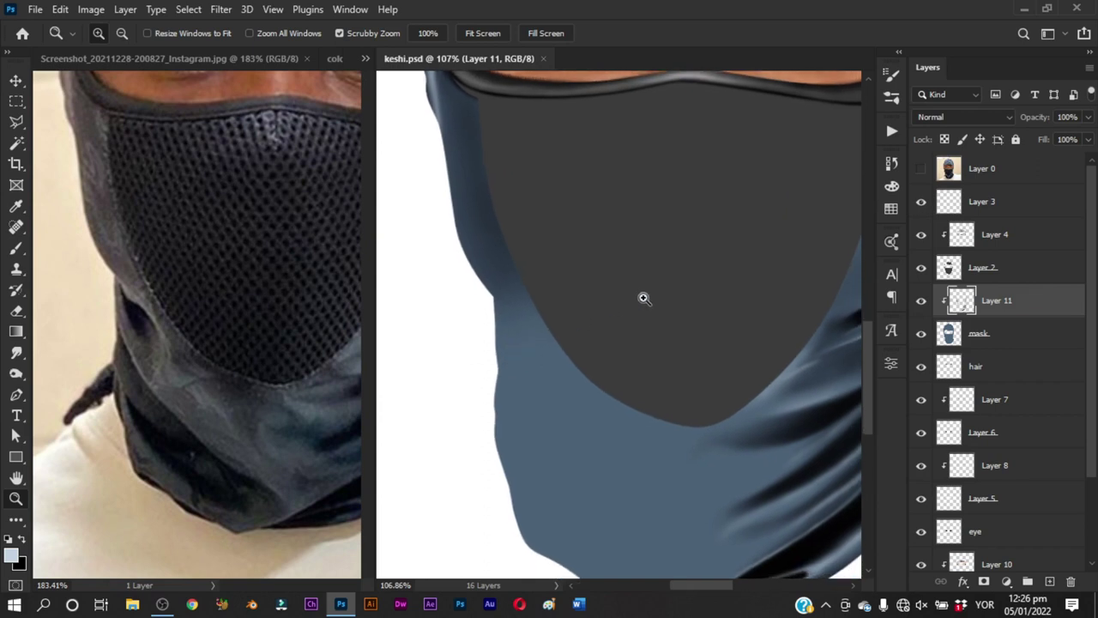
{"action": "left_click", "coordinate": [921, 168]}
Zoom in and trace a crease outline below the mask's lower-left edge with the Pen tool
{"action": "left_click_drag", "start_coordinate": [490, 311], "coordinate": [509, 311]}
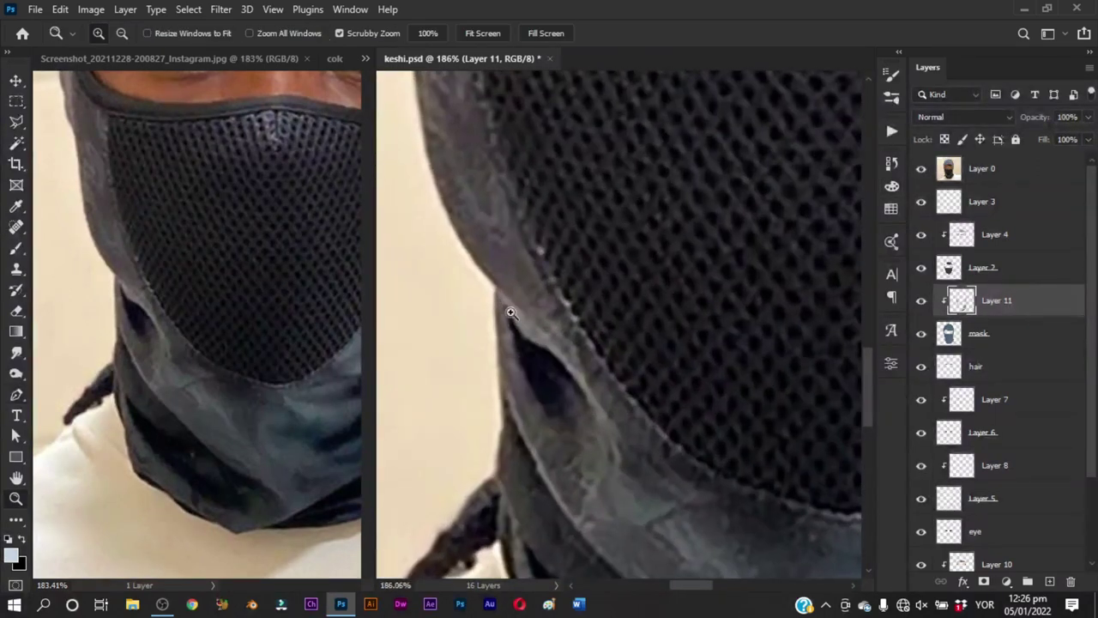
{"action": "key", "text": "p"}
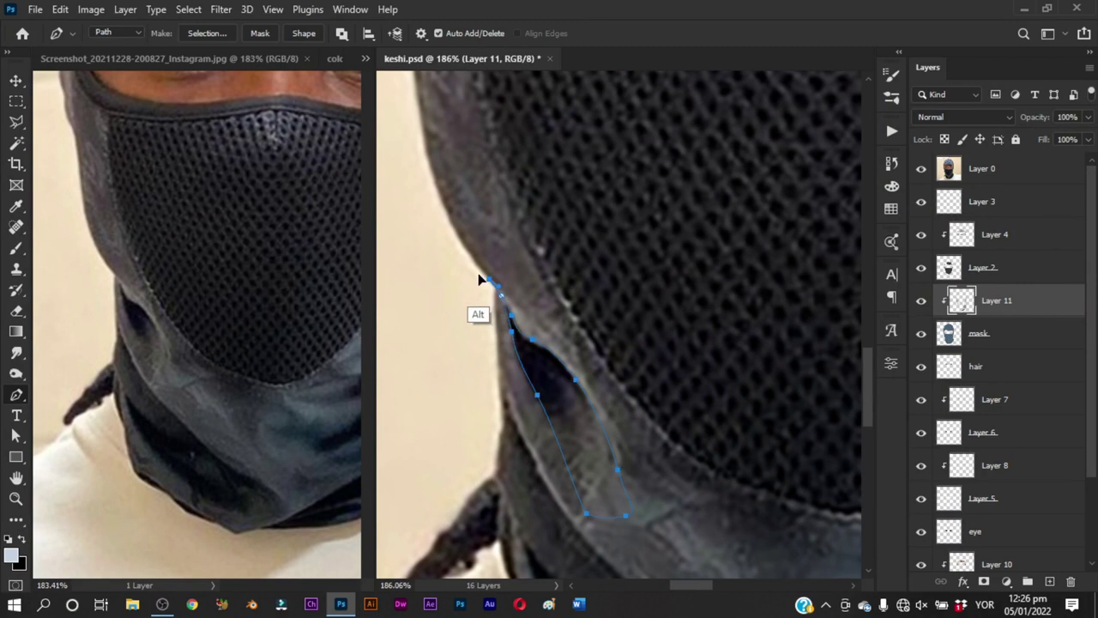
{"action": "key", "text": "Escape"}
Load the crease as a selection and paint it black with Layer 0 hidden
{"action": "key", "text": "b"}
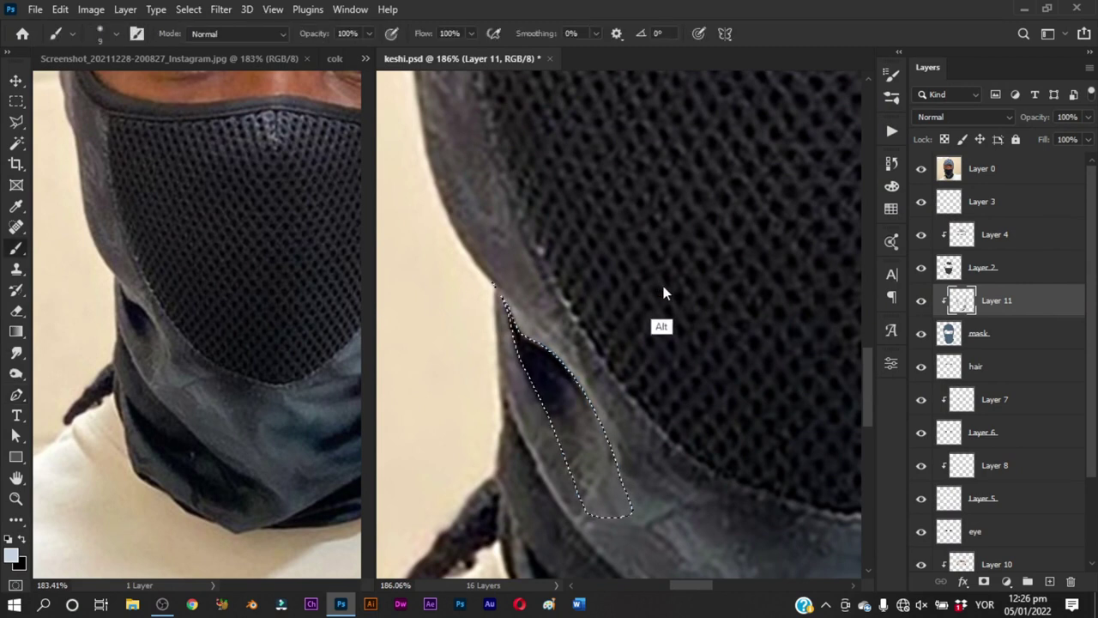
{"action": "key", "text": "d"}
{"action": "left_click", "coordinate": [920, 168]}
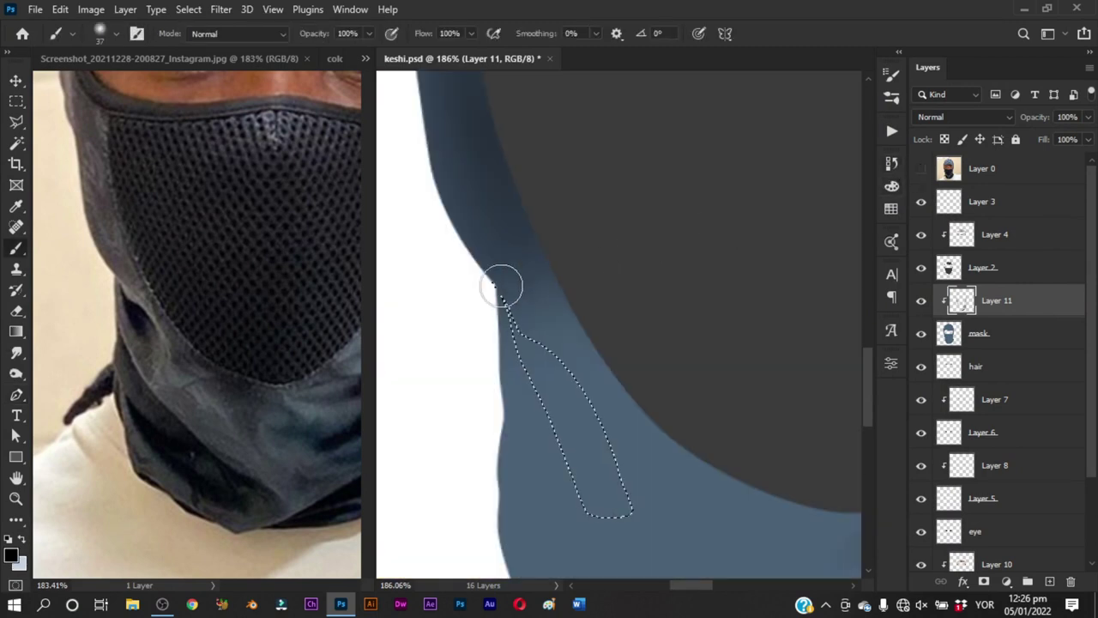
{"action": "left_click_drag", "start_coordinate": [503, 286], "coordinate": [507, 294]}
{"action": "mouse_move", "coordinate": [550, 333]}
{"action": "left_mouse_down"}
{"action": "mouse_move", "coordinate": [615, 368]}
{"action": "mouse_move", "coordinate": [598, 387]}
{"action": "mouse_move", "coordinate": [526, 369]}
{"action": "mouse_move", "coordinate": [529, 355]}
{"action": "mouse_move", "coordinate": [580, 381]}
{"action": "mouse_move", "coordinate": [599, 404]}
{"action": "mouse_move", "coordinate": [588, 454]}
{"action": "mouse_move", "coordinate": [545, 421]}
{"action": "mouse_move", "coordinate": [569, 360]}
{"action": "left_mouse_up"}
Deselect and smudge the black crease into a soft fold
{"action": "key", "text": "ctrl+d"}
{"action": "key", "text": "r"}
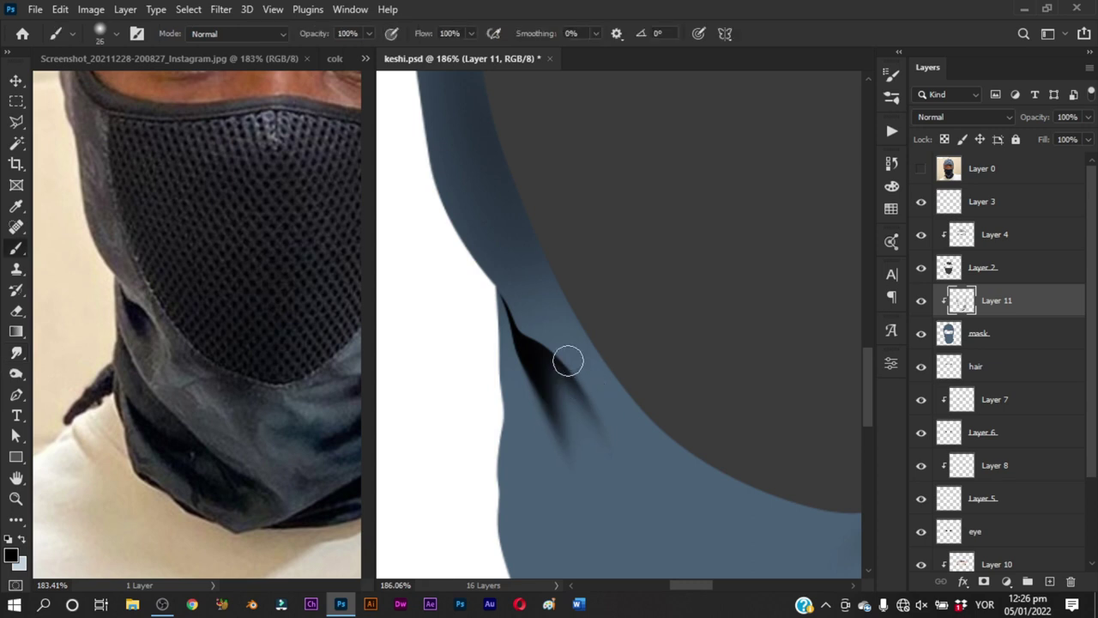
{"action": "key", "text": "b"}
{"action": "scroll", "coordinate": [503, 292], "scroll_direction": "up", "scroll_amount": 2, "text": "alt"}
{"action": "left_click_drag", "start_coordinate": [502, 292], "coordinate": [495, 285]}
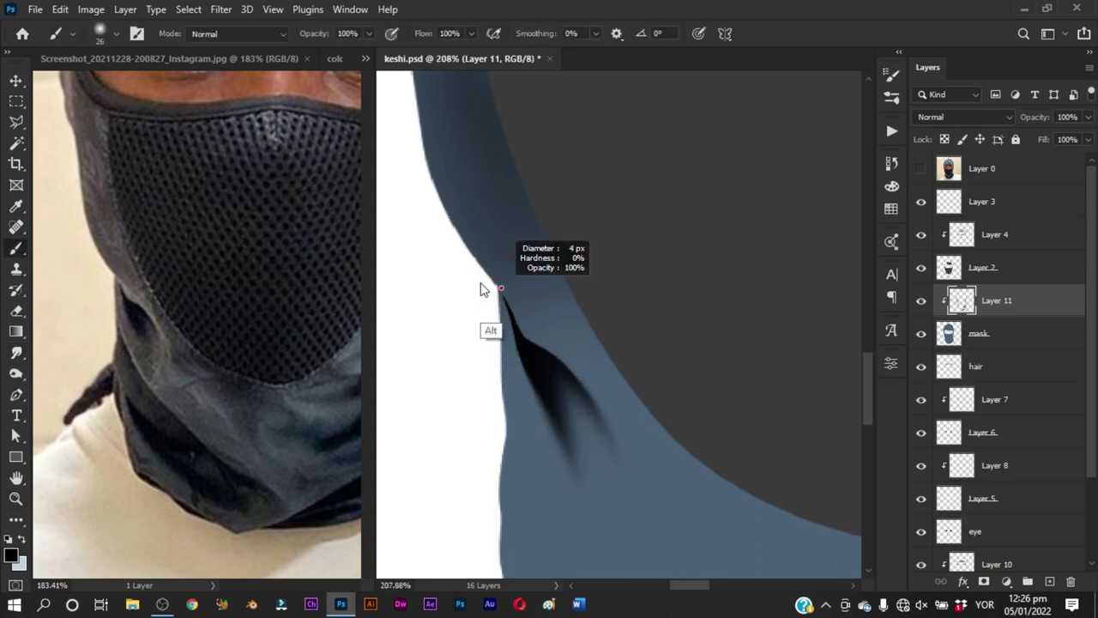
Paint a thin light highlight along the crease edge with a 7–10 px brush
{"action": "key", "text": "x"}
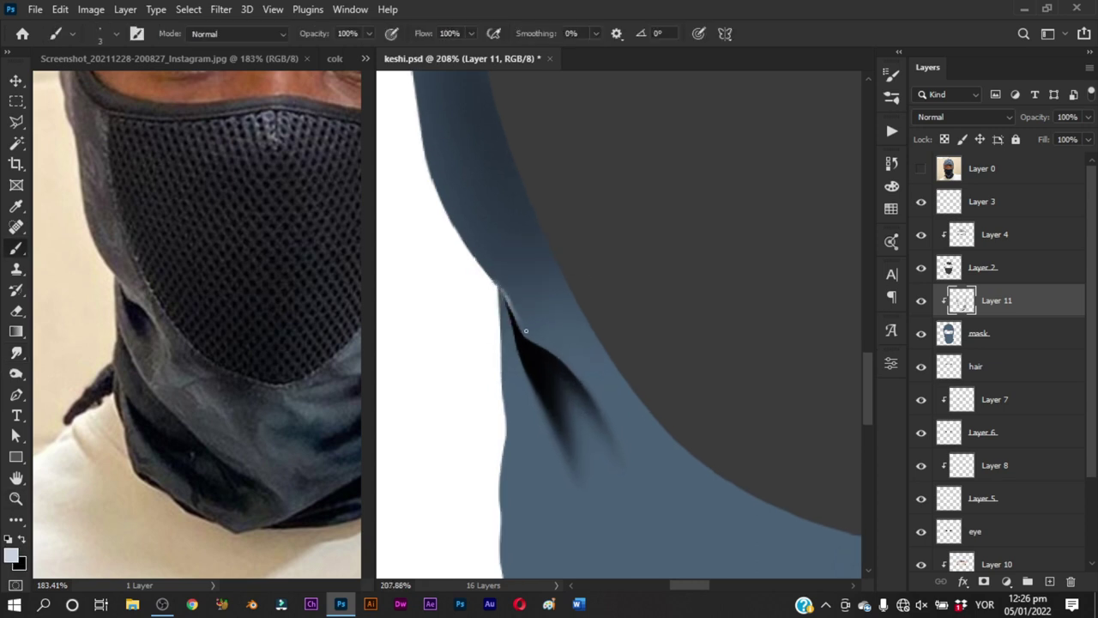
{"action": "left_click_drag", "start_coordinate": [520, 314], "coordinate": [555, 352]}
{"action": "left_click_drag", "start_coordinate": [597, 405], "coordinate": [568, 363]}
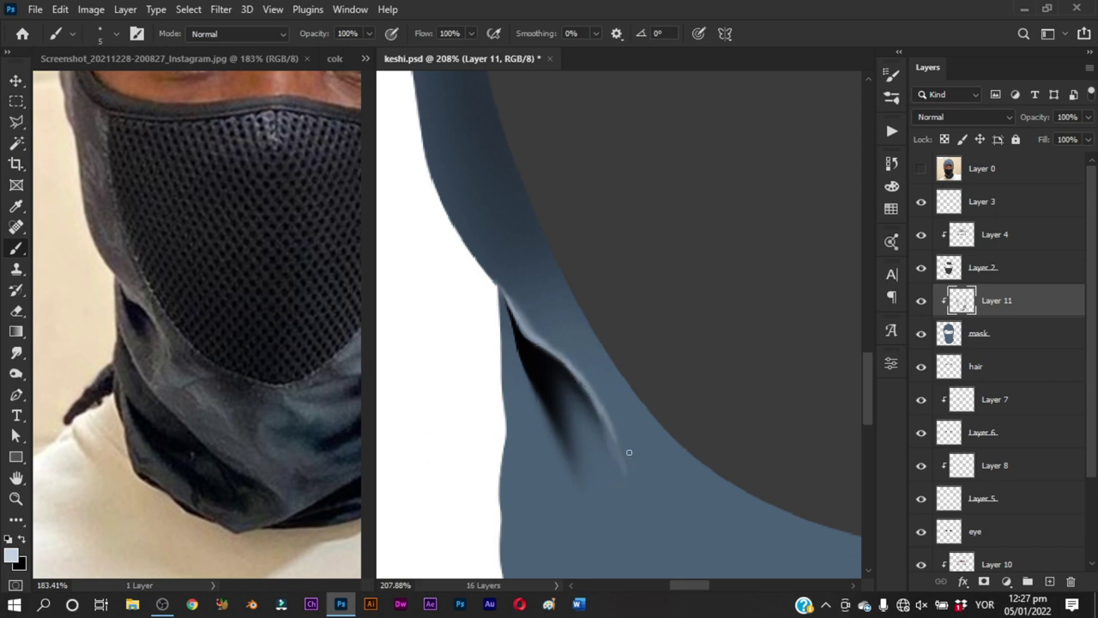
{"action": "left_click_drag", "start_coordinate": [564, 325], "coordinate": [572, 323]}
{"action": "left_click_drag", "start_coordinate": [496, 360], "coordinate": [522, 328]}
{"action": "mouse_move", "coordinate": [525, 257]}
{"action": "left_mouse_down"}
{"action": "mouse_move", "coordinate": [545, 341]}
{"action": "mouse_move", "coordinate": [550, 325]}
{"action": "left_mouse_up"}
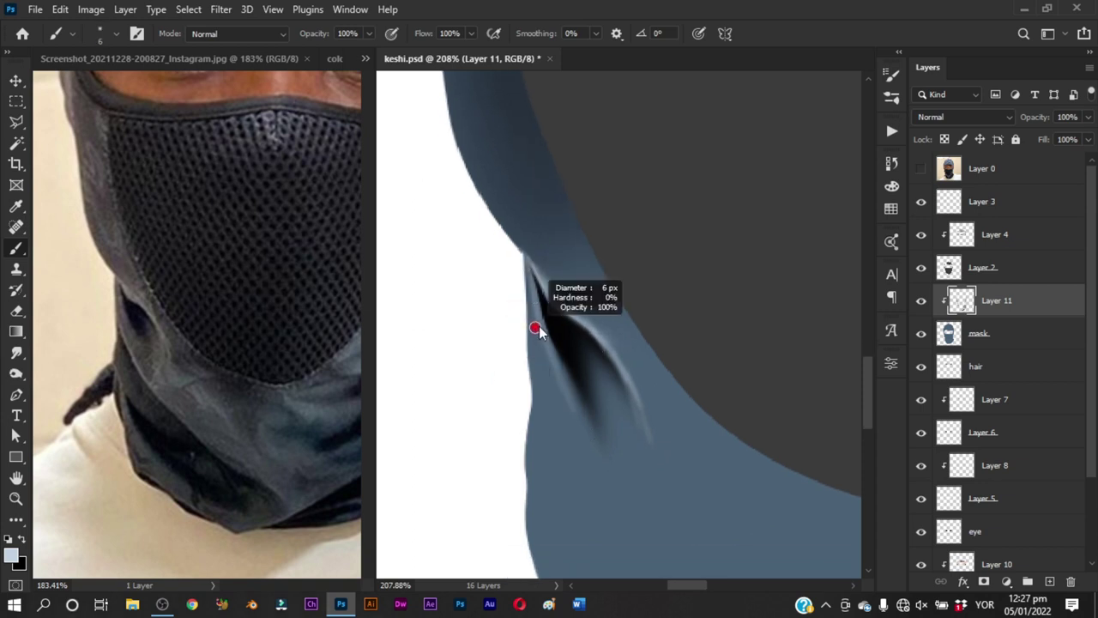
Zoom back in on the lower mask and show the reference photo layer again
{"action": "scroll", "coordinate": [588, 397], "scroll_direction": "down", "scroll_amount": 5}
{"action": "left_click_drag", "start_coordinate": [588, 397], "coordinate": [608, 312]}
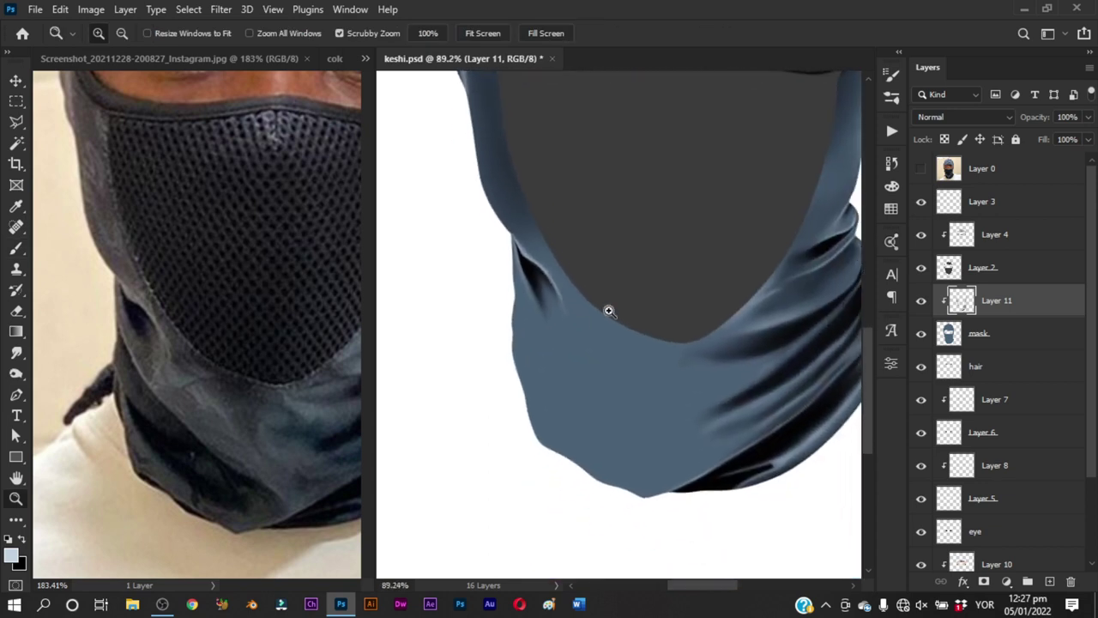
{"action": "left_click", "coordinate": [921, 168]}
{"action": "scroll", "coordinate": [590, 436], "scroll_direction": "up", "scroll_amount": 3}
Start a Pen path along the lower neck fold, extending it down the crease
{"action": "scroll", "coordinate": [591, 435], "scroll_direction": "up", "scroll_amount": 1}
{"action": "key", "text": "p"}
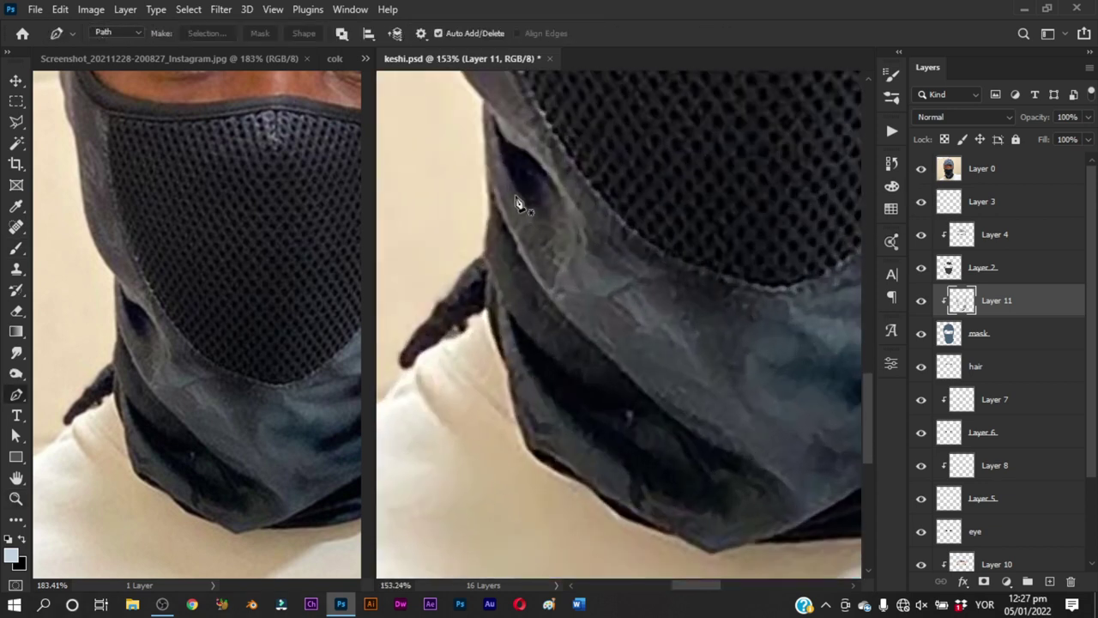
{"action": "left_click_drag", "start_coordinate": [482, 135], "coordinate": [488, 178]}
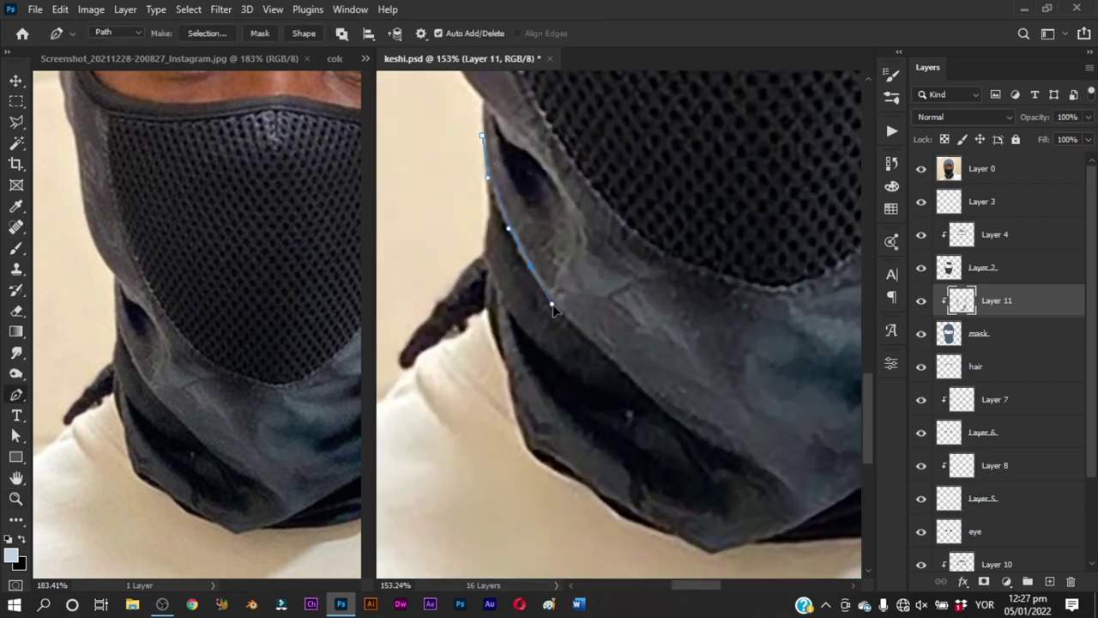
{"action": "scroll", "coordinate": [562, 318], "scroll_direction": "down", "scroll_amount": 1}
{"action": "scroll", "coordinate": [567, 324], "scroll_direction": "right", "scroll_amount": 1}
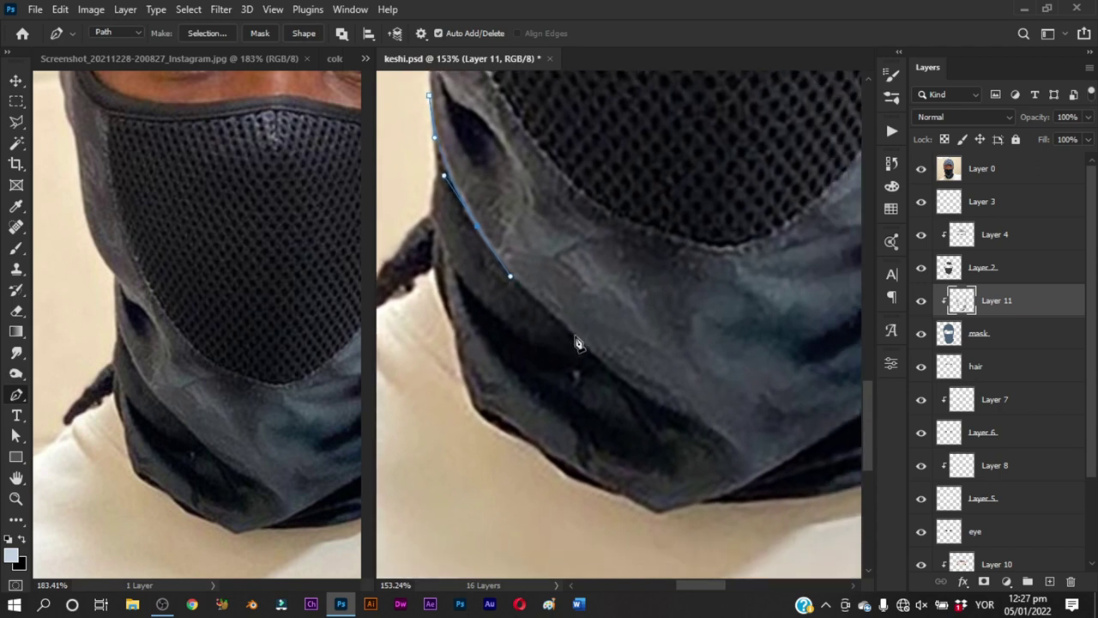
{"action": "left_click_drag", "start_coordinate": [575, 336], "coordinate": [600, 364]}
{"action": "left_click_drag", "start_coordinate": [658, 401], "coordinate": [682, 414]}
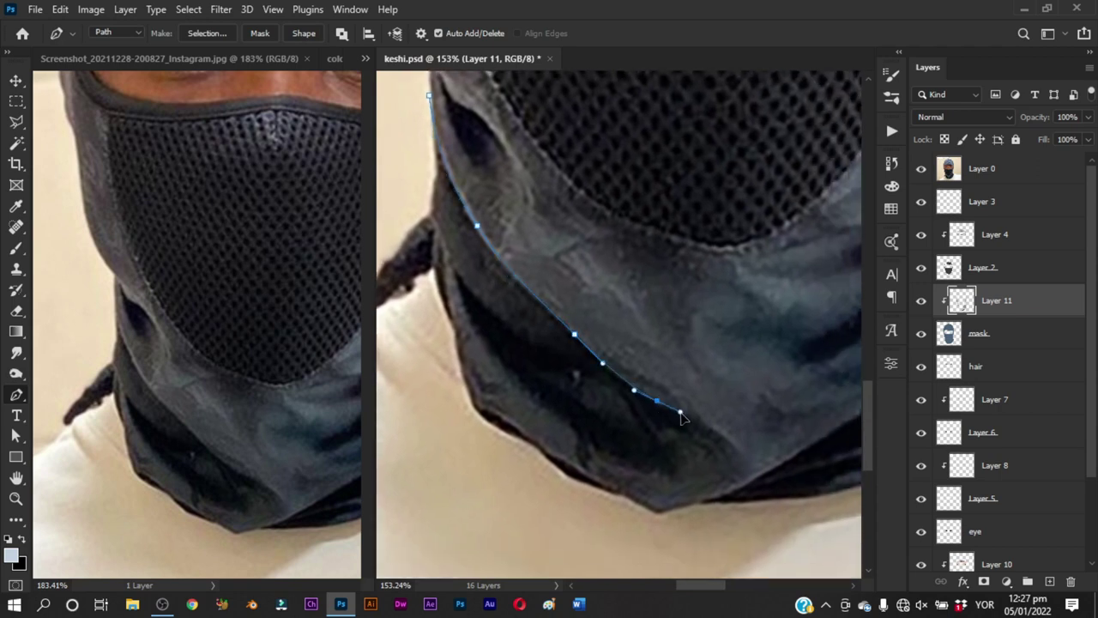
{"action": "left_click_drag", "start_coordinate": [732, 445], "coordinate": [751, 462]}
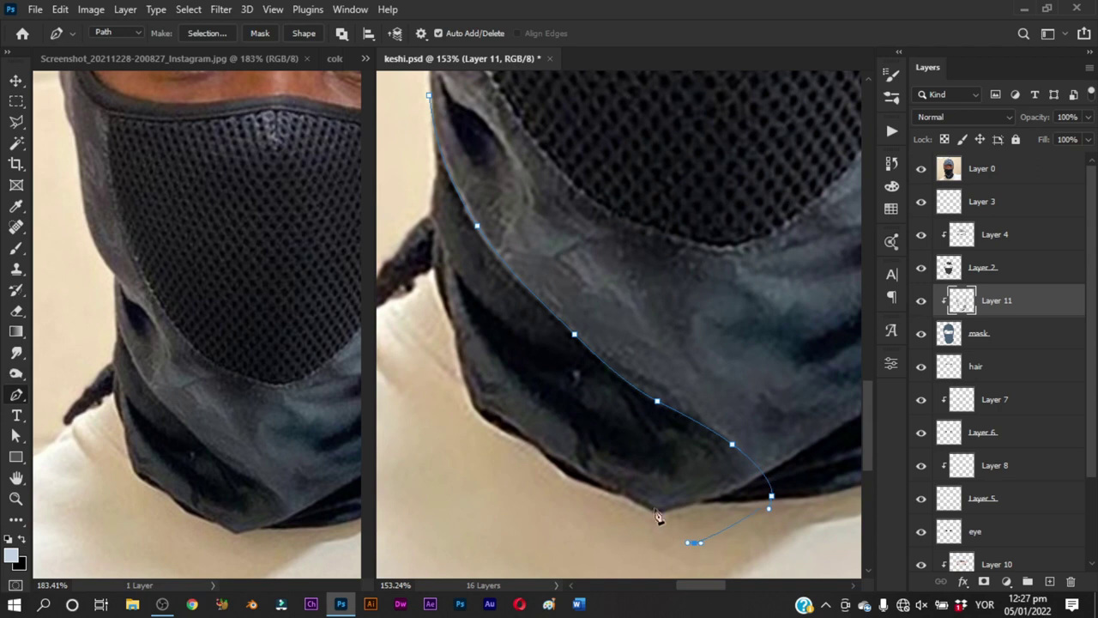
Close the fold outline back toward its start and load it as a selection
{"action": "left_click", "coordinate": [689, 501]}
{"action": "left_click_drag", "start_coordinate": [476, 327], "coordinate": [451, 288]}
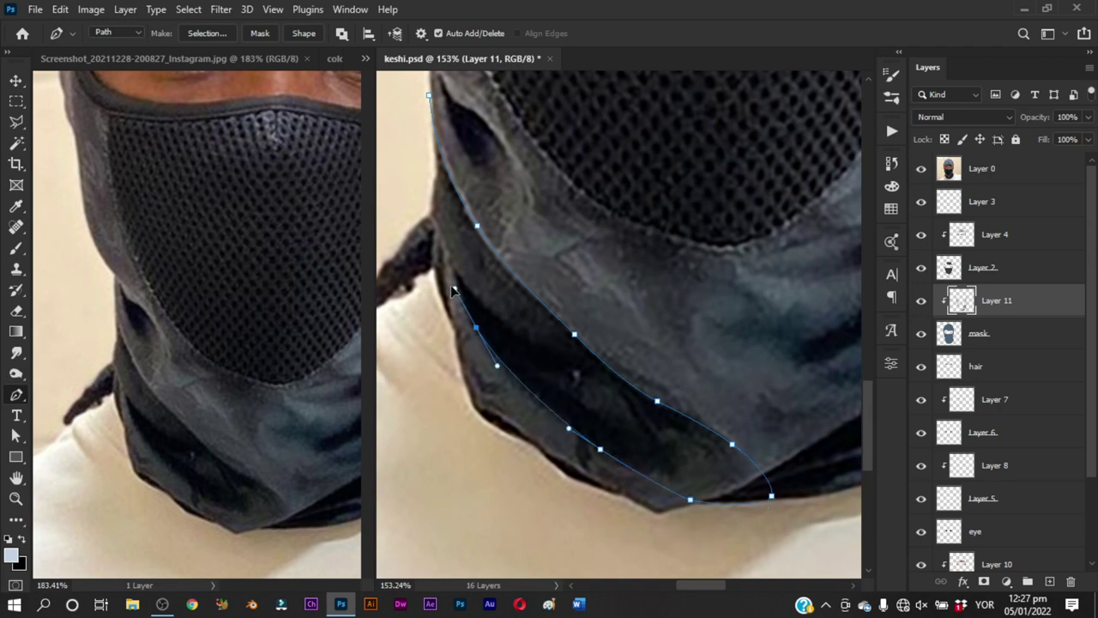
{"action": "mouse_move", "coordinate": [445, 244]}
{"action": "left_mouse_down"}
{"action": "mouse_move", "coordinate": [515, 363]}
{"action": "mouse_move", "coordinate": [499, 330]}
{"action": "left_mouse_up"}
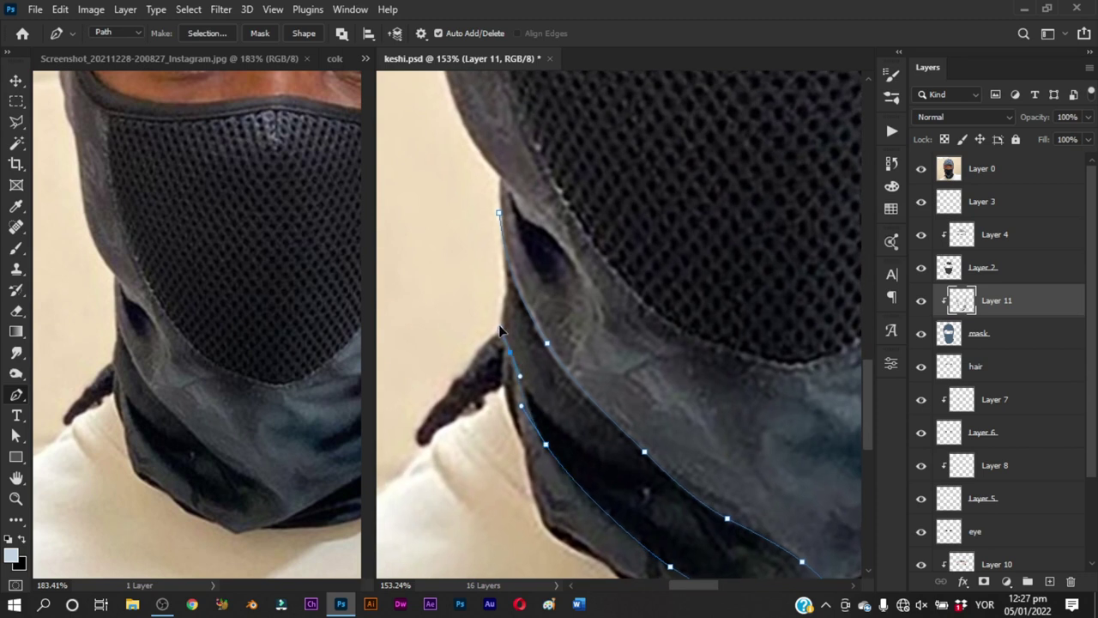
{"action": "key", "text": "ctrl+Return"}
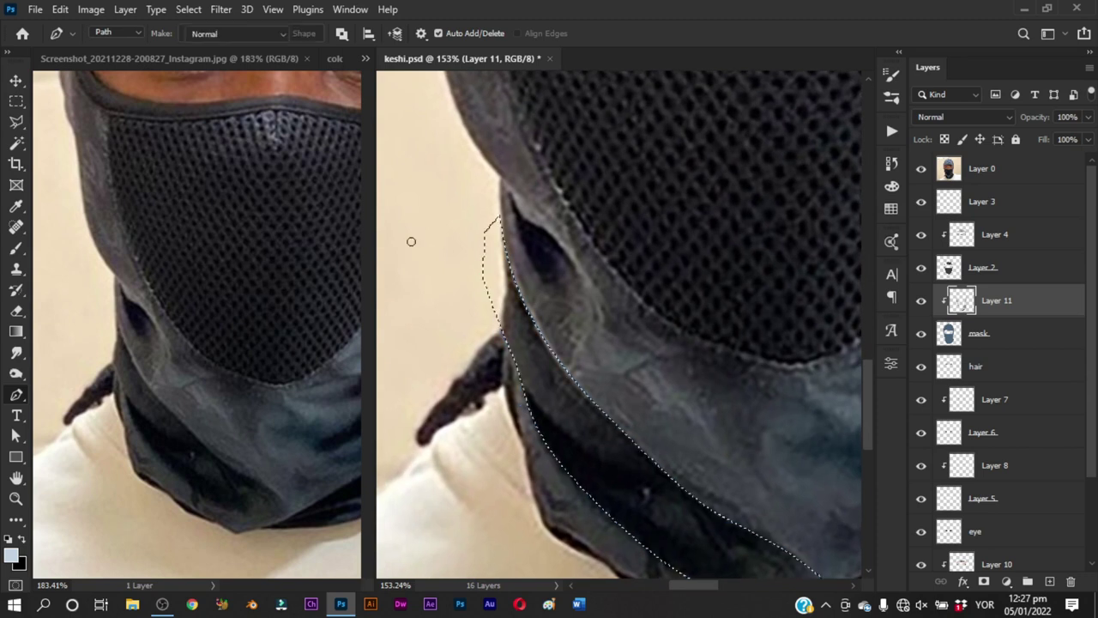
{"action": "key", "text": "b"}
{"action": "mouse_move", "coordinate": [795, 277]}
{"action": "left_mouse_down"}
{"action": "mouse_move", "coordinate": [767, 317]}
{"action": "mouse_move", "coordinate": [712, 317]}
{"action": "left_mouse_up"}
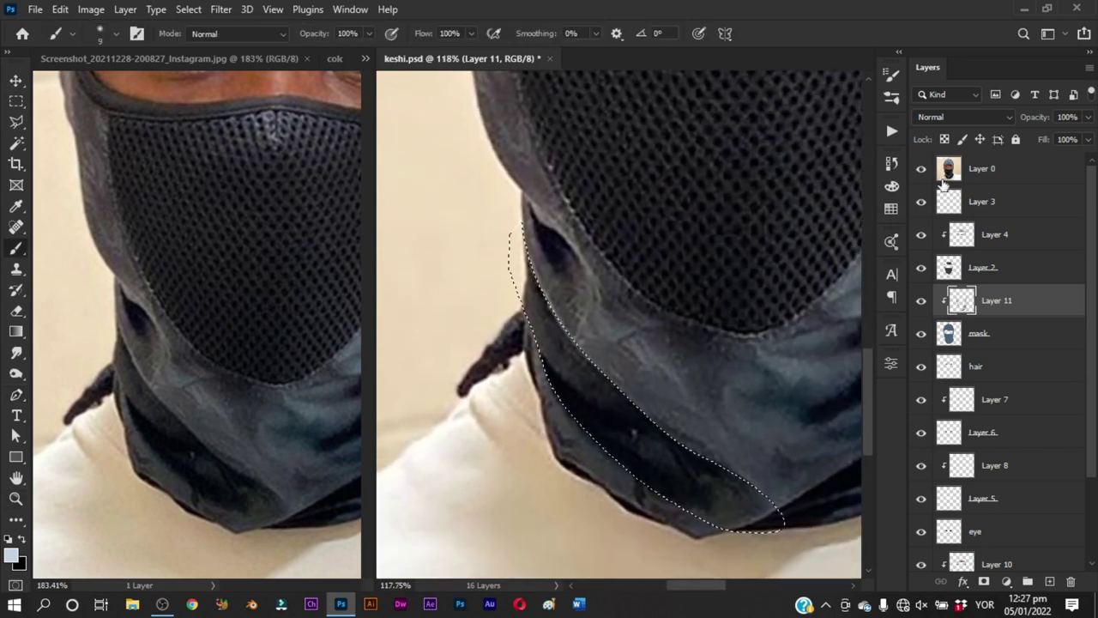
With the reference hidden, paint black crease shadow inside the fold using 24–66 px brushes
{"action": "left_click", "coordinate": [920, 169]}
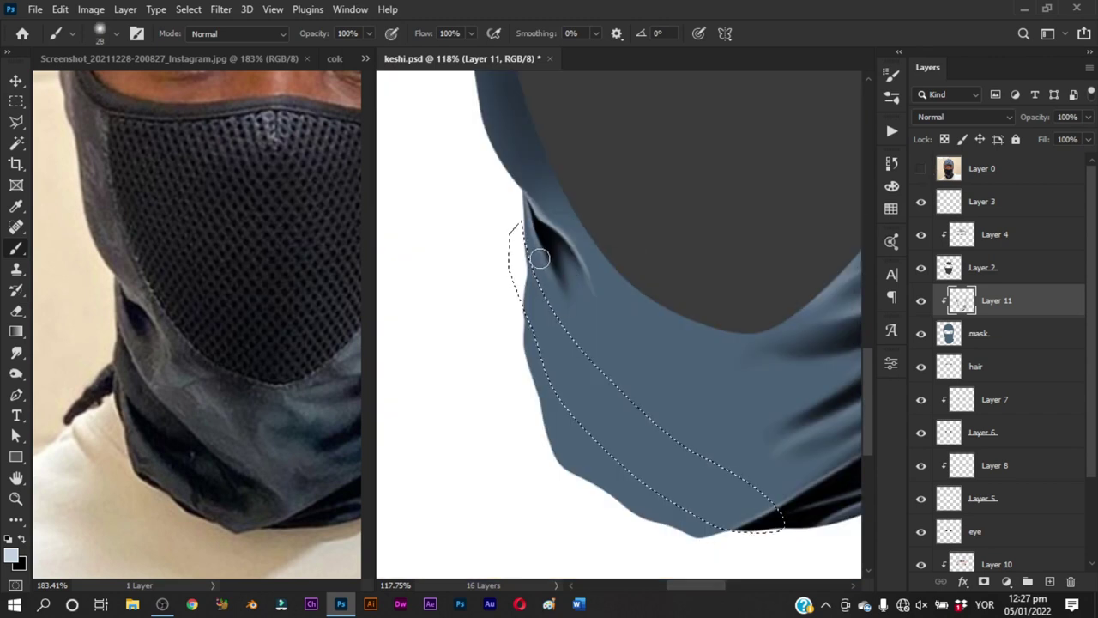
{"action": "key", "text": "x"}
{"action": "left_click_drag", "start_coordinate": [539, 250], "coordinate": [543, 264]}
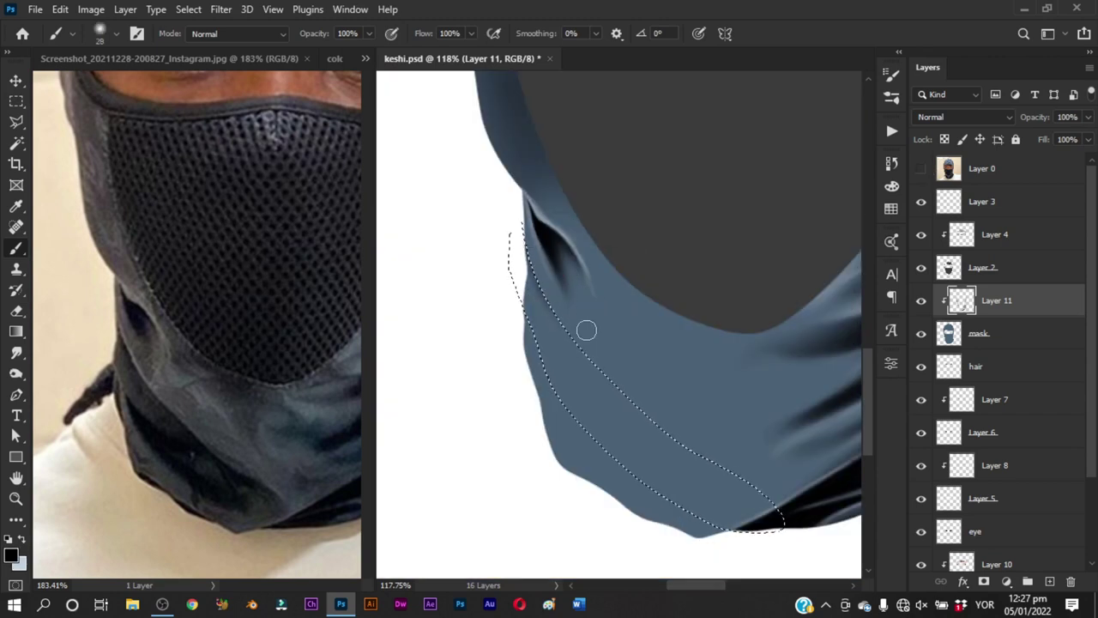
{"action": "mouse_move", "coordinate": [547, 317]}
{"action": "left_mouse_down"}
{"action": "mouse_move", "coordinate": [598, 318]}
{"action": "mouse_move", "coordinate": [590, 343]}
{"action": "mouse_move", "coordinate": [581, 242]}
{"action": "left_mouse_up"}
{"action": "left_click", "coordinate": [922, 169]}
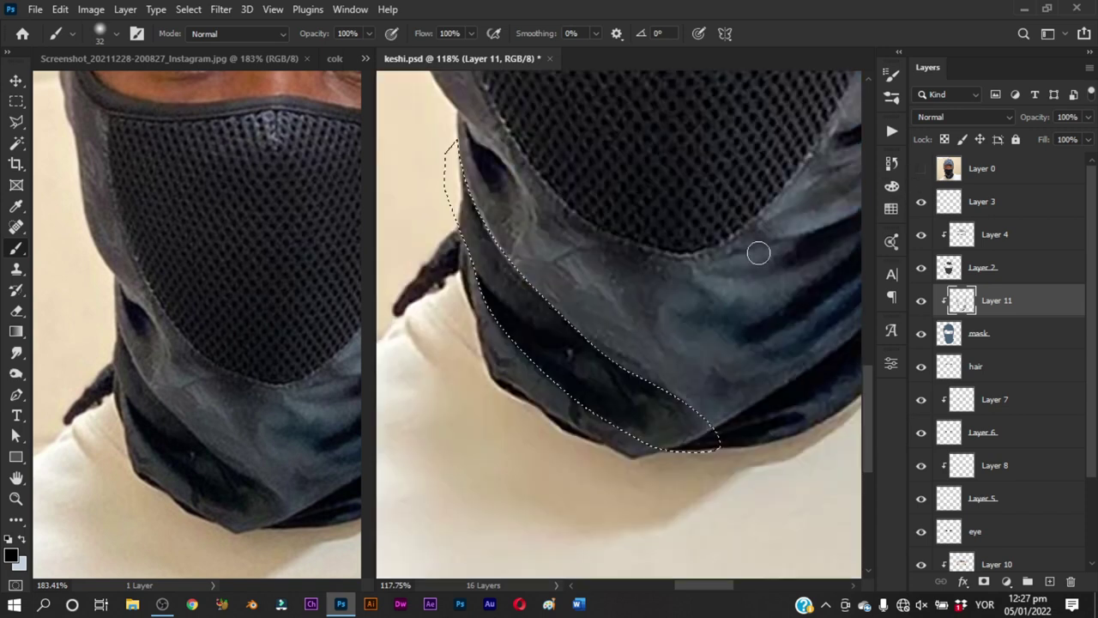
{"action": "left_click_drag", "start_coordinate": [621, 326], "coordinate": [655, 326]}
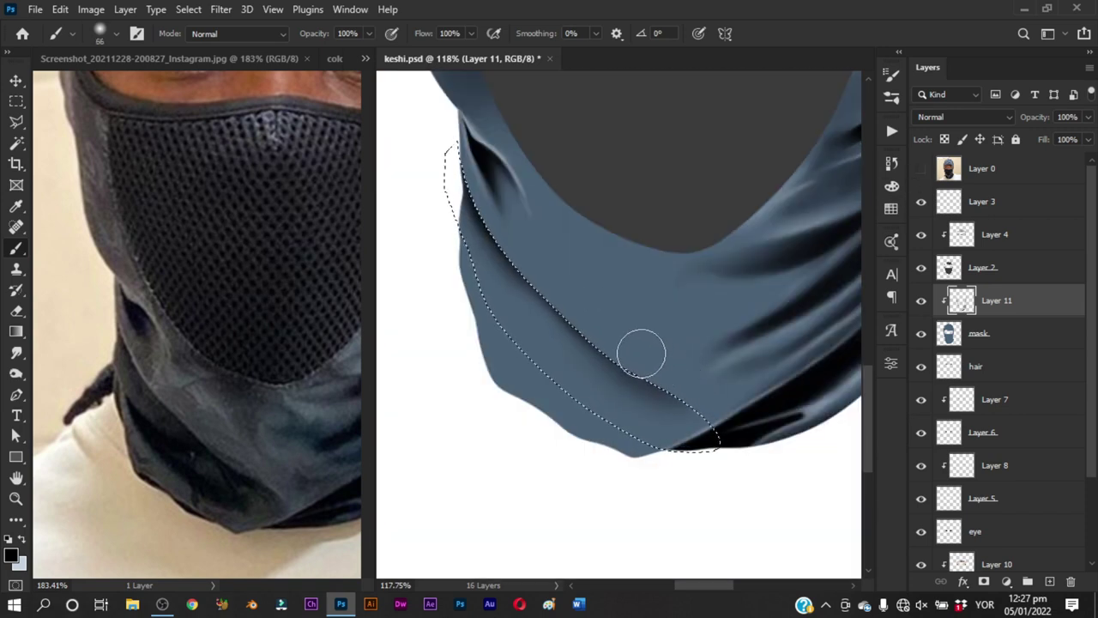
{"action": "left_click_drag", "start_coordinate": [613, 326], "coordinate": [577, 327]}
{"action": "left_click", "coordinate": [918, 170]}
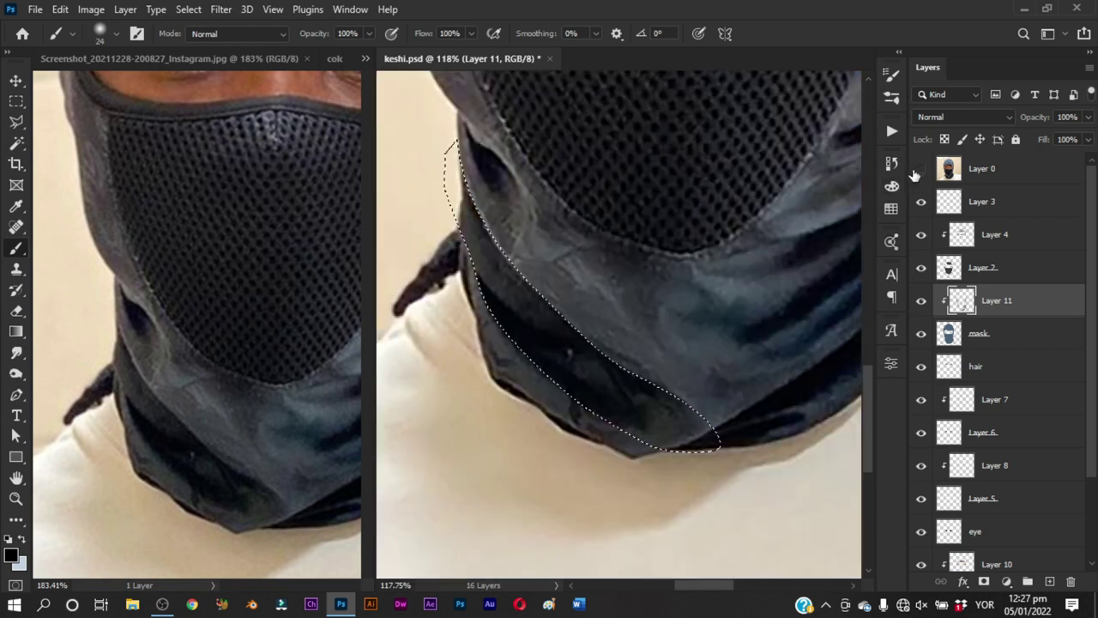
{"action": "left_click", "coordinate": [919, 170]}
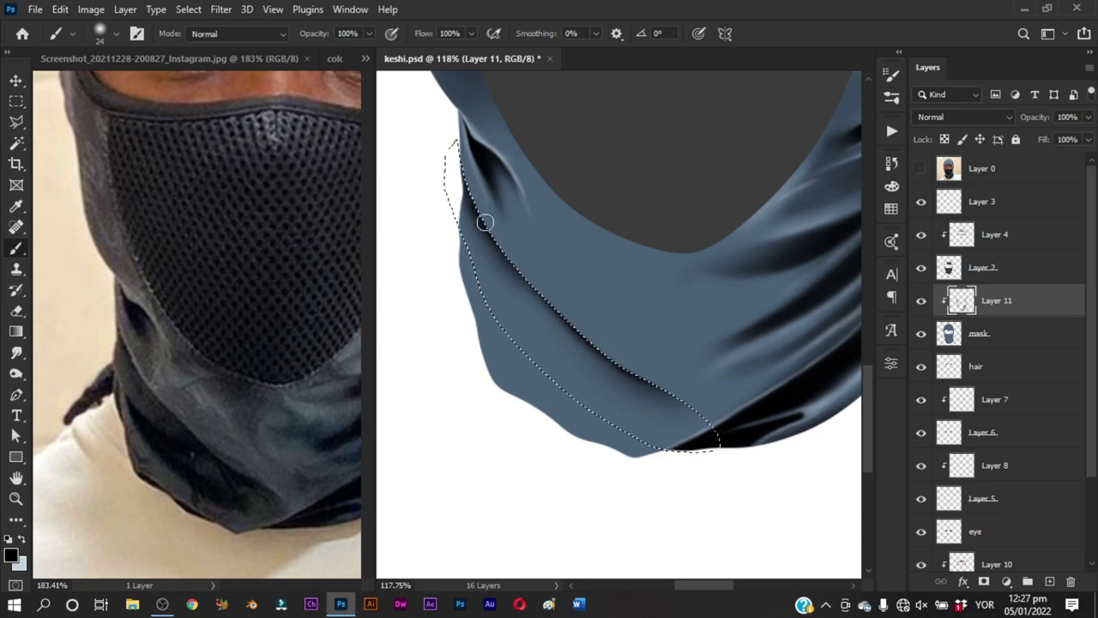
Repaint the dark lower-fold shading with 12–44 px brushes, comparing against the reference photo
{"action": "mouse_move", "coordinate": [485, 222]}
{"action": "left_mouse_down"}
{"action": "mouse_move", "coordinate": [468, 236]}
{"action": "mouse_move", "coordinate": [491, 268]}
{"action": "mouse_move", "coordinate": [485, 238]}
{"action": "left_mouse_up"}
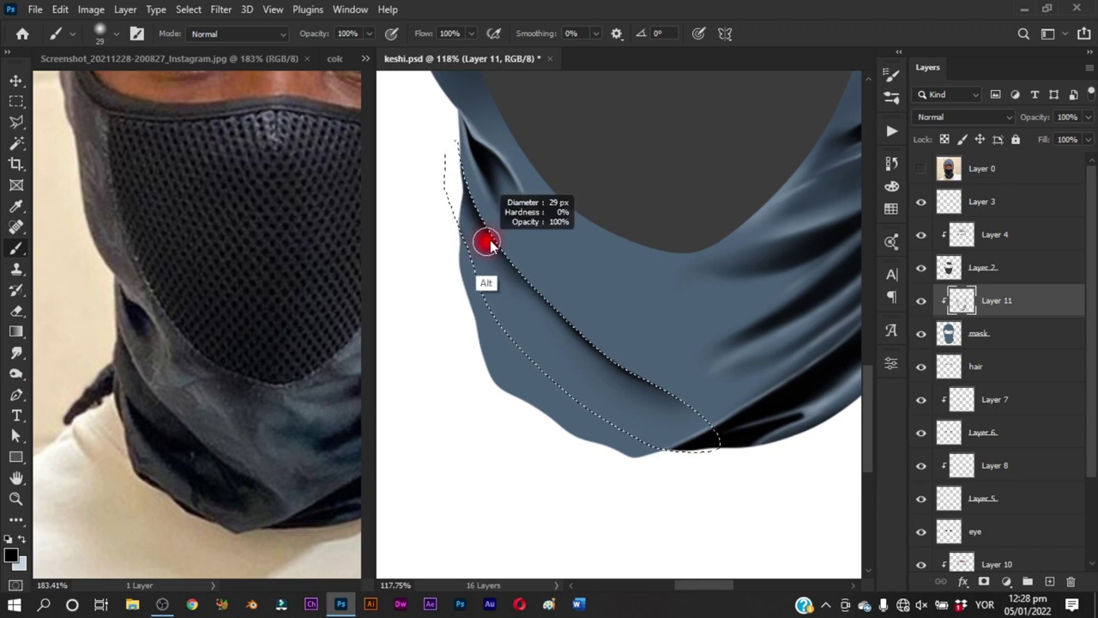
{"action": "left_click_drag", "start_coordinate": [482, 289], "coordinate": [462, 249]}
{"action": "left_click_drag", "start_coordinate": [516, 346], "coordinate": [516, 346]}
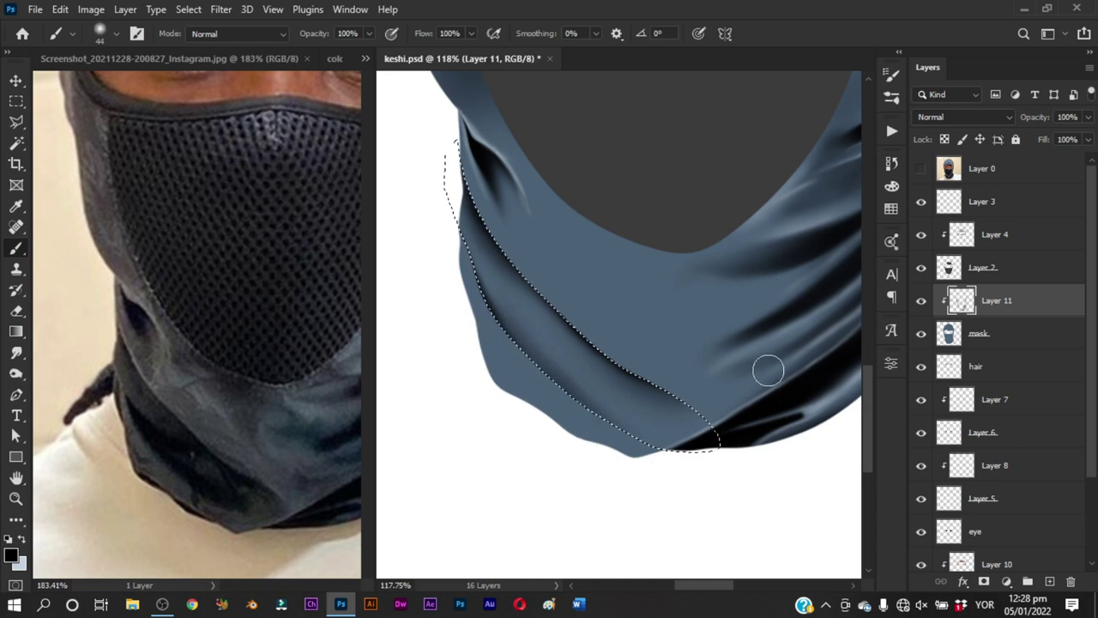
{"action": "left_click", "coordinate": [921, 169]}
{"action": "left_click", "coordinate": [921, 168]}
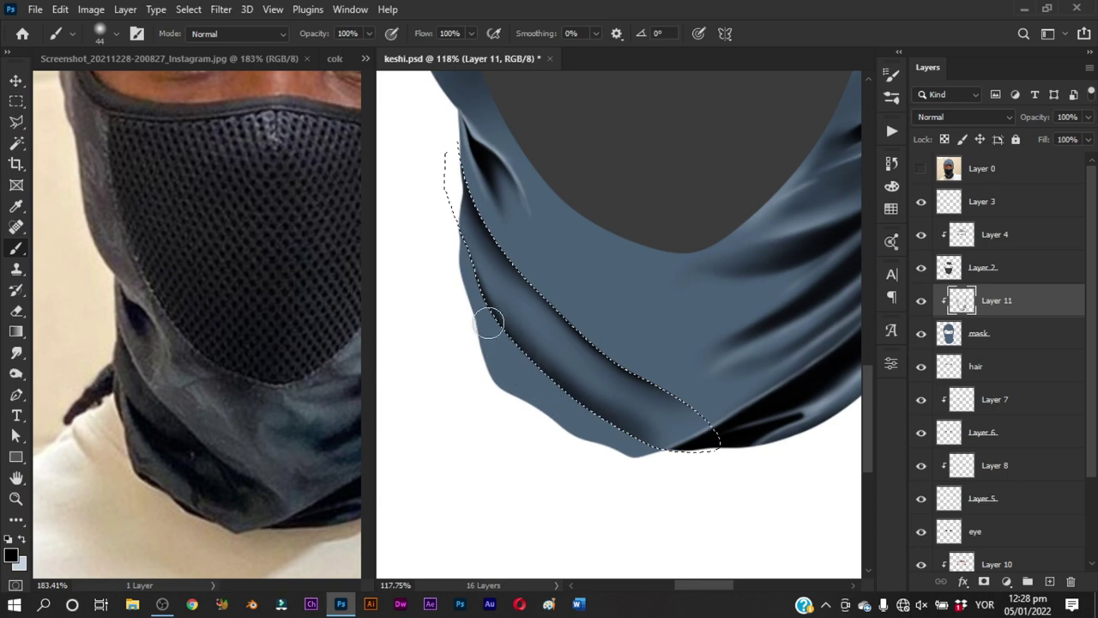
{"action": "left_click_drag", "start_coordinate": [573, 388], "coordinate": [606, 424]}
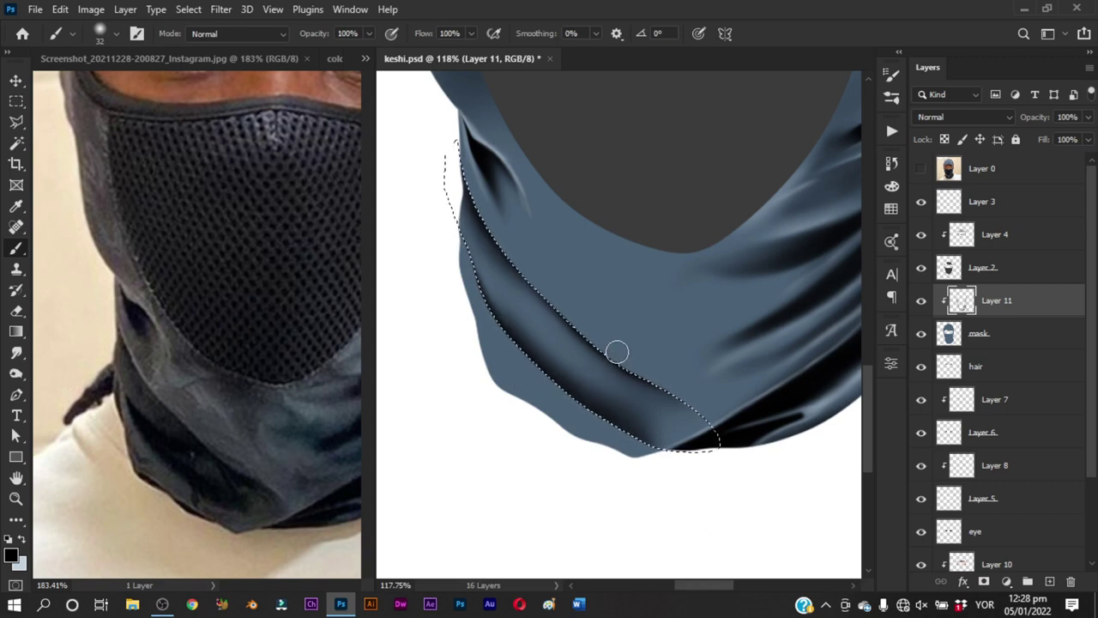
{"action": "left_click_drag", "start_coordinate": [617, 352], "coordinate": [520, 293]}
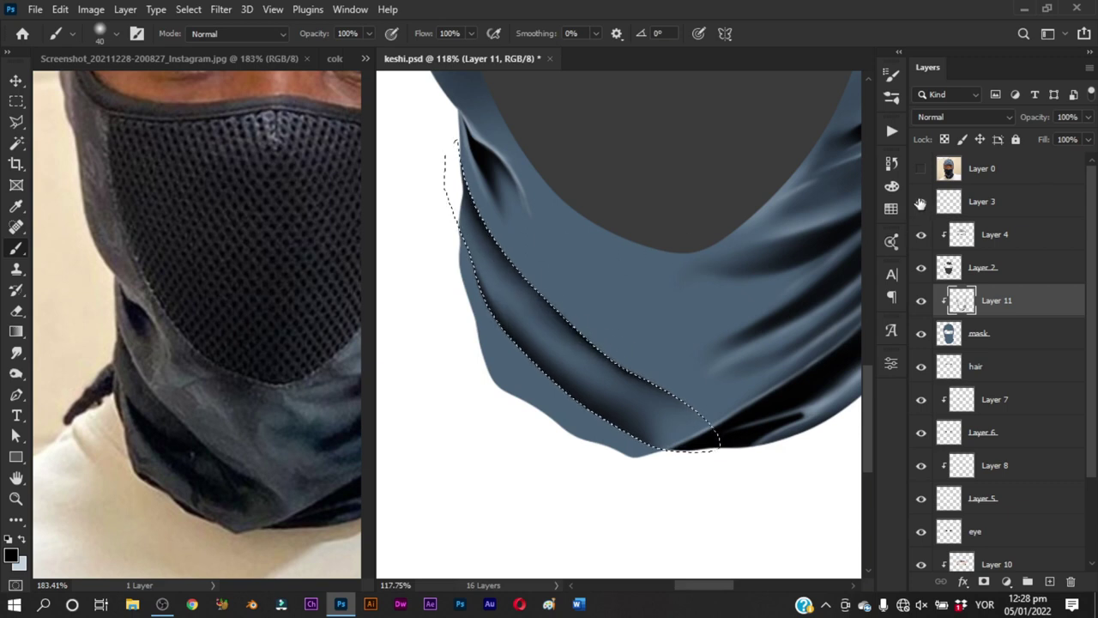
{"action": "left_click", "coordinate": [922, 169]}
{"action": "left_click_drag", "start_coordinate": [641, 329], "coordinate": [600, 331]}
{"action": "left_click", "coordinate": [921, 175]}
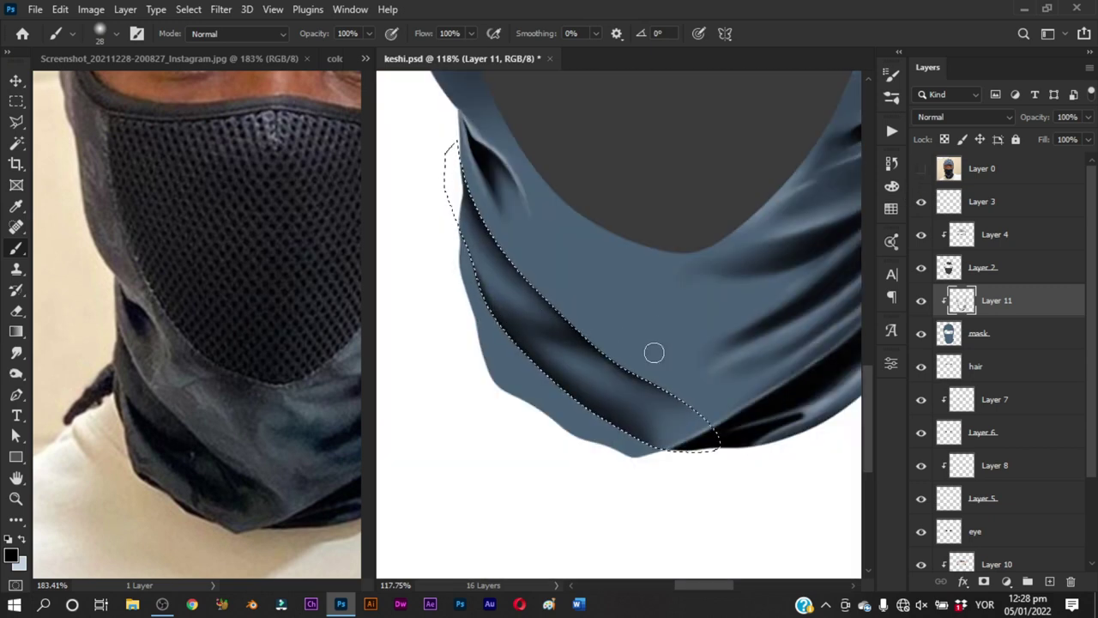
{"action": "left_click", "coordinate": [922, 169]}
{"action": "left_click", "coordinate": [922, 169]}
Finish the fold shading at 44 px, check the reference, and deselect
{"action": "left_click_drag", "start_coordinate": [639, 360], "coordinate": [658, 404]}
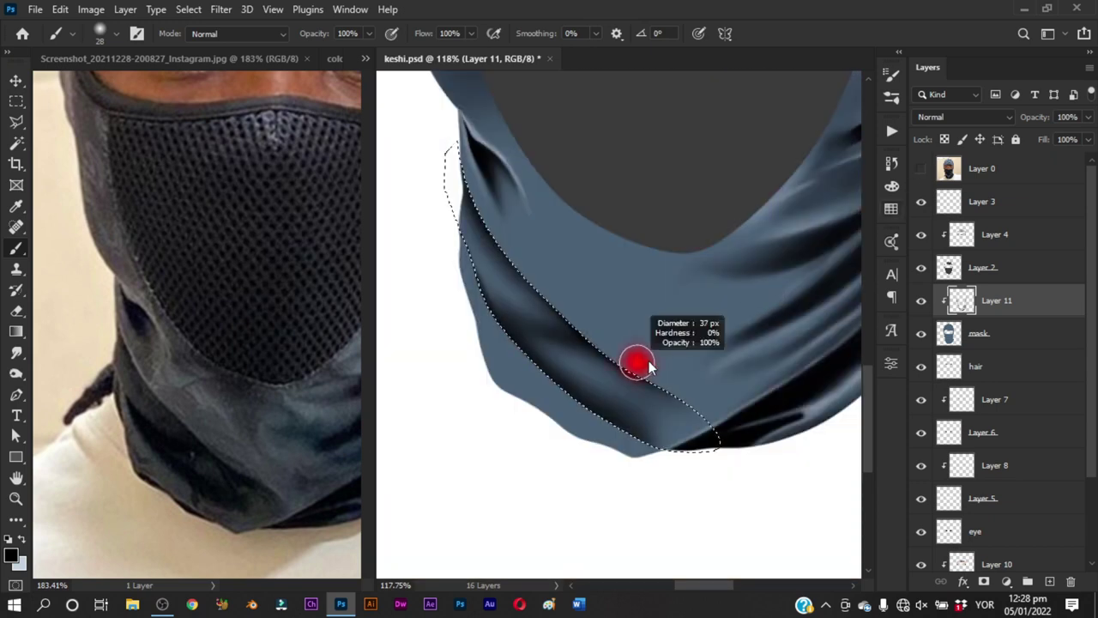
{"action": "left_click", "coordinate": [921, 169]}
{"action": "left_click", "coordinate": [921, 169]}
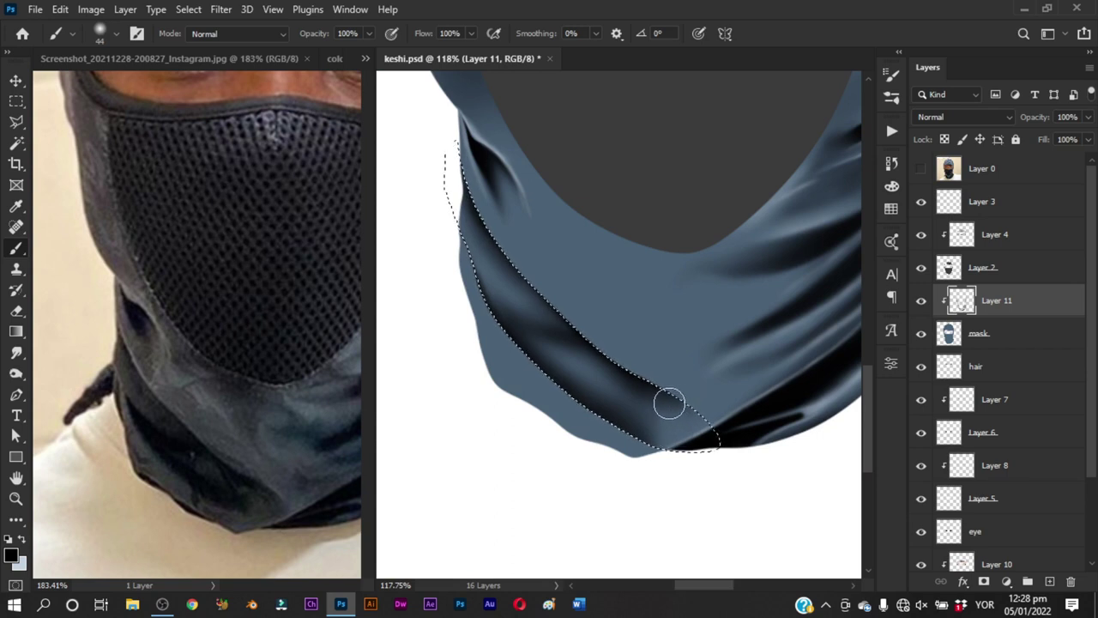
{"action": "key", "text": "ctrl+d"}
Zoom in on the neck folds and trace the narrow upper crease as a selection
{"action": "key", "text": "z"}
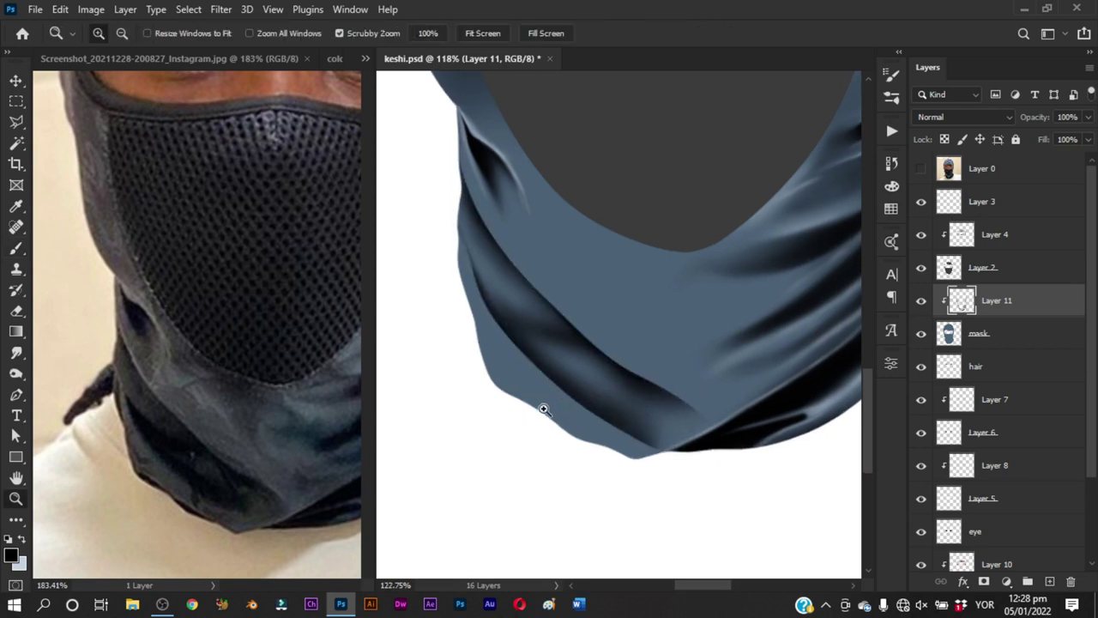
{"action": "left_click_drag", "start_coordinate": [541, 404], "coordinate": [599, 378]}
{"action": "key", "text": "p"}
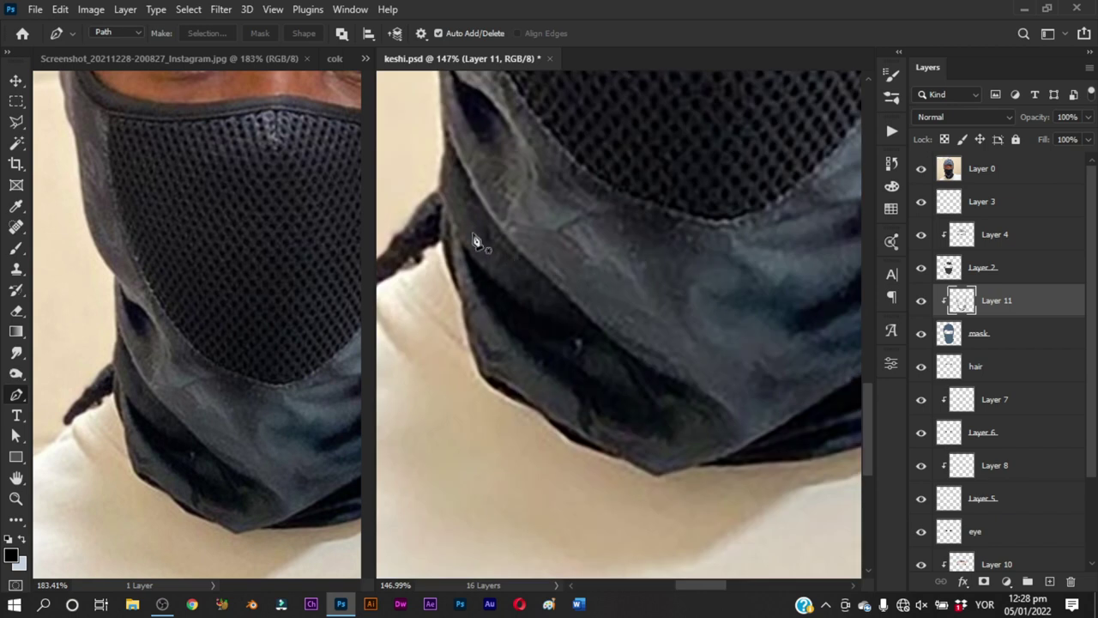
{"action": "left_click", "coordinate": [454, 226]}
{"action": "left_click_drag", "start_coordinate": [498, 281], "coordinate": [509, 292]}
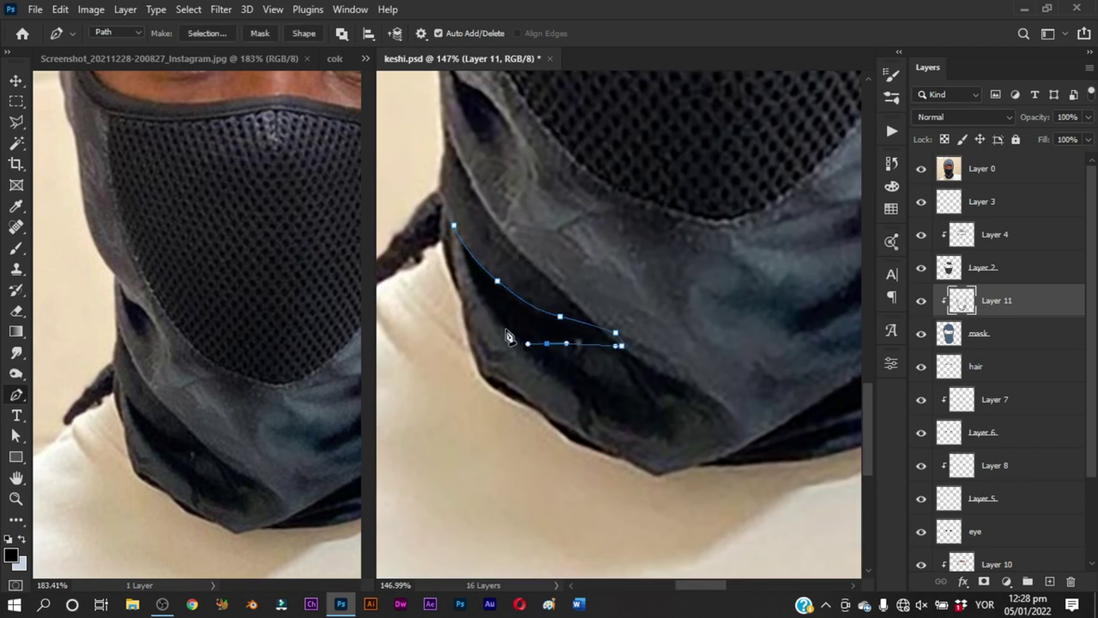
{"action": "key", "text": "ctrl+Return"}
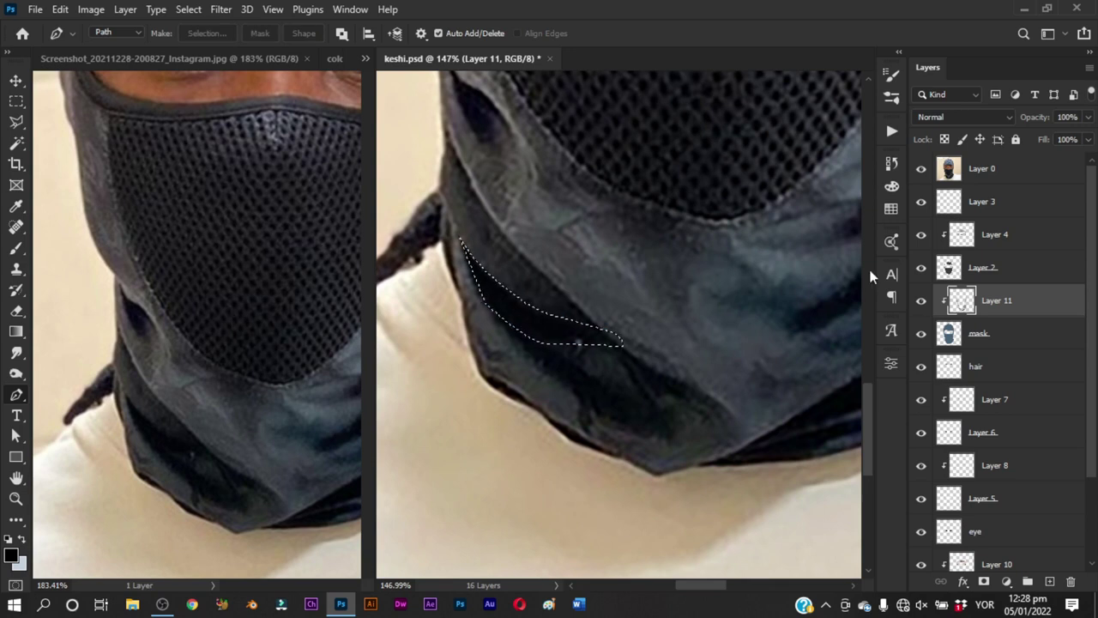
{"action": "key", "text": "b"}
{"action": "left_click", "coordinate": [922, 168]}
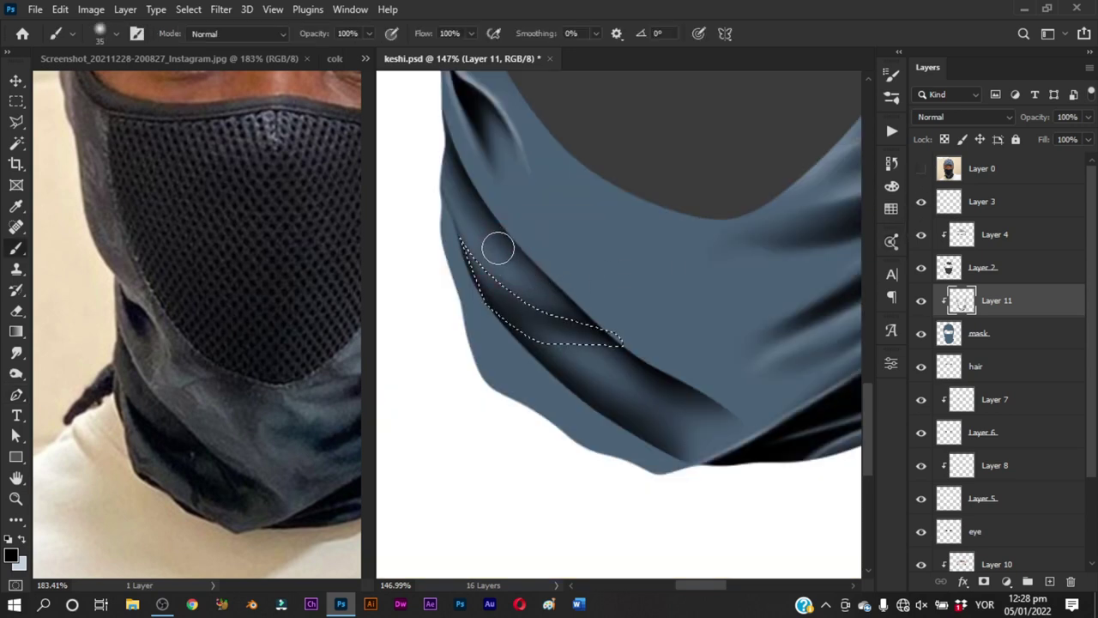
Undo back to the crease path, reload it as a selection, paint black at 12–23 px, deselect
{"action": "key", "text": "ctrl+z"}
{"action": "key", "text": "p"}
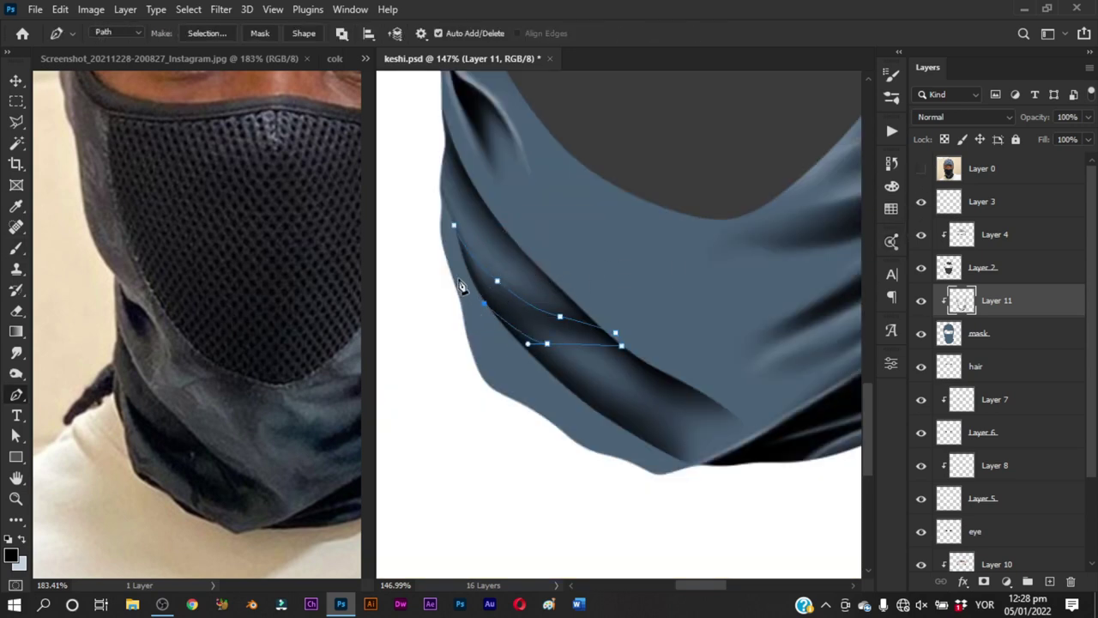
{"action": "key", "text": "ctrl+Return"}
{"action": "key", "text": "b"}
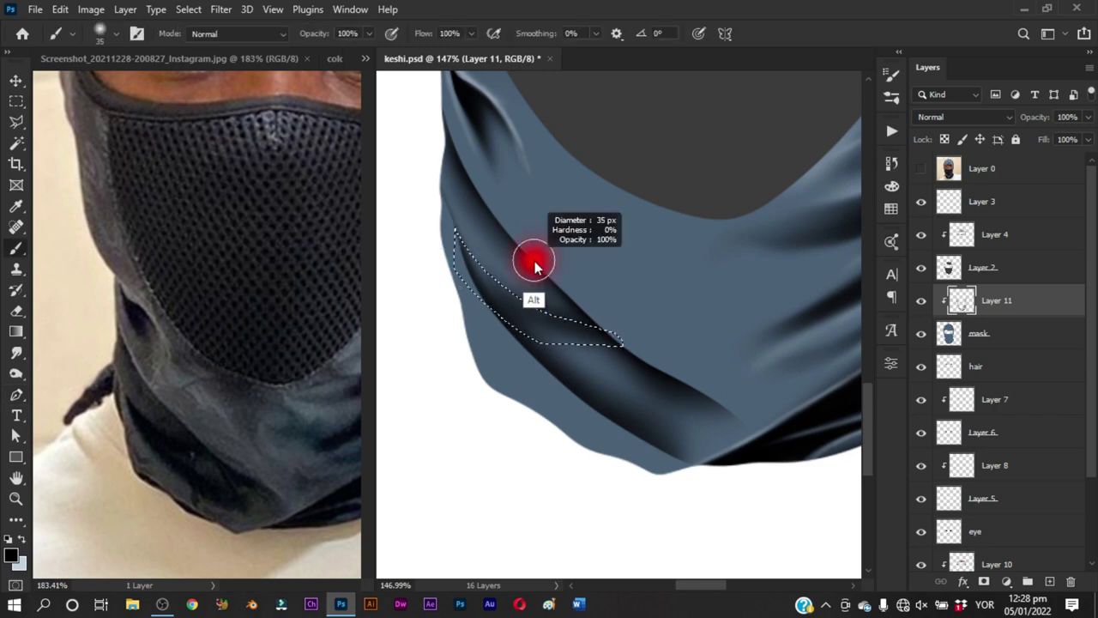
{"action": "left_click_drag", "start_coordinate": [486, 270], "coordinate": [474, 256]}
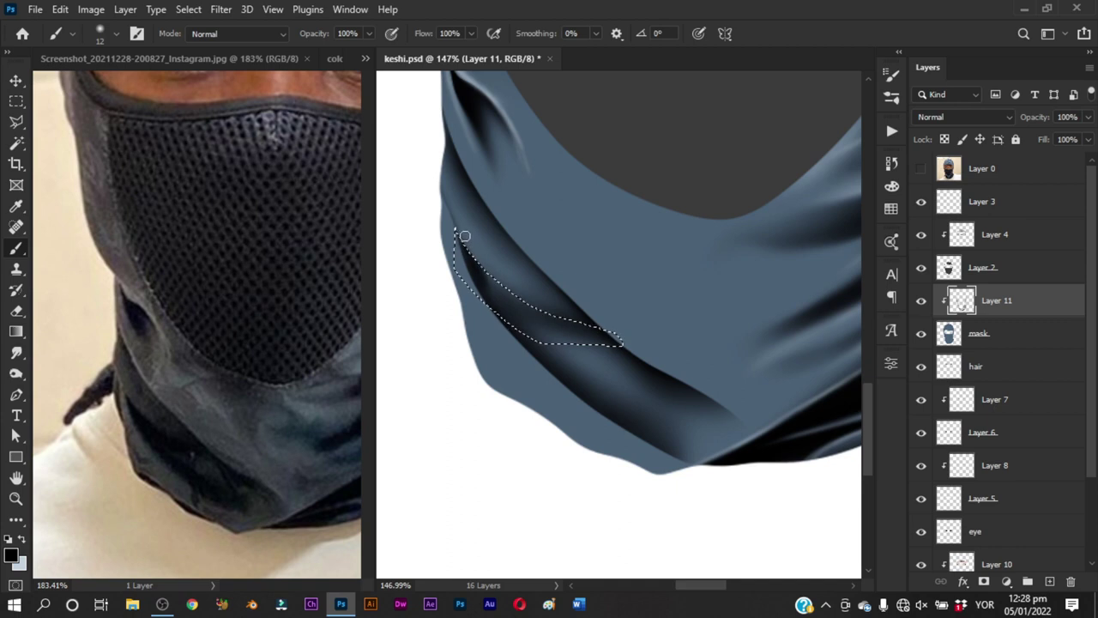
{"action": "mouse_move", "coordinate": [503, 276]}
{"action": "left_mouse_down"}
{"action": "mouse_move", "coordinate": [549, 311]}
{"action": "mouse_move", "coordinate": [595, 312]}
{"action": "left_mouse_up"}
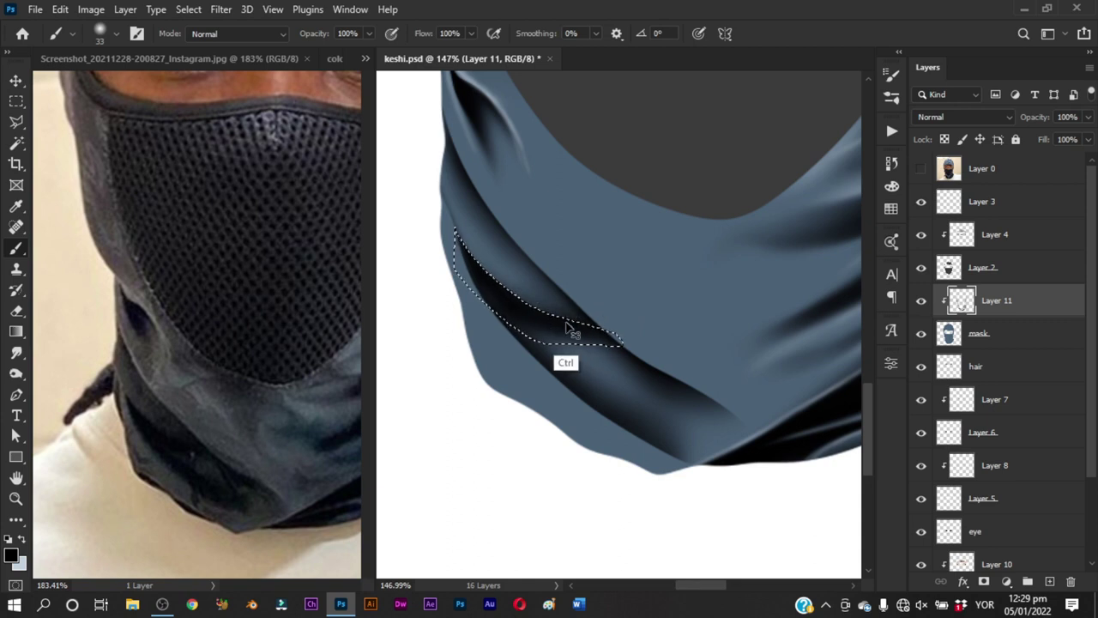
{"action": "key", "text": "ctrl+d"}
Smudge the lower edge of the dark fold with a 39–62 px Smudge brush
{"action": "key", "text": "r"}
{"action": "left_click_drag", "start_coordinate": [531, 307], "coordinate": [509, 307]}
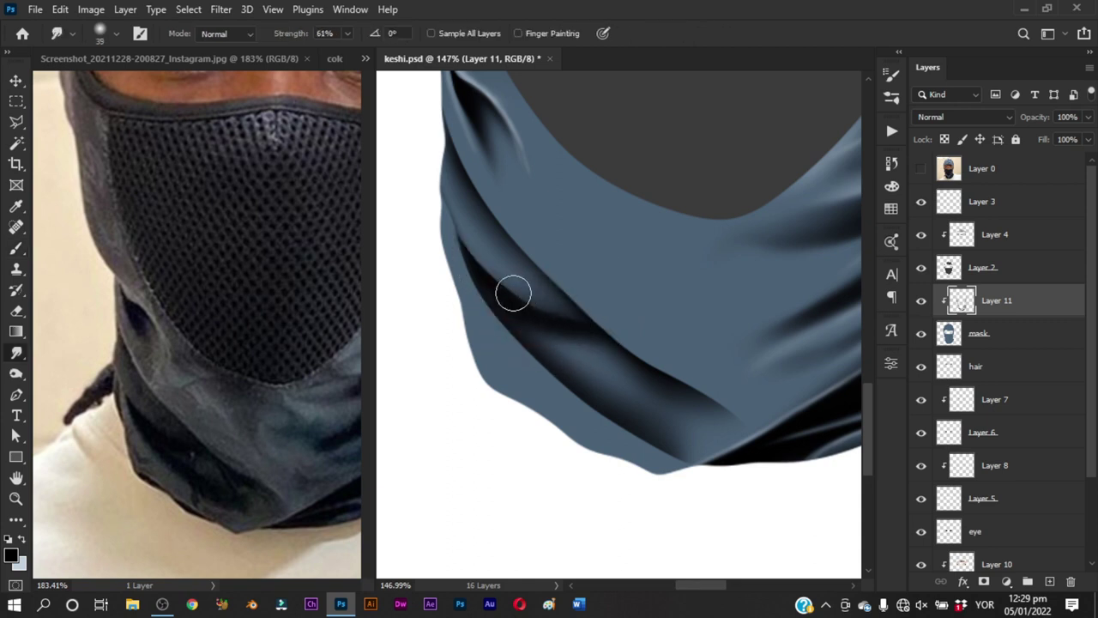
{"action": "left_click_drag", "start_coordinate": [535, 329], "coordinate": [556, 329]}
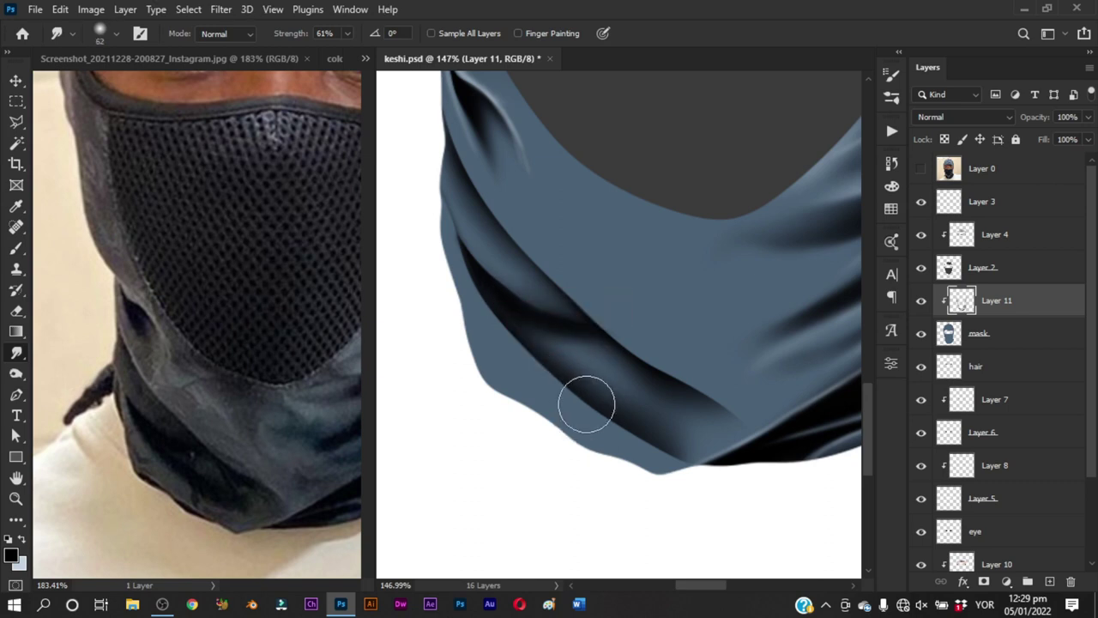
{"action": "mouse_move", "coordinate": [589, 404]}
{"action": "left_mouse_down"}
{"action": "mouse_move", "coordinate": [626, 438]}
{"action": "mouse_move", "coordinate": [725, 392]}
{"action": "mouse_move", "coordinate": [625, 347]}
{"action": "mouse_move", "coordinate": [522, 363]}
{"action": "mouse_move", "coordinate": [540, 375]}
{"action": "mouse_move", "coordinate": [440, 250]}
{"action": "left_mouse_up"}
{"action": "key", "text": "bracketleft"}
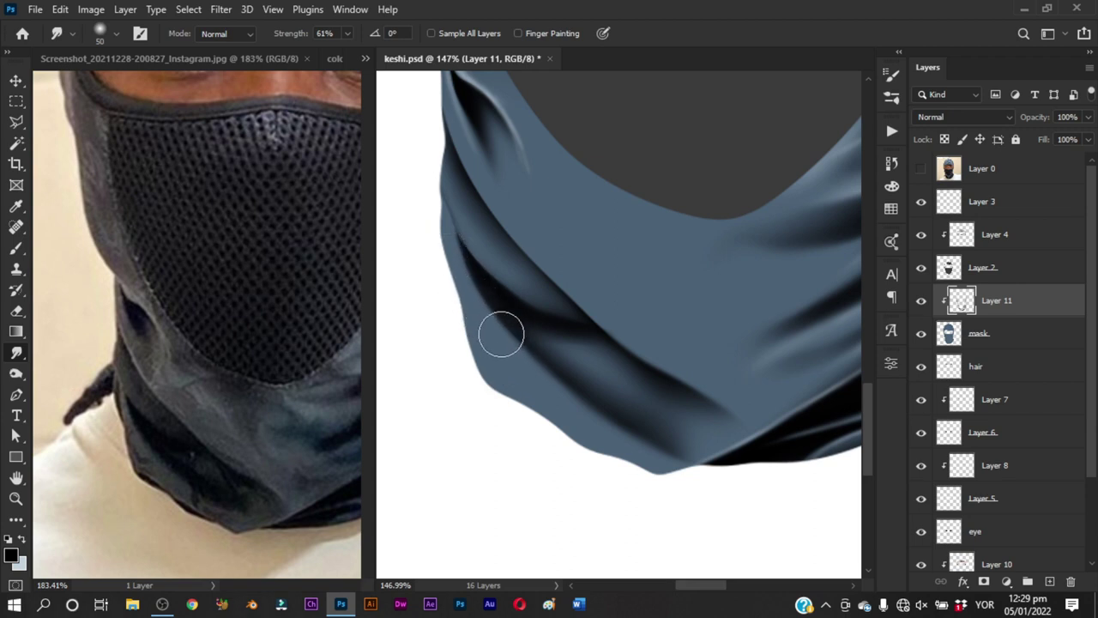
{"action": "left_click_drag", "start_coordinate": [564, 392], "coordinate": [549, 338]}
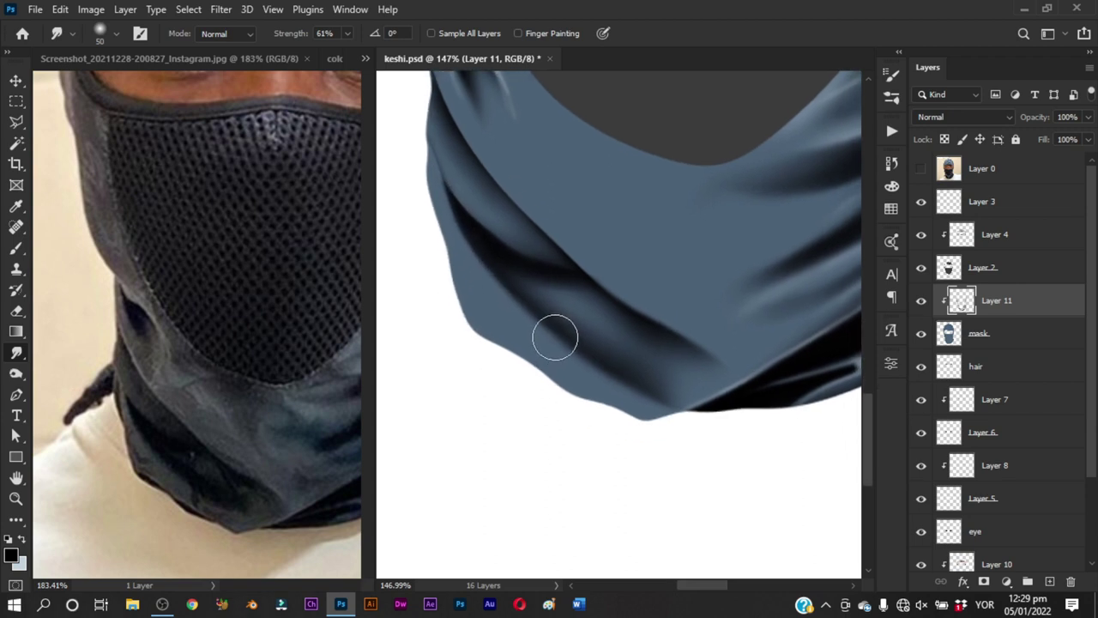
Zoom out to the whole scarf and save keshi.psd
{"action": "key", "text": "b"}
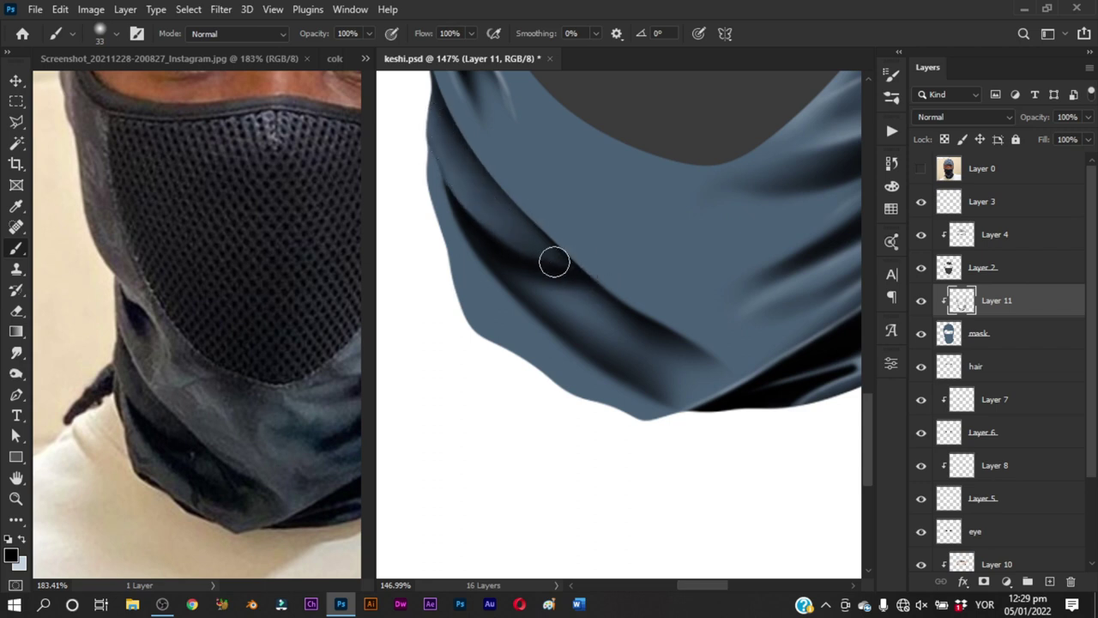
{"action": "key", "text": "z"}
{"action": "mouse_move", "coordinate": [614, 310]}
{"action": "left_mouse_down"}
{"action": "mouse_move", "coordinate": [589, 363]}
{"action": "mouse_move", "coordinate": [650, 392]}
{"action": "mouse_move", "coordinate": [704, 355]}
{"action": "left_mouse_up"}
{"action": "key", "text": "ctrl+s"}
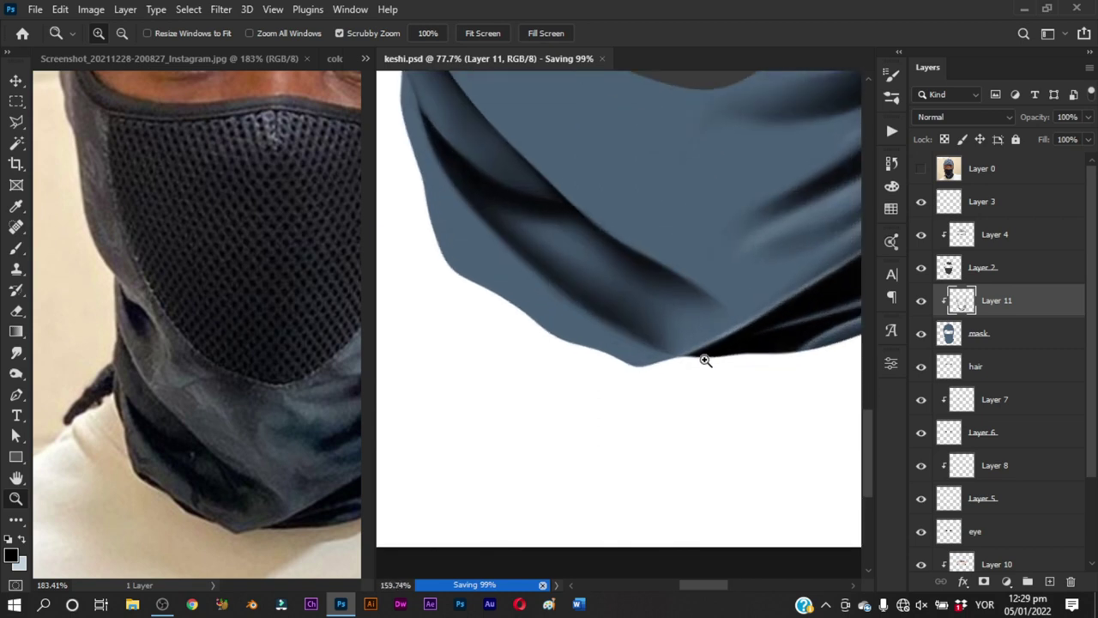
Keep smudging the lower neck-fold crease at varying sizes, toggling the reference photo to compare
{"action": "key", "text": "b"}
{"action": "left_click", "coordinate": [922, 169]}
{"action": "left_click", "coordinate": [921, 168]}
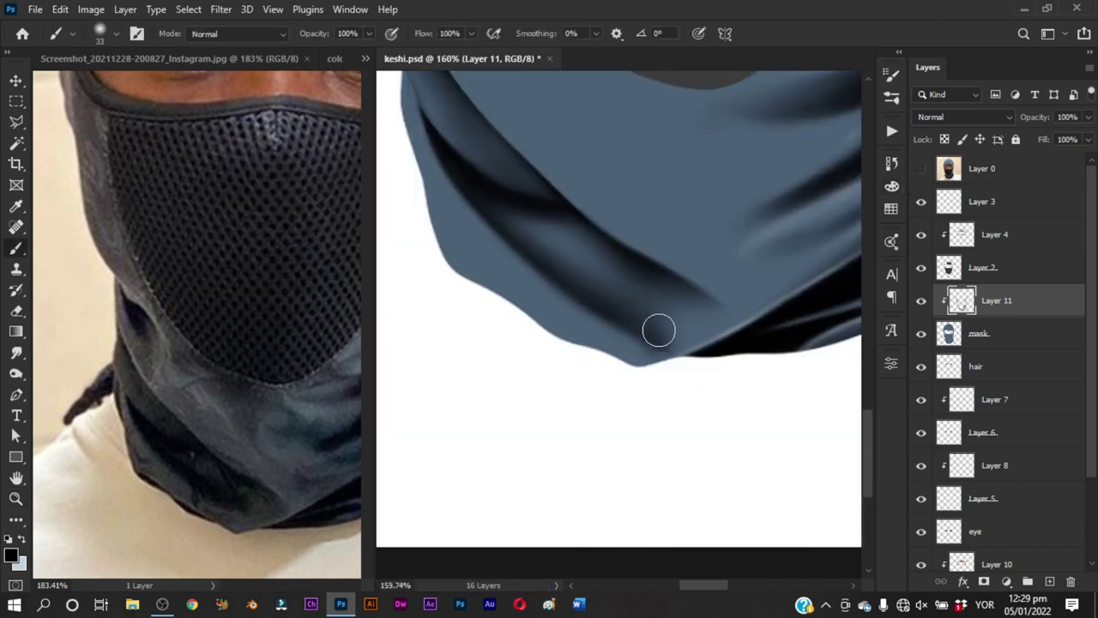
{"action": "key", "text": "r"}
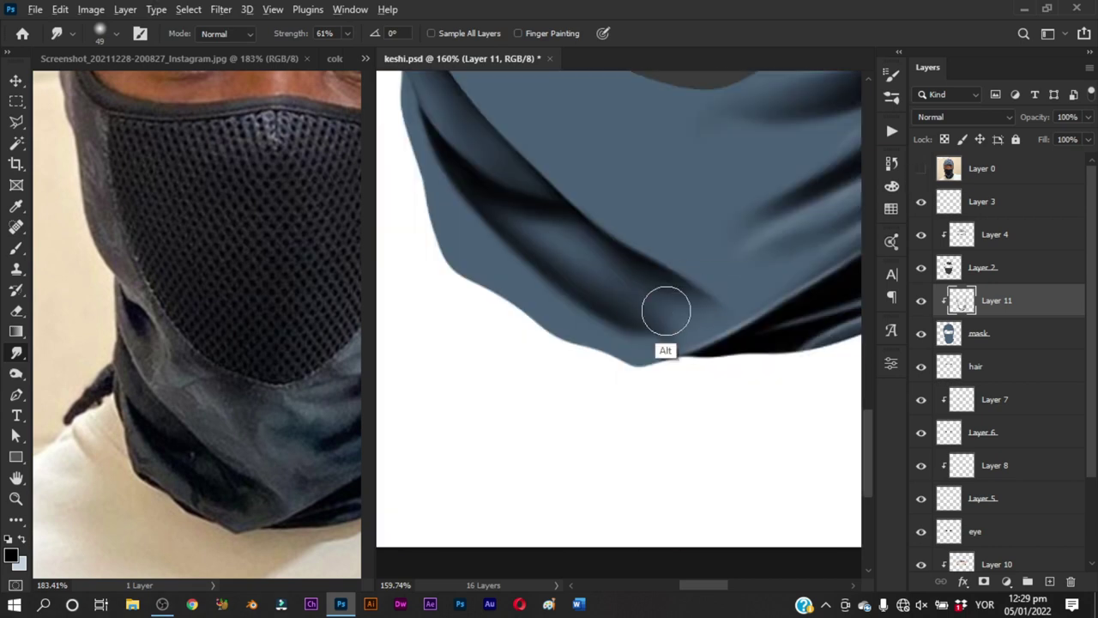
{"action": "left_click_drag", "start_coordinate": [663, 343], "coordinate": [663, 340]}
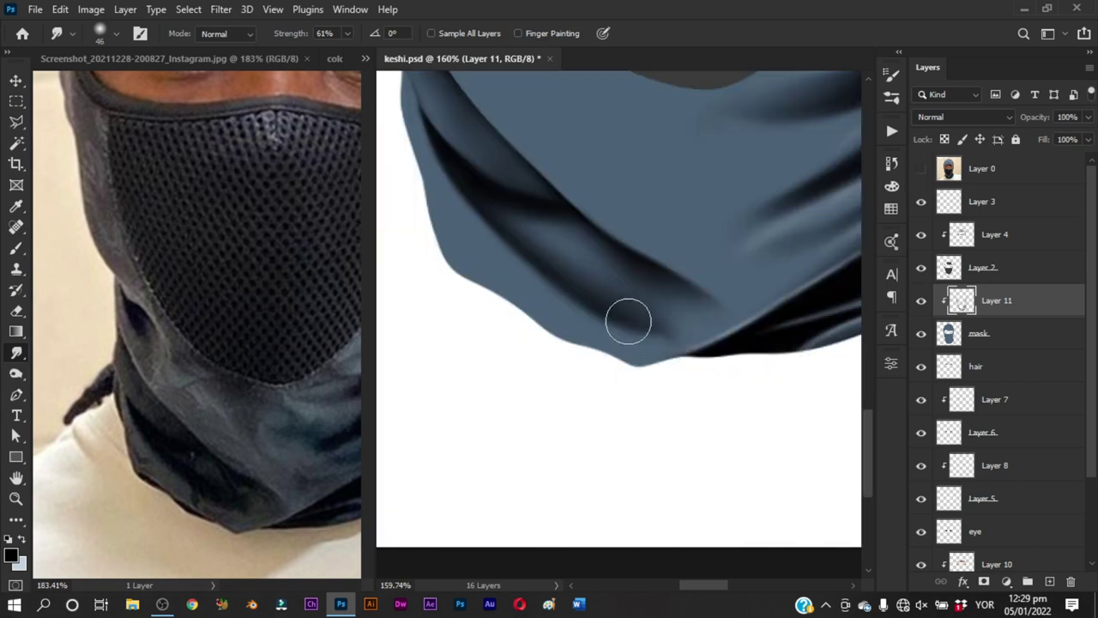
{"action": "left_click", "coordinate": [921, 170]}
{"action": "left_click", "coordinate": [920, 170]}
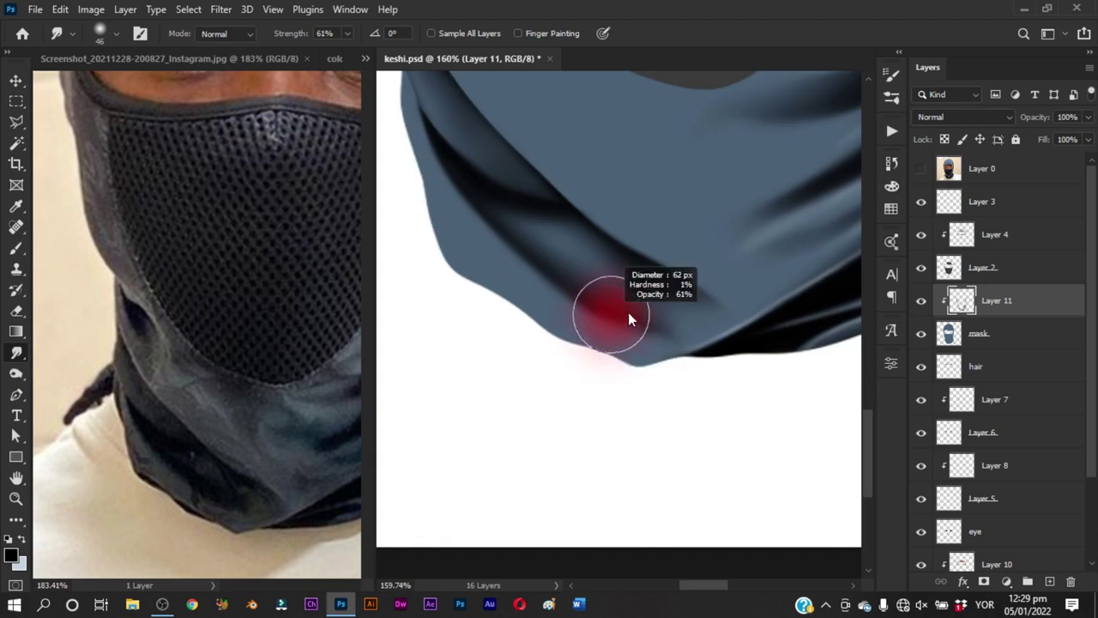
{"action": "mouse_move", "coordinate": [608, 326]}
{"action": "left_mouse_down"}
{"action": "mouse_move", "coordinate": [627, 329]}
{"action": "mouse_move", "coordinate": [618, 328]}
{"action": "left_mouse_up"}
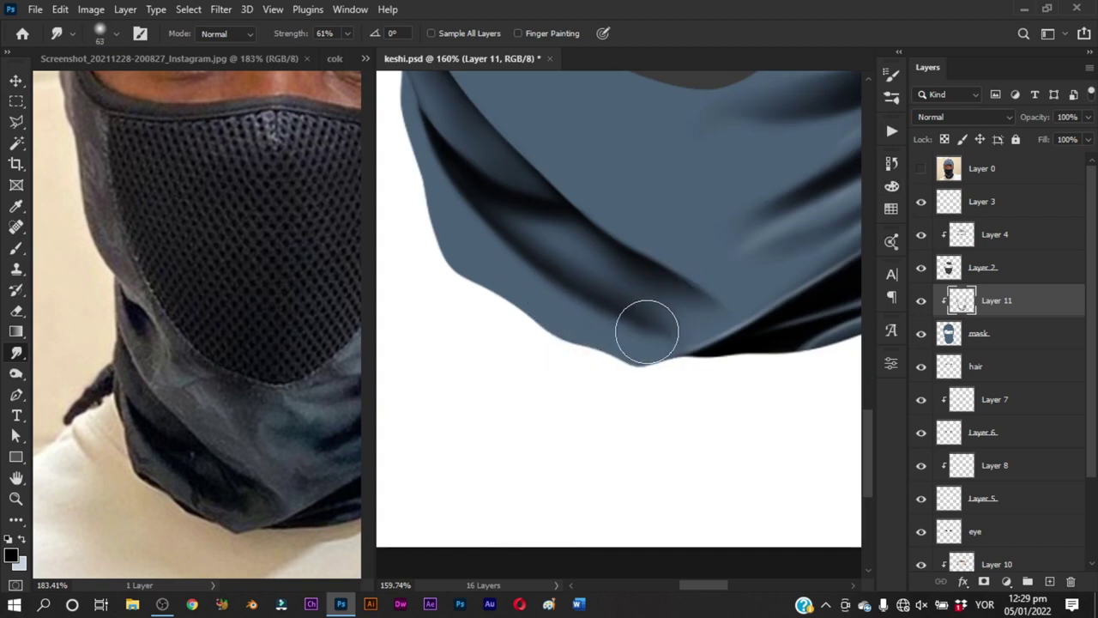
{"action": "left_click_drag", "start_coordinate": [631, 325], "coordinate": [617, 324]}
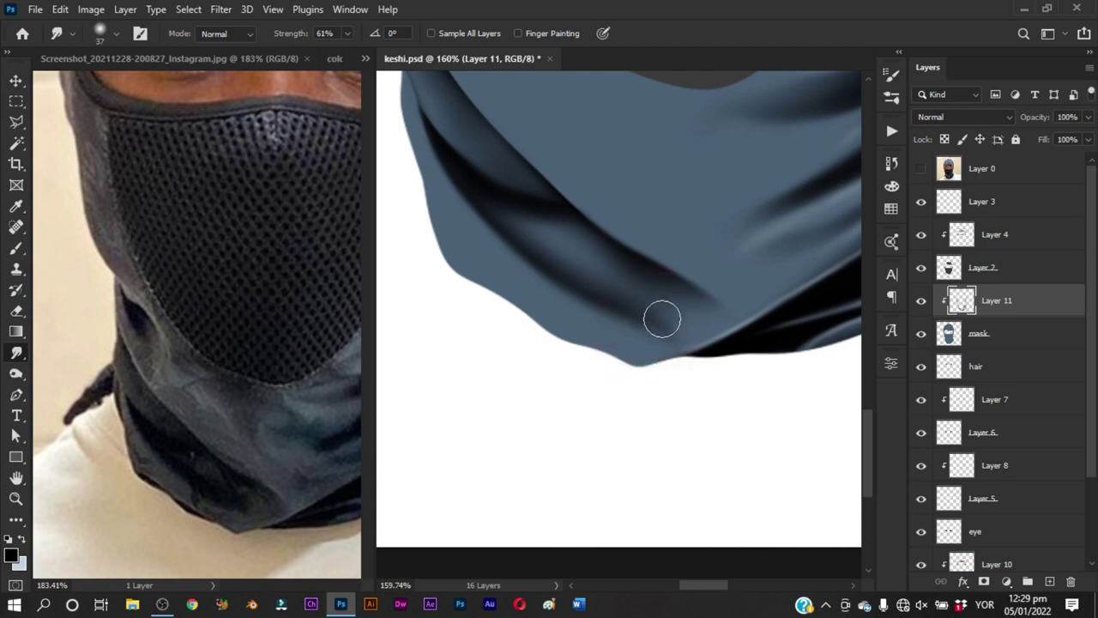
{"action": "left_click", "coordinate": [921, 168]}
{"action": "left_click", "coordinate": [921, 168]}
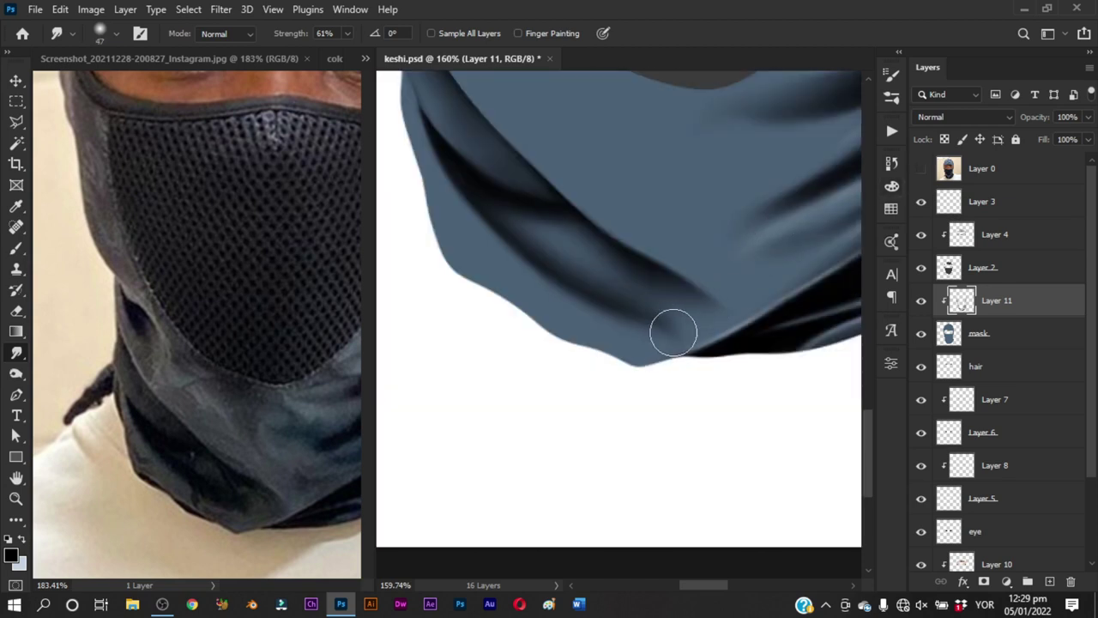
{"action": "left_click_drag", "start_coordinate": [675, 326], "coordinate": [662, 326]}
{"action": "left_click_drag", "start_coordinate": [561, 333], "coordinate": [596, 368]}
Set the brush to about 16 px and show the reference photo over the painting
{"action": "key", "text": "b"}
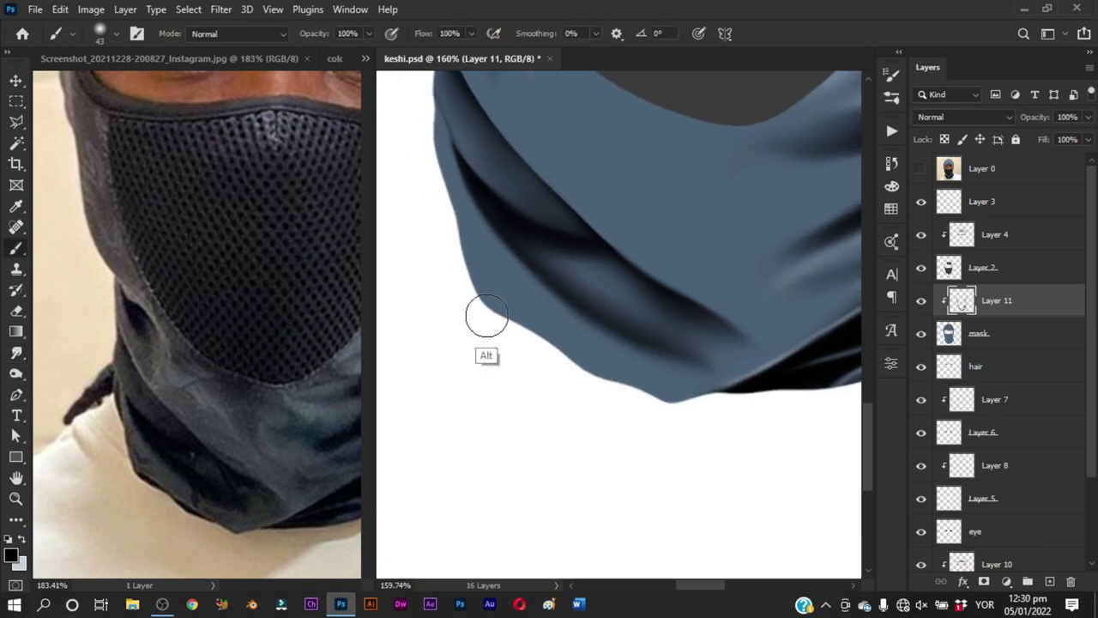
{"action": "left_click_drag", "start_coordinate": [486, 311], "coordinate": [467, 315]}
{"action": "scroll", "coordinate": [468, 290], "scroll_direction": "up", "scroll_amount": 1}
{"action": "scroll", "coordinate": [469, 291], "scroll_direction": "up", "scroll_amount": 2}
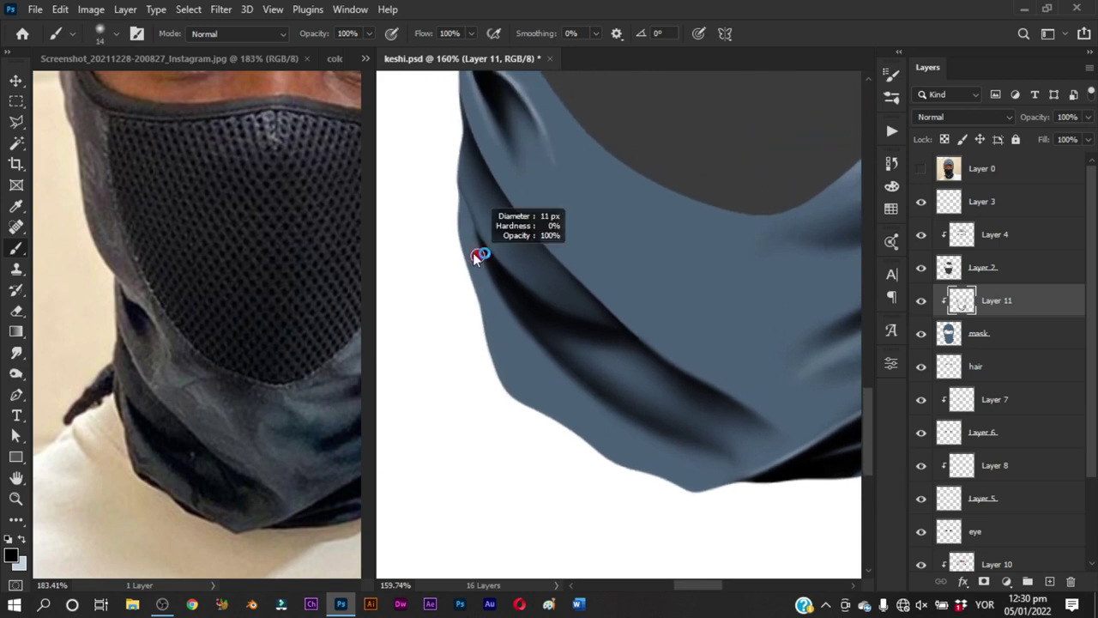
{"action": "left_click", "coordinate": [922, 168]}
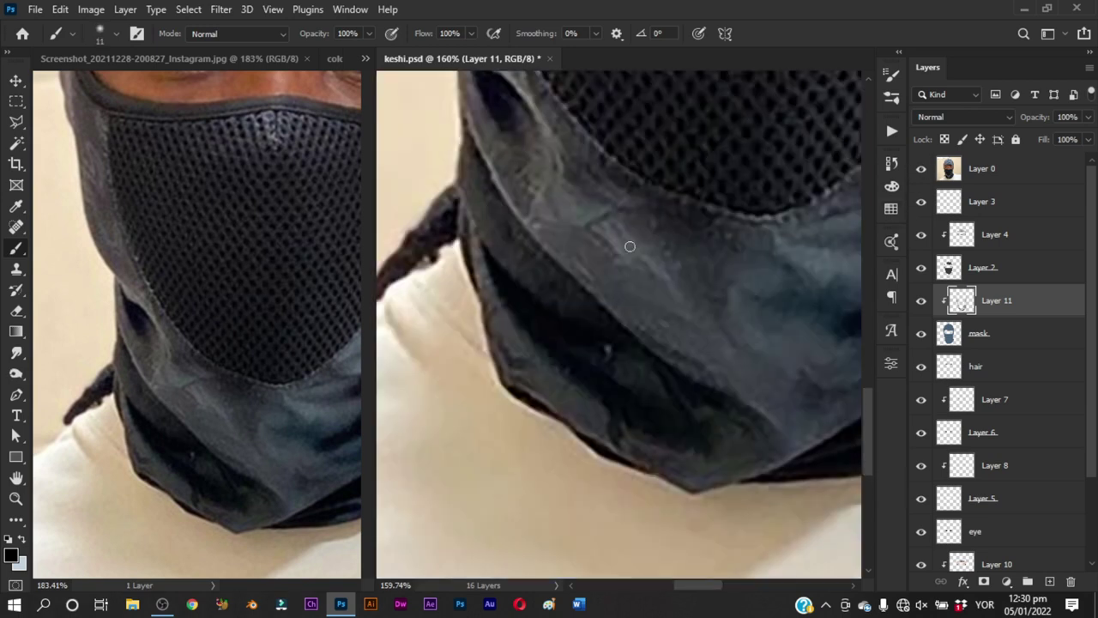
Trace a closed path around the scarf's left and lower outer edge and make it a selection
{"action": "key", "text": "p"}
{"action": "left_click_drag", "start_coordinate": [459, 194], "coordinate": [464, 204]}
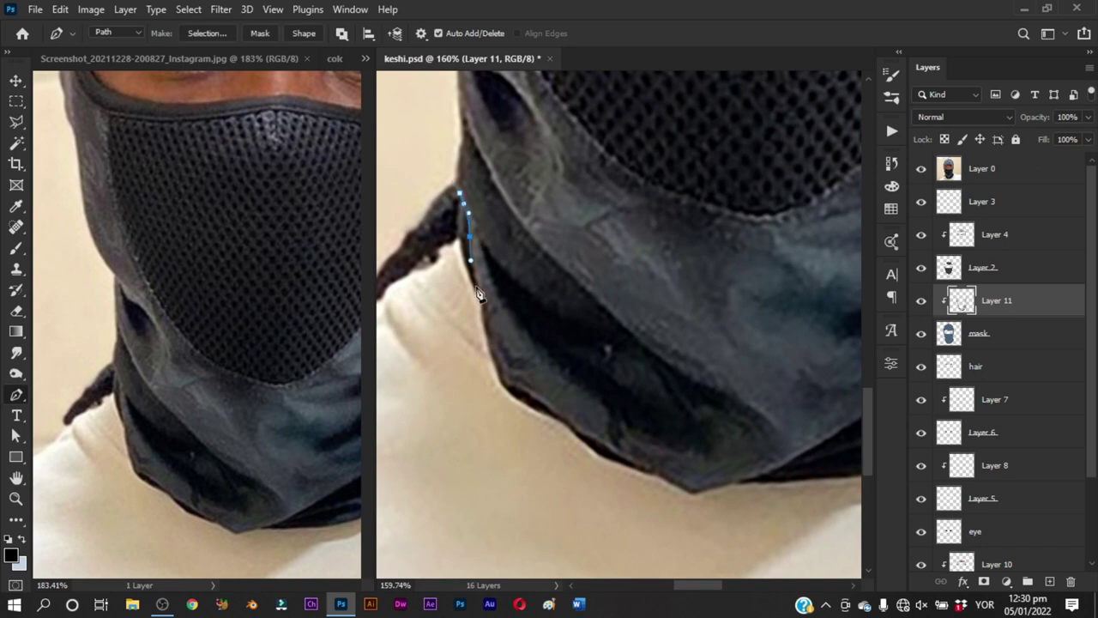
{"action": "mouse_move", "coordinate": [481, 305]}
{"action": "left_mouse_down"}
{"action": "mouse_move", "coordinate": [465, 239]}
{"action": "mouse_move", "coordinate": [469, 287]}
{"action": "left_mouse_up"}
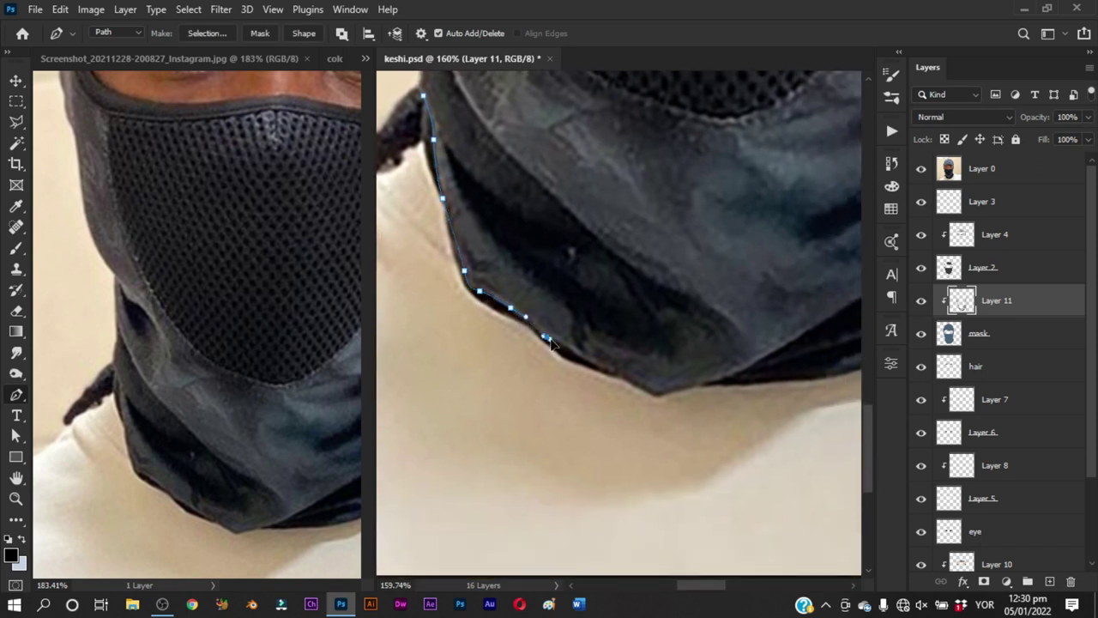
{"action": "left_click", "coordinate": [582, 363]}
{"action": "left_click_drag", "start_coordinate": [592, 378], "coordinate": [629, 385]}
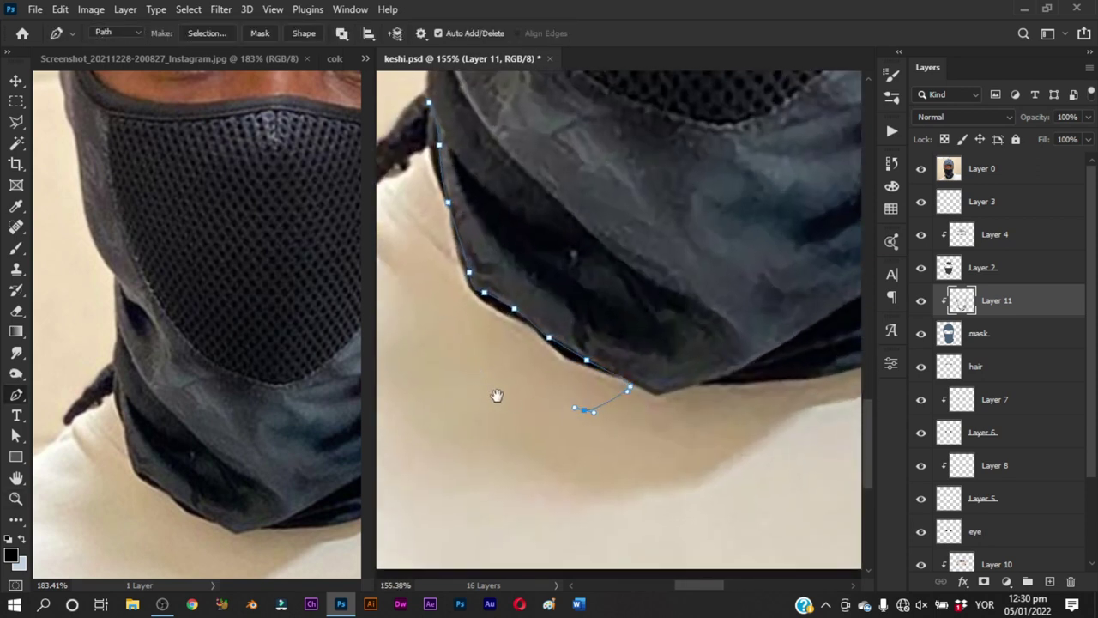
{"action": "left_click_drag", "start_coordinate": [497, 396], "coordinate": [546, 448]}
{"action": "left_click_drag", "start_coordinate": [464, 315], "coordinate": [453, 285]}
{"action": "left_click", "coordinate": [450, 157]}
{"action": "key", "text": "ctrl+Return"}
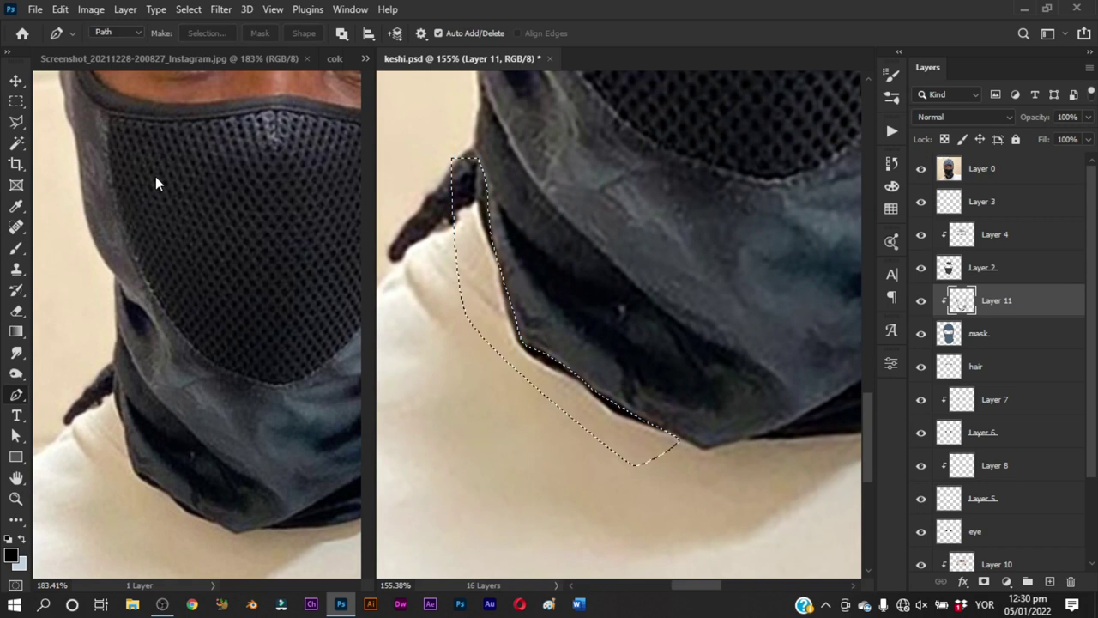
Hide the reference and paint dark shading down the scarf's left edge, then deselect
{"action": "key", "text": "b"}
{"action": "left_click", "coordinate": [921, 168]}
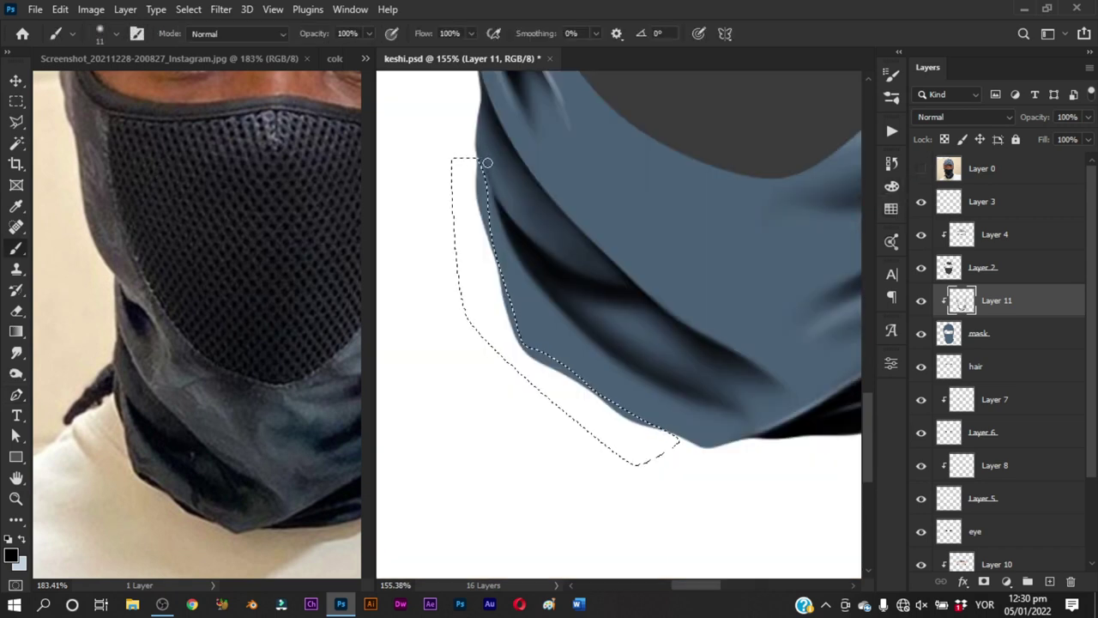
{"action": "left_click_drag", "start_coordinate": [481, 166], "coordinate": [498, 258]}
{"action": "mouse_move", "coordinate": [483, 179]}
{"action": "left_mouse_down"}
{"action": "mouse_move", "coordinate": [520, 314]}
{"action": "mouse_move", "coordinate": [513, 289]}
{"action": "mouse_move", "coordinate": [550, 366]}
{"action": "mouse_move", "coordinate": [716, 427]}
{"action": "left_mouse_up"}
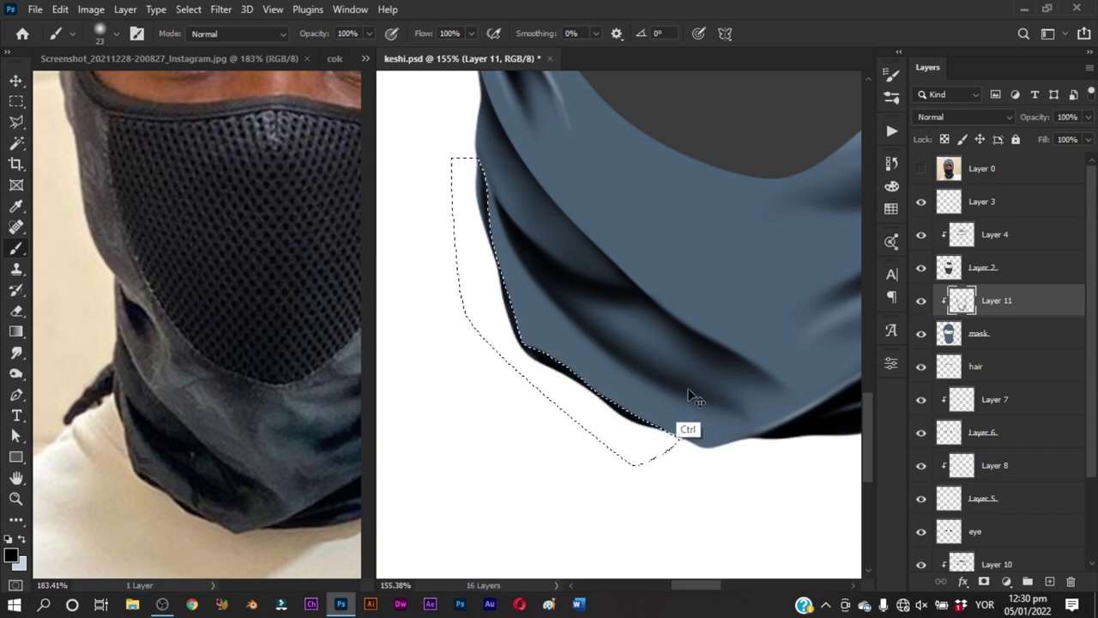
{"action": "key", "text": "ctrl+d"}
Smudge the new shadow along the scarf's lower edge, then zoom in on the left edge
{"action": "key", "text": "r"}
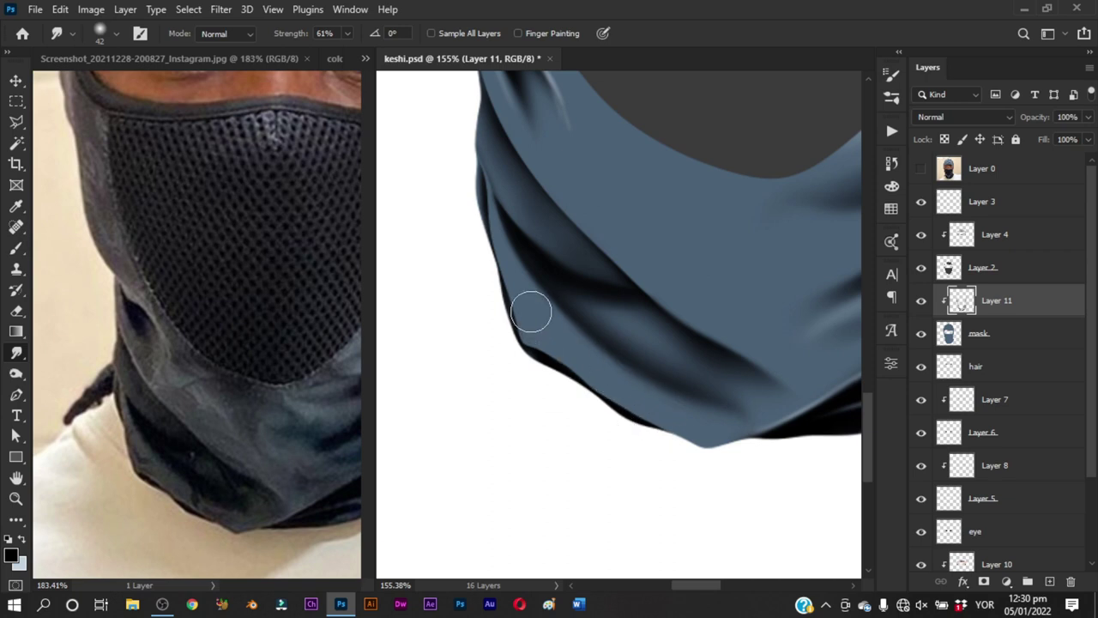
{"action": "key", "text": "z"}
{"action": "left_click_drag", "start_coordinate": [507, 412], "coordinate": [514, 397]}
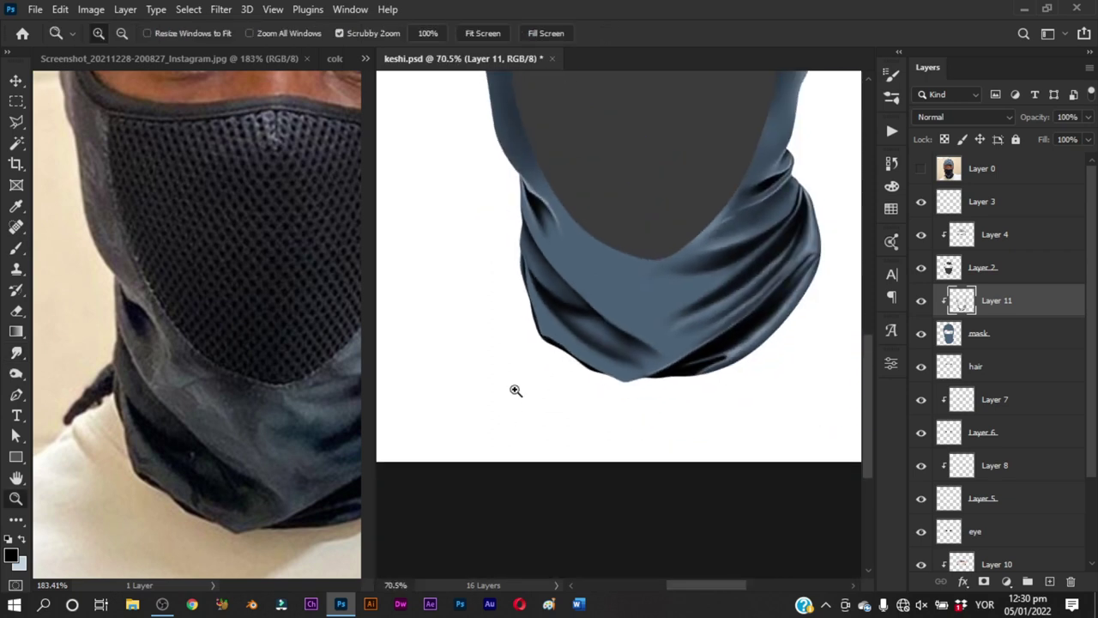
{"action": "left_click_drag", "start_coordinate": [569, 335], "coordinate": [595, 375]}
{"action": "key", "text": "r"}
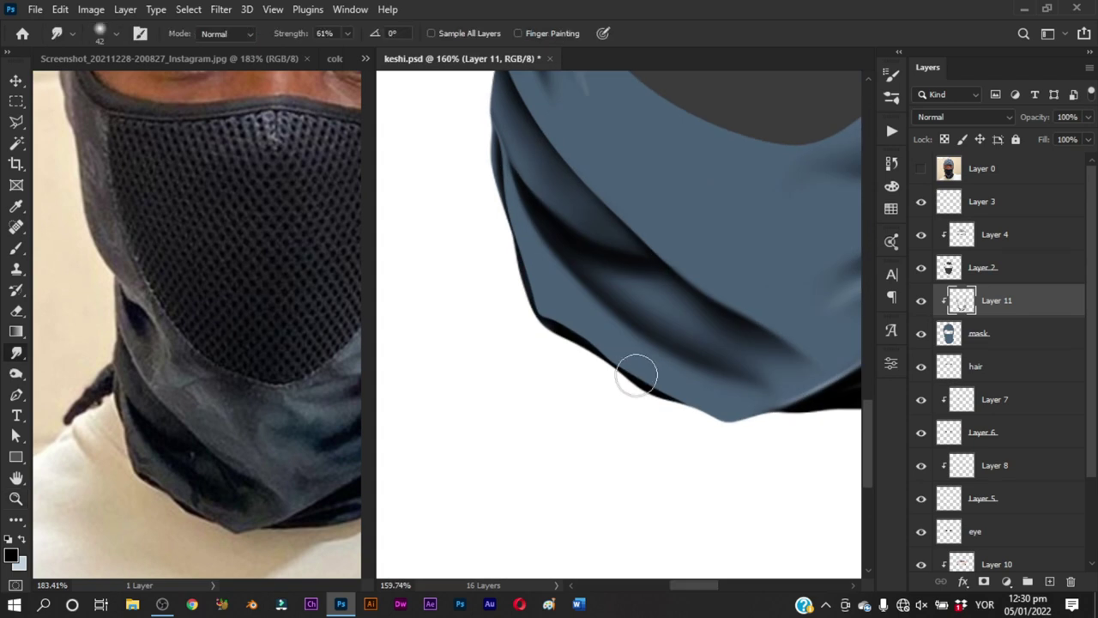
{"action": "left_click_drag", "start_coordinate": [661, 401], "coordinate": [551, 309]}
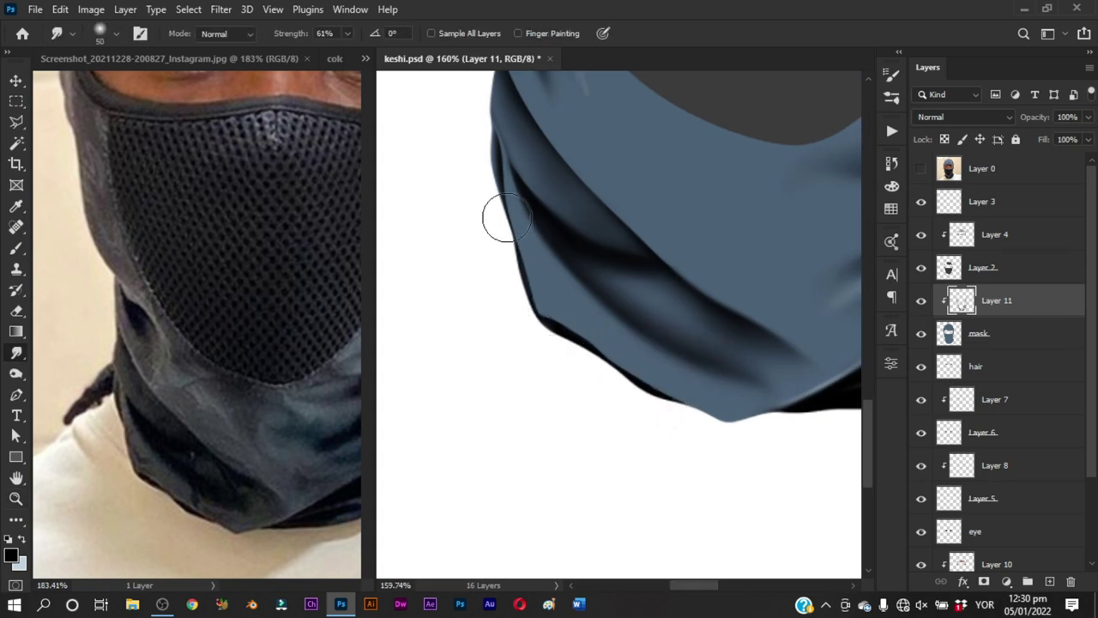
{"action": "left_click_drag", "start_coordinate": [568, 319], "coordinate": [535, 330]}
{"action": "key", "text": "b"}
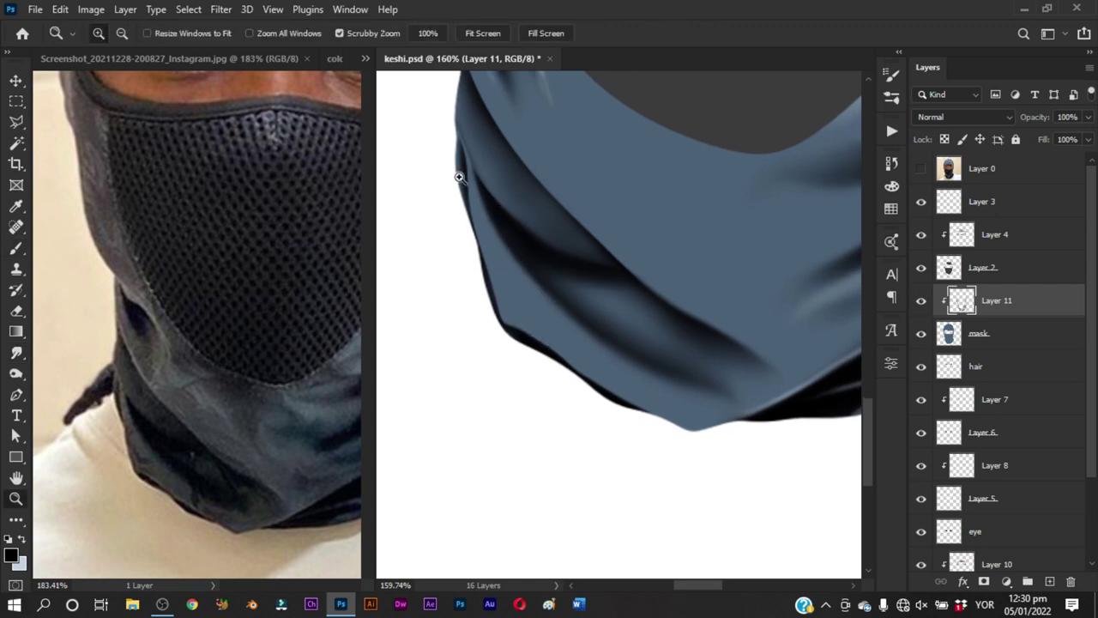
{"action": "left_click_drag", "start_coordinate": [458, 172], "coordinate": [498, 201]}
Paint thin white highlights down the drape's left edge with a 7–12 px brush
{"action": "key", "text": "x"}
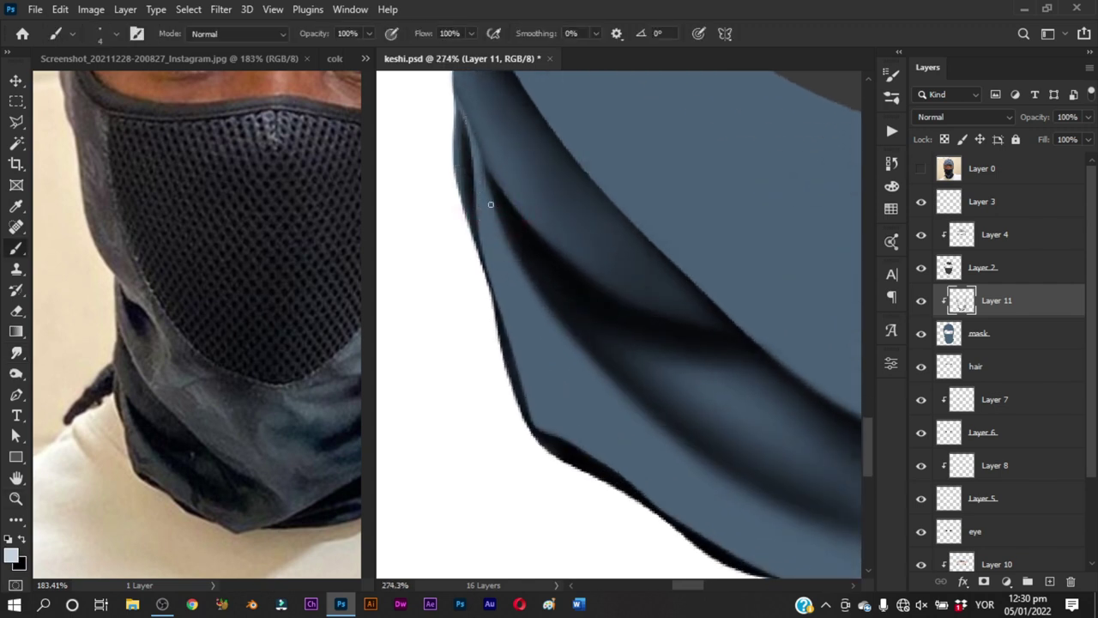
{"action": "left_click_drag", "start_coordinate": [469, 121], "coordinate": [476, 161]}
{"action": "left_click_drag", "start_coordinate": [514, 263], "coordinate": [514, 249]}
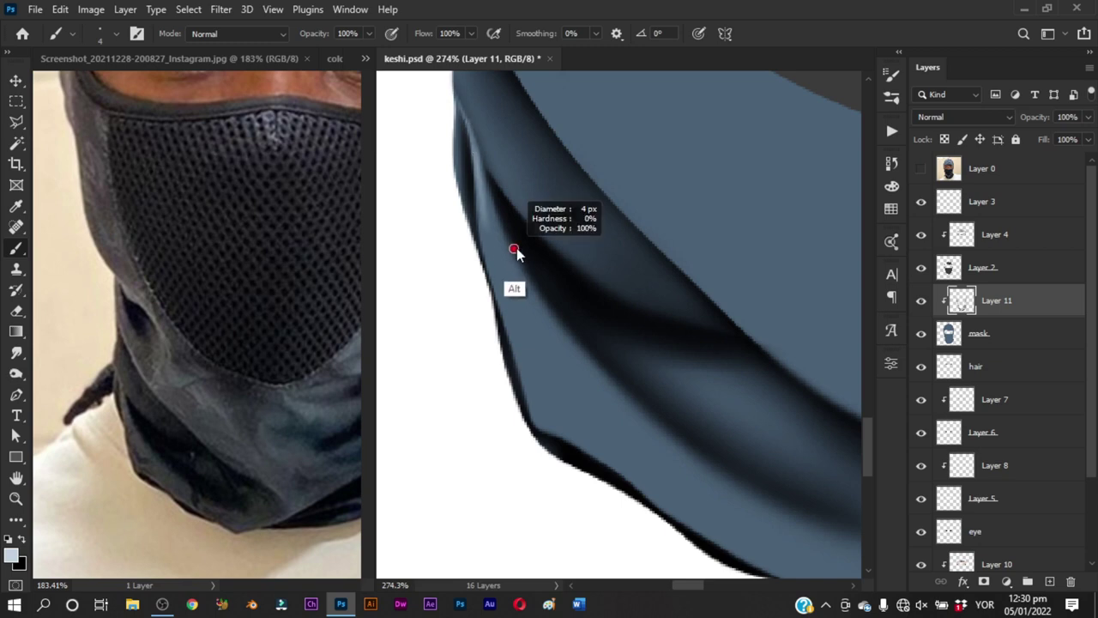
{"action": "mouse_move", "coordinate": [478, 208]}
{"action": "left_mouse_down"}
{"action": "mouse_move", "coordinate": [502, 286]}
{"action": "mouse_move", "coordinate": [525, 290]}
{"action": "left_mouse_up"}
{"action": "left_click_drag", "start_coordinate": [478, 182], "coordinate": [559, 350]}
{"action": "left_click_drag", "start_coordinate": [497, 221], "coordinate": [515, 279]}
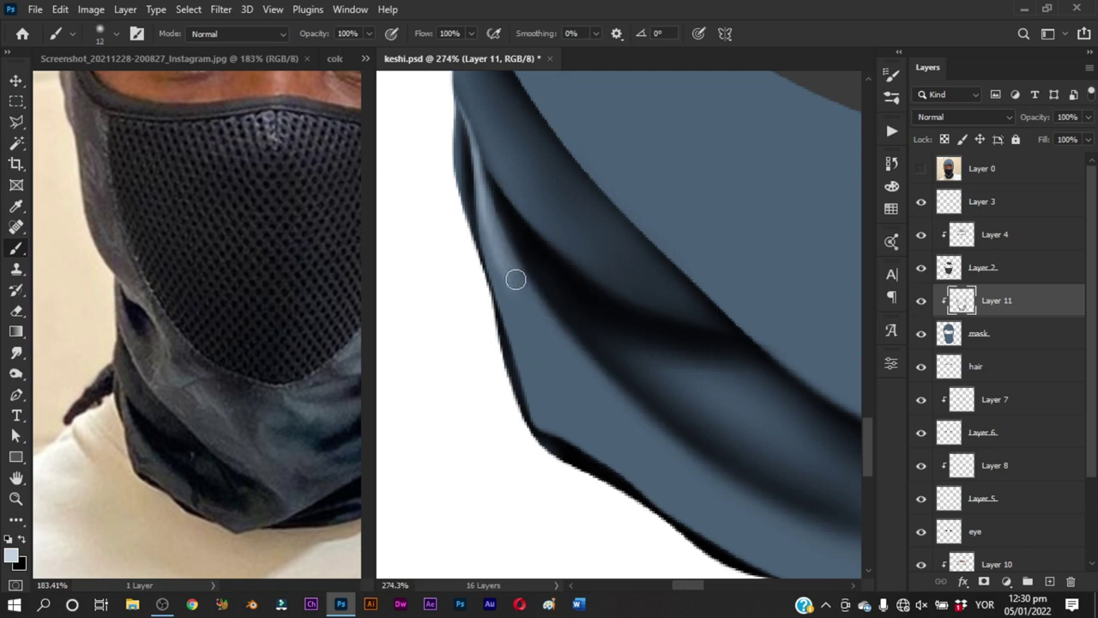
Zoom to about 256% and add a short light stroke on the edge with a 4 px brush
{"action": "mouse_move", "coordinate": [726, 449]}
{"action": "left_mouse_down"}
{"action": "mouse_move", "coordinate": [429, 153]}
{"action": "mouse_move", "coordinate": [571, 348]}
{"action": "left_mouse_up"}
{"action": "key", "text": "z"}
{"action": "mouse_move", "coordinate": [738, 400]}
{"action": "left_mouse_down"}
{"action": "mouse_move", "coordinate": [639, 419]}
{"action": "mouse_move", "coordinate": [687, 418]}
{"action": "left_mouse_up"}
{"action": "key", "text": "b"}
{"action": "left_click_drag", "start_coordinate": [498, 286], "coordinate": [479, 258]}
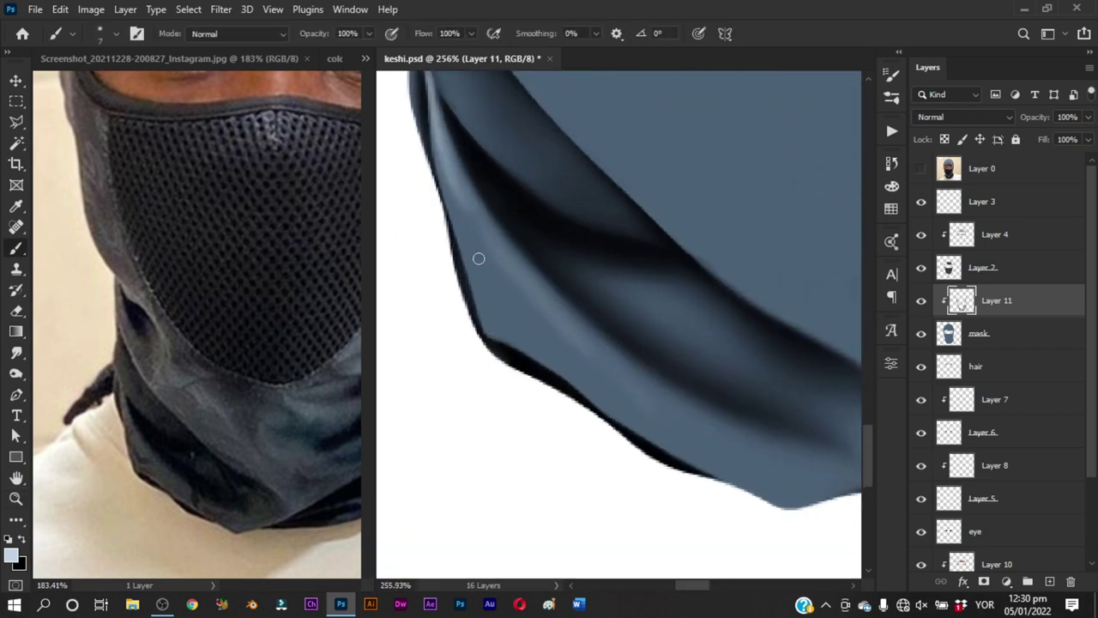
{"action": "right_click", "coordinate": [490, 306], "text": "alt"}
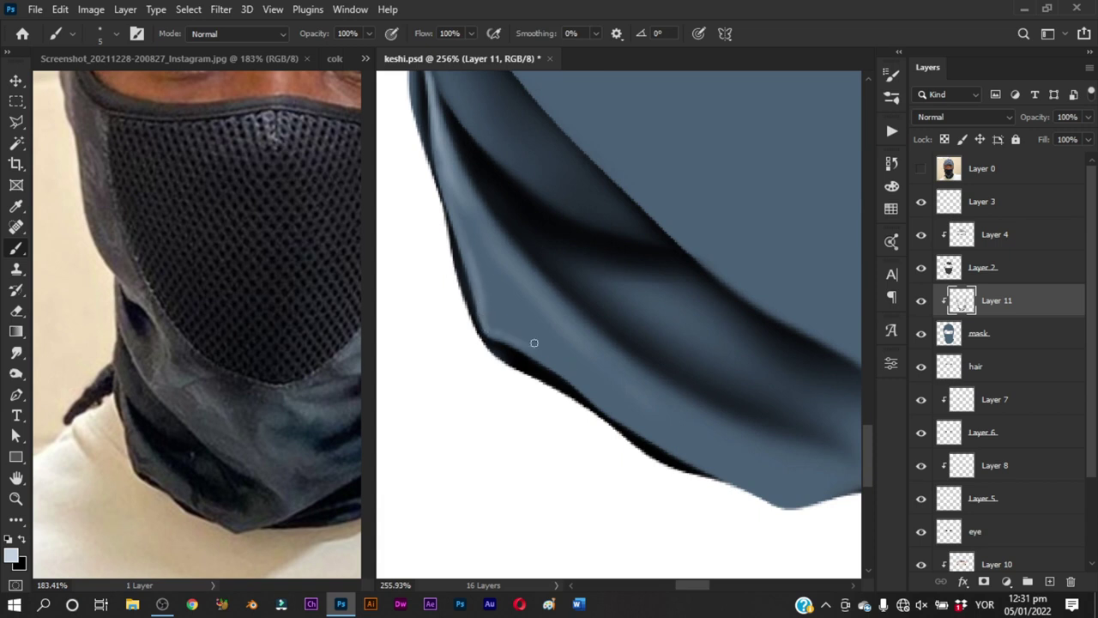
{"action": "right_click", "coordinate": [514, 327], "text": "alt"}
{"action": "right_click", "coordinate": [494, 319], "text": "alt"}
{"action": "left_click_drag", "start_coordinate": [520, 344], "coordinate": [506, 340]}
Paint a dark black shadow along the scarf's bottom edge with a 7 px brush
{"action": "left_click_drag", "start_coordinate": [606, 372], "coordinate": [551, 350]}
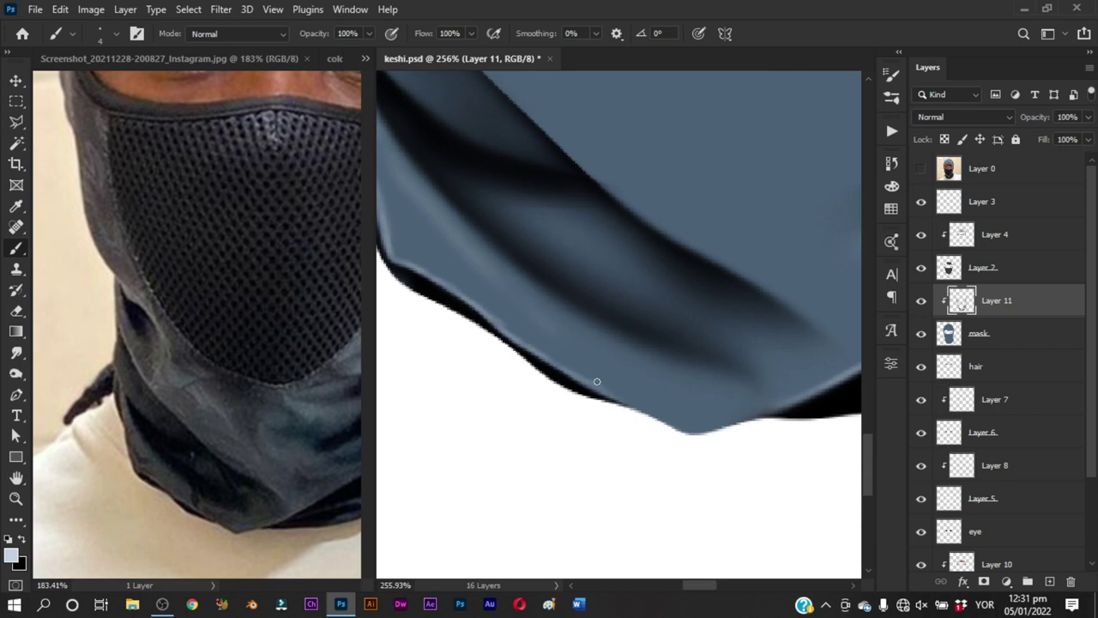
{"action": "left_click_drag", "start_coordinate": [667, 400], "coordinate": [589, 351]}
{"action": "key", "text": "d"}
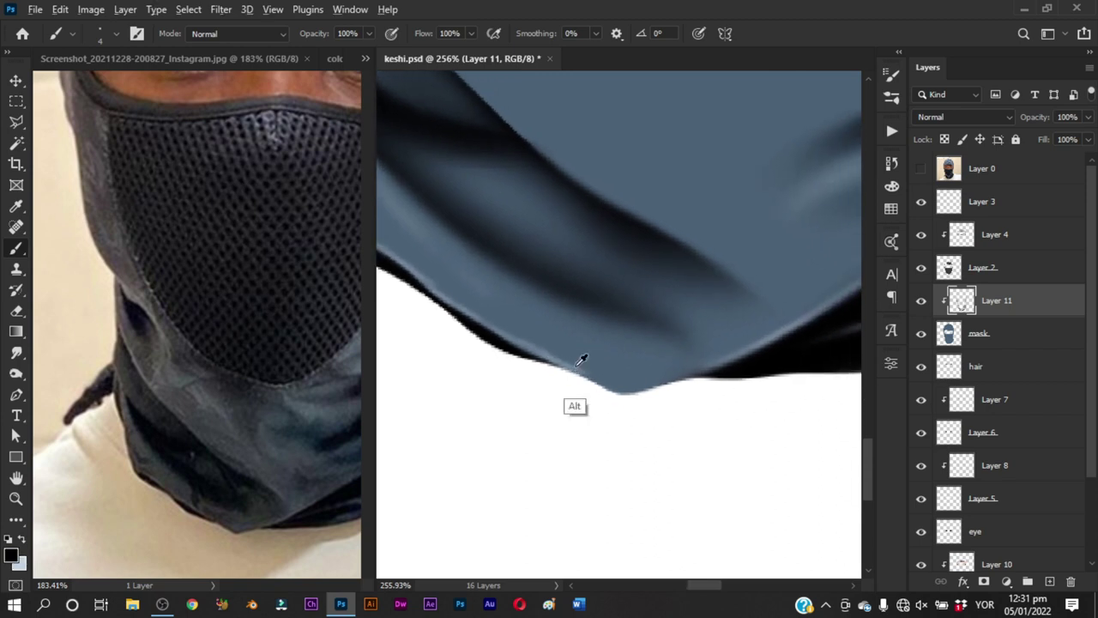
{"action": "right_click", "coordinate": [581, 361], "text": "alt"}
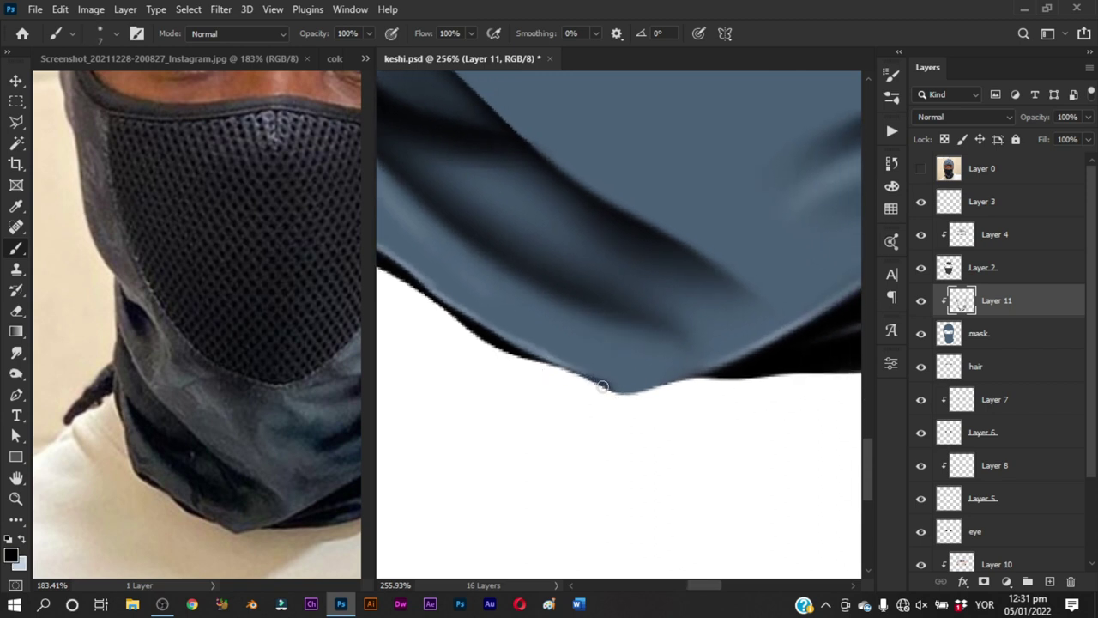
{"action": "left_click_drag", "start_coordinate": [603, 387], "coordinate": [711, 375]}
Sample the scarf's light grey-blue and smooth the lower edge with it
{"action": "left_click", "coordinate": [691, 371], "text": "alt"}
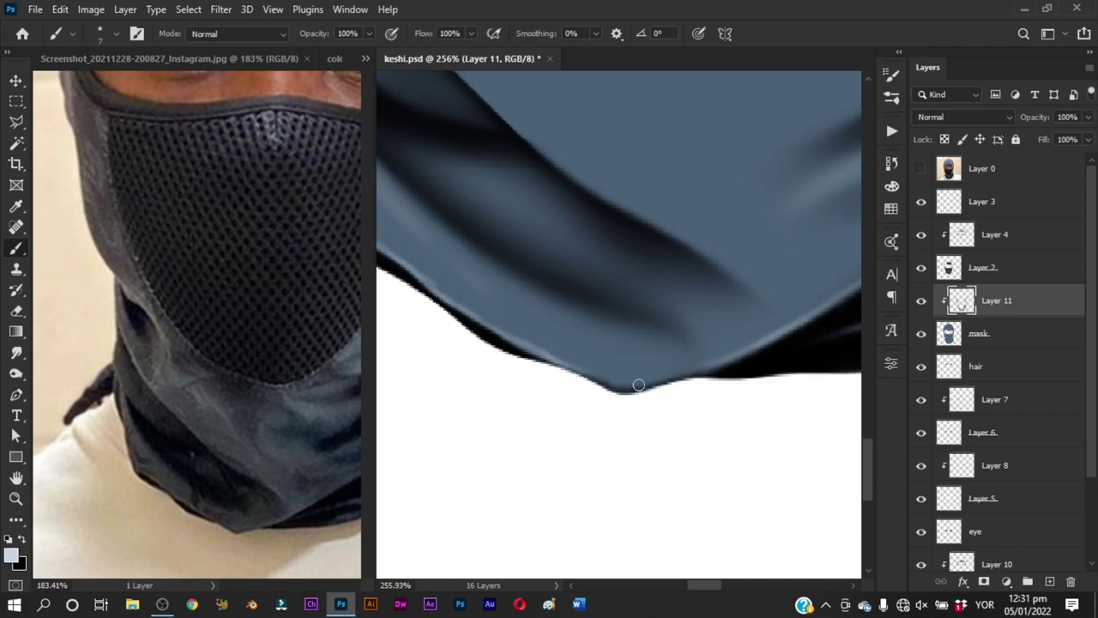
{"action": "right_click", "coordinate": [630, 375], "text": "alt"}
{"action": "mouse_move", "coordinate": [692, 350]}
{"action": "left_mouse_down"}
{"action": "mouse_move", "coordinate": [566, 385]}
{"action": "mouse_move", "coordinate": [527, 410]}
{"action": "left_mouse_up"}
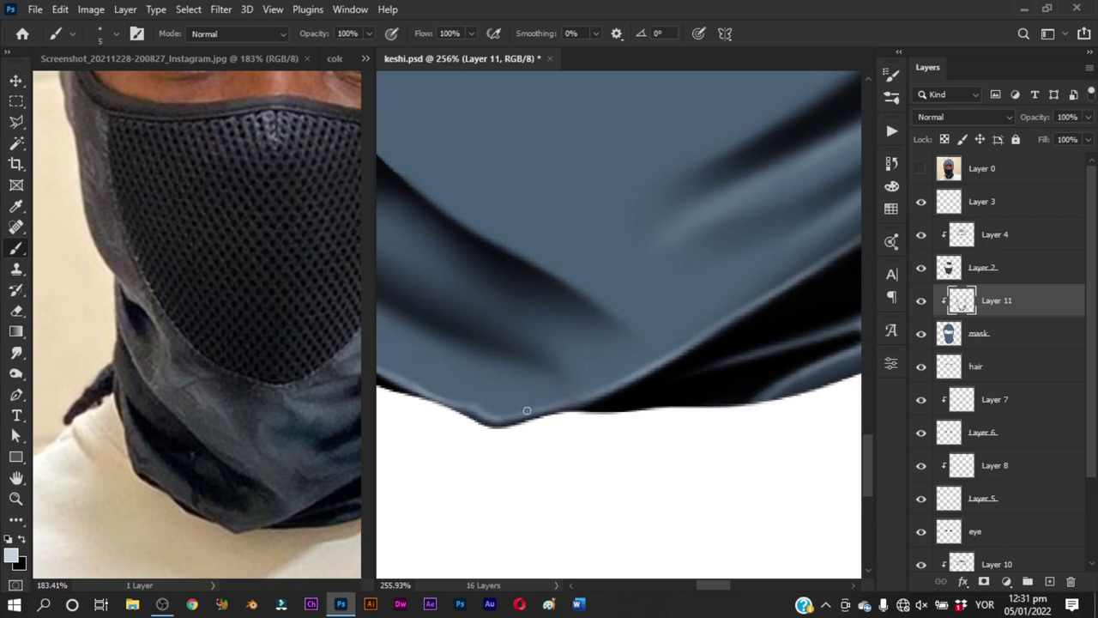
{"action": "left_click_drag", "start_coordinate": [633, 367], "coordinate": [513, 414]}
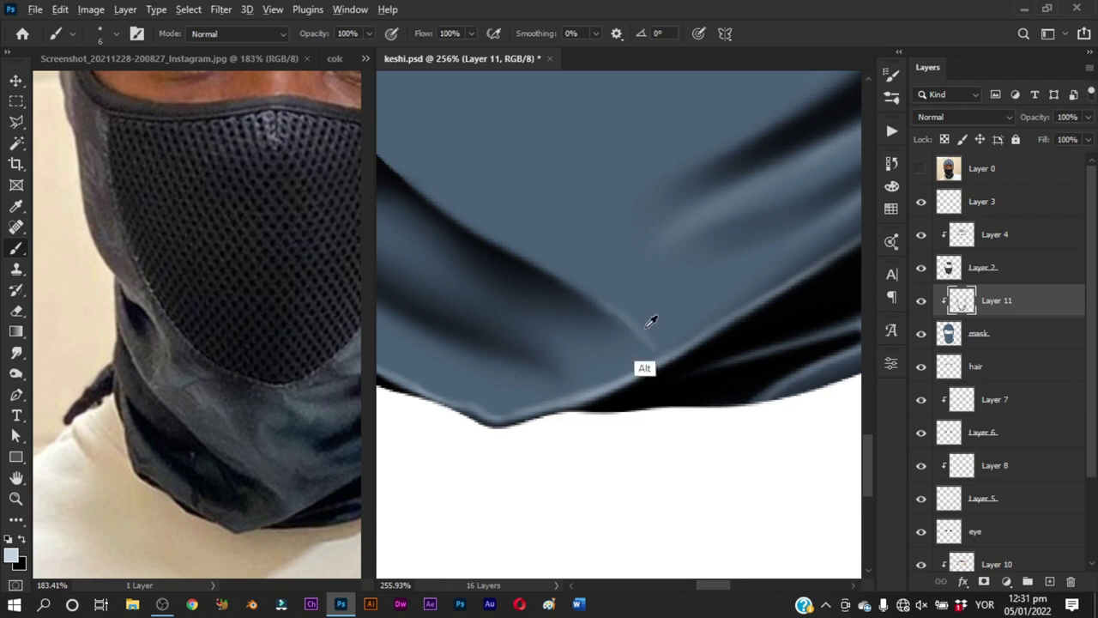
{"action": "left_click_drag", "start_coordinate": [631, 323], "coordinate": [678, 342]}
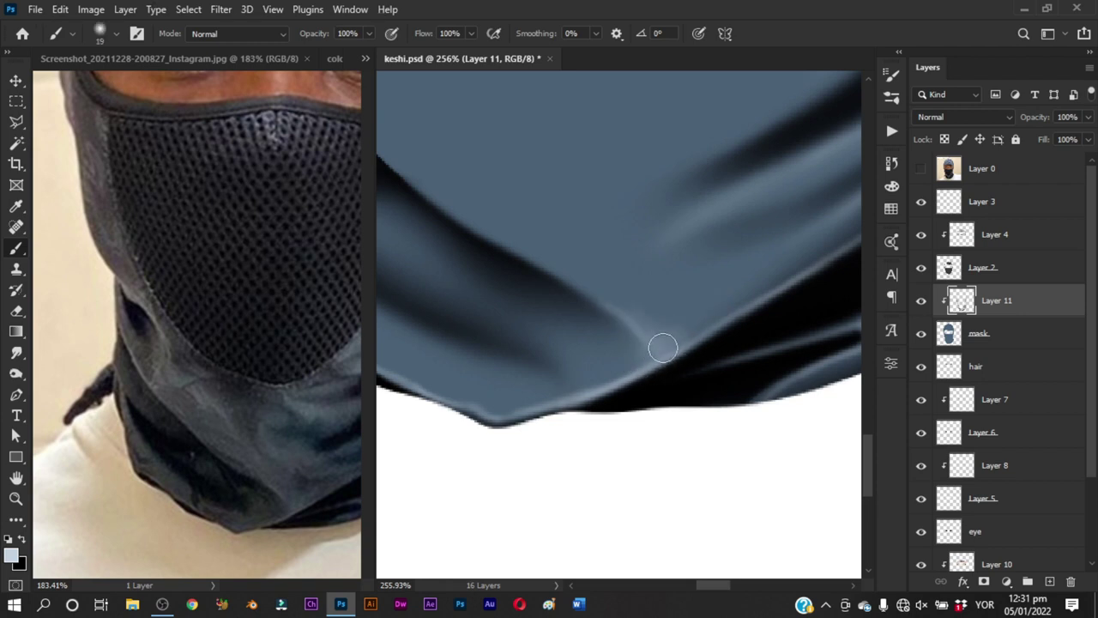
Zoom the view in and out to review the drape's lower folds
{"action": "key", "text": "z"}
{"action": "scroll", "coordinate": [635, 377], "scroll_direction": "down", "scroll_amount": 5}
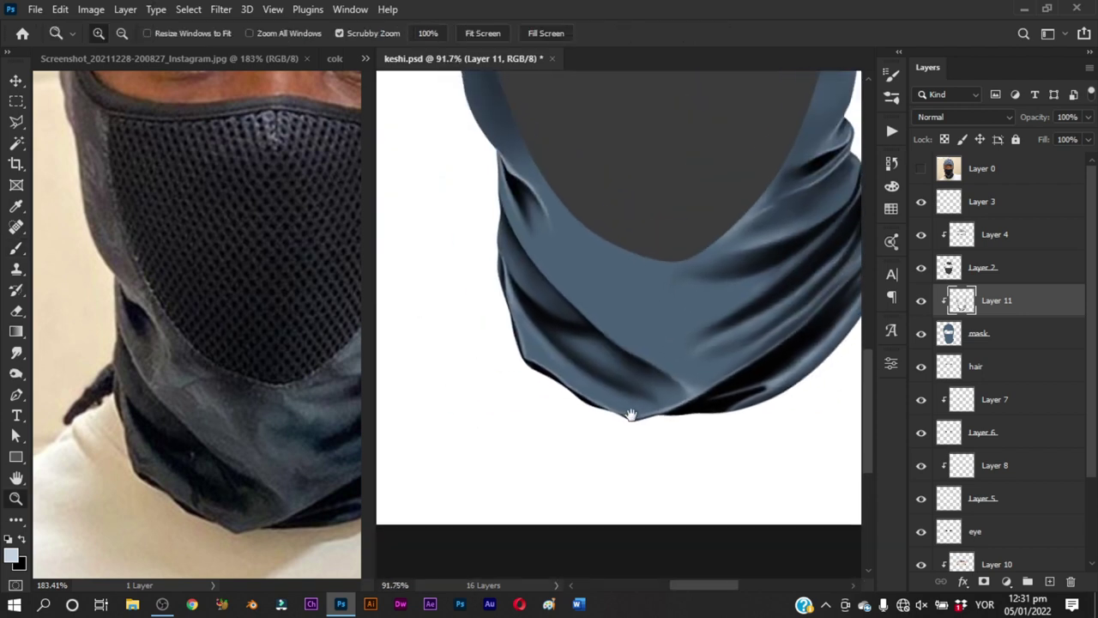
{"action": "scroll", "coordinate": [600, 330], "scroll_direction": "up", "scroll_amount": 1}
{"action": "scroll", "coordinate": [528, 228], "scroll_direction": "up", "scroll_amount": 1}
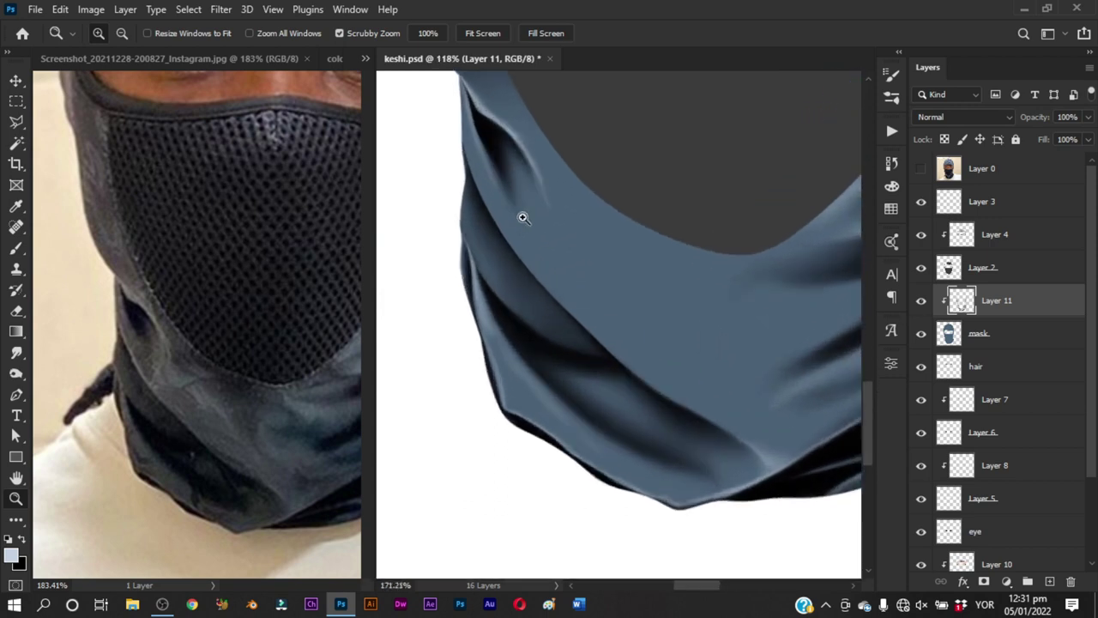
{"action": "scroll", "coordinate": [540, 296], "scroll_direction": "up", "scroll_amount": 1}
{"action": "scroll", "coordinate": [524, 274], "scroll_direction": "up", "scroll_amount": 1}
{"action": "scroll", "coordinate": [514, 264], "scroll_direction": "up", "scroll_amount": 1}
Pan down along the drapery folds to the bottom edge of the neck drape
{"action": "key", "text": "b"}
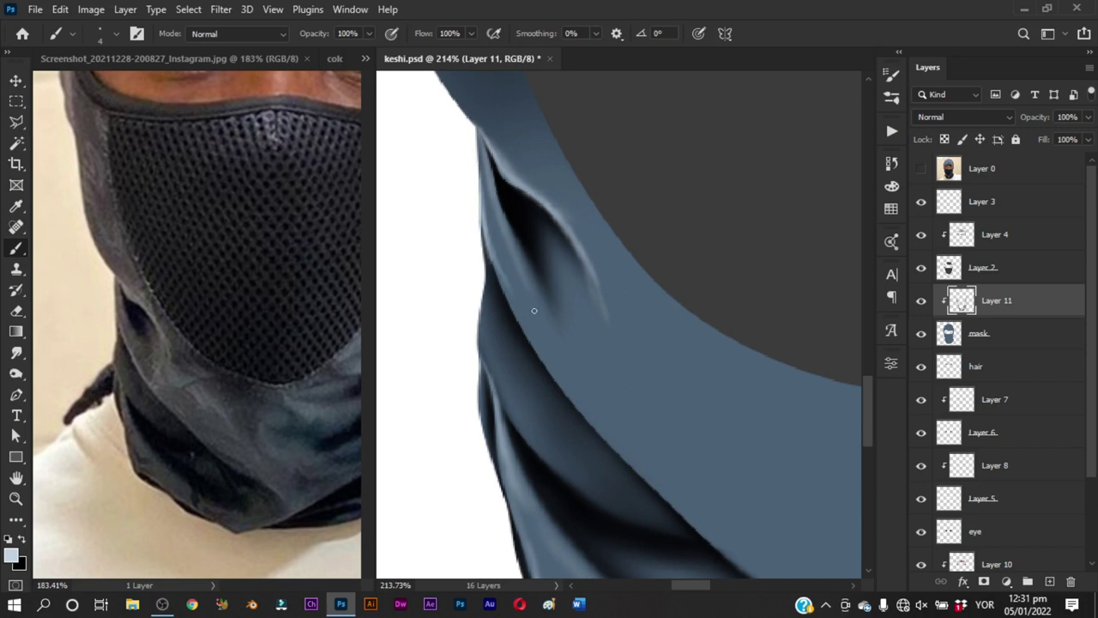
{"action": "left_click_drag", "start_coordinate": [534, 312], "coordinate": [498, 222]}
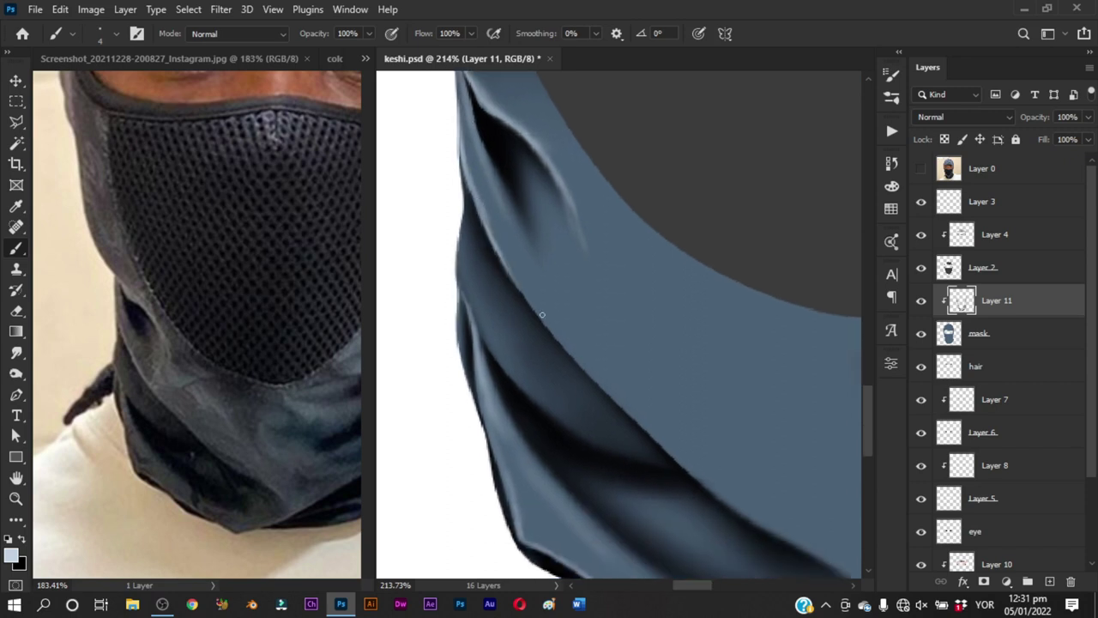
{"action": "left_click_drag", "start_coordinate": [518, 267], "coordinate": [437, 205]}
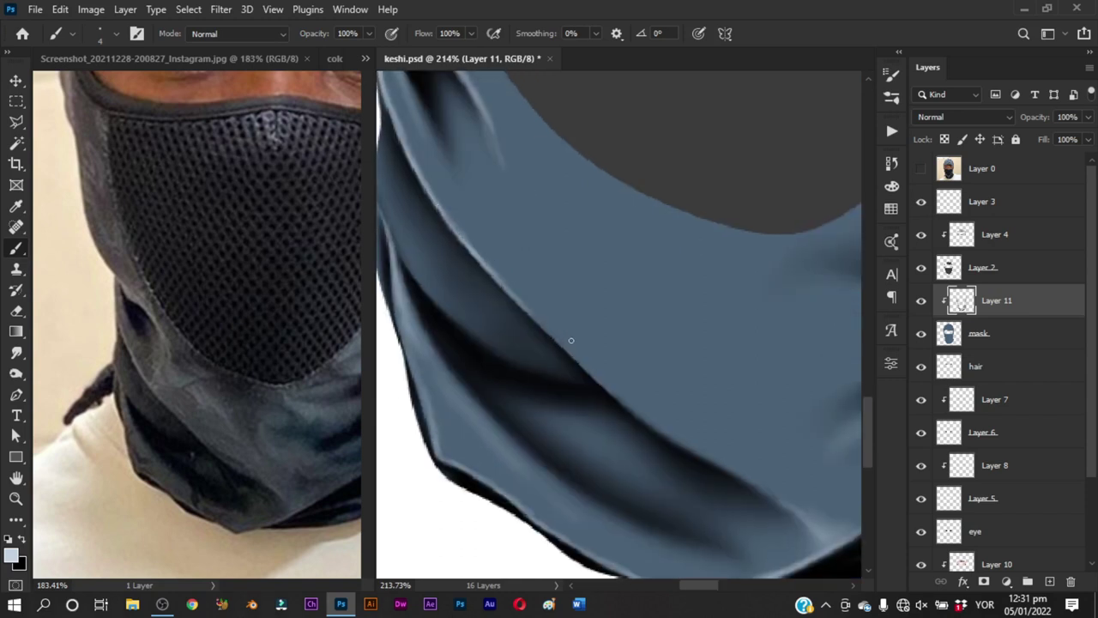
{"action": "left_click_drag", "start_coordinate": [540, 311], "coordinate": [508, 244]}
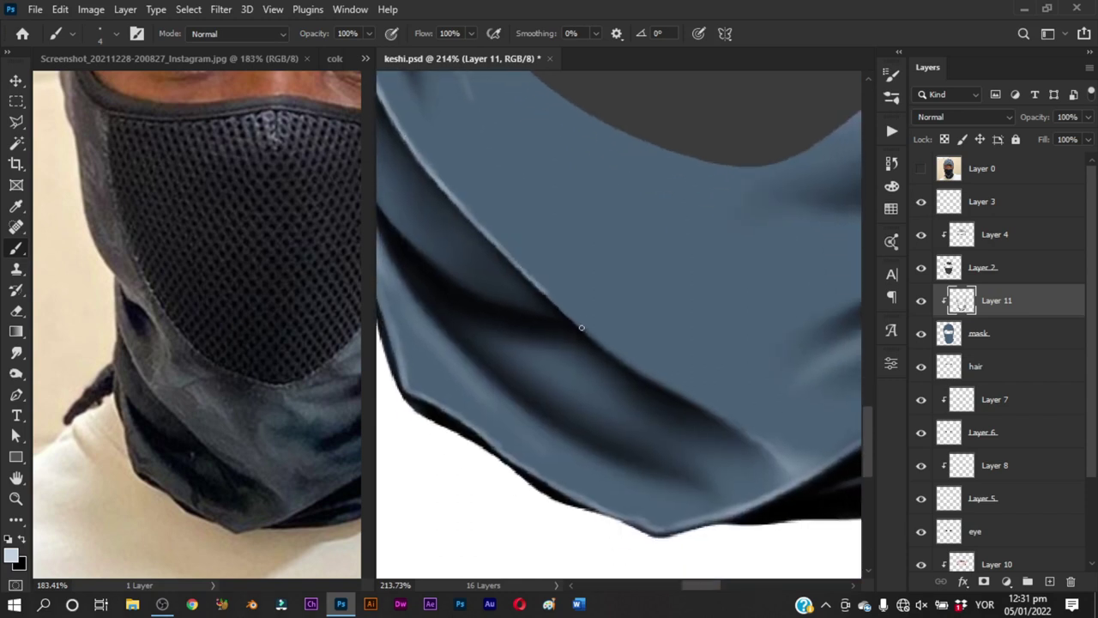
{"action": "mouse_move", "coordinate": [581, 327]}
{"action": "left_mouse_down"}
{"action": "mouse_move", "coordinate": [561, 269]}
{"action": "mouse_move", "coordinate": [540, 269]}
{"action": "left_mouse_up"}
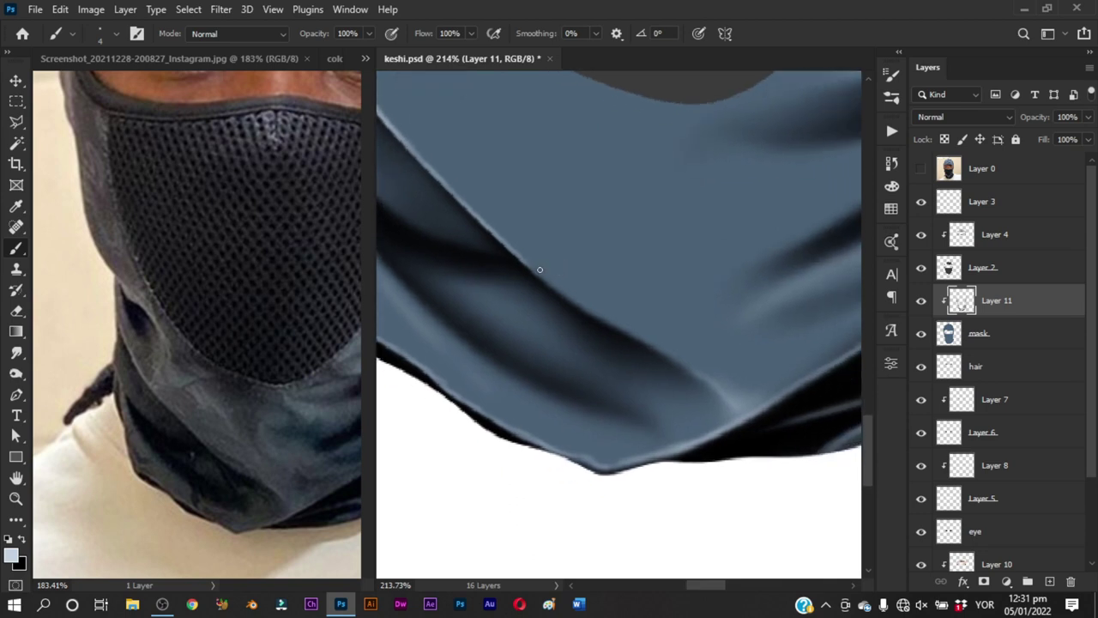
Paint a dark black shadow into the lower fold with an enlarged brush
{"action": "right_click", "coordinate": [630, 309], "text": "alt"}
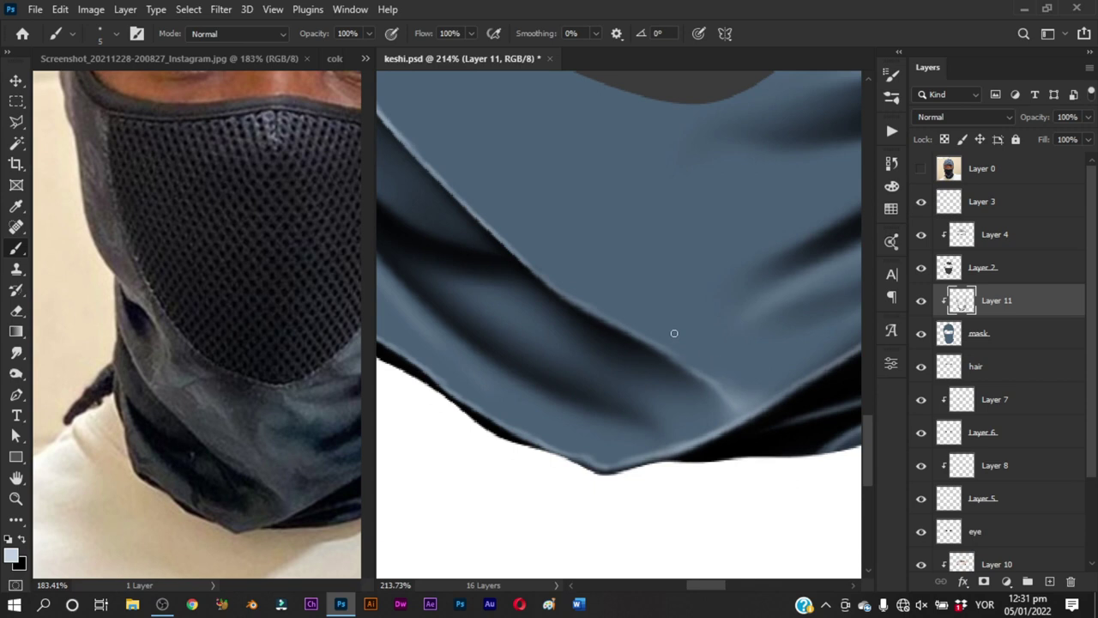
{"action": "scroll", "coordinate": [675, 333], "scroll_direction": "down", "scroll_amount": 3}
{"action": "scroll", "coordinate": [569, 338], "scroll_direction": "up", "scroll_amount": 2}
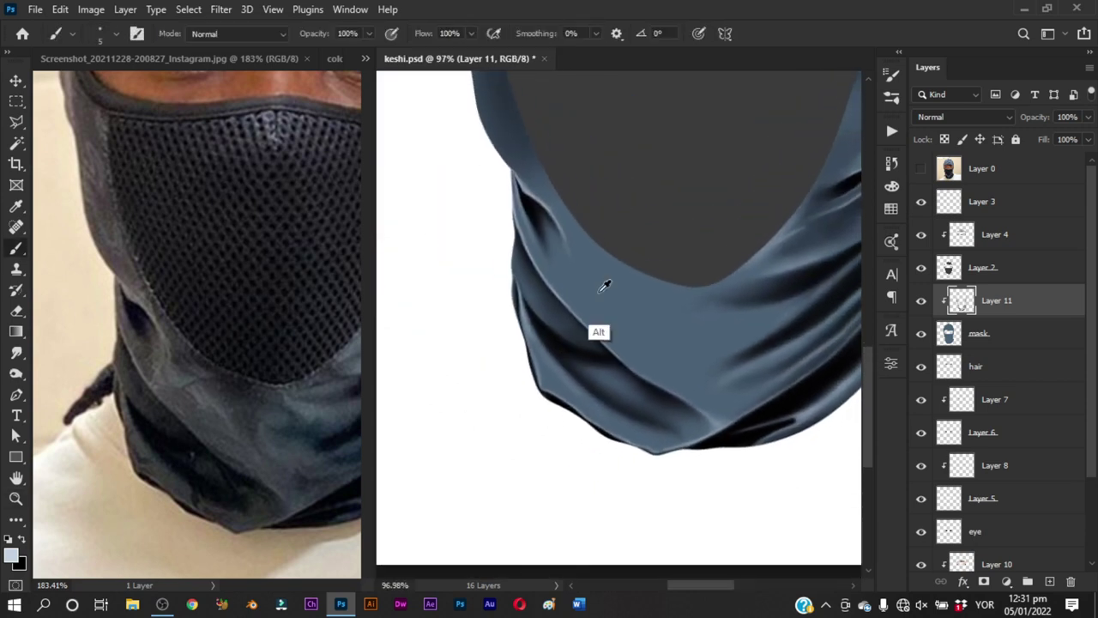
{"action": "right_click", "coordinate": [605, 286], "text": "alt"}
{"action": "key", "text": "d"}
{"action": "left_click_drag", "start_coordinate": [561, 289], "coordinate": [684, 399]}
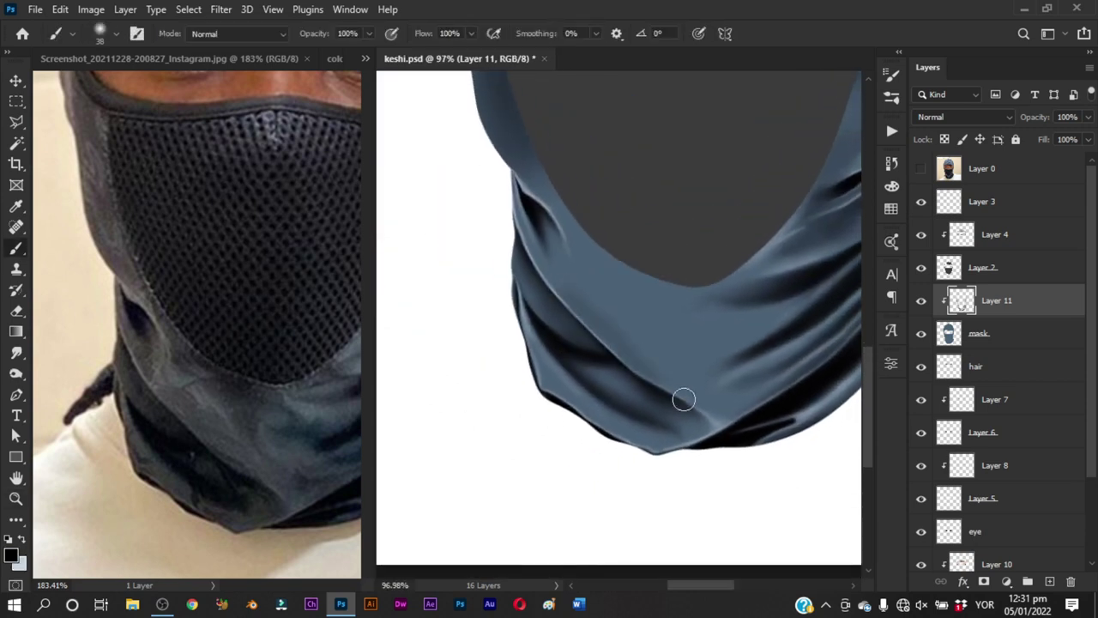
Resize the brush between about 25 and 65 px, settling near 58 px
{"action": "right_click", "coordinate": [645, 352], "text": "alt"}
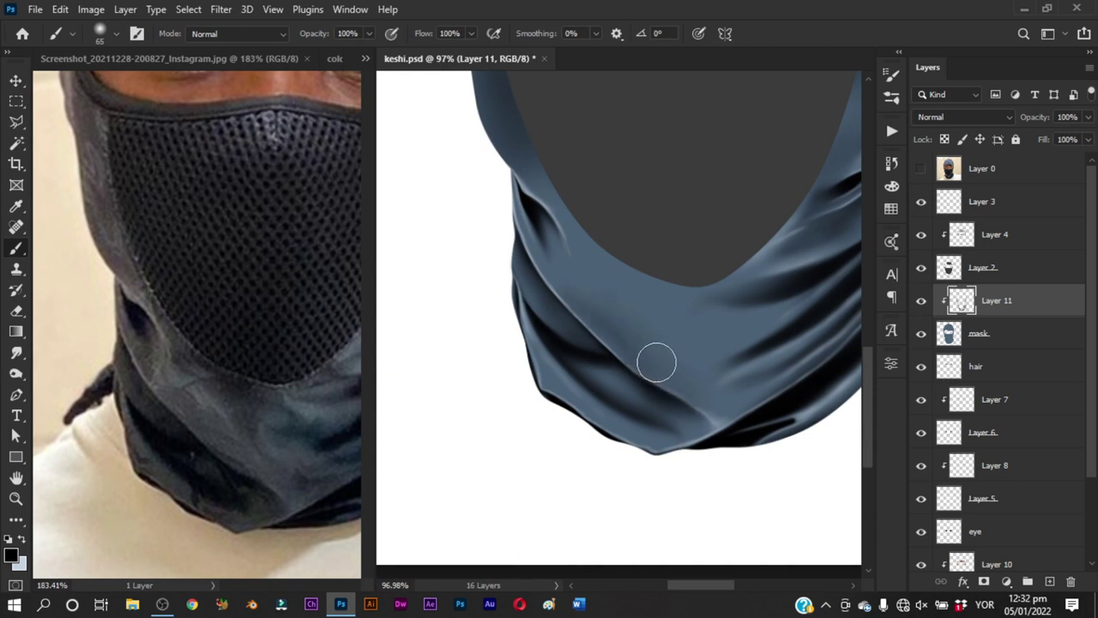
{"action": "right_click", "coordinate": [623, 277], "text": "alt"}
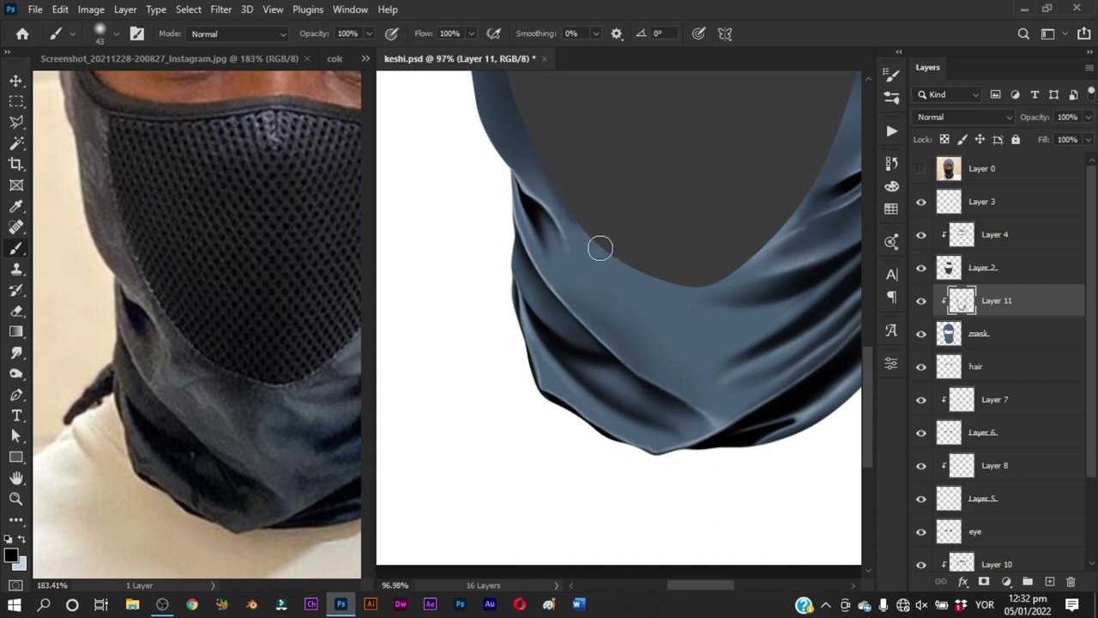
{"action": "right_click", "coordinate": [587, 229], "text": "alt"}
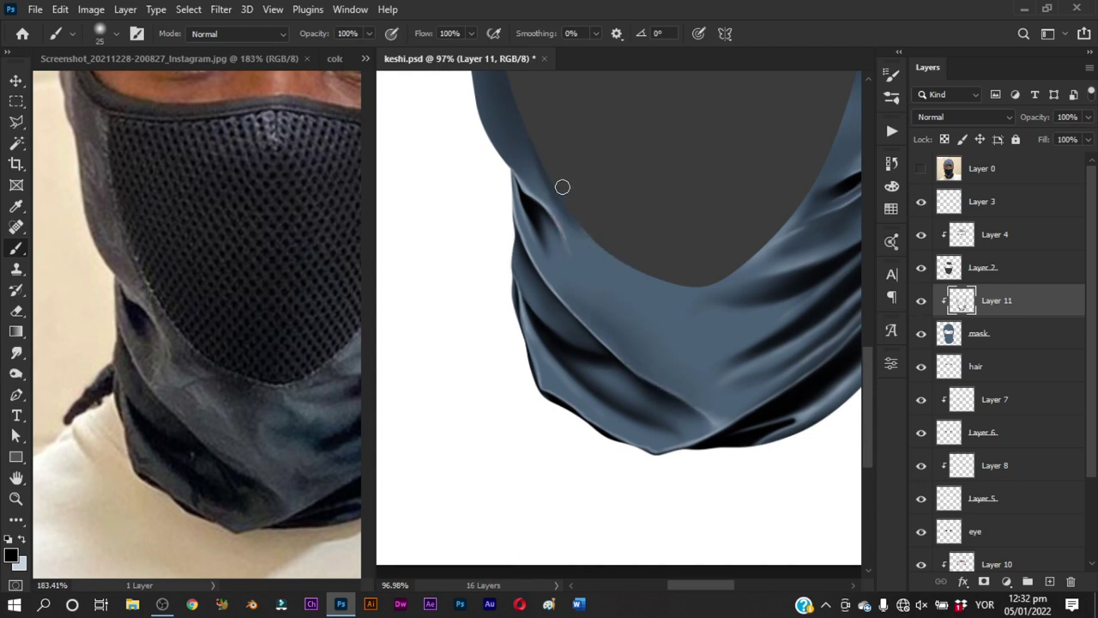
{"action": "right_click", "coordinate": [562, 185], "text": "alt"}
{"action": "right_click", "coordinate": [561, 180], "text": "alt"}
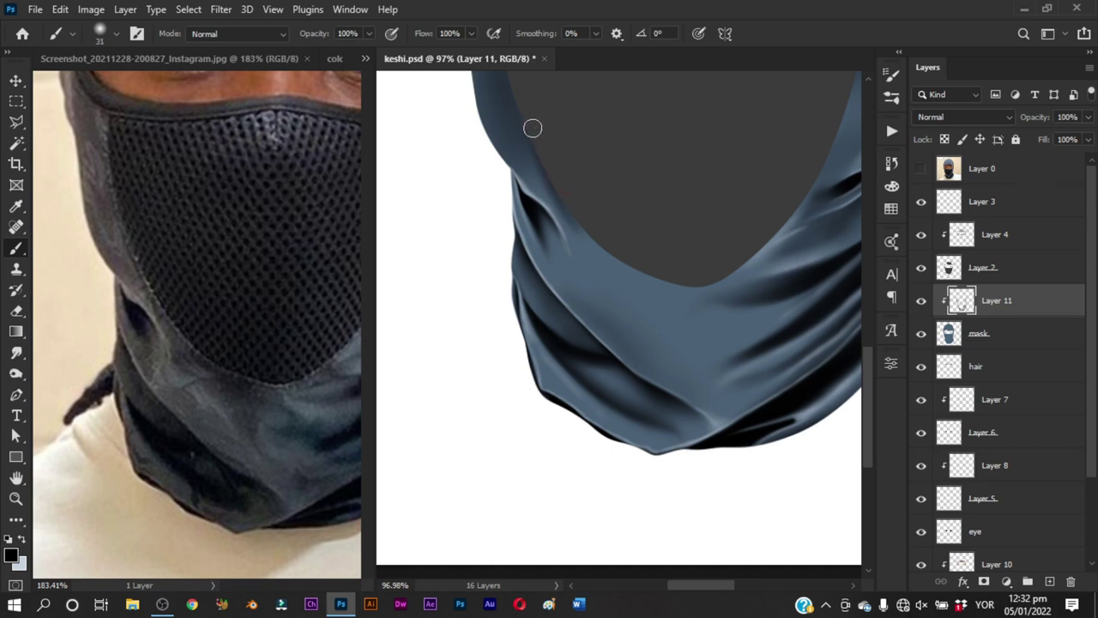
{"action": "right_click", "coordinate": [592, 257], "text": "alt"}
{"action": "right_click", "coordinate": [630, 282], "text": "alt"}
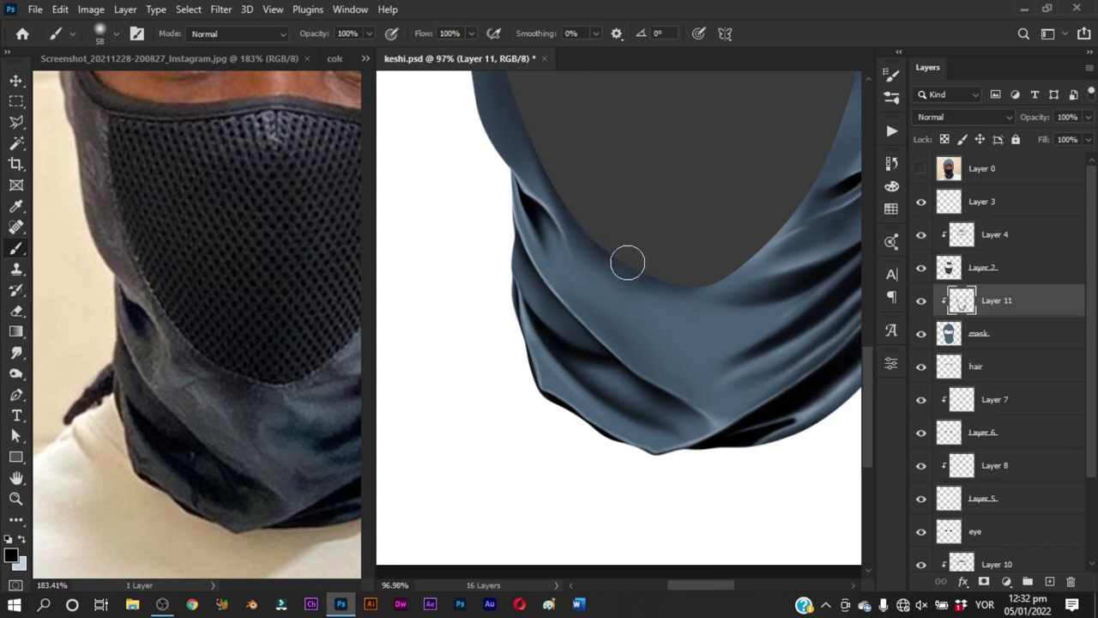
{"action": "right_click", "coordinate": [647, 264], "text": "alt"}
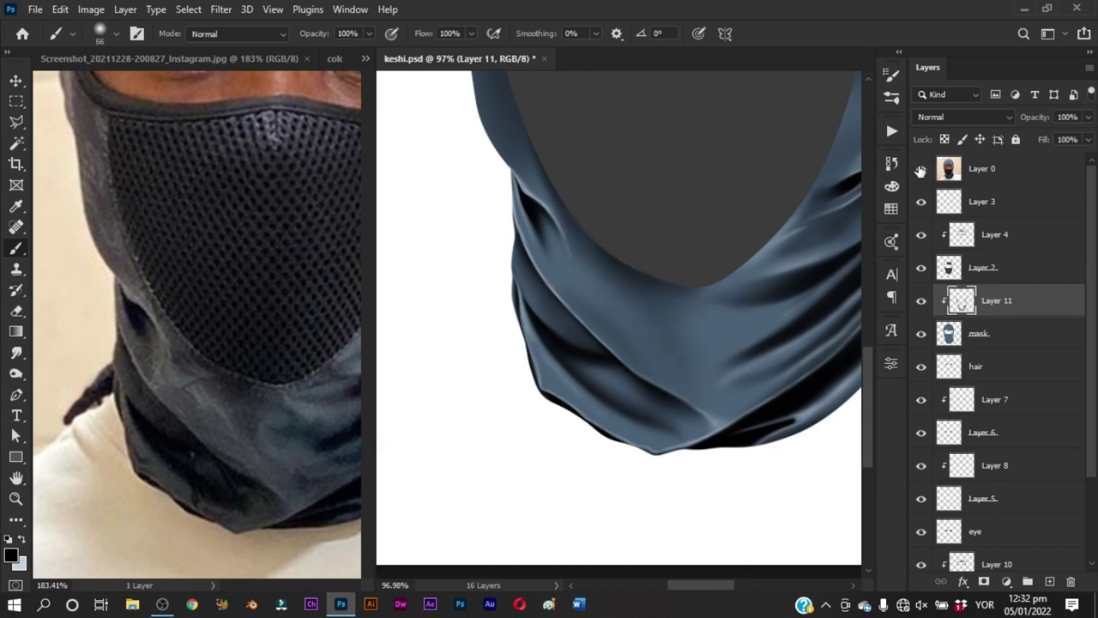
{"action": "right_click", "coordinate": [679, 290], "text": "alt"}
{"action": "right_click", "coordinate": [682, 321], "text": "alt"}
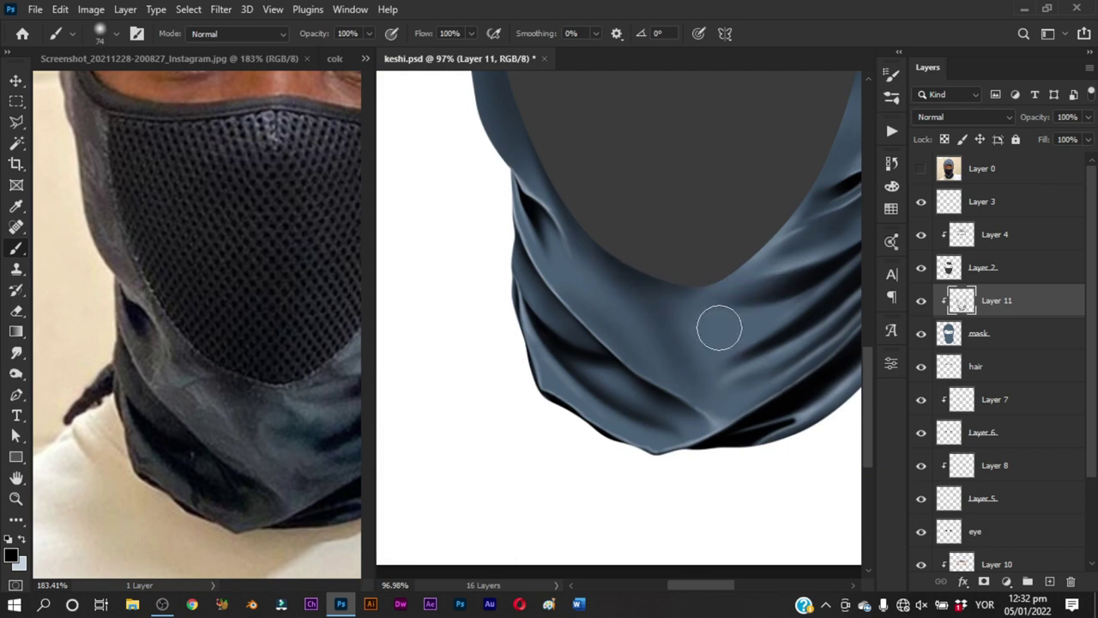
Centre the neck cloth, set the brush near 27 px, and zoom out to the whole balaclava
{"action": "left_click_drag", "start_coordinate": [716, 323], "coordinate": [640, 321]}
{"action": "right_click", "coordinate": [653, 326], "text": "alt"}
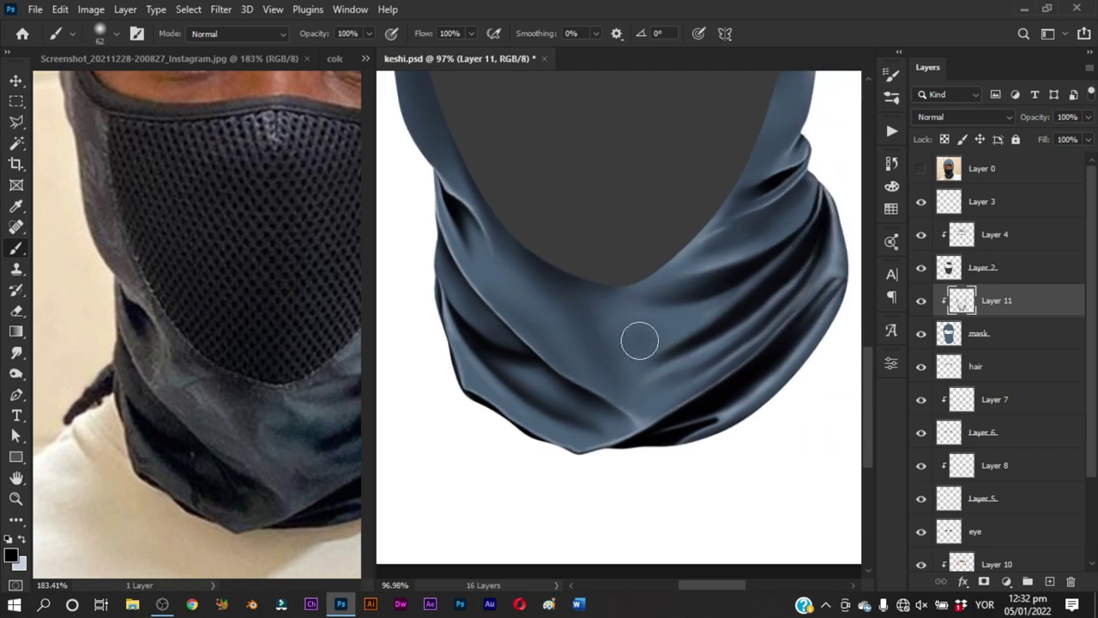
{"action": "right_click", "coordinate": [706, 310], "text": "alt"}
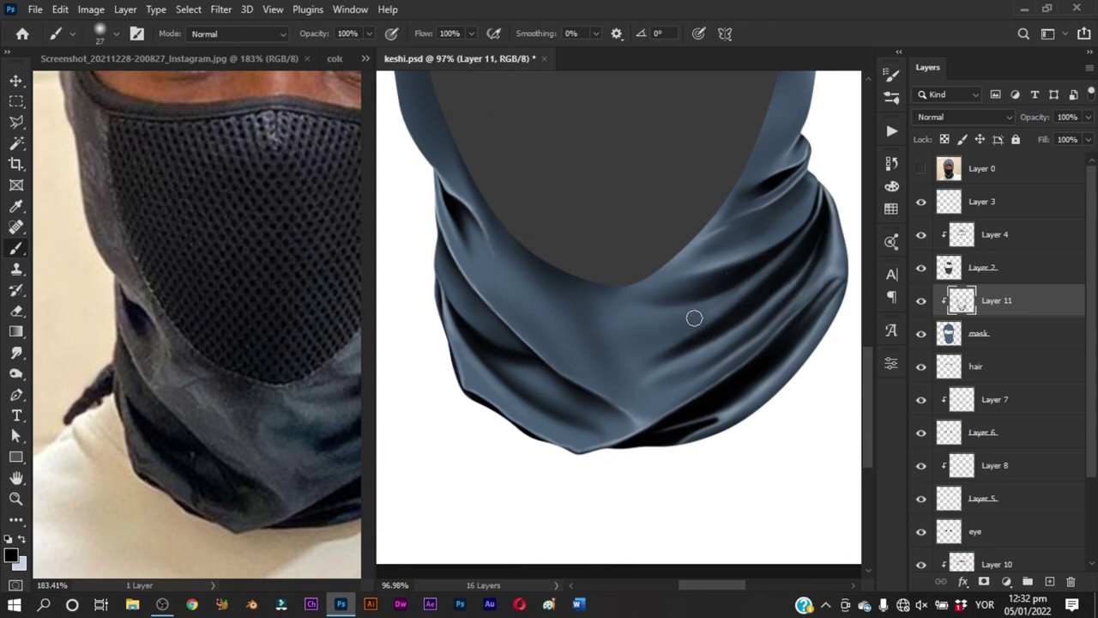
{"action": "right_click", "coordinate": [677, 329], "text": "alt"}
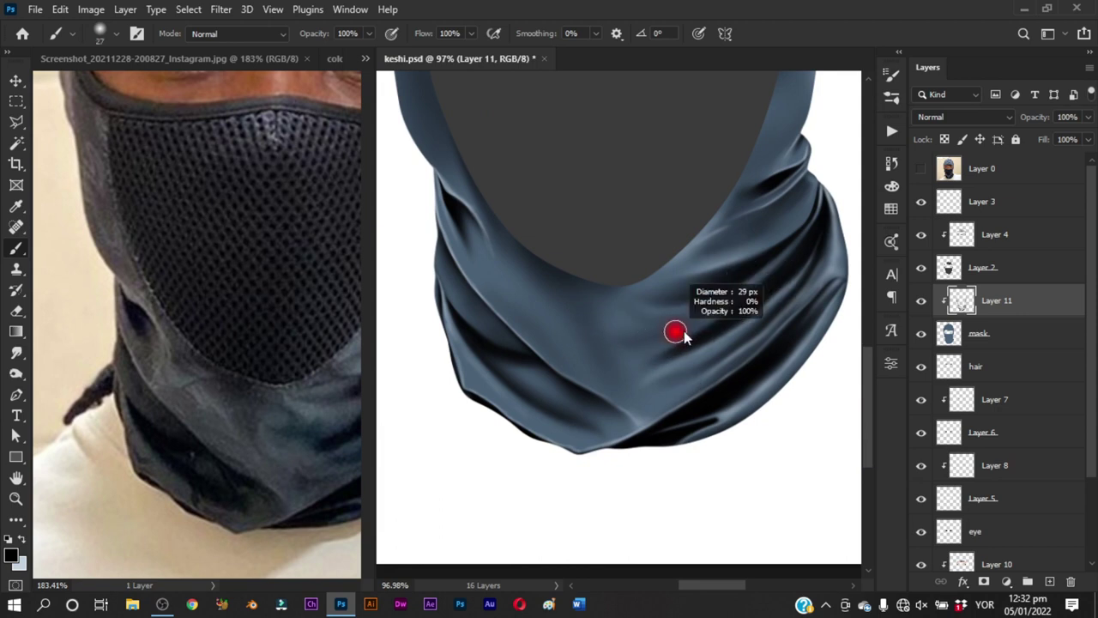
{"action": "key", "text": "z"}
{"action": "mouse_move", "coordinate": [755, 289]}
{"action": "left_mouse_down"}
{"action": "mouse_move", "coordinate": [677, 421]}
{"action": "mouse_move", "coordinate": [687, 426]}
{"action": "mouse_move", "coordinate": [813, 309]}
{"action": "left_mouse_up"}
Flash the reference photo layer on and off to compare, and set a 33 px brush
{"action": "key", "text": "b"}
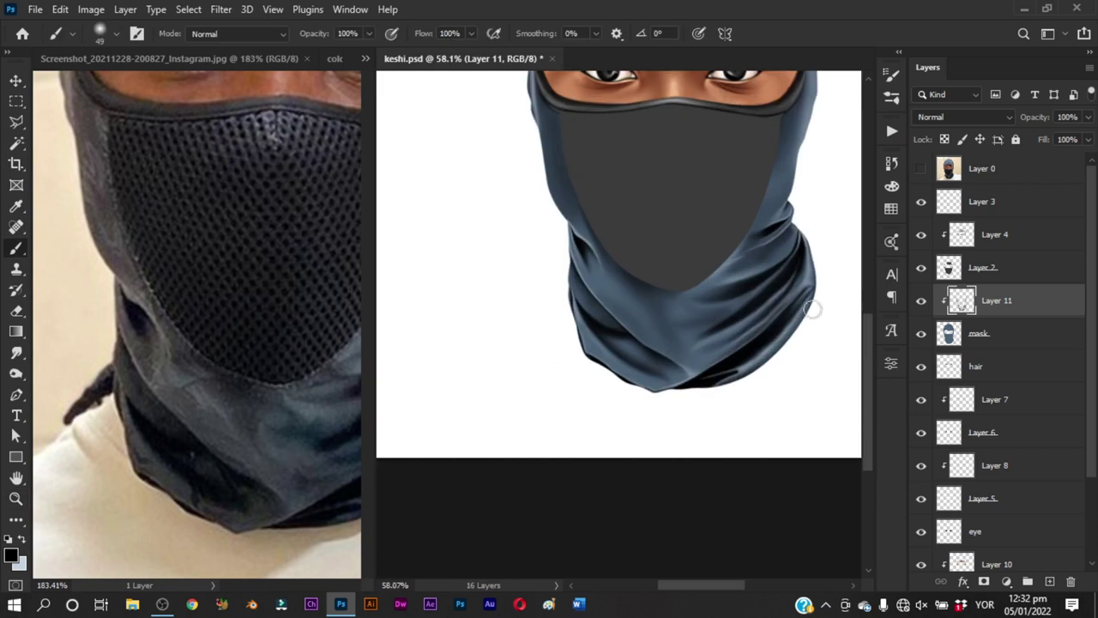
{"action": "left_click", "coordinate": [921, 168]}
{"action": "left_click", "coordinate": [920, 168]}
{"action": "scroll", "coordinate": [635, 313], "scroll_direction": "up", "scroll_amount": 2}
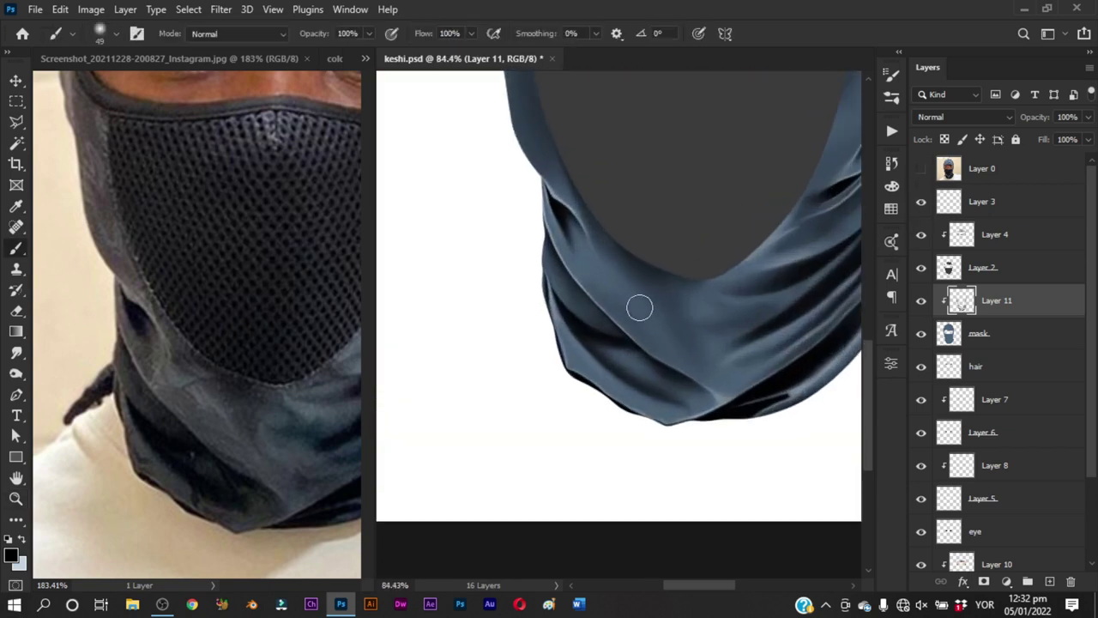
{"action": "right_click", "coordinate": [581, 257], "text": "alt"}
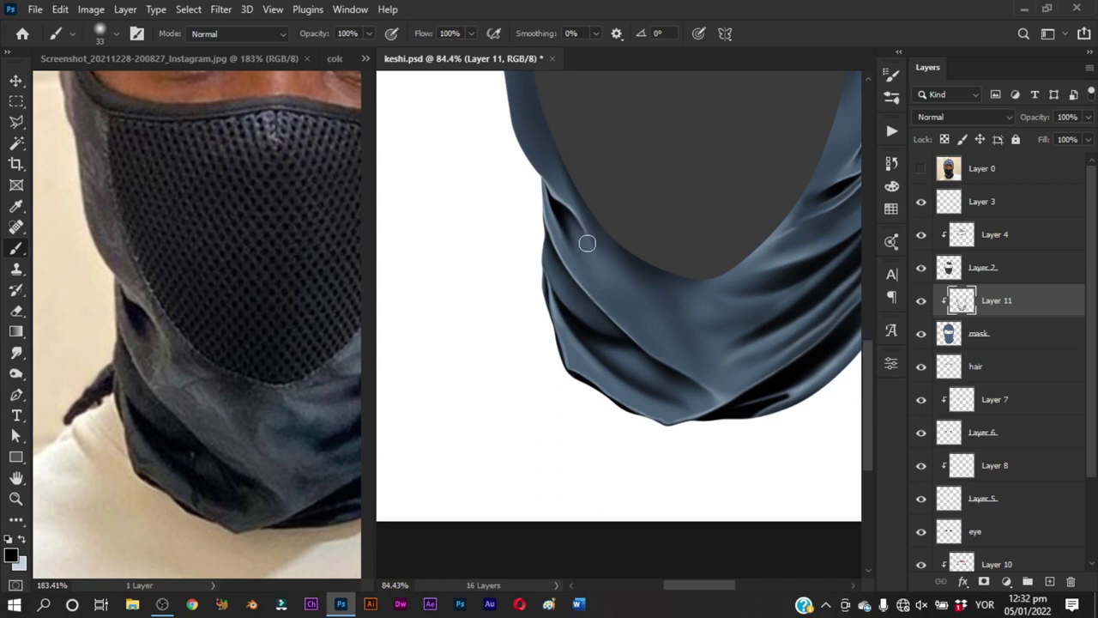
Paint a soft light highlight on the neck cloth with a 41 px brush, then zoom out
{"action": "key", "text": "x"}
{"action": "right_click", "coordinate": [599, 258], "text": "alt"}
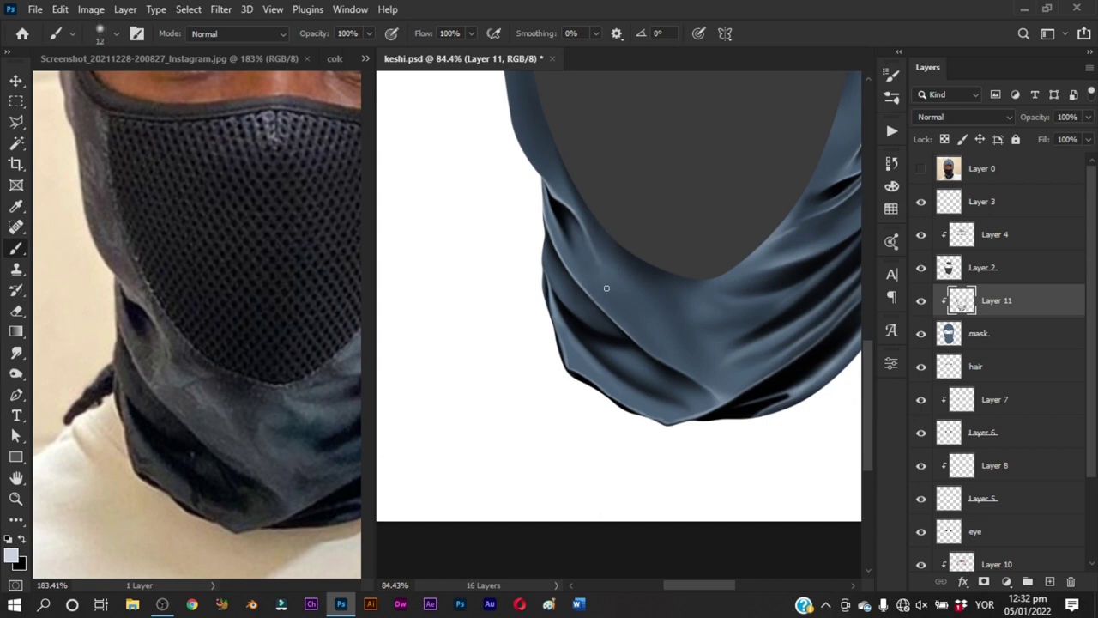
{"action": "right_click", "coordinate": [605, 275], "text": "alt"}
{"action": "right_click", "coordinate": [588, 283], "text": "alt"}
{"action": "left_click_drag", "start_coordinate": [612, 280], "coordinate": [628, 295]}
{"action": "right_click", "coordinate": [600, 275], "text": "alt"}
{"action": "left_click_drag", "start_coordinate": [649, 306], "coordinate": [596, 257]}
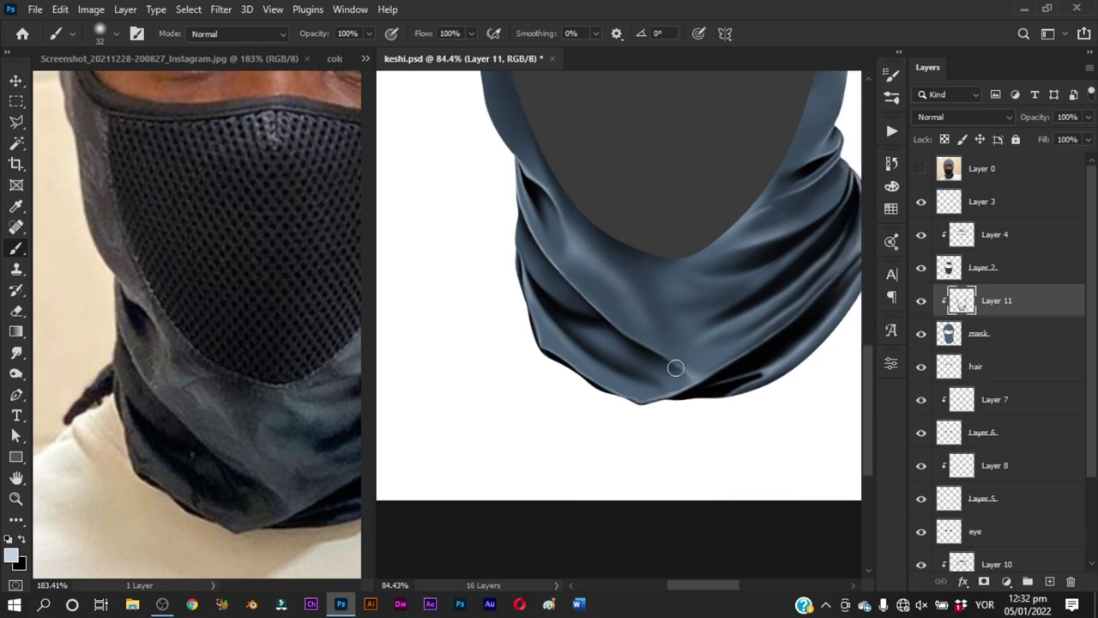
{"action": "left_click_drag", "start_coordinate": [672, 368], "coordinate": [640, 375]}
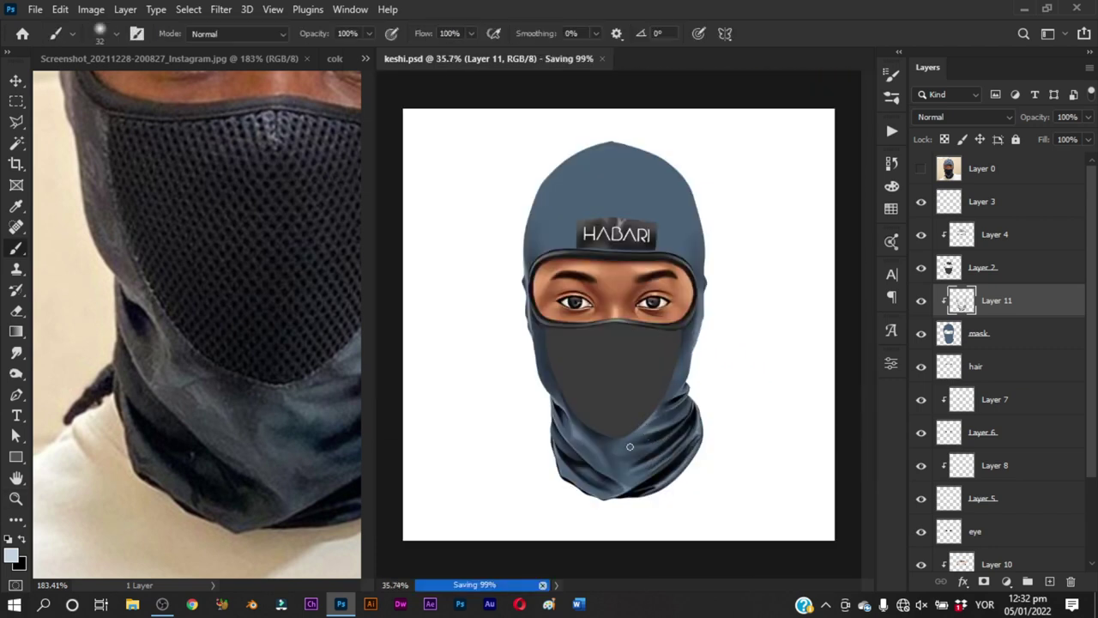
Zoom close on the mask's left edge and set a fine 7 px brush
{"action": "left_click", "coordinate": [660, 416]}
{"action": "left_click_drag", "start_coordinate": [660, 428], "coordinate": [650, 434]}
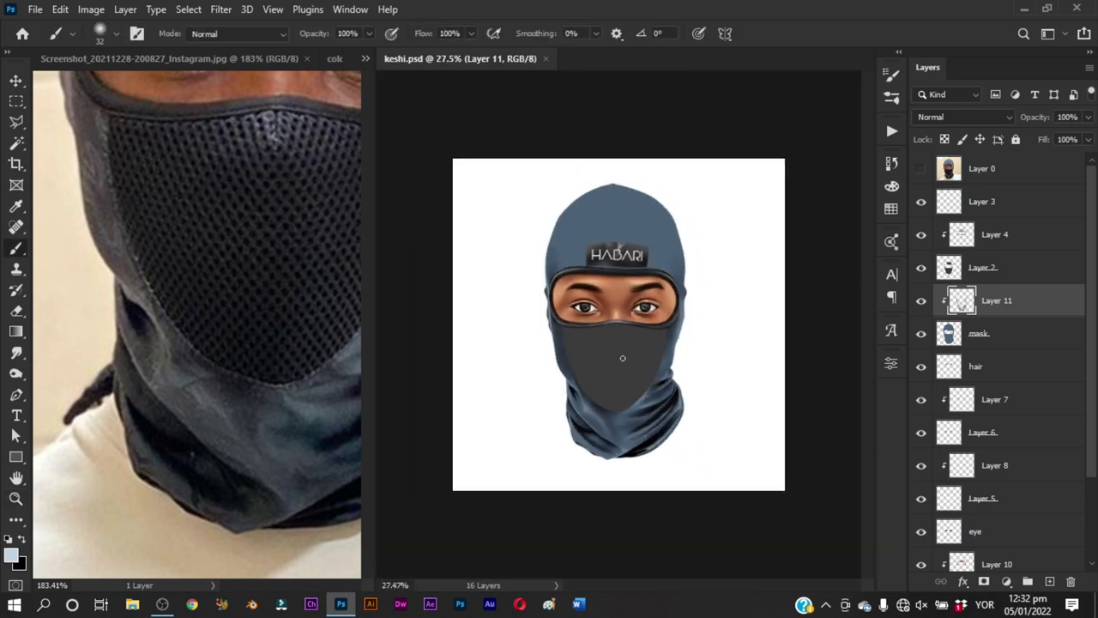
{"action": "left_click_drag", "start_coordinate": [626, 358], "coordinate": [658, 372]}
{"action": "left_click_drag", "start_coordinate": [531, 355], "coordinate": [552, 302]}
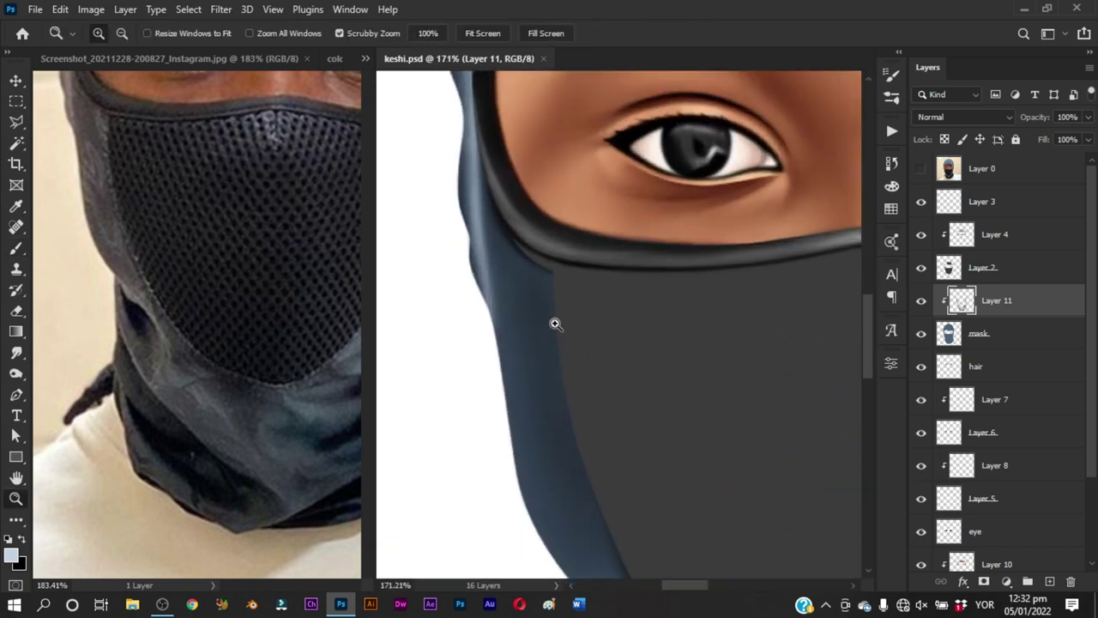
{"action": "left_click_drag", "start_coordinate": [526, 256], "coordinate": [528, 257]}
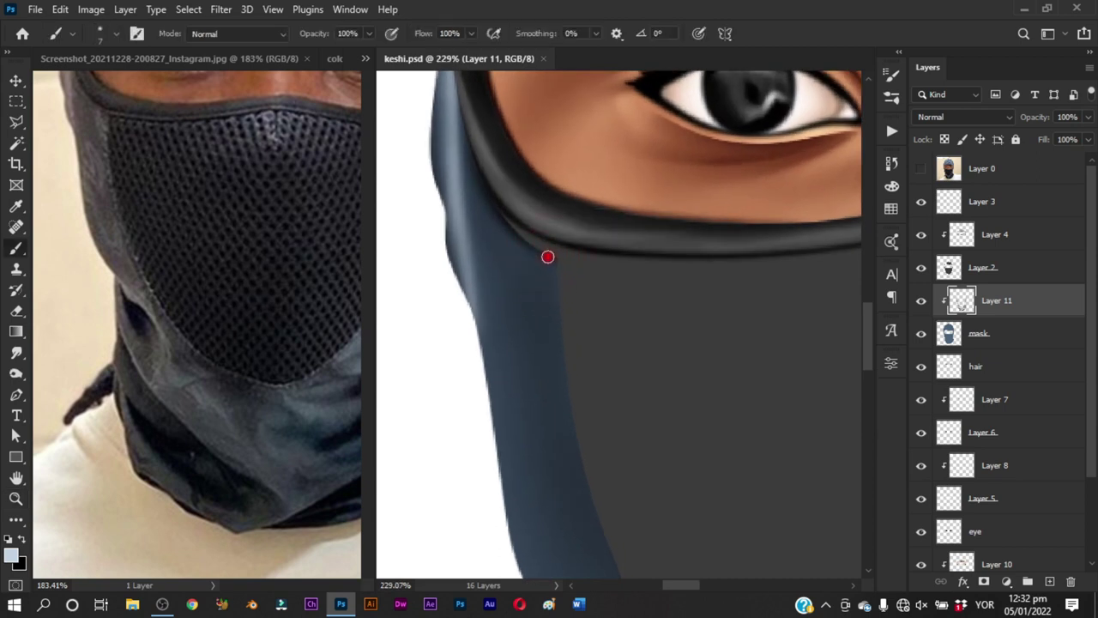
Pan down along the neck strap to its lower fold
{"action": "left_click_drag", "start_coordinate": [565, 325], "coordinate": [544, 283]}
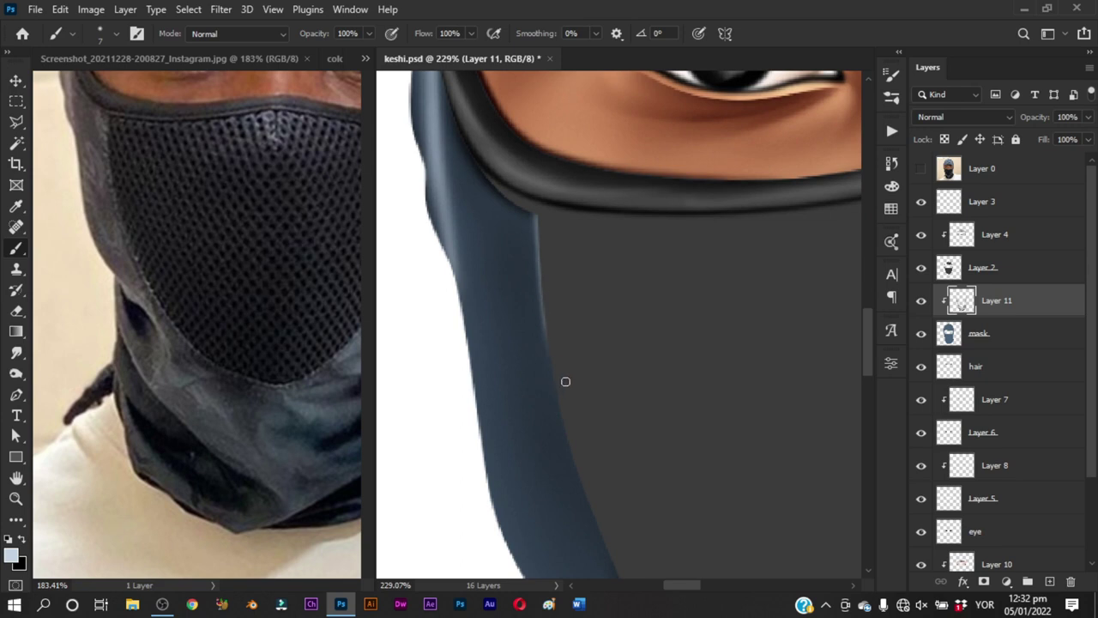
{"action": "scroll", "coordinate": [543, 292], "scroll_direction": "down", "scroll_amount": 2}
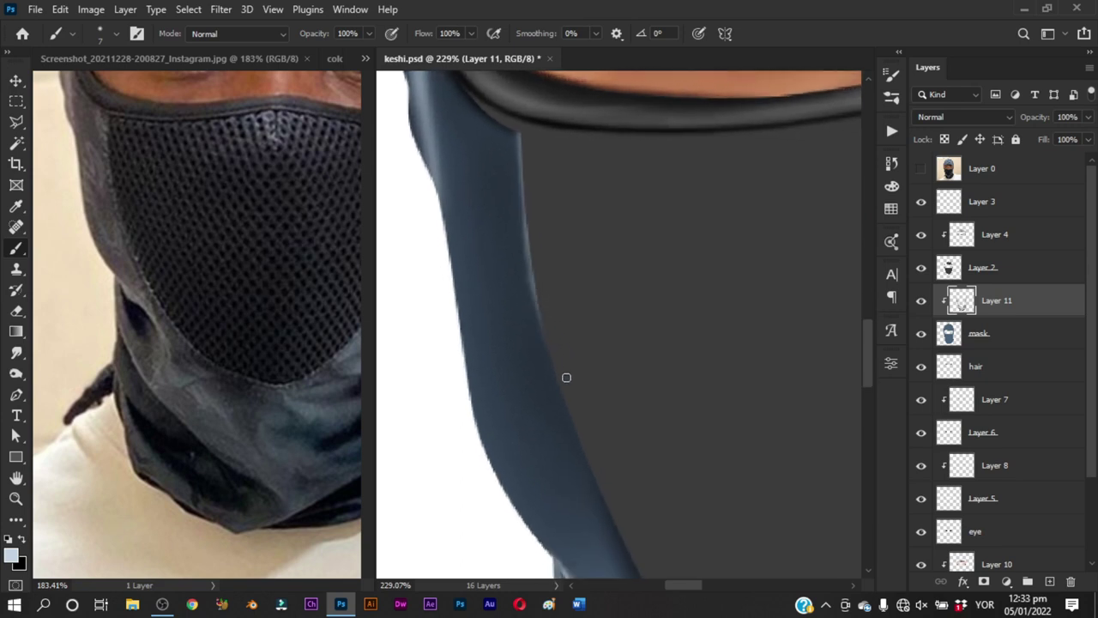
{"action": "mouse_move", "coordinate": [549, 346]}
{"action": "left_mouse_down"}
{"action": "mouse_move", "coordinate": [552, 321]}
{"action": "mouse_move", "coordinate": [523, 265]}
{"action": "left_mouse_up"}
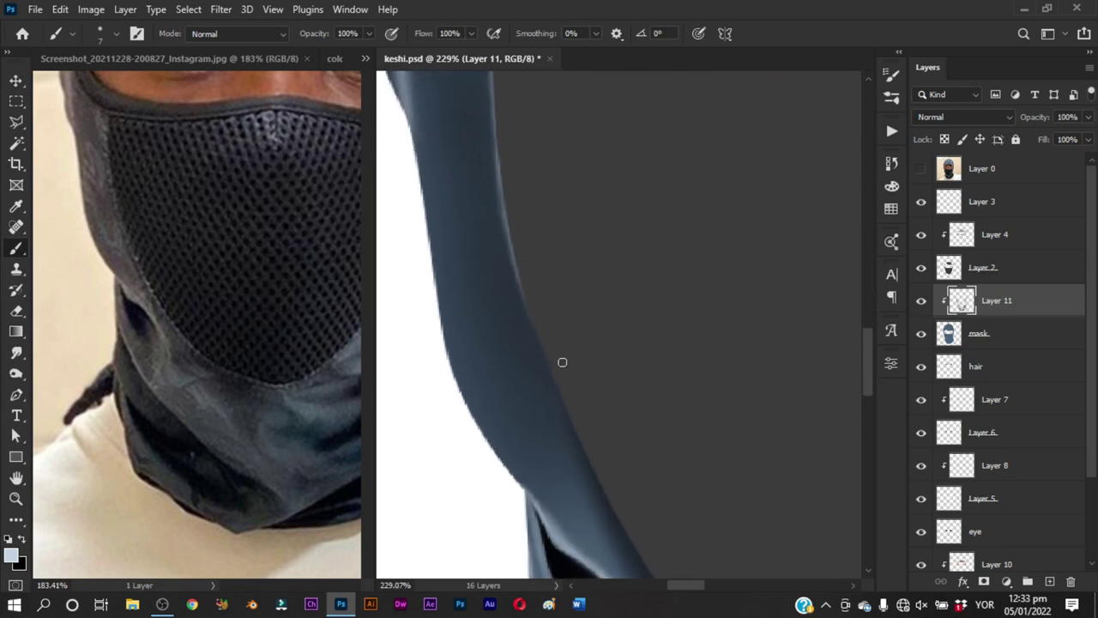
{"action": "left_click_drag", "start_coordinate": [541, 328], "coordinate": [515, 300]}
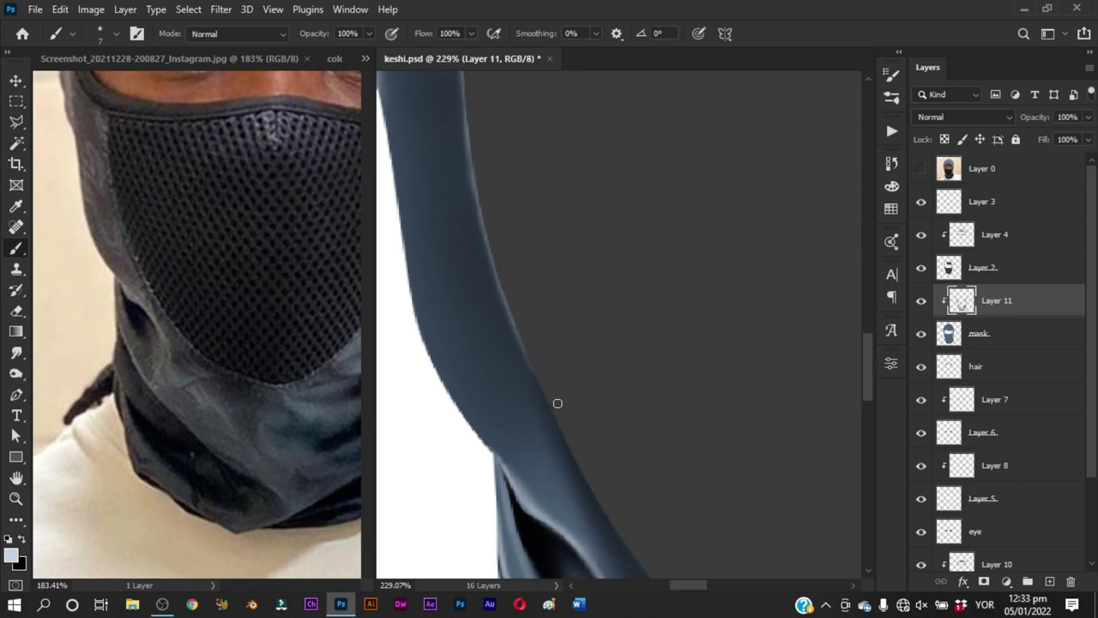
{"action": "mouse_move", "coordinate": [558, 402]}
{"action": "left_mouse_down"}
{"action": "mouse_move", "coordinate": [518, 299]}
{"action": "mouse_move", "coordinate": [479, 256]}
{"action": "left_mouse_up"}
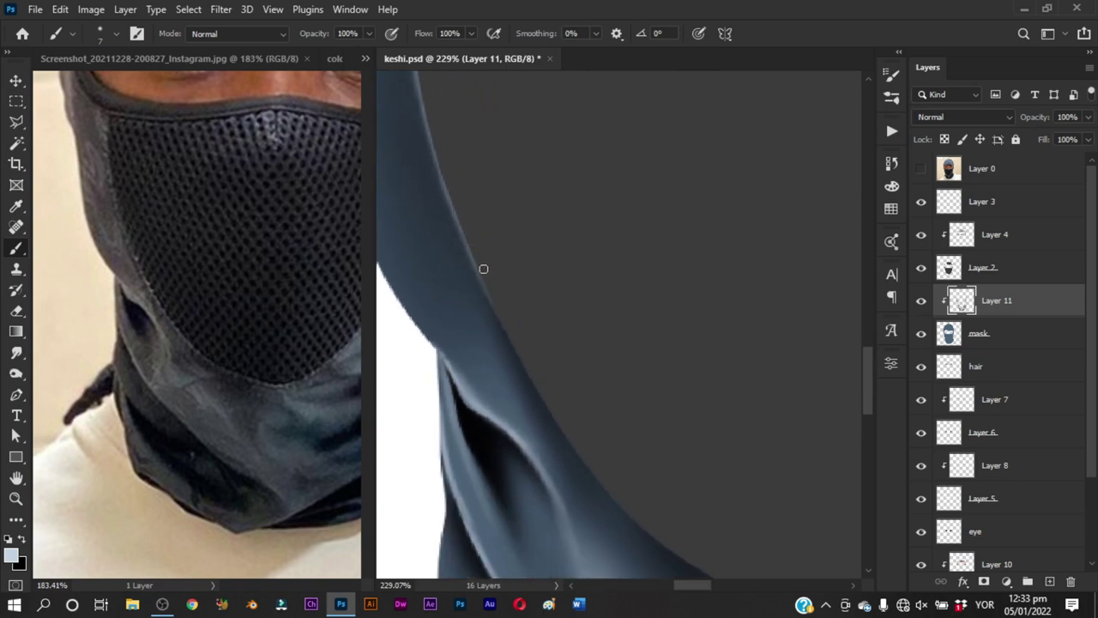
{"action": "left_click_drag", "start_coordinate": [502, 321], "coordinate": [498, 283]}
{"action": "left_click_drag", "start_coordinate": [544, 335], "coordinate": [505, 297]}
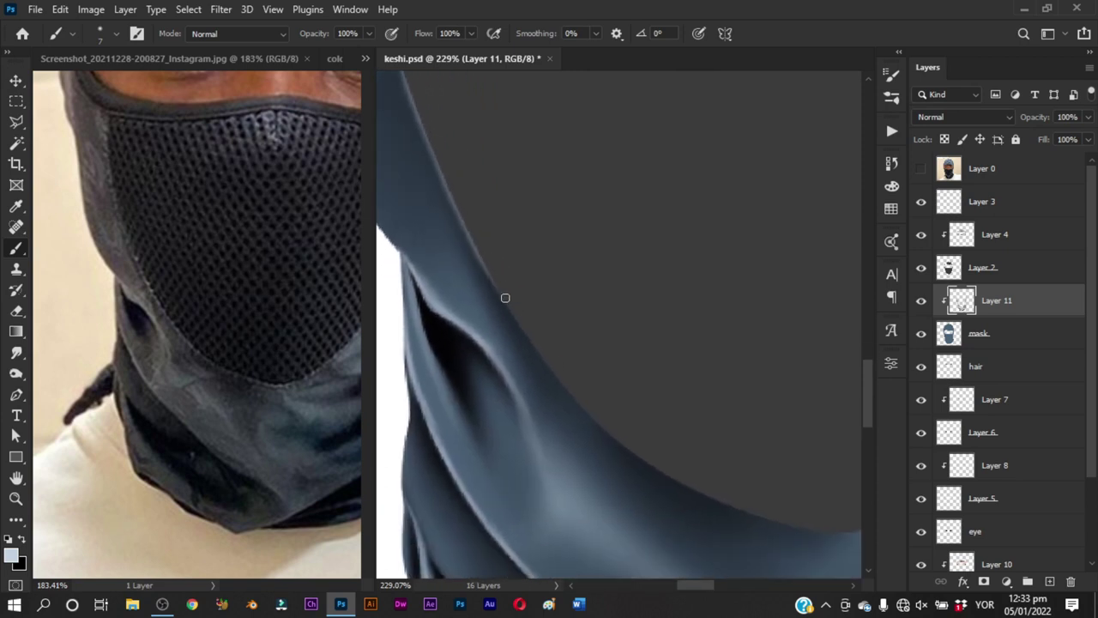
{"action": "left_click_drag", "start_coordinate": [667, 413], "coordinate": [589, 302]}
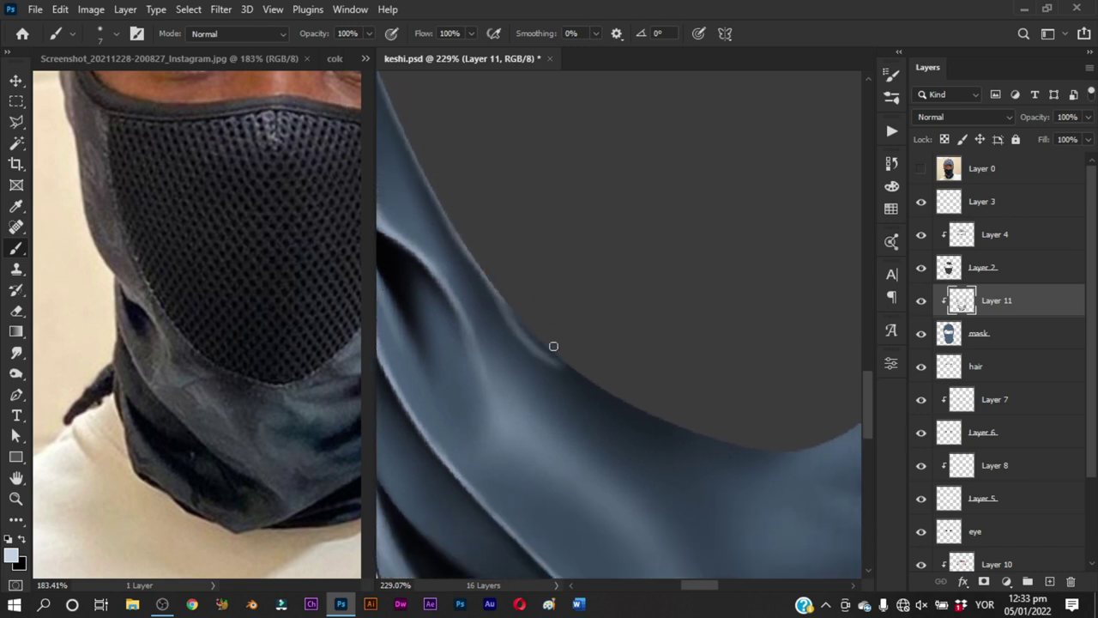
Soften and refine the curved edge of the draped neck fabric fold
{"action": "mouse_move", "coordinate": [538, 321]}
{"action": "left_mouse_down"}
{"action": "mouse_move", "coordinate": [685, 381]}
{"action": "mouse_move", "coordinate": [613, 311]}
{"action": "left_mouse_up"}
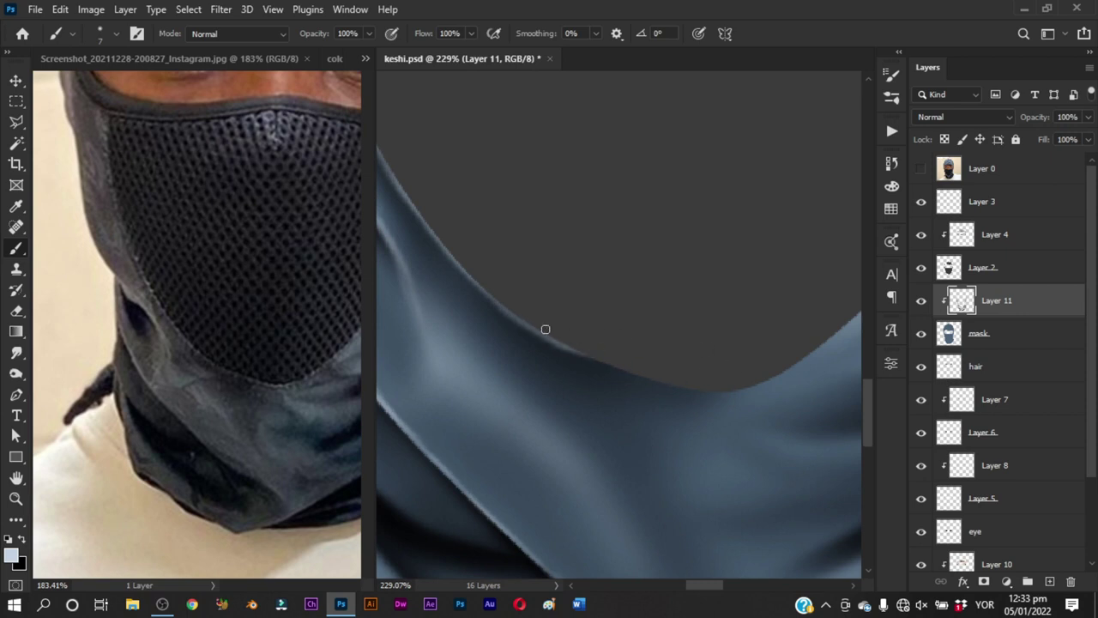
{"action": "mouse_move", "coordinate": [542, 327]}
{"action": "left_mouse_down"}
{"action": "mouse_move", "coordinate": [517, 296]}
{"action": "mouse_move", "coordinate": [542, 317]}
{"action": "mouse_move", "coordinate": [624, 330]}
{"action": "mouse_move", "coordinate": [584, 326]}
{"action": "mouse_move", "coordinate": [577, 348]}
{"action": "left_mouse_up"}
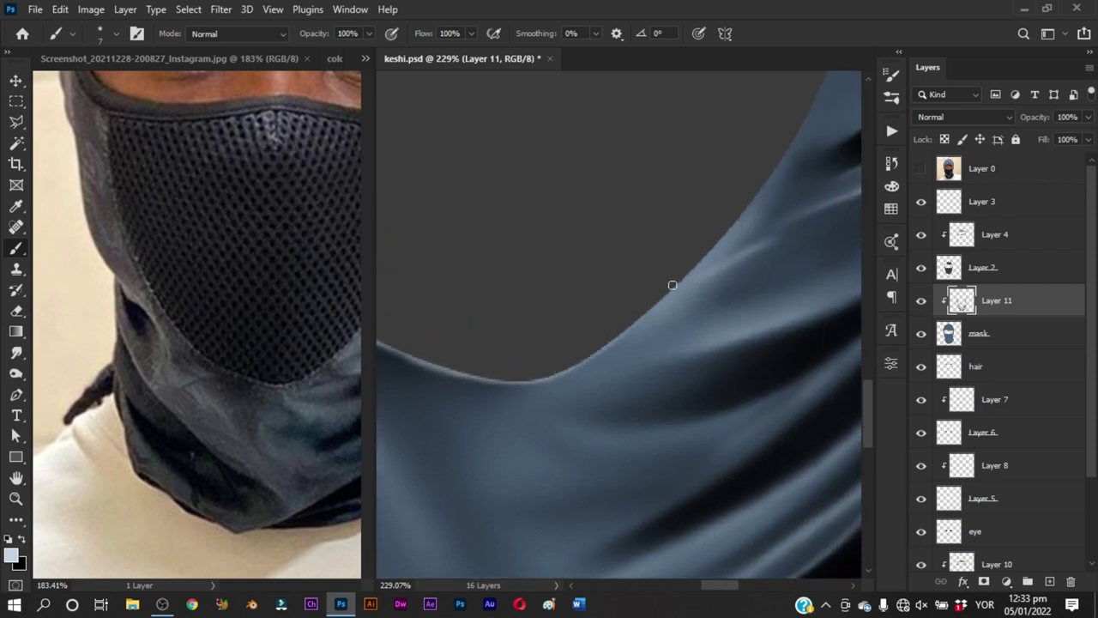
{"action": "left_click_drag", "start_coordinate": [669, 282], "coordinate": [525, 429]}
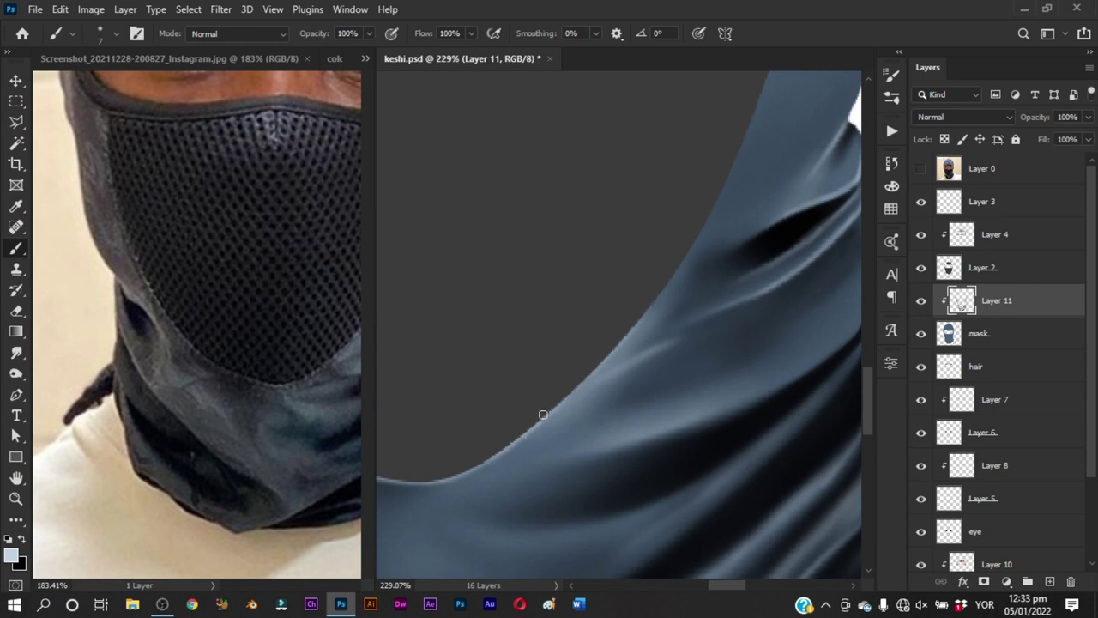
{"action": "left_click_drag", "start_coordinate": [644, 278], "coordinate": [579, 405]}
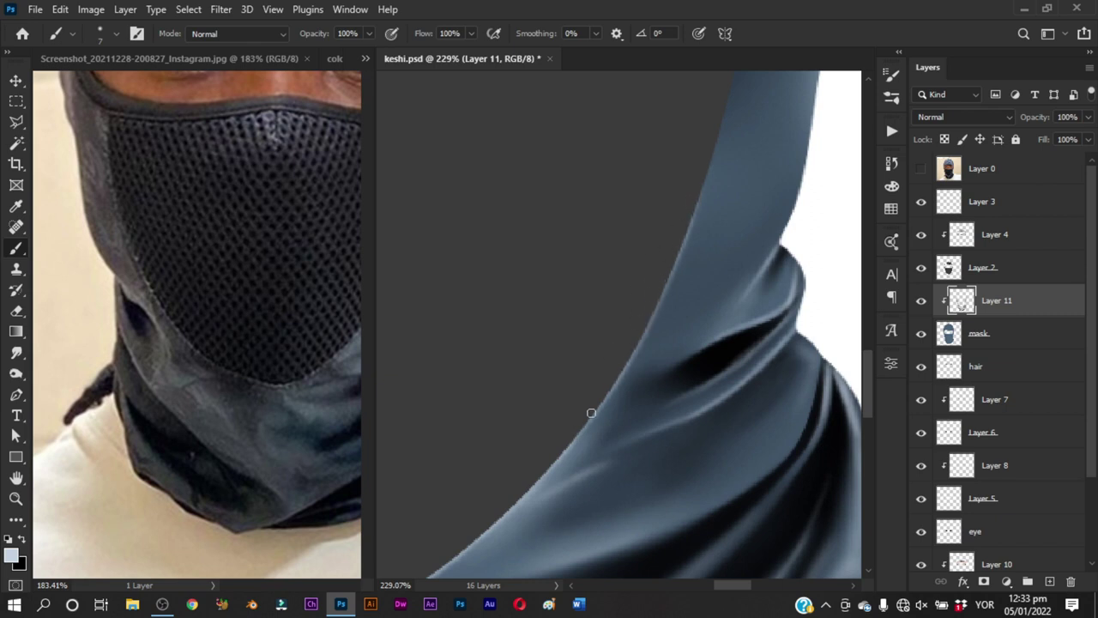
{"action": "left_click_drag", "start_coordinate": [618, 355], "coordinate": [586, 400]}
Compare with the reference, paint a left-edge fabric highlight, then undo it
{"action": "left_click", "coordinate": [921, 169]}
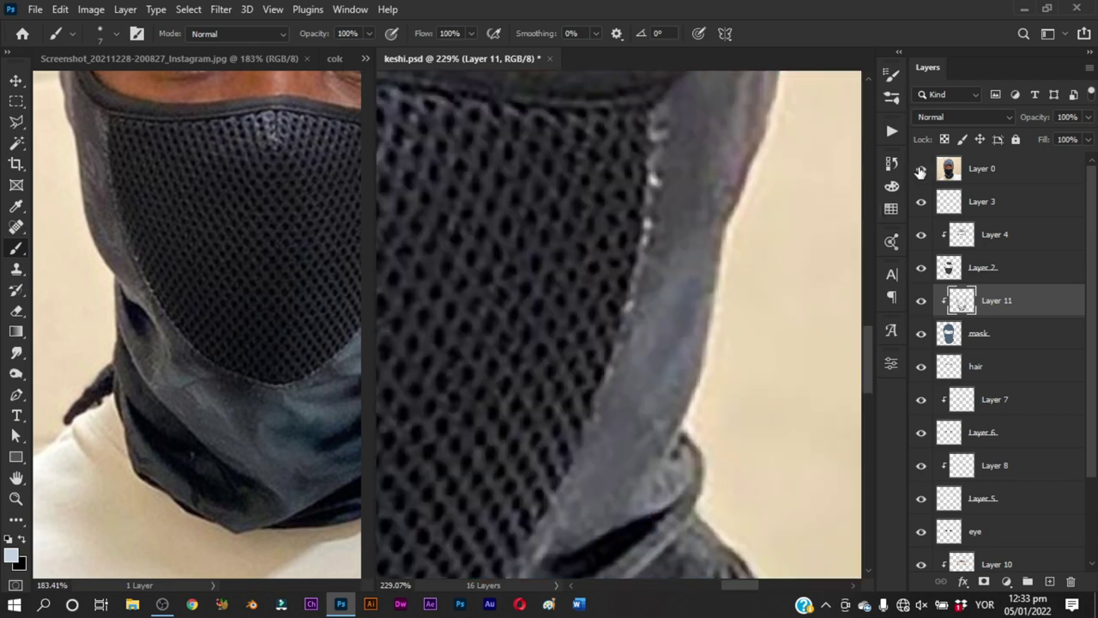
{"action": "left_click", "coordinate": [921, 169]}
{"action": "left_click_drag", "start_coordinate": [647, 133], "coordinate": [639, 222]}
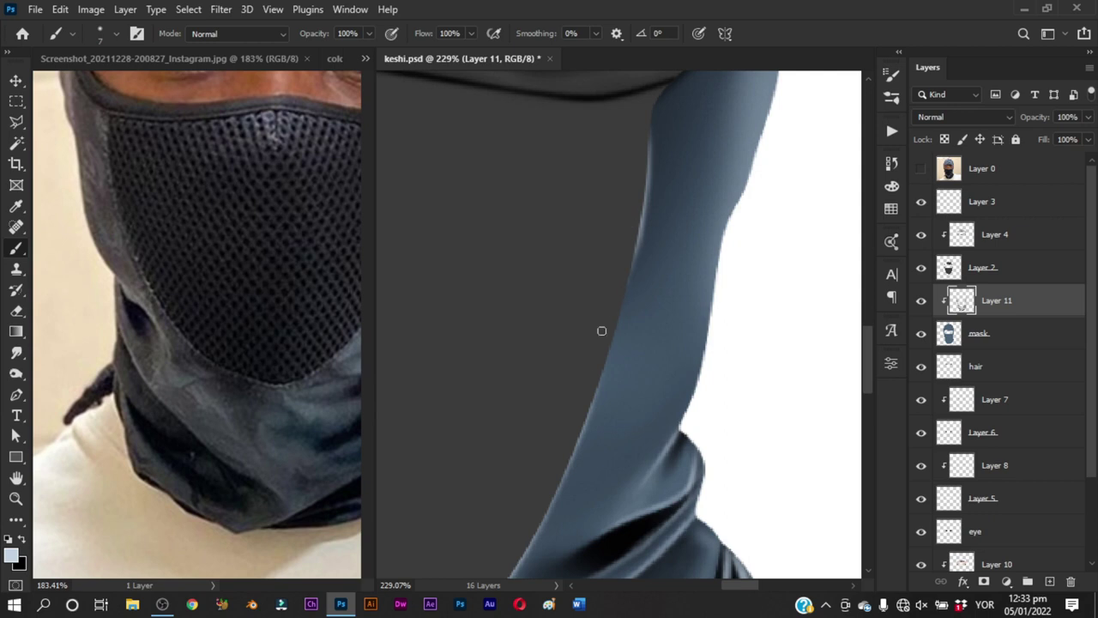
{"action": "left_click_drag", "start_coordinate": [632, 240], "coordinate": [567, 444]}
{"action": "key", "text": "ctrl+z"}
{"action": "scroll", "coordinate": [623, 241], "scroll_direction": "up", "scroll_amount": 5}
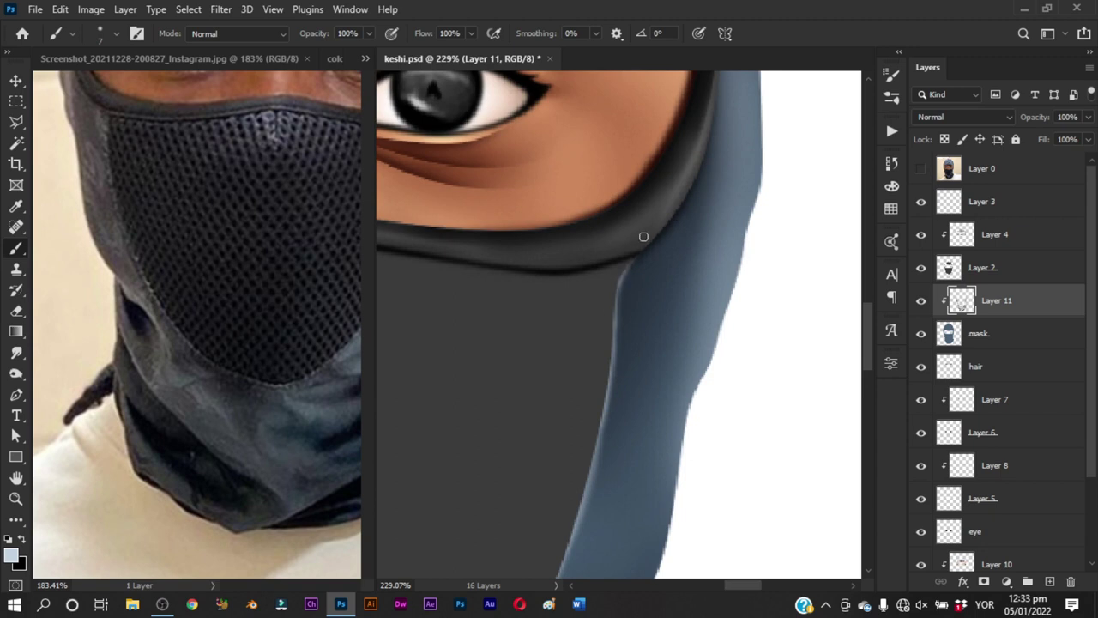
{"action": "scroll", "coordinate": [639, 244], "scroll_direction": "down", "scroll_amount": 3}
{"action": "scroll", "coordinate": [599, 373], "scroll_direction": "down", "scroll_amount": 3}
Press Ctrl+S, then reposition the reference photo to show the full face
{"action": "scroll", "coordinate": [623, 377], "scroll_direction": "down", "scroll_amount": 3}
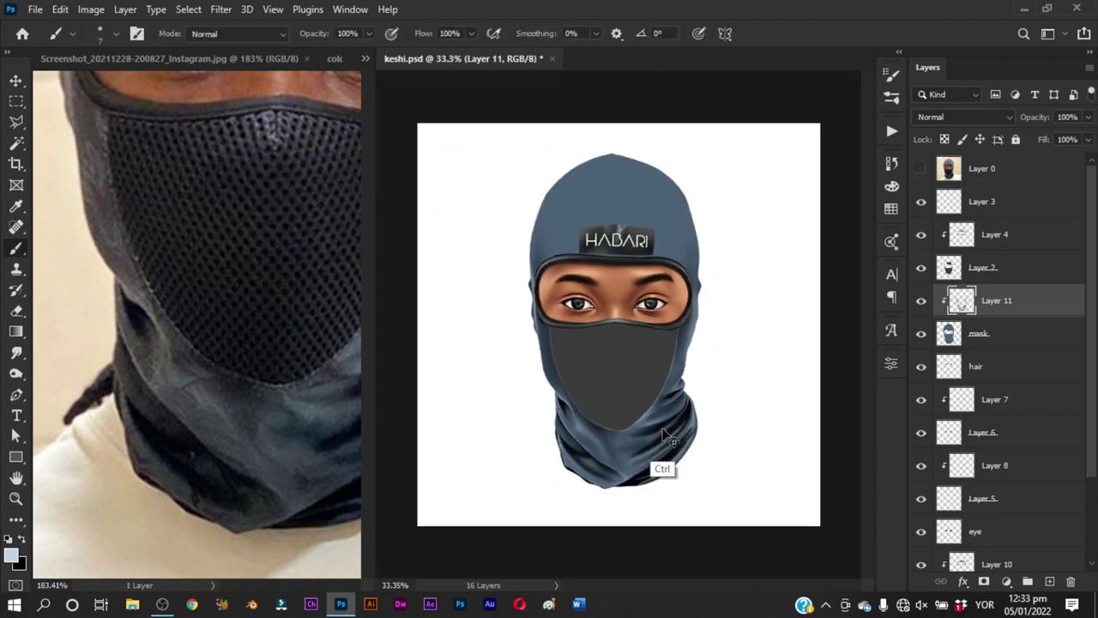
{"action": "key", "text": "ctrl+s"}
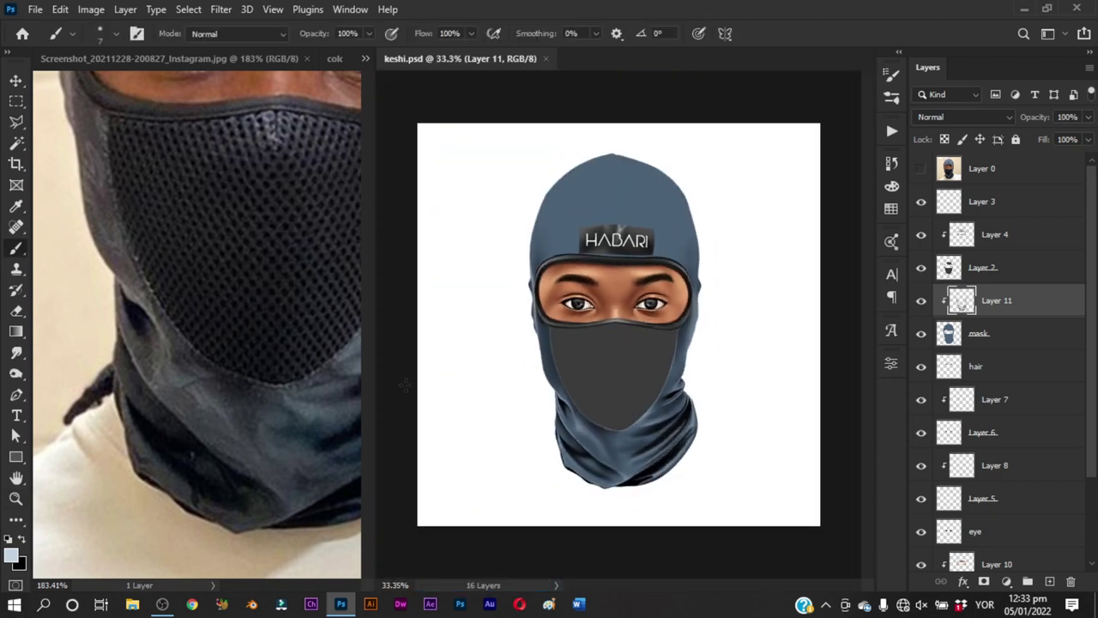
{"action": "left_click", "coordinate": [236, 349]}
{"action": "scroll", "coordinate": [237, 369], "scroll_direction": "down", "scroll_amount": 3}
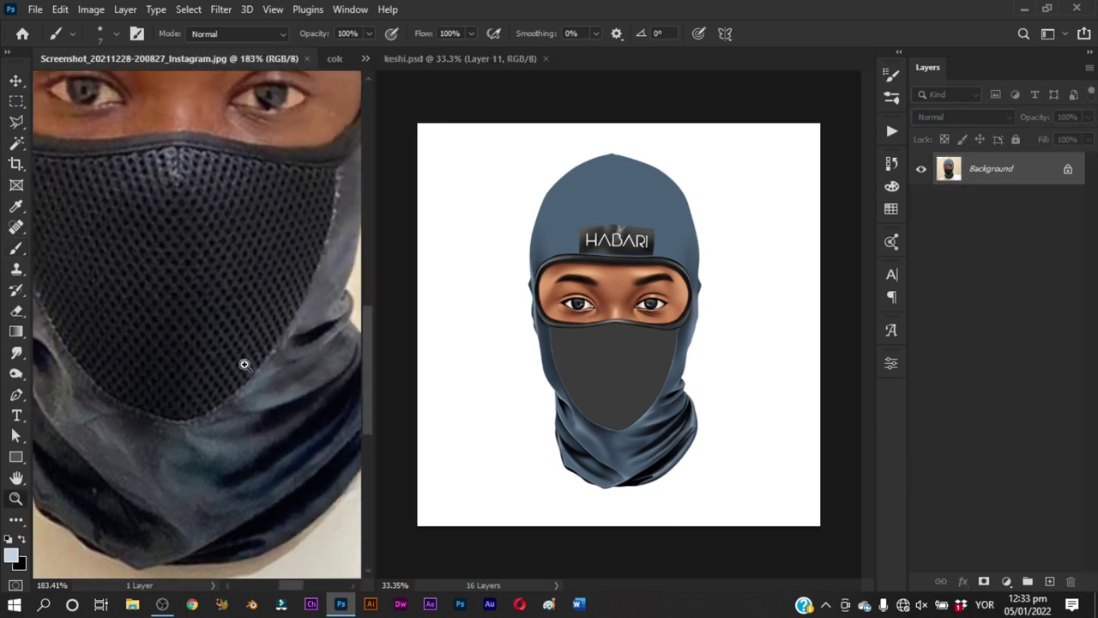
{"action": "left_click_drag", "start_coordinate": [239, 390], "coordinate": [249, 423]}
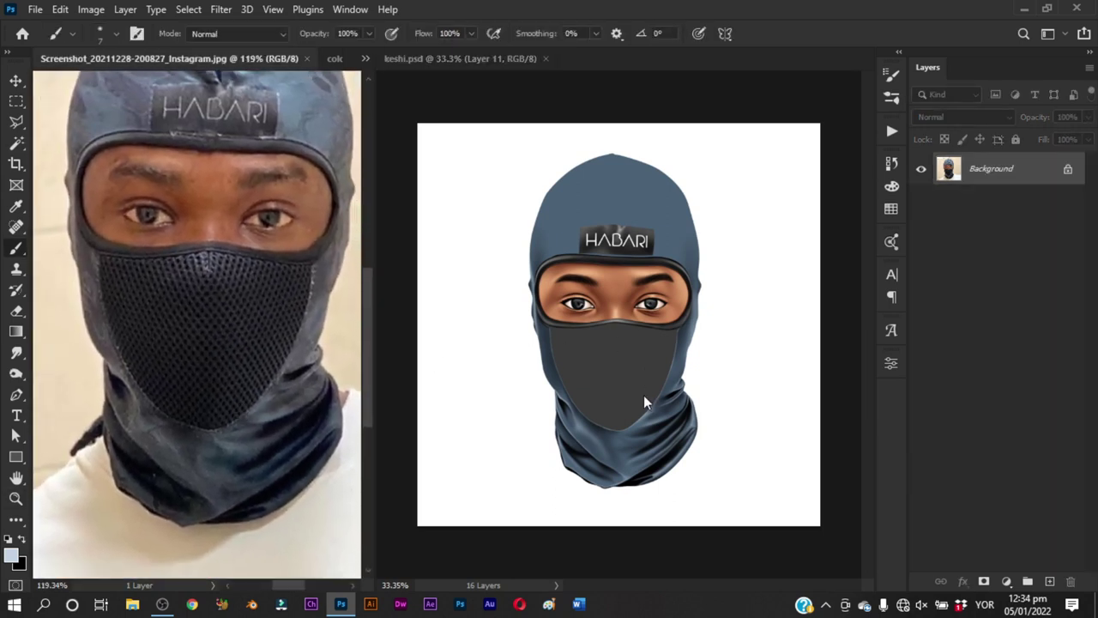
Zoom the painting in on the face and briefly overlay the reference photo
{"action": "left_click", "coordinate": [644, 401]}
{"action": "key", "text": "z"}
{"action": "left_click", "coordinate": [643, 419]}
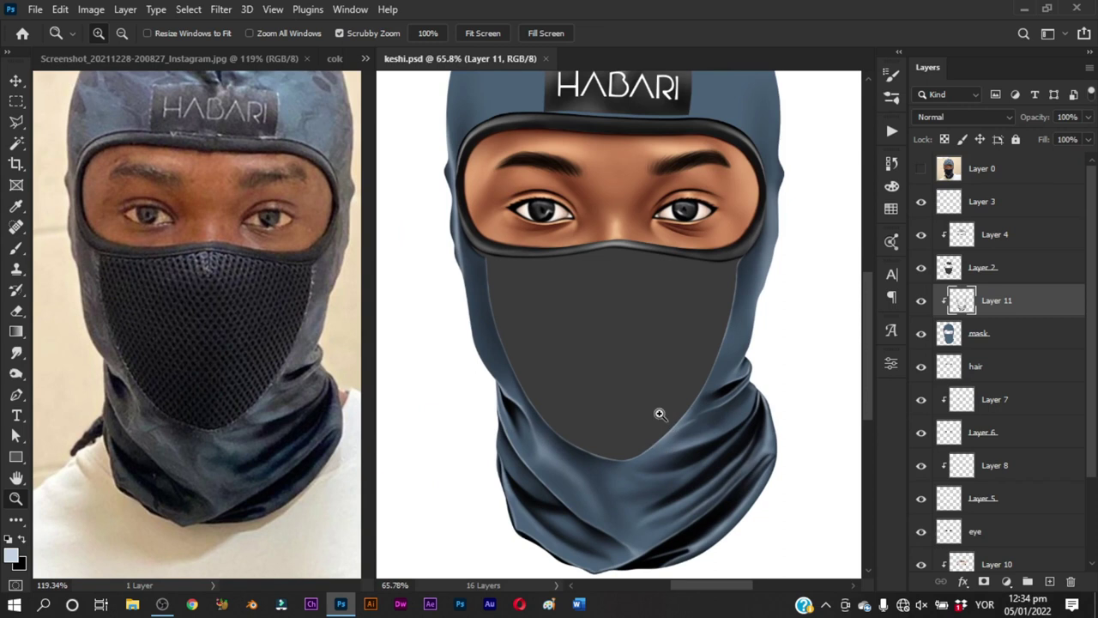
{"action": "key", "text": "b"}
{"action": "left_click", "coordinate": [921, 170]}
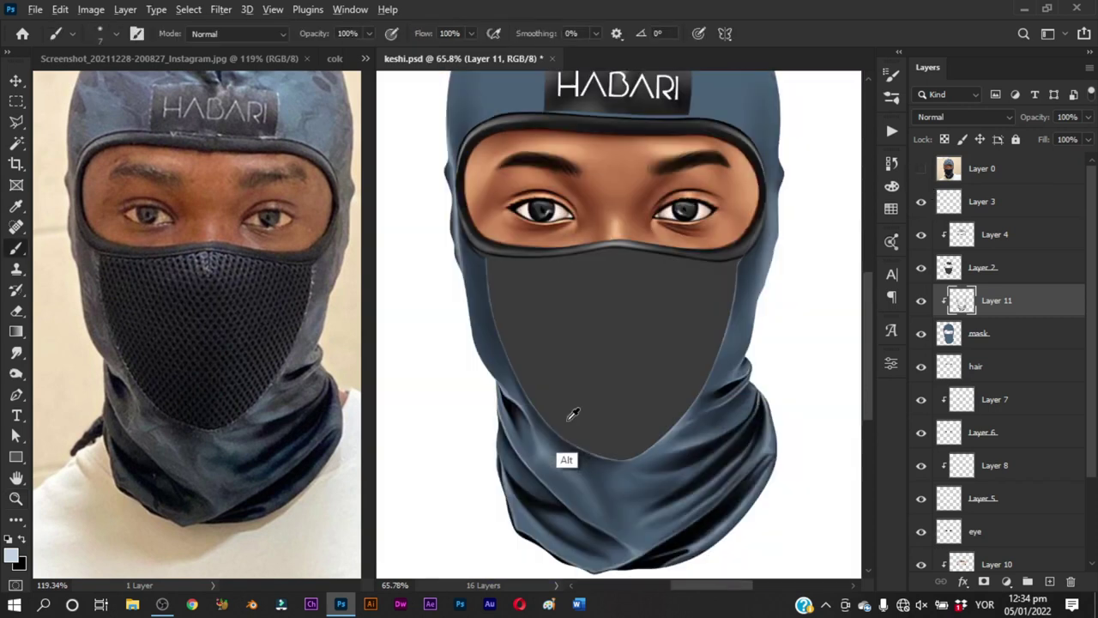
{"action": "left_click_drag", "start_coordinate": [572, 414], "coordinate": [583, 417]}
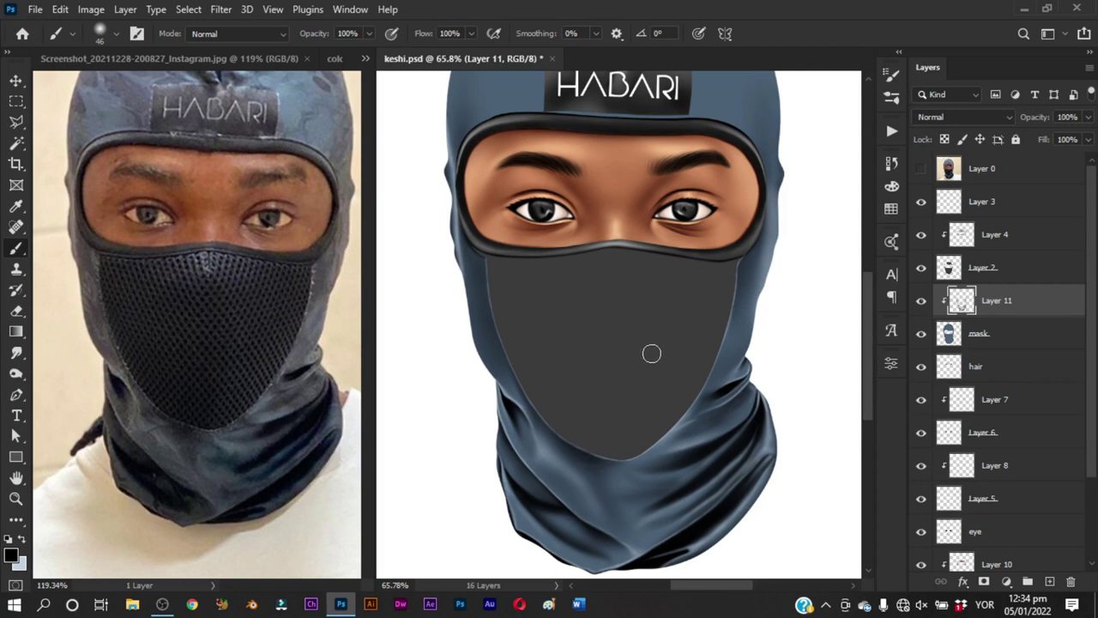
Toggle the grey face mask and Layer 4 visibility to compare, then select Layer 4
{"action": "left_click", "coordinate": [921, 268]}
{"action": "left_click", "coordinate": [921, 268]}
{"action": "left_click", "coordinate": [922, 268]}
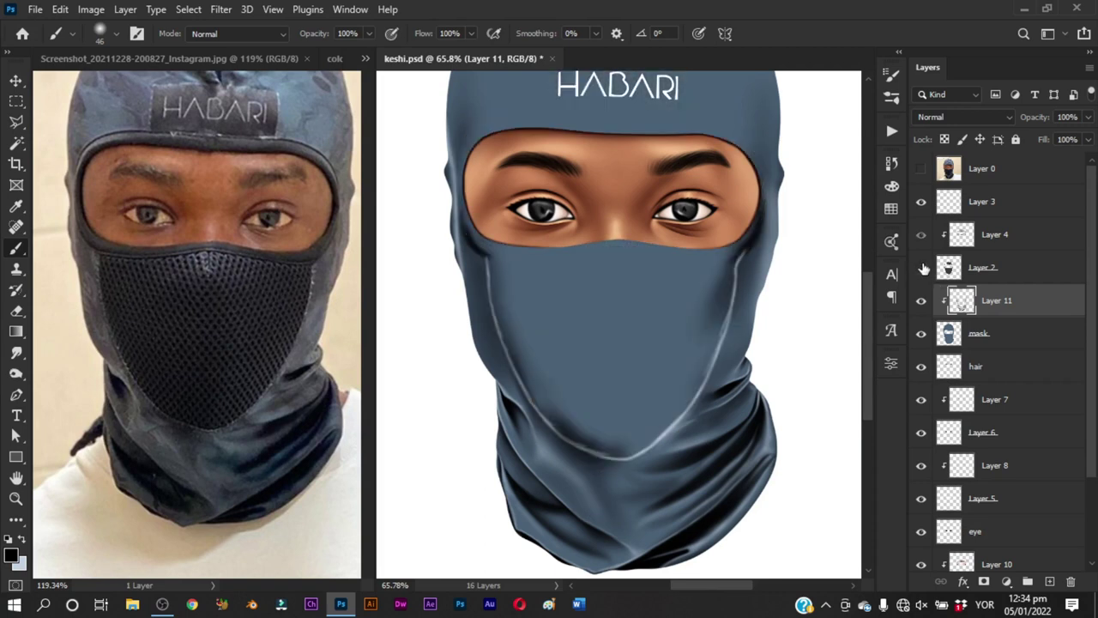
{"action": "left_click", "coordinate": [921, 268]}
{"action": "left_click", "coordinate": [922, 234]}
{"action": "left_click", "coordinate": [922, 234]}
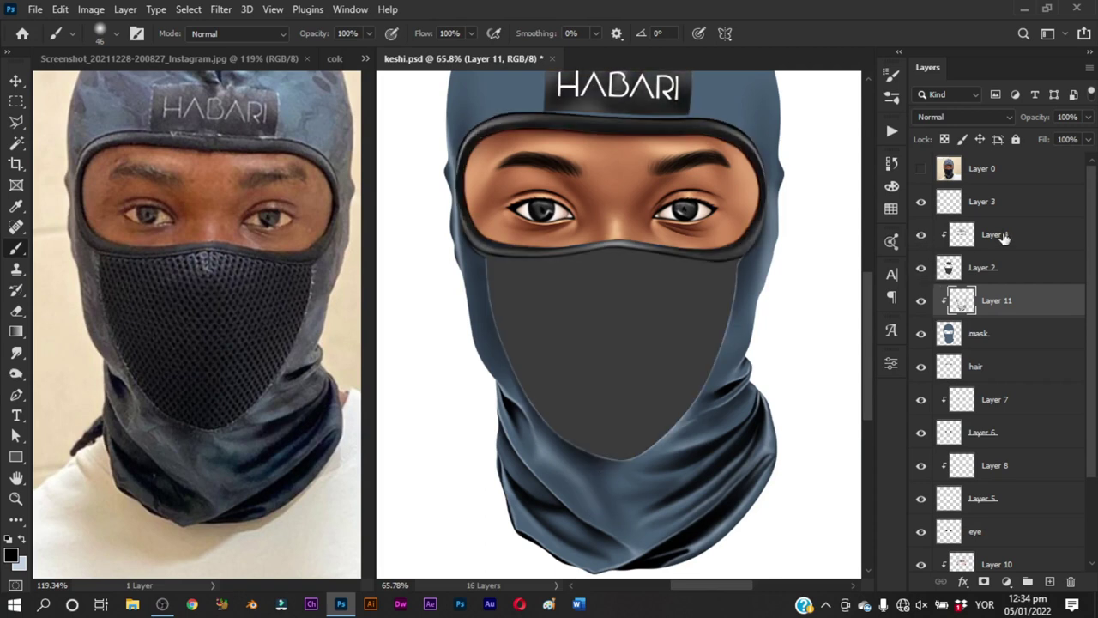
{"action": "left_click", "coordinate": [937, 236]}
Resize the brush between about 136 and 239 px and zoom out to the whole head
{"action": "left_click_drag", "start_coordinate": [602, 315], "coordinate": [640, 321]}
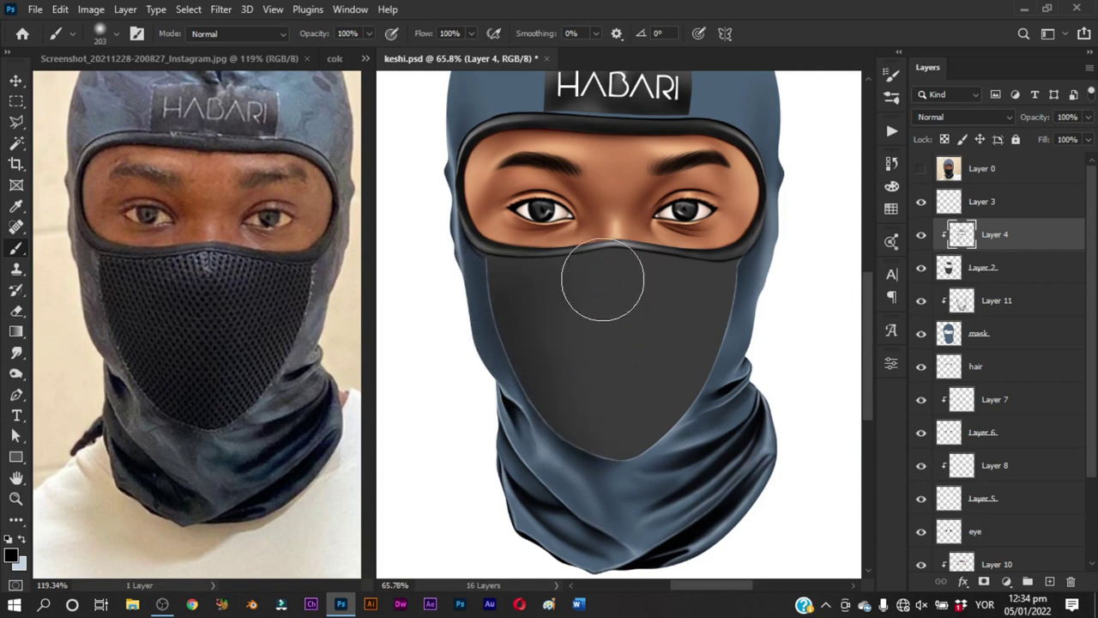
{"action": "left_click_drag", "start_coordinate": [562, 348], "coordinate": [572, 347]}
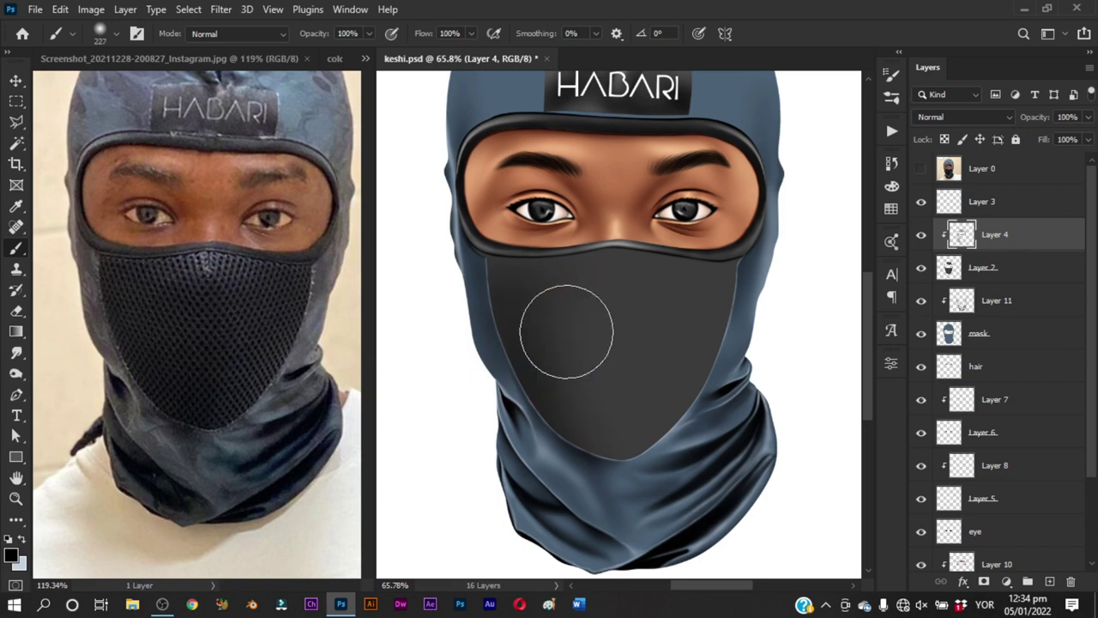
{"action": "left_click_drag", "start_coordinate": [600, 449], "coordinate": [533, 449]}
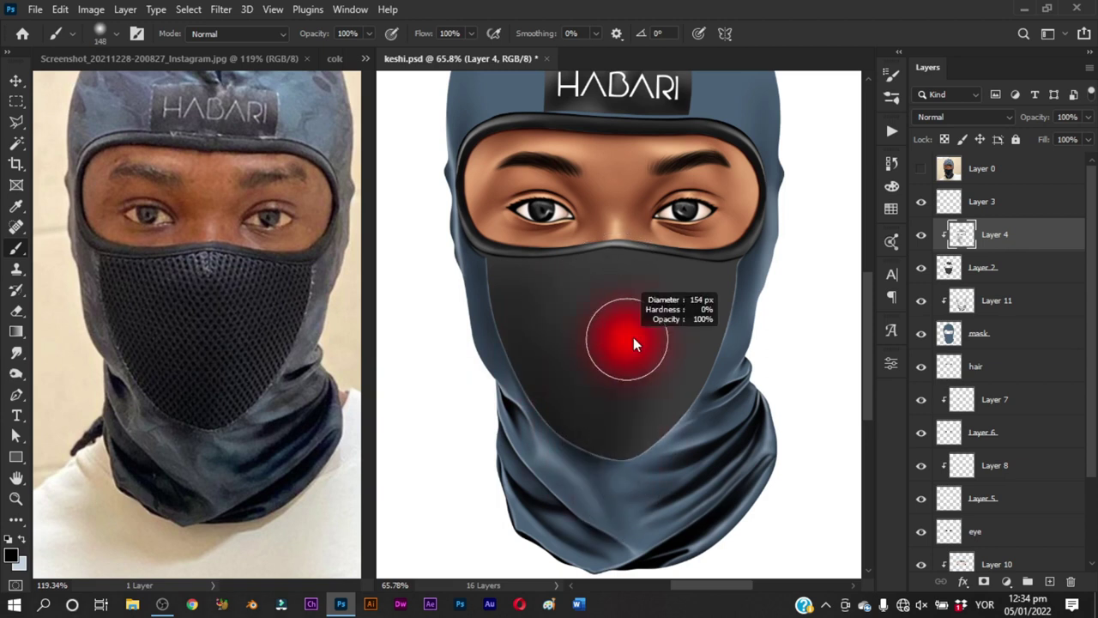
{"action": "left_click_drag", "start_coordinate": [632, 336], "coordinate": [695, 336]}
{"action": "left_click_drag", "start_coordinate": [602, 321], "coordinate": [618, 321]}
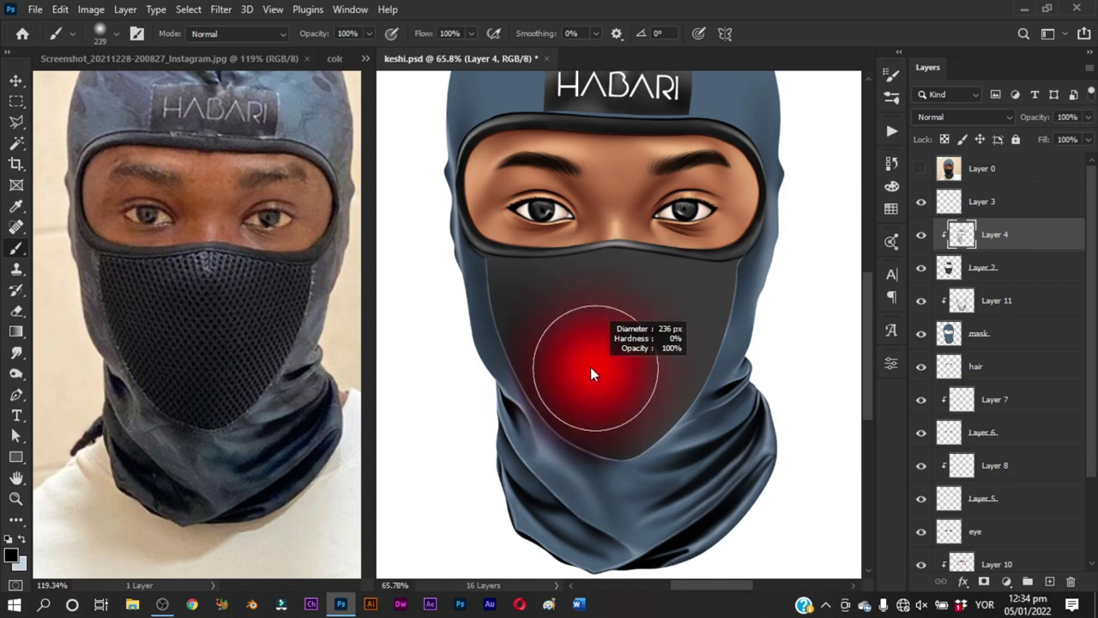
{"action": "left_click_drag", "start_coordinate": [594, 381], "coordinate": [506, 380]}
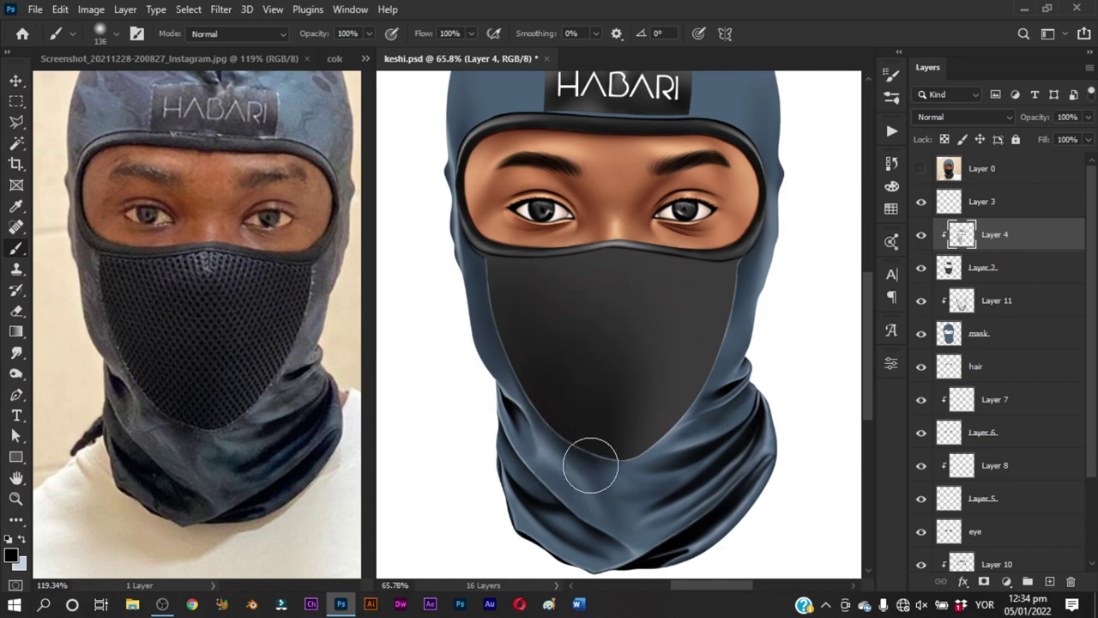
{"action": "key", "text": "z"}
{"action": "mouse_move", "coordinate": [618, 383]}
{"action": "left_mouse_down"}
{"action": "mouse_move", "coordinate": [610, 444]}
{"action": "mouse_move", "coordinate": [613, 331]}
{"action": "left_mouse_up"}
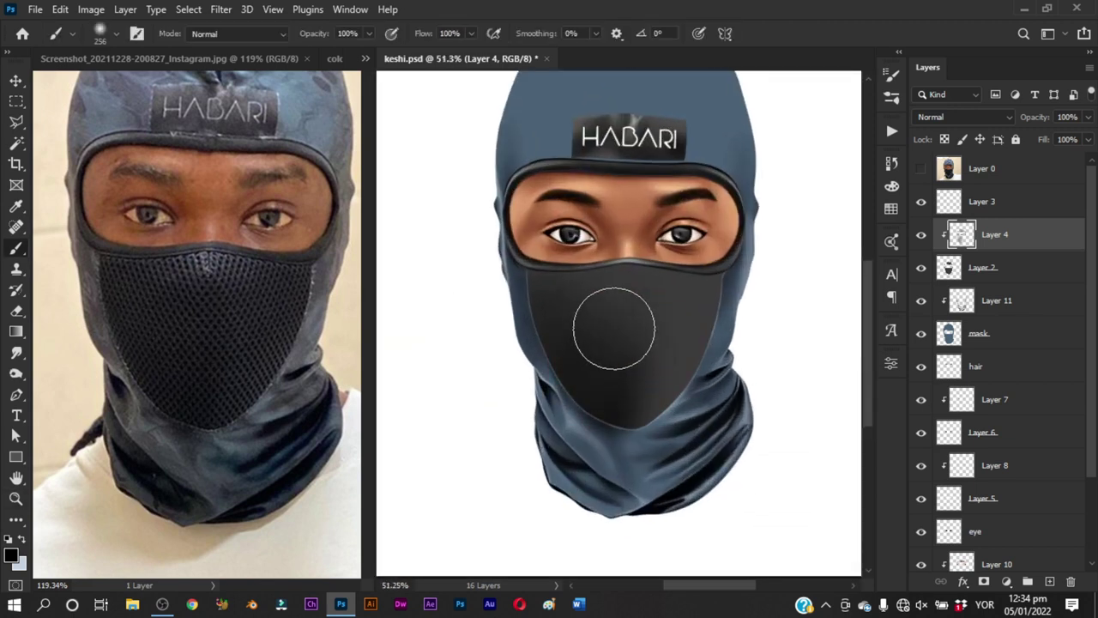
Sample the mask panel colour and shade its right edge with a ~147 px brush
{"action": "left_click_drag", "start_coordinate": [696, 319], "coordinate": [685, 319]}
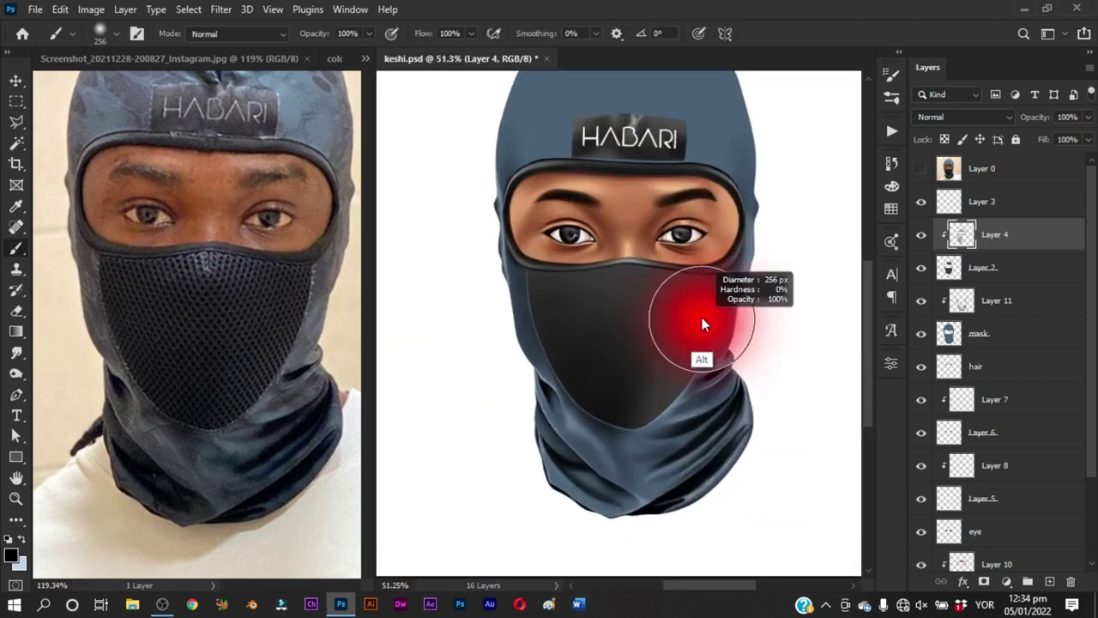
{"action": "key", "text": "alt"}
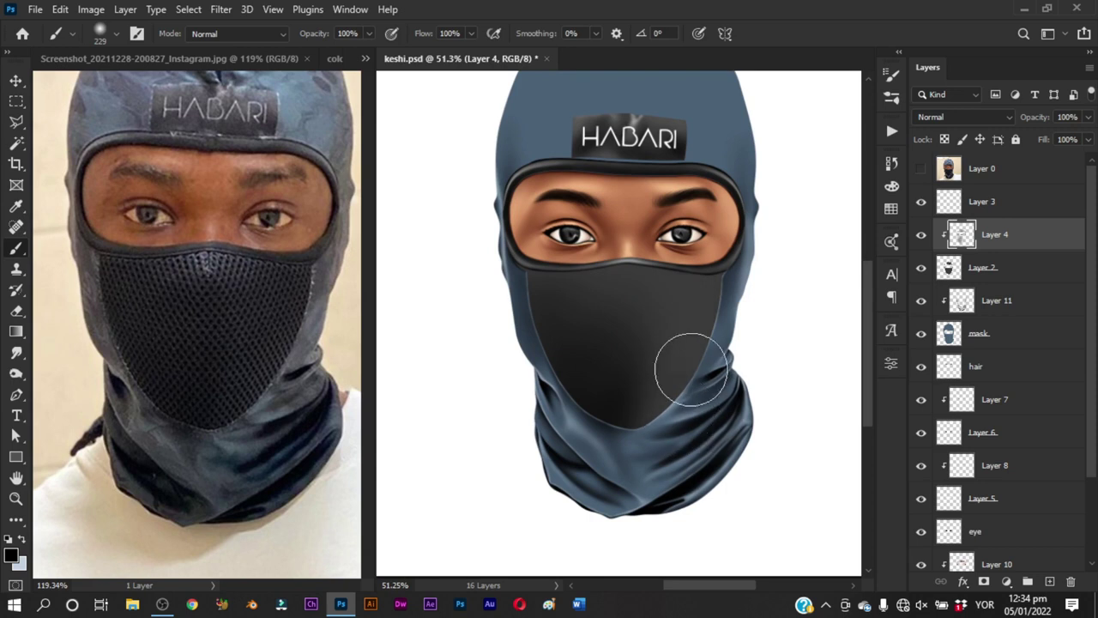
{"action": "left_click_drag", "start_coordinate": [736, 298], "coordinate": [718, 295]}
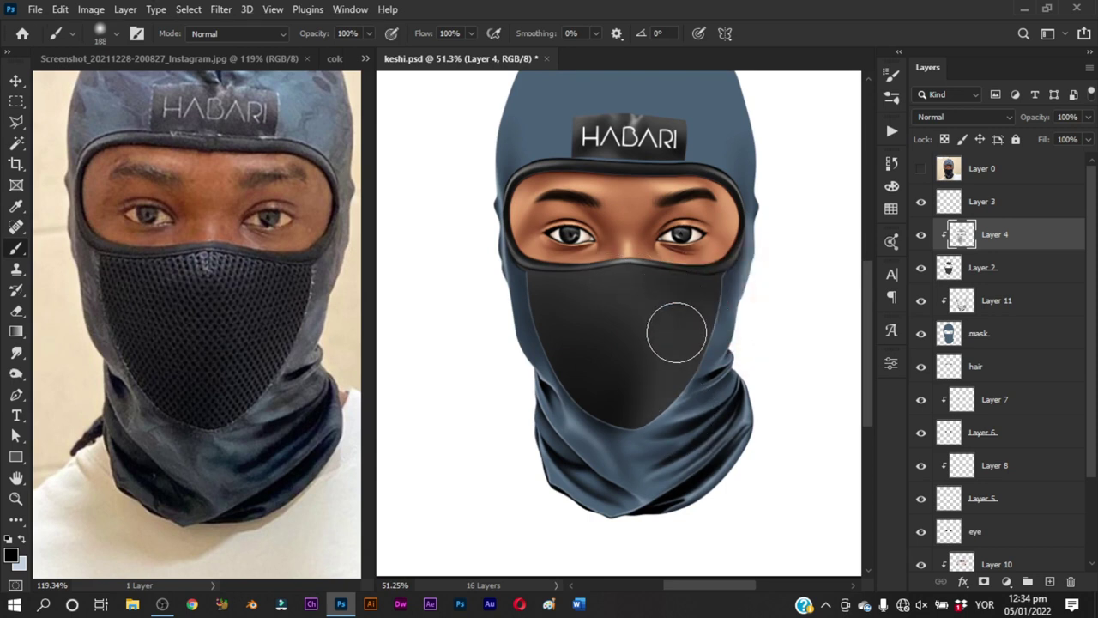
{"action": "left_click_drag", "start_coordinate": [715, 341], "coordinate": [721, 354]}
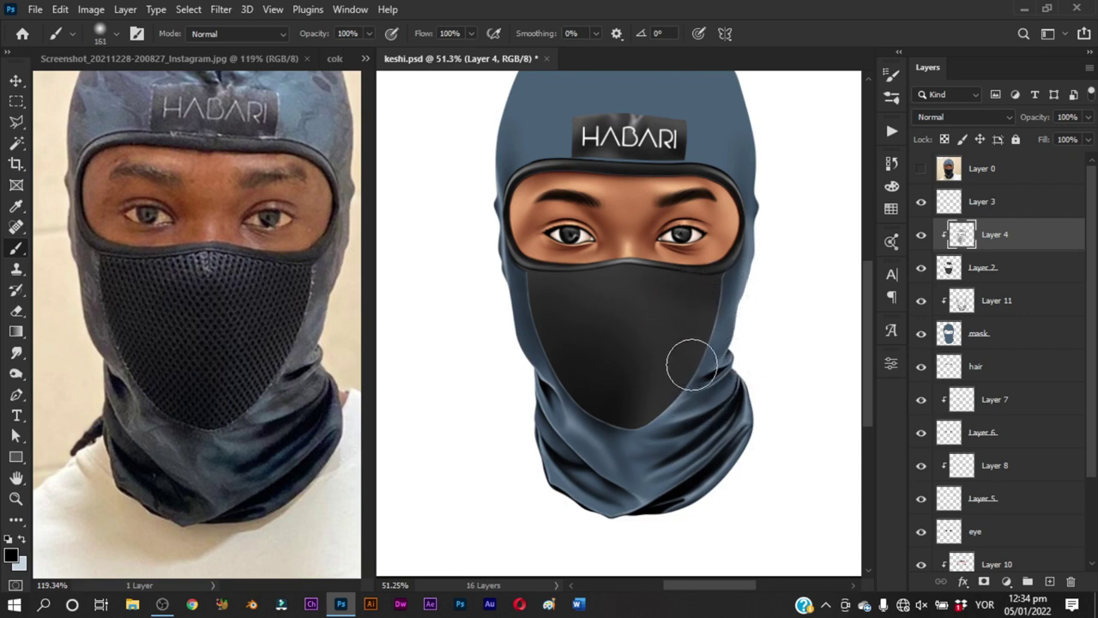
{"action": "left_click_drag", "start_coordinate": [694, 351], "coordinate": [729, 351]}
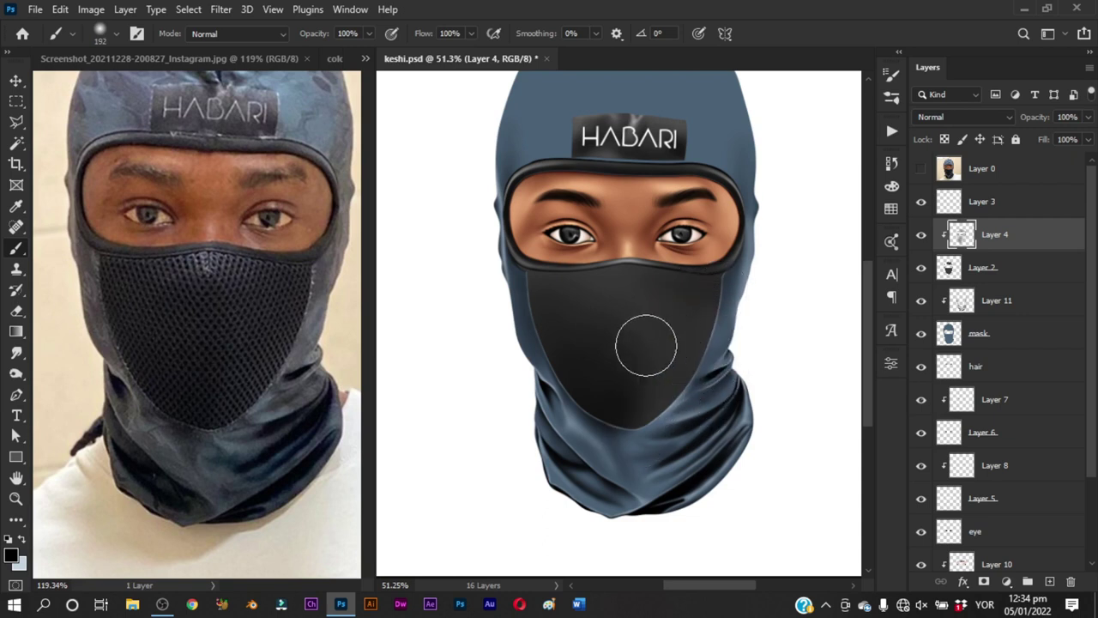
{"action": "mouse_move", "coordinate": [632, 326]}
{"action": "left_mouse_down"}
{"action": "mouse_move", "coordinate": [592, 326]}
{"action": "mouse_move", "coordinate": [600, 305]}
{"action": "mouse_move", "coordinate": [699, 311]}
{"action": "left_mouse_up"}
{"action": "left_click_drag", "start_coordinate": [636, 340], "coordinate": [614, 340]}
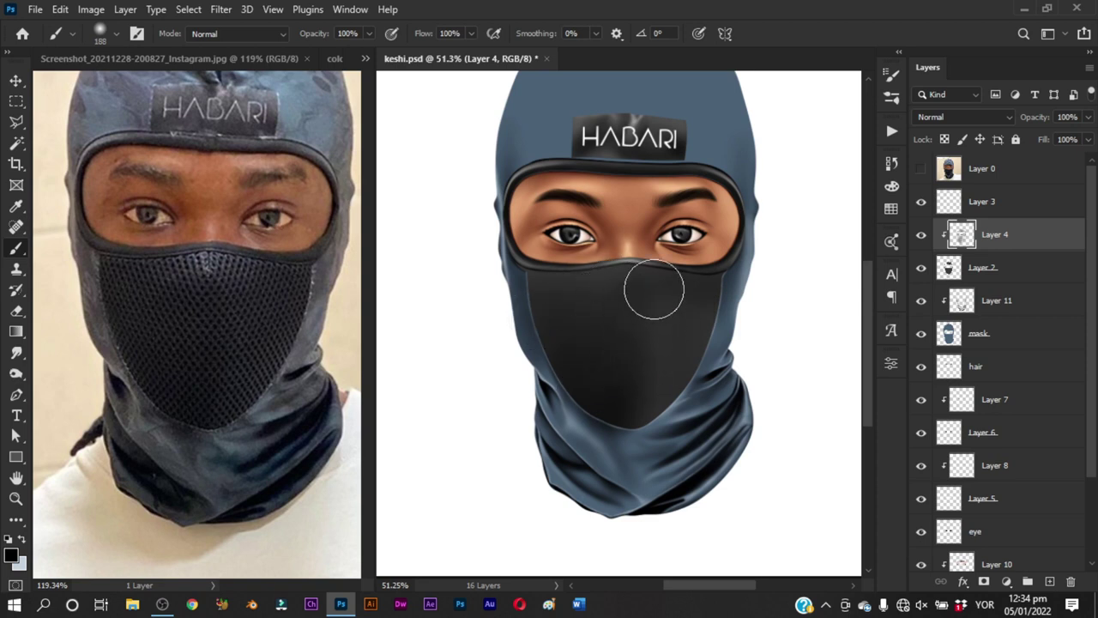
Zoom in on the eyes and mask top edge and set the brush to about 56 px
{"action": "key", "text": "z"}
{"action": "left_click_drag", "start_coordinate": [645, 392], "coordinate": [687, 354]}
{"action": "key", "text": "b"}
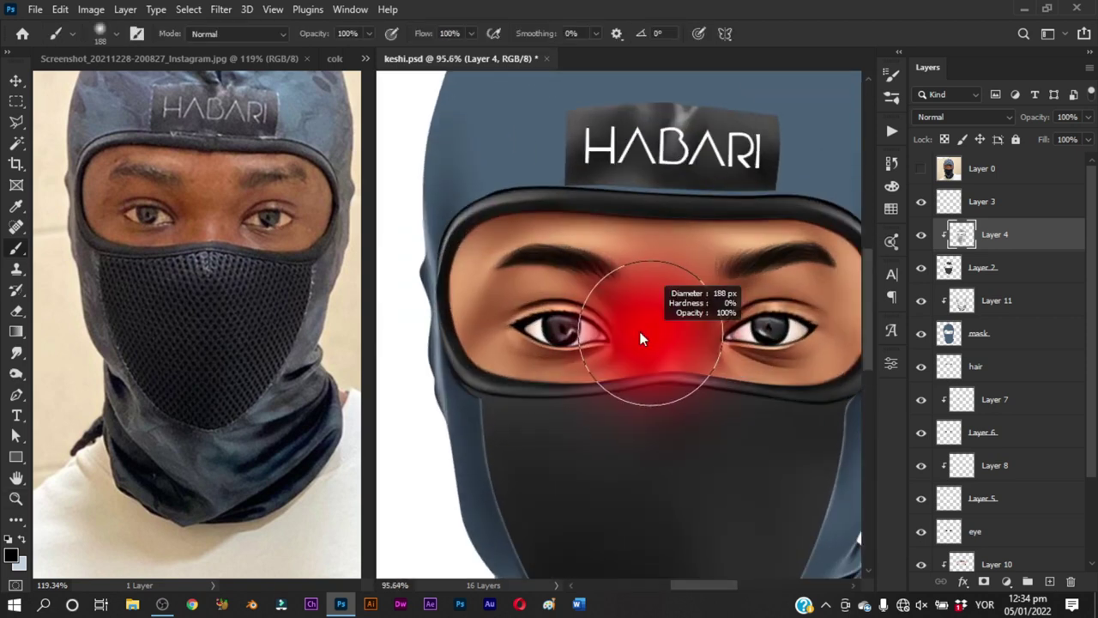
{"action": "scroll", "coordinate": [635, 298], "scroll_direction": "down", "scroll_amount": 3}
{"action": "scroll", "coordinate": [635, 298], "scroll_direction": "up", "scroll_amount": 2}
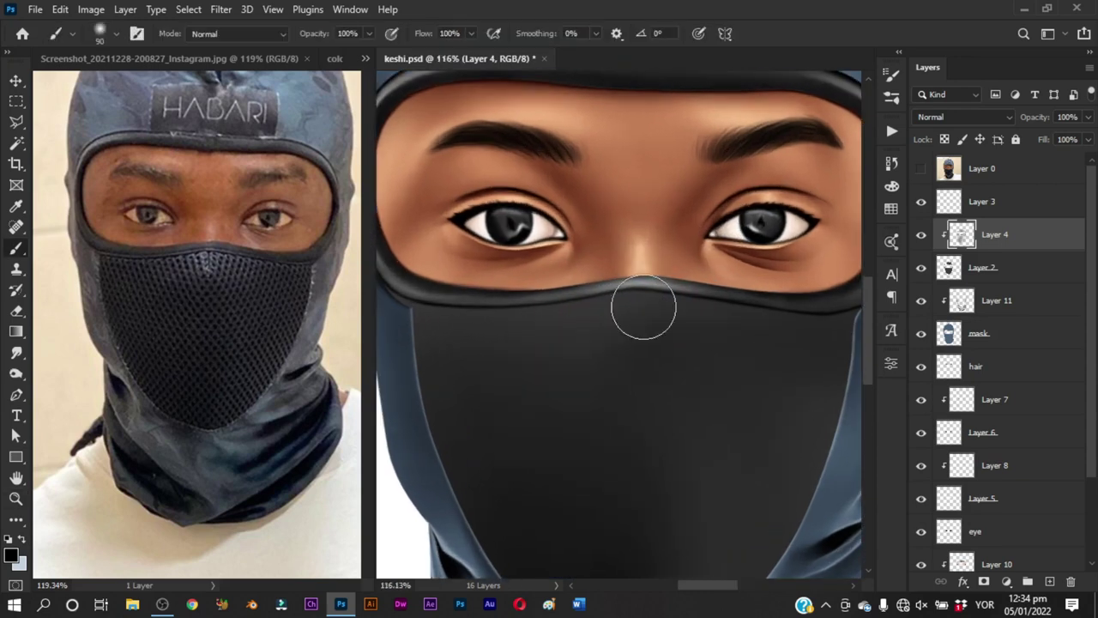
{"action": "left_click_drag", "start_coordinate": [642, 306], "coordinate": [626, 313]}
{"action": "scroll", "coordinate": [623, 321], "scroll_direction": "down", "scroll_amount": 1}
Start a curved Pen path at the mask's left corner along its top edge
{"action": "key", "text": "z"}
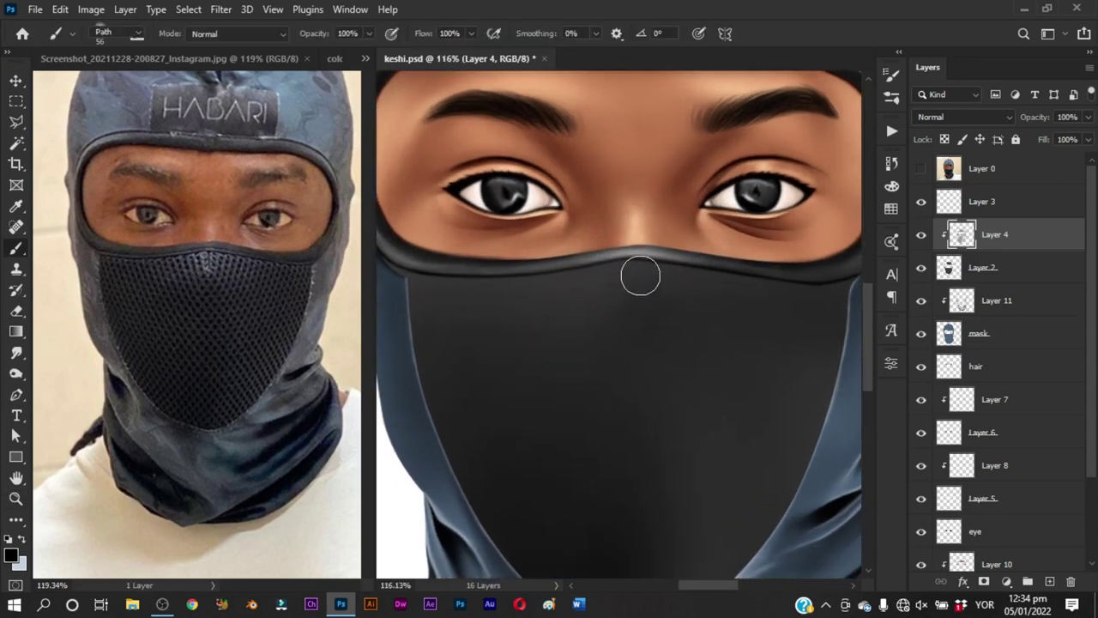
{"action": "scroll", "coordinate": [424, 283], "scroll_direction": "up", "scroll_amount": 3}
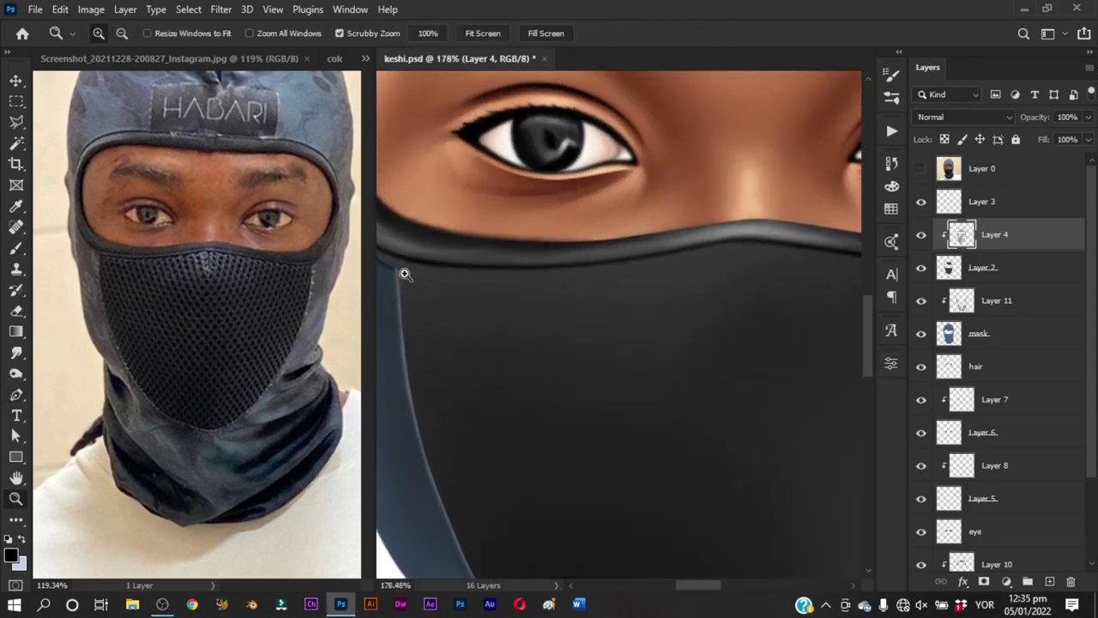
{"action": "key", "text": "p"}
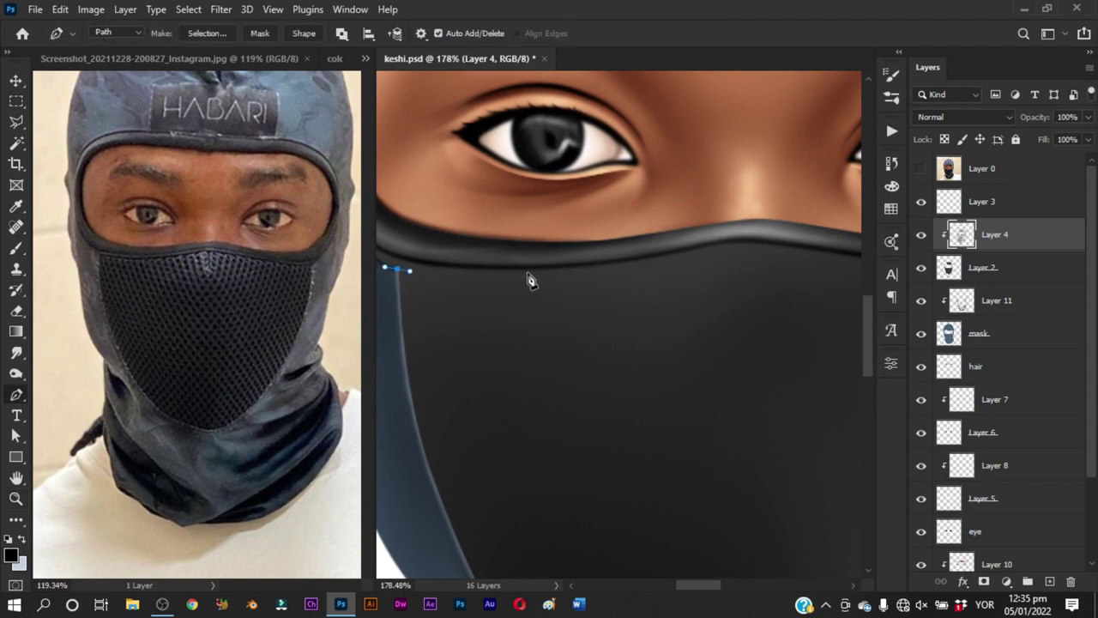
{"action": "mouse_move", "coordinate": [583, 277]}
{"action": "left_mouse_down"}
{"action": "mouse_move", "coordinate": [549, 284]}
{"action": "mouse_move", "coordinate": [612, 281]}
{"action": "left_mouse_up"}
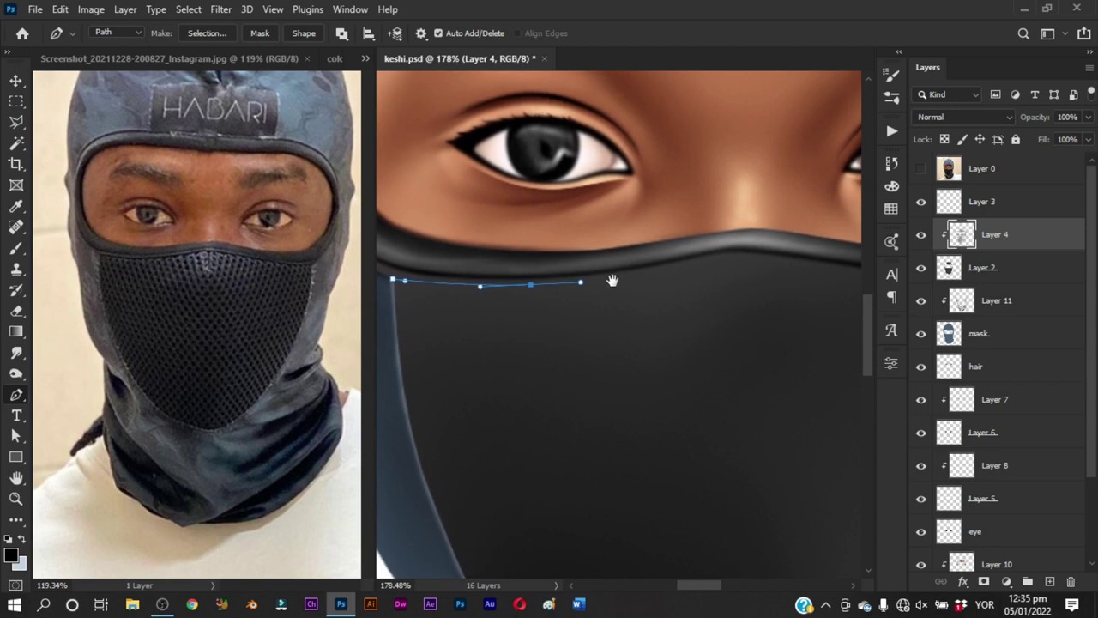
{"action": "key", "text": "z"}
{"action": "left_click_drag", "start_coordinate": [456, 311], "coordinate": [502, 317]}
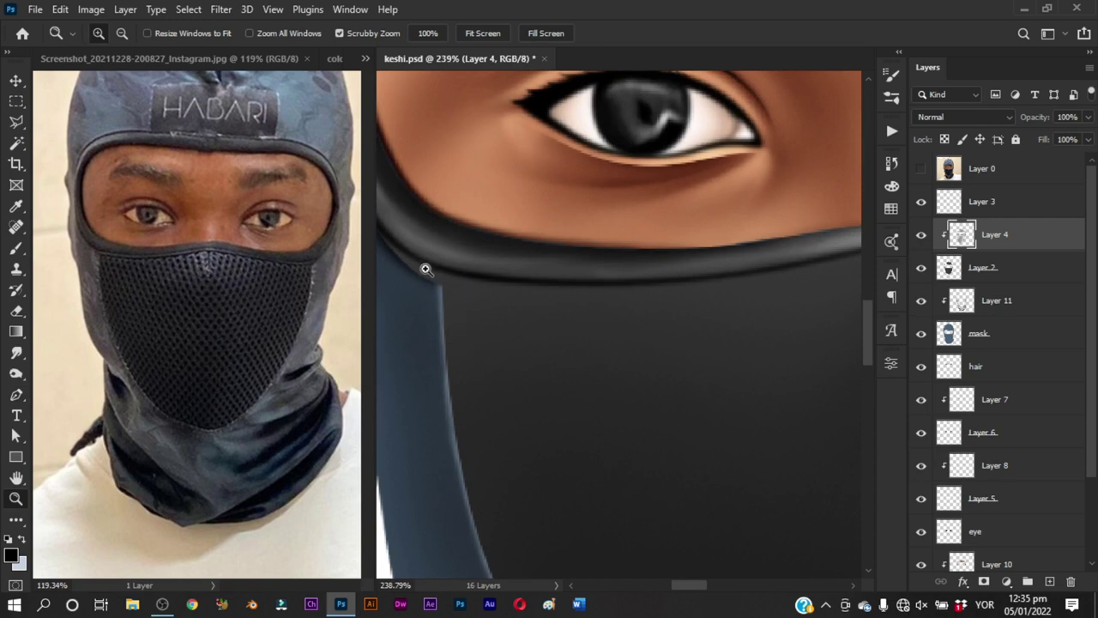
{"action": "key", "text": "p"}
{"action": "left_click_drag", "start_coordinate": [388, 246], "coordinate": [397, 254]}
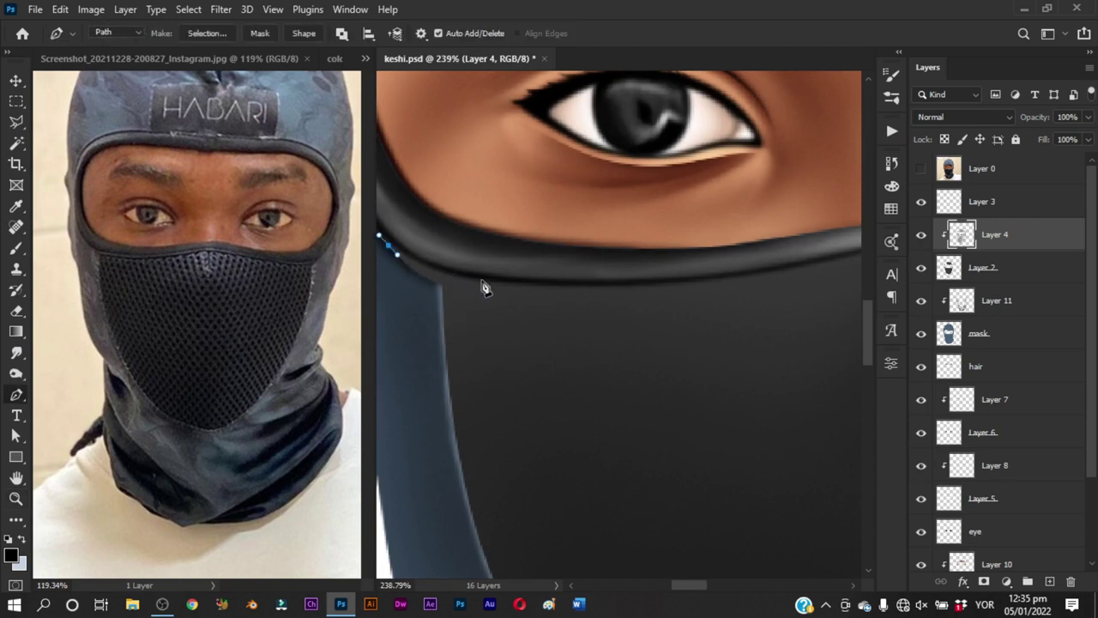
{"action": "left_click_drag", "start_coordinate": [484, 283], "coordinate": [545, 289]}
{"action": "mouse_move", "coordinate": [687, 285]}
{"action": "left_mouse_down"}
{"action": "mouse_move", "coordinate": [747, 280]}
{"action": "mouse_move", "coordinate": [518, 319]}
{"action": "left_mouse_up"}
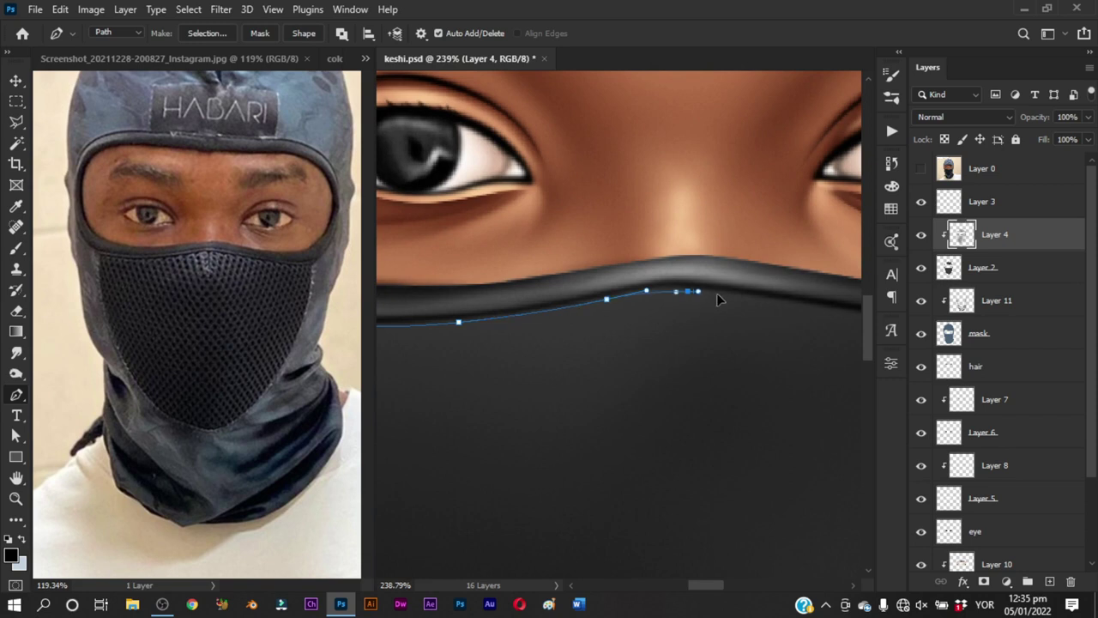
Extend the curved path along the top edge and around the mask's right corner
{"action": "left_click_drag", "start_coordinate": [721, 298], "coordinate": [521, 262]}
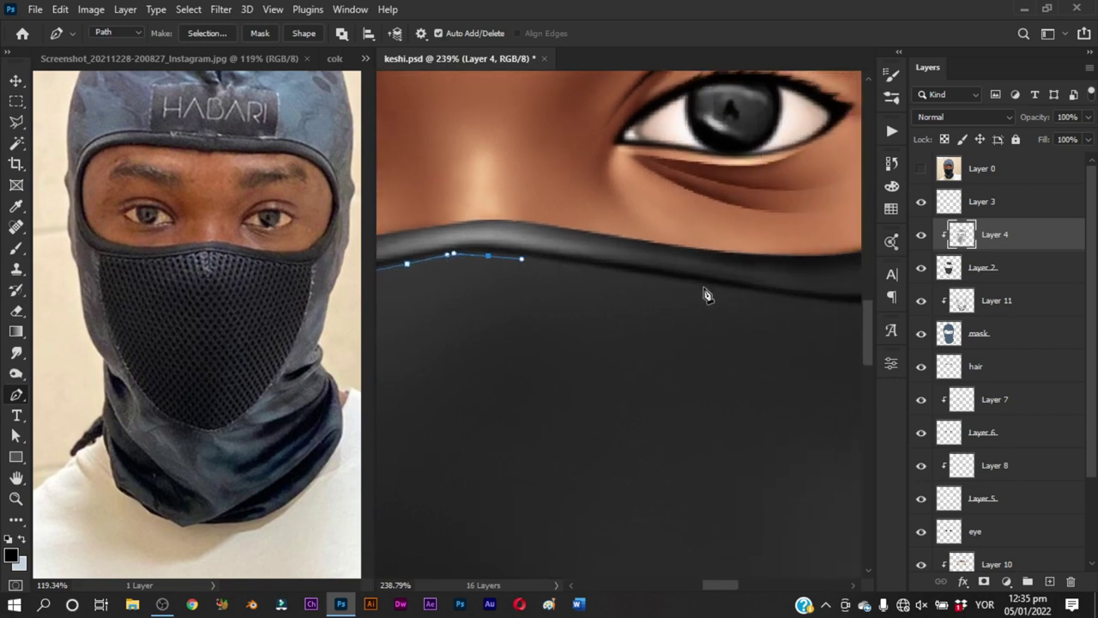
{"action": "mouse_move", "coordinate": [705, 288]}
{"action": "left_mouse_down"}
{"action": "mouse_move", "coordinate": [729, 291]}
{"action": "mouse_move", "coordinate": [647, 292]}
{"action": "mouse_move", "coordinate": [672, 277]}
{"action": "left_mouse_up"}
{"action": "key", "text": "ctrl+z"}
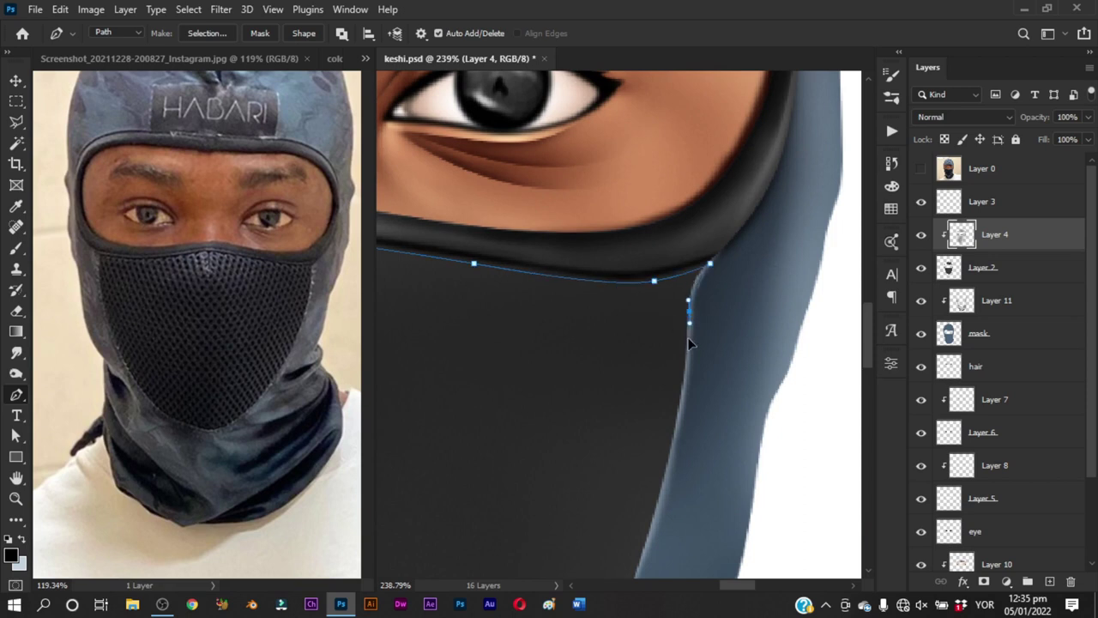
{"action": "left_click_drag", "start_coordinate": [689, 343], "coordinate": [698, 367]}
{"action": "key", "text": "z"}
{"action": "key", "text": "ctrl+0"}
{"action": "left_click", "coordinate": [721, 422]}
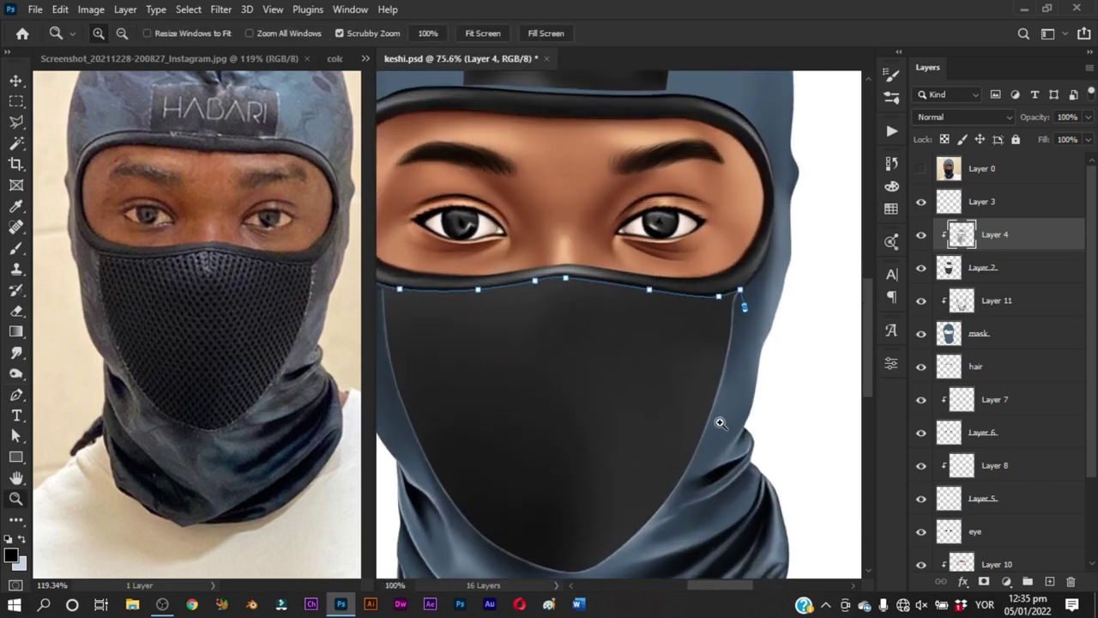
Convert the mask-edge path into an active selection with Ctrl+Enter
{"action": "key", "text": "p"}
{"action": "left_click_drag", "start_coordinate": [520, 474], "coordinate": [636, 462]}
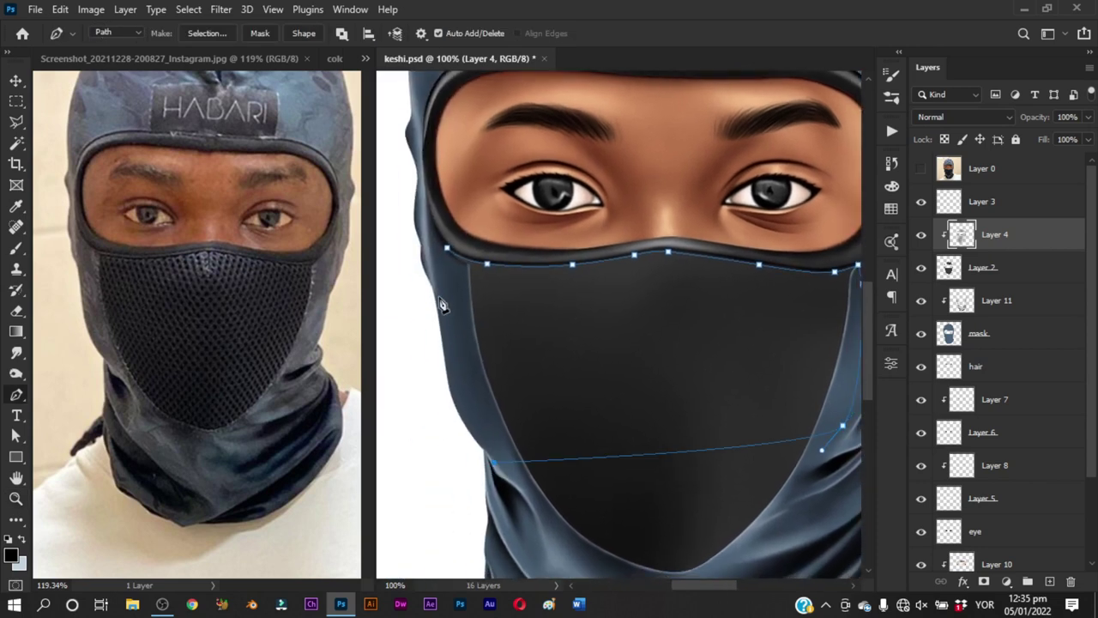
{"action": "key", "text": "ctrl+Return"}
{"action": "key", "text": "z"}
{"action": "left_click", "coordinate": [588, 322]}
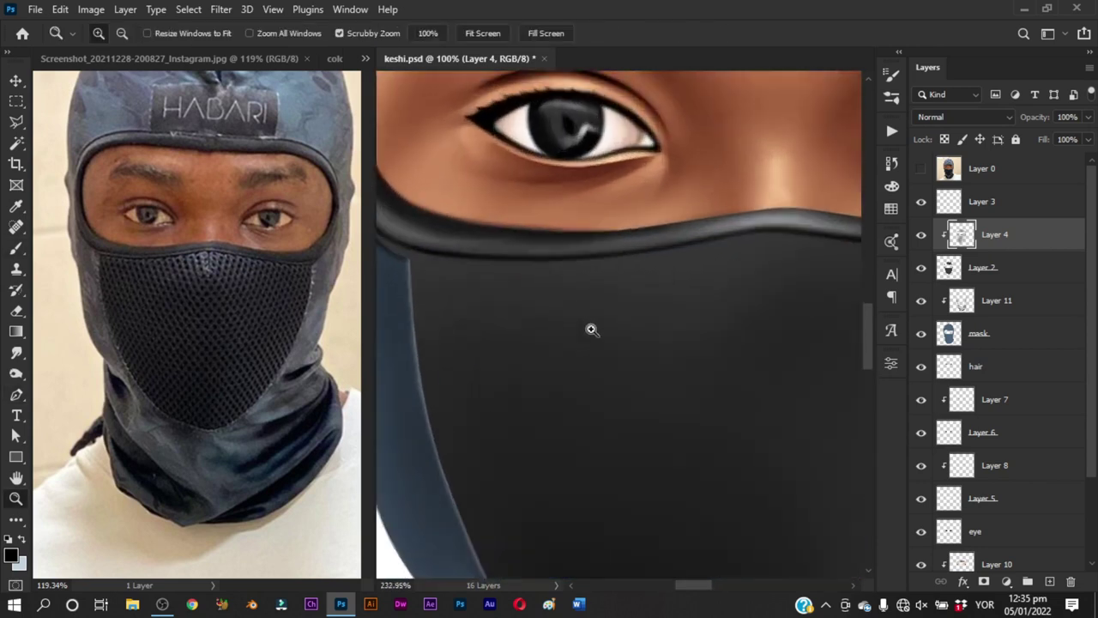
Switch to the Brush and zoom to 325% on the selected top edge
{"action": "key", "text": "b"}
{"action": "left_click_drag", "start_coordinate": [517, 287], "coordinate": [554, 314]}
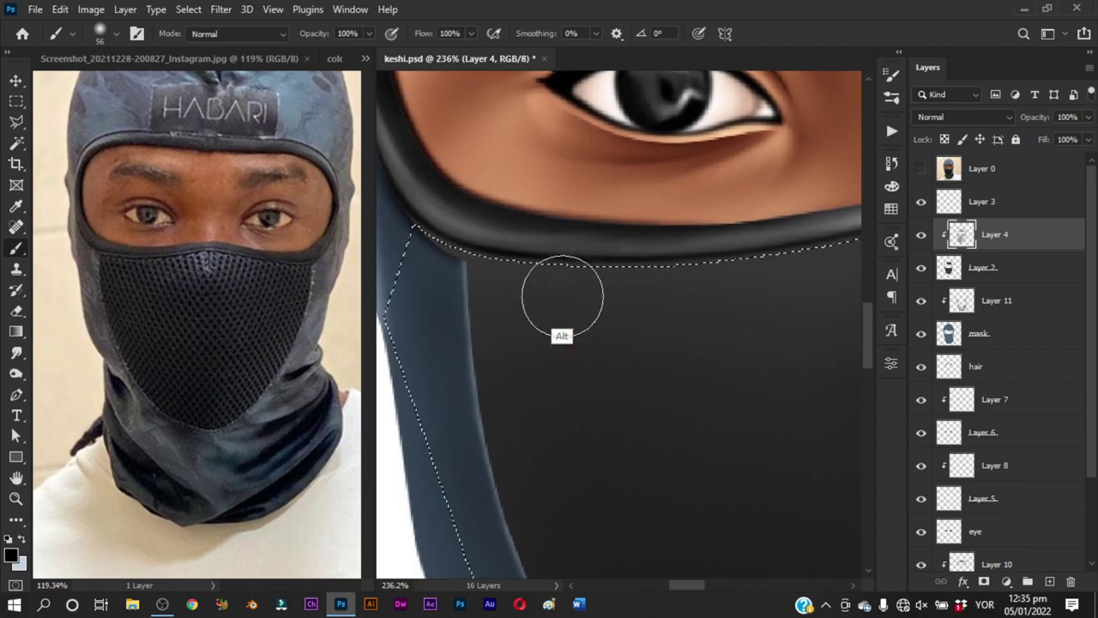
{"action": "key", "text": "z"}
{"action": "left_click", "coordinate": [504, 264]}
{"action": "key", "text": "b"}
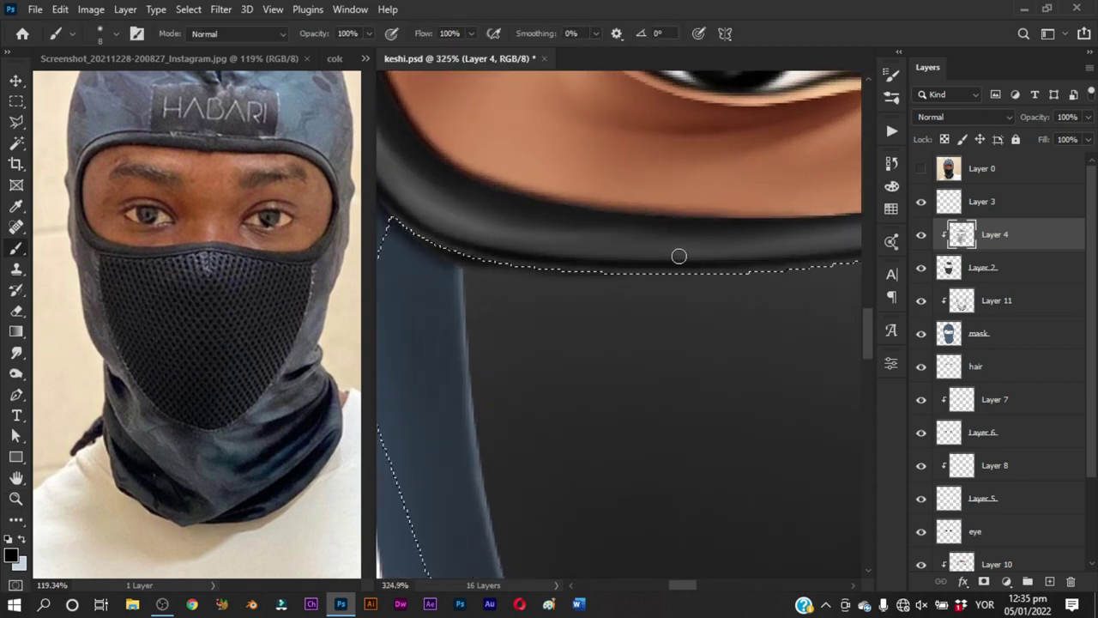
{"action": "left_click_drag", "start_coordinate": [723, 255], "coordinate": [521, 260]}
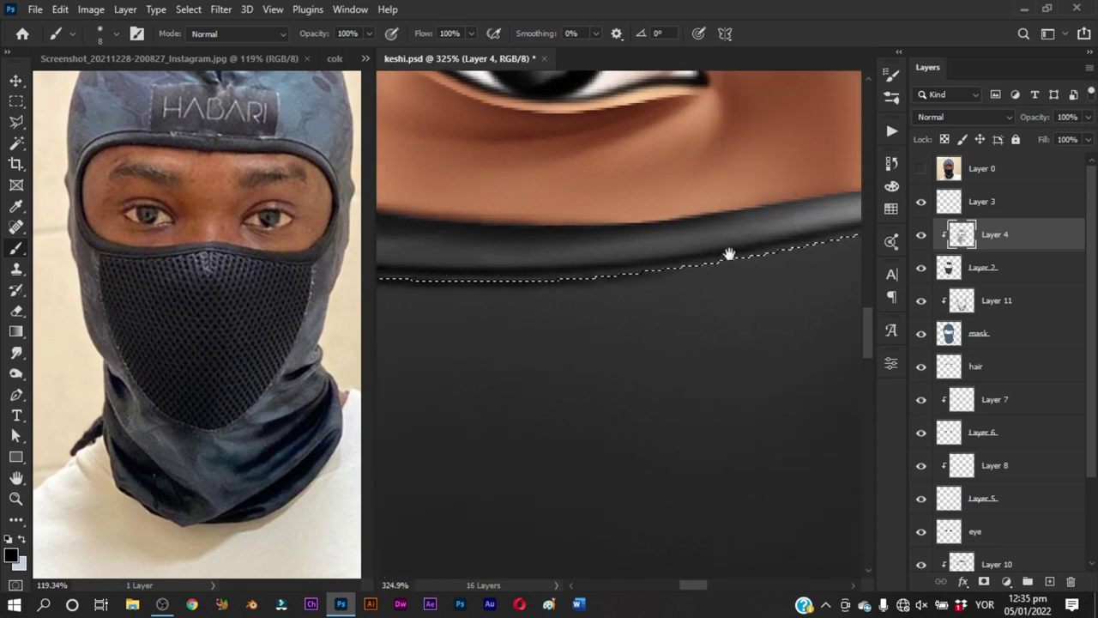
{"action": "left_click_drag", "start_coordinate": [727, 253], "coordinate": [554, 277]}
Shrink the brush to 6 px and follow the edge toward the mask's right side
{"action": "right_click", "coordinate": [529, 268], "text": "alt"}
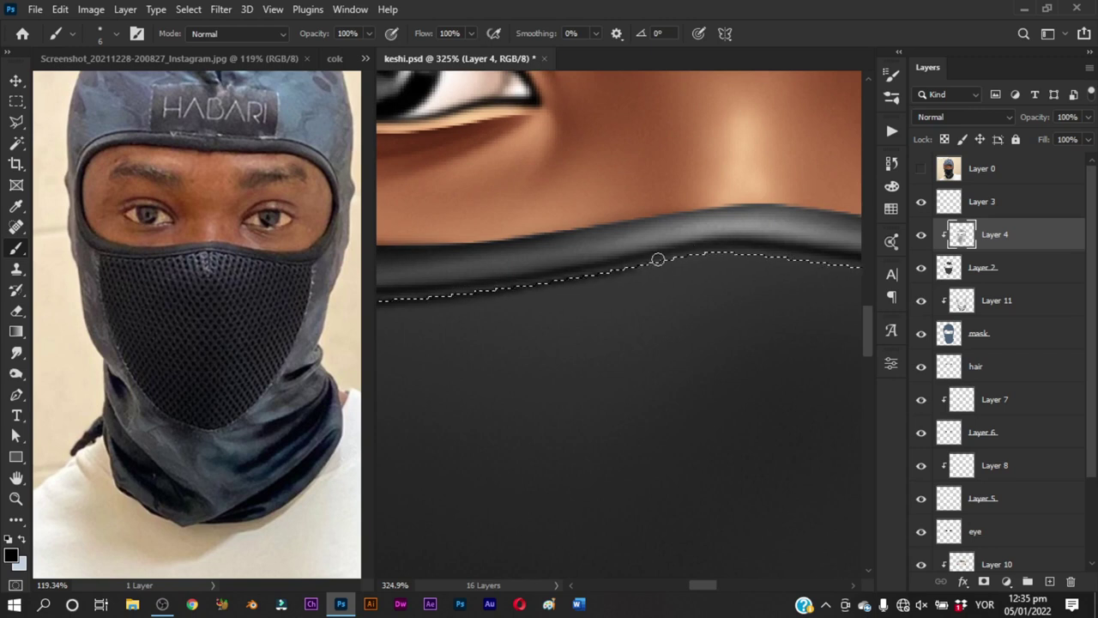
{"action": "scroll", "coordinate": [515, 255], "scroll_direction": "right", "scroll_amount": 5}
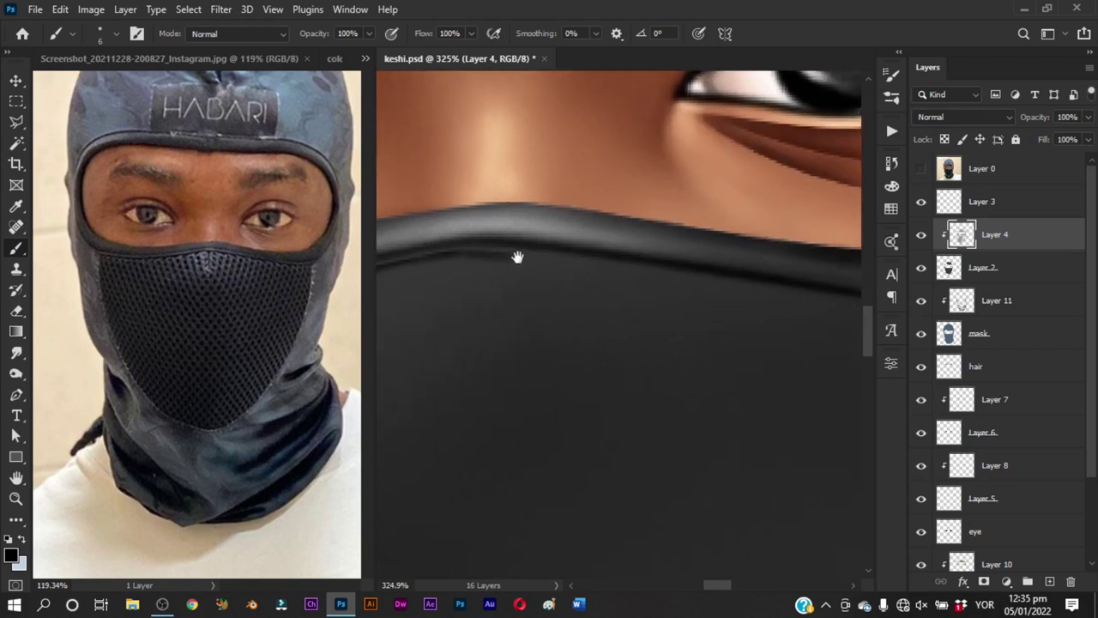
{"action": "scroll", "coordinate": [480, 248], "scroll_direction": "right", "scroll_amount": 1}
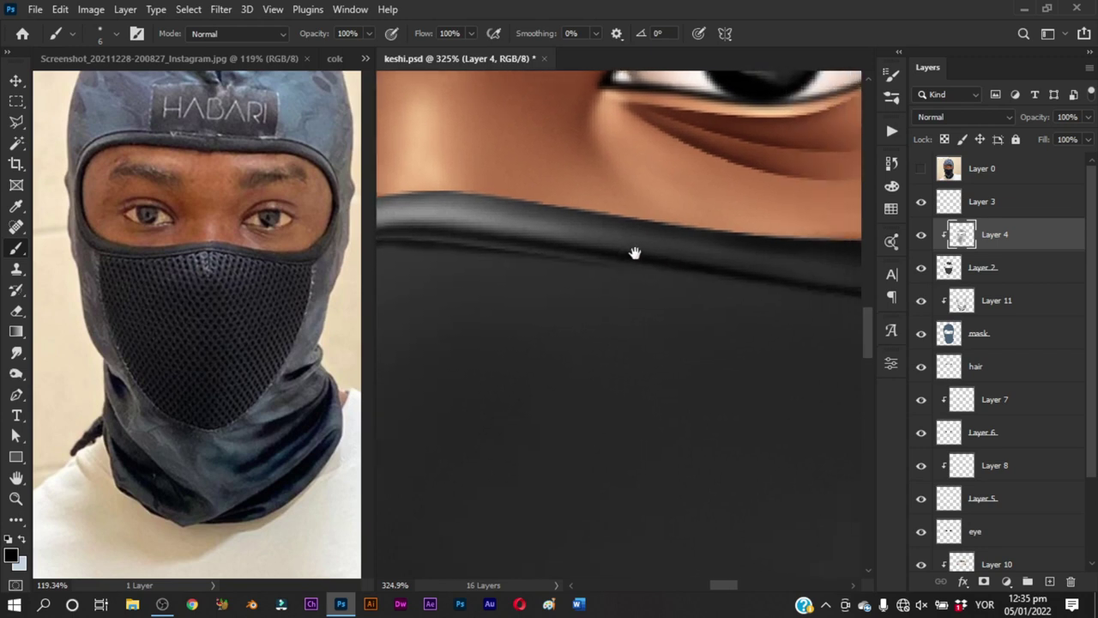
{"action": "scroll", "coordinate": [493, 248], "scroll_direction": "down", "scroll_amount": 1}
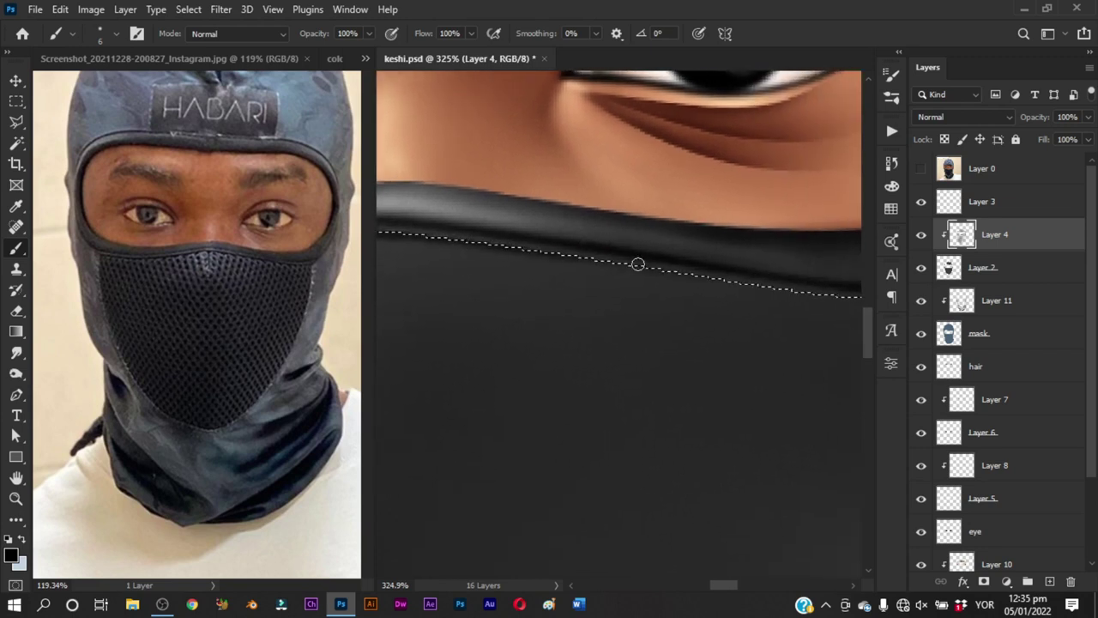
{"action": "left_click_drag", "start_coordinate": [745, 271], "coordinate": [635, 248]}
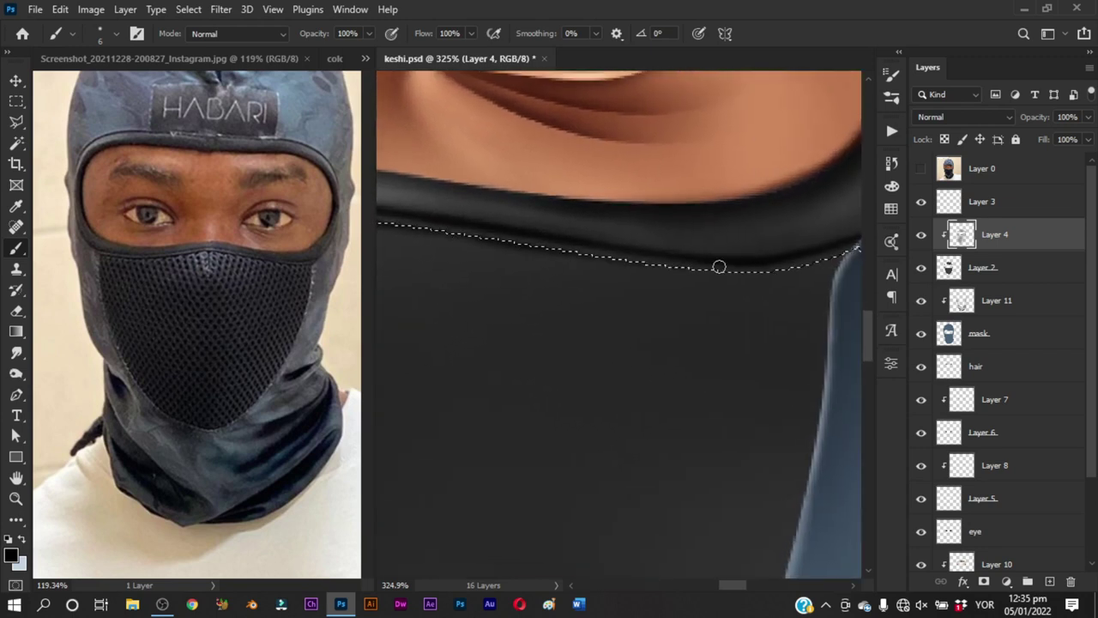
{"action": "scroll", "coordinate": [575, 251], "scroll_direction": "right", "scroll_amount": 1}
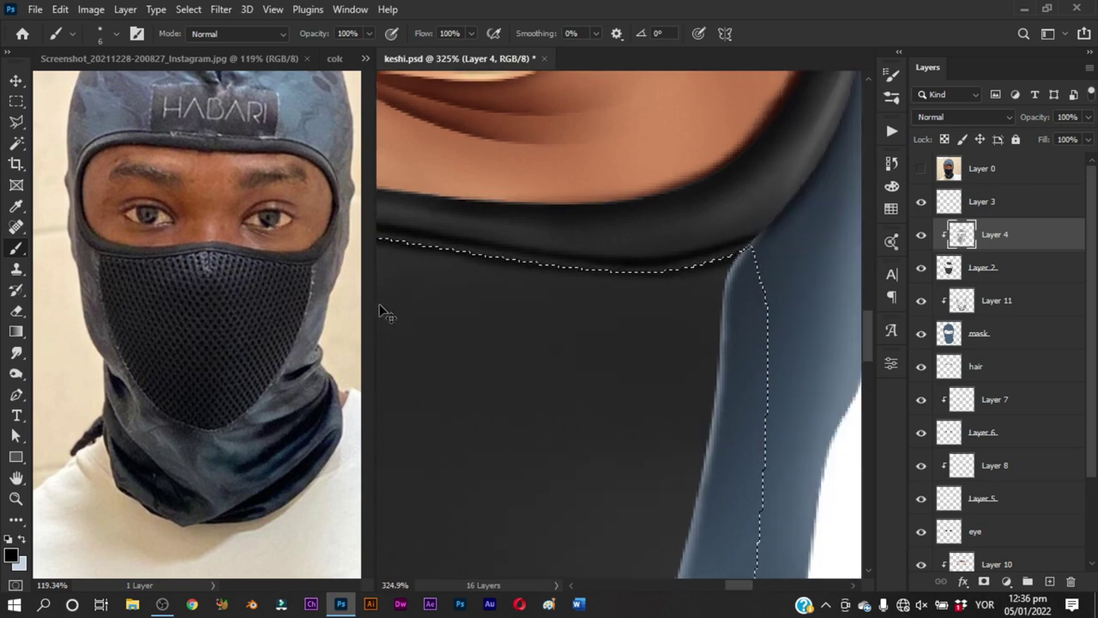
Swap to the light foreground swatch and pan along the selected top edge toward the nose
{"action": "key", "text": "x"}
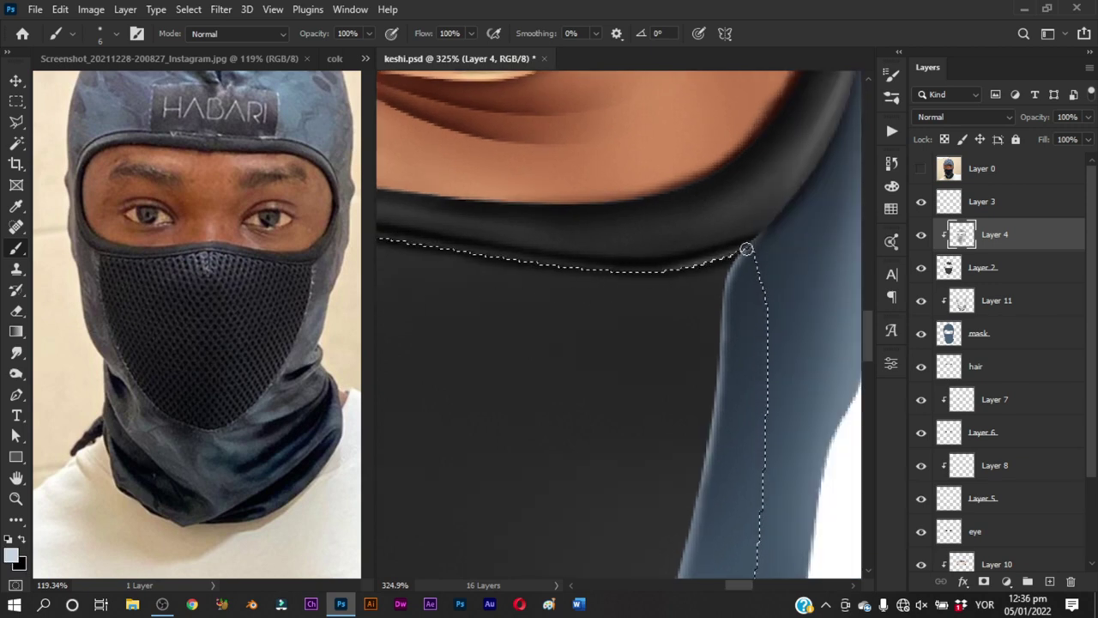
{"action": "left_click_drag", "start_coordinate": [696, 272], "coordinate": [760, 287]}
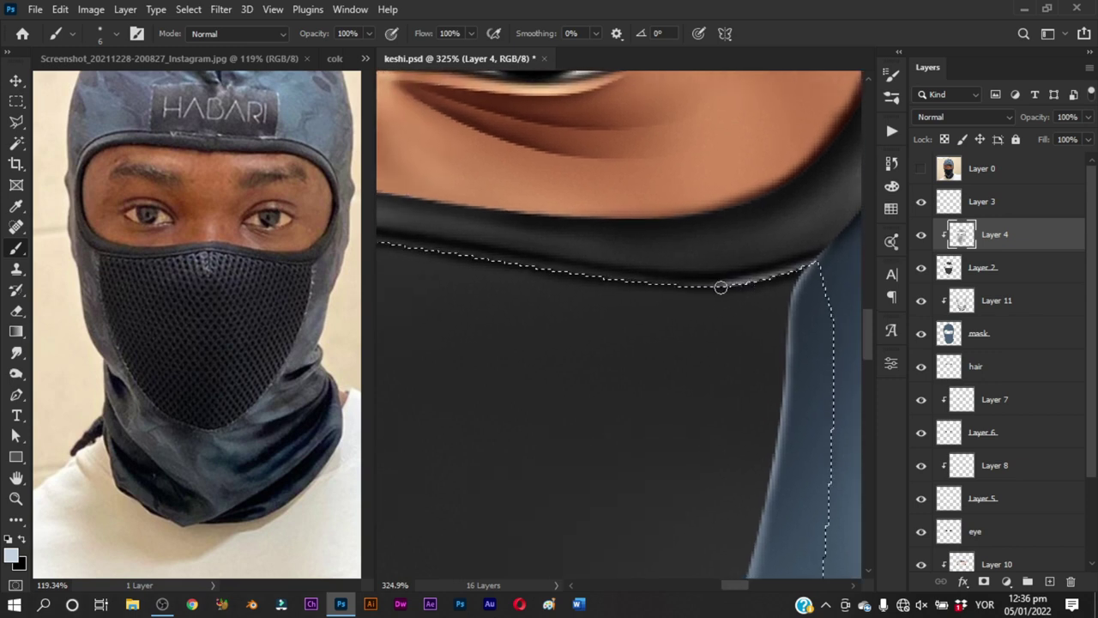
{"action": "mouse_move", "coordinate": [674, 287]}
{"action": "left_mouse_down"}
{"action": "mouse_move", "coordinate": [669, 314]}
{"action": "mouse_move", "coordinate": [733, 311]}
{"action": "left_mouse_up"}
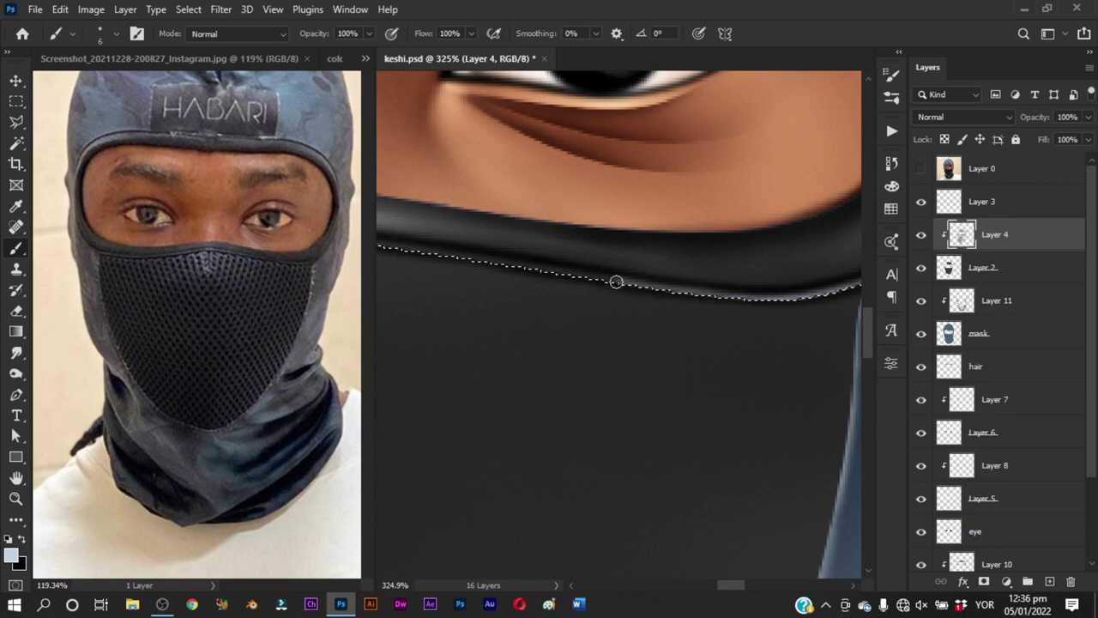
{"action": "mouse_move", "coordinate": [551, 273]}
{"action": "left_mouse_down"}
{"action": "mouse_move", "coordinate": [657, 306]}
{"action": "mouse_move", "coordinate": [753, 306]}
{"action": "left_mouse_up"}
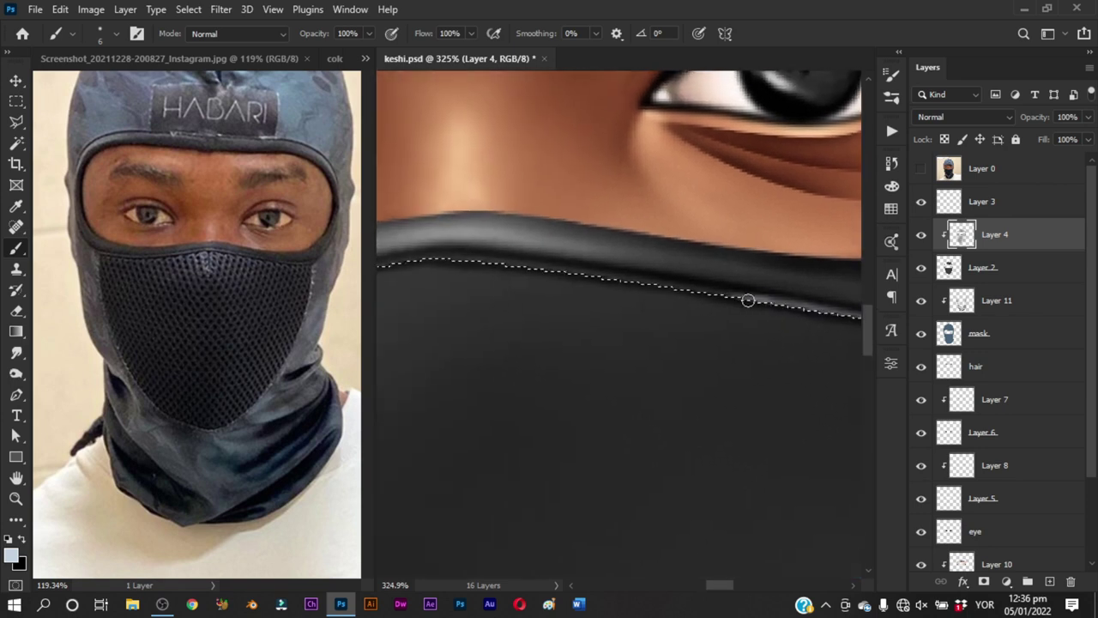
{"action": "mouse_move", "coordinate": [619, 280]}
{"action": "left_mouse_down"}
{"action": "mouse_move", "coordinate": [615, 300]}
{"action": "mouse_move", "coordinate": [750, 309]}
{"action": "left_mouse_up"}
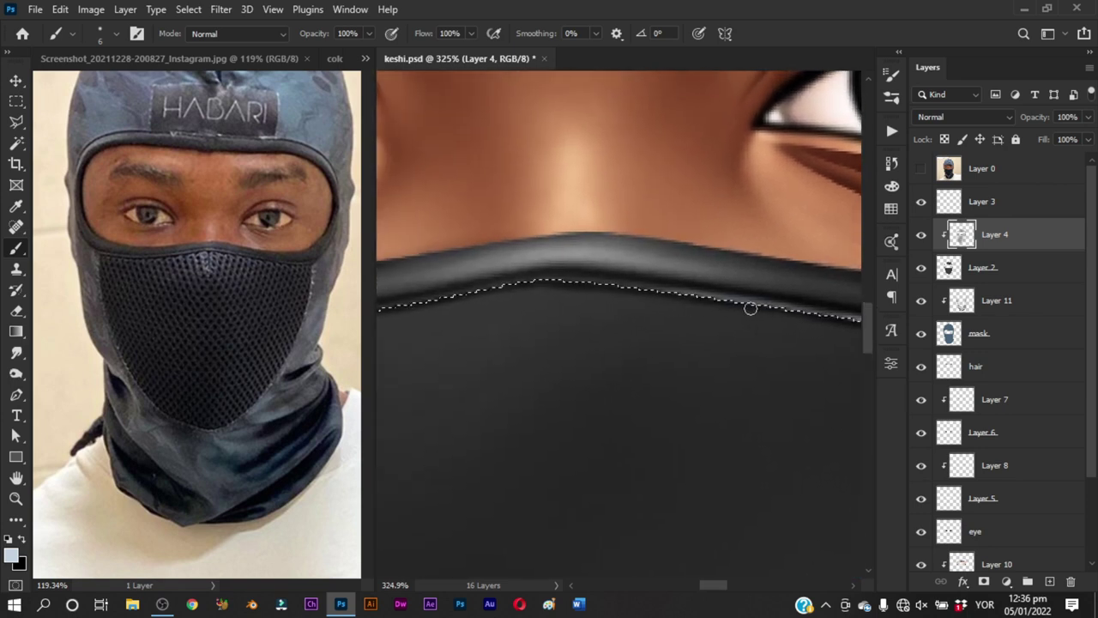
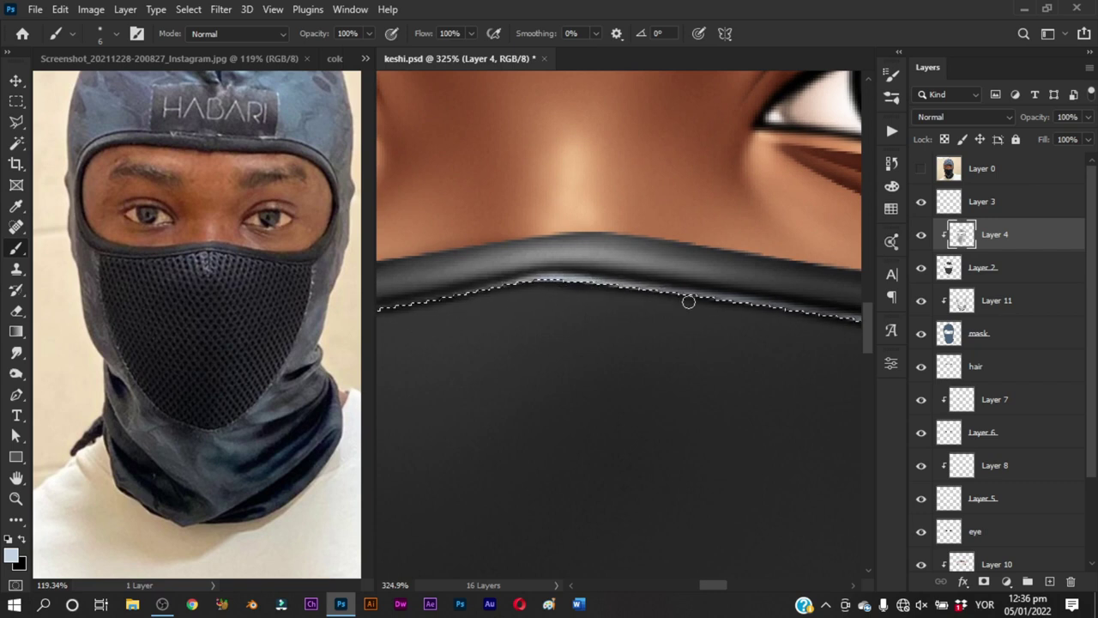
Pan along the mask and collar edges, then zoom out and back in on the mask
{"action": "scroll", "coordinate": [712, 299], "scroll_direction": "left", "scroll_amount": 2}
{"action": "scroll", "coordinate": [676, 274], "scroll_direction": "left", "scroll_amount": 3}
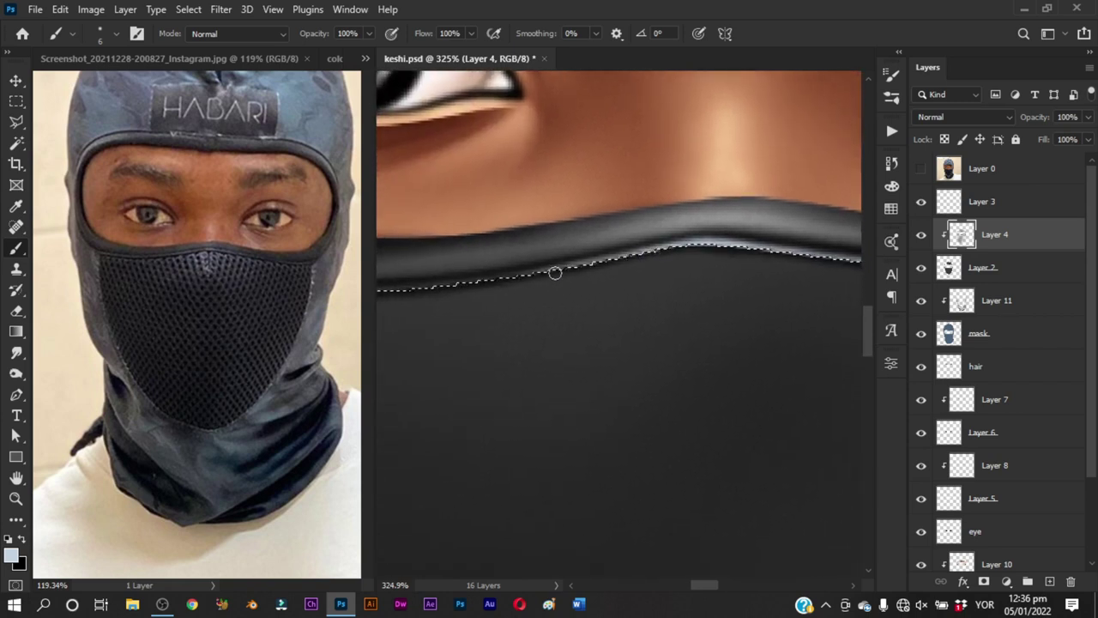
{"action": "key", "text": "ctrl+d"}
{"action": "left_click_drag", "start_coordinate": [492, 302], "coordinate": [706, 290]}
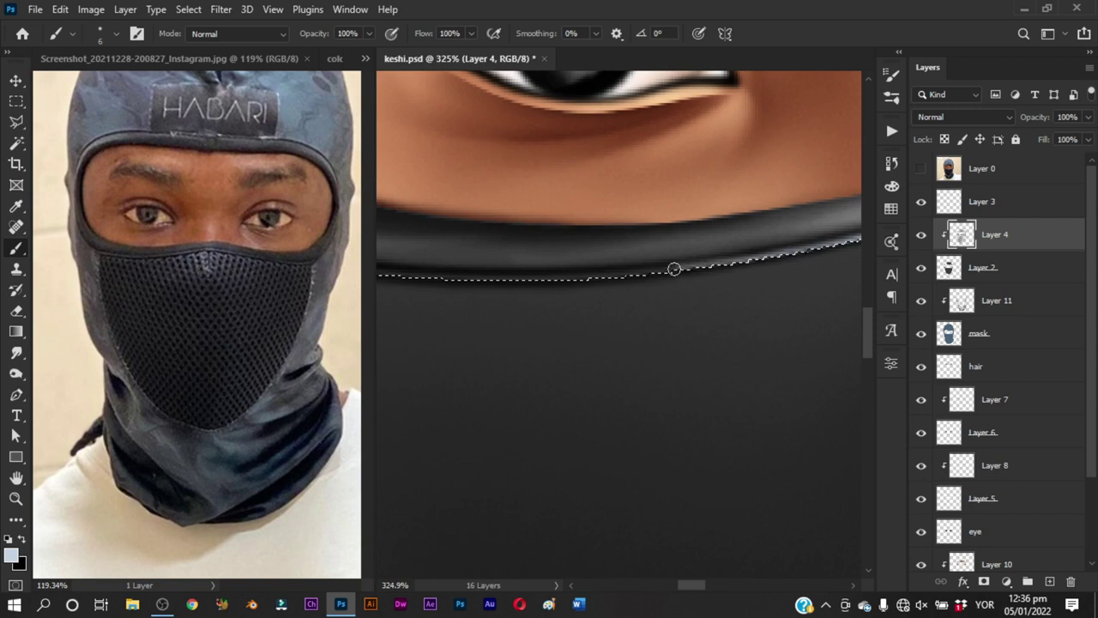
{"action": "left_click_drag", "start_coordinate": [458, 304], "coordinate": [564, 314]}
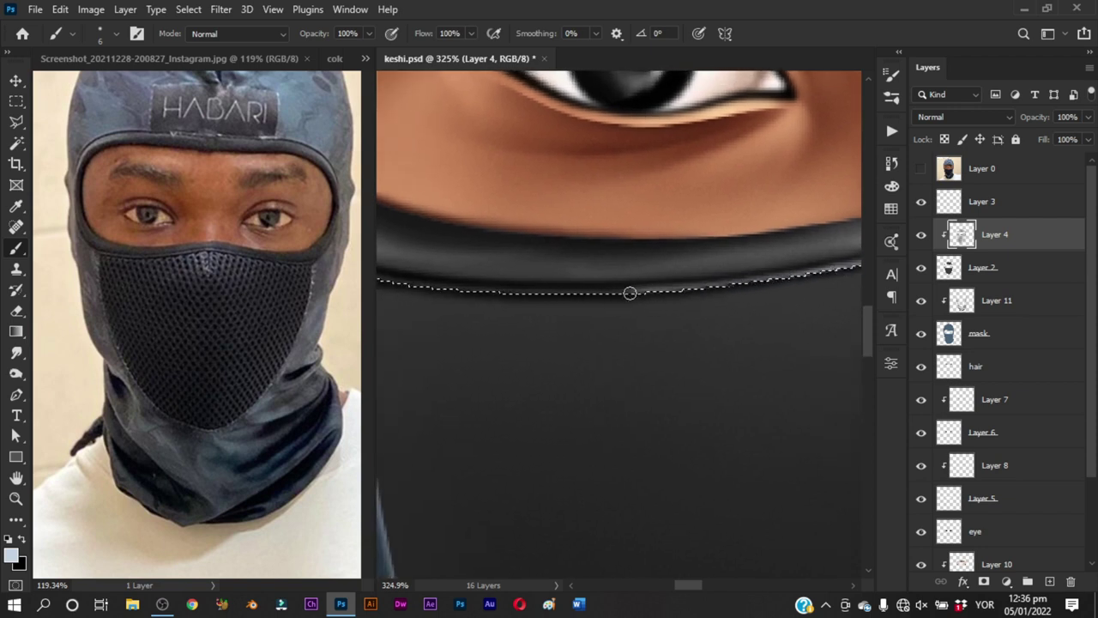
{"action": "left_click_drag", "start_coordinate": [477, 307], "coordinate": [633, 311]}
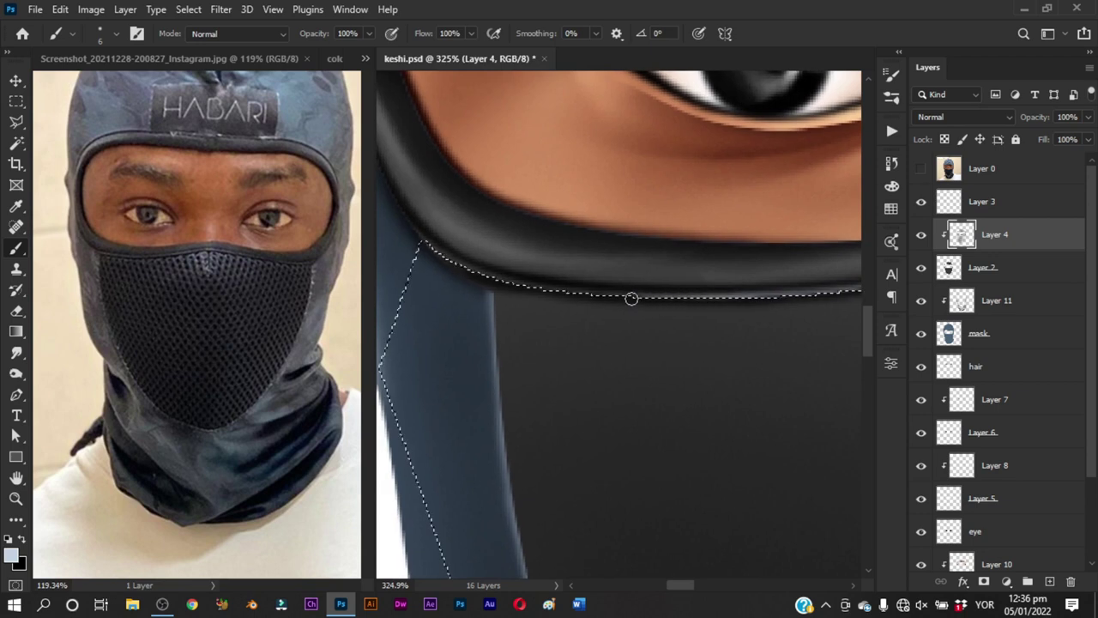
{"action": "left_click_drag", "start_coordinate": [514, 306], "coordinate": [558, 338]}
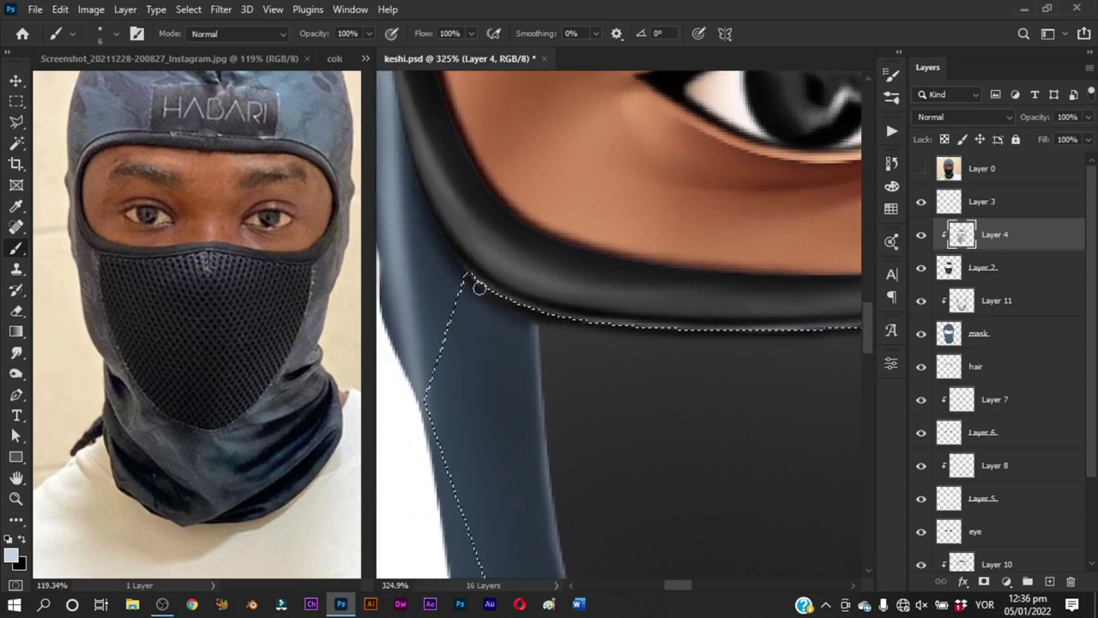
{"action": "key", "text": "ctrl+d"}
{"action": "scroll", "coordinate": [620, 340], "scroll_direction": "down", "scroll_amount": 5}
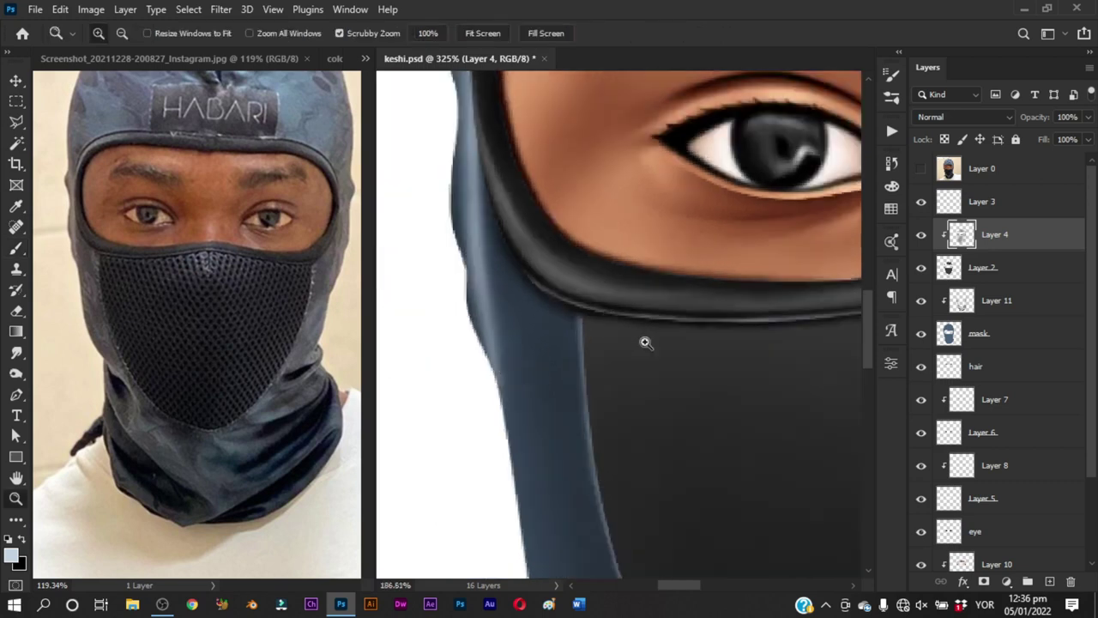
{"action": "left_click_drag", "start_coordinate": [678, 351], "coordinate": [578, 319]}
{"action": "left_click_drag", "start_coordinate": [658, 304], "coordinate": [696, 351]}
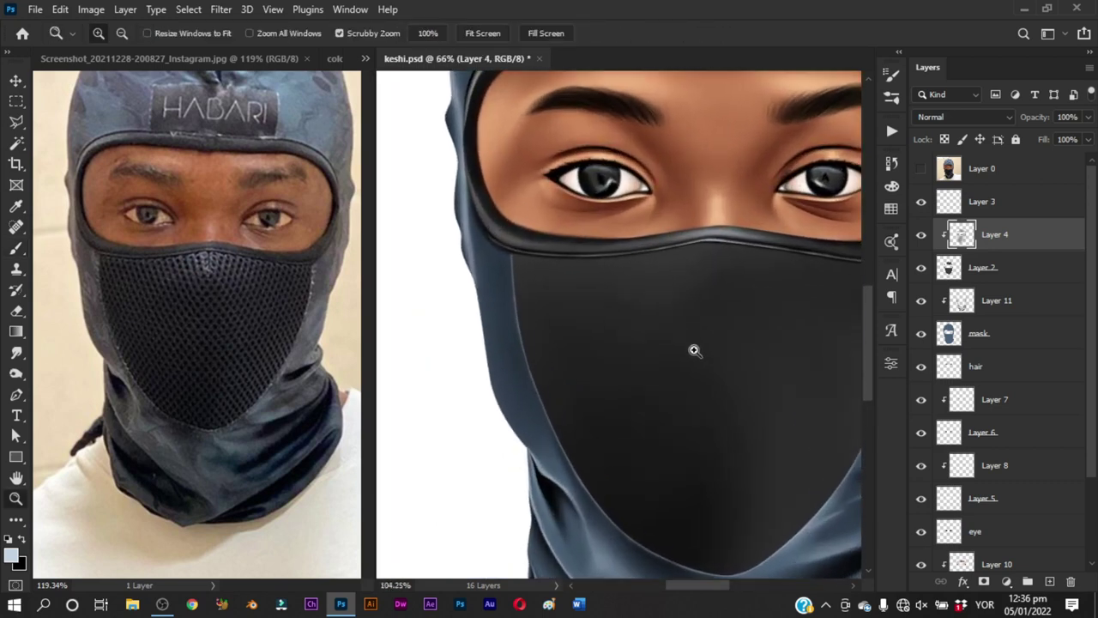
{"action": "scroll", "coordinate": [621, 326], "scroll_direction": "up", "scroll_amount": 2}
{"action": "key", "text": "ctrl+shift+d"}
{"action": "scroll", "coordinate": [630, 316], "scroll_direction": "up", "scroll_amount": 1}
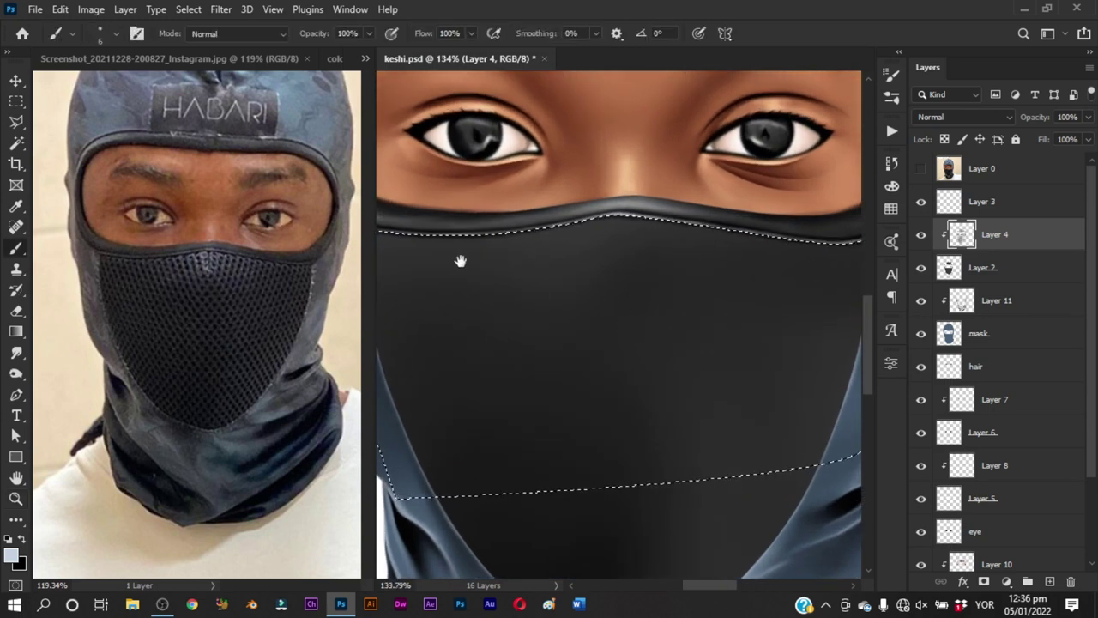
Frame the view on the mask's top edge just below the eyes
{"action": "key", "text": "ctrl+d"}
{"action": "left_click_drag", "start_coordinate": [458, 255], "coordinate": [539, 298]}
{"action": "scroll", "coordinate": [539, 298], "scroll_direction": "up", "scroll_amount": 3}
{"action": "key", "text": "ctrl+shift+d"}
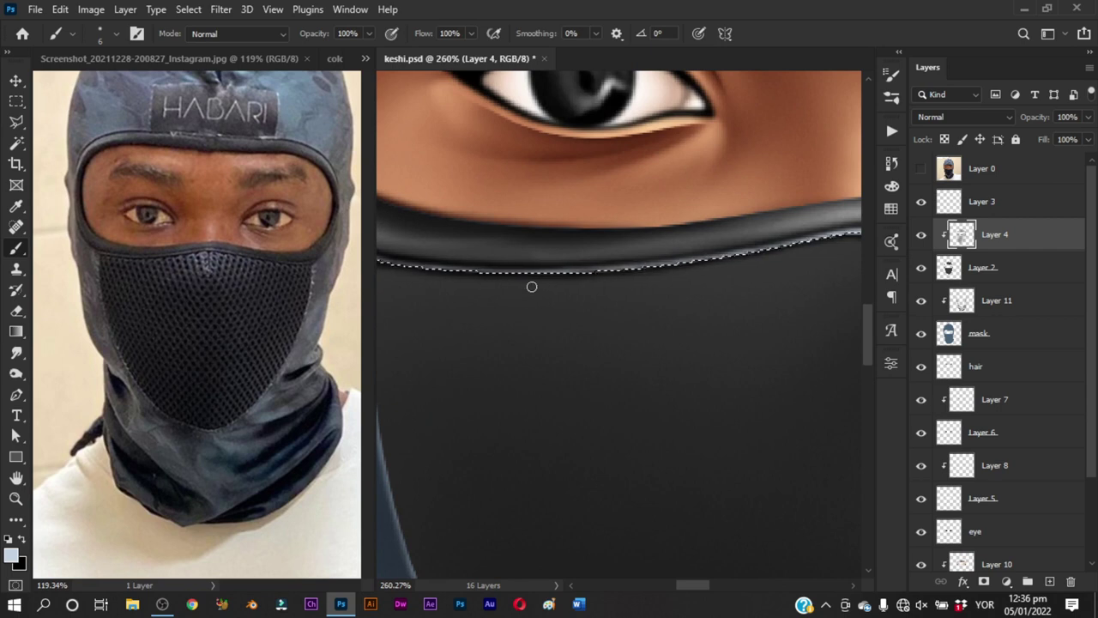
{"action": "scroll", "coordinate": [515, 289], "scroll_direction": "left", "scroll_amount": 2}
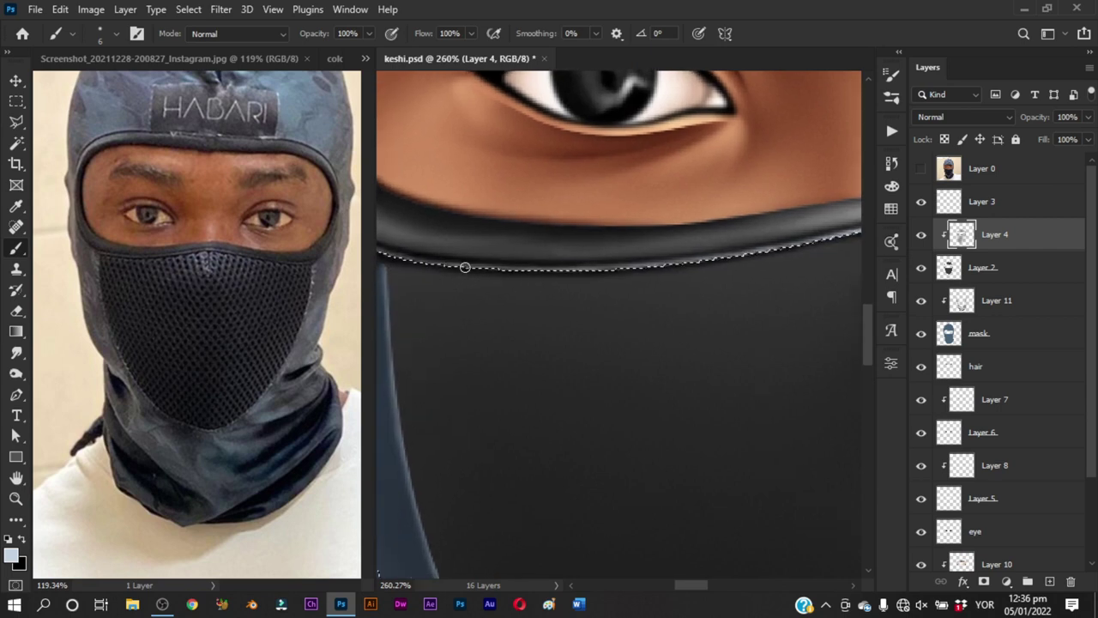
{"action": "left_click_drag", "start_coordinate": [590, 289], "coordinate": [554, 300]}
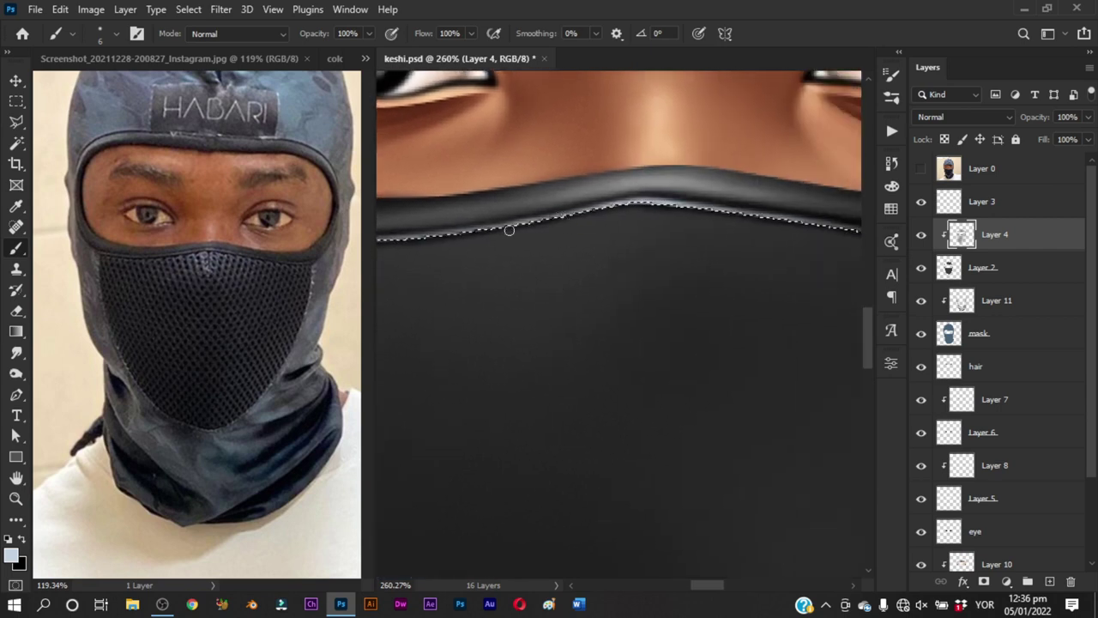
{"action": "scroll", "coordinate": [558, 249], "scroll_direction": "right", "scroll_amount": 2}
{"action": "scroll", "coordinate": [557, 270], "scroll_direction": "right", "scroll_amount": 2}
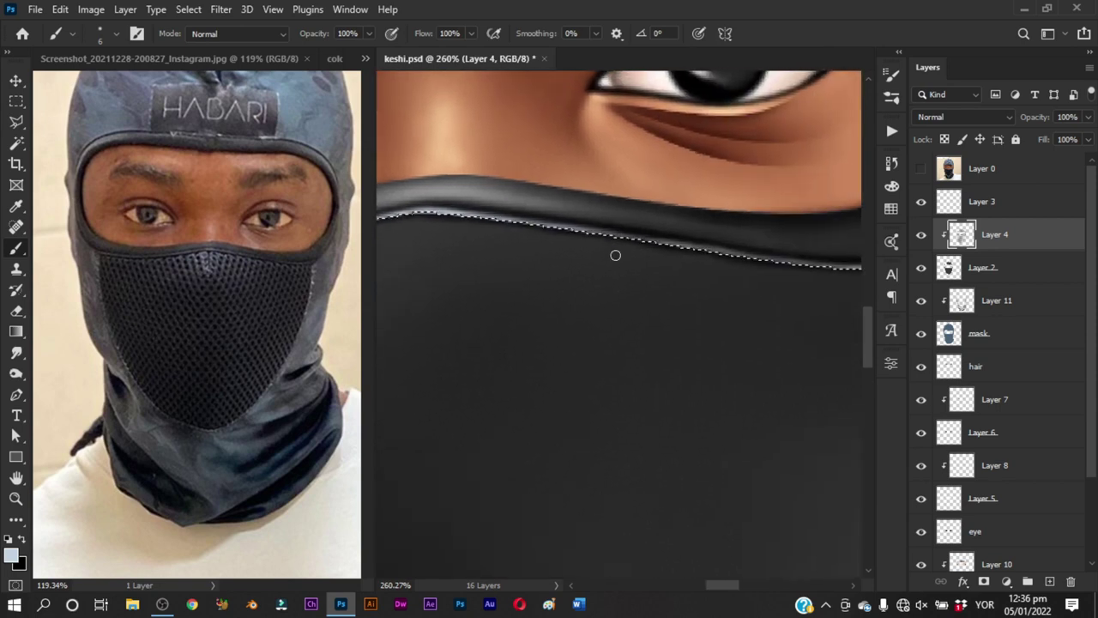
{"action": "mouse_move", "coordinate": [615, 255]}
{"action": "left_mouse_down"}
{"action": "mouse_move", "coordinate": [609, 392]}
{"action": "mouse_move", "coordinate": [623, 255]}
{"action": "mouse_move", "coordinate": [550, 322]}
{"action": "mouse_move", "coordinate": [576, 310]}
{"action": "left_mouse_up"}
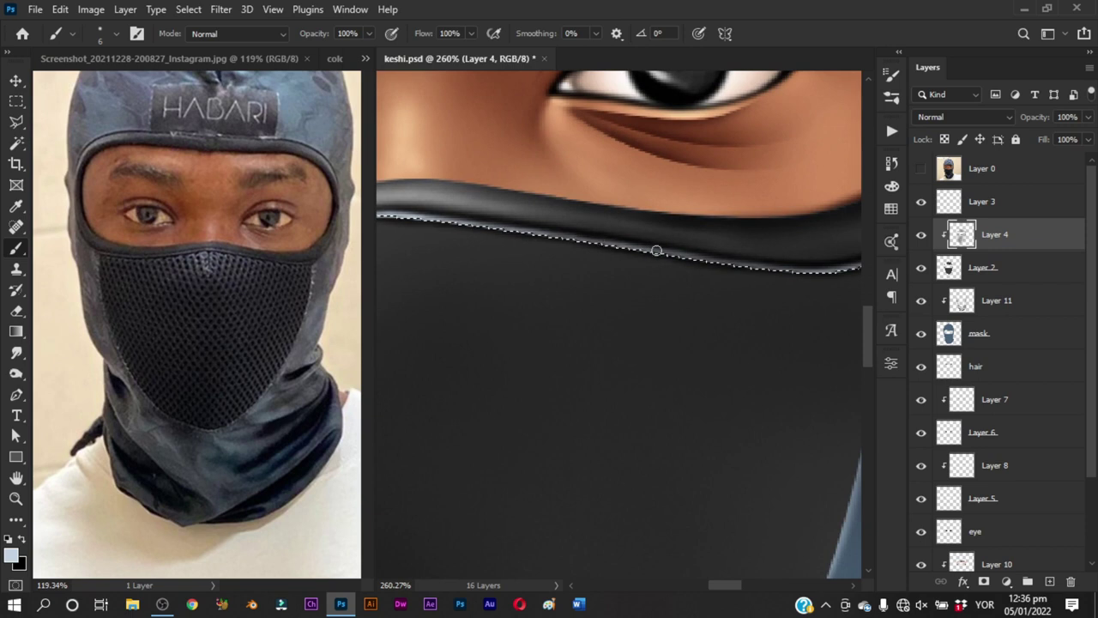
{"action": "left_click_drag", "start_coordinate": [673, 358], "coordinate": [708, 351]}
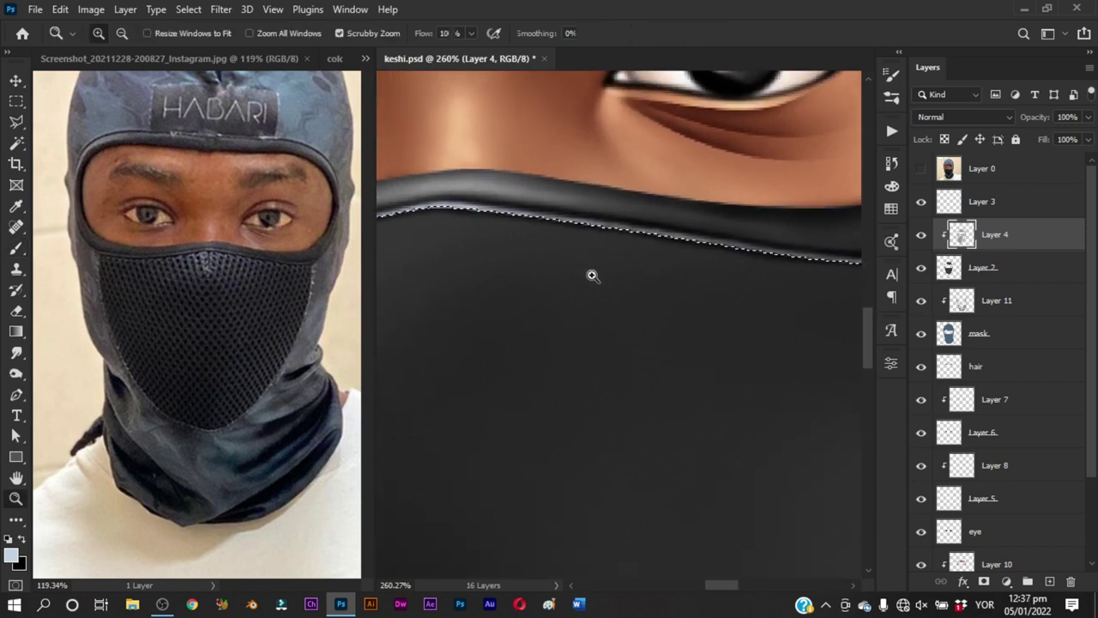
{"action": "left_click_drag", "start_coordinate": [591, 275], "coordinate": [540, 351]}
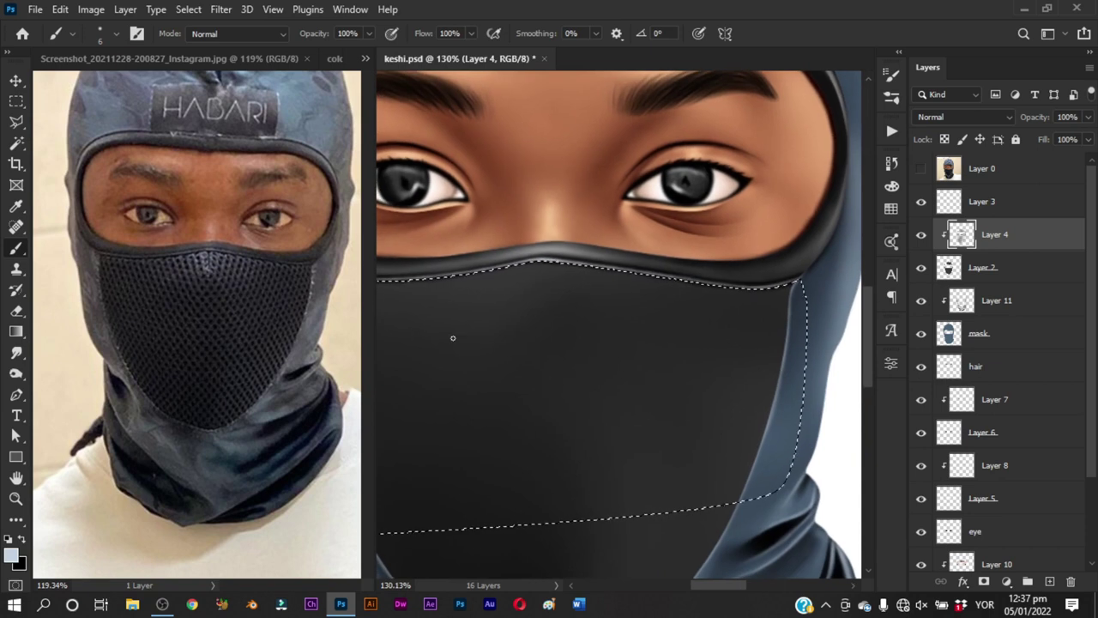
Size the soft brush to about 58 px for the mask highlight
{"action": "right_click", "coordinate": [554, 298], "text": "alt"}
{"action": "scroll", "coordinate": [553, 298], "scroll_direction": "up", "scroll_amount": 1}
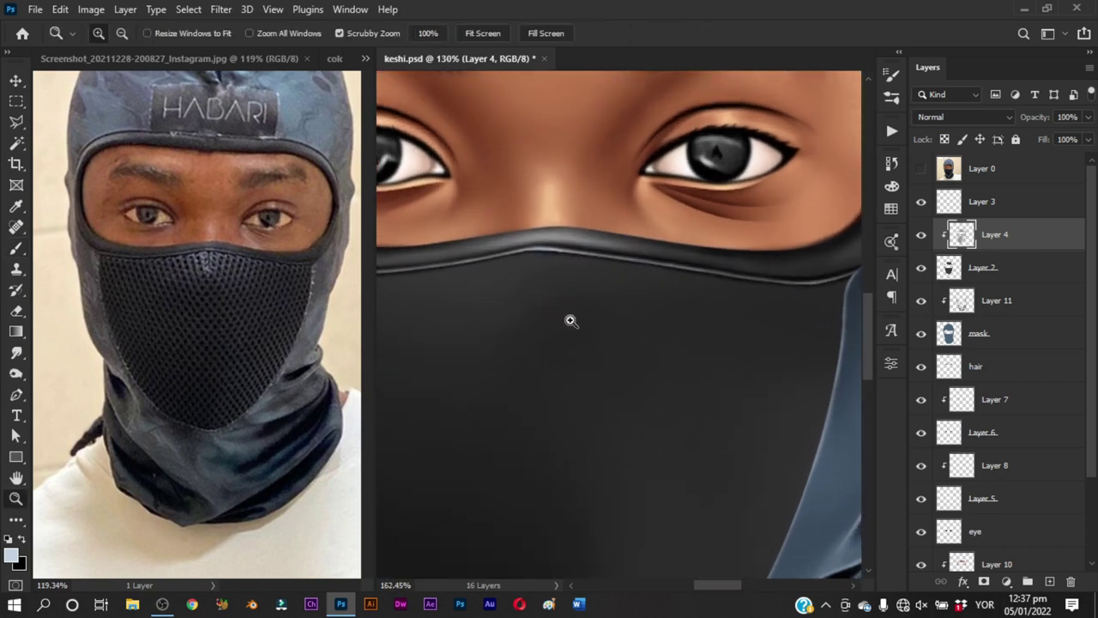
{"action": "right_click", "coordinate": [549, 286], "text": "alt"}
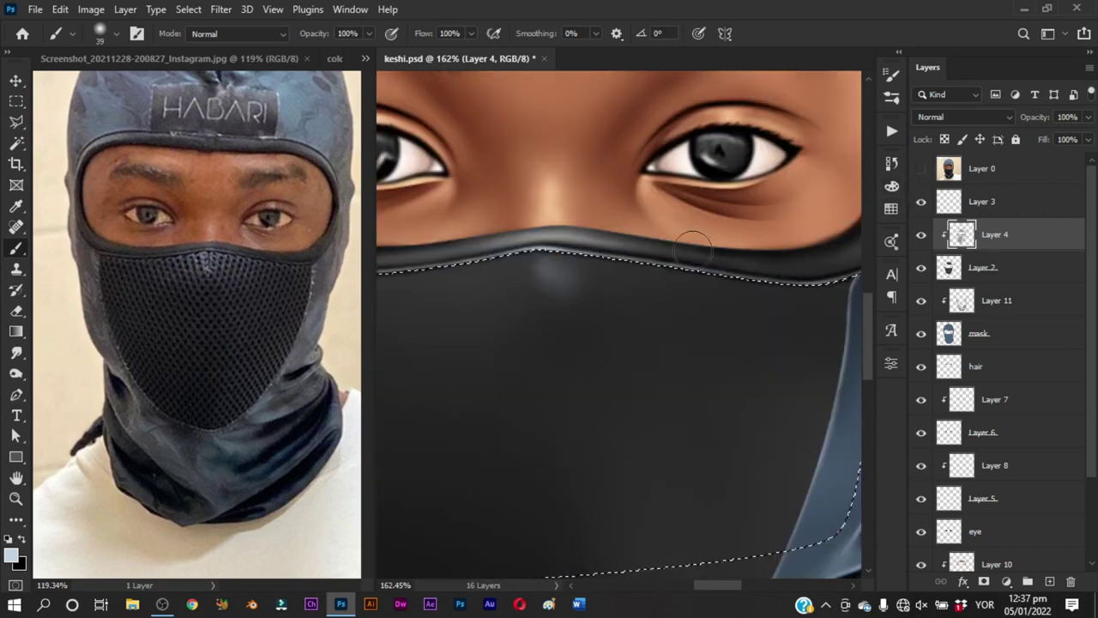
{"action": "right_click", "coordinate": [547, 297], "text": "alt"}
{"action": "scroll", "coordinate": [566, 360], "scroll_direction": "down", "scroll_amount": 3}
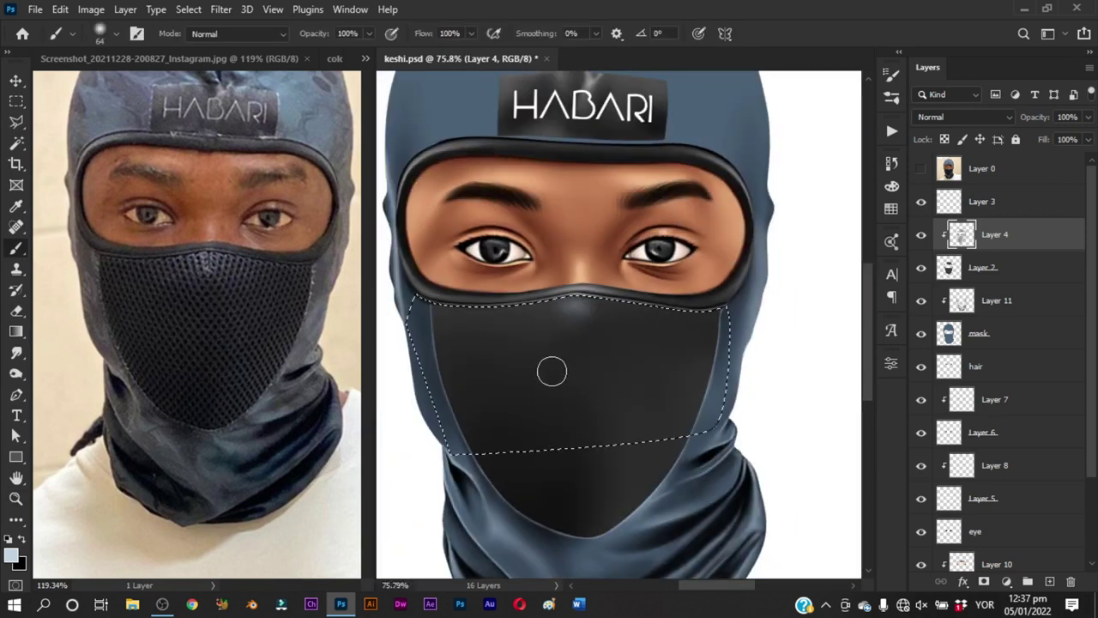
{"action": "key", "text": "z"}
{"action": "scroll", "coordinate": [563, 329], "scroll_direction": "up", "scroll_amount": 2}
{"action": "key", "text": "b"}
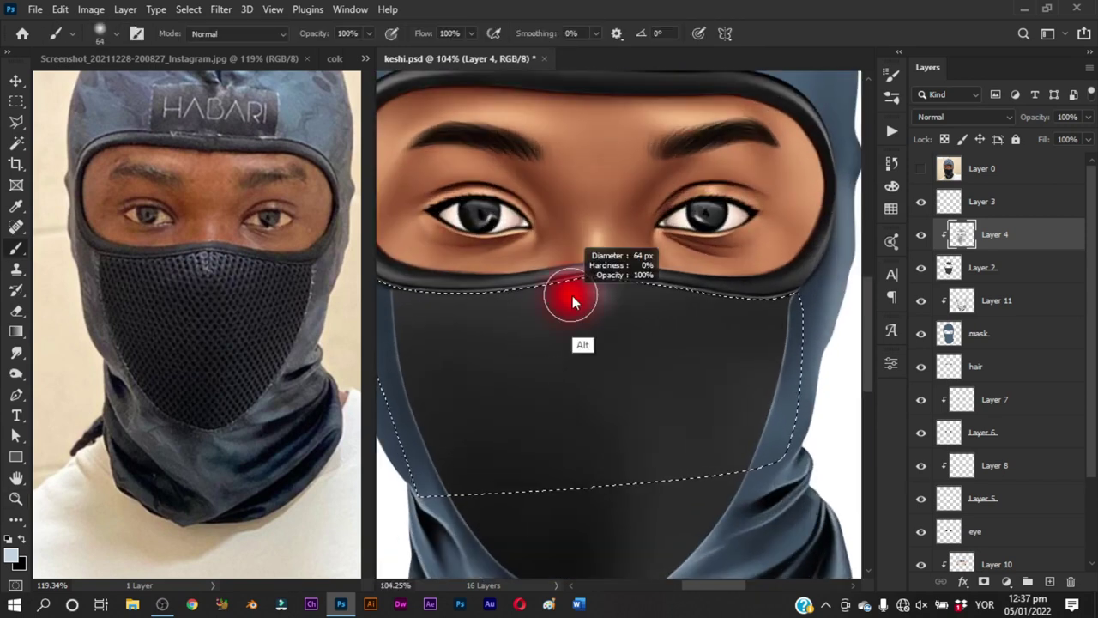
{"action": "right_click", "coordinate": [569, 297], "text": "alt"}
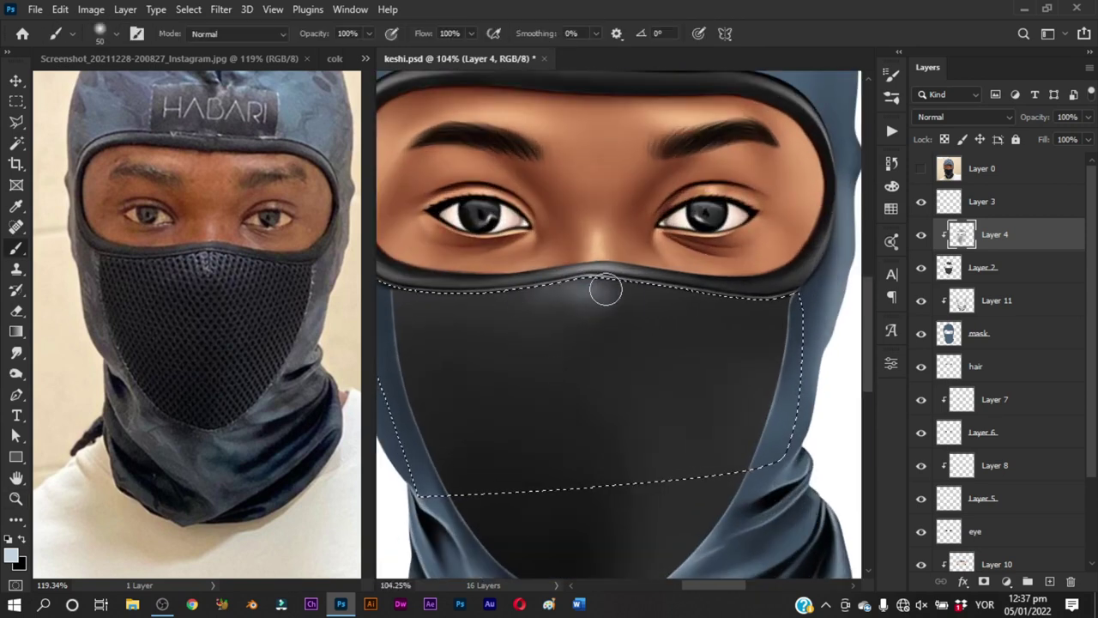
{"action": "right_click", "coordinate": [593, 299], "text": "alt"}
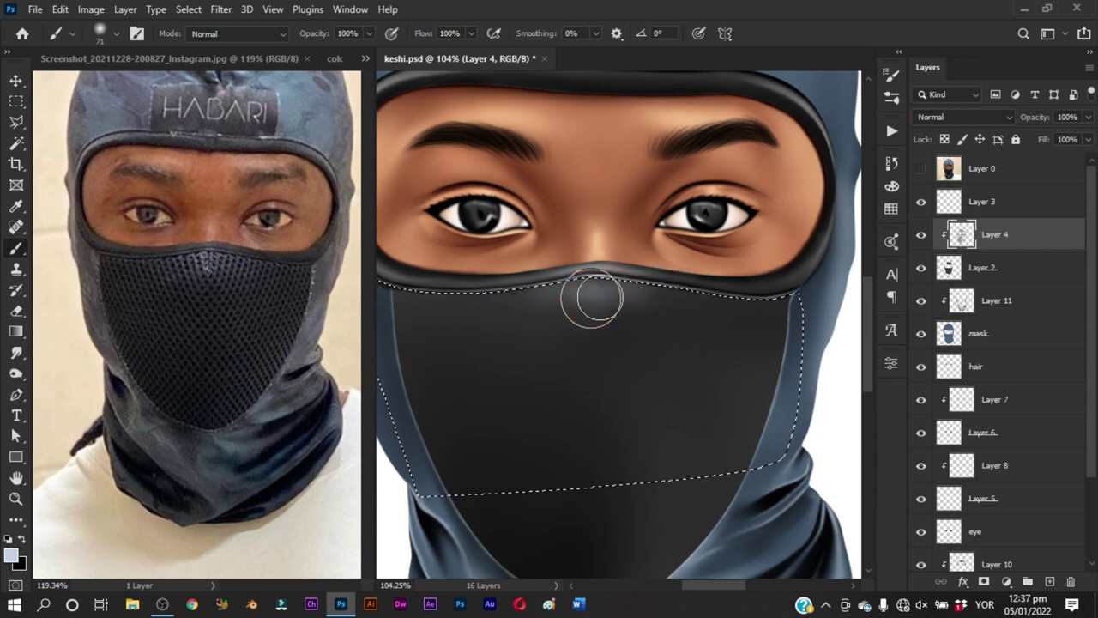
{"action": "right_click", "coordinate": [575, 300], "text": "alt"}
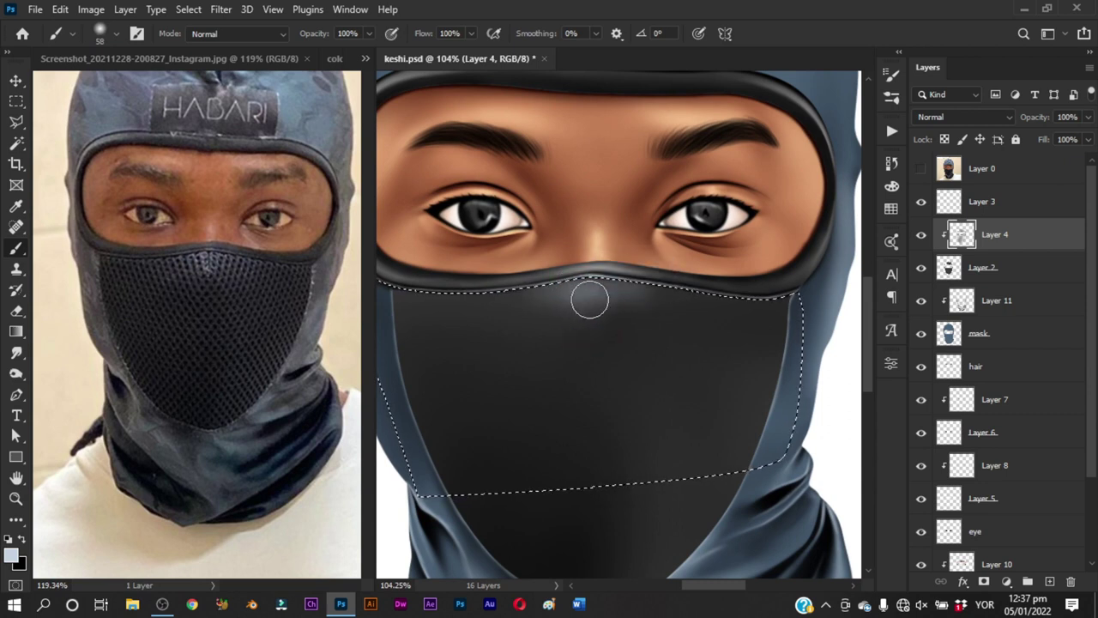
Brush a soft light highlight along the centre of the mask's top edge
{"action": "left_click_drag", "start_coordinate": [604, 294], "coordinate": [623, 301]}
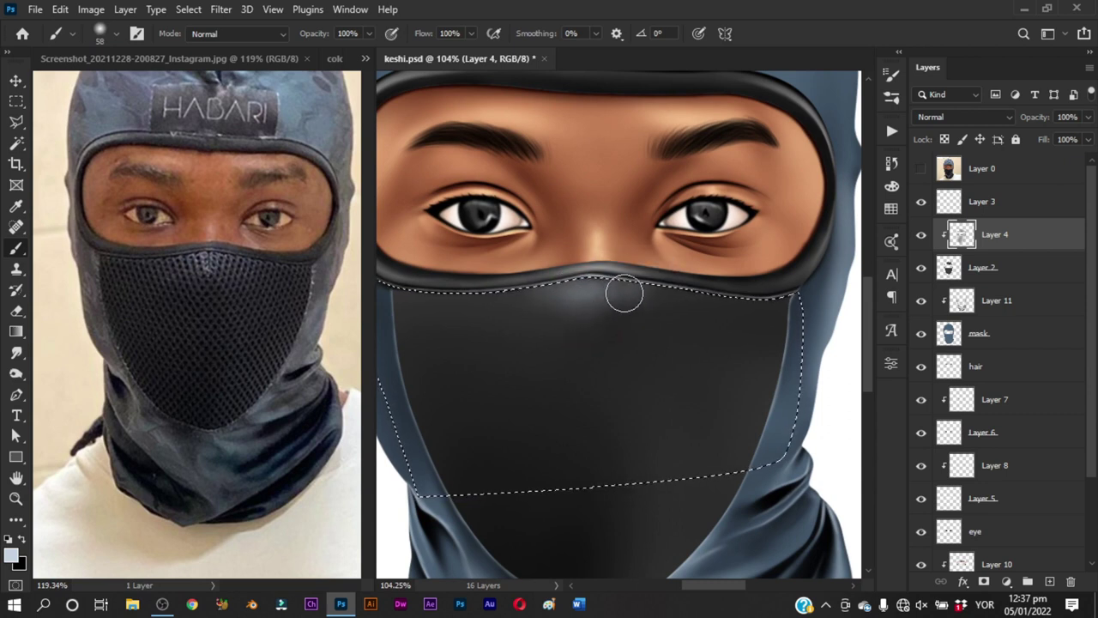
{"action": "right_click", "coordinate": [580, 303], "text": "alt"}
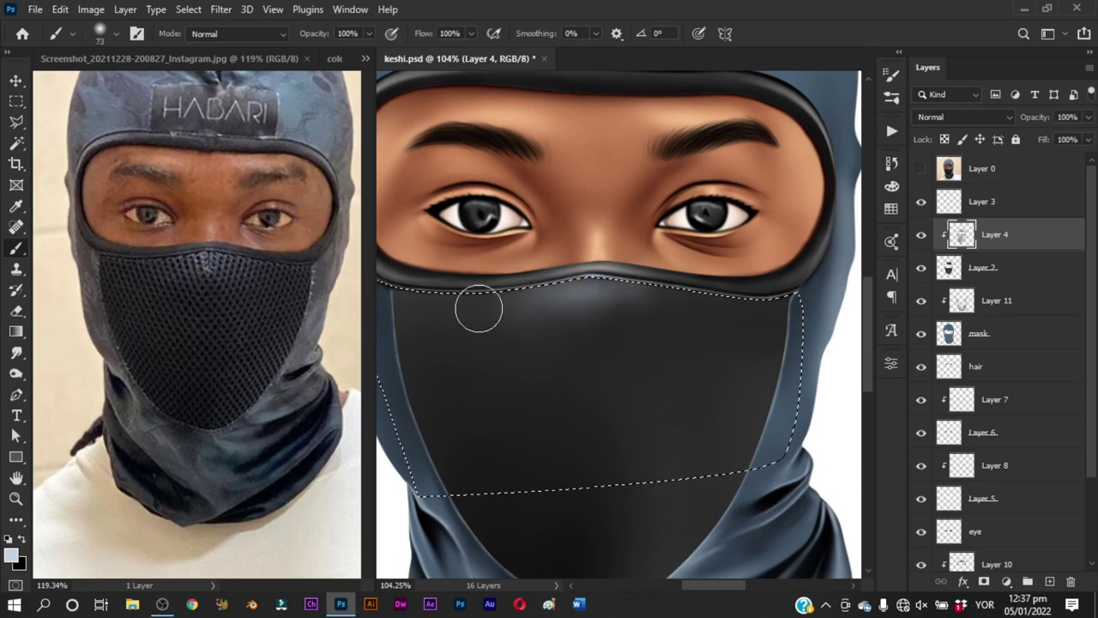
{"action": "right_click", "coordinate": [639, 307], "text": "alt"}
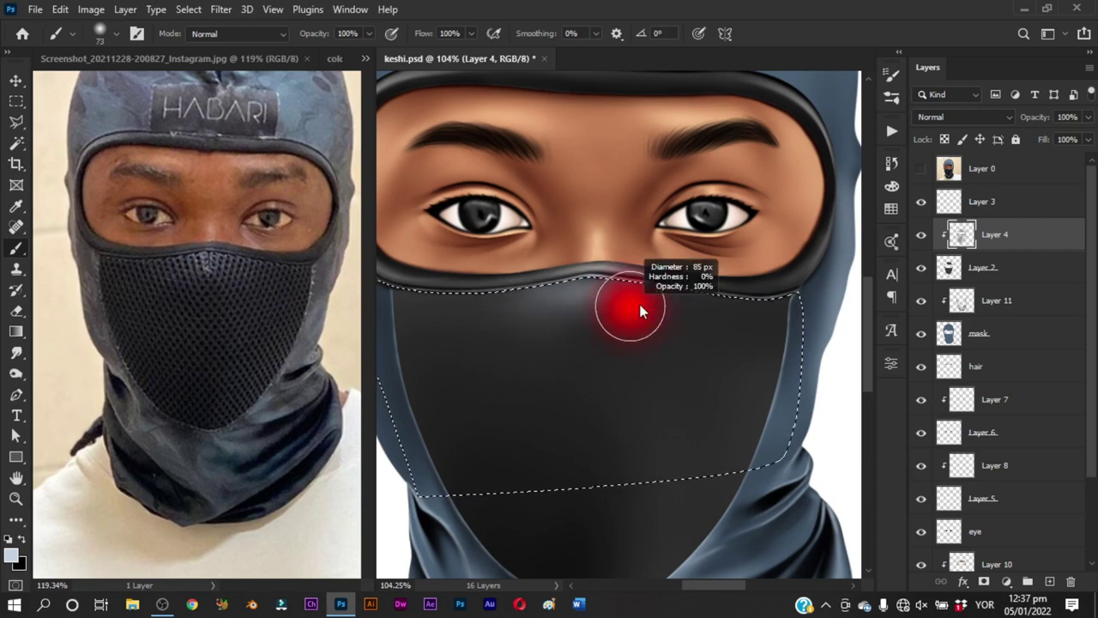
{"action": "left_click_drag", "start_coordinate": [666, 277], "coordinate": [609, 296]}
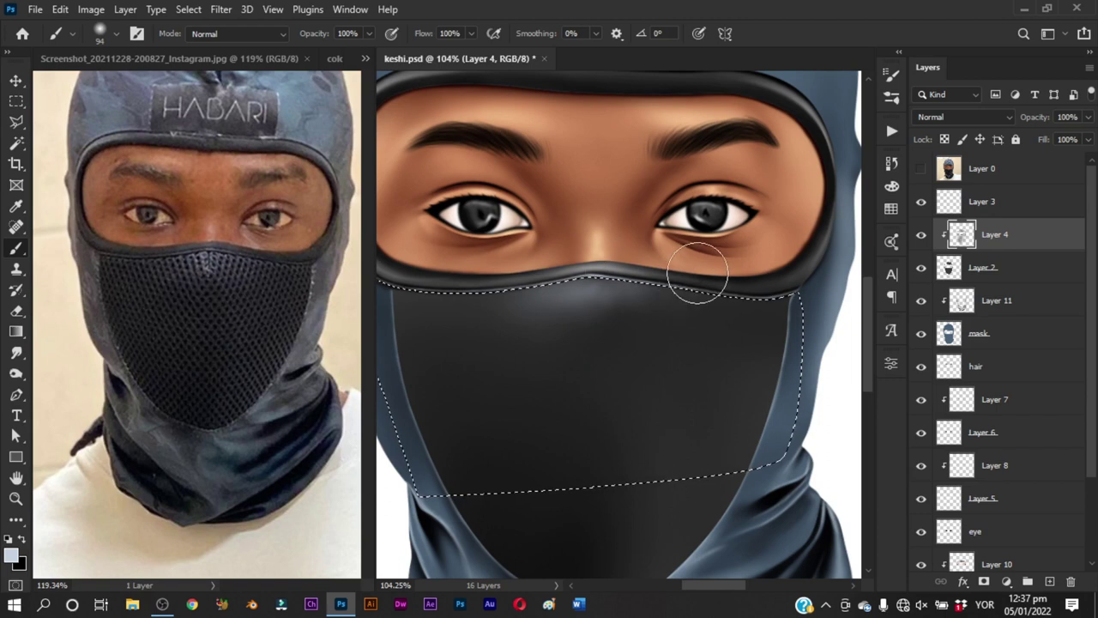
Hide Layer 0 and shrink the brush to about 29 px
{"action": "right_click", "coordinate": [592, 307], "text": "alt"}
{"action": "left_click", "coordinate": [920, 170]}
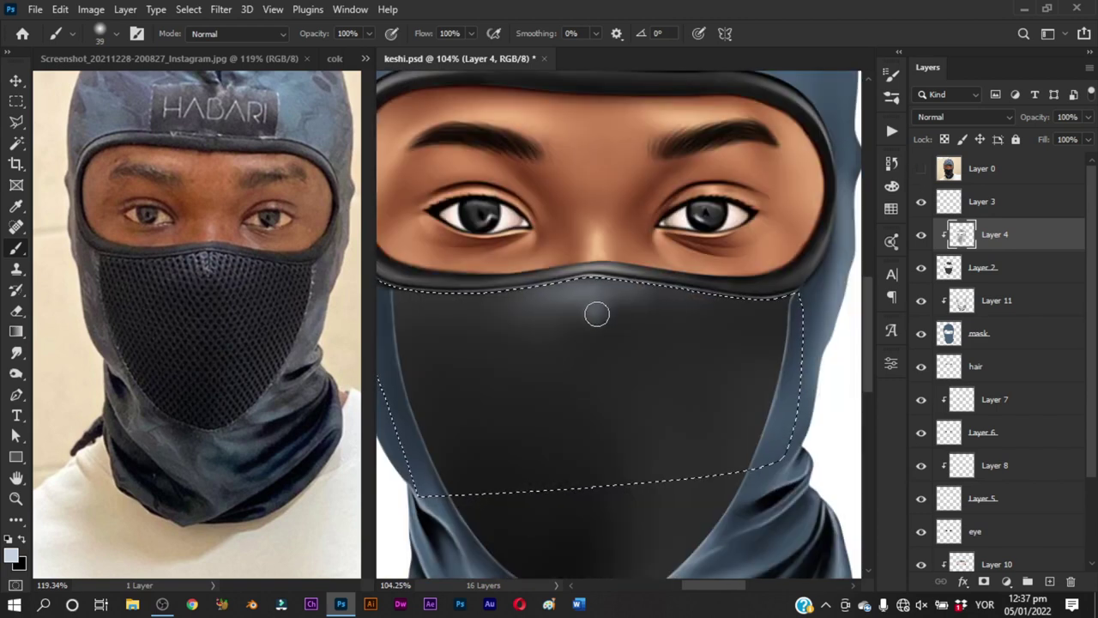
{"action": "right_click", "coordinate": [592, 302], "text": "alt"}
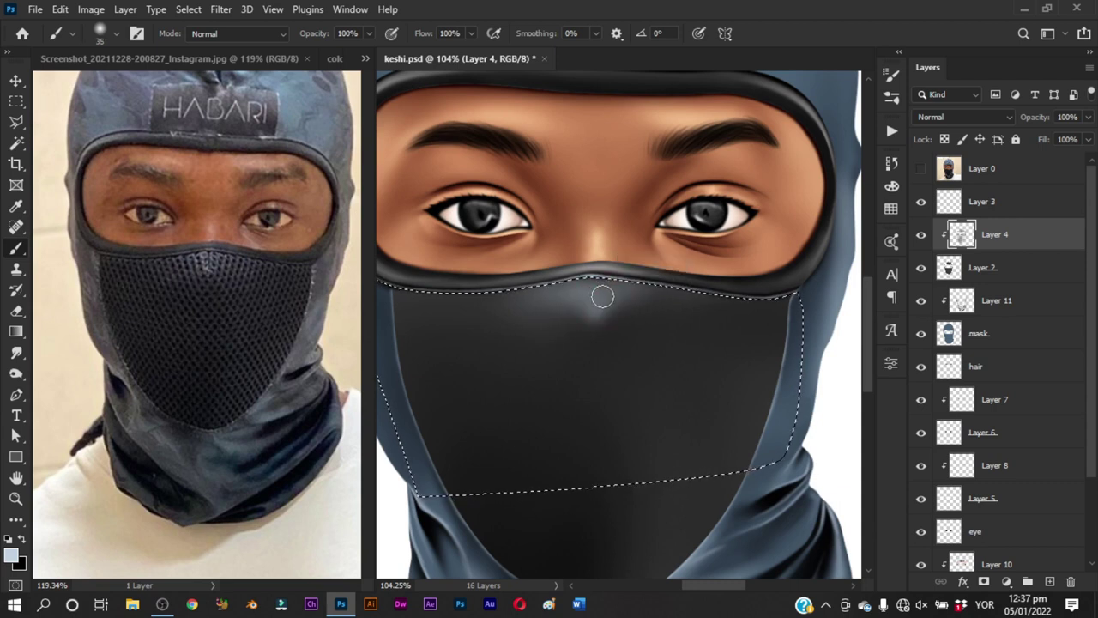
{"action": "right_click", "coordinate": [597, 302], "text": "alt"}
{"action": "left_click_drag", "start_coordinate": [597, 302], "coordinate": [593, 302]}
{"action": "key", "text": "z"}
{"action": "mouse_move", "coordinate": [652, 318]}
{"action": "left_mouse_down"}
{"action": "mouse_move", "coordinate": [640, 369]}
{"action": "mouse_move", "coordinate": [670, 385]}
{"action": "left_mouse_up"}
{"action": "key", "text": "ctrl+s"}
{"action": "left_click_drag", "start_coordinate": [669, 347], "coordinate": [677, 348]}
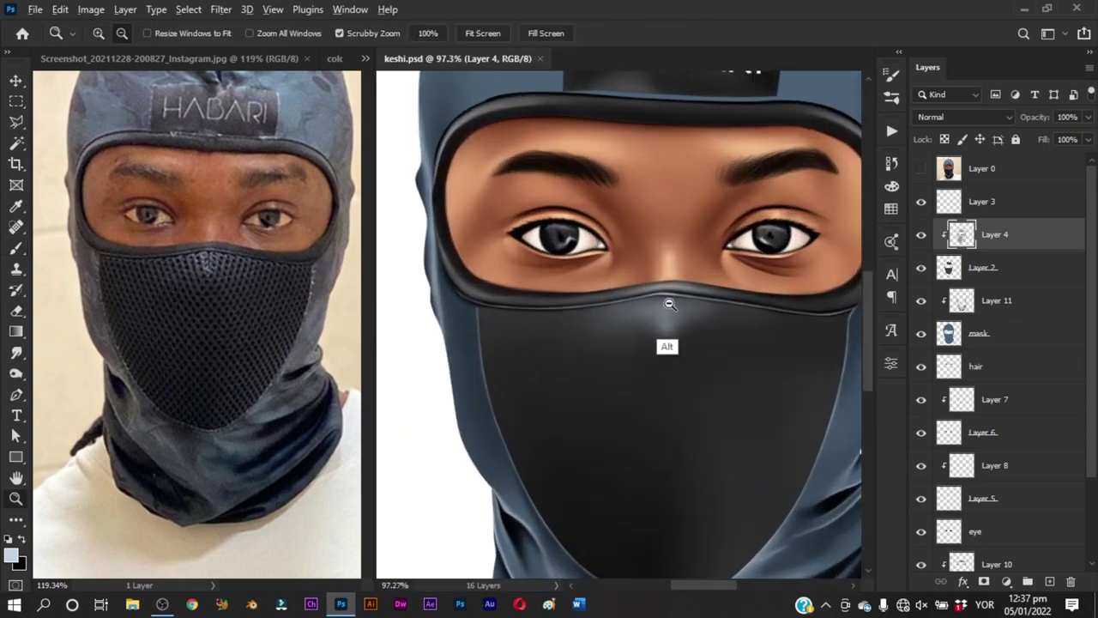
{"action": "key", "text": "b"}
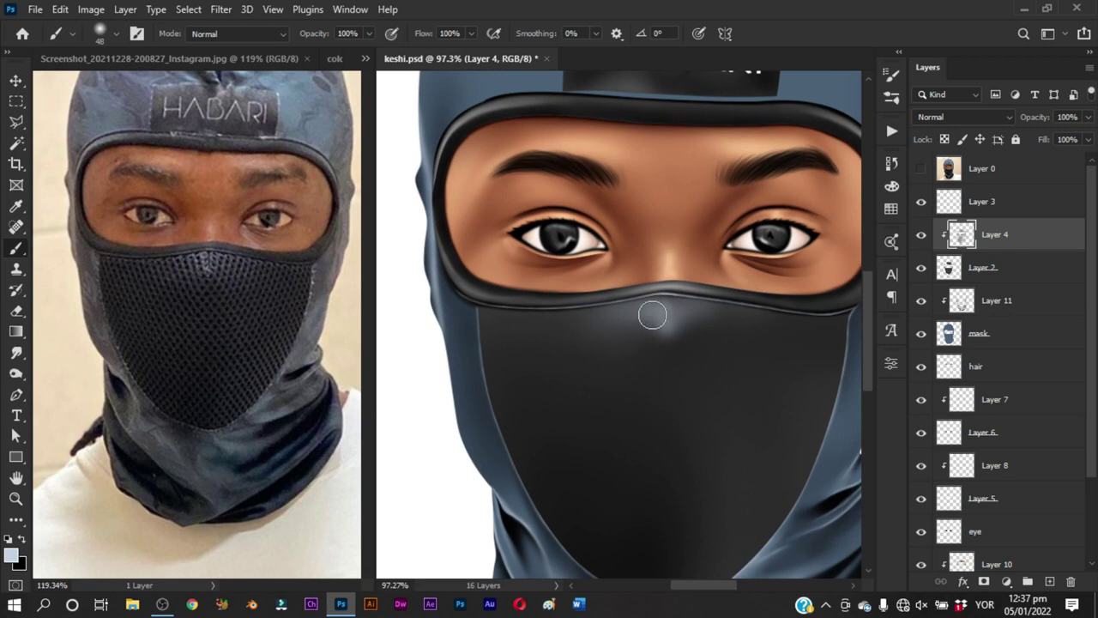
{"action": "right_click", "coordinate": [652, 316], "text": "alt"}
{"action": "key", "text": "z"}
{"action": "mouse_move", "coordinate": [708, 360]}
{"action": "left_mouse_down"}
{"action": "mouse_move", "coordinate": [669, 403]}
{"action": "mouse_move", "coordinate": [691, 412]}
{"action": "mouse_move", "coordinate": [693, 342]}
{"action": "left_mouse_up"}
{"action": "key", "text": "b"}
{"action": "right_click", "coordinate": [687, 335], "text": "alt"}
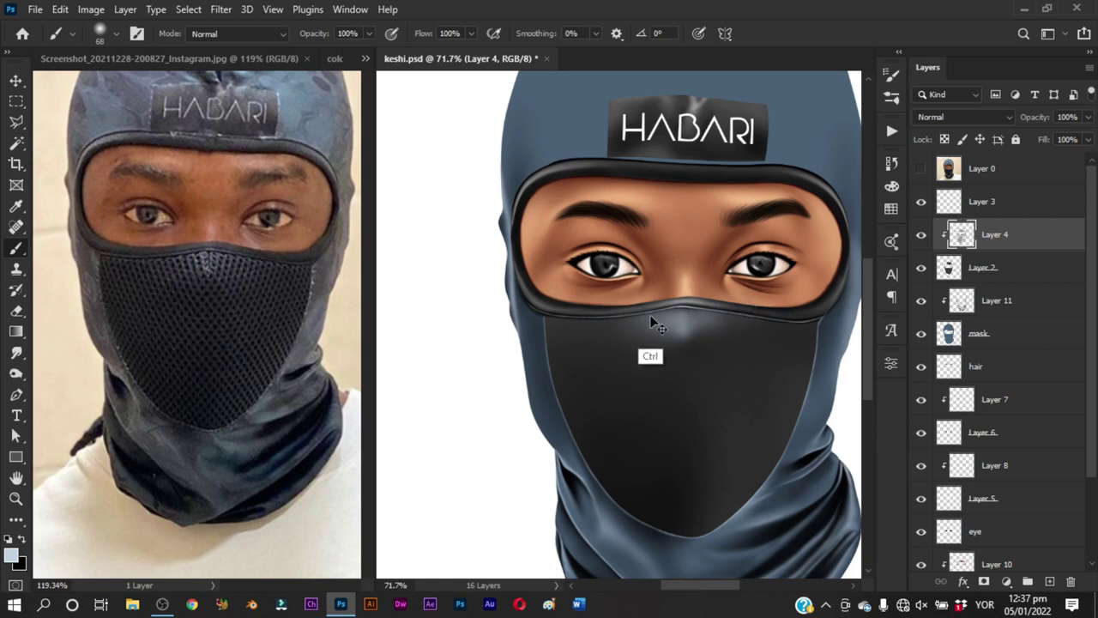
{"action": "key", "text": "z"}
{"action": "left_click_drag", "start_coordinate": [691, 345], "coordinate": [683, 362]}
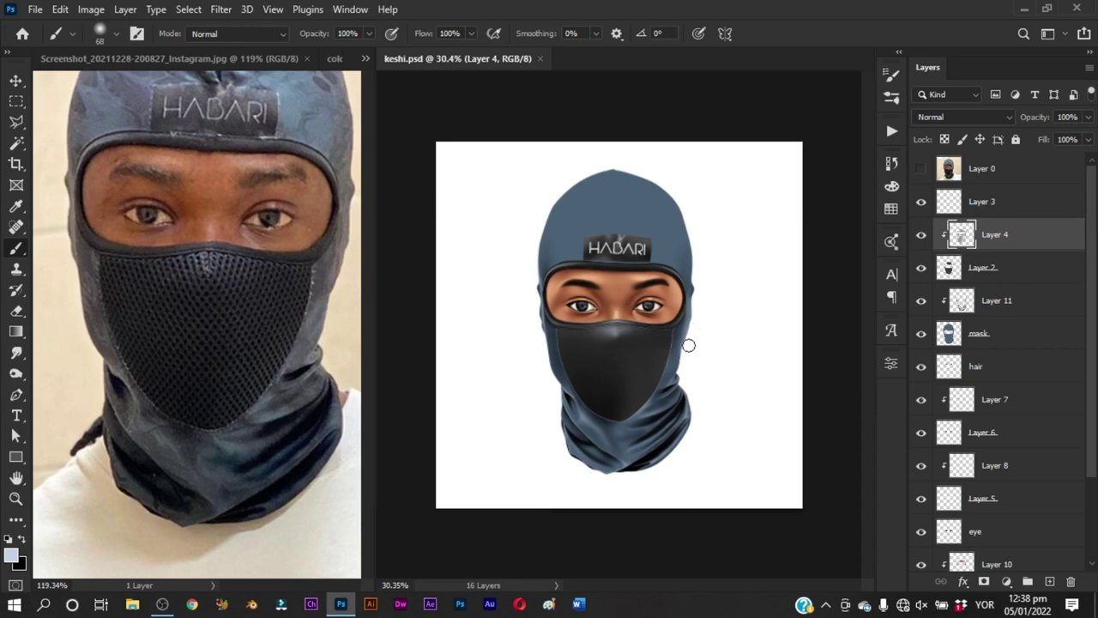
{"action": "key", "text": "ctrl"}
{"action": "key", "text": "z"}
{"action": "left_click_drag", "start_coordinate": [678, 357], "coordinate": [670, 361]}
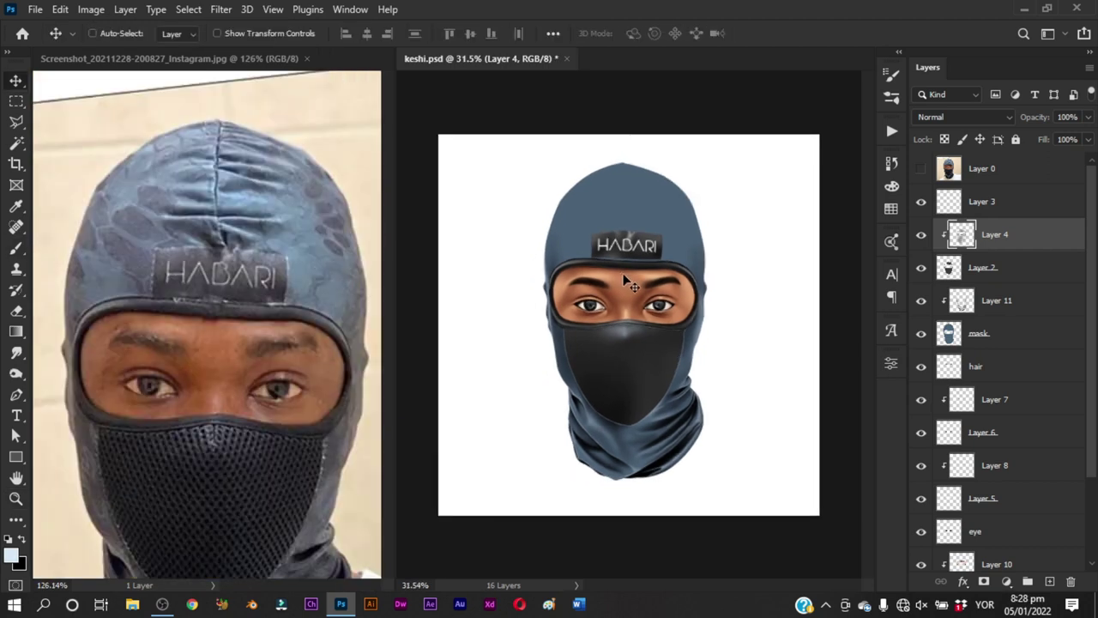
Choose the soft airbrush preset and zoom in on the balaclava crown
{"action": "right_click", "coordinate": [631, 271]}
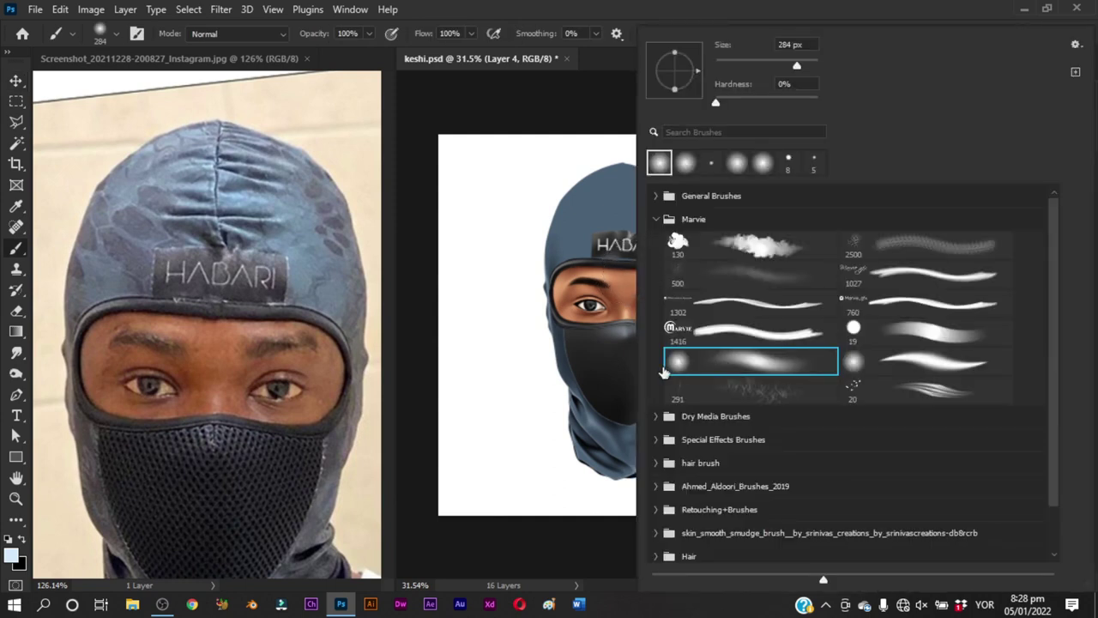
{"action": "left_click", "coordinate": [663, 371]}
{"action": "left_click_drag", "start_coordinate": [535, 323], "coordinate": [630, 249]}
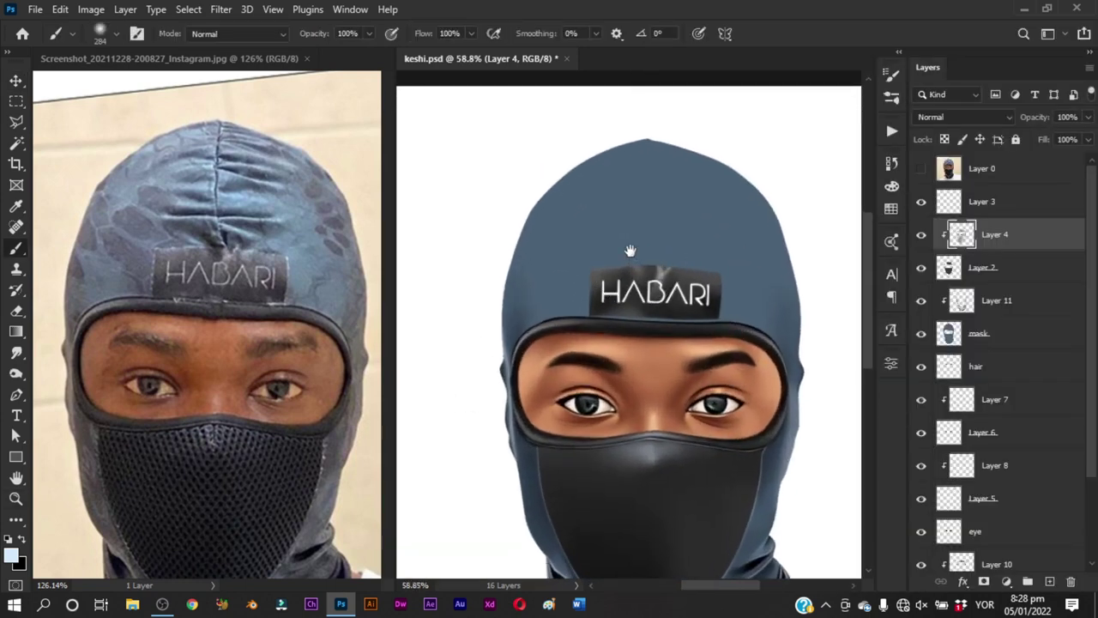
{"action": "scroll", "coordinate": [630, 249], "scroll_direction": "up", "scroll_amount": 1}
{"action": "scroll", "coordinate": [621, 242], "scroll_direction": "up", "scroll_amount": 1}
{"action": "scroll", "coordinate": [621, 242], "scroll_direction": "up", "scroll_amount": 1}
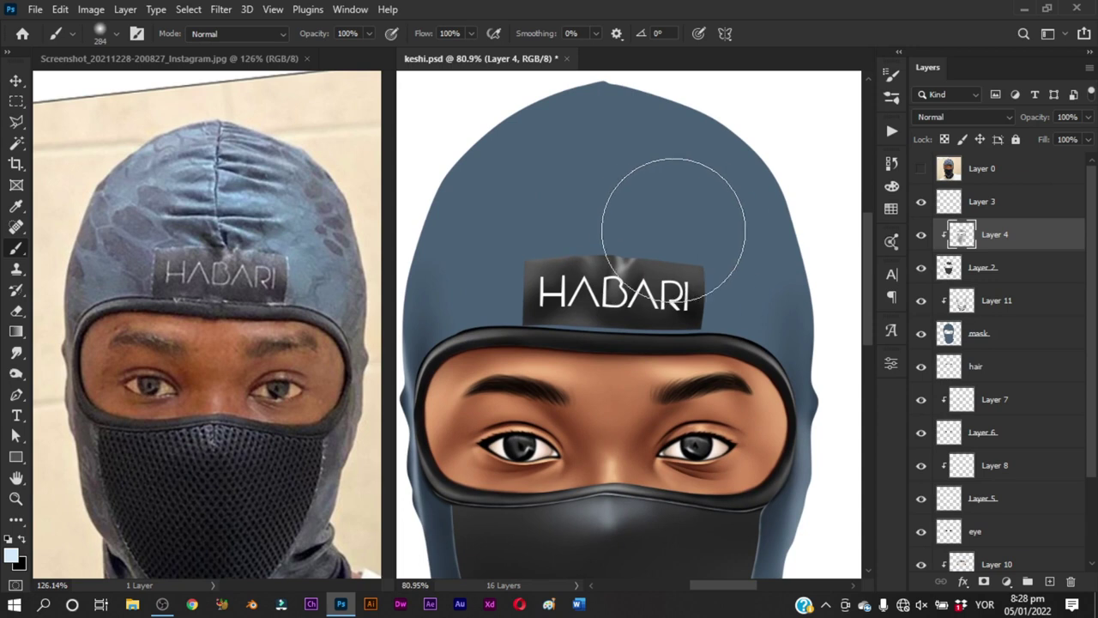
Reset the painting colour to black and toggle Layer 4's visibility to check it
{"action": "key", "text": "p"}
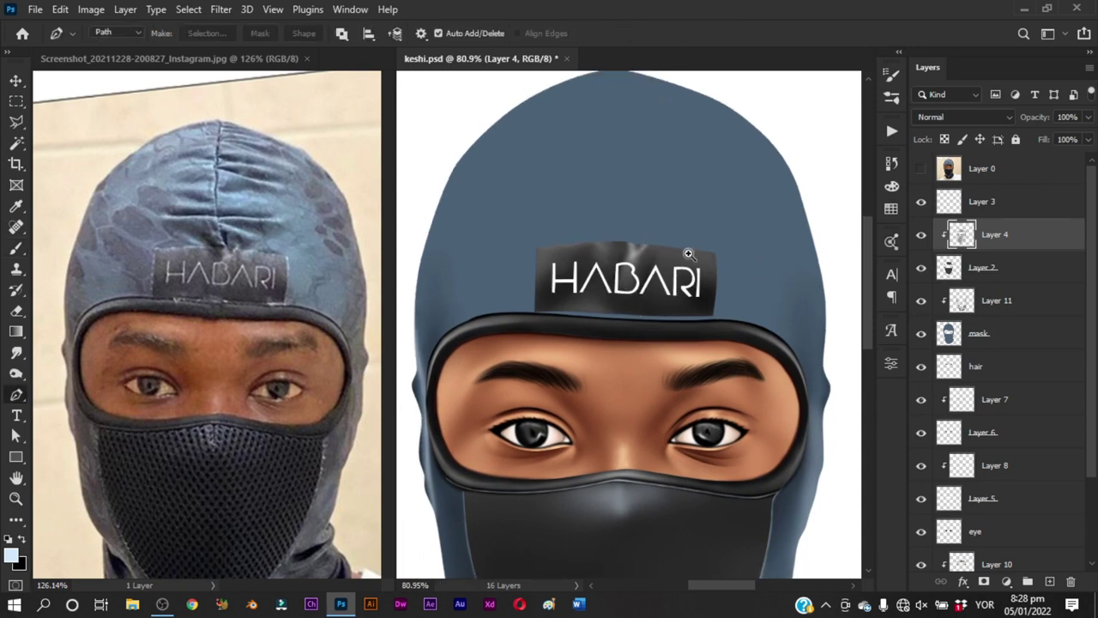
{"action": "scroll", "coordinate": [688, 254], "scroll_direction": "down", "scroll_amount": 3}
{"action": "key", "text": "b"}
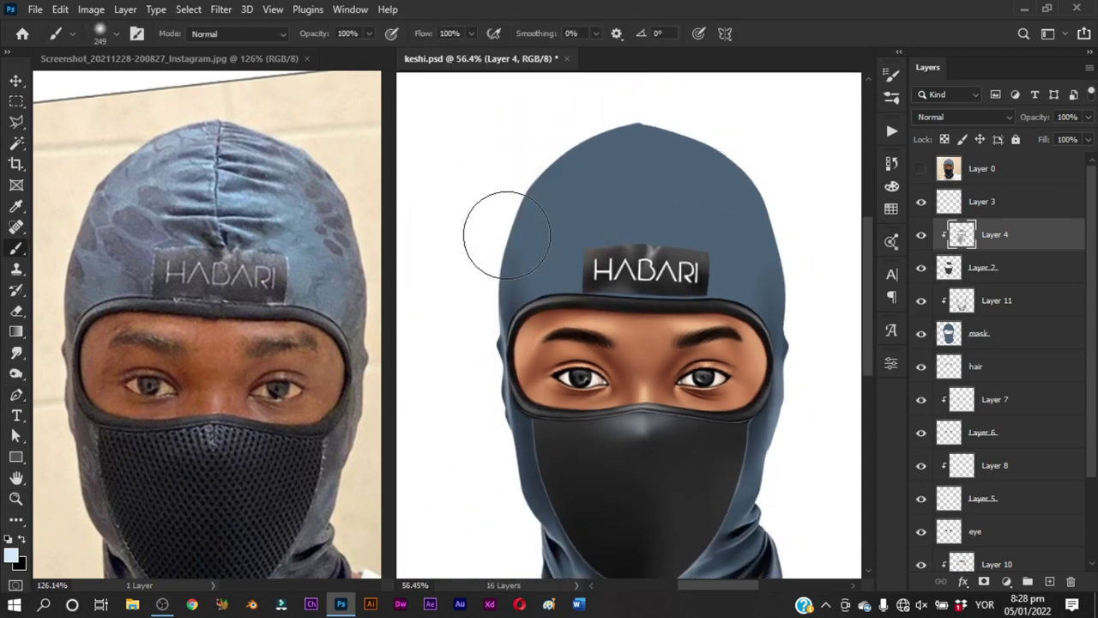
{"action": "key", "text": "d"}
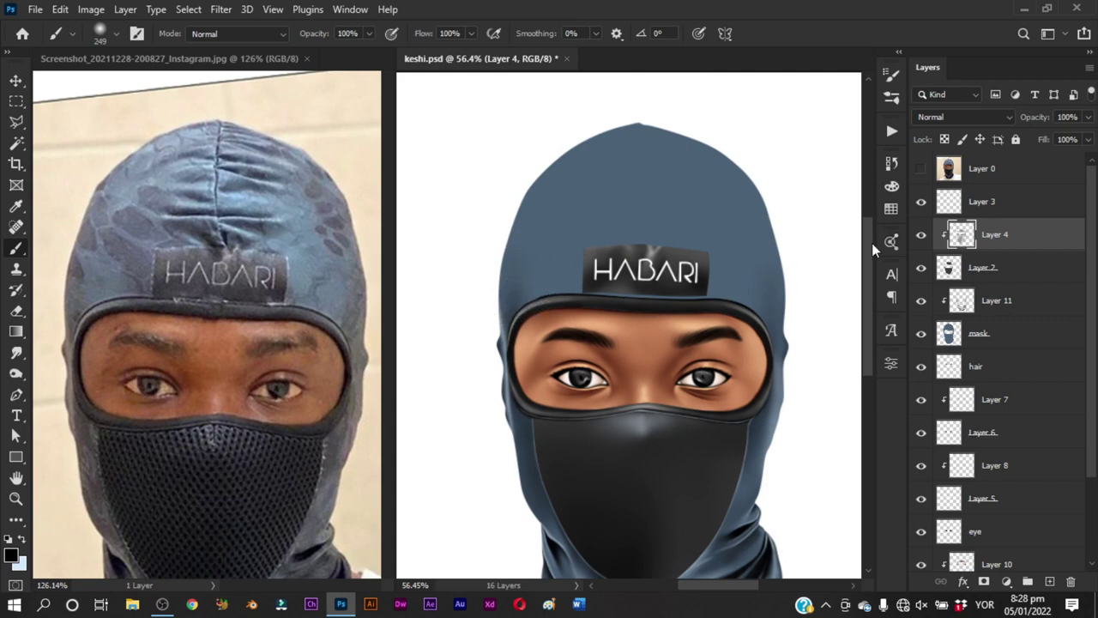
{"action": "left_click", "coordinate": [921, 235]}
{"action": "left_click", "coordinate": [921, 236]}
On Layer 11, use a smaller black soft brush to shade the crown sides
{"action": "left_click", "coordinate": [920, 301]}
{"action": "left_click", "coordinate": [921, 300]}
{"action": "left_click", "coordinate": [986, 304]}
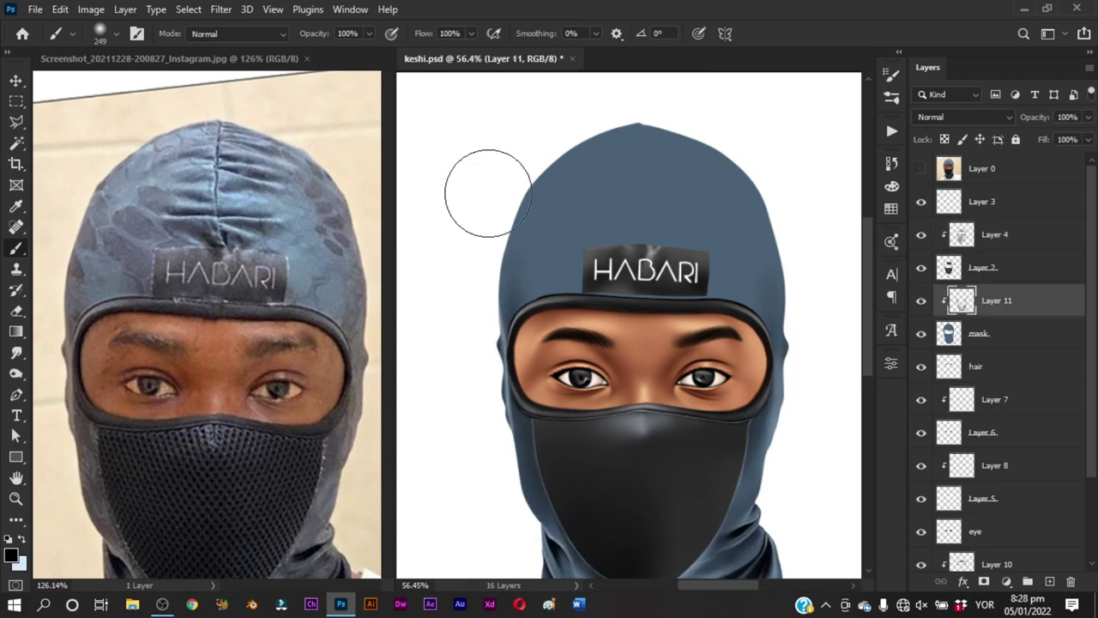
{"action": "mouse_move", "coordinate": [504, 259]}
{"action": "left_mouse_down", "text": "alt"}
{"action": "mouse_move", "coordinate": [507, 218]}
{"action": "mouse_move", "coordinate": [517, 244]}
{"action": "left_mouse_up", "text": "alt"}
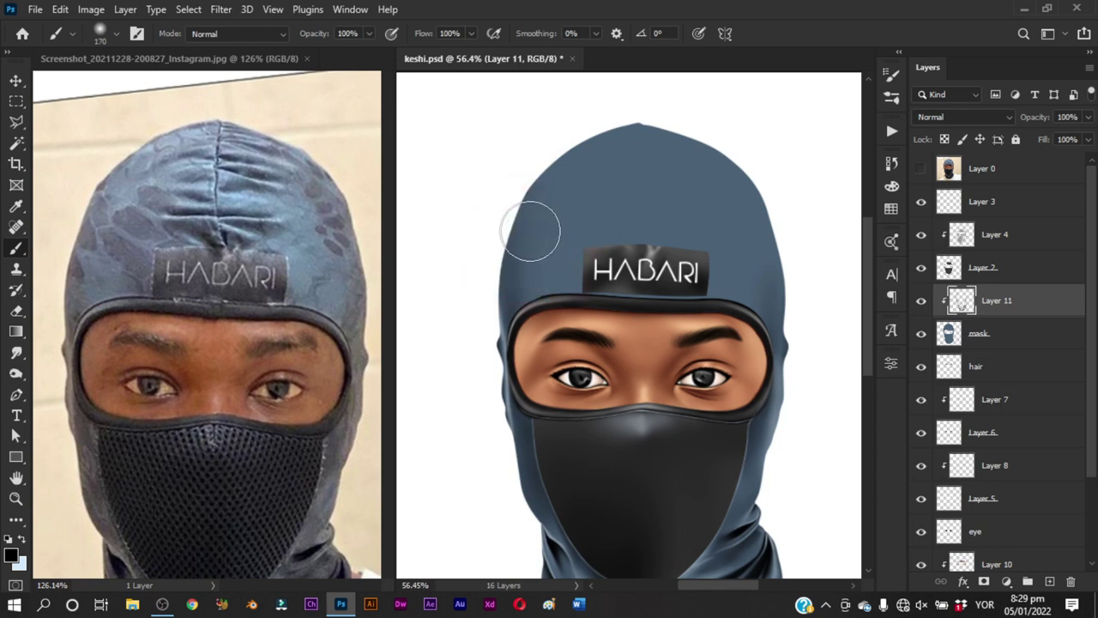
{"action": "key", "text": "x"}
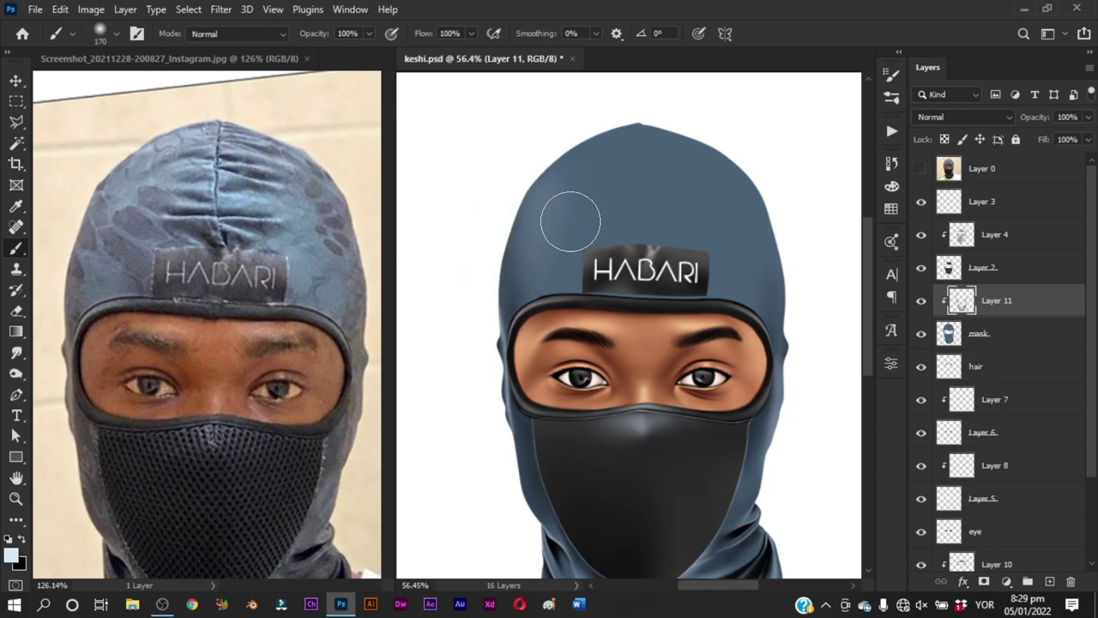
{"action": "key", "text": "x"}
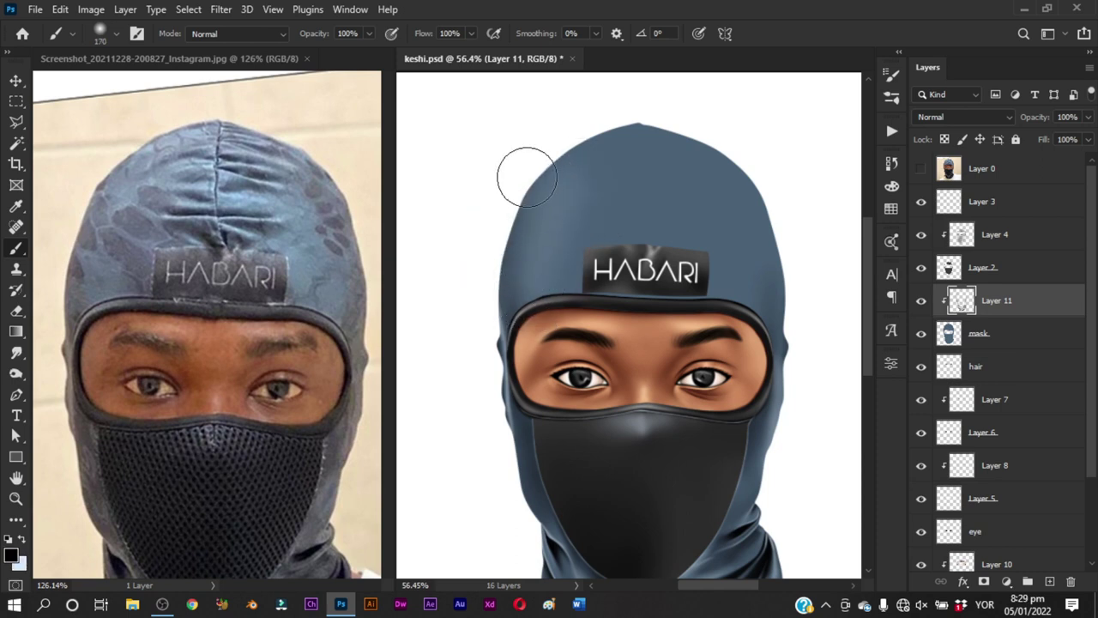
{"action": "left_click_drag", "start_coordinate": [527, 177], "coordinate": [505, 196]}
{"action": "left_click_drag", "start_coordinate": [557, 162], "coordinate": [524, 164], "text": "alt"}
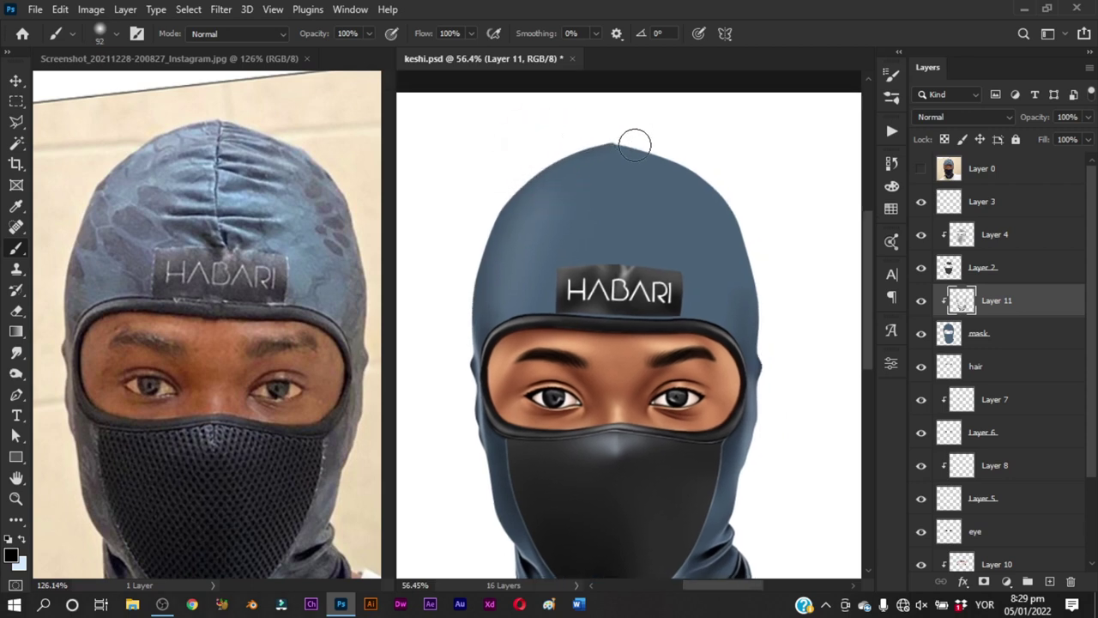
{"action": "left_click_drag", "start_coordinate": [633, 138], "coordinate": [617, 138]}
{"action": "mouse_move", "coordinate": [705, 166]}
{"action": "left_mouse_down"}
{"action": "mouse_move", "coordinate": [674, 145]}
{"action": "mouse_move", "coordinate": [745, 146]}
{"action": "left_mouse_up"}
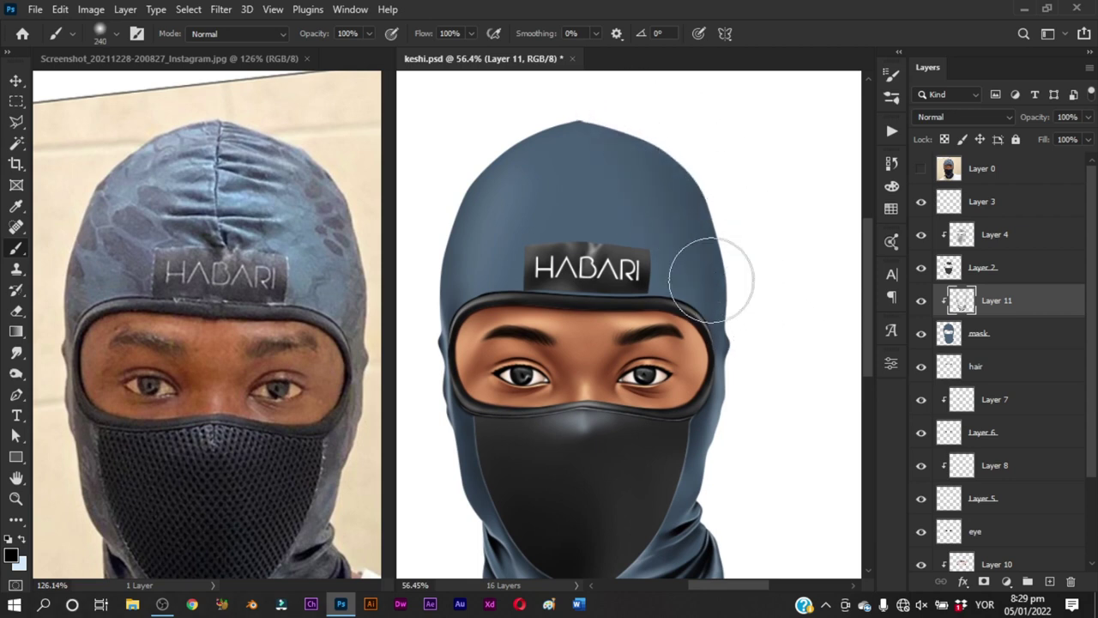
{"action": "left_click_drag", "start_coordinate": [725, 249], "coordinate": [687, 248], "text": "alt"}
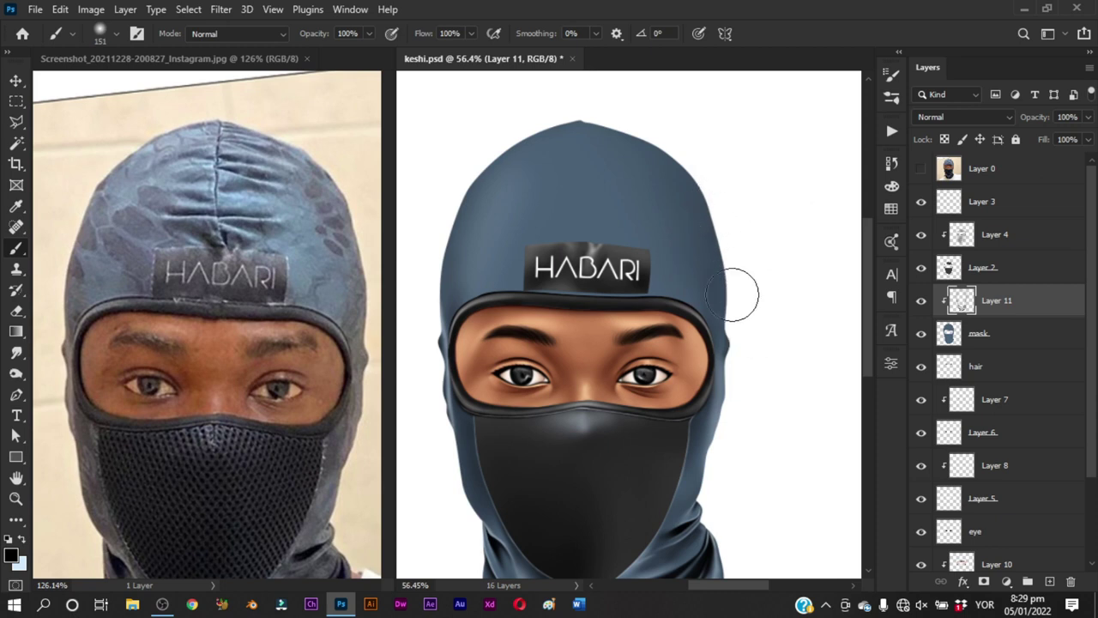
Switch to light blue-grey and enlarge the brush for broad crown highlights
{"action": "left_click", "coordinate": [674, 210], "text": "alt"}
{"action": "left_click_drag", "start_coordinate": [657, 209], "coordinate": [676, 209], "text": "alt"}
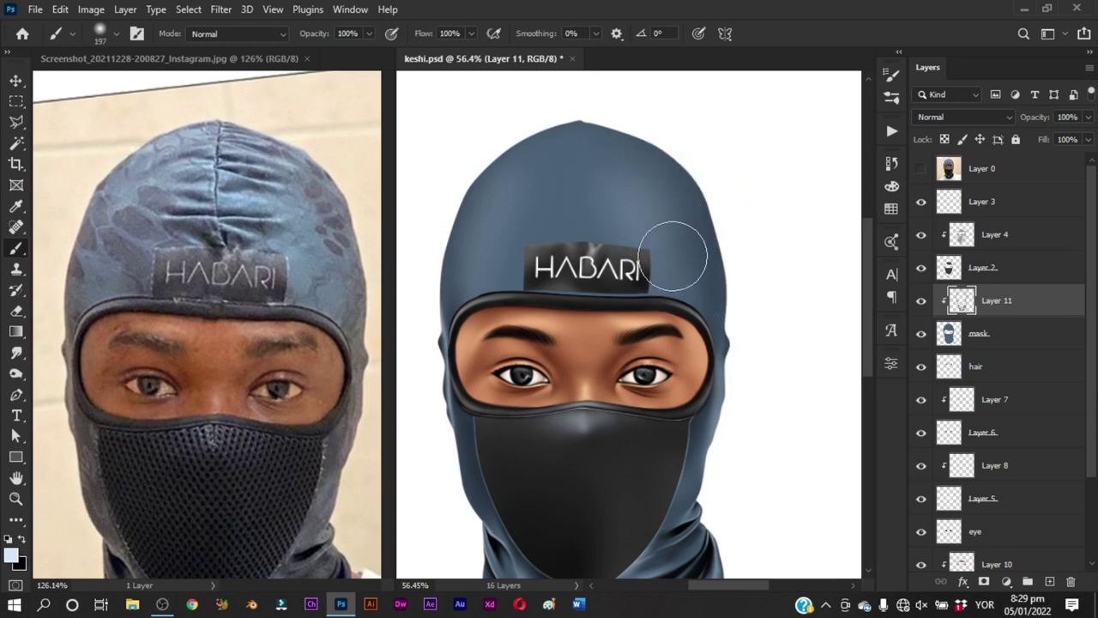
{"action": "mouse_move", "coordinate": [581, 258]}
{"action": "left_mouse_down"}
{"action": "mouse_move", "coordinate": [619, 266]}
{"action": "mouse_move", "coordinate": [514, 256]}
{"action": "mouse_move", "coordinate": [541, 266]}
{"action": "left_mouse_up"}
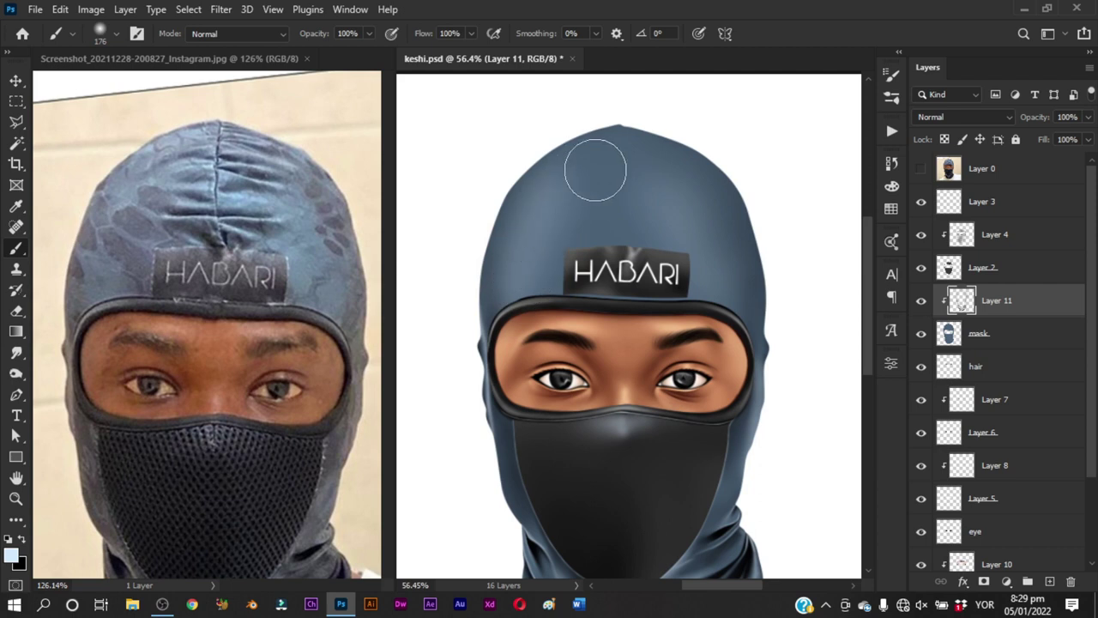
{"action": "left_click_drag", "start_coordinate": [567, 191], "coordinate": [814, 213], "text": "alt"}
Trace the crown fold above the HABARI label with the Pen tool and make it a selection
{"action": "key", "text": "p"}
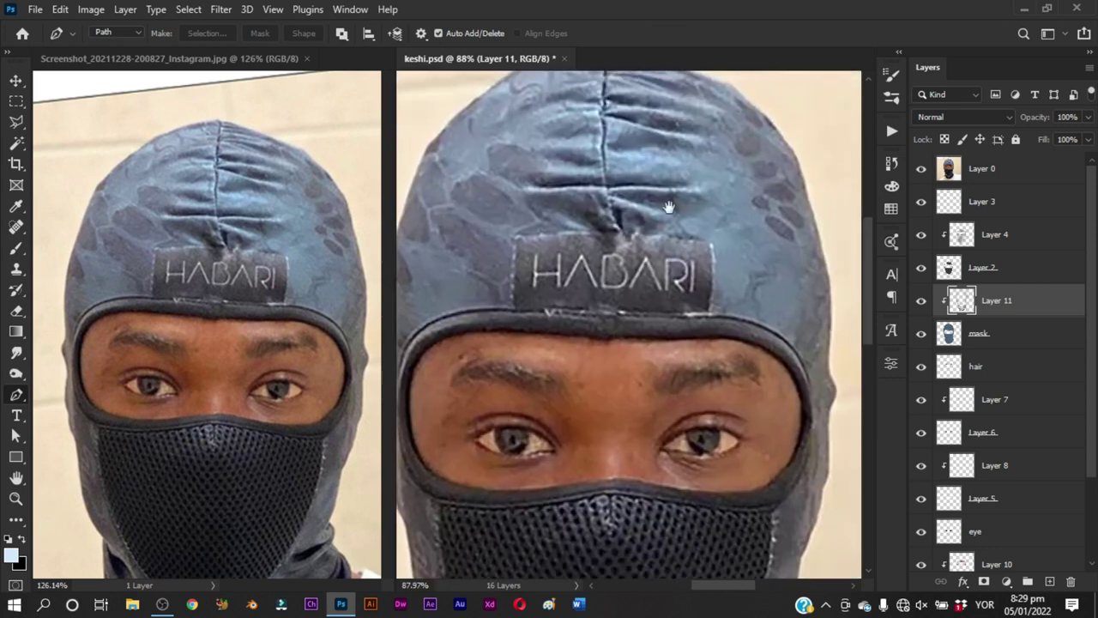
{"action": "left_click_drag", "start_coordinate": [601, 219], "coordinate": [631, 219], "text": "ctrl+space"}
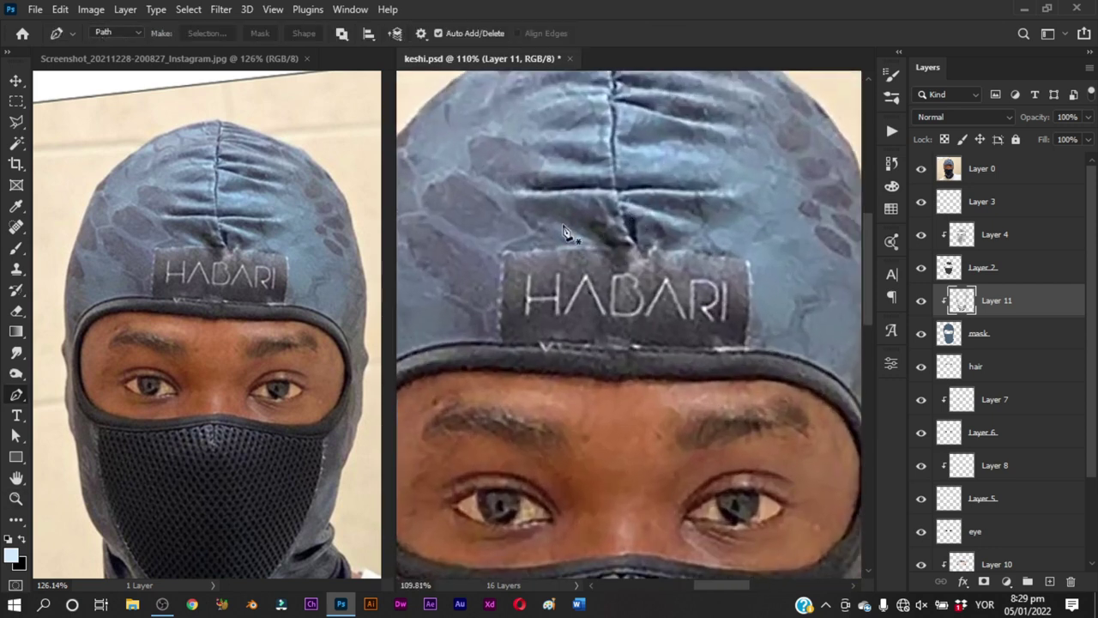
{"action": "left_click_drag", "start_coordinate": [567, 232], "coordinate": [579, 214], "text": "ctrl+space"}
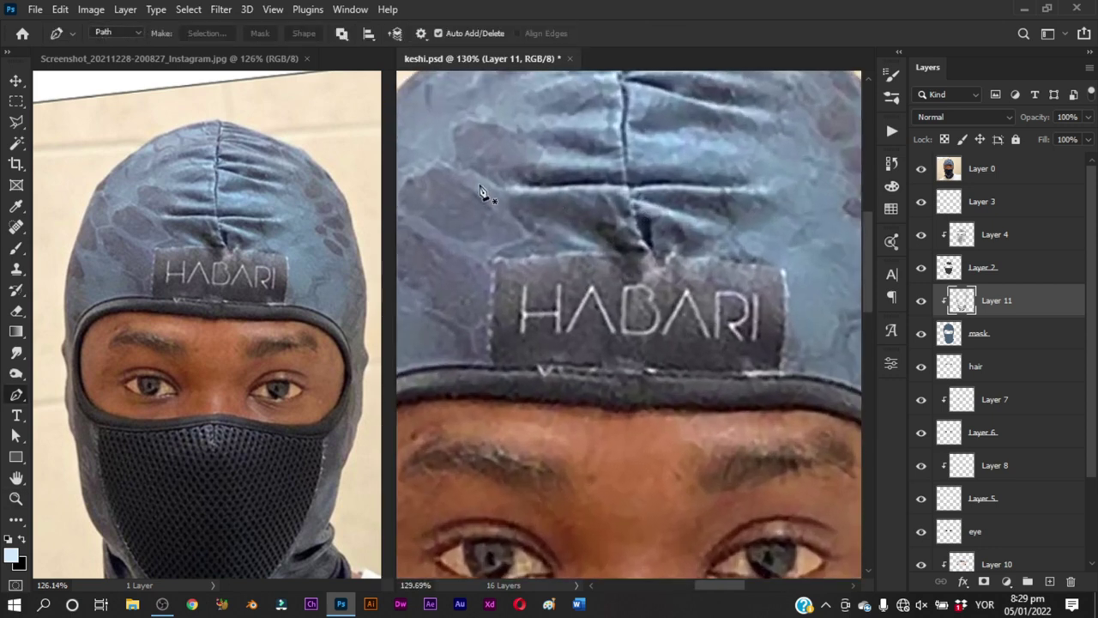
{"action": "left_click_drag", "start_coordinate": [476, 183], "coordinate": [568, 185]}
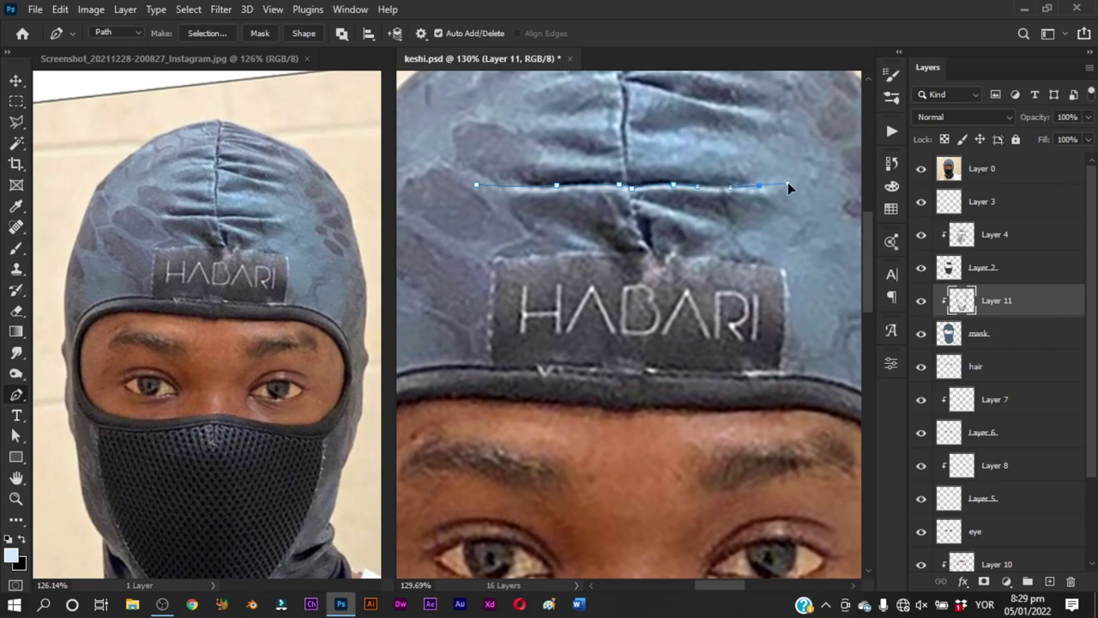
{"action": "left_click", "coordinate": [471, 186]}
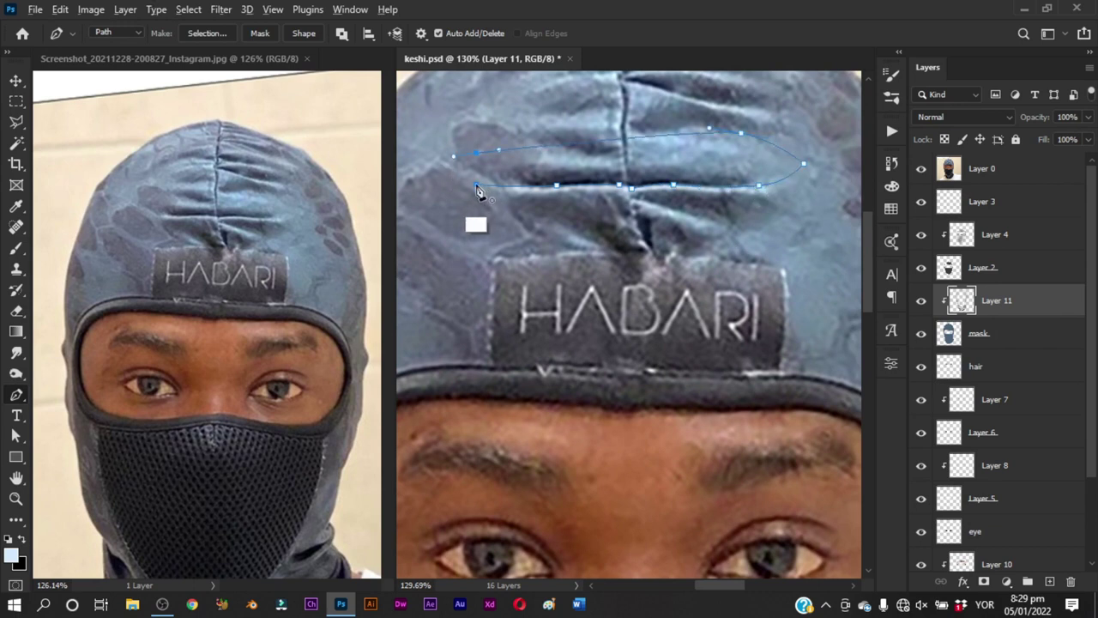
{"action": "key", "text": "ctrl+Return"}
{"action": "key", "text": "b"}
Hide Layer 0 and paint a dark soft stroke along the fold with a small brush
{"action": "left_click_drag", "start_coordinate": [640, 206], "coordinate": [544, 180]}
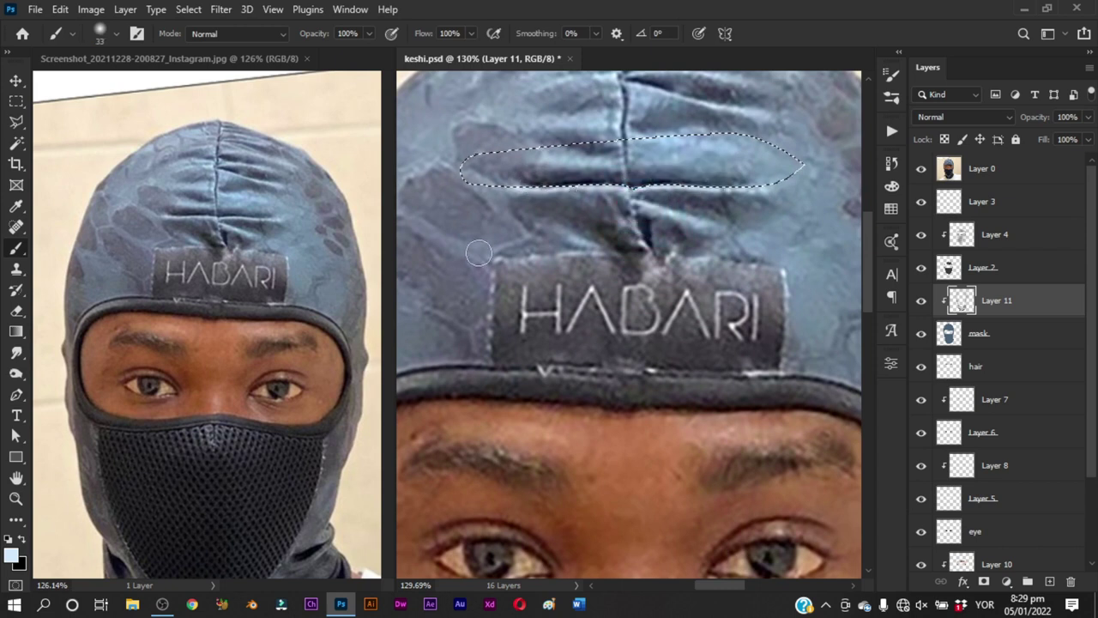
{"action": "left_click_drag", "start_coordinate": [262, 276], "coordinate": [294, 292]}
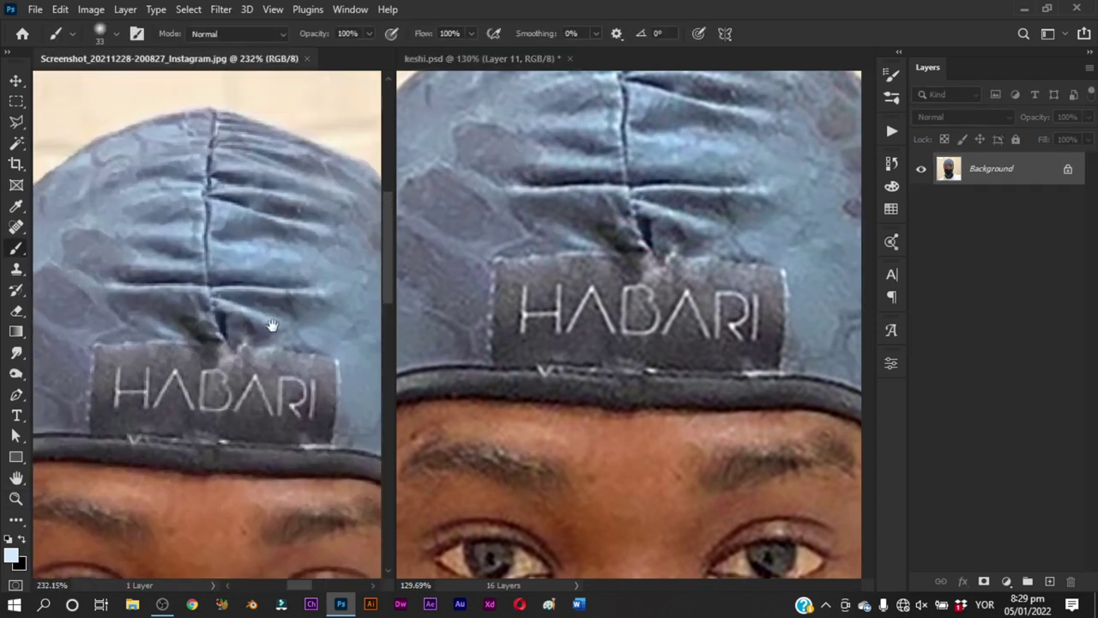
{"action": "left_click", "coordinate": [480, 271]}
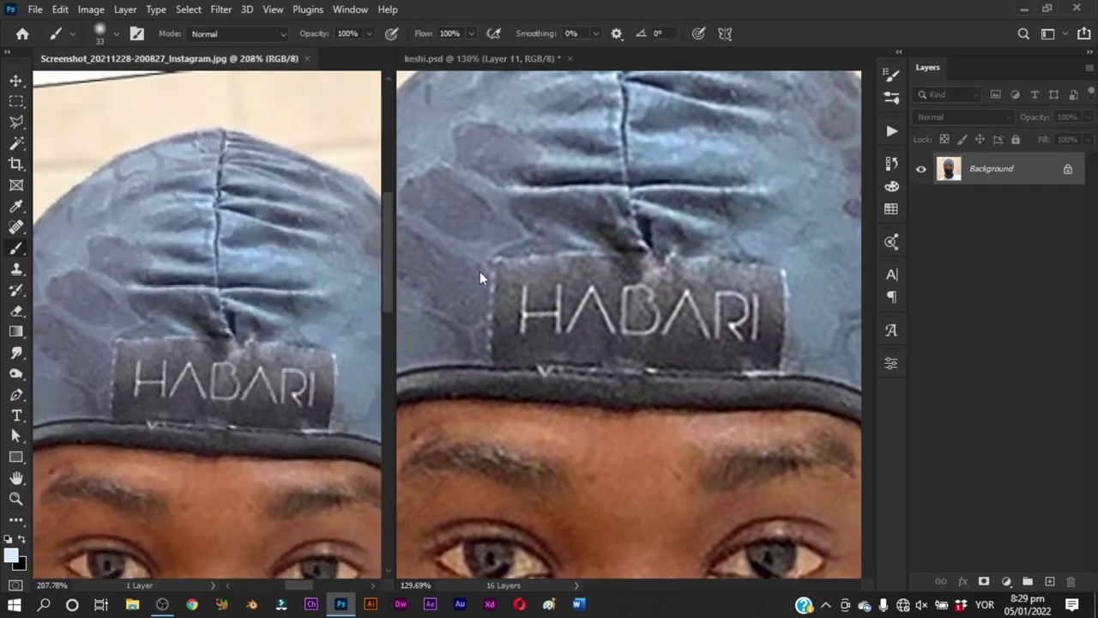
{"action": "left_click", "coordinate": [921, 168]}
{"action": "key", "text": "x"}
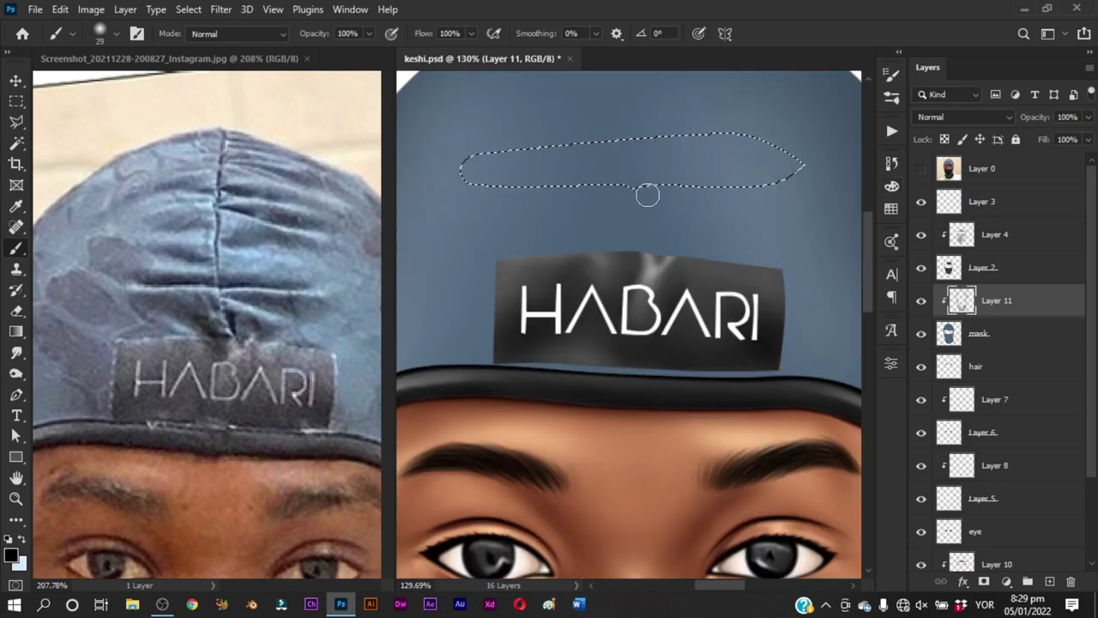
{"action": "mouse_move", "coordinate": [647, 191]}
{"action": "left_mouse_down"}
{"action": "mouse_move", "coordinate": [507, 201]}
{"action": "mouse_move", "coordinate": [584, 201]}
{"action": "mouse_move", "coordinate": [588, 186]}
{"action": "mouse_move", "coordinate": [501, 188]}
{"action": "left_mouse_up"}
Darken and extend the fold shadow rightward, checking against the photo, then deselect
{"action": "left_click", "coordinate": [921, 168]}
{"action": "left_click", "coordinate": [921, 168]}
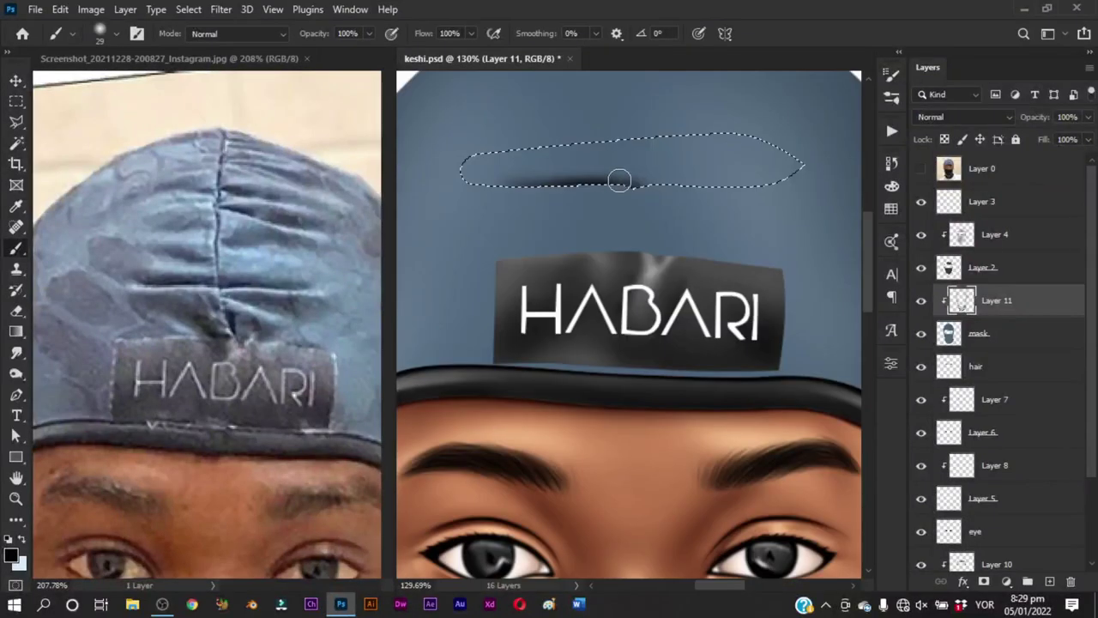
{"action": "left_click_drag", "start_coordinate": [625, 189], "coordinate": [466, 179]}
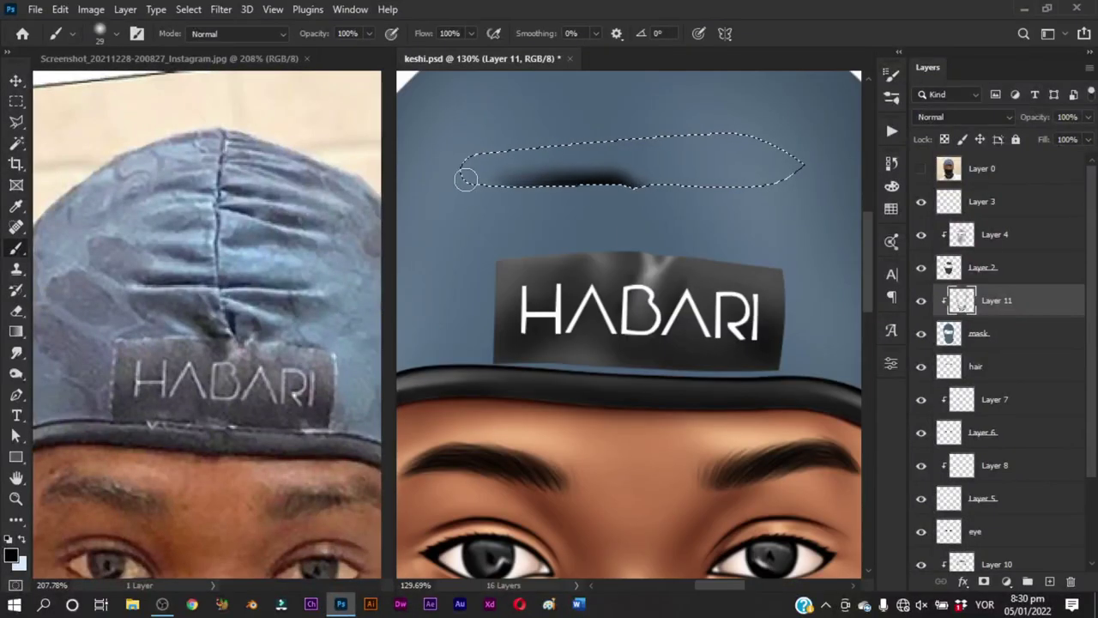
{"action": "left_click", "coordinate": [921, 169]}
{"action": "left_click", "coordinate": [921, 168]}
{"action": "mouse_move", "coordinate": [644, 189]}
{"action": "left_mouse_down"}
{"action": "mouse_move", "coordinate": [736, 196]}
{"action": "mouse_move", "coordinate": [756, 179]}
{"action": "left_mouse_up"}
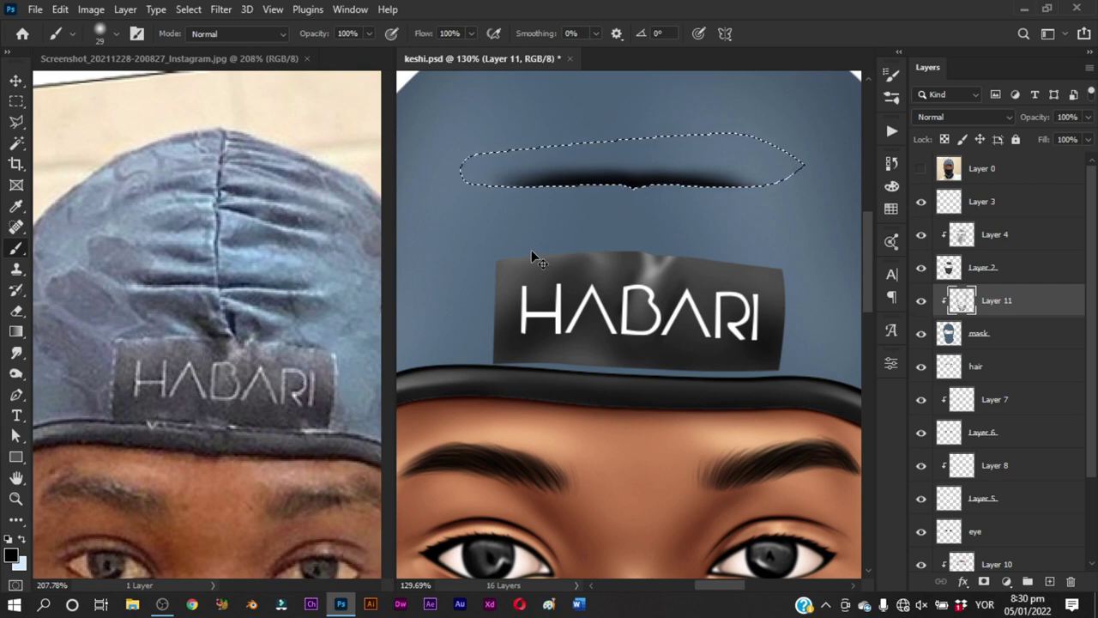
{"action": "key", "text": "ctrl+d"}
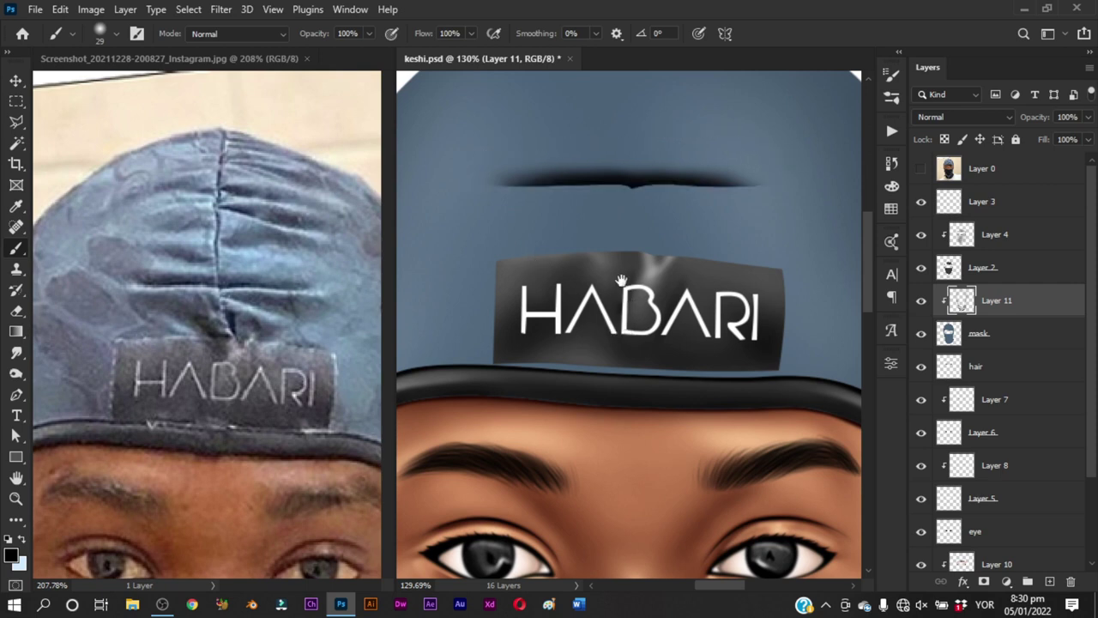
{"action": "left_click_drag", "start_coordinate": [622, 281], "coordinate": [623, 260]}
Trace the next wedge-shaped fold over the reference photo and convert it to a selection
{"action": "key", "text": "p"}
{"action": "left_click", "coordinate": [921, 168]}
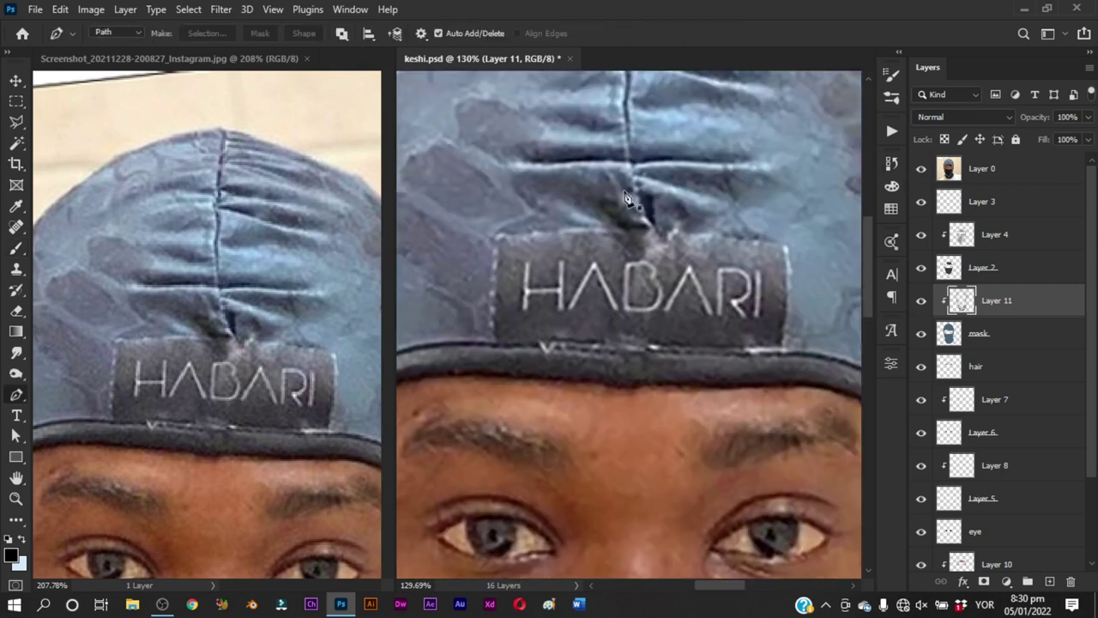
{"action": "left_click", "coordinate": [634, 177]}
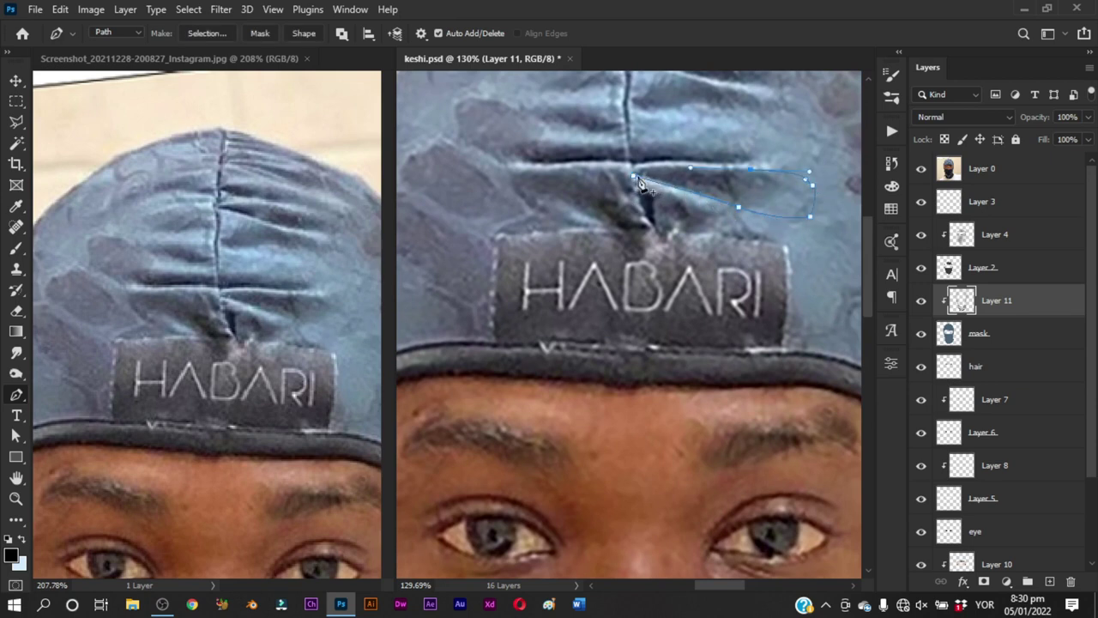
{"action": "left_click_drag", "start_coordinate": [639, 185], "coordinate": [631, 189]}
{"action": "key", "text": "ctrl+Return"}
{"action": "key", "text": "b"}
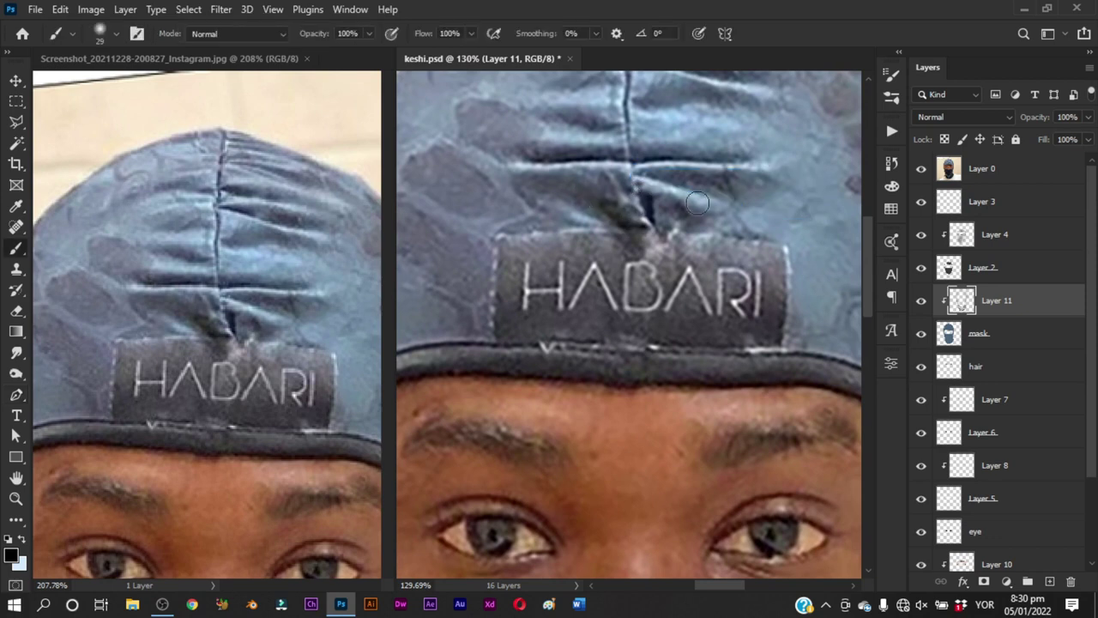
{"action": "left_click", "coordinate": [923, 170]}
{"action": "key", "text": "ctrl+z"}
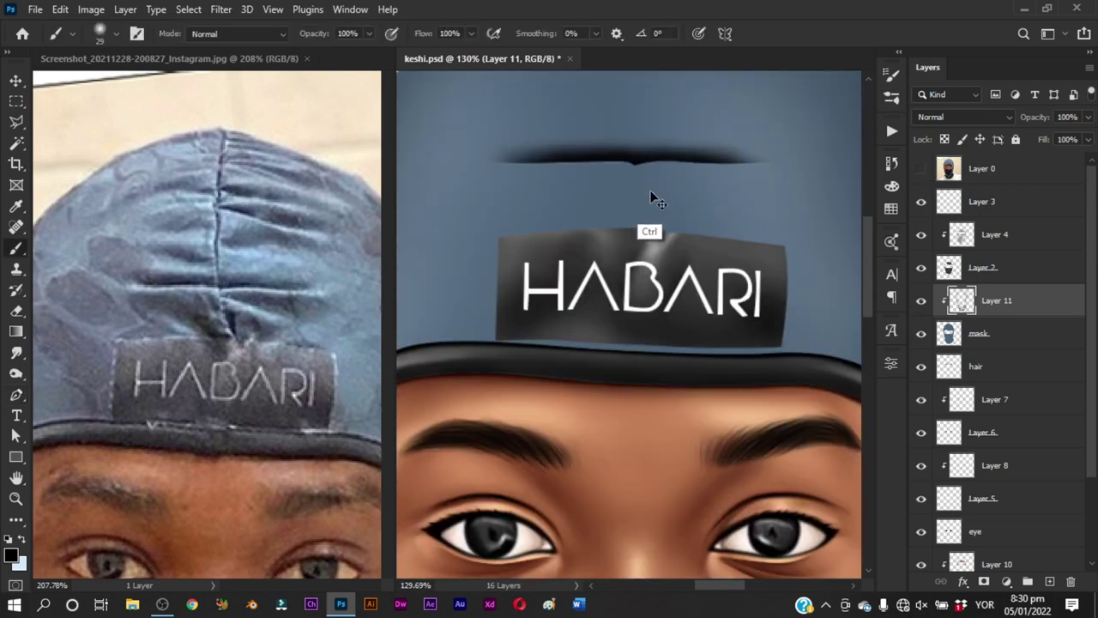
Paint the wedge shadow inside the fold selection with a larger brush, then deselect
{"action": "key", "text": "p"}
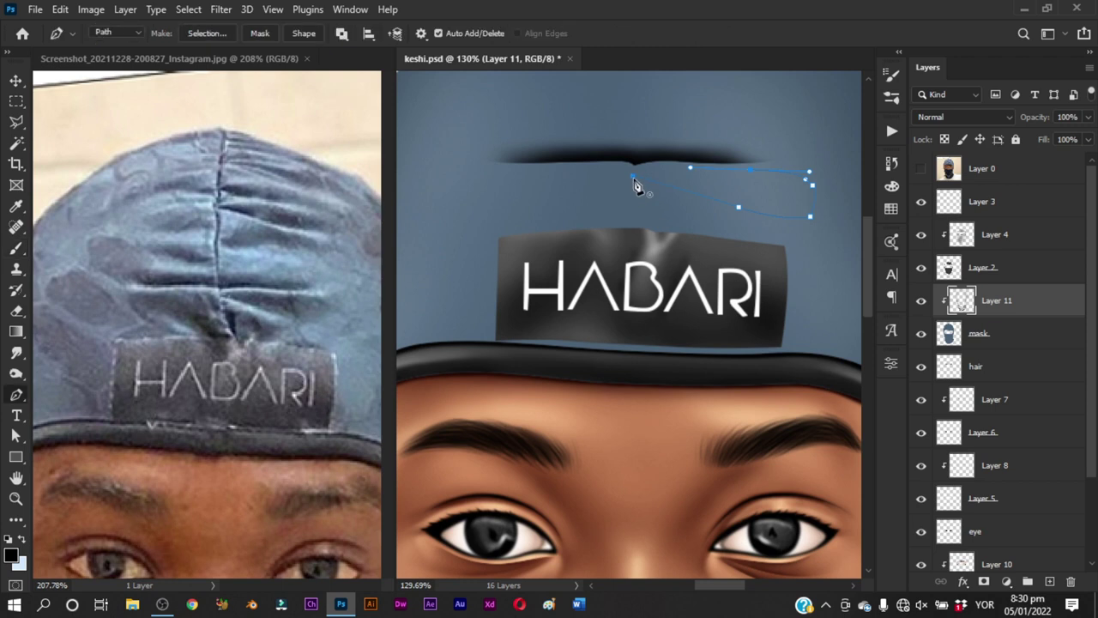
{"action": "key", "text": "ctrl+Return"}
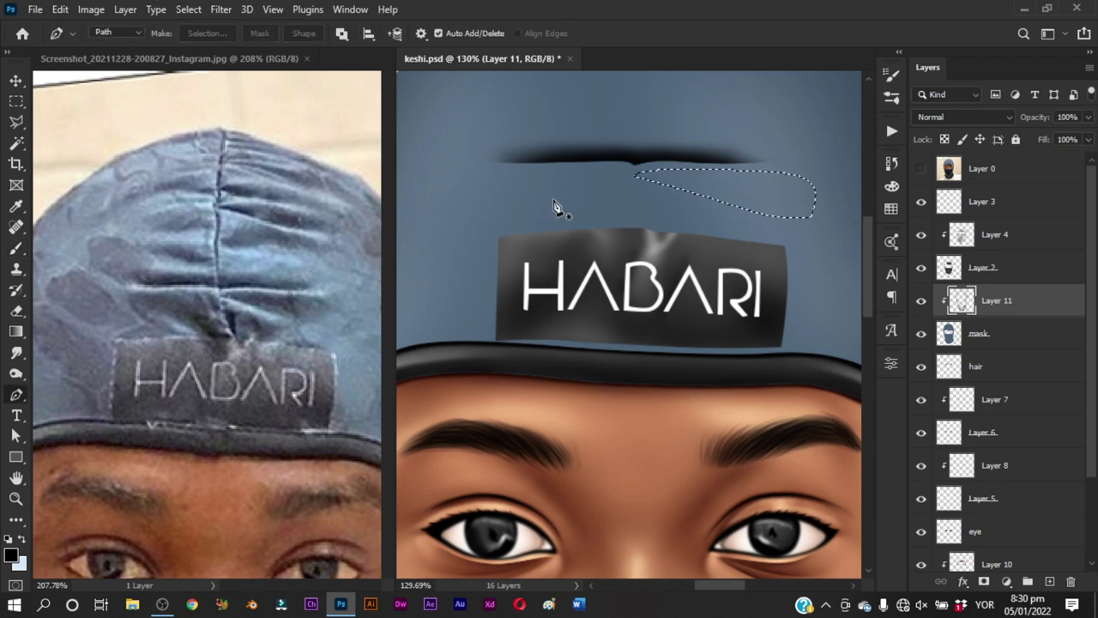
{"action": "key", "text": "b"}
{"action": "mouse_move", "coordinate": [659, 196]}
{"action": "left_mouse_down"}
{"action": "mouse_move", "coordinate": [667, 184]}
{"action": "mouse_move", "coordinate": [646, 186]}
{"action": "mouse_move", "coordinate": [668, 175]}
{"action": "left_mouse_up"}
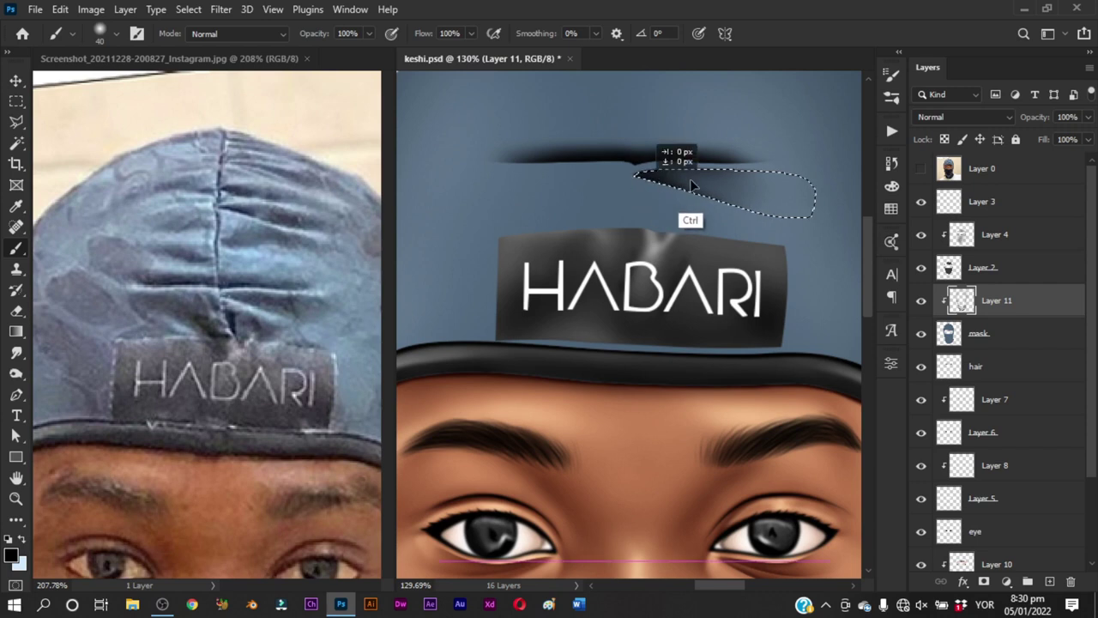
{"action": "key", "text": "ctrl+d"}
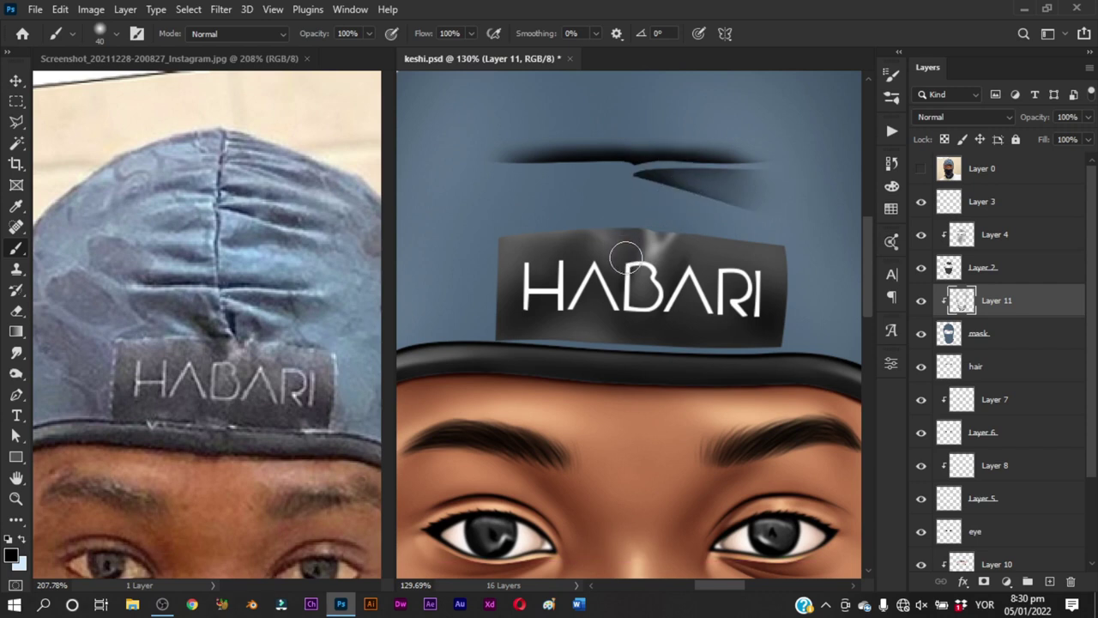
Trace the fold just above the label and paint dark shading inside it
{"action": "key", "text": "p"}
{"action": "left_click_drag", "start_coordinate": [763, 217], "coordinate": [775, 208]}
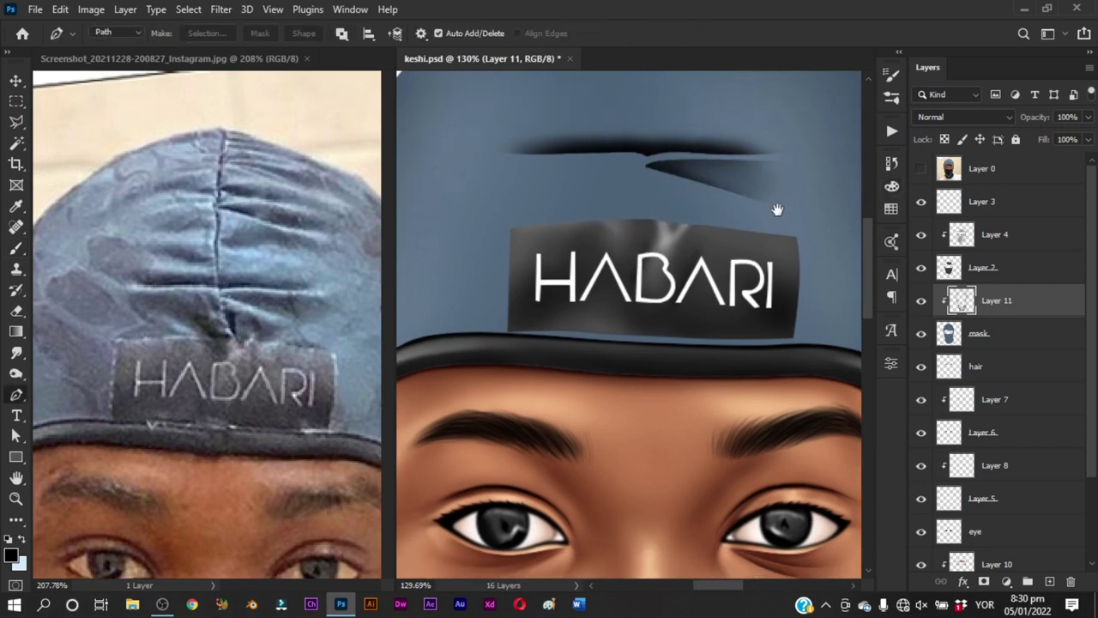
{"action": "left_click", "coordinate": [921, 168]}
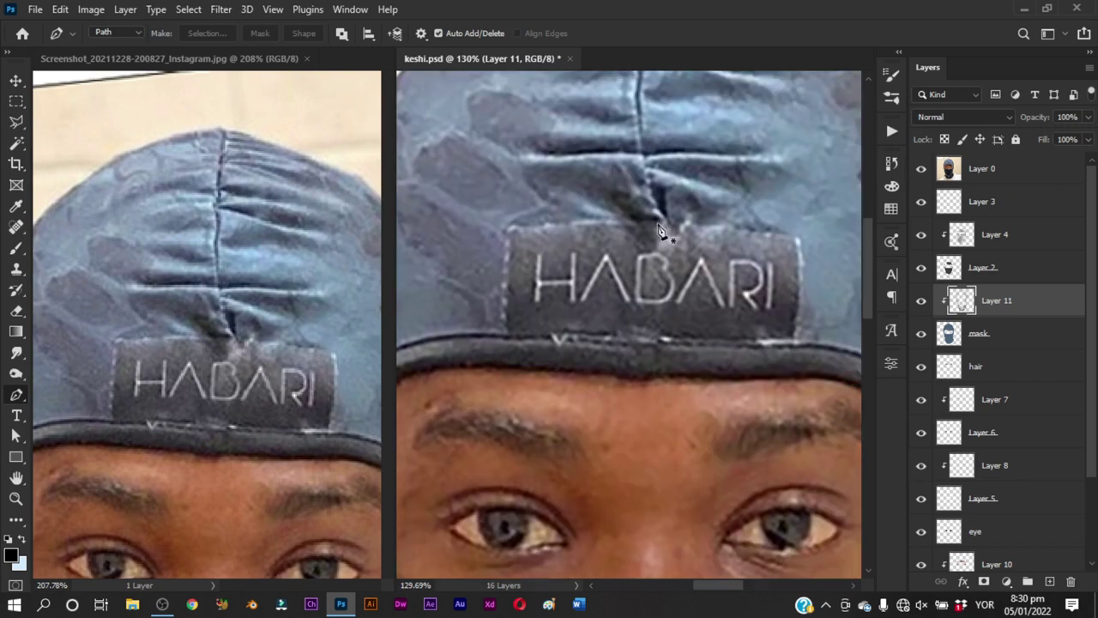
{"action": "left_click", "coordinate": [659, 221]}
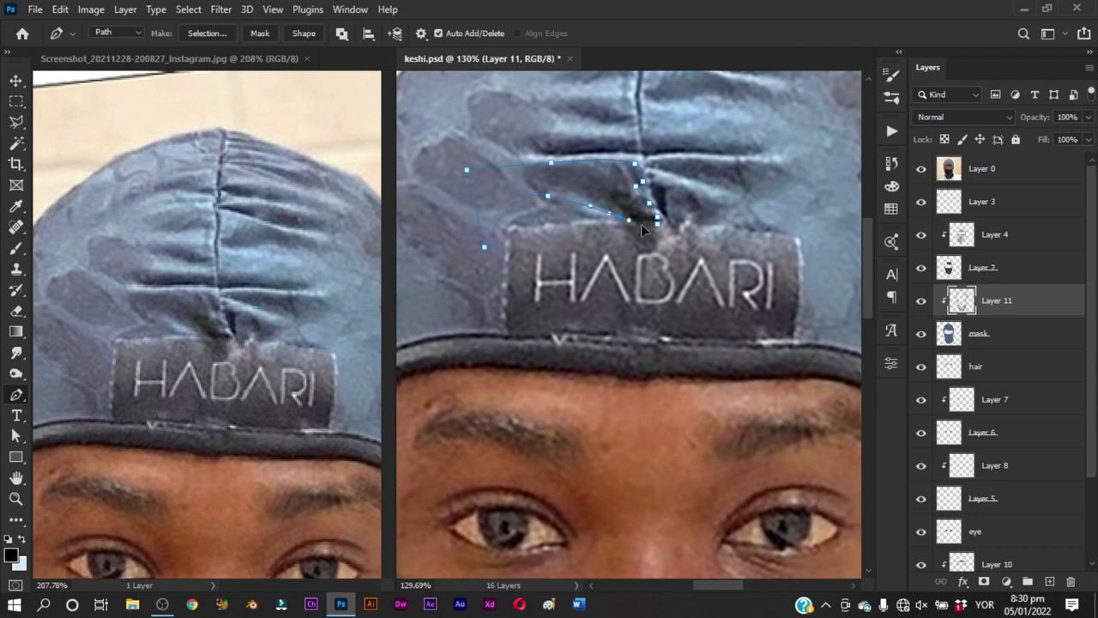
{"action": "key", "text": "ctrl+Return"}
{"action": "key", "text": "b"}
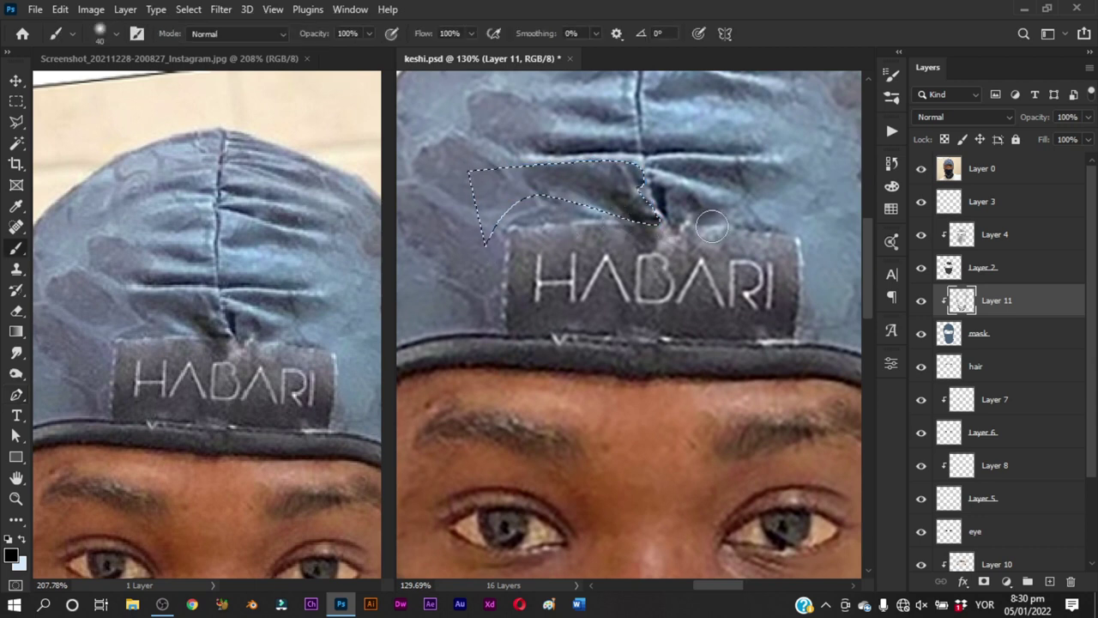
{"action": "left_click", "coordinate": [921, 168]}
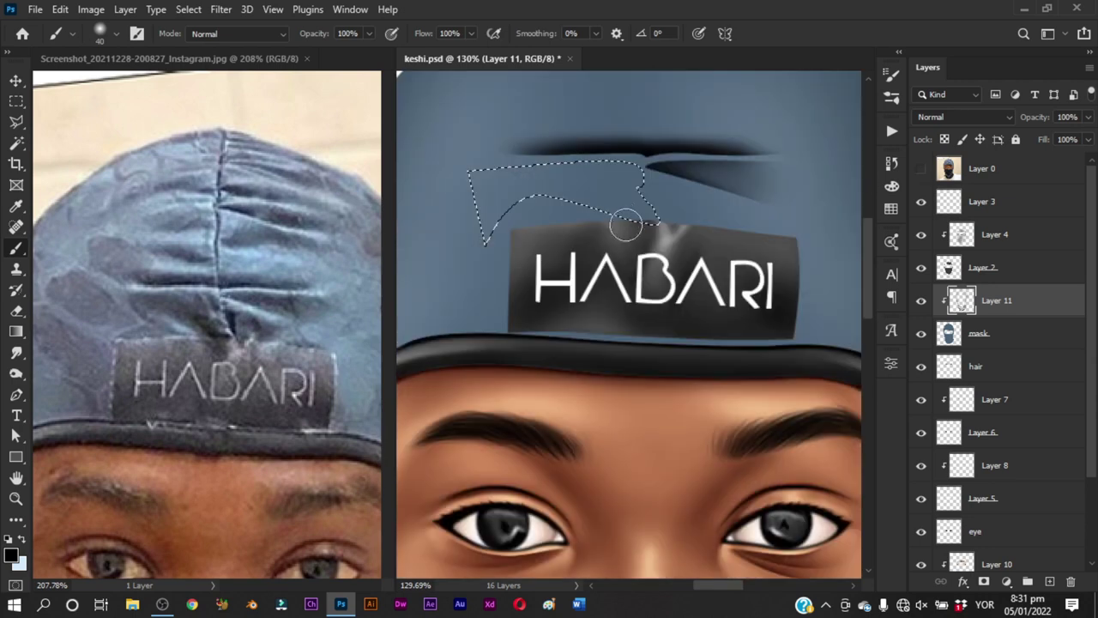
{"action": "mouse_move", "coordinate": [626, 225]}
{"action": "left_mouse_down"}
{"action": "mouse_move", "coordinate": [630, 211]}
{"action": "mouse_move", "coordinate": [653, 223]}
{"action": "mouse_move", "coordinate": [601, 202]}
{"action": "mouse_move", "coordinate": [609, 177]}
{"action": "mouse_move", "coordinate": [564, 182]}
{"action": "mouse_move", "coordinate": [589, 163]}
{"action": "mouse_move", "coordinate": [503, 160]}
{"action": "mouse_move", "coordinate": [633, 166]}
{"action": "mouse_move", "coordinate": [490, 154]}
{"action": "mouse_move", "coordinate": [650, 147]}
{"action": "mouse_move", "coordinate": [540, 140]}
{"action": "mouse_move", "coordinate": [631, 152]}
{"action": "mouse_move", "coordinate": [642, 178]}
{"action": "mouse_move", "coordinate": [568, 159]}
{"action": "mouse_move", "coordinate": [646, 185]}
{"action": "left_mouse_up"}
Add dark shading along the fold notch and clear the selection
{"action": "mouse_move", "coordinate": [569, 169]}
{"action": "left_mouse_down"}
{"action": "mouse_move", "coordinate": [649, 166]}
{"action": "mouse_move", "coordinate": [608, 152]}
{"action": "mouse_move", "coordinate": [654, 214]}
{"action": "mouse_move", "coordinate": [558, 166]}
{"action": "mouse_move", "coordinate": [592, 183]}
{"action": "mouse_move", "coordinate": [658, 167]}
{"action": "left_mouse_up"}
{"action": "key", "text": "ctrl"}
{"action": "left_click_drag", "start_coordinate": [643, 218], "coordinate": [609, 241]}
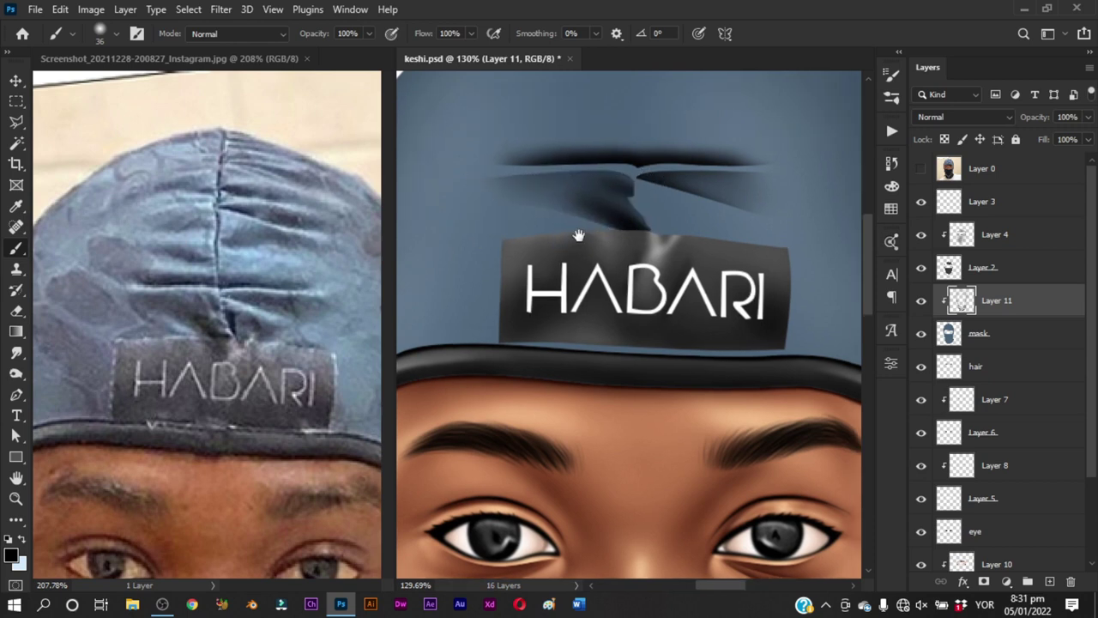
{"action": "left_click_drag", "start_coordinate": [623, 231], "coordinate": [617, 207]}
Shade the fold above the HABARI label with 25–30 px brushes, ending at 21 px
{"action": "right_click", "coordinate": [640, 211], "text": "alt"}
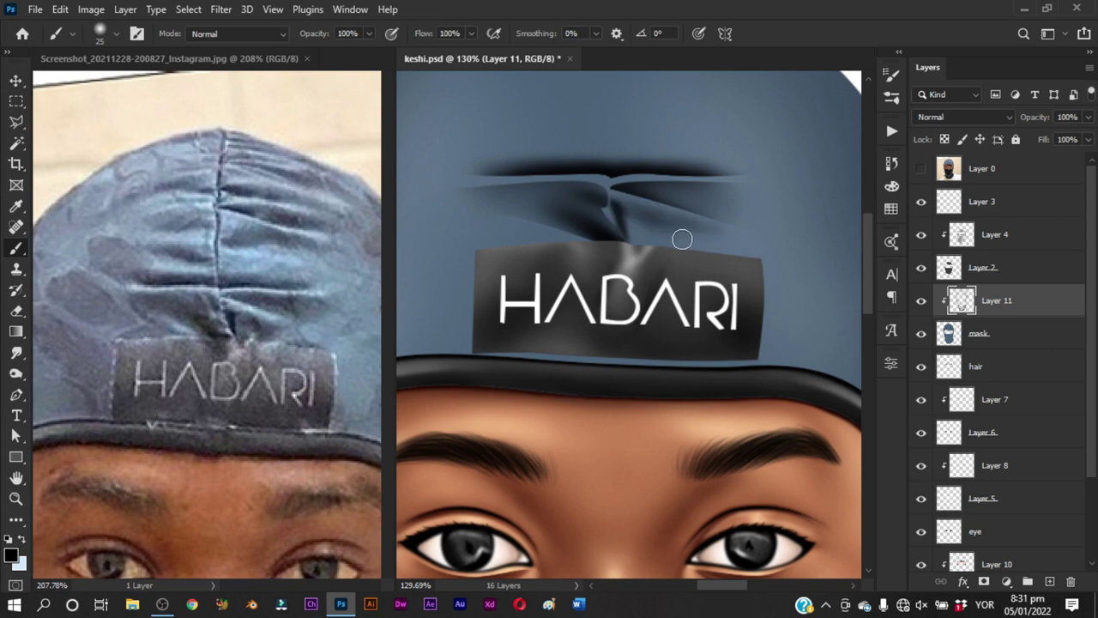
{"action": "right_click", "coordinate": [660, 220], "text": "alt"}
{"action": "left_click_drag", "start_coordinate": [639, 250], "coordinate": [644, 227]}
{"action": "right_click", "coordinate": [665, 227], "text": "alt"}
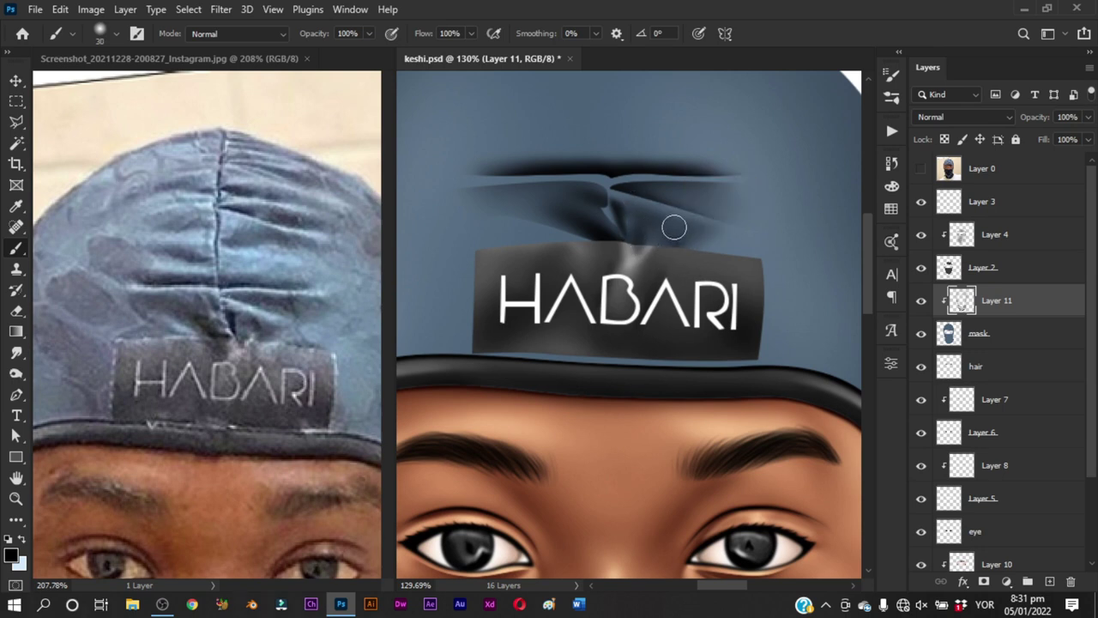
{"action": "left_click_drag", "start_coordinate": [681, 235], "coordinate": [684, 230]}
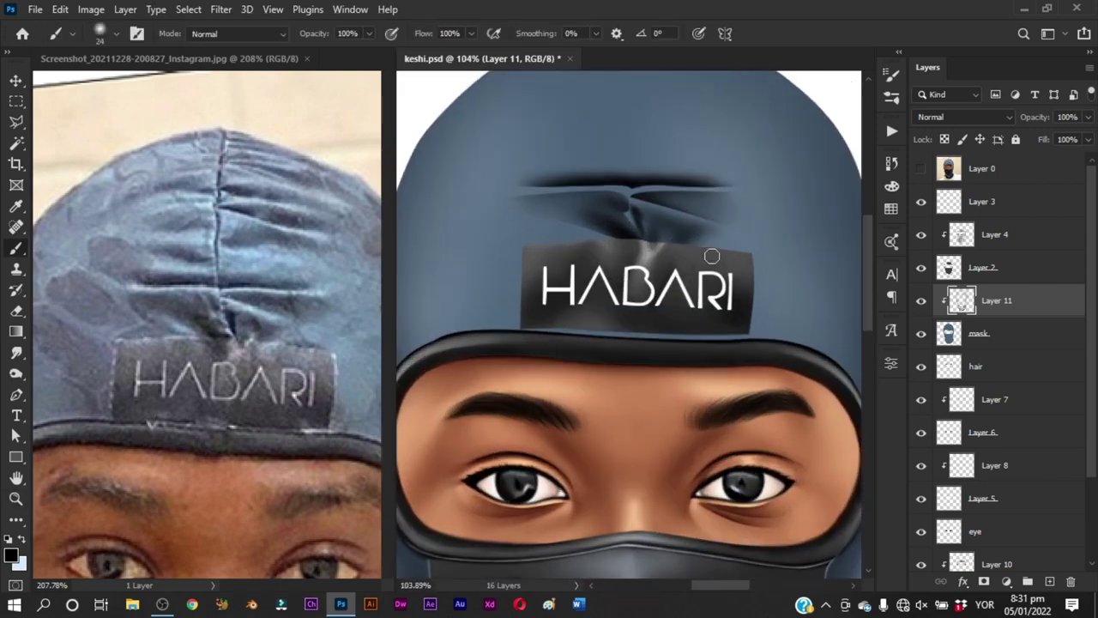
{"action": "left_click_drag", "start_coordinate": [686, 219], "coordinate": [539, 220]}
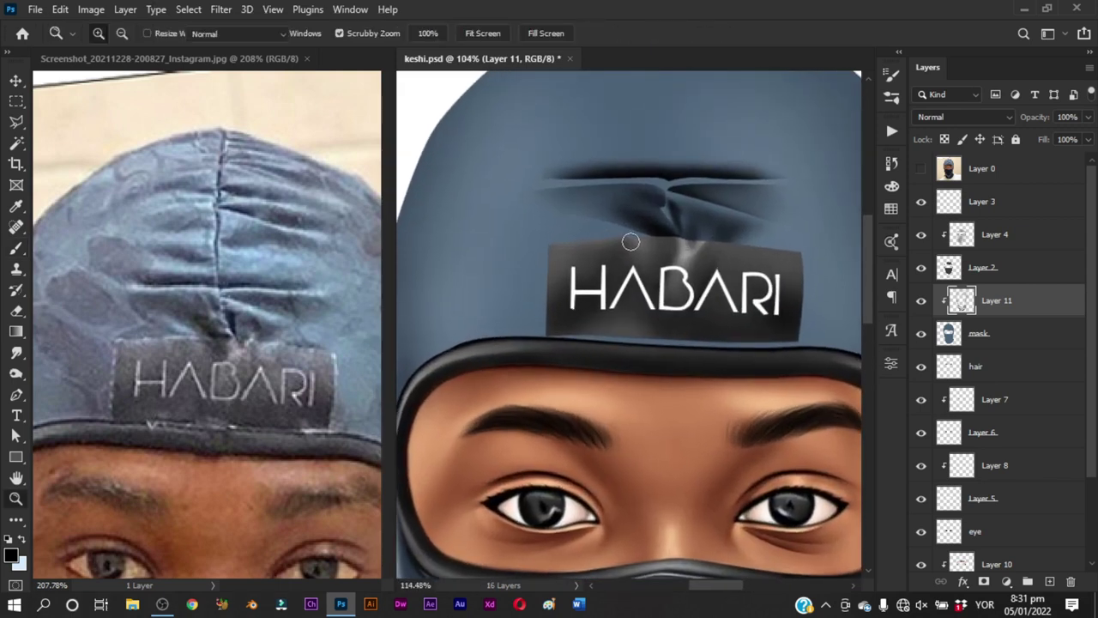
{"action": "right_click", "coordinate": [609, 232], "text": "alt"}
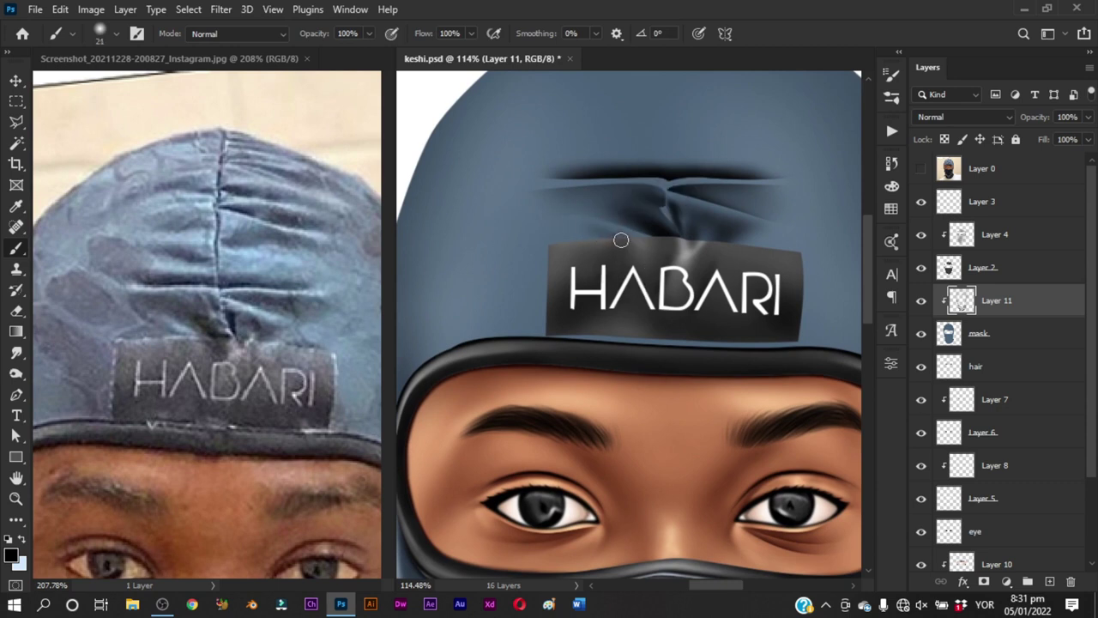
Zoom in on the fold above the HABARI label and set the smudge brush to 73
{"action": "key", "text": "z"}
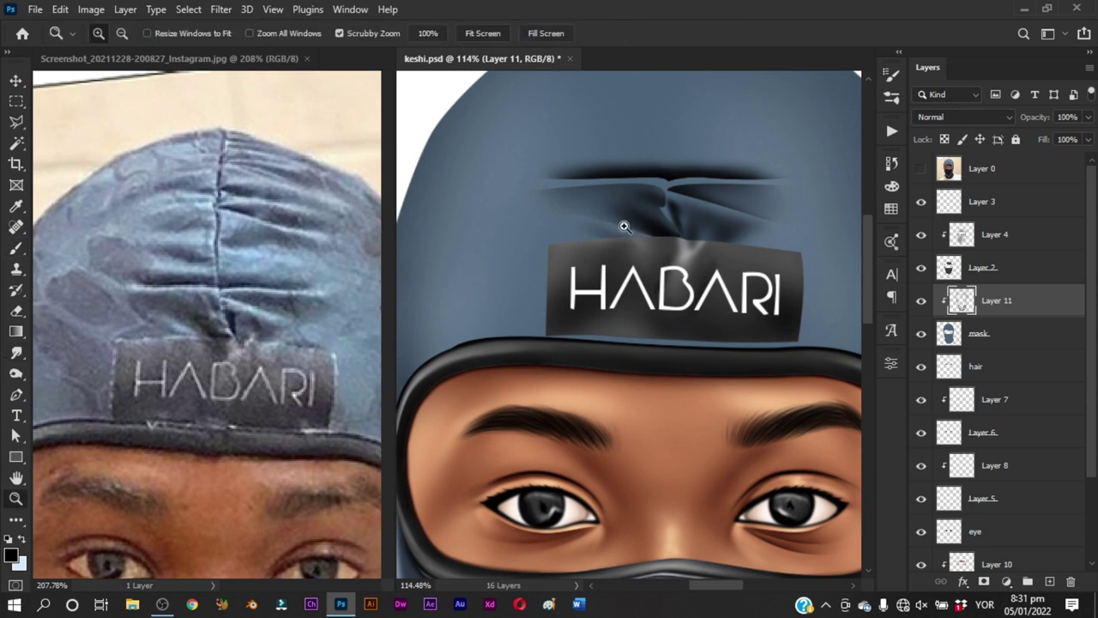
{"action": "mouse_move", "coordinate": [554, 220]}
{"action": "left_mouse_down"}
{"action": "mouse_move", "coordinate": [638, 229]}
{"action": "mouse_move", "coordinate": [600, 294]}
{"action": "left_mouse_up"}
{"action": "left_click_drag", "start_coordinate": [666, 225], "coordinate": [729, 225]}
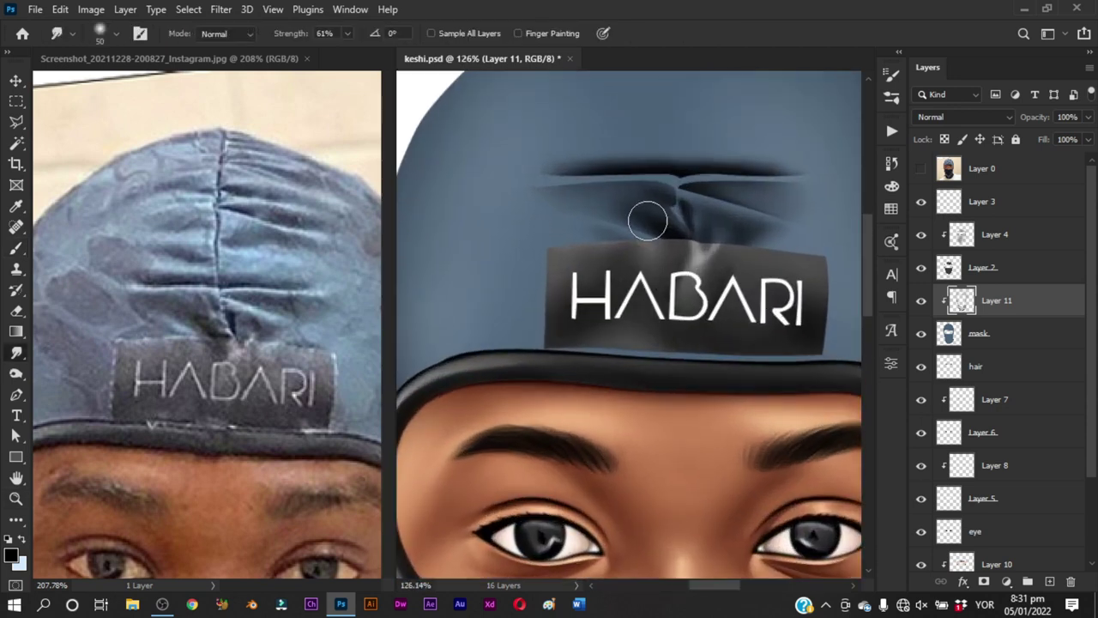
{"action": "left_click_drag", "start_coordinate": [638, 235], "coordinate": [621, 233]}
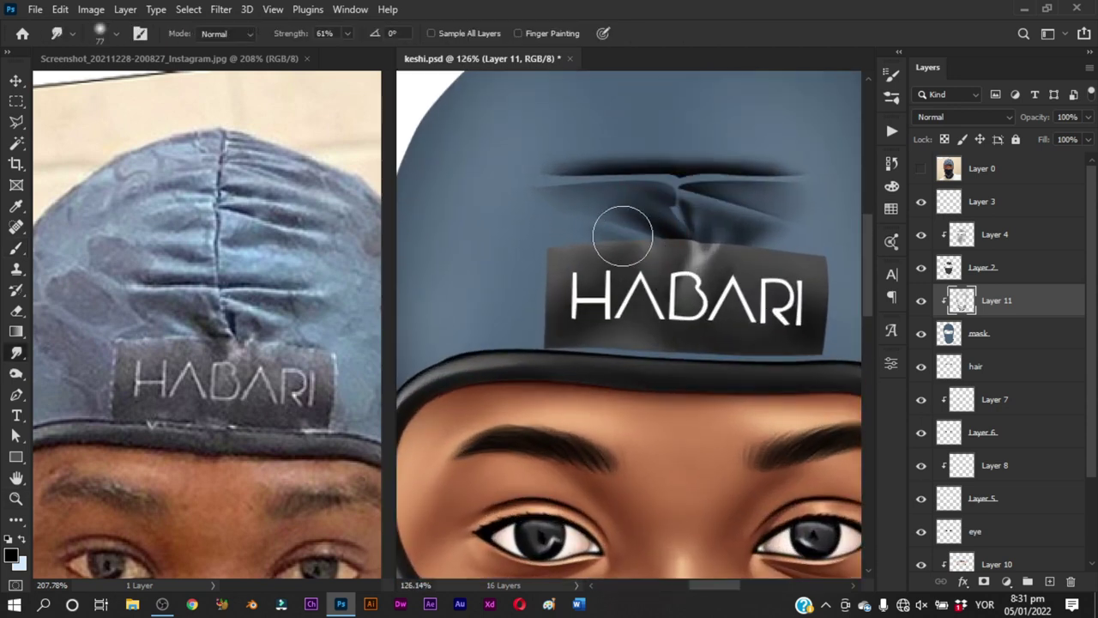
{"action": "key", "text": "bracketleft"}
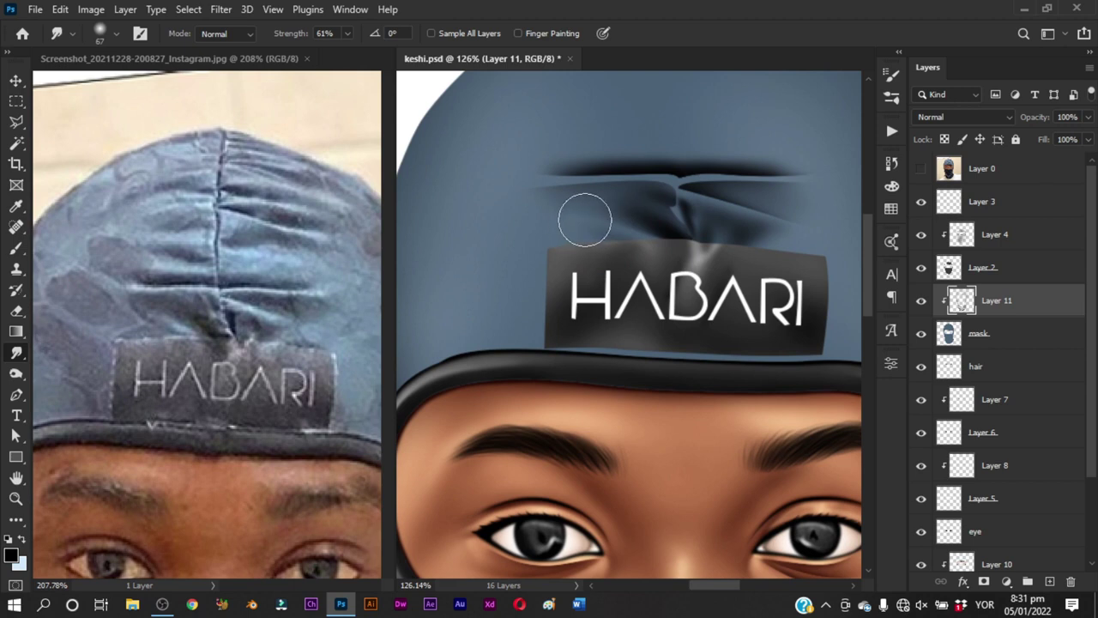
{"action": "right_click", "coordinate": [678, 211], "text": "alt"}
{"action": "right_click", "coordinate": [595, 172], "text": "alt"}
Smear the crease's left end and push its lines rightward, then save keshi.psd
{"action": "left_click_drag", "start_coordinate": [635, 175], "coordinate": [546, 184]}
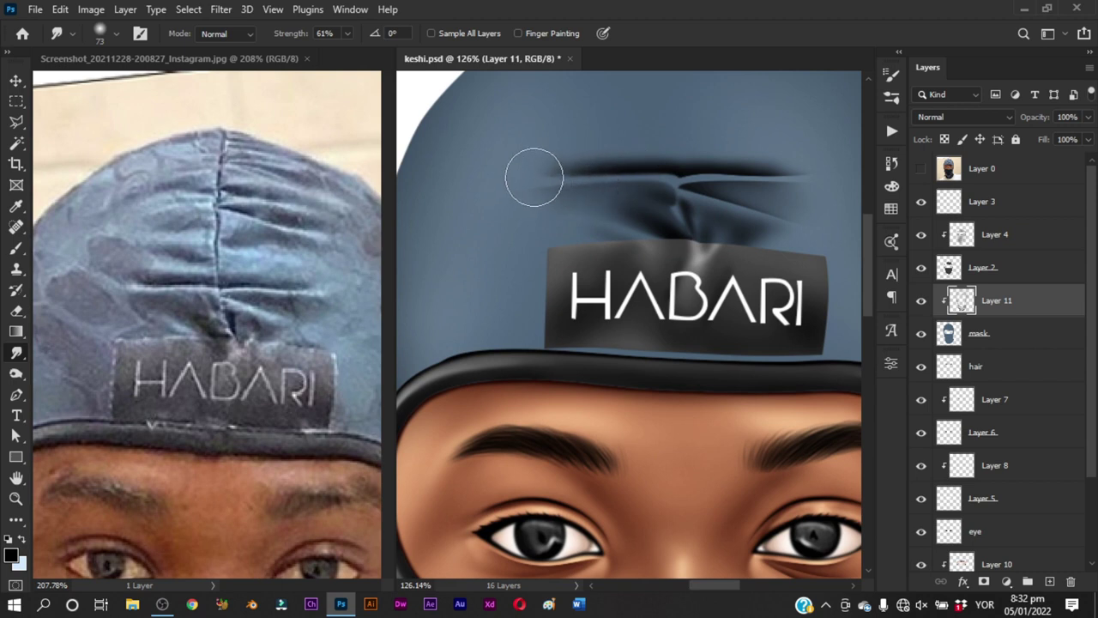
{"action": "scroll", "coordinate": [580, 206], "scroll_direction": "right", "scroll_amount": 2}
{"action": "mouse_move", "coordinate": [622, 182]}
{"action": "left_mouse_down"}
{"action": "mouse_move", "coordinate": [700, 181]}
{"action": "mouse_move", "coordinate": [688, 225]}
{"action": "mouse_move", "coordinate": [702, 223]}
{"action": "left_mouse_up"}
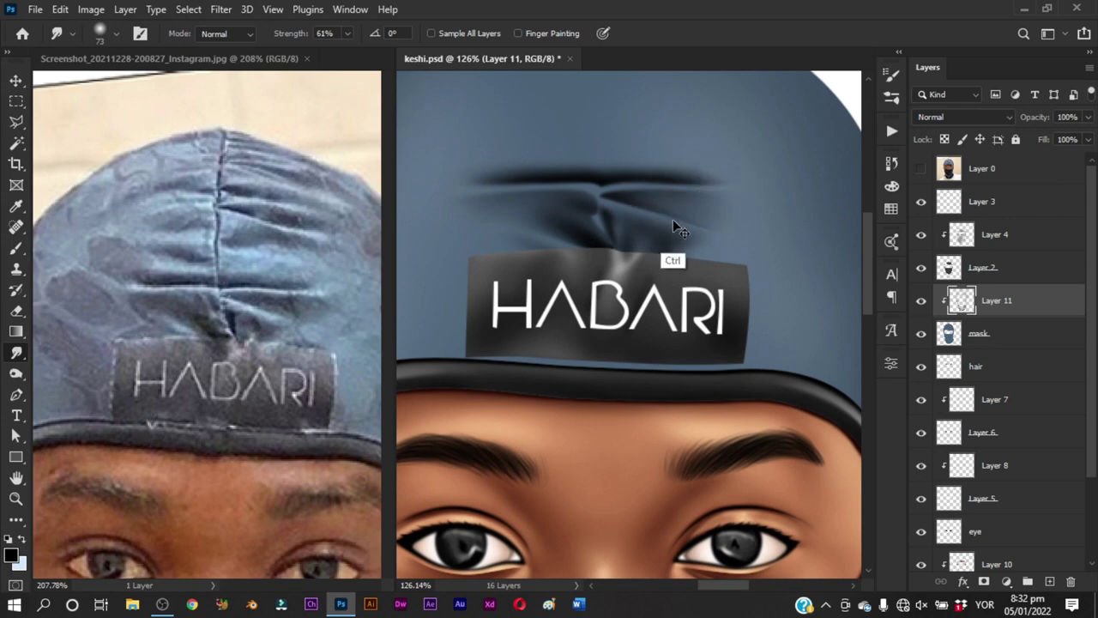
{"action": "key", "text": "ctrl+s"}
Turn the reference photo Layer 0 back on
{"action": "left_click_drag", "start_coordinate": [601, 221], "coordinate": [633, 302]}
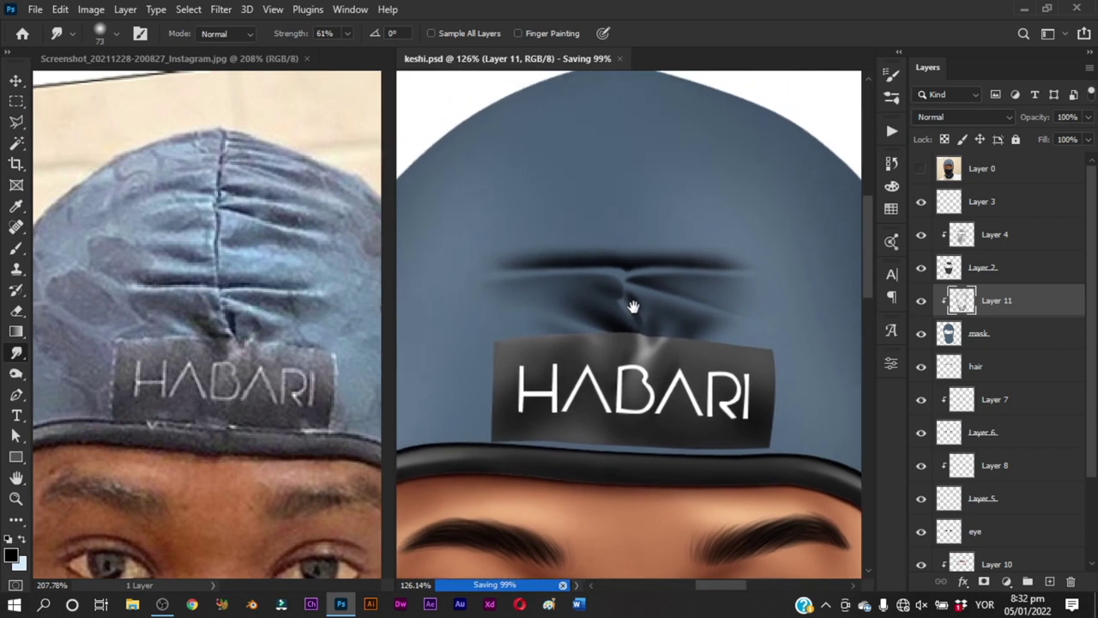
{"action": "key", "text": "b"}
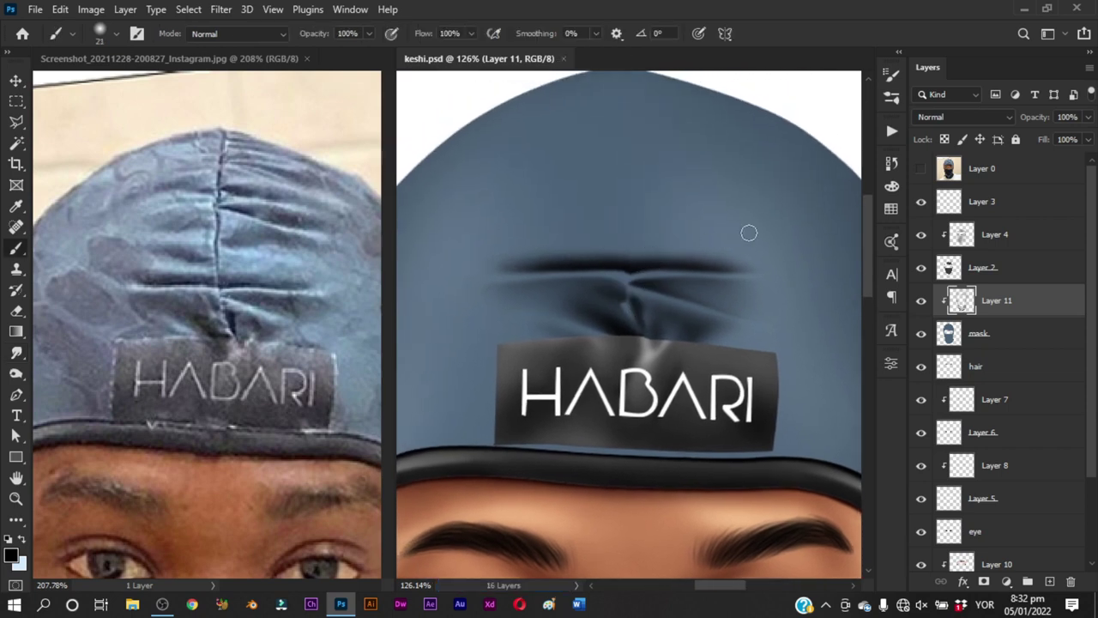
{"action": "key", "text": "p"}
{"action": "left_click", "coordinate": [921, 168]}
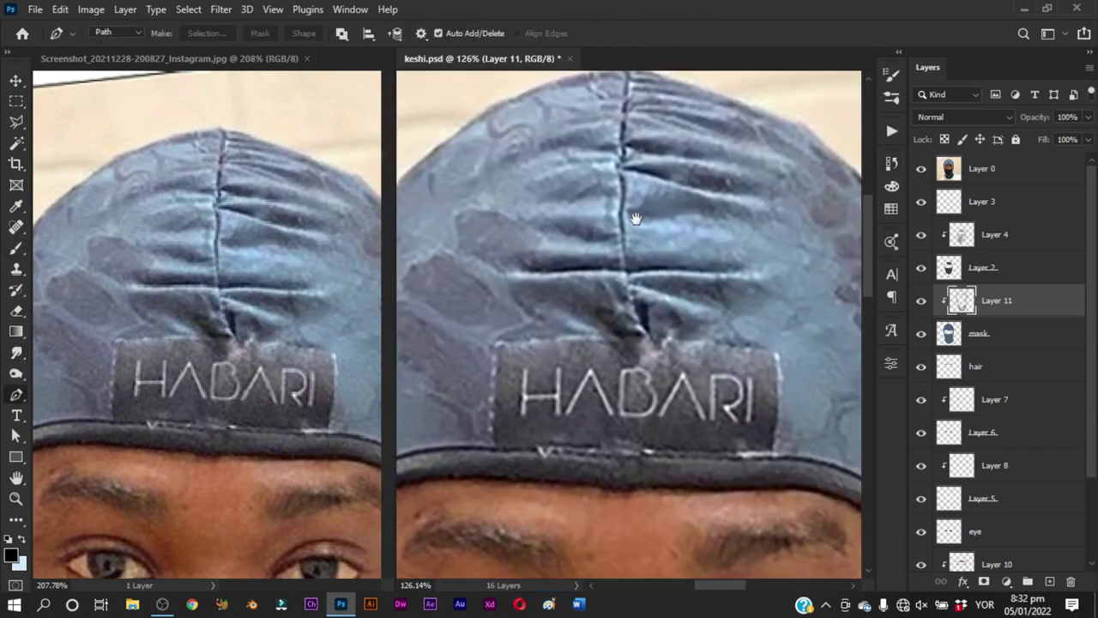
{"action": "scroll", "coordinate": [654, 220], "scroll_direction": "up", "scroll_amount": 2}
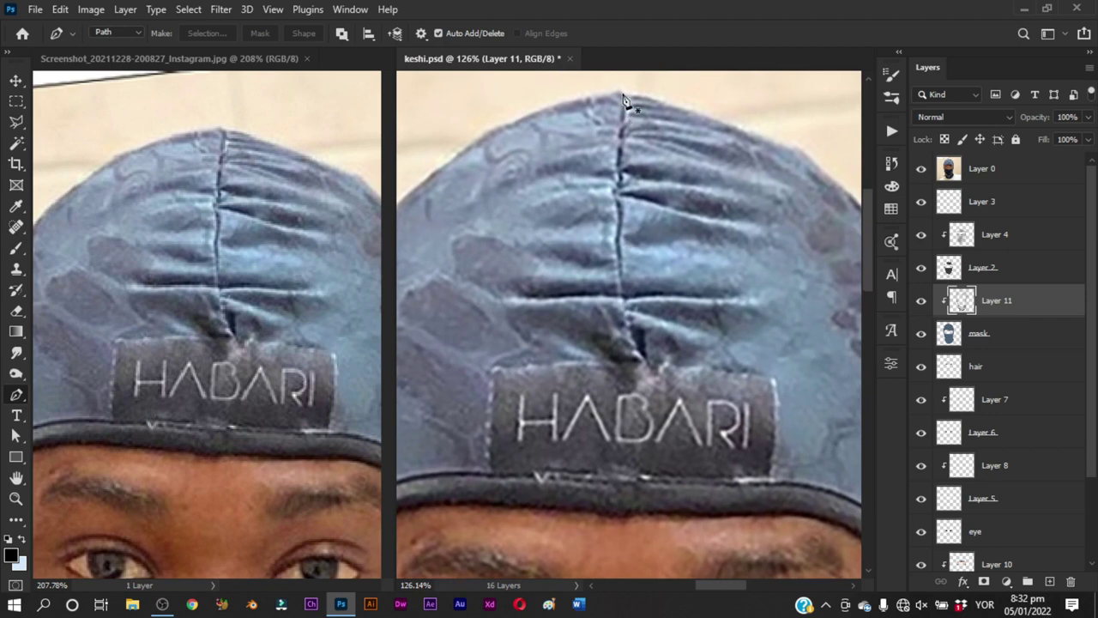
Trace a Pen path from the top of the crown seam down toward the cap front
{"action": "left_click_drag", "start_coordinate": [618, 89], "coordinate": [623, 128]}
{"action": "left_click_drag", "start_coordinate": [619, 226], "coordinate": [618, 239]}
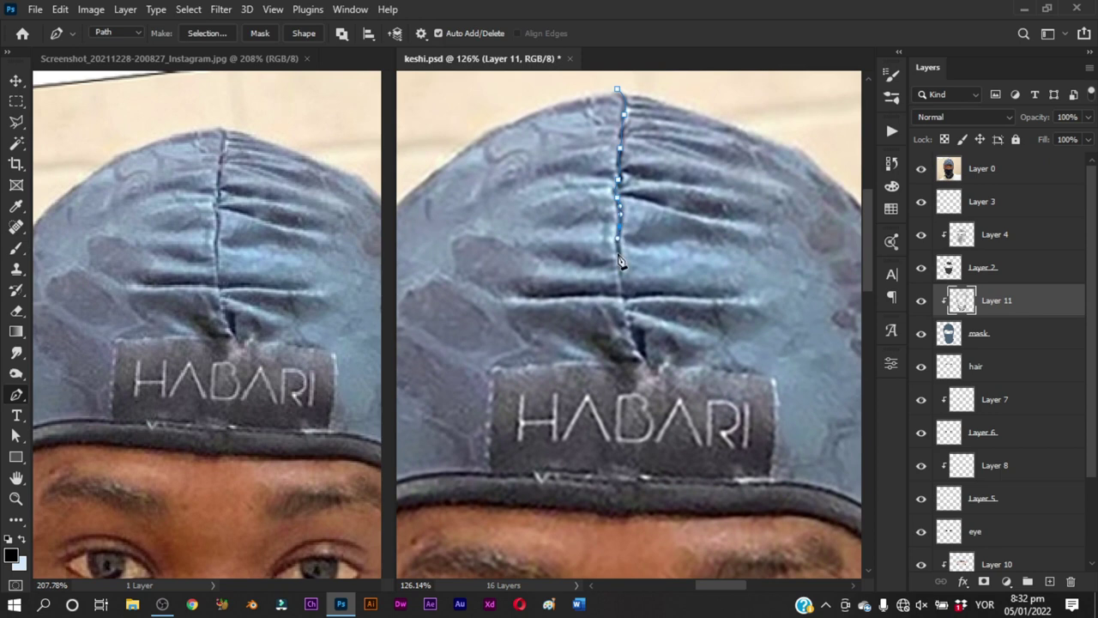
{"action": "left_click", "coordinate": [635, 369], "text": "ctrl"}
{"action": "key", "text": "b"}
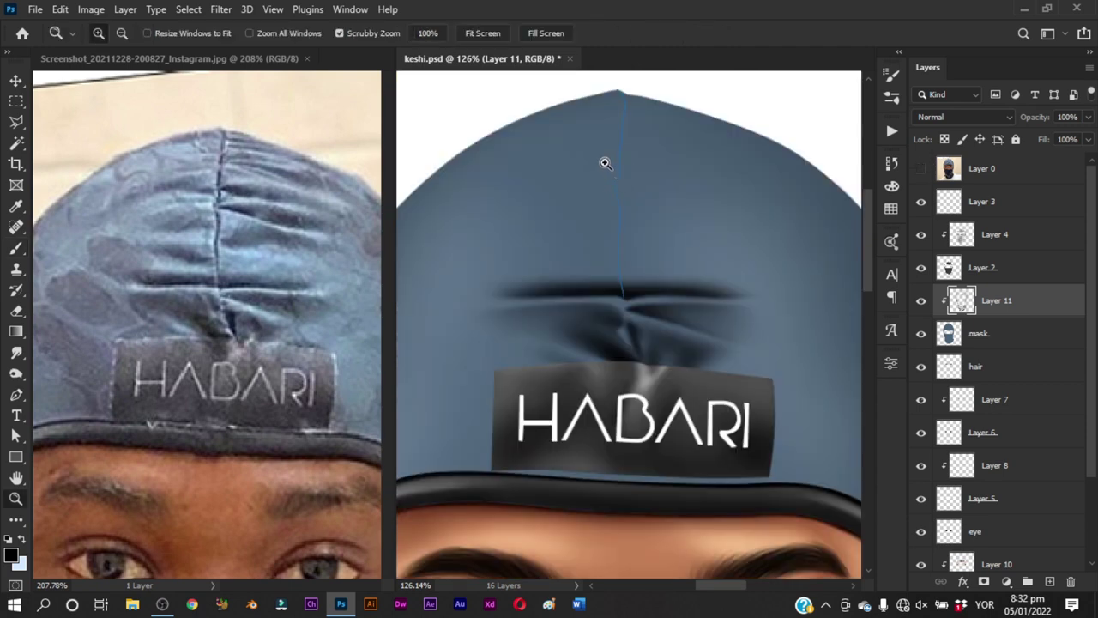
Paint a thin dark seam with a 9 px brush down the crown toward the HABARI label
{"action": "mouse_move", "coordinate": [603, 162]}
{"action": "left_mouse_down"}
{"action": "mouse_move", "coordinate": [632, 191]}
{"action": "mouse_move", "coordinate": [617, 161]}
{"action": "left_mouse_up"}
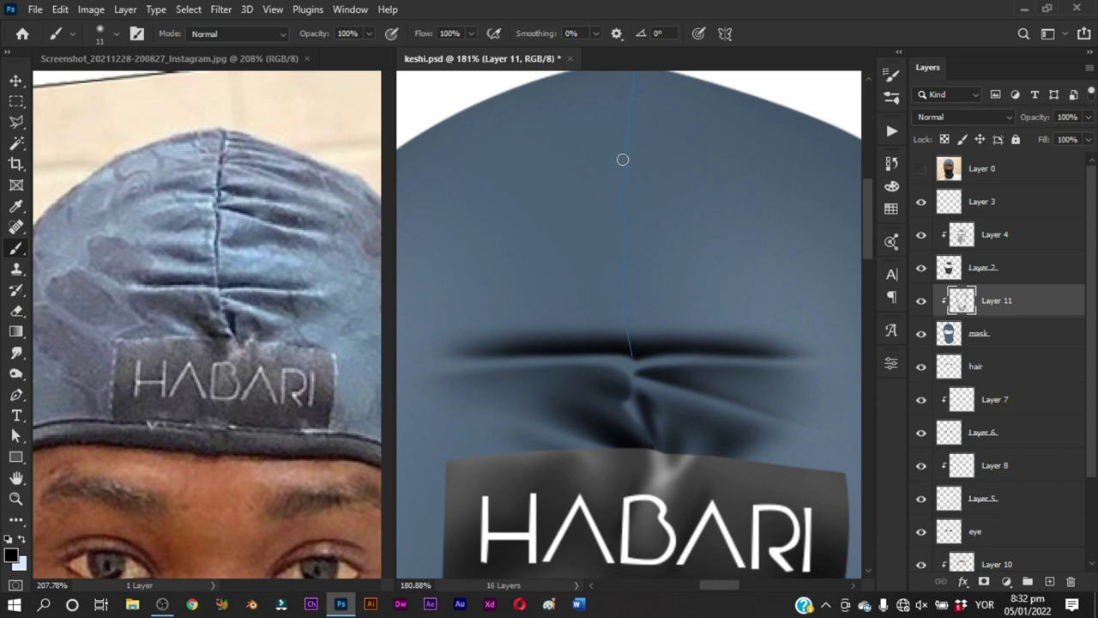
{"action": "mouse_move", "coordinate": [621, 153]}
{"action": "left_mouse_down"}
{"action": "mouse_move", "coordinate": [630, 211]}
{"action": "mouse_move", "coordinate": [624, 154]}
{"action": "left_mouse_up"}
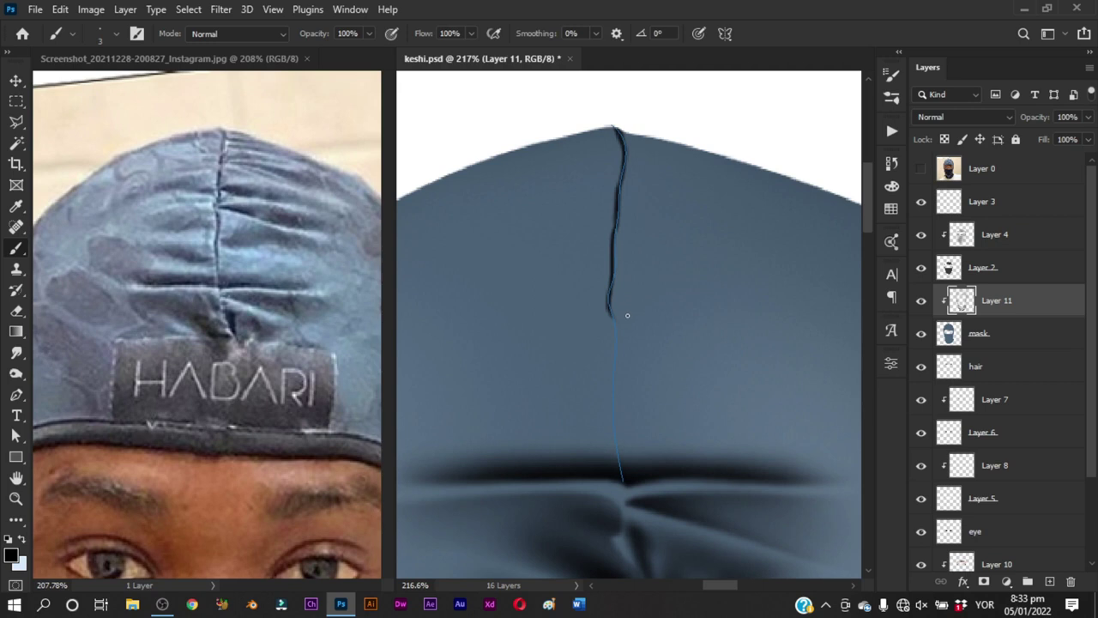
{"action": "left_click_drag", "start_coordinate": [601, 284], "coordinate": [593, 232]}
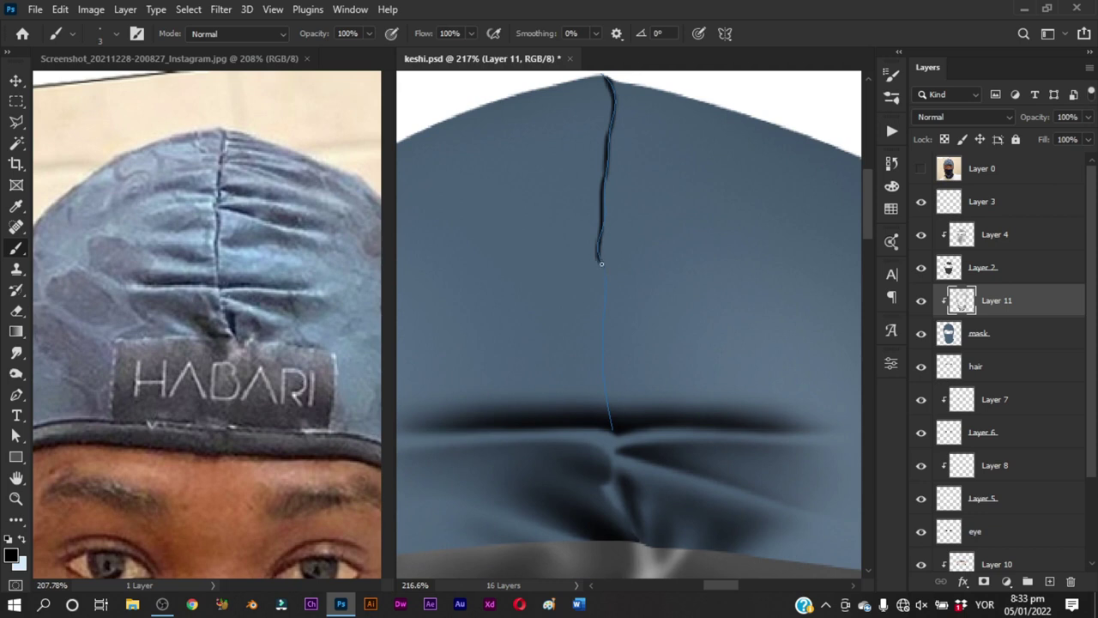
{"action": "left_click_drag", "start_coordinate": [615, 332], "coordinate": [621, 246]}
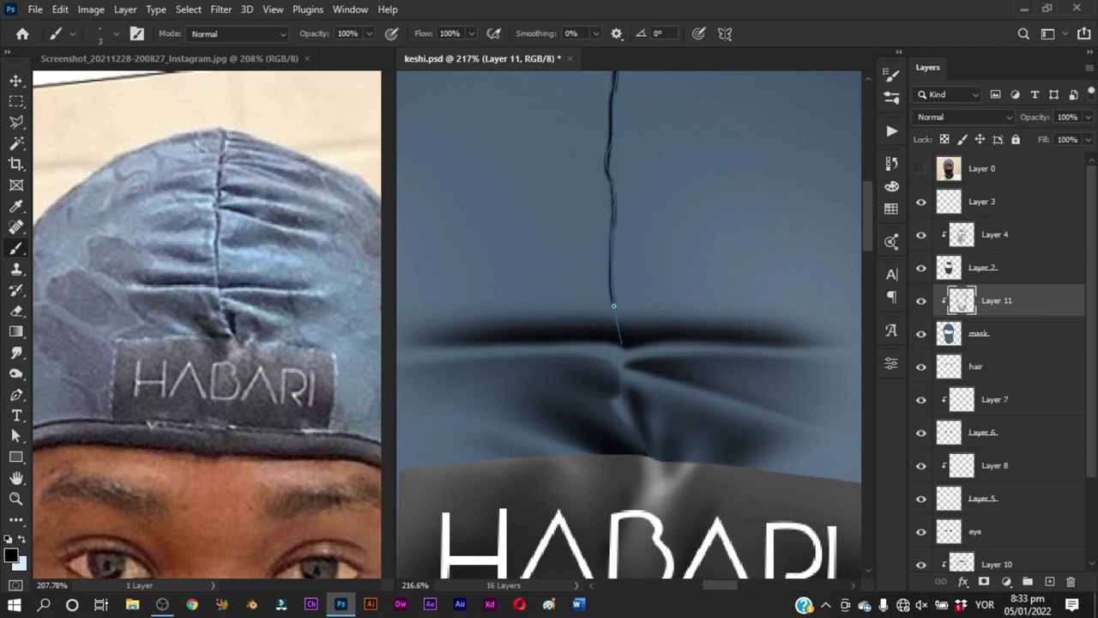
{"action": "left_click_drag", "start_coordinate": [614, 304], "coordinate": [617, 237]}
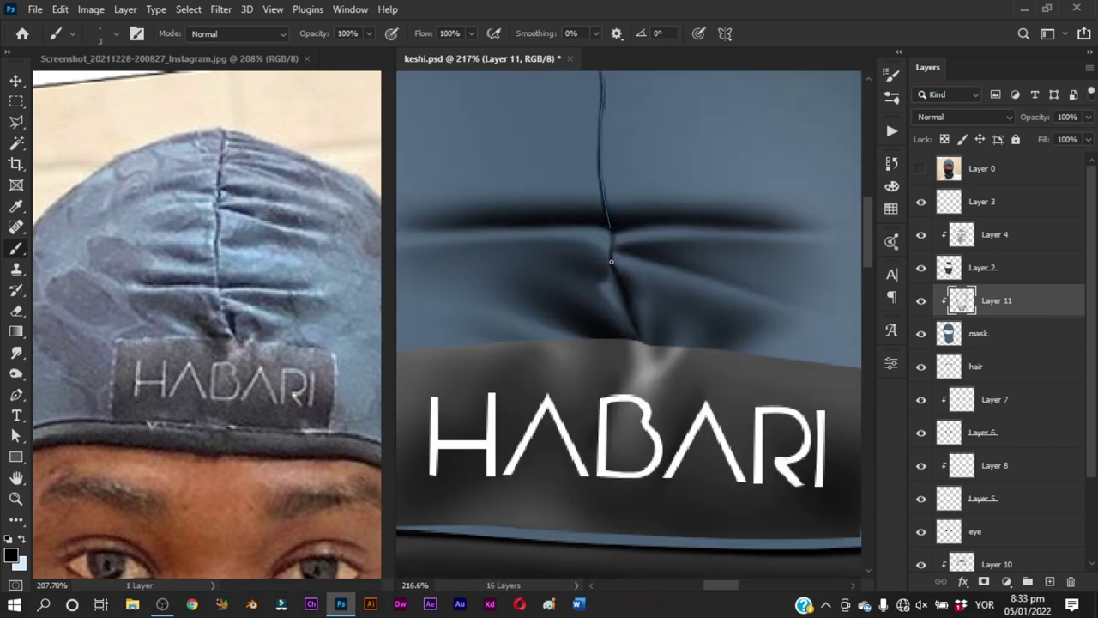
{"action": "left_click_drag", "start_coordinate": [603, 167], "coordinate": [632, 363]}
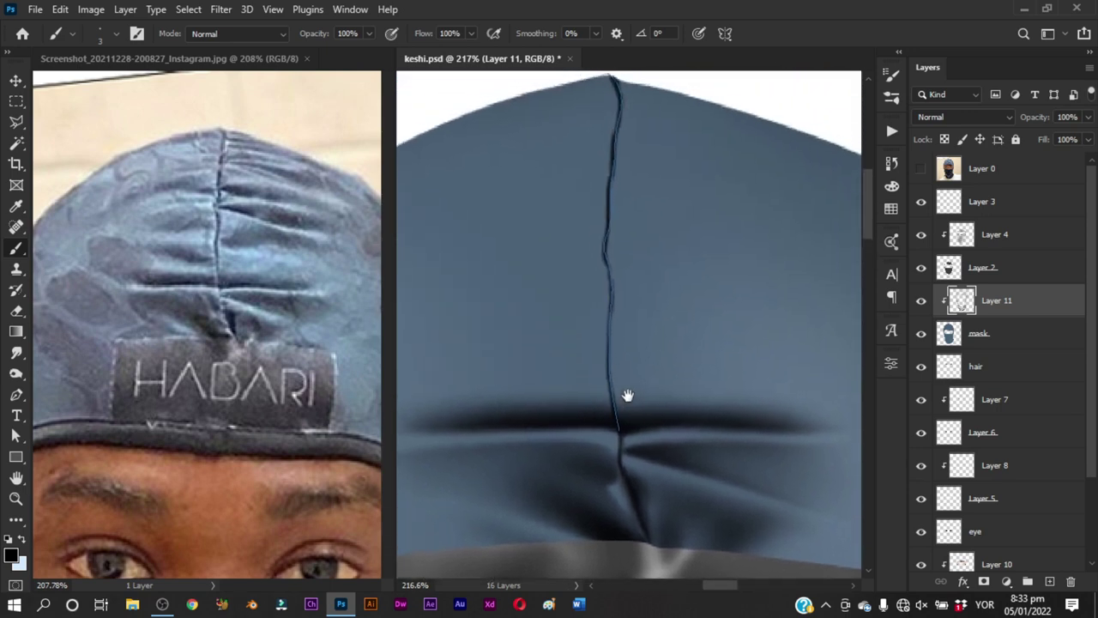
Zoom out and back in to check the painted seam
{"action": "key", "text": "p"}
{"action": "key", "text": "z"}
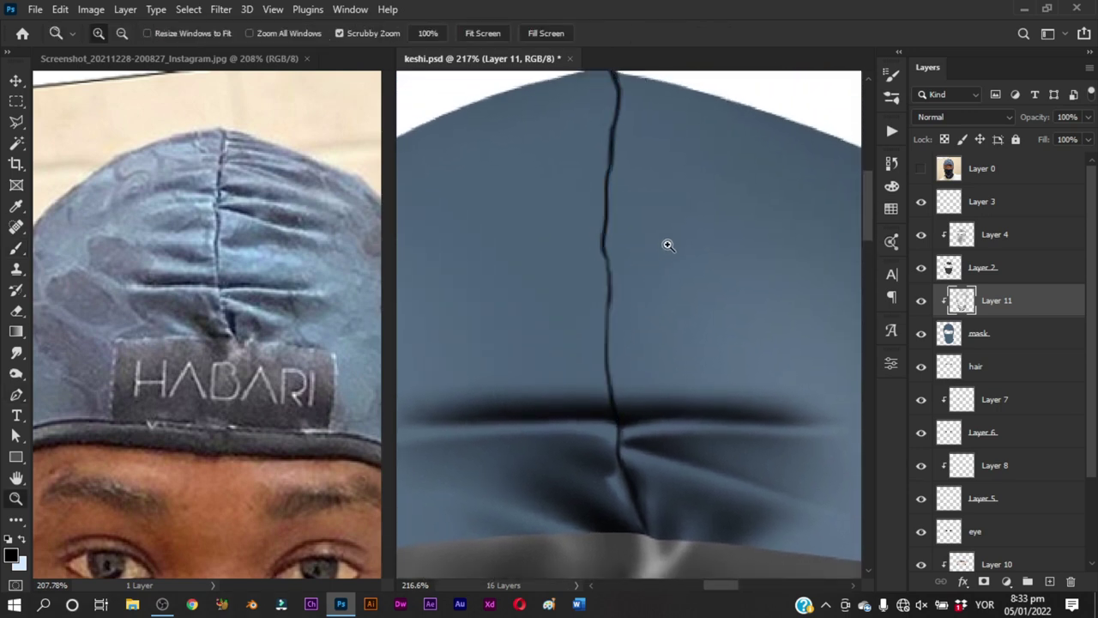
{"action": "scroll", "coordinate": [667, 245], "scroll_direction": "down", "scroll_amount": 5}
{"action": "scroll", "coordinate": [686, 271], "scroll_direction": "up", "scroll_amount": 3}
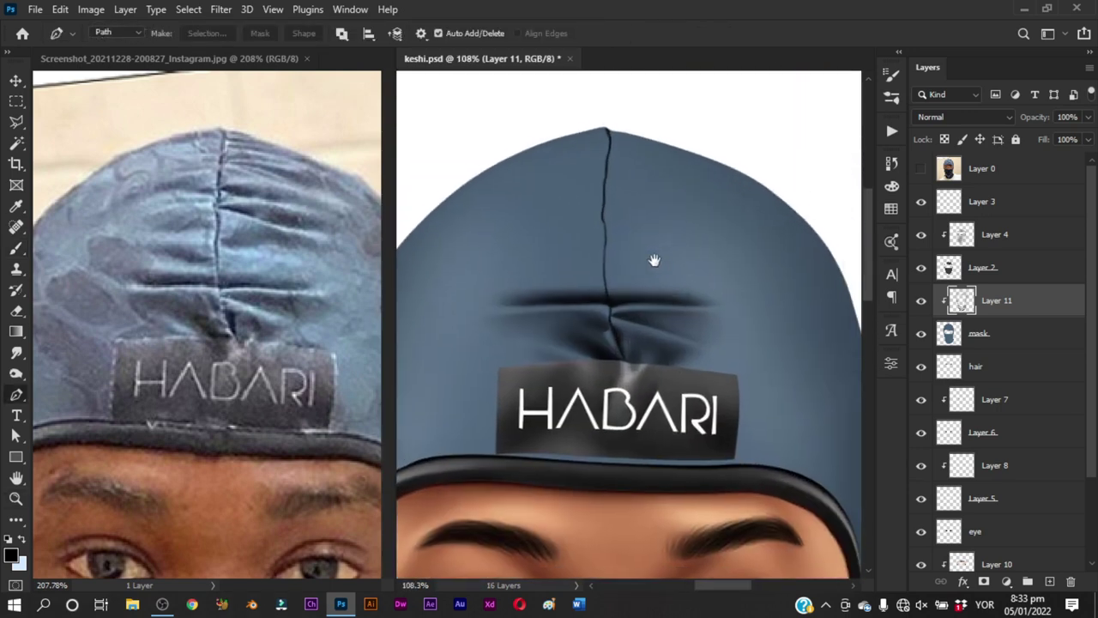
{"action": "scroll", "coordinate": [649, 255], "scroll_direction": "up", "scroll_amount": 1}
{"action": "scroll", "coordinate": [632, 293], "scroll_direction": "up", "scroll_amount": 1}
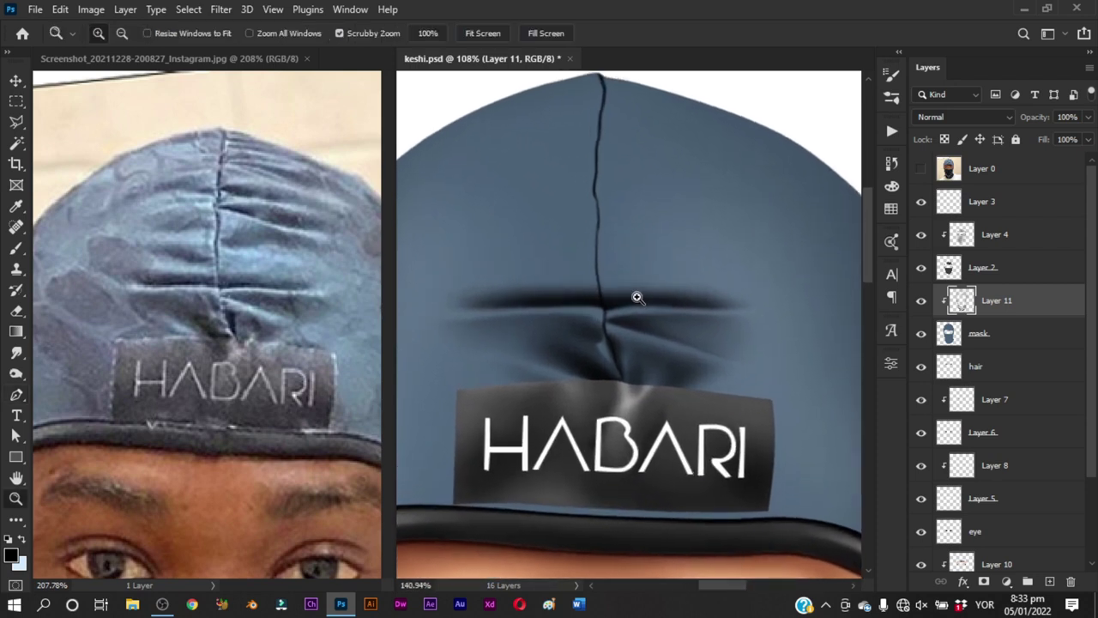
Show the reference photo and trace the first fold outline curving right from the seam
{"action": "key", "text": "p"}
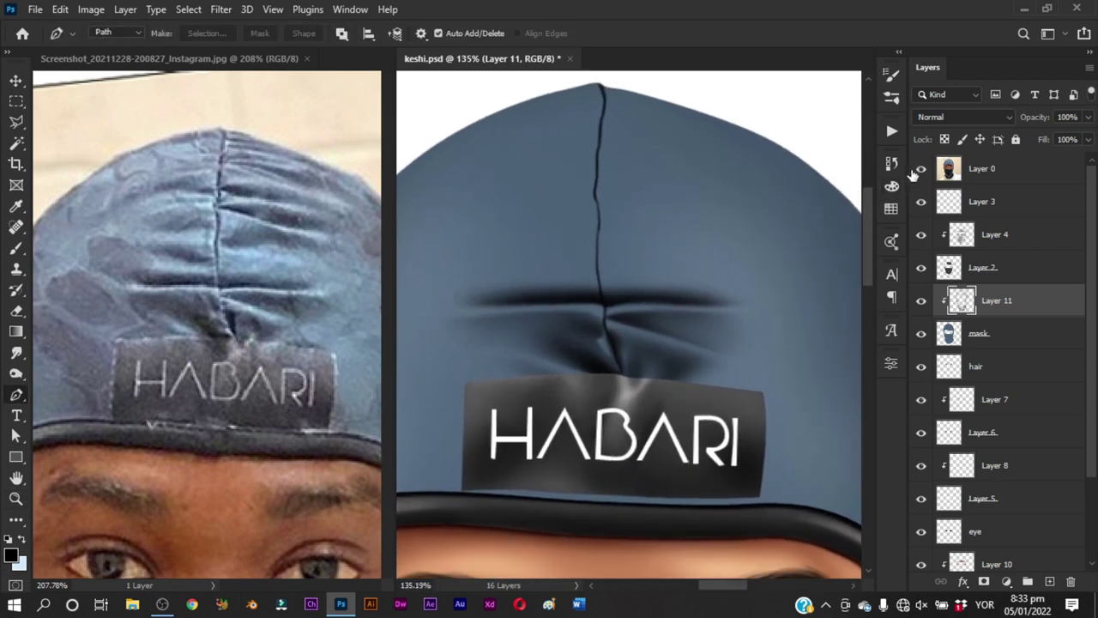
{"action": "left_click", "coordinate": [921, 168]}
{"action": "scroll", "coordinate": [600, 215], "scroll_direction": "up", "scroll_amount": 1}
{"action": "left_click", "coordinate": [594, 190]}
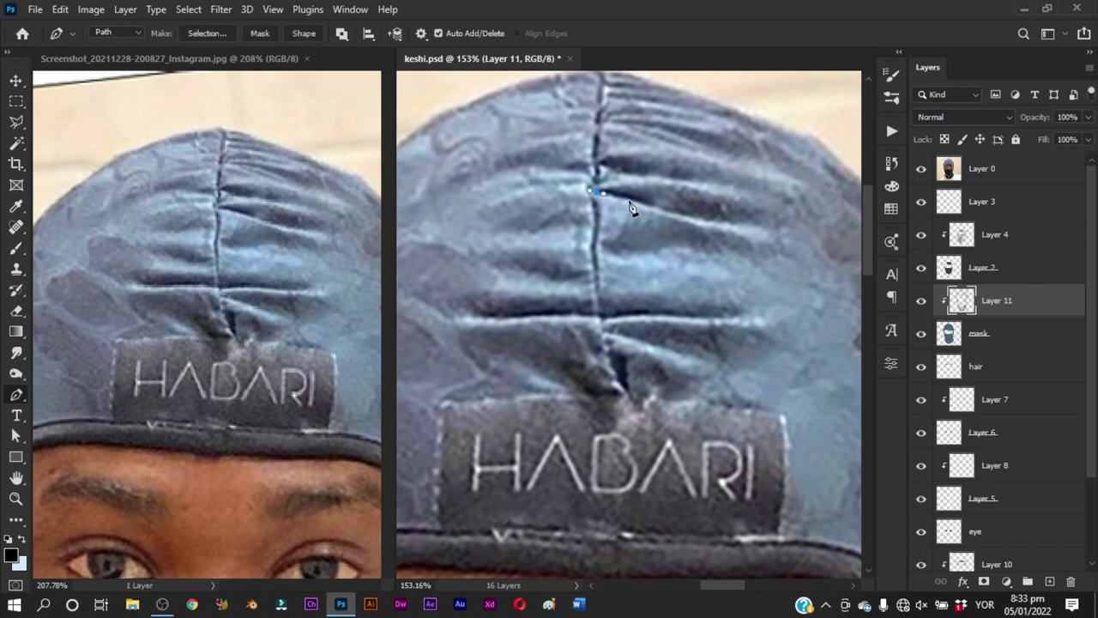
{"action": "left_click_drag", "start_coordinate": [640, 203], "coordinate": [650, 208]}
{"action": "left_click", "coordinate": [812, 227]}
{"action": "left_click_drag", "start_coordinate": [809, 212], "coordinate": [672, 186]}
{"action": "left_click", "coordinate": [596, 191]}
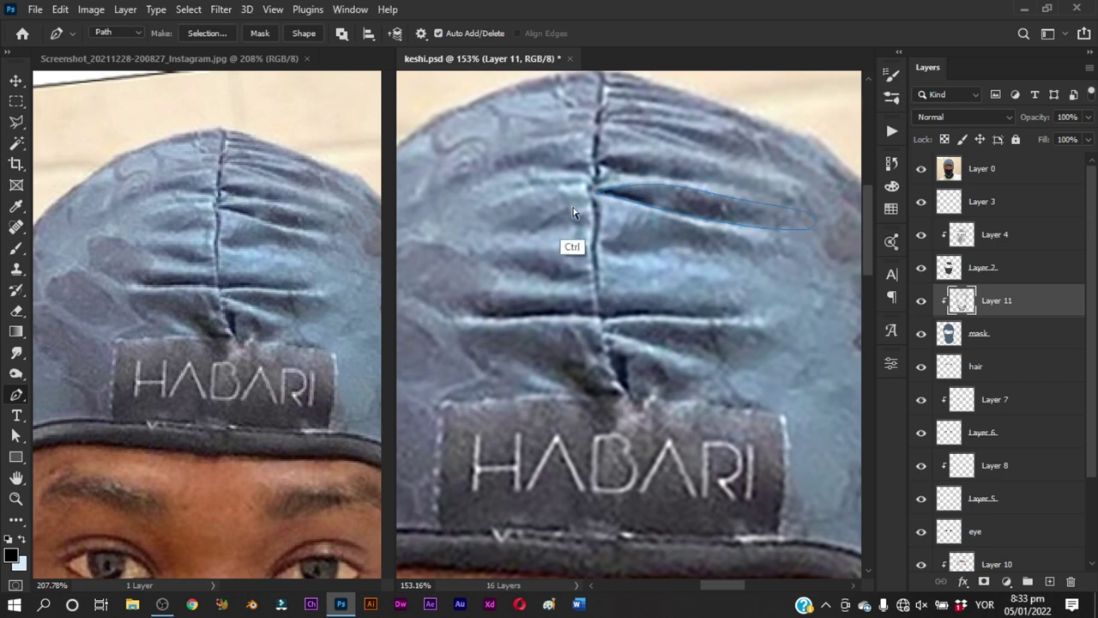
Trace the second fold and a left fold outline, then load the paths as a selection
{"action": "left_click_drag", "start_coordinate": [599, 171], "coordinate": [606, 170]}
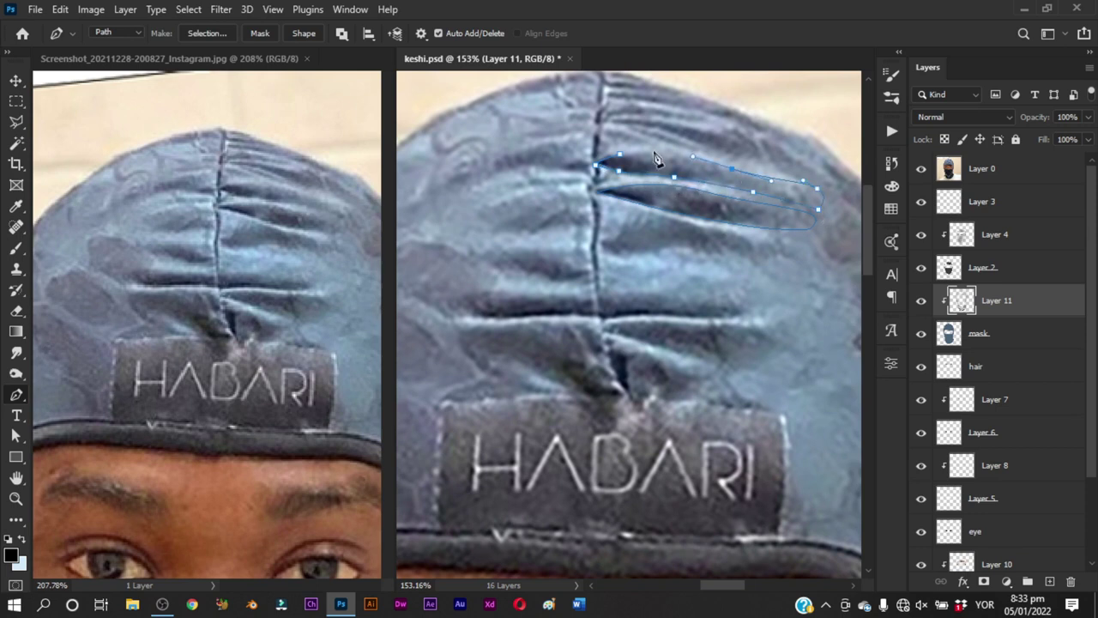
{"action": "left_click", "coordinate": [596, 169]}
{"action": "left_click", "coordinate": [475, 184]}
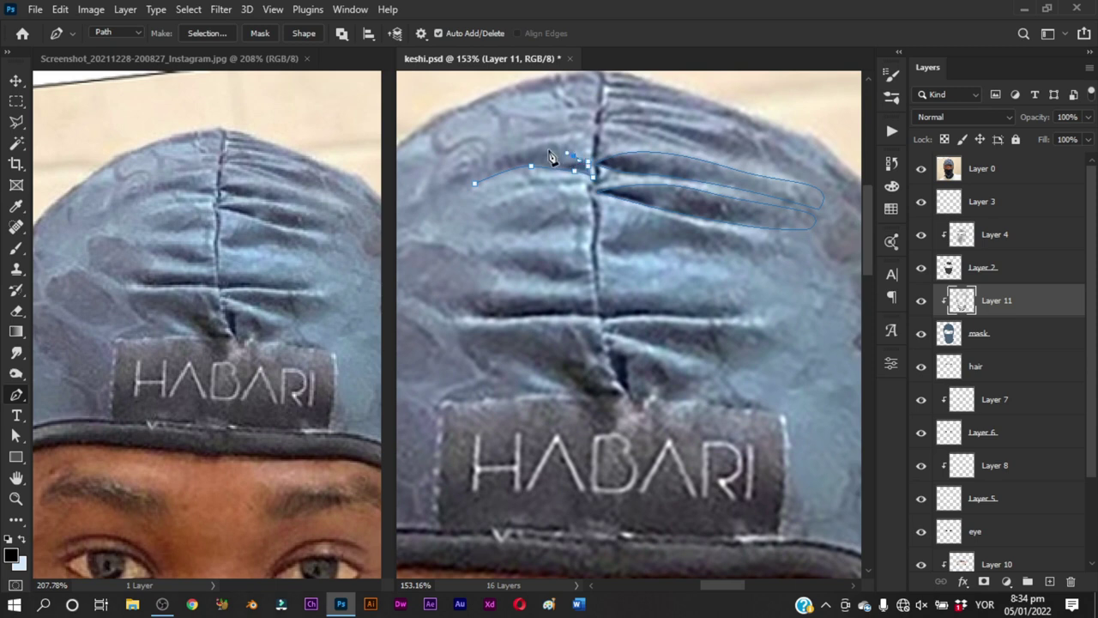
{"action": "left_click_drag", "start_coordinate": [592, 175], "coordinate": [589, 191]}
{"action": "left_click", "coordinate": [474, 184]}
{"action": "key", "text": "ctrl+Return"}
Hide the reference and paint dark shading inside the right and left fold selections
{"action": "key", "text": "b"}
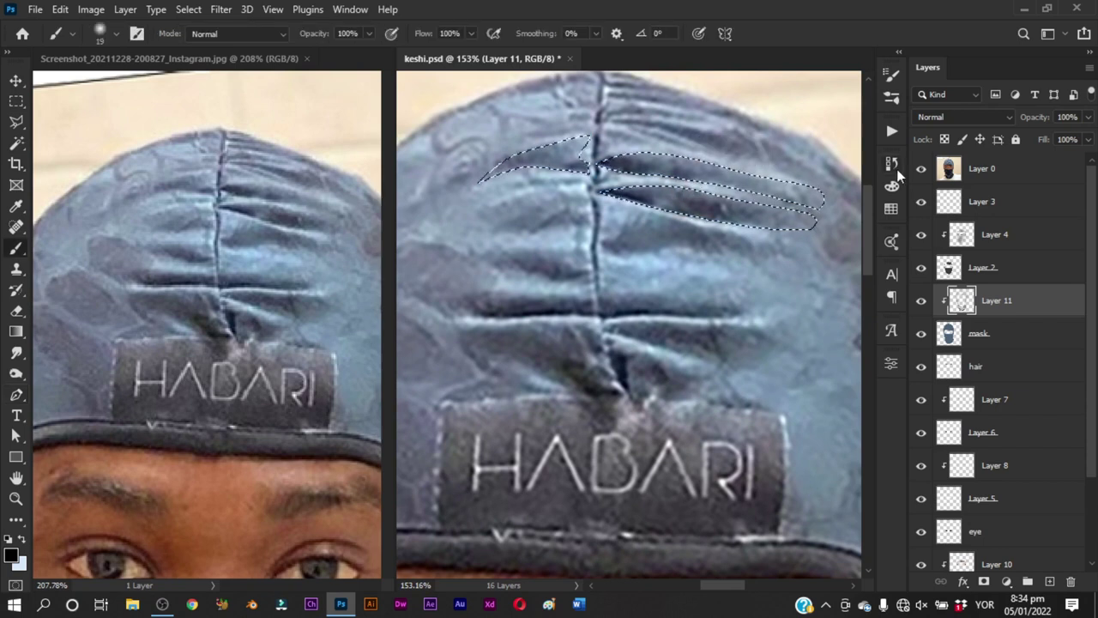
{"action": "left_click", "coordinate": [921, 169]}
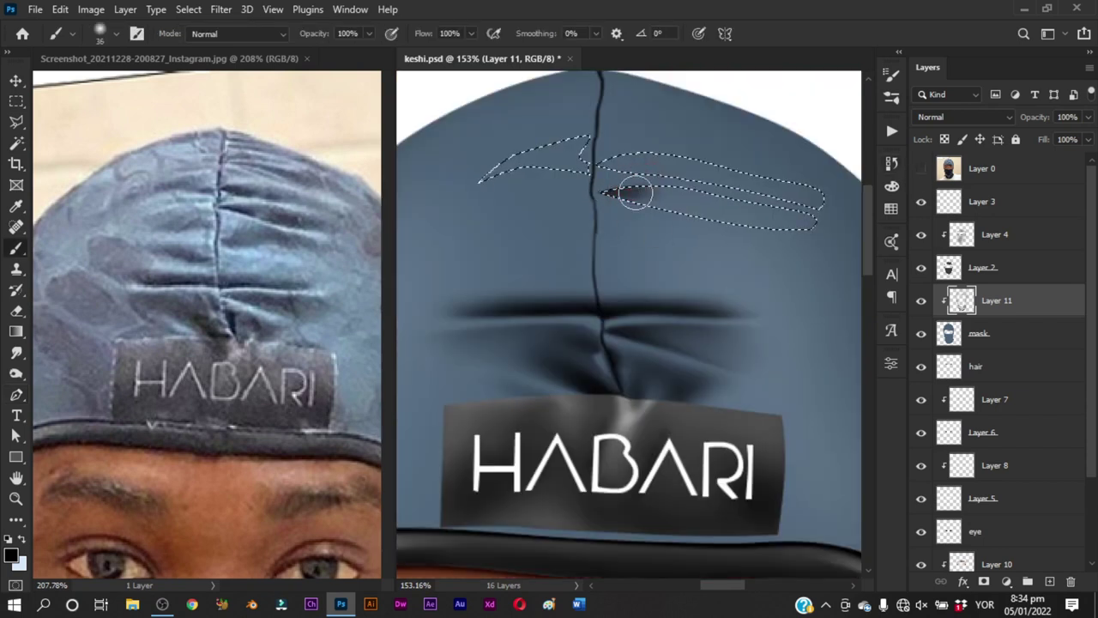
{"action": "mouse_move", "coordinate": [639, 195]}
{"action": "left_mouse_down"}
{"action": "mouse_move", "coordinate": [608, 194]}
{"action": "mouse_move", "coordinate": [658, 197]}
{"action": "mouse_move", "coordinate": [609, 162]}
{"action": "mouse_move", "coordinate": [724, 170]}
{"action": "left_mouse_up"}
{"action": "mouse_move", "coordinate": [635, 166]}
{"action": "left_mouse_down"}
{"action": "mouse_move", "coordinate": [603, 163]}
{"action": "mouse_move", "coordinate": [645, 167]}
{"action": "mouse_move", "coordinate": [643, 204]}
{"action": "mouse_move", "coordinate": [672, 177]}
{"action": "mouse_move", "coordinate": [570, 166]}
{"action": "mouse_move", "coordinate": [584, 213]}
{"action": "left_mouse_up"}
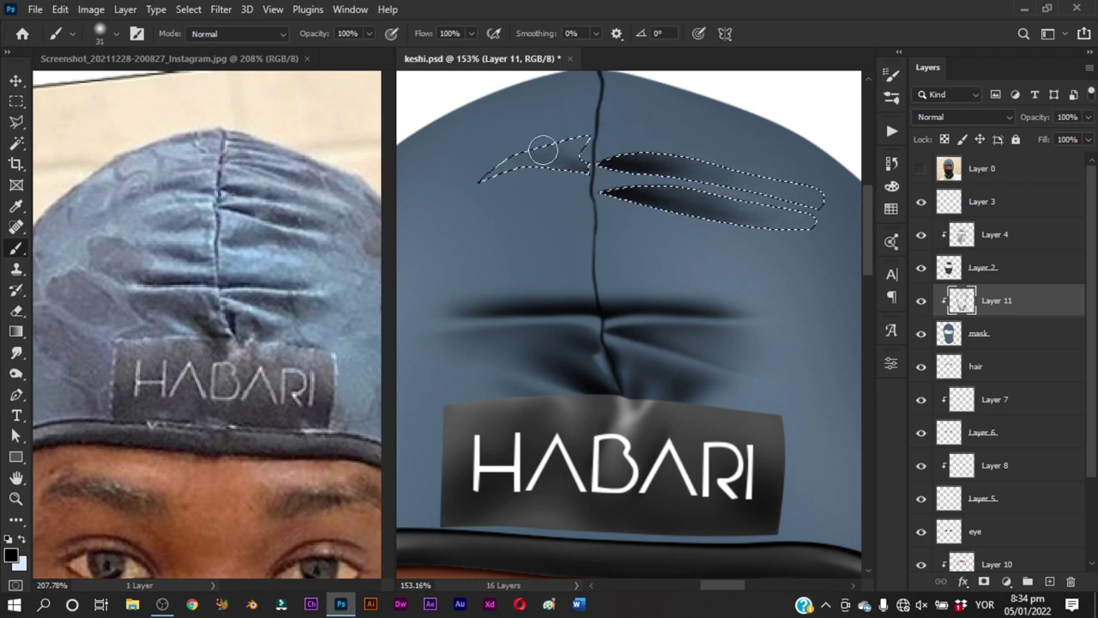
{"action": "mouse_move", "coordinate": [558, 159]}
{"action": "left_mouse_down"}
{"action": "mouse_move", "coordinate": [572, 143]}
{"action": "mouse_move", "coordinate": [558, 144]}
{"action": "left_mouse_up"}
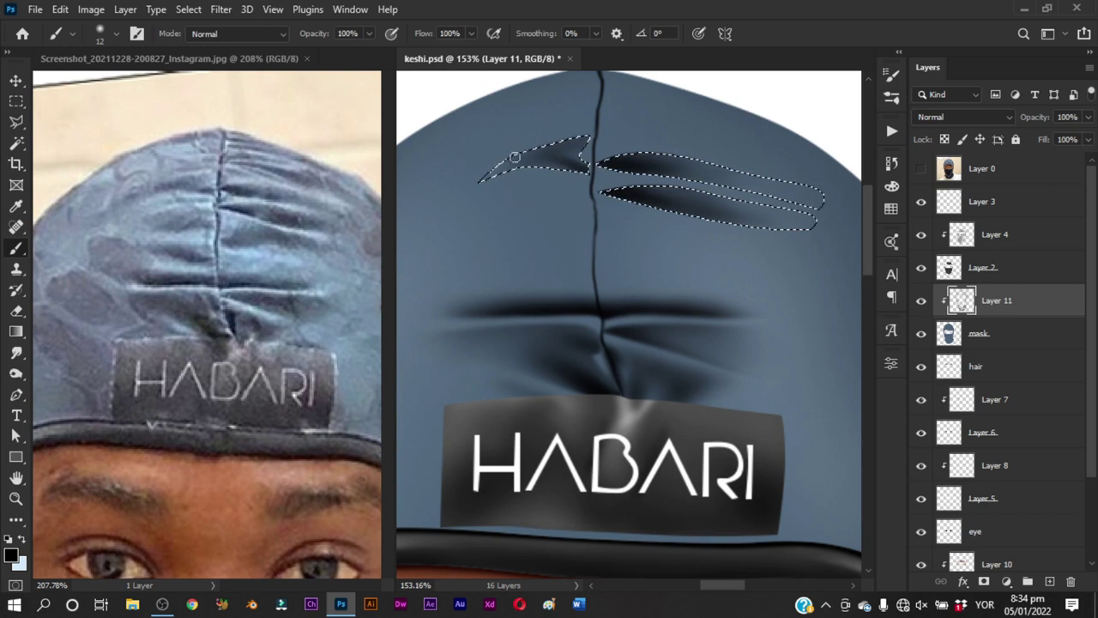
{"action": "key", "text": "ctrl+d"}
Smudge the fold shading to soften its edges into the cap
{"action": "key", "text": "r"}
{"action": "mouse_move", "coordinate": [638, 183]}
{"action": "left_mouse_down"}
{"action": "mouse_move", "coordinate": [713, 174]}
{"action": "mouse_move", "coordinate": [749, 220]}
{"action": "mouse_move", "coordinate": [643, 197]}
{"action": "mouse_move", "coordinate": [643, 167]}
{"action": "mouse_move", "coordinate": [626, 161]}
{"action": "mouse_move", "coordinate": [520, 164]}
{"action": "mouse_move", "coordinate": [536, 147]}
{"action": "left_mouse_up"}
{"action": "scroll", "coordinate": [532, 247], "scroll_direction": "down", "scroll_amount": 2}
Adjust the zoom on the crown and save the document
{"action": "key", "text": "z"}
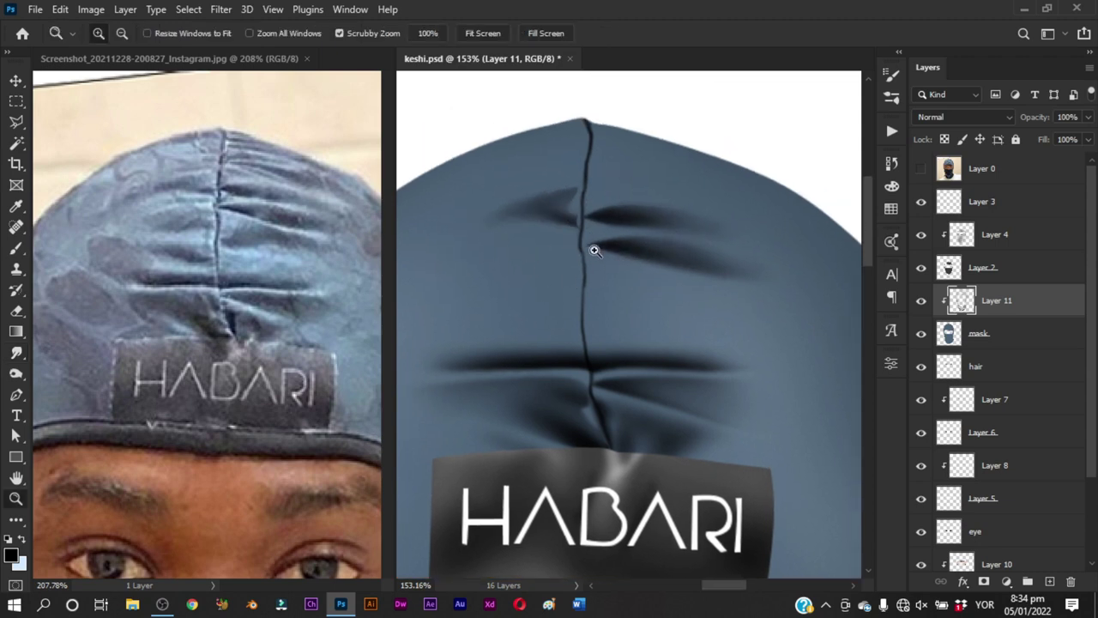
{"action": "scroll", "coordinate": [512, 335], "scroll_direction": "down", "scroll_amount": 3}
{"action": "scroll", "coordinate": [588, 244], "scroll_direction": "up", "scroll_amount": 3}
{"action": "scroll", "coordinate": [588, 243], "scroll_direction": "up", "scroll_amount": 2}
{"action": "key", "text": "ctrl+s"}
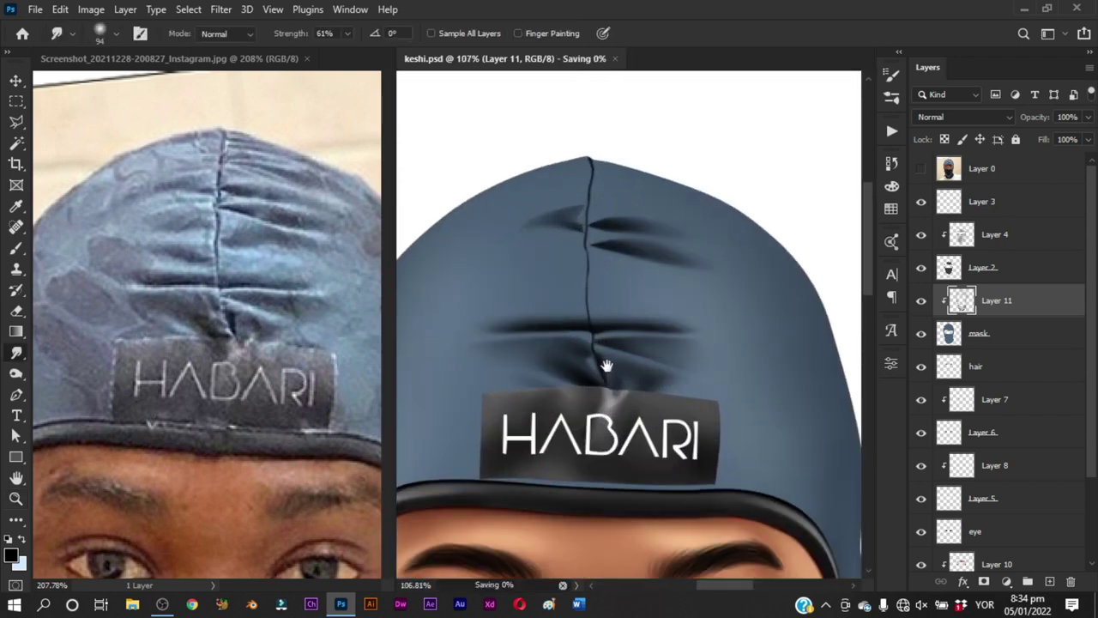
{"action": "left_click_drag", "start_coordinate": [613, 365], "coordinate": [599, 301]}
{"action": "key", "text": "z"}
{"action": "scroll", "coordinate": [599, 301], "scroll_direction": "up", "scroll_amount": 1}
{"action": "key", "text": "b"}
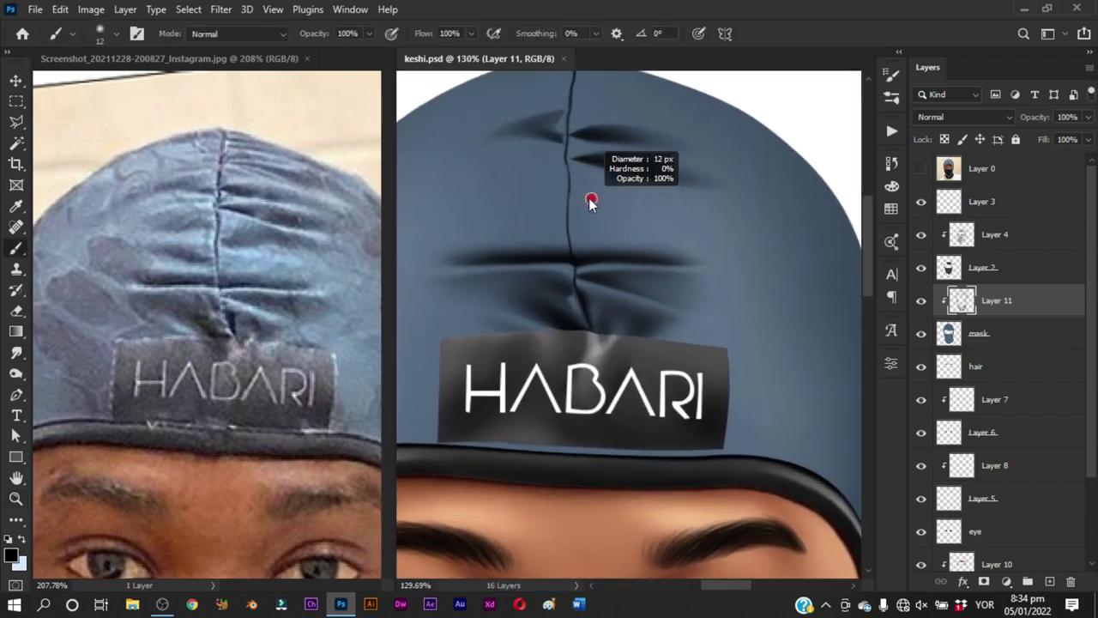
Paint dark fold strokes across the crown on both sides of the seam
{"action": "left_click", "coordinate": [596, 198]}
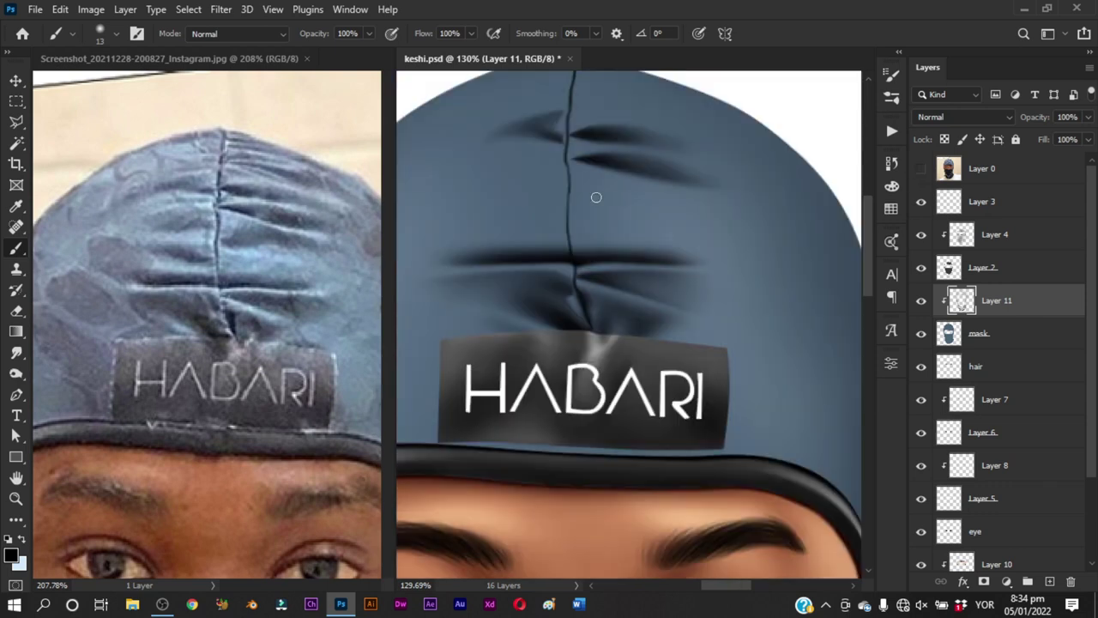
{"action": "key", "text": "bracketright"}
{"action": "right_click", "coordinate": [622, 206], "text": "alt"}
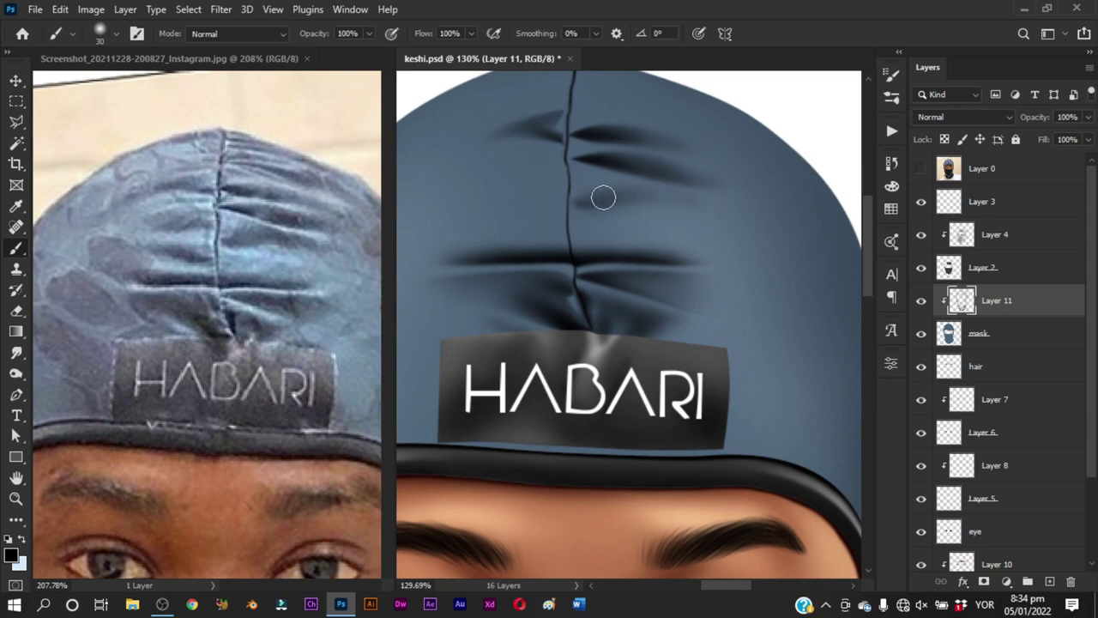
{"action": "left_click_drag", "start_coordinate": [627, 199], "coordinate": [721, 206]}
{"action": "right_click", "coordinate": [522, 192], "text": "alt"}
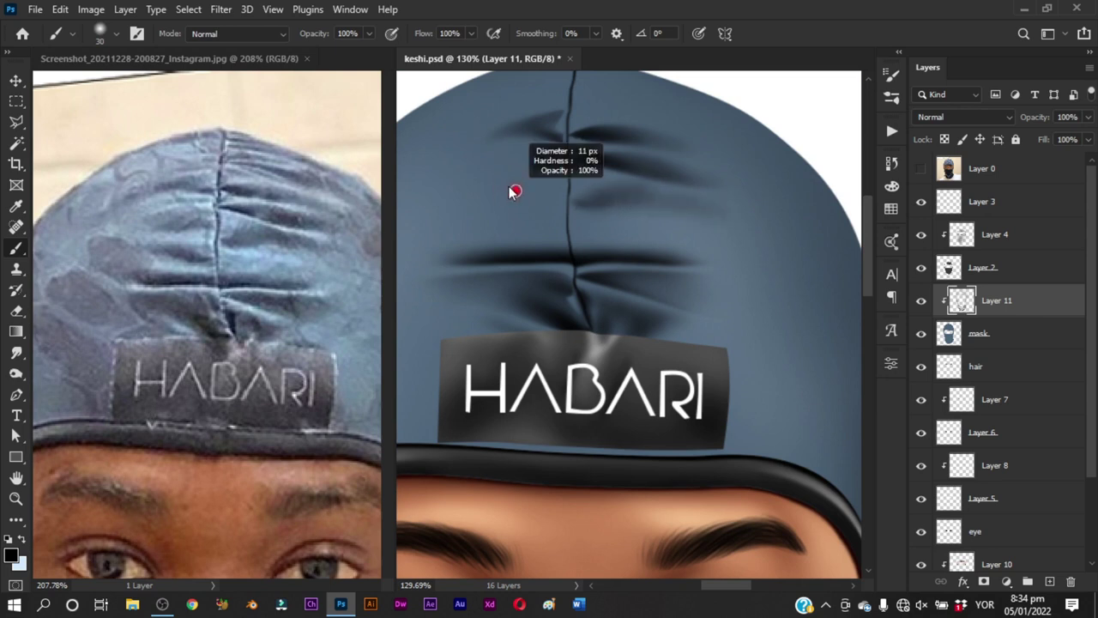
{"action": "left_click", "coordinate": [920, 170]}
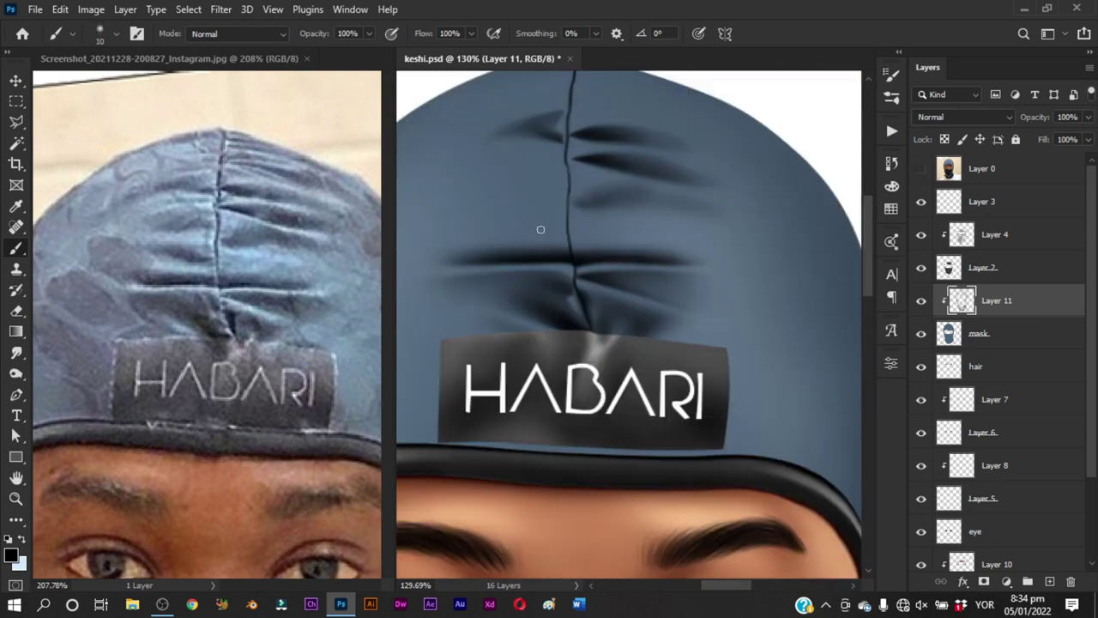
{"action": "right_click", "coordinate": [535, 228], "text": "alt"}
{"action": "left_click_drag", "start_coordinate": [560, 227], "coordinate": [527, 227]}
{"action": "right_click", "coordinate": [539, 230], "text": "alt"}
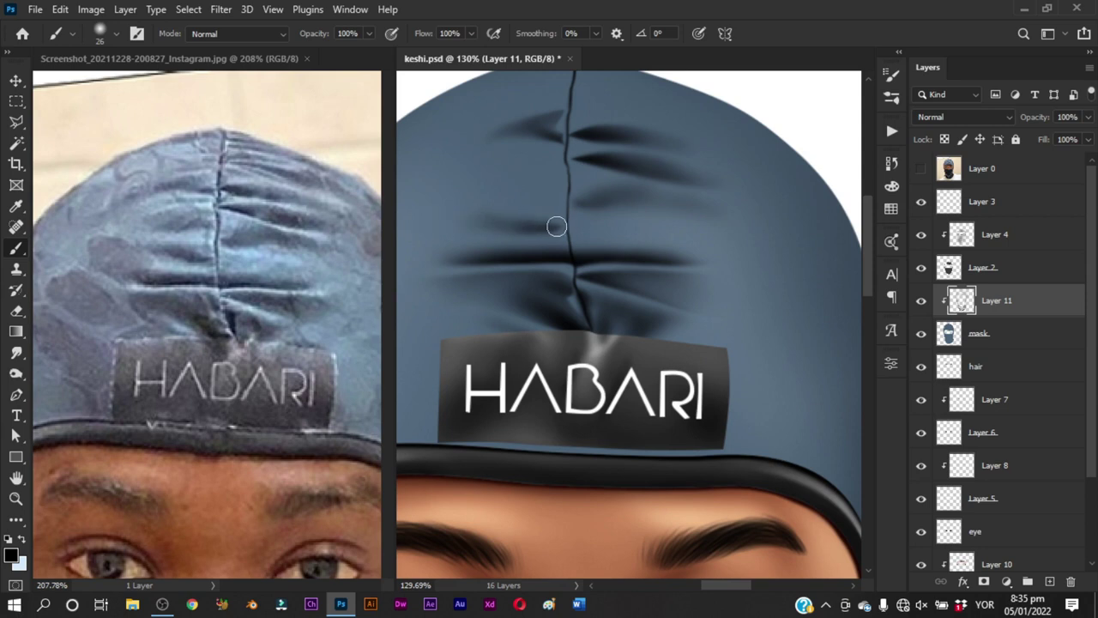
{"action": "left_click_drag", "start_coordinate": [556, 226], "coordinate": [511, 226]}
Compare against the reference photo while tuning the brush size
{"action": "right_click", "coordinate": [541, 180], "text": "alt"}
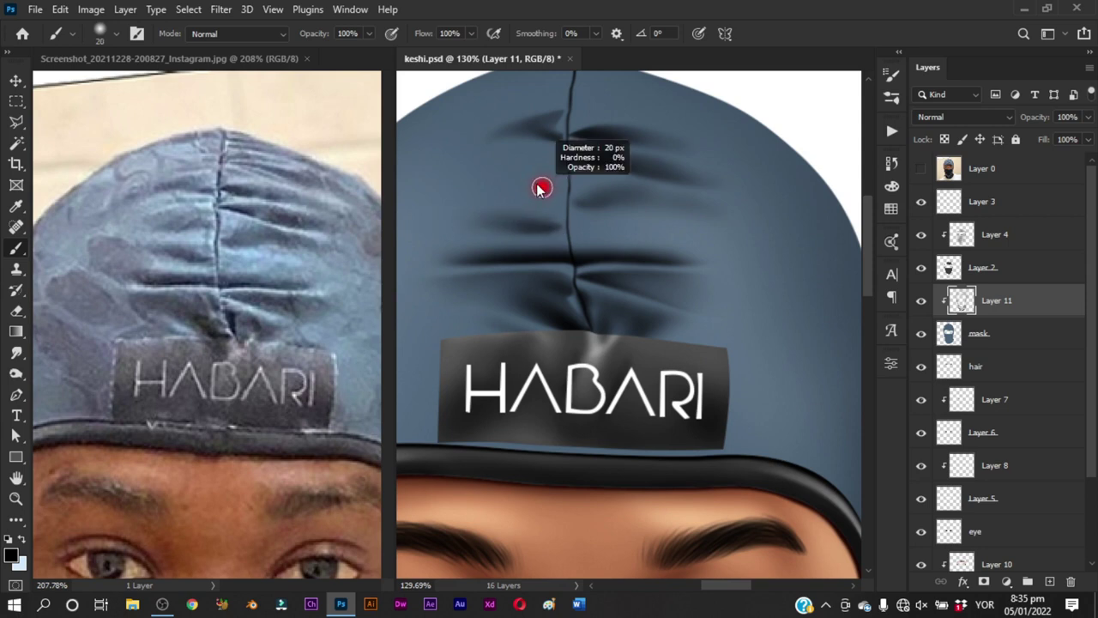
{"action": "left_click", "coordinate": [923, 168]}
{"action": "left_click", "coordinate": [922, 168]}
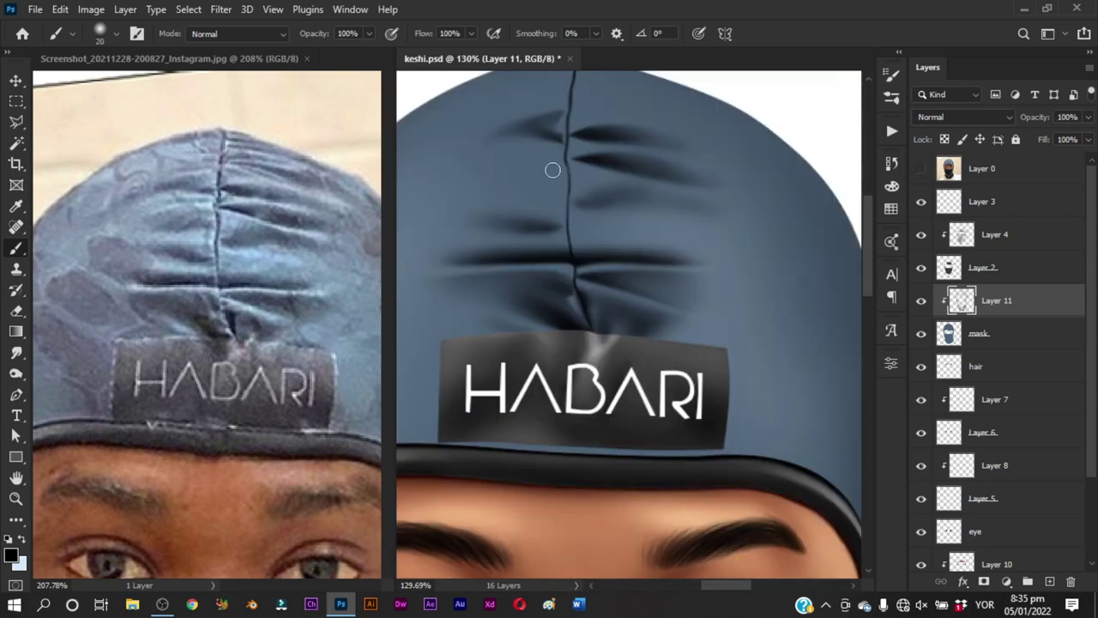
{"action": "right_click", "coordinate": [546, 181], "text": "alt"}
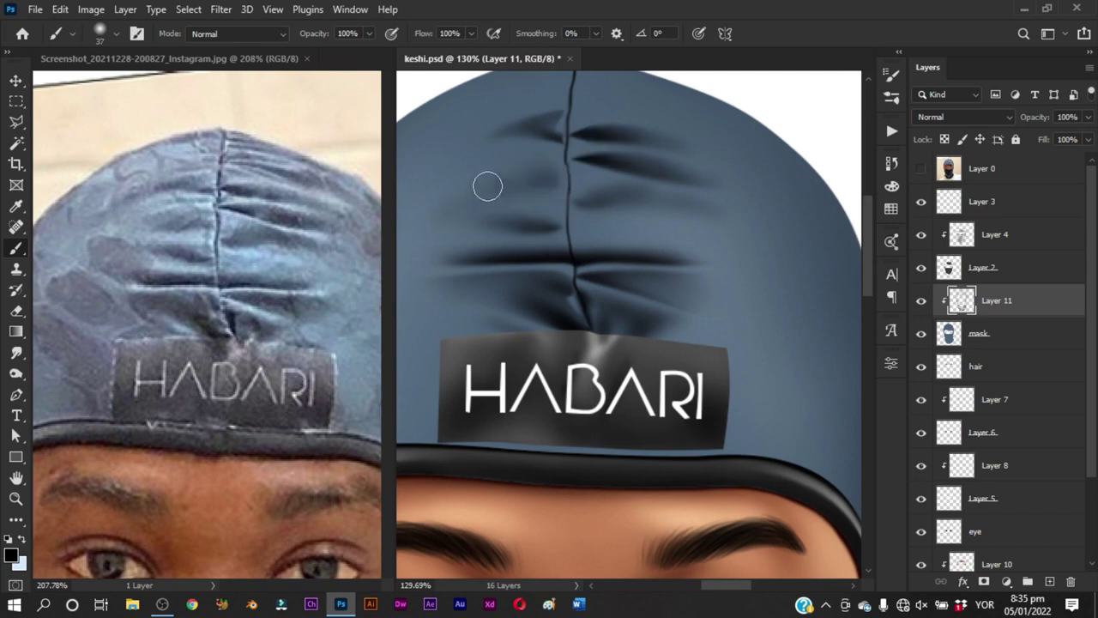
{"action": "right_click", "coordinate": [530, 178], "text": "alt"}
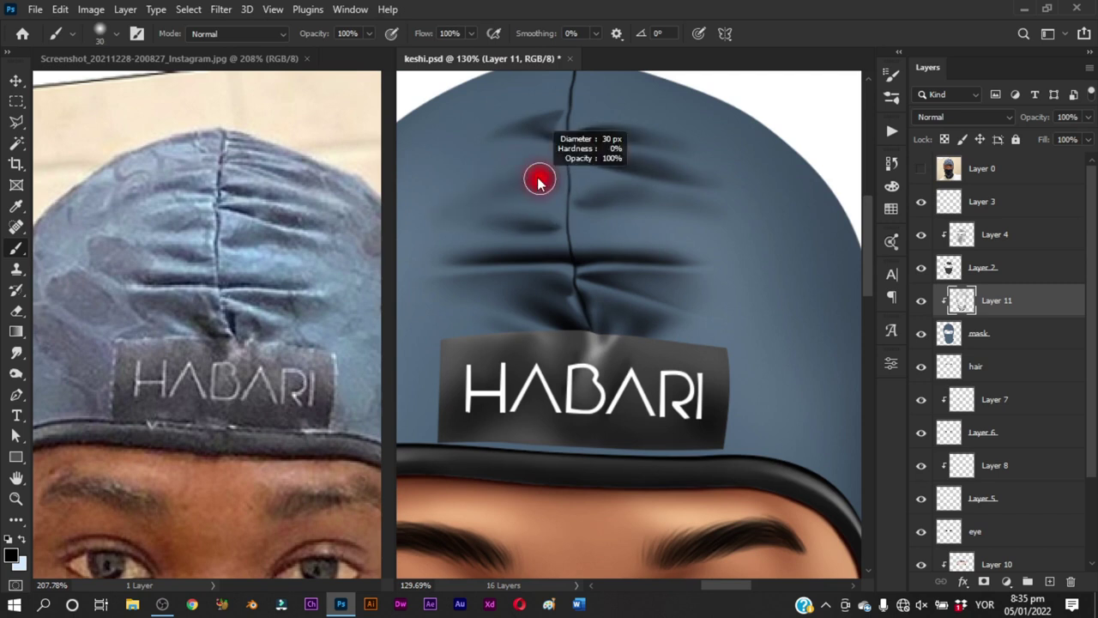
{"action": "left_click", "coordinate": [920, 168]}
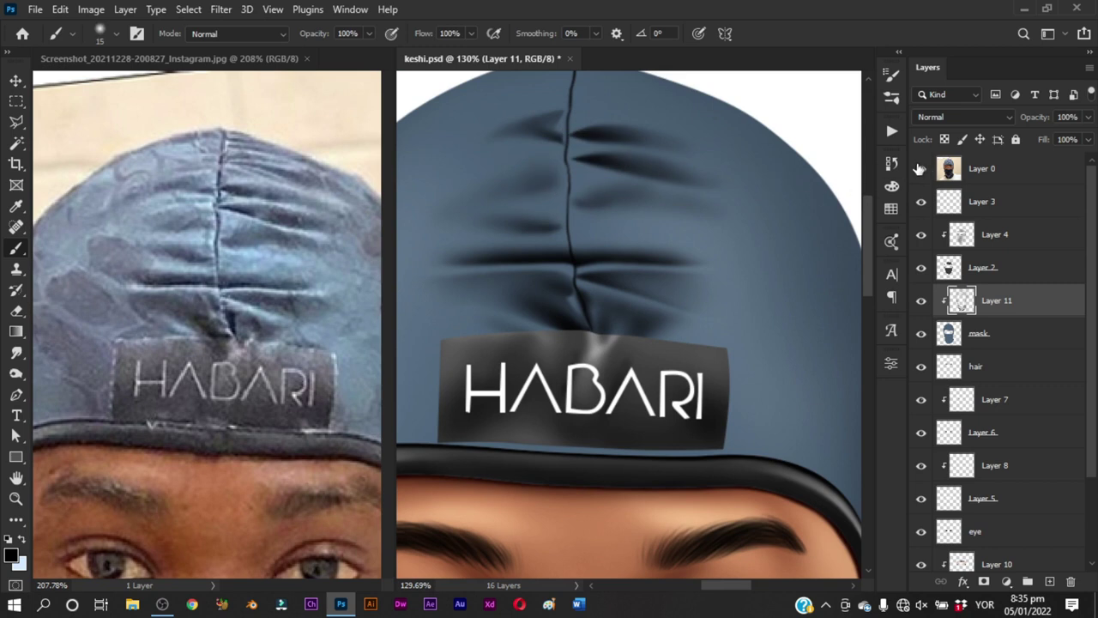
{"action": "left_click", "coordinate": [920, 168]}
{"action": "right_click", "coordinate": [599, 175], "text": "alt"}
Darken the fold beside the seam near the crown top with an 18 px brush
{"action": "left_click_drag", "start_coordinate": [576, 171], "coordinate": [610, 214]}
{"action": "right_click", "coordinate": [605, 167], "text": "alt"}
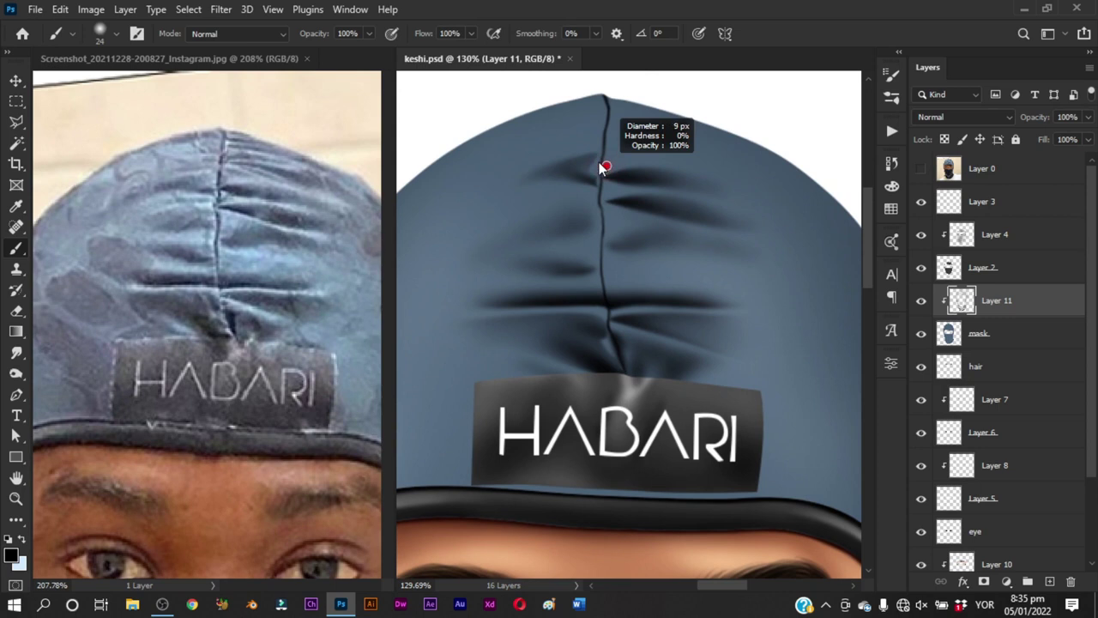
{"action": "left_click_drag", "start_coordinate": [606, 167], "coordinate": [616, 156]}
{"action": "left_click", "coordinate": [920, 169]}
{"action": "left_click", "coordinate": [921, 168]}
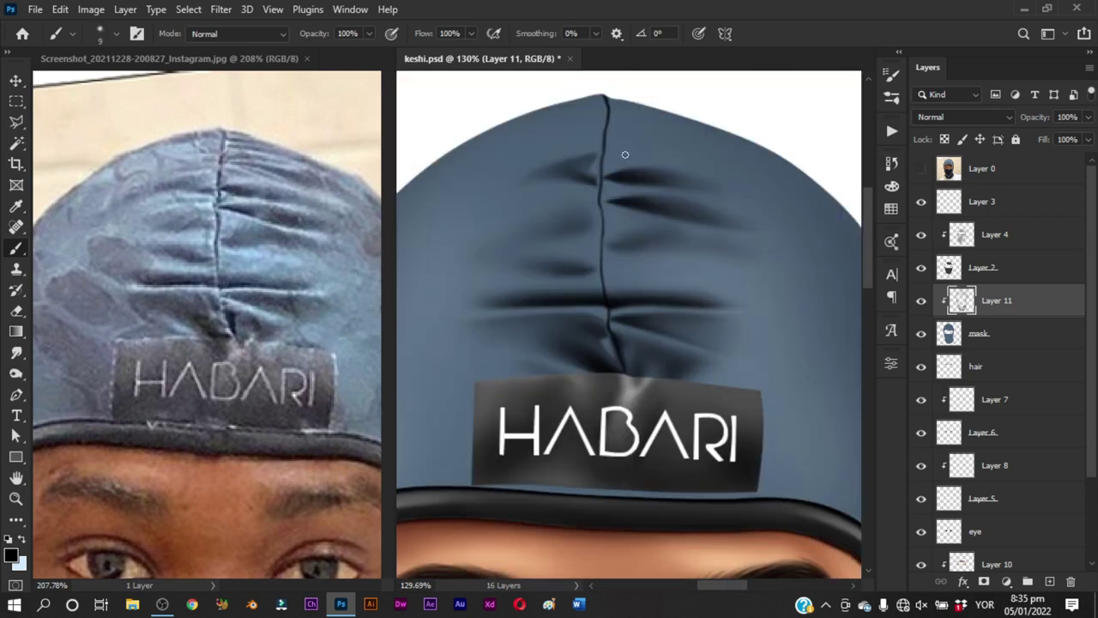
{"action": "right_click", "coordinate": [610, 153], "text": "alt"}
{"action": "left_click", "coordinate": [921, 168]}
{"action": "left_click", "coordinate": [921, 168]}
{"action": "right_click", "coordinate": [587, 147], "text": "alt"}
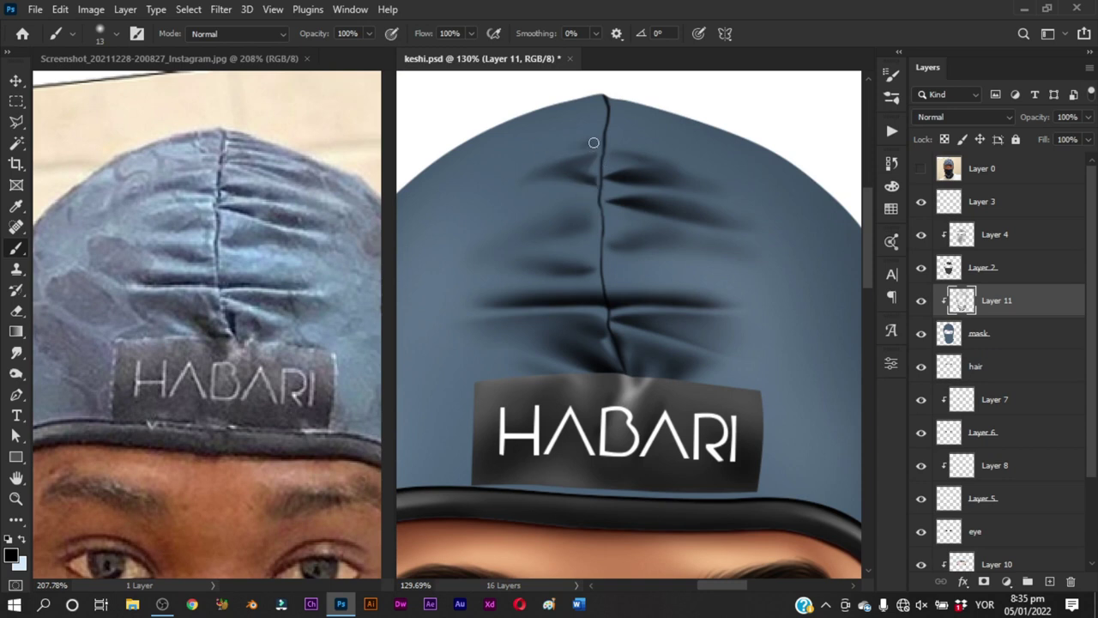
{"action": "left_click_drag", "start_coordinate": [600, 146], "coordinate": [594, 163]}
Paint thin dark shading along the crown's top edge, comparing with undo and redo
{"action": "key", "text": "ctrl+z"}
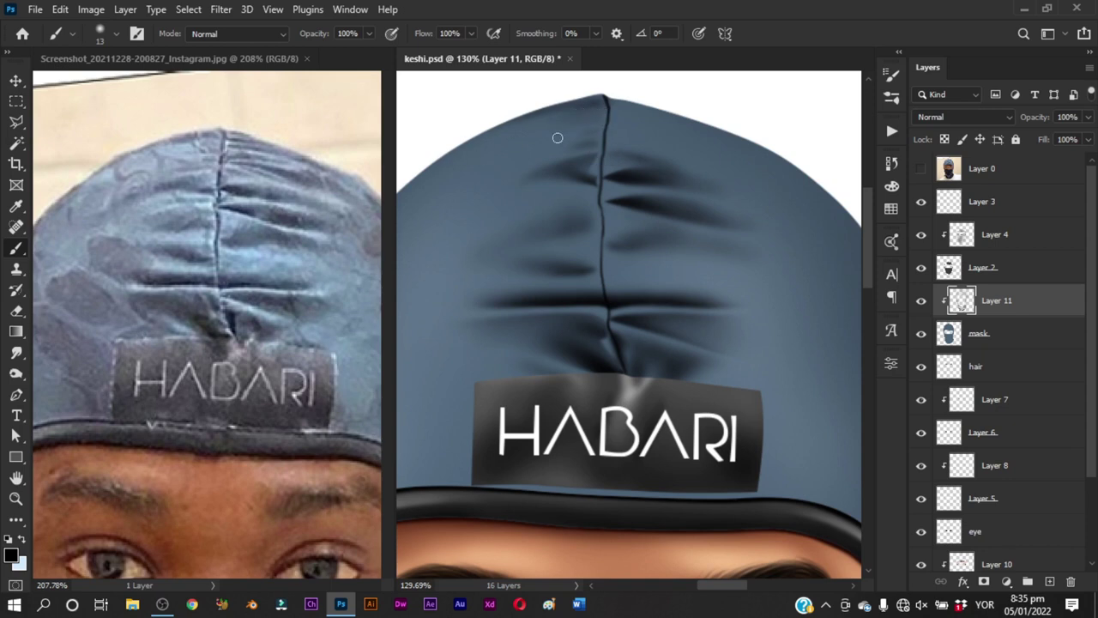
{"action": "left_click_drag", "start_coordinate": [635, 124], "coordinate": [612, 144]}
{"action": "left_click_drag", "start_coordinate": [702, 162], "coordinate": [675, 177]}
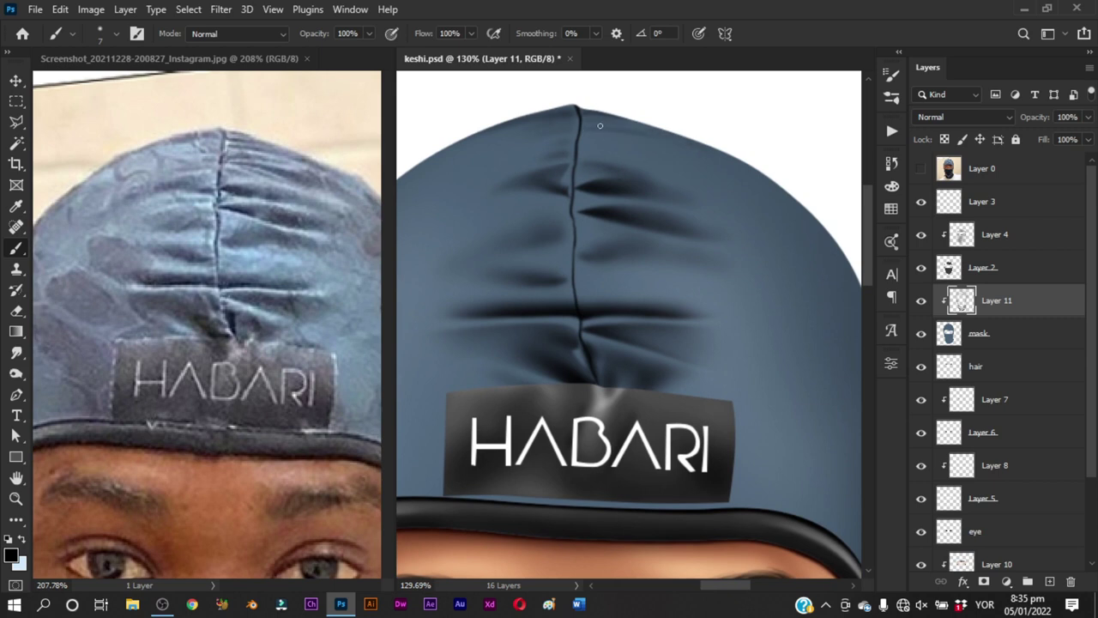
{"action": "left_click_drag", "start_coordinate": [600, 125], "coordinate": [706, 142]}
{"action": "mouse_move", "coordinate": [594, 137]}
{"action": "left_mouse_down"}
{"action": "mouse_move", "coordinate": [644, 139]}
{"action": "mouse_move", "coordinate": [594, 144]}
{"action": "mouse_move", "coordinate": [624, 162]}
{"action": "left_mouse_up"}
{"action": "key", "text": "ctrl+z"}
{"action": "key", "text": "ctrl+z"}
{"action": "key", "text": "ctrl+shift+z"}
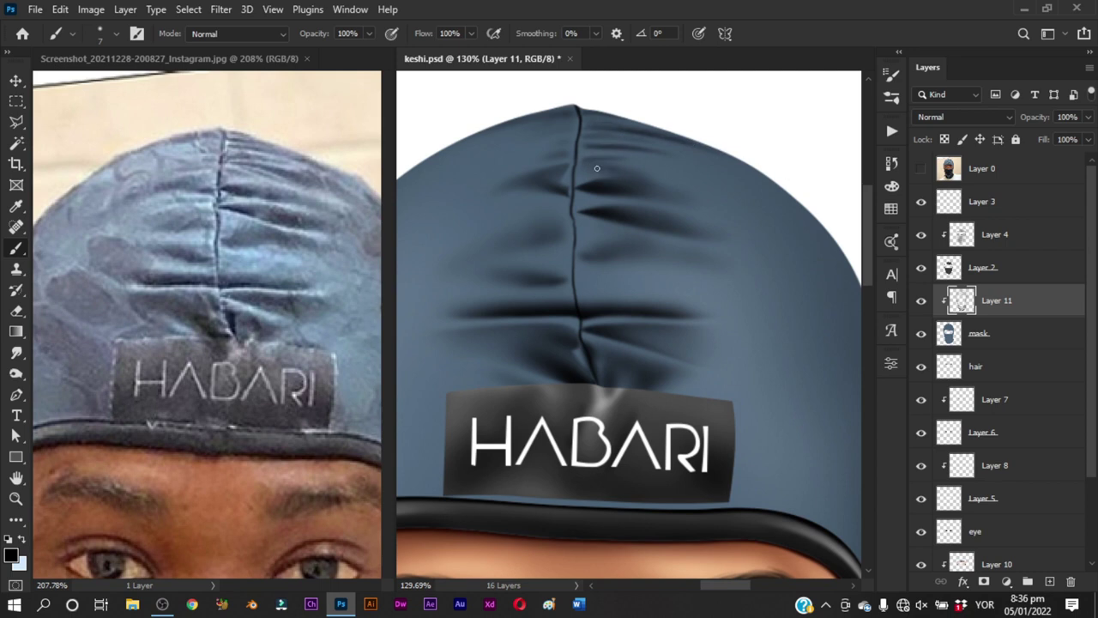
{"action": "left_click", "coordinate": [921, 169]}
{"action": "scroll", "coordinate": [684, 166], "scroll_direction": "down", "scroll_amount": 5}
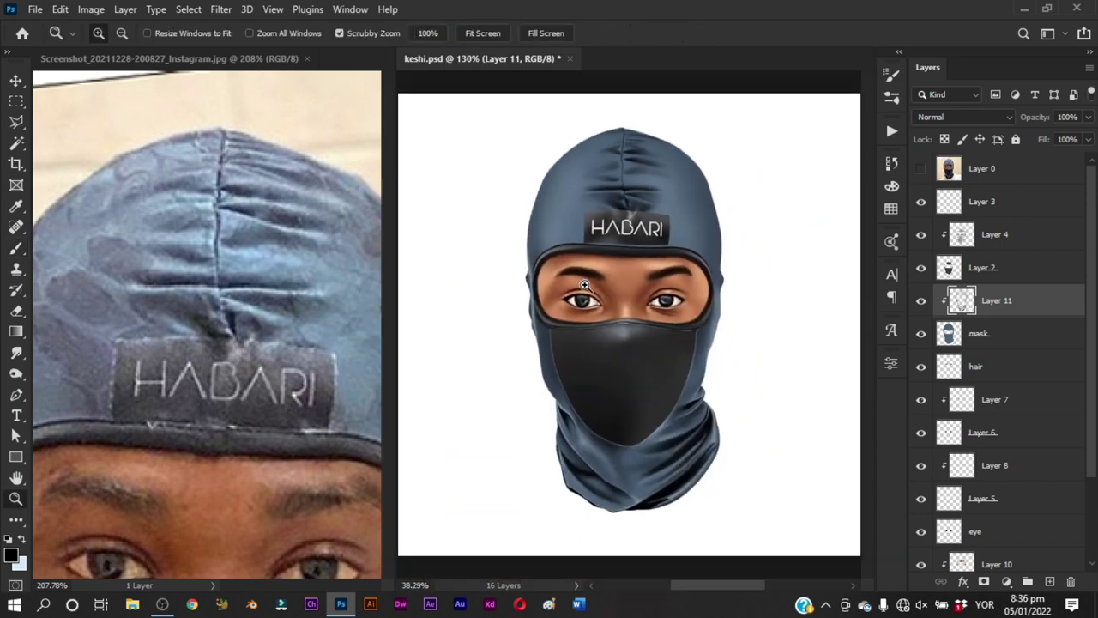
{"action": "scroll", "coordinate": [608, 210], "scroll_direction": "up", "scroll_amount": 3}
{"action": "mouse_move", "coordinate": [607, 210]}
{"action": "left_mouse_down"}
{"action": "mouse_move", "coordinate": [595, 160]}
{"action": "mouse_move", "coordinate": [615, 135]}
{"action": "left_mouse_up"}
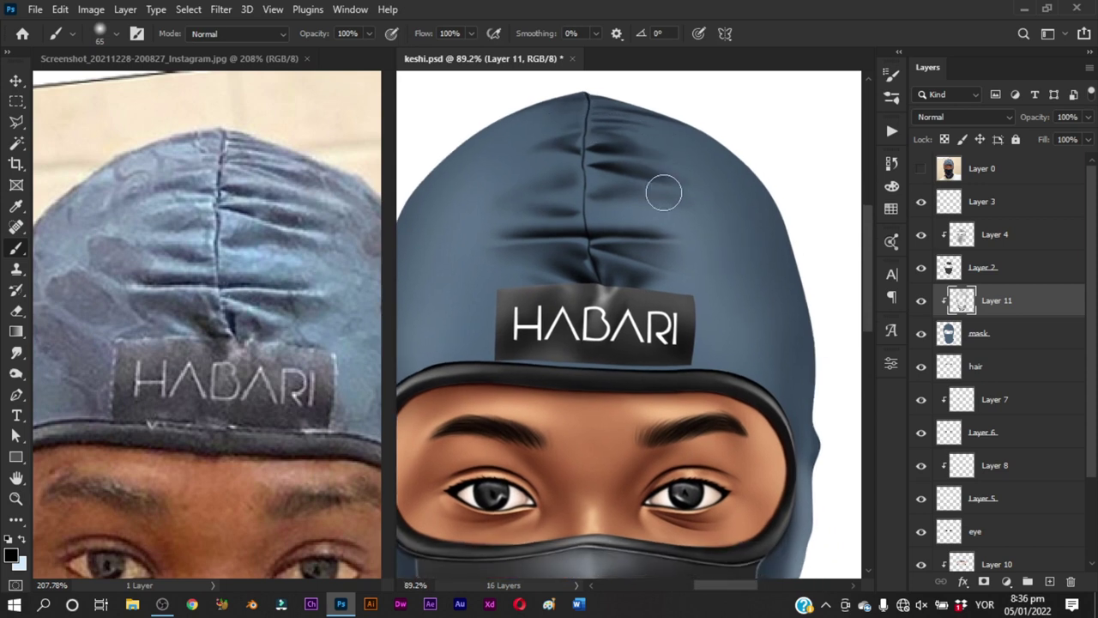
{"action": "left_click", "coordinate": [291, 352]}
{"action": "key", "text": "z"}
{"action": "scroll", "coordinate": [291, 351], "scroll_direction": "down", "scroll_amount": 3}
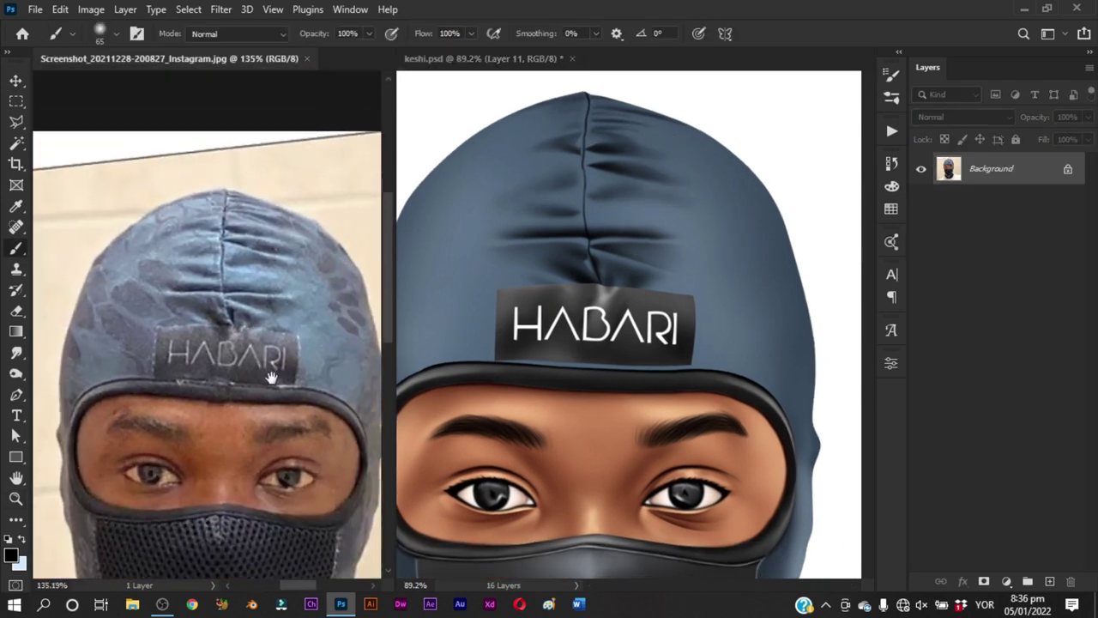
{"action": "left_click", "coordinate": [647, 263]}
{"action": "left_click_drag", "start_coordinate": [669, 166], "coordinate": [694, 188]}
{"action": "key", "text": "b"}
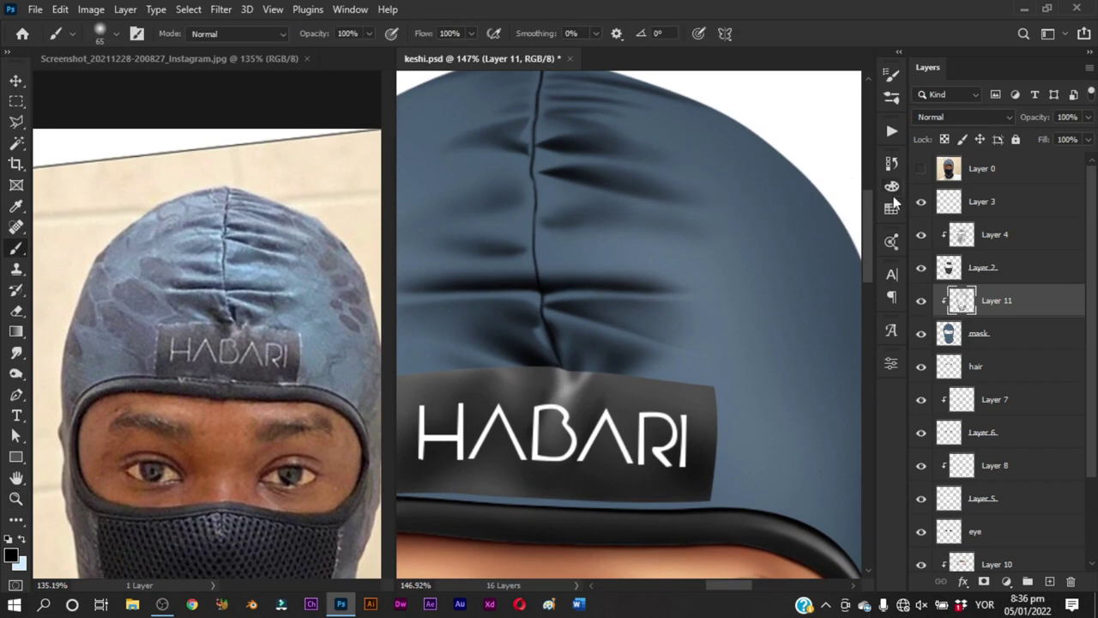
{"action": "left_click", "coordinate": [921, 170]}
{"action": "left_click", "coordinate": [921, 169]}
{"action": "left_click_drag", "start_coordinate": [629, 135], "coordinate": [591, 119]}
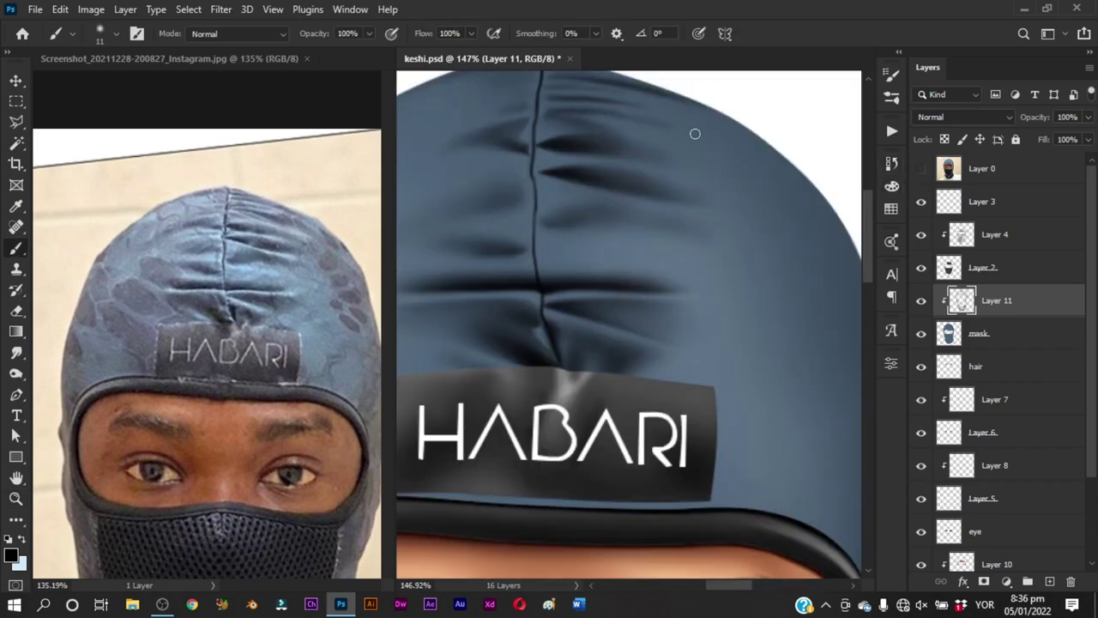
Lower brush opacity to 40%, compare against the reference, and save the painting
{"action": "key", "text": "4"}
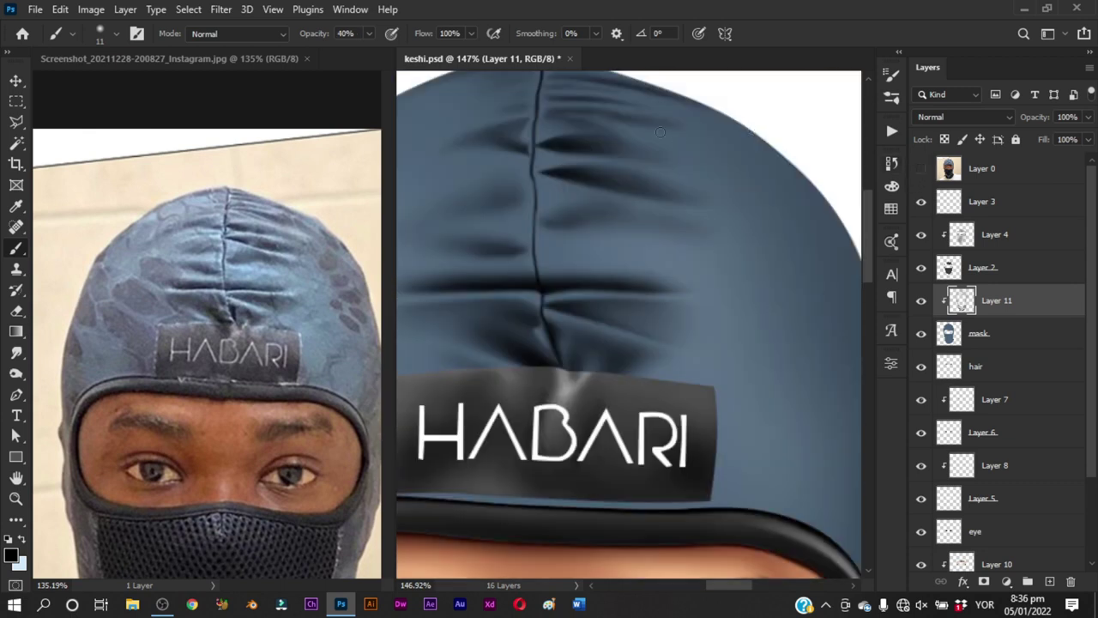
{"action": "scroll", "coordinate": [681, 299], "scroll_direction": "up", "scroll_amount": 3}
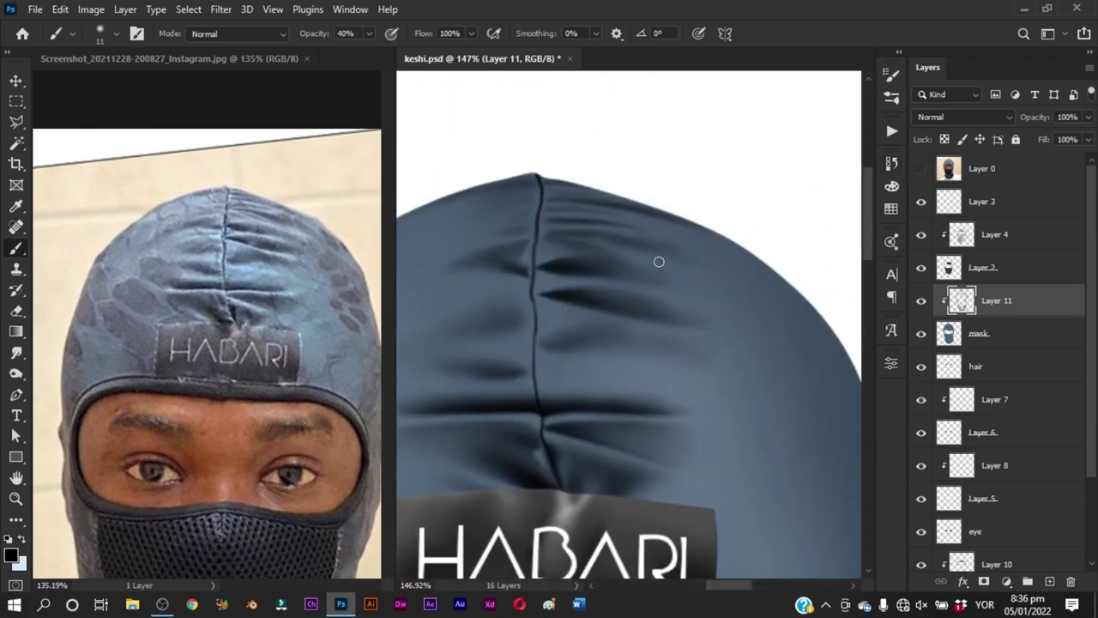
{"action": "left_click", "coordinate": [921, 168]}
{"action": "left_click", "coordinate": [921, 168]}
{"action": "left_click_drag", "start_coordinate": [661, 250], "coordinate": [666, 251]}
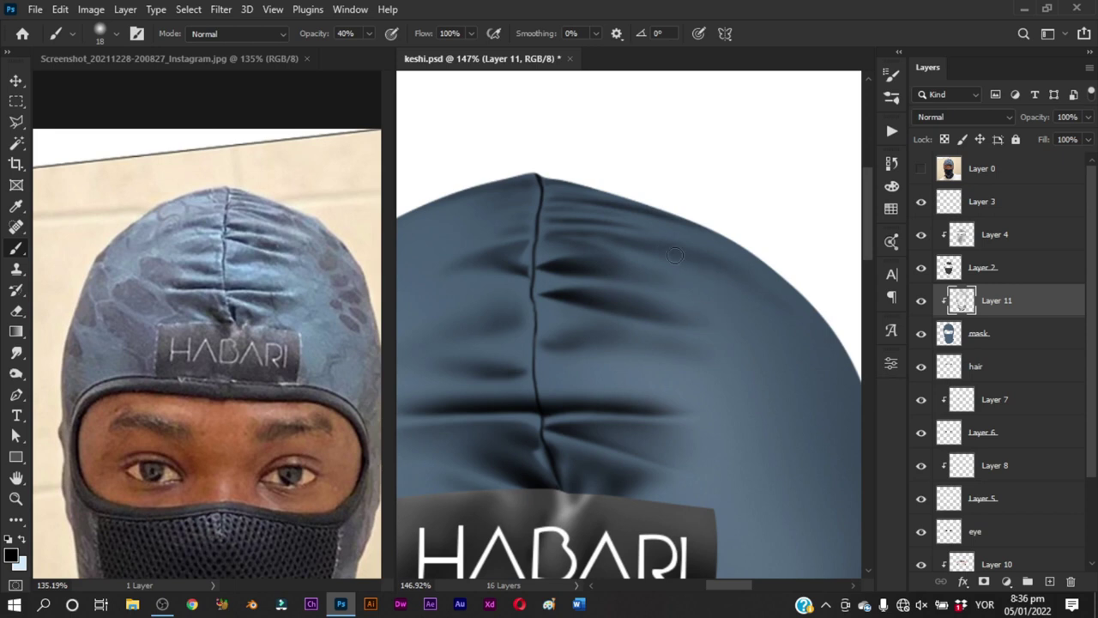
{"action": "left_click", "coordinate": [921, 168]}
{"action": "left_click", "coordinate": [921, 168]}
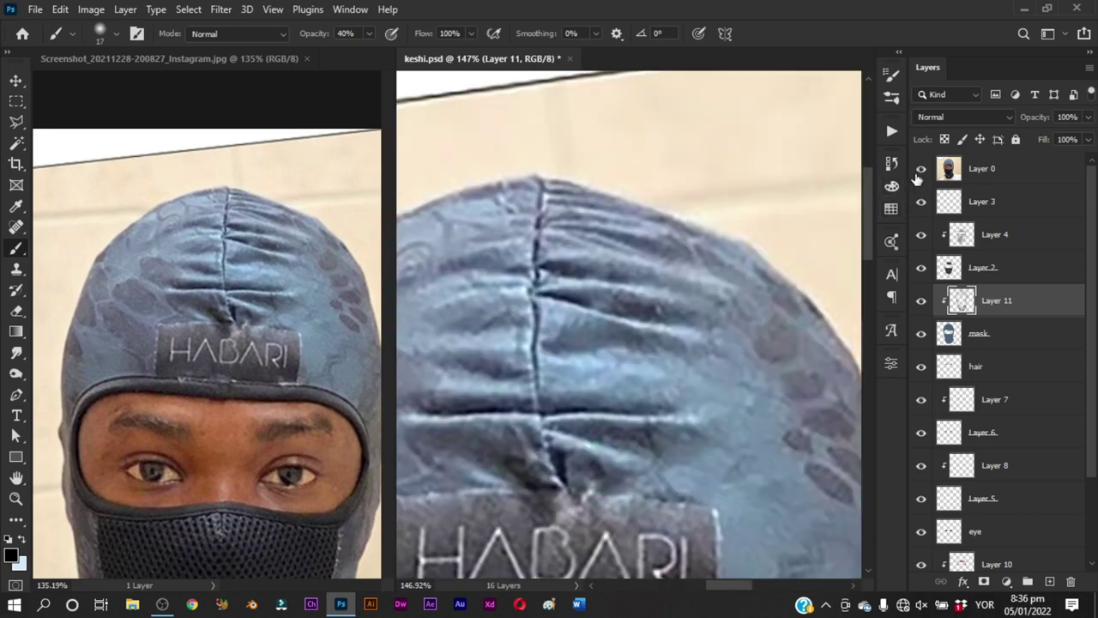
{"action": "left_click", "coordinate": [920, 169]}
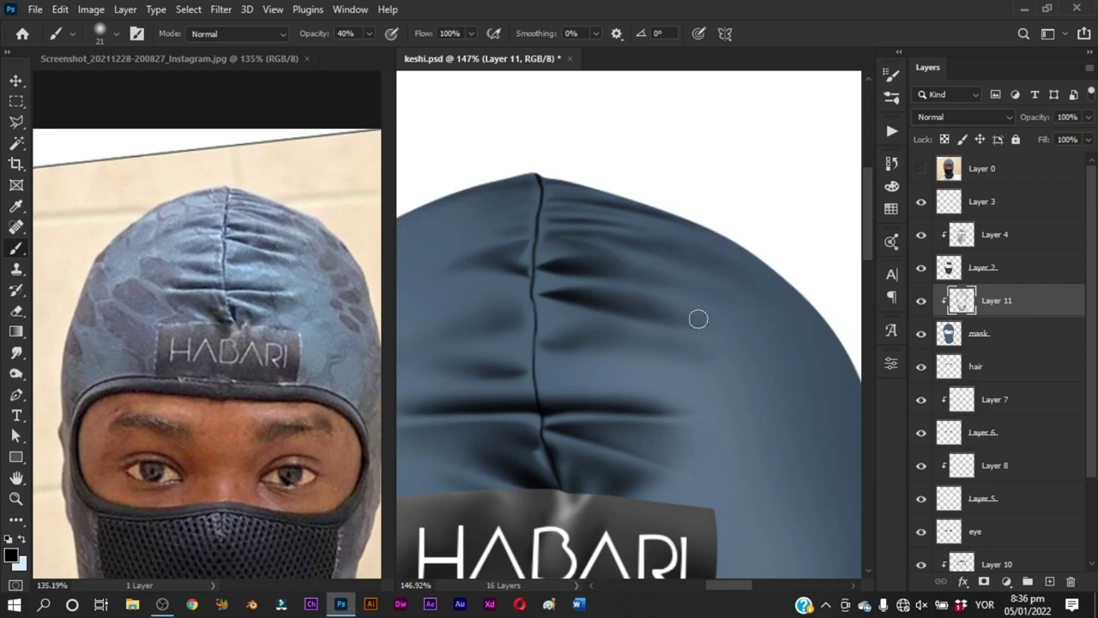
{"action": "mouse_move", "coordinate": [735, 294]}
{"action": "left_mouse_down"}
{"action": "mouse_move", "coordinate": [644, 399]}
{"action": "mouse_move", "coordinate": [648, 363]}
{"action": "left_mouse_up"}
{"action": "key", "text": "ctrl+s"}
Centre the view on the HABARI label with a 5 px brush and pale colour
{"action": "key", "text": "z"}
{"action": "key", "text": "b"}
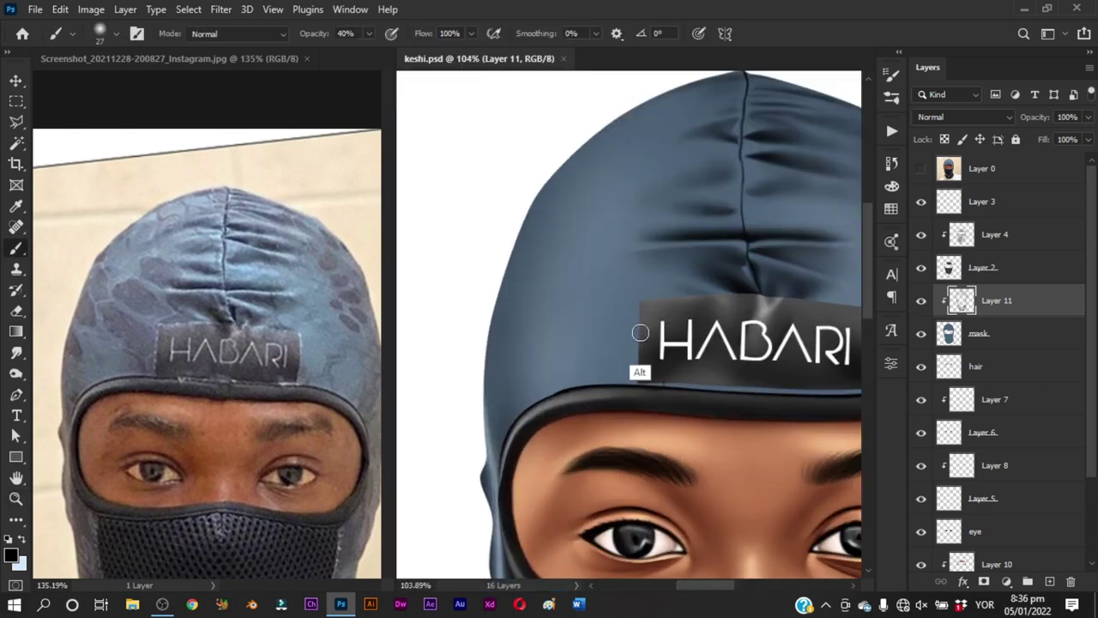
{"action": "left_click_drag", "start_coordinate": [657, 306], "coordinate": [620, 294]}
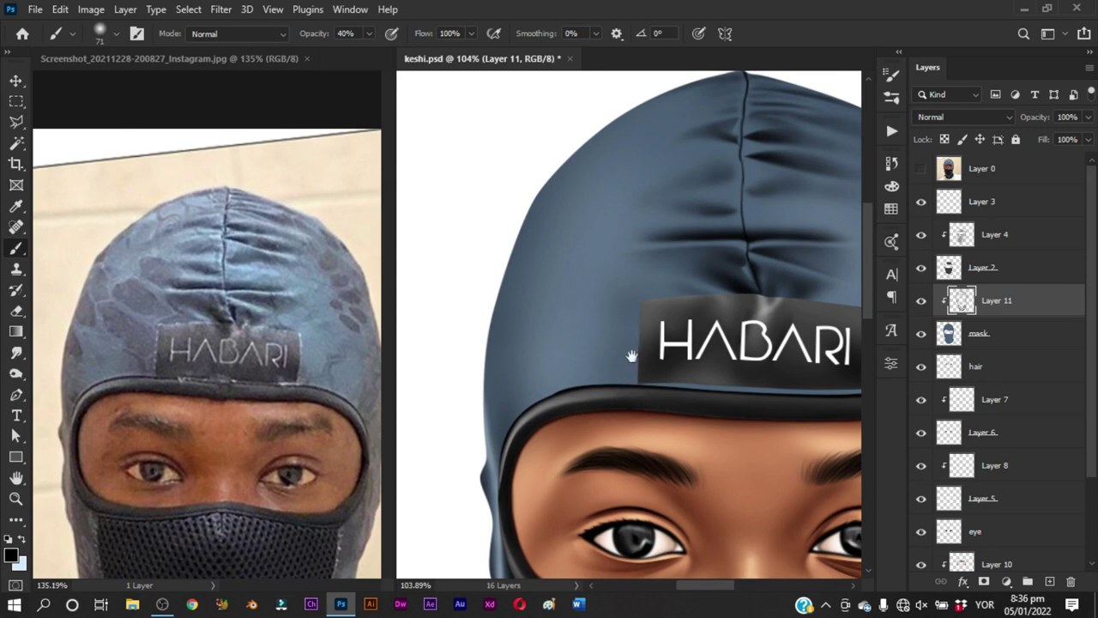
{"action": "left_click_drag", "start_coordinate": [631, 355], "coordinate": [599, 227]}
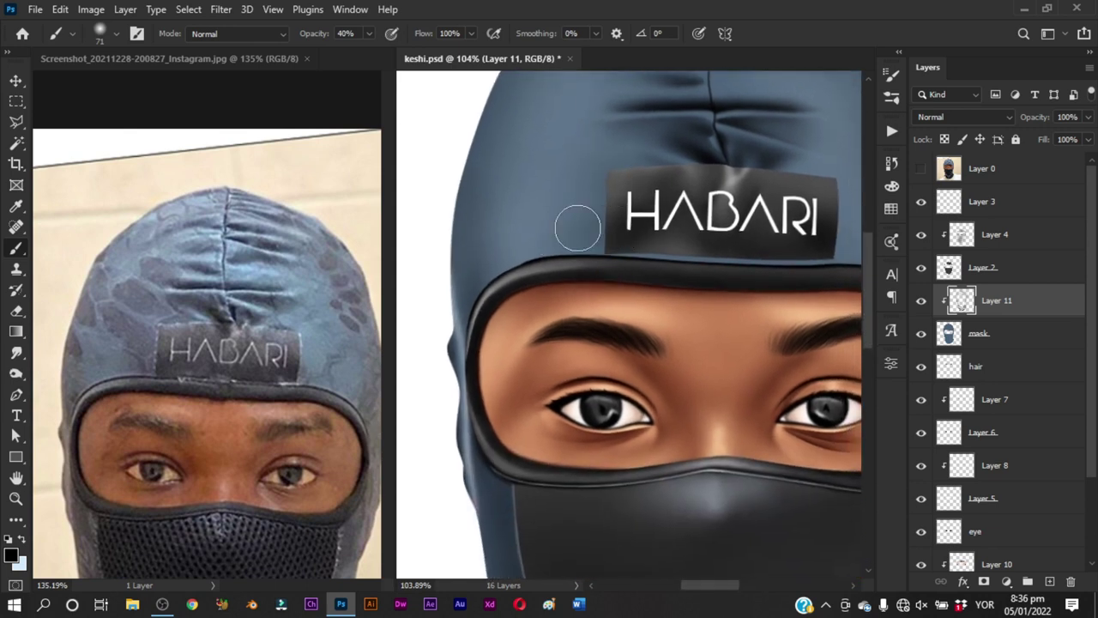
{"action": "left_click_drag", "start_coordinate": [721, 215], "coordinate": [578, 221]}
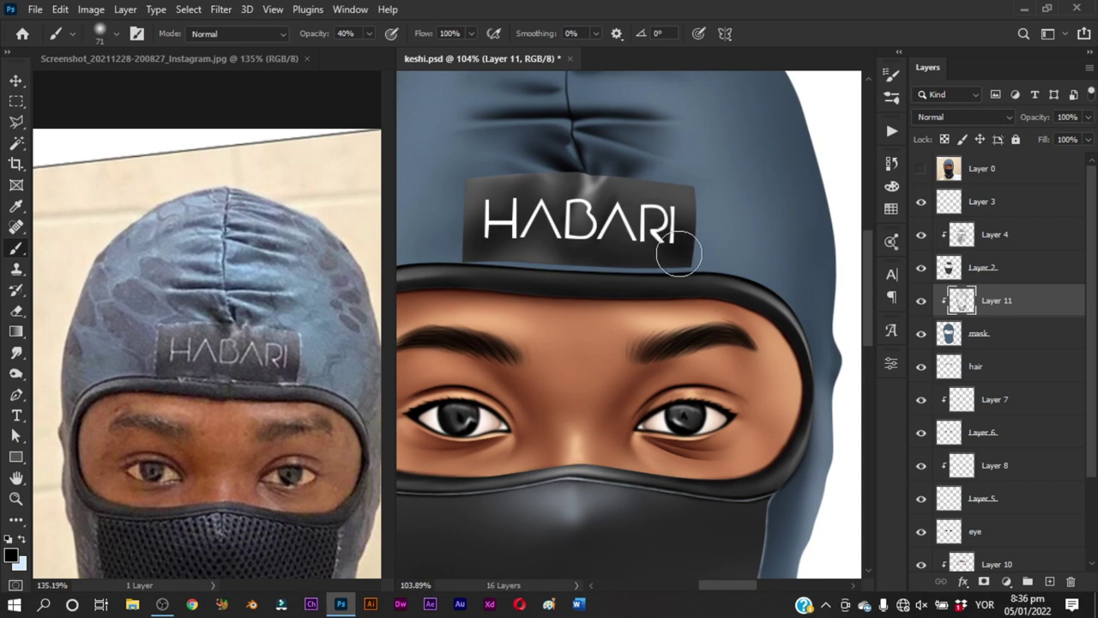
{"action": "scroll", "coordinate": [678, 251], "scroll_direction": "up", "scroll_amount": 2}
{"action": "left_click_drag", "start_coordinate": [676, 224], "coordinate": [635, 225]}
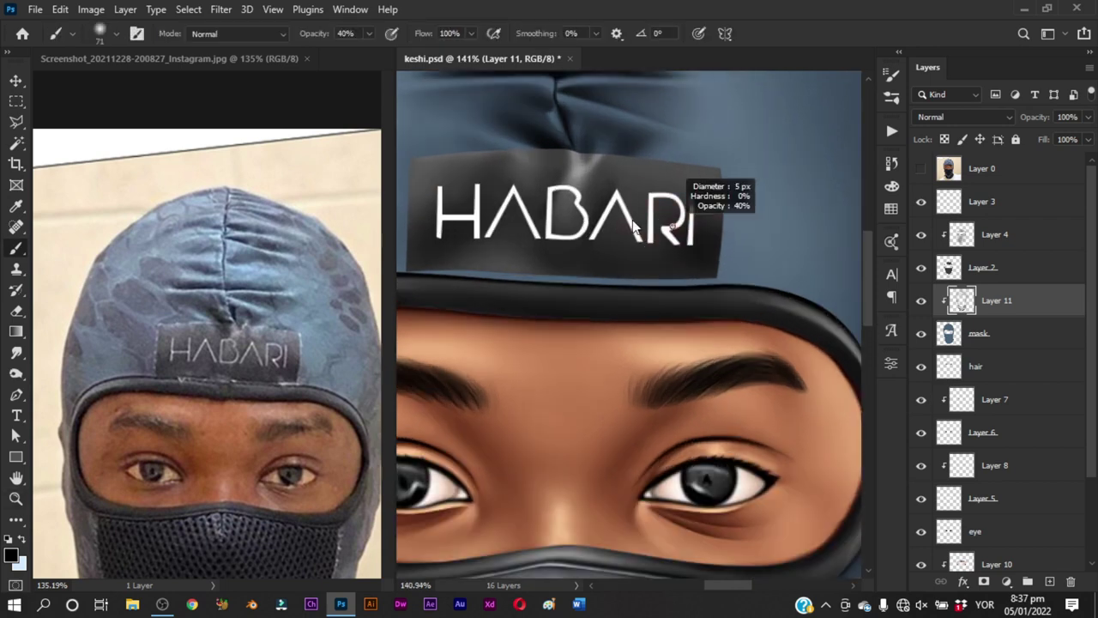
{"action": "key", "text": "x"}
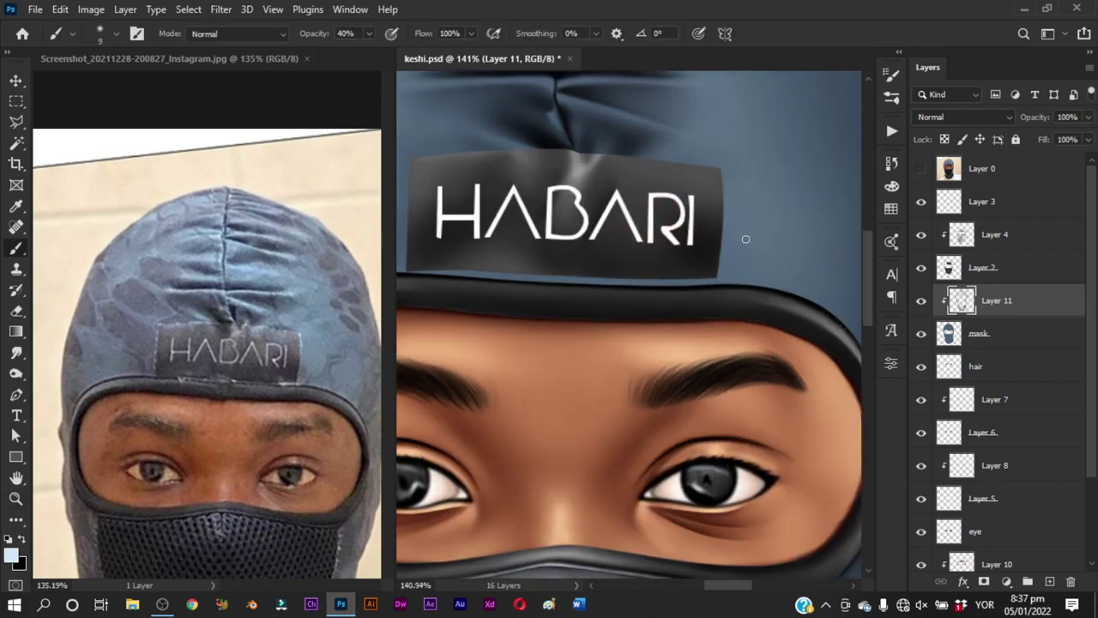
On Layer 4, paint a 5 px, 100% light highlight down the label's right edge
{"action": "left_click", "coordinate": [962, 234]}
{"action": "left_click_drag", "start_coordinate": [657, 238], "coordinate": [721, 238]}
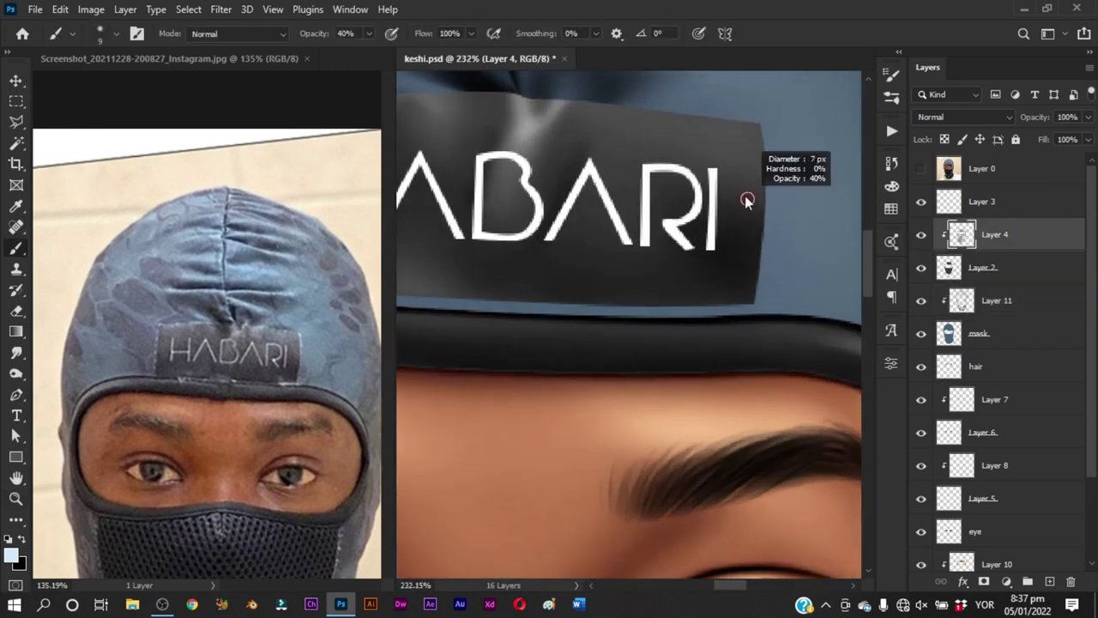
{"action": "left_click_drag", "start_coordinate": [745, 195], "coordinate": [742, 193]}
{"action": "key", "text": "0"}
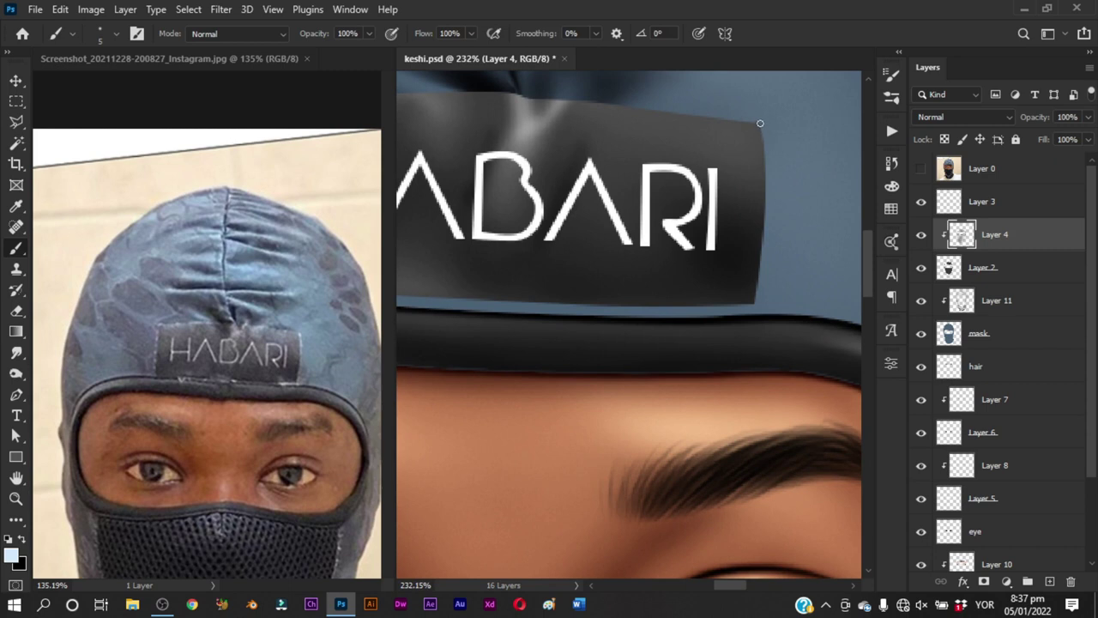
{"action": "left_click_drag", "start_coordinate": [760, 123], "coordinate": [760, 303]}
{"action": "key", "text": "z"}
{"action": "mouse_move", "coordinate": [767, 237]}
{"action": "left_mouse_down"}
{"action": "mouse_move", "coordinate": [751, 322]}
{"action": "mouse_move", "coordinate": [759, 229]}
{"action": "left_mouse_up"}
{"action": "left_click_drag", "start_coordinate": [761, 133], "coordinate": [773, 223]}
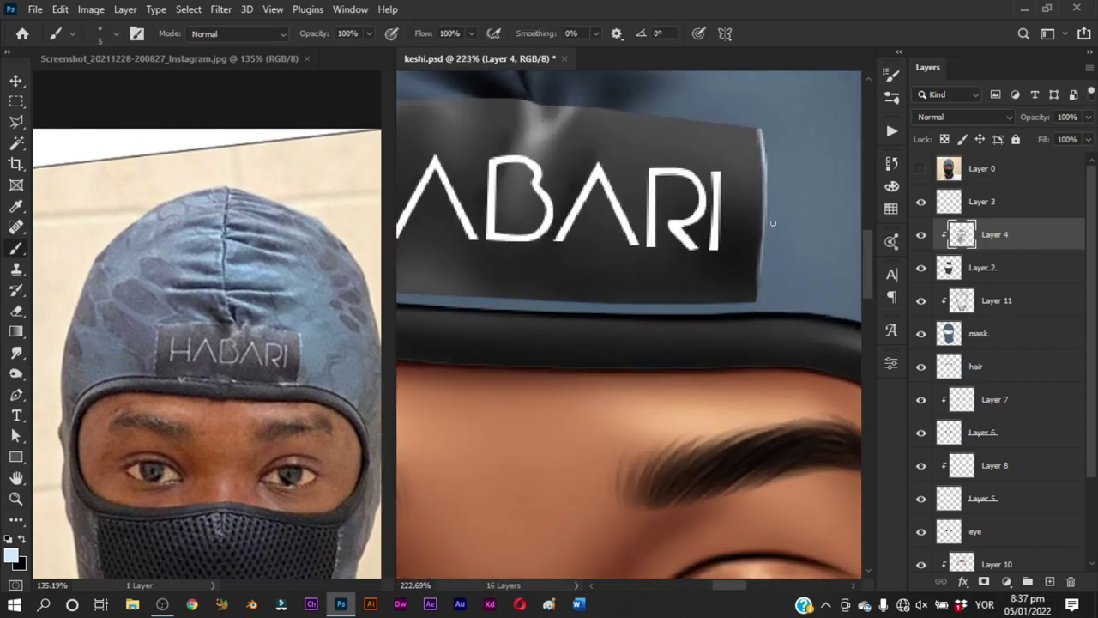
{"action": "mouse_move", "coordinate": [767, 153]}
{"action": "left_mouse_down"}
{"action": "mouse_move", "coordinate": [766, 247]}
{"action": "mouse_move", "coordinate": [711, 358]}
{"action": "mouse_move", "coordinate": [767, 306]}
{"action": "left_mouse_up"}
{"action": "key", "text": "z"}
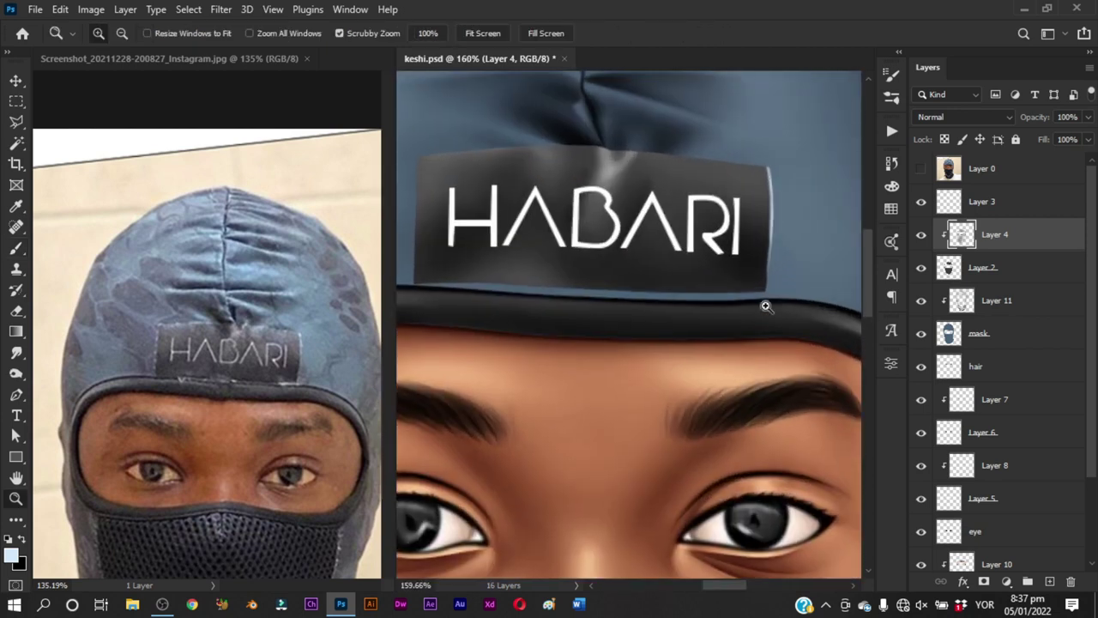
{"action": "left_click_drag", "start_coordinate": [706, 260], "coordinate": [717, 258]}
{"action": "key", "text": "b"}
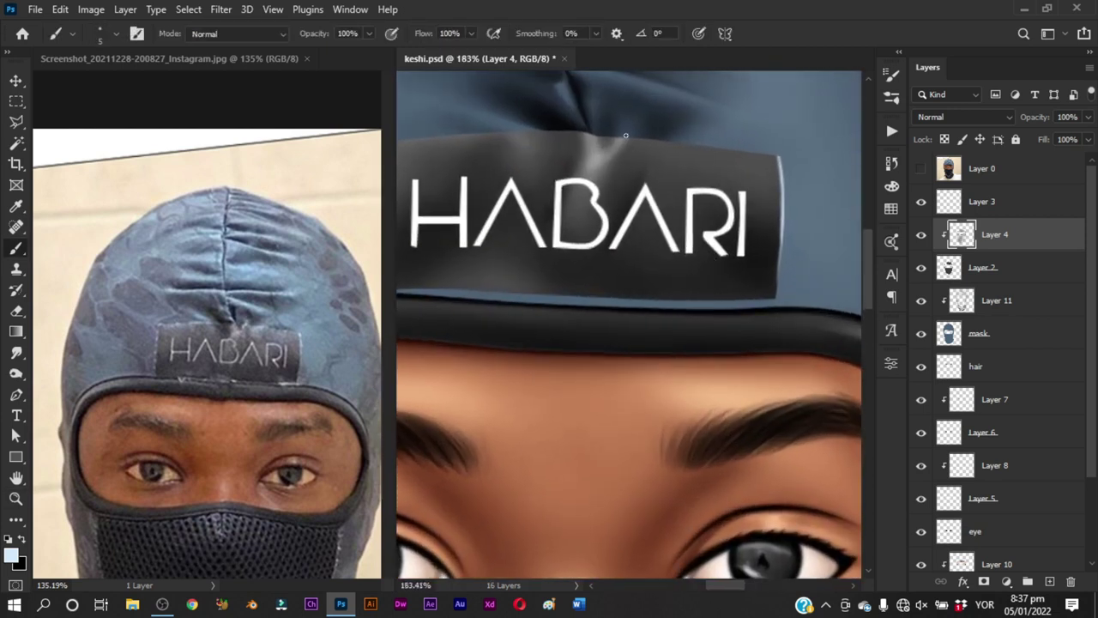
Highlight the crease above the B, the label's top edge and its left edge
{"action": "mouse_move", "coordinate": [625, 135]}
{"action": "left_mouse_down"}
{"action": "mouse_move", "coordinate": [608, 162]}
{"action": "mouse_move", "coordinate": [622, 251]}
{"action": "left_mouse_up"}
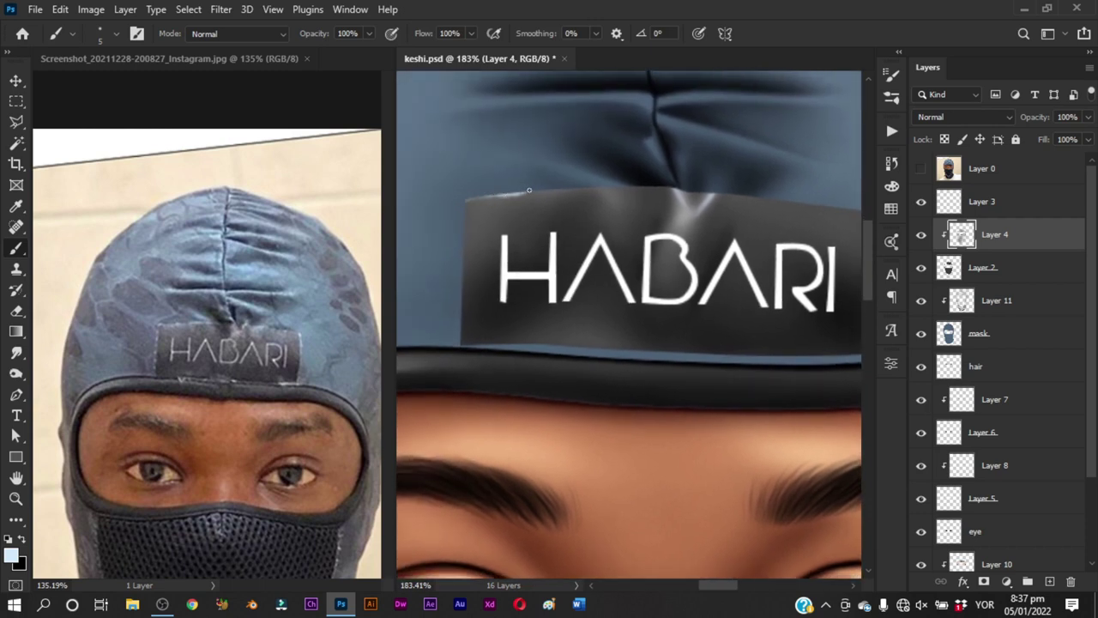
{"action": "left_click_drag", "start_coordinate": [548, 188], "coordinate": [659, 187]}
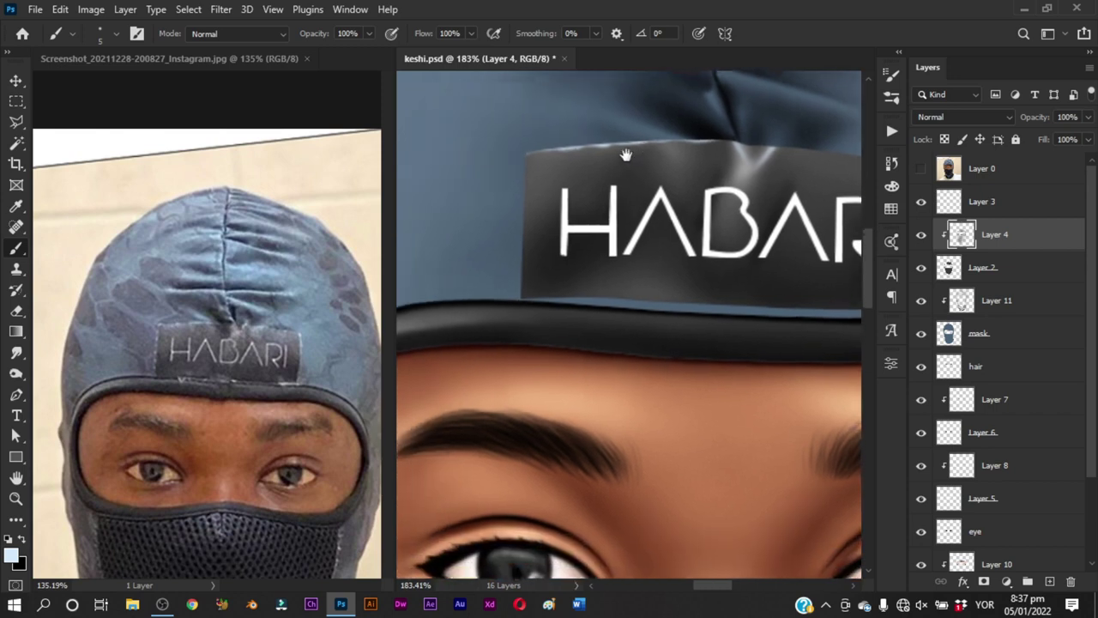
{"action": "left_click_drag", "start_coordinate": [485, 233], "coordinate": [543, 178]}
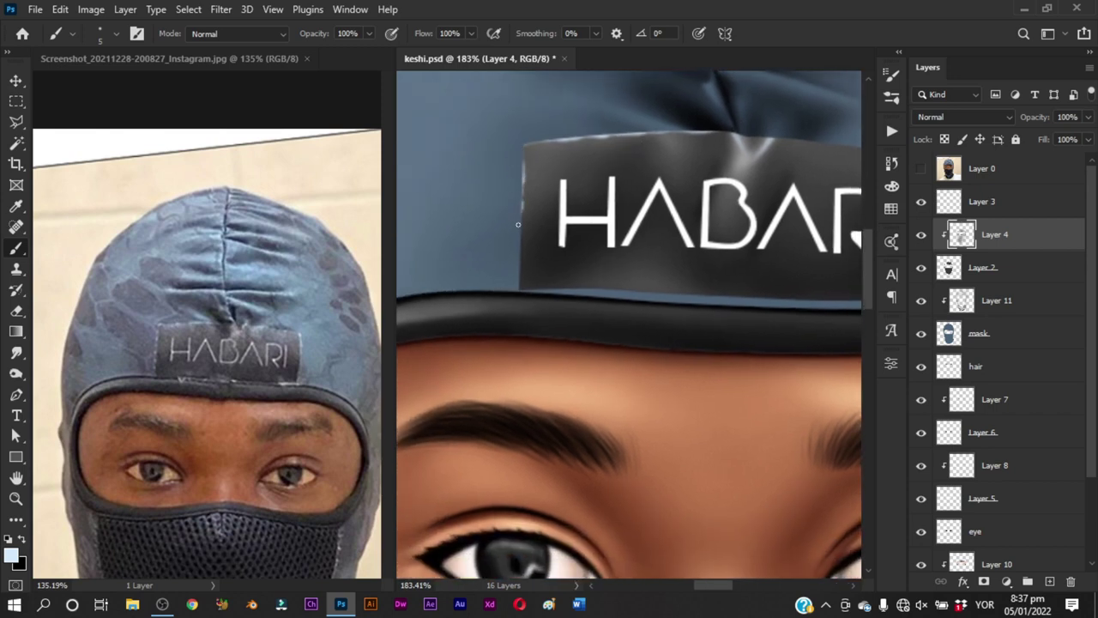
{"action": "left_click_drag", "start_coordinate": [517, 225], "coordinate": [518, 281]}
{"action": "left_click_drag", "start_coordinate": [601, 300], "coordinate": [554, 226]}
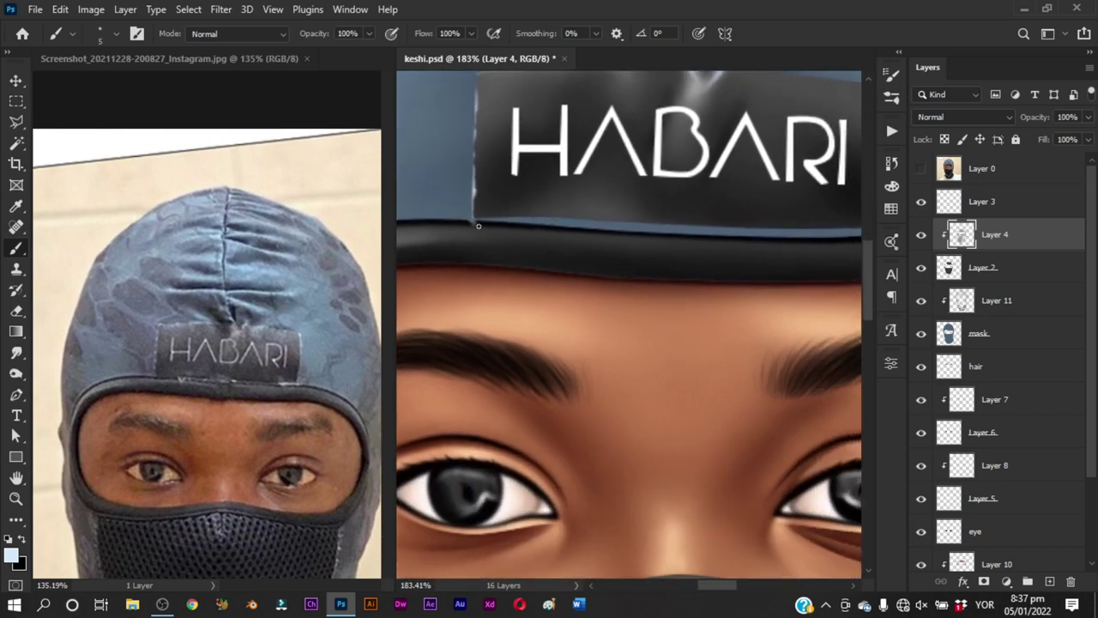
{"action": "scroll", "coordinate": [473, 201], "scroll_direction": "up", "scroll_amount": 2}
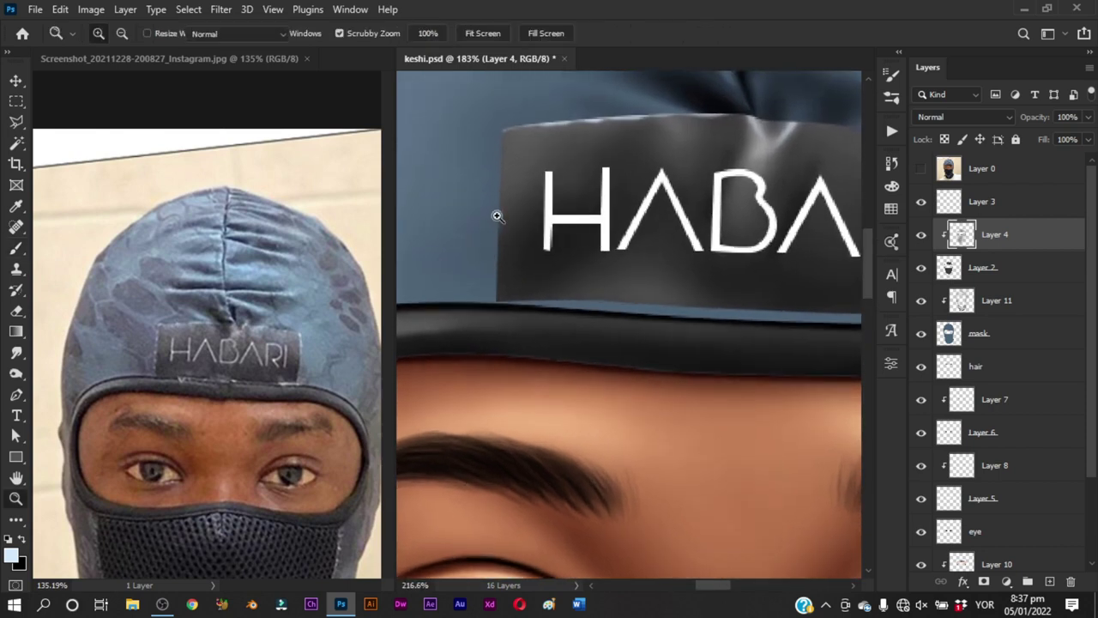
{"action": "left_click_drag", "start_coordinate": [495, 206], "coordinate": [496, 298]}
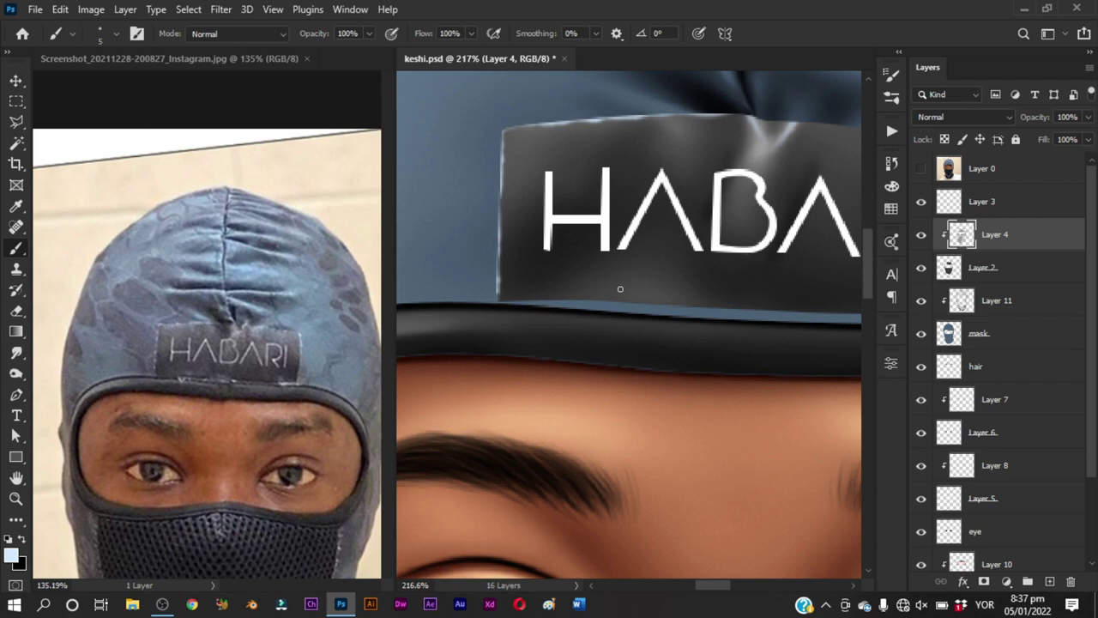
Paint the highlight along the label's bottom edge and zoom out to check it
{"action": "left_click_drag", "start_coordinate": [576, 263], "coordinate": [527, 225]}
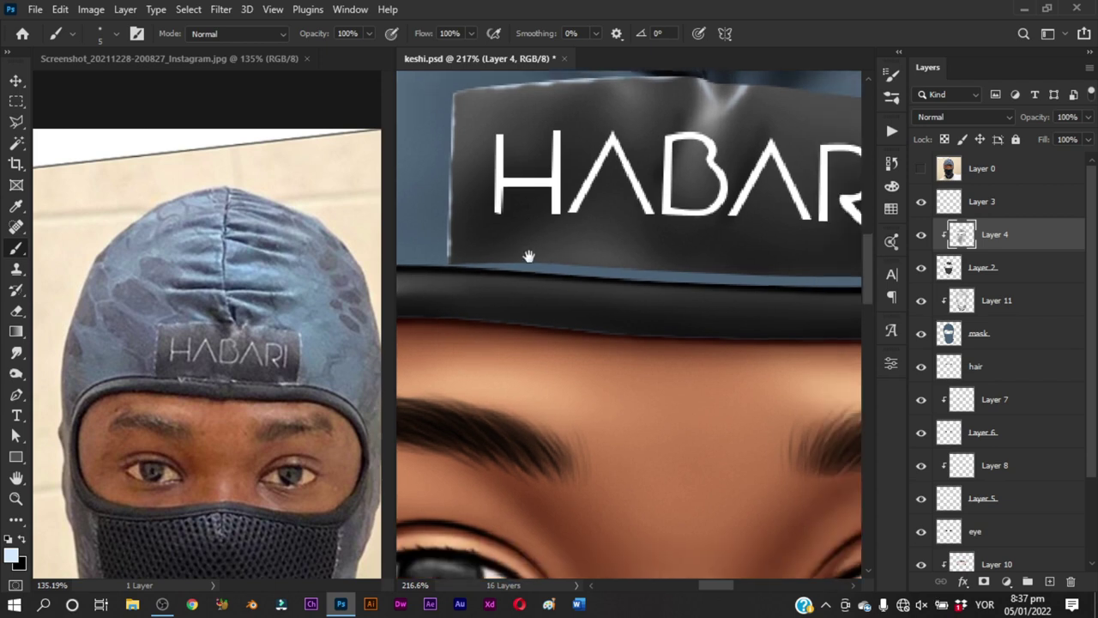
{"action": "left_click_drag", "start_coordinate": [528, 256], "coordinate": [500, 232]}
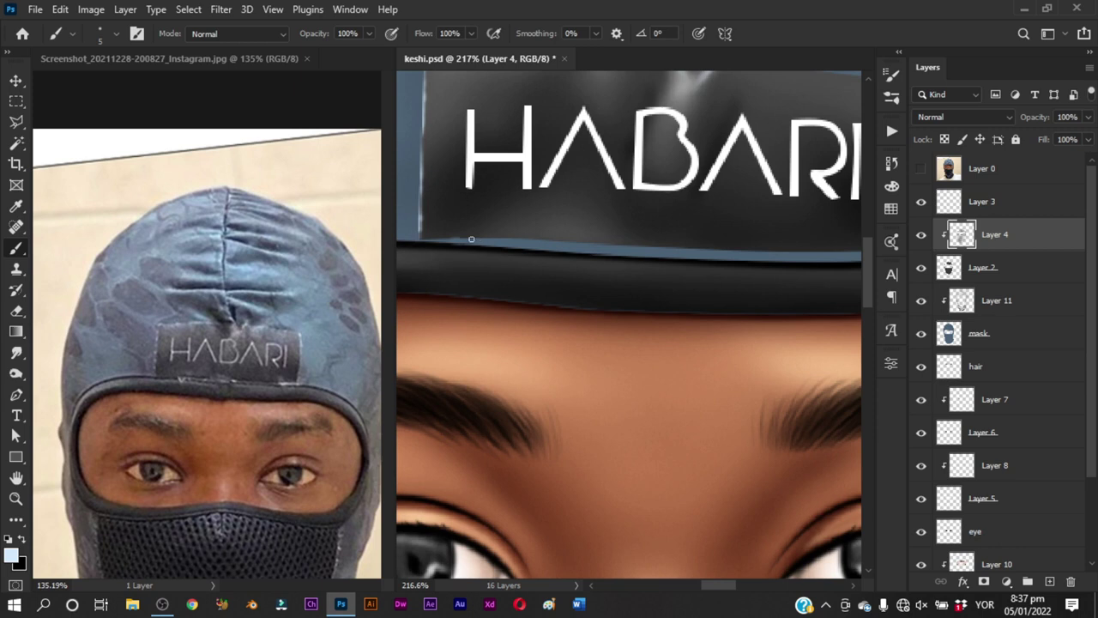
{"action": "left_click_drag", "start_coordinate": [471, 240], "coordinate": [575, 241]}
{"action": "mouse_move", "coordinate": [526, 239]}
{"action": "left_mouse_down"}
{"action": "mouse_move", "coordinate": [610, 247]}
{"action": "mouse_move", "coordinate": [588, 246]}
{"action": "mouse_move", "coordinate": [588, 208]}
{"action": "left_mouse_up"}
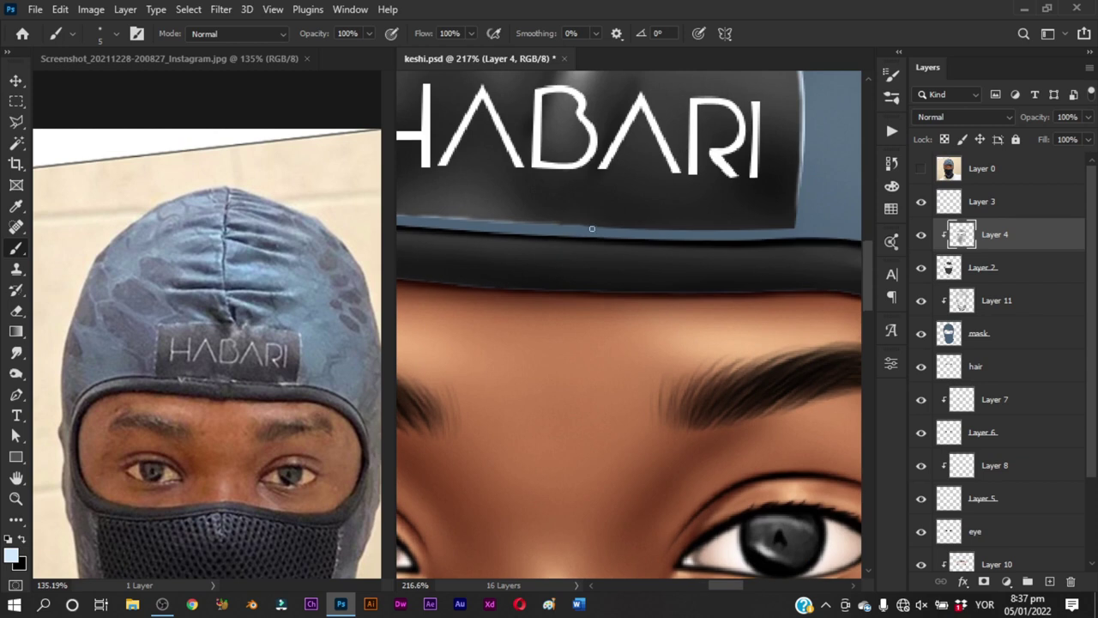
{"action": "mouse_move", "coordinate": [592, 228]}
{"action": "left_mouse_down"}
{"action": "mouse_move", "coordinate": [726, 231]}
{"action": "mouse_move", "coordinate": [799, 210]}
{"action": "left_mouse_up"}
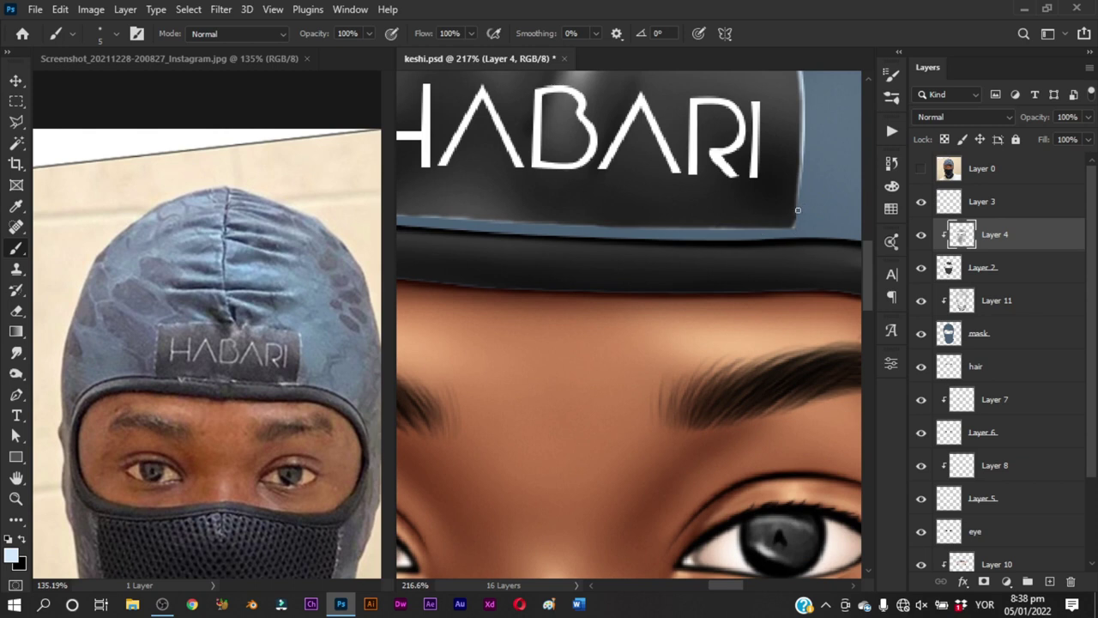
{"action": "key", "text": "z"}
{"action": "mouse_move", "coordinate": [675, 241]}
{"action": "left_mouse_down"}
{"action": "mouse_move", "coordinate": [623, 270]}
{"action": "mouse_move", "coordinate": [693, 272]}
{"action": "mouse_move", "coordinate": [801, 237]}
{"action": "mouse_move", "coordinate": [626, 228]}
{"action": "left_mouse_up"}
{"action": "key", "text": "b"}
{"action": "key", "text": "z"}
{"action": "mouse_move", "coordinate": [591, 297]}
{"action": "left_mouse_down"}
{"action": "mouse_move", "coordinate": [558, 302]}
{"action": "mouse_move", "coordinate": [549, 325]}
{"action": "mouse_move", "coordinate": [593, 331]}
{"action": "left_mouse_up"}
With the Brush on Layer 11, pan across the HABARI label and zoom out to the whole head
{"action": "key", "text": "b"}
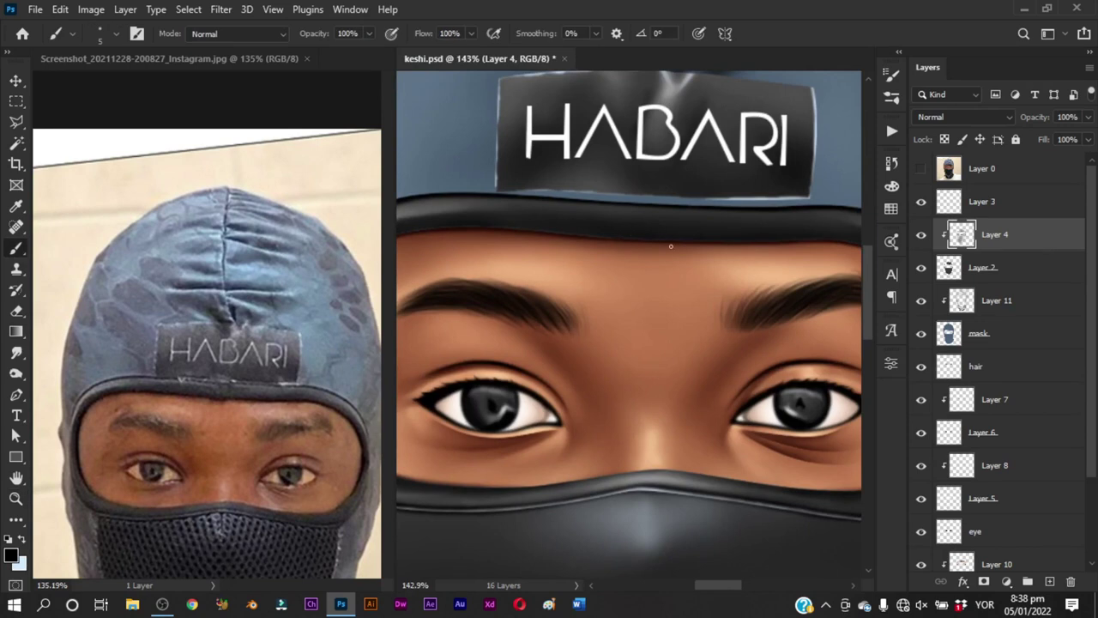
{"action": "left_click", "coordinate": [966, 297]}
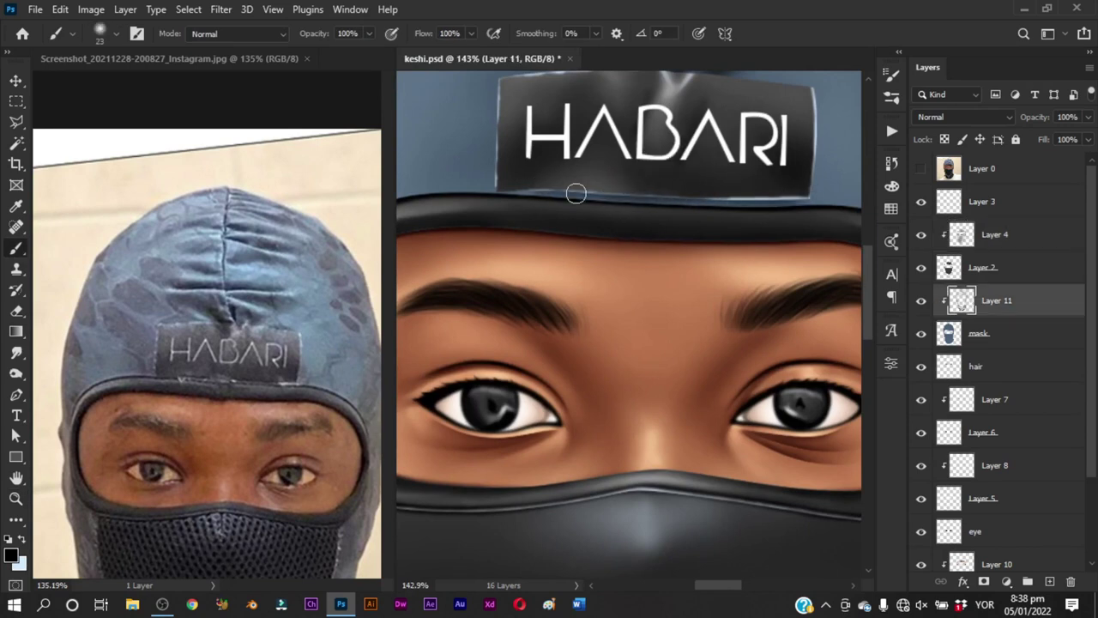
{"action": "left_click_drag", "start_coordinate": [521, 191], "coordinate": [531, 242]}
{"action": "right_click", "coordinate": [502, 219], "text": "alt"}
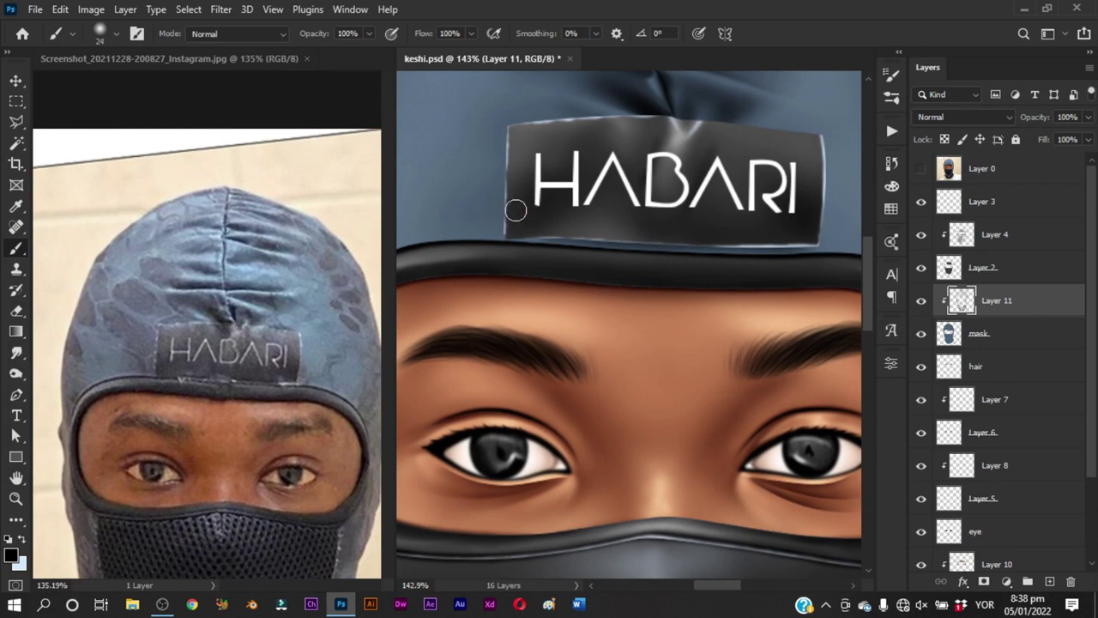
{"action": "left_click_drag", "start_coordinate": [712, 249], "coordinate": [626, 244]}
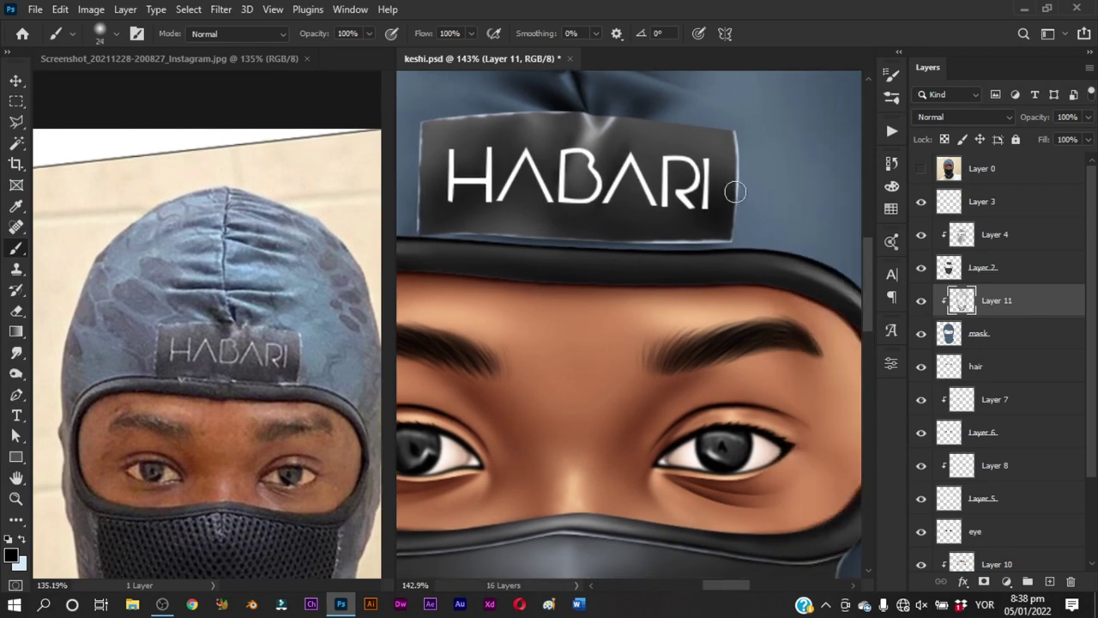
{"action": "mouse_move", "coordinate": [736, 239]}
{"action": "left_mouse_down"}
{"action": "mouse_move", "coordinate": [727, 252]}
{"action": "mouse_move", "coordinate": [651, 269]}
{"action": "left_mouse_up"}
Swap to the light painting colour, resize the brush and save keshi.psd
{"action": "key", "text": "x"}
{"action": "right_click", "coordinate": [652, 269], "text": "alt"}
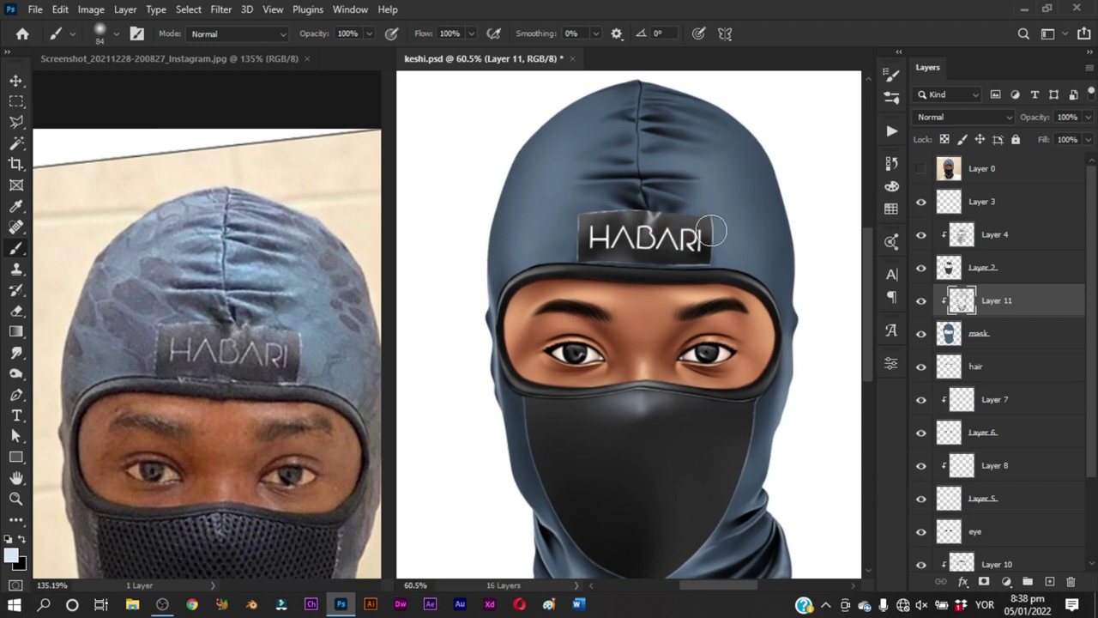
{"action": "right_click", "coordinate": [729, 193], "text": "alt"}
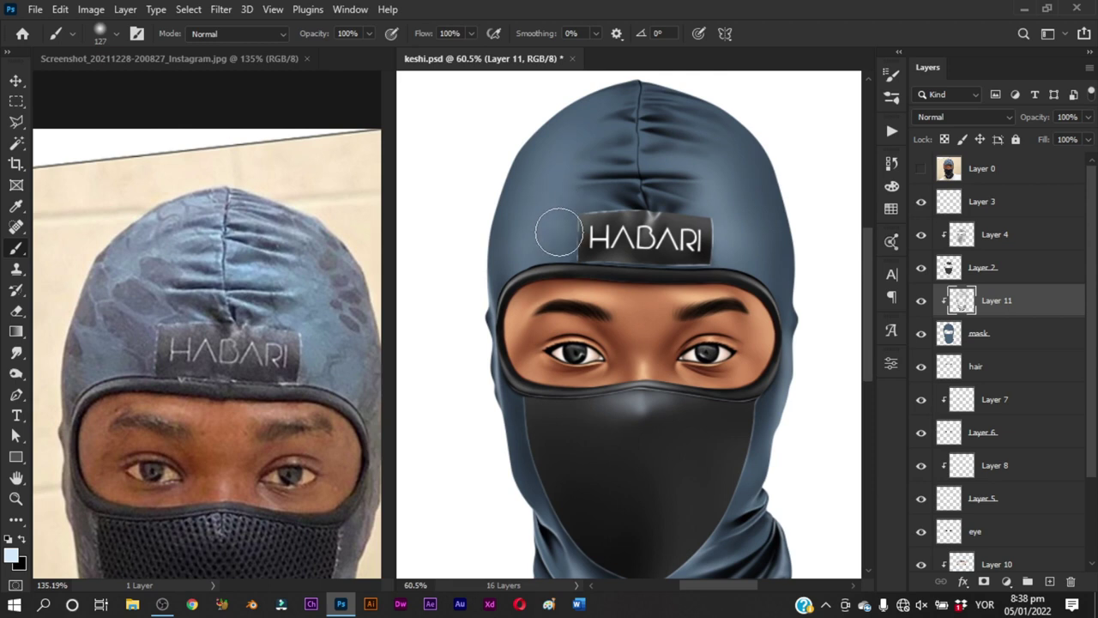
{"action": "key", "text": "ctrl+s"}
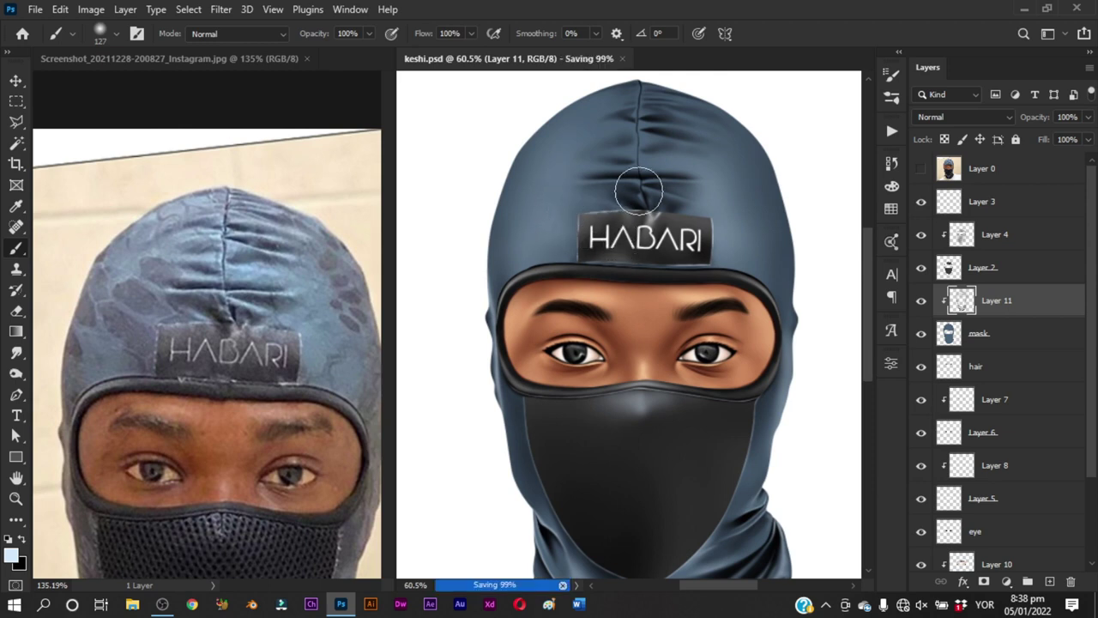
{"action": "scroll", "coordinate": [618, 224], "scroll_direction": "up", "scroll_amount": 5}
{"action": "right_click", "coordinate": [605, 210], "text": "alt"}
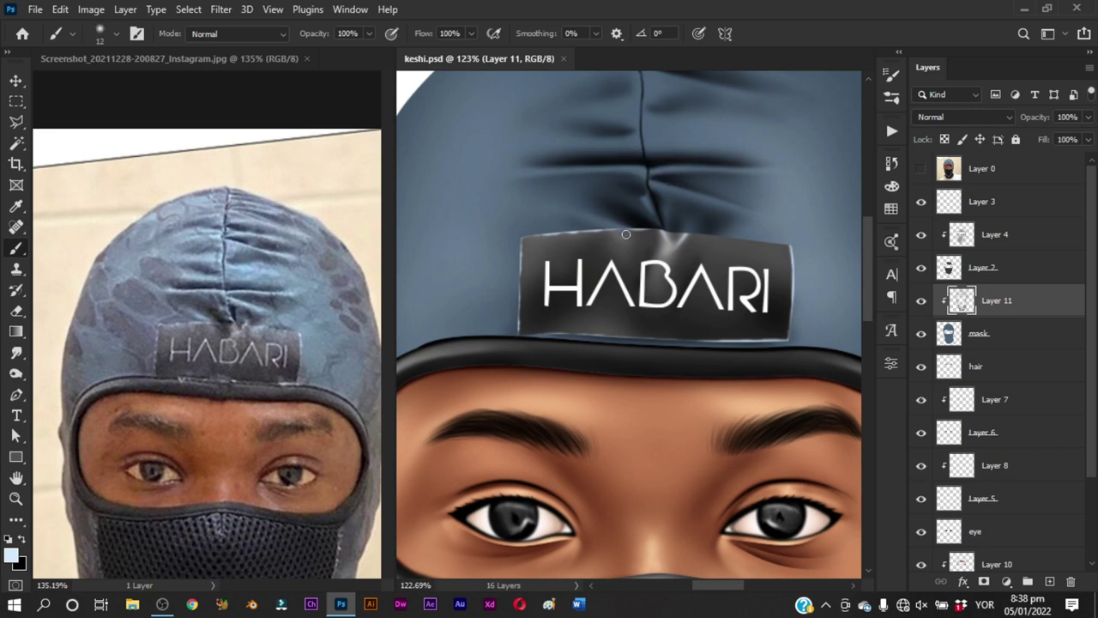
Paint a small highlight on the label's top edge, then set a fine brush tip
{"action": "left_click_drag", "start_coordinate": [583, 224], "coordinate": [630, 234]}
{"action": "right_click", "coordinate": [602, 224], "text": "alt"}
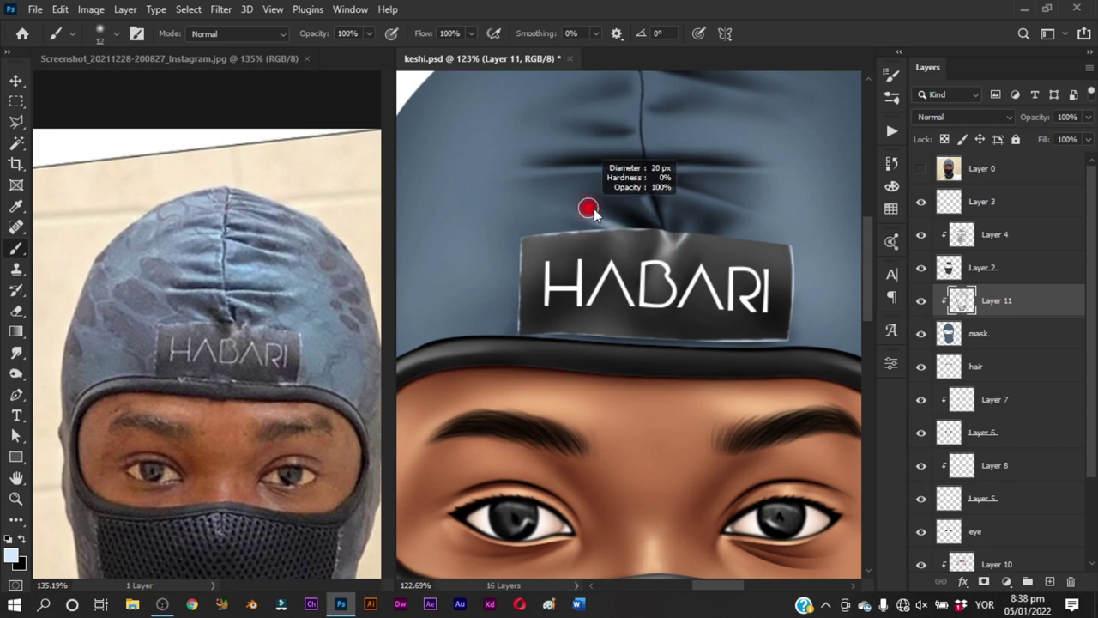
{"action": "scroll", "coordinate": [639, 201], "scroll_direction": "up", "scroll_amount": 2}
{"action": "right_click", "coordinate": [644, 196], "text": "alt"}
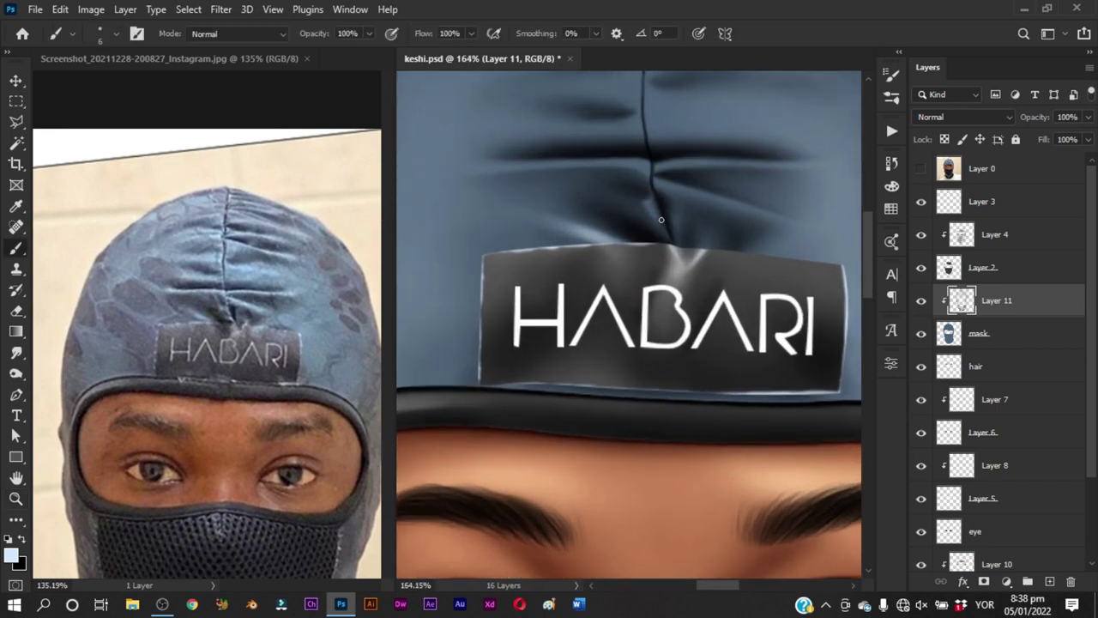
{"action": "right_click", "coordinate": [663, 221], "text": "alt"}
Reframe the view on the crown folds and hood top, returning to the Brush
{"action": "left_click_drag", "start_coordinate": [638, 179], "coordinate": [624, 256]}
{"action": "scroll", "coordinate": [625, 256], "scroll_direction": "up", "scroll_amount": 1}
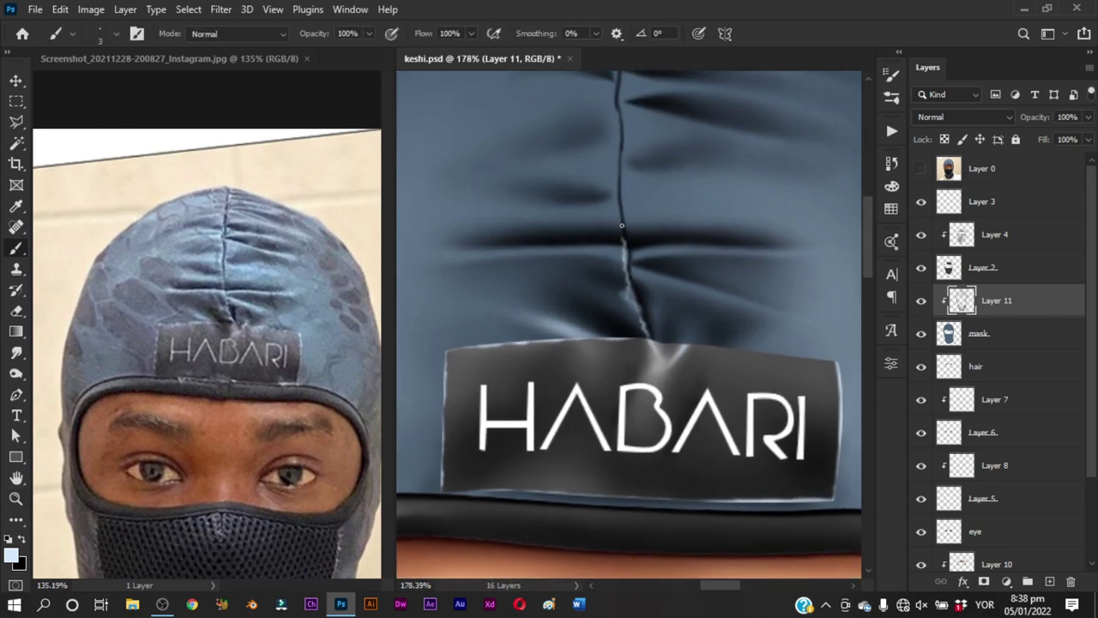
{"action": "left_click_drag", "start_coordinate": [626, 178], "coordinate": [624, 286]}
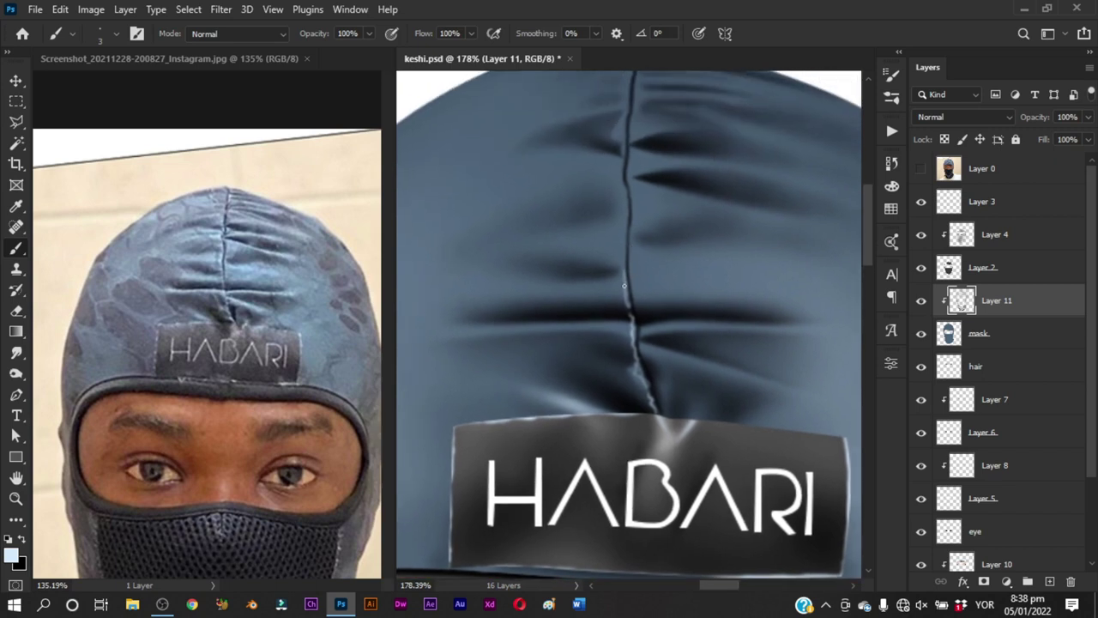
{"action": "left_click_drag", "start_coordinate": [625, 211], "coordinate": [627, 287]}
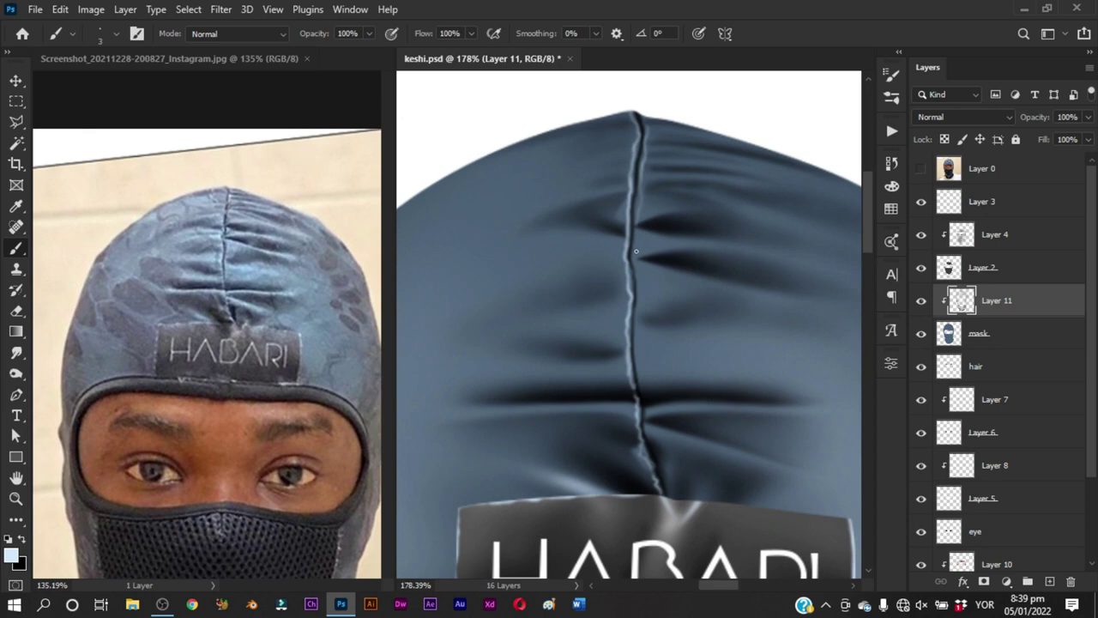
{"action": "key", "text": "z"}
{"action": "left_click_drag", "start_coordinate": [641, 323], "coordinate": [634, 276]}
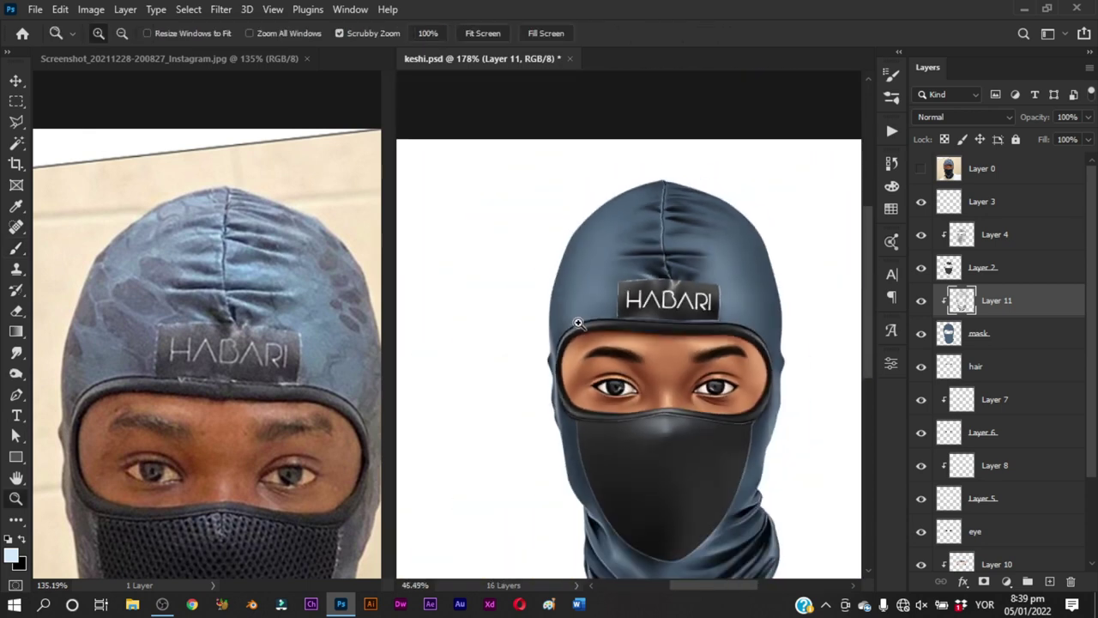
{"action": "key", "text": "b"}
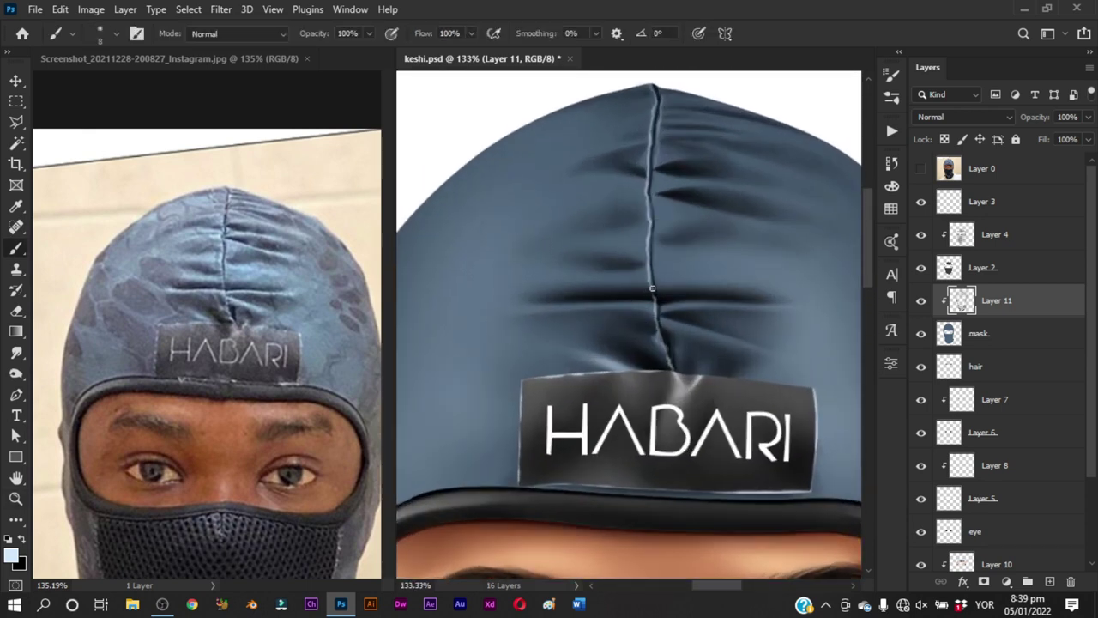
{"action": "left_click_drag", "start_coordinate": [657, 301], "coordinate": [640, 263]}
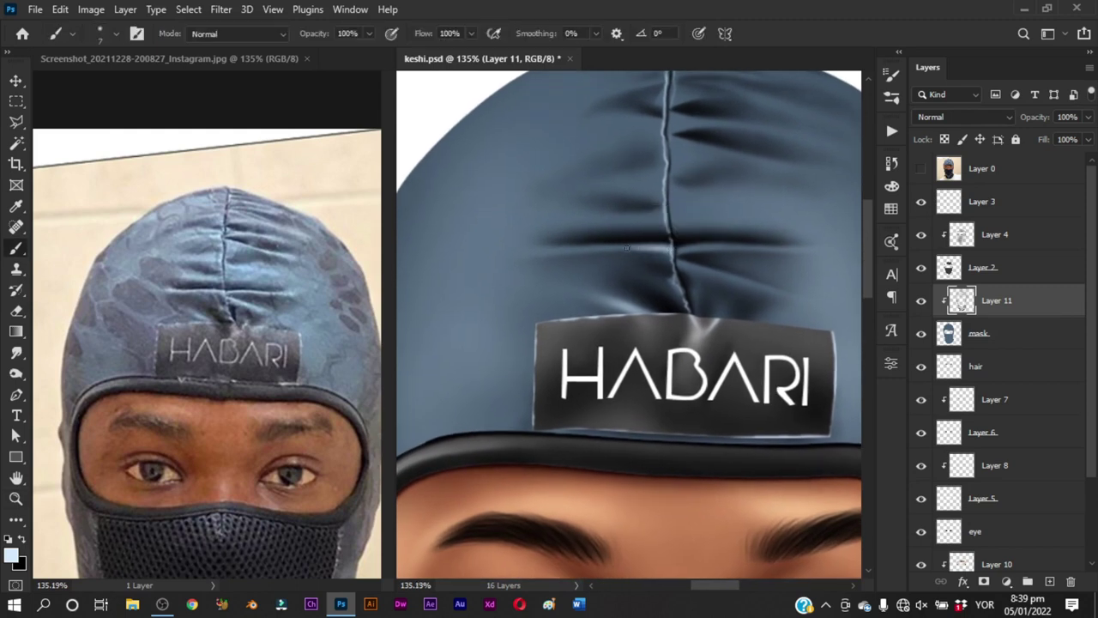
Paint a light highlight along the left crown crease, redoing it until it looks right
{"action": "key", "text": "ctrl"}
{"action": "left_click_drag", "start_coordinate": [637, 249], "coordinate": [517, 254]}
{"action": "left_click_drag", "start_coordinate": [612, 250], "coordinate": [520, 254]}
{"action": "key", "text": "ctrl+z"}
{"action": "left_click_drag", "start_coordinate": [601, 248], "coordinate": [513, 243]}
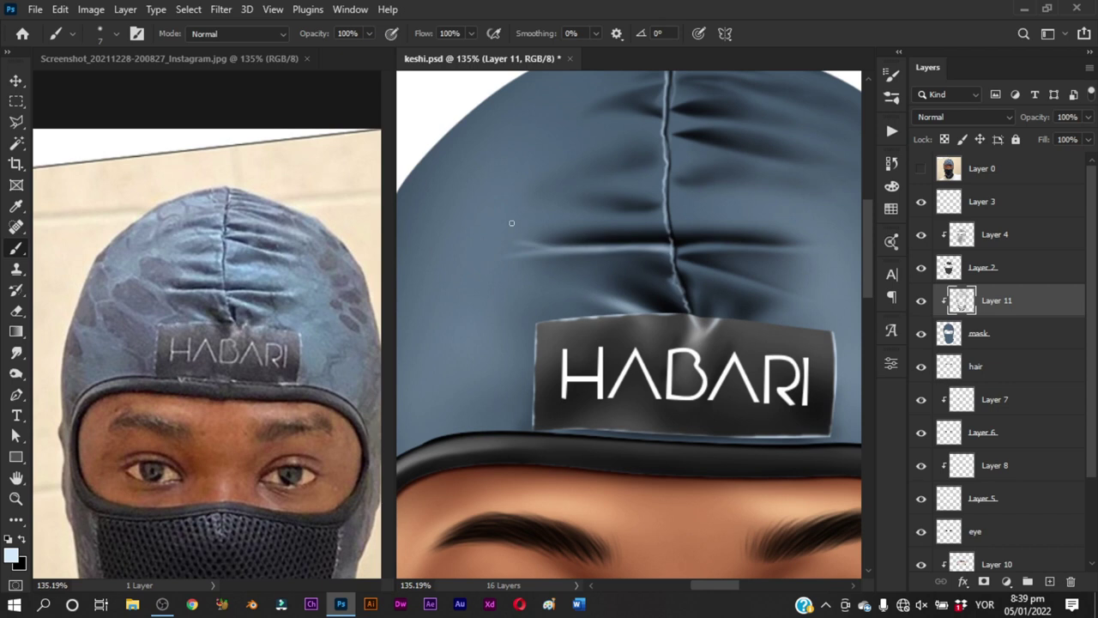
{"action": "key", "text": "ctrl+z"}
{"action": "left_click_drag", "start_coordinate": [619, 248], "coordinate": [526, 253]}
With a slightly larger brush, add and strengthen a highlight along the upper crown crease
{"action": "right_click", "coordinate": [647, 226], "text": "alt"}
{"action": "right_click", "coordinate": [646, 222], "text": "alt"}
{"action": "left_click_drag", "start_coordinate": [640, 222], "coordinate": [560, 225]}
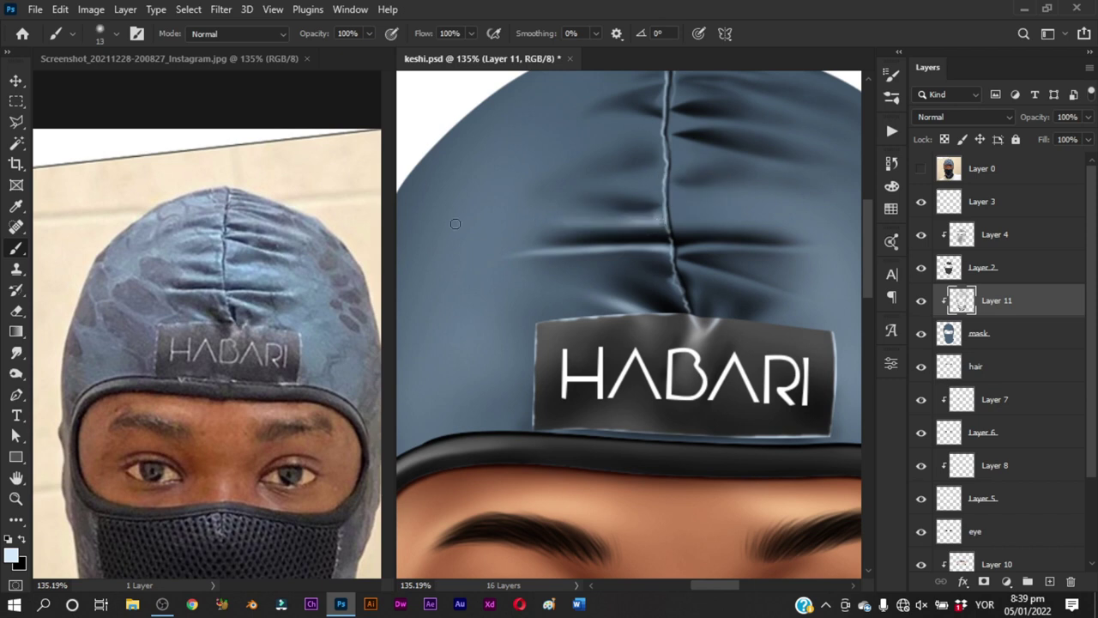
{"action": "left_click_drag", "start_coordinate": [664, 220], "coordinate": [587, 220]}
{"action": "right_click", "coordinate": [615, 230], "text": "alt"}
Try brush sizes between 10 and 34 px, settling back on 16 px
{"action": "scroll", "coordinate": [661, 234], "scroll_direction": "right", "scroll_amount": 2}
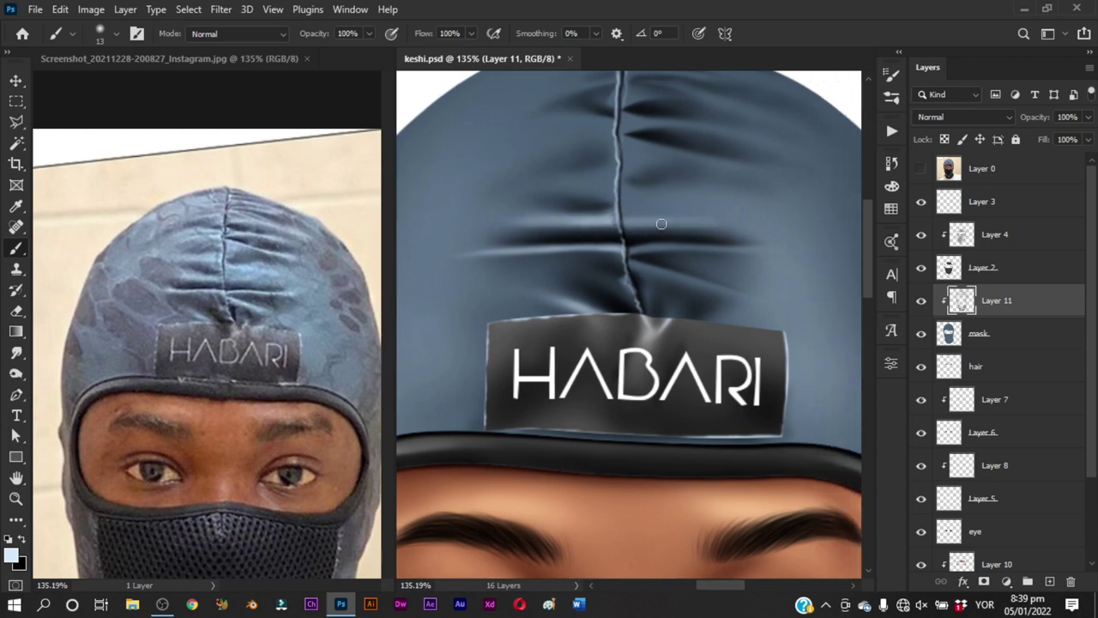
{"action": "right_click", "coordinate": [662, 221], "text": "alt"}
{"action": "right_click", "coordinate": [659, 212], "text": "alt"}
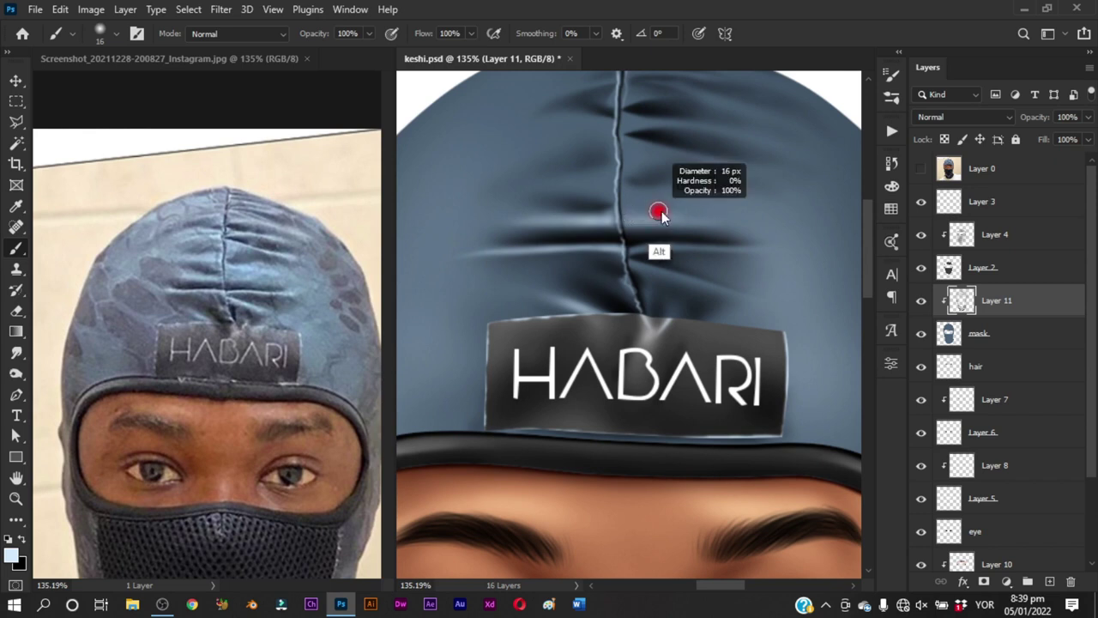
{"action": "right_click", "coordinate": [635, 188], "text": "alt"}
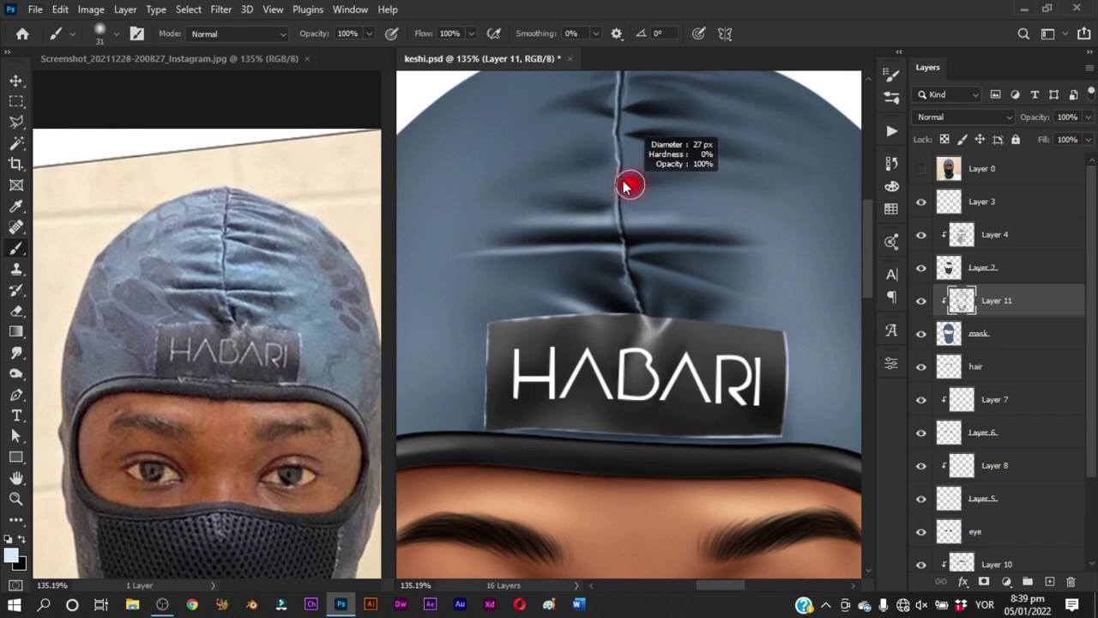
{"action": "right_click", "coordinate": [627, 186], "text": "alt"}
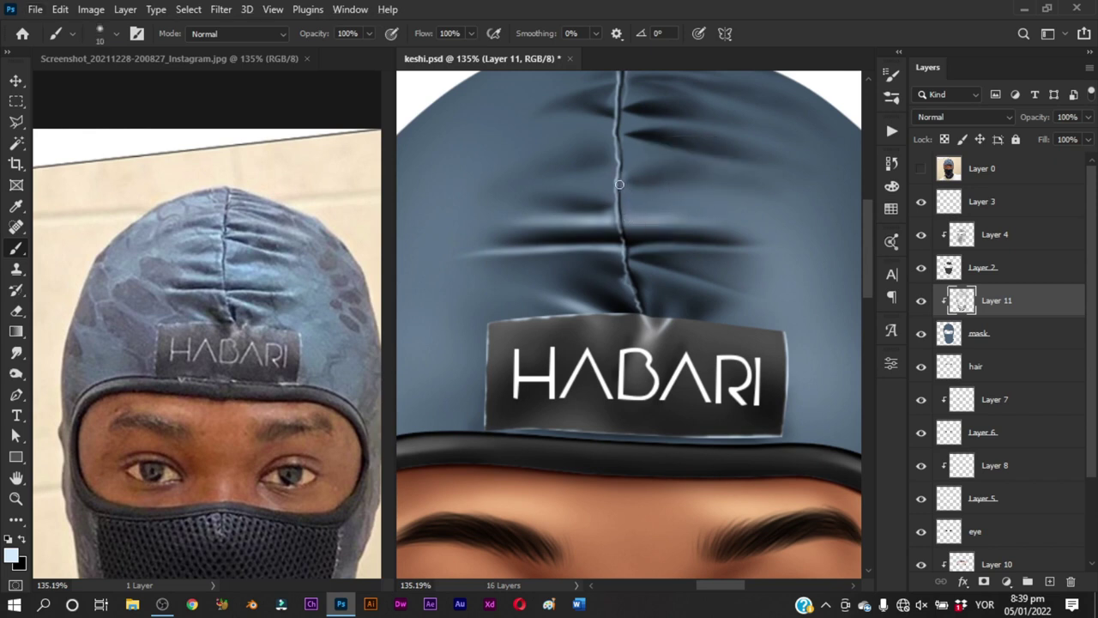
{"action": "right_click", "coordinate": [635, 189], "text": "alt"}
{"action": "right_click", "coordinate": [652, 196], "text": "alt"}
{"action": "right_click", "coordinate": [652, 197], "text": "alt"}
{"action": "right_click", "coordinate": [695, 195], "text": "alt"}
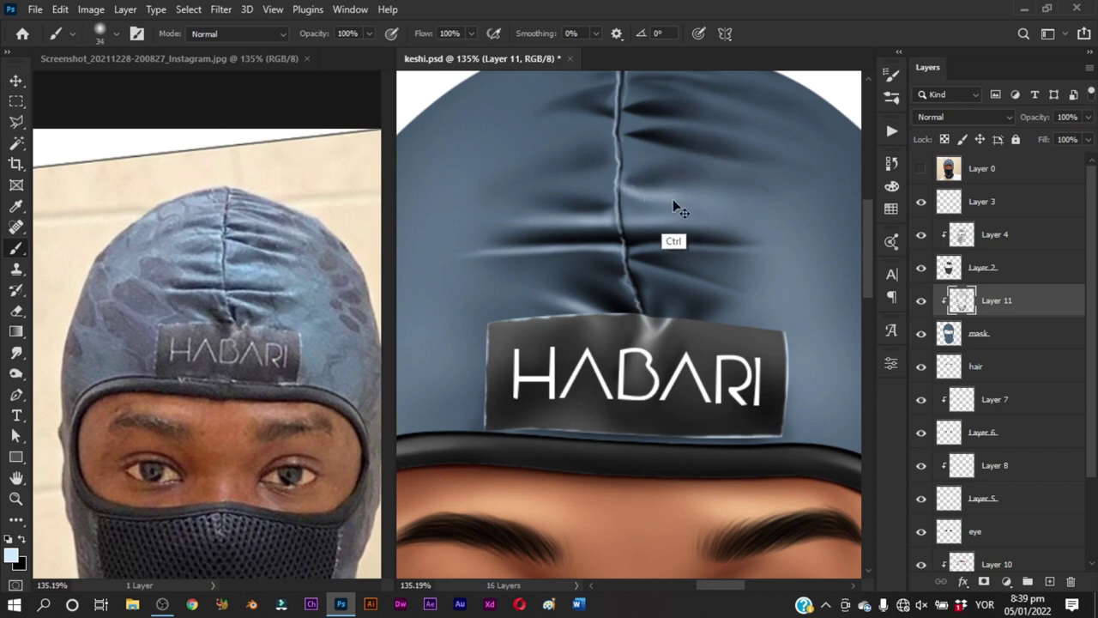
{"action": "right_click", "coordinate": [568, 192], "text": "alt"}
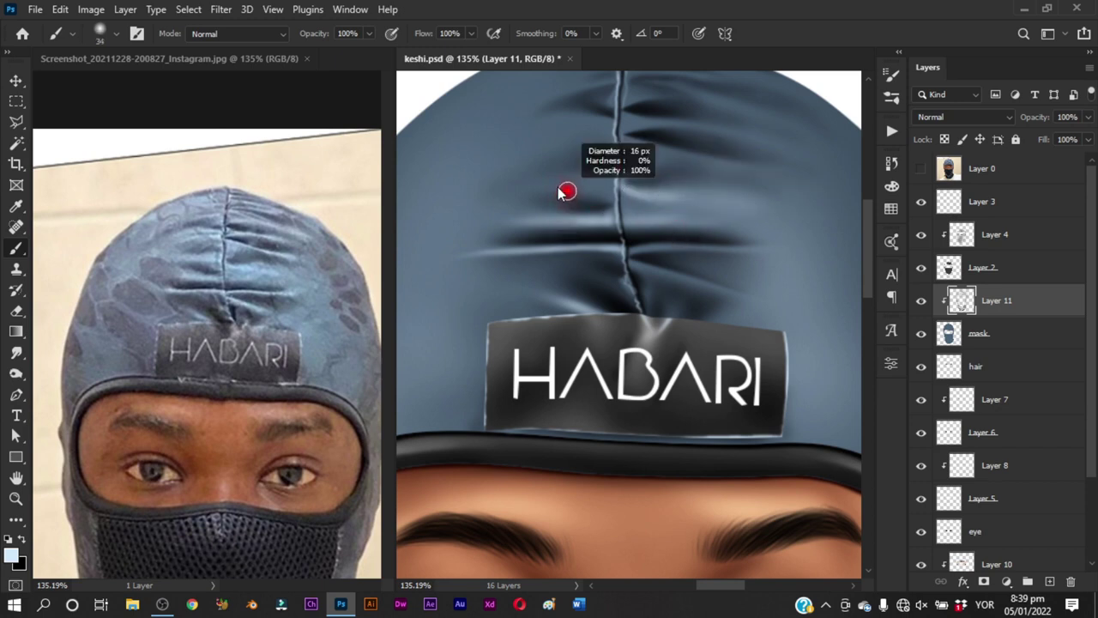
Show the reference photo, set the brush to 25 px and shift the painting down in view
{"action": "left_click", "coordinate": [920, 169]}
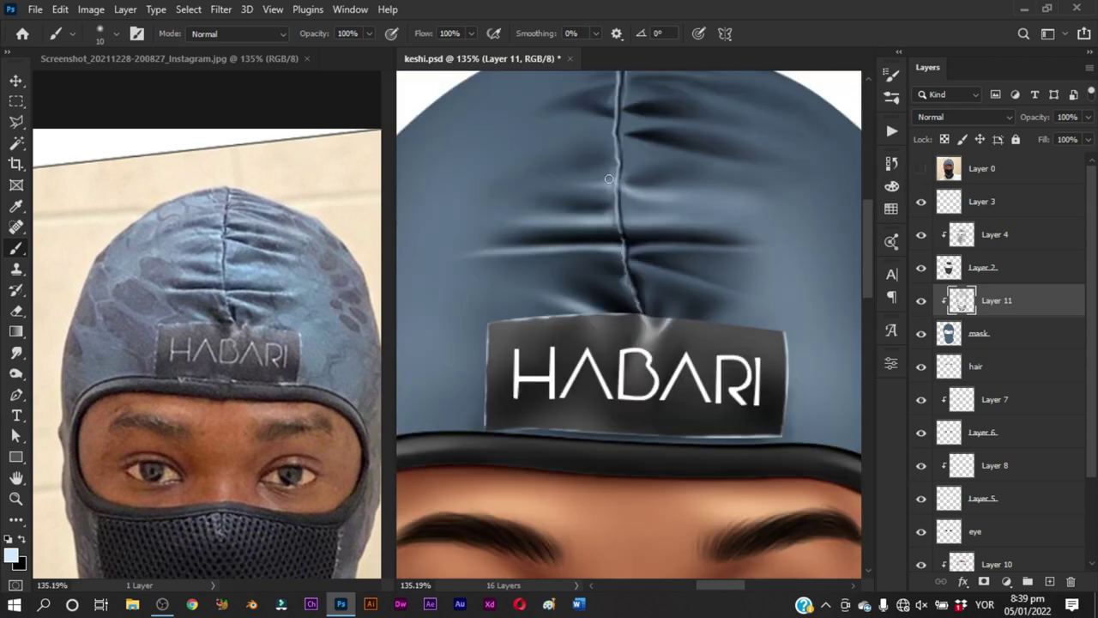
{"action": "right_click", "coordinate": [611, 173], "text": "alt"}
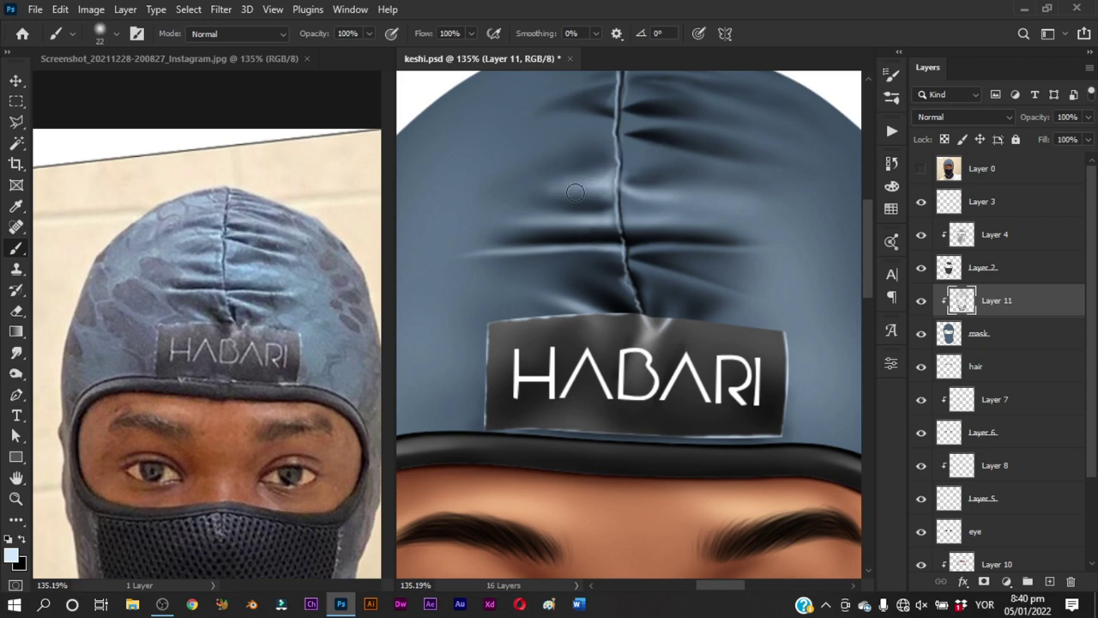
{"action": "right_click", "coordinate": [571, 178], "text": "alt"}
{"action": "left_click_drag", "start_coordinate": [614, 215], "coordinate": [627, 296]}
{"action": "scroll", "coordinate": [627, 296], "scroll_direction": "down", "scroll_amount": 1}
Compare the crown against the reference photo and shrink the brush to 8 px
{"action": "scroll", "coordinate": [641, 255], "scroll_direction": "down", "scroll_amount": 3}
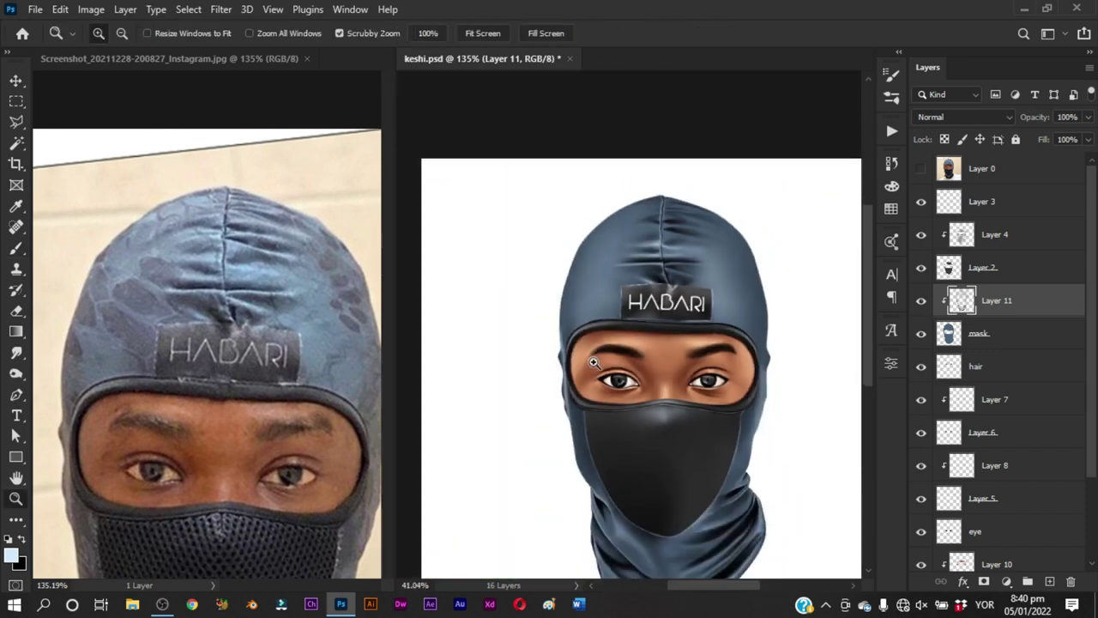
{"action": "scroll", "coordinate": [617, 248], "scroll_direction": "up", "scroll_amount": 3}
{"action": "right_click", "coordinate": [616, 248], "text": "alt"}
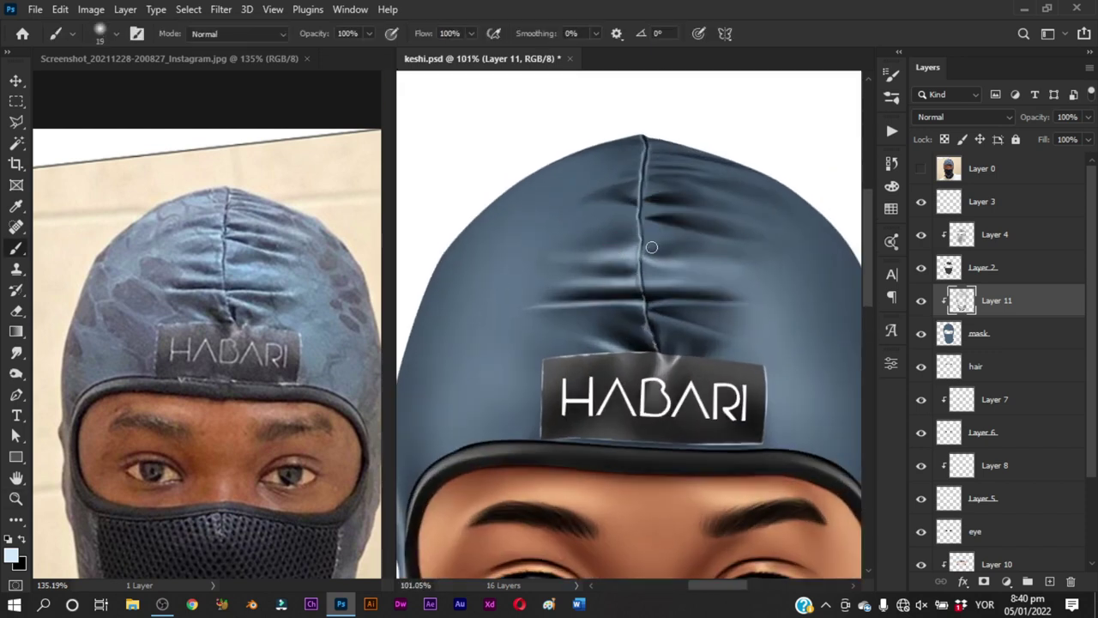
{"action": "scroll", "coordinate": [652, 247], "scroll_direction": "up", "scroll_amount": 1}
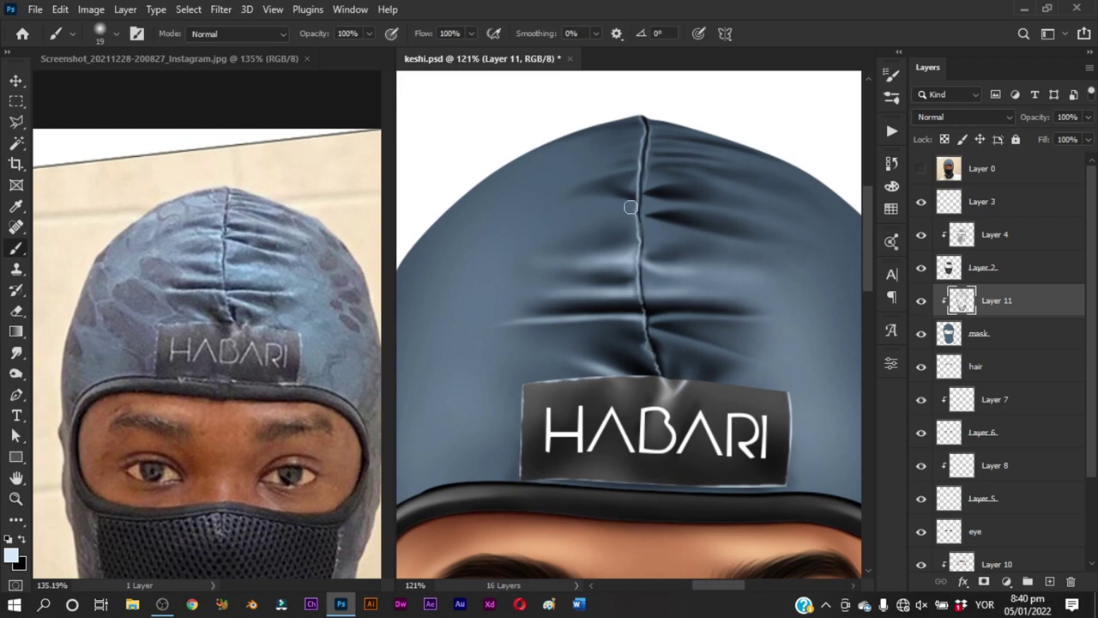
{"action": "left_click", "coordinate": [921, 169]}
{"action": "left_click", "coordinate": [921, 168]}
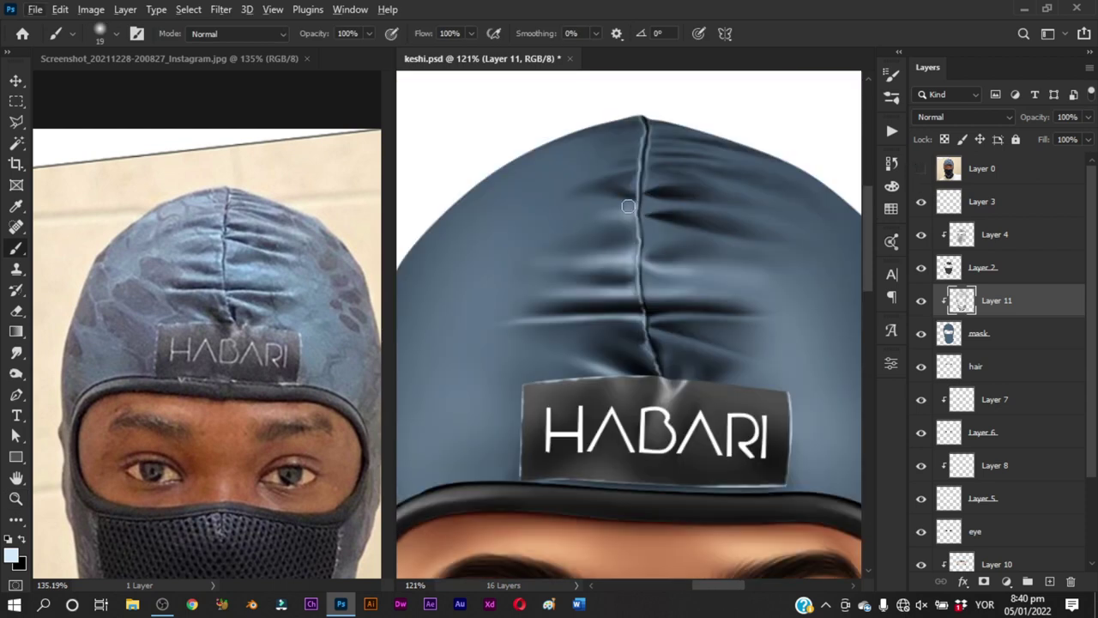
{"action": "key", "text": "bracketleft"}
{"action": "key", "text": "bracketleft"}
{"action": "key", "text": "bracketleft"}
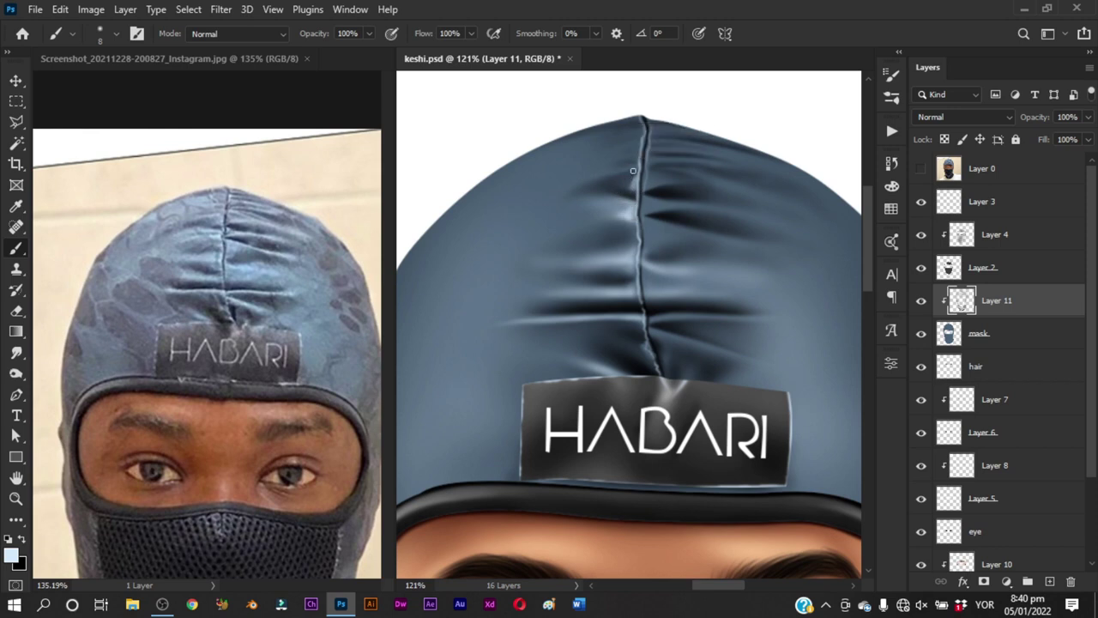
Highlight the fold near the top seam and the hood's top edge, refining with a 6 px brush
{"action": "mouse_move", "coordinate": [592, 178]}
{"action": "left_mouse_down"}
{"action": "mouse_move", "coordinate": [638, 165]}
{"action": "mouse_move", "coordinate": [635, 147]}
{"action": "mouse_move", "coordinate": [592, 140]}
{"action": "mouse_move", "coordinate": [626, 129]}
{"action": "mouse_move", "coordinate": [539, 139]}
{"action": "left_mouse_up"}
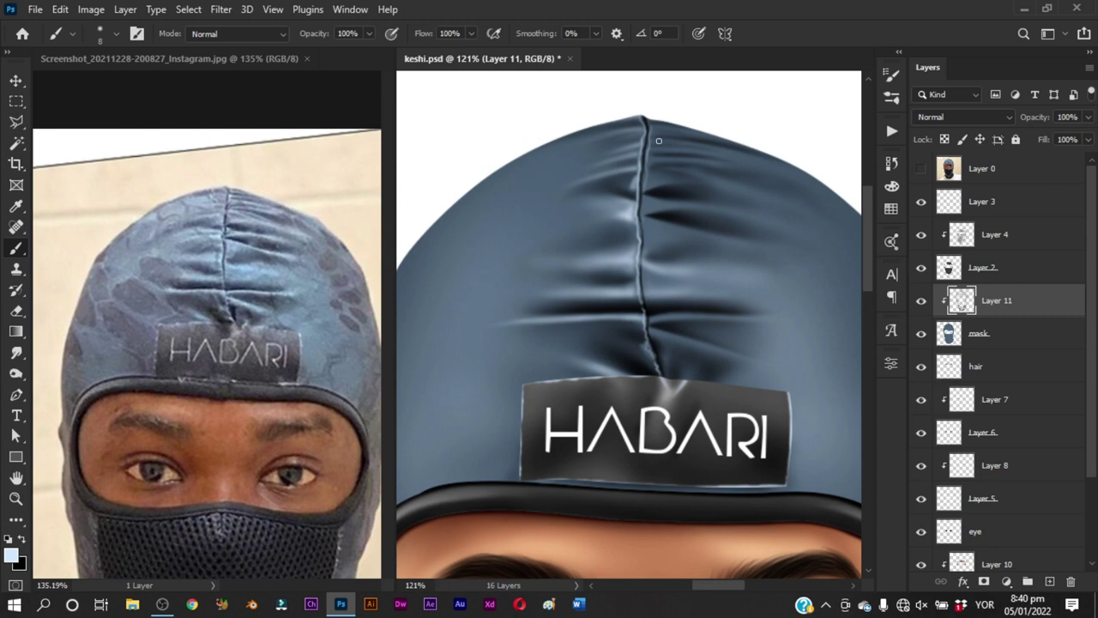
{"action": "left_click_drag", "start_coordinate": [651, 129], "coordinate": [695, 130]}
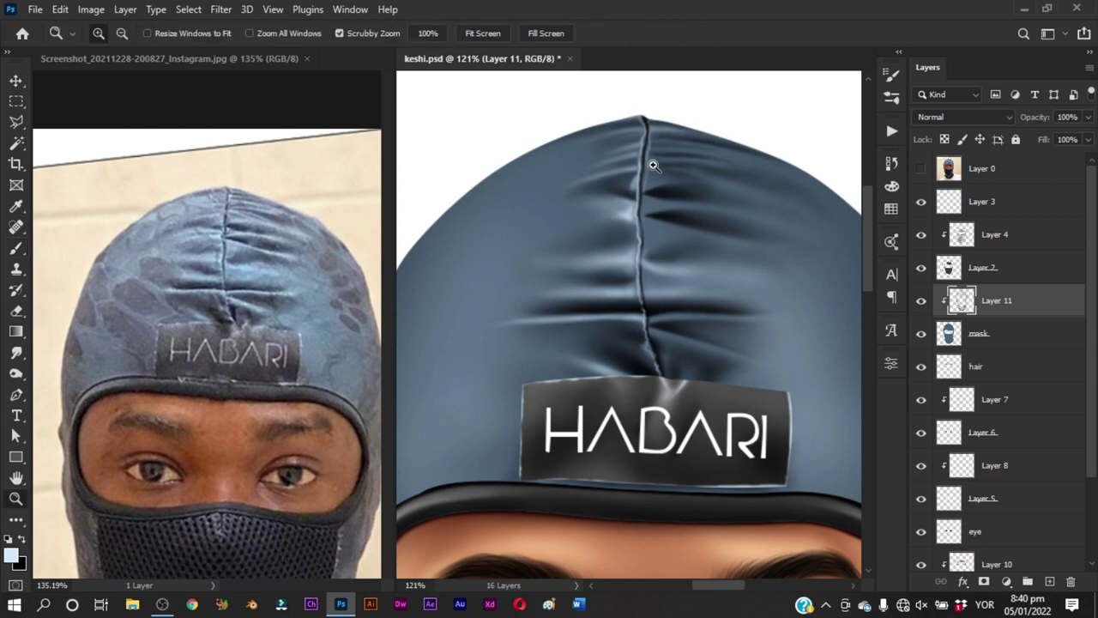
{"action": "scroll", "coordinate": [648, 121], "scroll_direction": "up", "scroll_amount": 2}
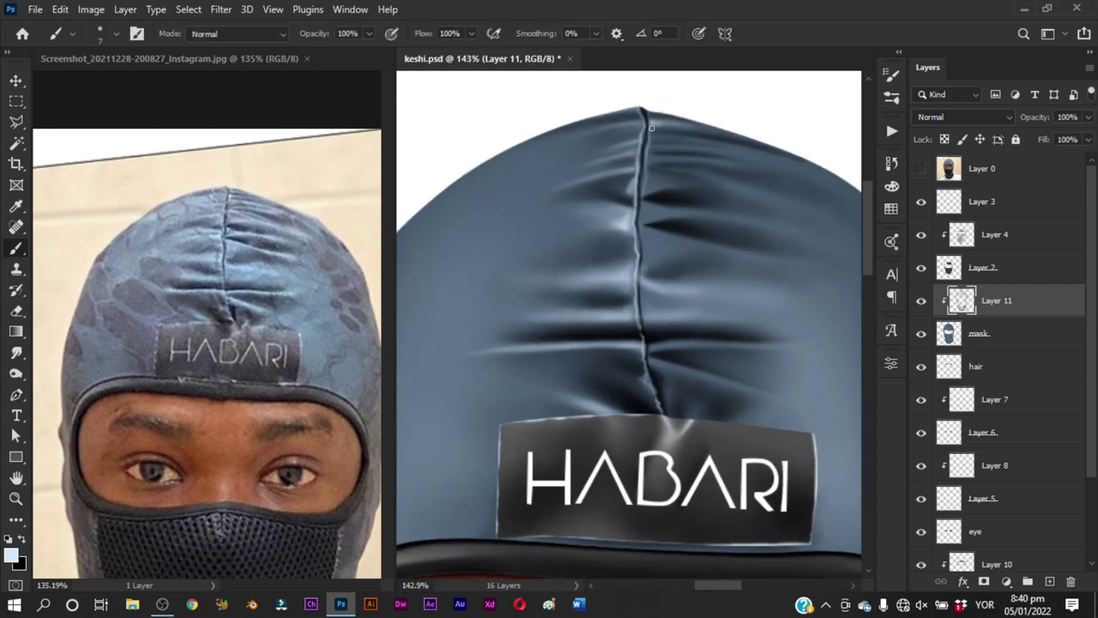
{"action": "mouse_move", "coordinate": [651, 128]}
{"action": "left_mouse_down"}
{"action": "mouse_move", "coordinate": [614, 140]}
{"action": "mouse_move", "coordinate": [672, 154]}
{"action": "mouse_move", "coordinate": [660, 128]}
{"action": "left_mouse_up"}
{"action": "right_click", "coordinate": [622, 123], "text": "alt"}
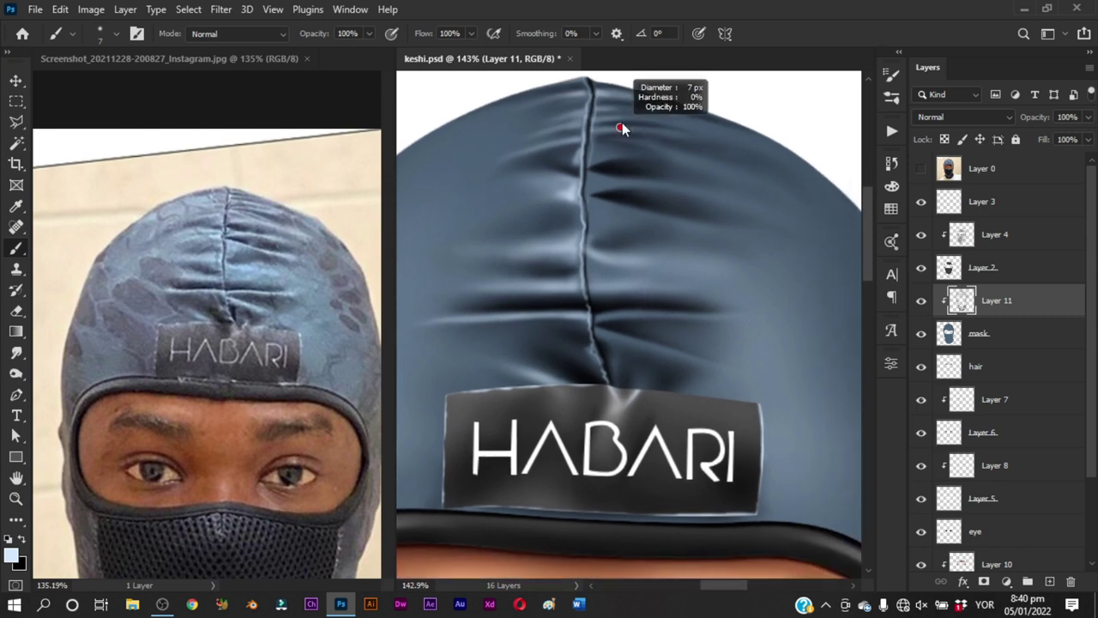
{"action": "left_click_drag", "start_coordinate": [604, 117], "coordinate": [685, 120]}
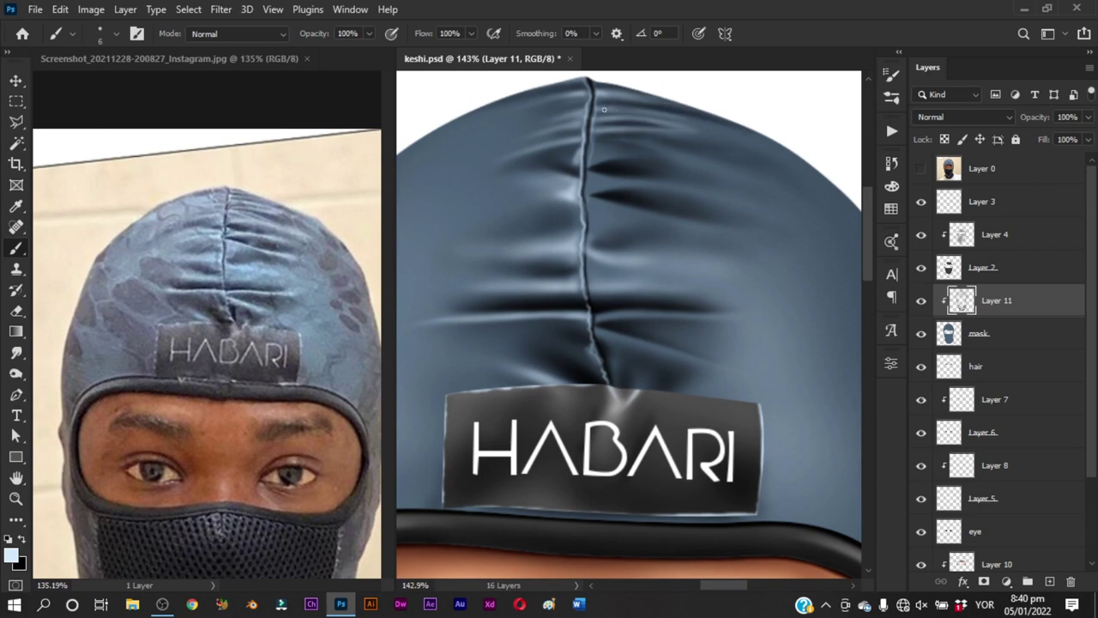
Check the reference photo, then highlight the fold crease and upper fold right of the seam
{"action": "scroll", "coordinate": [657, 129], "scroll_direction": "down", "scroll_amount": 1}
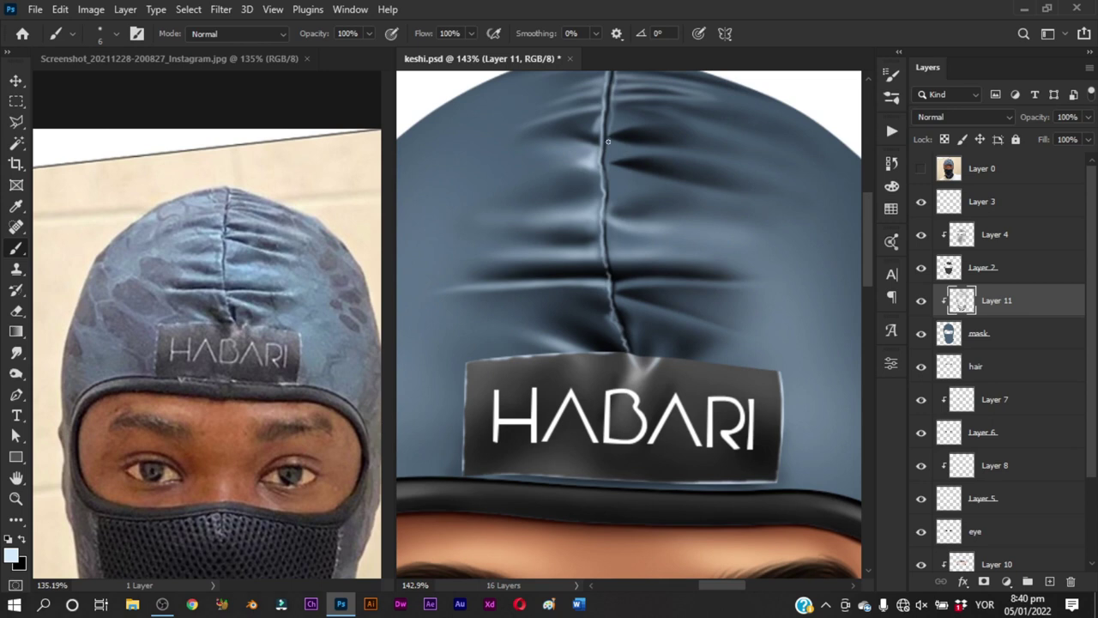
{"action": "left_click", "coordinate": [921, 168]}
{"action": "left_click", "coordinate": [921, 168]}
{"action": "key", "text": "ctrl"}
{"action": "left_click_drag", "start_coordinate": [621, 156], "coordinate": [693, 153]}
{"action": "mouse_move", "coordinate": [611, 131]}
{"action": "left_mouse_down"}
{"action": "mouse_move", "coordinate": [657, 121]}
{"action": "mouse_move", "coordinate": [645, 110]}
{"action": "mouse_move", "coordinate": [648, 120]}
{"action": "mouse_move", "coordinate": [685, 122]}
{"action": "left_mouse_up"}
After checking the reference, brighten the upper fold highlights right of the seam
{"action": "left_click", "coordinate": [921, 168]}
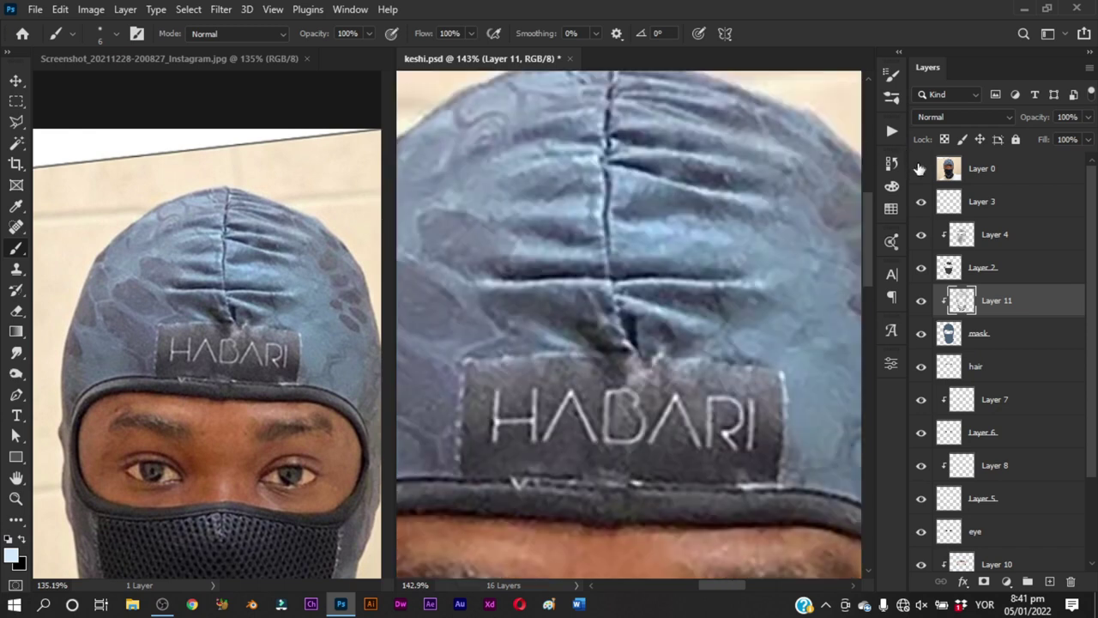
{"action": "left_click", "coordinate": [921, 168]}
{"action": "left_click_drag", "start_coordinate": [616, 110], "coordinate": [691, 131]}
{"action": "left_click_drag", "start_coordinate": [613, 110], "coordinate": [713, 128]}
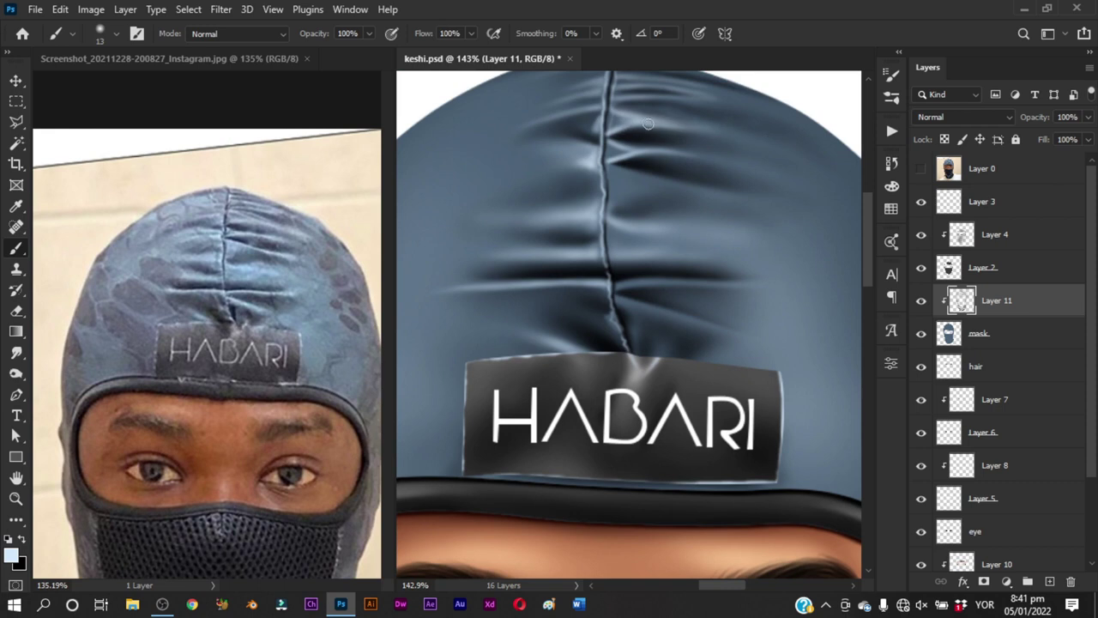
{"action": "left_click_drag", "start_coordinate": [645, 120], "coordinate": [778, 150]}
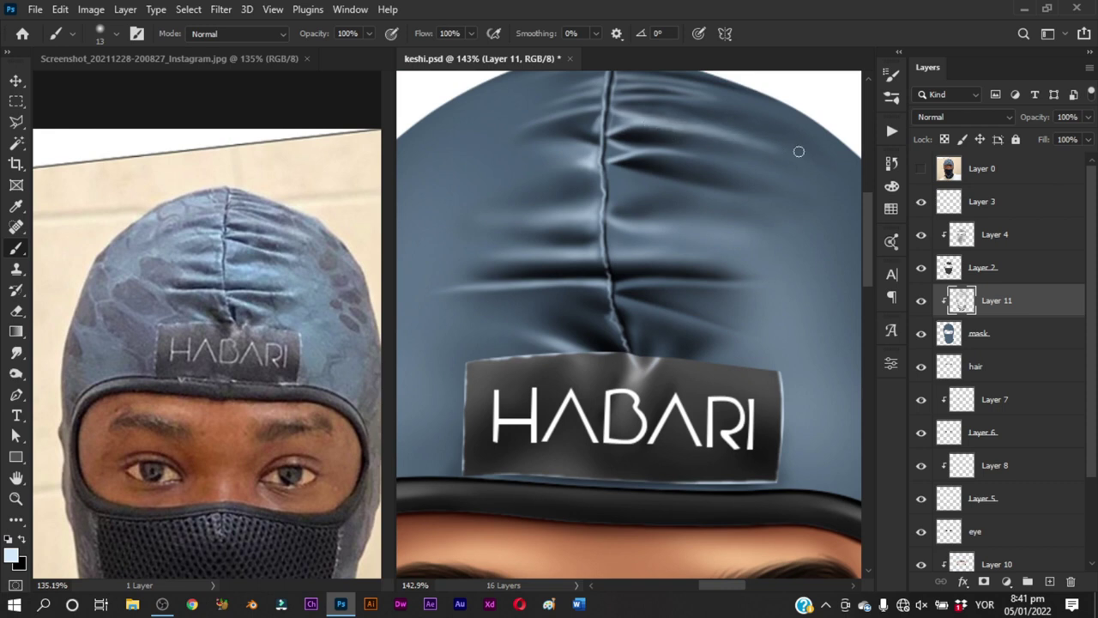
{"action": "left_click_drag", "start_coordinate": [622, 104], "coordinate": [700, 123]}
Brighten the lower fold highlight, sample the fabric colour, set a 15 px brush, and compare via undo/redo
{"action": "left_click", "coordinate": [916, 169]}
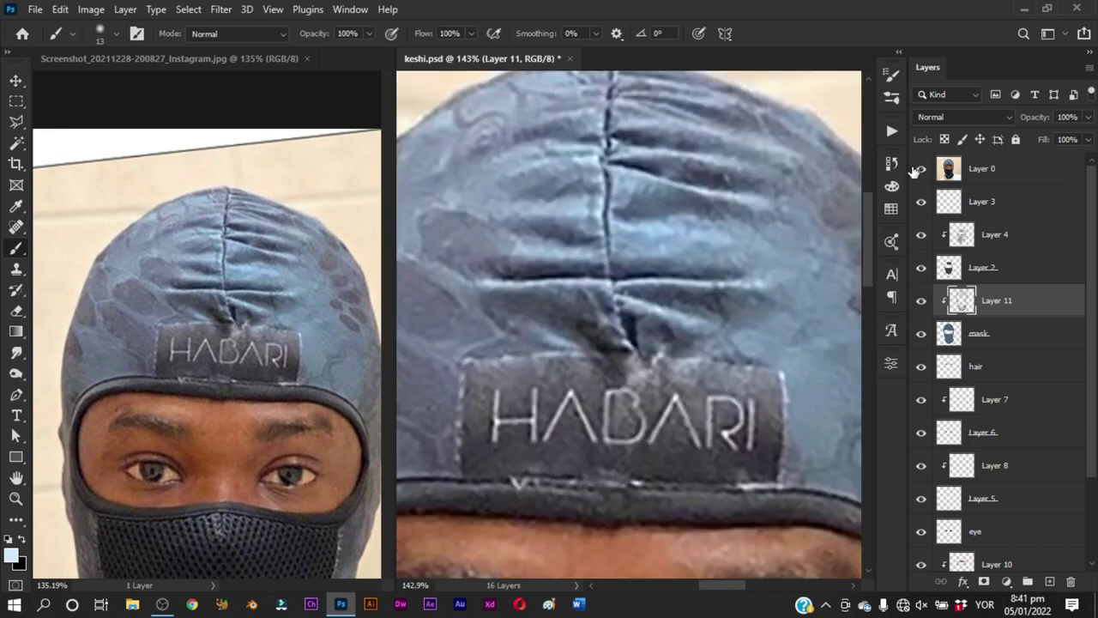
{"action": "left_click", "coordinate": [916, 169]}
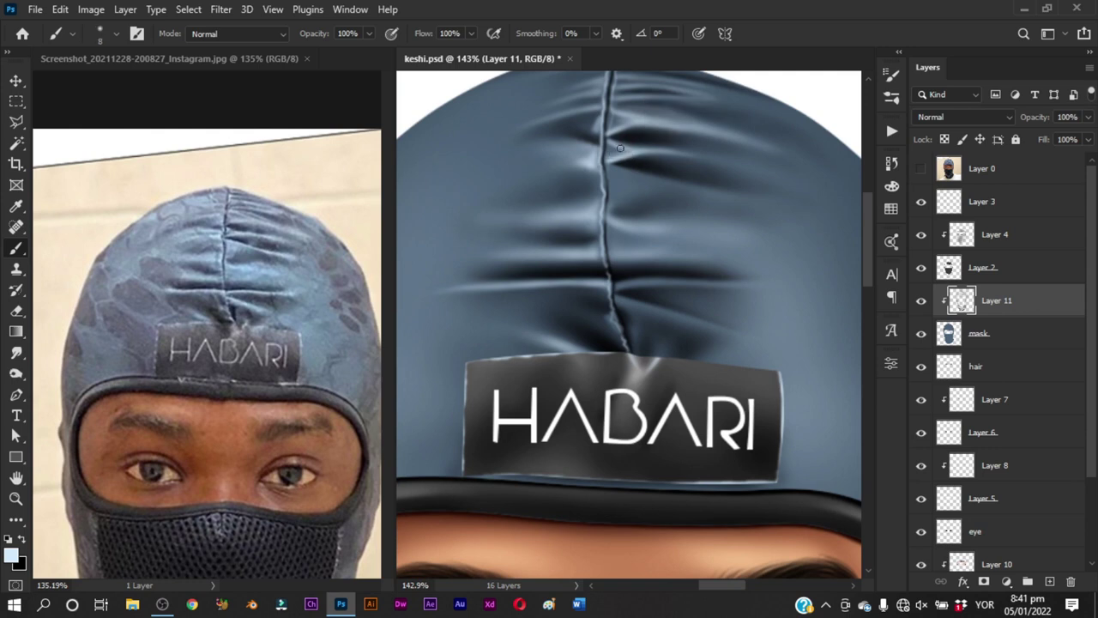
{"action": "left_click_drag", "start_coordinate": [605, 157], "coordinate": [664, 157]}
{"action": "key", "text": "alt"}
{"action": "right_click", "coordinate": [664, 157], "text": "alt"}
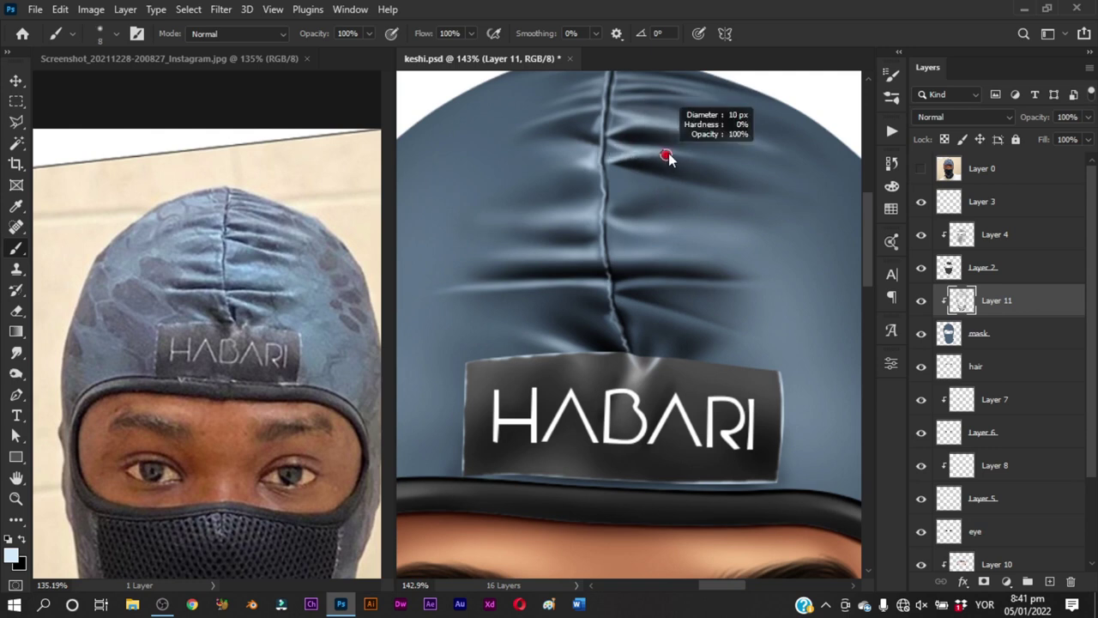
{"action": "key", "text": "ctrl+z"}
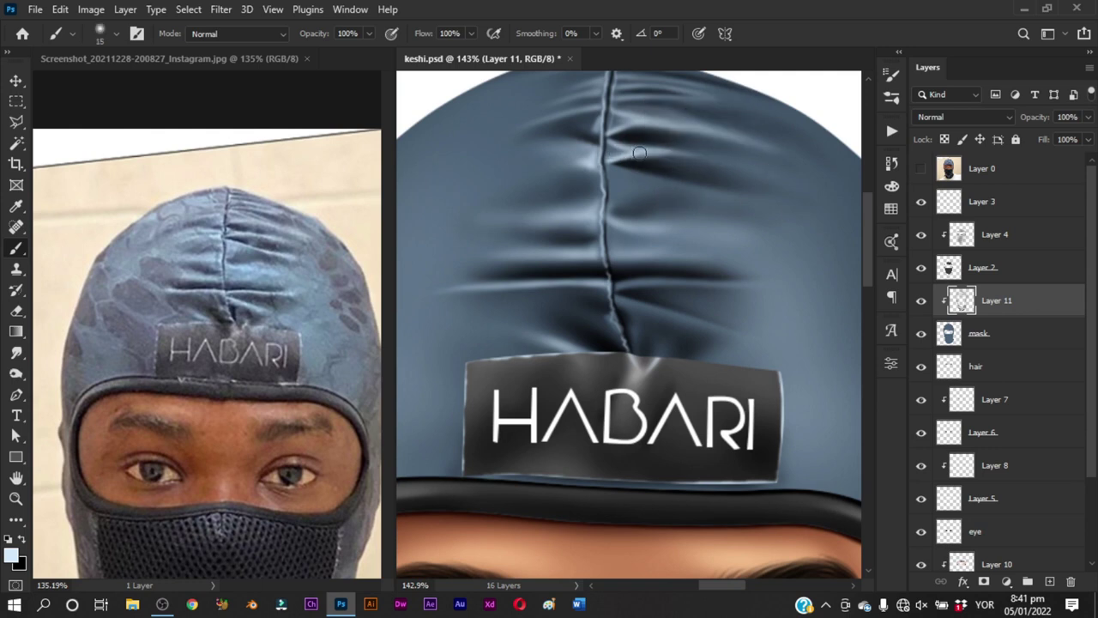
{"action": "key", "text": "ctrl+shift+z"}
{"action": "key", "text": "ctrl+z"}
{"action": "key", "text": "ctrl+shift+z"}
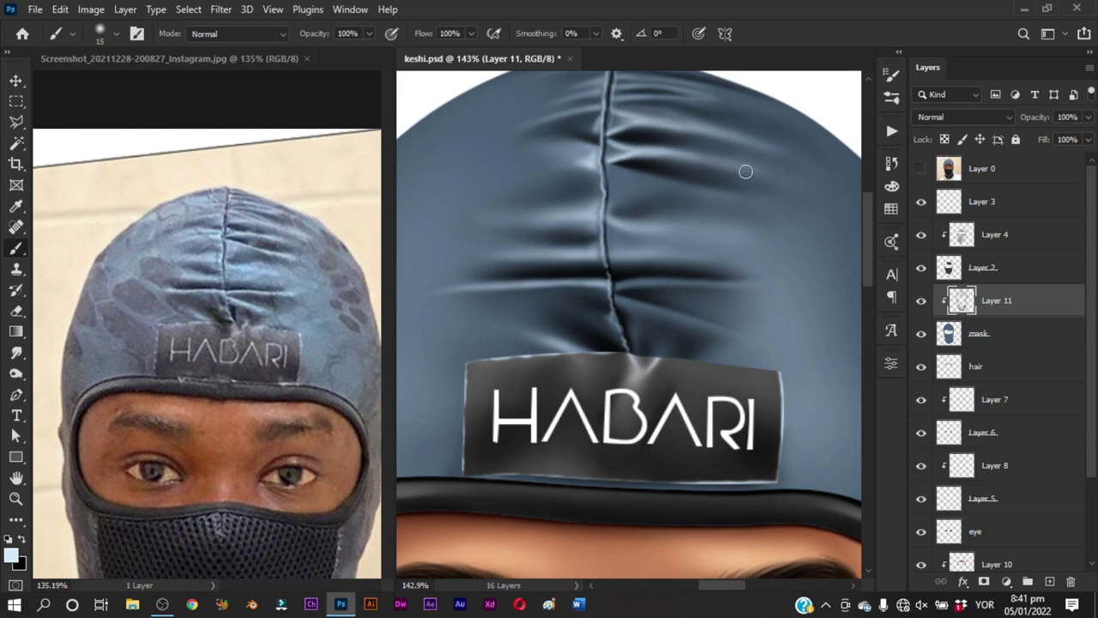
Brighten the shading along the seam and resample the fabric colour, switching between 8 and 15 px brushes
{"action": "left_click", "coordinate": [921, 169]}
{"action": "left_click", "coordinate": [920, 168]}
{"action": "left_click_drag", "start_coordinate": [625, 184], "coordinate": [631, 181]}
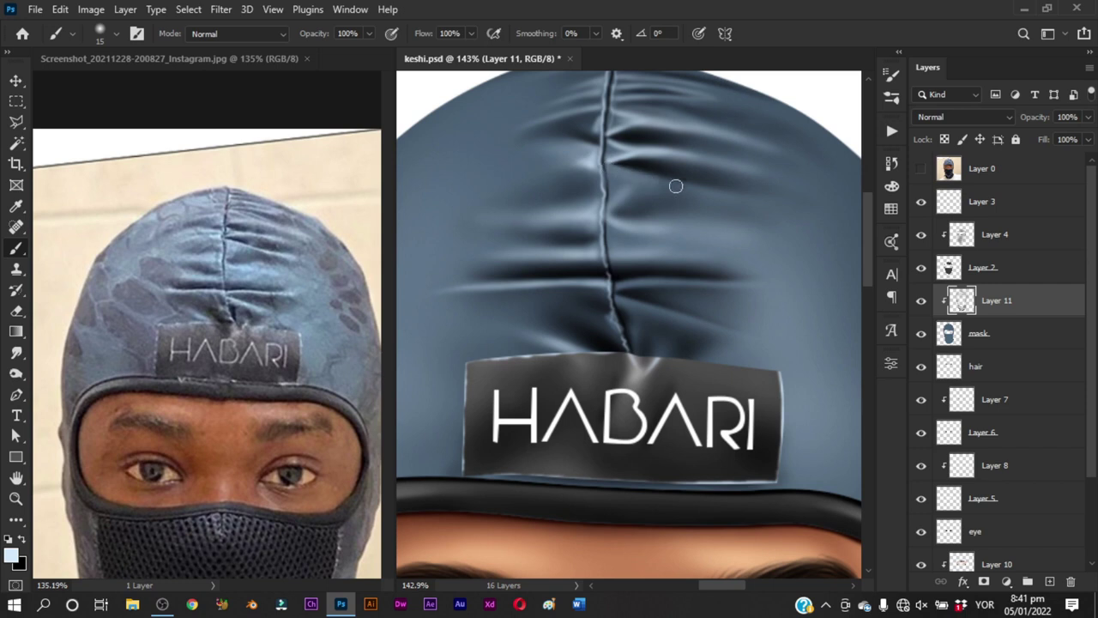
{"action": "right_click", "coordinate": [632, 173], "text": "alt"}
{"action": "left_click", "coordinate": [921, 169]}
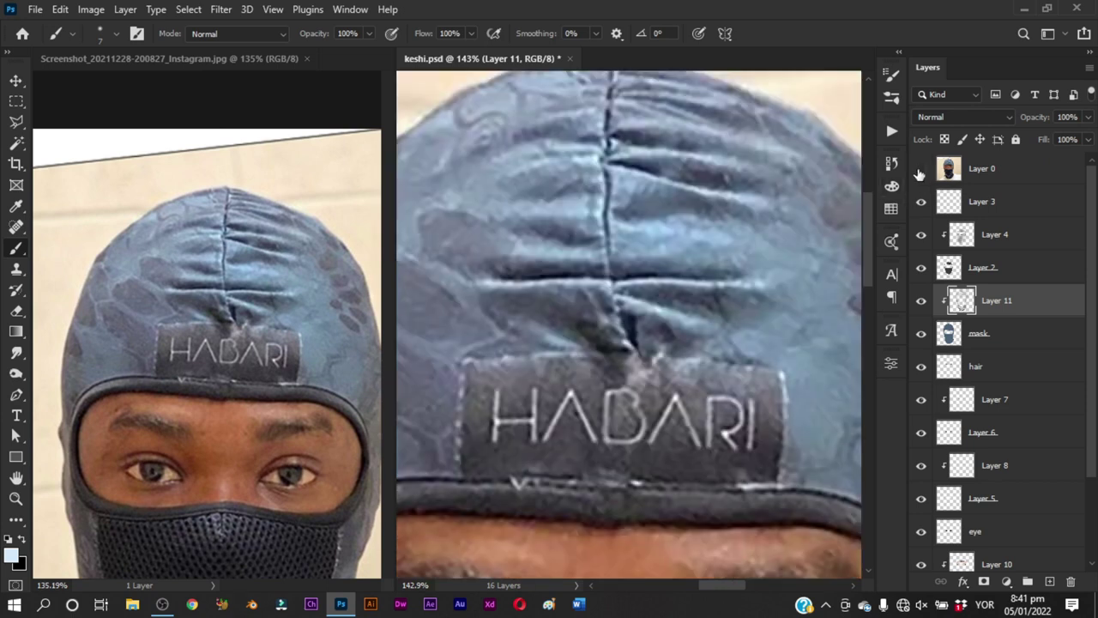
{"action": "left_click", "coordinate": [920, 171]}
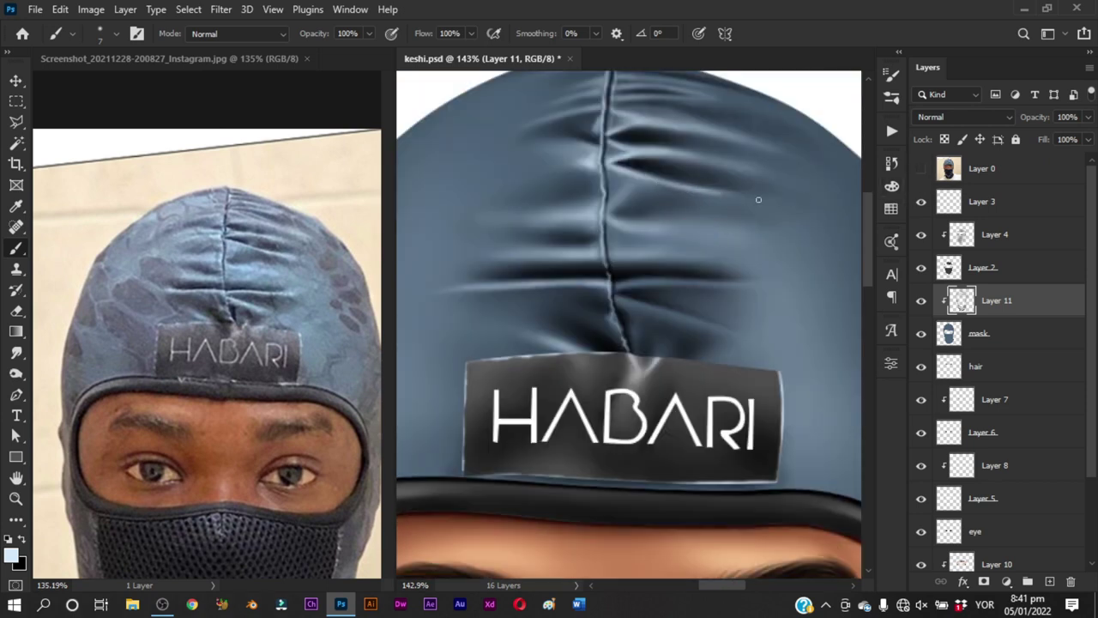
{"action": "key", "text": "alt"}
{"action": "mouse_move", "coordinate": [736, 183]}
{"action": "left_mouse_down"}
{"action": "mouse_move", "coordinate": [674, 184]}
{"action": "mouse_move", "coordinate": [687, 183]}
{"action": "left_mouse_up"}
Resize the brush between 5 and 21 px, settling on 16 px, while comparing with the reference
{"action": "left_click", "coordinate": [921, 169]}
{"action": "left_click", "coordinate": [921, 169]}
{"action": "left_click_drag", "start_coordinate": [637, 187], "coordinate": [652, 181]}
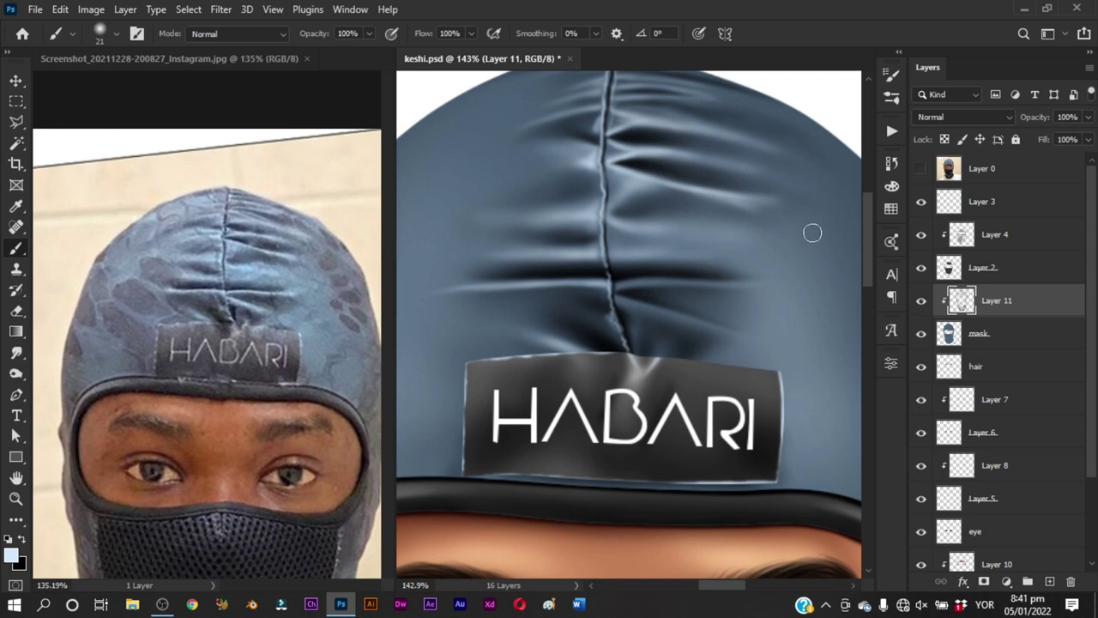
{"action": "left_click", "coordinate": [921, 172]}
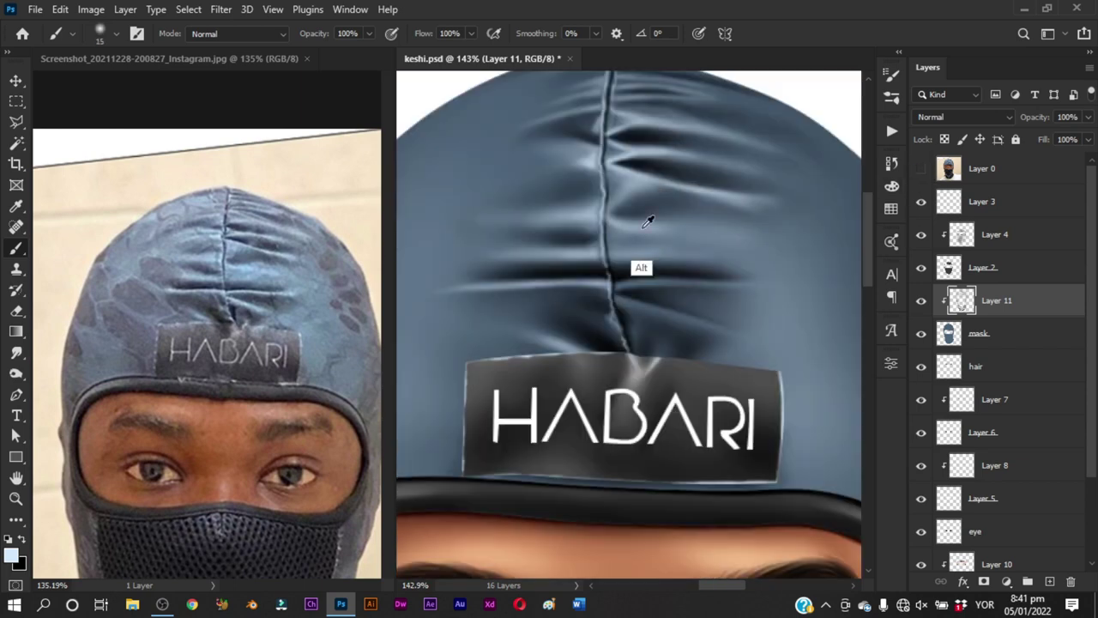
{"action": "key", "text": "bracketleft"}
{"action": "left_click_drag", "start_coordinate": [697, 225], "coordinate": [678, 230]}
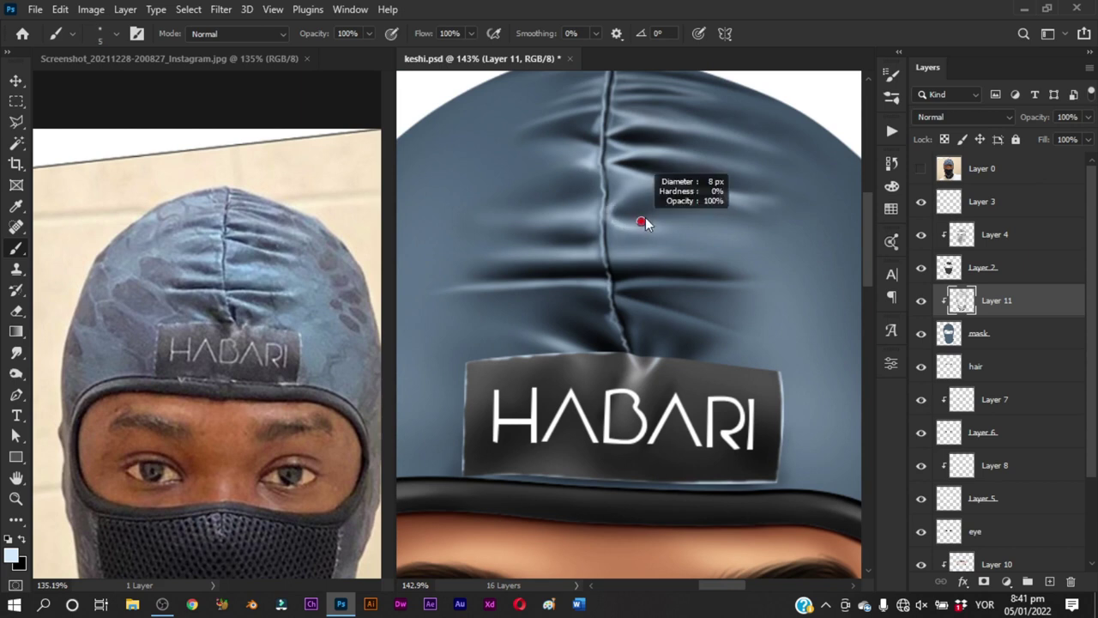
{"action": "left_click", "coordinate": [921, 168]}
{"action": "left_click", "coordinate": [921, 168]}
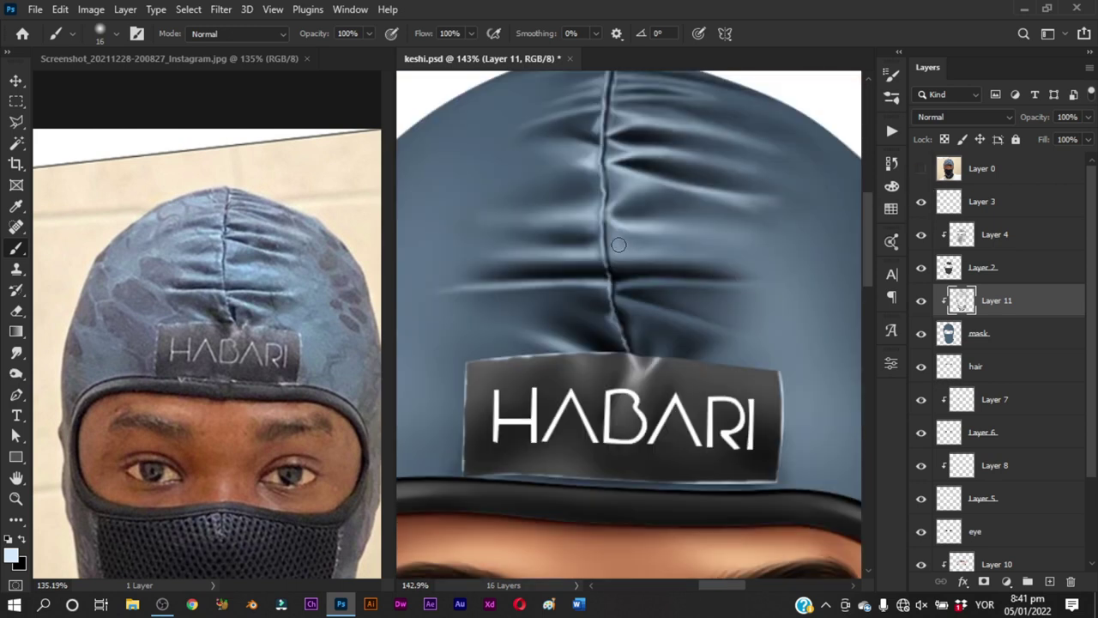
Paint a faint highlight right of the crease above the HABARI label, checking repeatedly against the reference
{"action": "mouse_move", "coordinate": [693, 284]}
{"action": "left_mouse_down"}
{"action": "mouse_move", "coordinate": [679, 226]}
{"action": "mouse_move", "coordinate": [604, 231]}
{"action": "mouse_move", "coordinate": [724, 219]}
{"action": "left_mouse_up"}
{"action": "left_click", "coordinate": [920, 170]}
{"action": "left_click", "coordinate": [920, 170]}
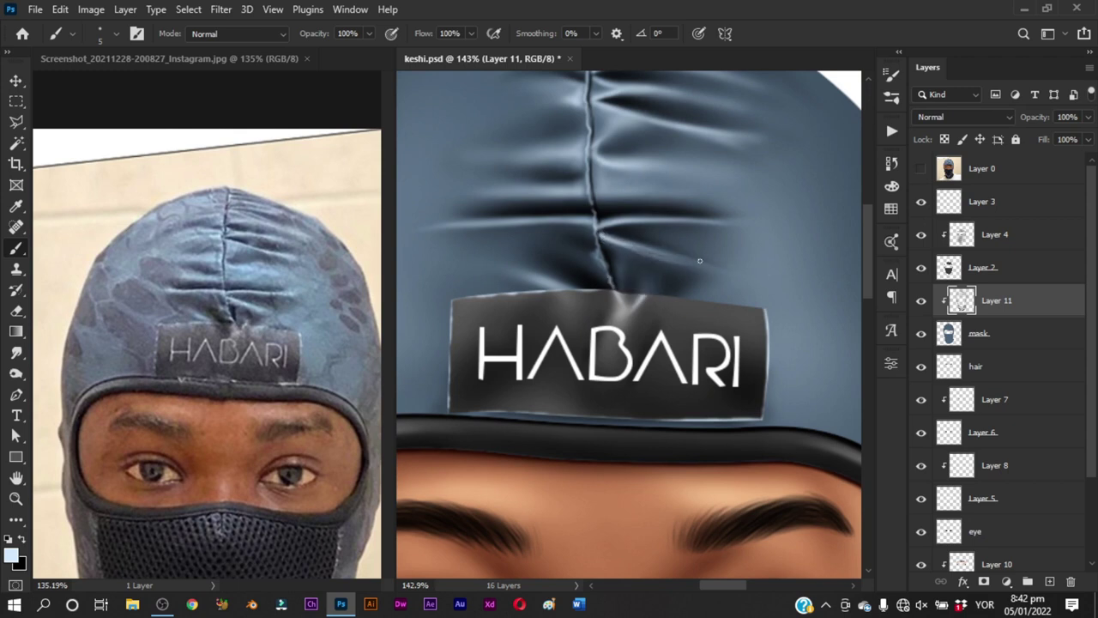
{"action": "left_click_drag", "start_coordinate": [624, 243], "coordinate": [702, 266]}
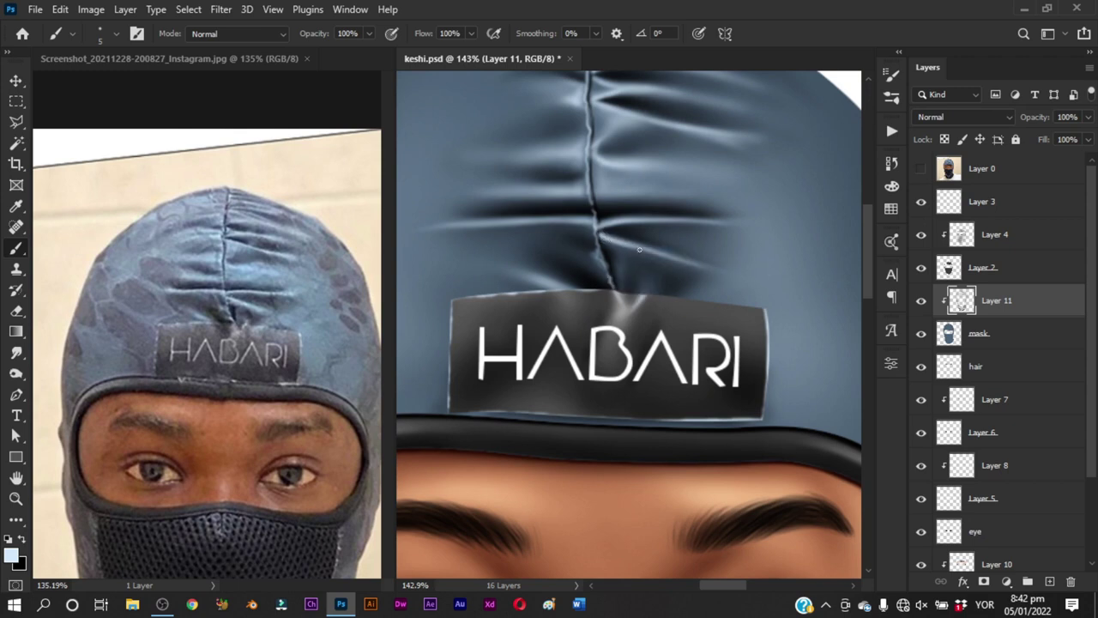
{"action": "left_click", "coordinate": [921, 169]}
{"action": "left_click", "coordinate": [921, 169]}
{"action": "left_click", "coordinate": [921, 169]}
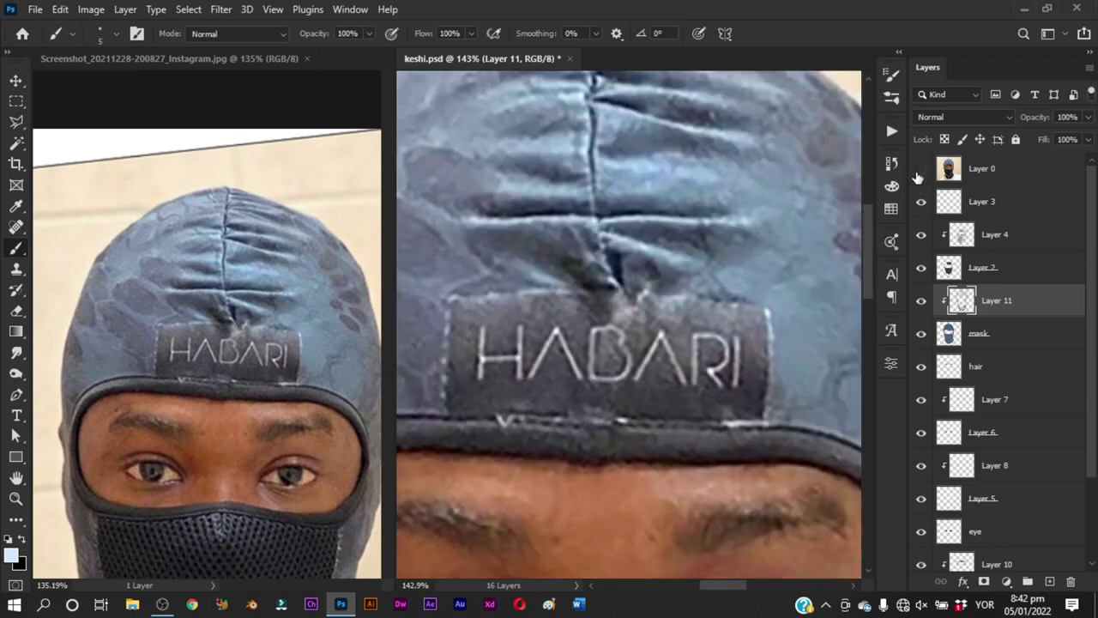
{"action": "left_click", "coordinate": [921, 169]}
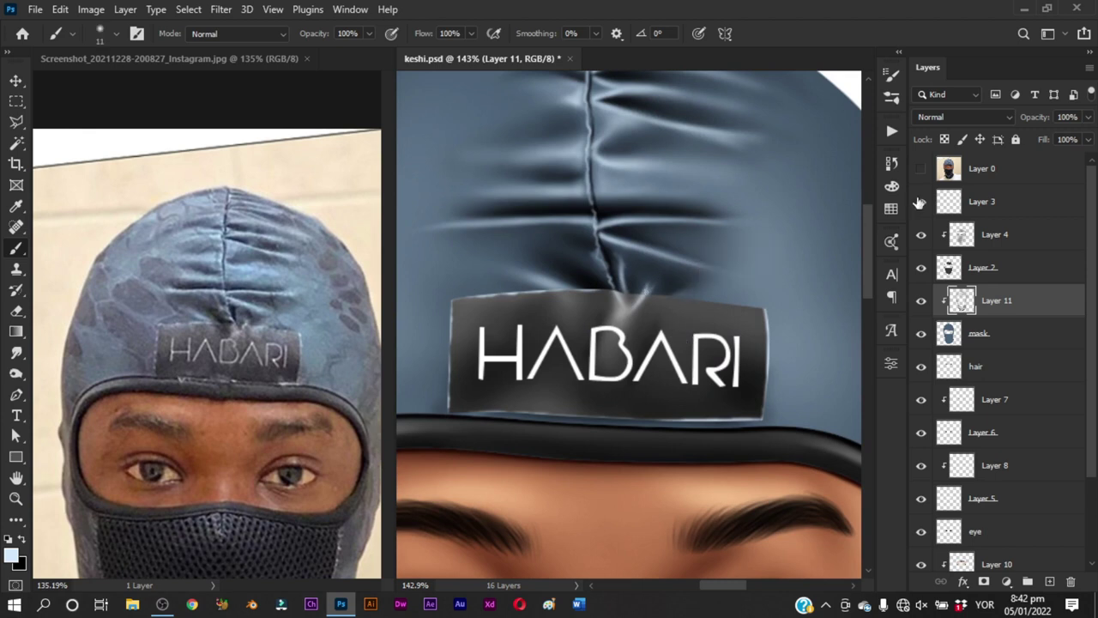
{"action": "left_click", "coordinate": [921, 169]}
{"action": "left_click", "coordinate": [921, 169]}
On Layer 4, paint a highlight across the HABARI label's top, zoom out and save keshi.psd
{"action": "left_click", "coordinate": [971, 243]}
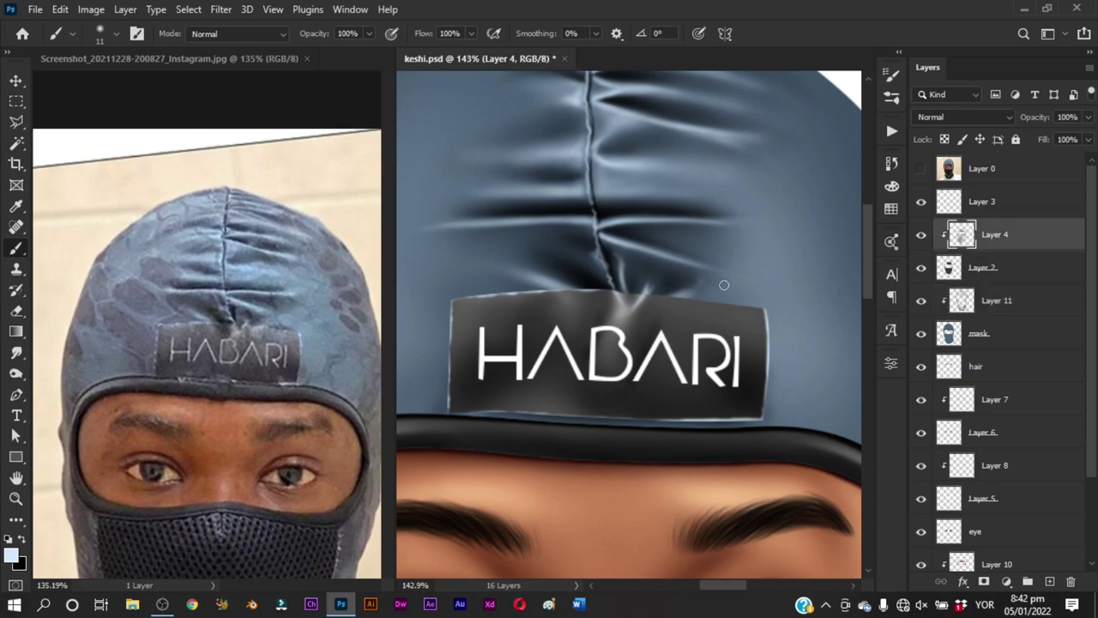
{"action": "left_click_drag", "start_coordinate": [684, 298], "coordinate": [644, 323]}
{"action": "key", "text": "z"}
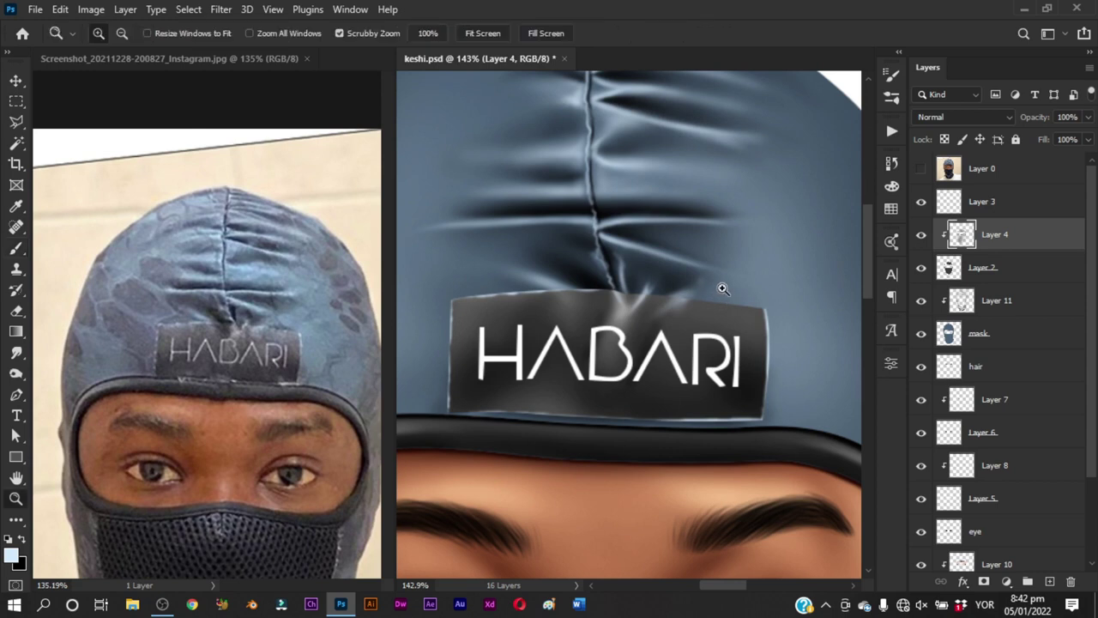
{"action": "left_click_drag", "start_coordinate": [721, 289], "coordinate": [667, 319]}
{"action": "key", "text": "ctrl+s"}
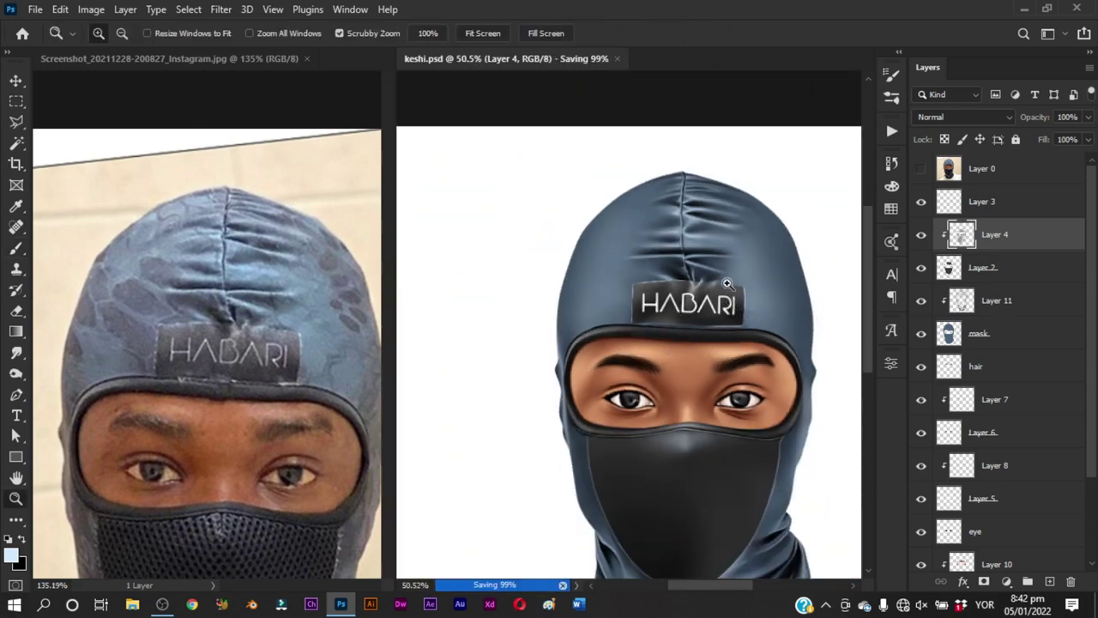
{"action": "mouse_move", "coordinate": [731, 304]}
{"action": "left_mouse_down"}
{"action": "mouse_move", "coordinate": [705, 301]}
{"action": "mouse_move", "coordinate": [721, 280]}
{"action": "left_mouse_up"}
{"action": "key", "text": "b"}
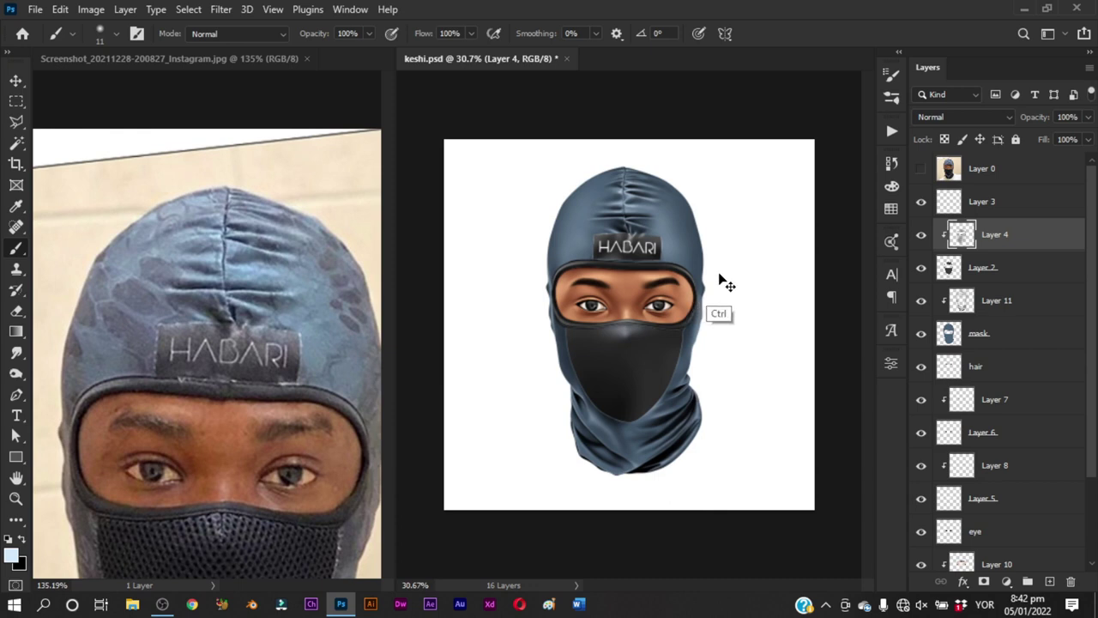
{"action": "key", "text": "ctrl+s"}
View the reference photo's face mask, then zoom the portrait in on the face mask and neck
{"action": "left_click", "coordinate": [301, 428]}
{"action": "left_click_drag", "start_coordinate": [294, 479], "coordinate": [277, 283]}
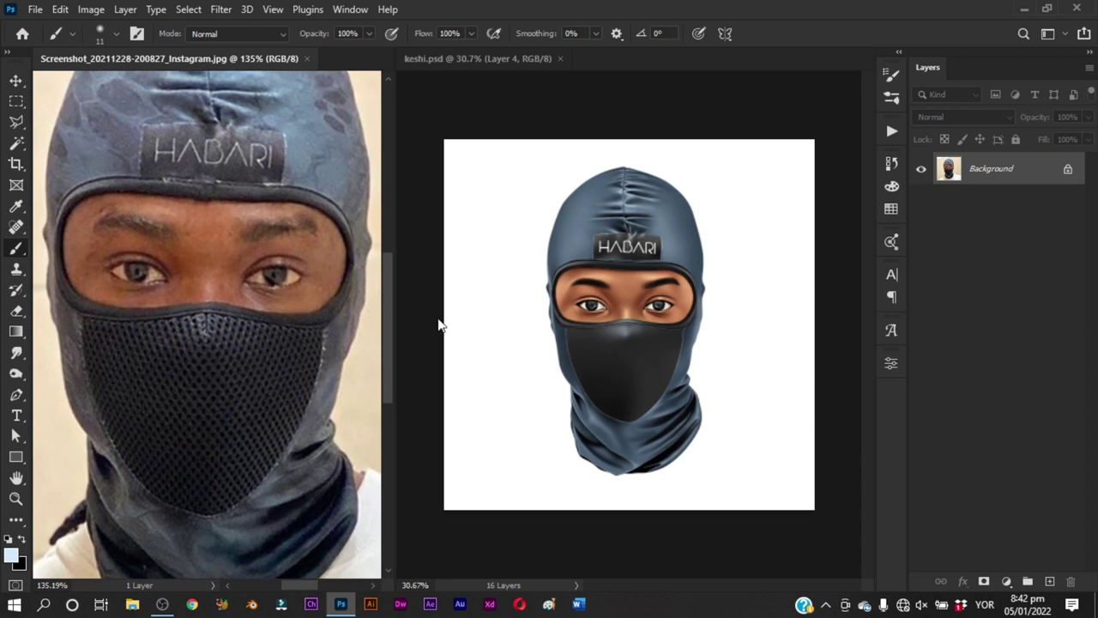
{"action": "left_click", "coordinate": [691, 361]}
{"action": "left_click", "coordinate": [684, 365], "text": "alt"}
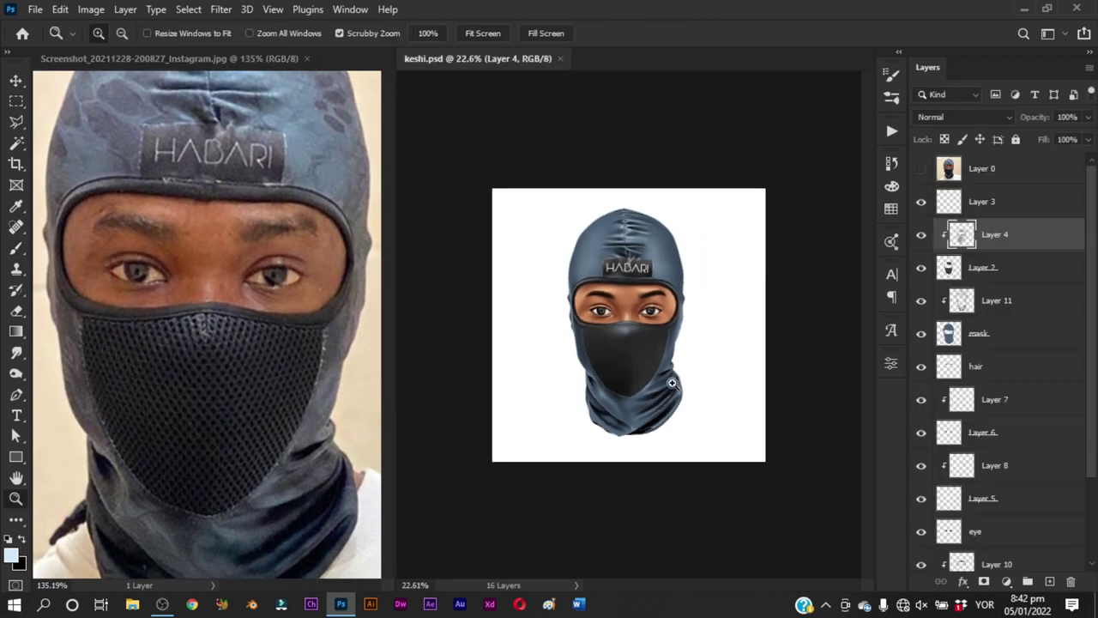
{"action": "left_click", "coordinate": [675, 428]}
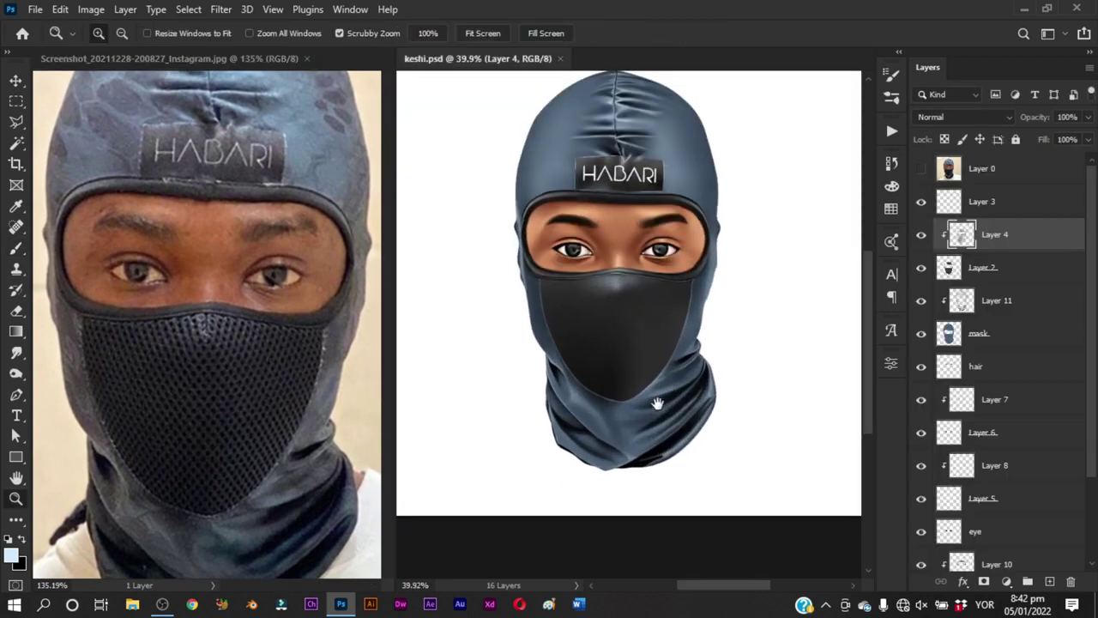
{"action": "left_click", "coordinate": [654, 390]}
{"action": "left_click_drag", "start_coordinate": [654, 390], "coordinate": [644, 378]}
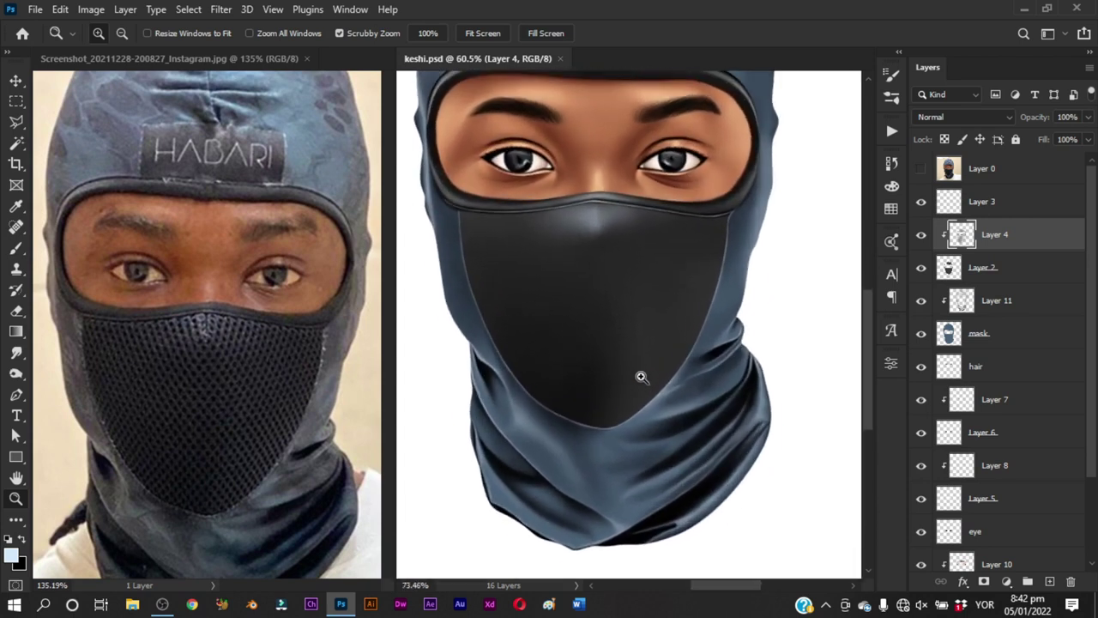
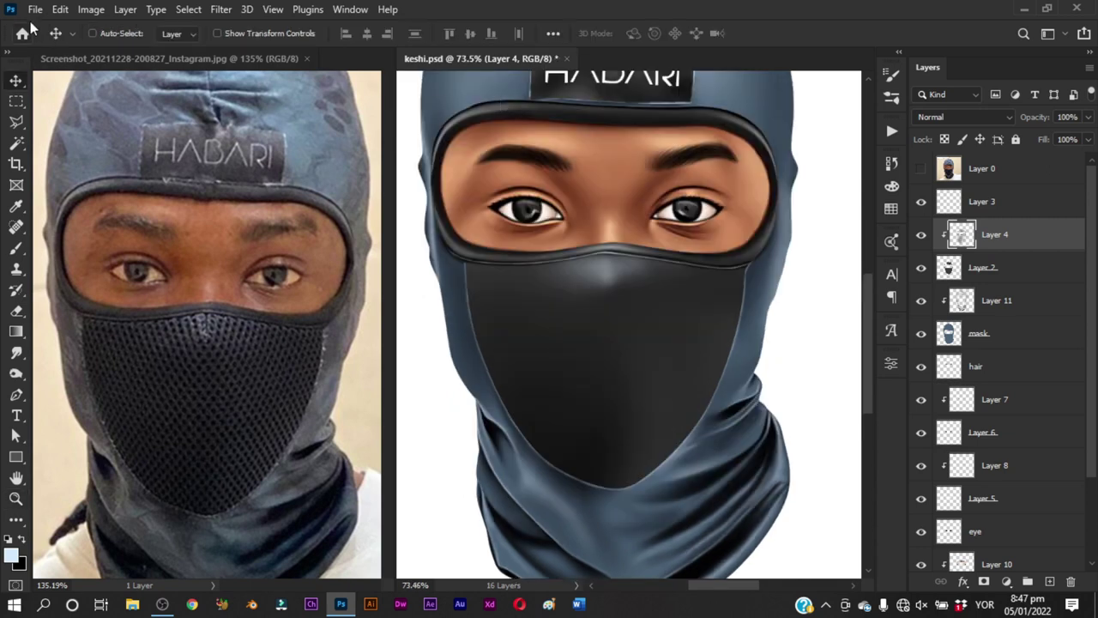
Create a new 5 × 5 inch, 300 ppi document from the Custom preset
{"action": "left_click", "coordinate": [35, 9]}
{"action": "left_click", "coordinate": [45, 29]}
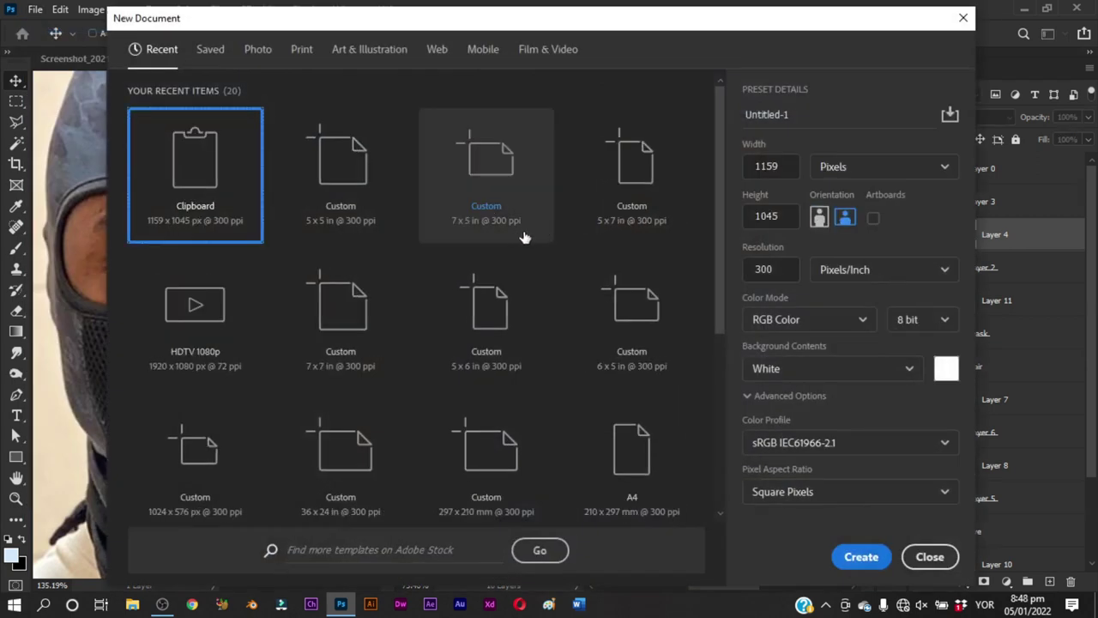
{"action": "left_click", "coordinate": [352, 184]}
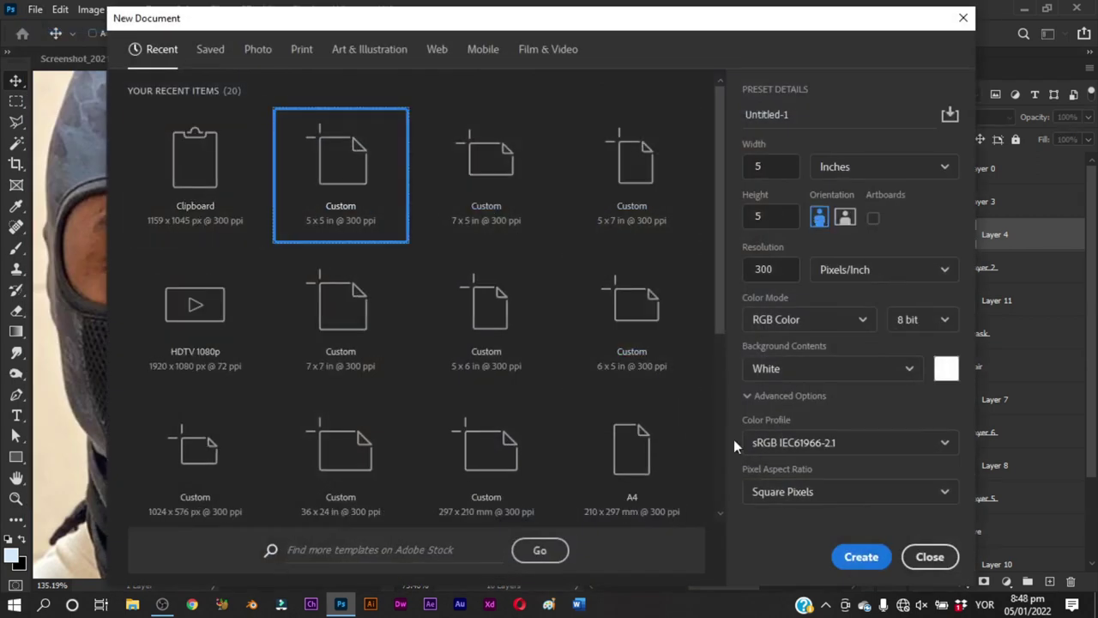
{"action": "left_click", "coordinate": [864, 559]}
Draw a tall, thin rectangle down the canvas with fill colour 000000
{"action": "key", "text": "z"}
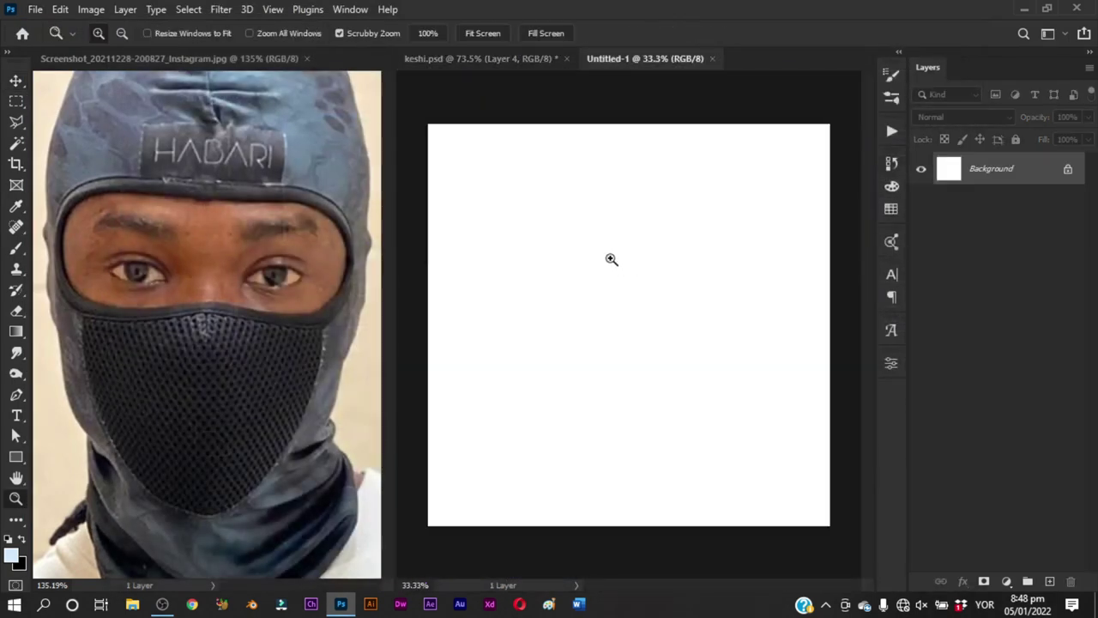
{"action": "left_click_drag", "start_coordinate": [611, 259], "coordinate": [603, 255]}
{"action": "key", "text": "v"}
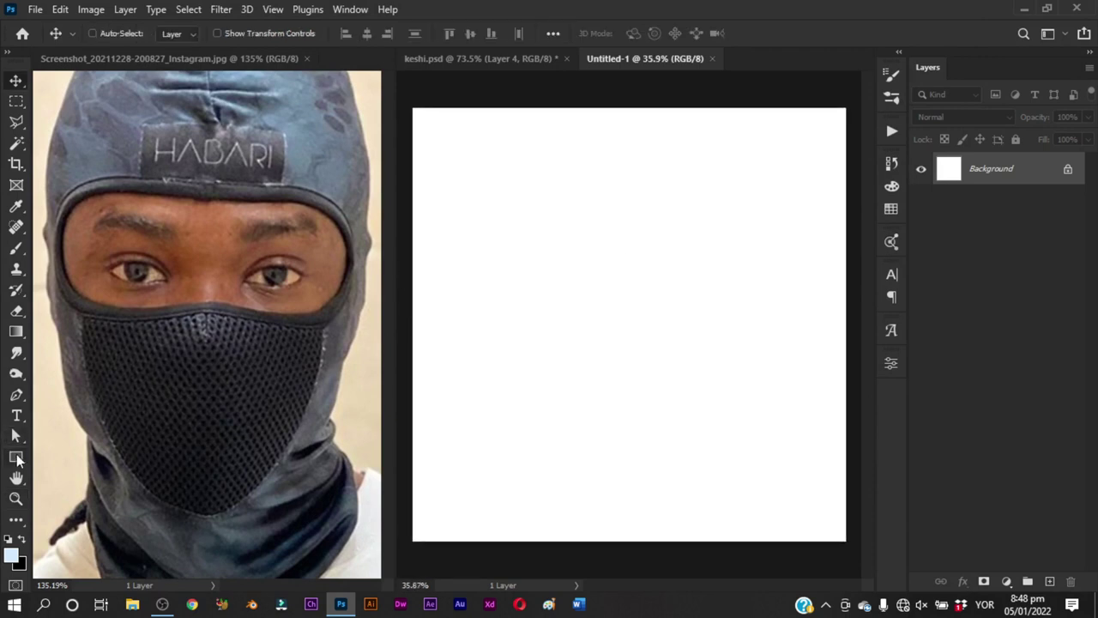
{"action": "left_click", "coordinate": [16, 458]}
{"action": "left_click_drag", "start_coordinate": [579, 177], "coordinate": [585, 493]}
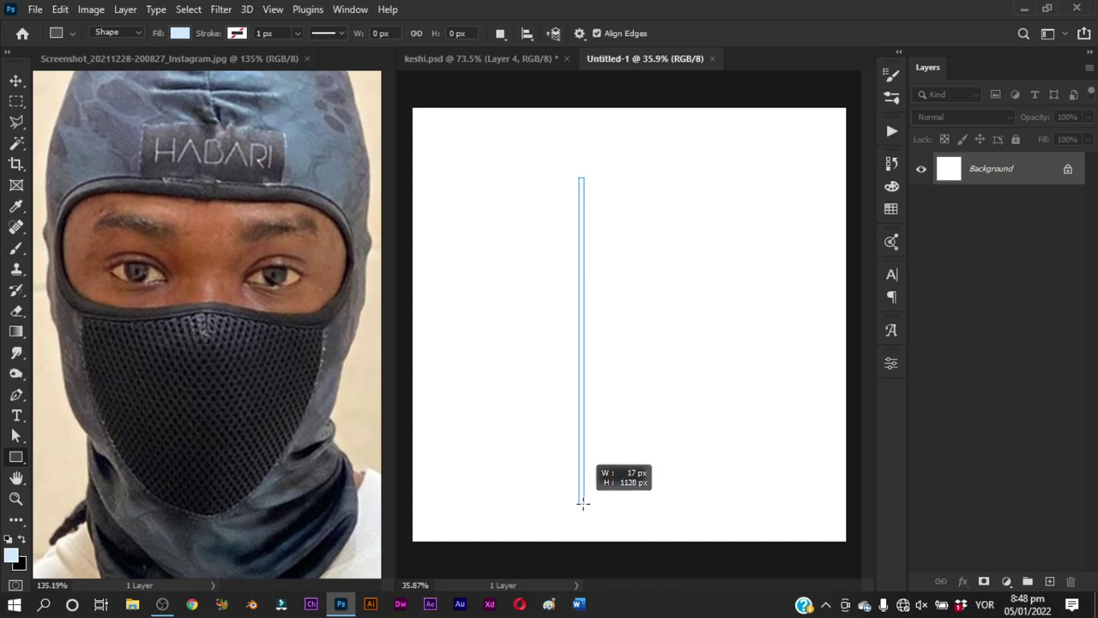
{"action": "left_click_drag", "start_coordinate": [584, 493], "coordinate": [586, 504]}
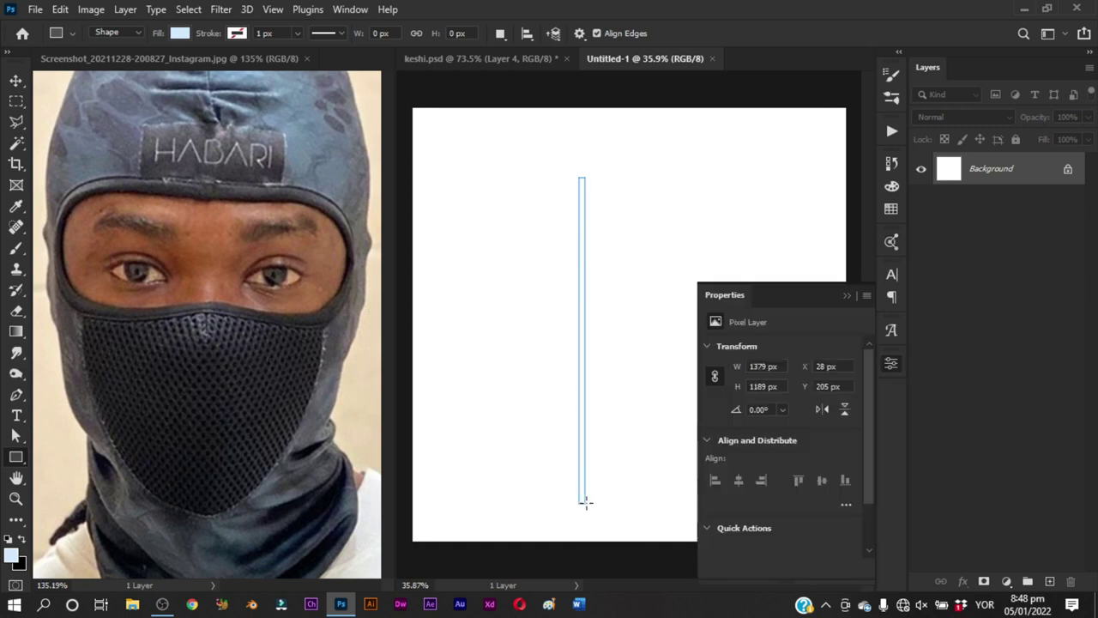
{"action": "left_click", "coordinate": [847, 295]}
{"action": "double_click", "coordinate": [950, 169]}
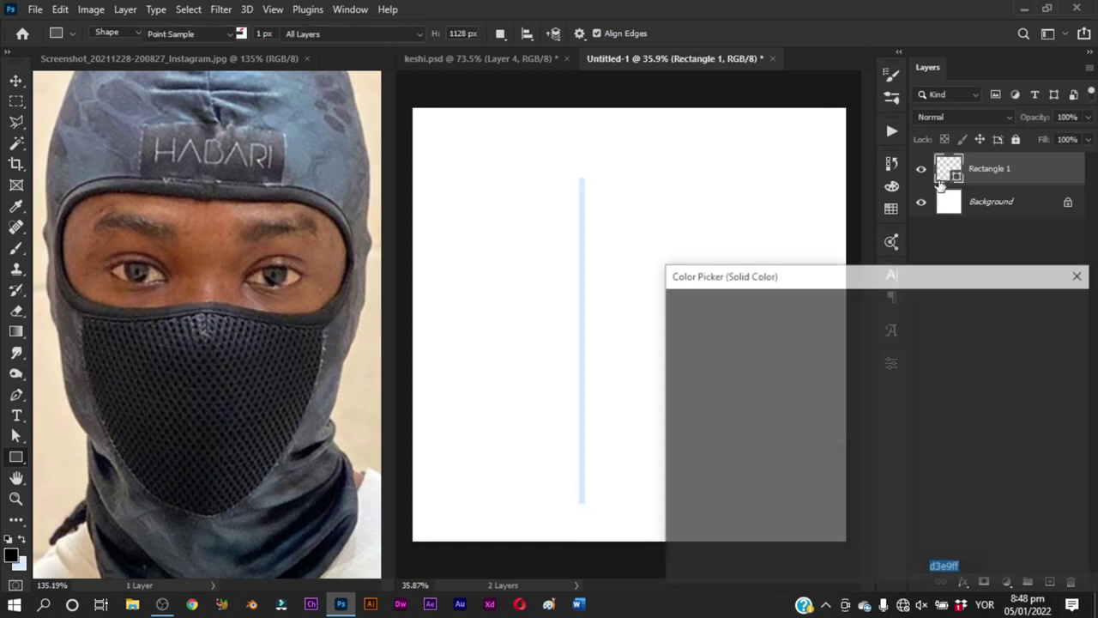
{"action": "type", "text": "000000"}
{"action": "left_click", "coordinate": [1029, 304]}
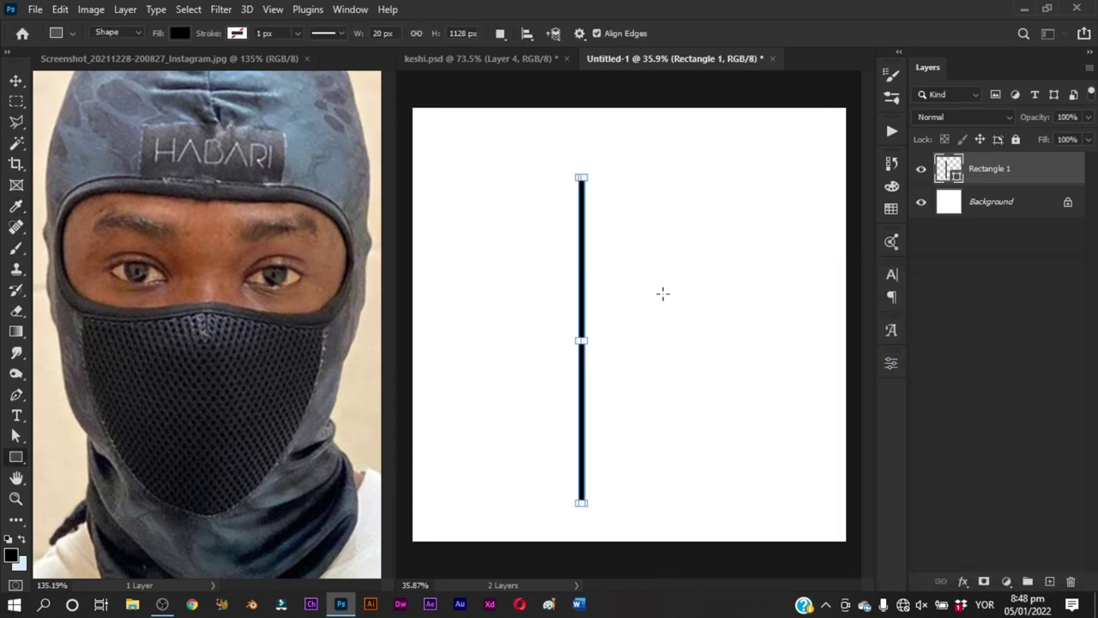
Copy the black bar beside itself and merge the two bars into one layer
{"action": "key", "text": "v"}
{"action": "left_click_drag", "start_coordinate": [580, 300], "coordinate": [459, 288]}
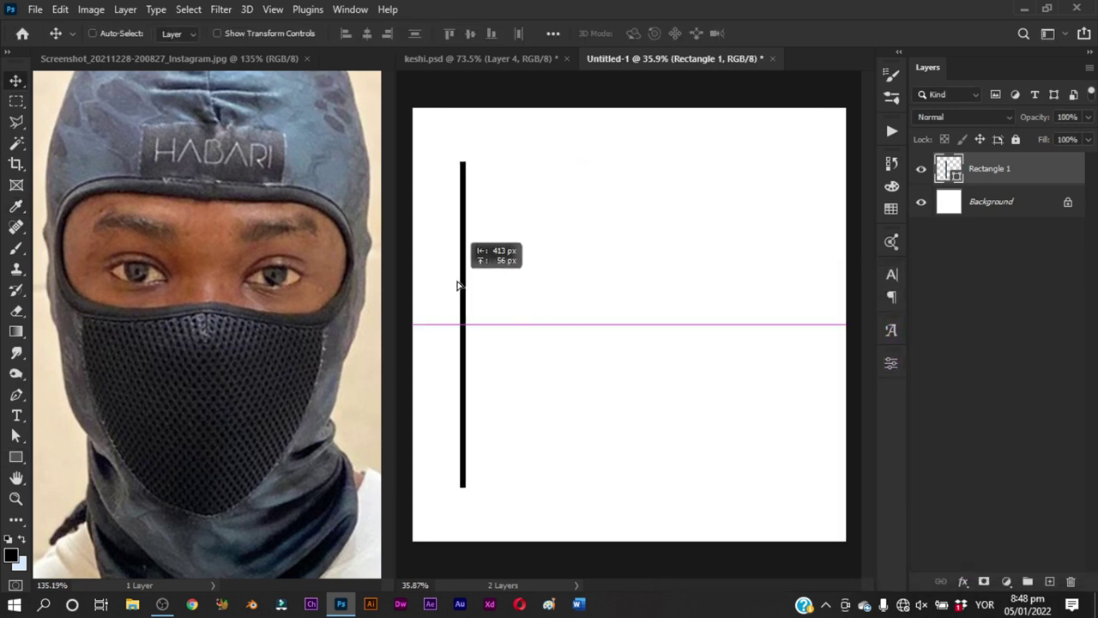
{"action": "left_click_drag", "start_coordinate": [459, 289], "coordinate": [478, 286]}
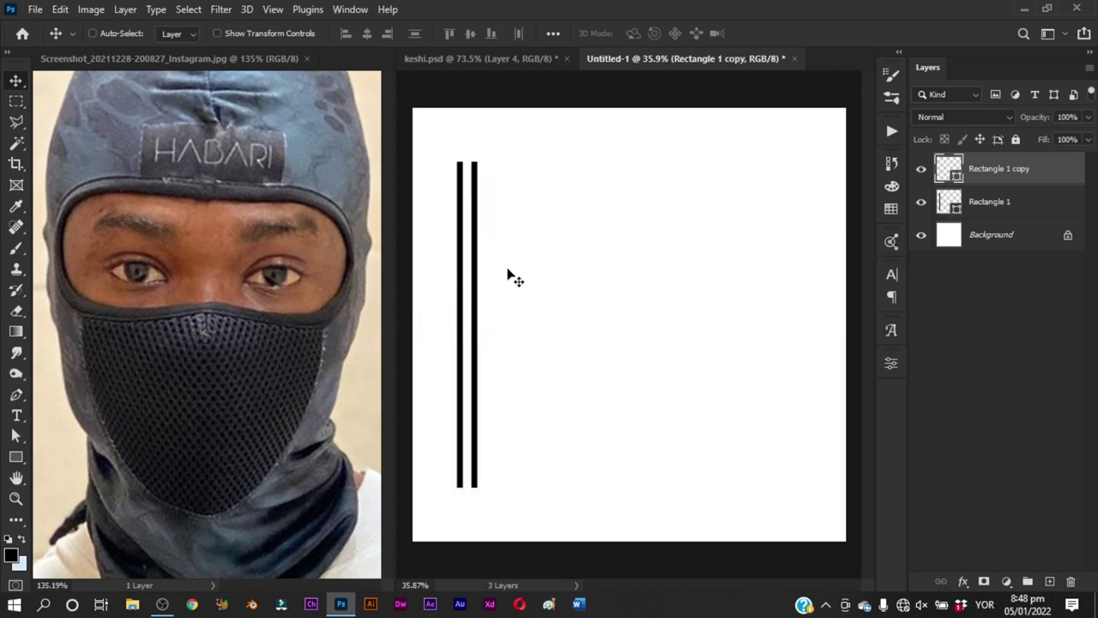
{"action": "key", "text": "alt+shift+Right"}
{"action": "key", "text": "alt+shift+Right"}
{"action": "key", "text": "alt+shift+Right"}
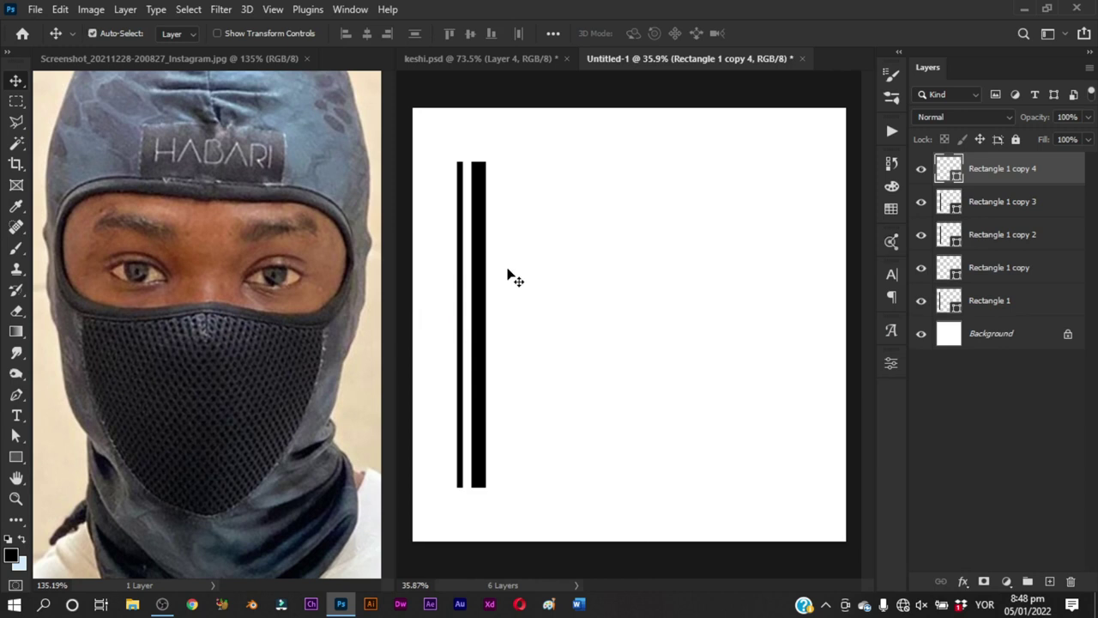
{"action": "key", "text": "Delete"}
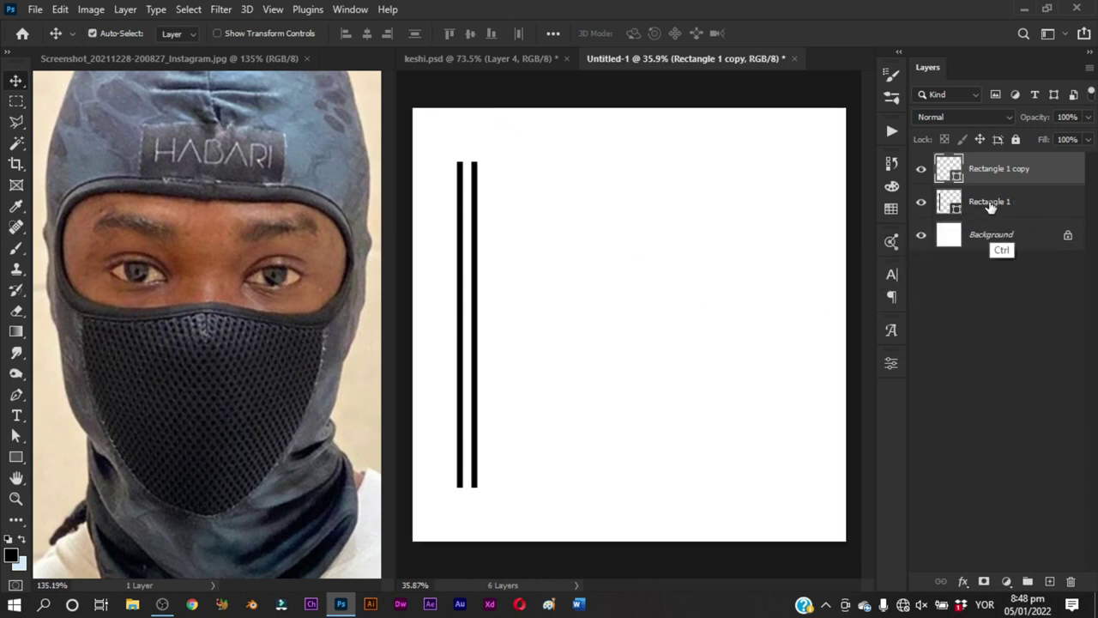
{"action": "left_click", "coordinate": [991, 204], "text": "ctrl"}
{"action": "key", "text": "ctrl+e"}
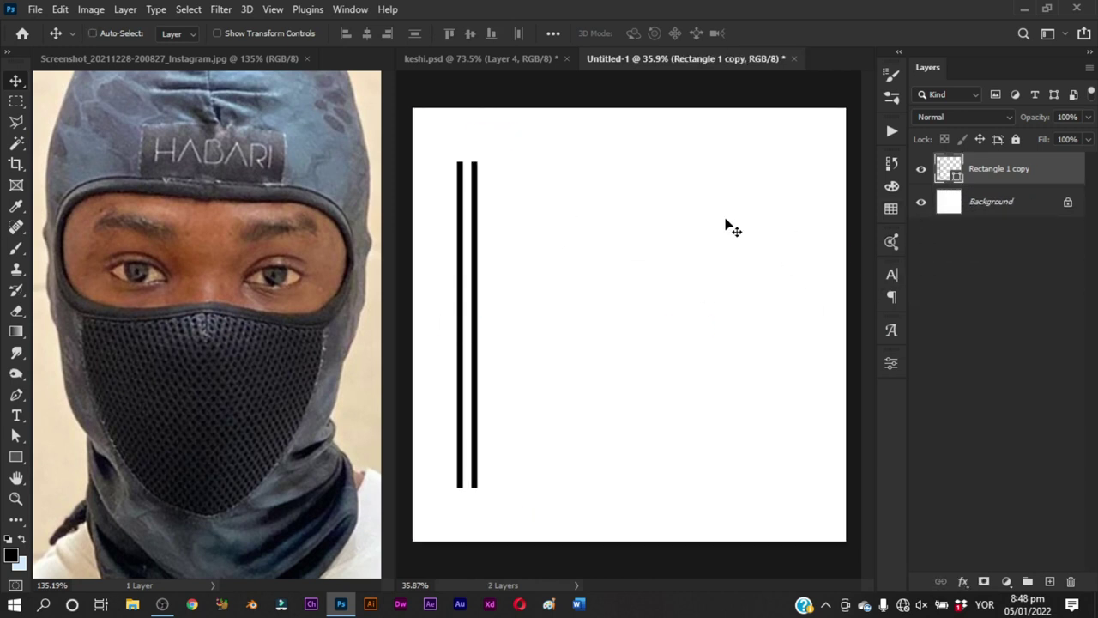
Twice duplicate the stripes, shift the copy right, and merge, widening the stripe row
{"action": "key", "text": "ctrl+j"}
{"action": "key", "text": "shift+Right"}
{"action": "key", "text": "shift+Right"}
{"action": "key", "text": "shift+Right"}
{"action": "key", "text": "shift+Right"}
{"action": "key", "text": "shift+Right"}
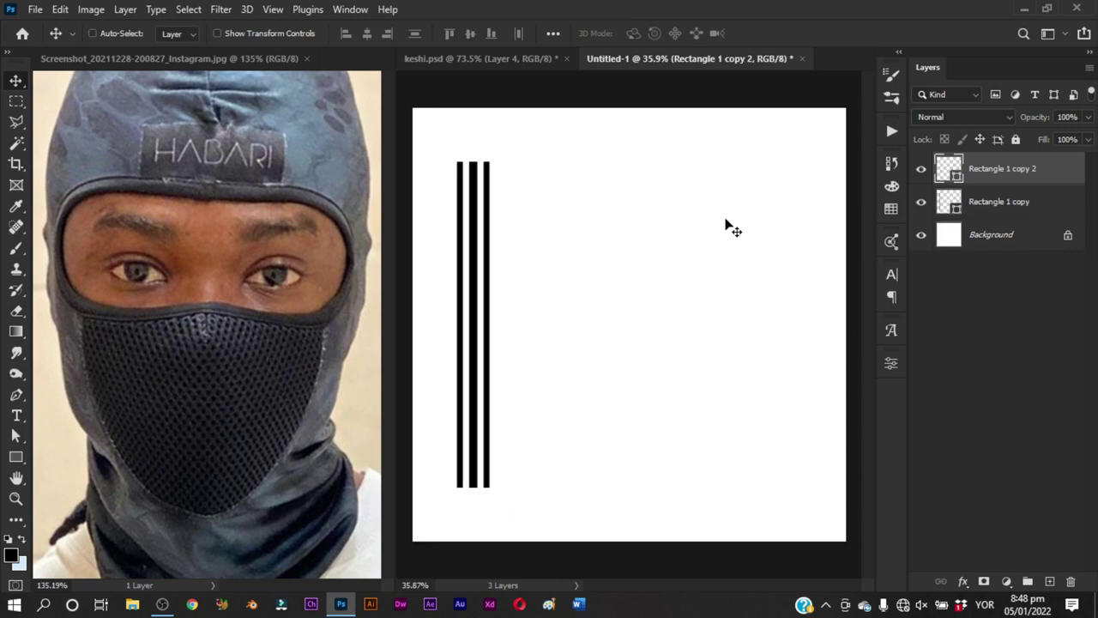
{"action": "key", "text": "shift+Right"}
{"action": "key", "text": "shift+Right"}
{"action": "key", "text": "shift+Right"}
{"action": "key", "text": "shift+Right"}
{"action": "key", "text": "shift+Right"}
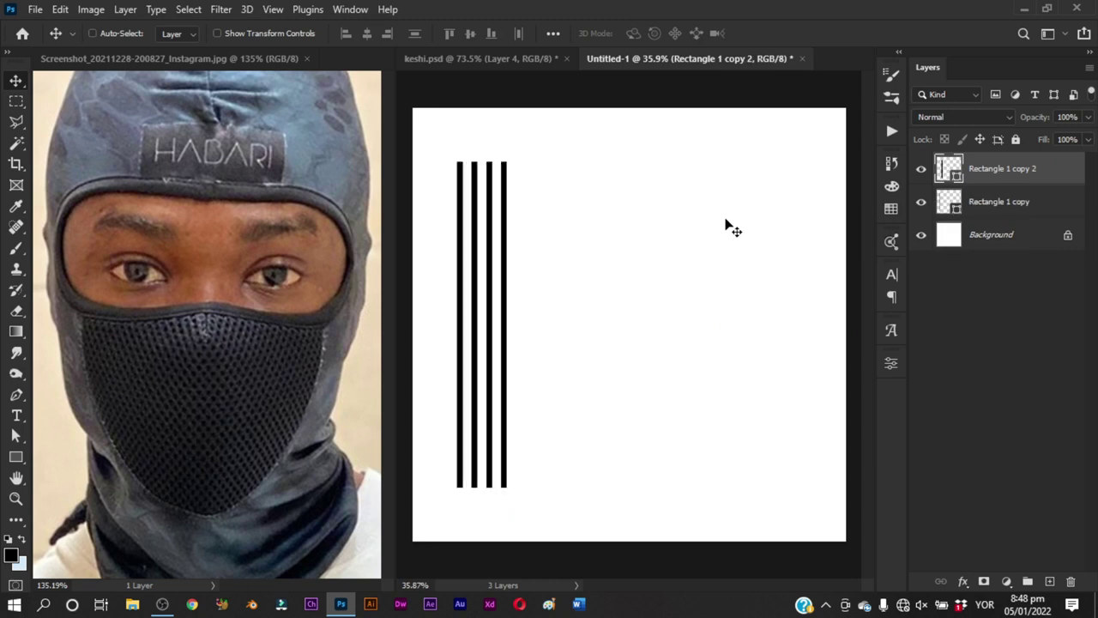
{"action": "left_click", "coordinate": [987, 203], "text": "ctrl"}
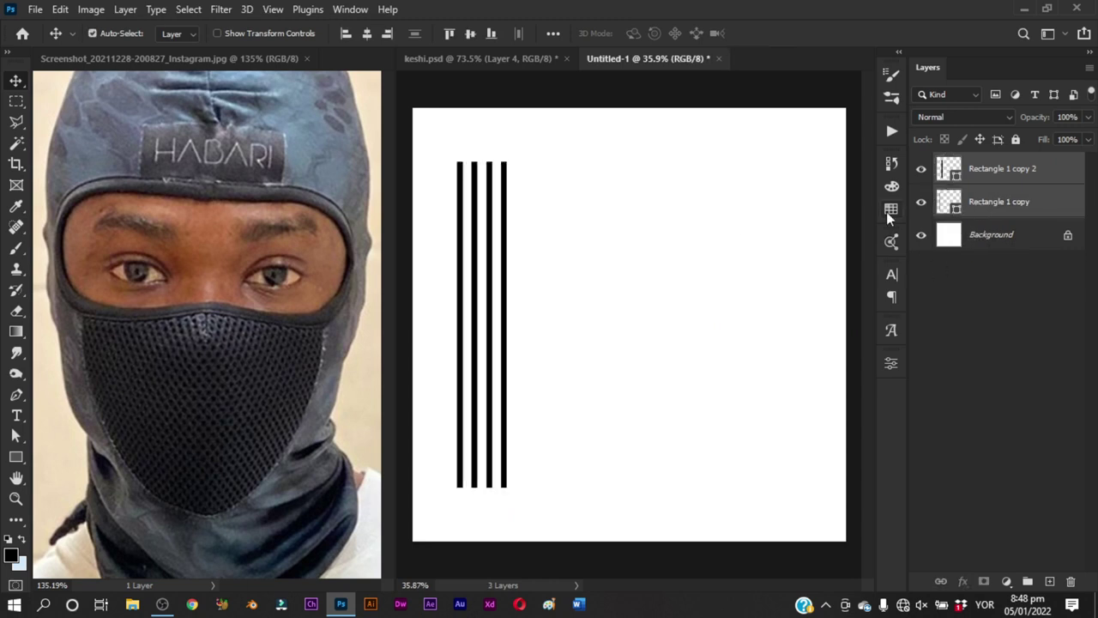
{"action": "key", "text": "ctrl+e"}
{"action": "key", "text": "ctrl+j"}
{"action": "key", "text": "shift+Right"}
{"action": "key", "text": "shift+Right"}
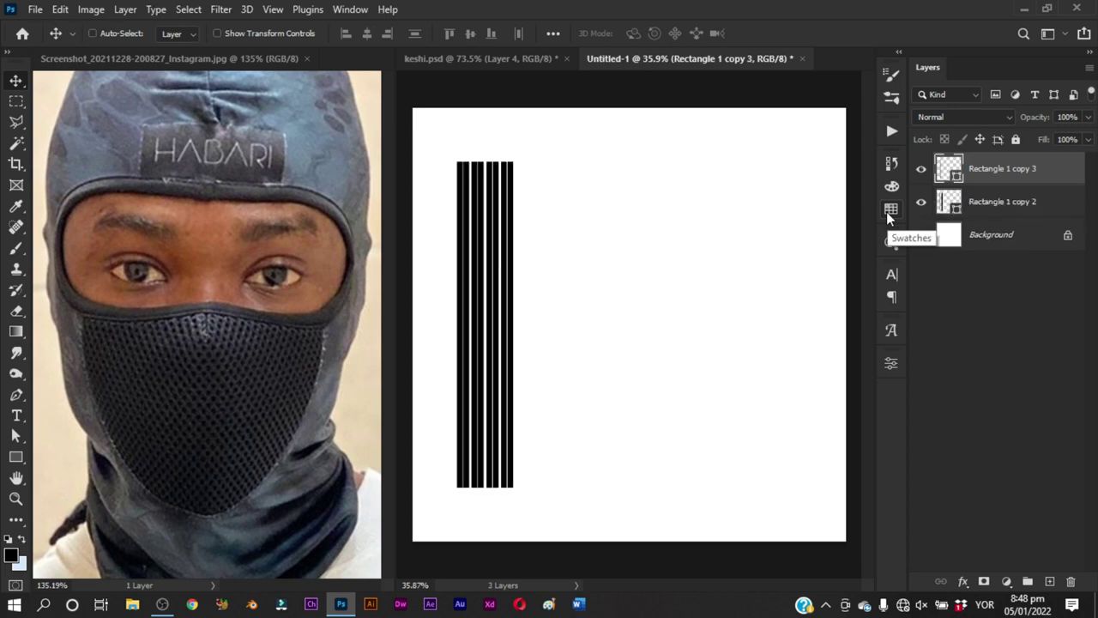
{"action": "key", "text": "shift+Right"}
{"action": "key", "text": "shift+Right"}
{"action": "key", "text": "shift+Right"}
{"action": "key", "text": "shift+Right"}
{"action": "key", "text": "shift+Right"}
{"action": "key", "text": "shift+Right"}
{"action": "key", "text": "shift+Right"}
{"action": "key", "text": "shift+Right"}
{"action": "key", "text": "shift+Right"}
{"action": "key", "text": "shift+Right"}
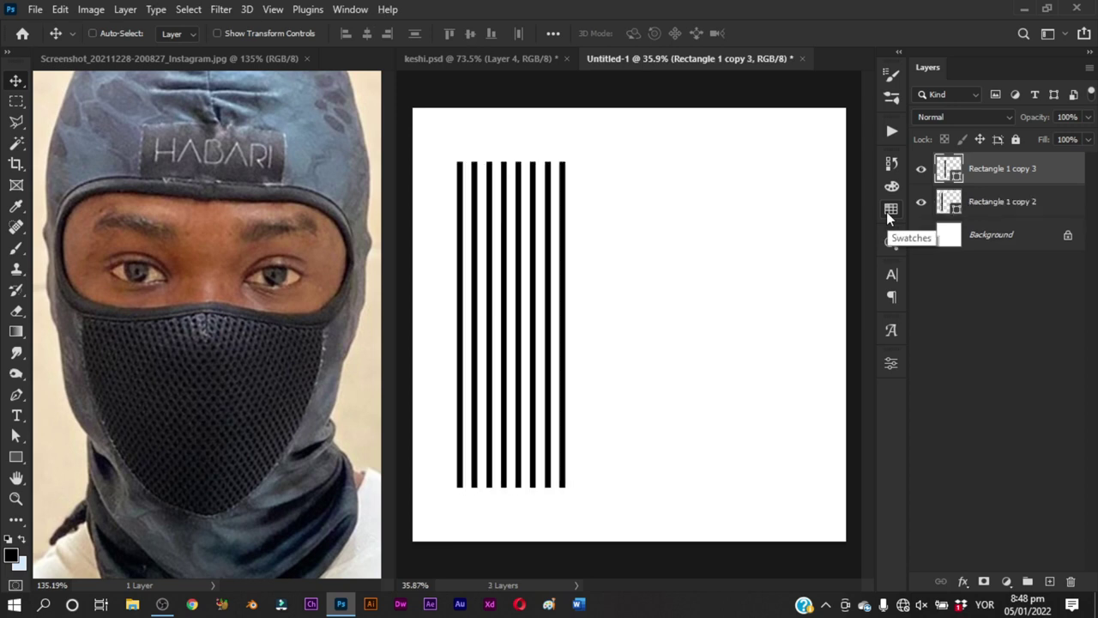
{"action": "left_click", "coordinate": [983, 202], "text": "ctrl"}
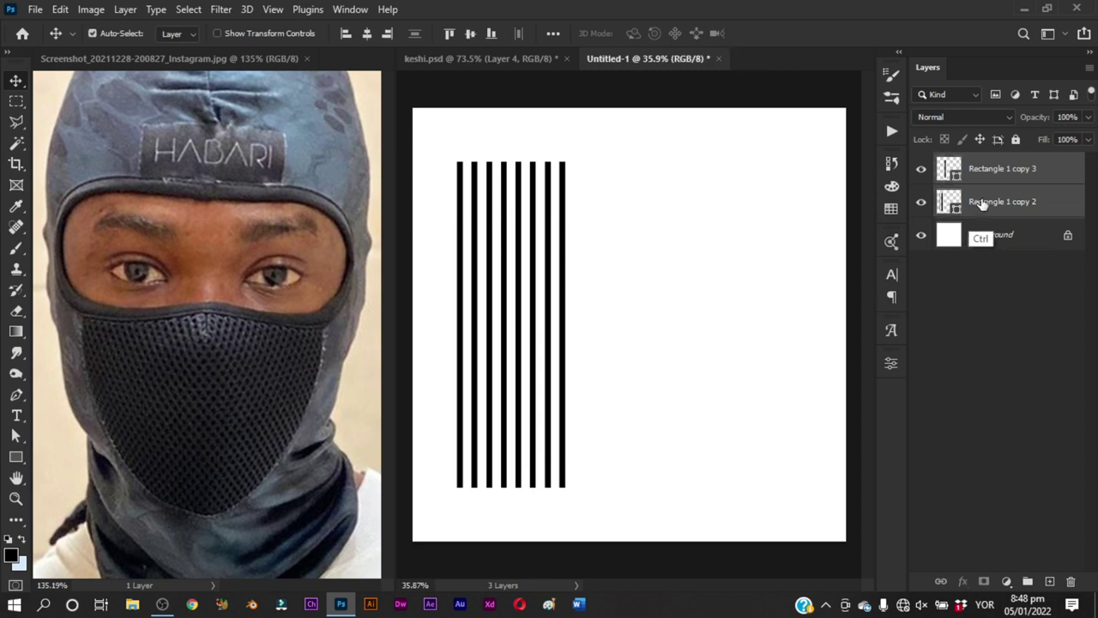
{"action": "key", "text": "ctrl+e"}
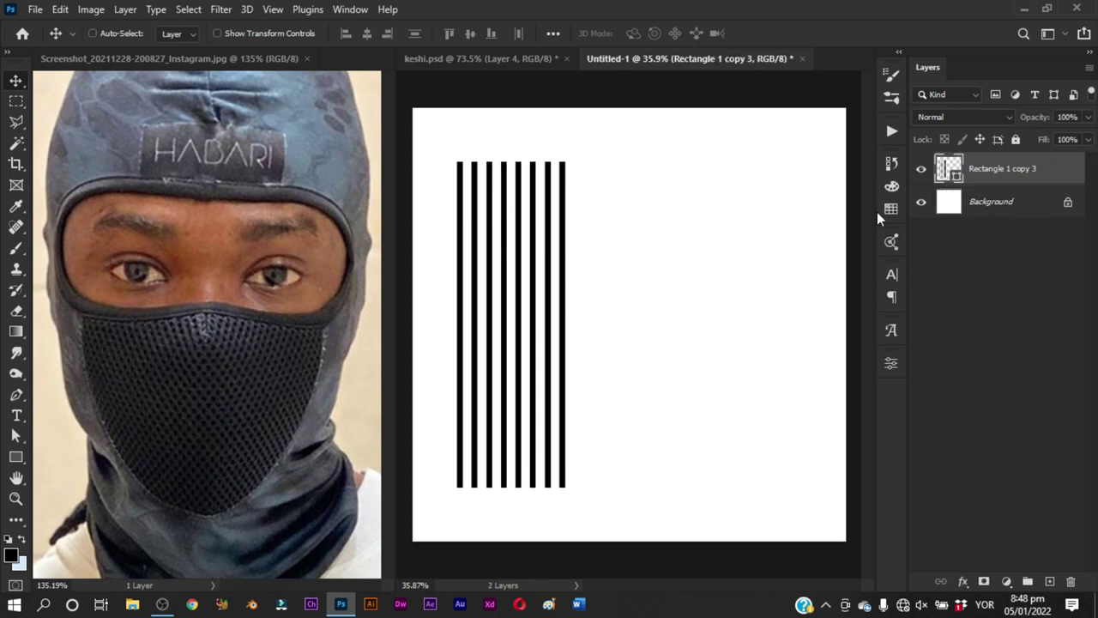
Duplicate the stripes again, shift the copy right, and select both stripe layers
{"action": "key", "text": "ctrl+j"}
{"action": "key", "text": "shift+Right"}
{"action": "key", "text": "shift+Right"}
{"action": "key", "text": "shift+Right"}
{"action": "key", "text": "shift+Right"}
{"action": "key", "text": "shift+Right"}
{"action": "key", "text": "shift+Right"}
{"action": "key", "text": "shift+Right"}
{"action": "key", "text": "shift+Right"}
{"action": "key", "text": "shift+Right"}
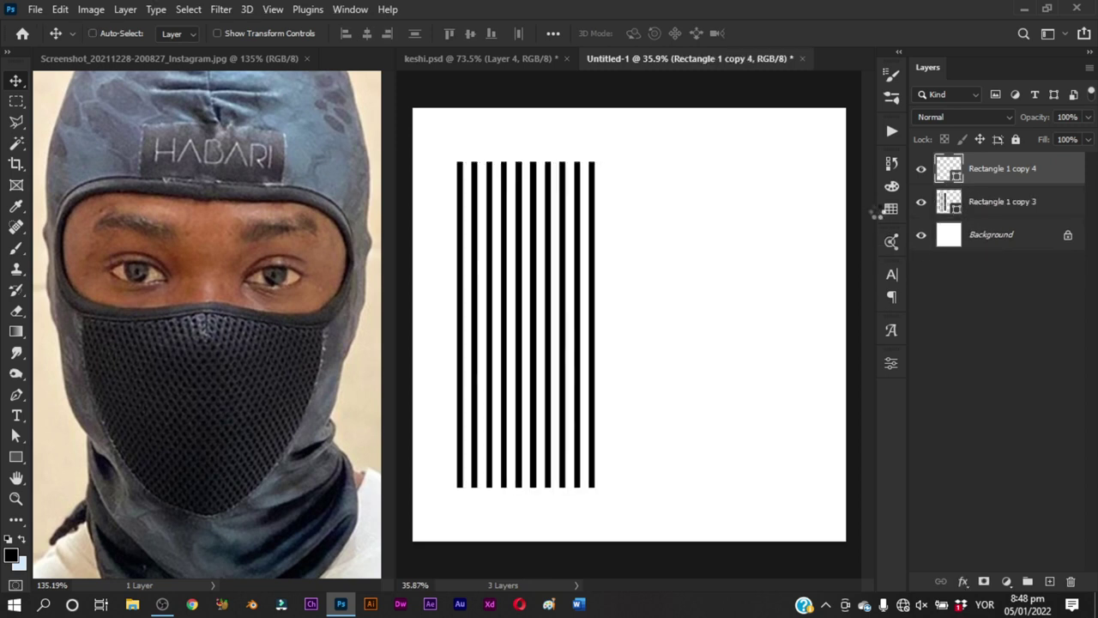
{"action": "key", "text": "shift+Right"}
{"action": "key", "text": "shift+Right"}
{"action": "key", "text": "shift+Right"}
{"action": "key", "text": "shift+Right"}
{"action": "key", "text": "shift+Right"}
{"action": "key", "text": "shift+Right"}
{"action": "key", "text": "shift+Right"}
{"action": "key", "text": "shift+Right"}
{"action": "key", "text": "shift+Right"}
{"action": "key", "text": "shift+Right"}
{"action": "key", "text": "shift+Right"}
{"action": "key", "text": "shift+Right"}
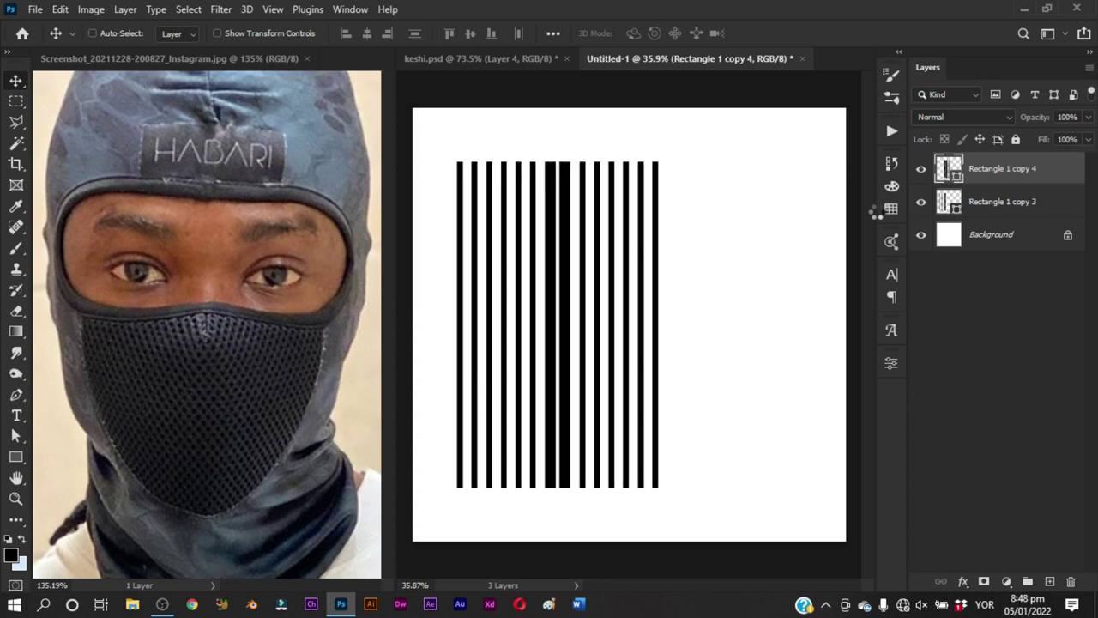
{"action": "key", "text": "shift+Right"}
{"action": "key", "text": "shift+Right"}
{"action": "key", "text": "shift+Right"}
{"action": "key", "text": "shift+Right"}
{"action": "key", "text": "shift+Right"}
{"action": "key", "text": "shift+Right"}
{"action": "key", "text": "shift+Right"}
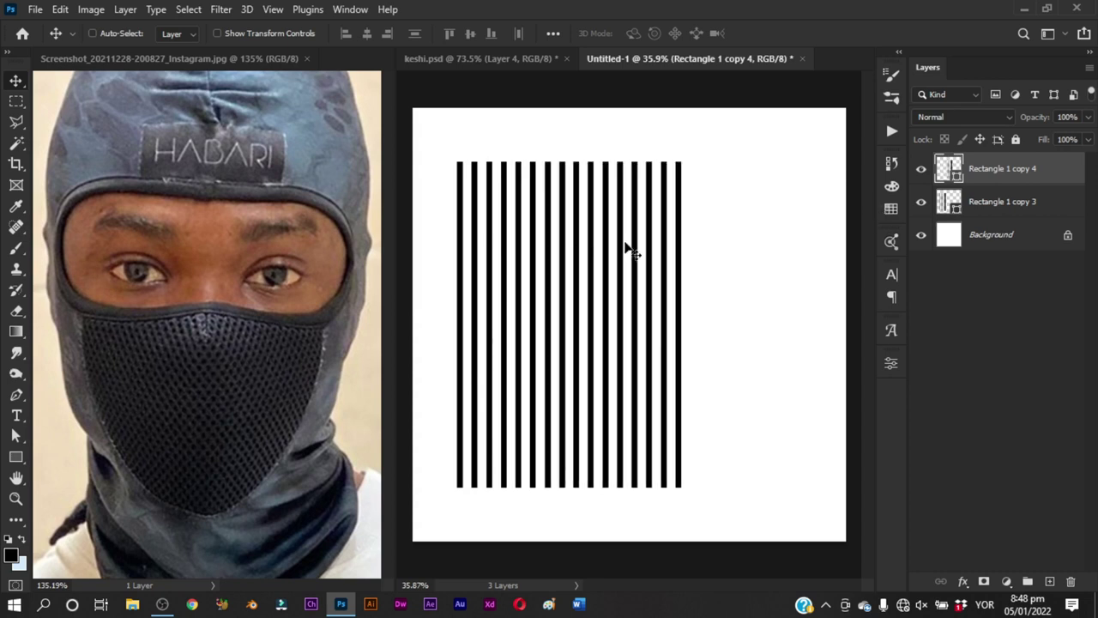
{"action": "left_click", "coordinate": [973, 206], "text": "shift"}
Merge the stripe layers and scale the stripe block down smaller
{"action": "key", "text": "ctrl+e"}
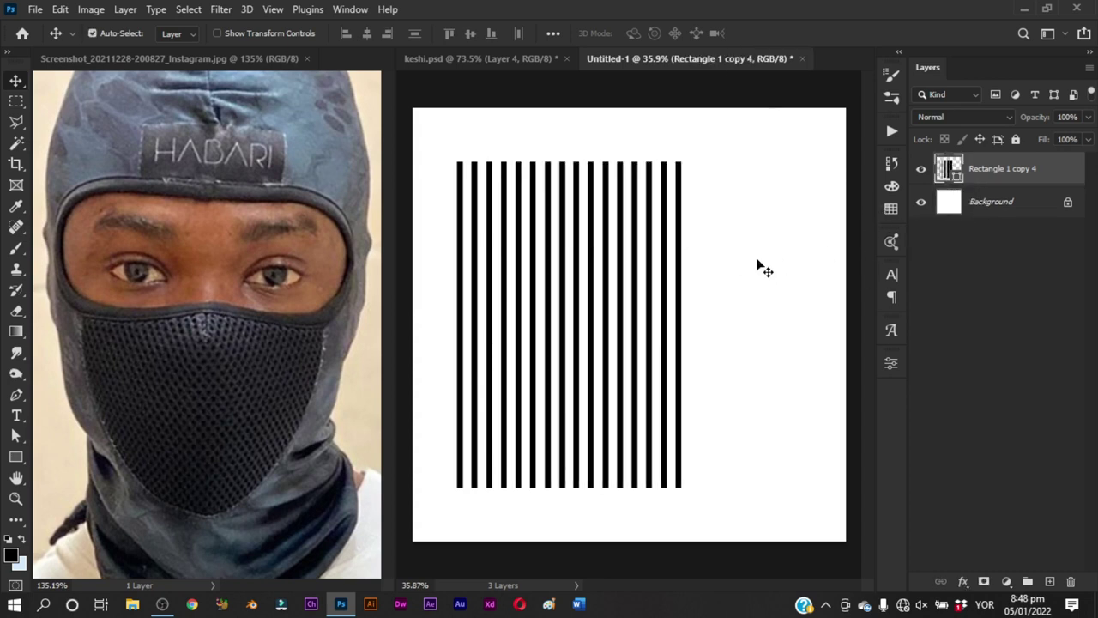
{"action": "key", "text": "ctrl+t"}
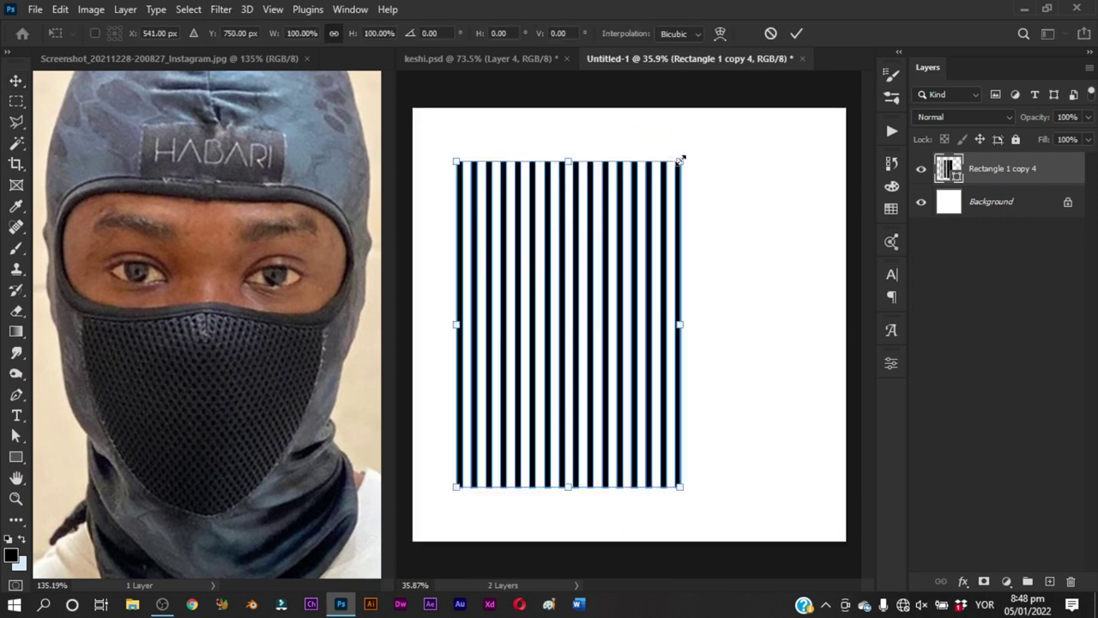
{"action": "mouse_move", "coordinate": [681, 160]}
{"action": "left_mouse_down"}
{"action": "mouse_move", "coordinate": [628, 239]}
{"action": "mouse_move", "coordinate": [560, 296]}
{"action": "left_mouse_up"}
{"action": "key", "text": "Return"}
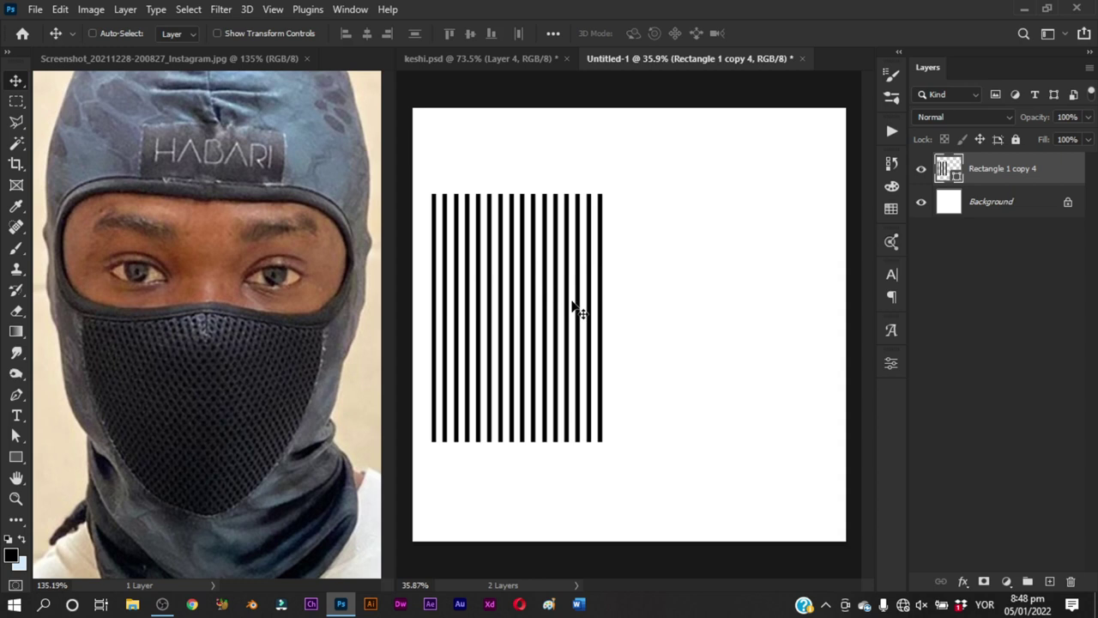
Copy the stripes to the right, merge into one wider band, and open transform options
{"action": "left_click_drag", "start_coordinate": [569, 294], "coordinate": [743, 289]}
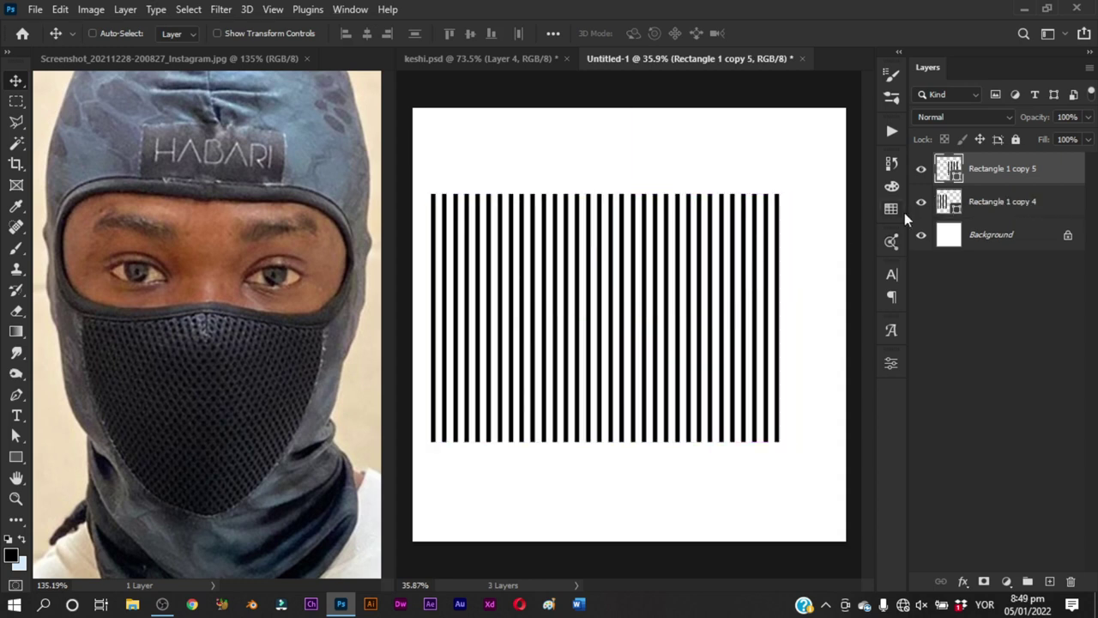
{"action": "left_click", "coordinate": [981, 206], "text": "ctrl"}
{"action": "key", "text": "ctrl+e"}
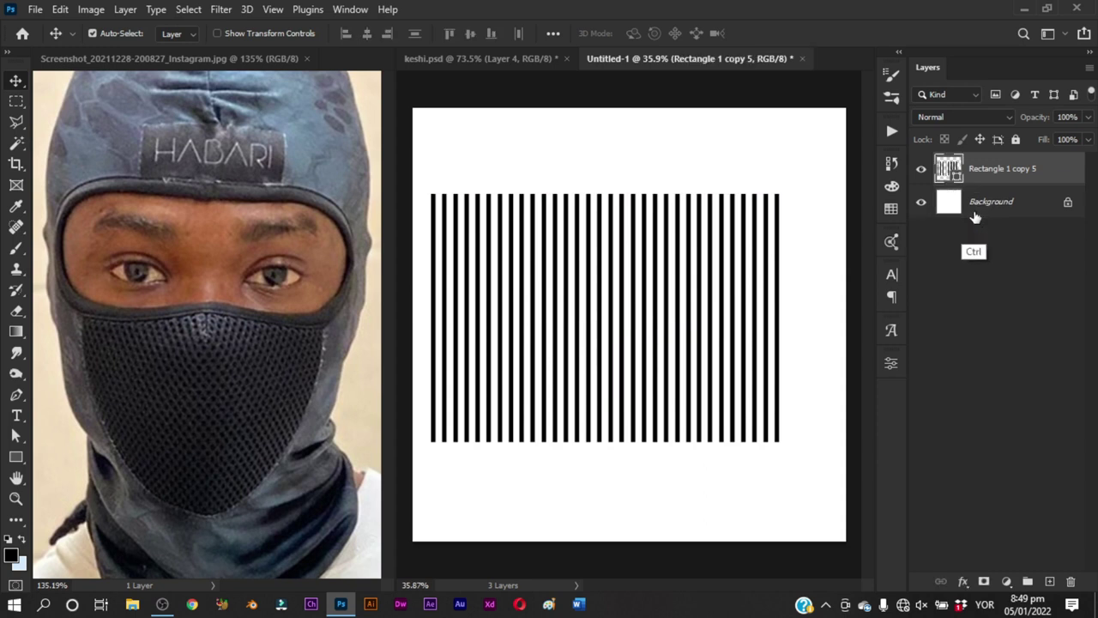
{"action": "key", "text": "ctrl+t"}
{"action": "right_click", "coordinate": [706, 254]}
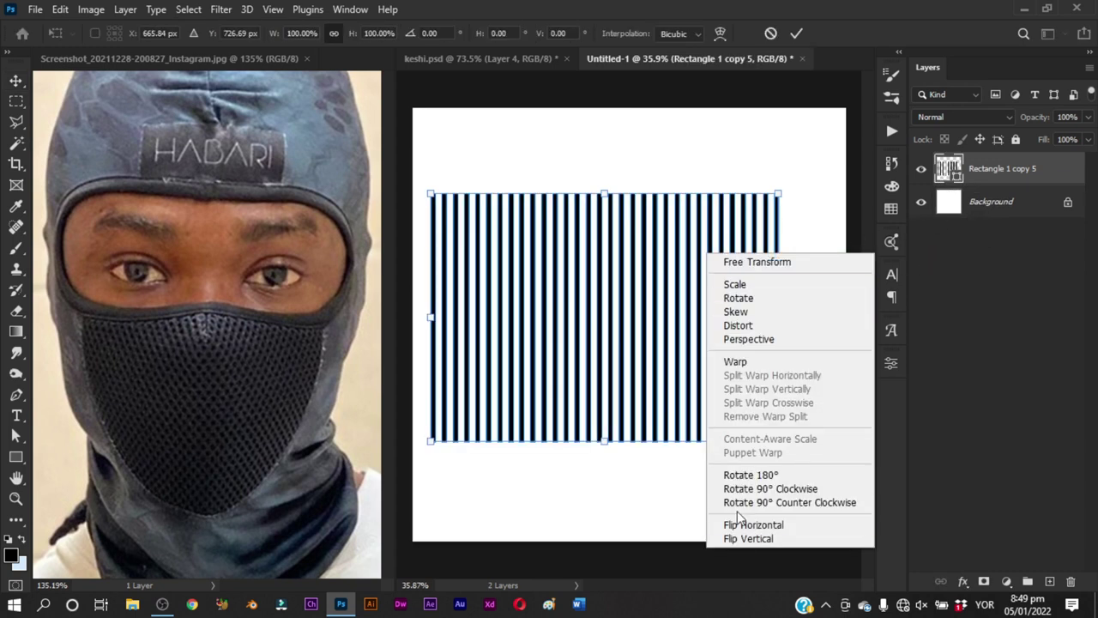
Skew the stripe band, raising the top-right edge and lowering the bottom-left edge
{"action": "key", "text": "Escape"}
{"action": "key", "text": "Return"}
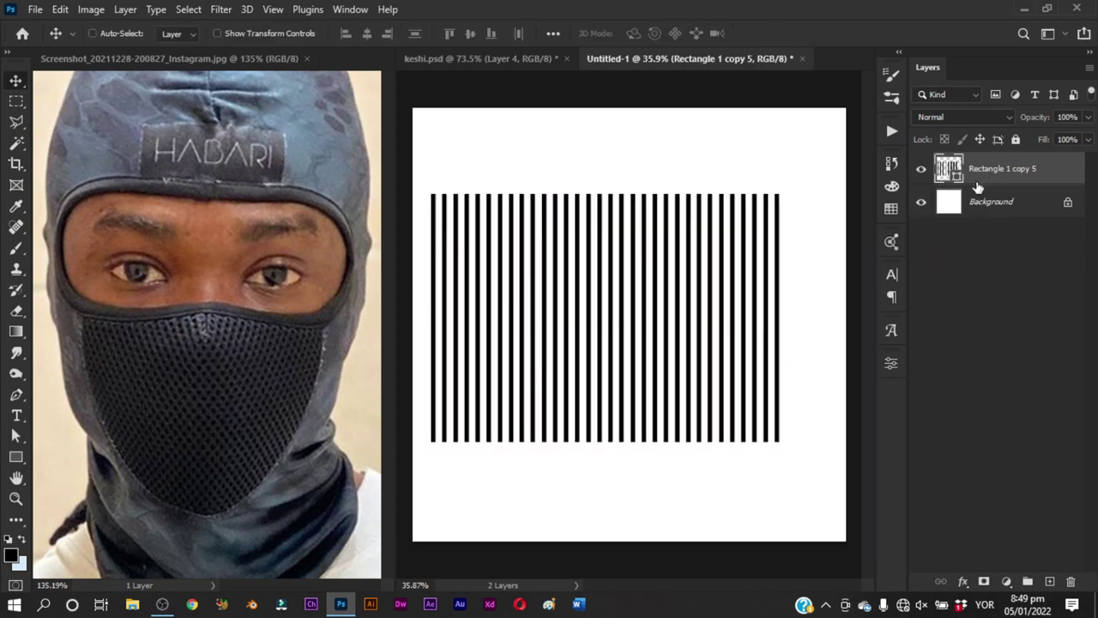
{"action": "key", "text": "ctrl+t"}
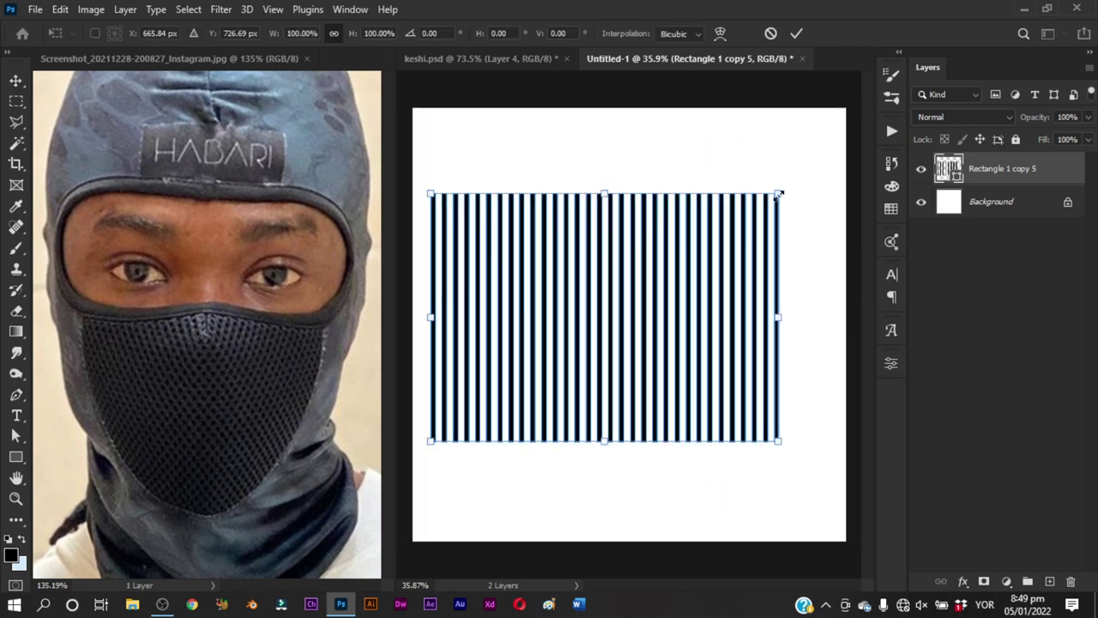
{"action": "left_click_drag", "start_coordinate": [779, 197], "coordinate": [778, 169]}
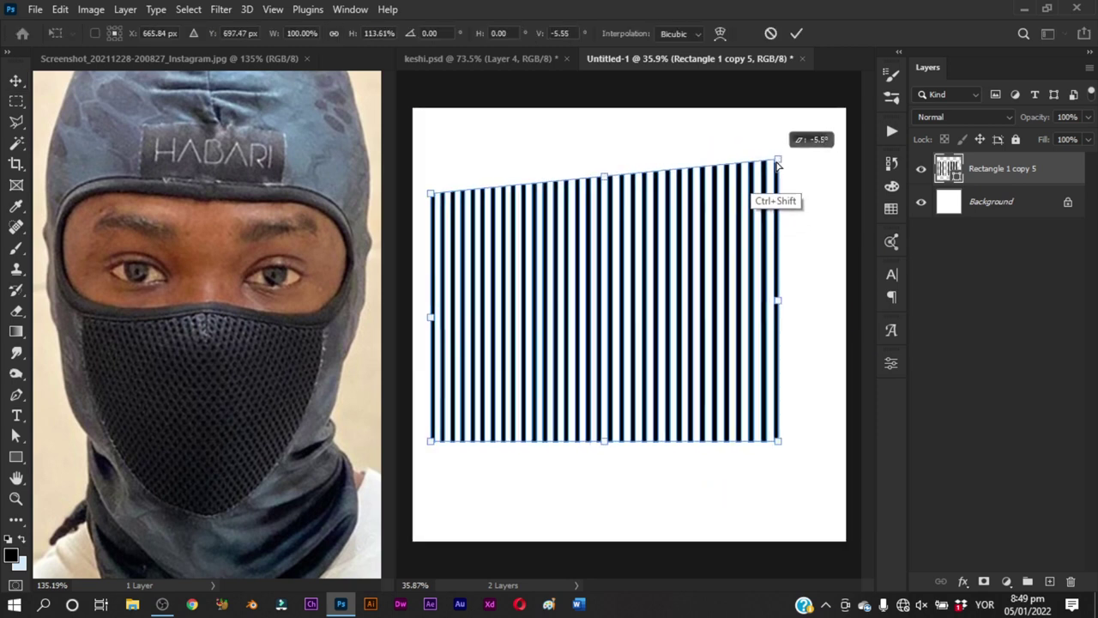
{"action": "left_click_drag", "start_coordinate": [431, 441], "coordinate": [430, 486]}
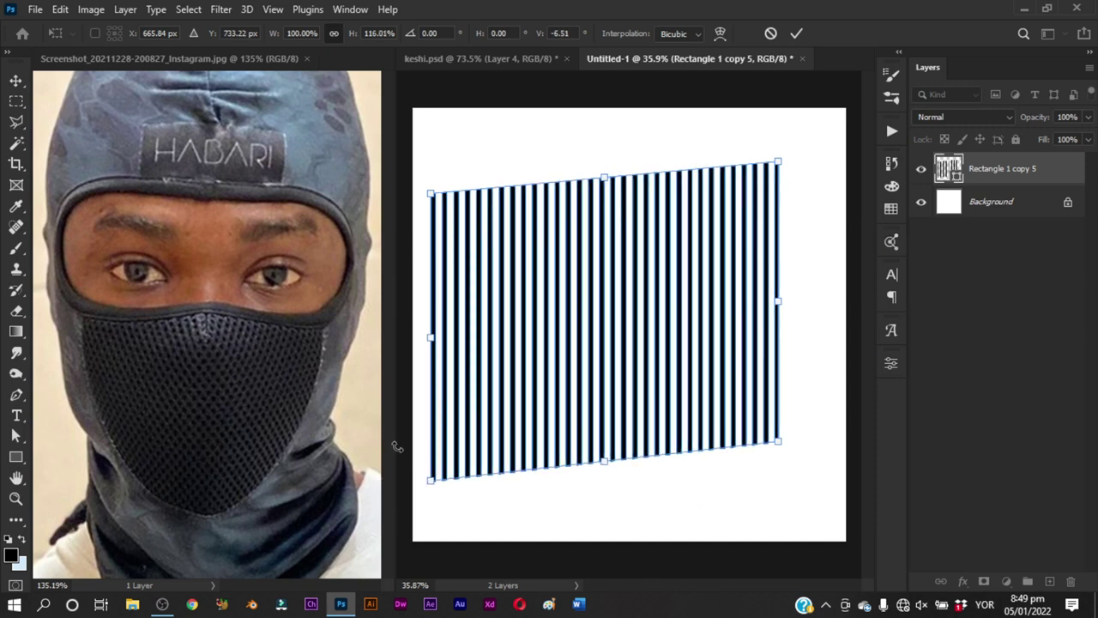
{"action": "key", "text": "Return"}
Add a horizontally flipped copy of the skewed stripes and merge both into one layer
{"action": "key", "text": "ctrl+j"}
{"action": "key", "text": "ctrl+t"}
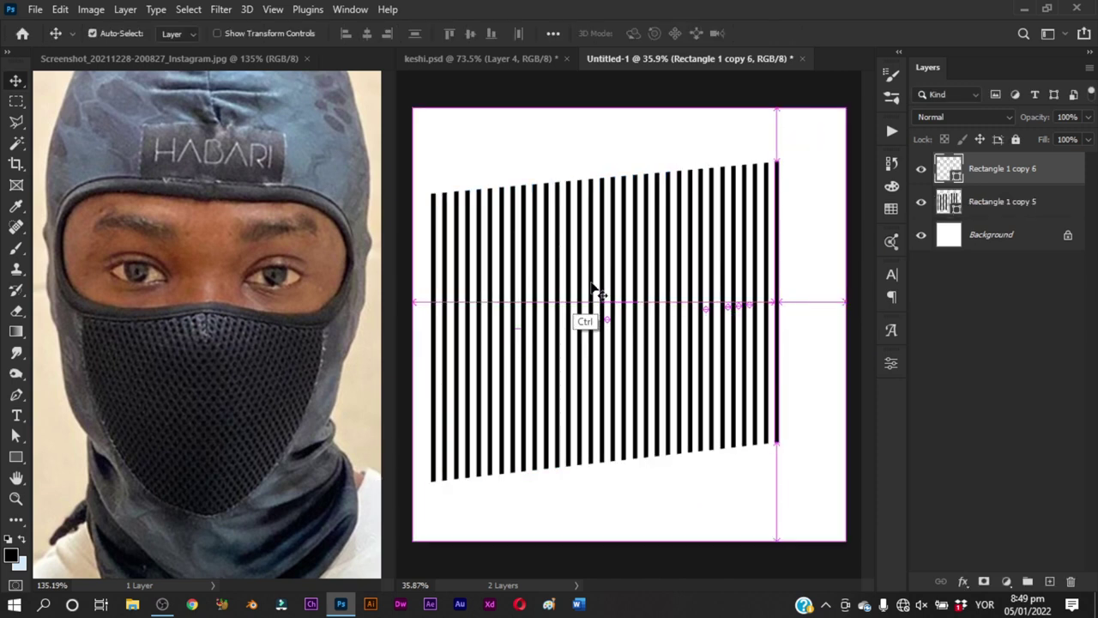
{"action": "right_click", "coordinate": [695, 273]}
{"action": "left_click", "coordinate": [721, 543]}
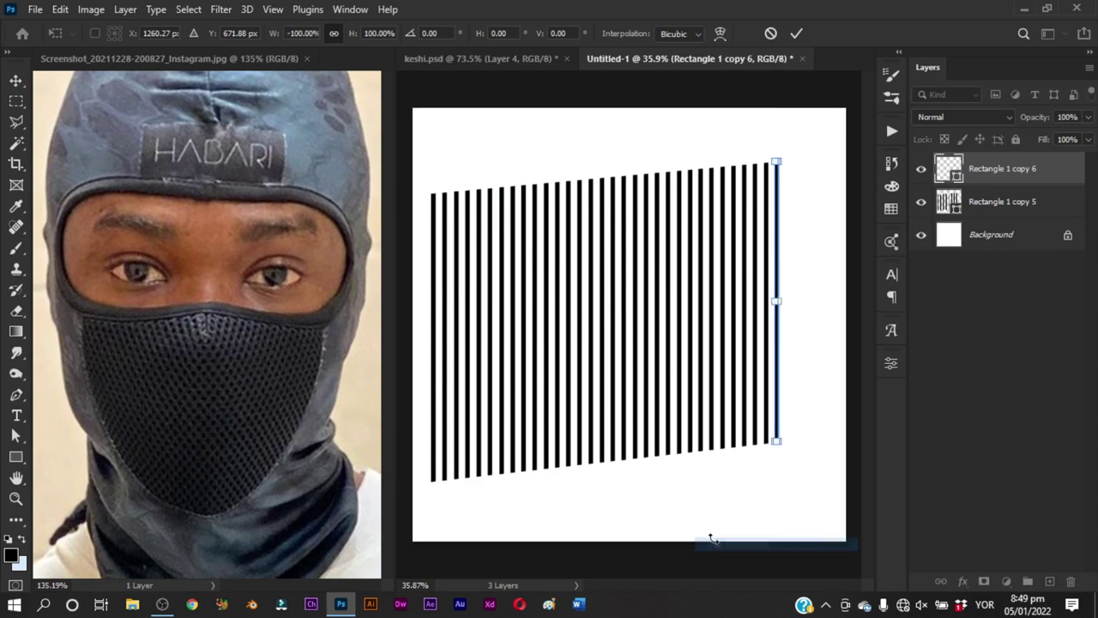
{"action": "key", "text": "Return"}
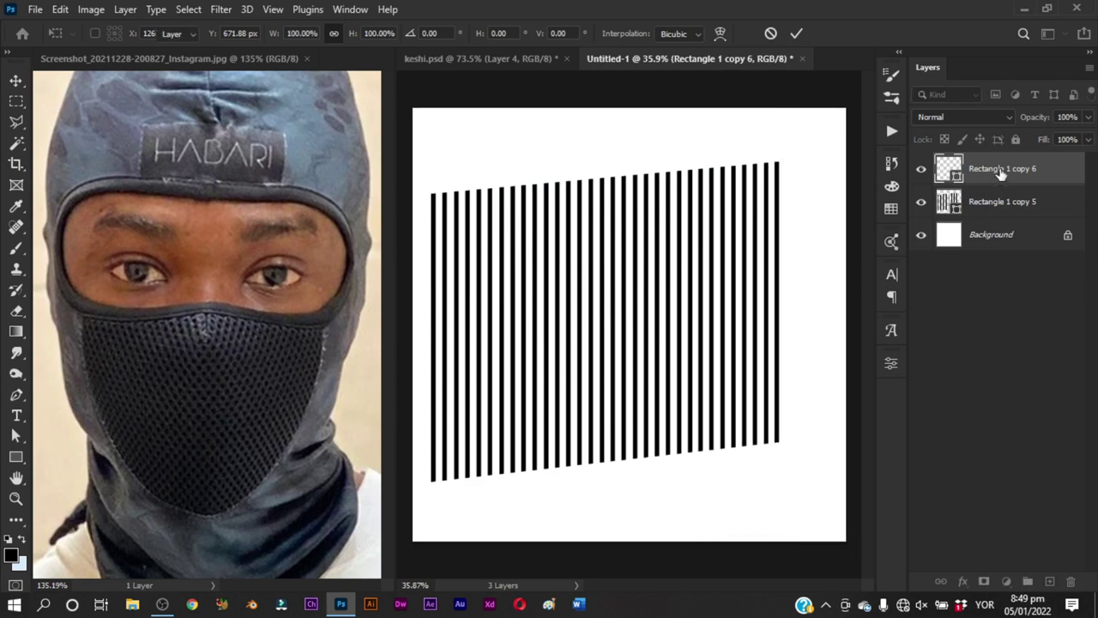
{"action": "left_click", "coordinate": [999, 200], "text": "ctrl"}
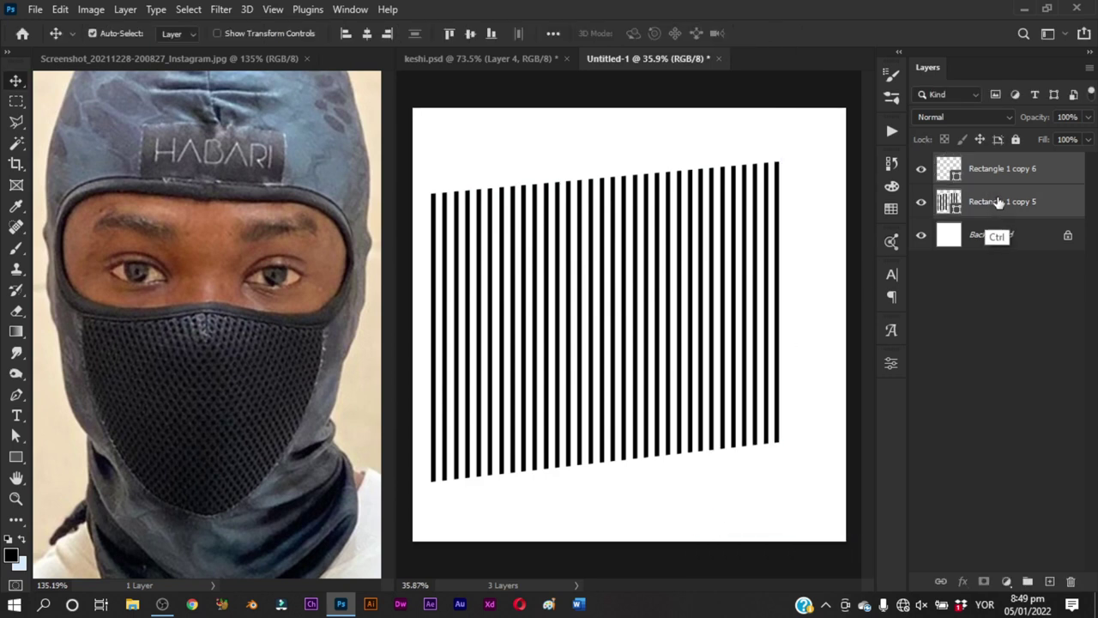
{"action": "key", "text": "ctrl+e"}
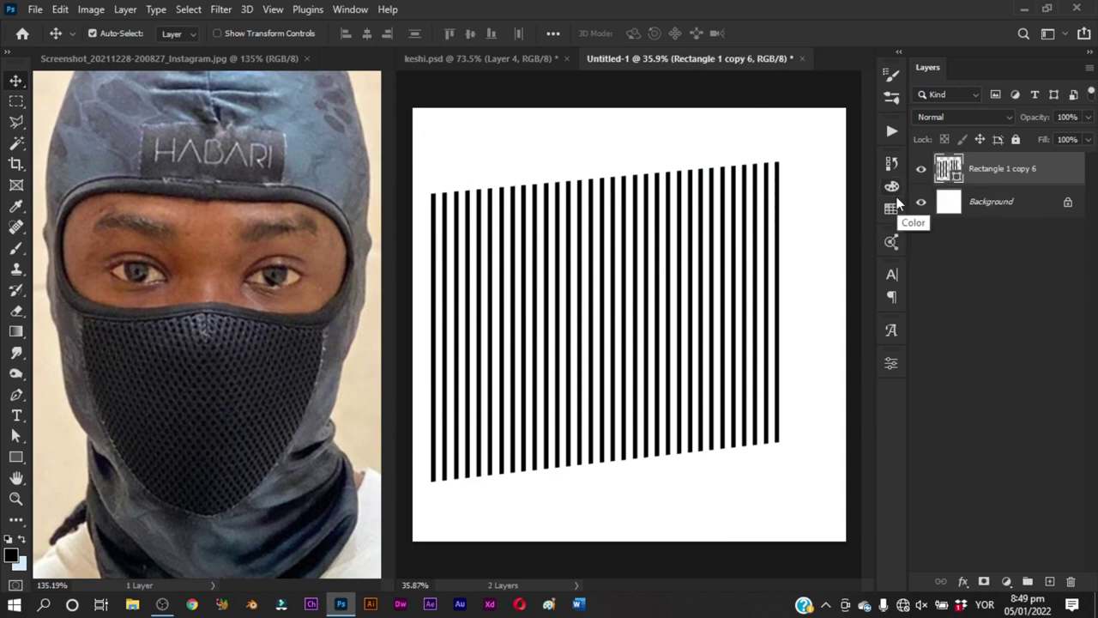
{"action": "key", "text": "ctrl+t"}
{"action": "right_click", "coordinate": [720, 263]}
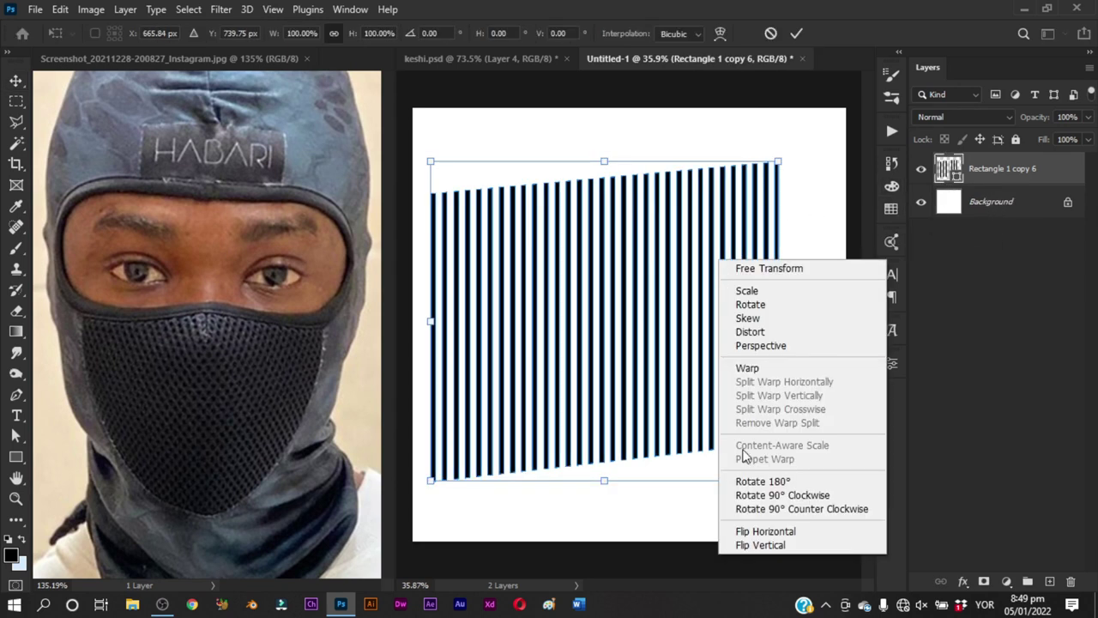
{"action": "left_click", "coordinate": [978, 175]}
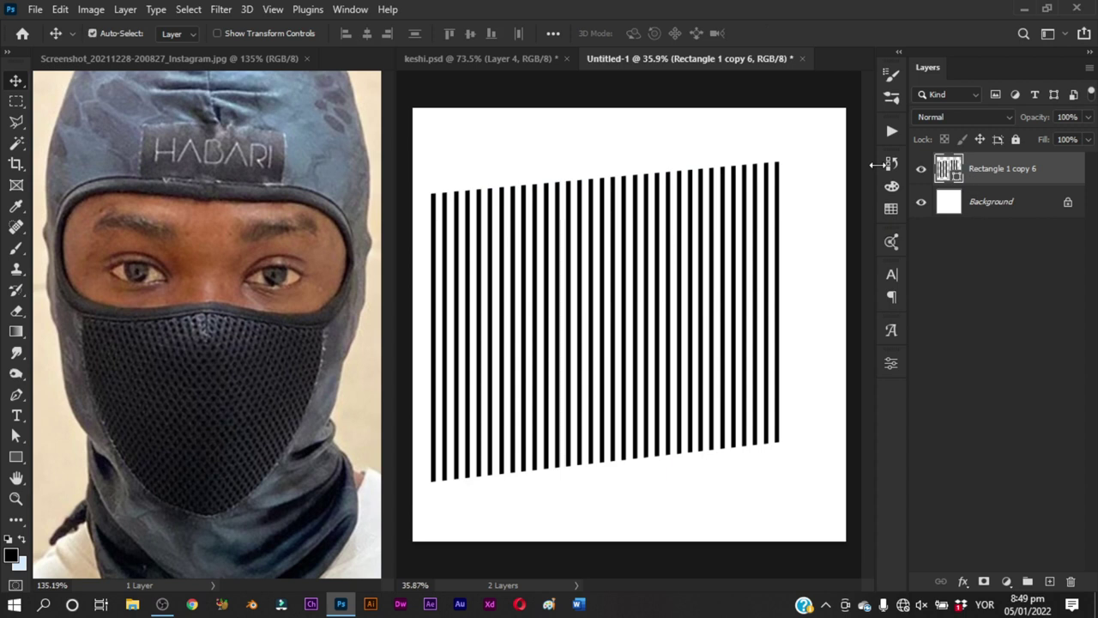
Discard a trial duplicate layer and rasterize the stripes layer
{"action": "key", "text": "ctrl+j"}
{"action": "key", "text": "ctrl+z"}
{"action": "key", "text": "ctrl+j"}
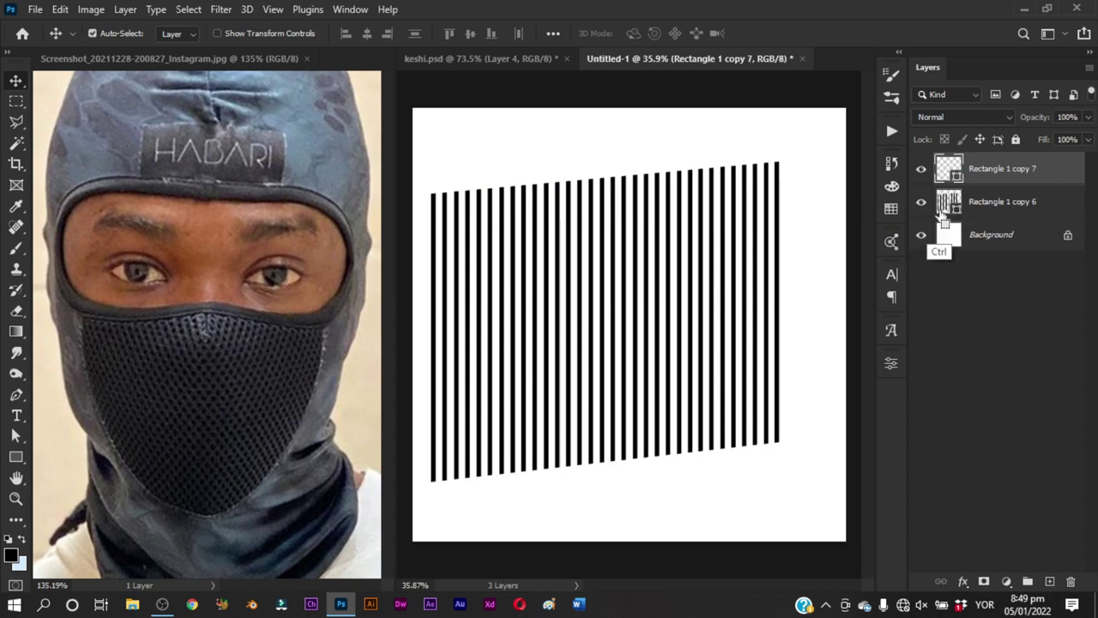
{"action": "left_click", "coordinate": [922, 169]}
{"action": "left_click", "coordinate": [923, 169]}
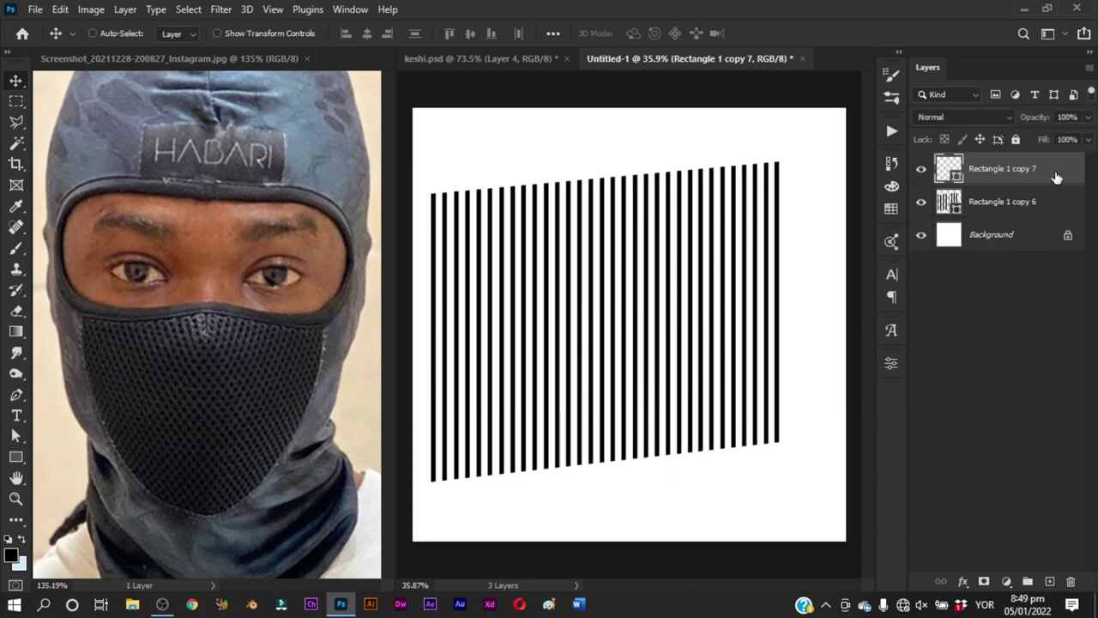
{"action": "left_click_drag", "start_coordinate": [1054, 178], "coordinate": [1077, 577]}
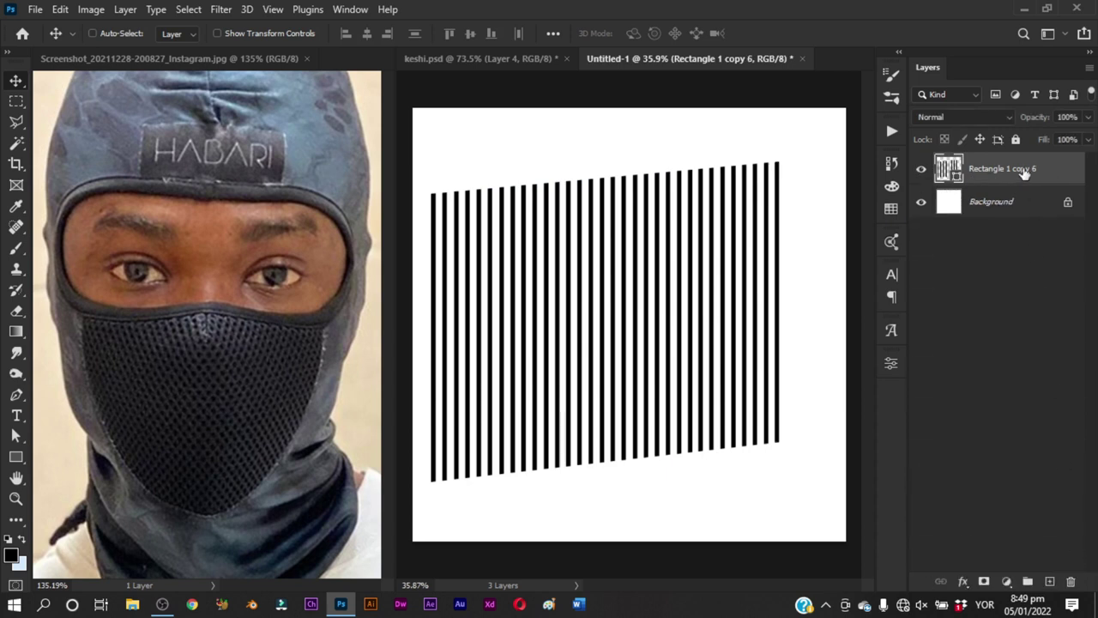
{"action": "right_click", "coordinate": [1023, 172]}
{"action": "left_click", "coordinate": [905, 245]}
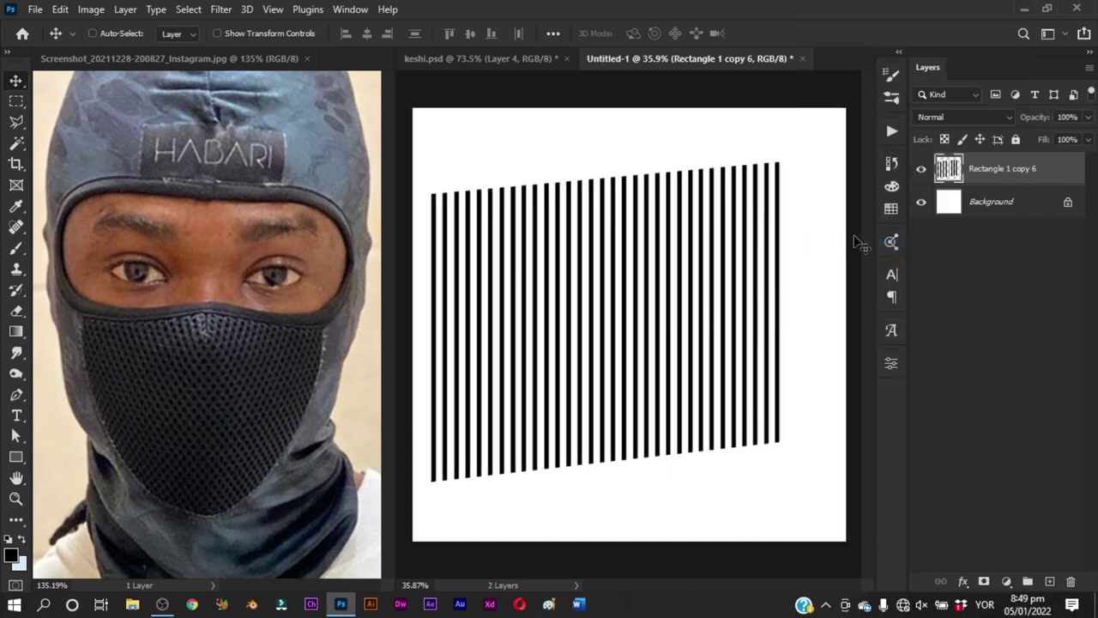
Cross a flipped, 90°-rotated copy over the stripes and merge them into one grid layer
{"action": "key", "text": "ctrl+j"}
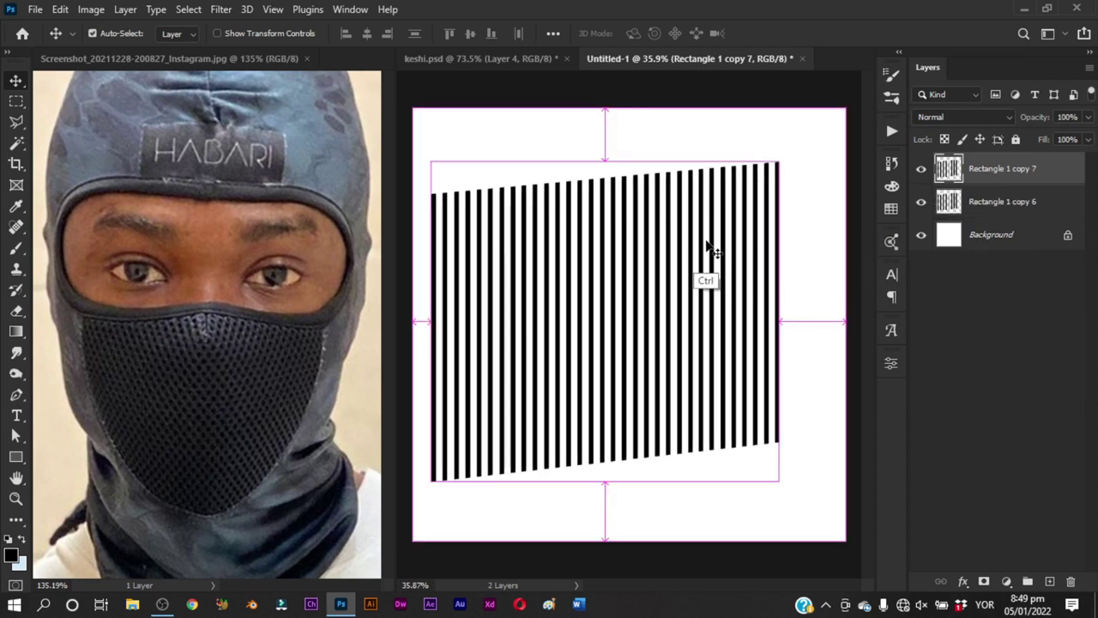
{"action": "key", "text": "t"}
{"action": "key", "text": "ctrl+t"}
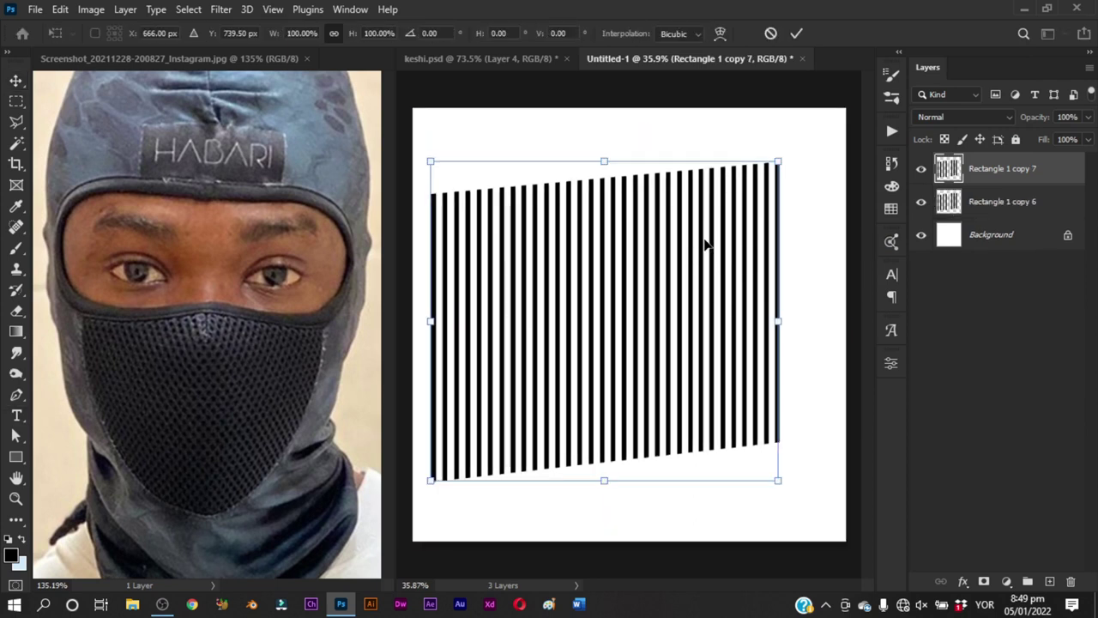
{"action": "right_click", "coordinate": [702, 273]}
{"action": "left_click", "coordinate": [747, 547]}
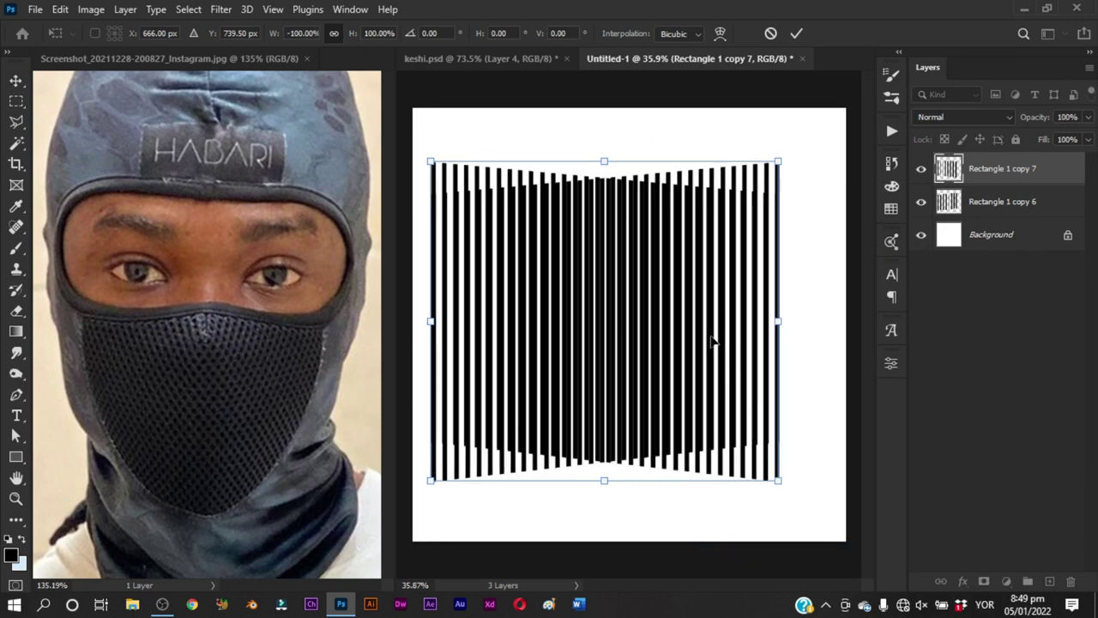
{"action": "mouse_move", "coordinate": [803, 264]}
{"action": "left_mouse_down"}
{"action": "mouse_move", "coordinate": [545, 160]}
{"action": "mouse_move", "coordinate": [573, 176]}
{"action": "left_mouse_up"}
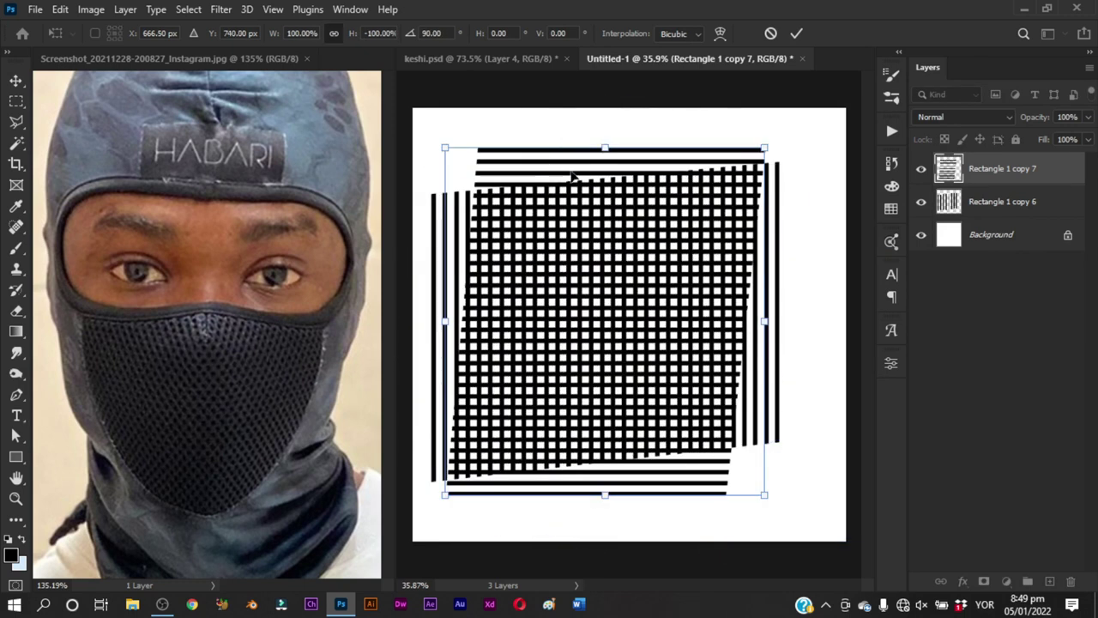
{"action": "key", "text": "Return"}
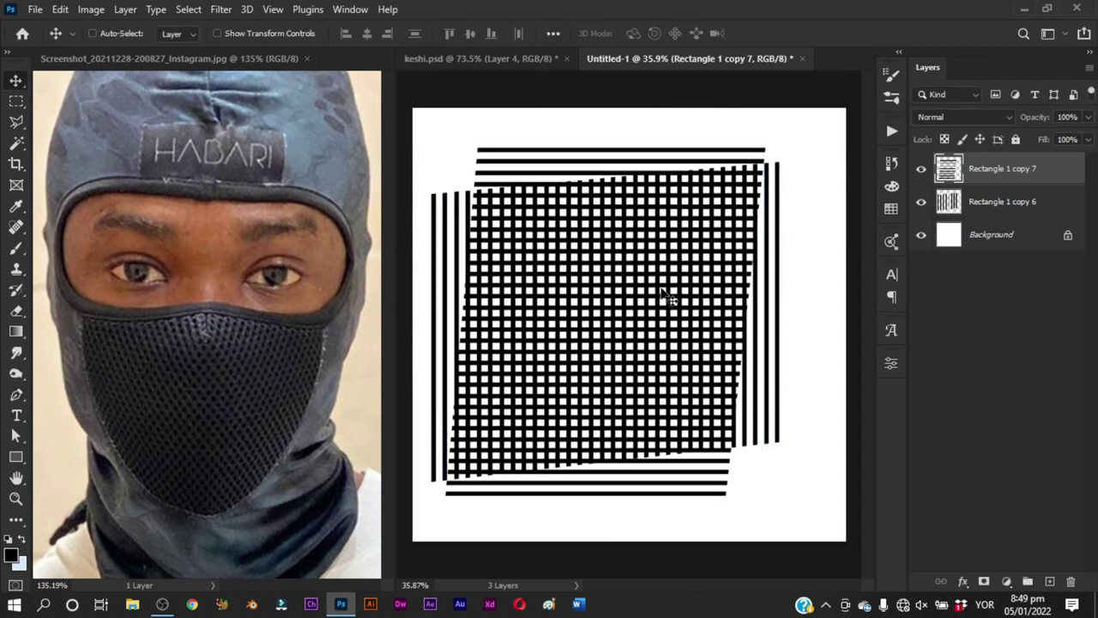
{"action": "left_click", "coordinate": [987, 203], "text": "ctrl"}
{"action": "key", "text": "ctrl+e"}
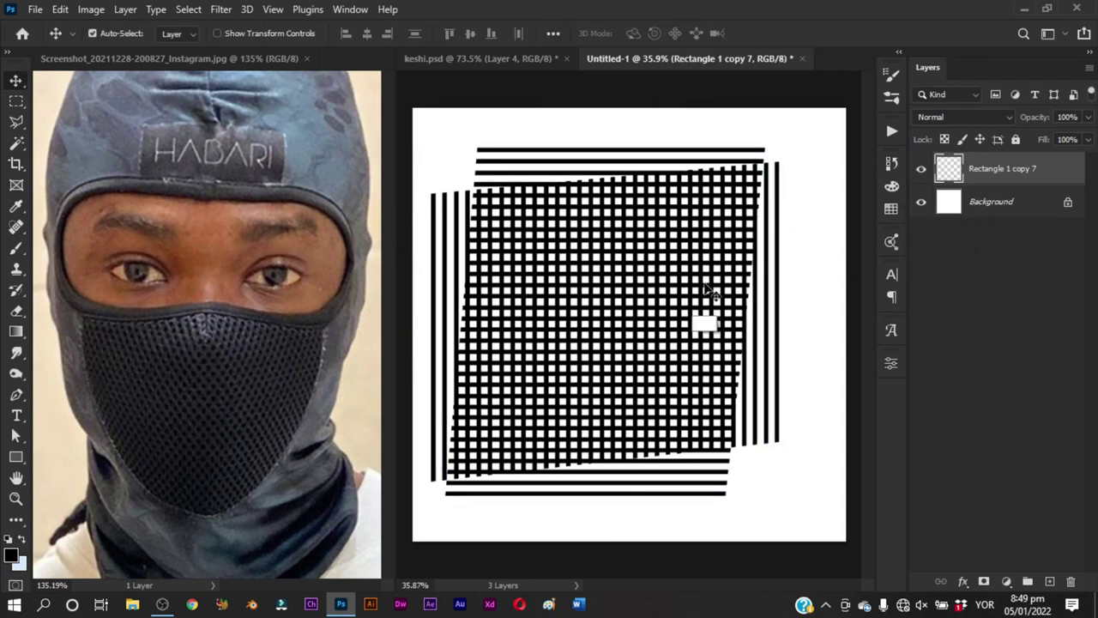
Bring the grid layer into keshi.psd and clip it to the black mask layer
{"action": "left_click", "coordinate": [459, 62]}
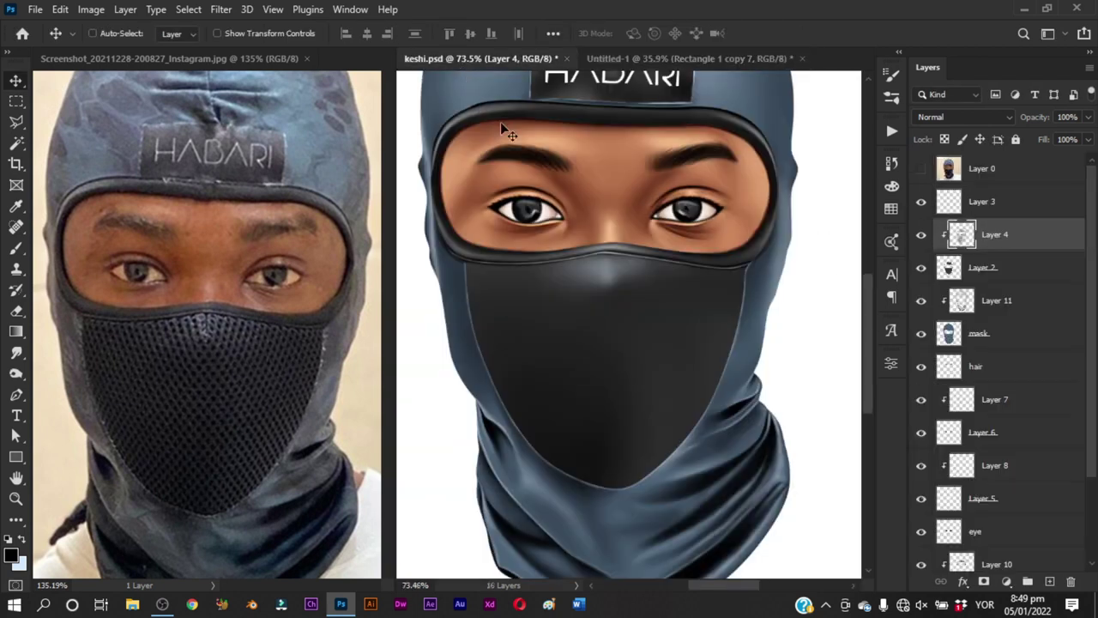
{"action": "left_click_drag", "start_coordinate": [635, 292], "coordinate": [634, 289]}
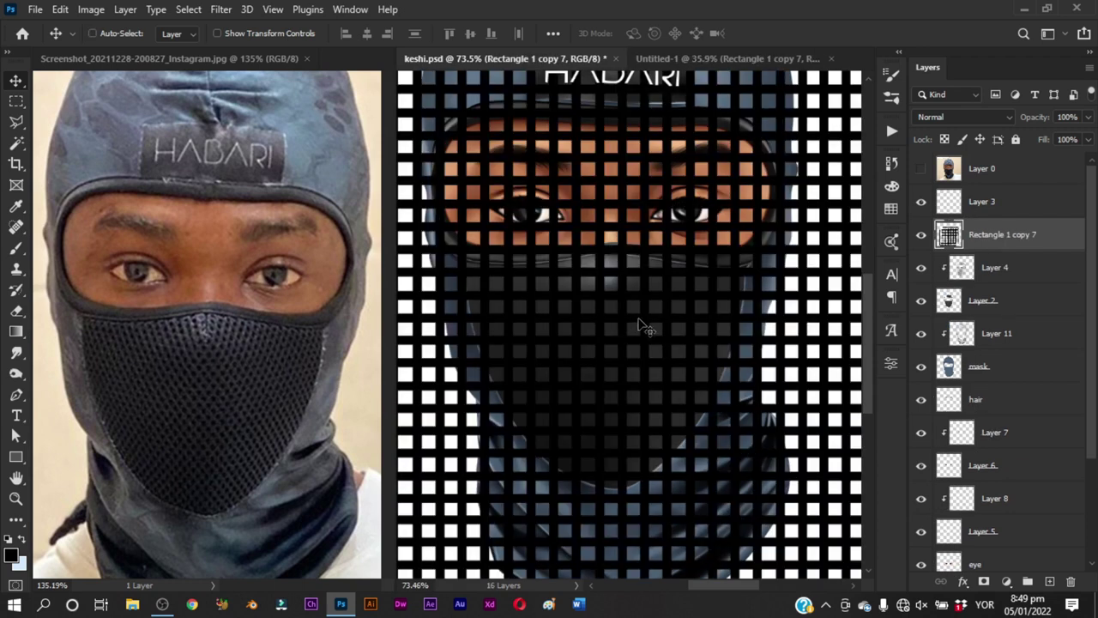
{"action": "key", "text": "z"}
{"action": "mouse_move", "coordinate": [694, 258]}
{"action": "left_mouse_down"}
{"action": "mouse_move", "coordinate": [640, 335]}
{"action": "mouse_move", "coordinate": [652, 334]}
{"action": "left_mouse_up"}
{"action": "key", "text": "v"}
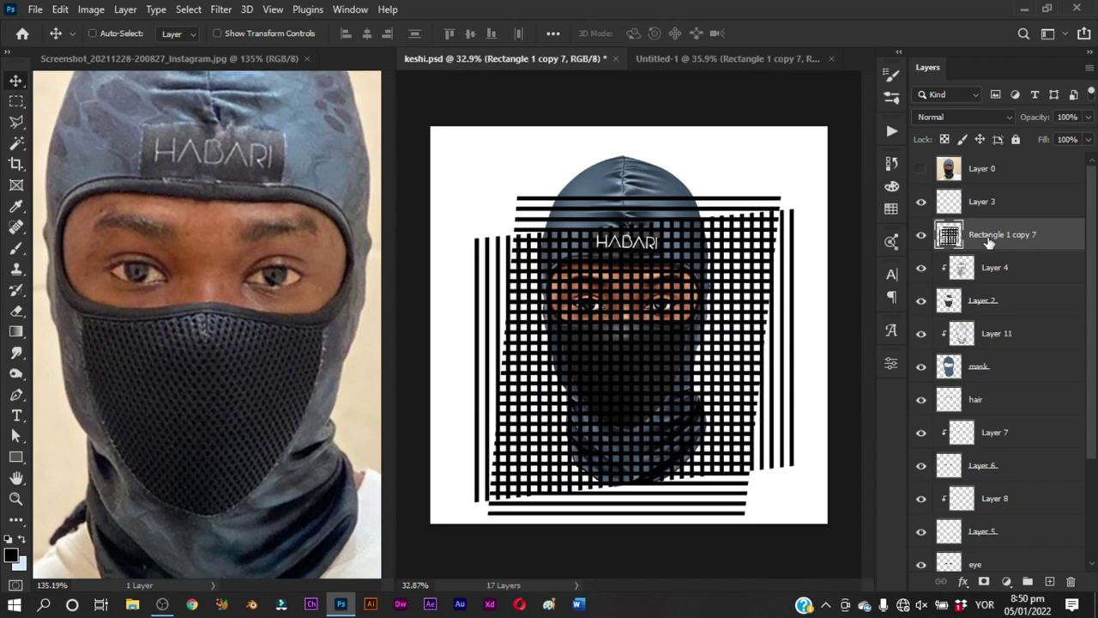
{"action": "left_click", "coordinate": [1000, 250], "text": "alt"}
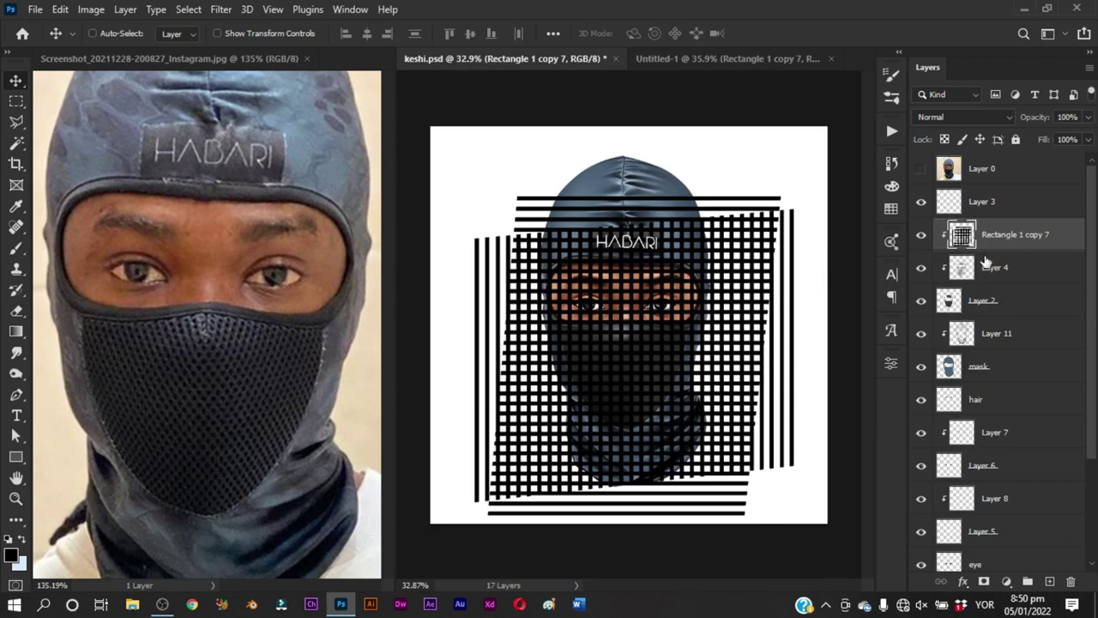
{"action": "key", "text": "z"}
{"action": "left_click_drag", "start_coordinate": [631, 350], "coordinate": [640, 351]}
{"action": "key", "text": "v"}
Scale the grid to about 46%, then about 109%, positioning it over the face mask
{"action": "key", "text": "ctrl+t"}
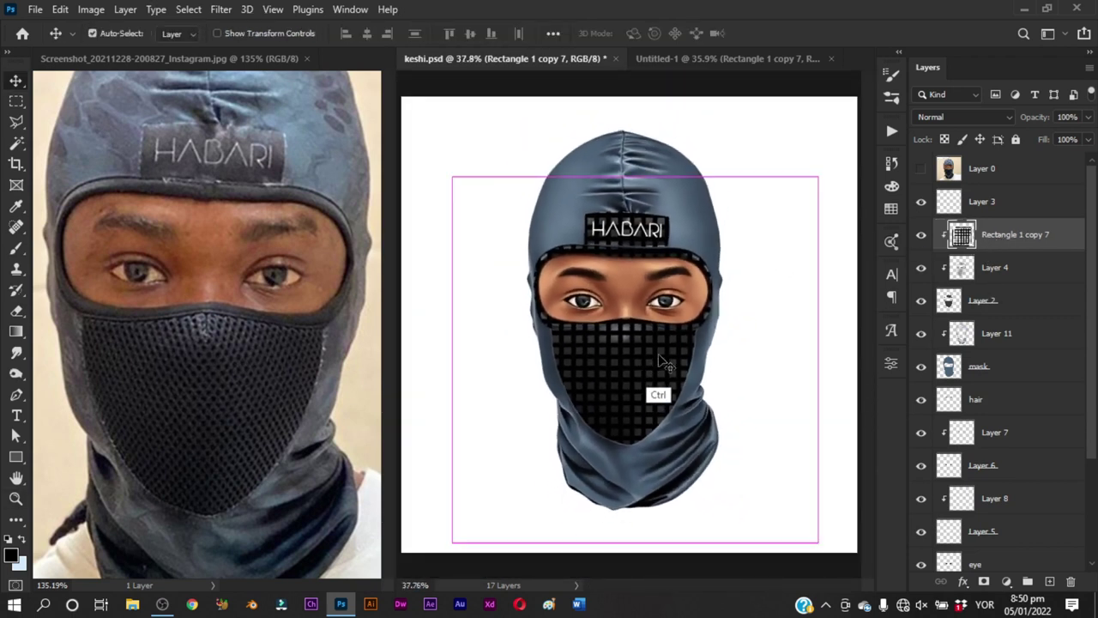
{"action": "left_click_drag", "start_coordinate": [634, 177], "coordinate": [634, 279]}
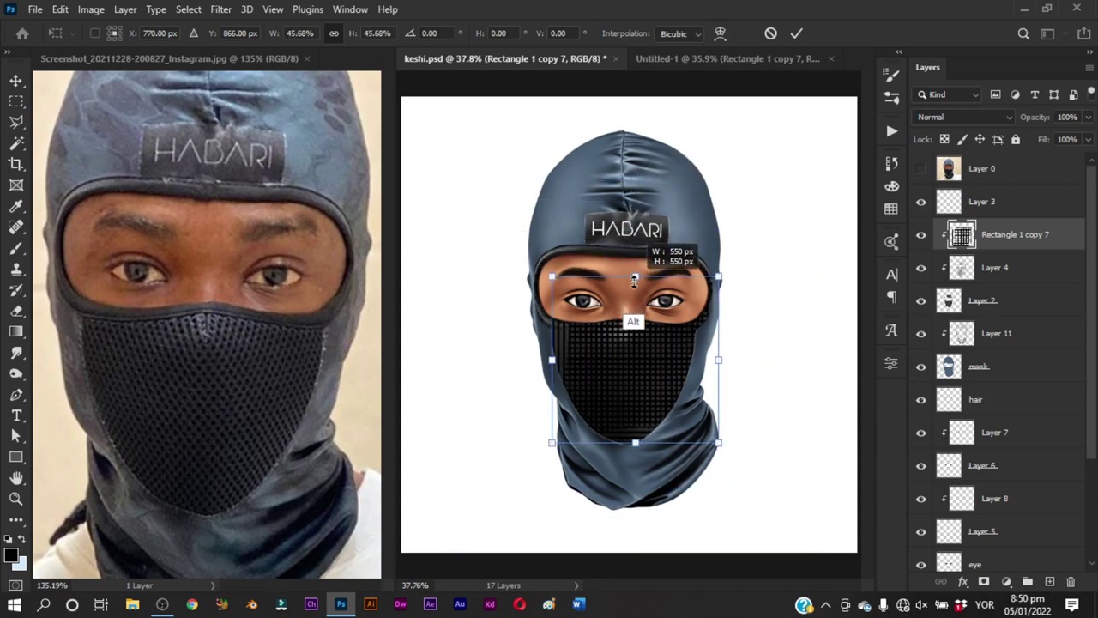
{"action": "key", "text": "Return"}
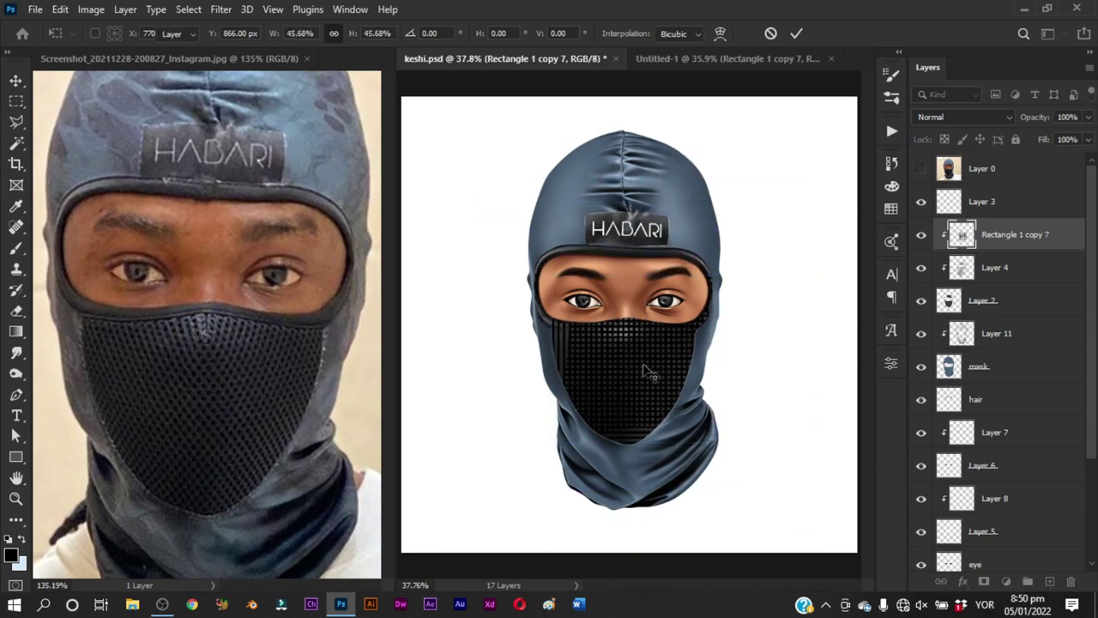
{"action": "mouse_move", "coordinate": [642, 369]}
{"action": "left_mouse_down"}
{"action": "mouse_move", "coordinate": [667, 404]}
{"action": "mouse_move", "coordinate": [645, 404]}
{"action": "mouse_move", "coordinate": [700, 362]}
{"action": "left_mouse_up"}
{"action": "key", "text": "ctrl+t"}
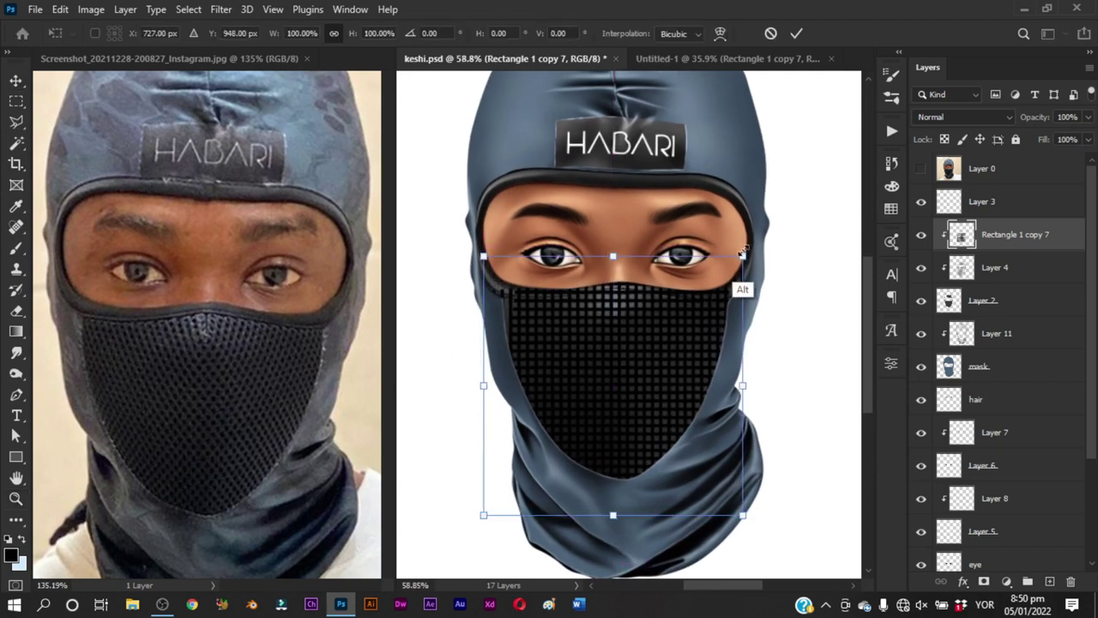
{"action": "left_click_drag", "start_coordinate": [742, 255], "coordinate": [754, 245]}
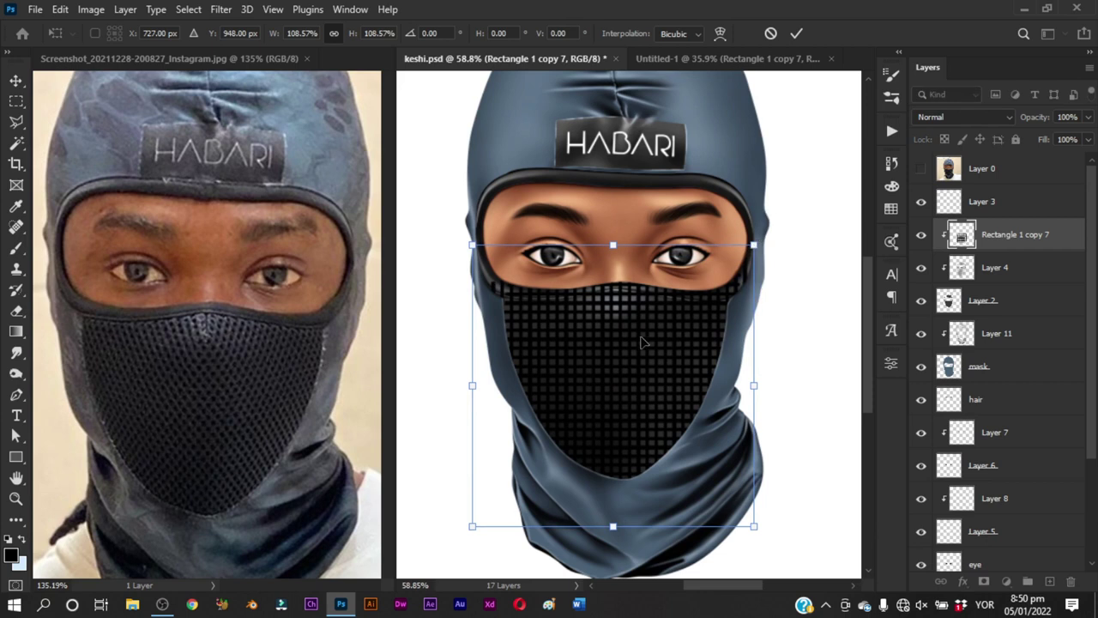
{"action": "mouse_move", "coordinate": [643, 344]}
{"action": "left_mouse_down"}
{"action": "mouse_move", "coordinate": [636, 328]}
{"action": "mouse_move", "coordinate": [699, 387]}
{"action": "mouse_move", "coordinate": [610, 422]}
{"action": "mouse_move", "coordinate": [623, 426]}
{"action": "mouse_move", "coordinate": [647, 429]}
{"action": "mouse_move", "coordinate": [709, 364]}
{"action": "left_mouse_up"}
{"action": "key", "text": "Return"}
Zoom in on the mask and start freely transforming the mesh pattern layer
{"action": "key", "text": "z"}
{"action": "key", "text": "v"}
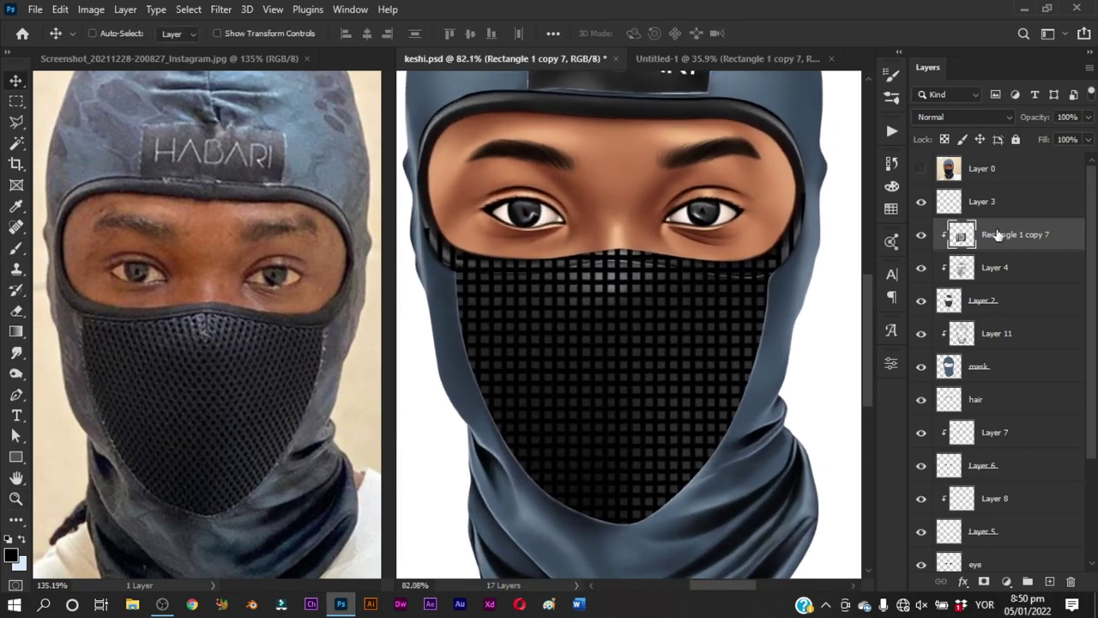
{"action": "key", "text": "e"}
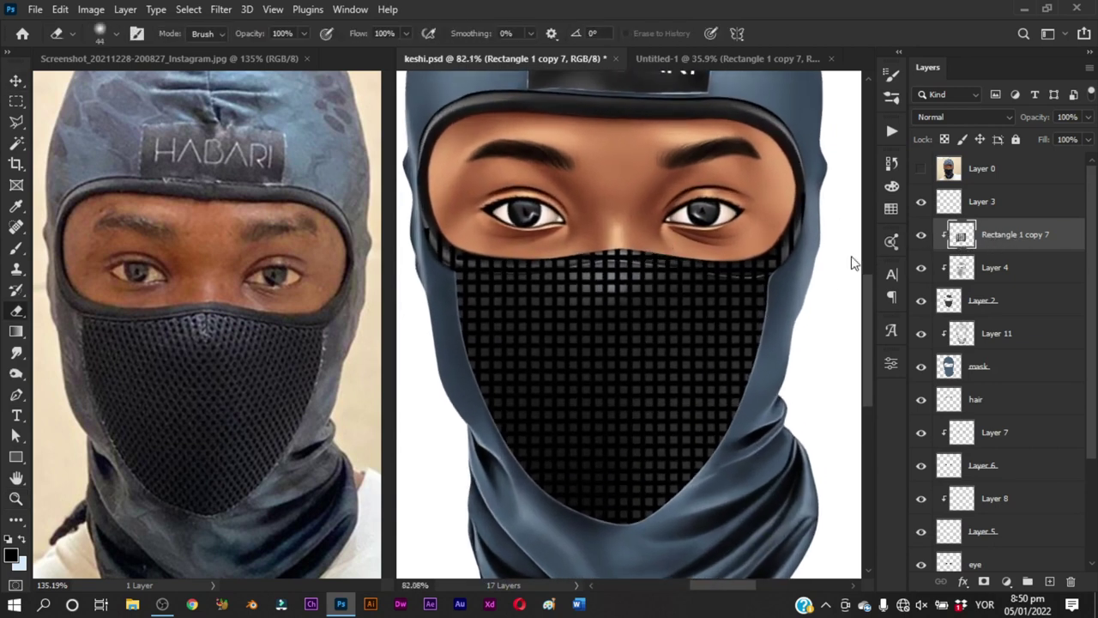
{"action": "key", "text": "ctrl+t"}
Put the mesh layer into Warp mode and add splits across the upper mask
{"action": "right_click", "coordinate": [652, 266]}
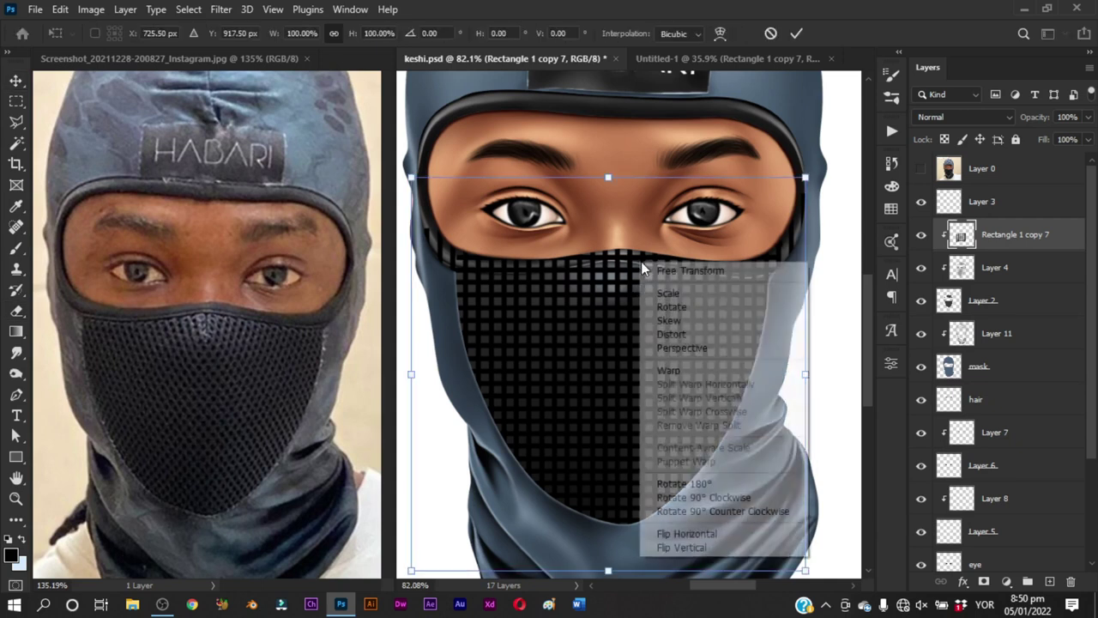
{"action": "left_click", "coordinate": [678, 374]}
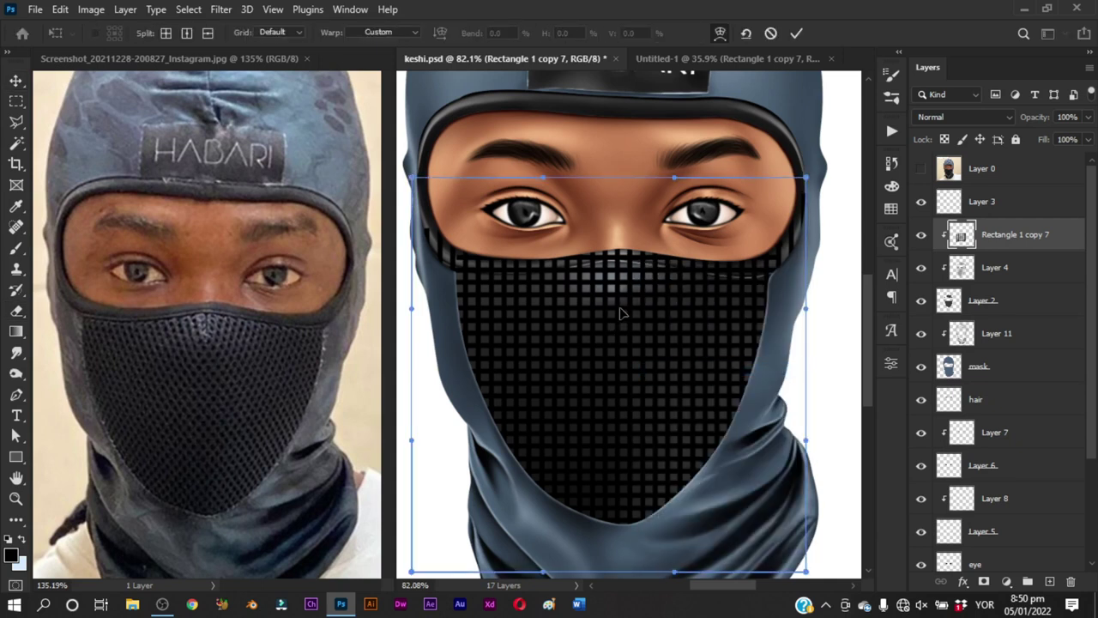
{"action": "left_click_drag", "start_coordinate": [622, 313], "coordinate": [621, 306]}
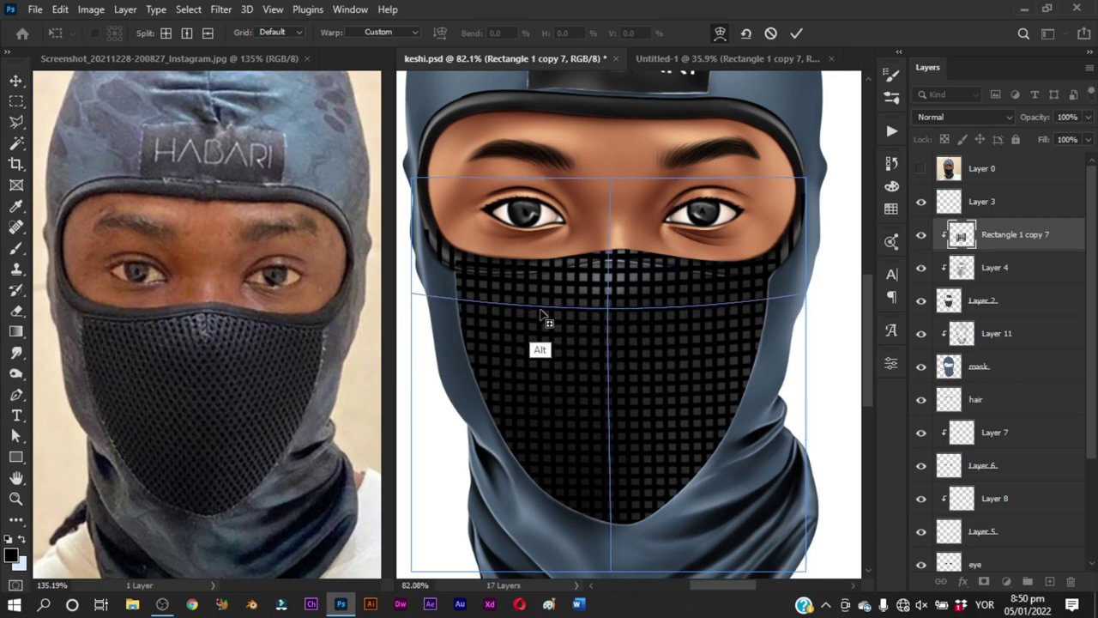
{"action": "left_click", "coordinate": [612, 292], "text": "alt"}
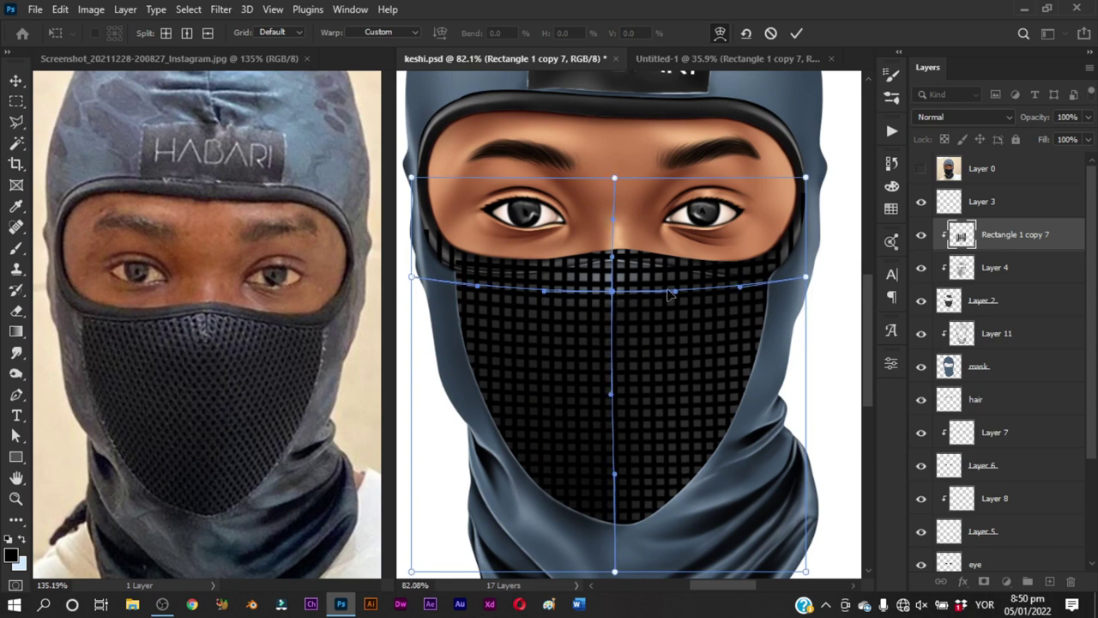
{"action": "mouse_move", "coordinate": [664, 296]}
{"action": "left_mouse_down"}
{"action": "mouse_move", "coordinate": [684, 304]}
{"action": "mouse_move", "coordinate": [682, 288]}
{"action": "left_mouse_up"}
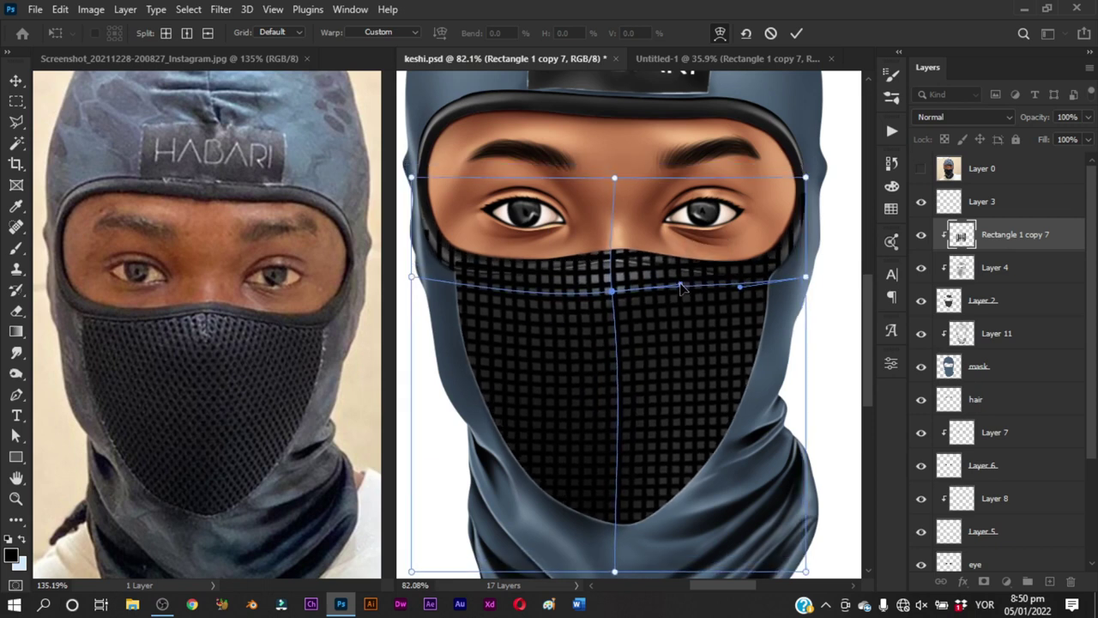
{"action": "left_click", "coordinate": [542, 287], "text": "alt"}
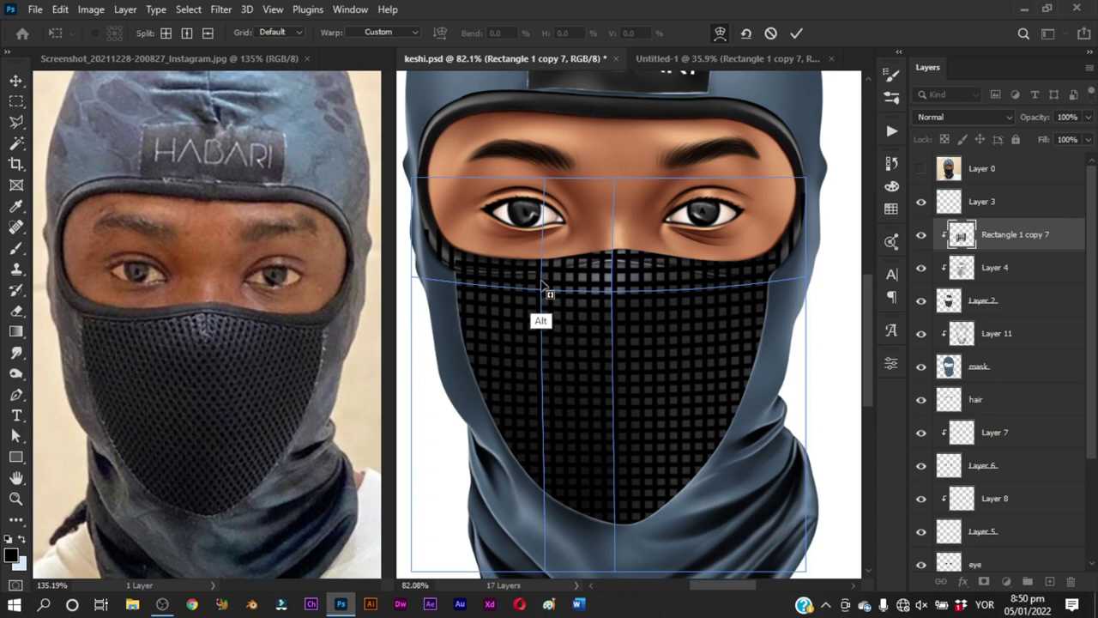
{"action": "left_click", "coordinate": [680, 293], "text": "alt"}
Drag the warp points and add a lower split to curve the grid, then commit
{"action": "left_click_drag", "start_coordinate": [680, 292], "coordinate": [684, 294]}
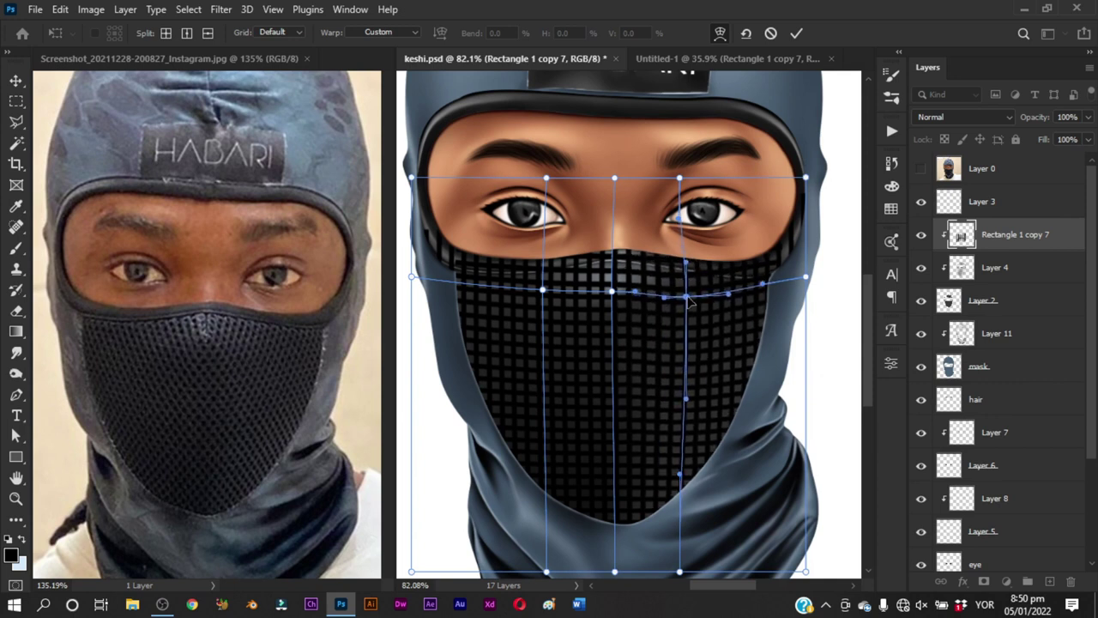
{"action": "left_click_drag", "start_coordinate": [541, 292], "coordinate": [537, 299]}
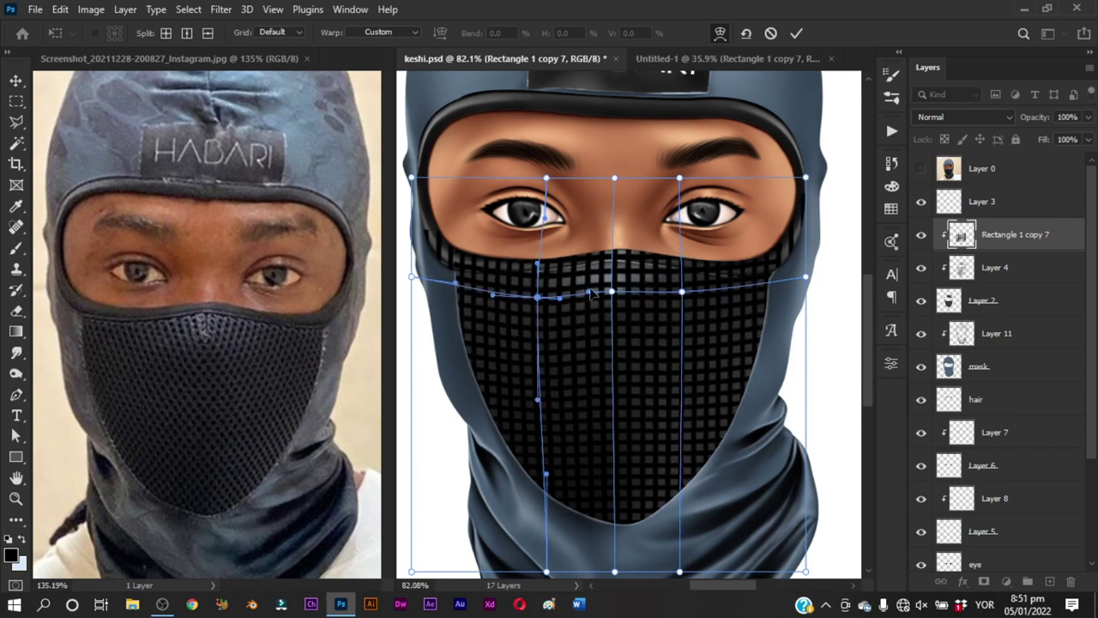
{"action": "mouse_move", "coordinate": [612, 292]}
{"action": "left_mouse_down"}
{"action": "mouse_move", "coordinate": [613, 318]}
{"action": "mouse_move", "coordinate": [622, 275]}
{"action": "mouse_move", "coordinate": [613, 297]}
{"action": "left_mouse_up"}
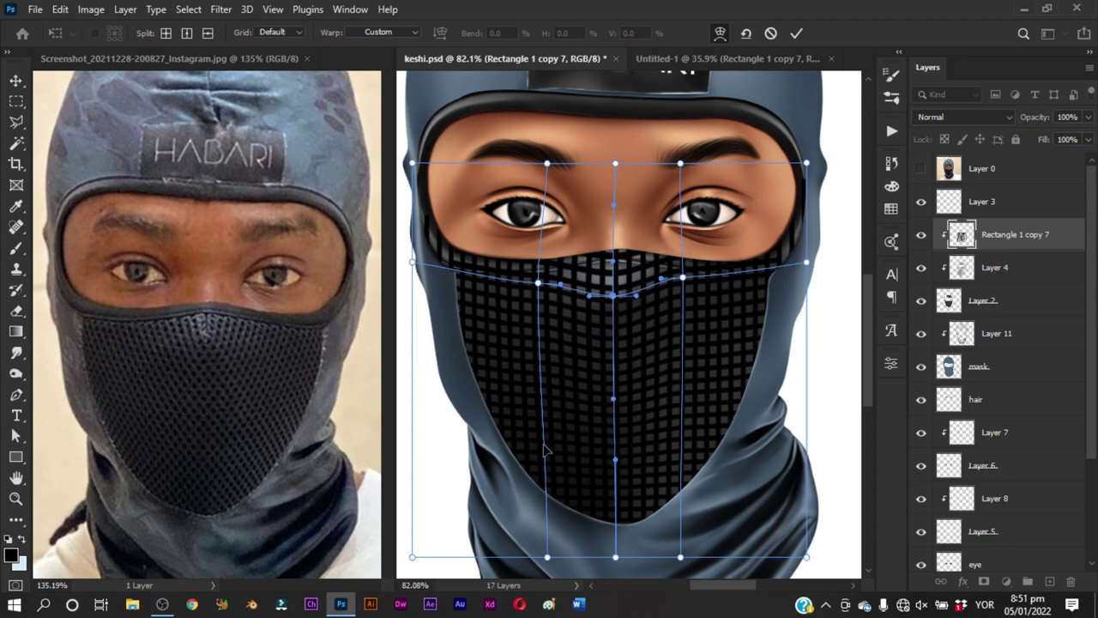
{"action": "left_click_drag", "start_coordinate": [546, 448], "coordinate": [541, 399]}
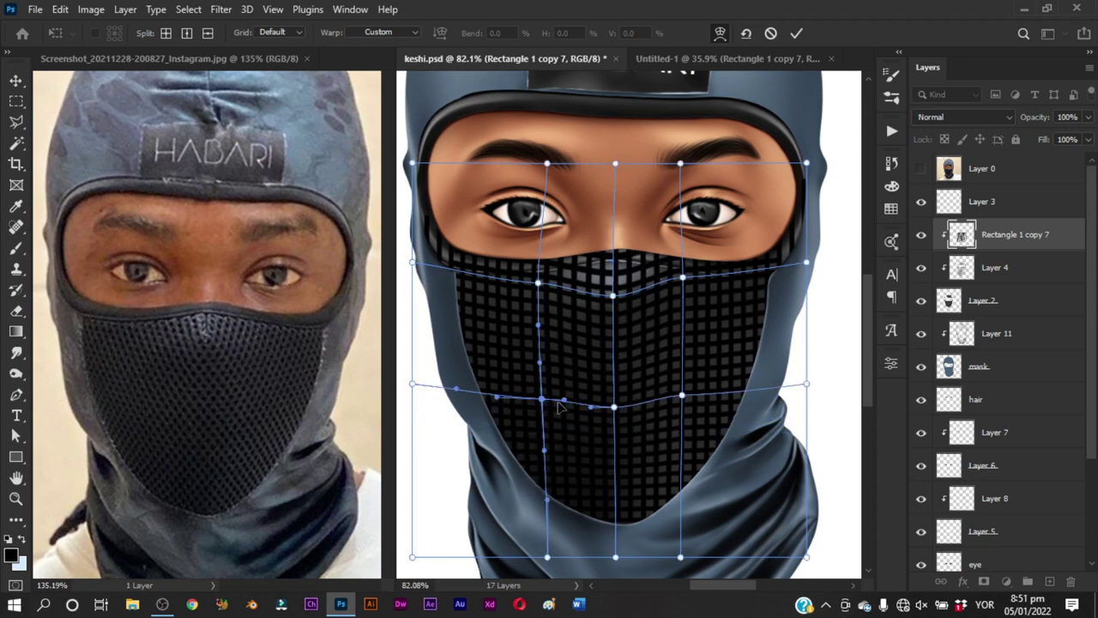
{"action": "left_click_drag", "start_coordinate": [615, 413], "coordinate": [614, 408]}
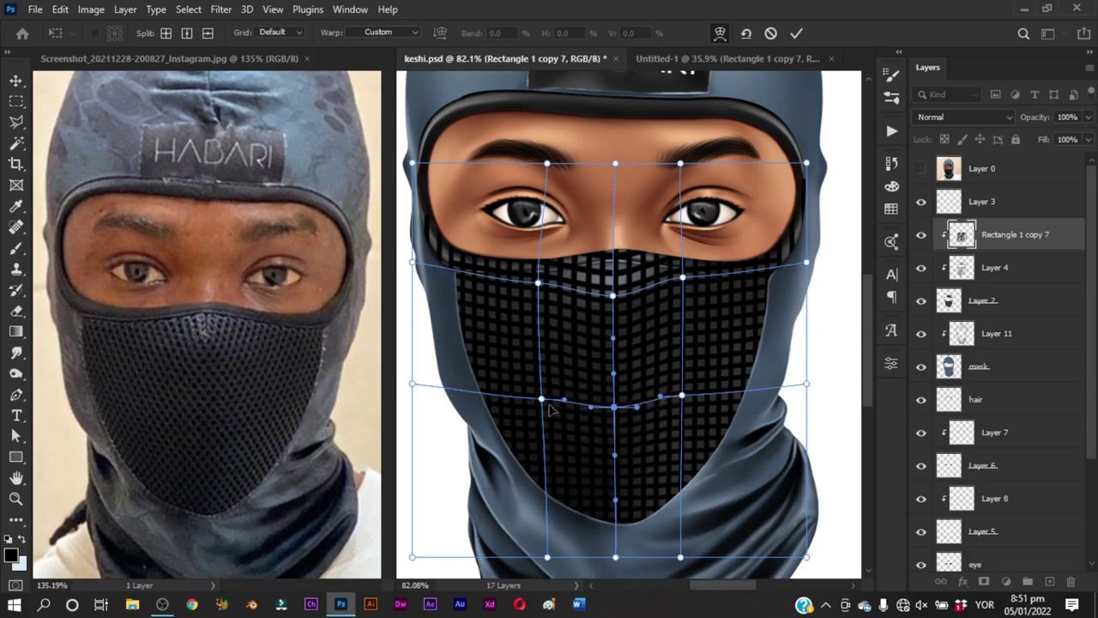
{"action": "left_click_drag", "start_coordinate": [542, 400], "coordinate": [541, 395]}
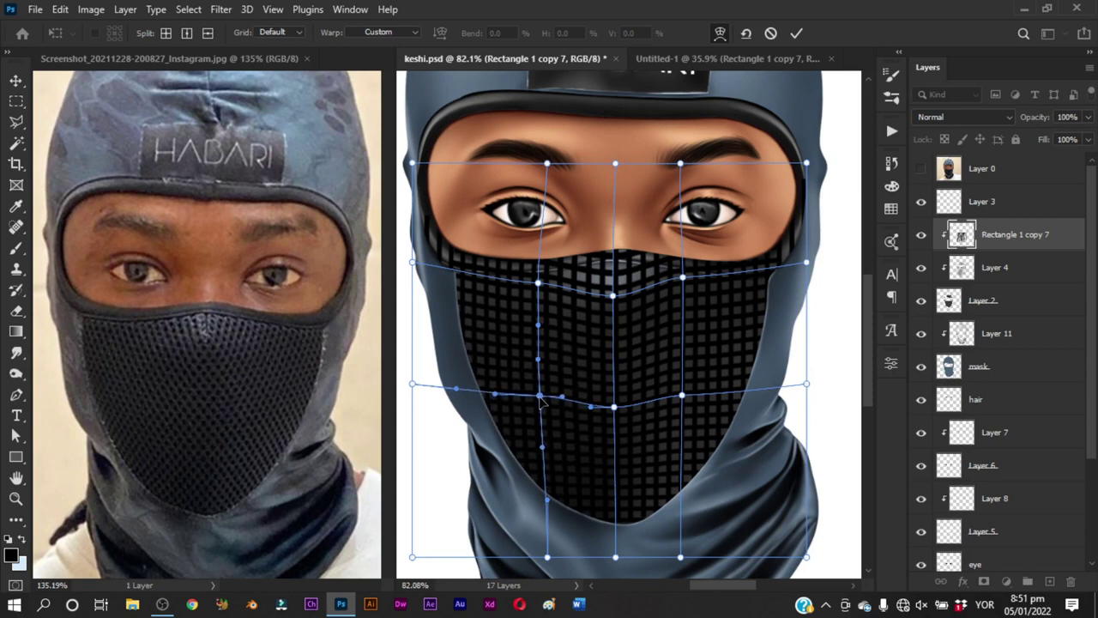
{"action": "left_click_drag", "start_coordinate": [682, 396], "coordinate": [690, 390]}
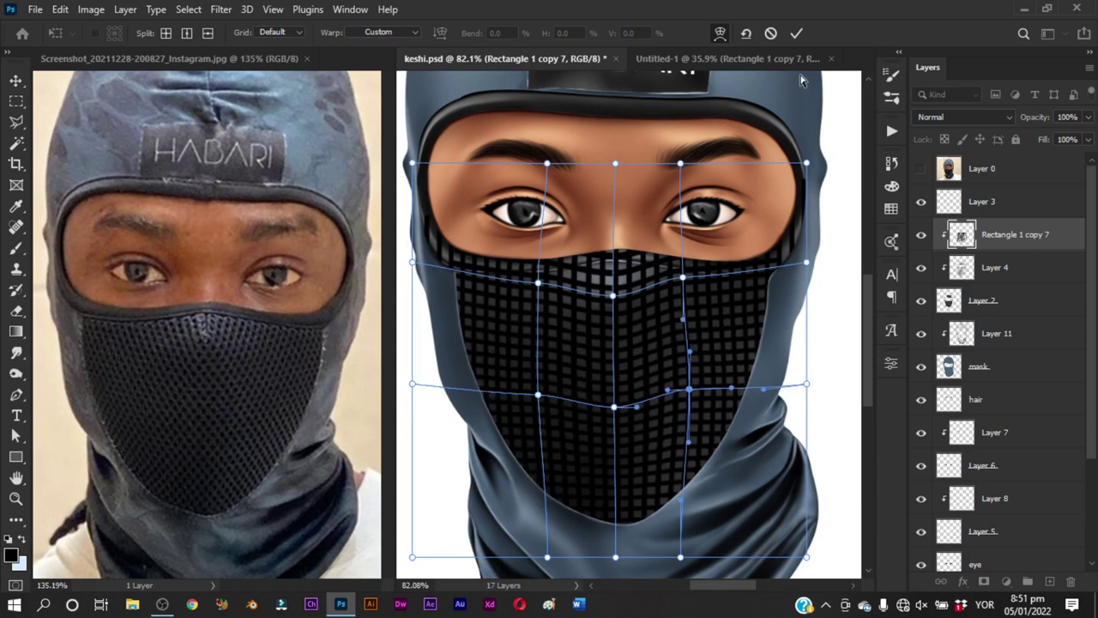
{"action": "left_click", "coordinate": [795, 34]}
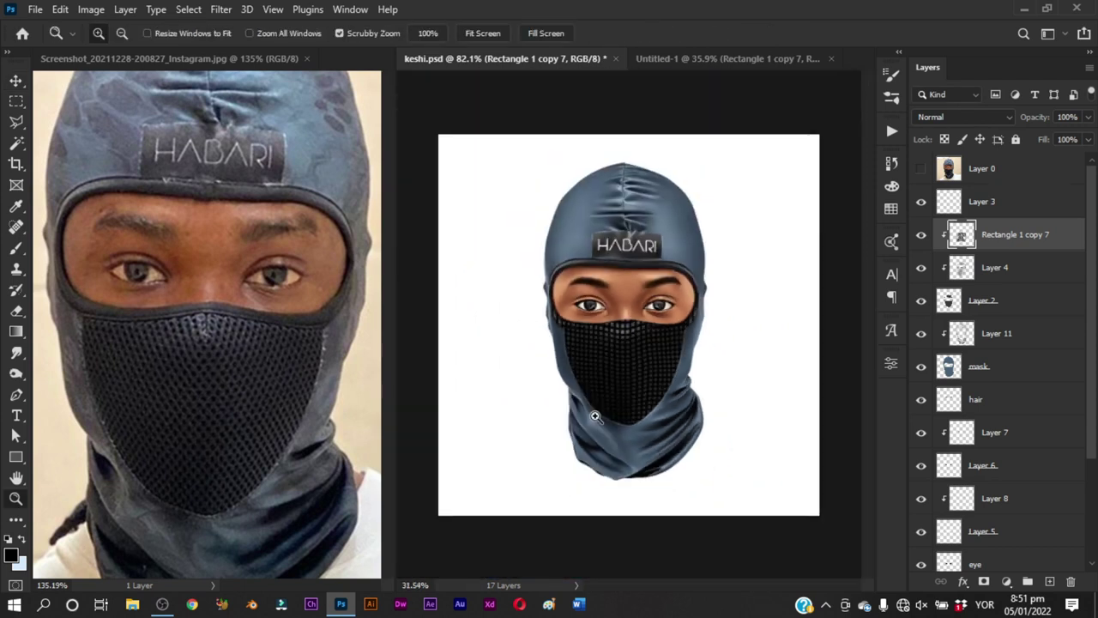
Set up the Eraser, sizing it to 8 px and then 19 px
{"action": "mouse_move", "coordinate": [660, 324]}
{"action": "left_mouse_down"}
{"action": "mouse_move", "coordinate": [601, 421]}
{"action": "mouse_move", "coordinate": [696, 279]}
{"action": "left_mouse_up"}
{"action": "key", "text": "e"}
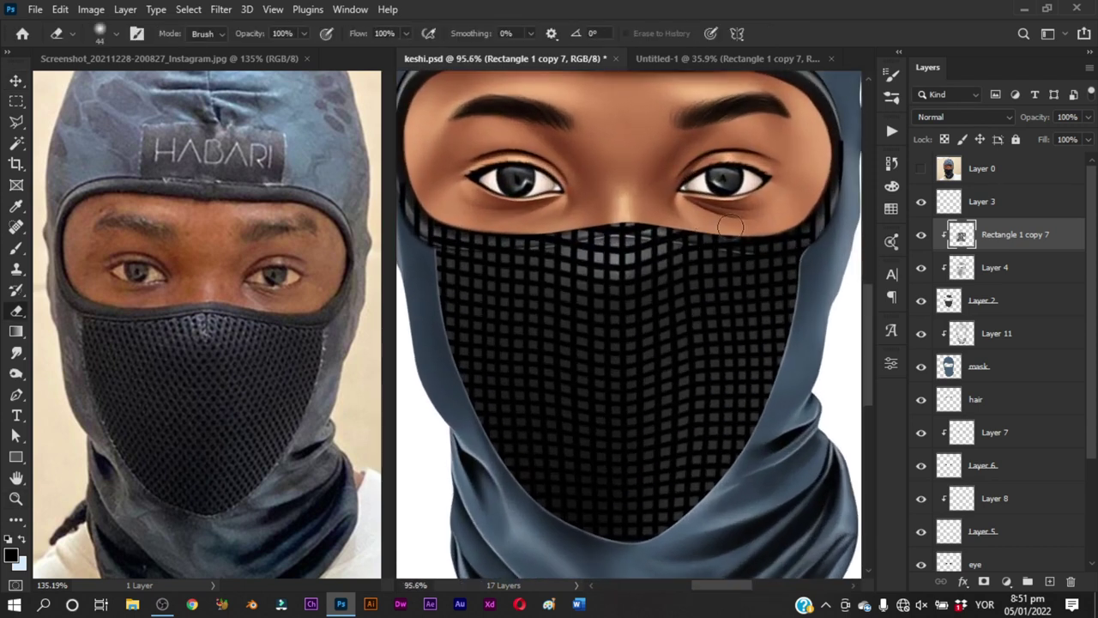
{"action": "left_click_drag", "start_coordinate": [795, 208], "coordinate": [774, 237]}
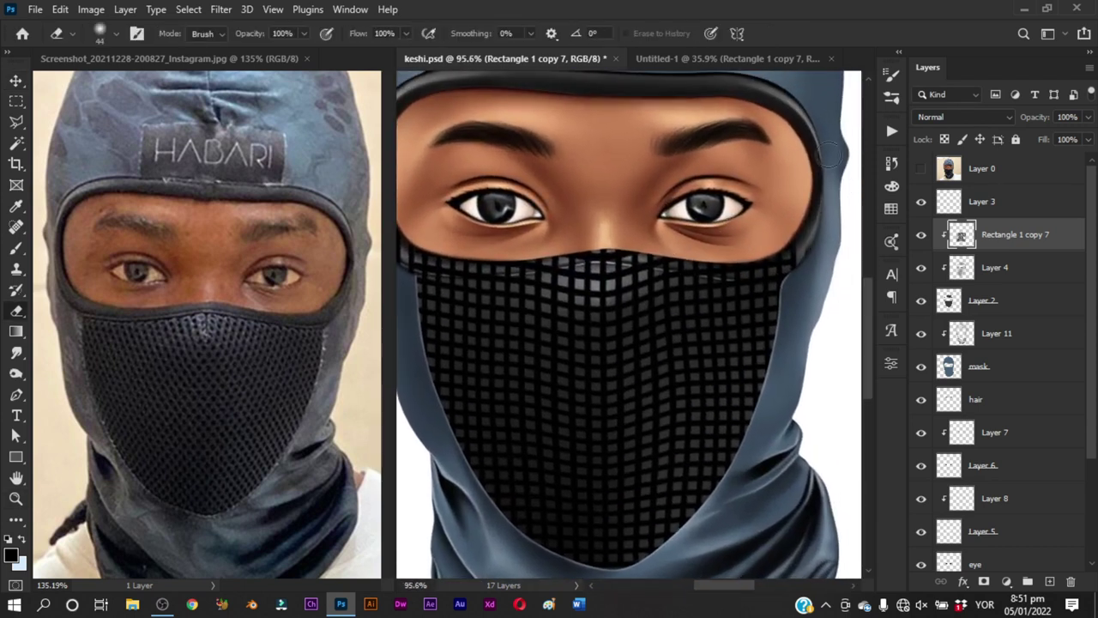
{"action": "right_click", "coordinate": [815, 193]}
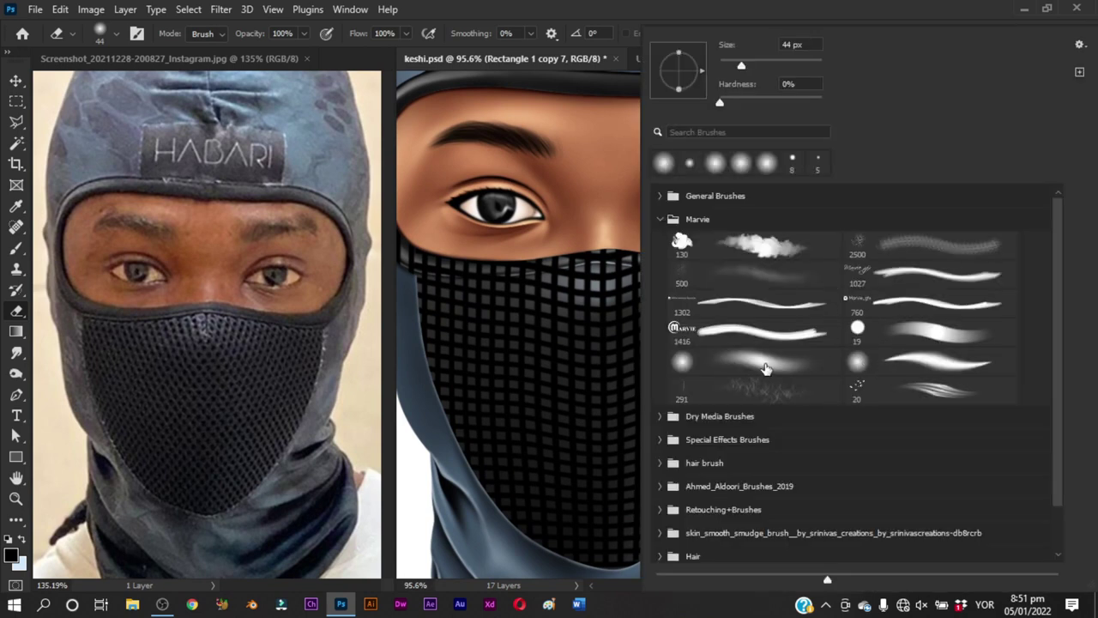
{"action": "key", "text": "Escape"}
{"action": "mouse_move", "coordinate": [635, 231]}
{"action": "left_mouse_down"}
{"action": "mouse_move", "coordinate": [603, 231]}
{"action": "mouse_move", "coordinate": [603, 253]}
{"action": "left_mouse_up"}
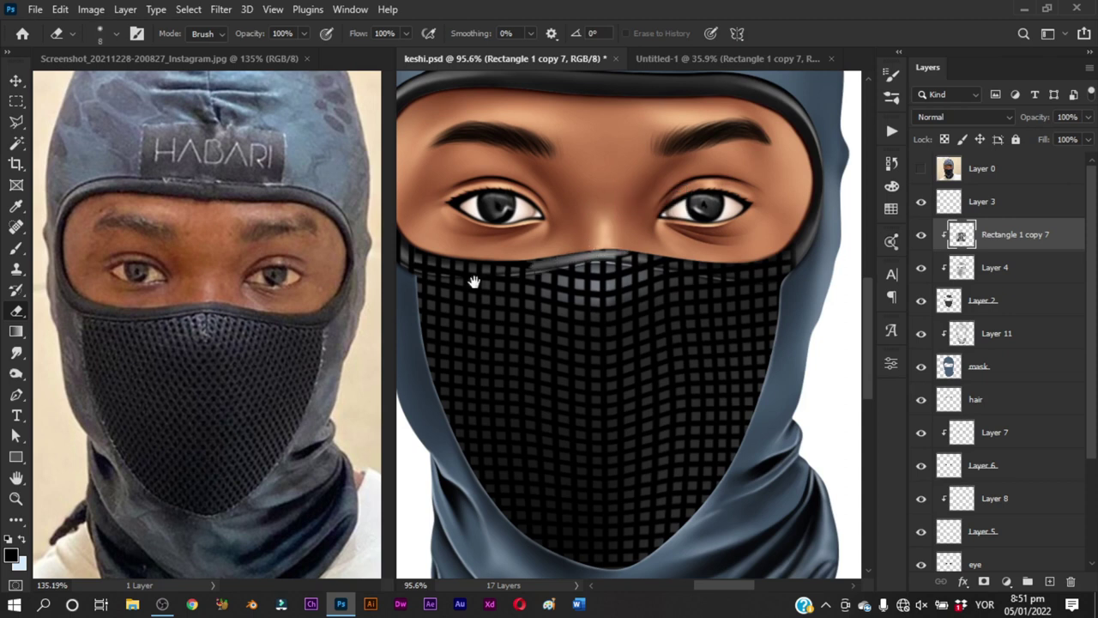
{"action": "scroll", "coordinate": [474, 282], "scroll_direction": "up", "scroll_amount": 4}
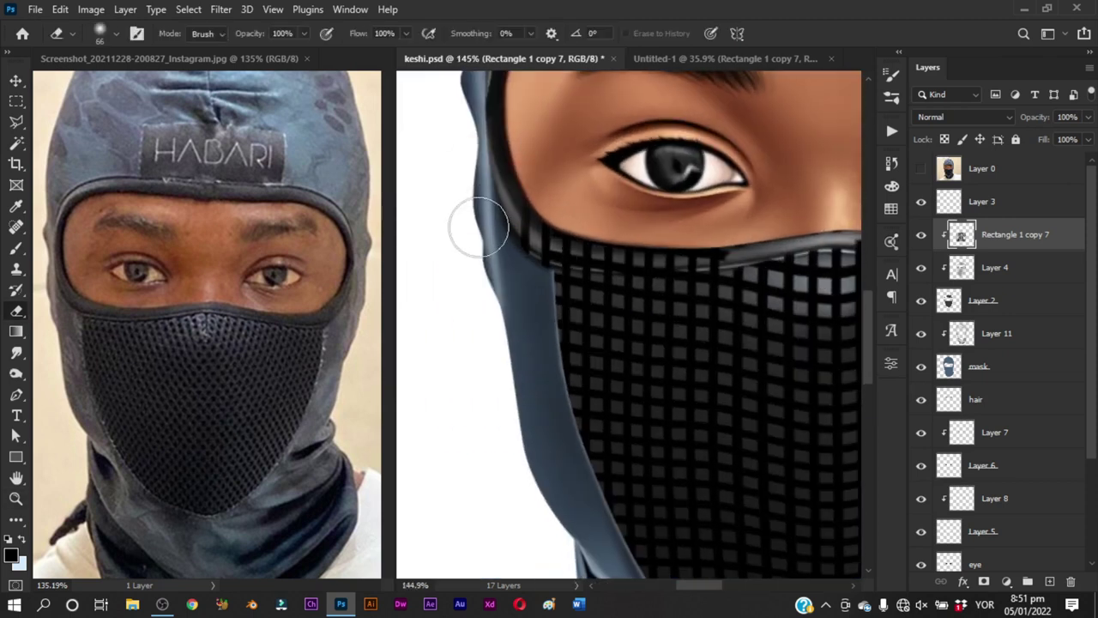
{"action": "left_click_drag", "start_coordinate": [527, 196], "coordinate": [507, 201]}
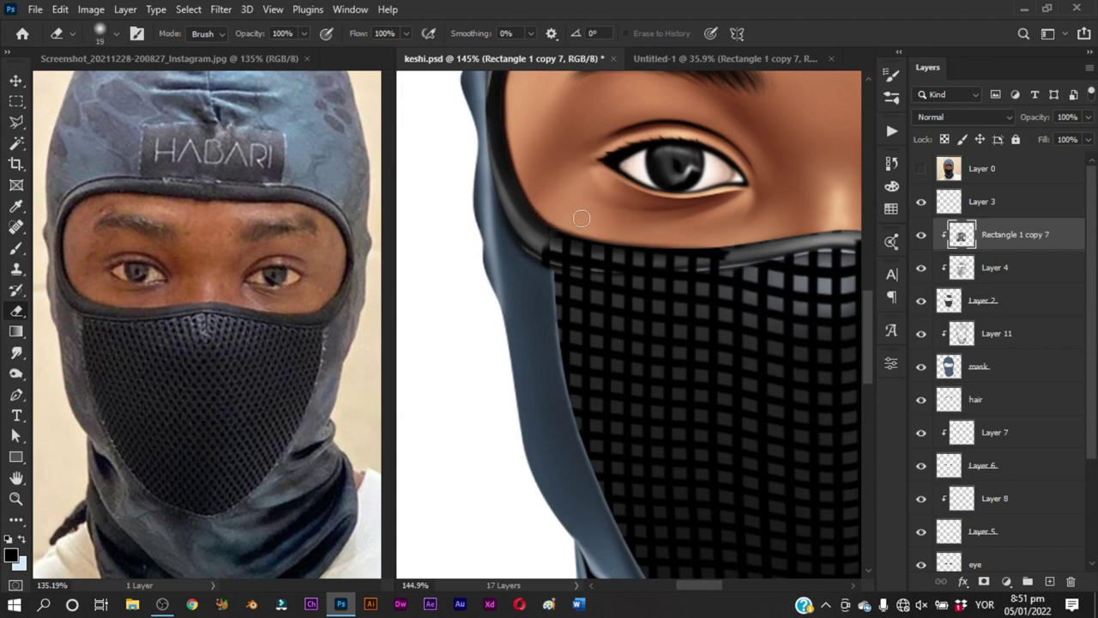
Erase mesh along the mask's top edge, then outline that strip with the Polygonal Lasso
{"action": "mouse_move", "coordinate": [582, 218]}
{"action": "left_mouse_down"}
{"action": "mouse_move", "coordinate": [577, 236]}
{"action": "mouse_move", "coordinate": [841, 229]}
{"action": "left_mouse_up"}
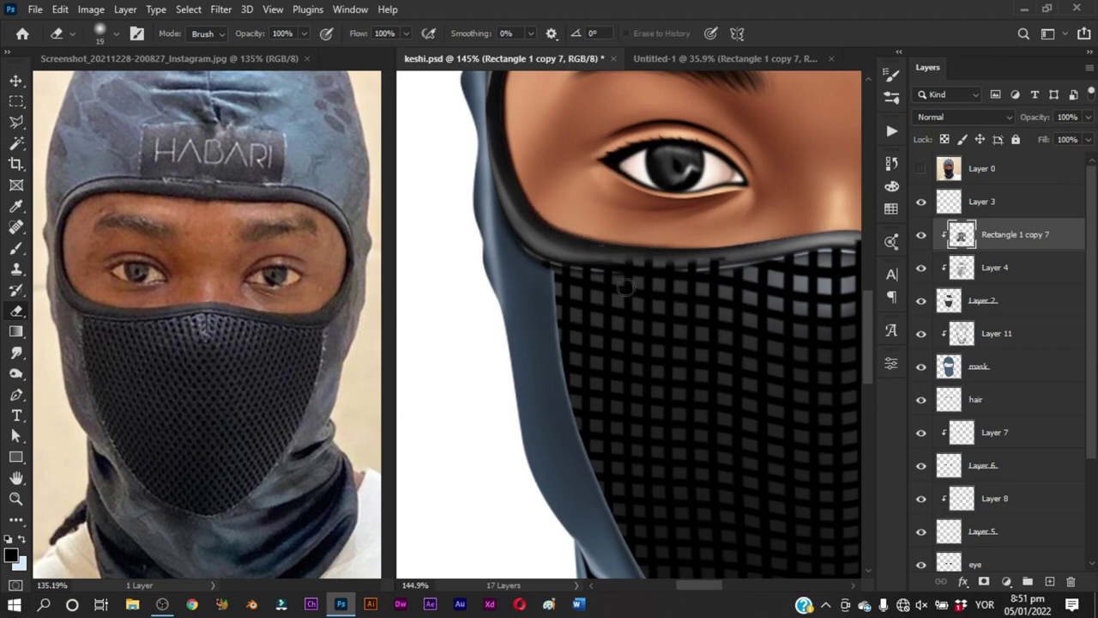
{"action": "scroll", "coordinate": [625, 288], "scroll_direction": "up", "scroll_amount": 3}
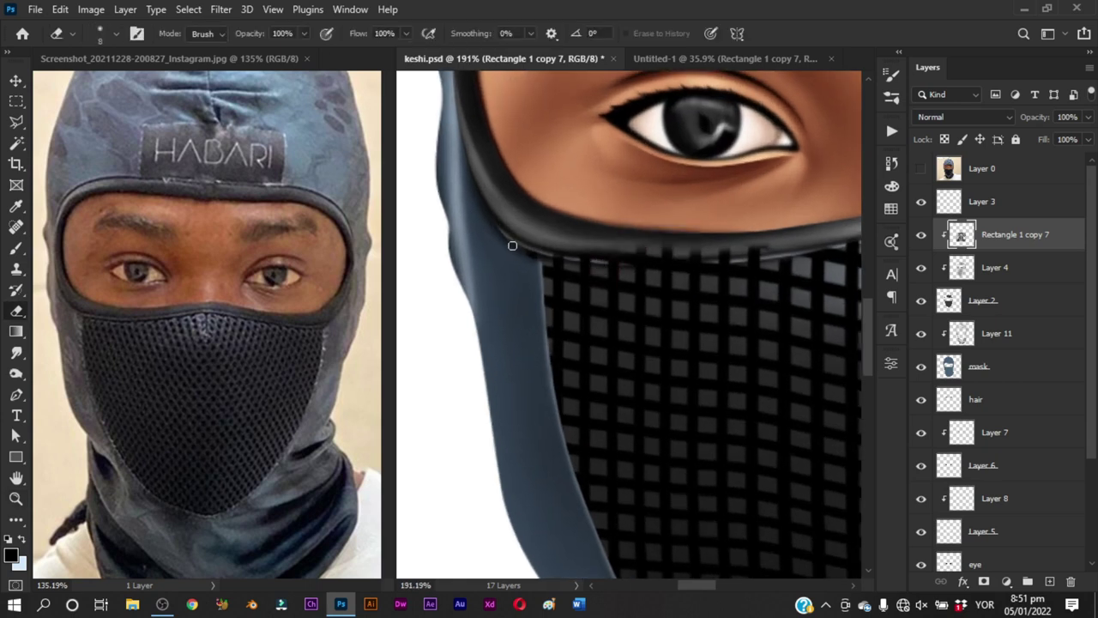
{"action": "left_click_drag", "start_coordinate": [577, 253], "coordinate": [601, 254]}
{"action": "mouse_move", "coordinate": [583, 254]}
{"action": "left_mouse_down"}
{"action": "mouse_move", "coordinate": [748, 248]}
{"action": "mouse_move", "coordinate": [589, 228]}
{"action": "left_mouse_up"}
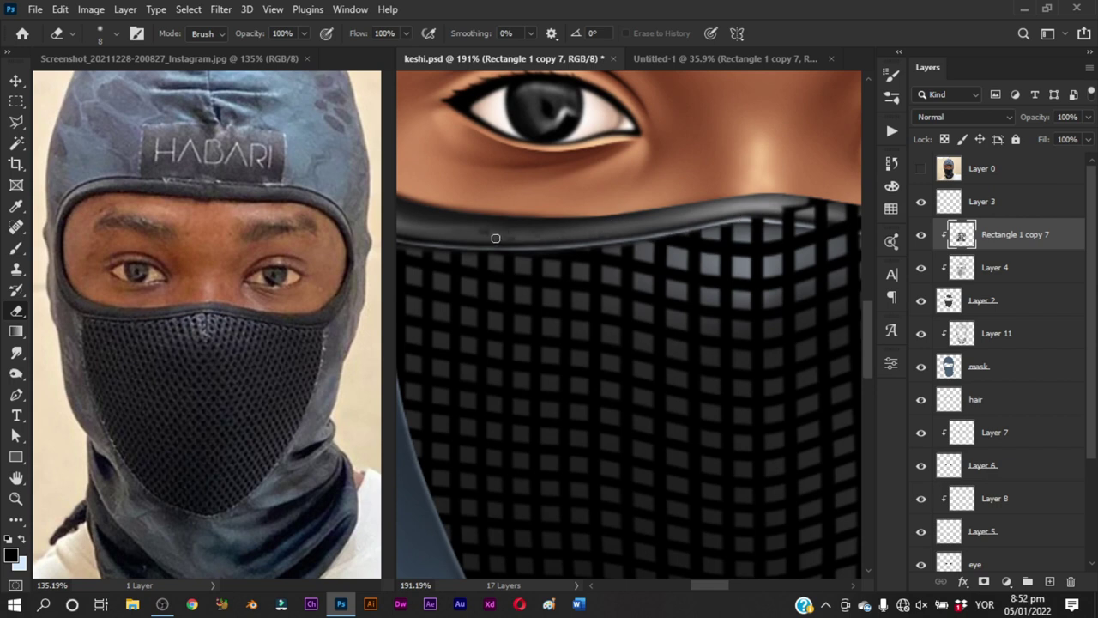
{"action": "scroll", "coordinate": [550, 238], "scroll_direction": "right", "scroll_amount": 1}
{"action": "scroll", "coordinate": [575, 215], "scroll_direction": "right", "scroll_amount": 2}
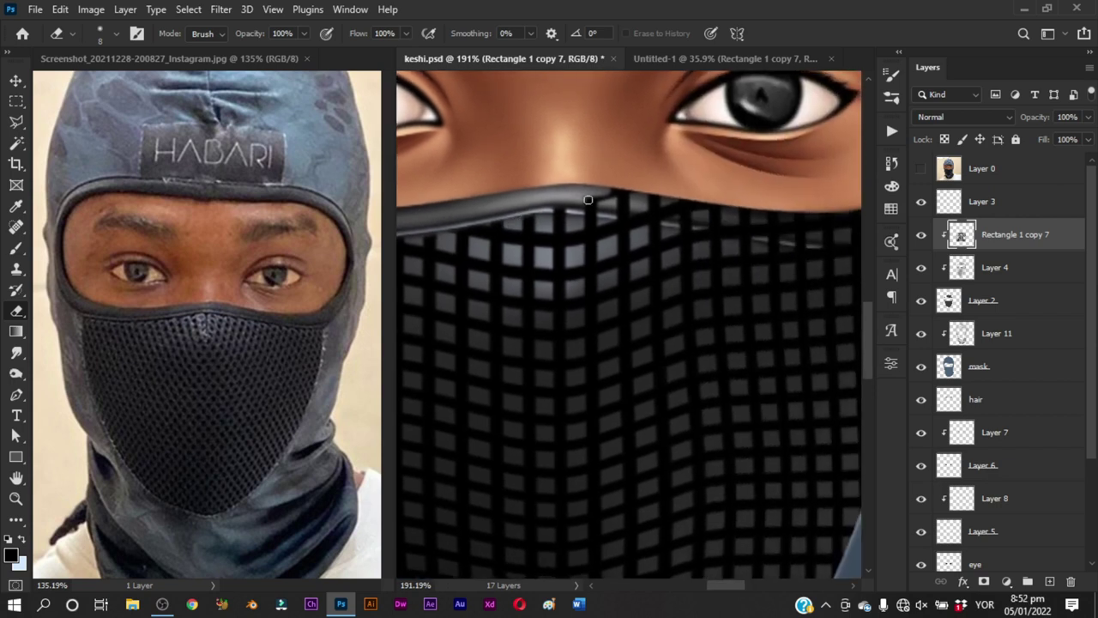
{"action": "left_click_drag", "start_coordinate": [631, 186], "coordinate": [607, 206]}
{"action": "scroll", "coordinate": [729, 226], "scroll_direction": "right", "scroll_amount": 2}
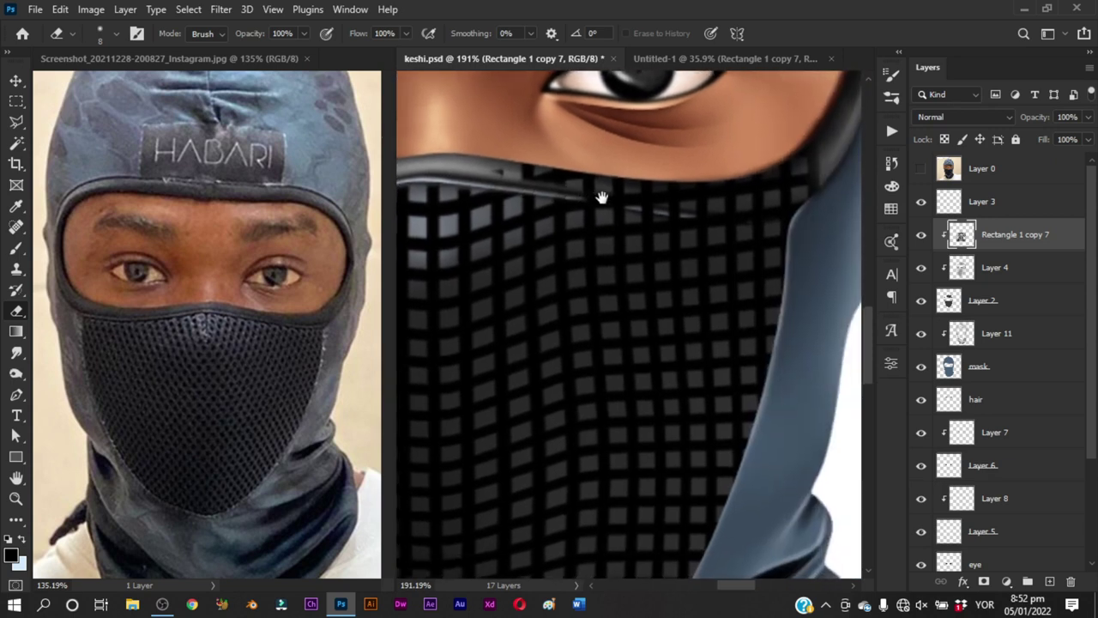
{"action": "mouse_move", "coordinate": [490, 181]}
{"action": "left_mouse_down"}
{"action": "mouse_move", "coordinate": [767, 219]}
{"action": "mouse_move", "coordinate": [816, 179]}
{"action": "left_mouse_up"}
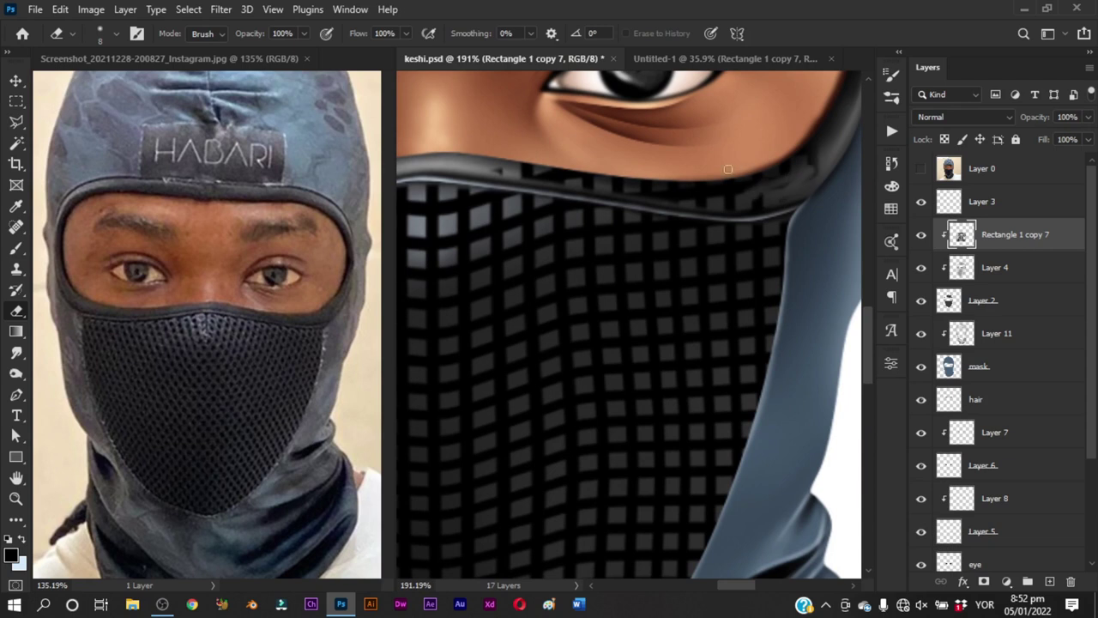
{"action": "key", "text": "l"}
{"action": "mouse_move", "coordinate": [617, 152]}
{"action": "left_mouse_down"}
{"action": "mouse_move", "coordinate": [542, 194]}
{"action": "mouse_move", "coordinate": [673, 214]}
{"action": "mouse_move", "coordinate": [804, 206]}
{"action": "mouse_move", "coordinate": [838, 128]}
{"action": "mouse_move", "coordinate": [606, 134]}
{"action": "mouse_move", "coordinate": [623, 163]}
{"action": "left_mouse_up"}
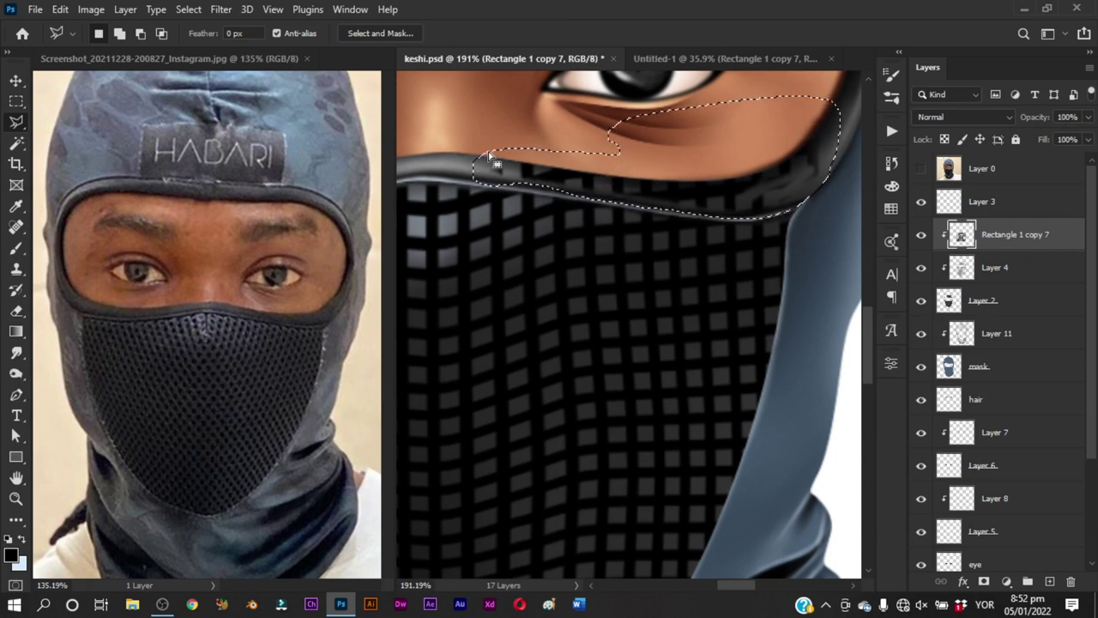
Clear the selected mesh strip along the mask's upper edge and deselect
{"action": "key", "text": "alt+BackSpace"}
{"action": "key", "text": "ctrl+d"}
{"action": "scroll", "coordinate": [652, 241], "scroll_direction": "up", "scroll_amount": 1}
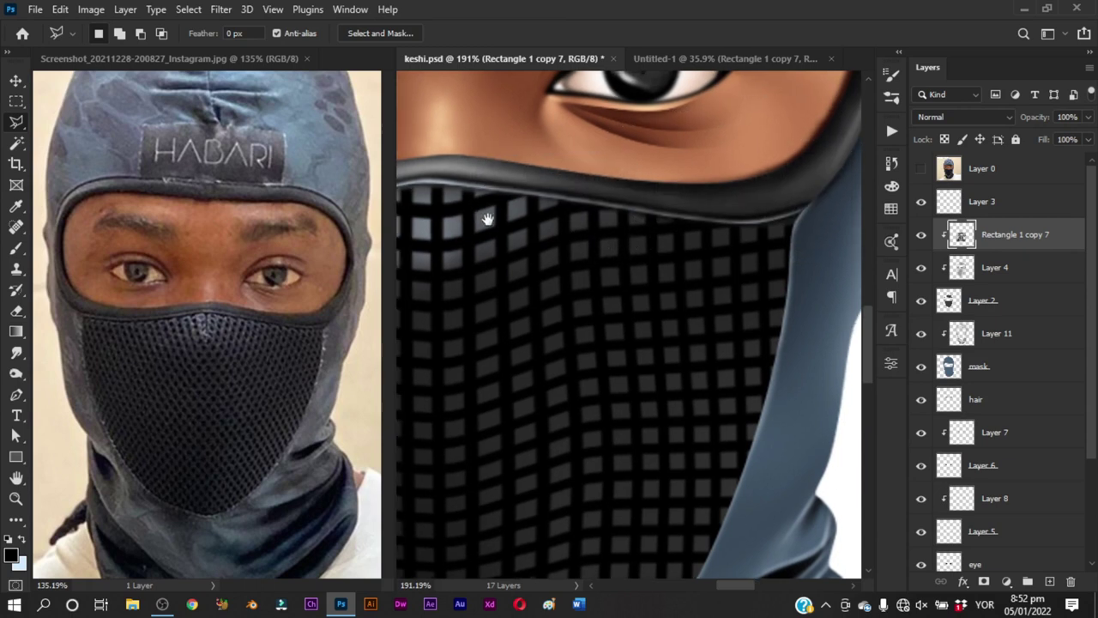
{"action": "scroll", "coordinate": [674, 257], "scroll_direction": "left", "scroll_amount": 3}
Lasso another stretch of the mask's top edge, then zoom out to view the whole head
{"action": "left_click_drag", "start_coordinate": [728, 219], "coordinate": [743, 224]}
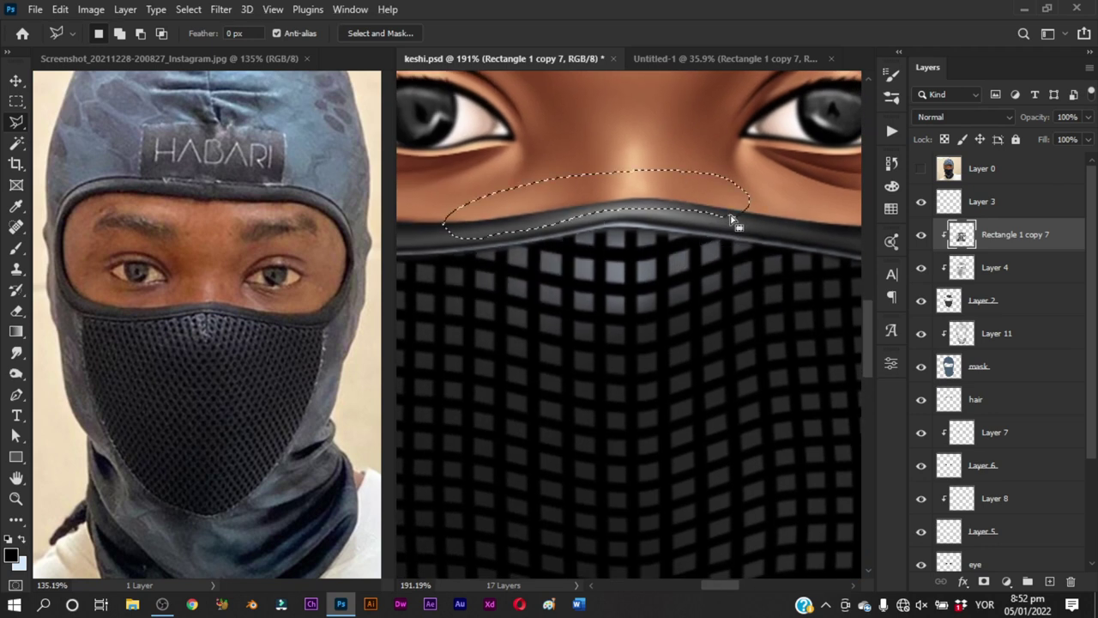
{"action": "left_click_drag", "start_coordinate": [736, 222], "coordinate": [730, 241]}
{"action": "key", "text": "z"}
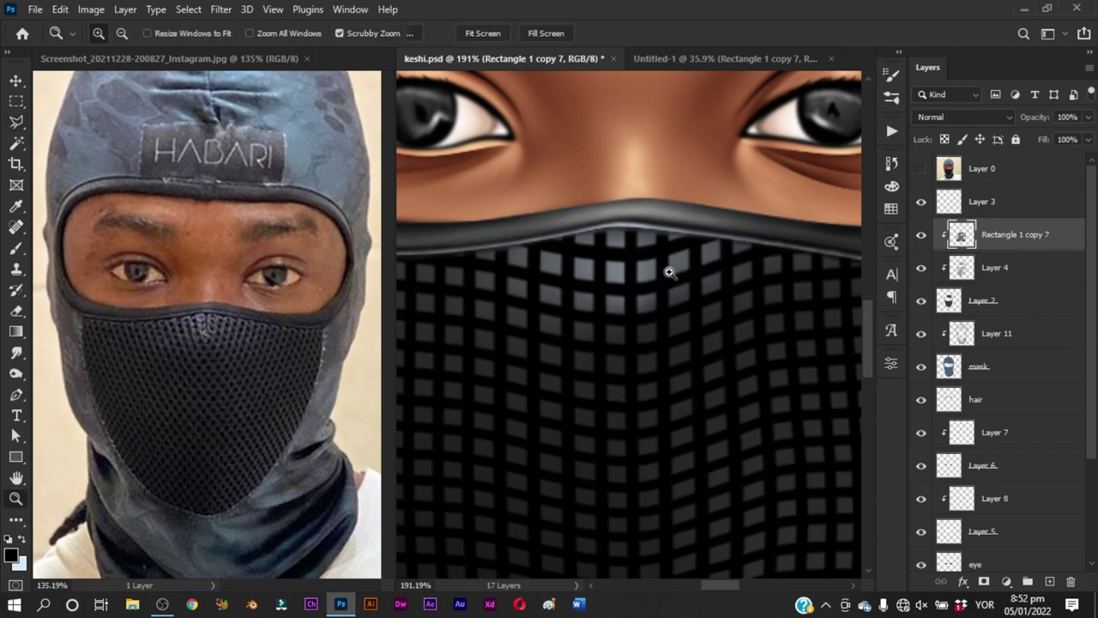
{"action": "left_click_drag", "start_coordinate": [667, 263], "coordinate": [625, 355]}
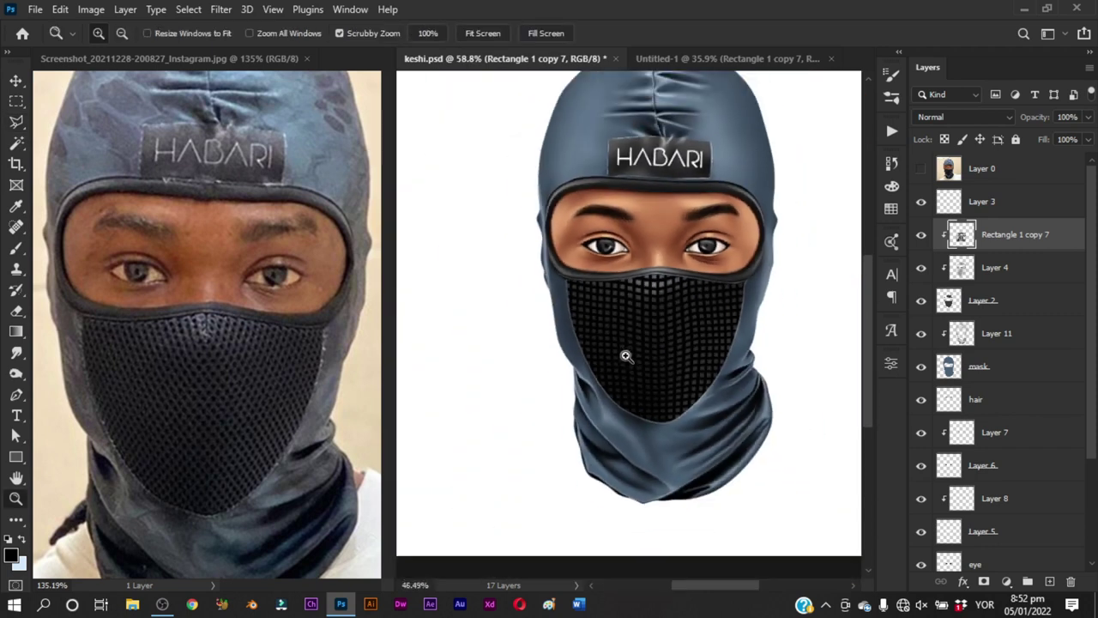
Zoom in closely on the face mask
{"action": "key", "text": "v"}
{"action": "key", "text": "z"}
{"action": "left_click_drag", "start_coordinate": [686, 385], "coordinate": [713, 385]}
{"action": "key", "text": "v"}
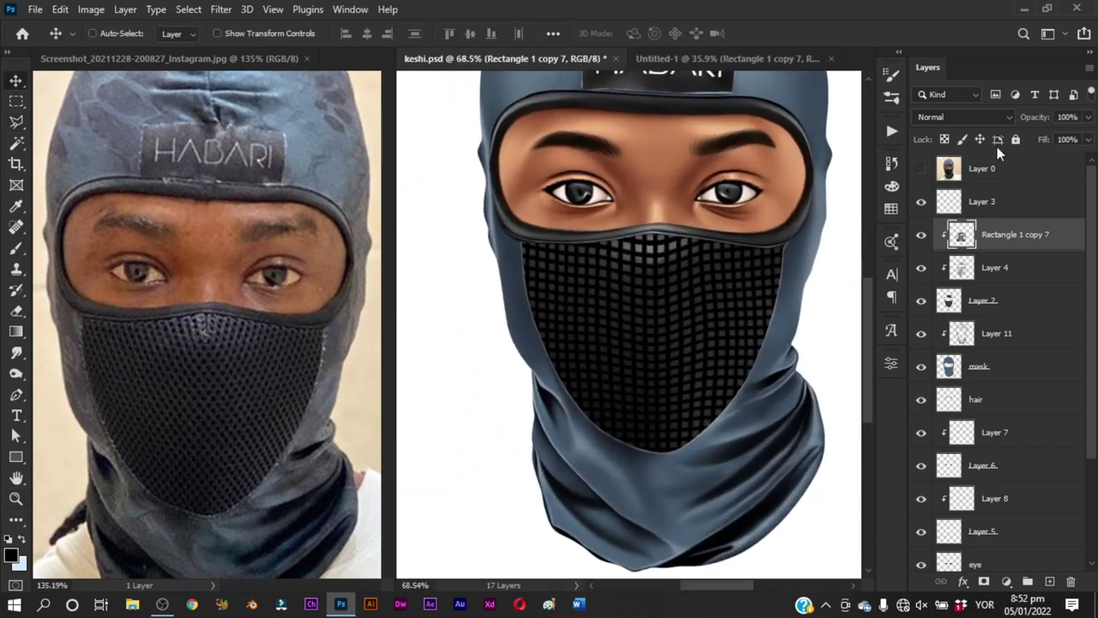
{"action": "mouse_move", "coordinate": [1052, 121]}
{"action": "left_mouse_down"}
{"action": "mouse_move", "coordinate": [1038, 121]}
{"action": "mouse_move", "coordinate": [1081, 128]}
{"action": "left_mouse_up"}
Try Multiply blending on the mesh layer, then keep it at Normal
{"action": "left_click", "coordinate": [944, 117]}
{"action": "left_click", "coordinate": [941, 182]}
{"action": "left_click", "coordinate": [968, 117]}
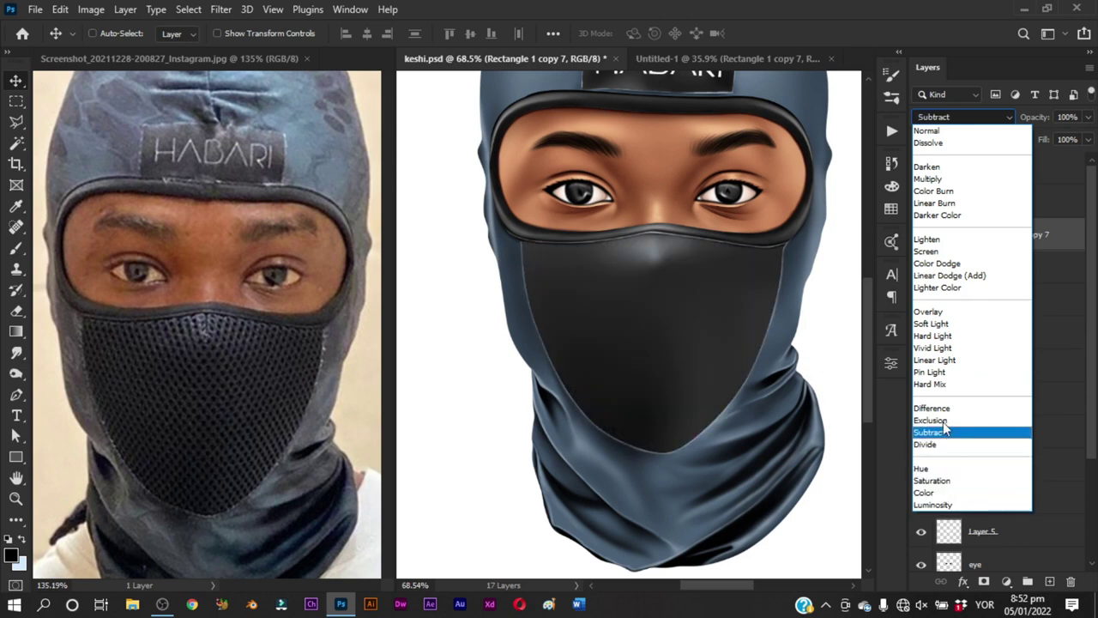
{"action": "left_click", "coordinate": [942, 135]}
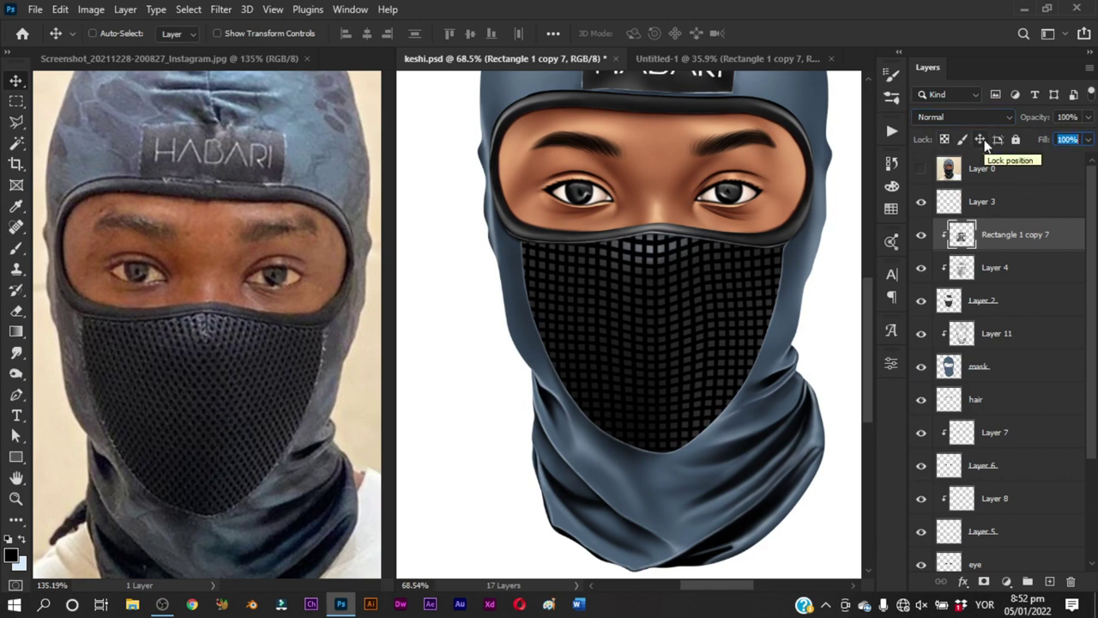
Lower the Rectangle 1 copy 7 mesh layer's fill from 65% to 55%
{"action": "type", "text": "65"}
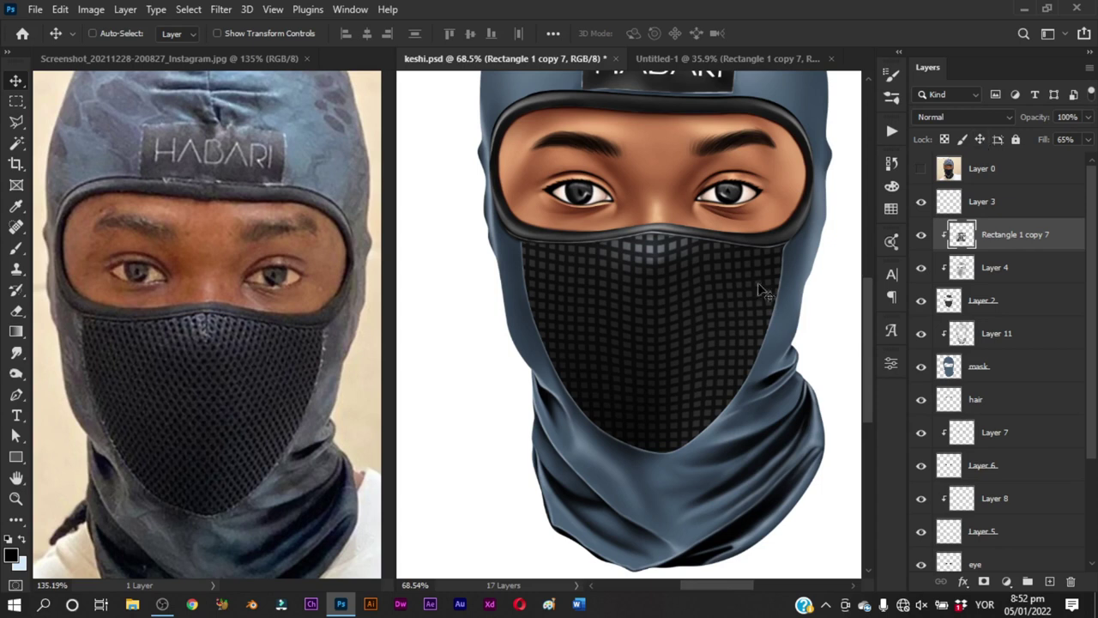
{"action": "type", "text": "z"}
{"action": "scroll", "coordinate": [712, 387], "scroll_direction": "down", "scroll_amount": 4}
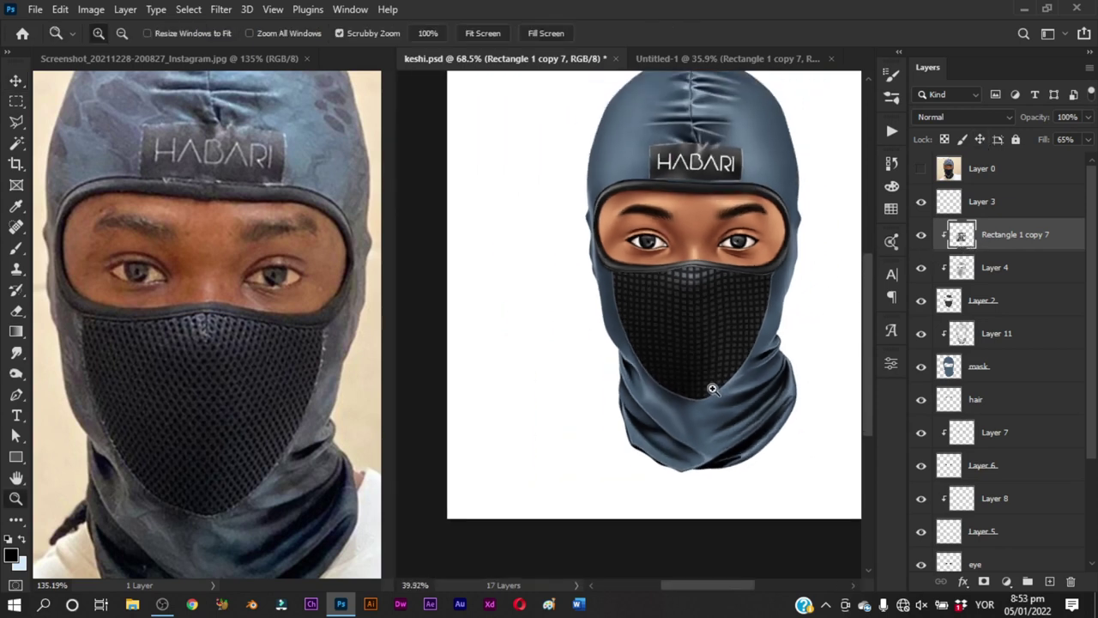
{"action": "scroll", "coordinate": [705, 399], "scroll_direction": "up", "scroll_amount": 3}
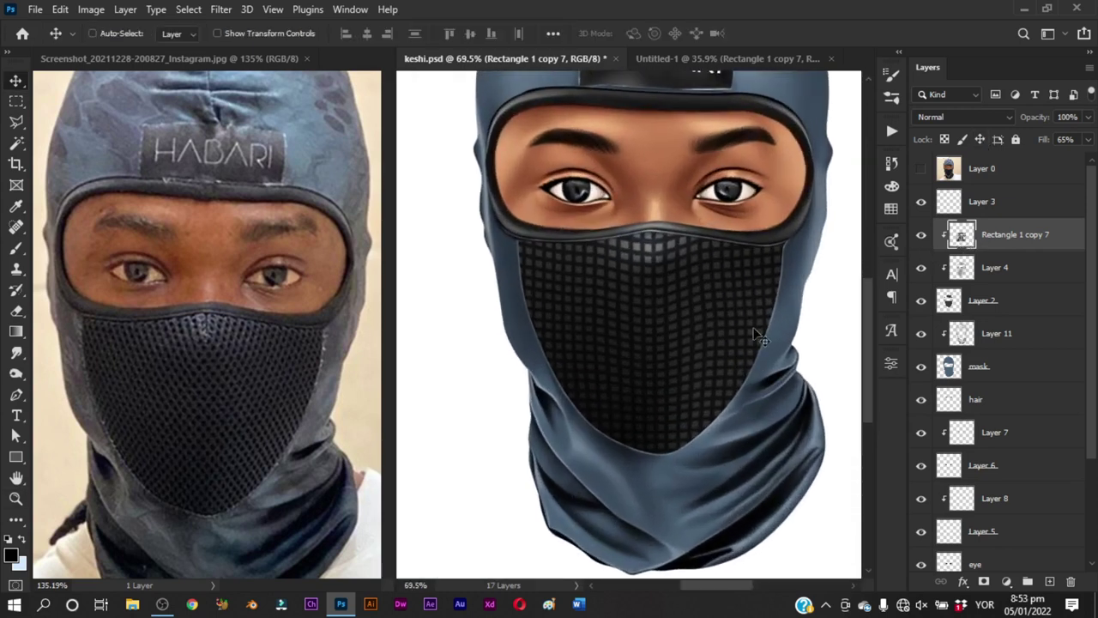
{"action": "scroll", "coordinate": [695, 326], "scroll_direction": "up", "scroll_amount": 4}
{"action": "scroll", "coordinate": [707, 337], "scroll_direction": "up", "scroll_amount": 1}
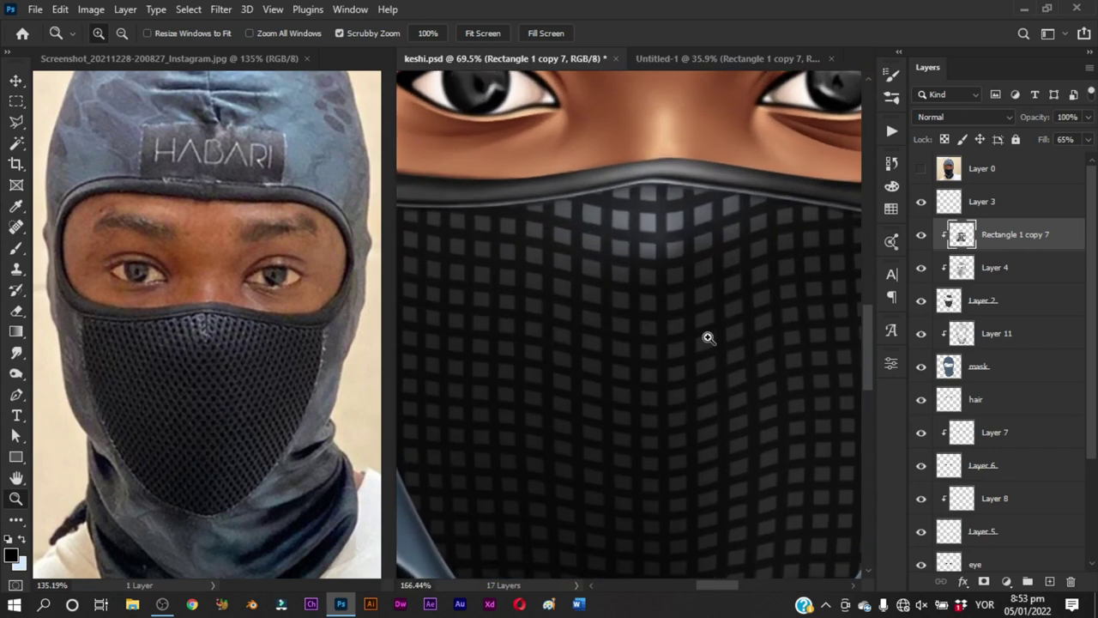
{"action": "scroll", "coordinate": [707, 337], "scroll_direction": "down", "scroll_amount": 3}
{"action": "scroll", "coordinate": [654, 360], "scroll_direction": "down", "scroll_amount": 2}
{"action": "scroll", "coordinate": [603, 387], "scroll_direction": "up", "scroll_amount": 1}
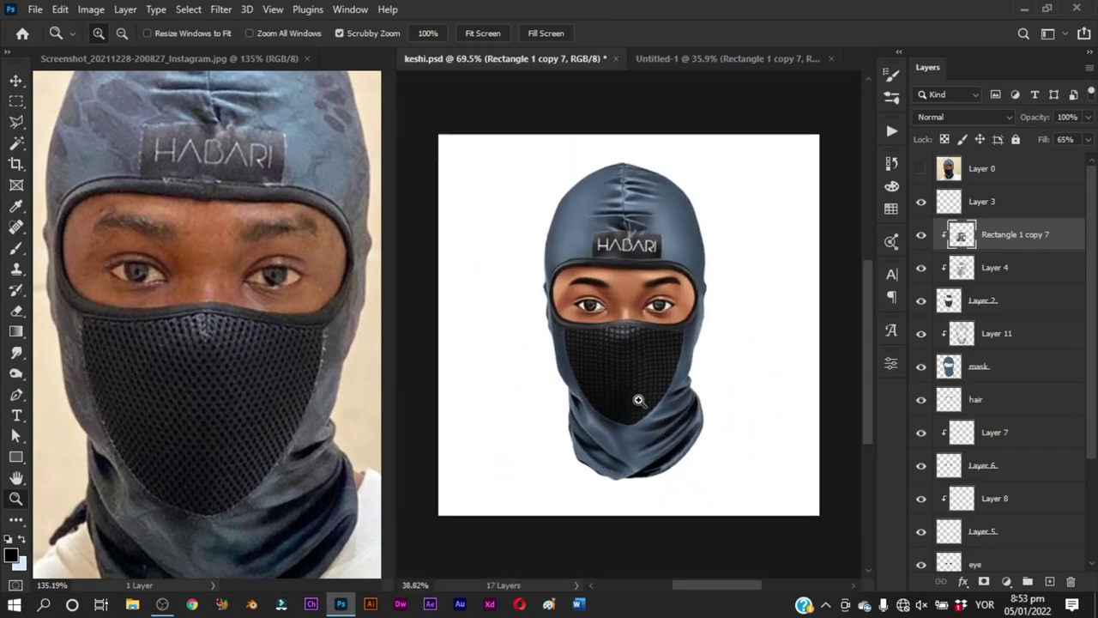
{"action": "scroll", "coordinate": [635, 392], "scroll_direction": "up", "scroll_amount": 3}
{"action": "key", "text": "v"}
{"action": "left_click_drag", "start_coordinate": [1056, 140], "coordinate": [1050, 142]}
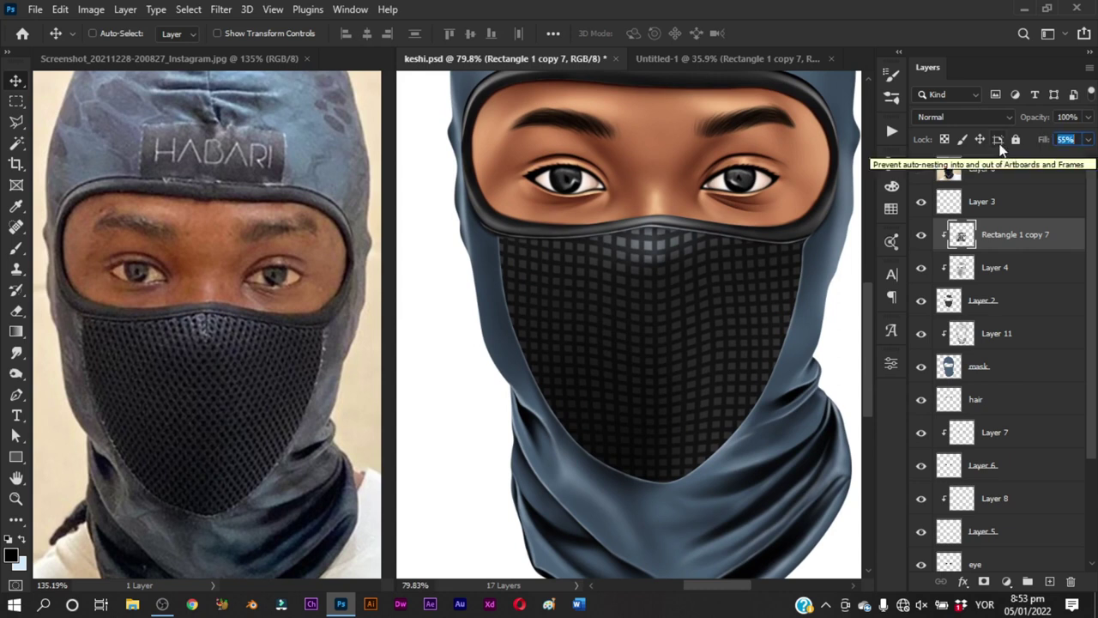
{"action": "type", "text": "55"}
{"action": "scroll", "coordinate": [750, 295], "scroll_direction": "up", "scroll_amount": 1}
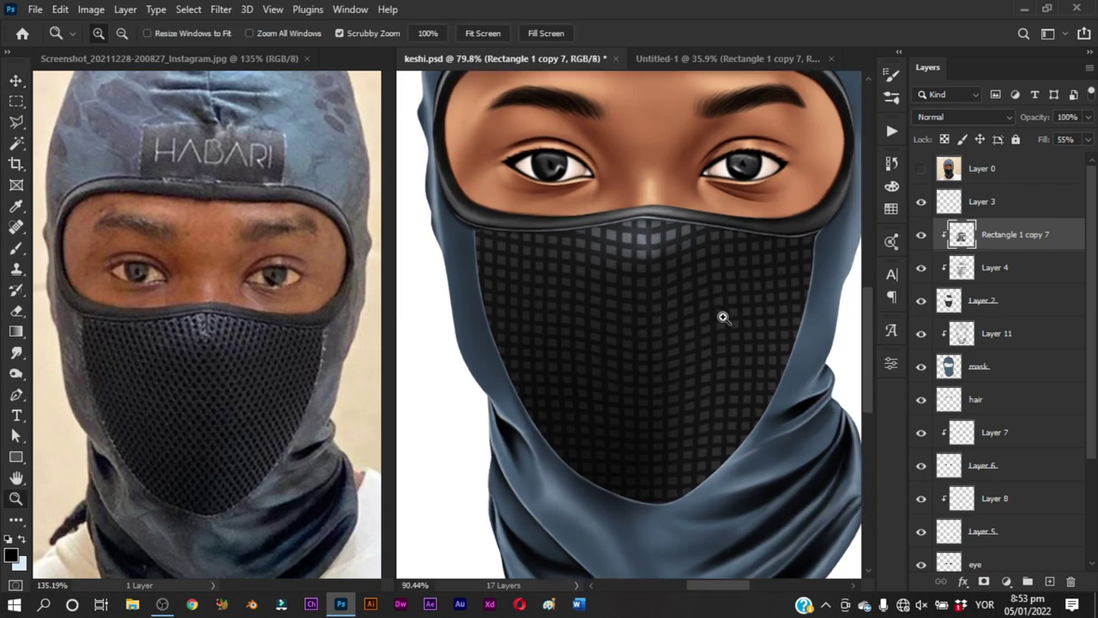
{"action": "scroll", "coordinate": [718, 314], "scroll_direction": "up", "scroll_amount": 1}
Erase the mesh softly near the nose bridge with the Eraser
{"action": "key", "text": "e"}
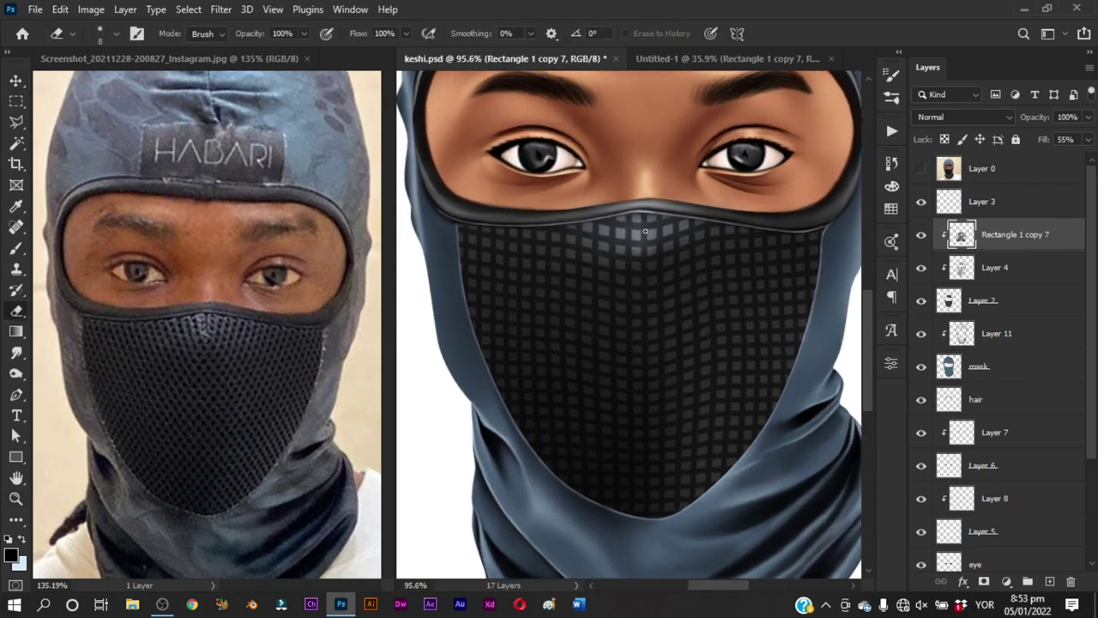
{"action": "key", "text": "ctrl+z"}
{"action": "key", "text": "alt"}
{"action": "mouse_move", "coordinate": [636, 228]}
{"action": "left_mouse_down"}
{"action": "mouse_move", "coordinate": [643, 241]}
{"action": "mouse_move", "coordinate": [636, 207]}
{"action": "mouse_move", "coordinate": [675, 232]}
{"action": "mouse_move", "coordinate": [644, 368]}
{"action": "mouse_move", "coordinate": [659, 369]}
{"action": "left_mouse_up"}
Enlarge the eraser to 156 px, then hide the mesh layer to compare
{"action": "key", "text": "z"}
{"action": "key", "text": "e"}
{"action": "left_click_drag", "start_coordinate": [667, 299], "coordinate": [650, 300]}
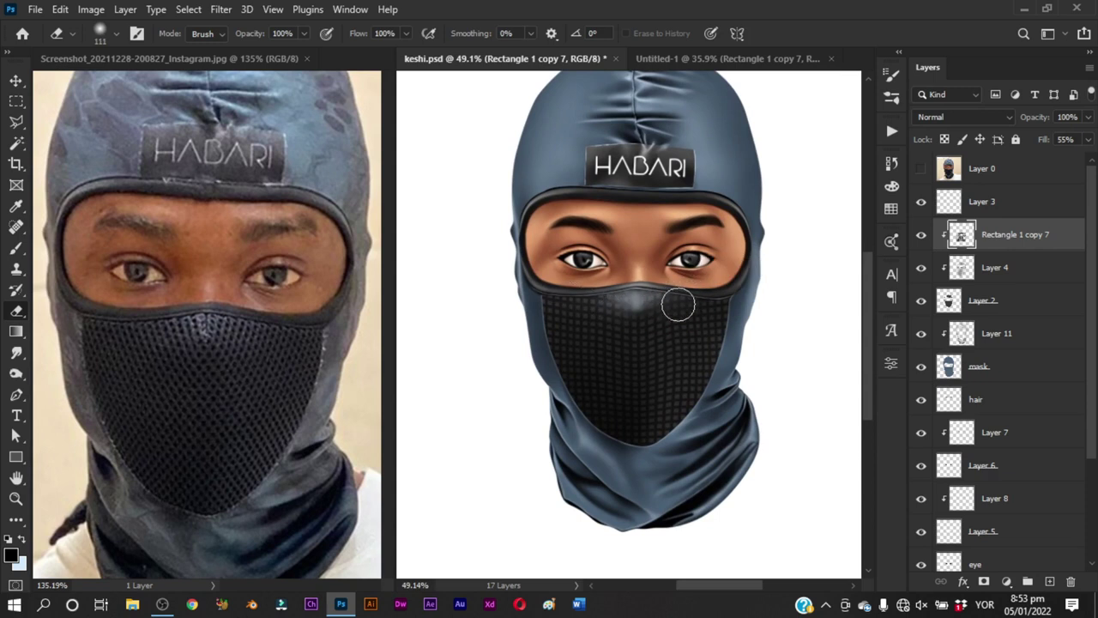
{"action": "left_click_drag", "start_coordinate": [705, 311], "coordinate": [725, 311]}
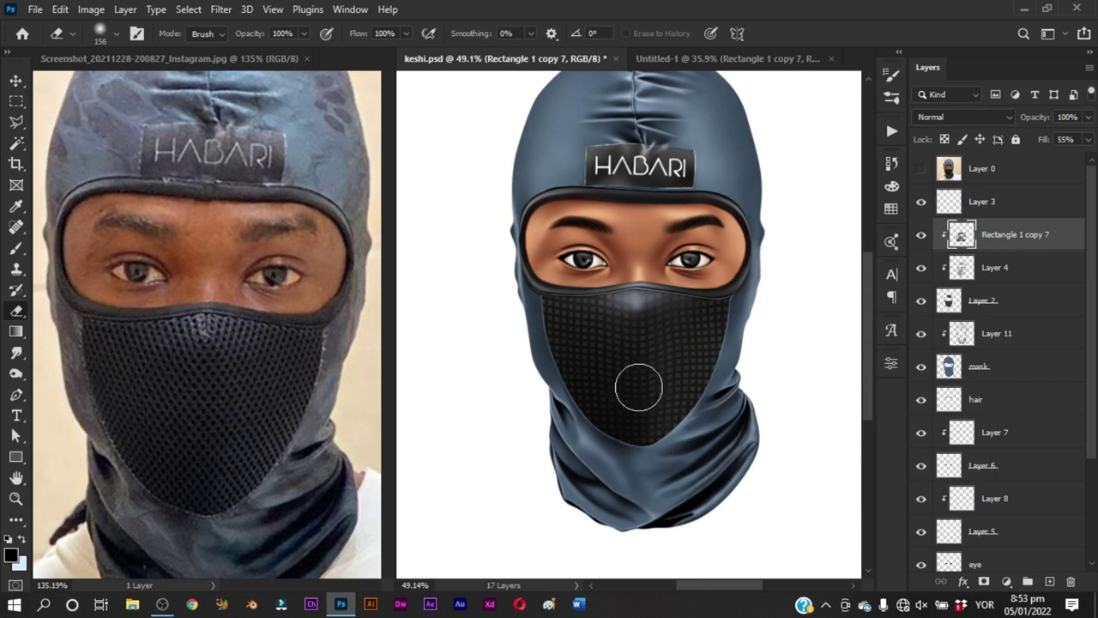
{"action": "scroll", "coordinate": [635, 377], "scroll_direction": "up", "scroll_amount": 2}
{"action": "scroll", "coordinate": [714, 311], "scroll_direction": "up", "scroll_amount": 2}
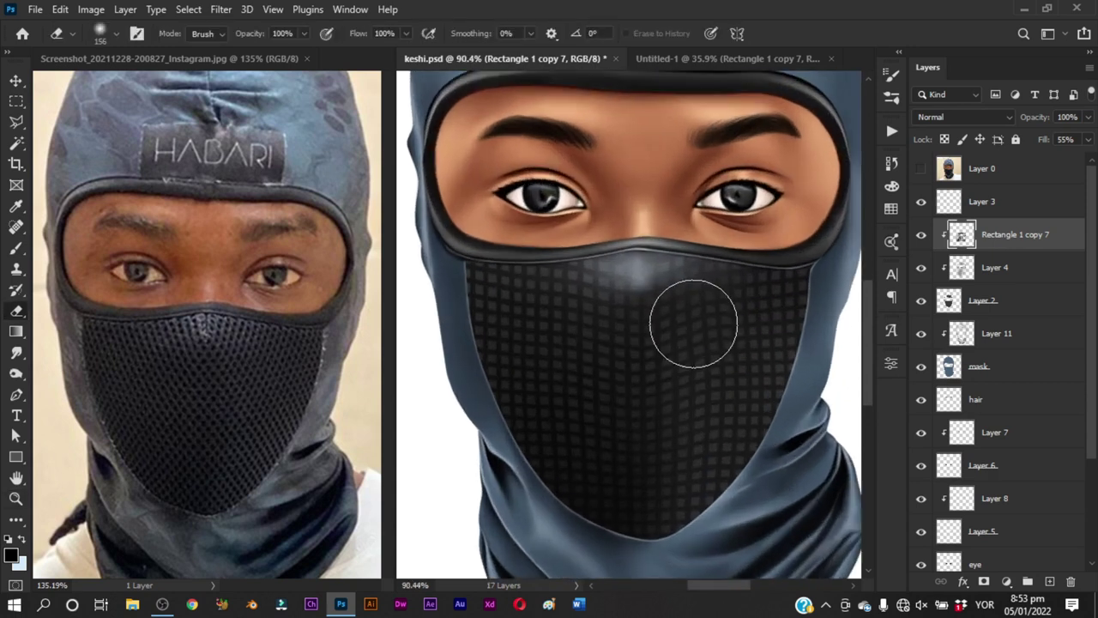
{"action": "key", "text": "b"}
{"action": "left_click", "coordinate": [923, 236]}
Show the mesh again and ready a white 27 px brush on Layer 4 for the nose bridge
{"action": "left_click", "coordinate": [923, 235]}
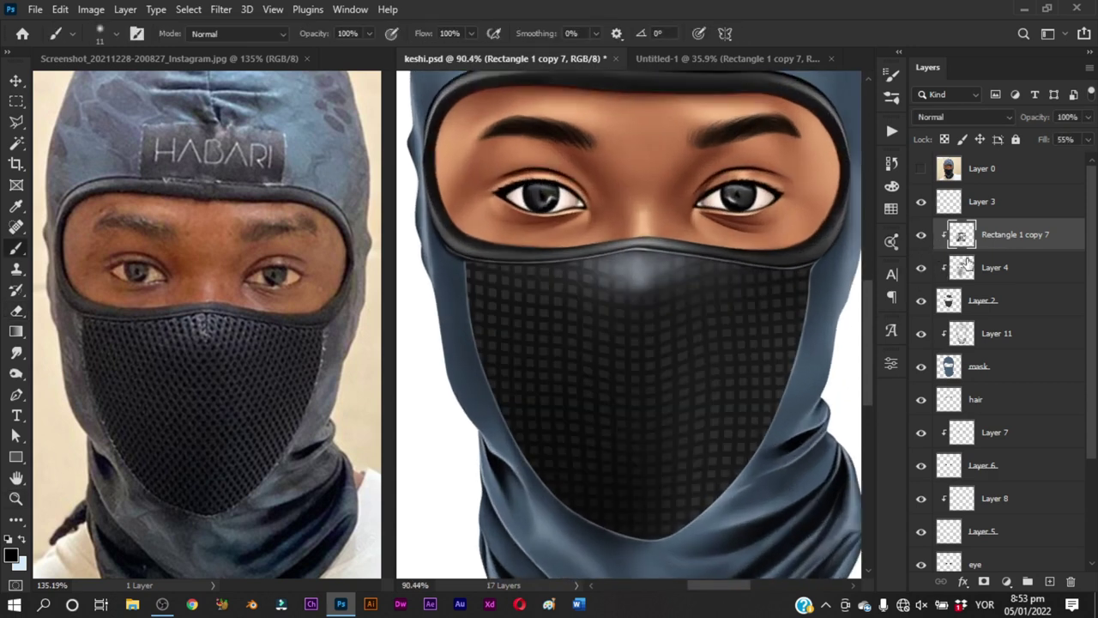
{"action": "left_click", "coordinate": [976, 269]}
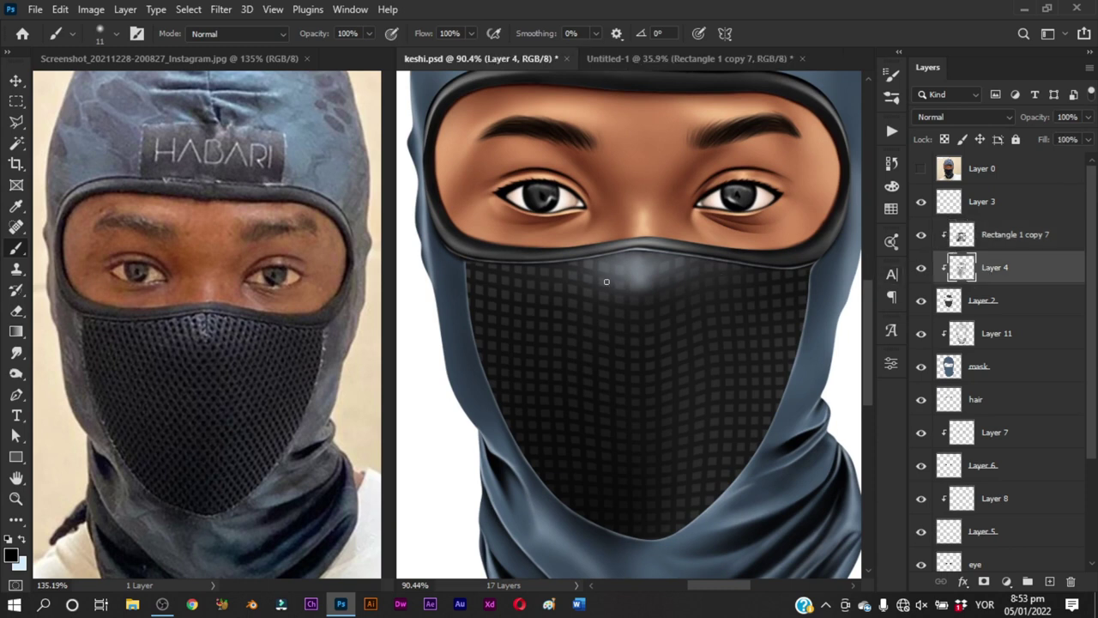
{"action": "scroll", "coordinate": [618, 283], "scroll_direction": "up", "scroll_amount": 2}
{"action": "right_click", "coordinate": [670, 269], "text": "alt"}
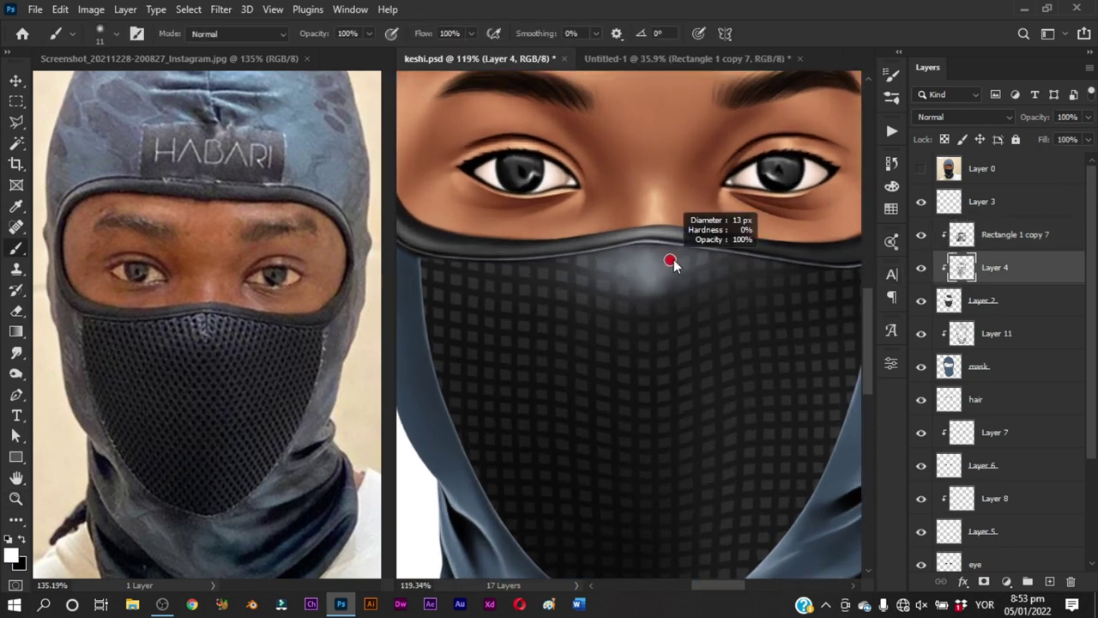
{"action": "right_click", "coordinate": [653, 275], "text": "alt"}
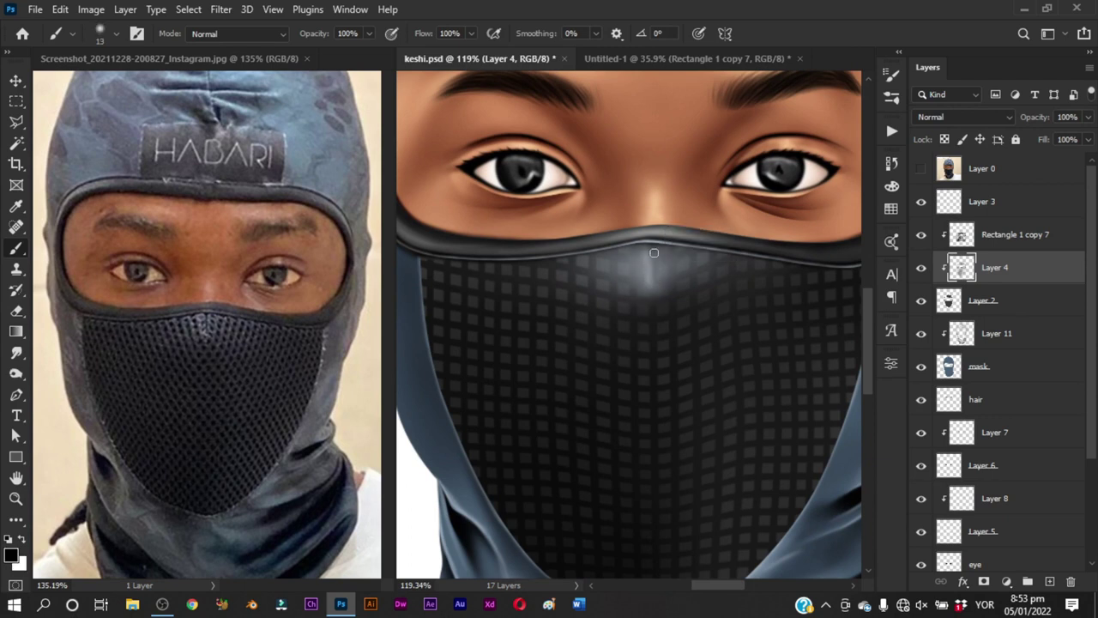
{"action": "key", "text": "x"}
{"action": "right_click", "coordinate": [654, 283], "text": "alt"}
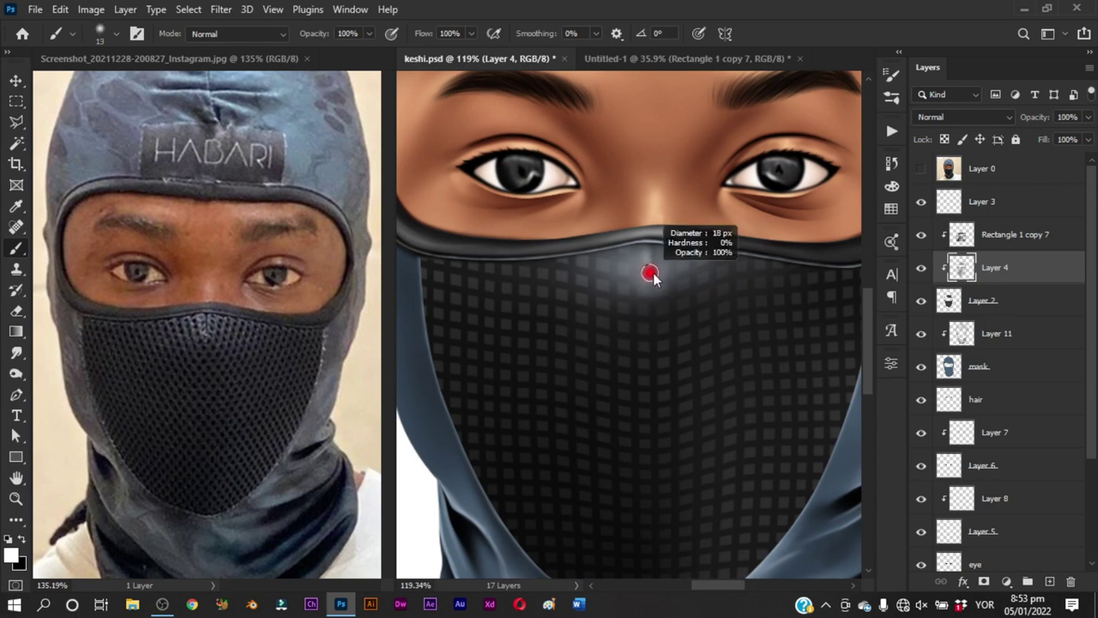
{"action": "right_click", "coordinate": [645, 277], "text": "alt"}
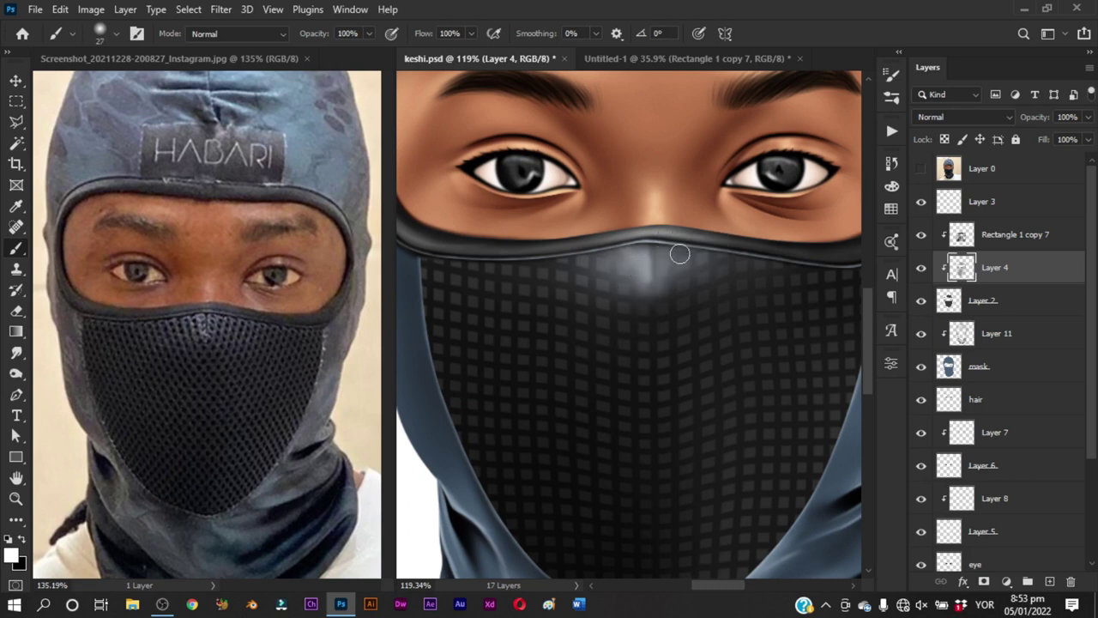
{"action": "key", "text": "ctrl+0"}
Dab extra highlight on the mask with a 25 px brush and save keshi.psd
{"action": "key", "text": "ctrl+s"}
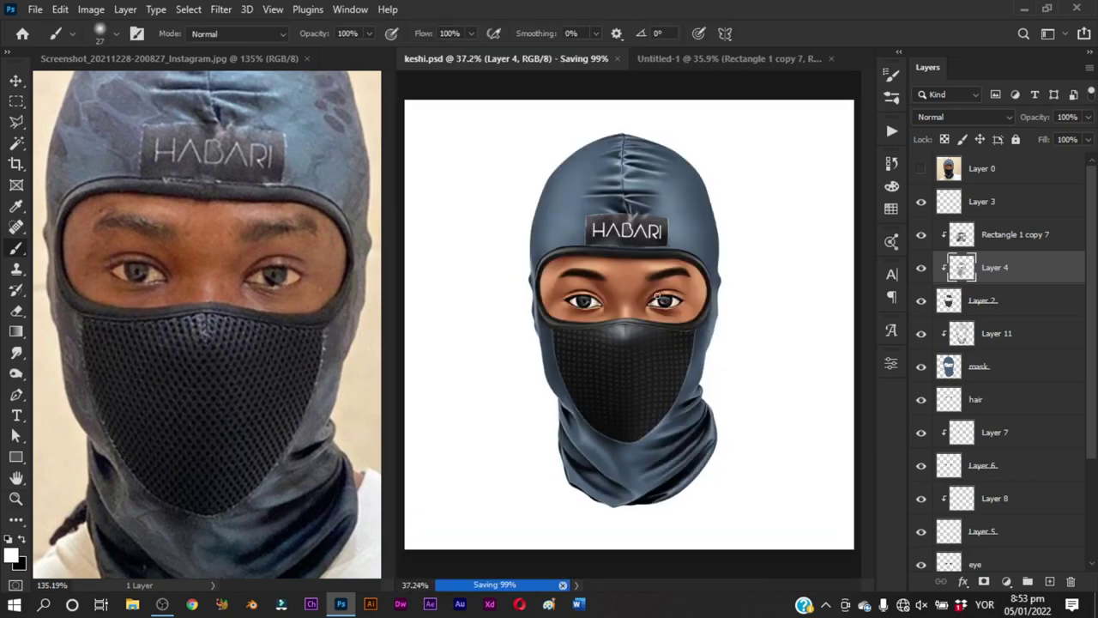
{"action": "key", "text": "z"}
{"action": "mouse_move", "coordinate": [614, 363]}
{"action": "left_mouse_down"}
{"action": "mouse_move", "coordinate": [675, 303]}
{"action": "mouse_move", "coordinate": [660, 292]}
{"action": "mouse_move", "coordinate": [649, 375]}
{"action": "left_mouse_up"}
{"action": "right_click", "coordinate": [669, 295], "text": "alt"}
{"action": "left_click", "coordinate": [655, 299]}
{"action": "key", "text": "ctrl+s"}
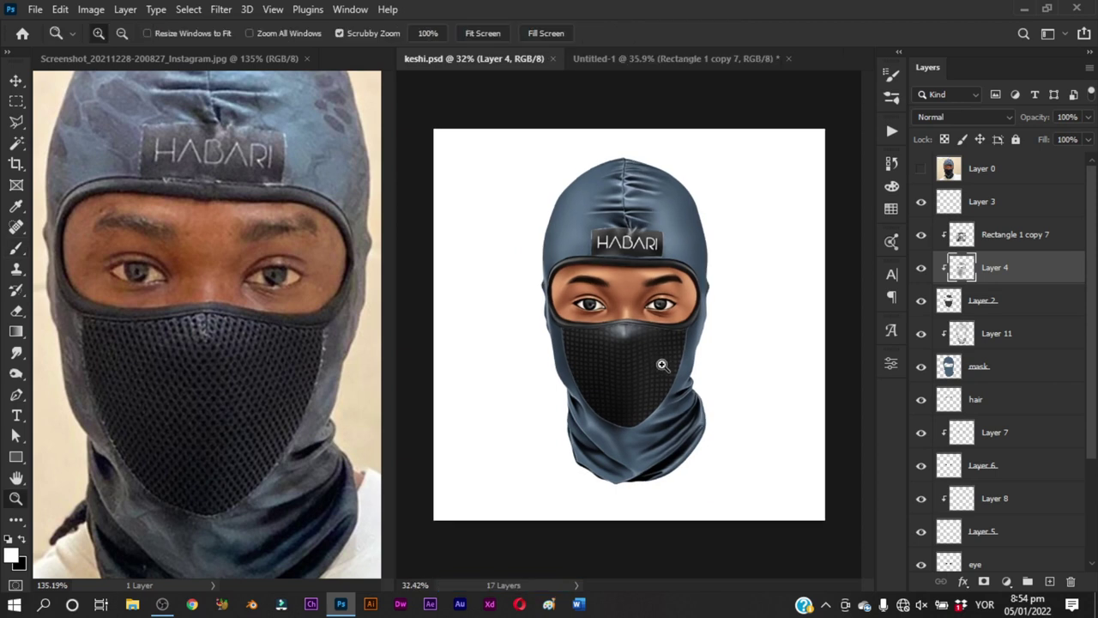
Consolidate all open documents into tabs and zoom slightly into the portrait
{"action": "left_click", "coordinate": [352, 10]}
{"action": "mouse_move", "coordinate": [406, 25]}
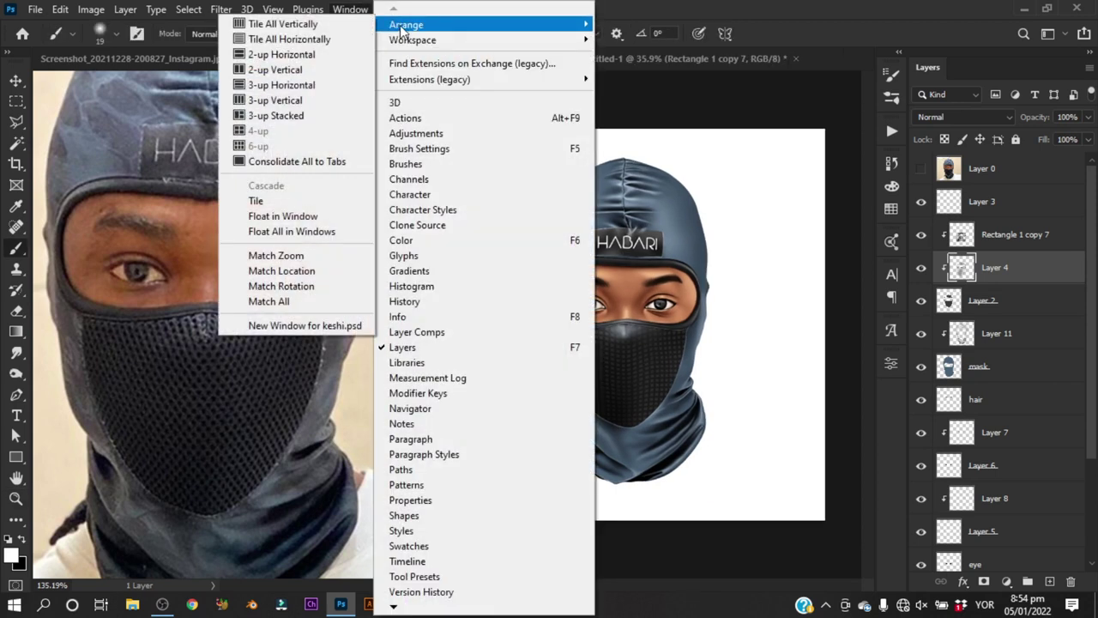
{"action": "left_click", "coordinate": [307, 161]}
{"action": "key", "text": "z"}
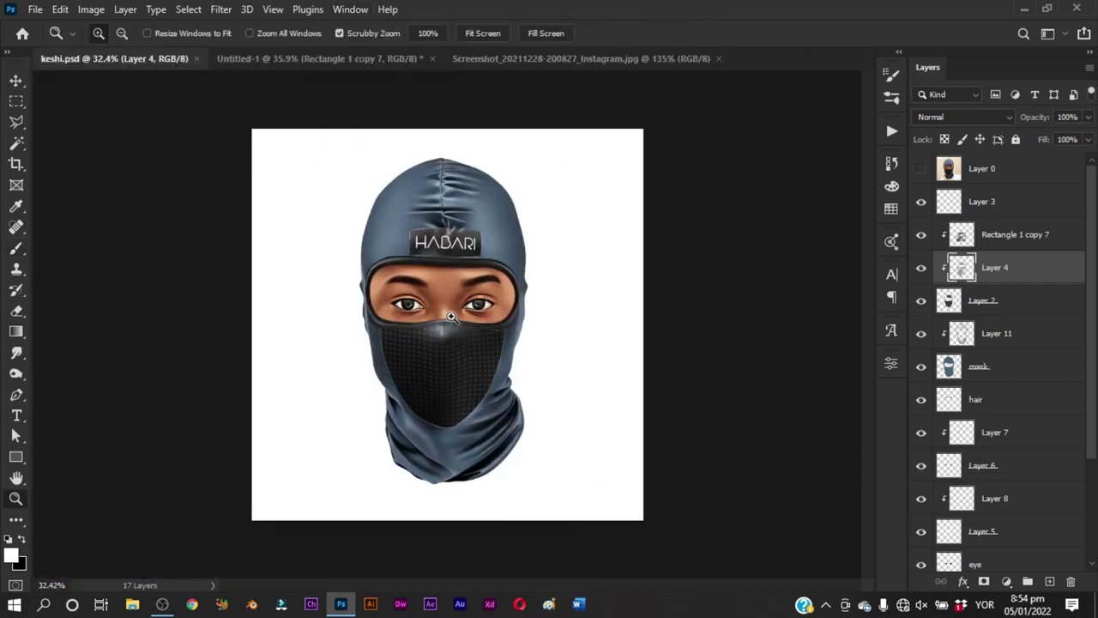
{"action": "left_click_drag", "start_coordinate": [454, 327], "coordinate": [471, 326]}
{"action": "key", "text": "v"}
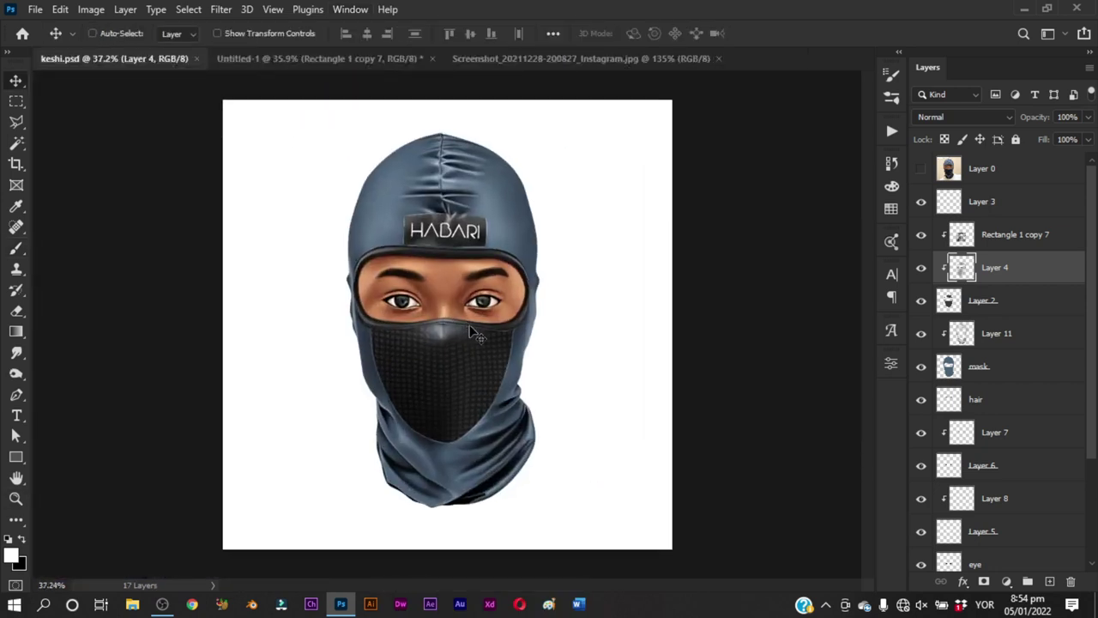